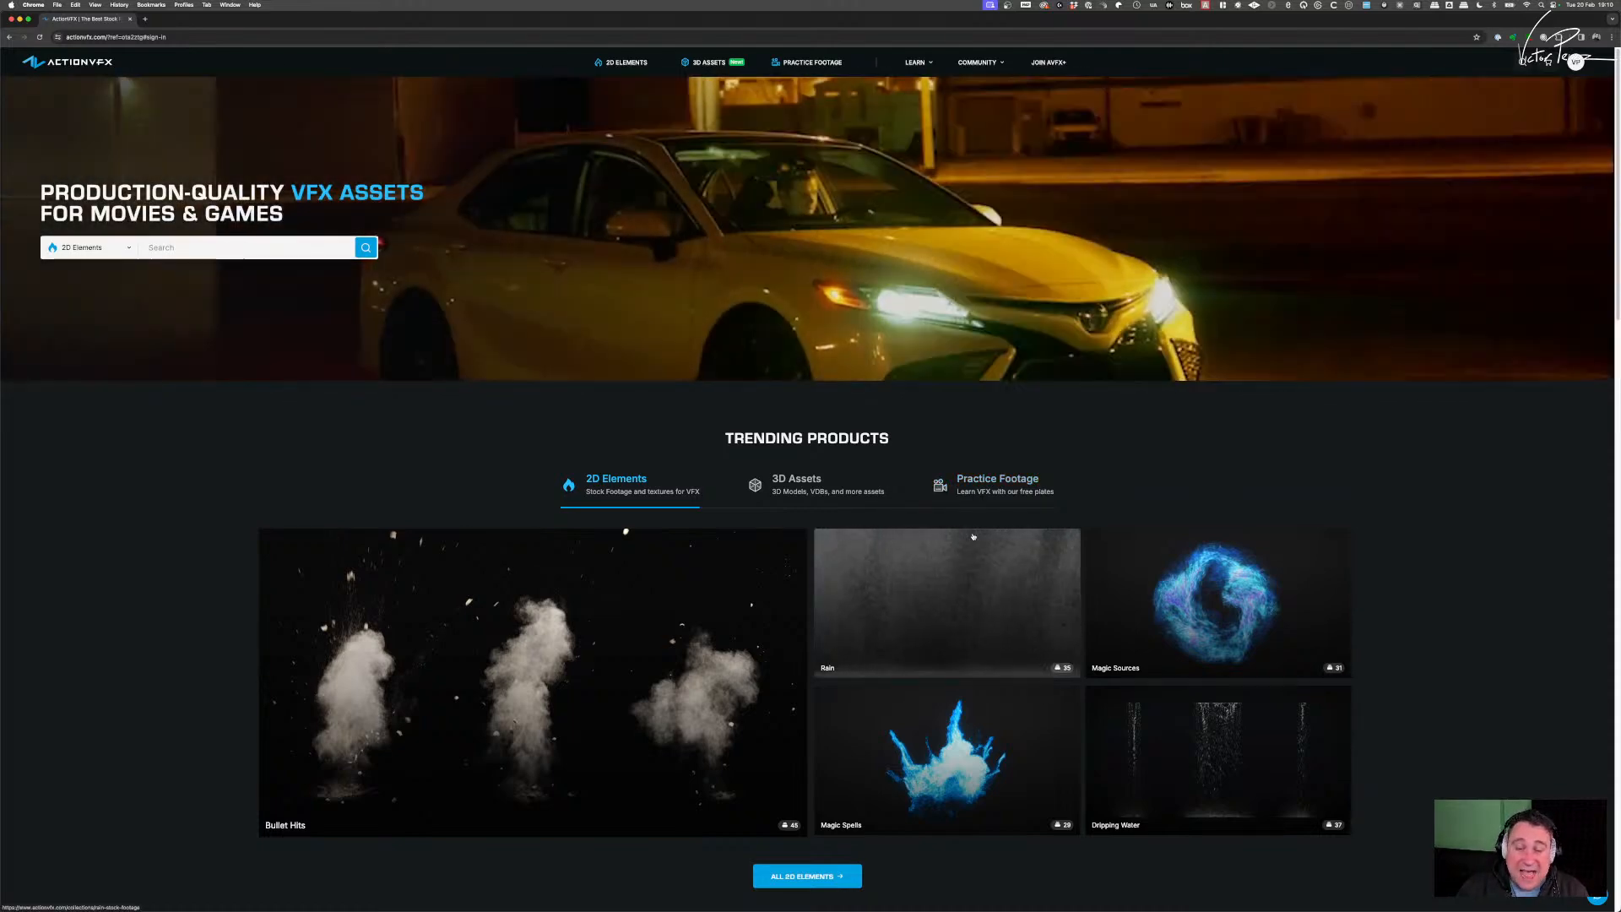
# - Look over the trending products on the ActionVFX home page and open the Practice Footage library
pyautogui.scroll(-1, 973, 537)
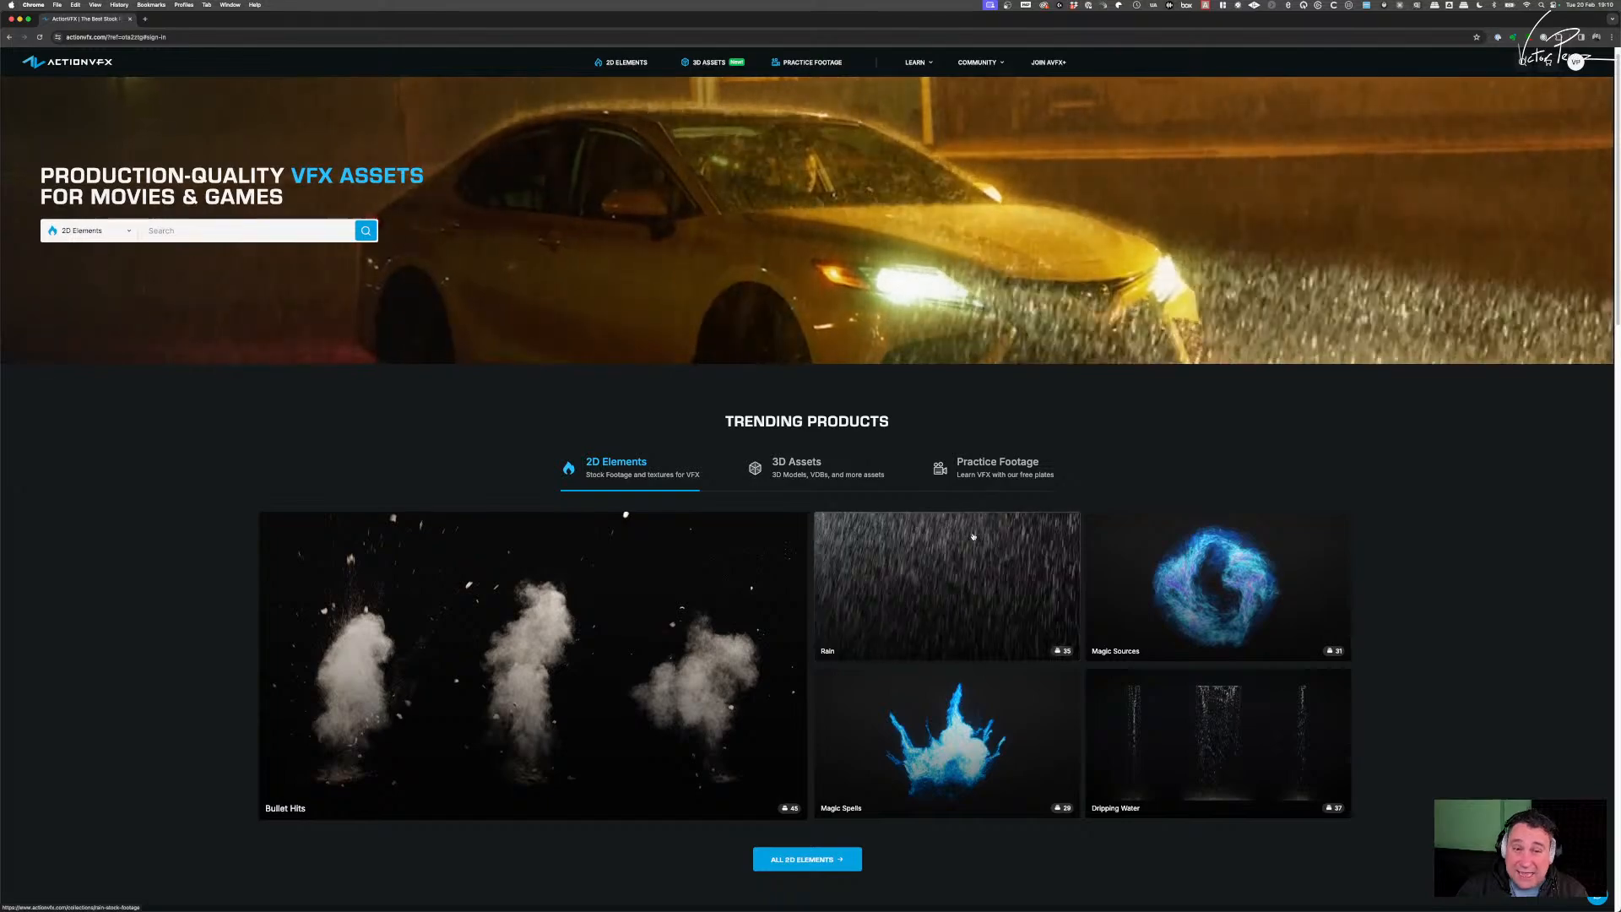
pyautogui.scroll(-3, 972, 537)
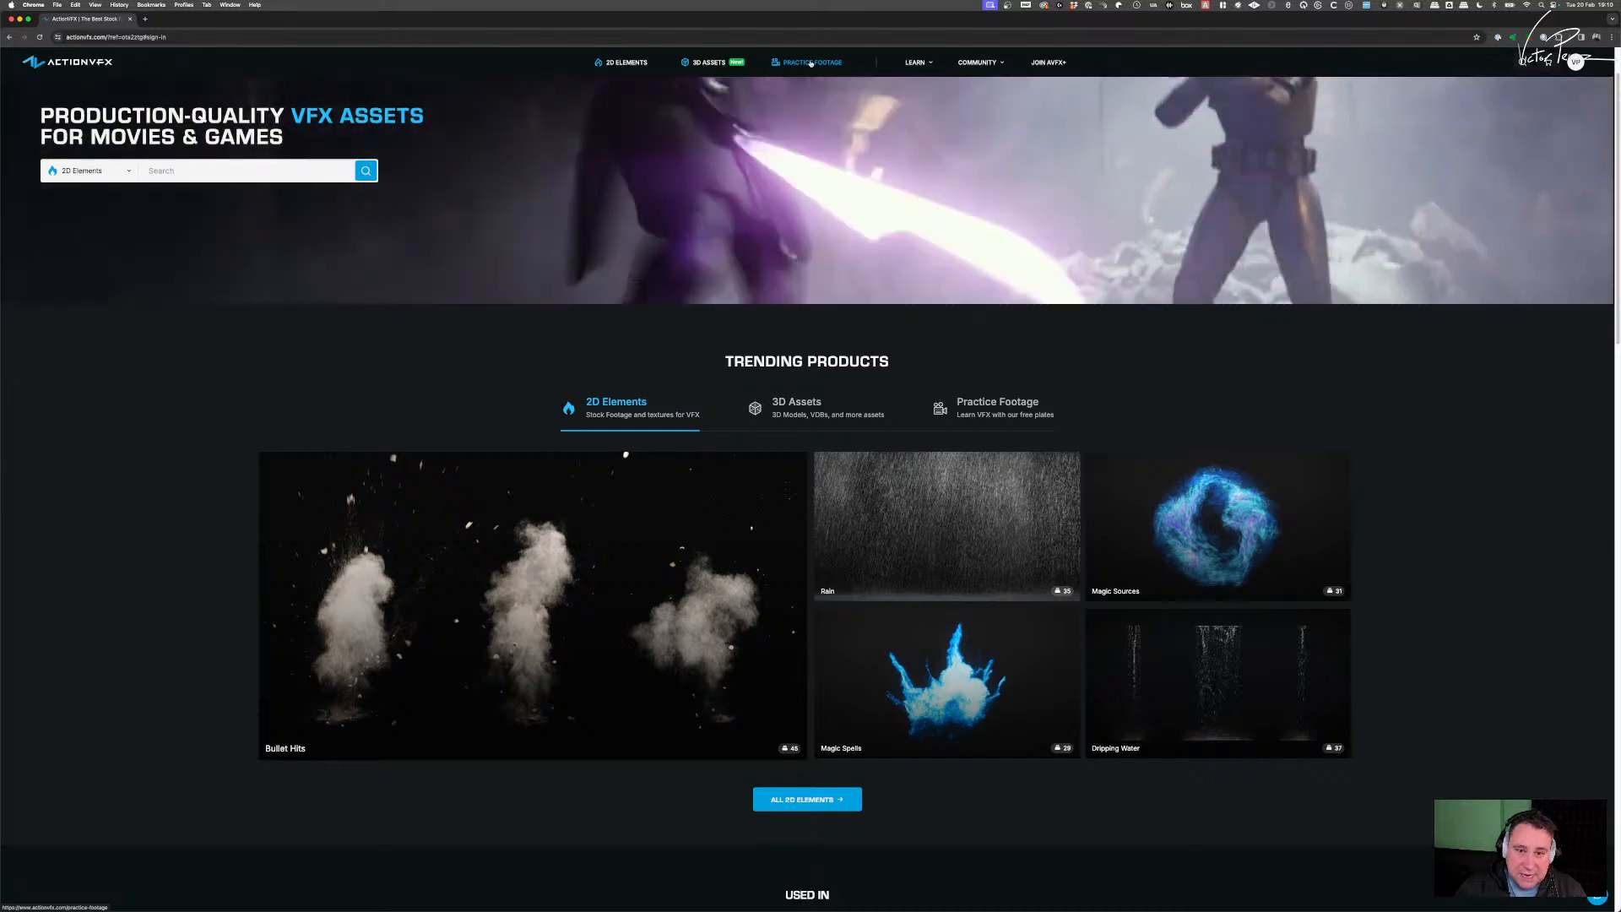
pyautogui.click(811, 64)
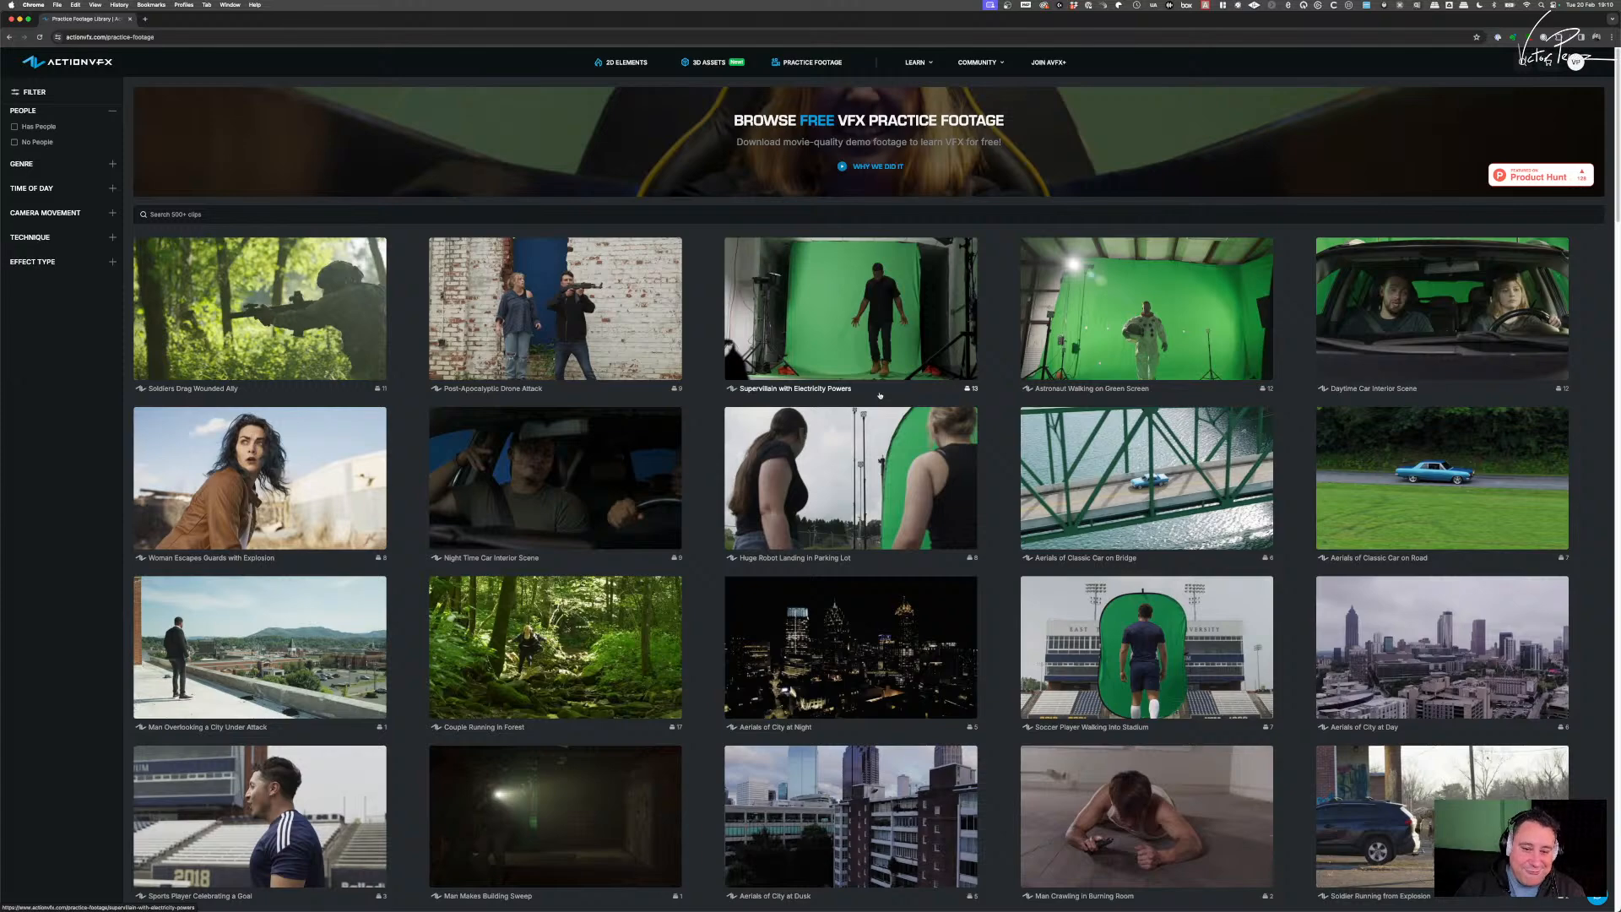
# - Browse through the free practice footage clips and open the 2D Elements catalogue
pyautogui.scroll(-5, 880, 395)
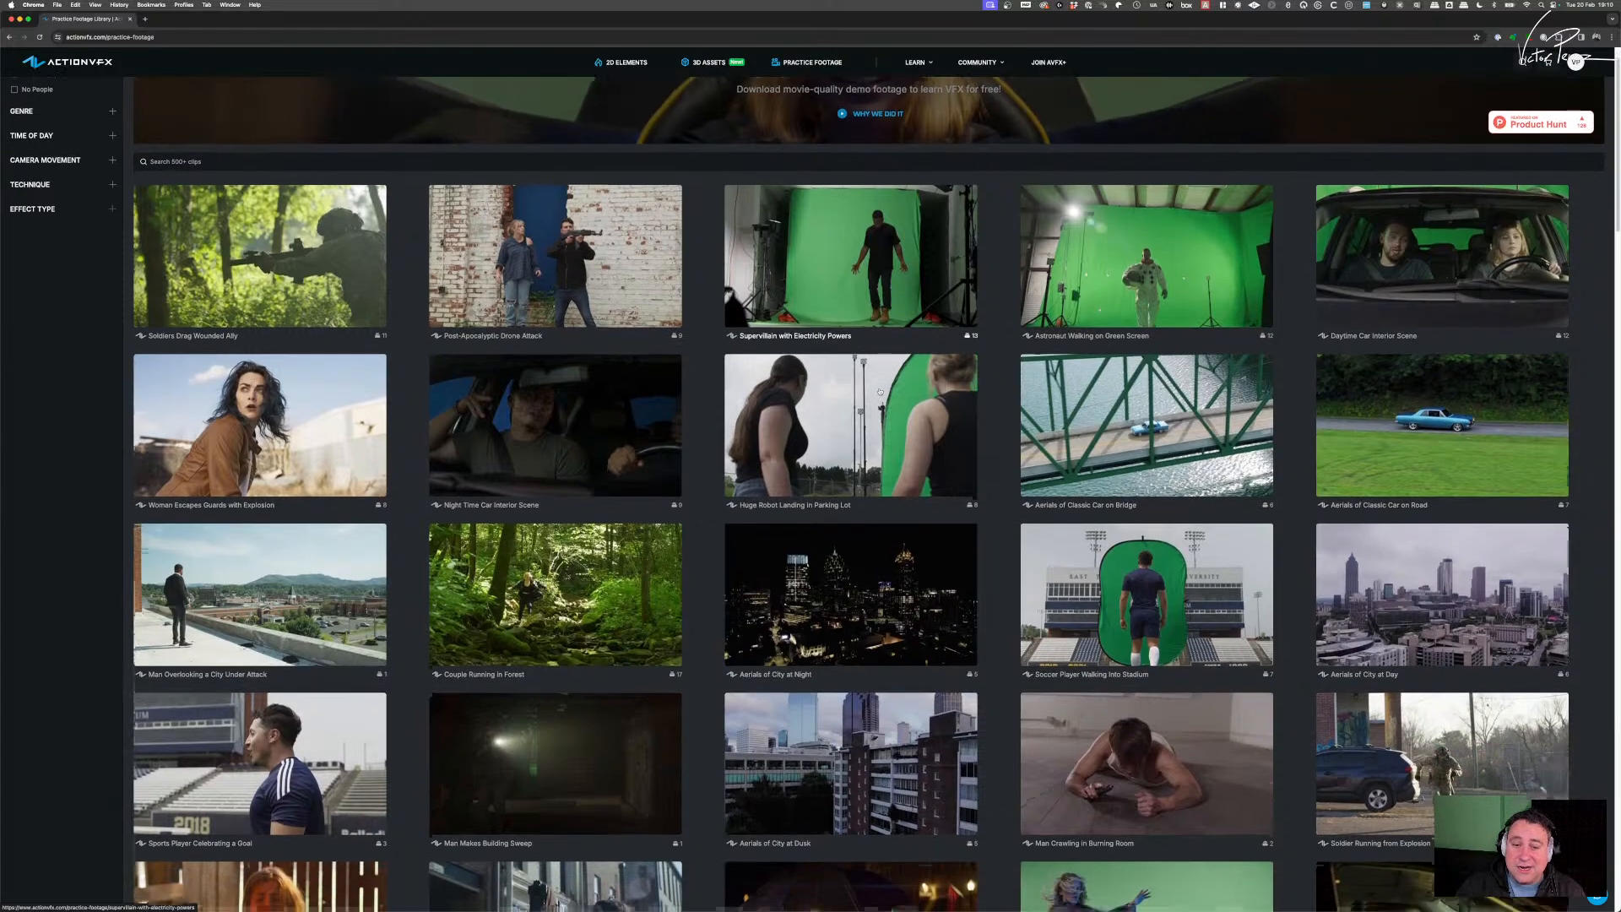
pyautogui.scroll(-2, 880, 395)
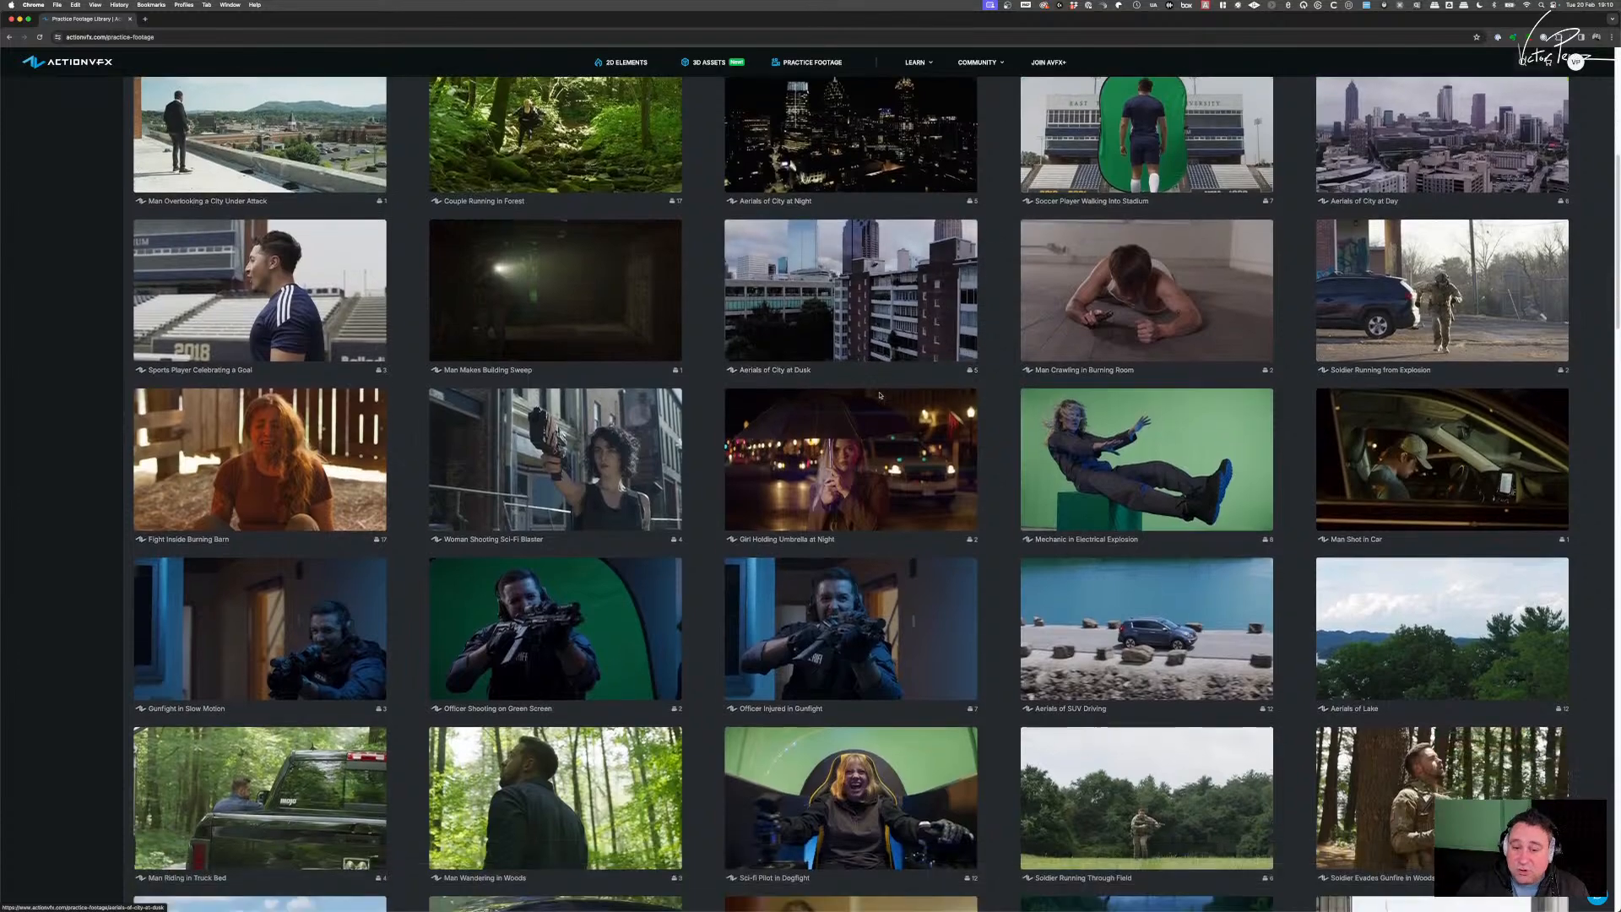
pyautogui.scroll(-2, 880, 395)
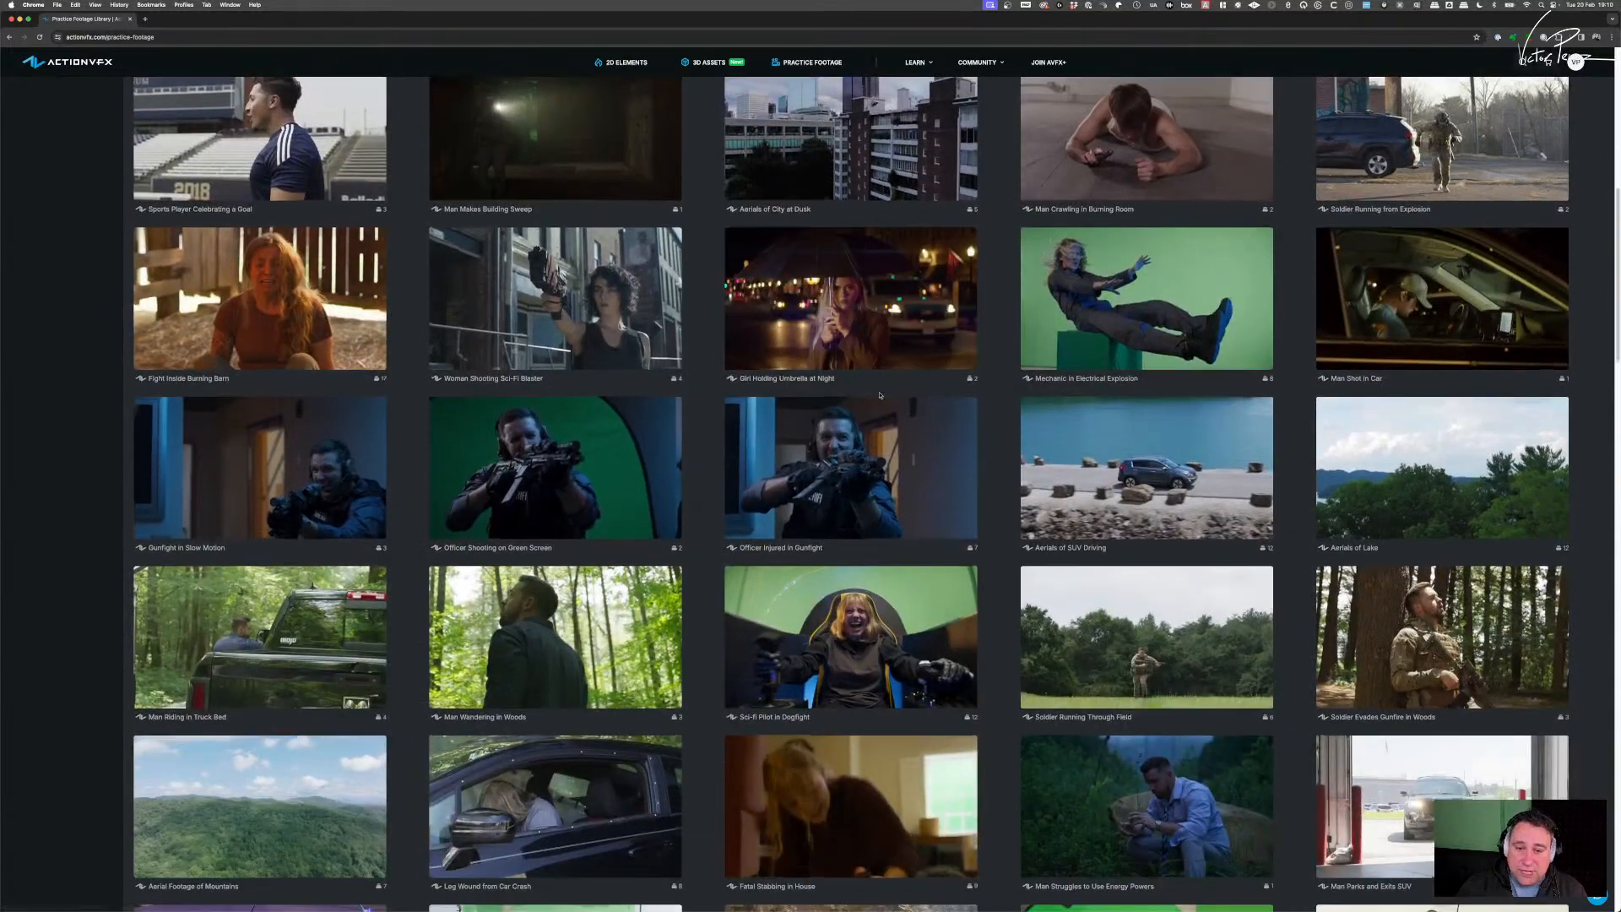
pyautogui.scroll(-1, 880, 395)
pyautogui.scroll(-2, 880, 395)
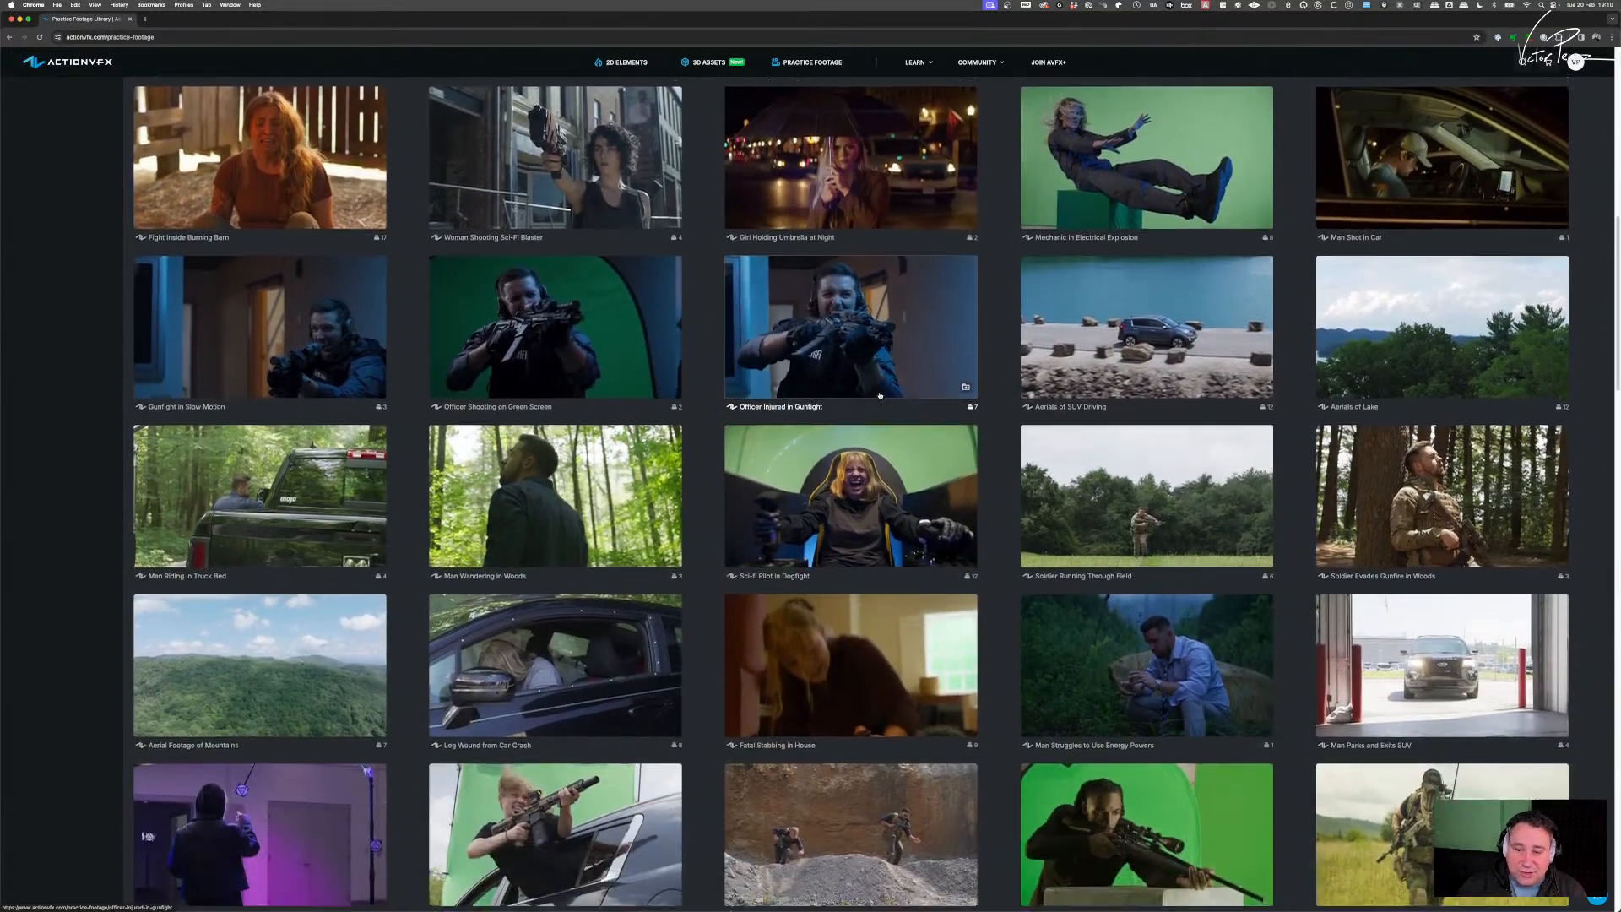
pyautogui.scroll(-3, 880, 395)
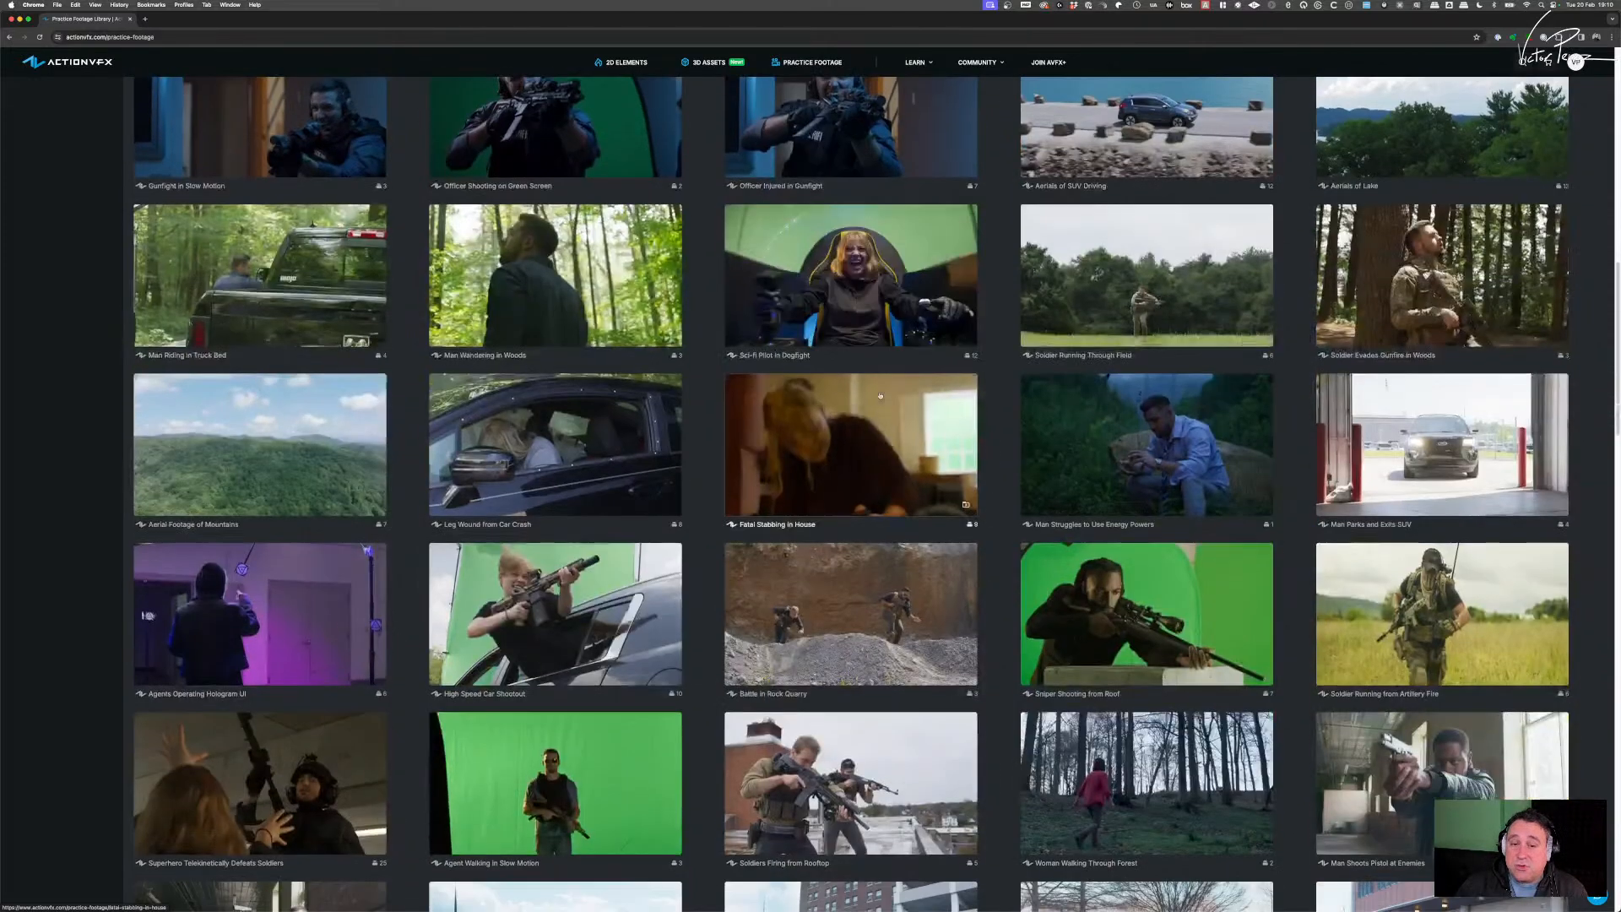
pyautogui.scroll(-1, 880, 395)
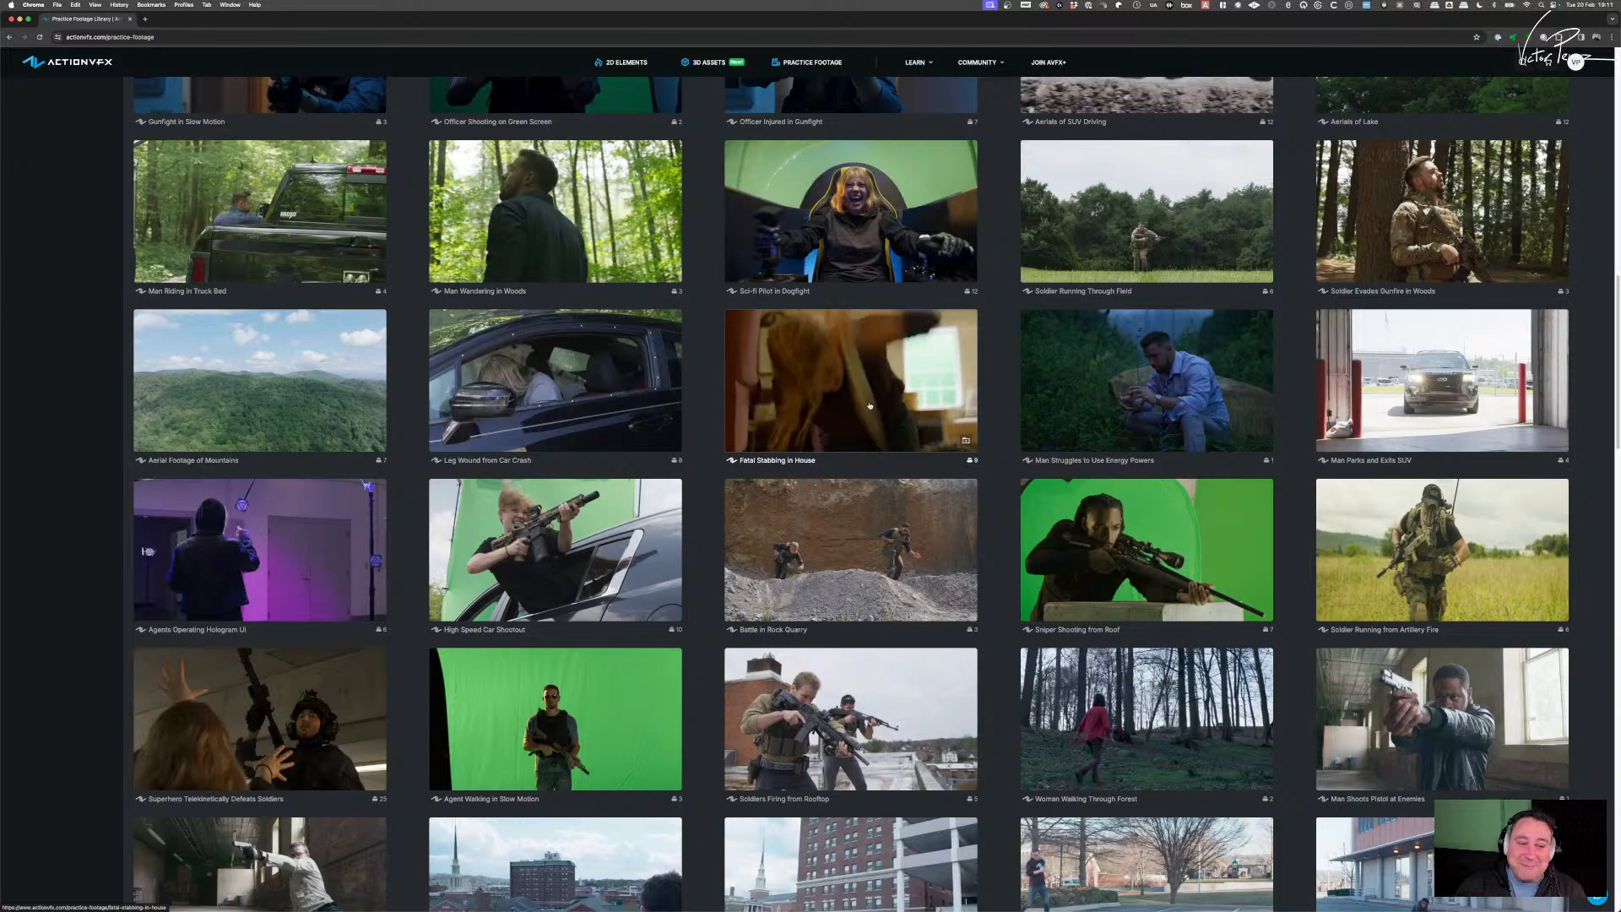
pyautogui.scroll(-7, 852, 450)
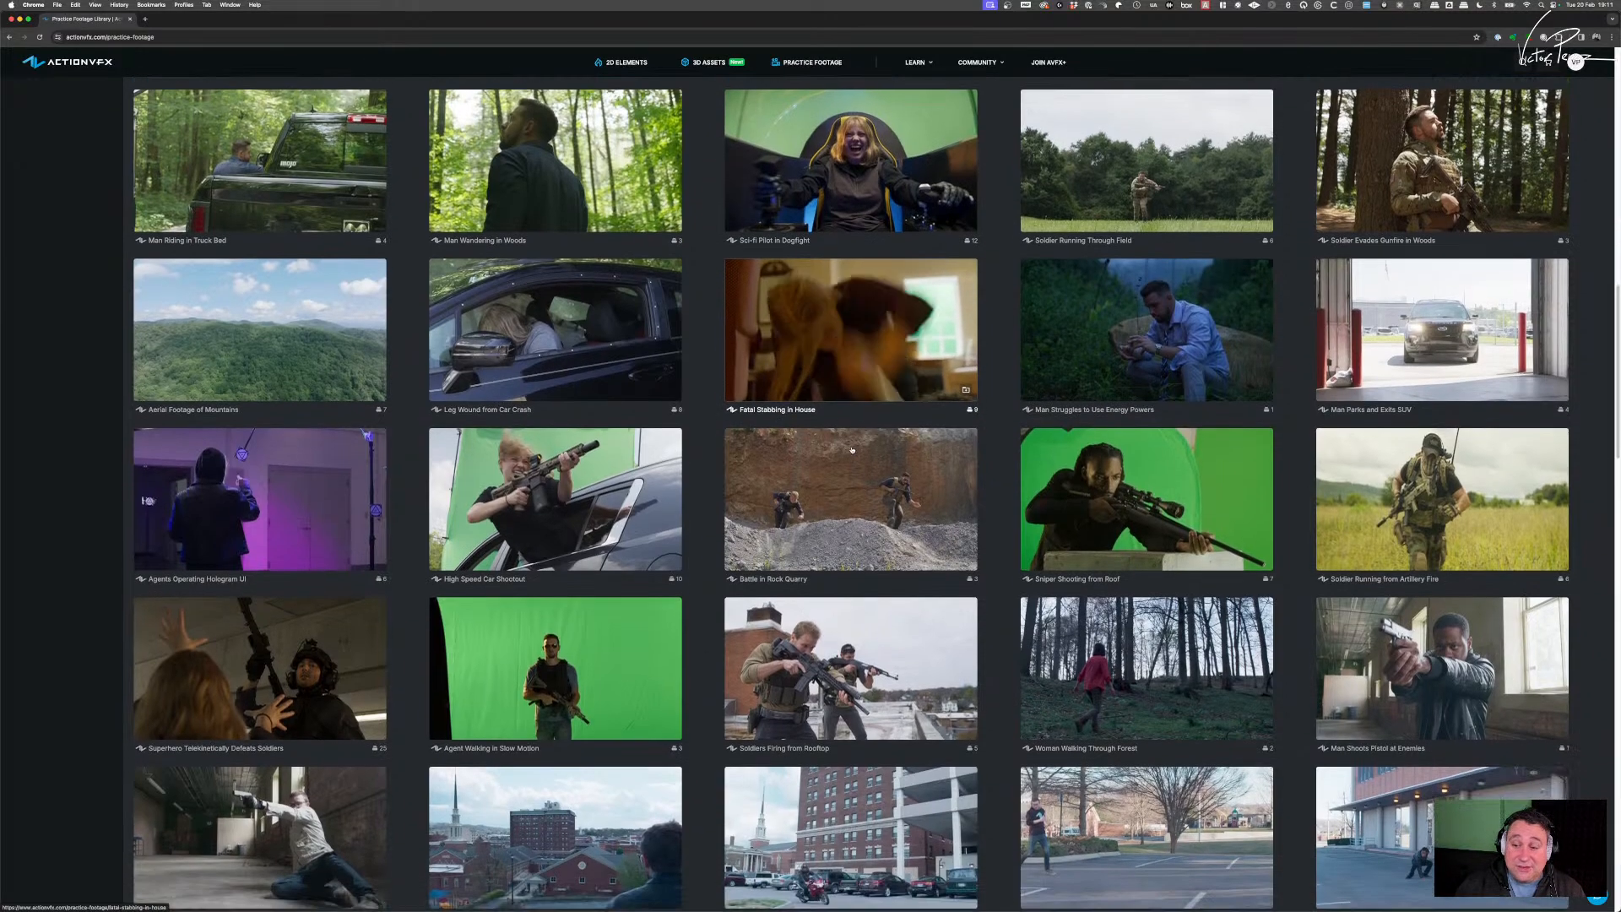
pyautogui.scroll(-4, 852, 450)
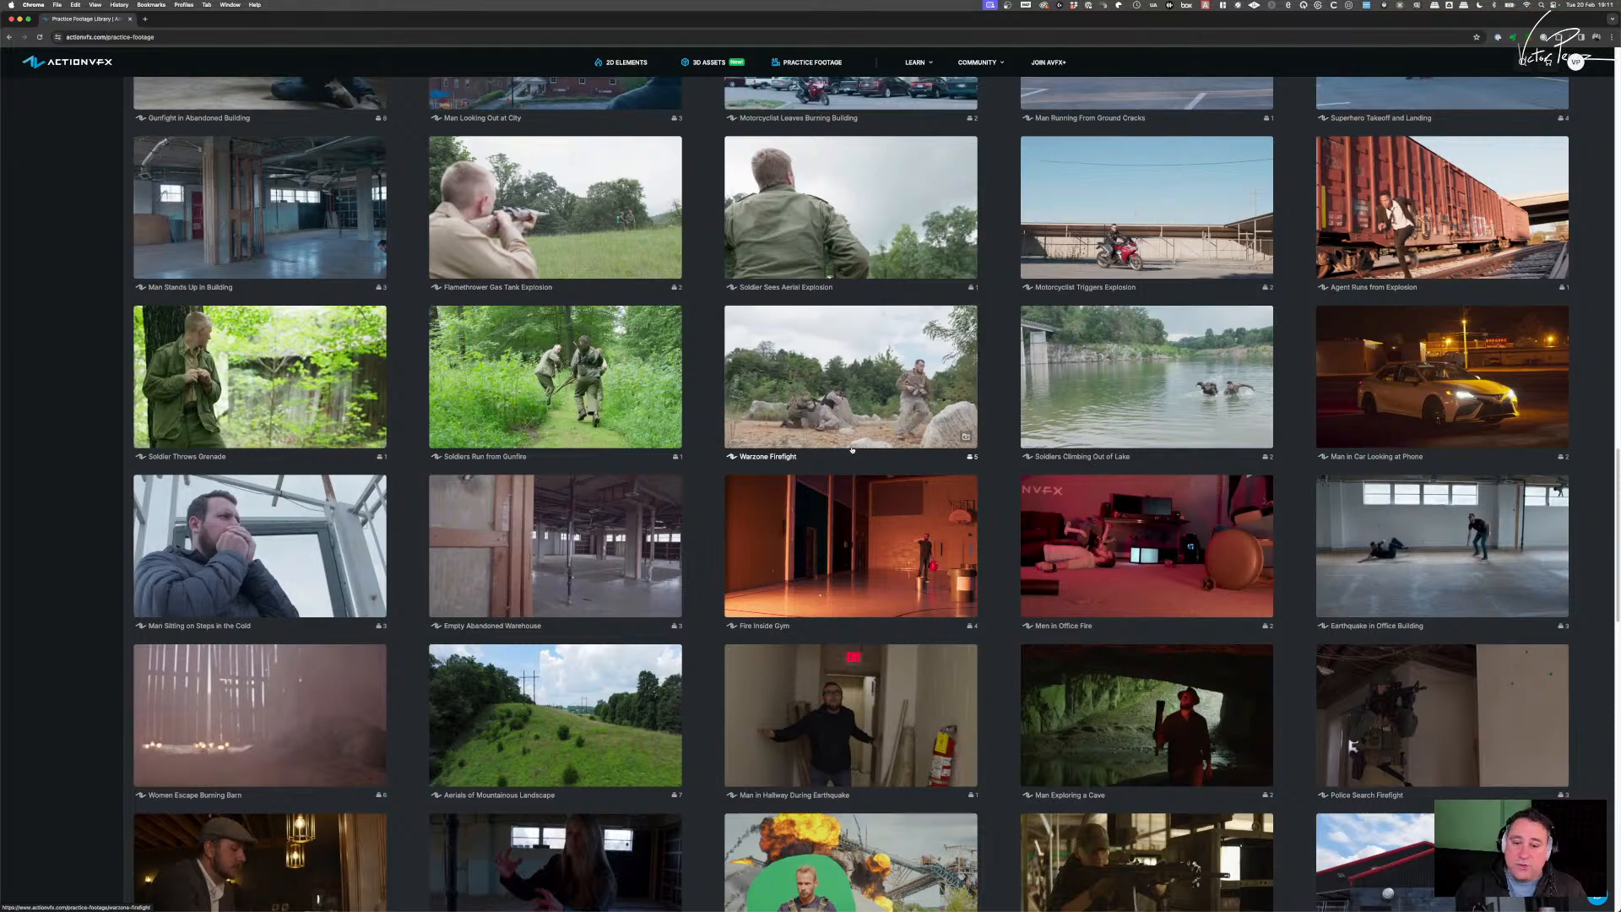
pyautogui.scroll(15, 852, 450)
pyautogui.scroll(10, 852, 451)
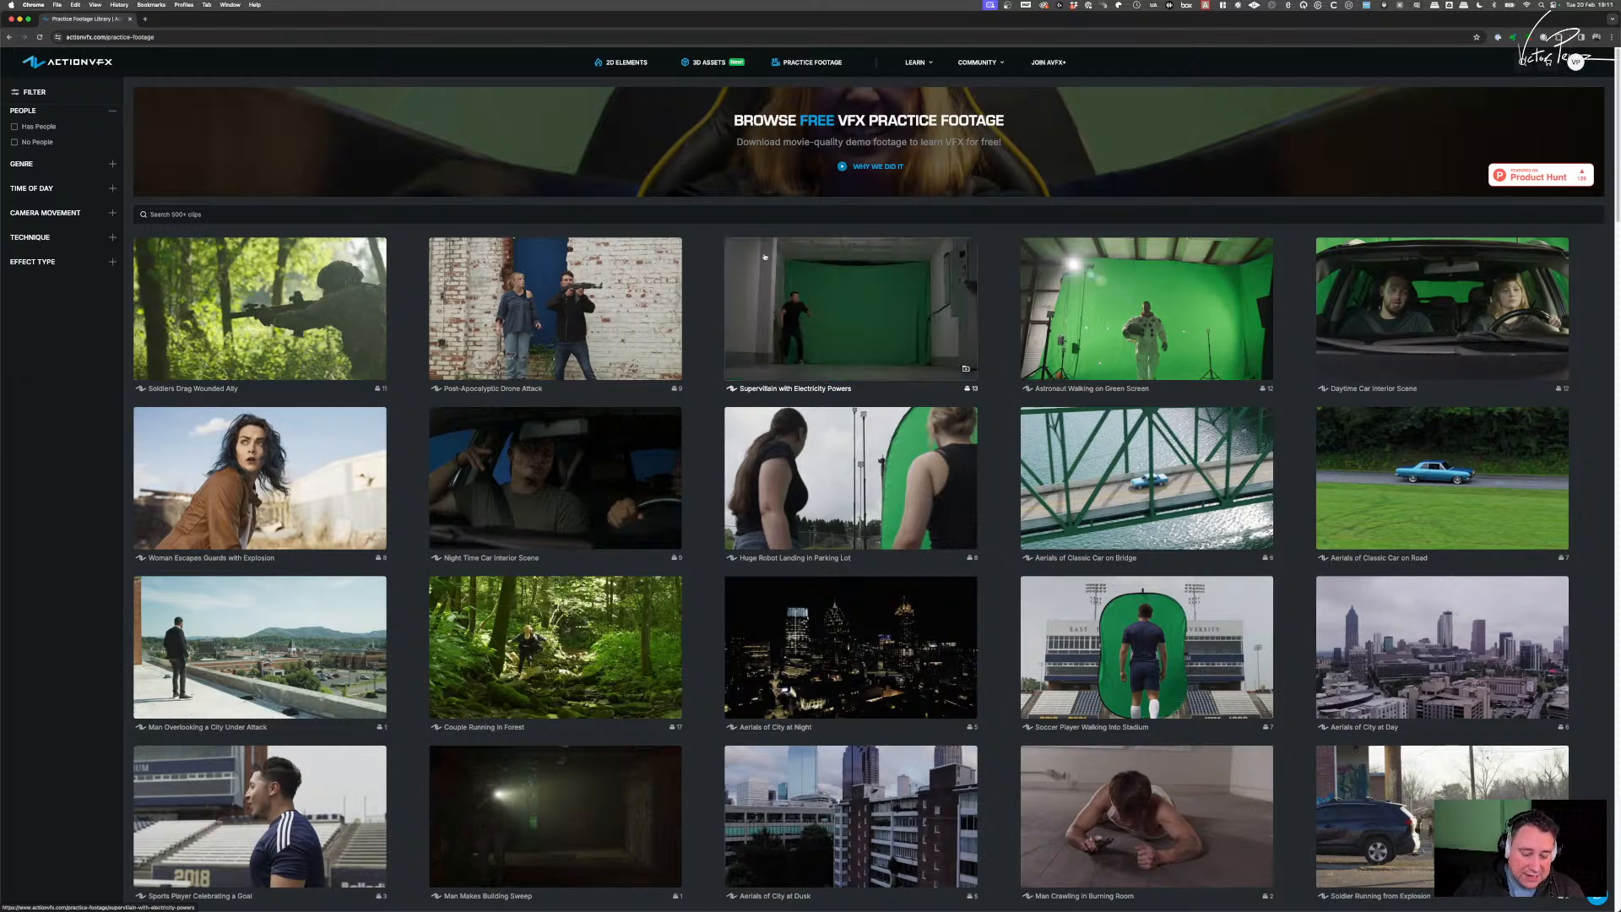
pyautogui.click(622, 65)
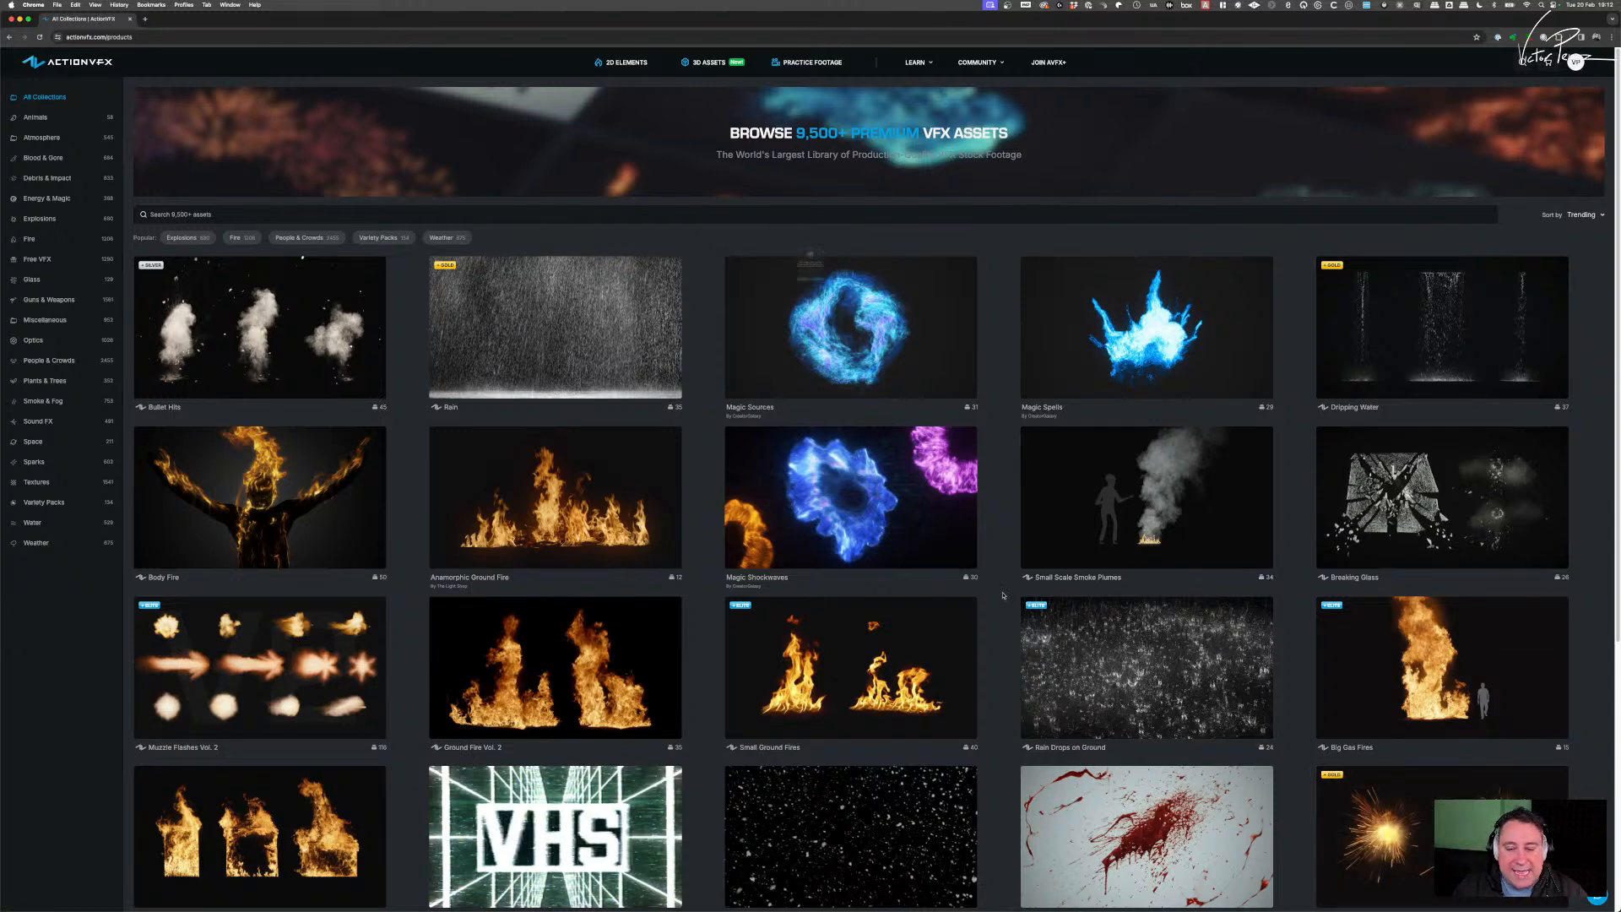
# - Switch to Nuke Indie, dismiss its startup dialog and load the Compositing workspace
pyautogui.click(835, 313)
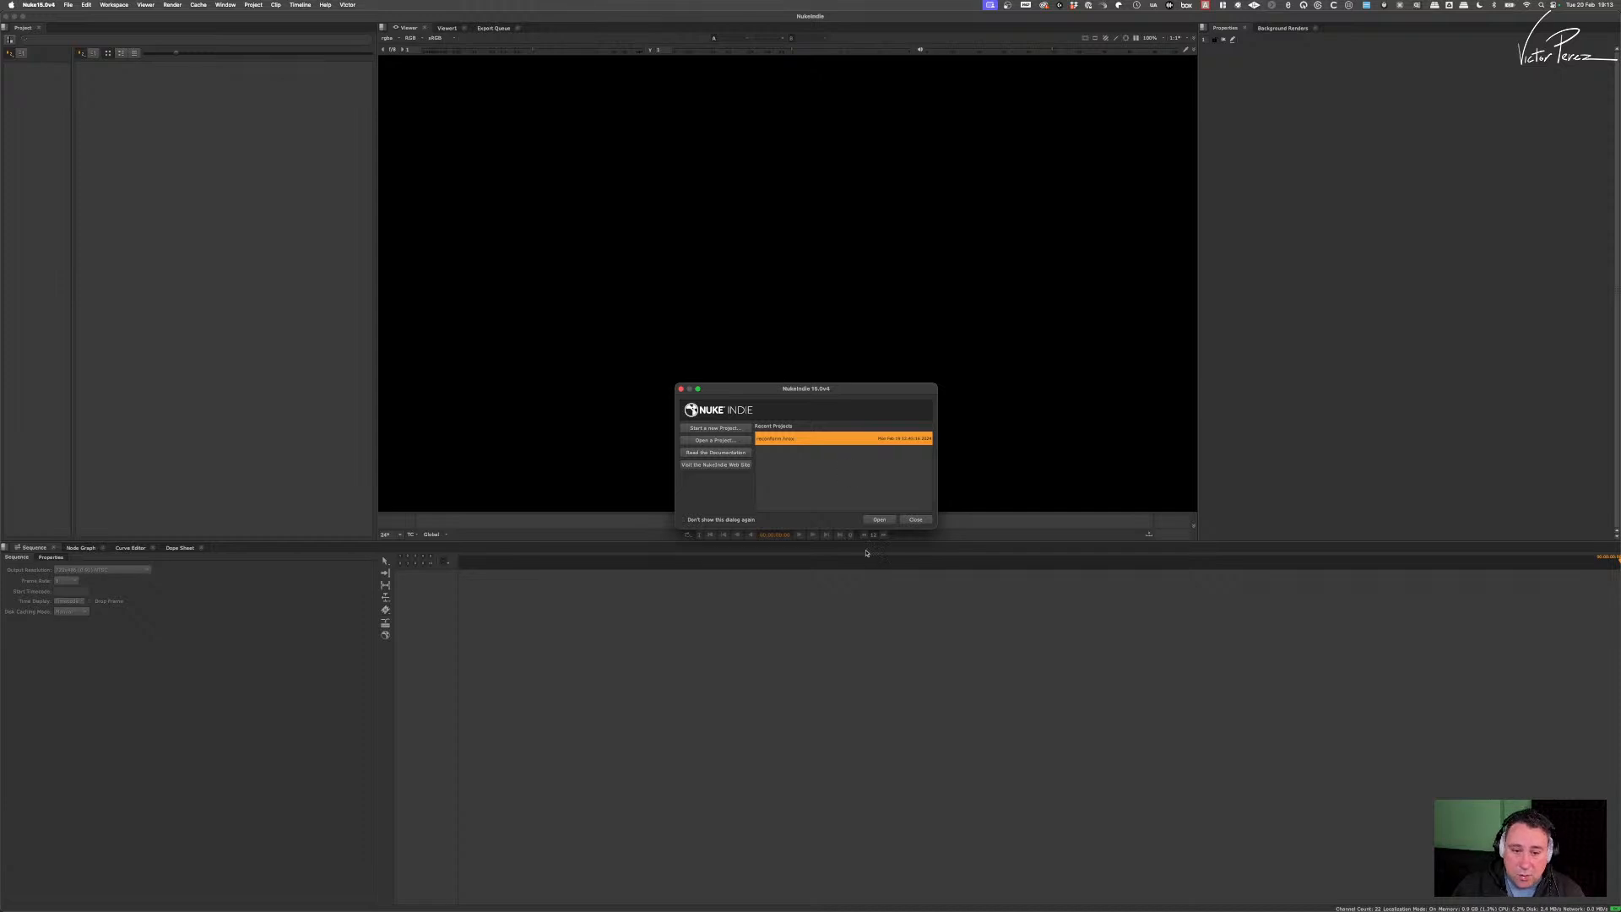
pyautogui.click(916, 521)
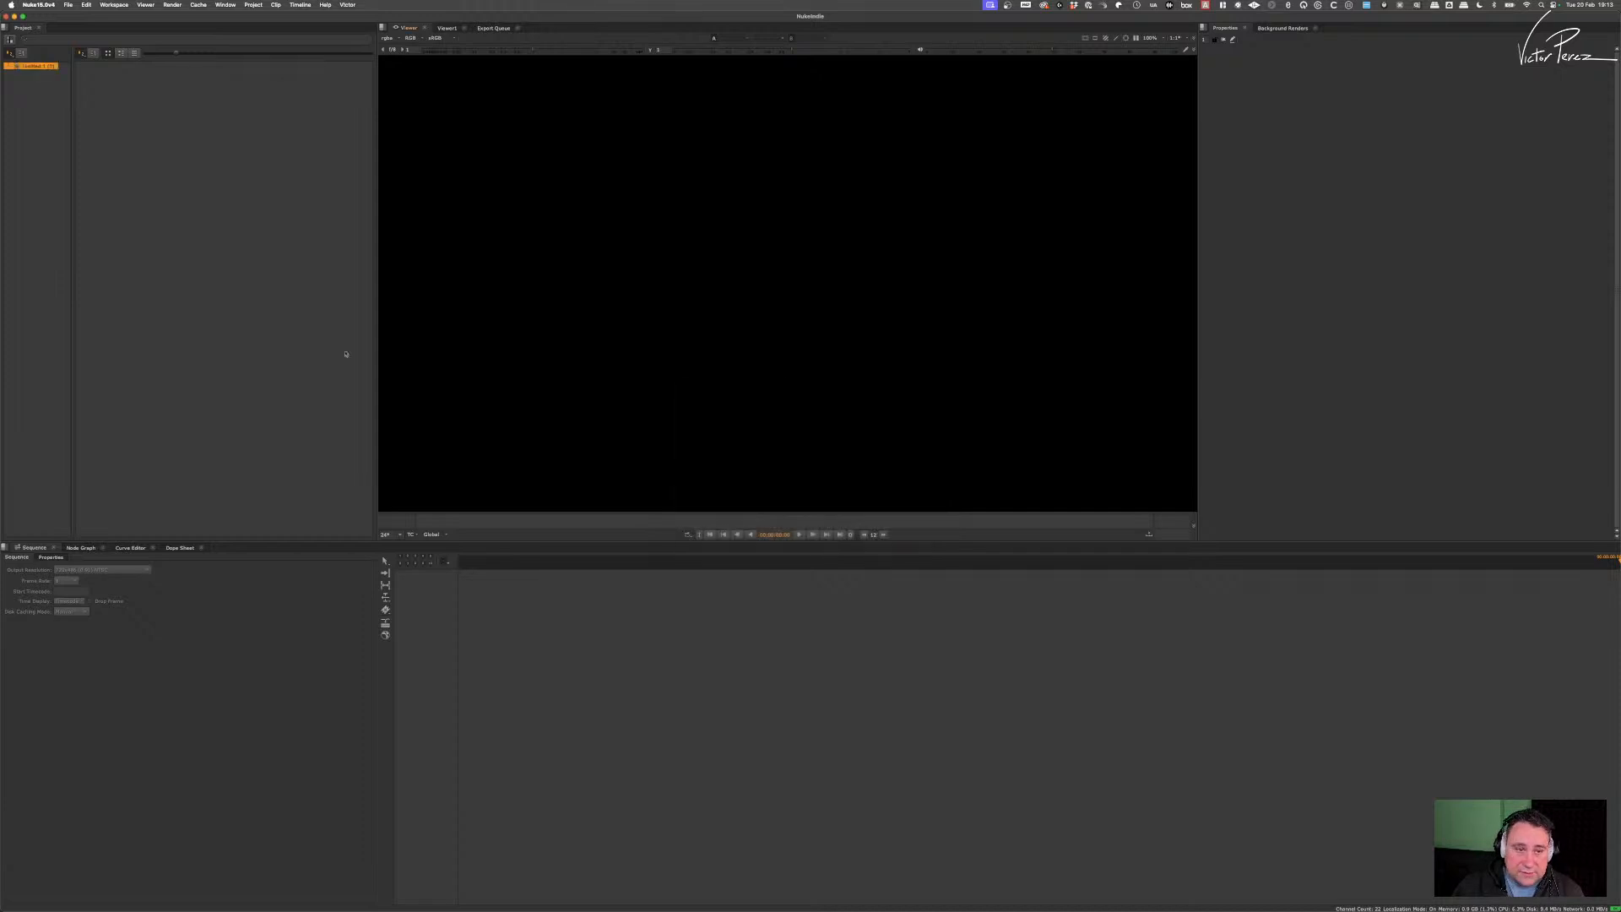
pyautogui.click(114, 5)
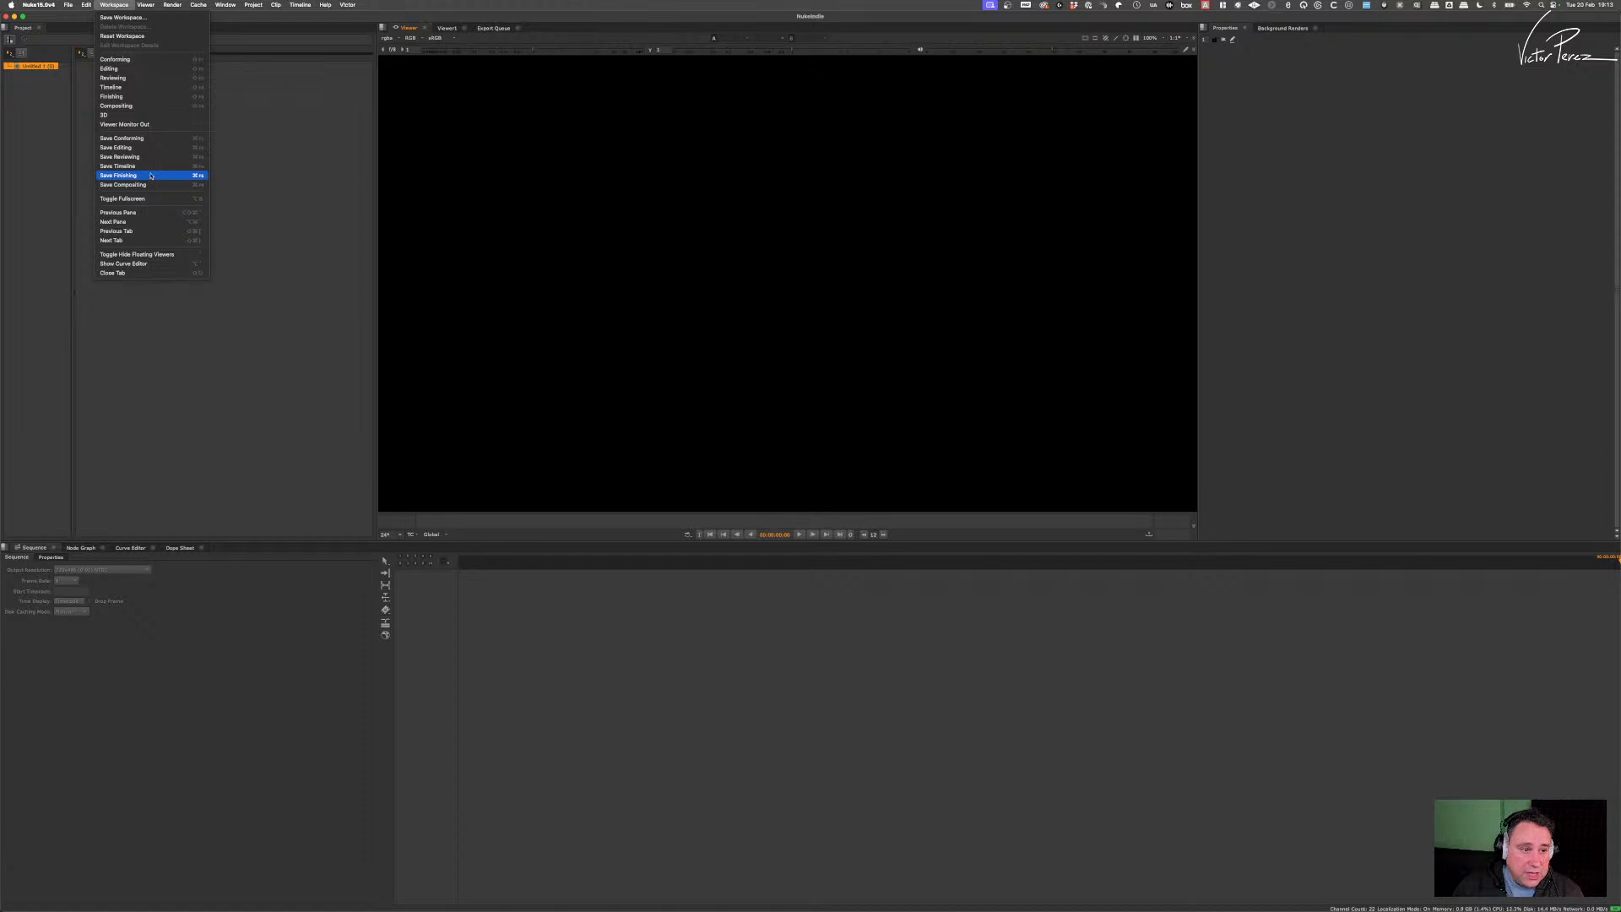
pyautogui.click(117, 106)
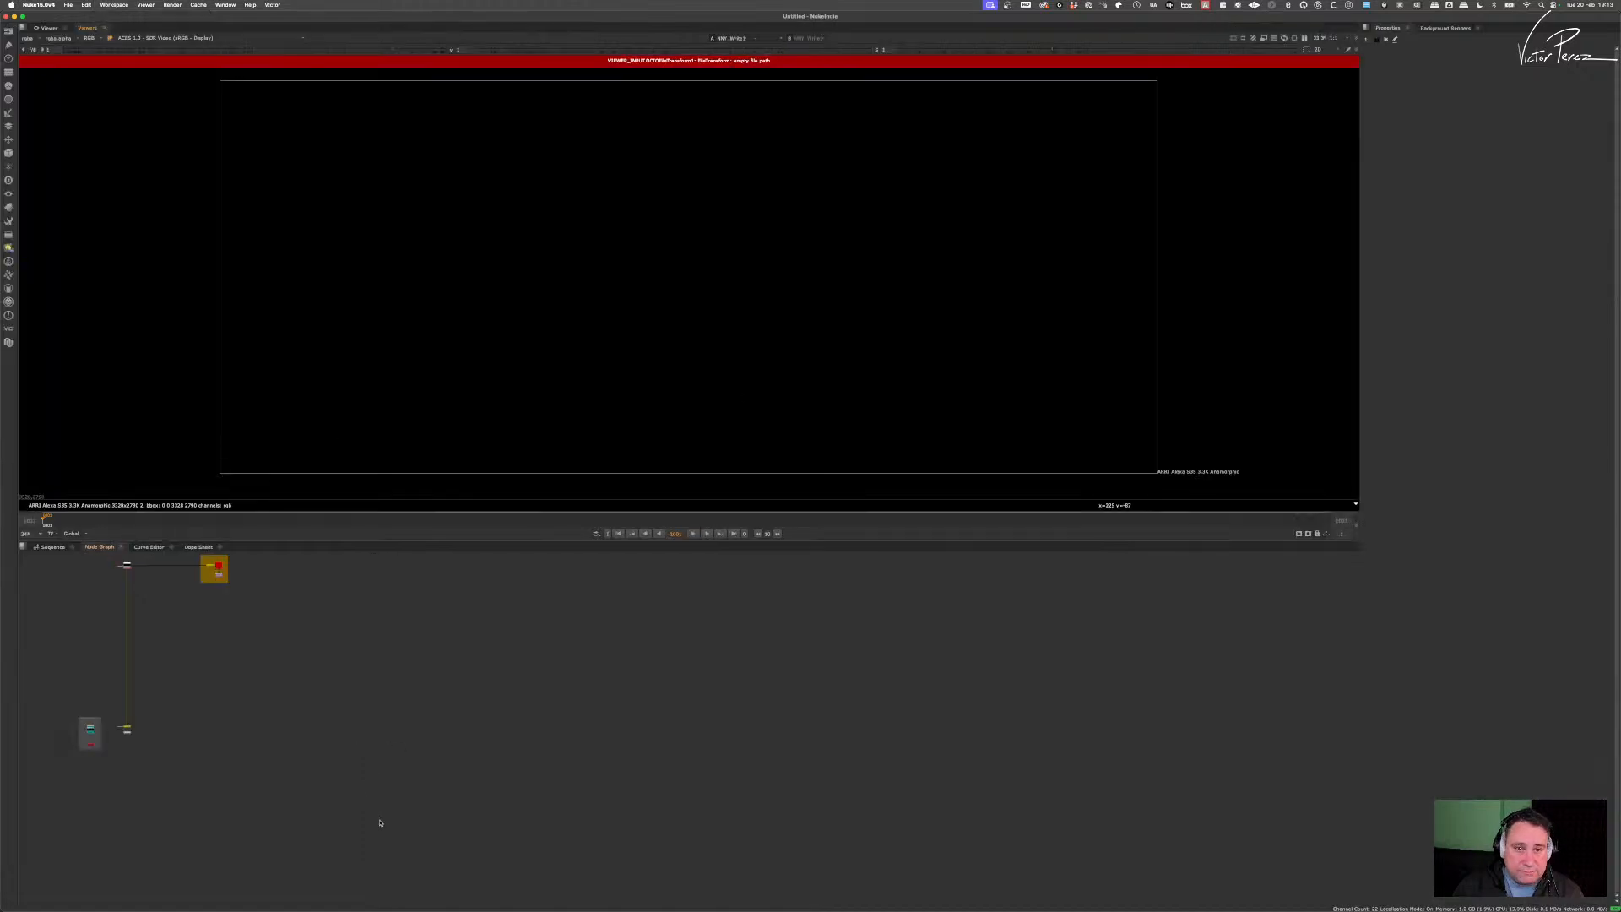
pyautogui.moveTo(380, 820); pyautogui.dragTo(53, 577)
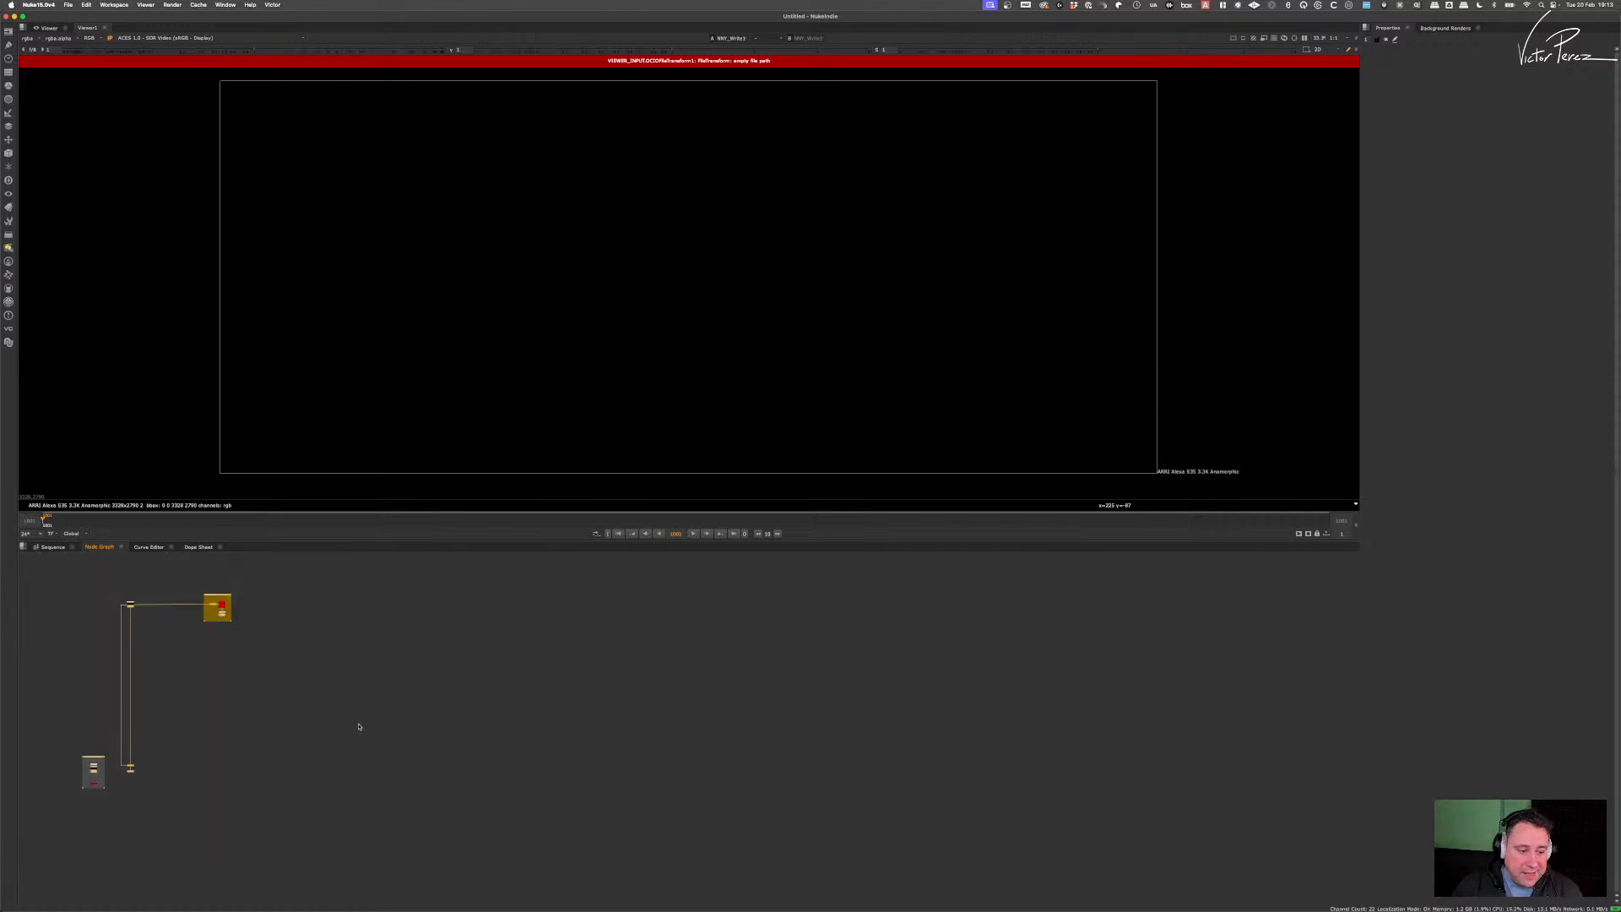
pyautogui.click(358, 727)
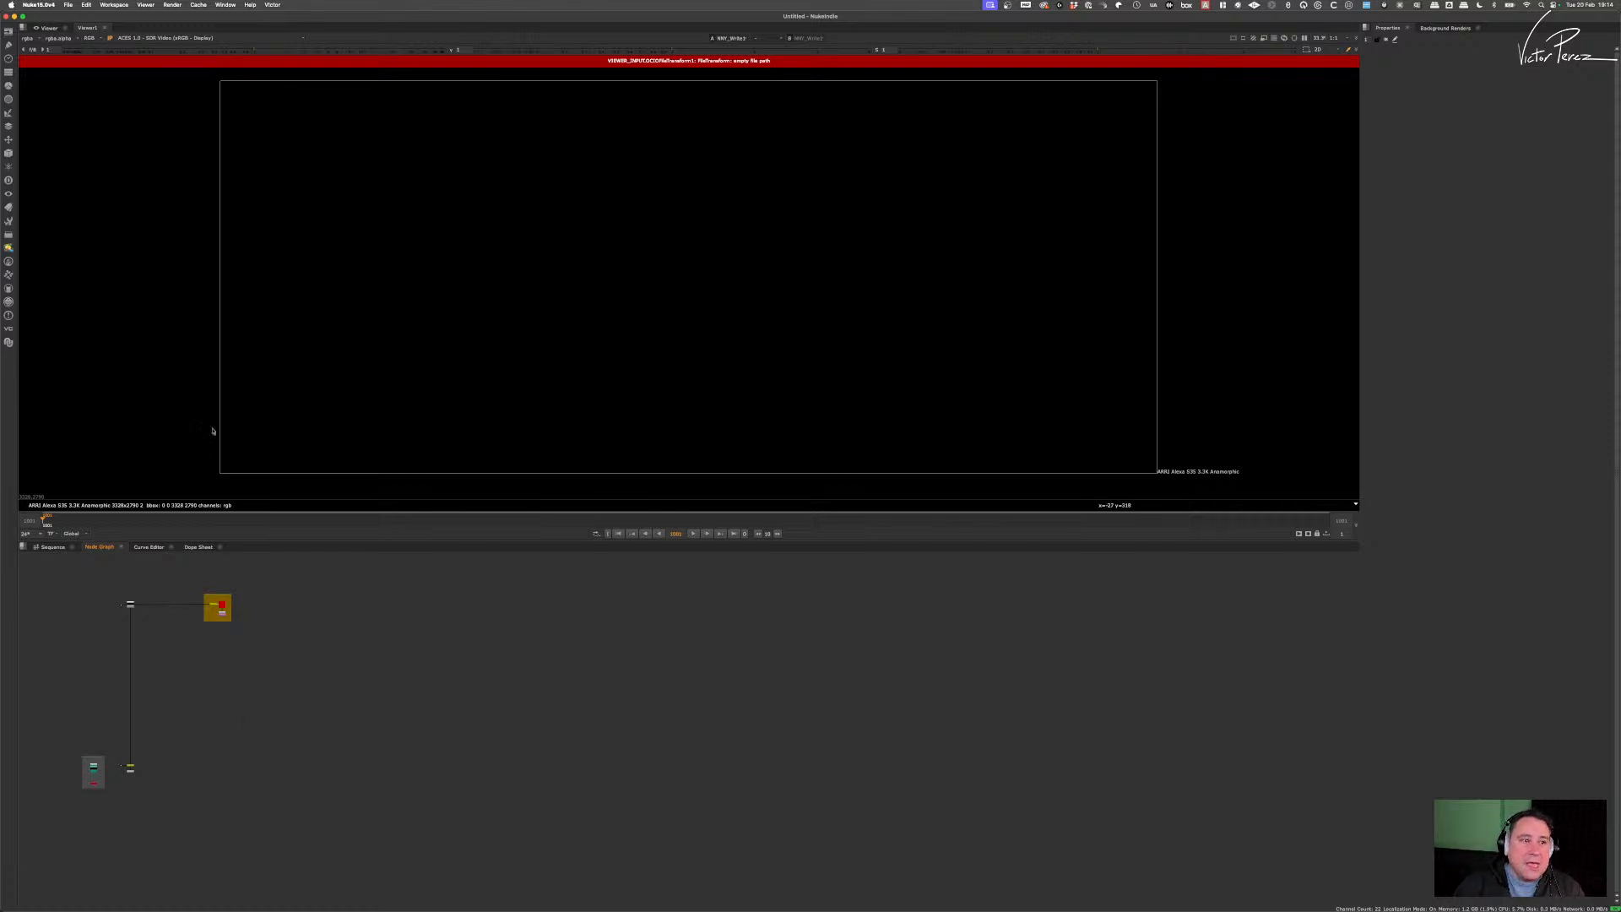
# - Open the comp VP_livecomp_0010_v005.nknd from the scripts folder
pyautogui.click(67, 6)
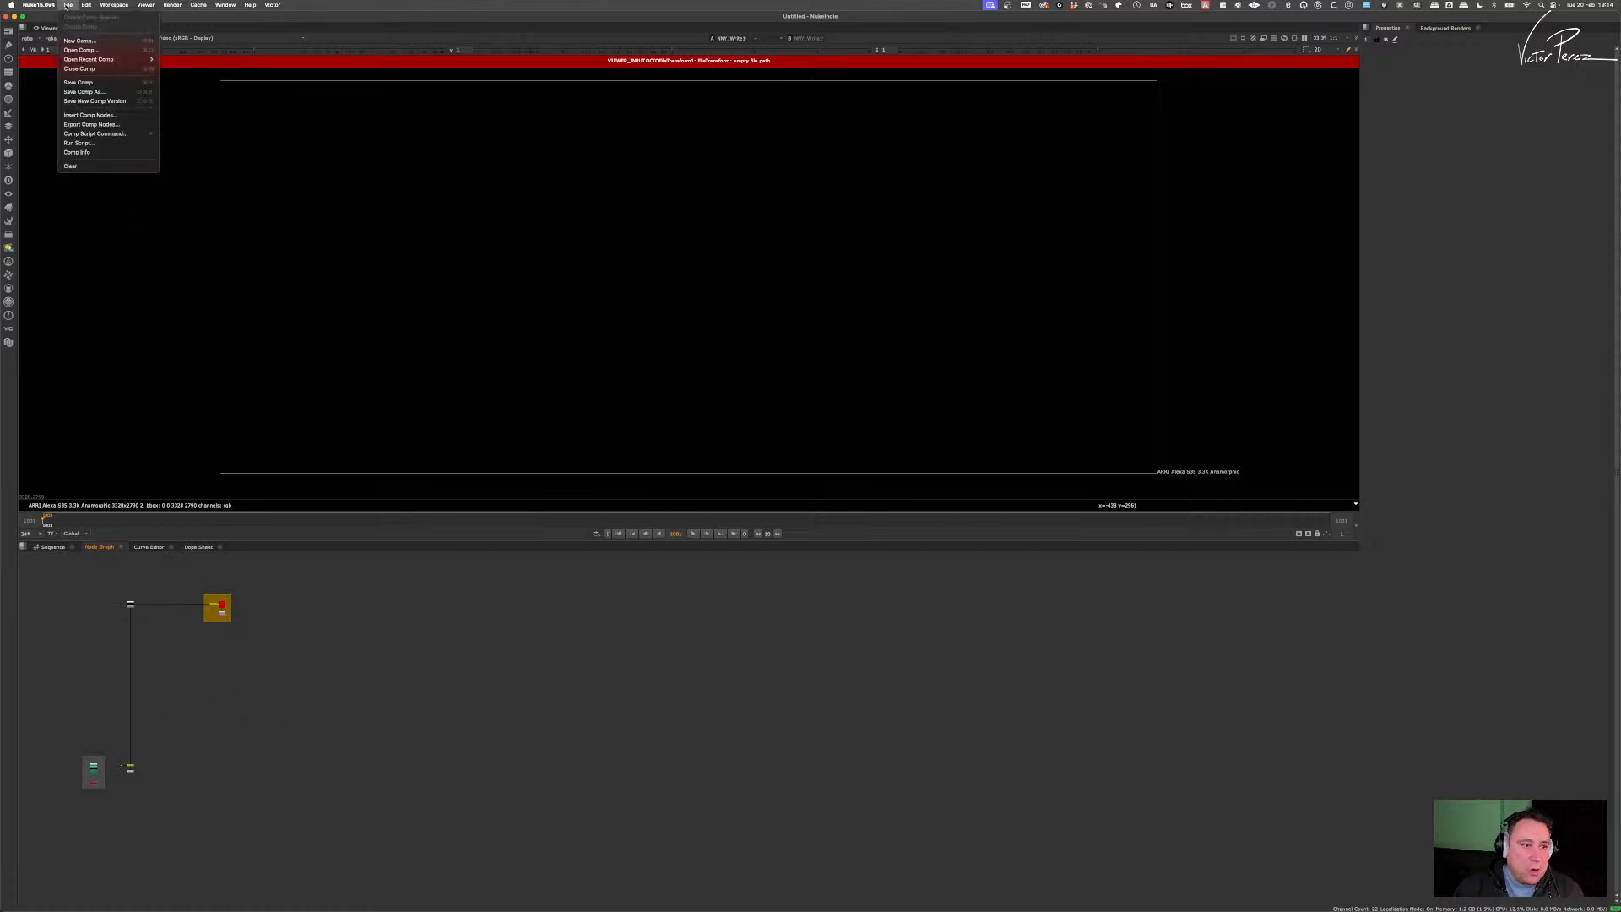
pyautogui.click(81, 50)
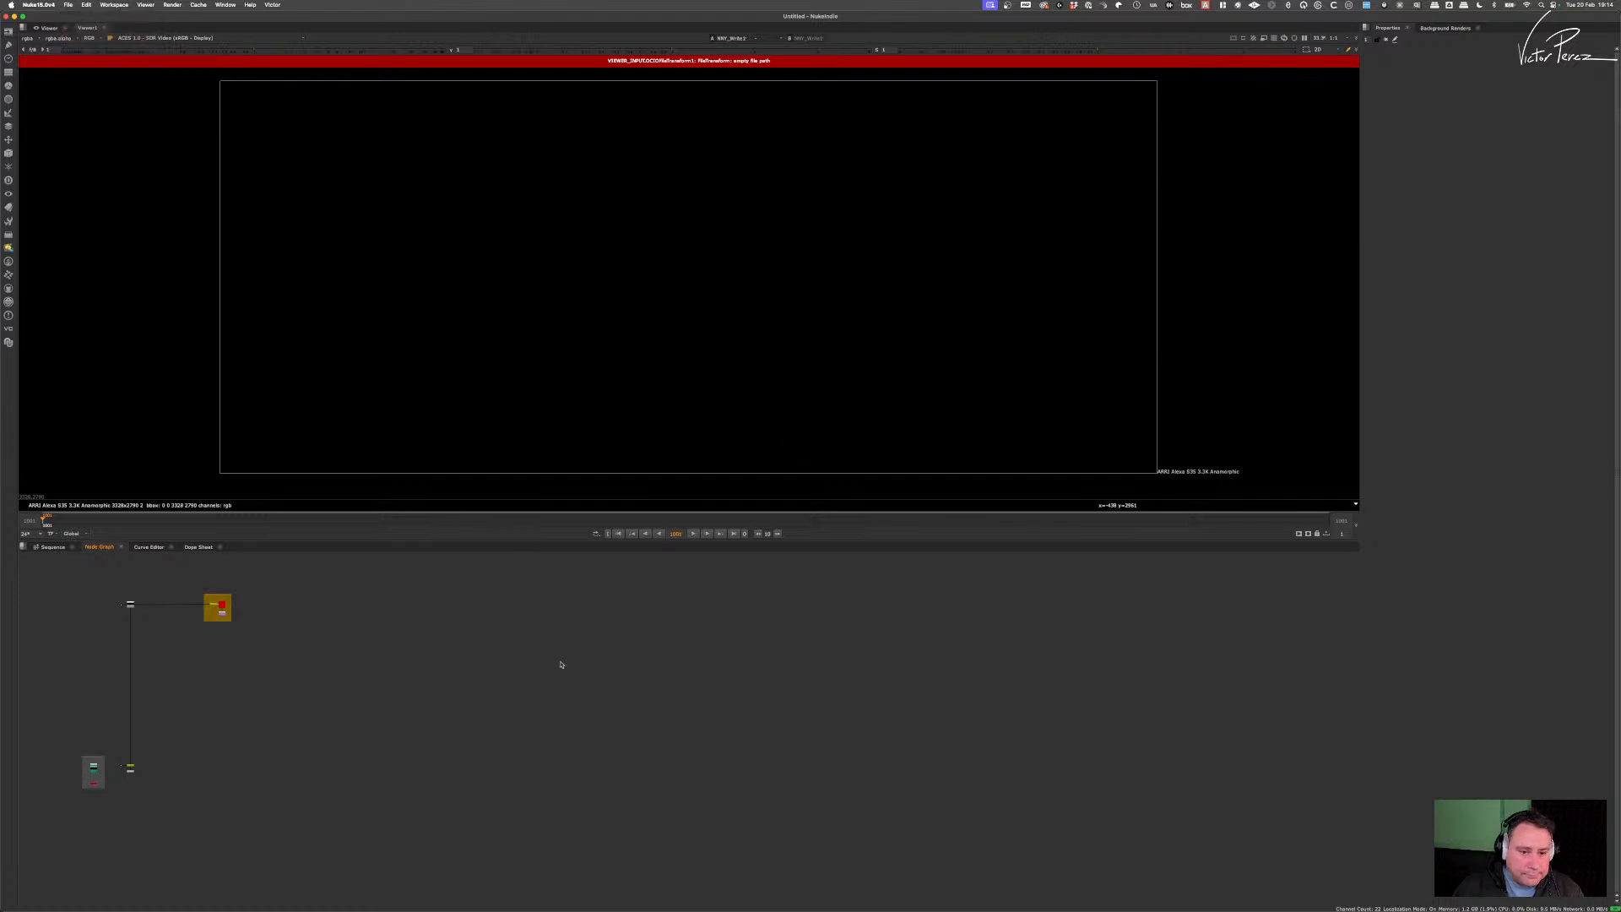
pyautogui.click(597, 409)
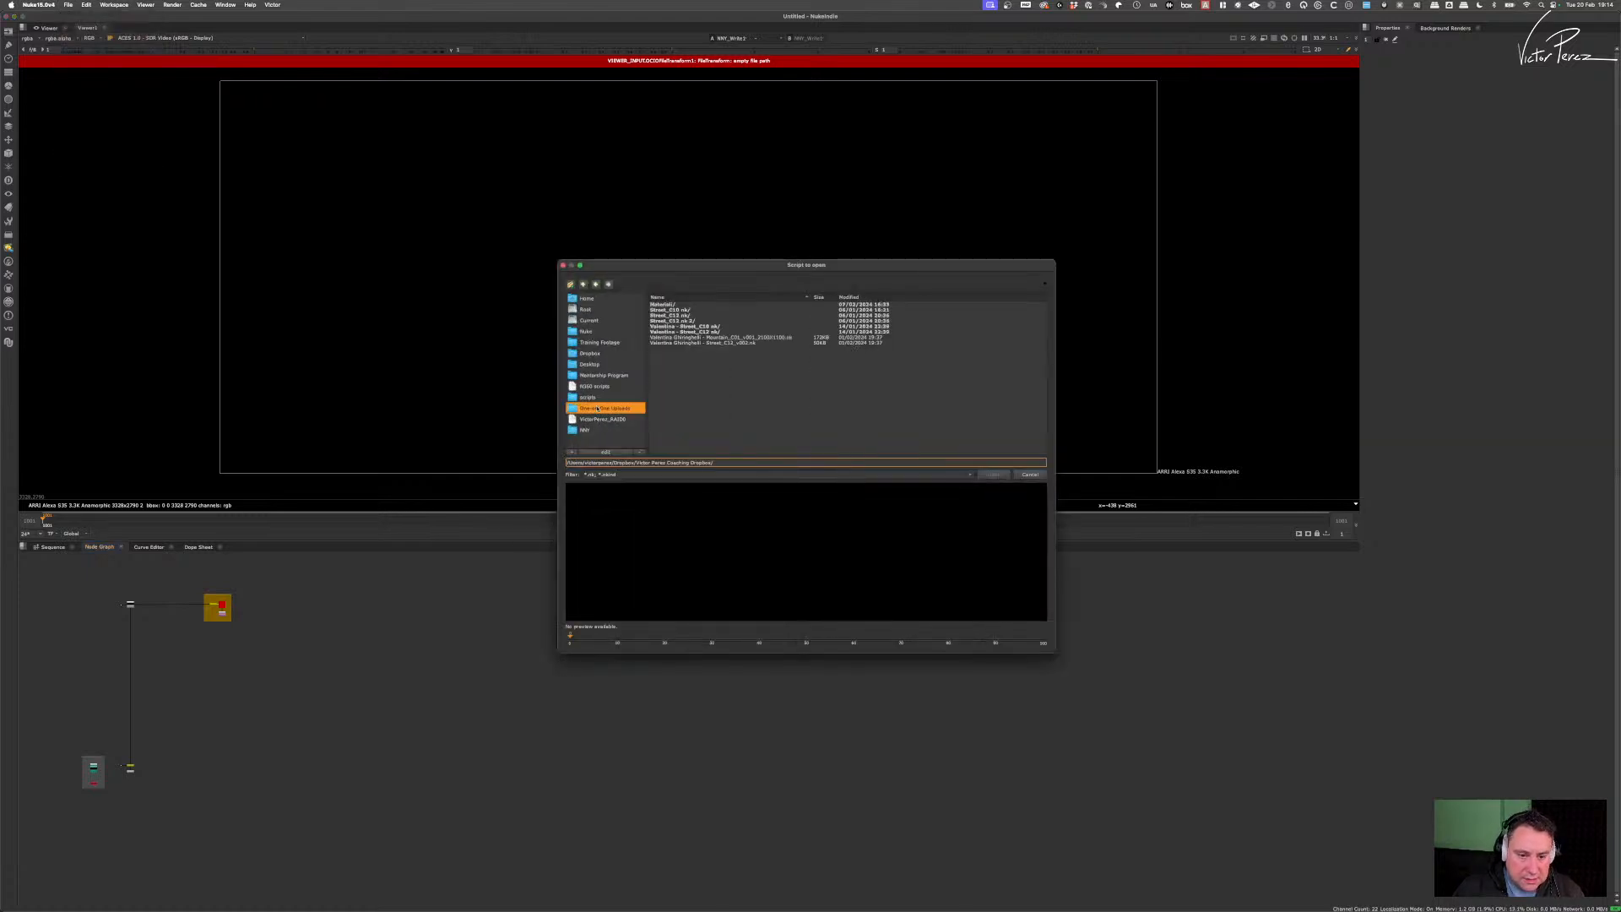
pyautogui.click(588, 397)
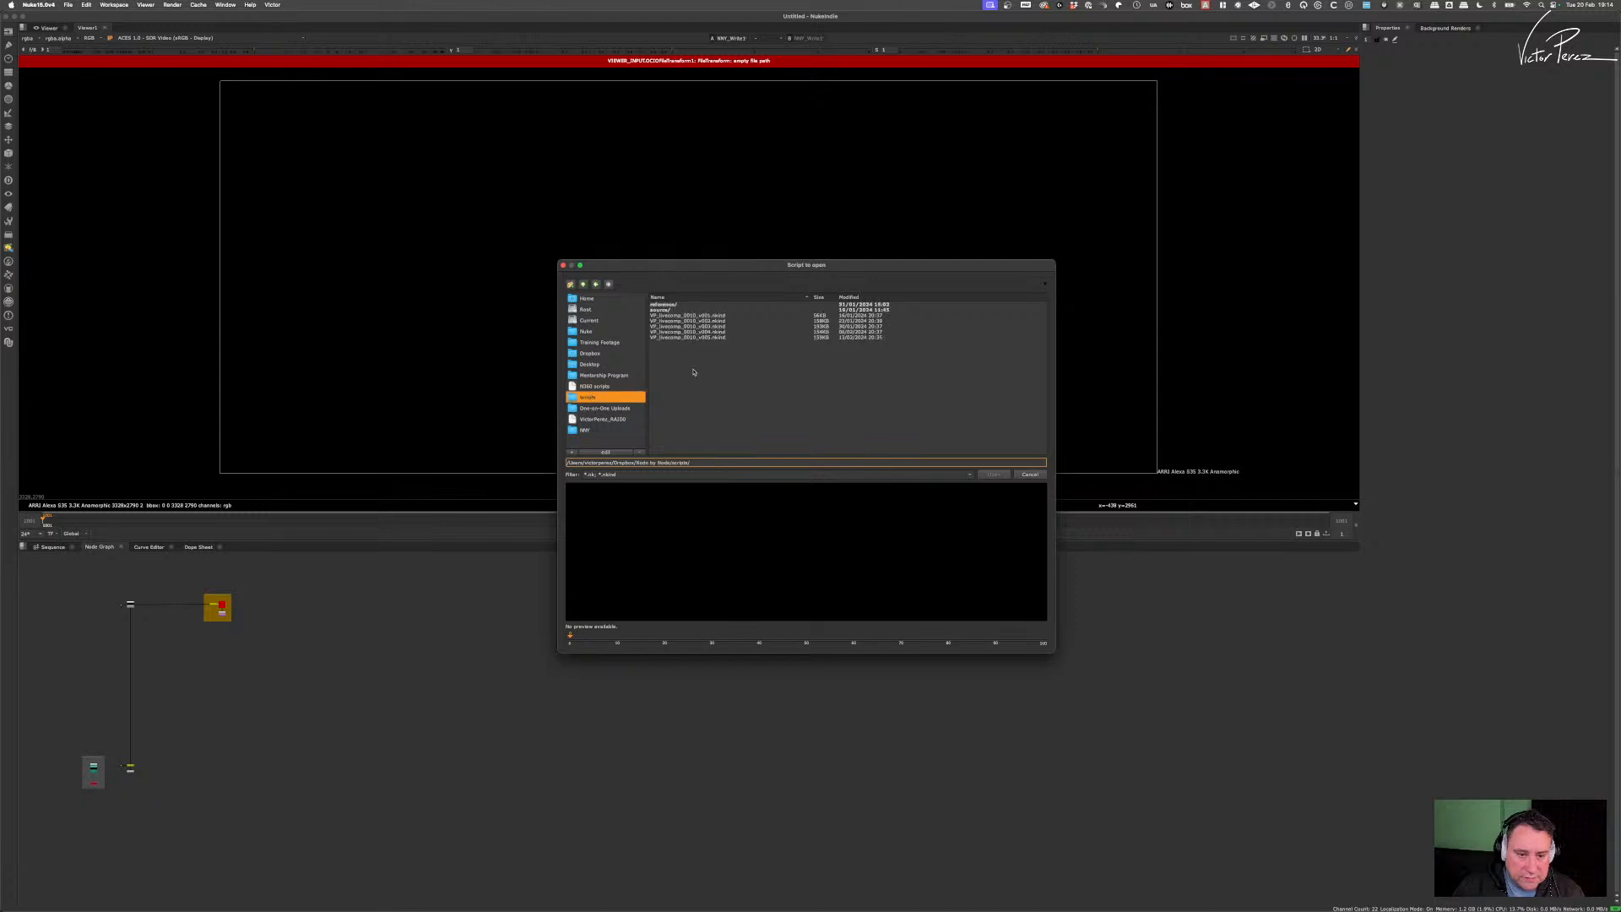
pyautogui.click(710, 337)
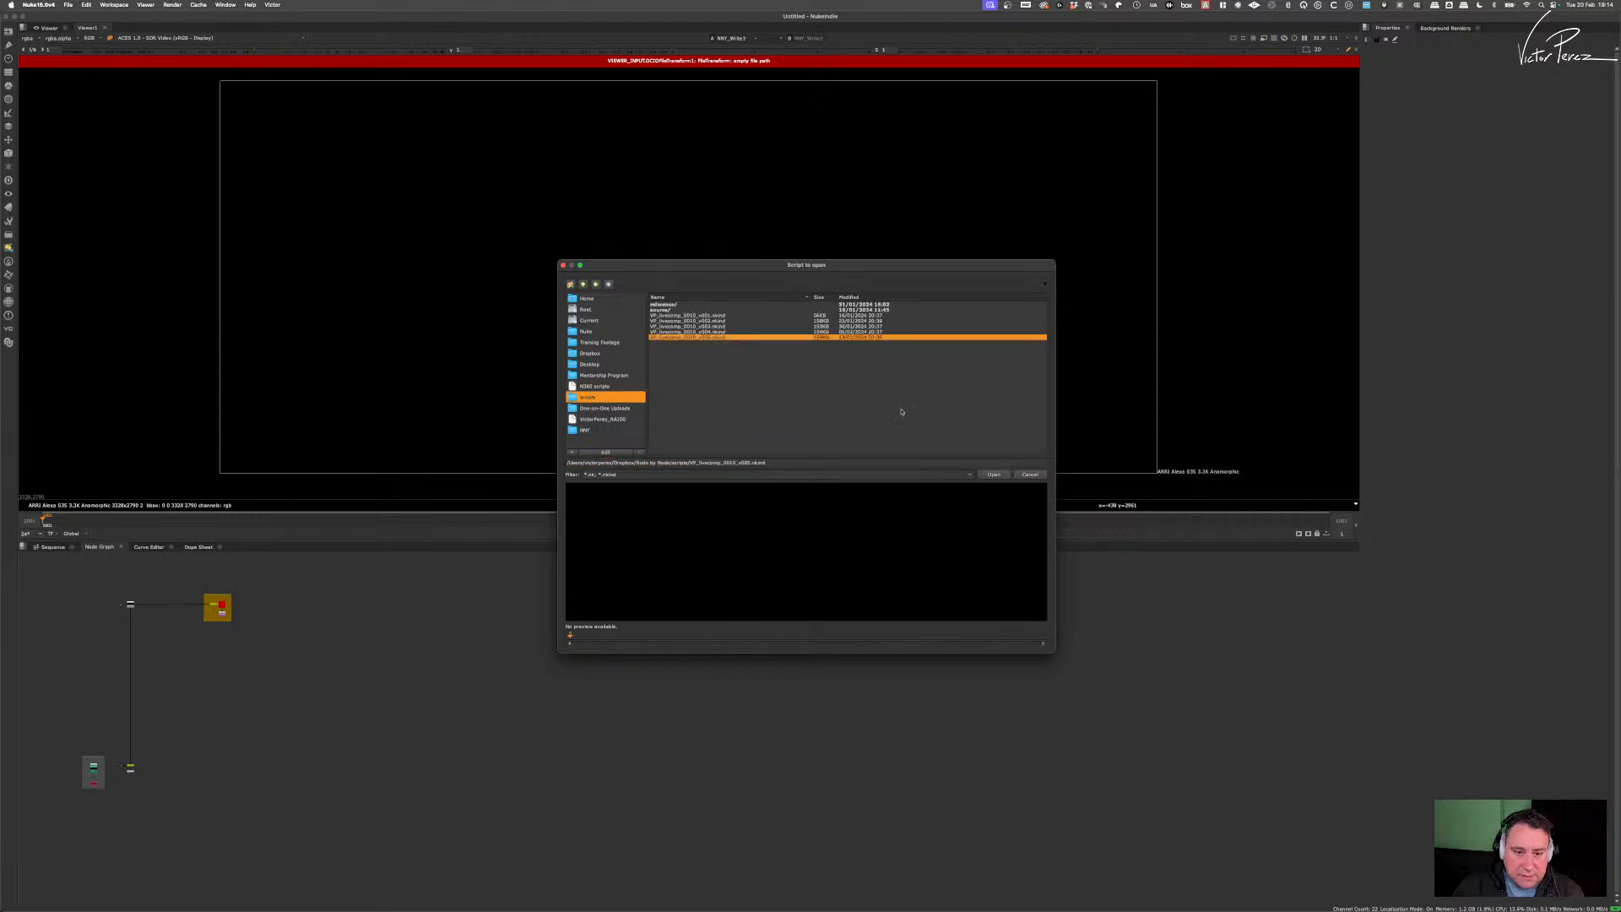
pyautogui.click(994, 476)
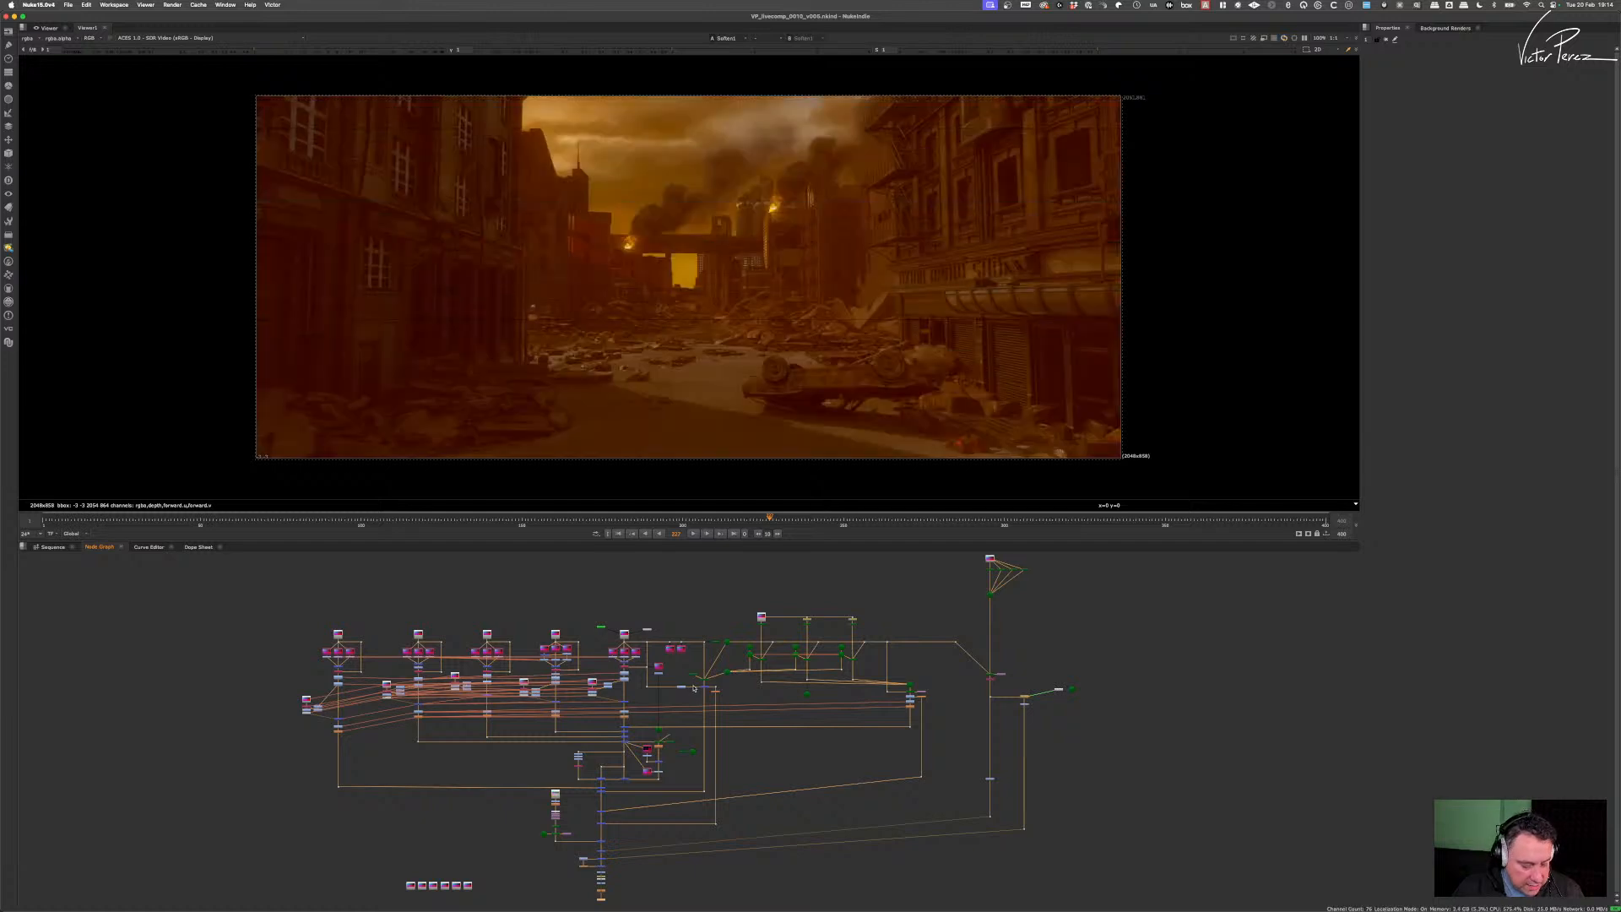
# - Save the comp as a new version named VP_livecomp_0010_v006.nknd in the same folder
pyautogui.press('super+shift+s')
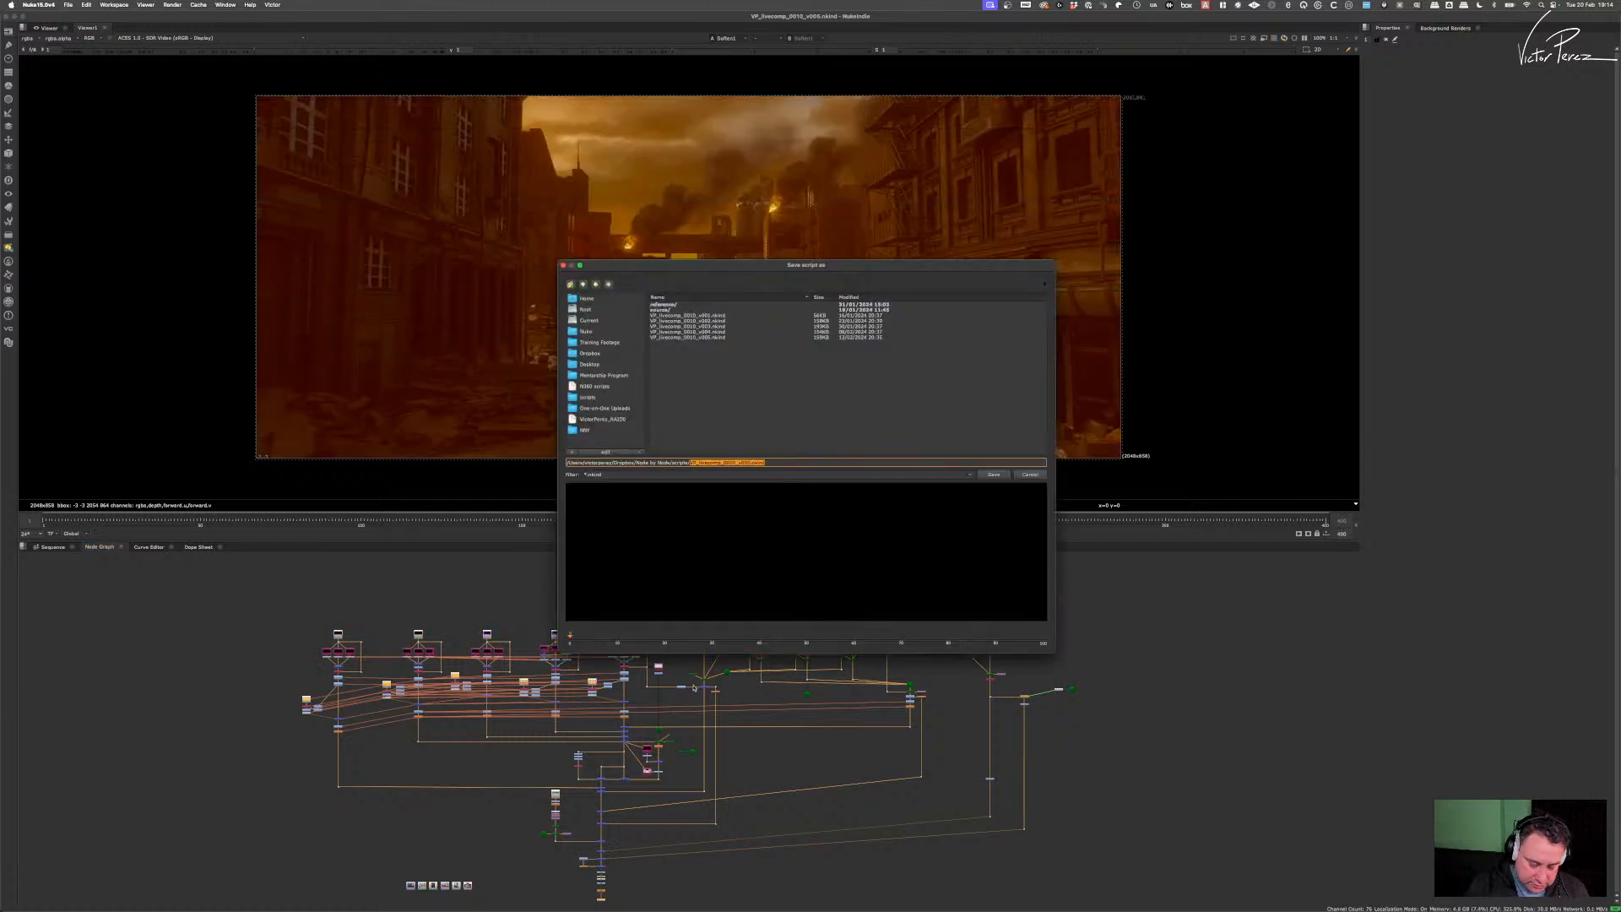
pyautogui.hotkey('alt', 'Left')
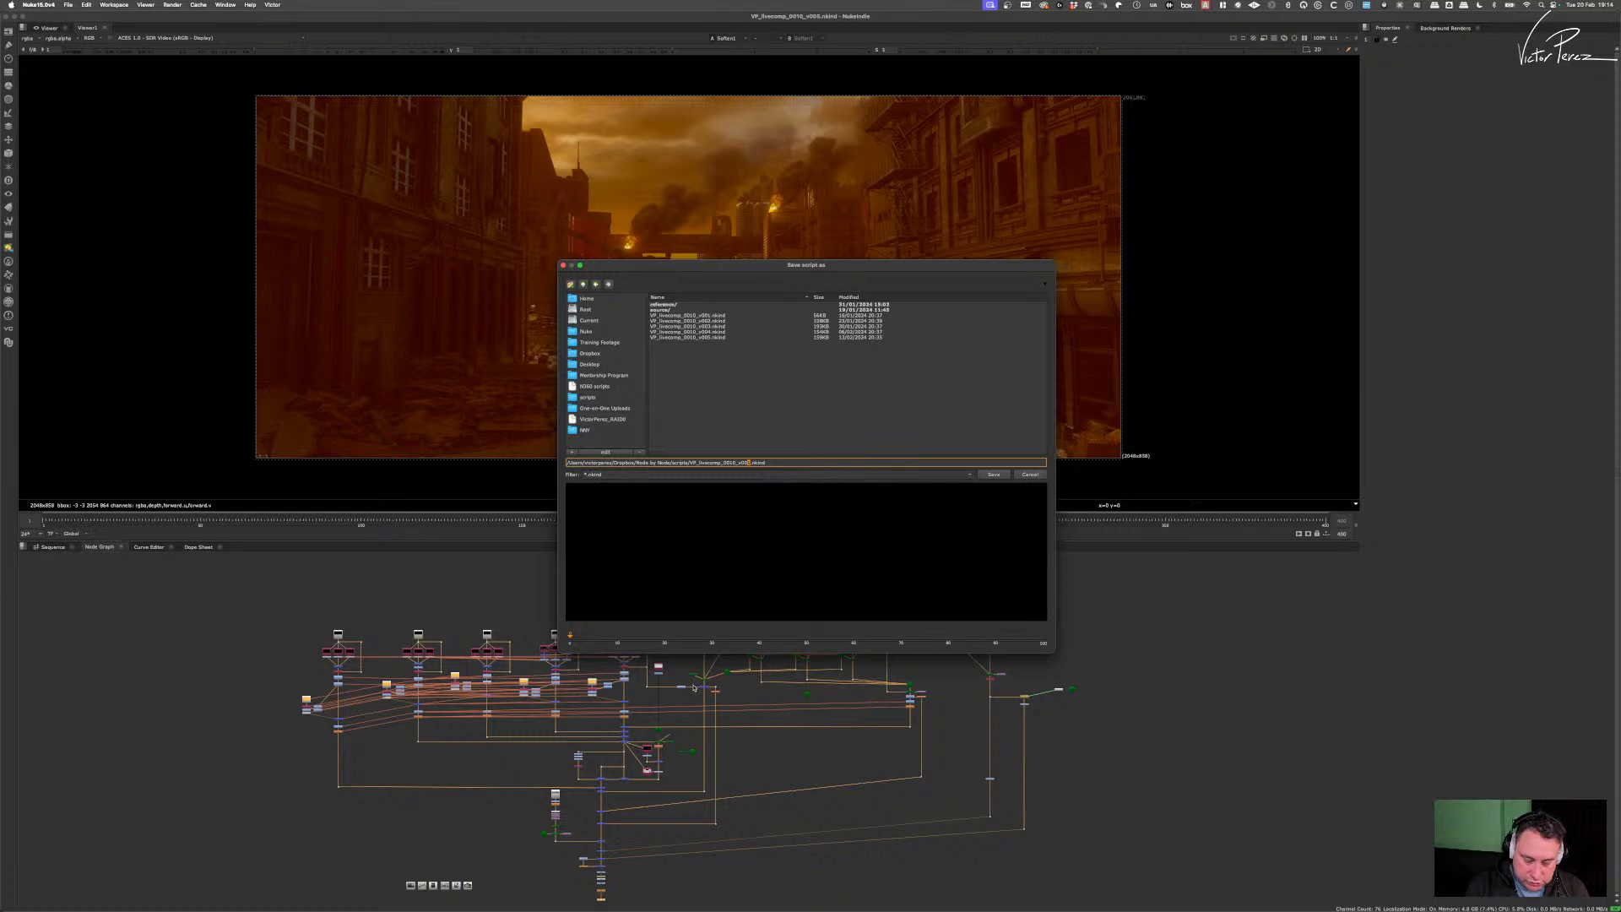
pyautogui.press('BackSpace')
pyautogui.write('6')
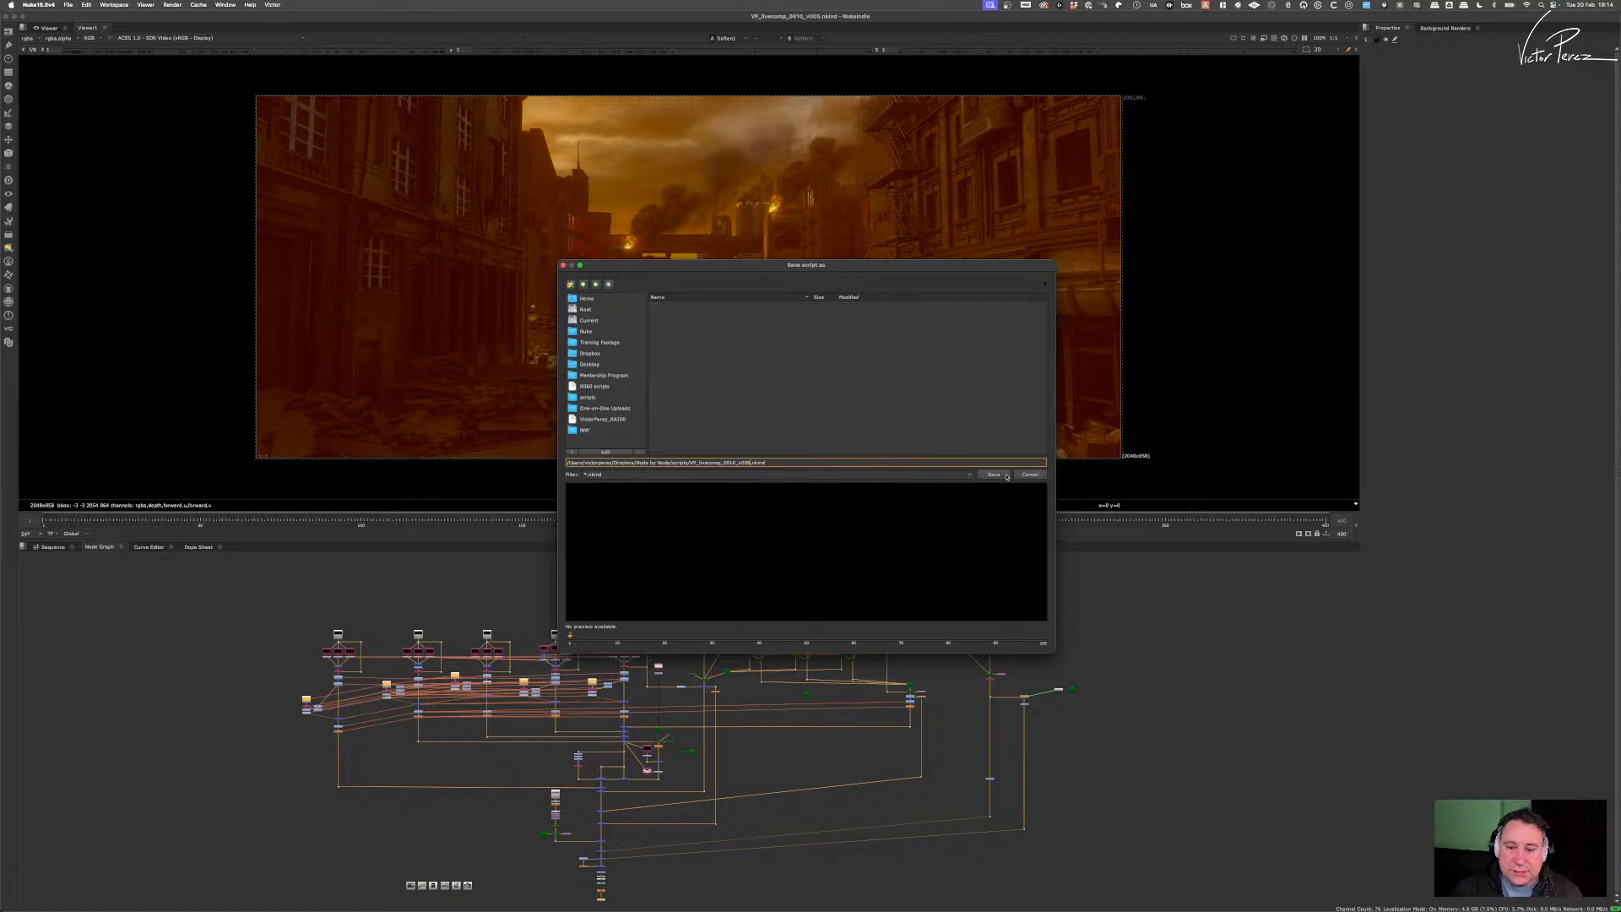
pyautogui.click(1006, 477)
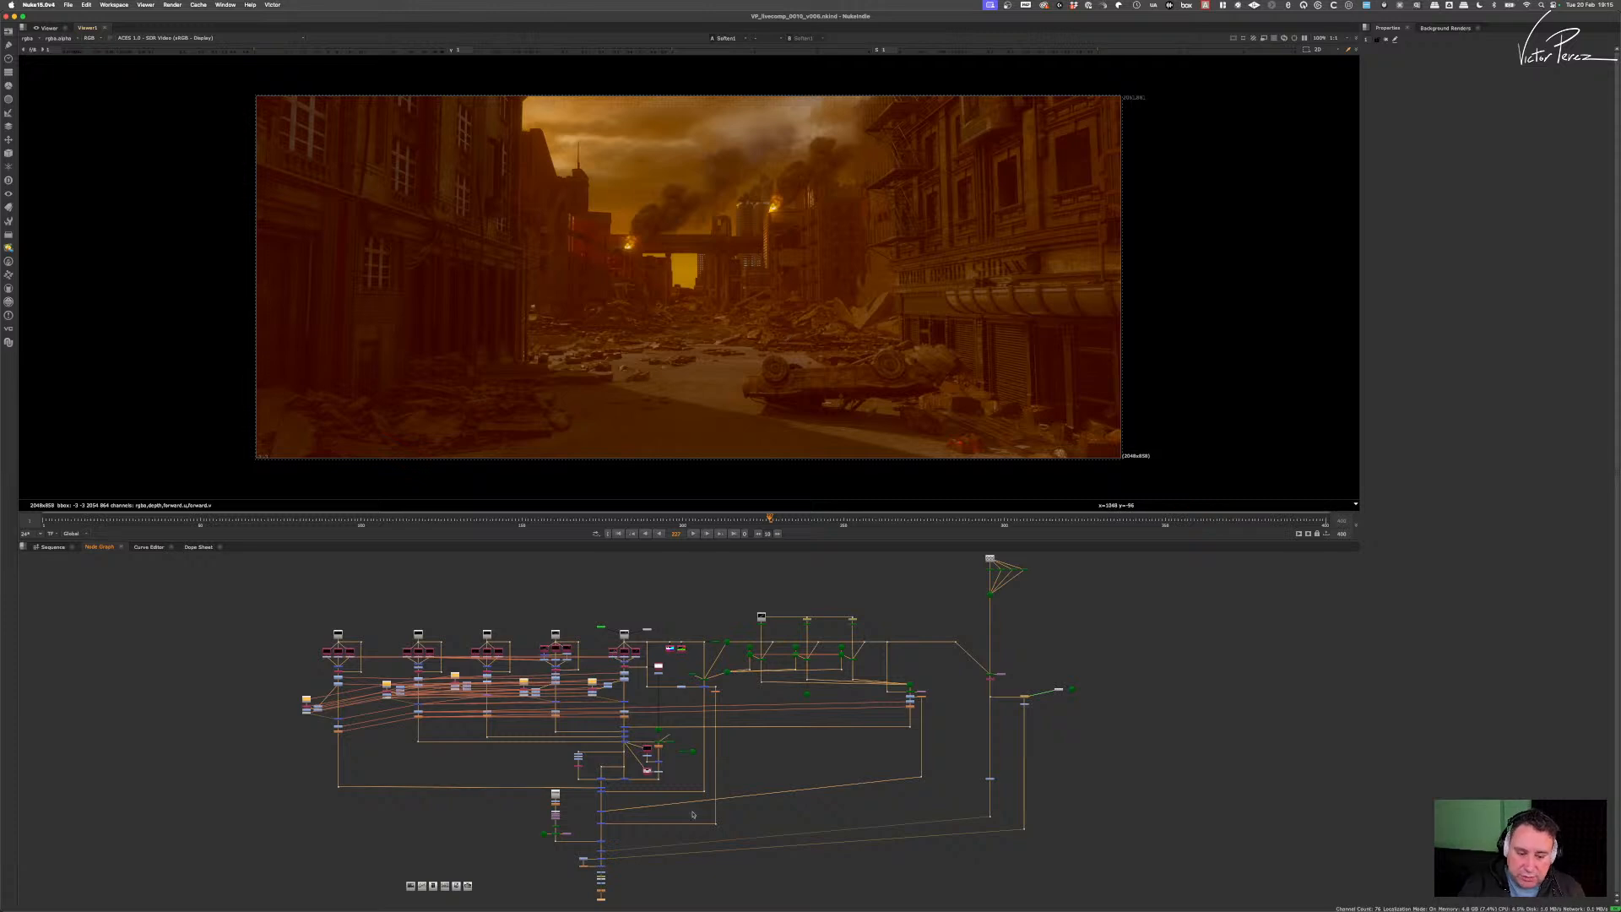
# - Review the ruined-city shot at several frames from the middle to the end of the timeline
pyautogui.moveTo(691, 855); pyautogui.dragTo(740, 821, button='middle')
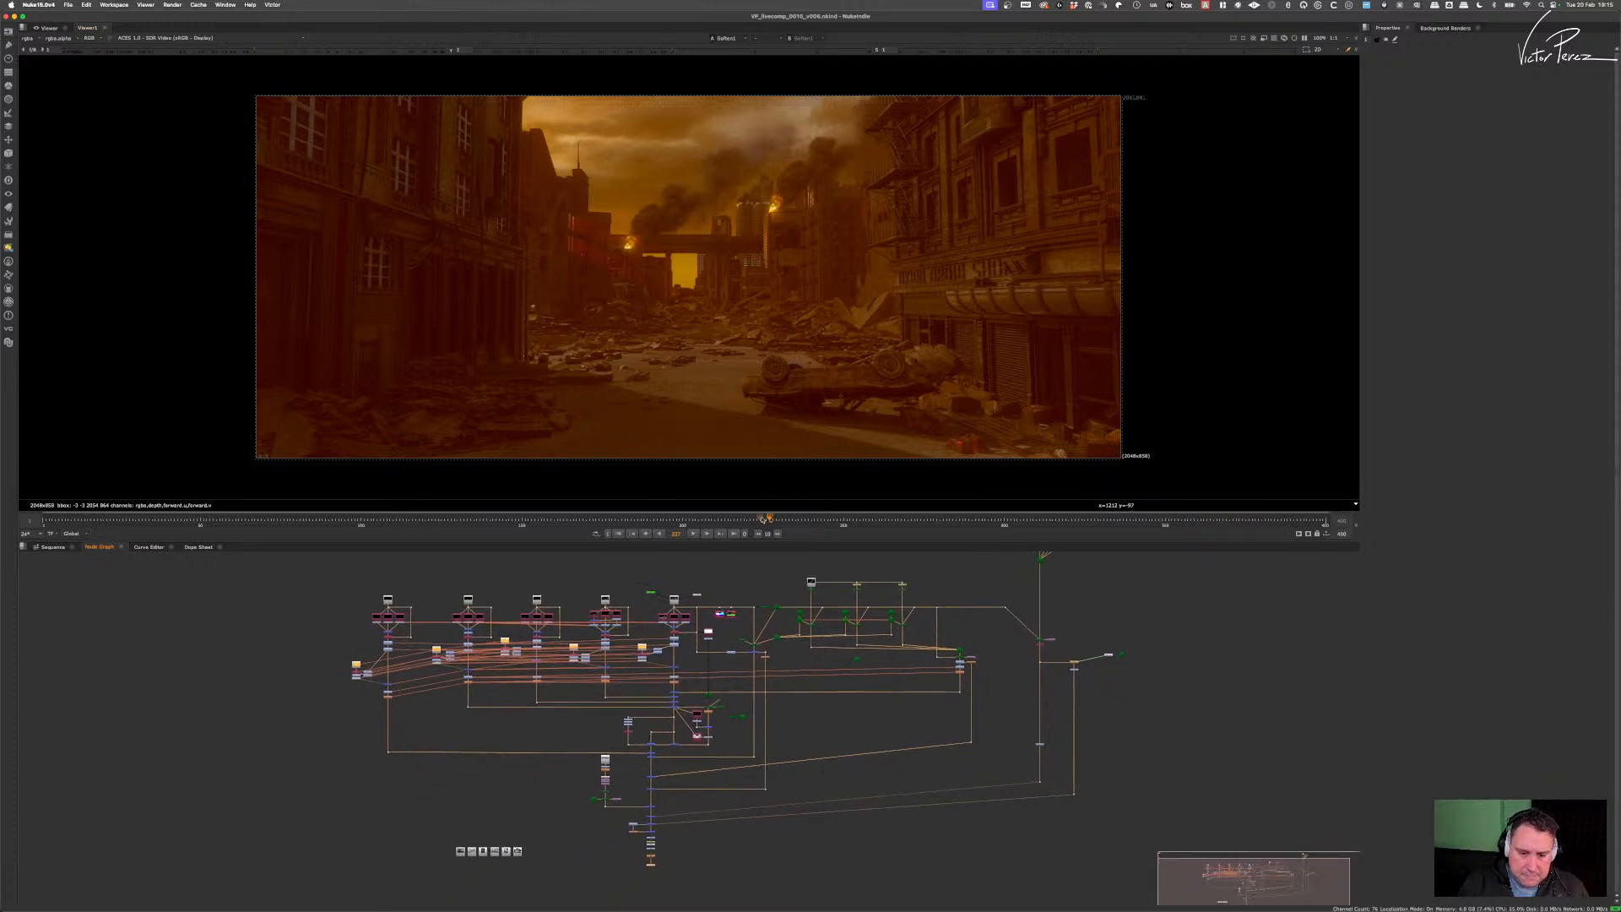
pyautogui.click(1046, 517)
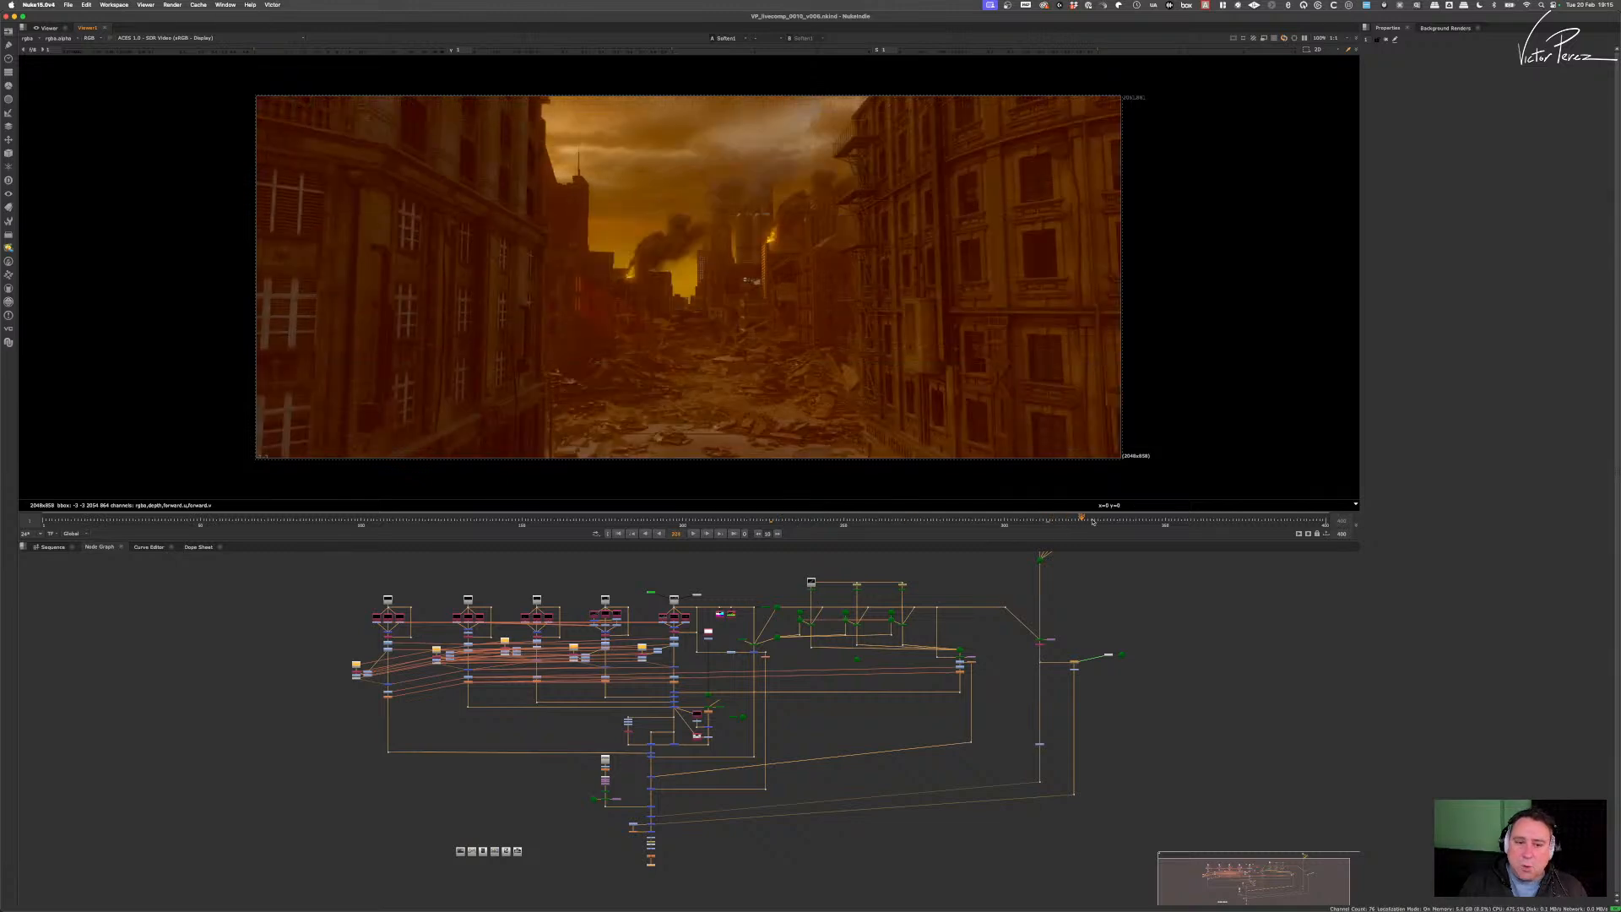
pyautogui.click(1153, 518)
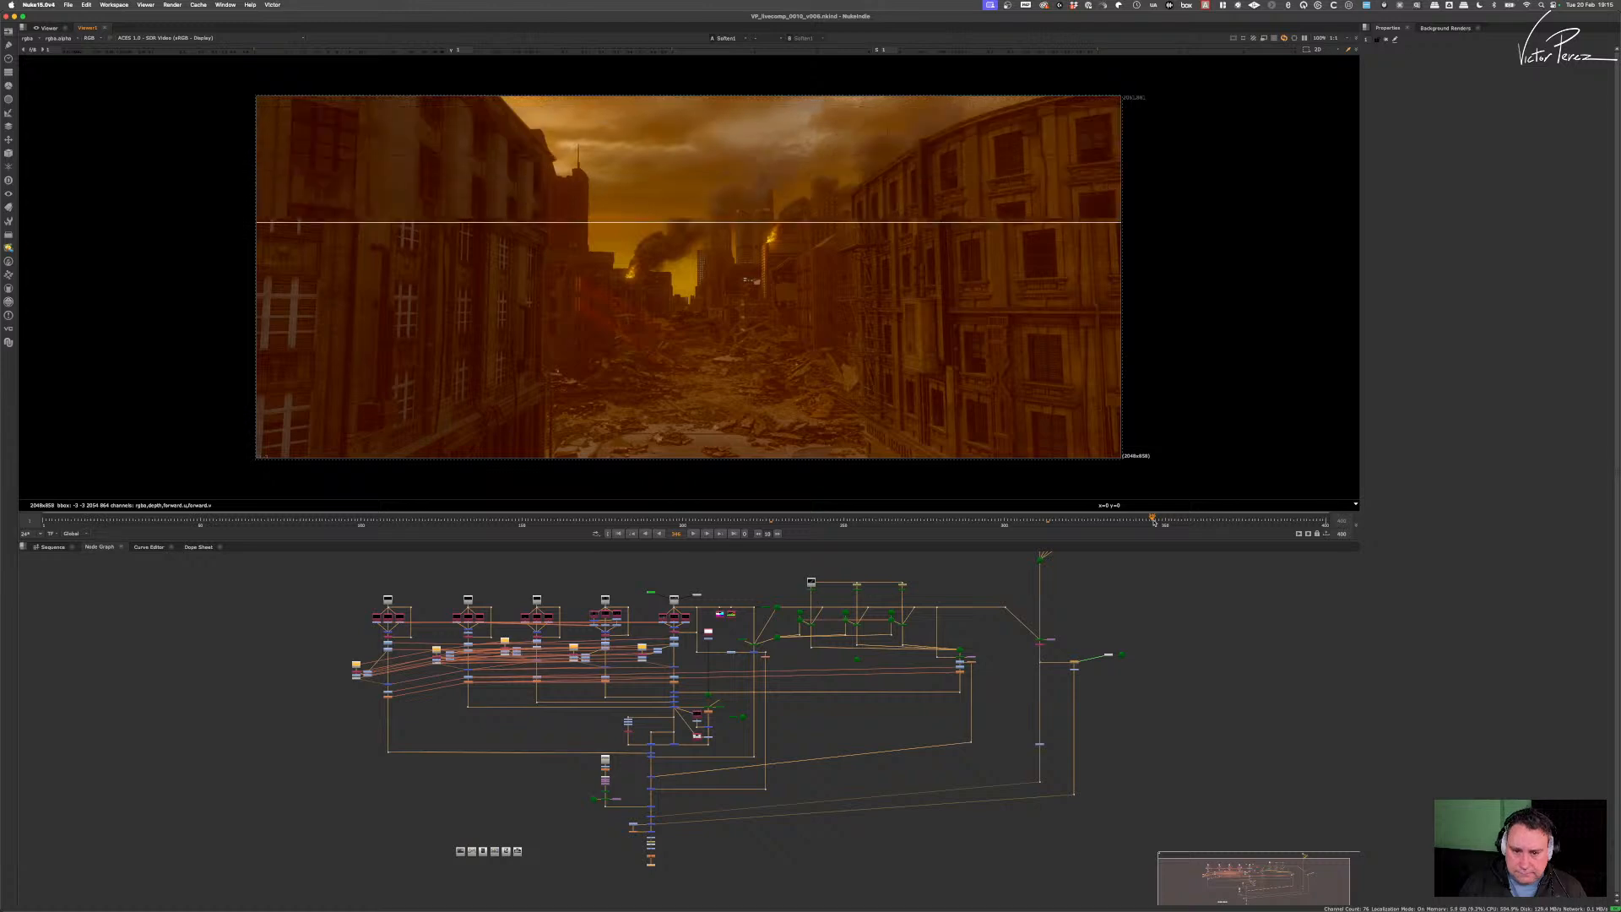
pyautogui.click(1242, 518)
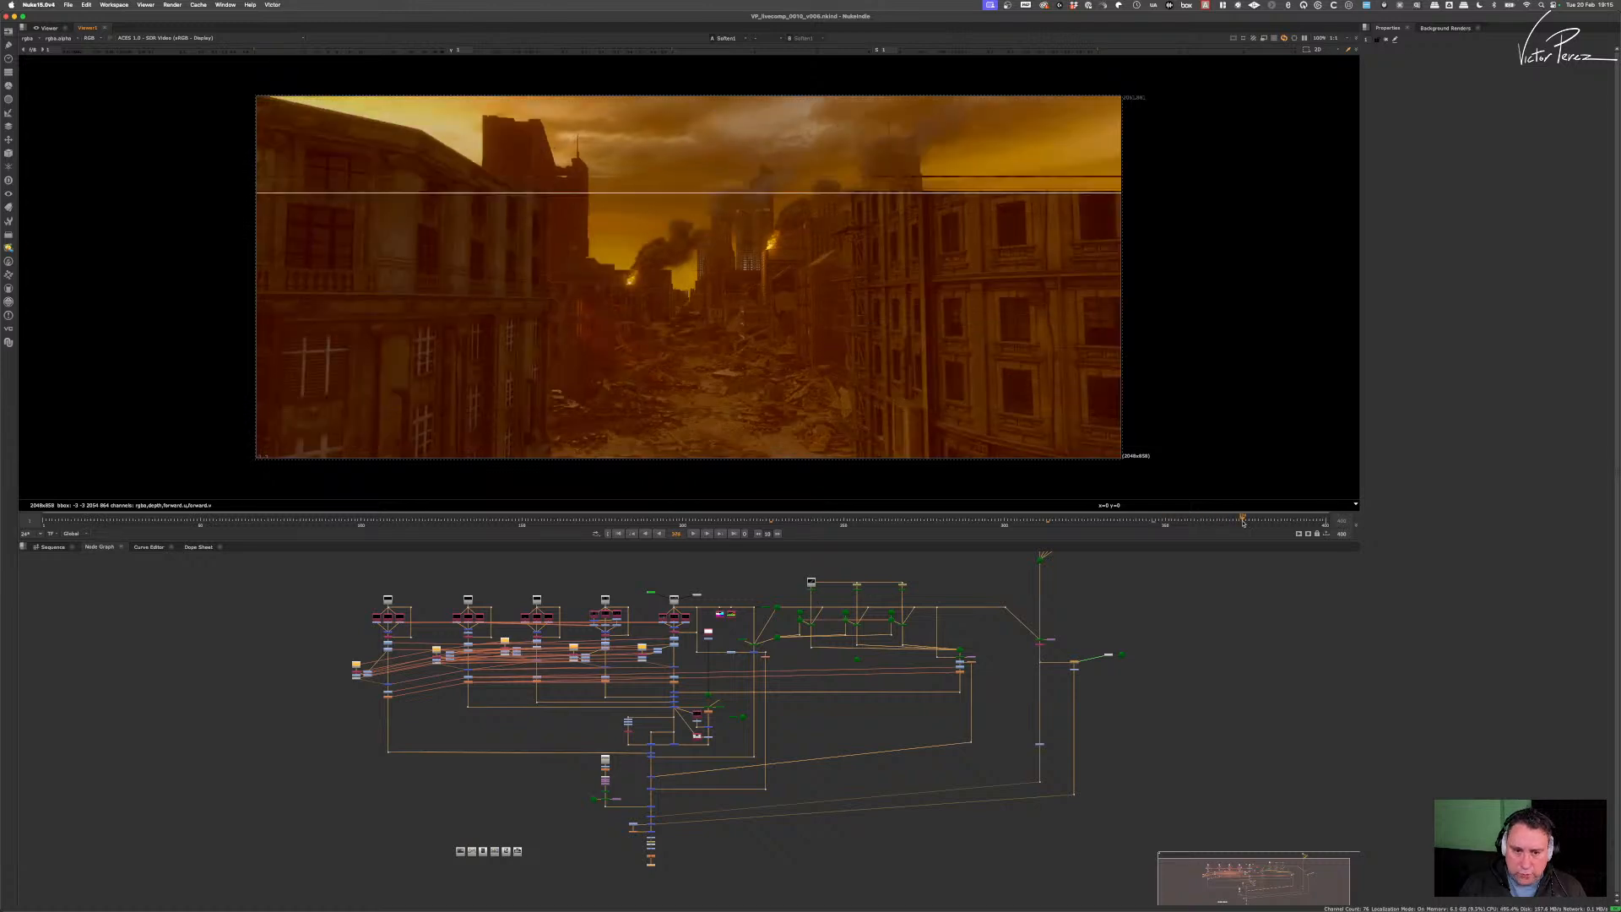
pyautogui.click(1281, 518)
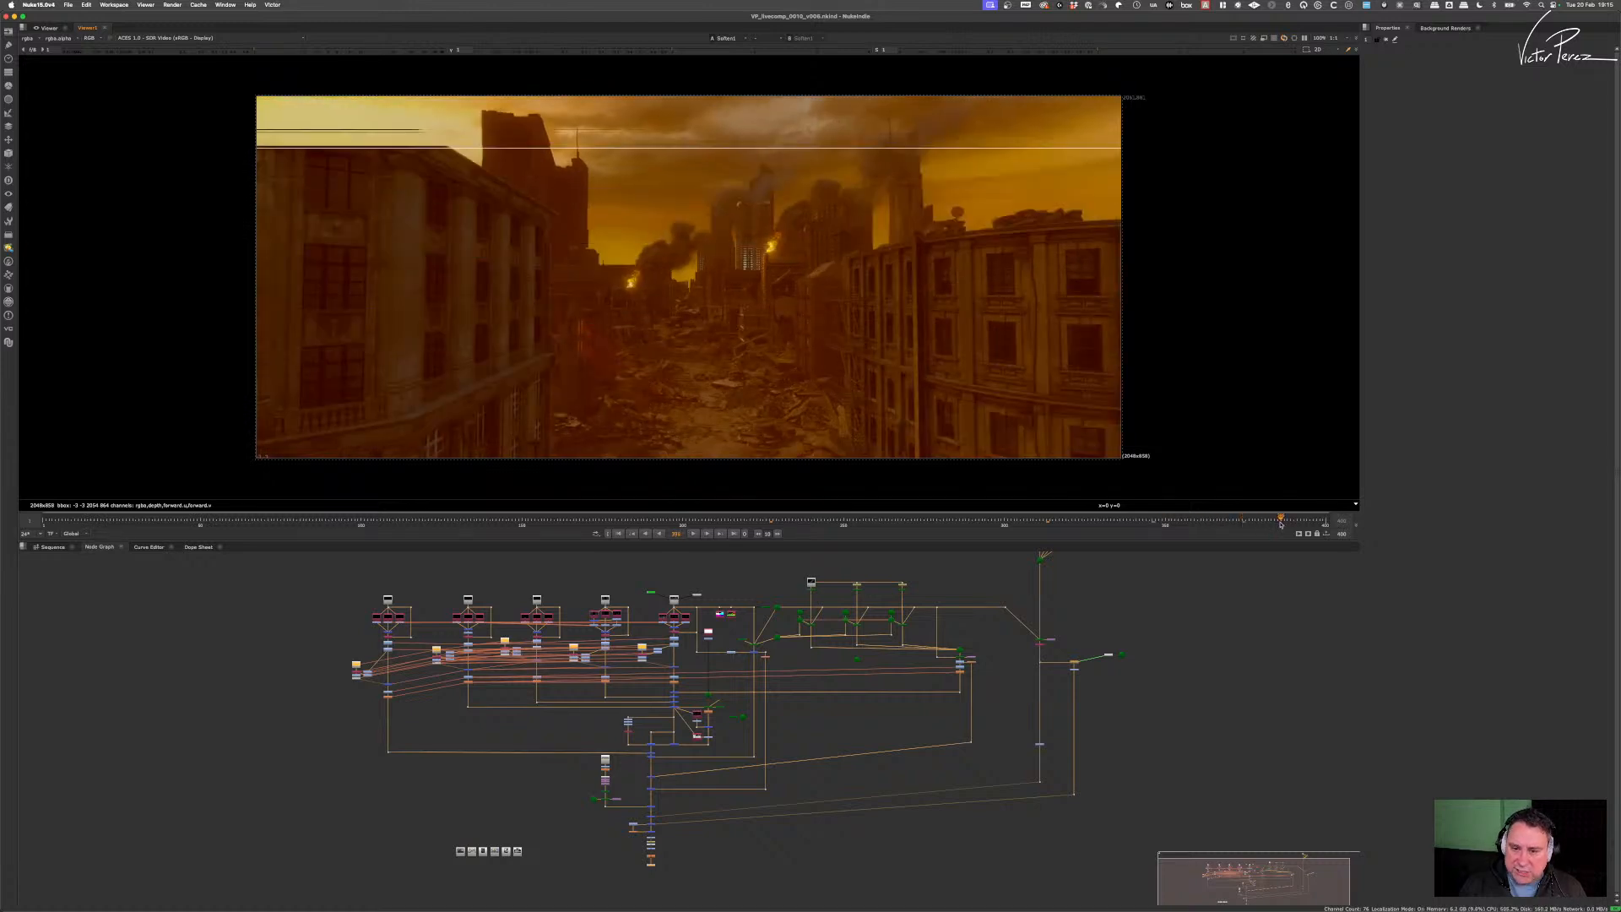
pyautogui.click(1322, 520)
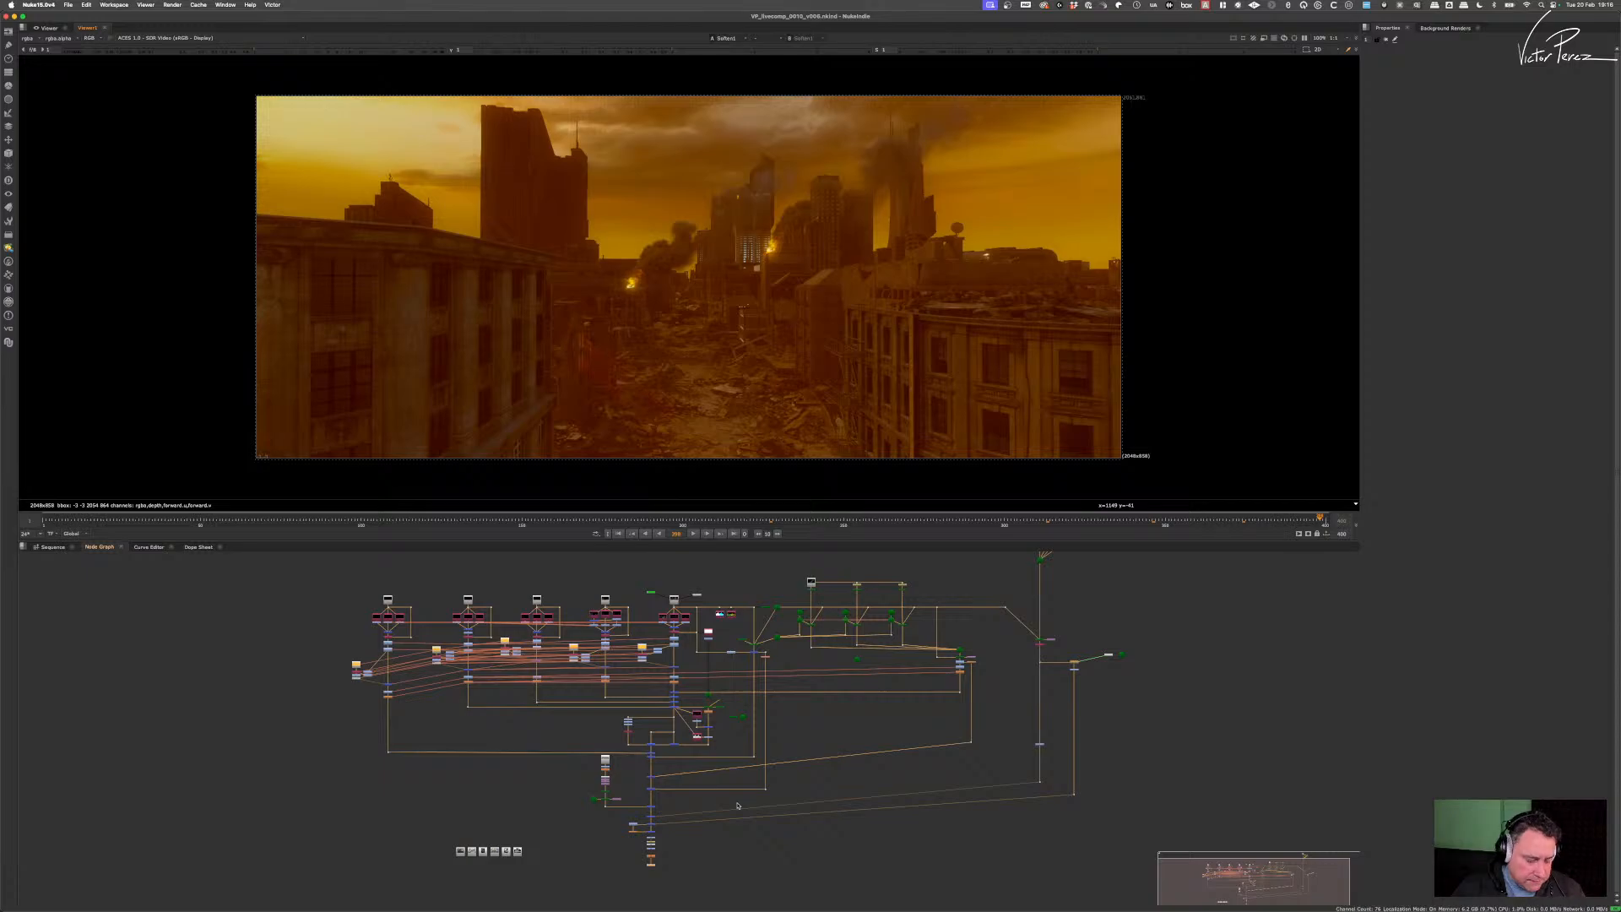
# - Switch to the ActionVFX site in Chrome and browse the Atmosphere category
pyautogui.press('super+Tab')
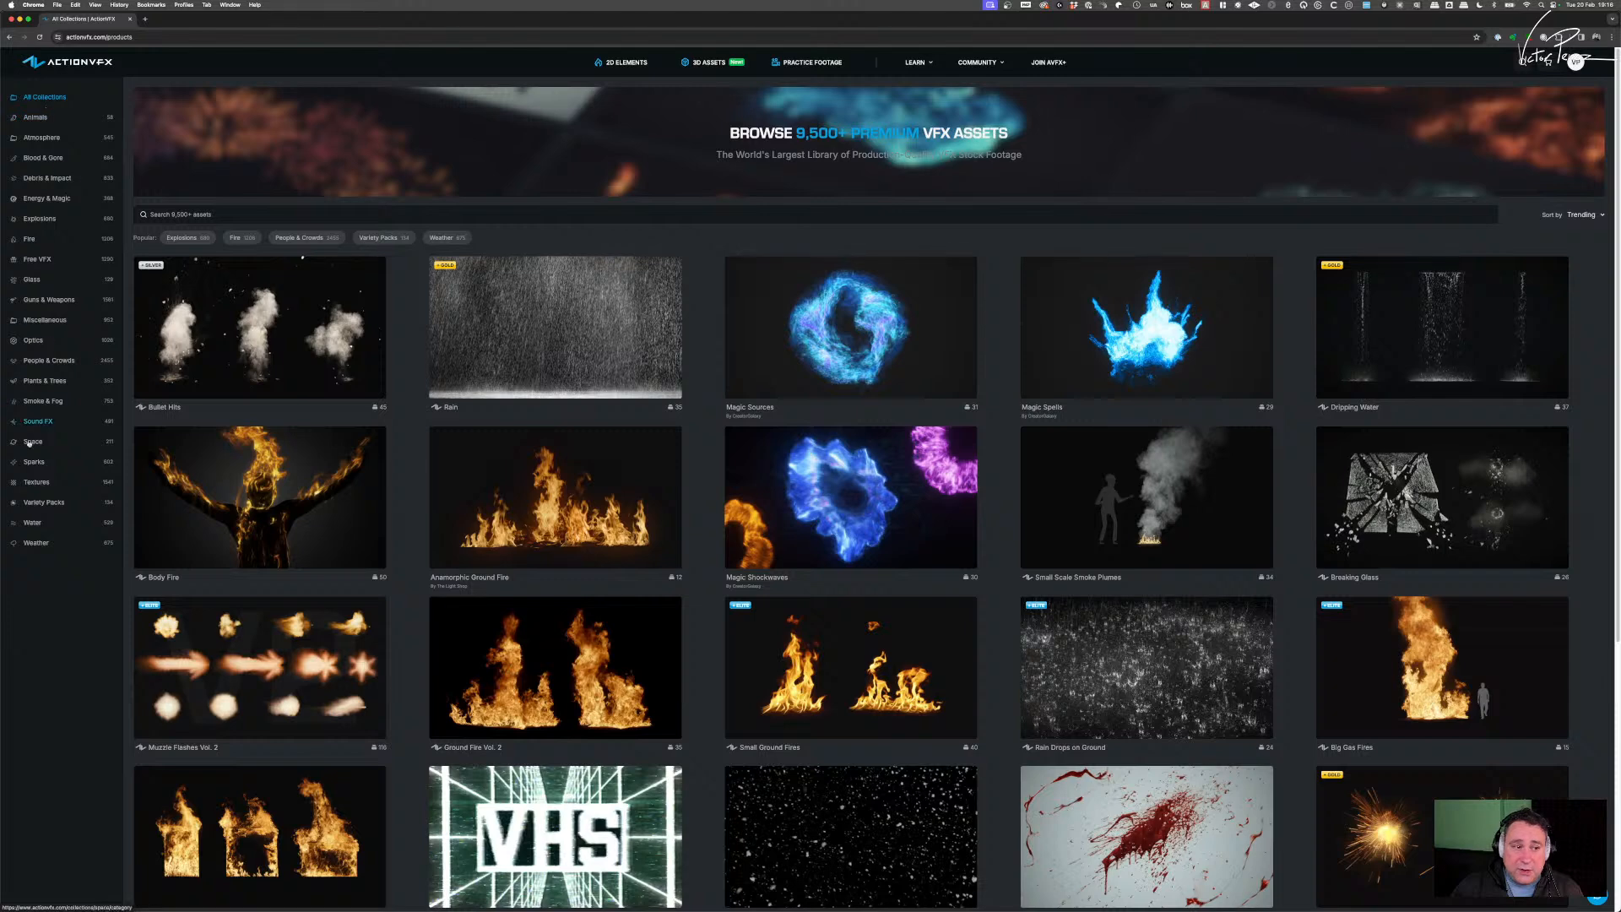
pyautogui.click(42, 138)
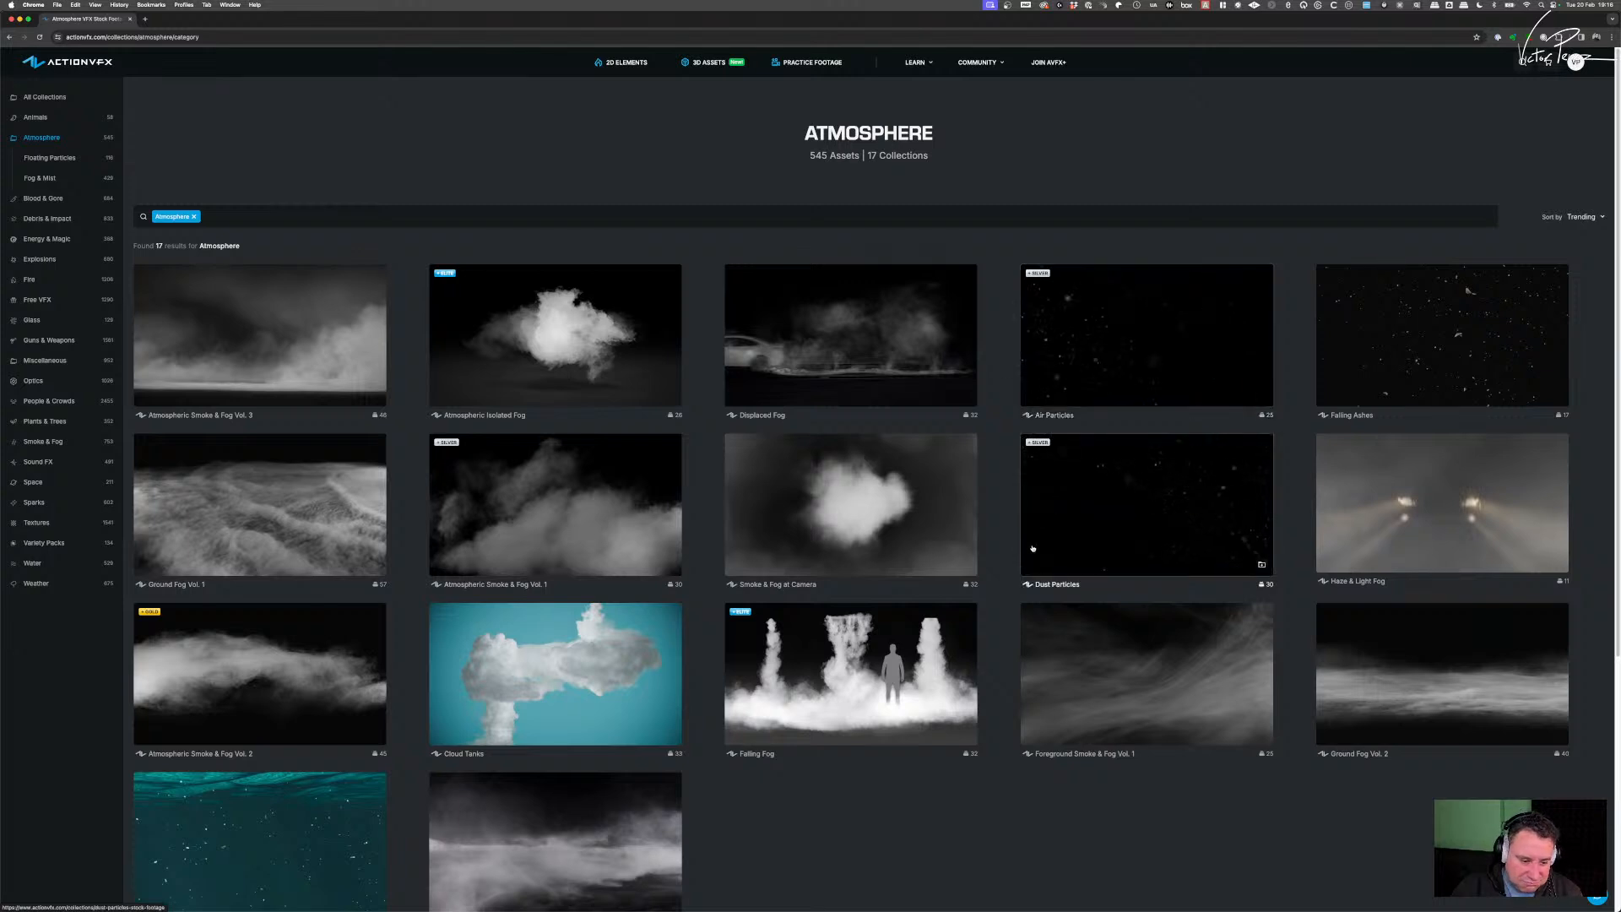
pyautogui.scroll(-1, 998, 533)
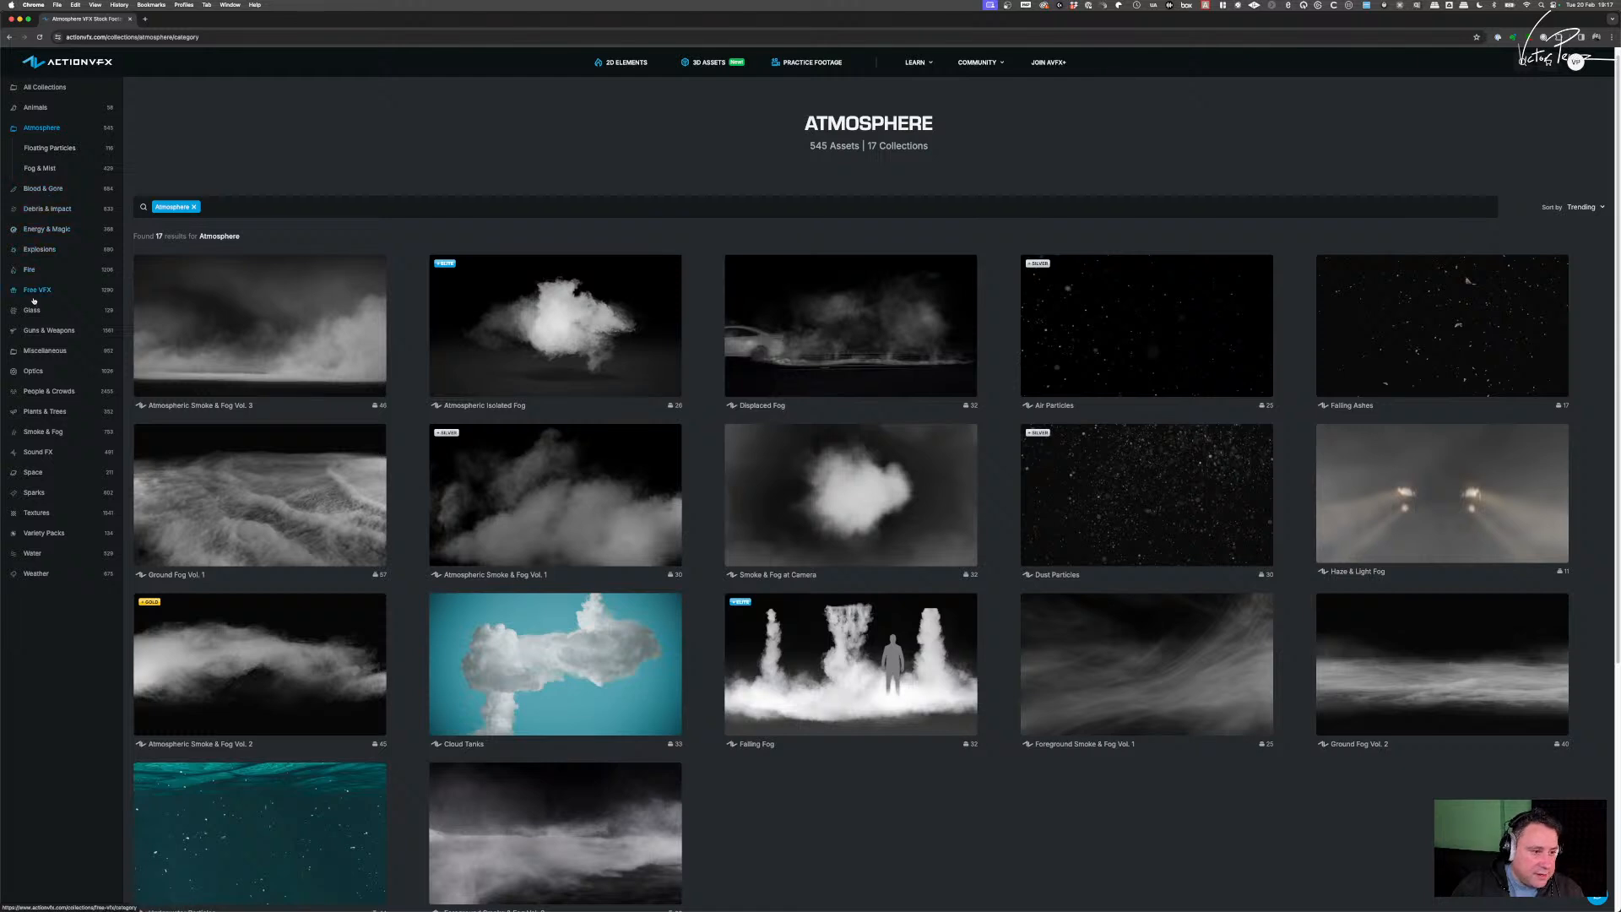
# - Browse the Smoke & Fog category and open the FREE - Smoke Plumes collection
pyautogui.click(34, 432)
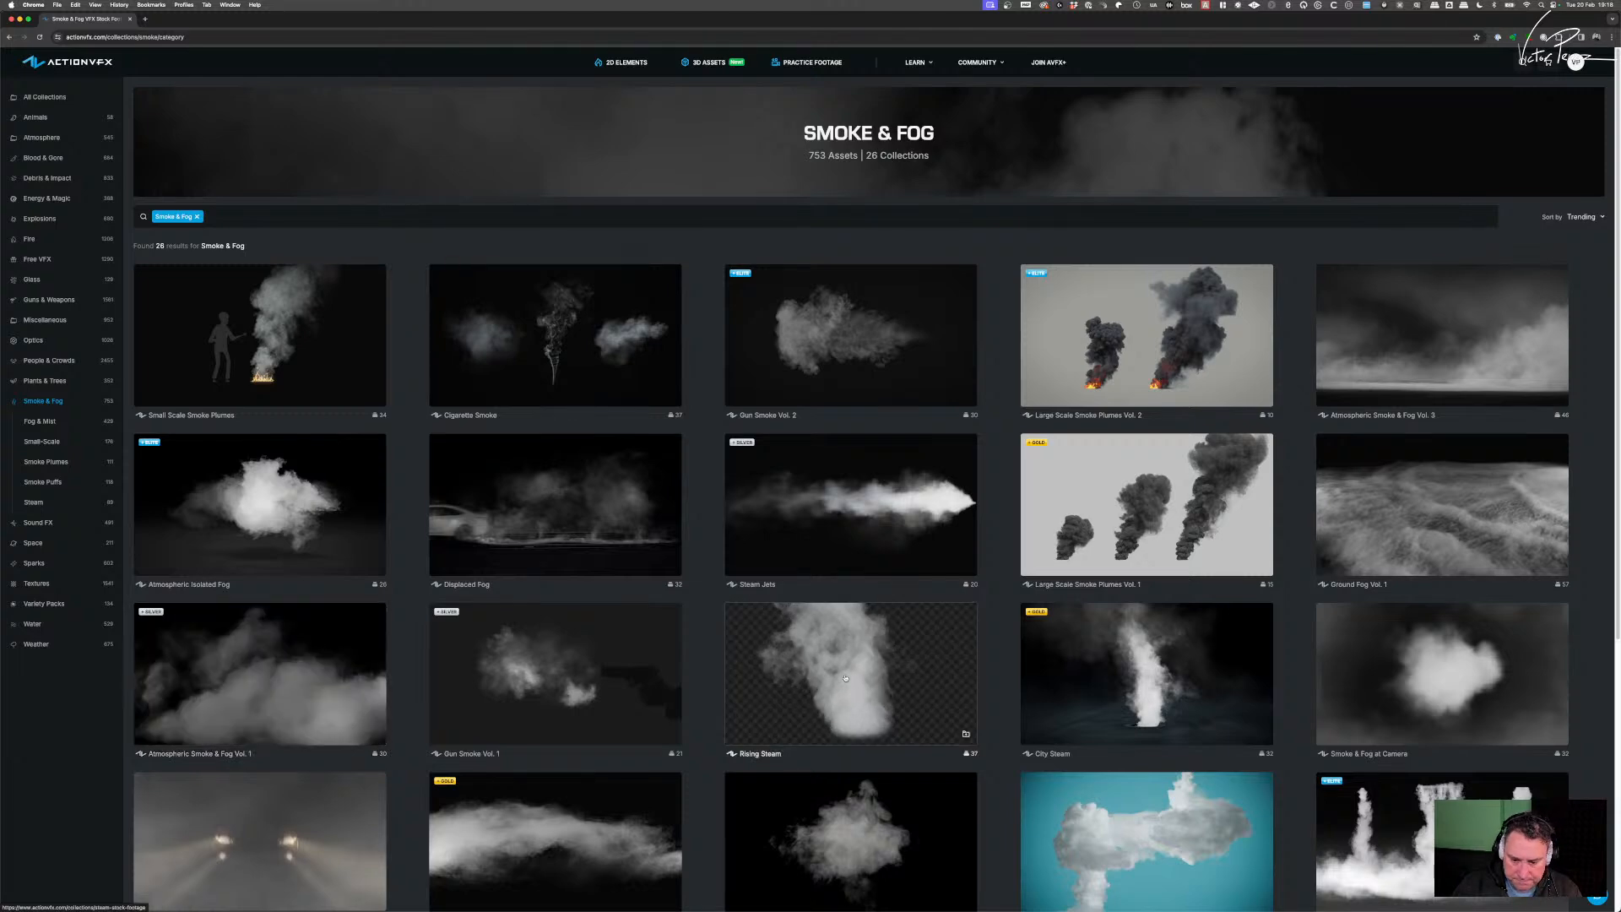
pyautogui.scroll(-2, 845, 677)
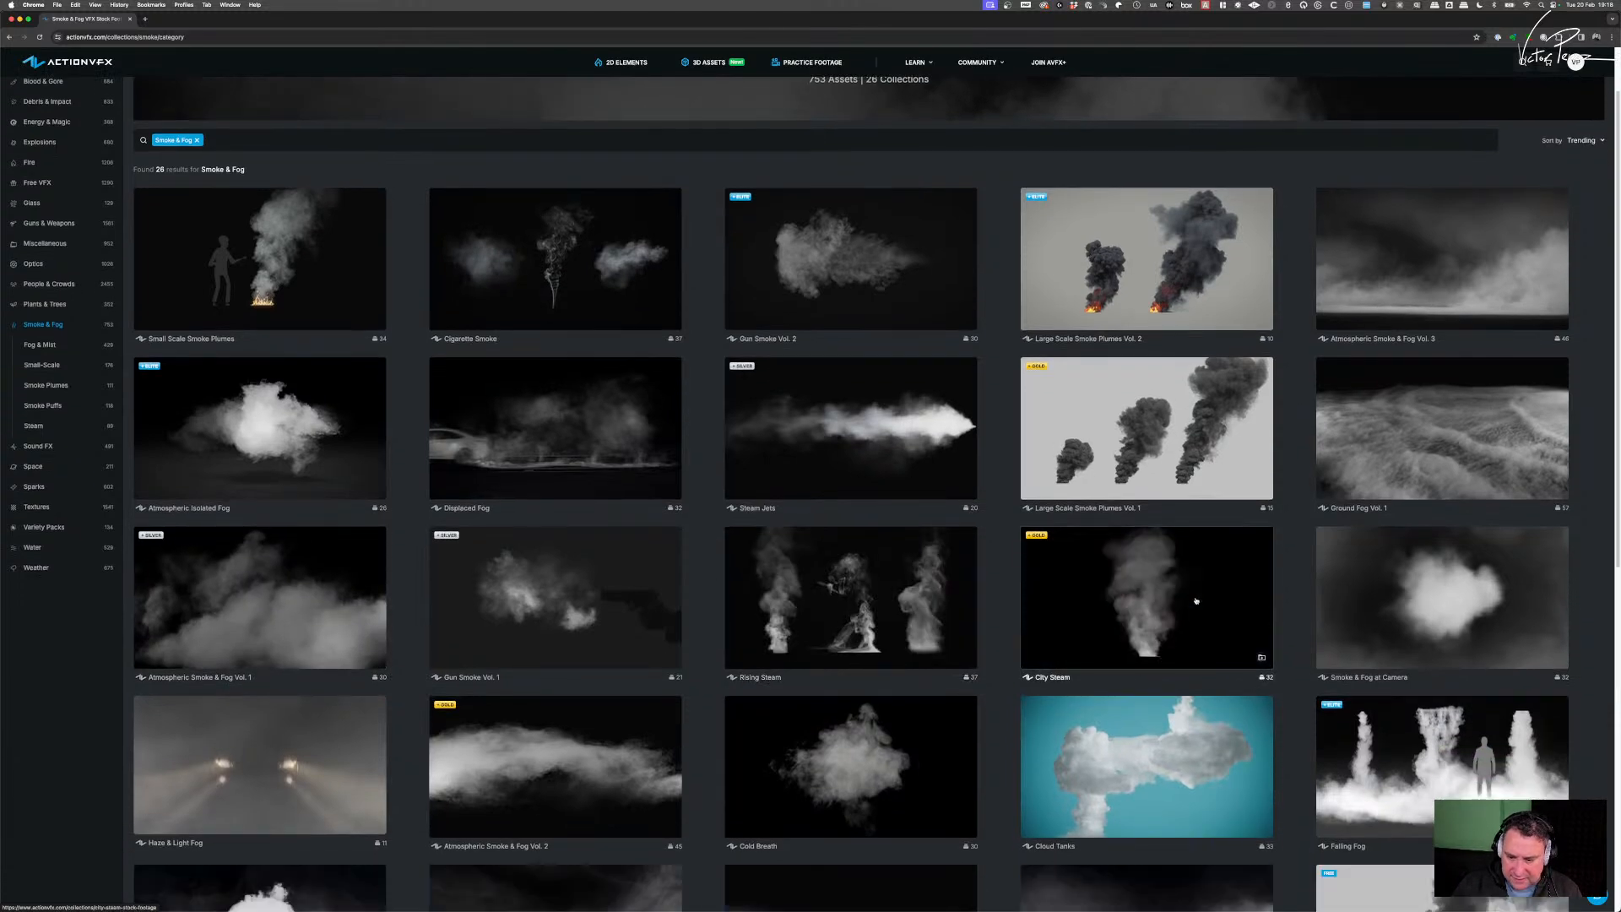
pyautogui.scroll(-5, 817, 647)
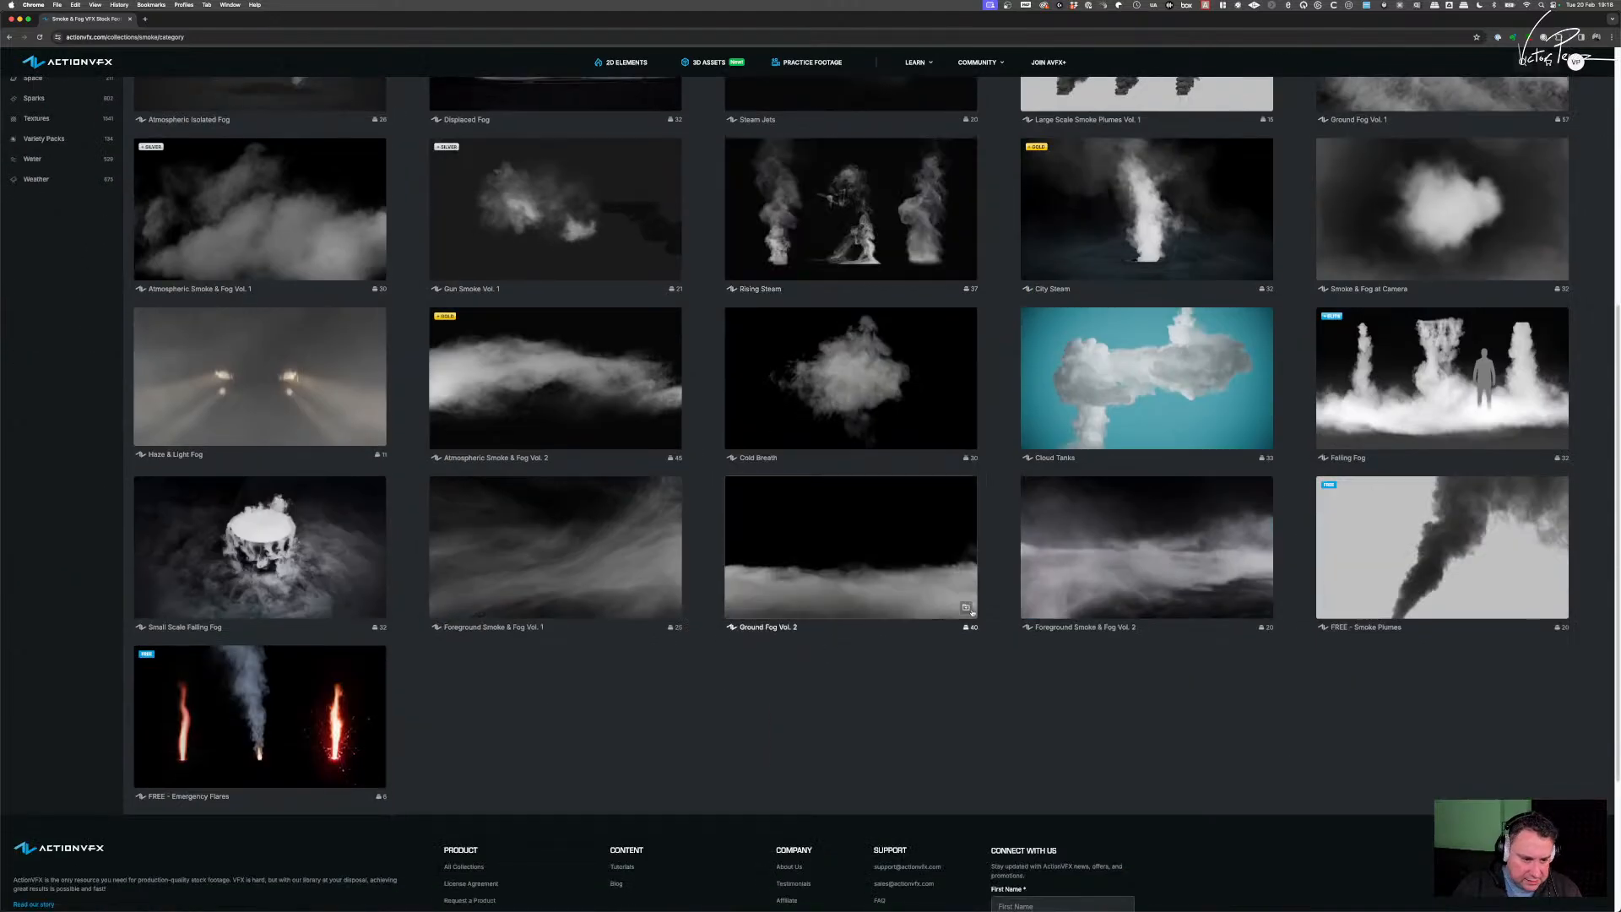
pyautogui.click(1462, 567)
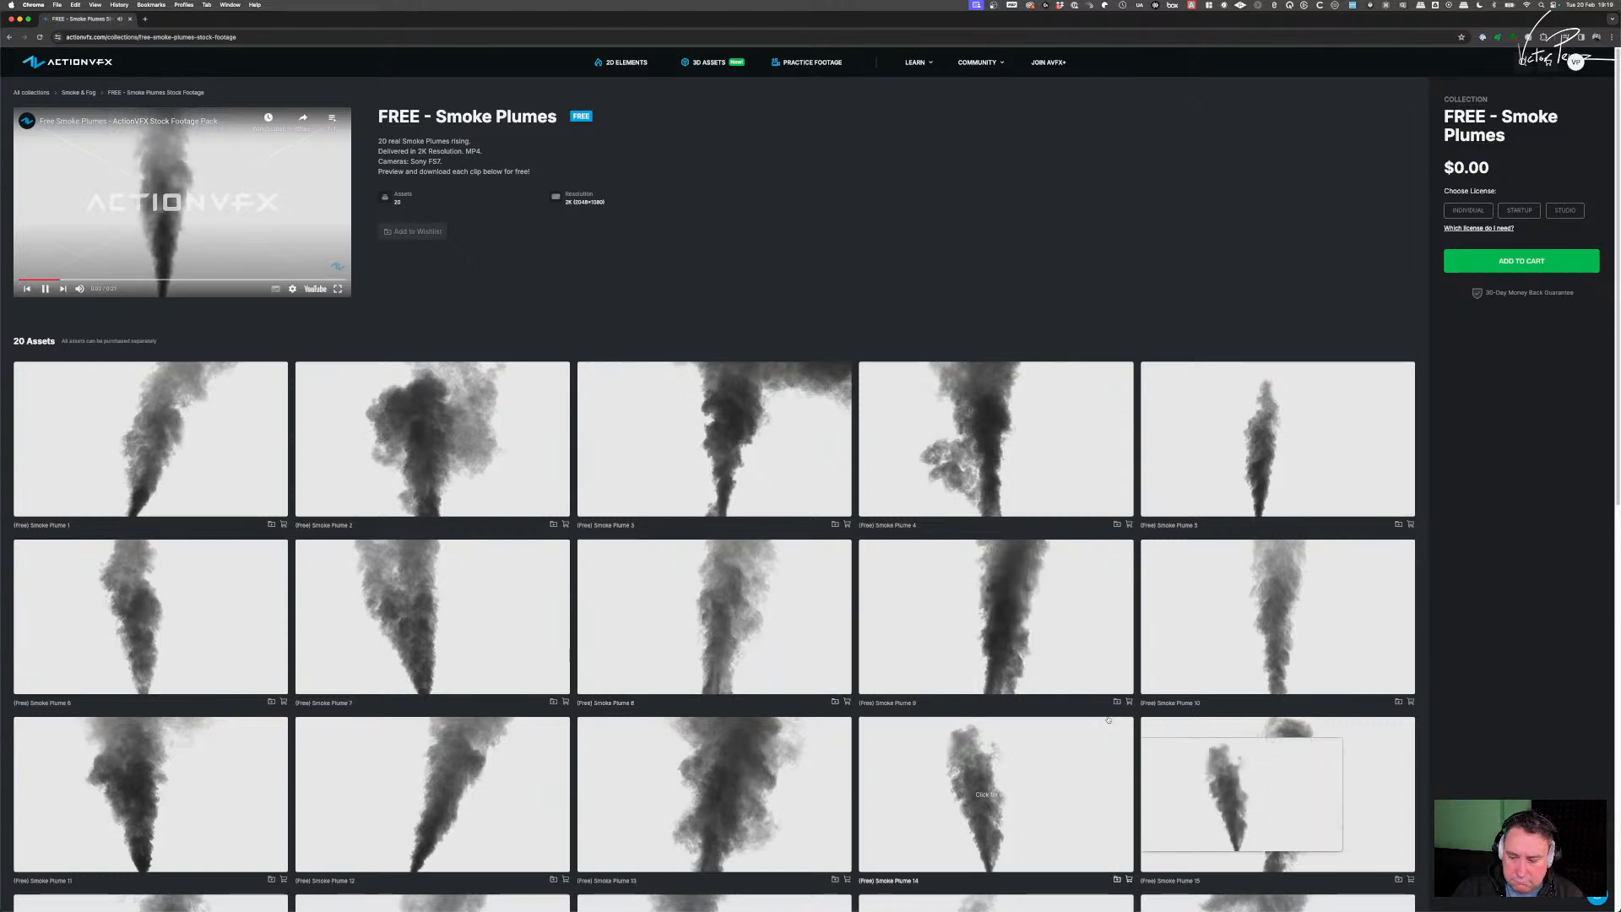
# - Mute the computer's sound, watch part of the smoke plumes preview video and pause it
pyautogui.click(44, 289)
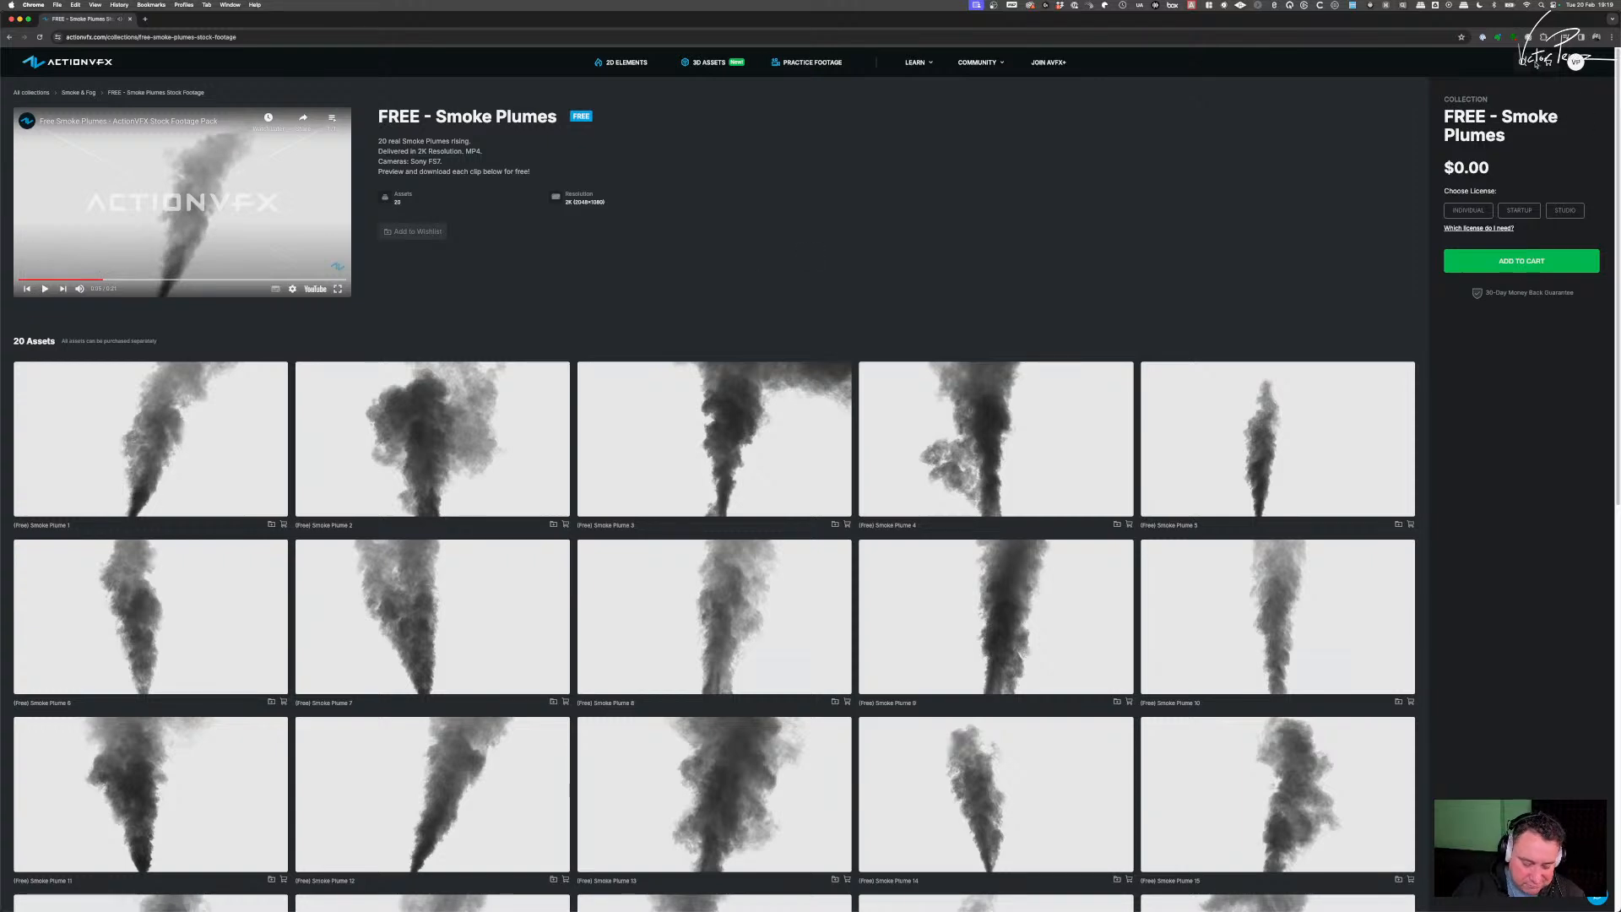
pyautogui.press('XF86AudioMute')
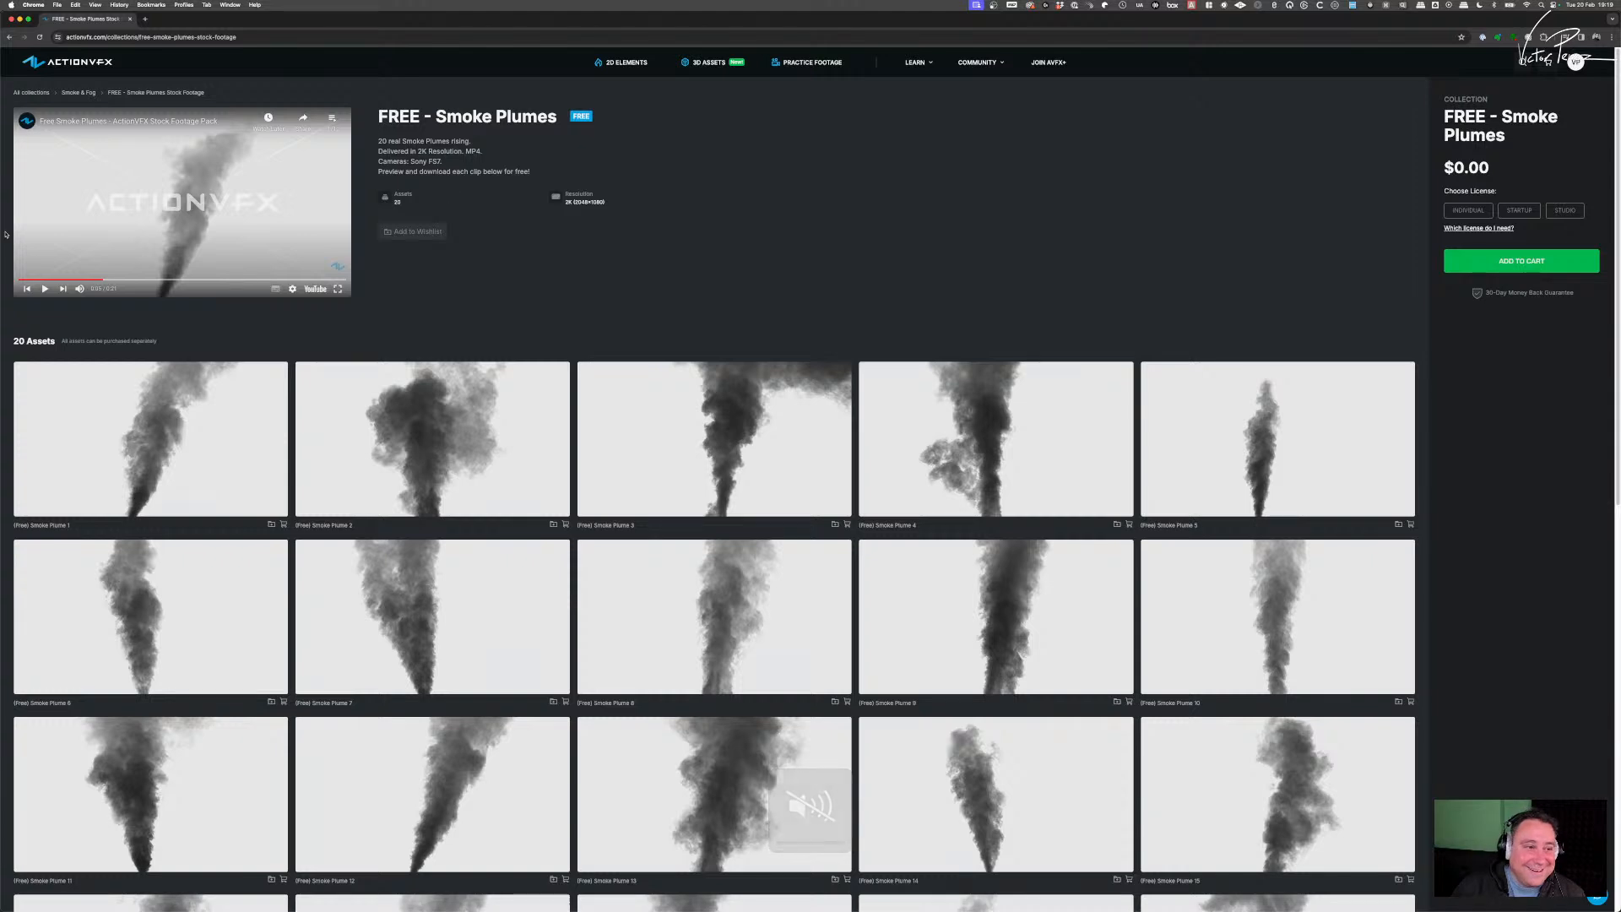
pyautogui.click(44, 290)
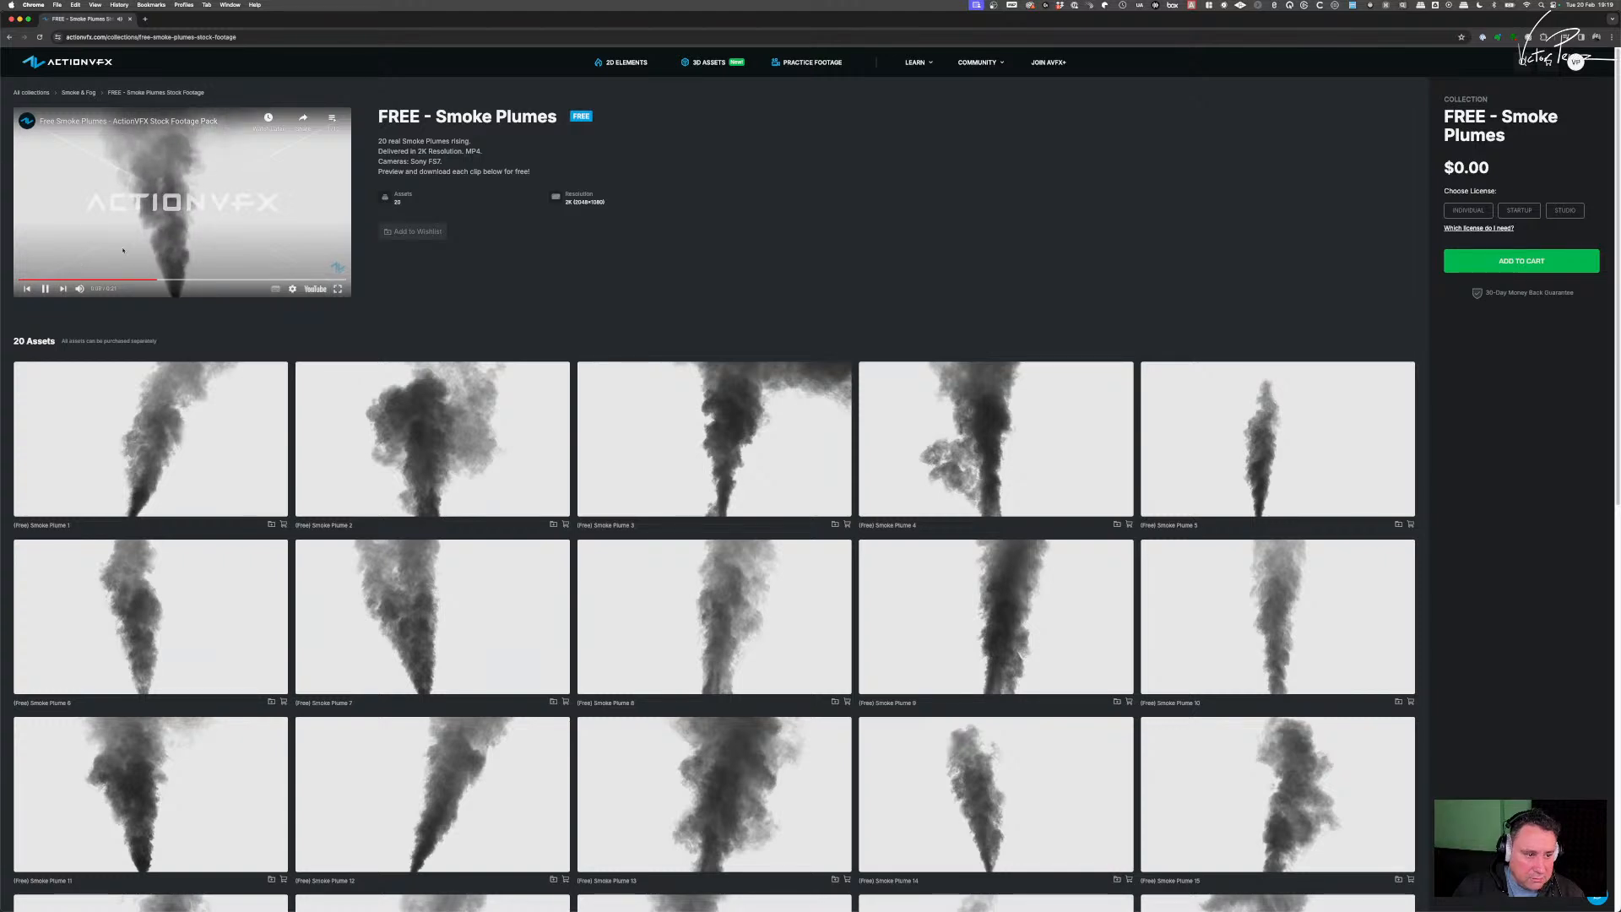
pyautogui.click(44, 289)
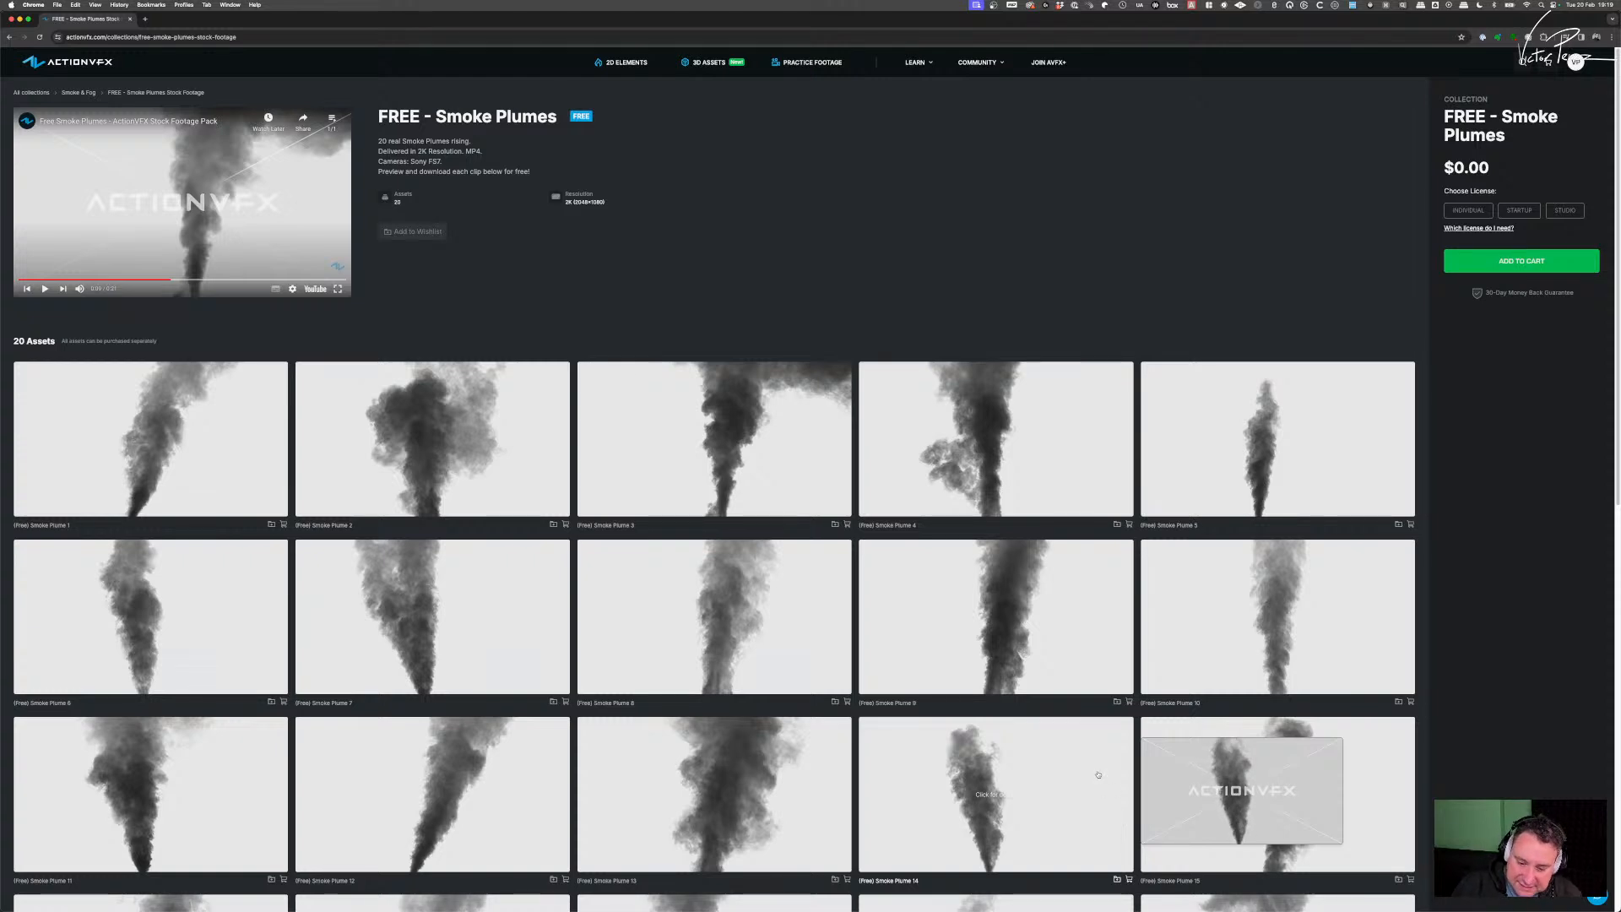
# - Look through the free smoke plume clips and open the details of (Free) Smoke Plume 14
pyautogui.scroll(-3, 1099, 775)
pyautogui.scroll(-4, 1098, 774)
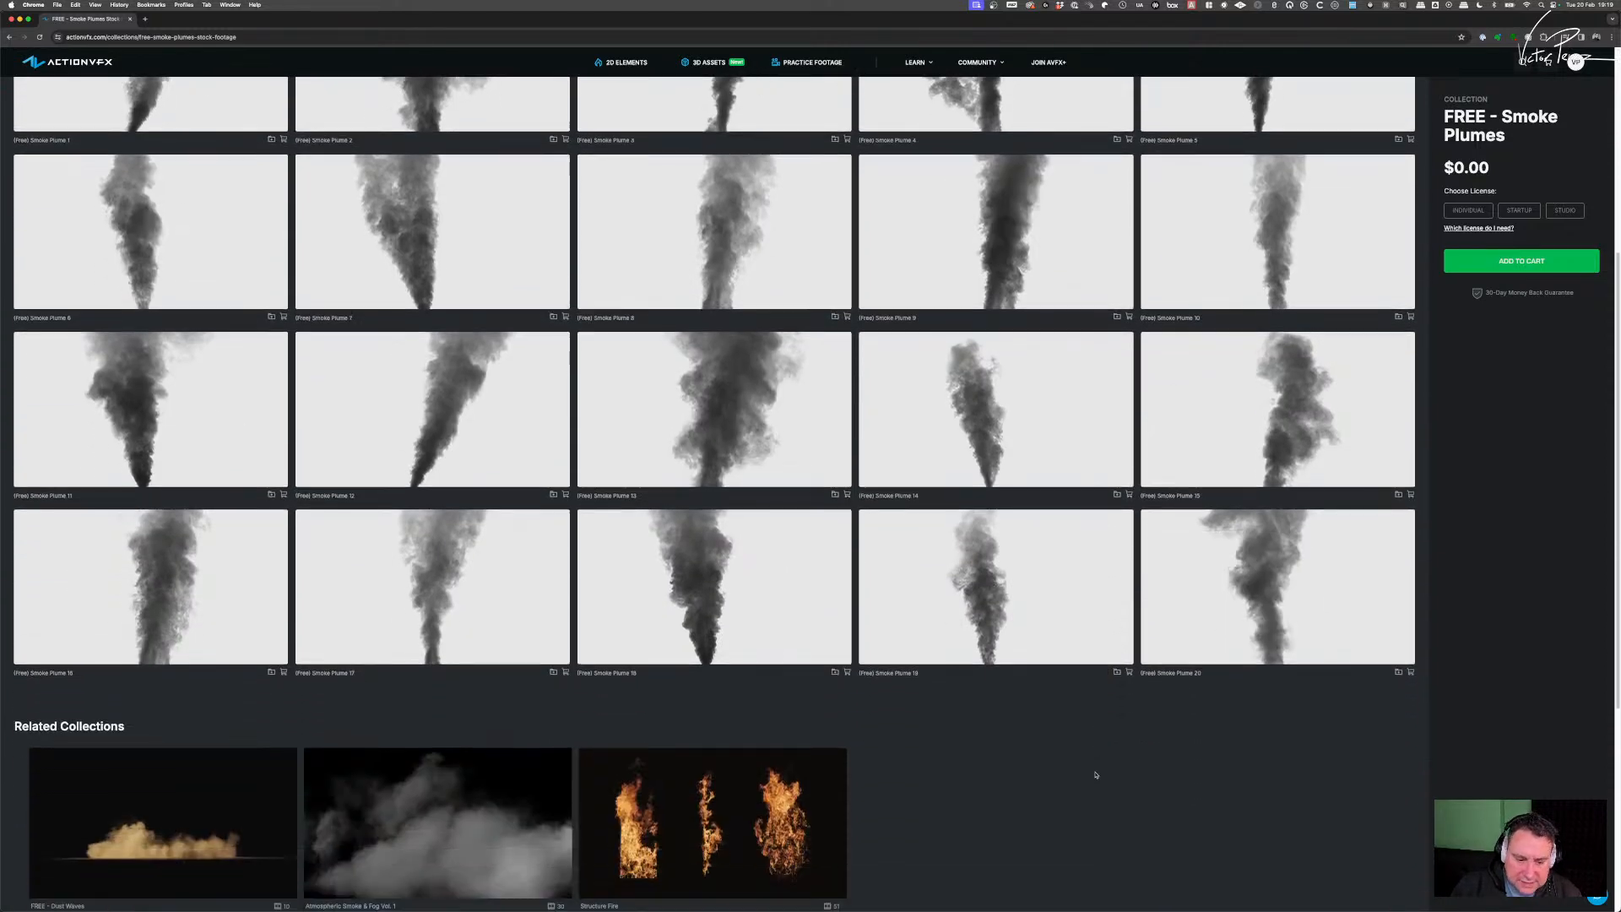
pyautogui.scroll(1, 1096, 773)
pyautogui.moveTo(981, 459)
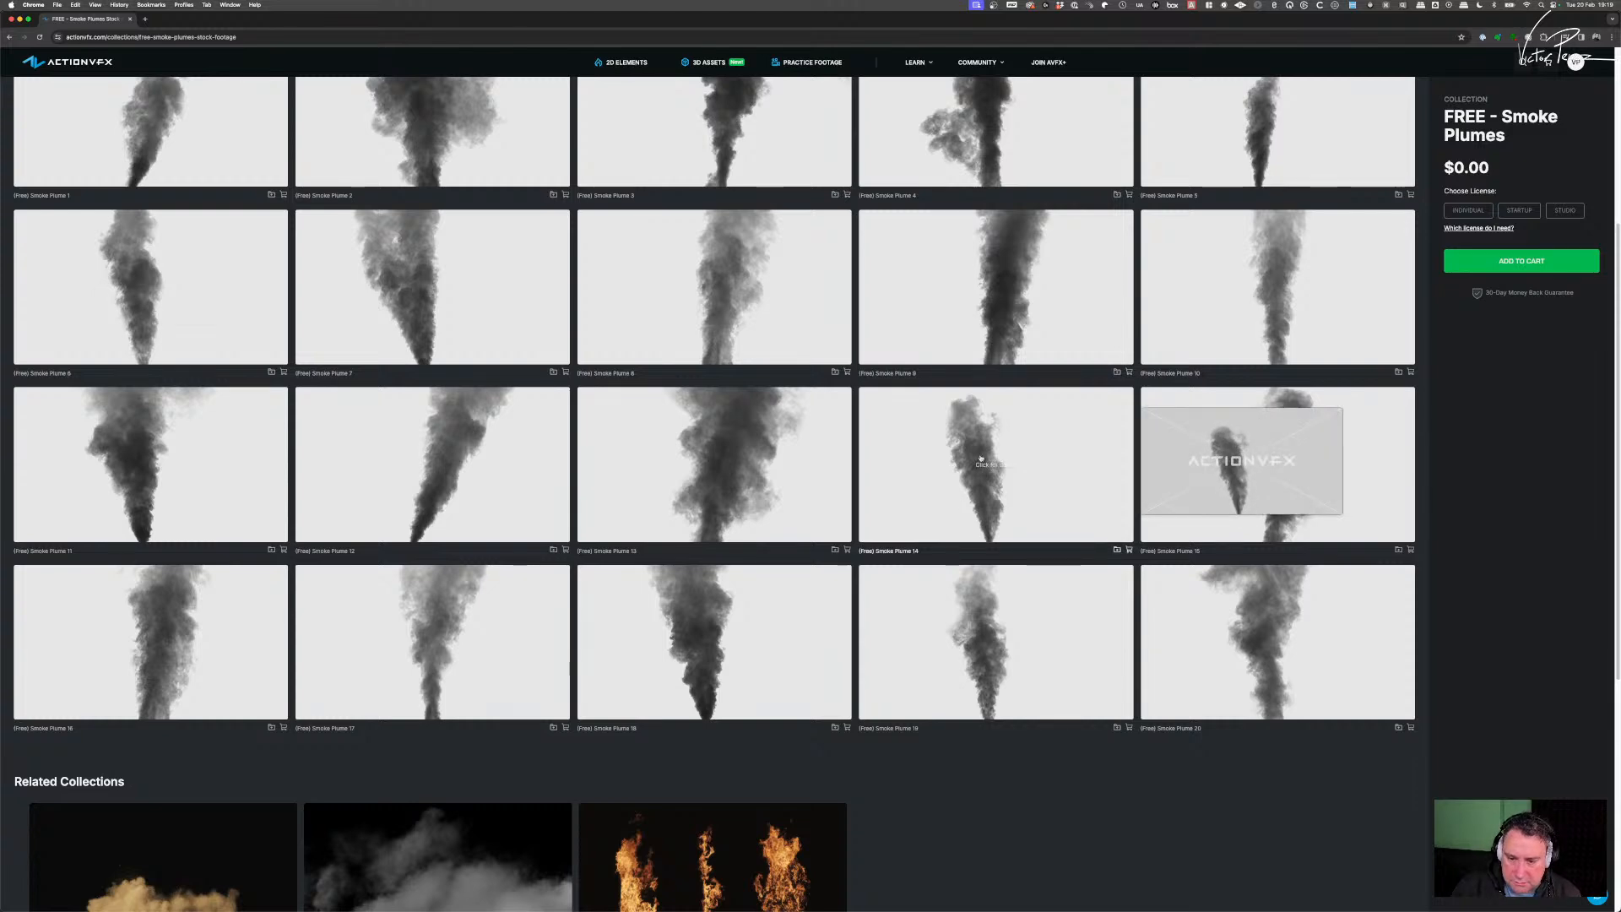
pyautogui.click(1043, 490)
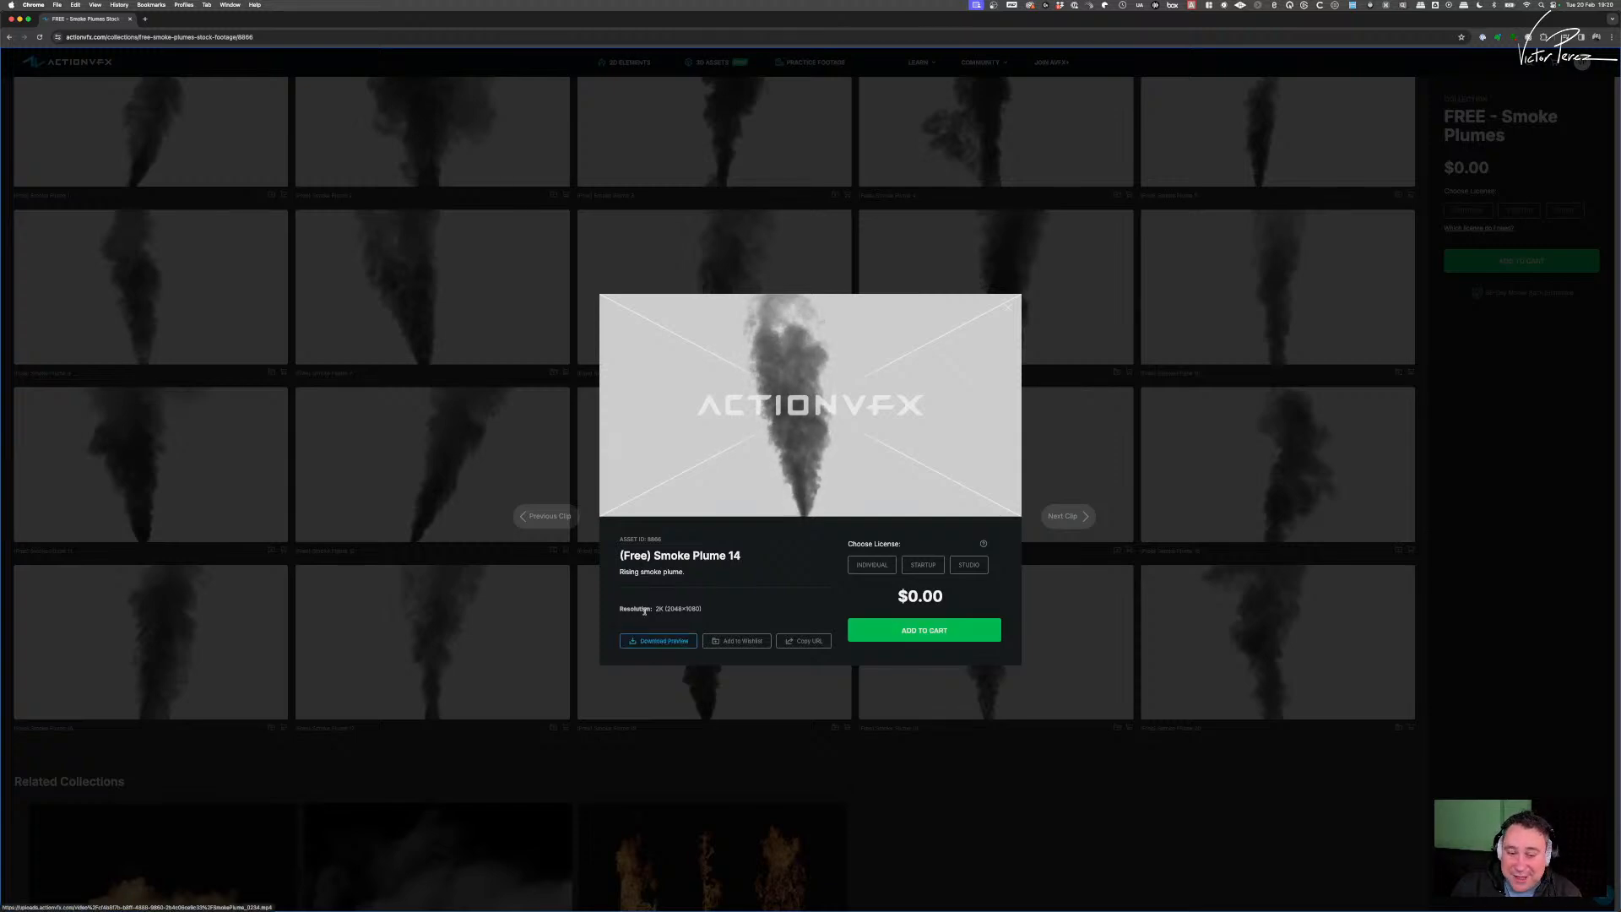
# - Add (Free) Smoke Plume 14 to the cart with the Individual license and close the cart
pyautogui.click(650, 641)
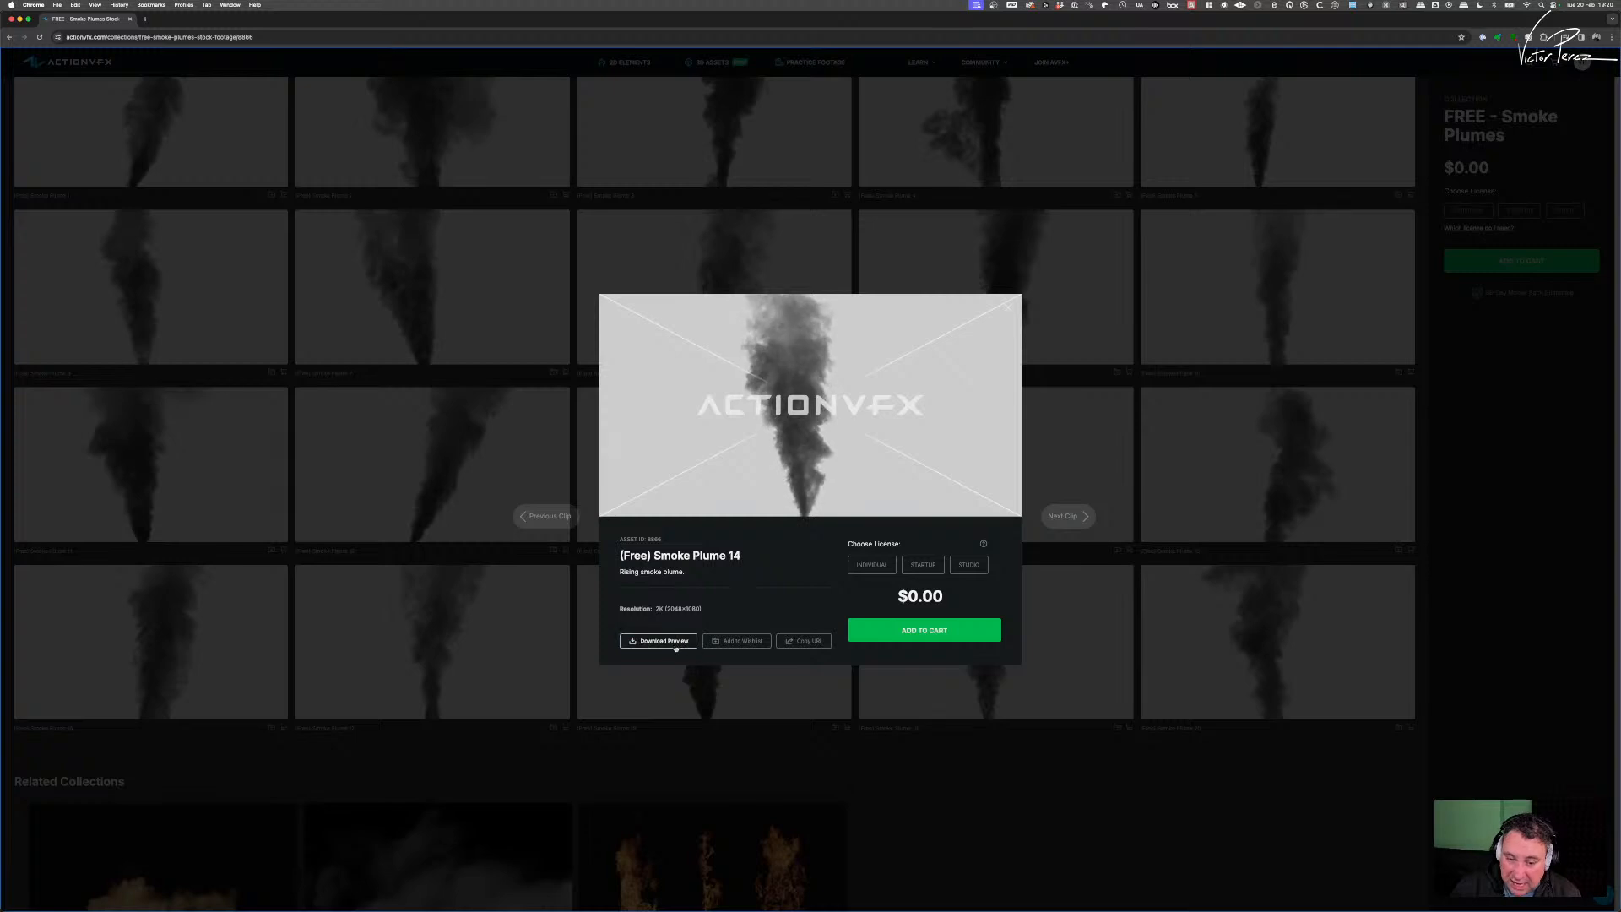
pyautogui.click(933, 632)
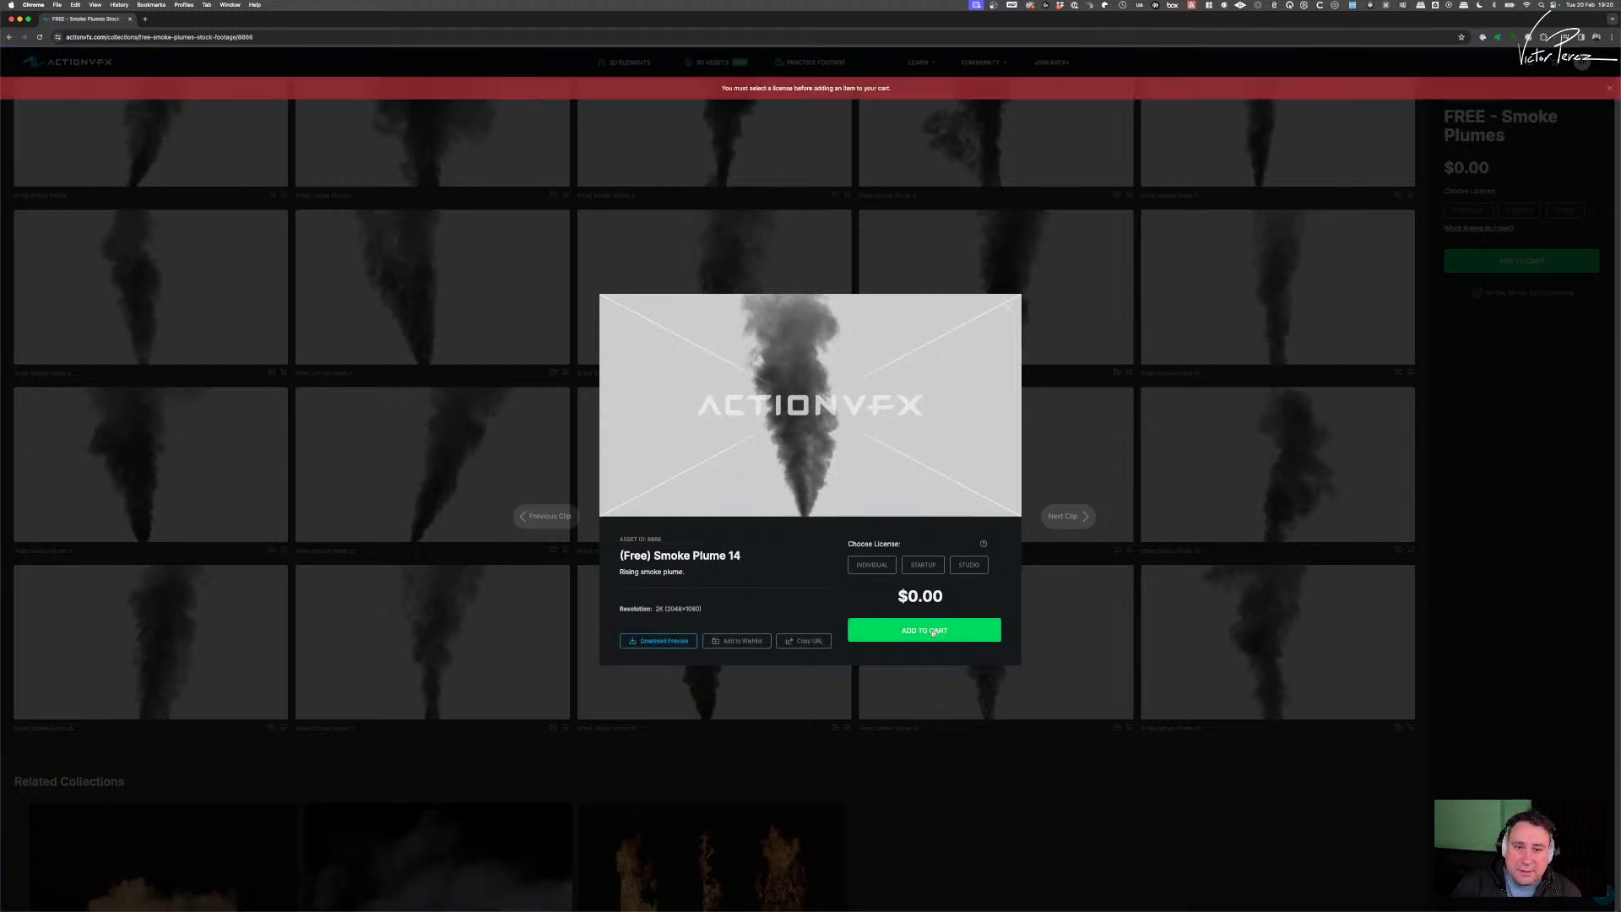
pyautogui.click(873, 564)
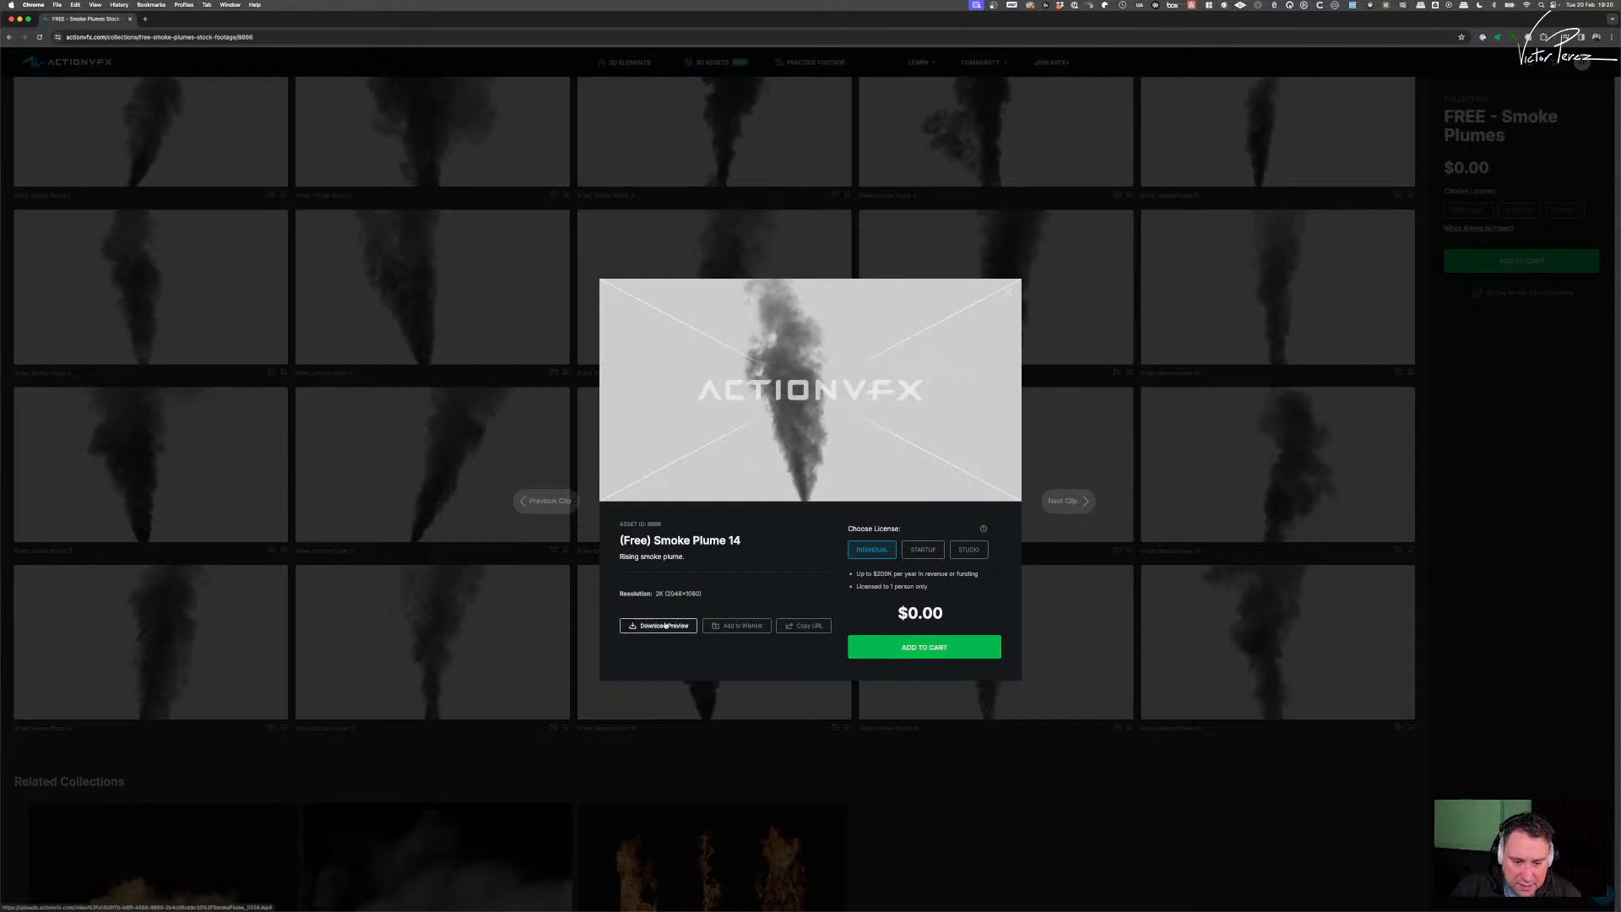
pyautogui.click(940, 649)
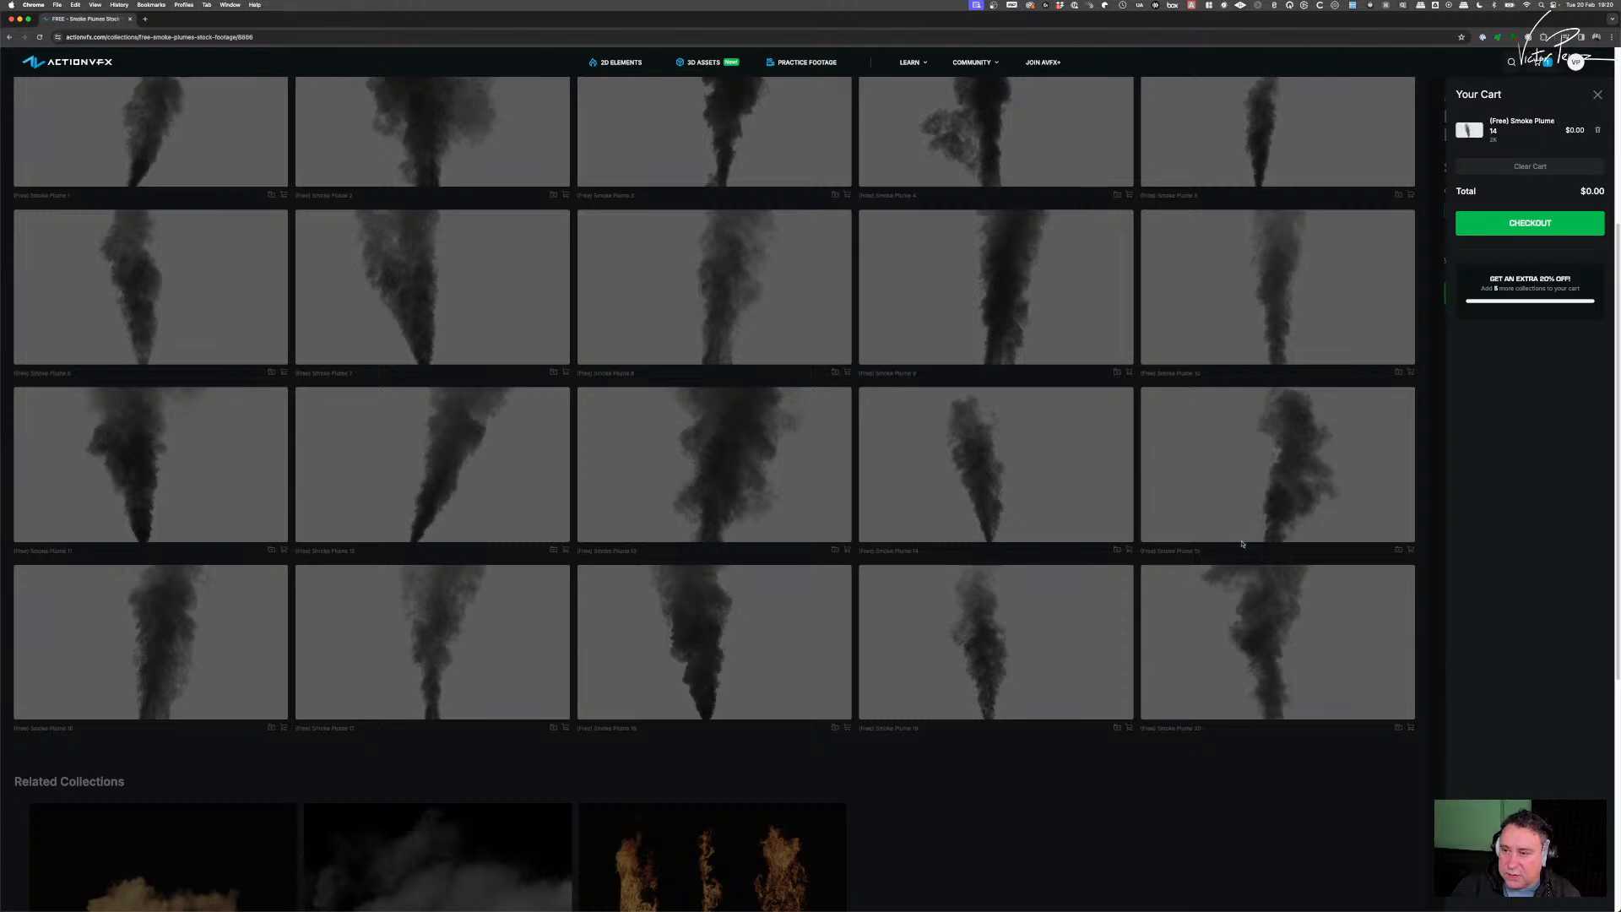
pyautogui.scroll(3, 1208, 390)
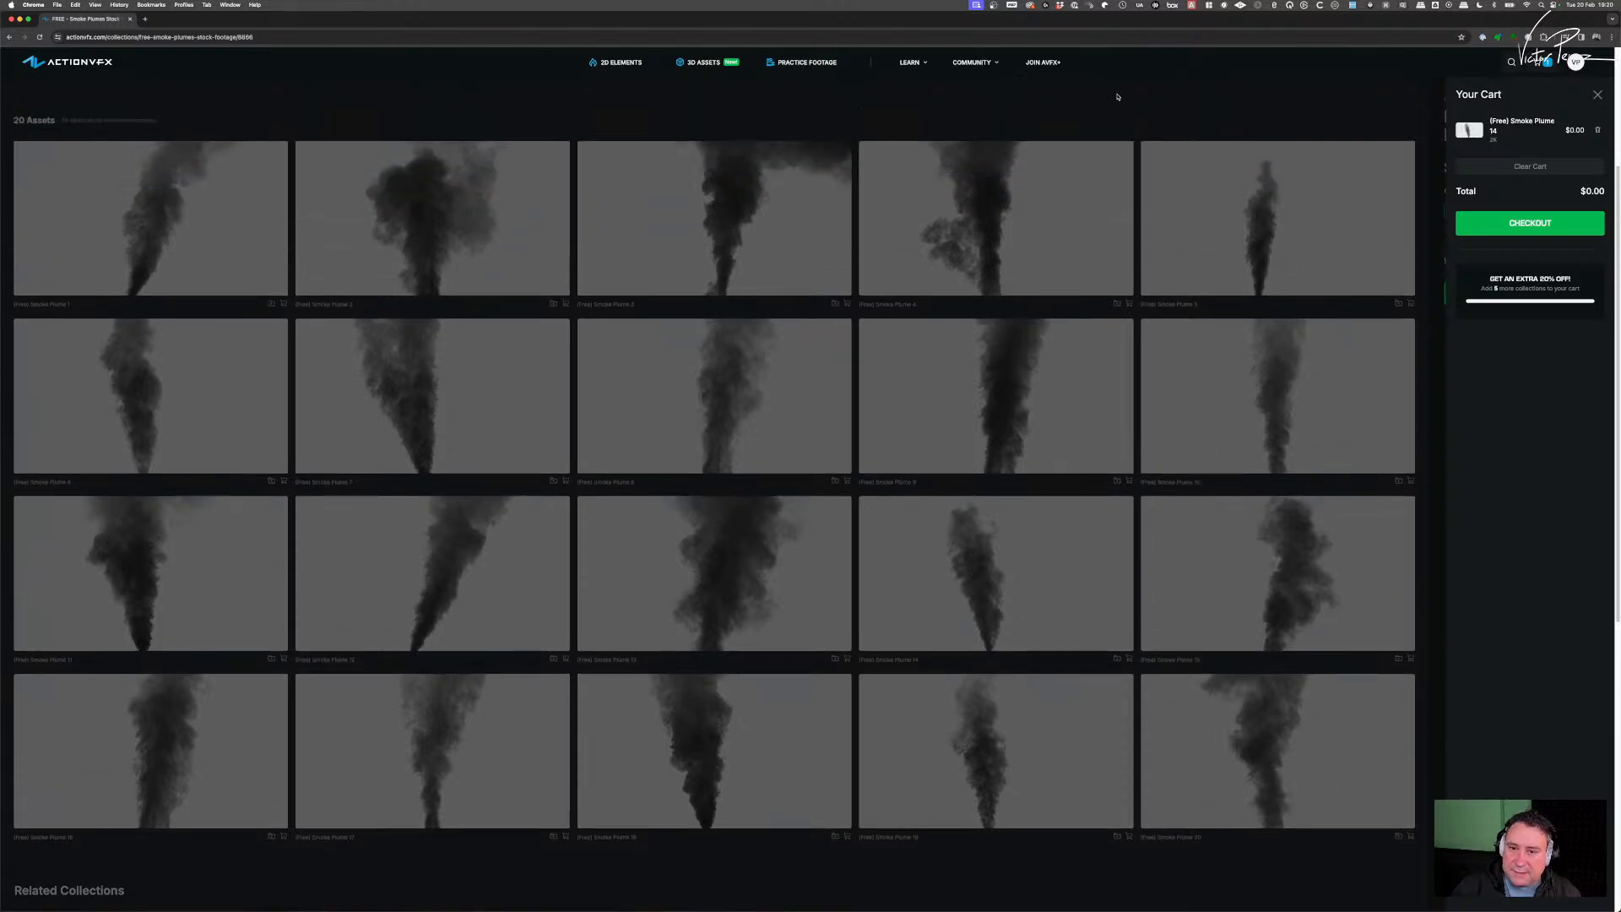
pyautogui.click(1117, 96)
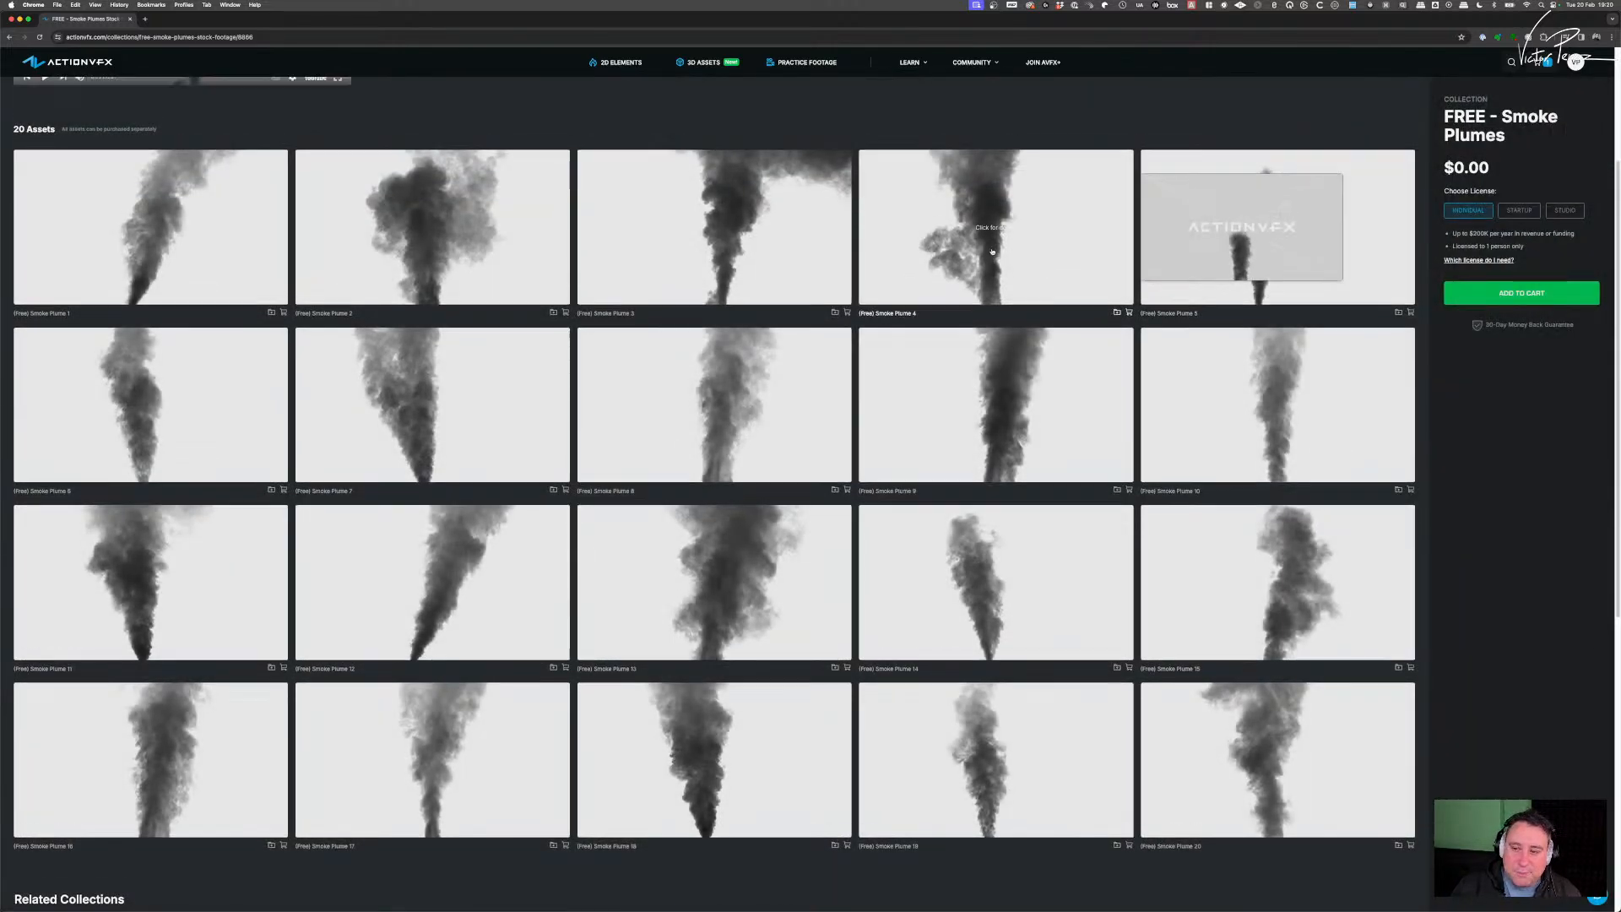
pyautogui.scroll(5, 992, 251)
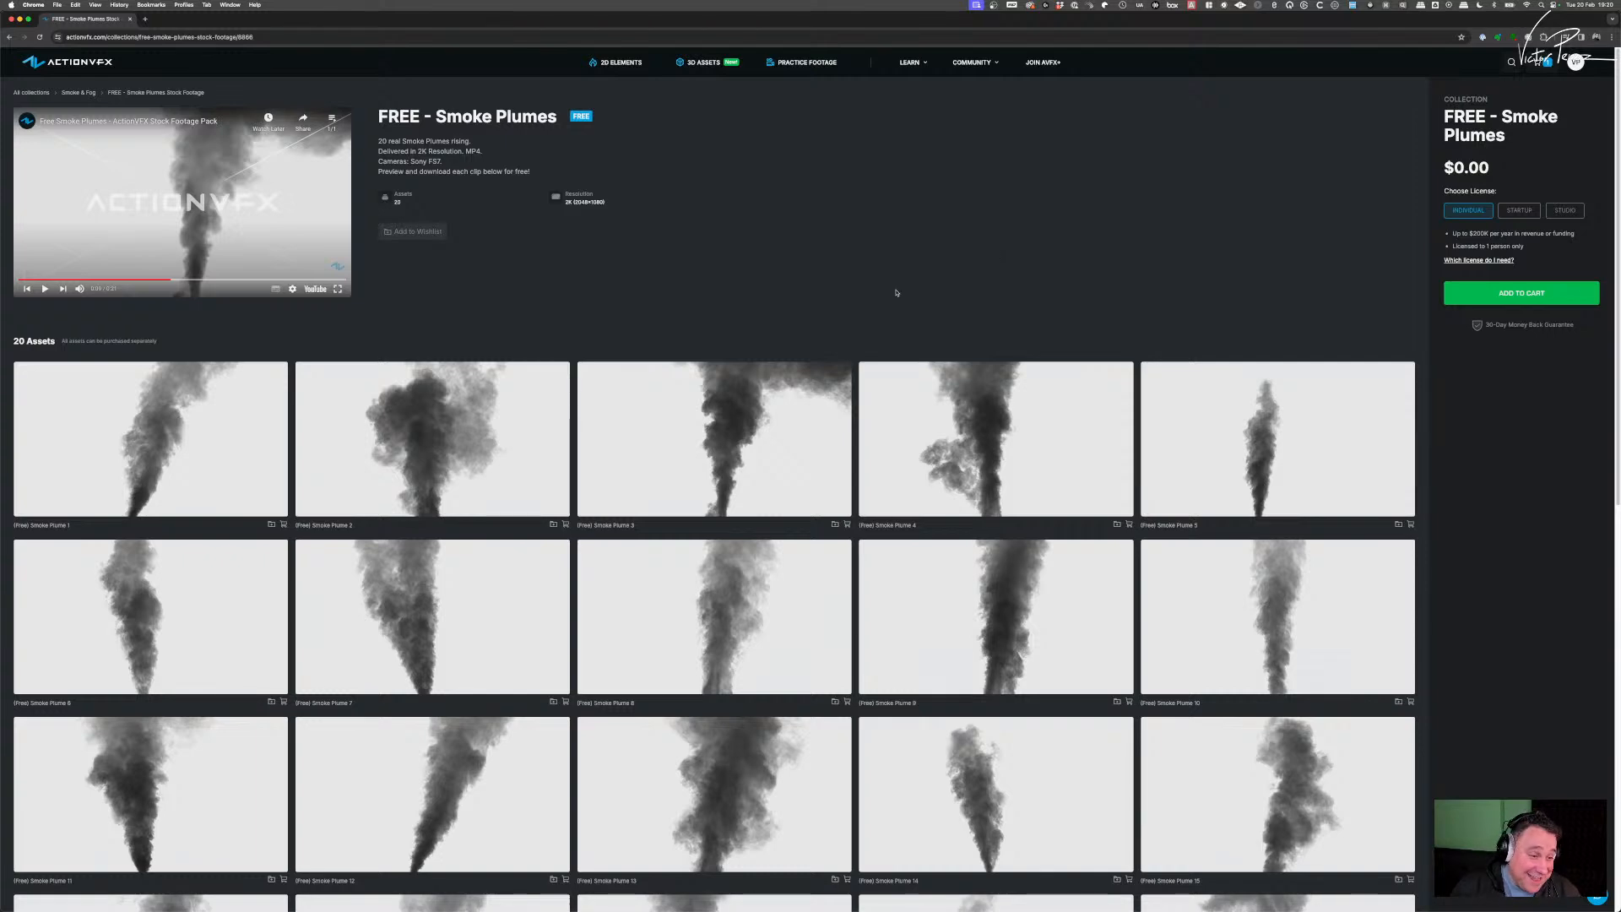
# - Return to the 2D elements library and open Large Scale Smoke Plumes Vol. 1 from the Smoke & Fog category
pyautogui.click(615, 62)
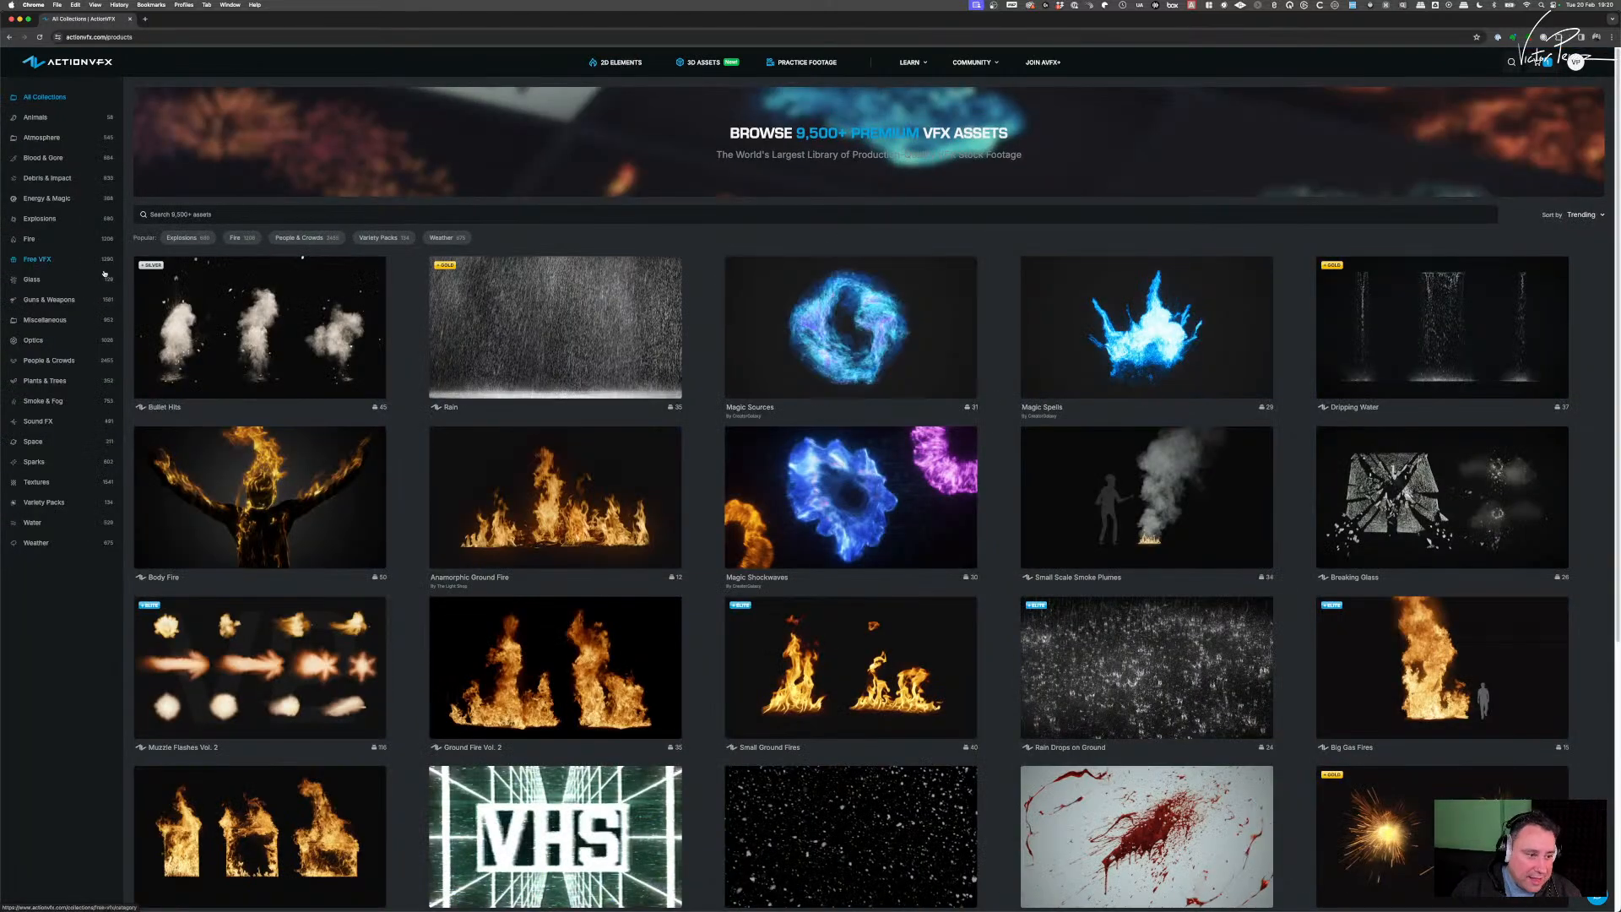
pyautogui.click(44, 402)
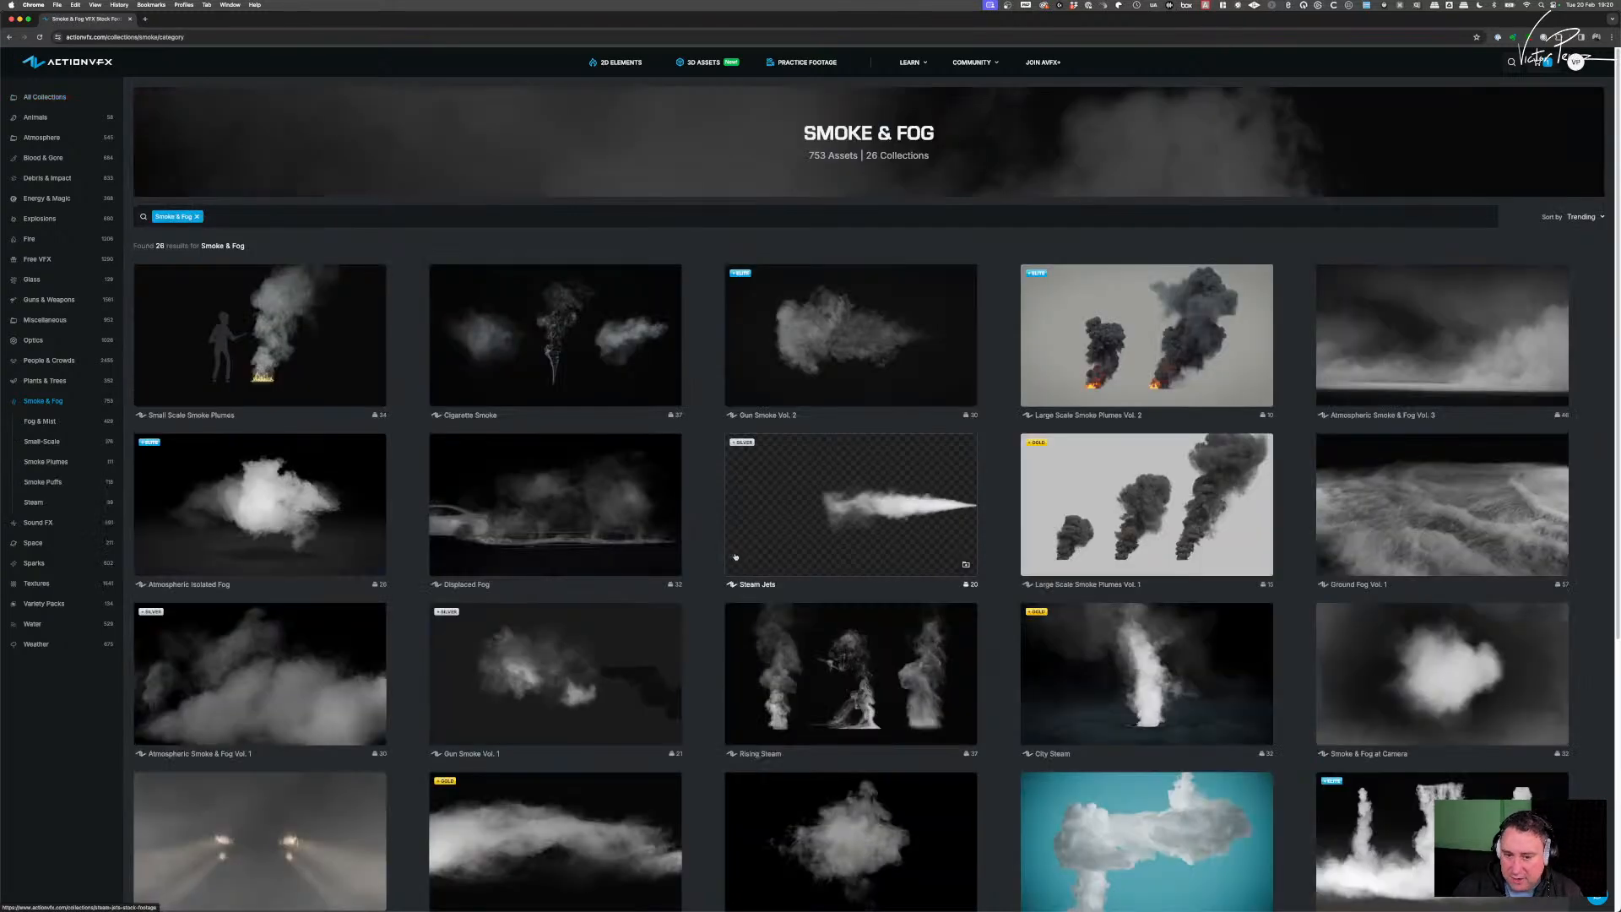
pyautogui.click(1117, 546)
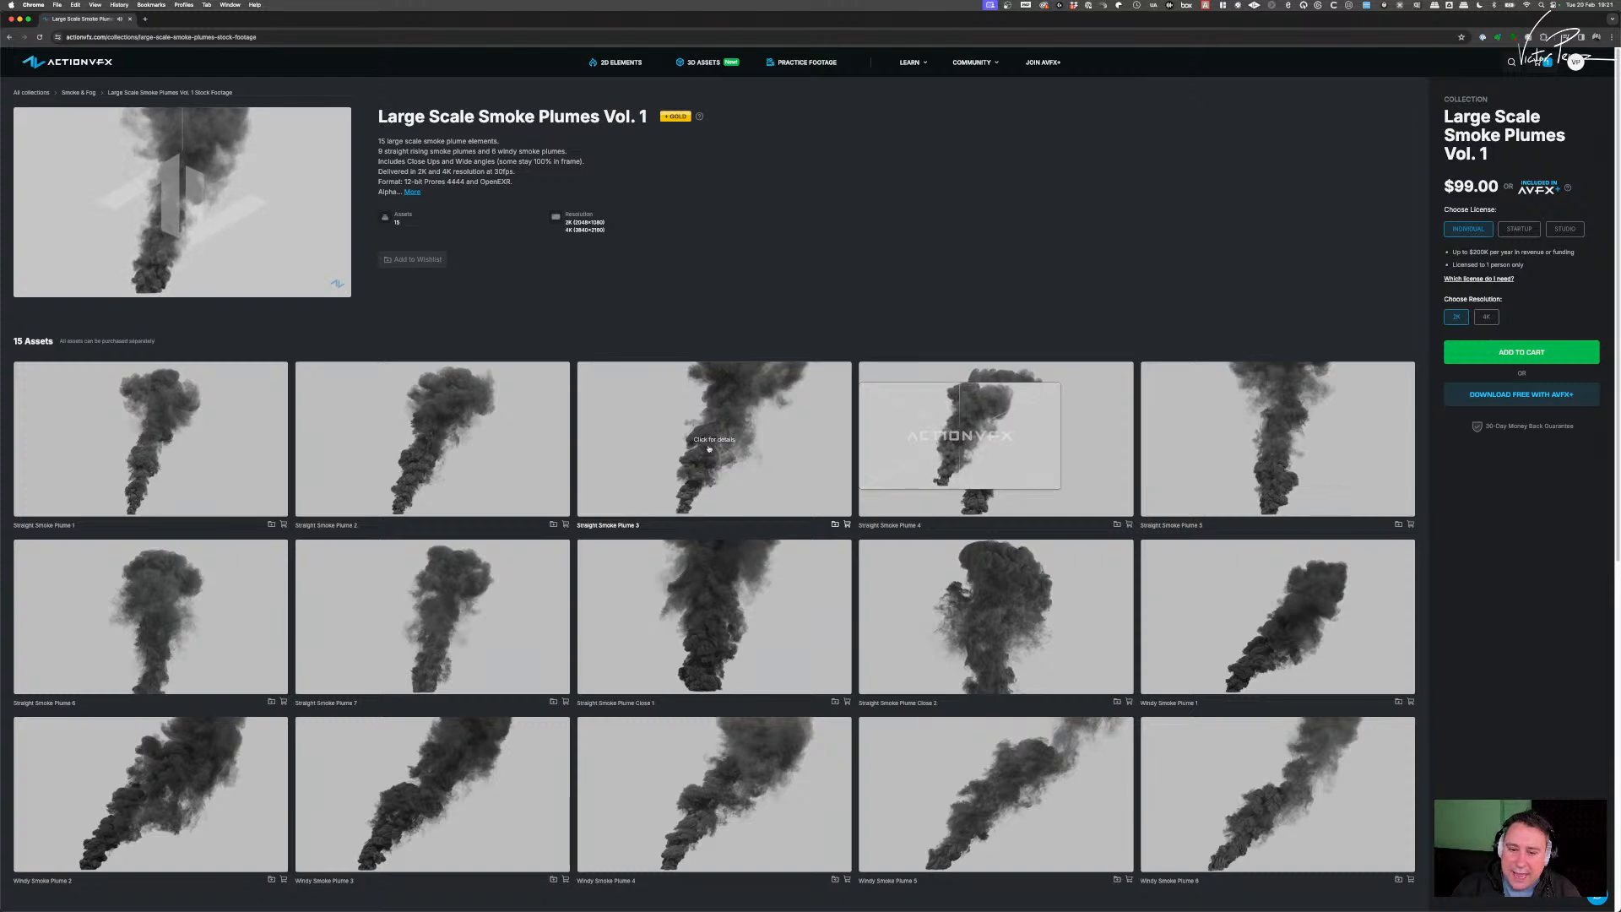
# - Compare the collection's 4K and 2K options and expand its full description
pyautogui.click(1485, 318)
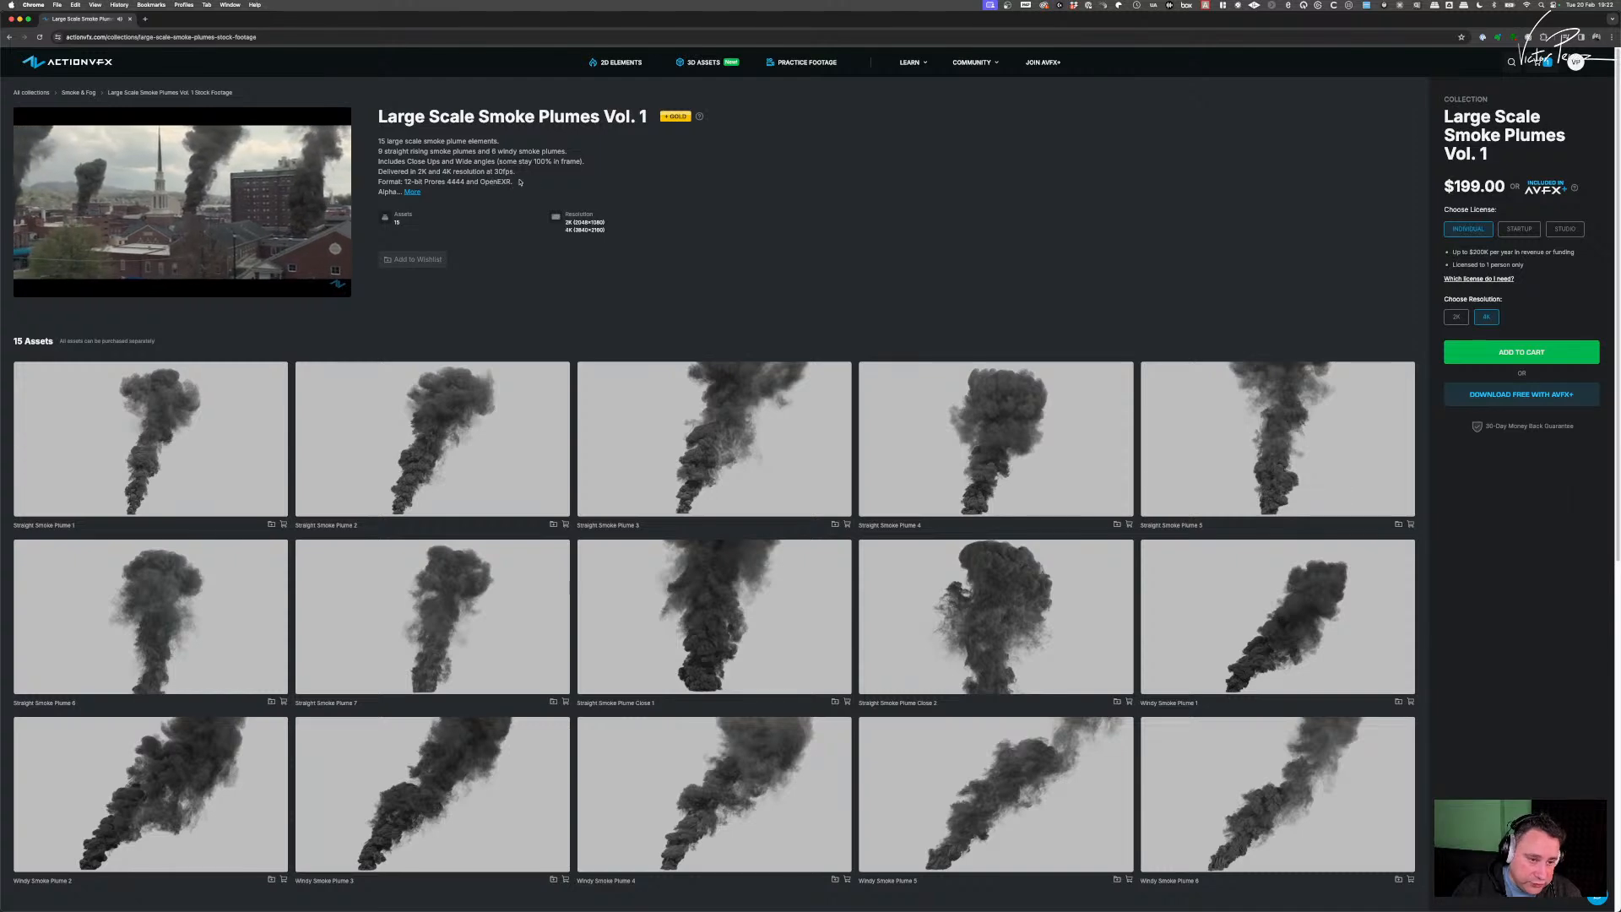
pyautogui.click(415, 194)
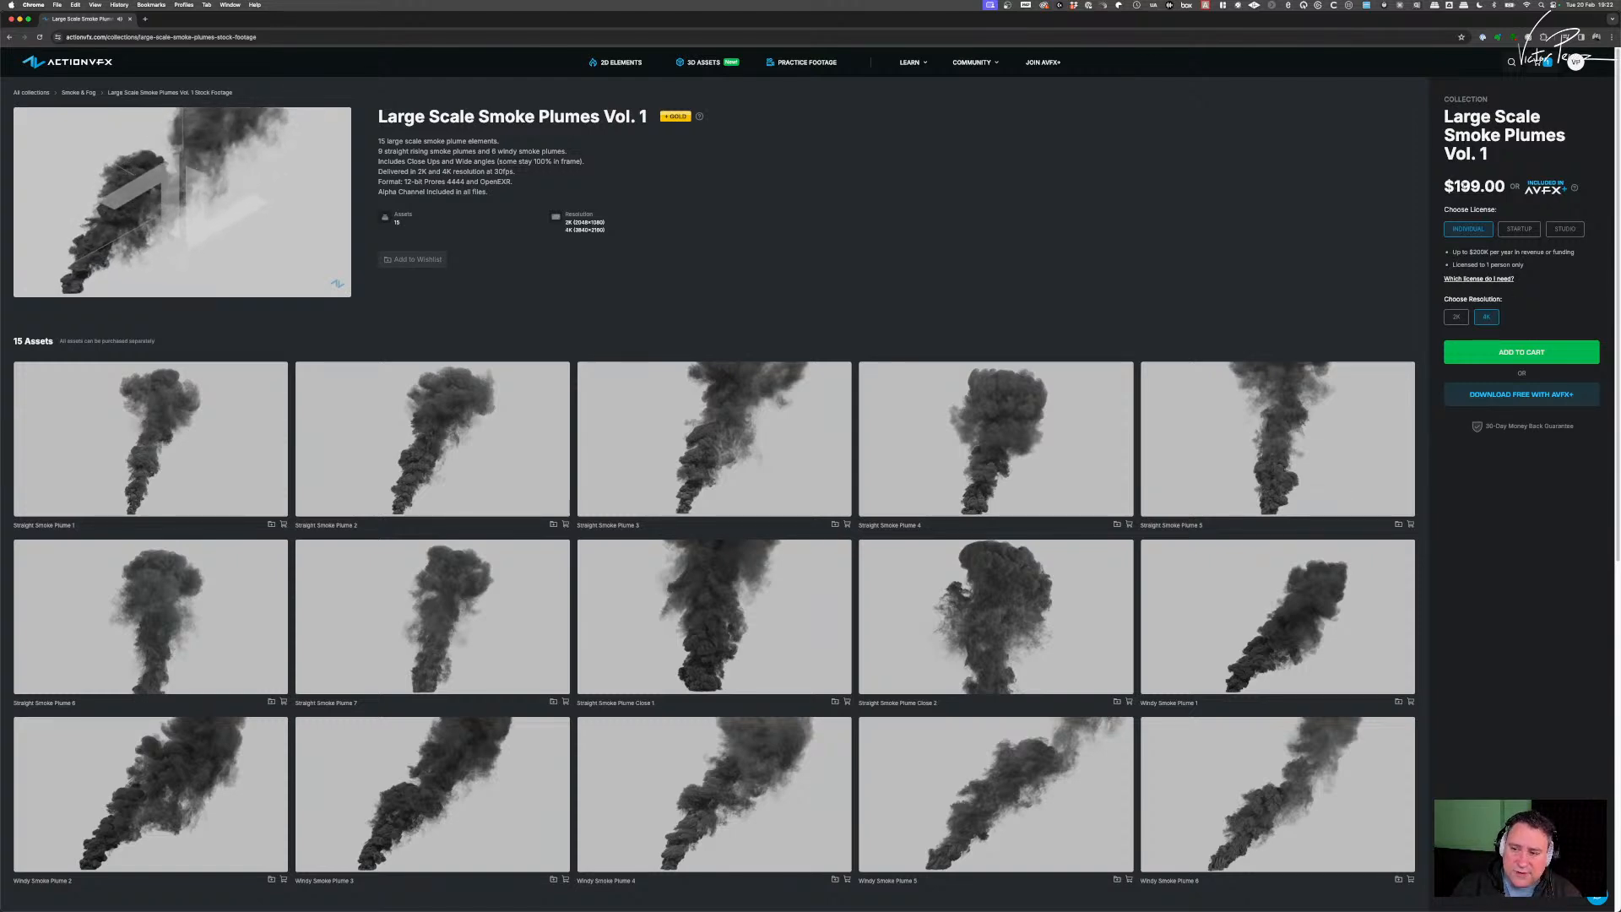
pyautogui.click(1458, 317)
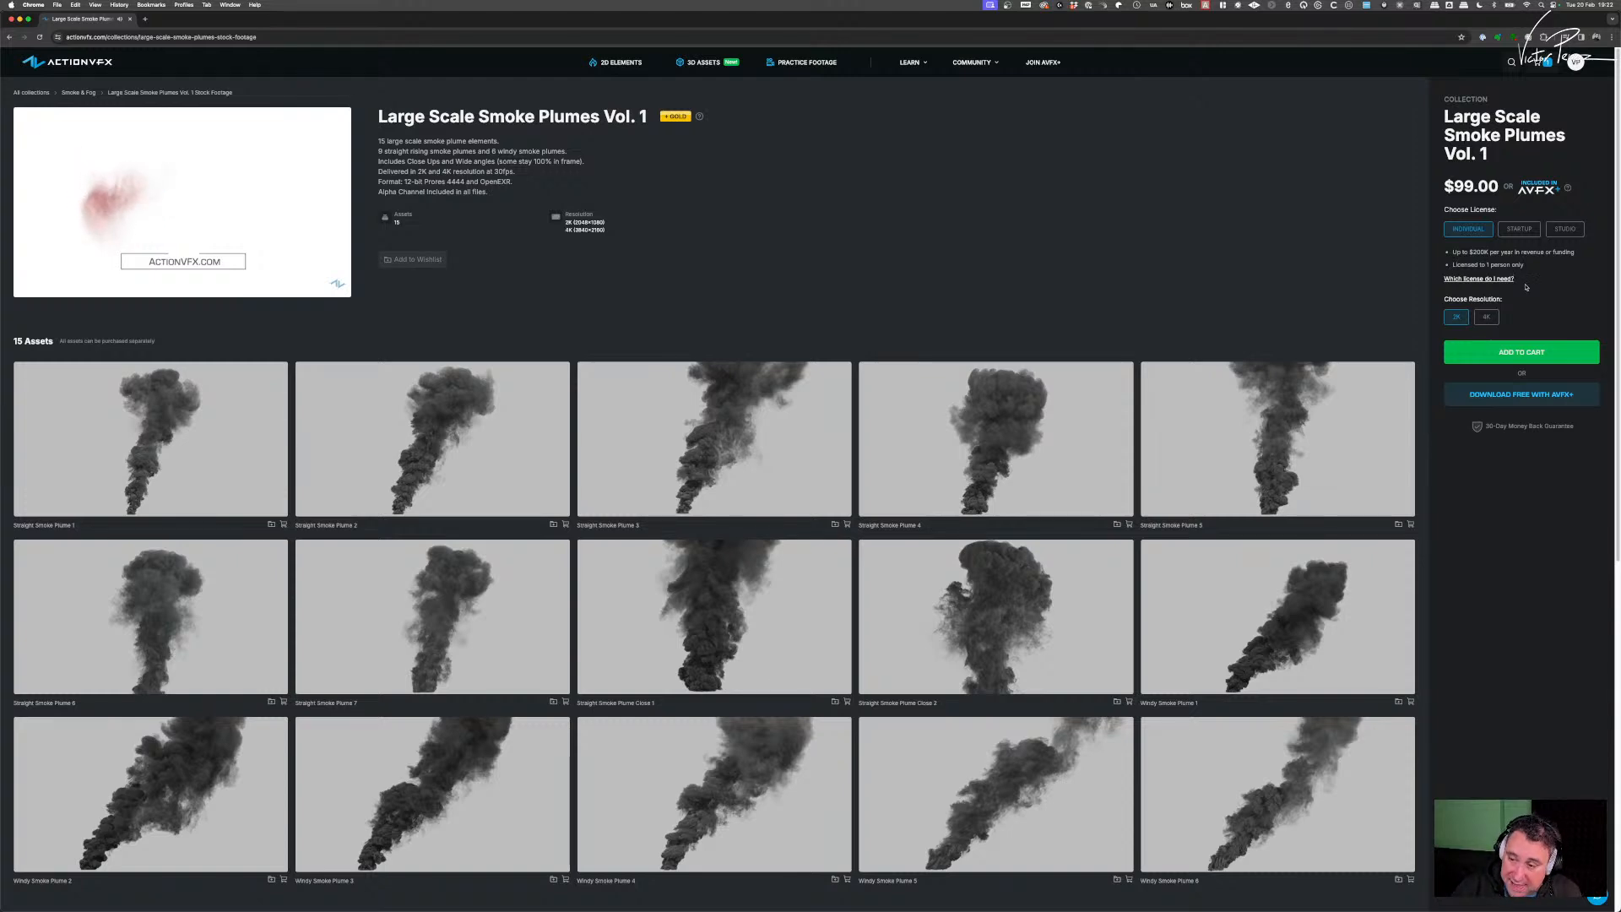
# - Check the comp in Nuke Indie, return to Chrome, then add Large Scale Smoke Plumes Vol. 1 in 2K to the cart and close the cart
pyautogui.press('super+Tab')
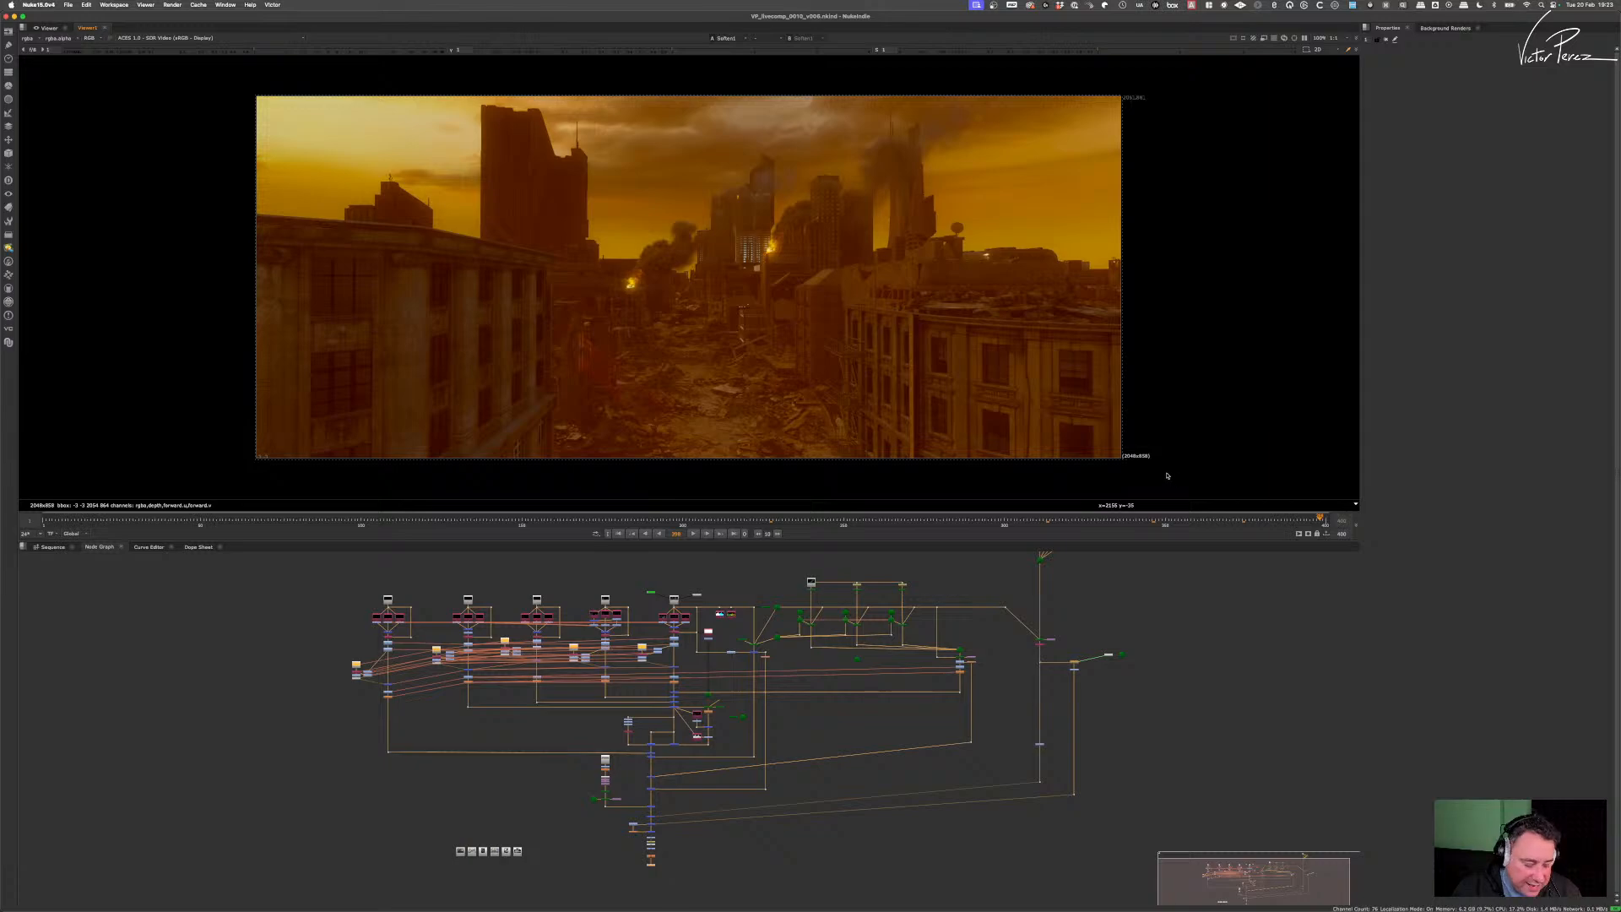
pyautogui.press('super+Tab')
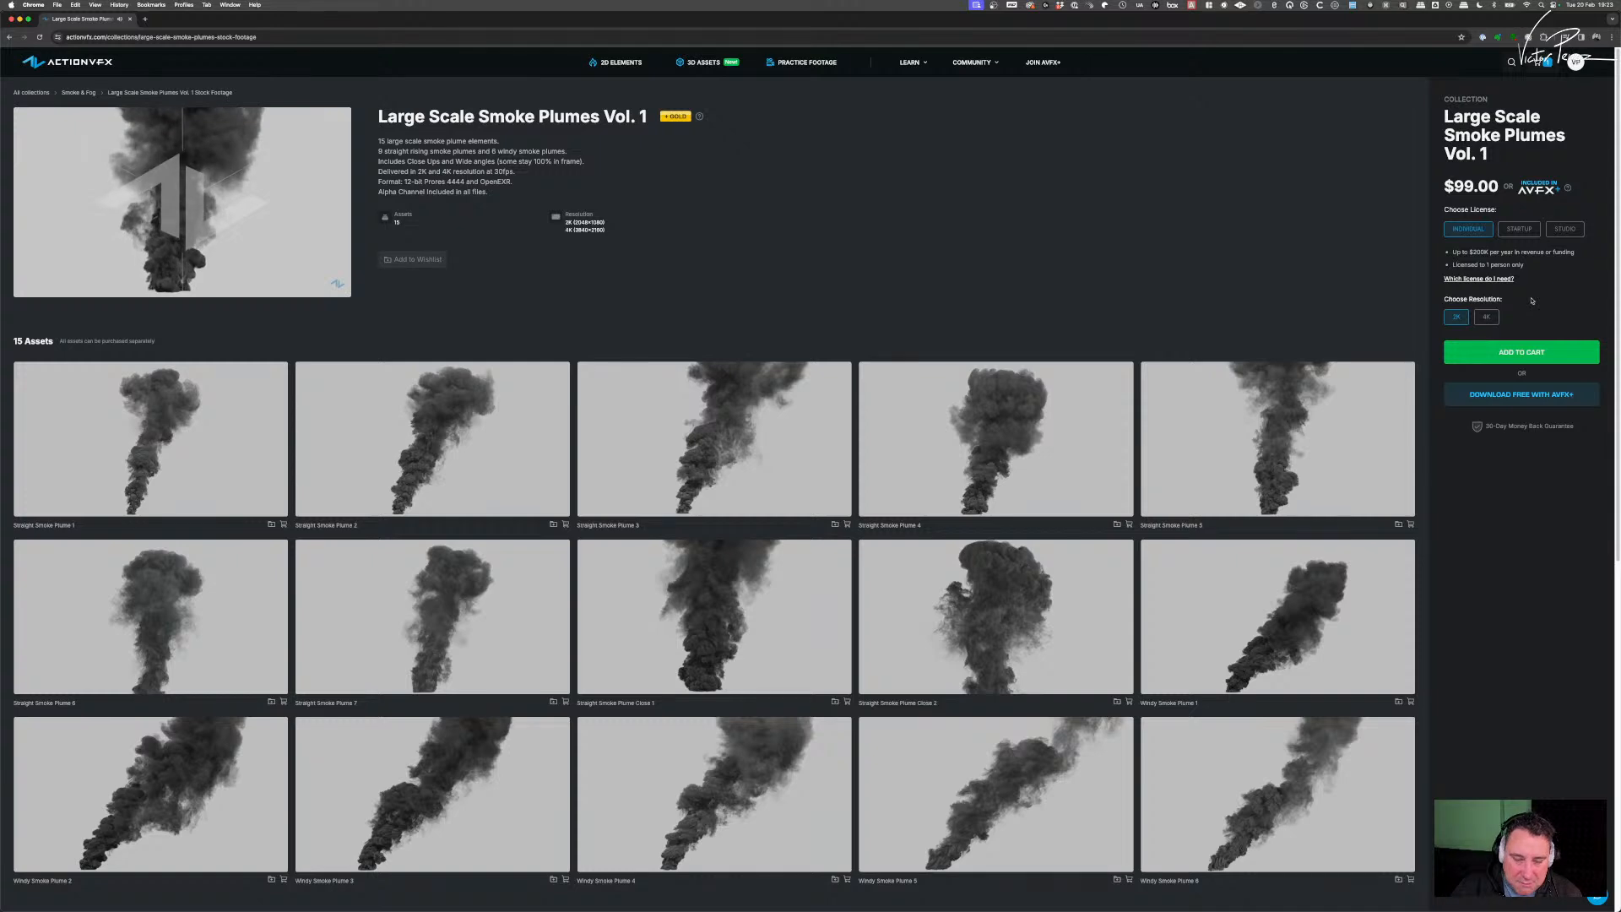
pyautogui.click(1517, 354)
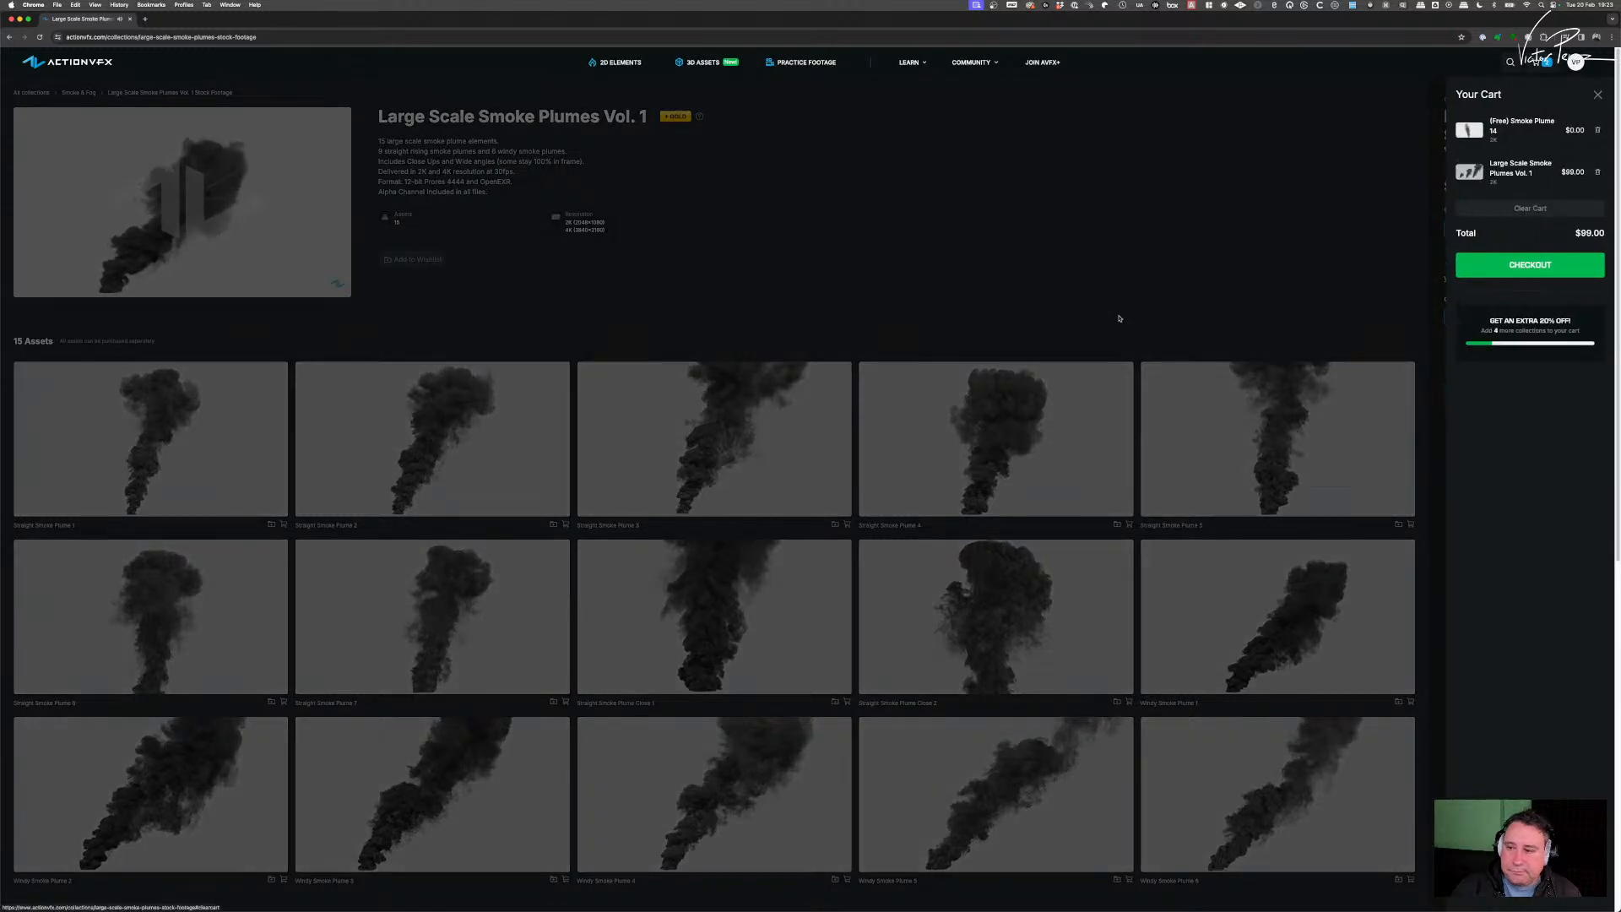
pyautogui.click(1010, 289)
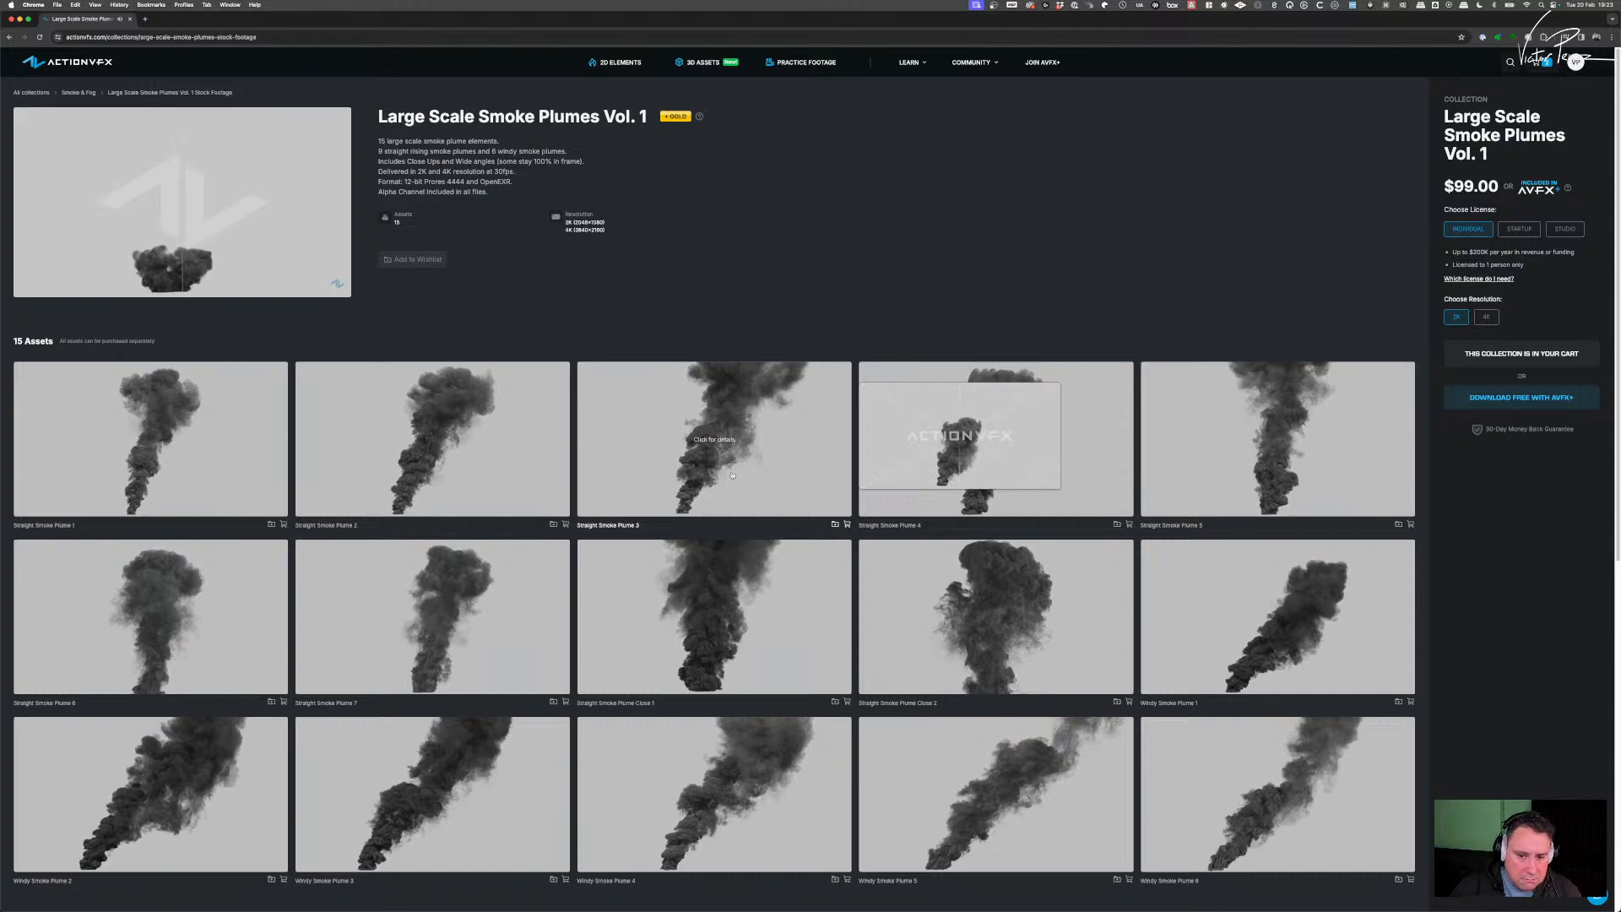
# - Examine the details of Straight Smoke Plume 5, then close them and look over the remaining clips in the collection
pyautogui.click(1264, 414)
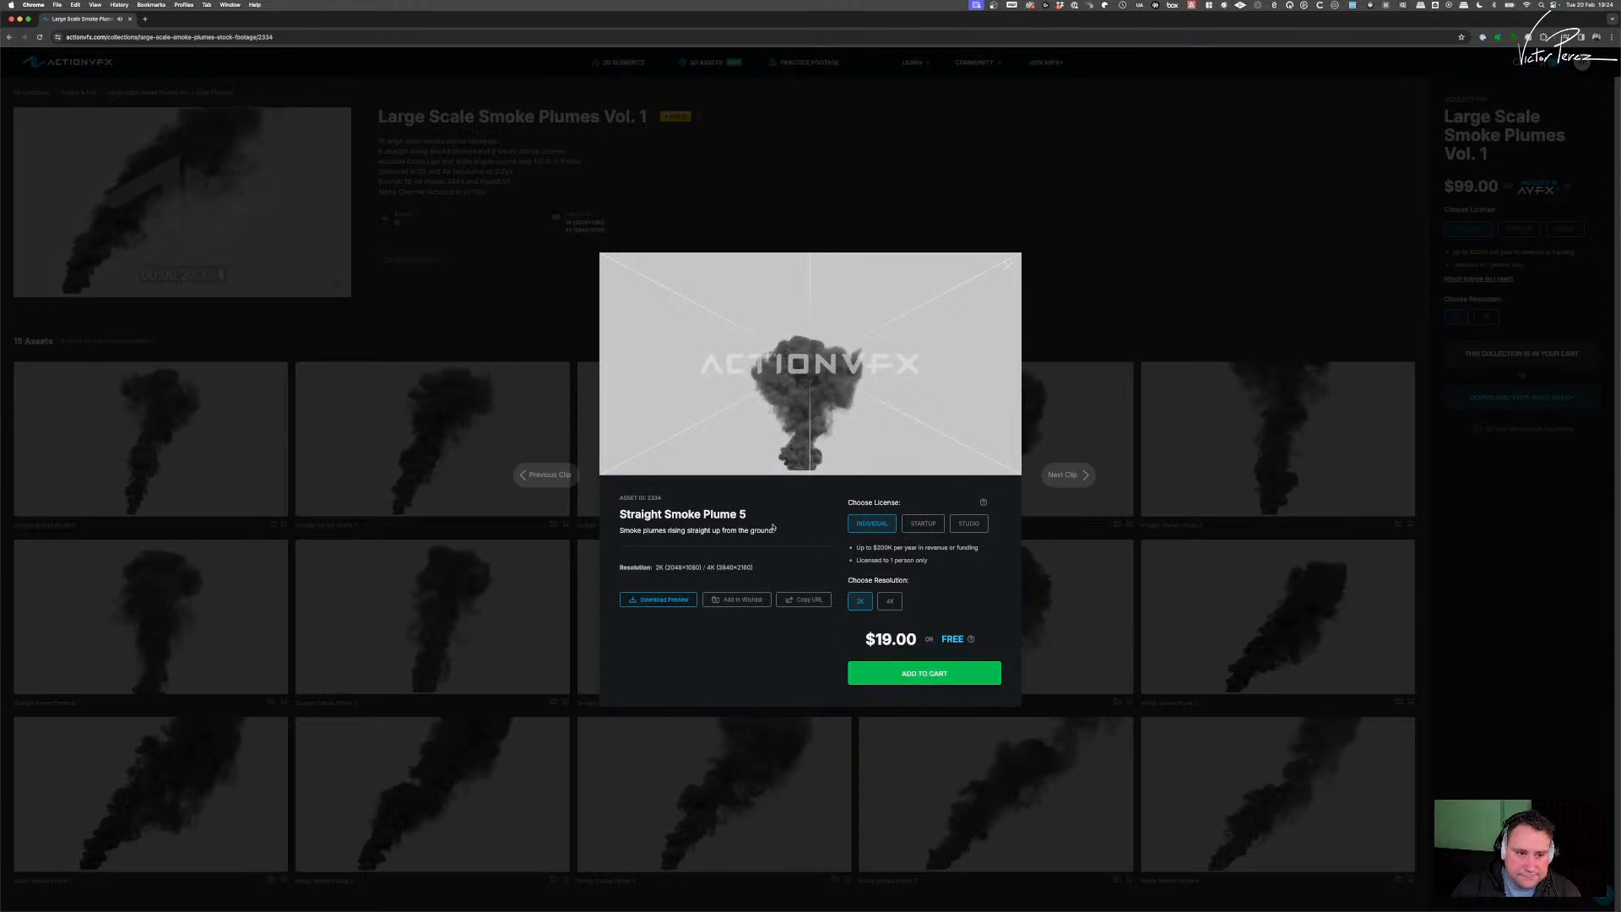
pyautogui.click(1069, 194)
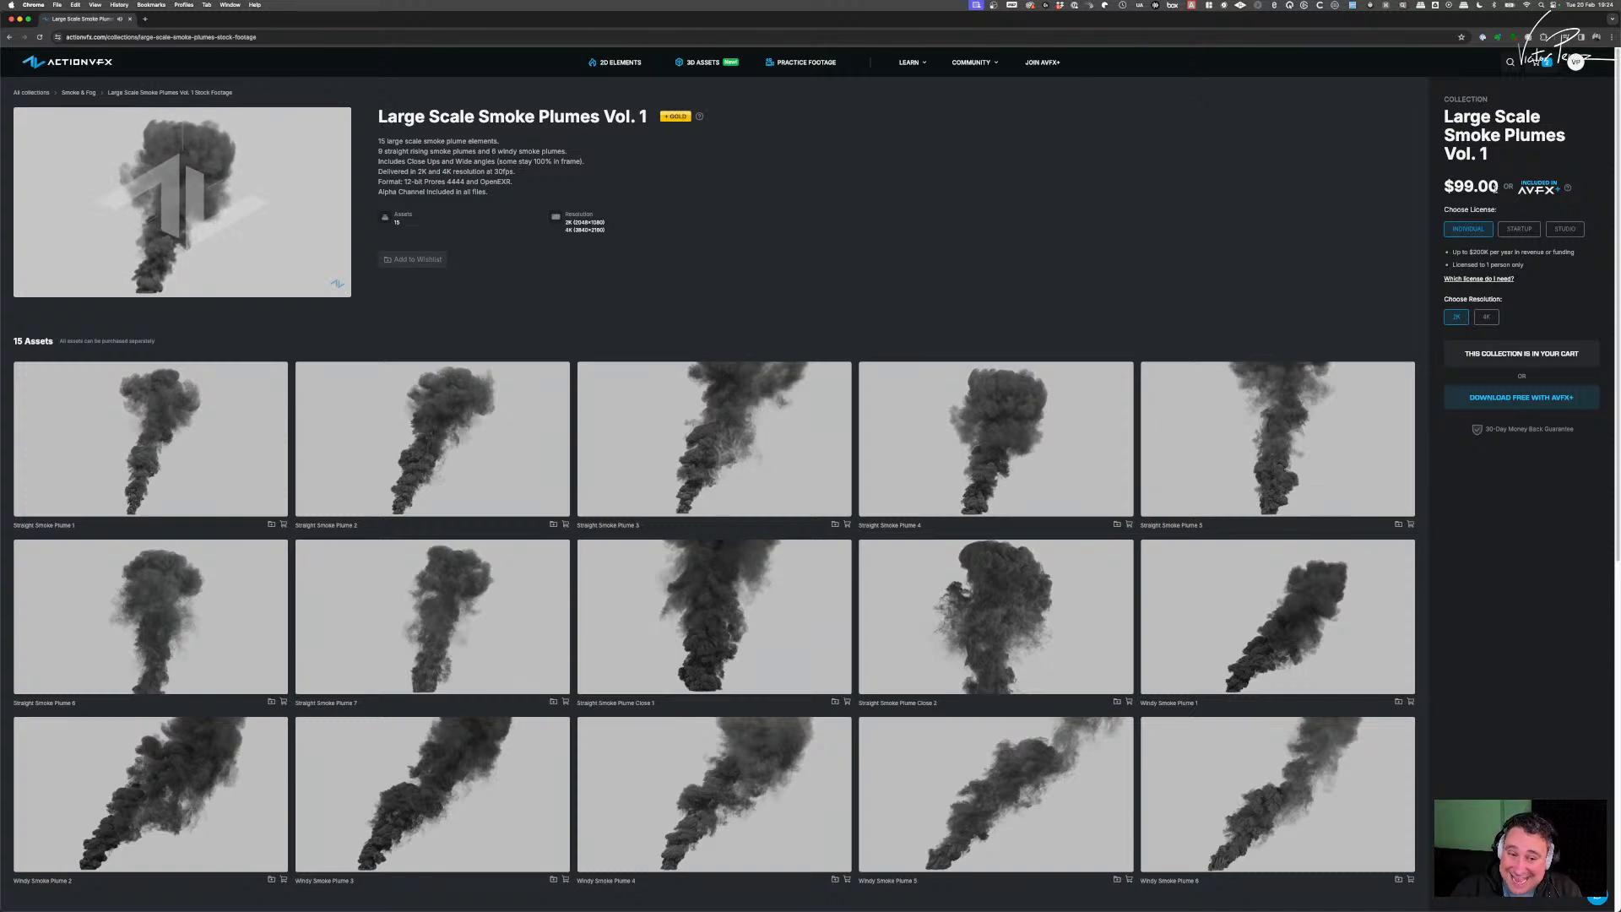
pyautogui.scroll(-2, 905, 536)
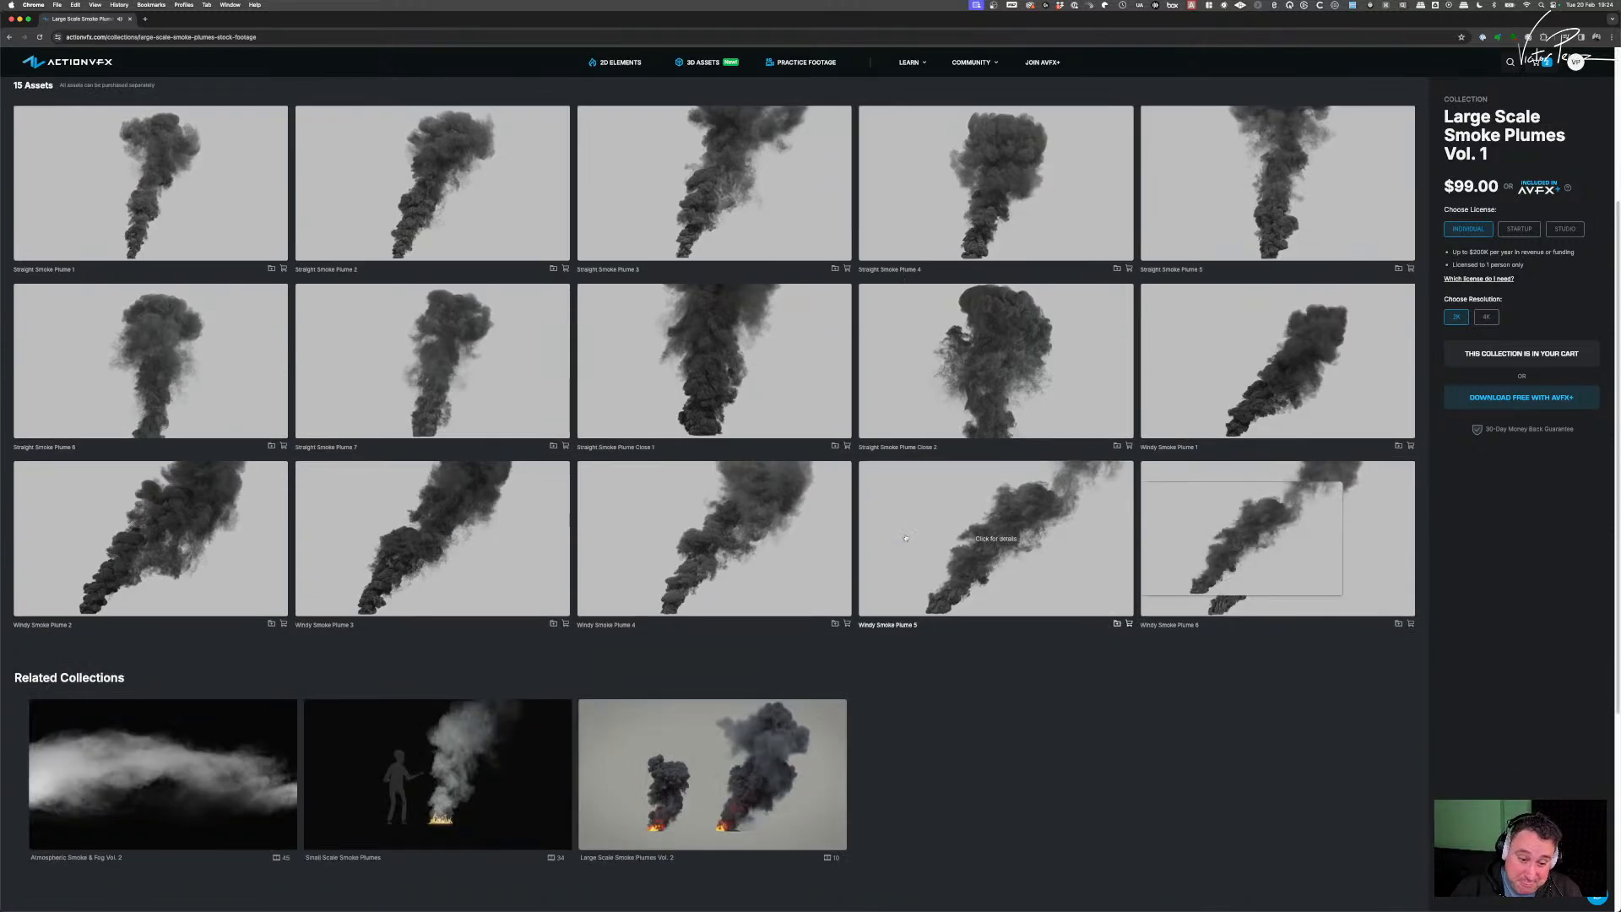
pyautogui.scroll(2, 905, 536)
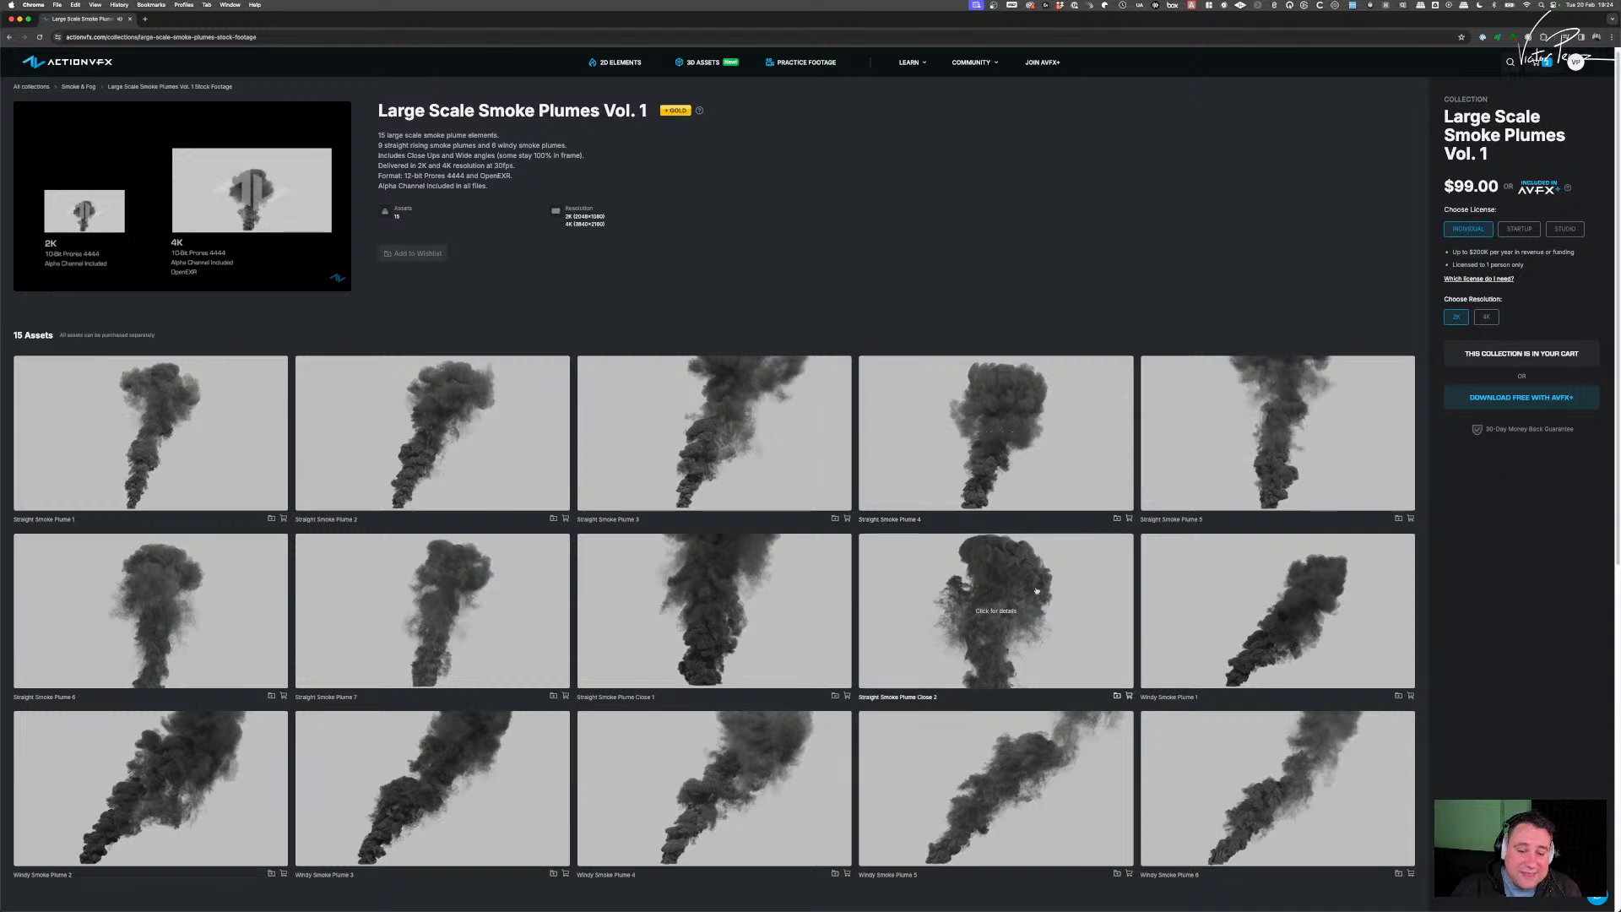
# - Check the details of Straight Smoke Plume Close 2, then return to the Smoke & Fog category
pyautogui.click(1044, 618)
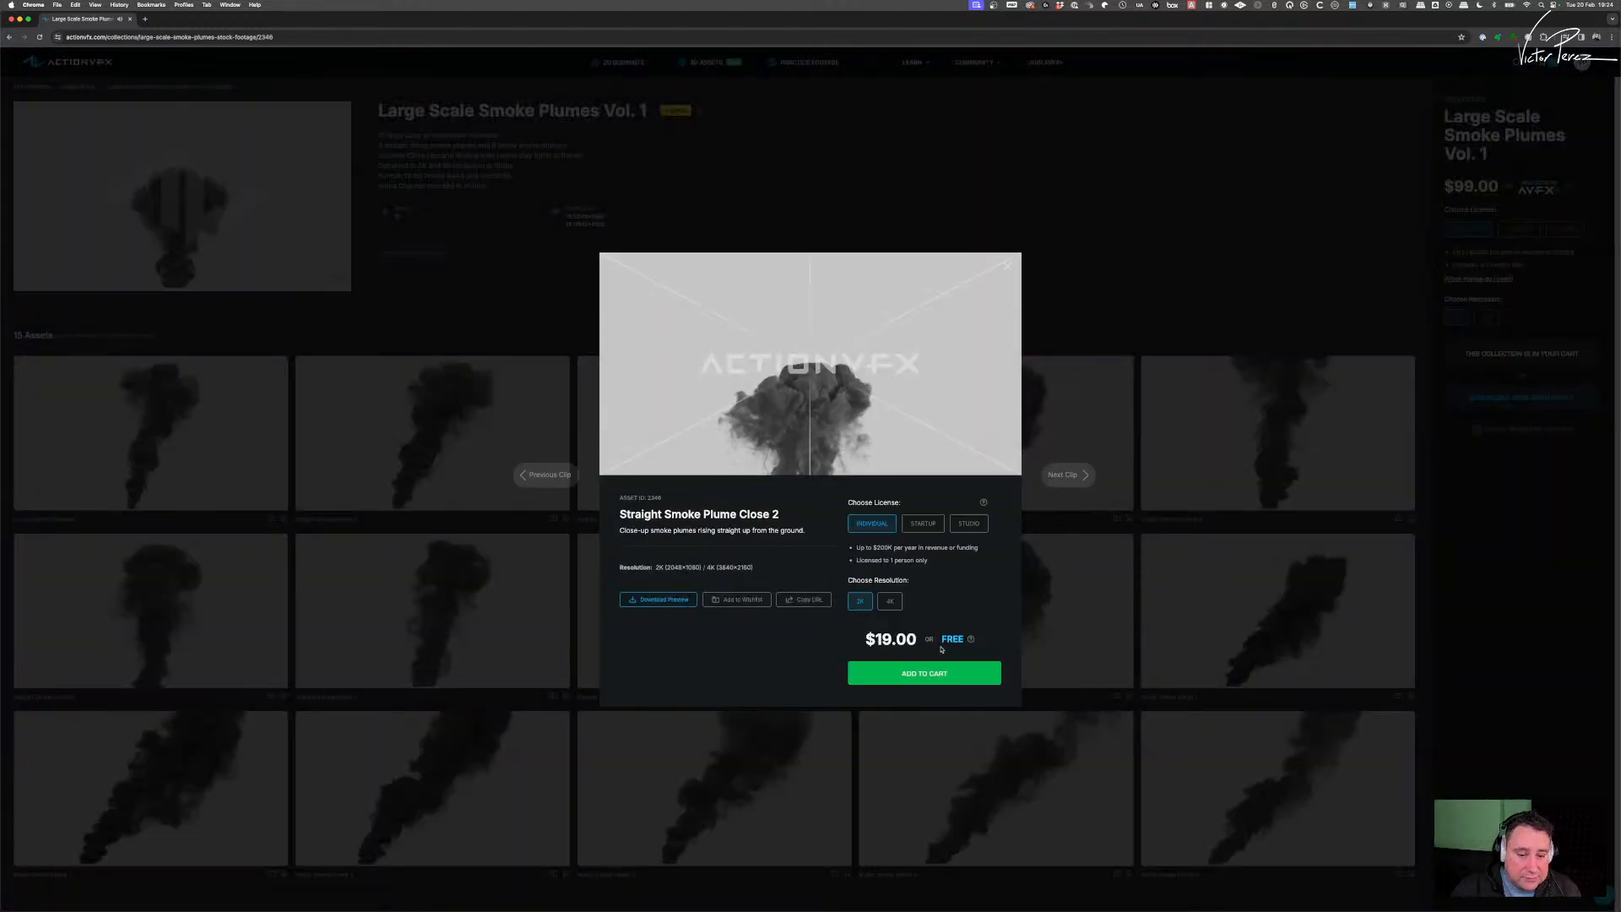
pyautogui.click(1007, 266)
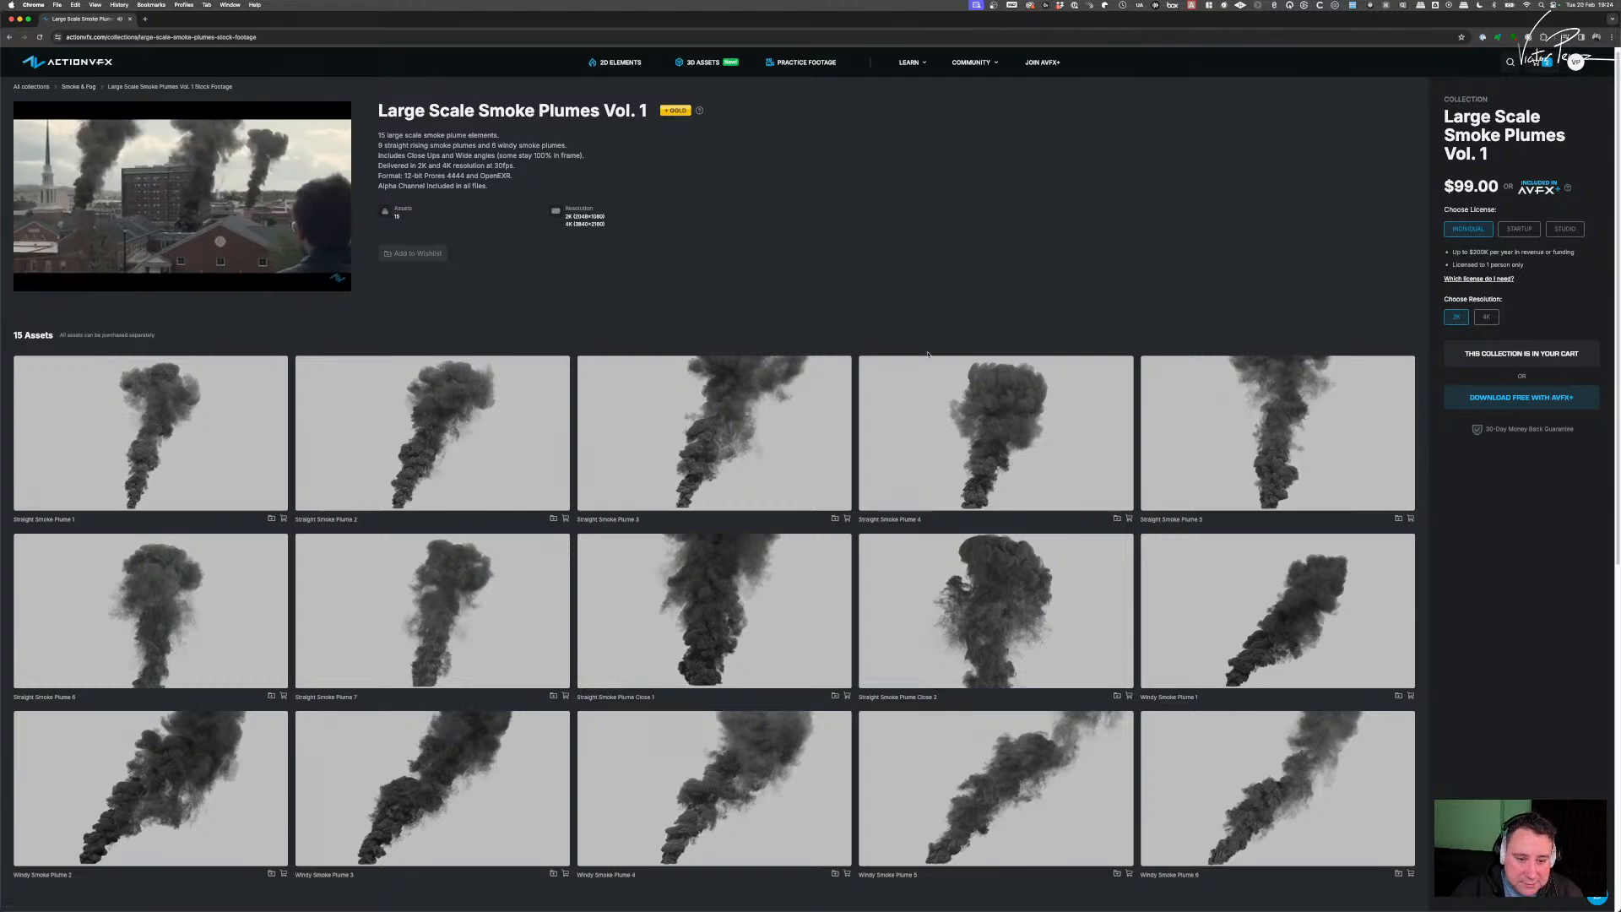
pyautogui.click(77, 87)
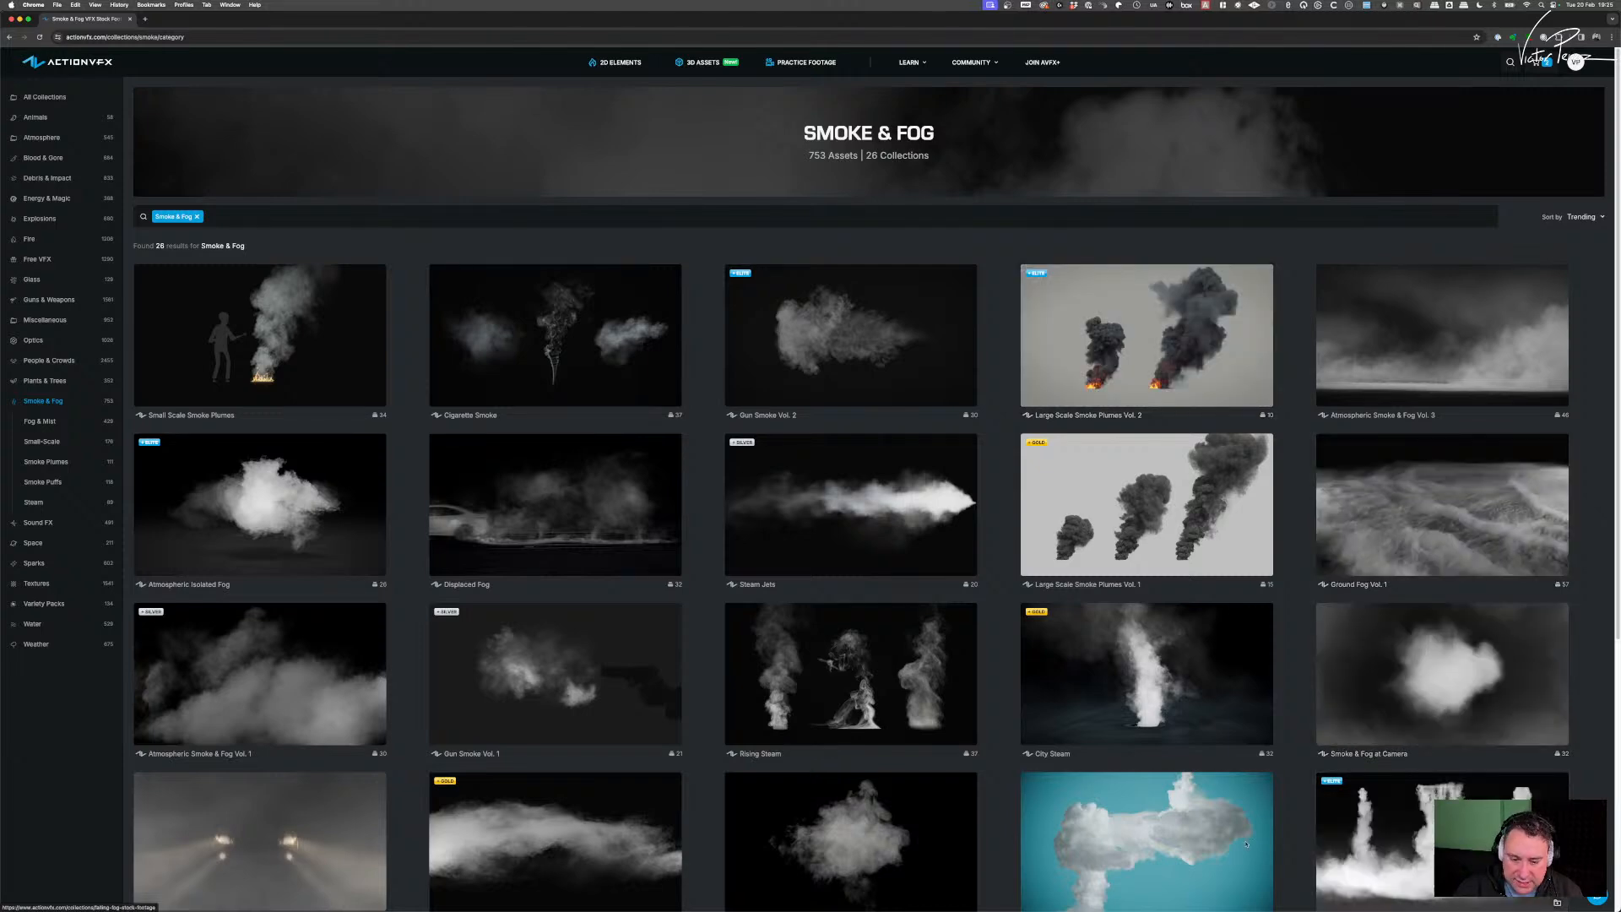
# - Look through the Smoke & Fog collections and open Haze & Light Fog
pyautogui.scroll(-3, 844, 852)
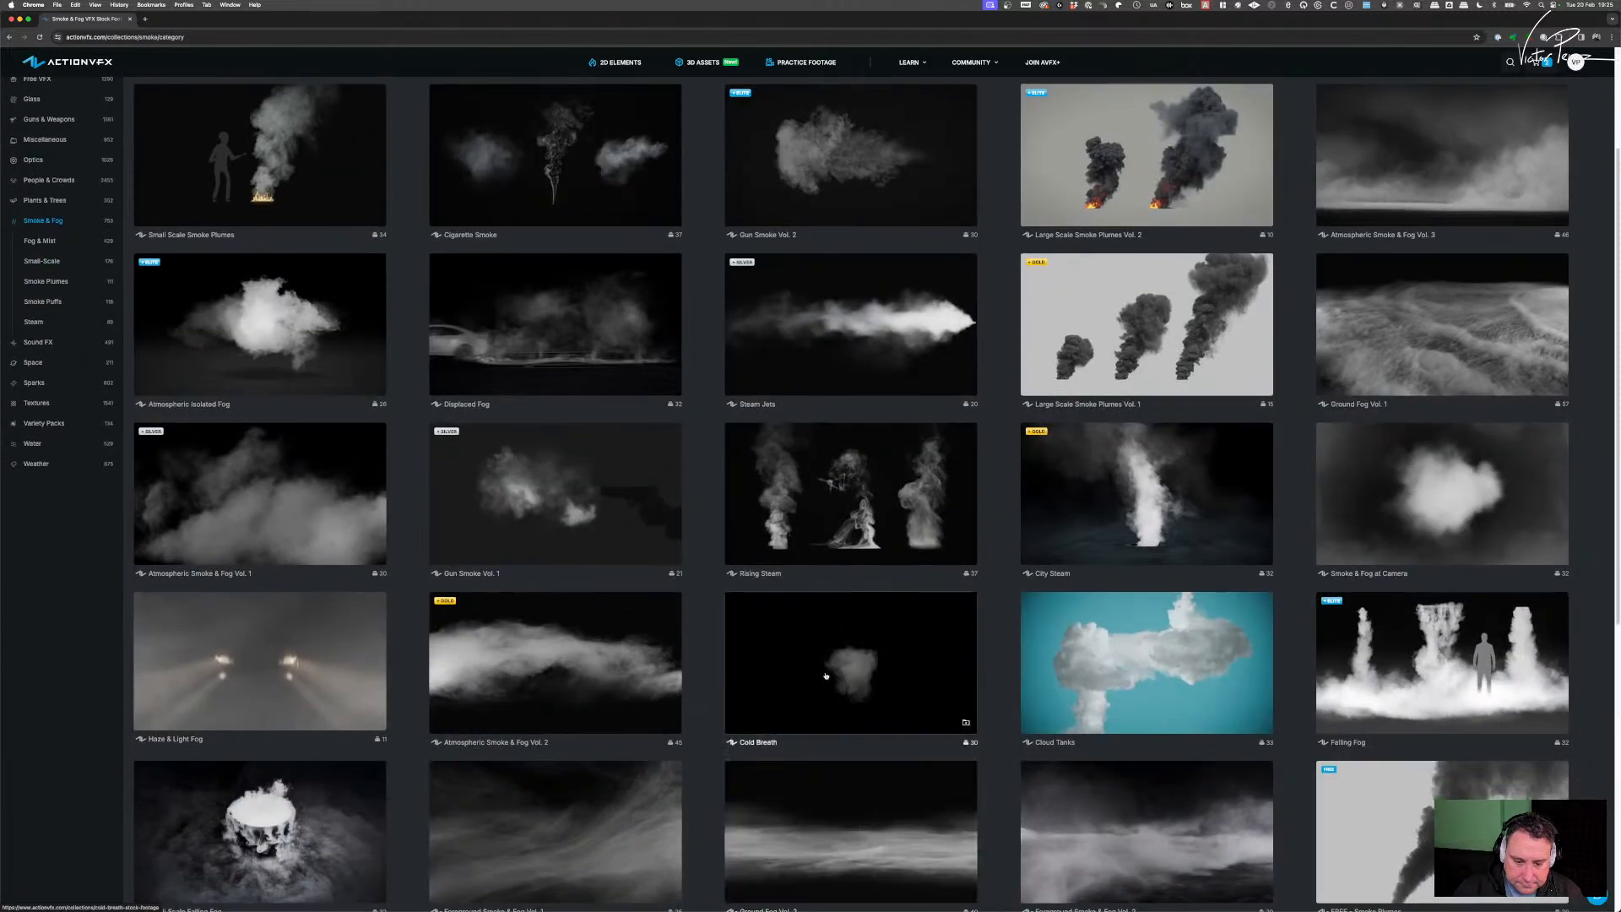
pyautogui.scroll(-1, 851, 802)
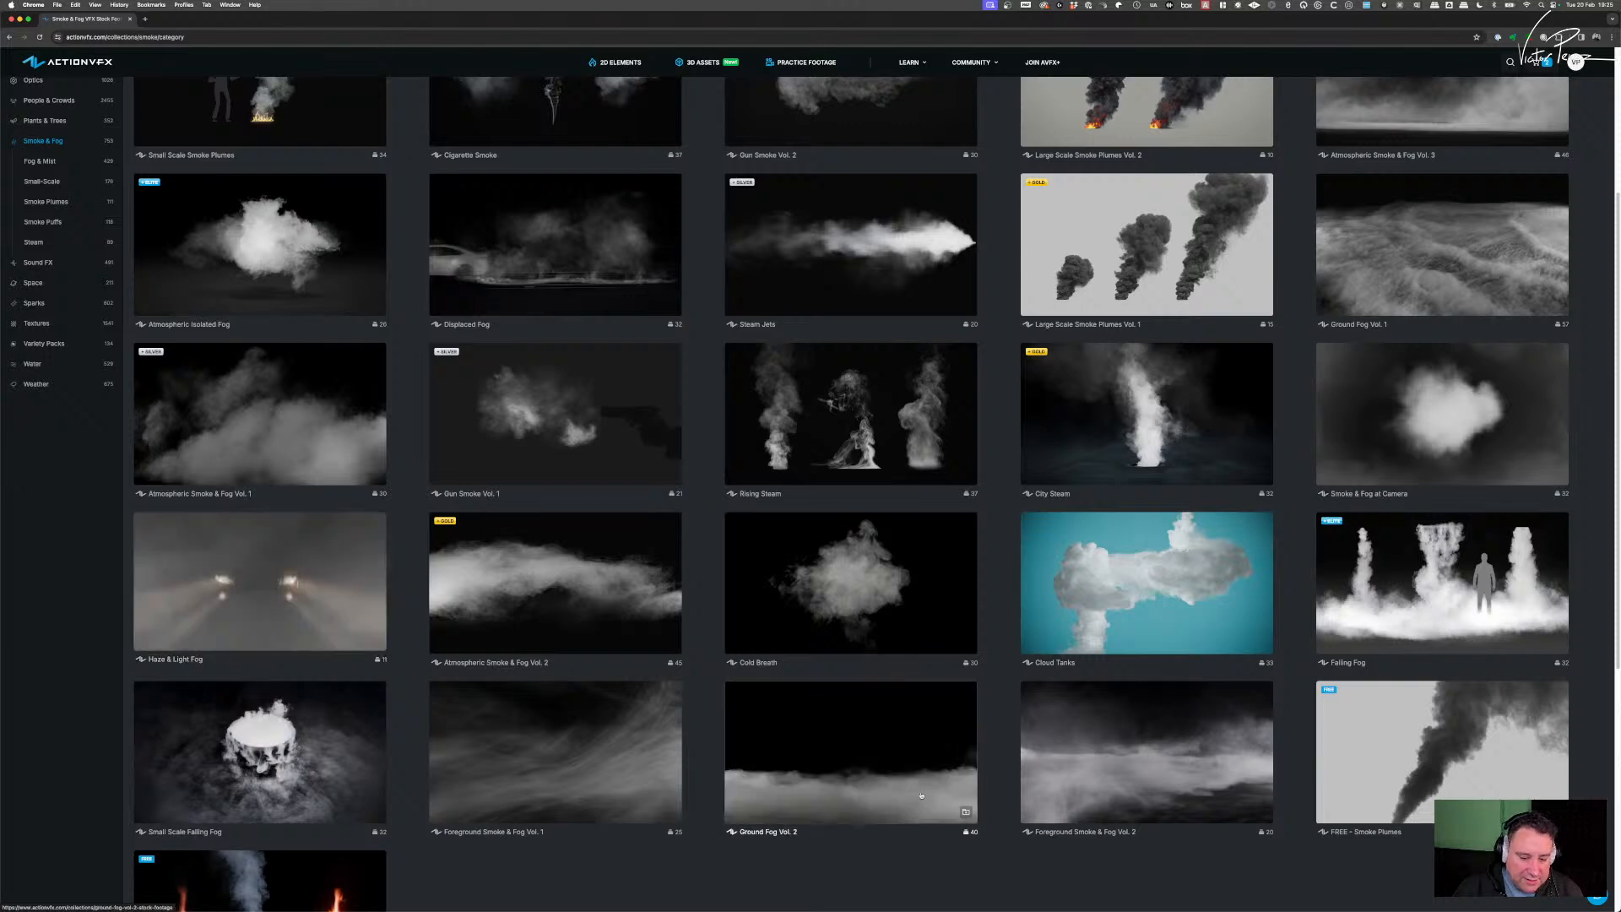
pyautogui.click(275, 580)
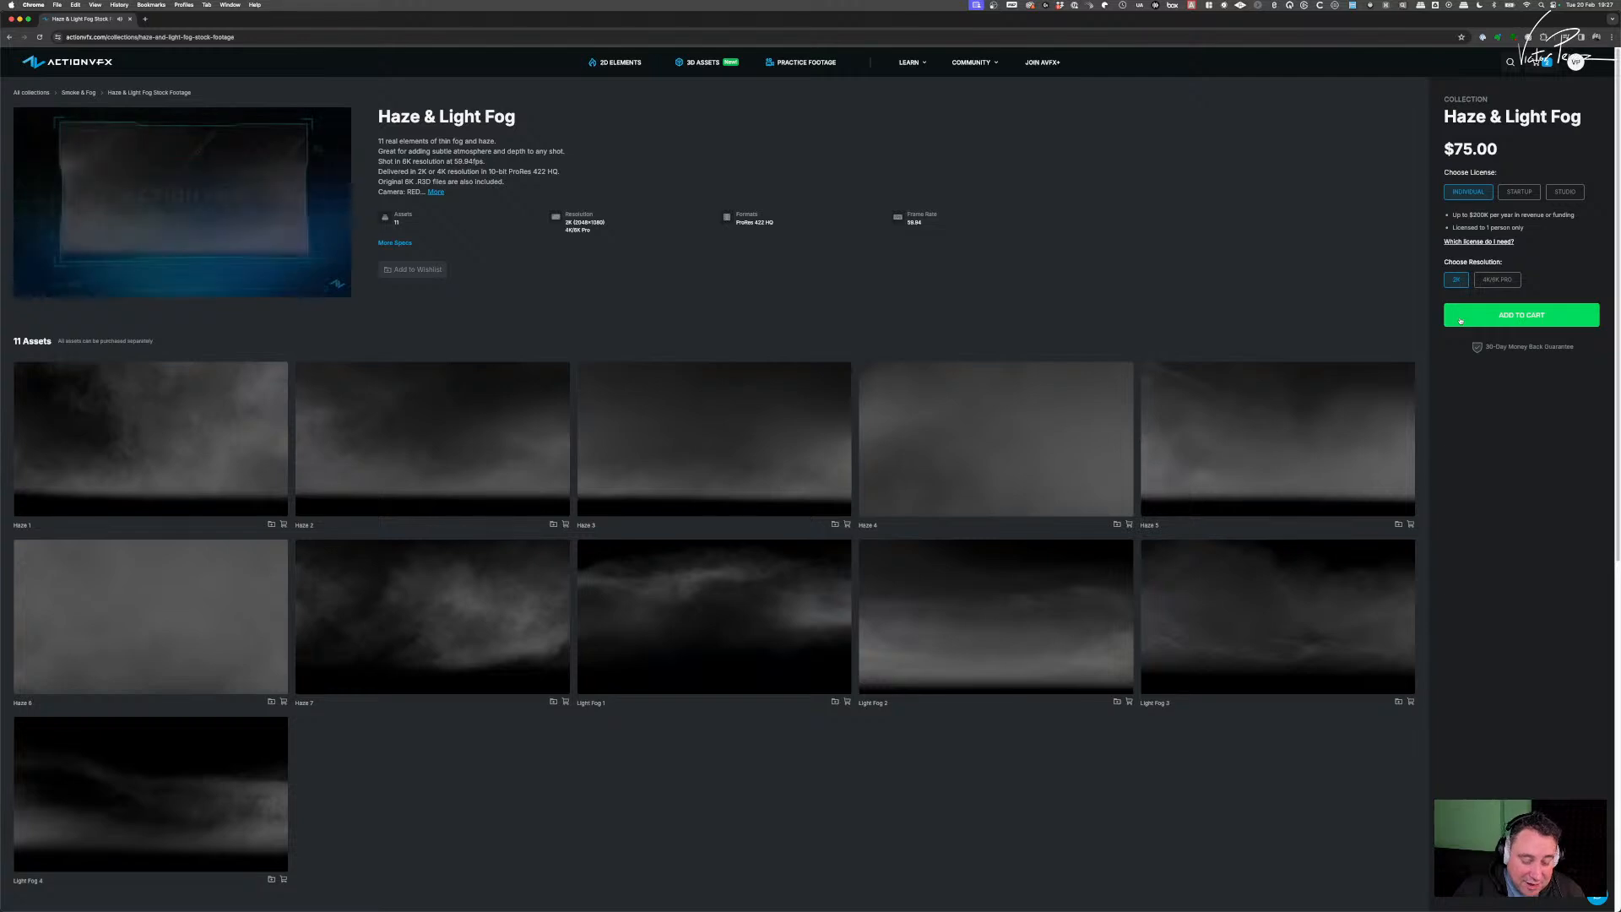
# - Add the Haze & Light Fog collection to the cart in its higher Pro resolution and close the cart
pyautogui.click(1499, 281)
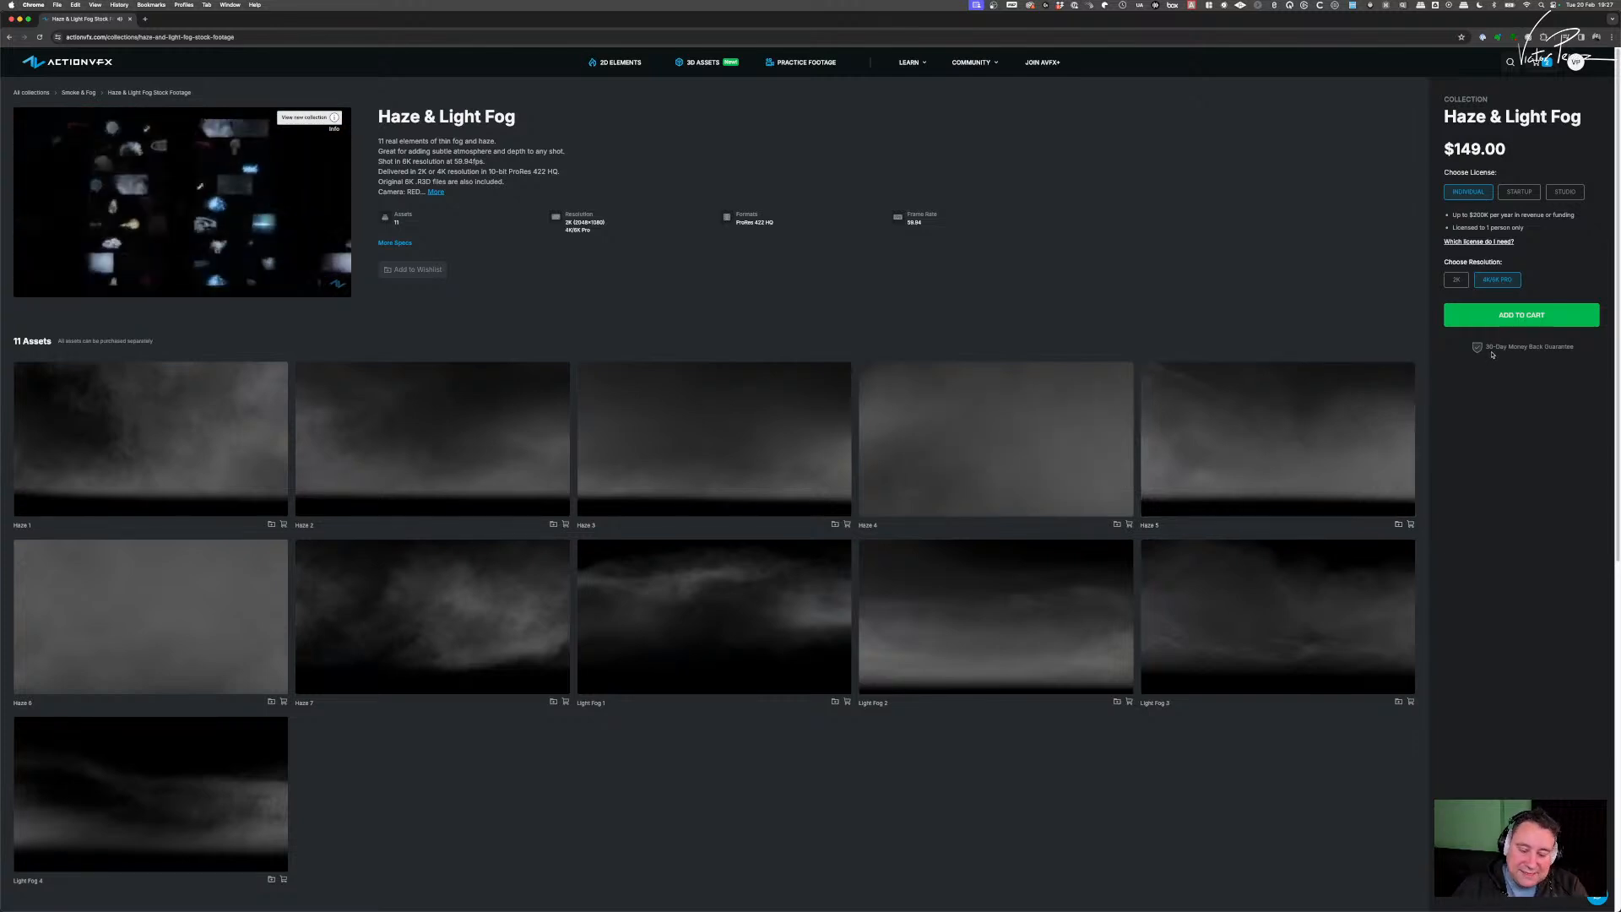
pyautogui.click(1521, 315)
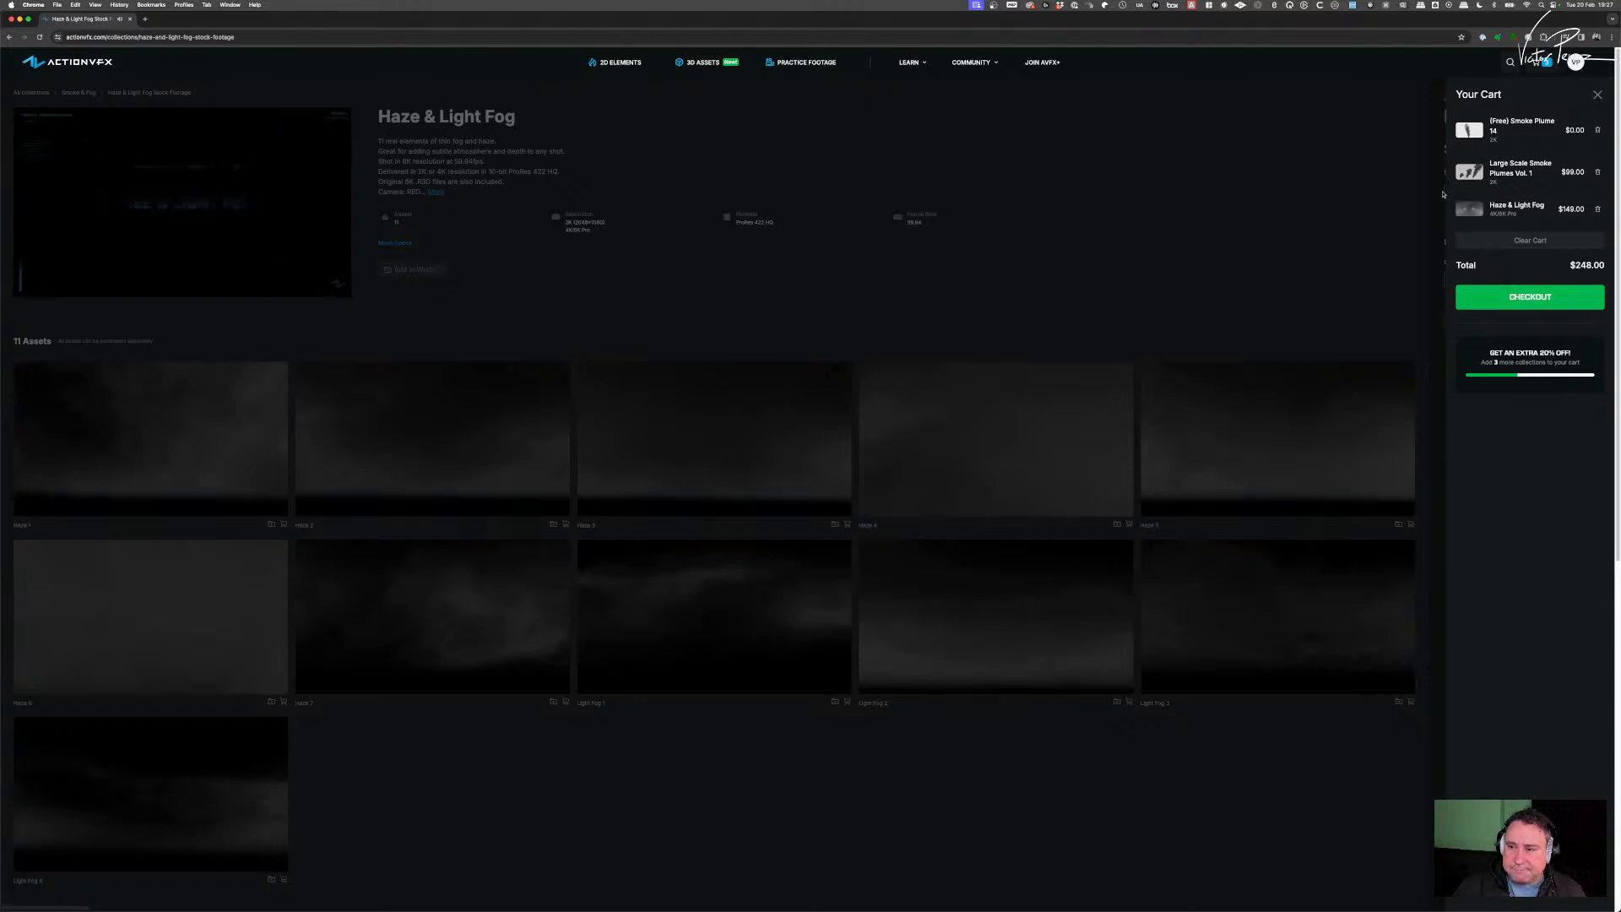
pyautogui.click(733, 233)
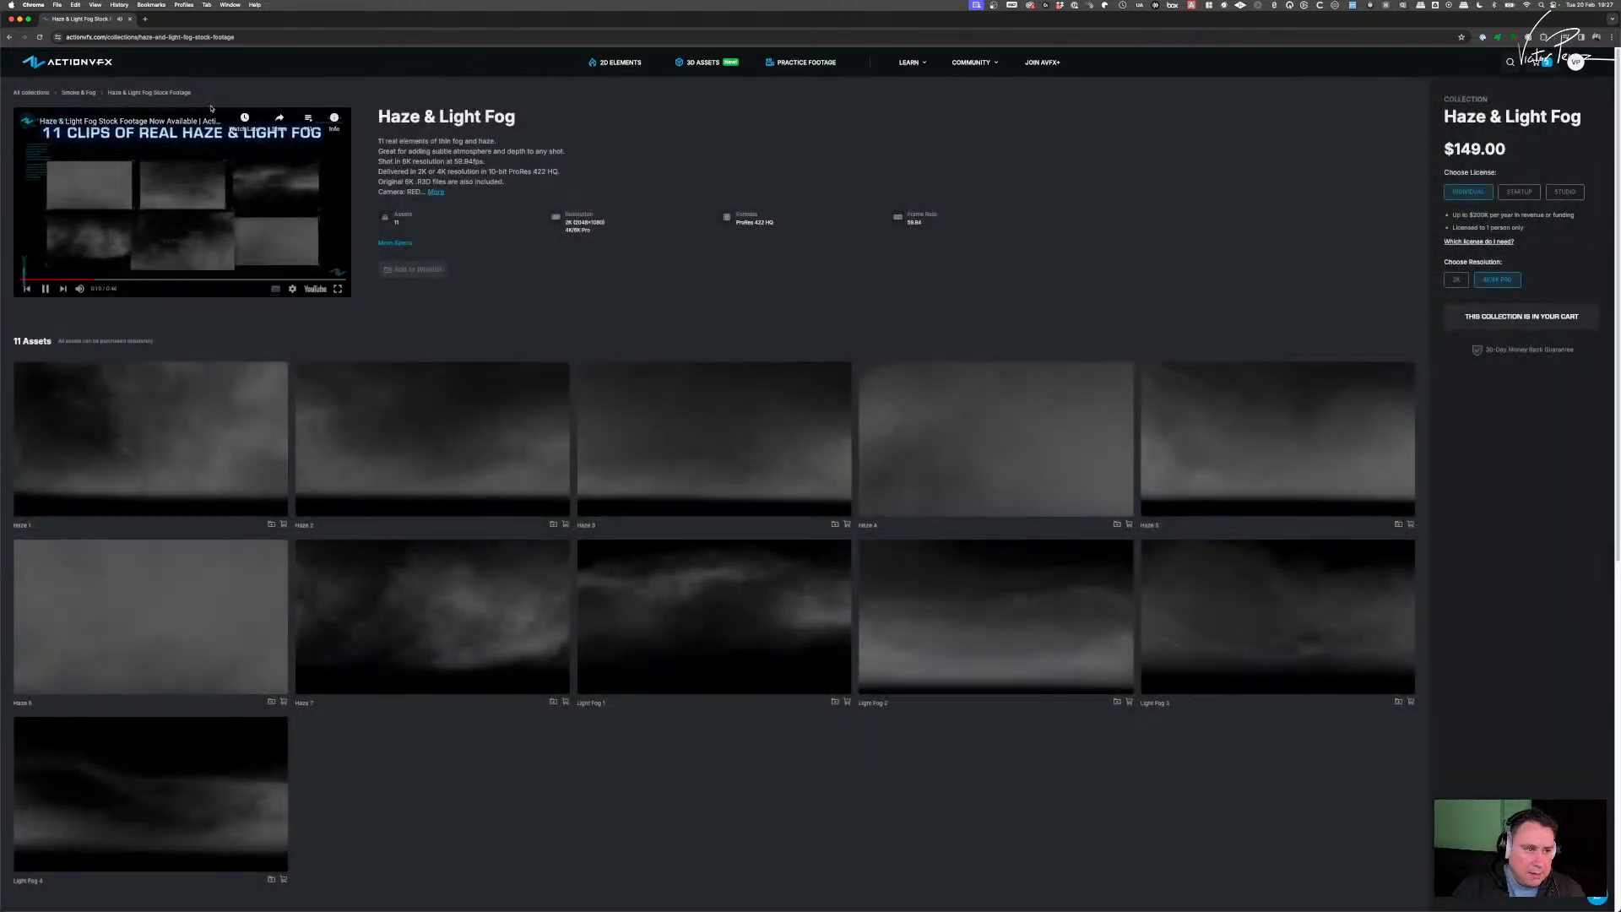
# - Return to the Smoke & Fog category and browse the Debris & Impact collections from there
pyautogui.click(79, 93)
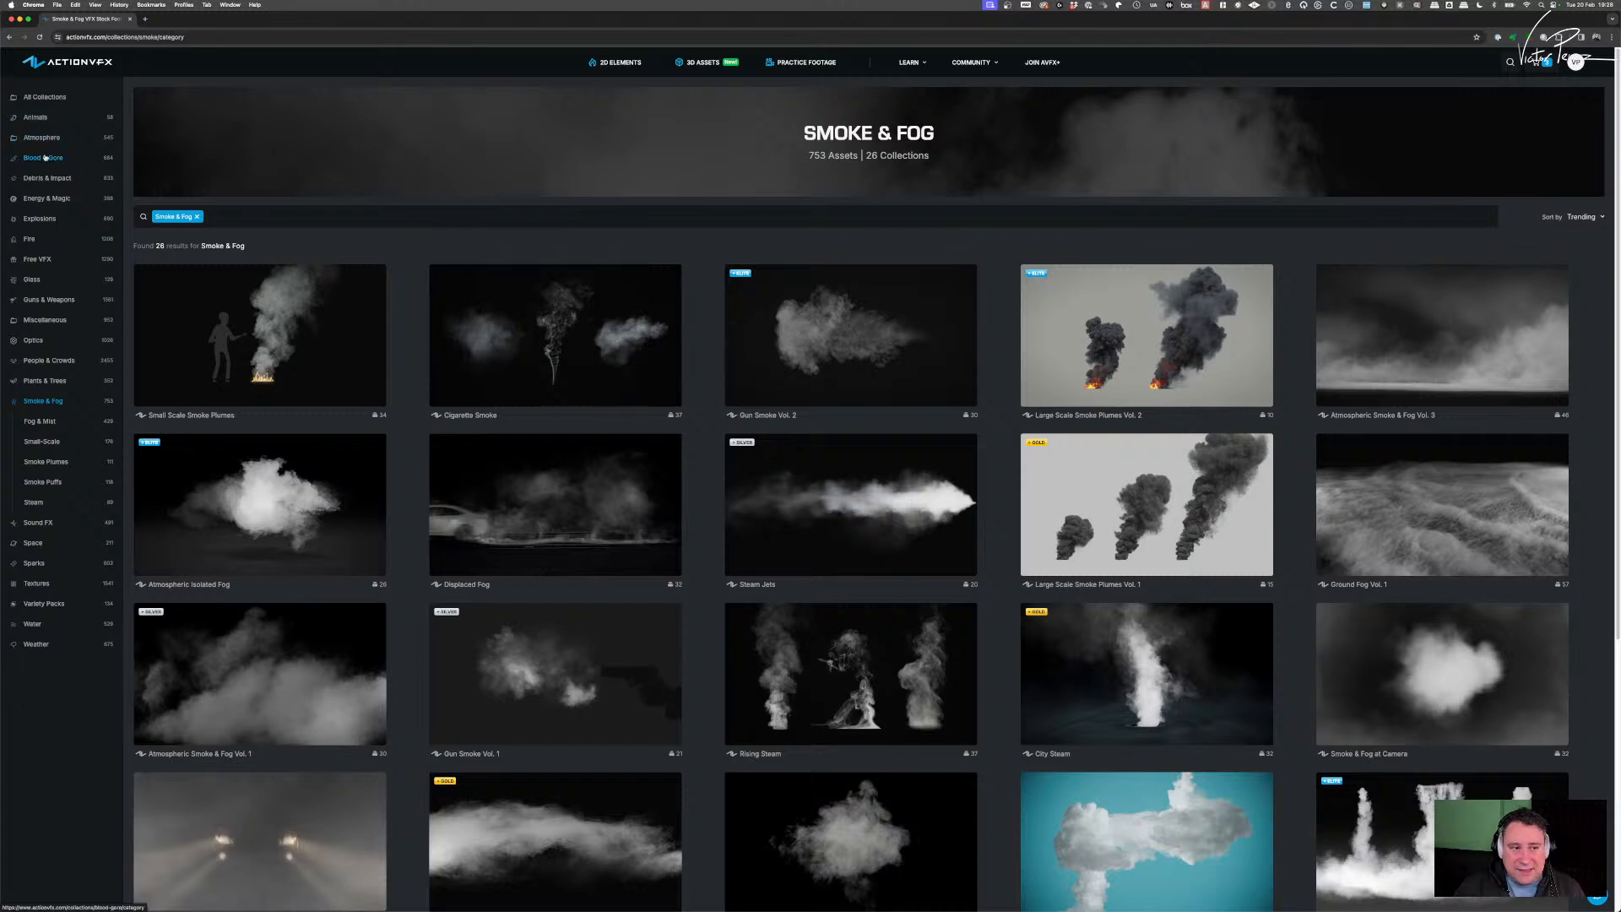
pyautogui.click(47, 180)
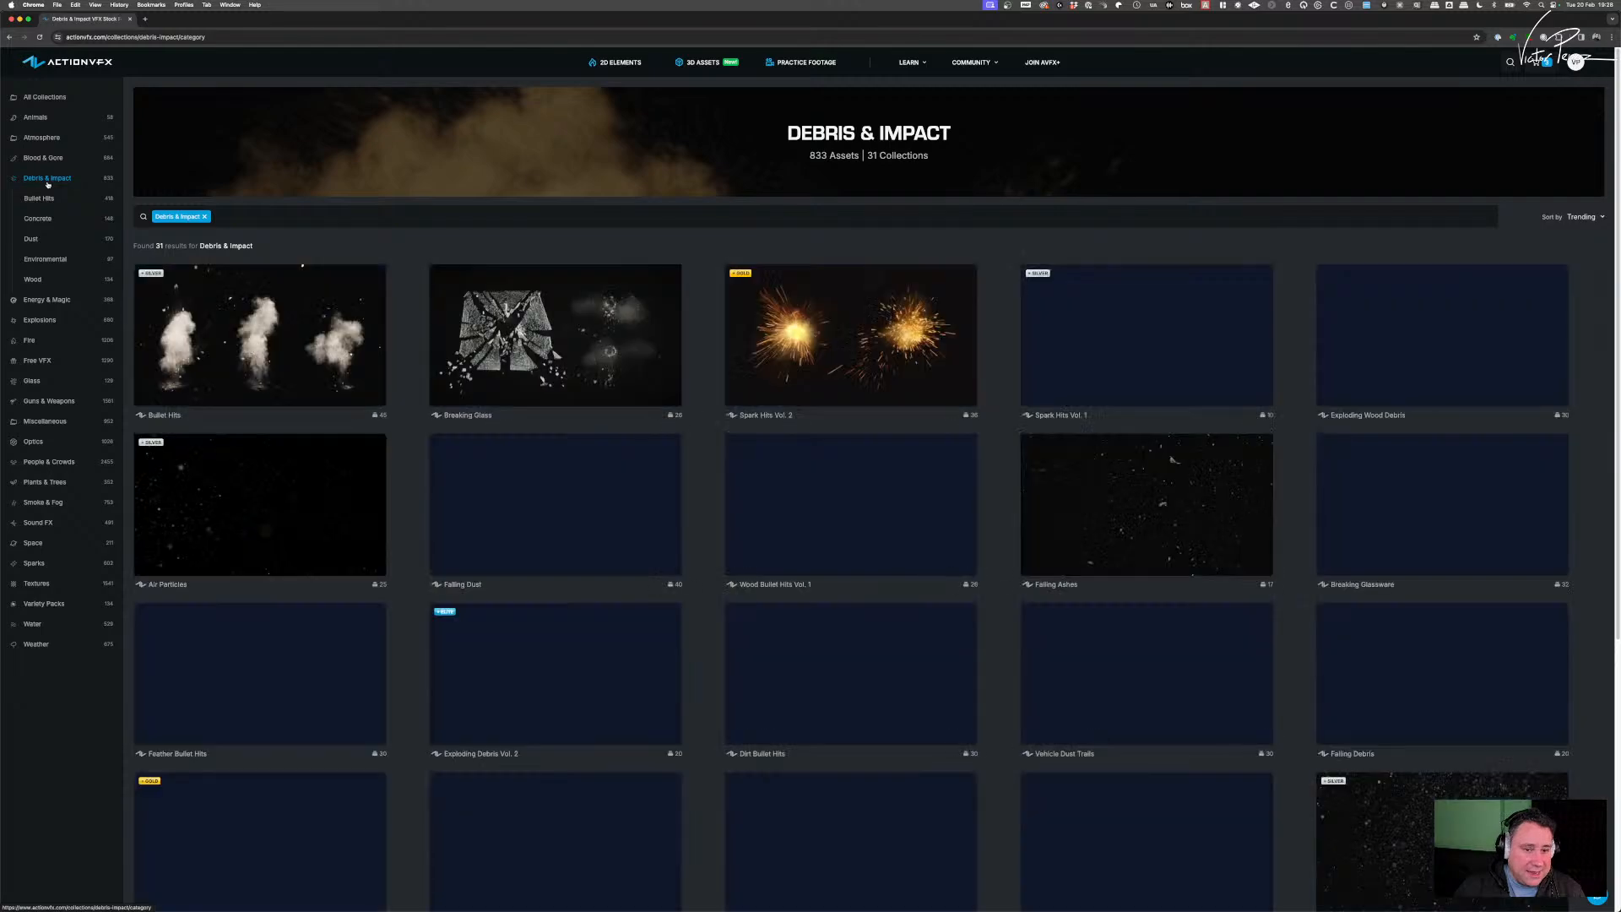
pyautogui.scroll(-3, 756, 532)
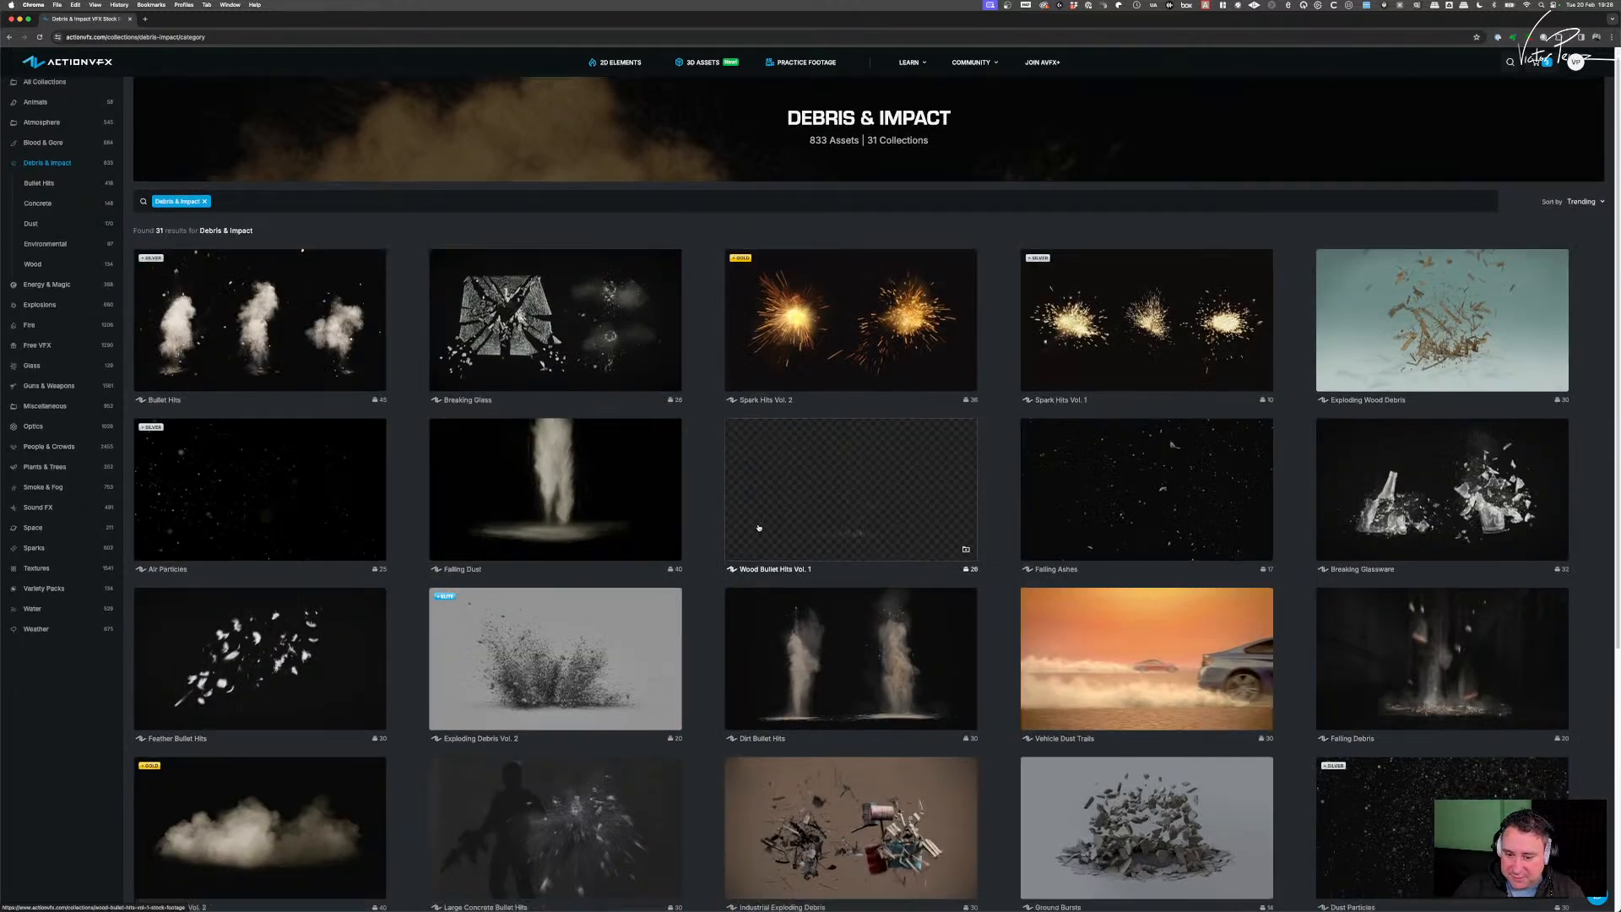
pyautogui.scroll(-3, 777, 527)
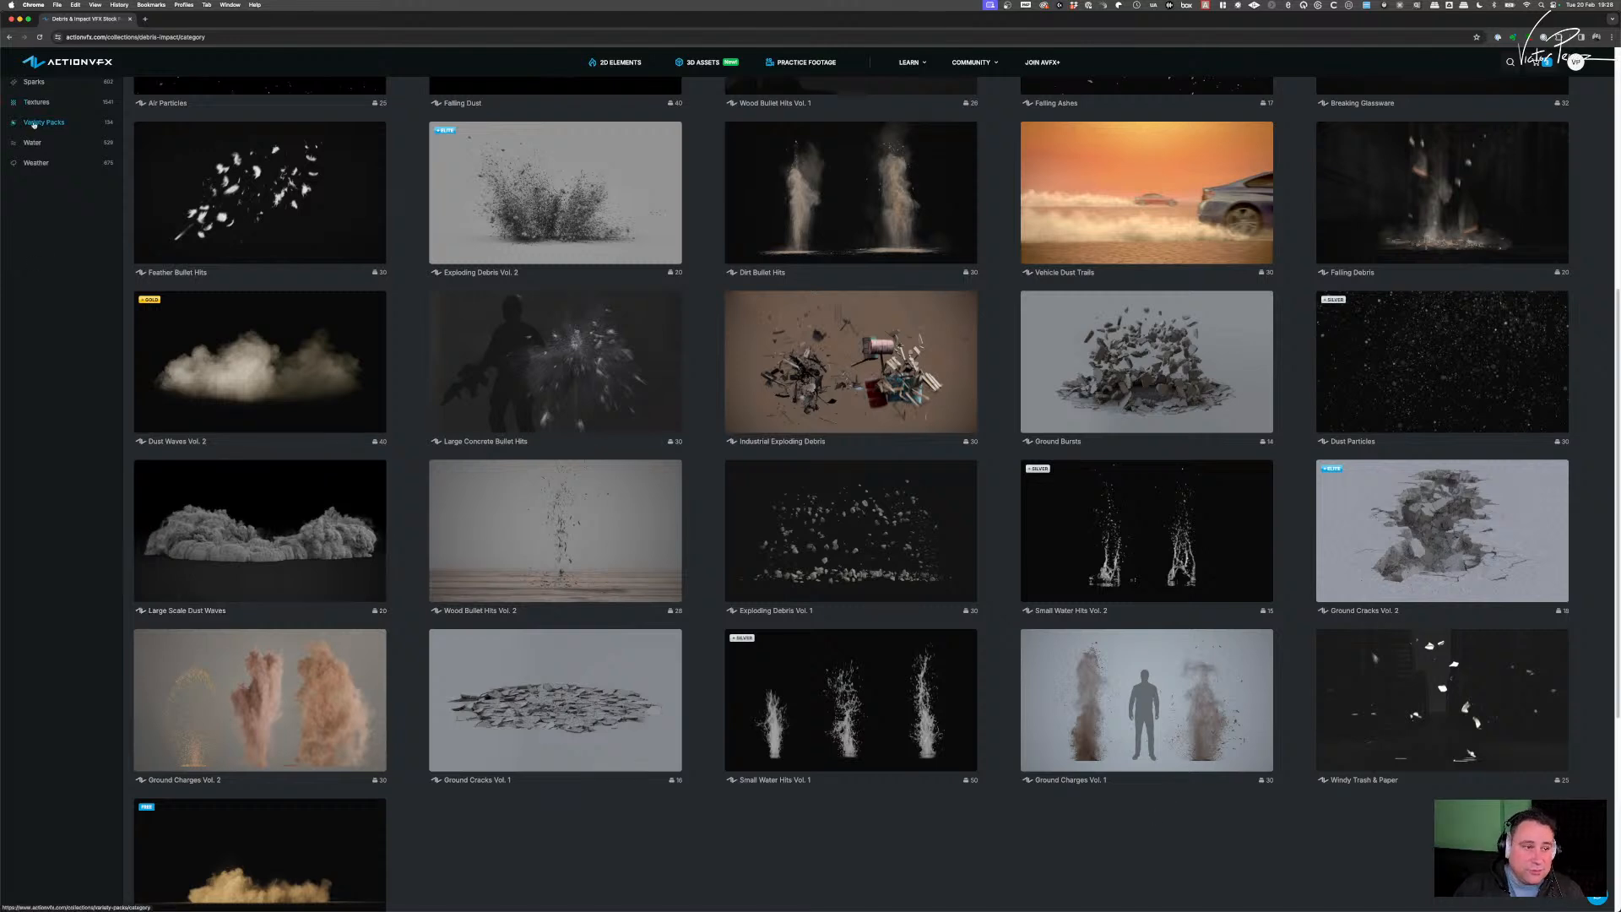
pyautogui.scroll(3, 56, 183)
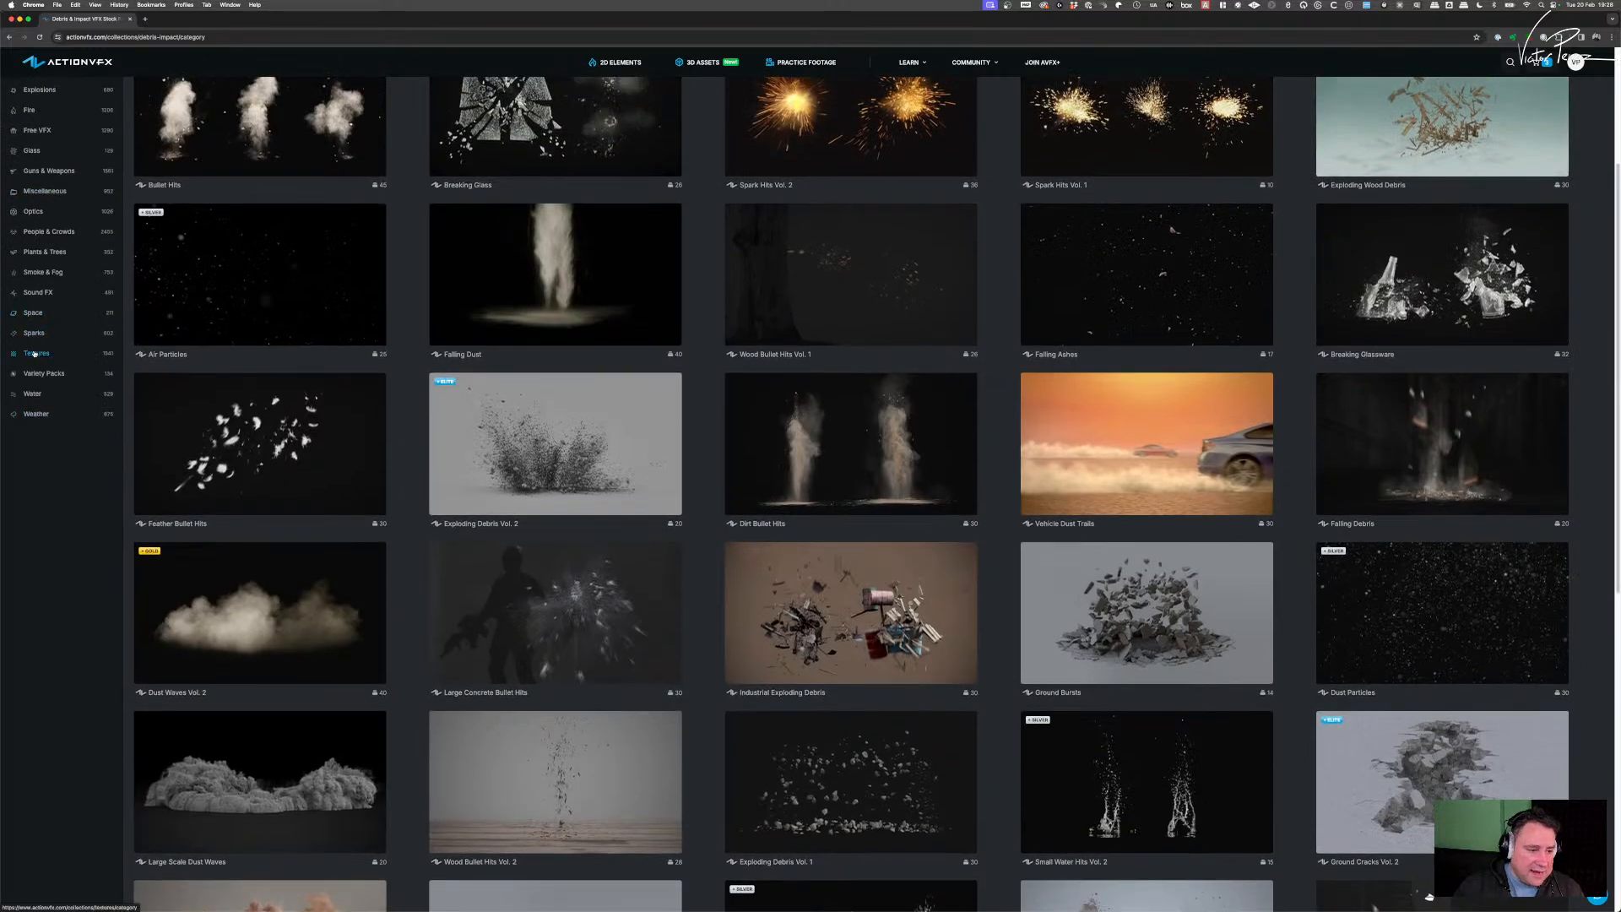
# - Browse the Textures category and look over its paid and free collections
pyautogui.click(35, 354)
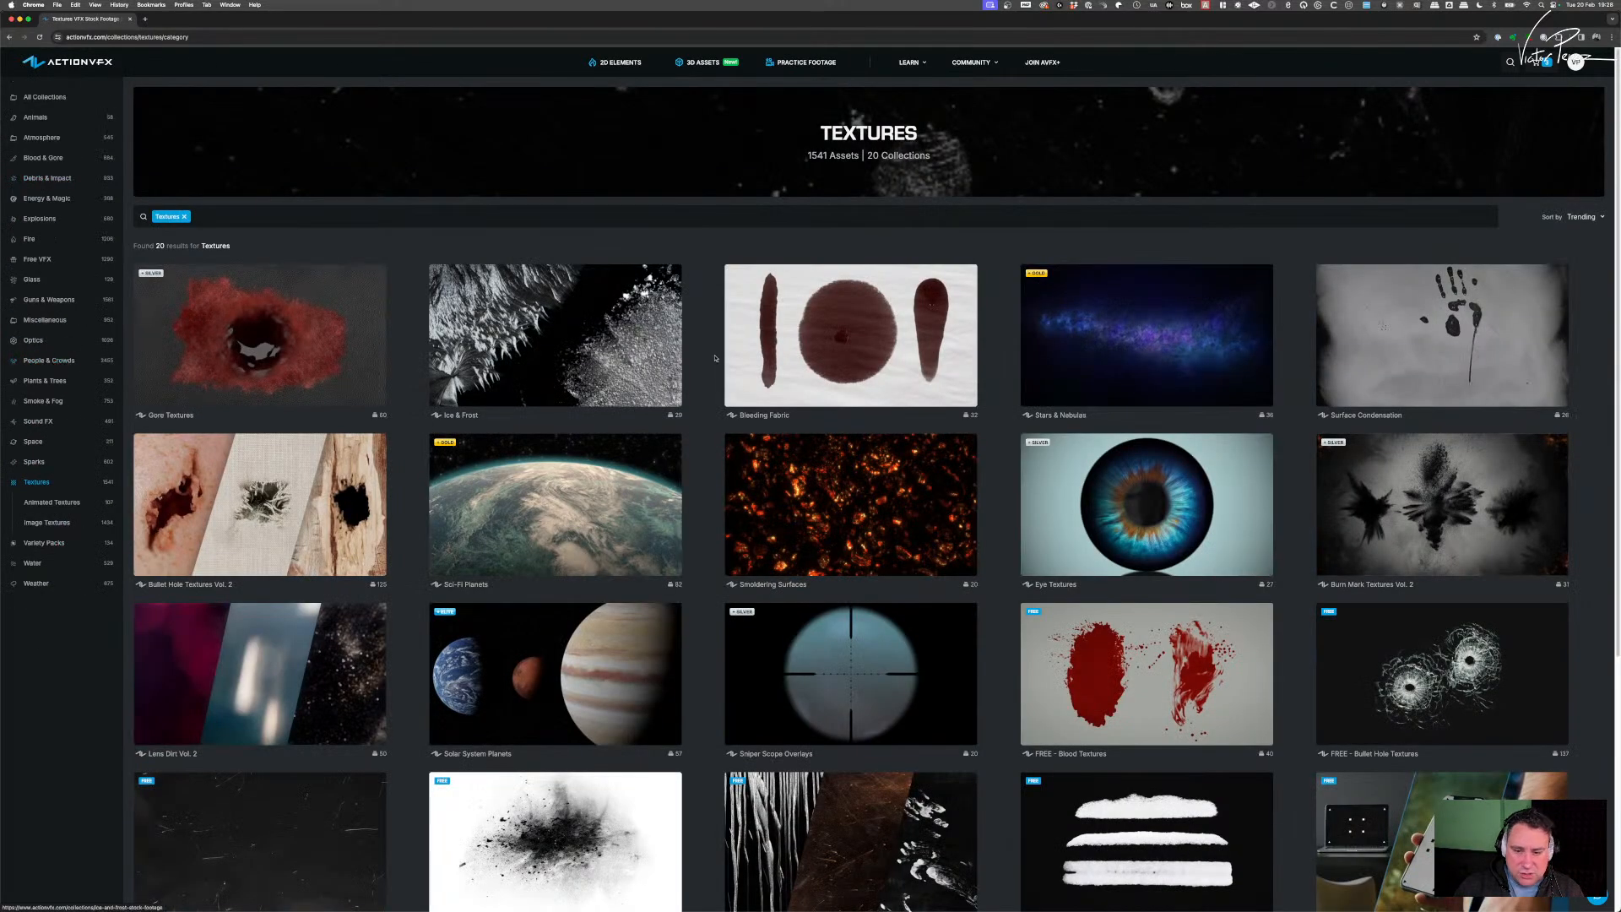
pyautogui.moveTo(856, 320)
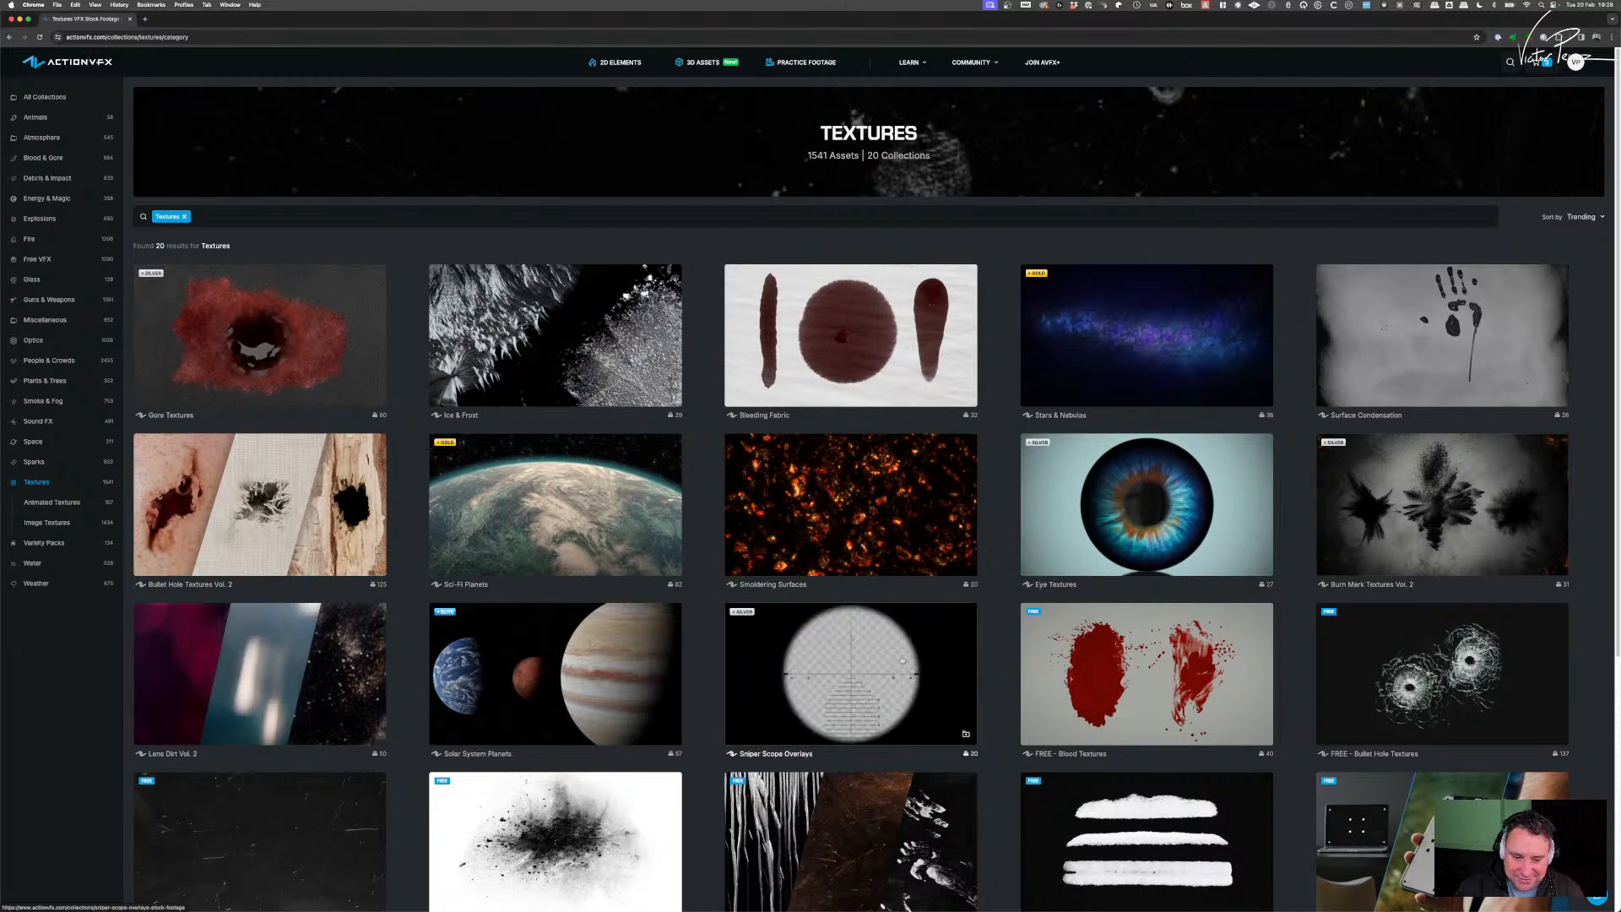
pyautogui.scroll(-3, 840, 698)
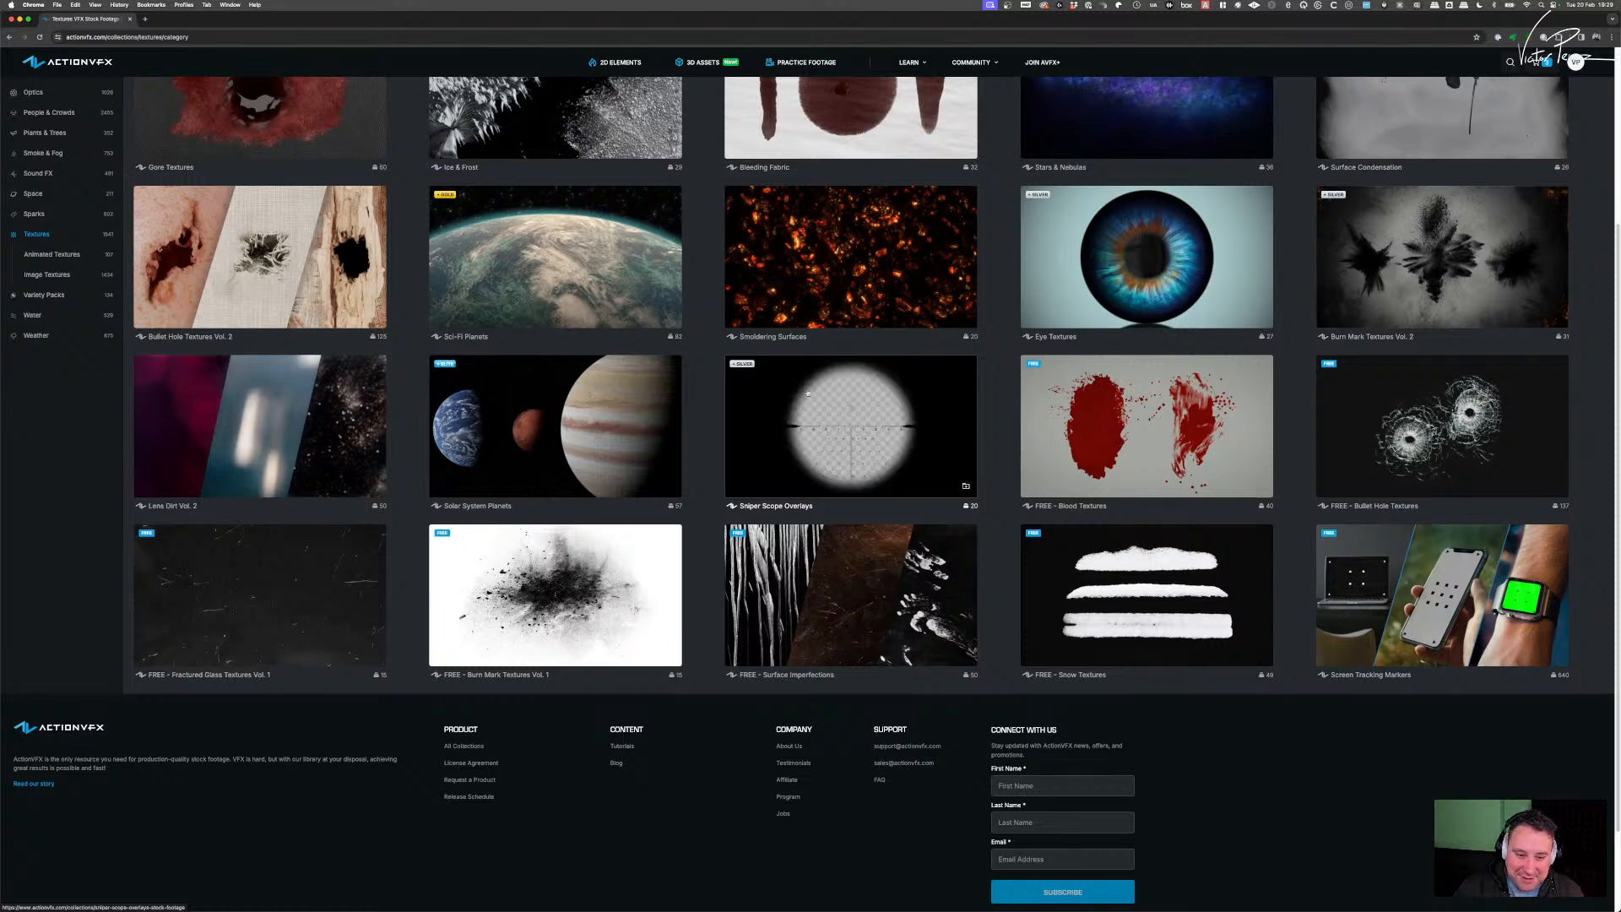
pyautogui.scroll(2, 549, 355)
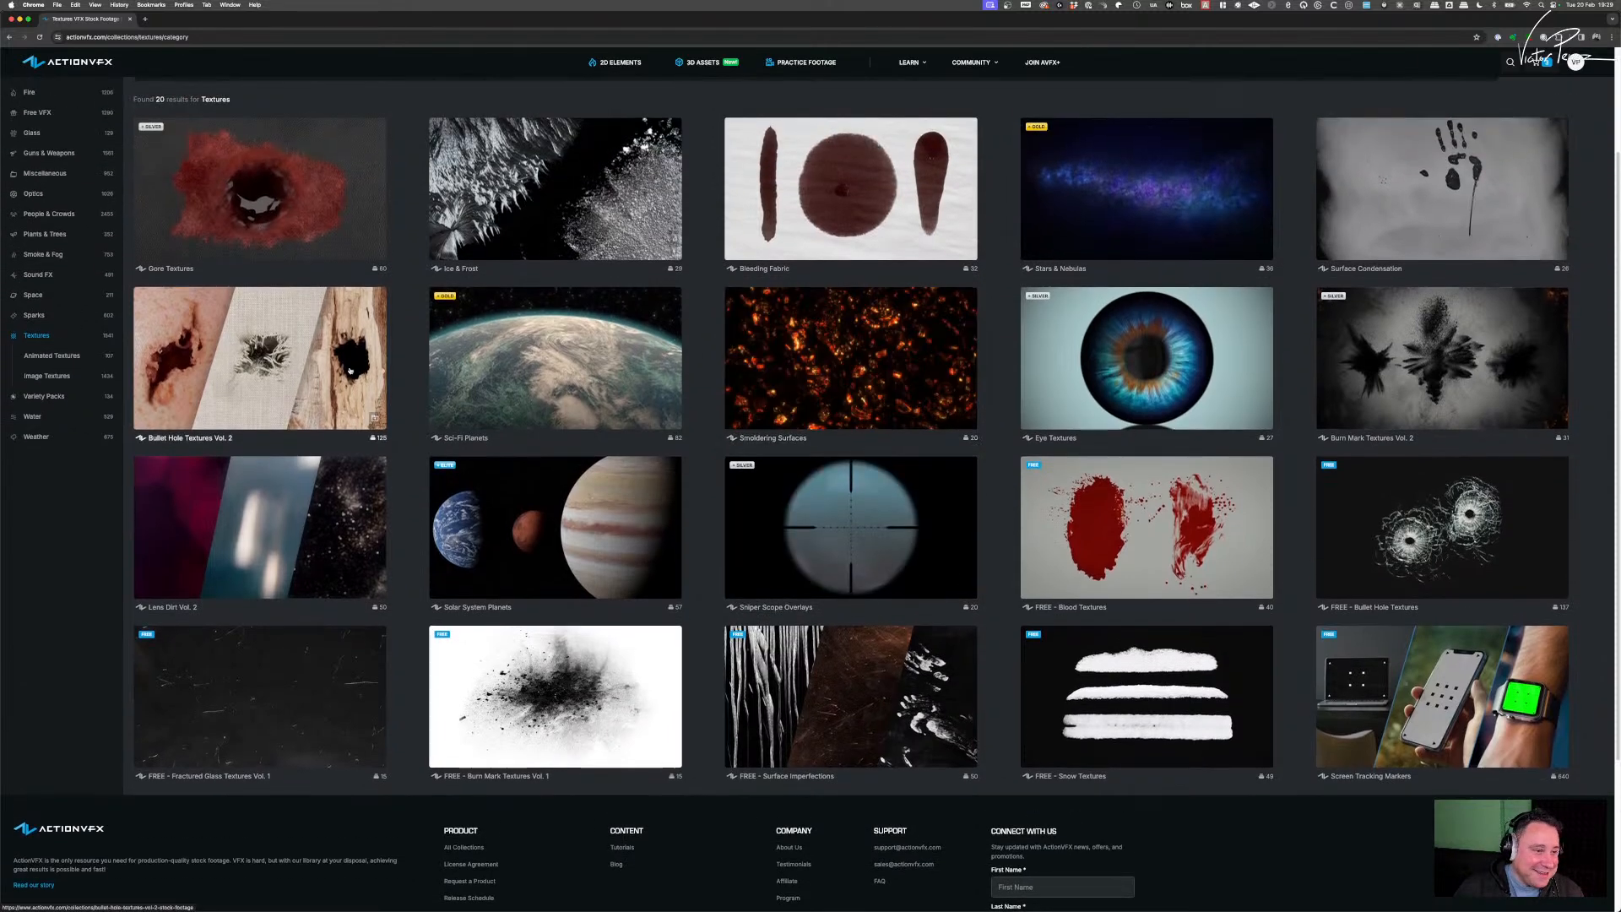
pyautogui.scroll(1, 202, 362)
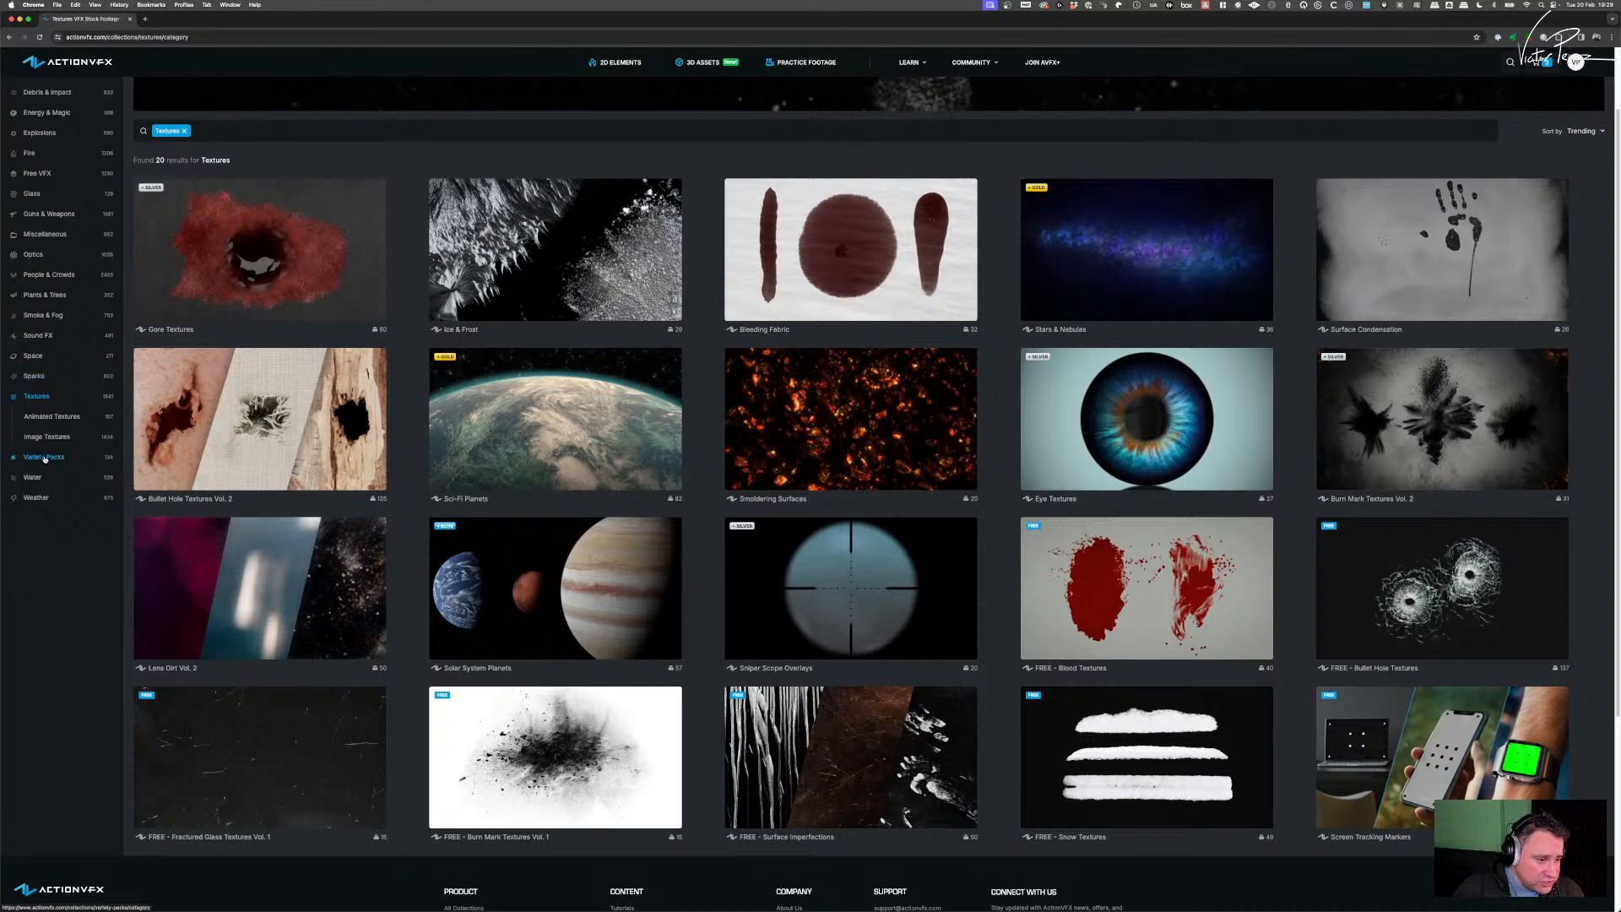
# - View the Variety Packs category, then look through the entire Free VFX category
pyautogui.click(48, 459)
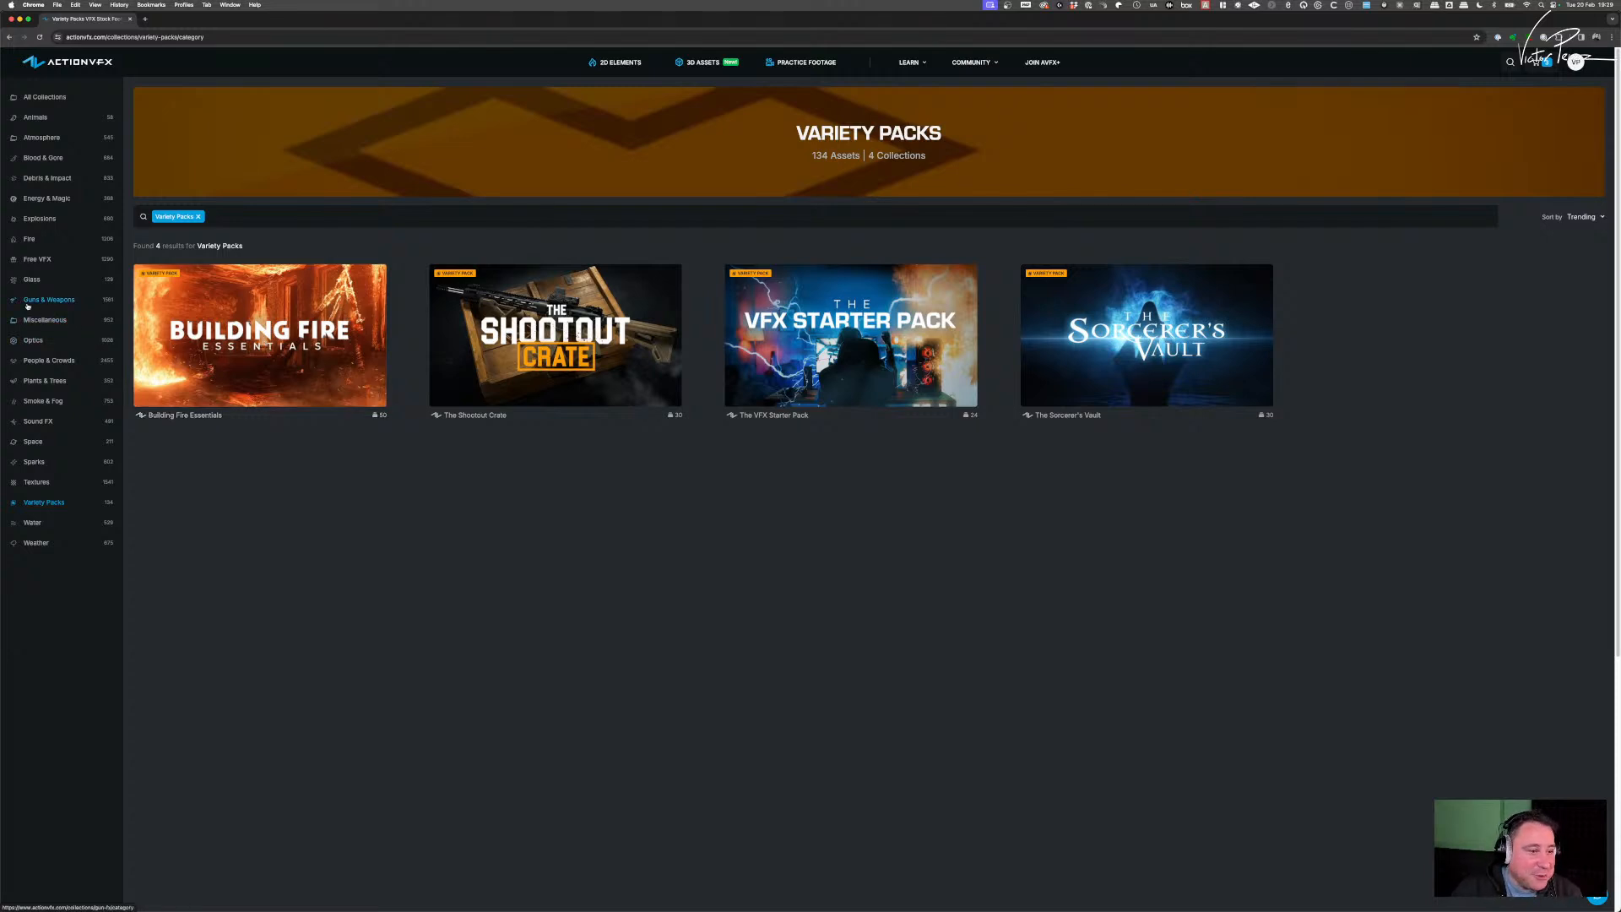
pyautogui.click(38, 259)
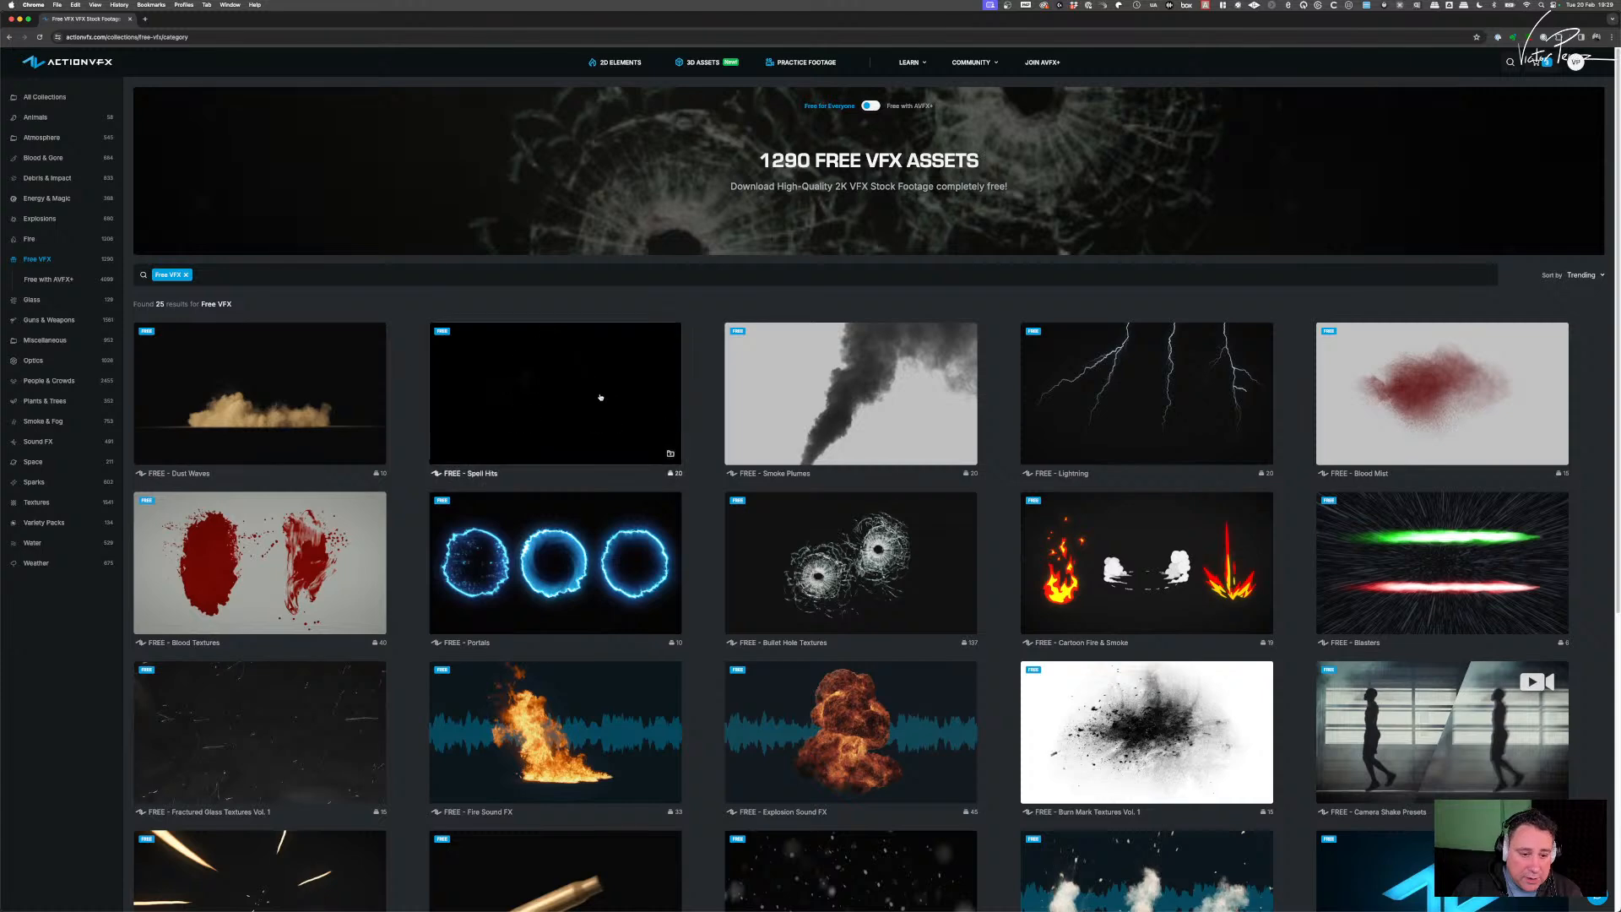
pyautogui.scroll(-6, 993, 470)
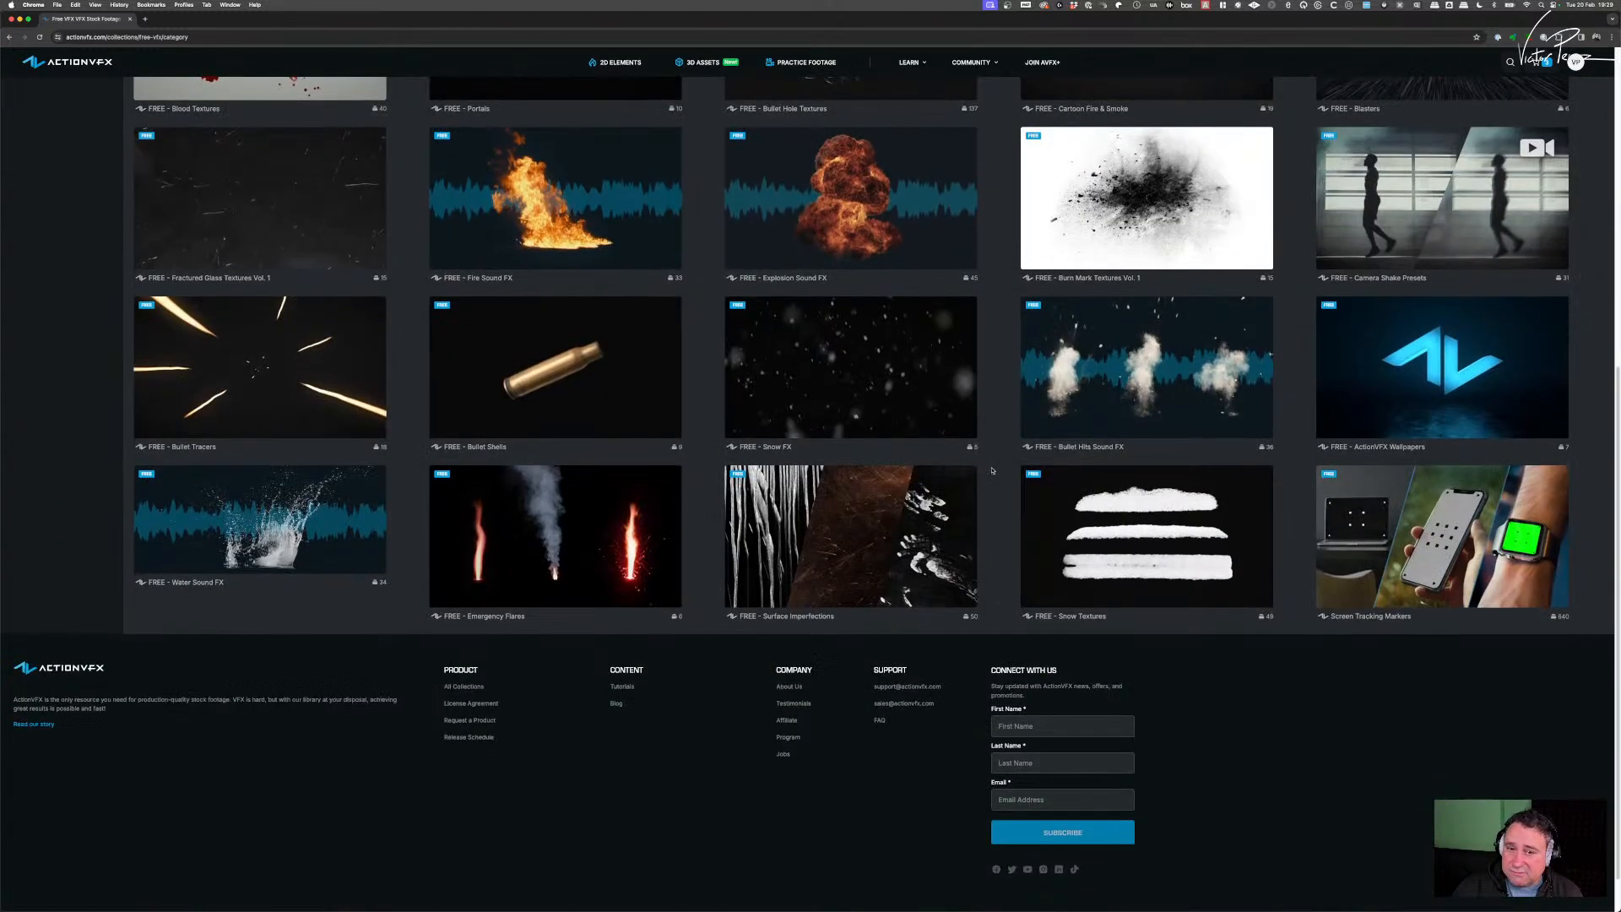
pyautogui.scroll(-1, 983, 415)
pyautogui.scroll(-2, 983, 415)
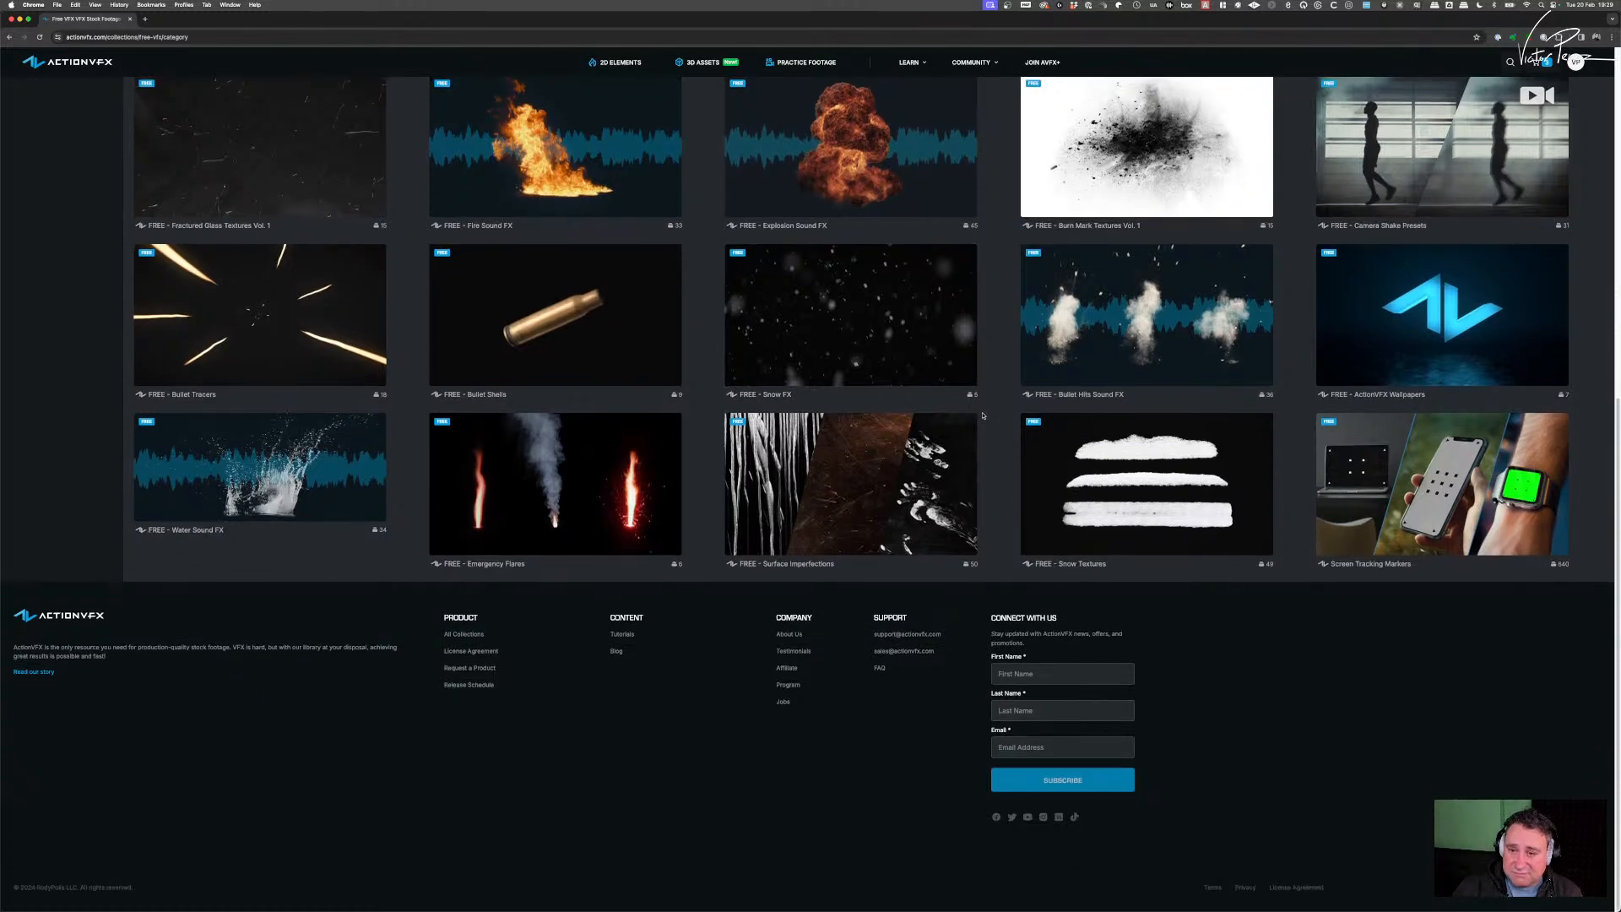
pyautogui.scroll(15, 983, 415)
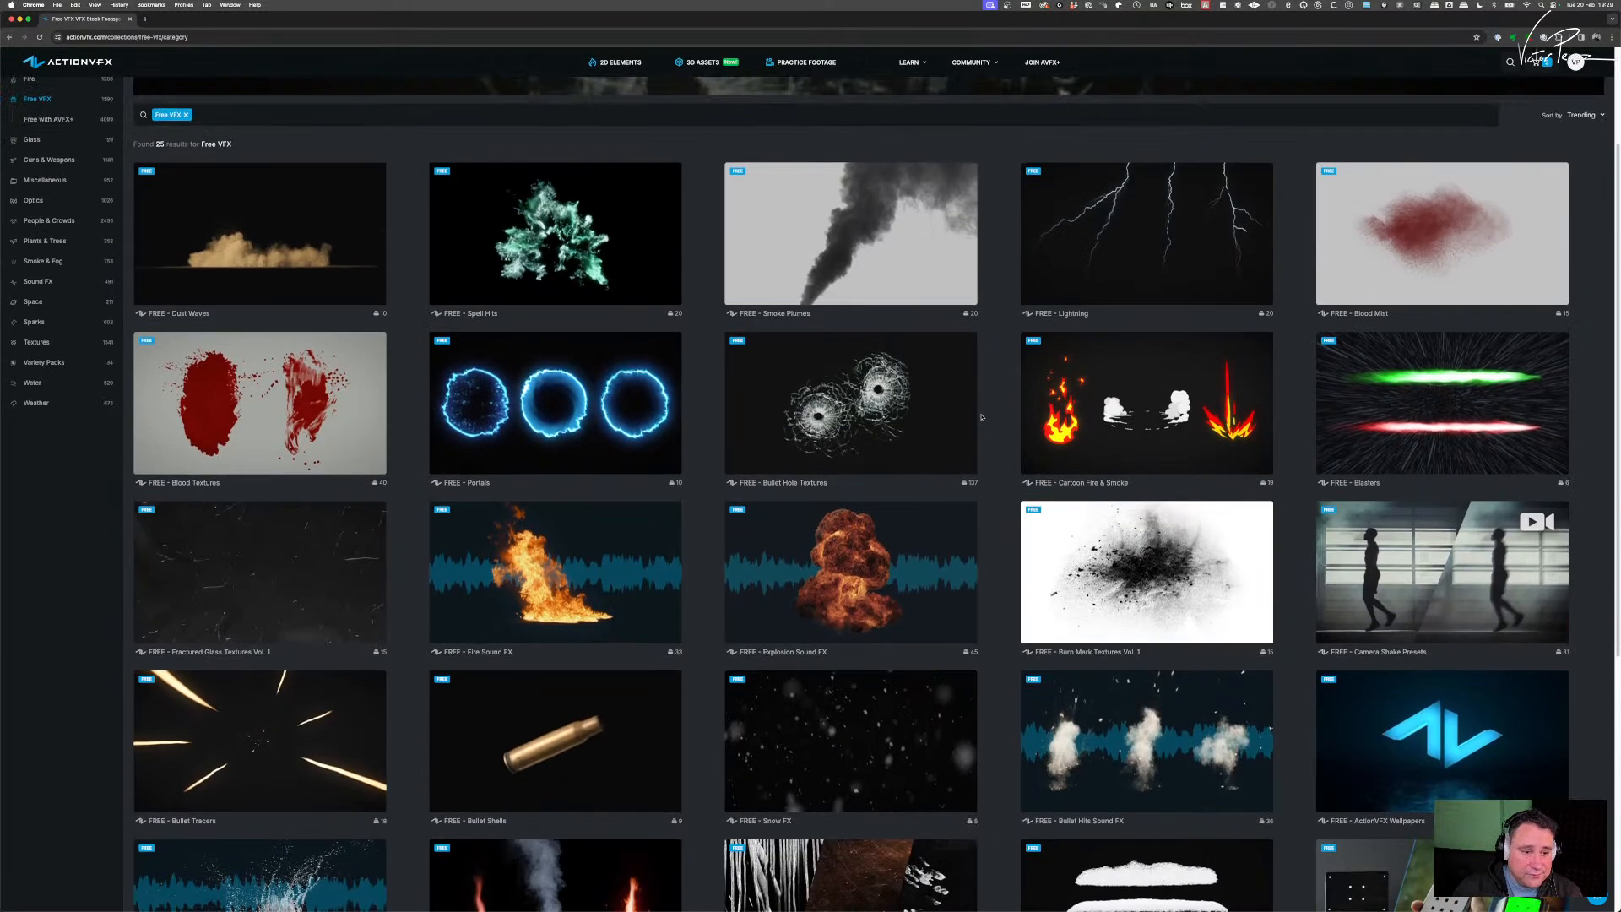
pyautogui.moveTo(583, 752)
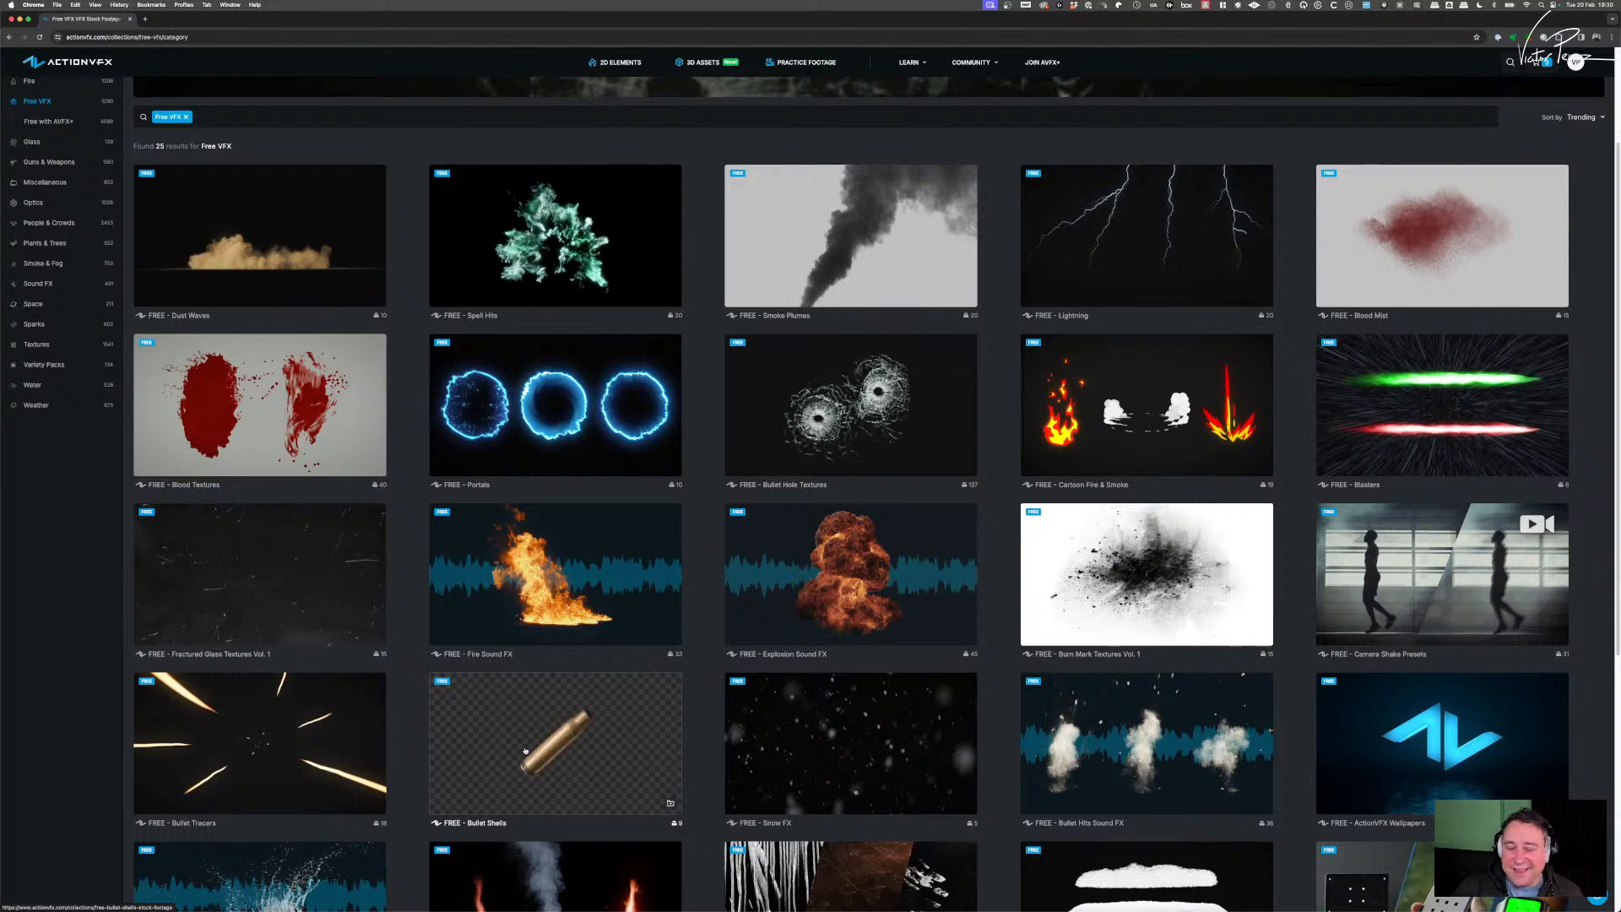
# - Examine the free Fractured Glass Textures Vol. 1 collection, then leave it for the full library and open the shopping cart
pyautogui.click(241, 598)
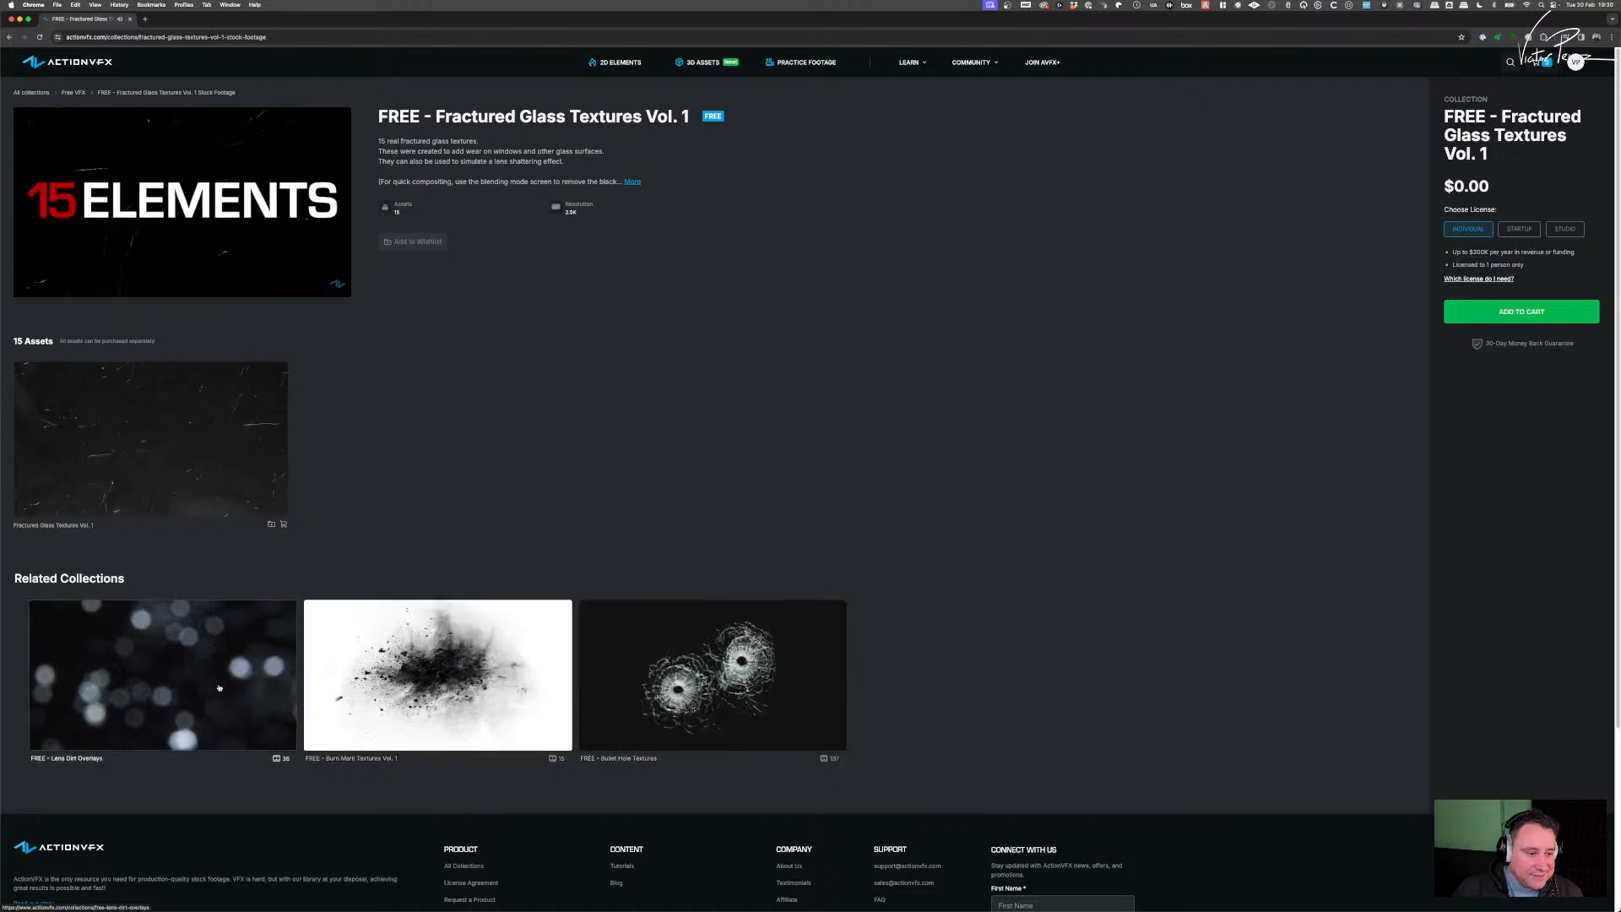
pyautogui.moveTo(166, 480)
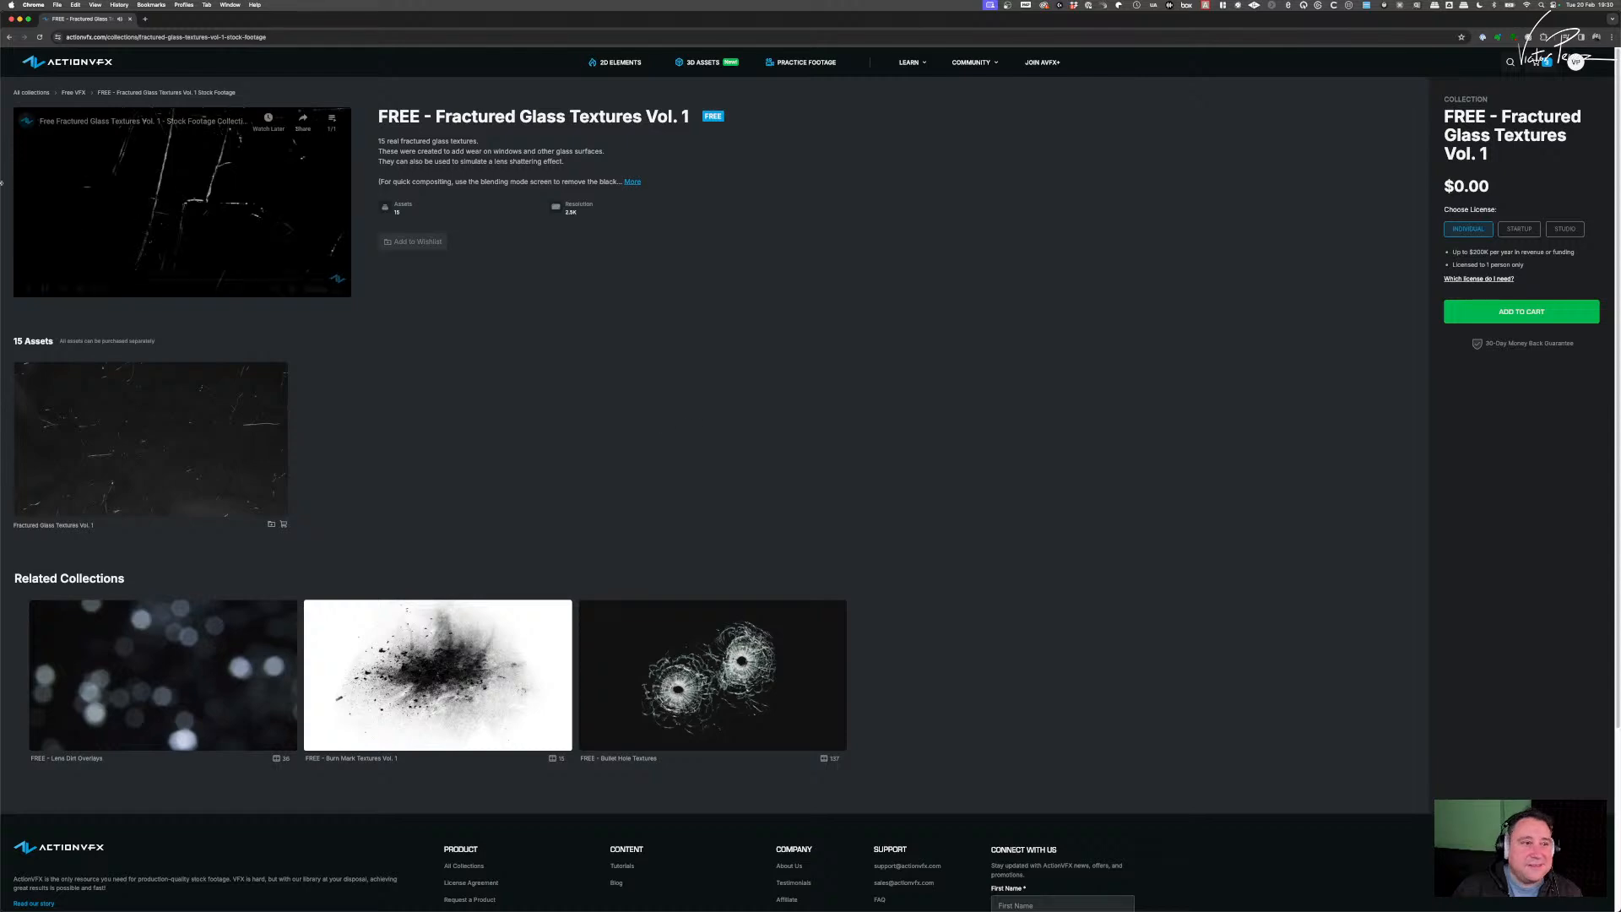
pyautogui.click(37, 95)
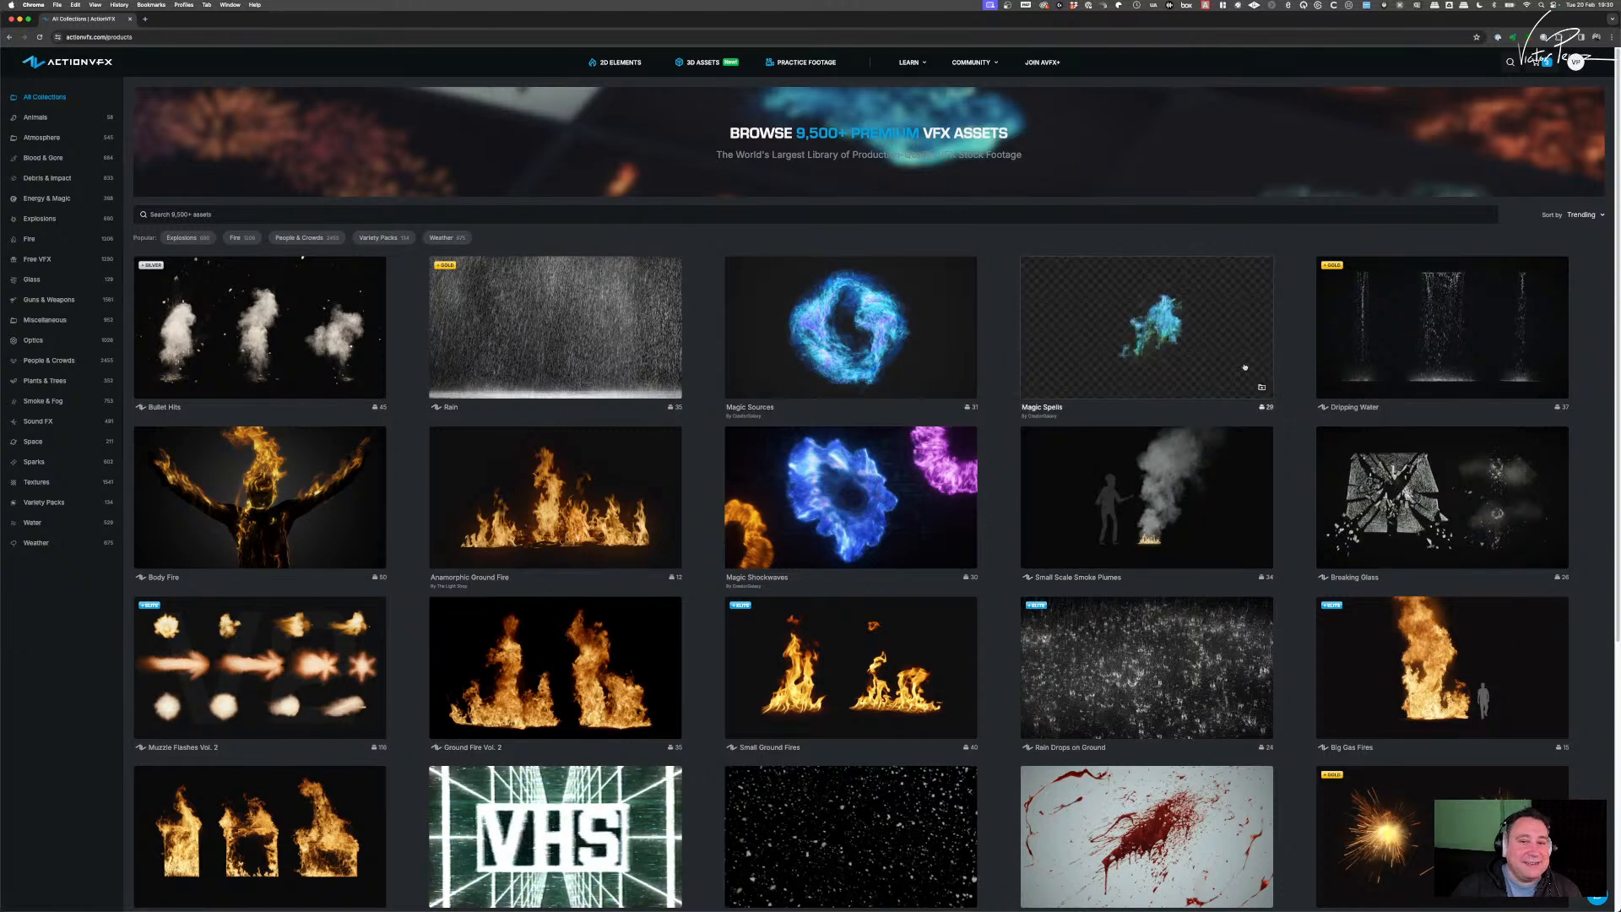
pyautogui.click(1537, 63)
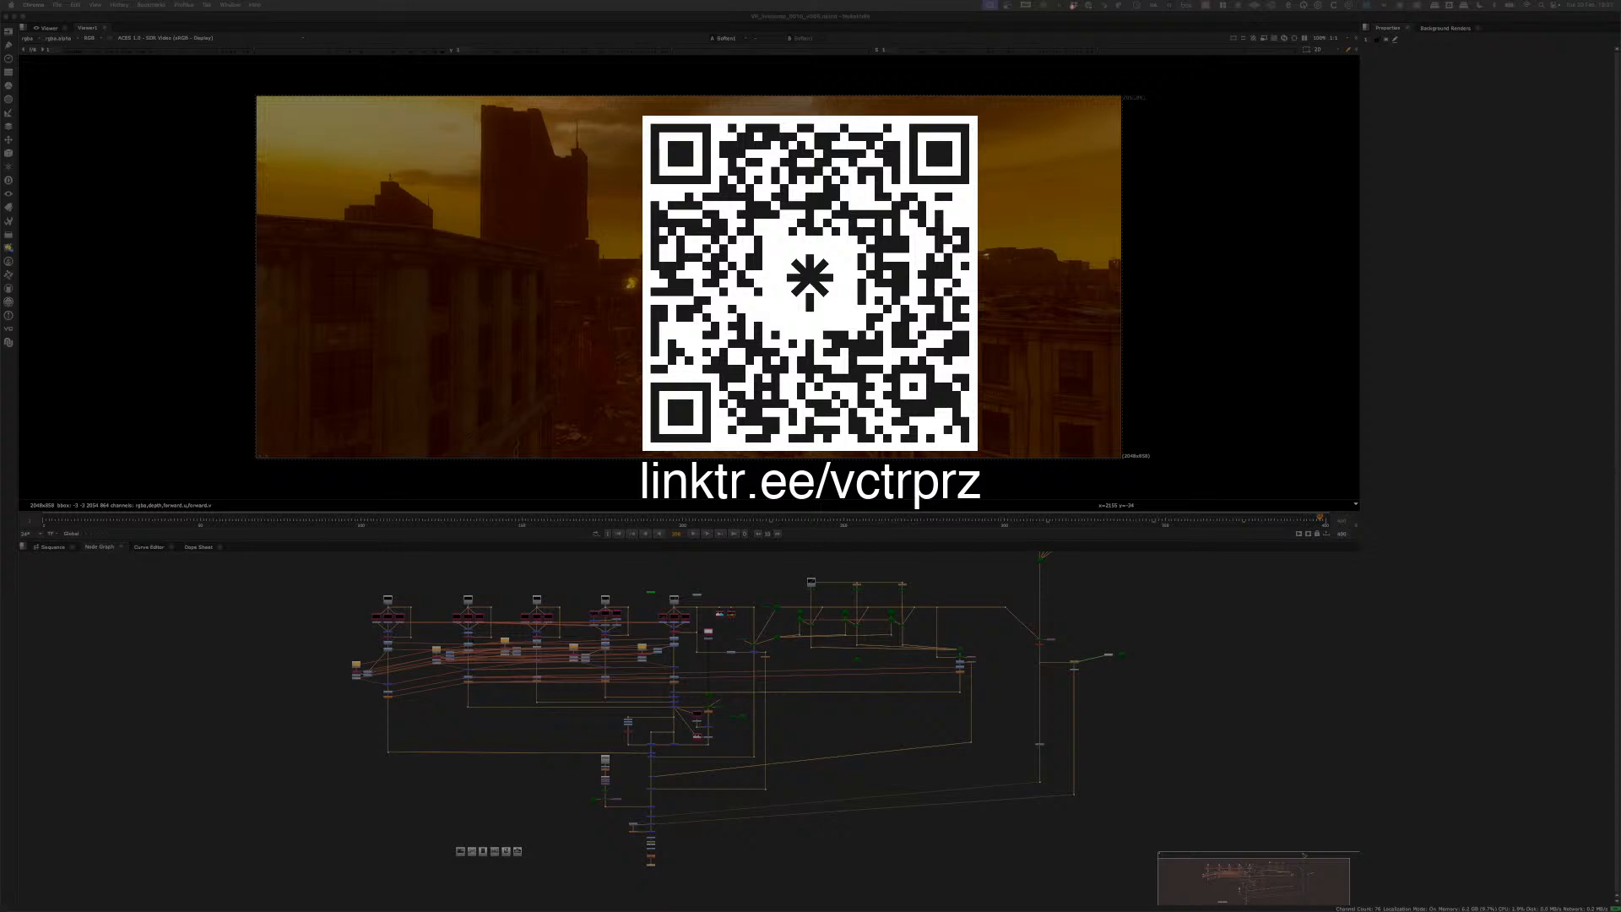
# - Switch from Nuke to Chrome and download (Free) Smoke Plume 14 in 2K from the purchased FREE - Smoke Plumes collection
pyautogui.moveTo(1620, 269); pyautogui.dragTo(500, 23)
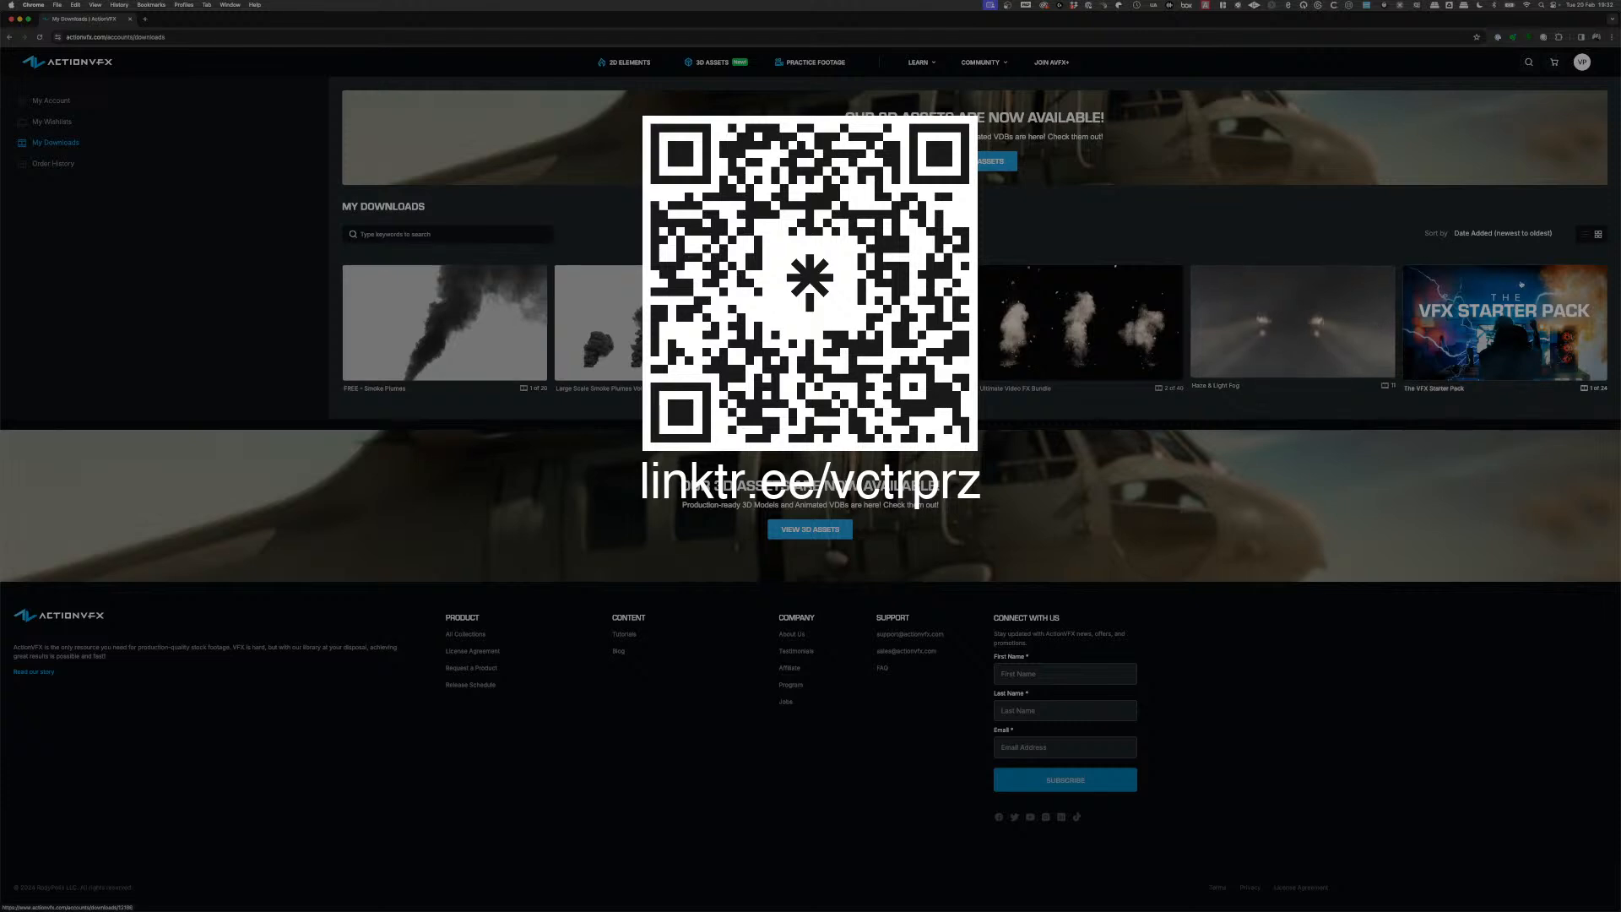
pyautogui.click(436, 329)
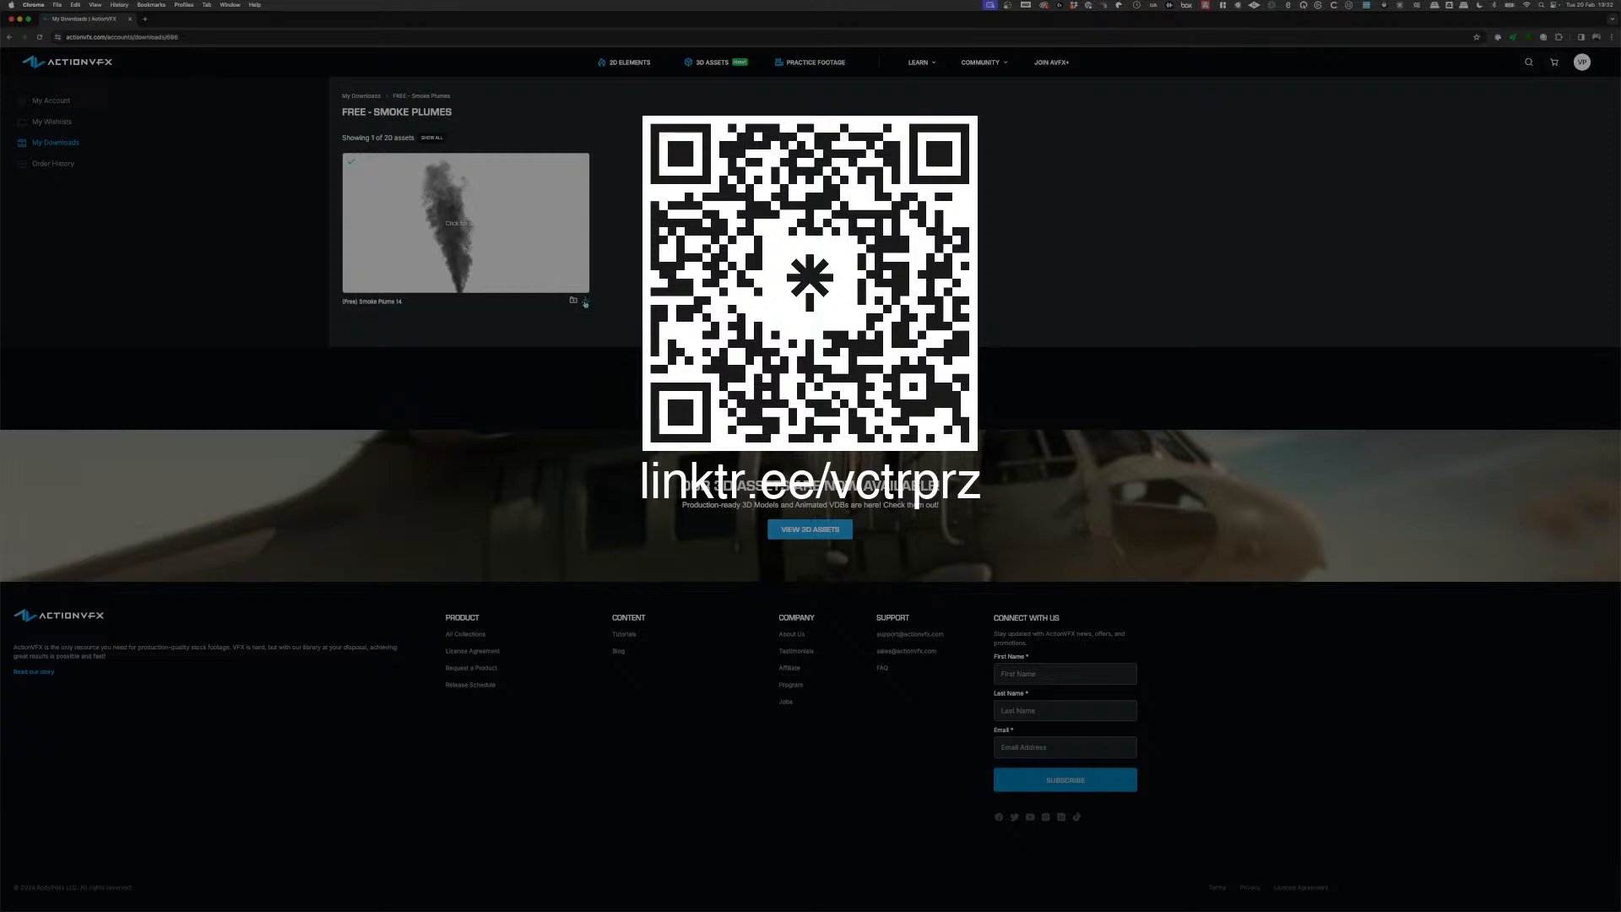
pyautogui.click(585, 301)
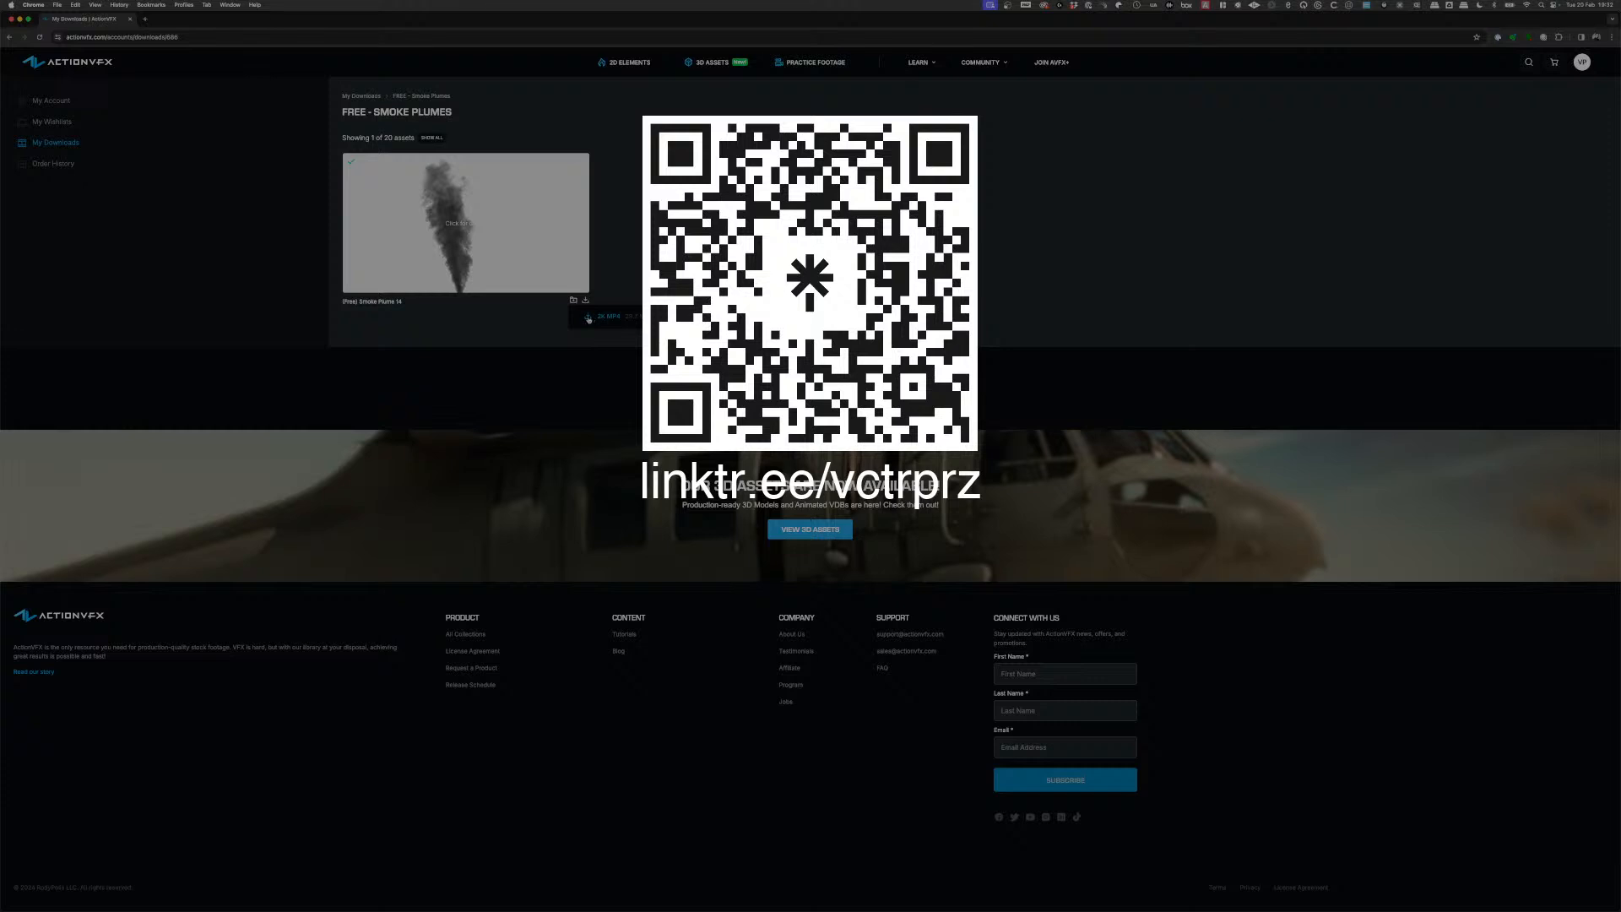
pyautogui.click(589, 319)
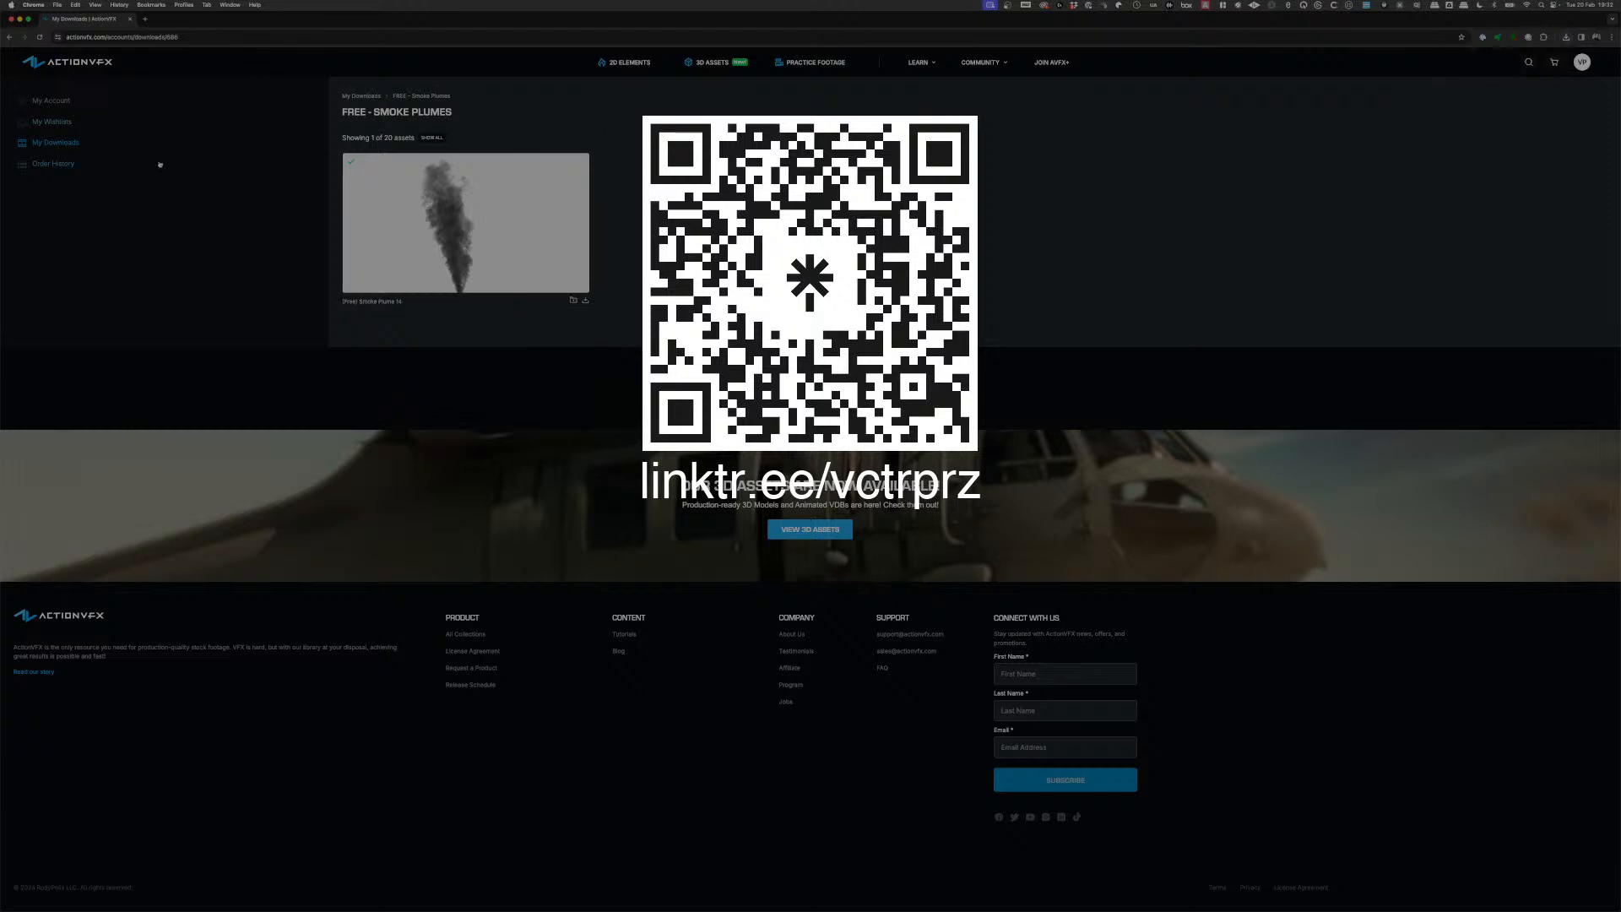
# - Open the Large Scale Smoke Plumes Vol. 1 collection in the purchased downloads and show the format options for downloading all its assets
pyautogui.click(53, 145)
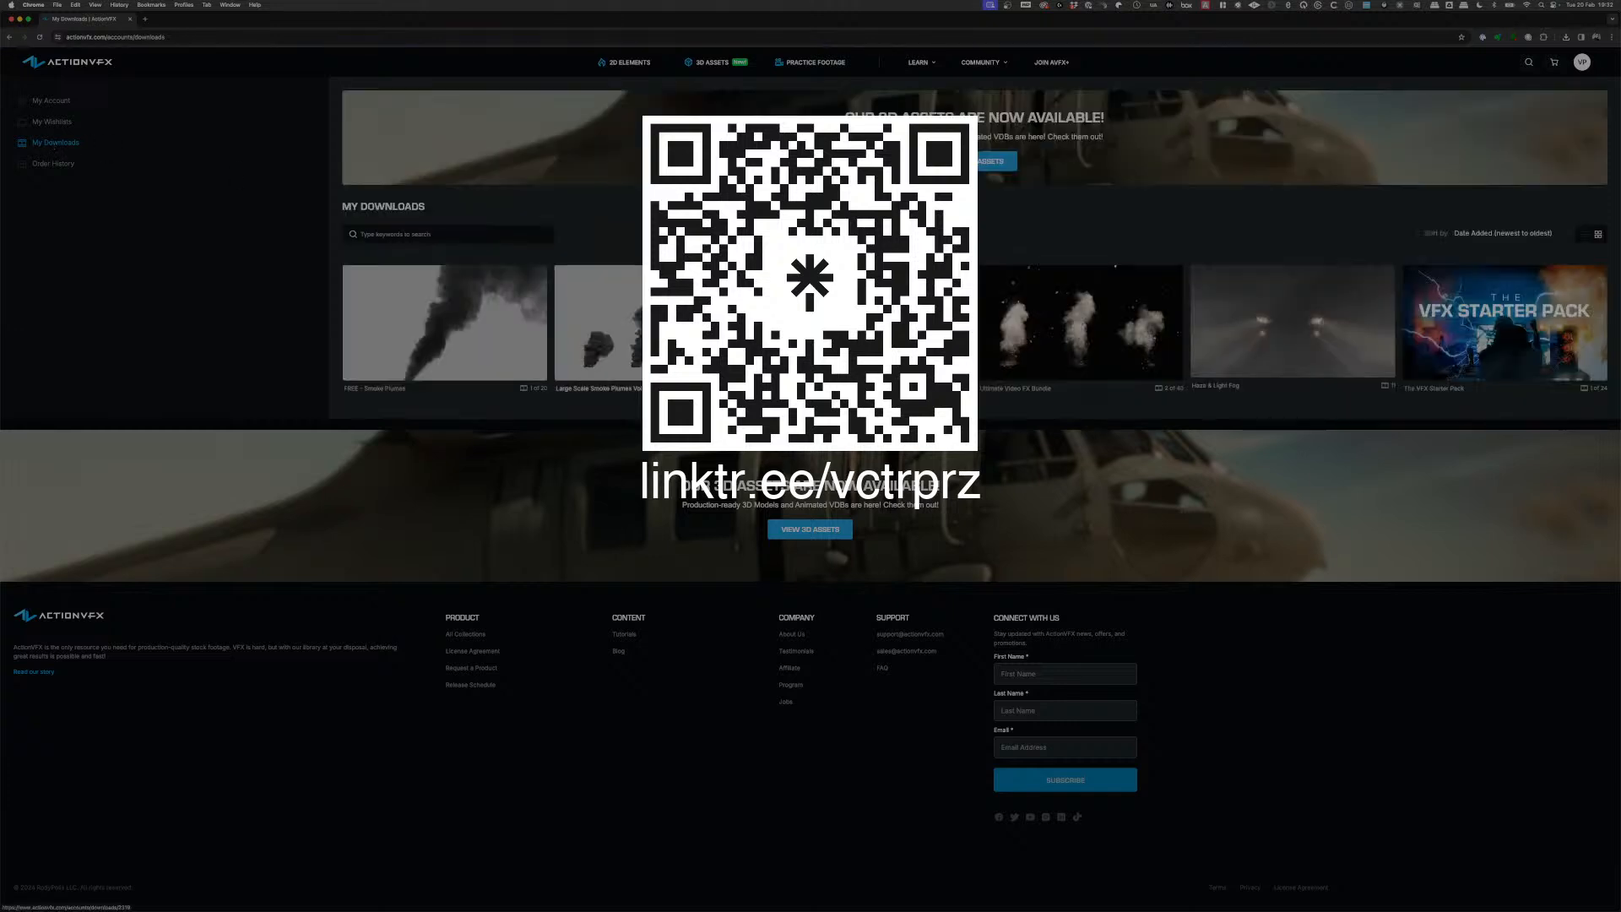
pyautogui.click(617, 329)
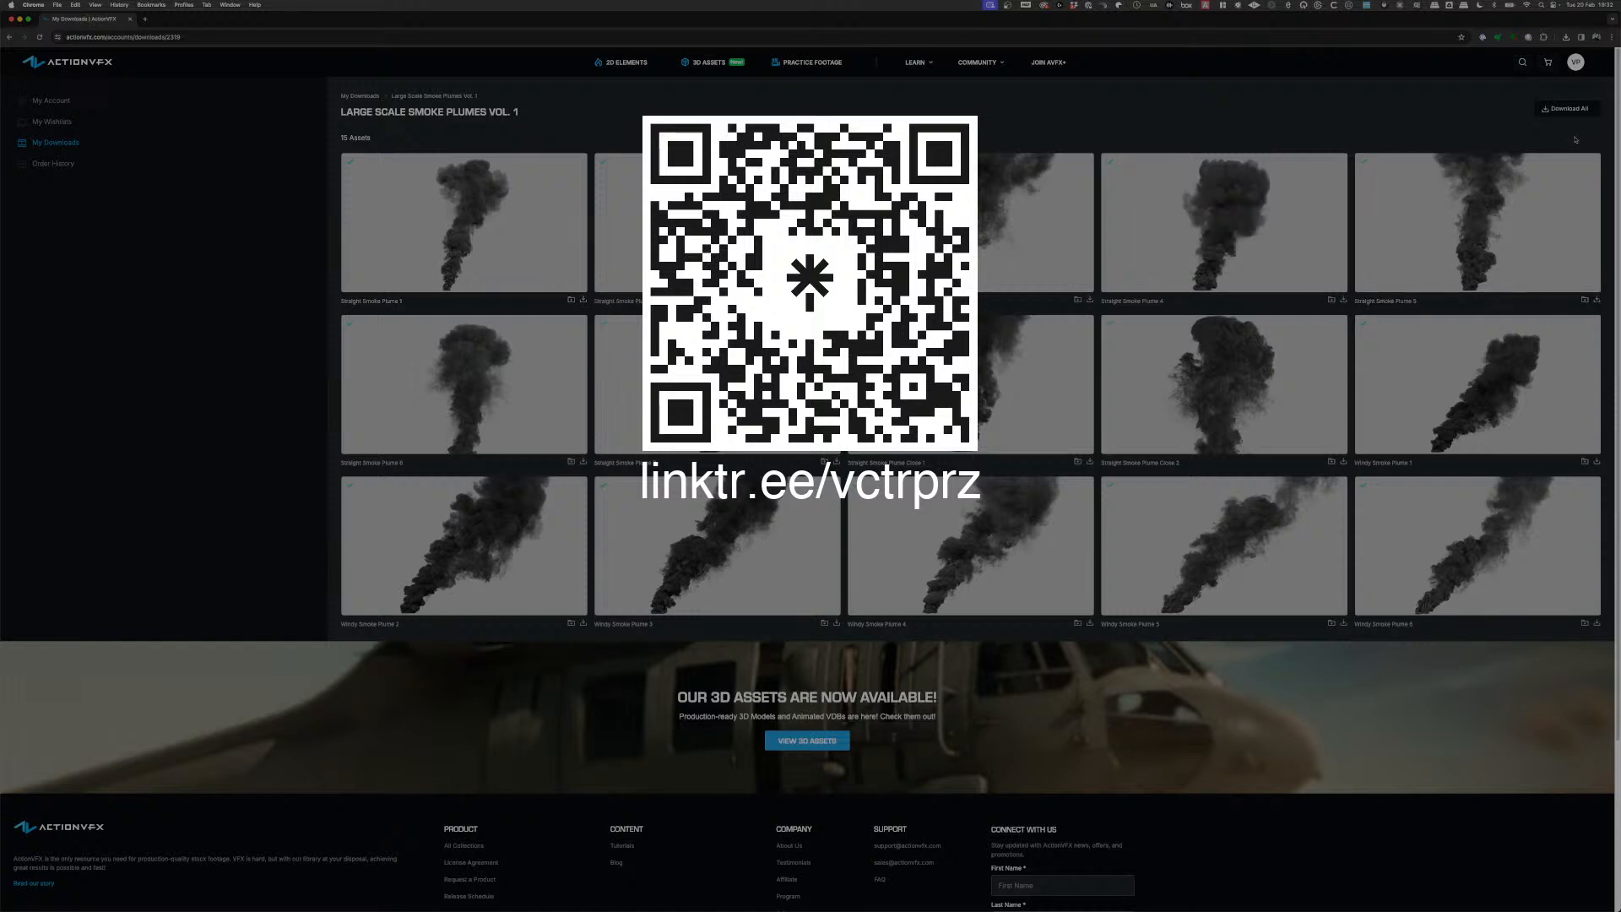
pyautogui.click(1568, 109)
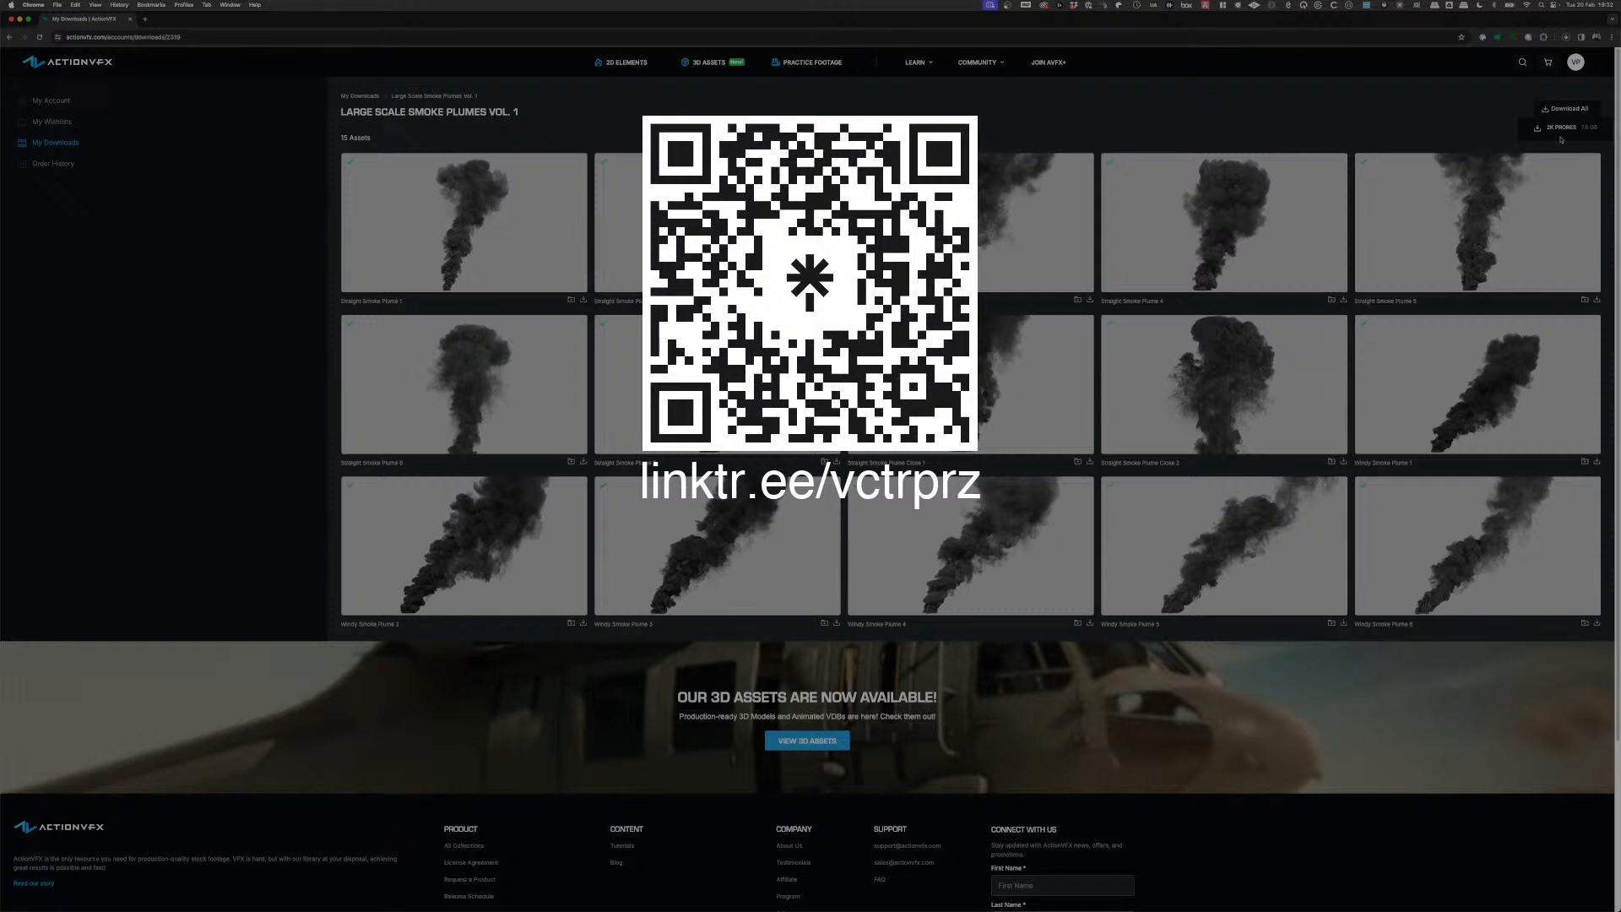
# - Try to get Light Fog 3 from the Haze & Light Fog collection in 6K R3D, then return to the purchased downloads
pyautogui.click(49, 144)
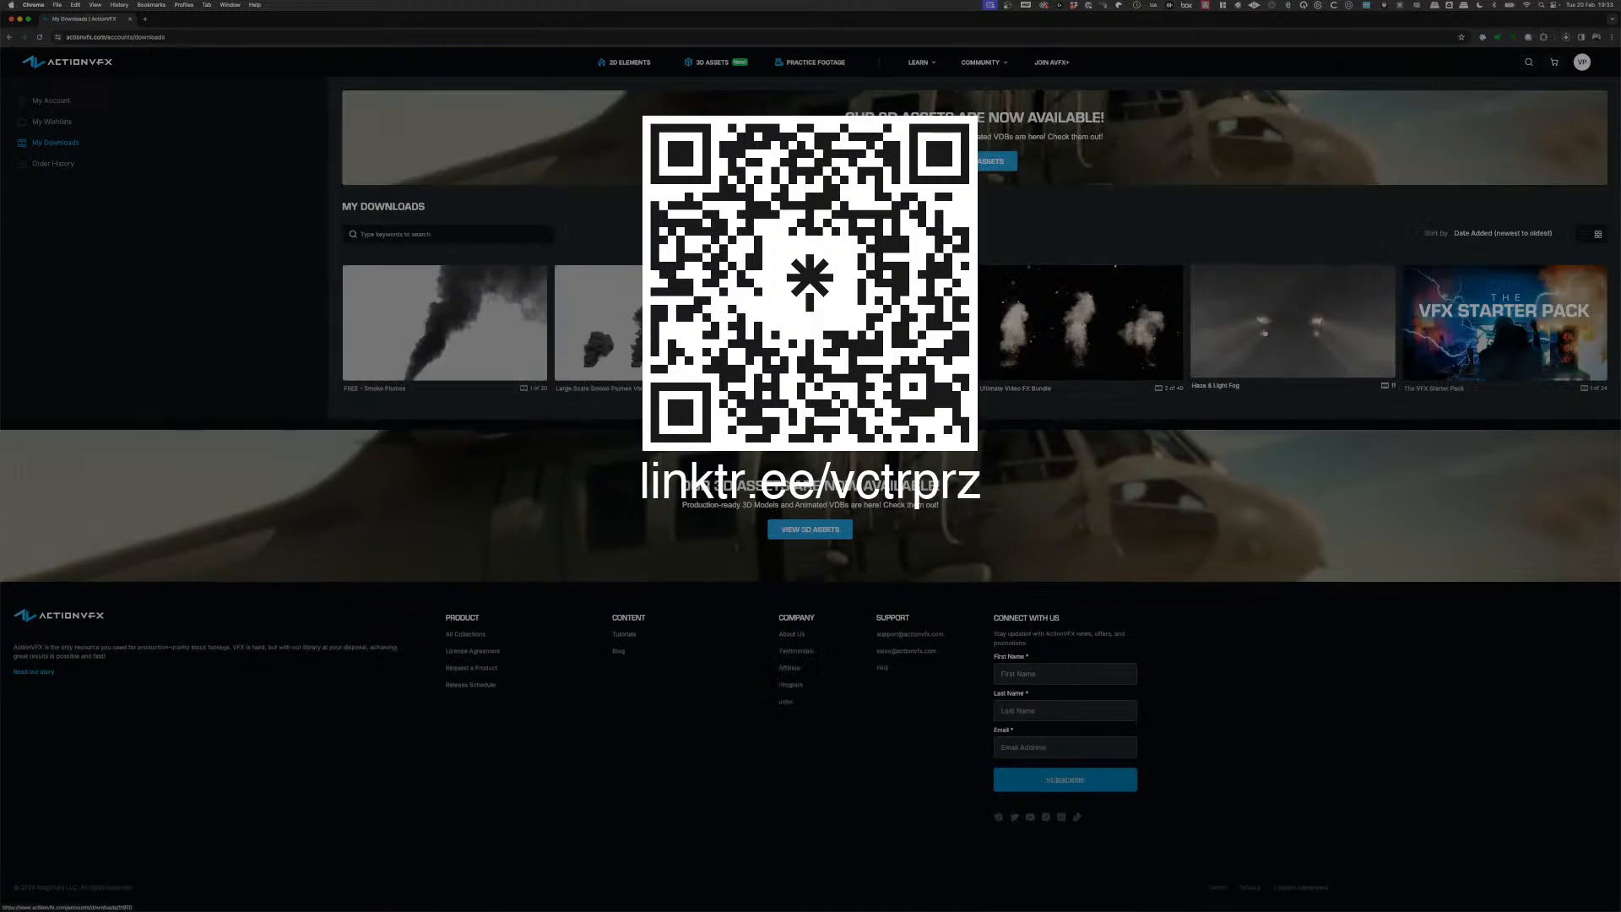
pyautogui.click(1307, 334)
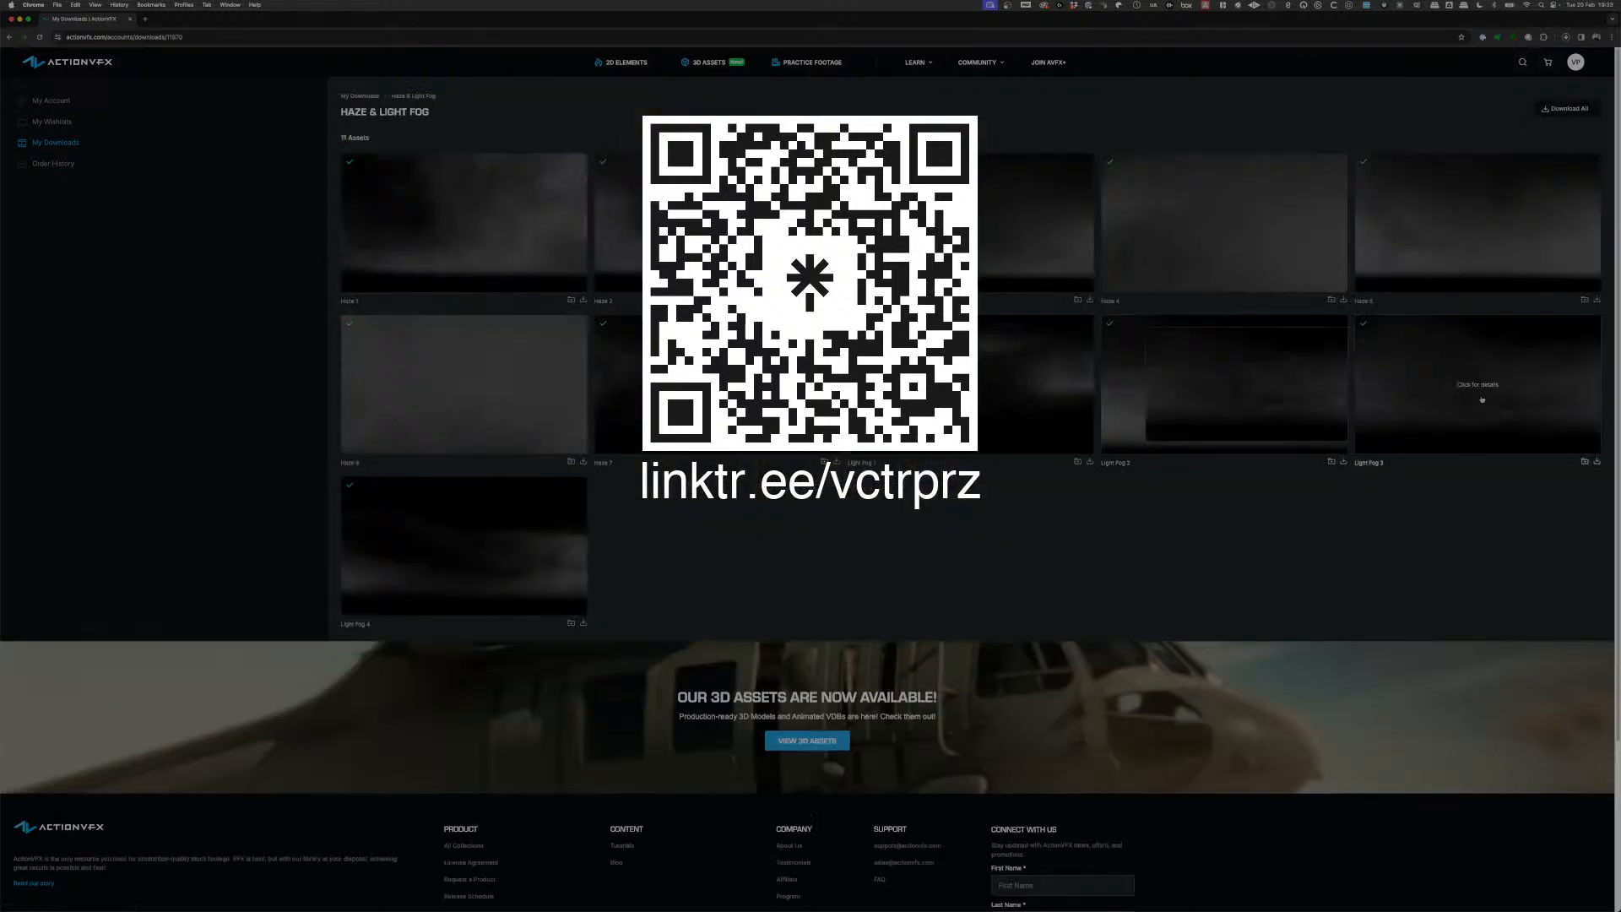
pyautogui.click(1596, 463)
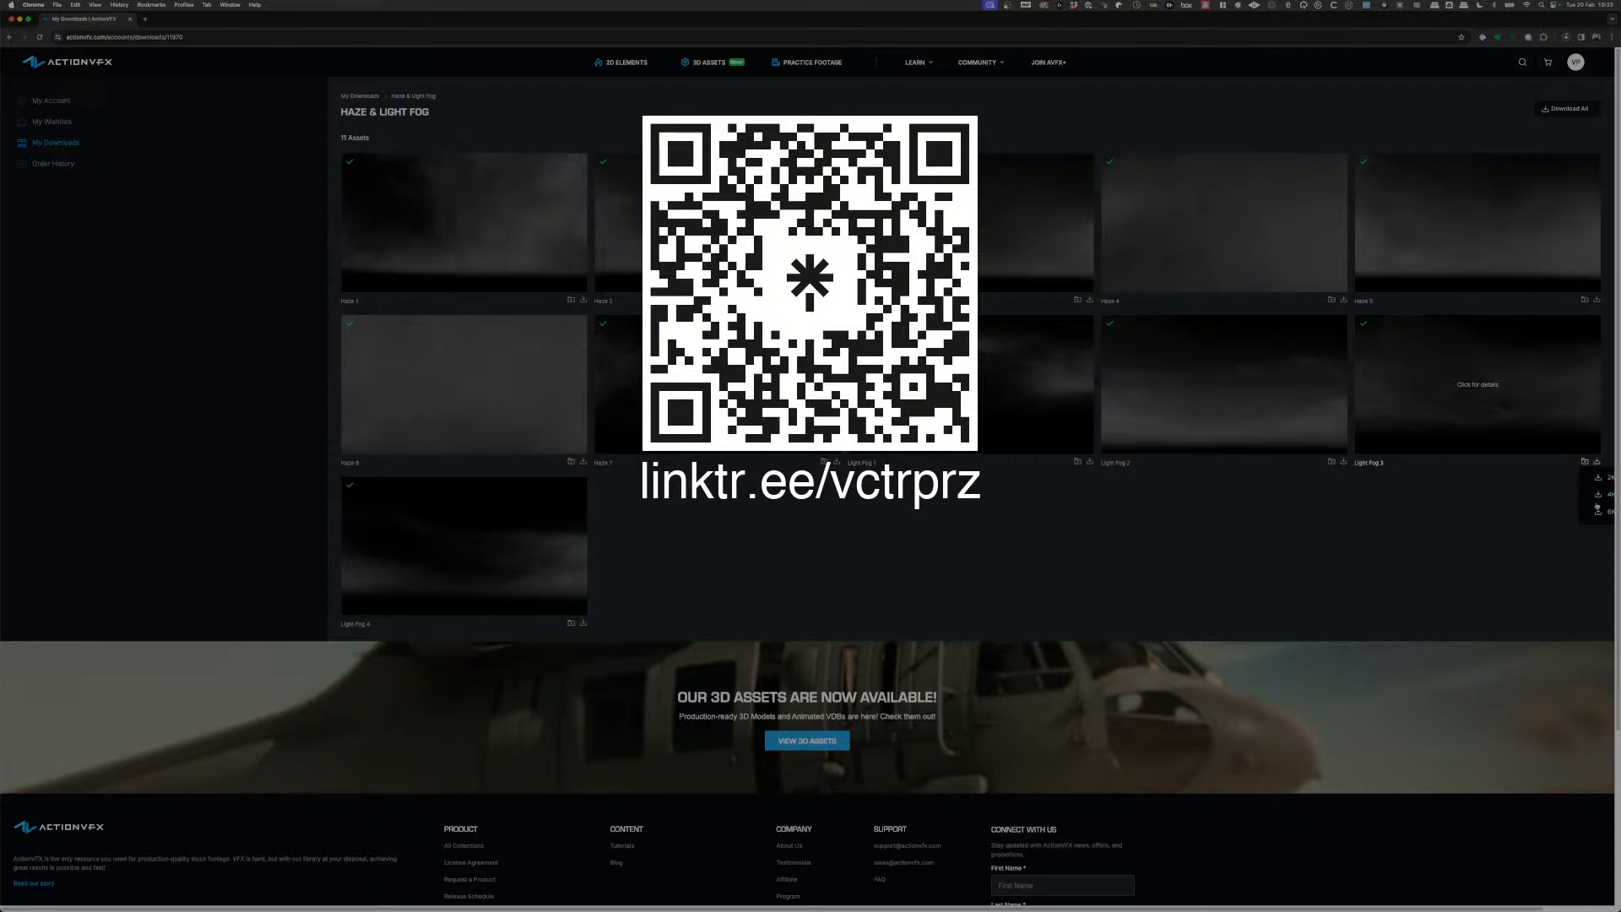
pyautogui.click(1596, 512)
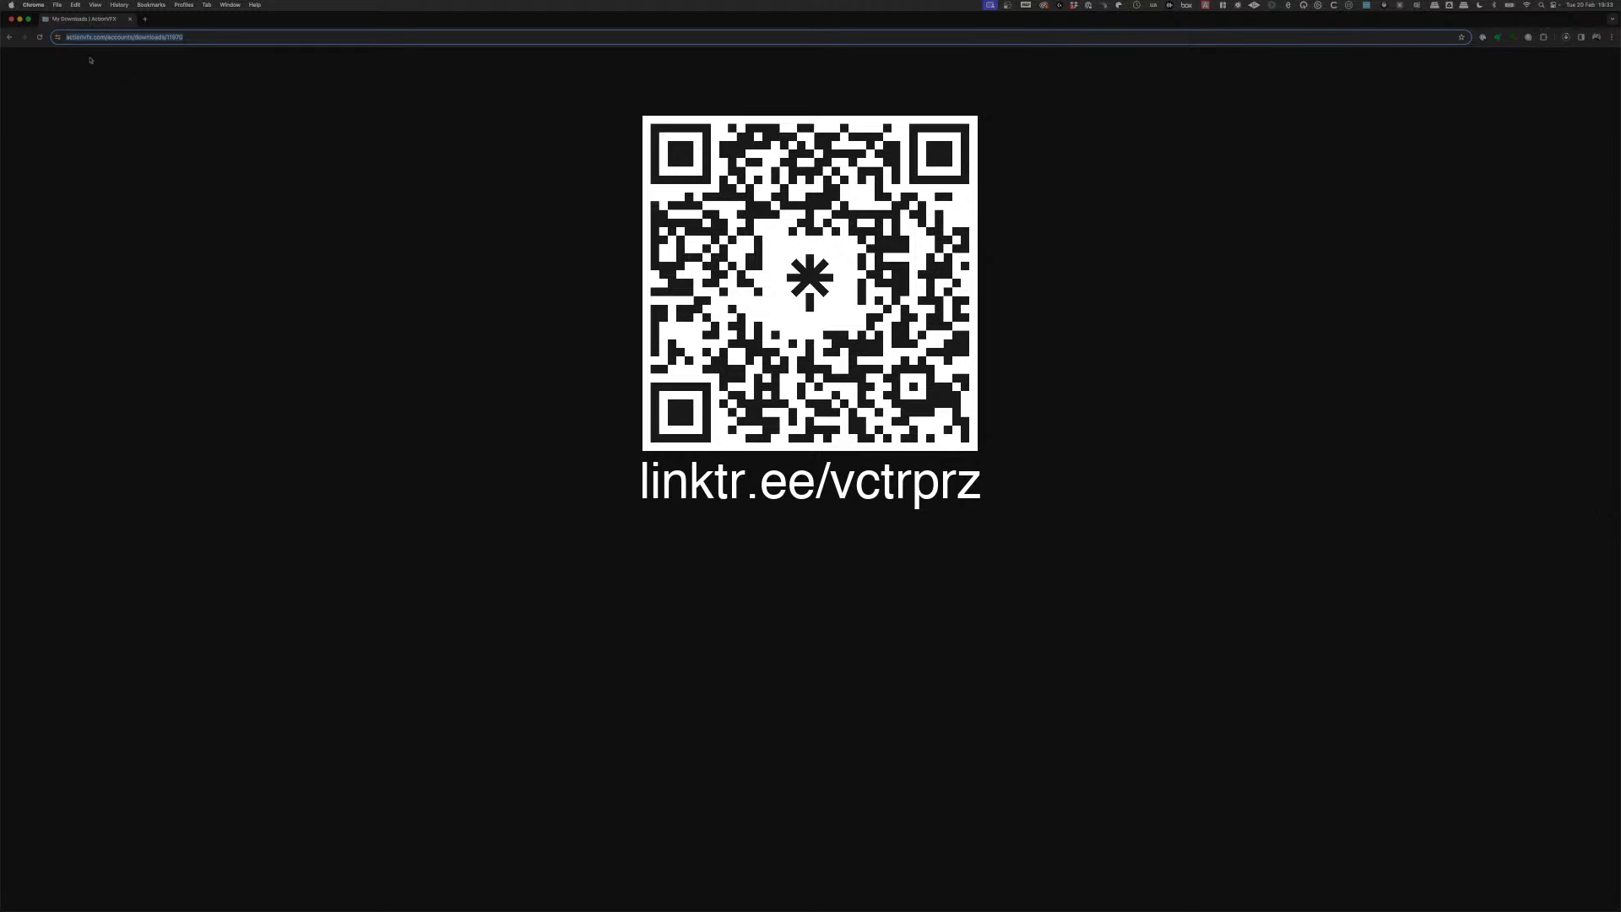
pyautogui.click(10, 37)
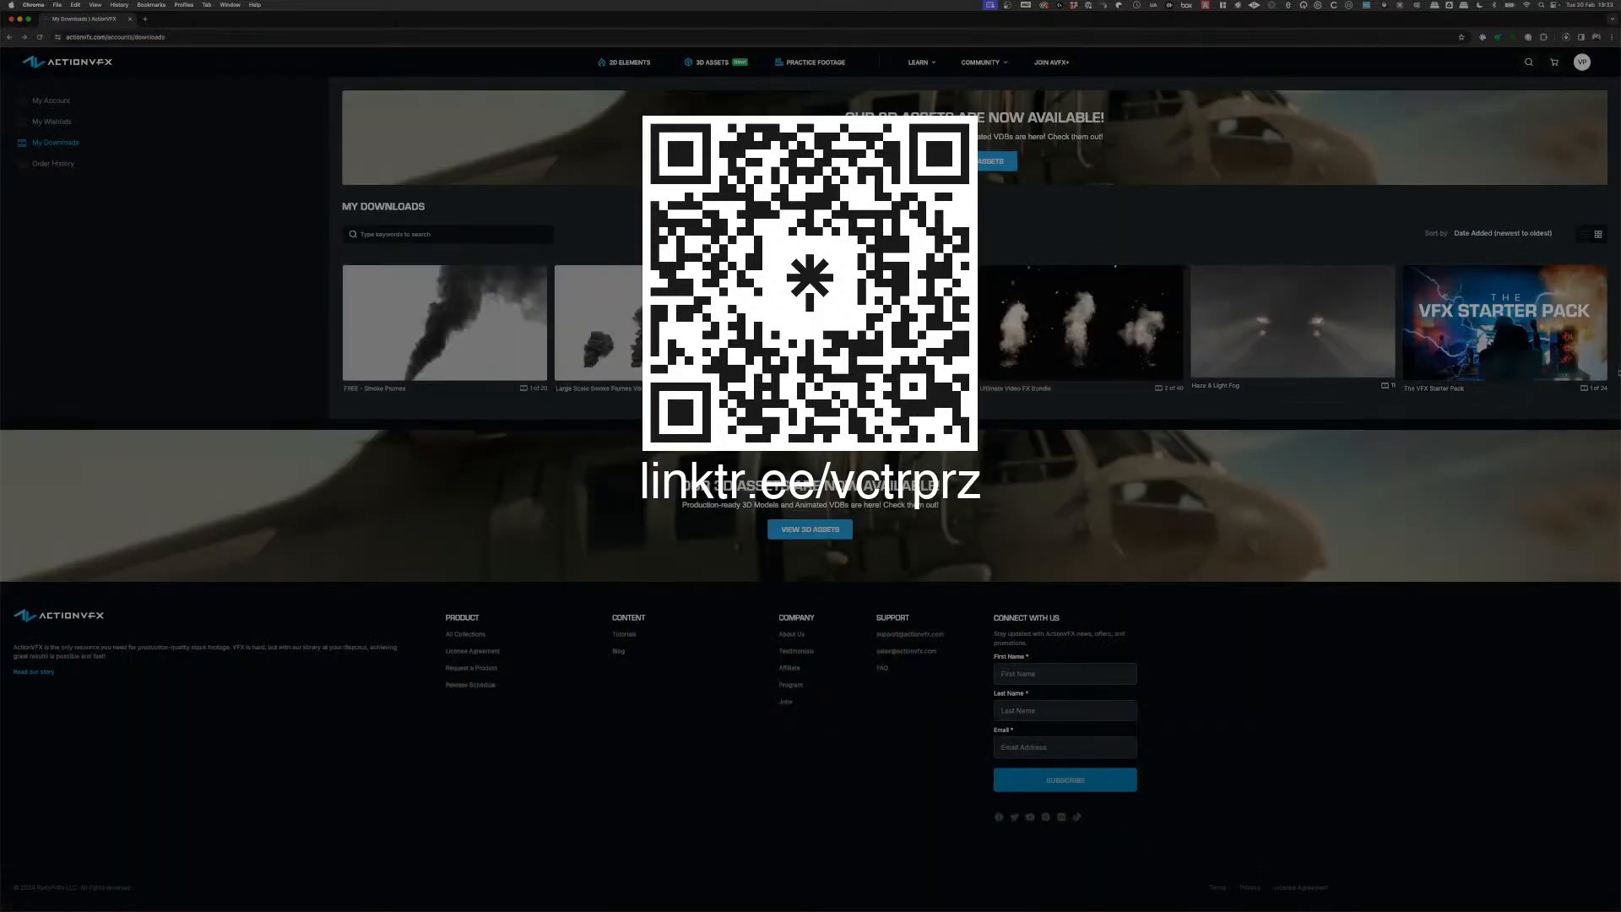
# - Narrow the browser window, reopen the Haze & Light Fog collection and show the download formats of Light Fog 3
pyautogui.moveTo(1618, 369); pyautogui.dragTo(1340, 369)
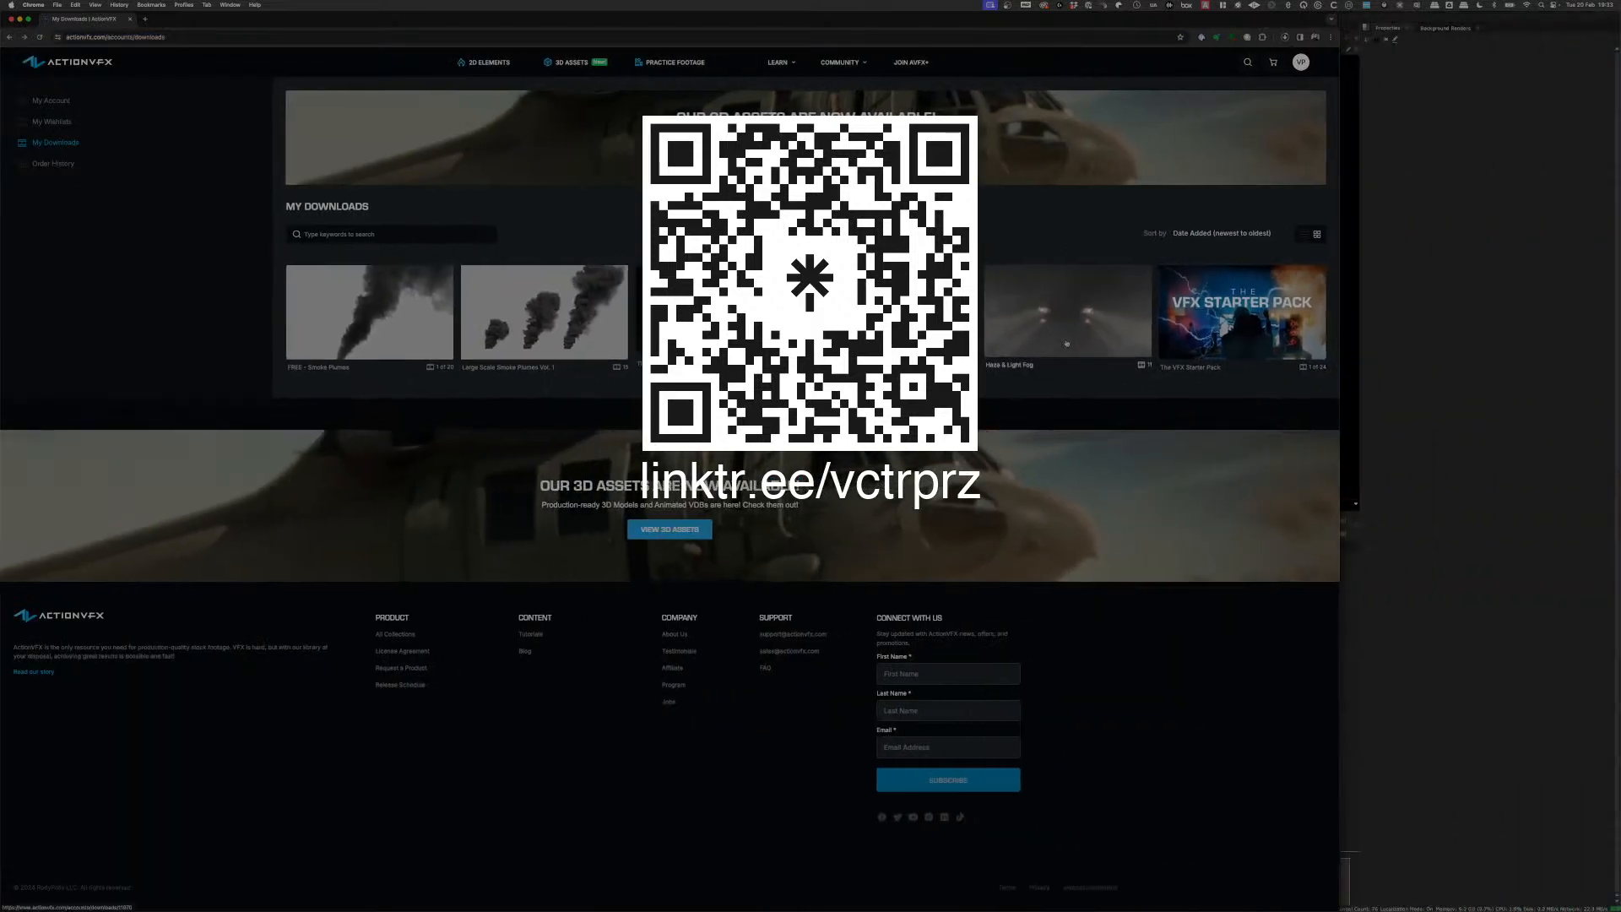
pyautogui.click(1064, 336)
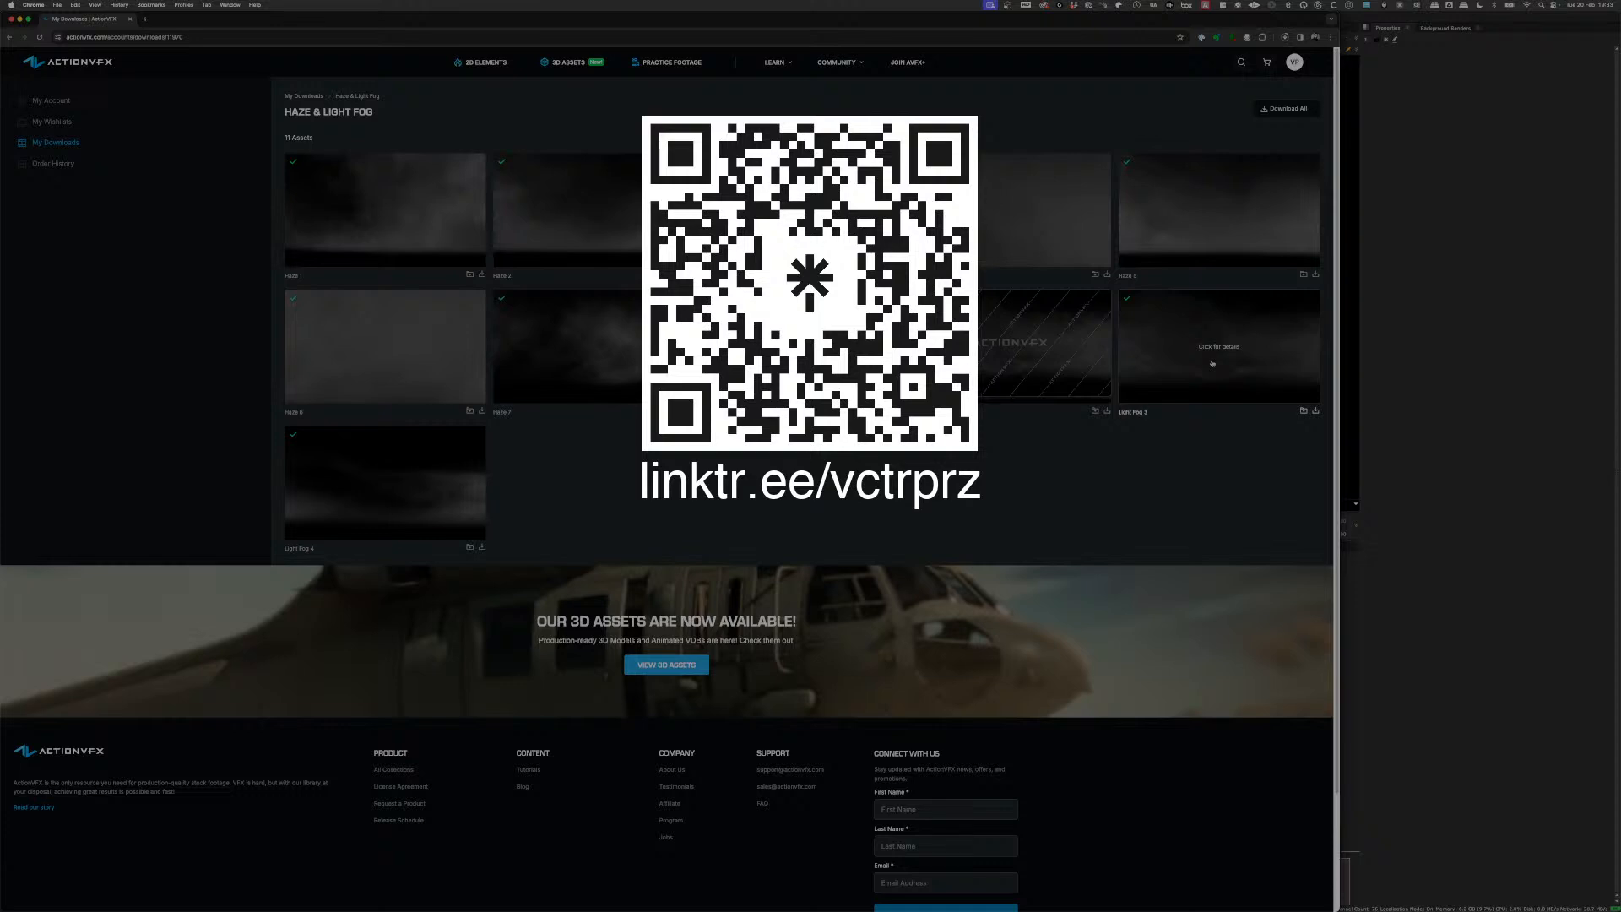
pyautogui.click(1316, 412)
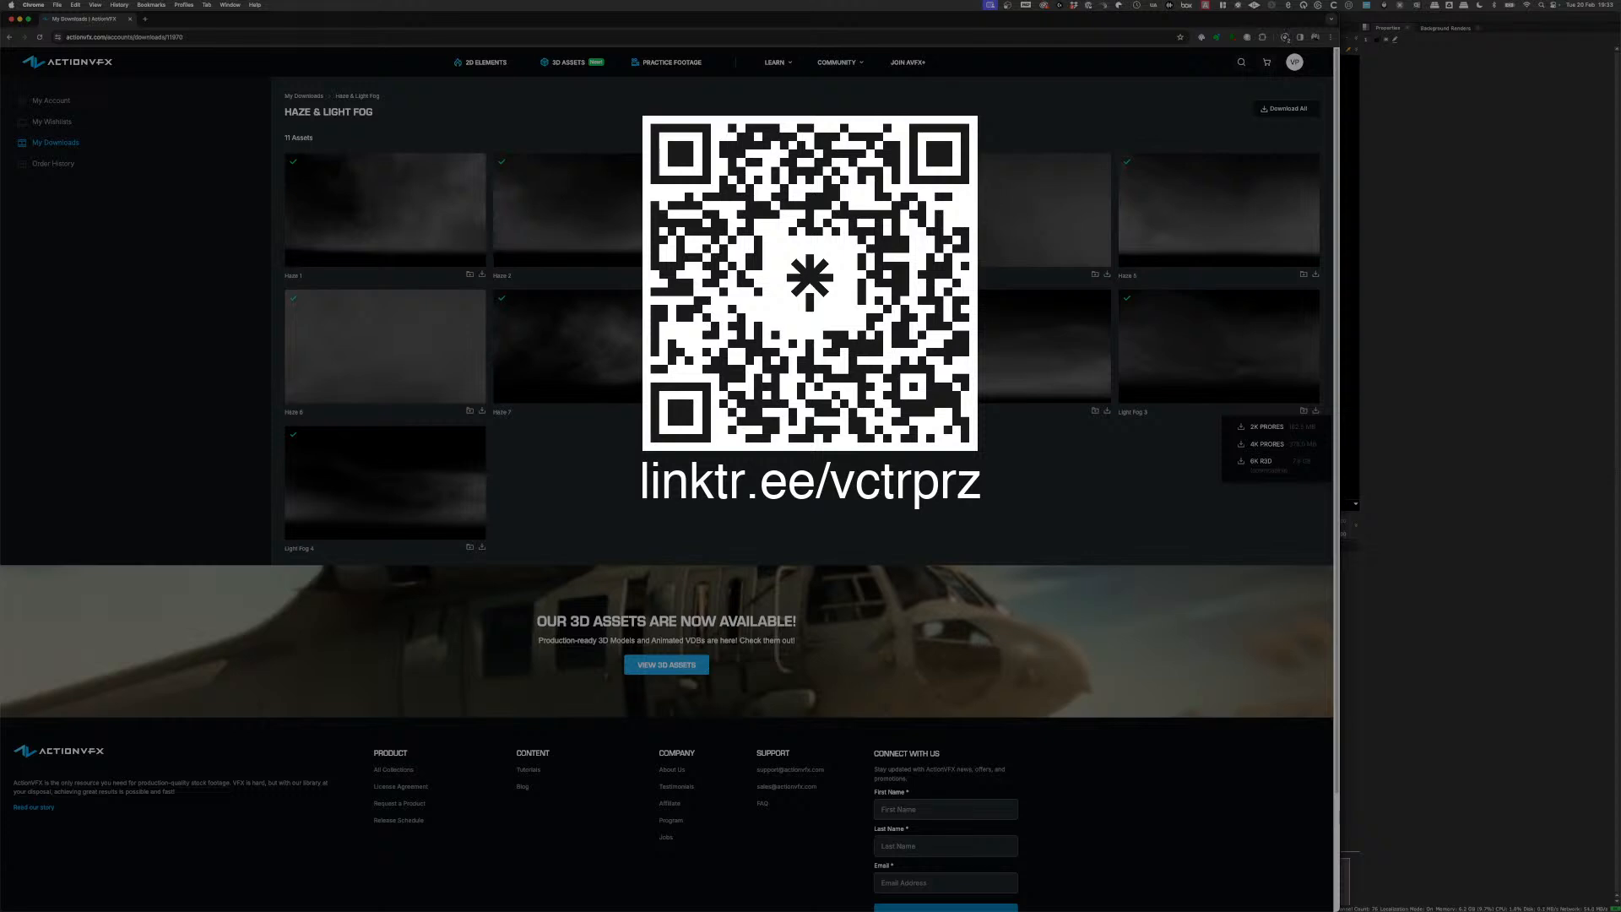
# - Switch from Chrome to Nuke, import SmokePlume_0234_2K.mp4 from the desktop into the node graph and view the clip
pyautogui.press('super+Tab')
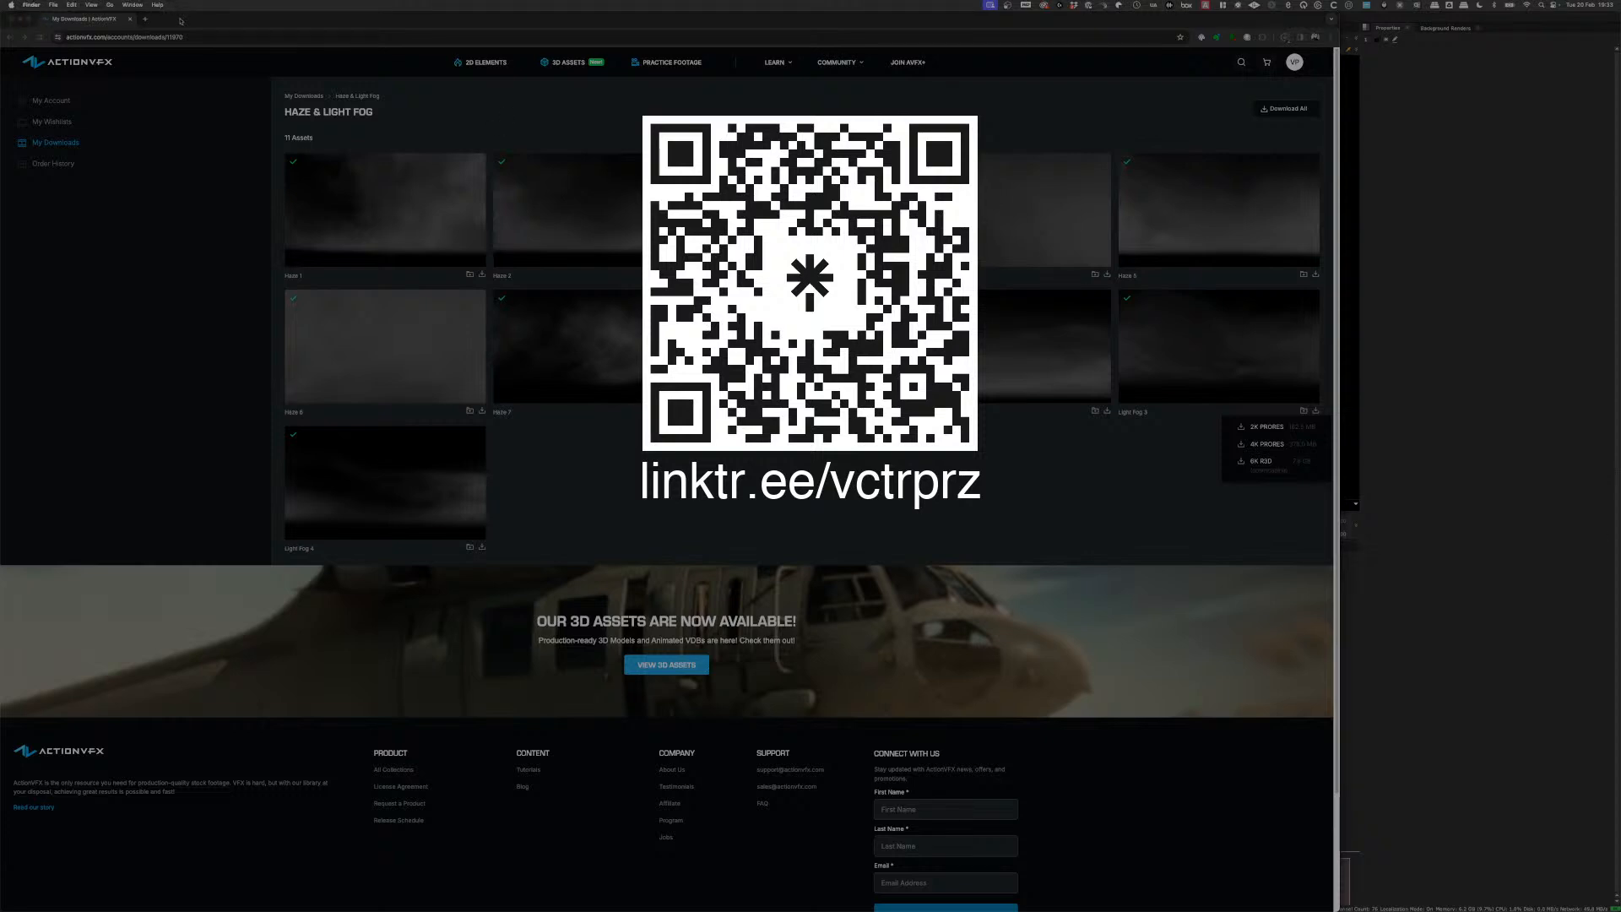
pyautogui.moveTo(180, 21); pyautogui.dragTo(1620, 355)
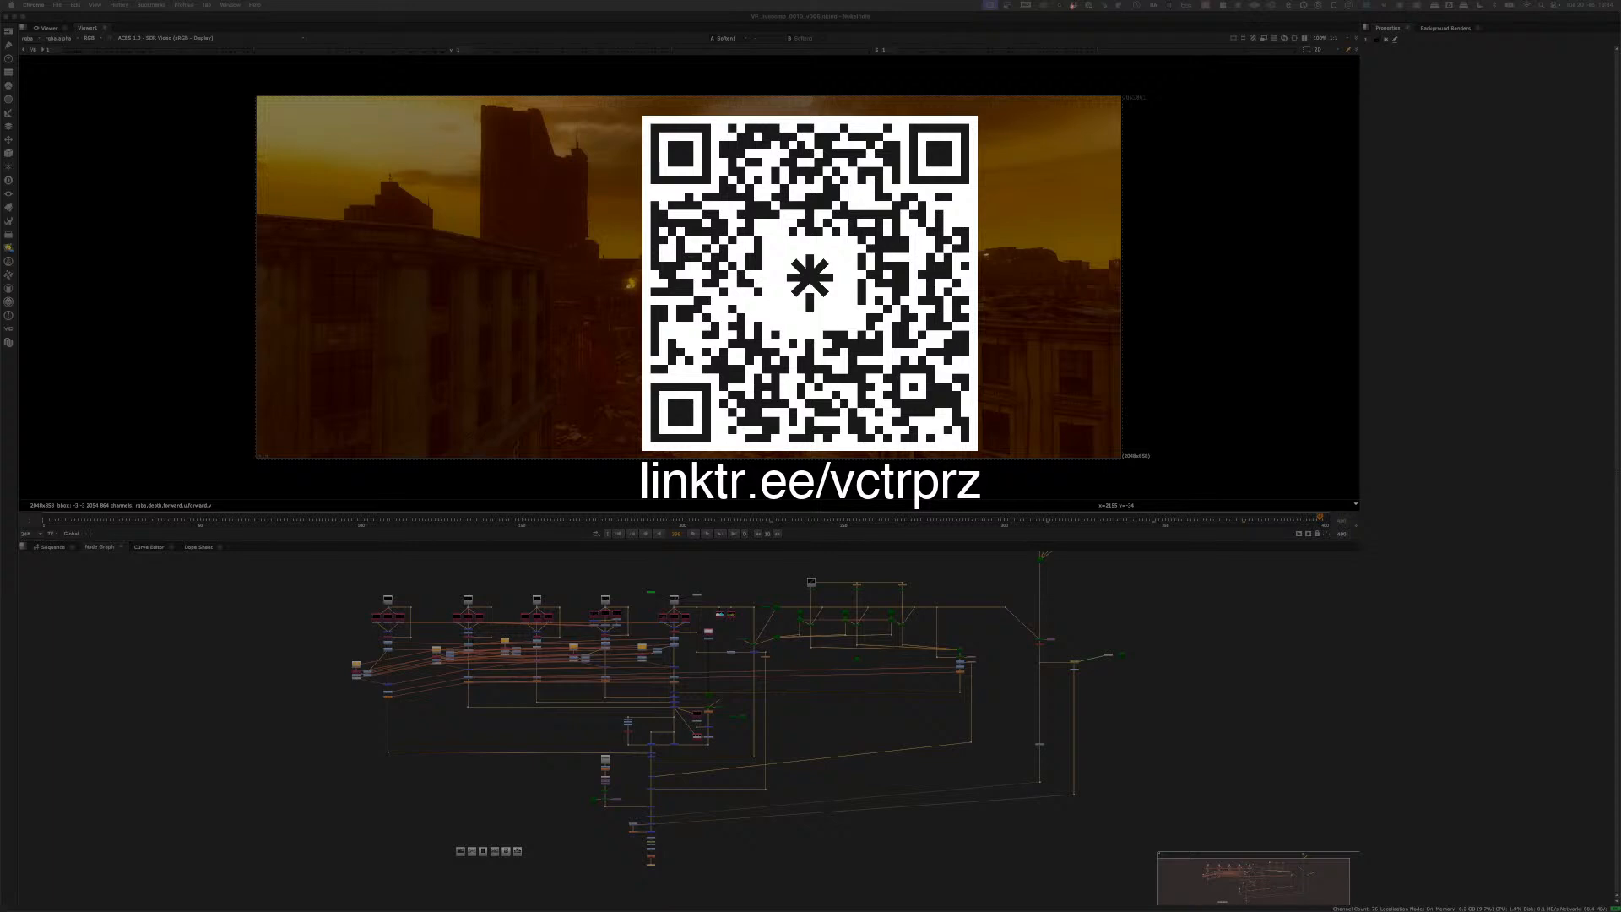
pyautogui.moveTo(1609, 664); pyautogui.dragTo(831, 777)
pyautogui.scroll(10, 817, 860)
pyautogui.press('1')
pyautogui.scroll(-7, 851, 787)
pyautogui.scroll(-4, 831, 776)
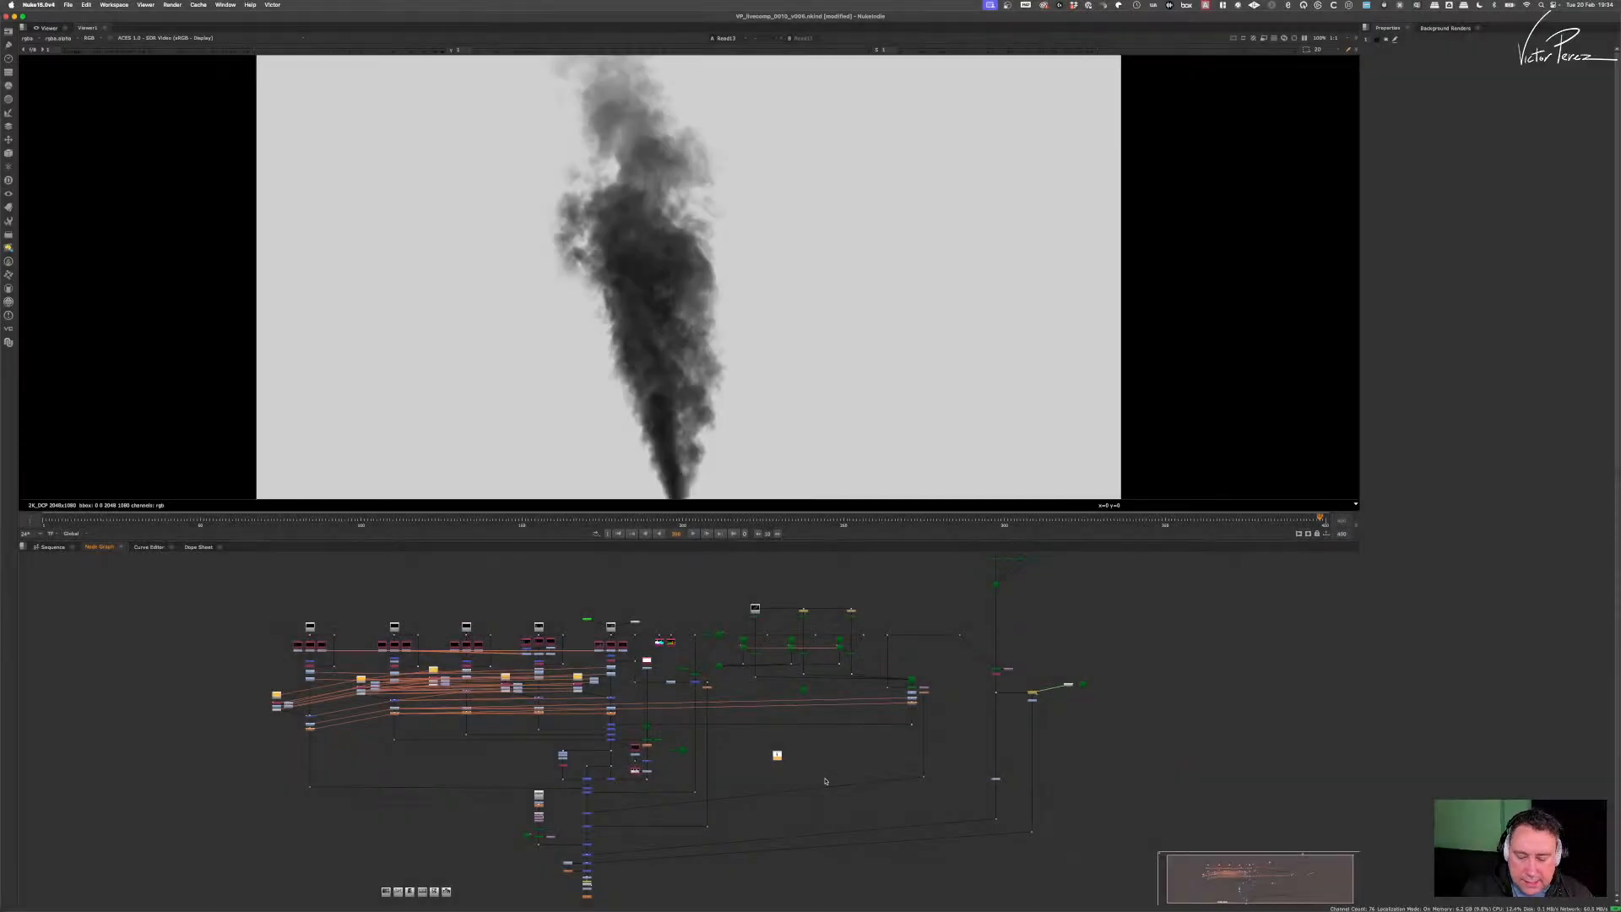
# - Move the smoke plume Read node into the empty area in the middle of the node graph
pyautogui.scroll(5, 781, 775)
pyautogui.moveTo(752, 676); pyautogui.dragTo(873, 651)
pyautogui.scroll(-4, 873, 651)
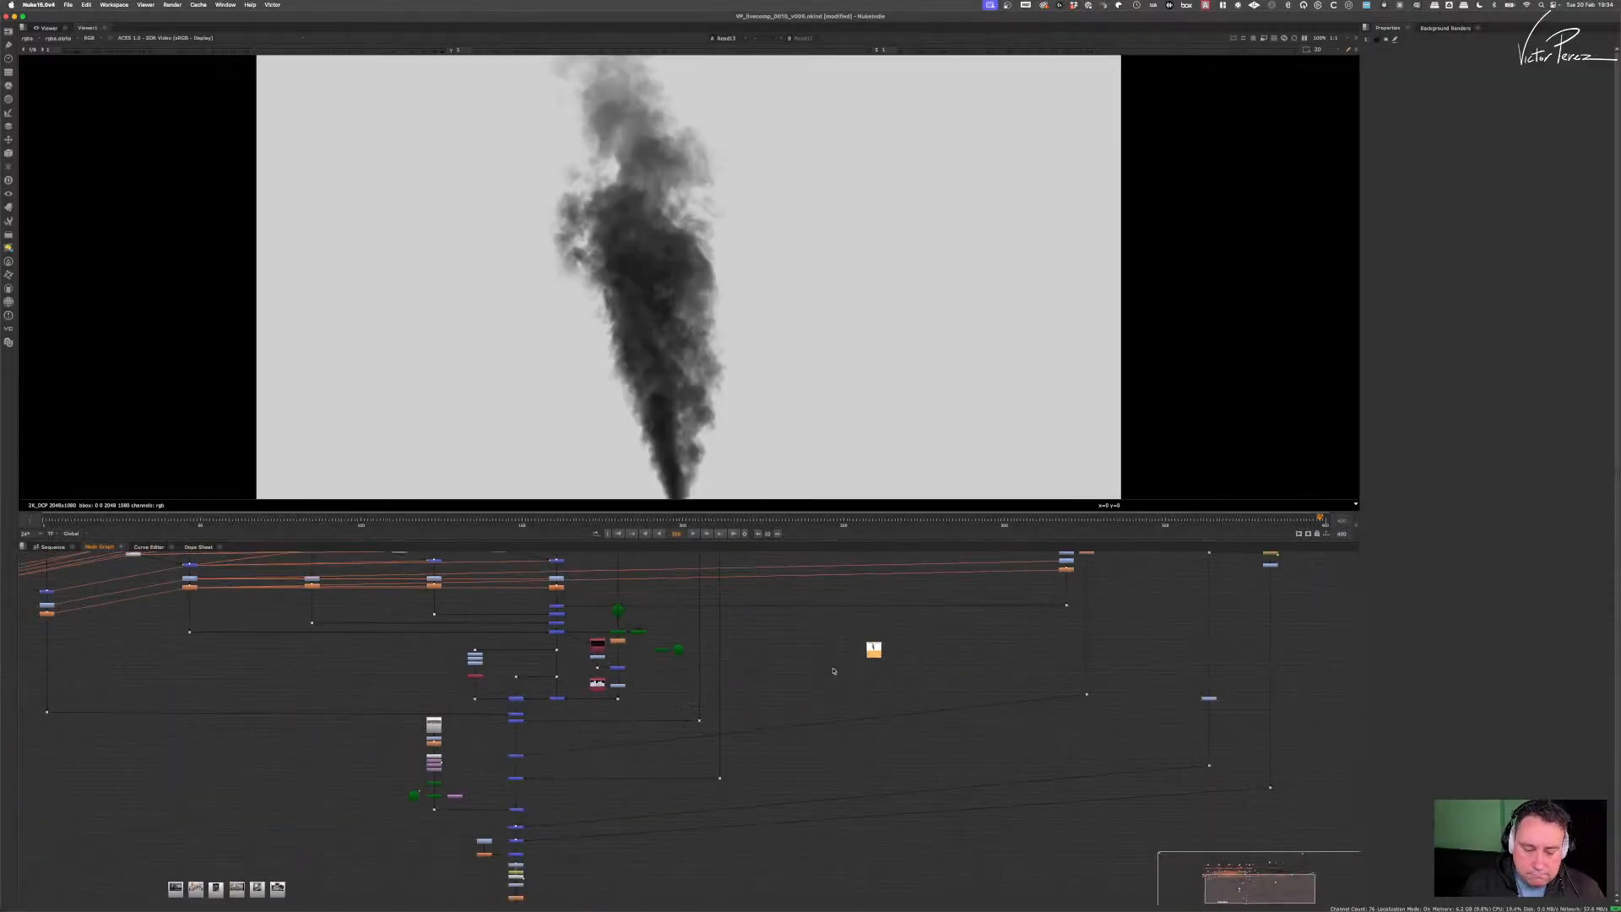
pyautogui.scroll(2, 886, 663)
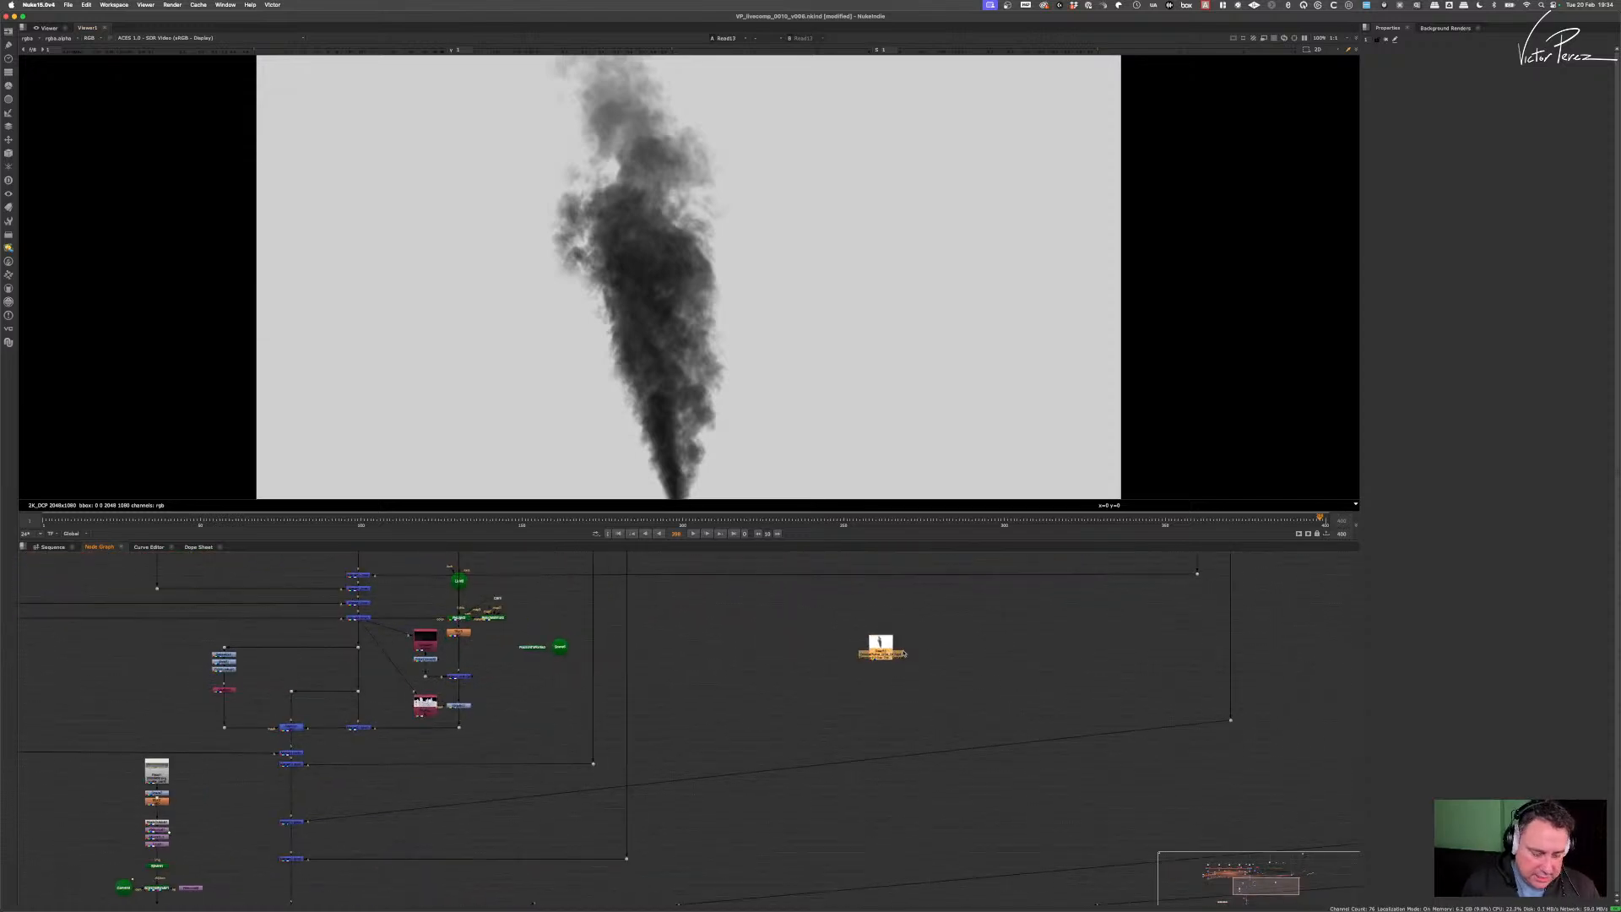
pyautogui.scroll(-2, 889, 665)
pyautogui.scroll(1, 889, 666)
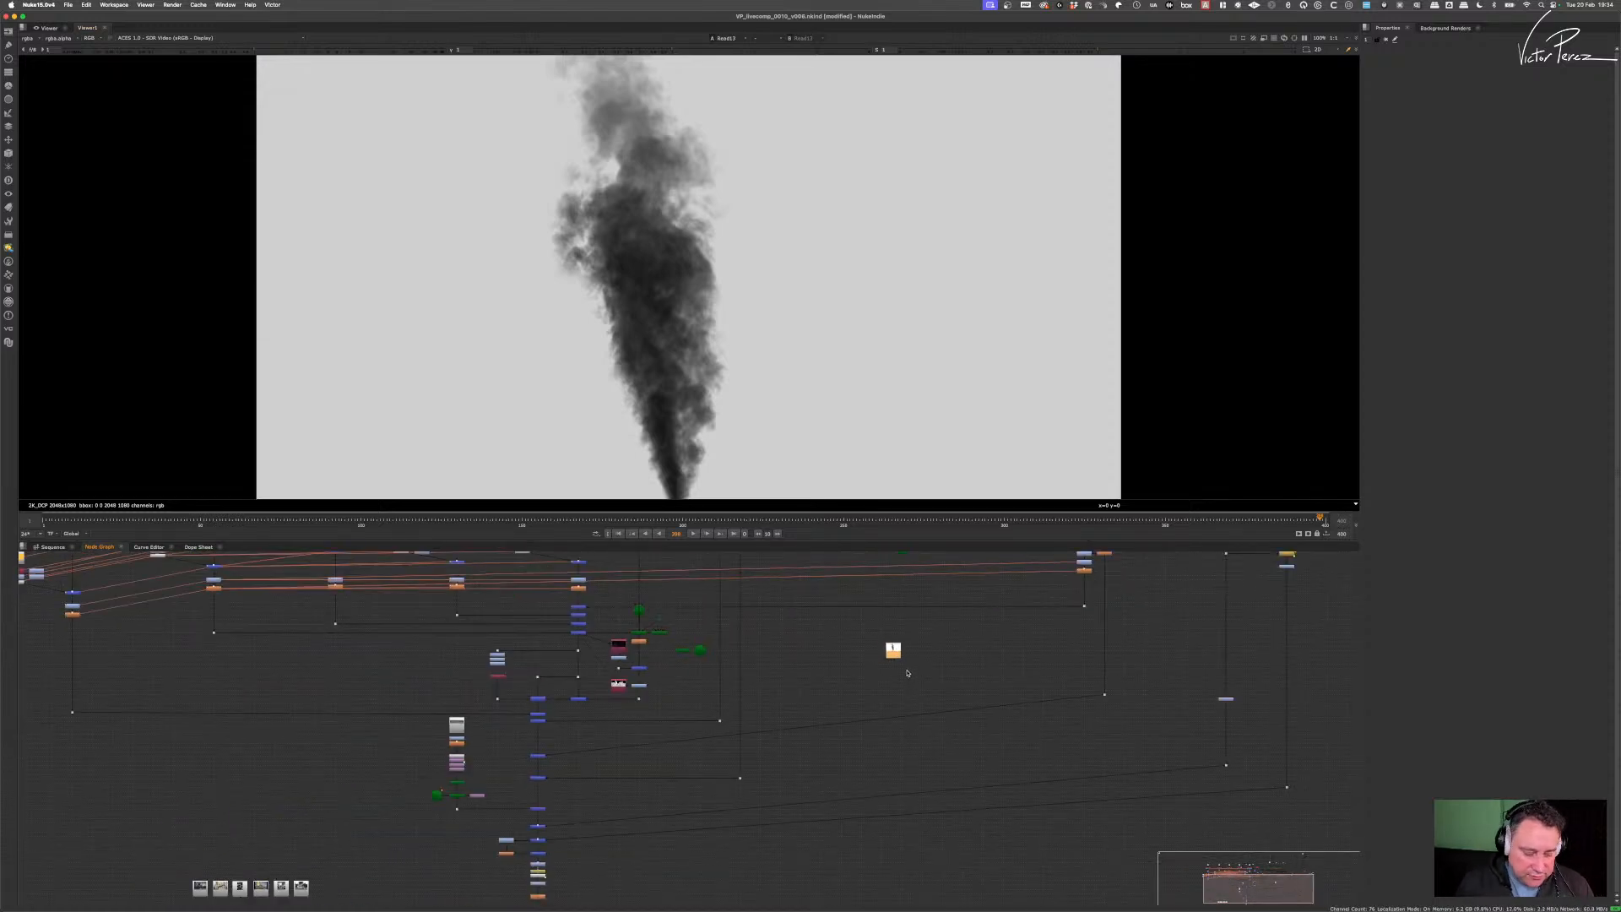
pyautogui.scroll(-5, 907, 623)
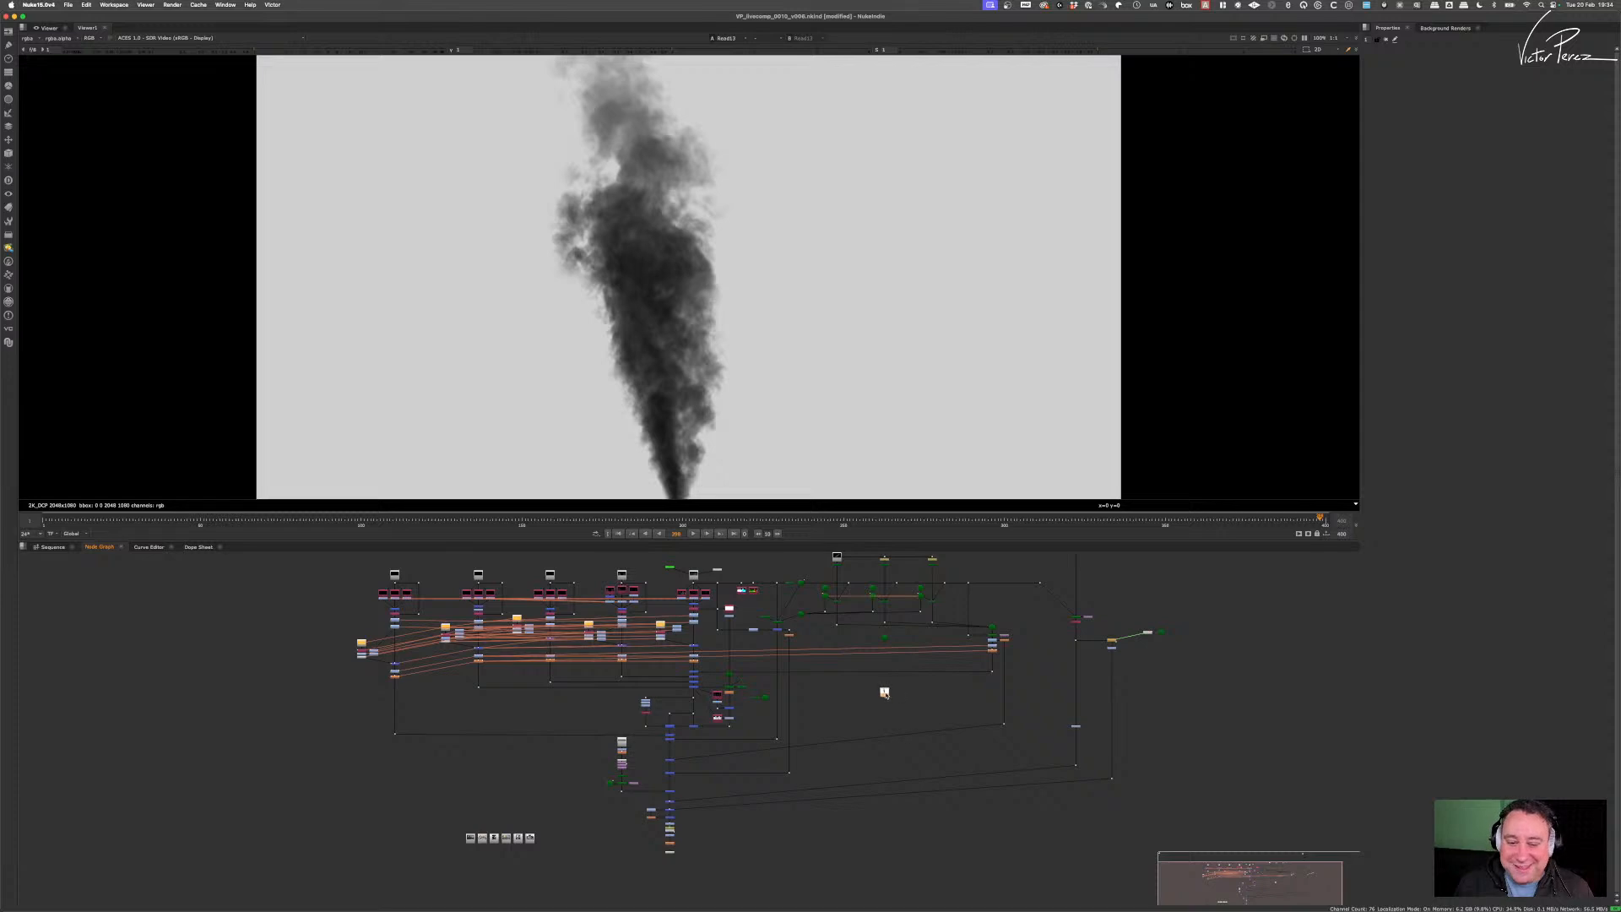
# - Move the smoke plume Read node down to the end of the comp tree, beside the Viewer1 node
pyautogui.moveTo(883, 688); pyautogui.dragTo(936, 686)
pyautogui.moveTo(935, 689); pyautogui.dragTo(858, 784, button='middle')
pyautogui.moveTo(857, 784); pyautogui.dragTo(952, 755)
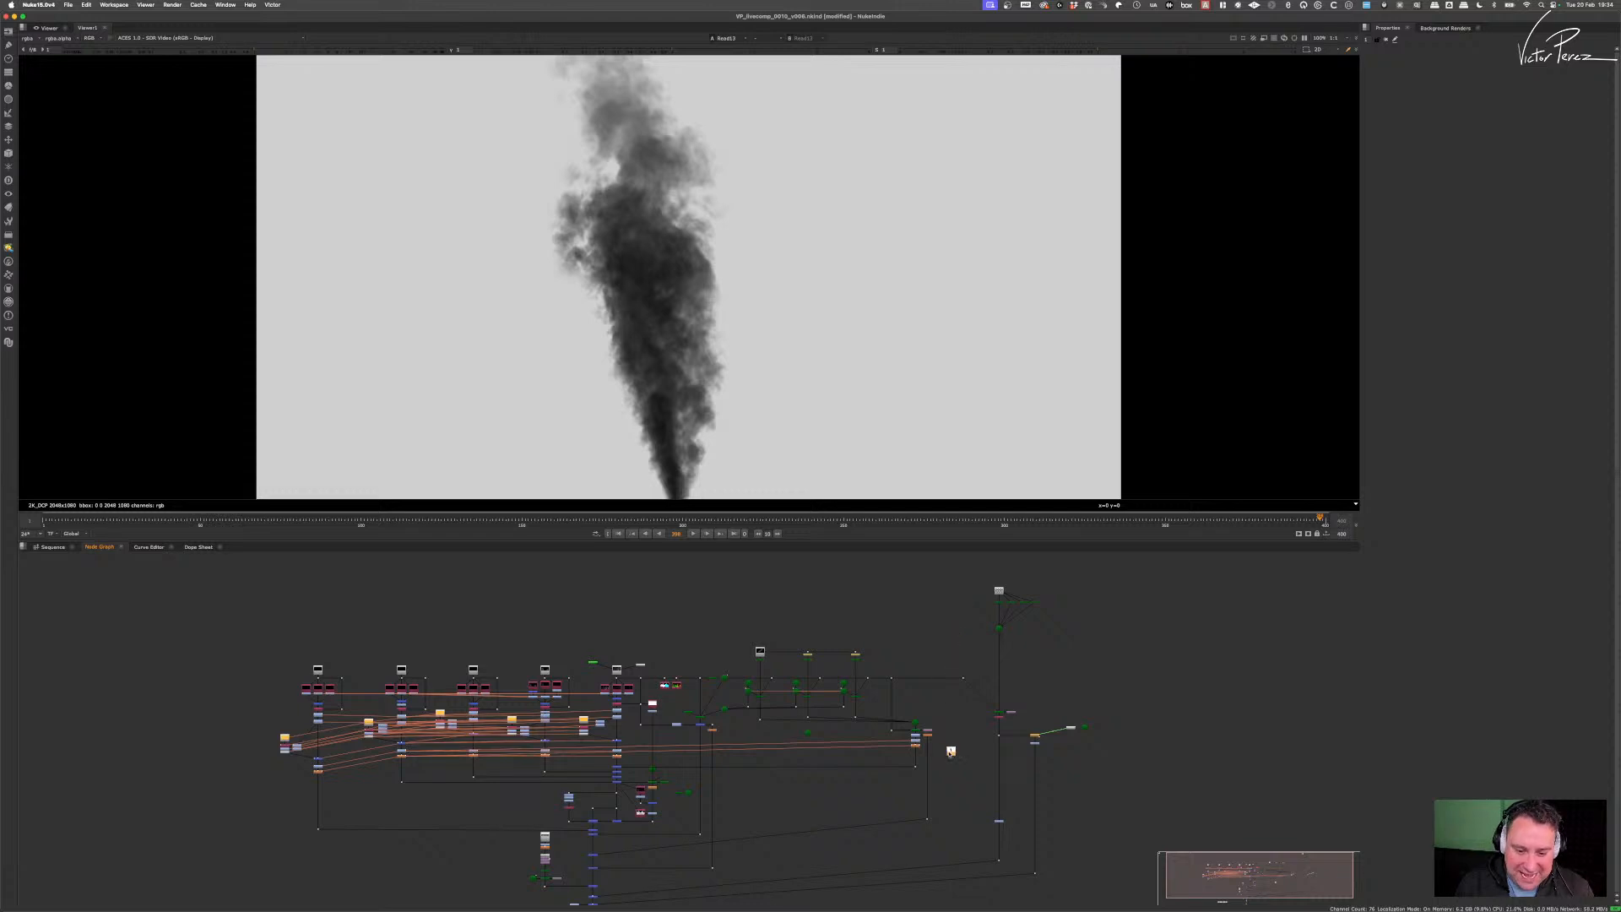
pyautogui.moveTo(951, 755); pyautogui.dragTo(941, 655, button='middle')
pyautogui.moveTo(940, 655); pyautogui.dragTo(946, 674)
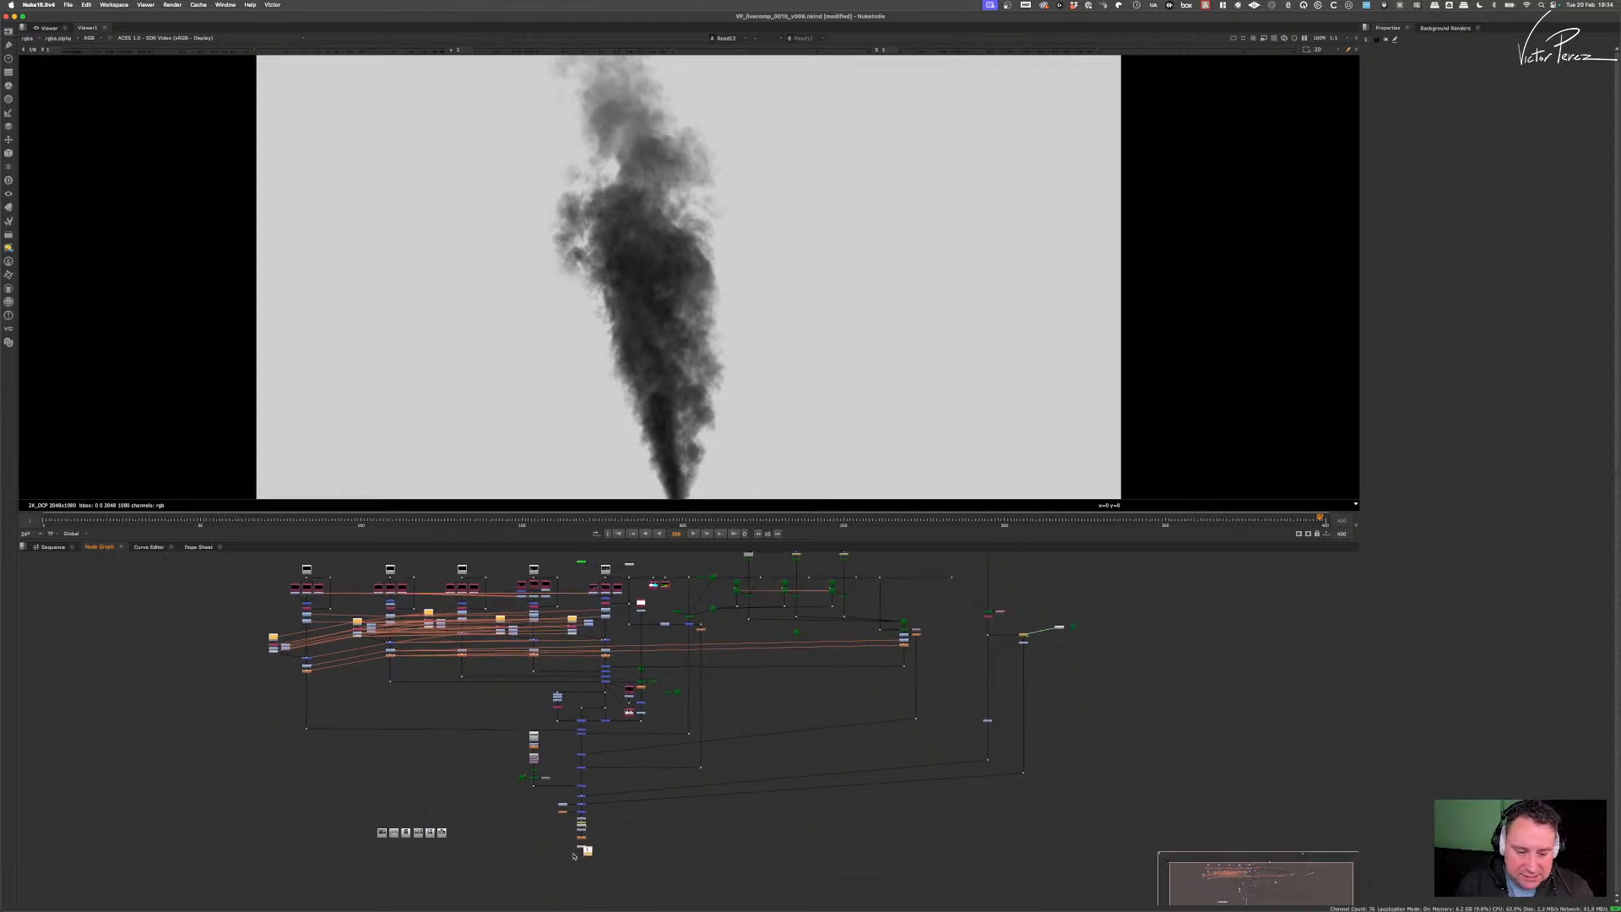
pyautogui.scroll(5, 528, 852)
pyautogui.moveTo(607, 794); pyautogui.dragTo(722, 574, button='middle')
pyautogui.moveTo(632, 751); pyautogui.dragTo(651, 714)
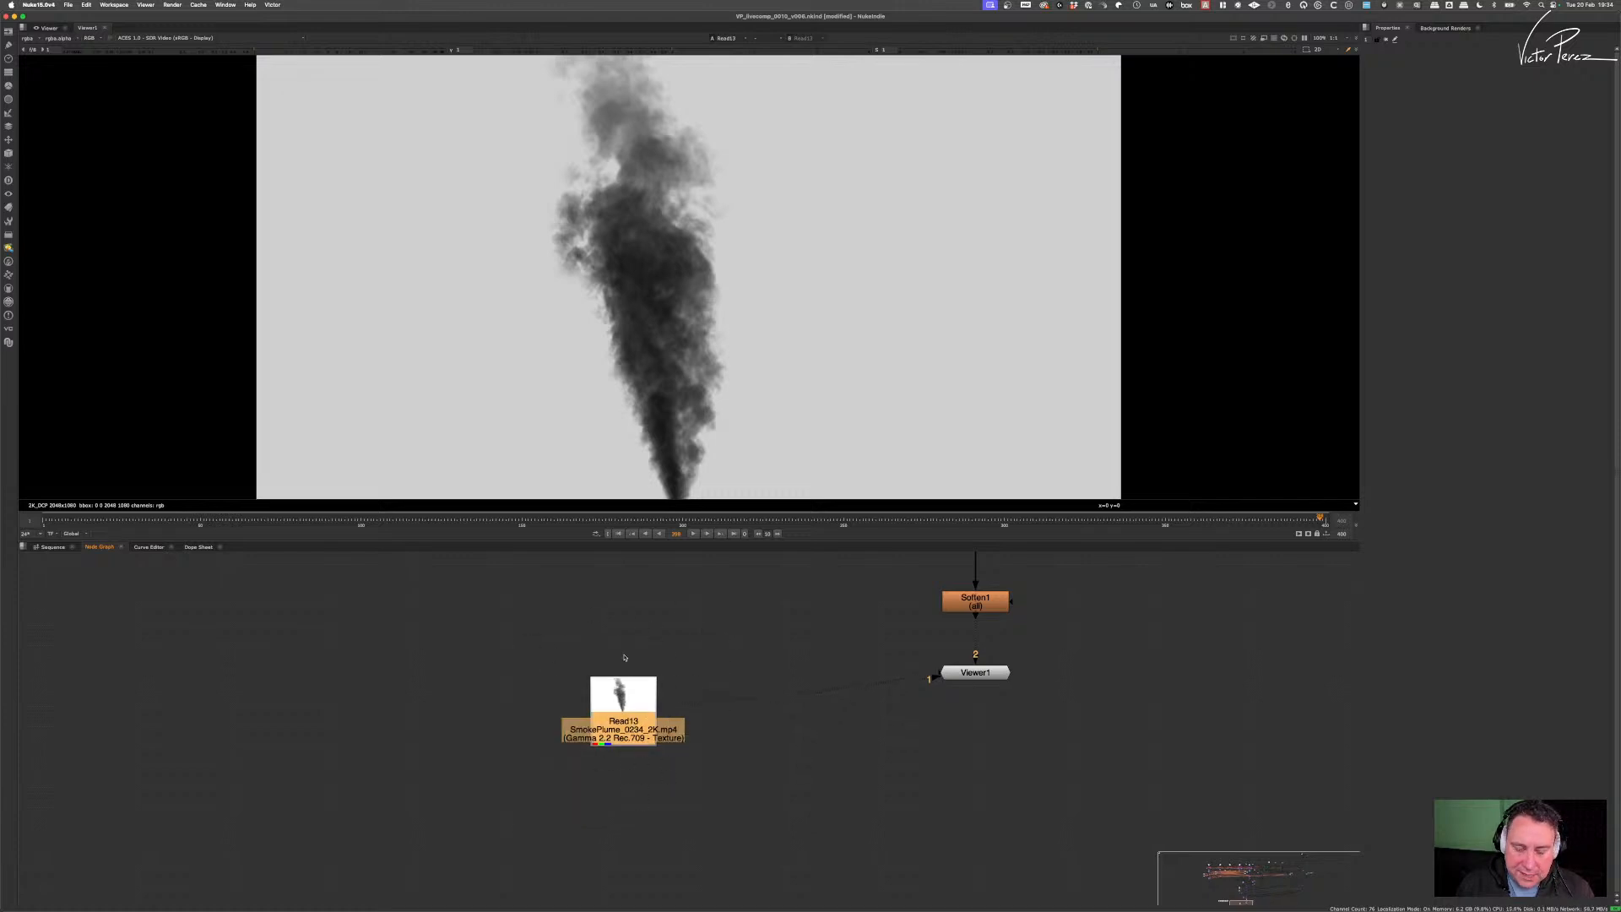
# - View the smoke plume Read node through Viewer1's input 1 and place the node level with Viewer1
pyautogui.scroll(2, 632, 689)
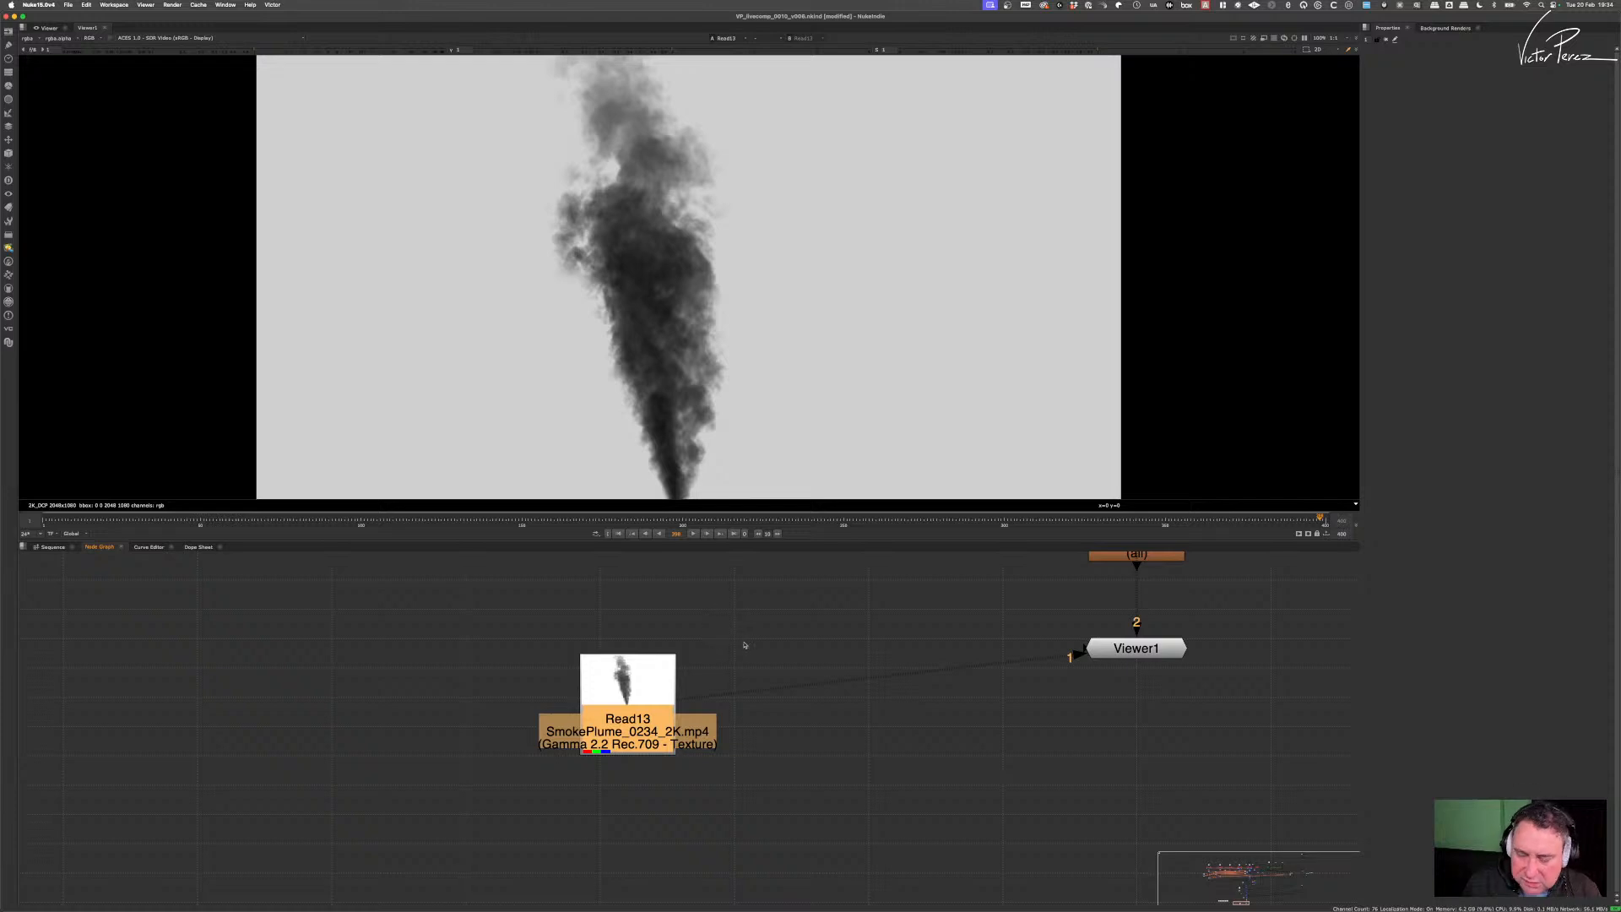
pyautogui.scroll(-4, 724, 675)
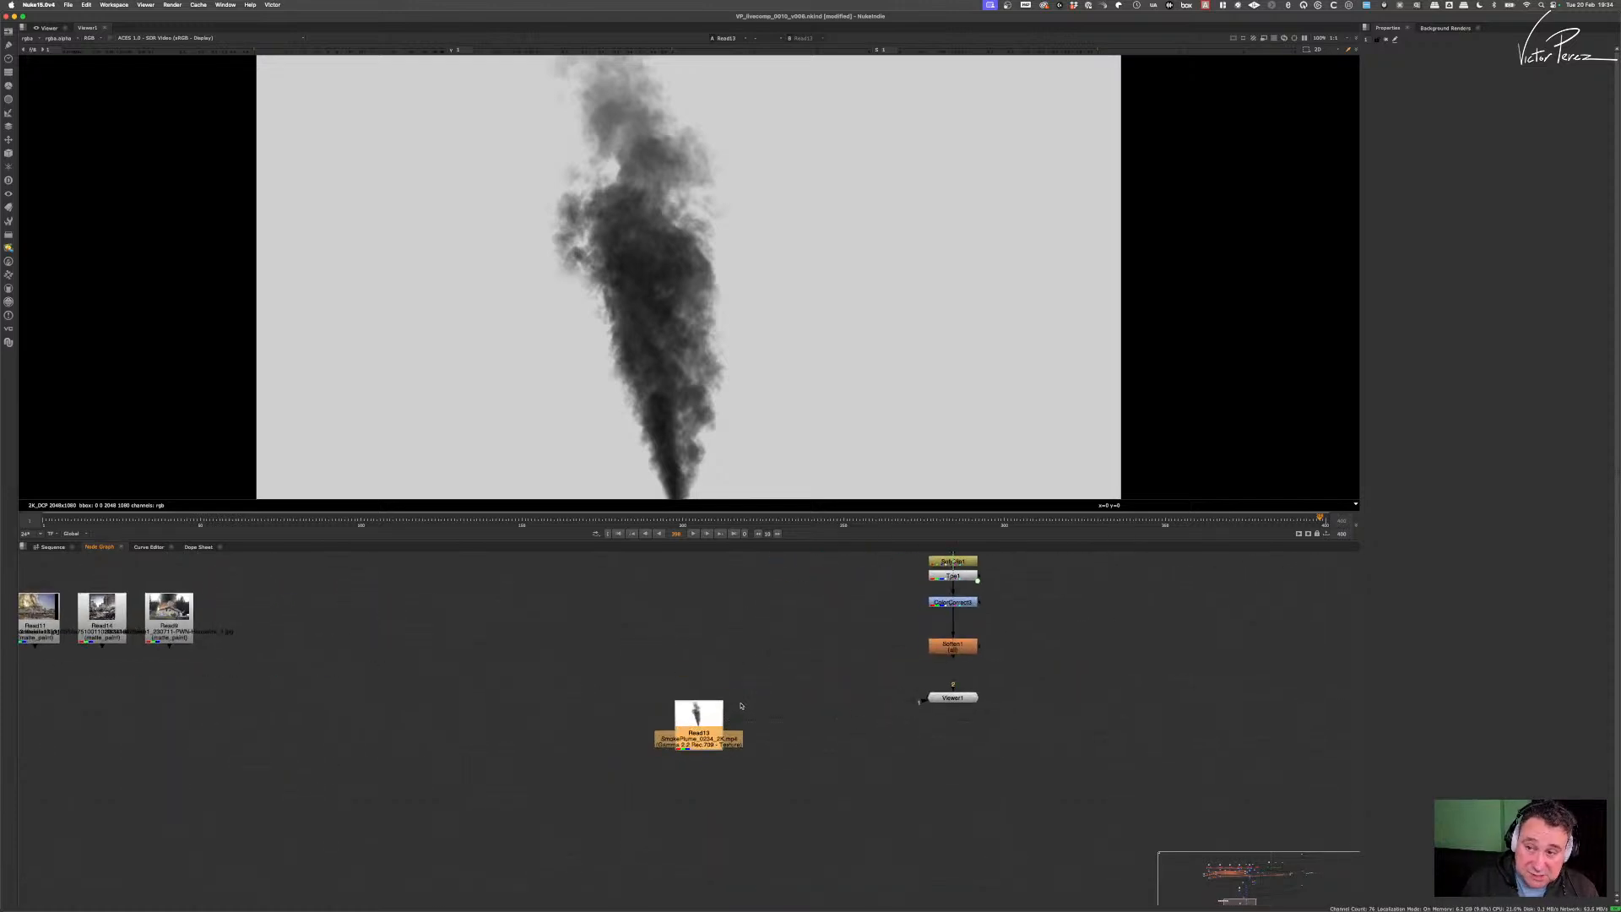
pyautogui.press('1')
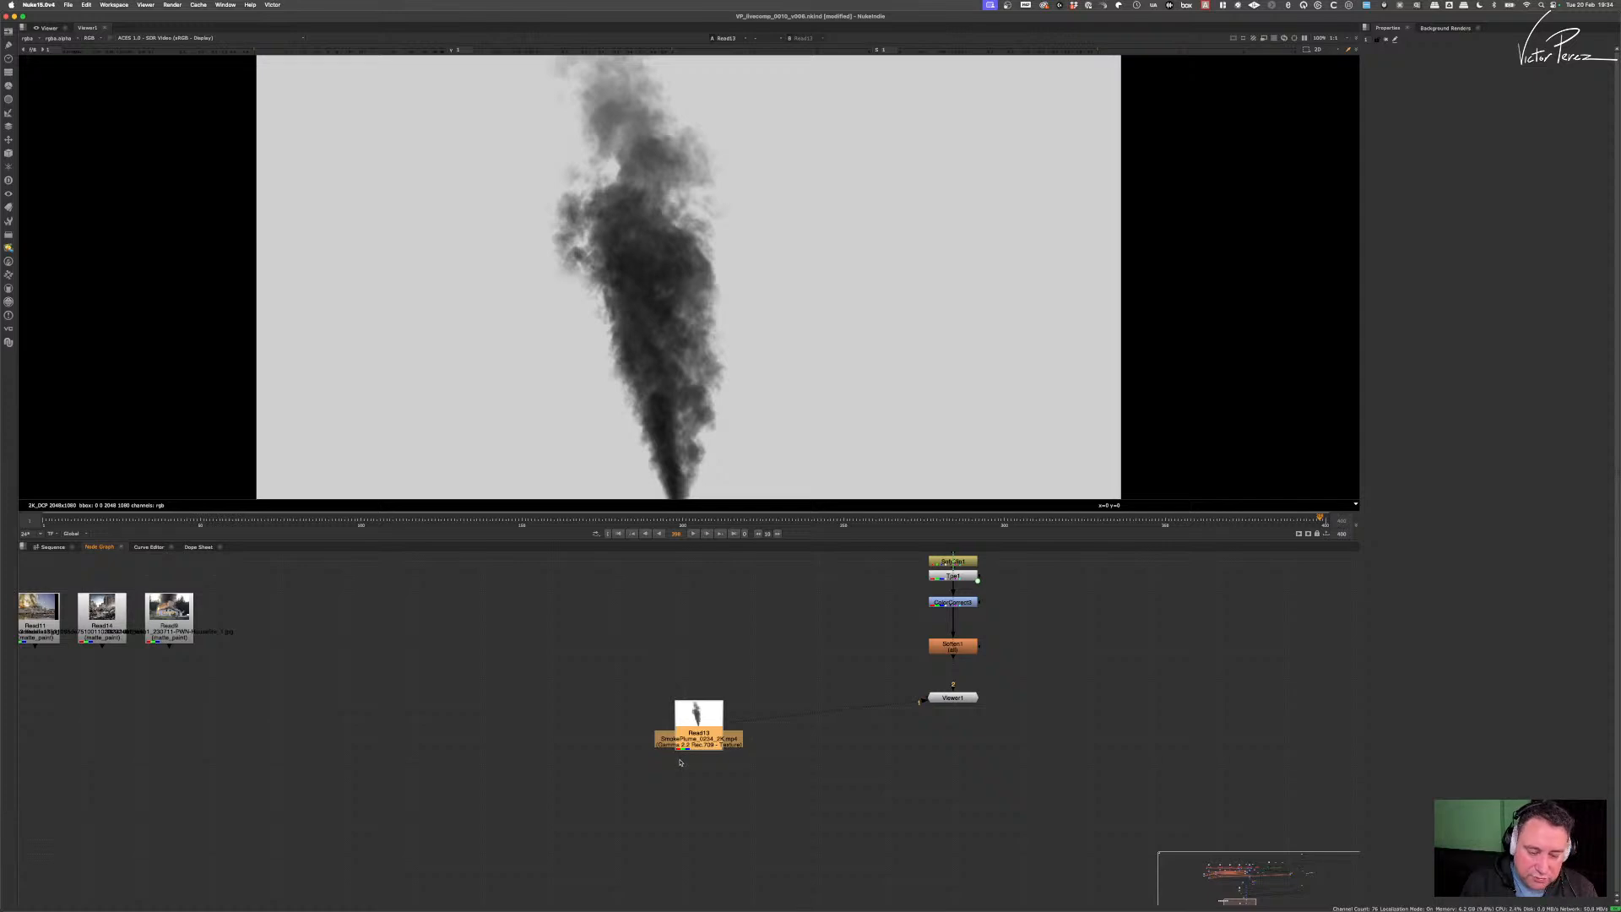
pyautogui.moveTo(684, 747); pyautogui.dragTo(675, 714)
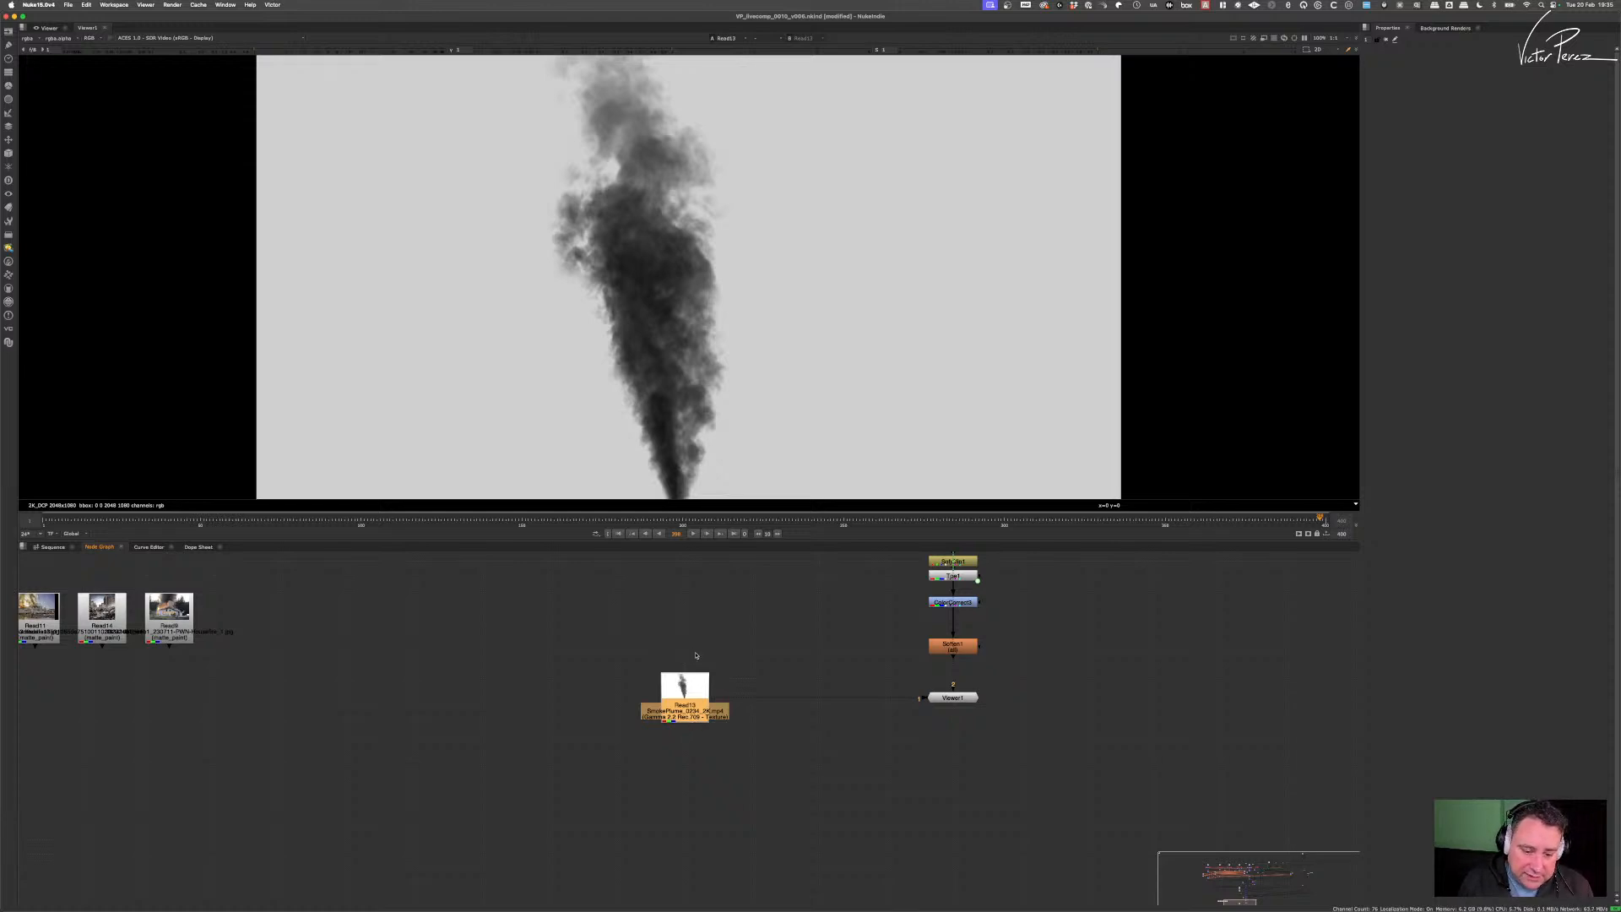
pyautogui.moveTo(764, 637); pyautogui.dragTo(589, 789)
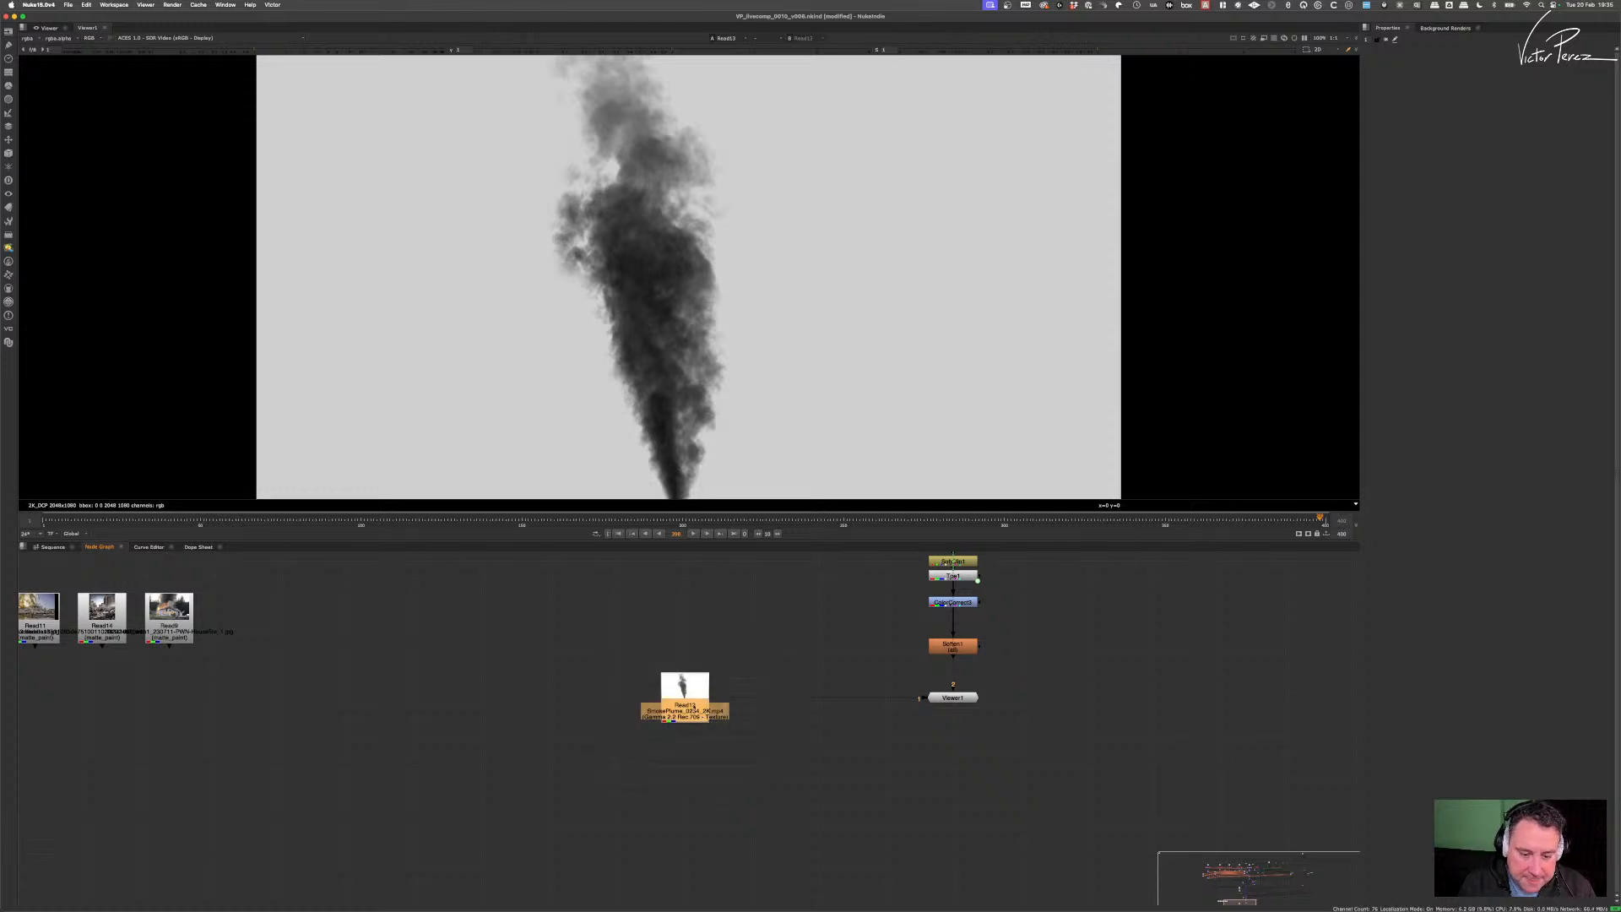
pyautogui.moveTo(689, 710); pyautogui.dragTo(695, 711)
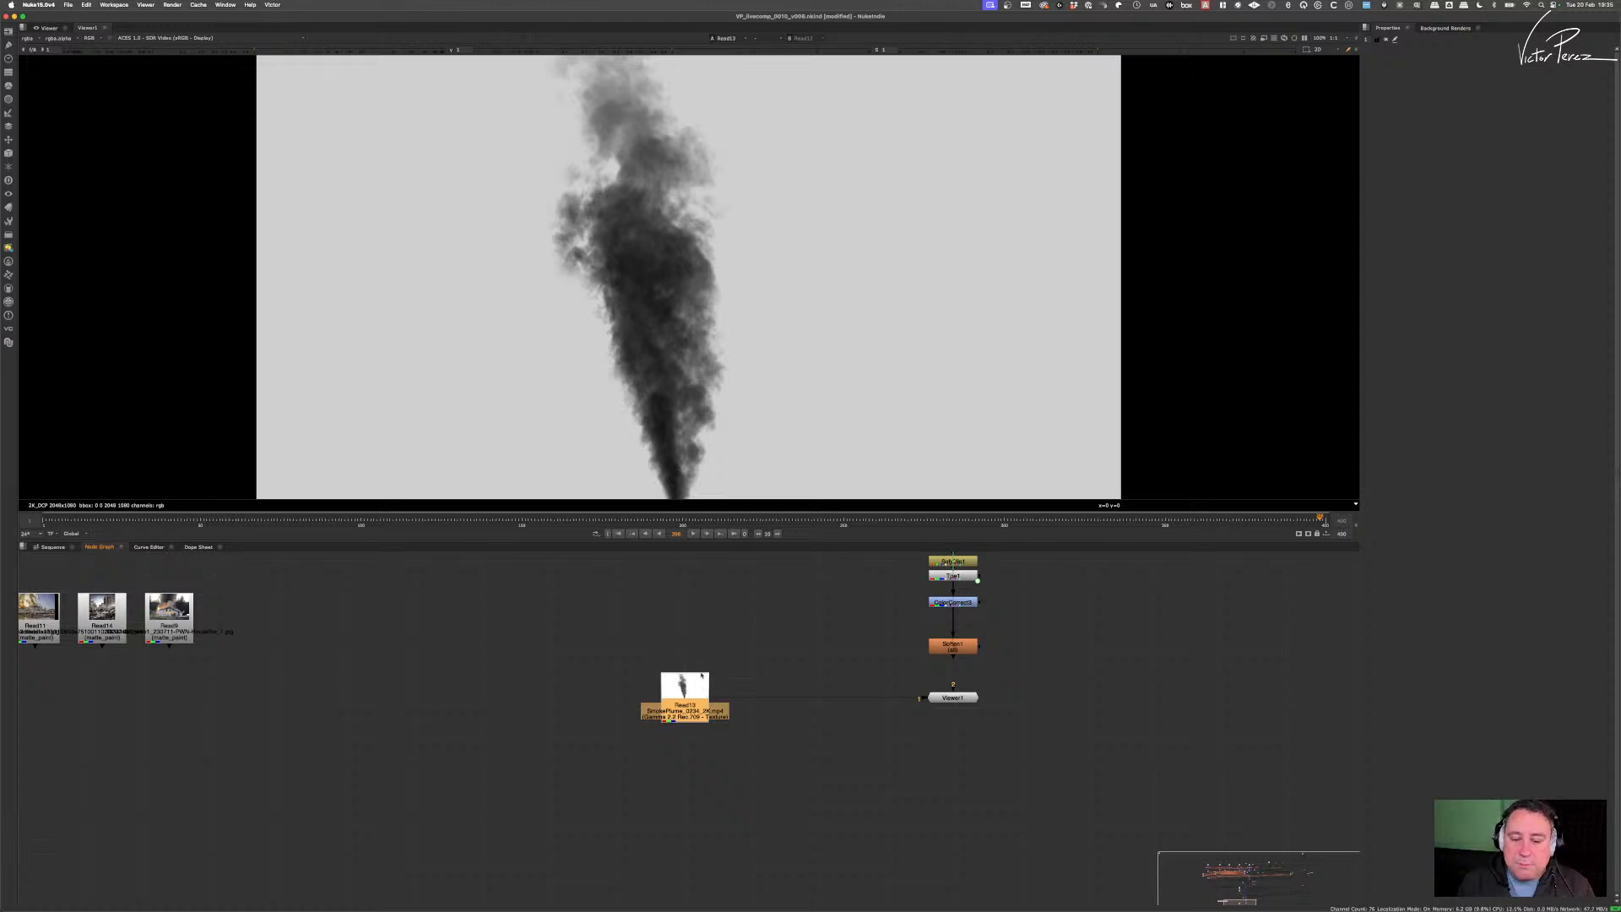
# - Open the properties of Read13 and examine the Input Transform choices, including the ACES, Input and Utility colorspaces, without changing the setting
pyautogui.scroll(5, 727, 711)
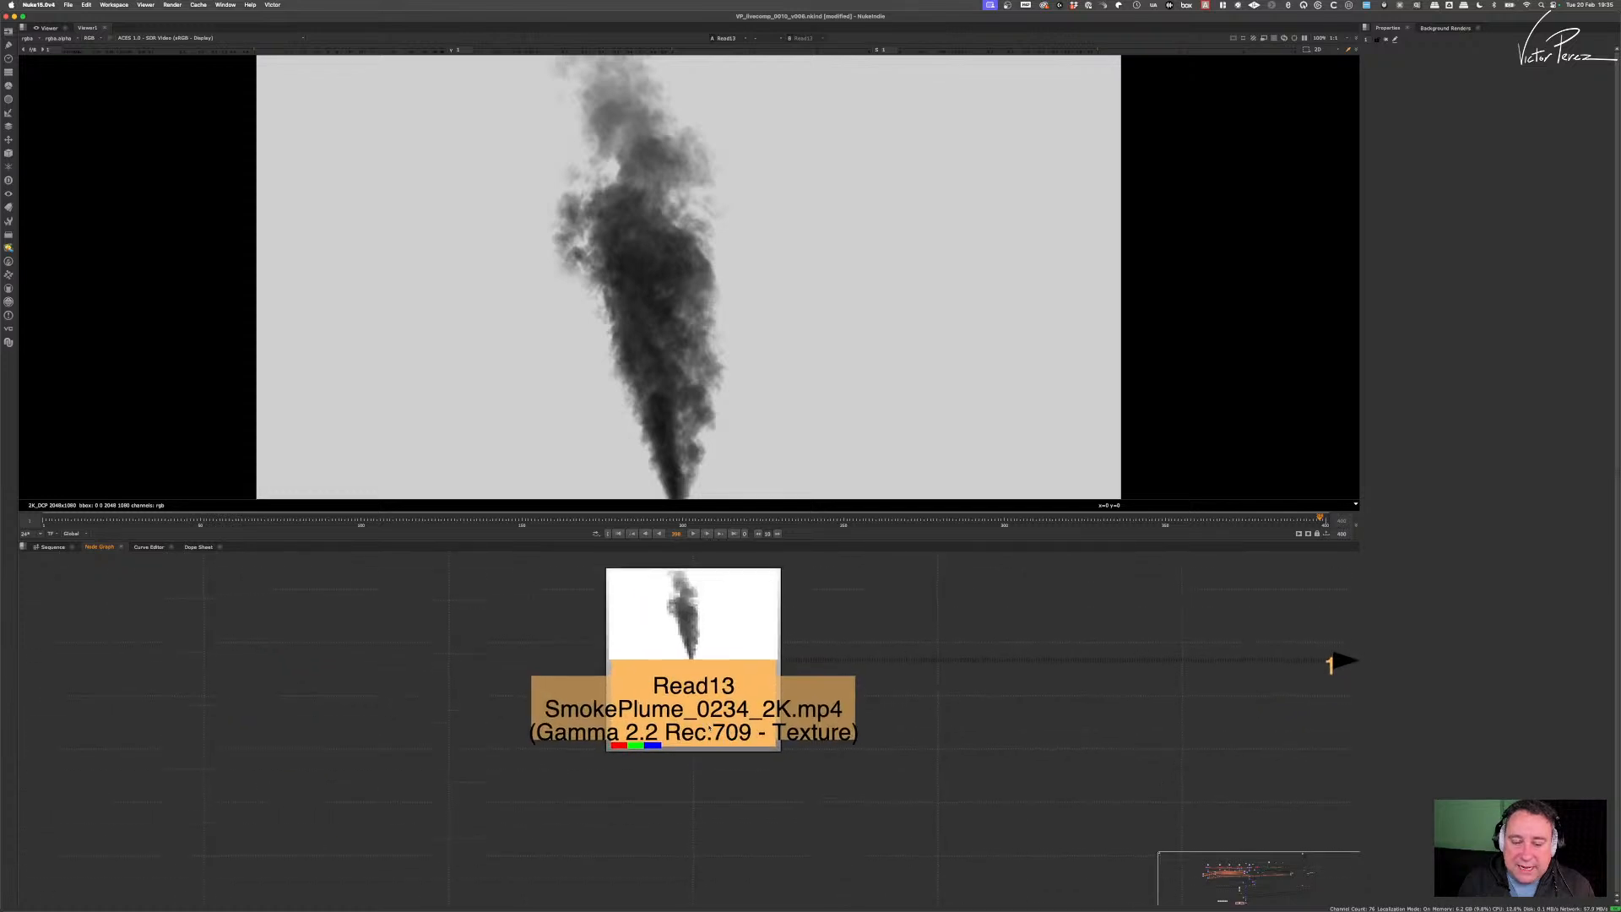
pyautogui.doubleClick(710, 725)
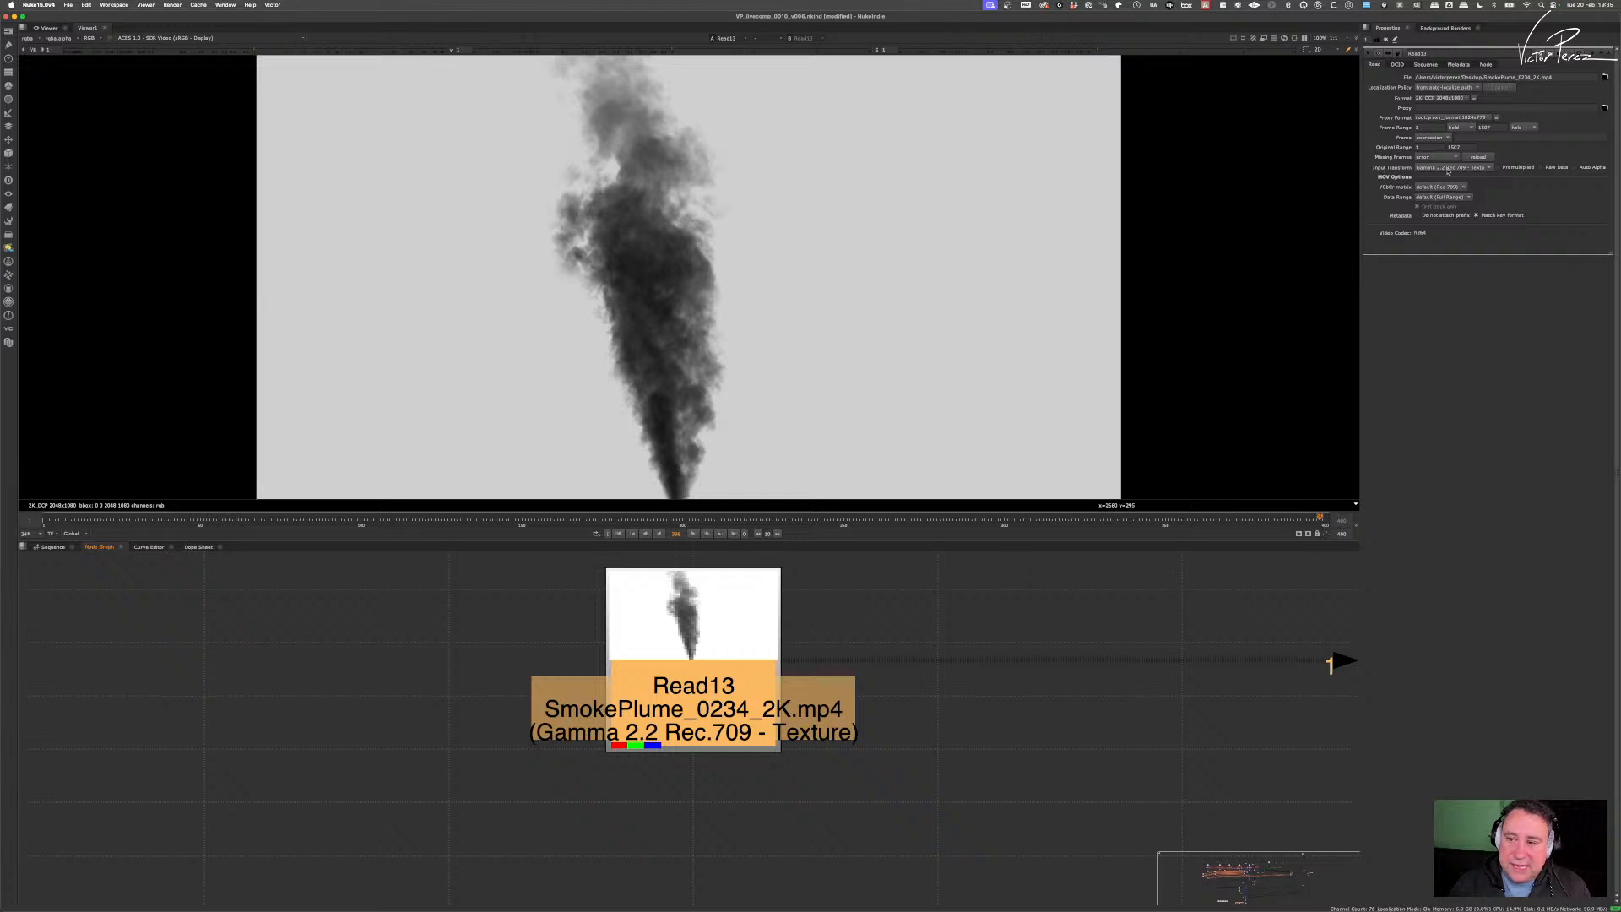
pyautogui.click(1450, 167)
pyautogui.moveTo(1466, 265)
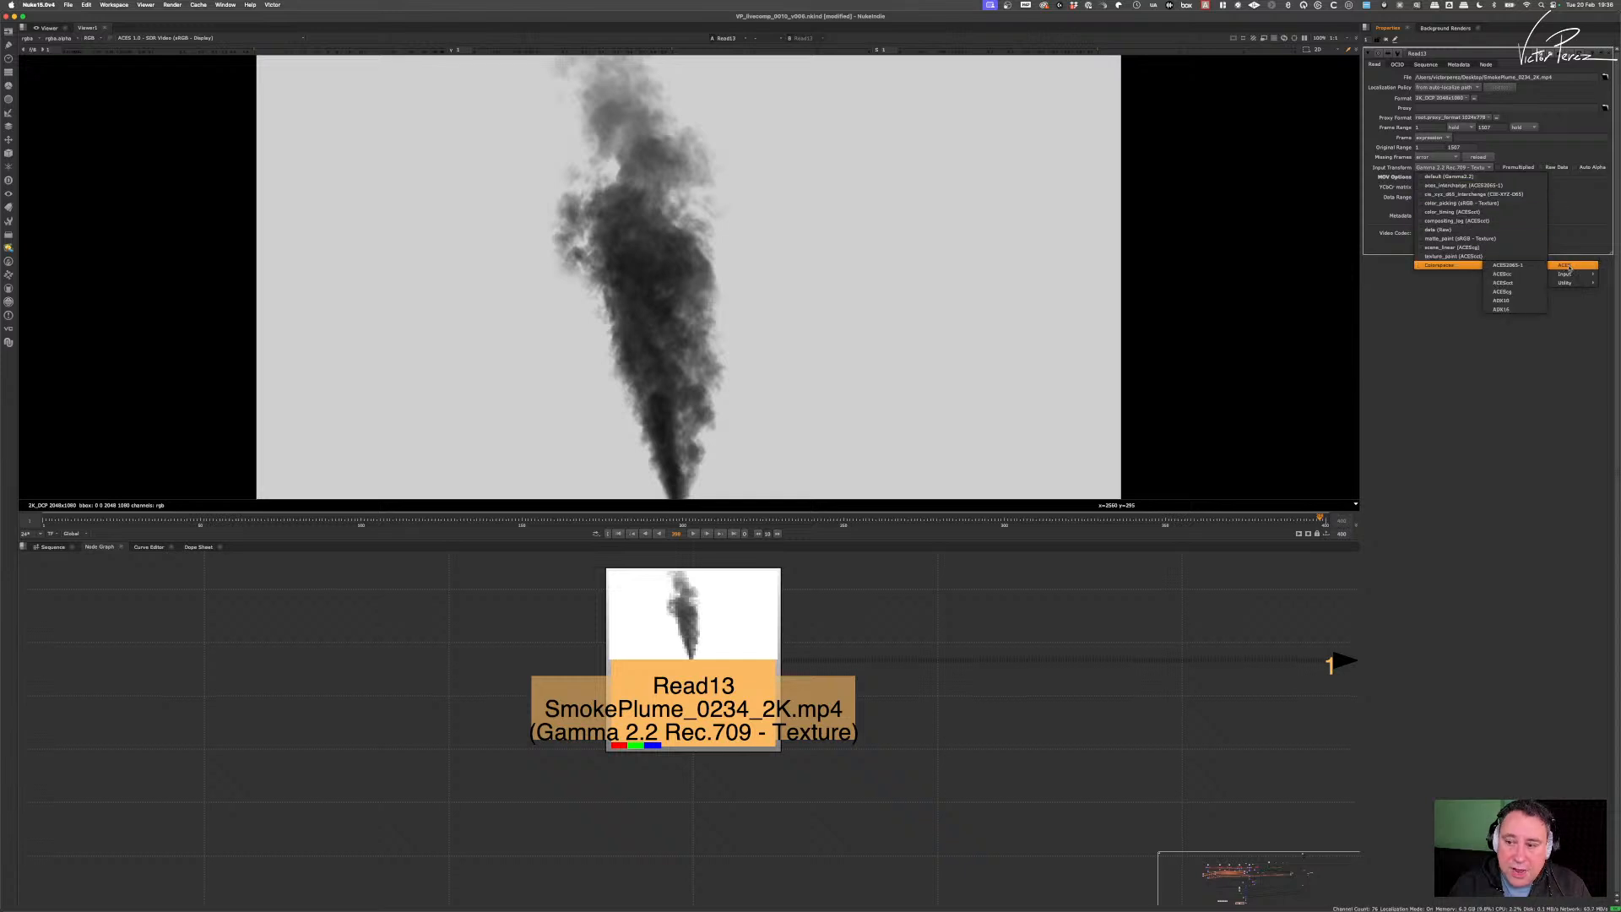
pyautogui.moveTo(1572, 282)
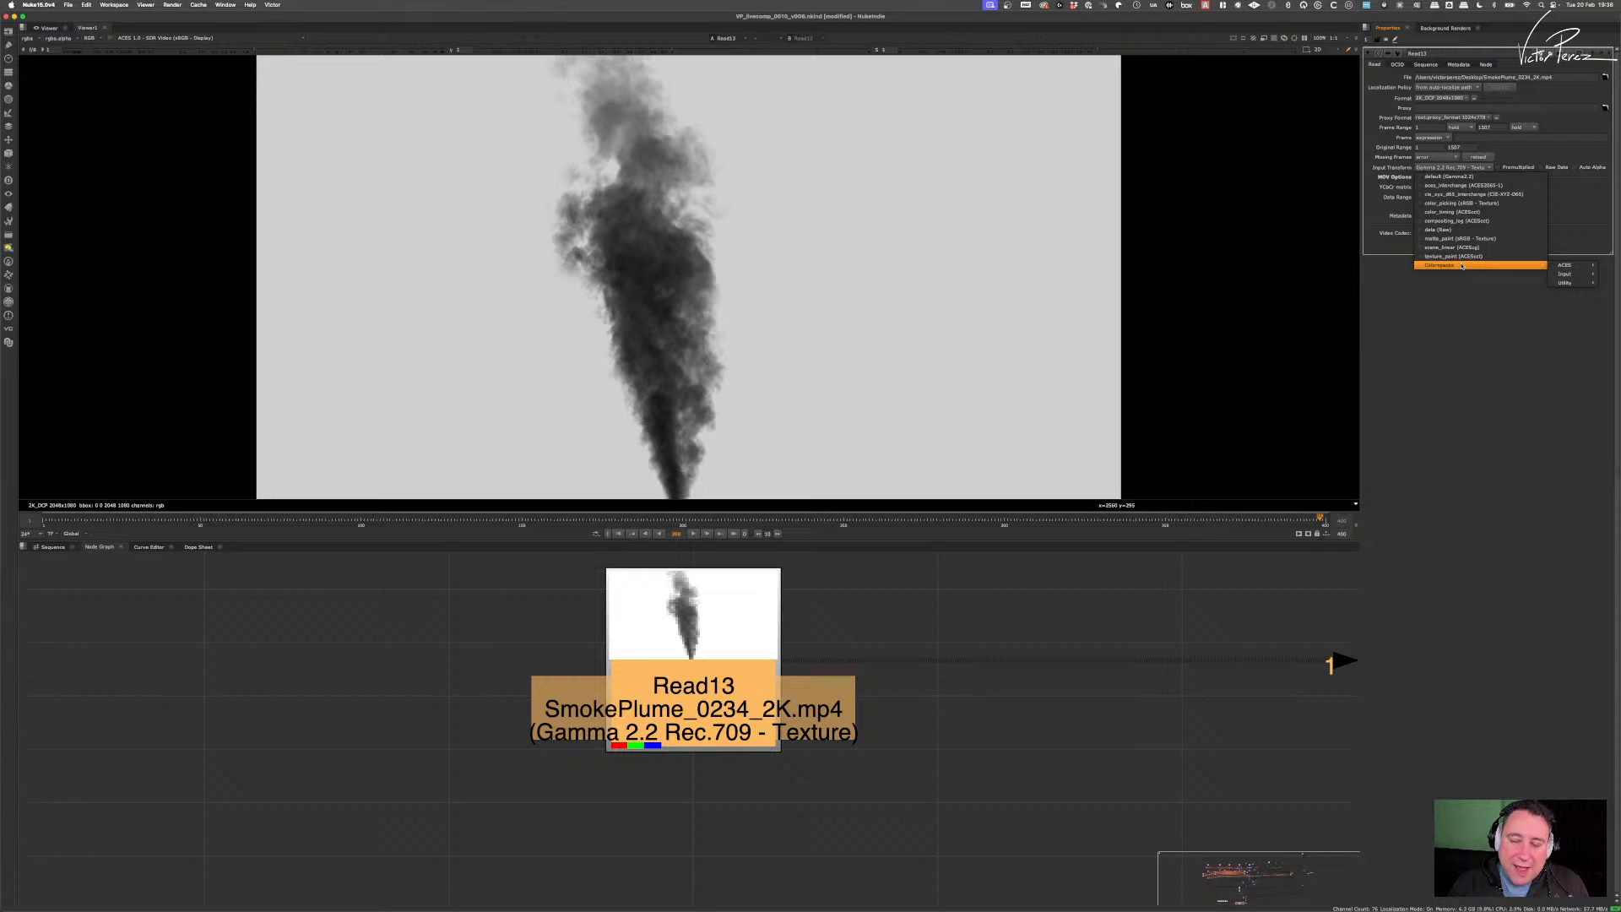
pyautogui.click(803, 818)
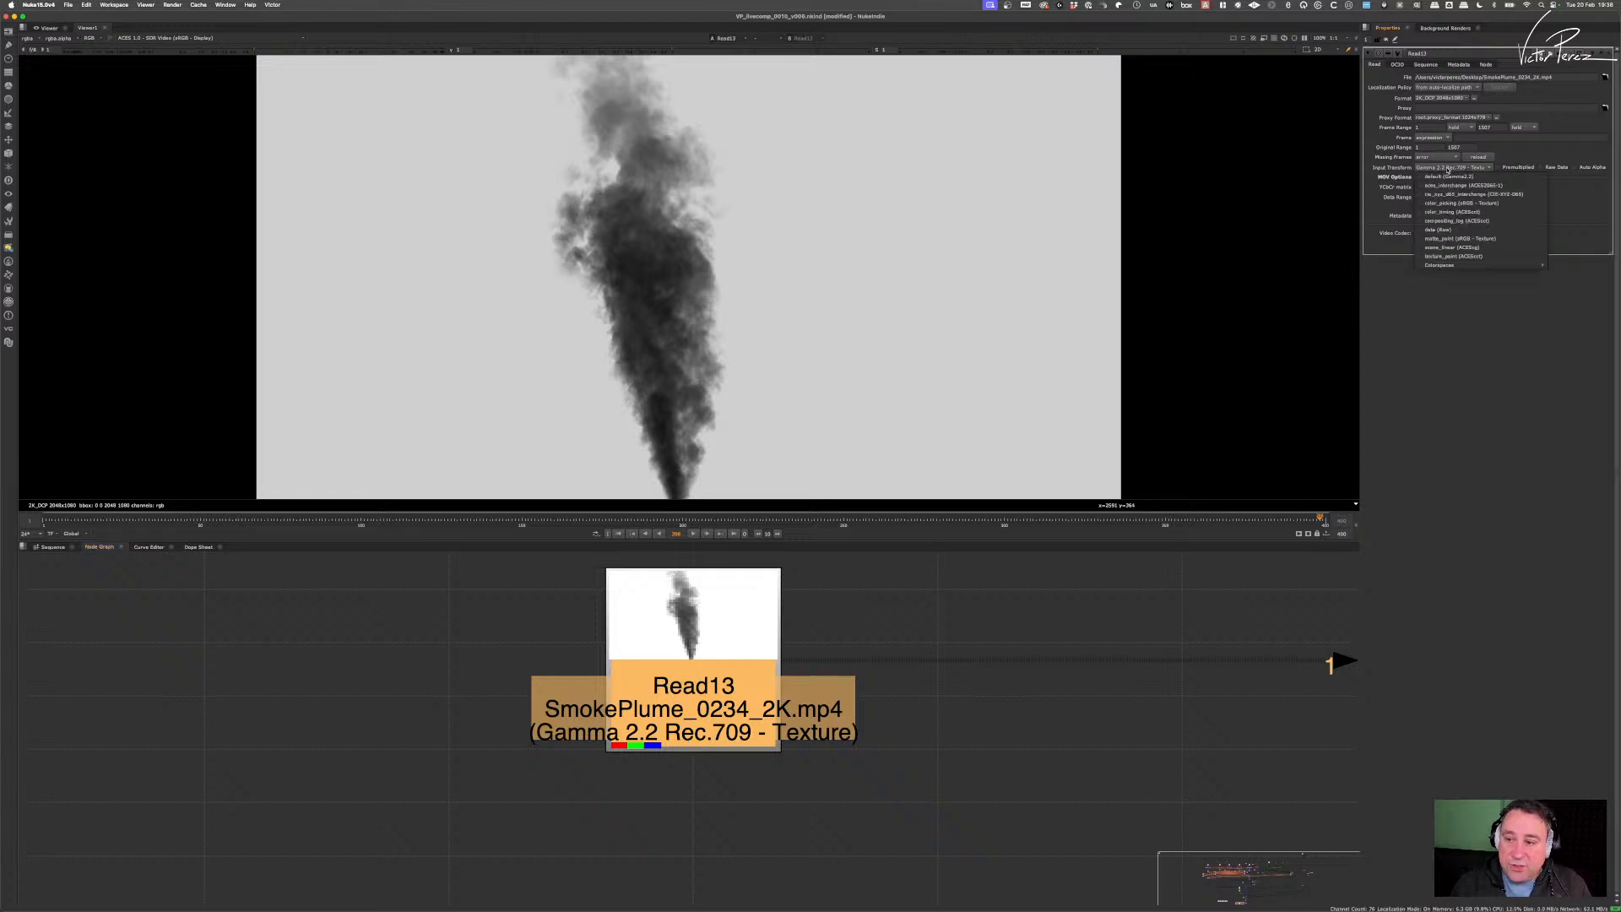
pyautogui.click(1451, 168)
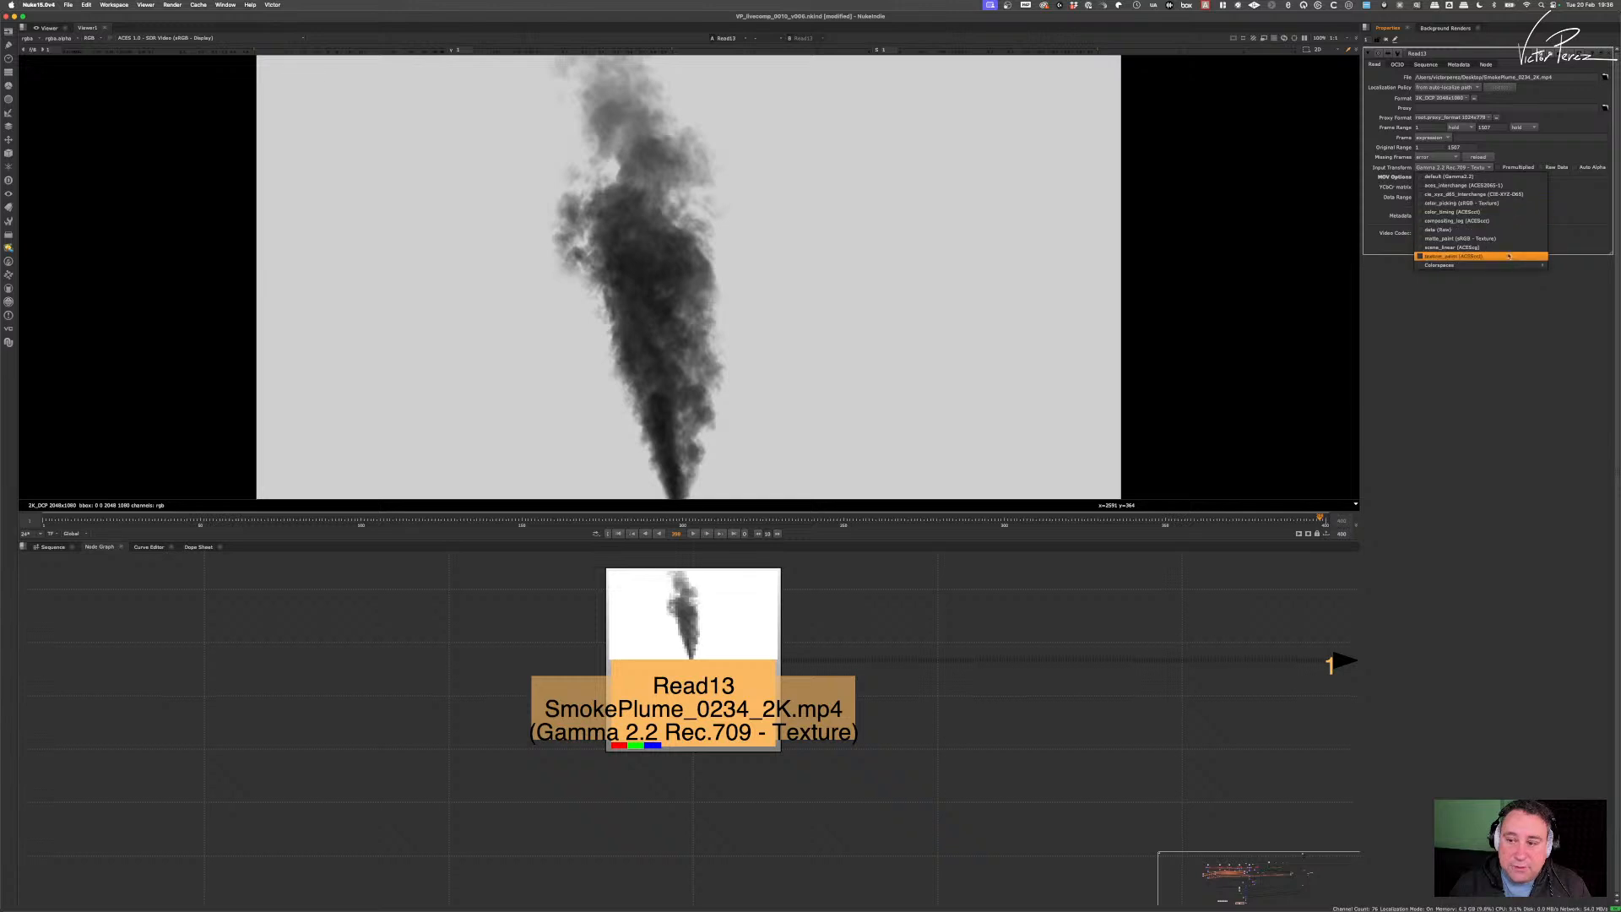
pyautogui.moveTo(1520, 265)
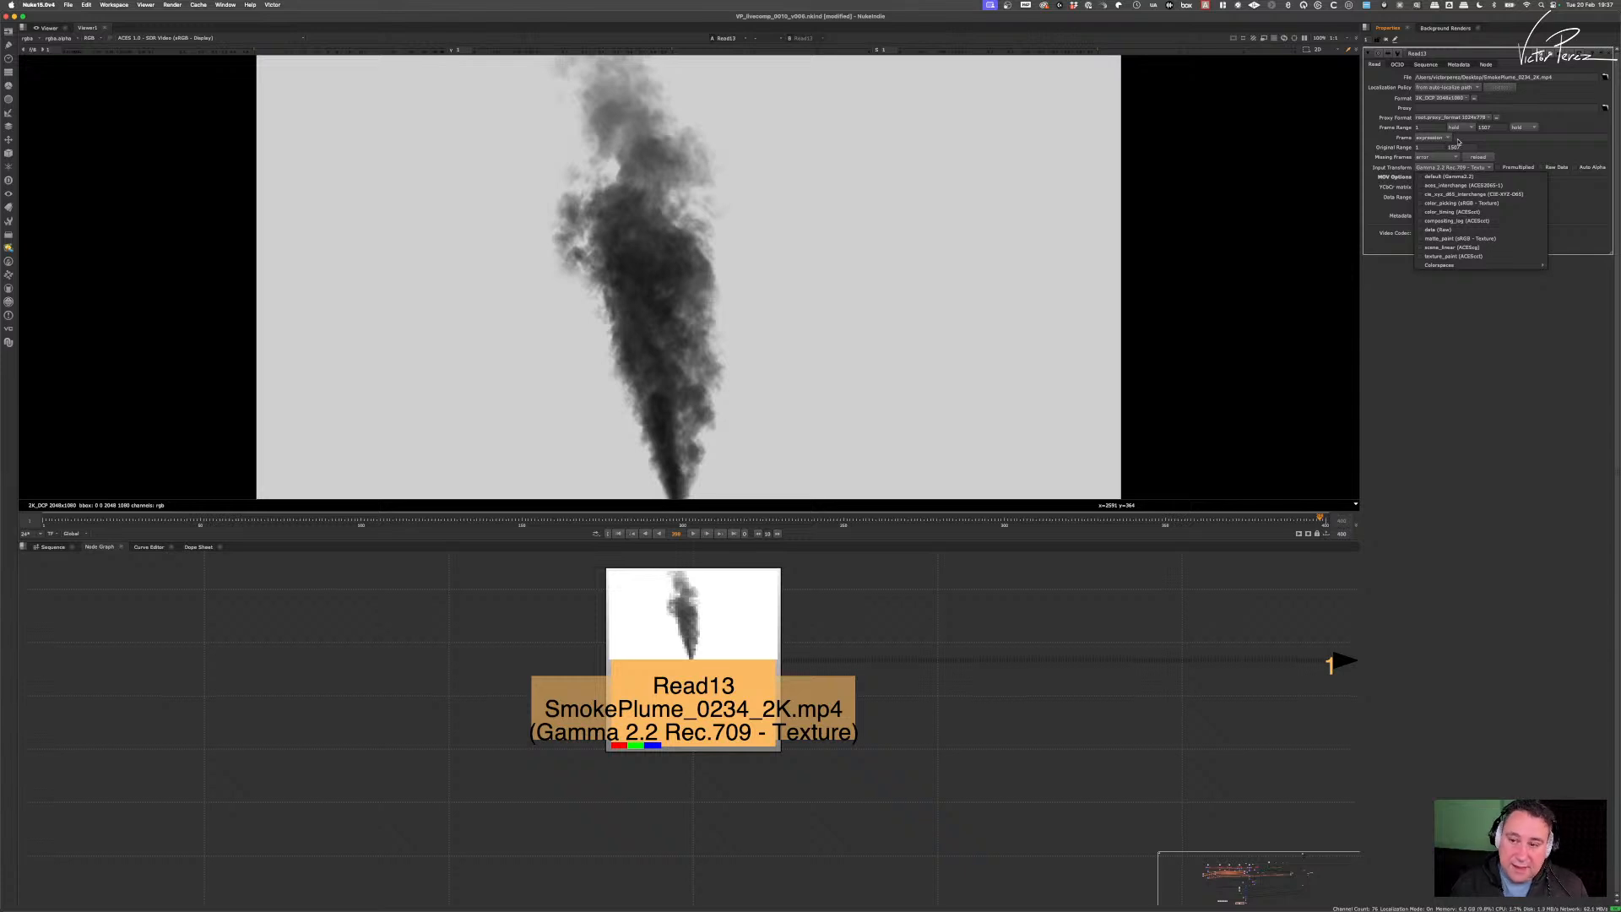
pyautogui.click(1398, 168)
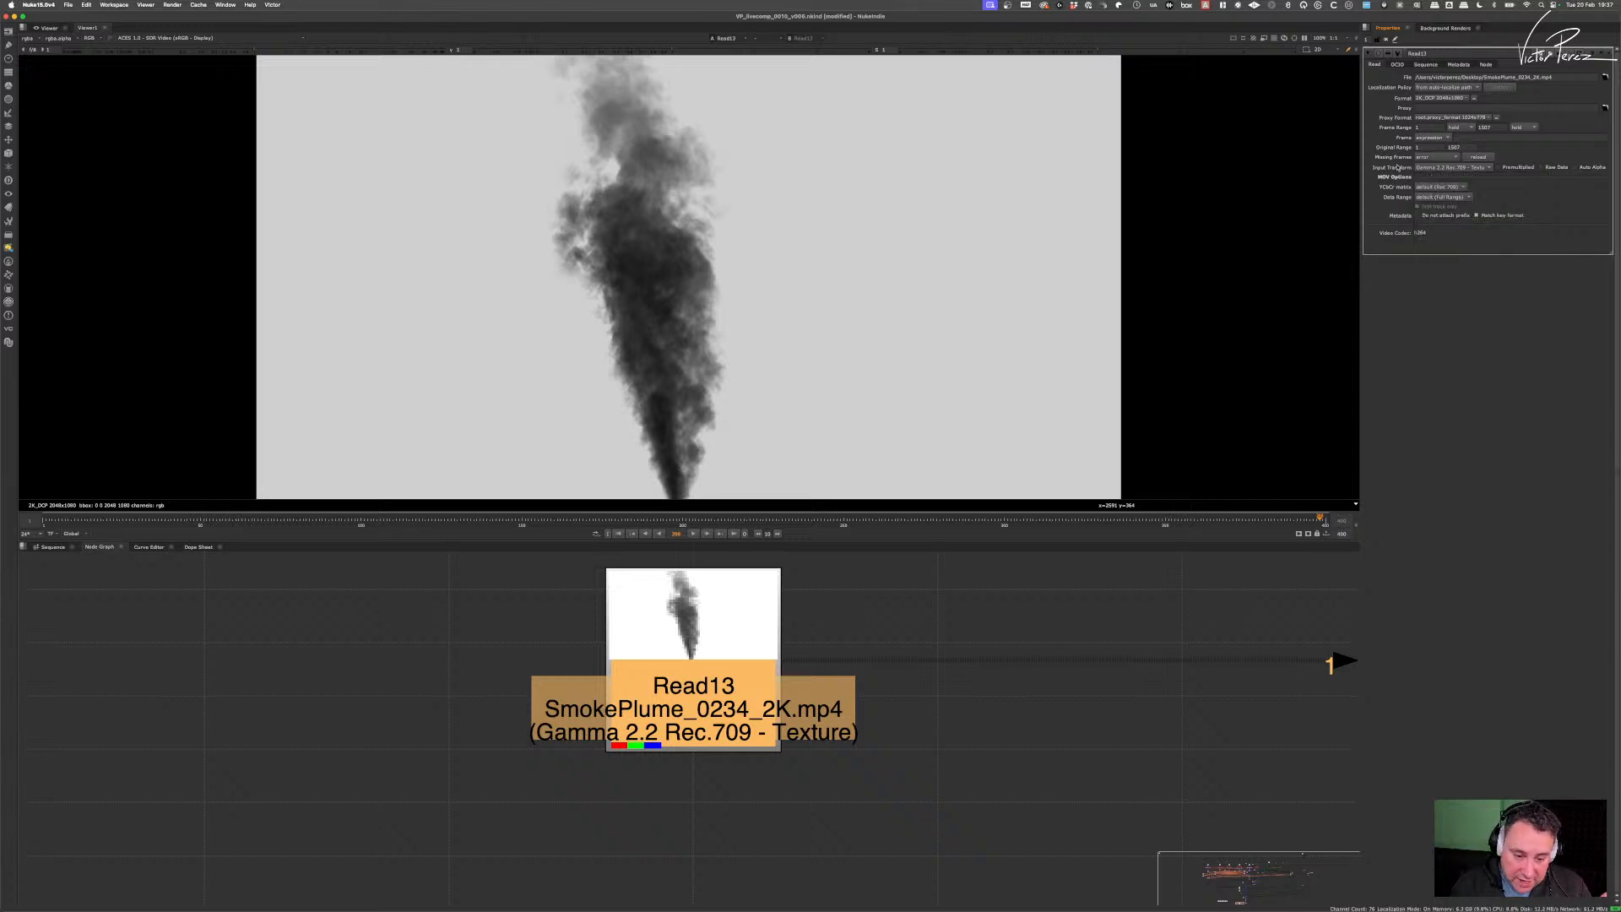
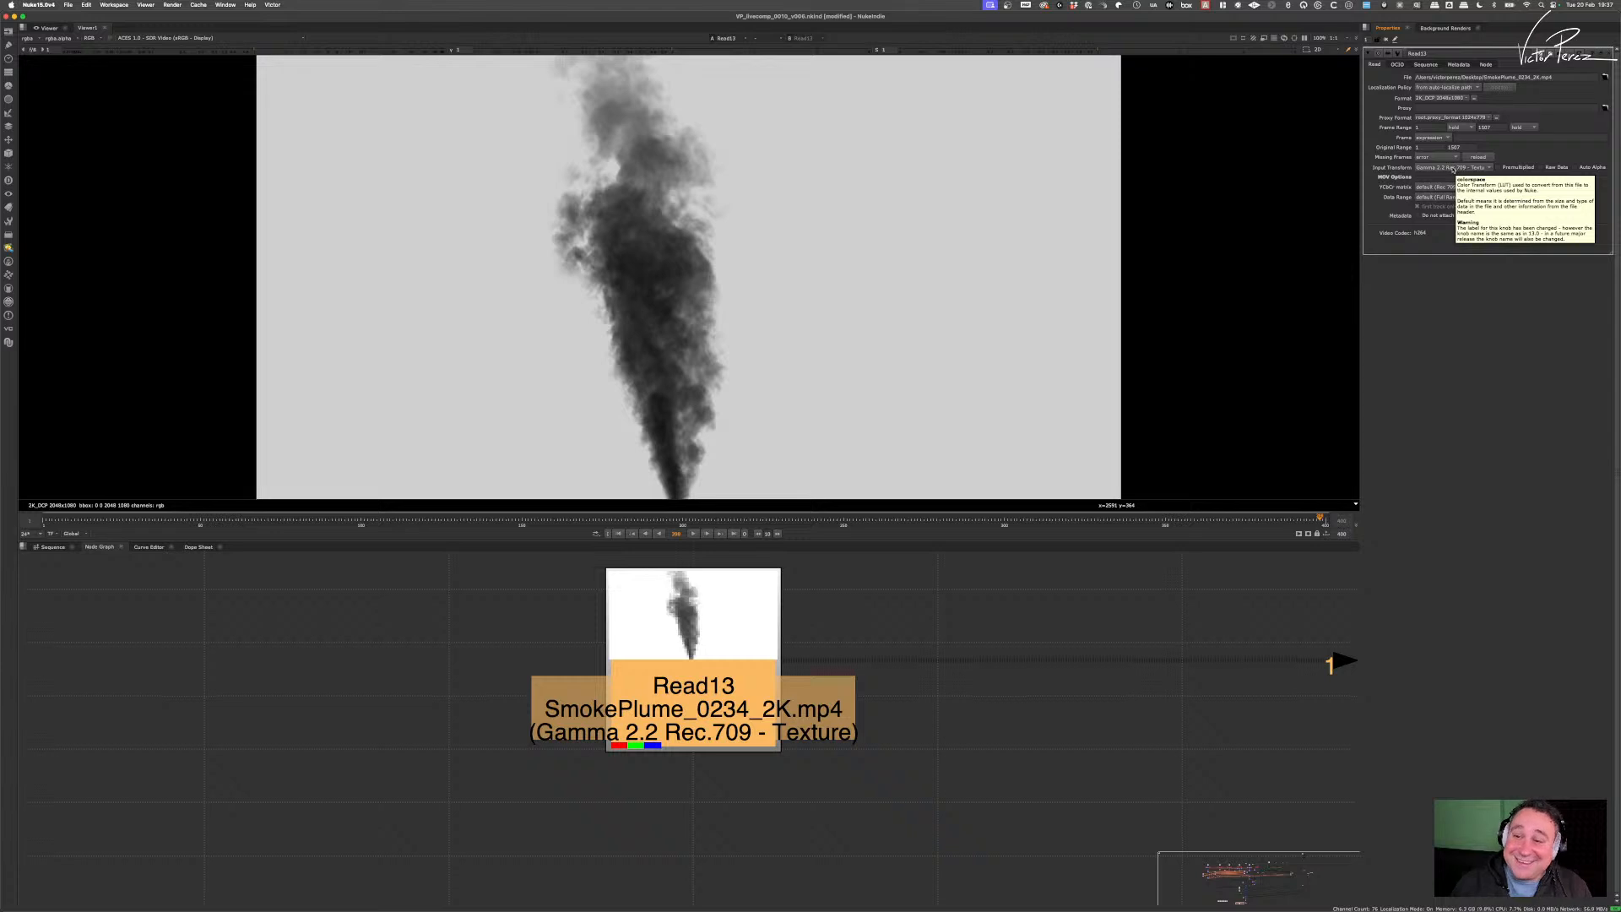
# - Keep Read13's Input Transform at Gamma 2.2 Rec.709 - Texture and turn on its Raw Data option
pyautogui.click(1452, 168)
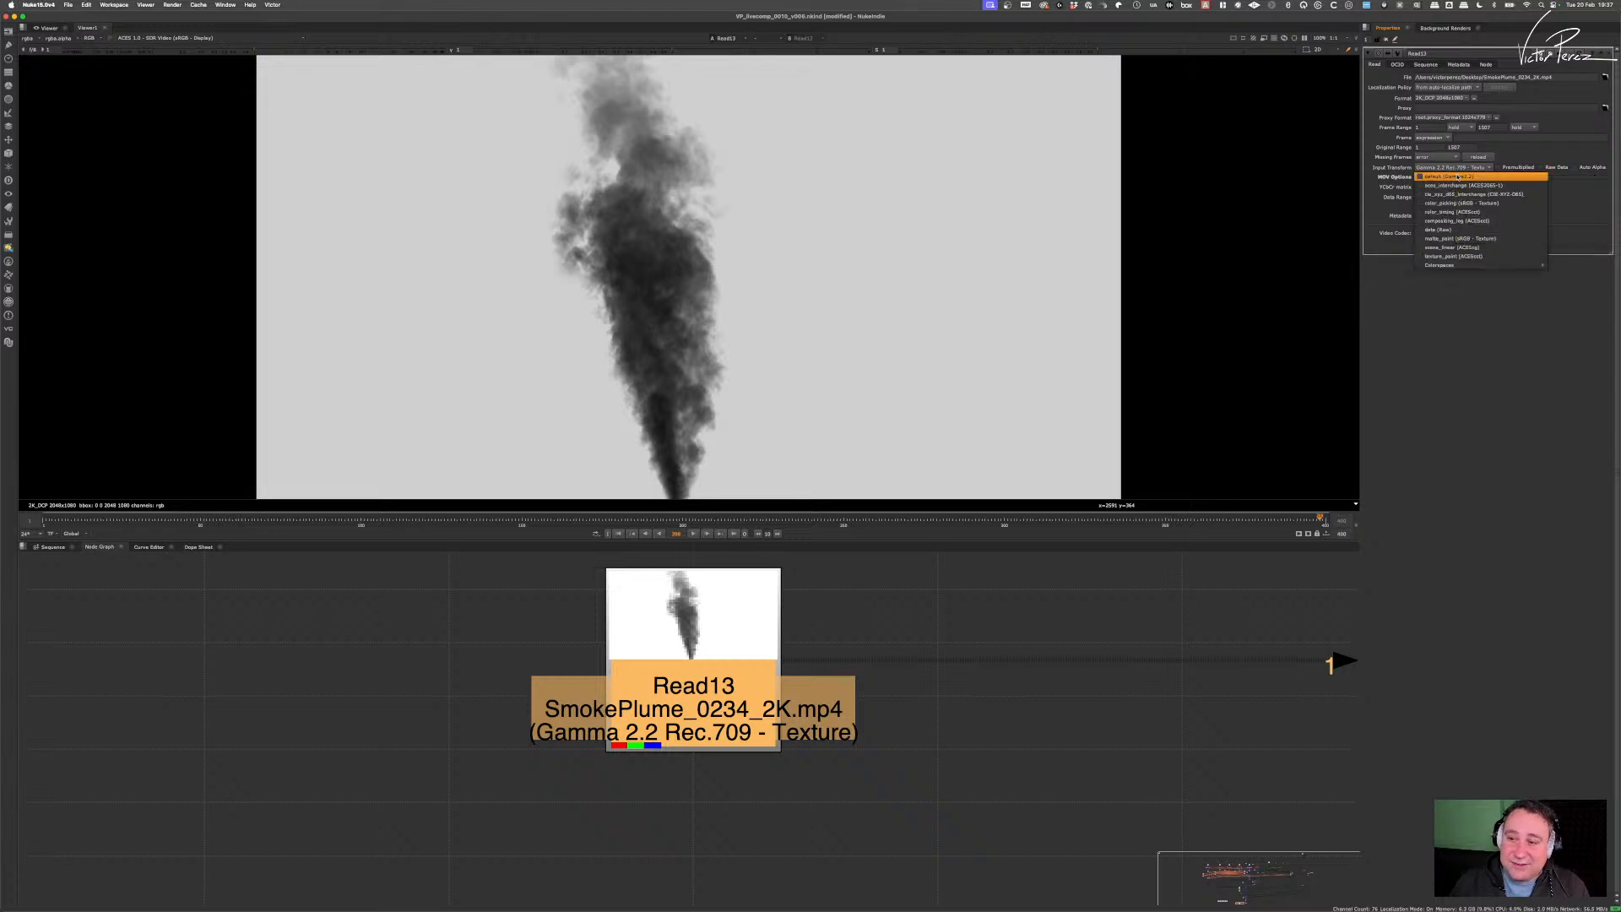
pyautogui.click(1479, 178)
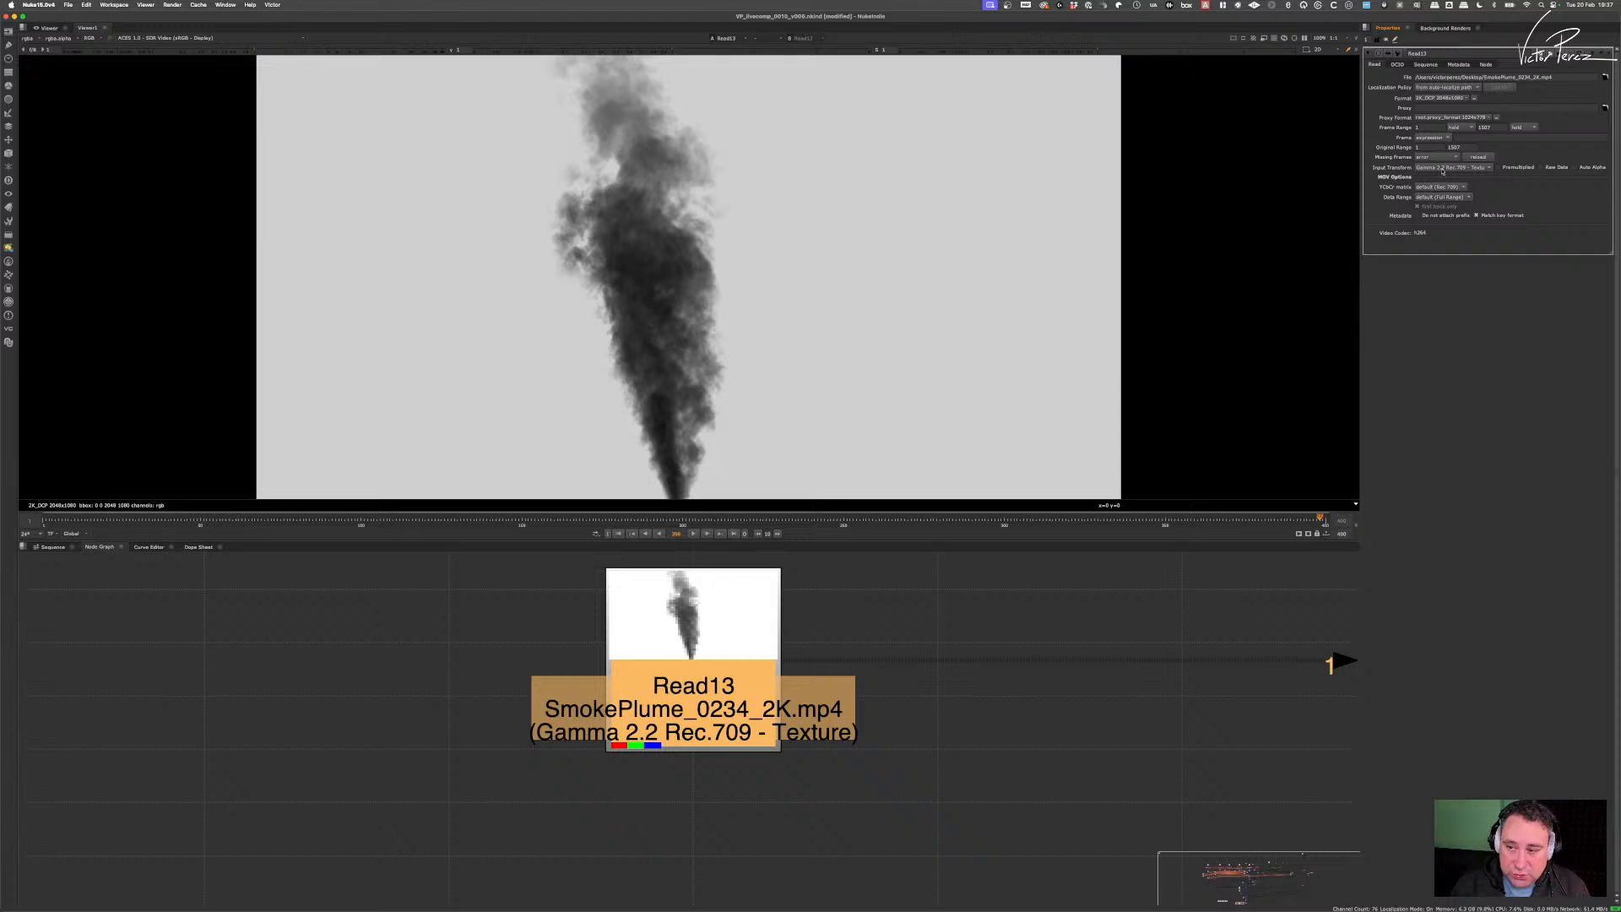
pyautogui.click(1542, 167)
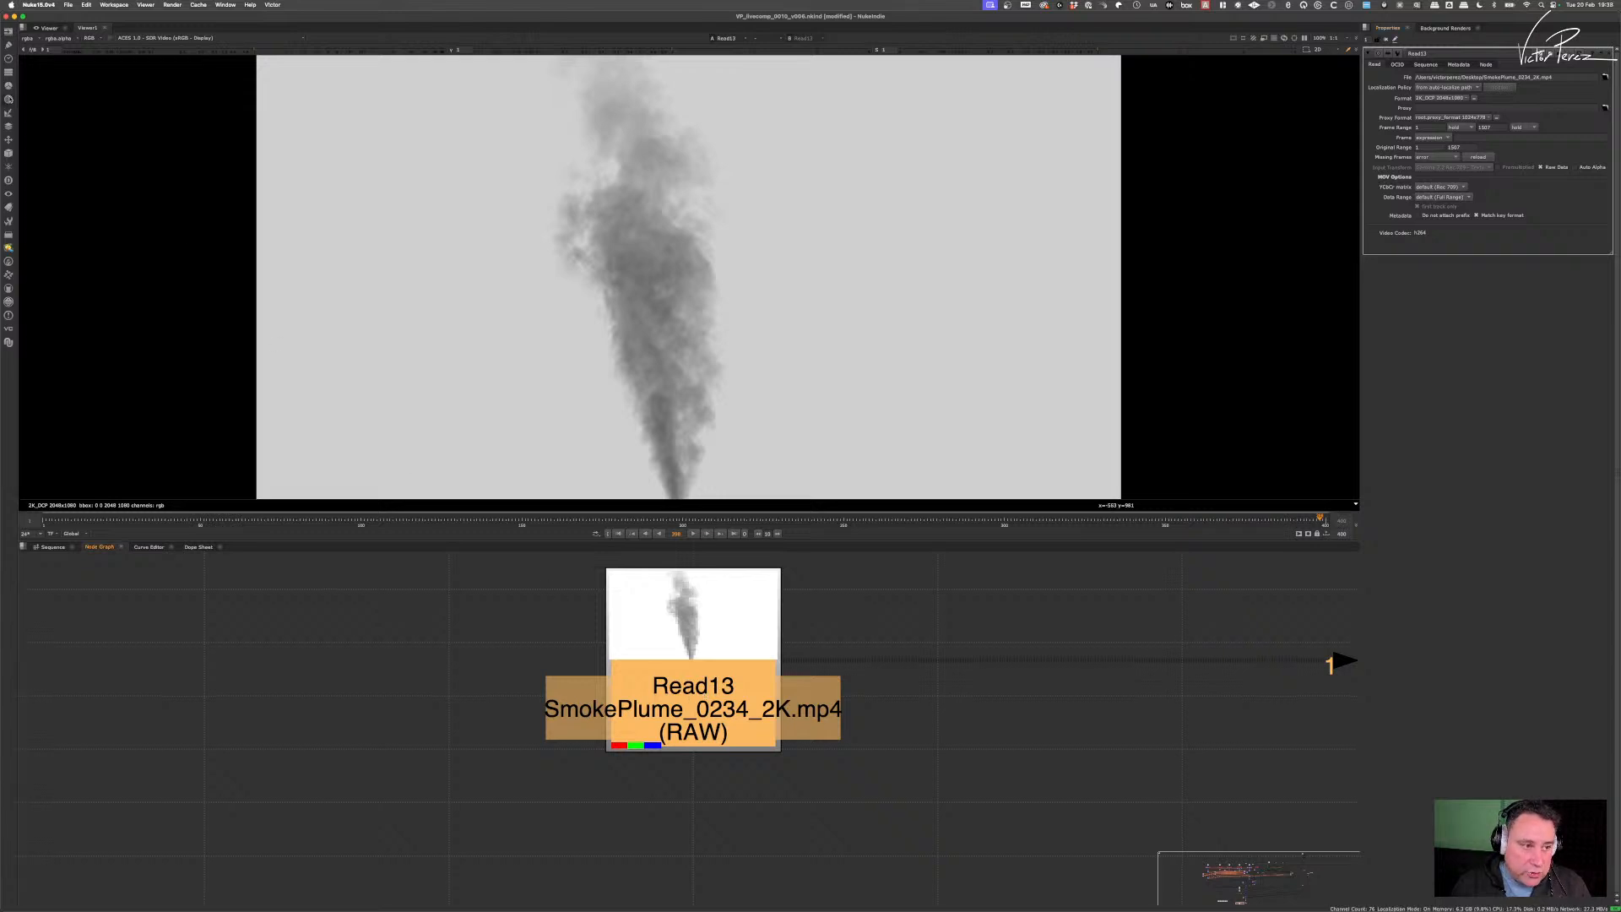
# - Add an OCIO Display node beneath the raw smoke plume Read13
pyautogui.click(9, 99)
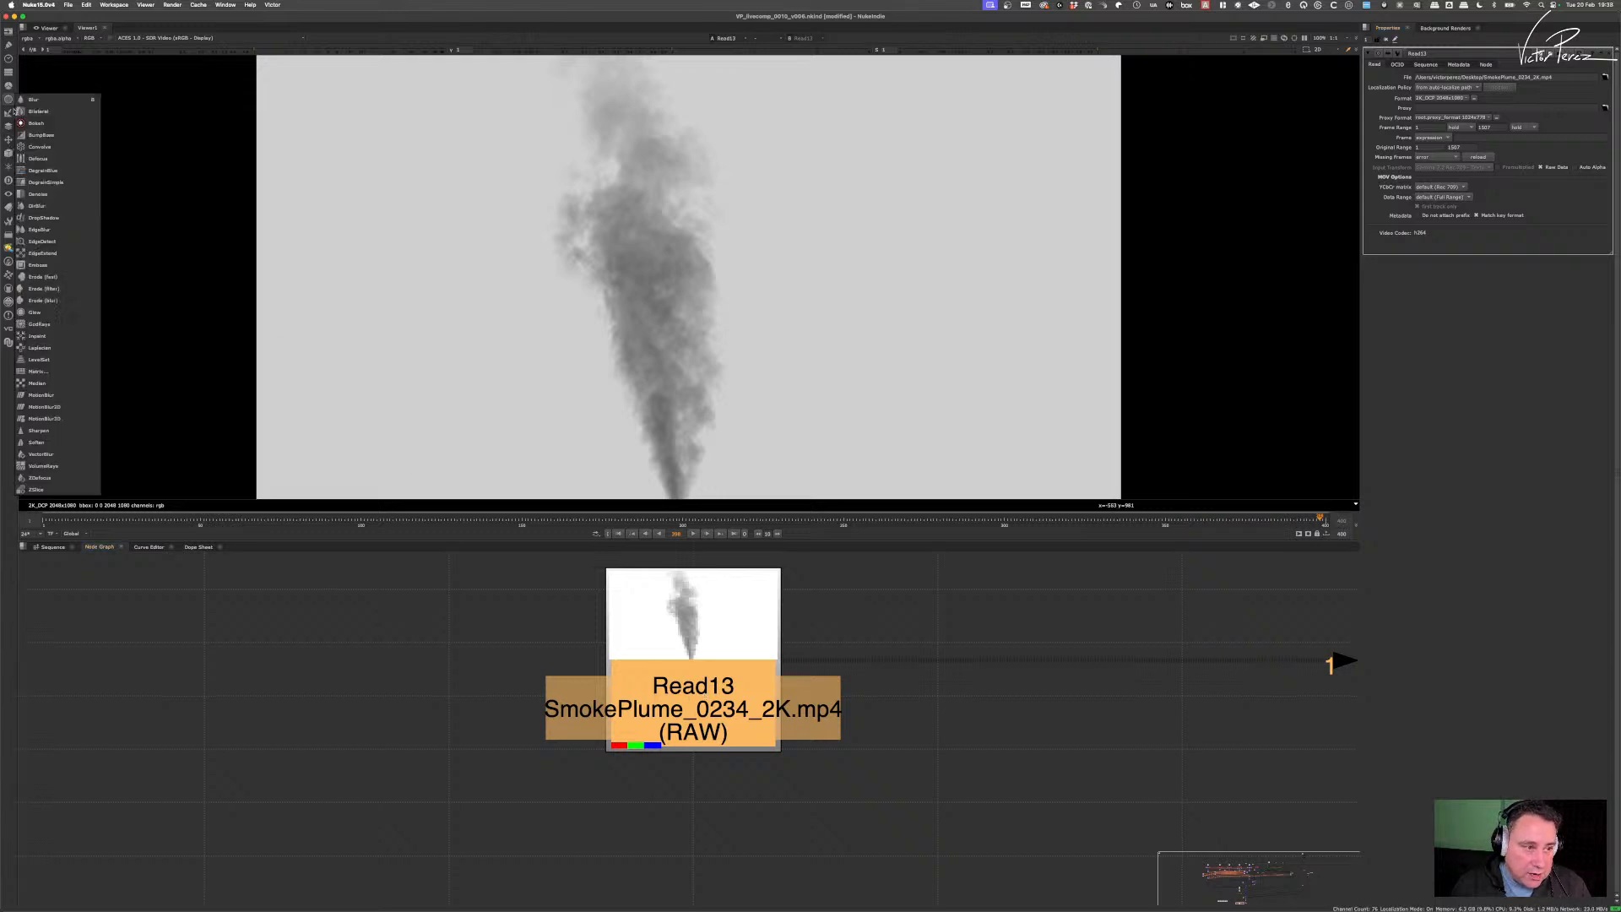
pyautogui.click(8, 87)
pyautogui.click(8, 86)
pyautogui.moveTo(61, 97)
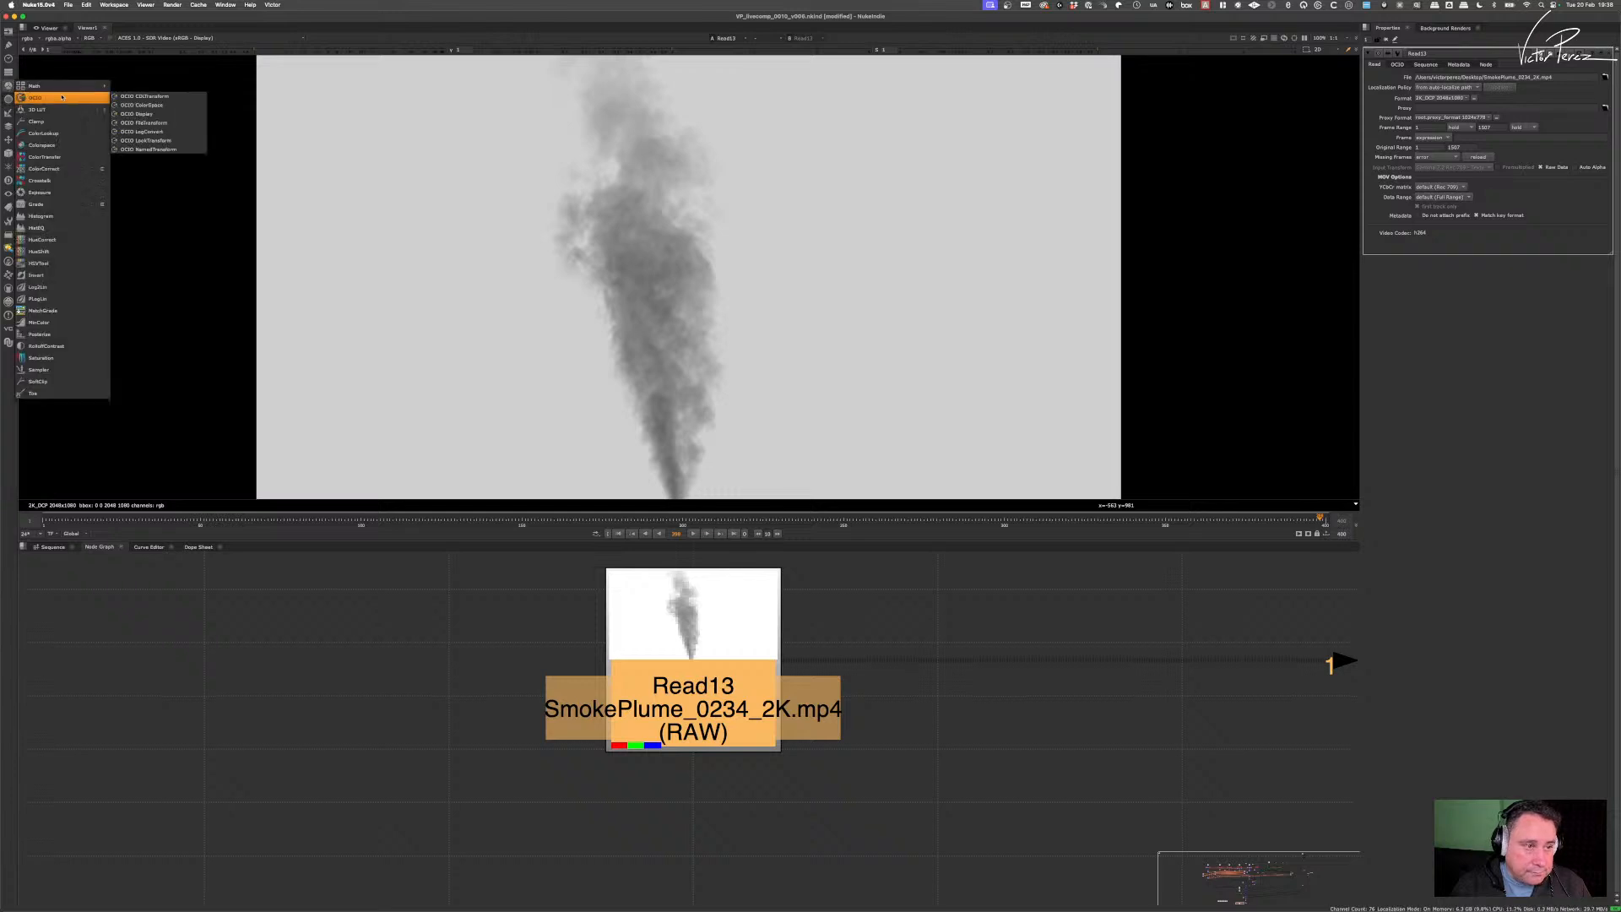
pyautogui.click(159, 115)
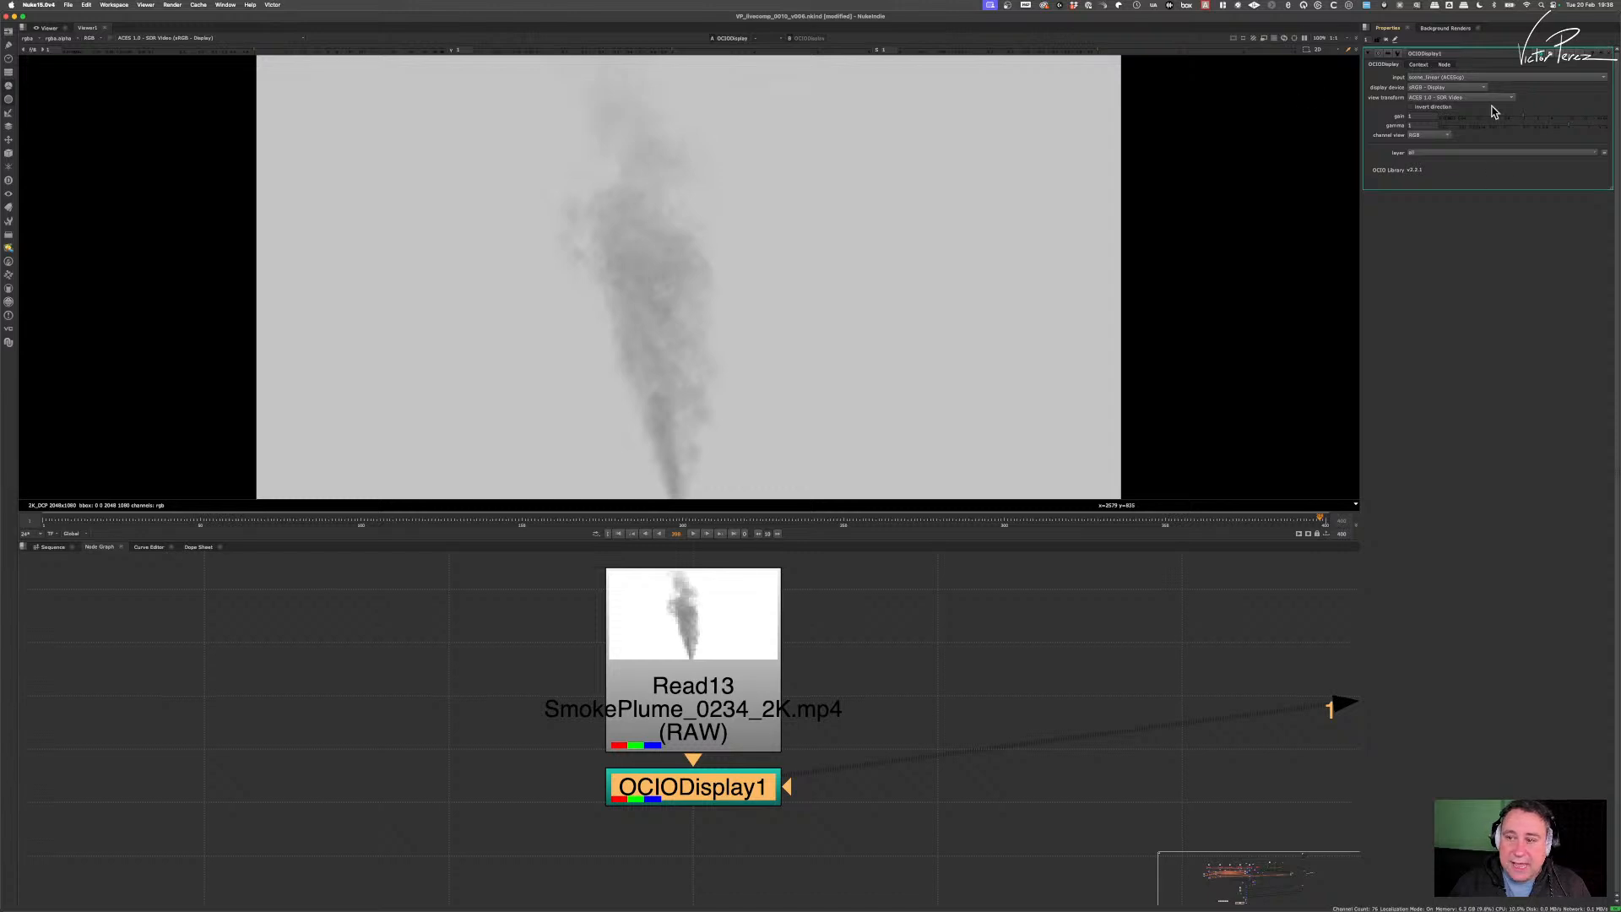
# - Set OCIODisplay1's display device to Rec.1886 Rec.709 - Display and invert its direction
pyautogui.click(1453, 88)
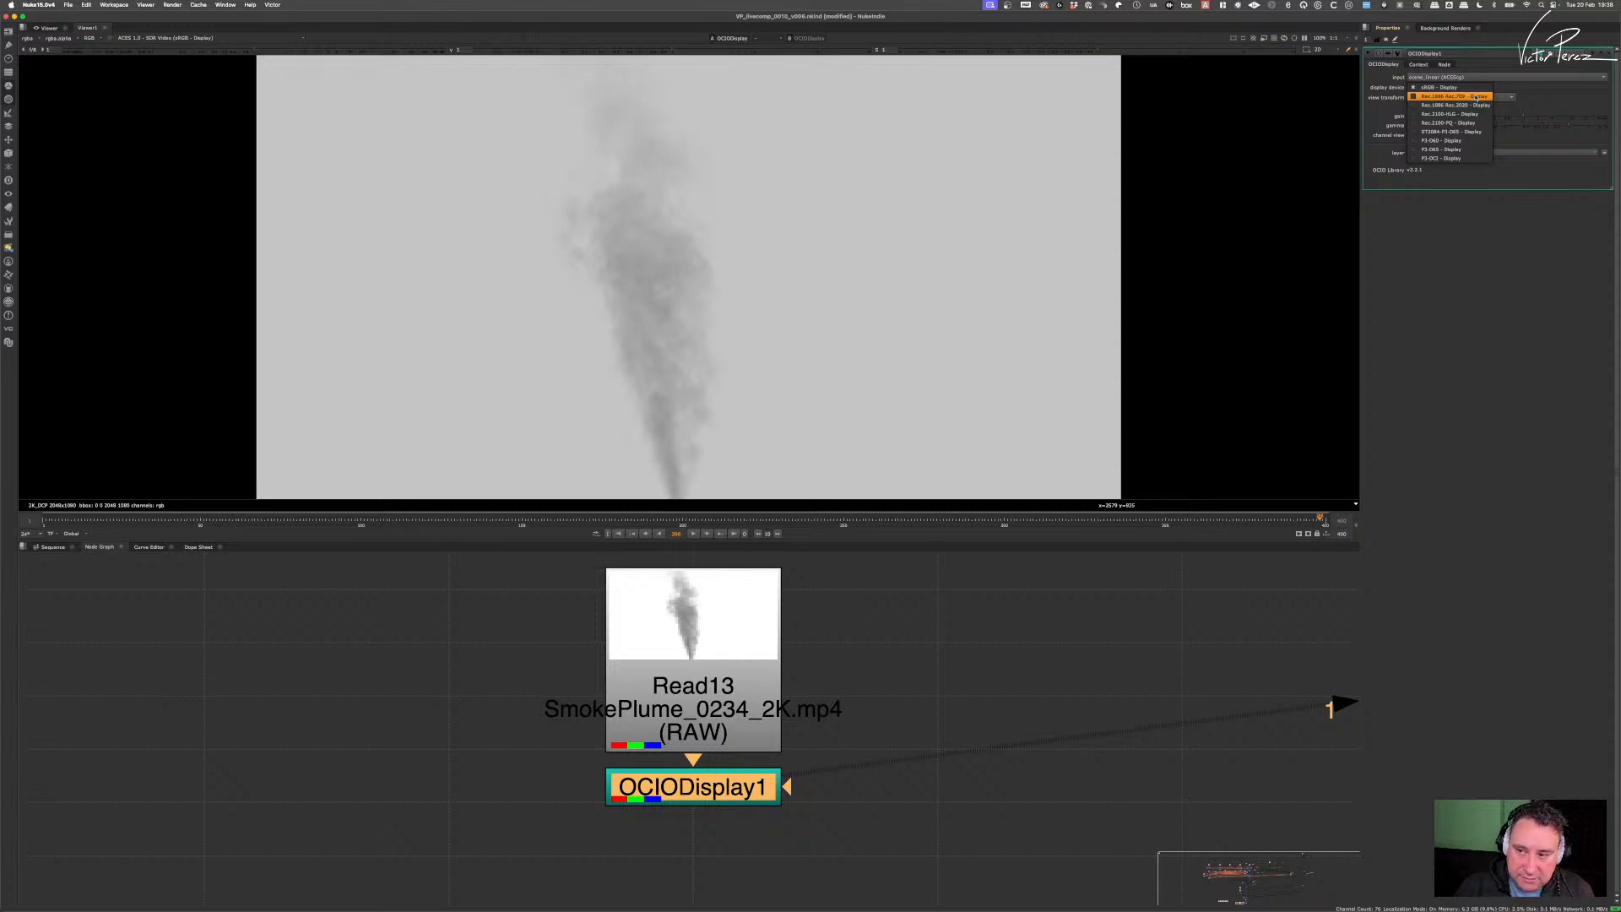
pyautogui.click(1476, 97)
pyautogui.click(1419, 108)
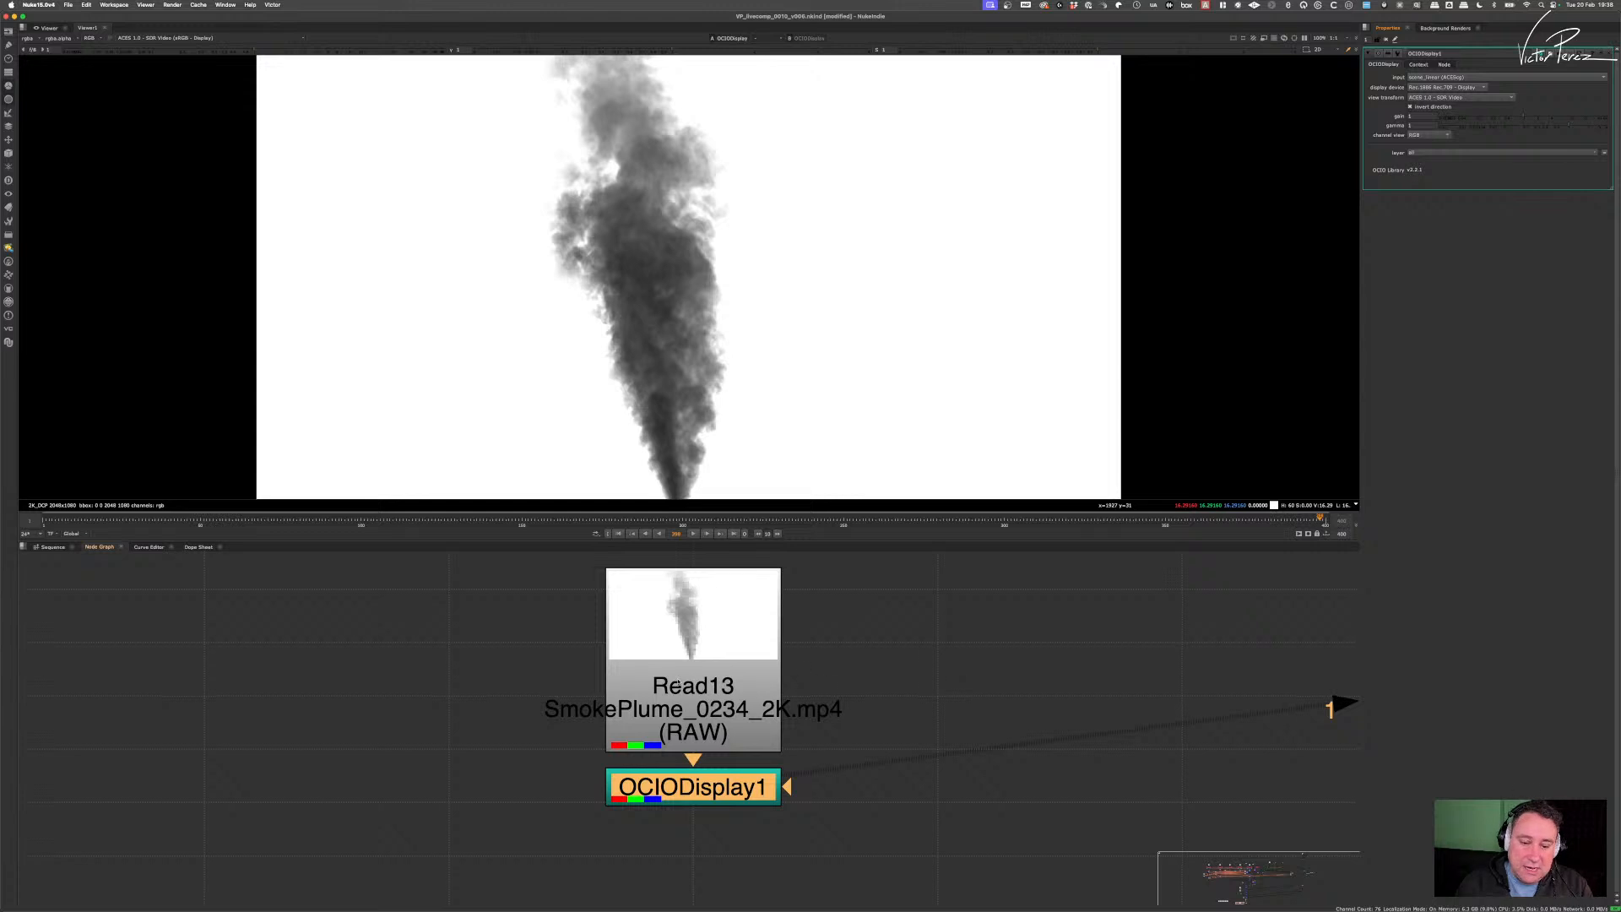
# - Duplicate Read13 beside the original, view the copy through viewer input 1 and turn off its Raw Data option
pyautogui.click(678, 685)
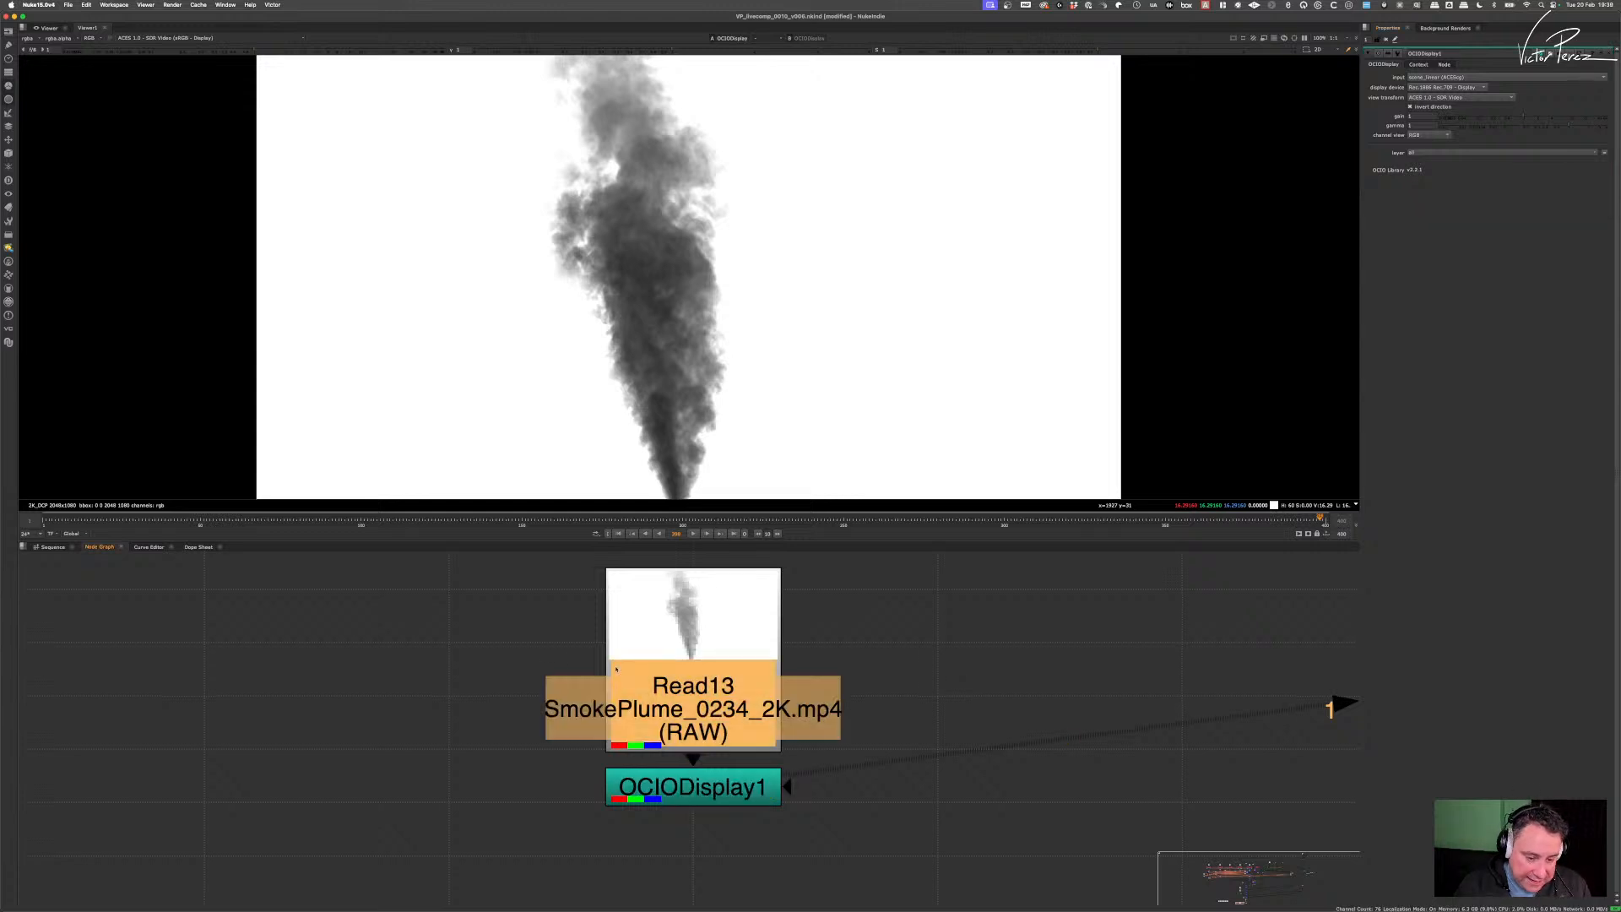
pyautogui.click(445, 669)
pyautogui.hotkey('ctrl', 'v')
pyautogui.press('1')
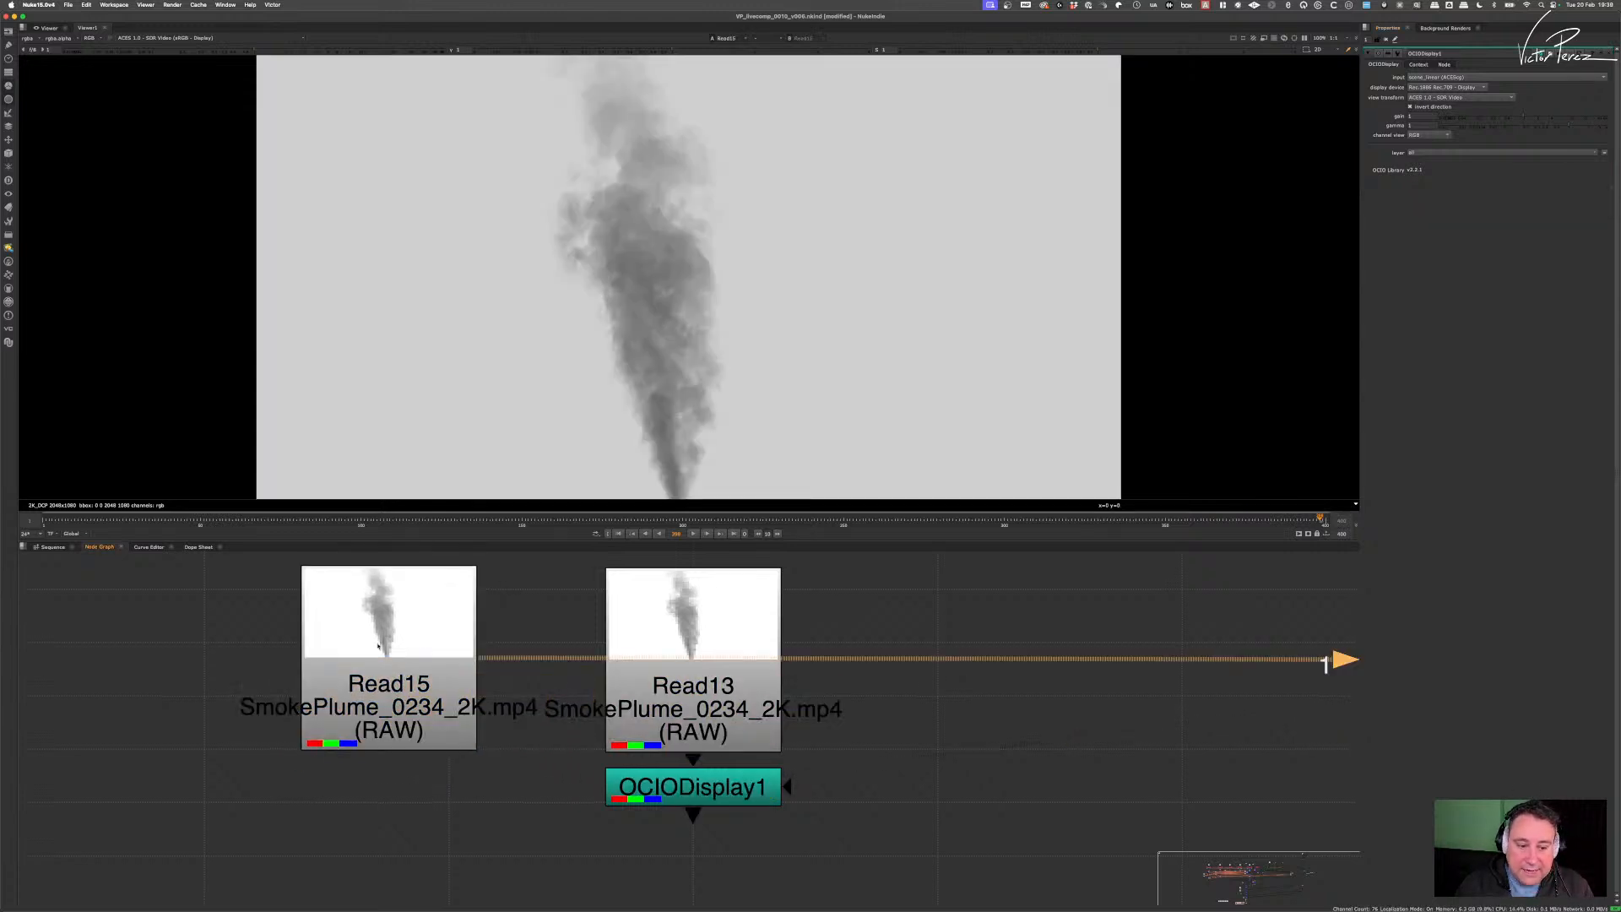
pyautogui.doubleClick(377, 645)
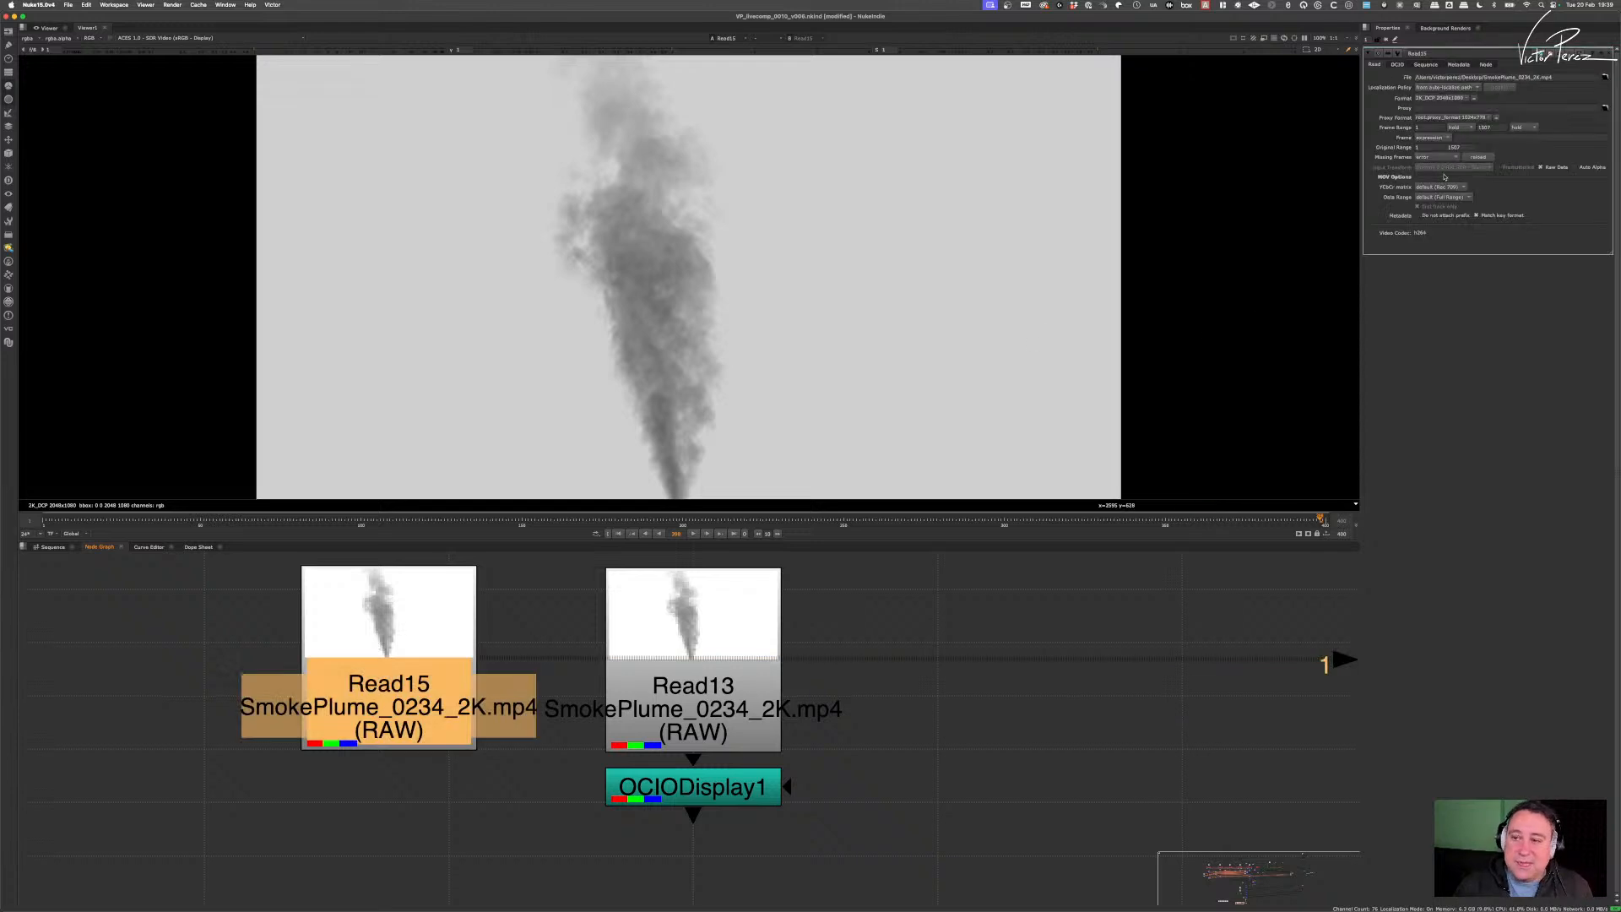
pyautogui.click(1541, 167)
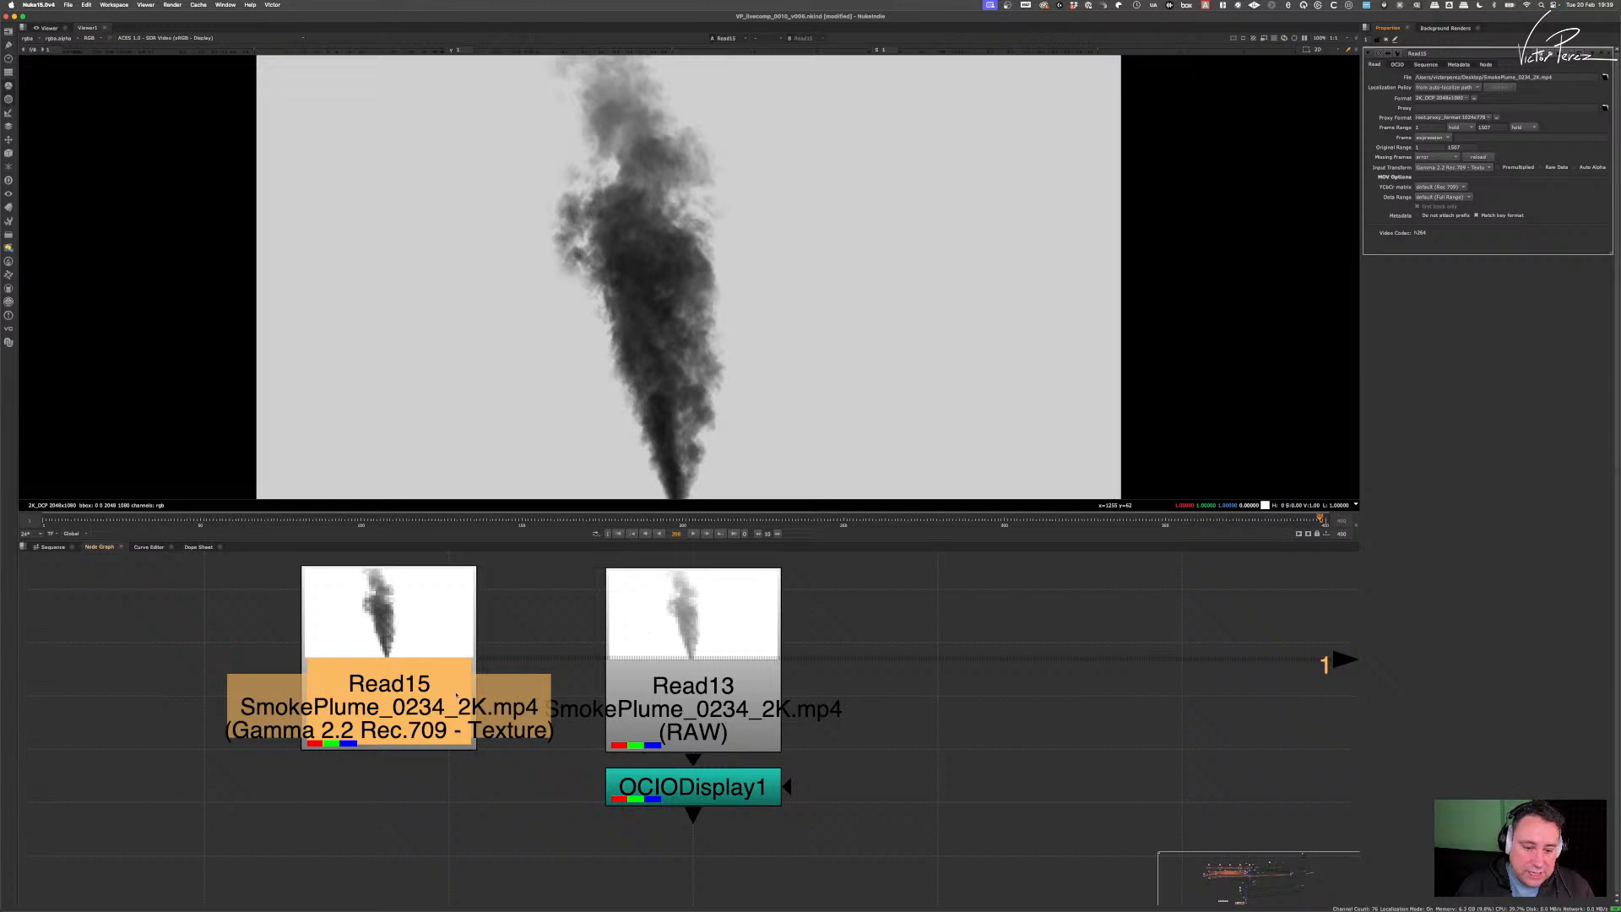
# - Connect OCIODisplay1 to viewer input 2 and compare it repeatedly with the Gamma 2.2 Rec.709 version on input 1
pyautogui.keyDown('shift'); pyautogui.click(421, 698); pyautogui.keyUp('shift')
pyautogui.press('2')
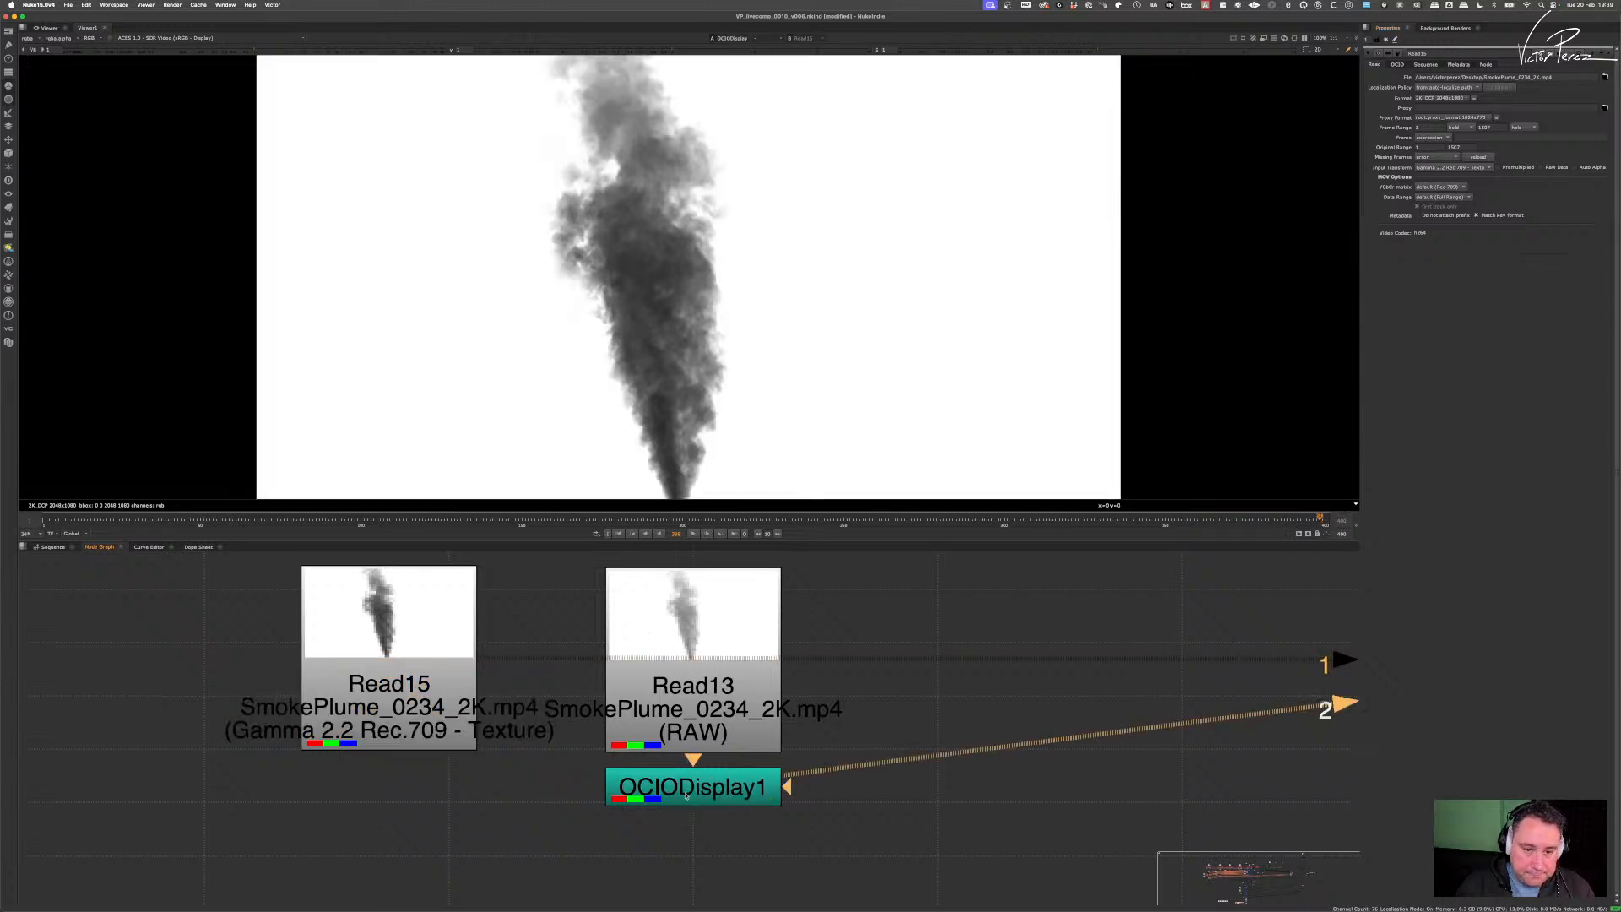
pyautogui.press('1')
pyautogui.press('2')
pyautogui.press('1')
pyautogui.press('2')
pyautogui.press('1')
pyautogui.press('2')
pyautogui.press('1')
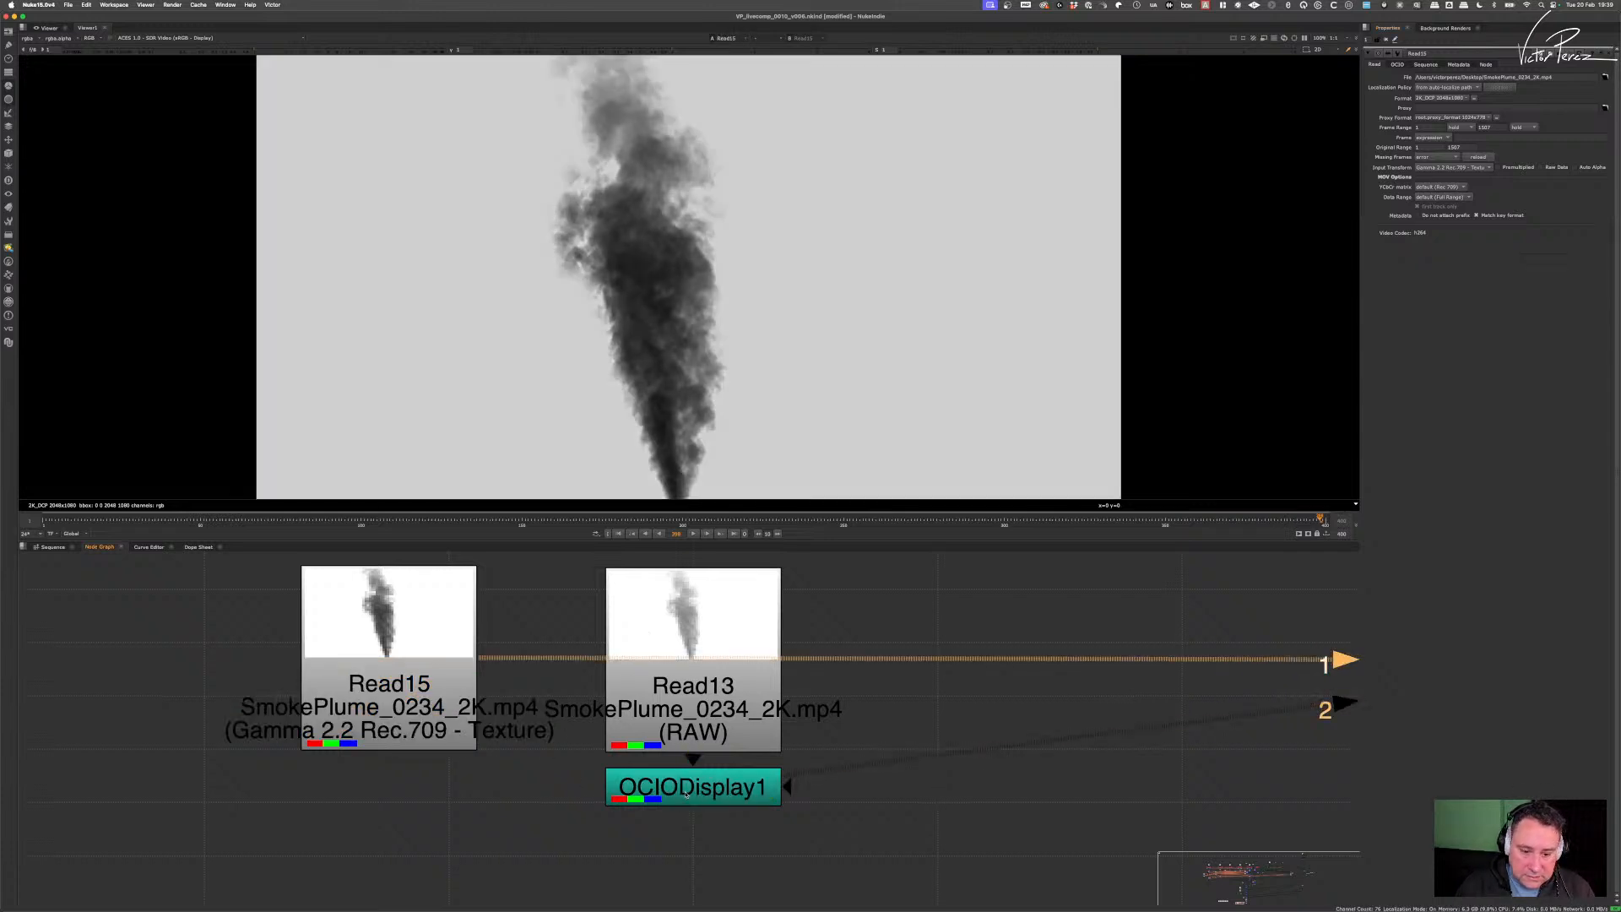
pyautogui.press('2')
pyautogui.press('1')
pyautogui.press('2')
pyautogui.press('1')
pyautogui.press('2')
pyautogui.press('1')
pyautogui.press('2')
pyautogui.press('1')
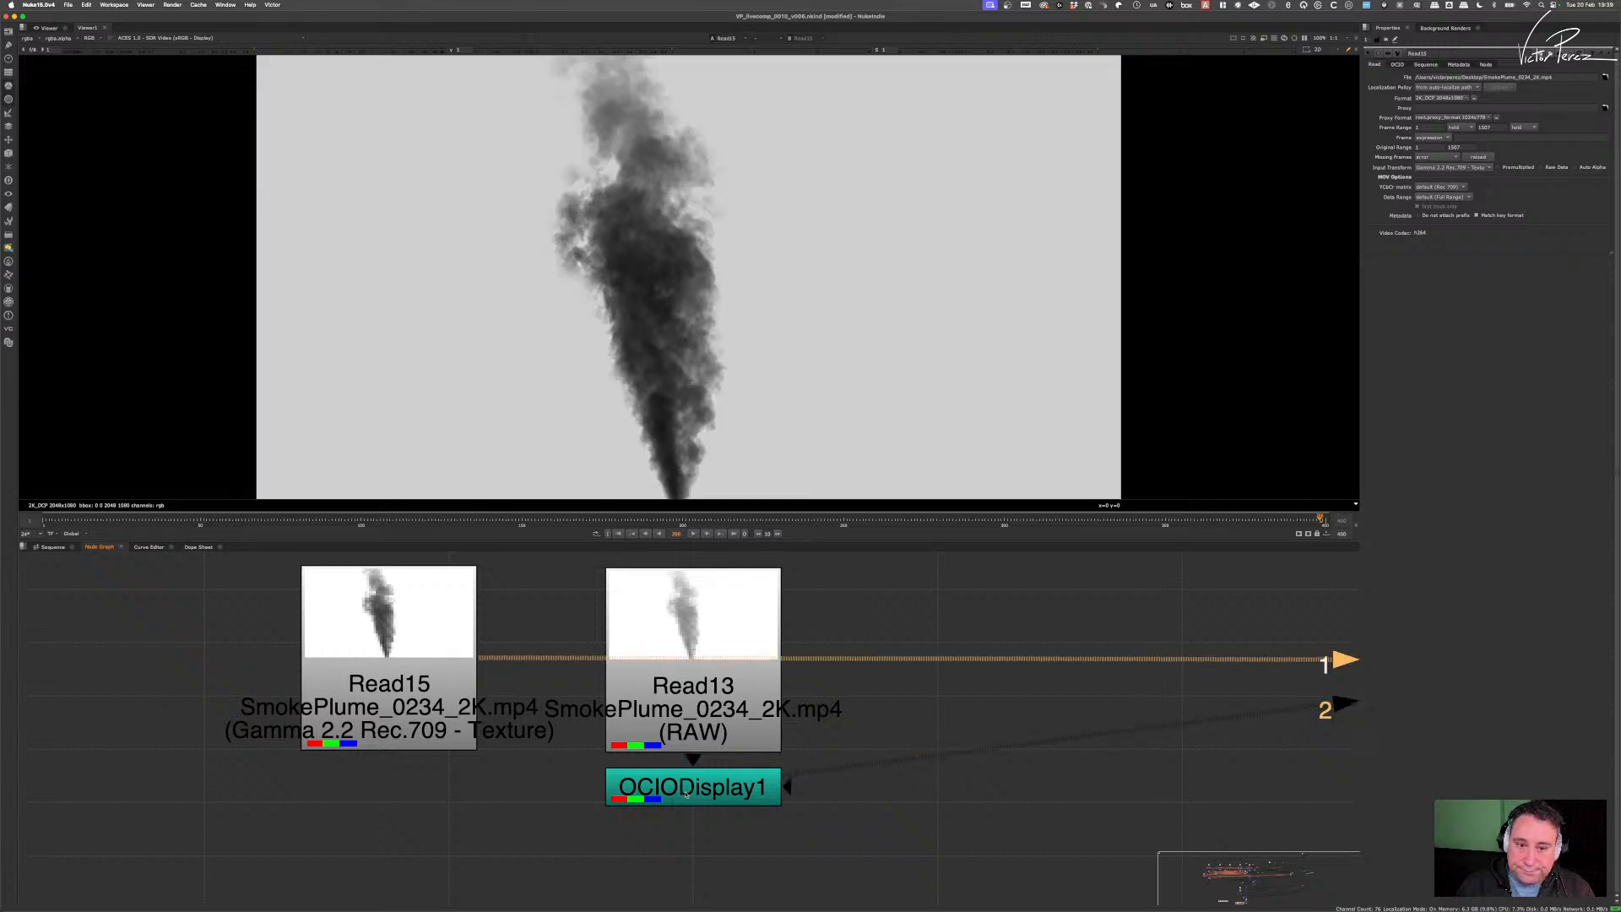
pyautogui.press('2')
pyautogui.press('1')
pyautogui.press('2')
pyautogui.press('1')
pyautogui.press('2')
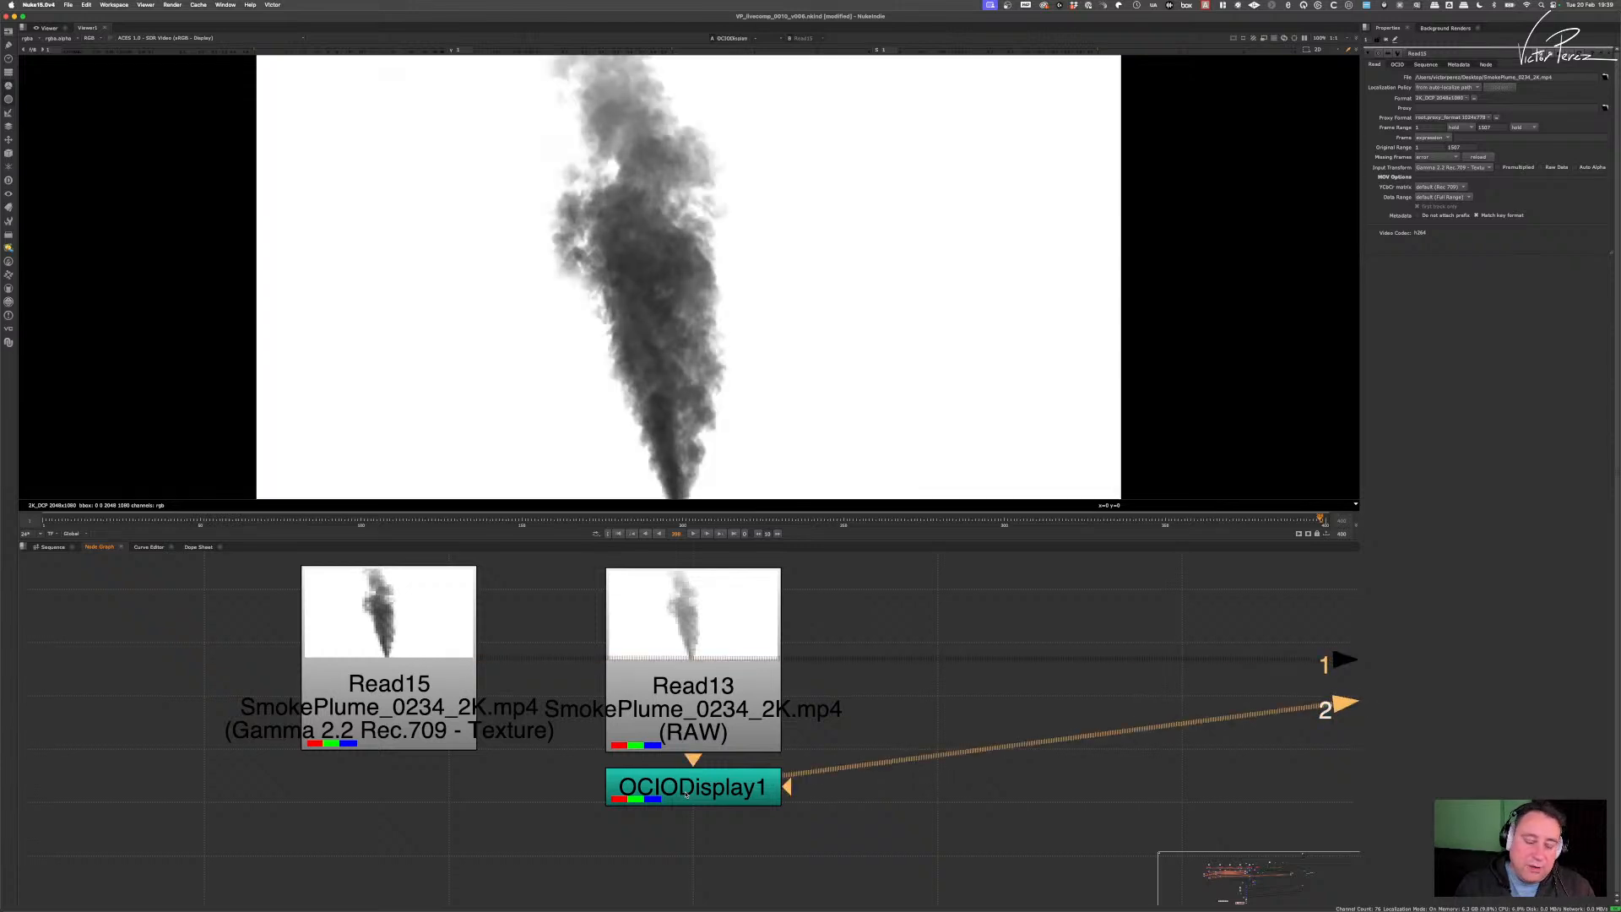
pyautogui.press('1')
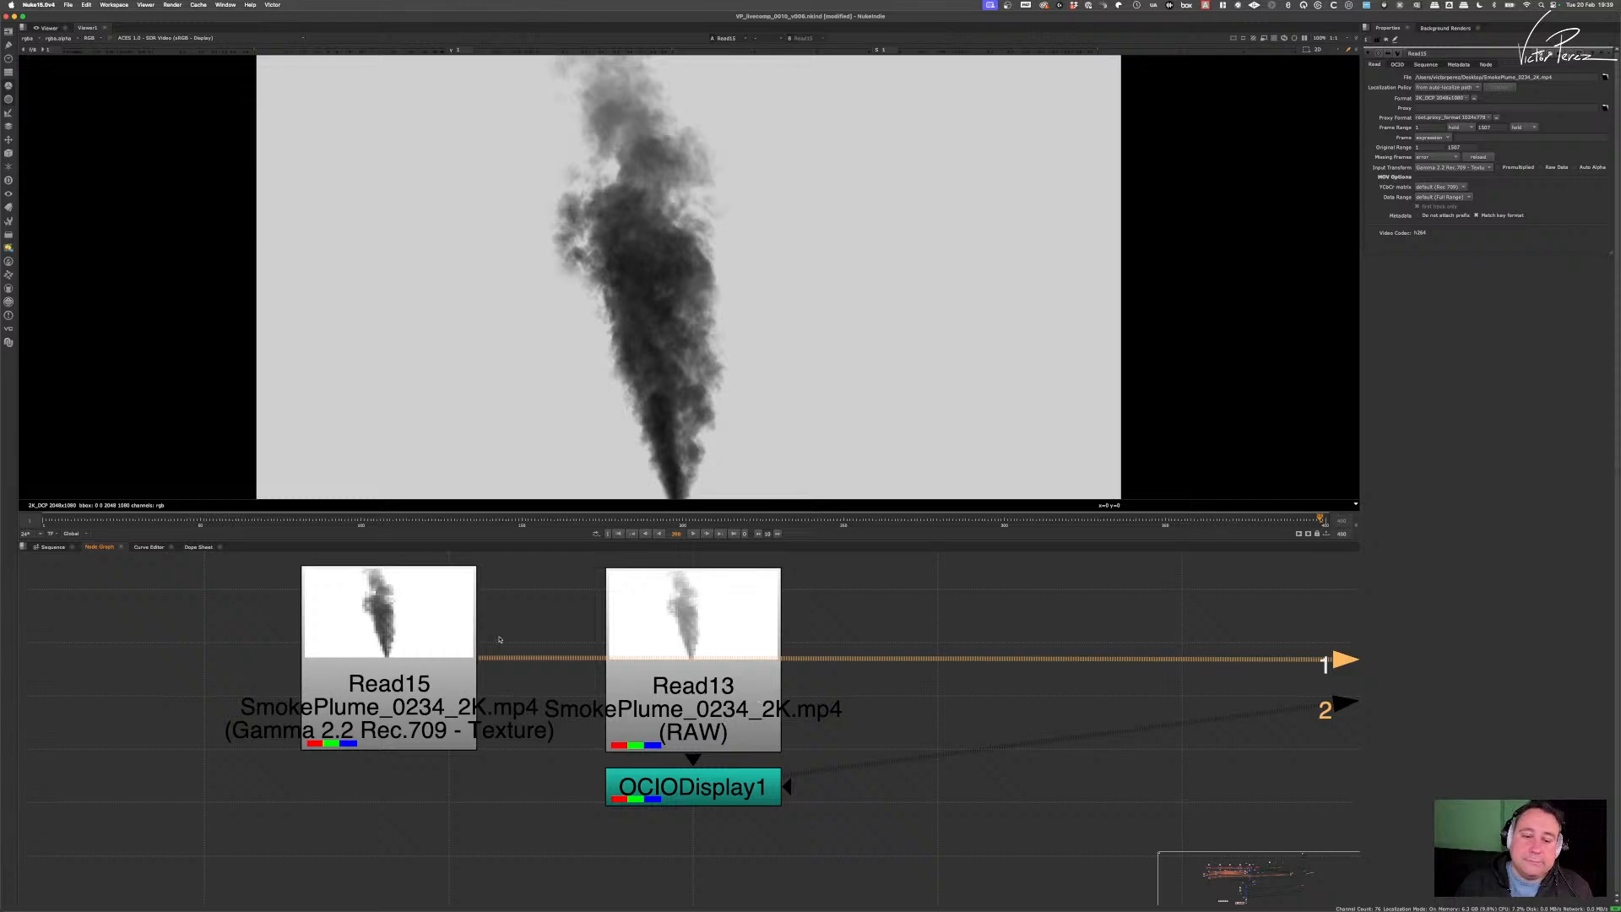
# - Delete the duplicate smoke plume Read15 and view OCIODisplay1 through viewer input 1
pyautogui.doubleClick(716, 792)
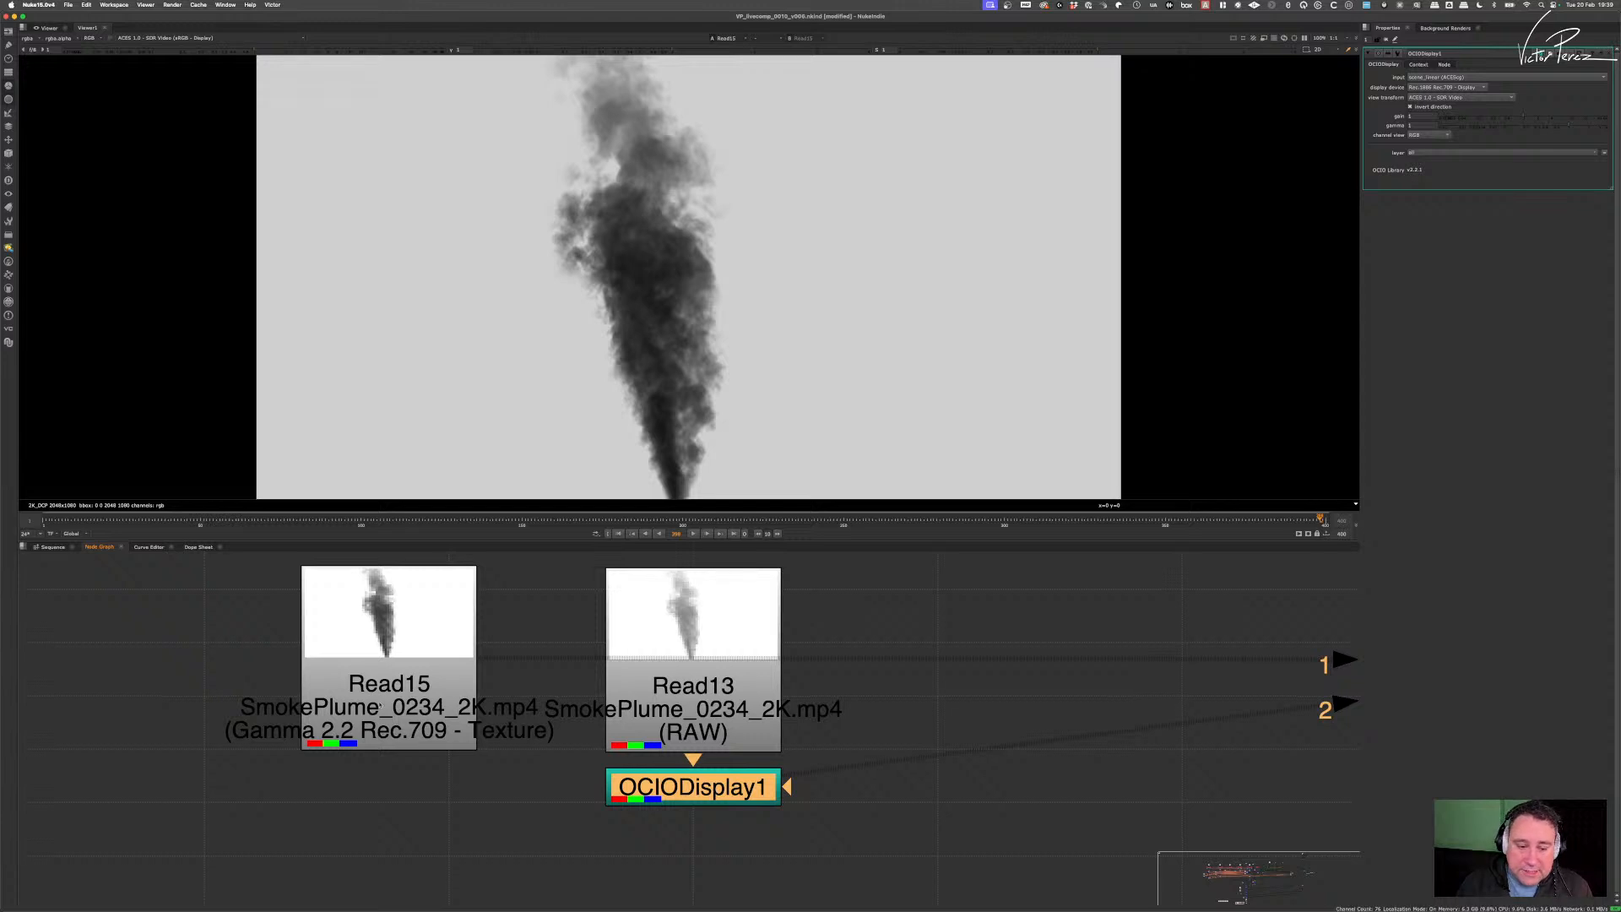
pyautogui.click(382, 692)
pyautogui.press('Delete')
pyautogui.click(657, 785)
pyautogui.press('1')
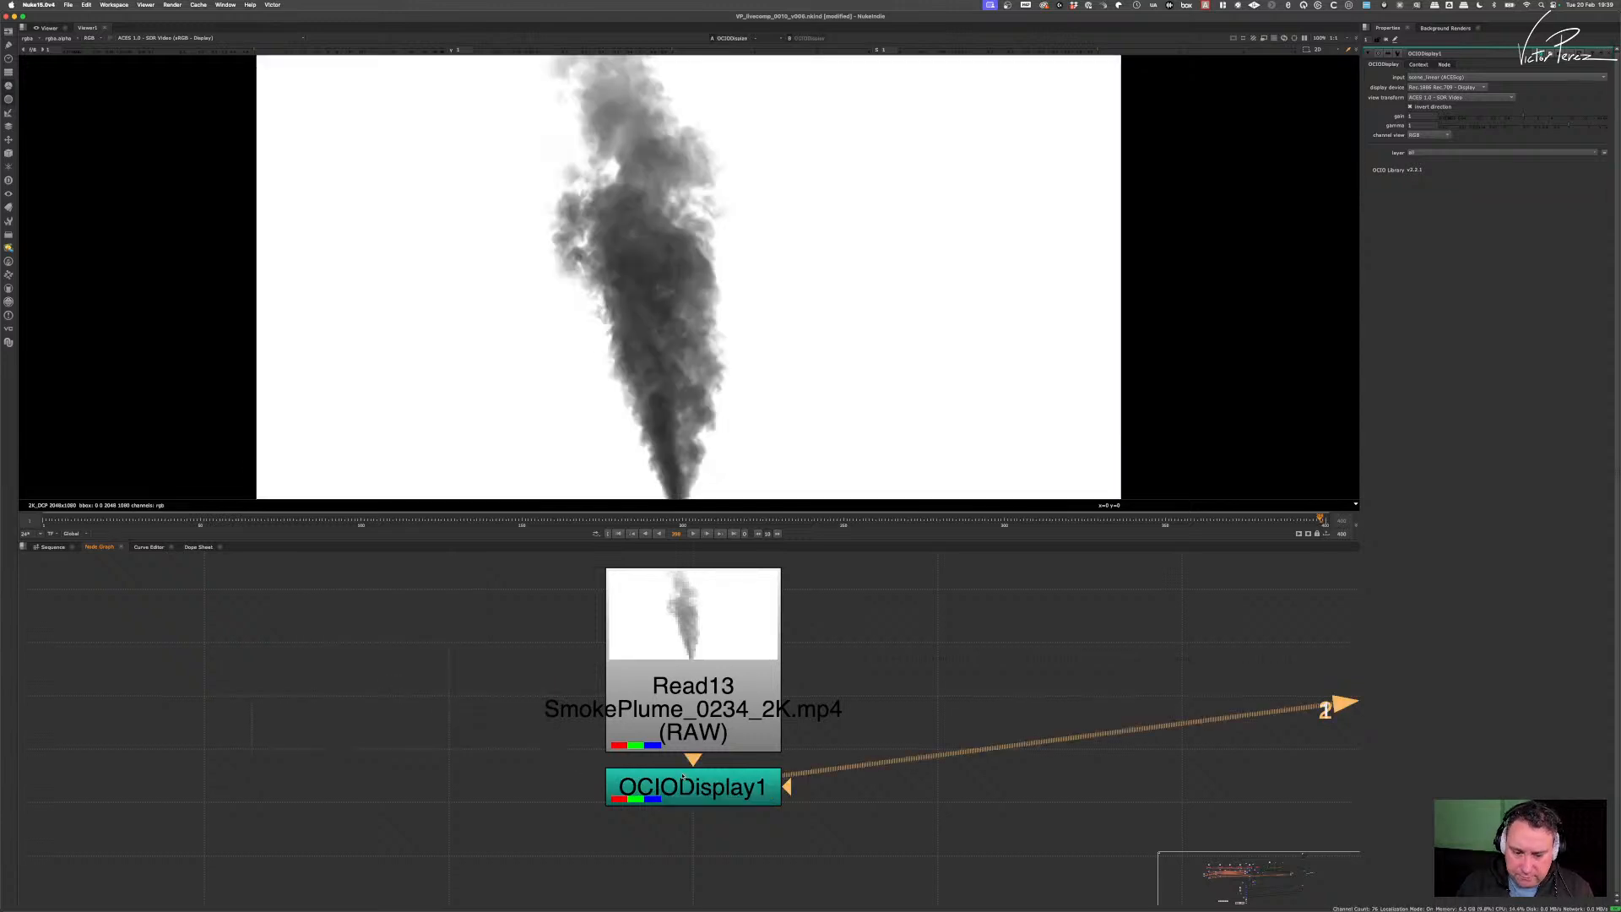
# - Open the properties of the smoke plume Read13 node
pyautogui.moveTo(874, 696); pyautogui.dragTo(858, 752, button='middle')
pyautogui.scroll(-8, 898, 644)
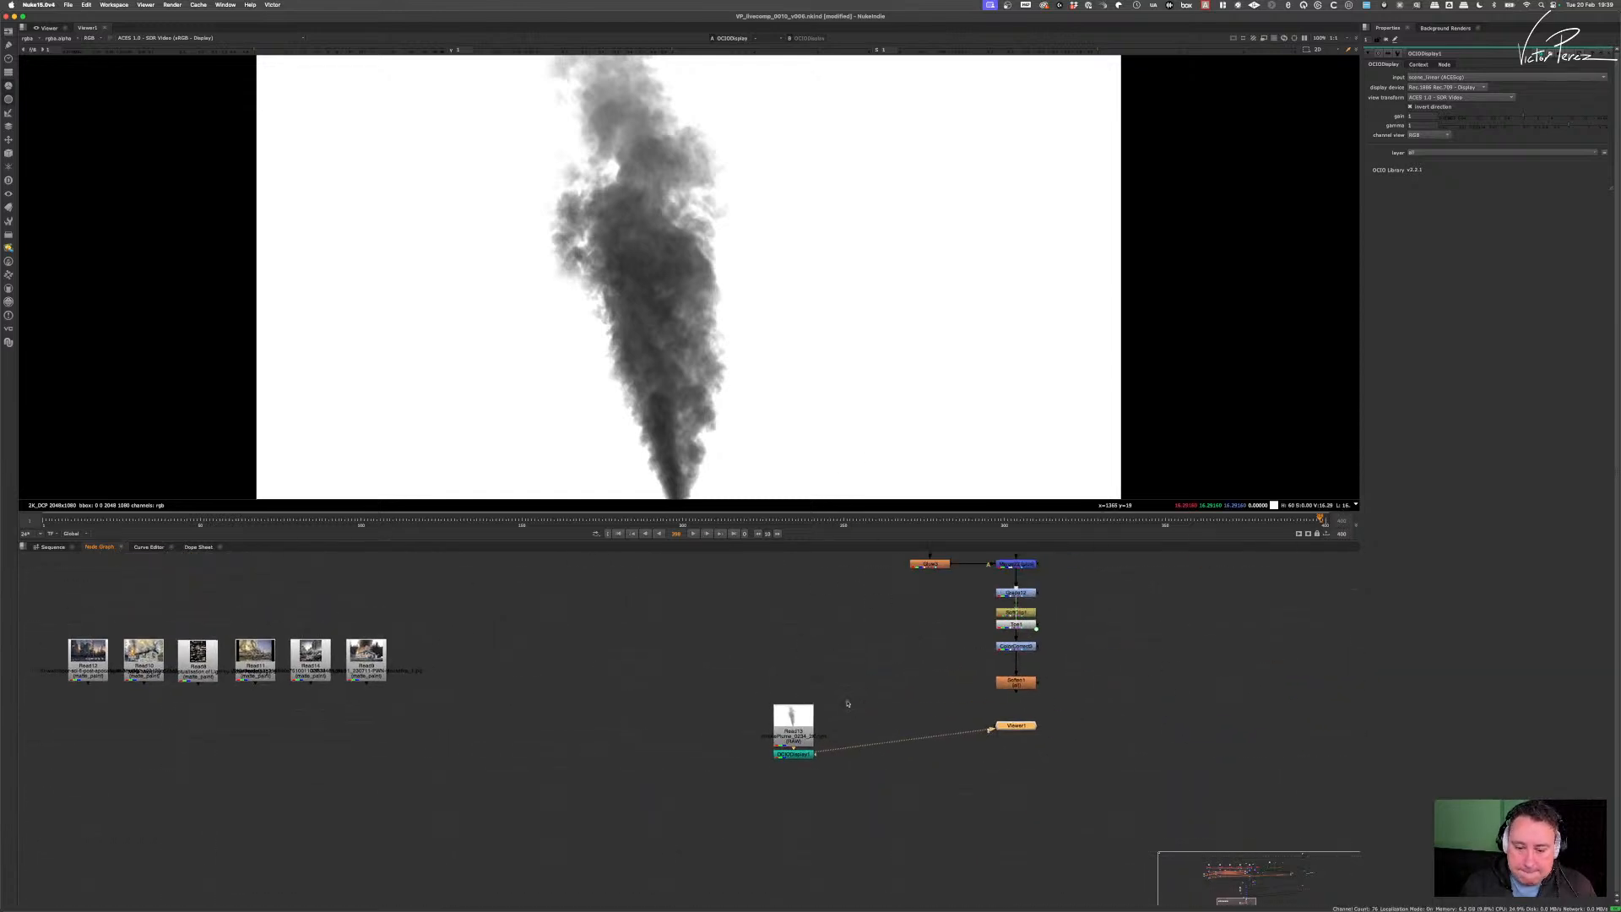
pyautogui.scroll(6, 790, 769)
pyautogui.moveTo(876, 645); pyautogui.dragTo(860, 697, button='middle')
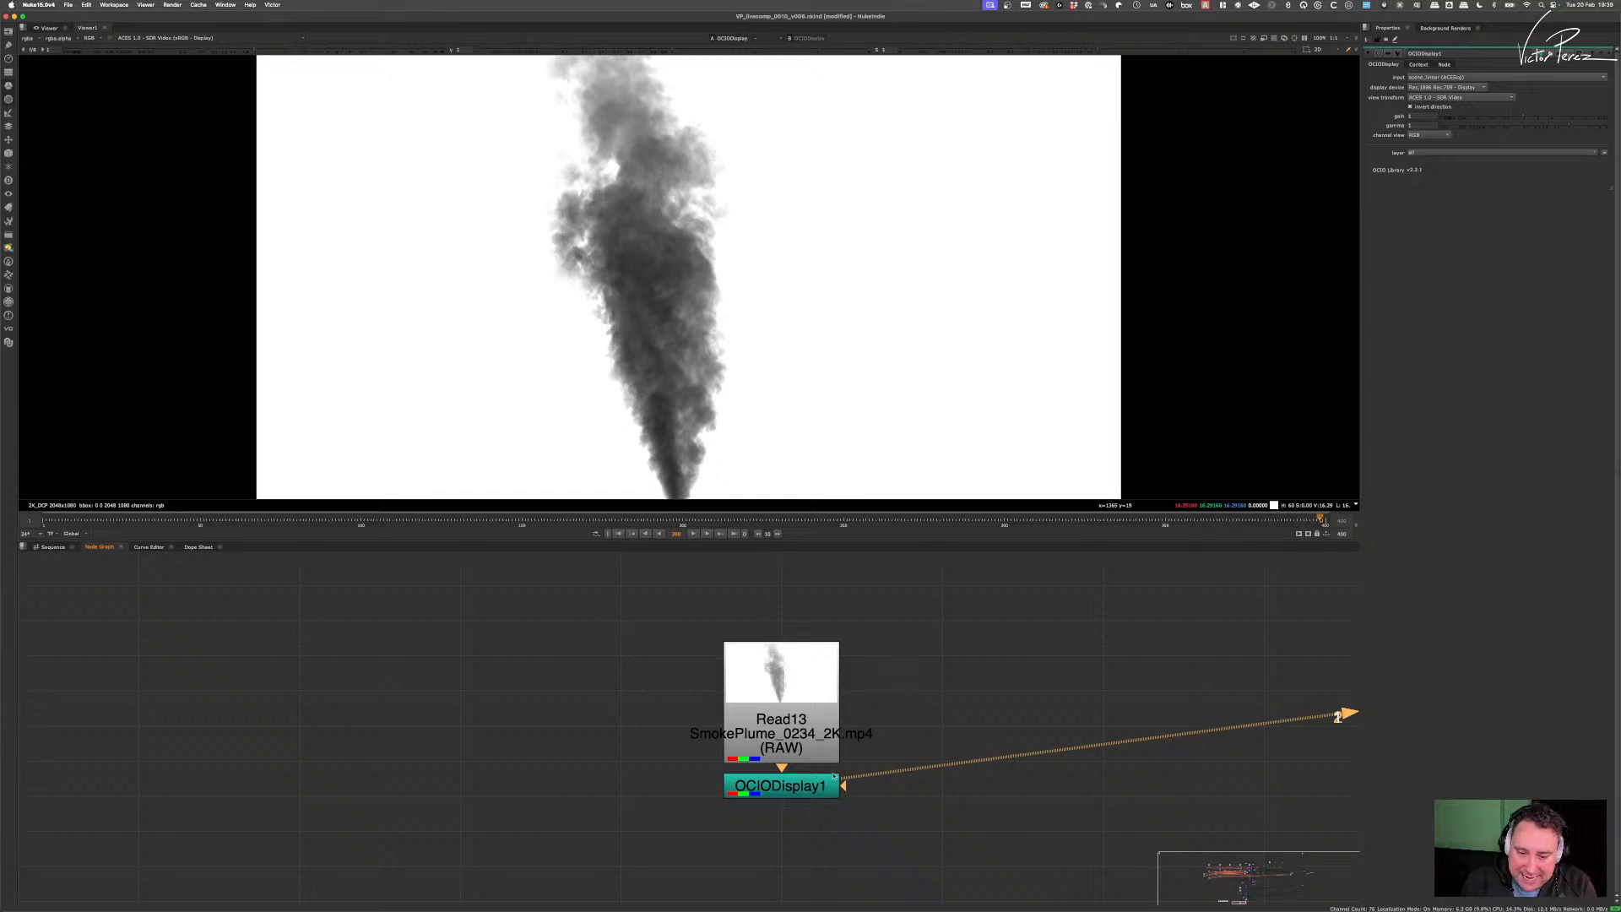
pyautogui.moveTo(900, 606); pyautogui.dragTo(733, 780)
pyautogui.doubleClick(778, 728)
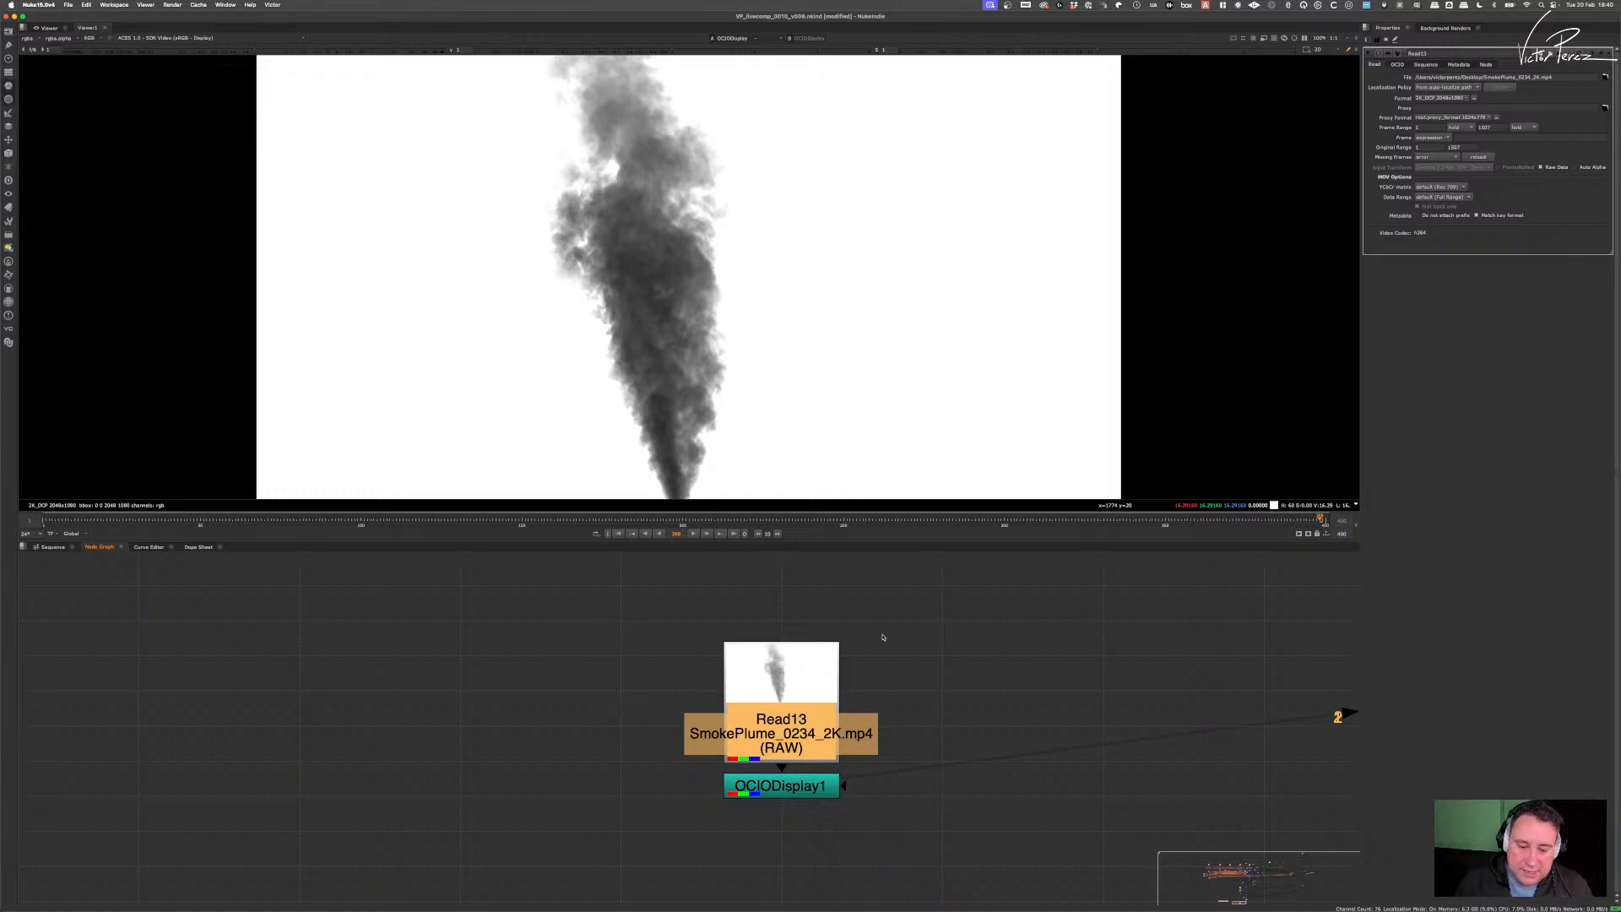
# - Move Read13 and OCIODisplay1 up from the end of the comp tree to the empty area beside the tall right-hand branch
pyautogui.scroll(-3, 970, 670)
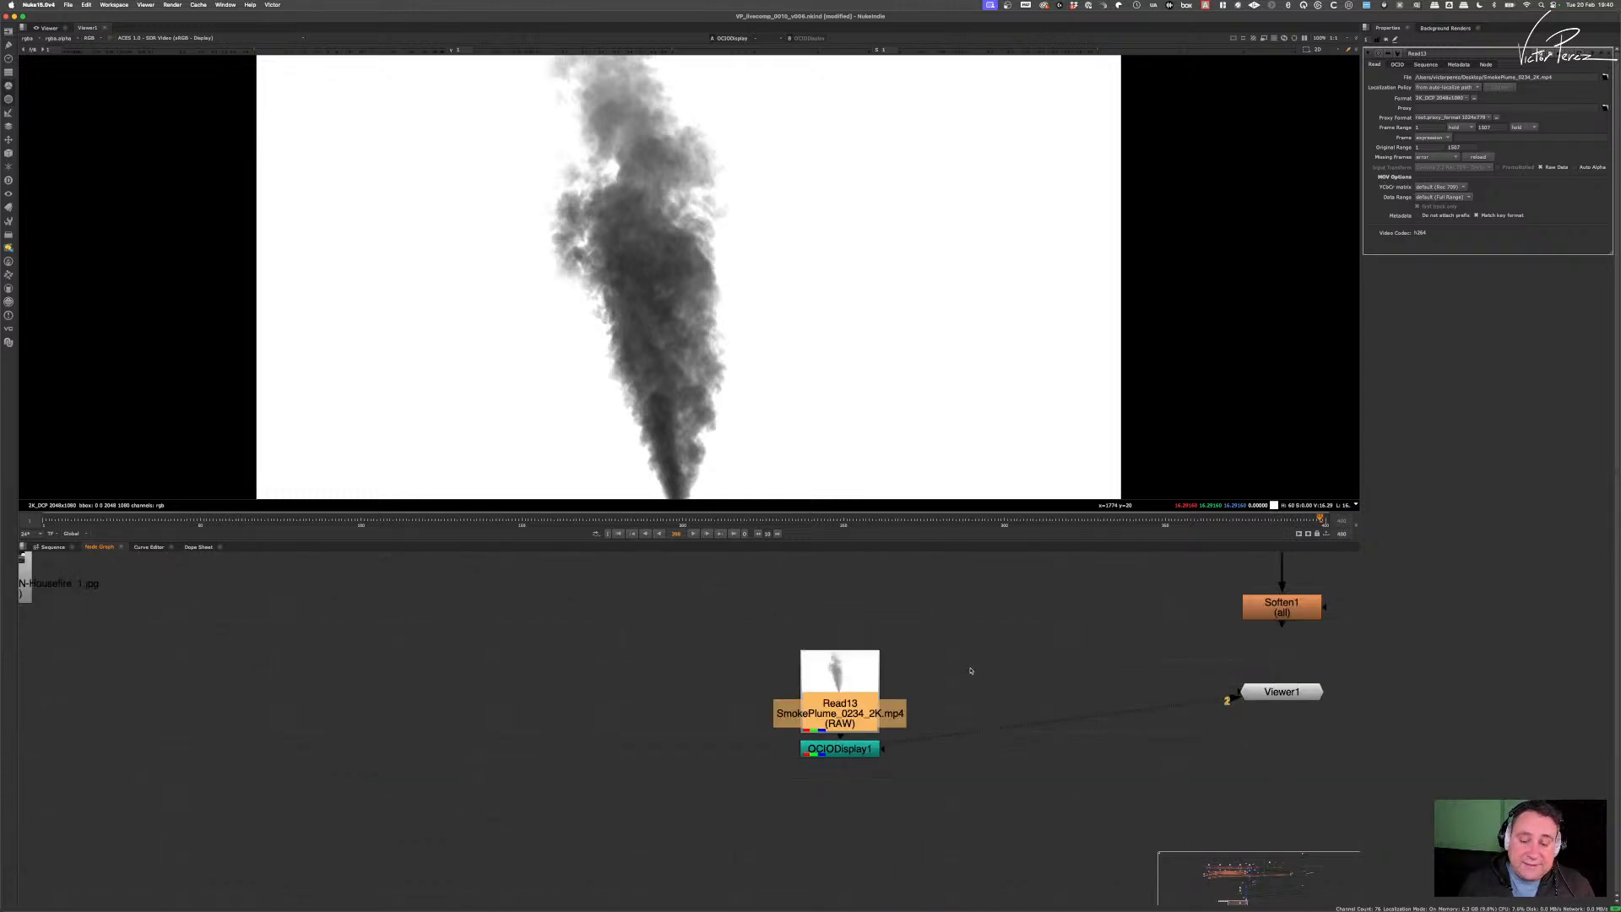
pyautogui.scroll(-5, 970, 670)
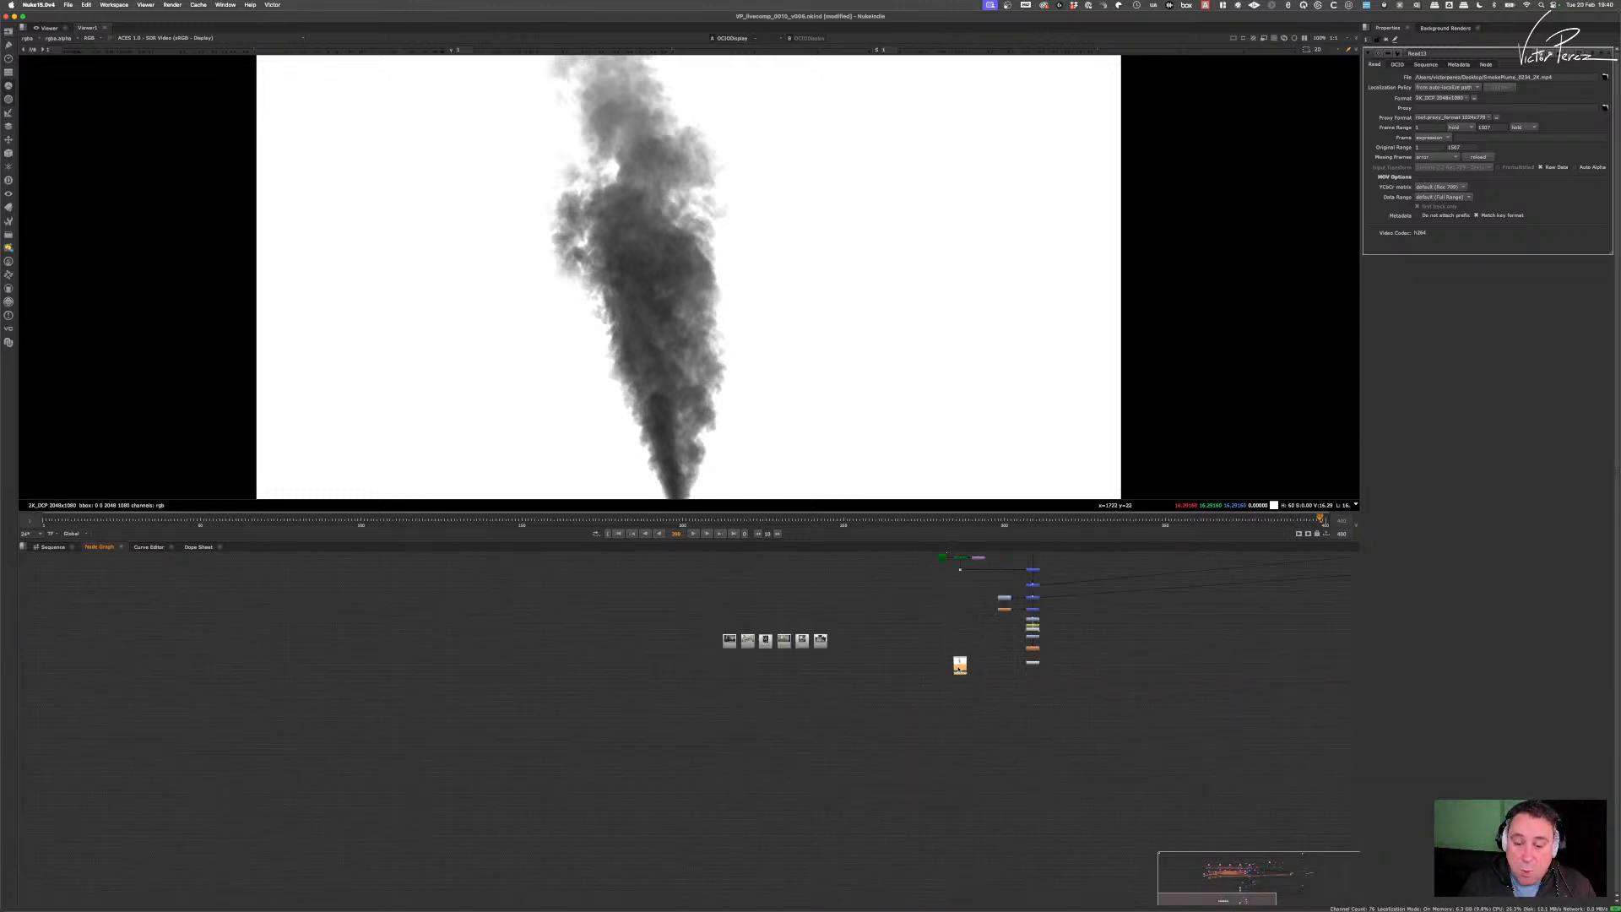
pyautogui.scroll(5, 963, 670)
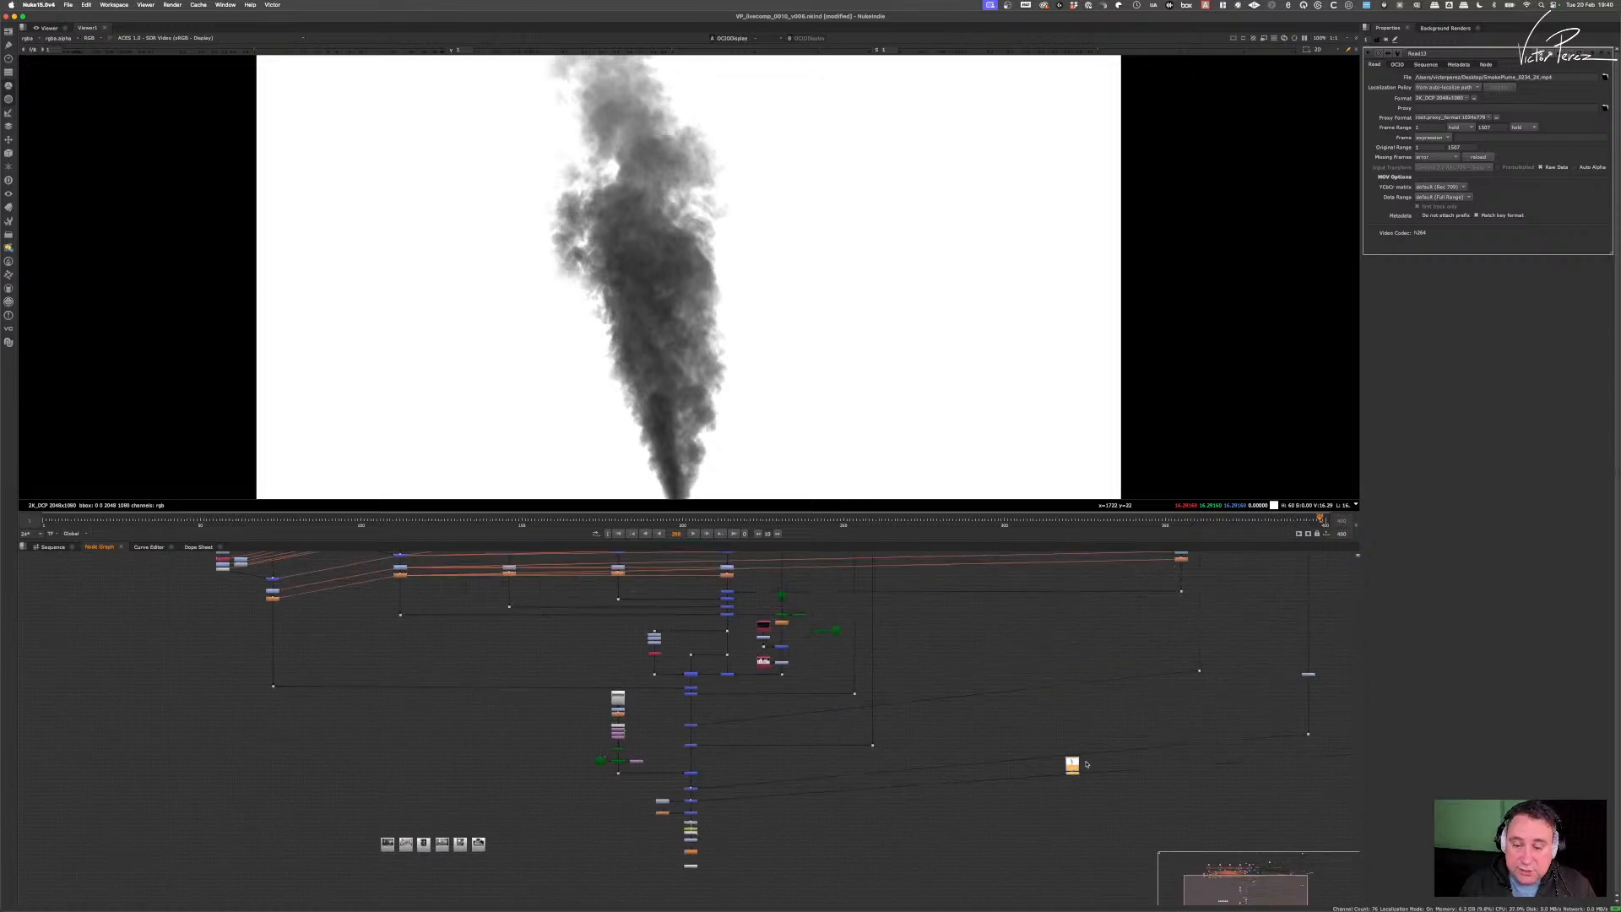
pyautogui.moveTo(1086, 764); pyautogui.dragTo(837, 904, button='middle')
pyautogui.moveTo(824, 903); pyautogui.dragTo(1130, 741)
pyautogui.moveTo(1131, 740); pyautogui.dragTo(1068, 856, button='middle')
pyautogui.moveTo(1068, 856); pyautogui.dragTo(1116, 642)
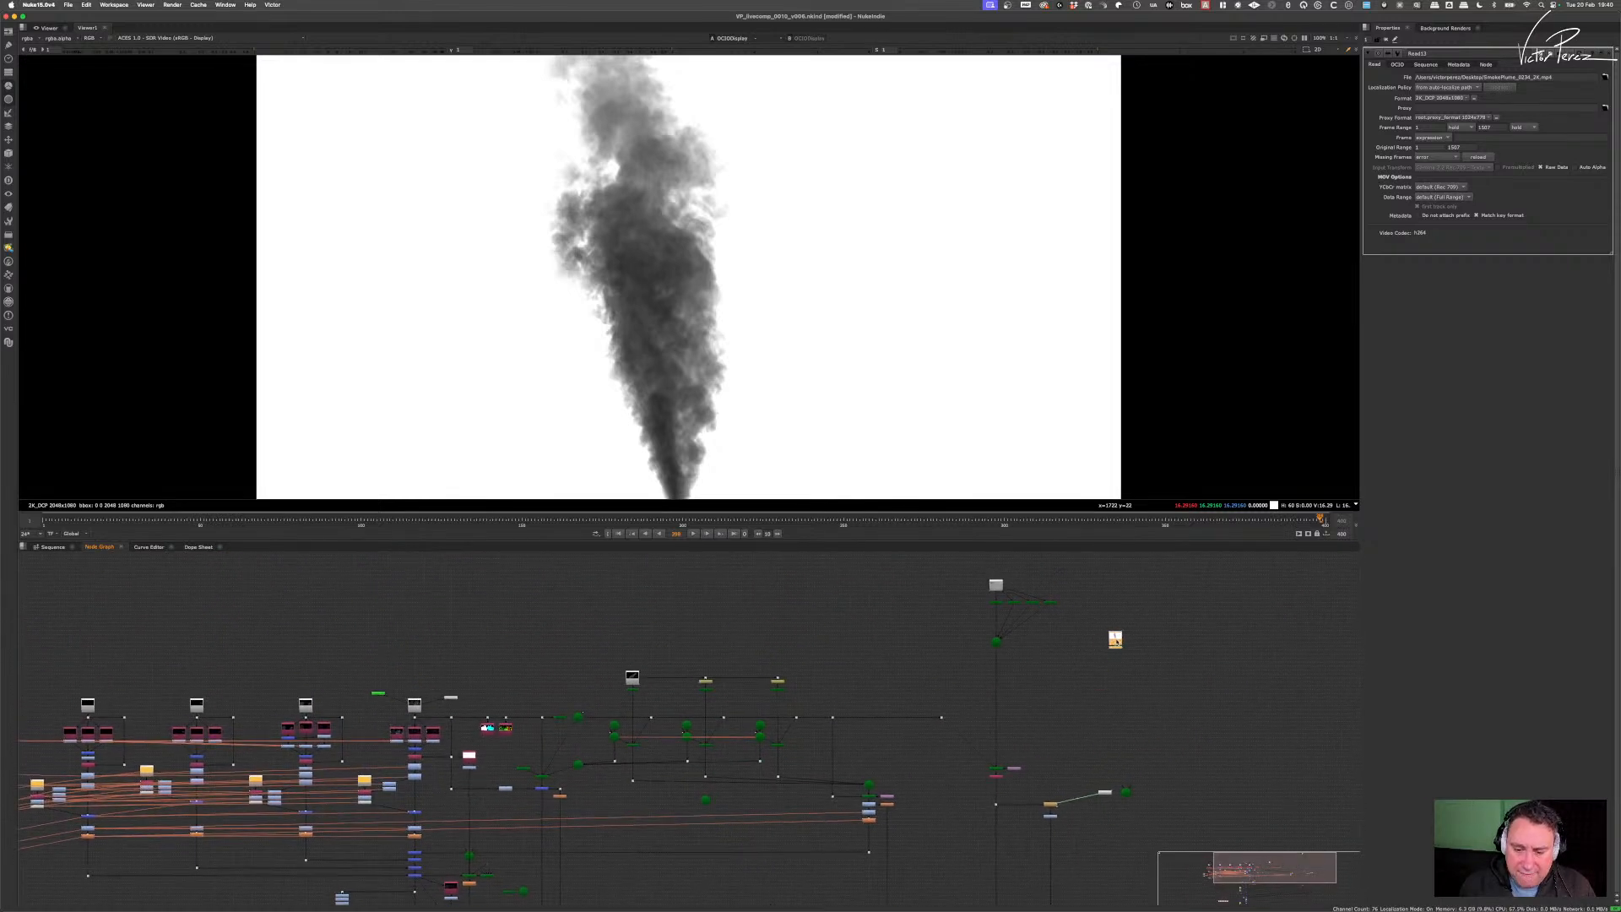
# - Place Read13 and OCIODisplay1 in the gap between the row of TimeOffset and Card nodes and the tall right-hand branch
pyautogui.scroll(4, 1047, 598)
pyautogui.scroll(-2, 1001, 640)
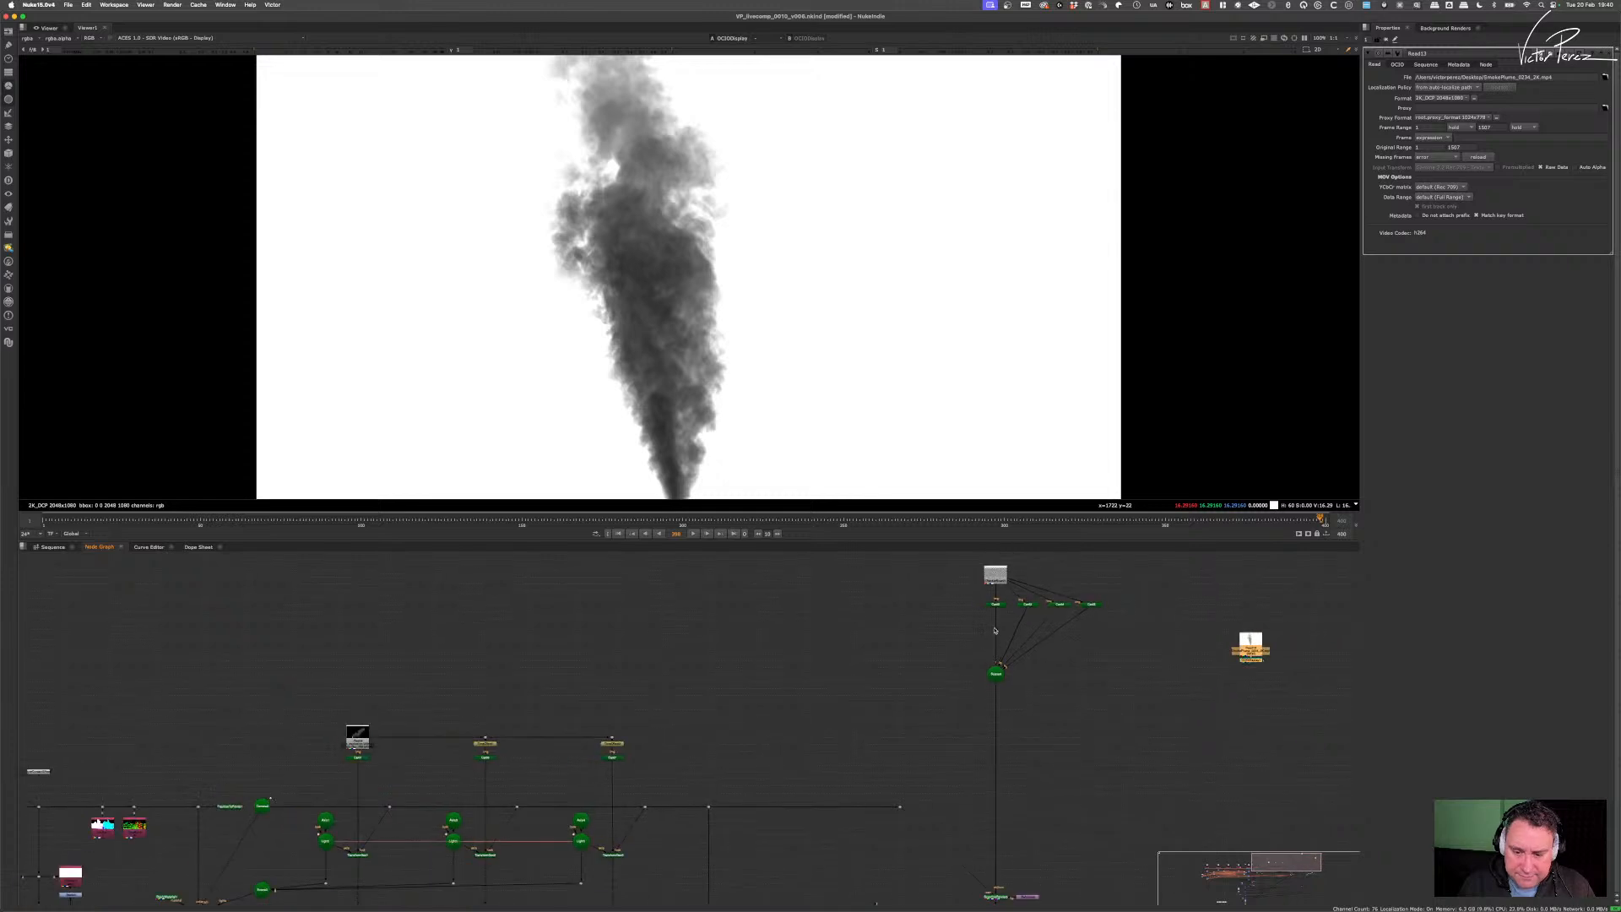
pyautogui.scroll(5, 979, 646)
pyautogui.scroll(-3, 1026, 642)
pyautogui.scroll(-5, 1008, 669)
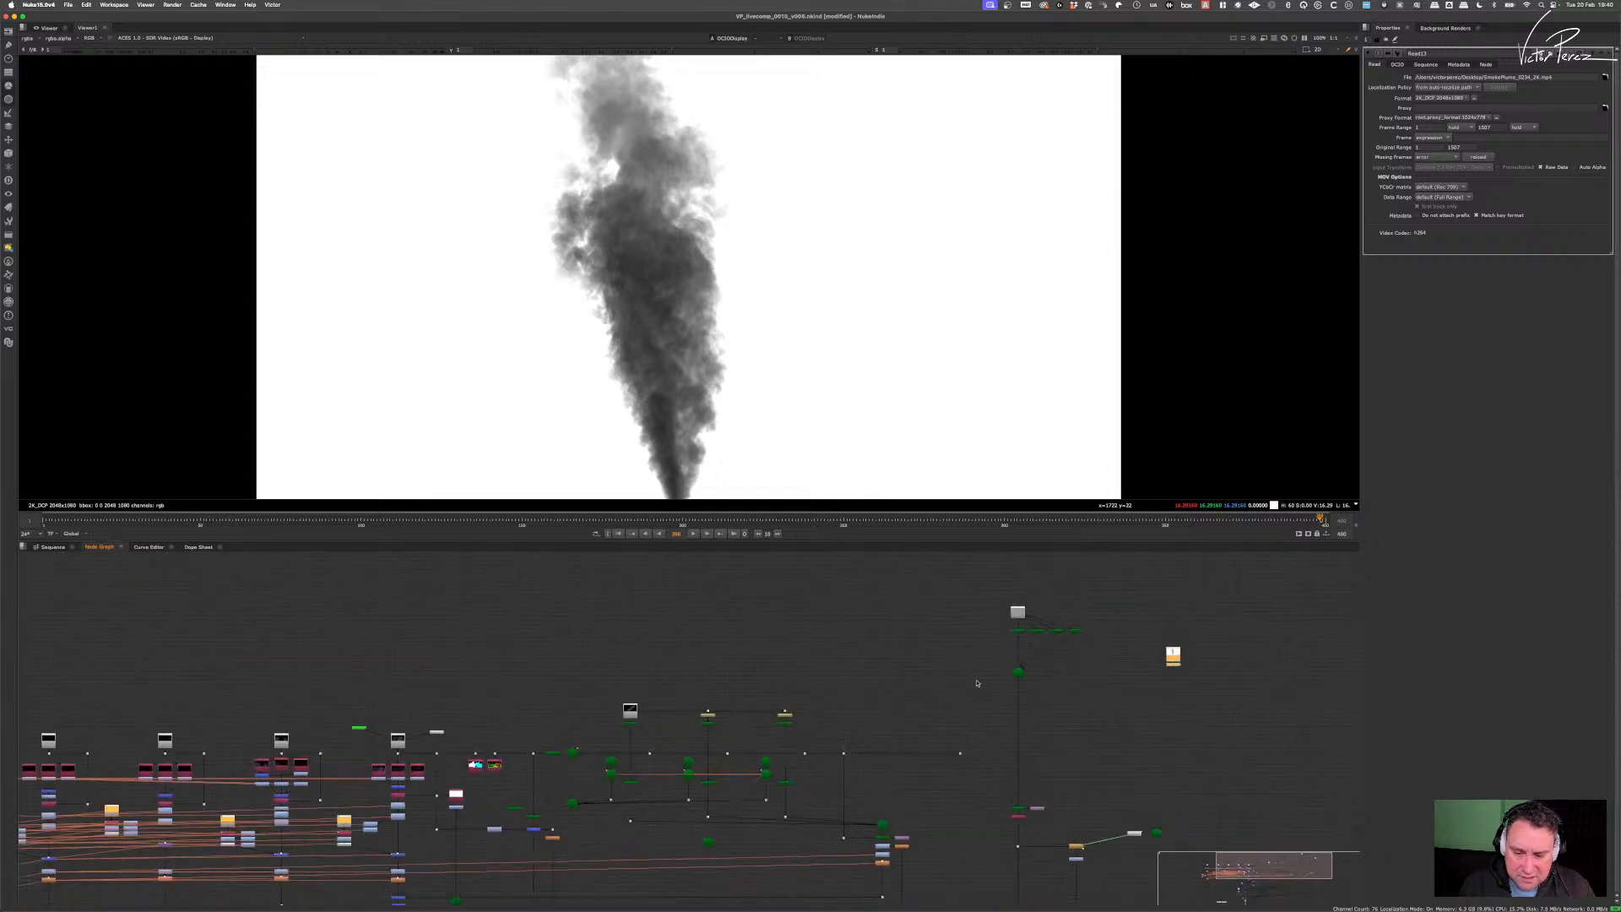
pyautogui.scroll(3, 758, 678)
pyautogui.scroll(-3, 719, 621)
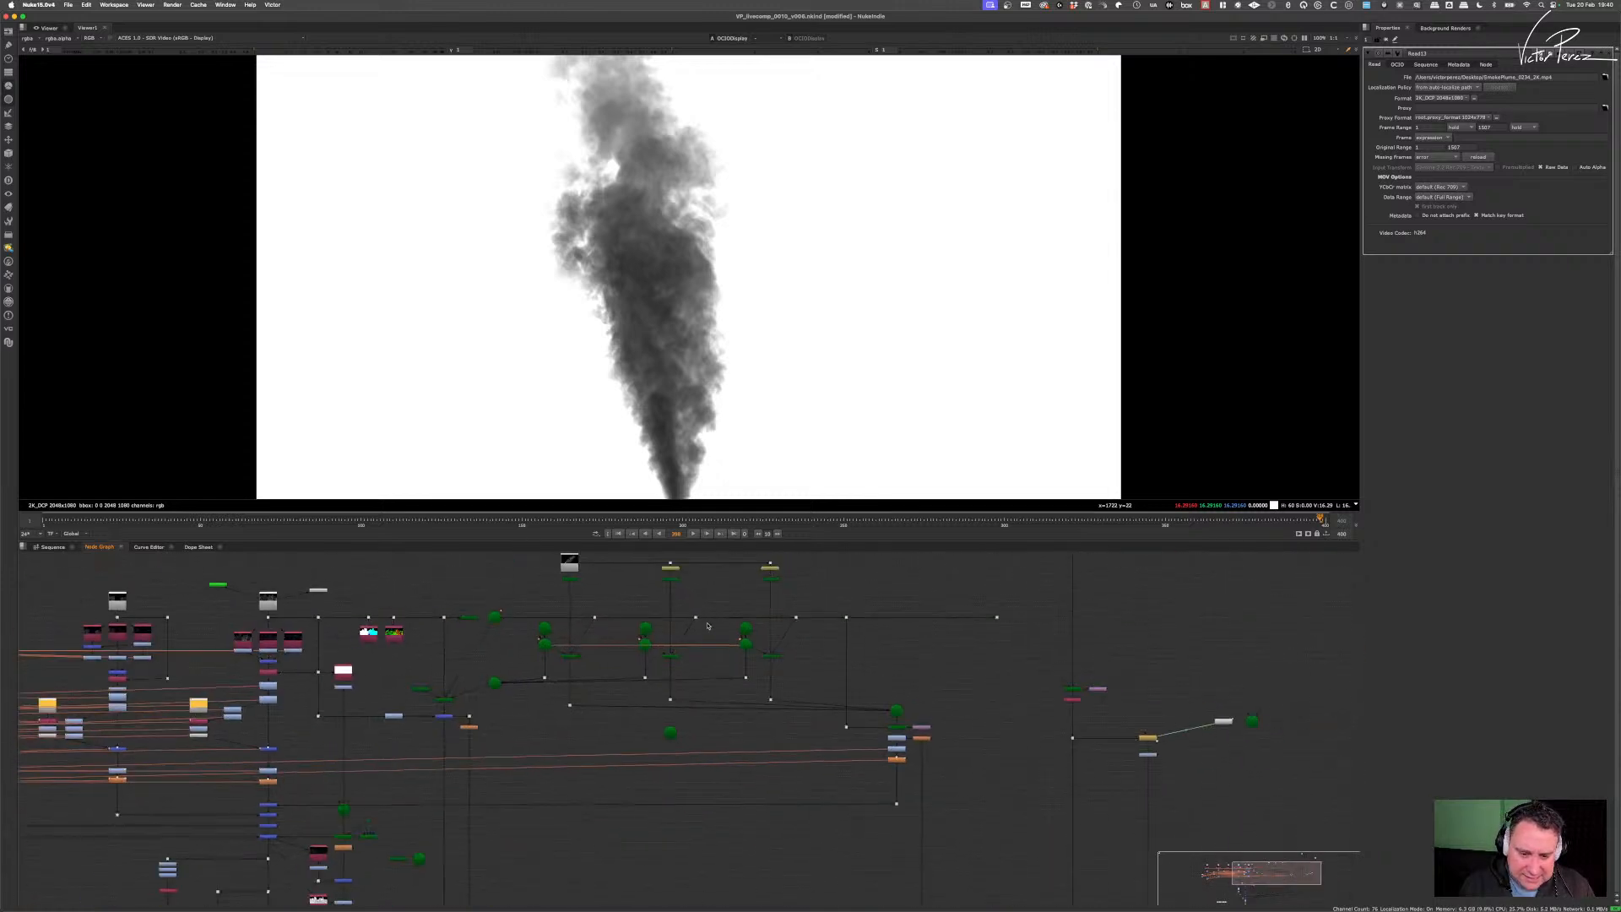
pyautogui.moveTo(570, 561); pyautogui.dragTo(581, 616, button='middle')
pyautogui.scroll(6, 581, 616)
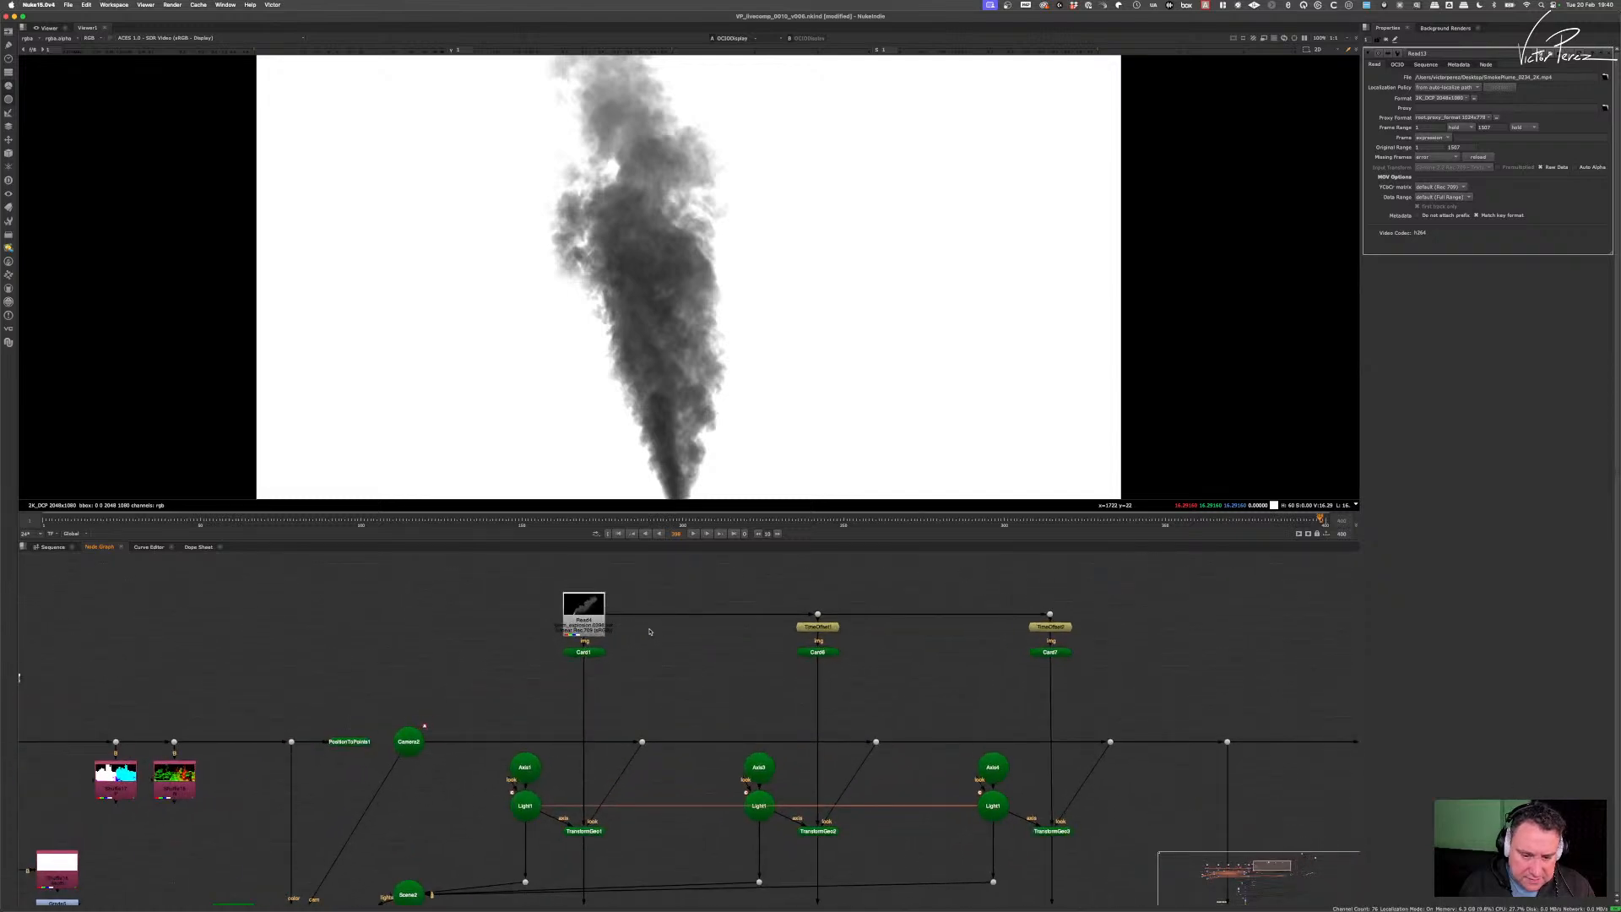
pyautogui.scroll(-5, 650, 622)
pyautogui.scroll(2, 1139, 606)
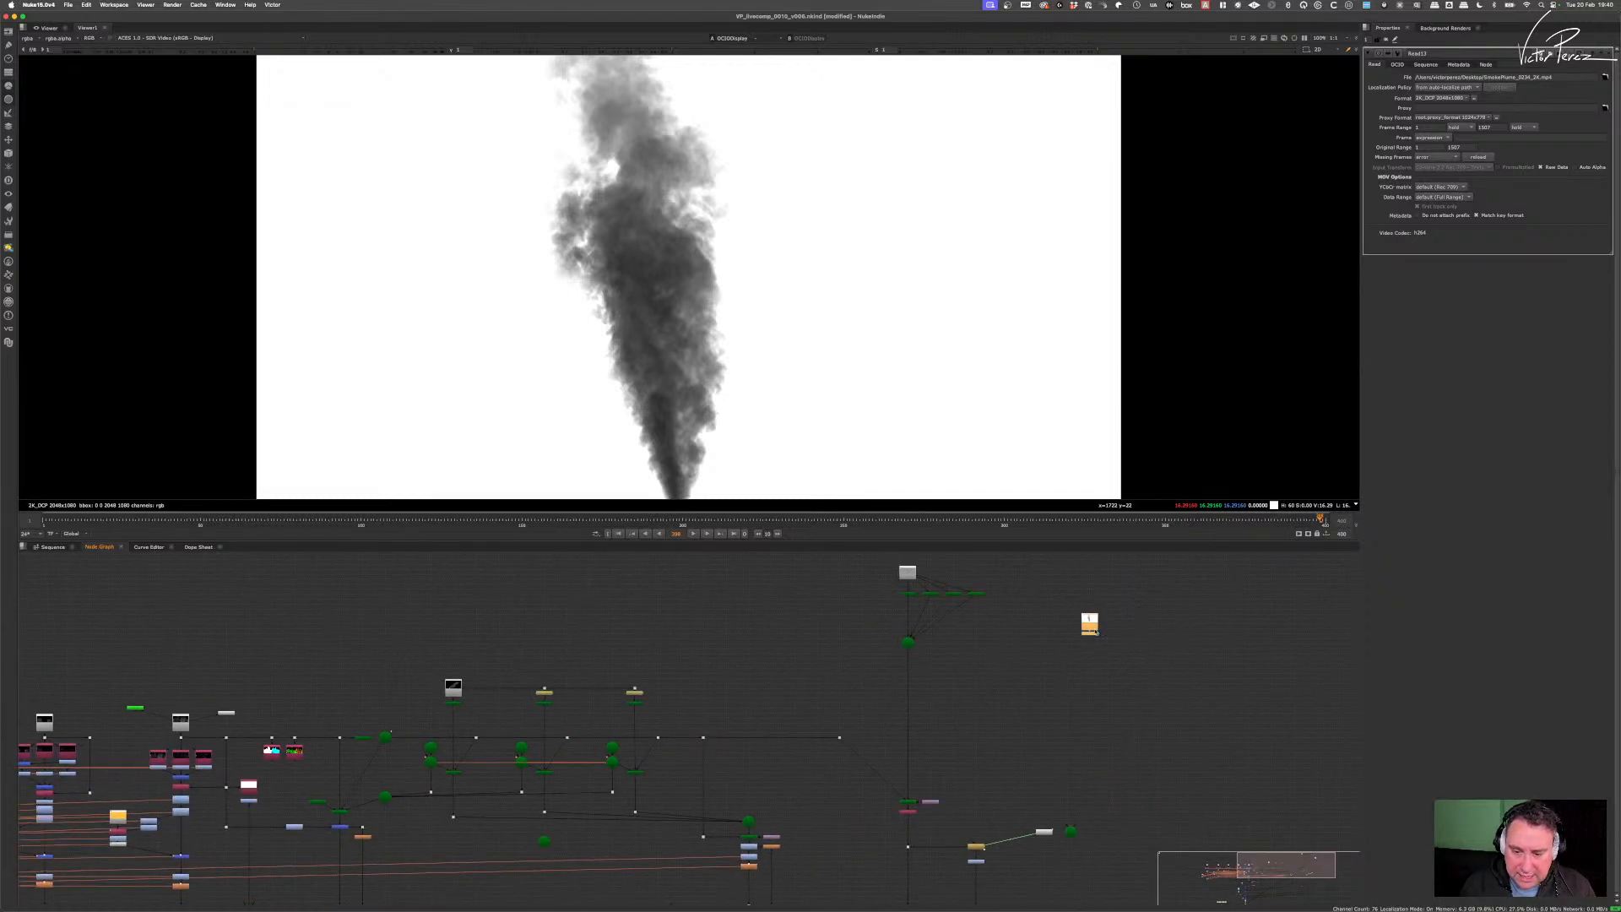
pyautogui.click(1116, 626)
pyautogui.moveTo(1093, 629); pyautogui.dragTo(755, 691)
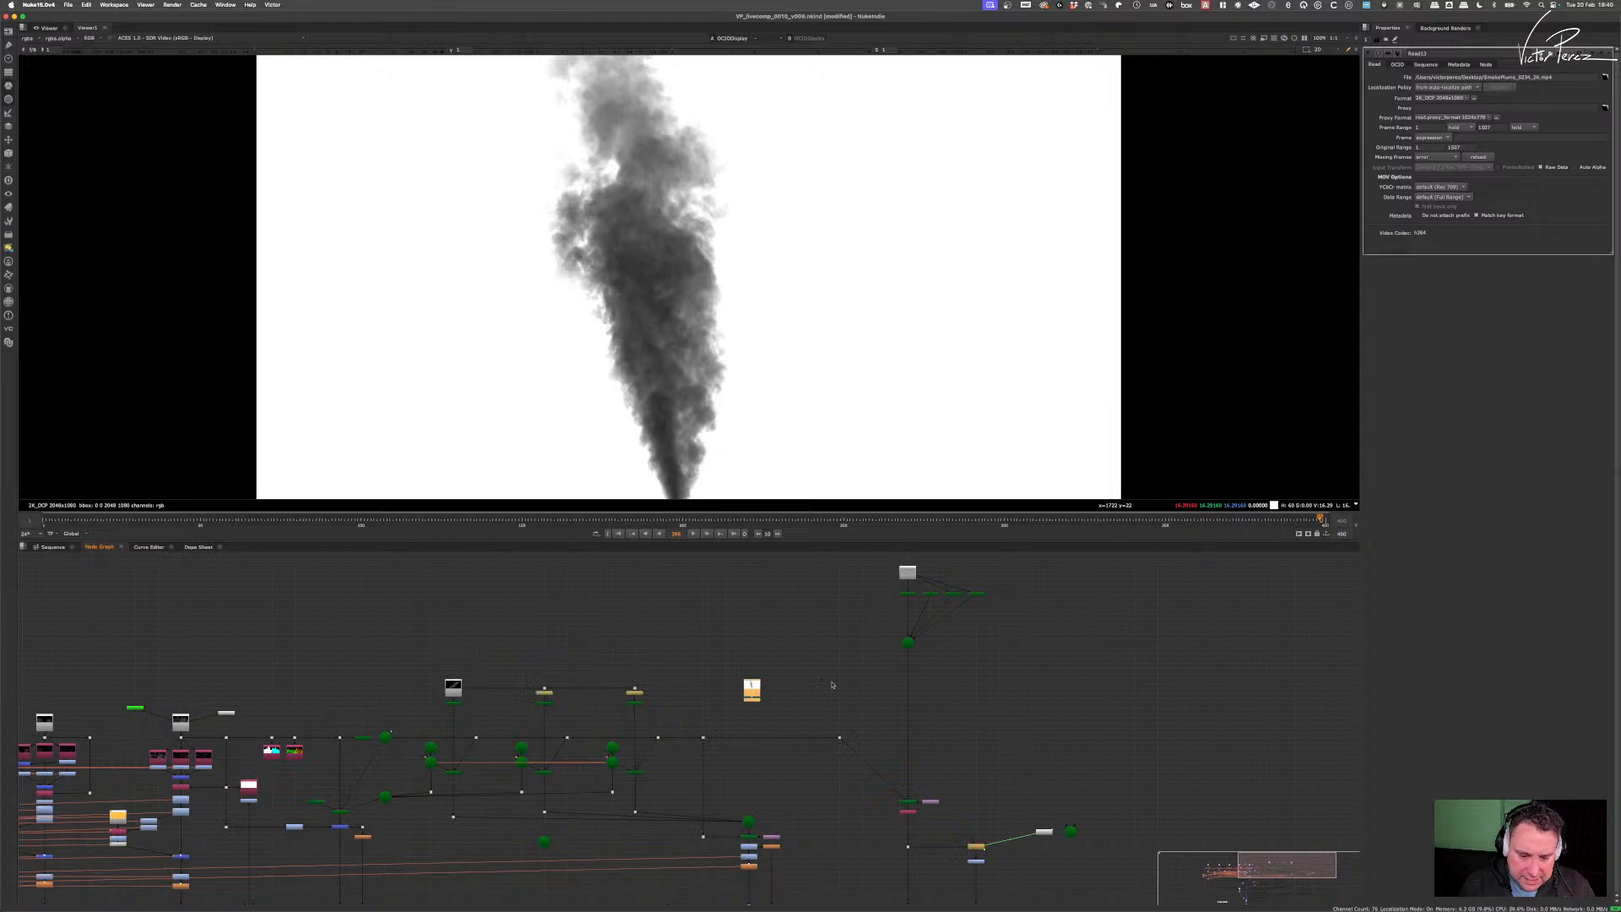
# - Move the smoke plume nodes, the distant Scene and render group, and the tall right-hand branch farther right to widen the gap
pyautogui.scroll(-3, 832, 685)
pyautogui.click(791, 604)
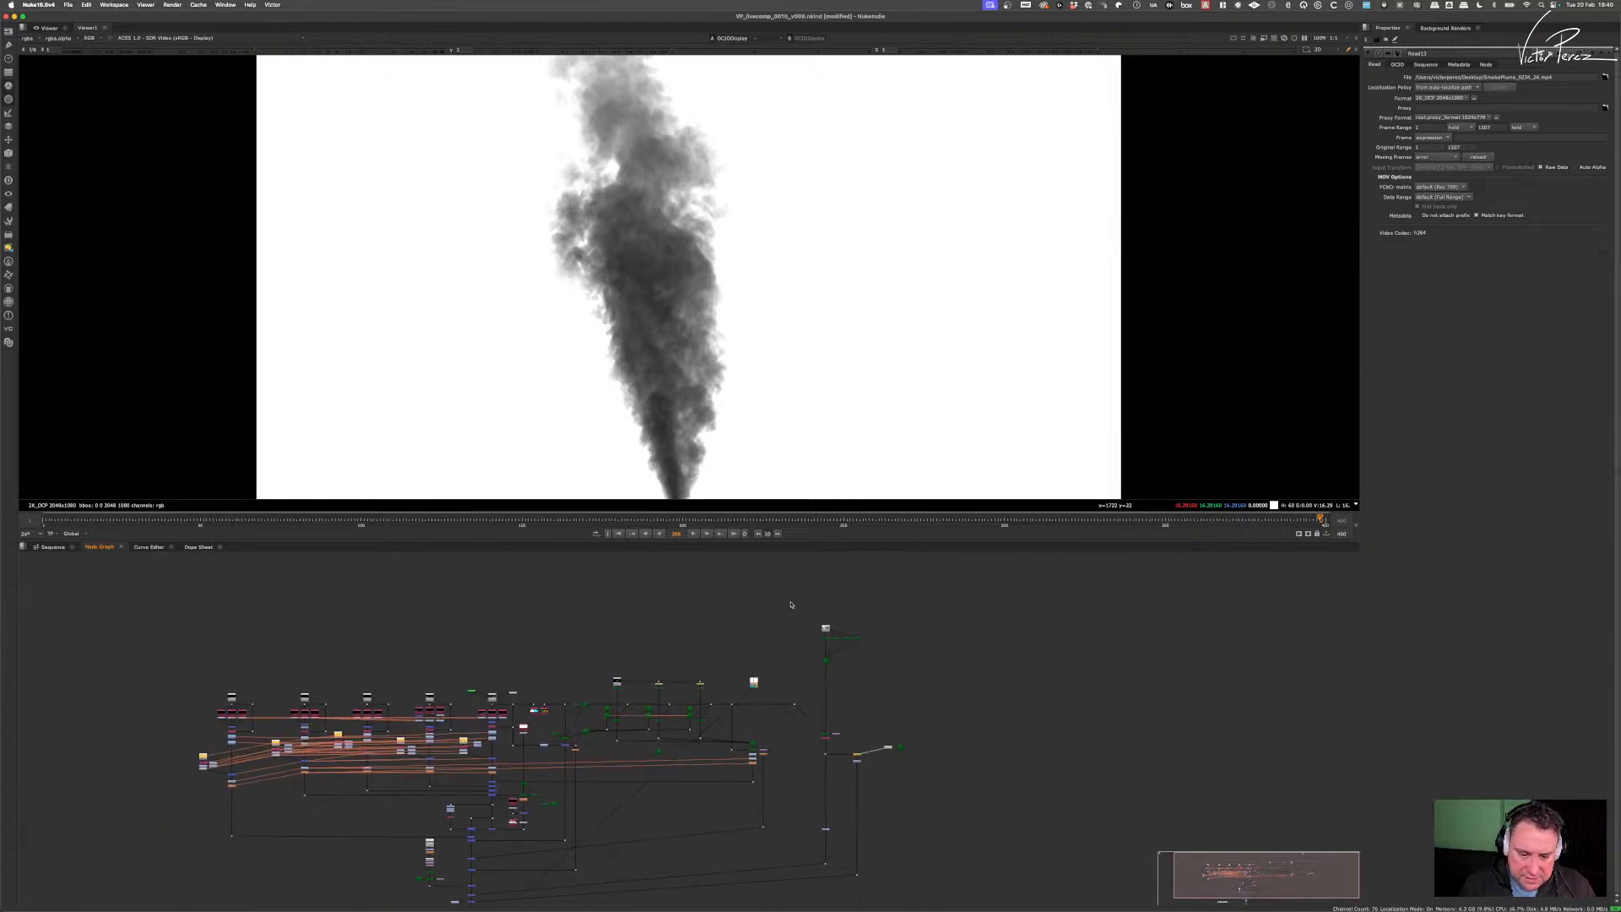
pyautogui.moveTo(723, 633); pyautogui.dragTo(1045, 839)
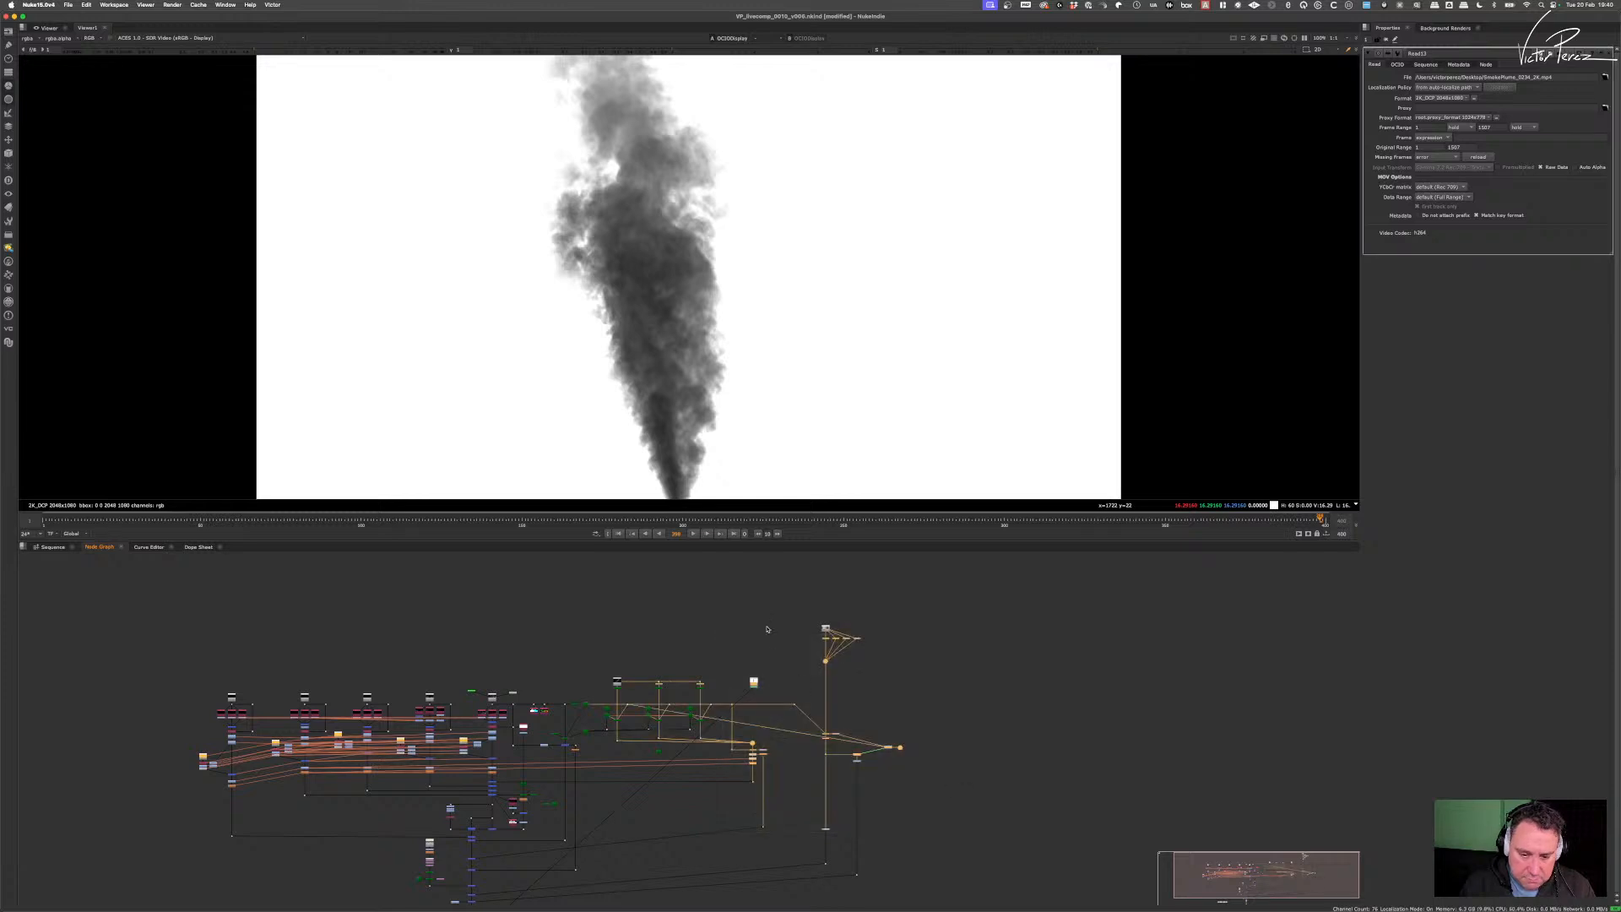
pyautogui.click(726, 589)
pyautogui.moveTo(726, 589); pyautogui.dragTo(1054, 910)
pyautogui.moveTo(830, 627); pyautogui.dragTo(1251, 634)
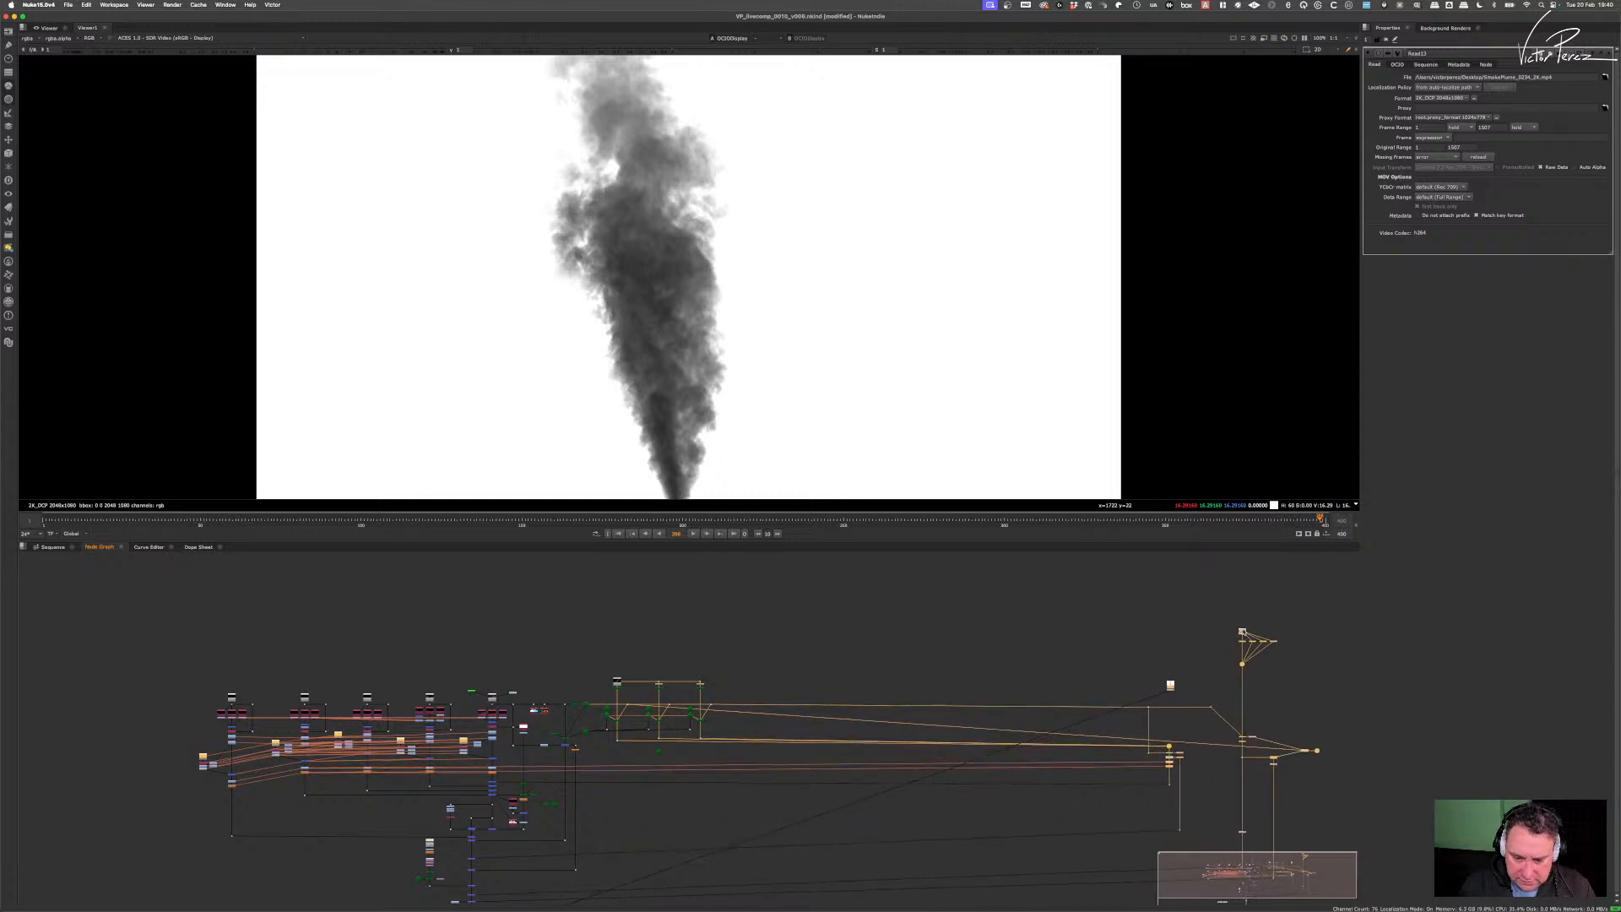
# - Move Read13 and OCIODisplay1 back beside the TimeOffset and Card7 column
pyautogui.click(1140, 646)
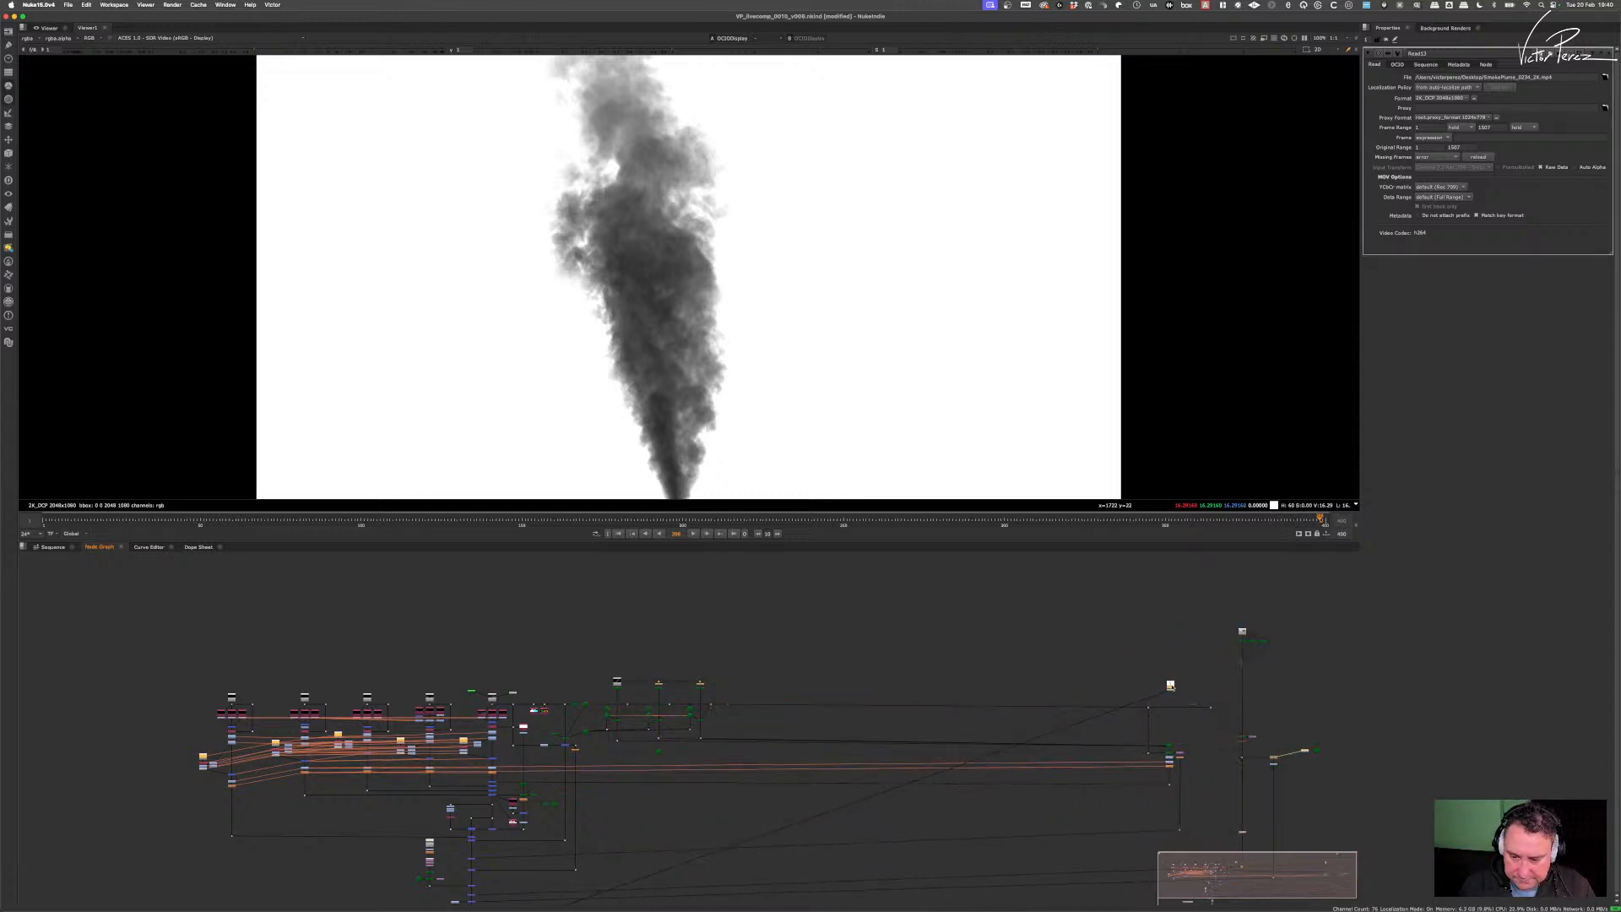
pyautogui.scroll(8, 731, 687)
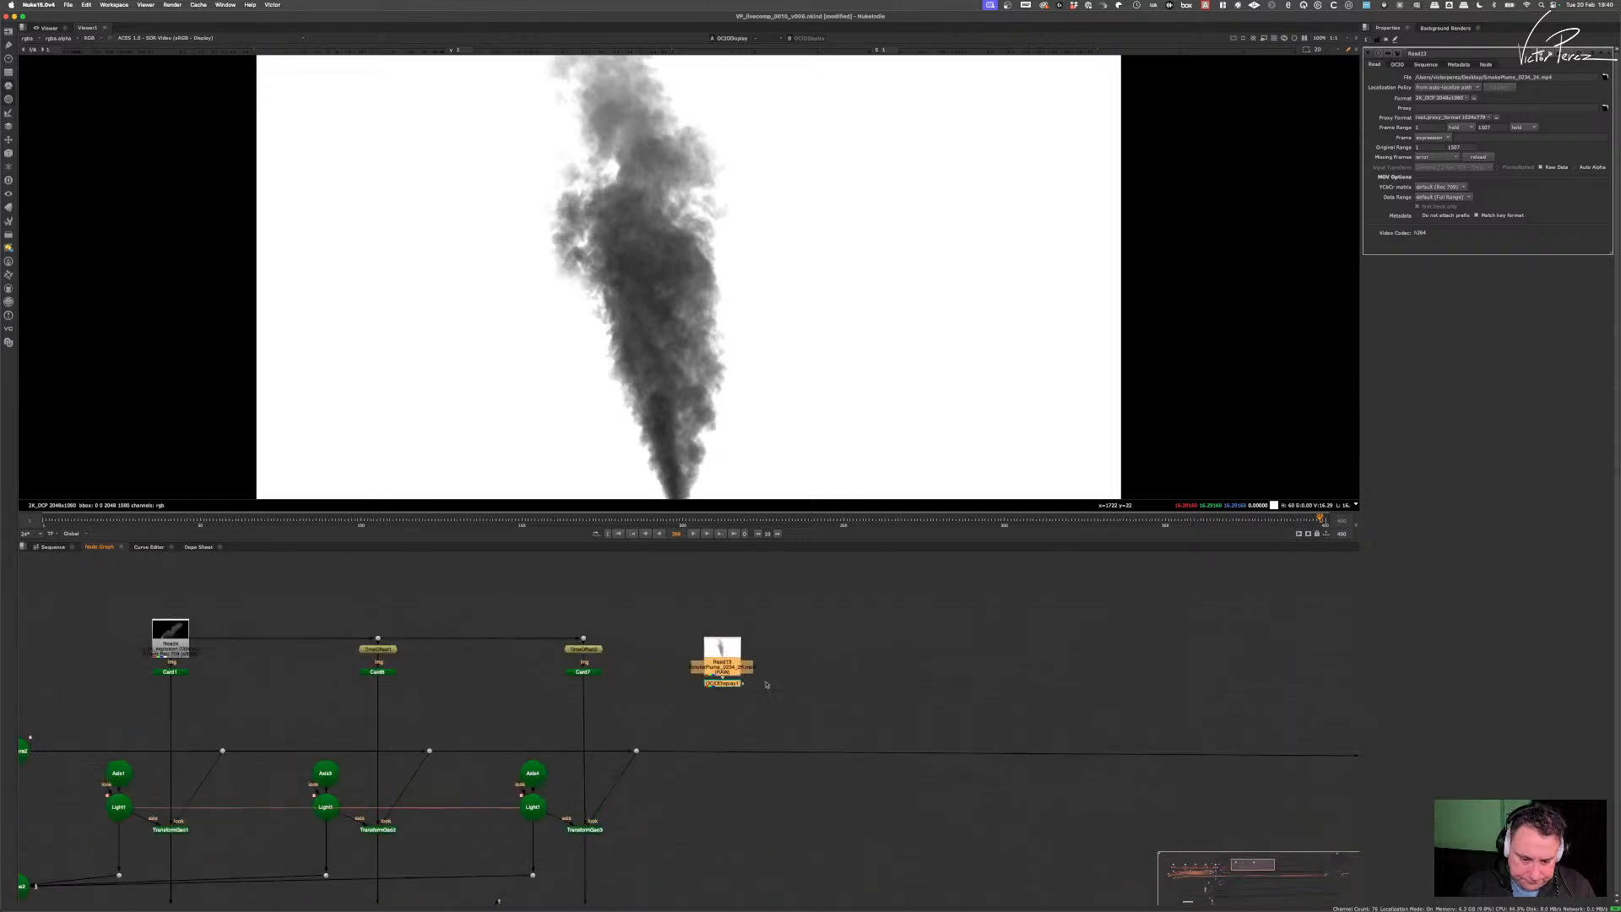
pyautogui.click(797, 649)
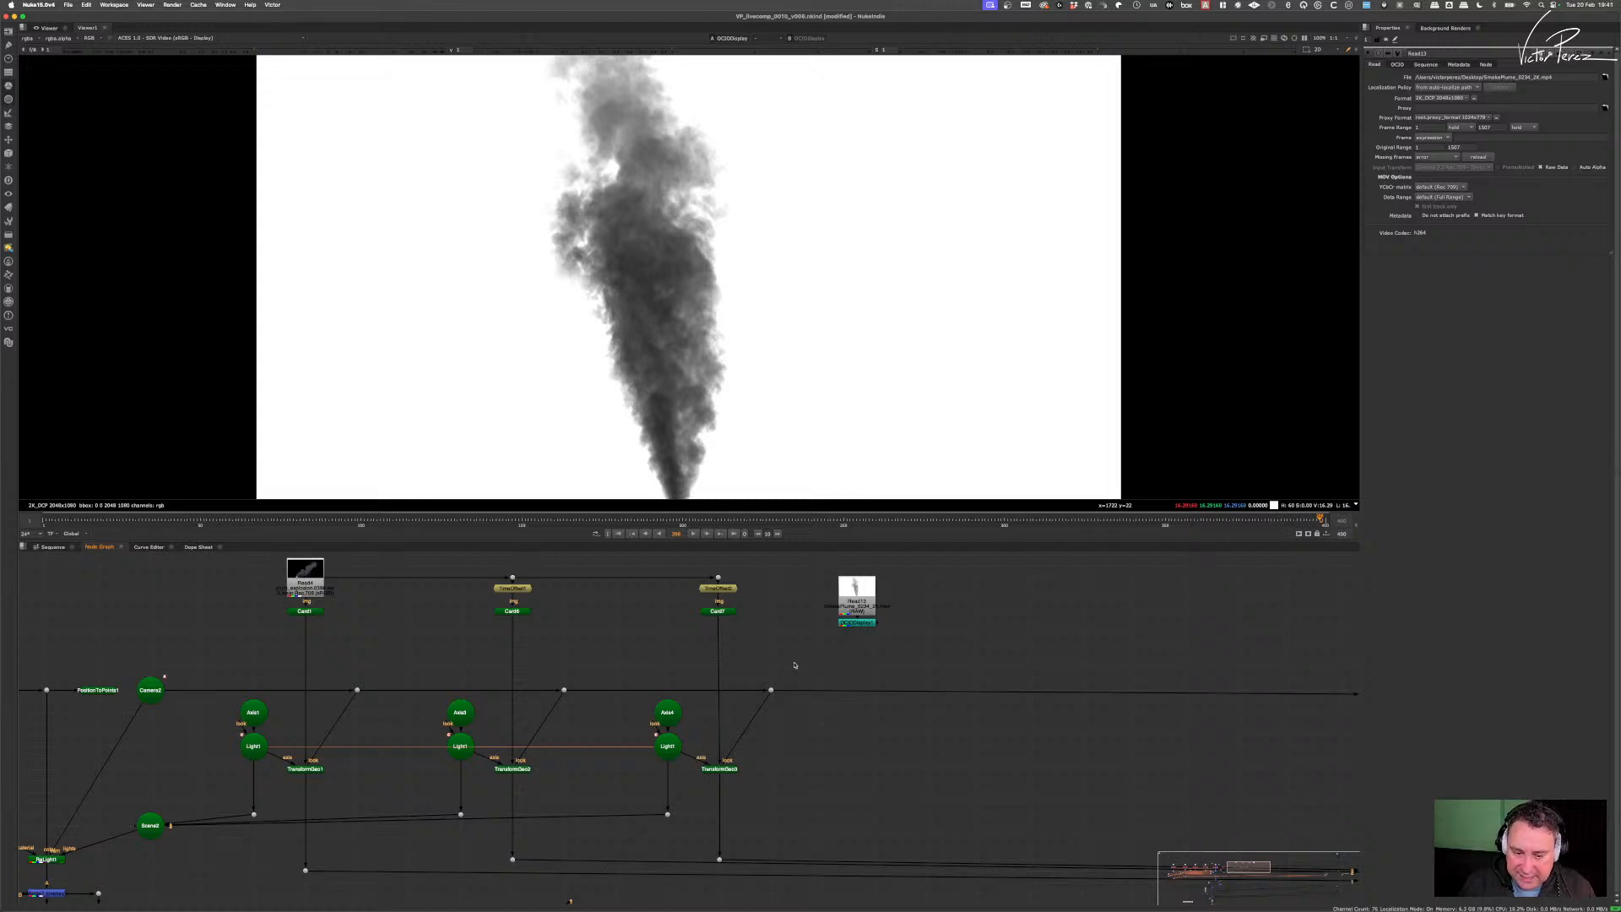
# - Duplicate Axis4, TransformGeo3 and its look dot, placing the copies below the smoke plume with the dot on the camera line
pyautogui.moveTo(793, 661); pyautogui.dragTo(681, 800)
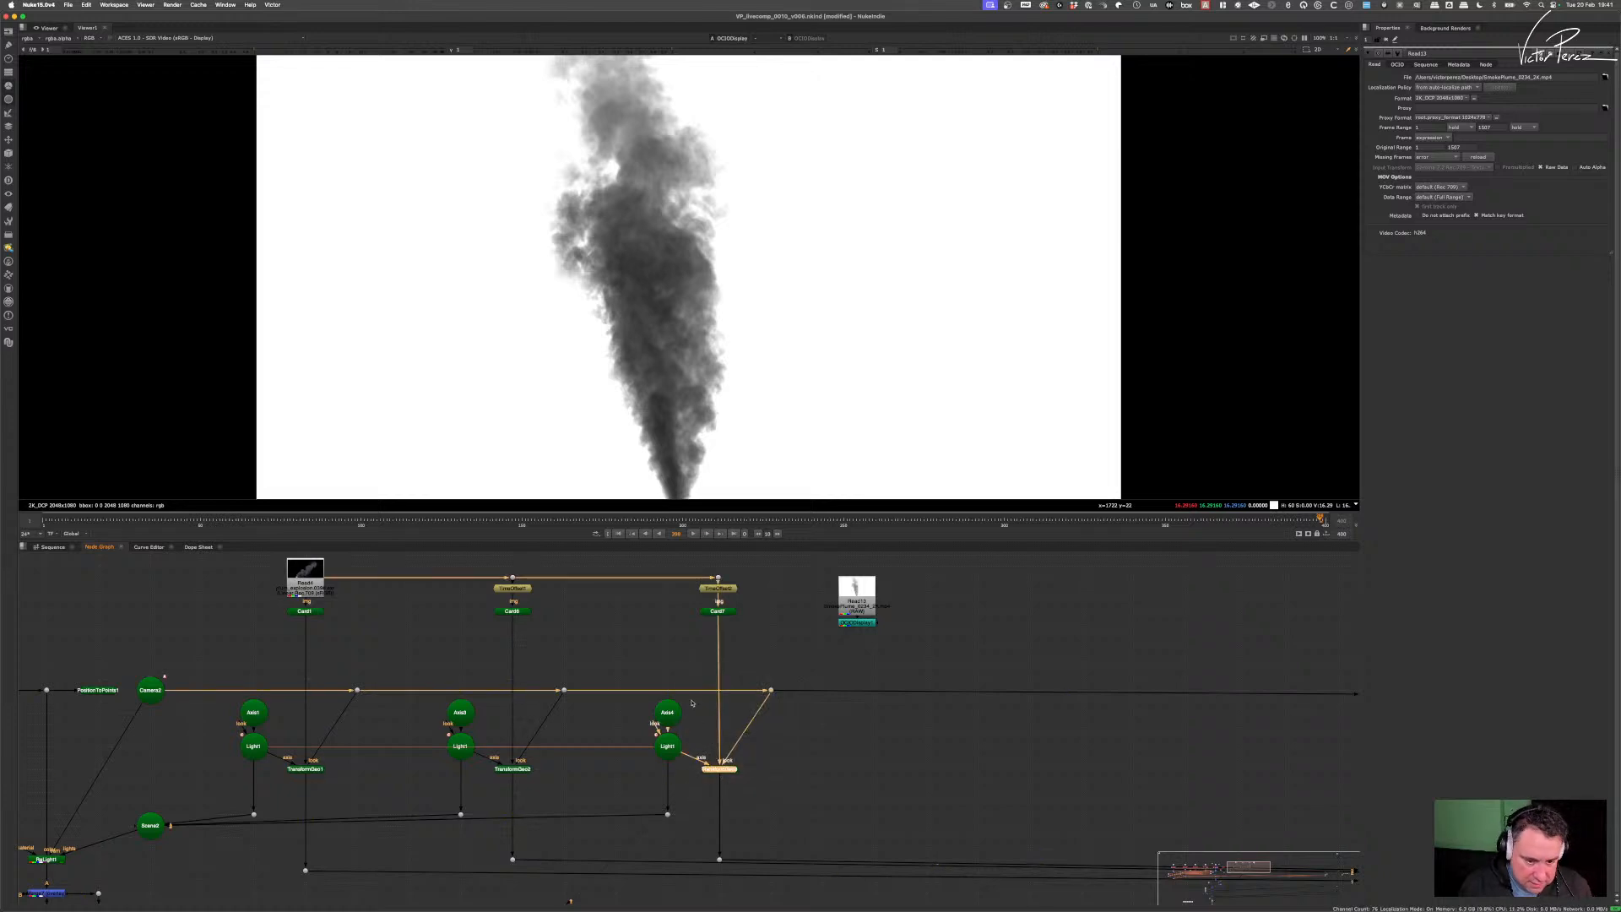
pyautogui.moveTo(618, 653); pyautogui.dragTo(695, 732)
pyautogui.keyDown('shift'); pyautogui.moveTo(817, 653); pyautogui.dragTo(708, 812); pyautogui.keyUp('shift')
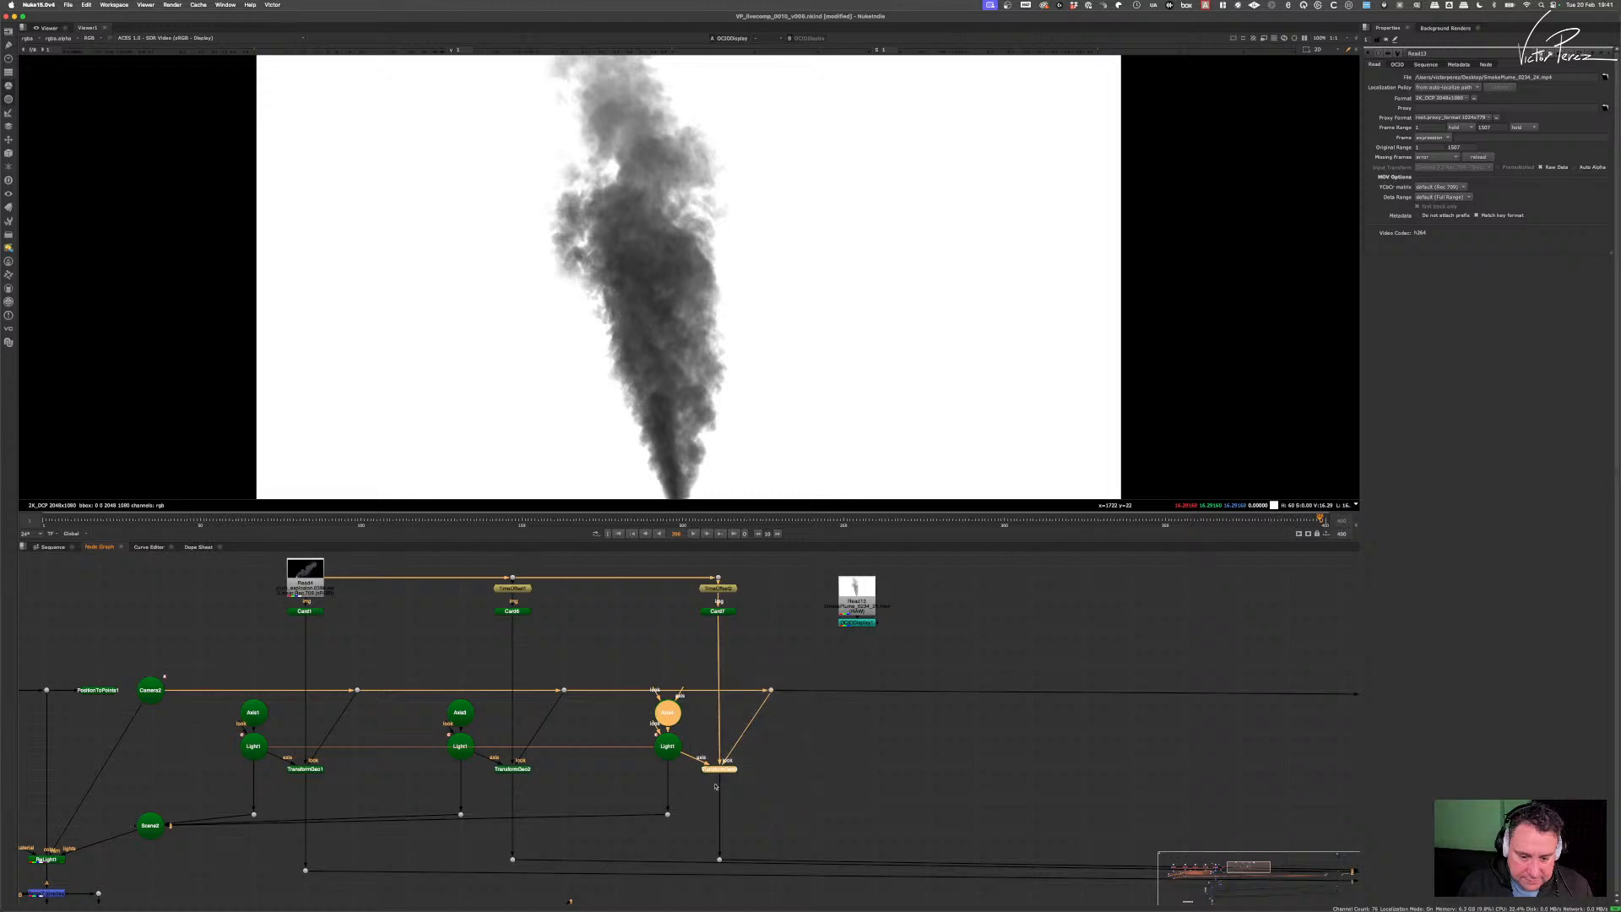
pyautogui.hotkey('ctrl', 'c')
pyautogui.hotkey('ctrl', 'v')
pyautogui.moveTo(831, 775); pyautogui.dragTo(809, 727)
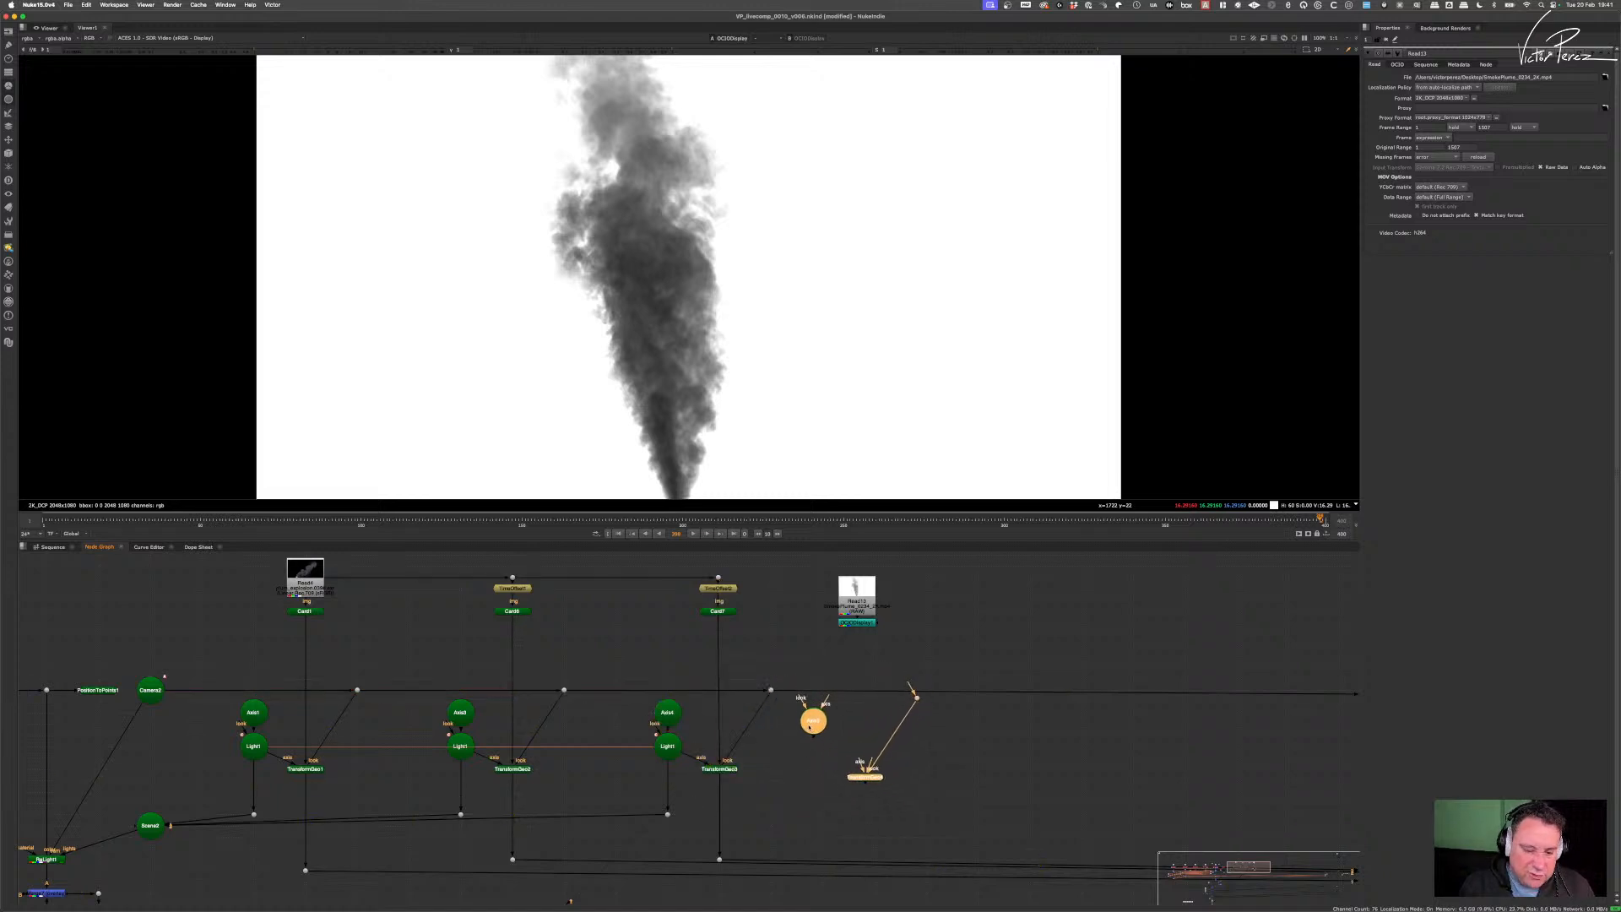
pyautogui.moveTo(869, 777)
pyautogui.mouseDown()
pyautogui.moveTo(859, 758)
pyautogui.moveTo(873, 770)
pyautogui.mouseUp()
pyautogui.click(873, 738)
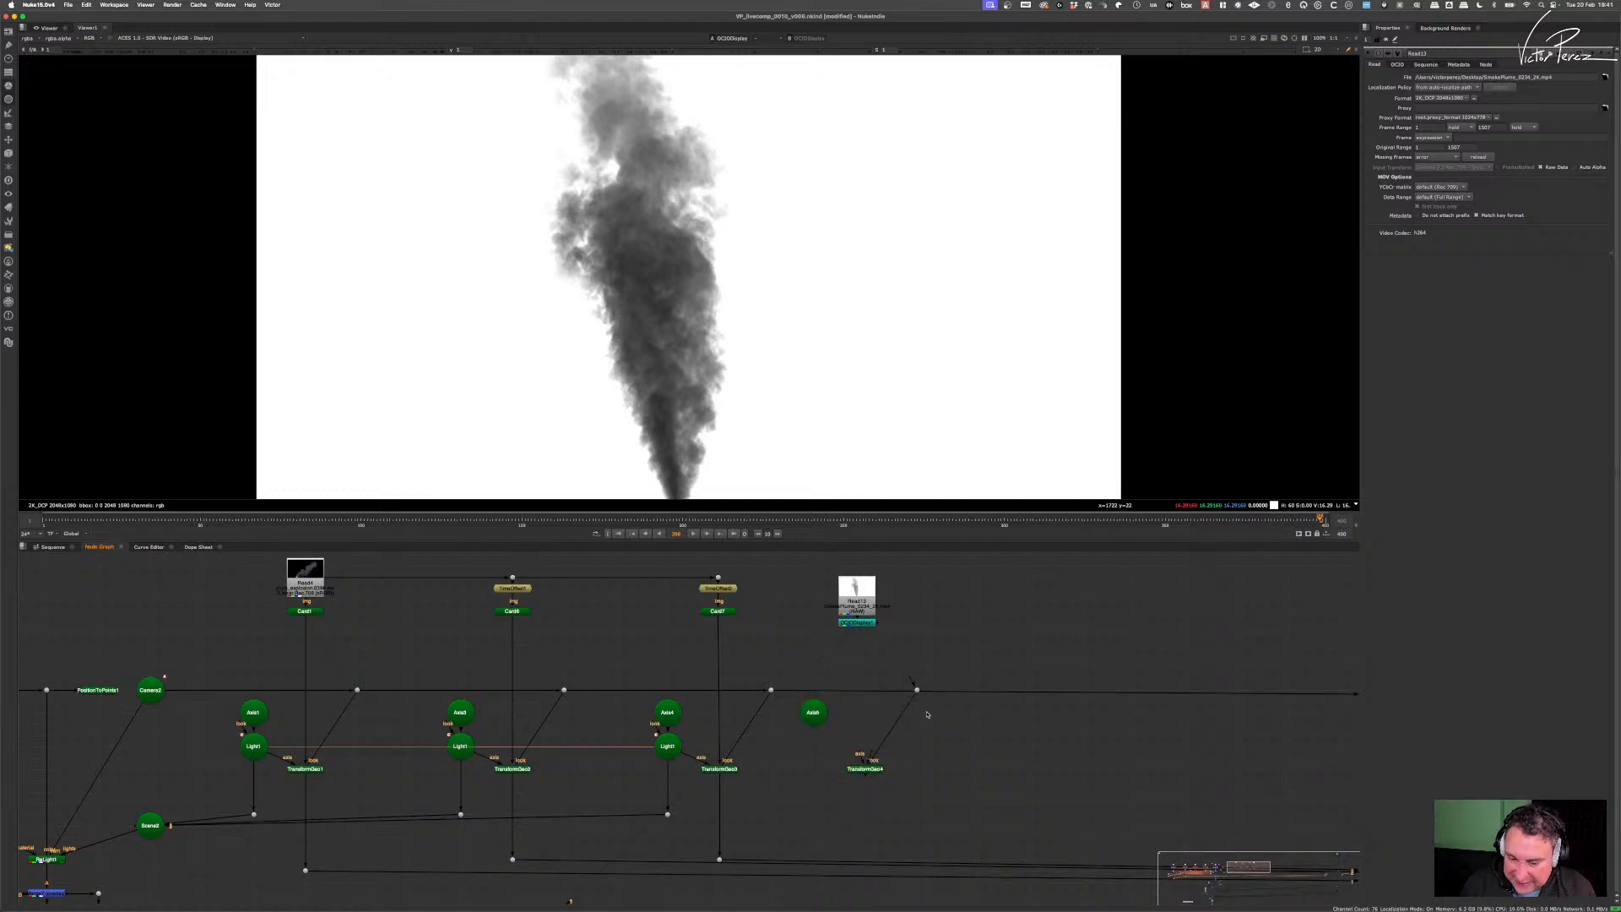
# - Connect Axis5 to the axis input of TransformGeo4 and center TransformGeo4 beneath the smoke plume
pyautogui.moveTo(917, 687); pyautogui.dragTo(875, 768)
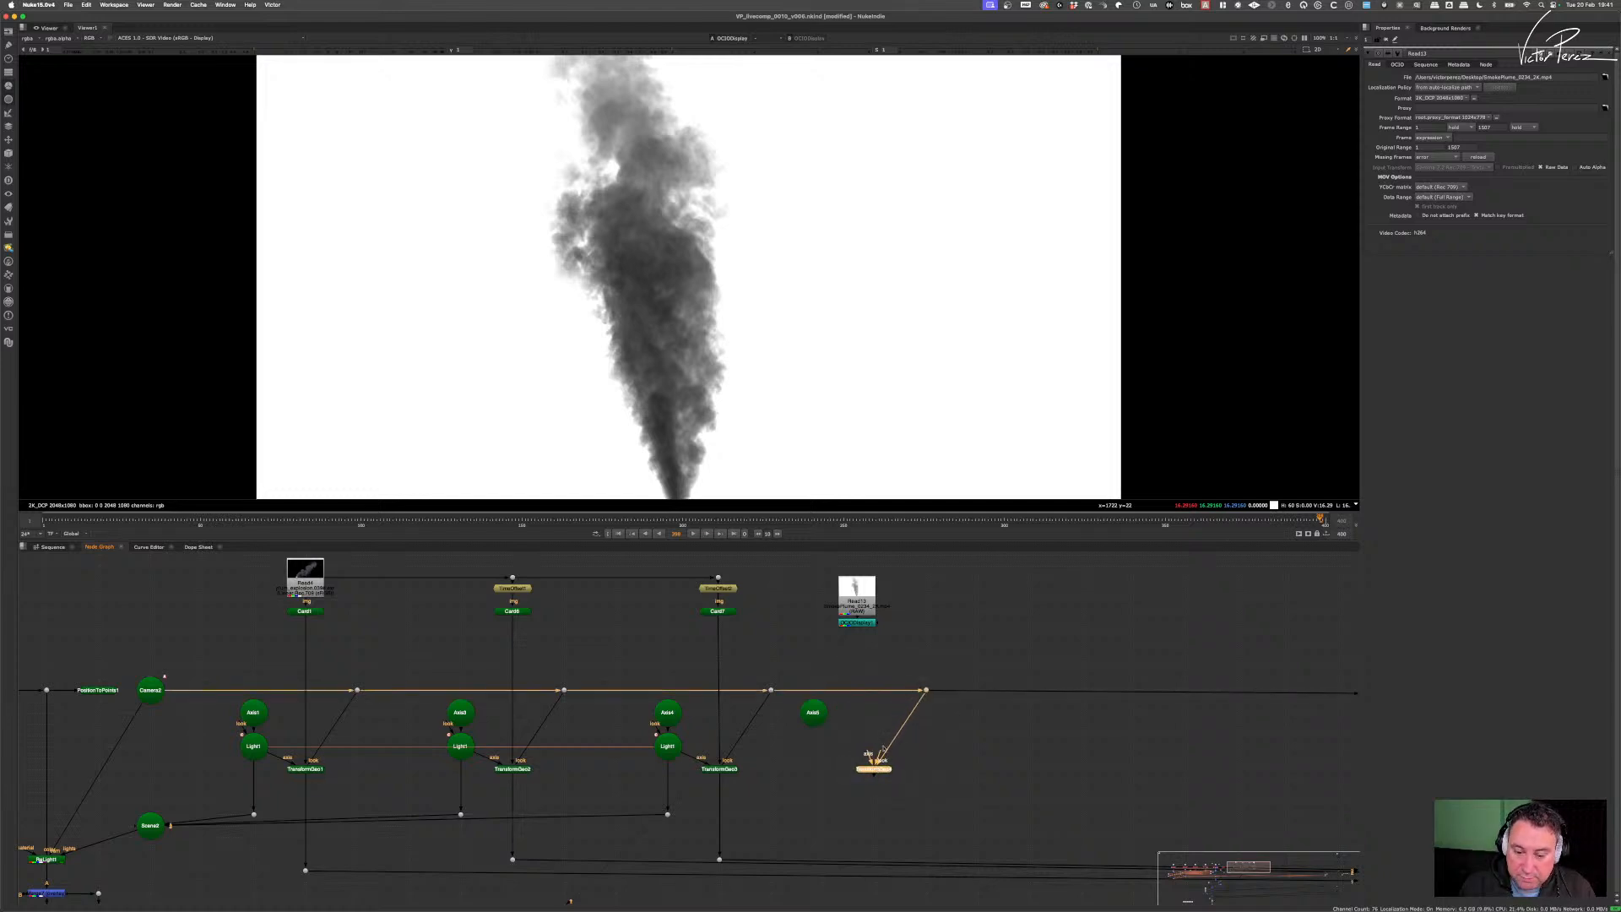
pyautogui.click(813, 715)
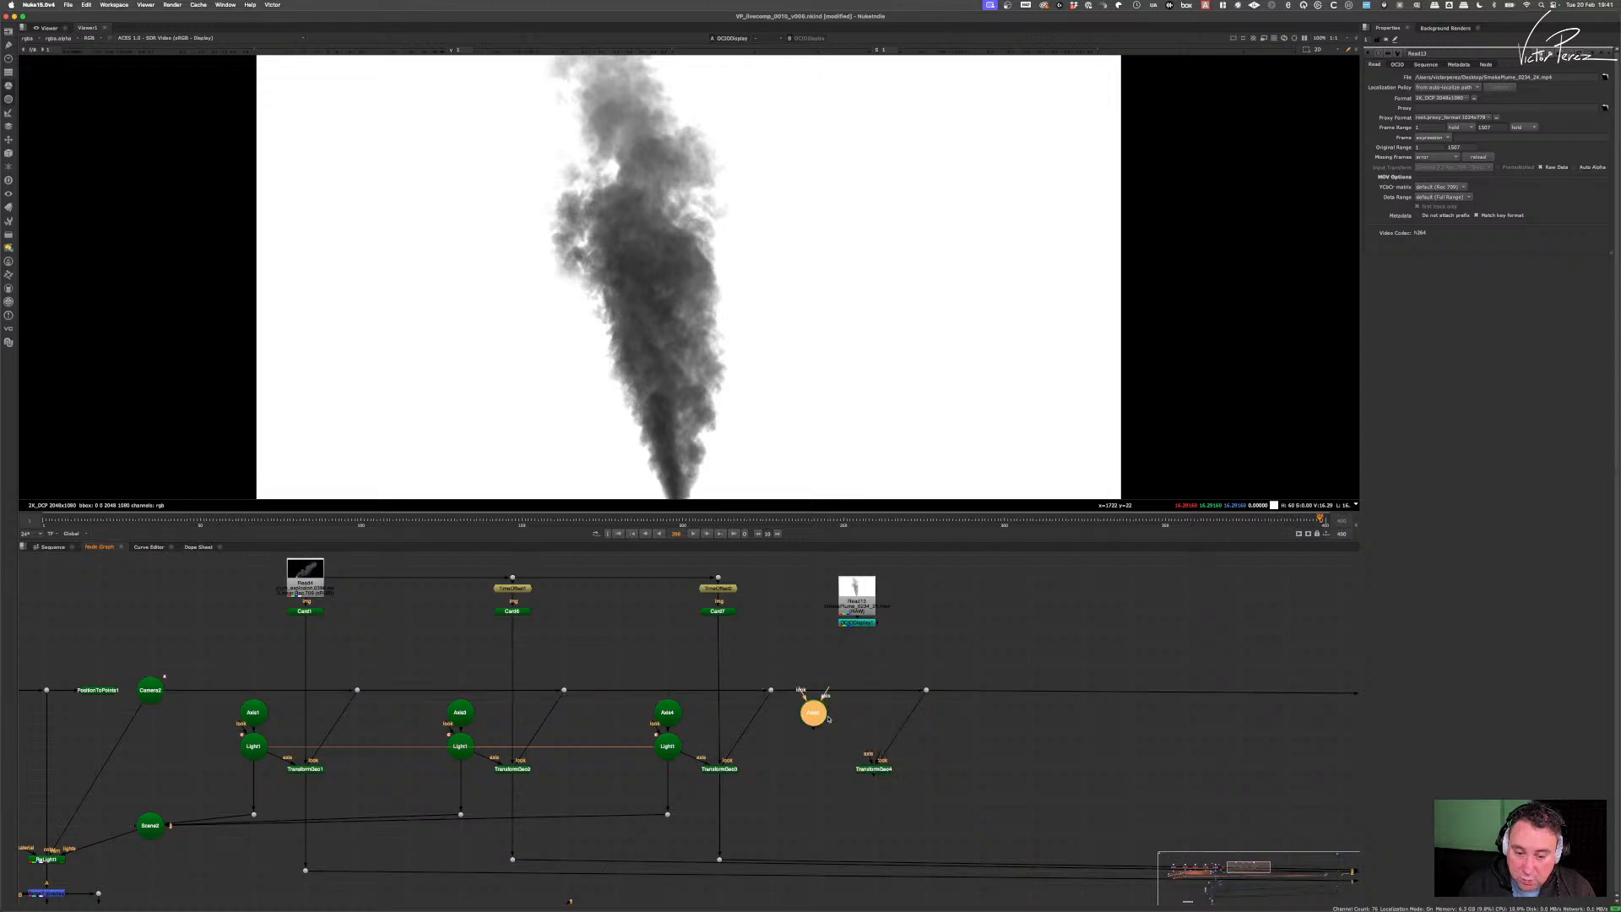
pyautogui.moveTo(829, 718); pyautogui.dragTo(860, 626)
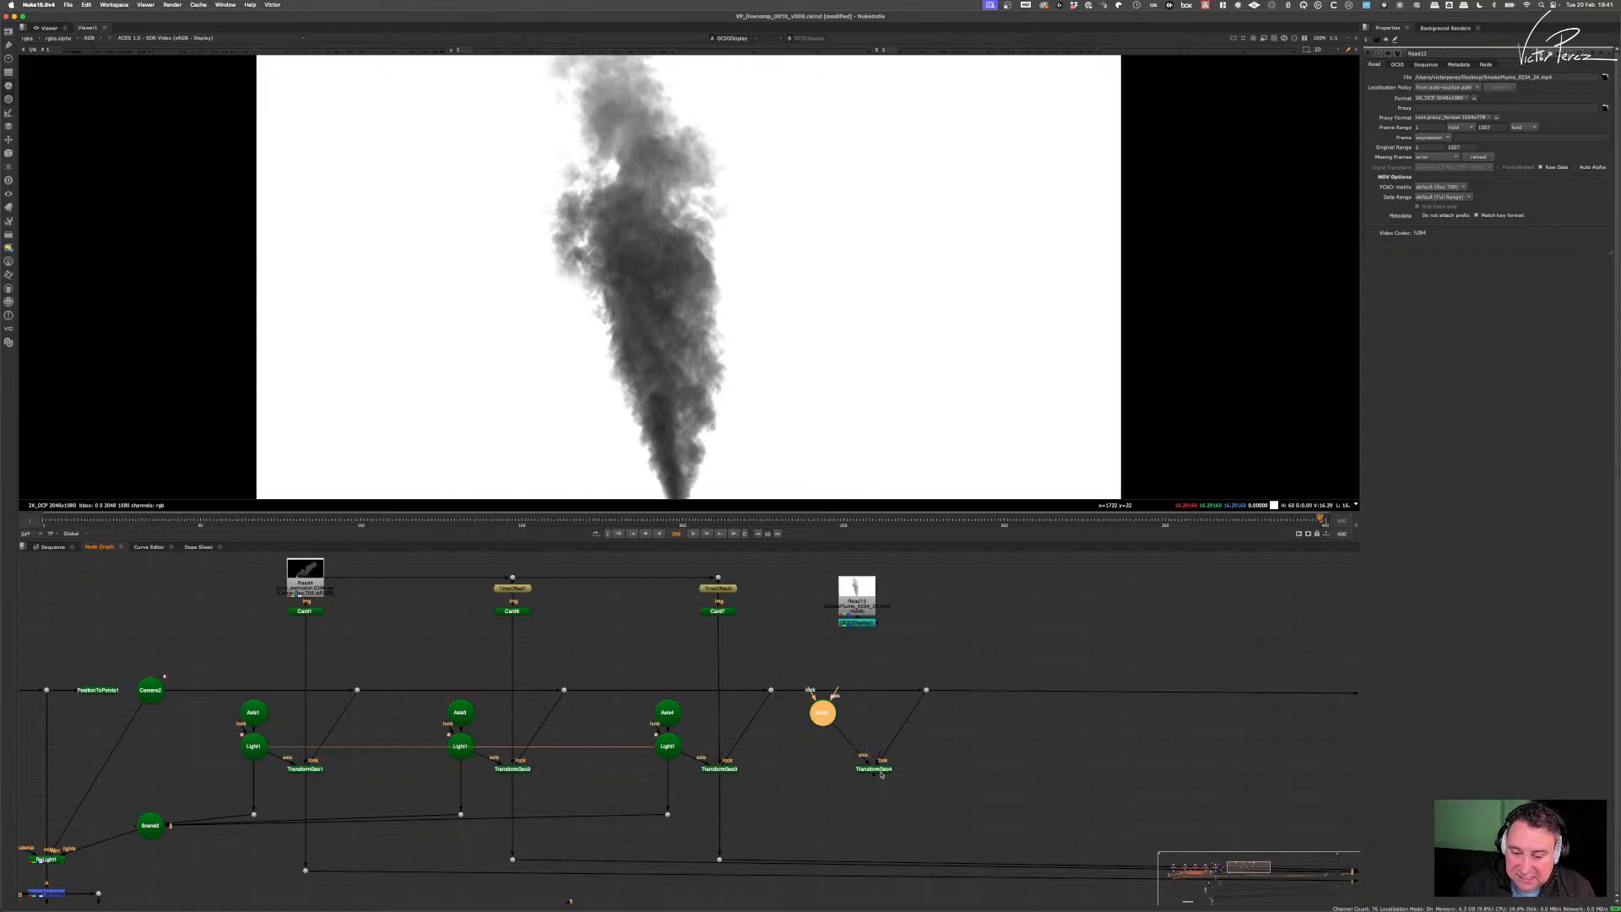
pyautogui.moveTo(880, 775); pyautogui.dragTo(867, 773)
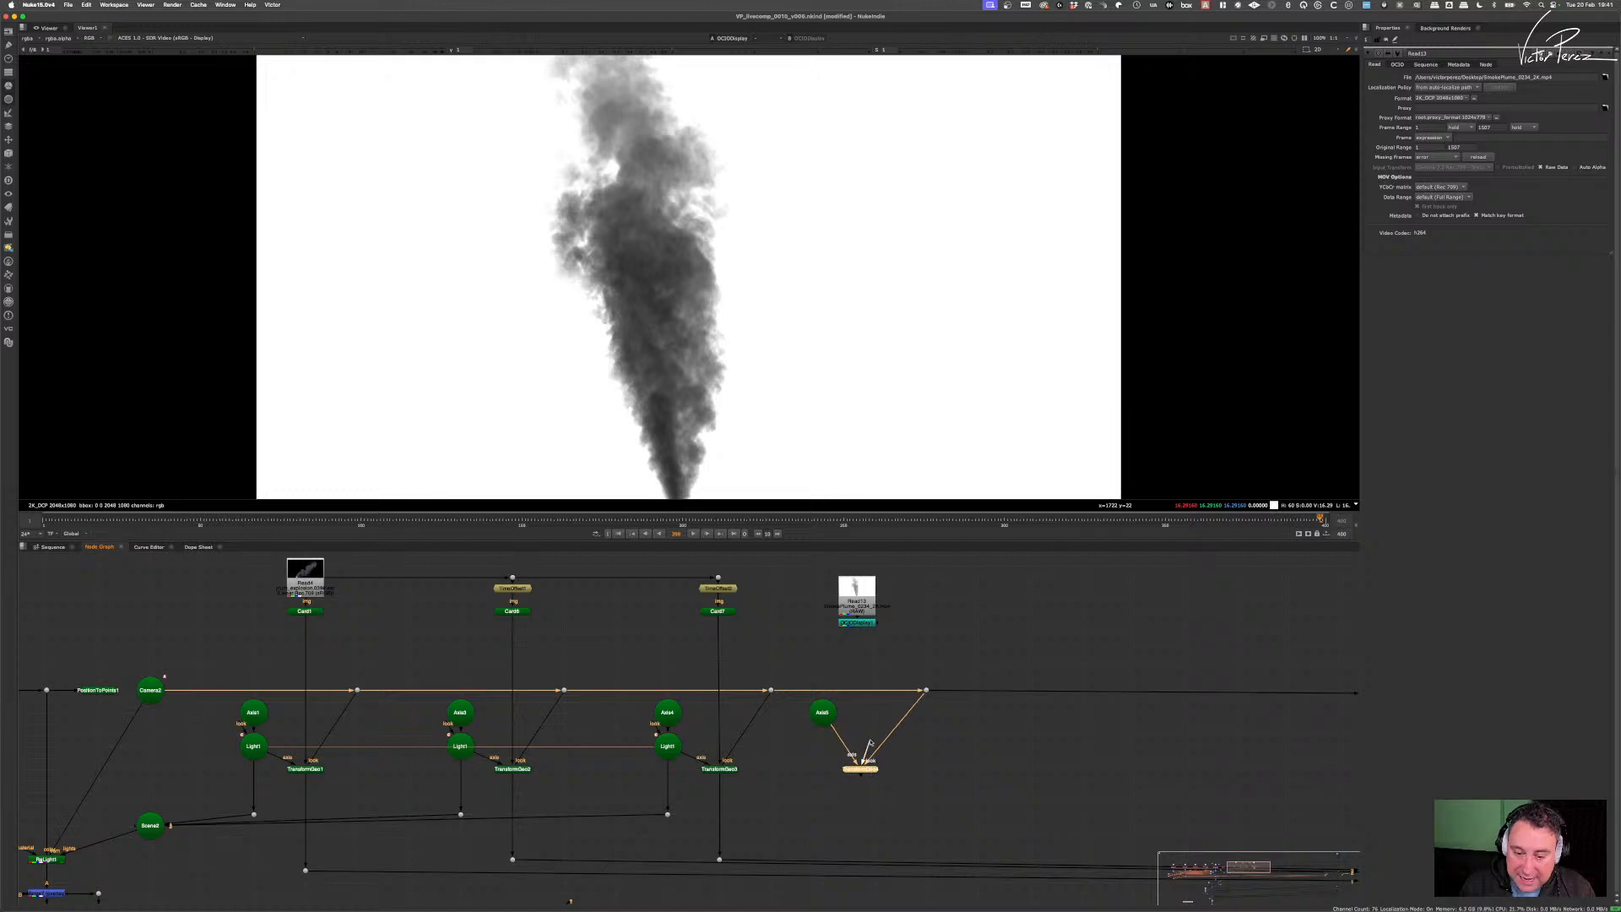
pyautogui.moveTo(913, 707)
pyautogui.mouseDown()
pyautogui.moveTo(926, 713)
pyautogui.moveTo(927, 692)
pyautogui.mouseUp()
# - Duplicate Card7 and attach the copy below OCIODisplay1 so it receives the smoke plume image
pyautogui.scroll(3, 874, 750)
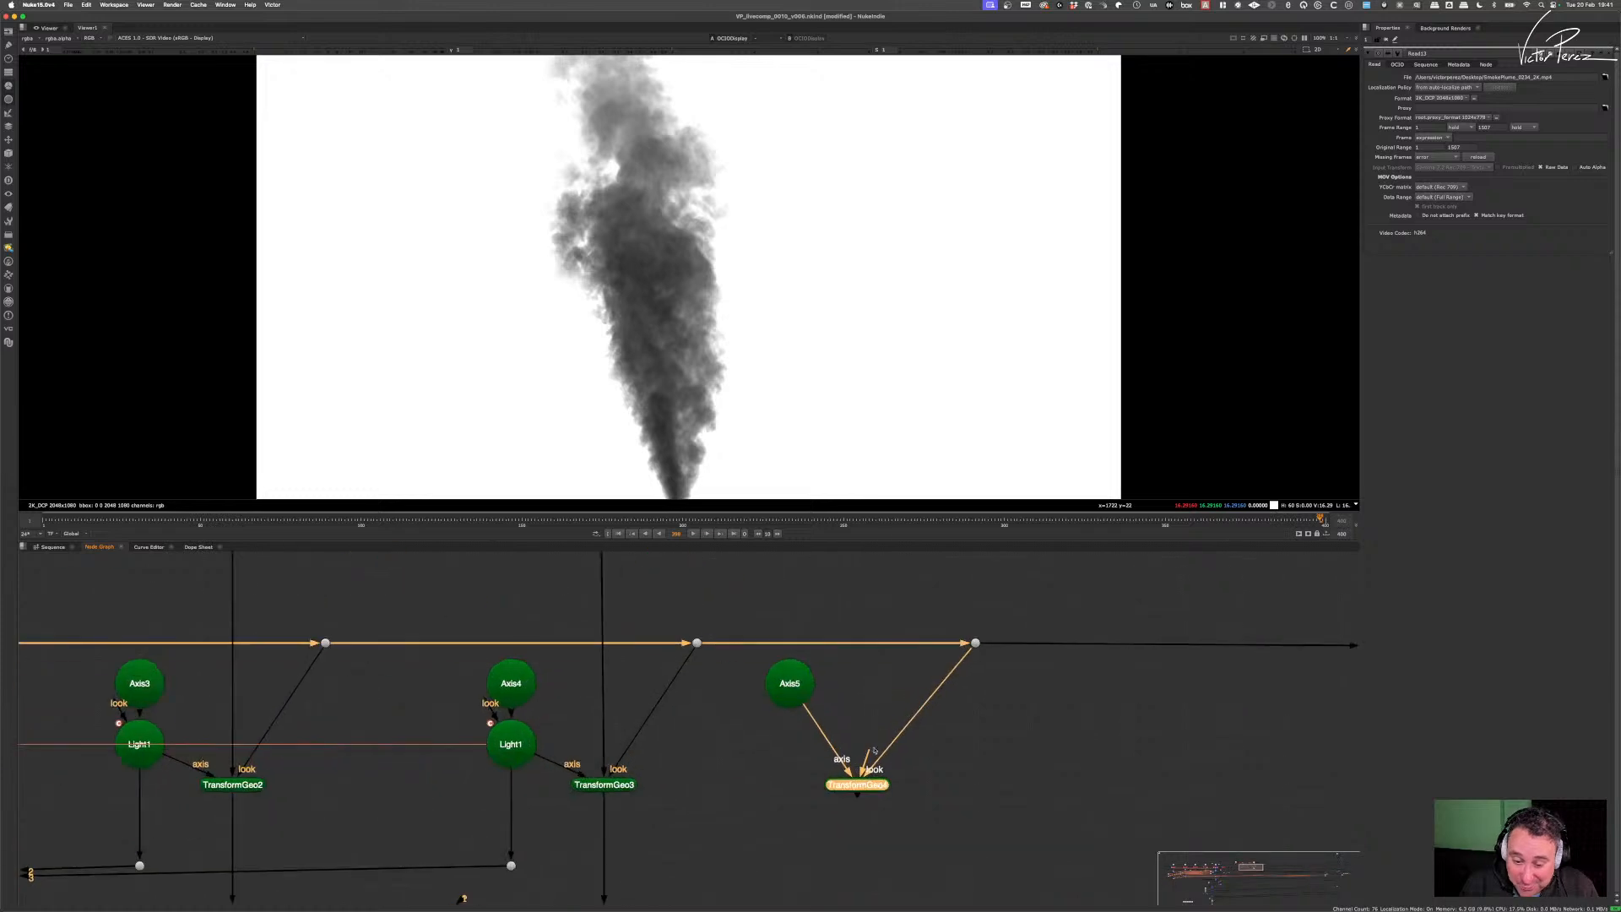
pyautogui.scroll(-3, 844, 701)
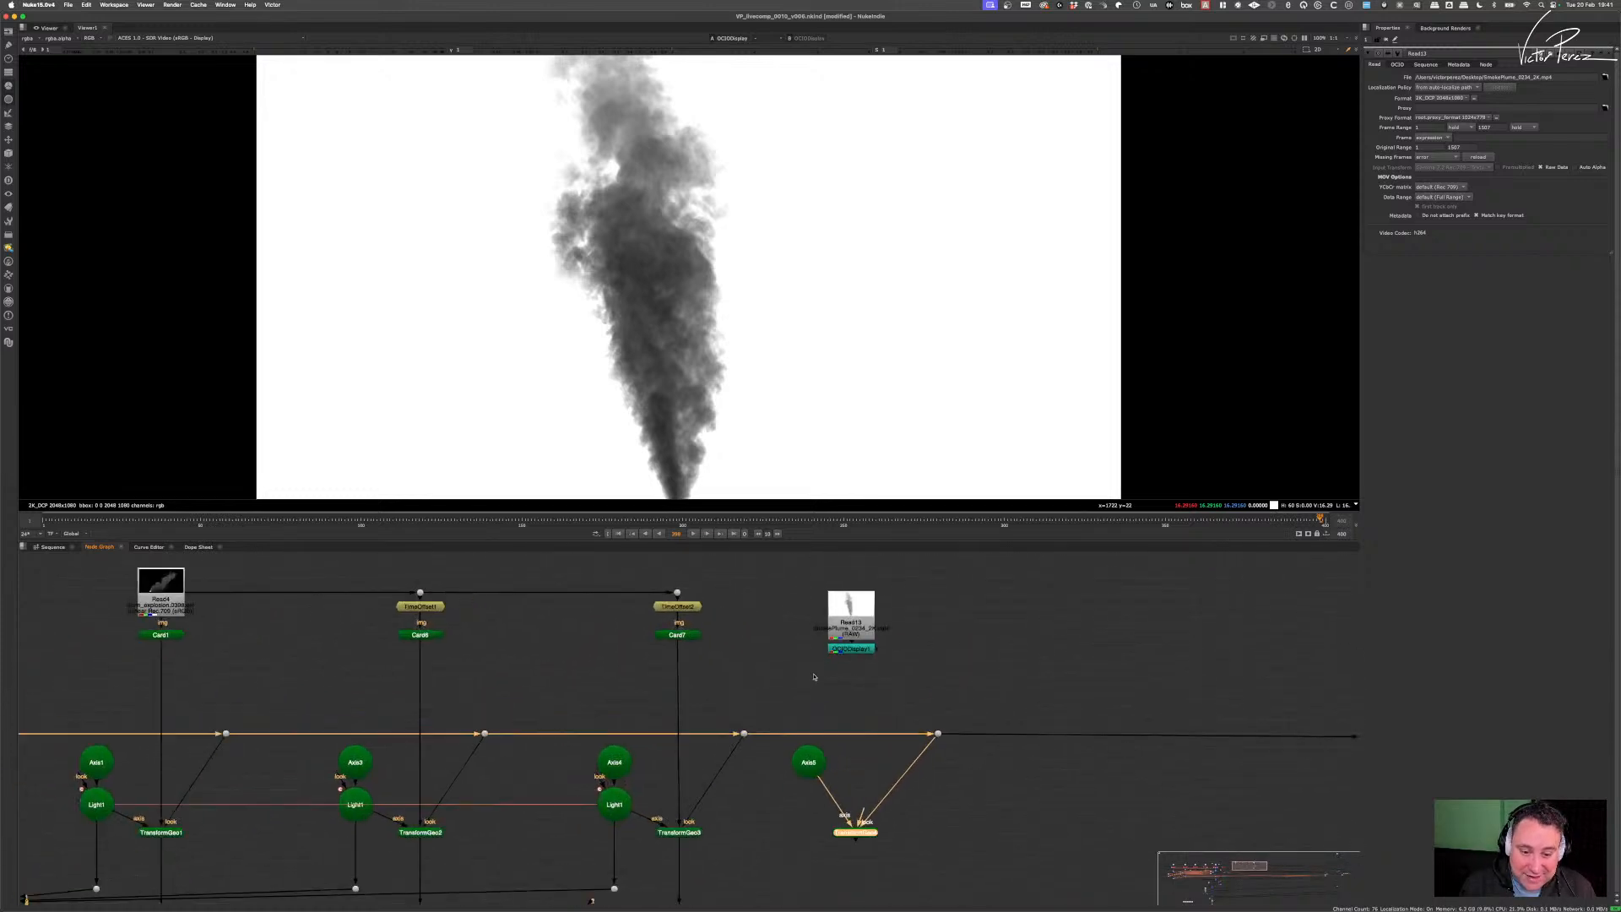
pyautogui.scroll(1, 814, 676)
pyautogui.moveTo(735, 614); pyautogui.dragTo(598, 674)
pyautogui.press('super+c')
pyautogui.click(862, 654)
pyautogui.press('super+v')
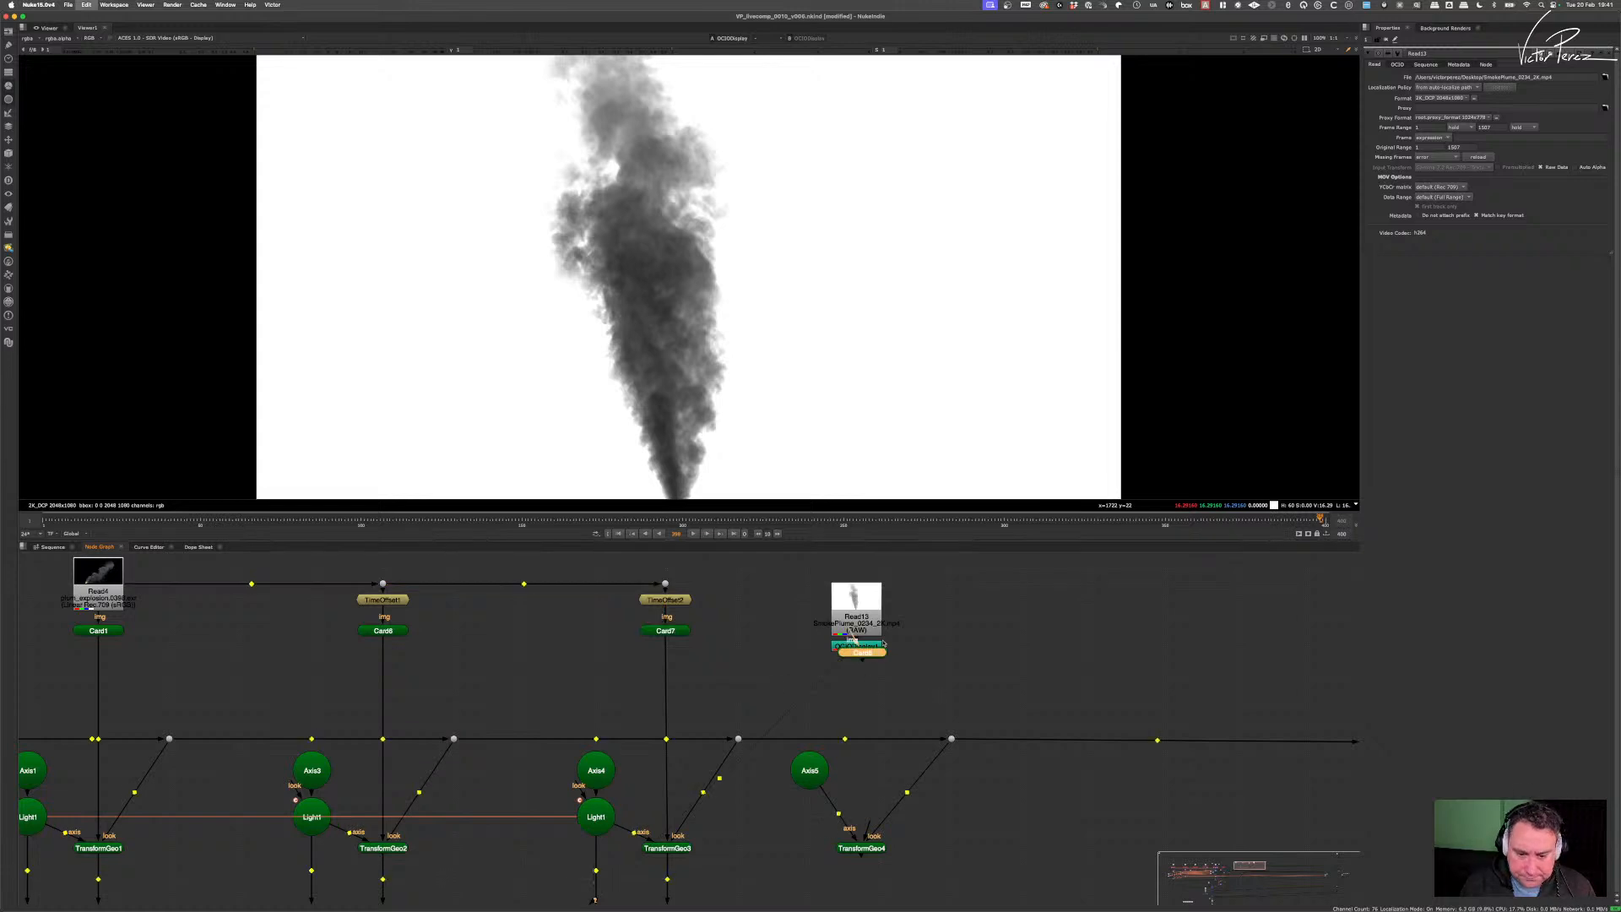
pyautogui.moveTo(865, 654); pyautogui.dragTo(868, 677)
pyautogui.click(849, 663)
# - Align the Read13, OCIODisplay1 and Card8 column with the row of existing cards
pyautogui.moveTo(914, 561); pyautogui.dragTo(789, 719)
pyautogui.moveTo(865, 615); pyautogui.dragTo(867, 655)
pyautogui.click(913, 678)
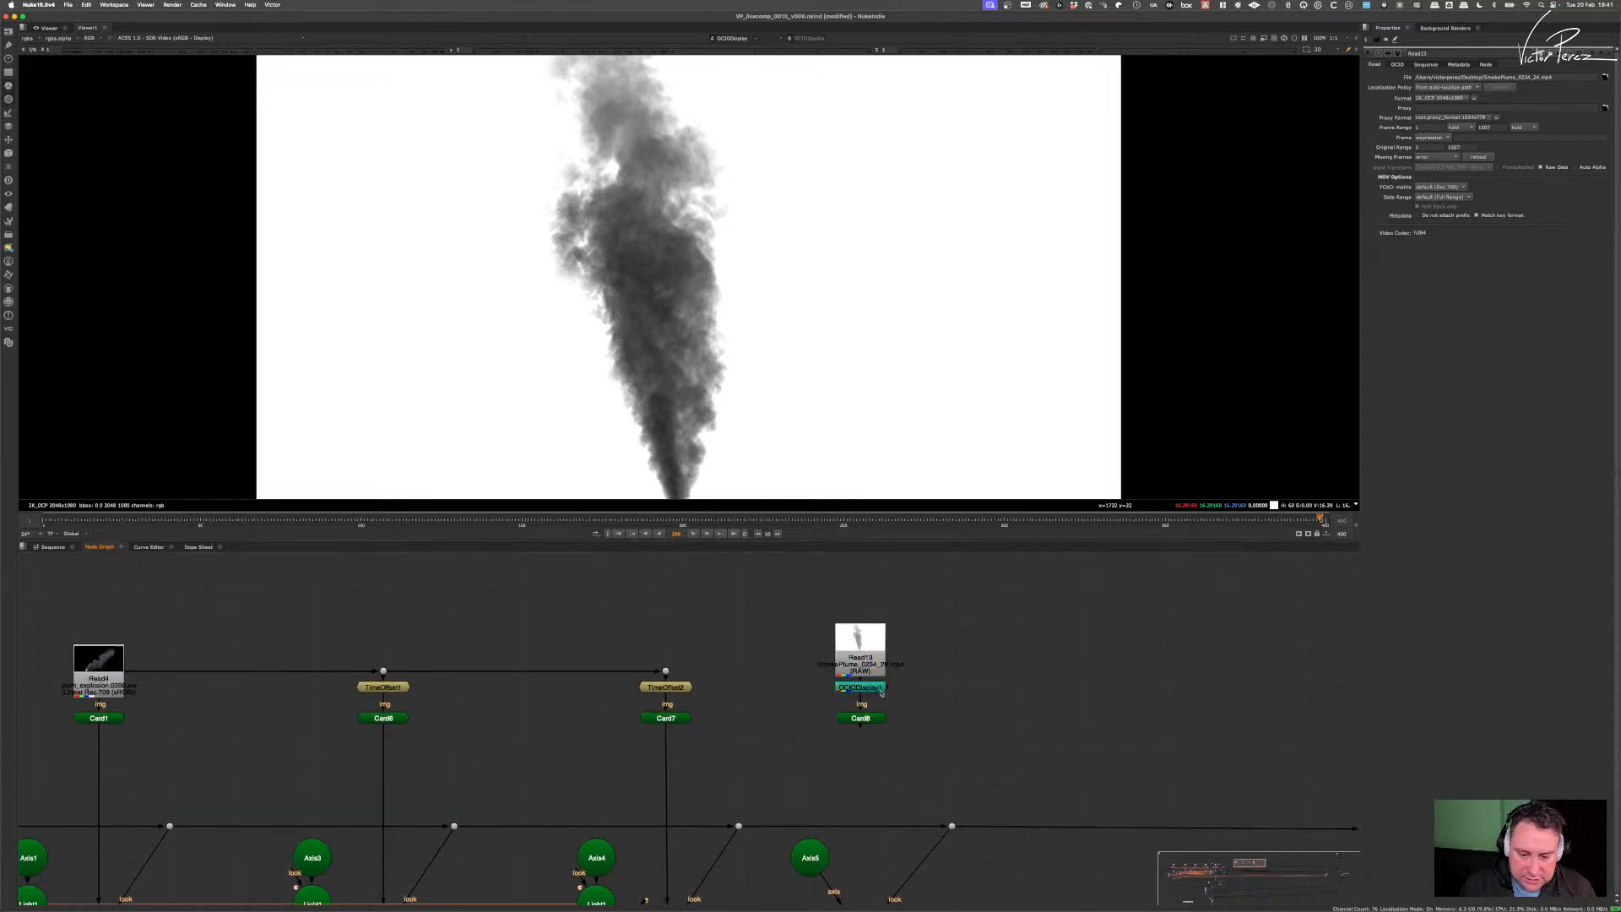
pyautogui.moveTo(922, 598); pyautogui.dragTo(818, 724)
pyautogui.click(893, 764)
pyautogui.moveTo(892, 774); pyautogui.dragTo(891, 656, button='middle')
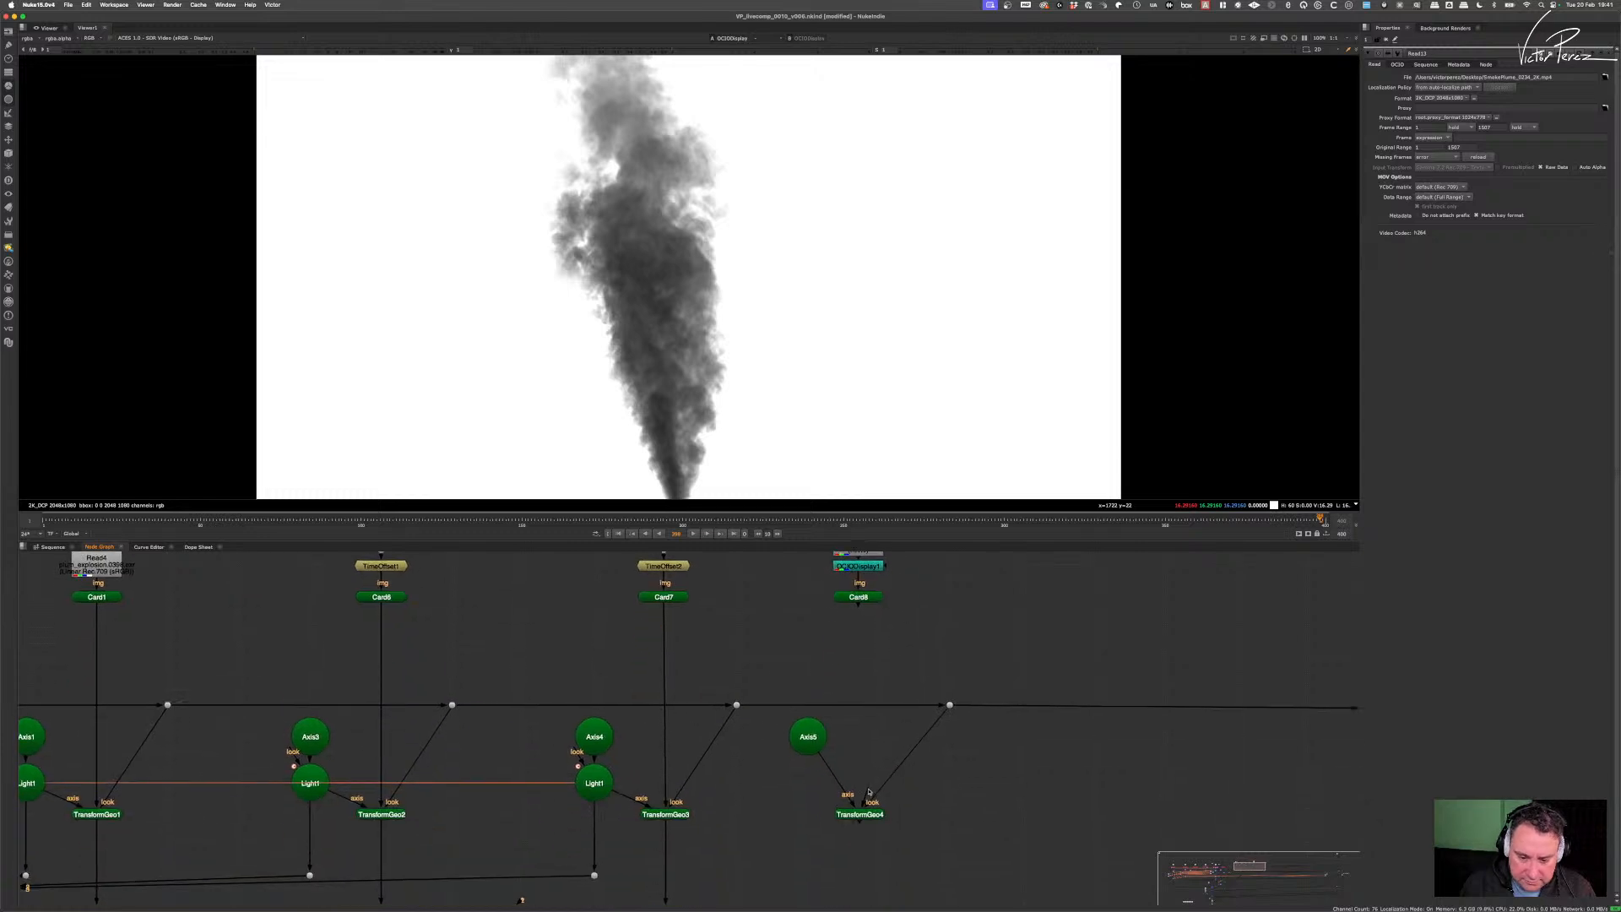
# - Connect the geometry input of TransformGeo4 to Card8 and tidy the alignment of TransformGeo4 and its look dot
pyautogui.moveTo(859, 804); pyautogui.dragTo(860, 601)
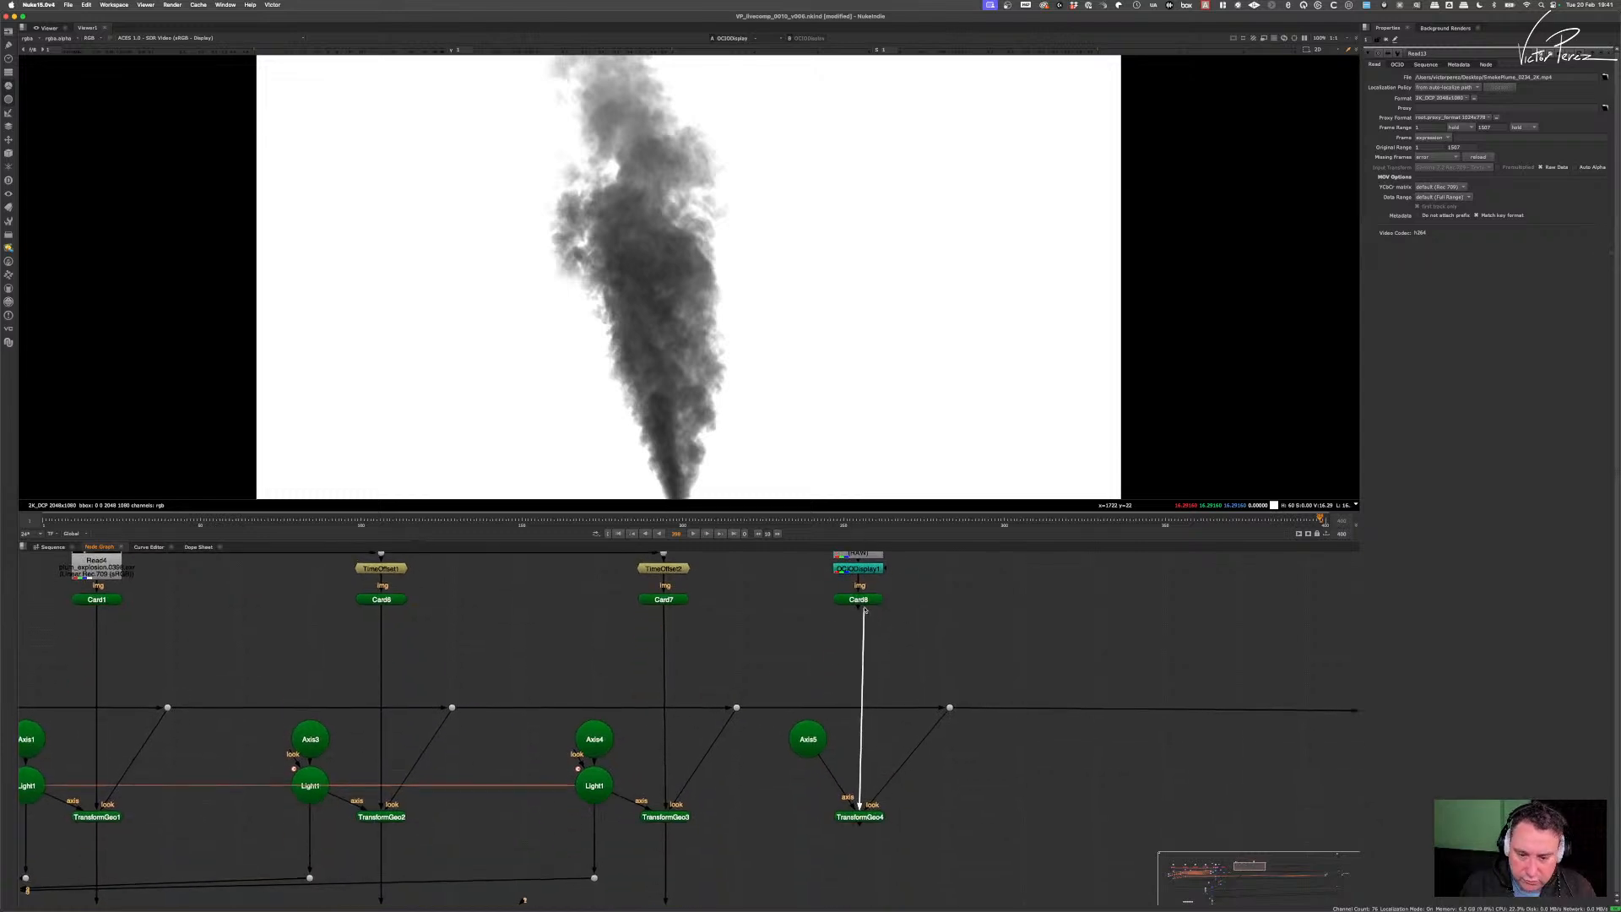
pyautogui.scroll(-3, 880, 686)
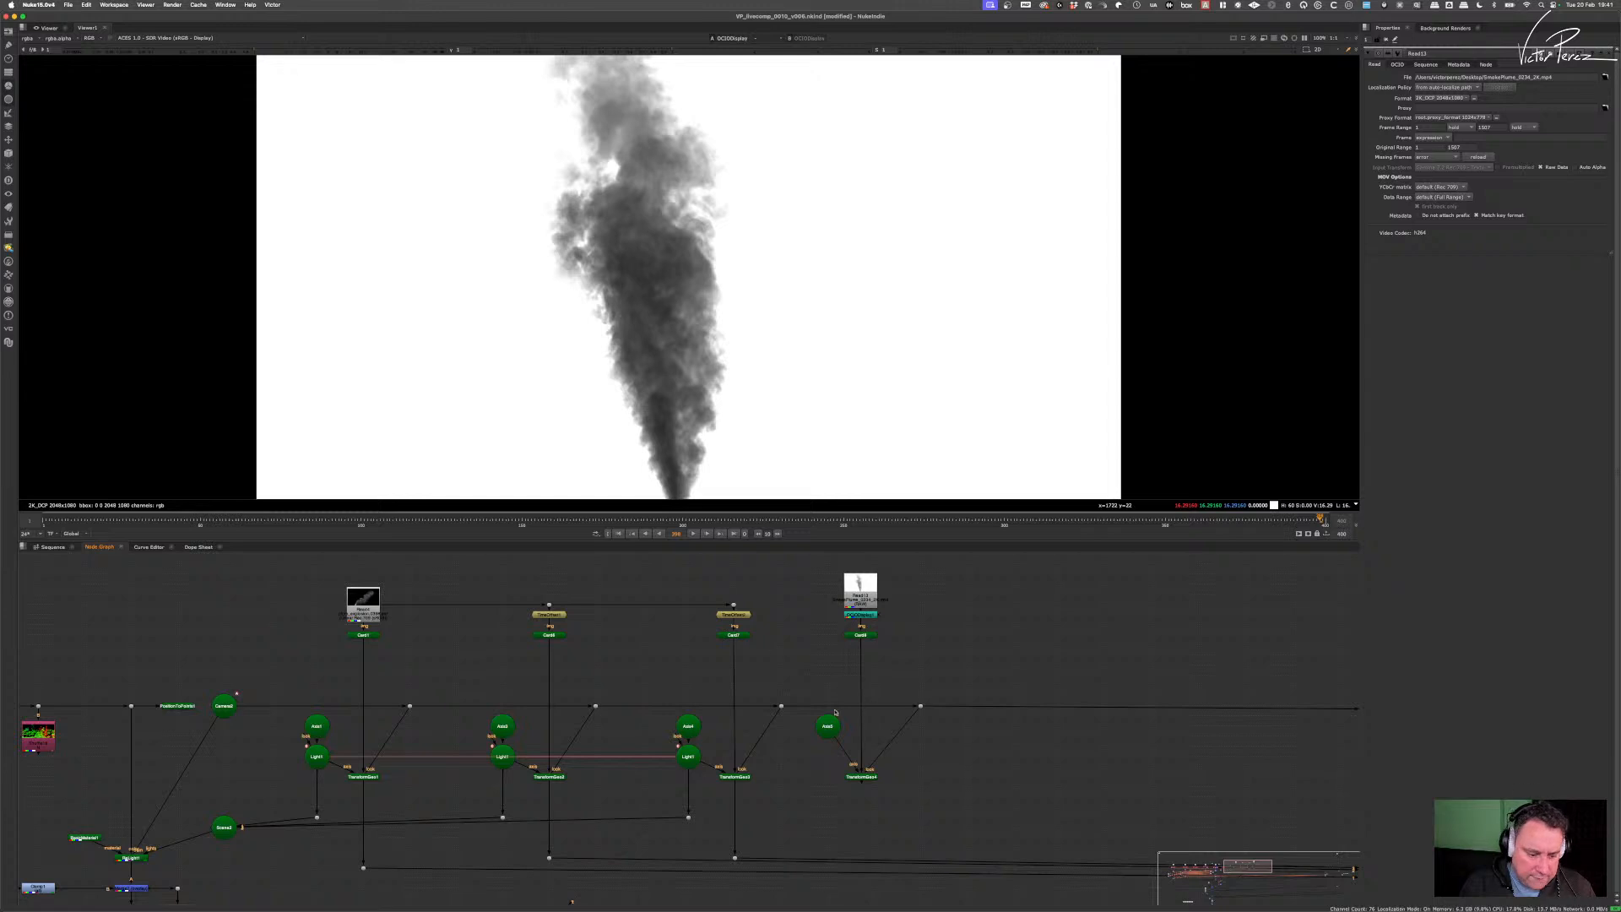
pyautogui.scroll(3, 863, 765)
pyautogui.moveTo(945, 761); pyautogui.dragTo(842, 804)
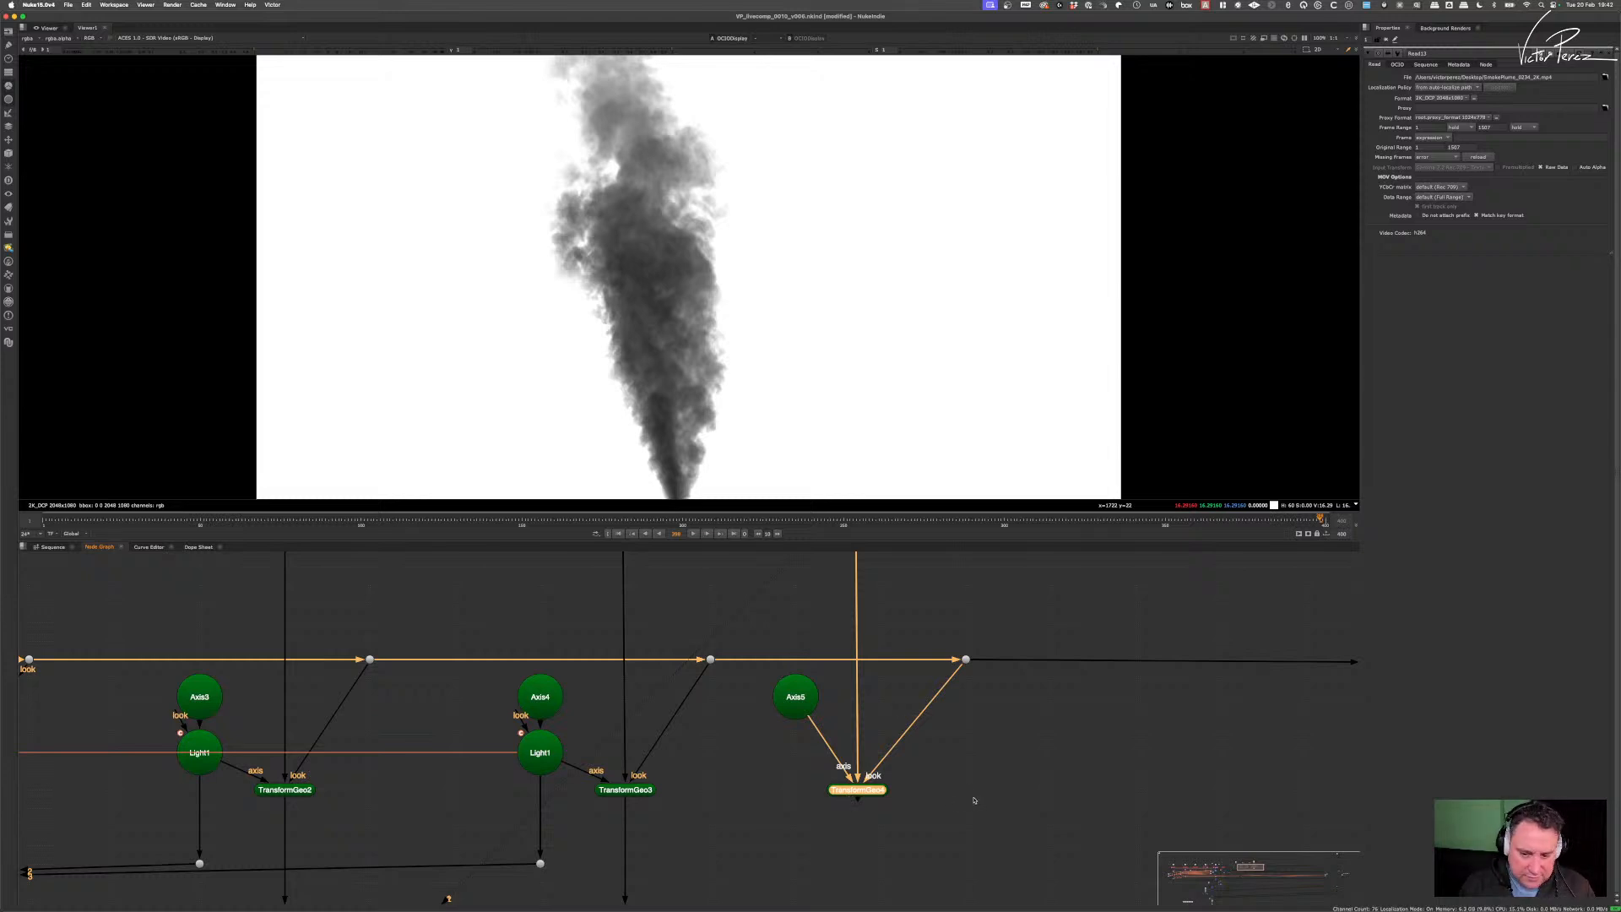
pyautogui.scroll(-3, 897, 809)
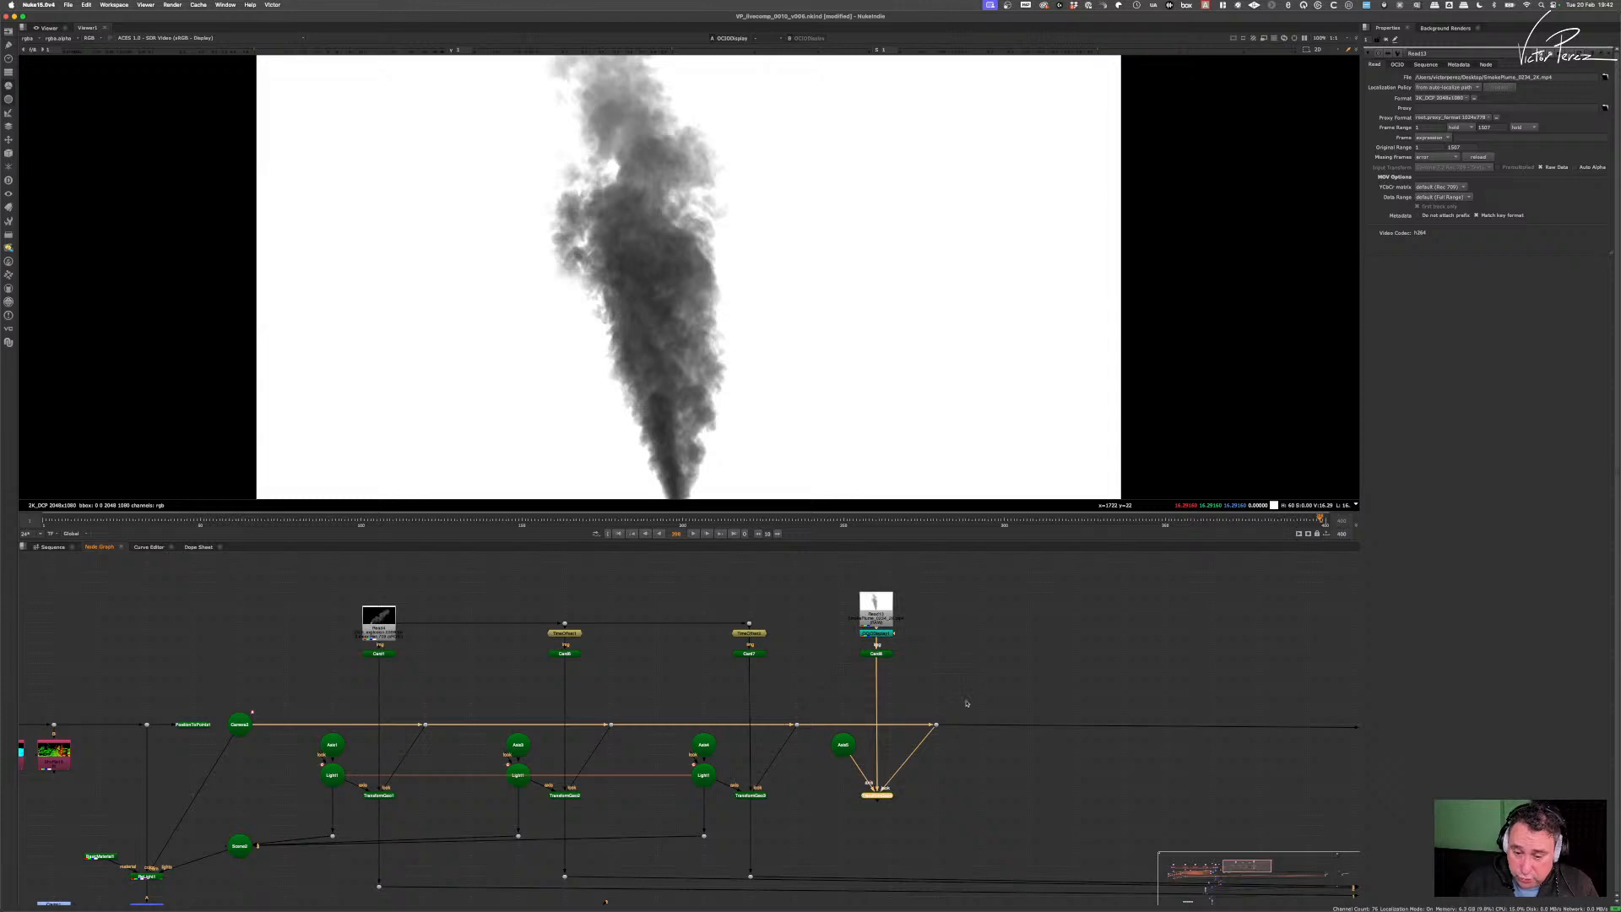
pyautogui.scroll(6, 967, 704)
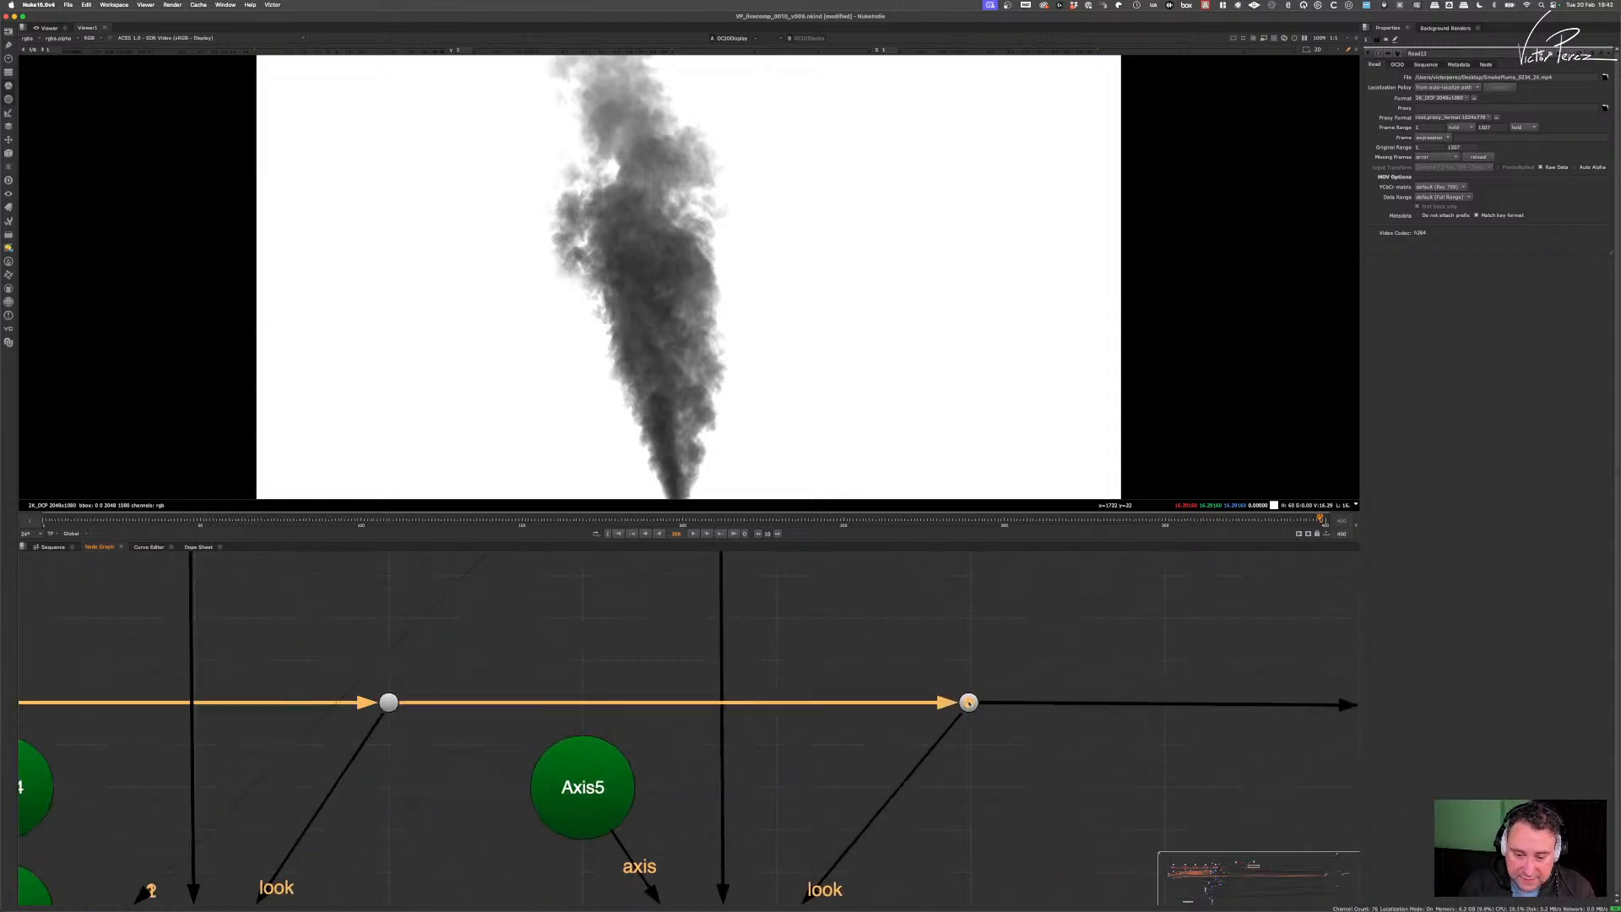
pyautogui.moveTo(969, 701); pyautogui.dragTo(972, 702)
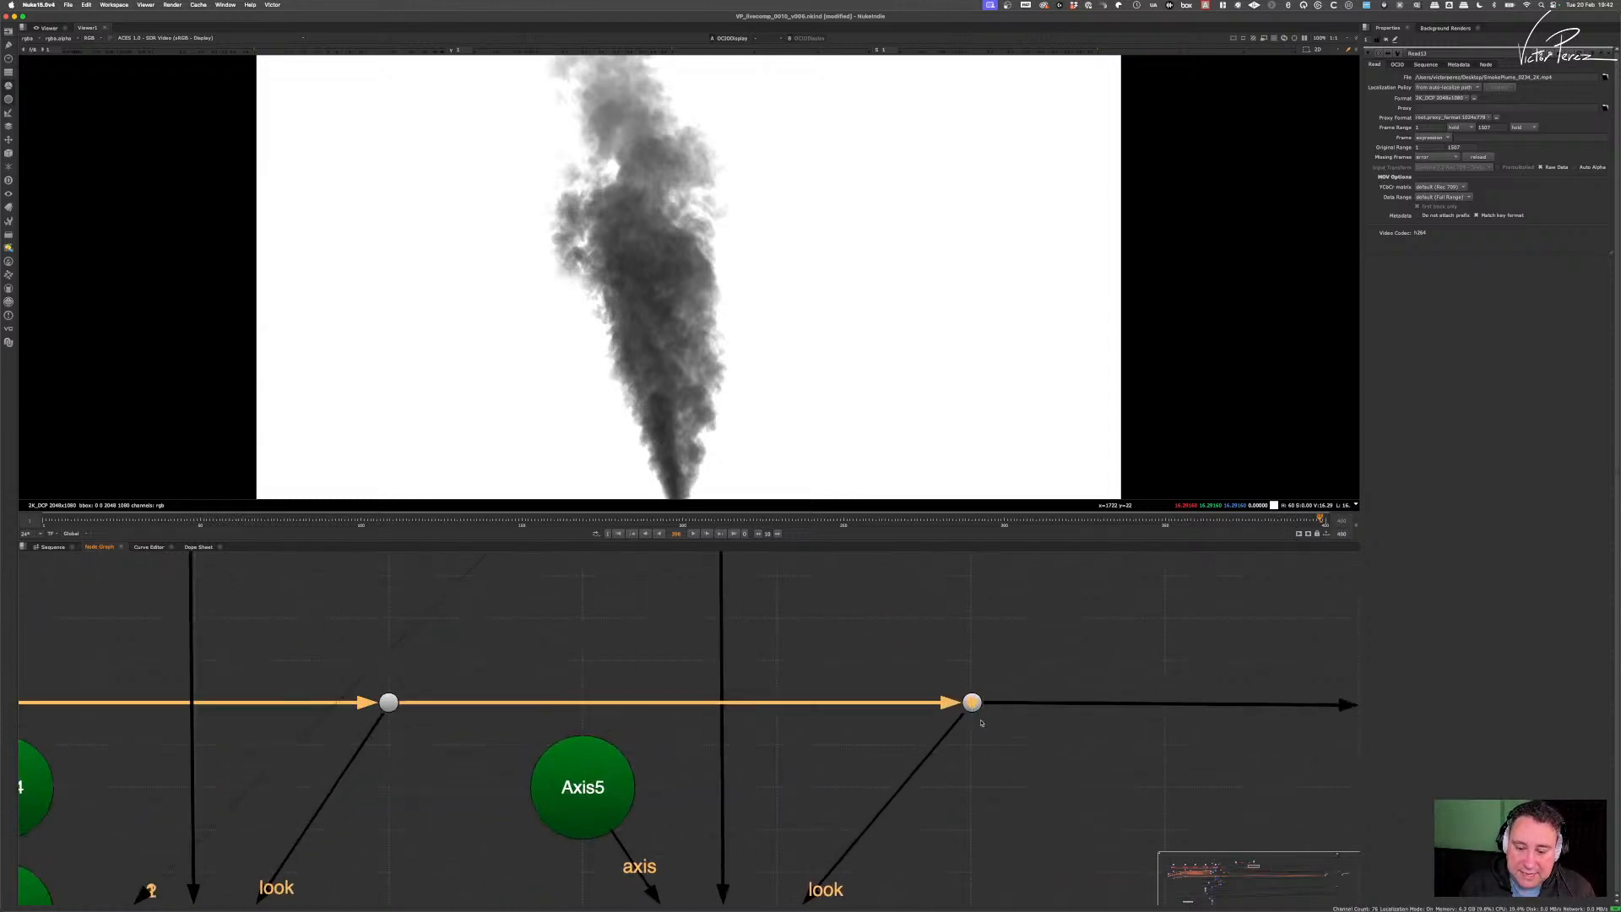
pyautogui.scroll(-6, 981, 722)
# - View TransformGeo4 through viewer input 1 and connect its output to the Scene node above the distant ScanlineRender
pyautogui.moveTo(960, 772); pyautogui.dragTo(800, 856)
pyautogui.press('1')
pyautogui.moveTo(931, 812); pyautogui.dragTo(858, 720, button='middle')
pyautogui.scroll(-4, 926, 727)
pyautogui.scroll(2, 966, 726)
pyautogui.moveTo(959, 714); pyautogui.dragTo(944, 734, button='middle')
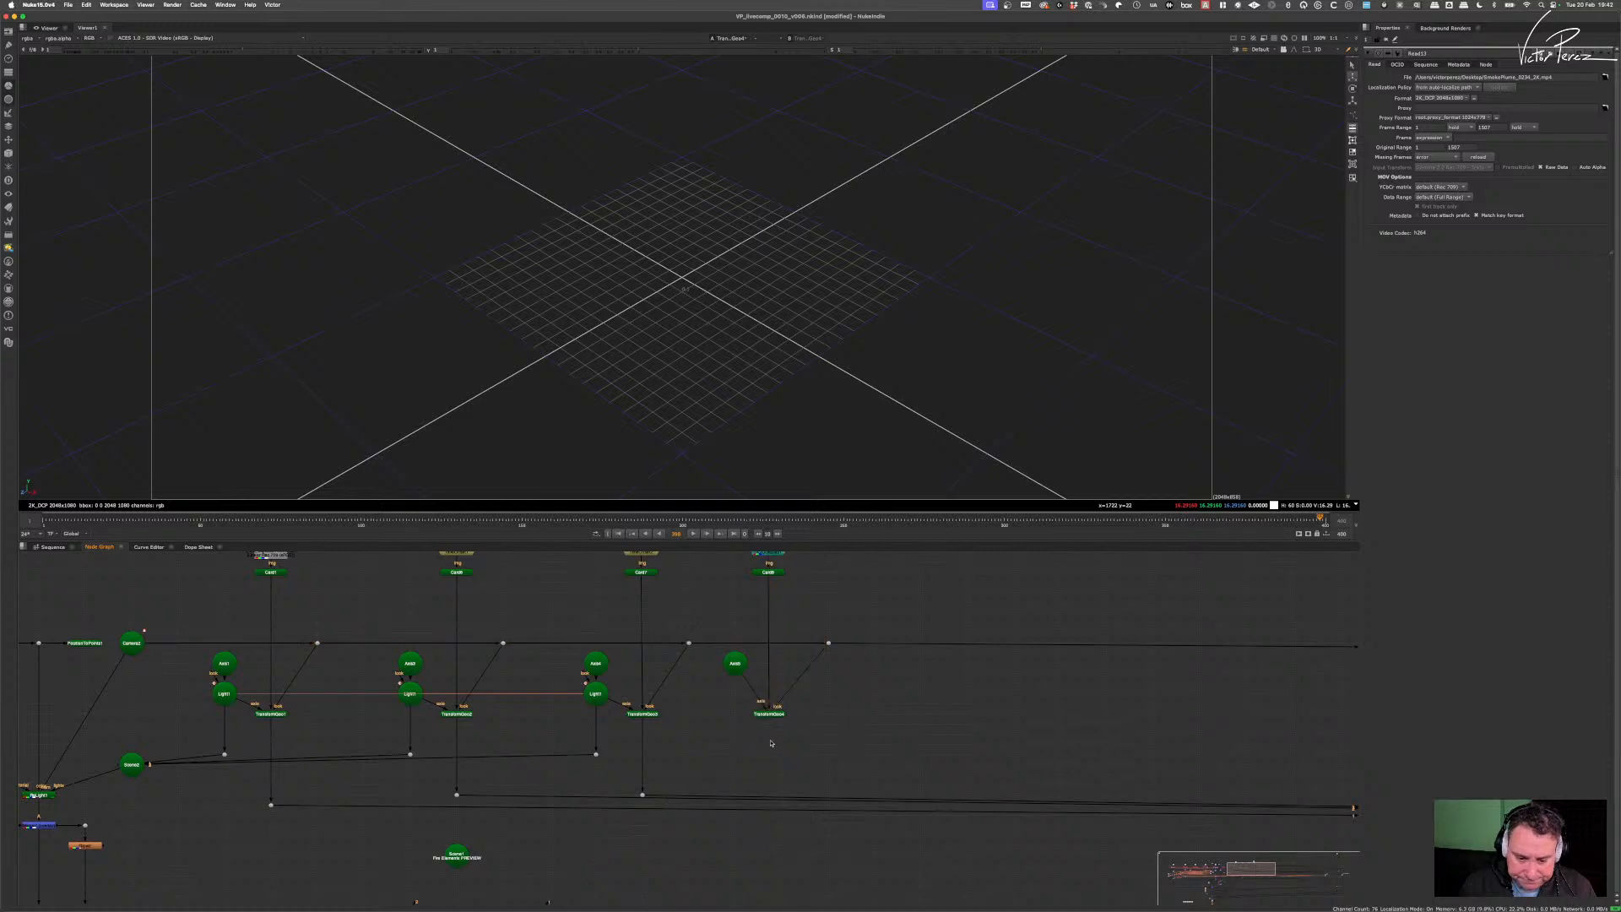
pyautogui.moveTo(770, 718)
pyautogui.mouseDown()
pyautogui.moveTo(1207, 723)
pyautogui.moveTo(817, 669)
pyautogui.moveTo(560, 681)
pyautogui.moveTo(798, 719)
pyautogui.mouseUp()
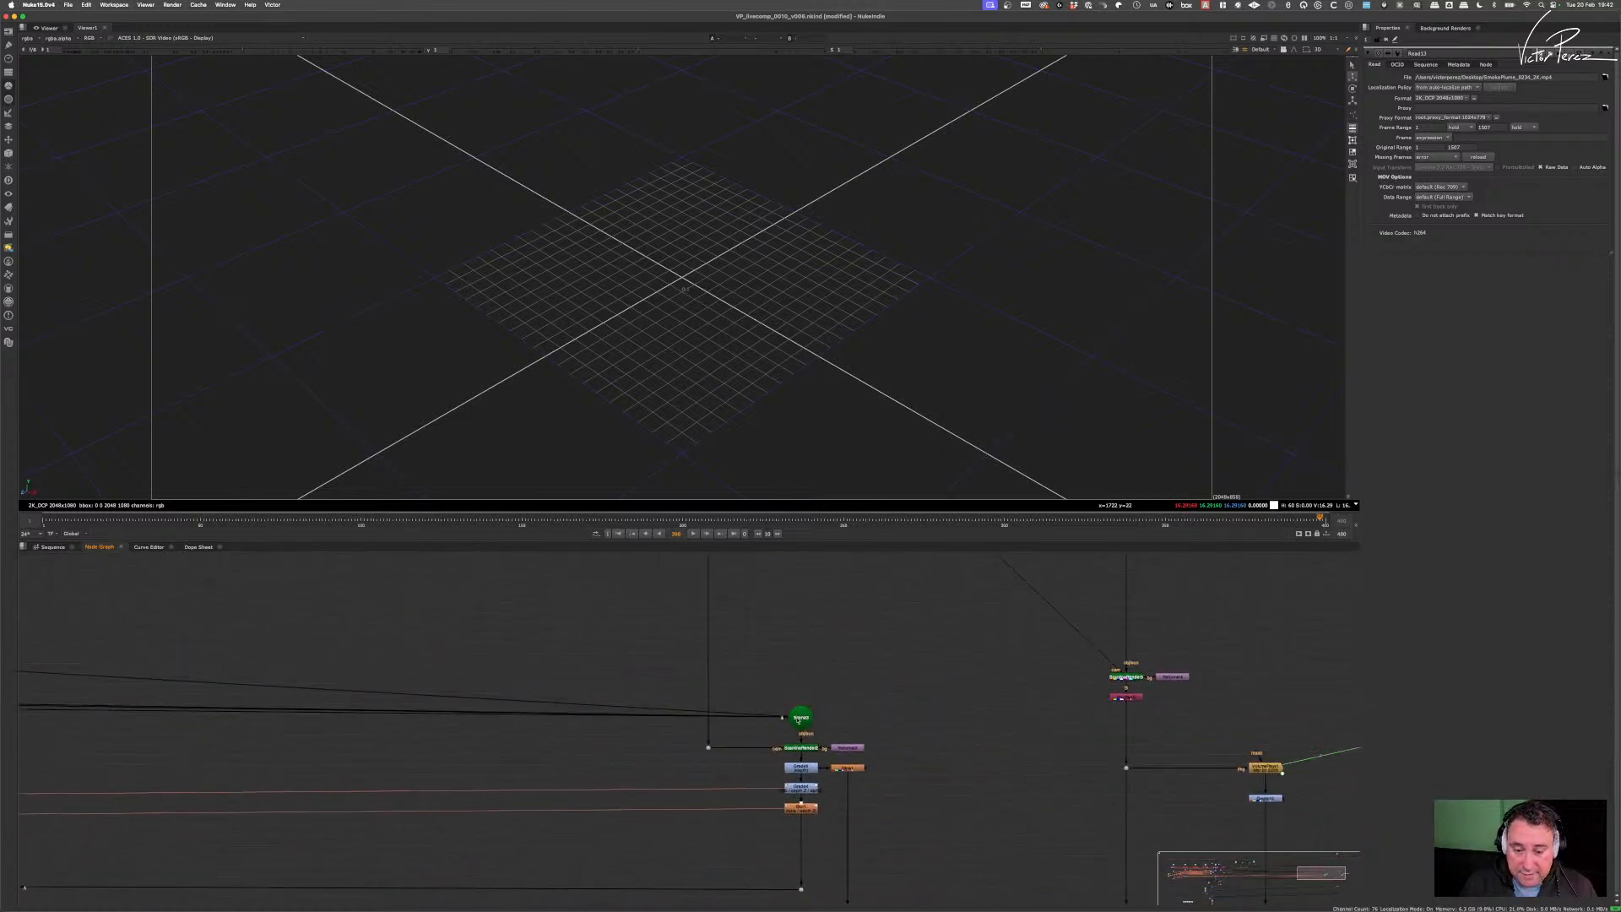
# - Add a dot to the TransformGeo4-to-Scene connection and place it directly below TransformGeo4
pyautogui.scroll(-6, 717, 727)
pyautogui.moveTo(644, 717); pyautogui.dragTo(779, 724, button='middle')
pyautogui.scroll(8, 510, 731)
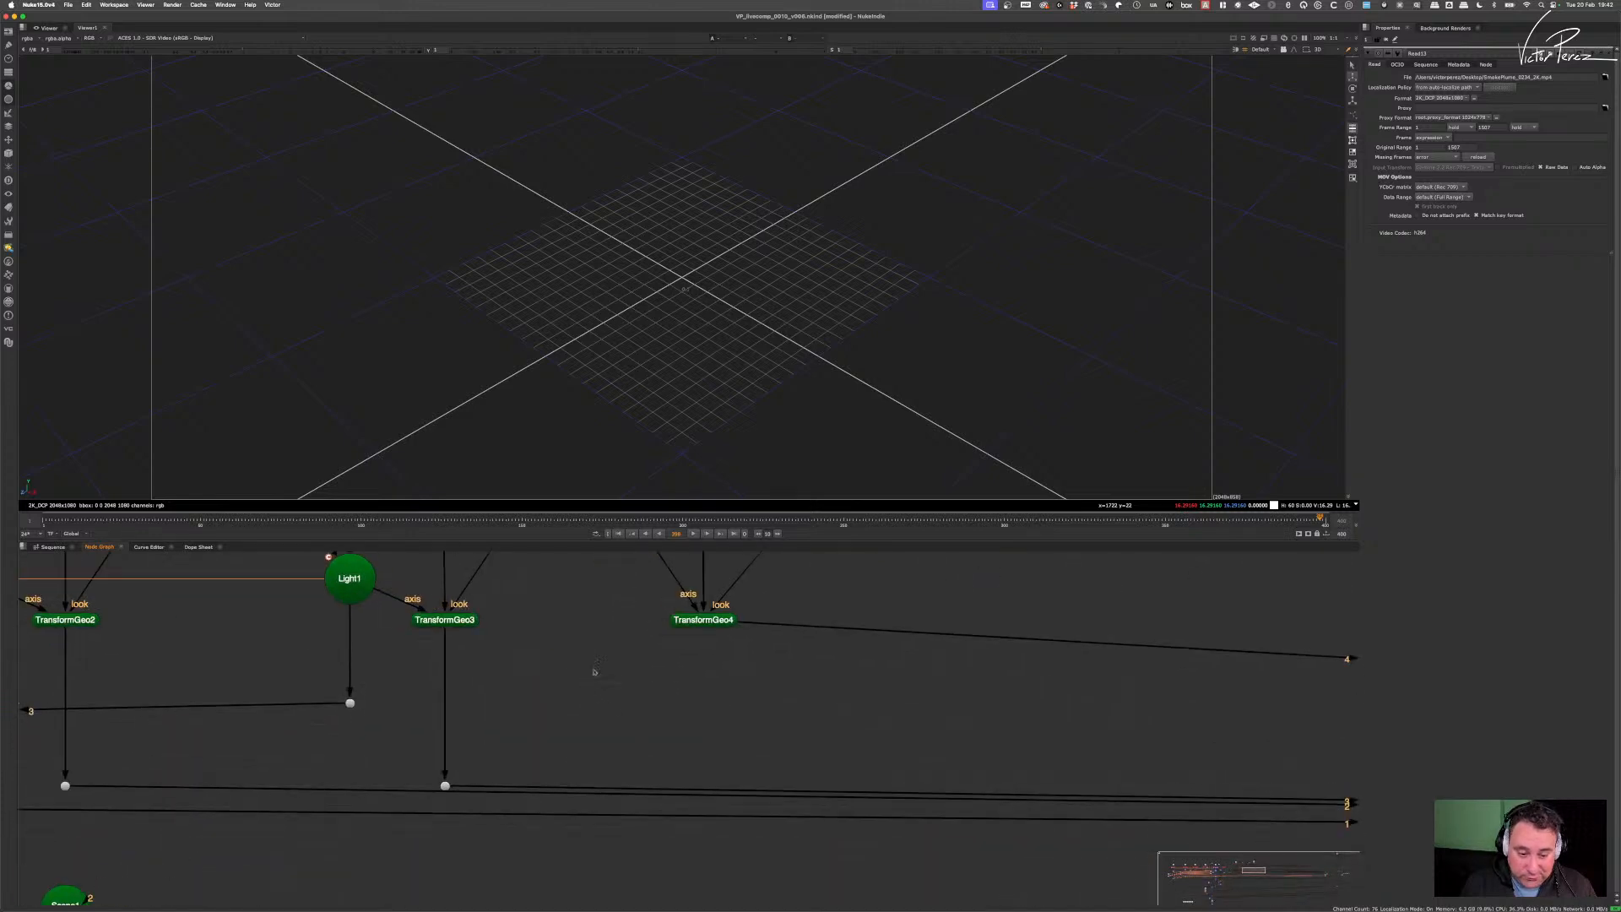
pyautogui.moveTo(595, 673); pyautogui.dragTo(628, 780, button='middle')
pyautogui.moveTo(1066, 747); pyautogui.dragTo(737, 874)
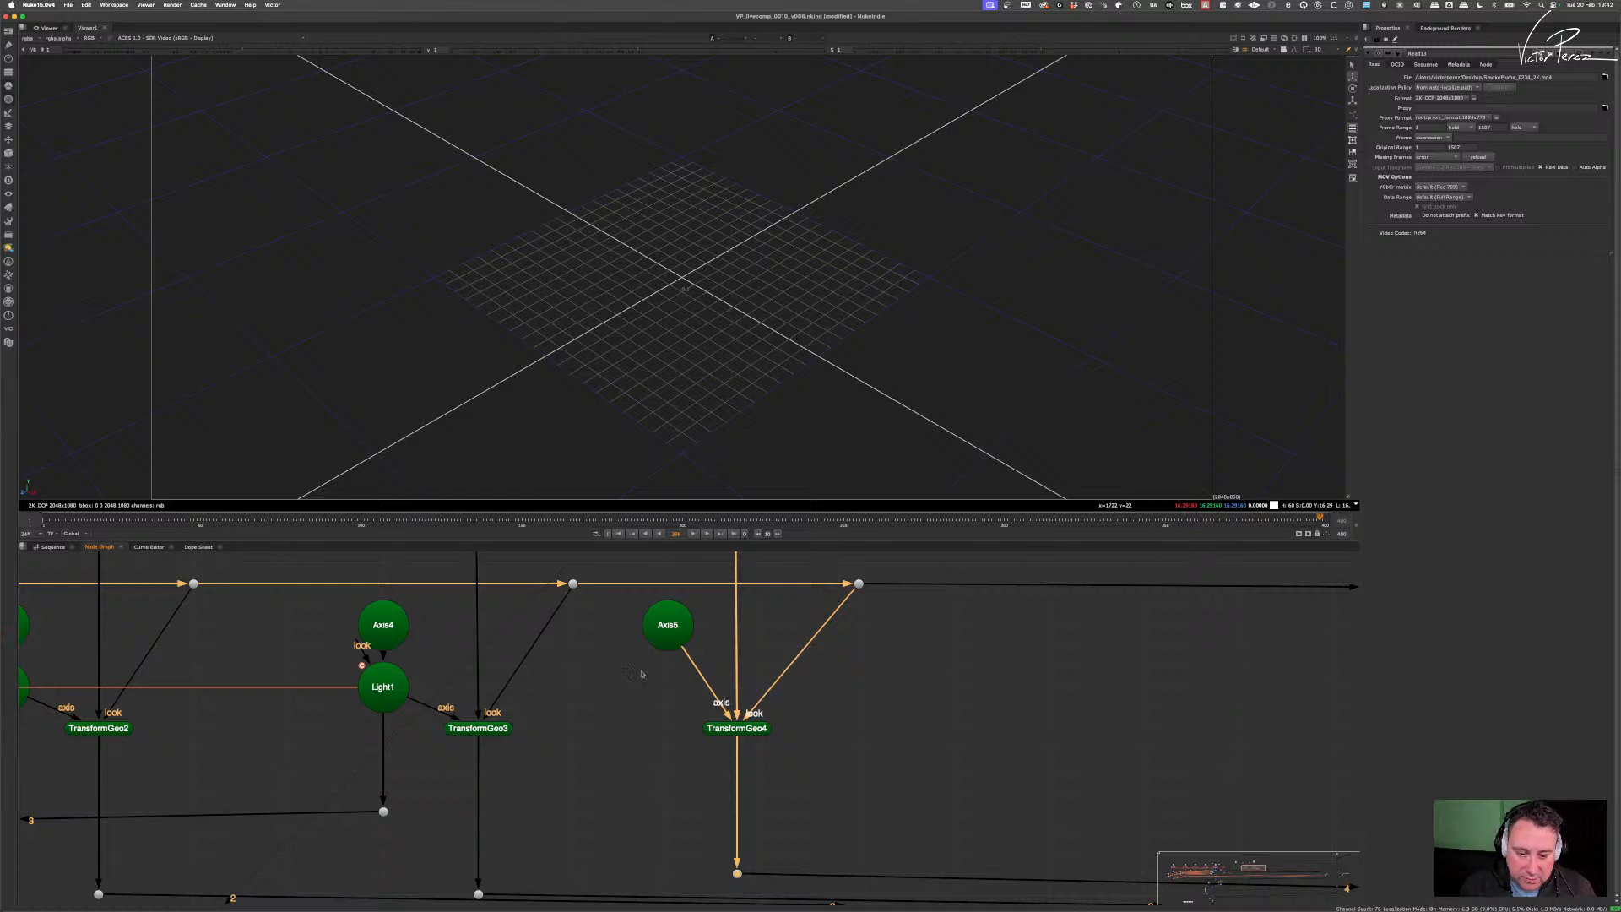
# - View TransformGeo4 in the 3D viewer and navigate to the smoke plume card to examine its placement
pyautogui.scroll(-3, 853, 701)
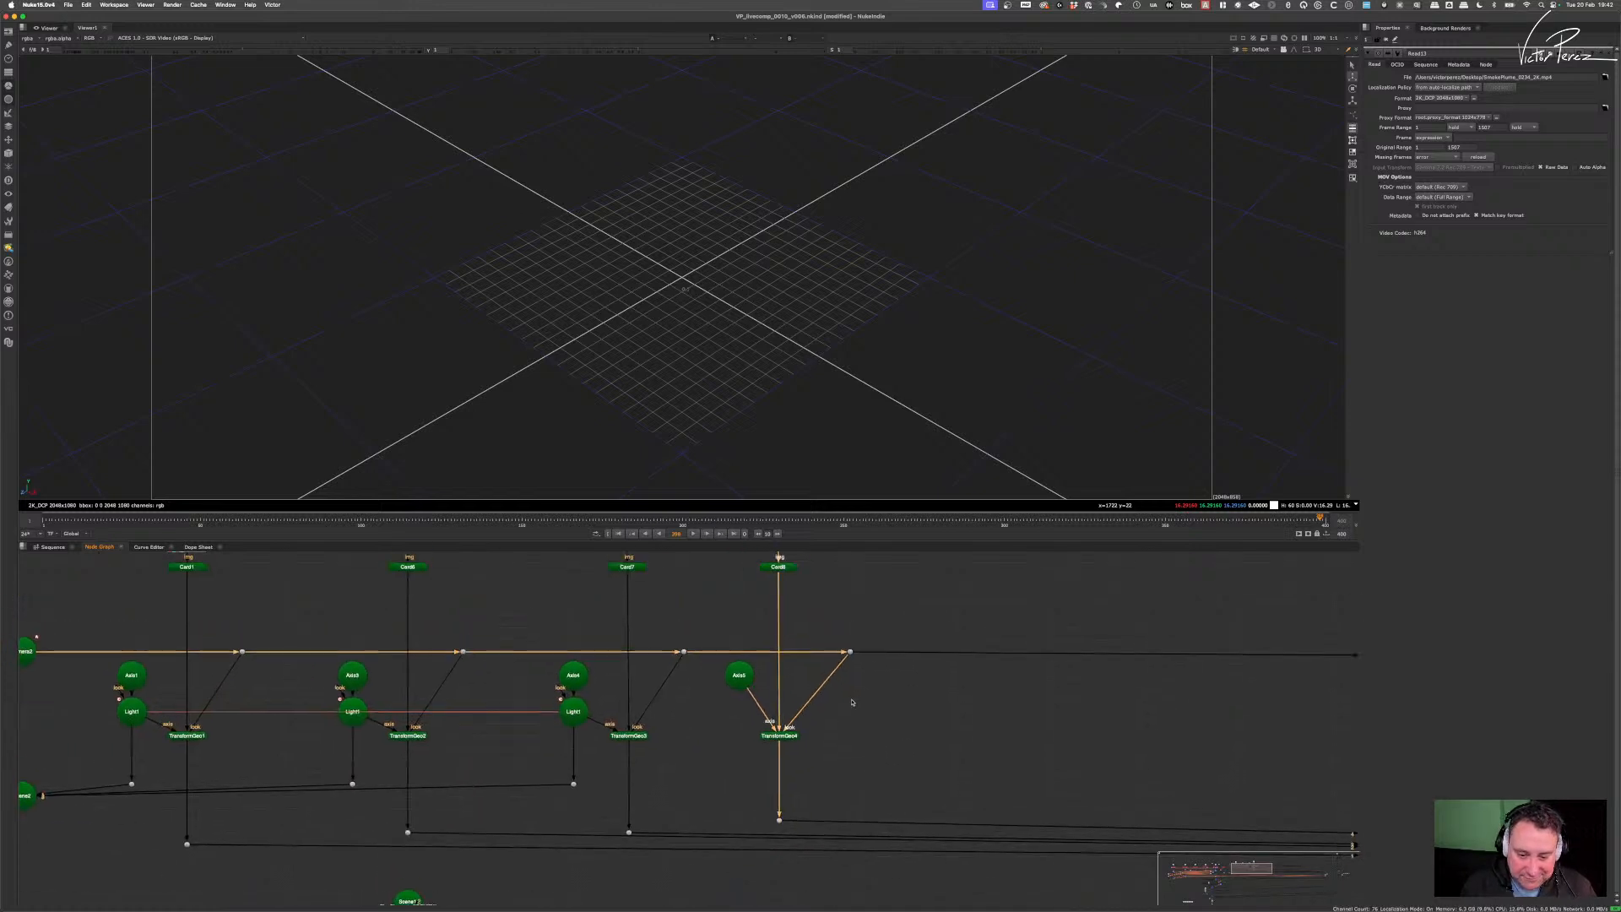
pyautogui.scroll(2, 829, 719)
pyautogui.moveTo(853, 717); pyautogui.dragTo(682, 780)
pyautogui.press('1')
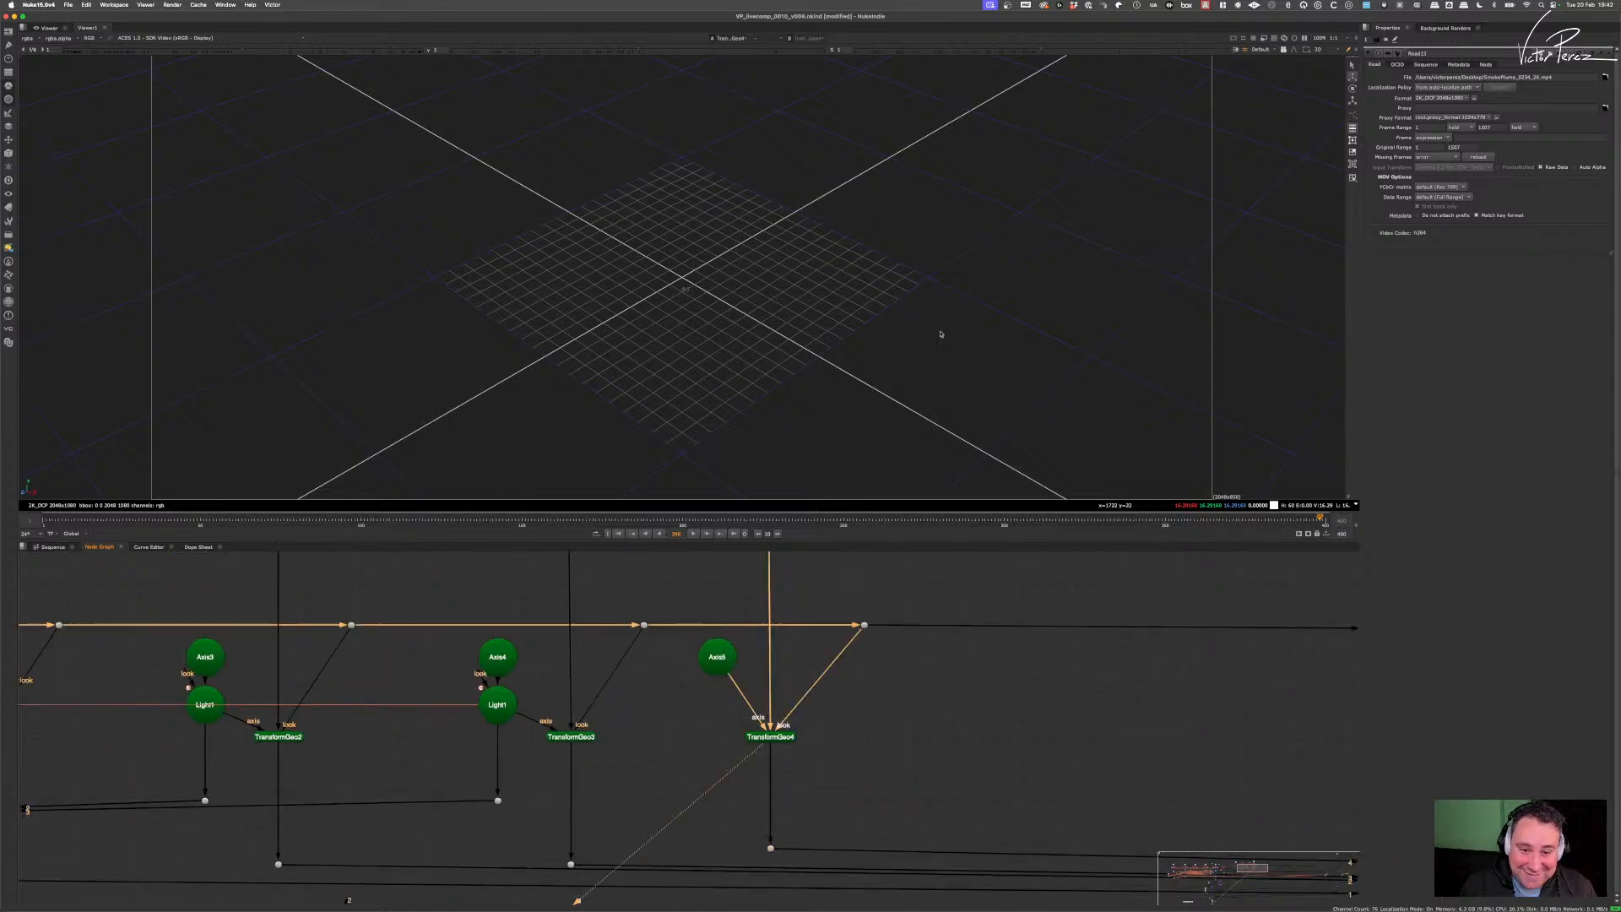
pyautogui.scroll(-5, 786, 358)
pyautogui.click(850, 345)
pyautogui.scroll(3, 850, 344)
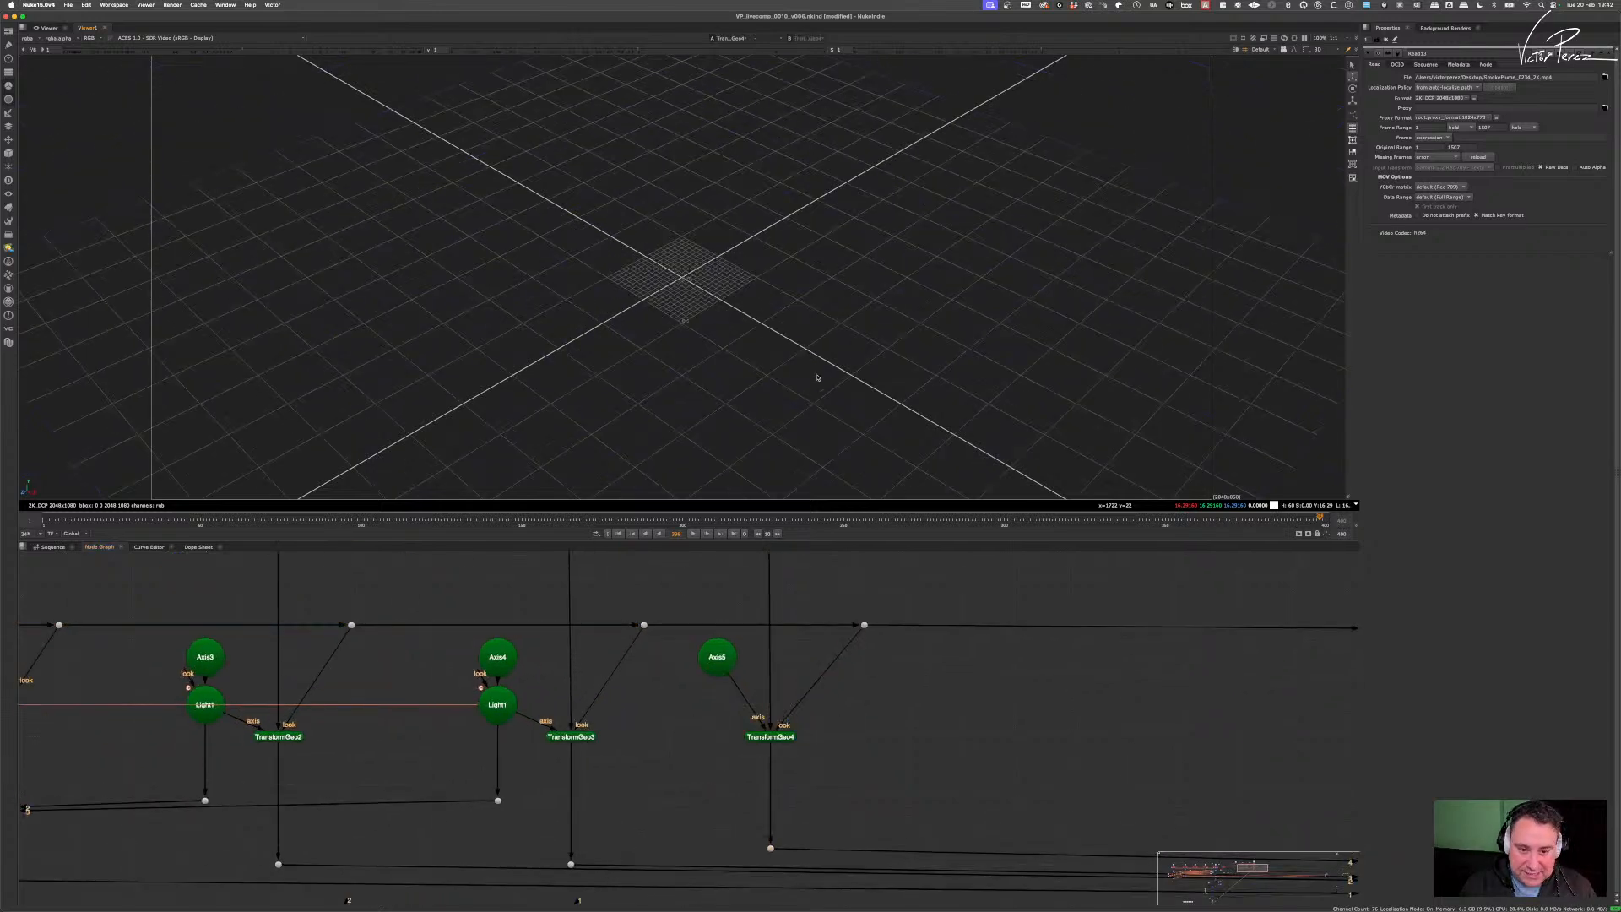
pyautogui.keyDown('super'); pyautogui.moveTo(818, 376); pyautogui.dragTo(799, 333); pyautogui.keyUp('super')
pyautogui.scroll(5, 591, 404)
pyautogui.keyDown('super'); pyautogui.moveTo(591, 403); pyautogui.dragTo(661, 355); pyautogui.keyUp('super')
pyautogui.scroll(5, 739, 259)
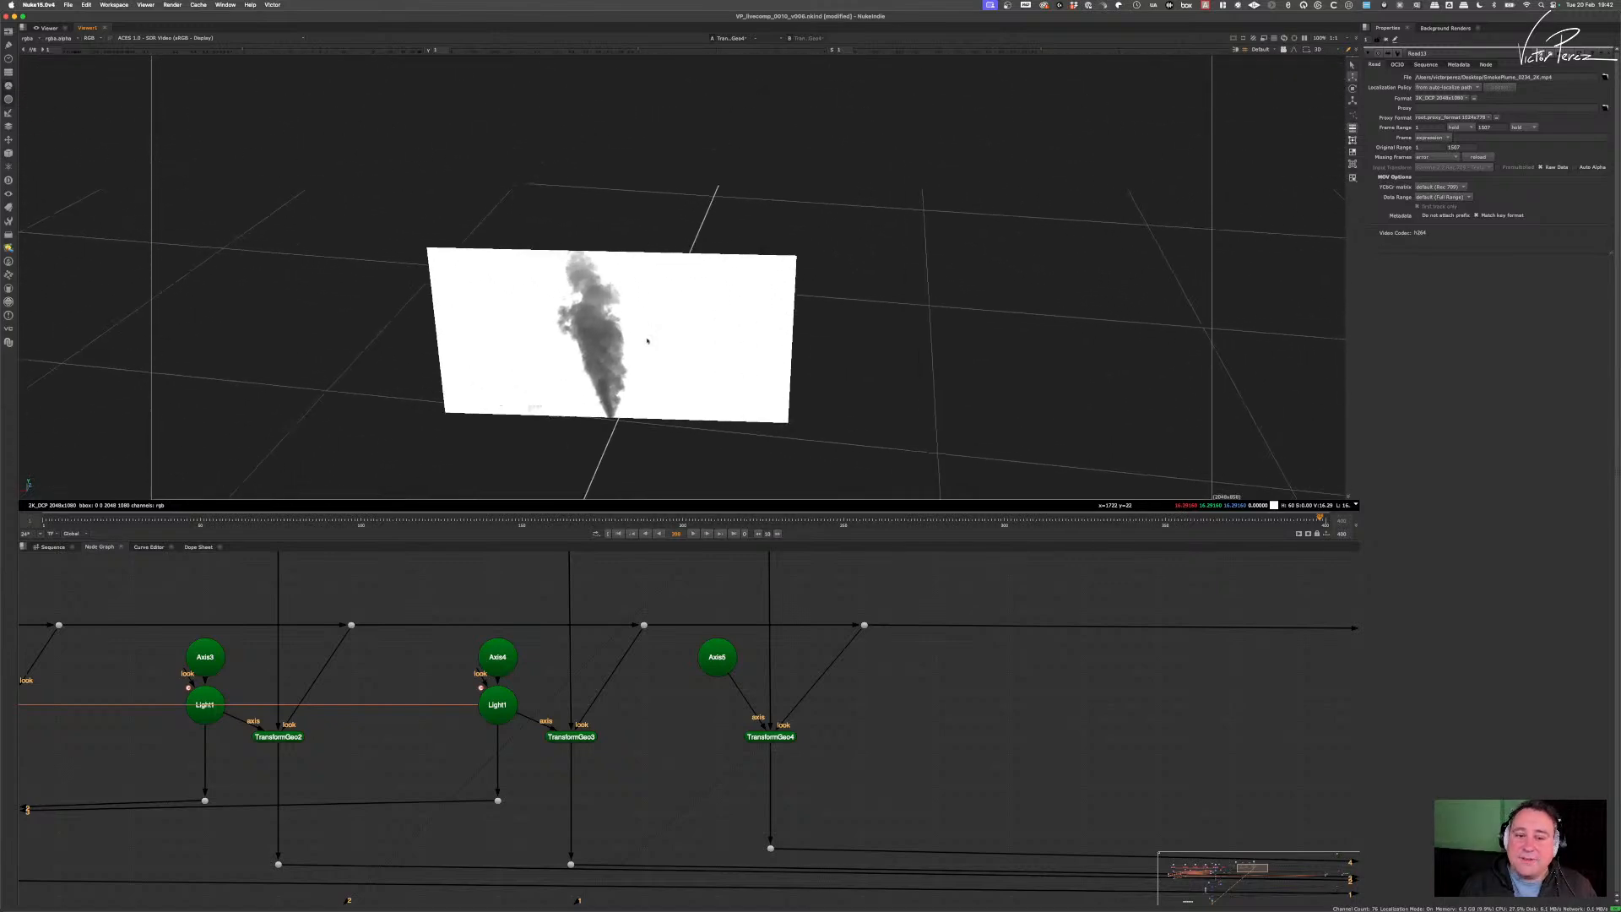
pyautogui.keyDown('alt'); pyautogui.moveTo(662, 298); pyautogui.dragTo(707, 252); pyautogui.keyUp('alt')
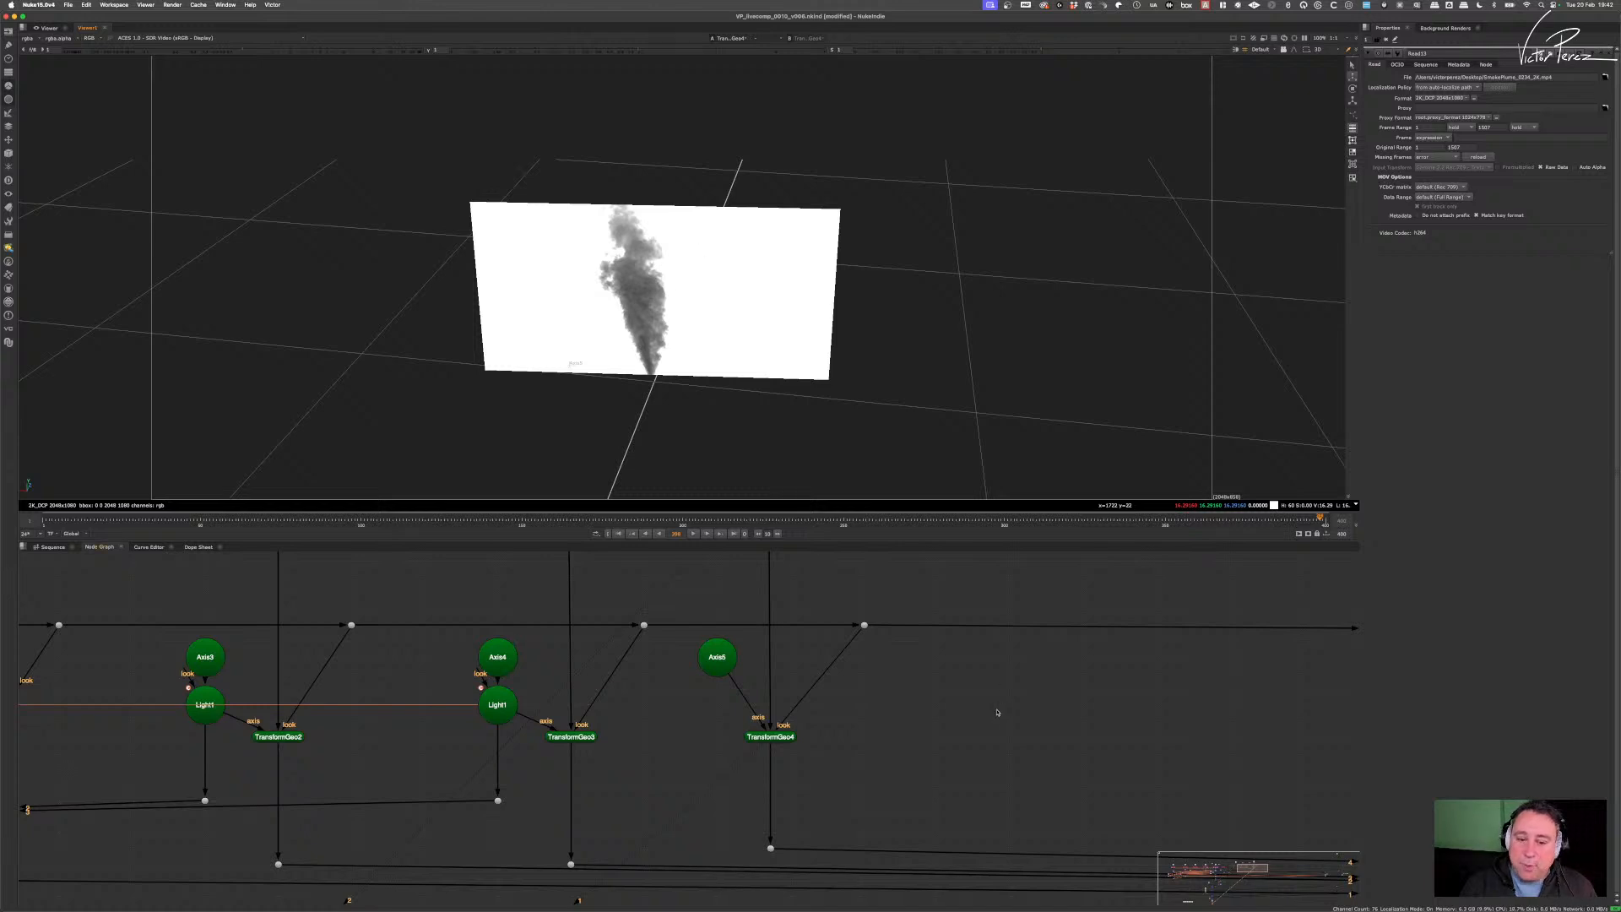
pyautogui.scroll(-4, 996, 712)
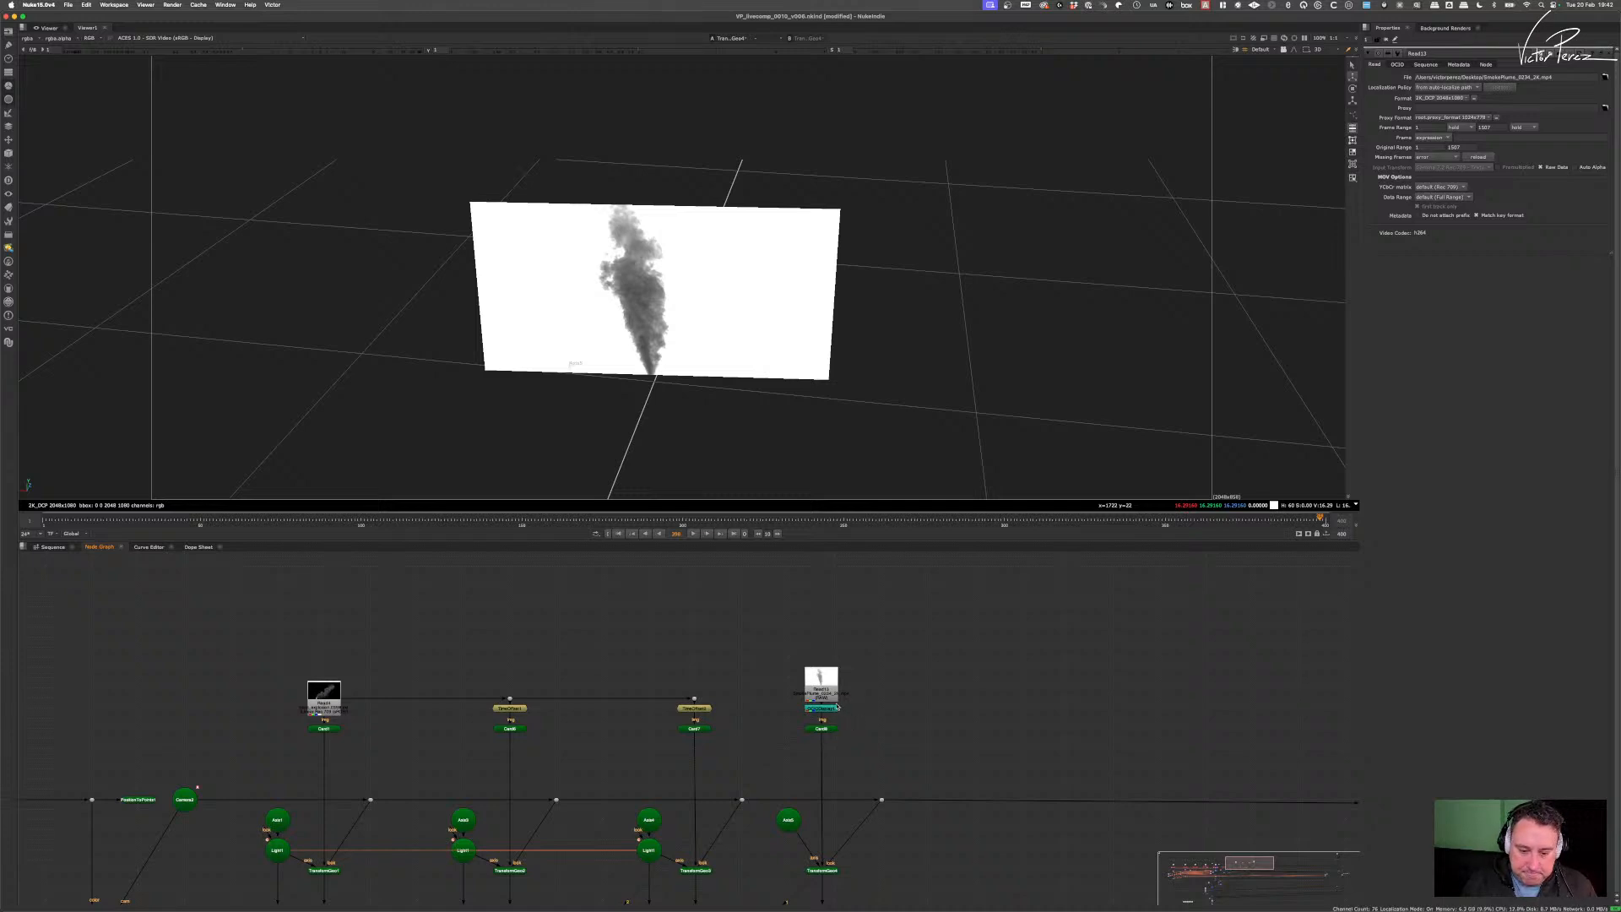
# - Move the smoke plume Read13 and OCIODisplay1 nodes together upward to leave space above Card8
pyautogui.click(829, 692)
pyautogui.moveTo(829, 691); pyautogui.dragTo(830, 701)
pyautogui.moveTo(865, 634); pyautogui.dragTo(824, 654)
pyautogui.click(883, 622)
pyautogui.moveTo(887, 587); pyautogui.dragTo(823, 573)
pyautogui.moveTo(821, 576); pyautogui.dragTo(815, 656, button='middle')
pyautogui.click(853, 643)
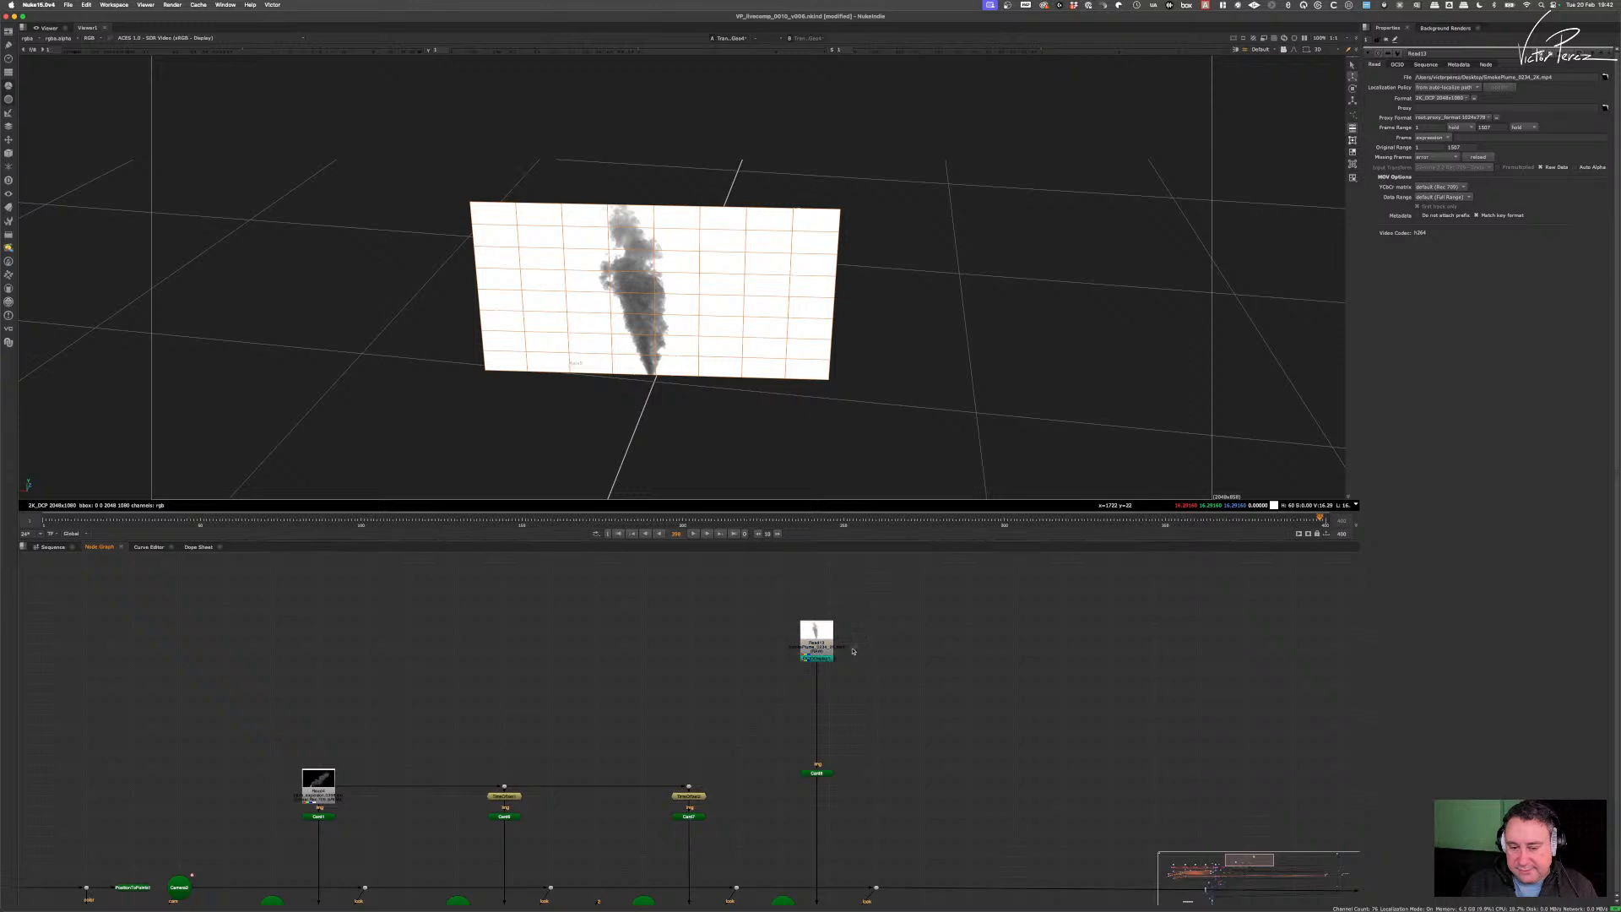
# - View OCIODisplay1 through viewer input 1 and move Card8 farther down, level with the other cards
pyautogui.moveTo(856, 647); pyautogui.dragTo(769, 700)
pyautogui.press('1')
pyautogui.click(820, 710)
pyautogui.scroll(5, 692, 284)
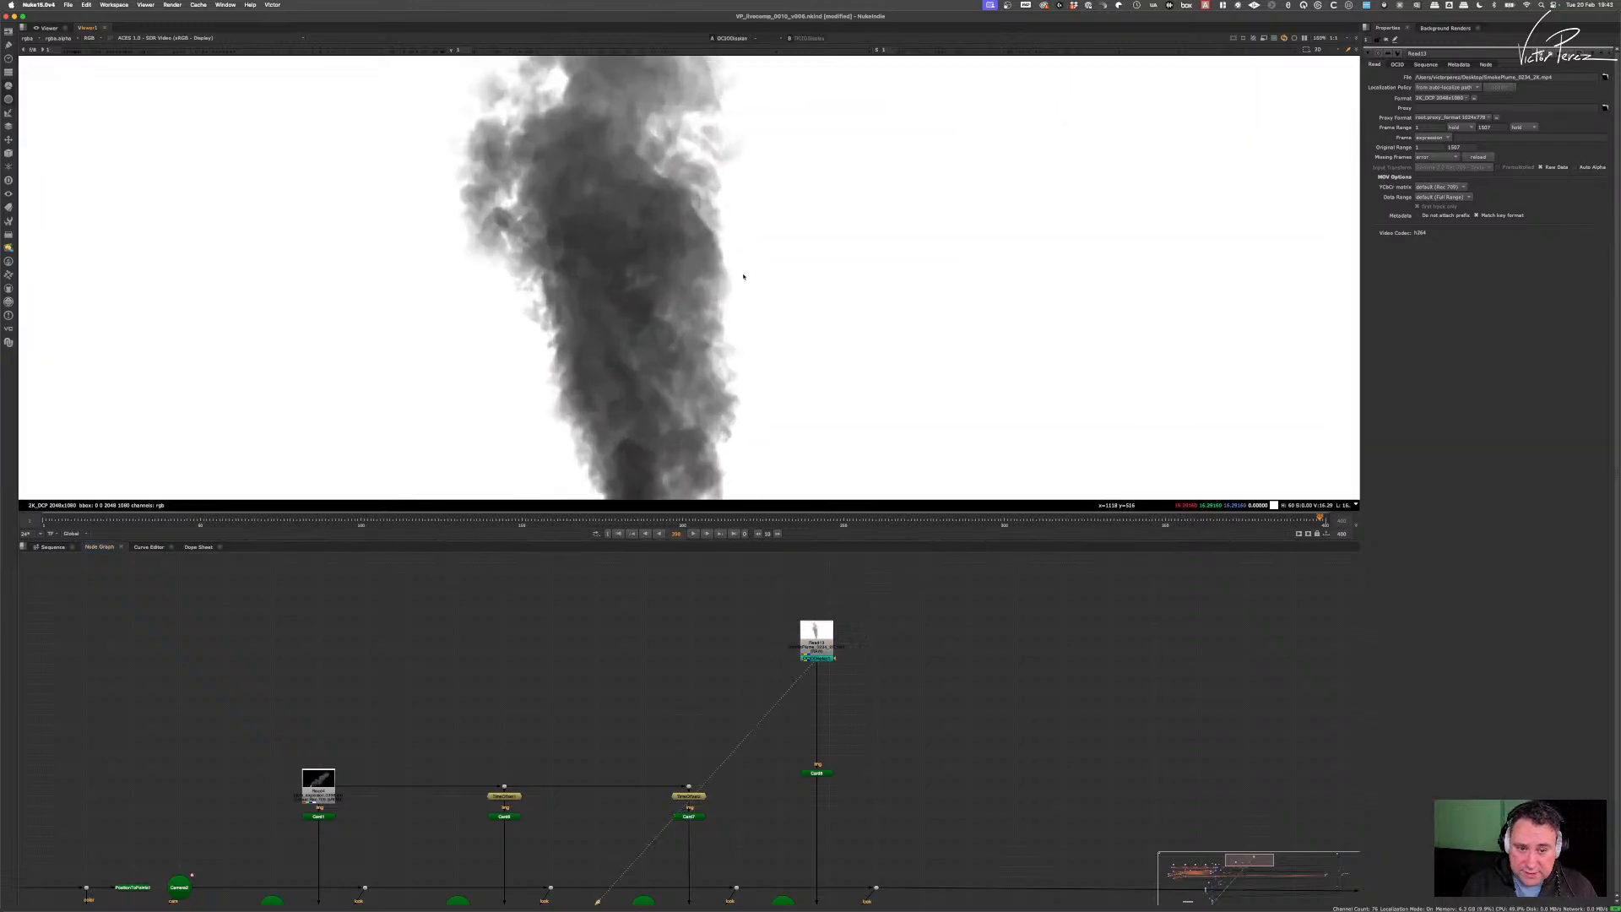
pyautogui.moveTo(820, 773); pyautogui.dragTo(820, 813)
pyautogui.doubleClick(816, 635)
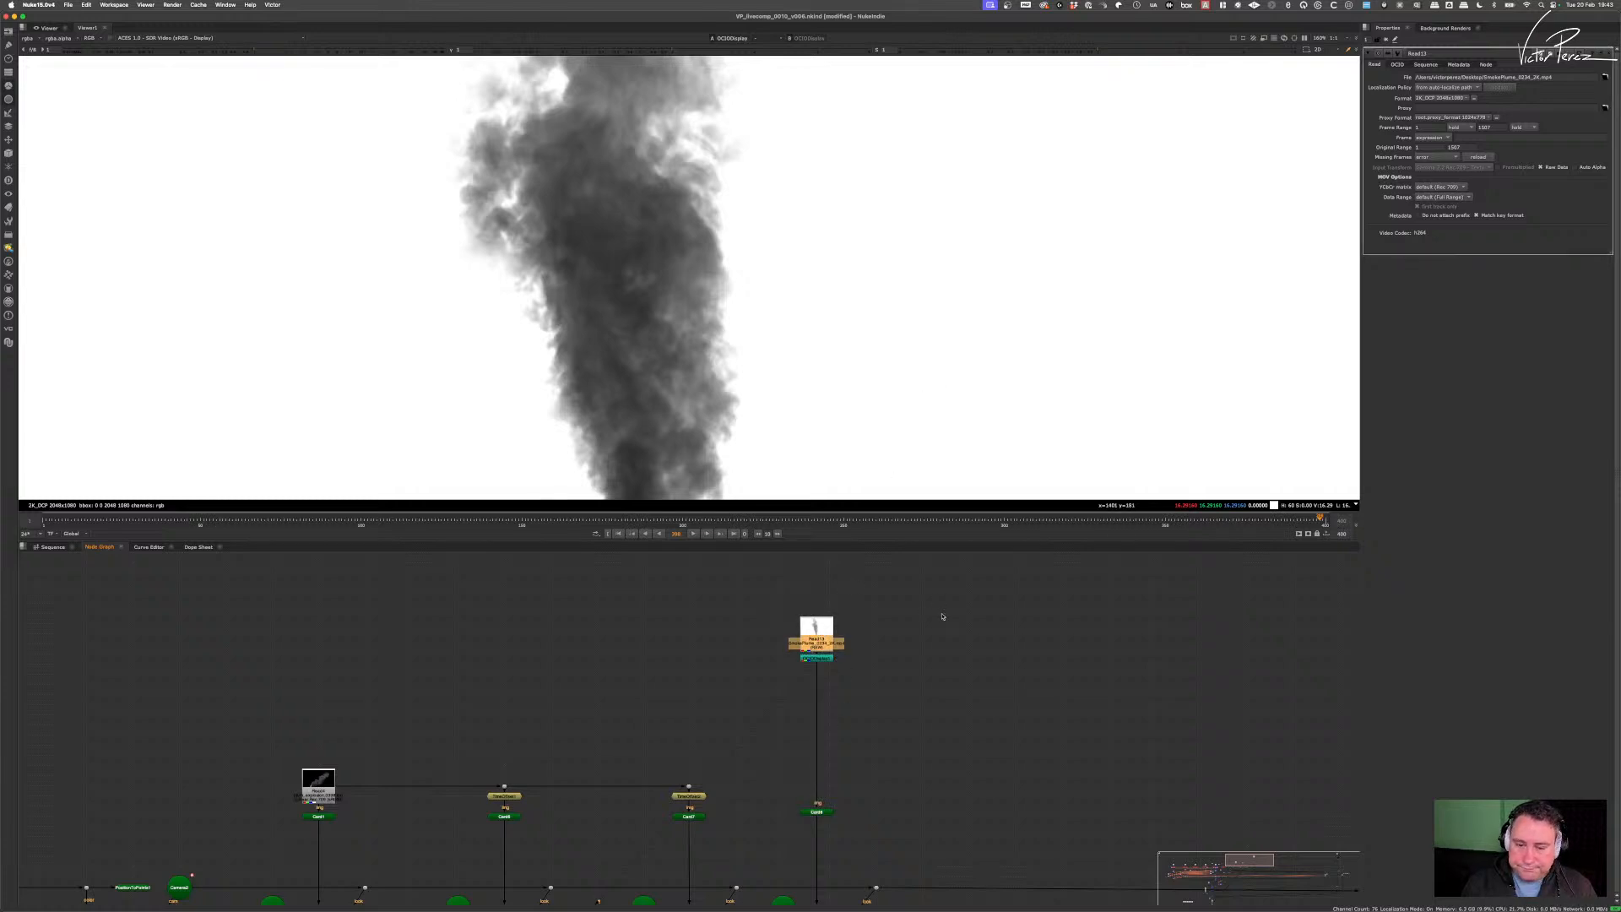
pyautogui.scroll(-4, 951, 386)
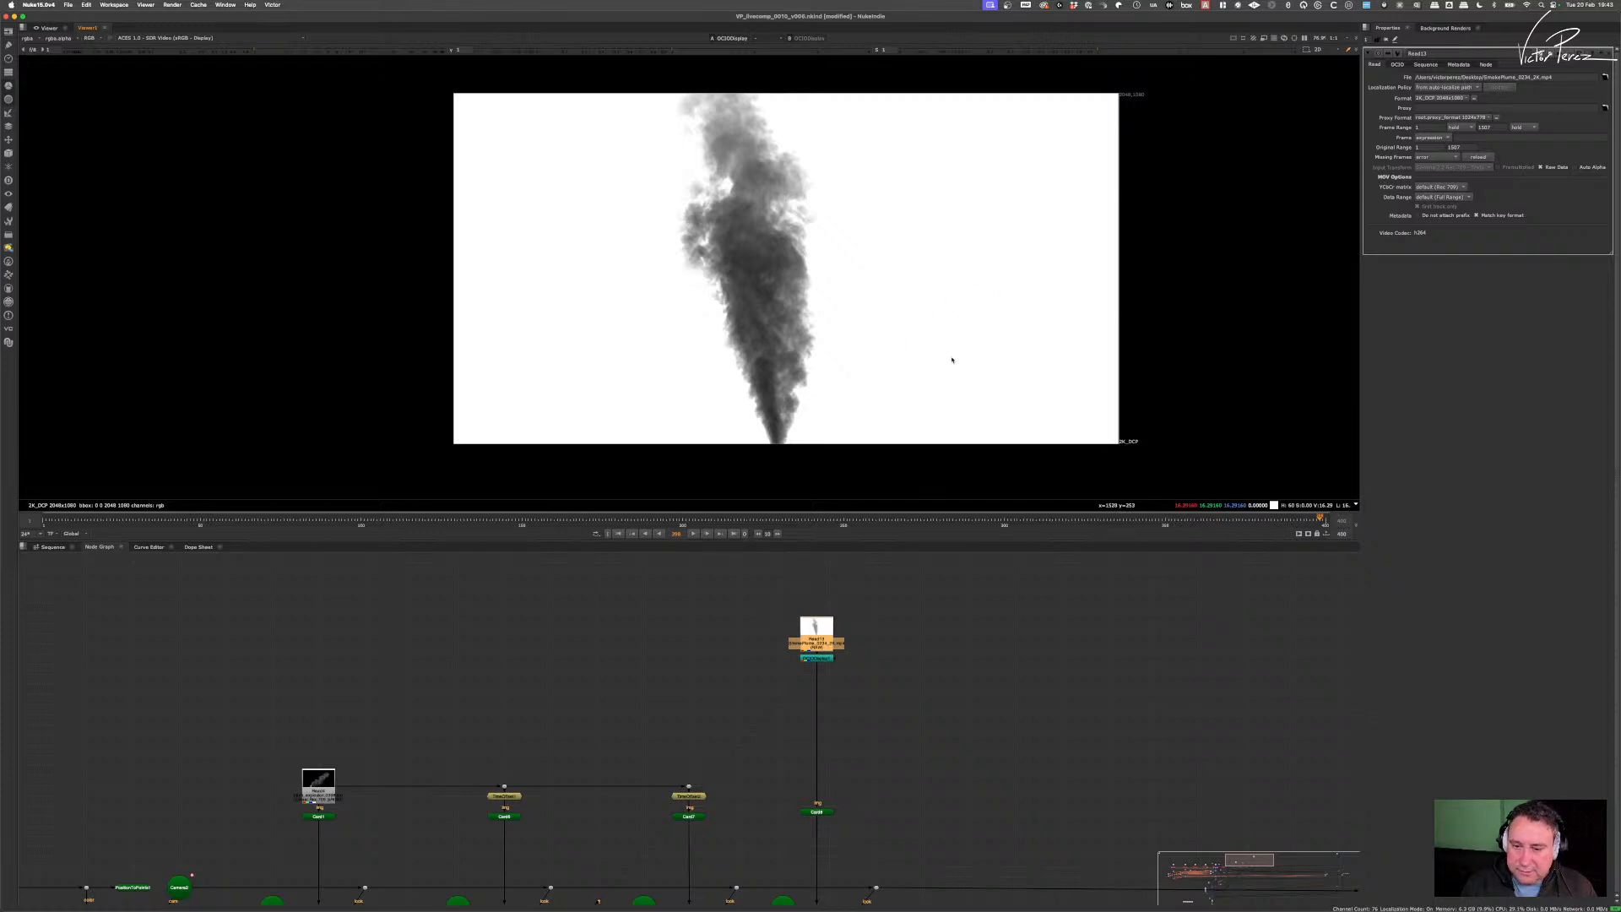
pyautogui.scroll(3, 817, 686)
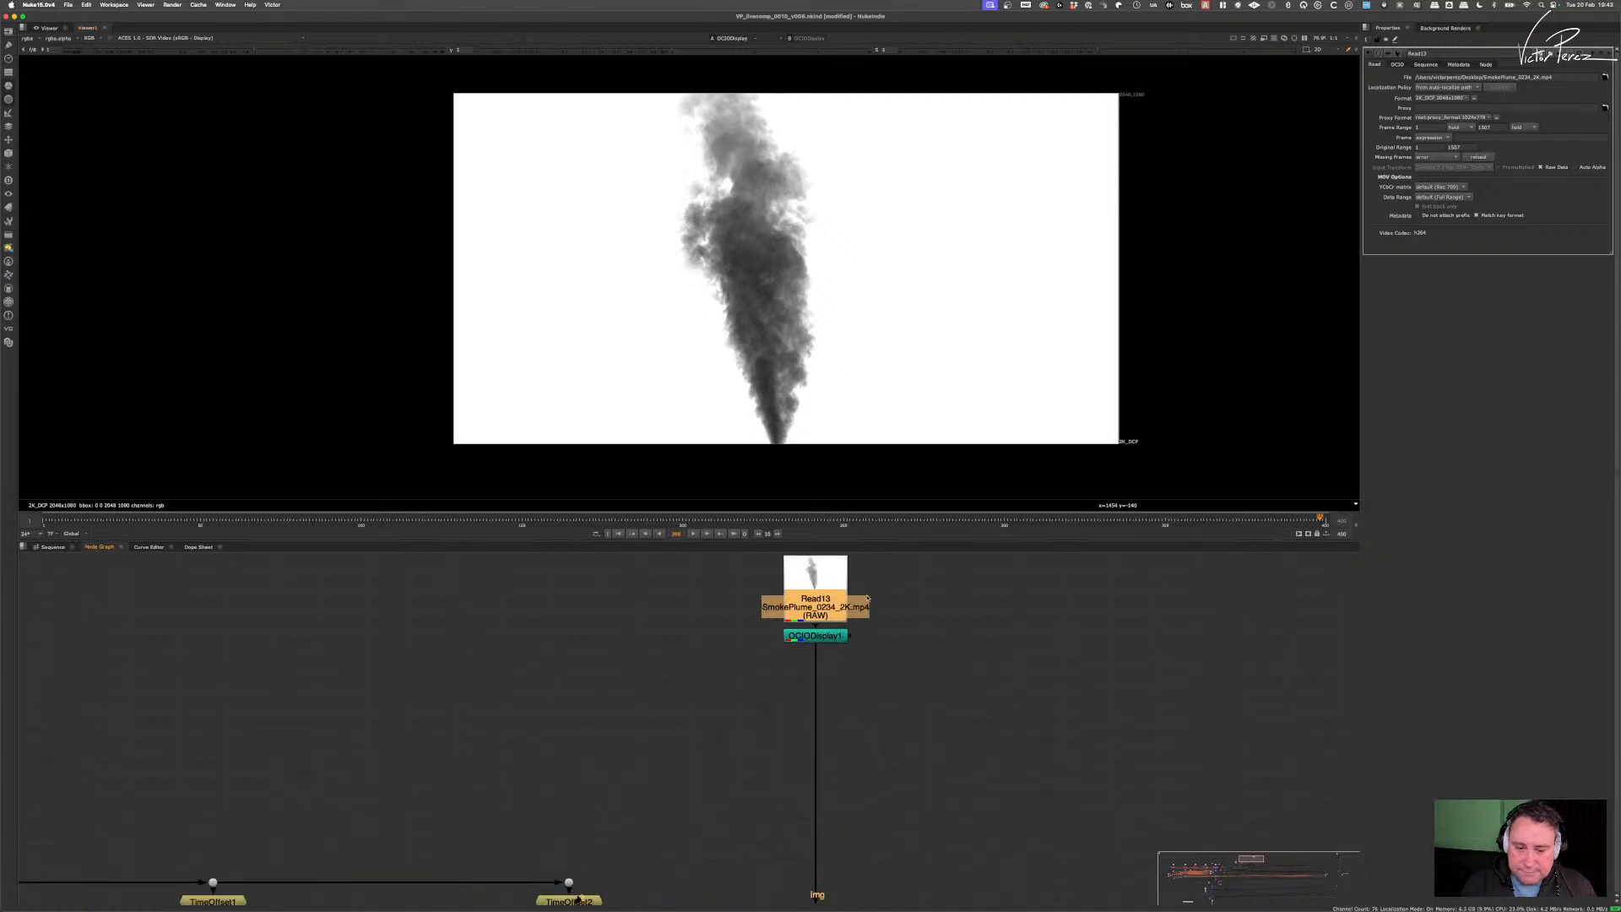
# - Add a Grade node below OCIODisplay1 and set its whitepoint by sampling a region of the white backdrop beside the smoke
pyautogui.click(831, 648)
pyautogui.click(835, 639)
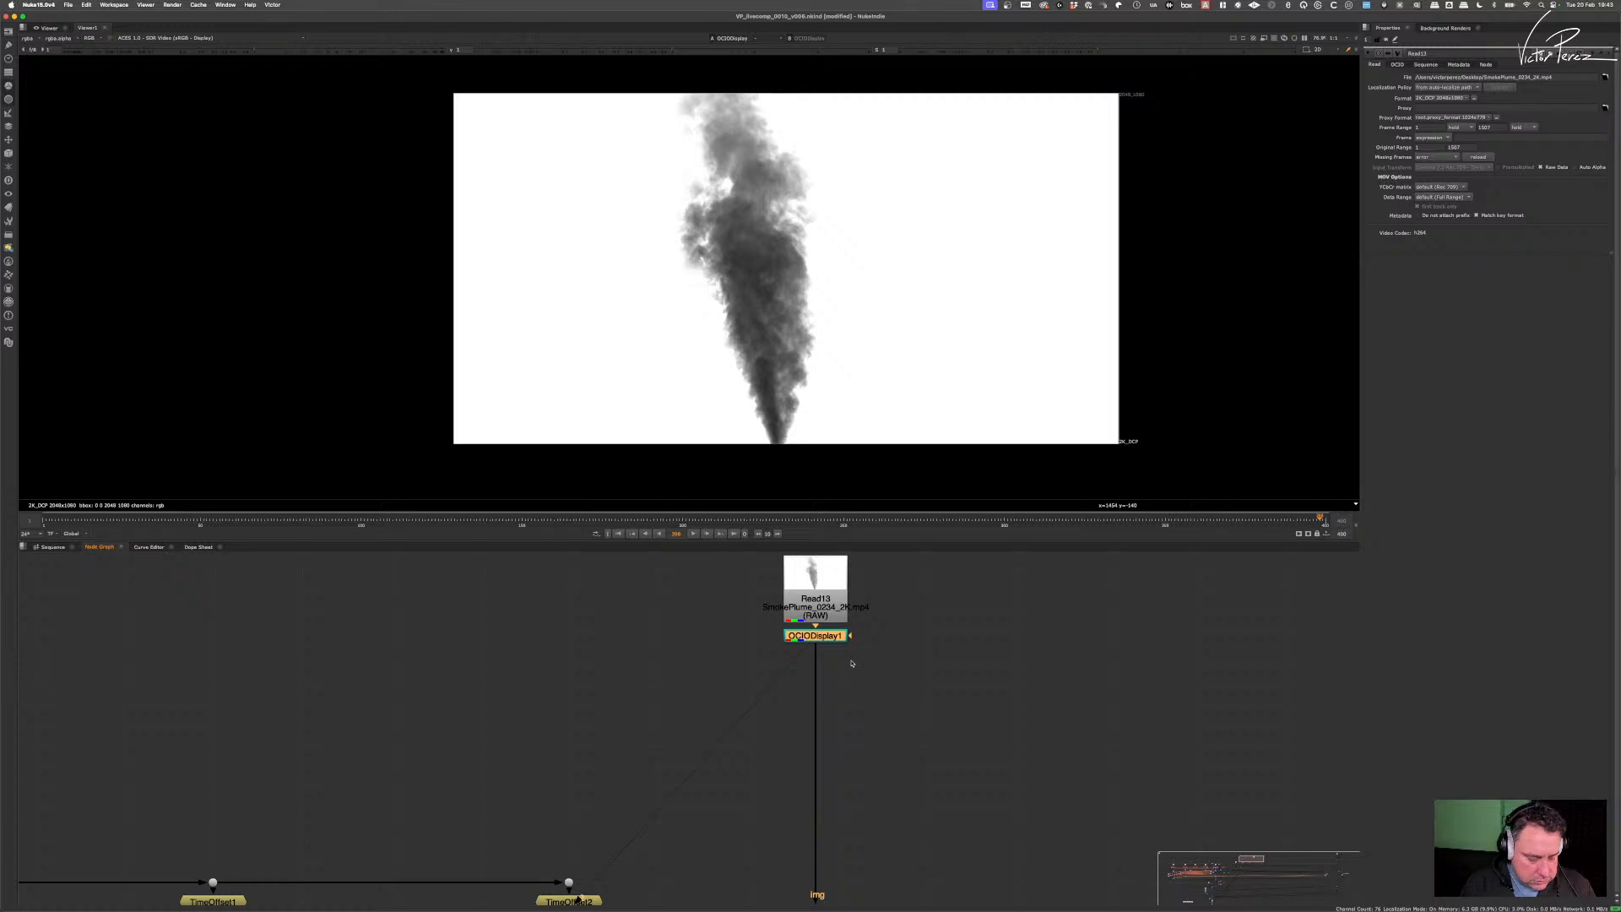
pyautogui.press('g')
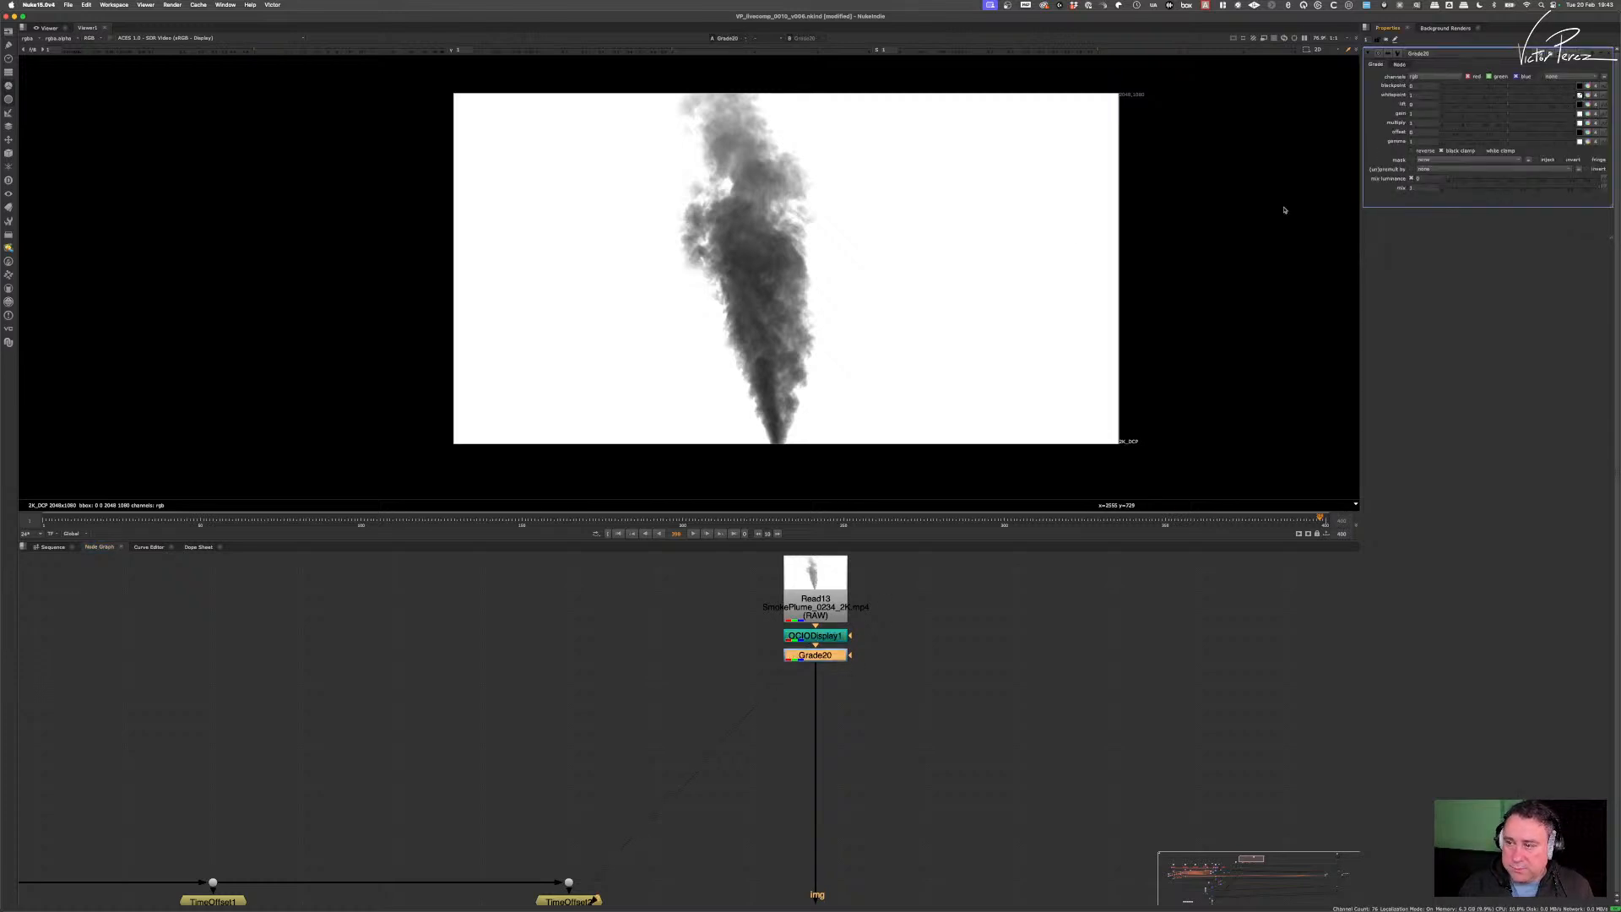
pyautogui.keyDown('ctrl'); pyautogui.keyDown('shift'); pyautogui.moveTo(959, 182); pyautogui.dragTo(1052, 296); pyautogui.keyUp('shift'); pyautogui.keyUp('ctrl')
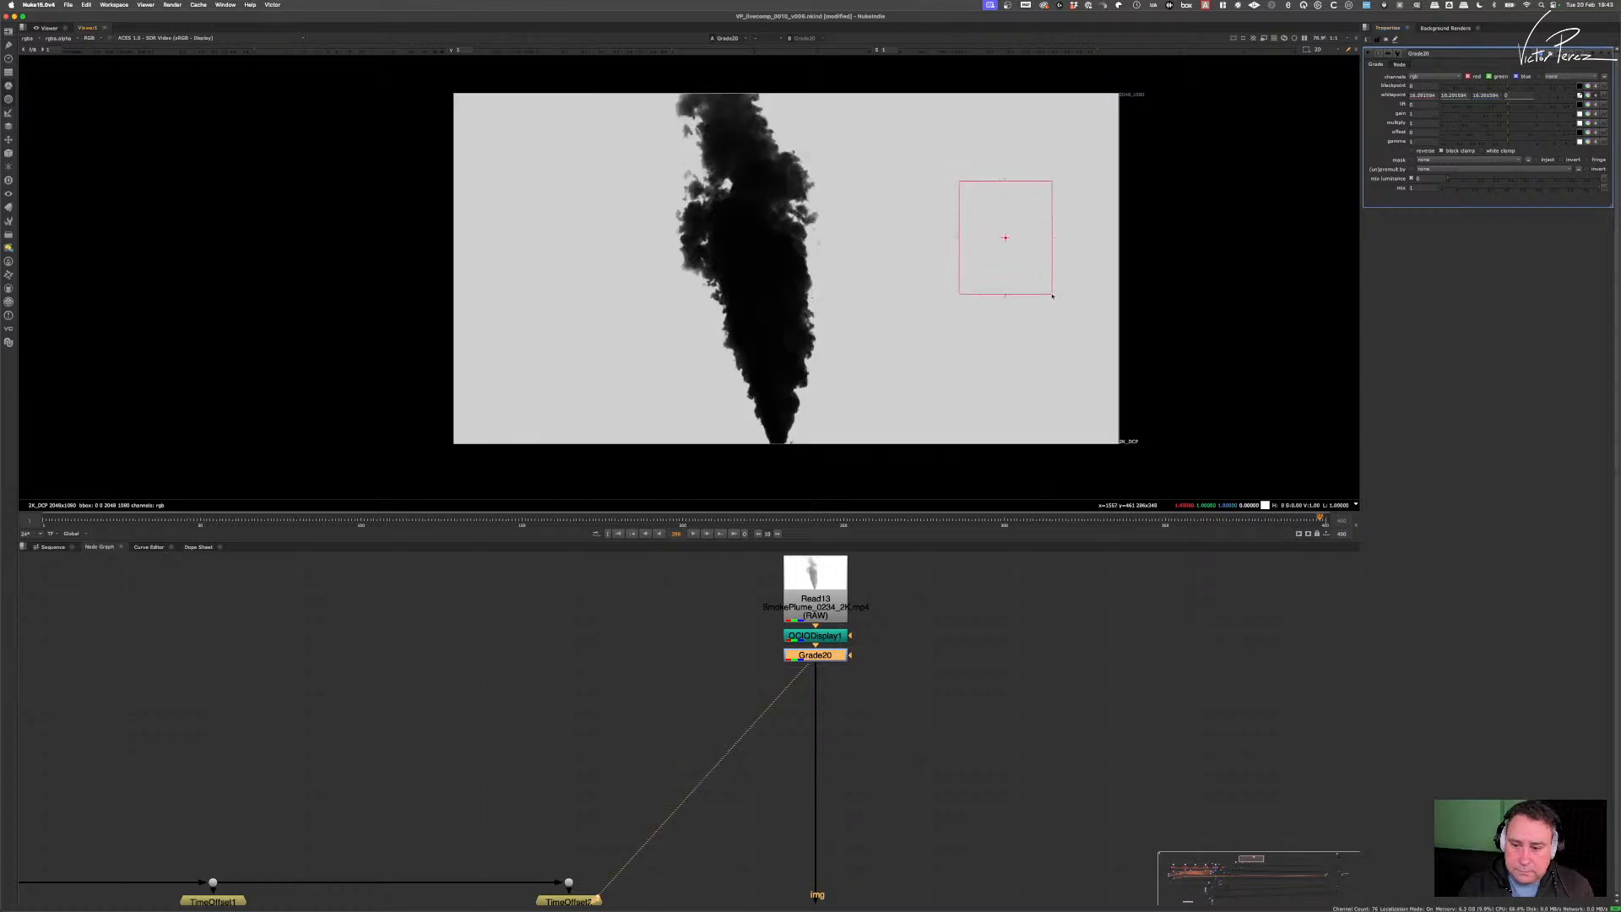
pyautogui.scroll(-2, 894, 334)
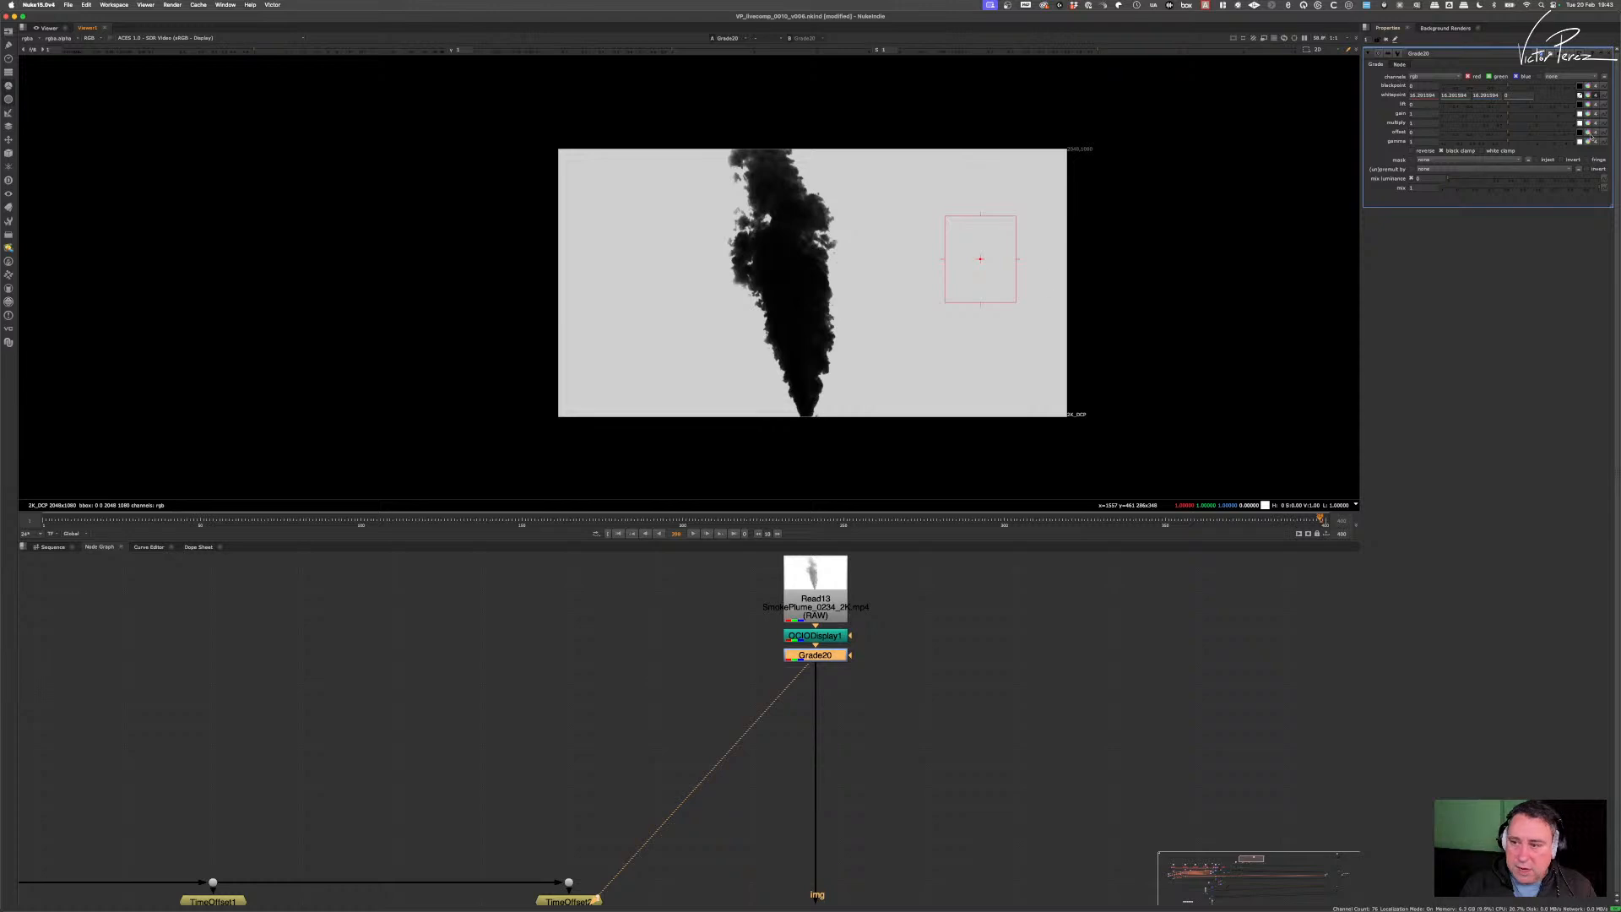
# - Raise the gamma of Grade20 to bring out detail in the dark smoke
pyautogui.moveTo(1508, 142); pyautogui.dragTo(1550, 158)
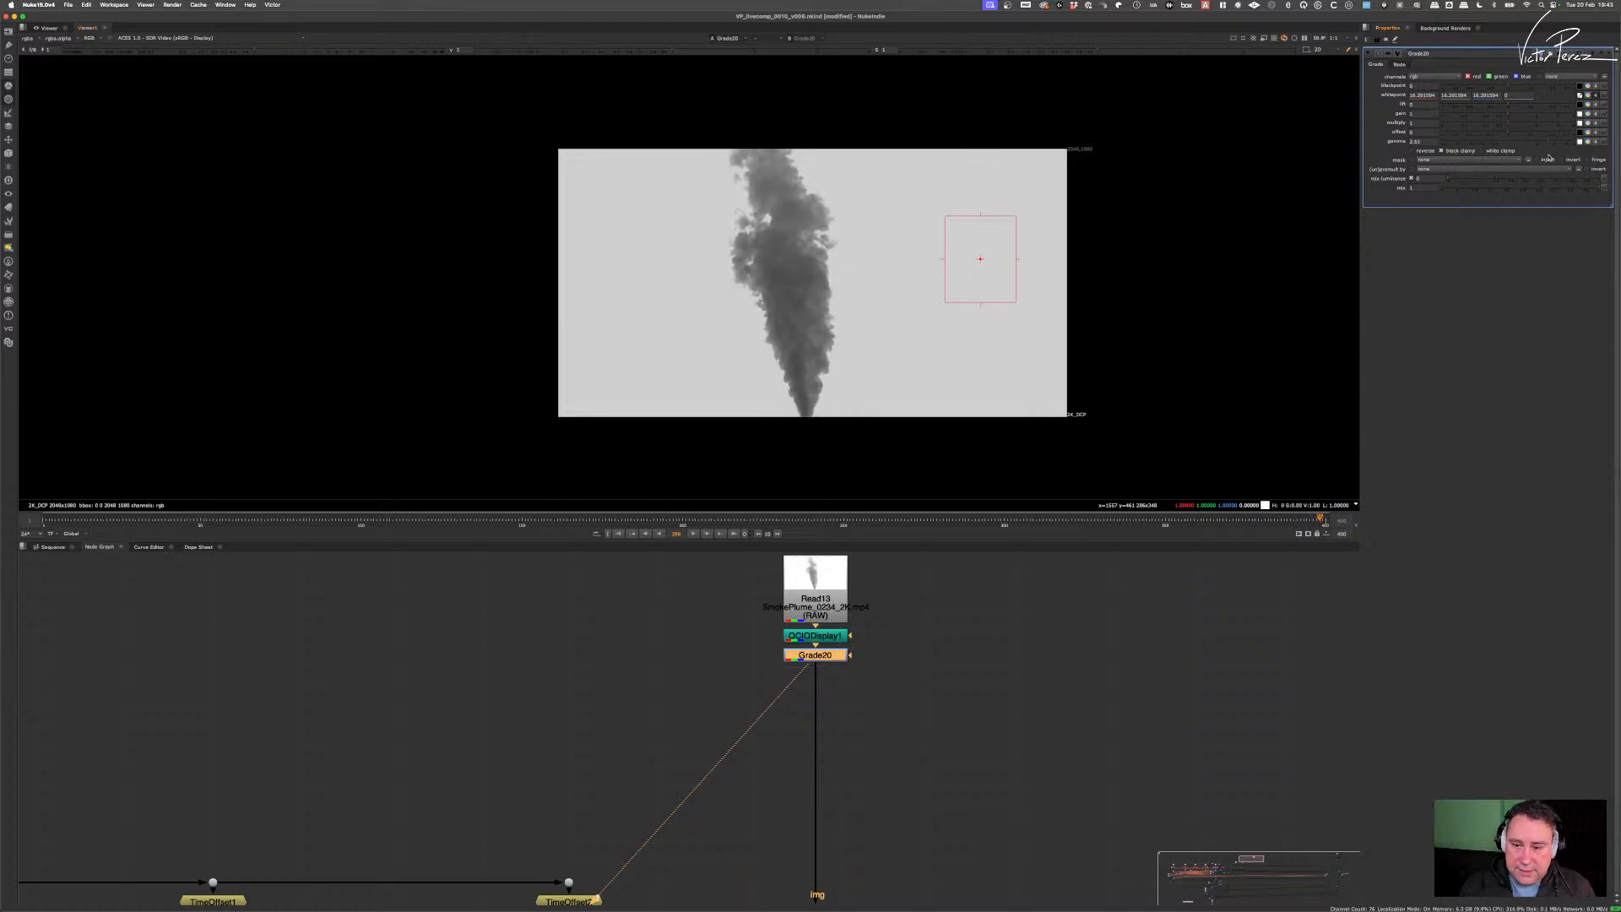
pyautogui.scroll(2, 717, 239)
pyautogui.moveTo(717, 239); pyautogui.dragTo(753, 211, button='middle')
pyautogui.scroll(-2, 823, 217)
pyautogui.scroll(2, 753, 211)
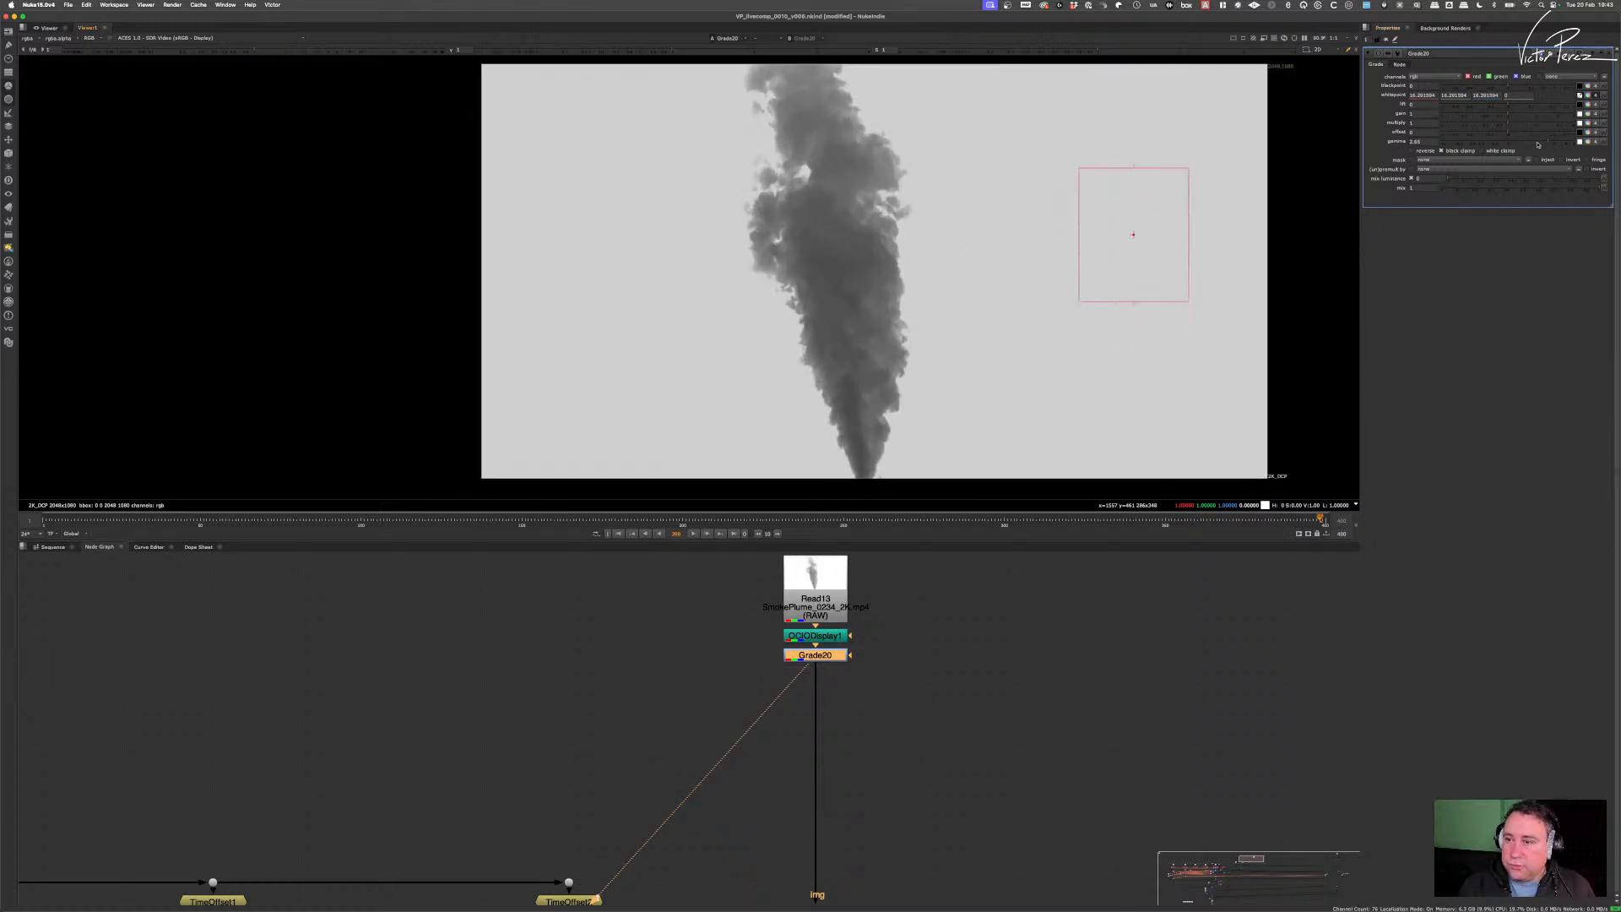
pyautogui.moveTo(1529, 142); pyautogui.dragTo(1536, 146)
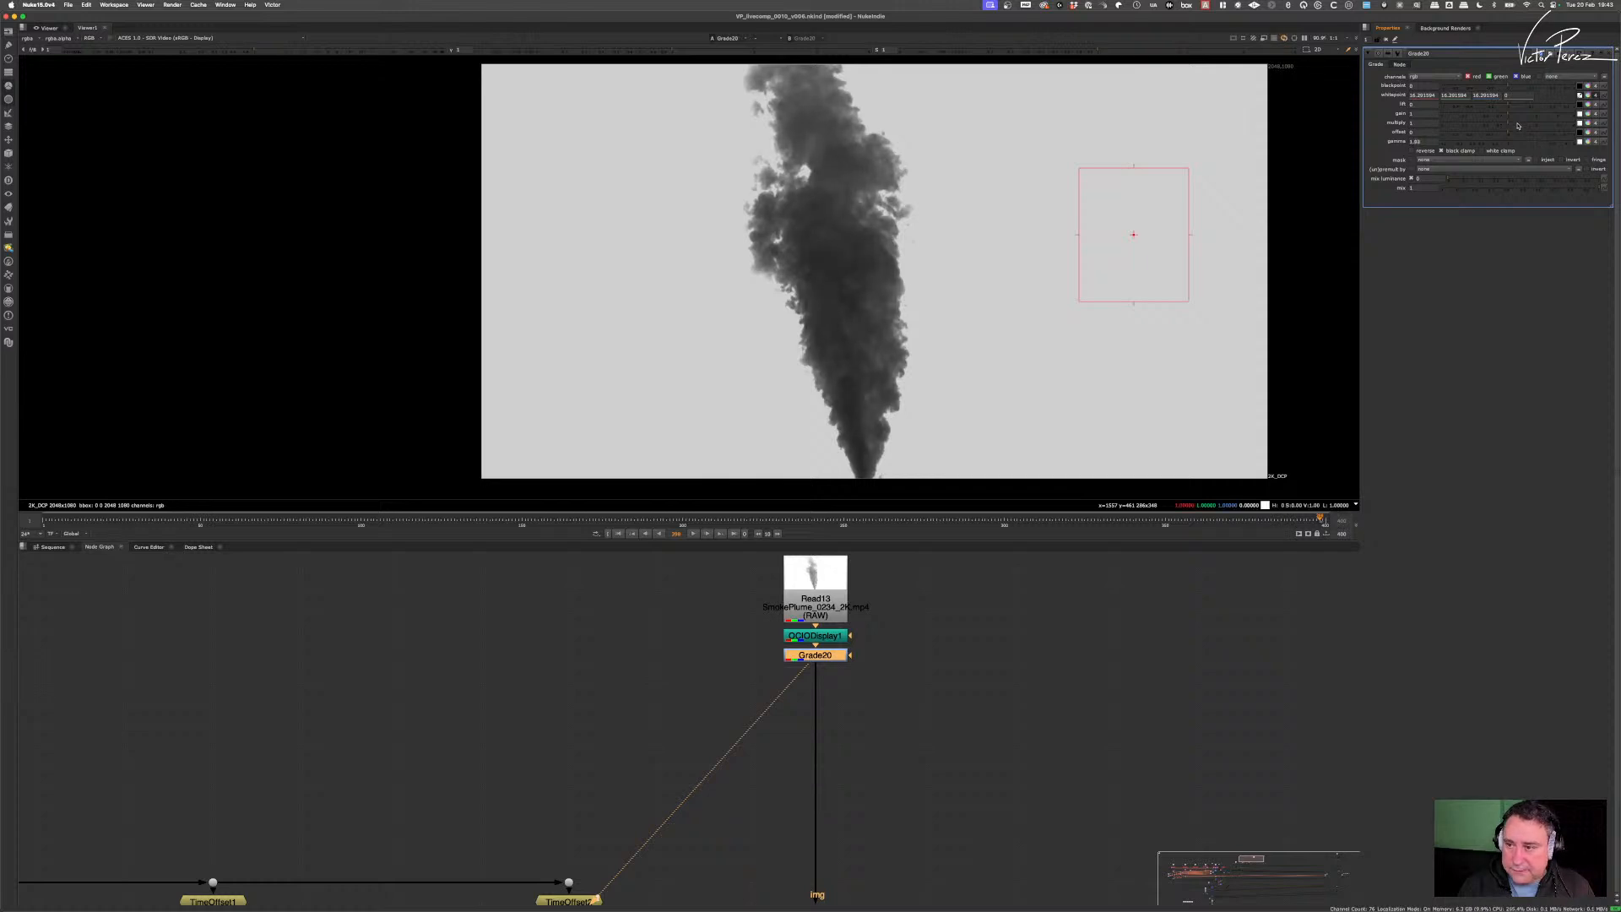
# - Brighten the viewer display and try raising Grade20's blackpoint on the smoke before resetting it to 0
pyautogui.moveTo(1508, 87); pyautogui.dragTo(1520, 92)
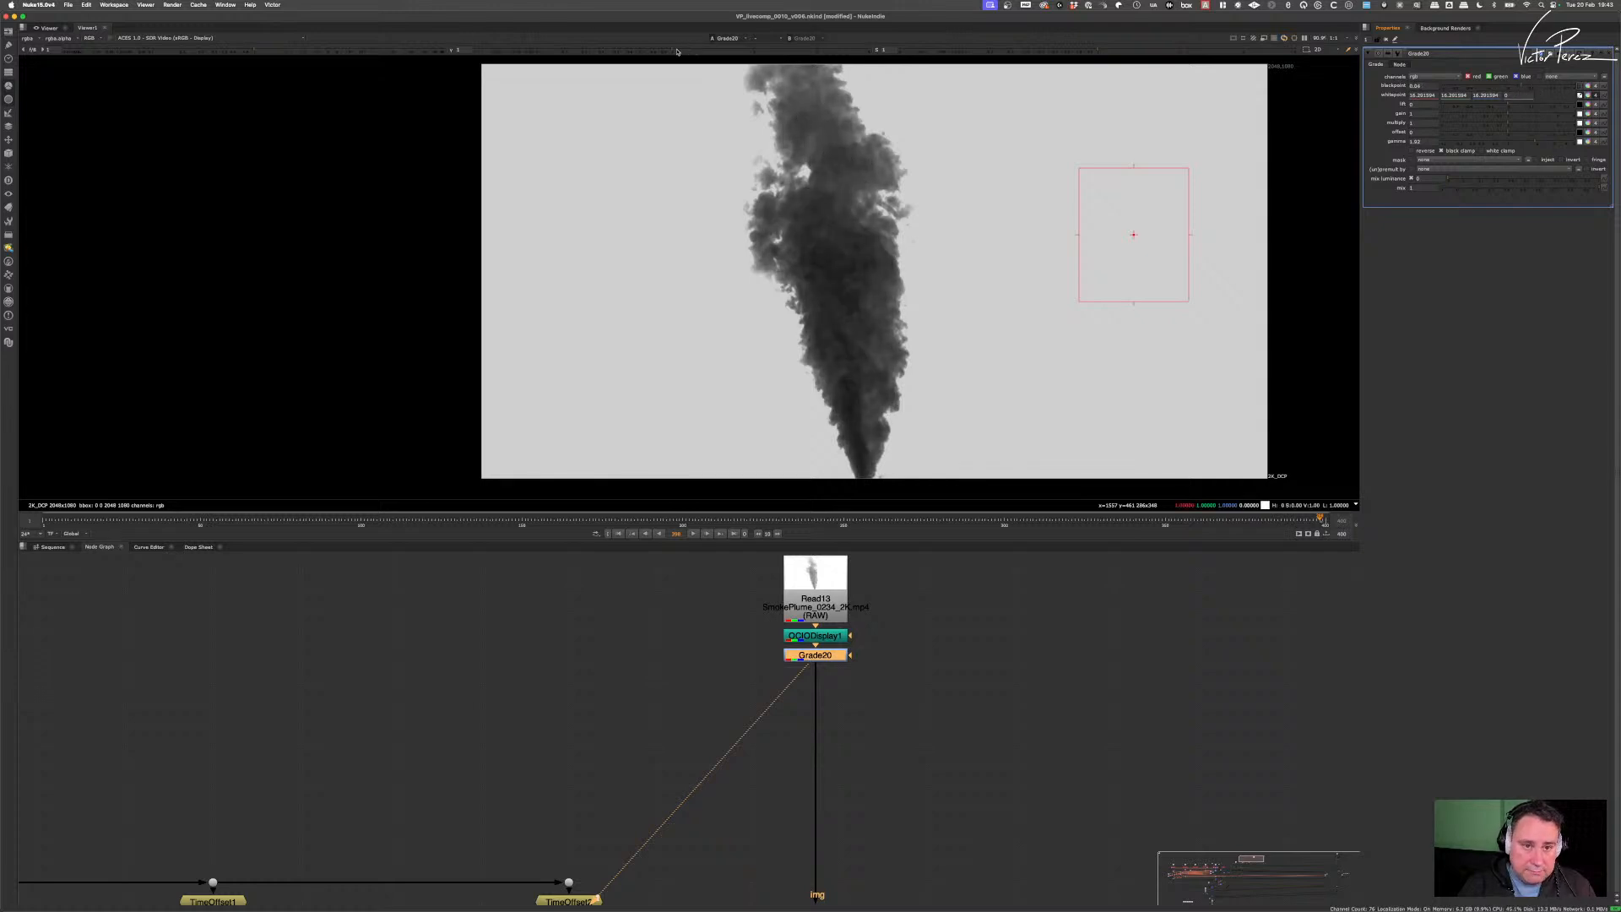
pyautogui.click(677, 51)
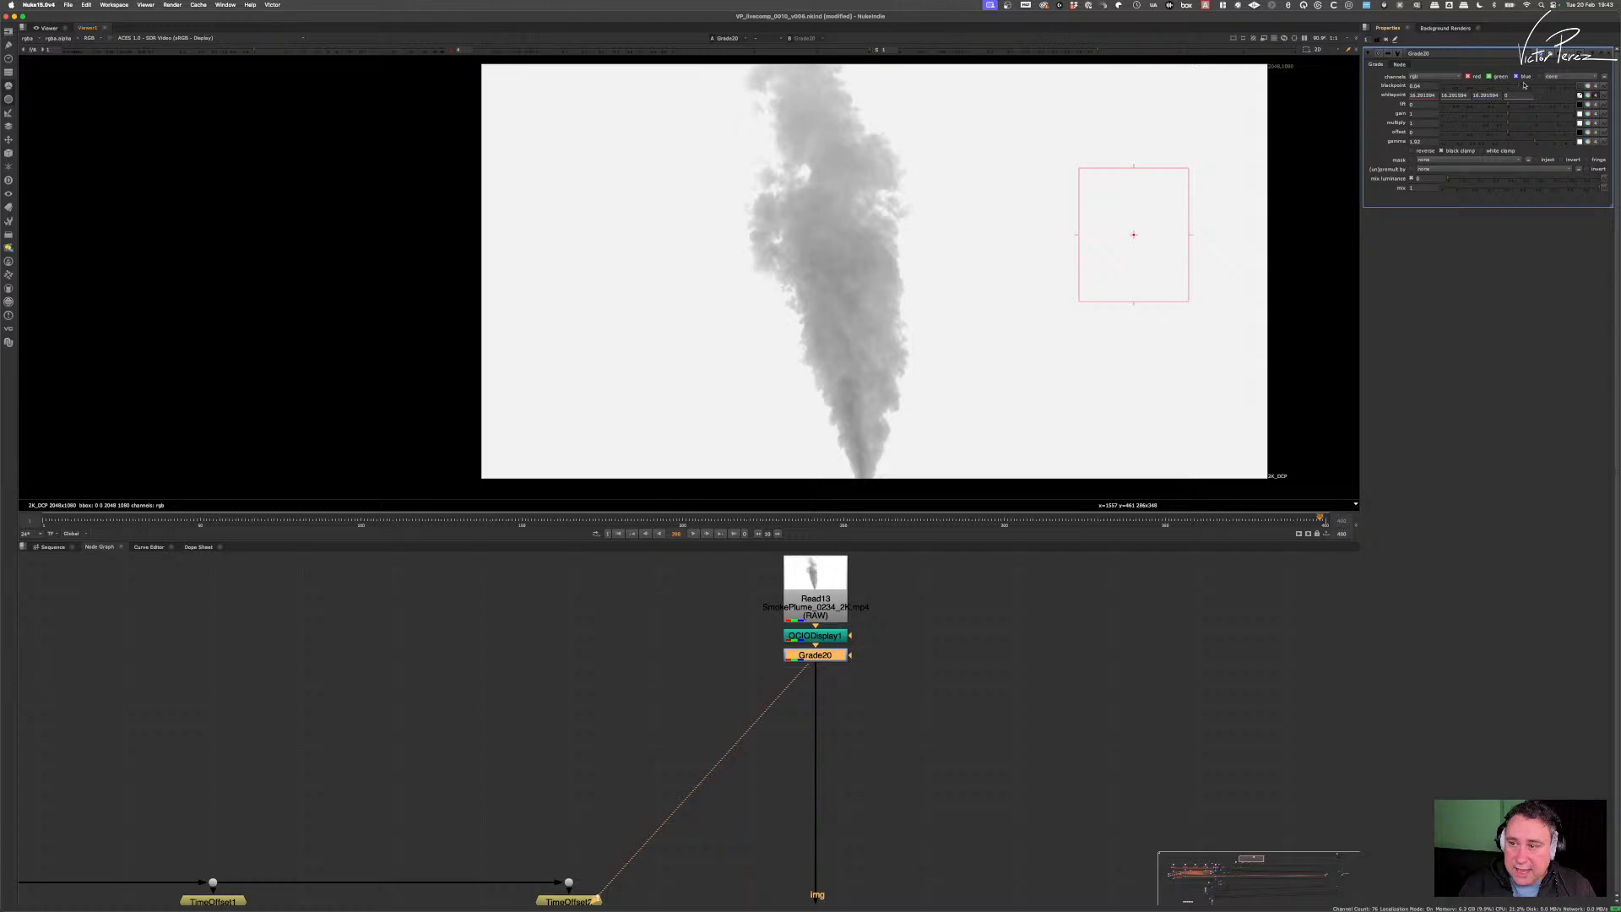
pyautogui.moveTo(1525, 85); pyautogui.dragTo(1525, 85)
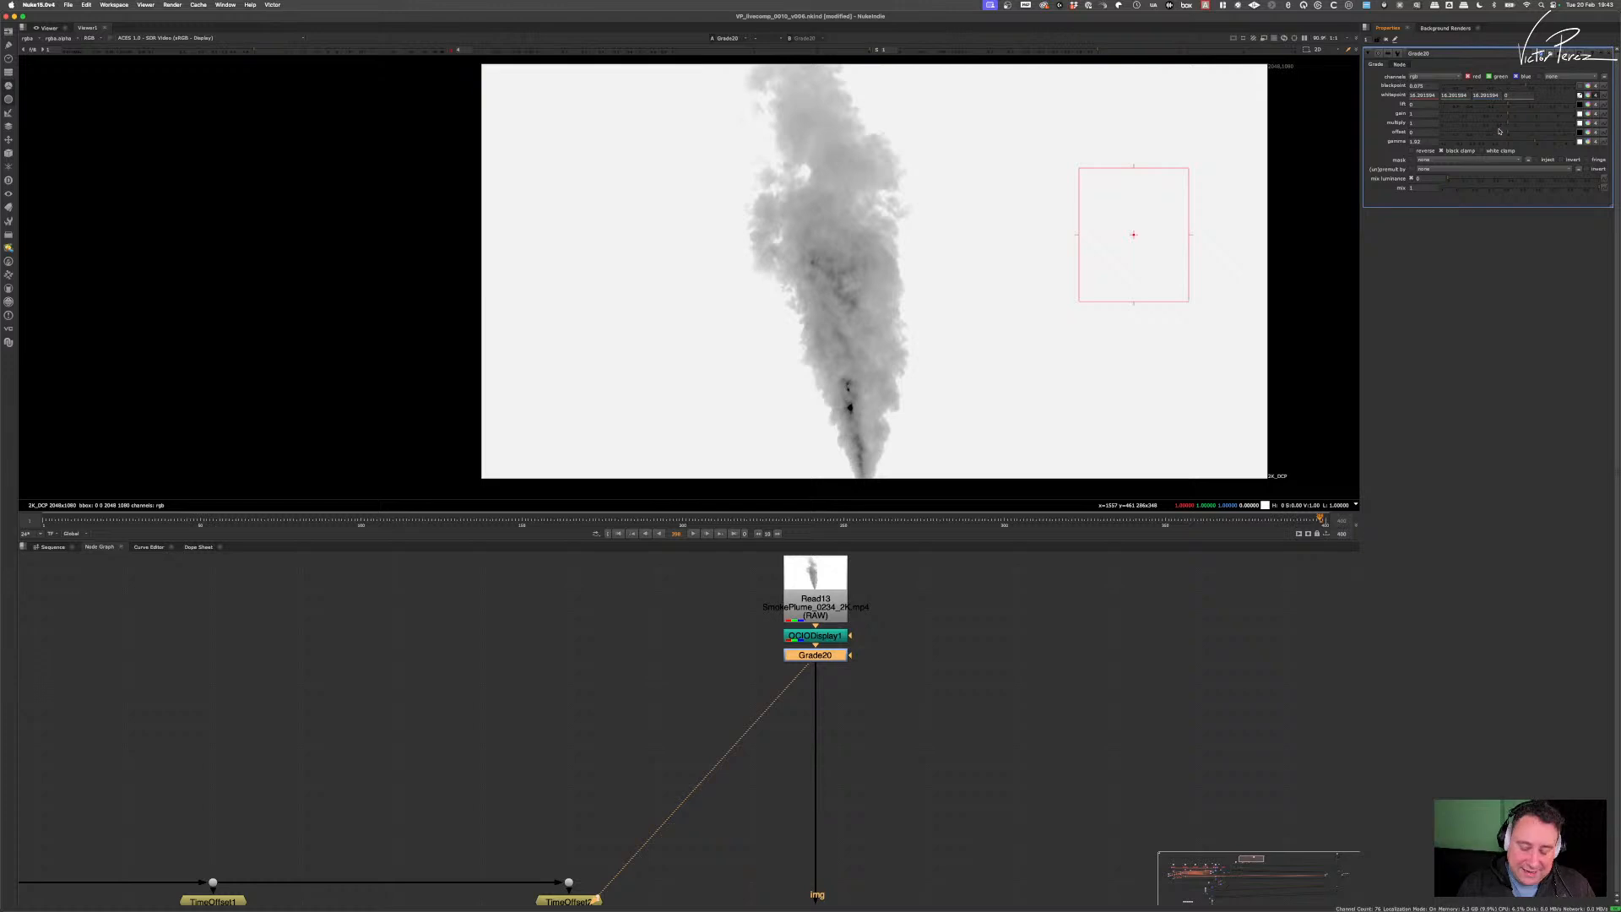
pyautogui.click(1540, 87)
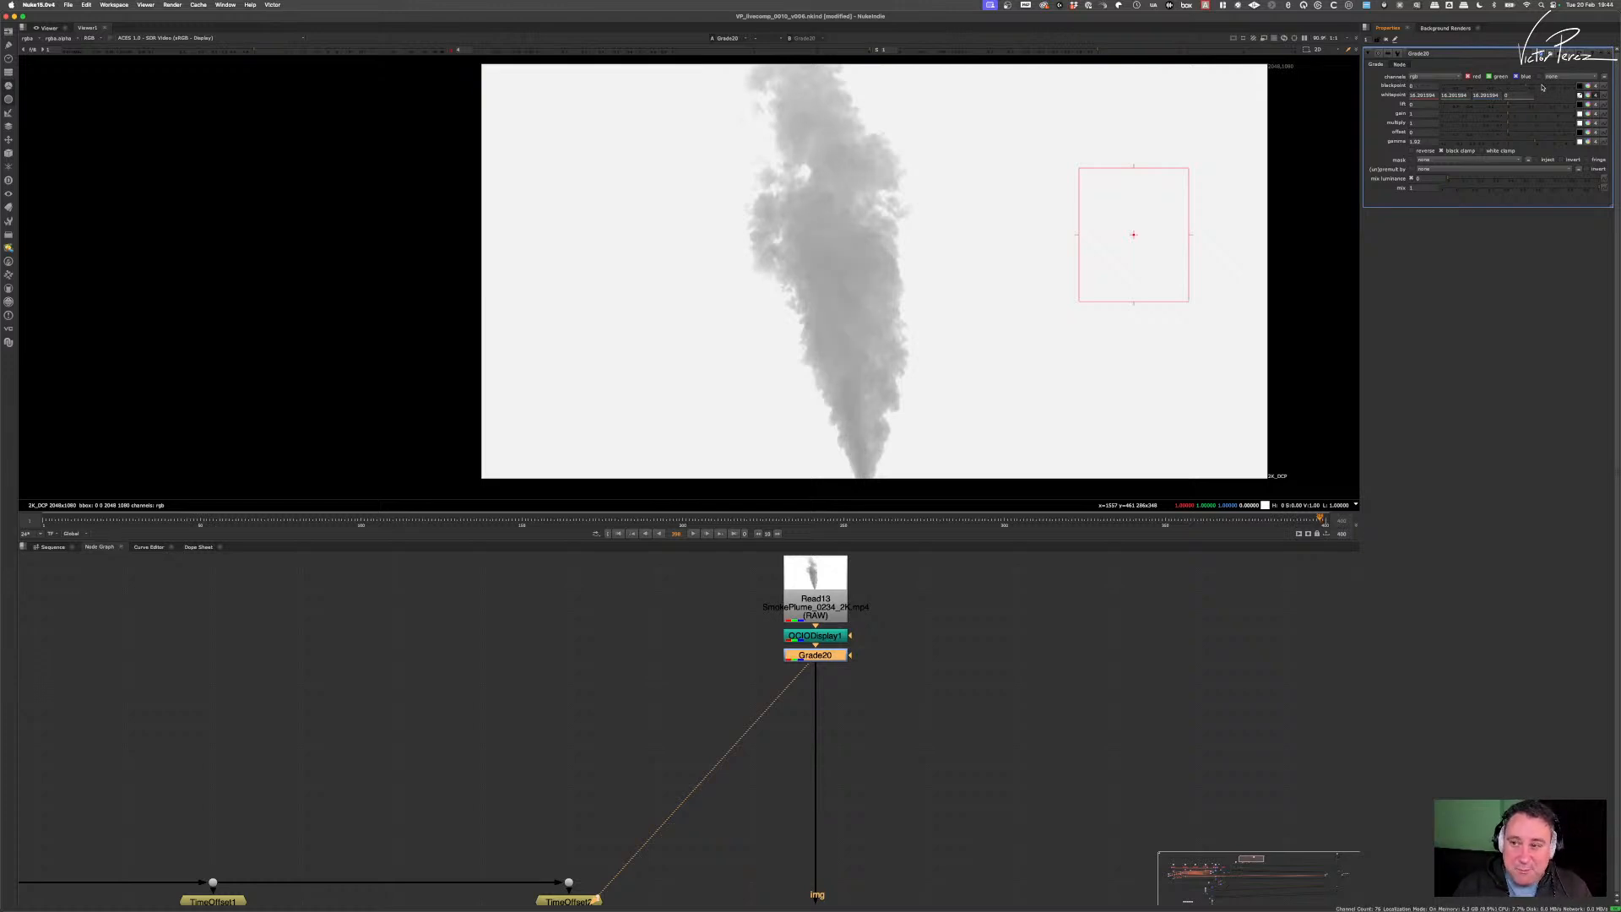
# - Split the Properties pane horizontally and open the Pixel Analyzer in the new lower pane
pyautogui.click(1366, 27)
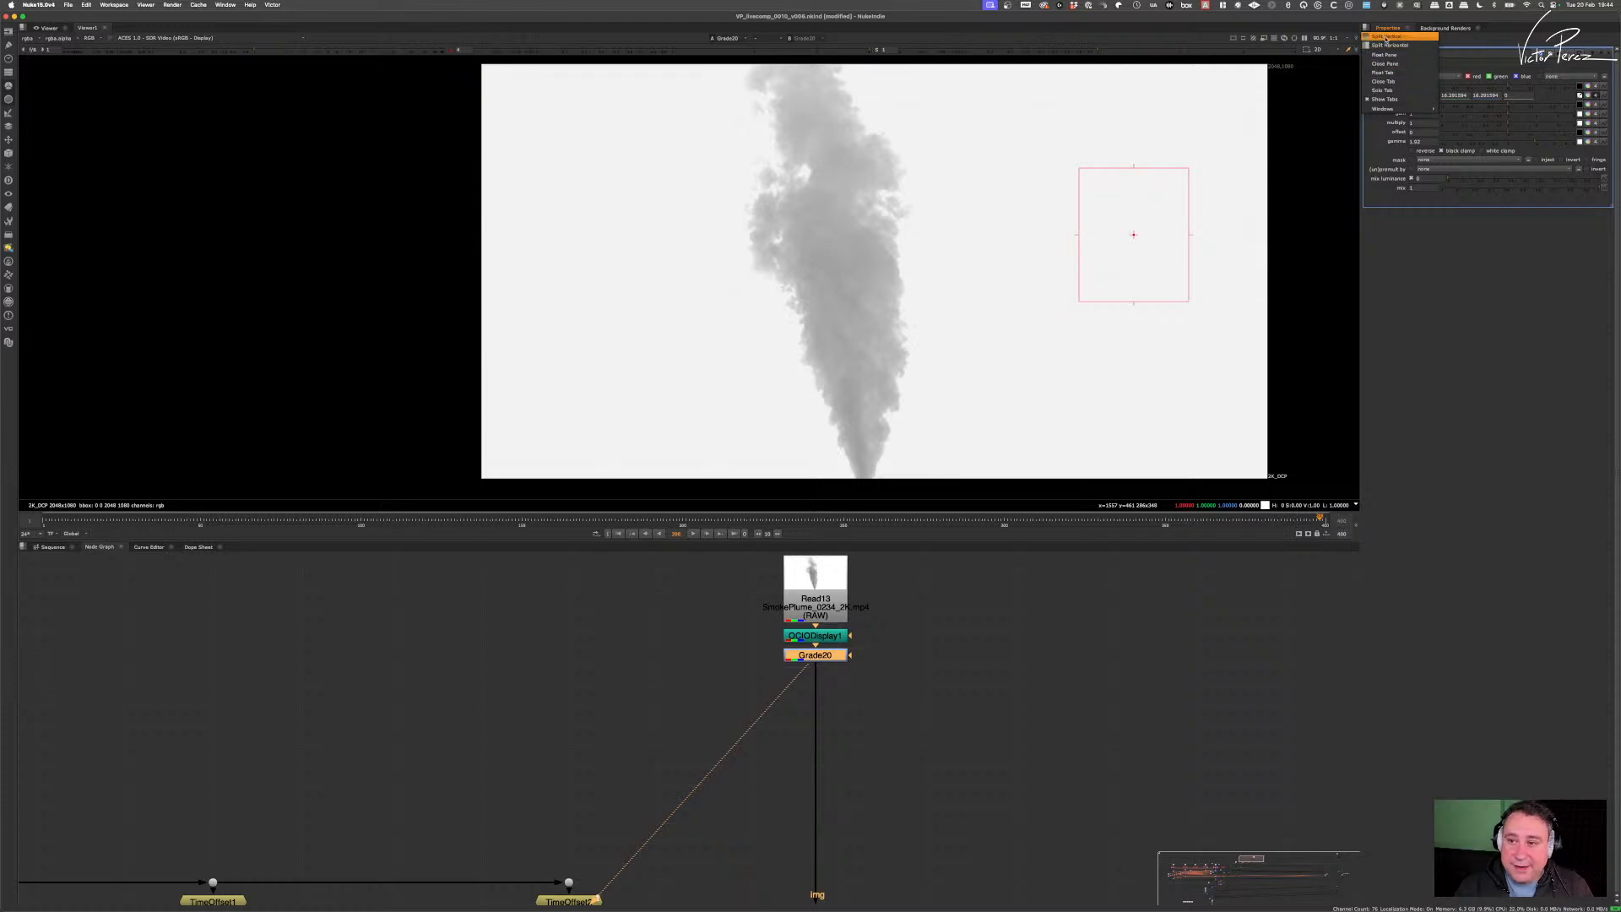
pyautogui.click(1385, 46)
pyautogui.click(1365, 471)
pyautogui.moveTo(1394, 552)
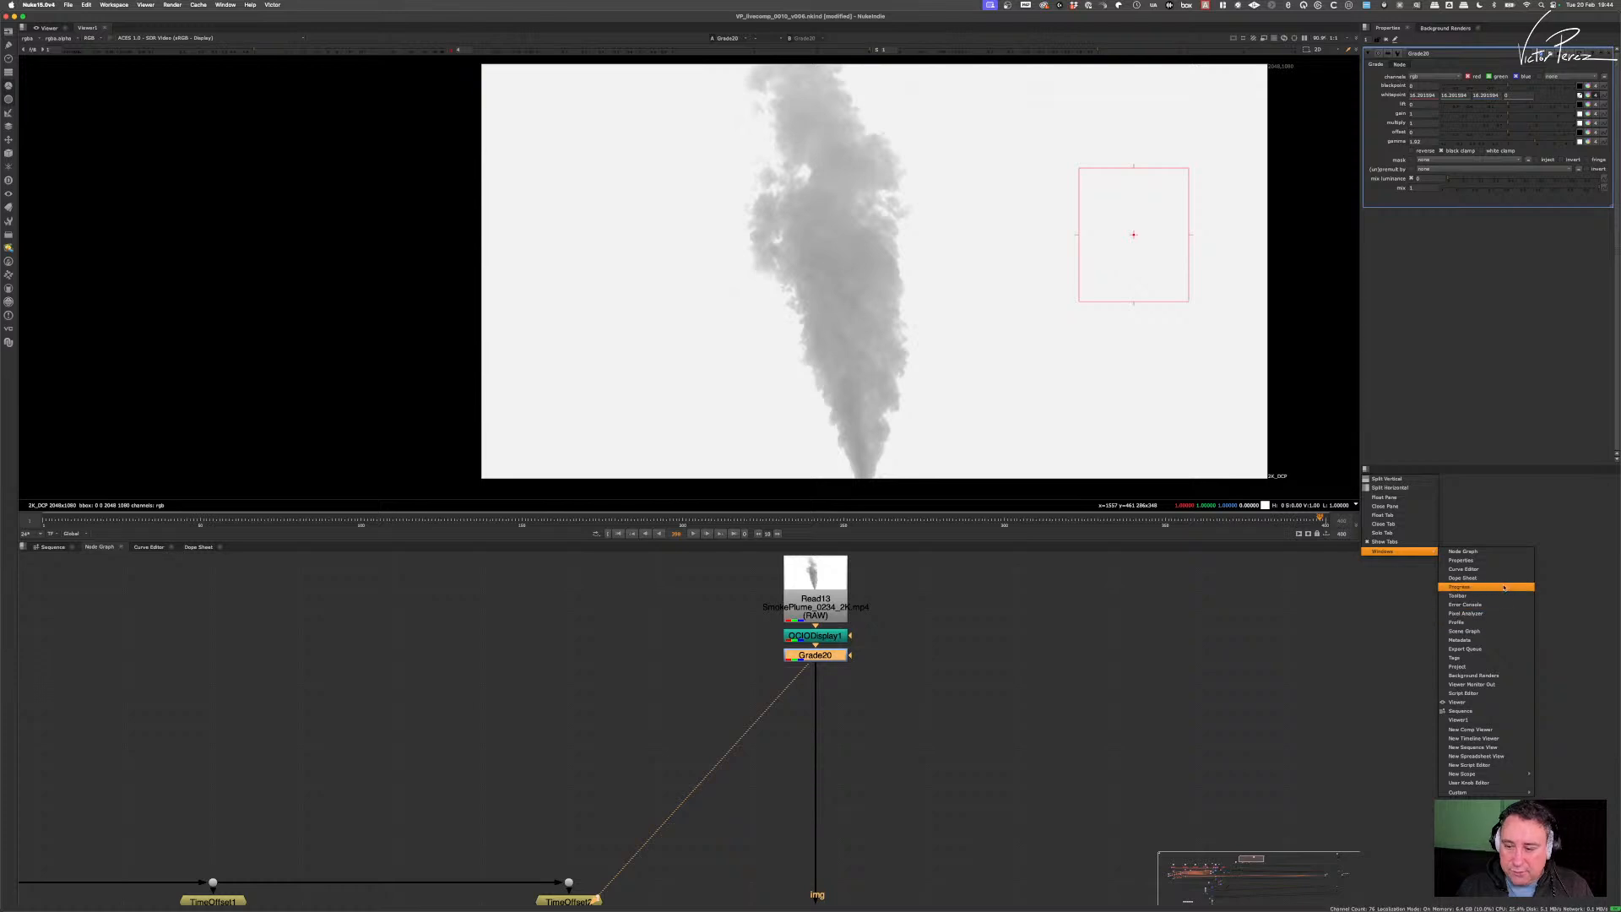
pyautogui.click(1469, 613)
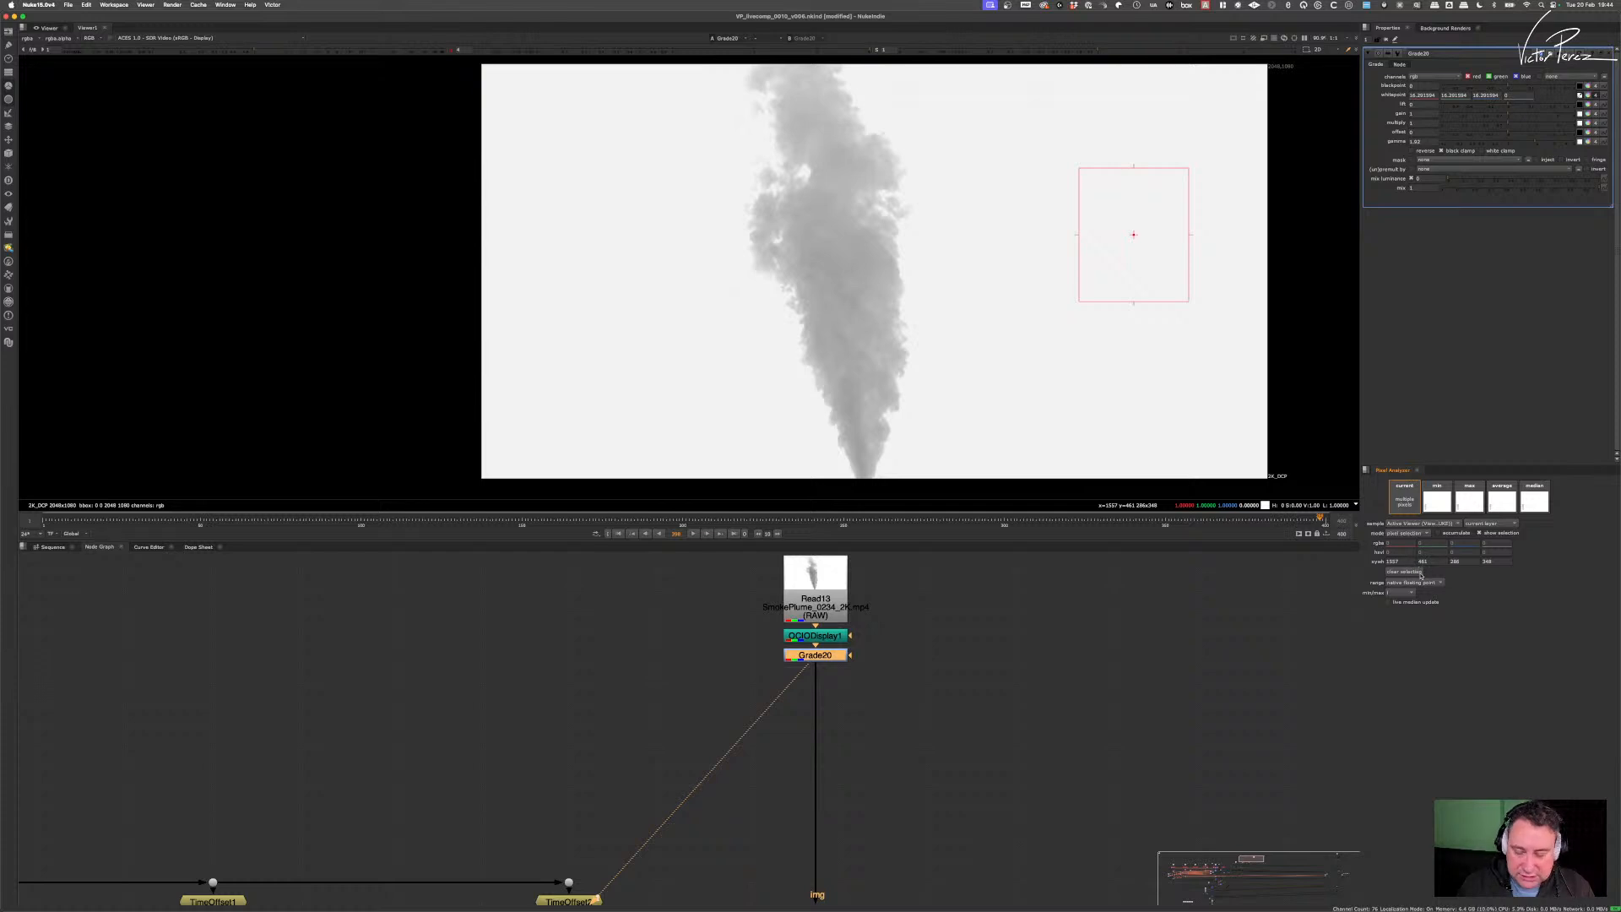
# - Set the Pixel Analyzer mode to full frame and select its min value
pyautogui.click(1408, 533)
pyautogui.click(1410, 543)
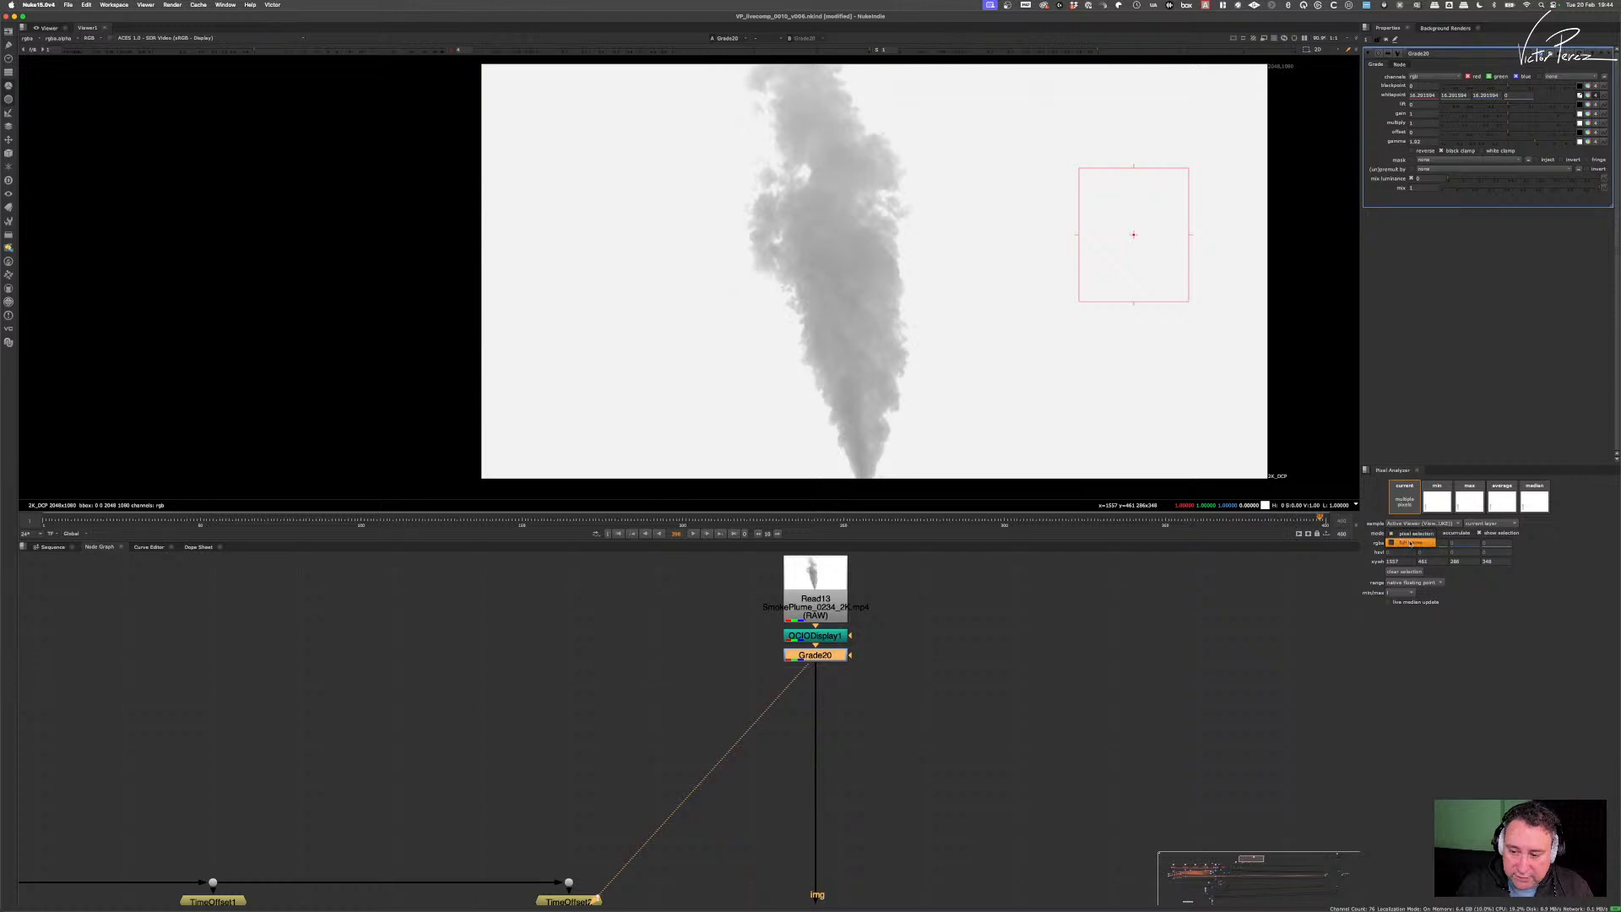
pyautogui.click(1440, 505)
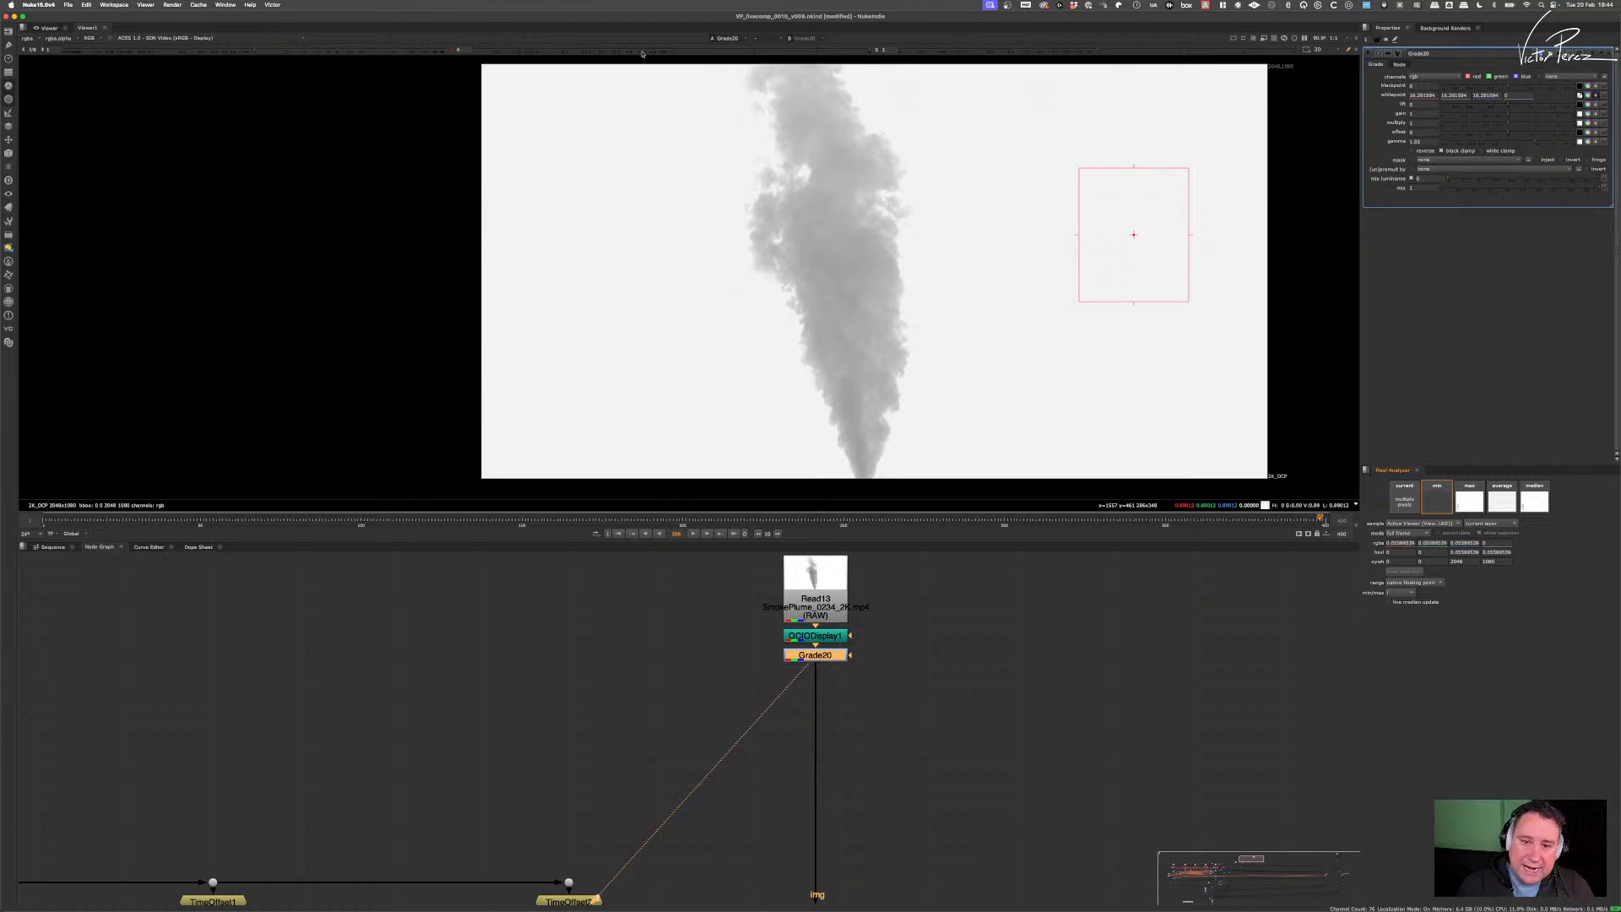
# - Restore Grade20's whitepoint by undoing the stray sample and resampling the white backdrop, and clear the sample region
pyautogui.keyDown('ctrl'); pyautogui.click(1150, 286); pyautogui.keyUp('ctrl')
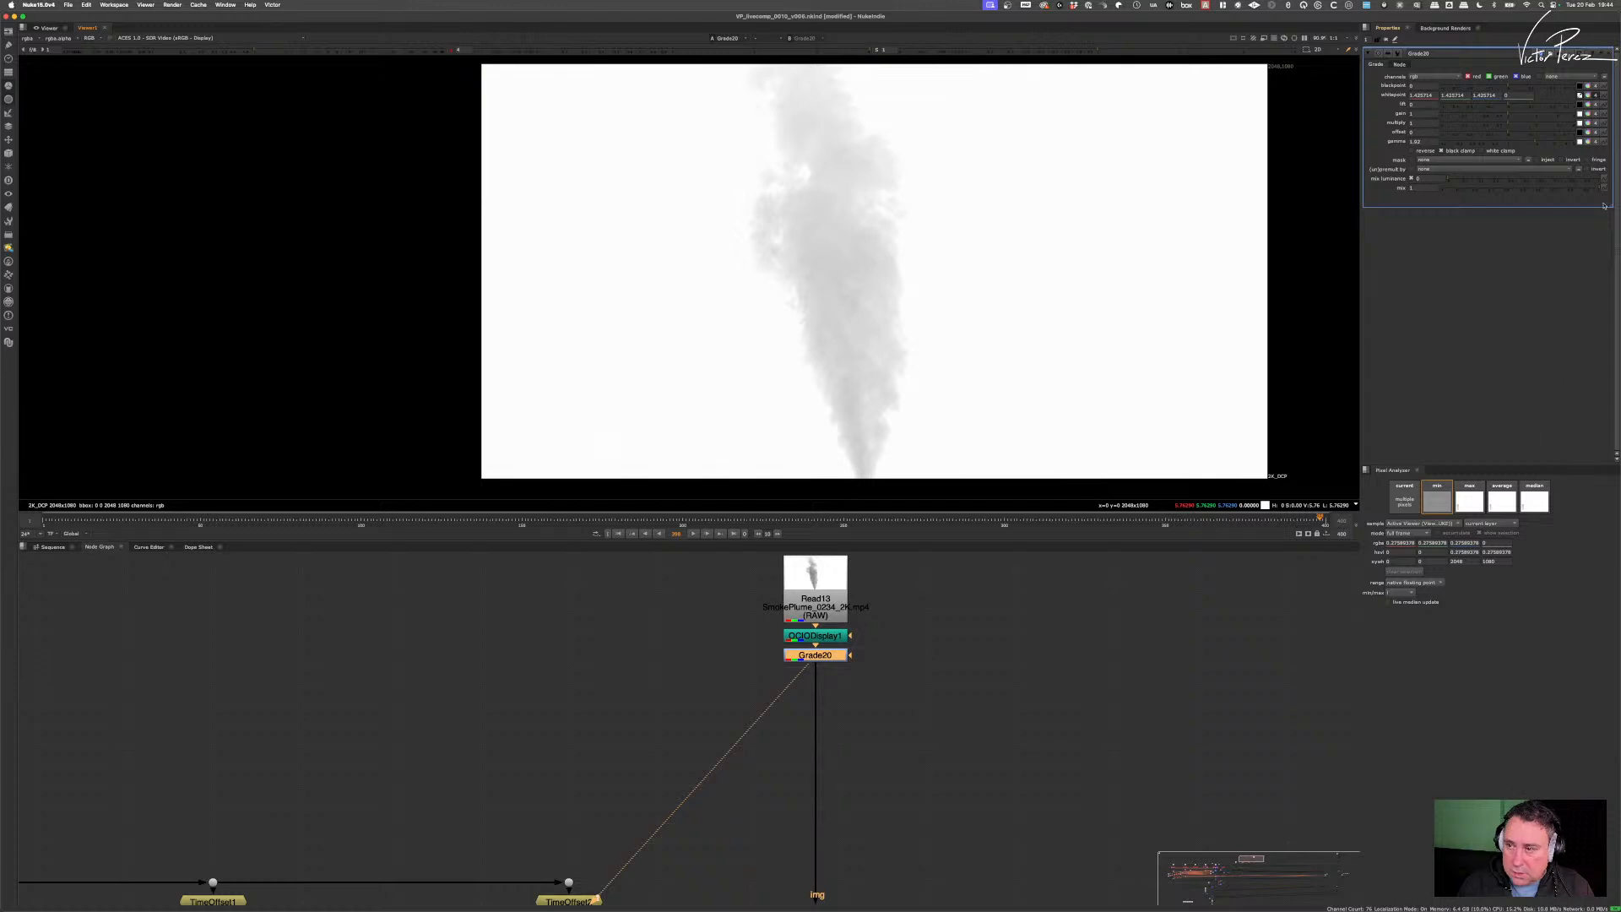
pyautogui.hotkey('ctrl', 'z')
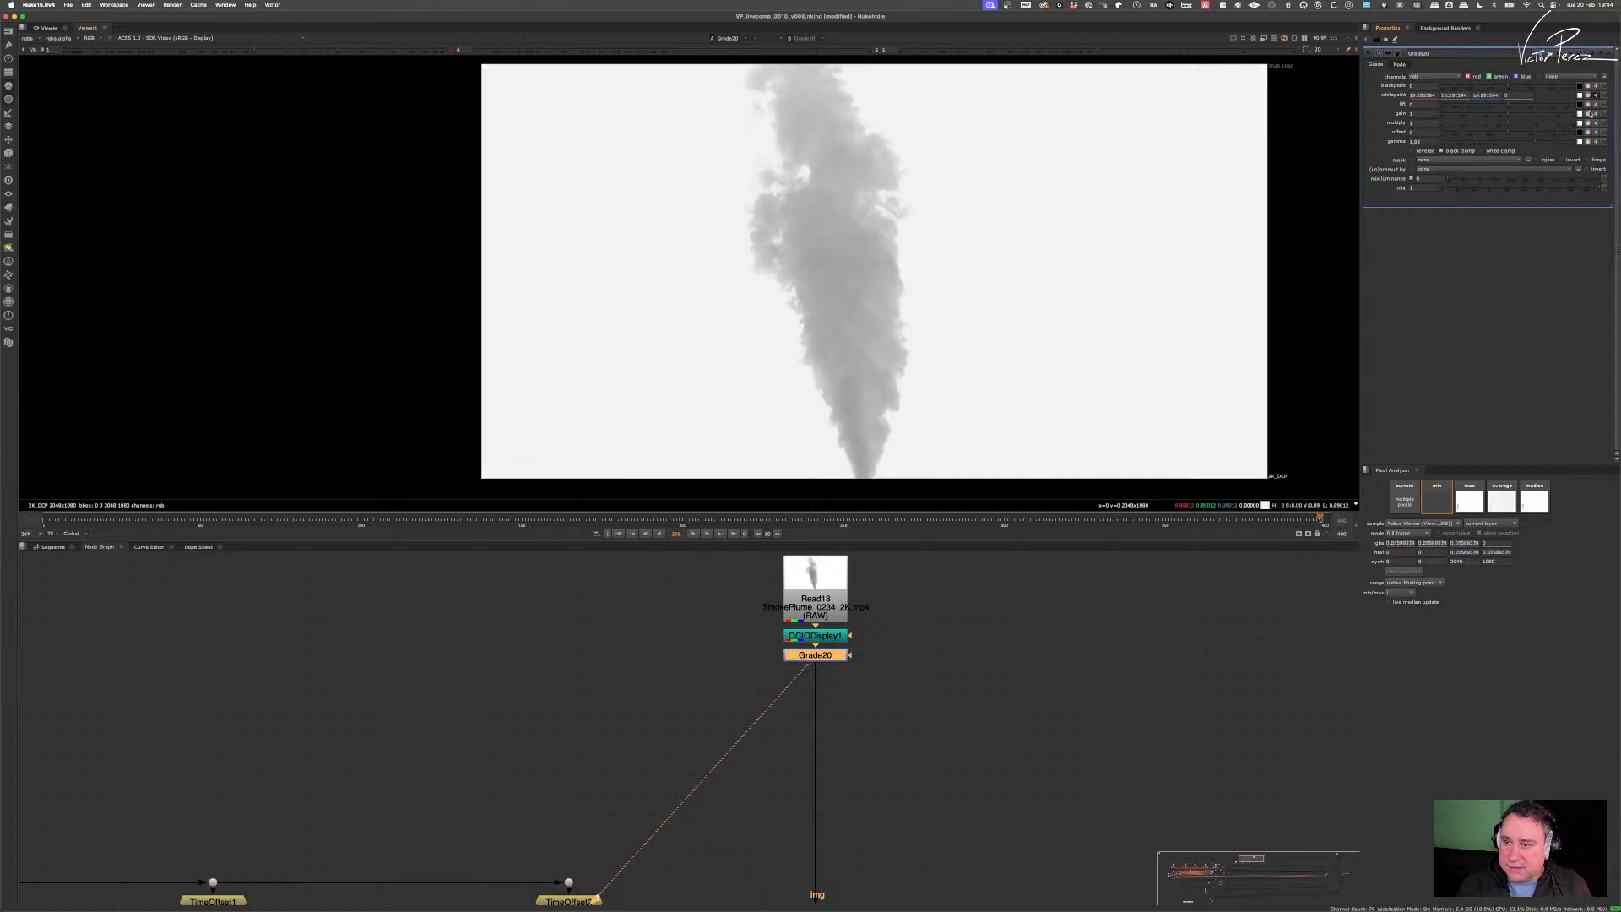
pyautogui.click(1579, 94)
pyautogui.keyDown('ctrl'); pyautogui.keyDown('shift'); pyautogui.moveTo(1081, 202); pyautogui.dragTo(1177, 297); pyautogui.keyUp('shift'); pyautogui.keyUp('ctrl')
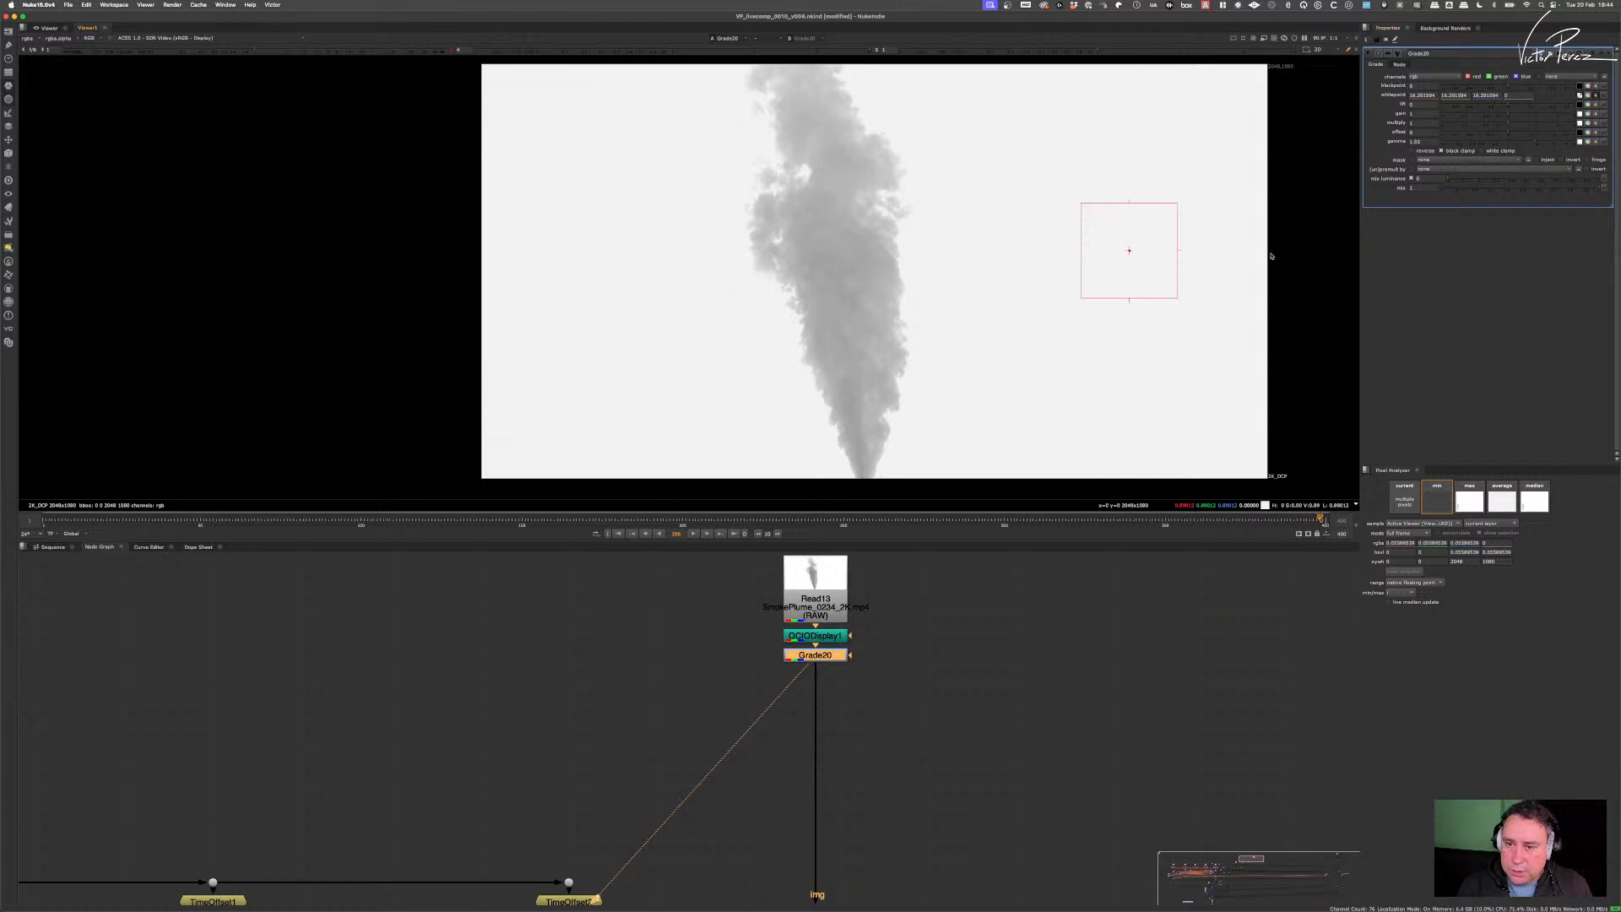
pyautogui.keyDown('ctrl'); pyautogui.rightClick(1124, 246); pyautogui.keyUp('ctrl')
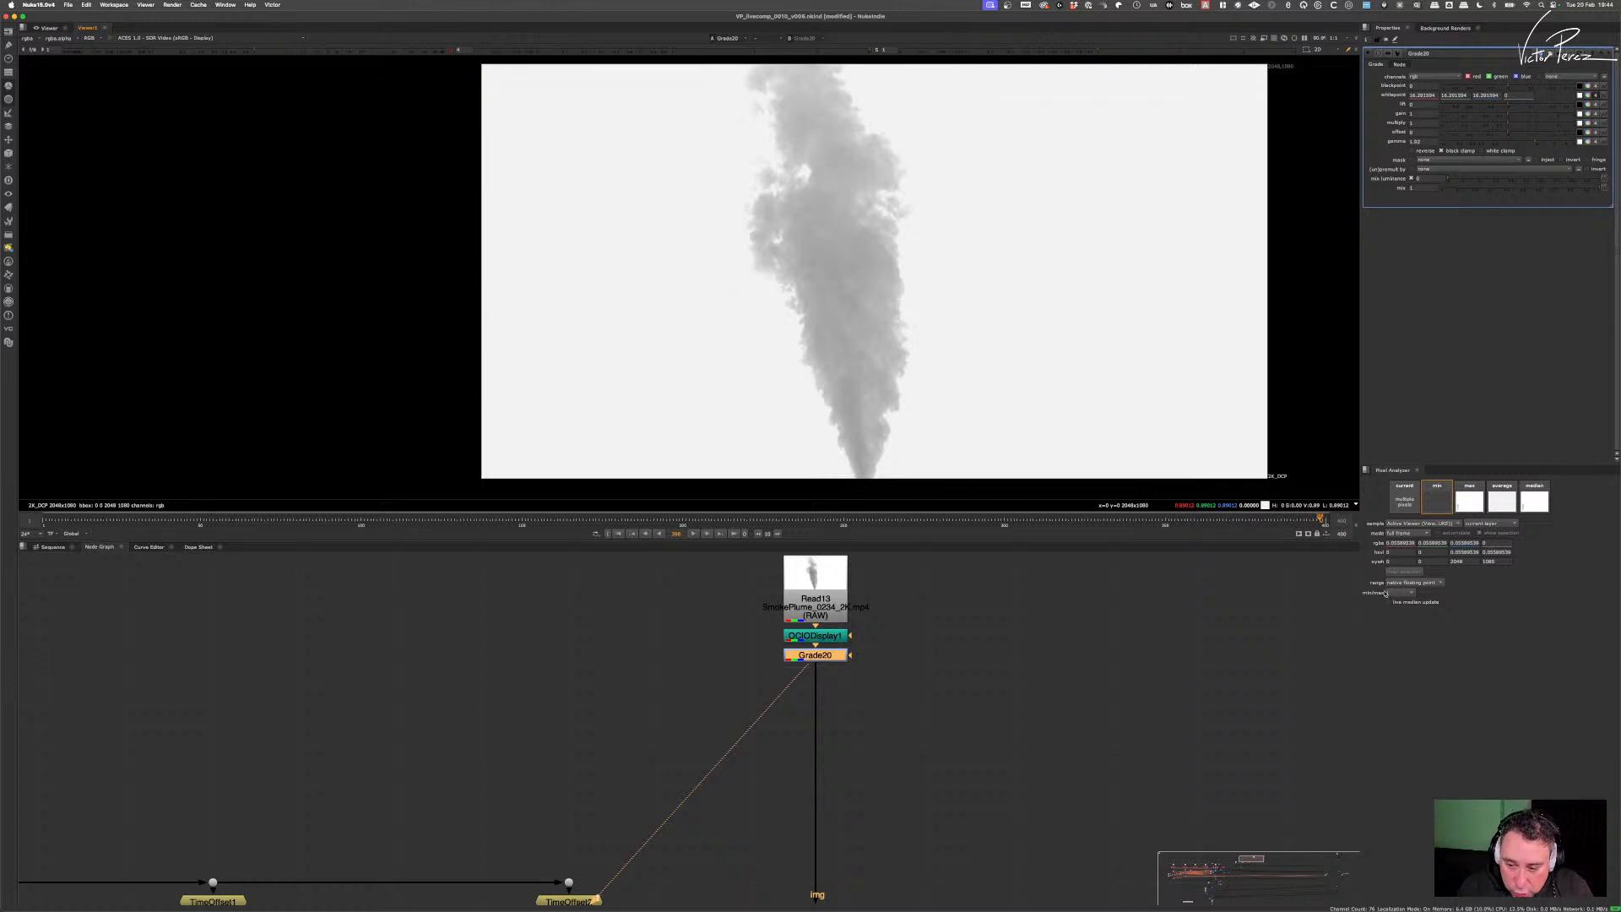
# - Apply the Pixel Analyzer's full-frame min color to the blackpoint of Grade20
pyautogui.click(1393, 594)
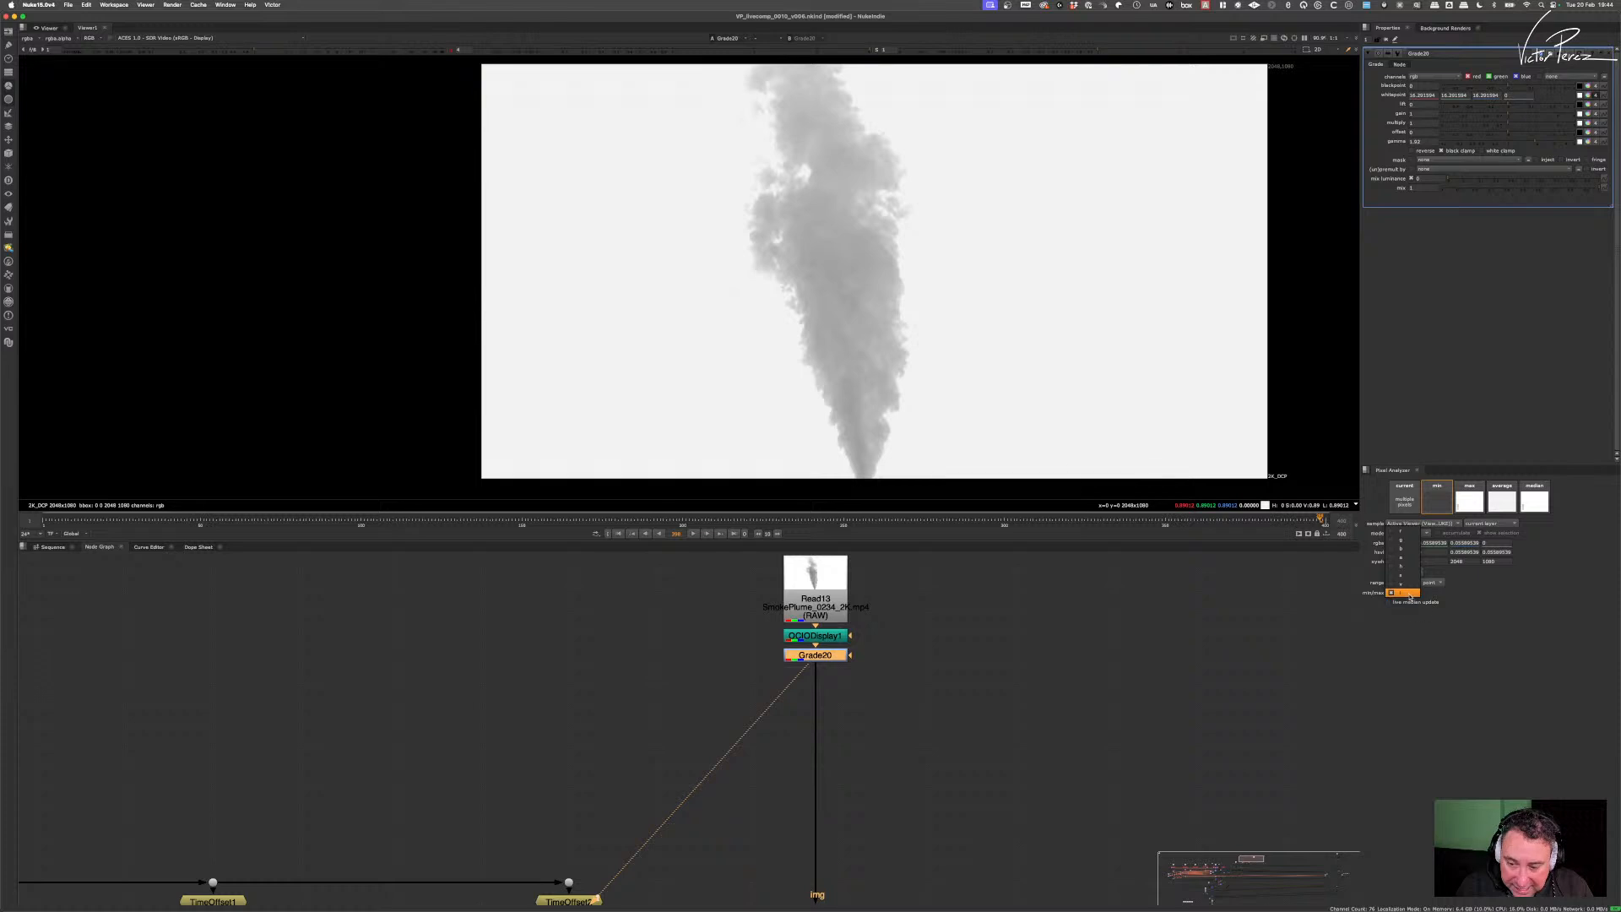
pyautogui.click(1410, 594)
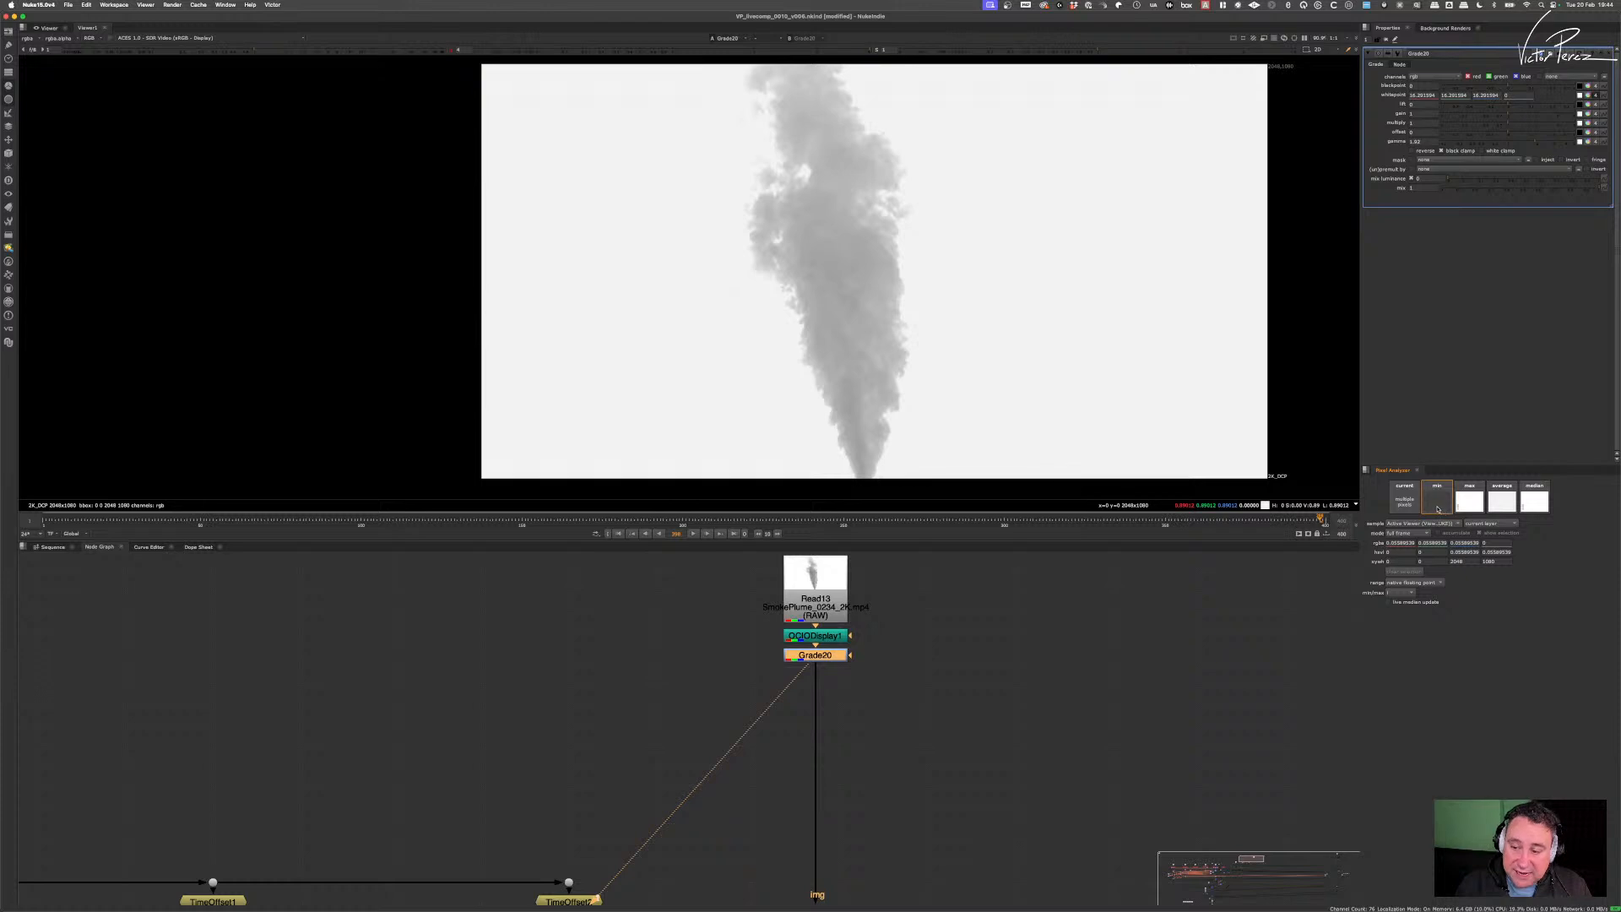
pyautogui.moveTo(1439, 506); pyautogui.dragTo(1580, 86)
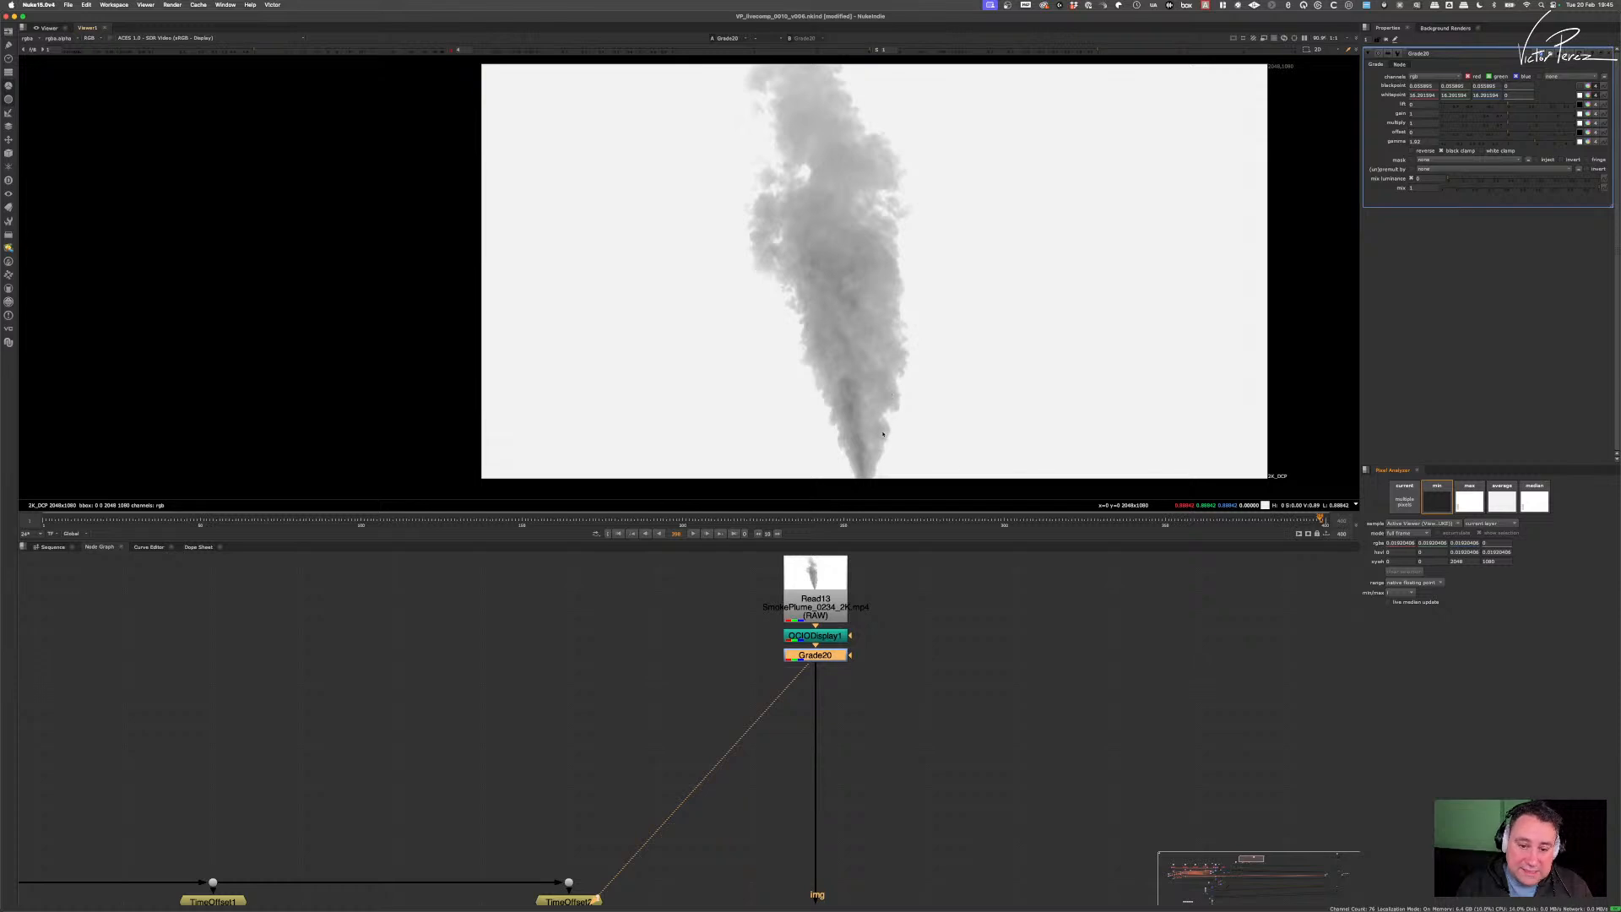
# - Set Grade20's gamma to 1 and inspect the dark core of the smoke plume
pyautogui.moveTo(1535, 141)
pyautogui.mouseDown()
pyautogui.moveTo(1460, 130)
pyautogui.moveTo(1554, 142)
pyautogui.moveTo(1503, 140)
pyautogui.moveTo(1541, 141)
pyautogui.moveTo(1509, 138)
pyautogui.moveTo(1522, 144)
pyautogui.mouseUp()
pyautogui.press('super+z')
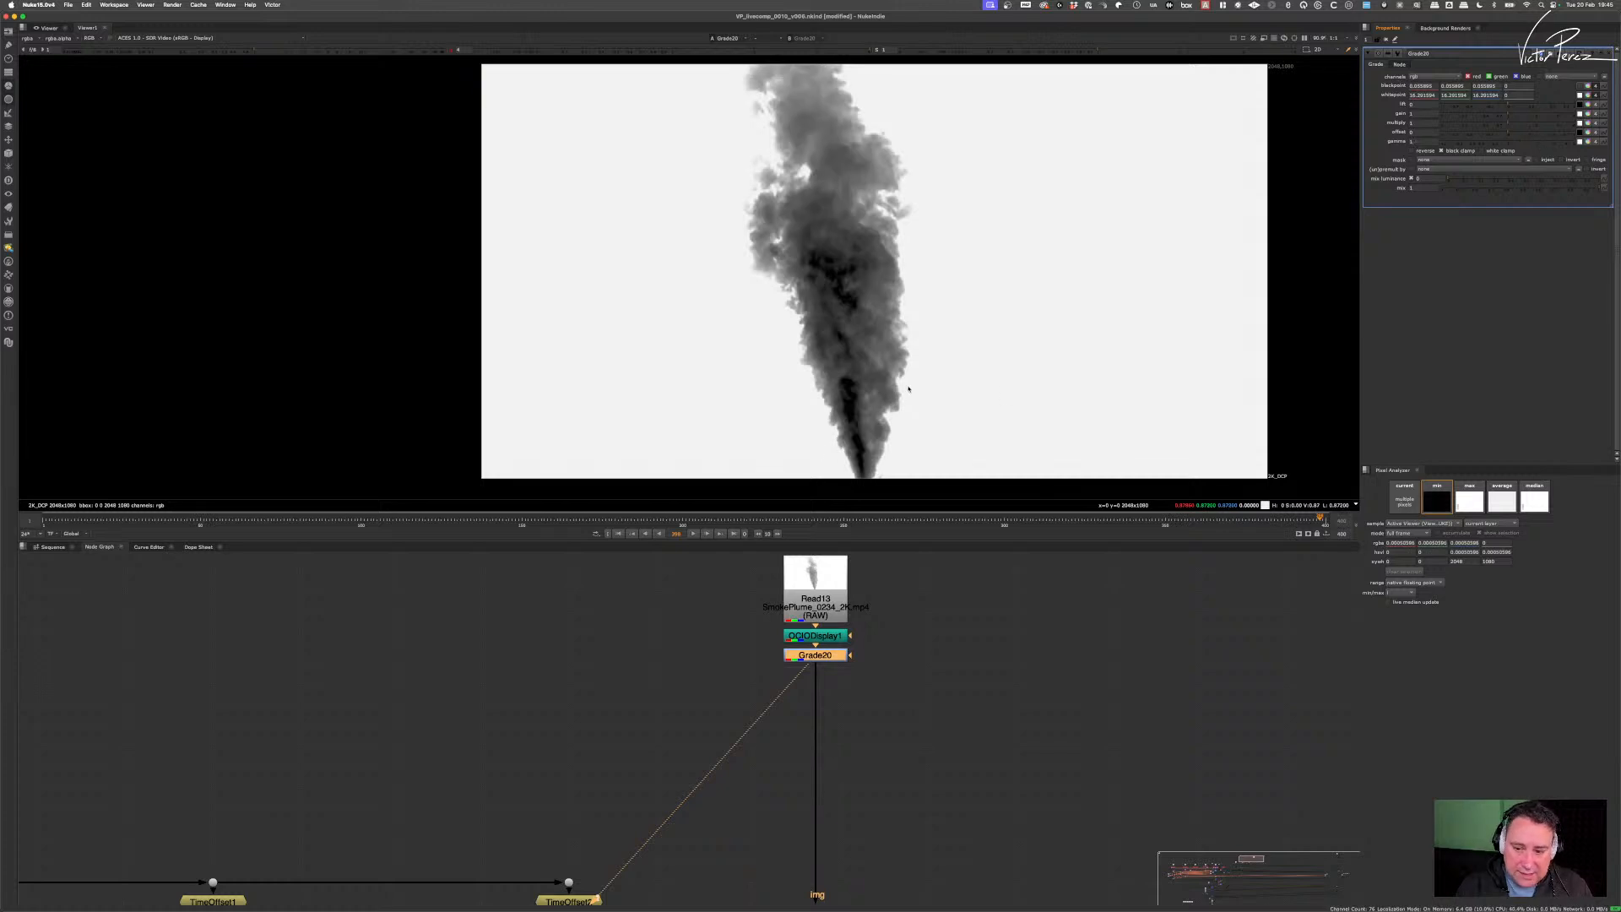
pyautogui.scroll(5, 844, 413)
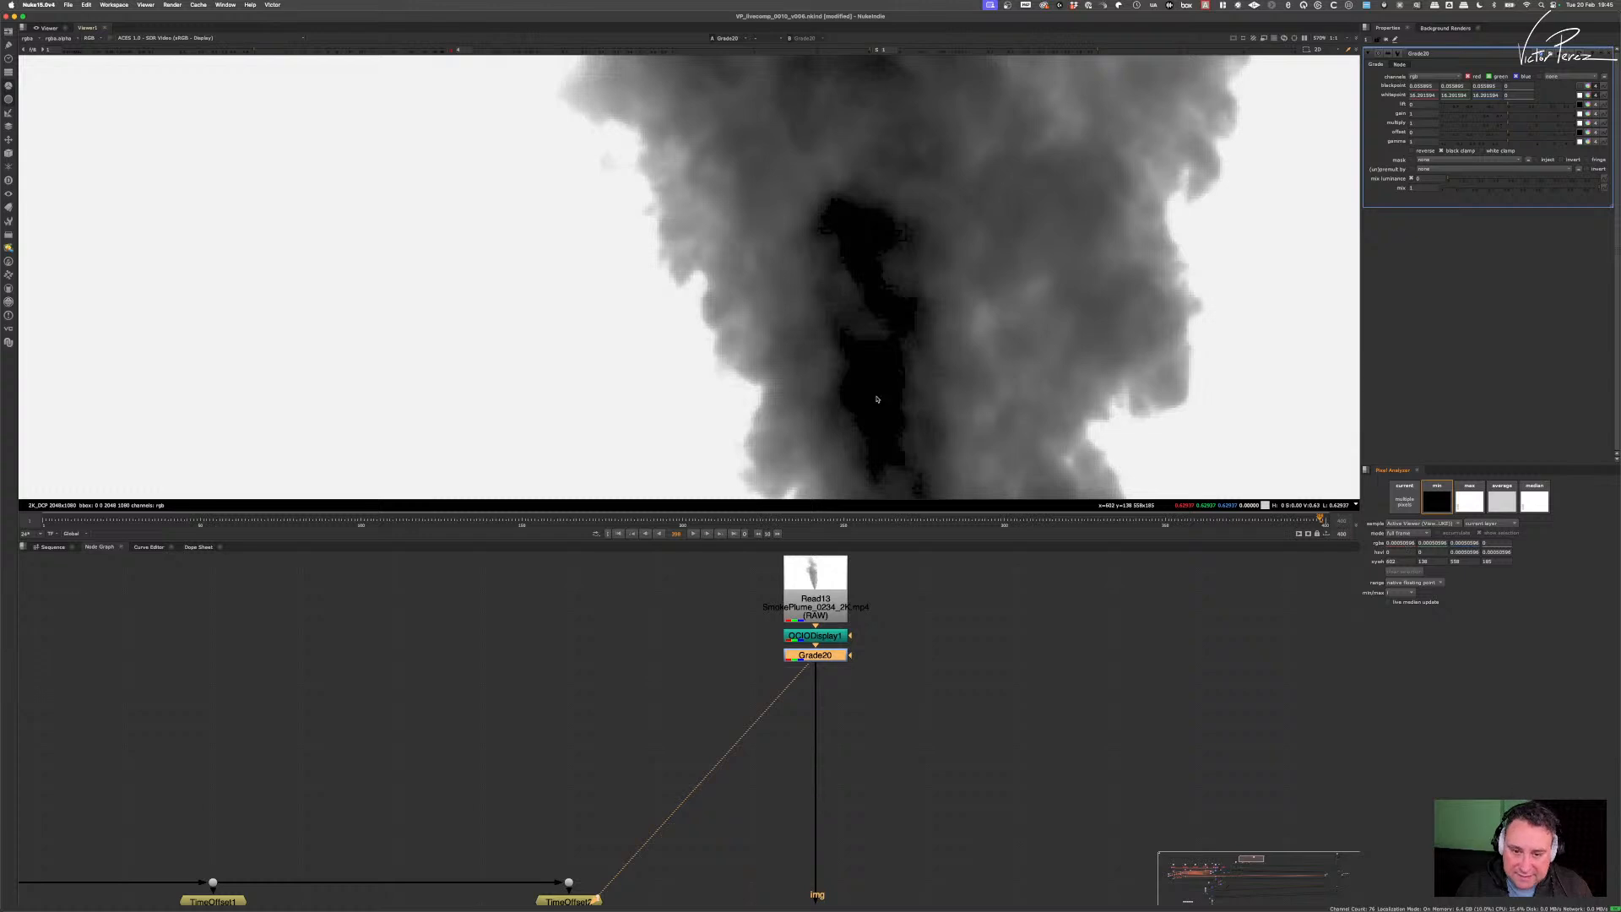
pyautogui.scroll(-6, 714, 225)
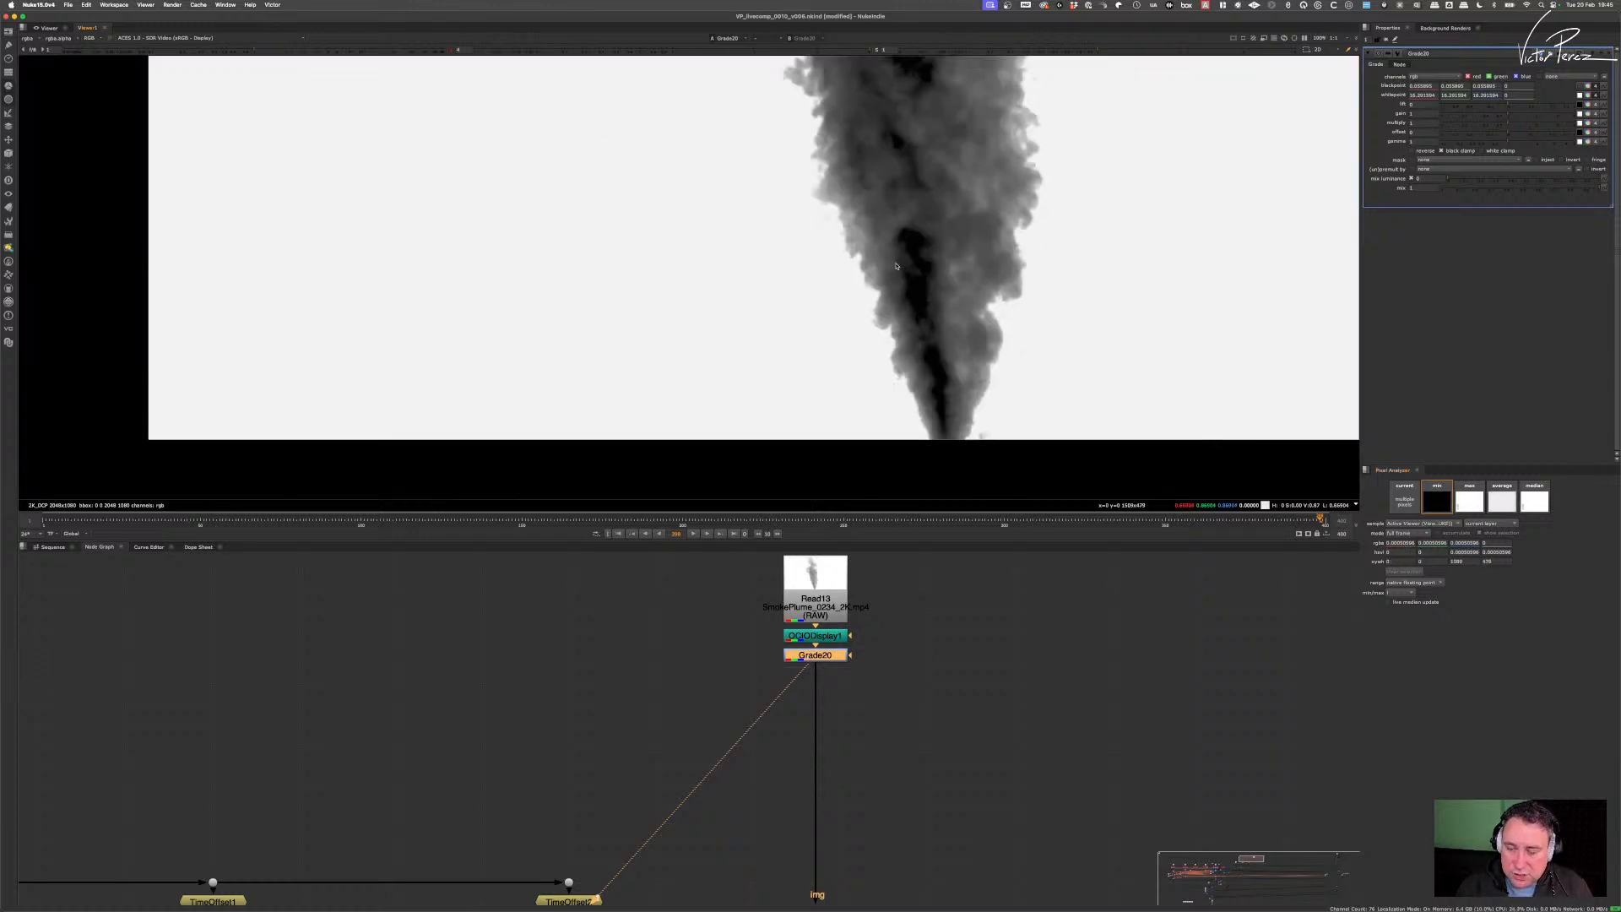
pyautogui.moveTo(1510, 142)
pyautogui.mouseDown()
pyautogui.moveTo(1541, 144)
pyautogui.moveTo(1508, 143)
pyautogui.mouseUp()
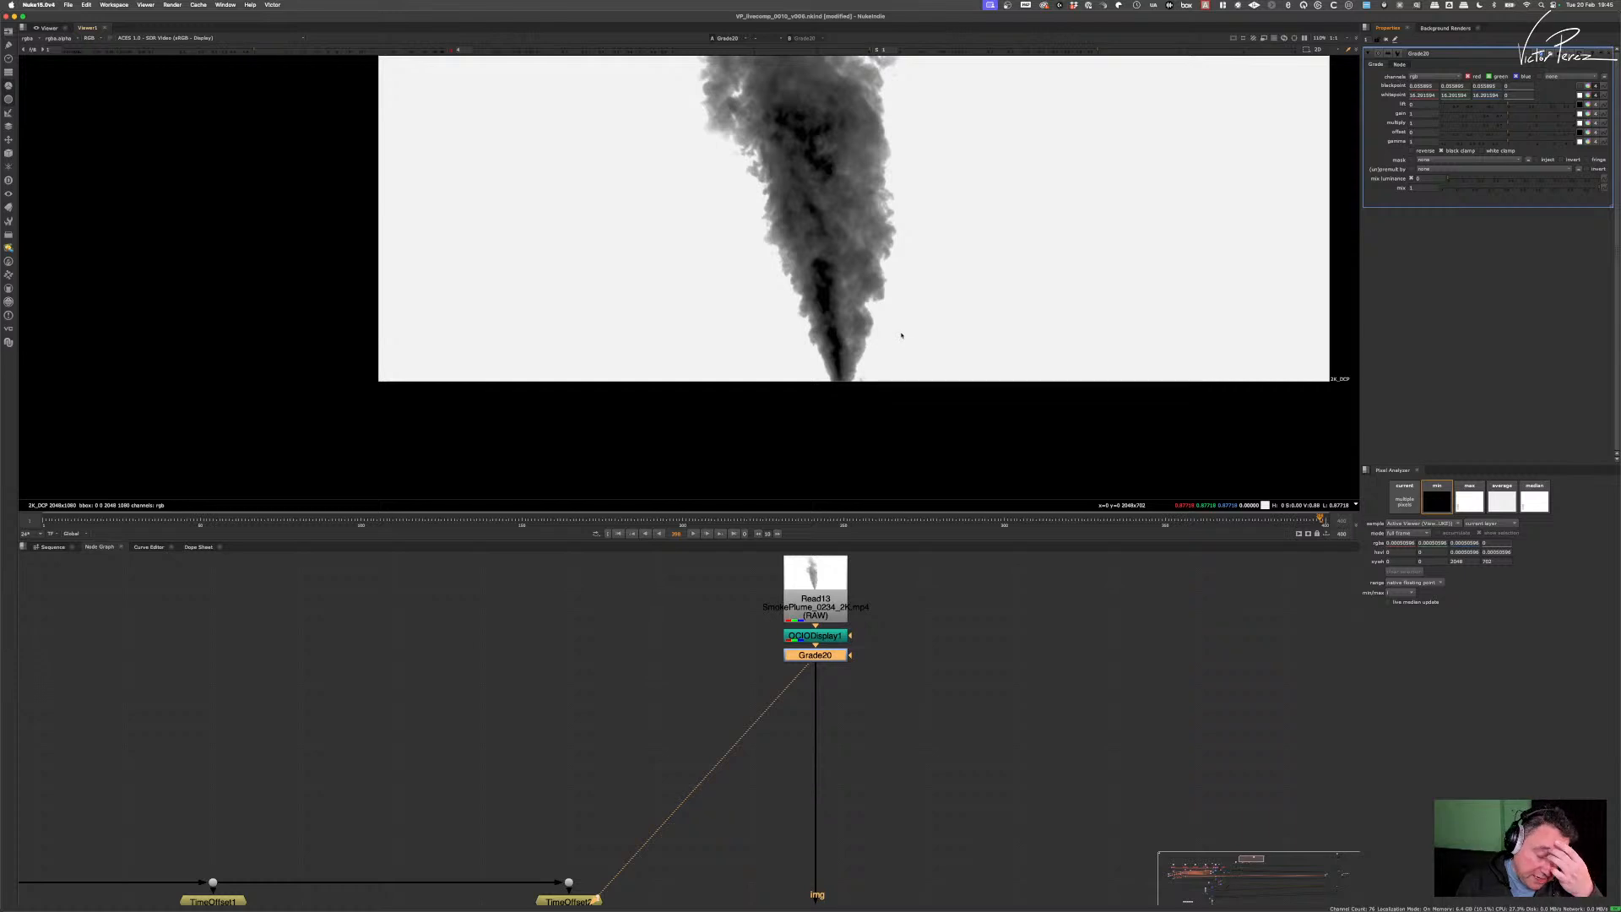
# - Nudge Grade20 down in the smoke branch and add a RolloffContrast node directly after it
pyautogui.click(866, 701)
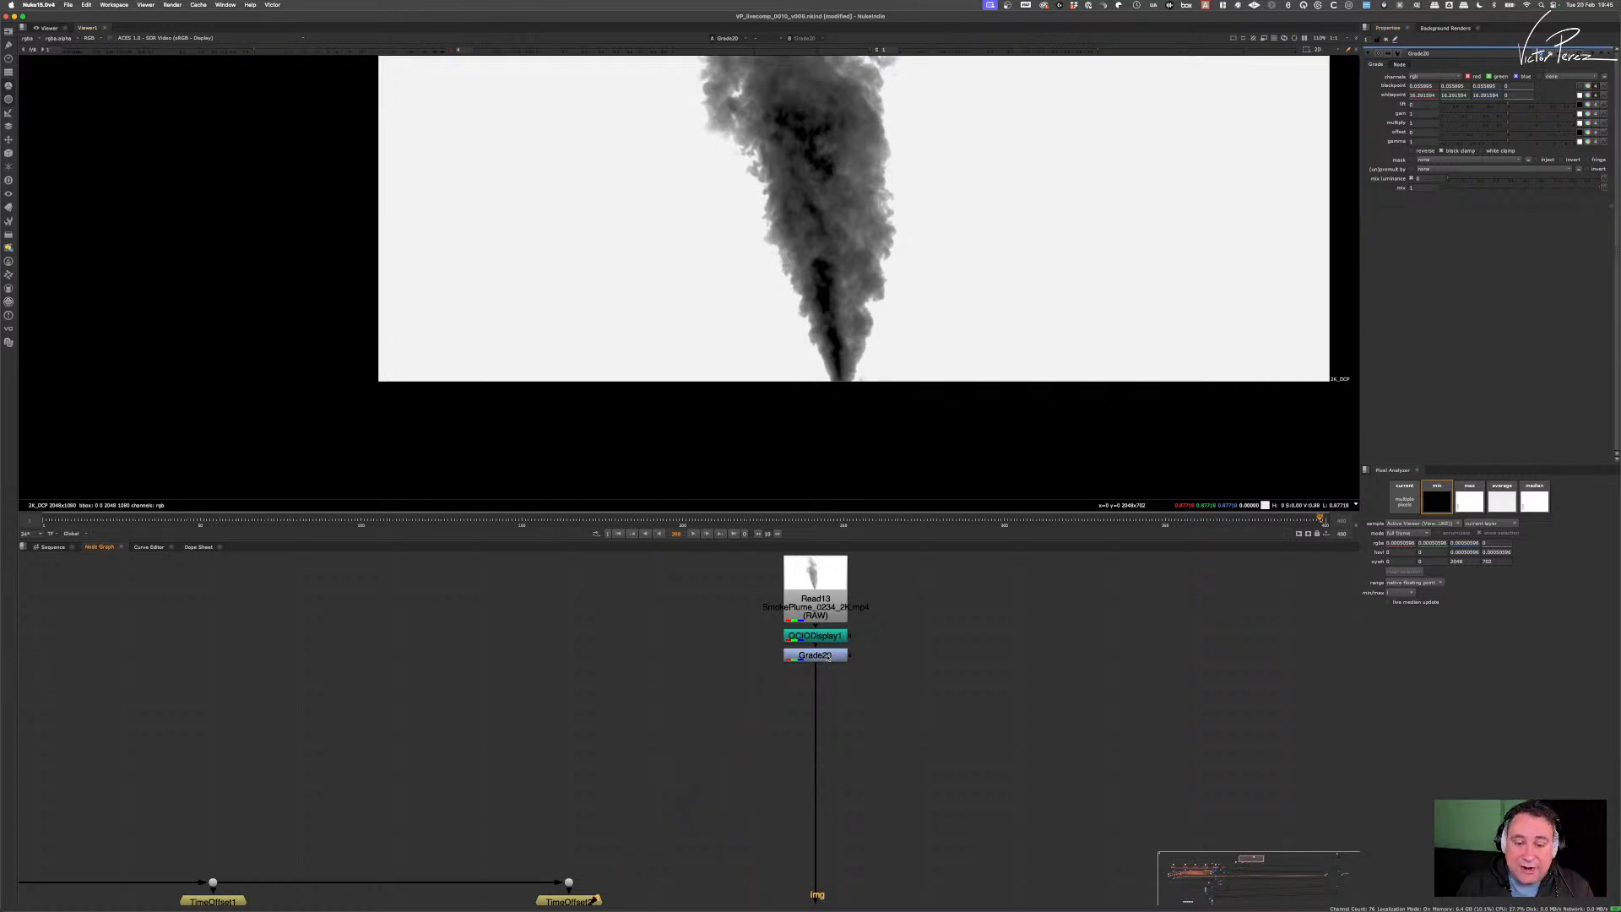
pyautogui.moveTo(829, 656); pyautogui.dragTo(832, 668)
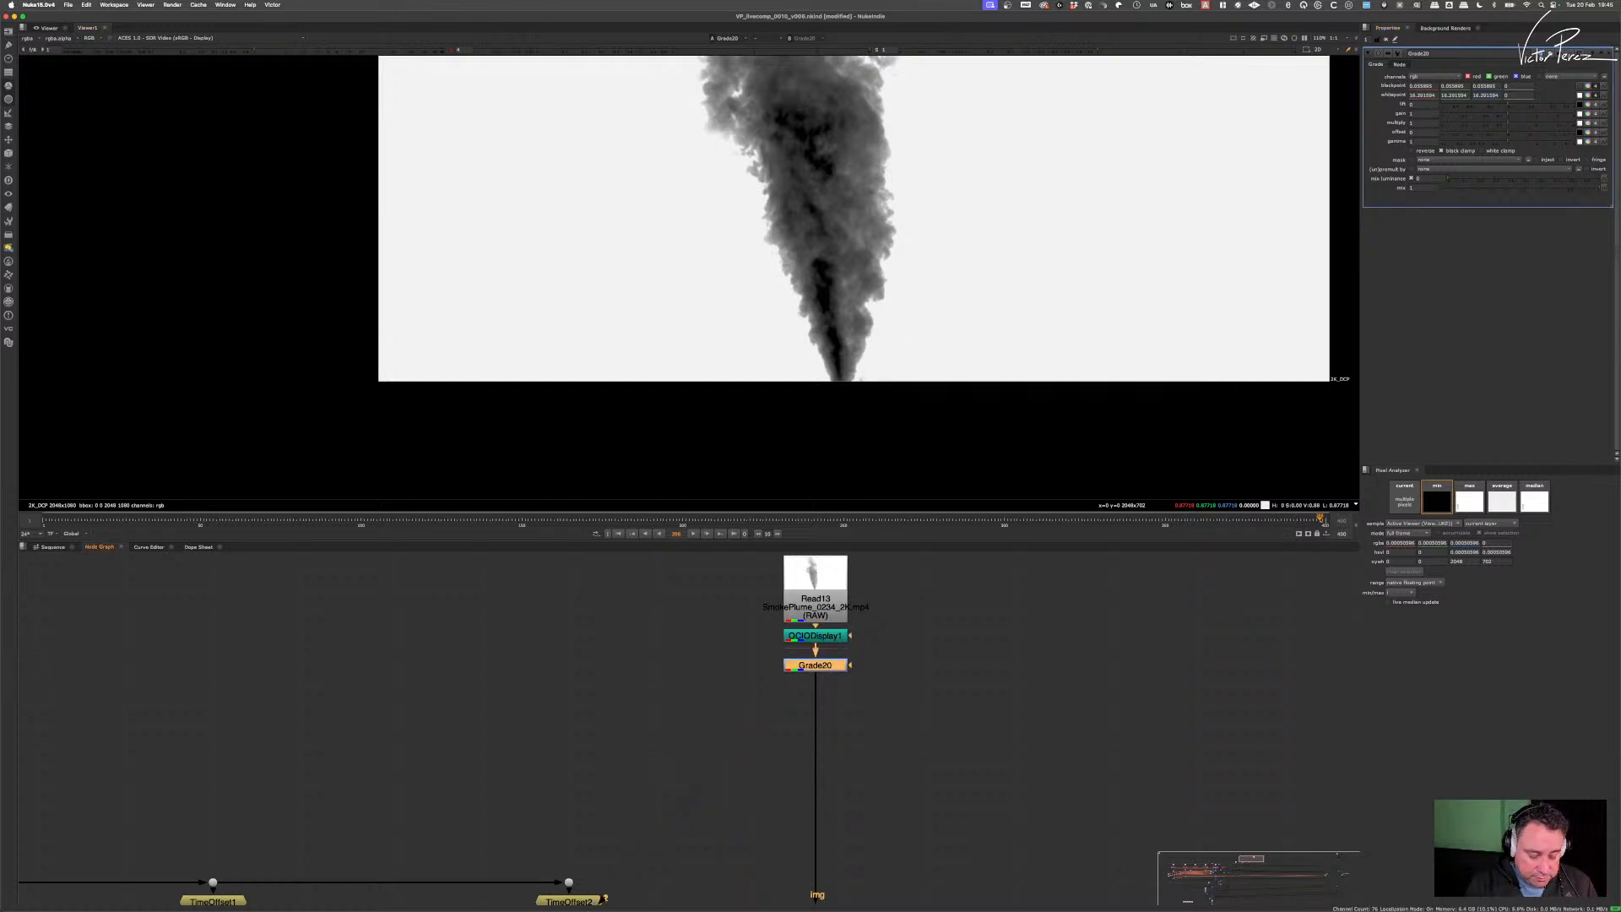
pyautogui.press('Tab')
pyautogui.write('rol')
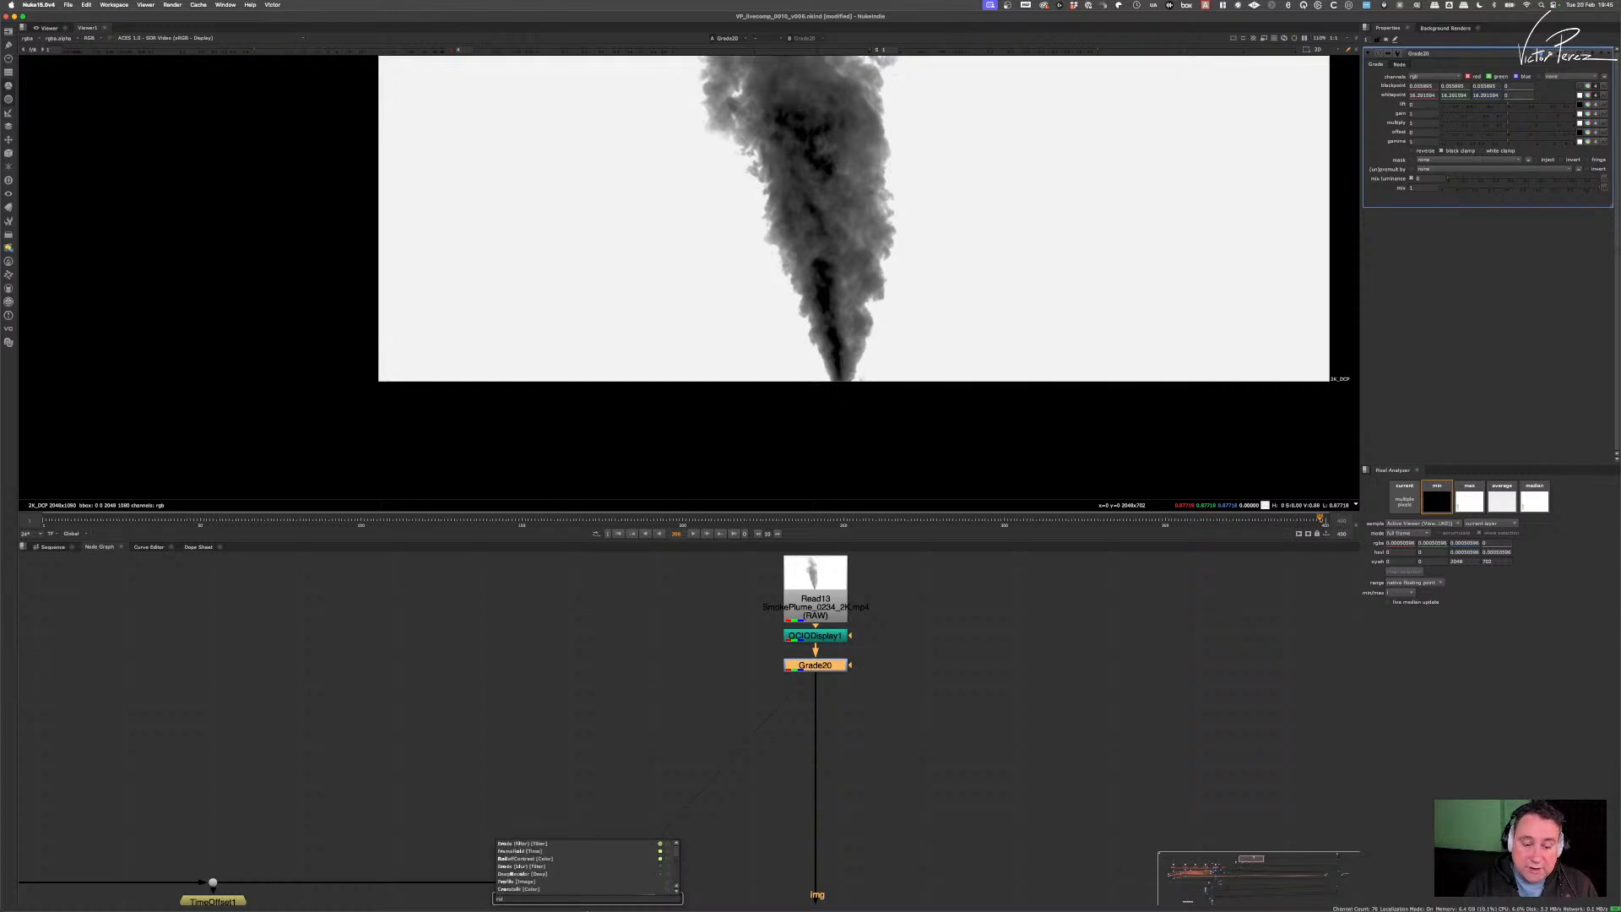
pyautogui.write('loffContrast [Color')
pyautogui.press('Return')
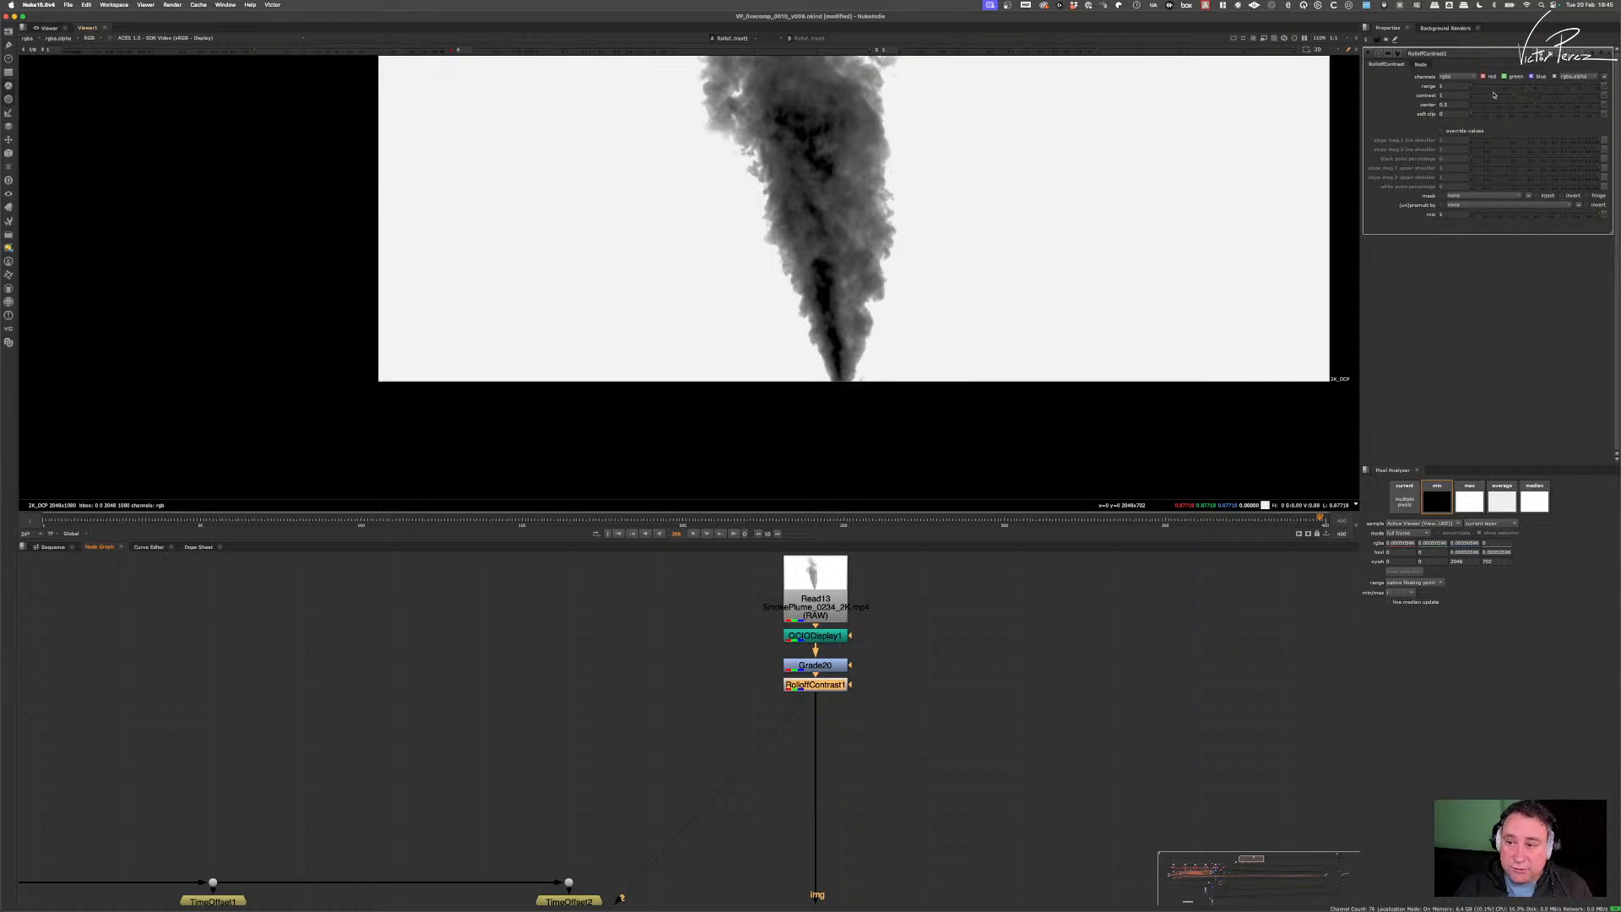
# - Set RolloffContrast1's center to 0 and soft clip to 1 while trying different contrast strengths on the smoke plume
pyautogui.moveTo(1503, 93)
pyautogui.mouseDown()
pyautogui.moveTo(1544, 99)
pyautogui.moveTo(1516, 99)
pyautogui.mouseUp()
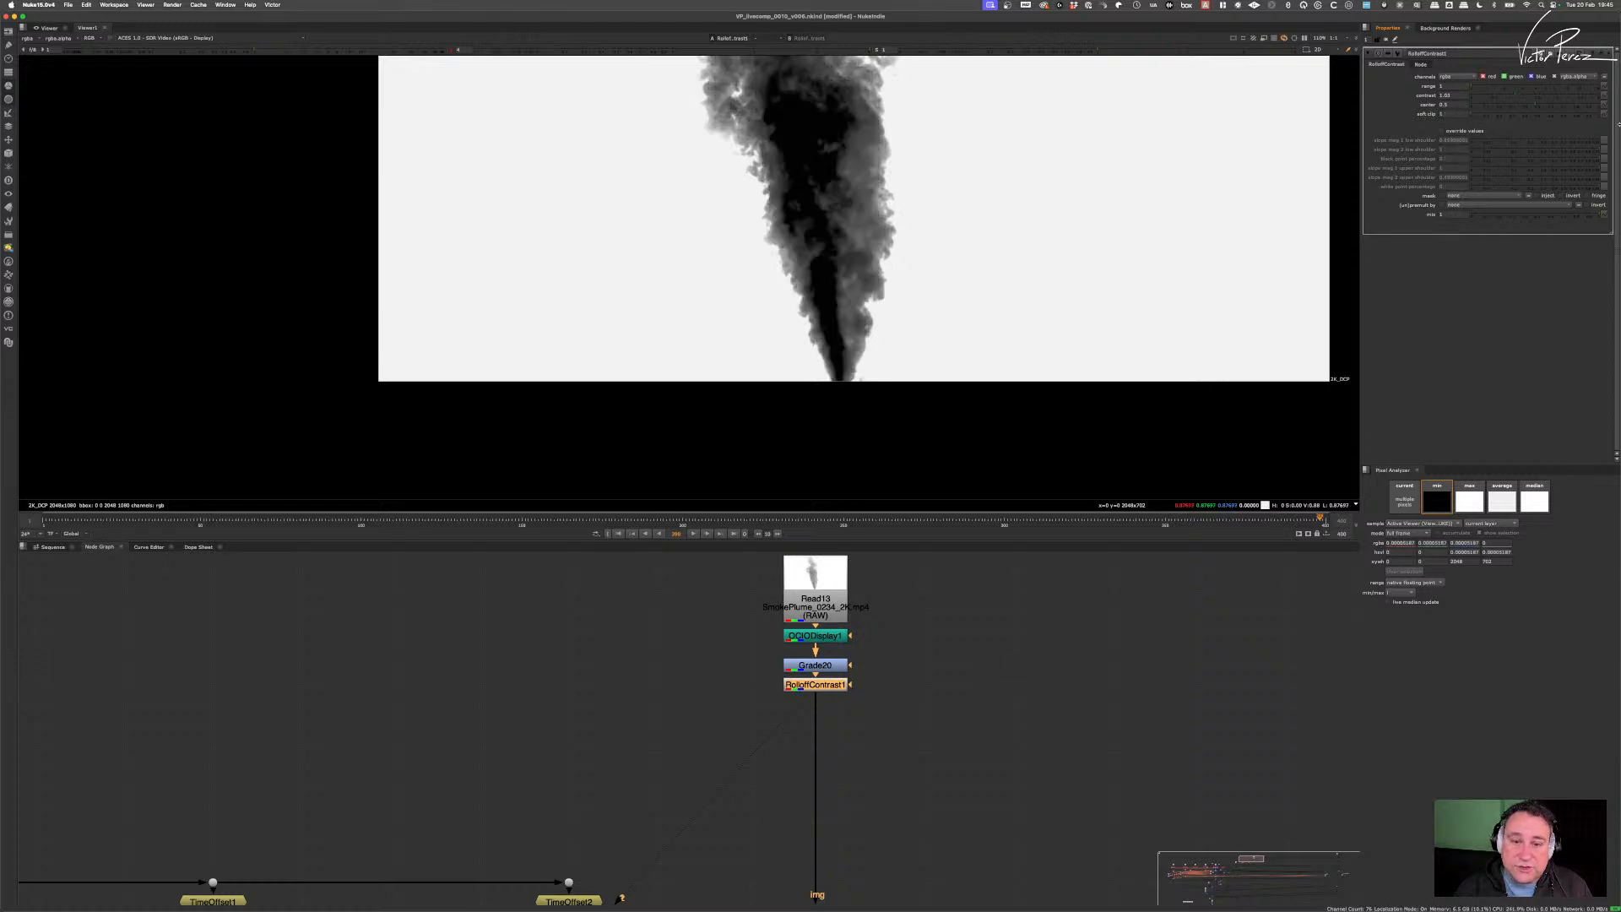
pyautogui.moveTo(1515, 97)
pyautogui.mouseDown()
pyautogui.moveTo(1604, 115)
pyautogui.moveTo(1448, 109)
pyautogui.moveTo(1548, 103)
pyautogui.moveTo(1491, 97)
pyautogui.moveTo(1507, 100)
pyautogui.mouseUp()
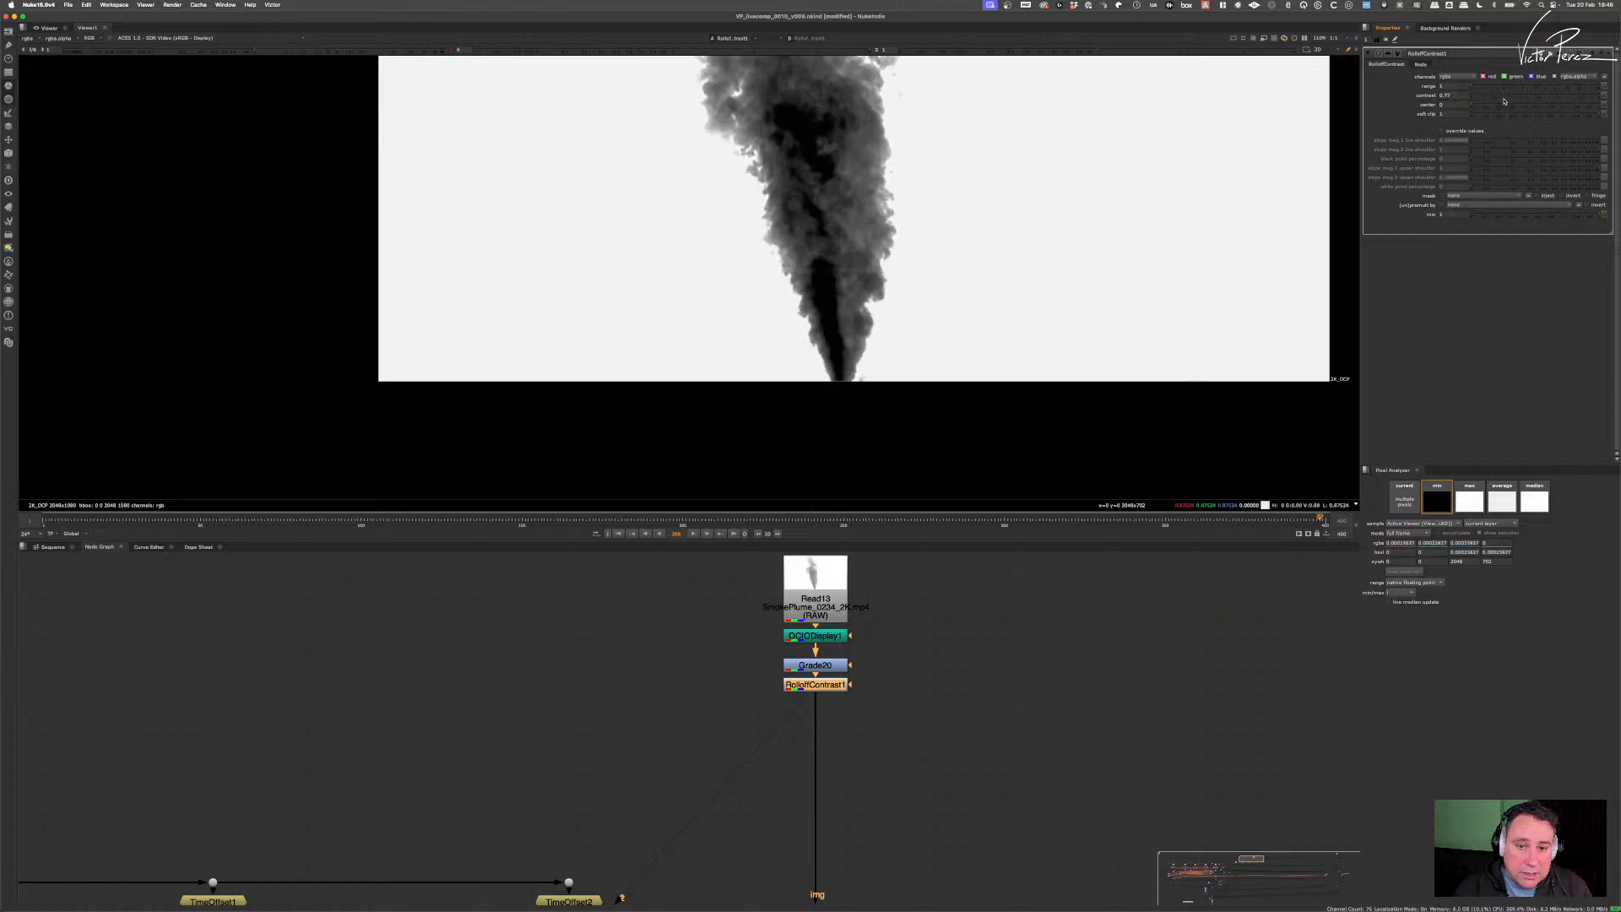
pyautogui.scroll(-2, 845, 155)
pyautogui.moveTo(846, 155); pyautogui.dragTo(778, 213, button='middle')
pyautogui.scroll(2, 787, 214)
pyautogui.scroll(-2, 793, 211)
pyautogui.scroll(5, 778, 320)
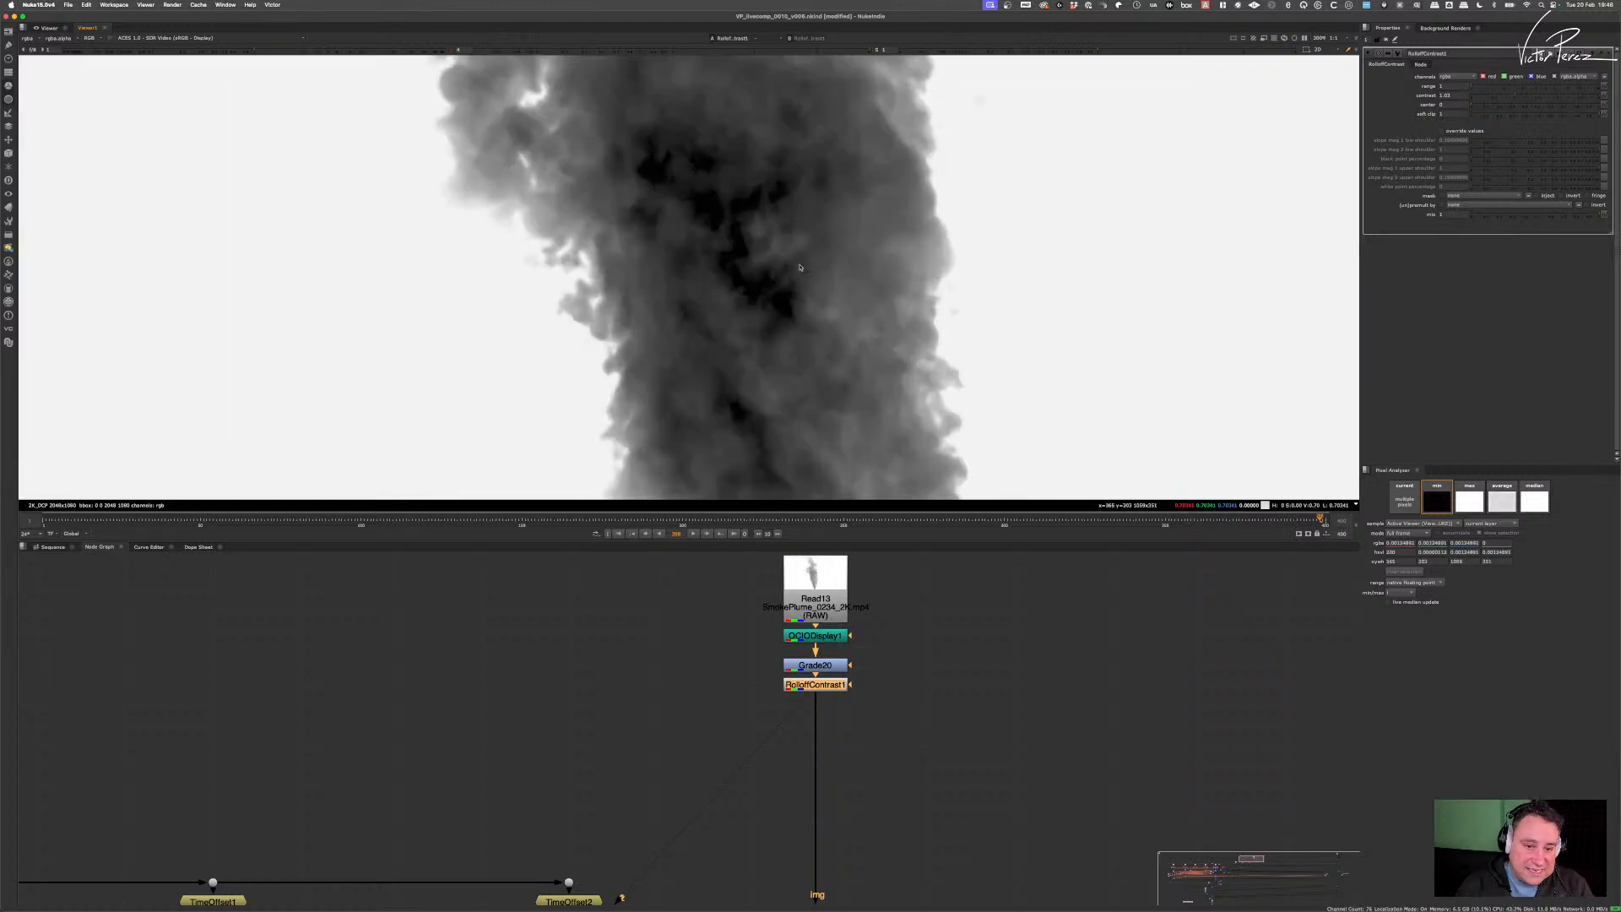
pyautogui.scroll(-3, 902, 201)
pyautogui.scroll(-2, 1096, 264)
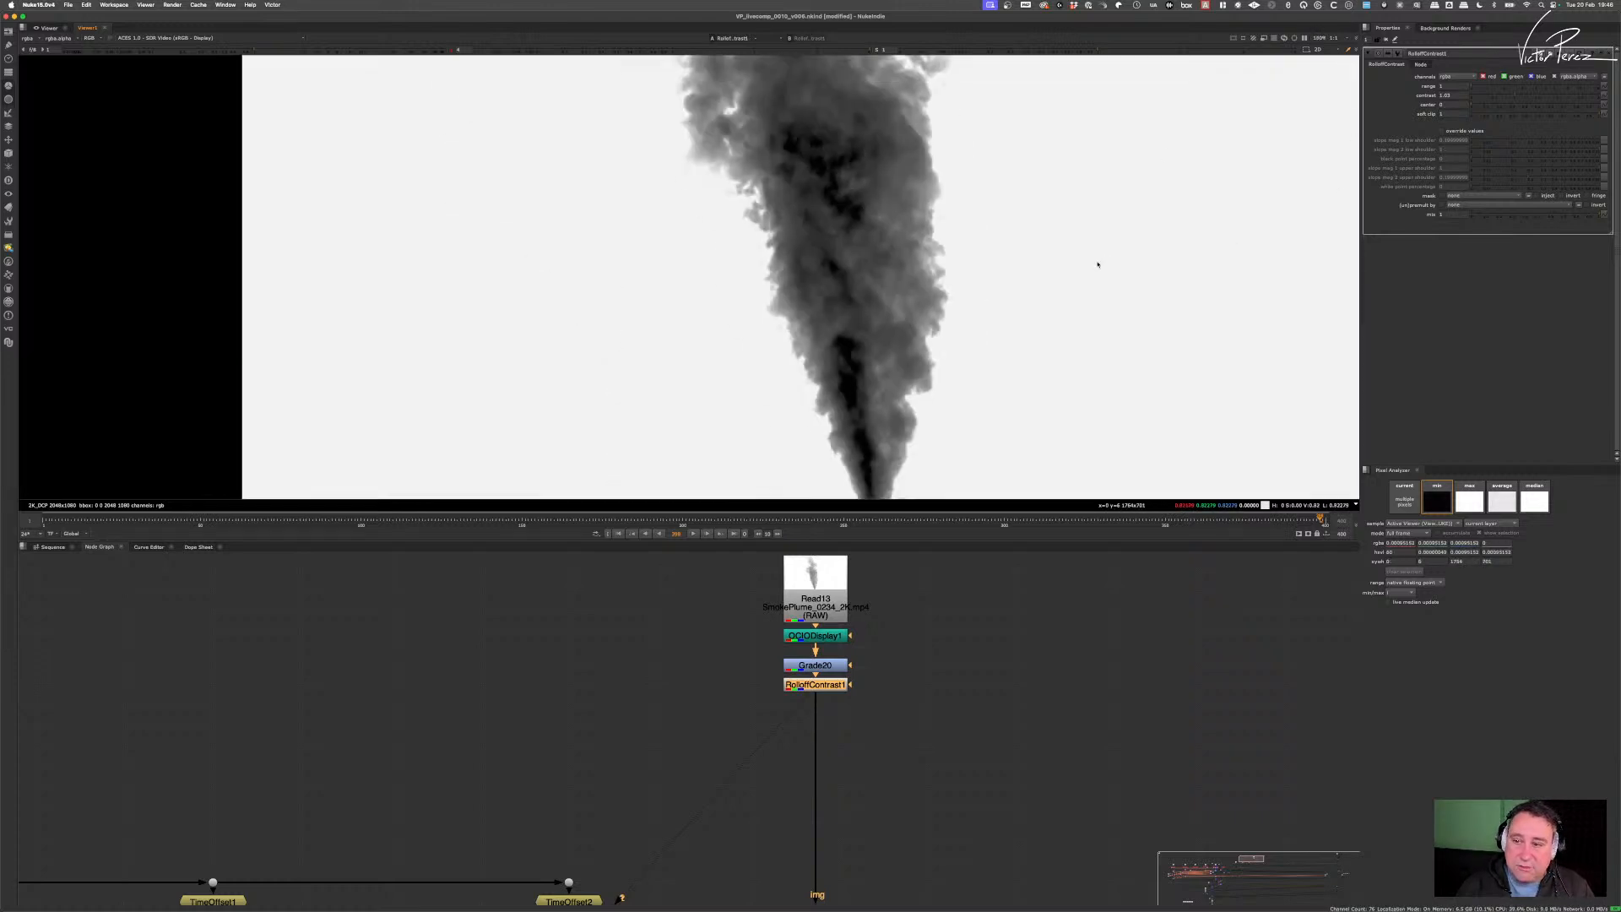
# - Try a much higher gamma on Grade20 combined with a different contrast on RolloffContrast1, judging the smoke detail
pyautogui.doubleClick(826, 667)
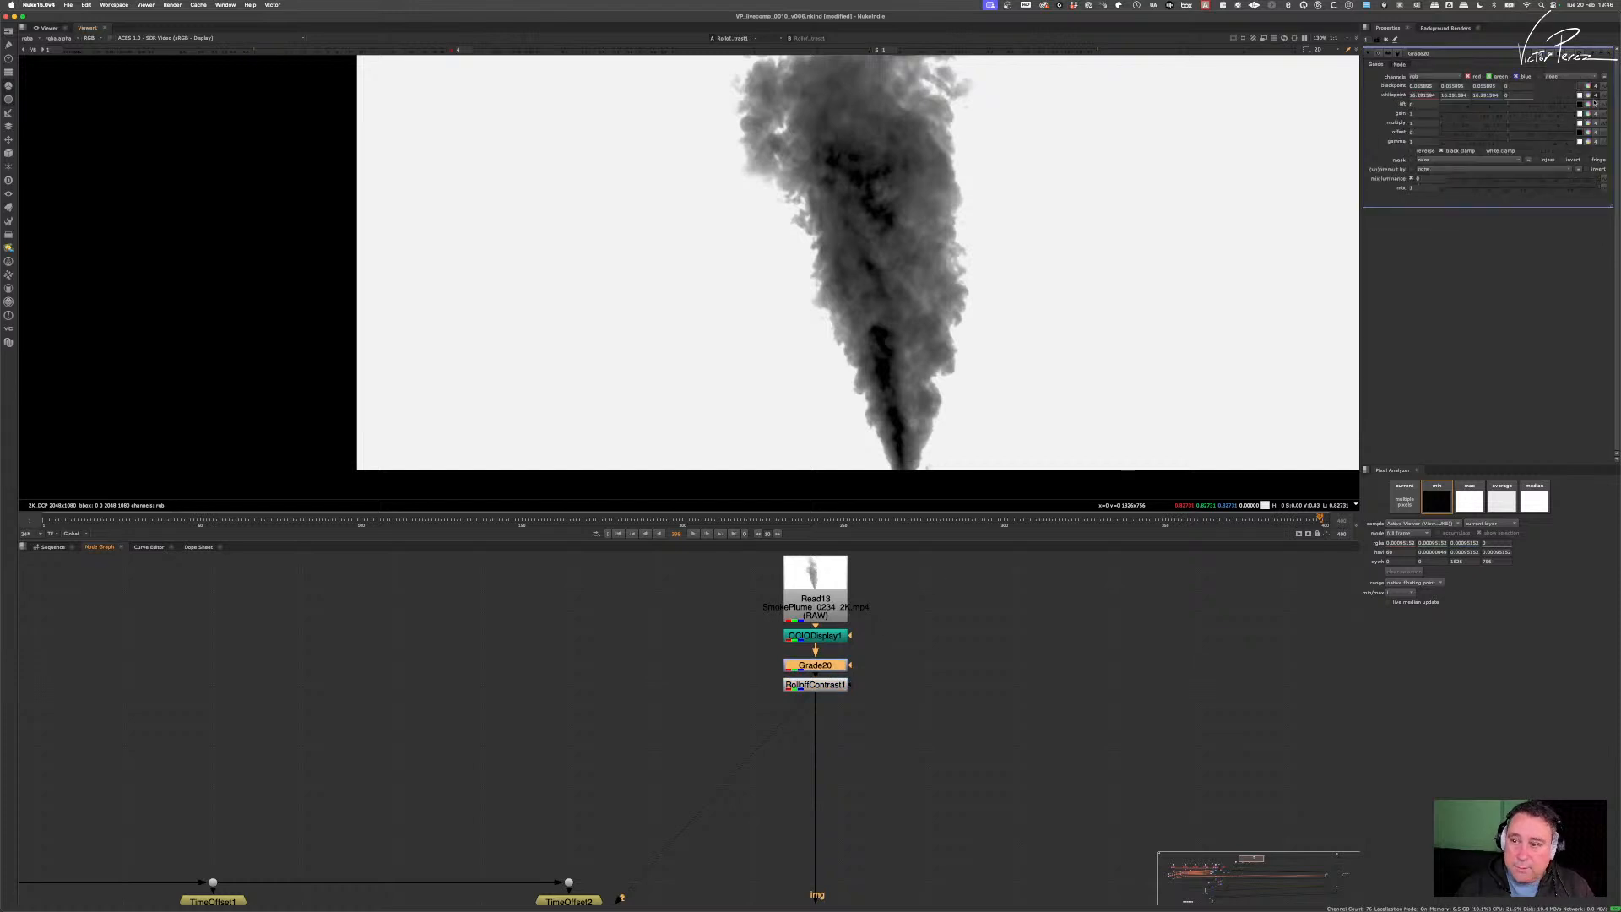
pyautogui.moveTo(1522, 141); pyautogui.dragTo(1526, 143)
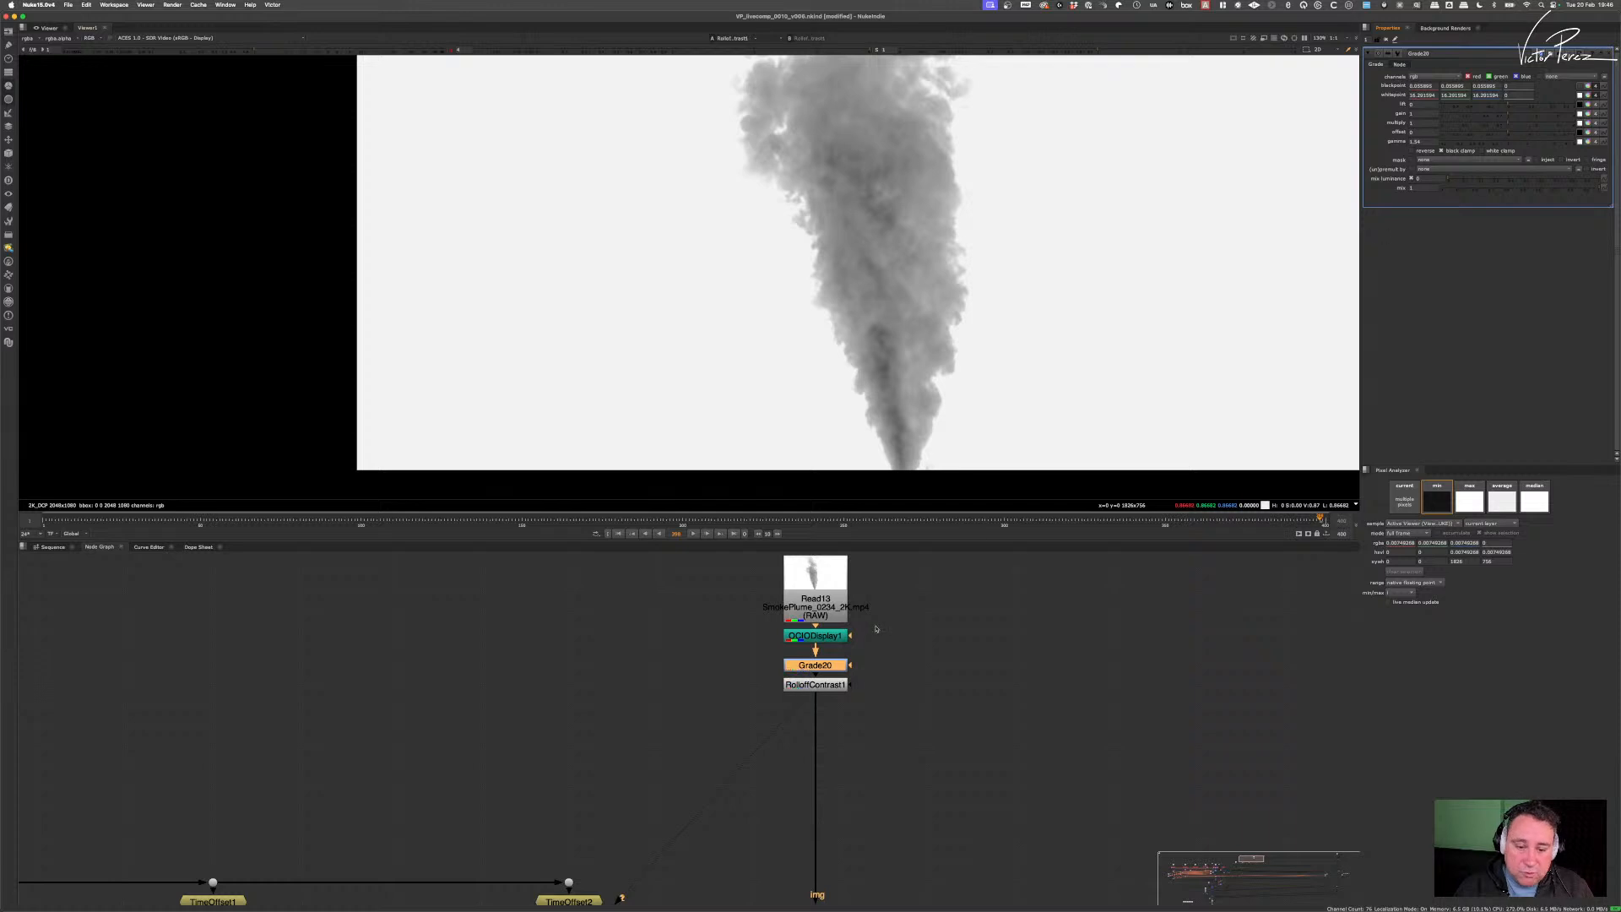
pyautogui.doubleClick(824, 688)
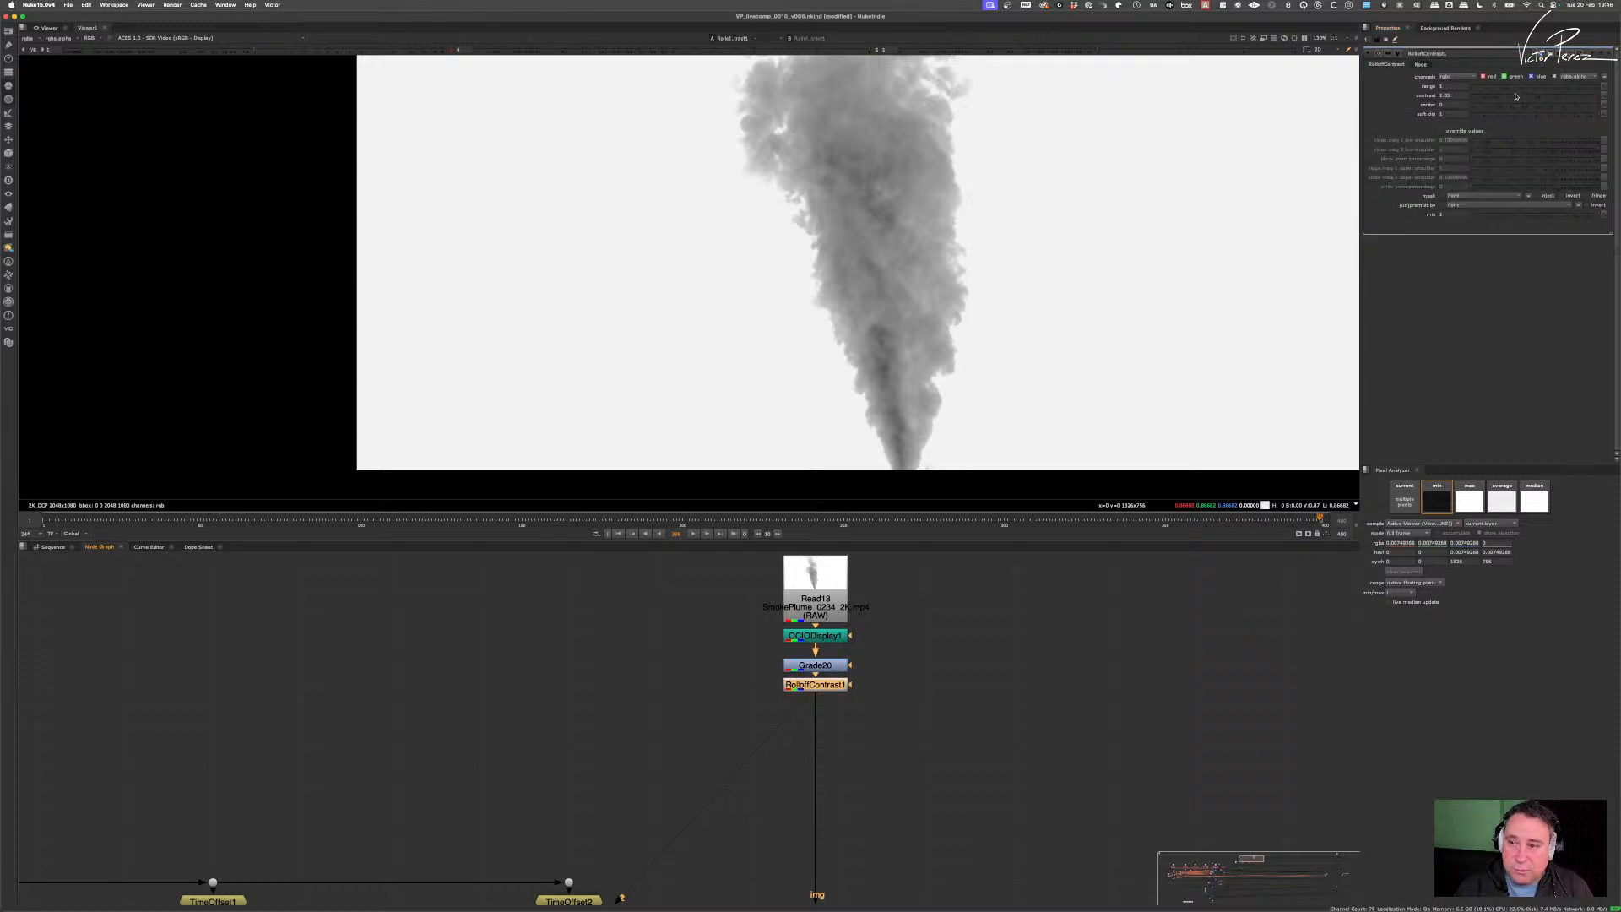
pyautogui.moveTo(1515, 96); pyautogui.dragTo(1480, 99)
pyautogui.scroll(-4, 1028, 239)
pyautogui.moveTo(1010, 196); pyautogui.dragTo(927, 233, button='middle')
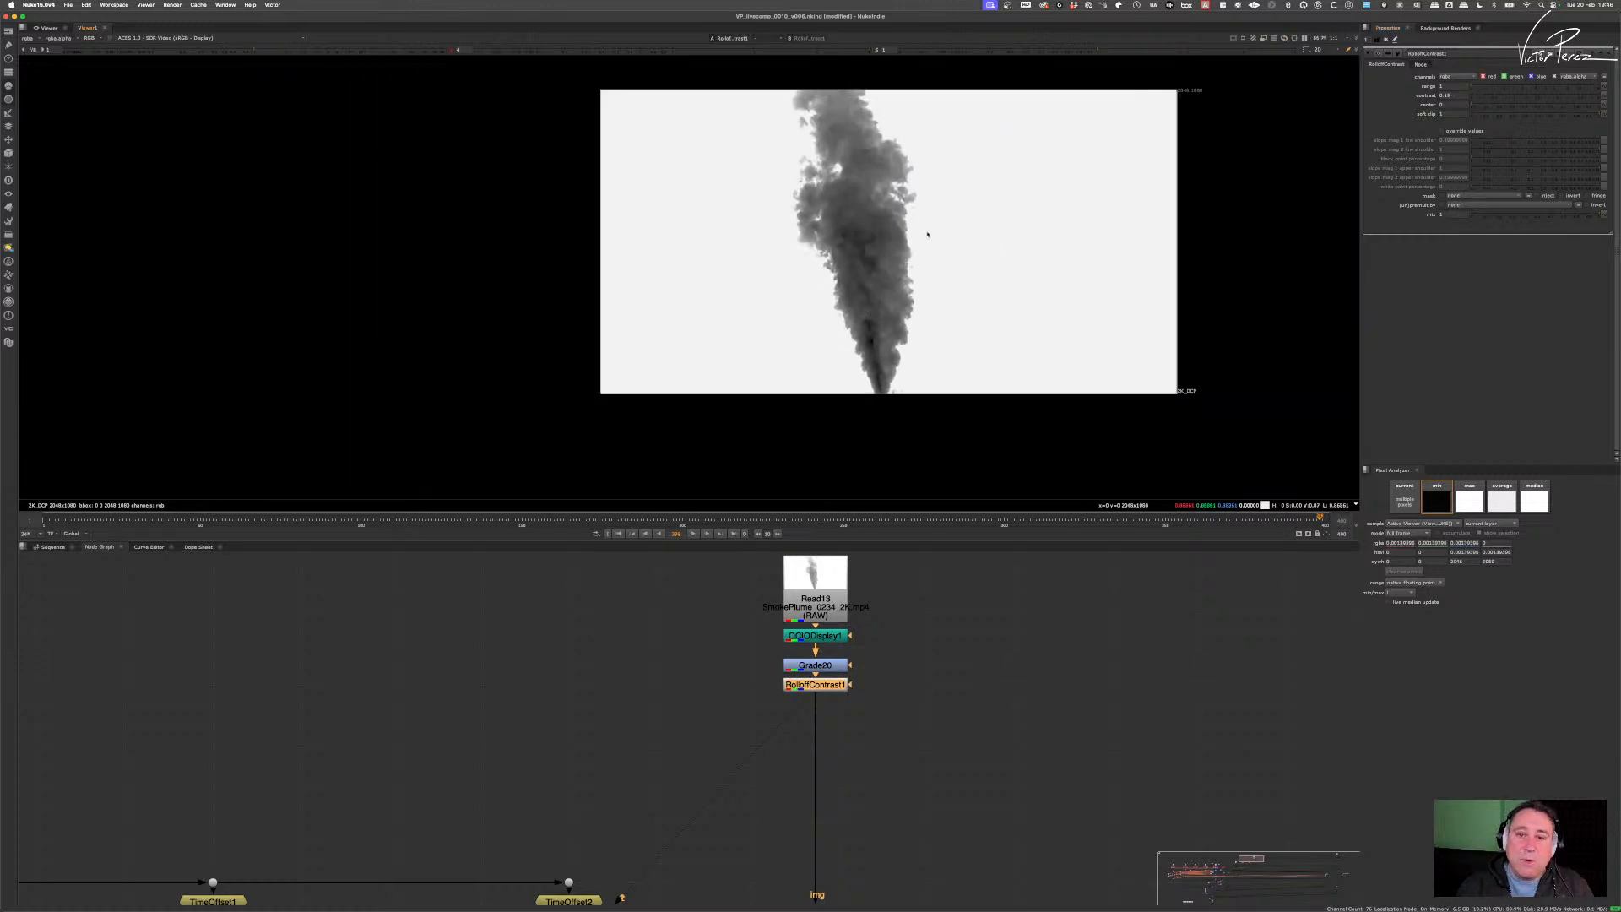
pyautogui.scroll(3, 876, 105)
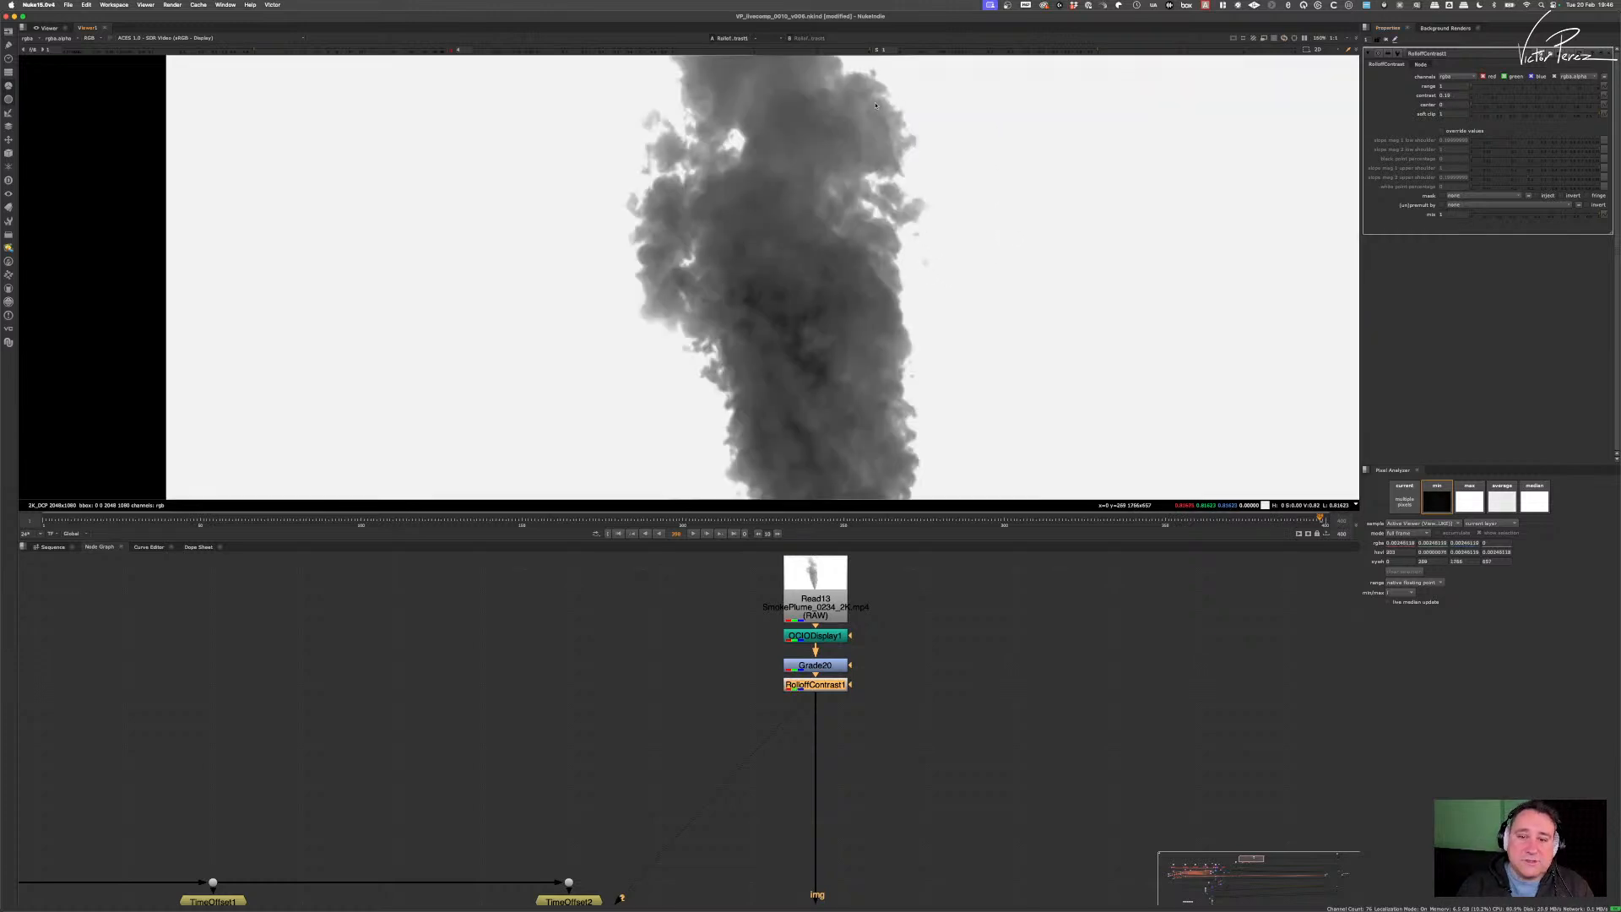
# - Reset RolloffContrast1's contrast to 1, lower Grade20's gamma to darken the smoke, and enable Grade20's white clamp
pyautogui.click(1502, 96)
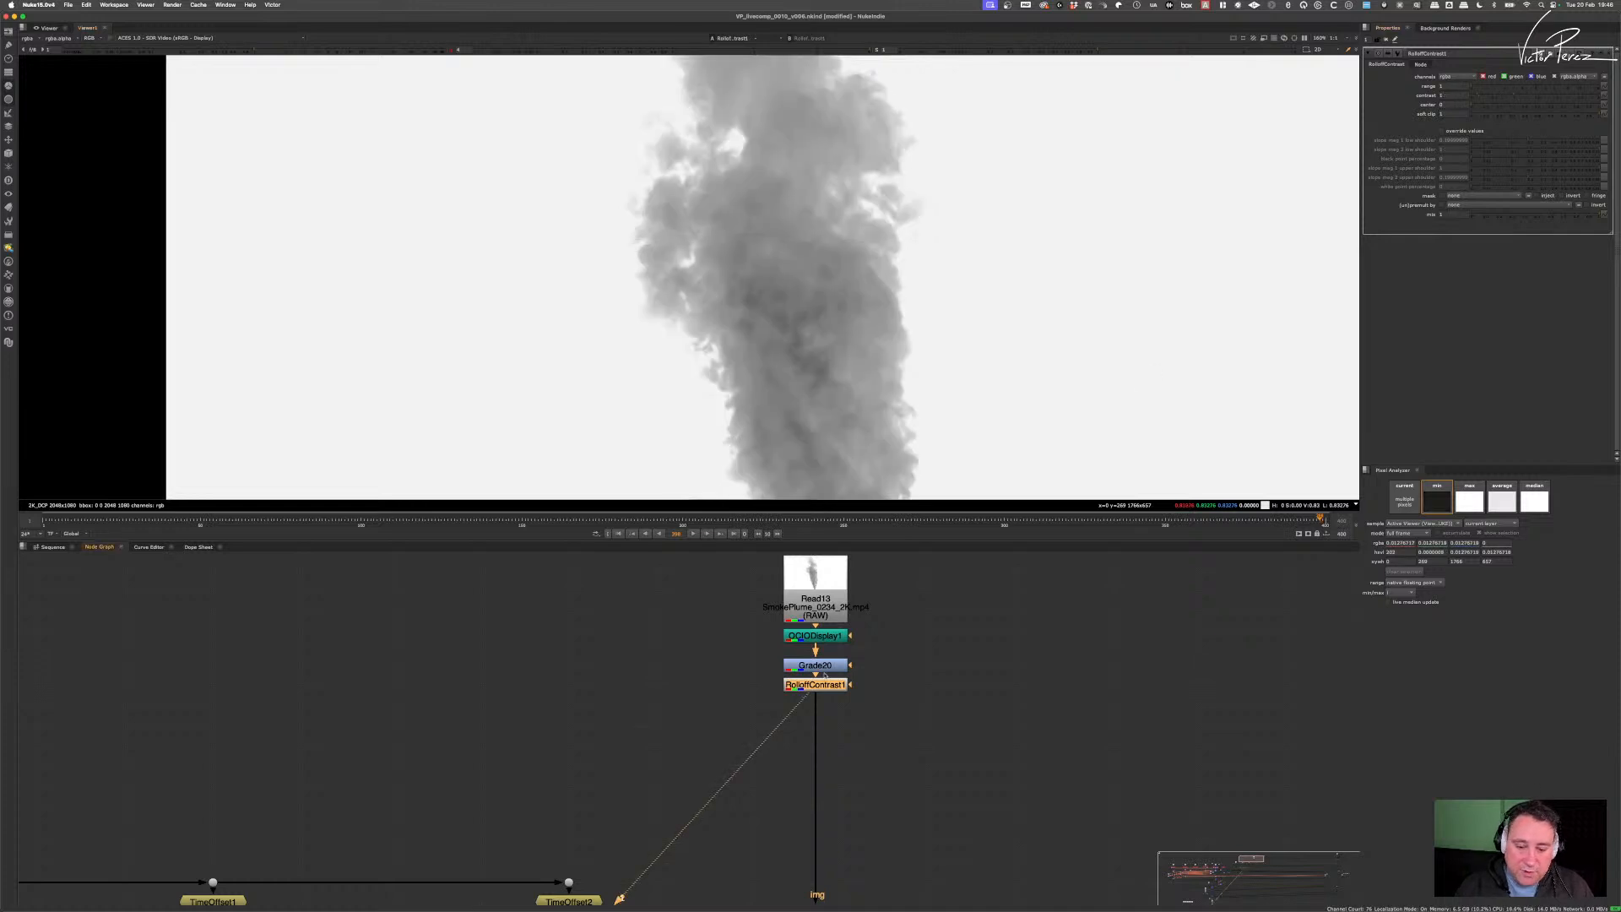
pyautogui.click(845, 666)
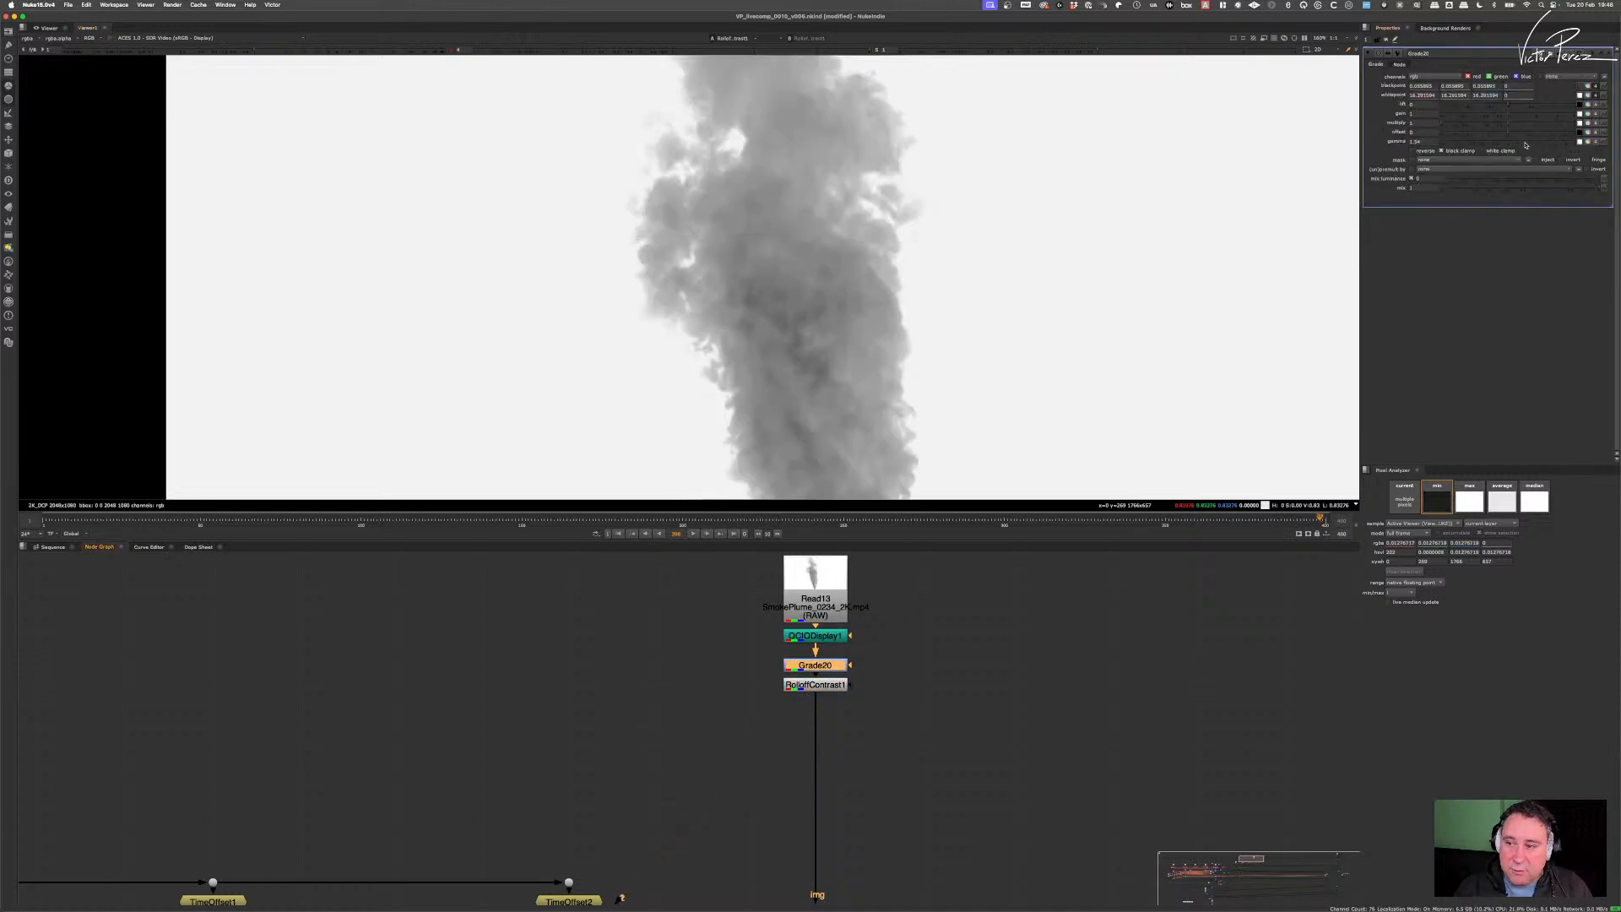
pyautogui.moveTo(1532, 141); pyautogui.dragTo(1513, 148)
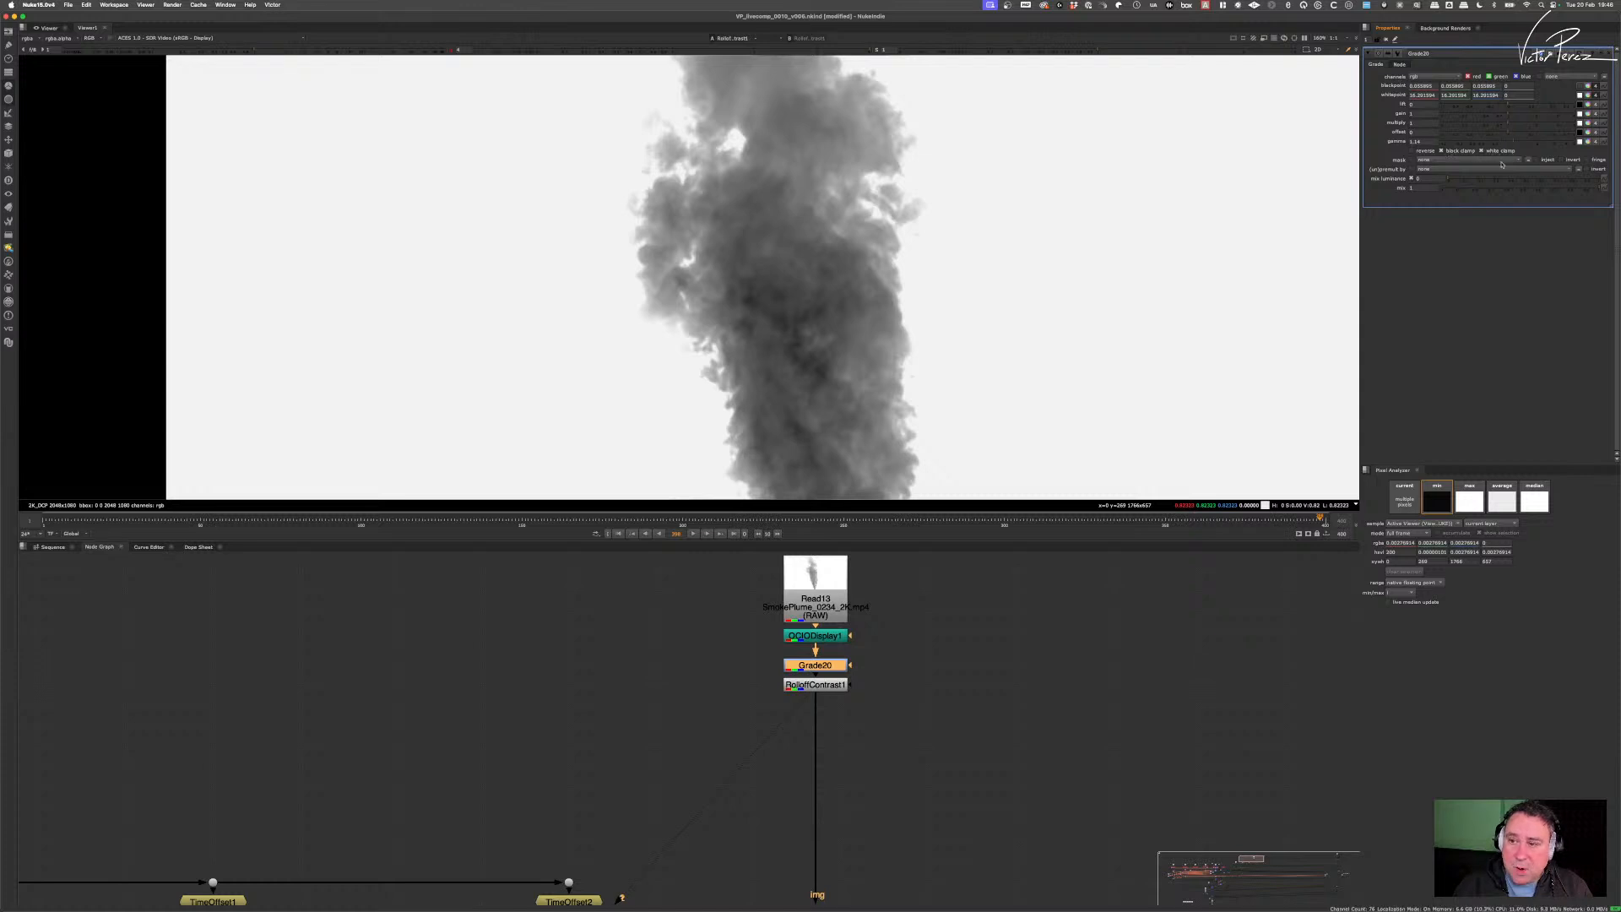
# - Examine the smoke plume's edges, core and overall tonal range with Grade20 and RolloffContrast1 applied
pyautogui.scroll(-5, 895, 281)
pyautogui.moveTo(946, 274); pyautogui.dragTo(876, 265, button='middle')
pyautogui.scroll(3, 883, 265)
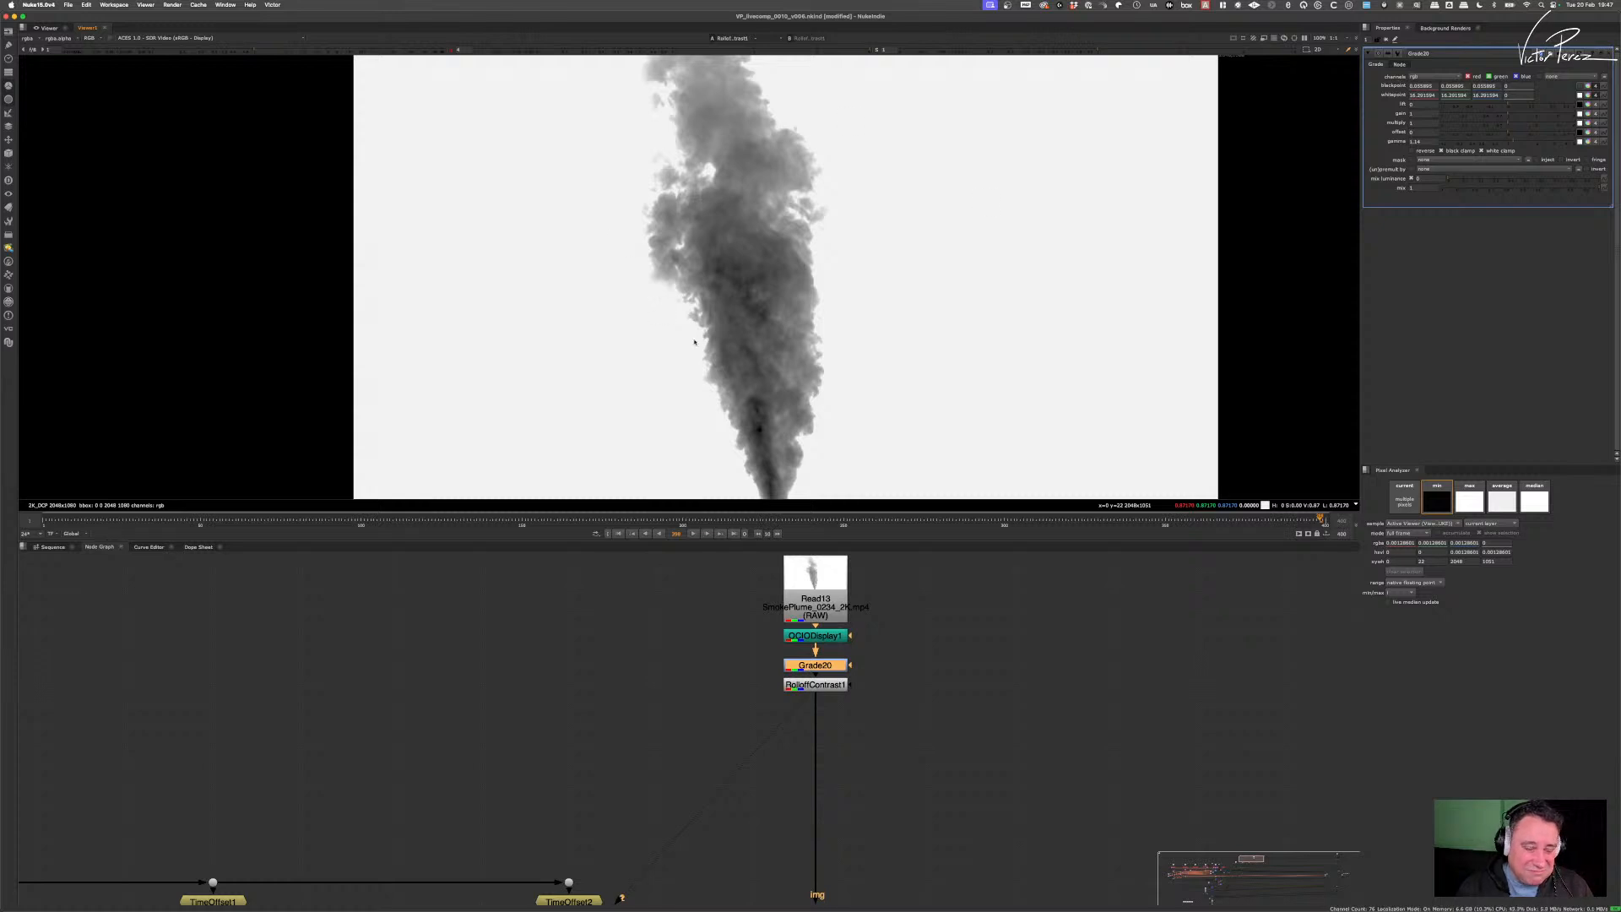
pyautogui.moveTo(815, 685); pyautogui.dragTo(825, 686)
pyautogui.scroll(-2, 916, 342)
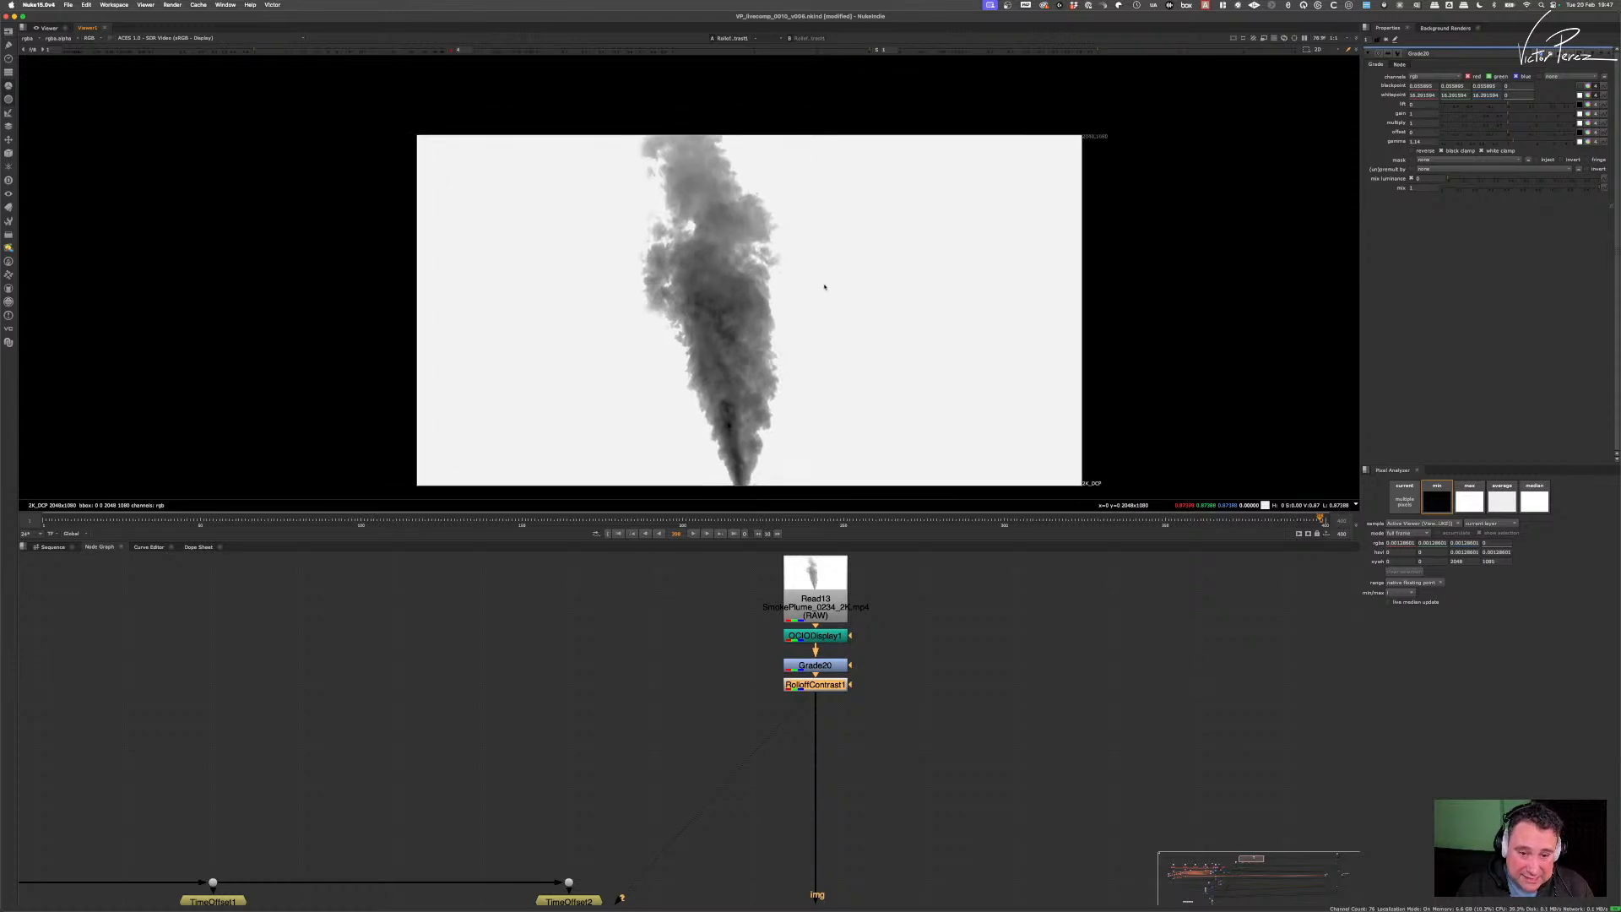
pyautogui.click(951, 721)
pyautogui.click(839, 688)
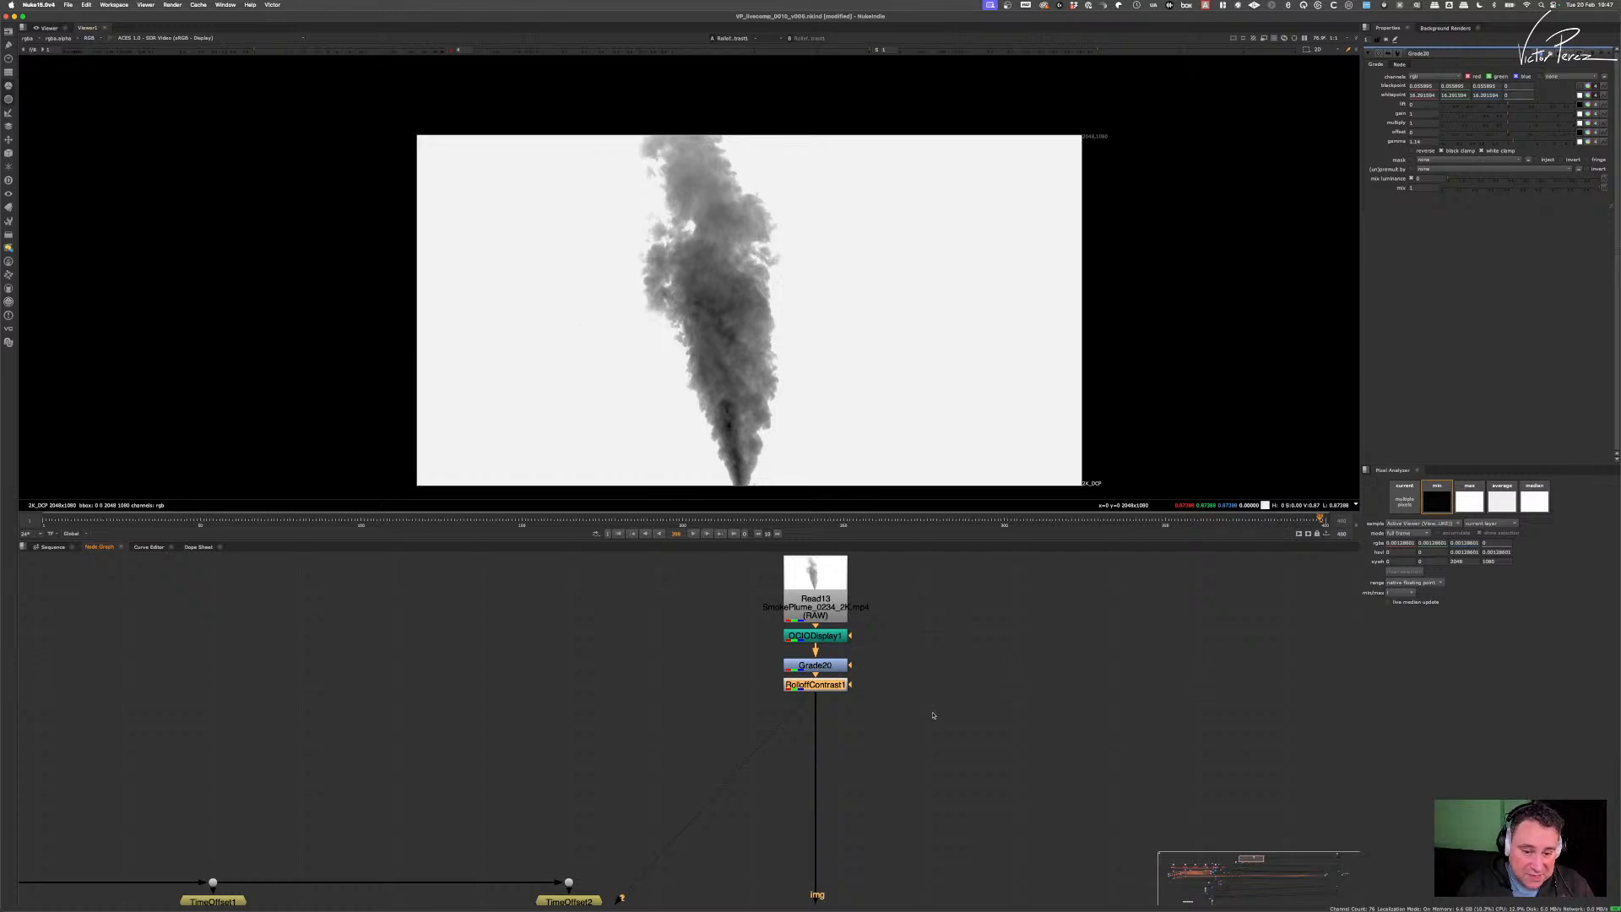
pyautogui.scroll(4, 761, 319)
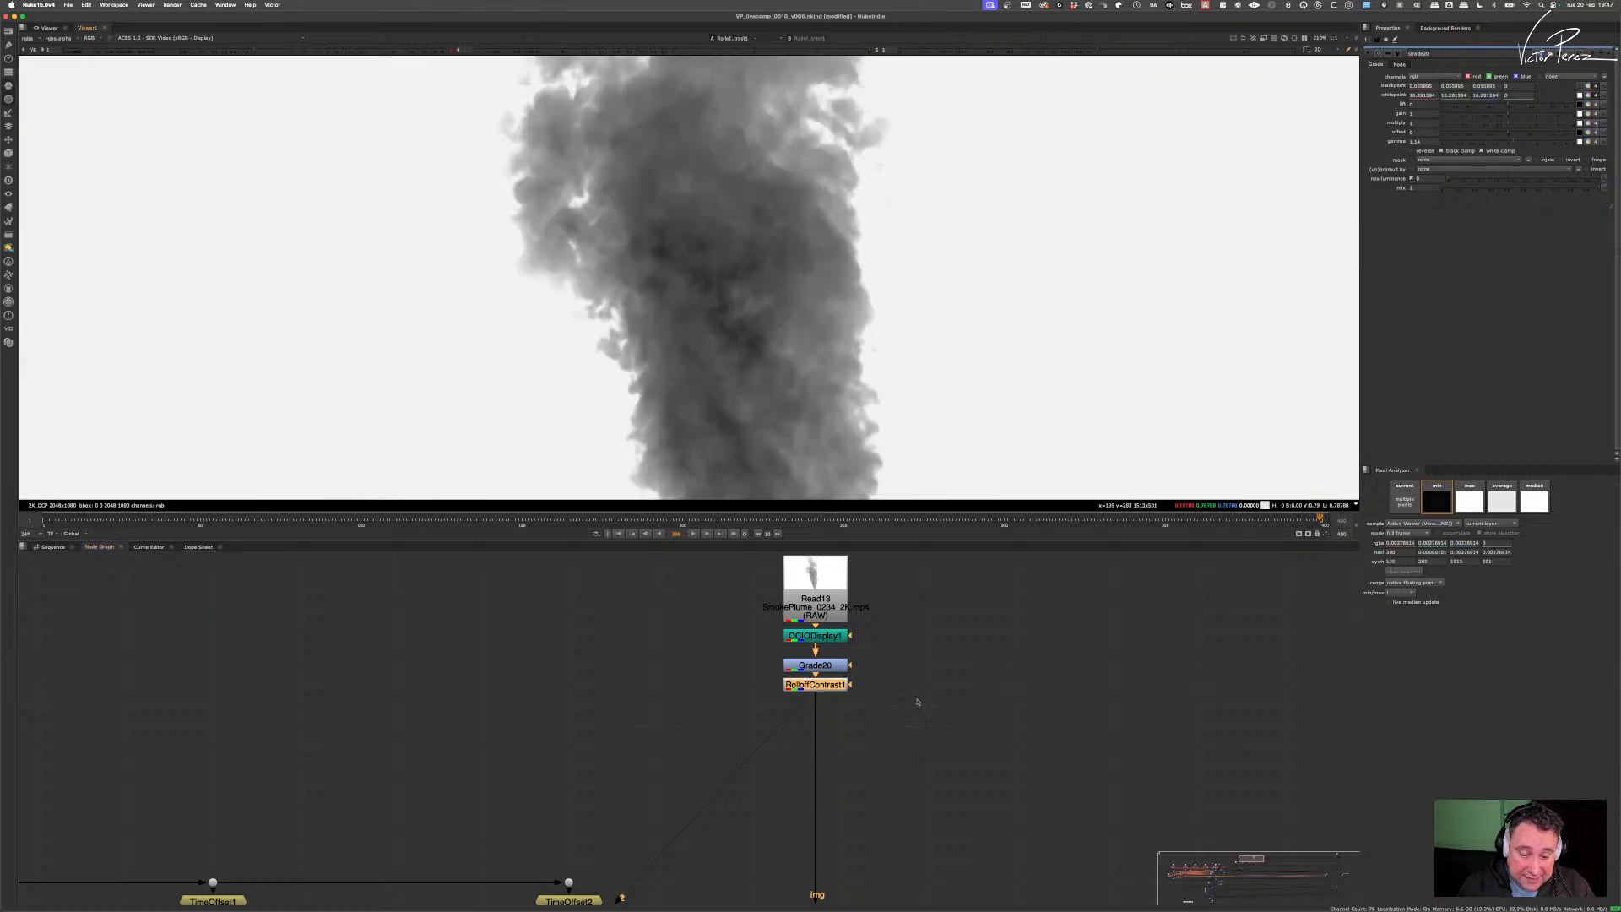
pyautogui.click(918, 702)
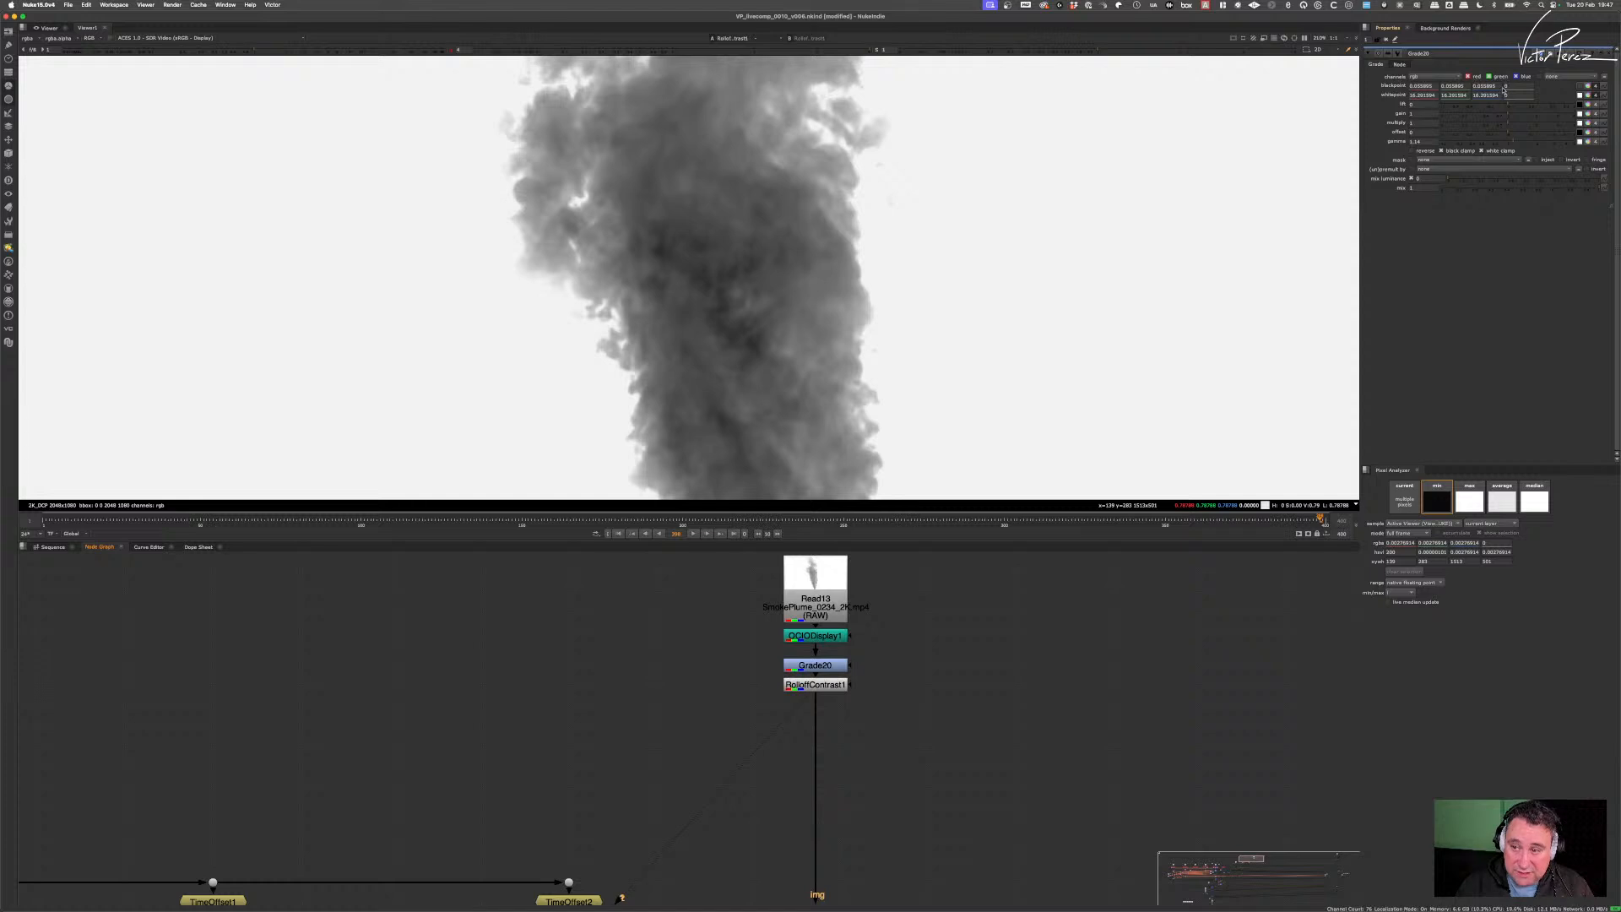
# - Add a Saturation node after RolloffContrast1, set its saturation to 0, and view the whole smoke frame
pyautogui.moveTo(828, 689); pyautogui.dragTo(824, 692)
pyautogui.click(851, 701)
pyautogui.click(823, 690)
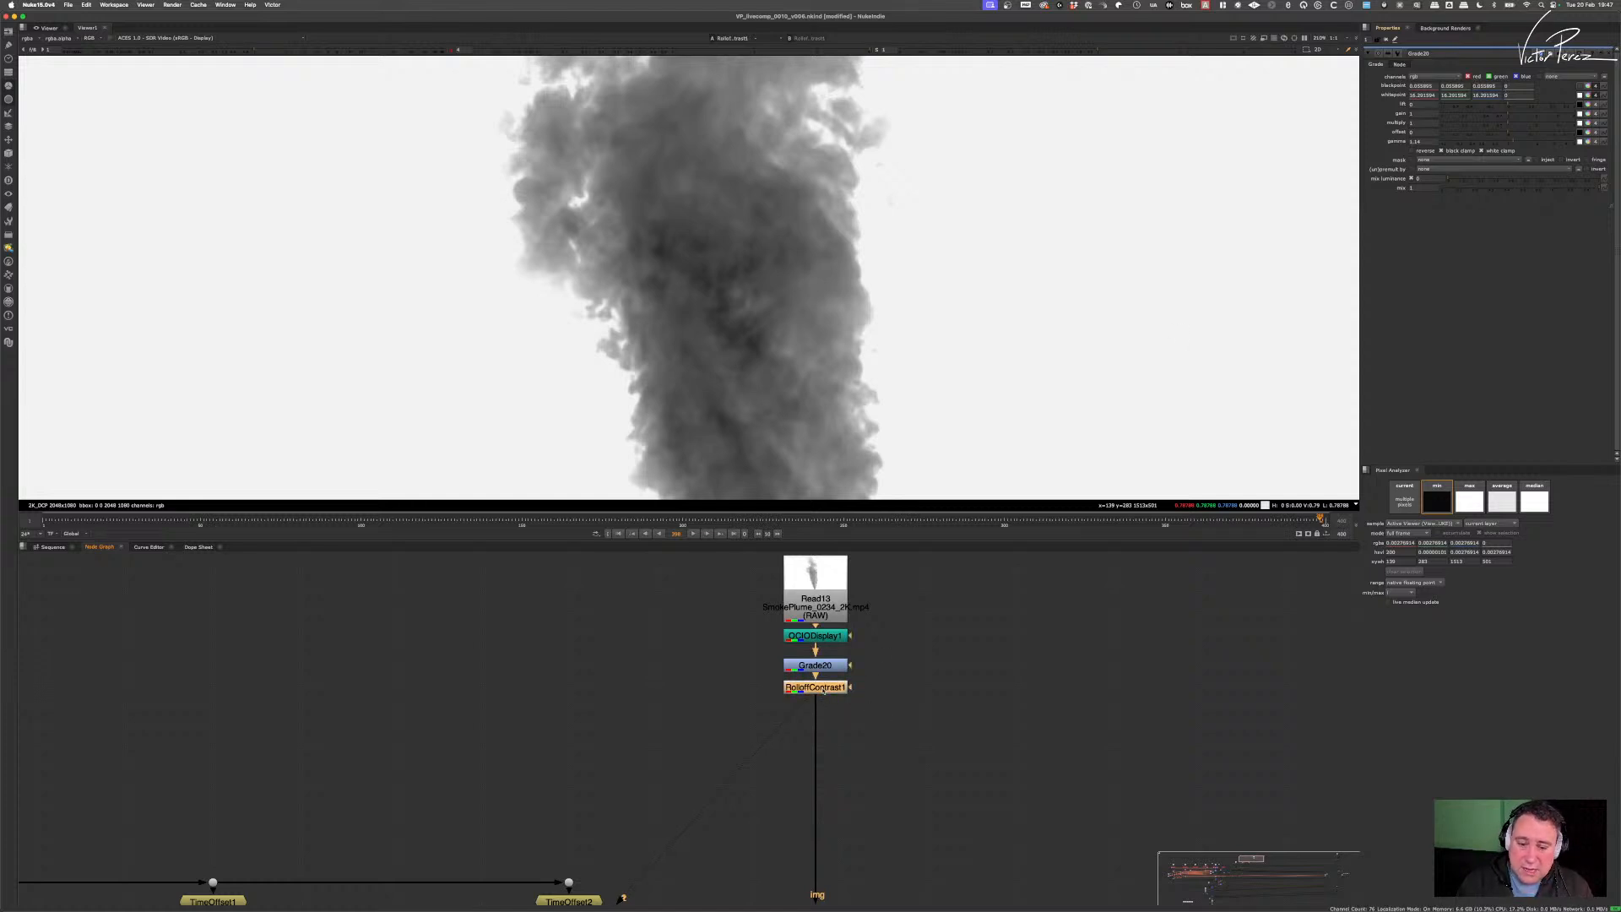
pyautogui.press('Tab')
pyautogui.write('s')
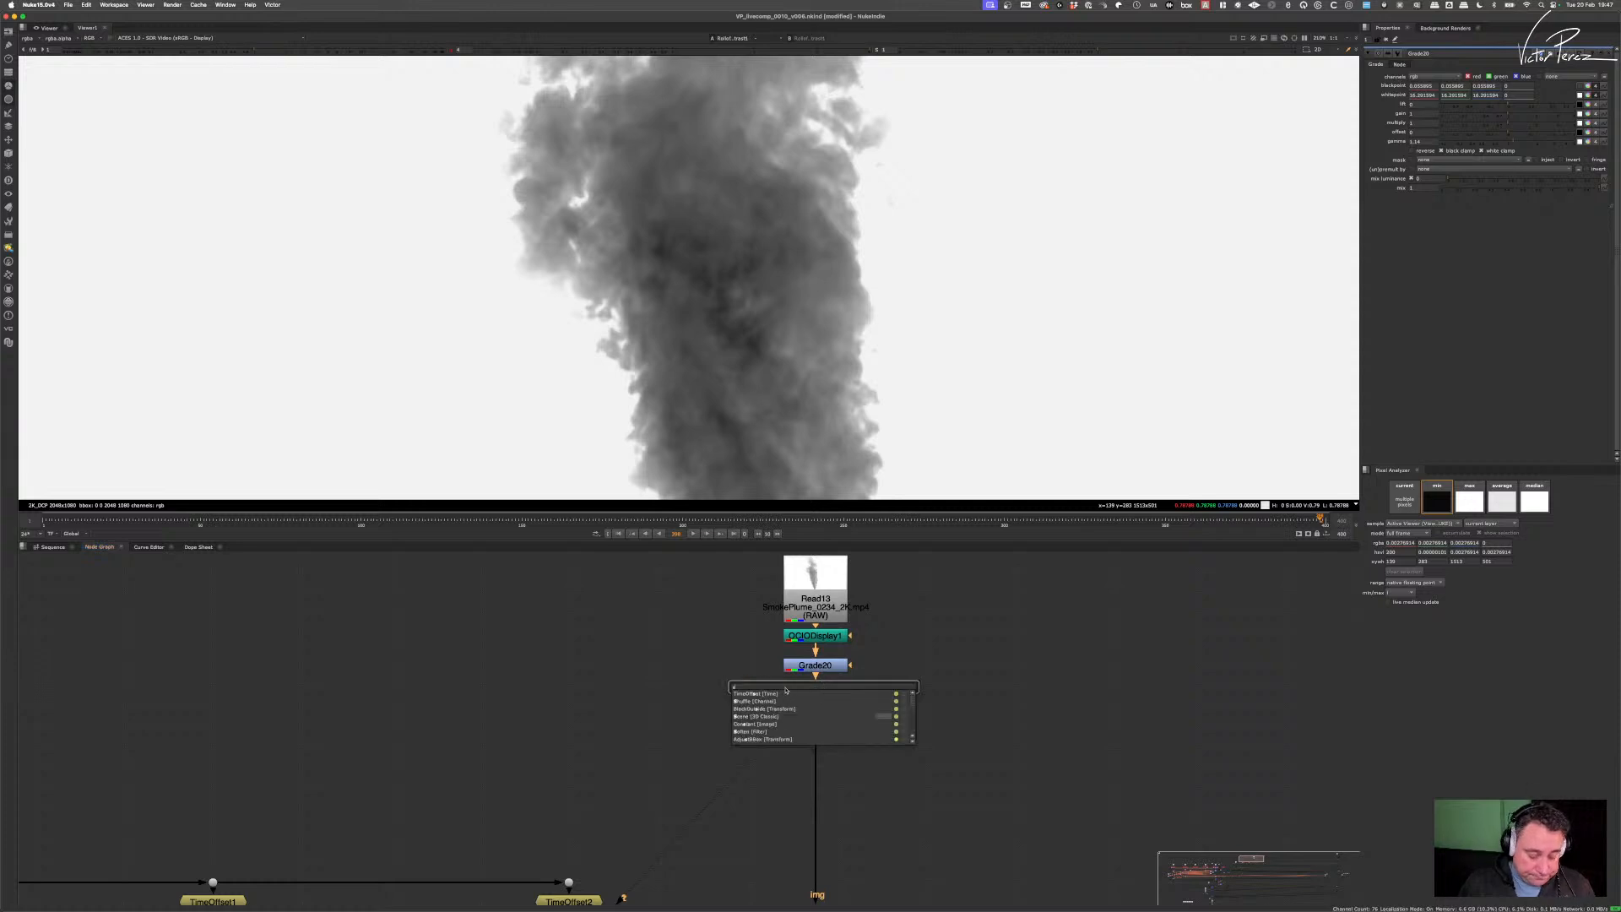
pyautogui.write('at')
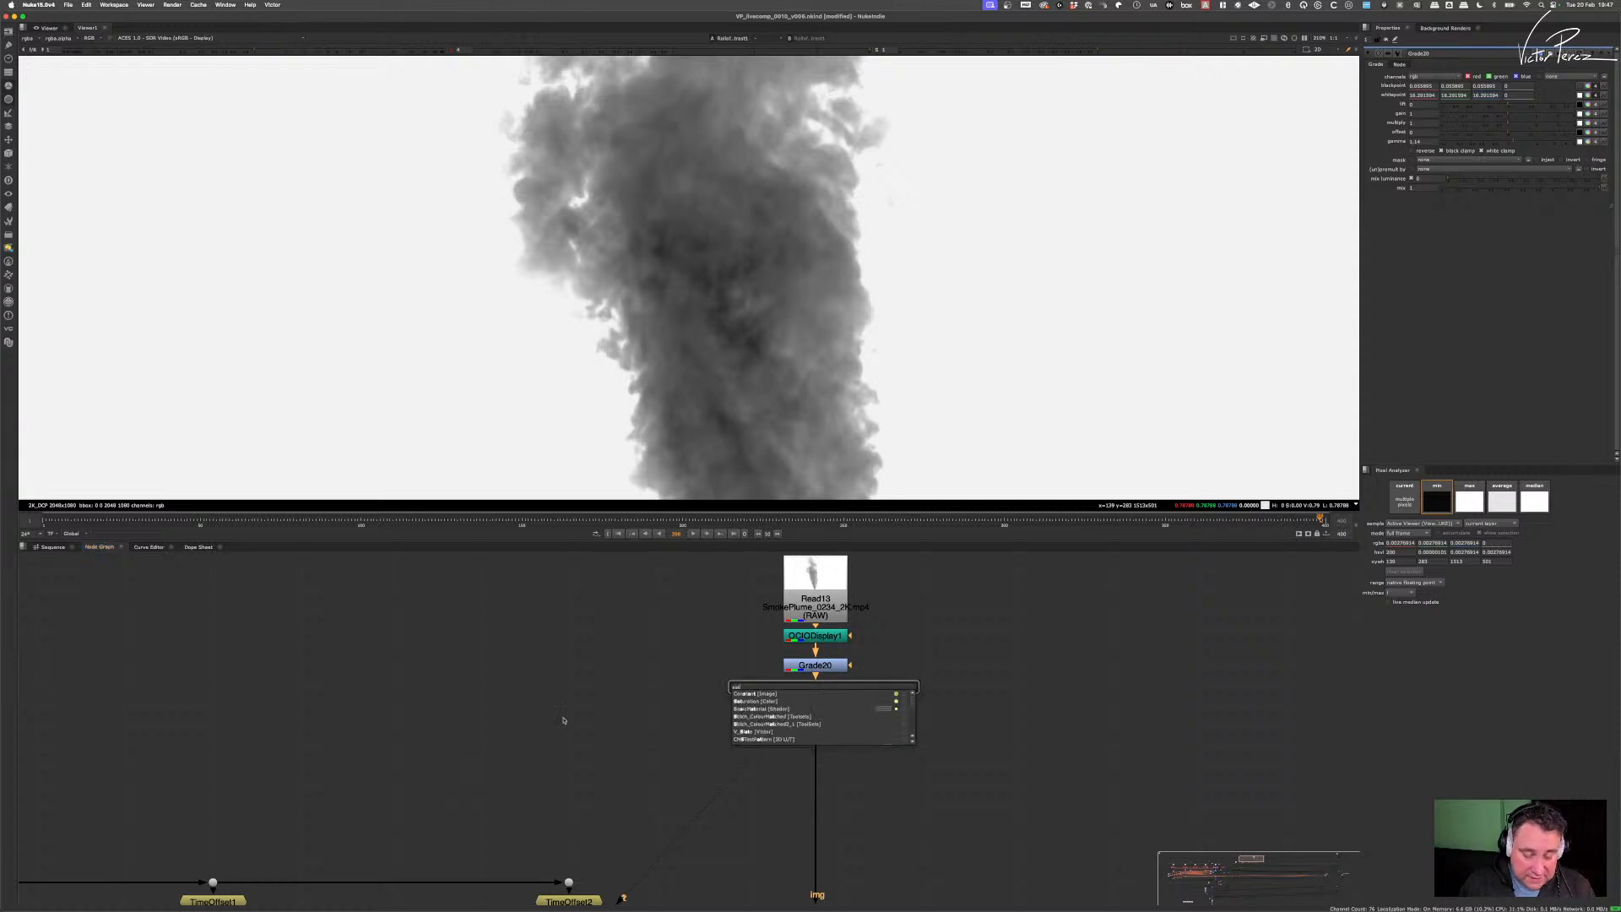
pyautogui.click(764, 702)
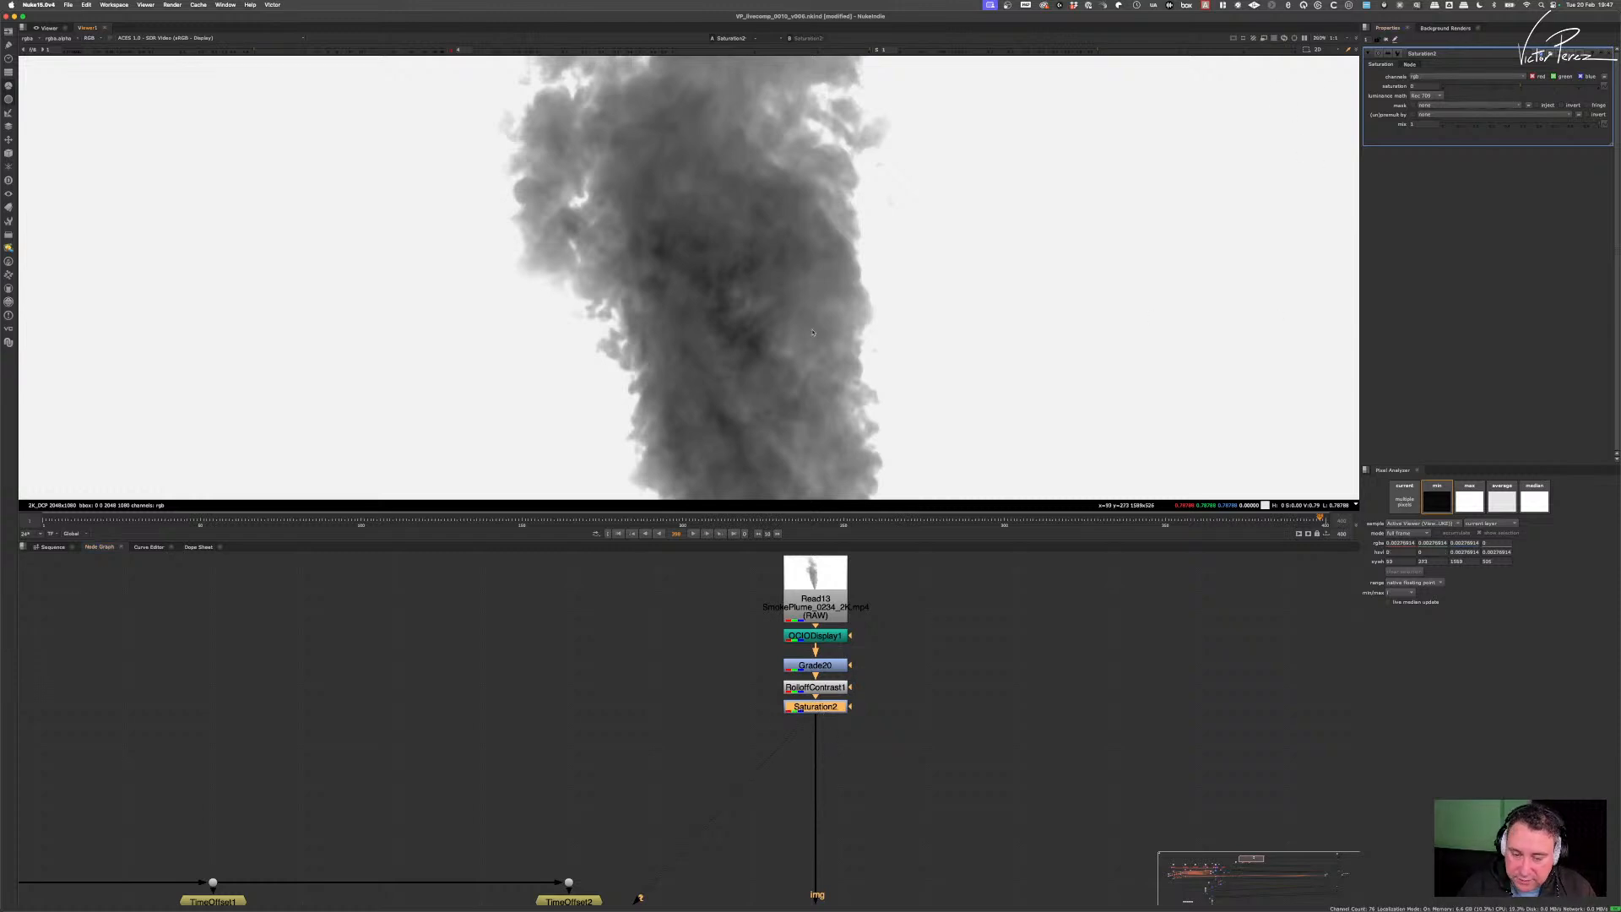
pyautogui.press('f')
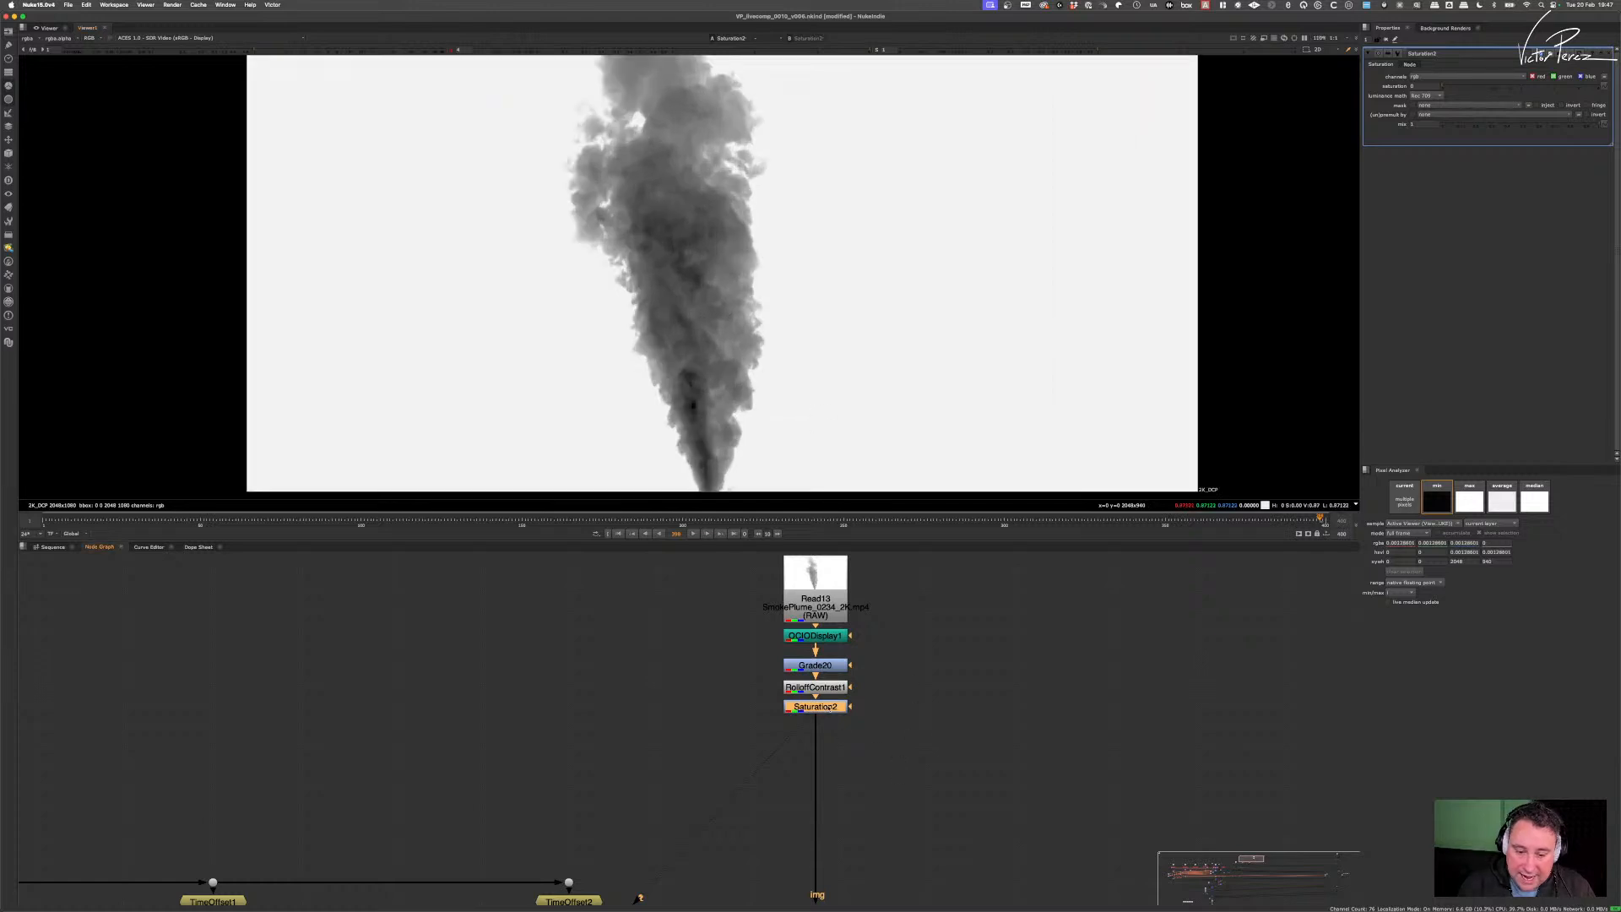
# - Add an Invert node on all channels after Saturation2 and check the inverted smoke as a matte
pyautogui.press('Tab')
pyautogui.write('in')
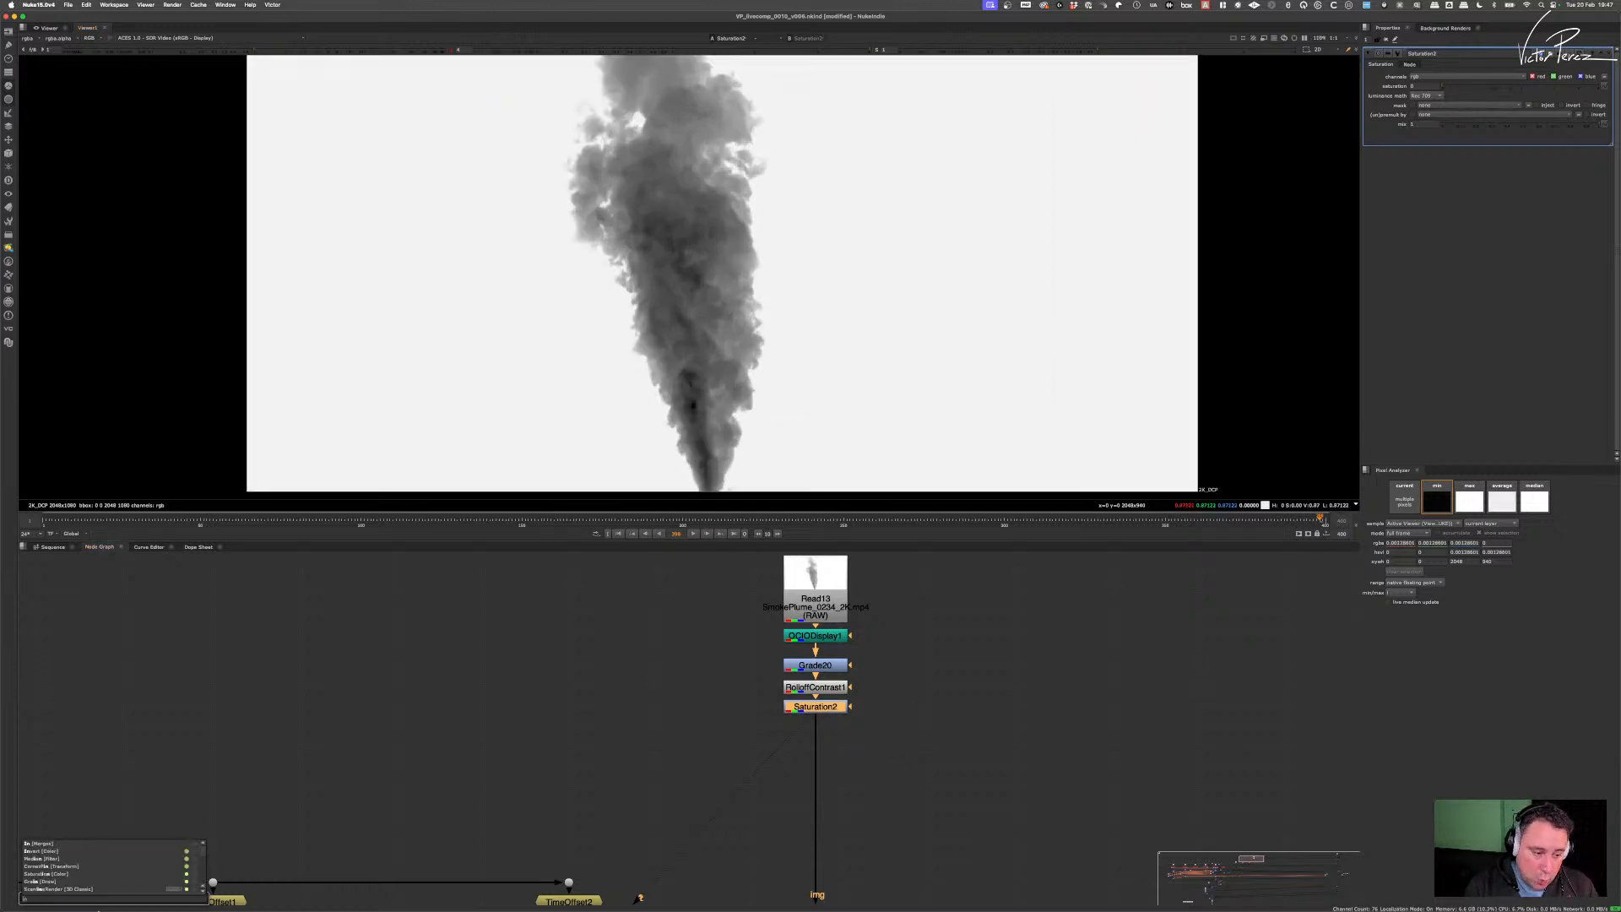
pyautogui.press('Down')
pyautogui.press('Return')
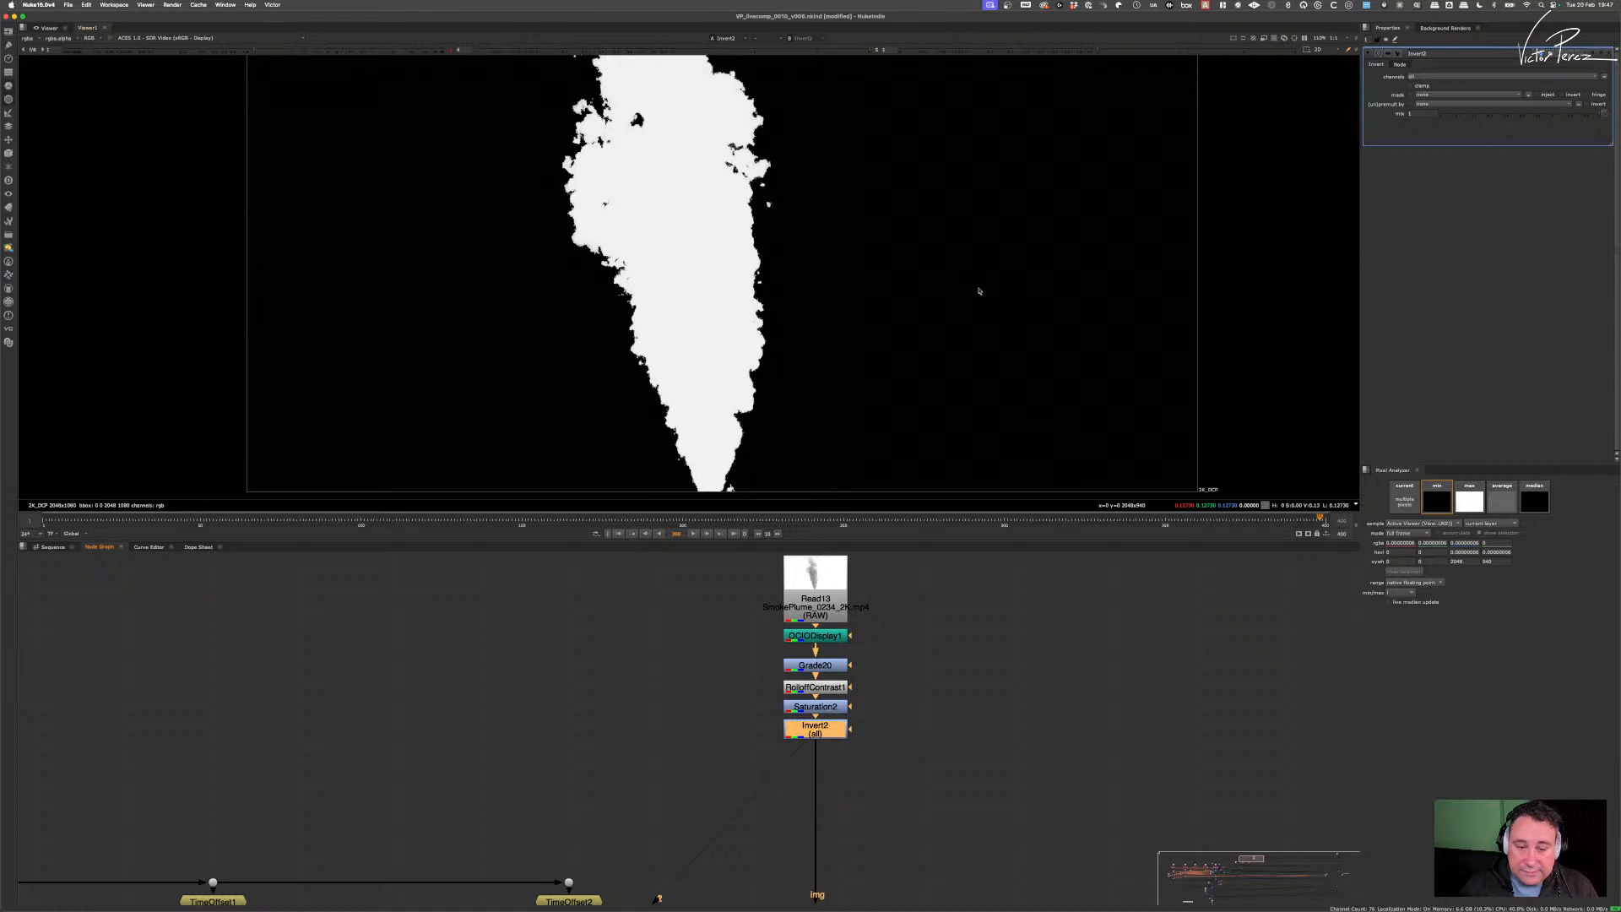
pyautogui.press('+')
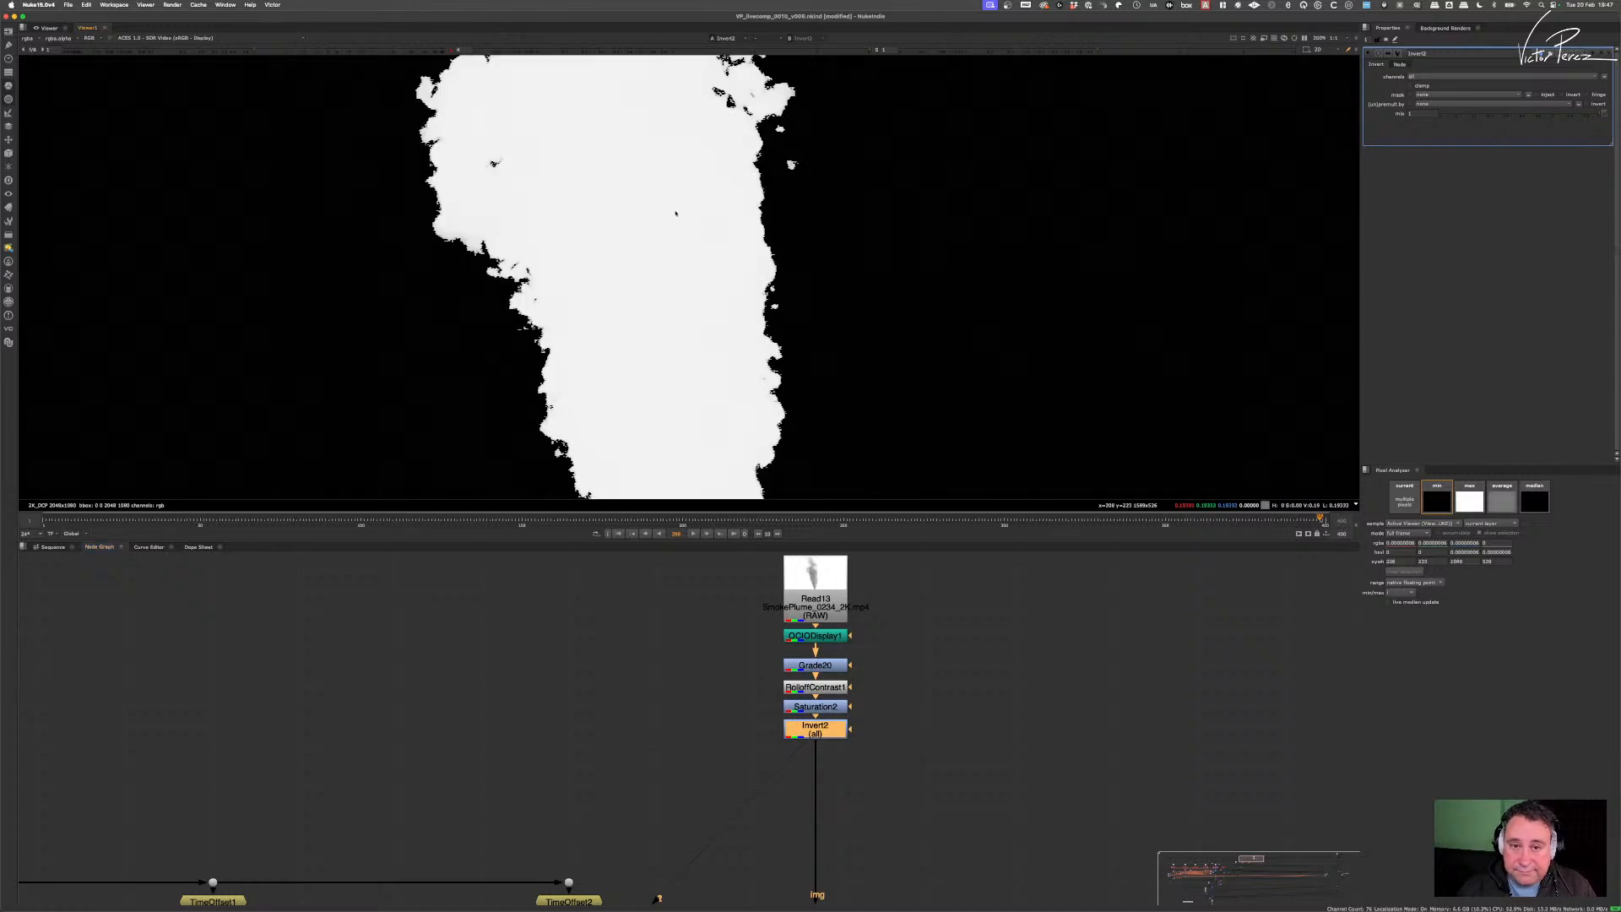
pyautogui.scroll(-10, 674, 209)
pyautogui.scroll(2, 674, 208)
pyautogui.click(963, 721)
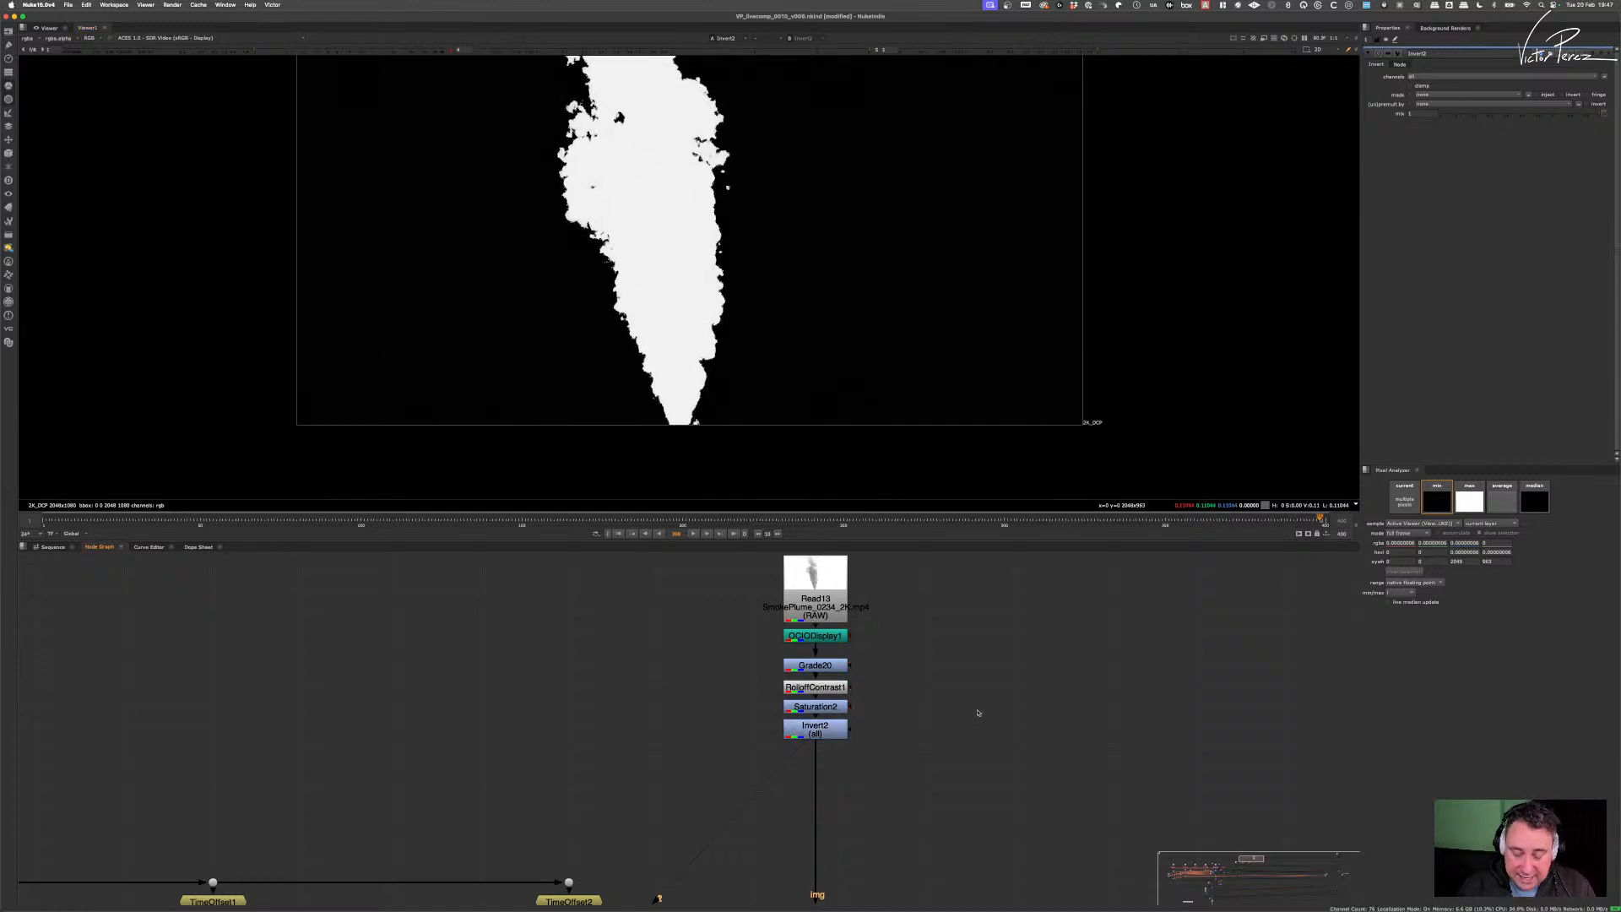
pyautogui.scroll(-2, 971, 690)
pyautogui.moveTo(971, 689); pyautogui.dragTo(880, 704, button='middle')
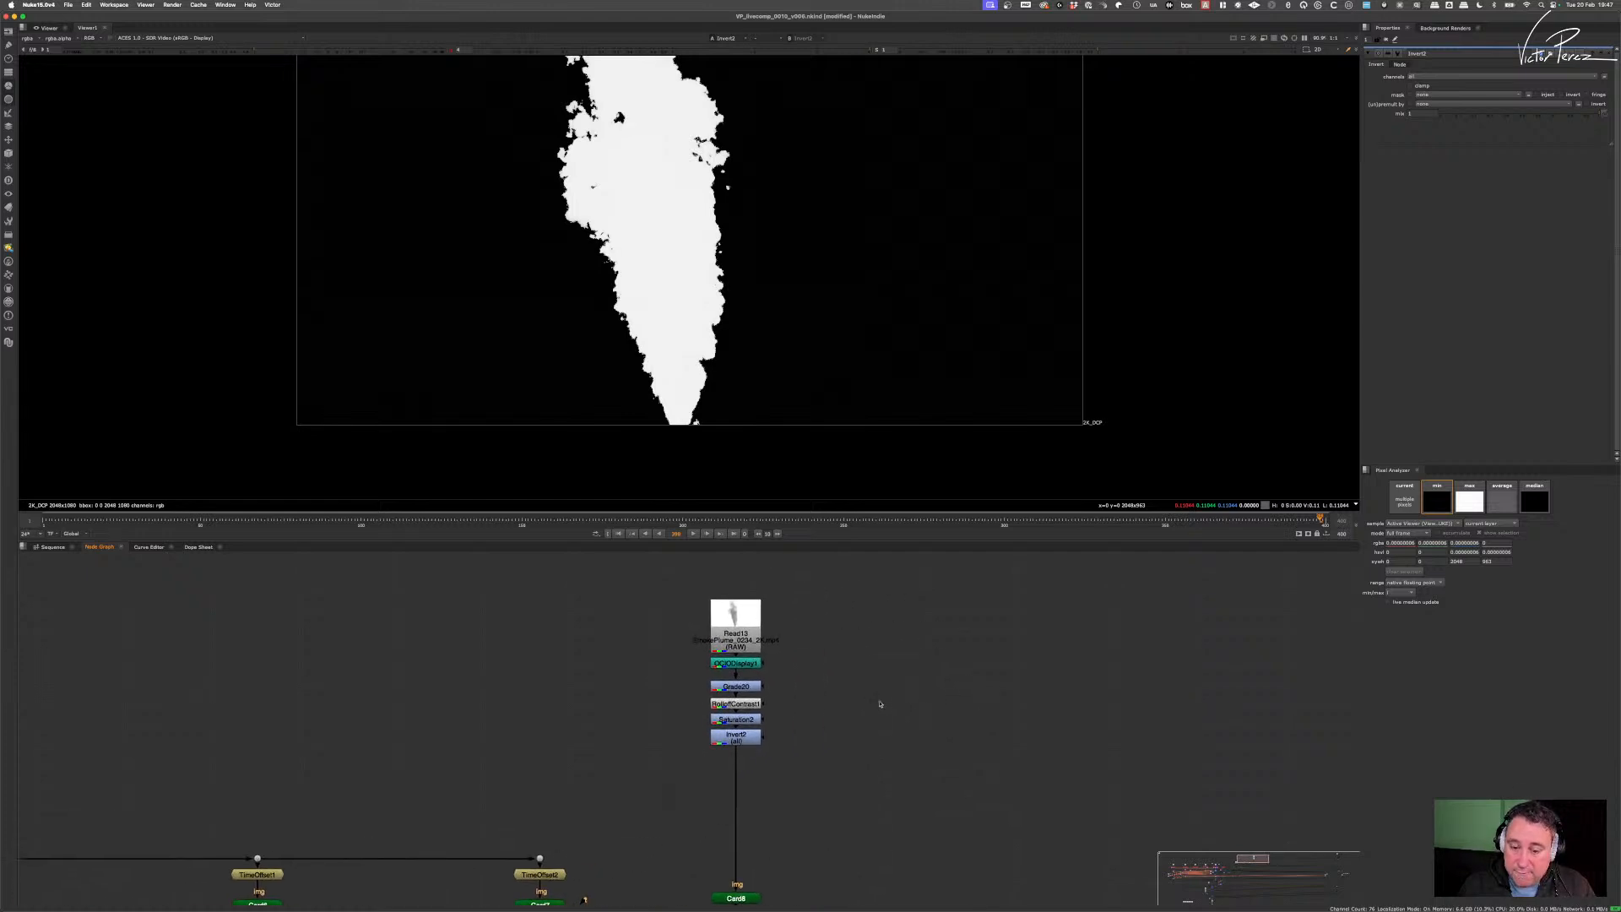
# - Add a Constant node beside the smoke plume node chain
pyautogui.scroll(-2, 912, 693)
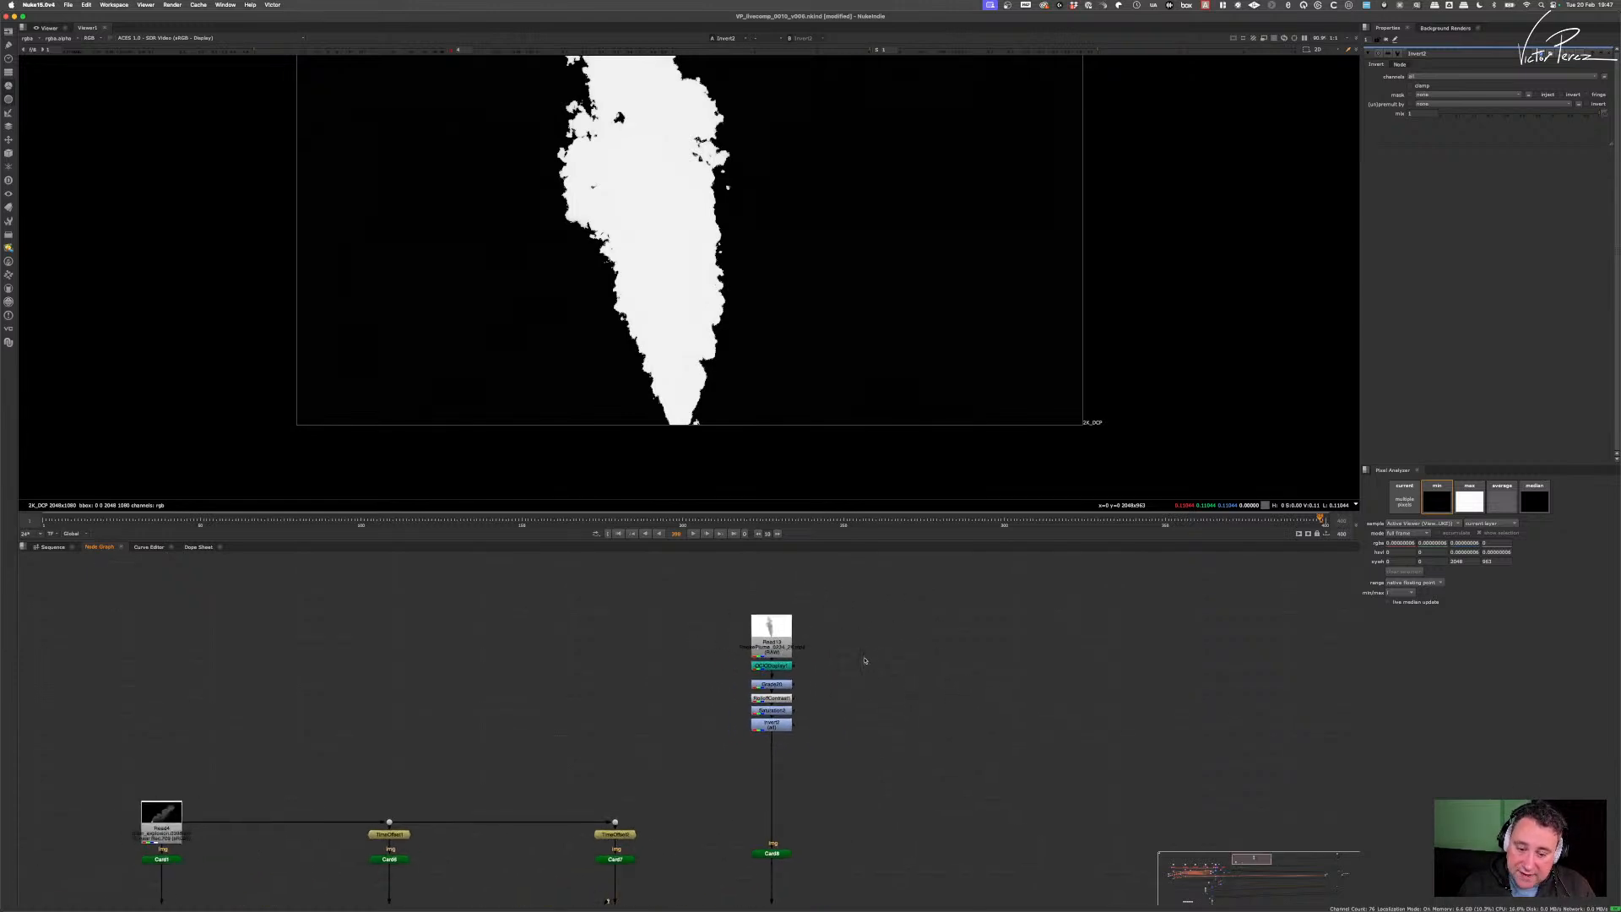
pyautogui.press('Tab')
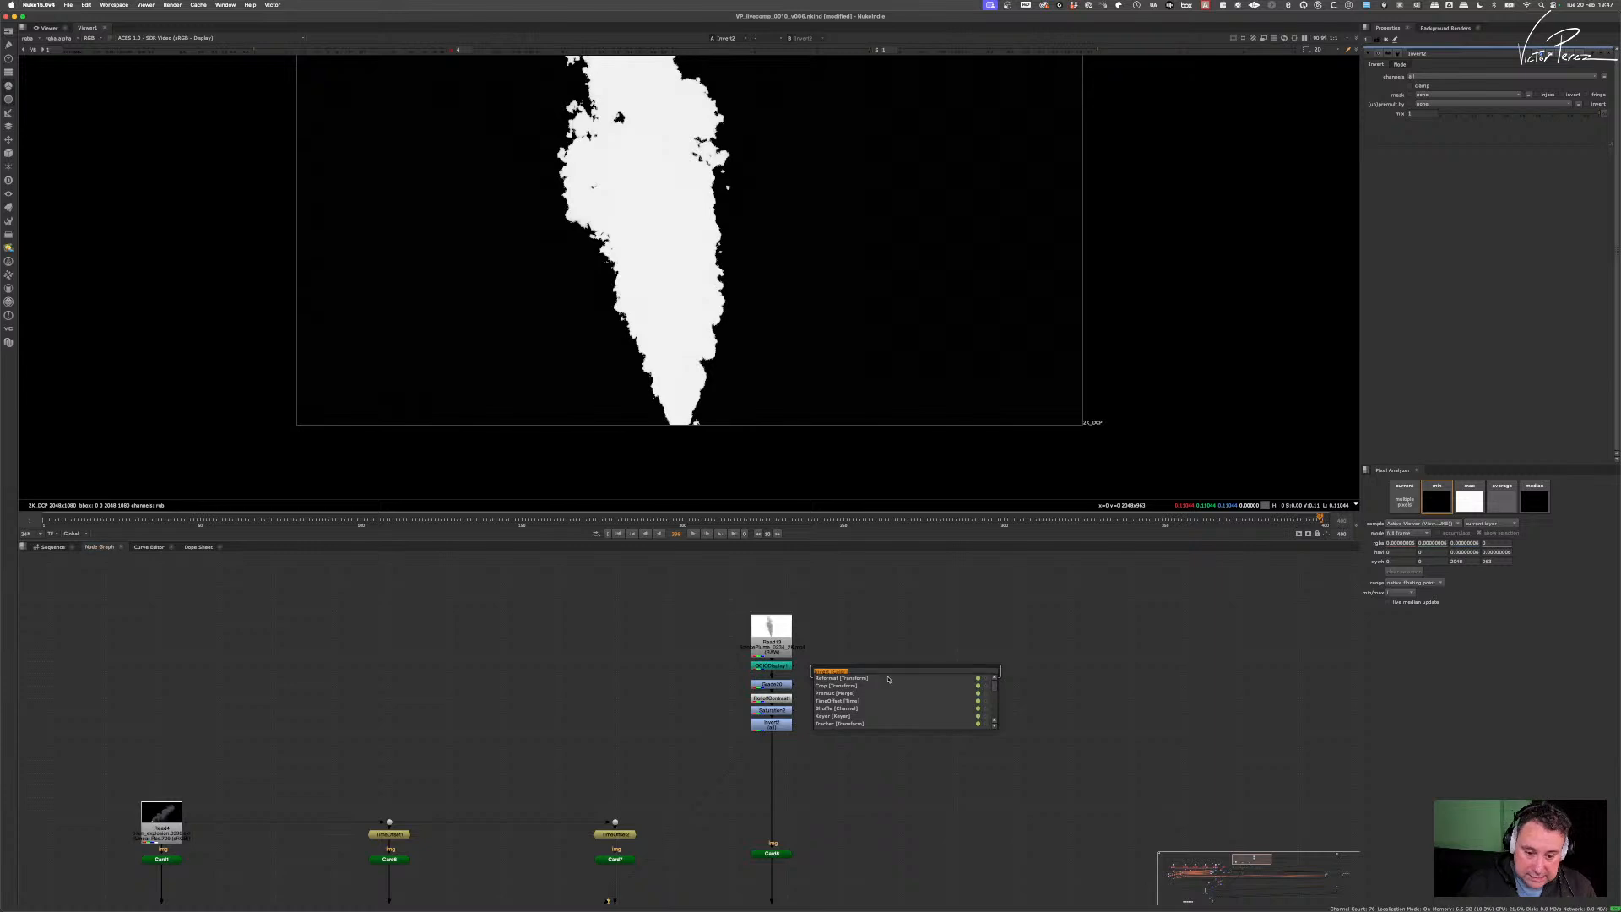
pyautogui.press('Escape')
pyautogui.scroll(2, 889, 644)
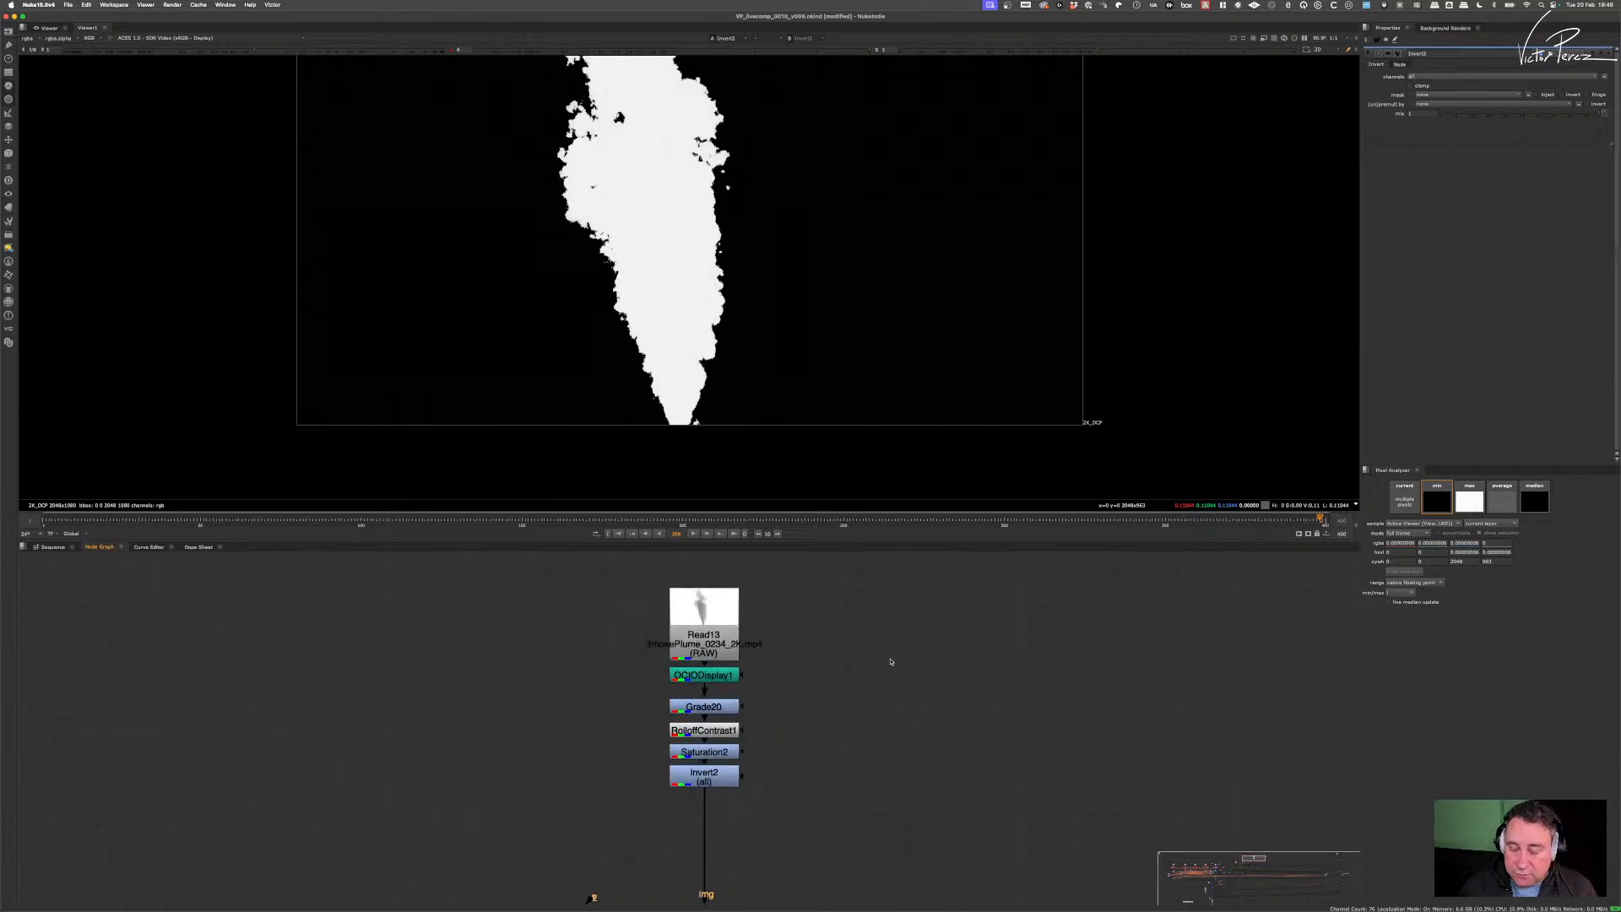
pyautogui.press('Tab')
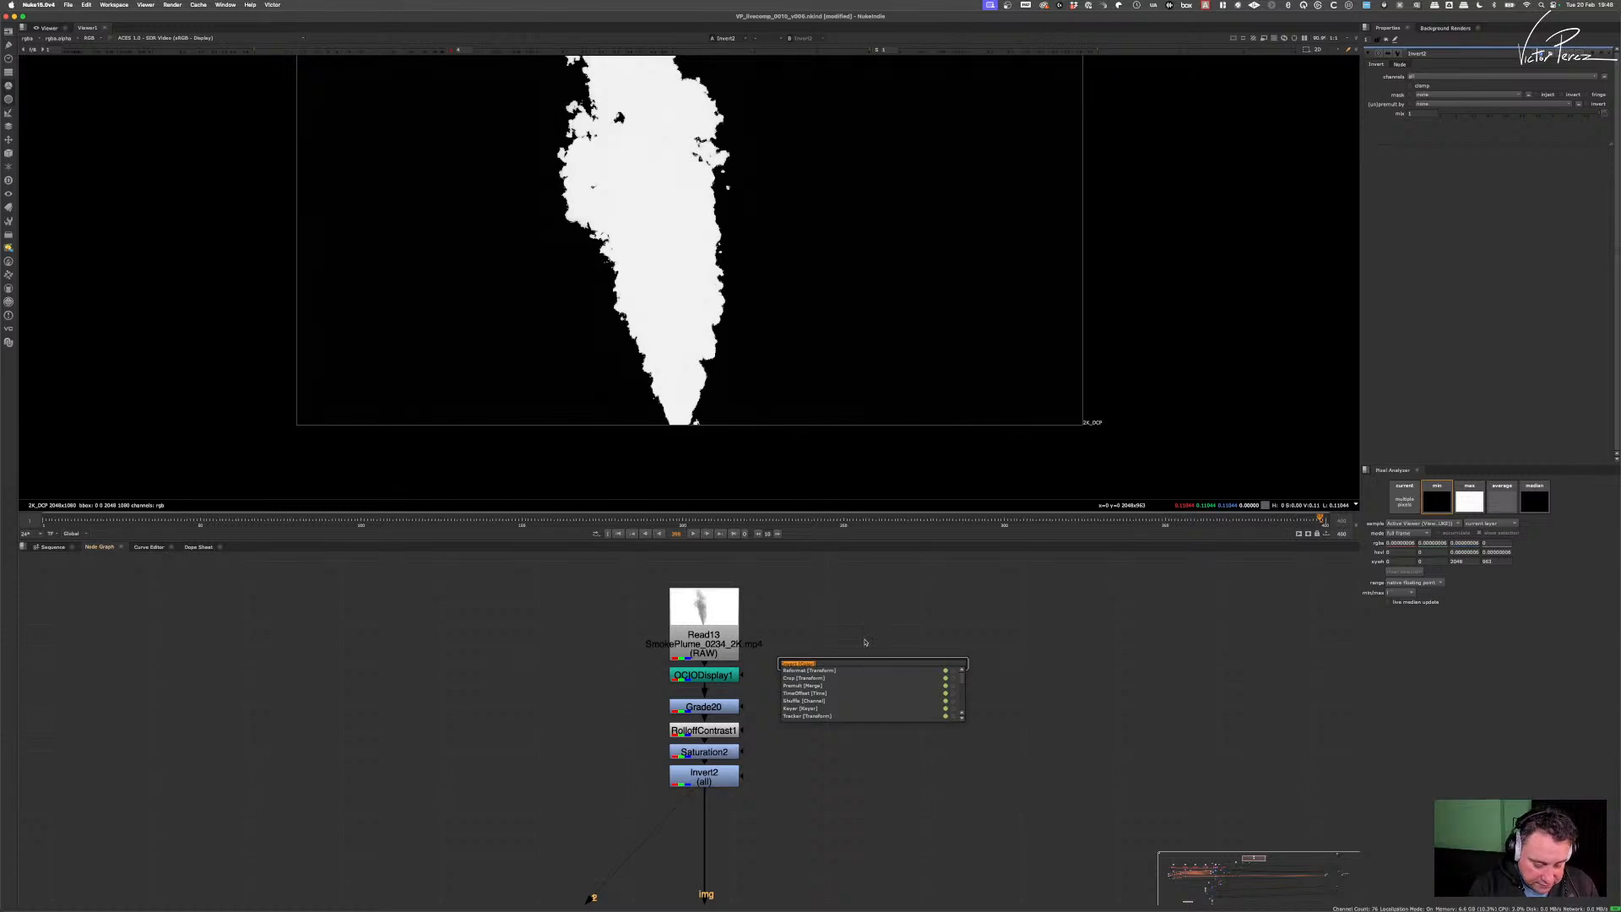
pyautogui.write('constant')
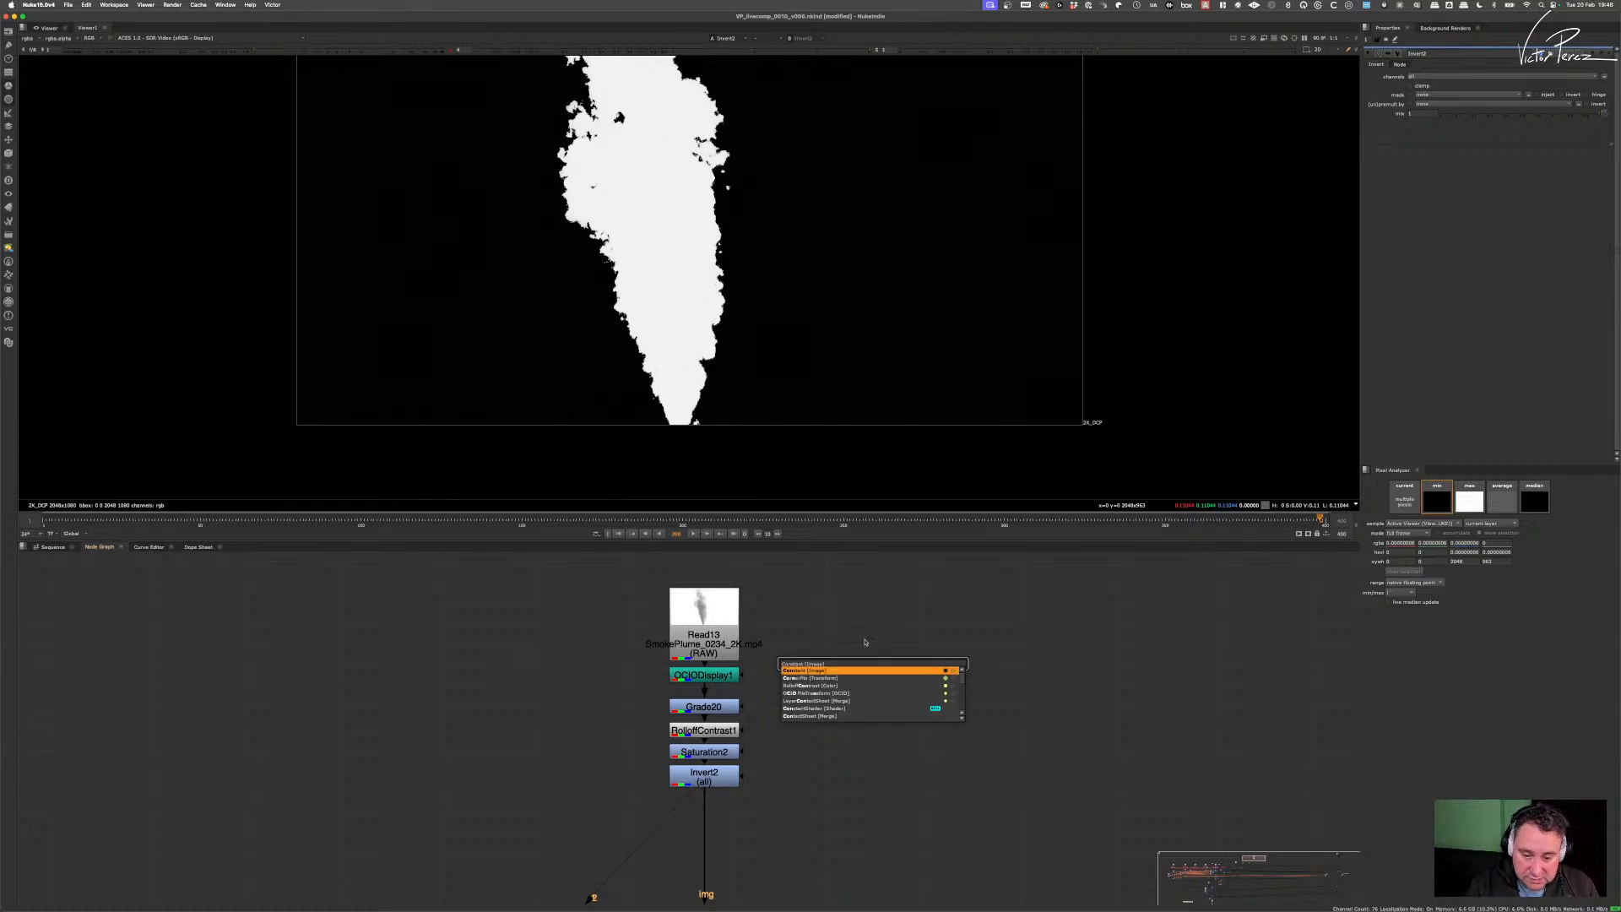
pyautogui.press('Return')
pyautogui.scroll(3, 716, 643)
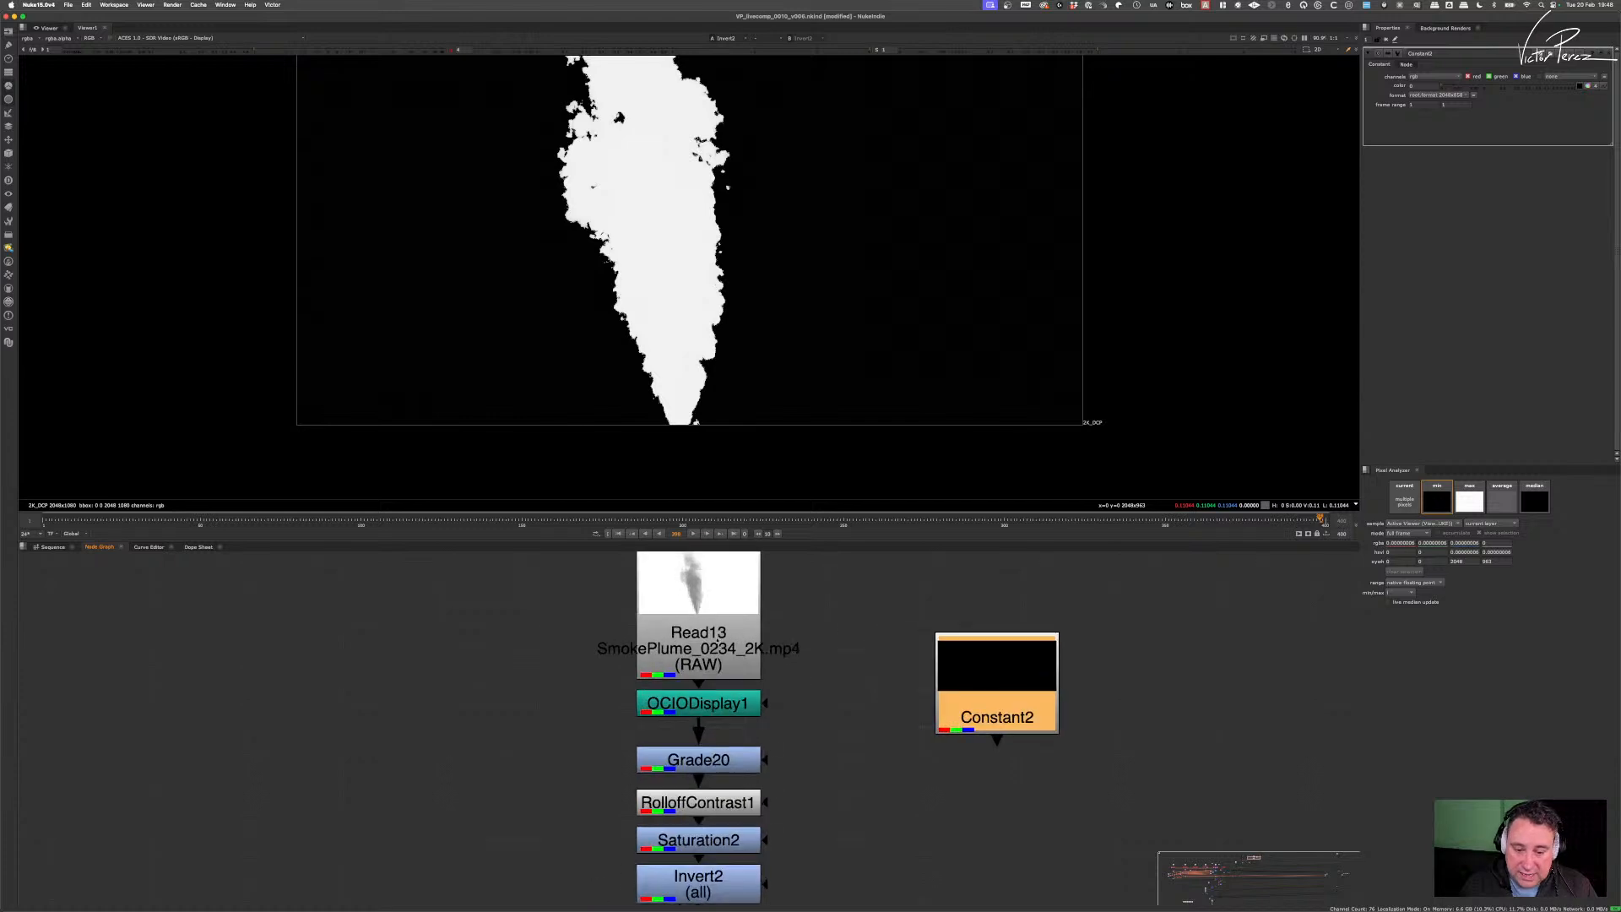
# - View the SmokePlume_0234_2K.mp4 footage and set the Constant node's format to 2K_DCP to match it
pyautogui.click(698, 641)
pyautogui.press('1')
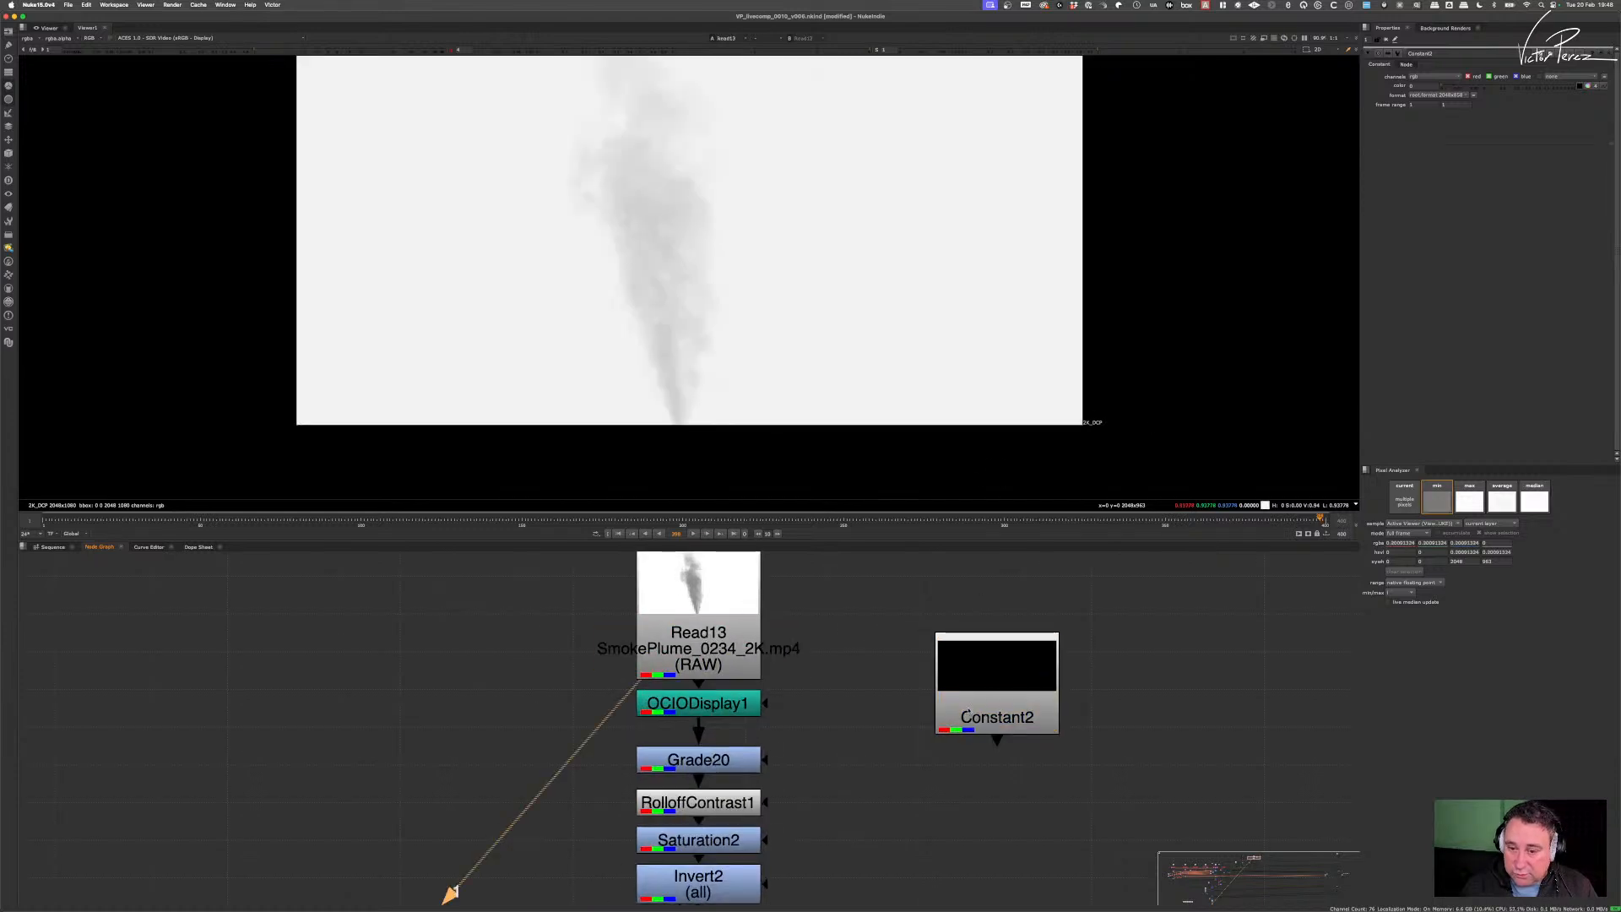
pyautogui.click(975, 712)
pyautogui.click(1440, 95)
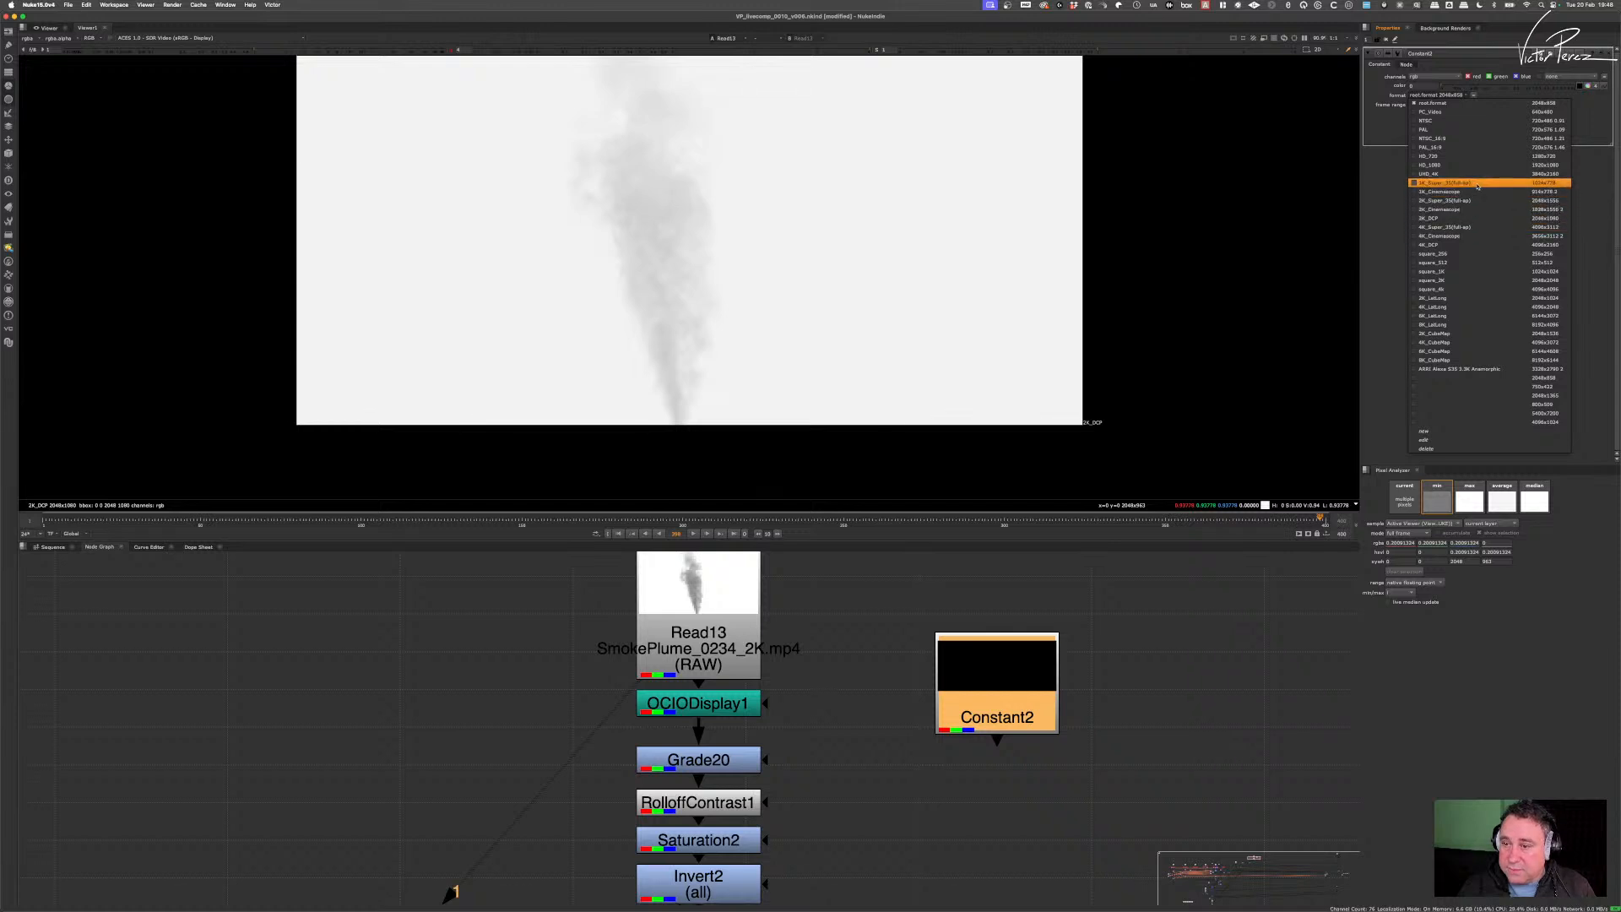
pyautogui.click(1467, 218)
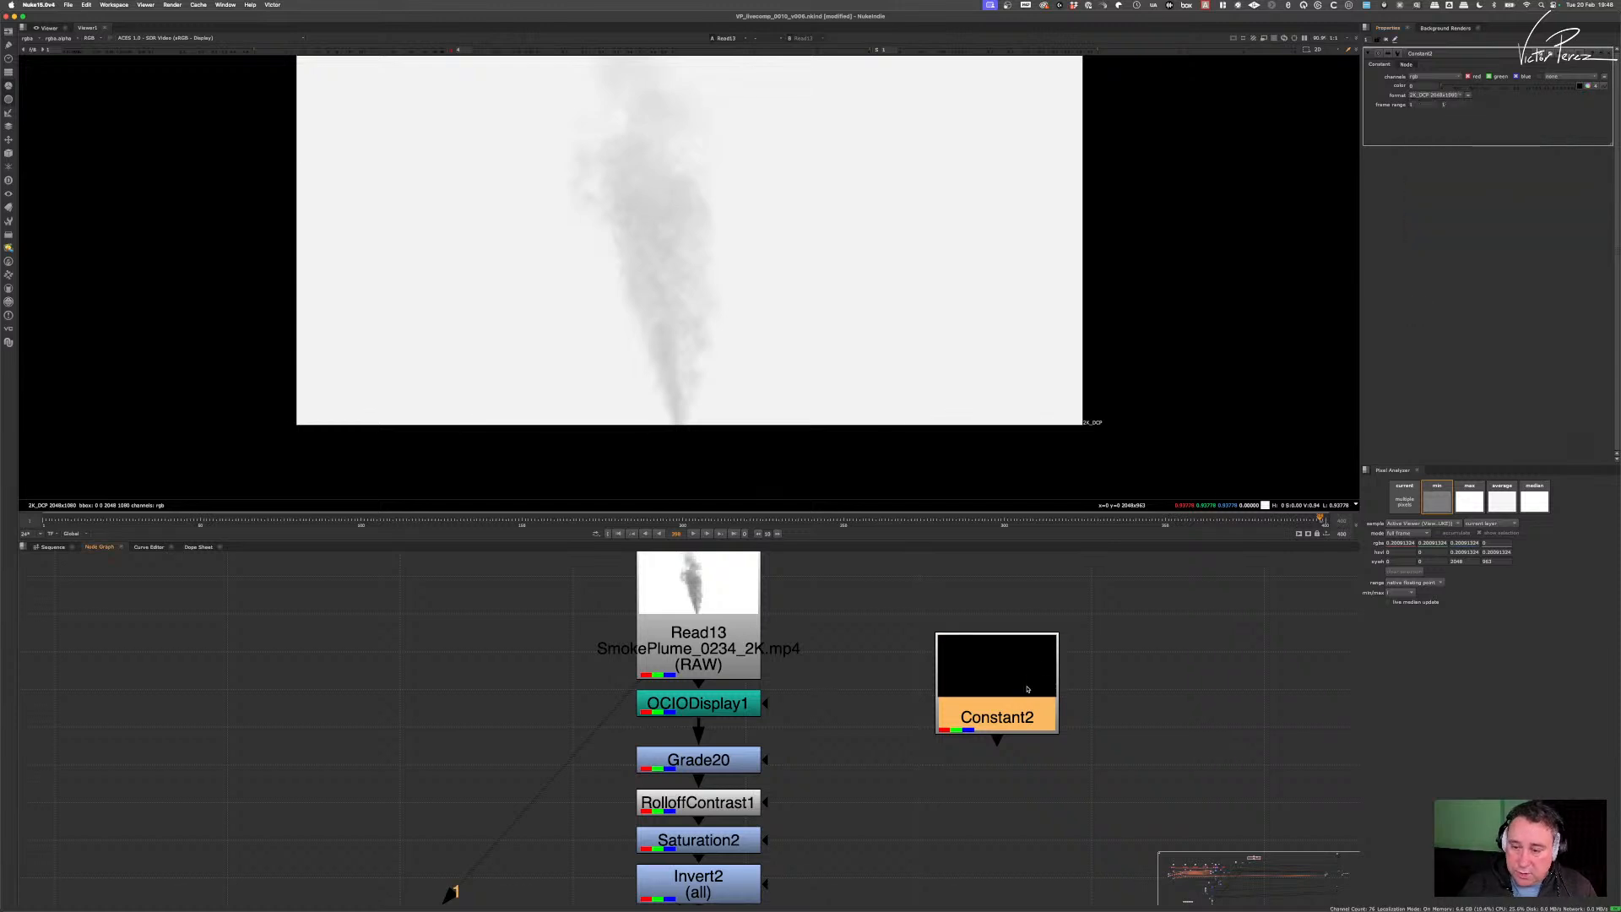
# - Open the Constant's colour picker, show its colour swatches and choose a saturated orange
pyautogui.click(1589, 87)
pyautogui.click(1588, 88)
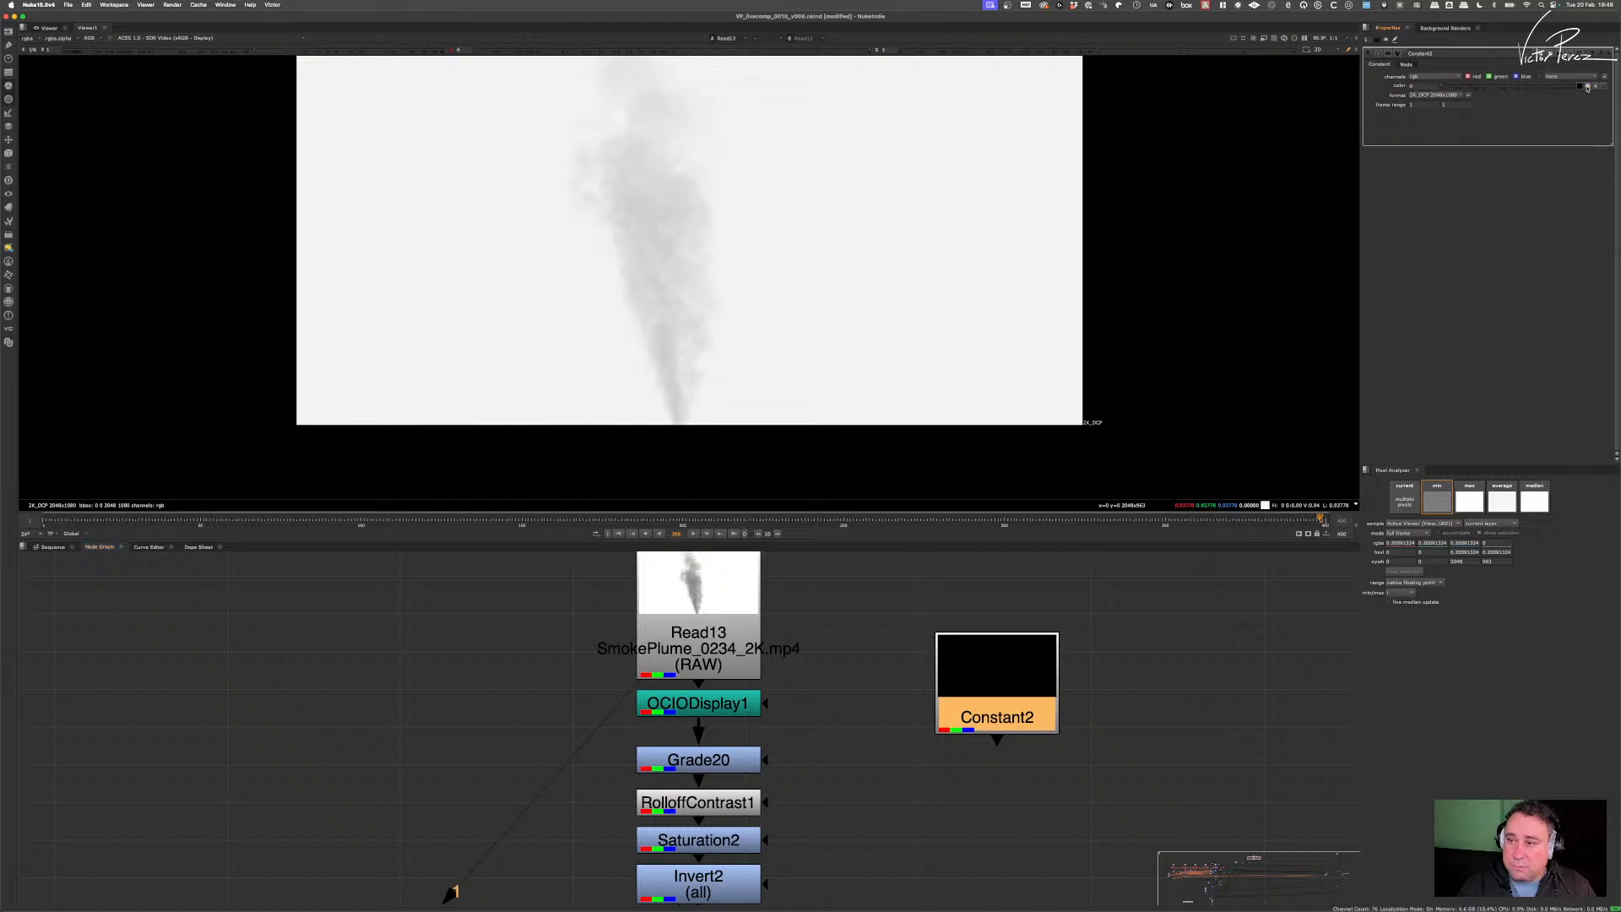
pyautogui.keyDown('super'); pyautogui.click(1588, 87); pyautogui.keyUp('super')
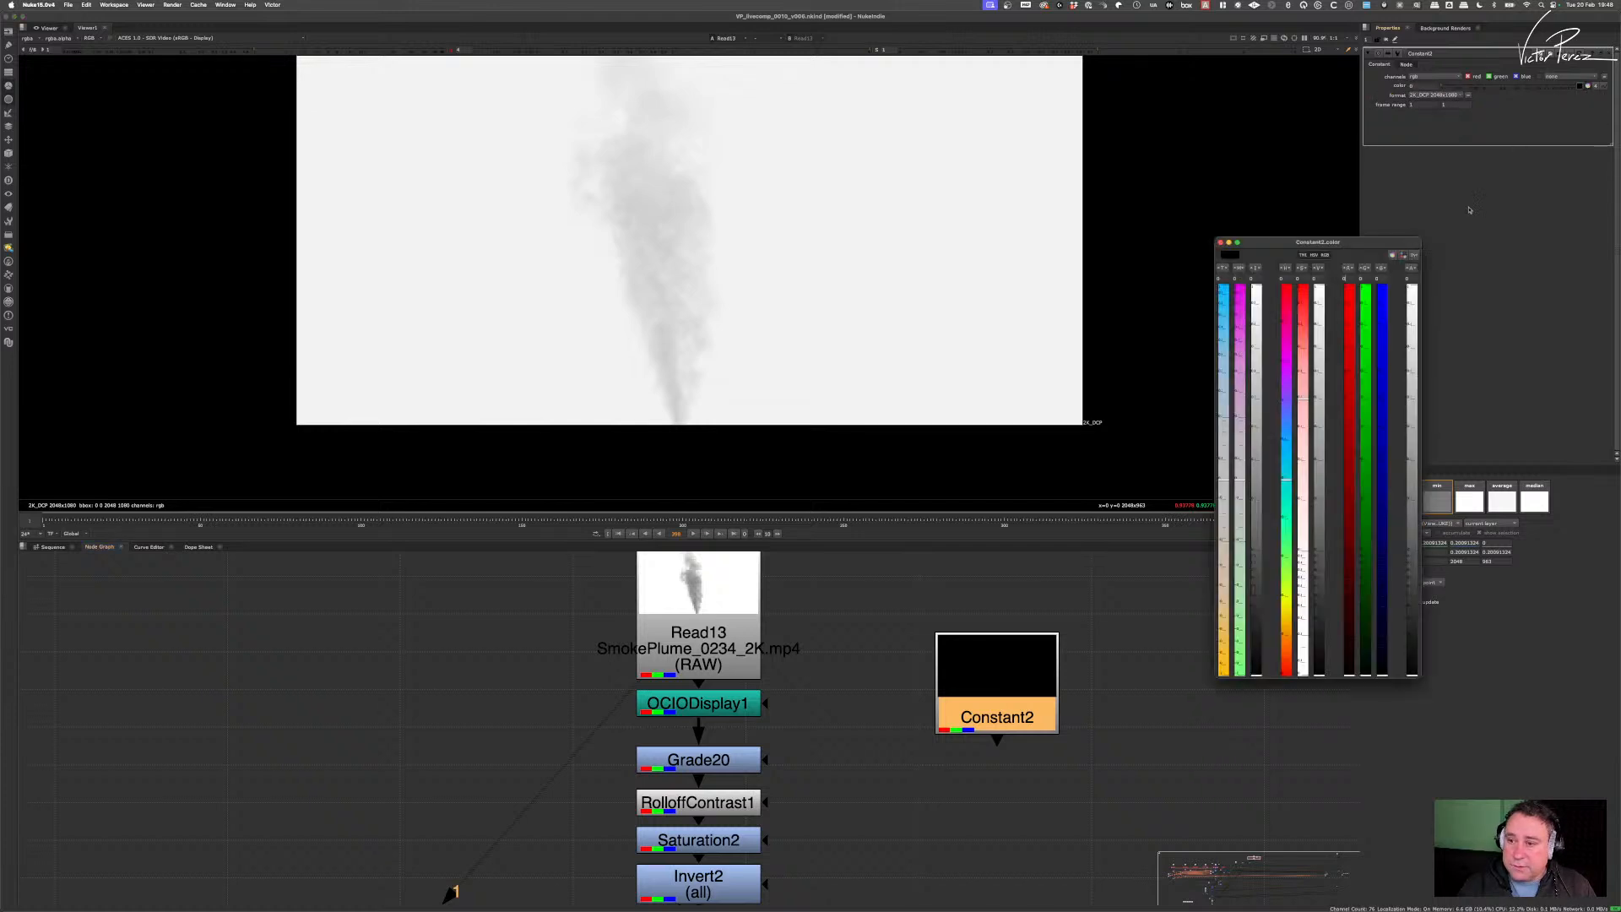
pyautogui.click(1403, 254)
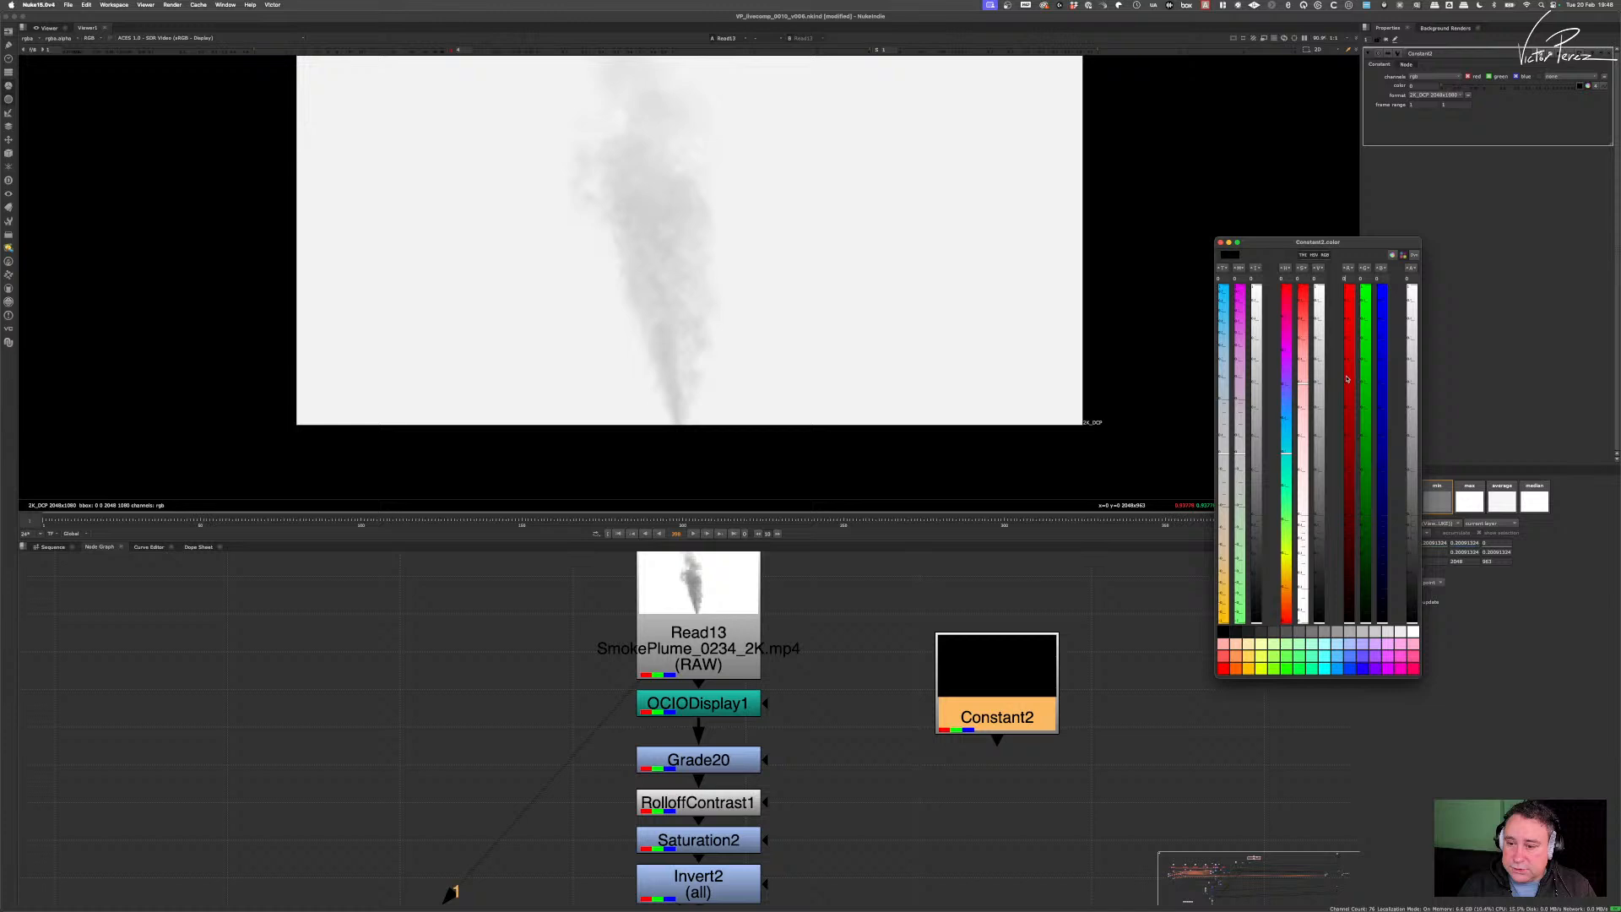
pyautogui.click(1237, 670)
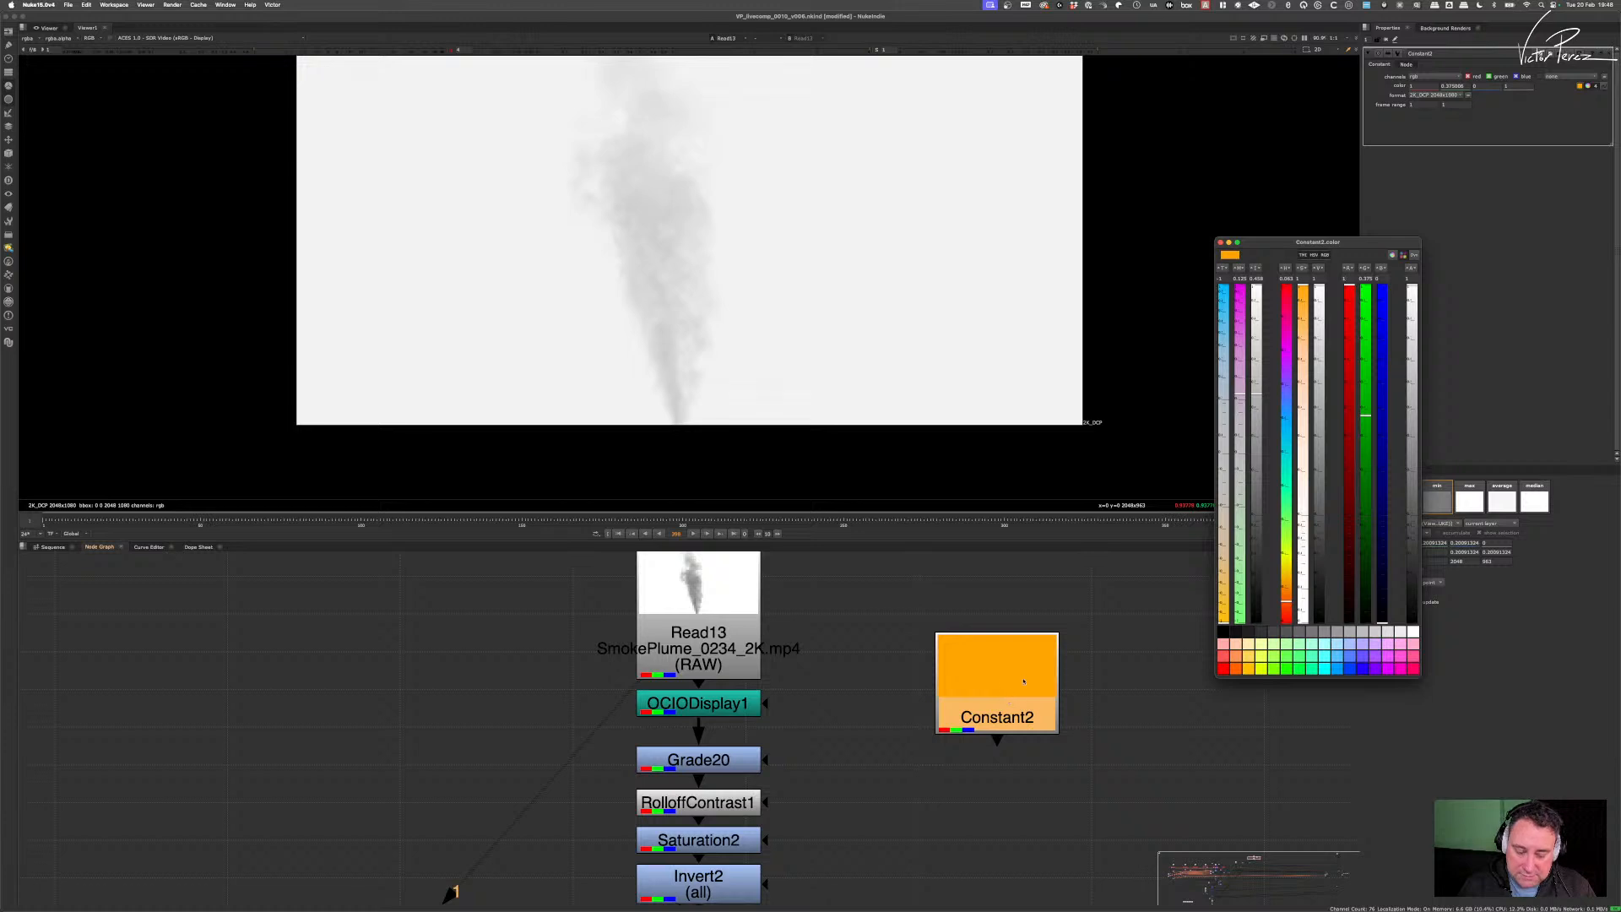
pyautogui.moveTo(1259, 403)
pyautogui.mouseDown()
pyautogui.moveTo(1256, 570)
pyautogui.moveTo(1254, 439)
pyautogui.moveTo(1240, 544)
pyautogui.moveTo(1258, 446)
pyautogui.mouseUp()
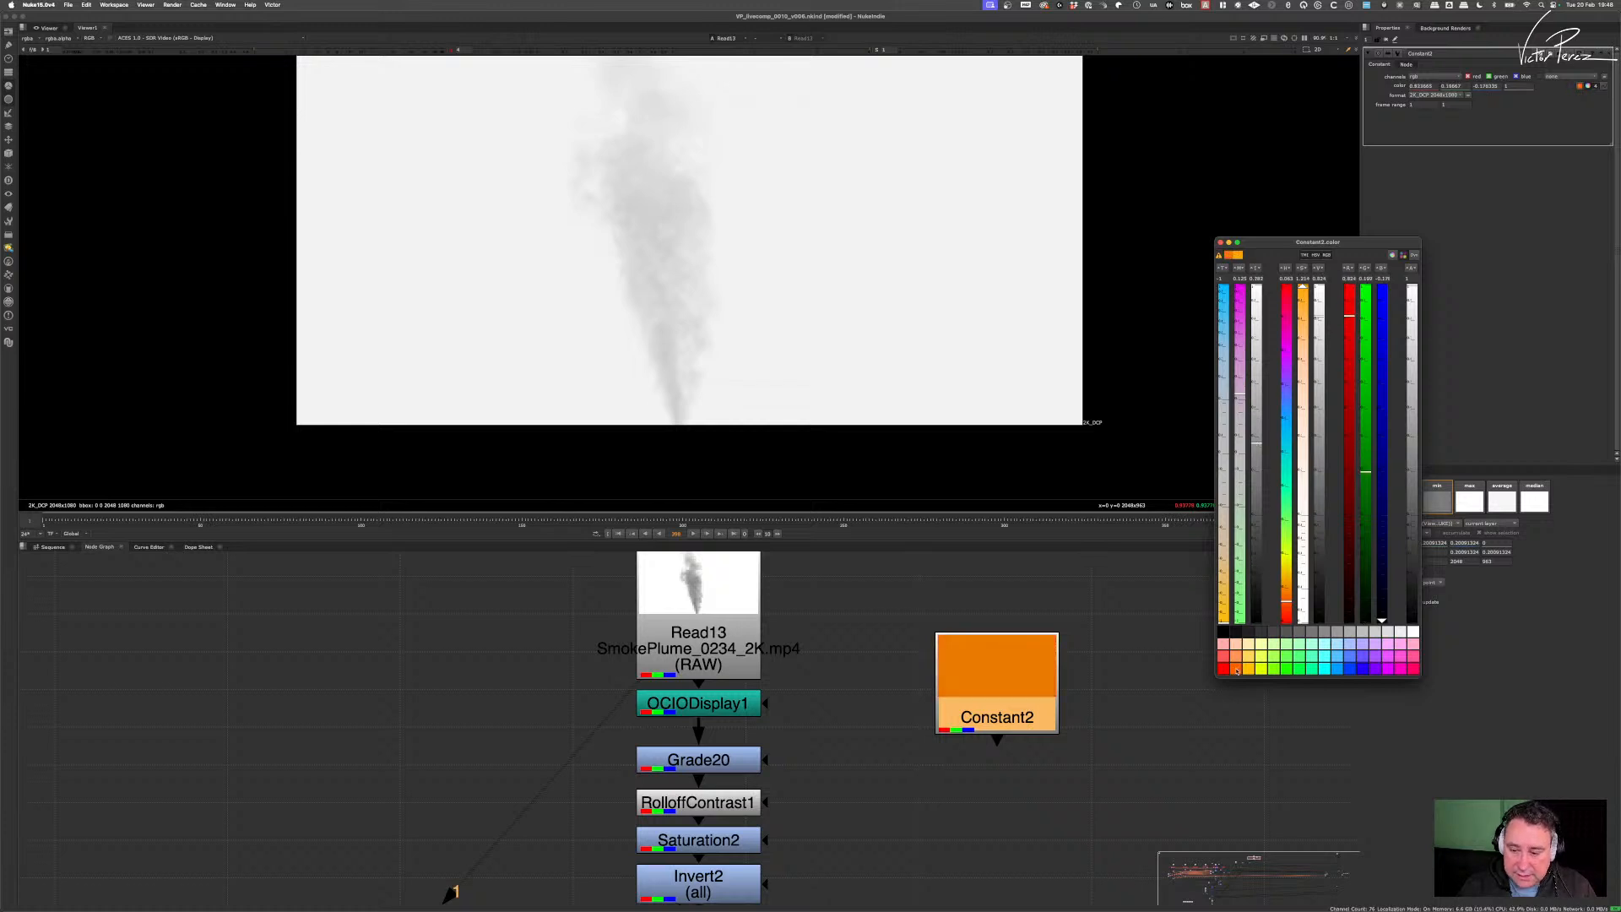
pyautogui.click(1238, 254)
# - Lower the brightness of the Constant's orange to a very dark brown, keeping its hue and saturation
pyautogui.moveTo(1322, 293); pyautogui.dragTo(1347, 459)
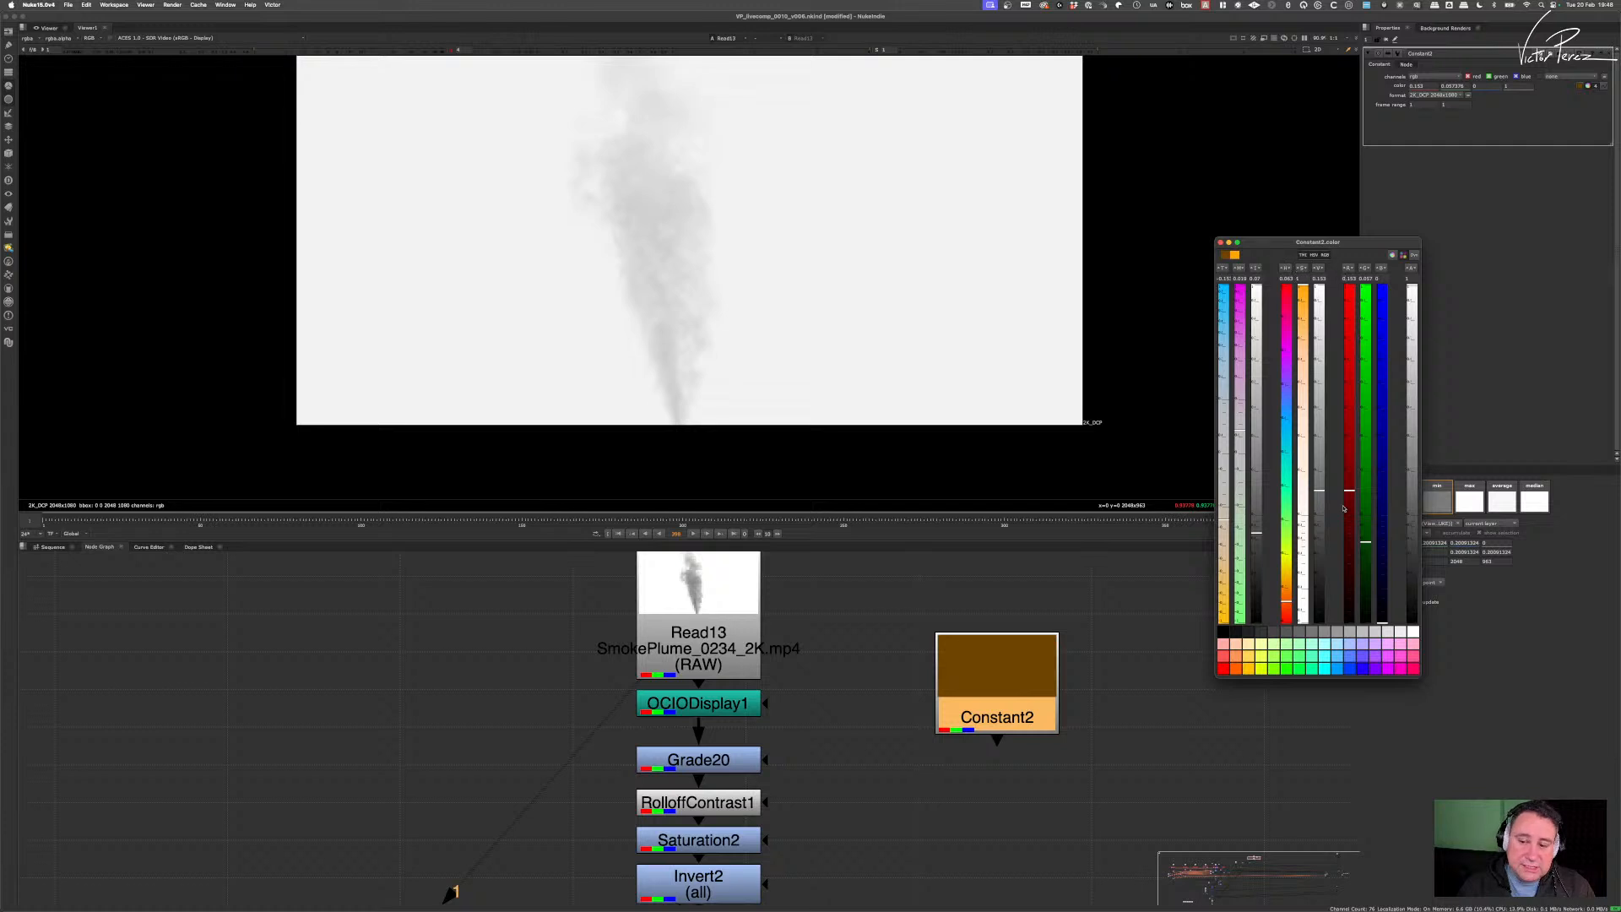
pyautogui.moveTo(1320, 494); pyautogui.dragTo(1323, 537)
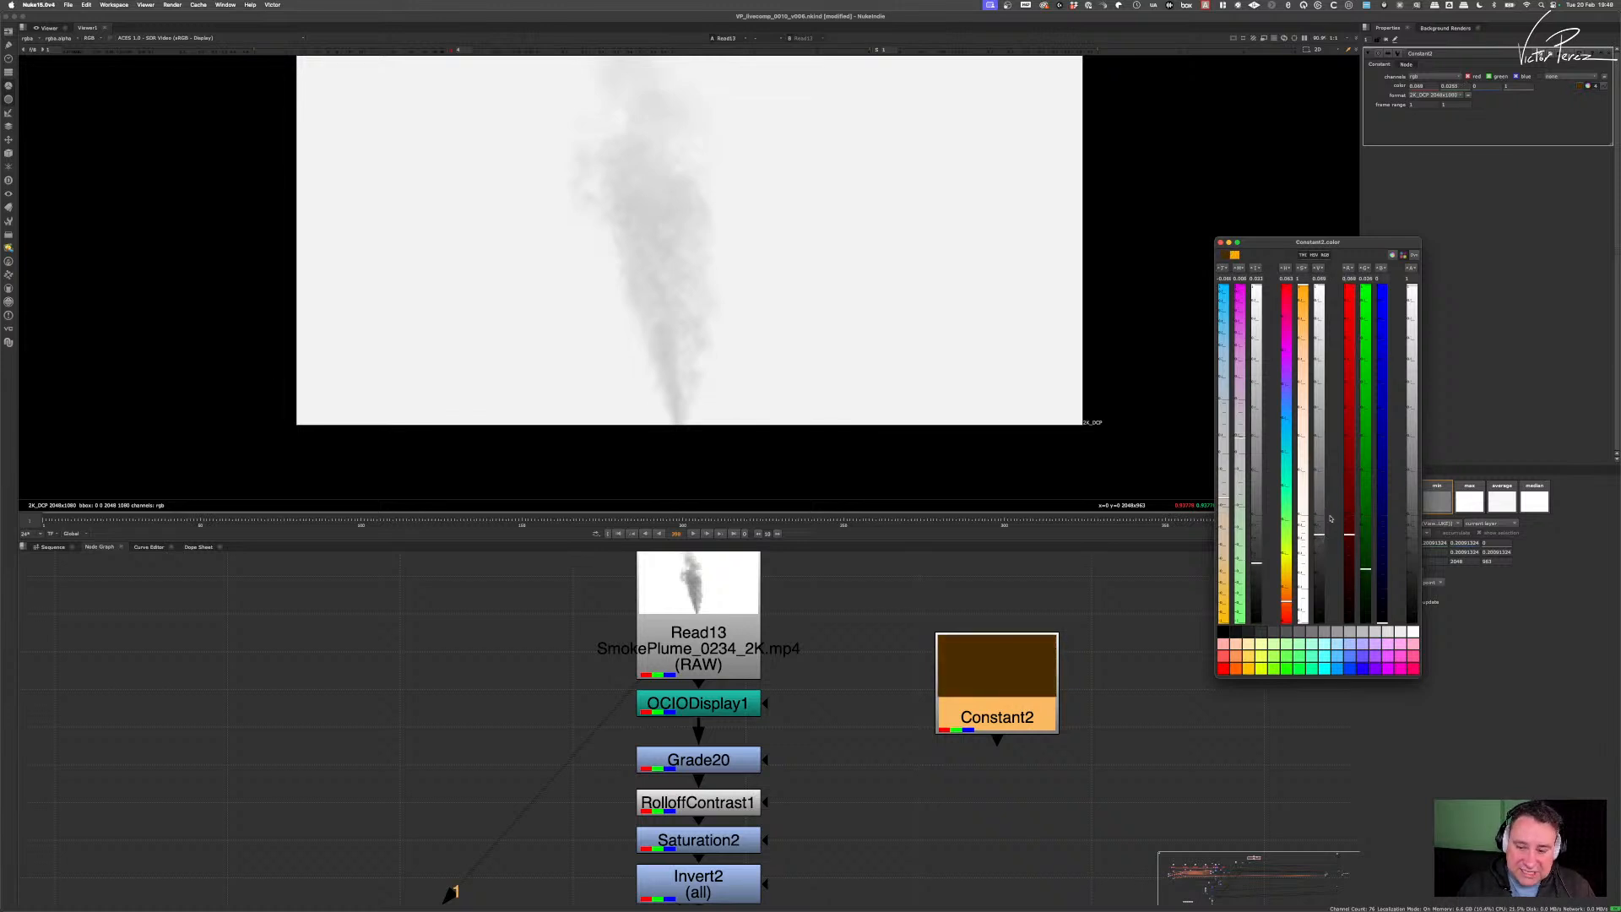
pyautogui.moveTo(1347, 521); pyautogui.dragTo(1346, 530)
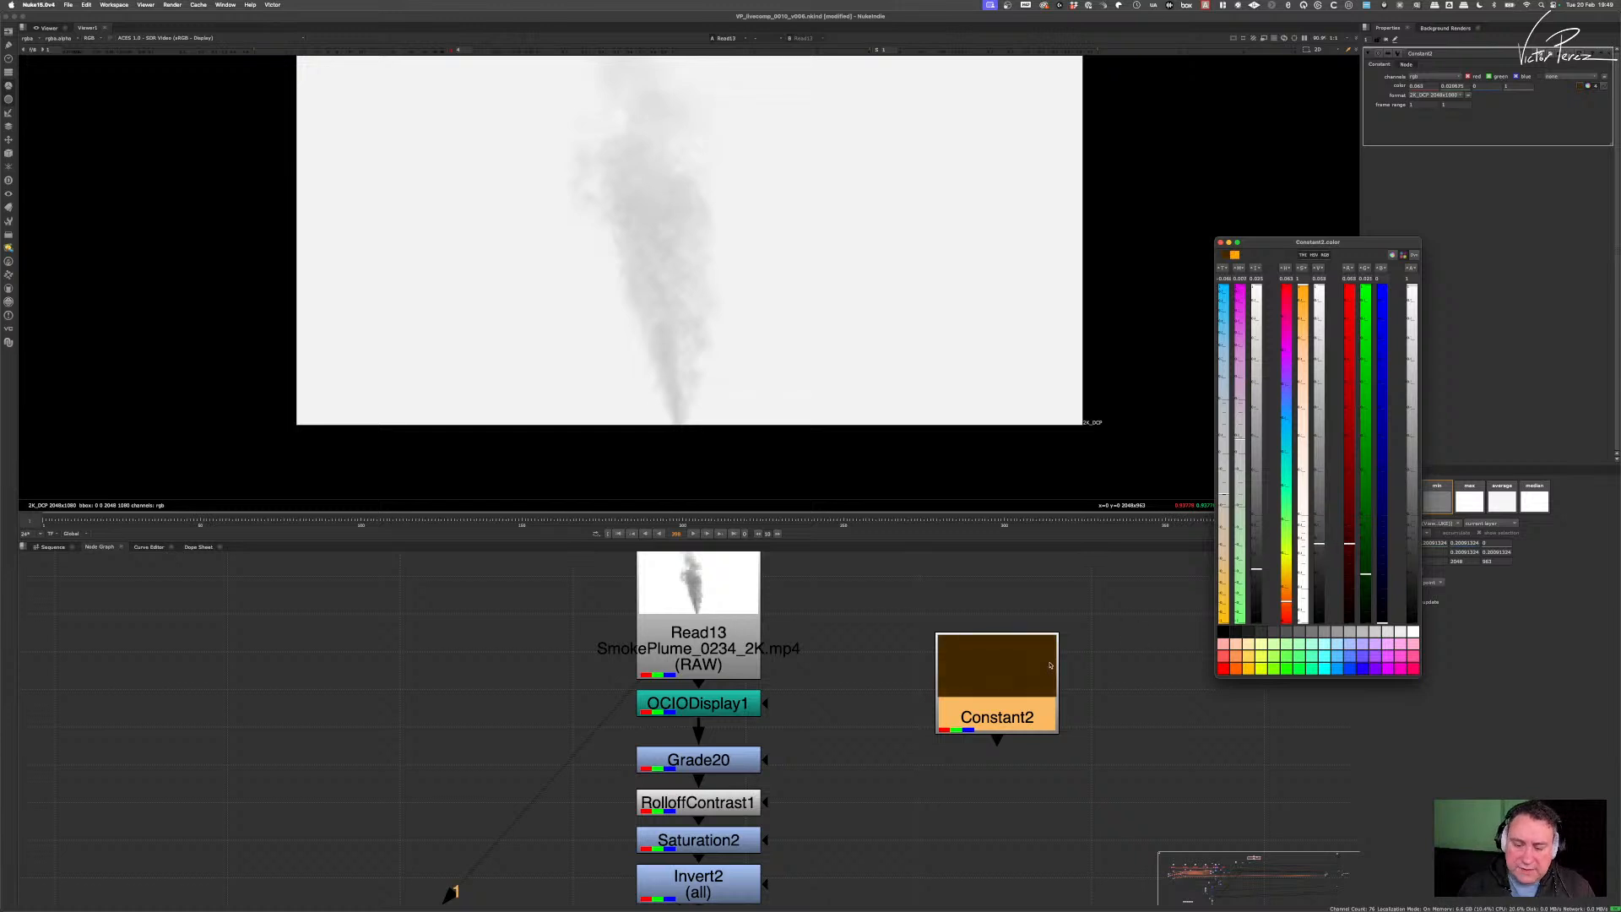
# - Add a Copy node below the Constant, with input A from the smoke chain's Invert node and input B from the Constant
pyautogui.scroll(-3, 1019, 652)
pyautogui.click(988, 750)
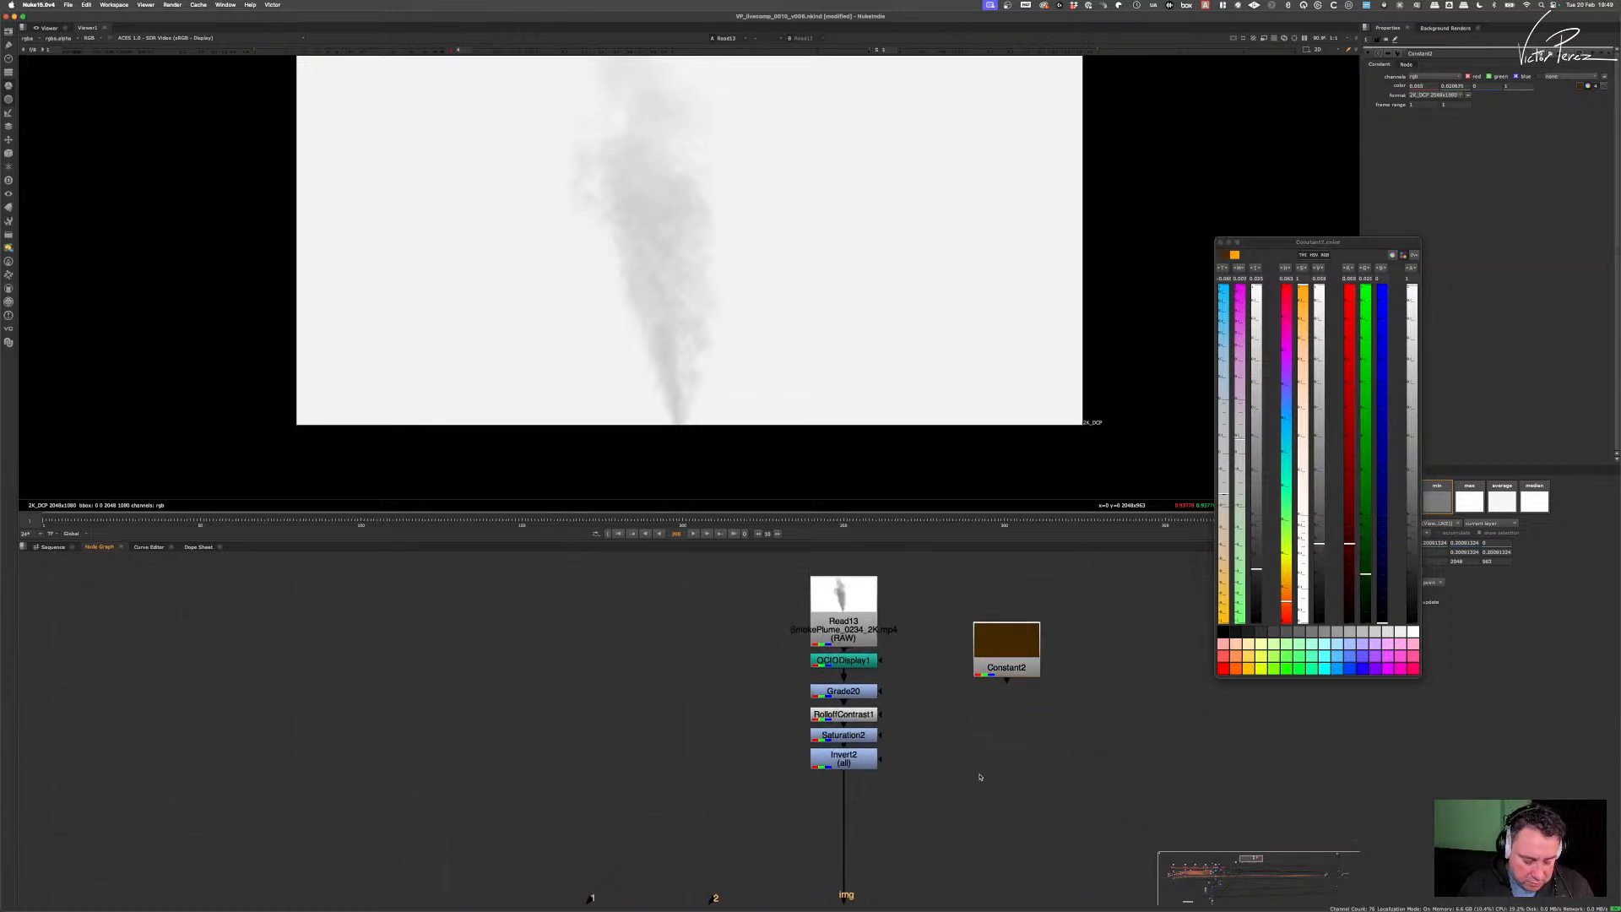
pyautogui.press('k')
pyautogui.moveTo(980, 770); pyautogui.dragTo(853, 762)
pyautogui.moveTo(980, 809); pyautogui.dragTo(1008, 667)
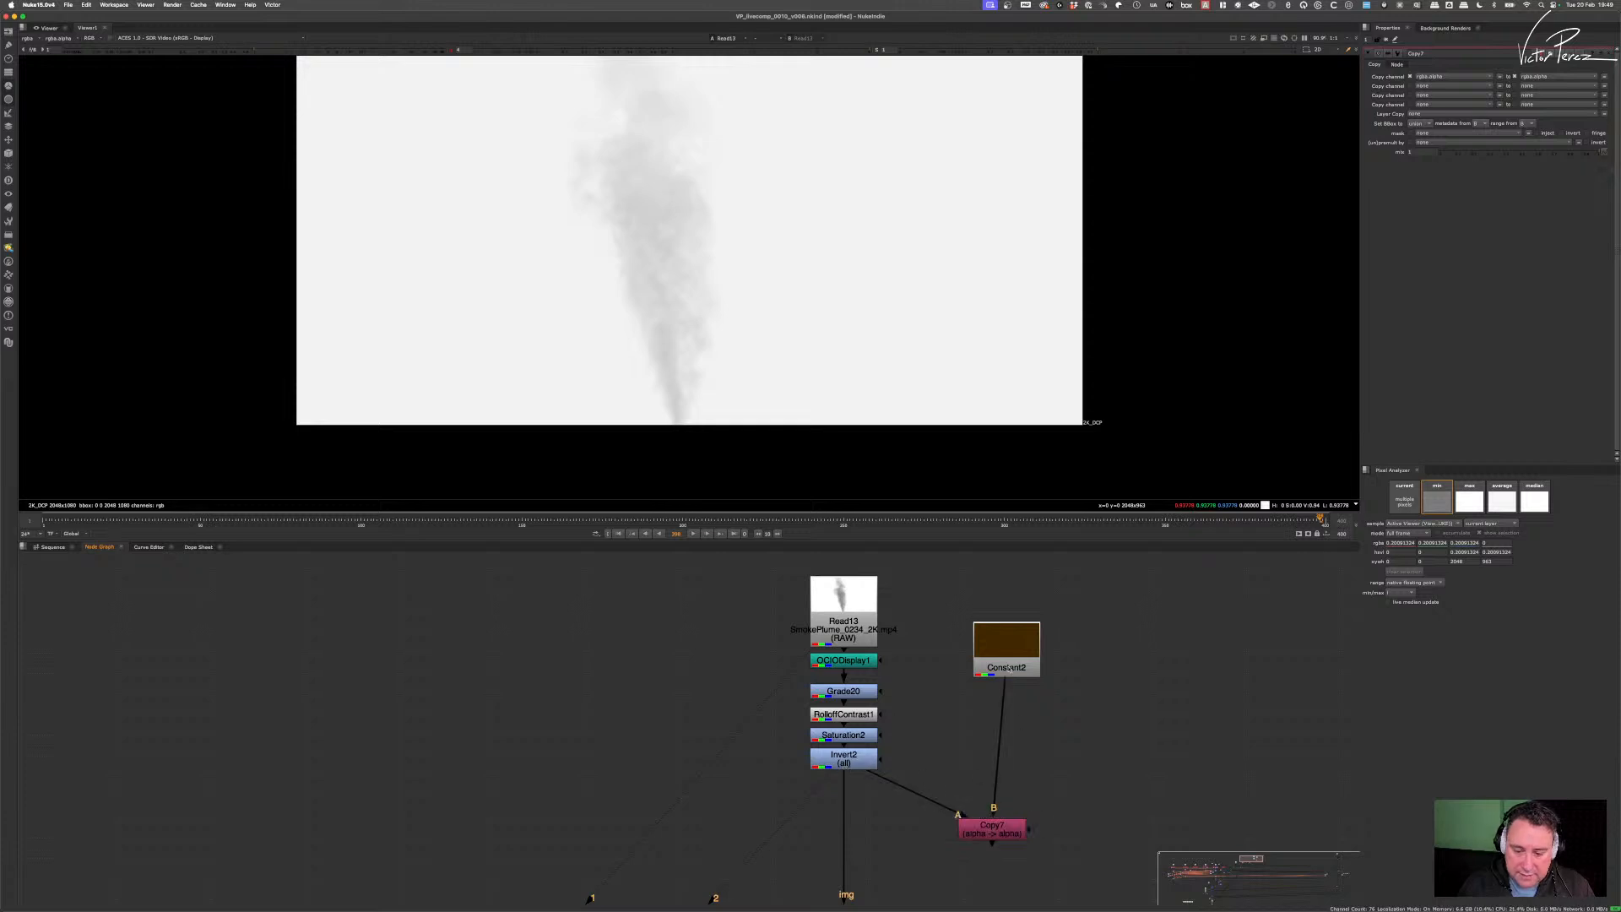
pyautogui.moveTo(1001, 834); pyautogui.dragTo(1018, 800)
# - View the Copy node, set it to copy rgba.red into rgba.alpha, and check the alpha channel
pyautogui.press('1')
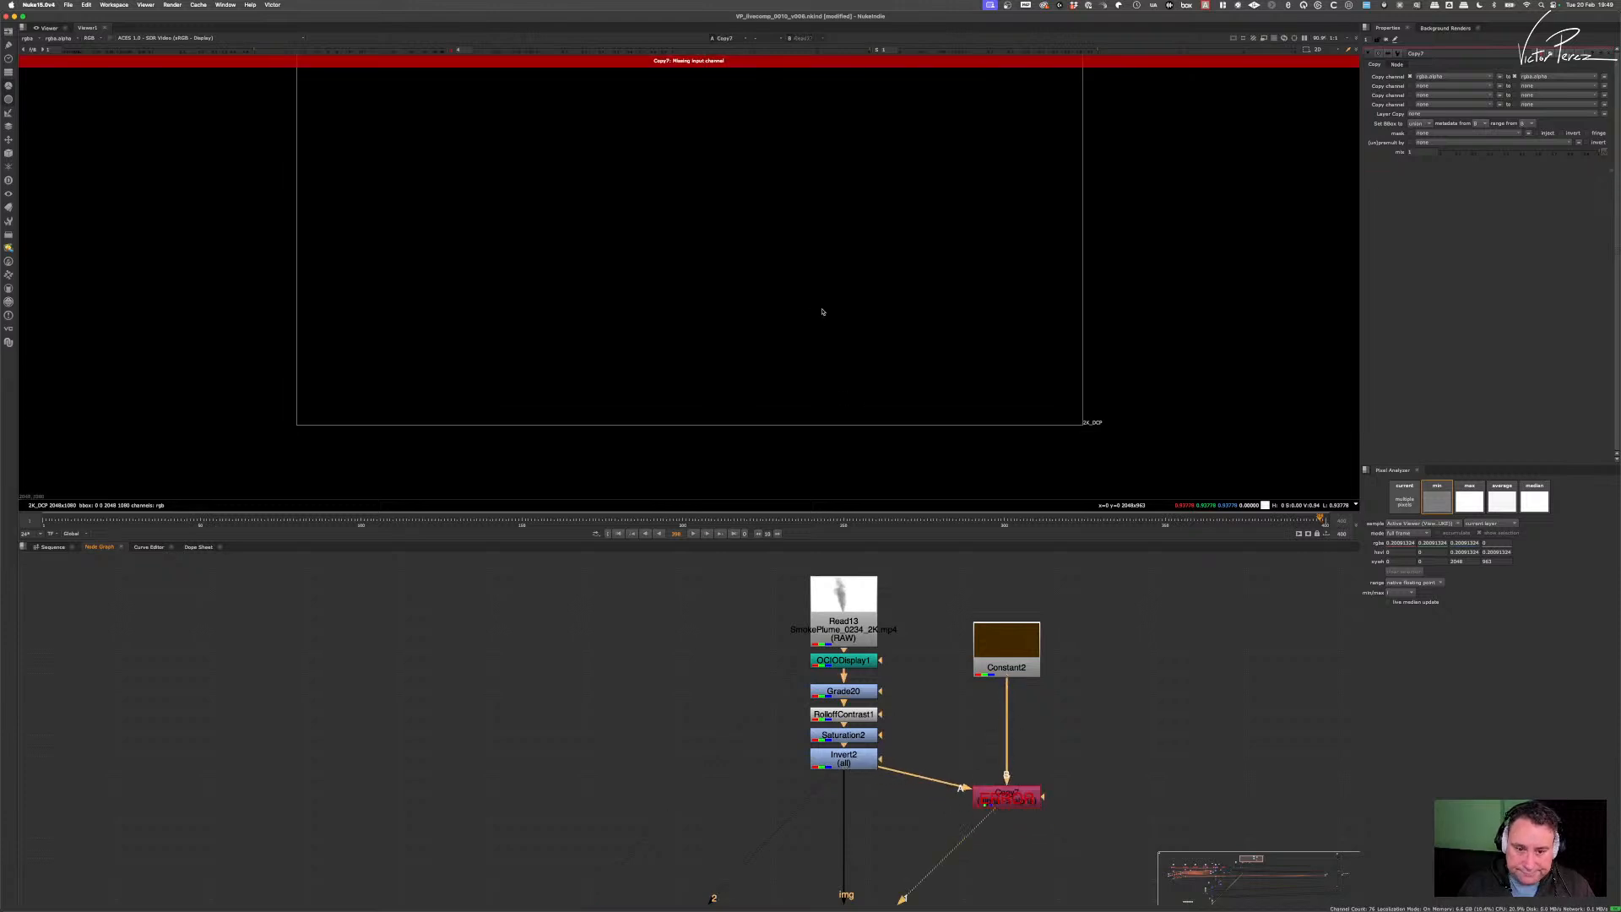
pyautogui.scroll(-3, 782, 286)
pyautogui.scroll(4, 778, 268)
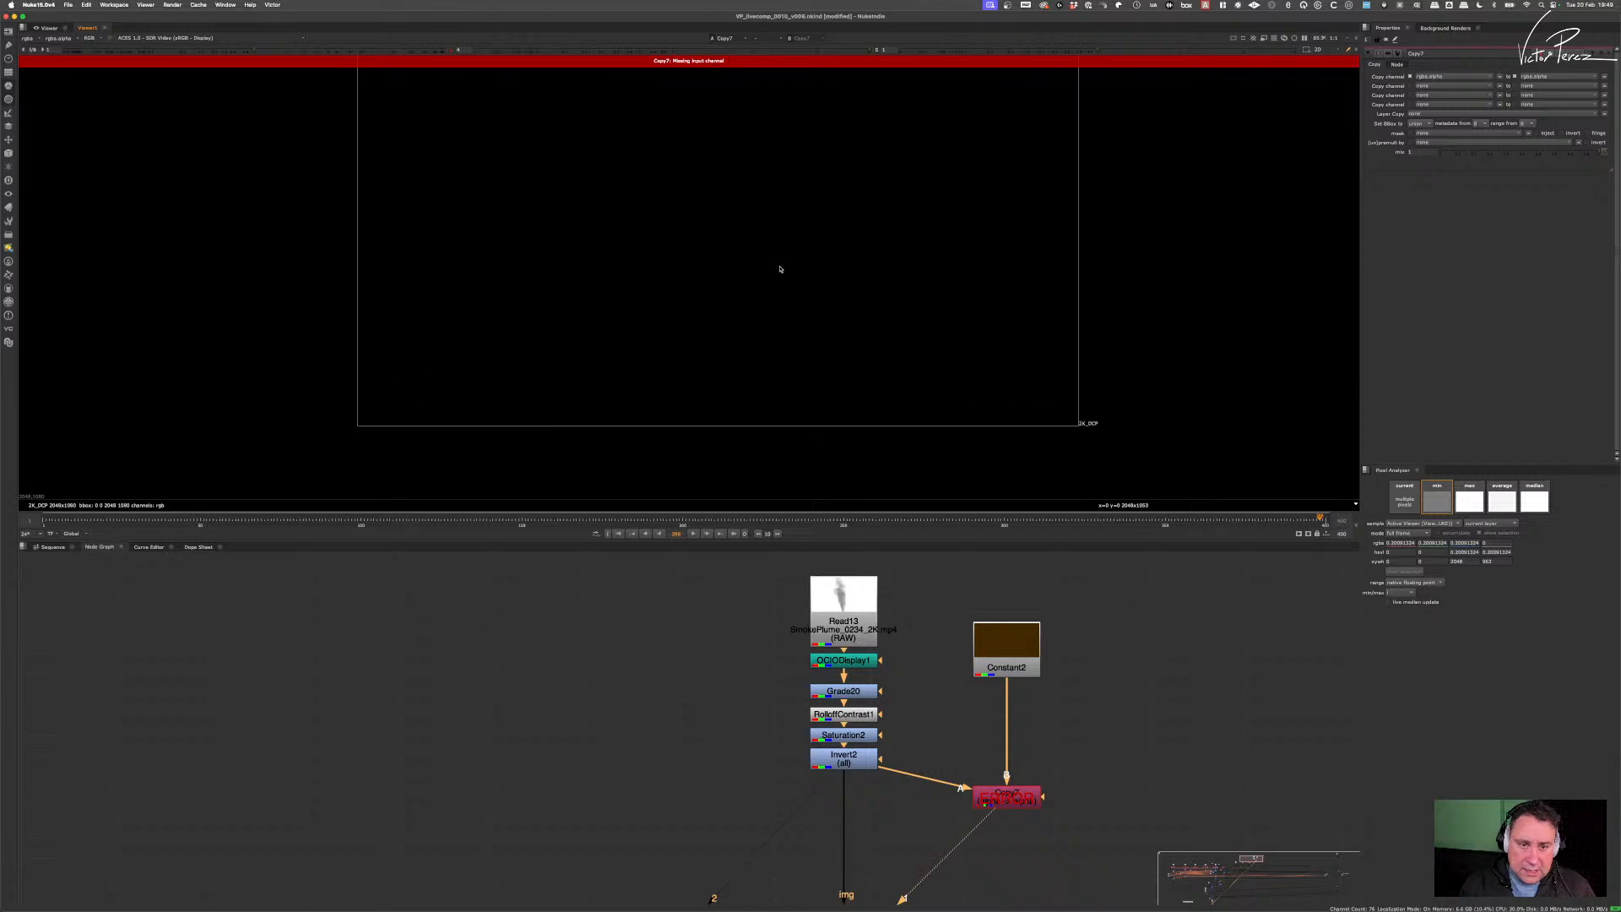
pyautogui.click(996, 802)
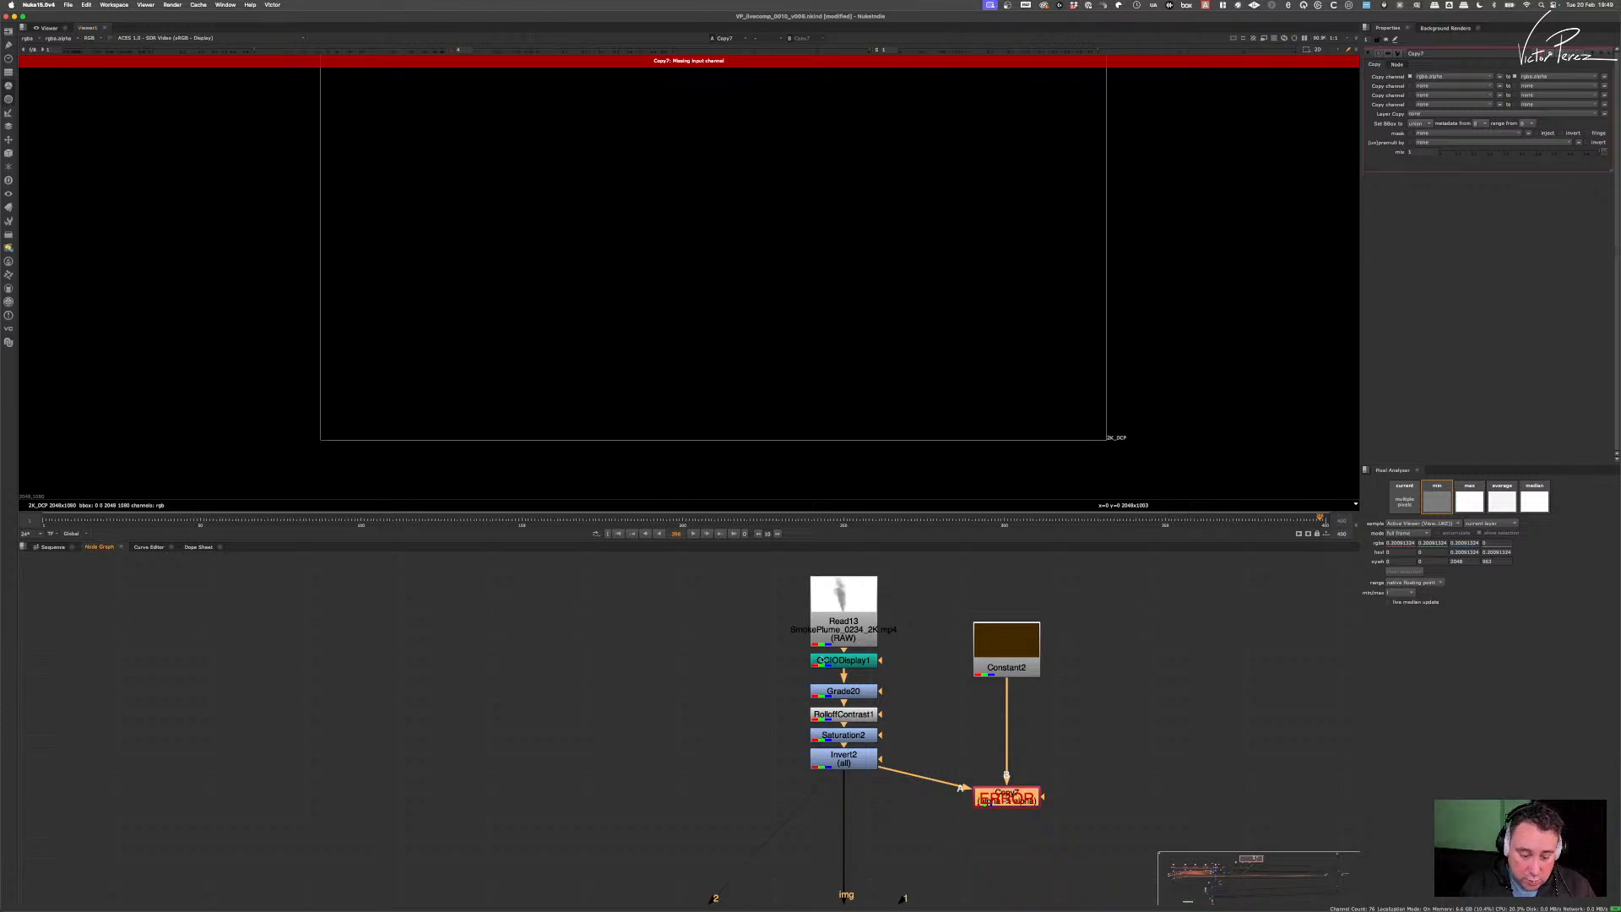
pyautogui.click(1449, 76)
pyautogui.click(1435, 93)
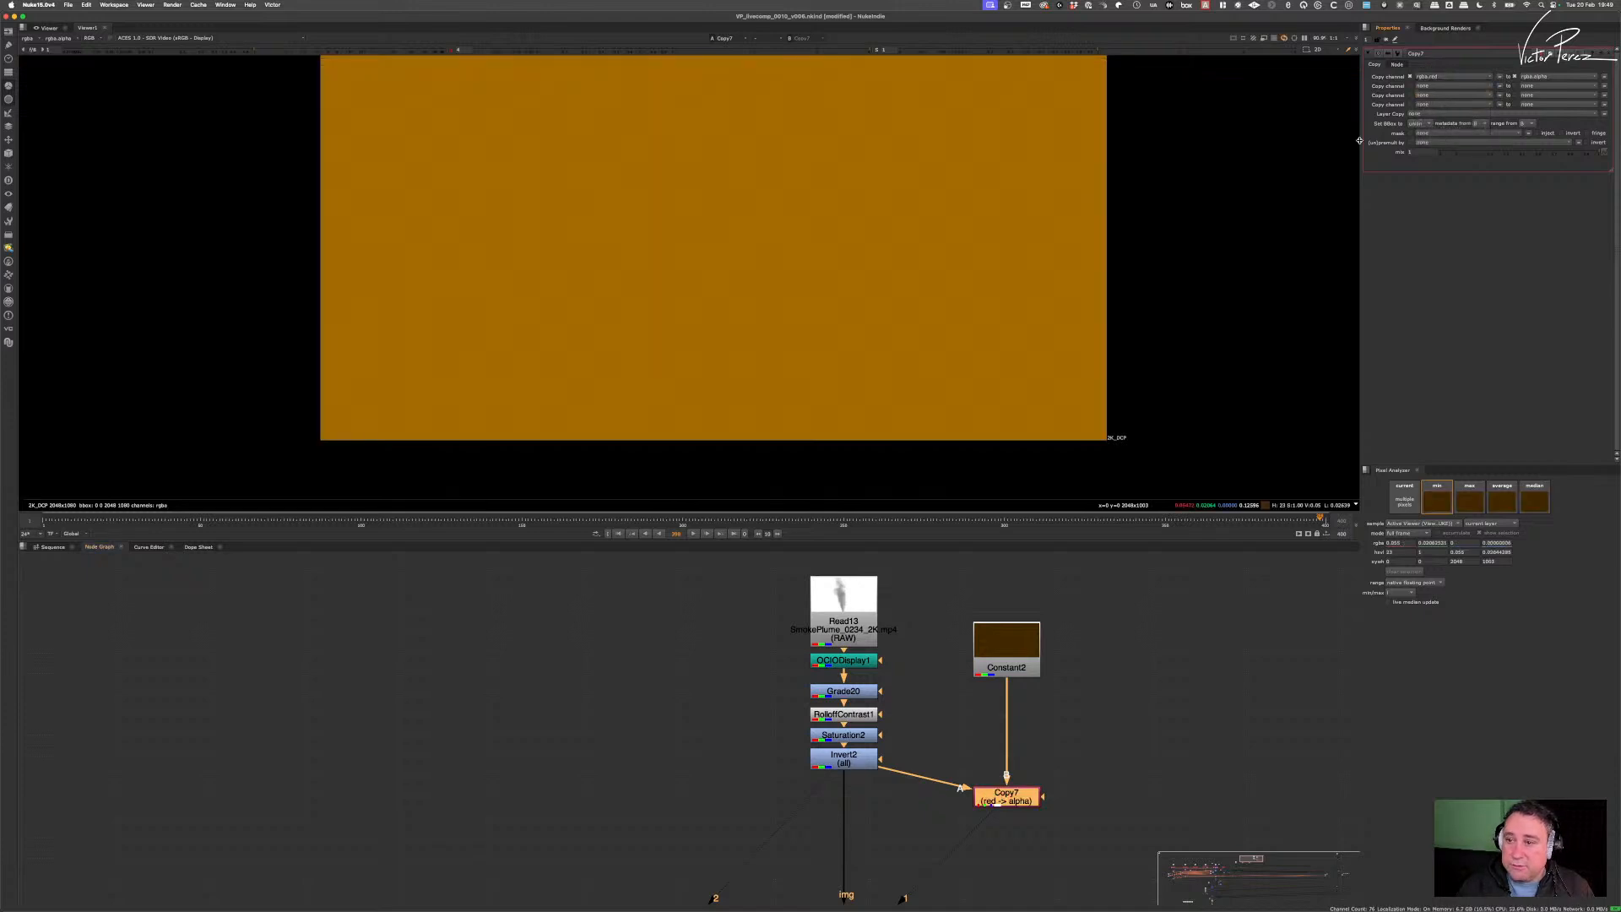
pyautogui.press('a')
pyautogui.press('a')
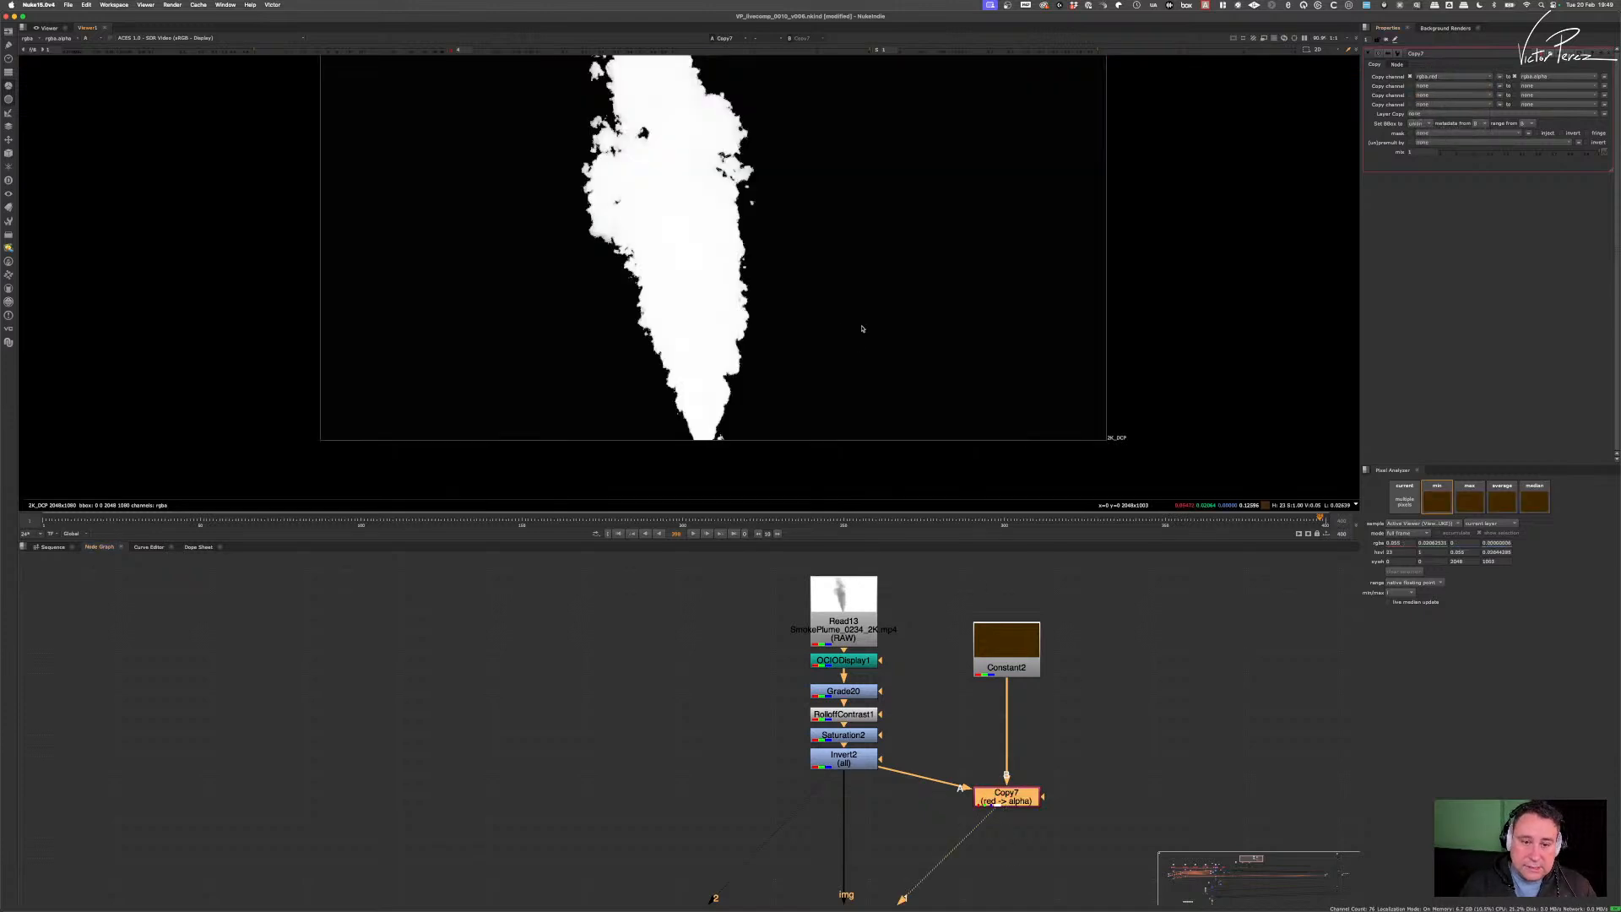
# - Add a Premult node after the Copy node and view the premultiplied smoke plume
pyautogui.moveTo(1007, 810); pyautogui.dragTo(1007, 812)
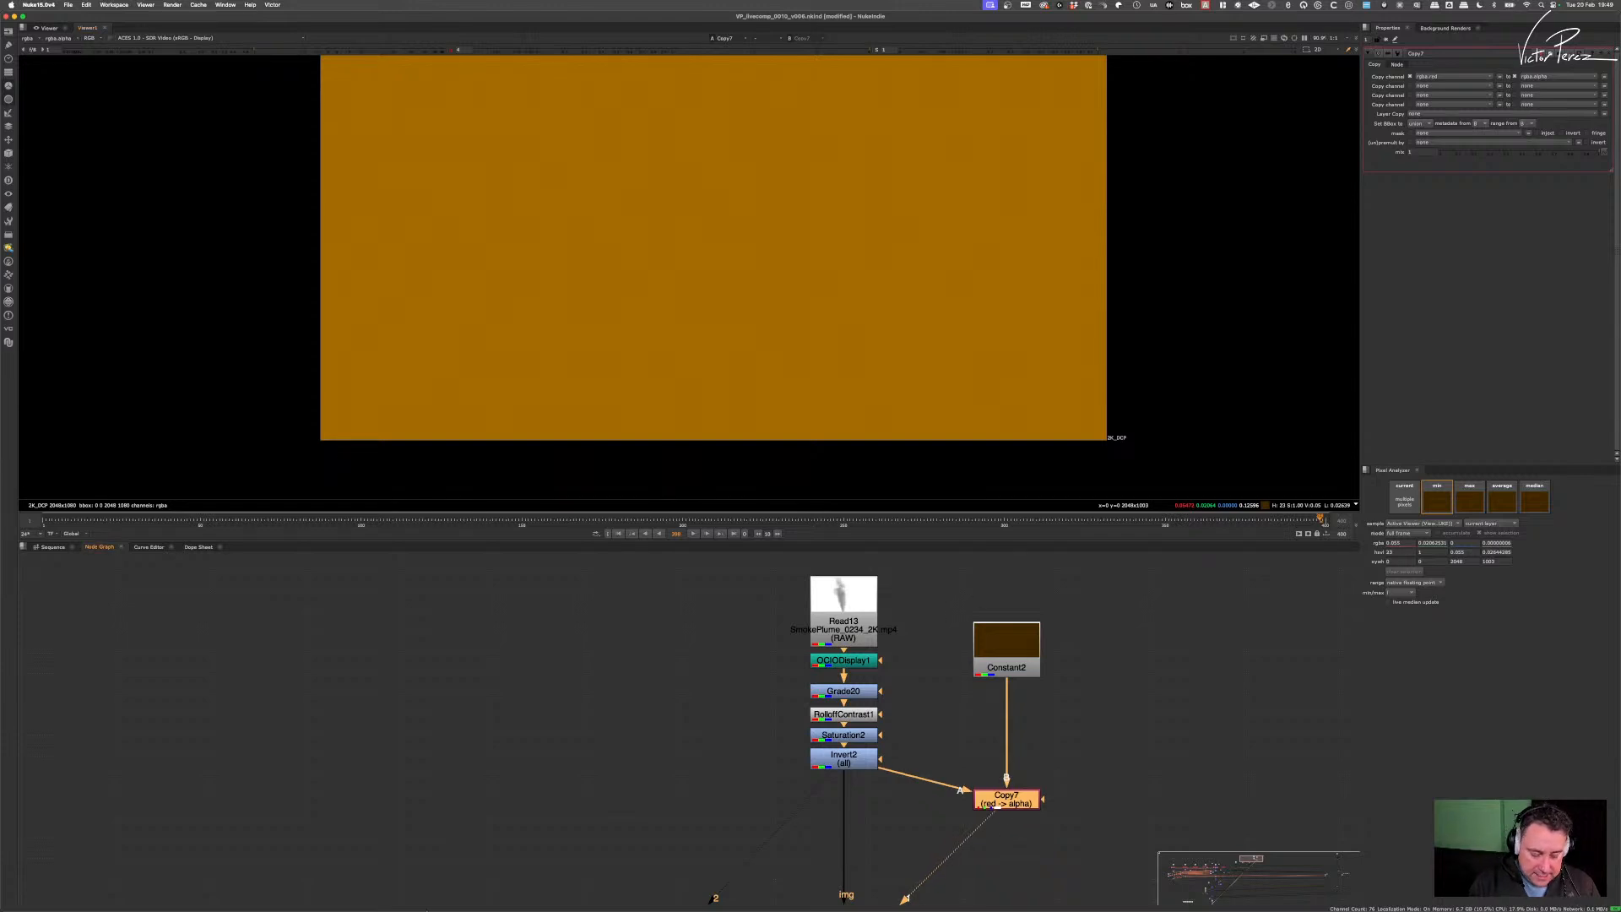
pyautogui.press('Tab')
pyautogui.write('premult [Merge')
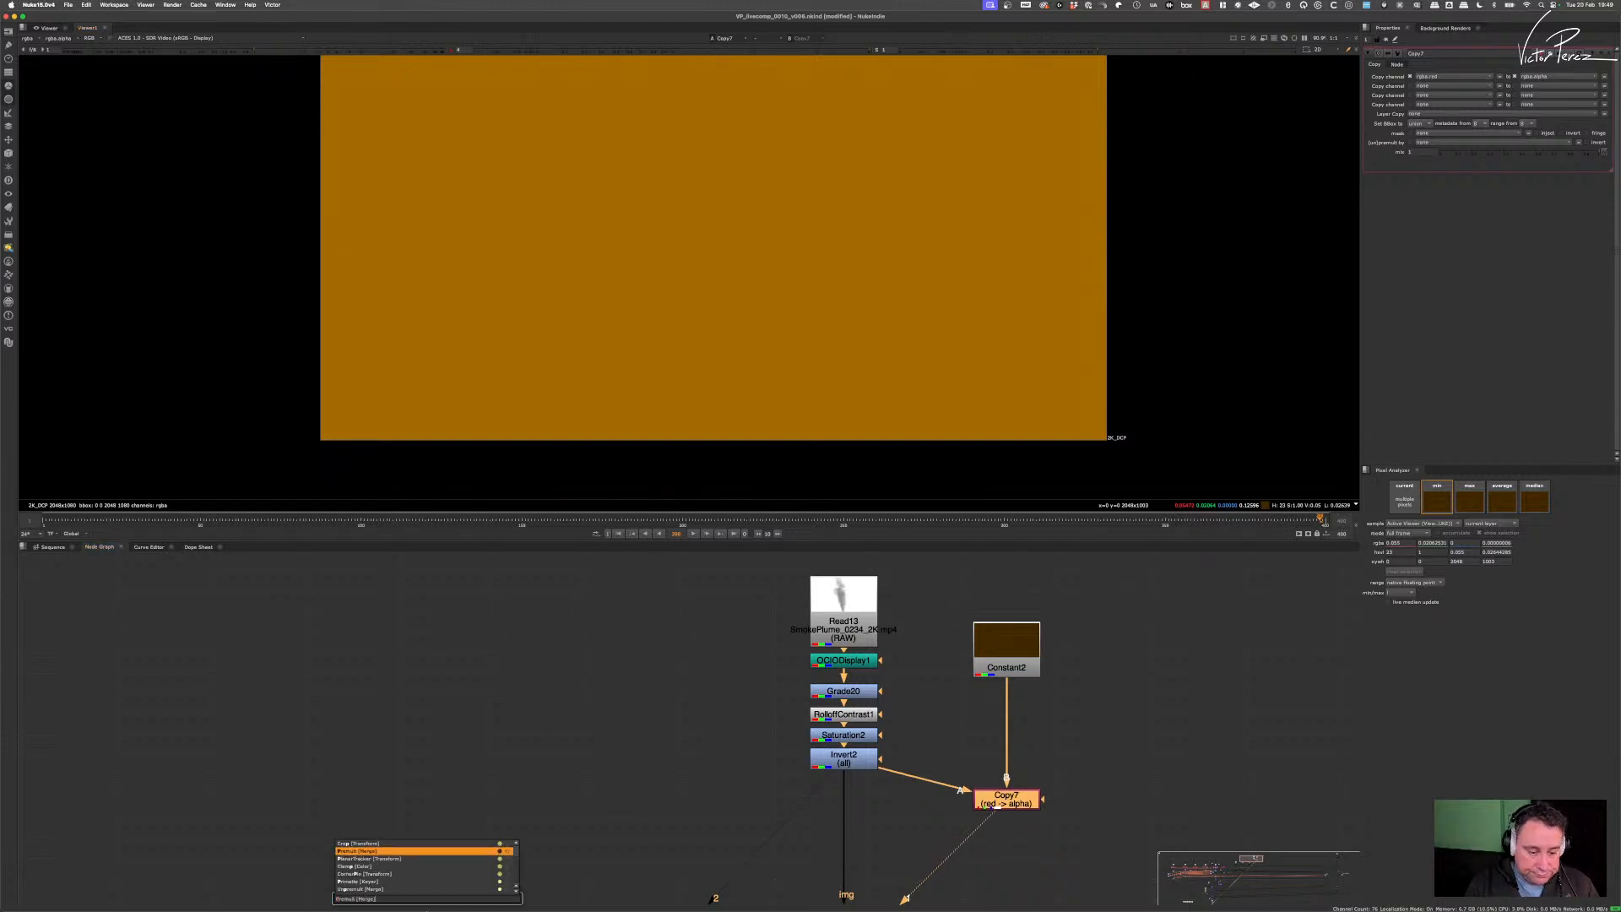
pyautogui.press('Return')
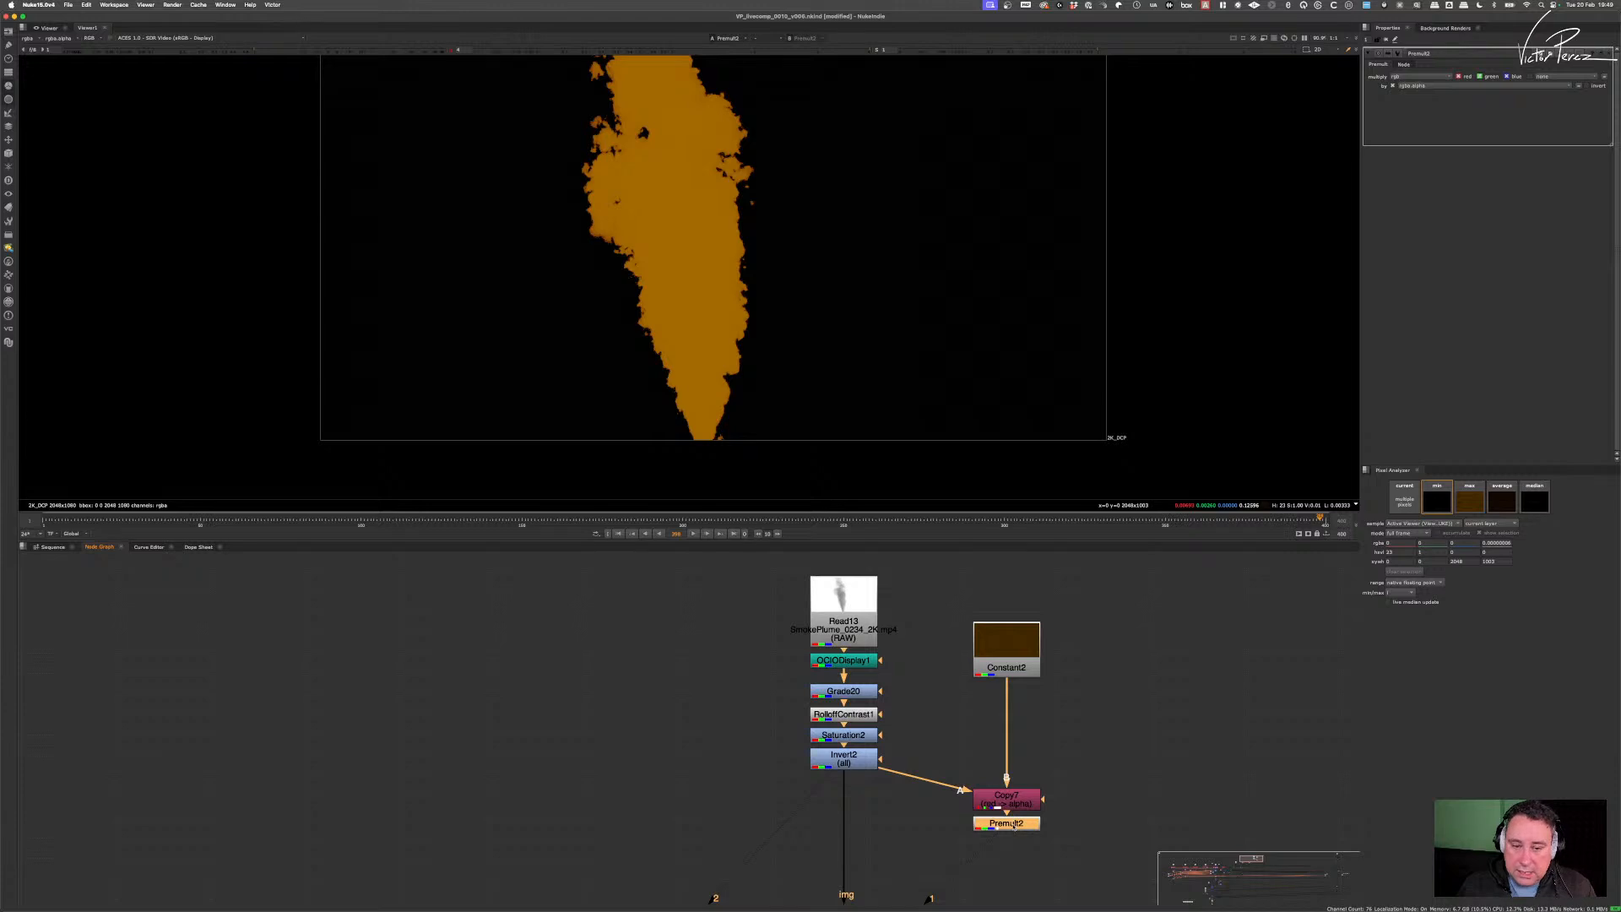
pyautogui.scroll(-3, 899, 358)
pyautogui.scroll(2, 882, 346)
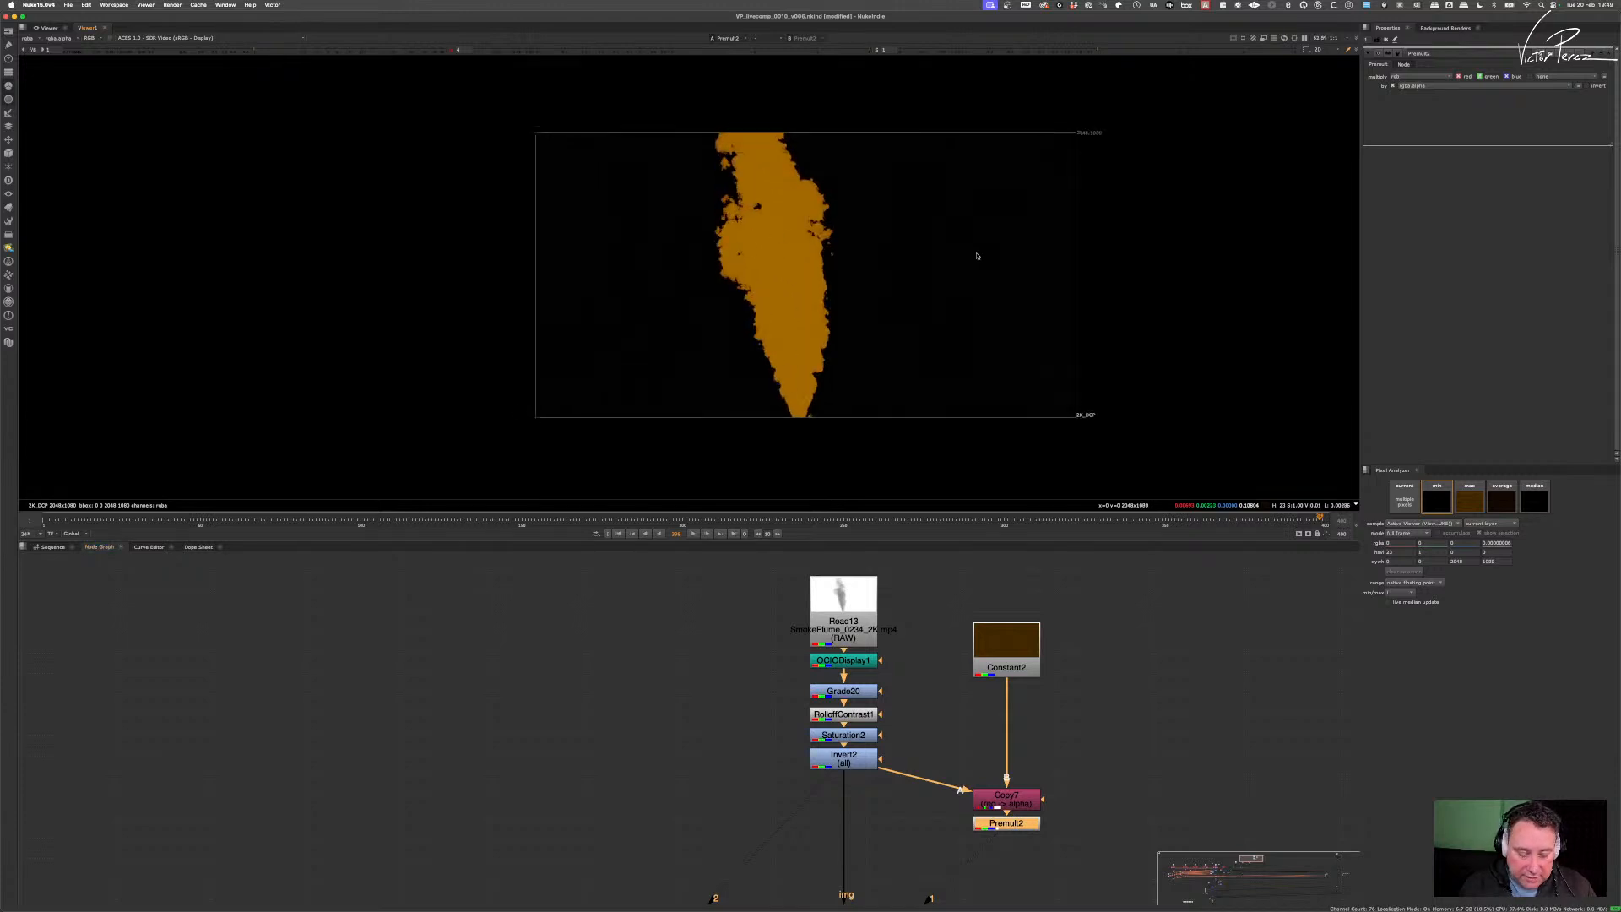
# - Reconnect the img input of the smoke plume's Card from the Invert node to the Premult node
pyautogui.scroll(-5, 961, 739)
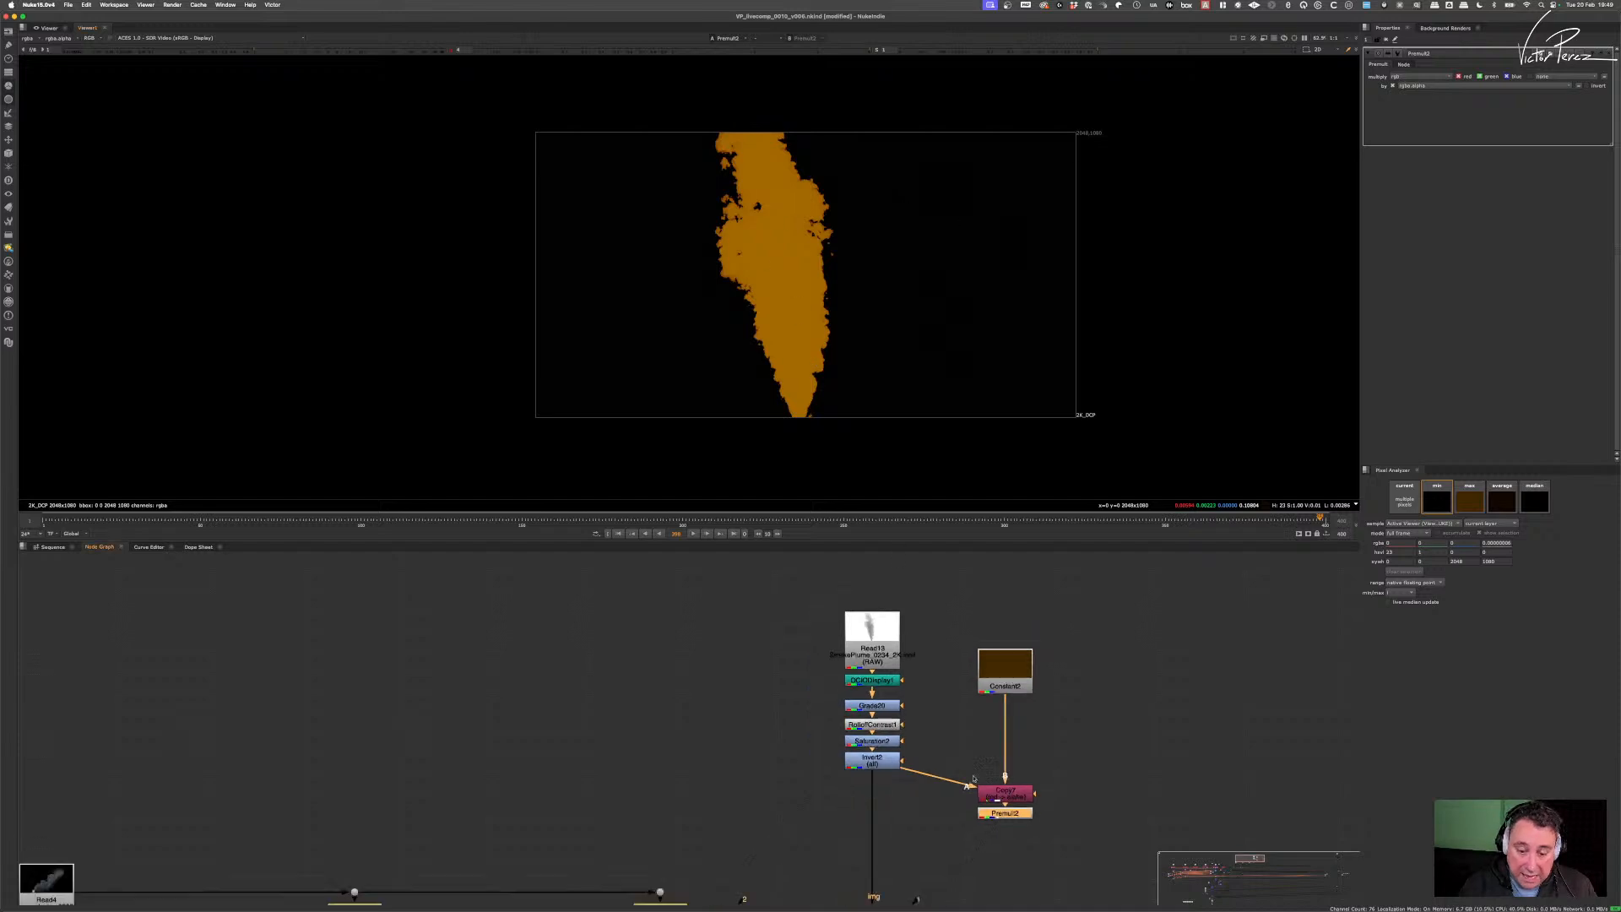
pyautogui.moveTo(933, 734); pyautogui.dragTo(987, 699)
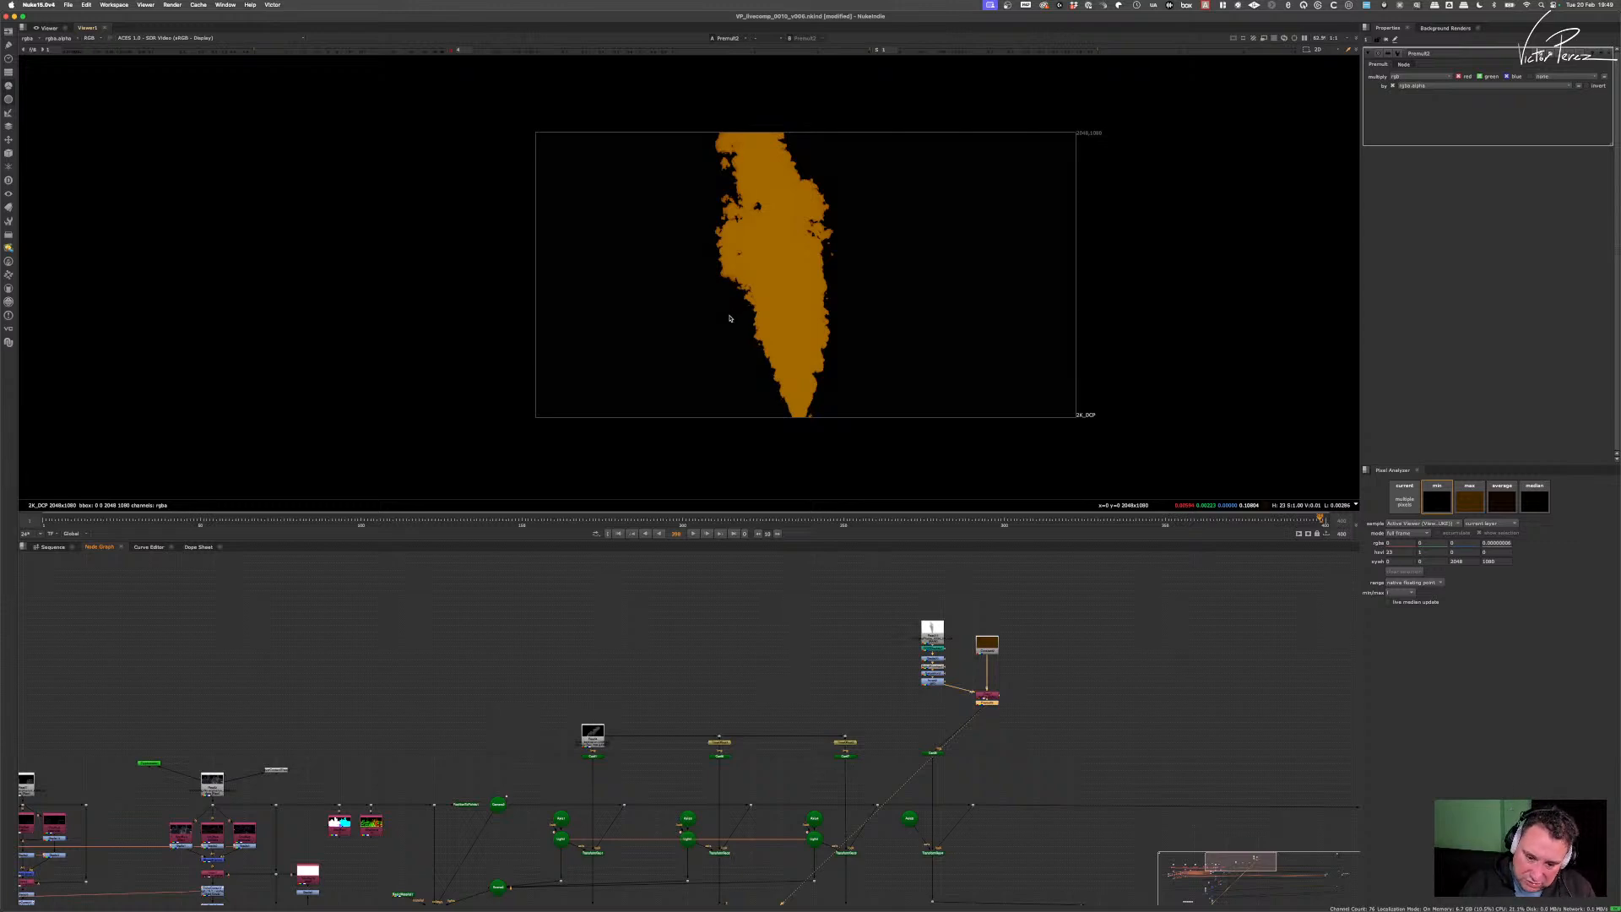
pyautogui.scroll(-4, 1031, 750)
pyautogui.scroll(4, 954, 710)
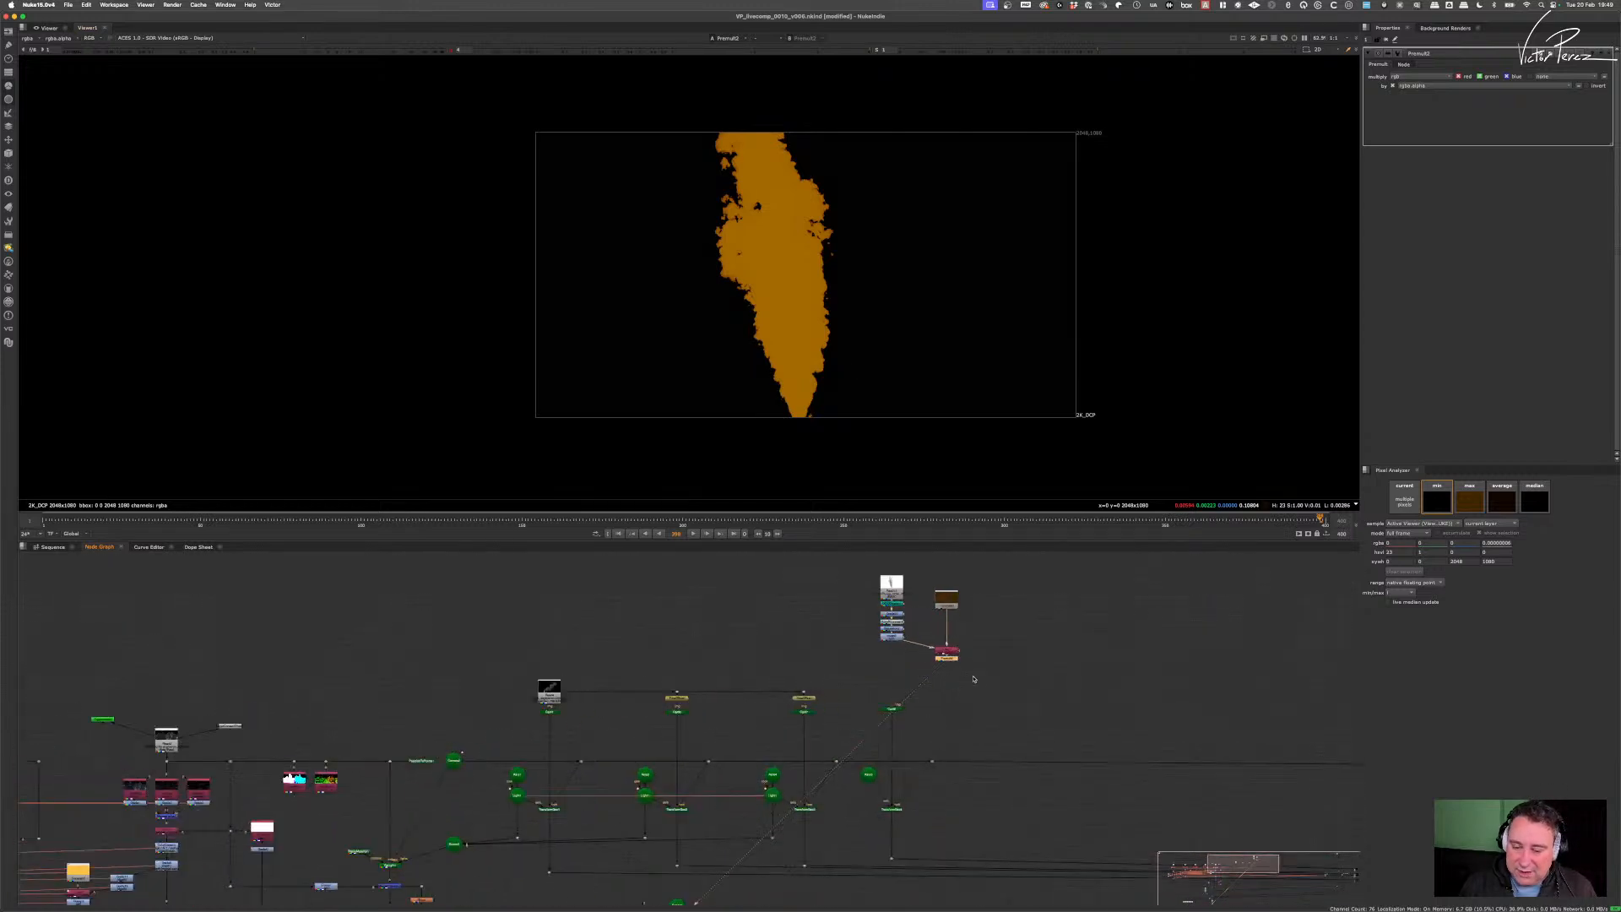
# - Move the whole smoke plume and Constant node group so the Premult sits directly above its Card
pyautogui.moveTo(974, 677); pyautogui.dragTo(939, 775, button='middle')
pyautogui.moveTo(986, 641); pyautogui.dragTo(803, 784)
pyautogui.moveTo(924, 758); pyautogui.dragTo(868, 741)
# - Find the Scene node that gathers the smoke cards and view it to examine the card layout in 3D
pyautogui.scroll(-4, 893, 766)
pyautogui.moveTo(895, 851); pyautogui.dragTo(888, 716, button='middle')
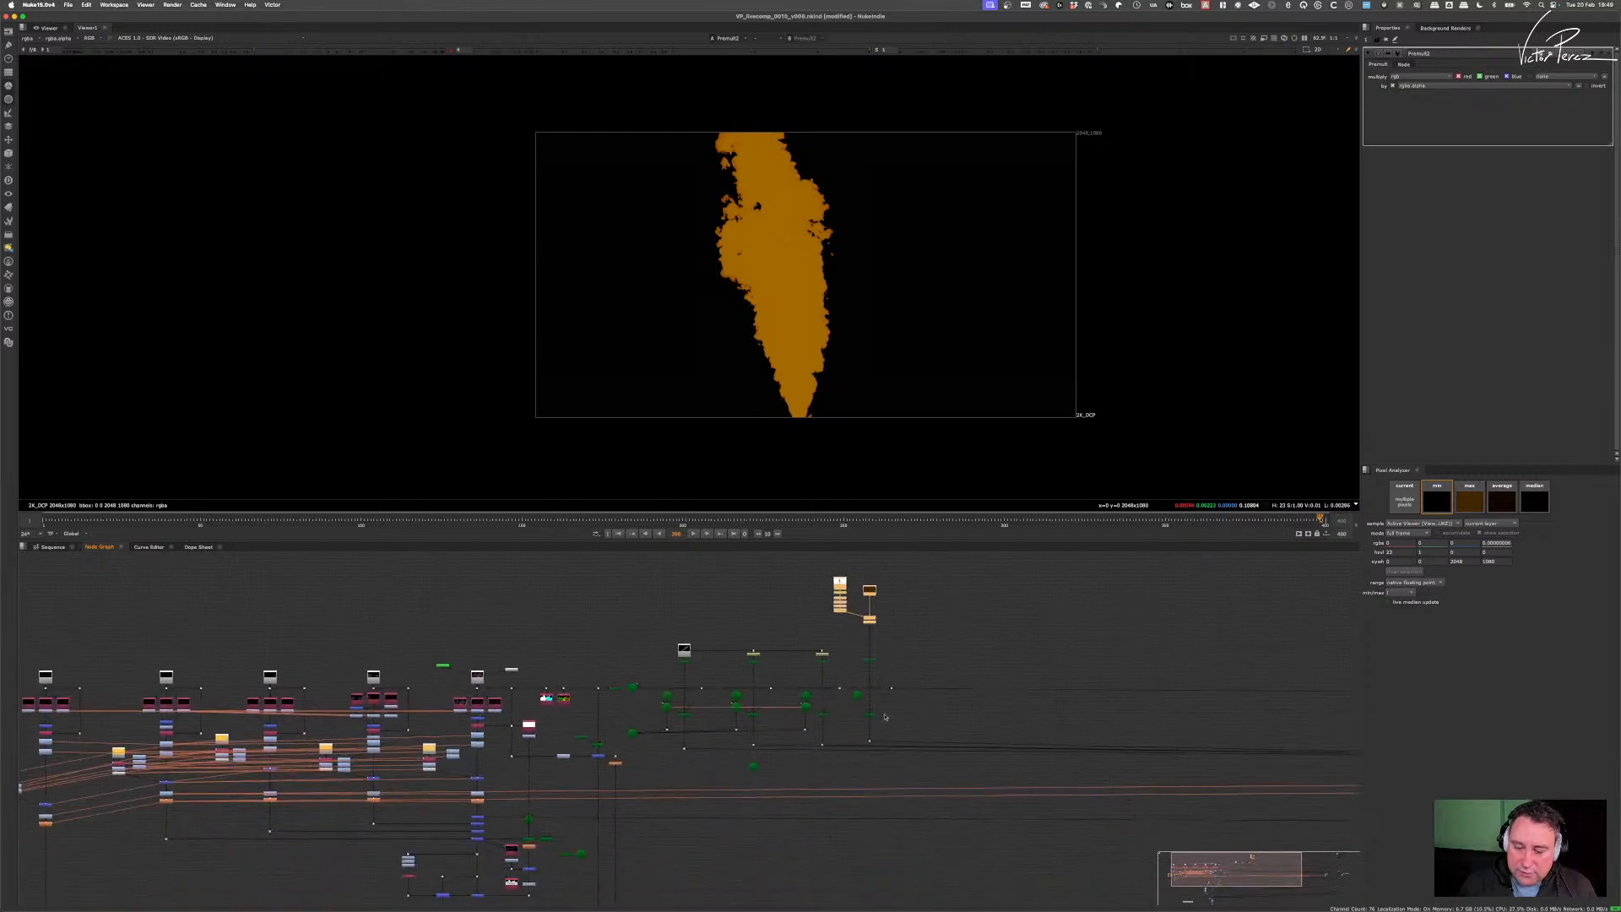
pyautogui.scroll(-4, 934, 713)
pyautogui.moveTo(1306, 715); pyautogui.dragTo(1129, 695, button='middle')
pyautogui.scroll(5, 1130, 695)
pyautogui.click(1159, 754)
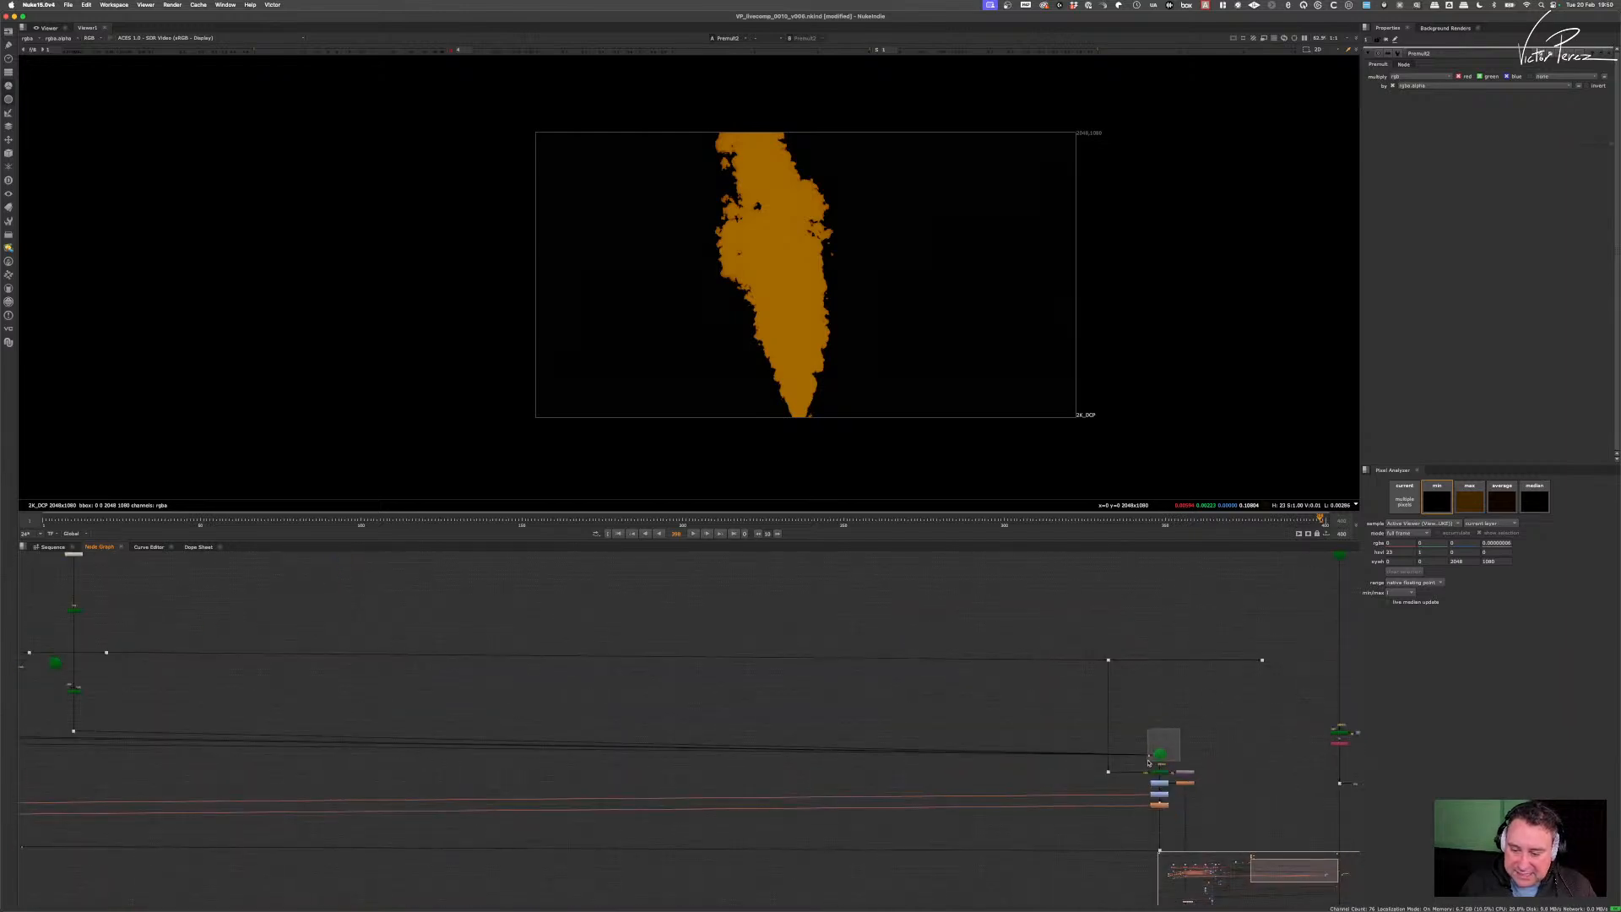
pyautogui.press('1')
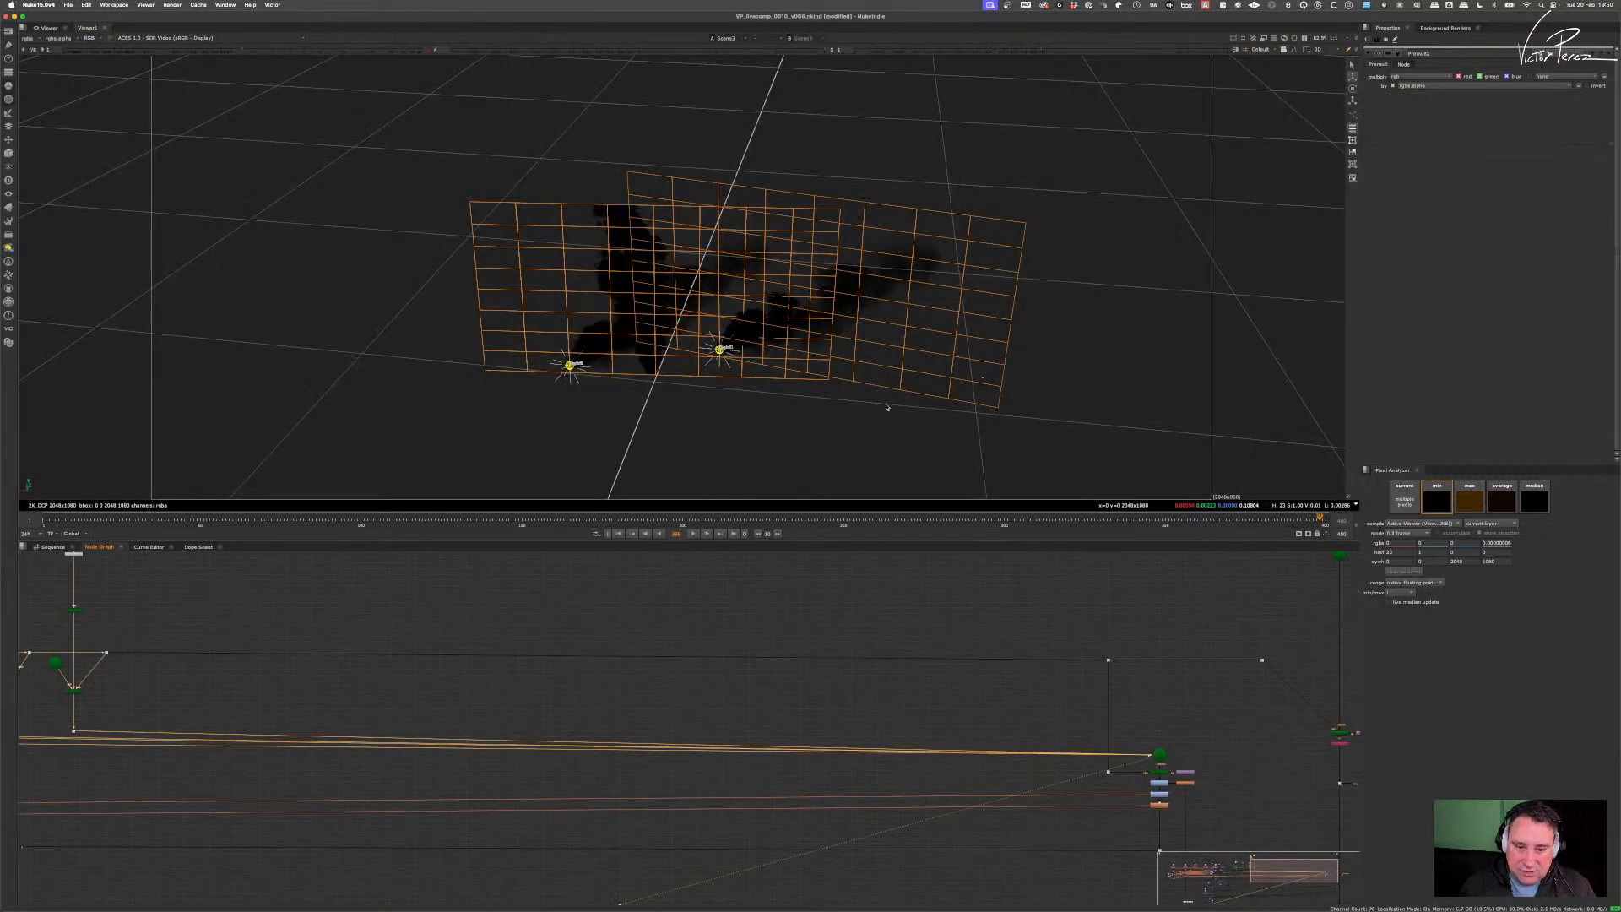
pyautogui.scroll(-1, 832, 429)
pyautogui.scroll(4, 1161, 771)
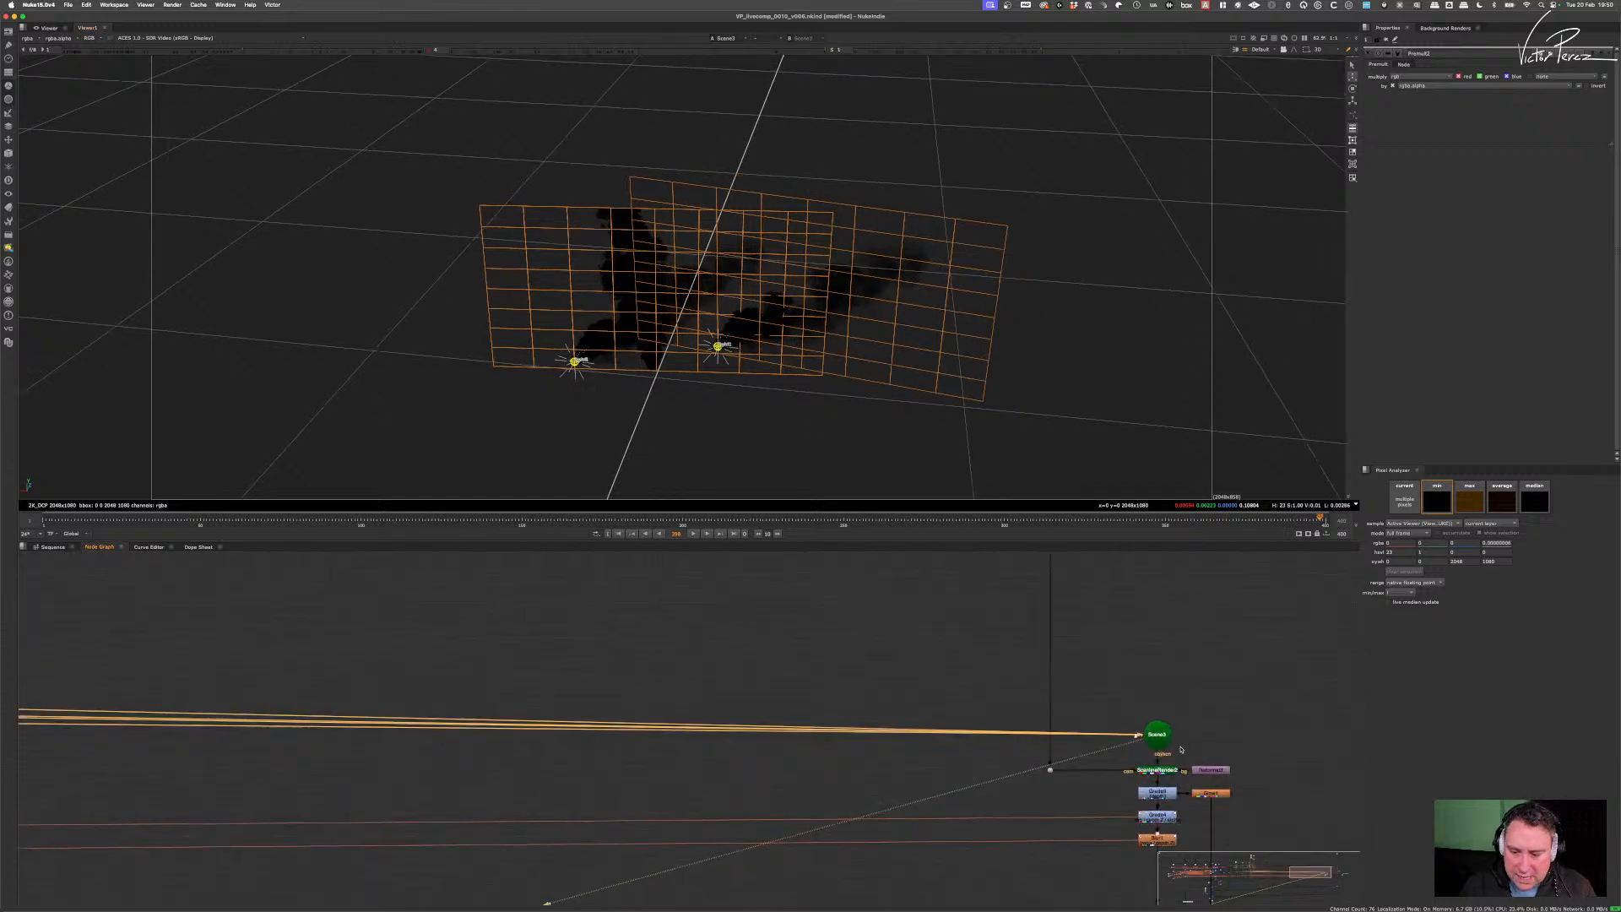
# - Copy the smoke cards' Scene node and paste it below the new plume's TransformGeo, connected to that branch
pyautogui.scroll(-3, 1173, 747)
pyautogui.click(1172, 731)
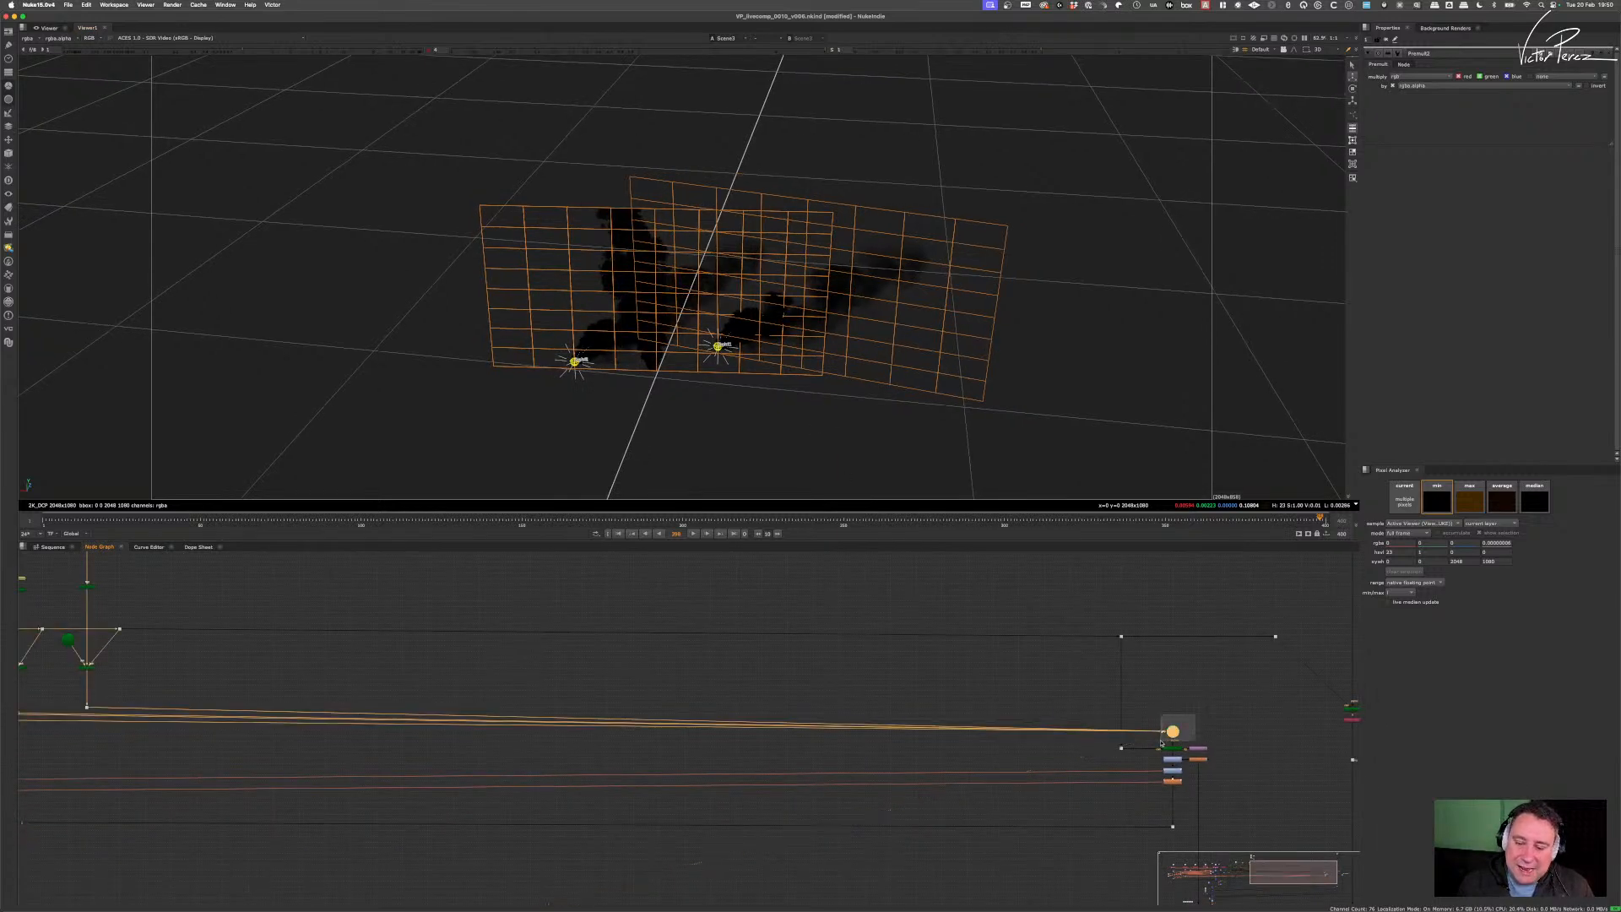
pyautogui.moveTo(427, 672); pyautogui.dragTo(903, 637, button='middle')
pyautogui.scroll(4, 572, 717)
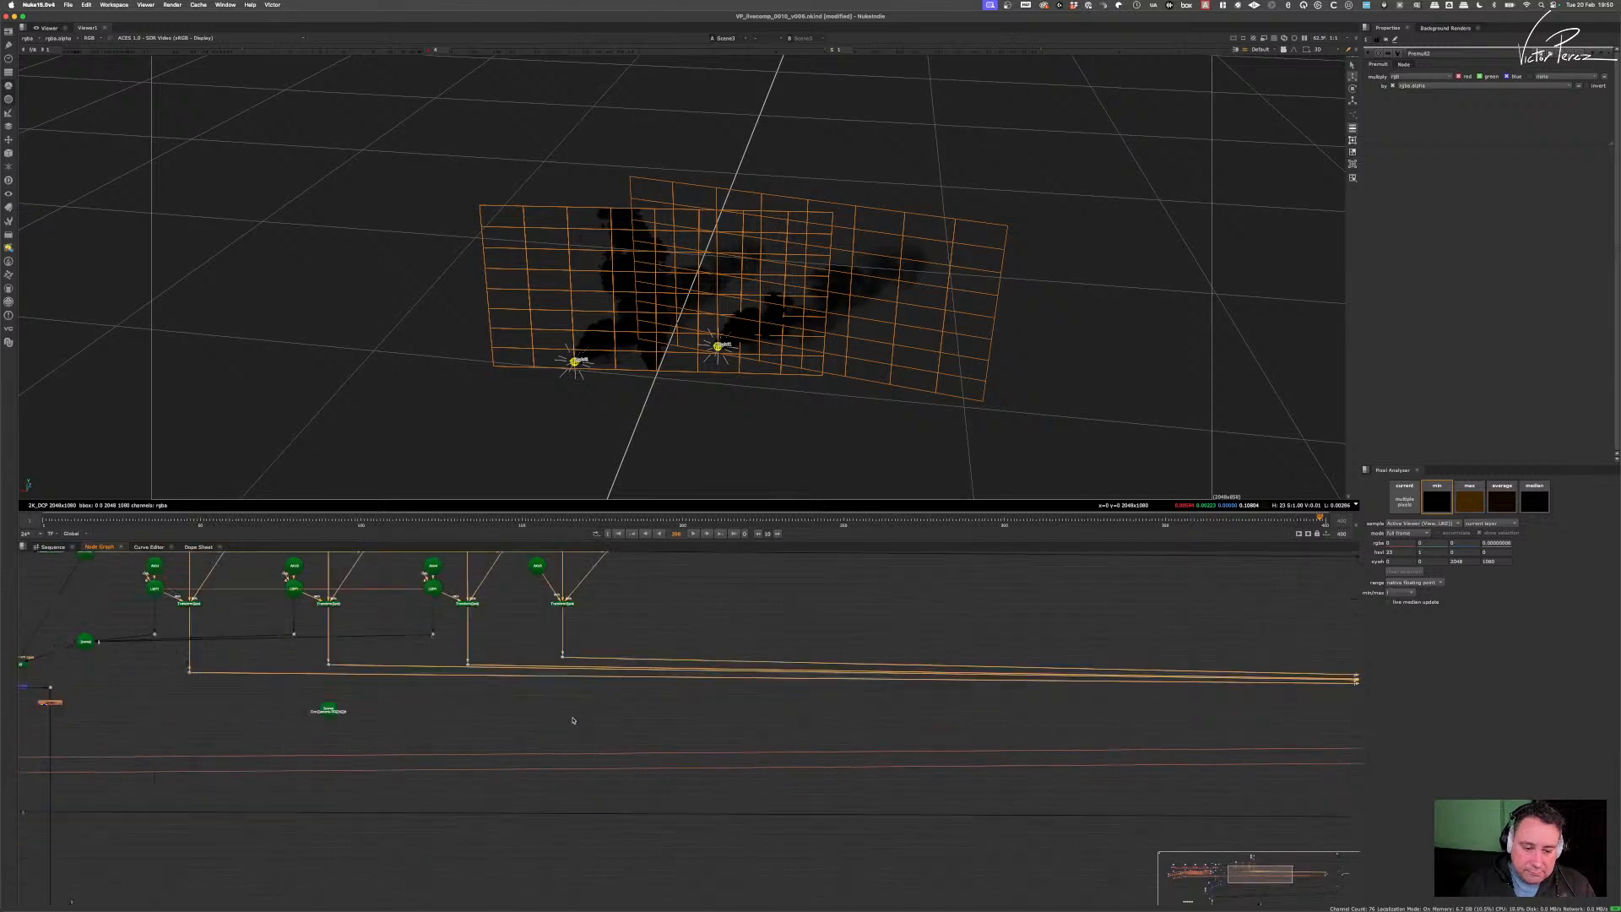
pyautogui.click(586, 712)
pyautogui.press('super+v')
pyautogui.moveTo(571, 699); pyautogui.dragTo(570, 639)
pyautogui.moveTo(580, 711); pyautogui.dragTo(570, 723)
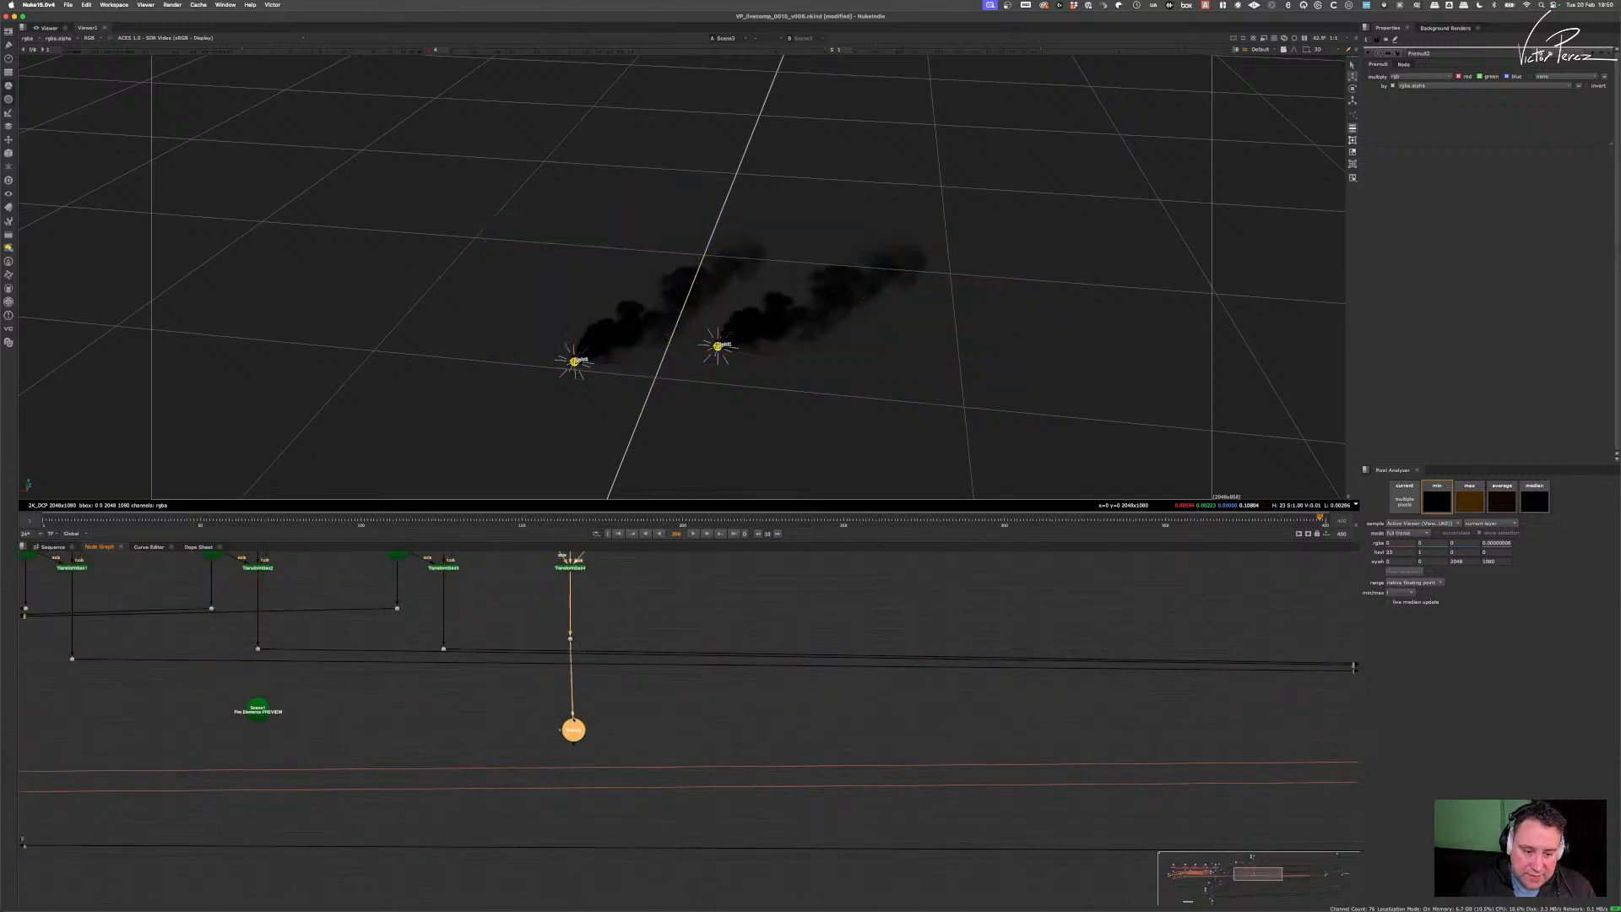
# - Copy the existing ScanlineRender with its Reformat and camera Dot, and paste them beside the plume's new Scene node
pyautogui.scroll(-6, 655, 694)
pyautogui.scroll(6, 1274, 702)
pyautogui.moveTo(1273, 703); pyautogui.dragTo(1081, 658, button='middle')
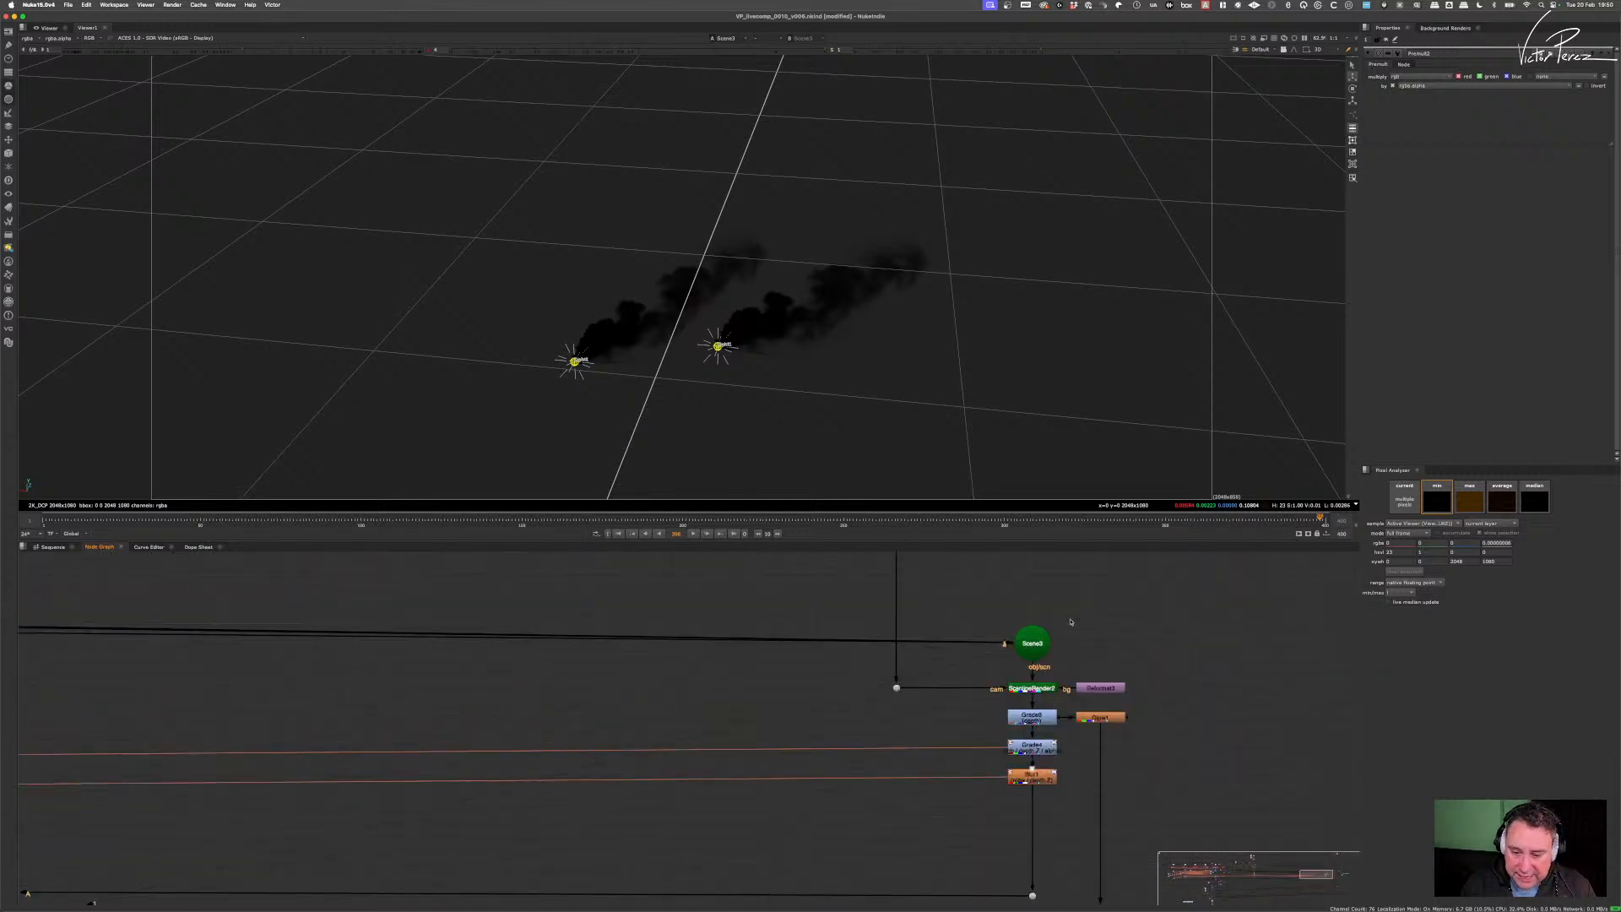
pyautogui.moveTo(1074, 612); pyautogui.dragTo(886, 705)
pyautogui.moveTo(843, 594); pyautogui.dragTo(817, 715)
pyautogui.moveTo(592, 693); pyautogui.dragTo(1089, 663, button='middle')
pyautogui.moveTo(608, 671)
pyautogui.mouseDown(button='middle')
pyautogui.moveTo(1098, 642)
pyautogui.moveTo(931, 640)
pyautogui.mouseUp(button='middle')
pyautogui.scroll(-1, 931, 640)
pyautogui.scroll(-6, 932, 640)
pyautogui.moveTo(787, 653); pyautogui.dragTo(934, 646, button='middle')
pyautogui.scroll(5, 933, 645)
pyautogui.moveTo(1078, 625); pyautogui.dragTo(962, 636, button='middle')
pyautogui.click(896, 670)
pyautogui.moveTo(896, 670); pyautogui.dragTo(893, 628)
pyautogui.click(890, 681)
pyautogui.press('super+v')
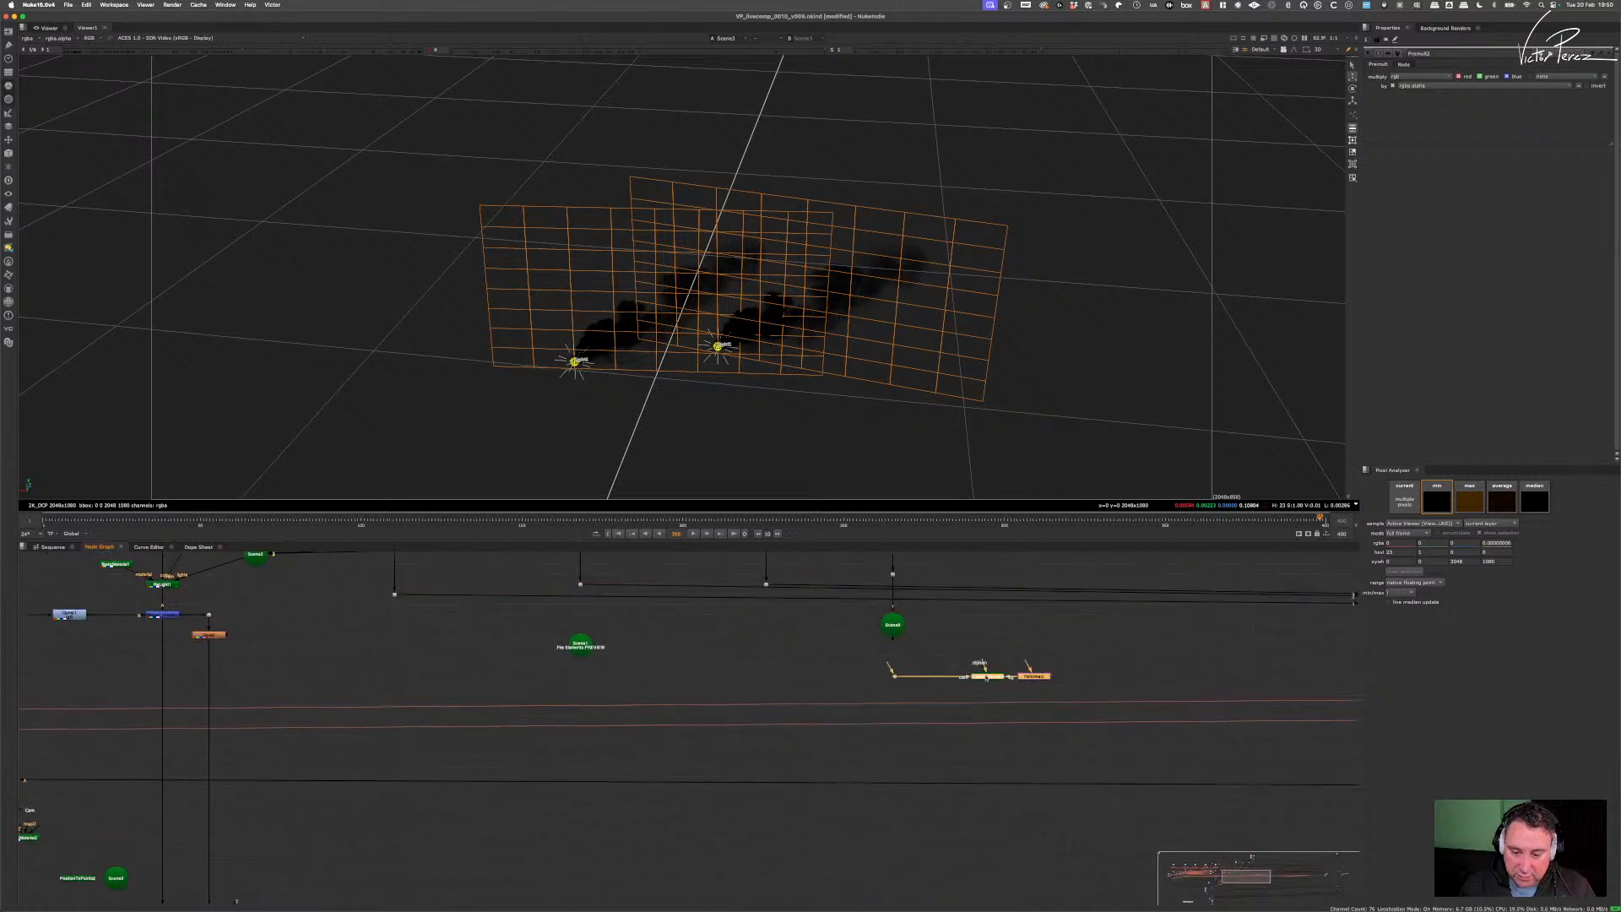
# - Connect the pasted ScanlineRender to the plume's Scene and its camera Dot to the camera line, and align it under the Scene
pyautogui.moveTo(987, 676); pyautogui.dragTo(897, 677)
pyautogui.moveTo(897, 667); pyautogui.dragTo(891, 754, button='middle')
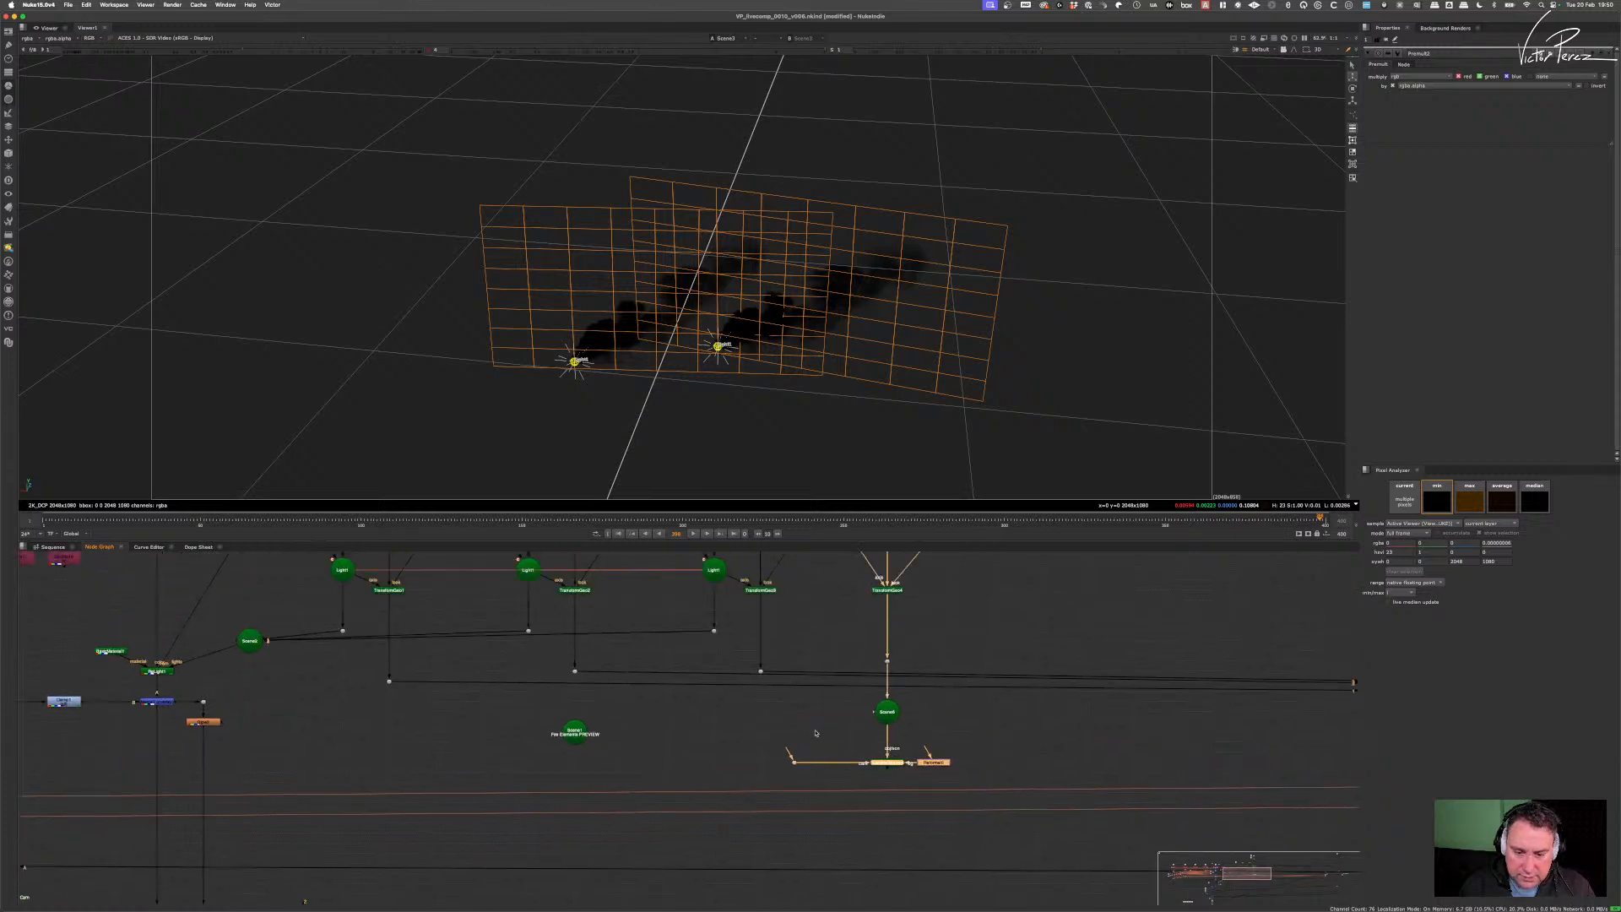
pyautogui.moveTo(788, 750); pyautogui.dragTo(827, 594)
pyautogui.moveTo(828, 595); pyautogui.dragTo(821, 752, button='middle')
pyautogui.moveTo(821, 752); pyautogui.dragTo(826, 668)
pyautogui.scroll(-5, 810, 684)
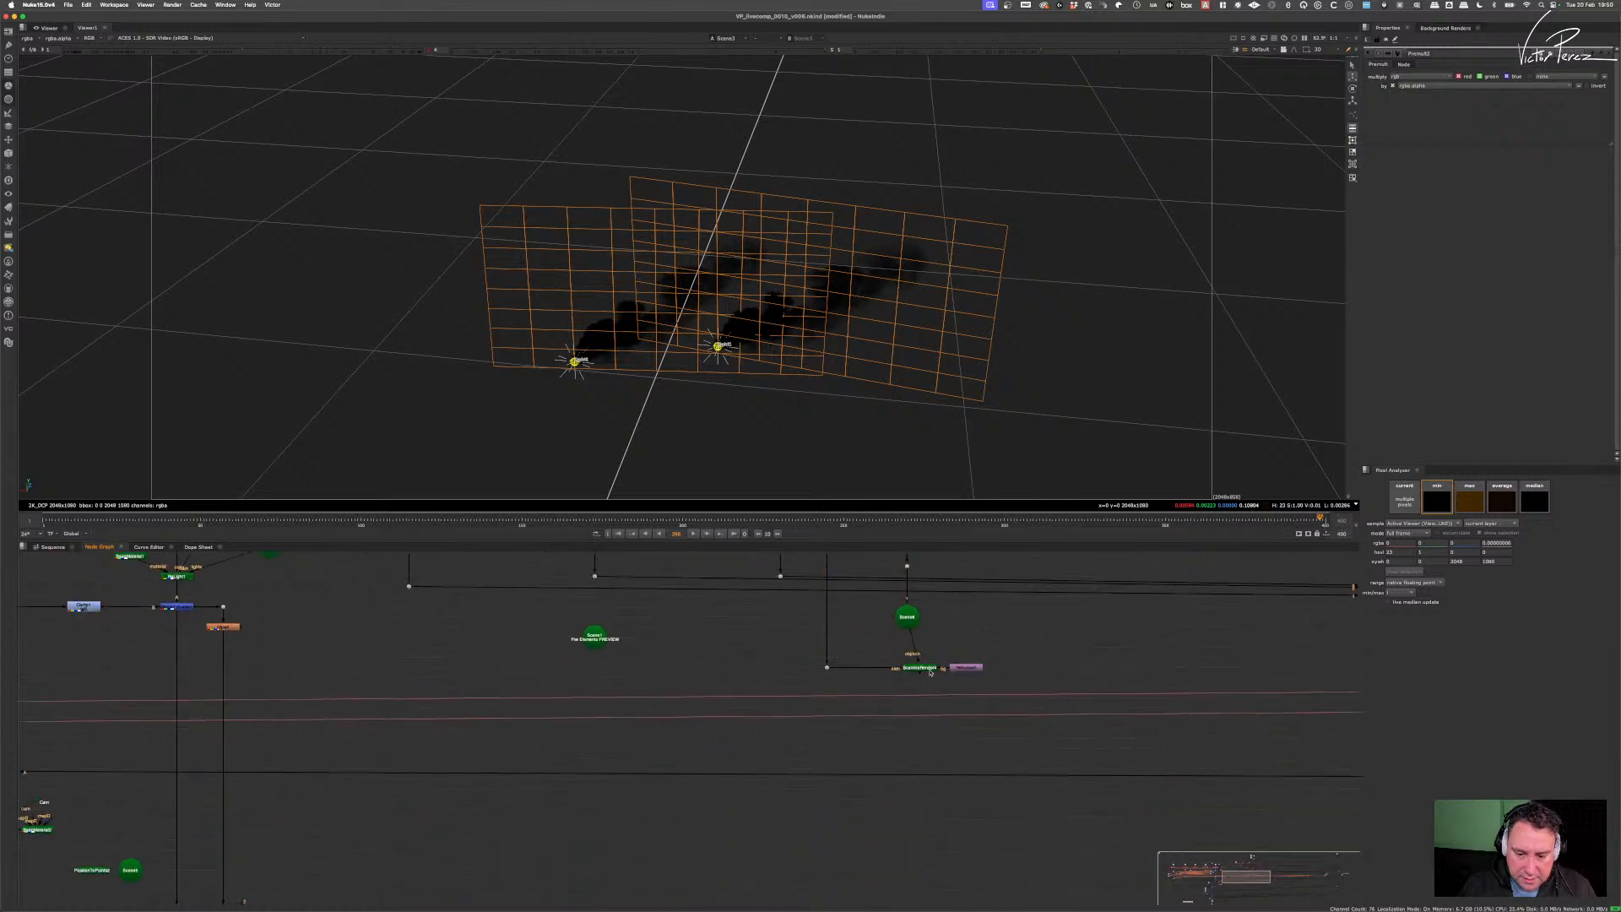
pyautogui.moveTo(928, 669); pyautogui.dragTo(890, 681)
# - View the new ScanlineRender branch and examine the smoke plume on its card in 3D
pyautogui.click(977, 666)
pyautogui.press('1')
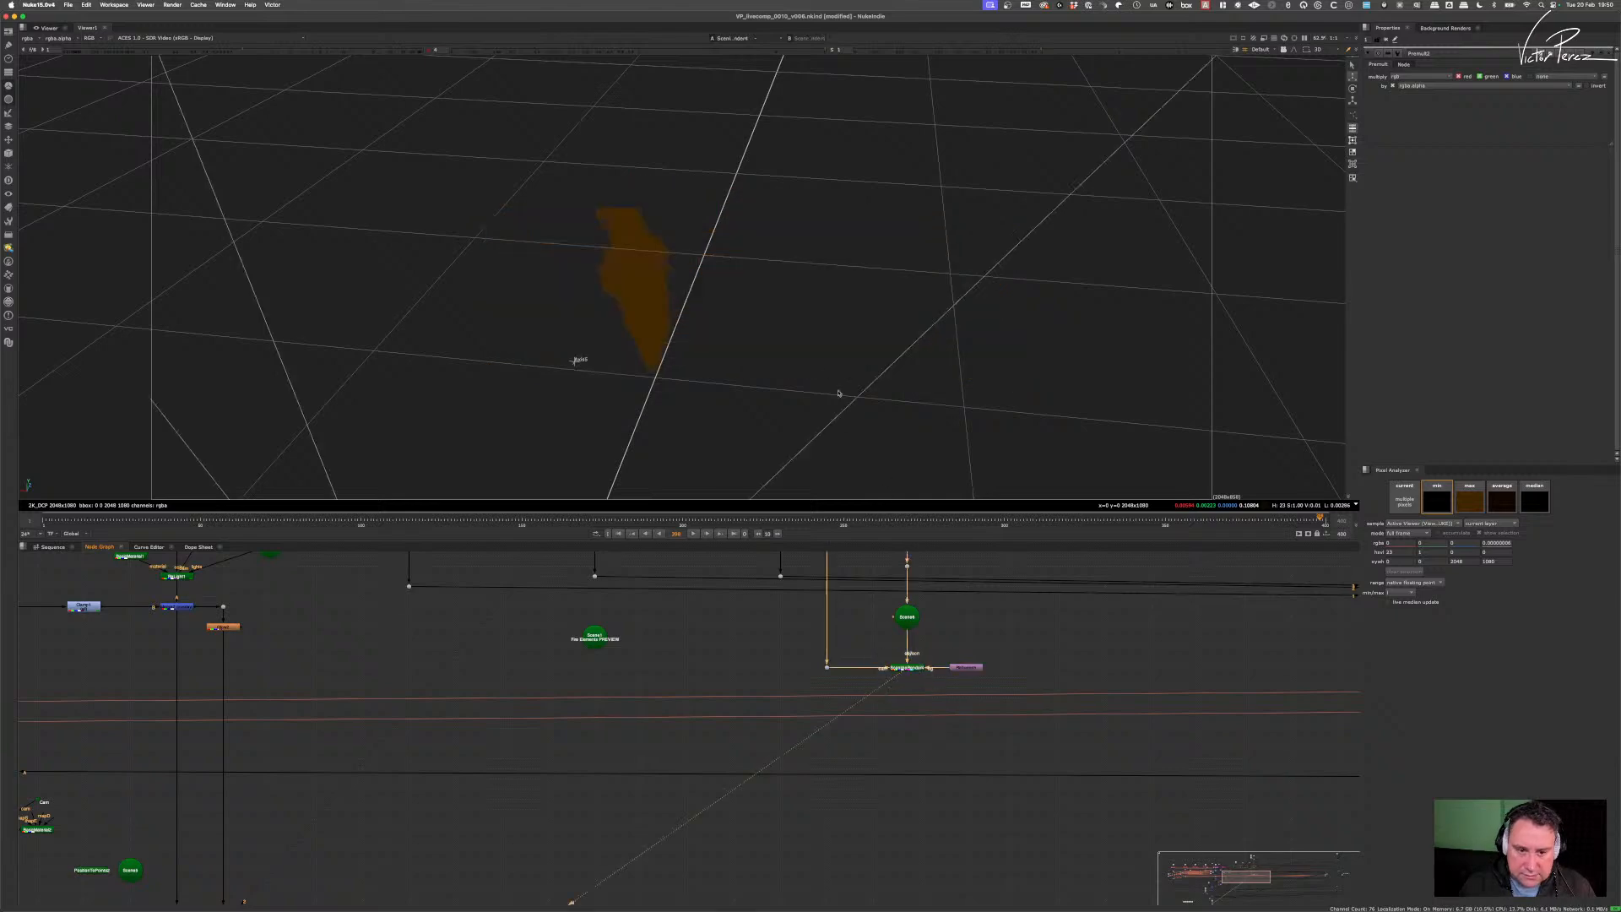
pyautogui.keyDown('super'); pyautogui.moveTo(839, 393); pyautogui.dragTo(841, 359); pyautogui.keyUp('super')
# - Find the Merge in the main comp branch where the rendered fire elements come in and view its result
pyautogui.scroll(-5, 944, 692)
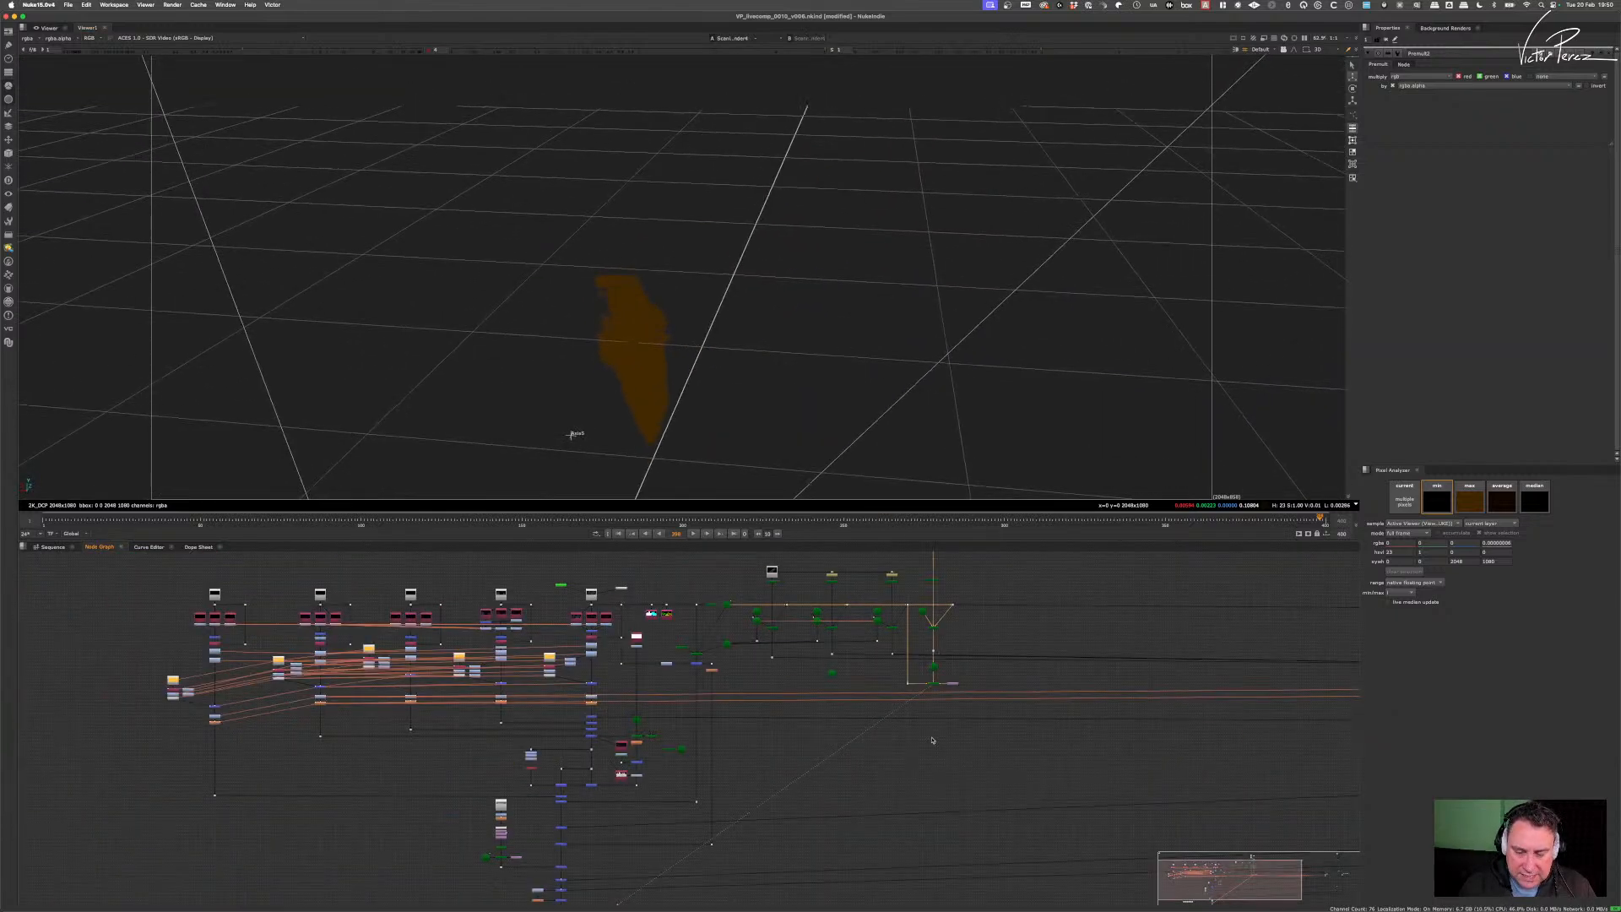
pyautogui.scroll(4, 935, 726)
pyautogui.scroll(-6, 955, 717)
pyautogui.scroll(3, 934, 731)
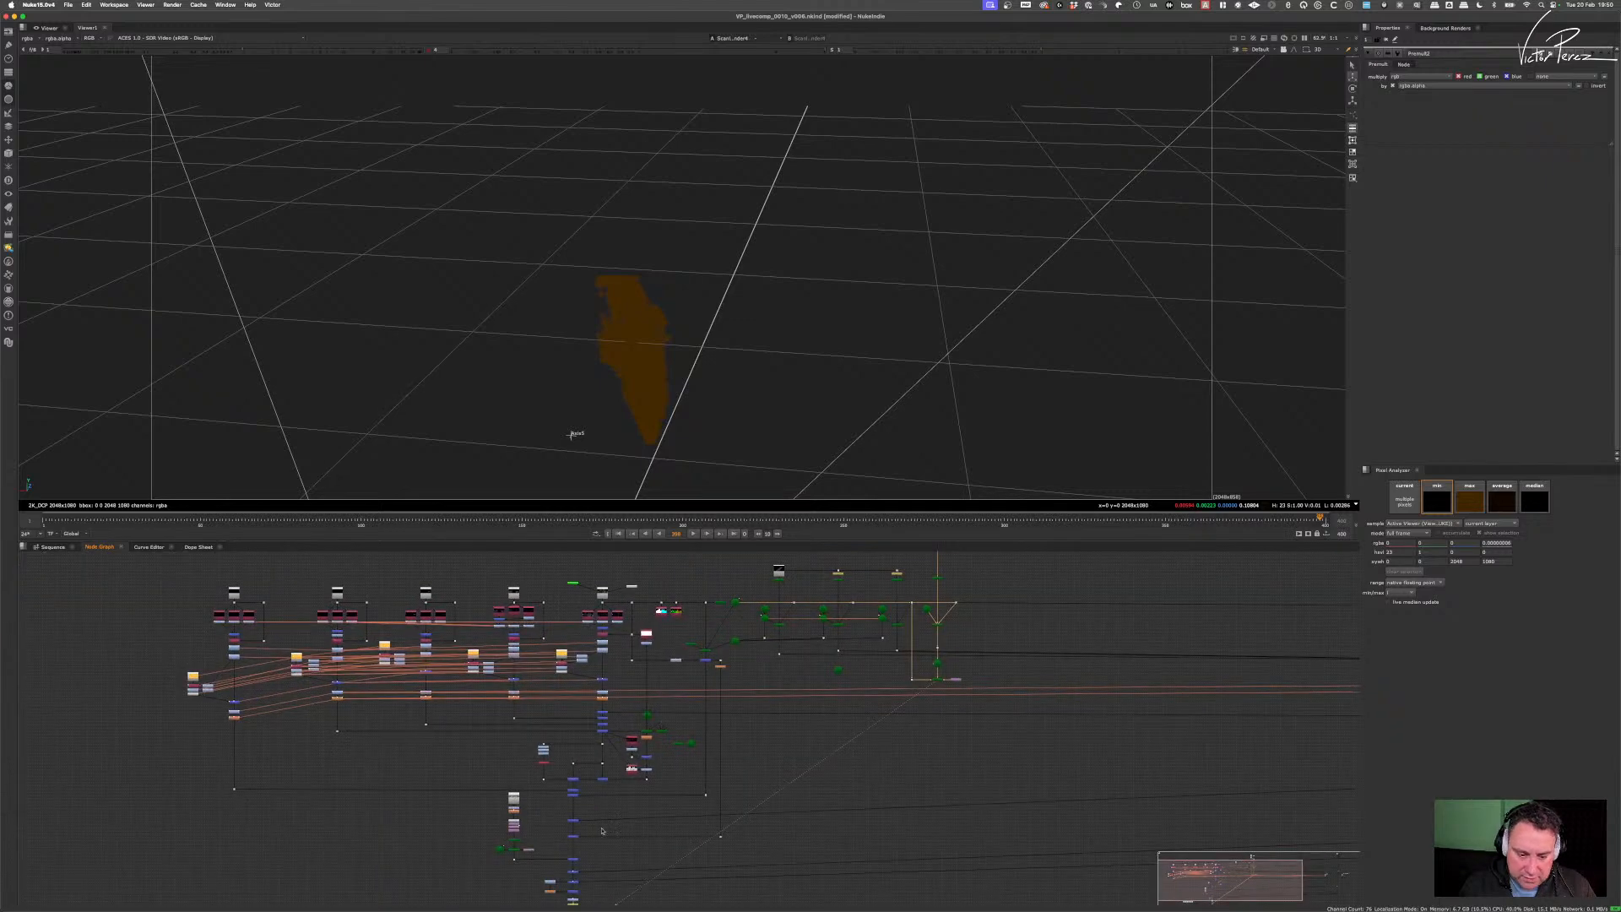
pyautogui.moveTo(780, 819); pyautogui.dragTo(592, 777, button='middle')
pyautogui.scroll(-5, 1132, 738)
pyautogui.moveTo(1132, 738); pyautogui.dragTo(965, 721, button='middle')
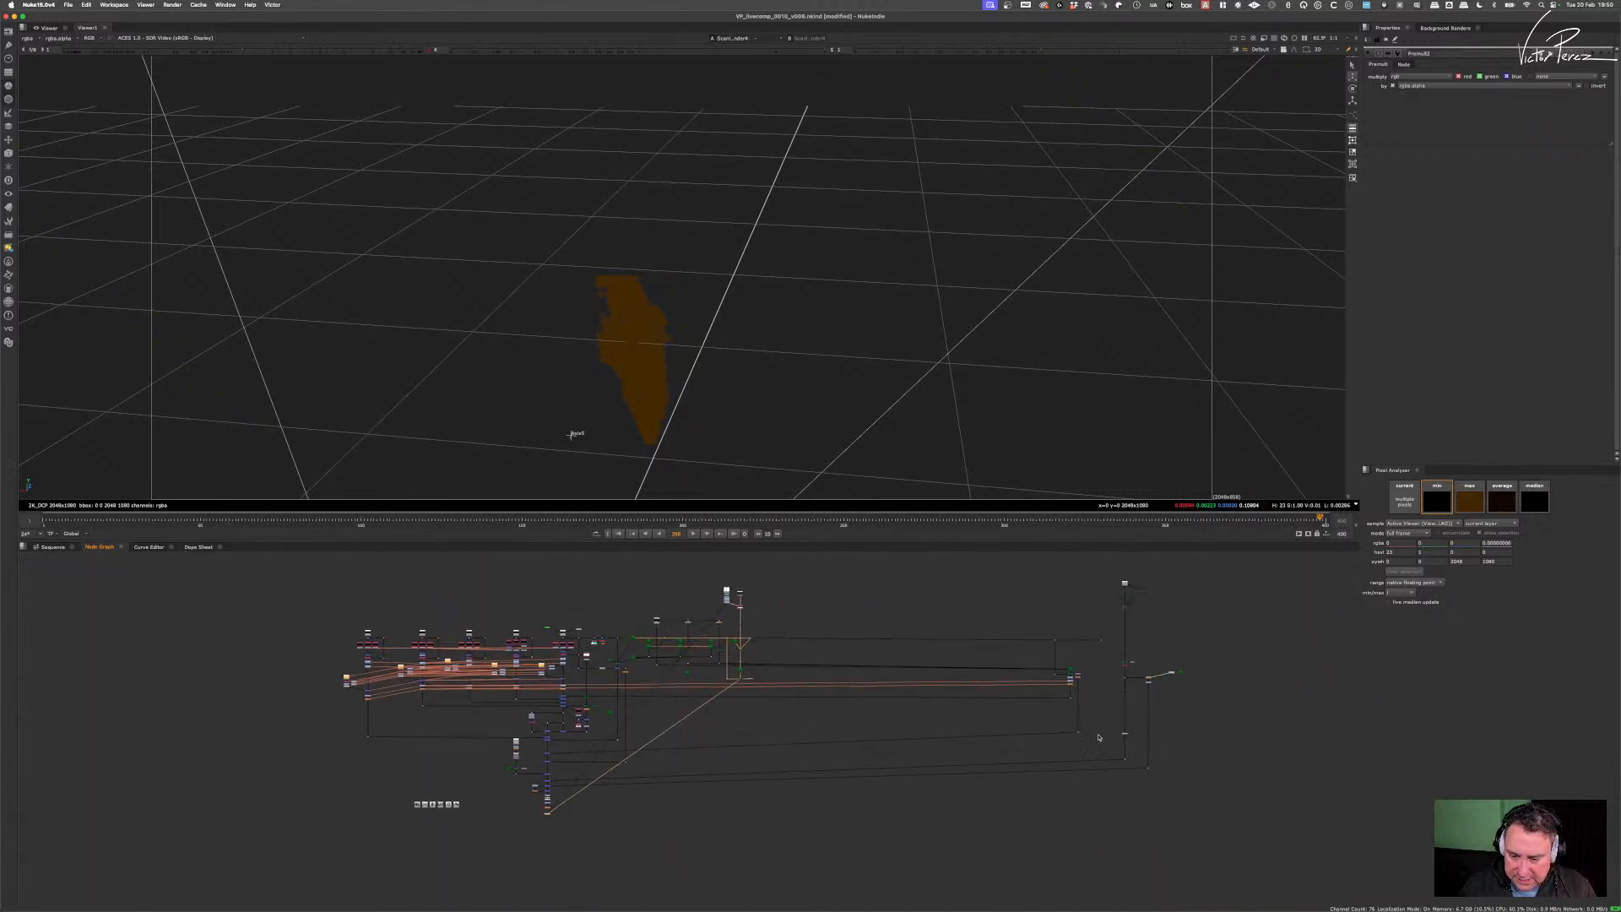
pyautogui.scroll(5, 1070, 733)
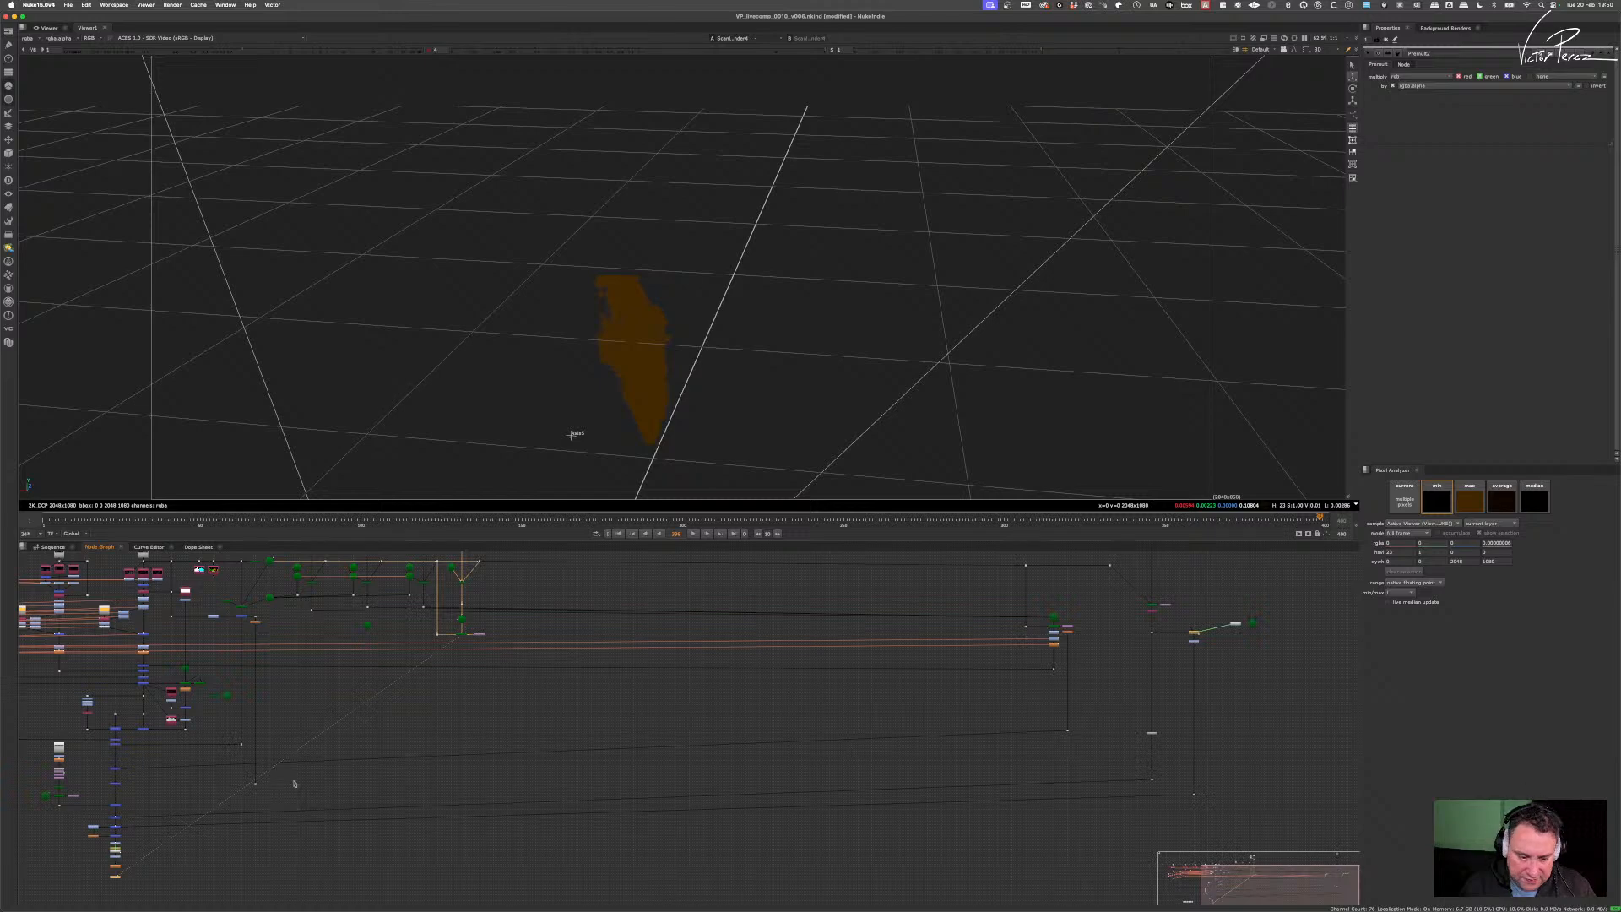
pyautogui.moveTo(307, 780); pyautogui.dragTo(816, 742, button='middle')
pyautogui.scroll(5, 647, 722)
pyautogui.moveTo(590, 742); pyautogui.dragTo(591, 727)
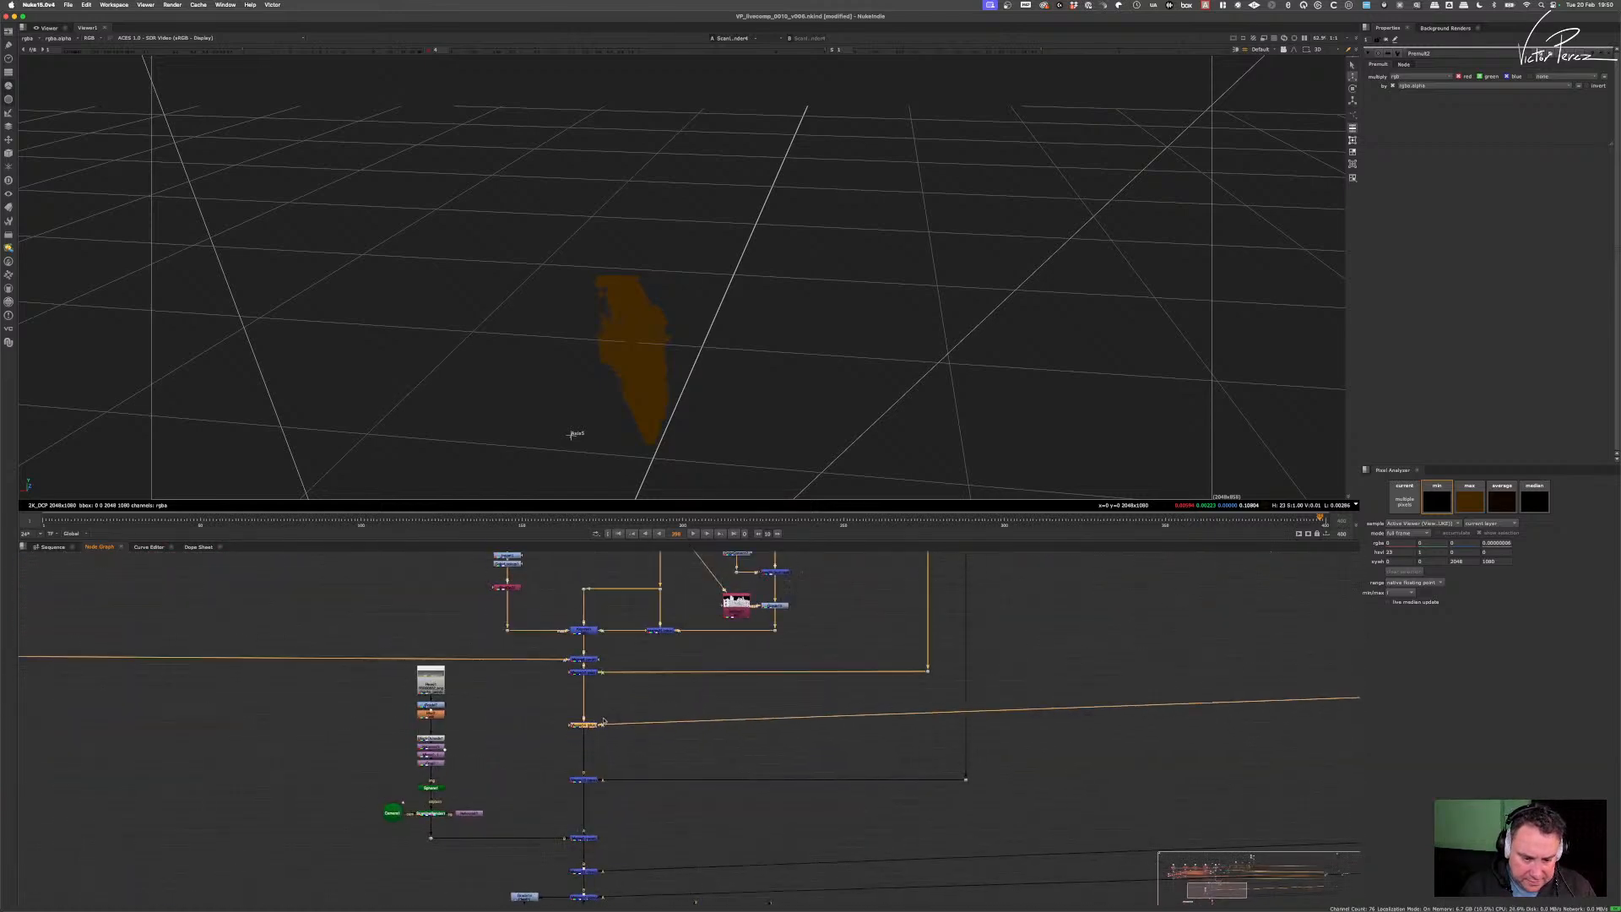
pyautogui.press('1')
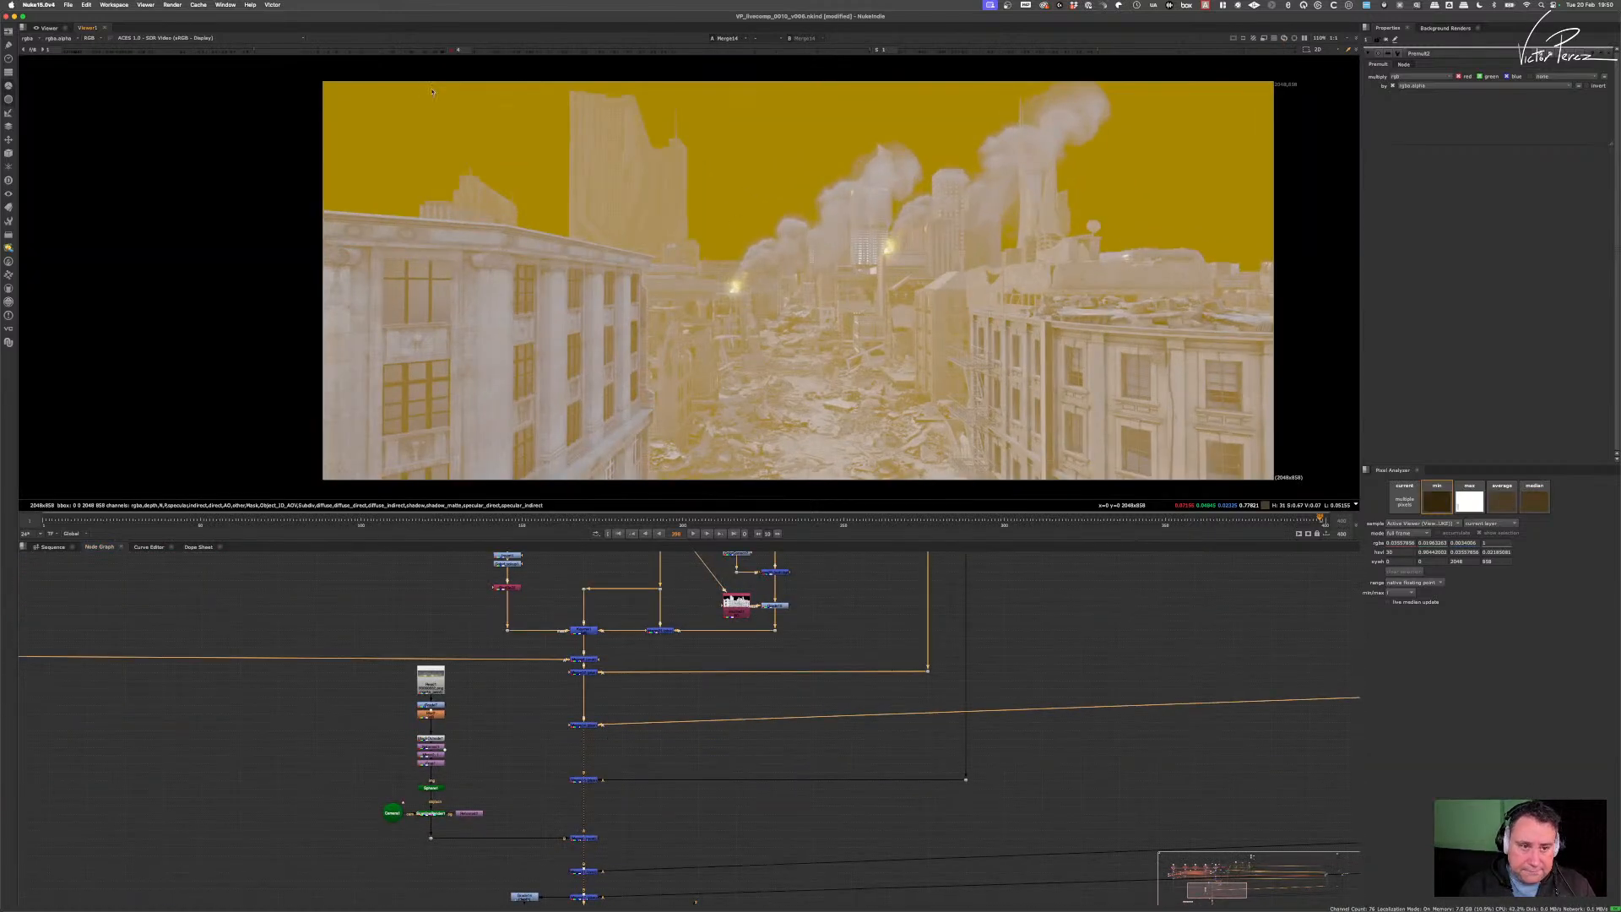
pyautogui.scroll(1, 747, 314)
pyautogui.scroll(1, 756, 315)
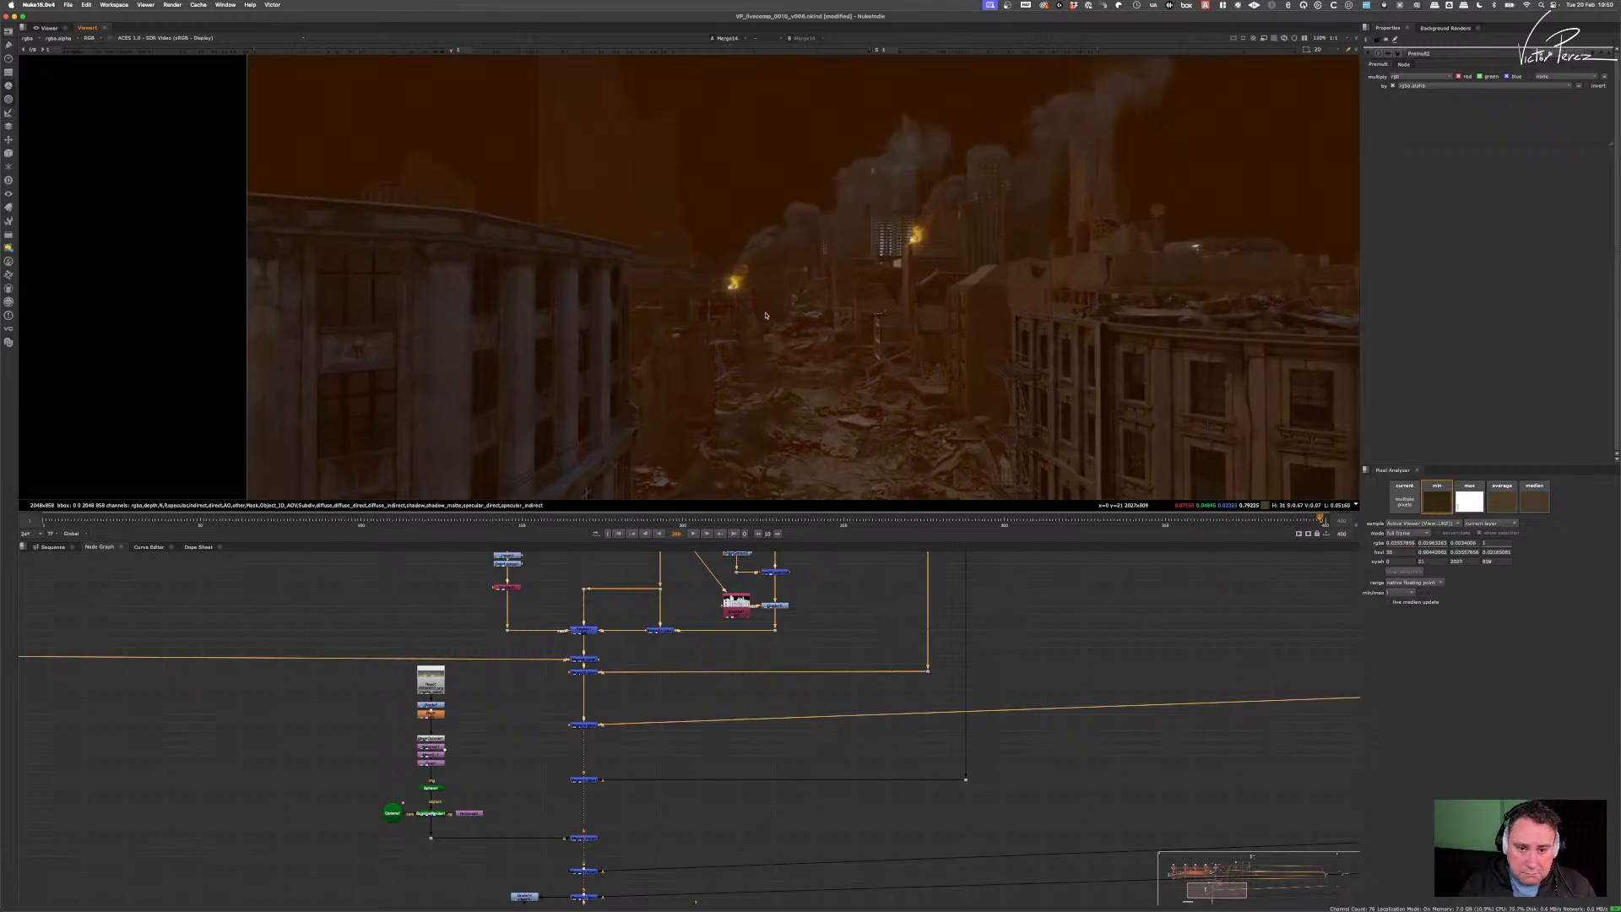
# - View the last node of the main comp branch to check the final graded image
pyautogui.scroll(-5, 661, 578)
pyautogui.scroll(5, 659, 743)
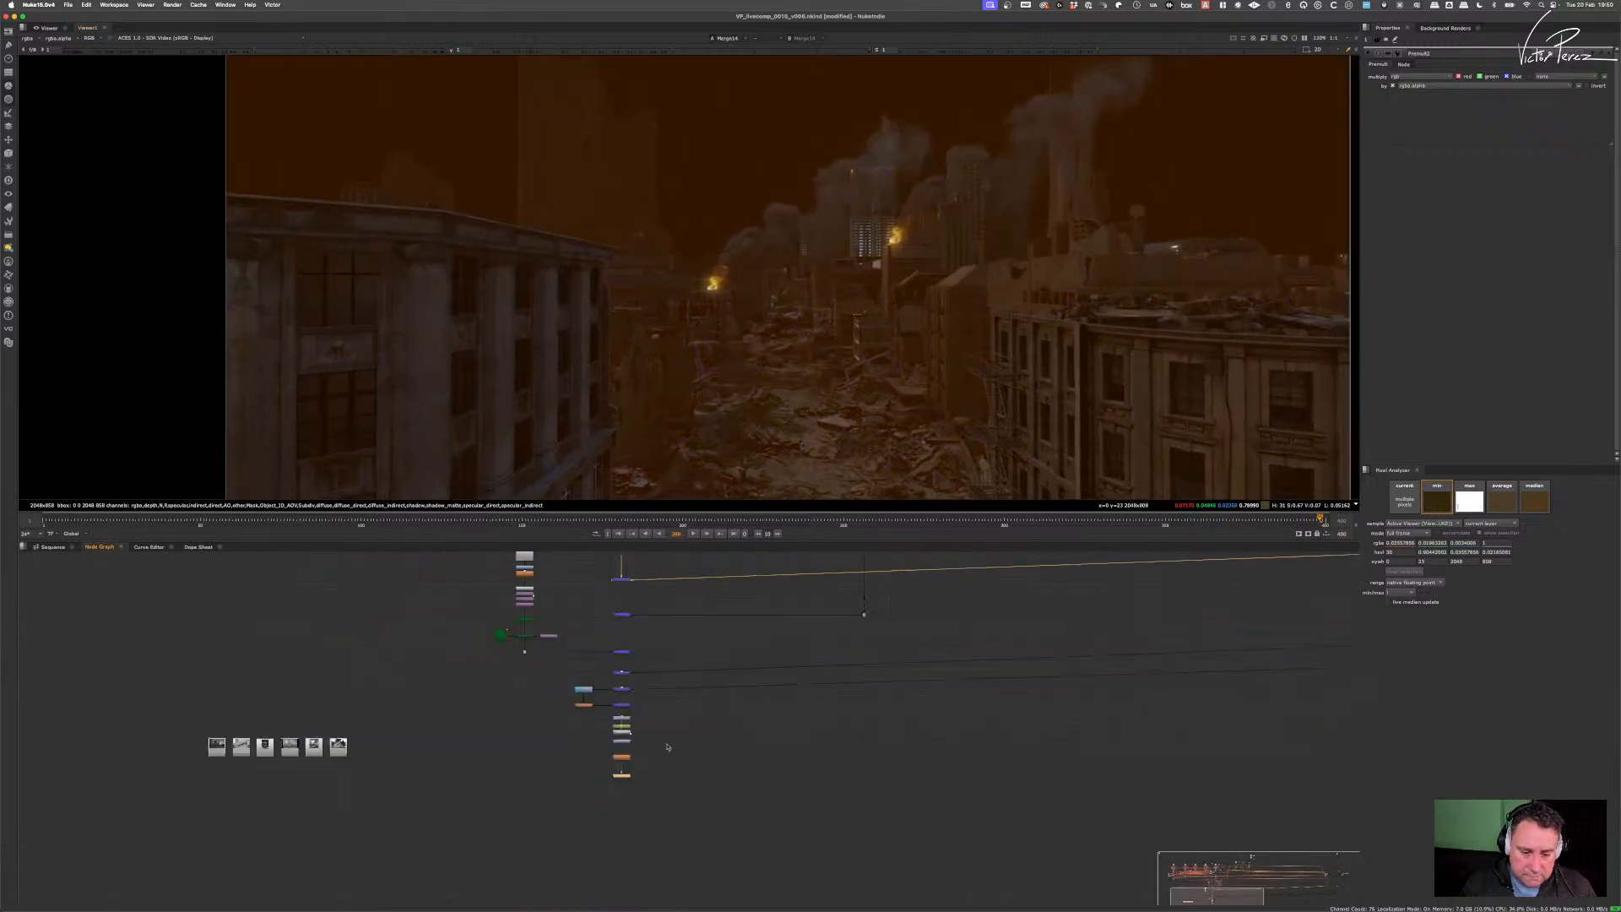
pyautogui.moveTo(676, 738); pyautogui.dragTo(568, 779)
pyautogui.press('1')
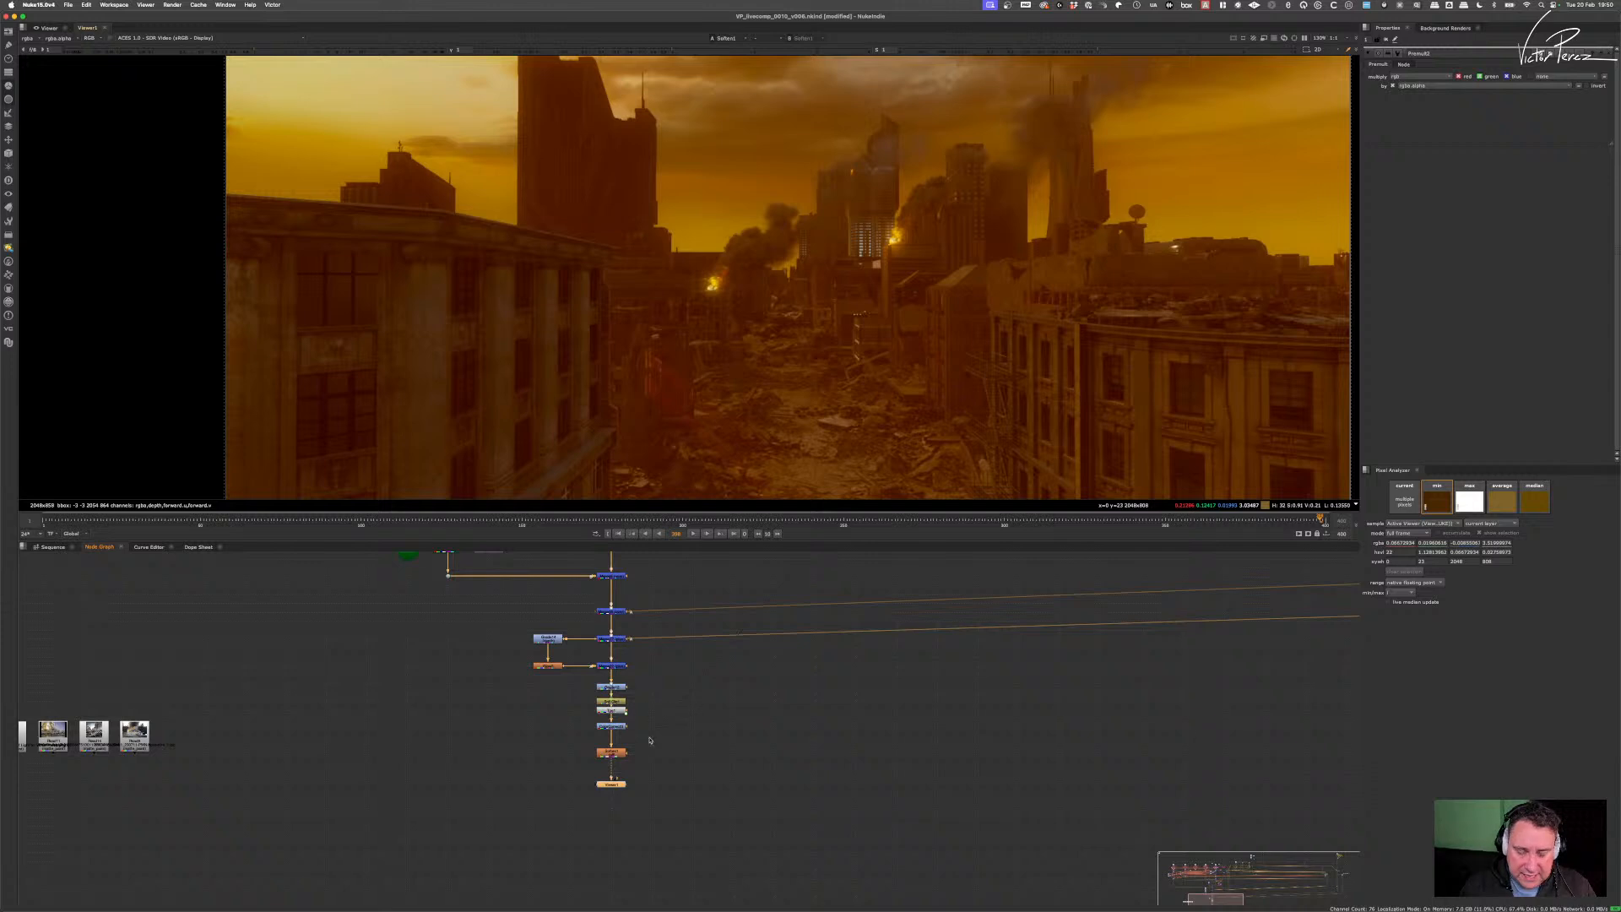
# - Add an over Merge to the main comp branch, feed it from the plume's ScanlineRender, and route the connection neatly through a Dot
pyautogui.moveTo(650, 741); pyautogui.dragTo(645, 892, button='middle')
pyautogui.moveTo(644, 636); pyautogui.dragTo(623, 779, button='middle')
pyautogui.scroll(-5, 644, 728)
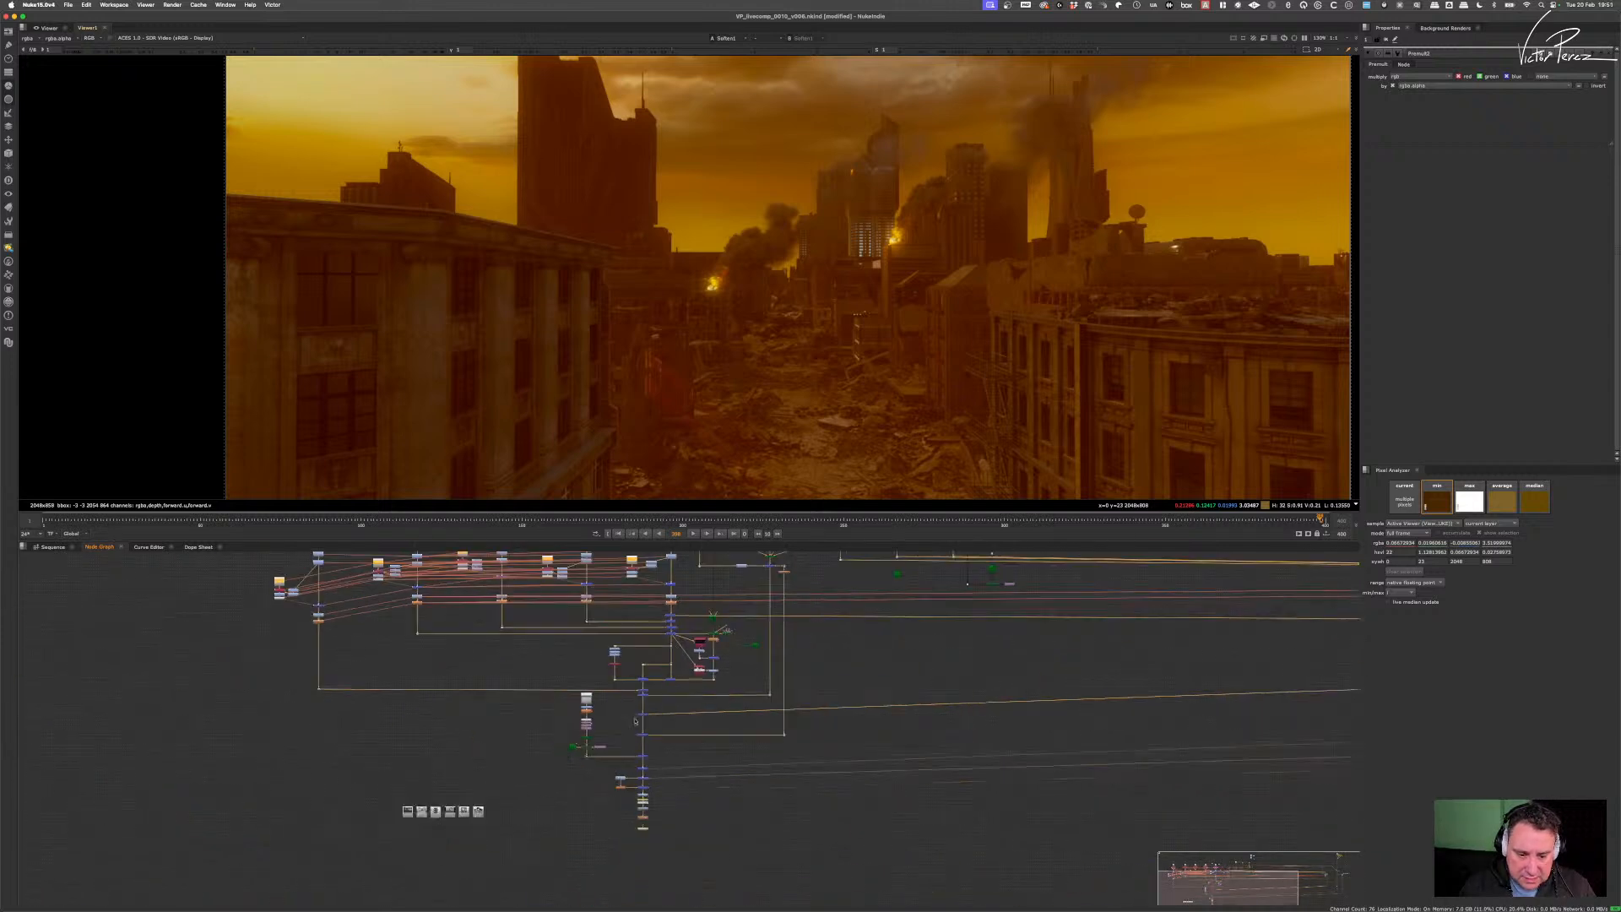
pyautogui.scroll(6, 648, 773)
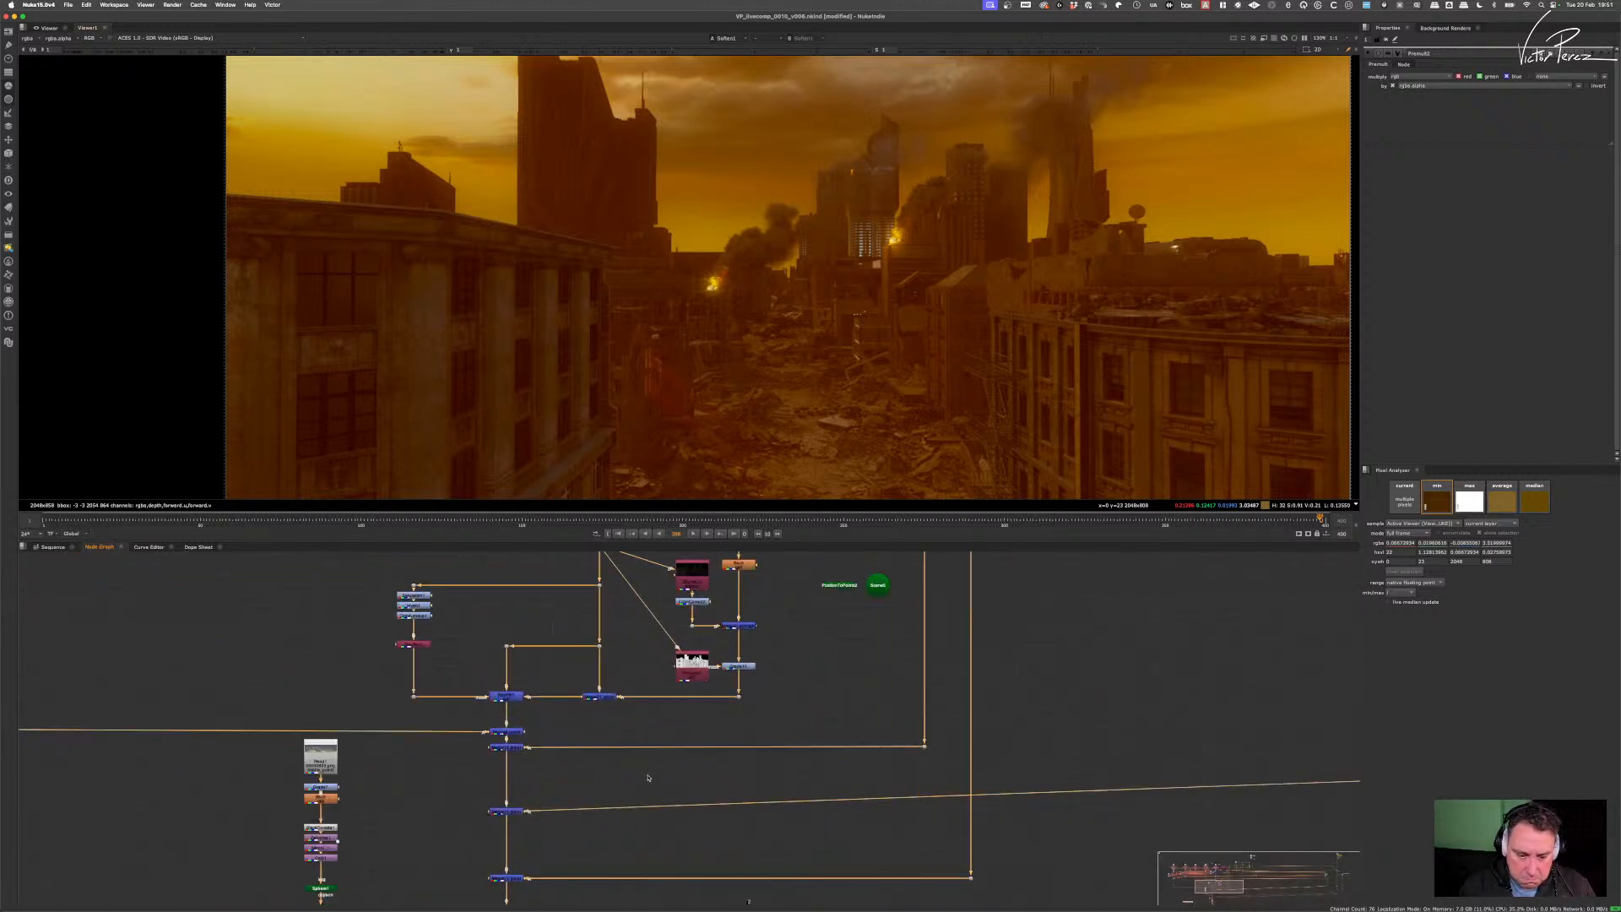
pyautogui.click(565, 787)
pyautogui.press('m')
pyautogui.moveTo(570, 775); pyautogui.dragTo(1020, 679)
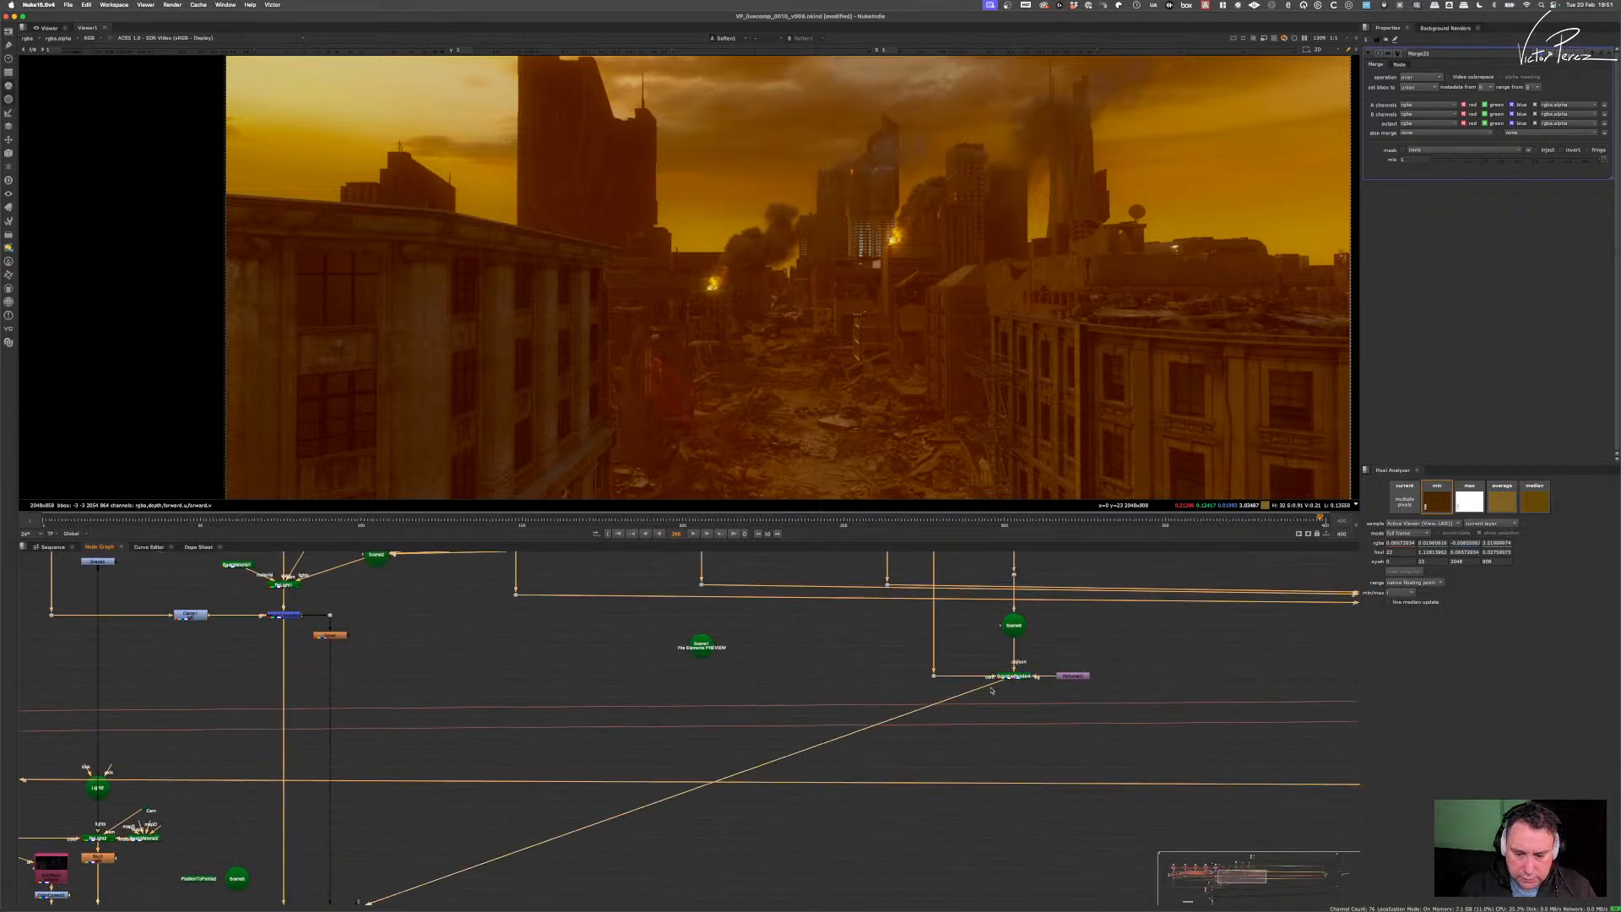
pyautogui.keyDown('alt'); pyautogui.moveTo(813, 774); pyautogui.dragTo(794, 748, button='middle'); pyautogui.keyUp('alt')
pyautogui.moveTo(794, 748); pyautogui.dragTo(640, 769, button='middle')
pyautogui.moveTo(595, 767); pyautogui.dragTo(912, 836)
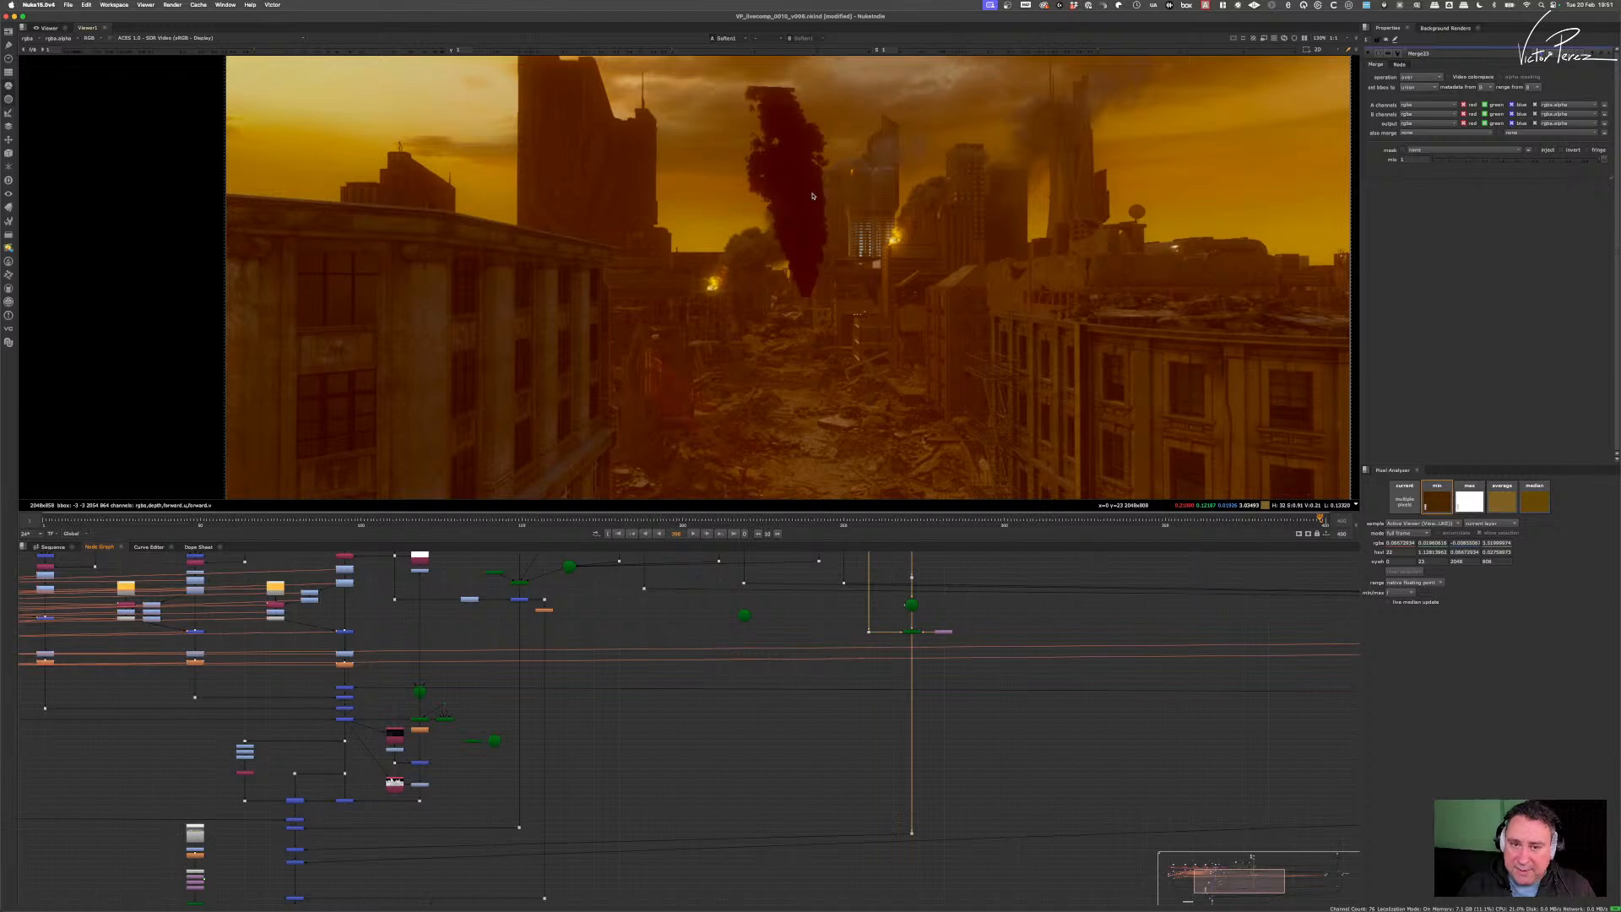
# - Examine the merged smoke plume close up in the final comp, and check it at an early frame of the shot
pyautogui.scroll(5, 780, 284)
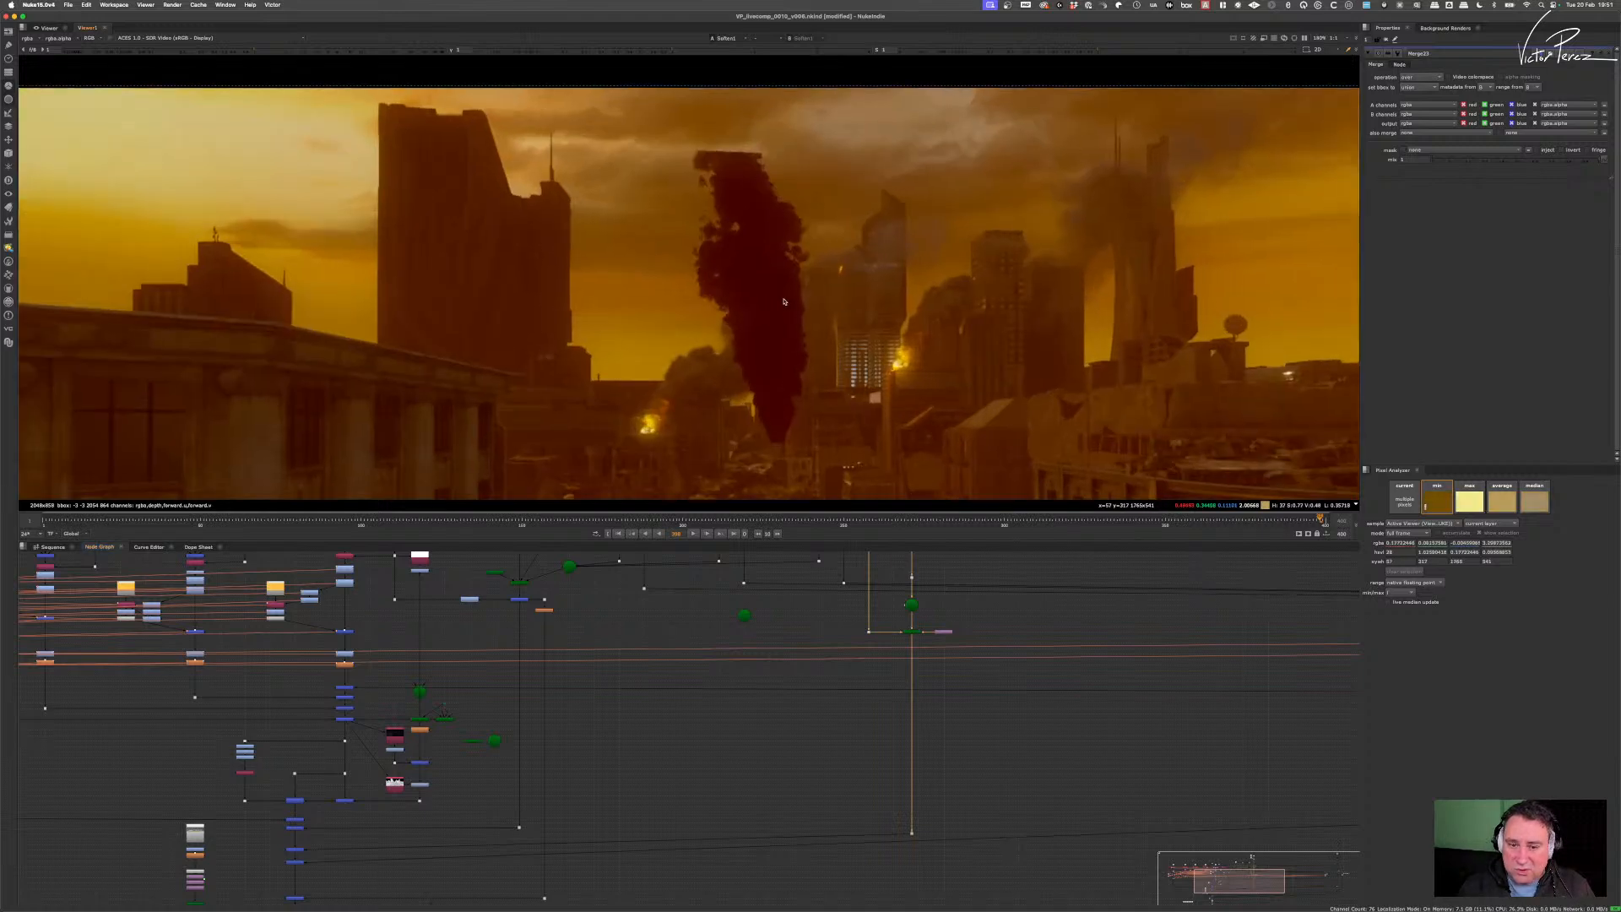
pyautogui.scroll(-3, 795, 284)
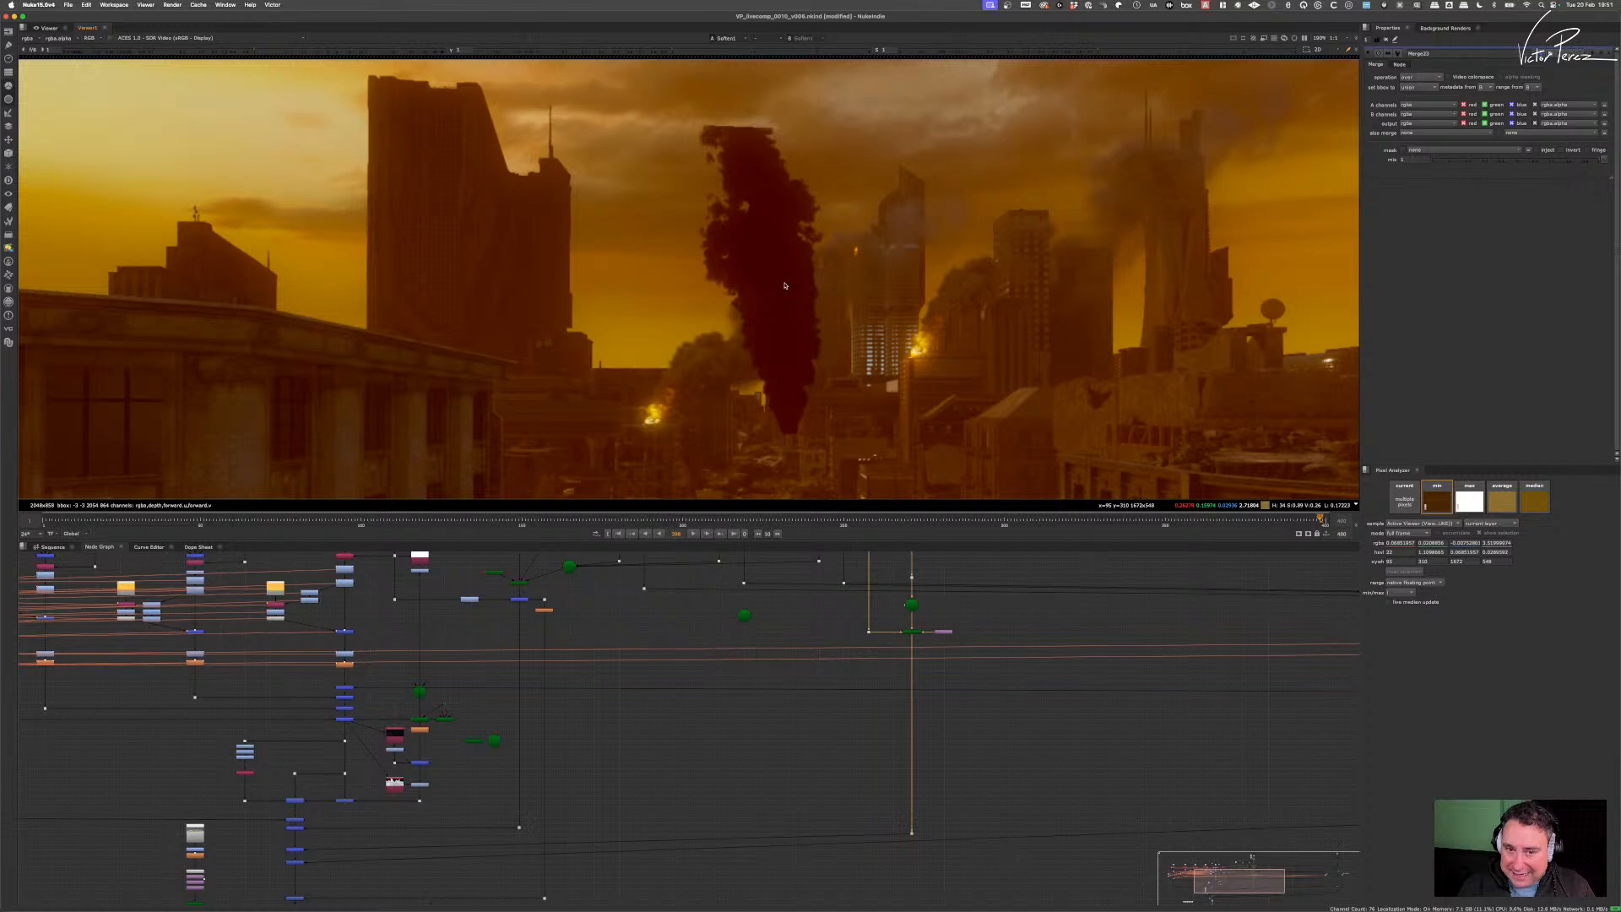
pyautogui.scroll(6, 1054, 738)
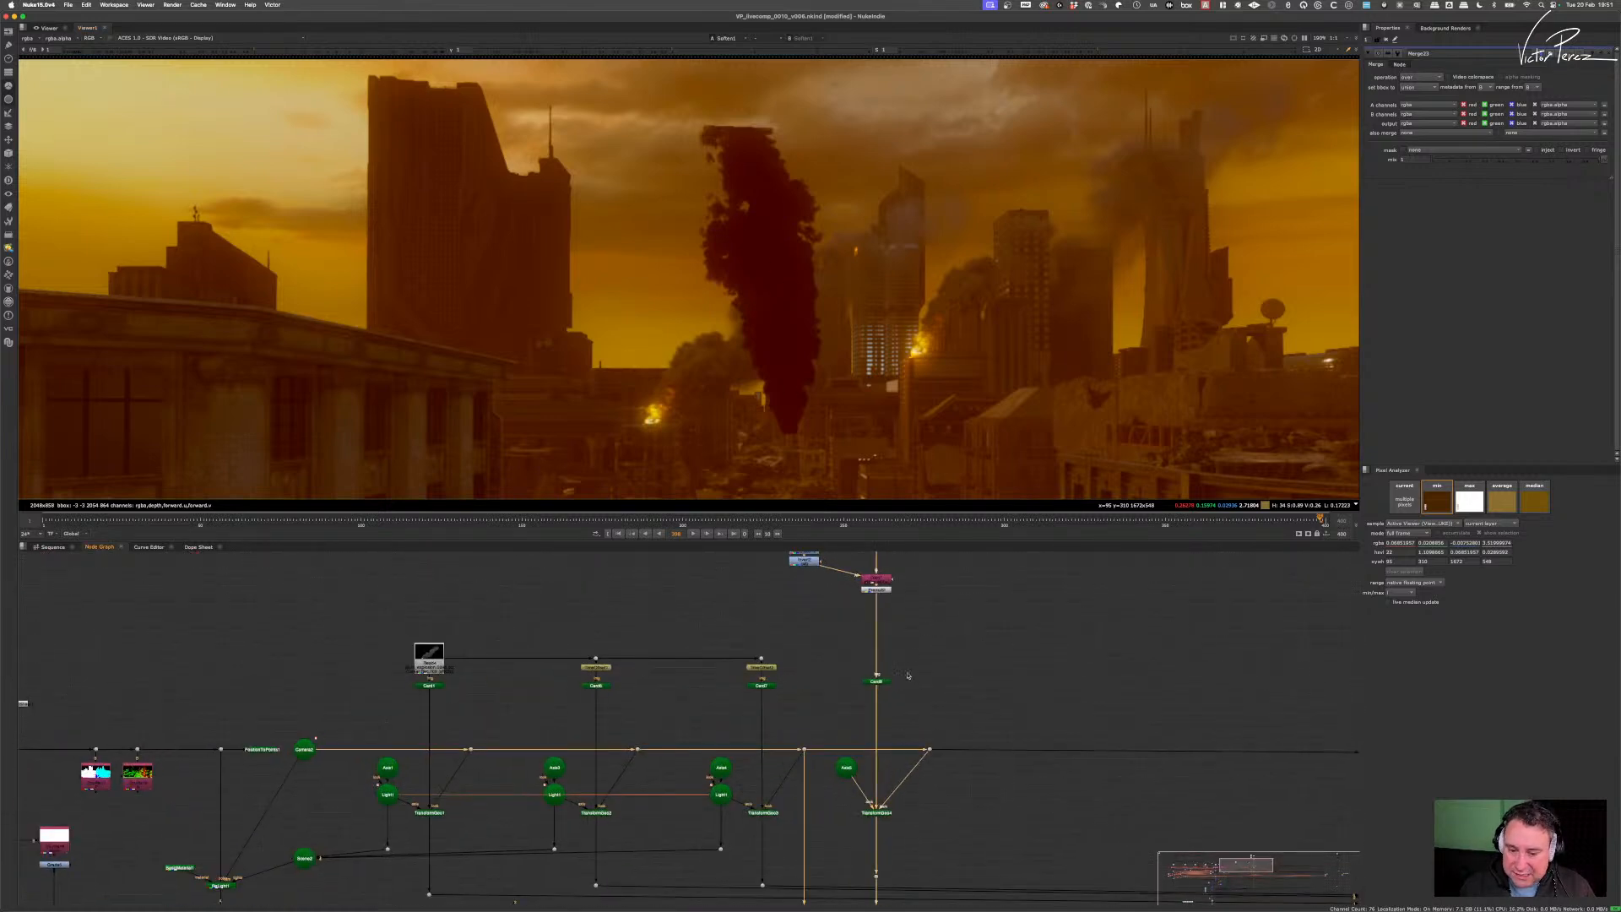
pyautogui.moveTo(917, 618); pyautogui.dragTo(896, 709, button='middle')
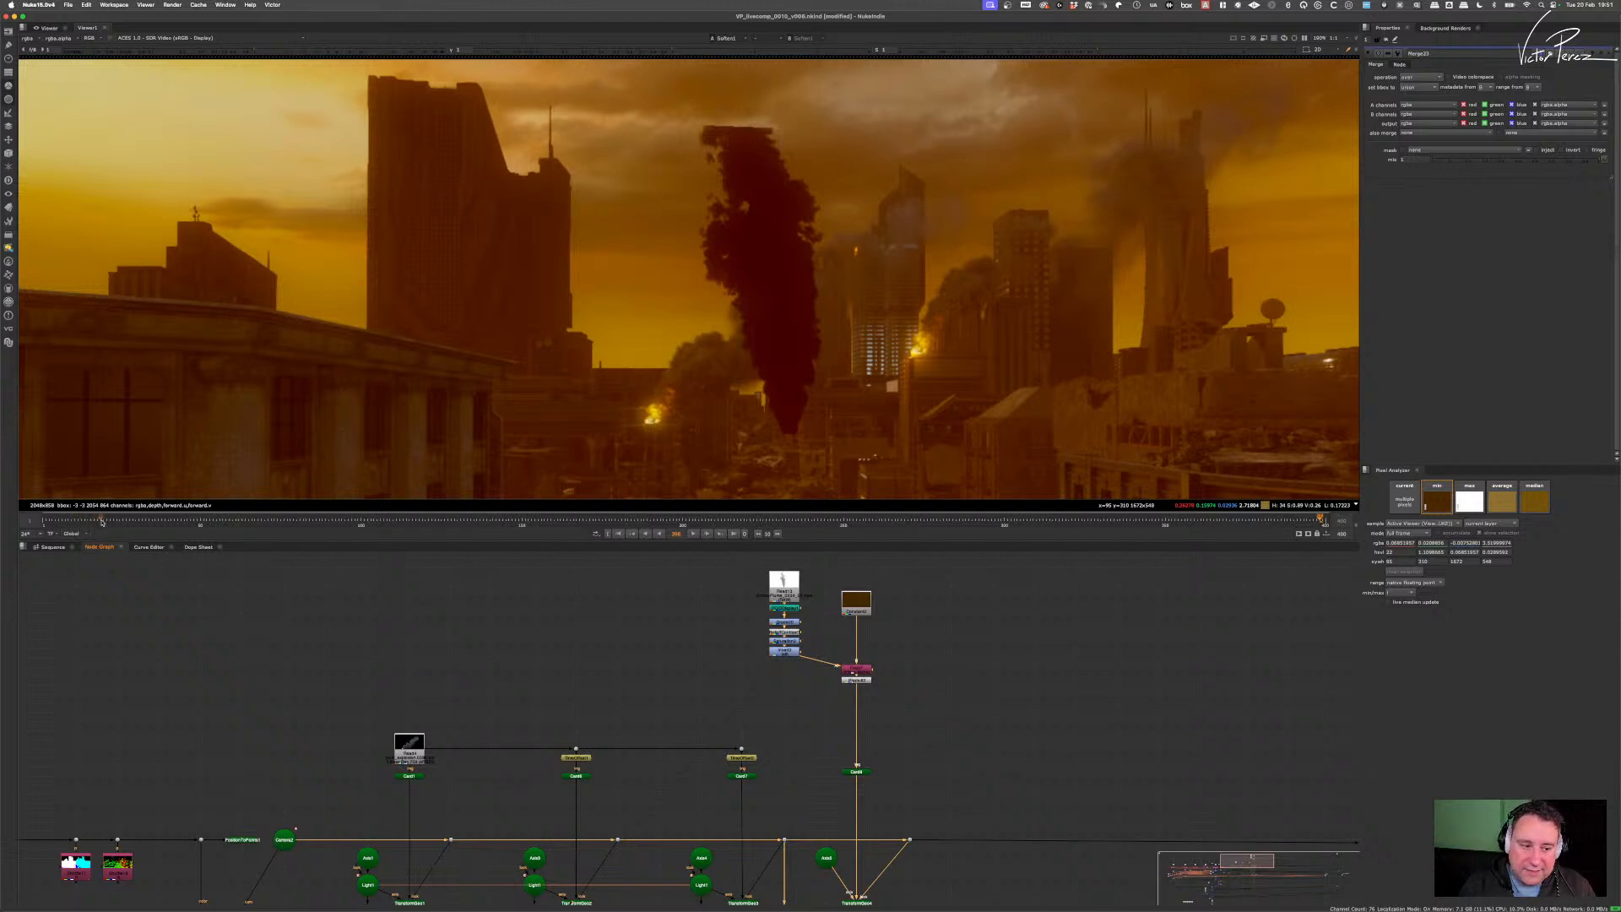
pyautogui.click(103, 520)
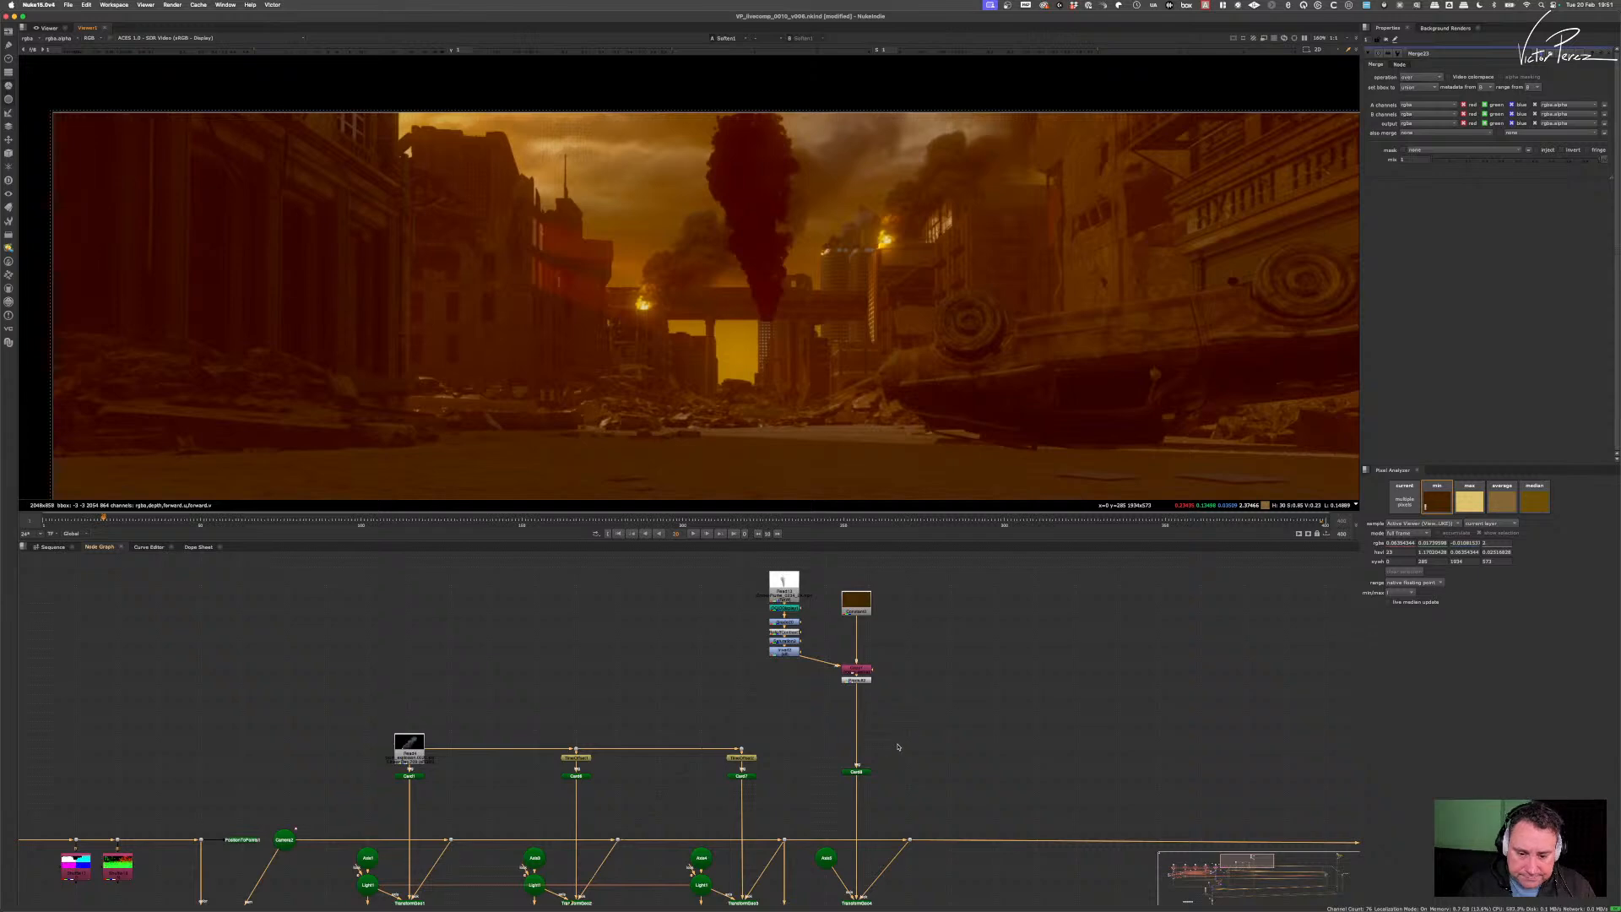
# - Find the Fire Elements PREVIEW Scene node and view it in 3D
pyautogui.scroll(-4, 897, 746)
pyautogui.moveTo(897, 746); pyautogui.dragTo(880, 643, button='middle')
pyautogui.scroll(3, 853, 701)
pyautogui.moveTo(390, 775); pyautogui.dragTo(623, 679, button='middle')
pyautogui.scroll(-1, 623, 680)
pyautogui.click(855, 756)
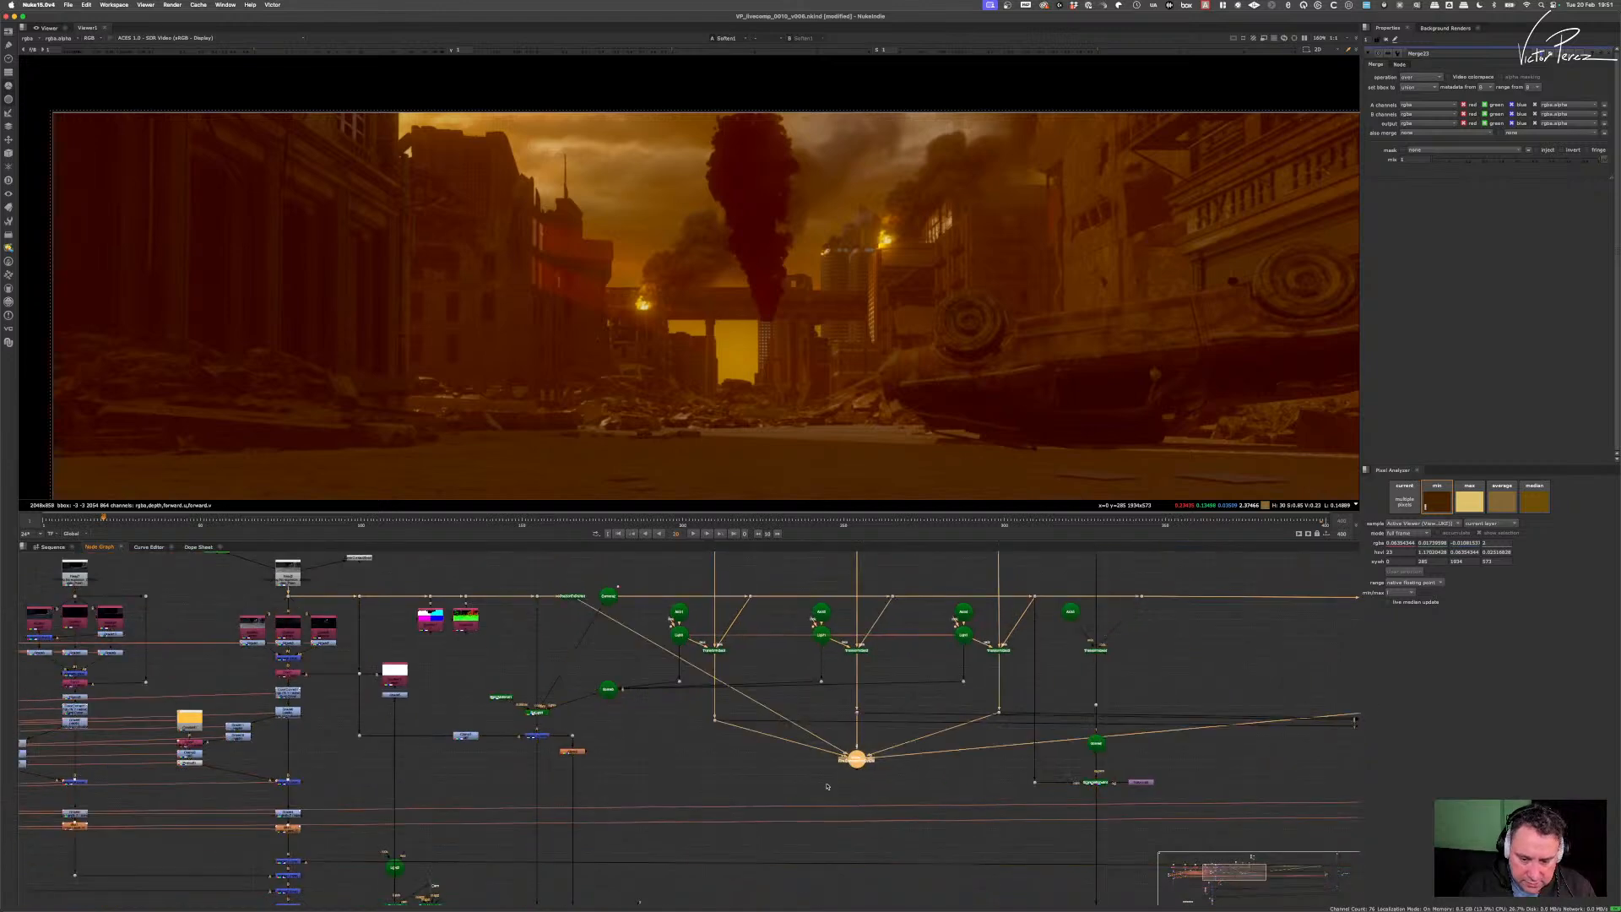
pyautogui.press('1')
# - Connect the Fire Elements PREVIEW Scene to the Dot below the smoke plume's TransformGeo
pyautogui.scroll(2, 844, 773)
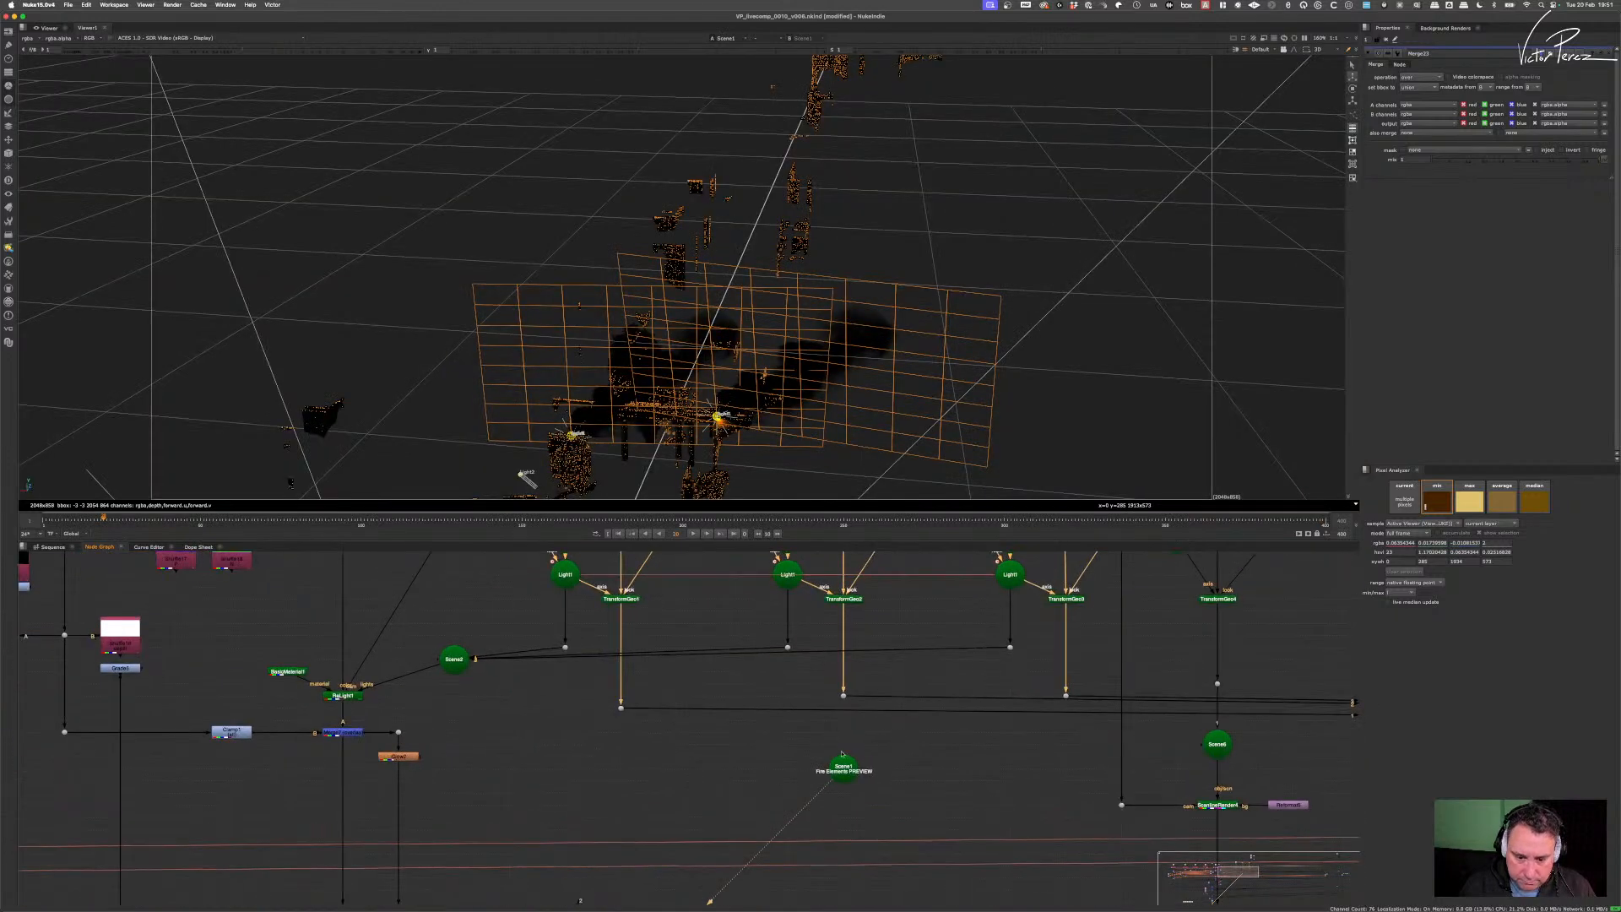
pyautogui.scroll(4, 845, 775)
pyautogui.scroll(-3, 1015, 750)
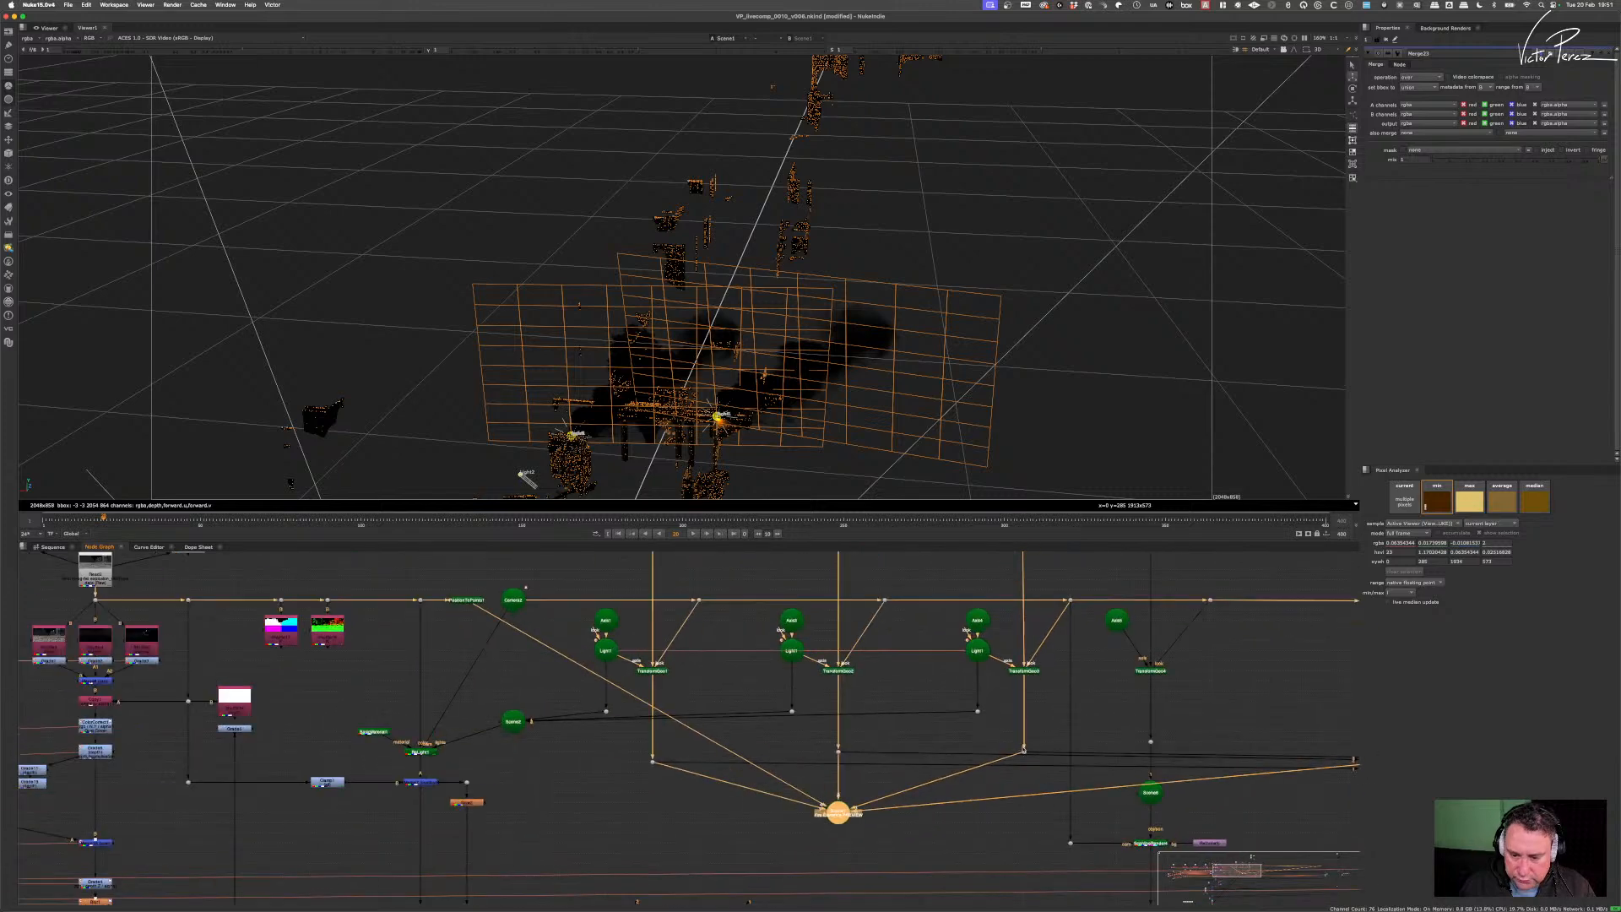
pyautogui.scroll(-3, 844, 760)
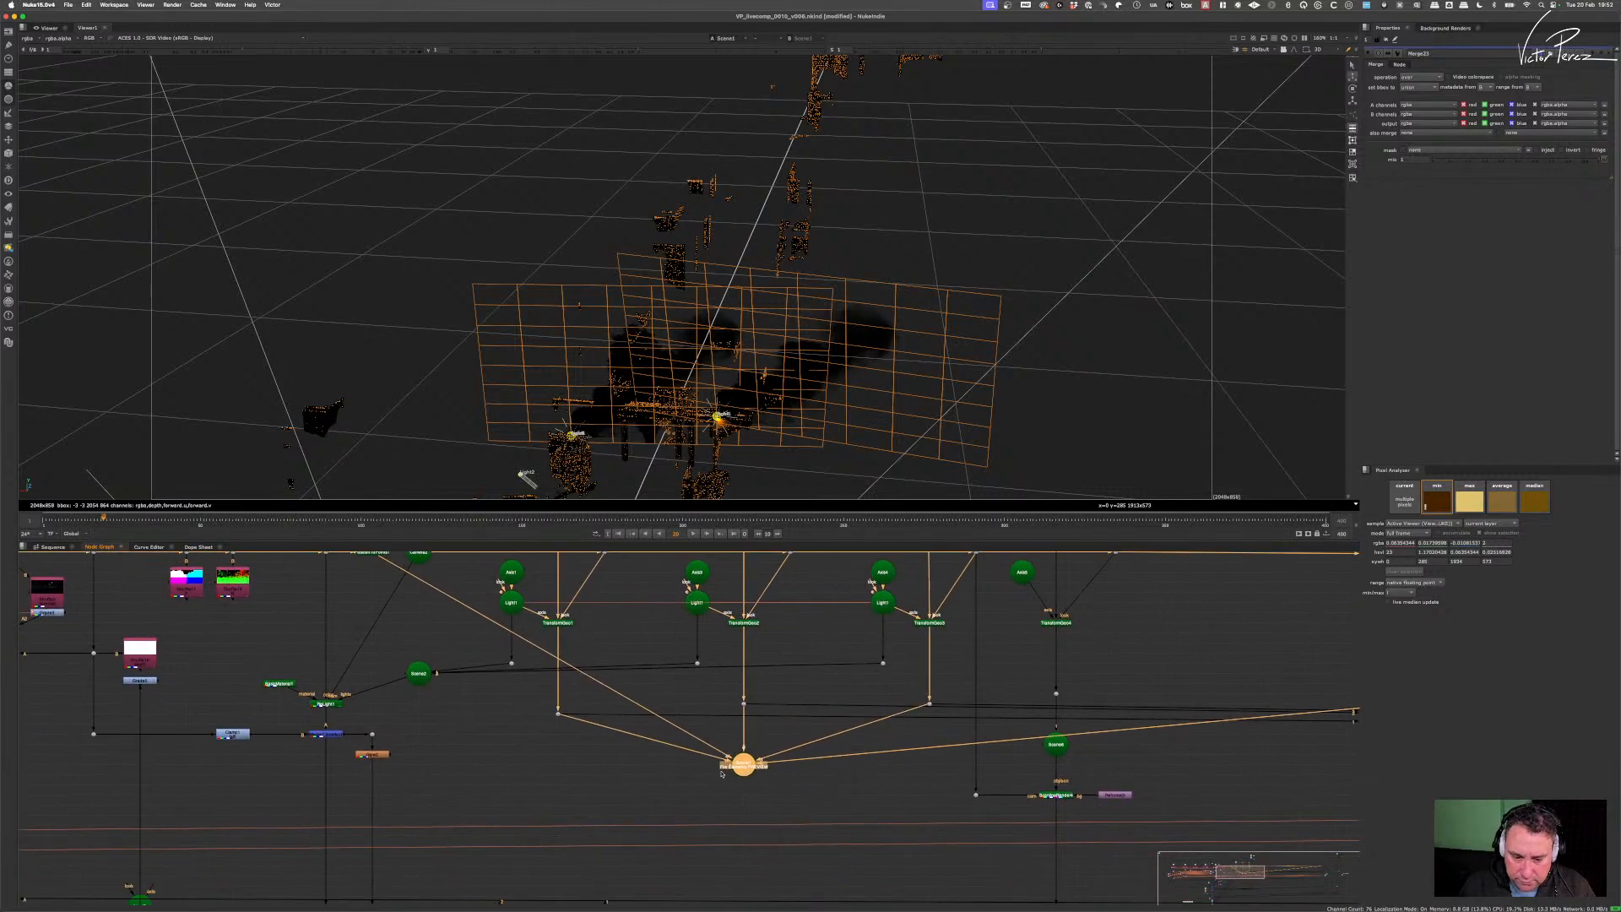
pyautogui.scroll(-2, 731, 766)
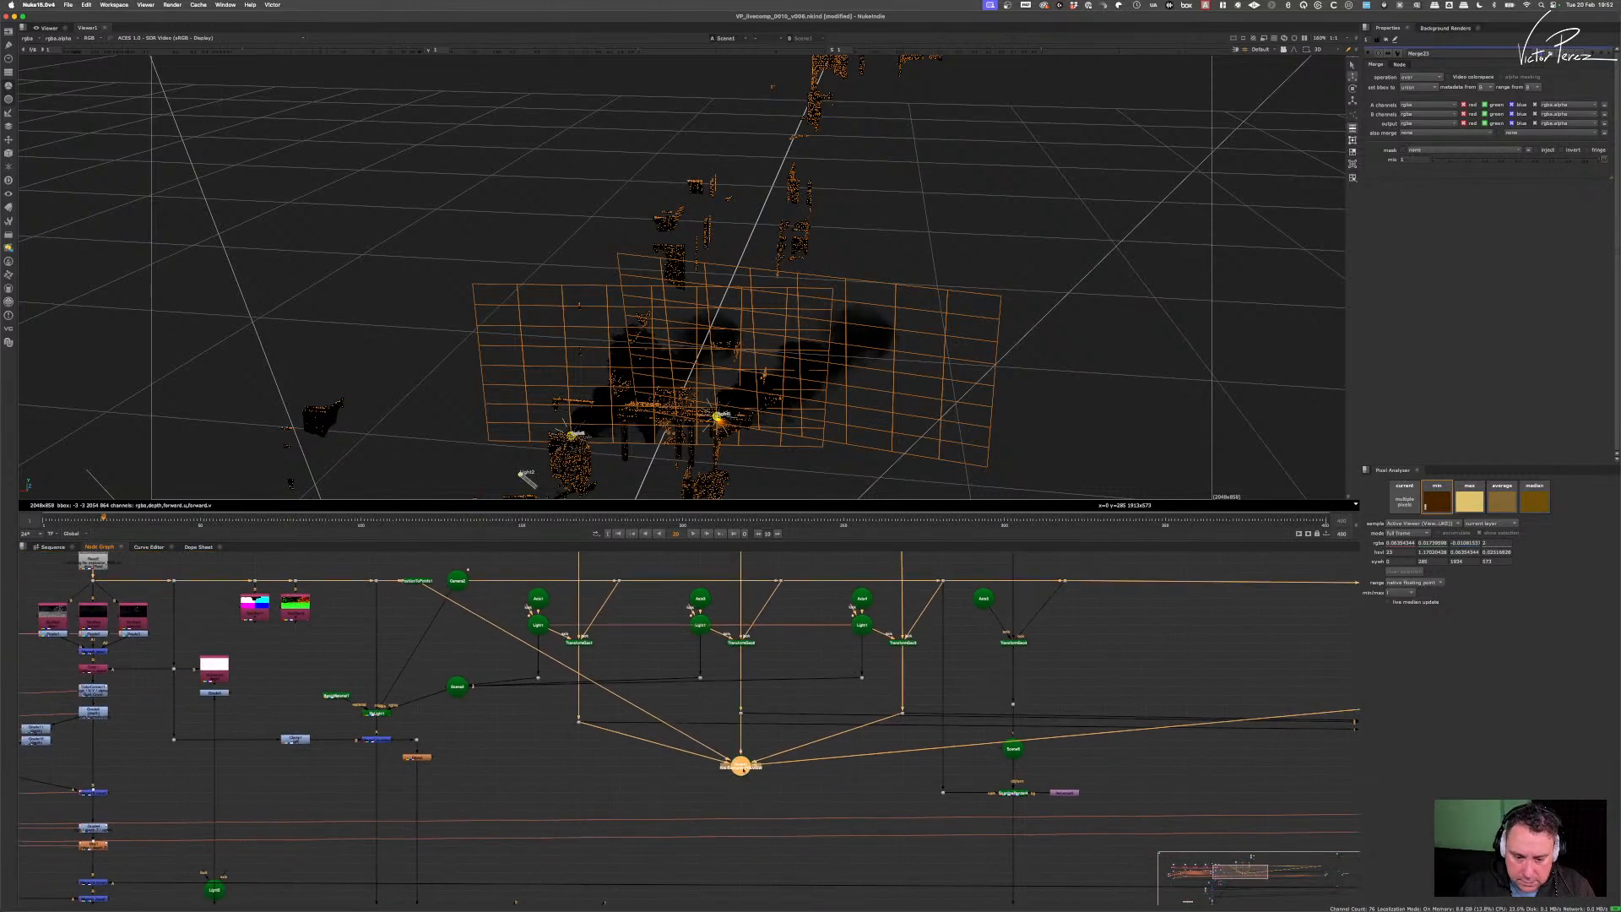
pyautogui.moveTo(729, 768); pyautogui.dragTo(1015, 708)
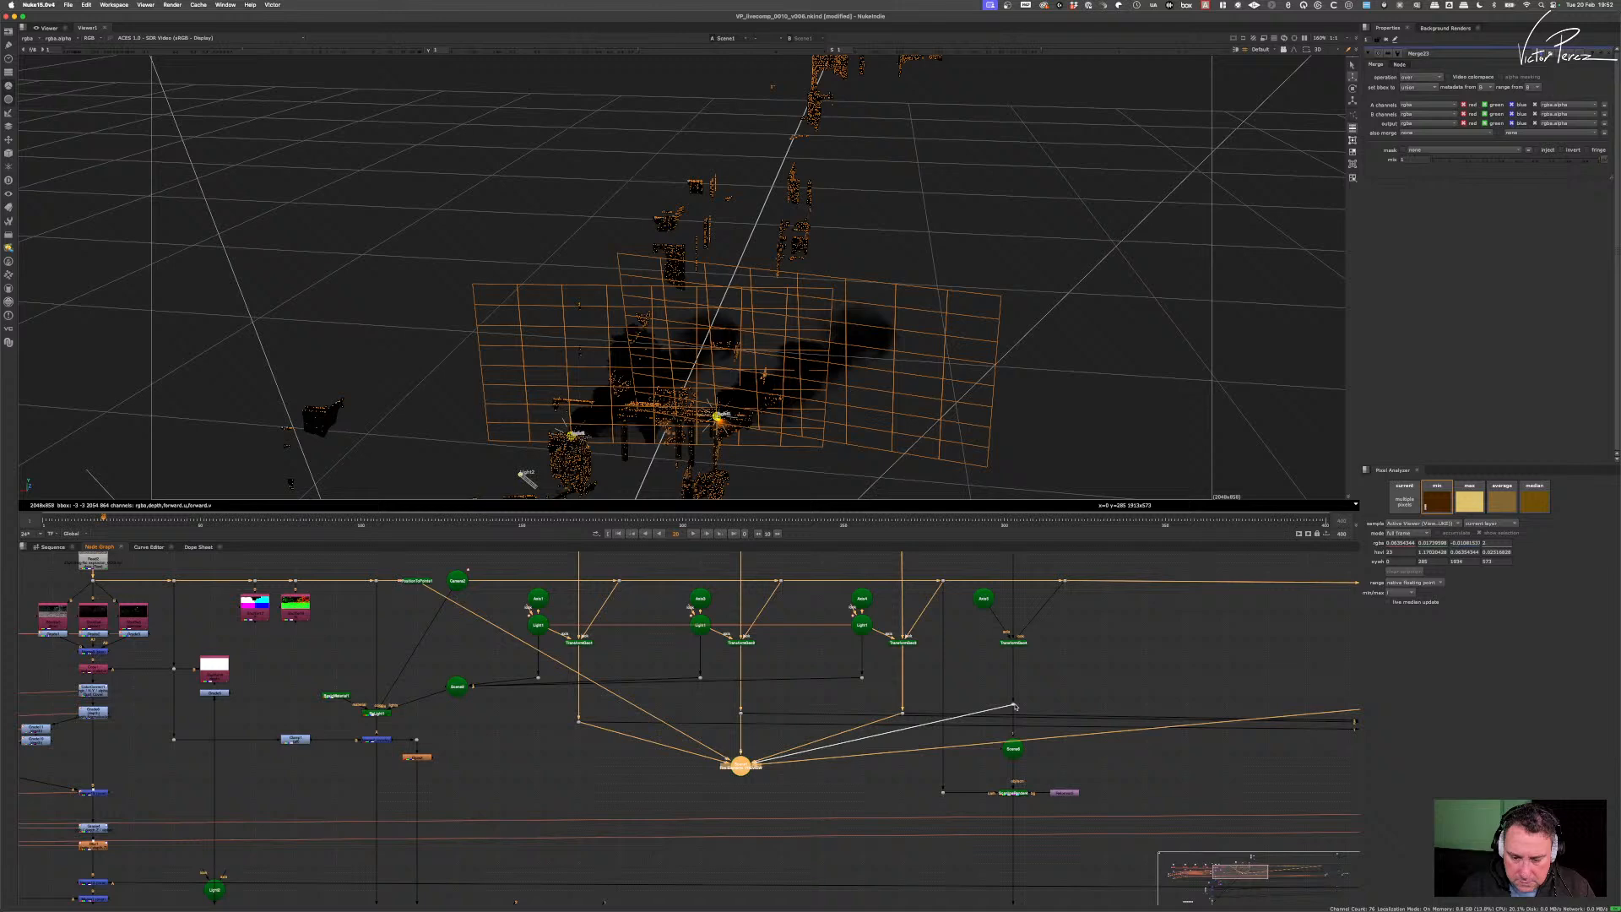
pyautogui.moveTo(1015, 707); pyautogui.dragTo(1013, 704)
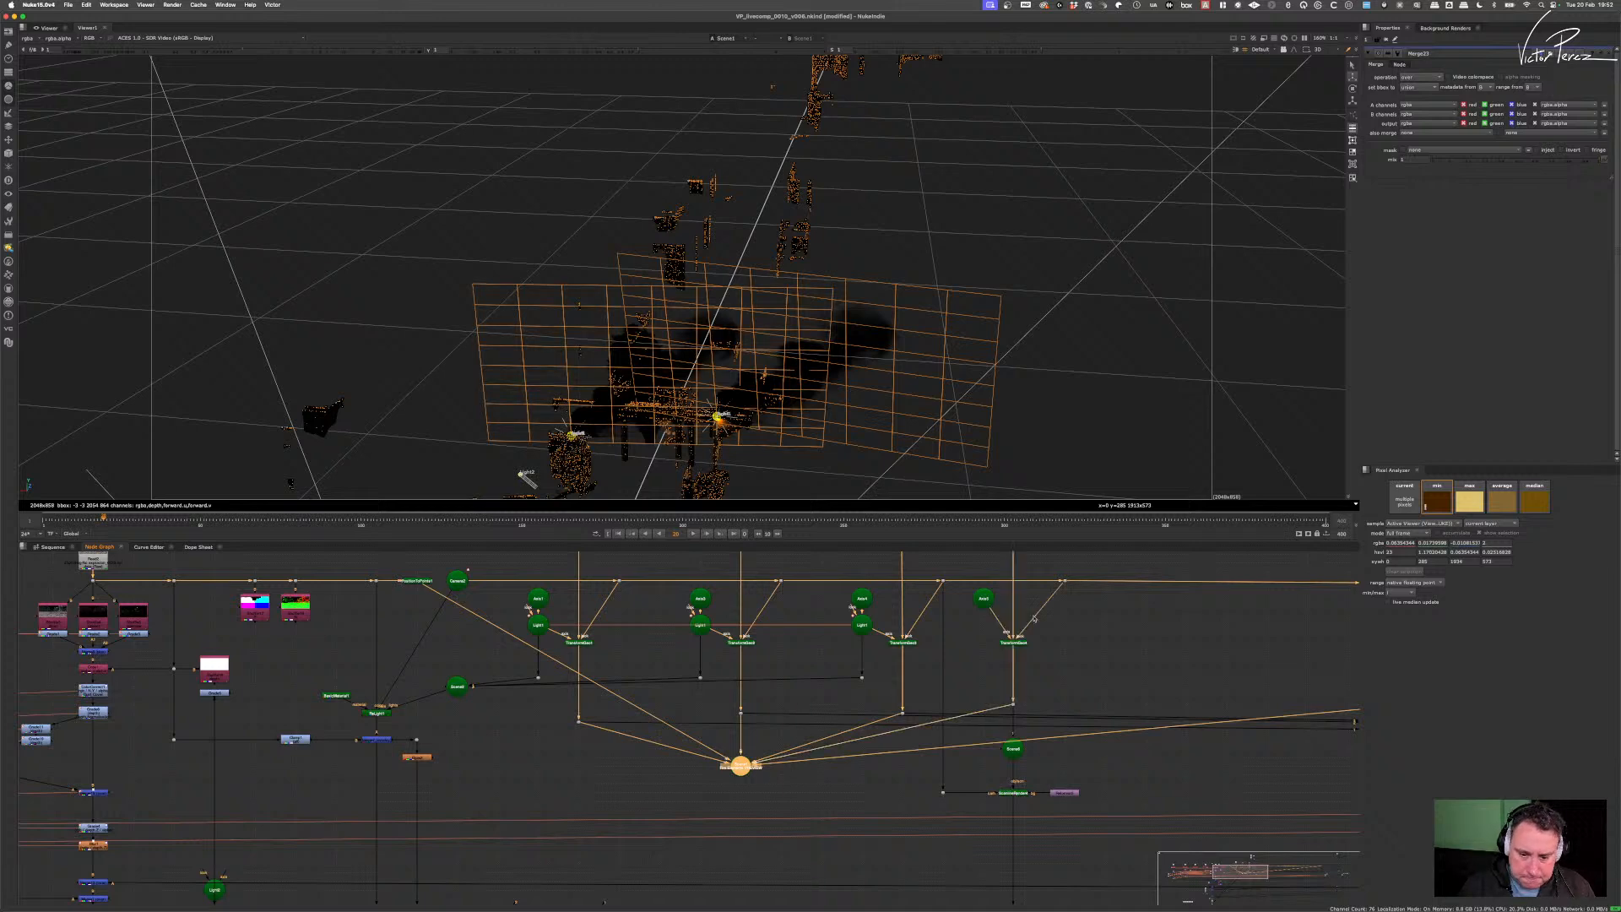
# - Move the smoke plume's Axis further back along Z, behind the two burning lights in the 3D scene
pyautogui.click(984, 599)
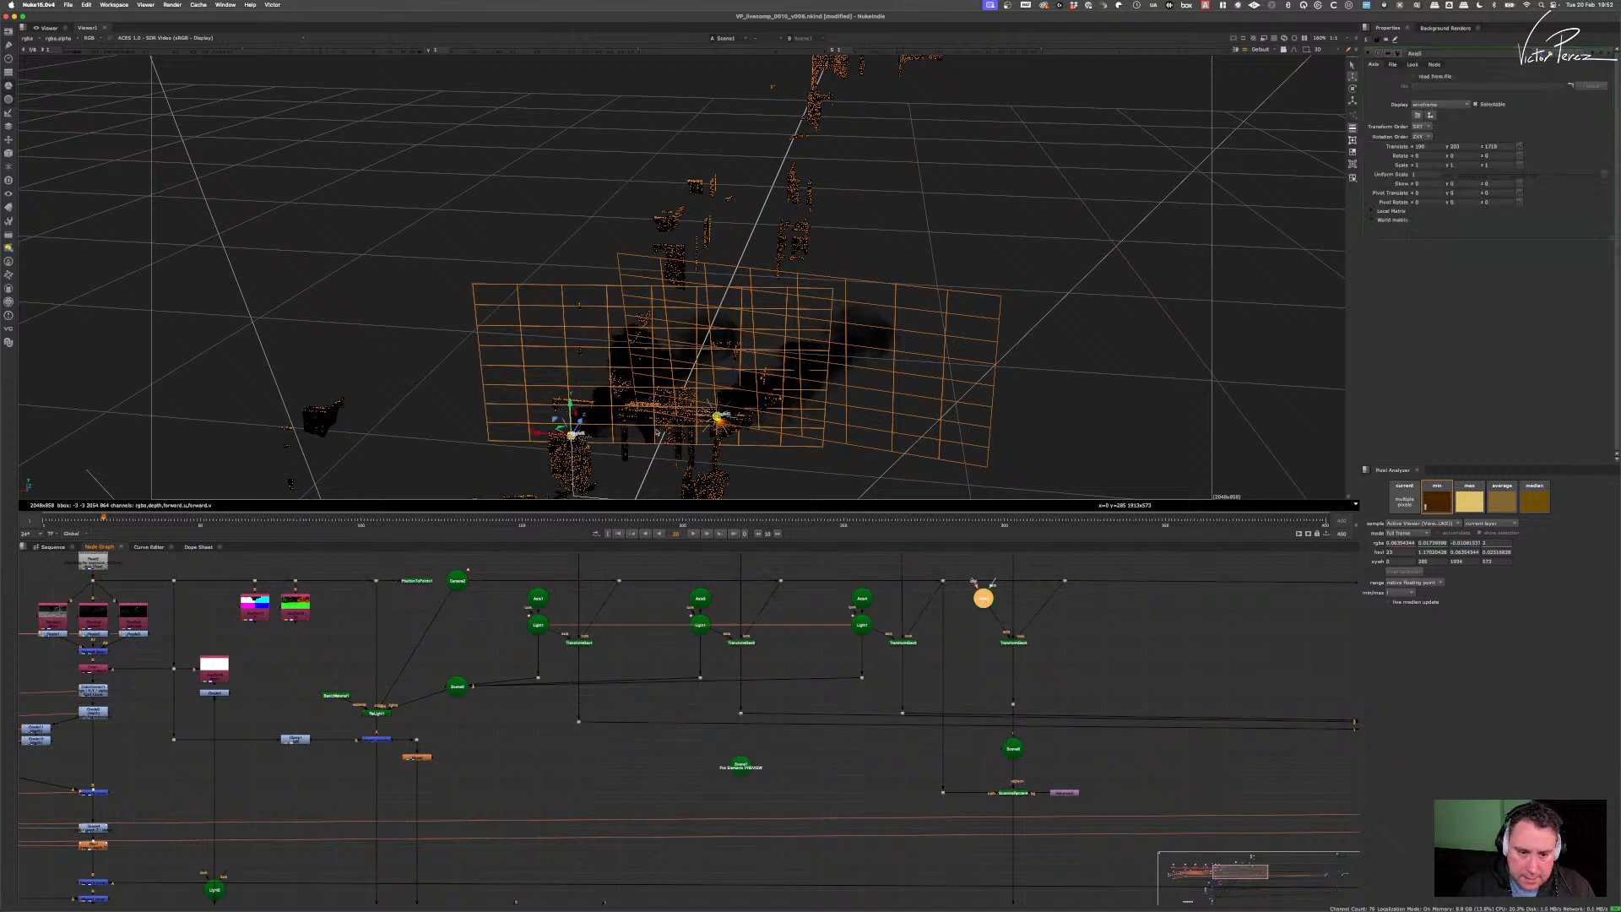
pyautogui.moveTo(581, 420); pyautogui.dragTo(860, 181)
pyautogui.moveTo(721, 323)
pyautogui.keyDown('super'); pyautogui.mouseDown()
pyautogui.moveTo(676, 324)
pyautogui.moveTo(723, 323)
pyautogui.mouseUp(); pyautogui.keyUp('super')
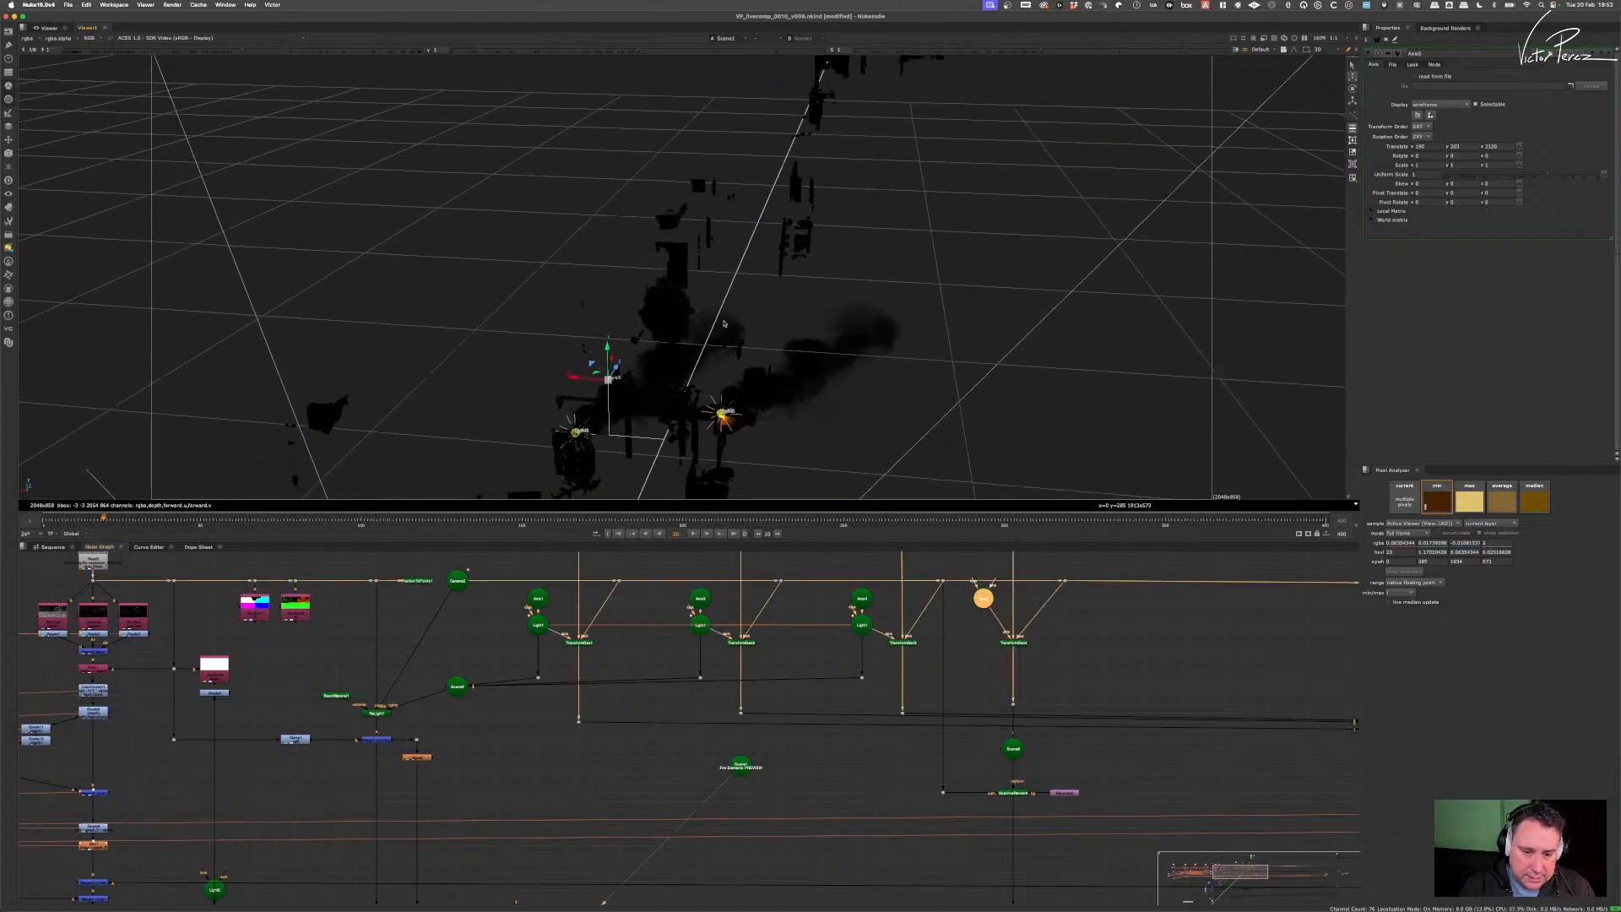
# - Open the smoke plume's Card node and set its pivot translate Y to 0
pyautogui.scroll(5, 1022, 604)
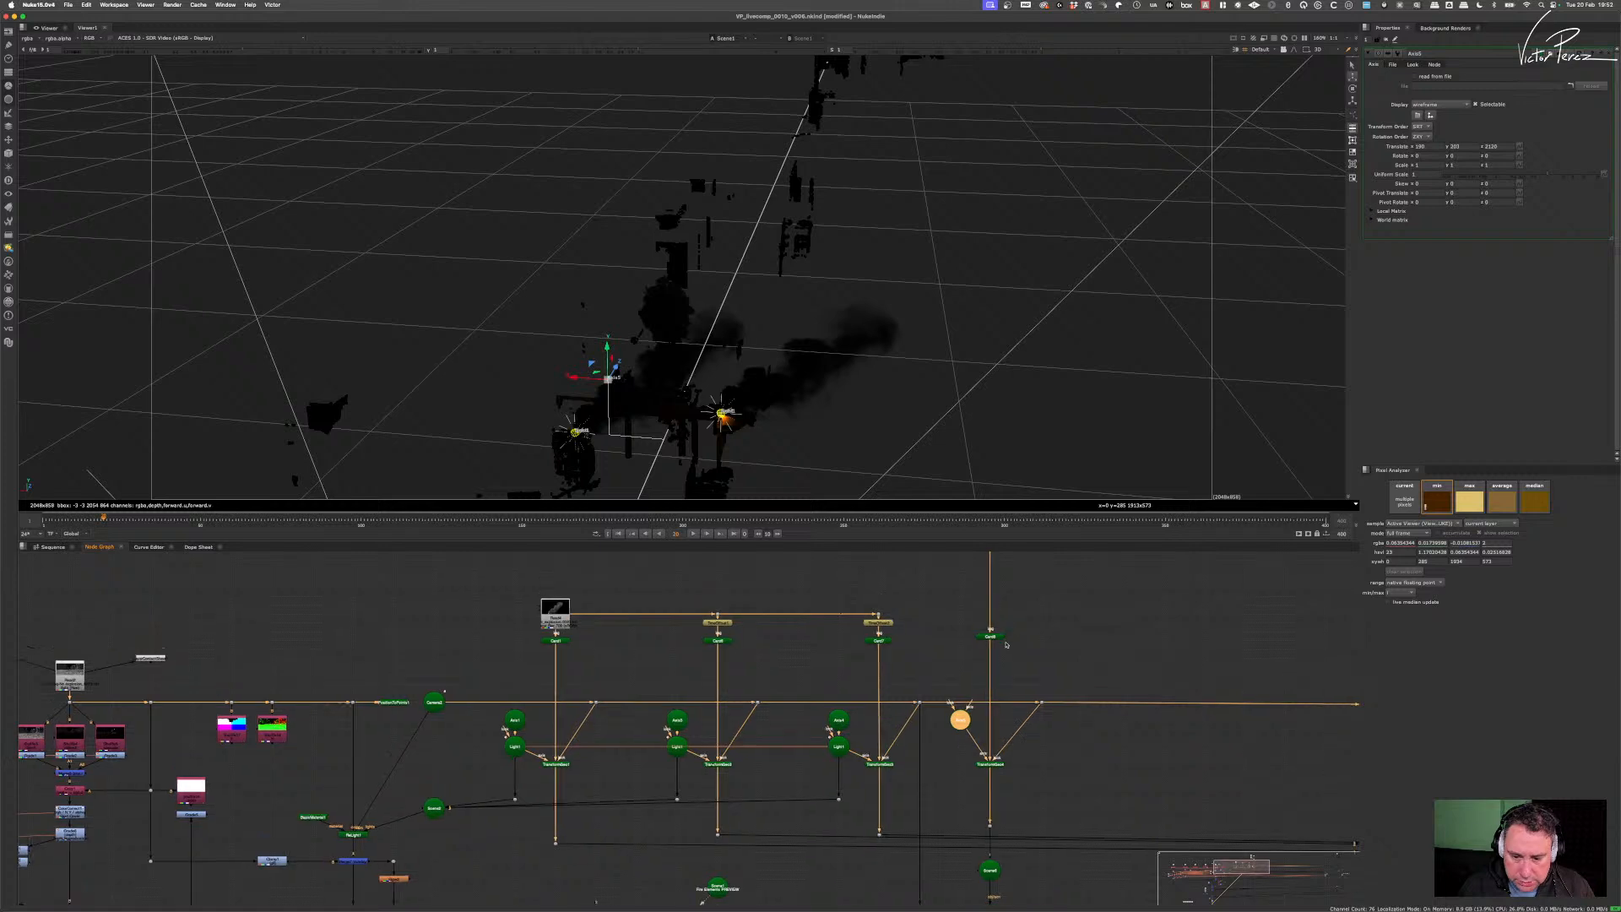
pyautogui.click(982, 672)
pyautogui.doubleClick(982, 672)
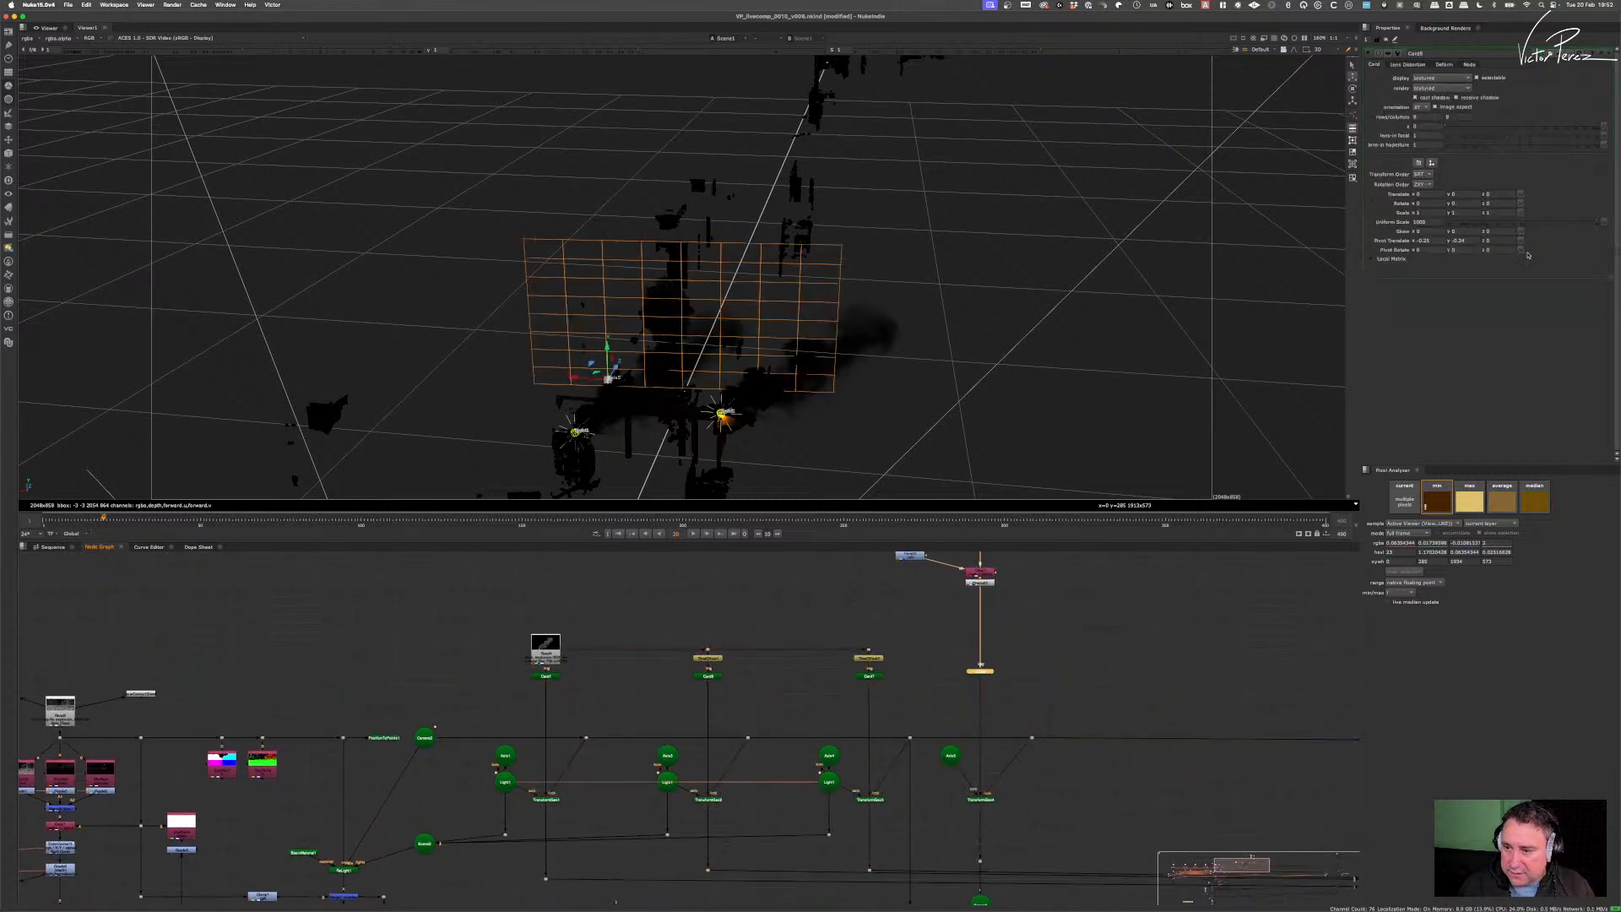
pyautogui.click(1471, 241)
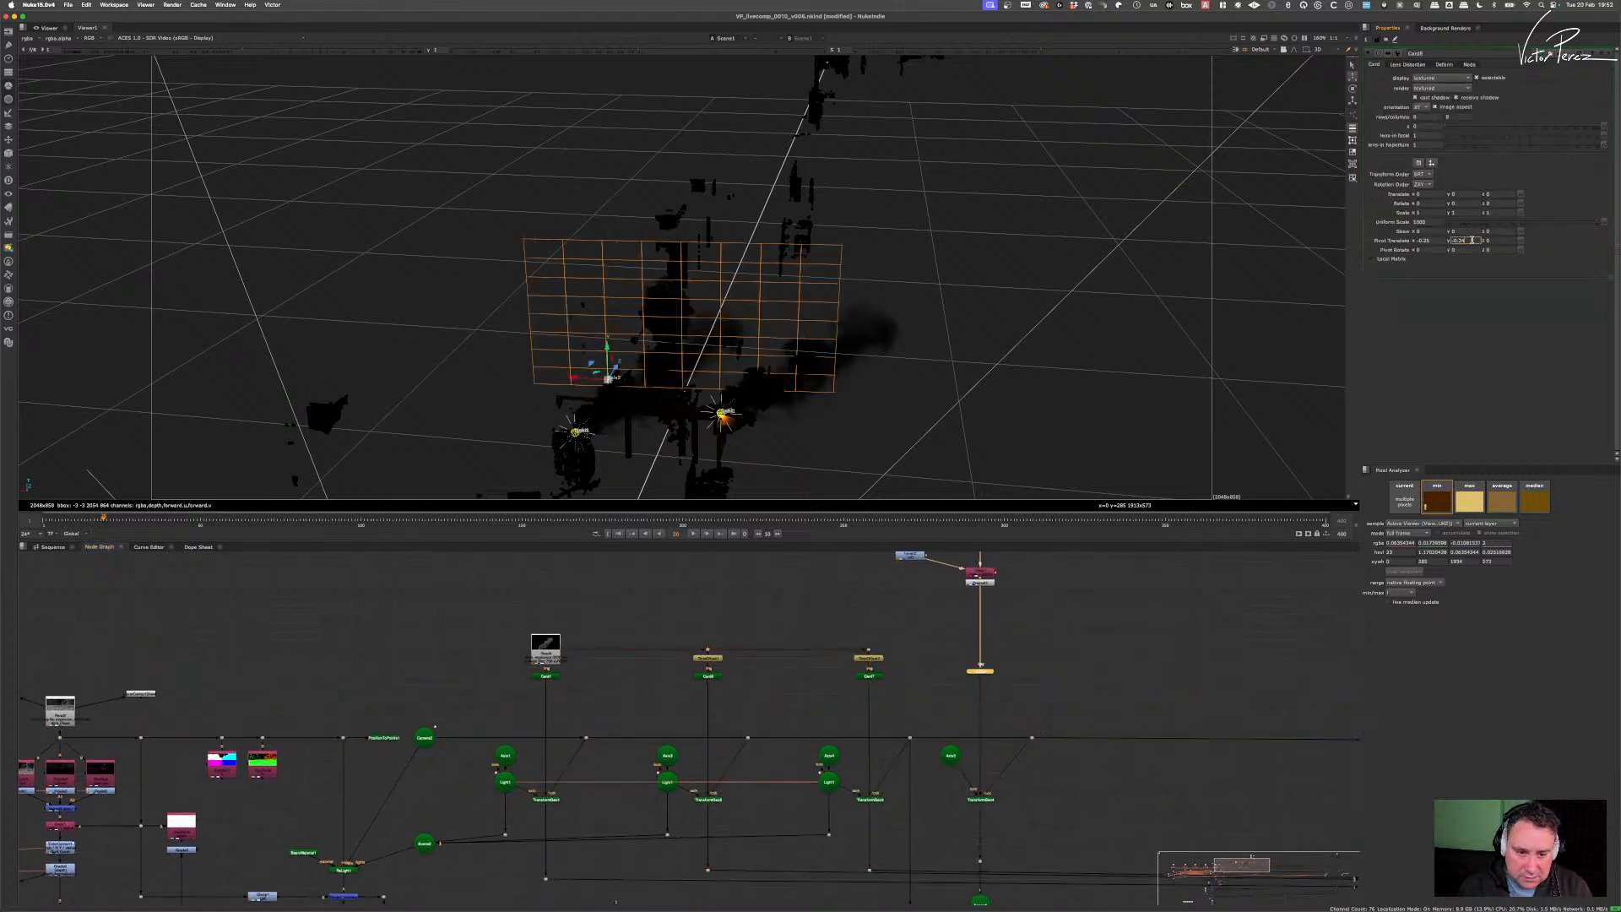
pyautogui.doubleClick(1474, 241)
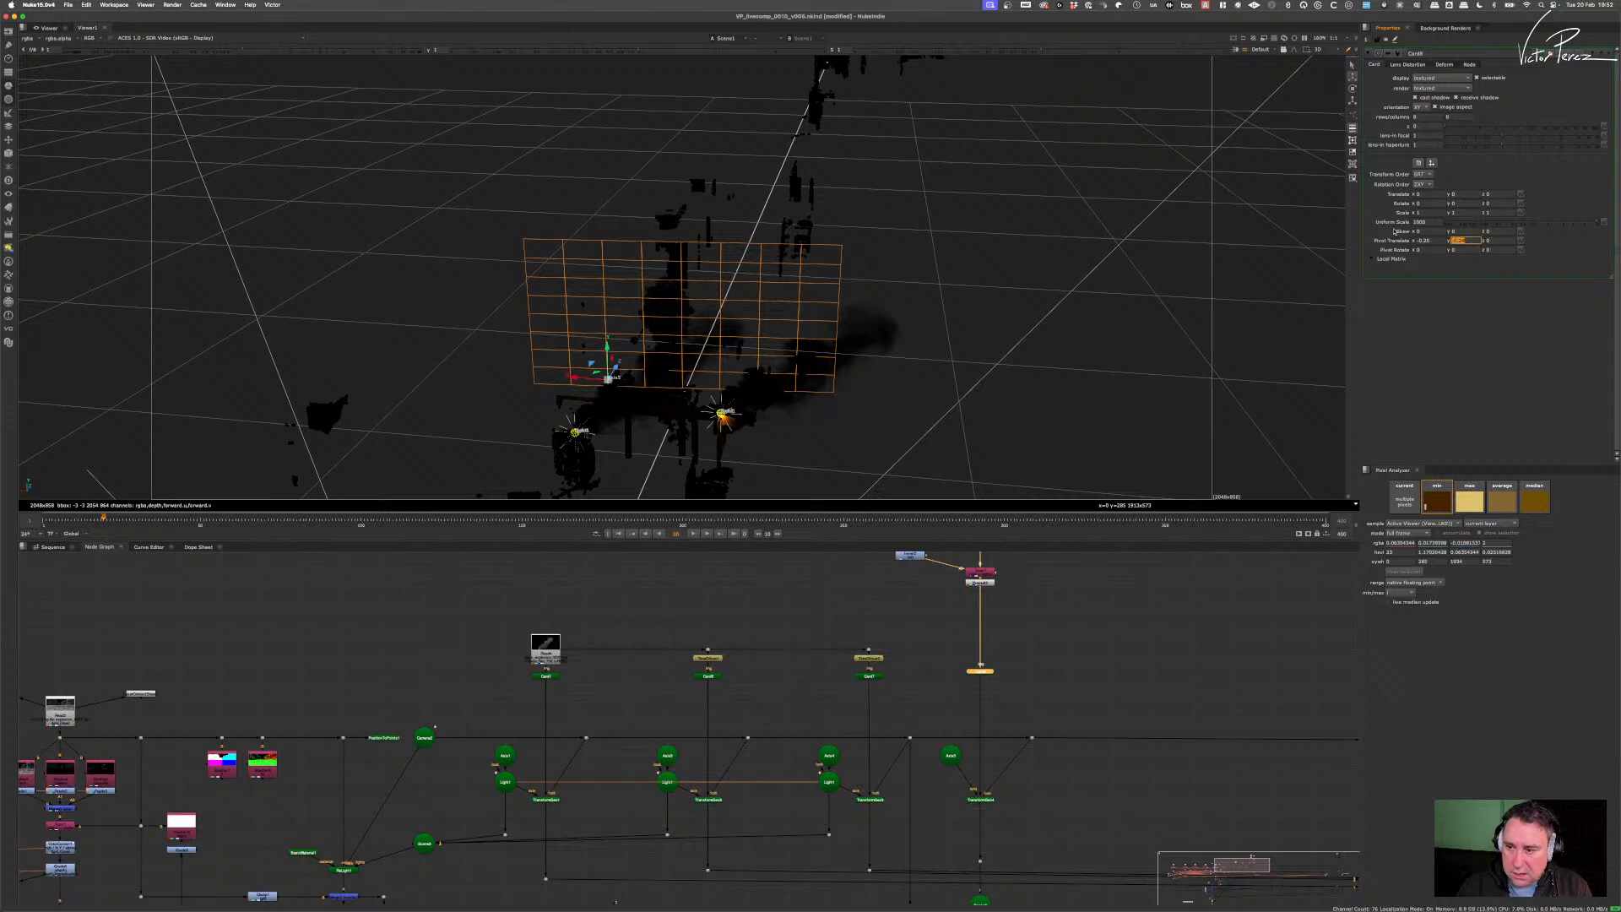
pyautogui.click(1434, 241)
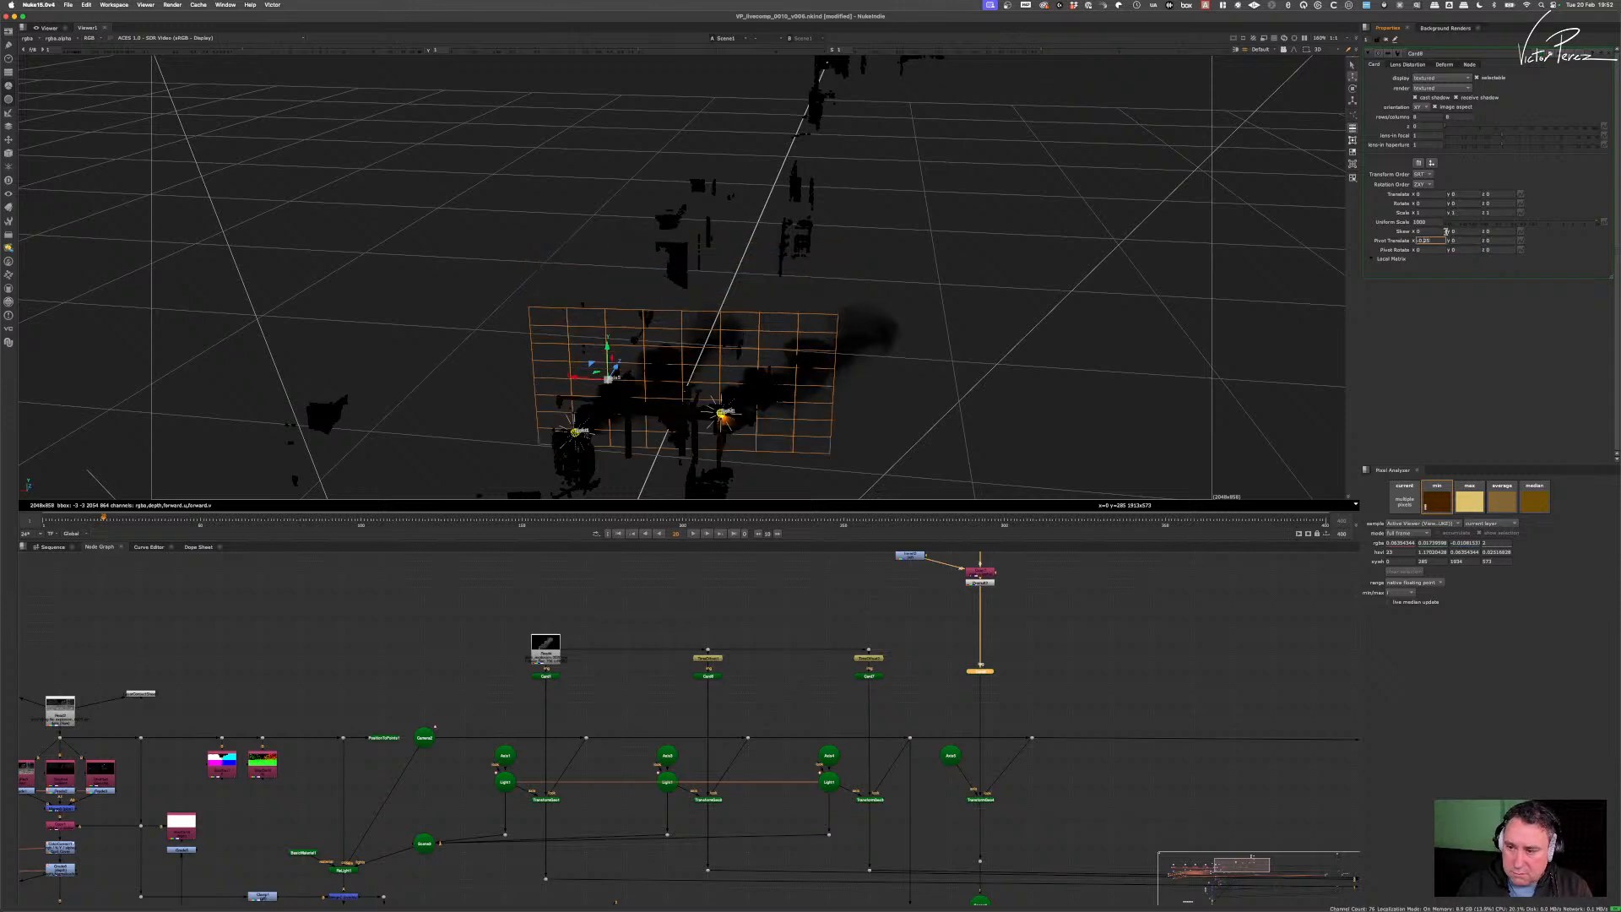
# - Adjust the plume card's pivot translate X to -0.05
pyautogui.press('Down')
pyautogui.press('Down')
pyautogui.press('Up')
pyautogui.press('Up')
pyautogui.press('Up')
pyautogui.press('Up')
pyautogui.press('Up')
pyautogui.press('Up')
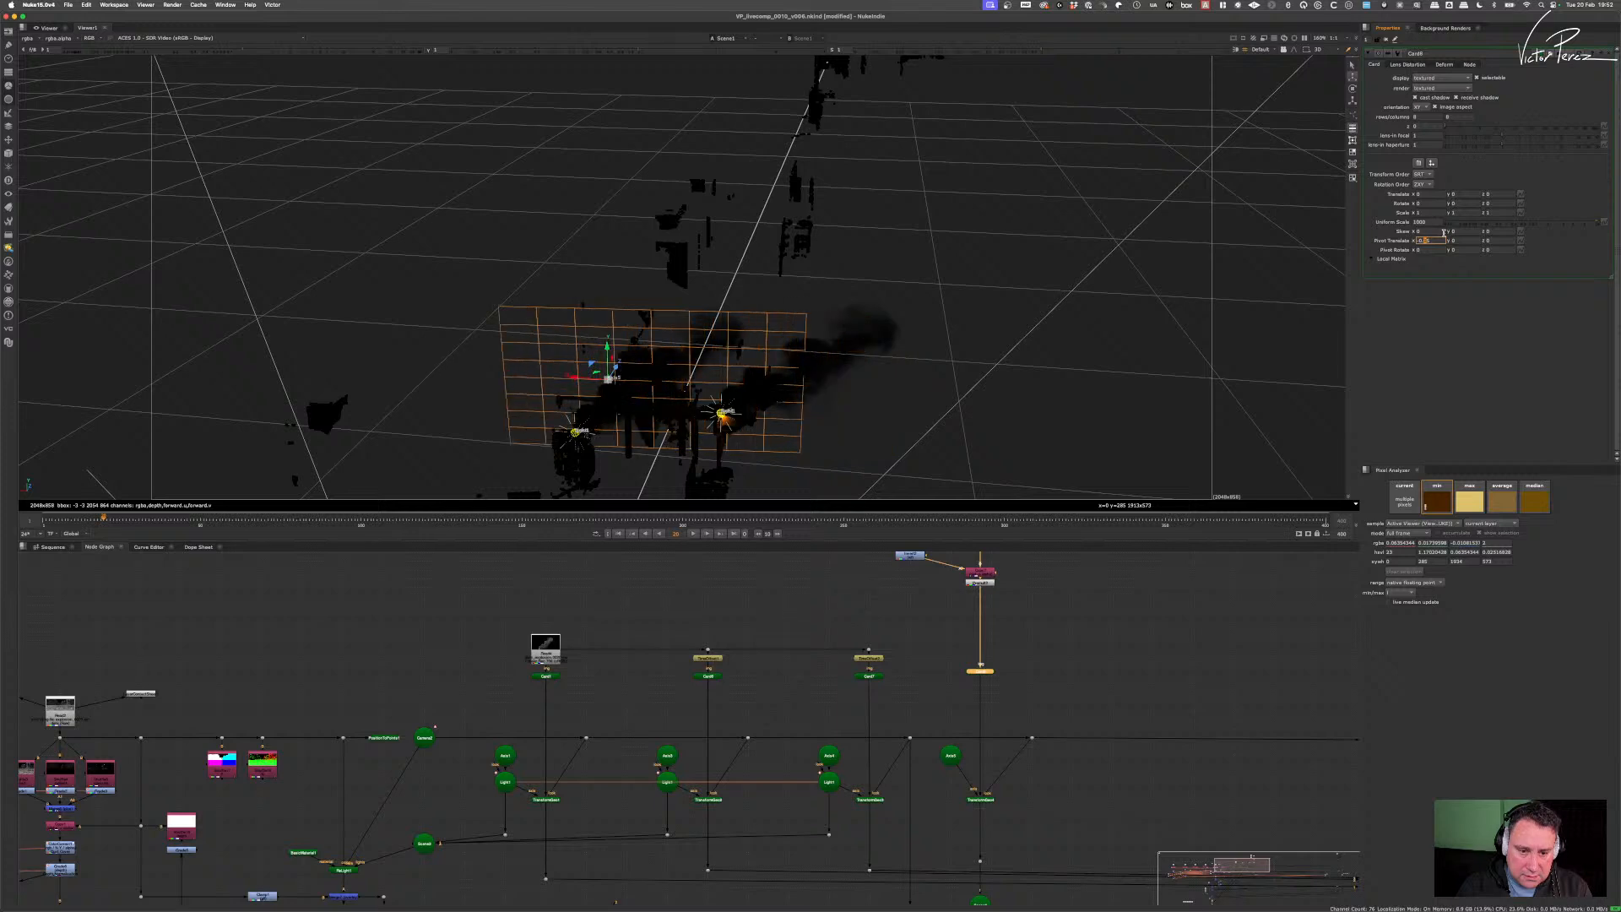
pyautogui.press('Down')
pyautogui.press('Down')
pyautogui.press('Down')
pyautogui.press('Up')
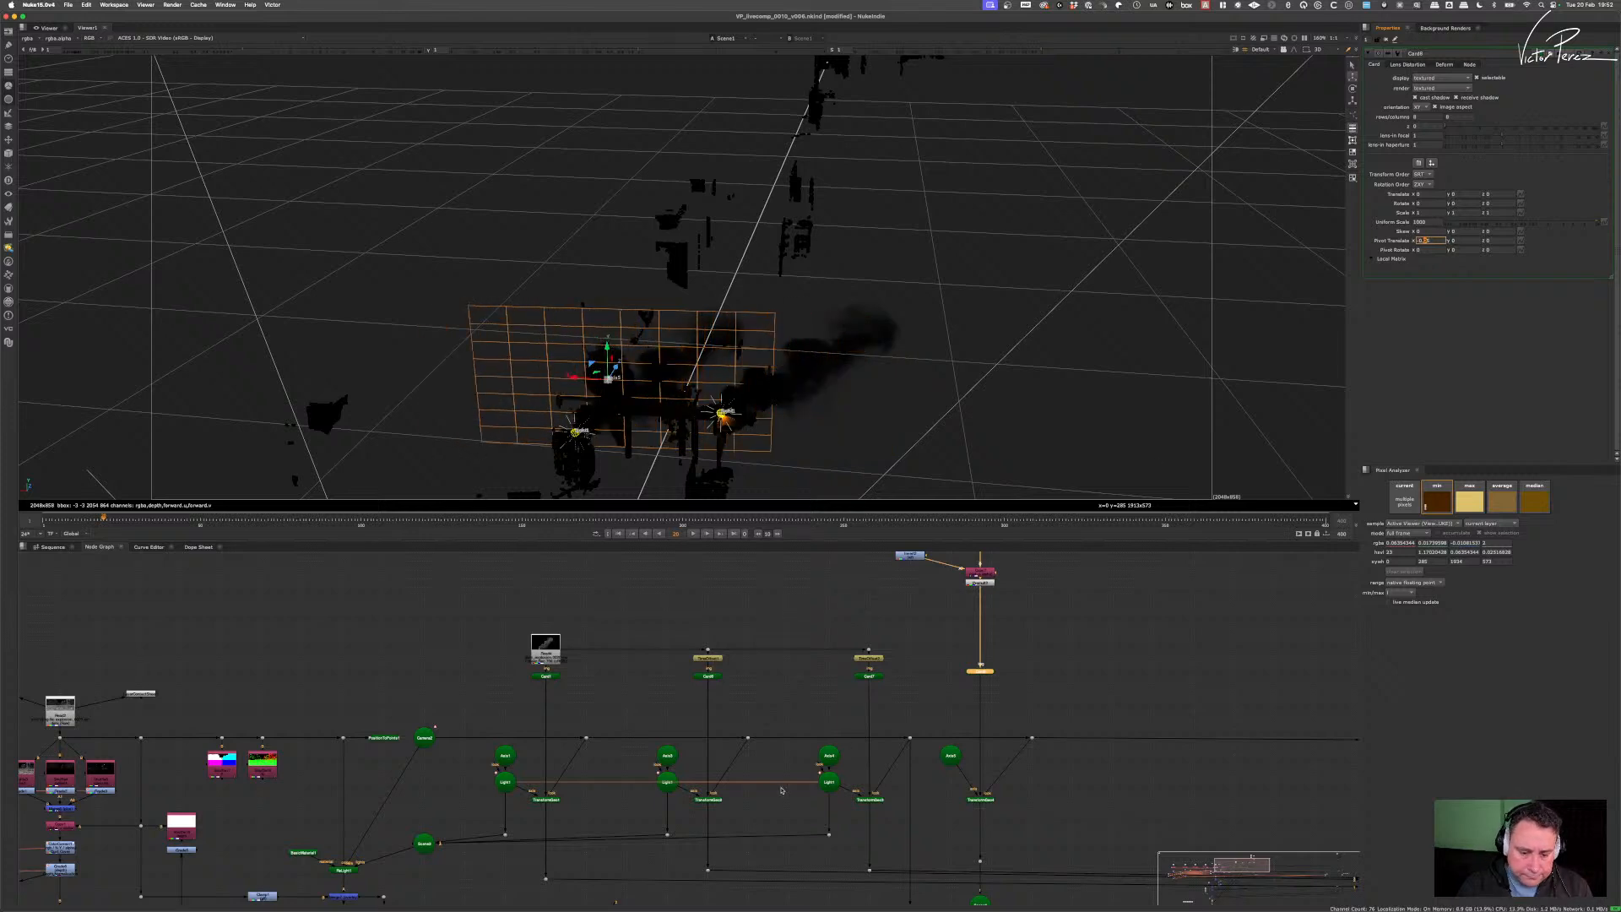
# - Set the card's pivot translate Y to -0.15, then -0.2, and keep lowering it until the pivot meets the card's bottom edge
pyautogui.keyDown('alt'); pyautogui.moveTo(614, 397); pyautogui.dragTo(683, 353); pyautogui.keyUp('alt')
pyautogui.keyDown('alt'); pyautogui.moveTo(682, 353); pyautogui.dragTo(763, 369, button='right'); pyautogui.keyUp('alt')
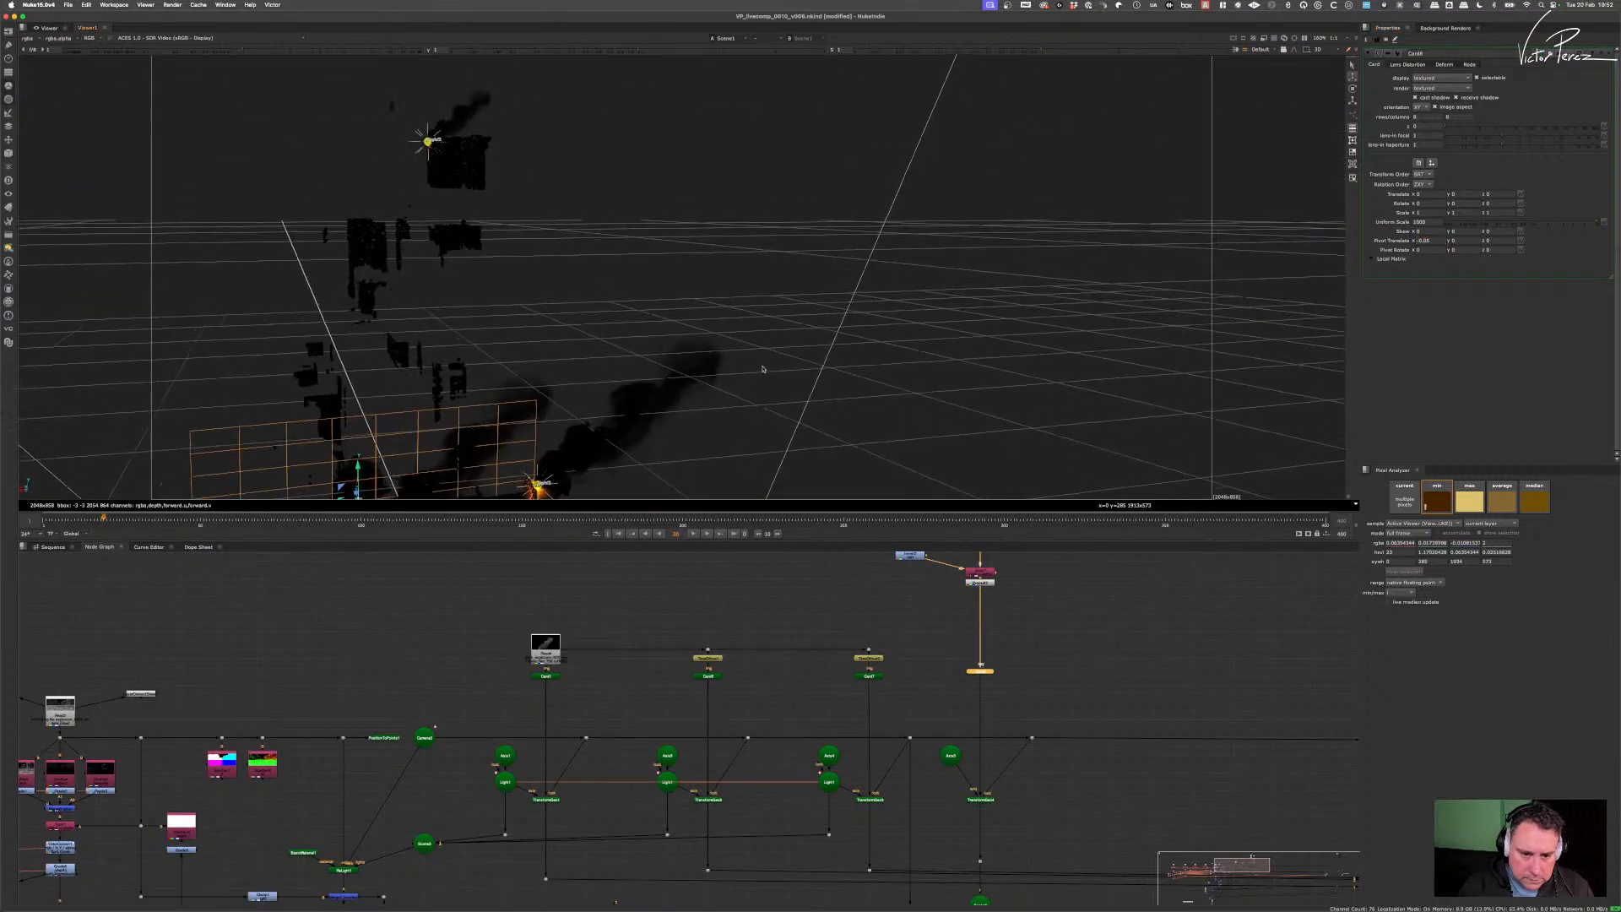
pyautogui.keyDown('alt'); pyautogui.moveTo(763, 369); pyautogui.dragTo(1089, 71); pyautogui.keyUp('alt')
pyautogui.keyDown('alt'); pyautogui.moveTo(583, 330); pyautogui.dragTo(655, 338, button='right'); pyautogui.keyUp('alt')
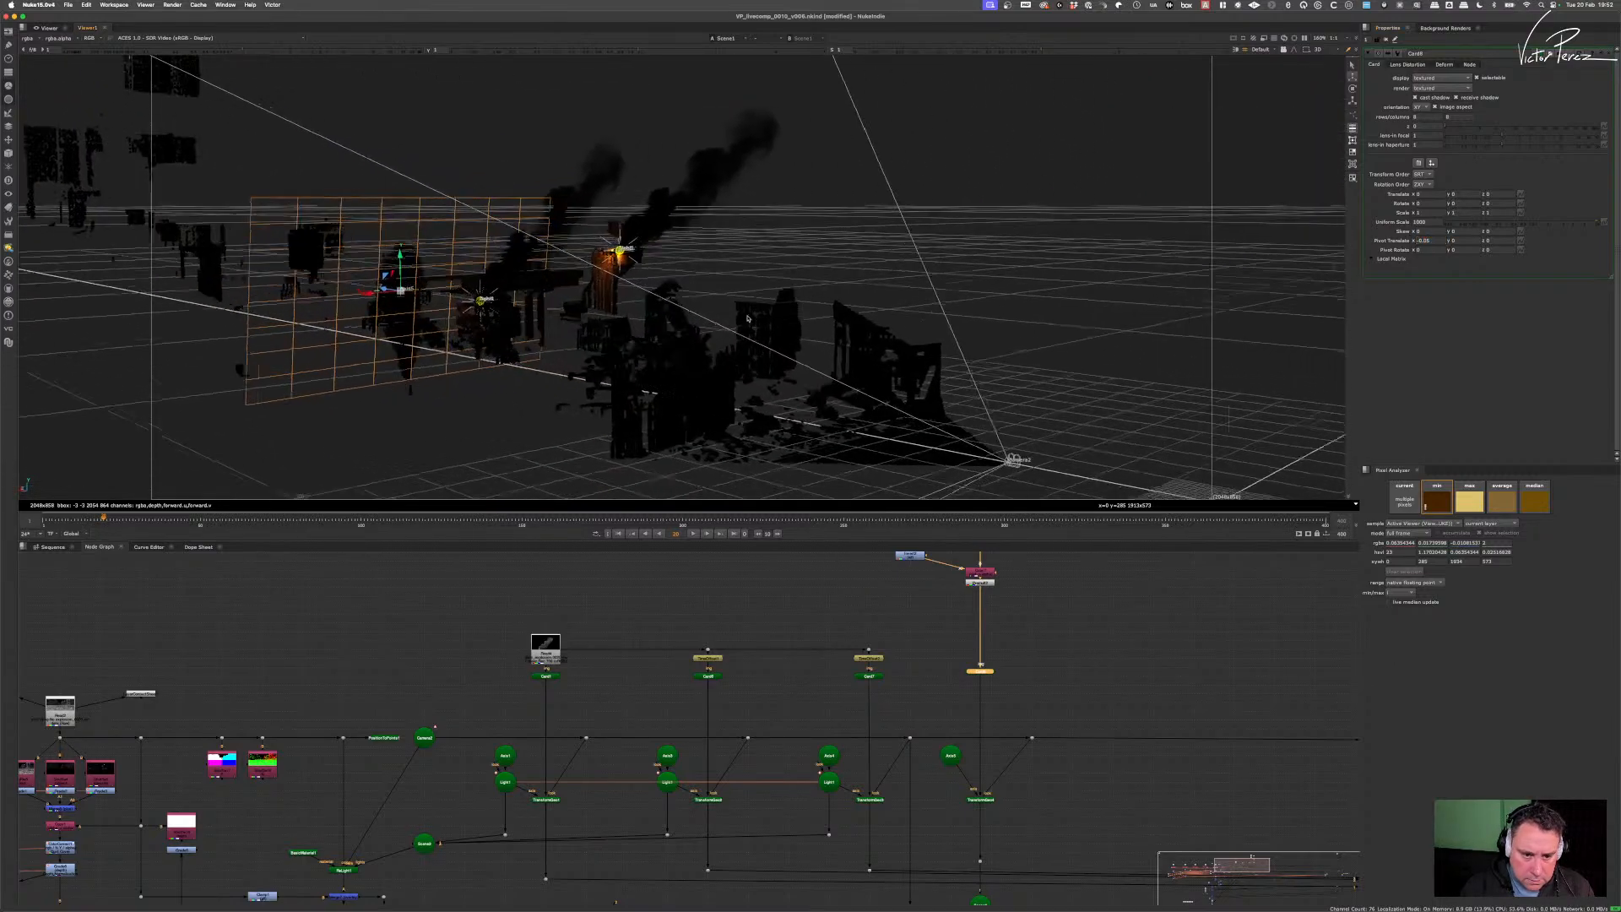
pyautogui.keyDown('alt'); pyautogui.moveTo(654, 338); pyautogui.dragTo(873, 317); pyautogui.keyUp('alt')
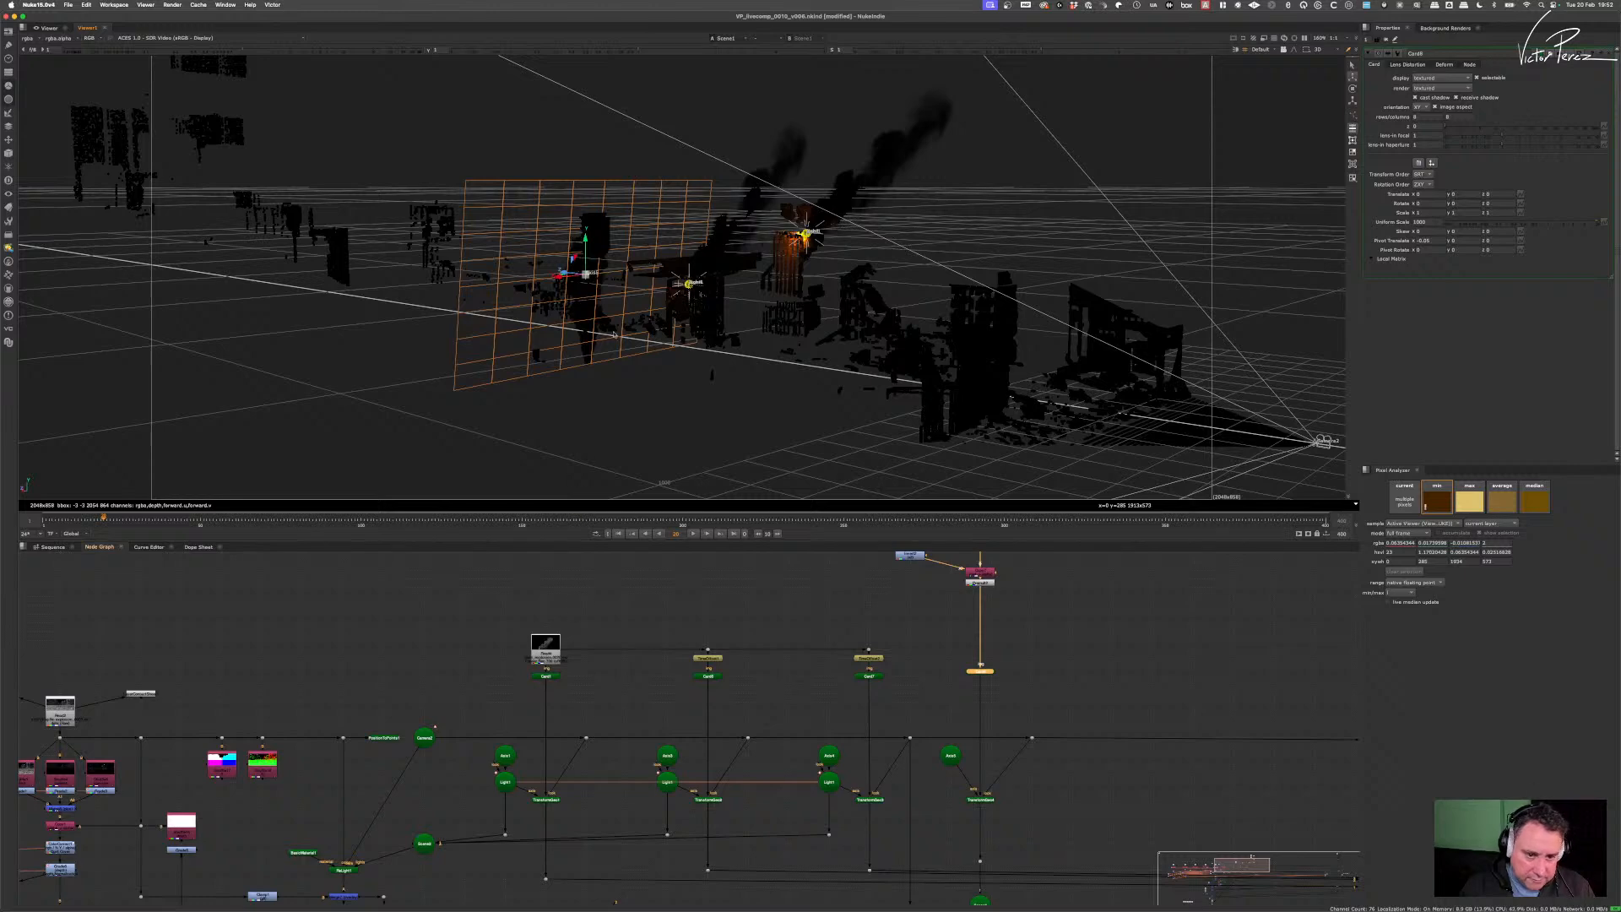
pyautogui.keyDown('alt'); pyautogui.moveTo(629, 324); pyautogui.dragTo(734, 288); pyautogui.keyUp('alt')
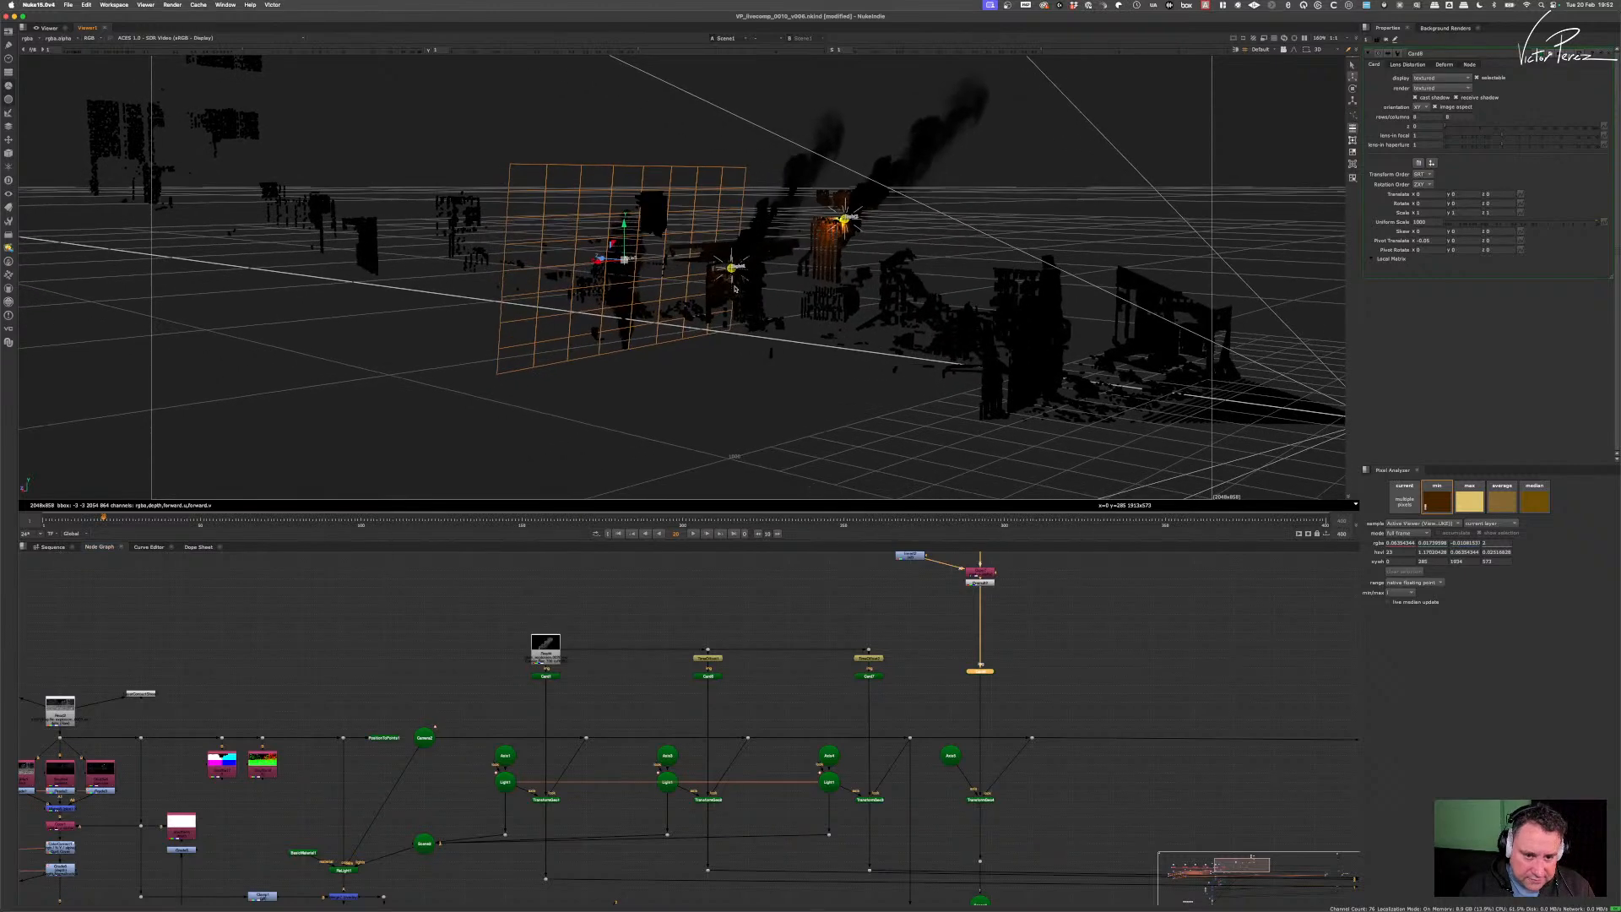
pyautogui.click(1475, 239)
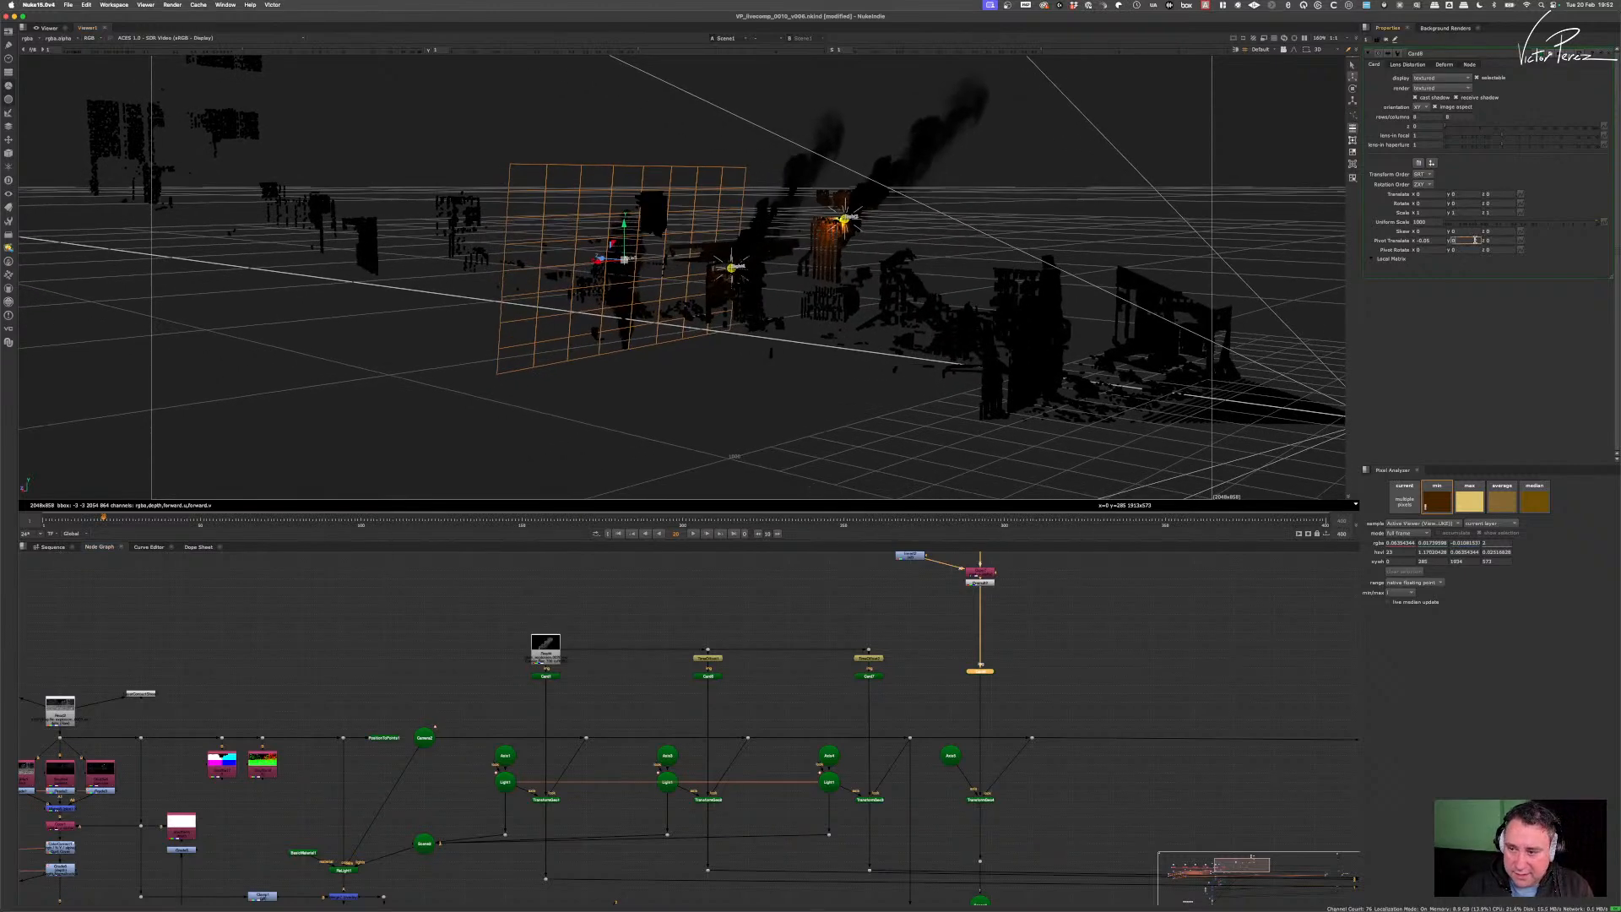
pyautogui.write('-0.15')
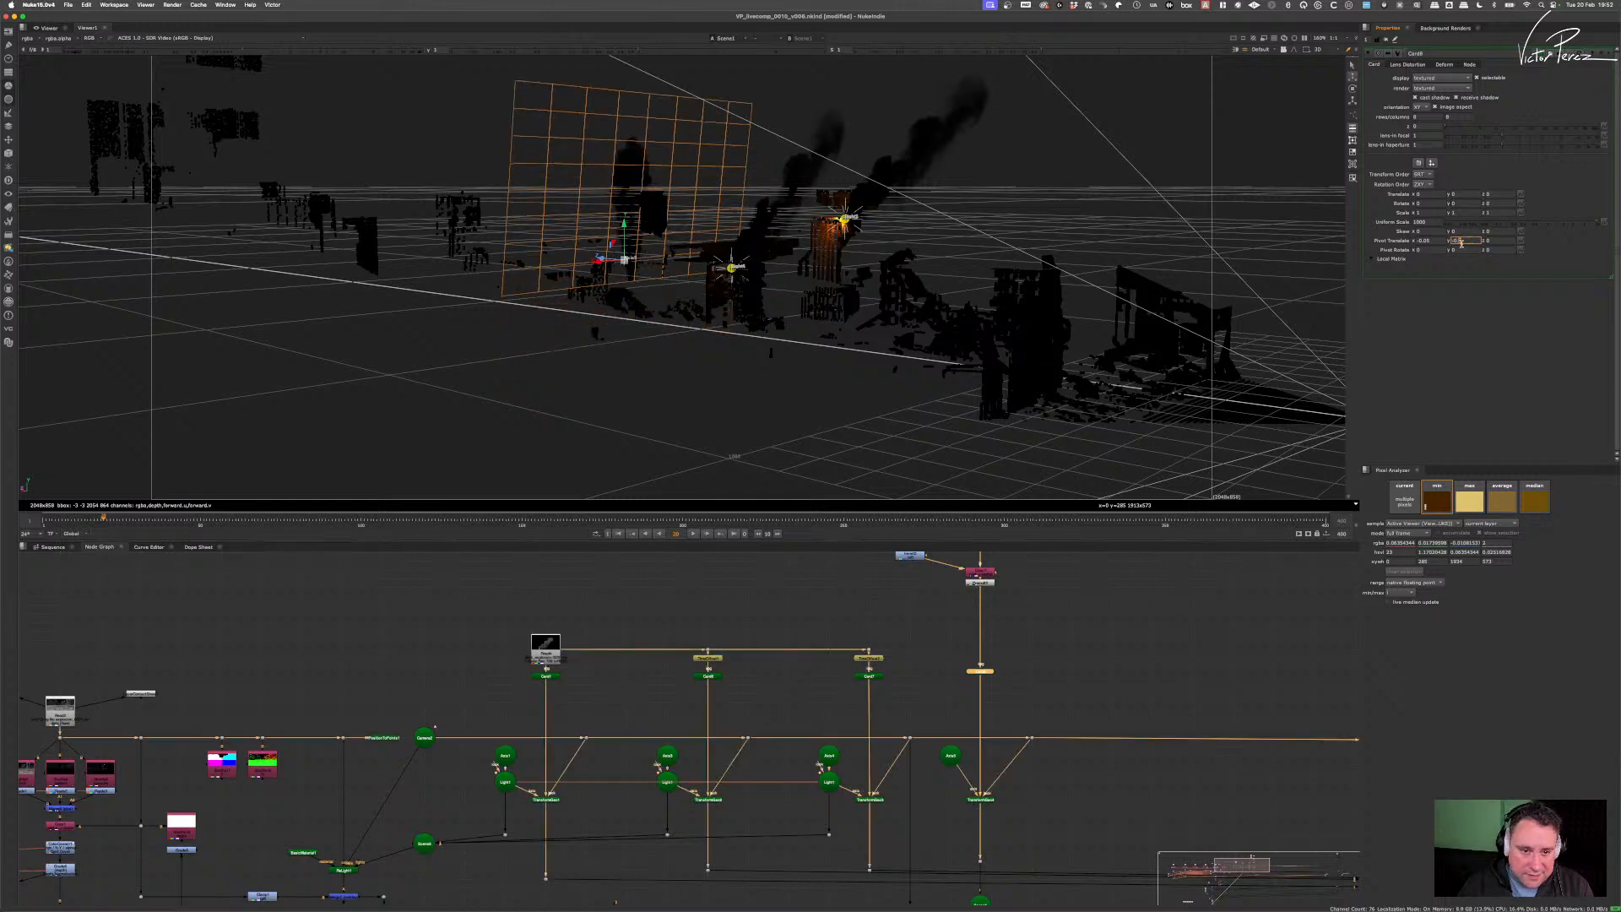
pyautogui.press('BackSpace')
pyautogui.press('BackSpace')
pyautogui.write('2')
pyautogui.press('Down')
pyautogui.press('Down')
pyautogui.press('Down')
pyautogui.press('Down')
pyautogui.press('Down')
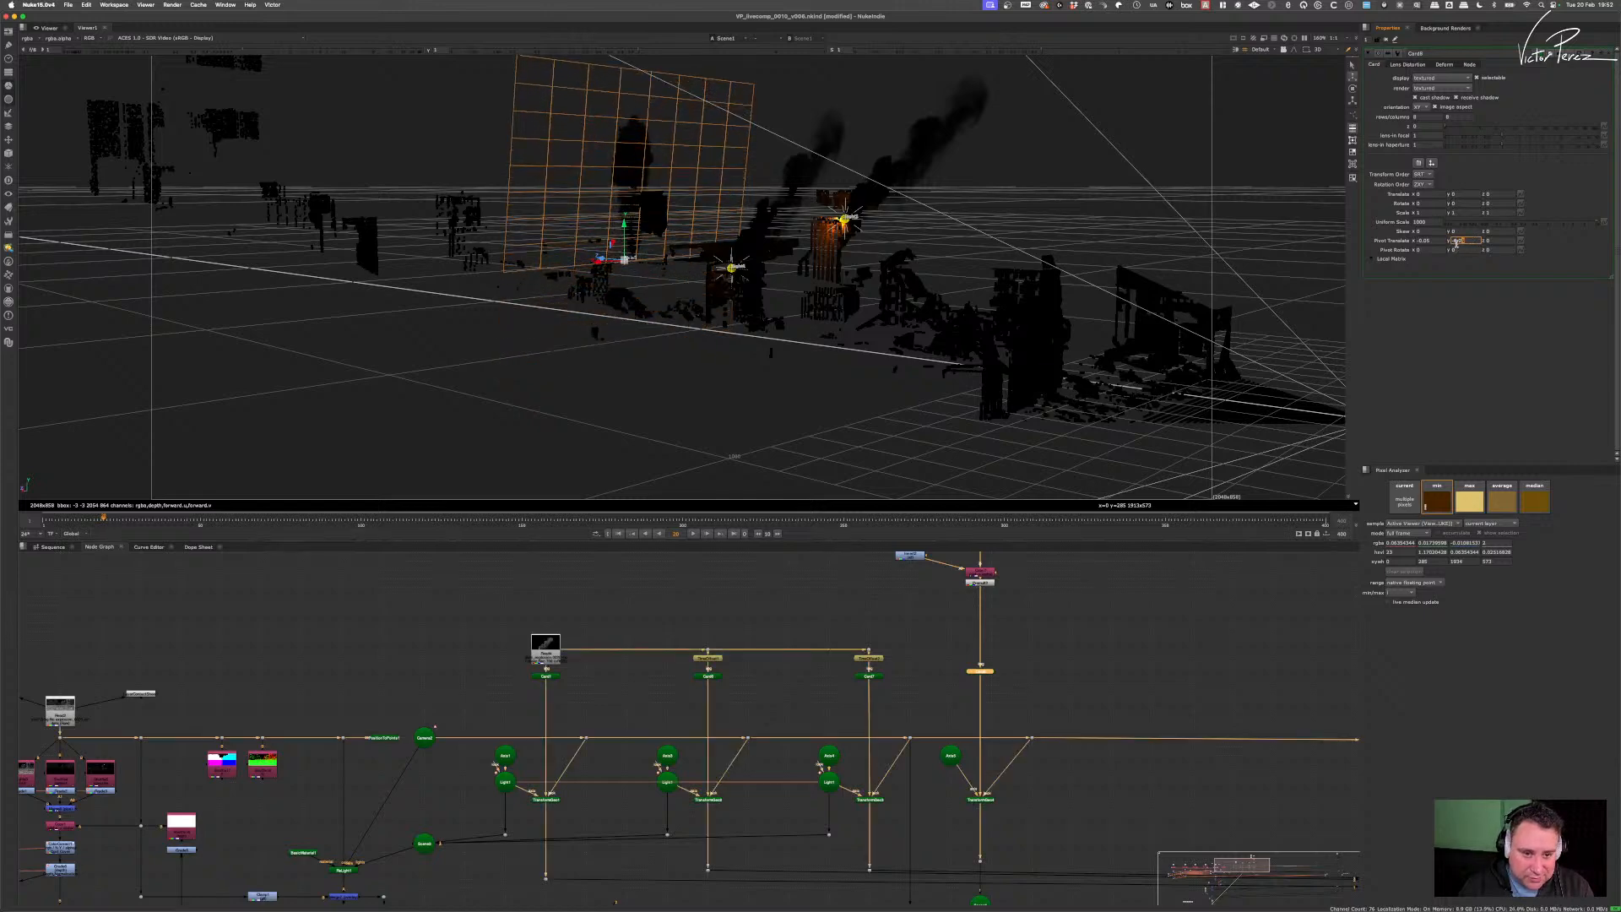
pyautogui.keyDown('super'); pyautogui.moveTo(601, 333); pyautogui.dragTo(1267, 224); pyautogui.keyUp('super')
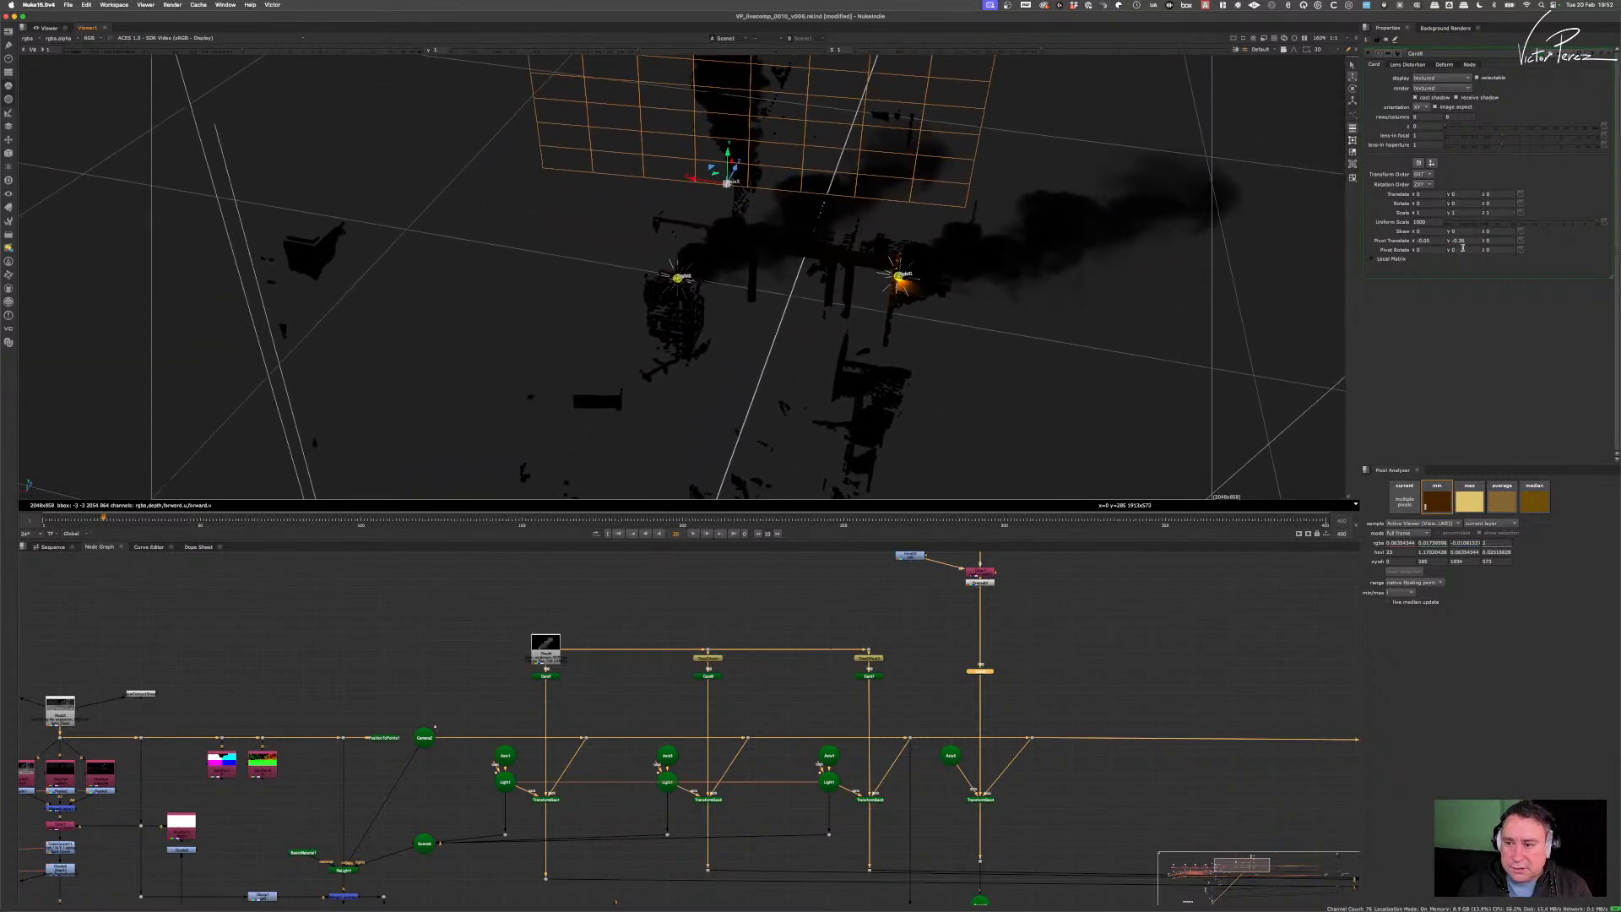
# - Fine-tune the card's pivot translate X to -0.01 so the pivot lines up with the base of the smoke
pyautogui.press('Up')
pyautogui.press('Up')
pyautogui.press('Down')
pyautogui.press('Down')
pyautogui.press('Down')
pyautogui.press('Down')
pyautogui.press('Down')
pyautogui.press('Down')
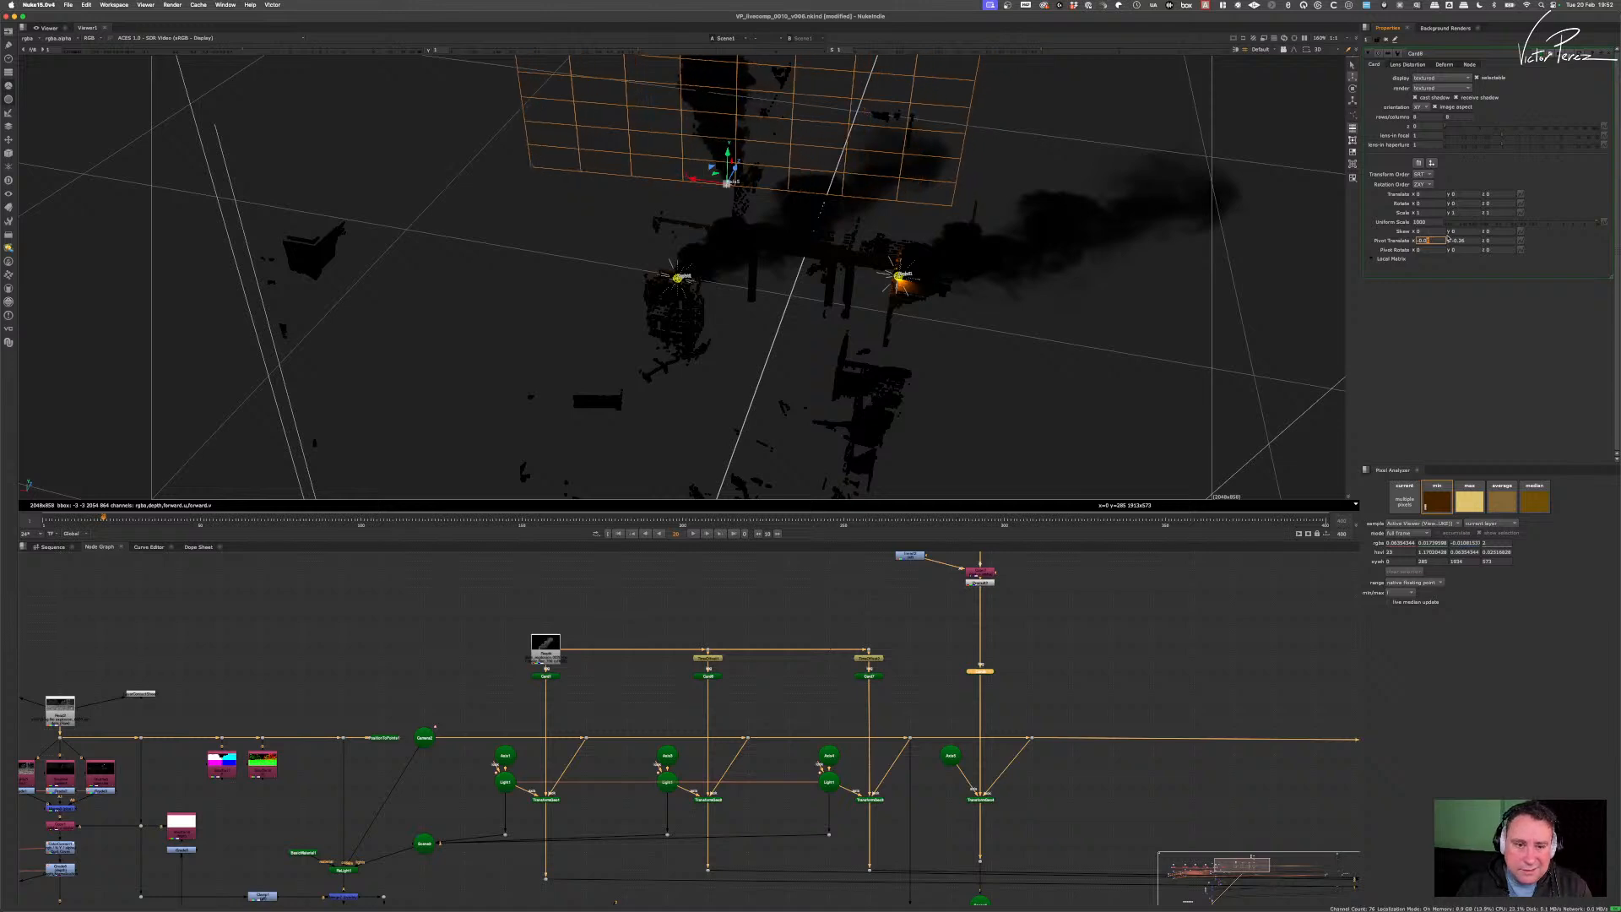
pyautogui.press('Up')
pyautogui.press('Down')
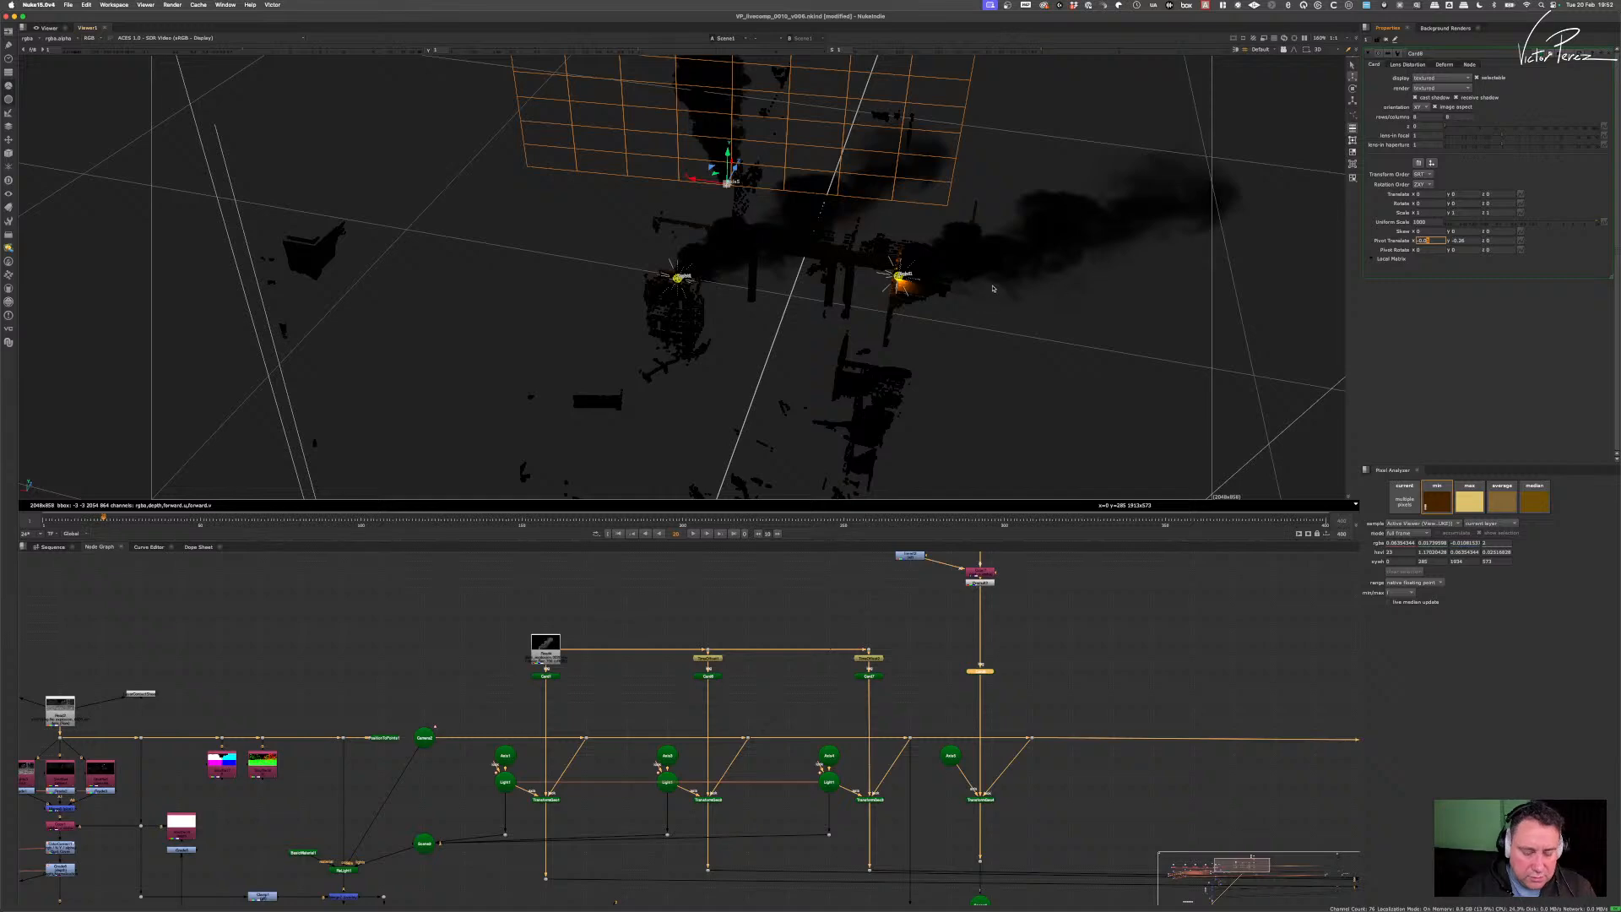
pyautogui.keyDown('super'); pyautogui.moveTo(993, 289); pyautogui.dragTo(927, 307); pyautogui.keyUp('super')
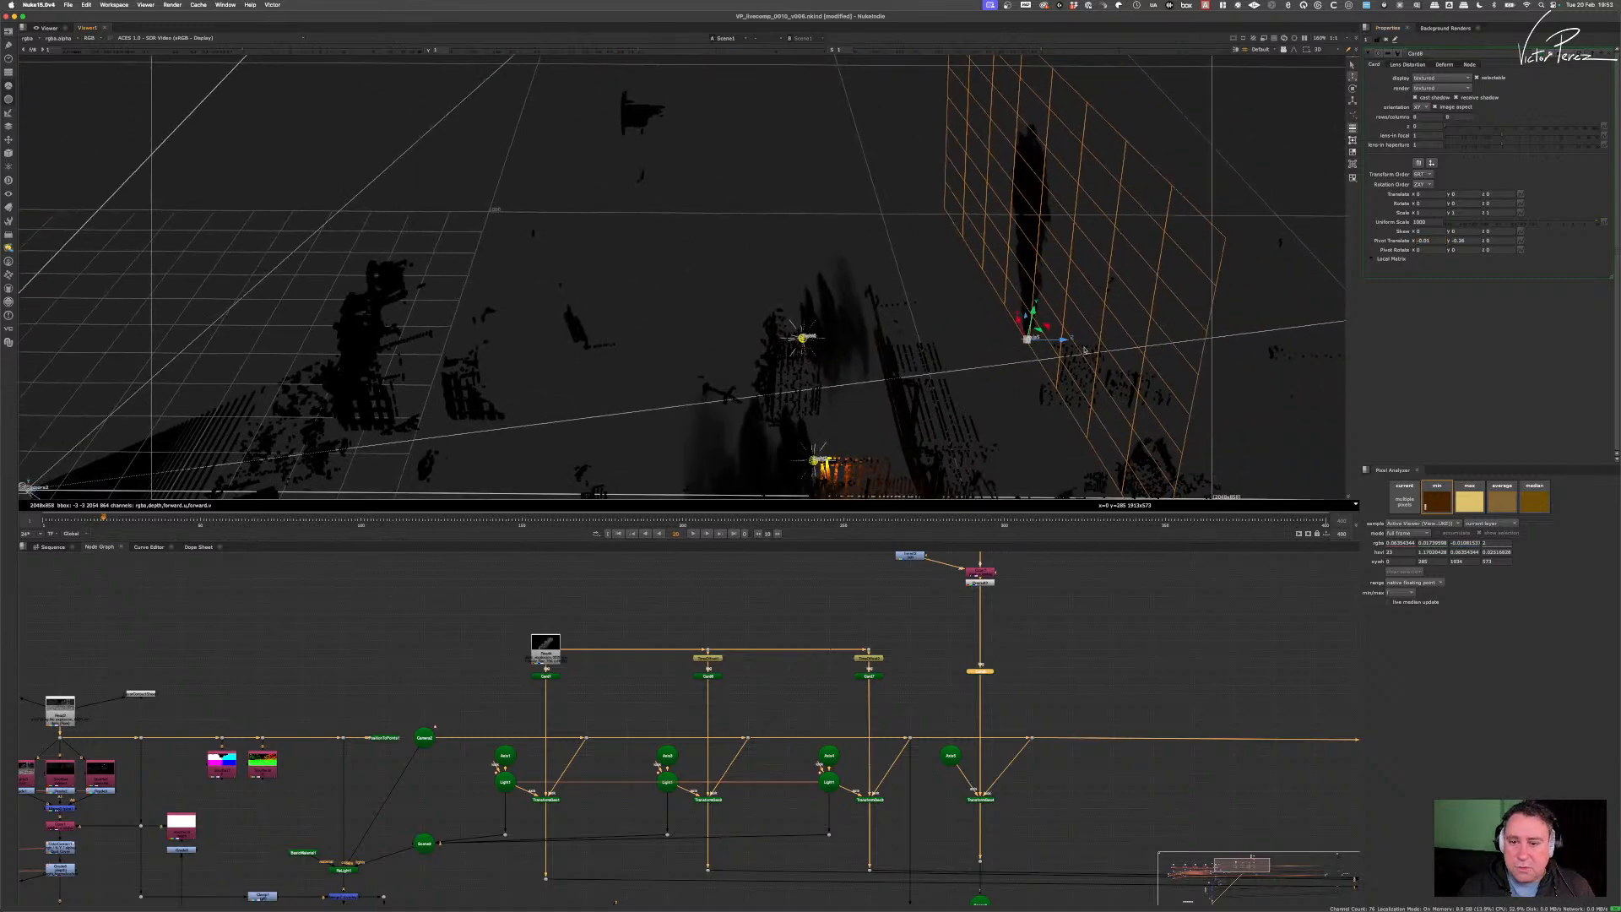
pyautogui.moveTo(1063, 340); pyautogui.dragTo(1153, 336)
pyautogui.press('super+z')
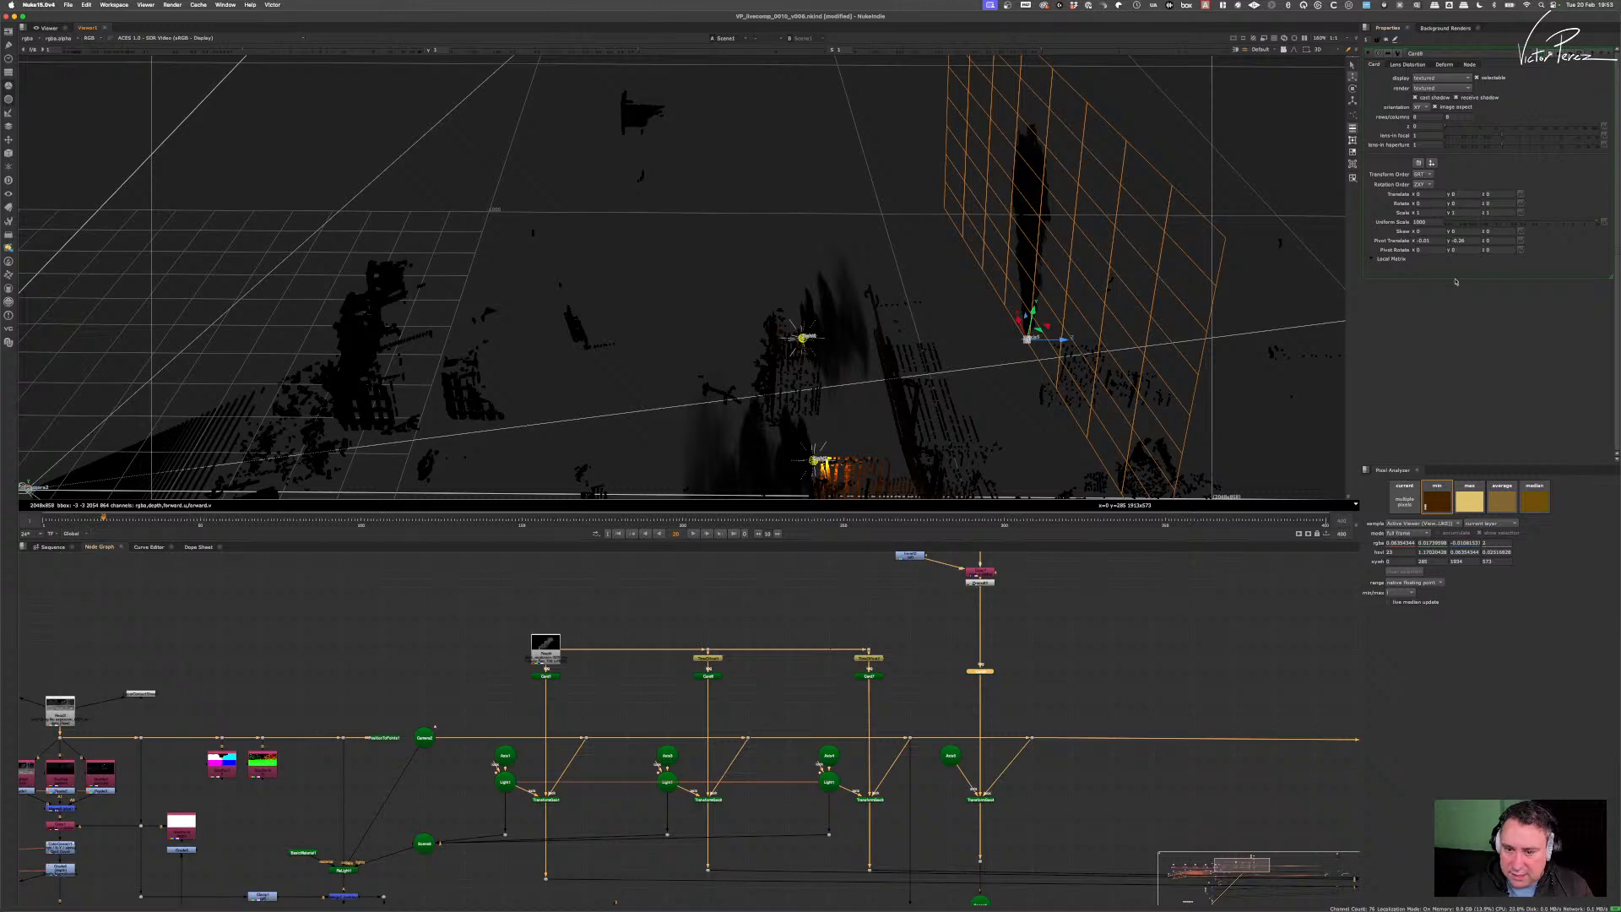
# - Deselect the nodes and close all open node properties
pyautogui.keyDown('super'); pyautogui.moveTo(1039, 363); pyautogui.dragTo(1174, 380); pyautogui.keyUp('super')
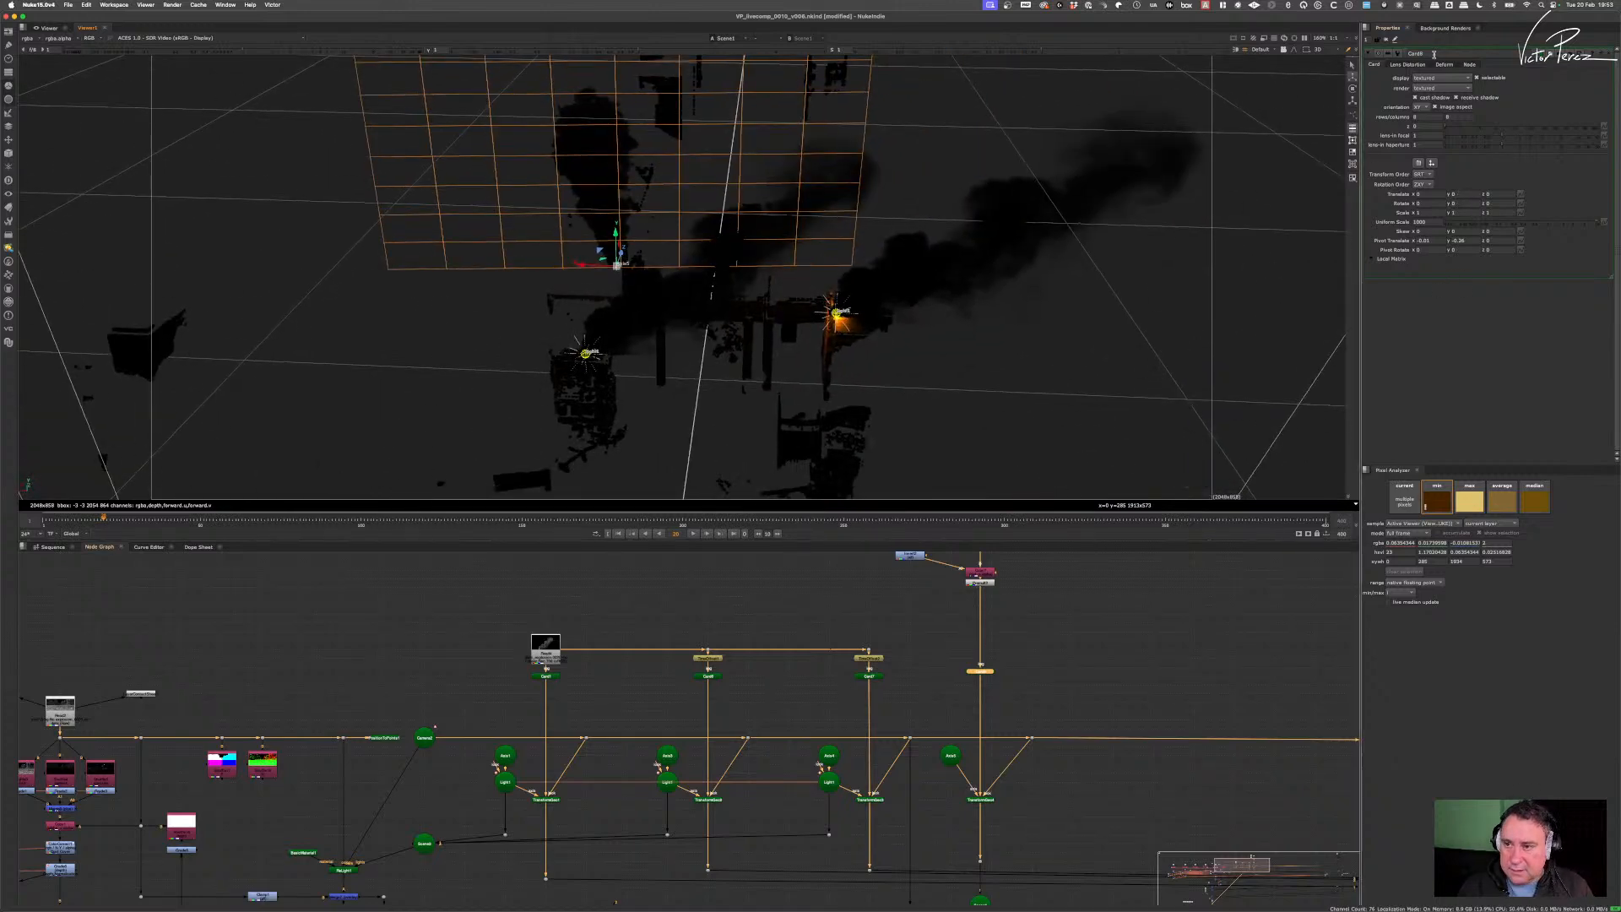
pyautogui.click(832, 699)
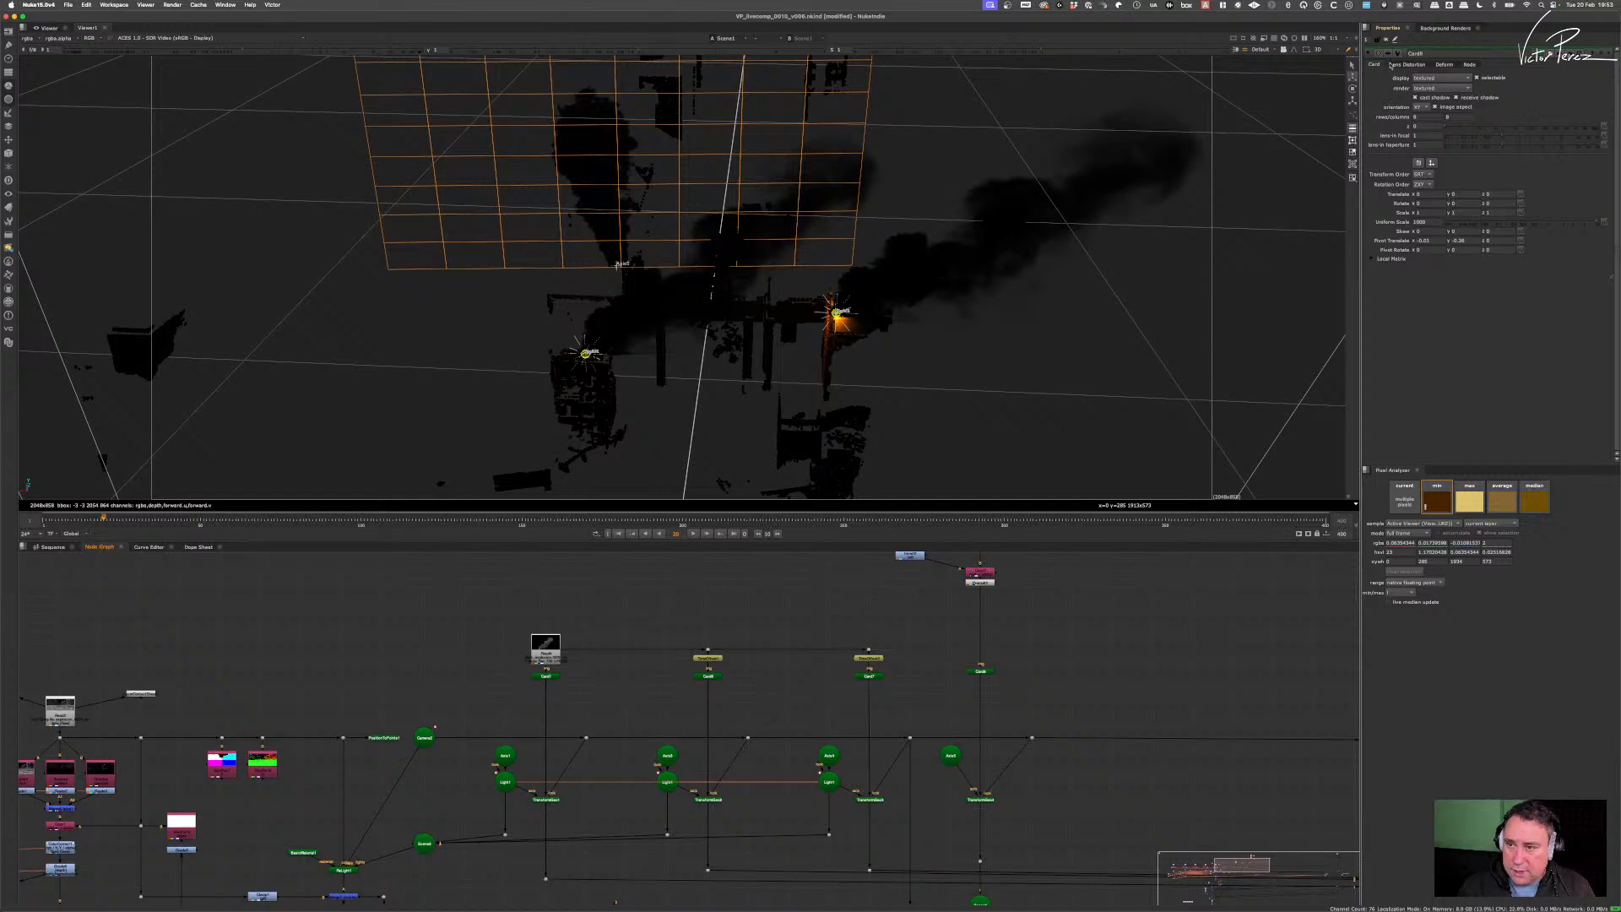
pyautogui.click(1387, 41)
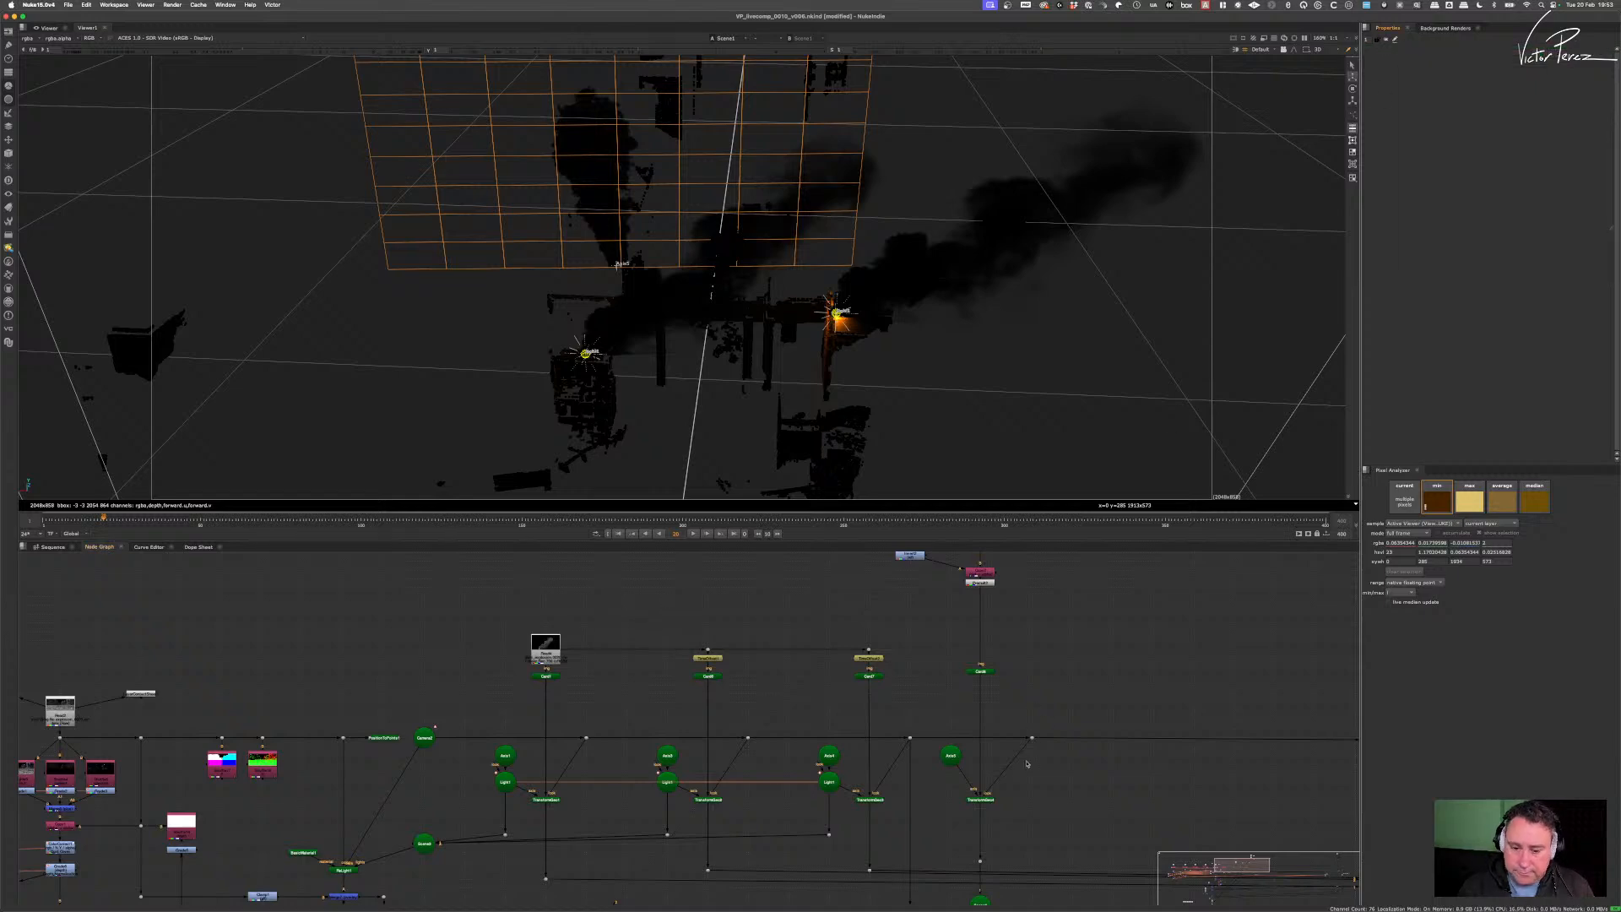
# - Open the plume's Axis and move it far back and upward in the 3D scene, toward the distant point cloud
pyautogui.doubleClick(954, 761)
pyautogui.keyDown('super'); pyautogui.moveTo(788, 412); pyautogui.dragTo(1287, 258); pyautogui.keyUp('super')
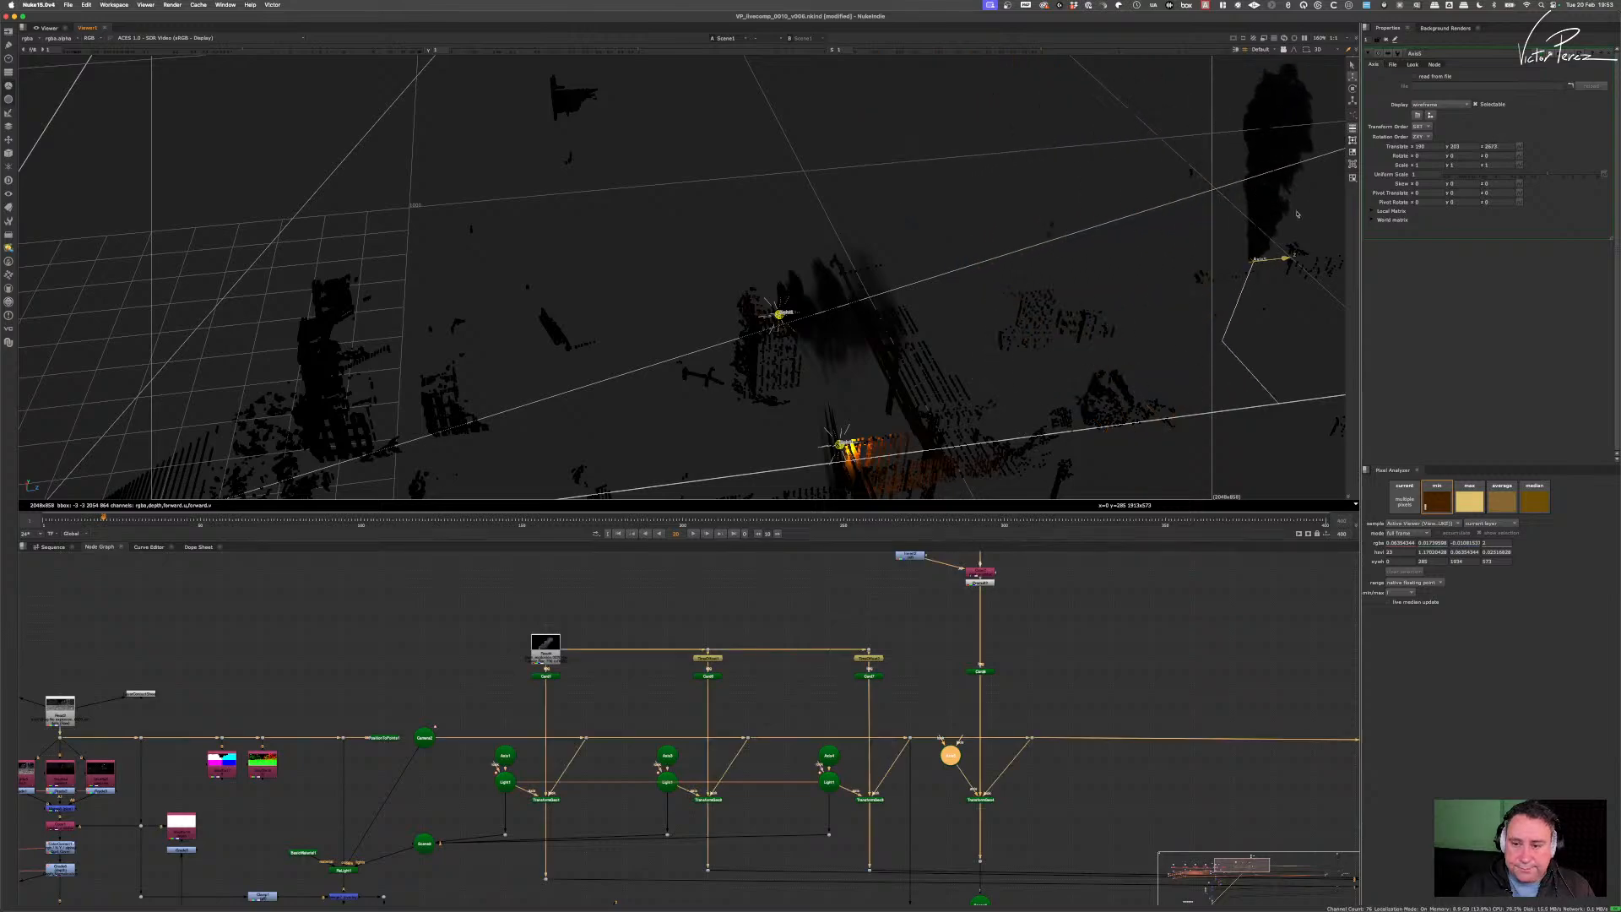
pyautogui.keyDown('alt'); pyautogui.moveTo(1128, 306); pyautogui.dragTo(1337, 104); pyautogui.keyUp('alt')
pyautogui.keyDown('super'); pyautogui.moveTo(1160, 189); pyautogui.dragTo(1310, 121); pyautogui.keyUp('super')
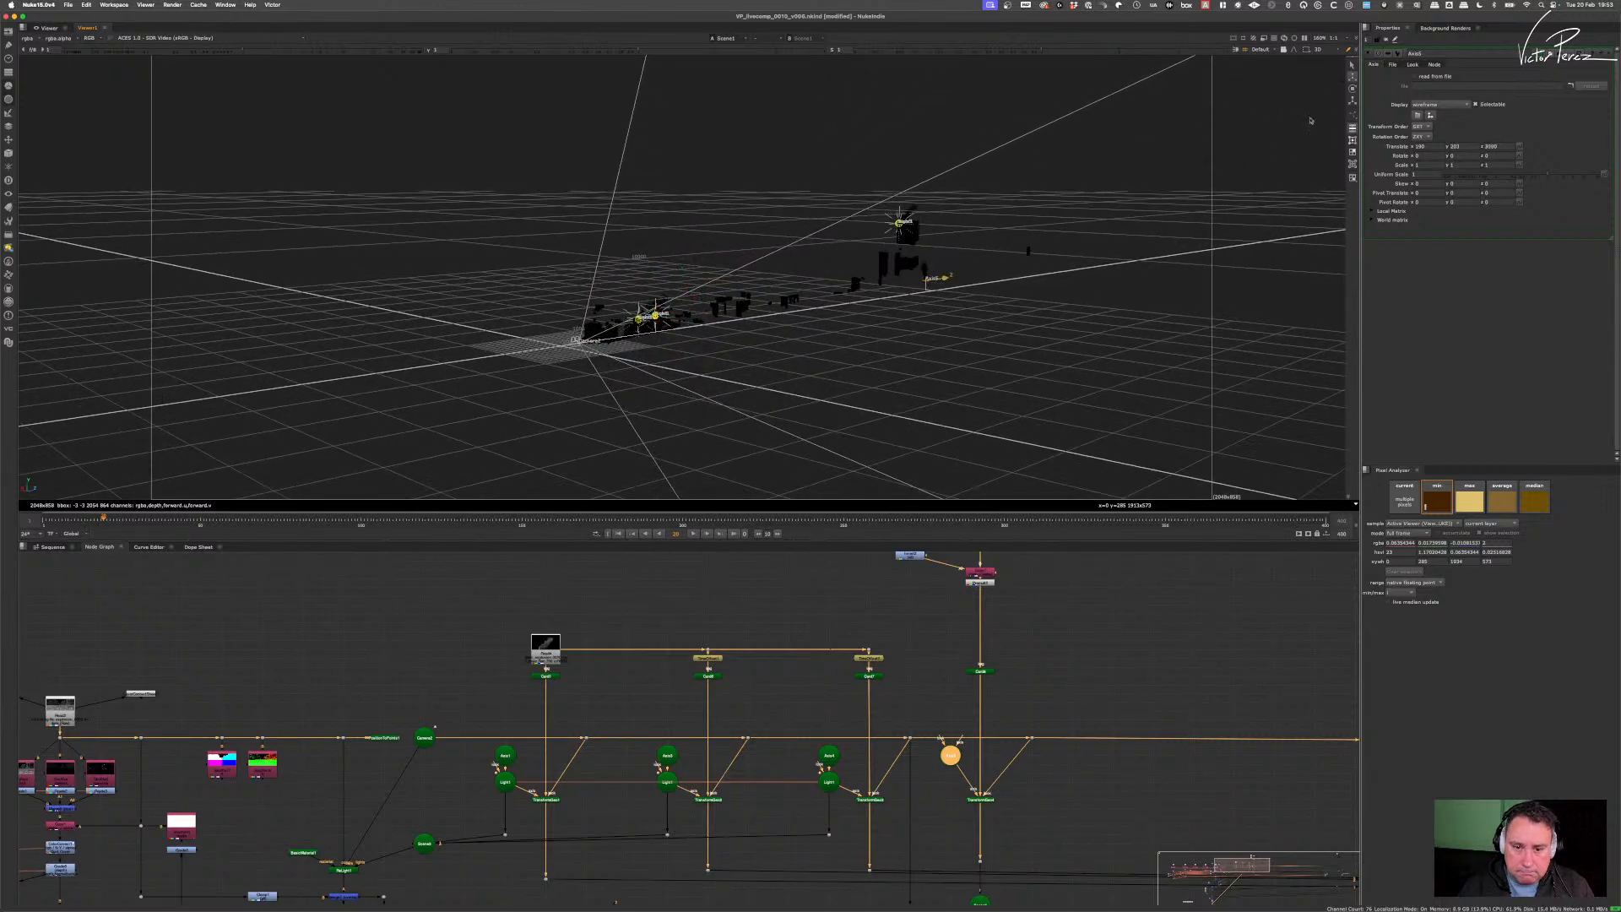
pyautogui.moveTo(988, 87); pyautogui.dragTo(986, 50)
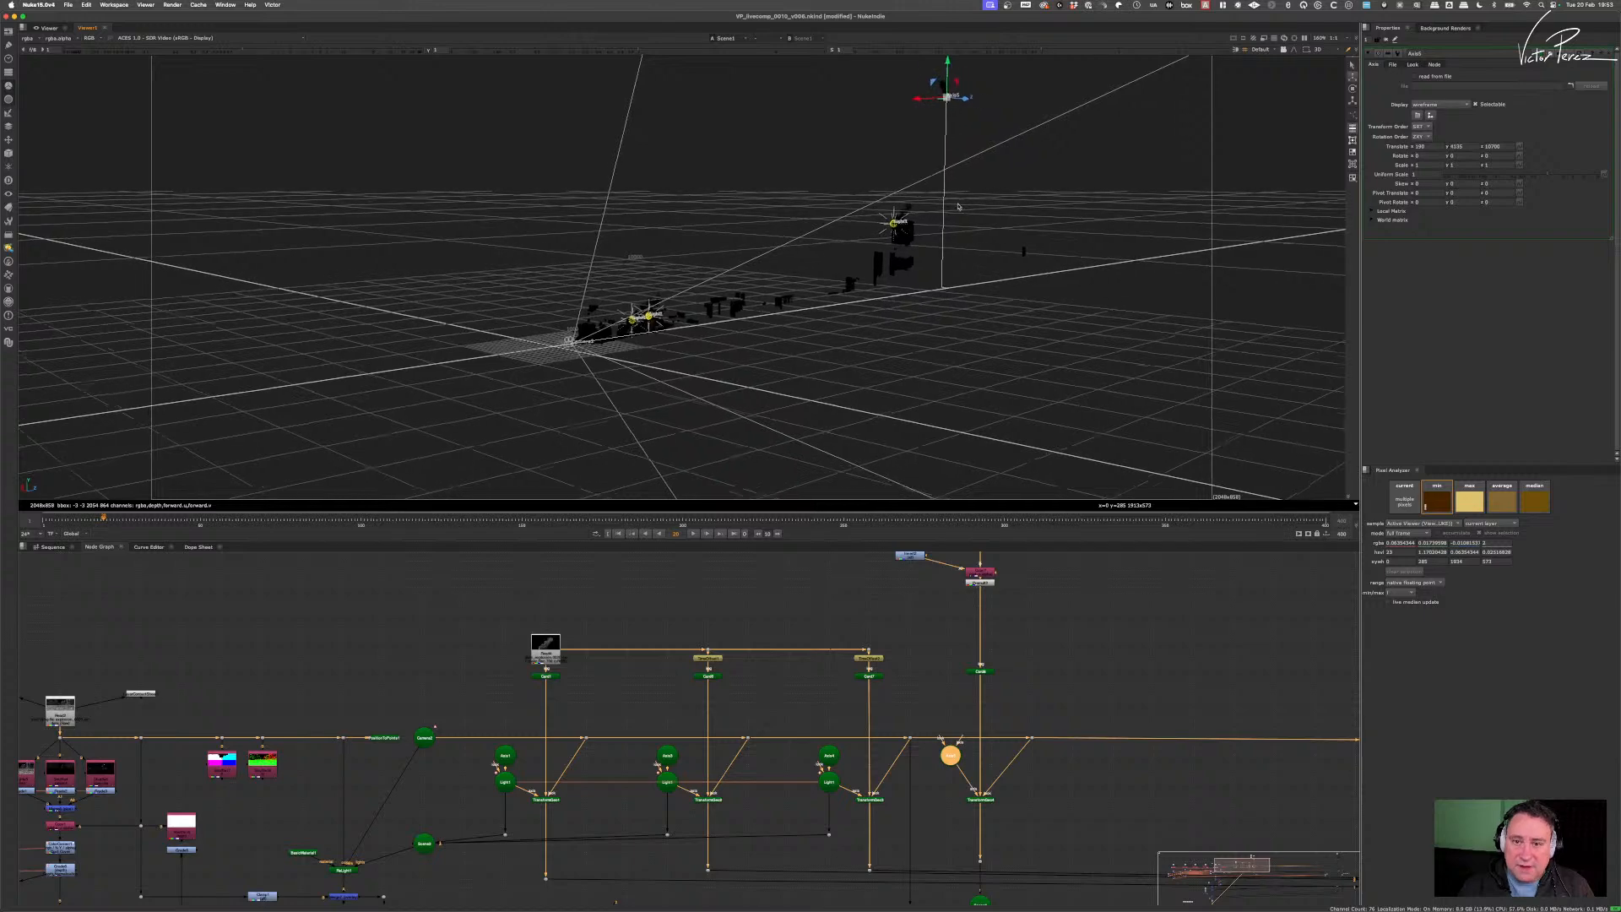
pyautogui.keyDown('alt'); pyautogui.moveTo(955, 206); pyautogui.dragTo(886, 383); pyautogui.keyUp('alt')
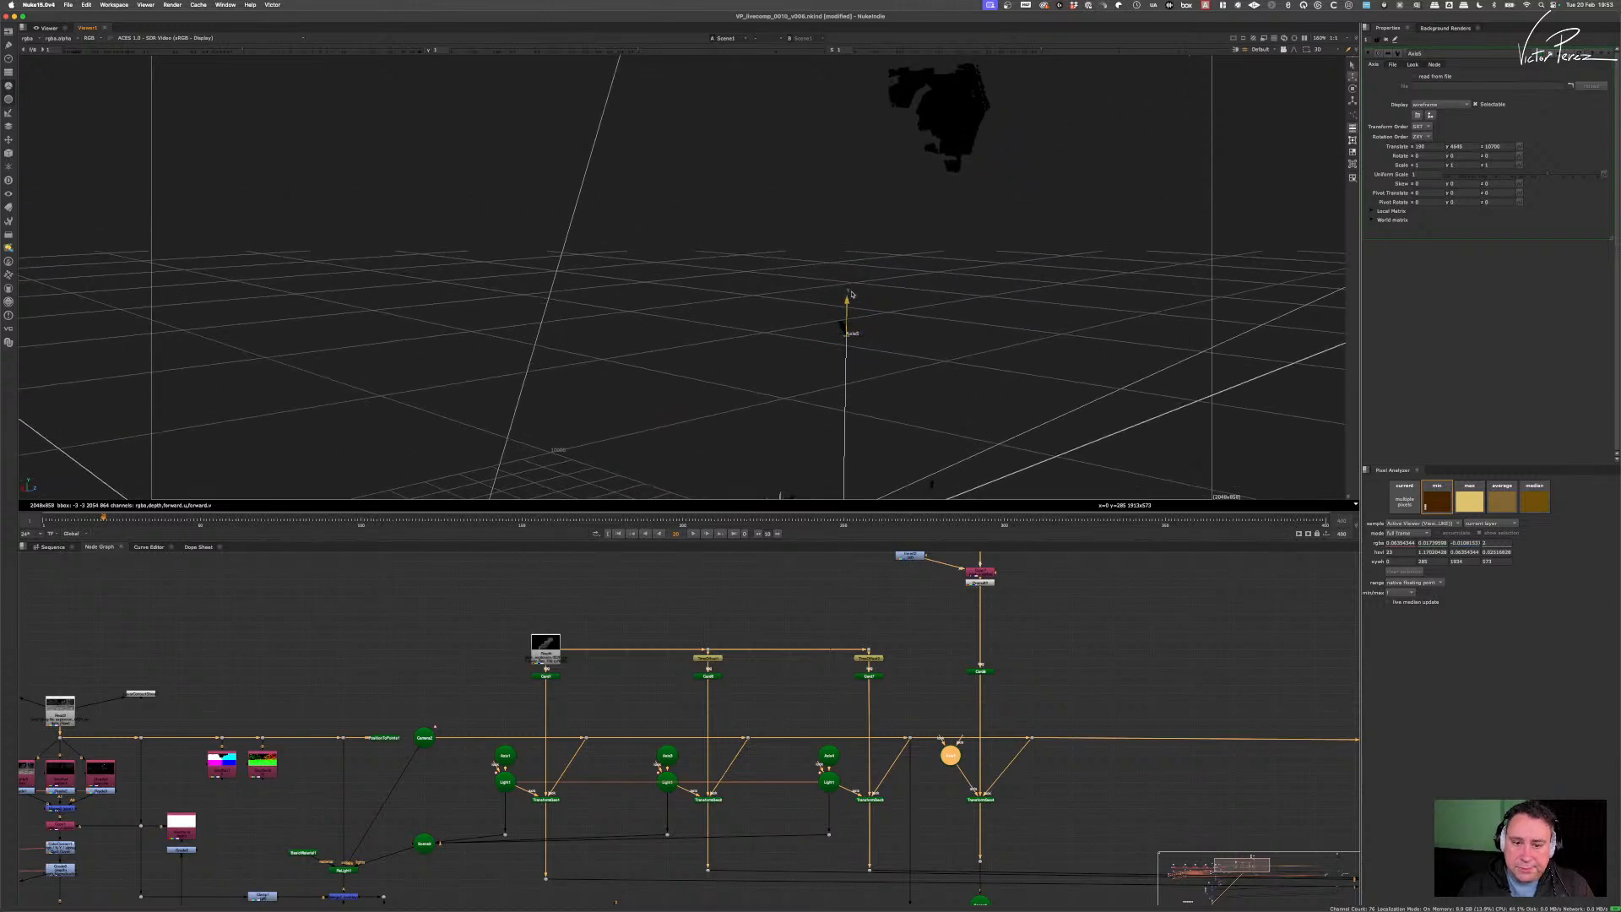
pyautogui.keyDown('ctrl'); pyautogui.moveTo(878, 67); pyautogui.dragTo(1072, 242); pyautogui.keyUp('ctrl')
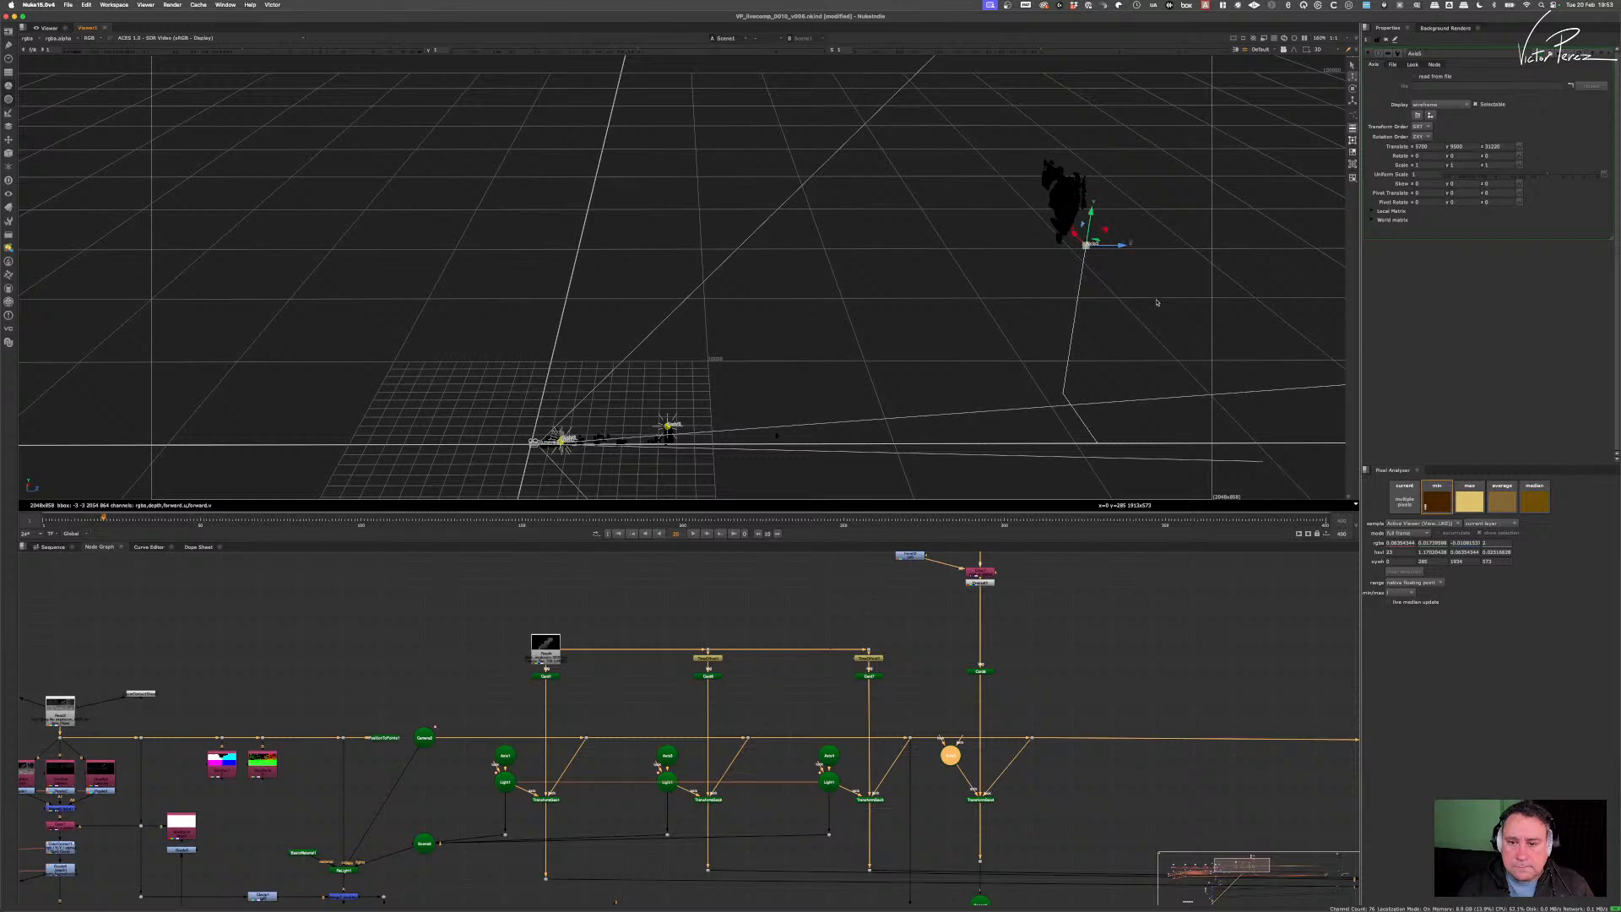
# - Shift the plume's Axis sideways and raise it to sit at the top of the distant point-cloud silhouette
pyautogui.keyDown('ctrl'); pyautogui.moveTo(1157, 306); pyautogui.dragTo(777, 309); pyautogui.keyUp('ctrl')
pyautogui.moveTo(686, 360); pyautogui.dragTo(832, 261)
pyautogui.keyDown('ctrl'); pyautogui.moveTo(840, 287); pyautogui.dragTo(1046, 321); pyautogui.keyUp('ctrl')
pyautogui.keyDown('alt'); pyautogui.moveTo(936, 230); pyautogui.dragTo(957, 369); pyautogui.keyUp('alt')
pyautogui.keyDown('alt'); pyautogui.moveTo(850, 295); pyautogui.dragTo(988, 271); pyautogui.keyUp('alt')
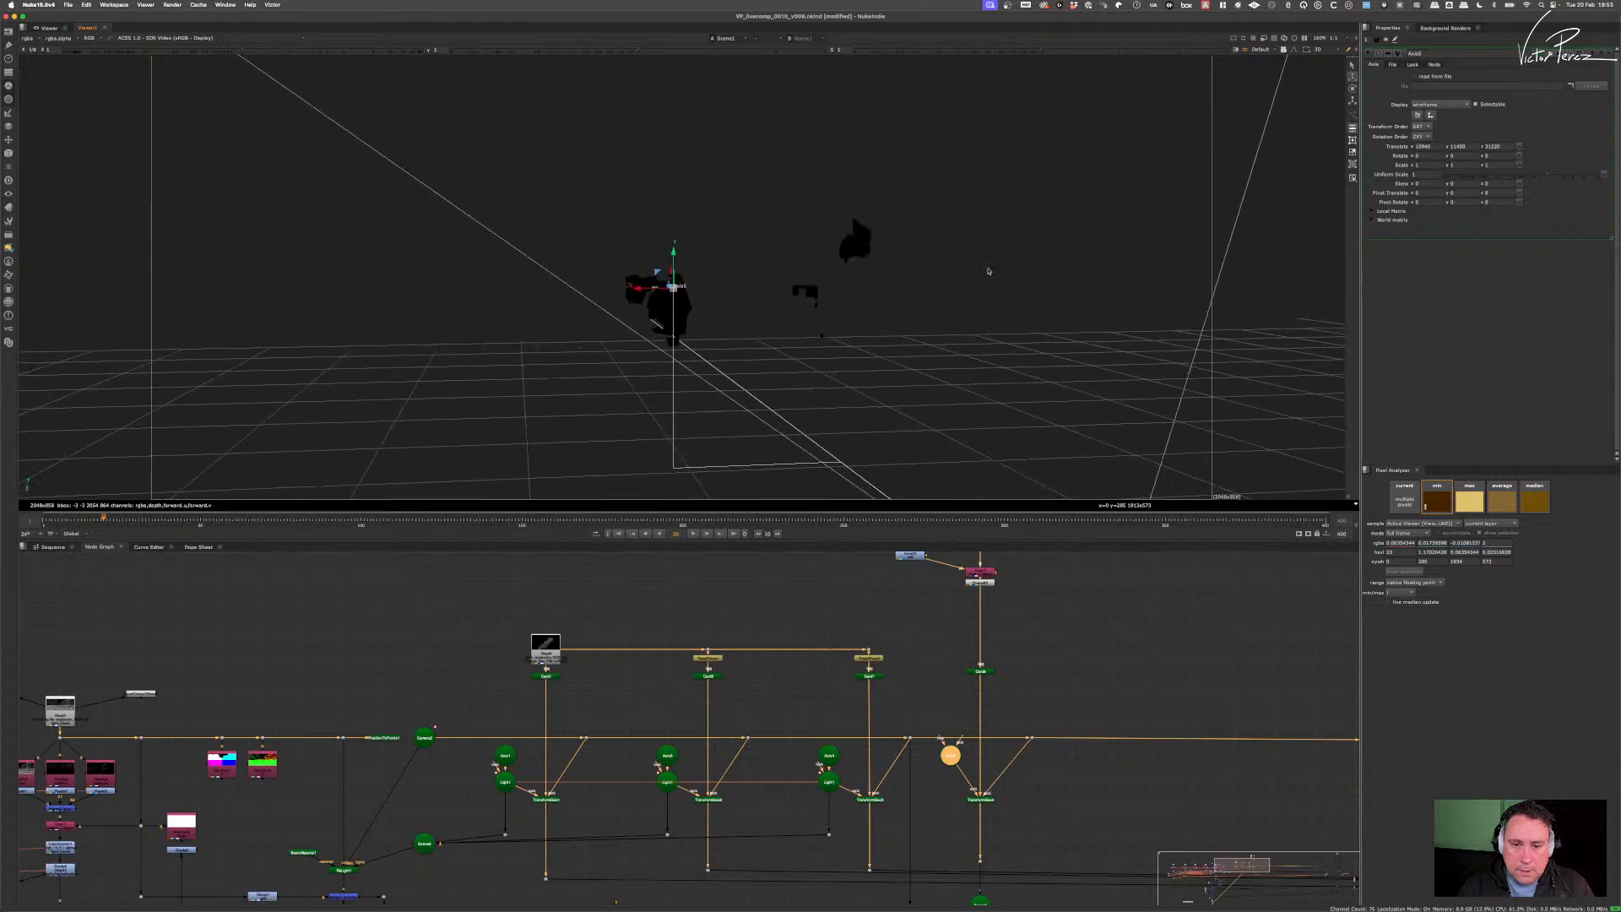
pyautogui.keyDown('alt'); pyautogui.moveTo(761, 311); pyautogui.dragTo(814, 350); pyautogui.keyUp('alt')
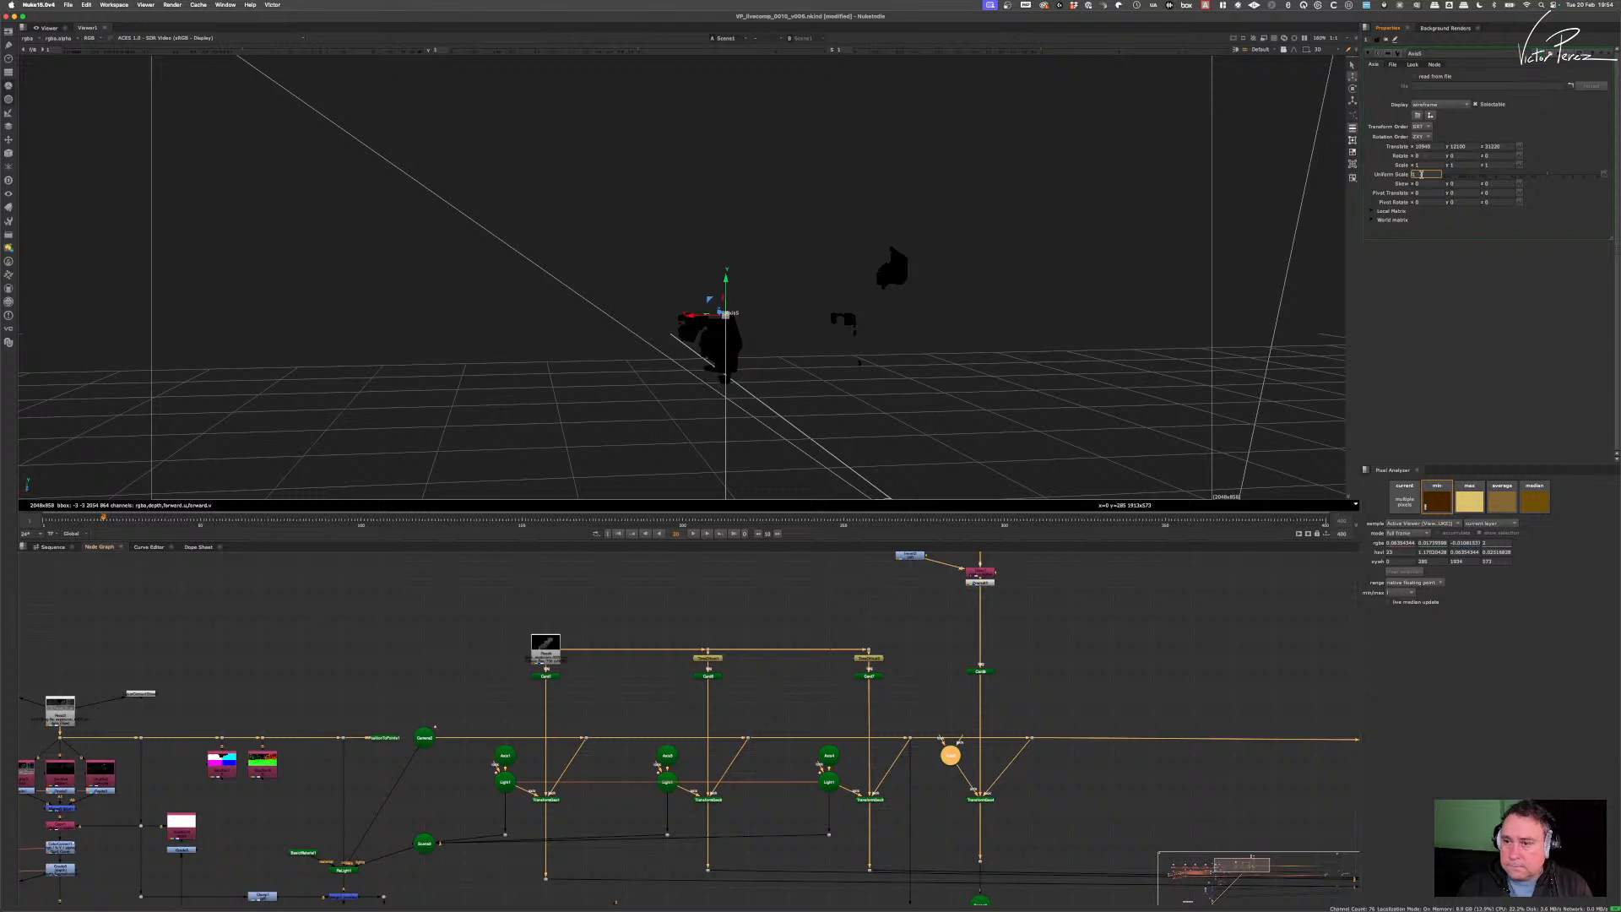
# - Increase the Axis's uniform scale until the smoke plume rises well above the distant silhouette
pyautogui.press('Up')
pyautogui.press('Up')
pyautogui.press('Up')
pyautogui.press('Up')
pyautogui.press('Up')
pyautogui.press('Up')
pyautogui.press('Up')
pyautogui.press('Up')
pyautogui.press('Up')
pyautogui.press('Up')
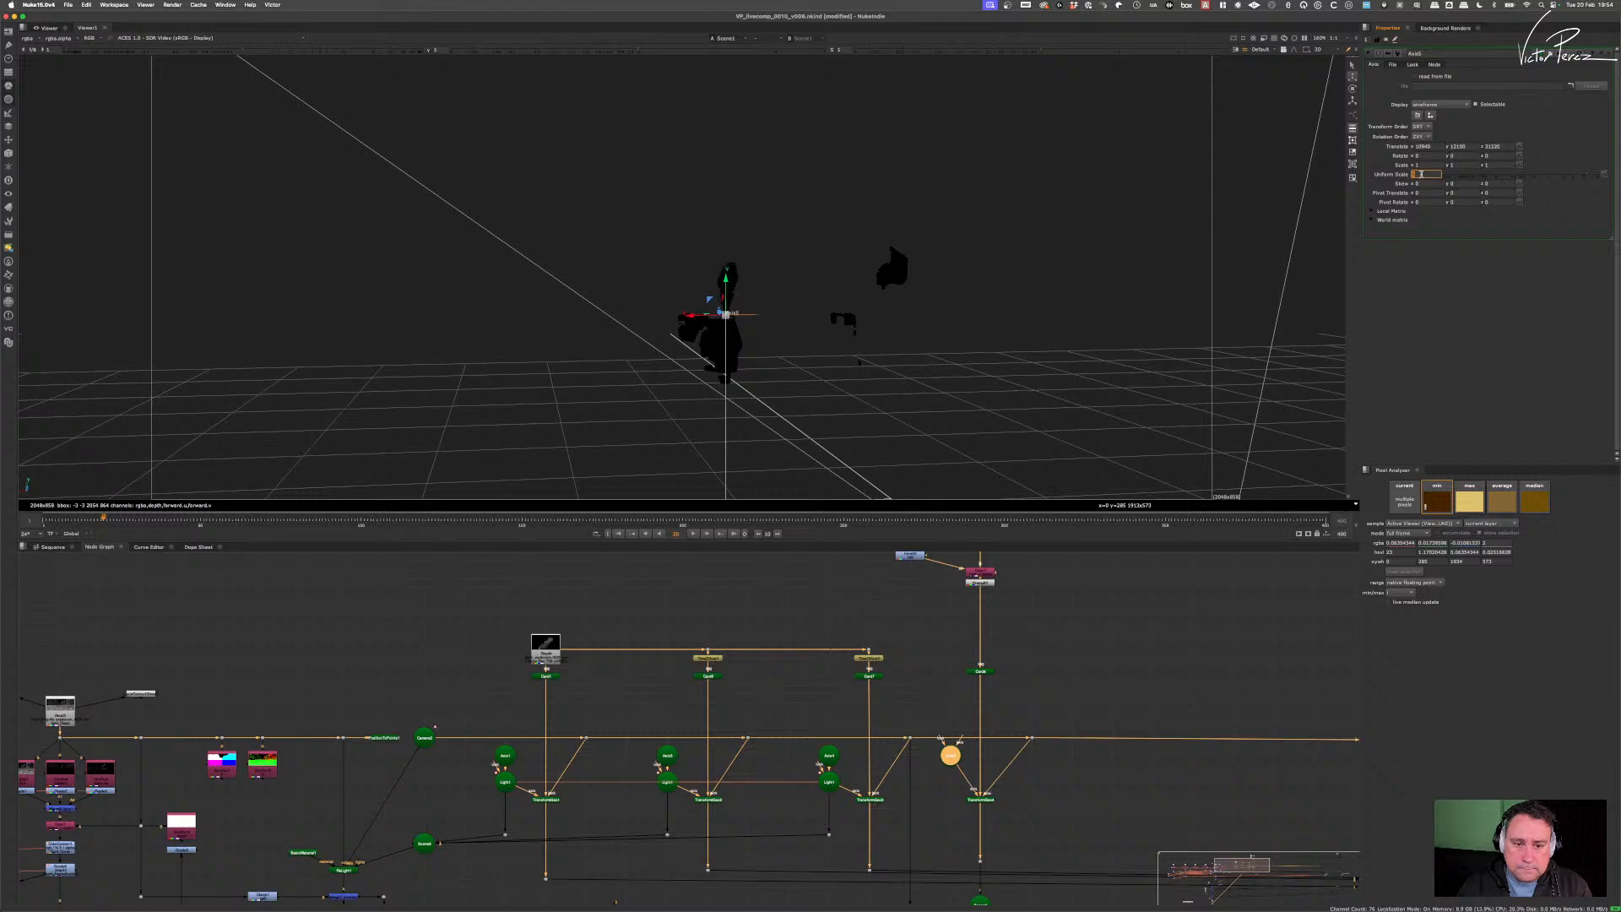
pyautogui.press('Up')
pyautogui.press('Up')
pyautogui.press('Up')
pyautogui.press('Up')
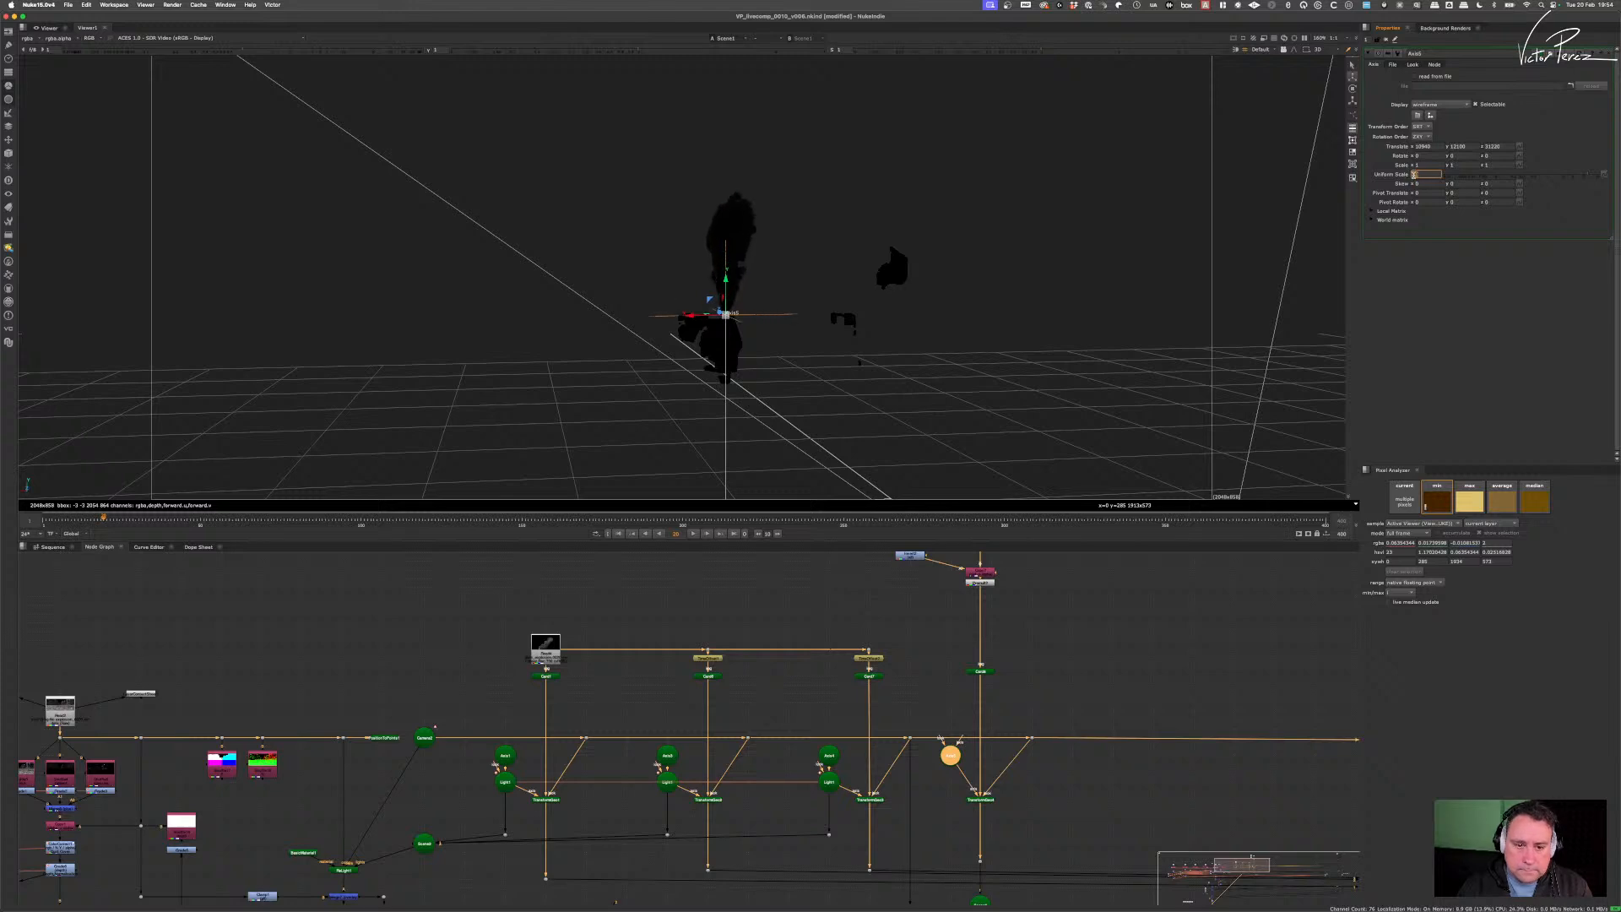
pyautogui.press('Down')
pyautogui.press('Up')
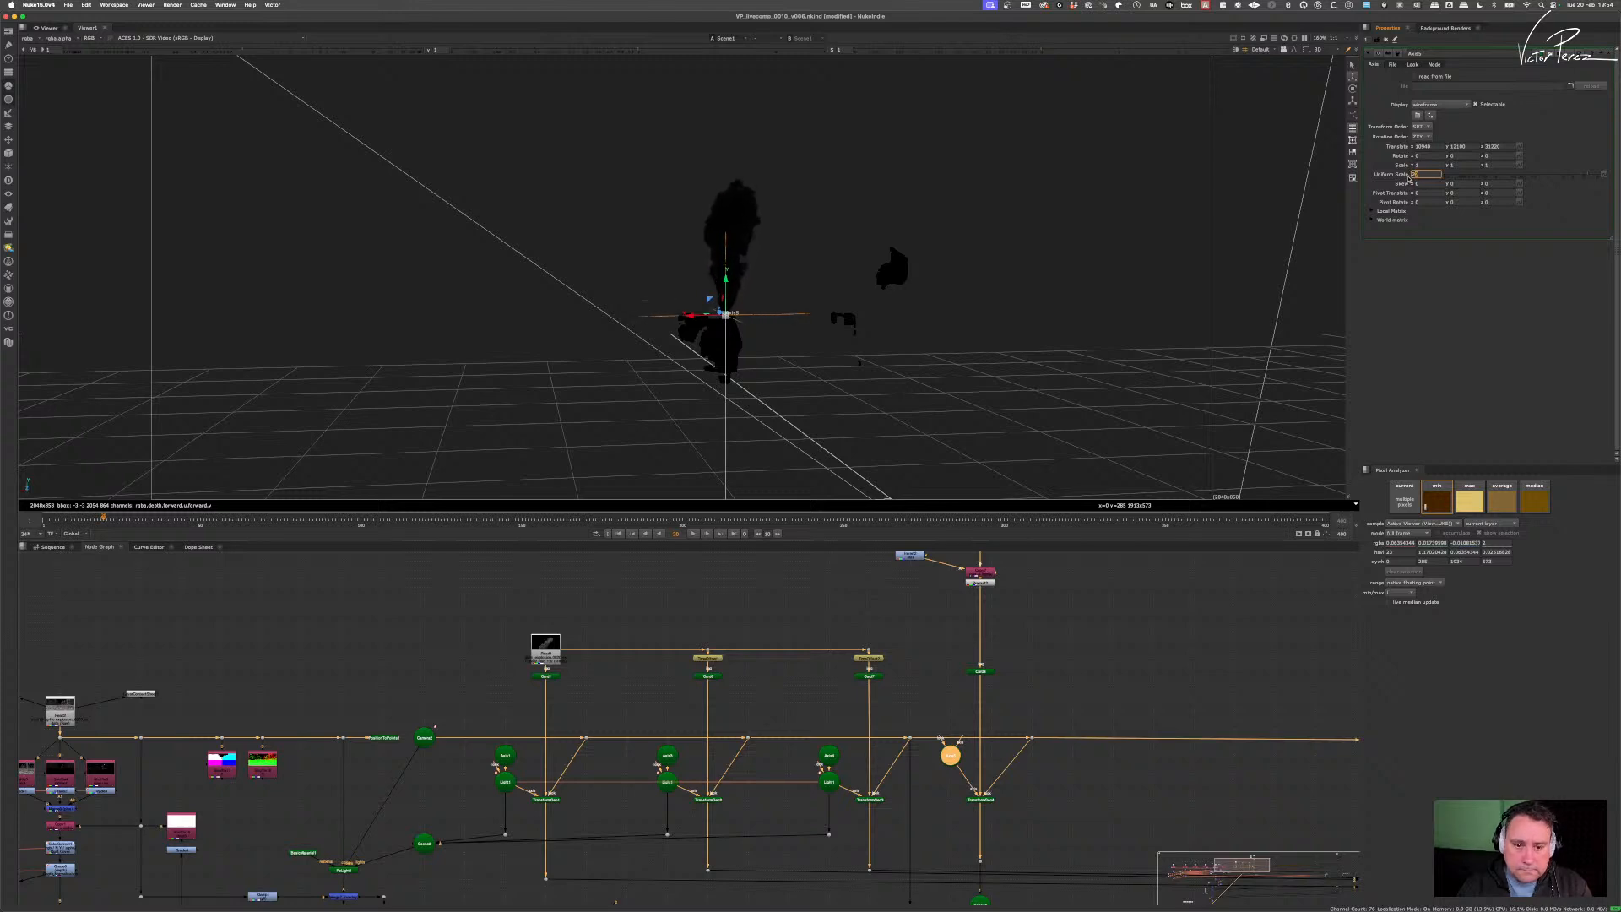
pyautogui.press('Down')
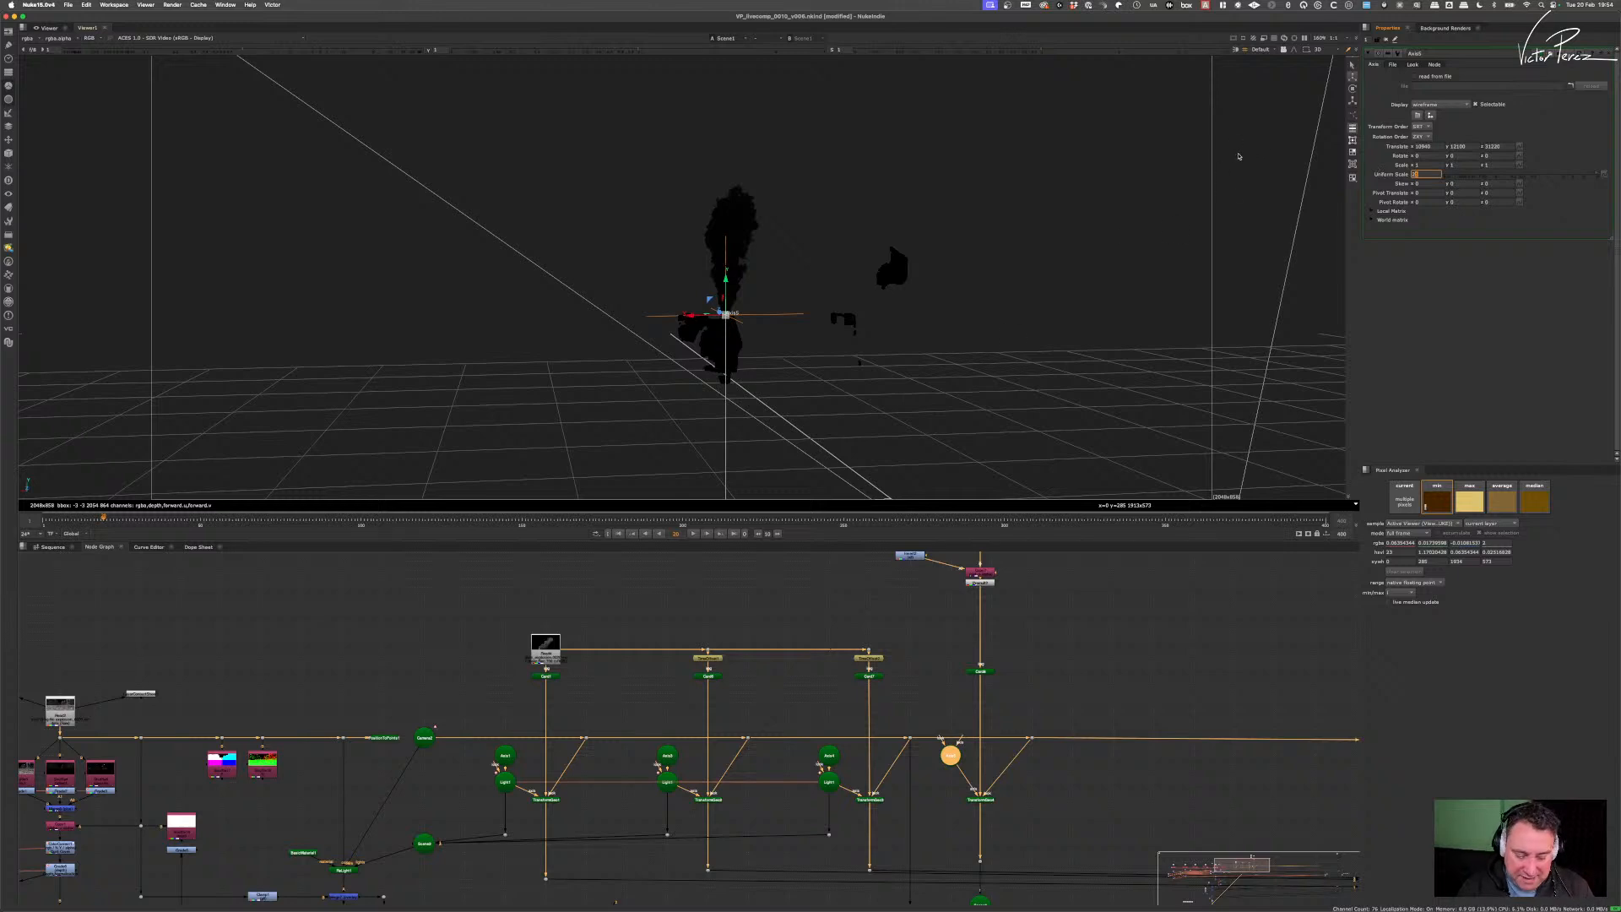
# - Display the final comp output in the viewer and scrub the later frames to check the plume against the background
pyautogui.scroll(-8, 997, 803)
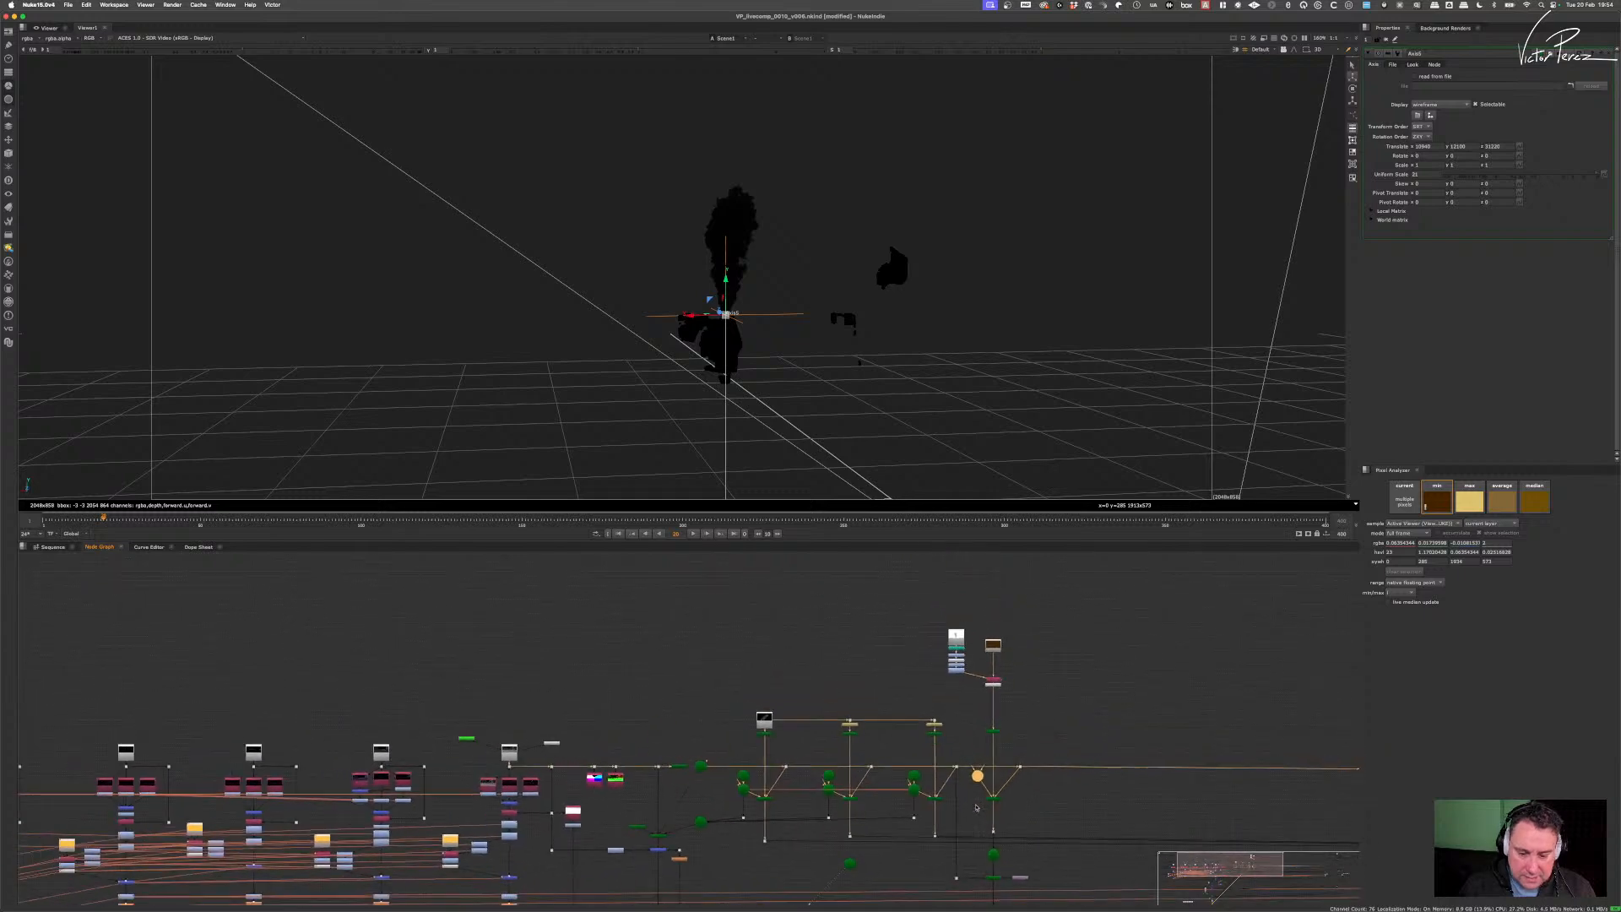
pyautogui.moveTo(828, 896); pyautogui.dragTo(831, 748, button='middle')
pyautogui.scroll(7, 639, 804)
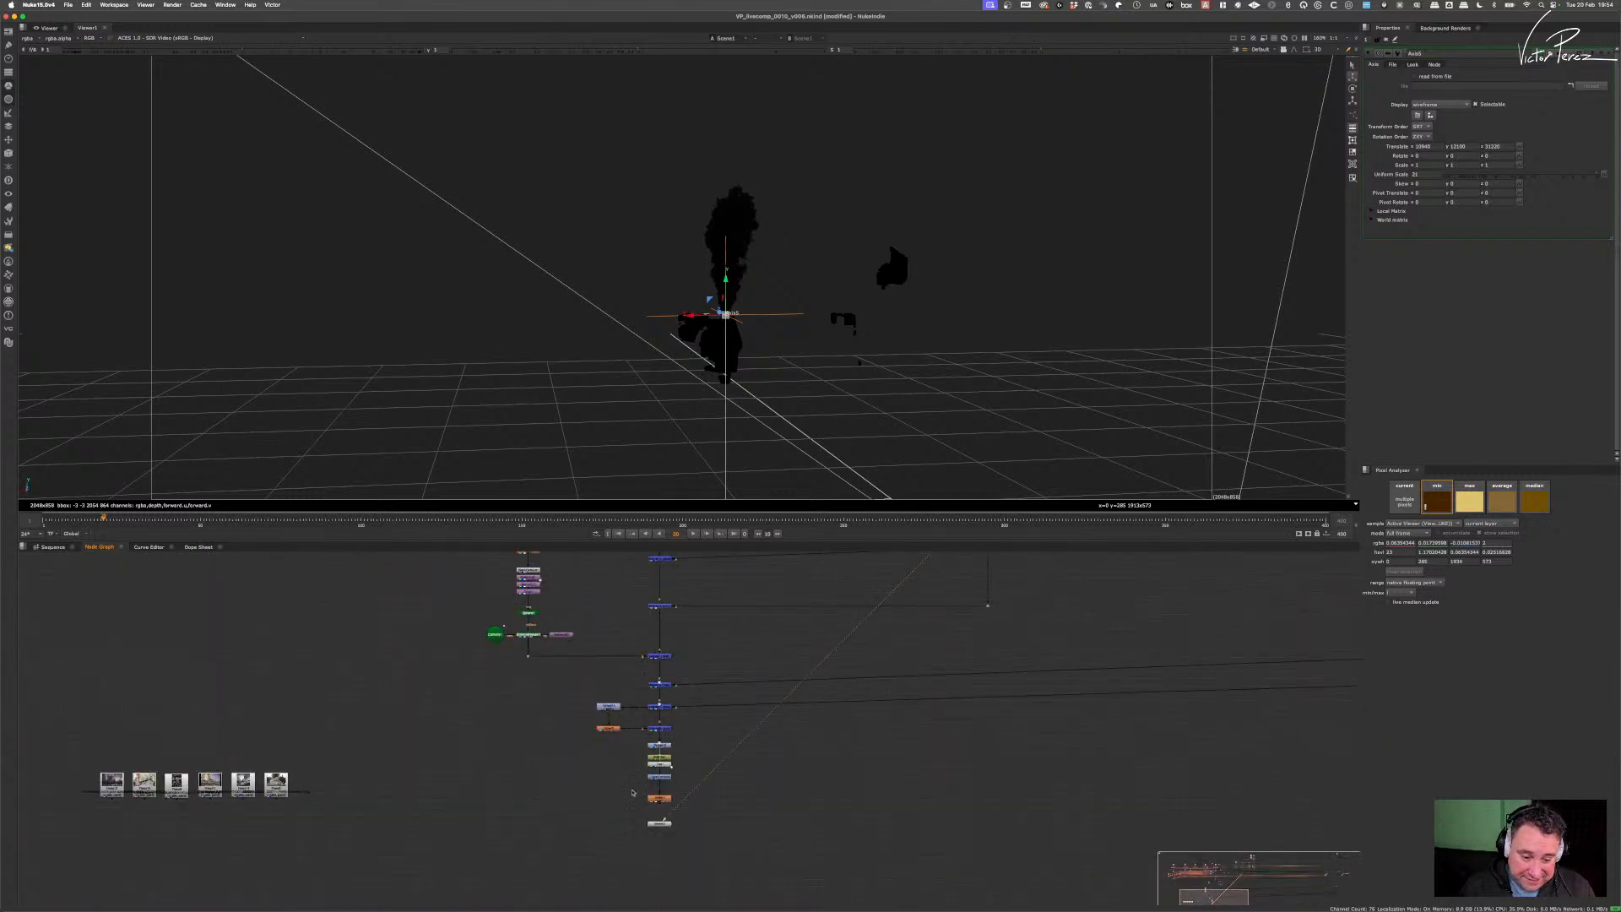
pyautogui.click(660, 798)
pyautogui.press('1')
pyautogui.click(659, 823)
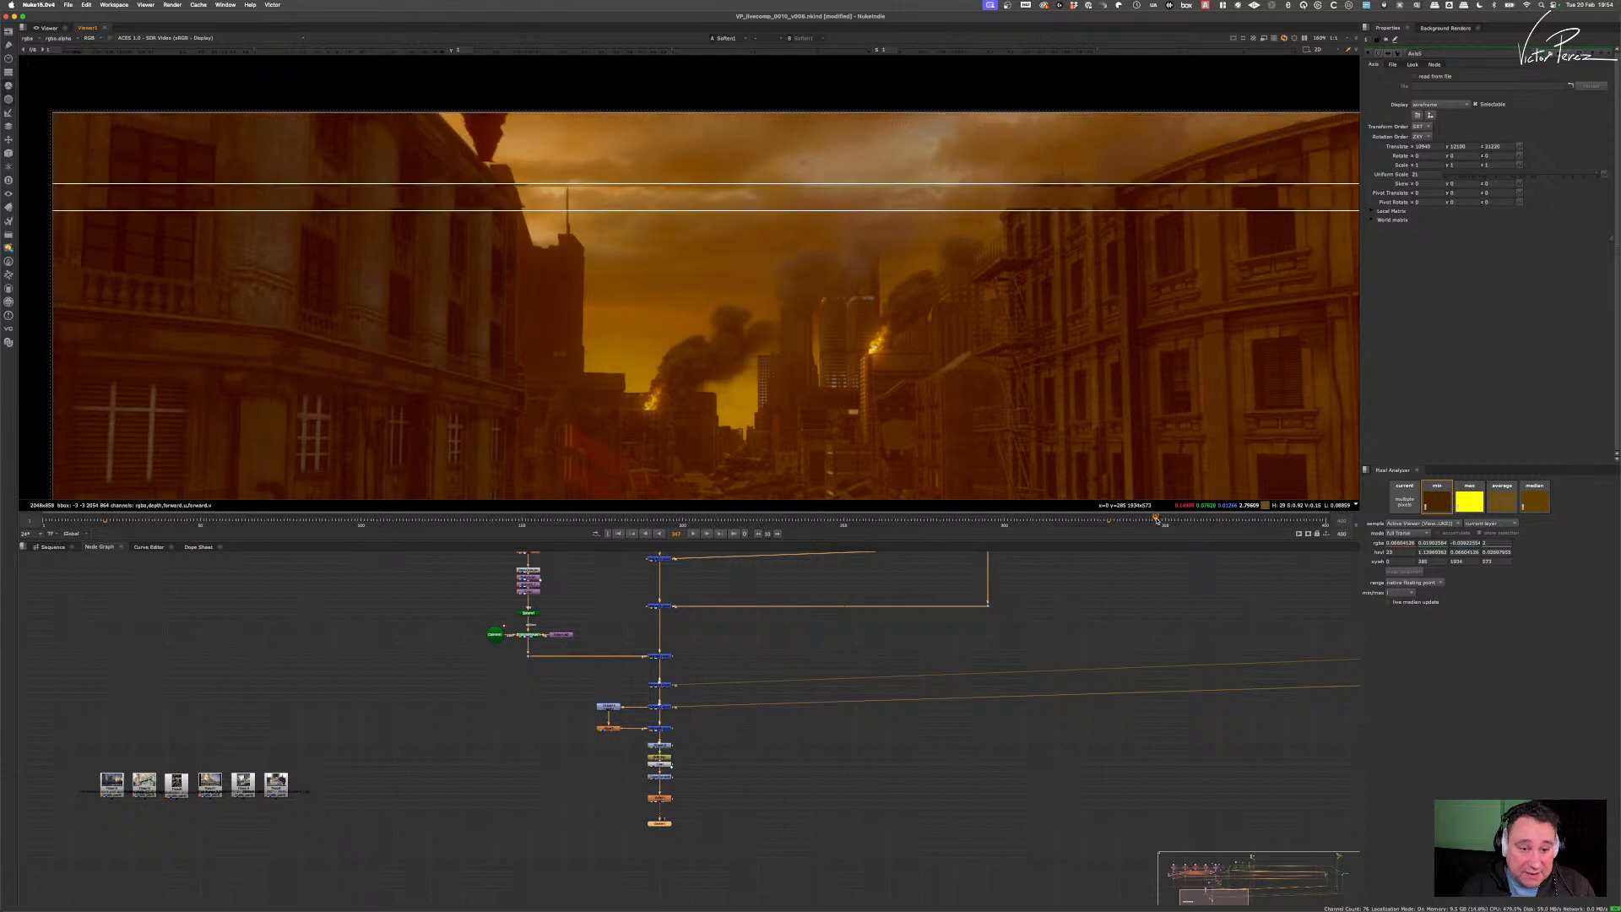
pyautogui.moveTo(1156, 519); pyautogui.dragTo(1233, 519)
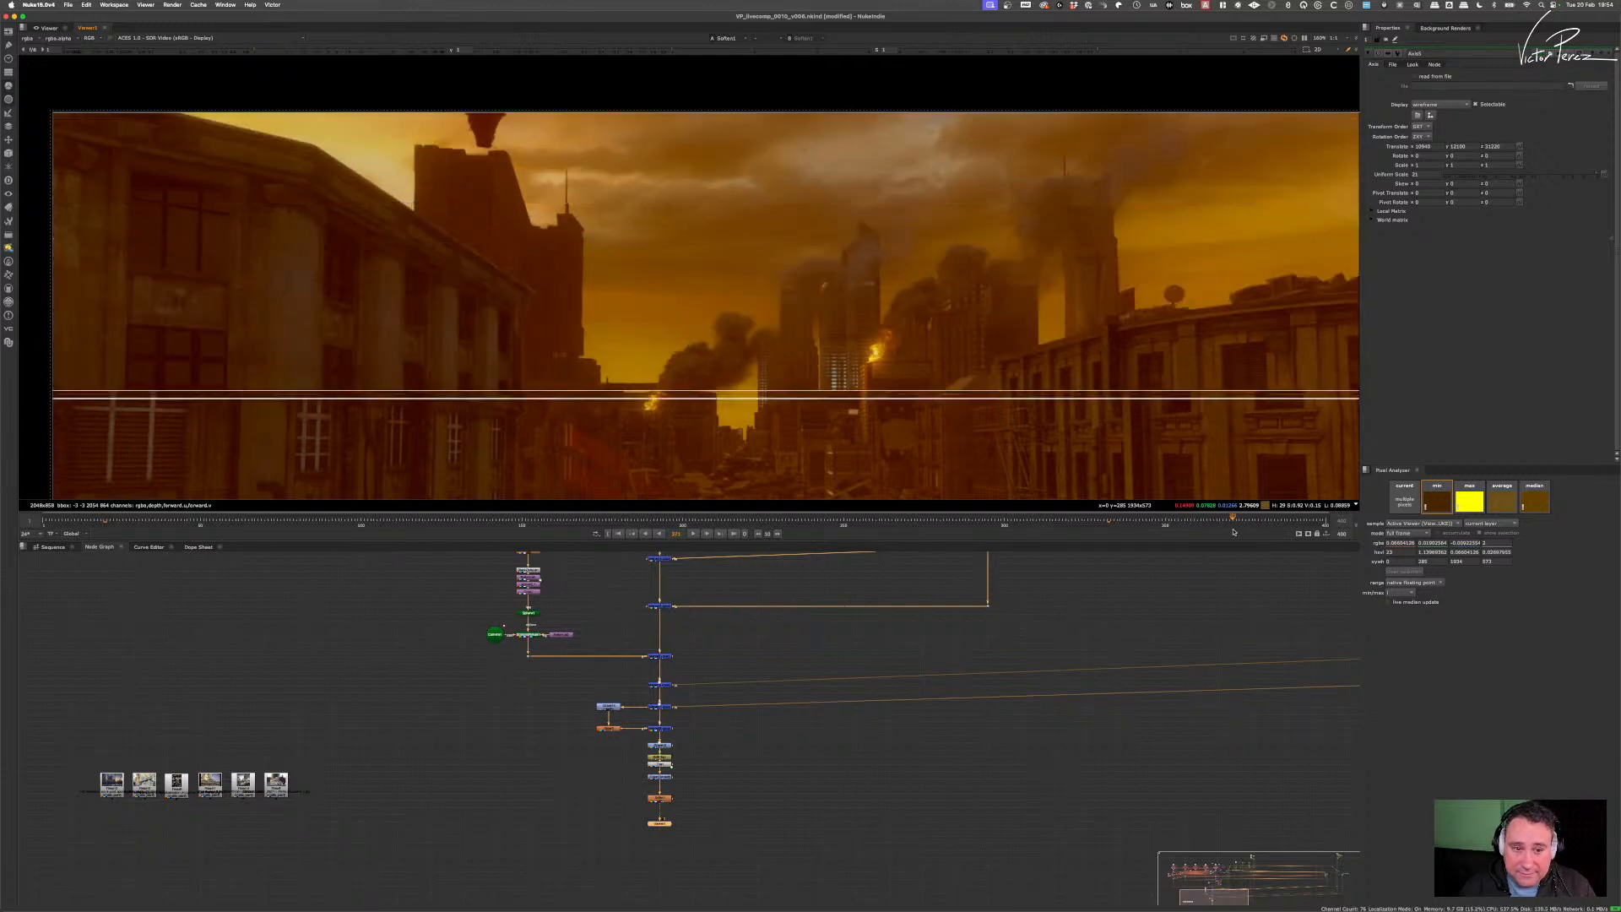
pyautogui.moveTo(1231, 526); pyautogui.dragTo(1207, 523)
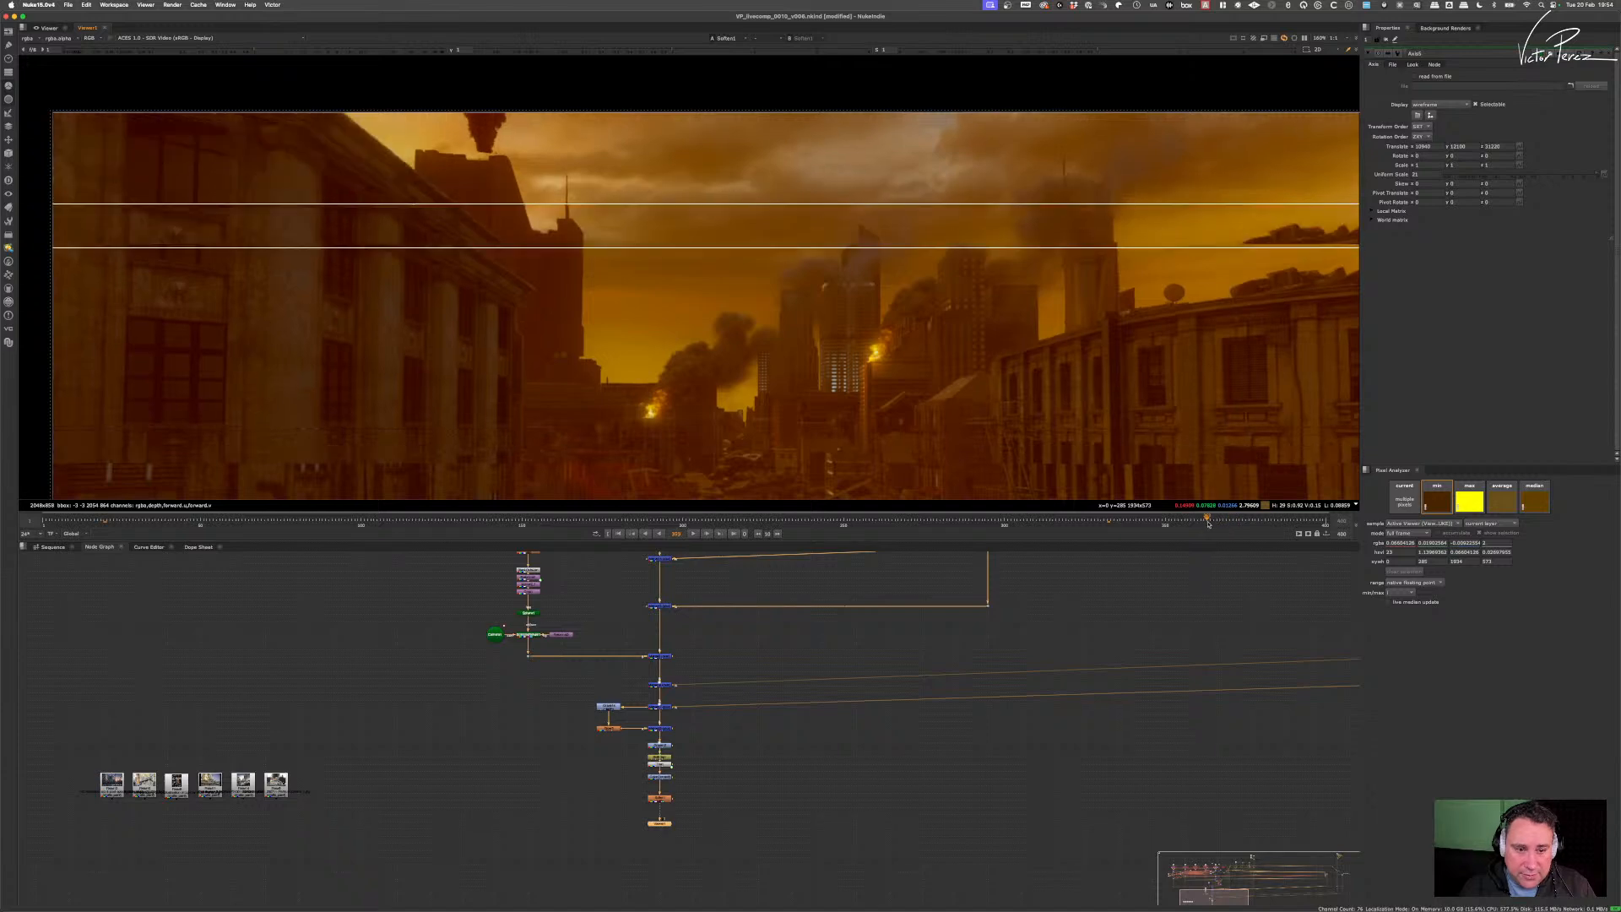
# - Show the fire elements PREVIEW scene in the 3D viewer and look through the shot camera
pyautogui.scroll(-6, 913, 661)
pyautogui.moveTo(944, 589); pyautogui.dragTo(879, 714, button='middle')
pyautogui.scroll(10, 879, 714)
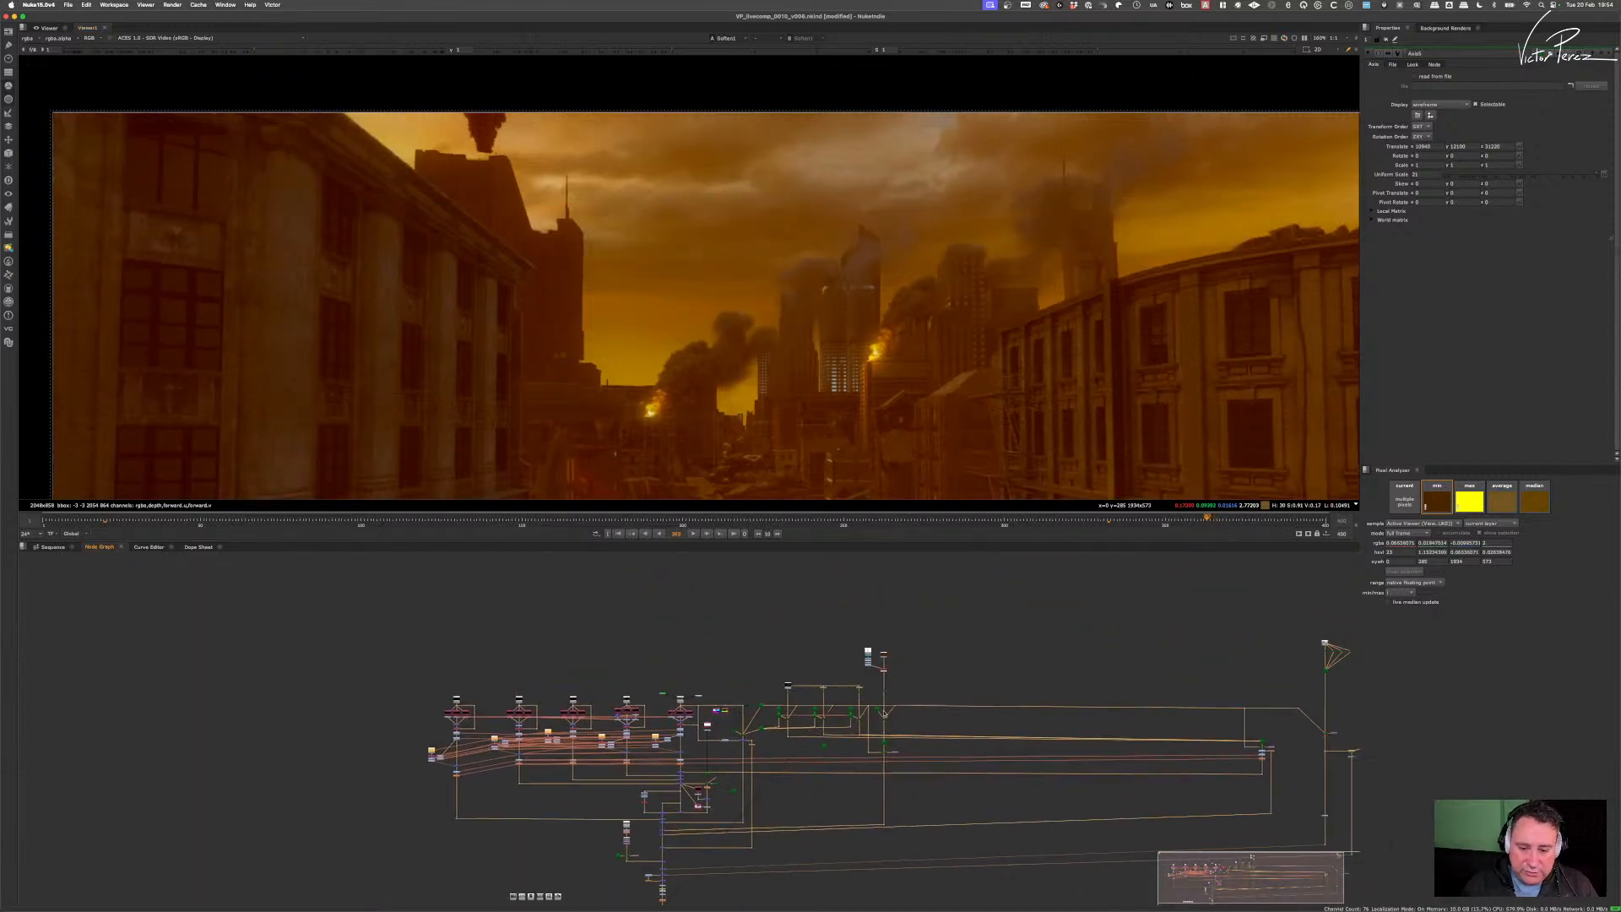
pyautogui.scroll(-6, 768, 747)
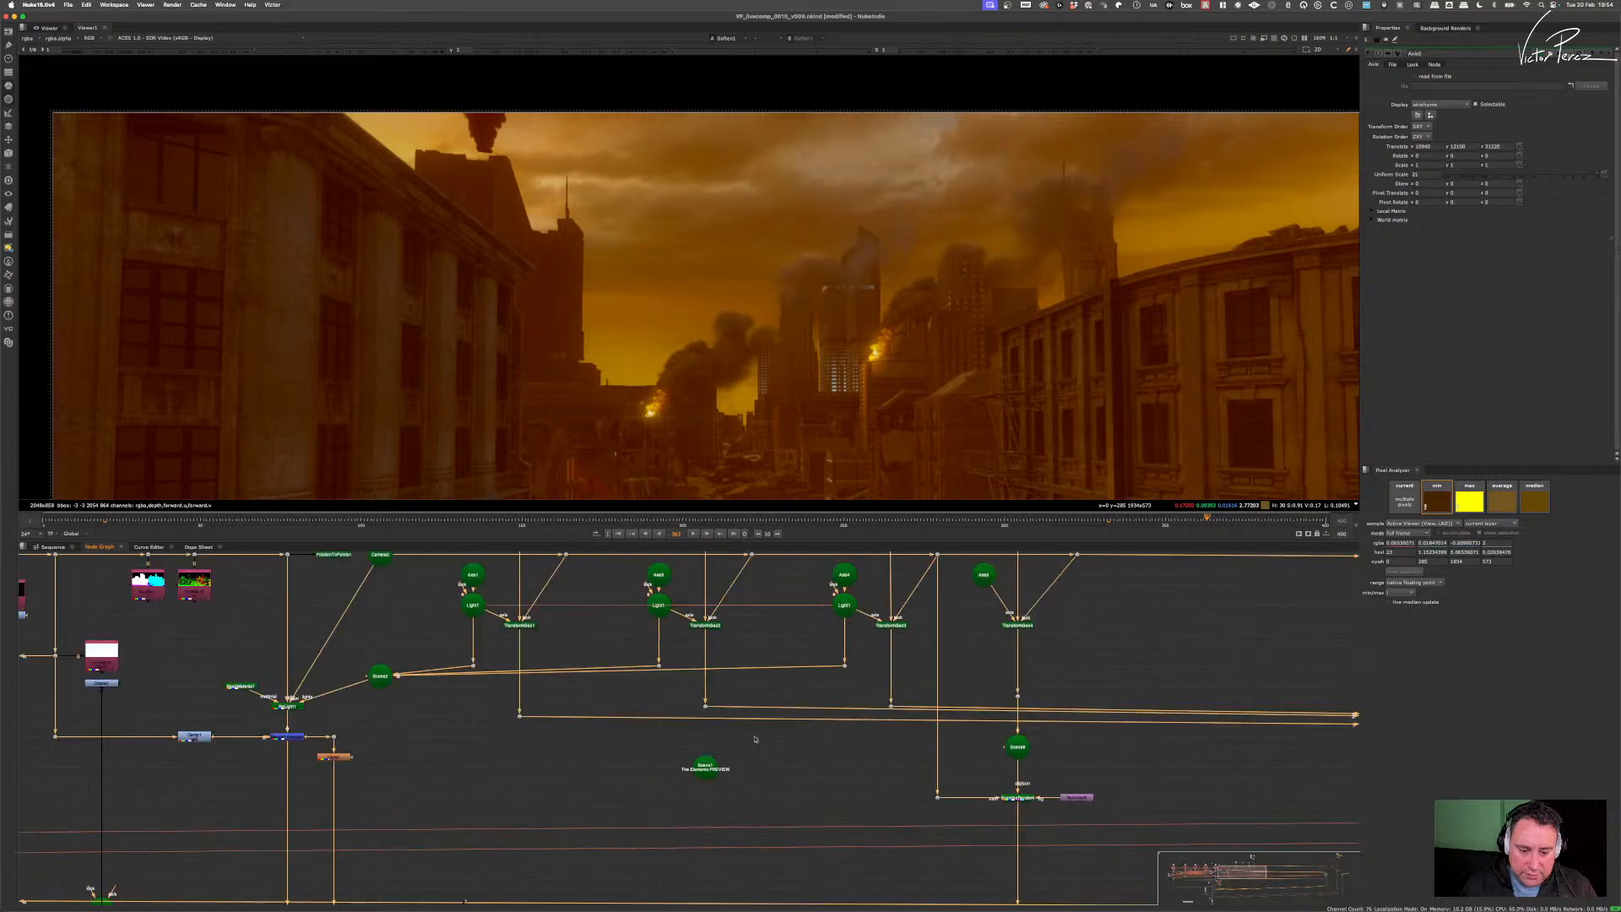
pyautogui.click(705, 764)
pyautogui.press('1')
pyautogui.scroll(-6, 837, 380)
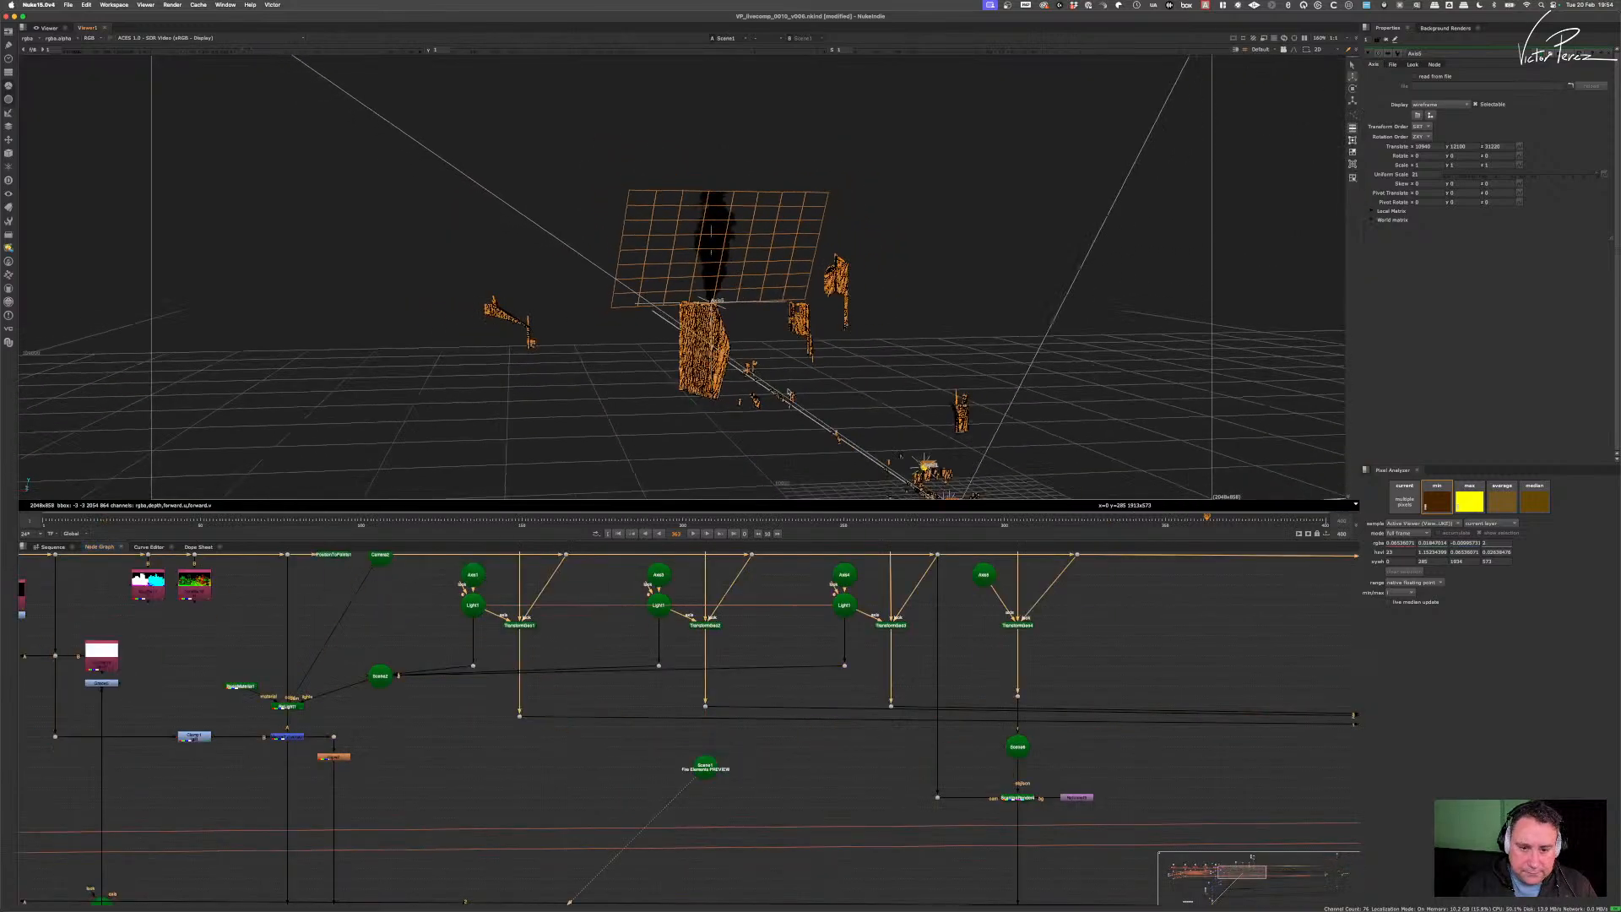
pyautogui.keyDown('super'); pyautogui.moveTo(837, 380); pyautogui.dragTo(740, 407); pyautogui.keyUp('super')
pyautogui.click(1269, 51)
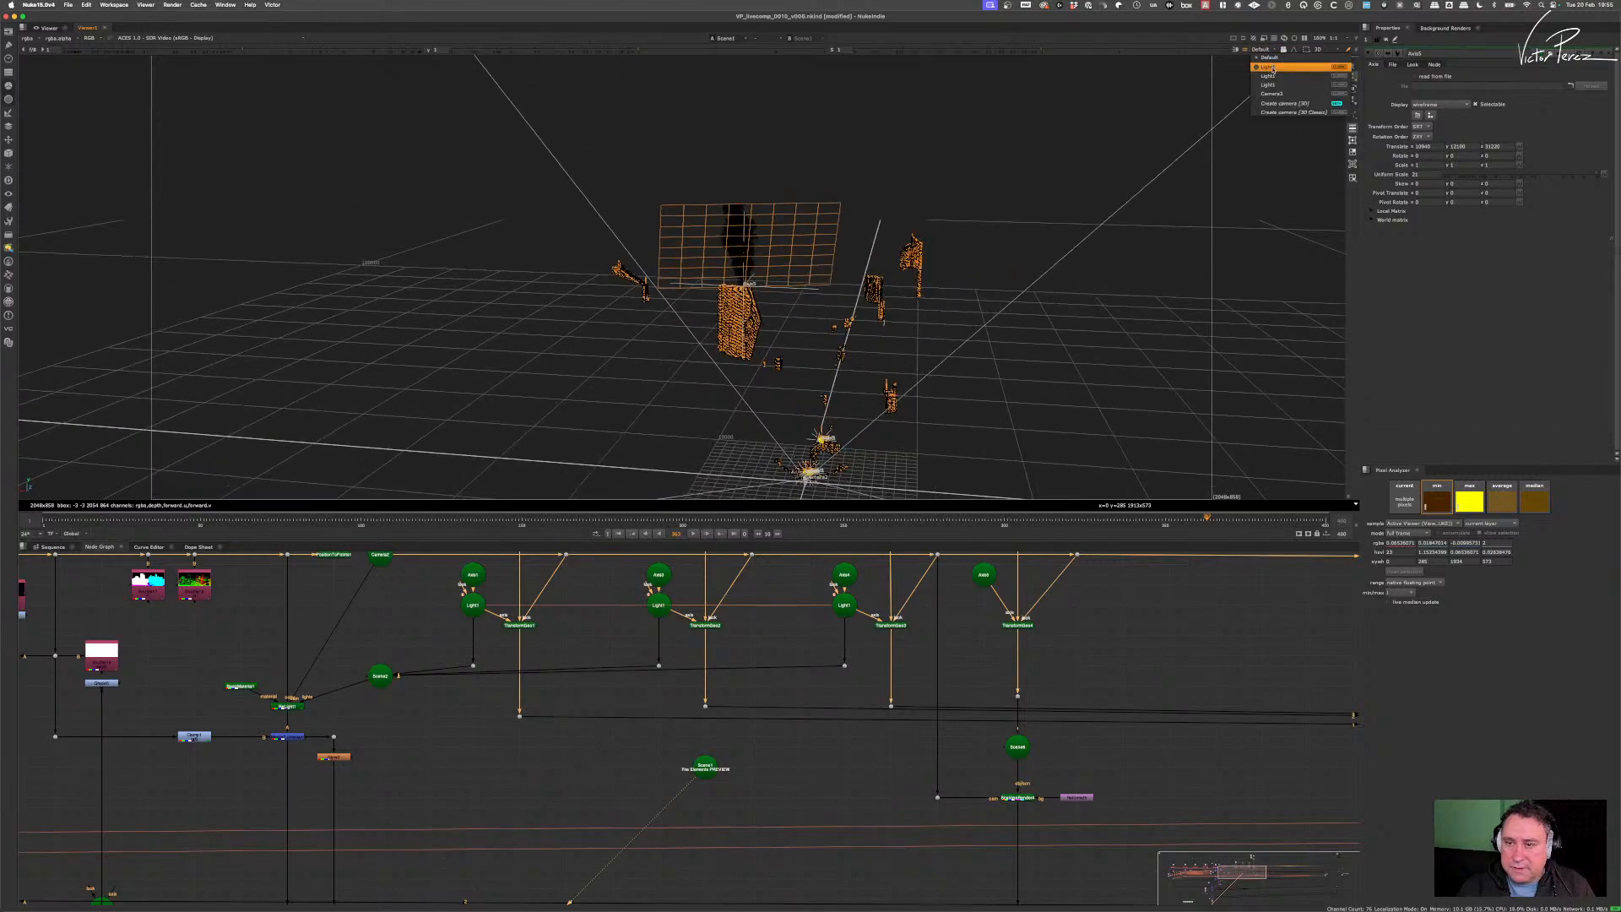
pyautogui.click(1285, 104)
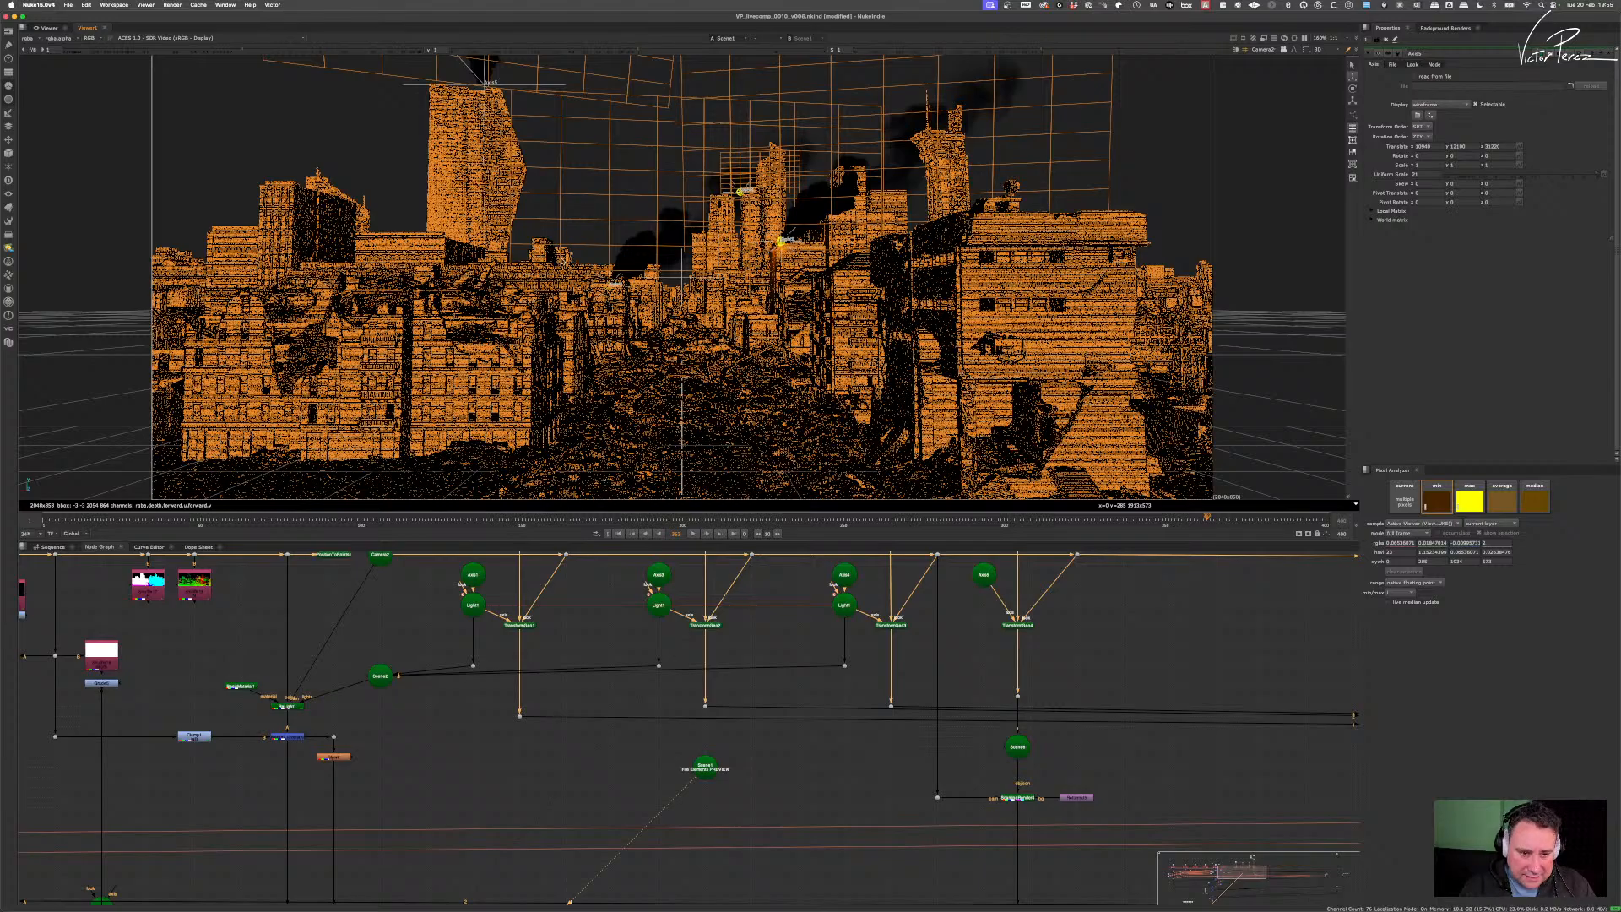
# - Select the plume's Axis and move it down from the top of the distant tower and to its side
pyautogui.scroll(-8, 628, 265)
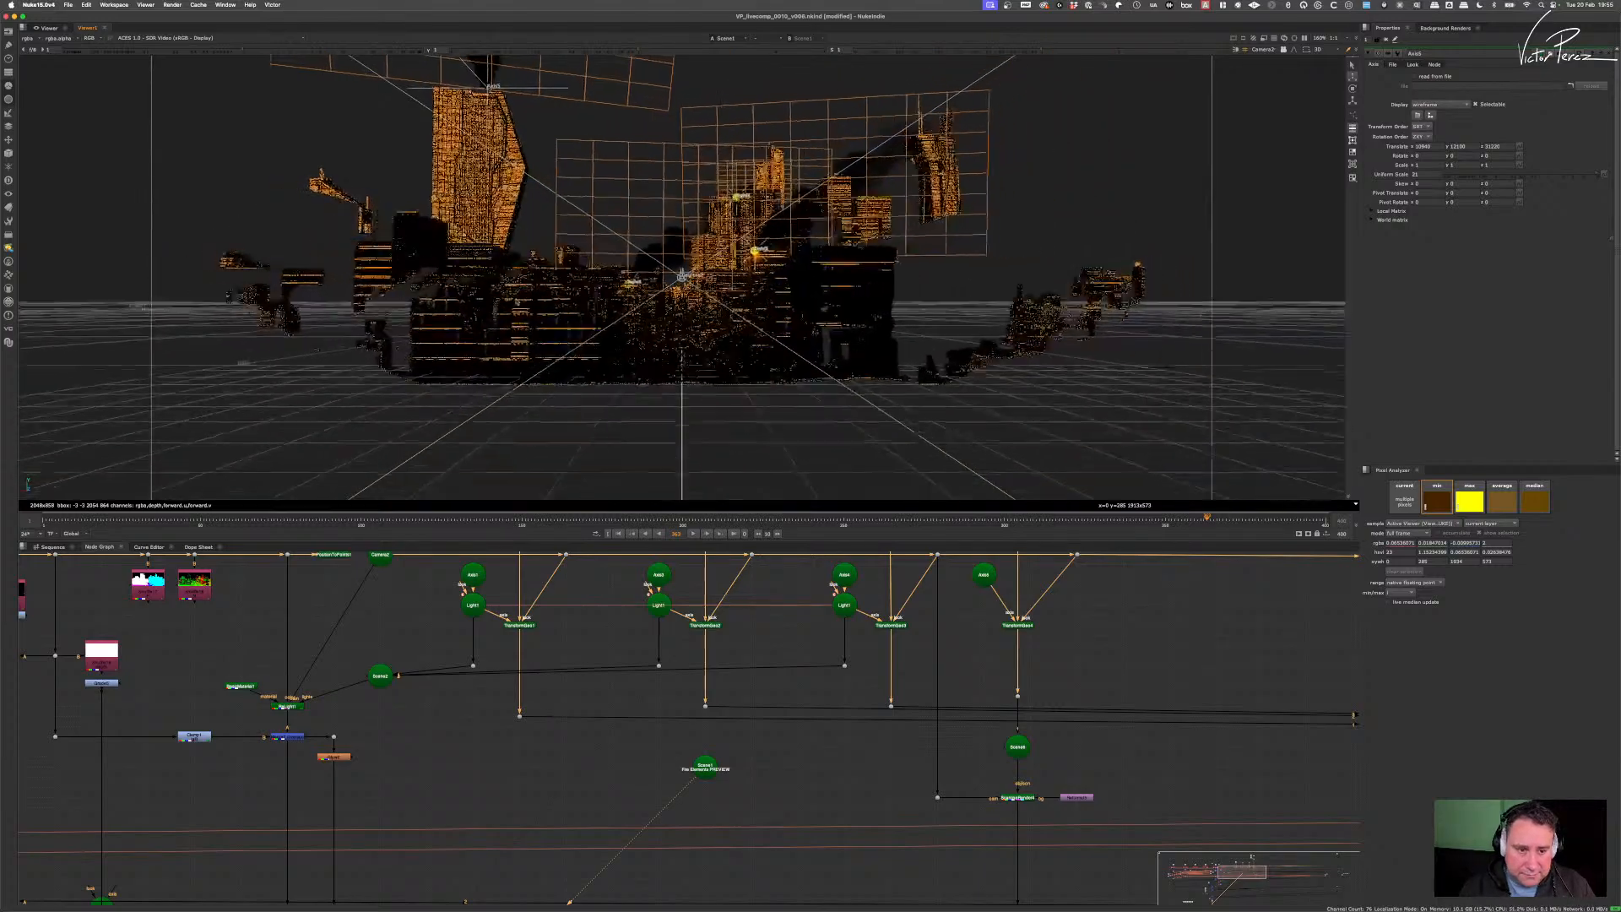
pyautogui.scroll(10, 628, 265)
pyautogui.scroll(5, 665, 221)
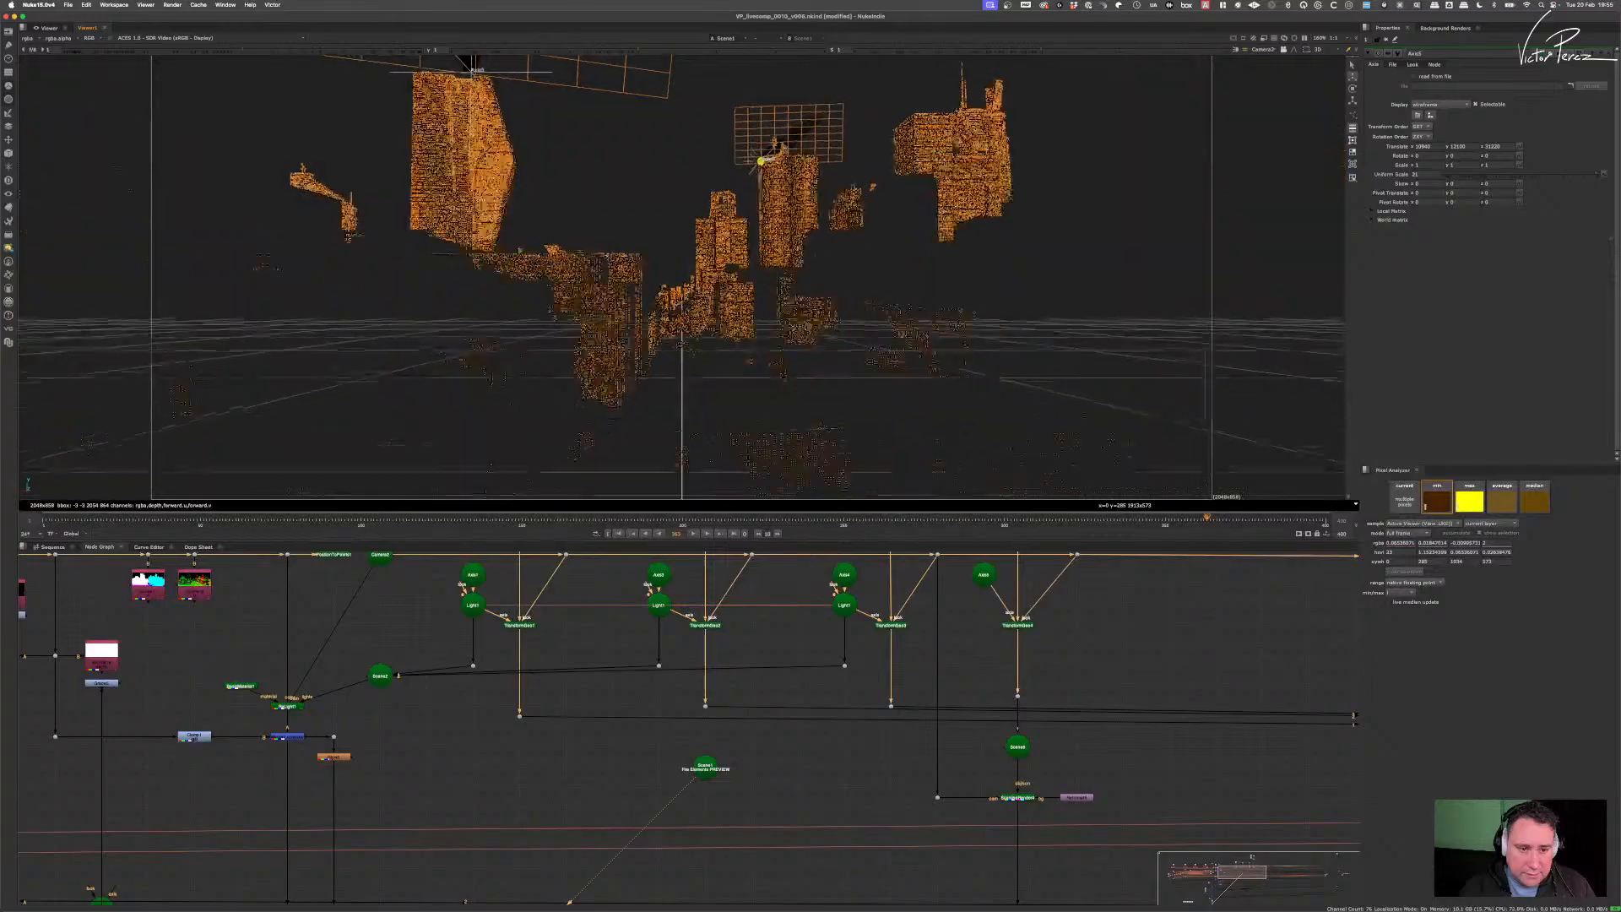
pyautogui.keyDown('super'); pyautogui.moveTo(549, 473); pyautogui.dragTo(599, 220); pyautogui.keyUp('super')
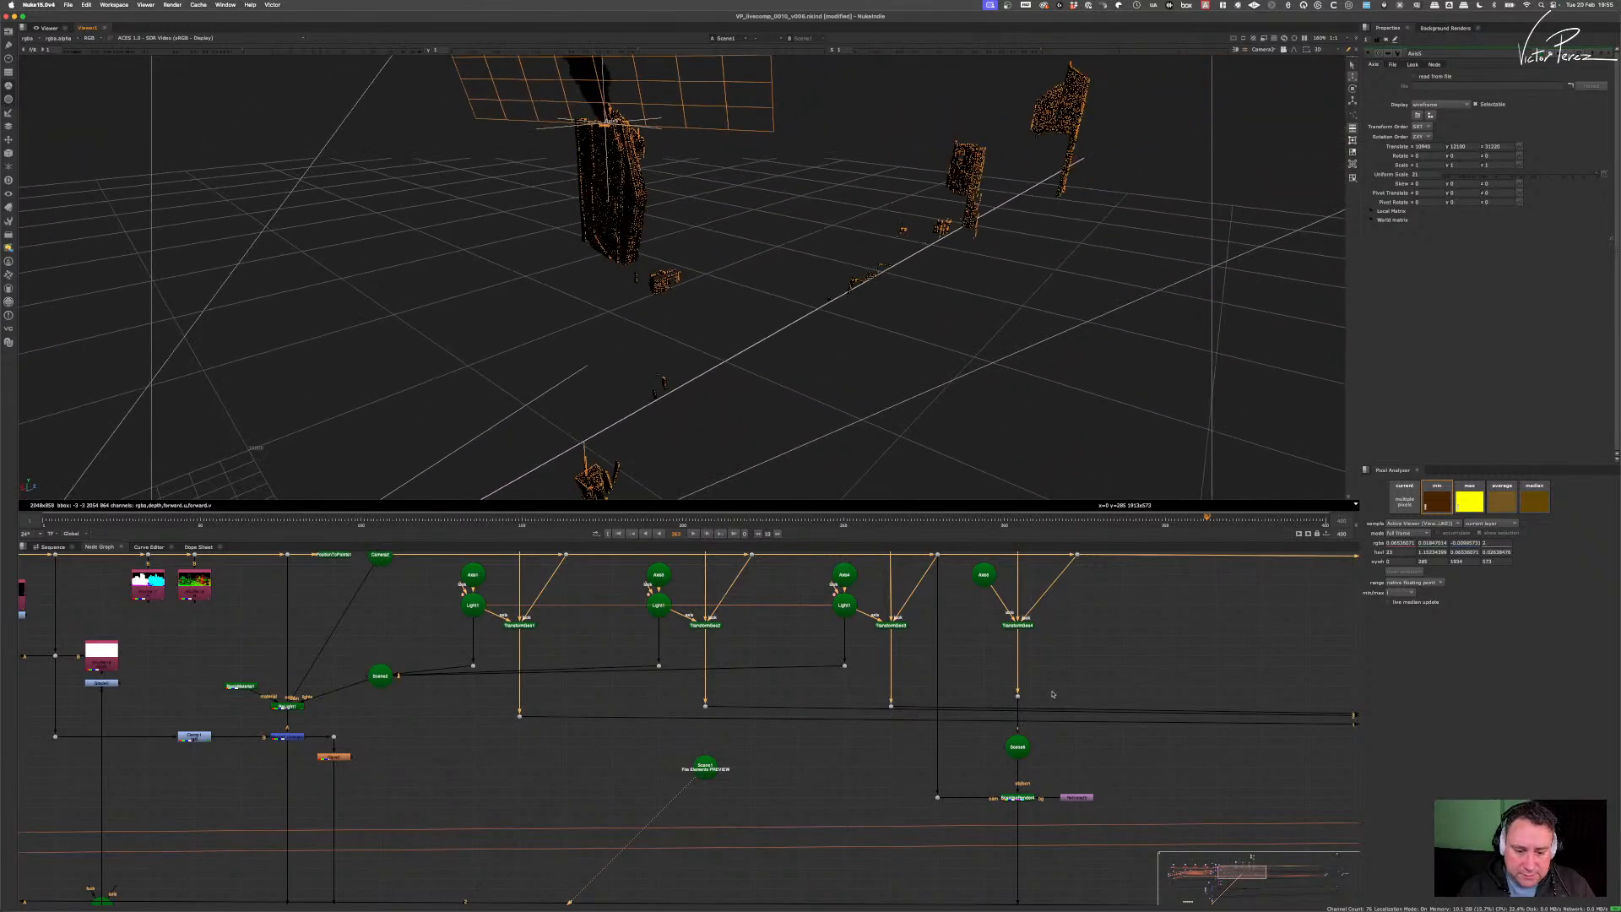
pyautogui.click(982, 574)
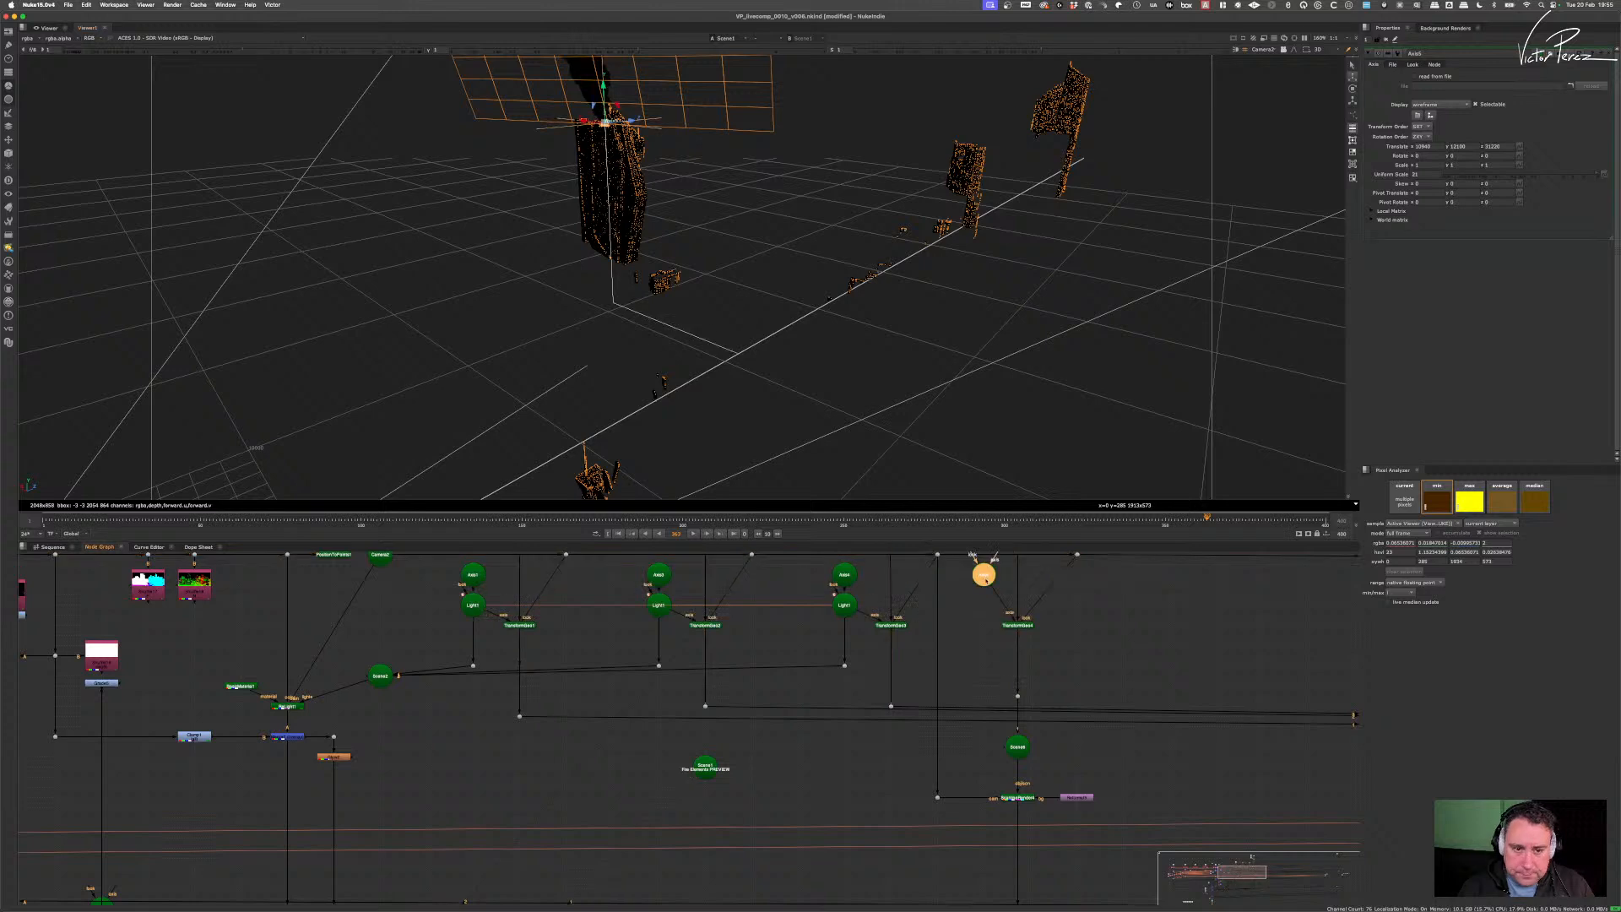
pyautogui.click(602, 89)
pyautogui.moveTo(603, 89); pyautogui.dragTo(693, 265)
# - Fine-tune the Axis's height, sideways position and depth so the plume's base sits on the small building beside the tower
pyautogui.keyDown('super'); pyautogui.moveTo(439, 274); pyautogui.dragTo(624, 163); pyautogui.keyUp('super')
pyautogui.scroll(4, 622, 315)
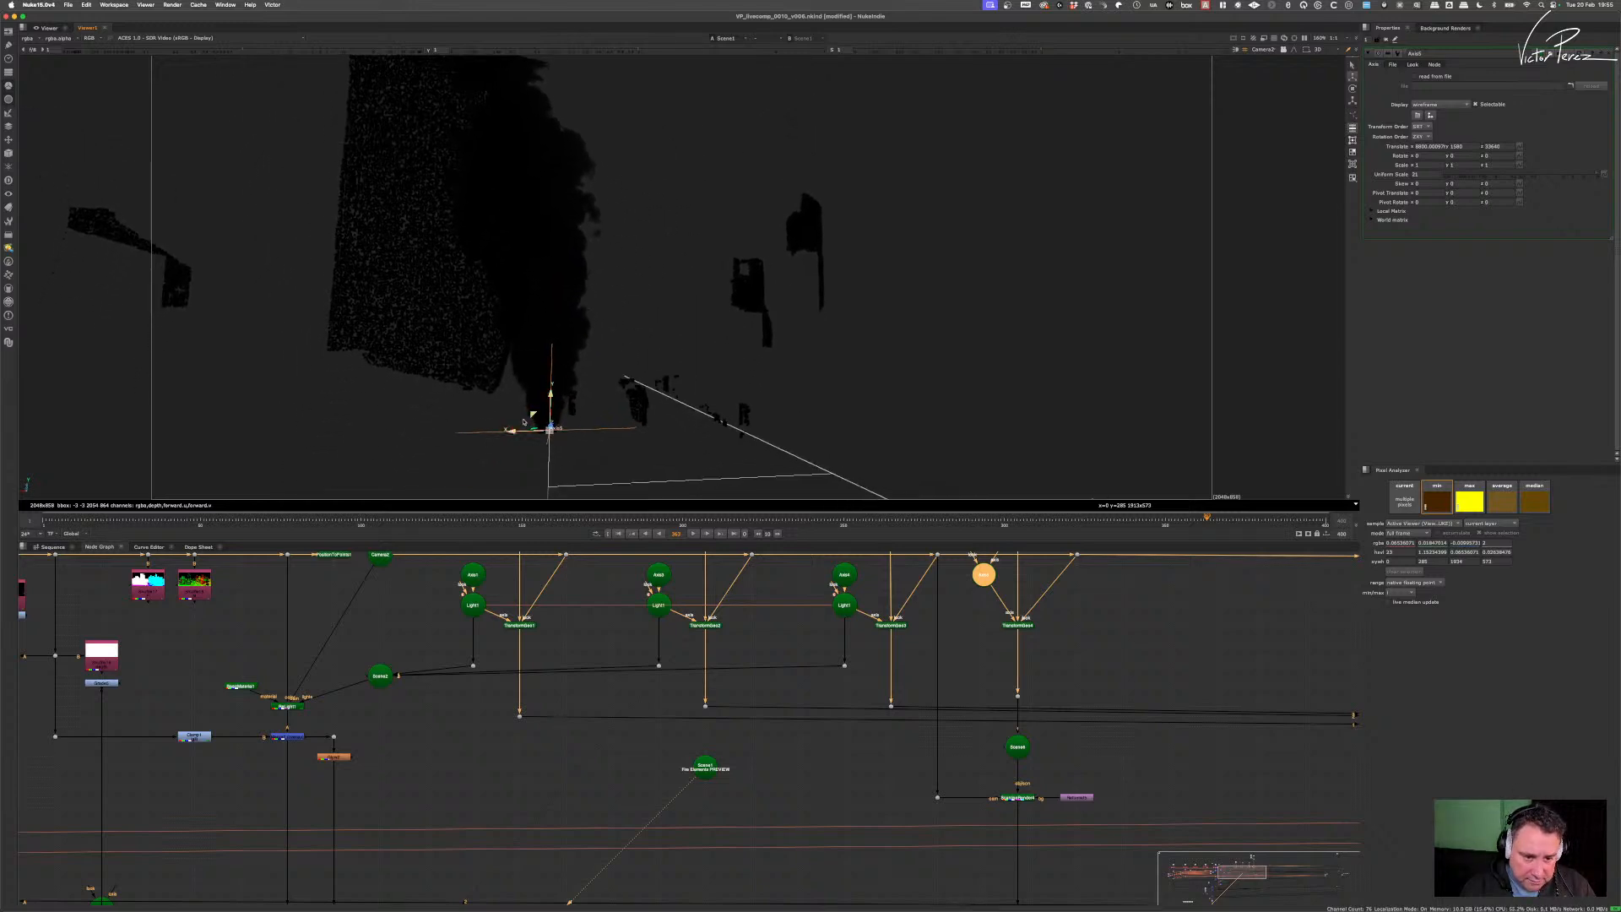
pyautogui.moveTo(562, 392); pyautogui.dragTo(657, 350)
pyautogui.keyDown('super'); pyautogui.moveTo(673, 416); pyautogui.dragTo(303, 443); pyautogui.keyUp('super')
pyautogui.keyDown('super'); pyautogui.moveTo(995, 391); pyautogui.dragTo(315, 467); pyautogui.keyUp('super')
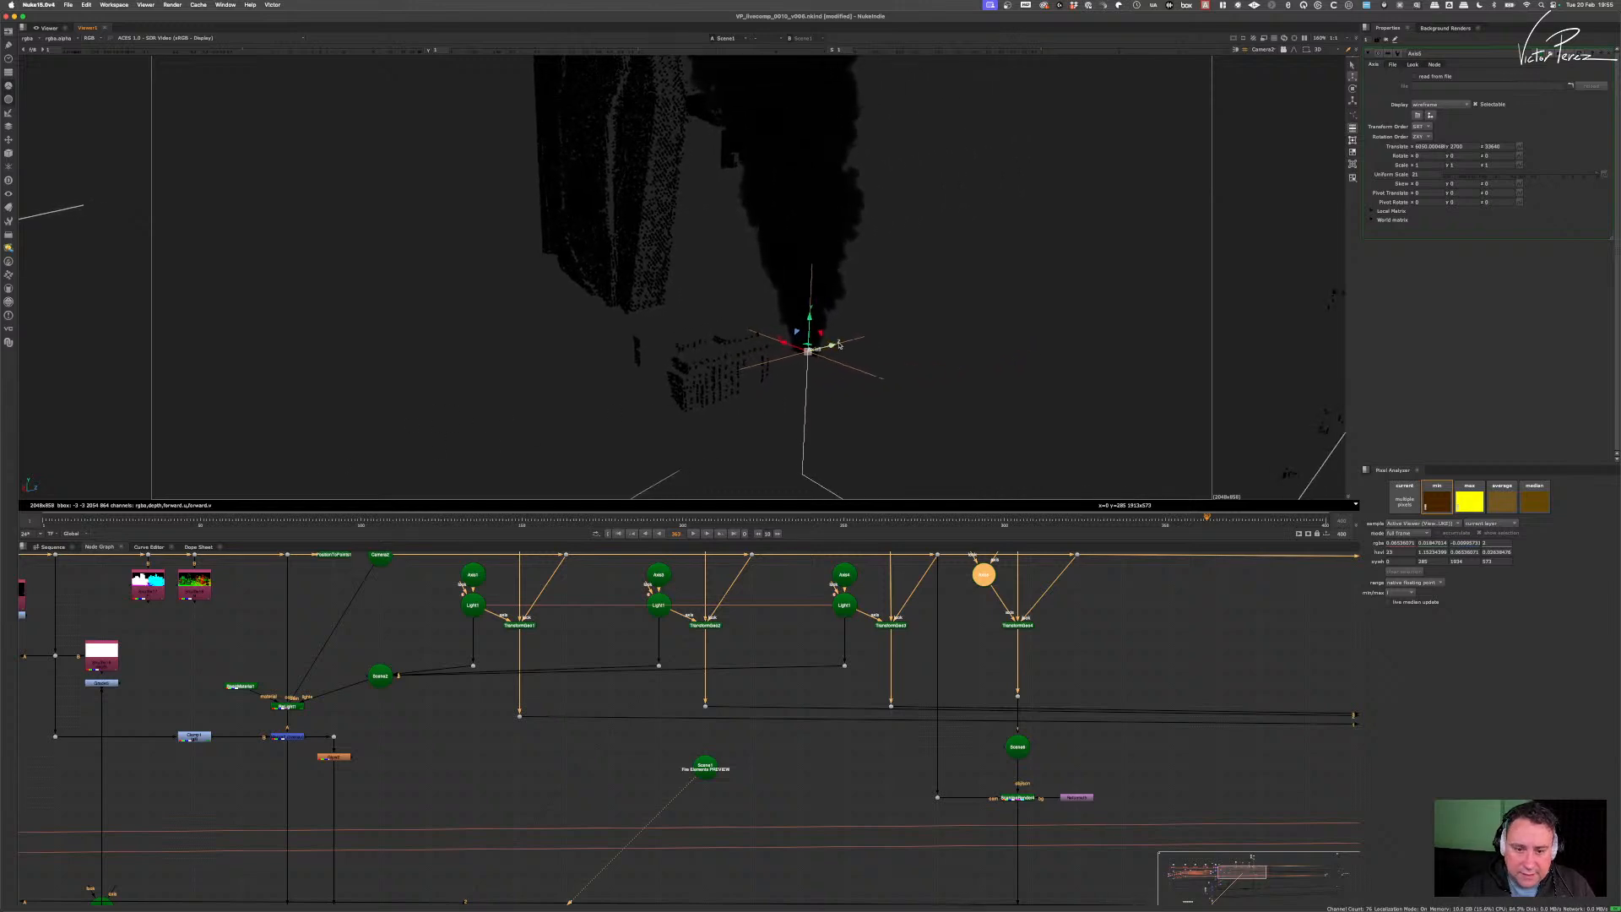
pyautogui.moveTo(783, 342); pyautogui.dragTo(708, 347)
pyautogui.keyDown('super'); pyautogui.moveTo(711, 404); pyautogui.dragTo(742, 238); pyautogui.keyUp('super')
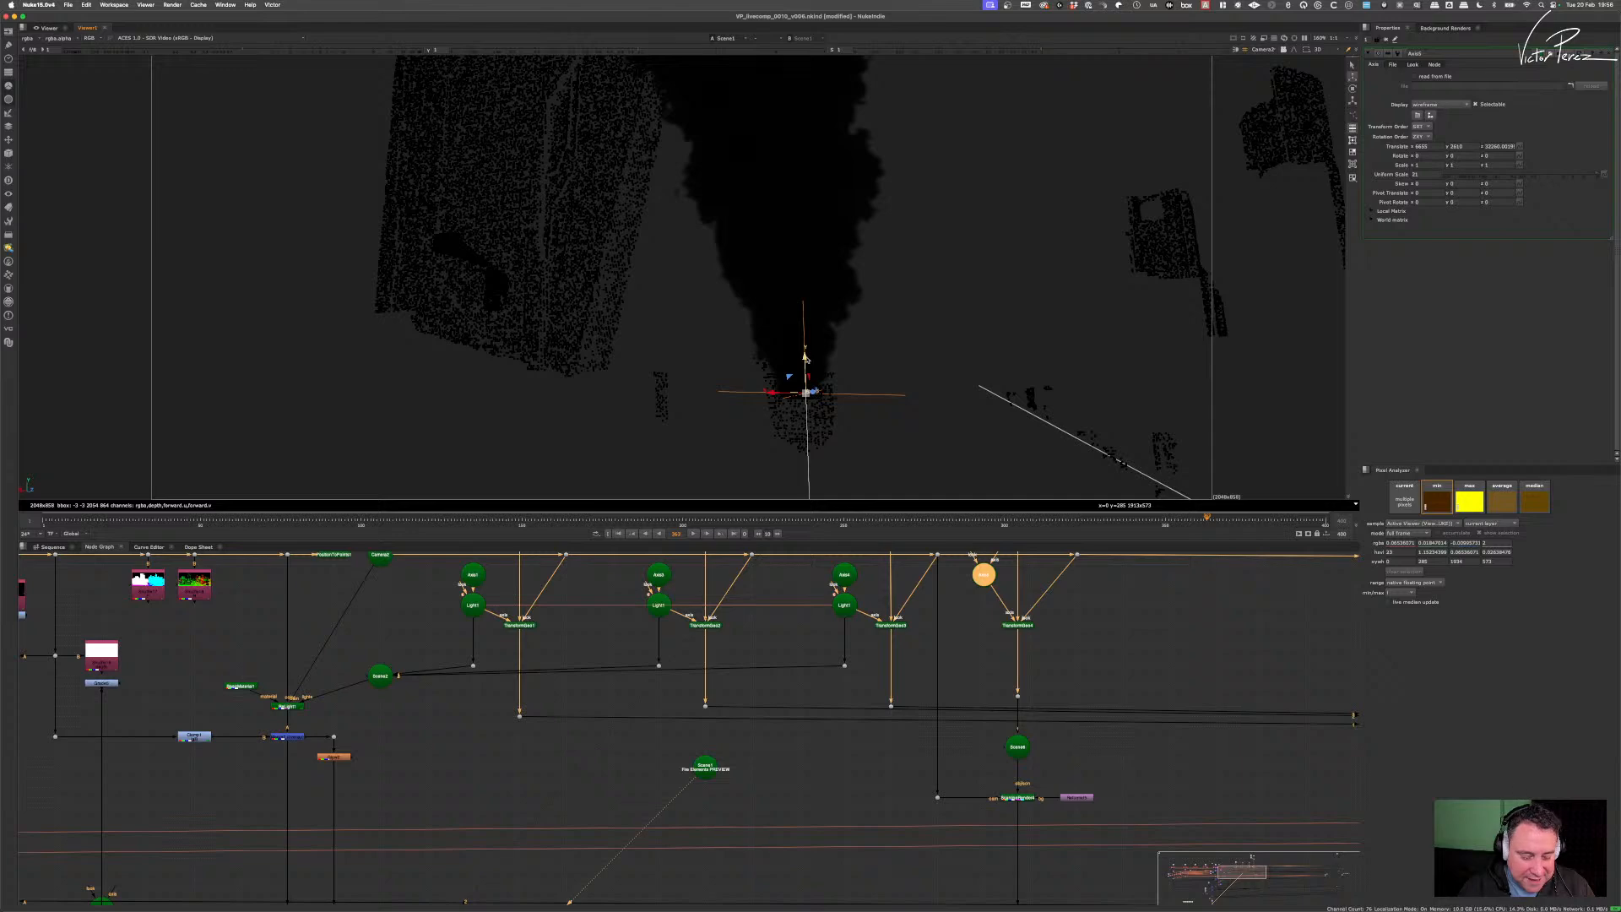
# - Examine the plume's new placement across the whole 3D scene and in the final comp output
pyautogui.keyDown('super'); pyautogui.moveTo(840, 372); pyautogui.dragTo(747, 399); pyautogui.keyUp('super')
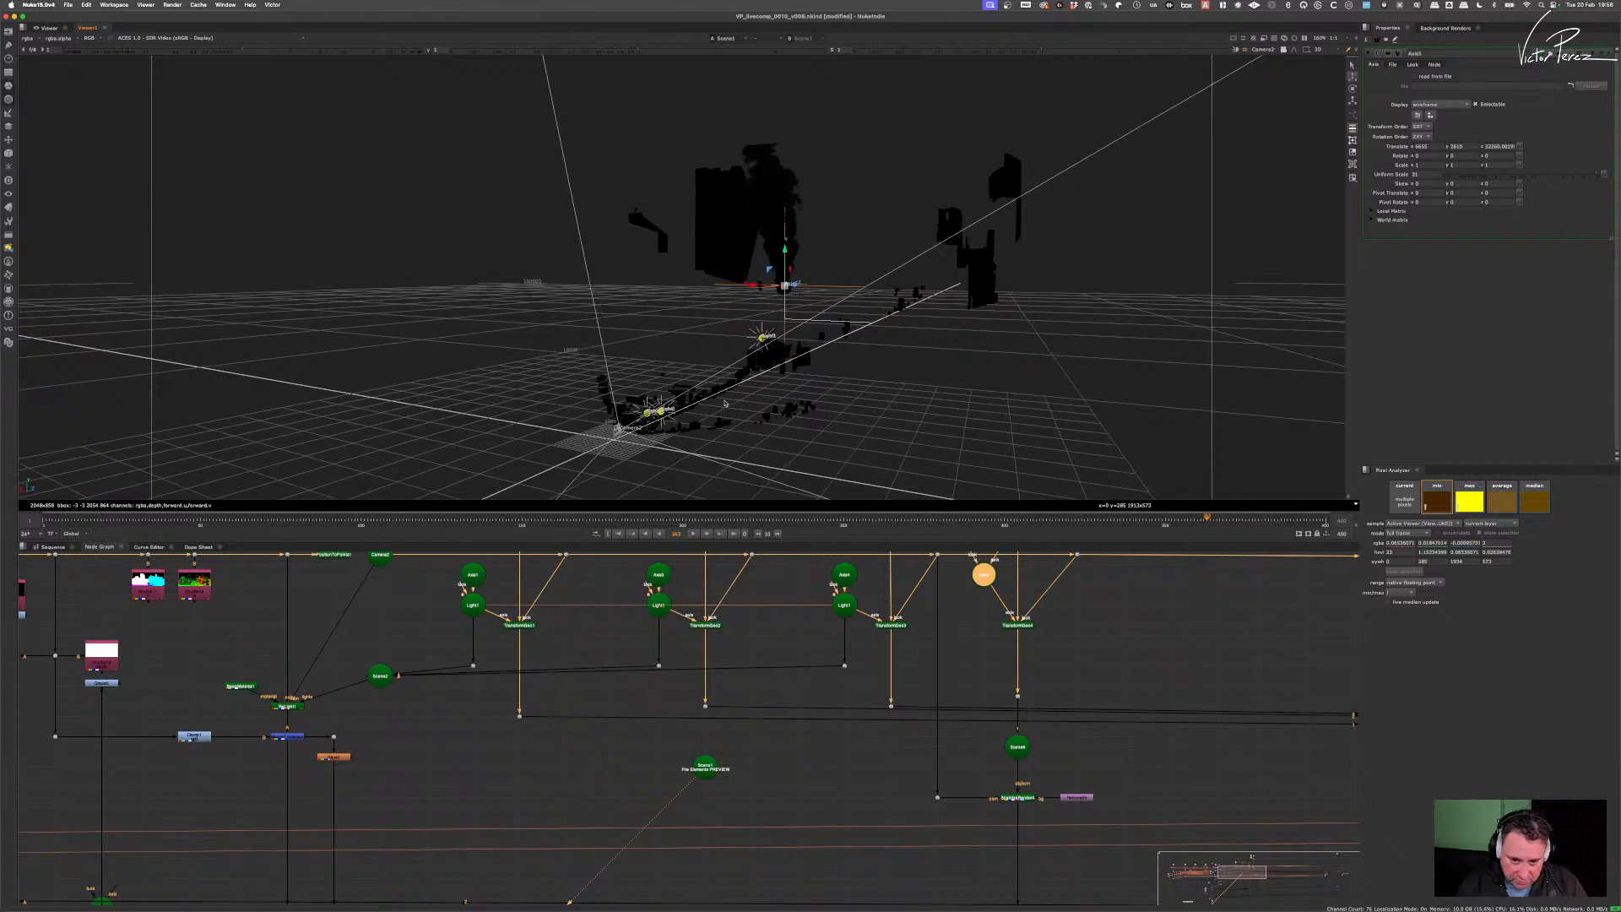
pyautogui.moveTo(726, 369)
pyautogui.keyDown('super'); pyautogui.mouseDown()
pyautogui.moveTo(675, 392)
pyautogui.moveTo(725, 399)
pyautogui.moveTo(714, 353)
pyautogui.mouseUp(); pyautogui.keyUp('super')
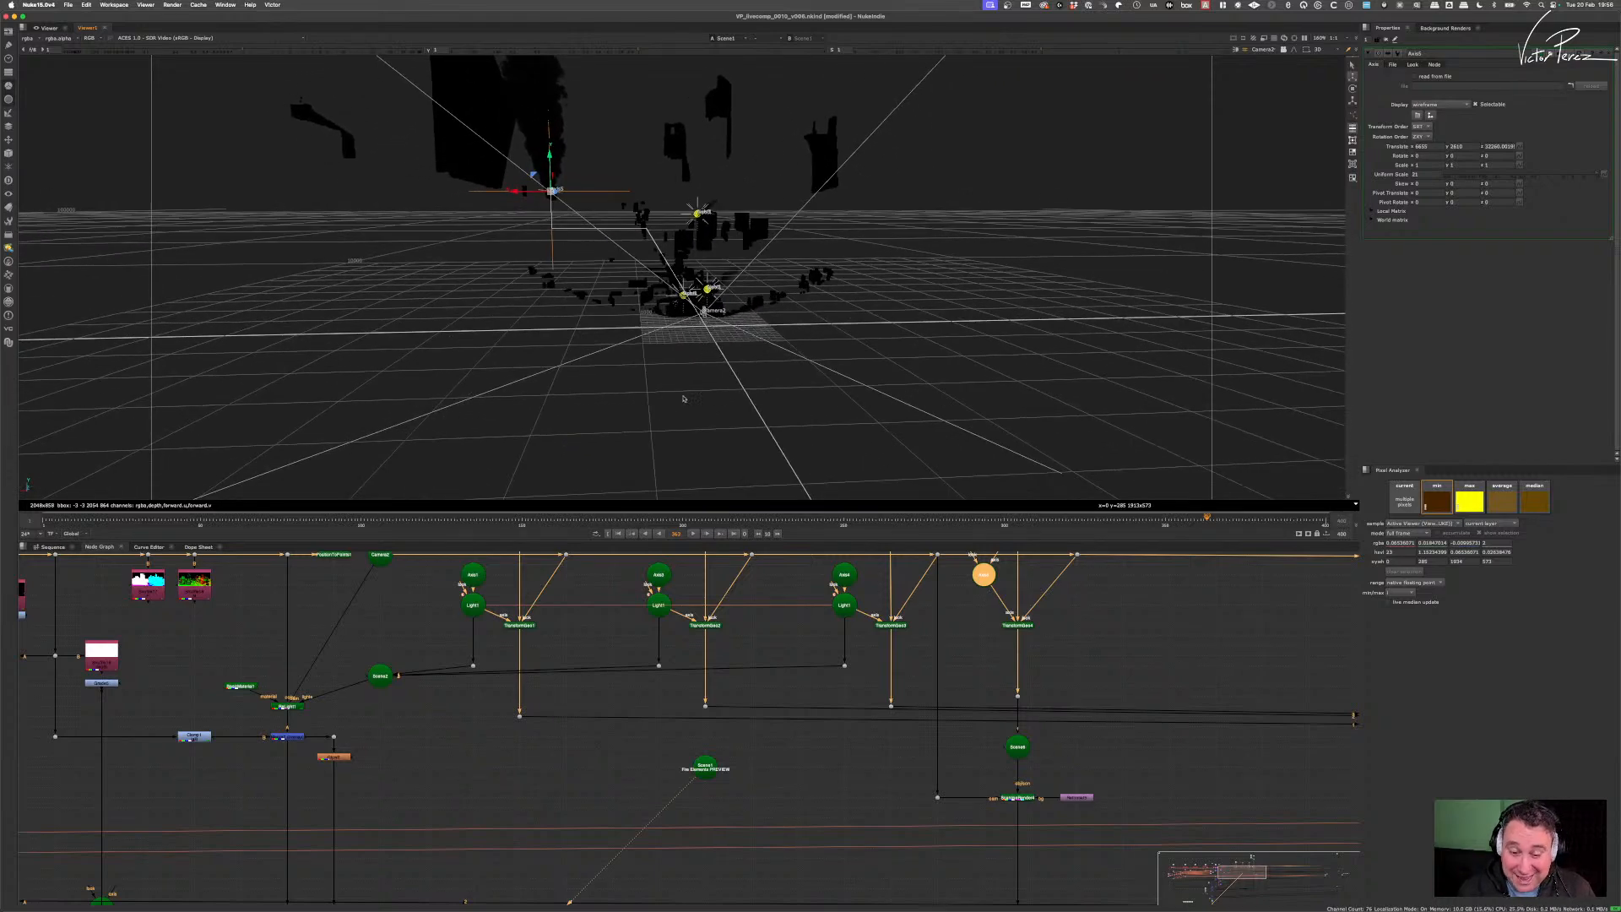
pyautogui.scroll(-3, 799, 760)
pyautogui.moveTo(792, 812); pyautogui.dragTo(810, 702, button='middle')
pyautogui.scroll(-3, 743, 806)
pyautogui.moveTo(743, 806); pyautogui.dragTo(807, 687, button='middle')
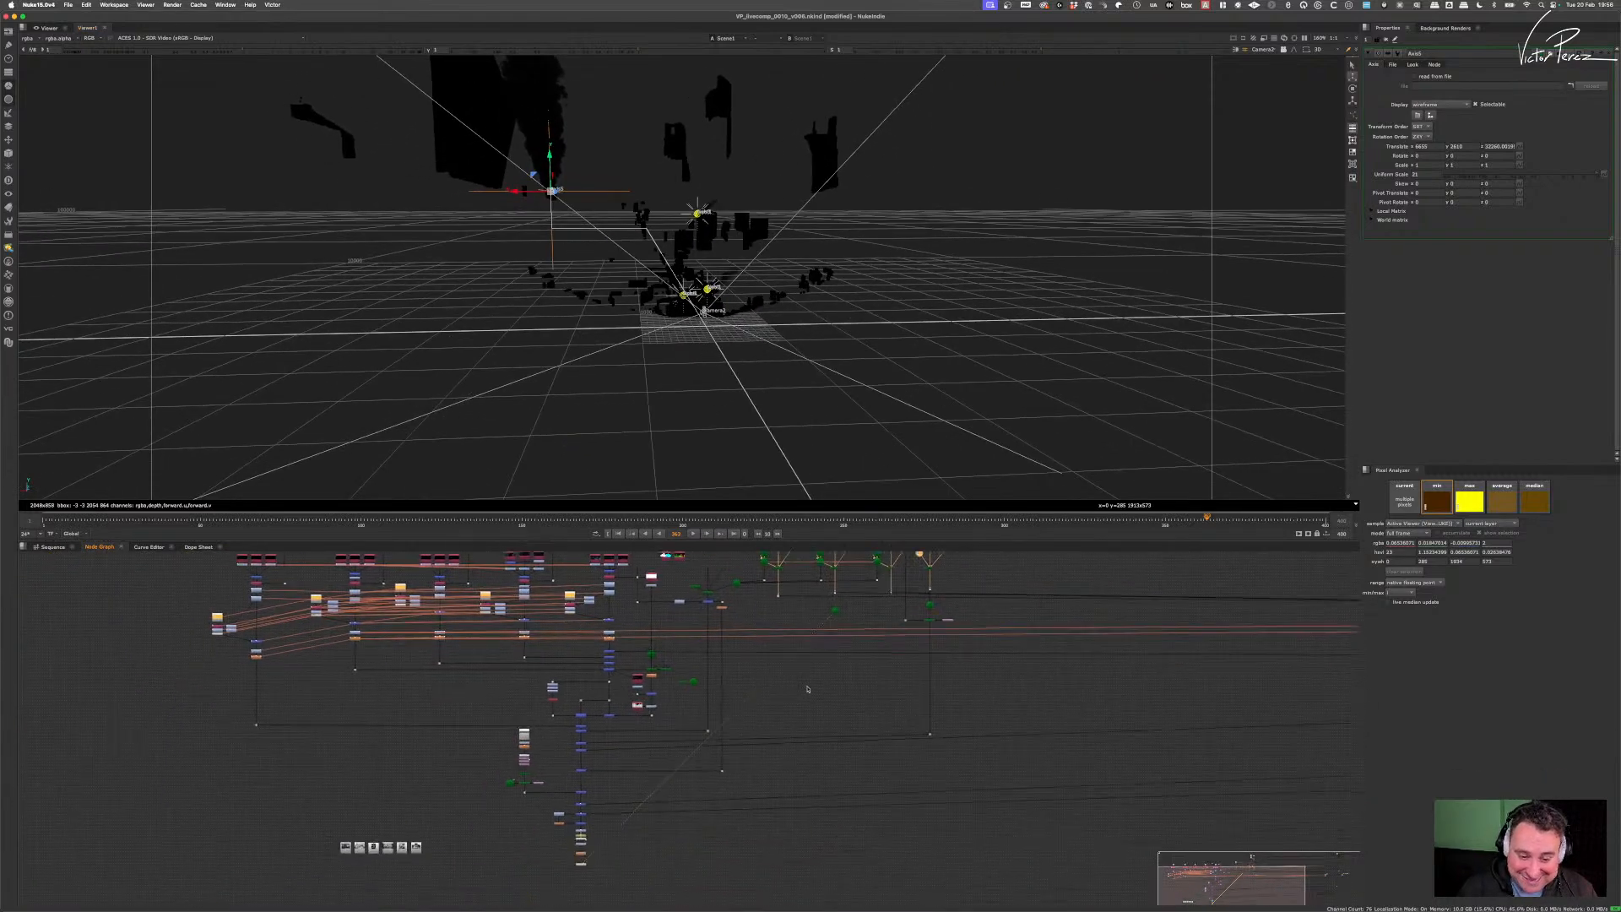
pyautogui.scroll(3, 617, 752)
pyautogui.moveTo(616, 751); pyautogui.dragTo(660, 724, button='middle')
pyautogui.scroll(2, 642, 728)
pyautogui.moveTo(598, 780); pyautogui.dragTo(615, 590, button='middle')
pyautogui.moveTo(602, 787); pyautogui.dragTo(553, 821)
pyautogui.press('1')
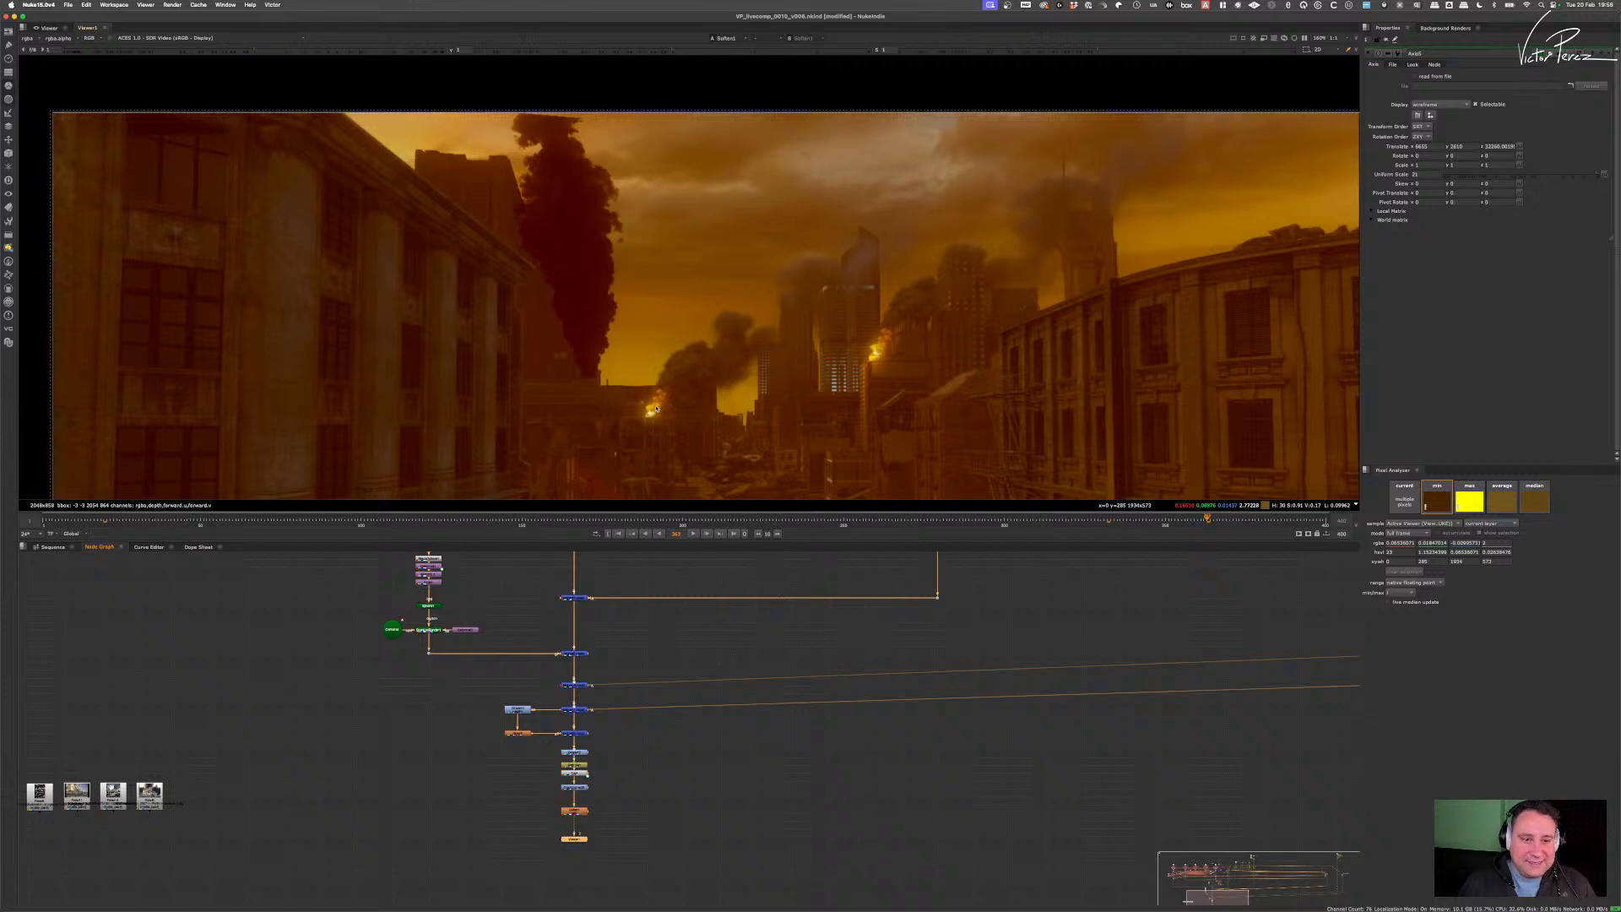
# - Display the output of the Premult node feeding the plume's card in the viewer
pyautogui.scroll(-4, 967, 588)
pyautogui.moveTo(987, 608); pyautogui.dragTo(811, 900, button='middle')
pyautogui.scroll(5, 853, 769)
pyautogui.scroll(2, 878, 736)
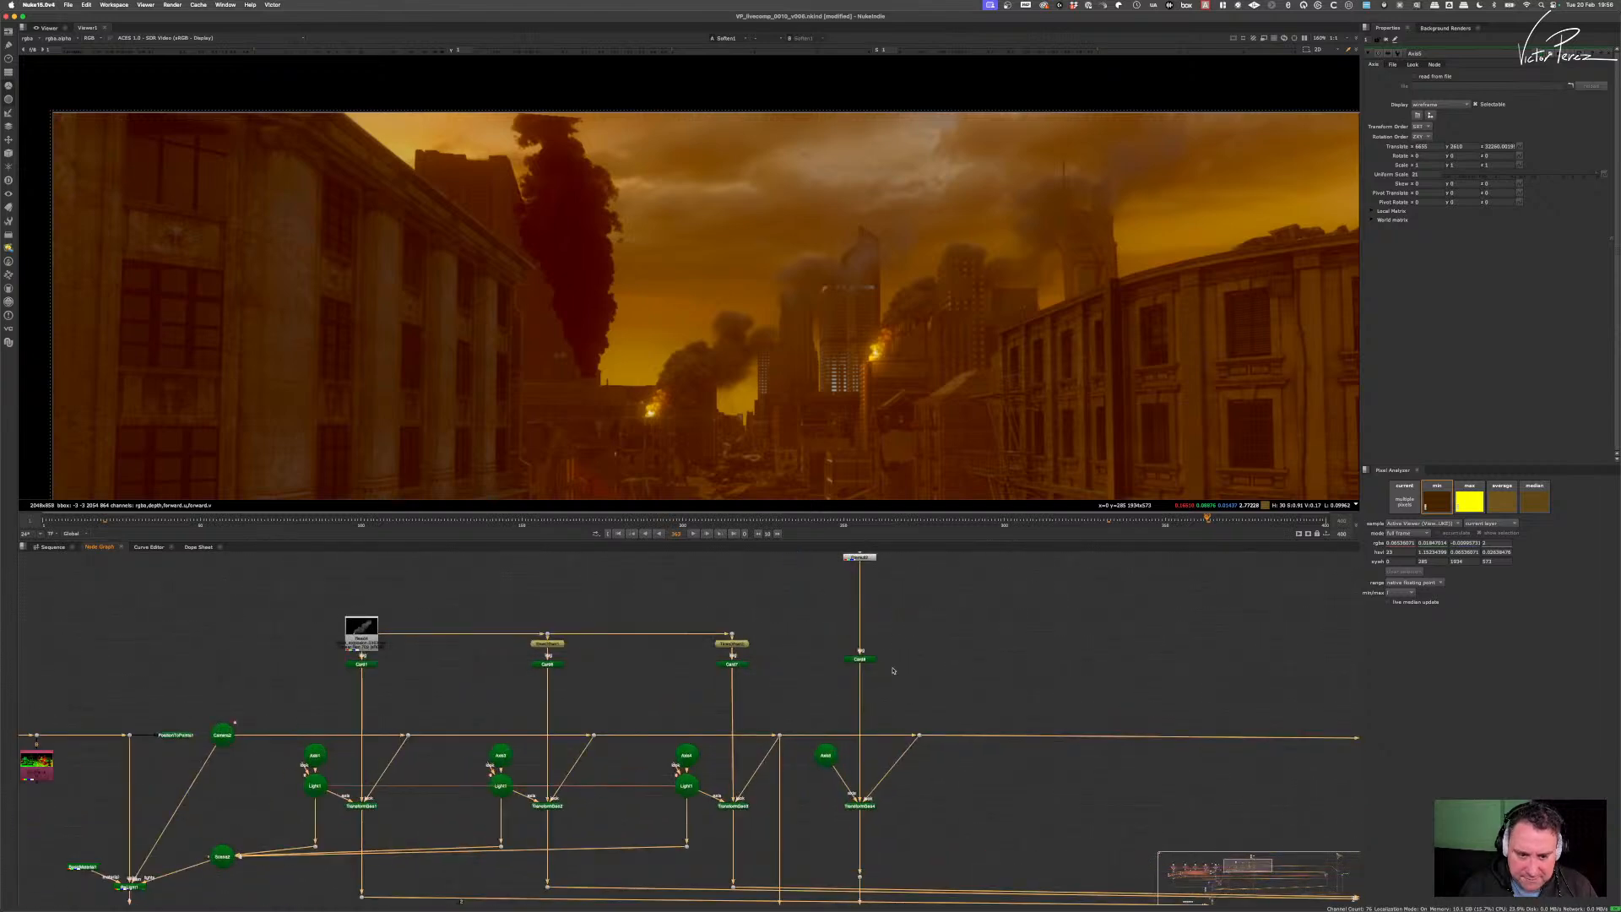
pyautogui.moveTo(893, 671); pyautogui.dragTo(862, 712, button='middle')
pyautogui.scroll(3, 826, 691)
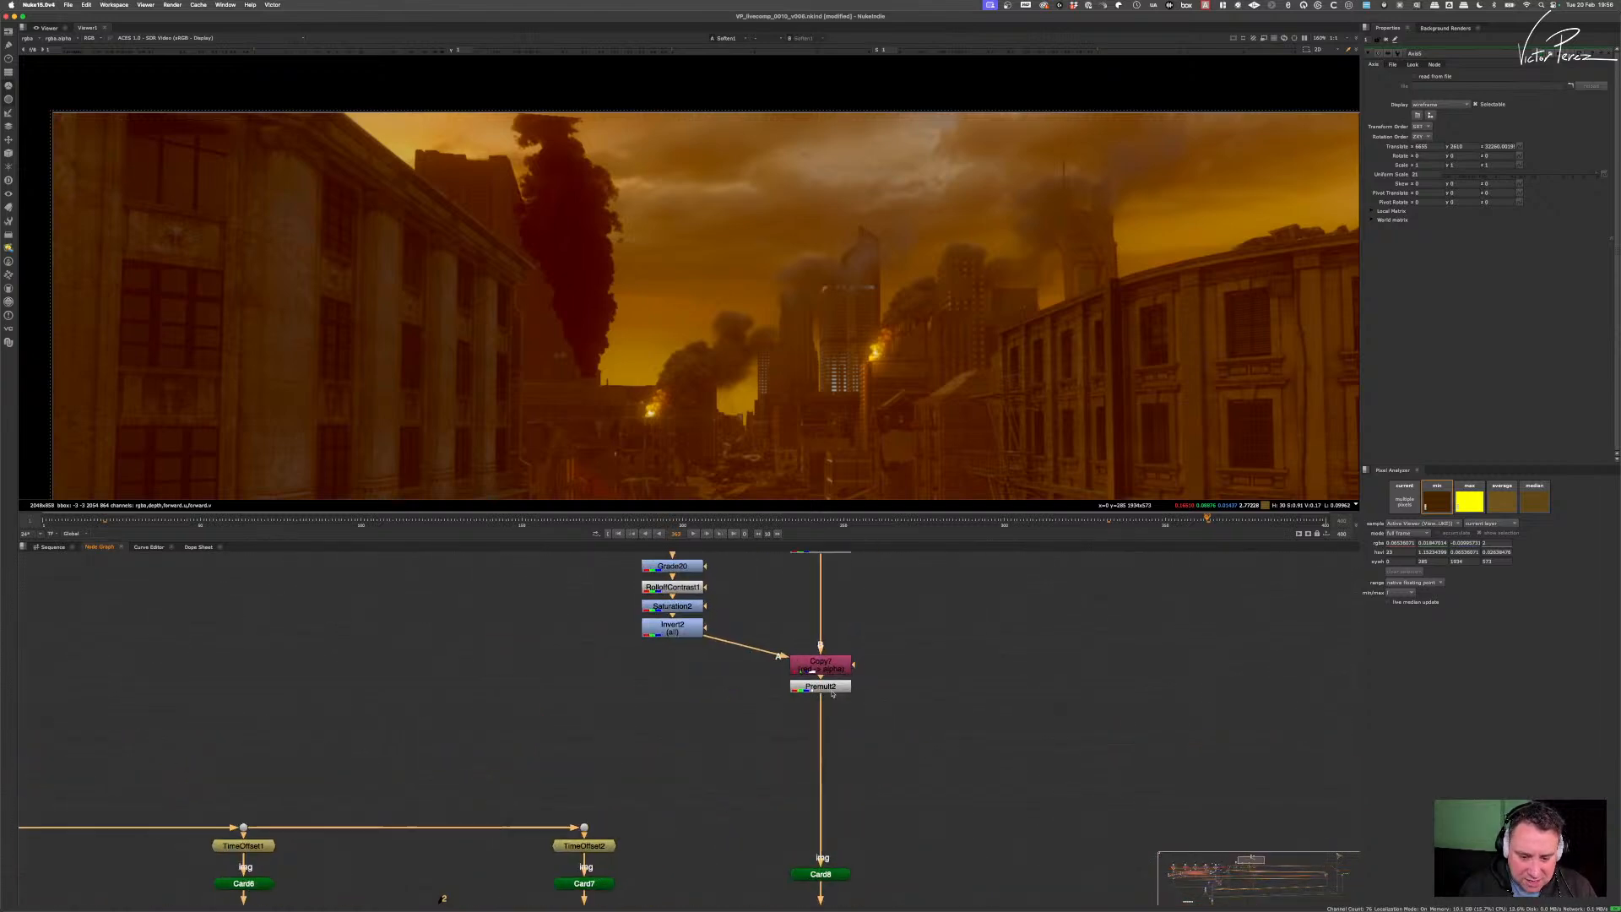
pyautogui.click(825, 687)
pyautogui.press('1')
pyautogui.scroll(-8, 834, 279)
pyautogui.scroll(4, 803, 279)
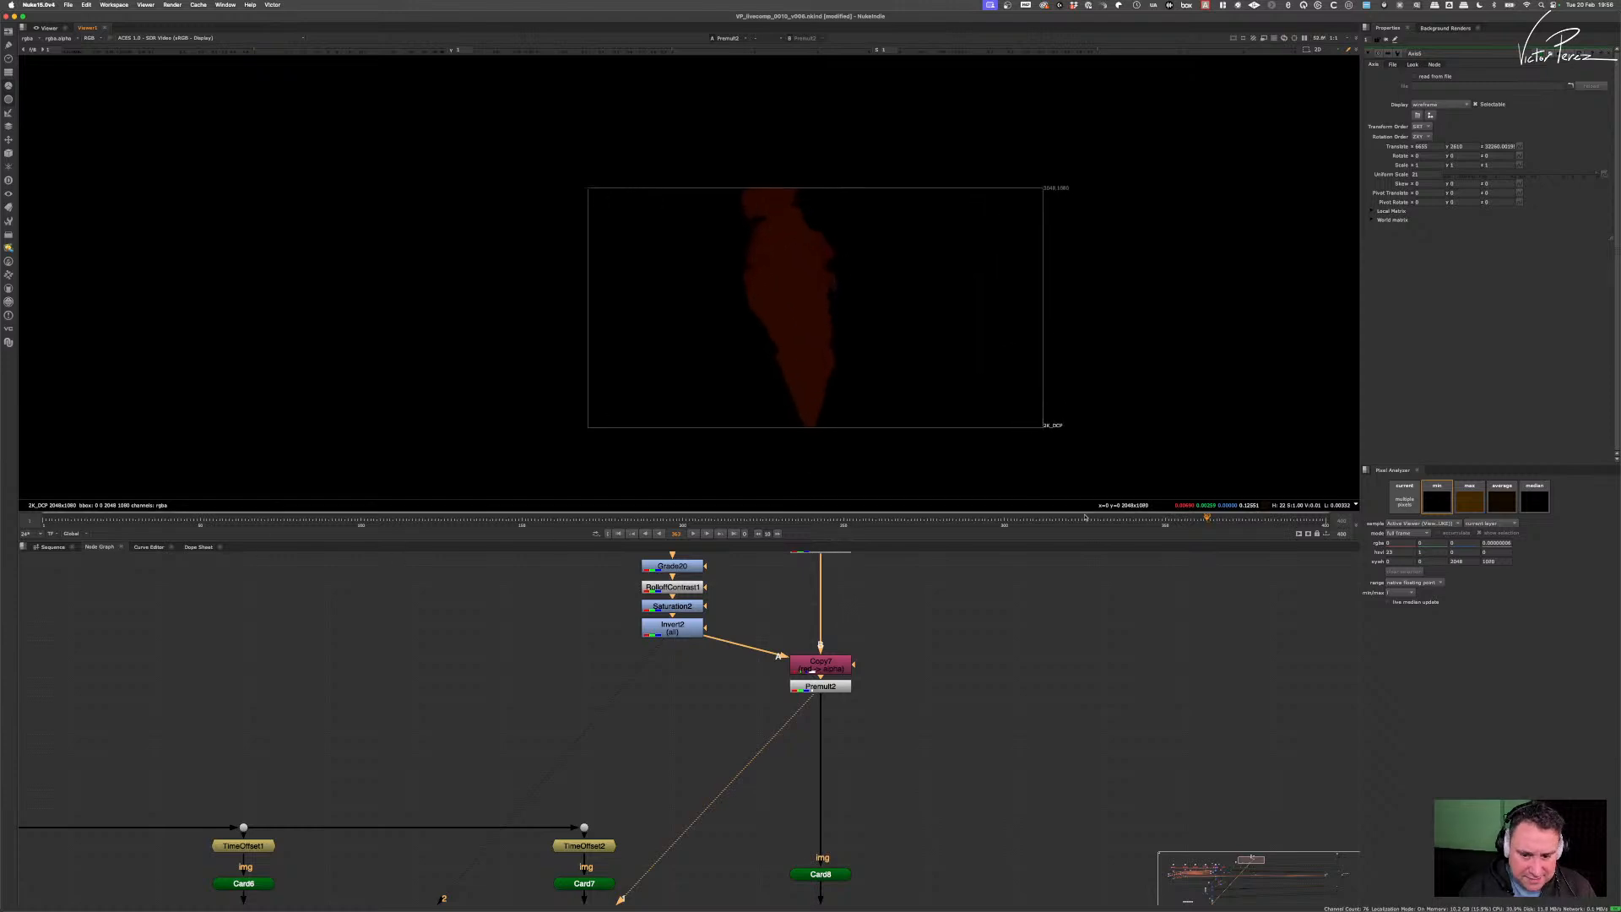
# - Scrub through the timeline to examine the plume's growth and stop on a mid-shot frame where it is fully developed
pyautogui.moveTo(1202, 522)
pyautogui.mouseDown()
pyautogui.moveTo(778, 539)
pyautogui.moveTo(842, 547)
pyautogui.mouseUp()
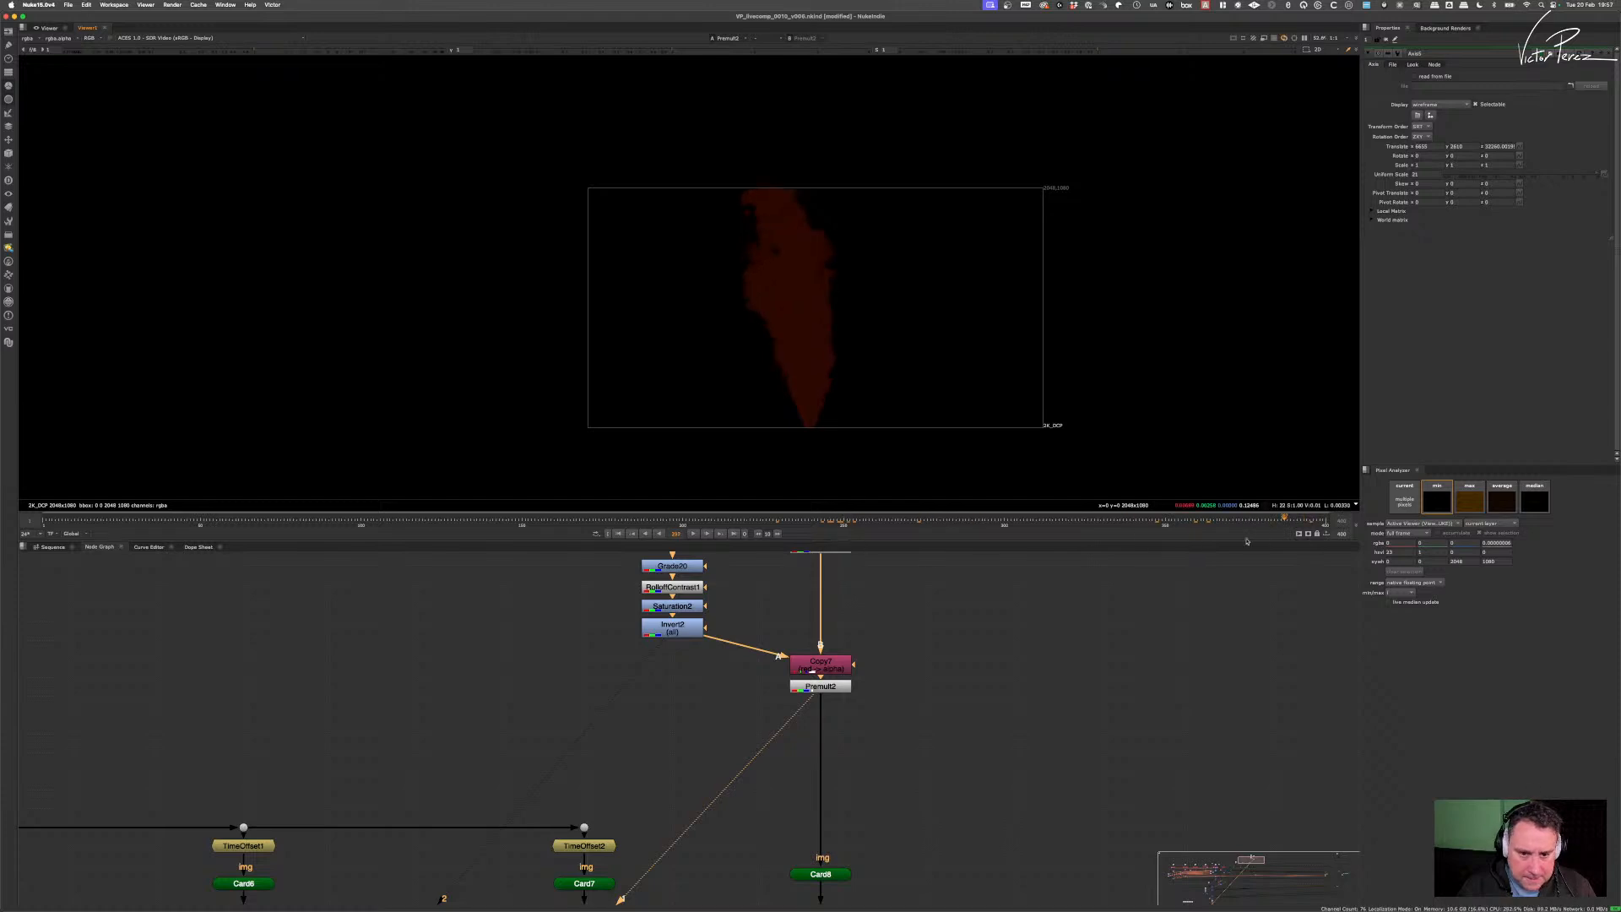
pyautogui.moveTo(1247, 541); pyautogui.dragTo(947, 548)
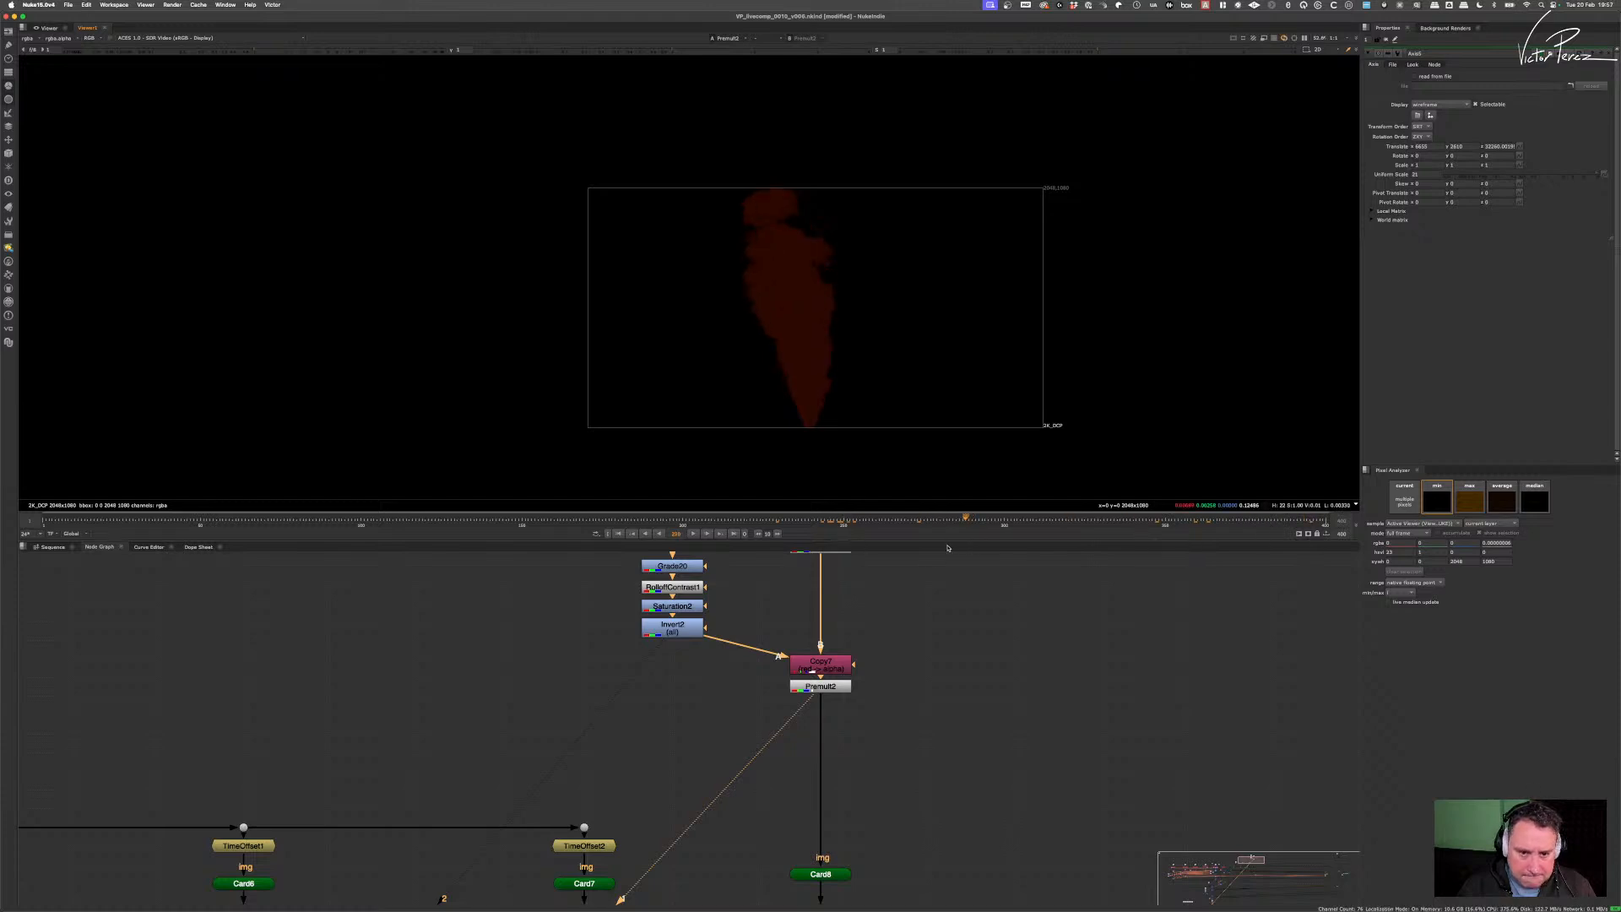
pyautogui.moveTo(475, 545); pyautogui.dragTo(54, 526)
pyautogui.click(665, 525)
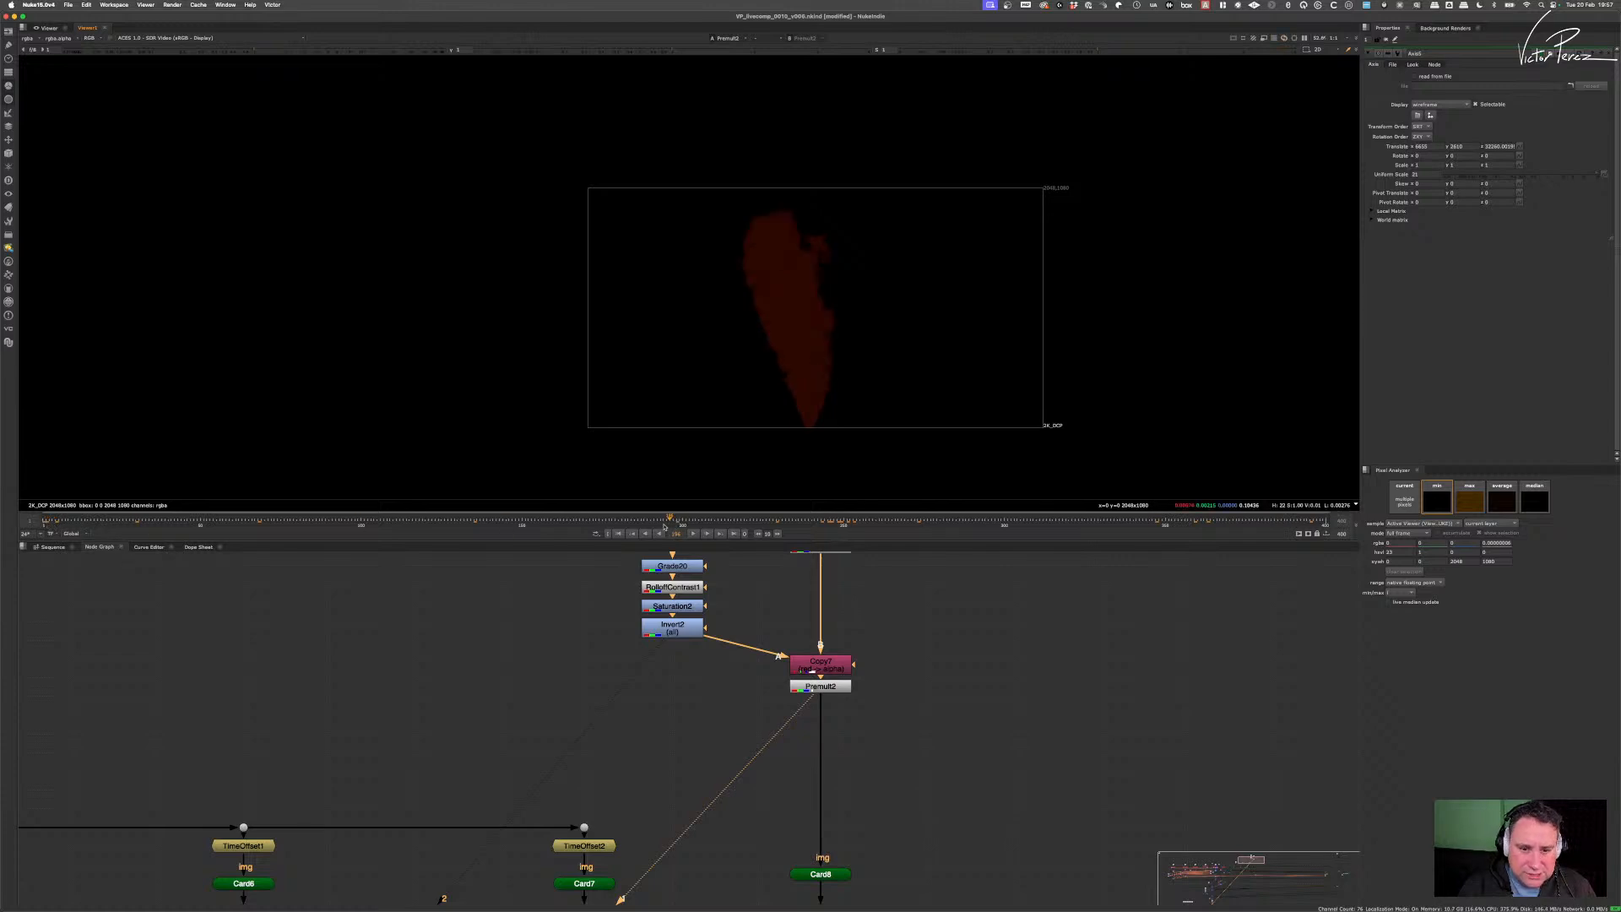
pyautogui.moveTo(180, 542); pyautogui.dragTo(110, 542)
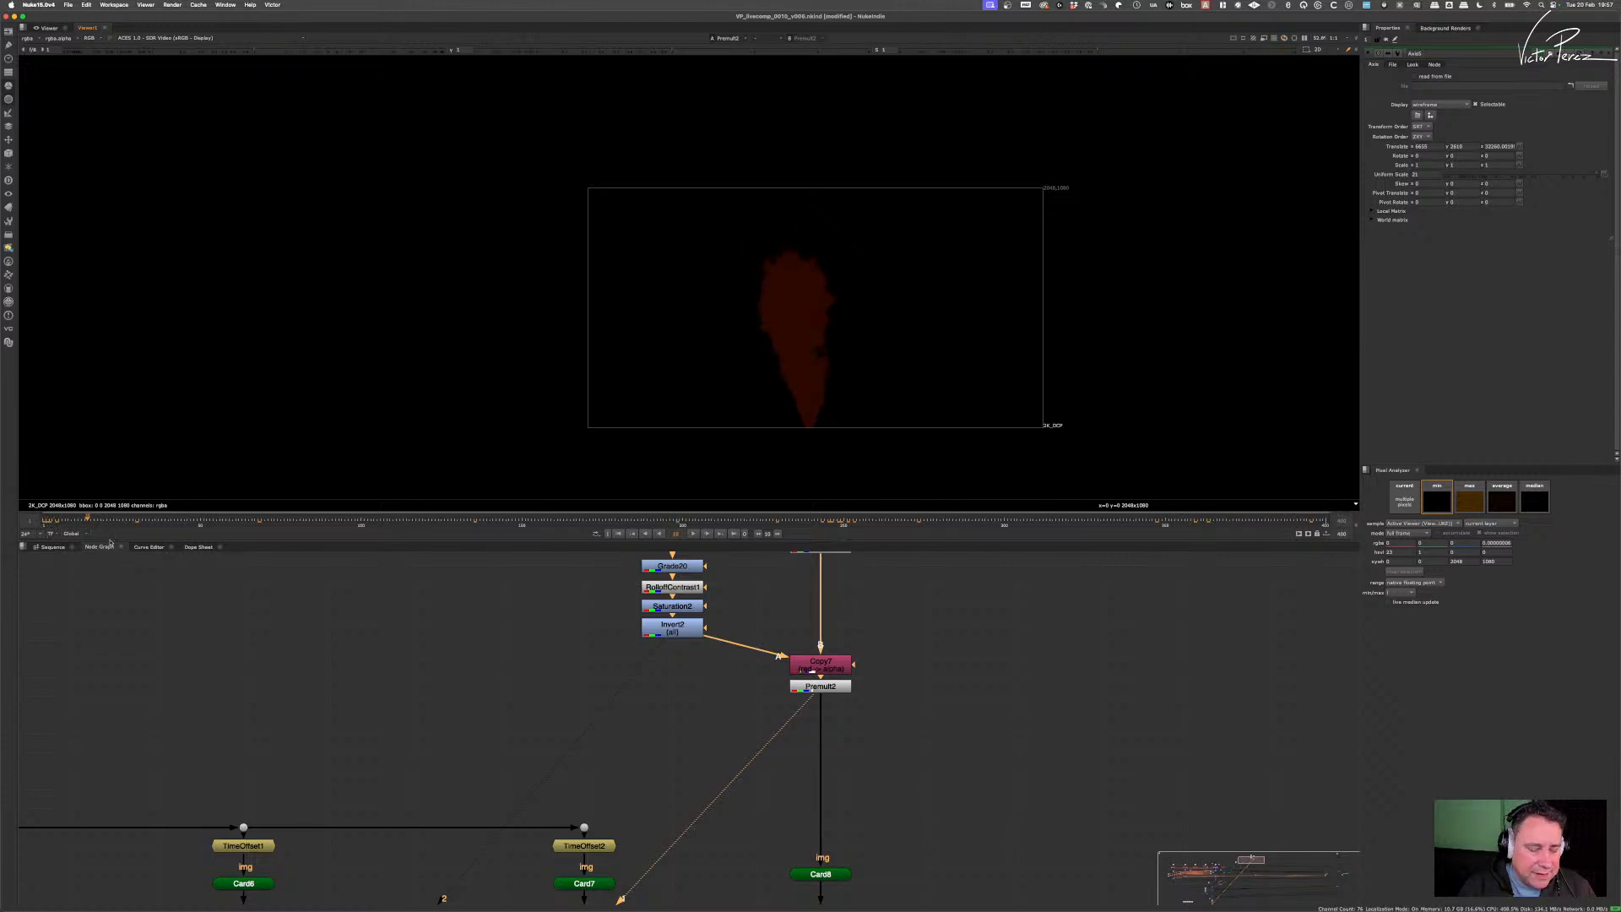
pyautogui.moveTo(797, 557); pyautogui.dragTo(807, 557)
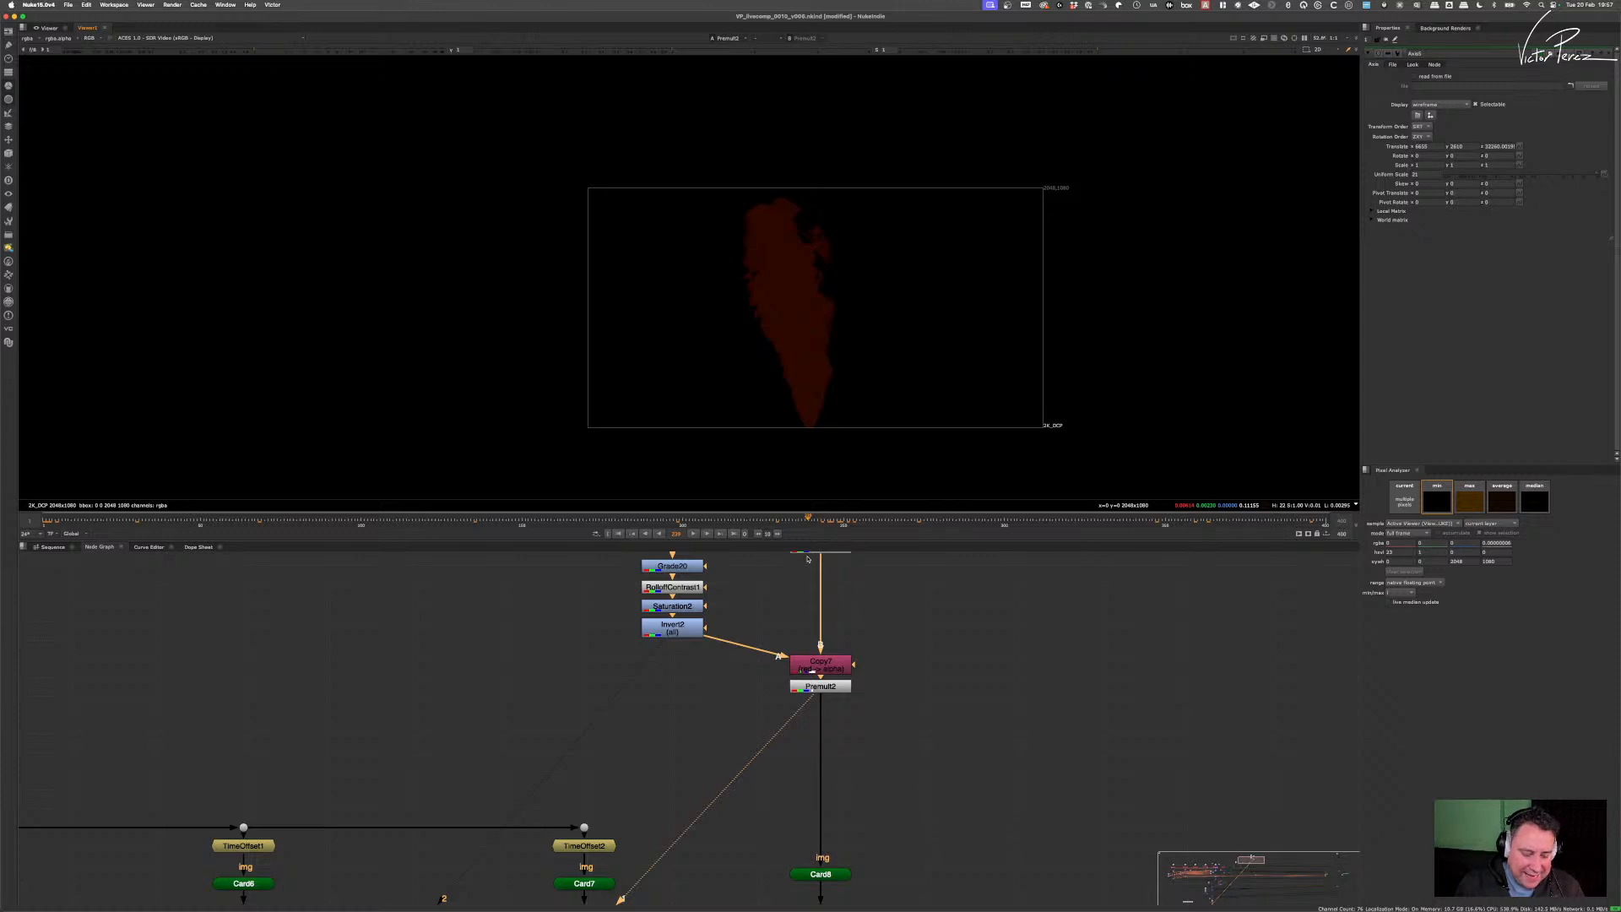
pyautogui.moveTo(807, 558)
pyautogui.mouseDown()
pyautogui.moveTo(849, 561)
pyautogui.moveTo(773, 558)
pyautogui.moveTo(791, 554)
pyautogui.mouseUp()
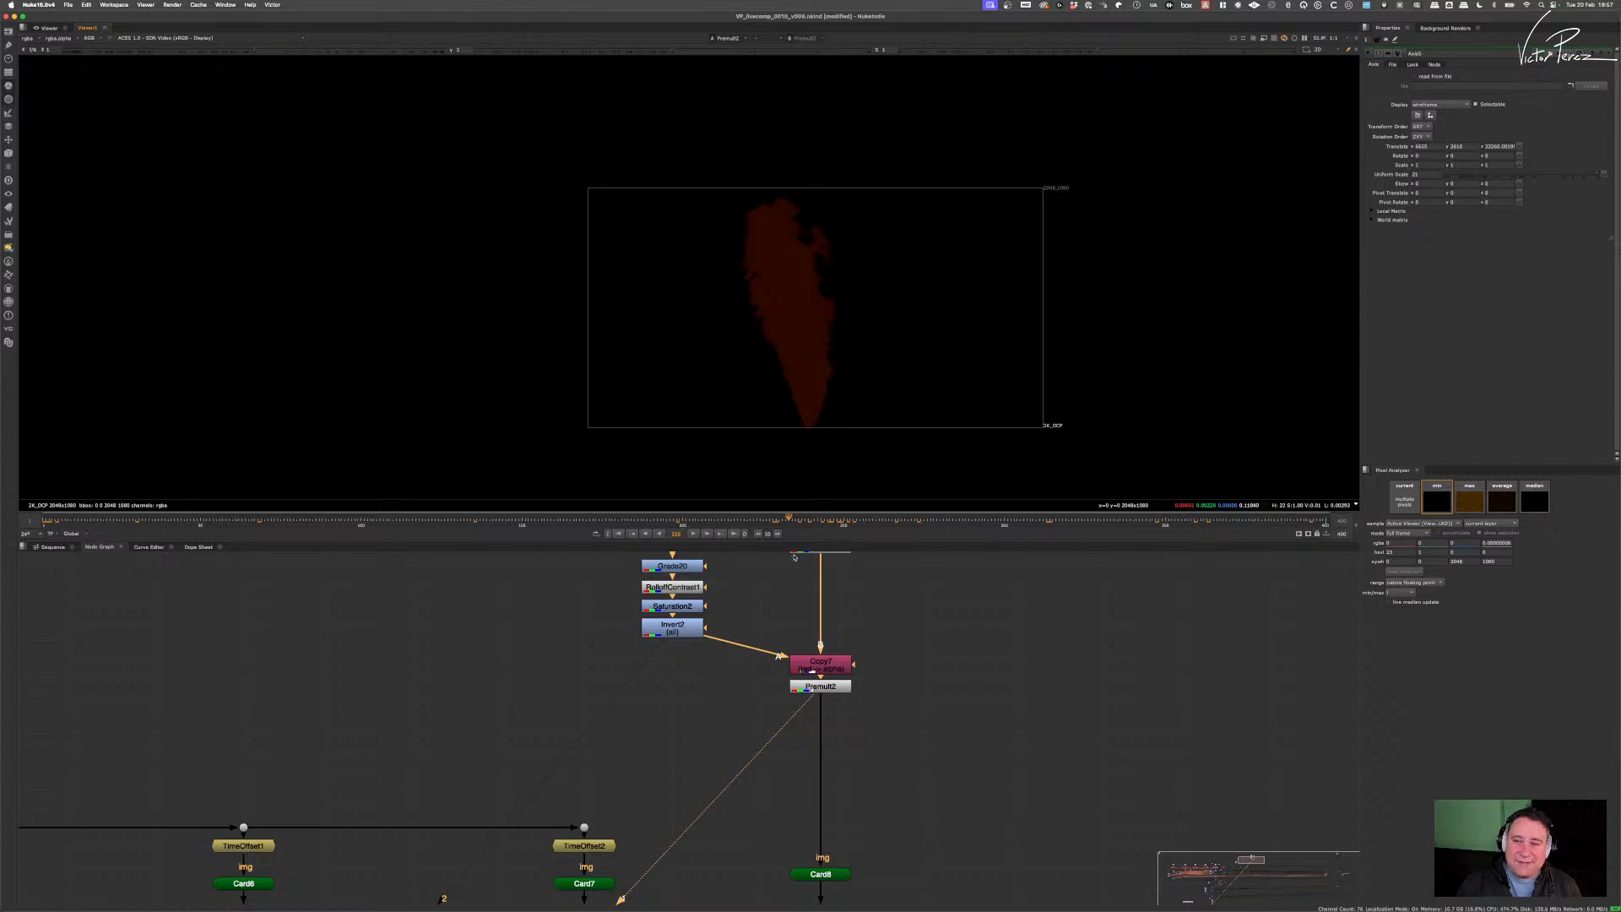
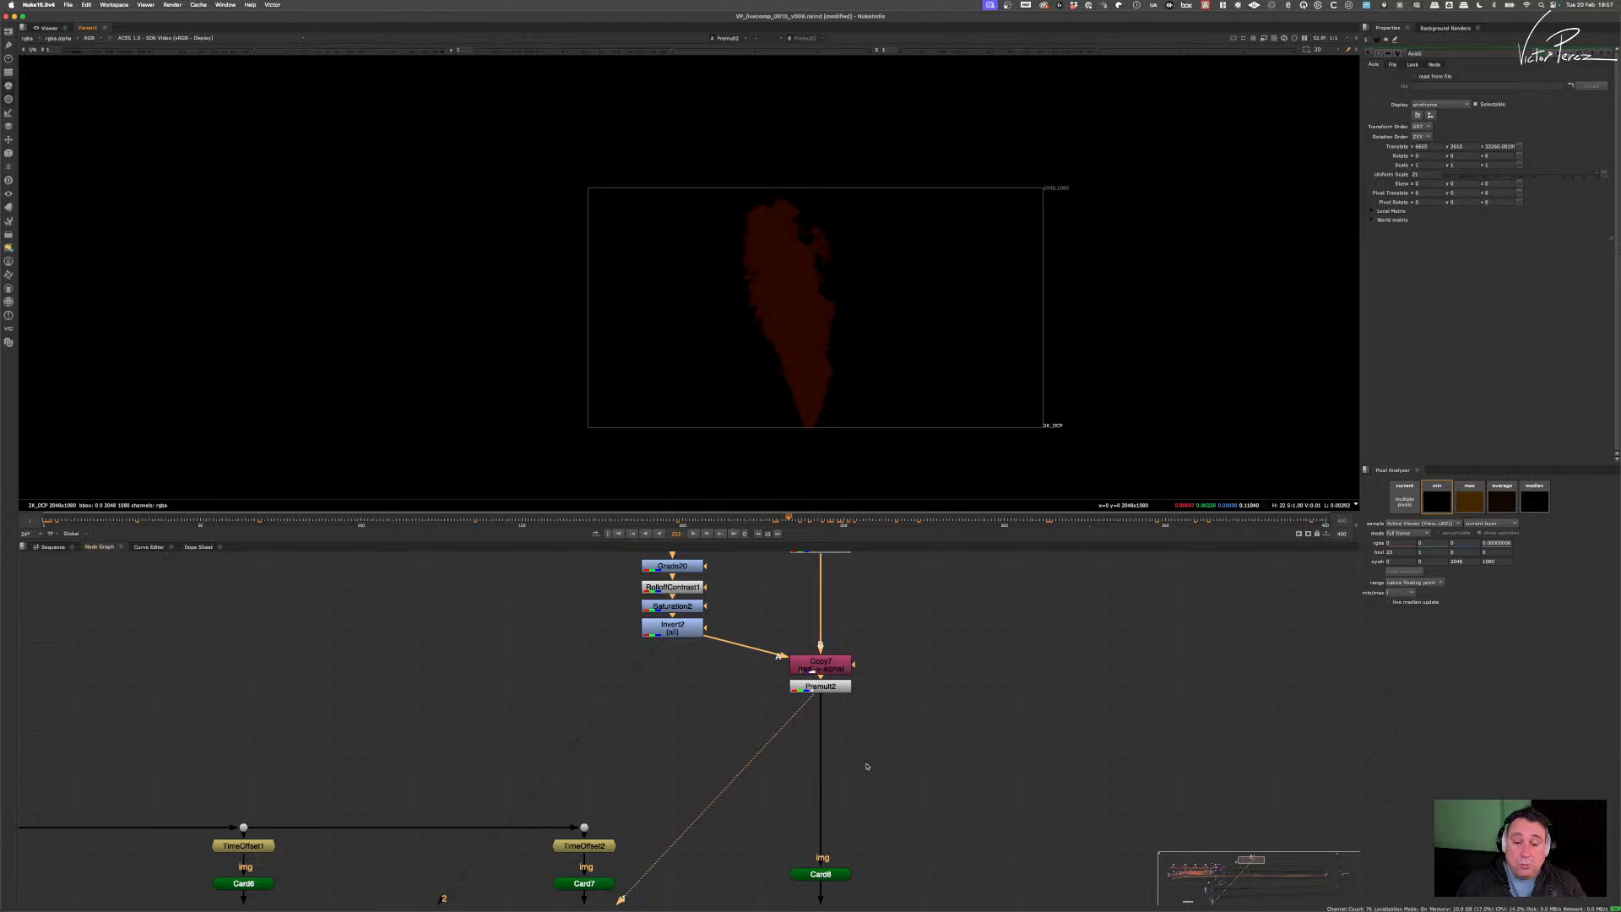
# - Insert a FrameHold node directly below Premult2 to freeze the plume on the current frame
pyautogui.scroll(3, 845, 747)
pyautogui.click(841, 733)
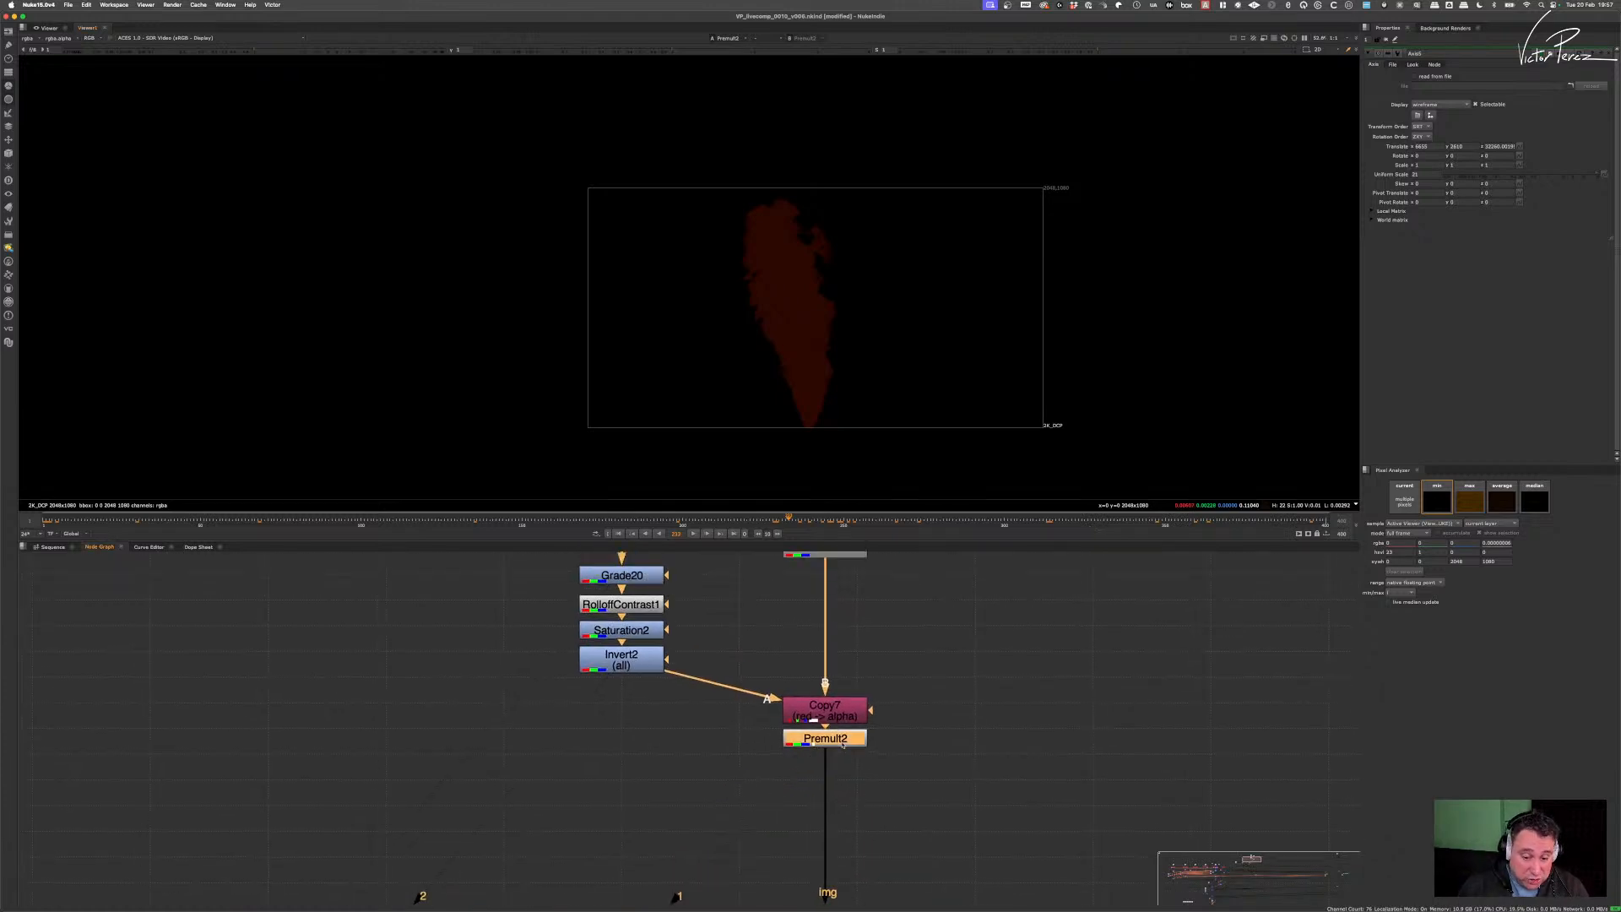
pyautogui.press('Tab')
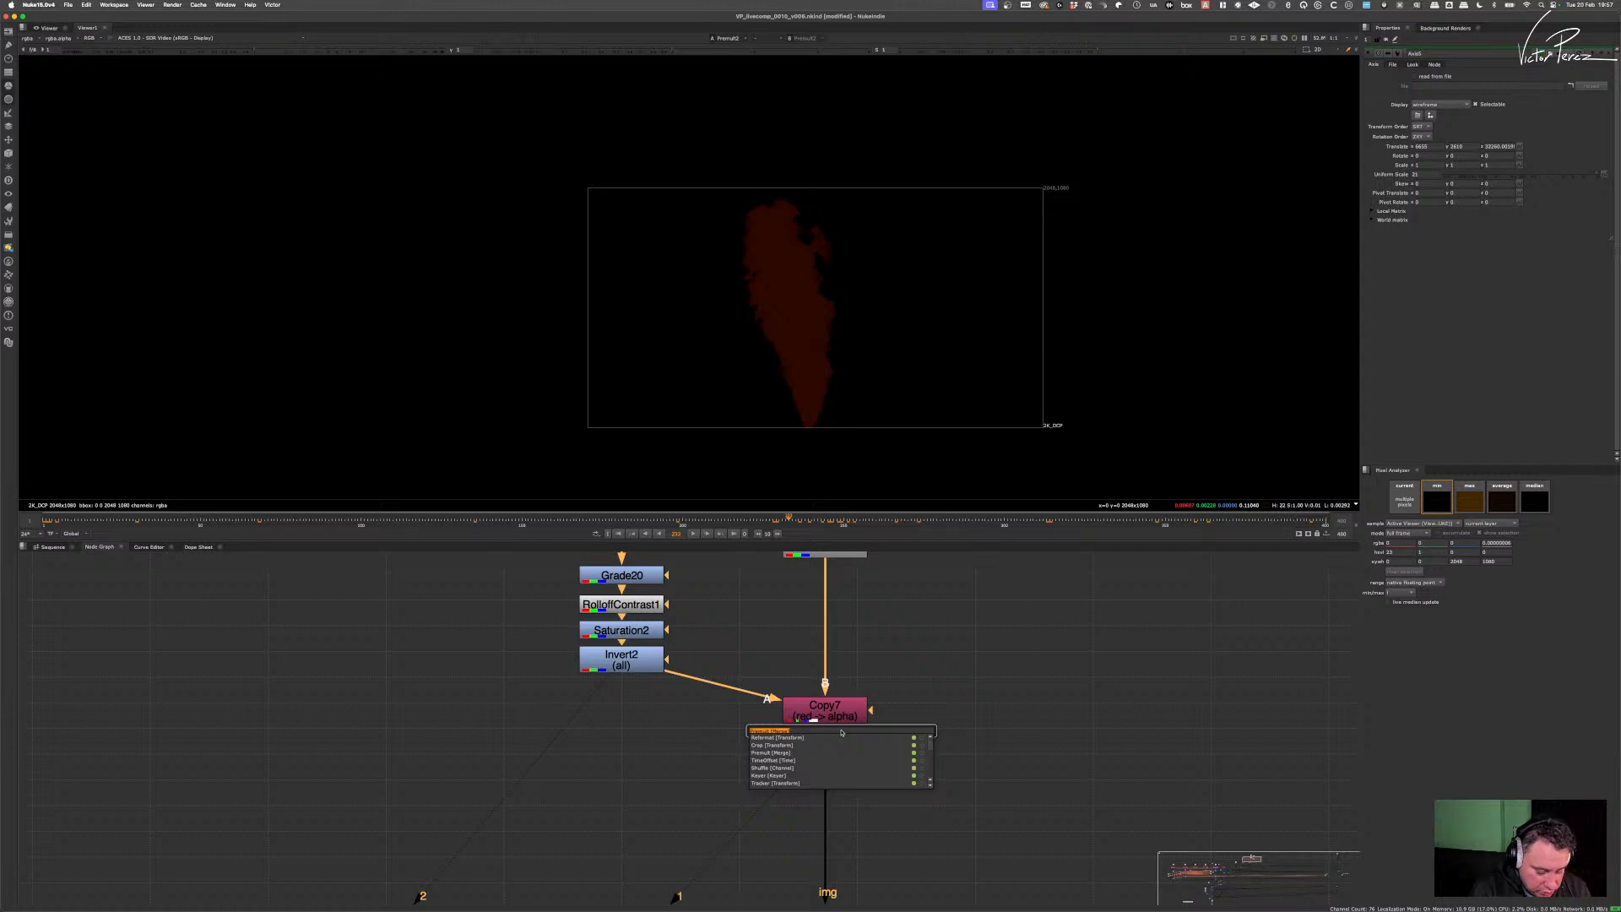
pyautogui.write('fra')
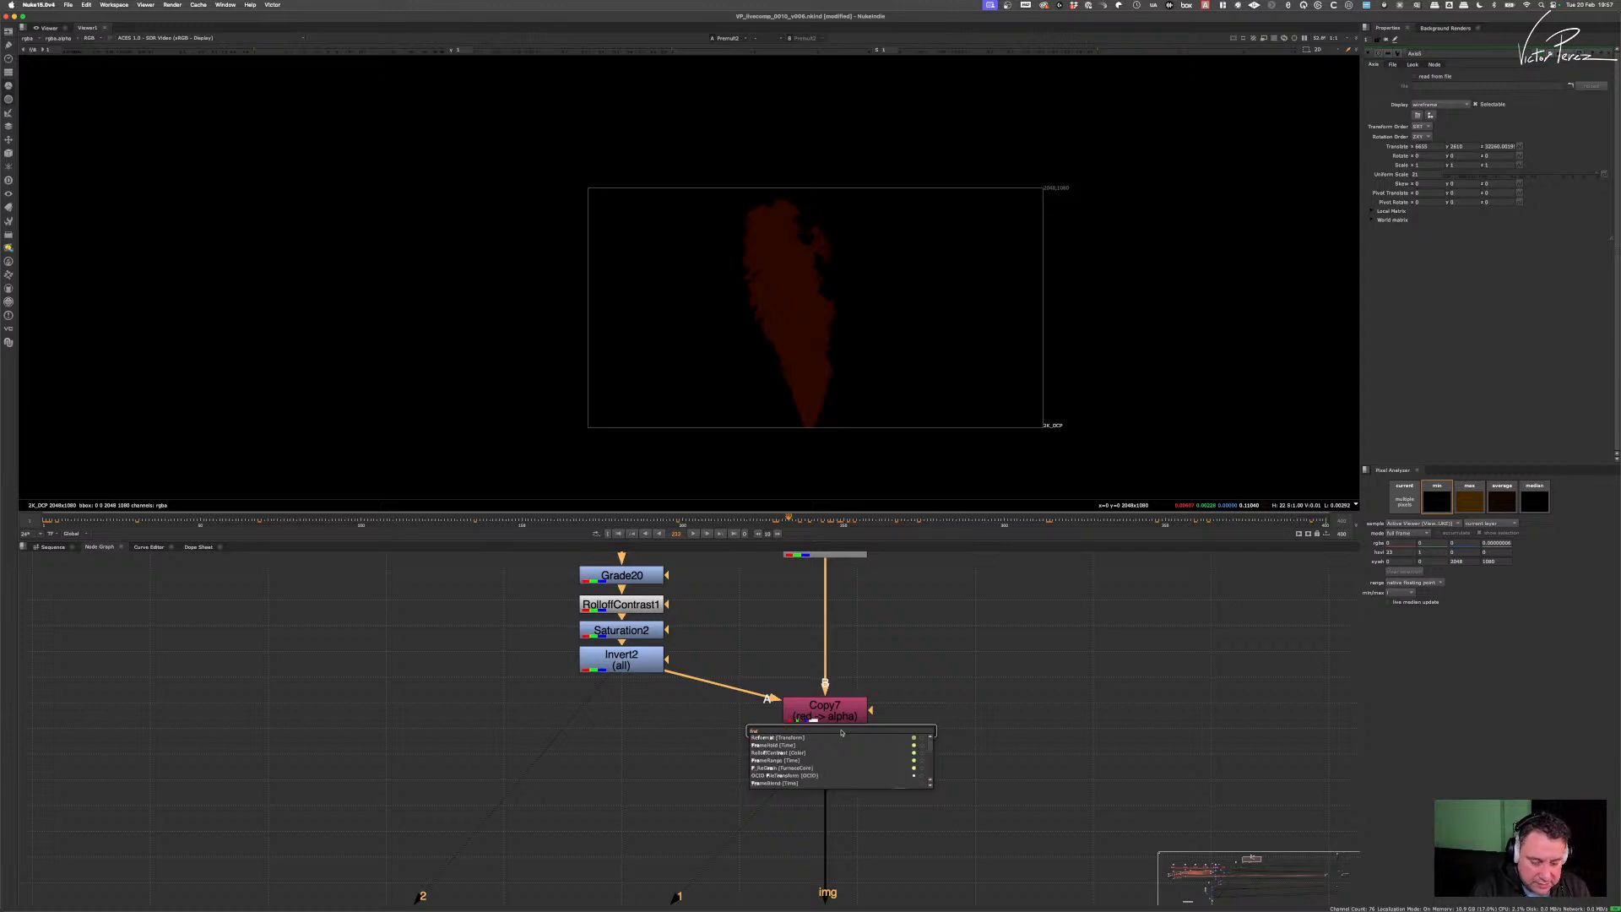
pyautogui.press('Down')
pyautogui.press('Down')
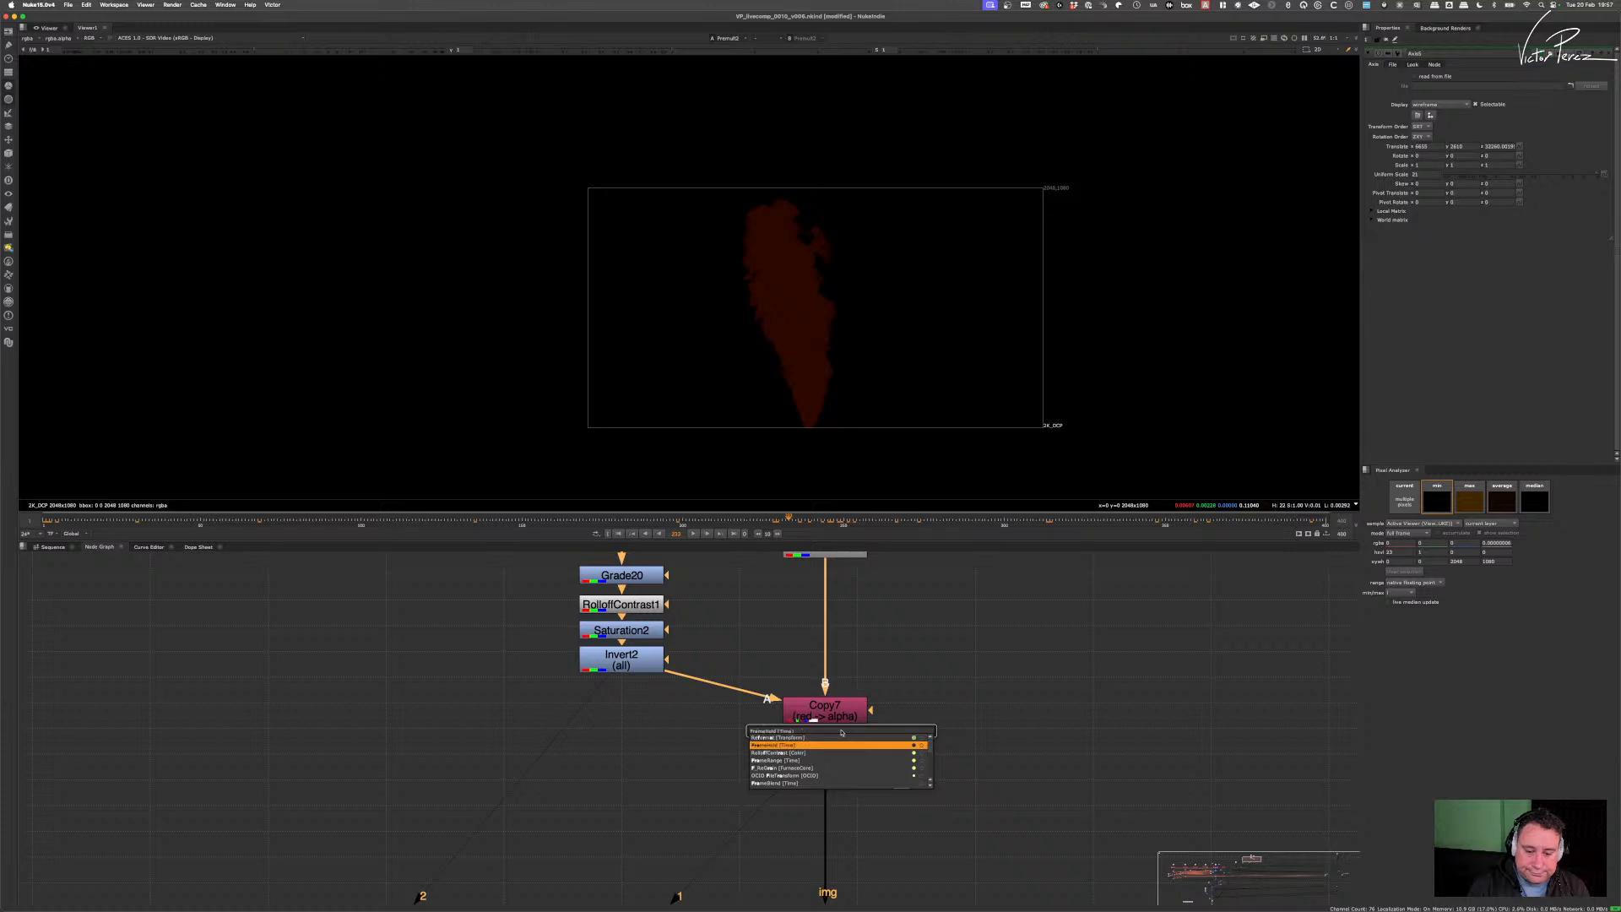
pyautogui.press('Return')
pyautogui.moveTo(825, 767); pyautogui.dragTo(825, 777)
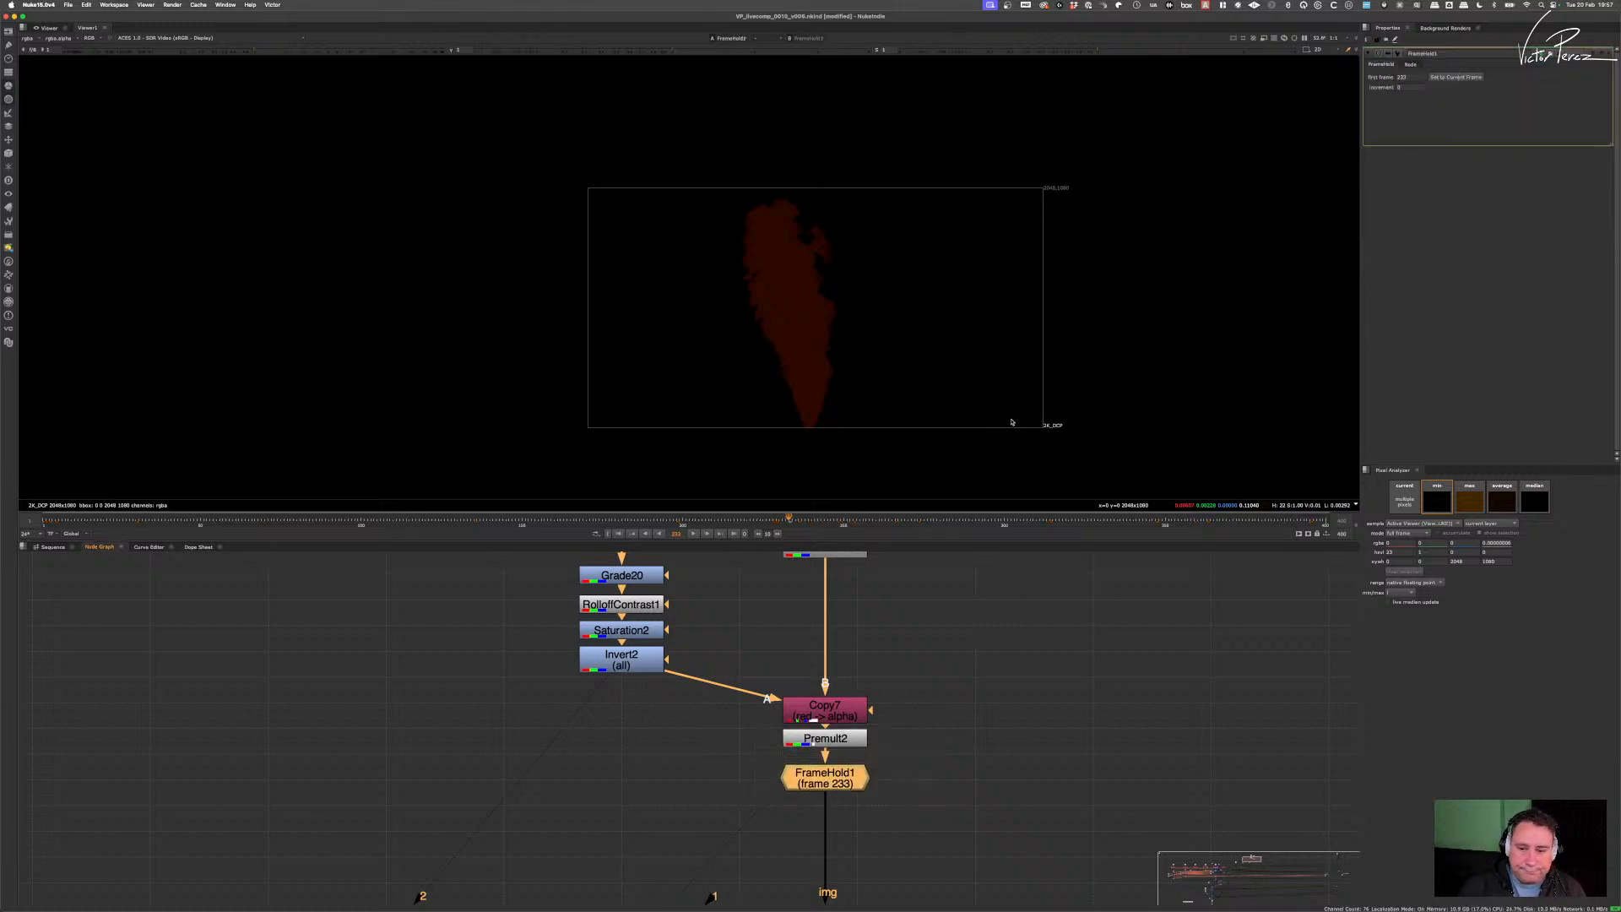
# - Display the output of the last node in the main comp pipe in the viewer
pyautogui.scroll(-5, 914, 684)
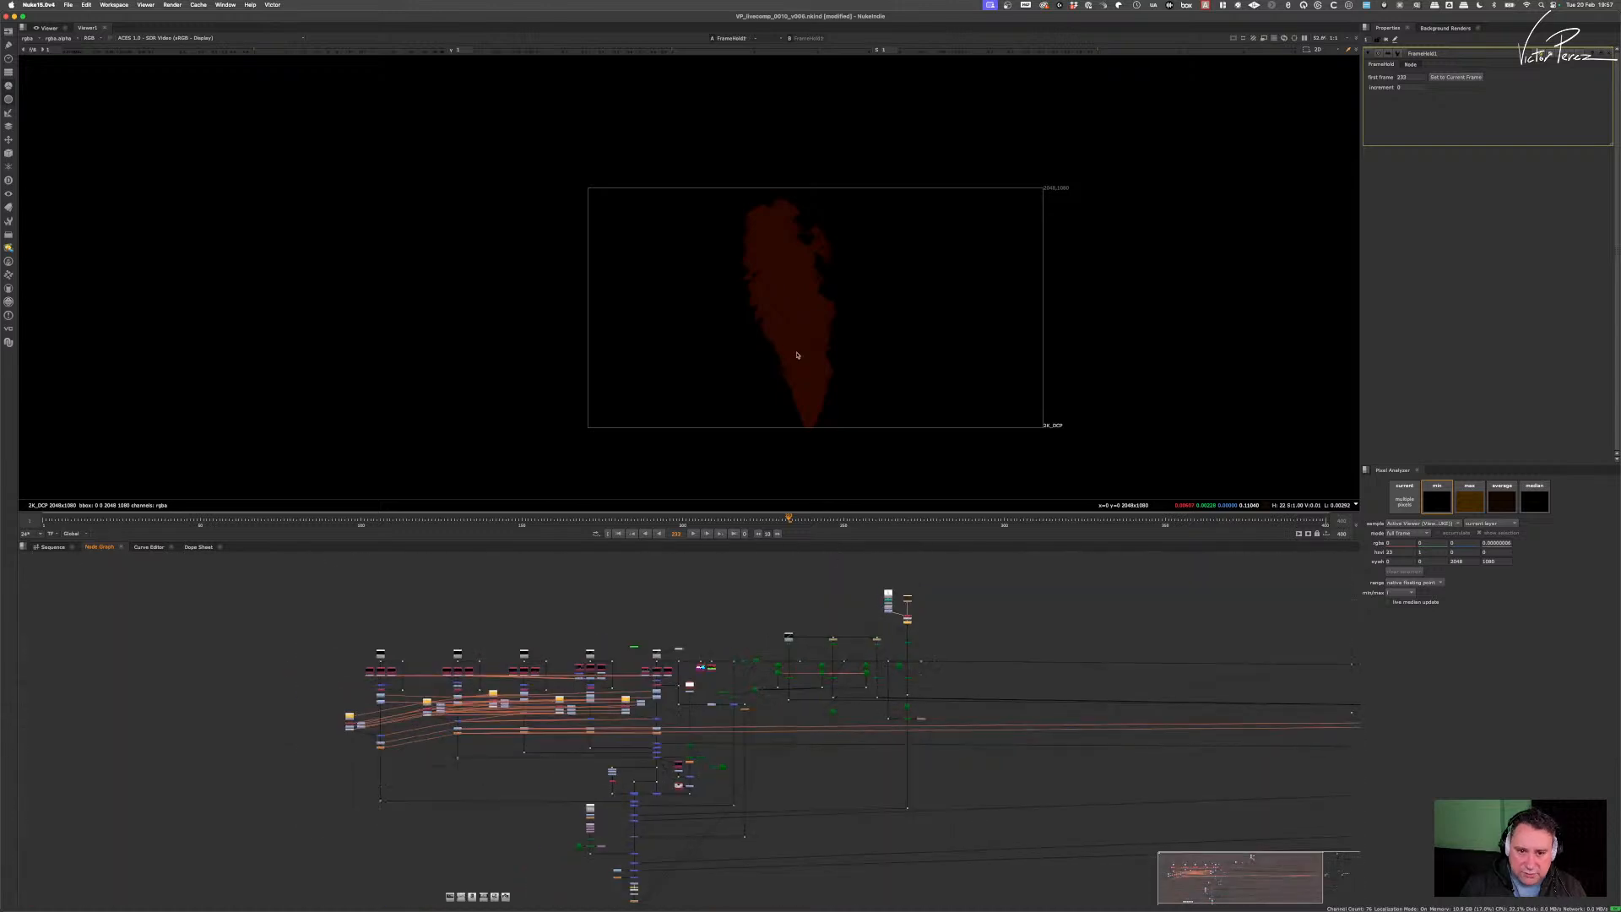
pyautogui.scroll(2, 808, 189)
pyautogui.scroll(1, 808, 189)
pyautogui.press('1')
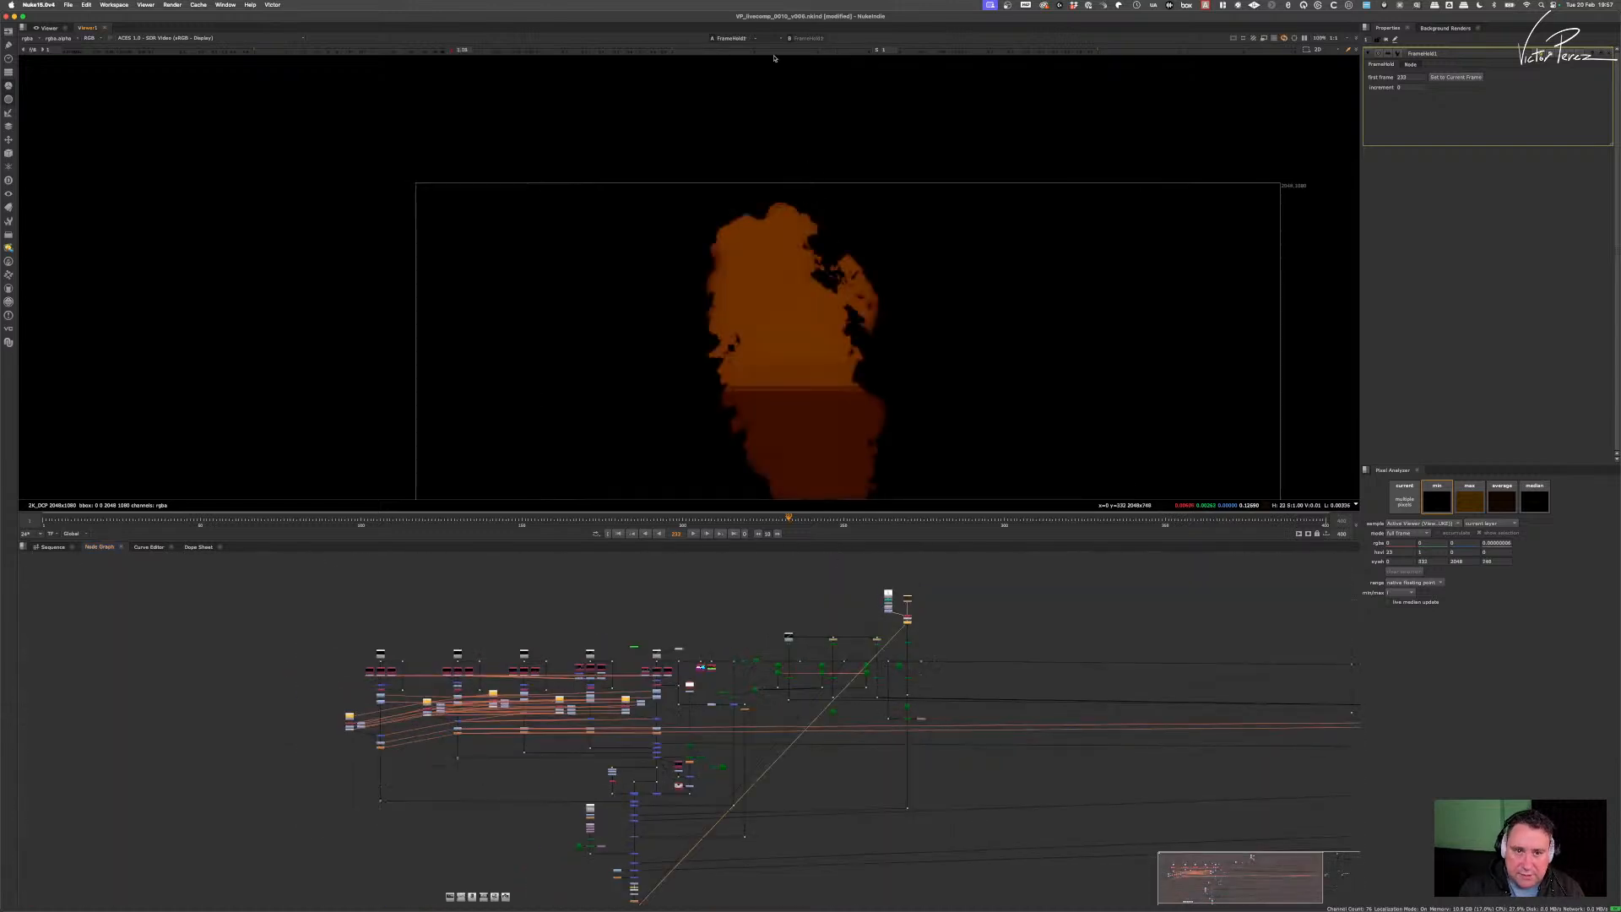
pyautogui.click(448, 48)
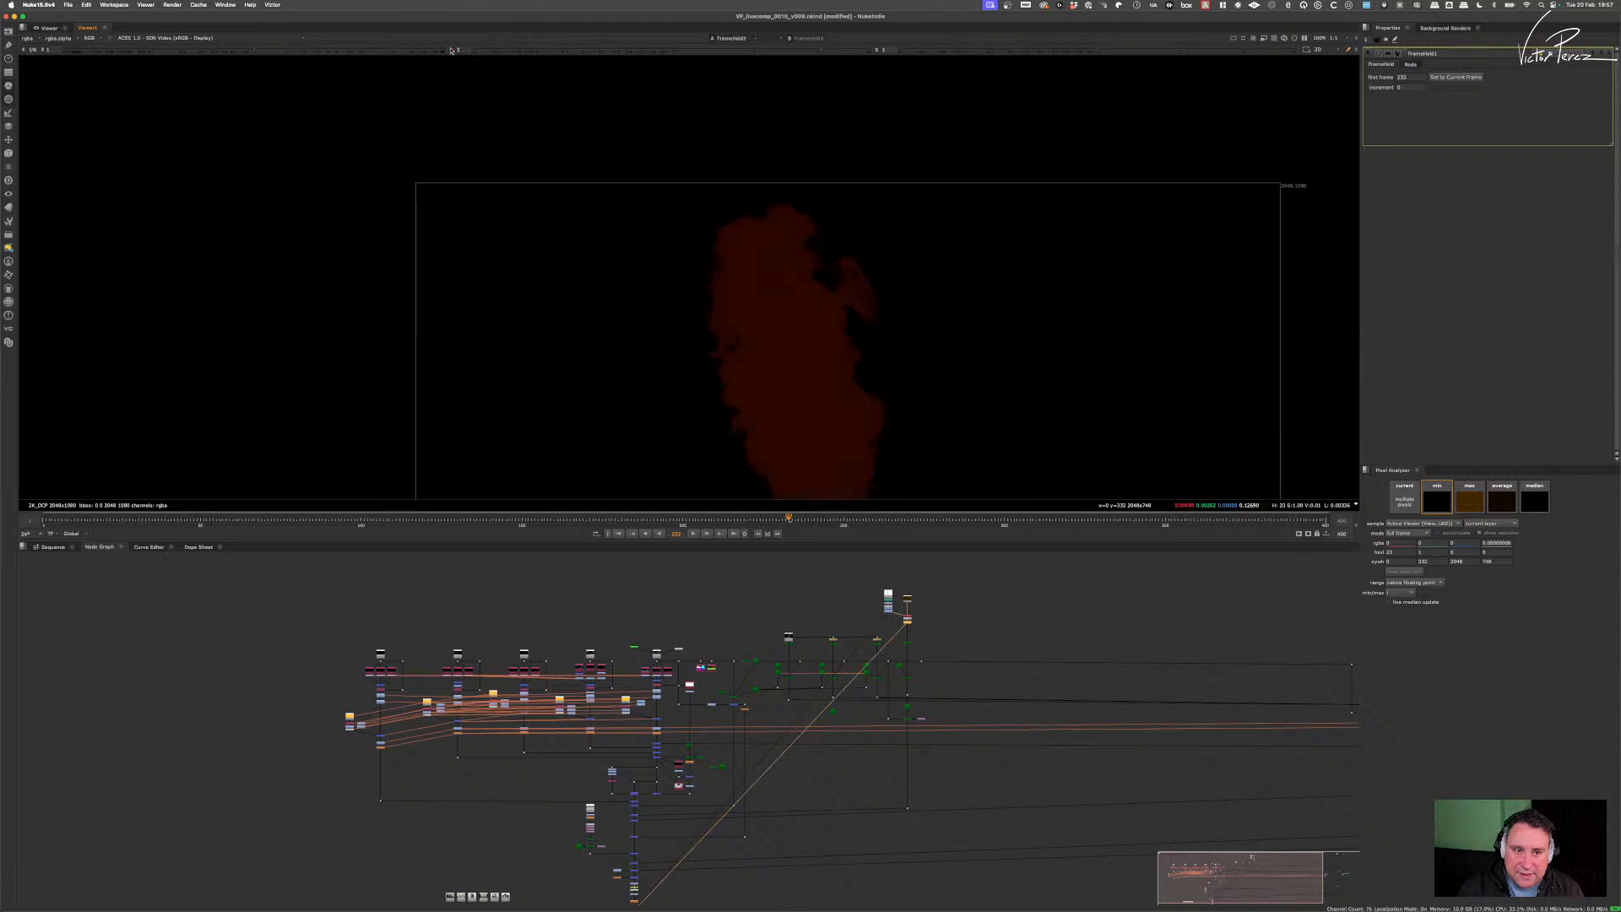
pyautogui.scroll(-5, 935, 727)
pyautogui.scroll(7, 849, 774)
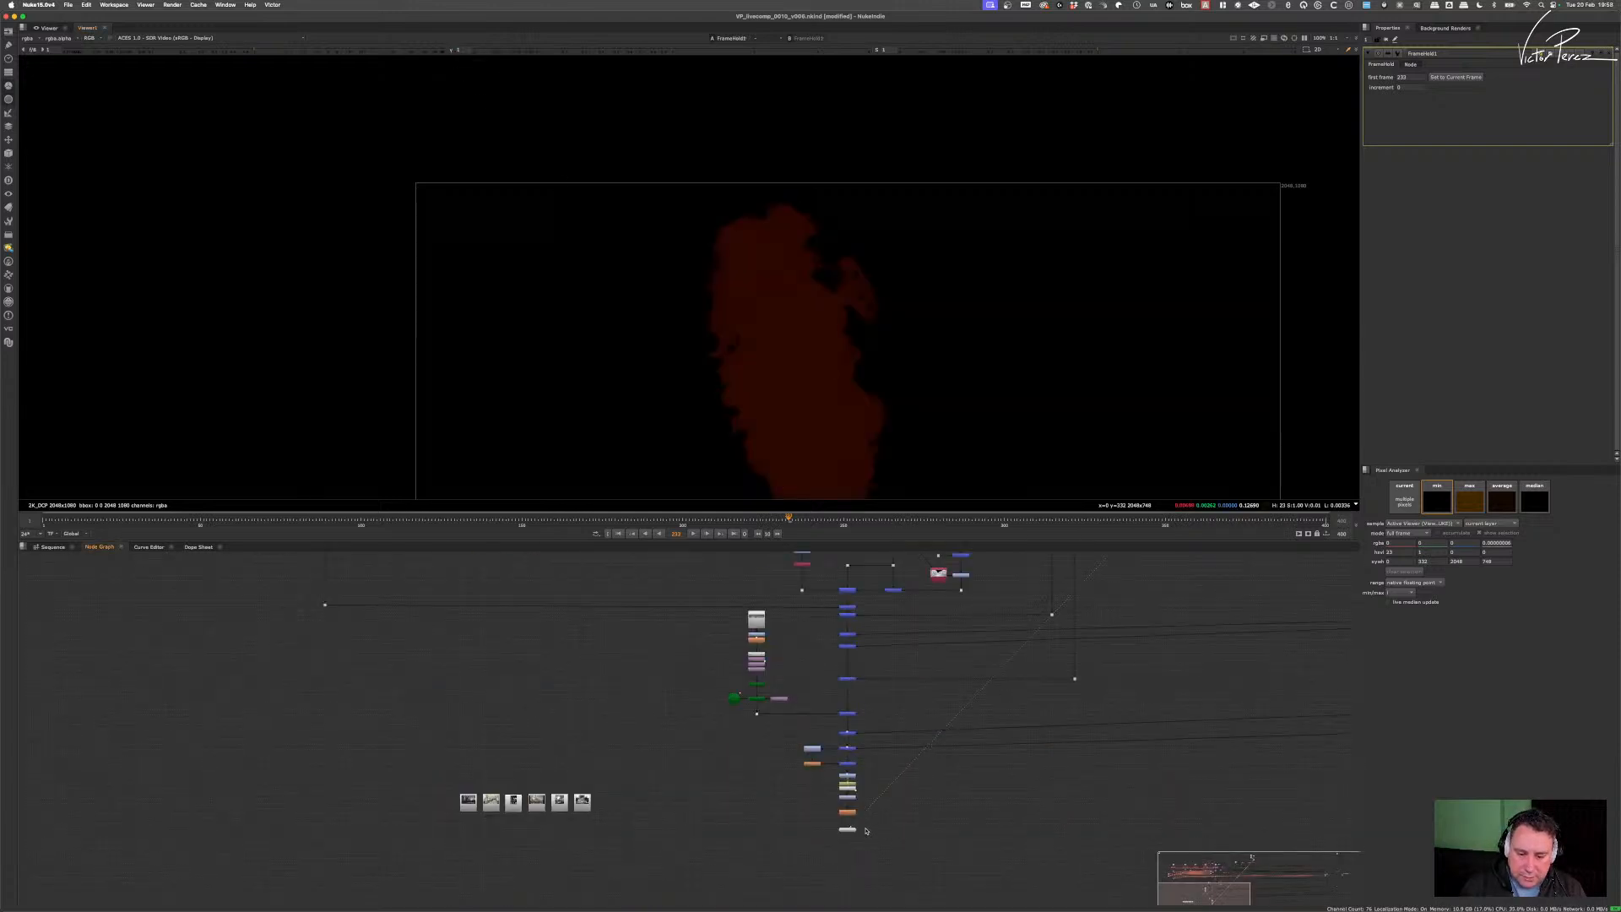
pyautogui.click(846, 812)
pyautogui.press('1')
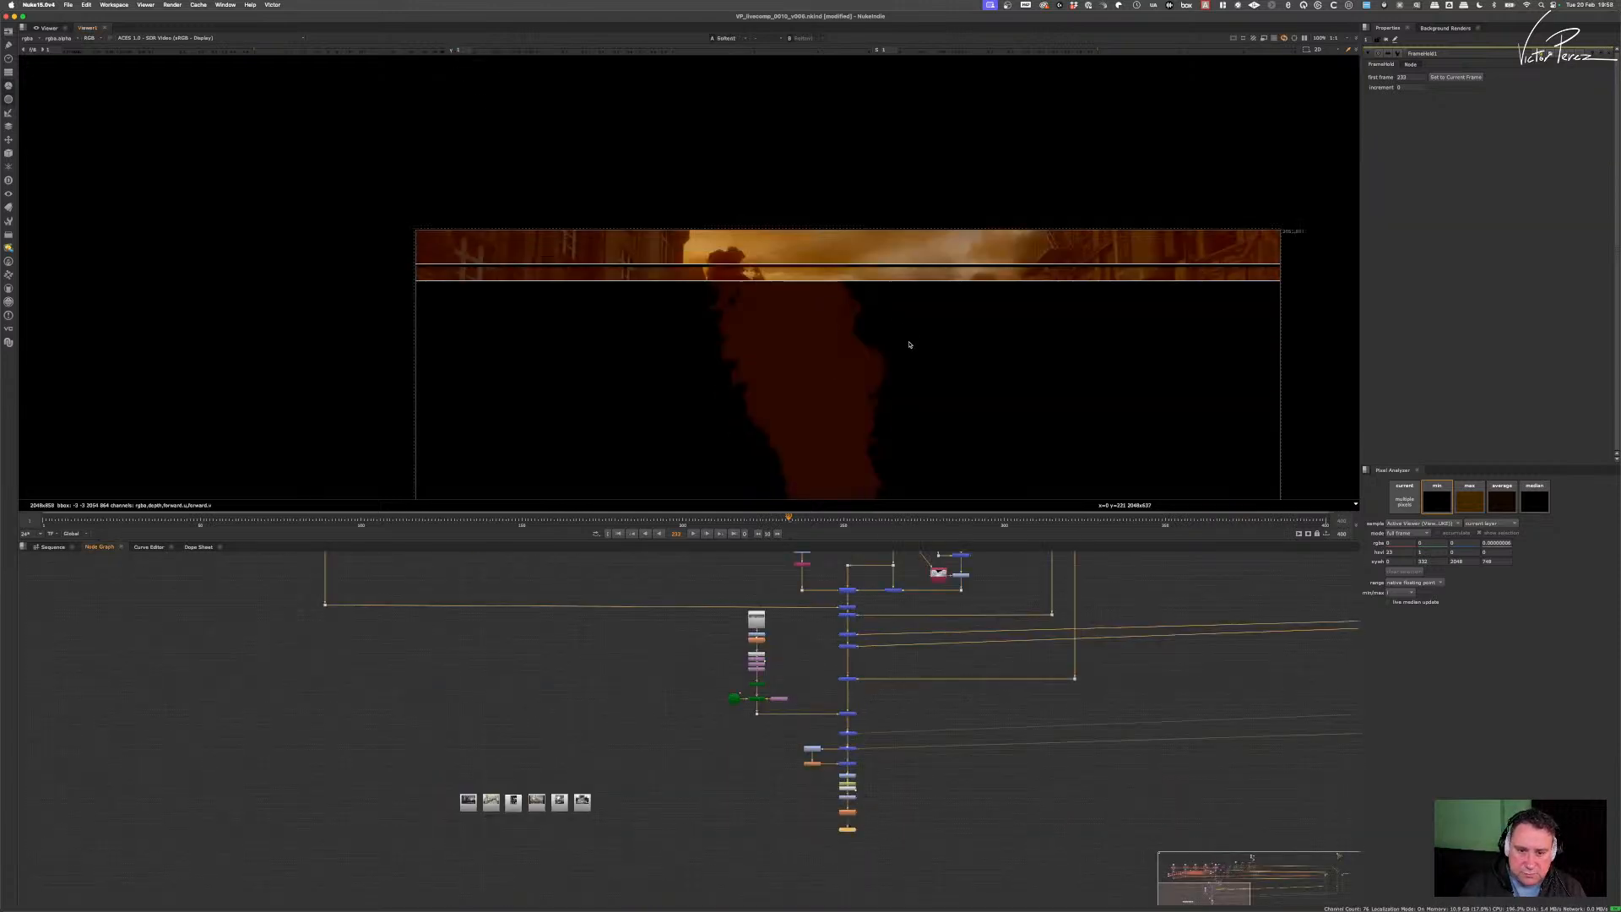
# - Examine how the frozen plume overlaps the buildings in the final comp, up close and in the wider frame
pyautogui.scroll(4, 779, 301)
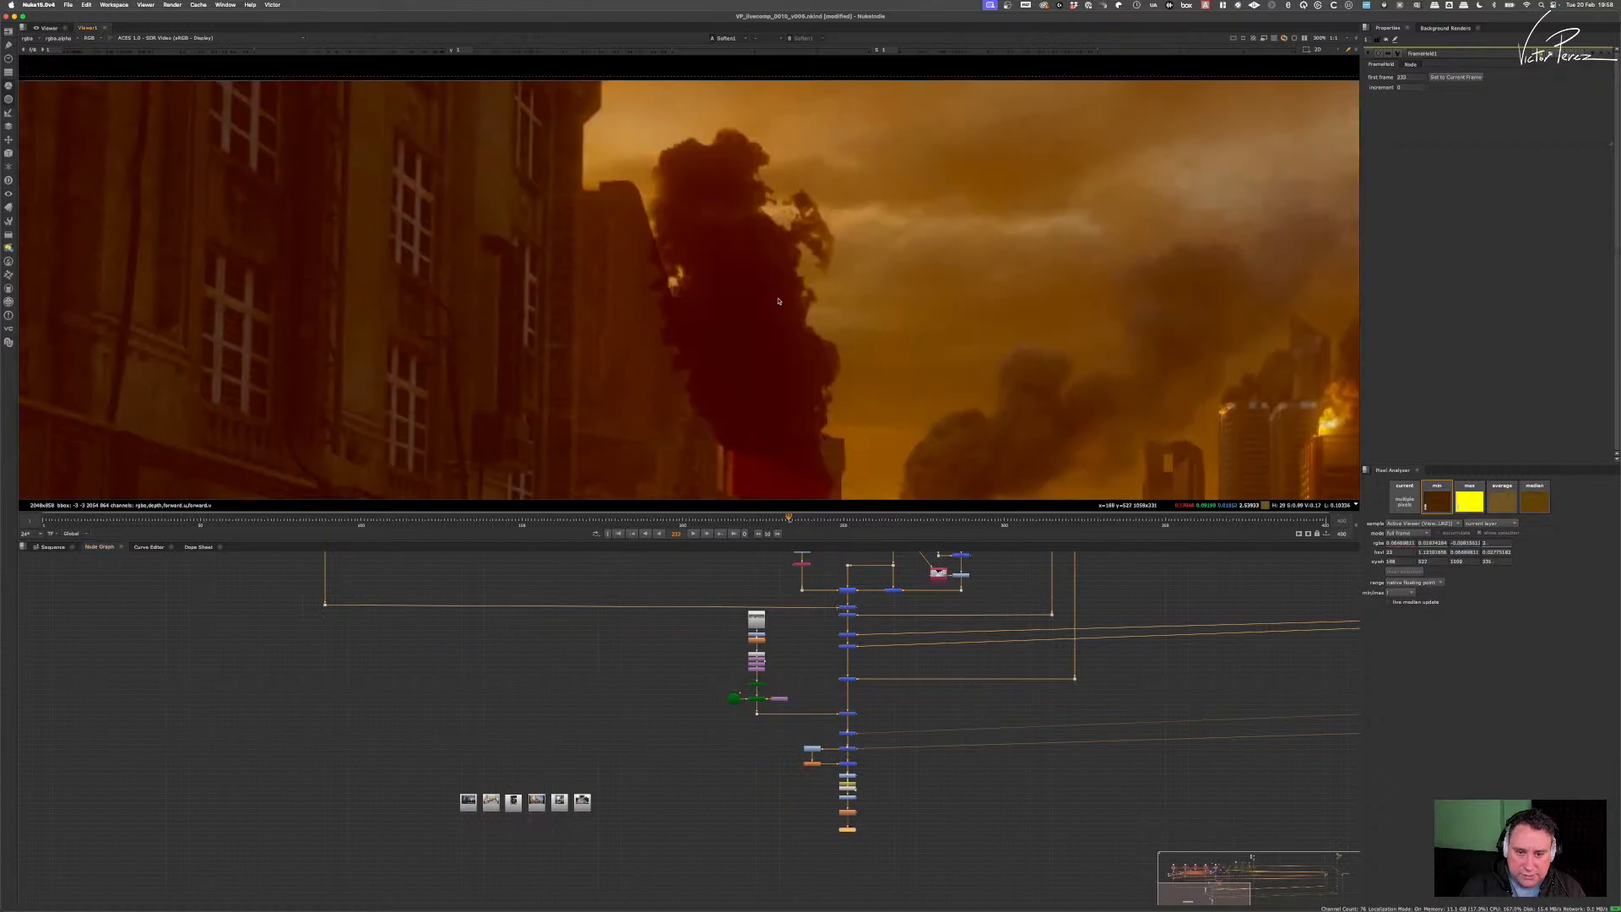
pyautogui.moveTo(781, 304); pyautogui.dragTo(736, 266, button='middle')
pyautogui.scroll(1, 745, 285)
pyautogui.scroll(-5, 806, 380)
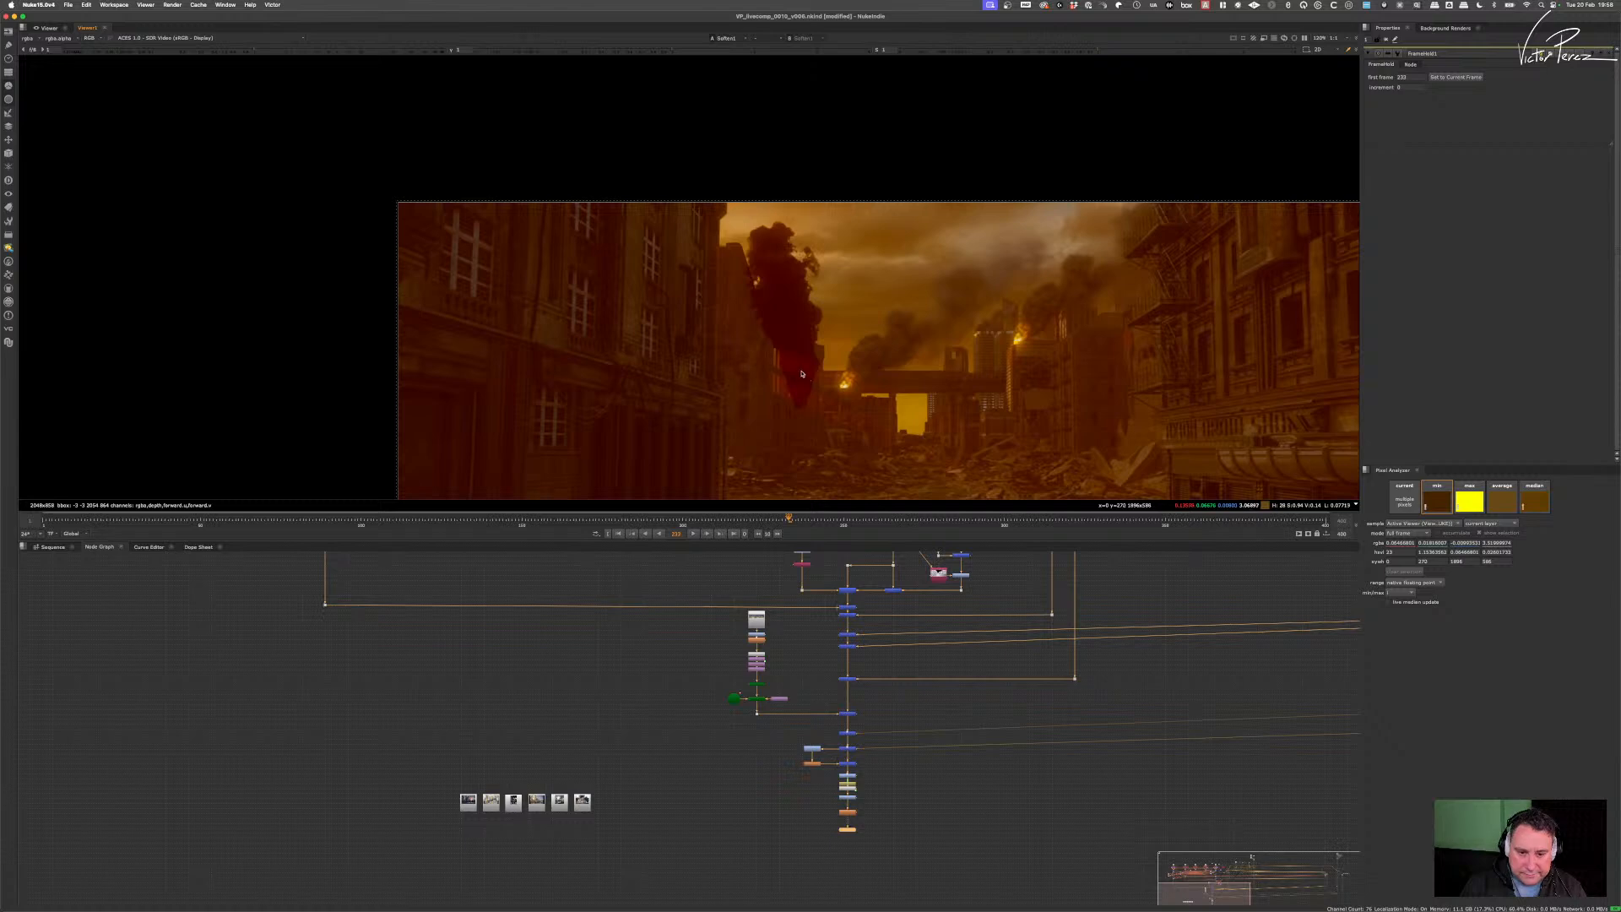
pyautogui.scroll(1, 806, 374)
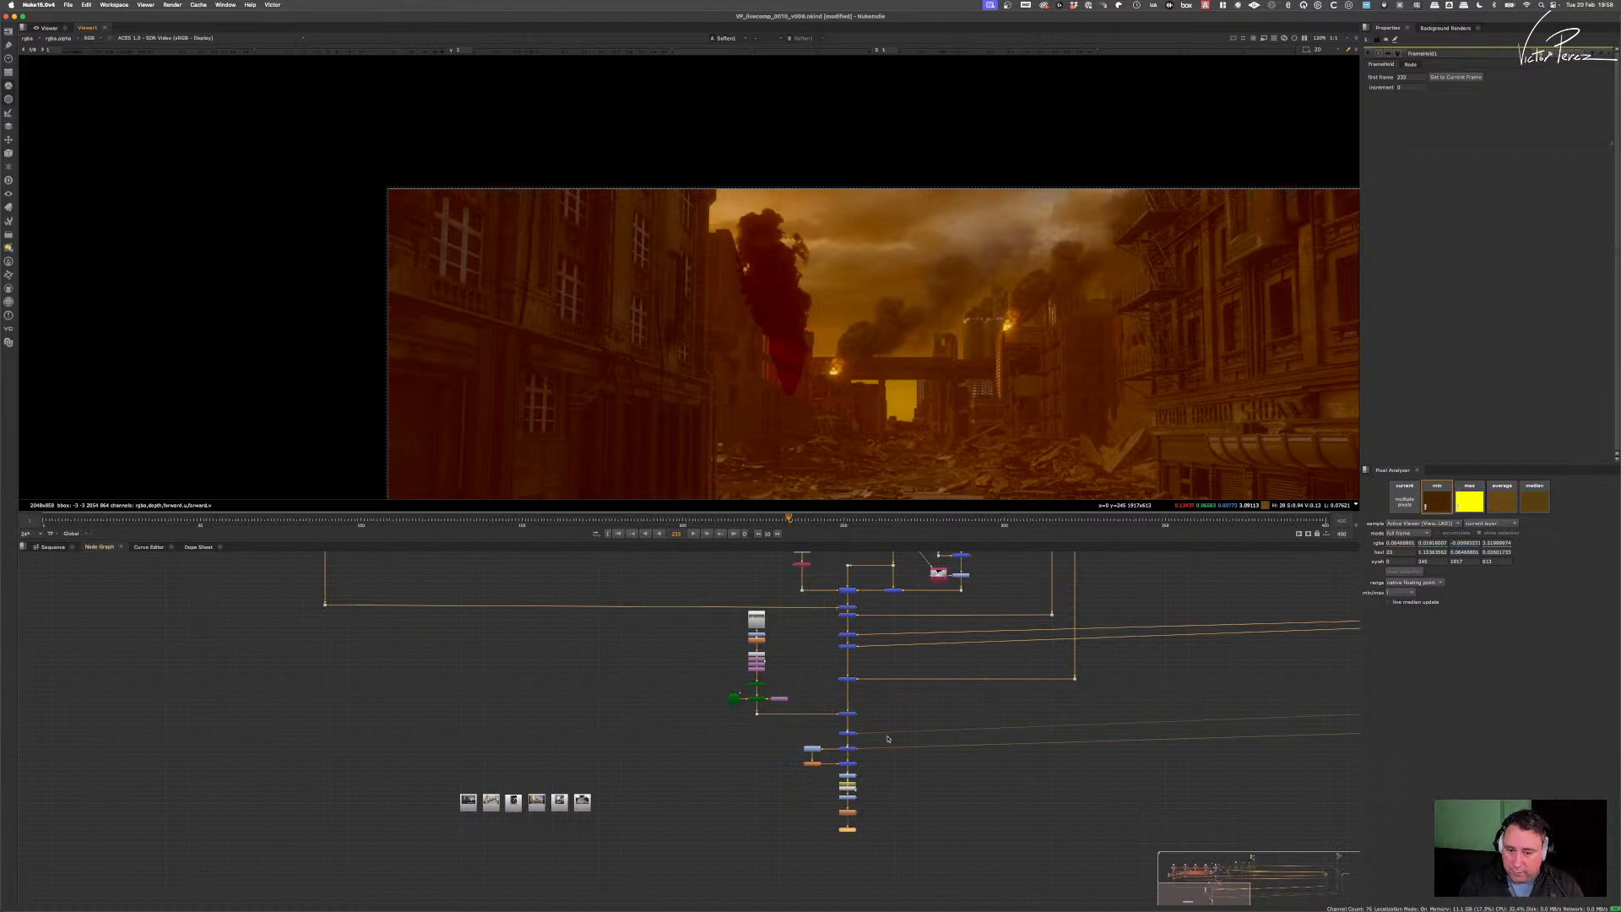
# - Trace the main pipe upstream and display the first merge below the city's Grade and Blur nodes
pyautogui.scroll(5, 868, 731)
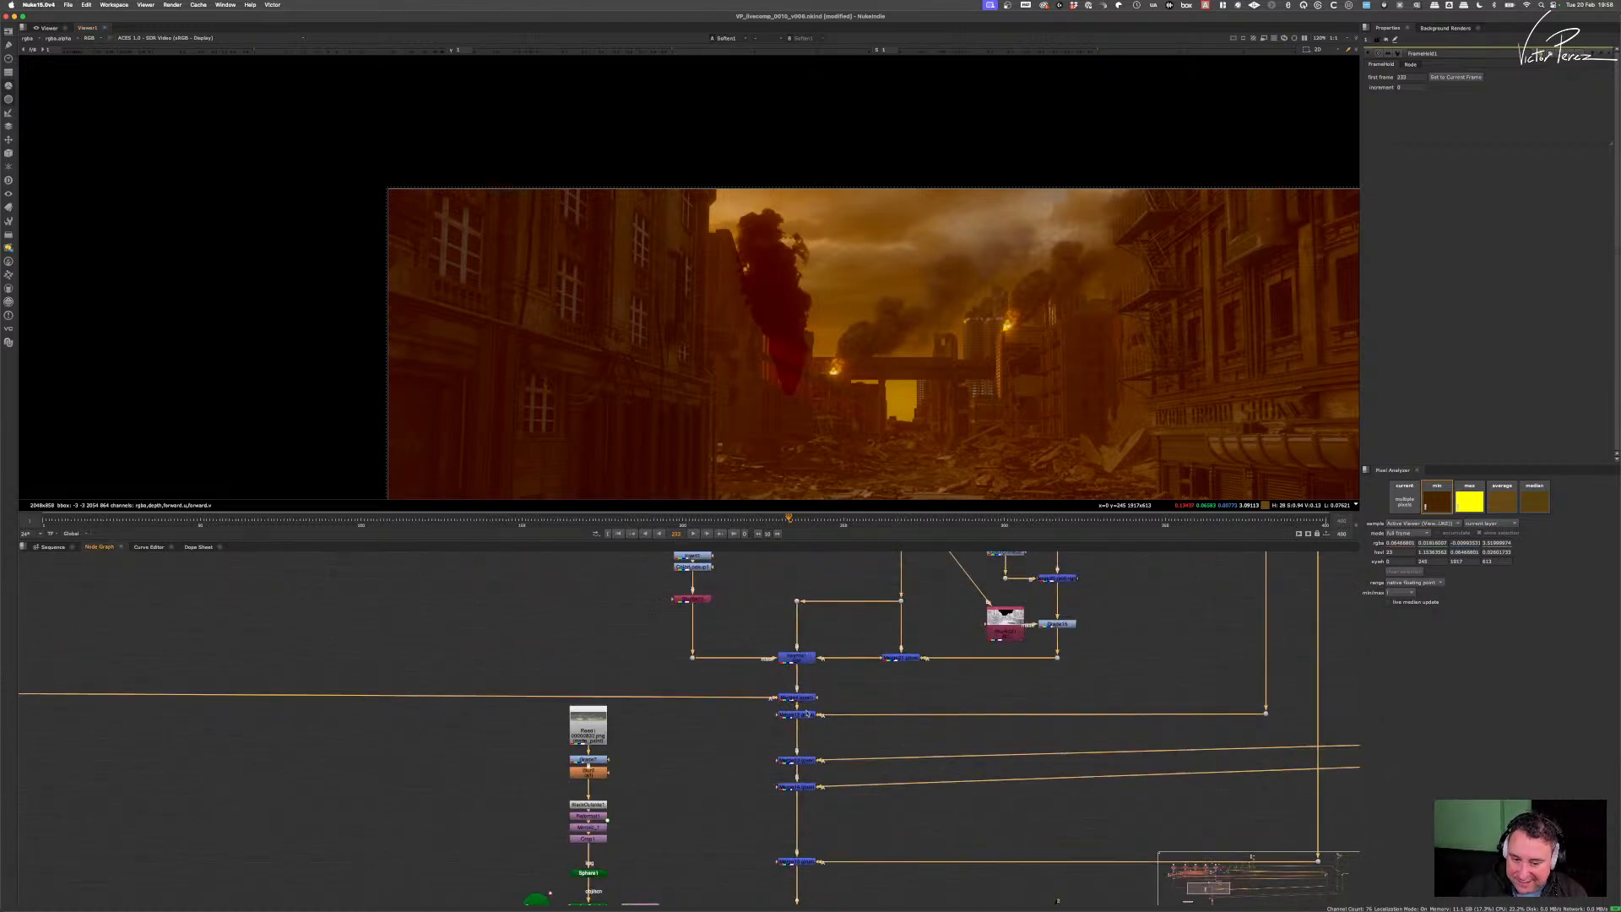
pyautogui.moveTo(842, 688); pyautogui.dragTo(828, 752, button='middle')
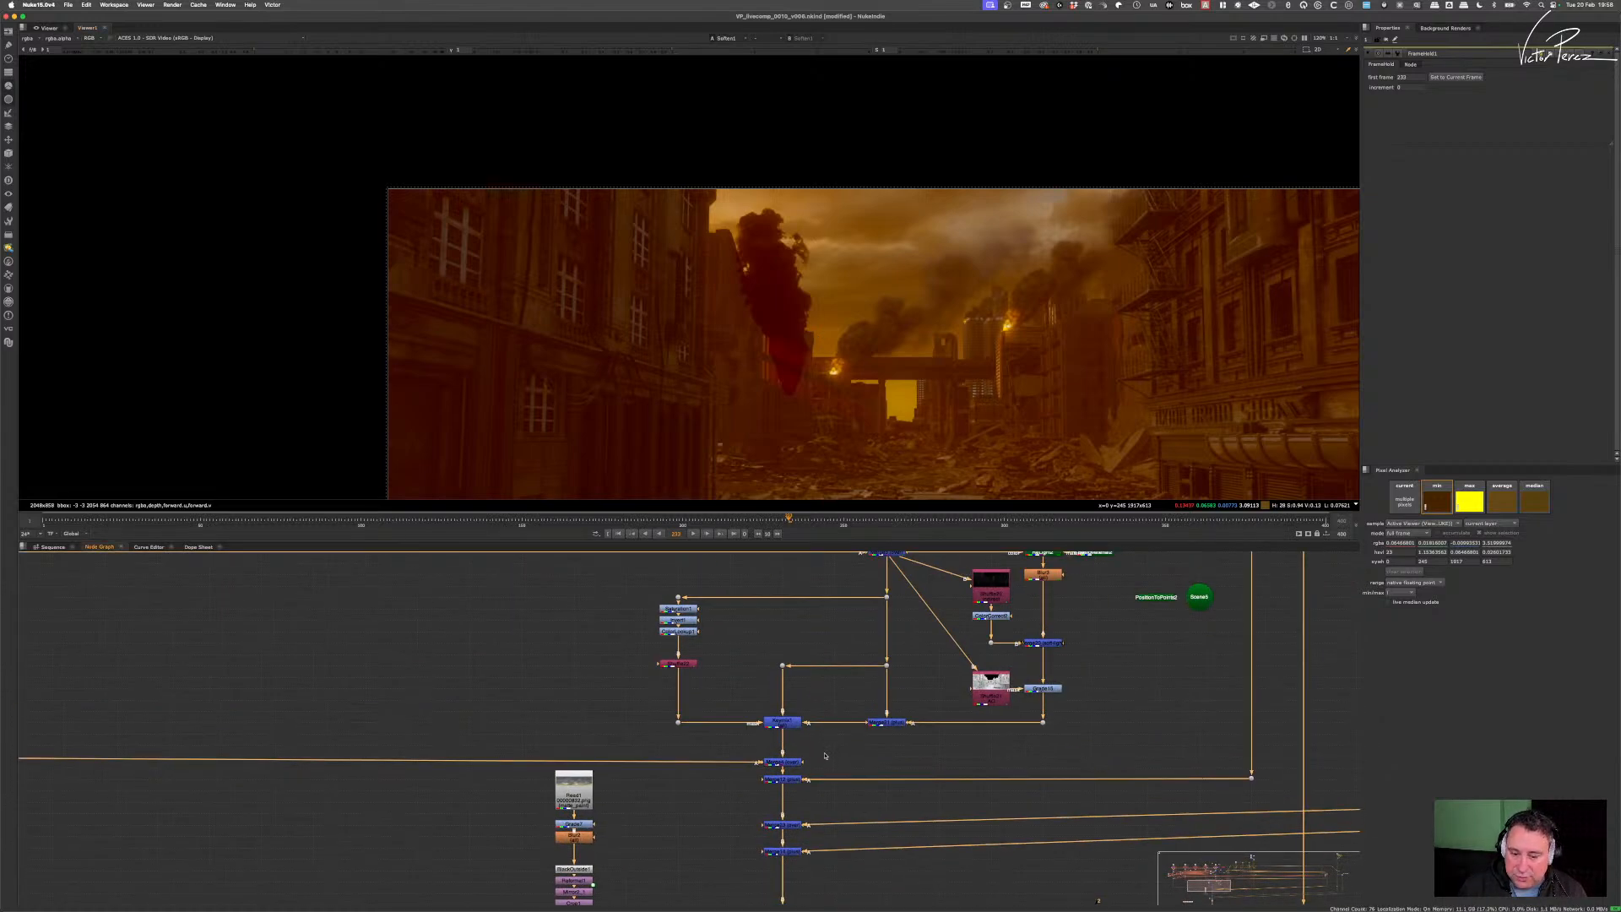
pyautogui.scroll(-5, 834, 749)
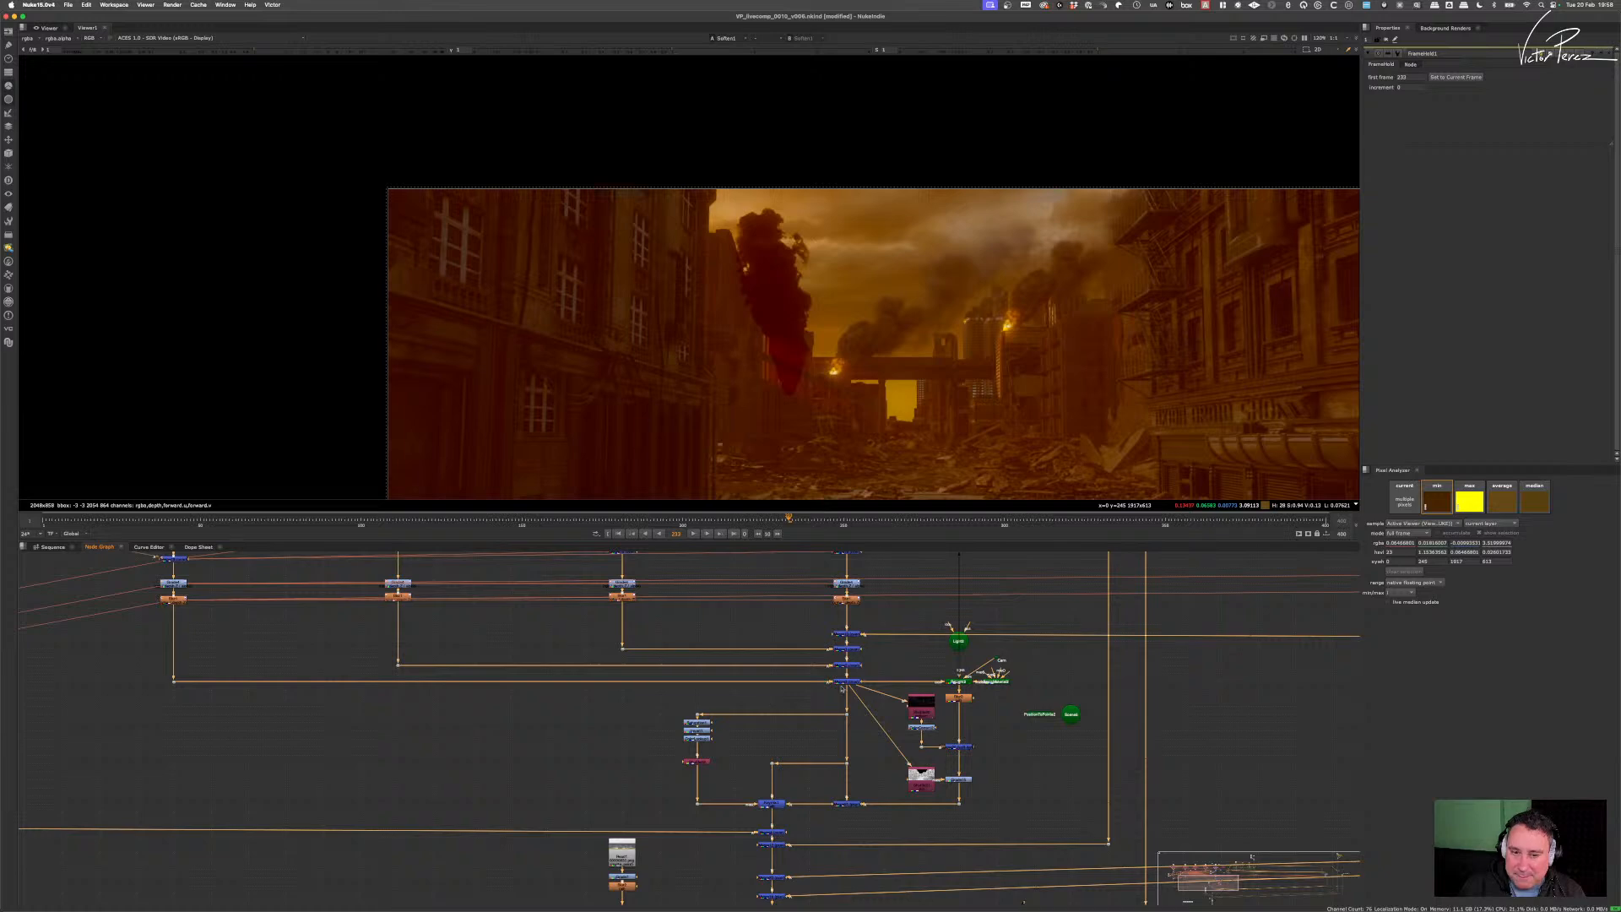
pyautogui.moveTo(853, 693)
pyautogui.mouseDown(button='middle')
pyautogui.moveTo(875, 628)
pyautogui.moveTo(841, 688)
pyautogui.mouseUp(button='middle')
pyautogui.scroll(3, 844, 686)
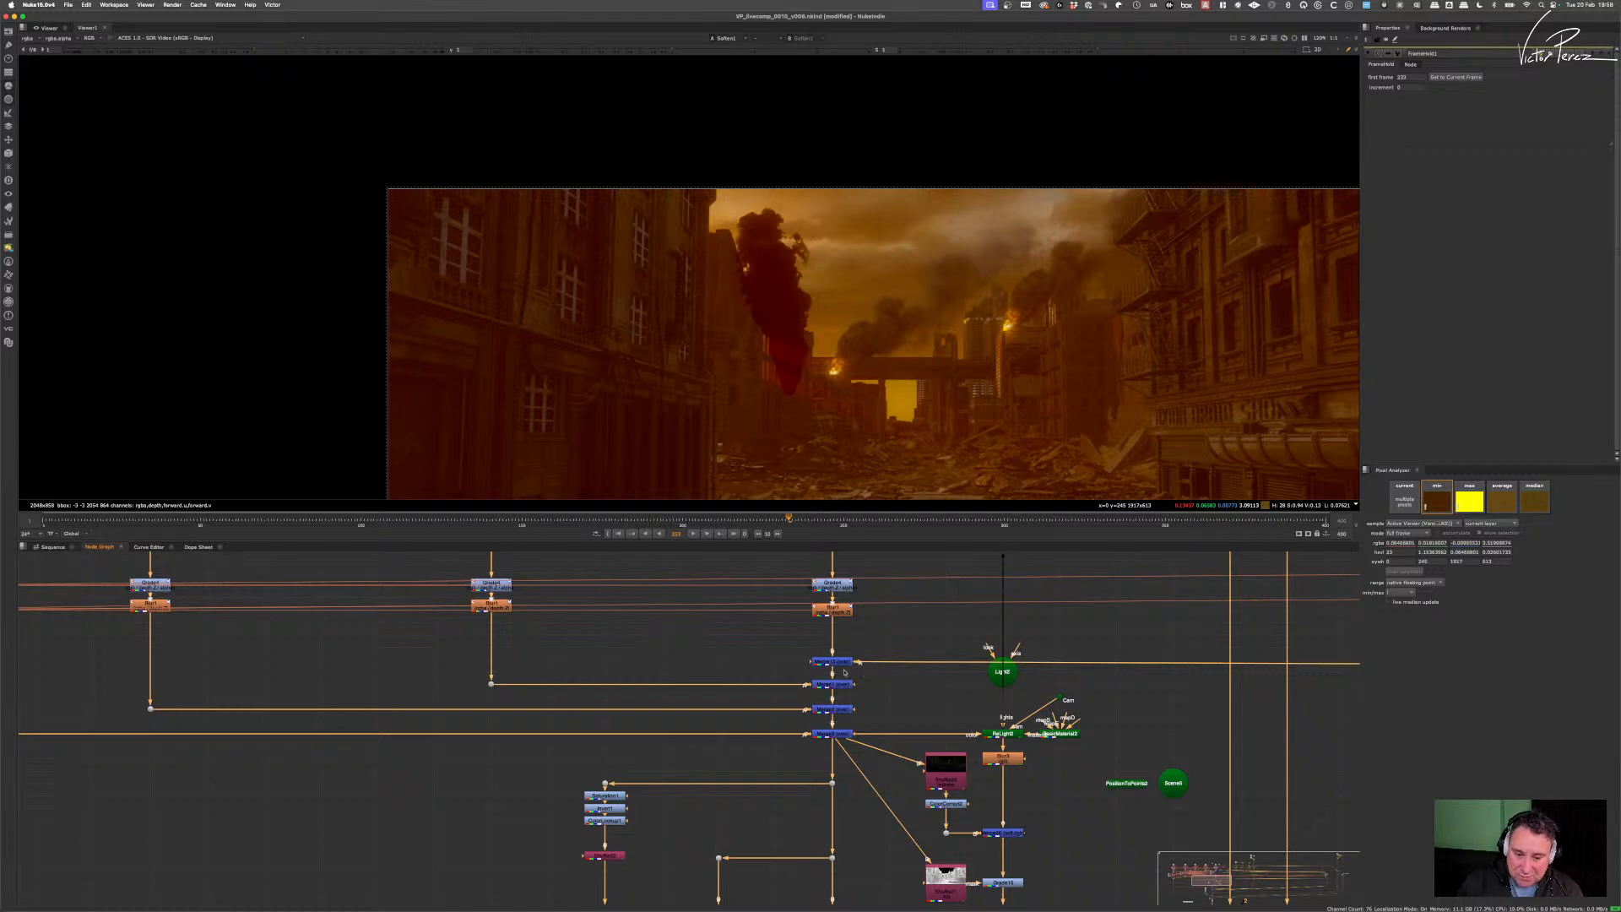
pyautogui.click(832, 661)
pyautogui.press('1')
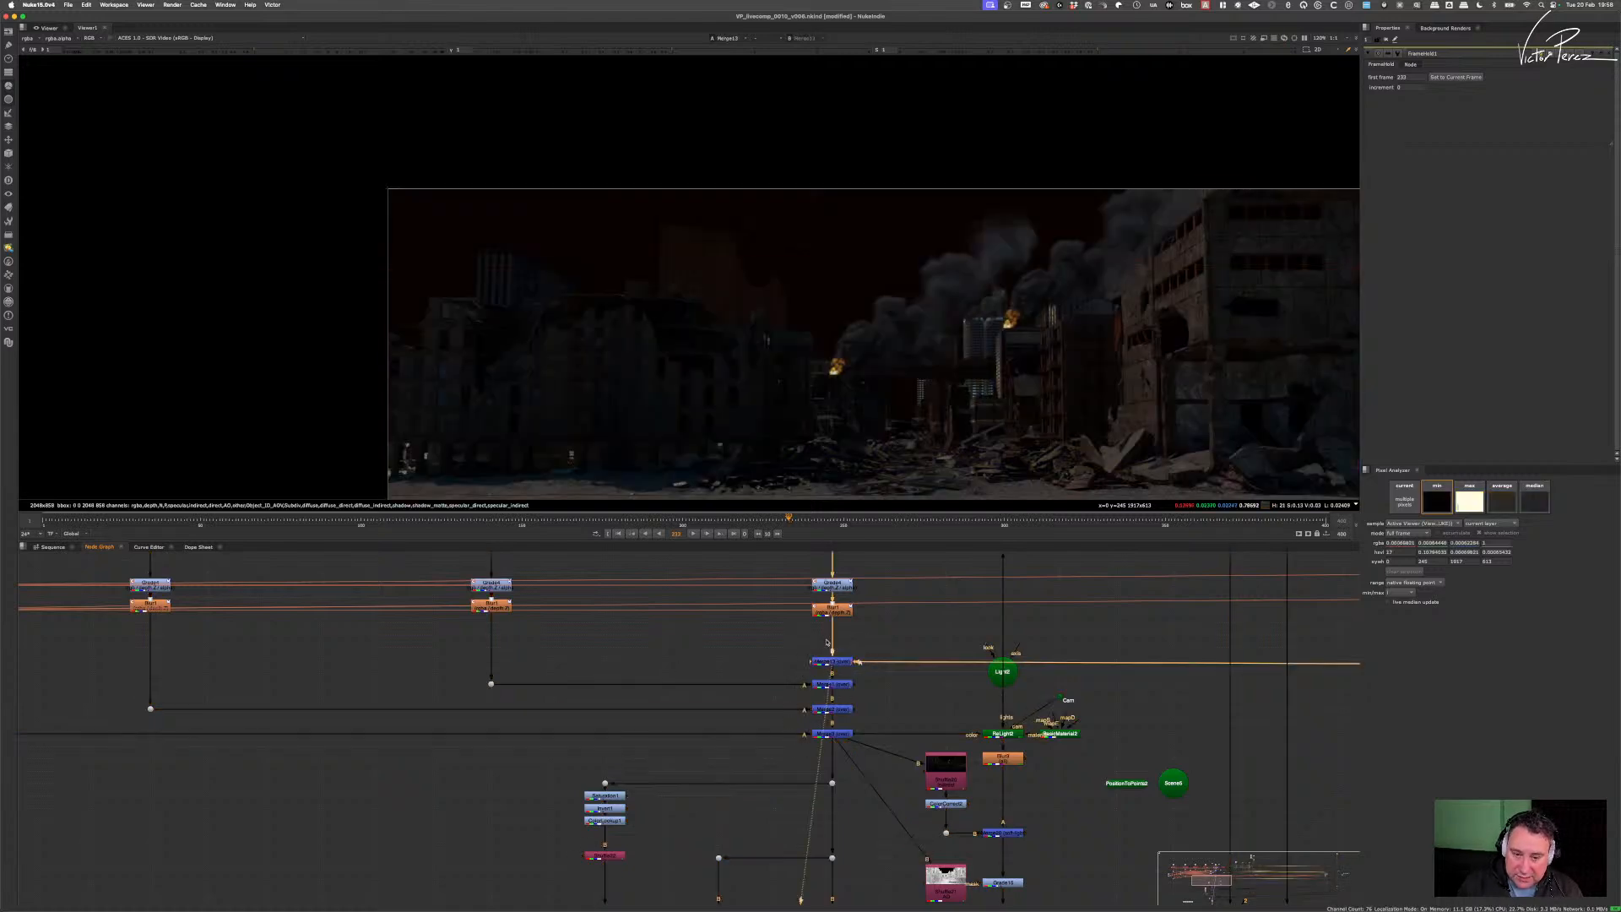
# - Examine that merge's alpha channel against its colour image to check the building silhouettes and smoke
pyautogui.press('a')
pyautogui.press('a')
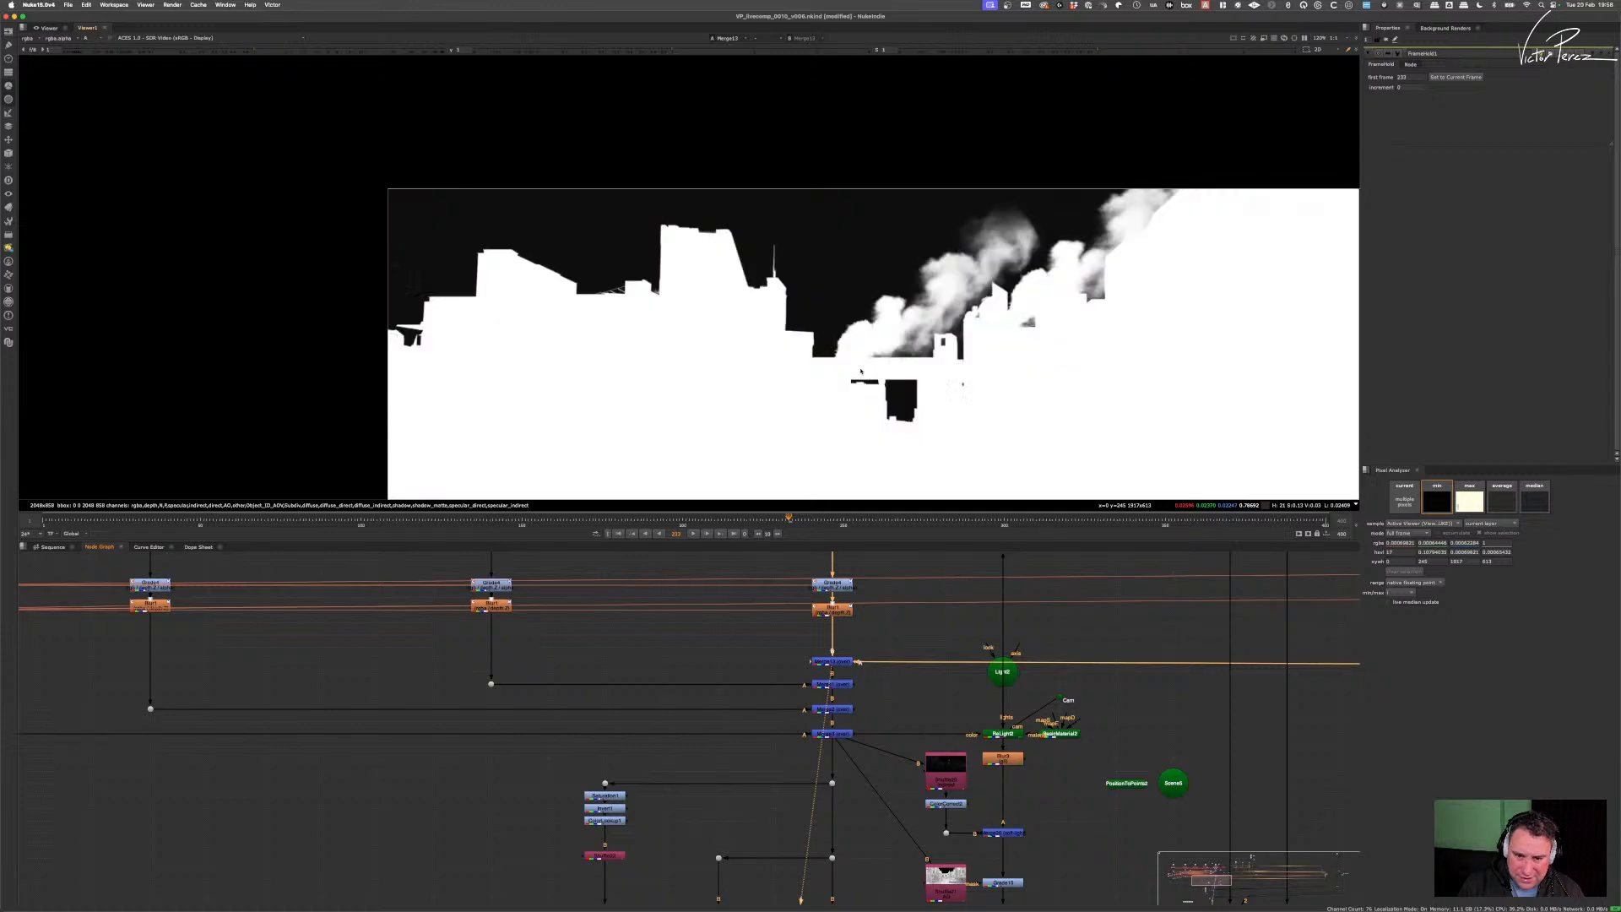
pyautogui.press('a')
pyautogui.press('a')
pyautogui.press('a')
pyautogui.press('a')
pyautogui.press('a')
pyautogui.press('a')
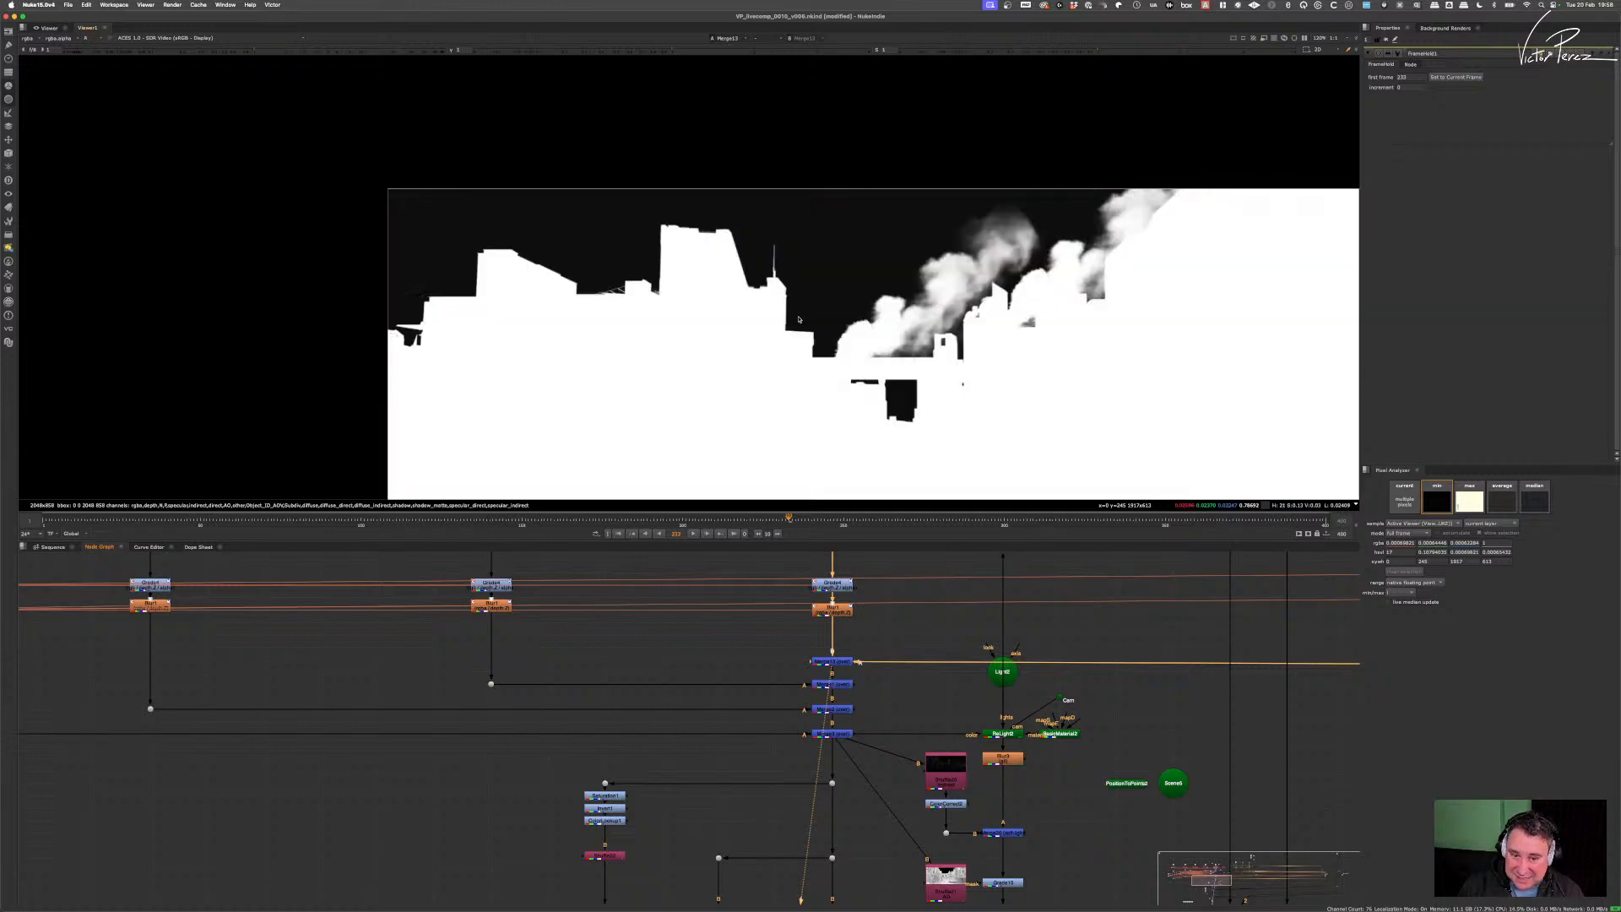
pyautogui.press('a')
pyautogui.press('a')
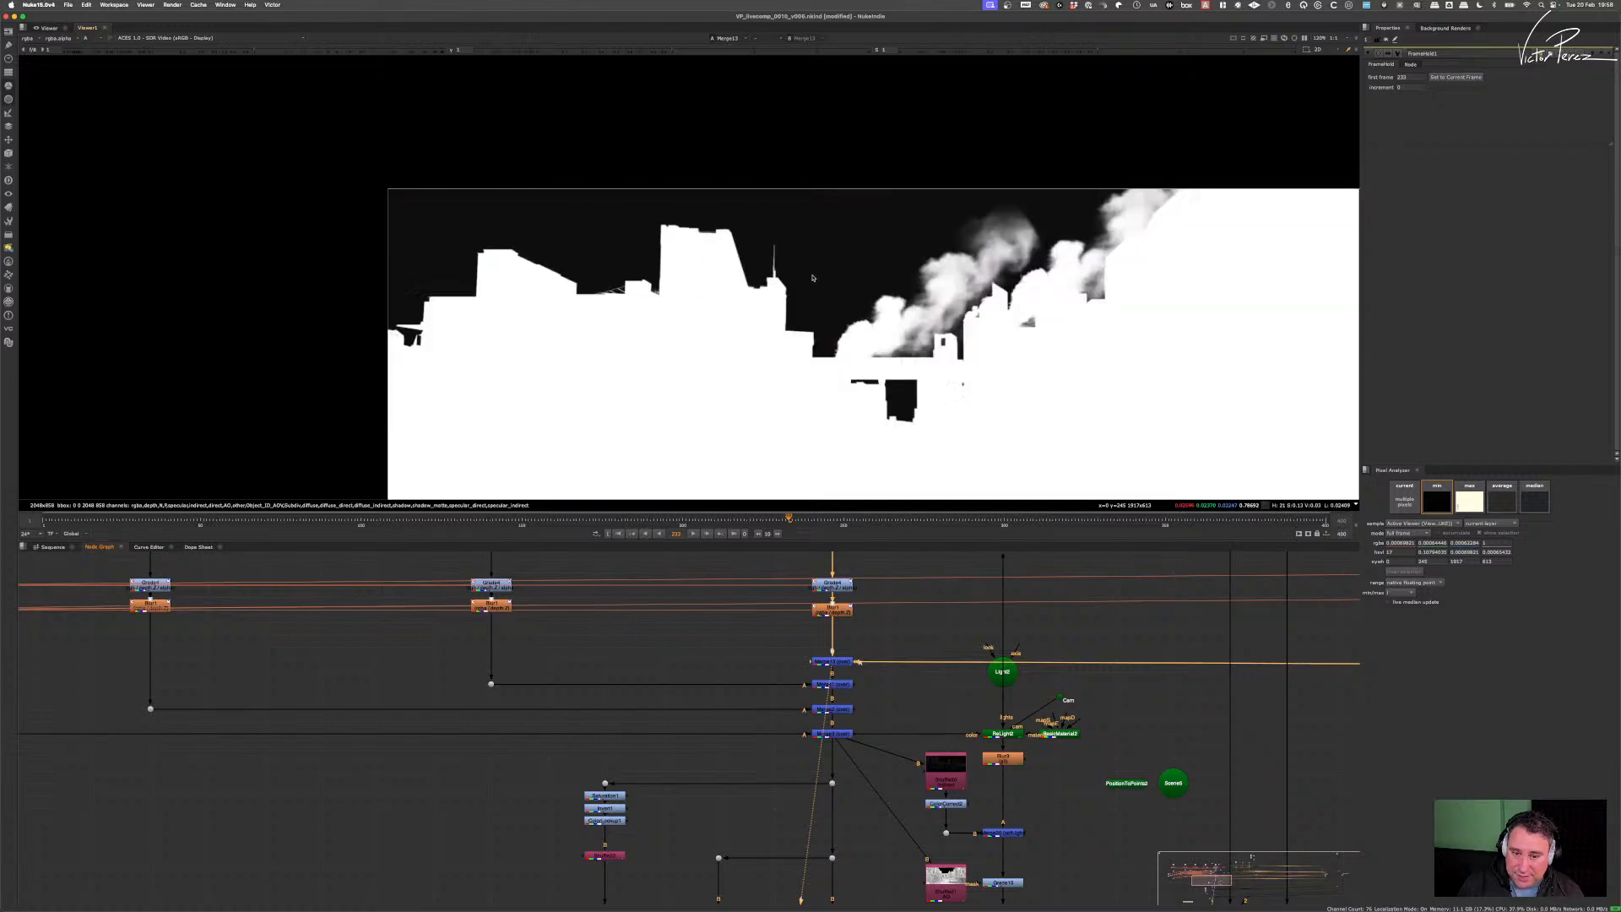
# - Display the alpha of the Blur node just above the smoke merge
pyautogui.scroll(-5, 863, 629)
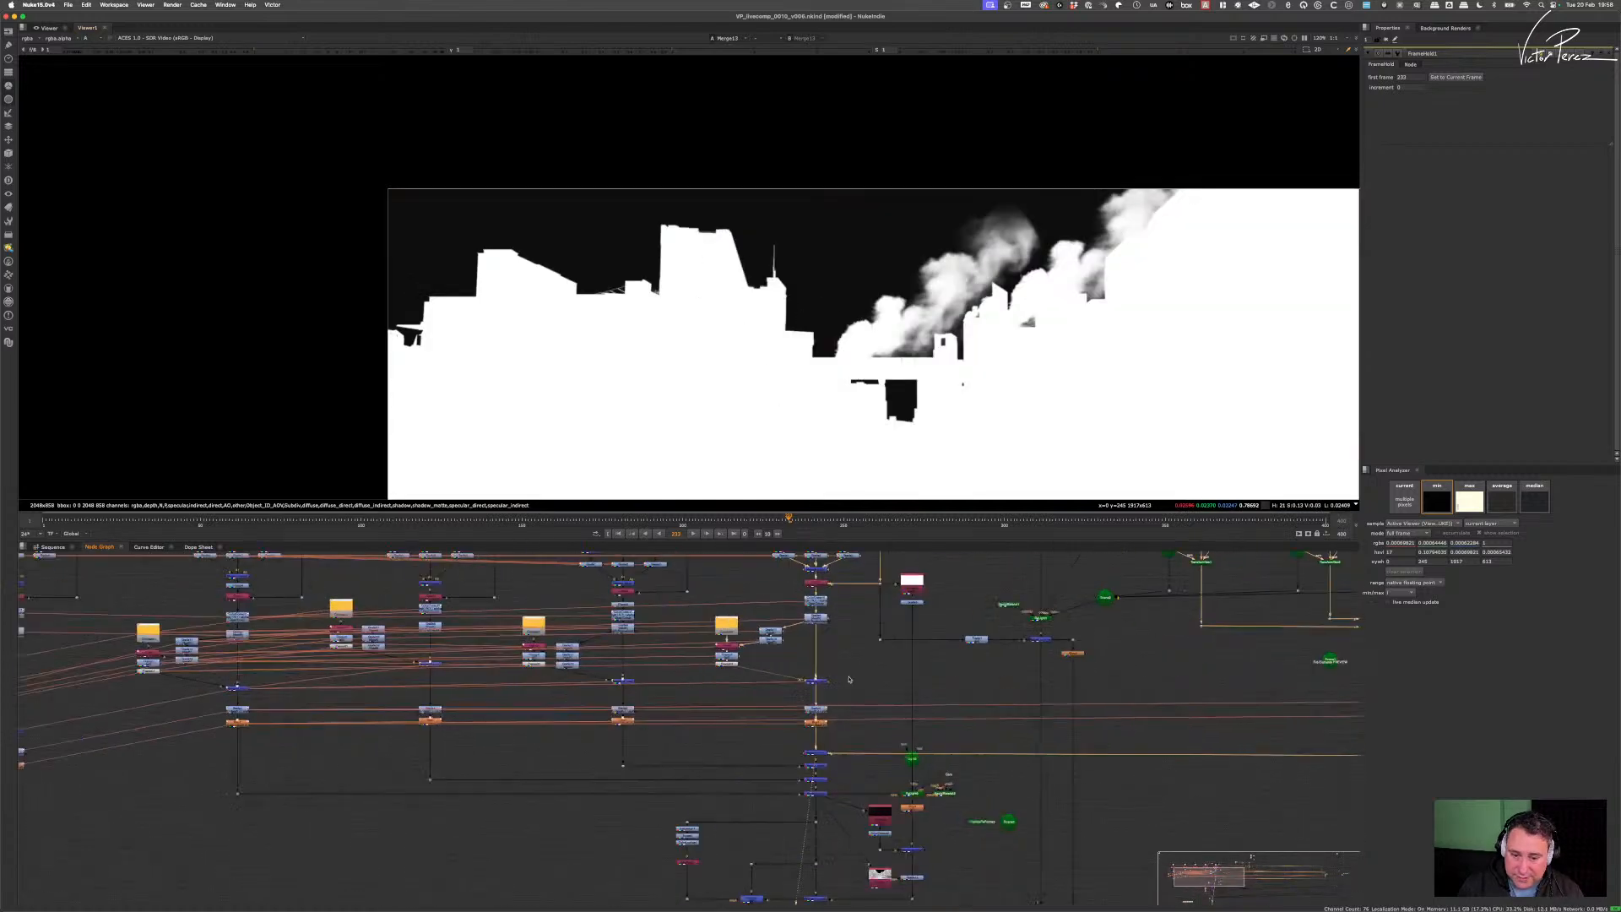
pyautogui.scroll(3, 832, 766)
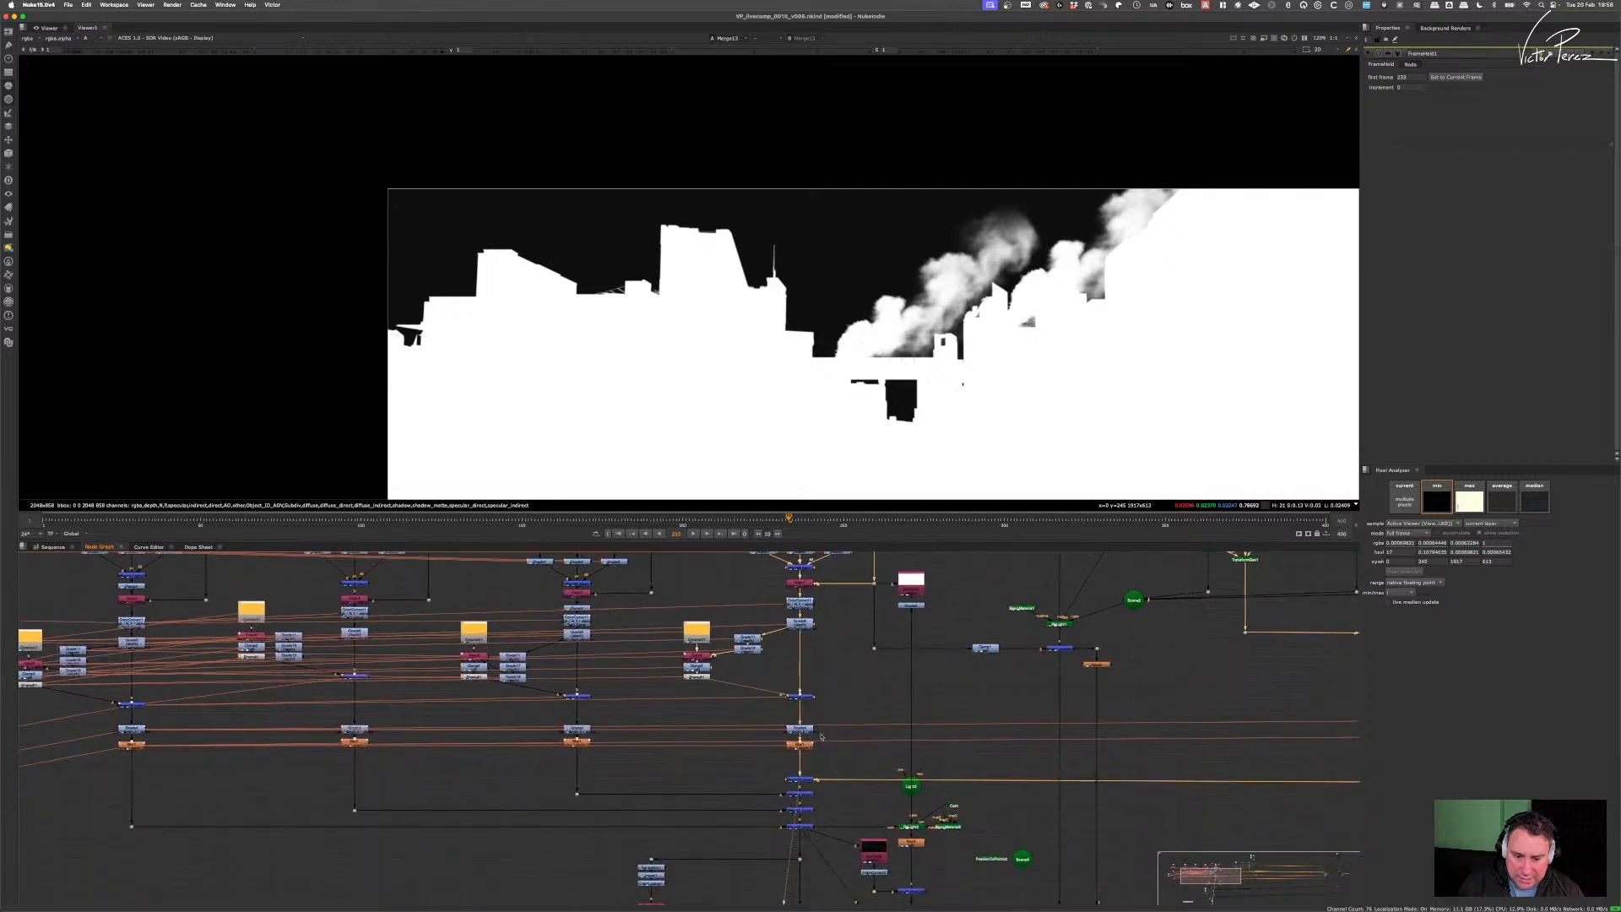
pyautogui.click(797, 726)
pyautogui.press('1')
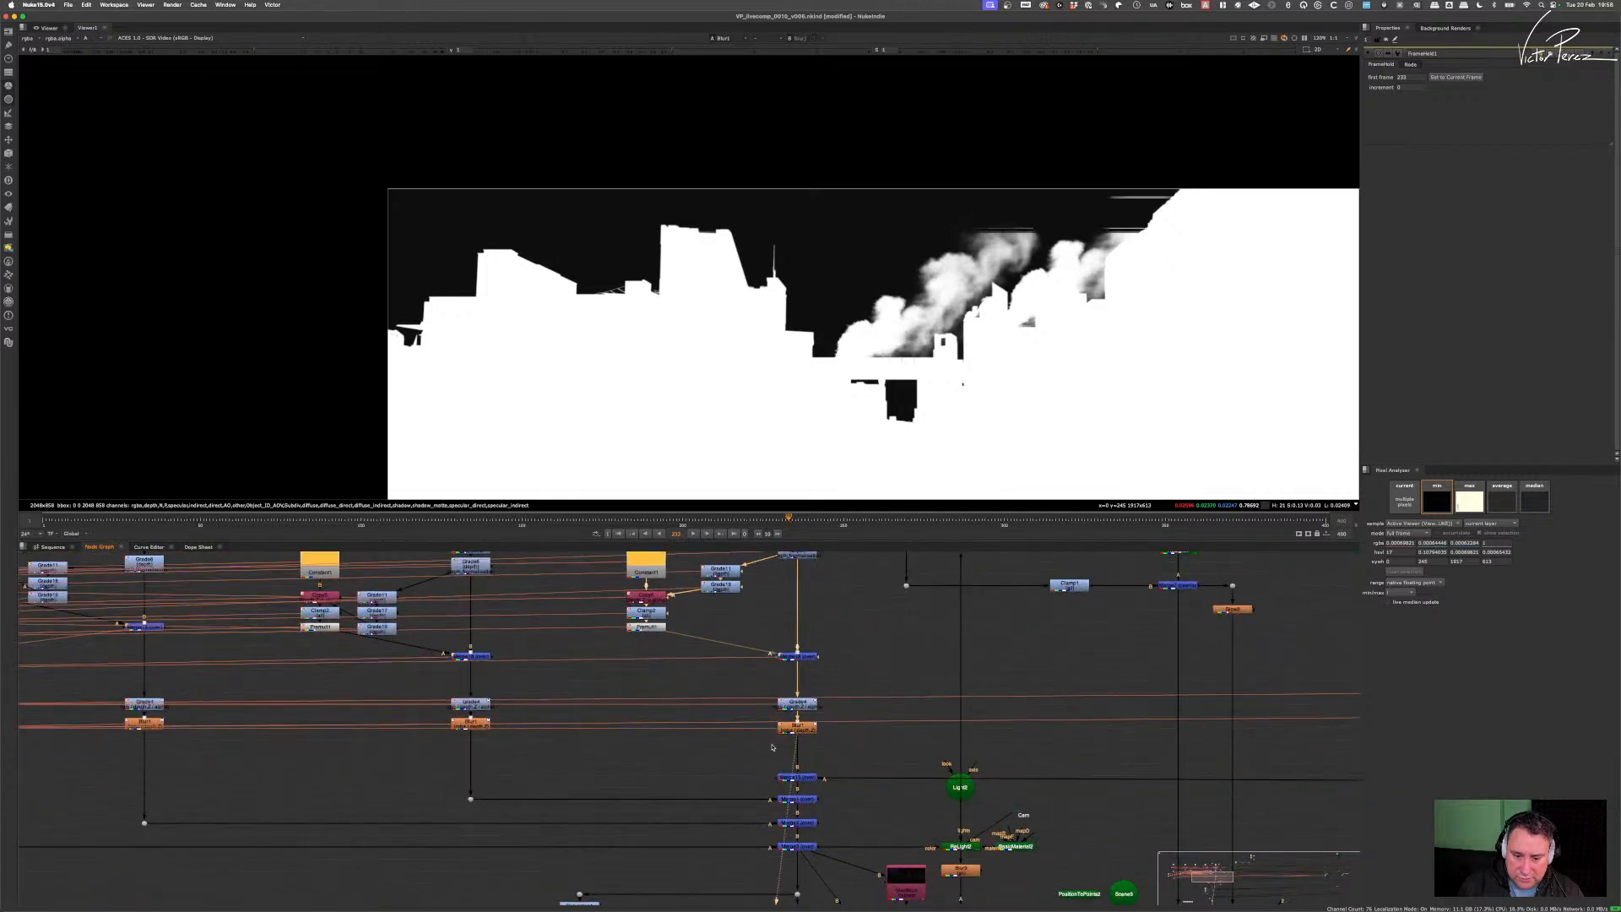
# - Branch a Dot off the Blur node and route its pipe down beside the matte painting's Read node with an elbow
pyautogui.click(721, 752)
pyautogui.press('.')
pyautogui.moveTo(719, 739); pyautogui.dragTo(724, 786)
pyautogui.moveTo(723, 786); pyautogui.dragTo(732, 682, button='middle')
pyautogui.moveTo(732, 682); pyautogui.dragTo(739, 770)
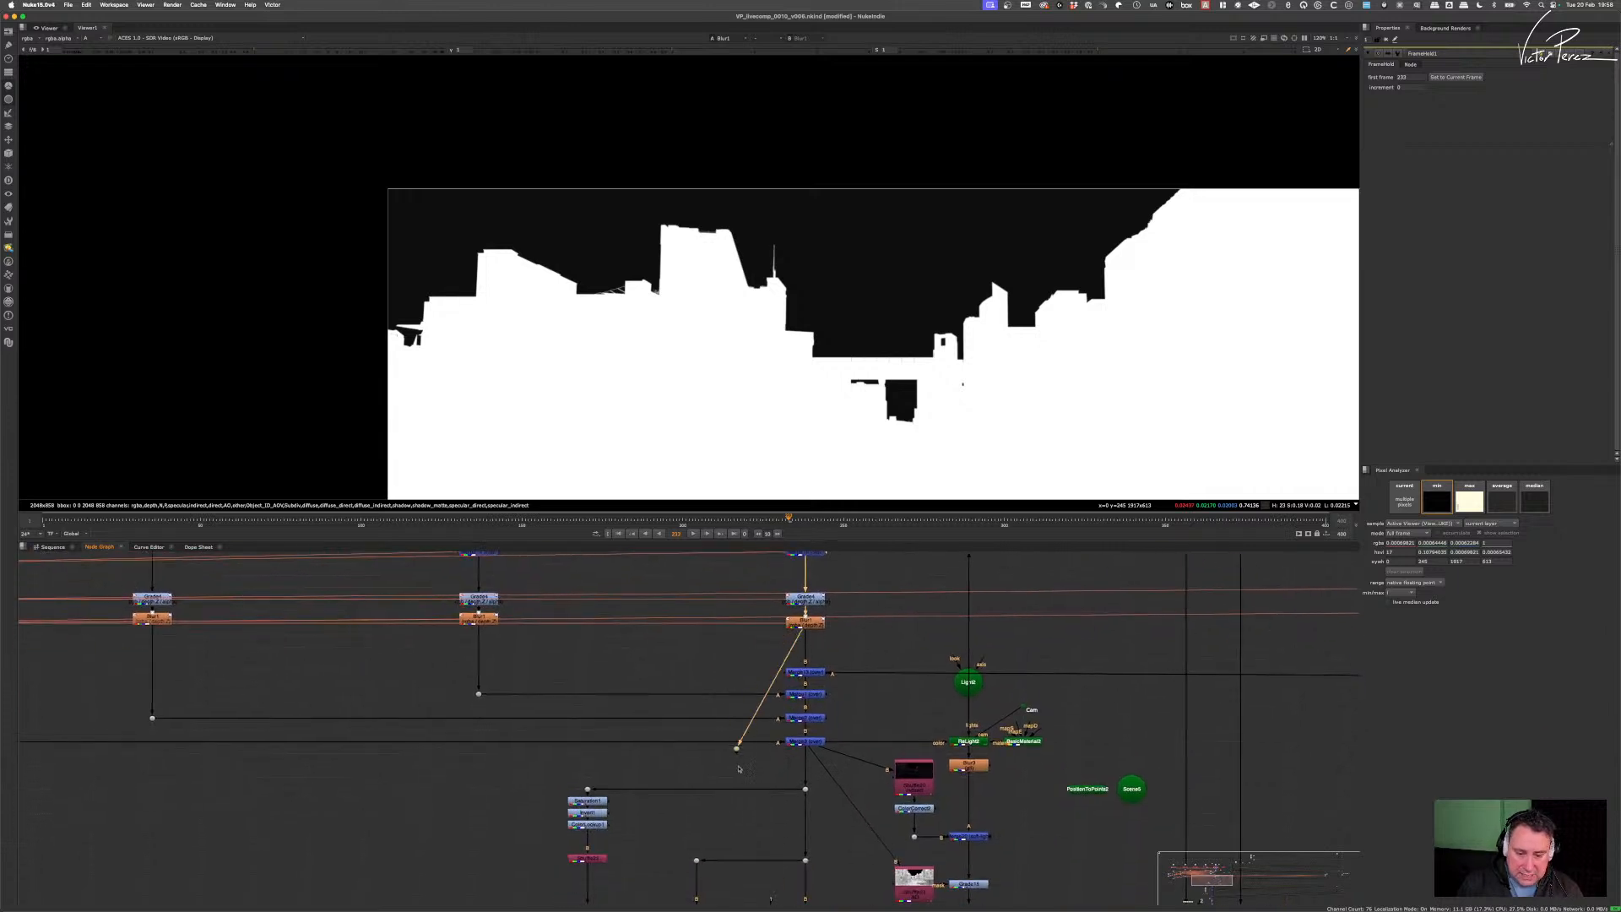
pyautogui.moveTo(739, 770); pyautogui.dragTo(732, 658, button='middle')
pyautogui.moveTo(733, 660); pyautogui.dragTo(749, 730)
pyautogui.moveTo(750, 729); pyautogui.dragTo(752, 606, button='middle')
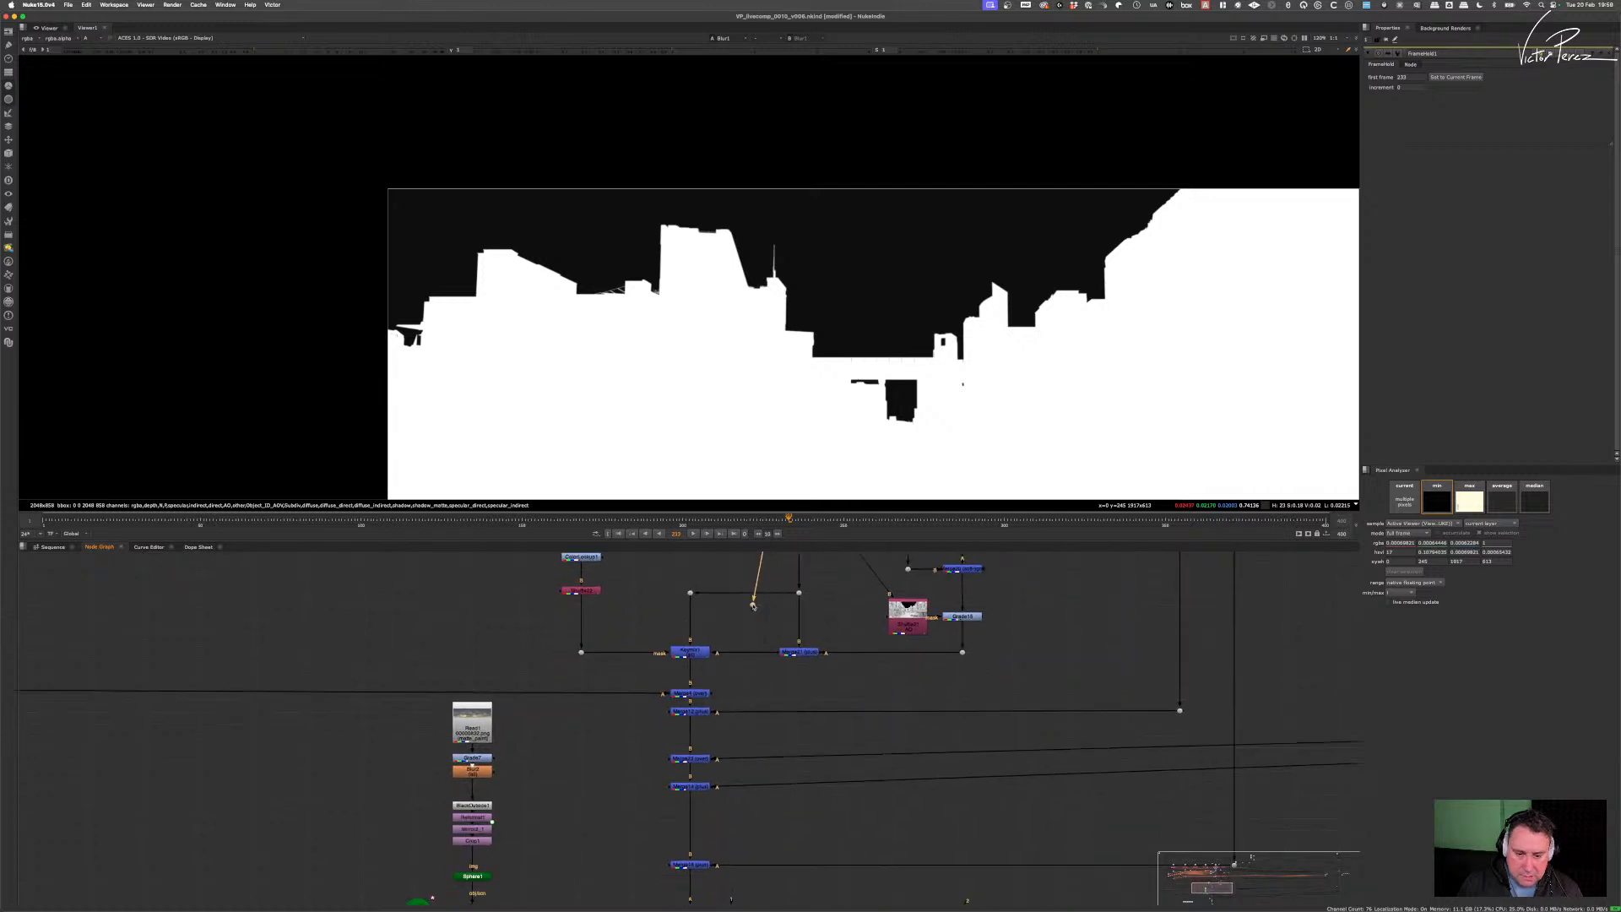
pyautogui.moveTo(753, 607); pyautogui.dragTo(682, 604)
pyautogui.moveTo(682, 604); pyautogui.dragTo(709, 846, button='middle')
pyautogui.moveTo(709, 847); pyautogui.dragTo(558, 758)
pyautogui.press('.')
pyautogui.scroll(-5, 591, 777)
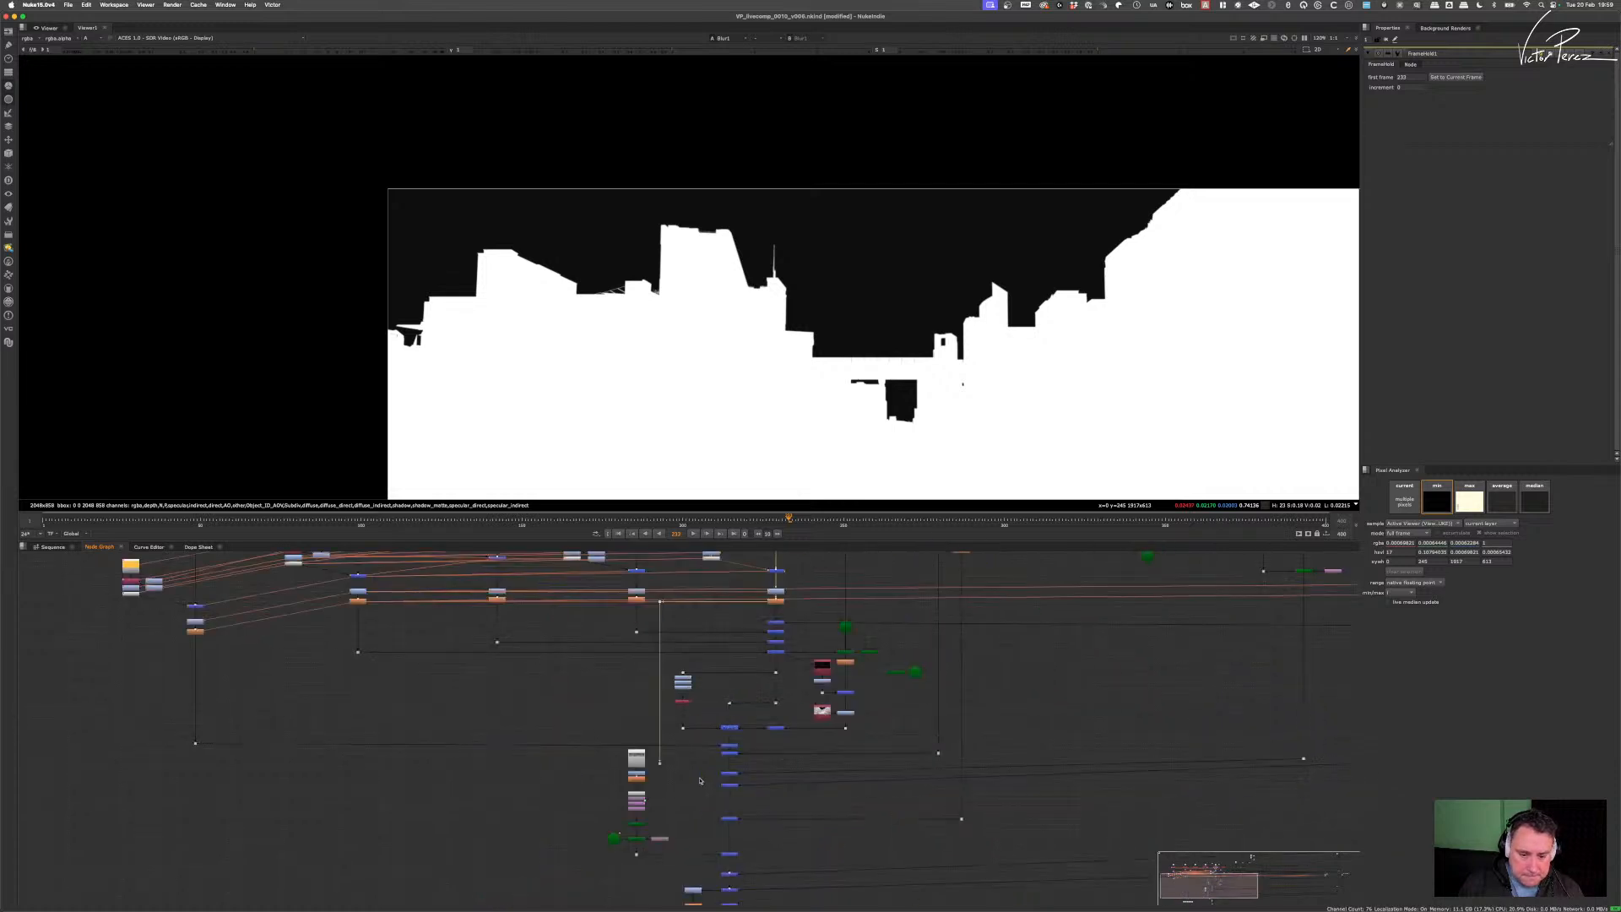
# - Insert a Merge in the plume's pipe before the main comp merge and connect its A input to the building-matte Dot with a right-angle elbow
pyautogui.scroll(5, 684, 796)
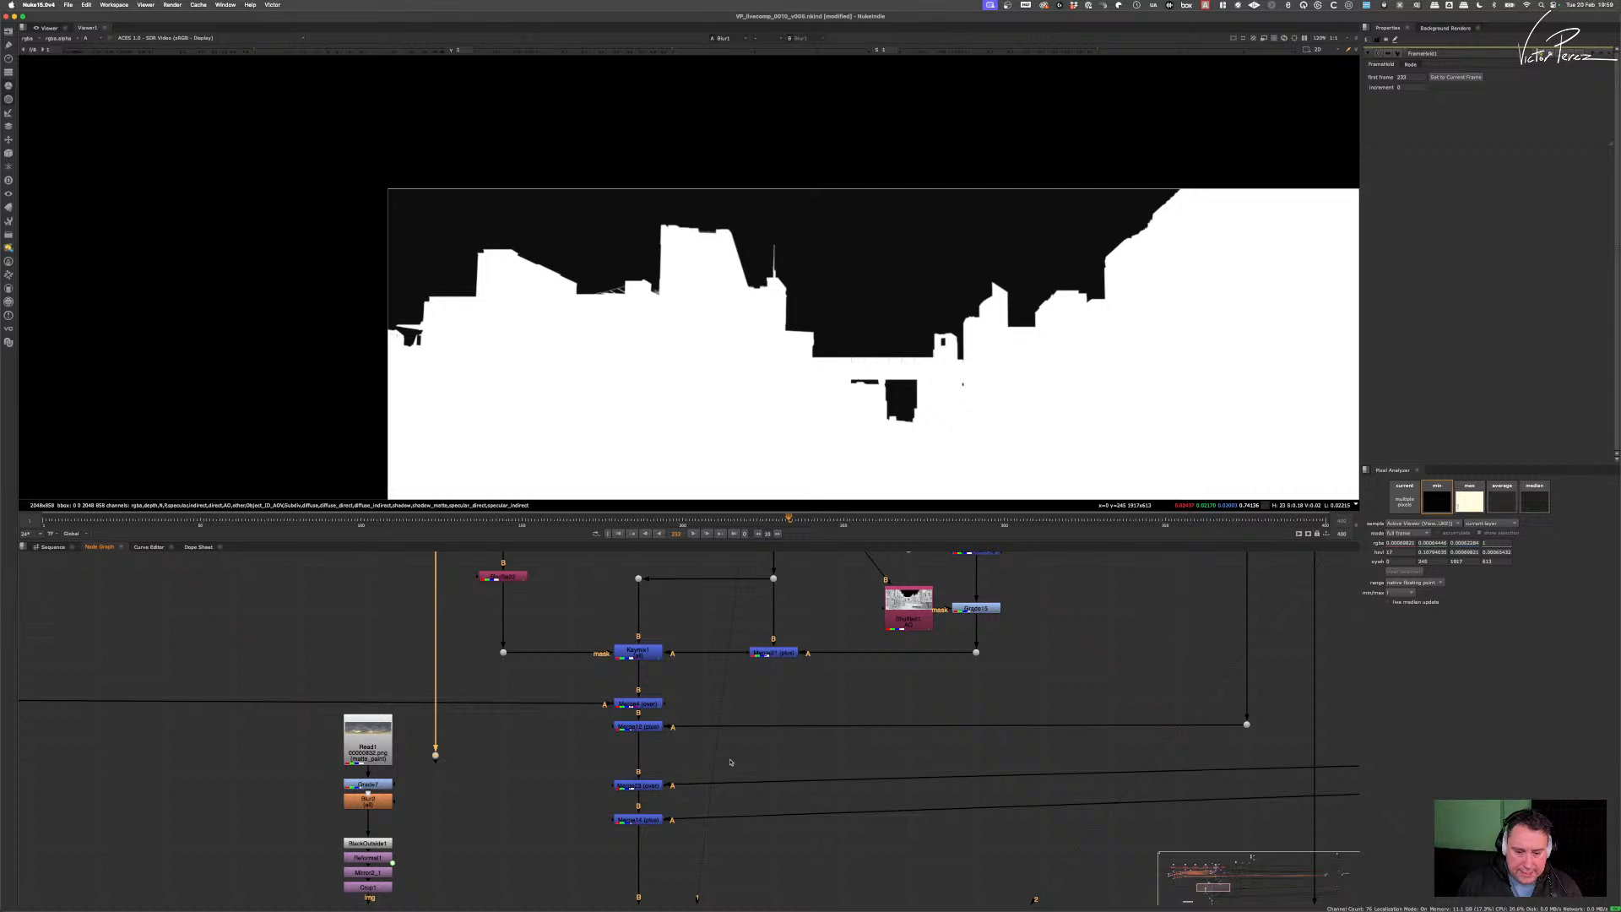
pyautogui.press('m')
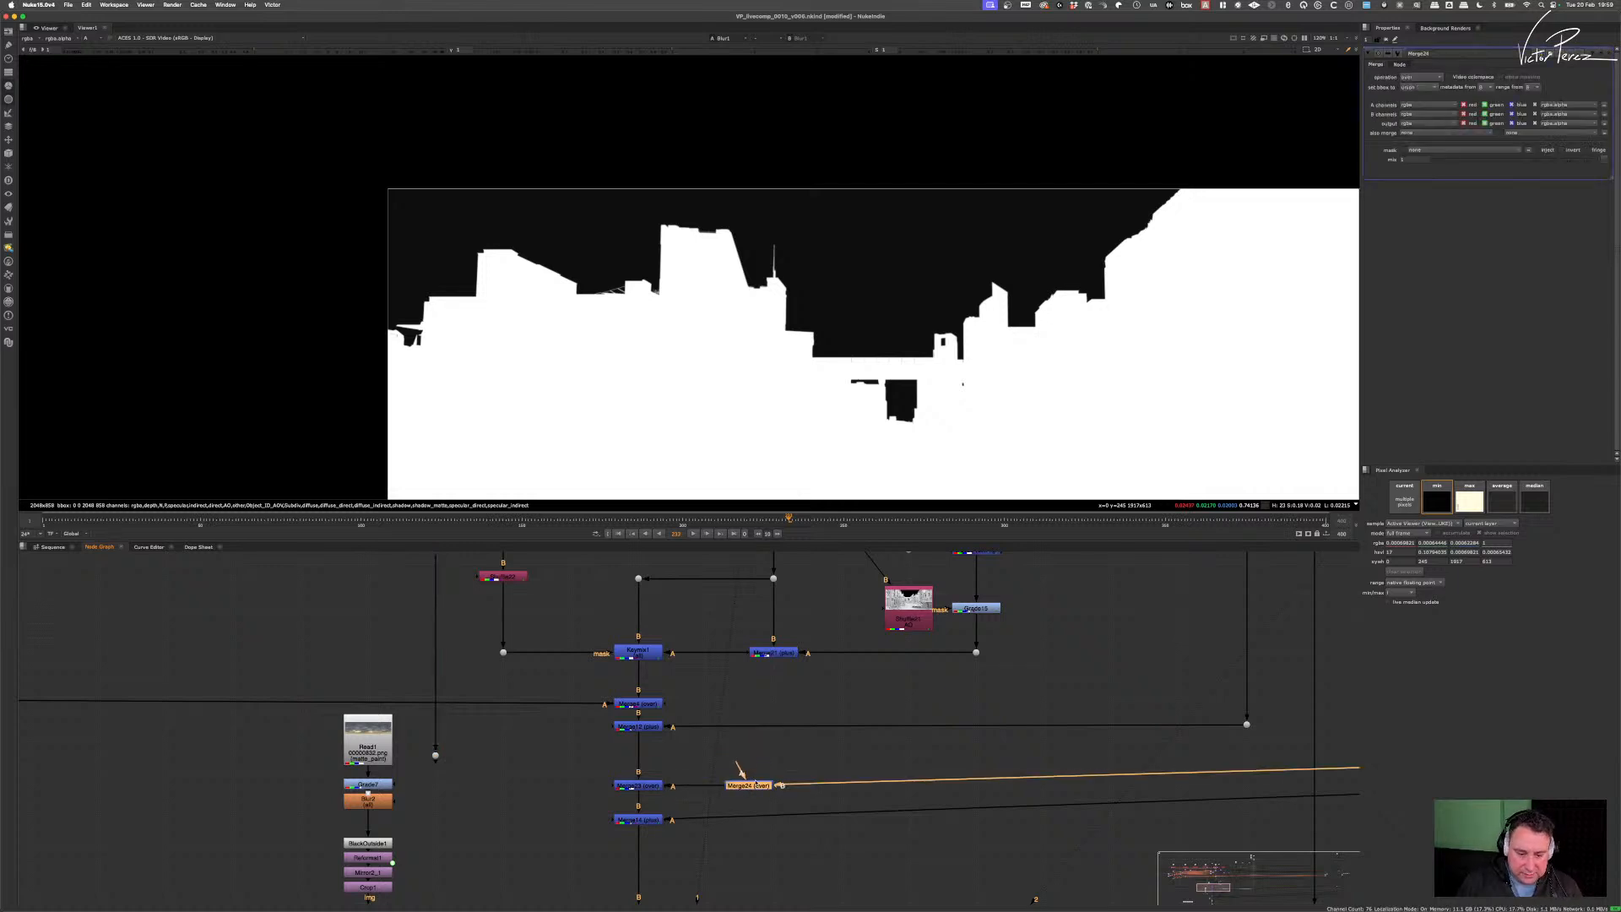
pyautogui.moveTo(737, 770); pyautogui.dragTo(436, 757)
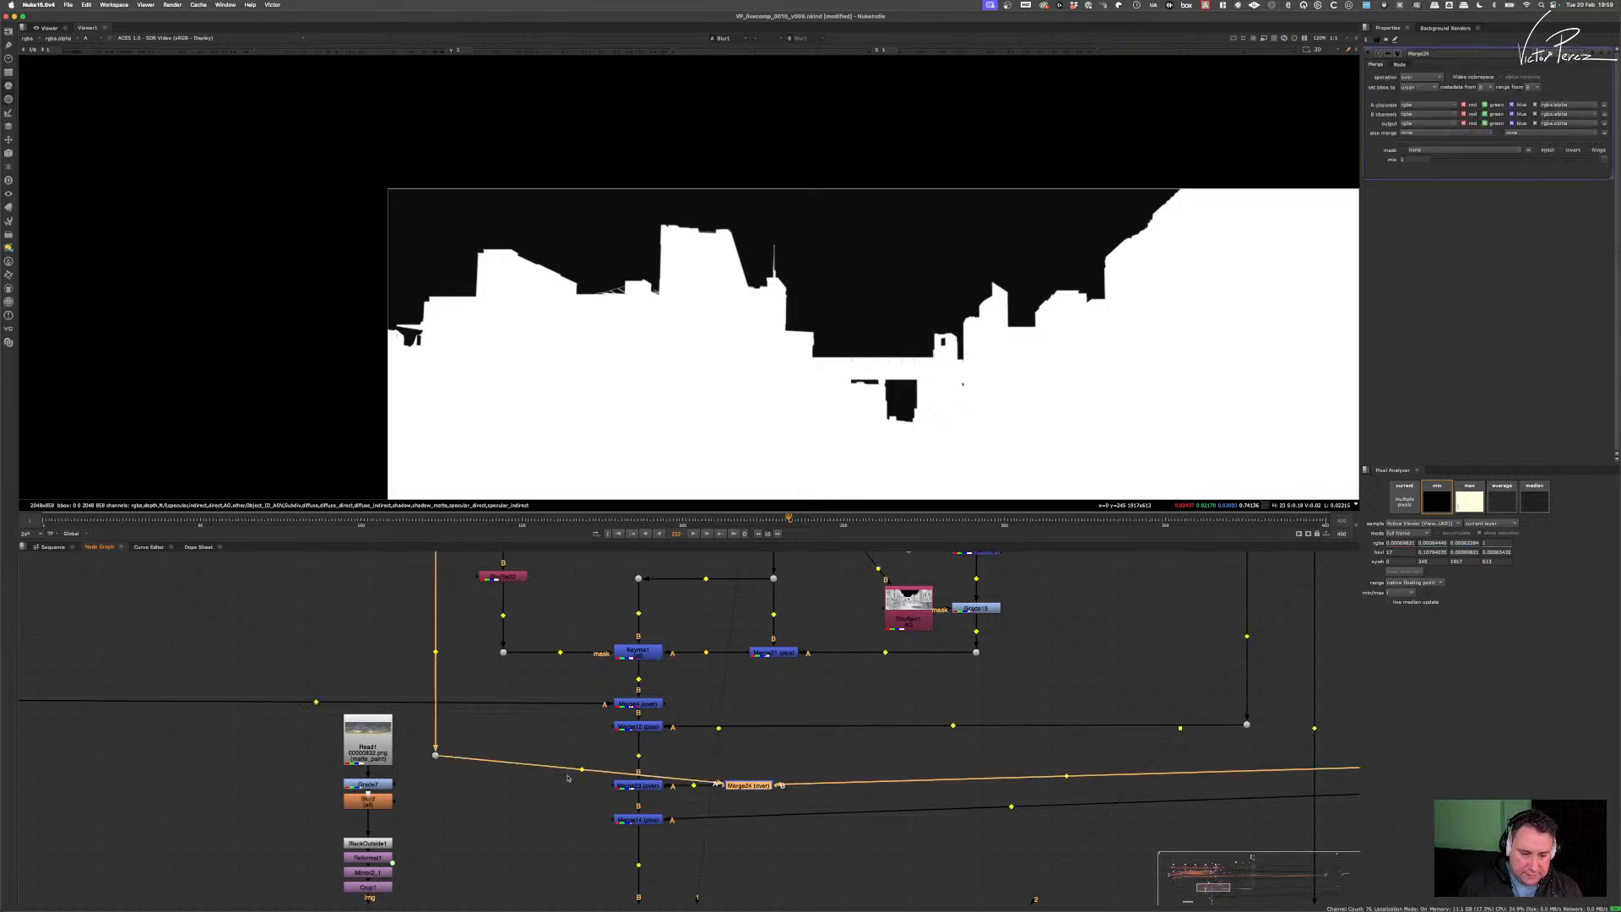
pyautogui.keyDown('ctrl'); pyautogui.moveTo(581, 769); pyautogui.dragTo(750, 757); pyautogui.keyUp('ctrl')
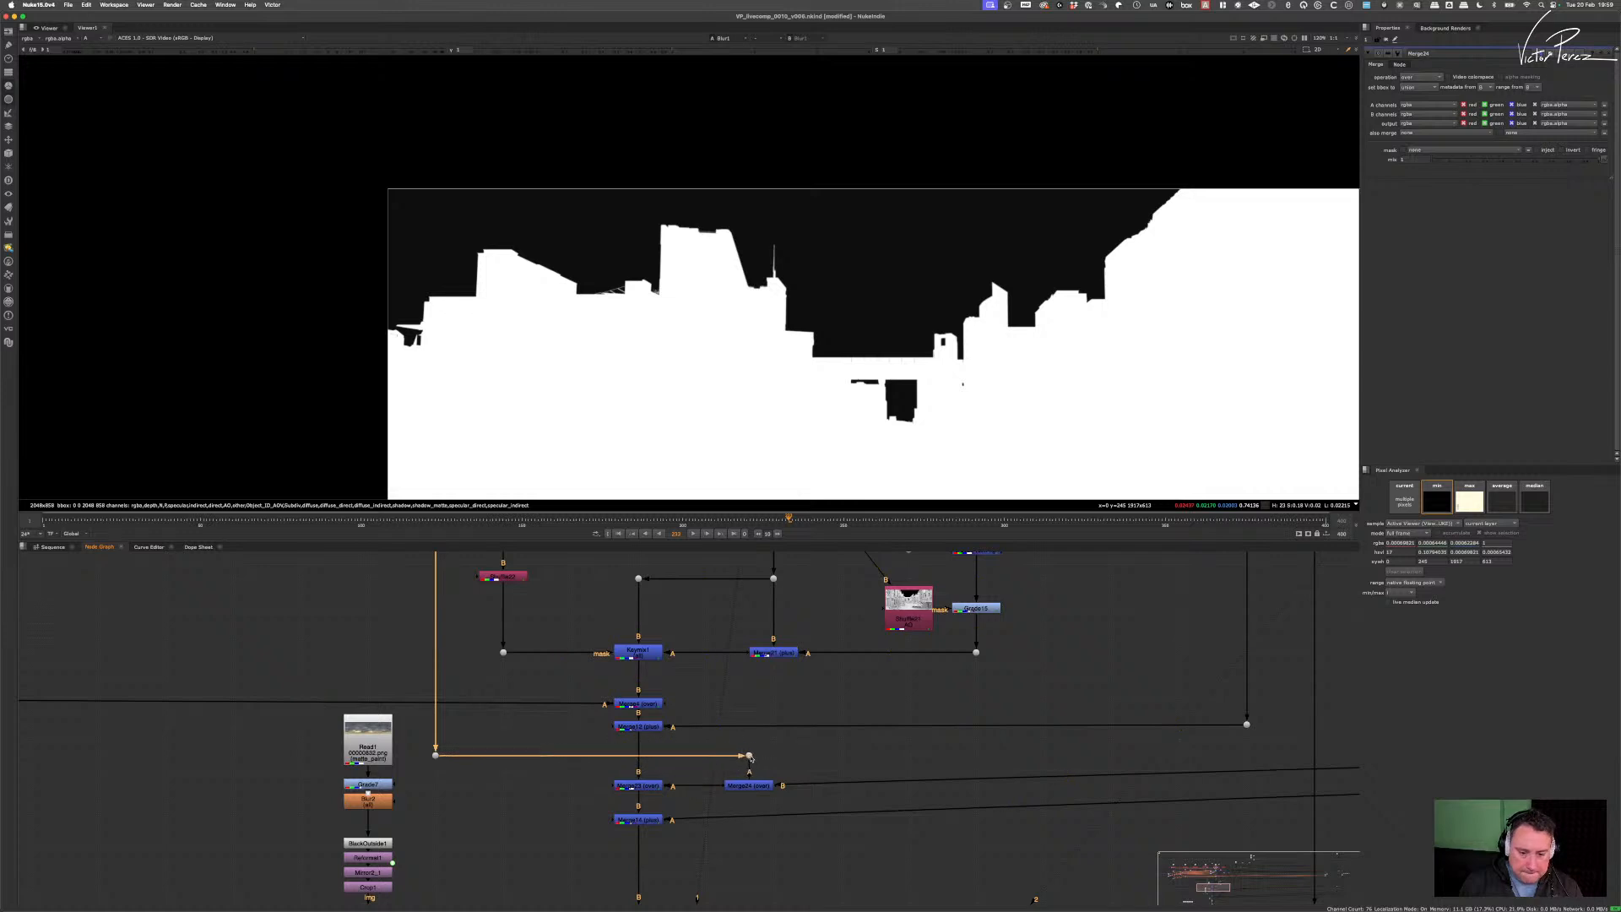
# - Set the new Merge's operation to stencil and select the main-pipe merge that it feeds
pyautogui.click(749, 786)
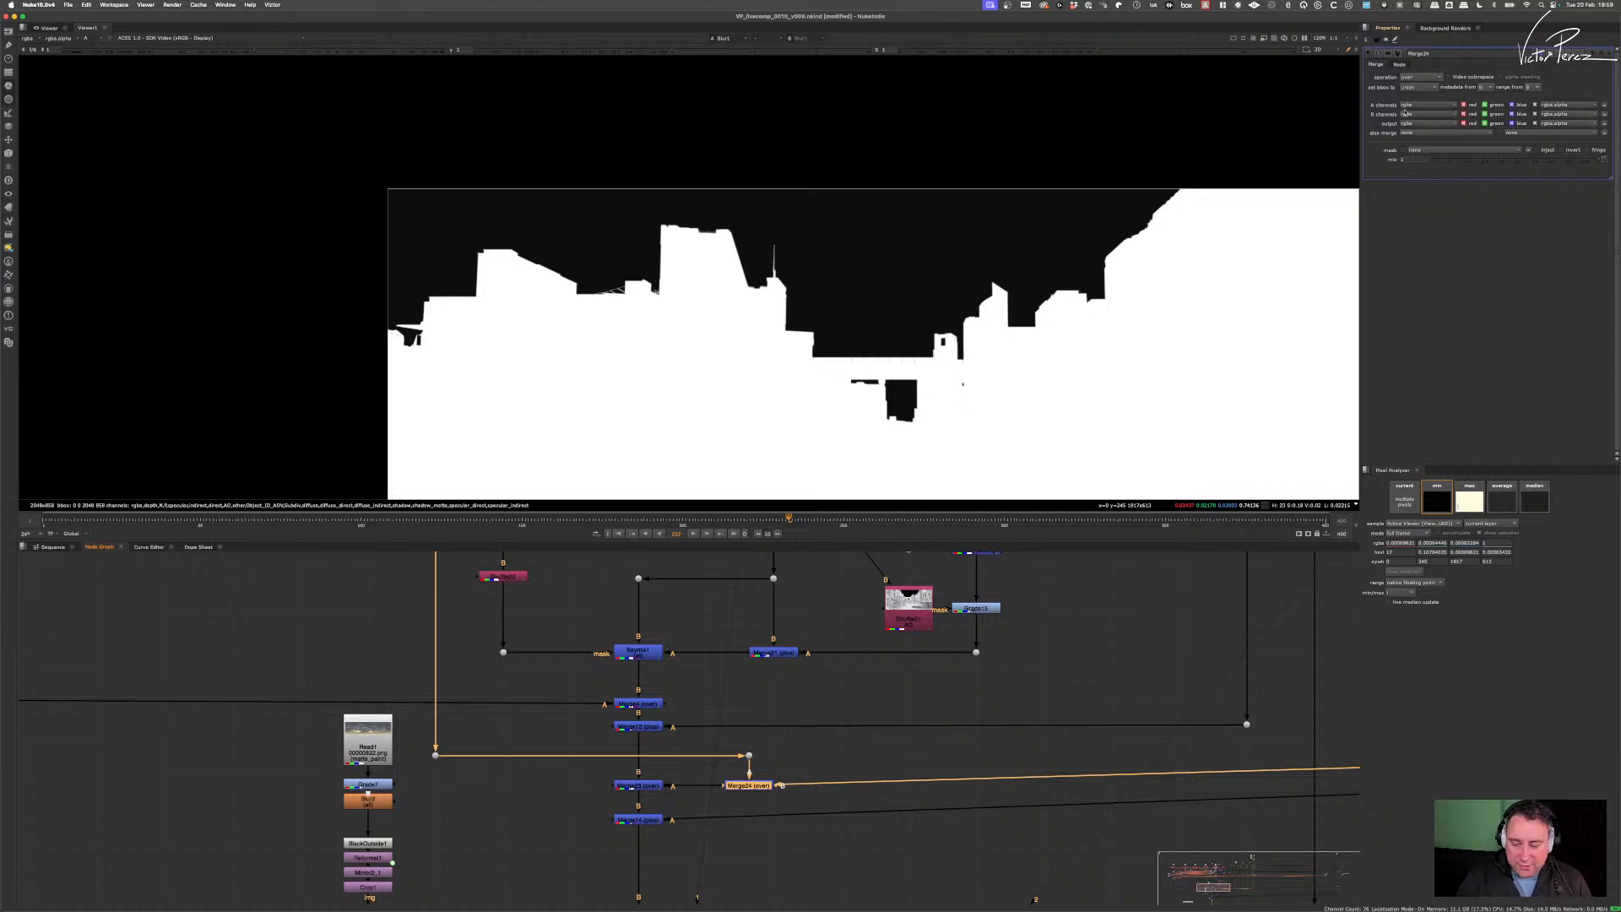
pyautogui.click(1420, 77)
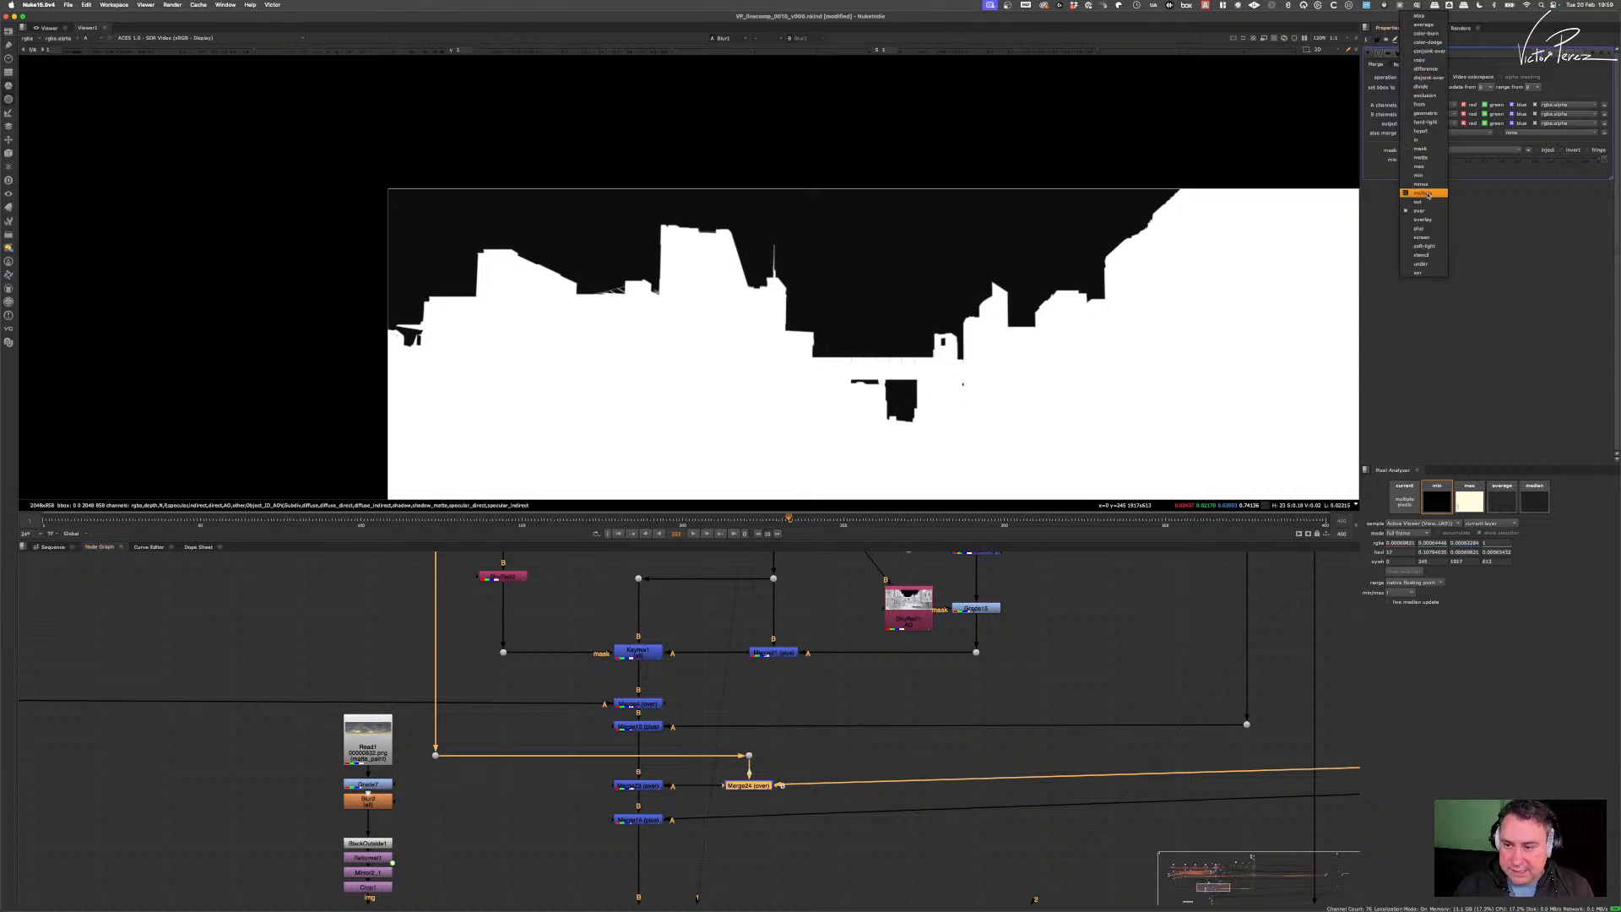
pyautogui.click(1432, 255)
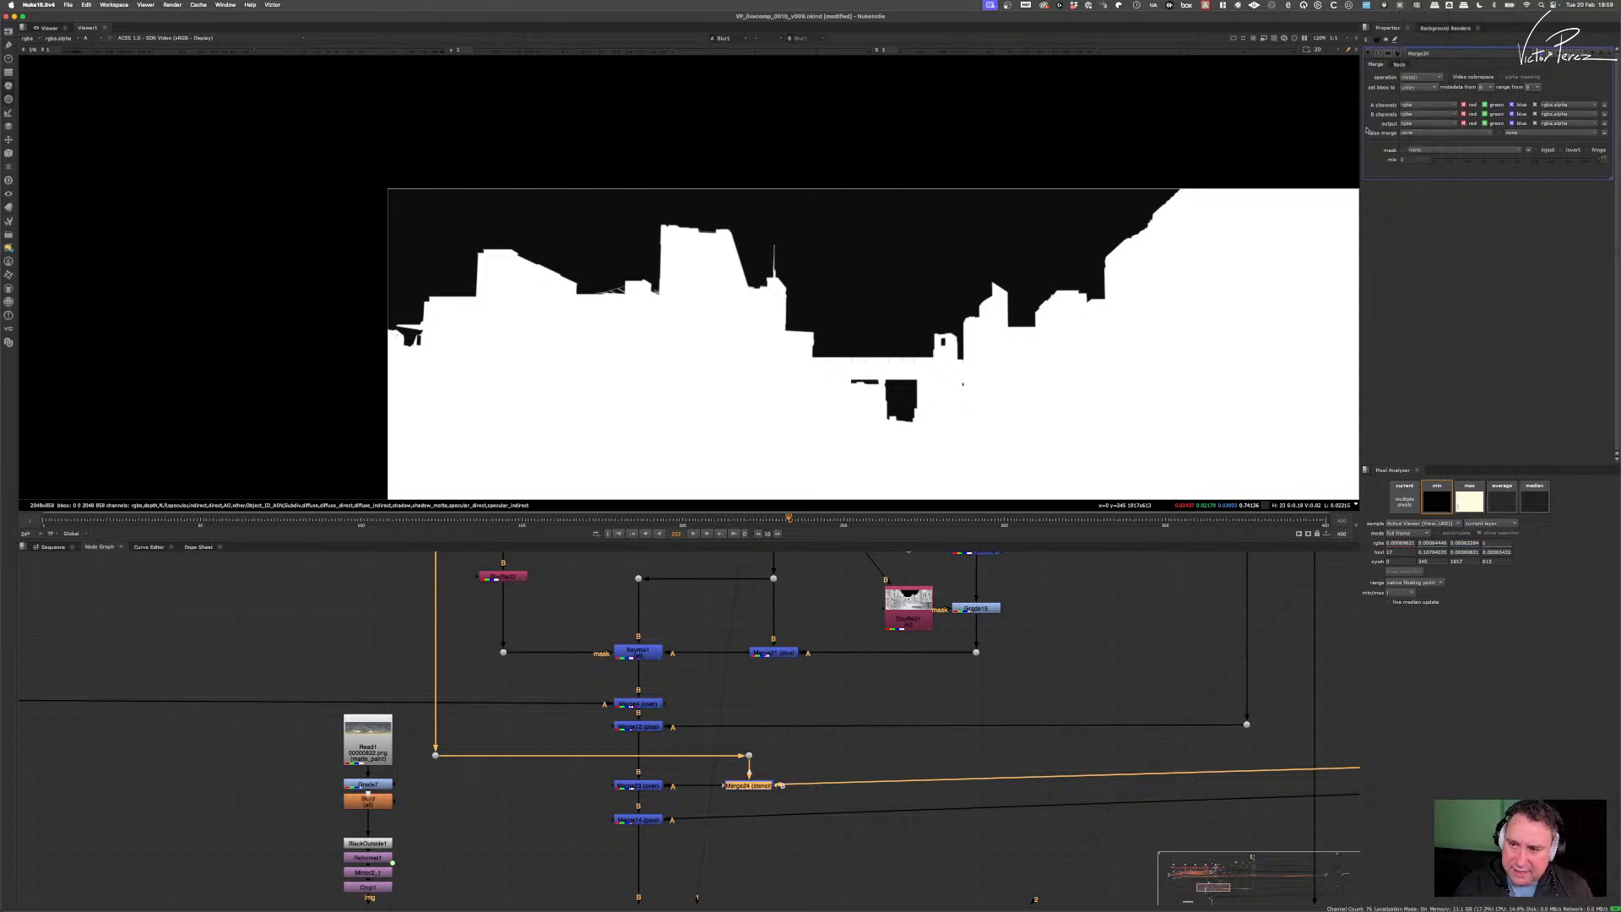
pyautogui.click(626, 787)
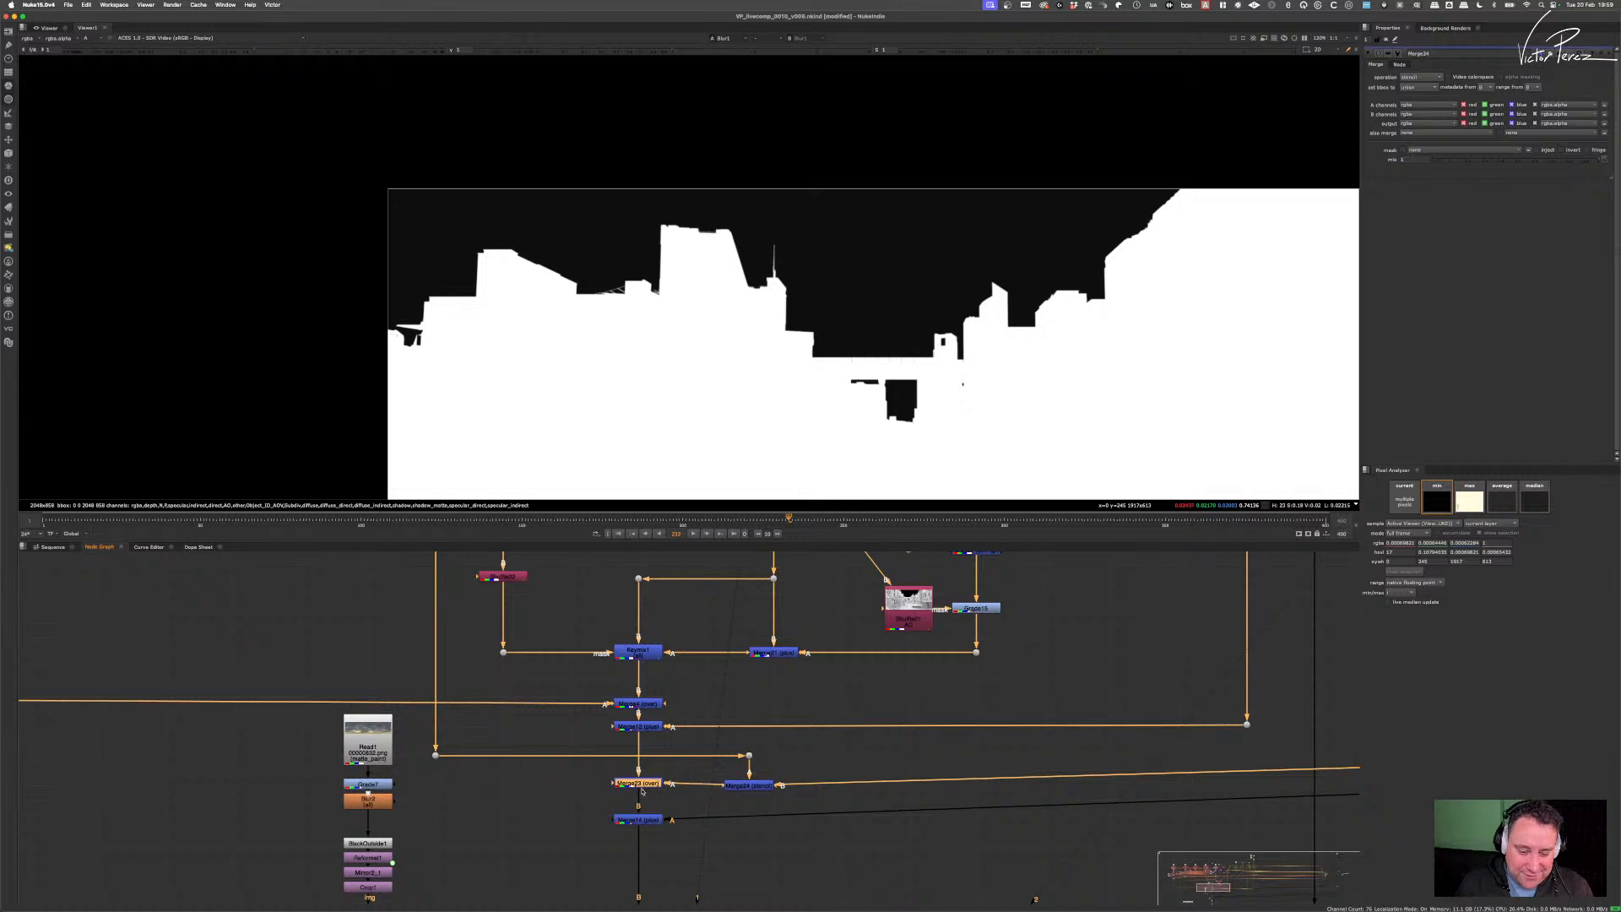
# - View the main-pipe merge receiving the stencilled plume in full colour and inspect the smoke around the distant tower
pyautogui.moveTo(591, 770); pyautogui.dragTo(687, 798)
pyautogui.press('1')
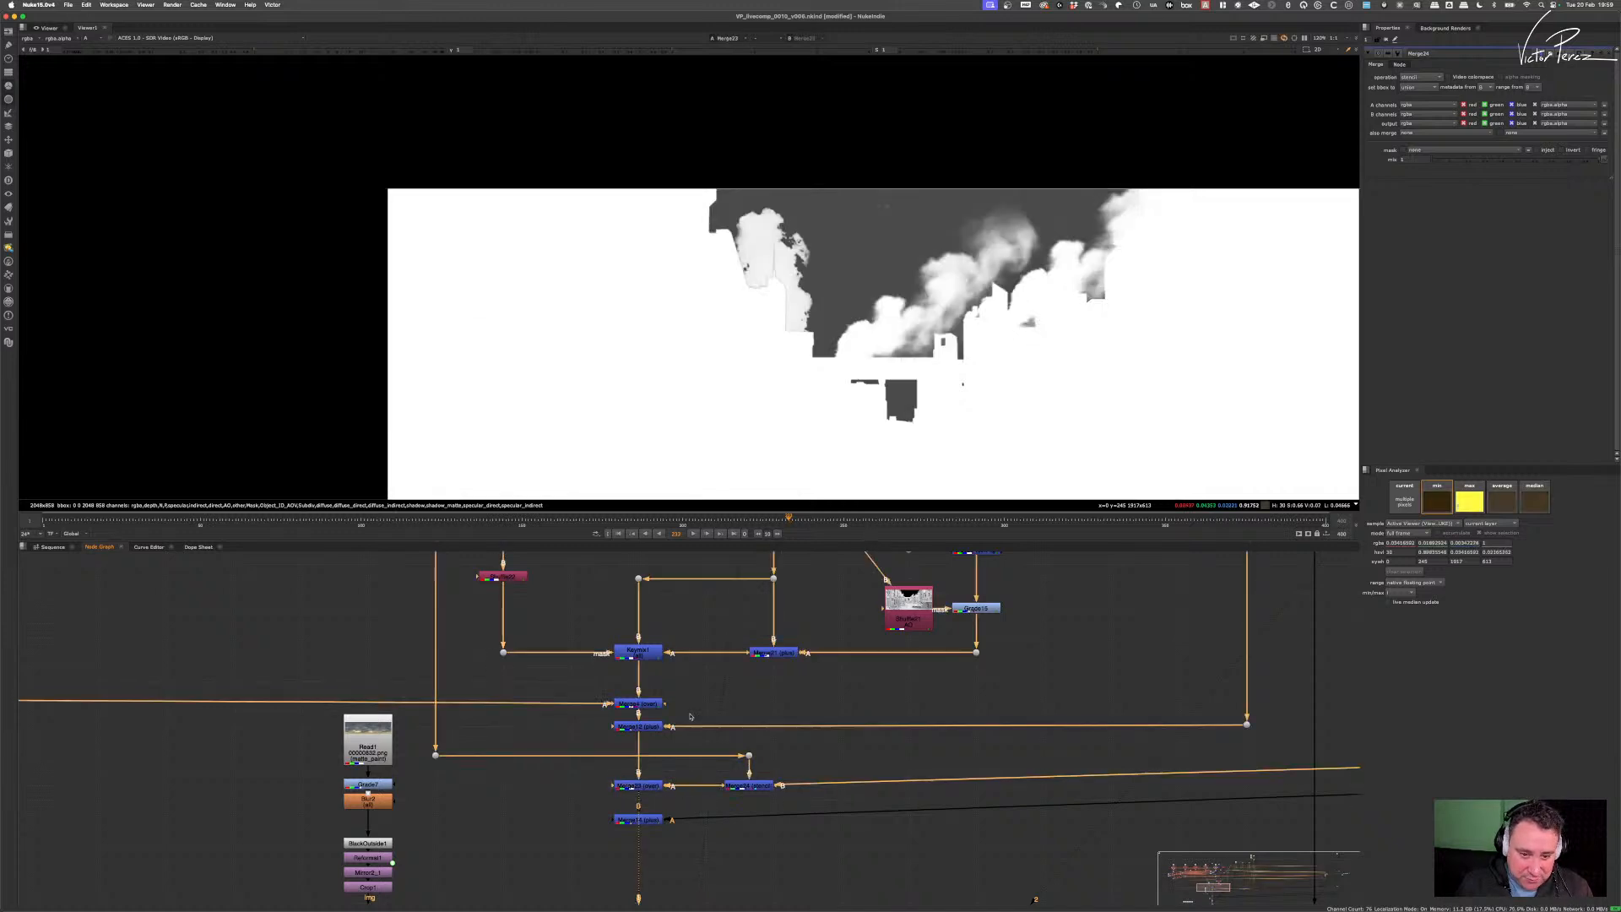
pyautogui.press('a')
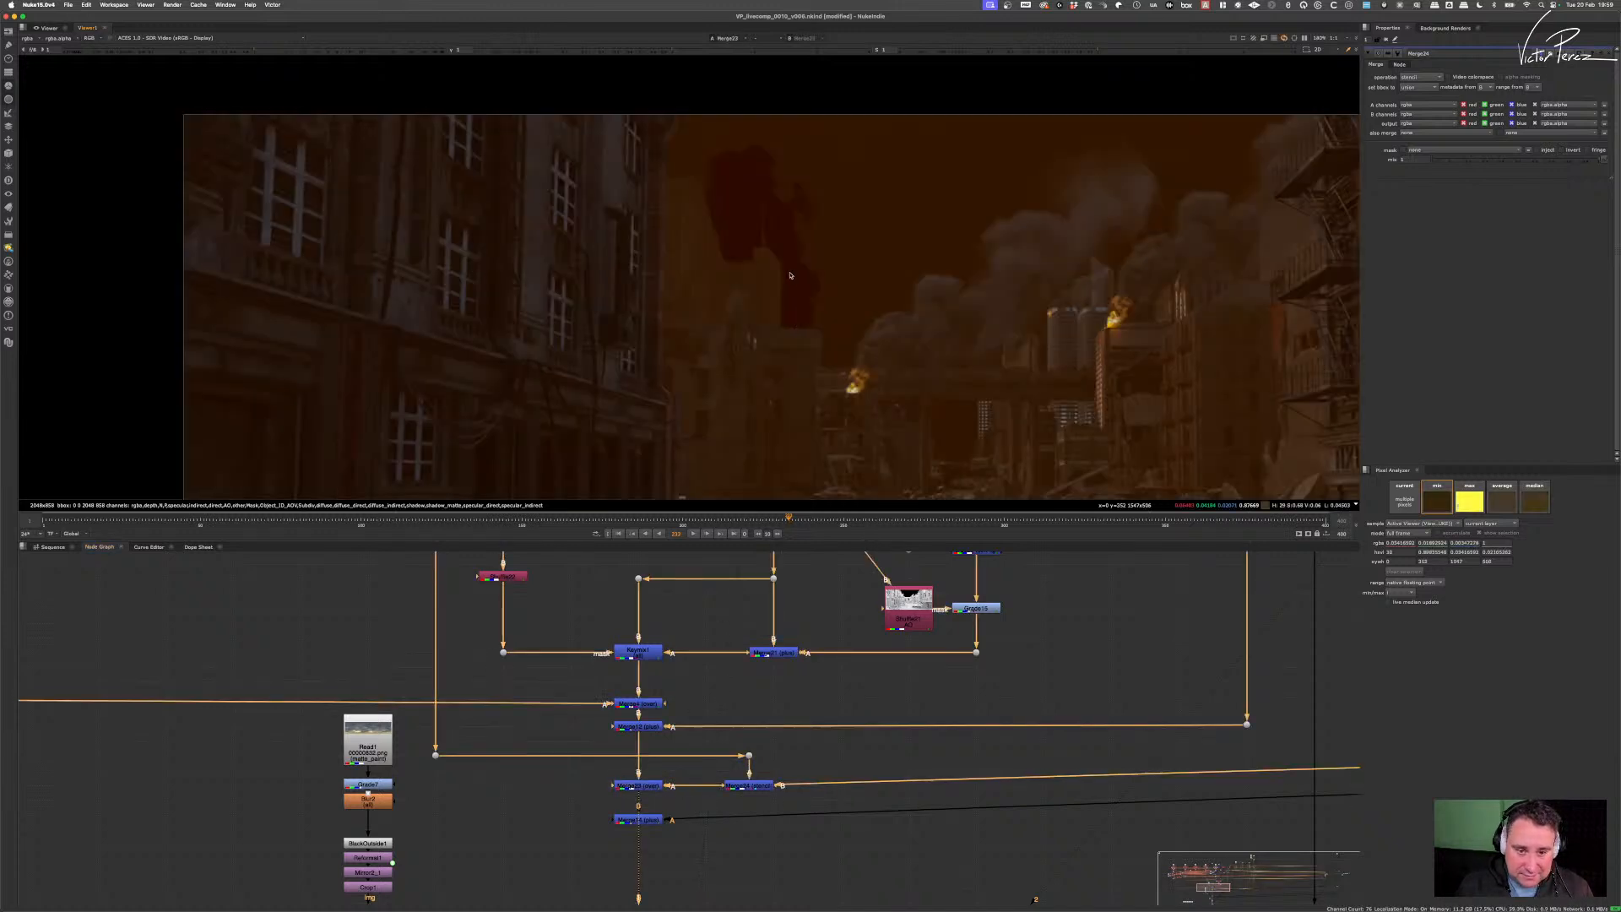
pyautogui.scroll(6, 825, 251)
pyautogui.scroll(-5, 789, 283)
pyautogui.scroll(3, 802, 288)
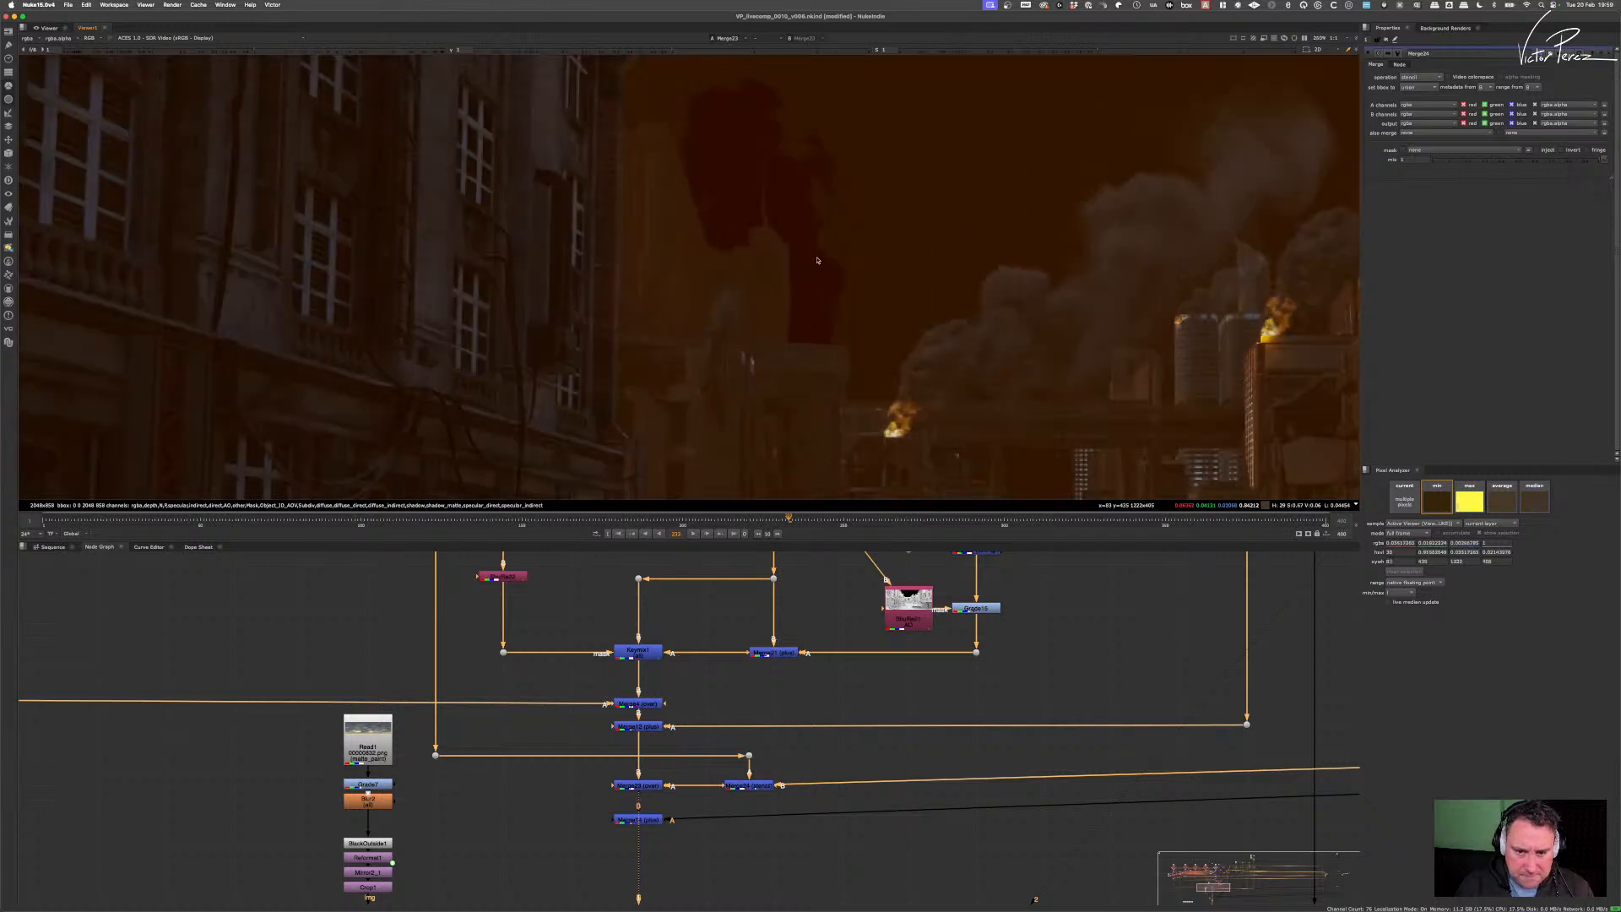
pyautogui.scroll(1, 812, 258)
pyautogui.scroll(-3, 836, 225)
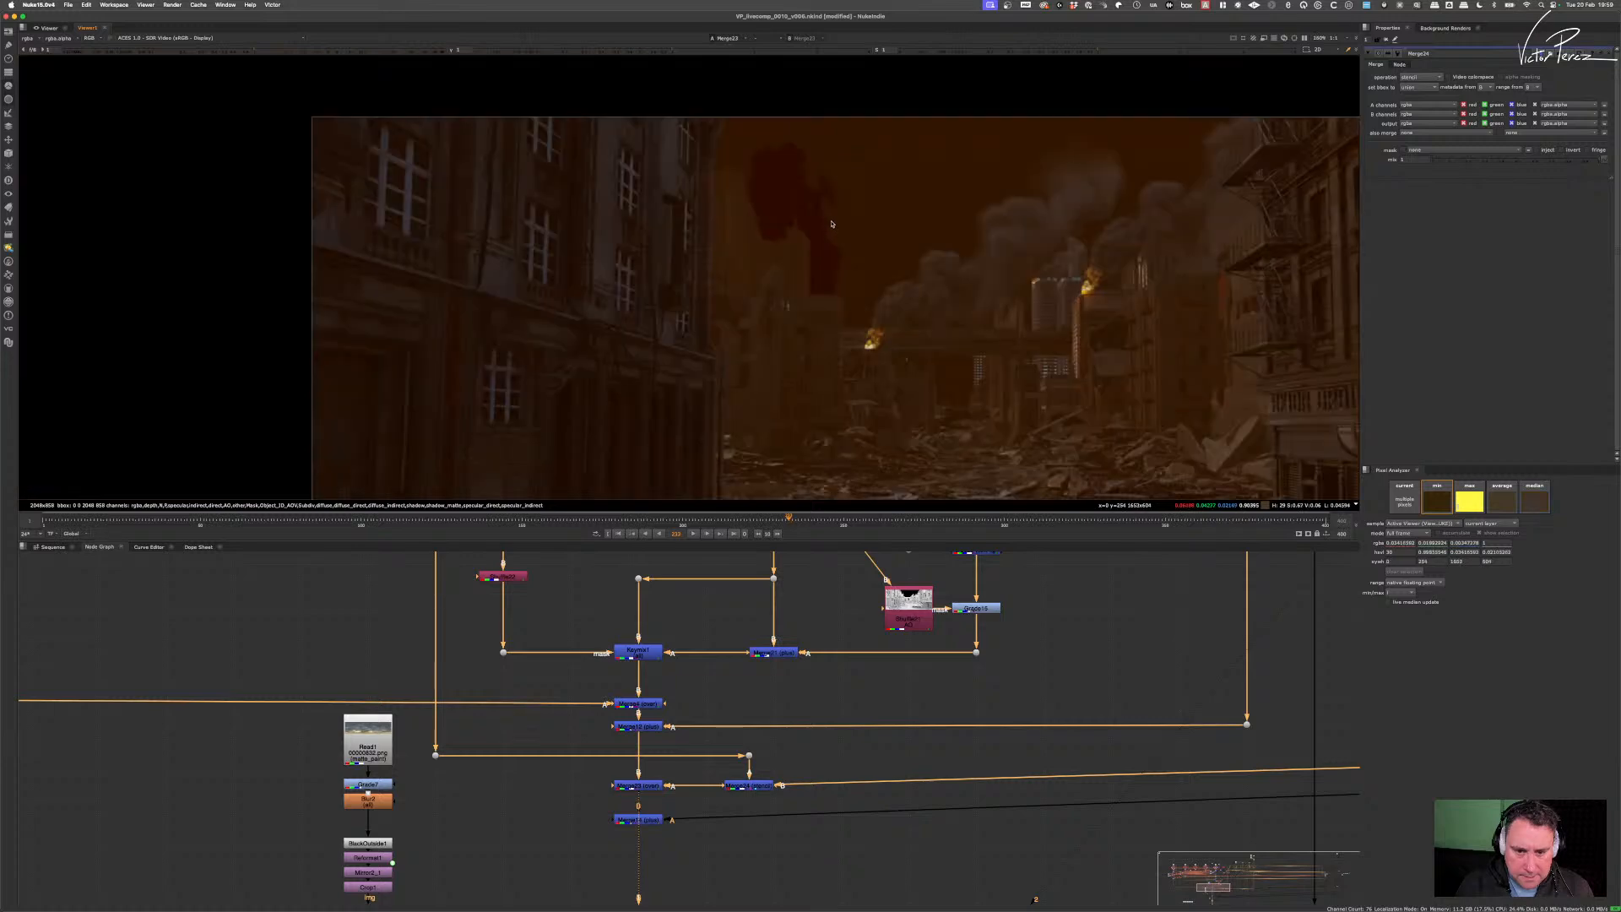
# - View the final node of the comp and examine the graded smoke plume's edges against the buildings
pyautogui.scroll(-5, 716, 824)
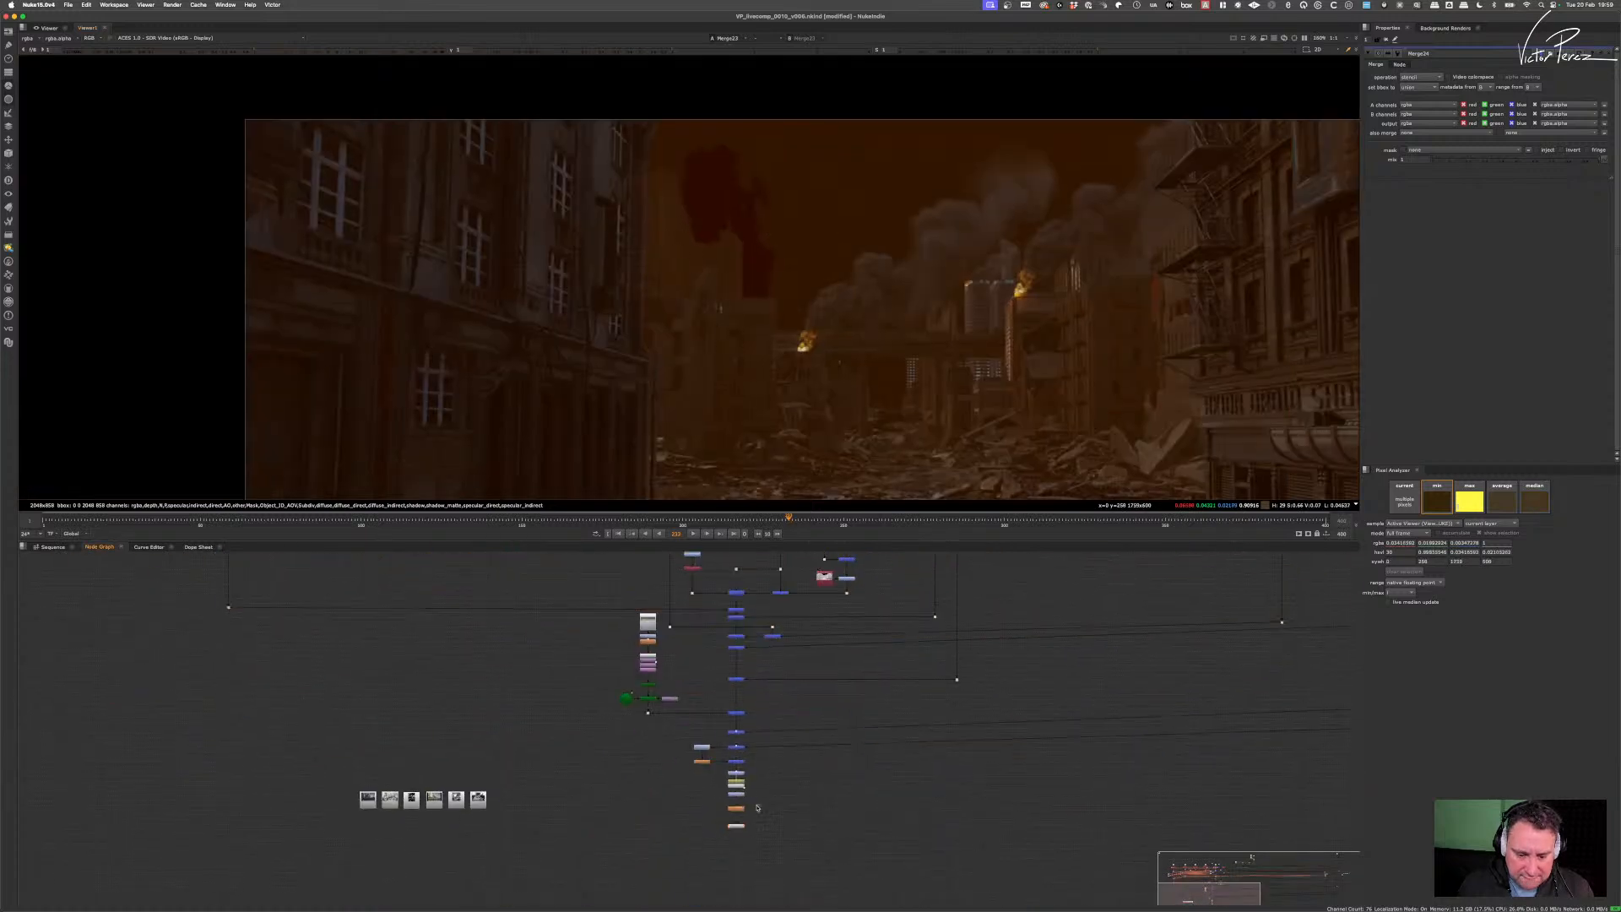
pyautogui.press('1')
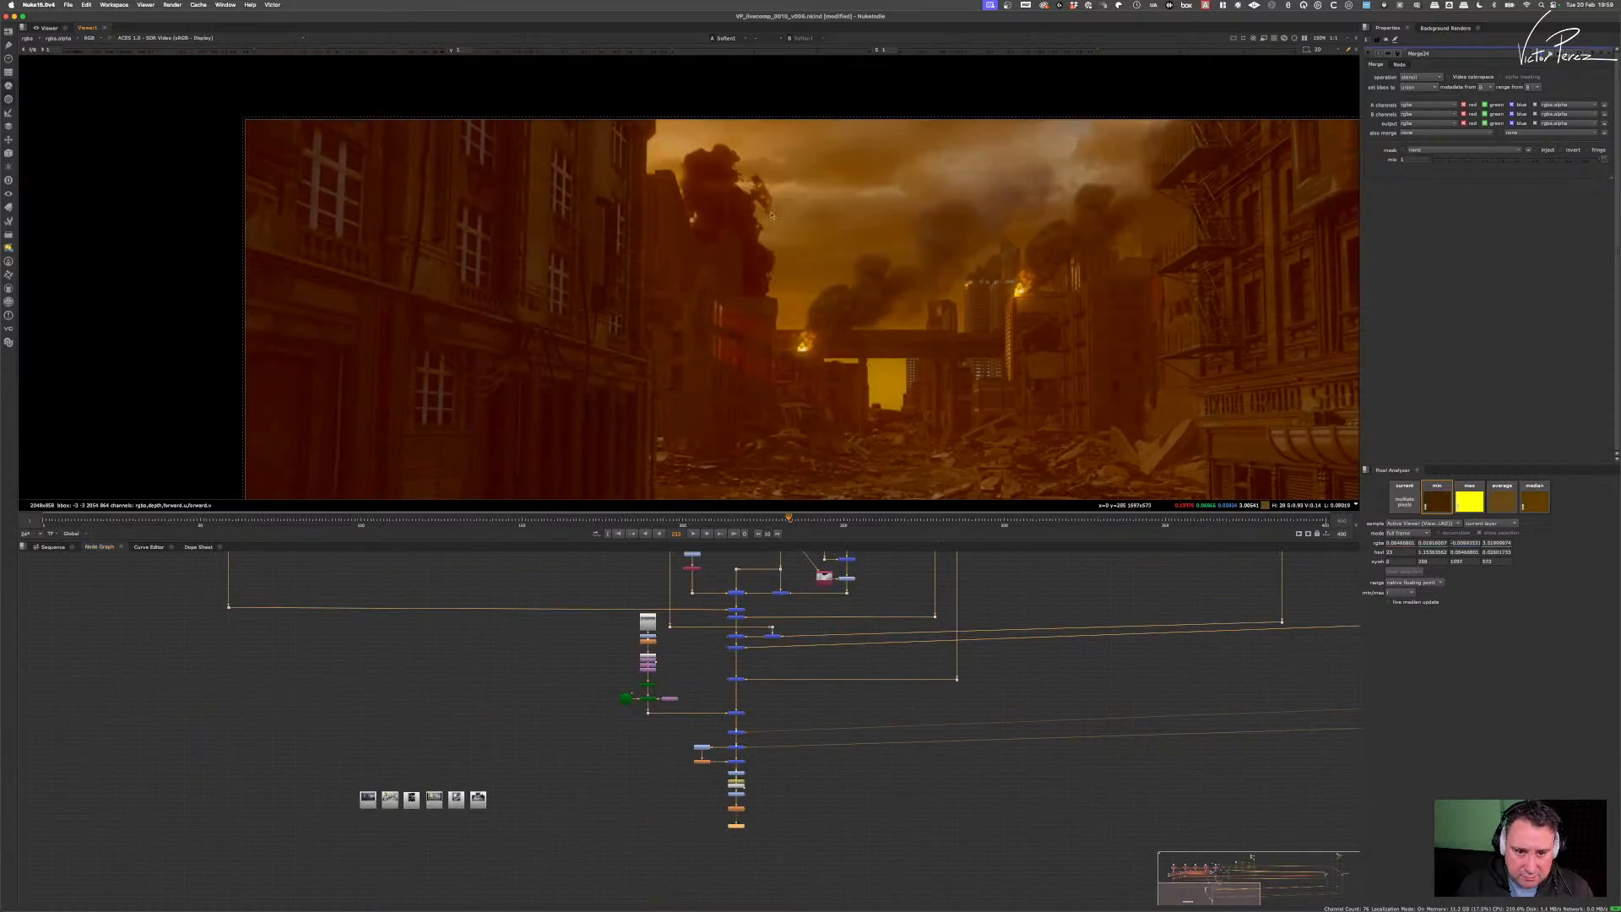
pyautogui.scroll(5, 783, 266)
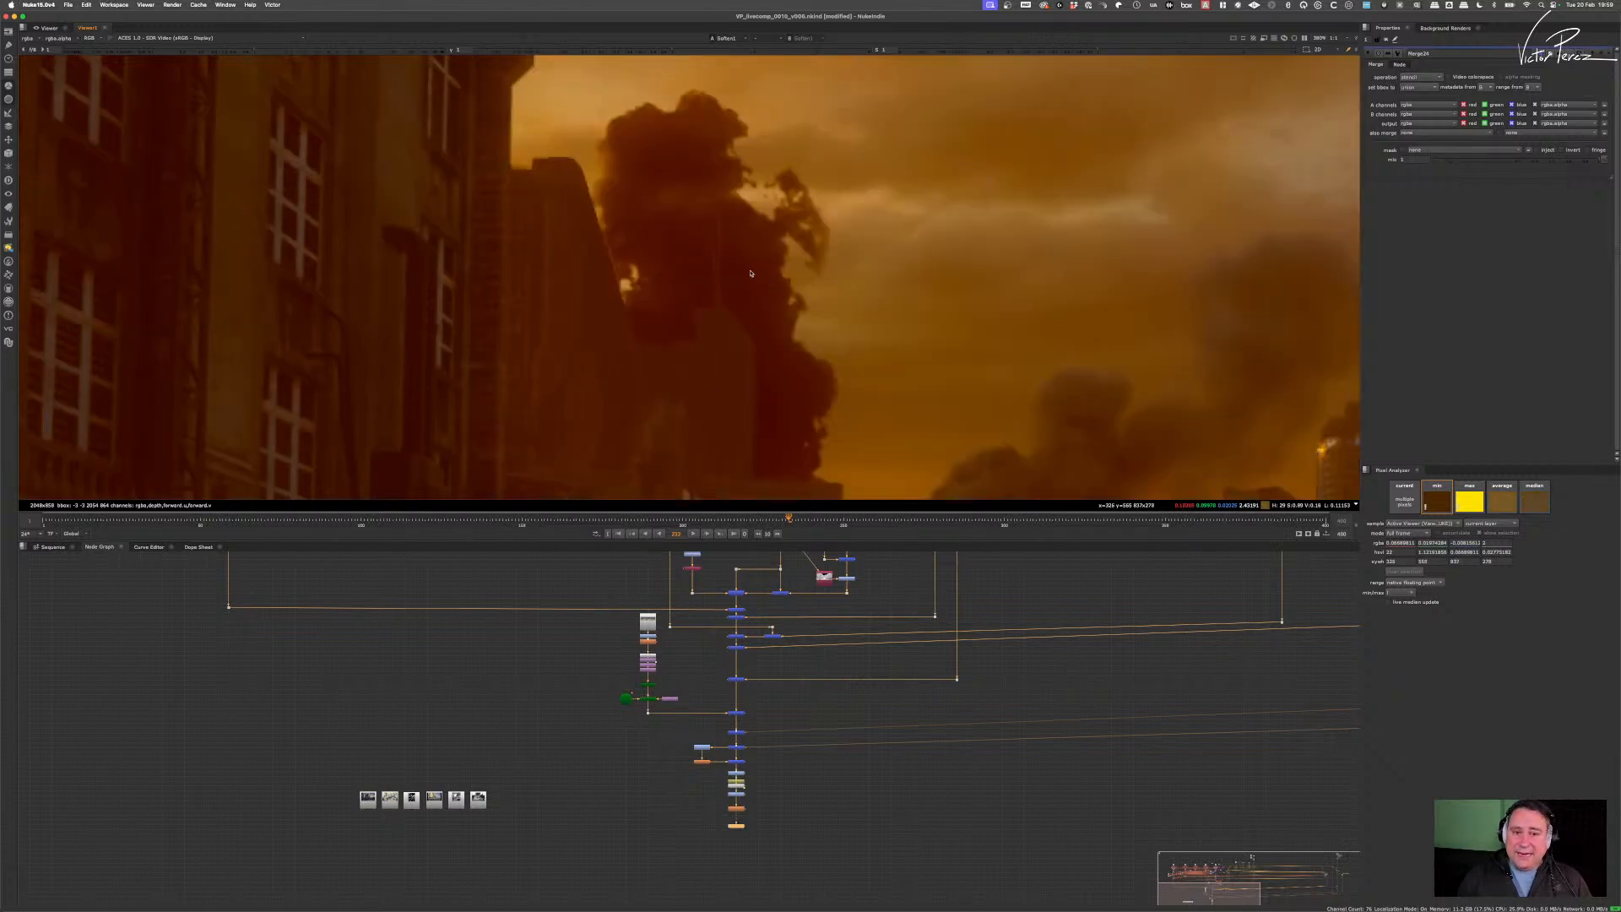
pyautogui.scroll(2, 777, 283)
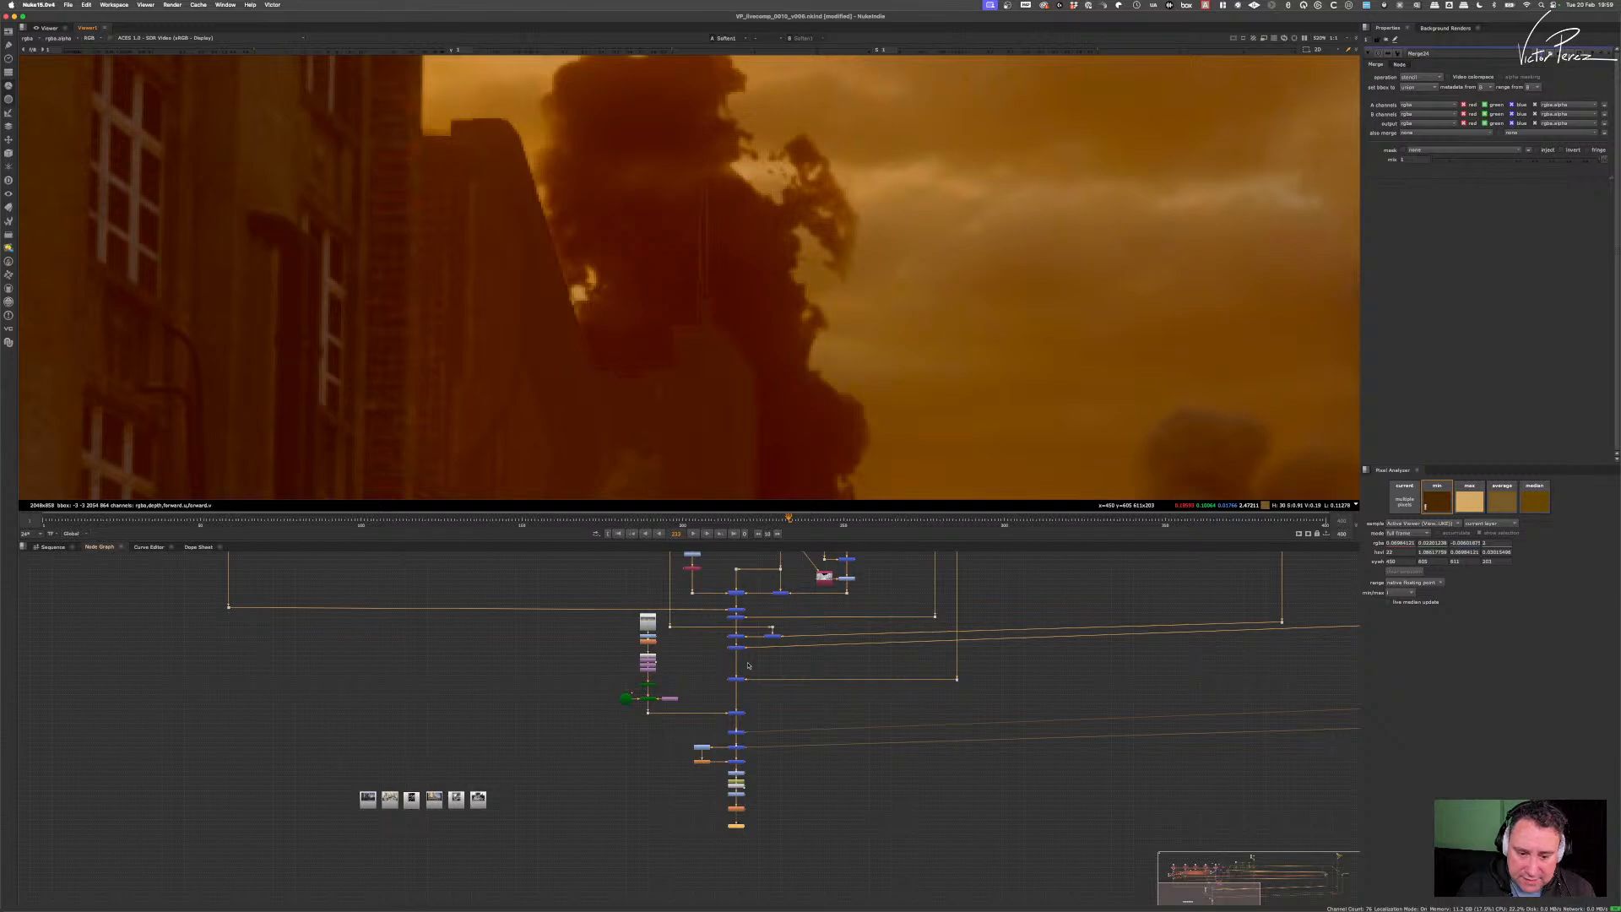
# - Disable and re-enable the plume's stencil merge to compare the final comp with and without the building cut-out
pyautogui.scroll(6, 747, 666)
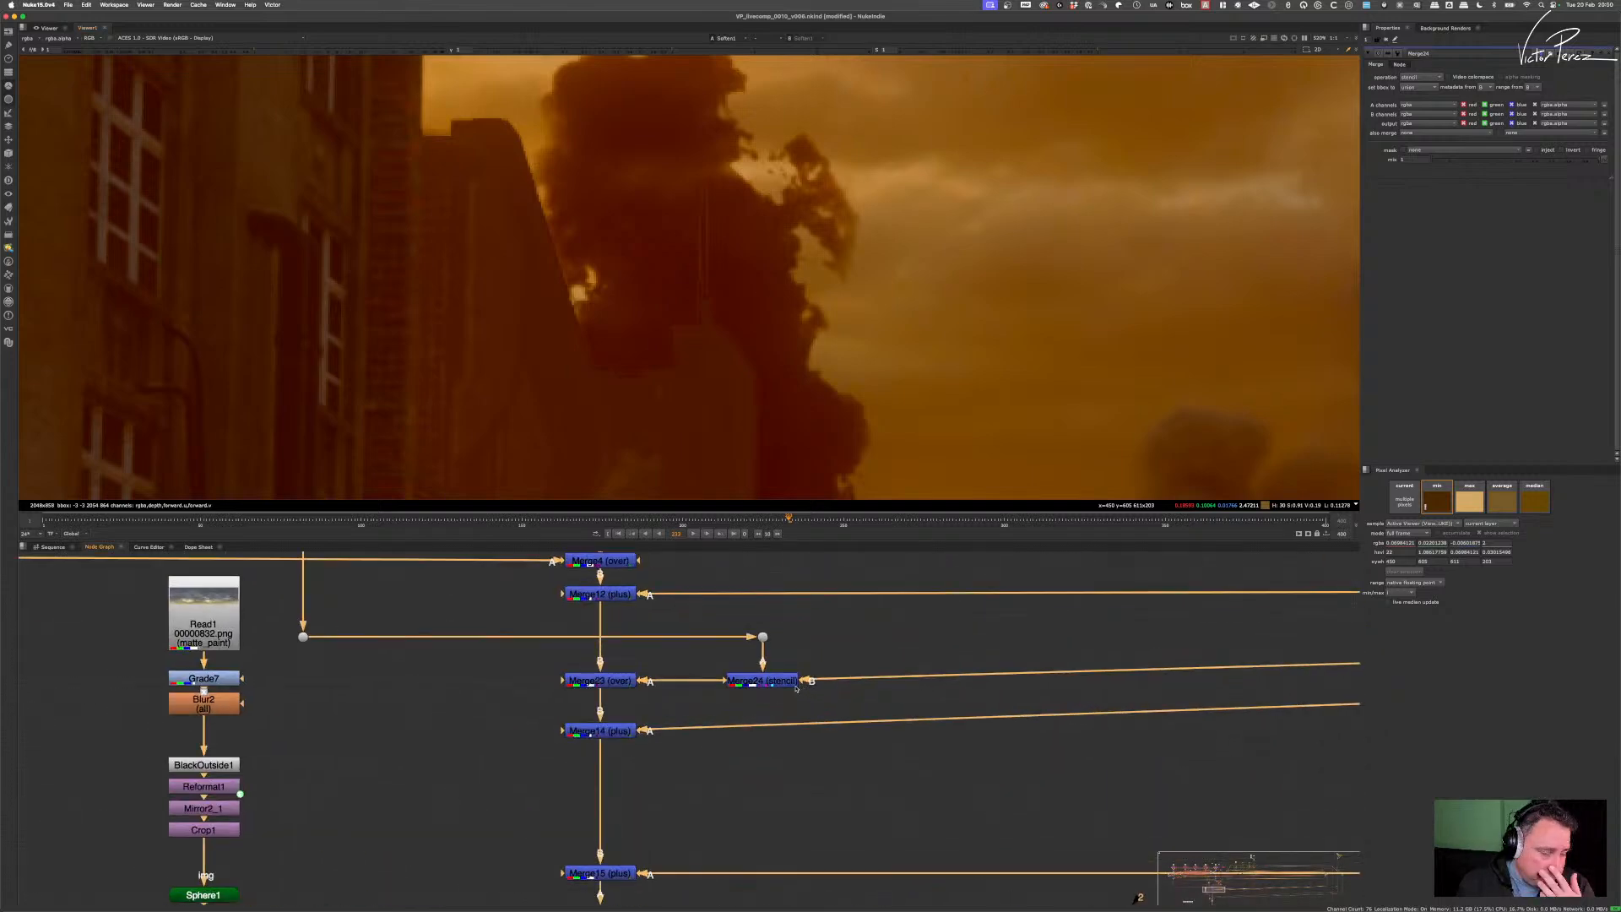
pyautogui.scroll(-6, 686, 686)
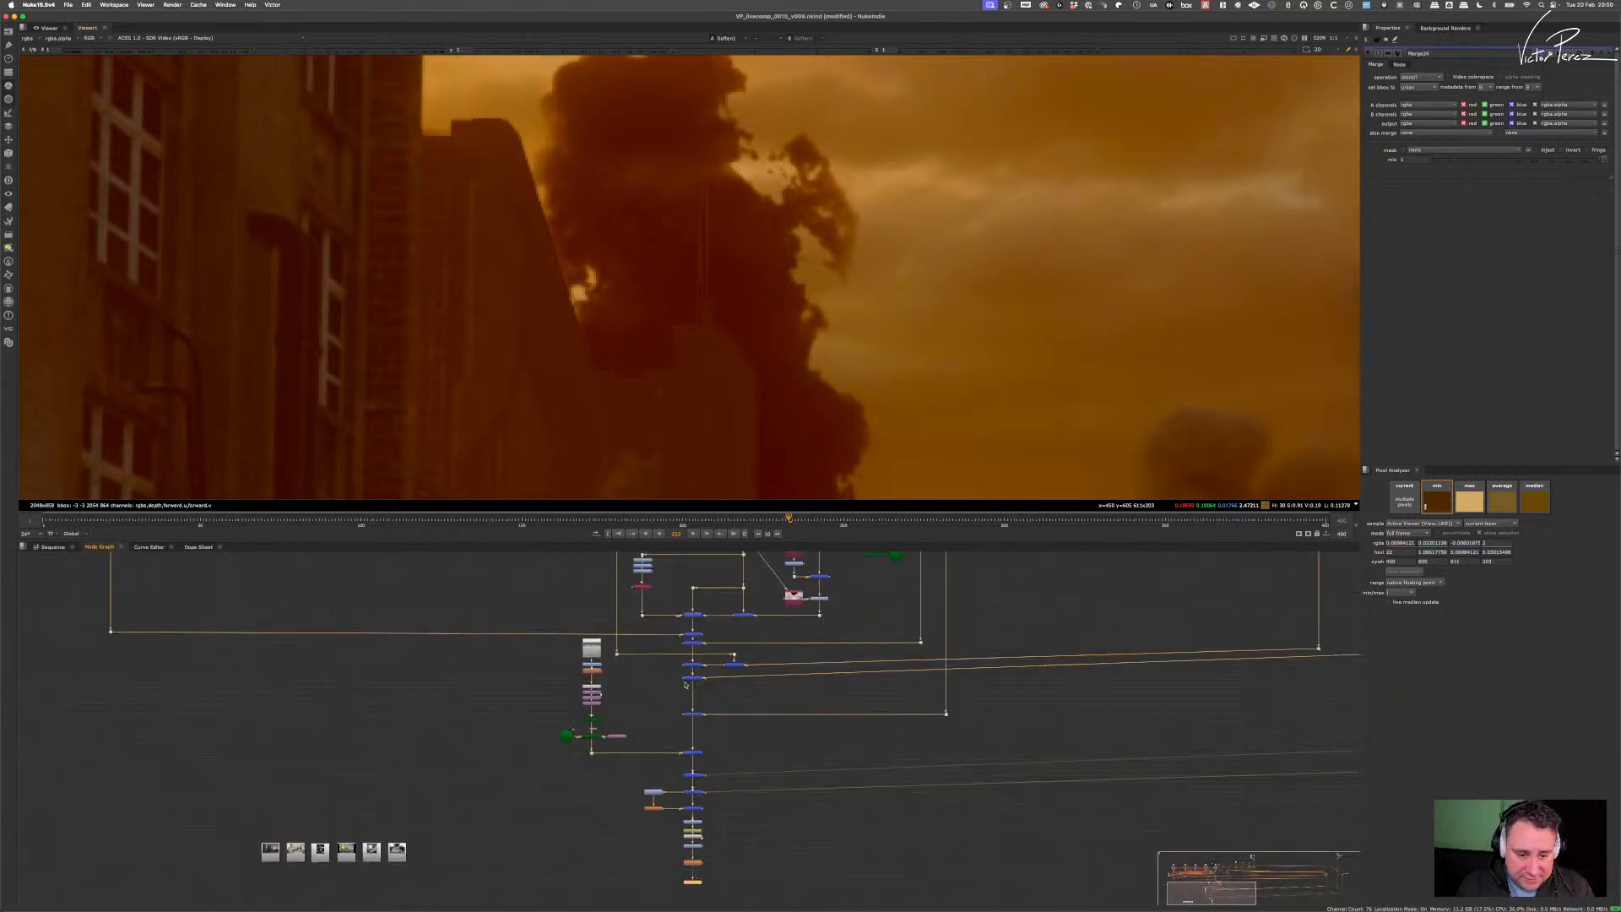
pyautogui.scroll(4, 686, 686)
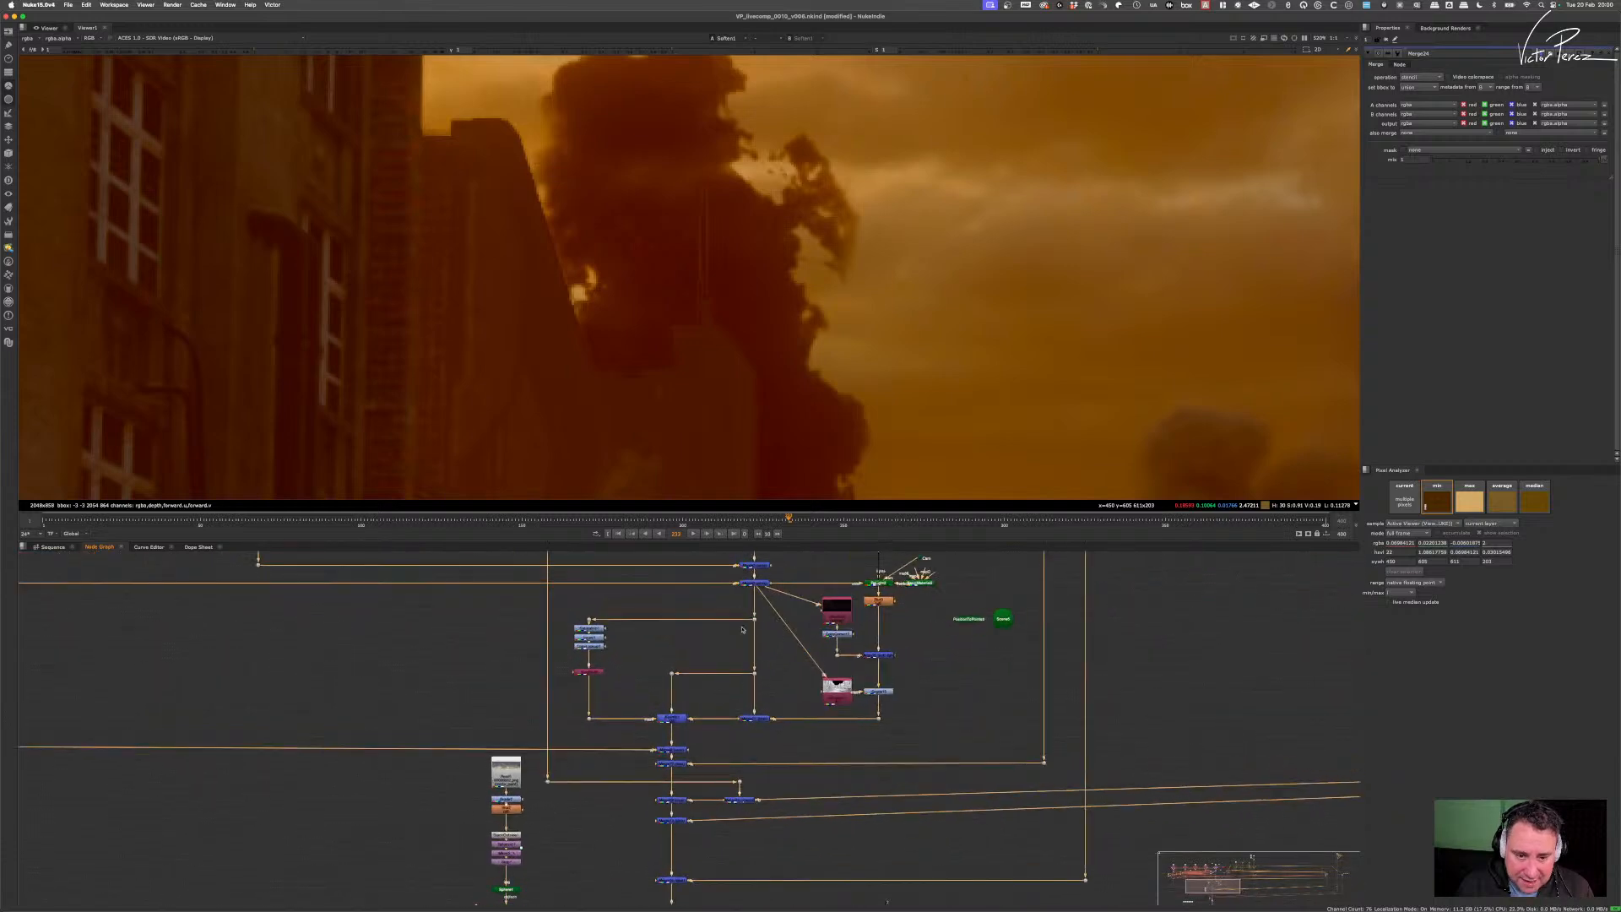
pyautogui.moveTo(754, 603); pyautogui.dragTo(741, 702, button='middle')
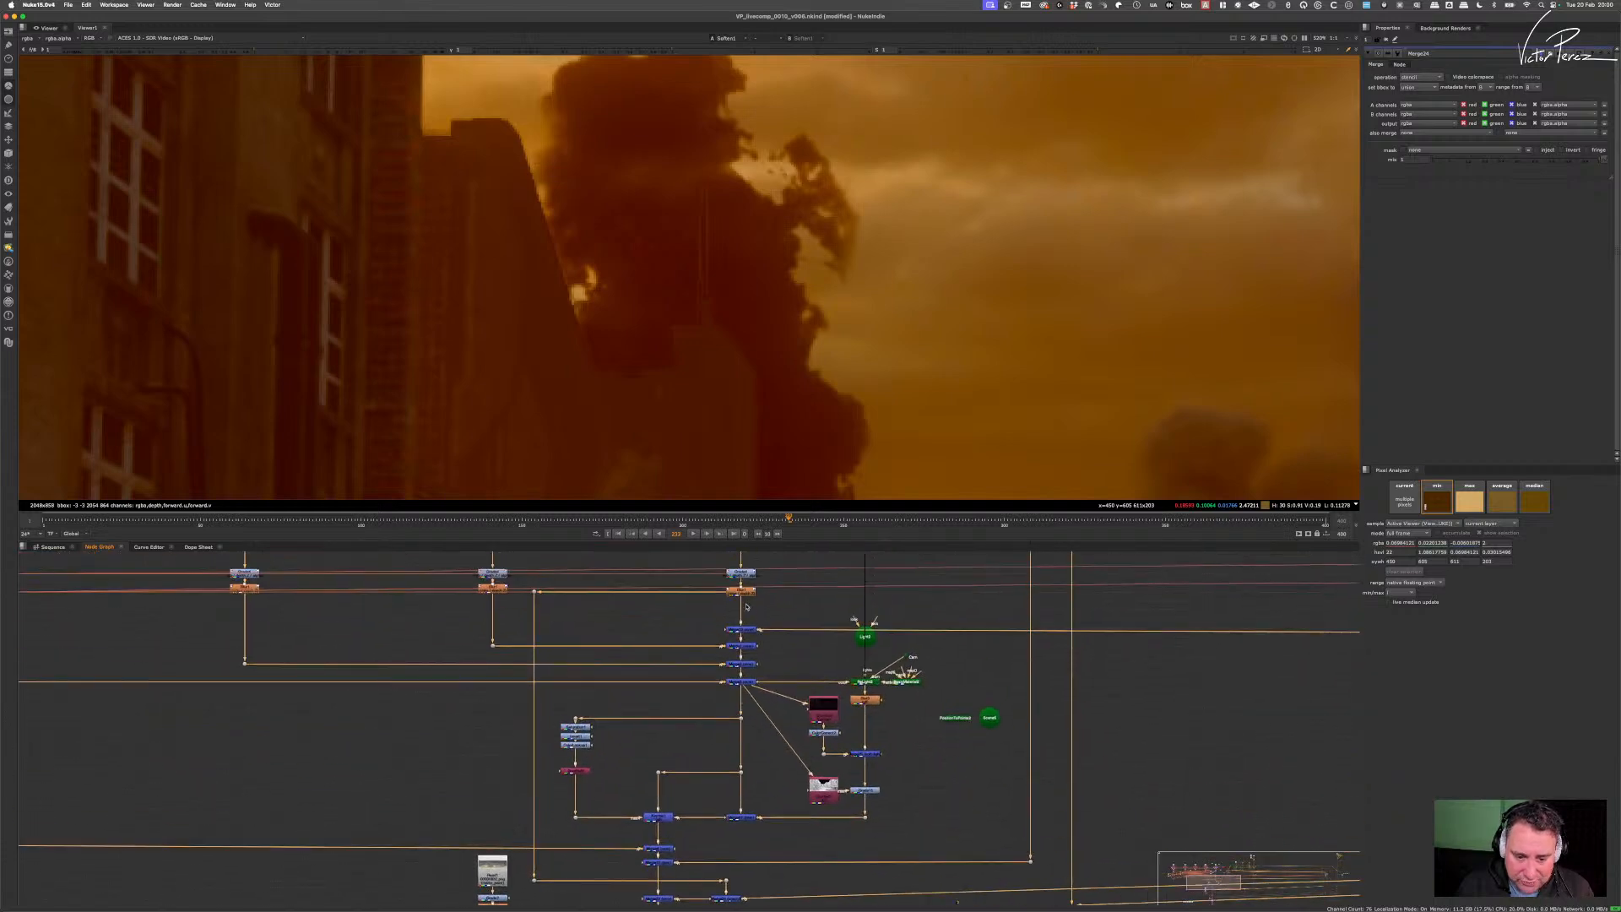
pyautogui.scroll(3, 746, 606)
pyautogui.moveTo(712, 843); pyautogui.dragTo(738, 675, button='middle')
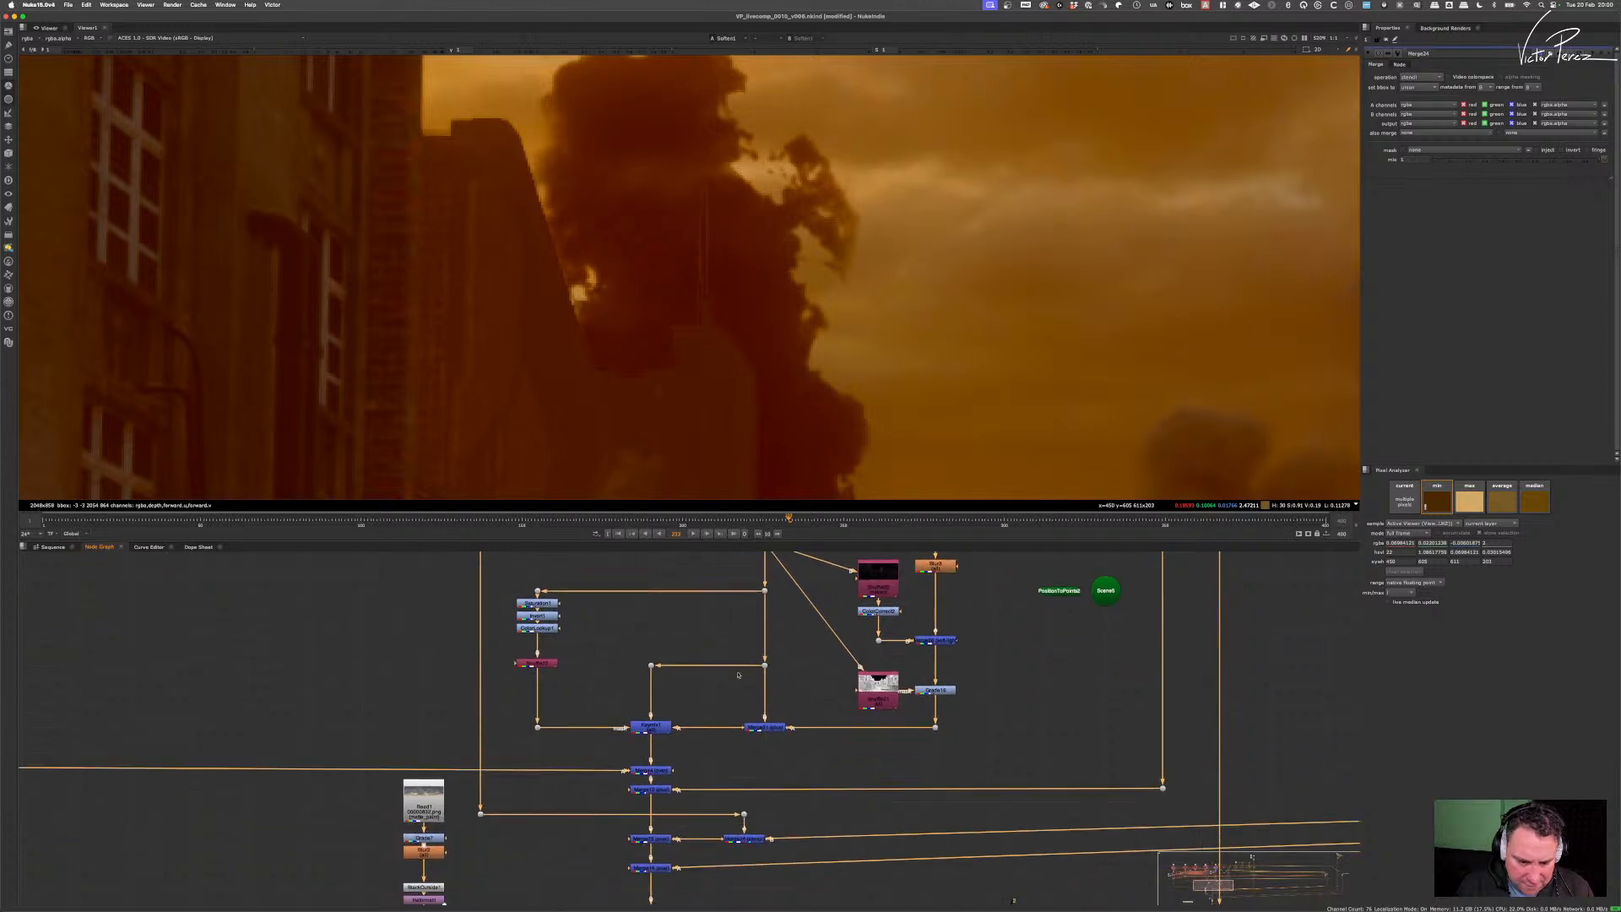
pyautogui.scroll(-4, 685, 681)
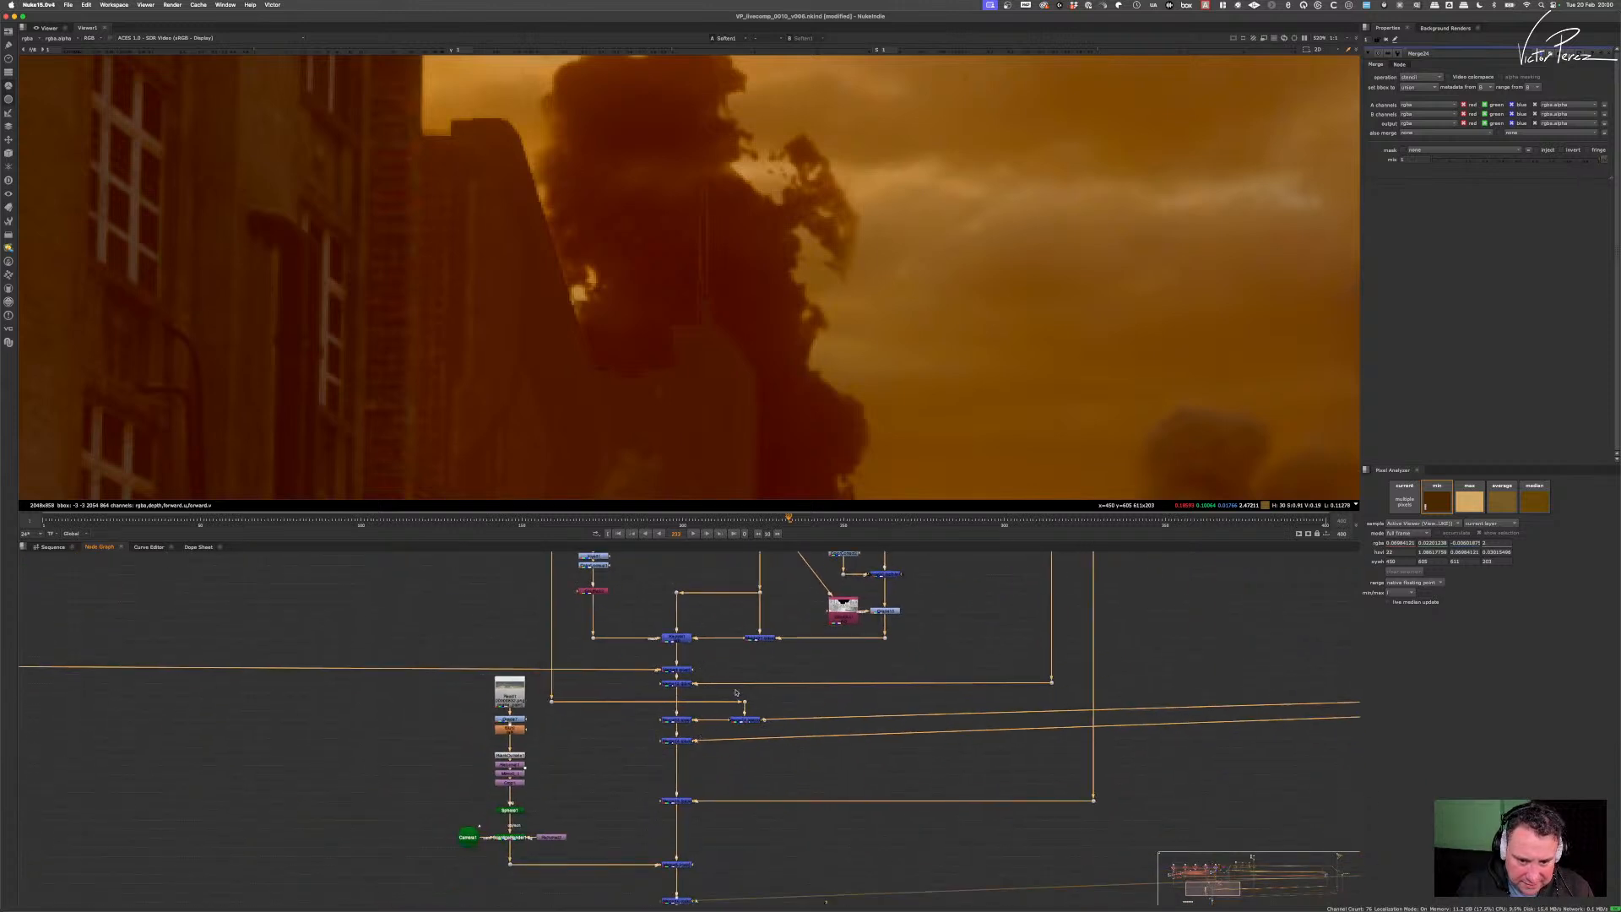
pyautogui.scroll(1, 736, 692)
pyautogui.scroll(2, 760, 794)
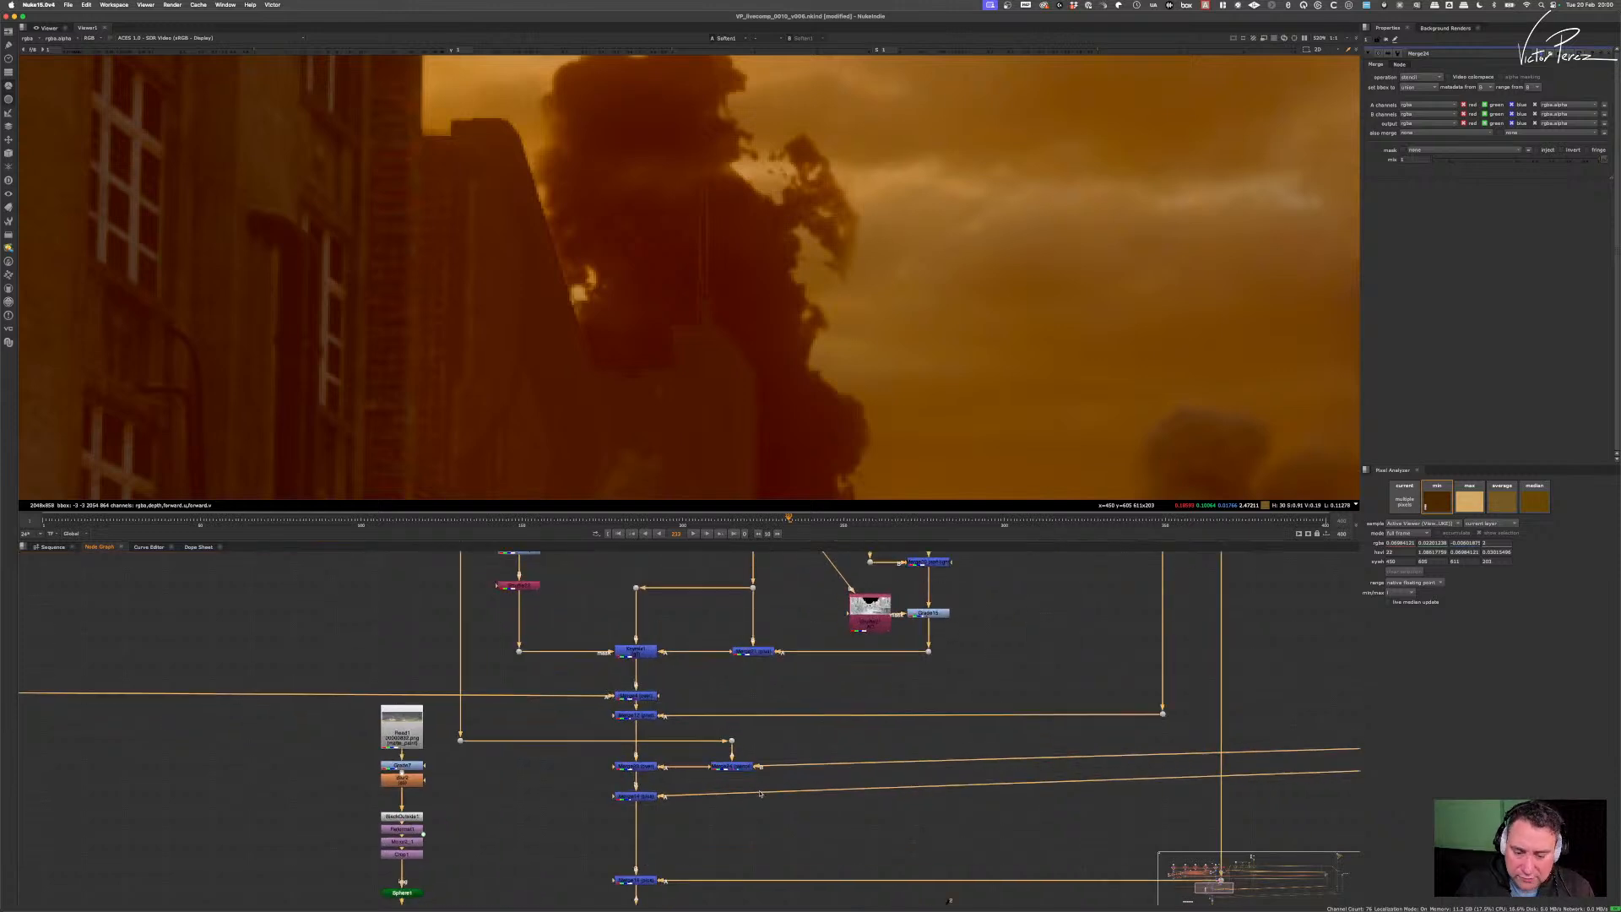
pyautogui.click(731, 766)
pyautogui.press('d')
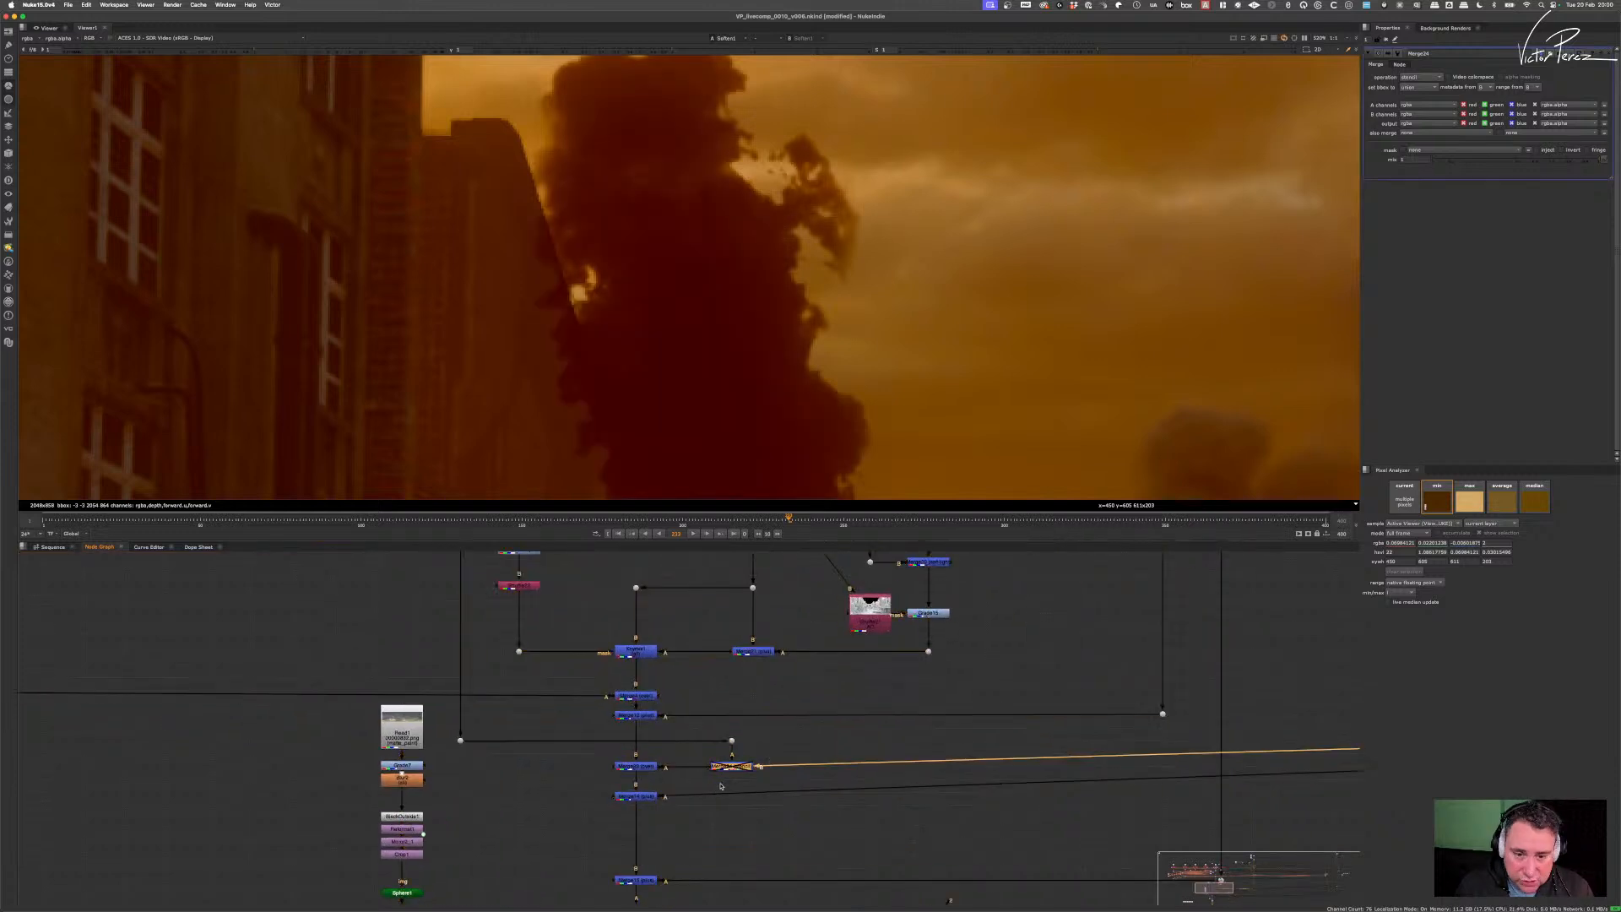
pyautogui.press('d')
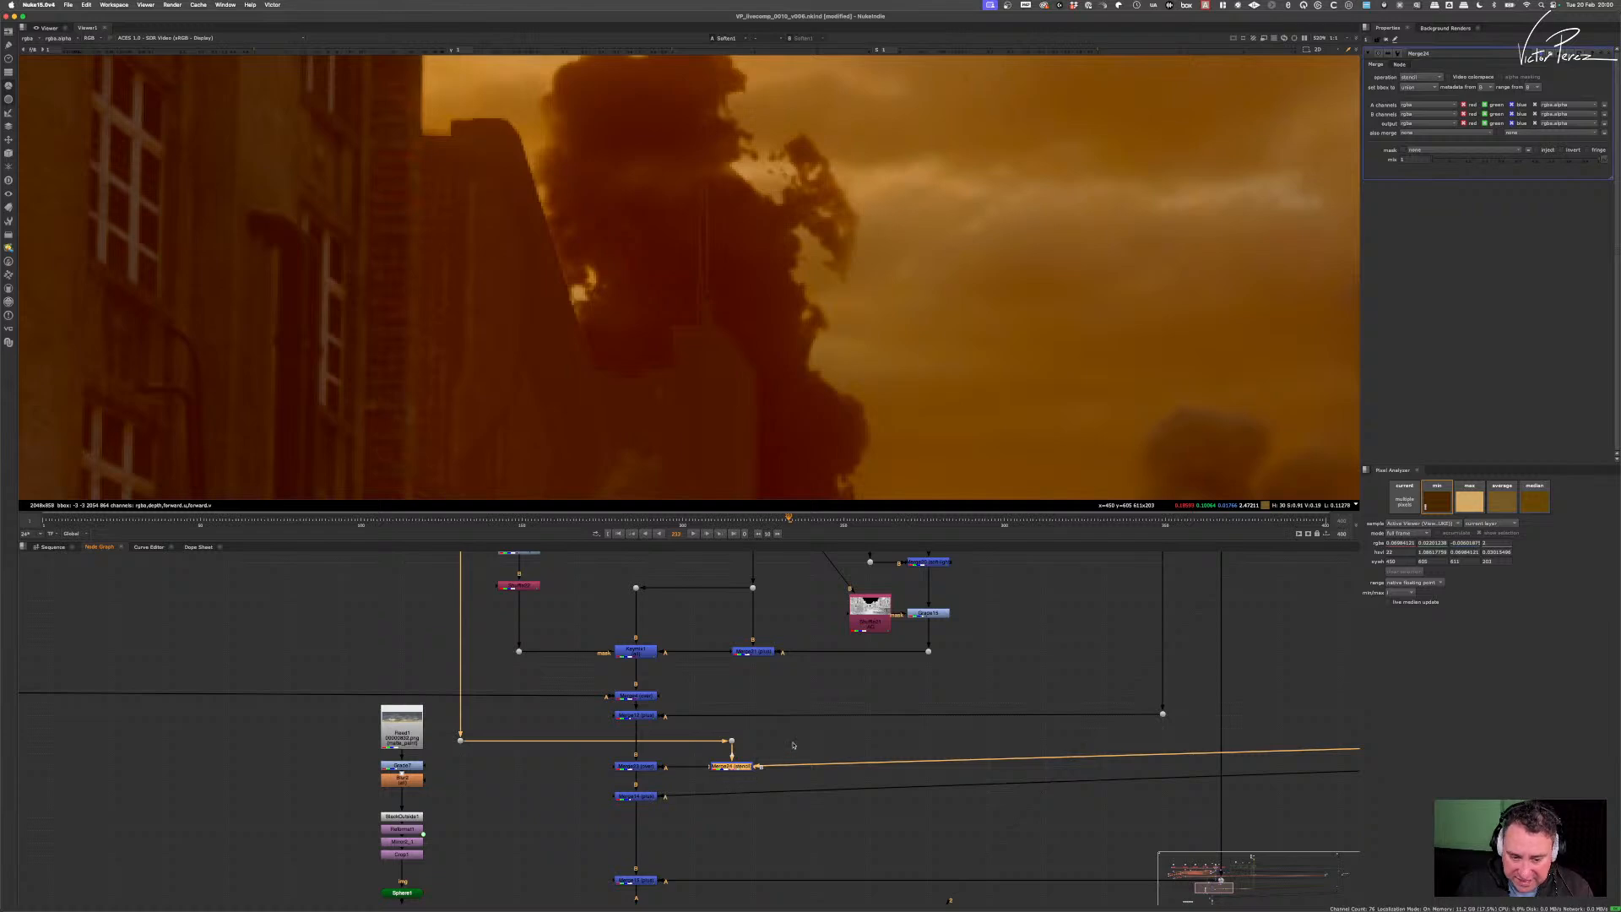
# - Try feeding the building-matte Dot from Grade4 instead of Blur1, compare the plume's edges, and reconnect it to Blur1
pyautogui.scroll(-3, 793, 744)
pyautogui.scroll(8, 886, 643)
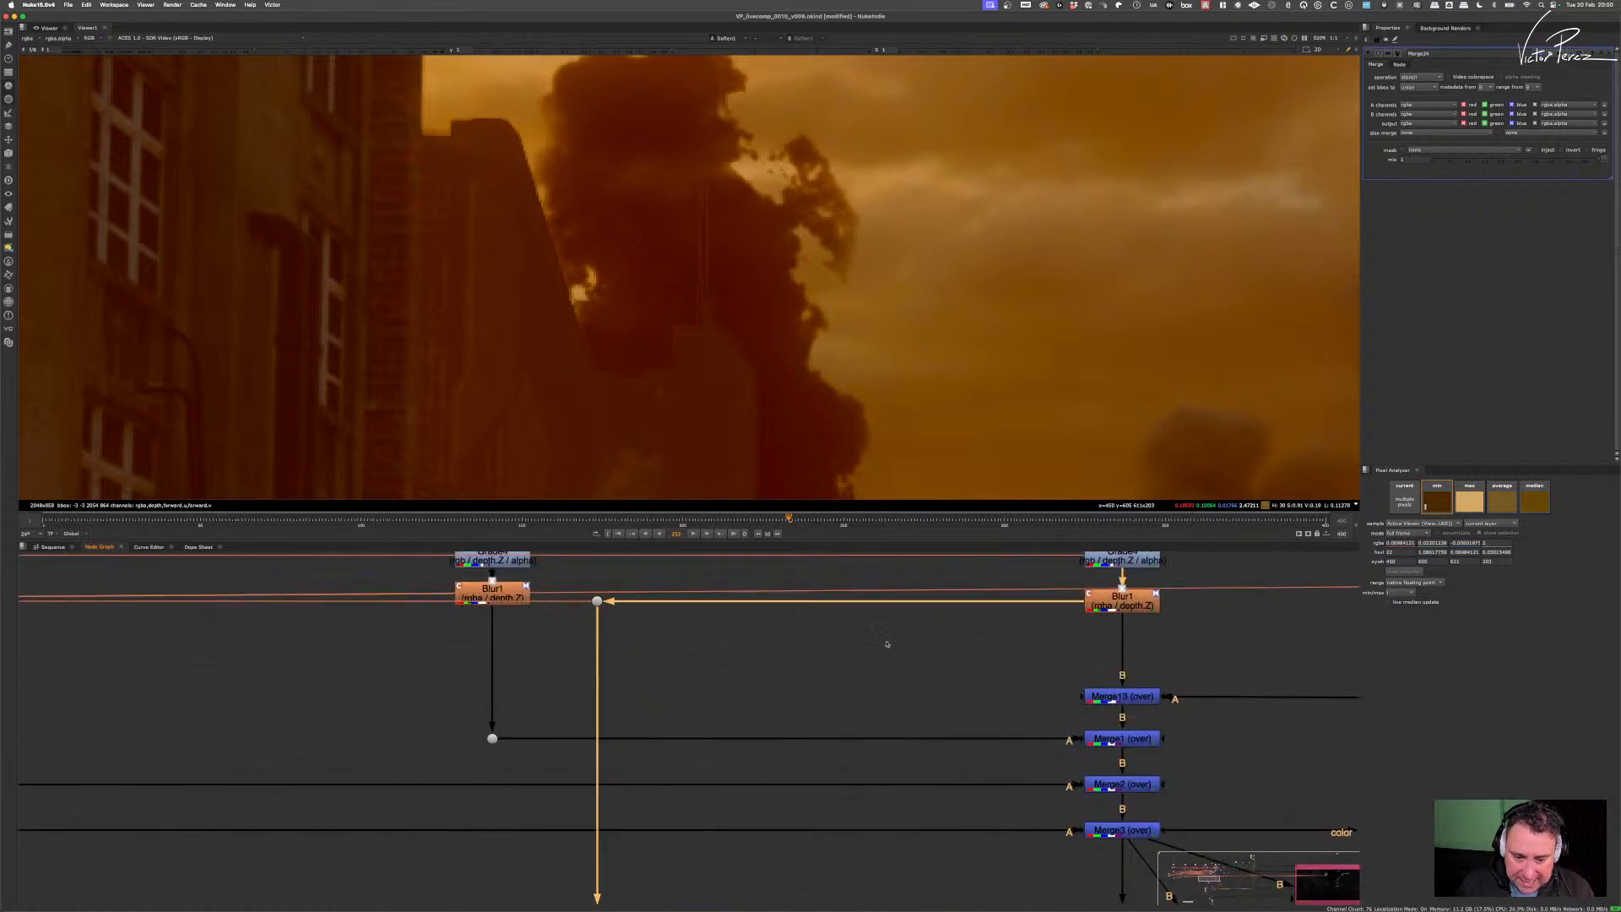
pyautogui.scroll(-5, 887, 643)
pyautogui.scroll(4, 921, 639)
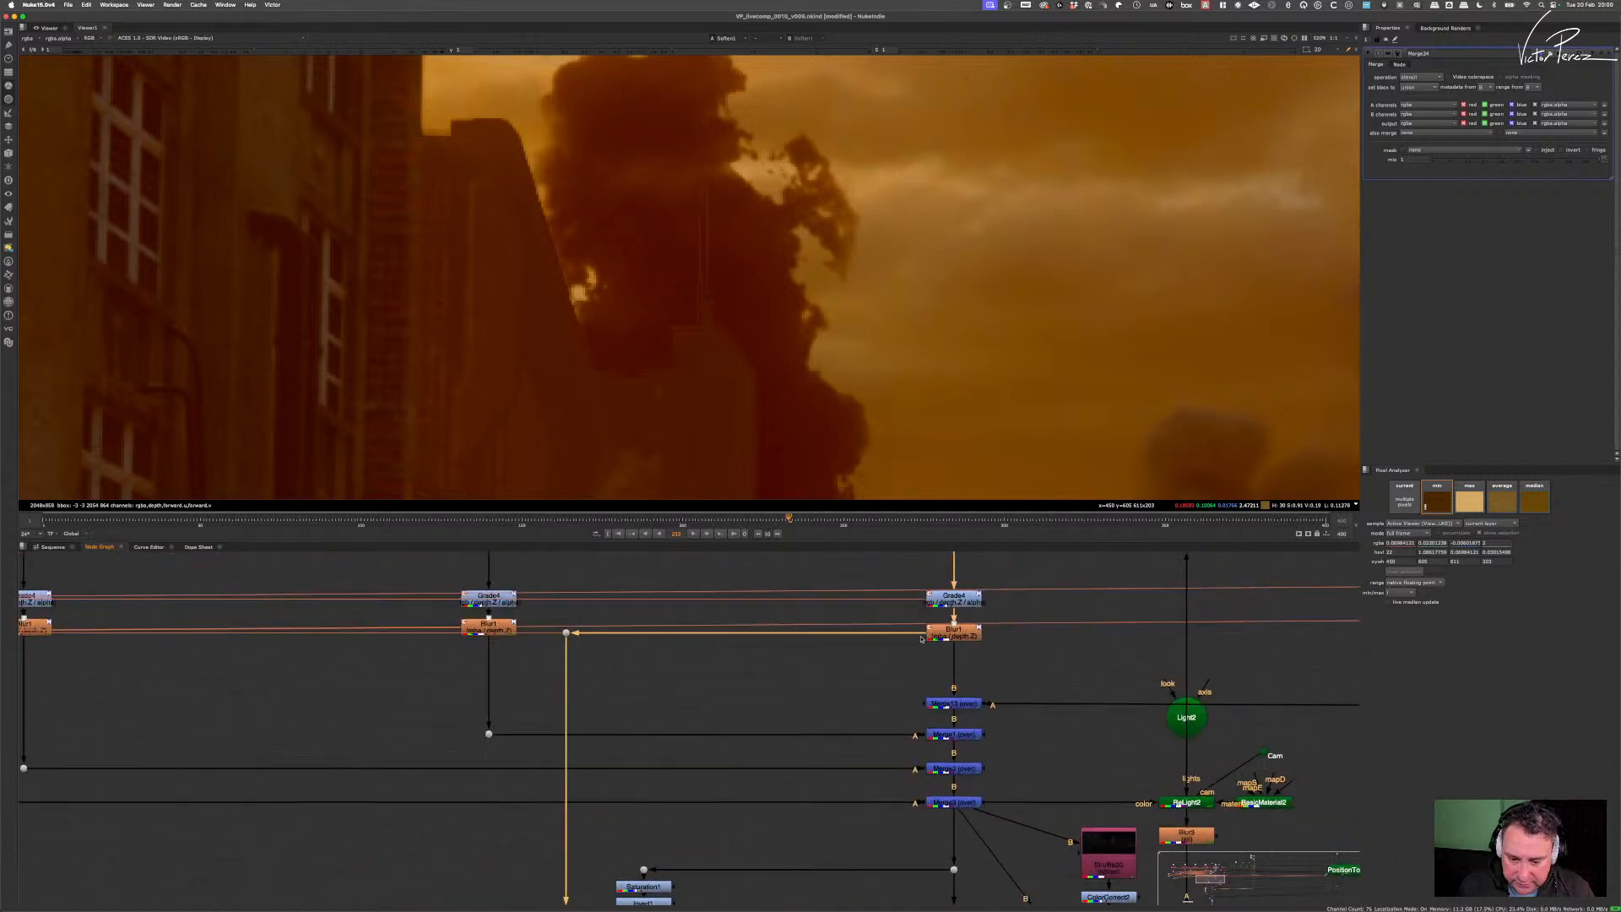
pyautogui.moveTo(921, 639); pyautogui.dragTo(931, 614)
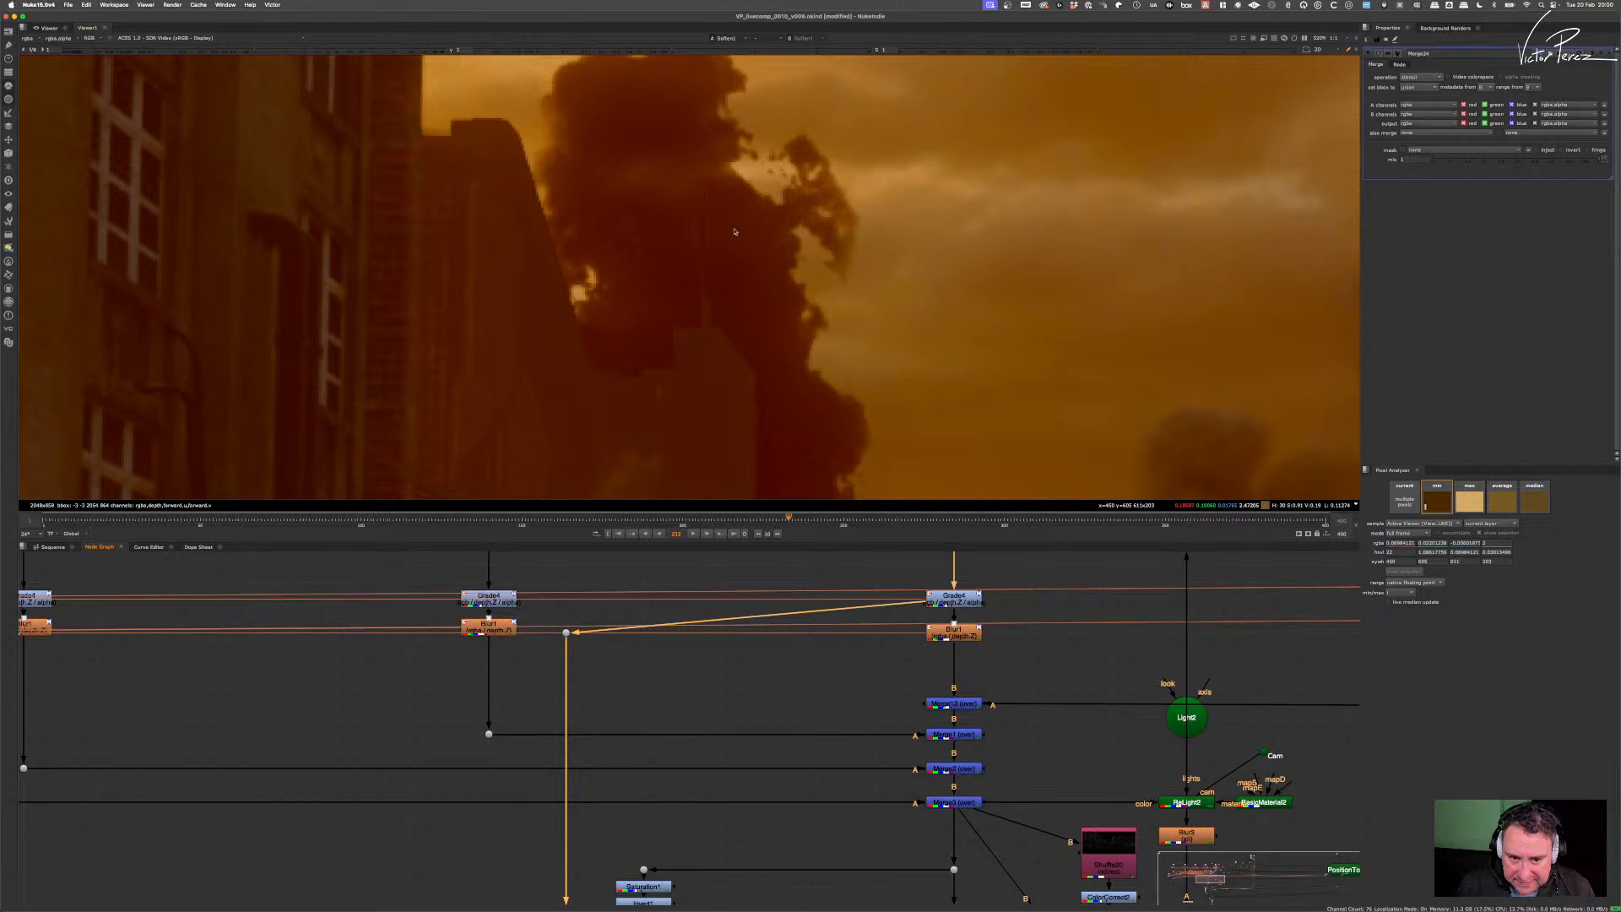
pyautogui.scroll(3, 630, 345)
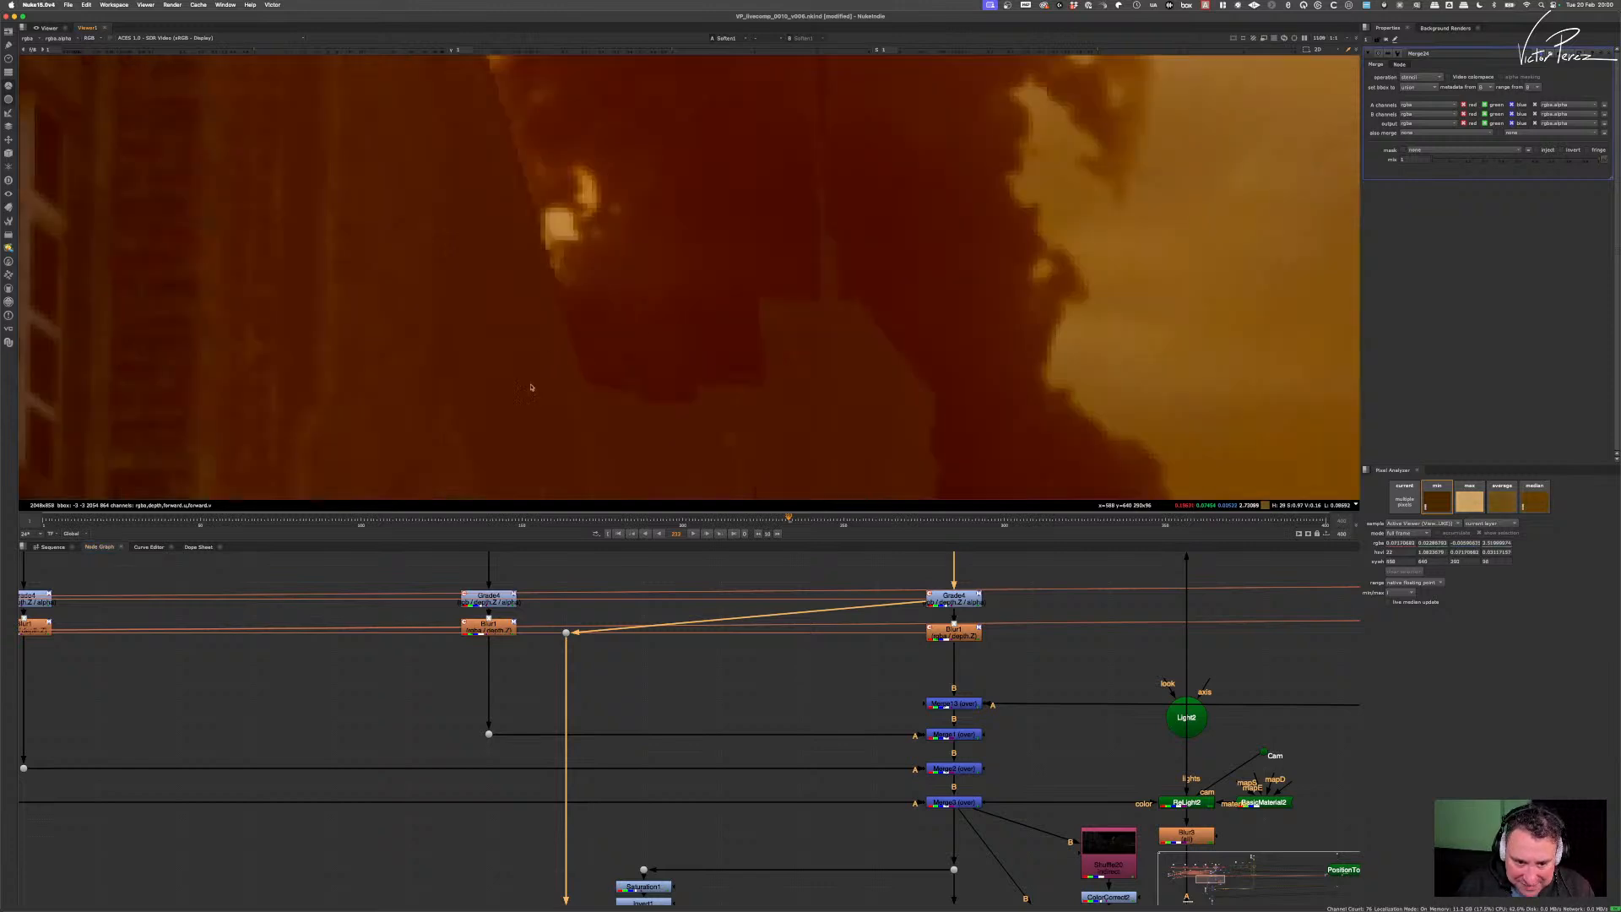
pyautogui.moveTo(929, 601); pyautogui.dragTo(935, 640)
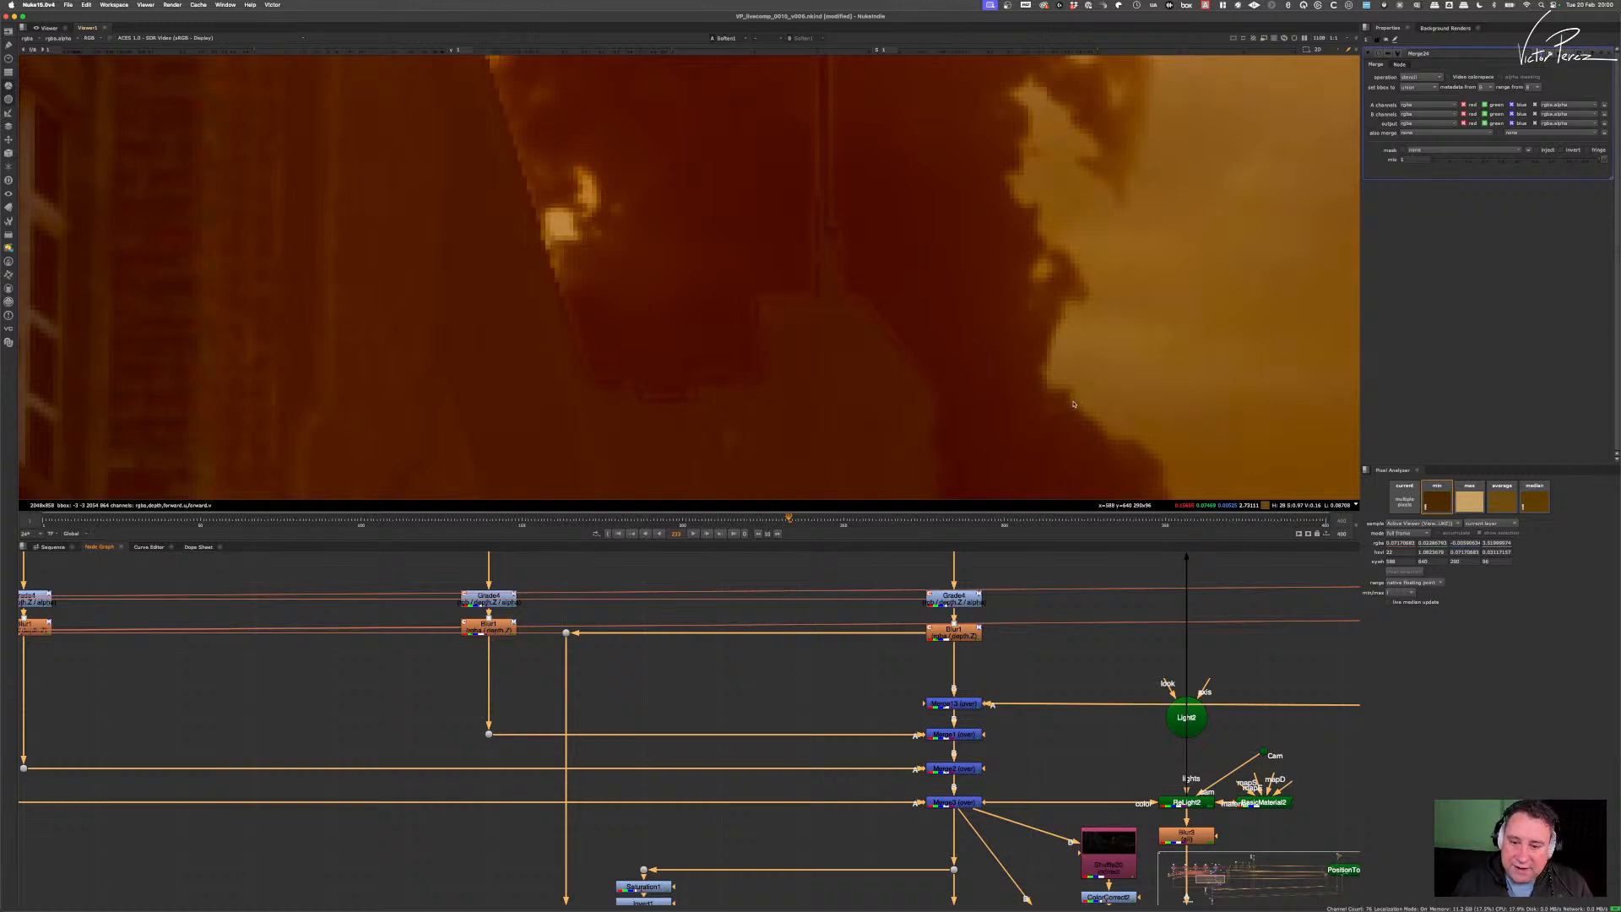
pyautogui.scroll(-6, 1039, 361)
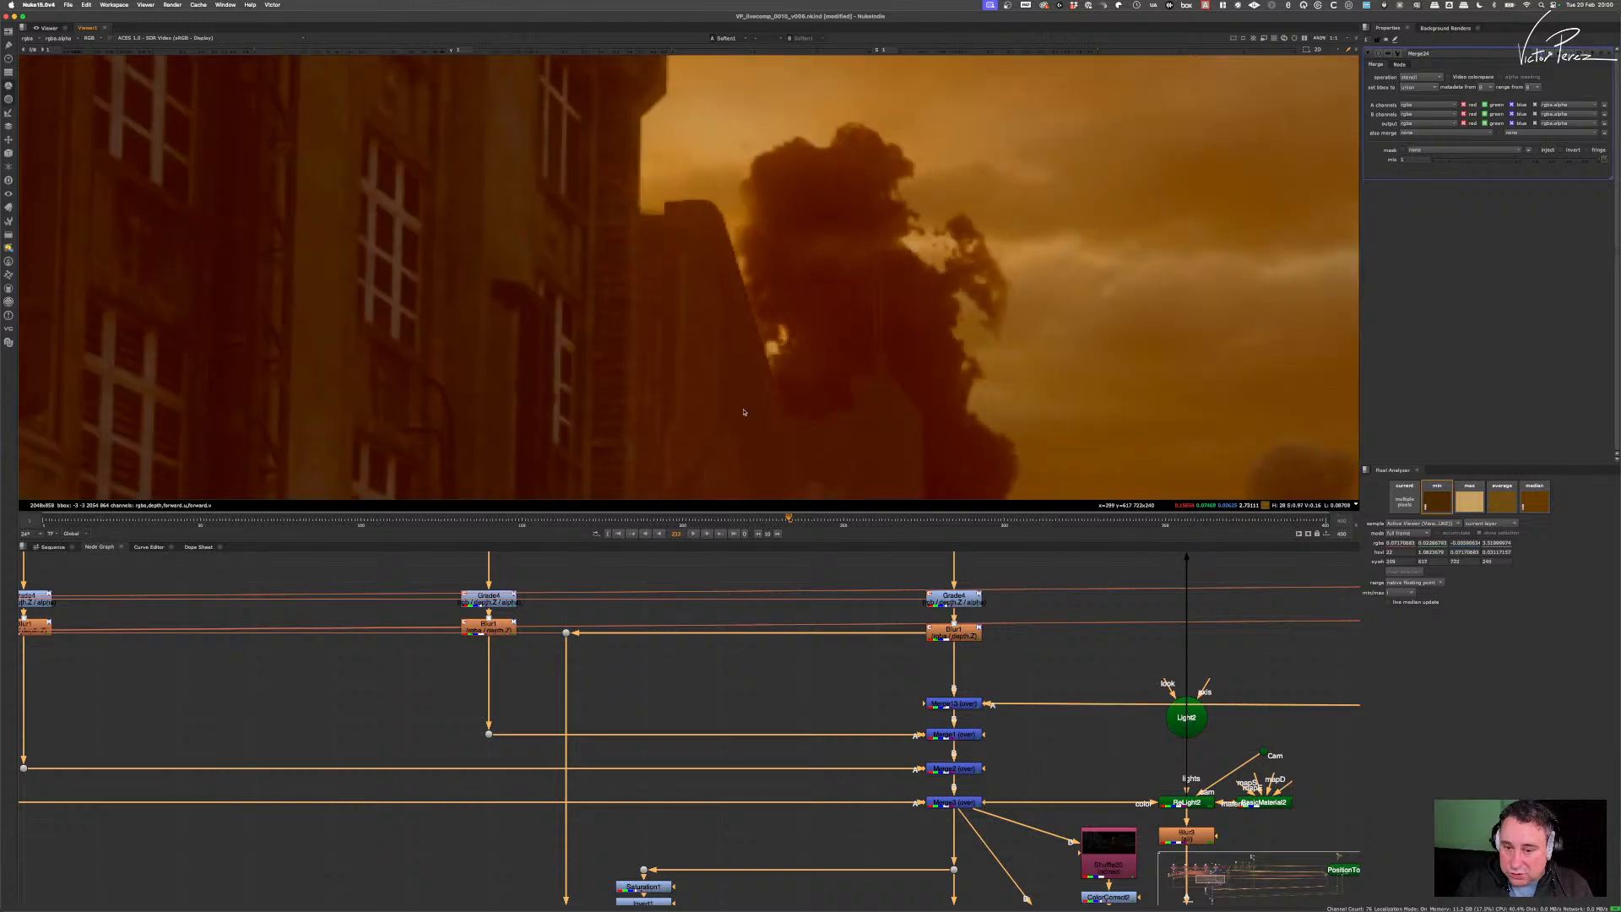
# - Connect the building-matte Dot to Grade4, before the blur, and raise the Dot level with that node
pyautogui.moveTo(924, 619); pyautogui.dragTo(933, 601)
pyautogui.moveTo(736, 636); pyautogui.dragTo(799, 672, button='middle')
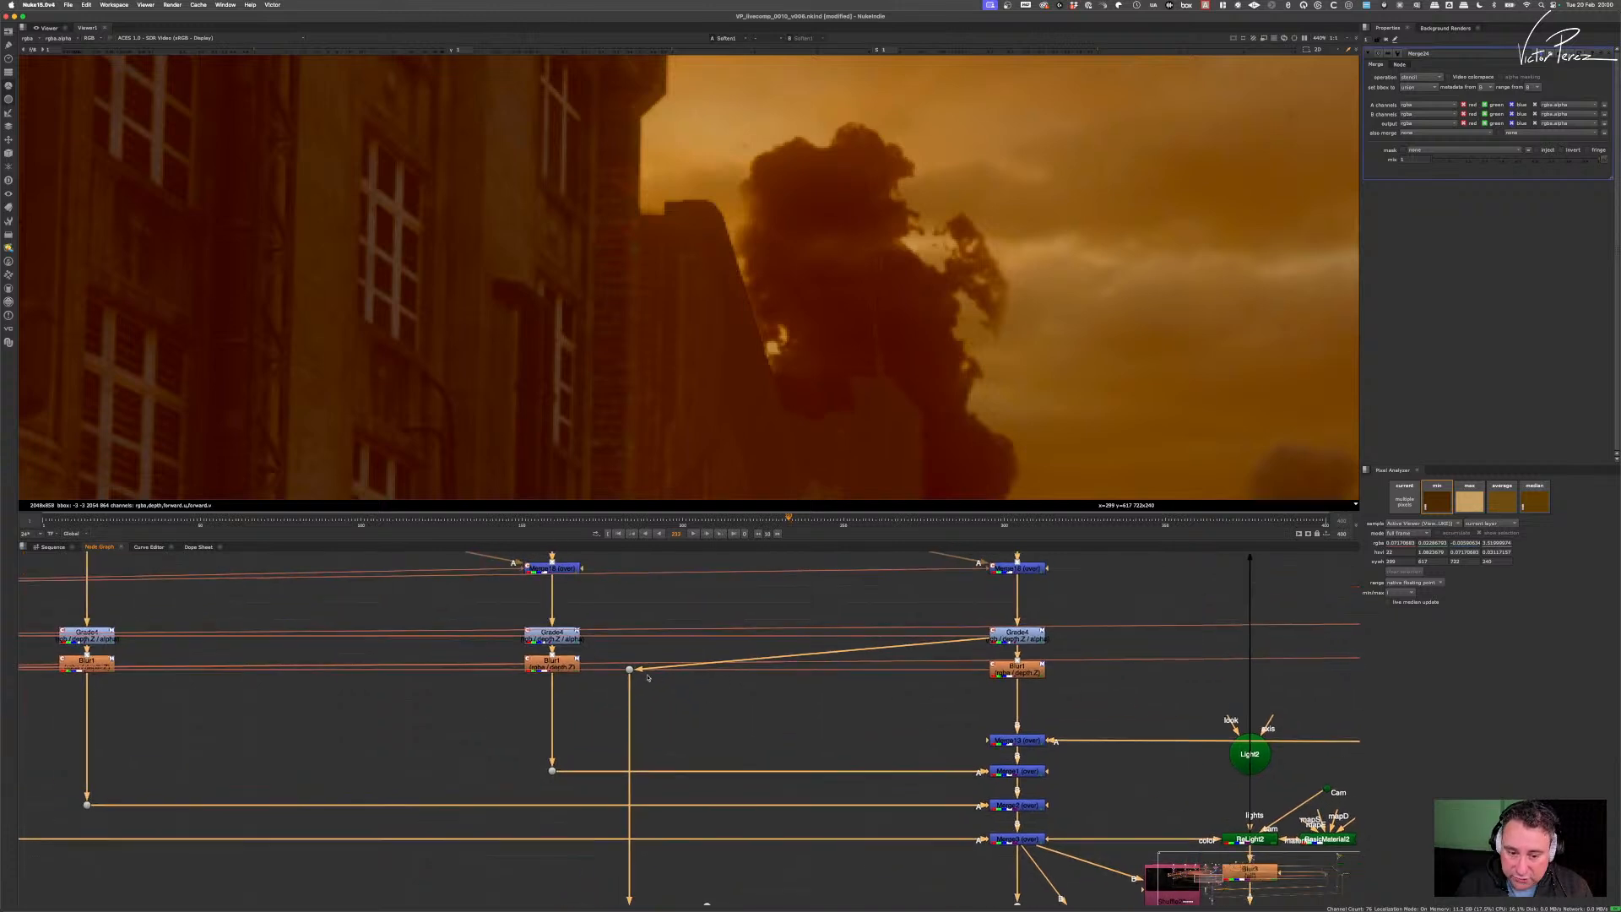
pyautogui.moveTo(632, 672); pyautogui.dragTo(634, 638)
# - View Merge23's output and examine its alpha along the edges where the plume meets the buildings
pyautogui.scroll(-5, 796, 706)
pyautogui.moveTo(797, 706); pyautogui.dragTo(759, 591, button='middle')
pyautogui.scroll(8, 819, 791)
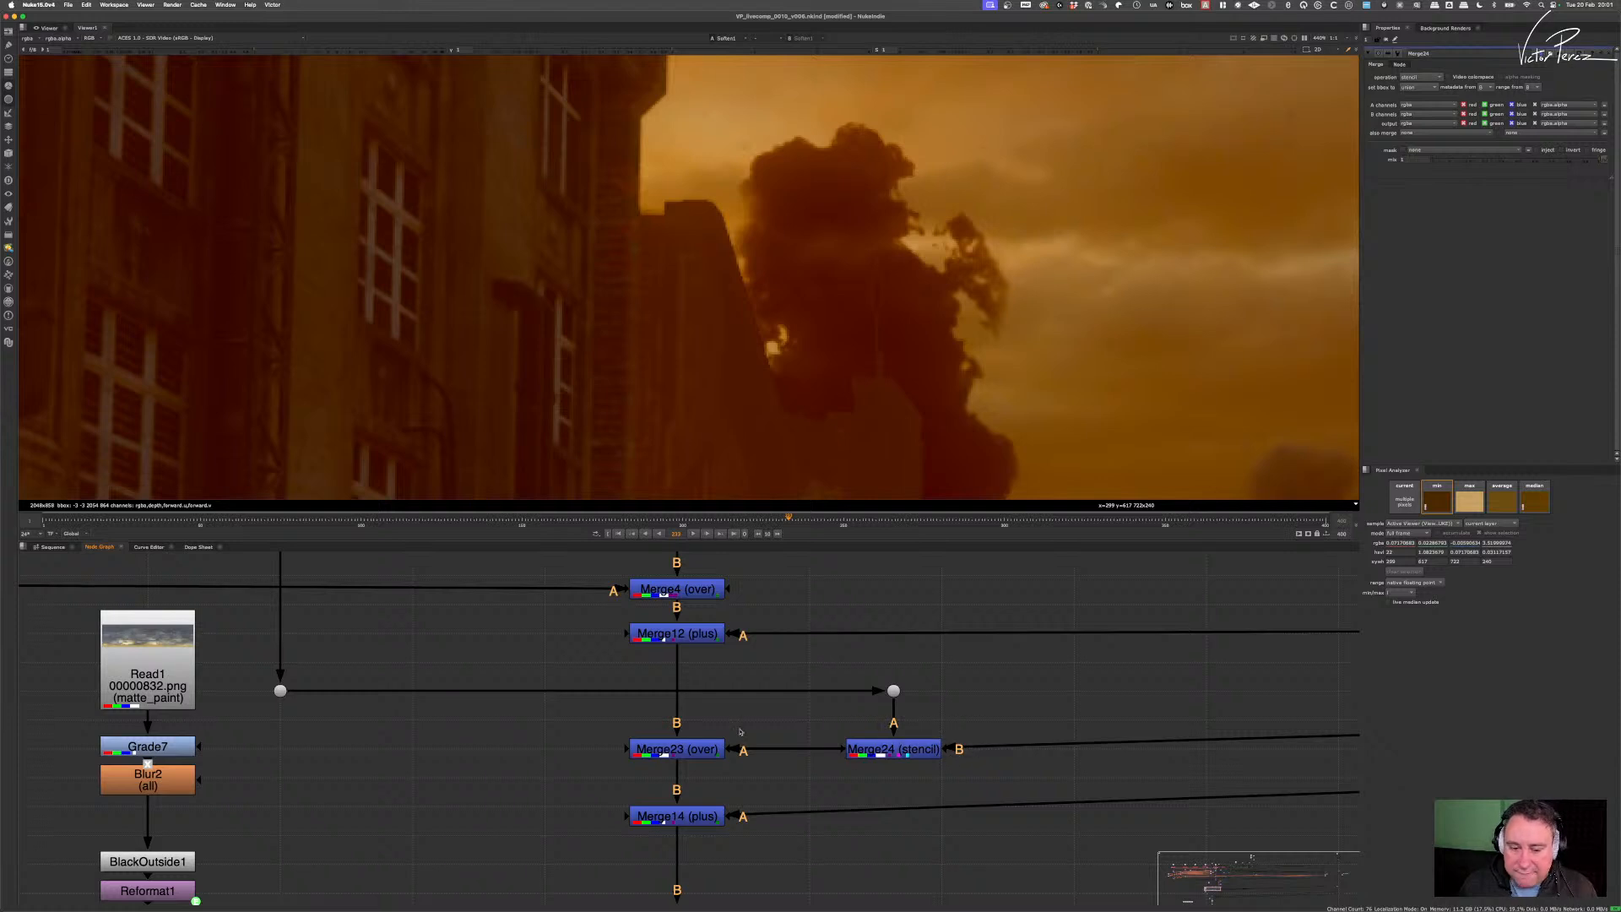
pyautogui.click(683, 750)
pyautogui.press('1')
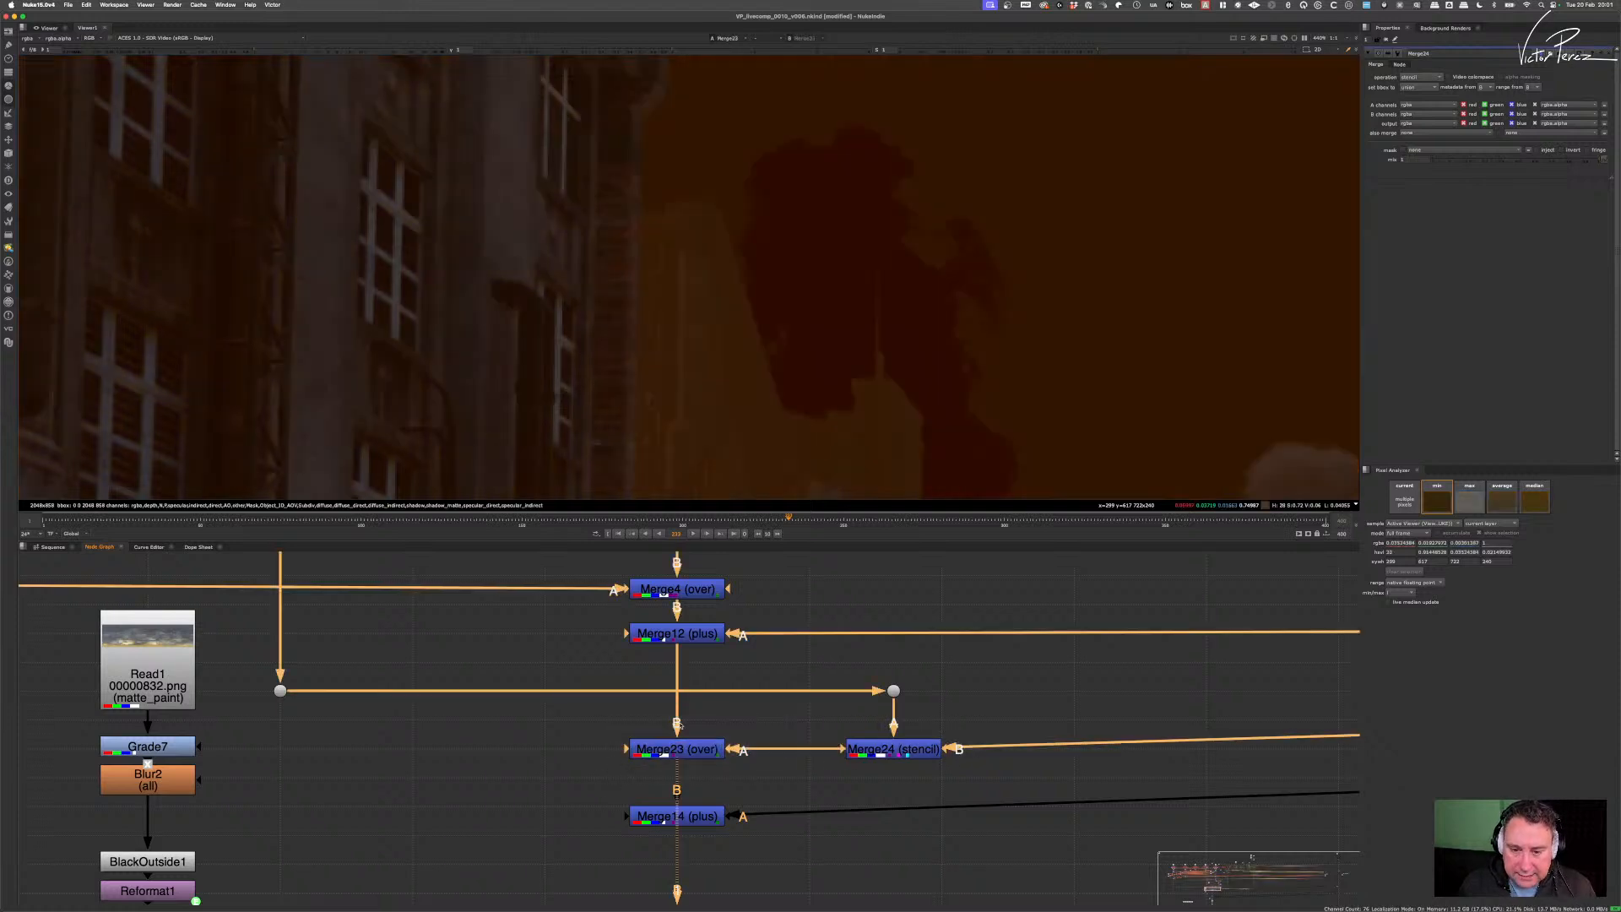
pyautogui.scroll(2, 929, 380)
pyautogui.press('a')
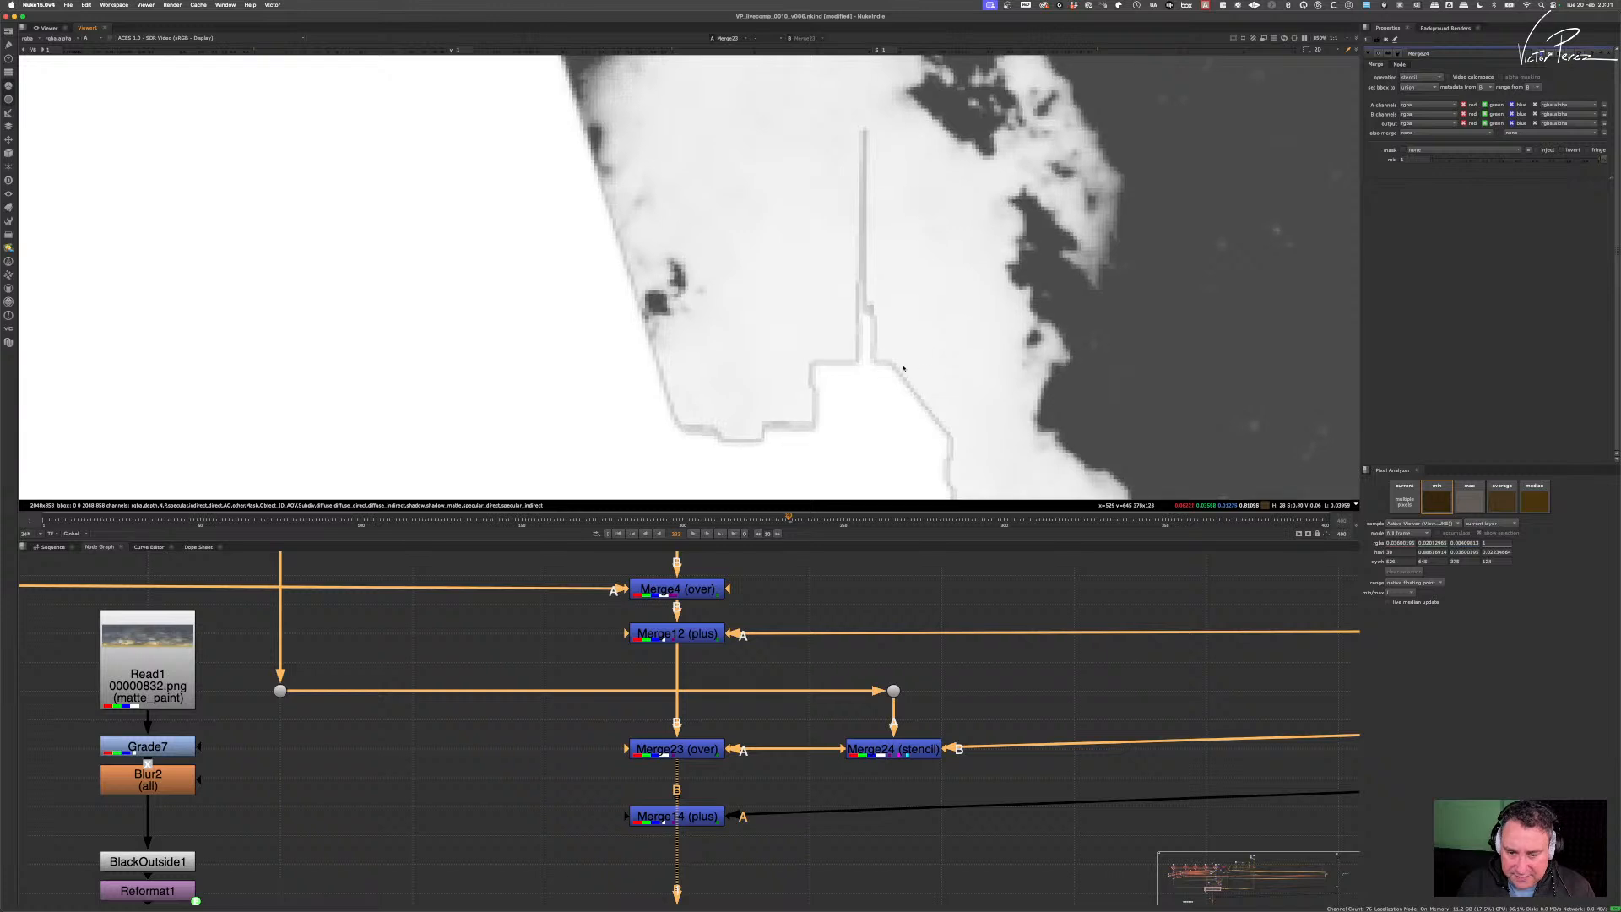
pyautogui.scroll(2, 936, 374)
pyautogui.scroll(-3, 935, 374)
# - Set the operation of Merge23, which combines the stencilled plume with the main pipe, to disjoint-over
pyautogui.click(914, 751)
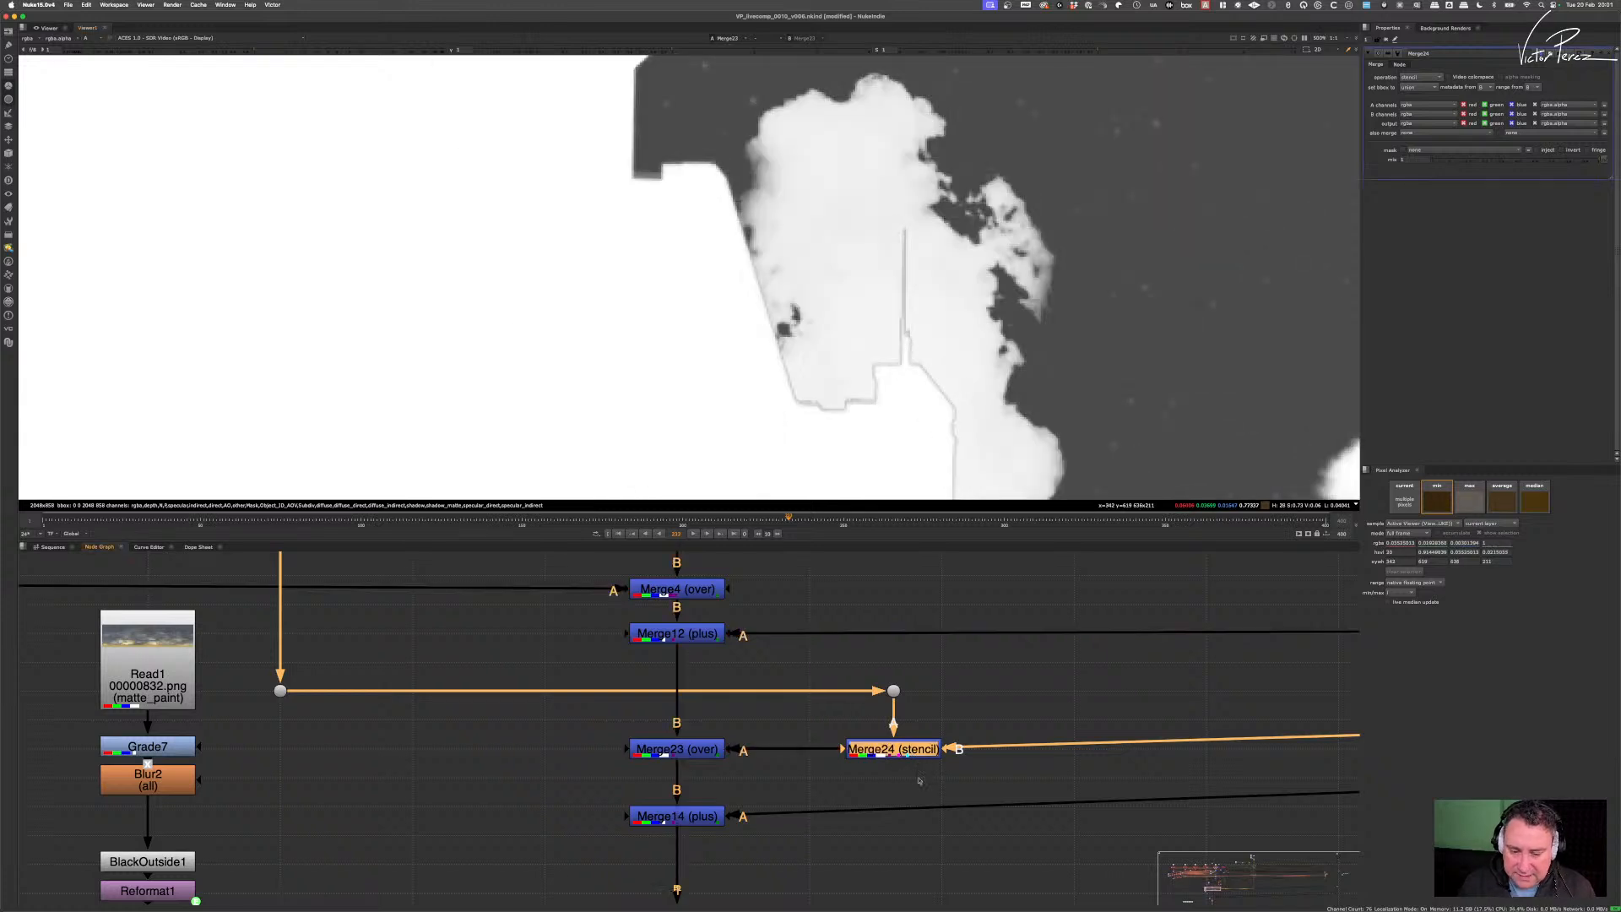
pyautogui.scroll(2, 827, 380)
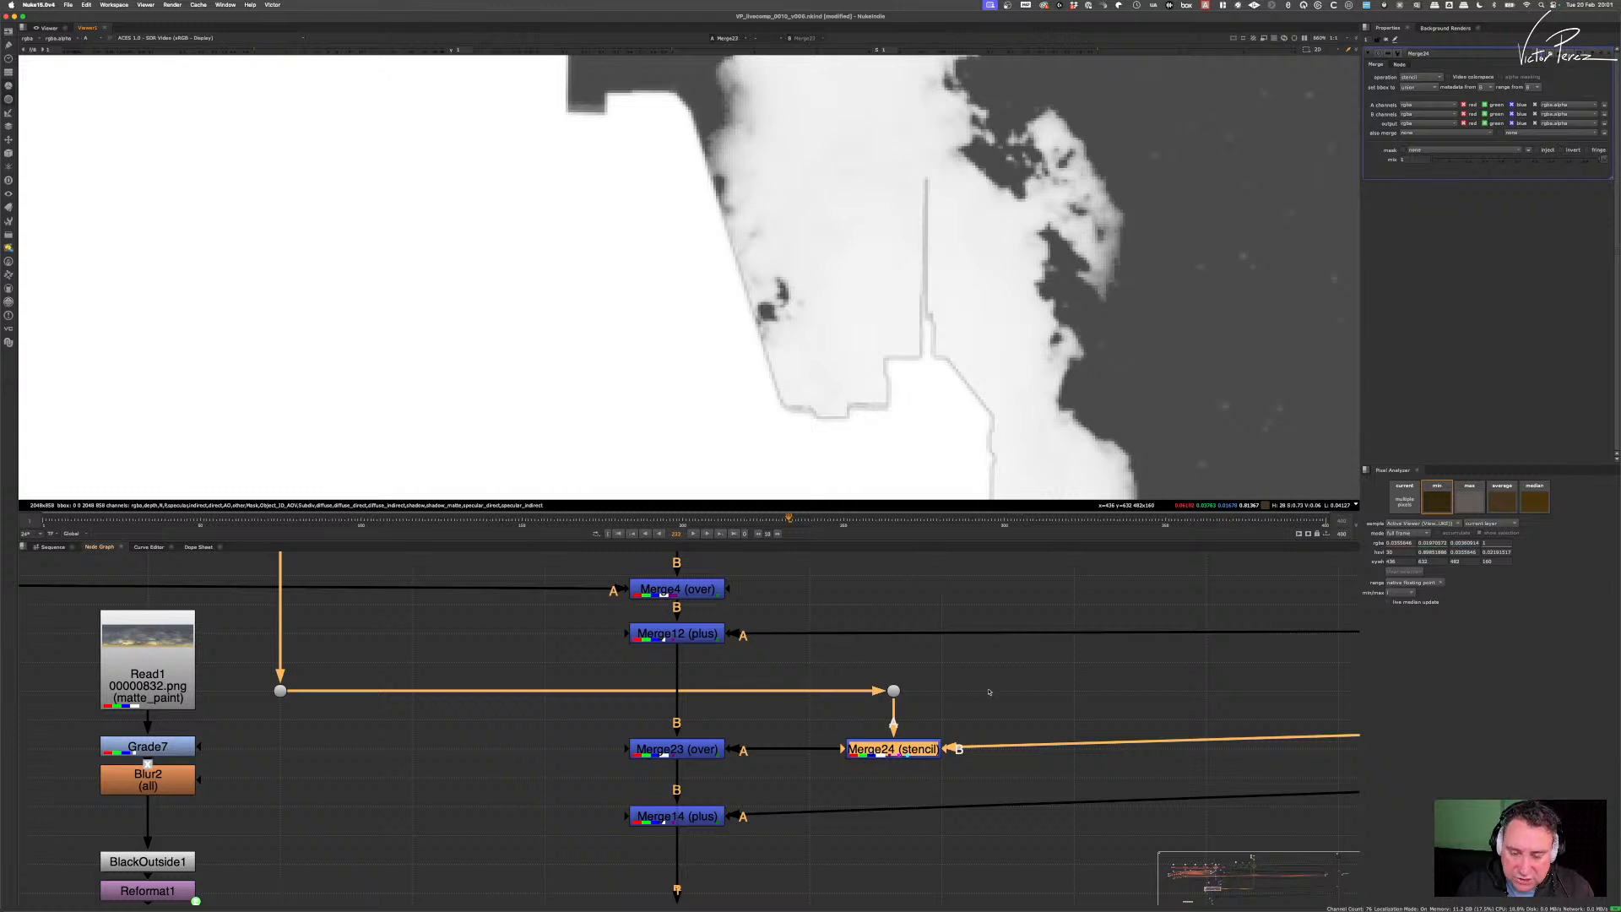
pyautogui.click(746, 722)
pyautogui.doubleClick(694, 748)
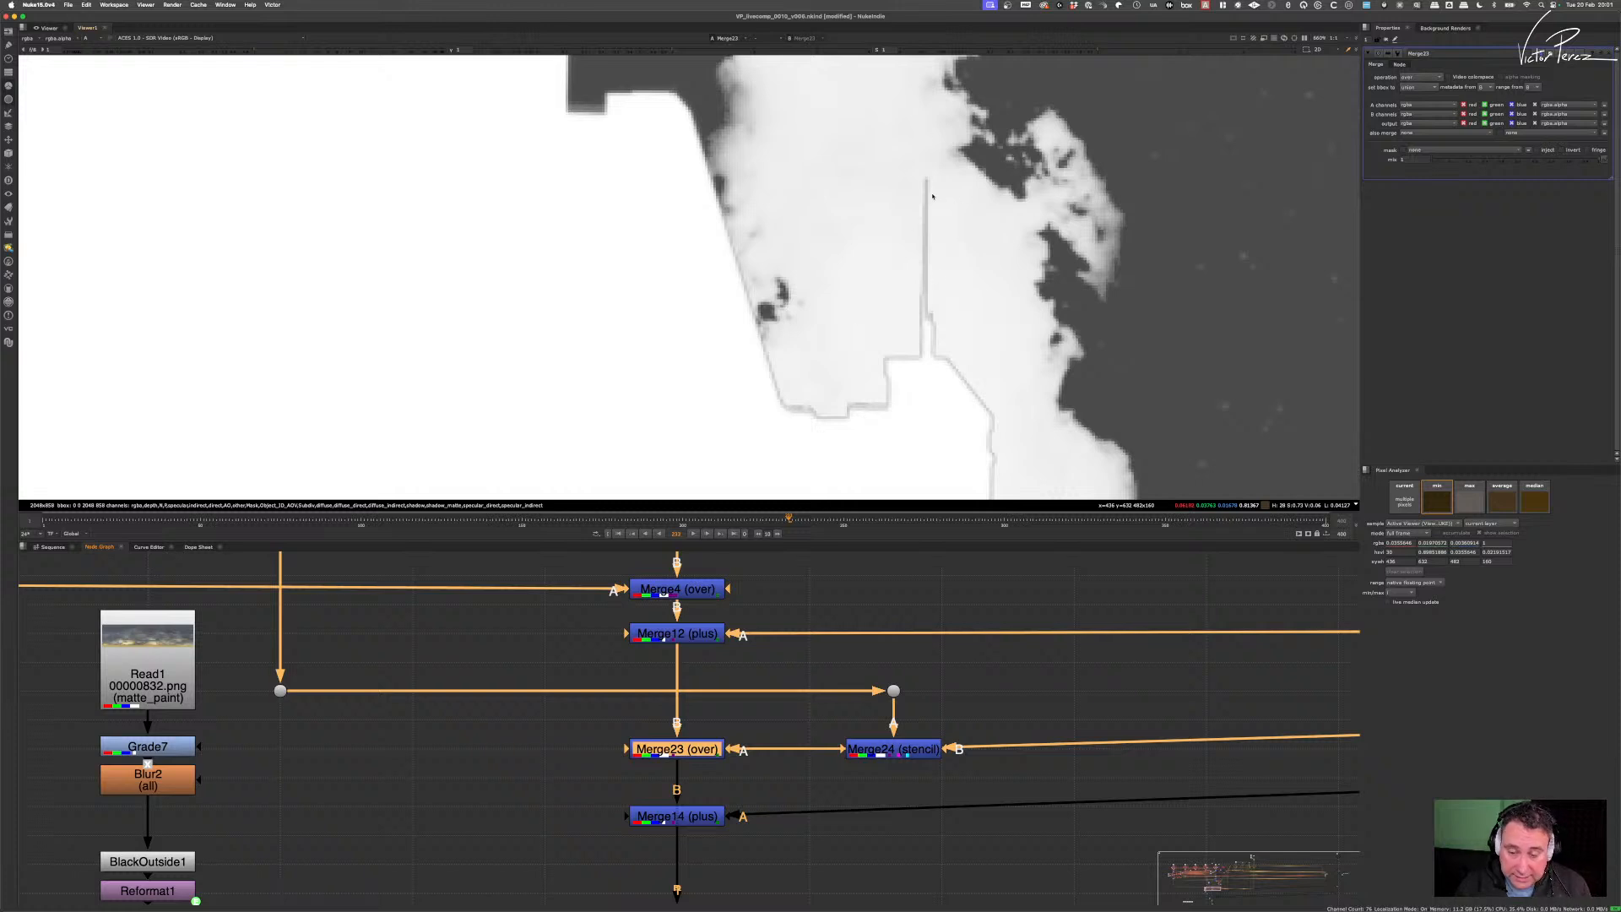
pyautogui.click(1413, 81)
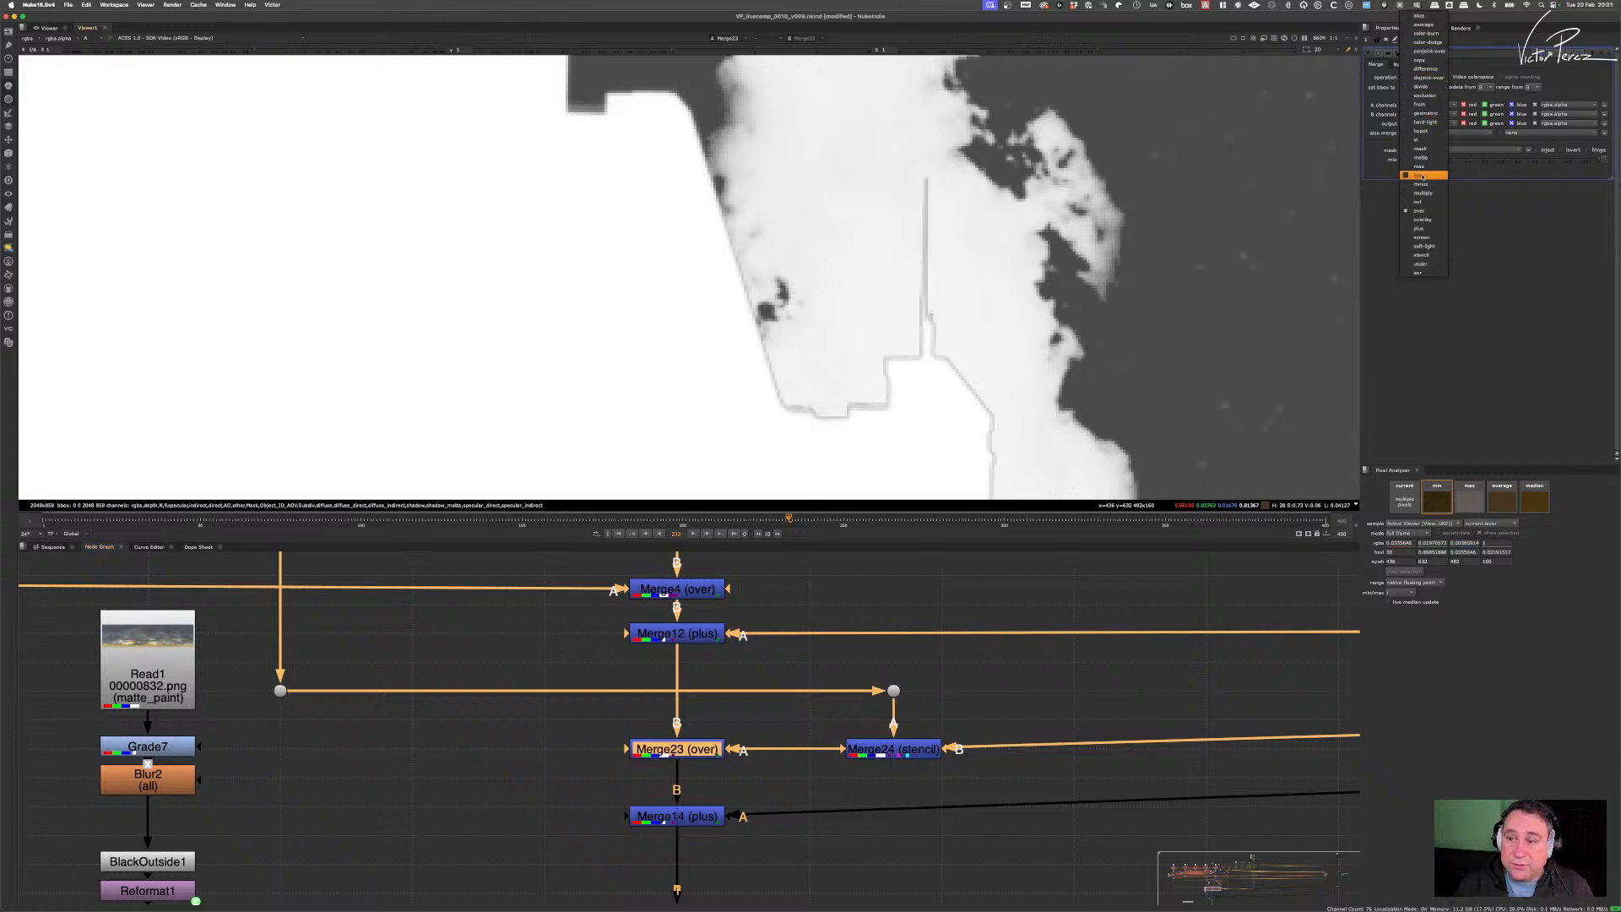
pyautogui.click(1429, 77)
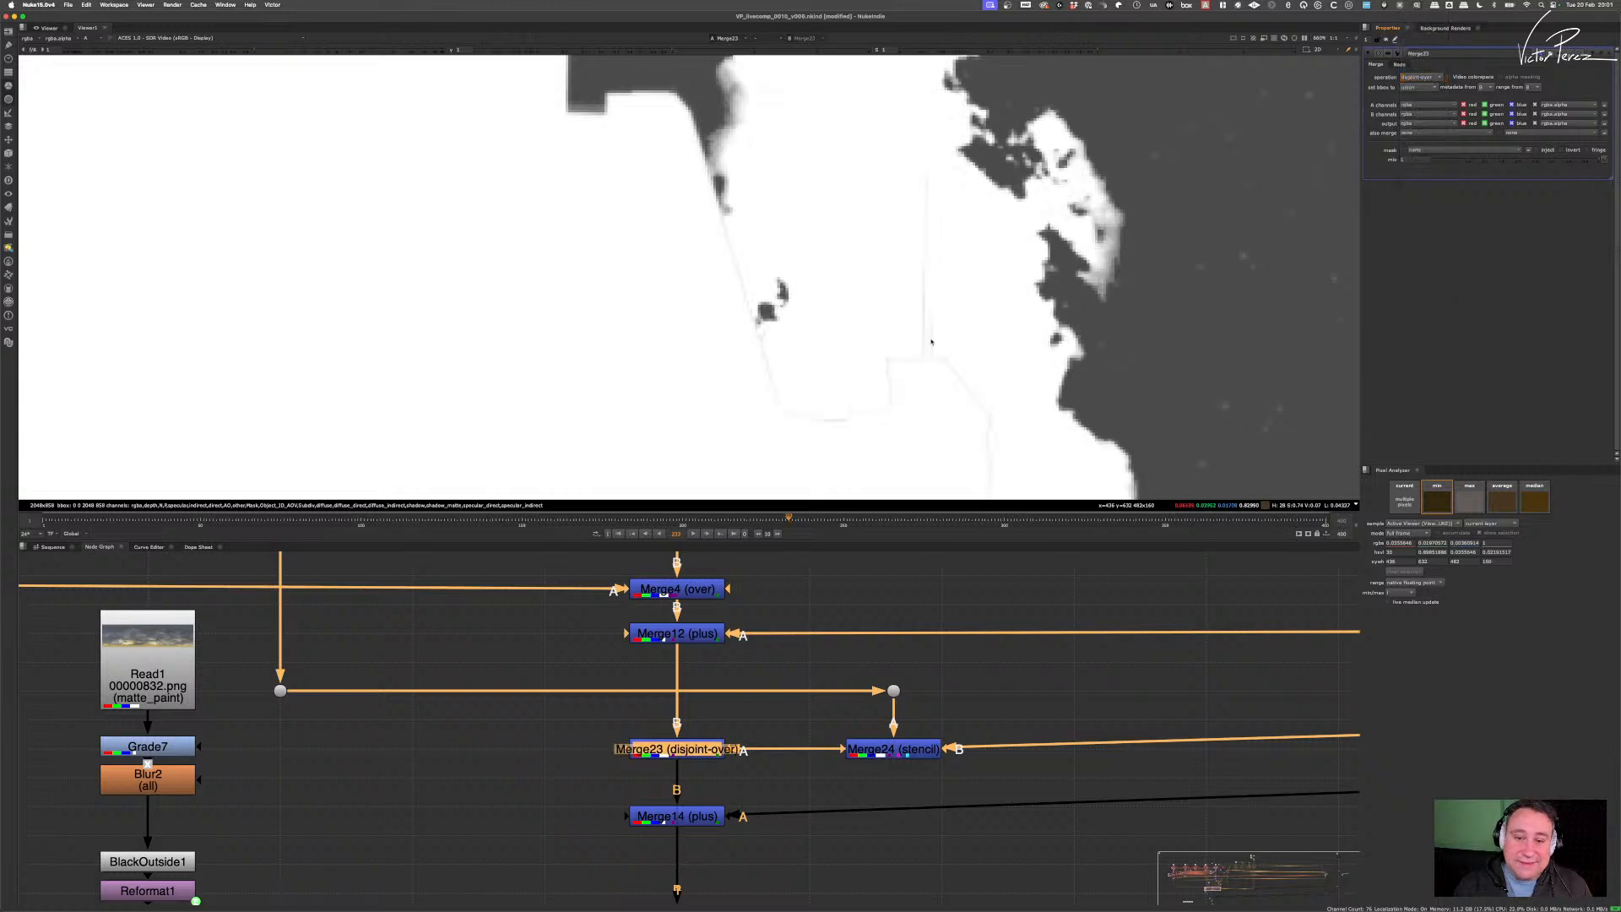
# - Show Merge23's colour output again and inspect the plume's edges around the tower and the sky
pyautogui.scroll(-3, 932, 341)
pyautogui.scroll(2, 916, 363)
pyautogui.moveTo(591, 722); pyautogui.dragTo(754, 780)
pyautogui.press('a')
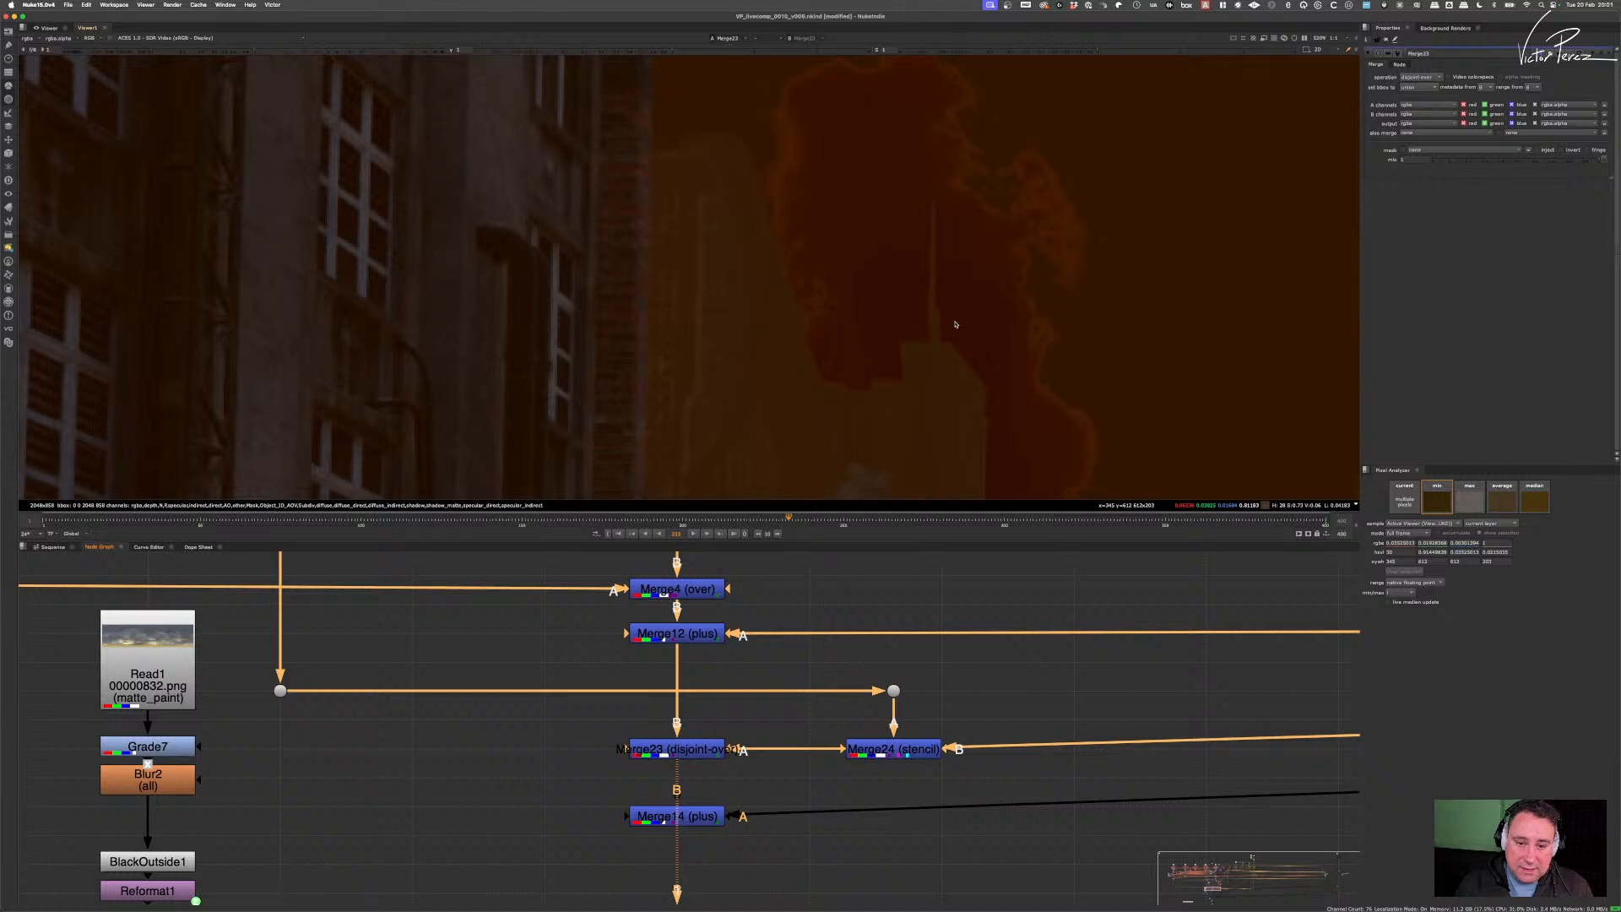
pyautogui.scroll(2, 945, 338)
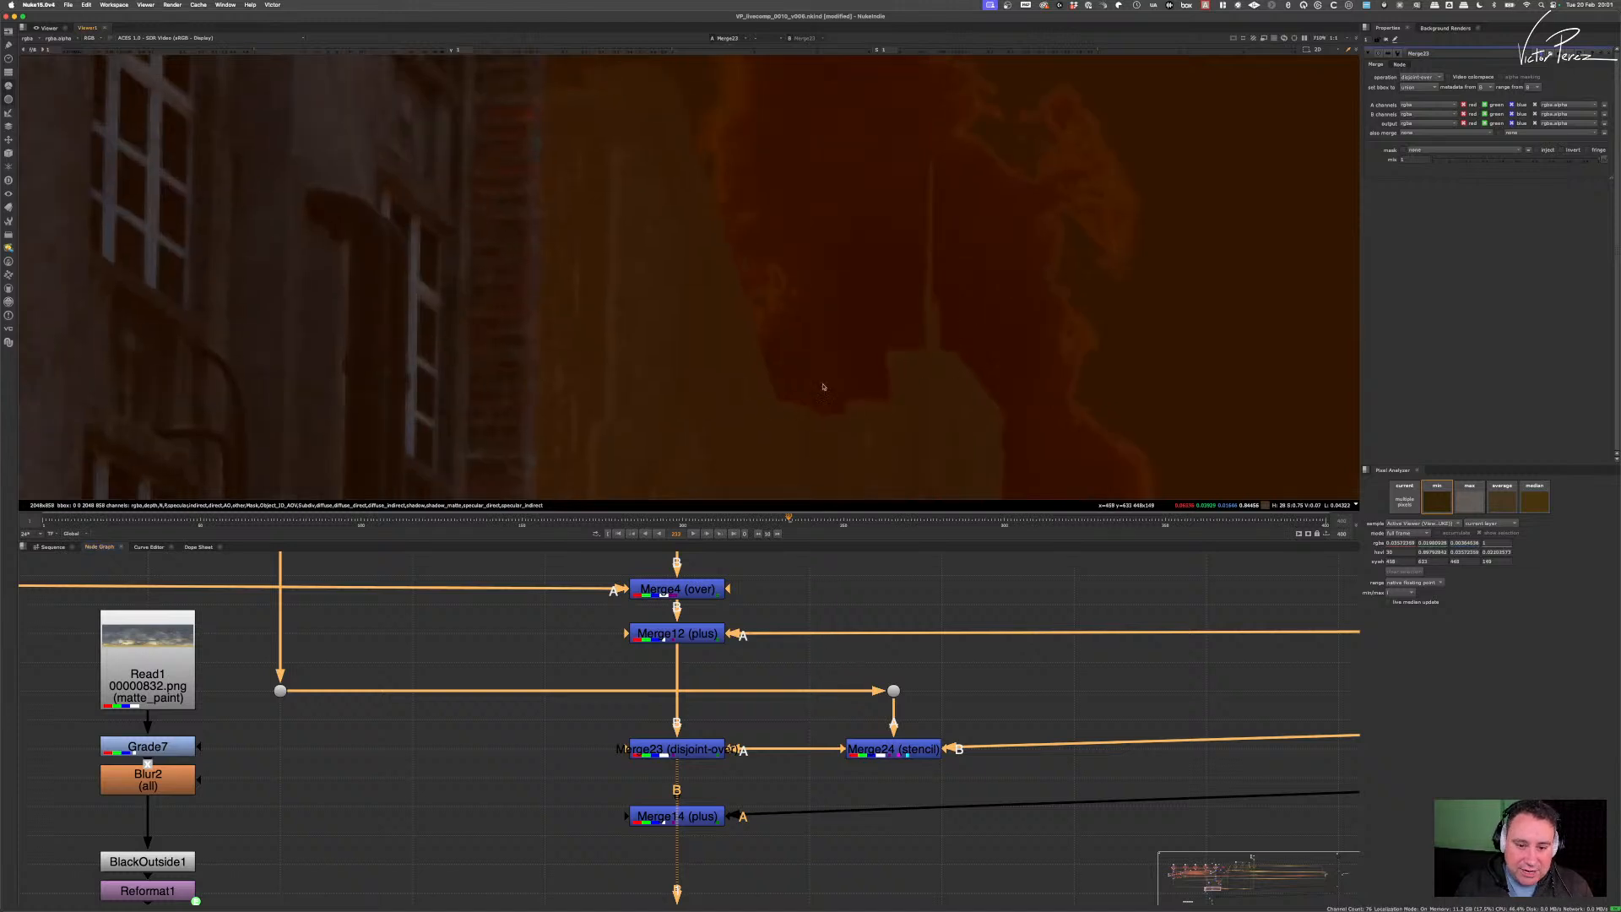
pyautogui.scroll(-5, 944, 364)
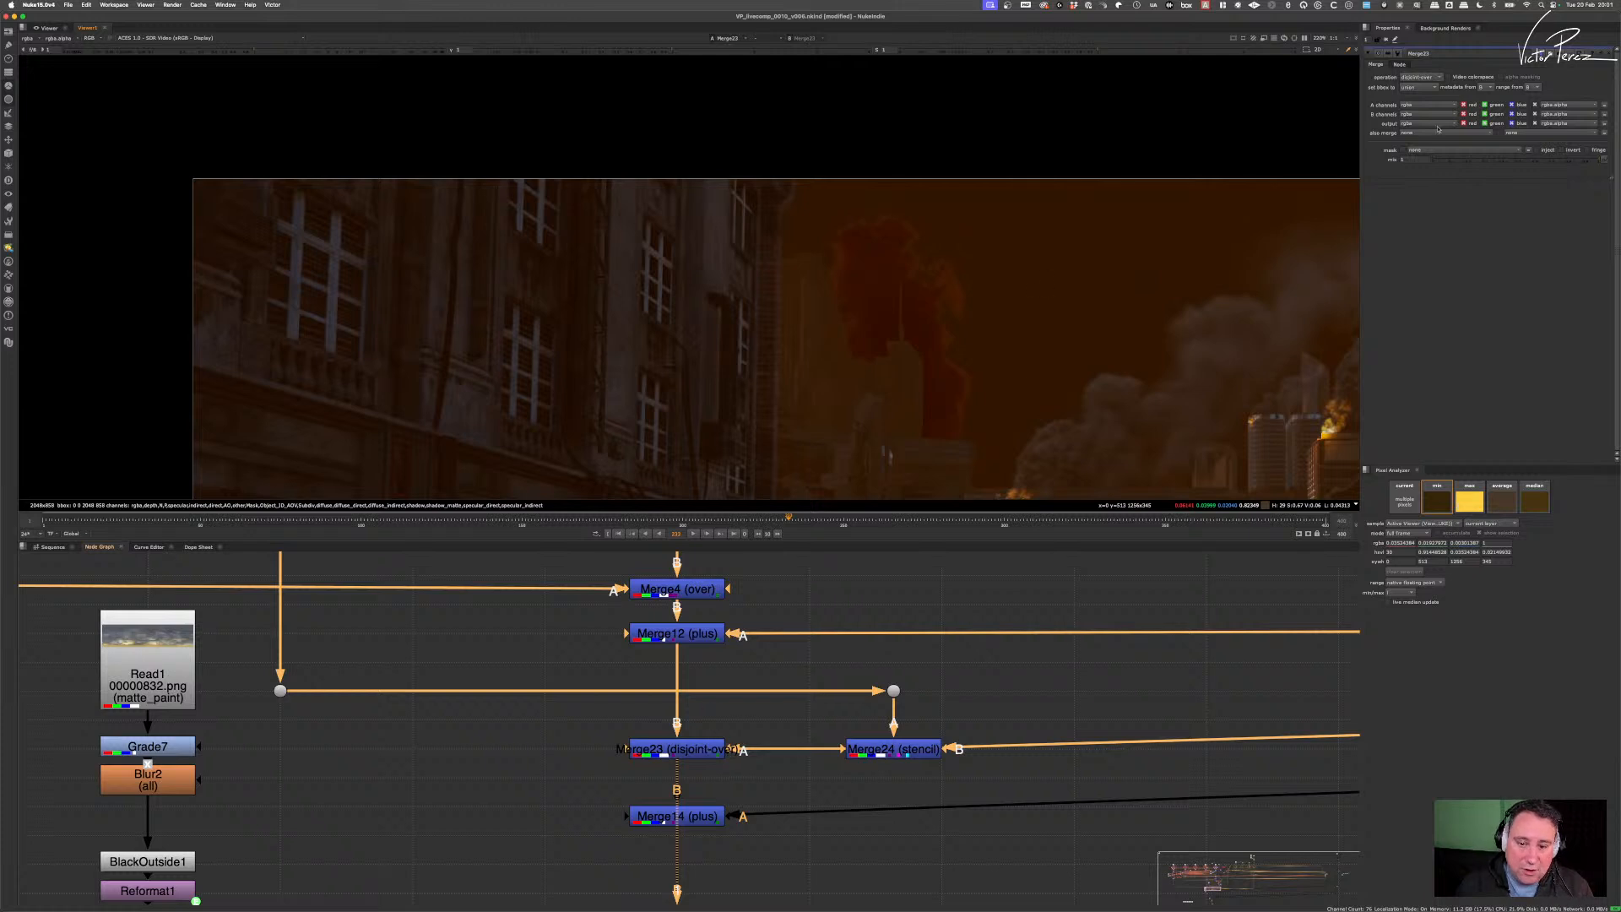
# - View the comp's final output at the end of the node tree and examine the plume's edges against the buildings and sky
pyautogui.scroll(-6, 865, 759)
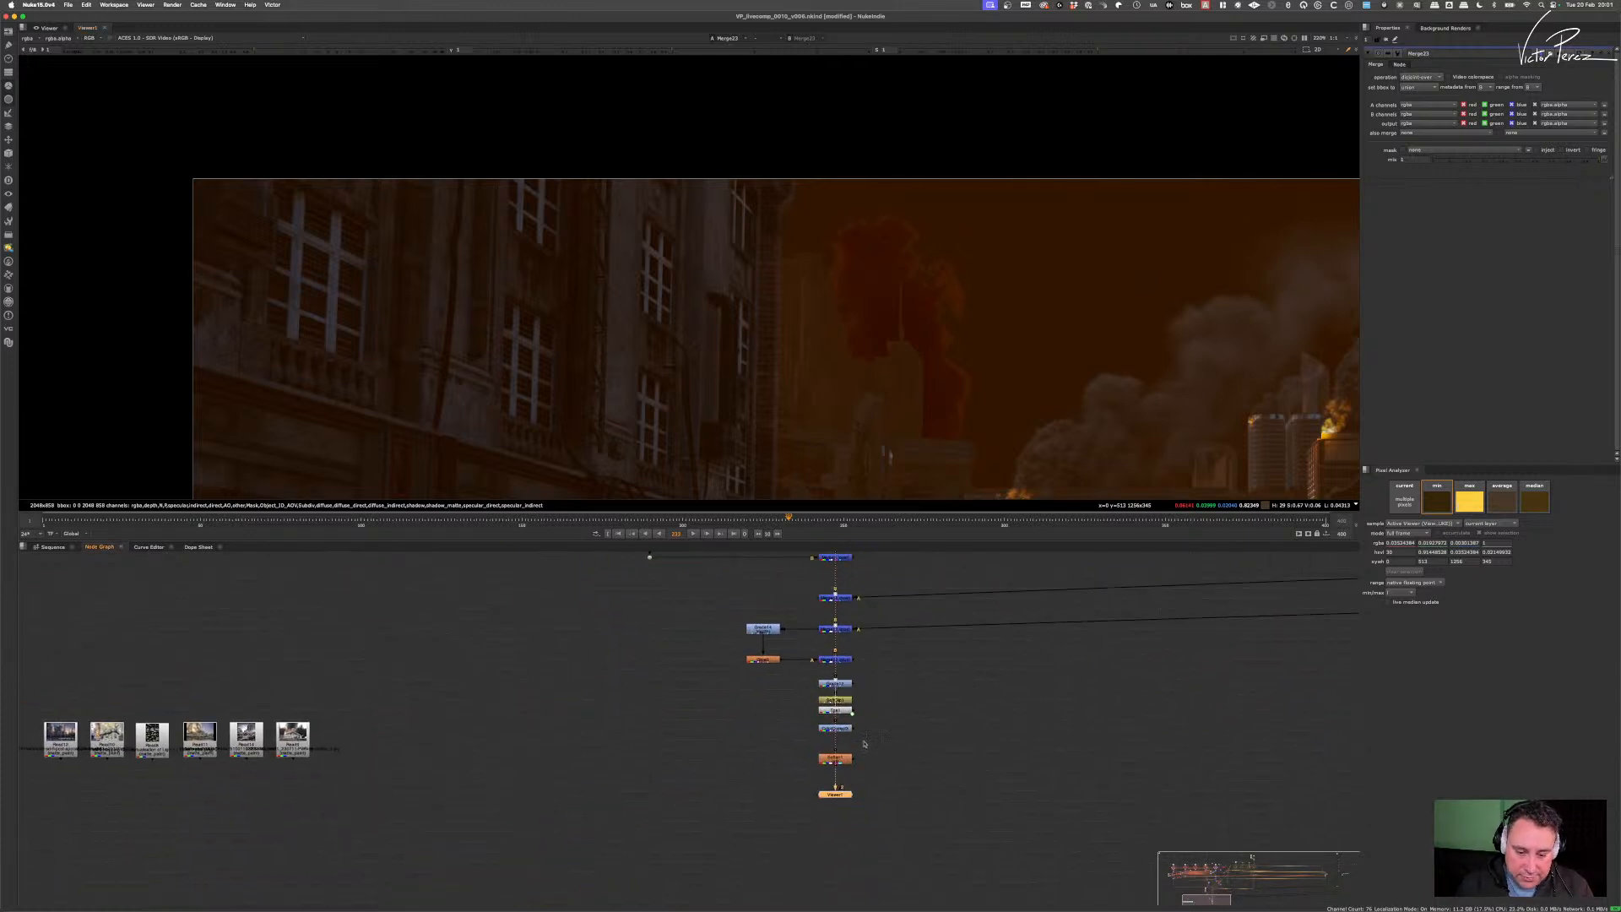
pyautogui.press('2')
pyautogui.scroll(7, 908, 317)
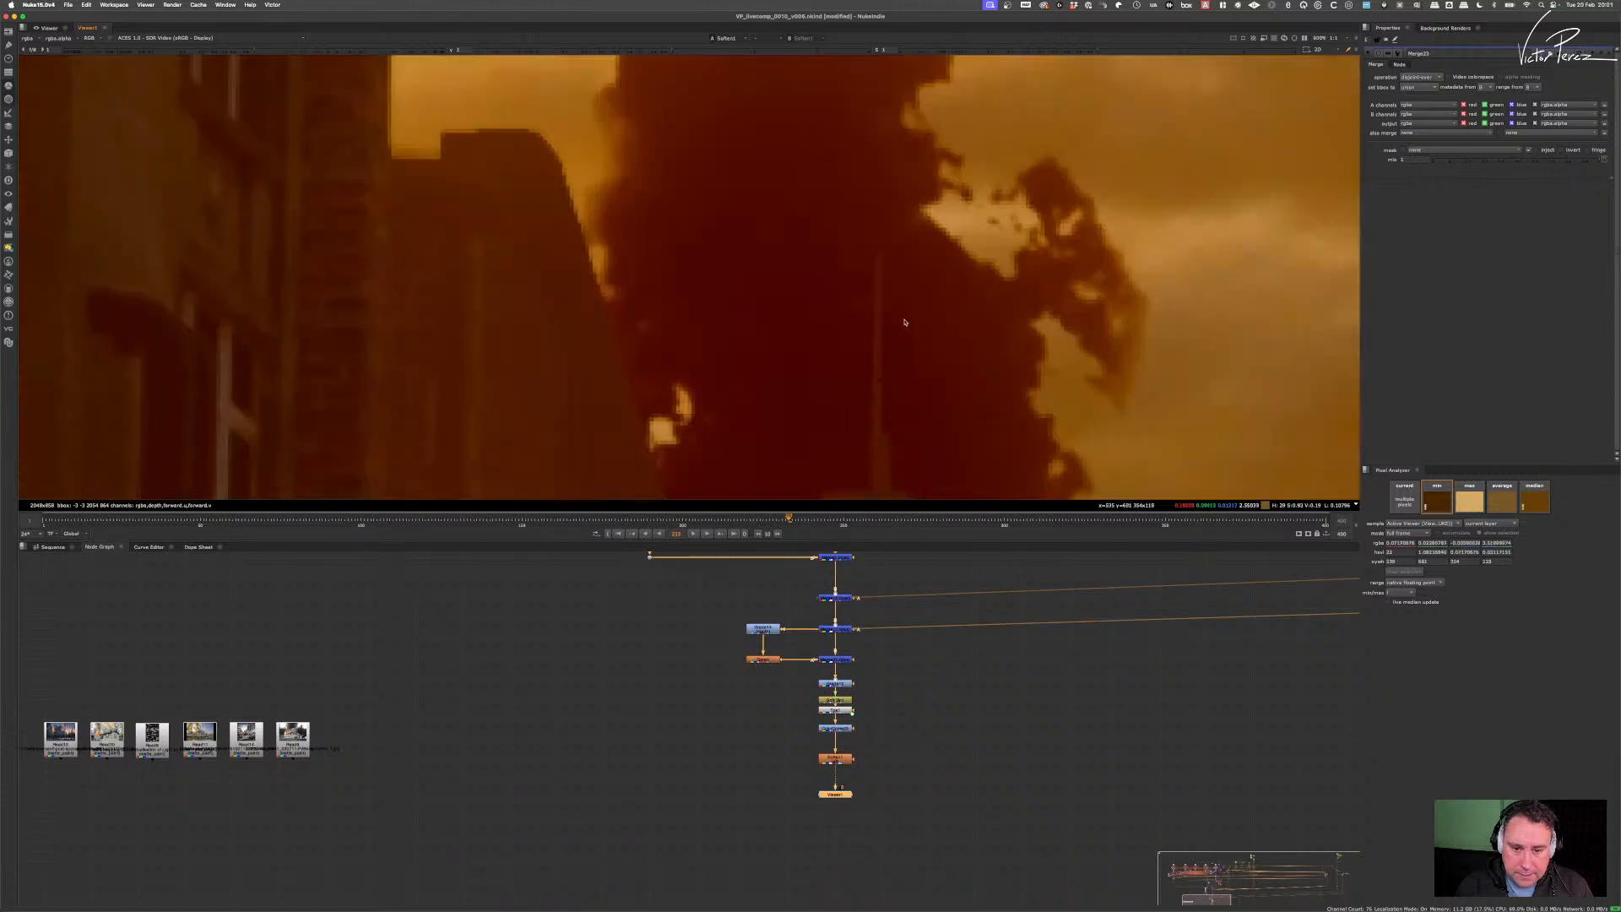
pyautogui.moveTo(904, 321); pyautogui.dragTo(930, 279, button='middle')
pyautogui.scroll(-2, 920, 291)
pyautogui.scroll(2, 826, 422)
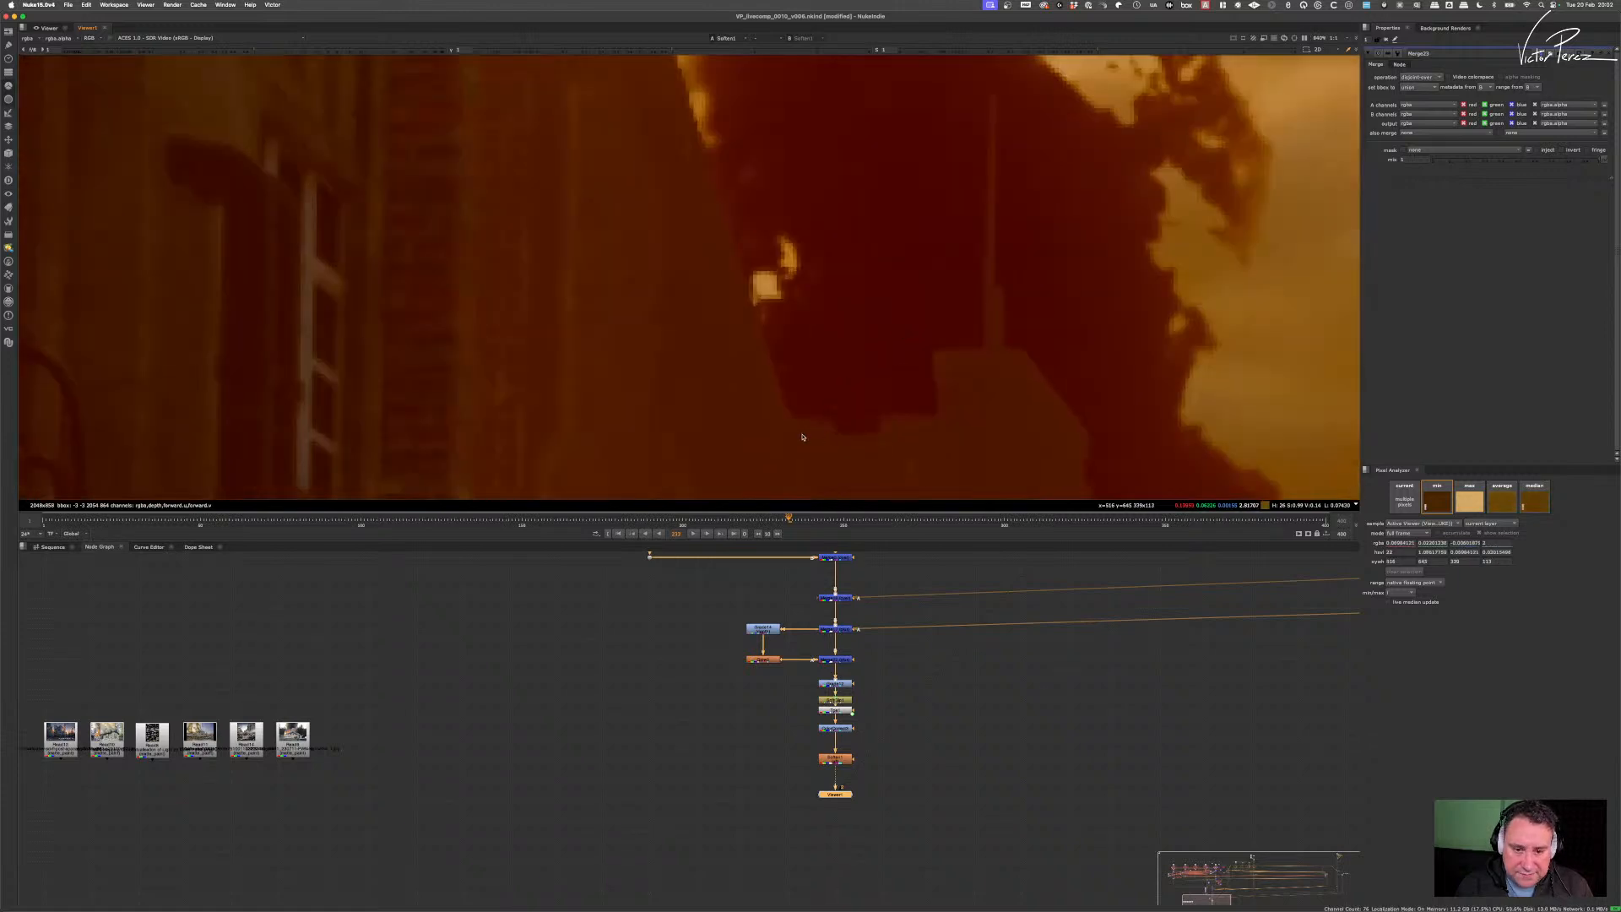
pyautogui.scroll(-4, 782, 343)
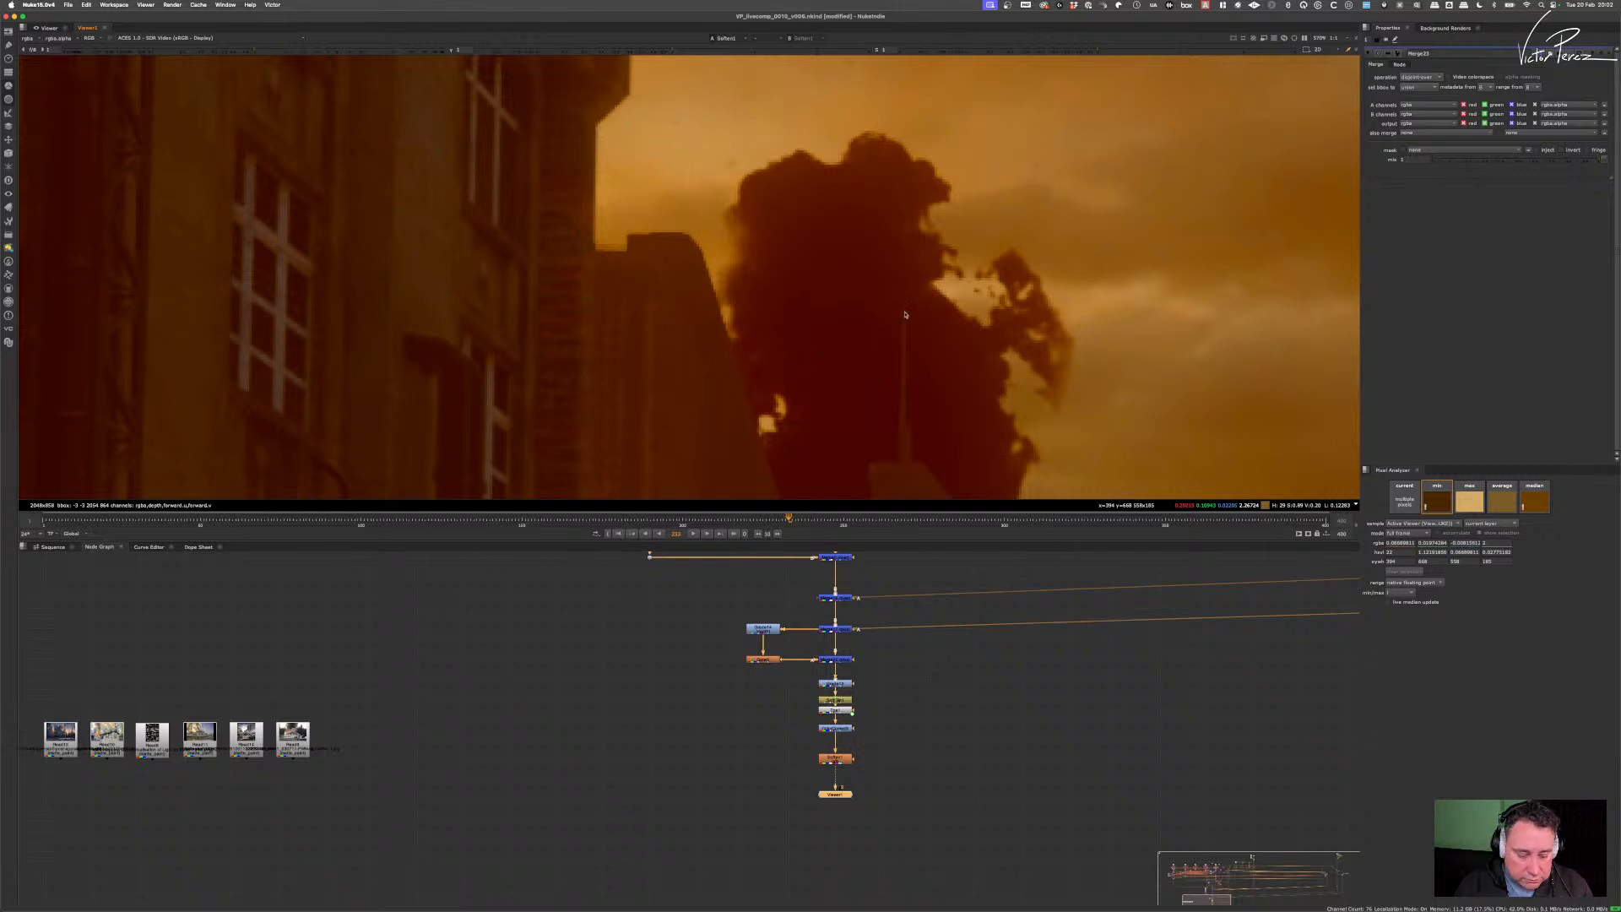
pyautogui.scroll(-2, 904, 315)
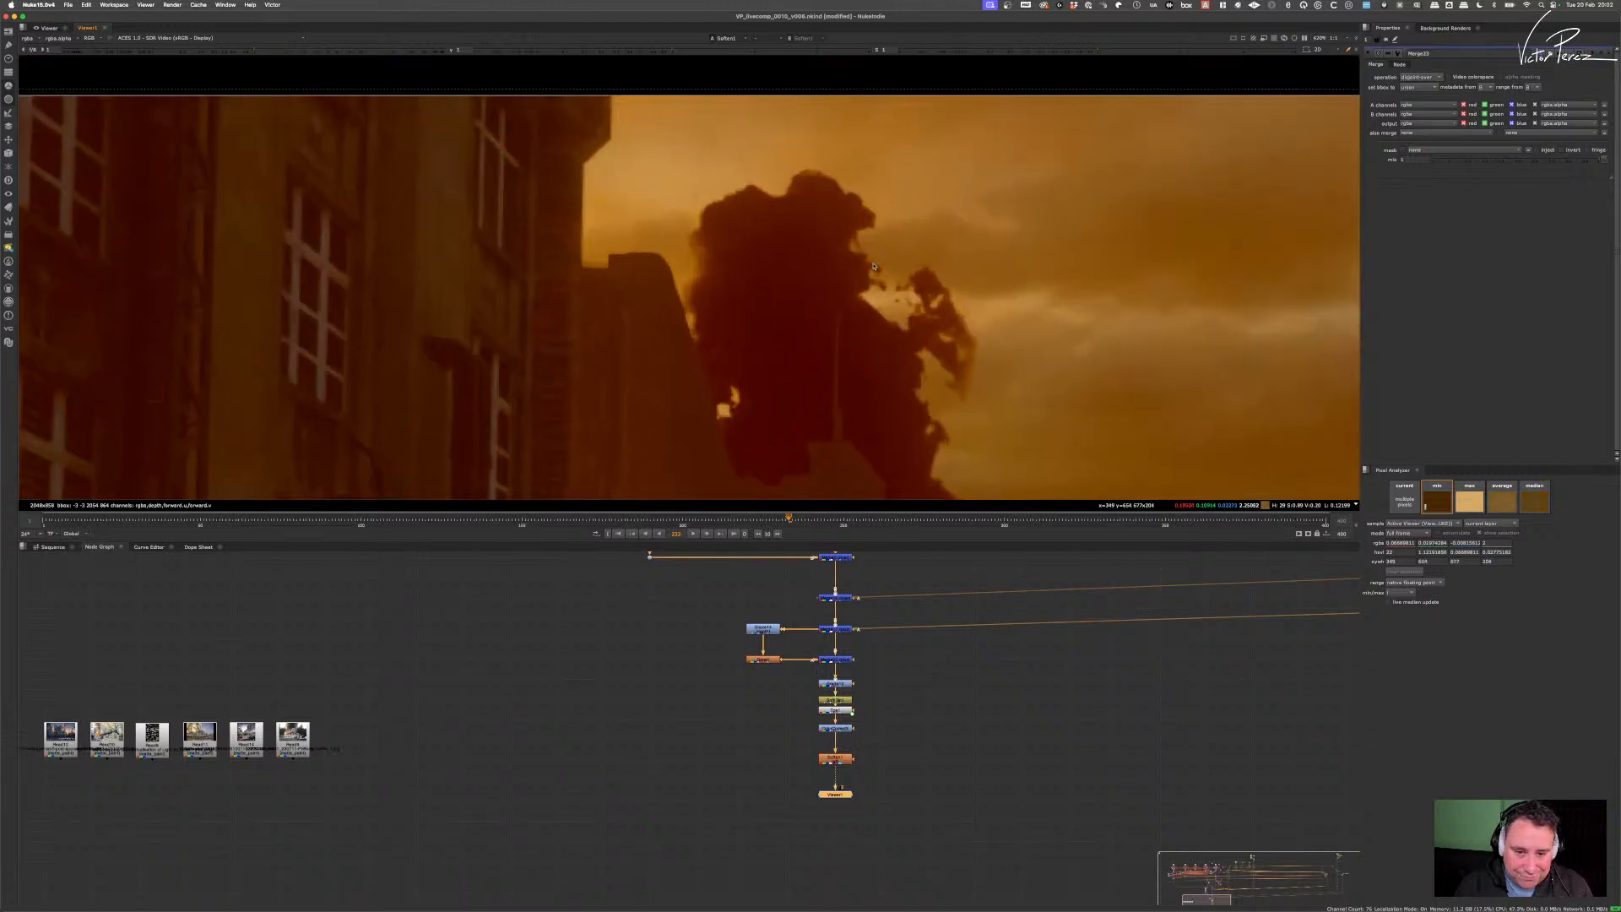
pyautogui.scroll(-2, 813, 277)
pyautogui.moveTo(834, 359); pyautogui.dragTo(833, 278, button='middle')
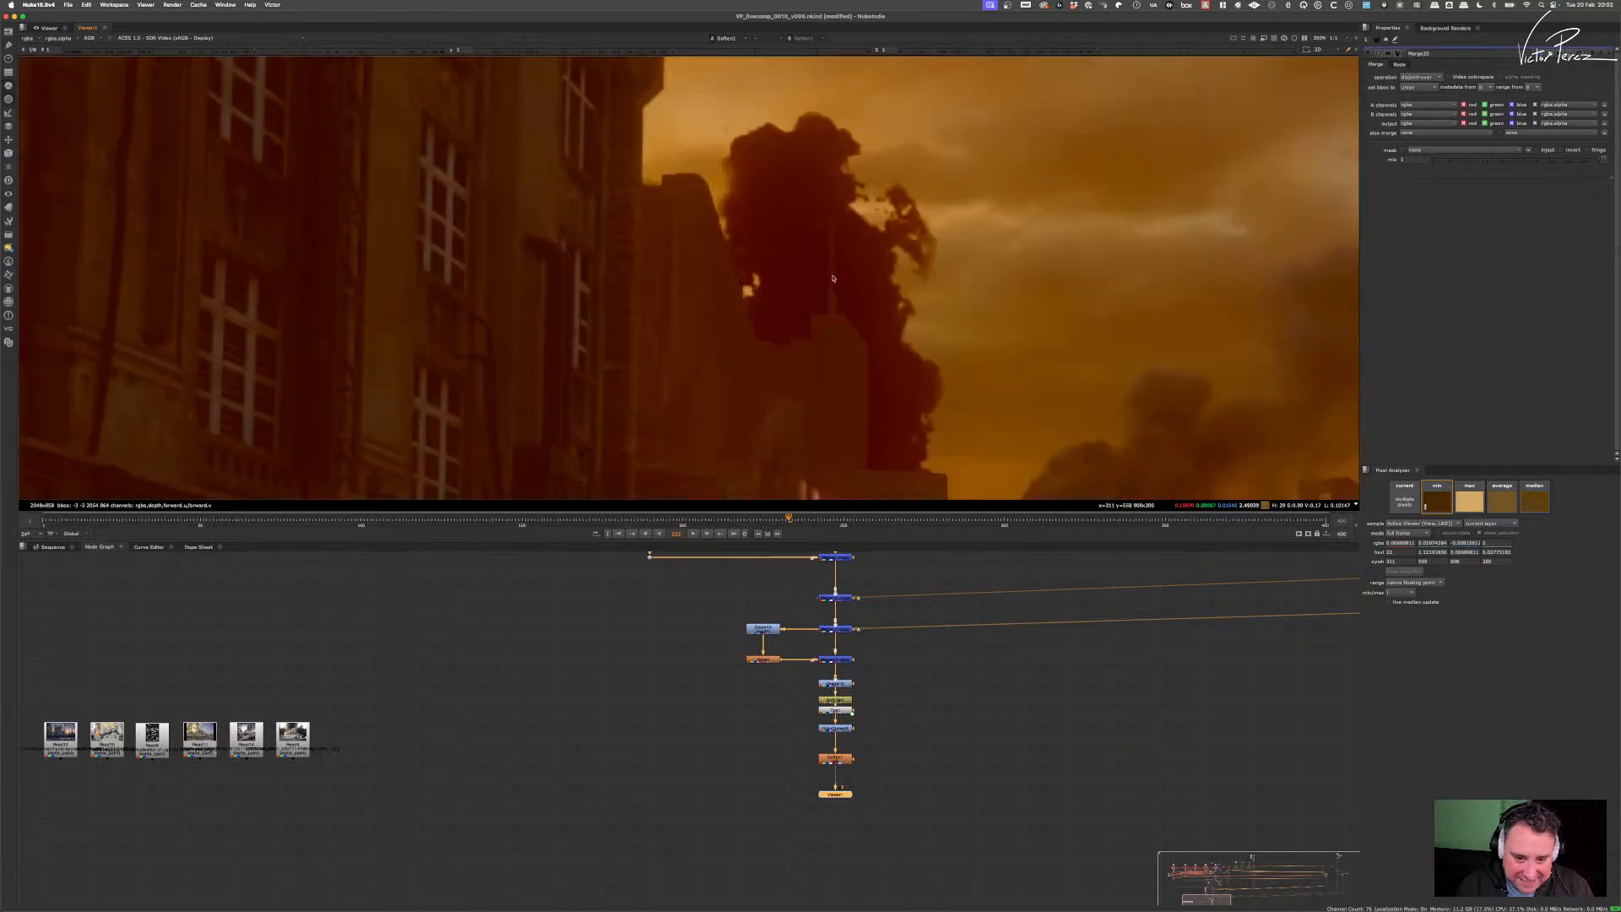
pyautogui.scroll(2, 851, 329)
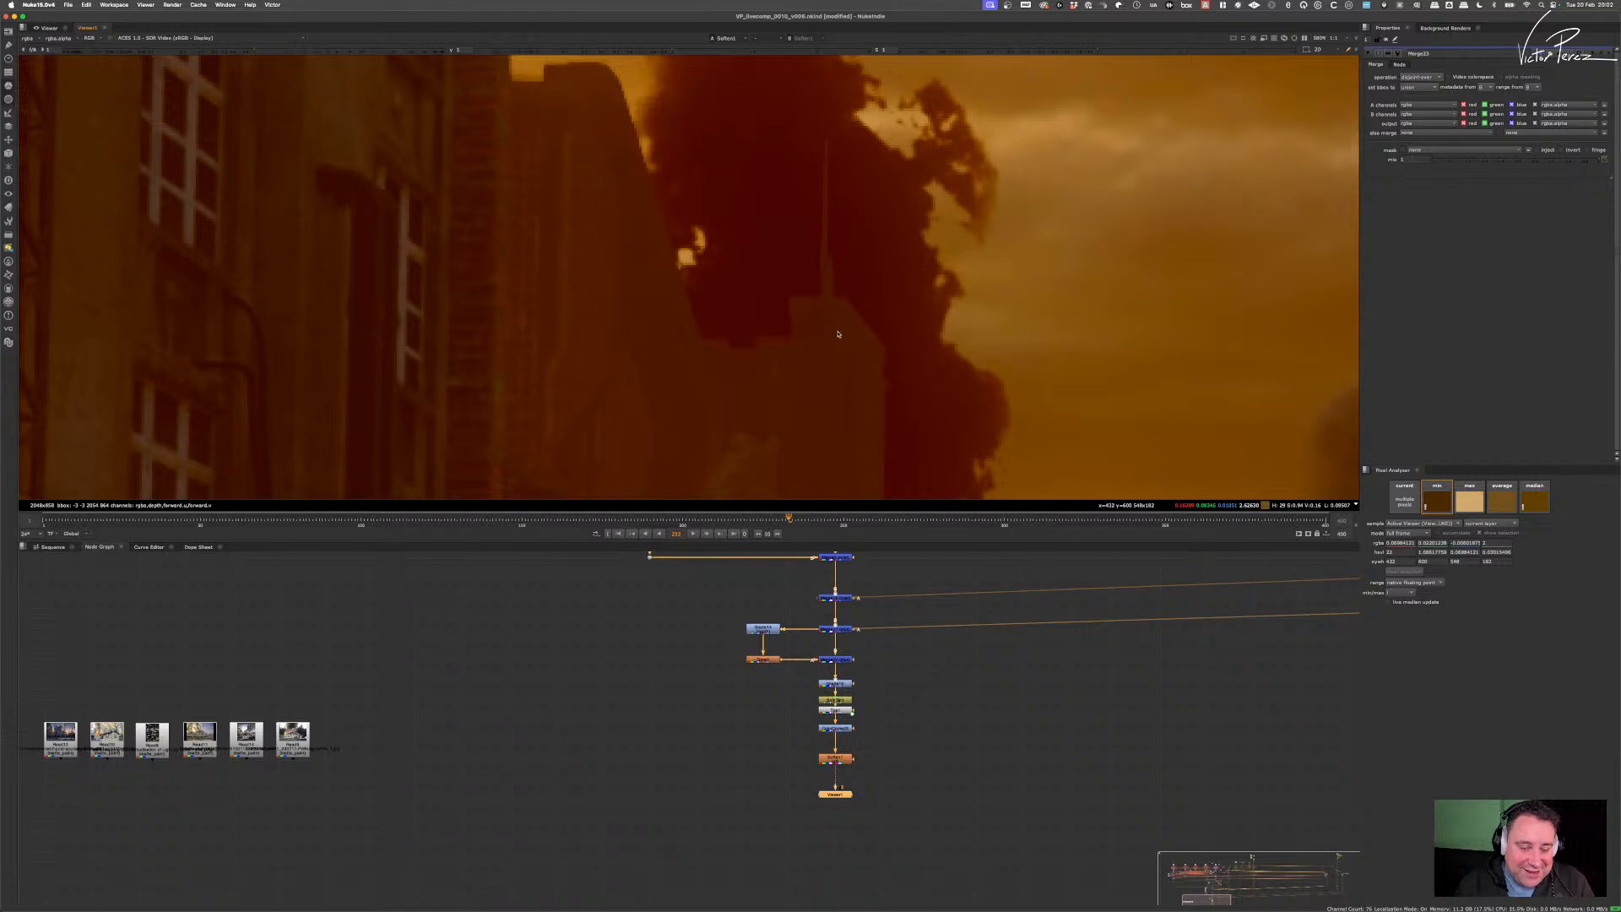
pyautogui.scroll(-3, 824, 332)
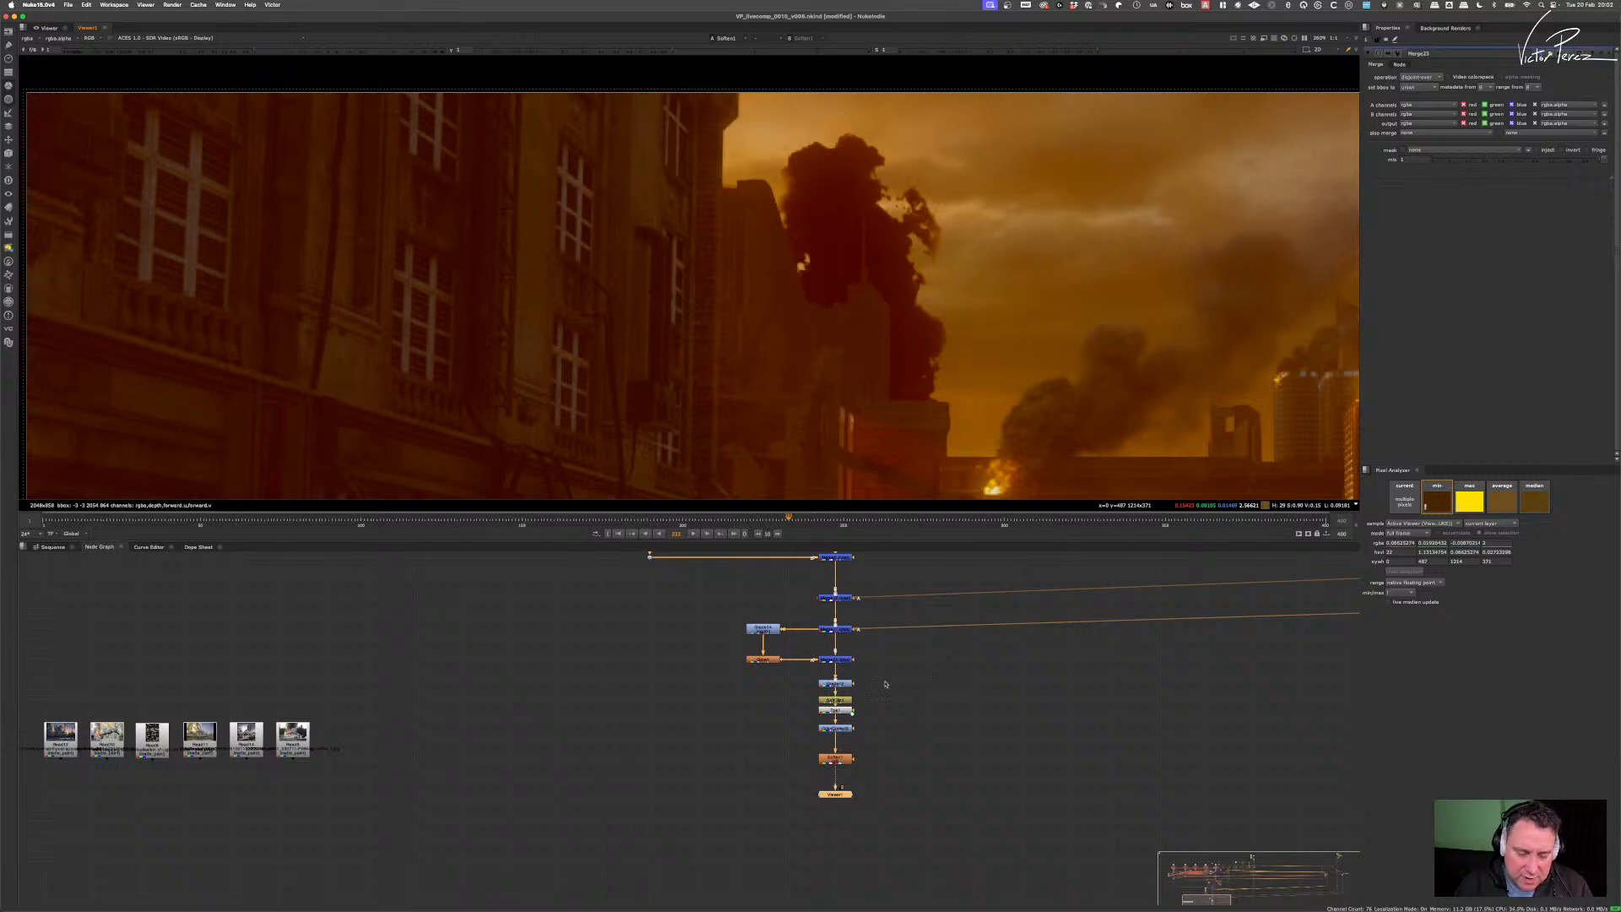
# - Adjust the gamma of Grade20 in the SmokePlume matte branch to make the dark plume more translucent
pyautogui.scroll(-10, 885, 684)
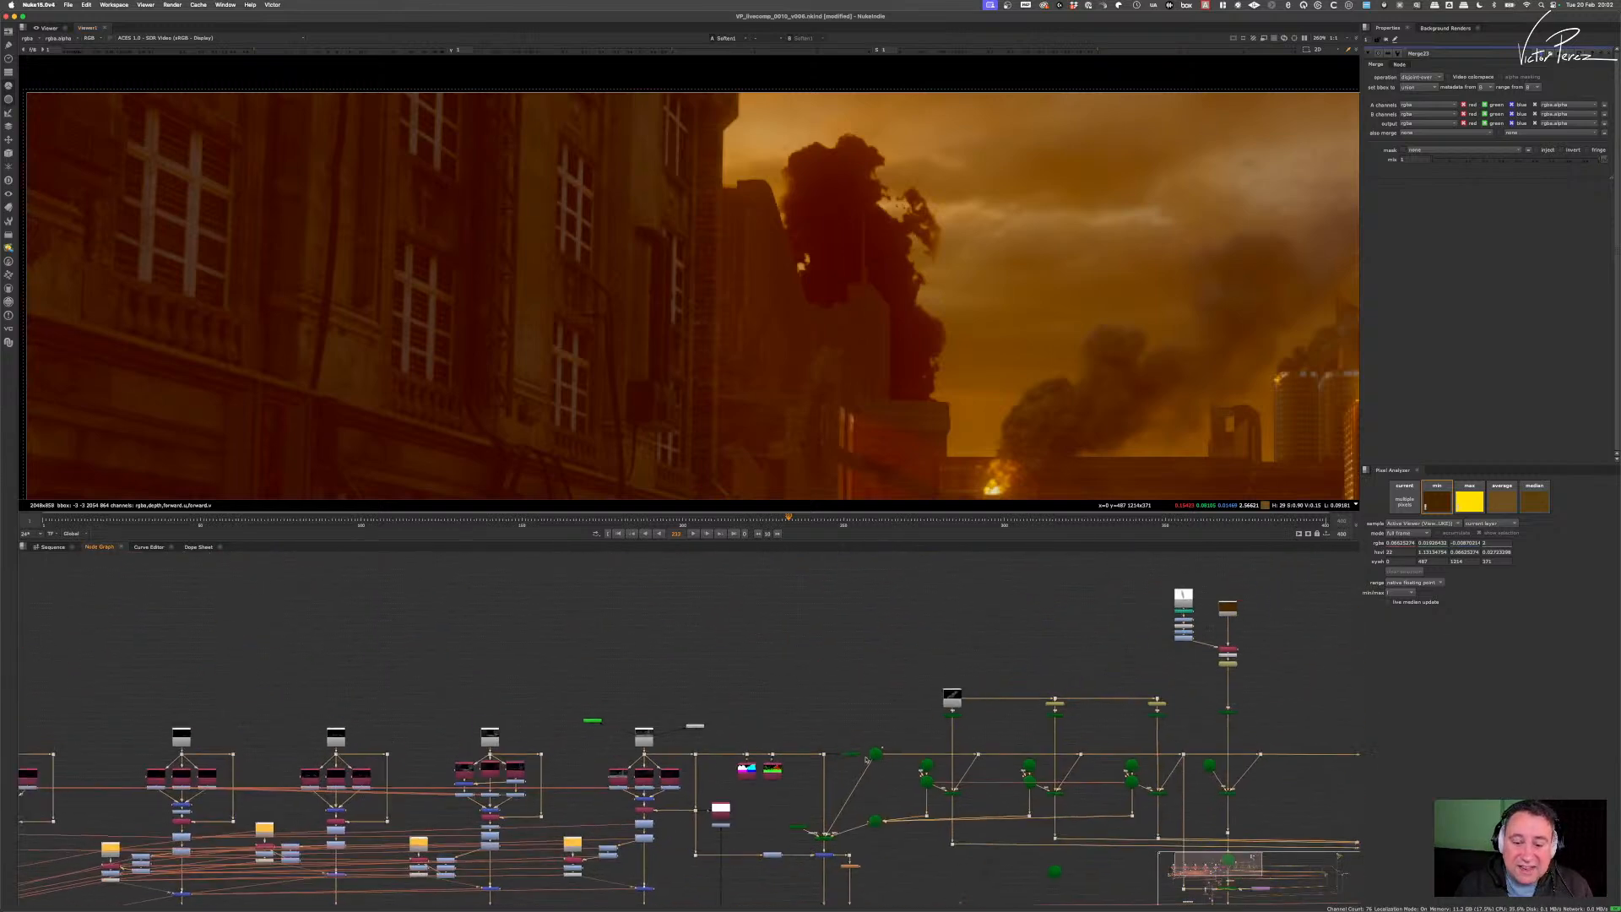
pyautogui.scroll(10, 865, 760)
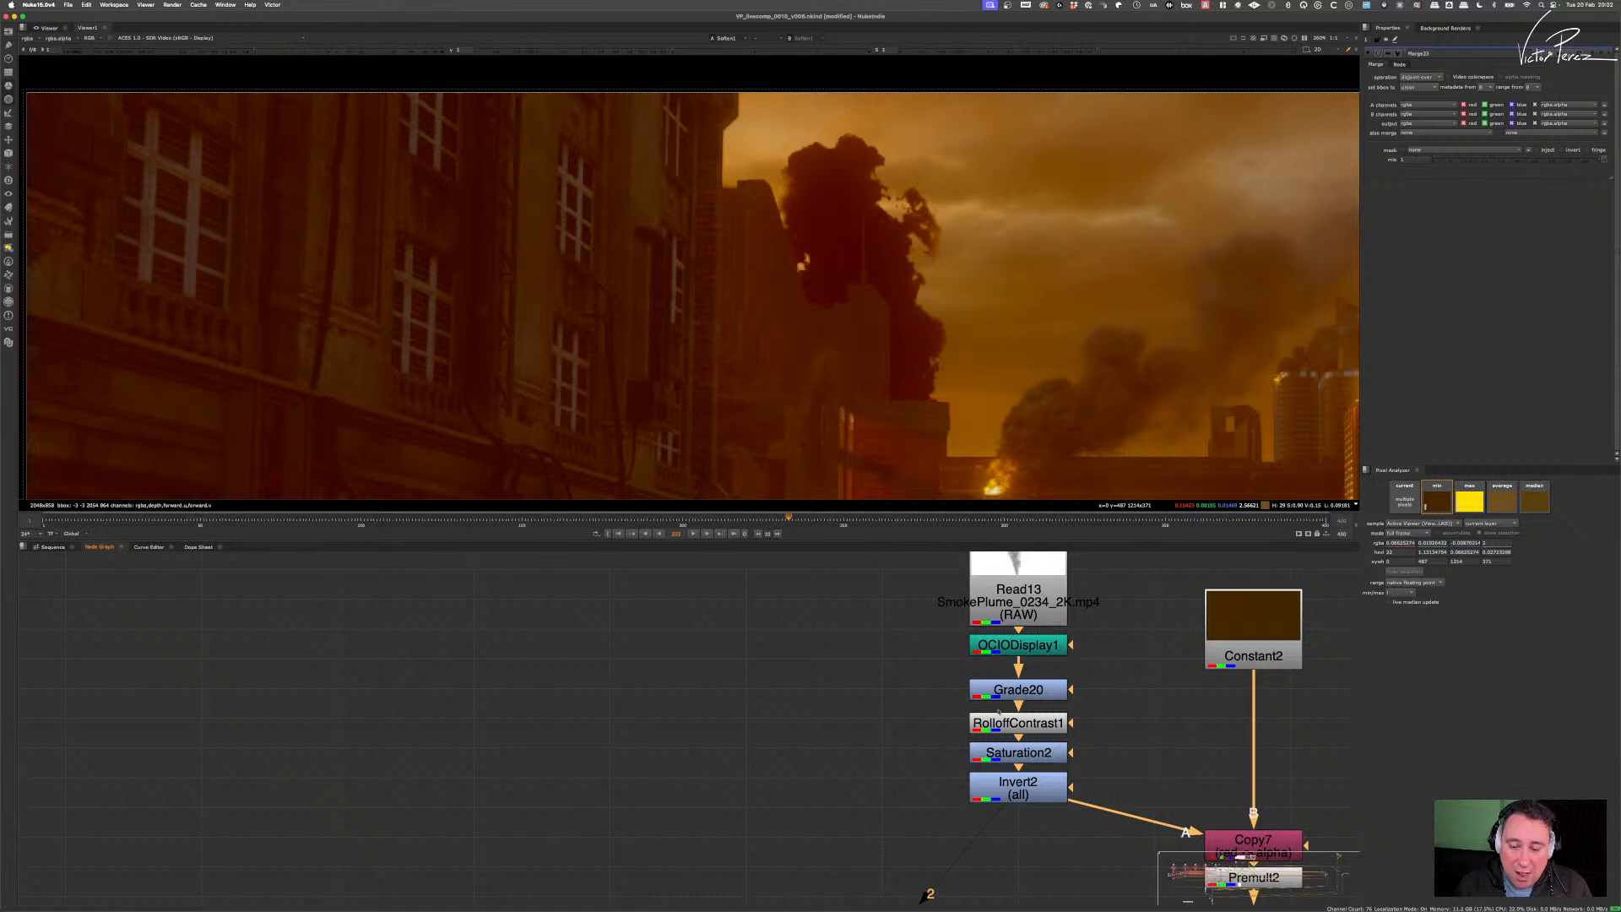
pyautogui.hscroll(2, 1072, 672)
pyautogui.click(991, 674)
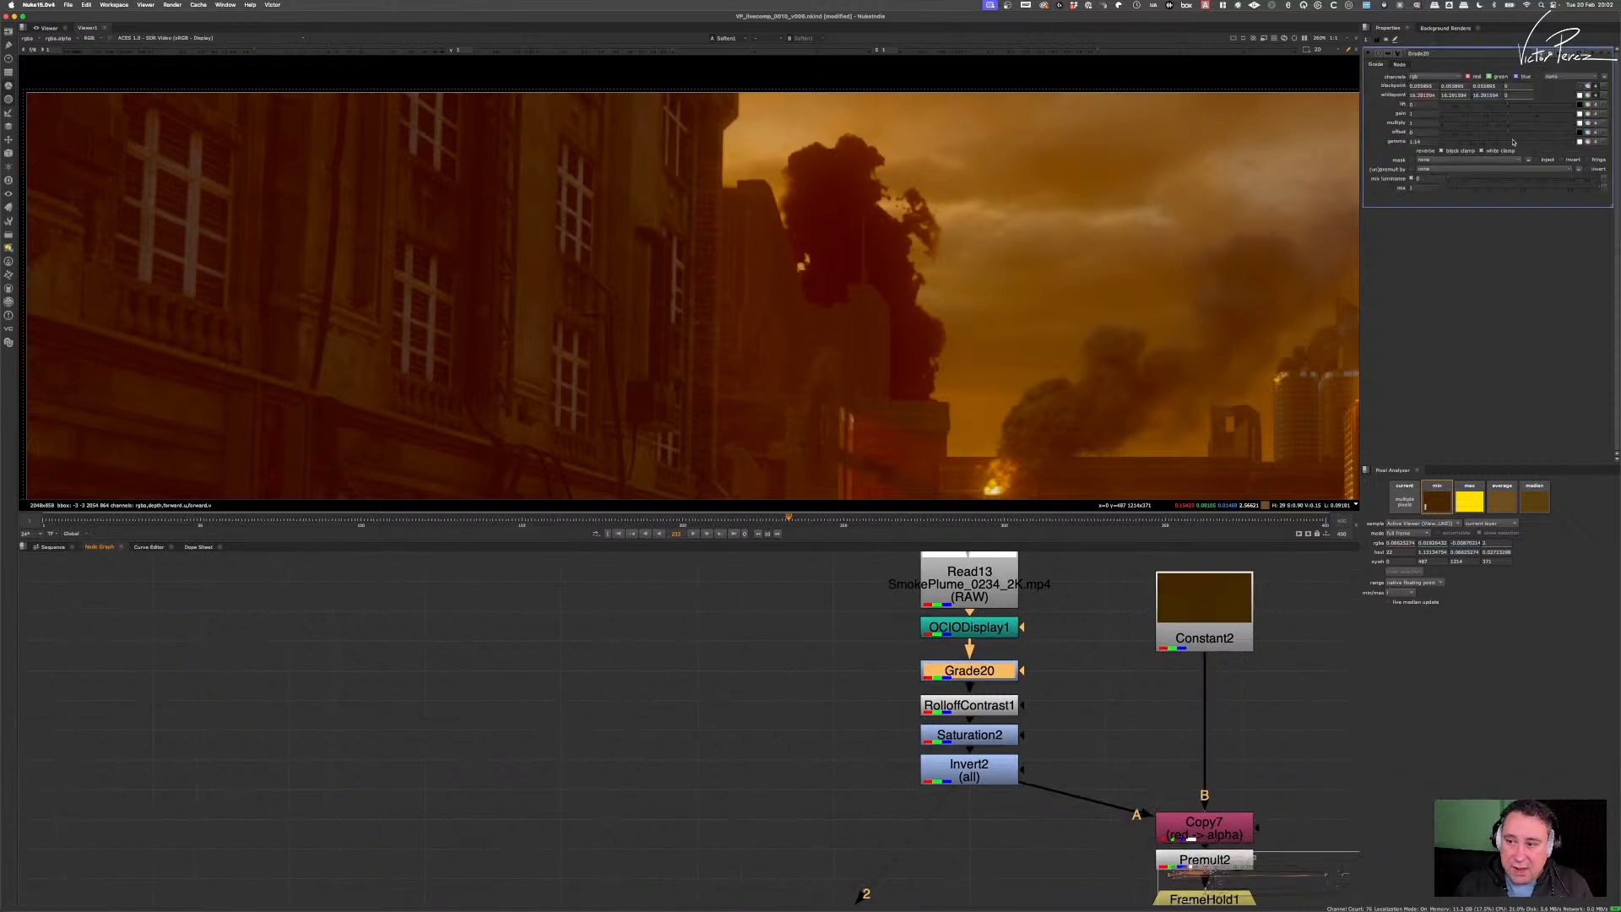
pyautogui.moveTo(1513, 142); pyautogui.dragTo(1554, 152)
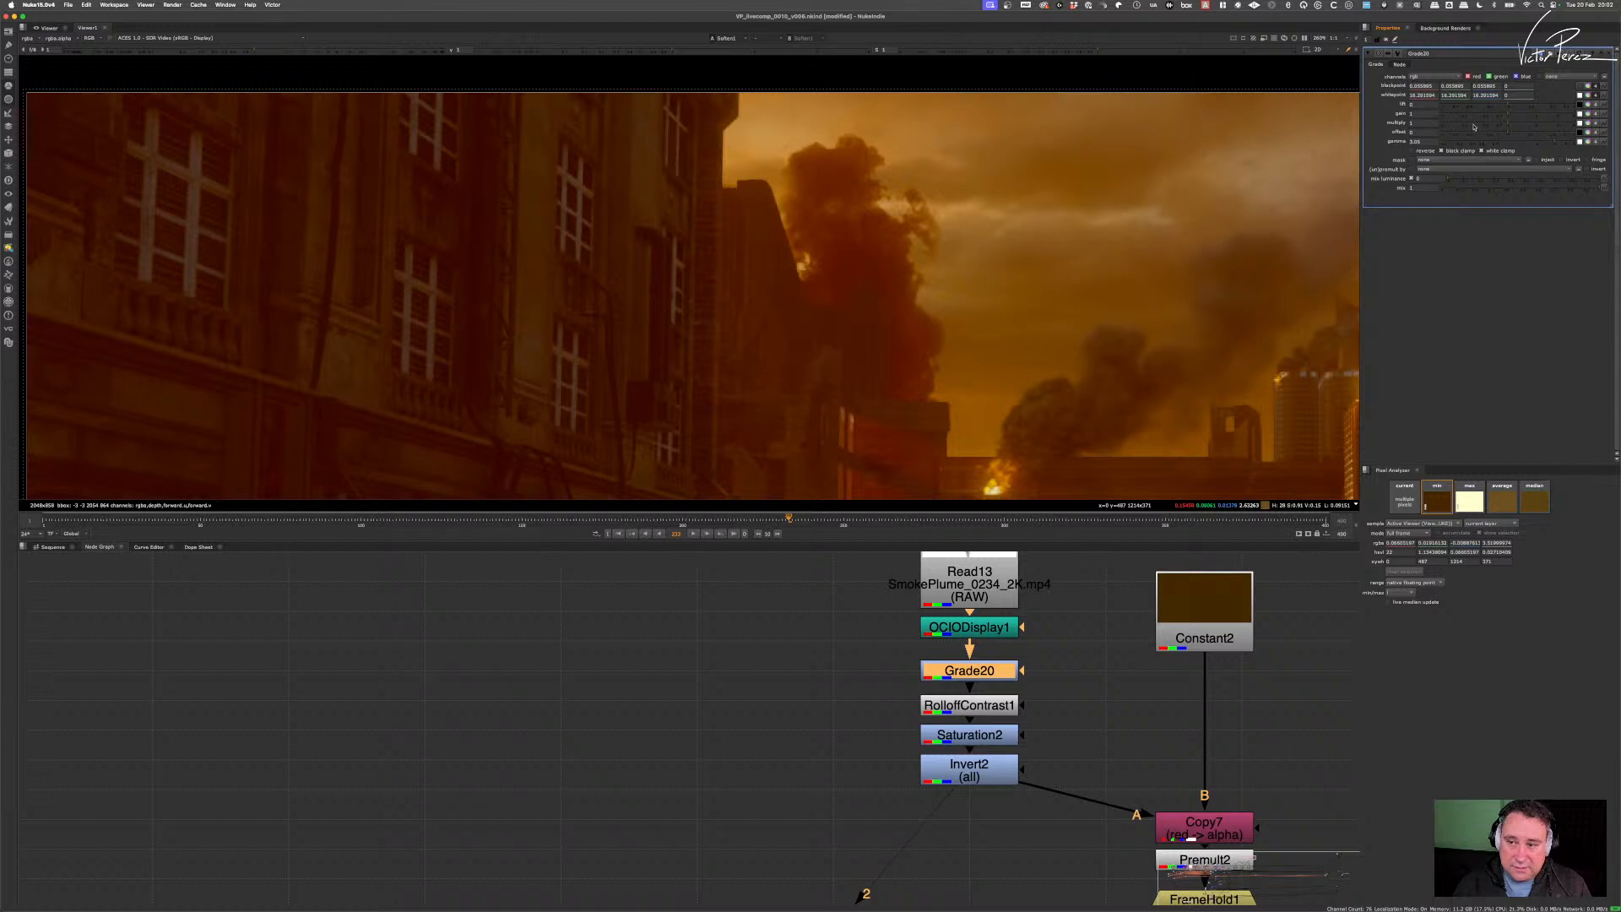
# - Try reducing the saturation of Constant2's dark brown smoke colour directly in its colour sliders
pyautogui.moveTo(1115, 669); pyautogui.dragTo(1000, 680, button='middle')
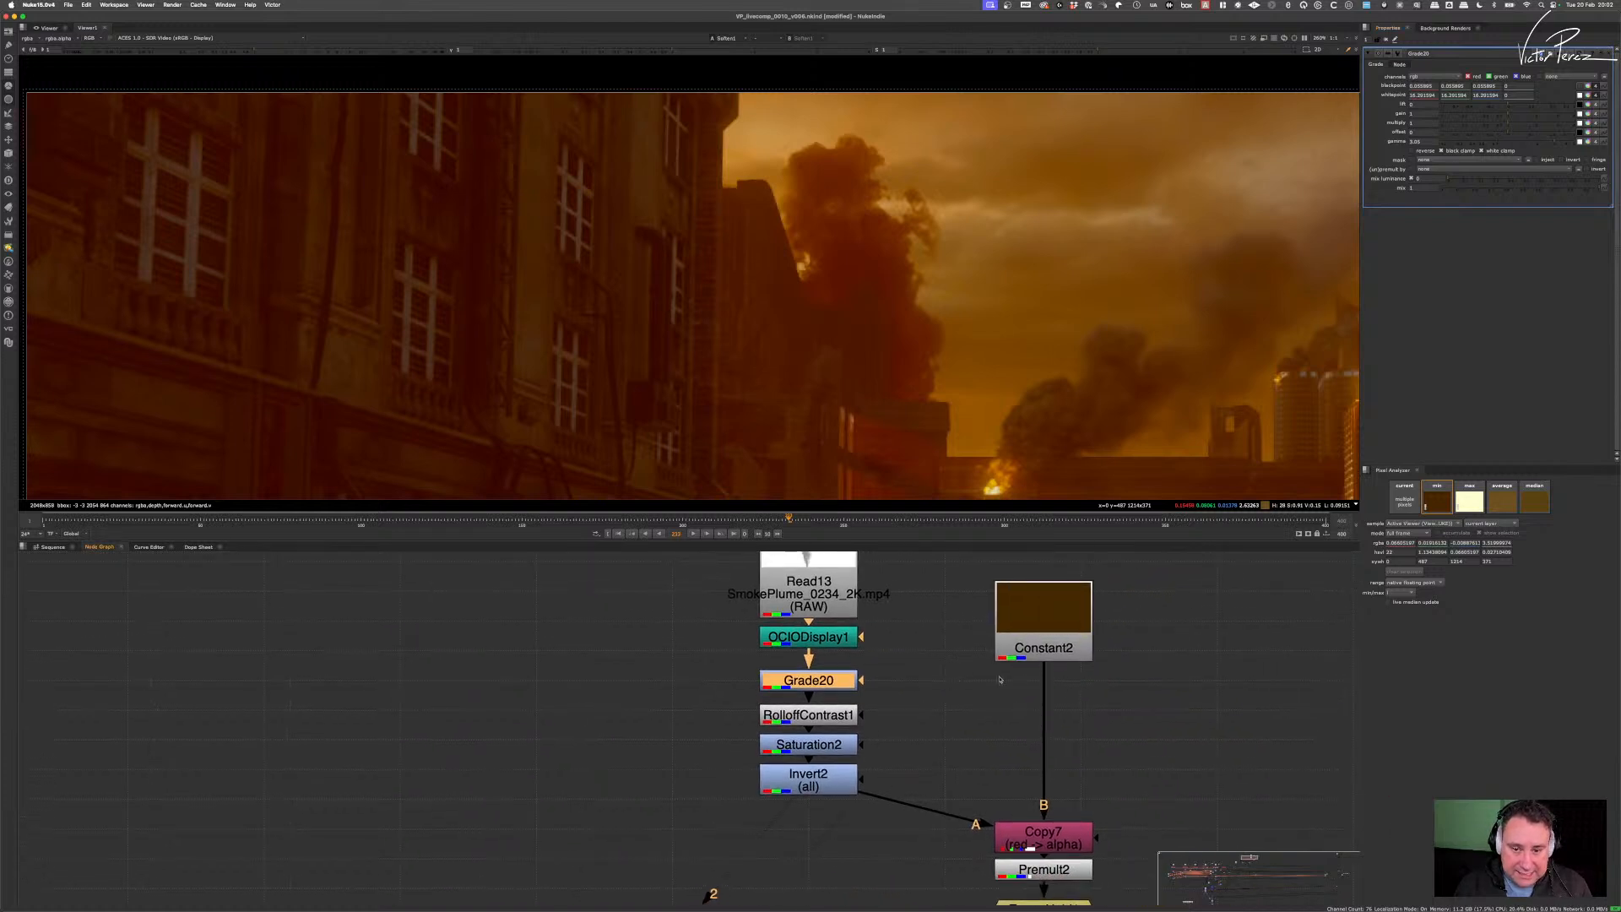
pyautogui.moveTo(1047, 647); pyautogui.dragTo(1046, 639)
pyautogui.doubleClick(1044, 640)
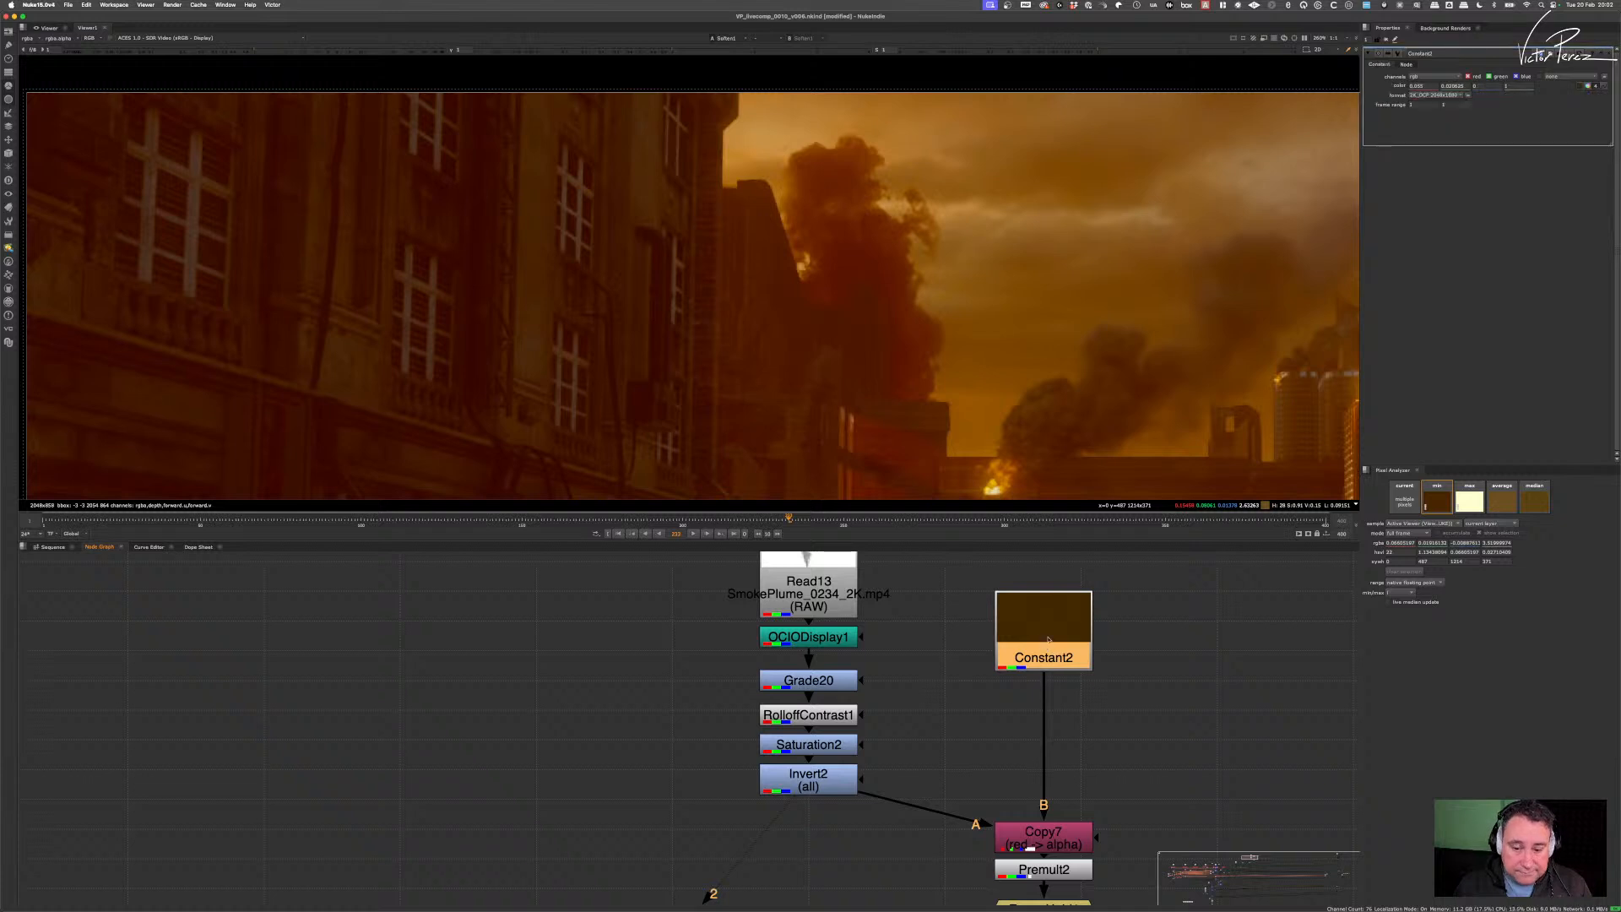
pyautogui.press('super')
pyautogui.keyDown('super'); pyautogui.click(1588, 86); pyautogui.keyUp('super')
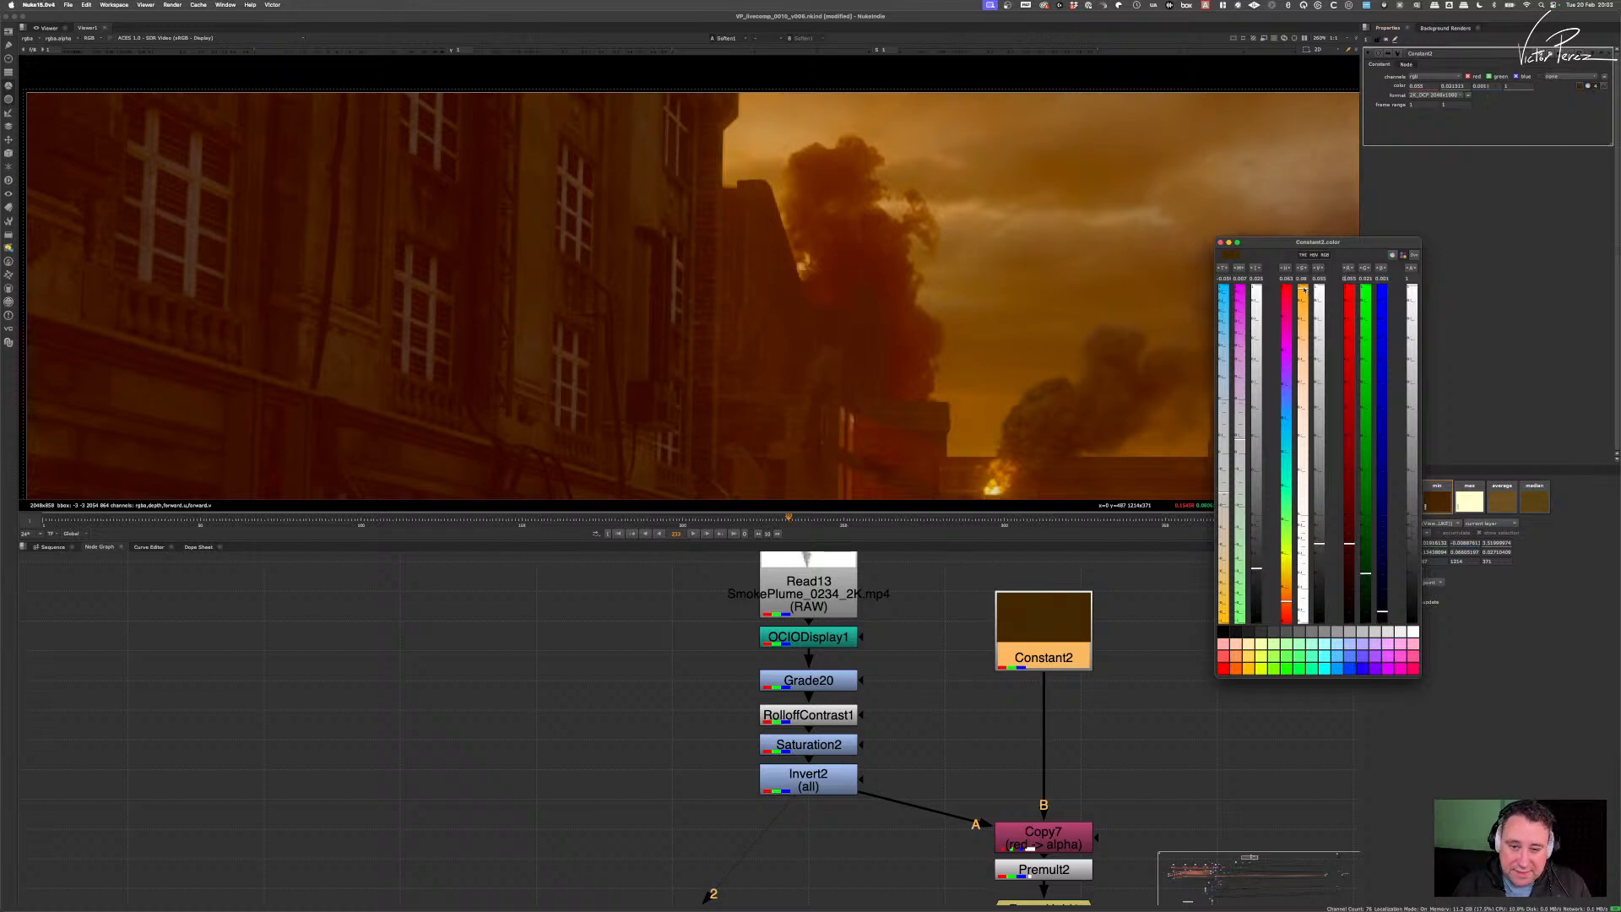
pyautogui.moveTo(1305, 289); pyautogui.dragTo(1291, 432)
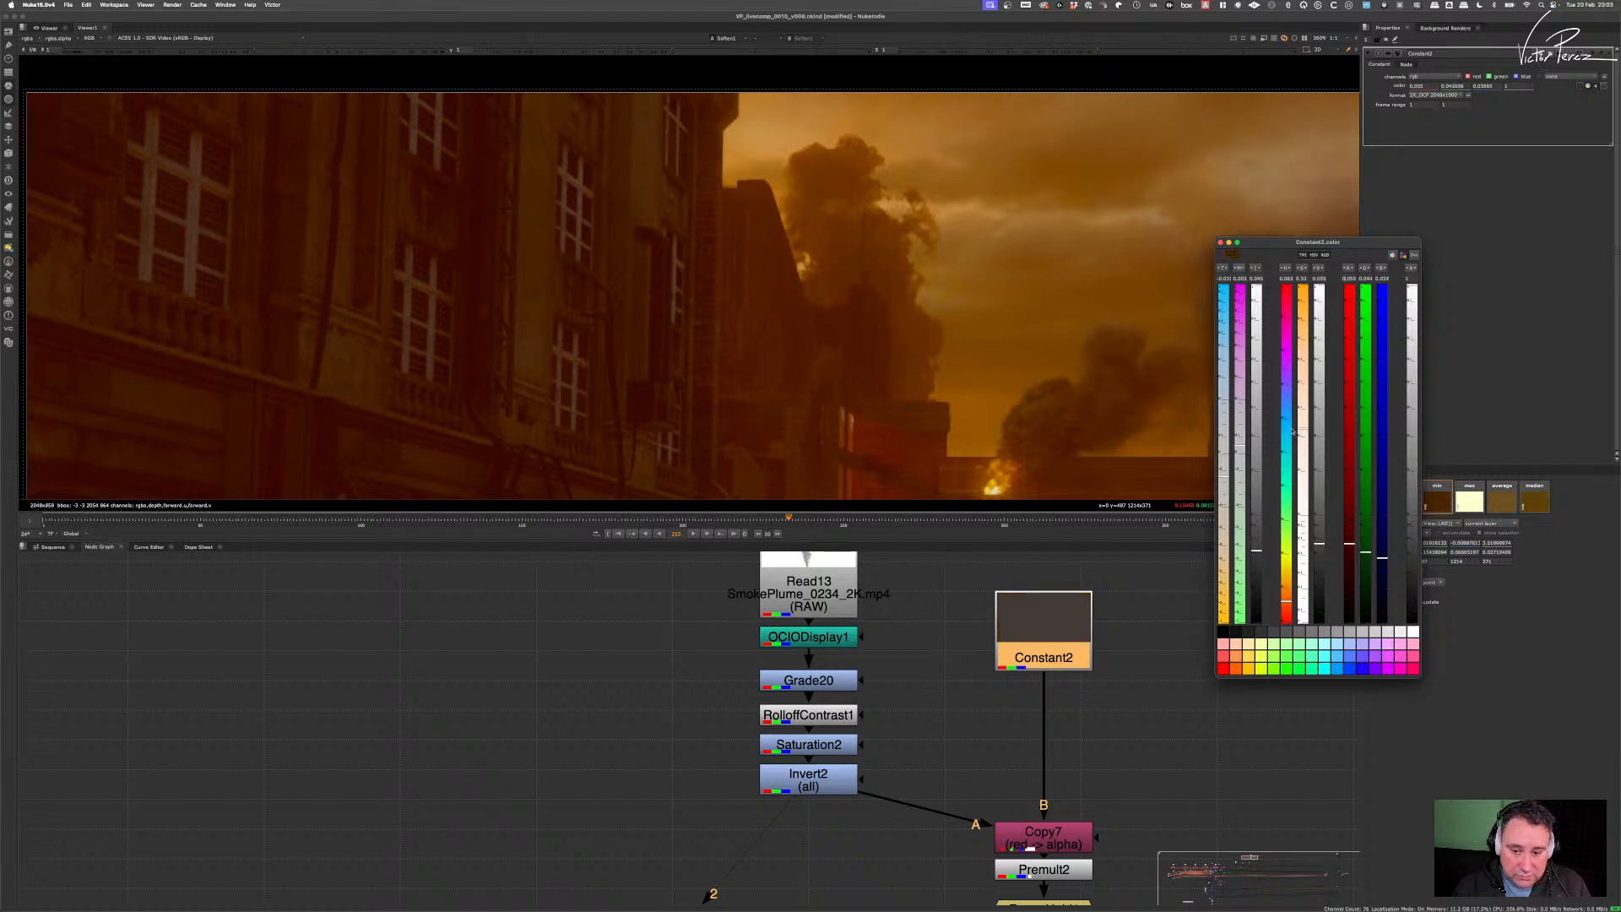
pyautogui.moveTo(1302, 352)
pyautogui.mouseDown()
pyautogui.moveTo(1296, 431)
pyautogui.moveTo(1302, 341)
pyautogui.mouseUp()
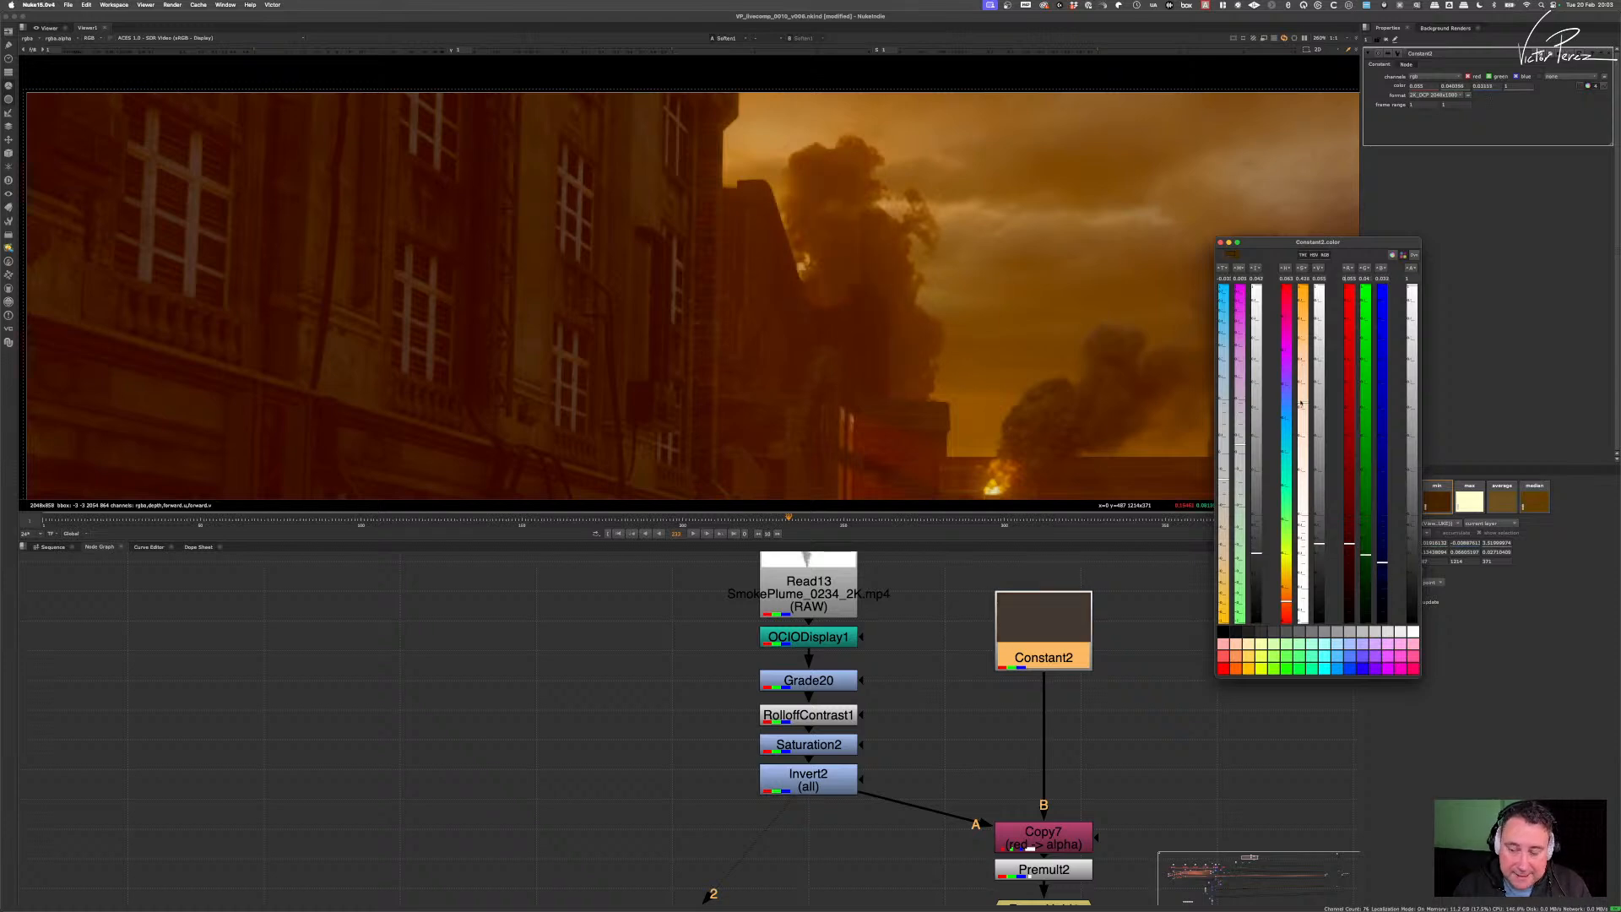
pyautogui.moveTo(1300, 407); pyautogui.dragTo(1322, 287)
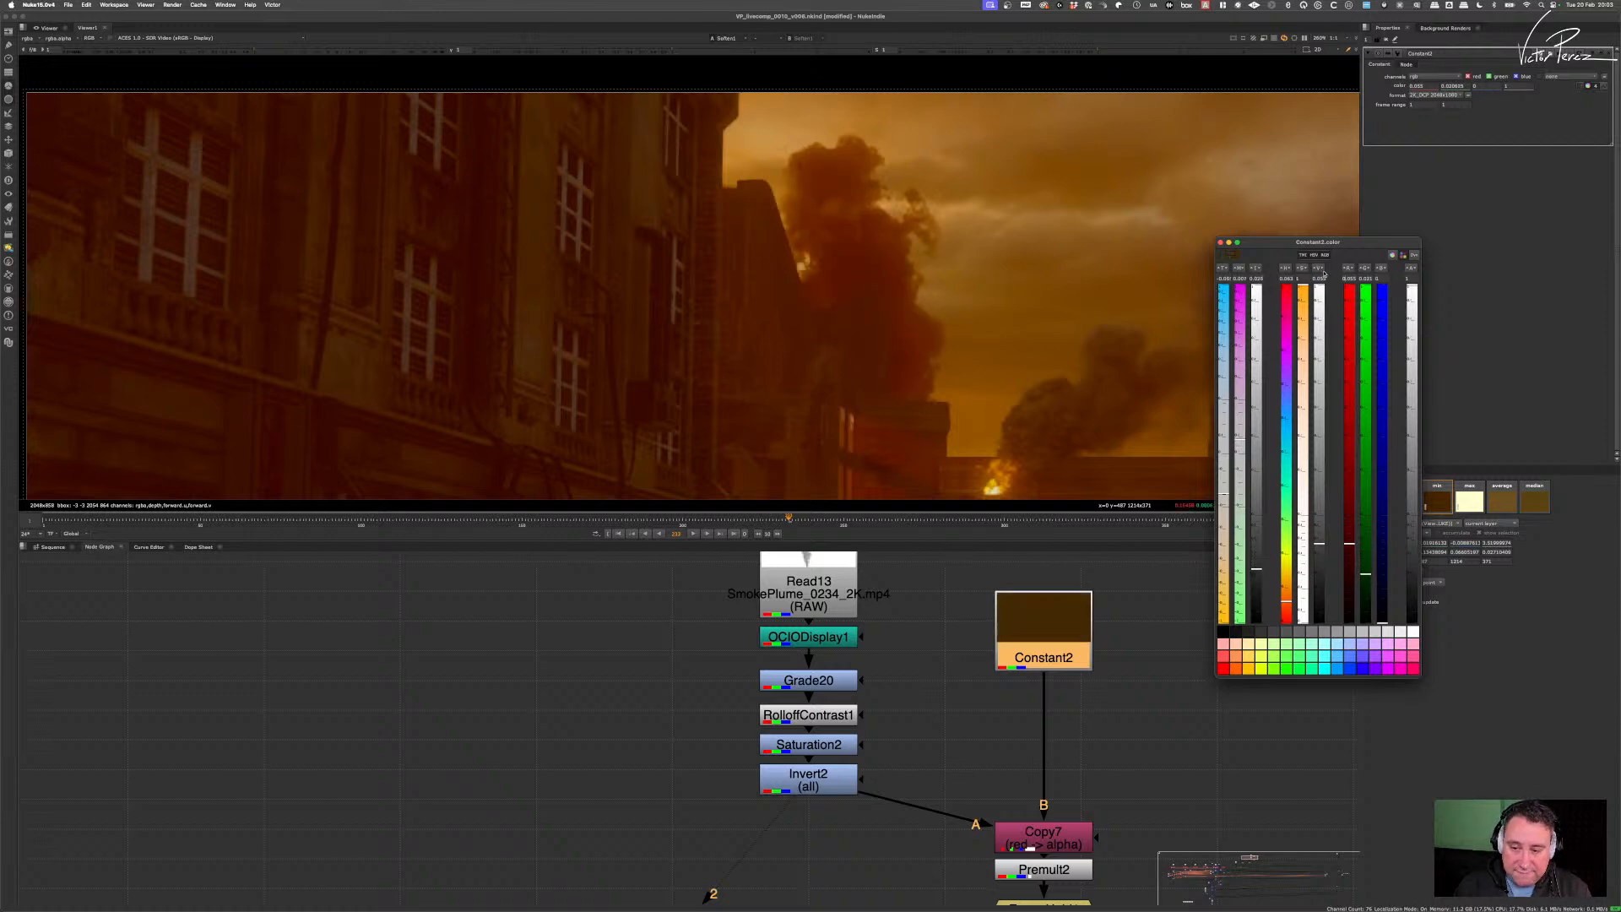
pyautogui.click(1325, 278)
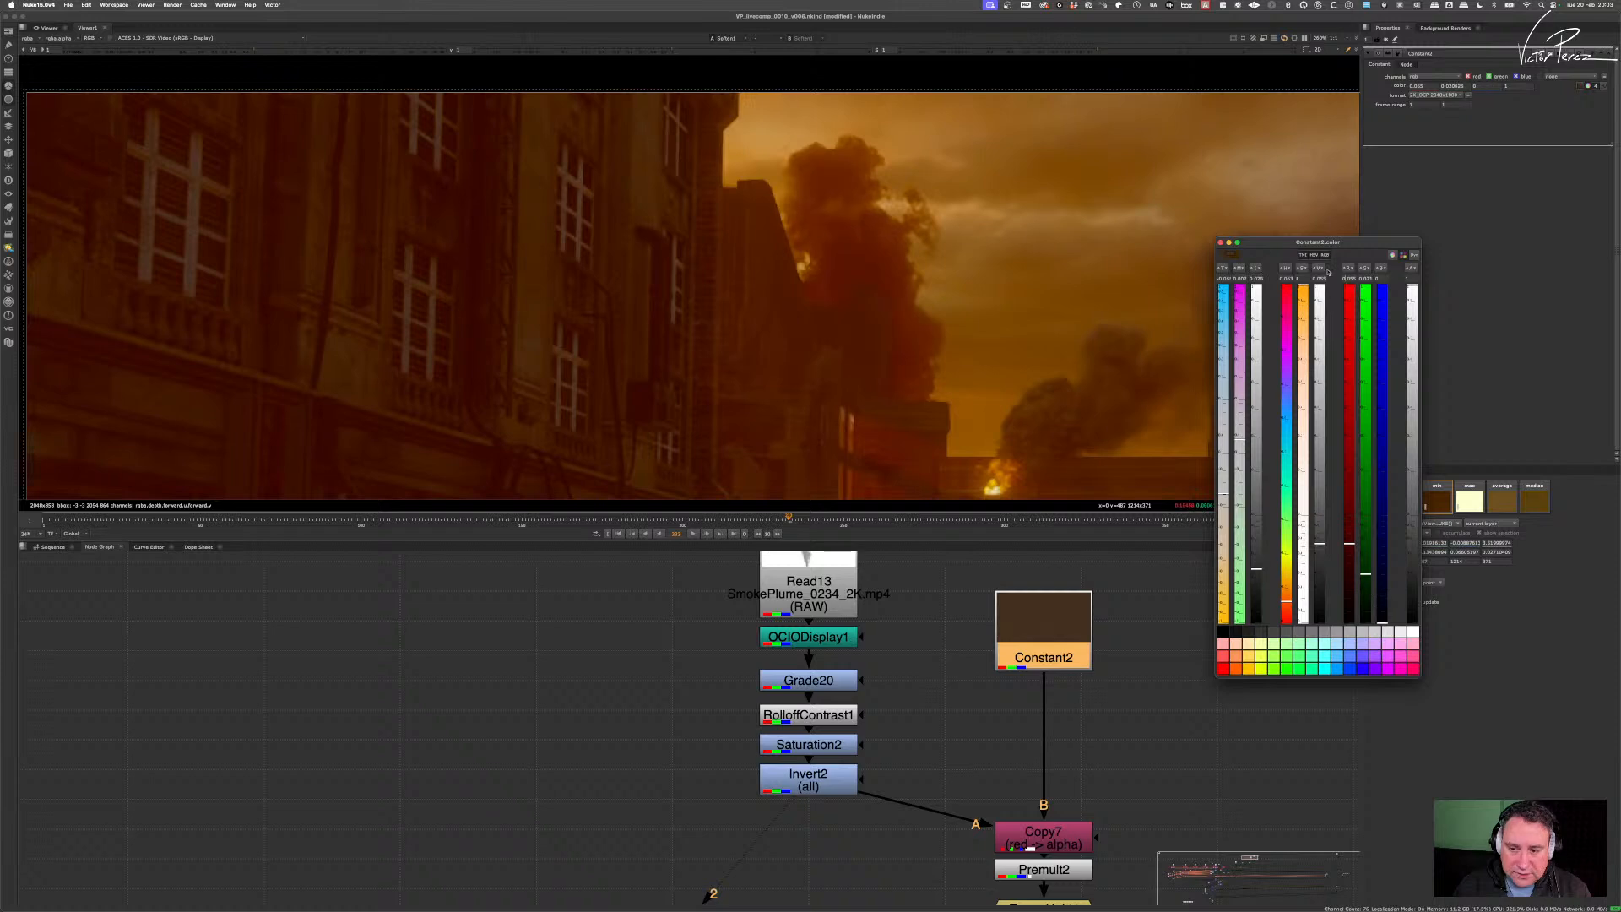
# - Insert a Saturation node between Constant2 and Copy7
pyautogui.click(1061, 658)
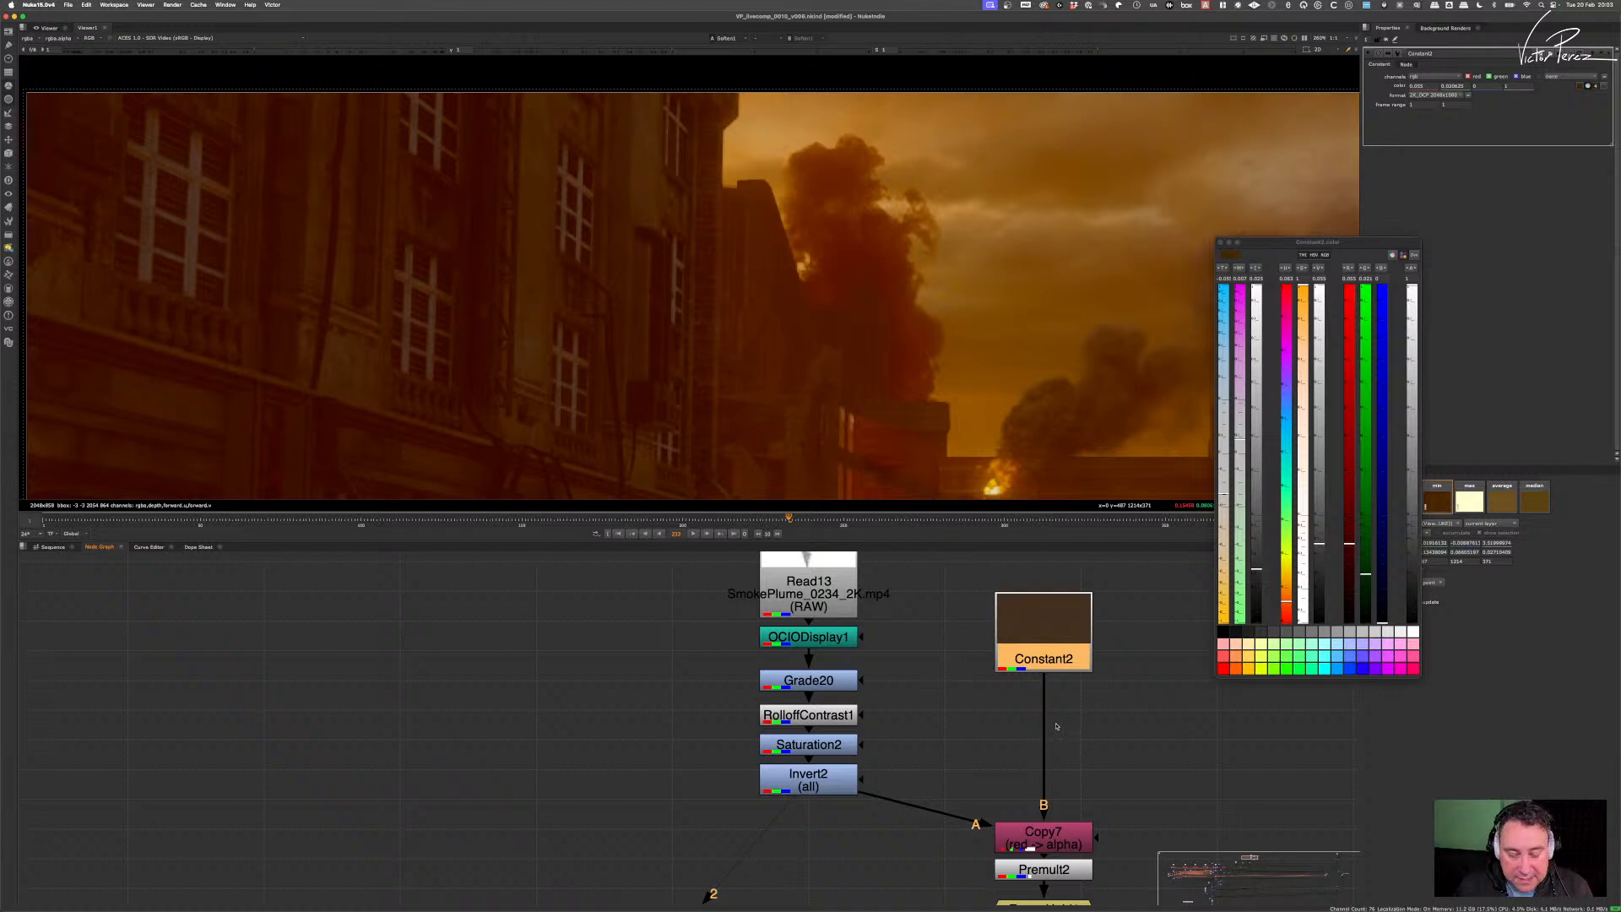
pyautogui.moveTo(1059, 660); pyautogui.dragTo(1056, 656)
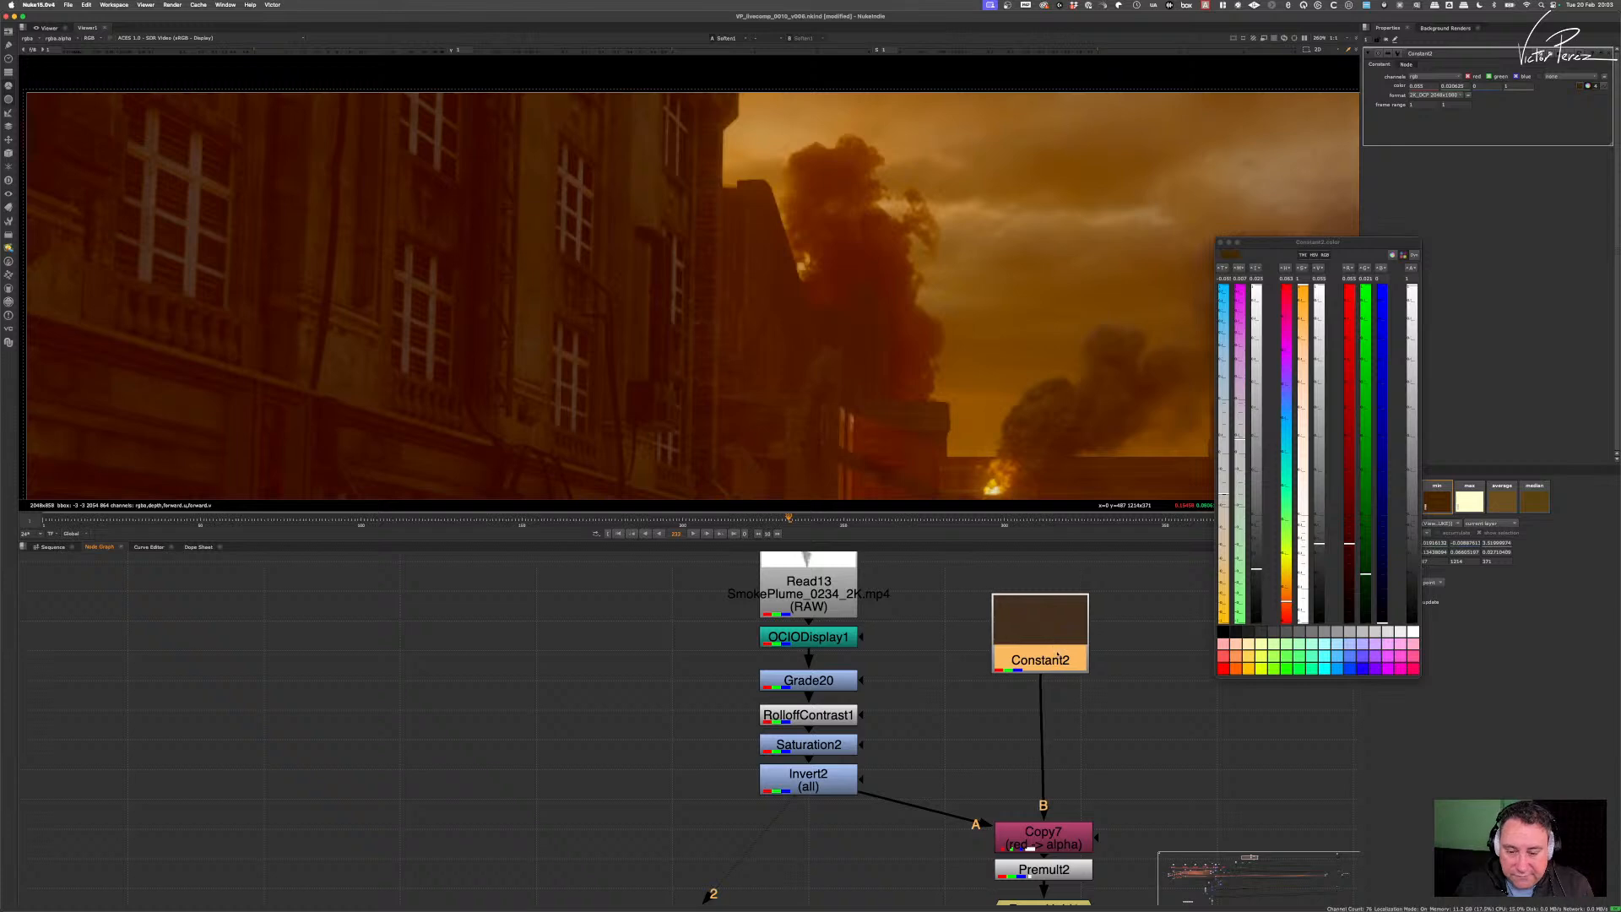
pyautogui.press('Tab')
pyautogui.write('sat')
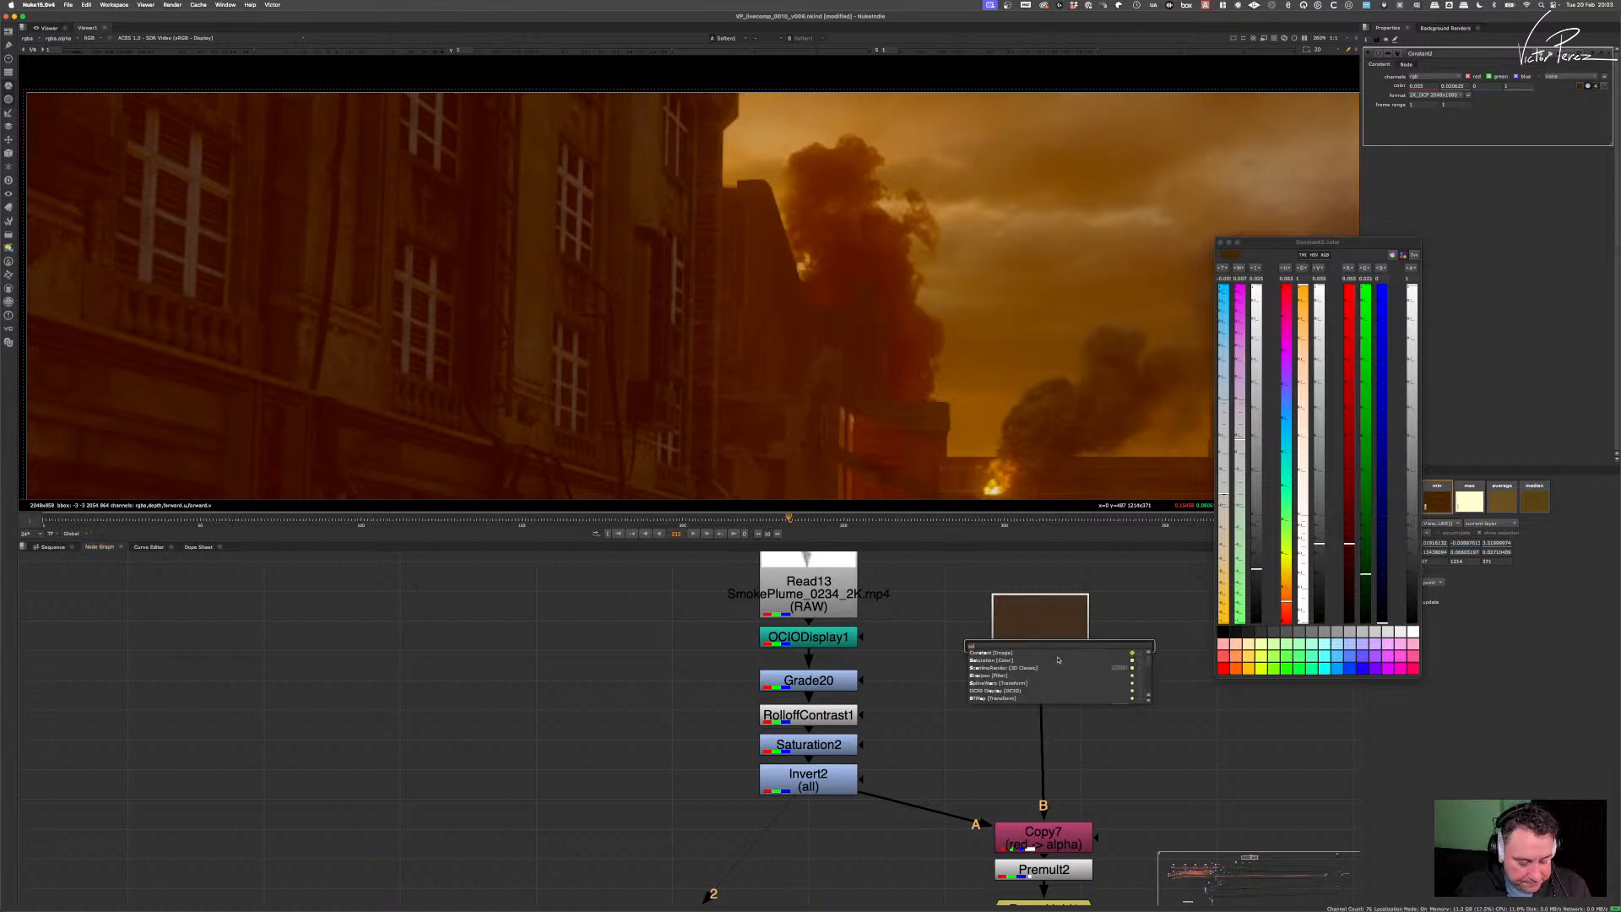
pyautogui.click(992, 660)
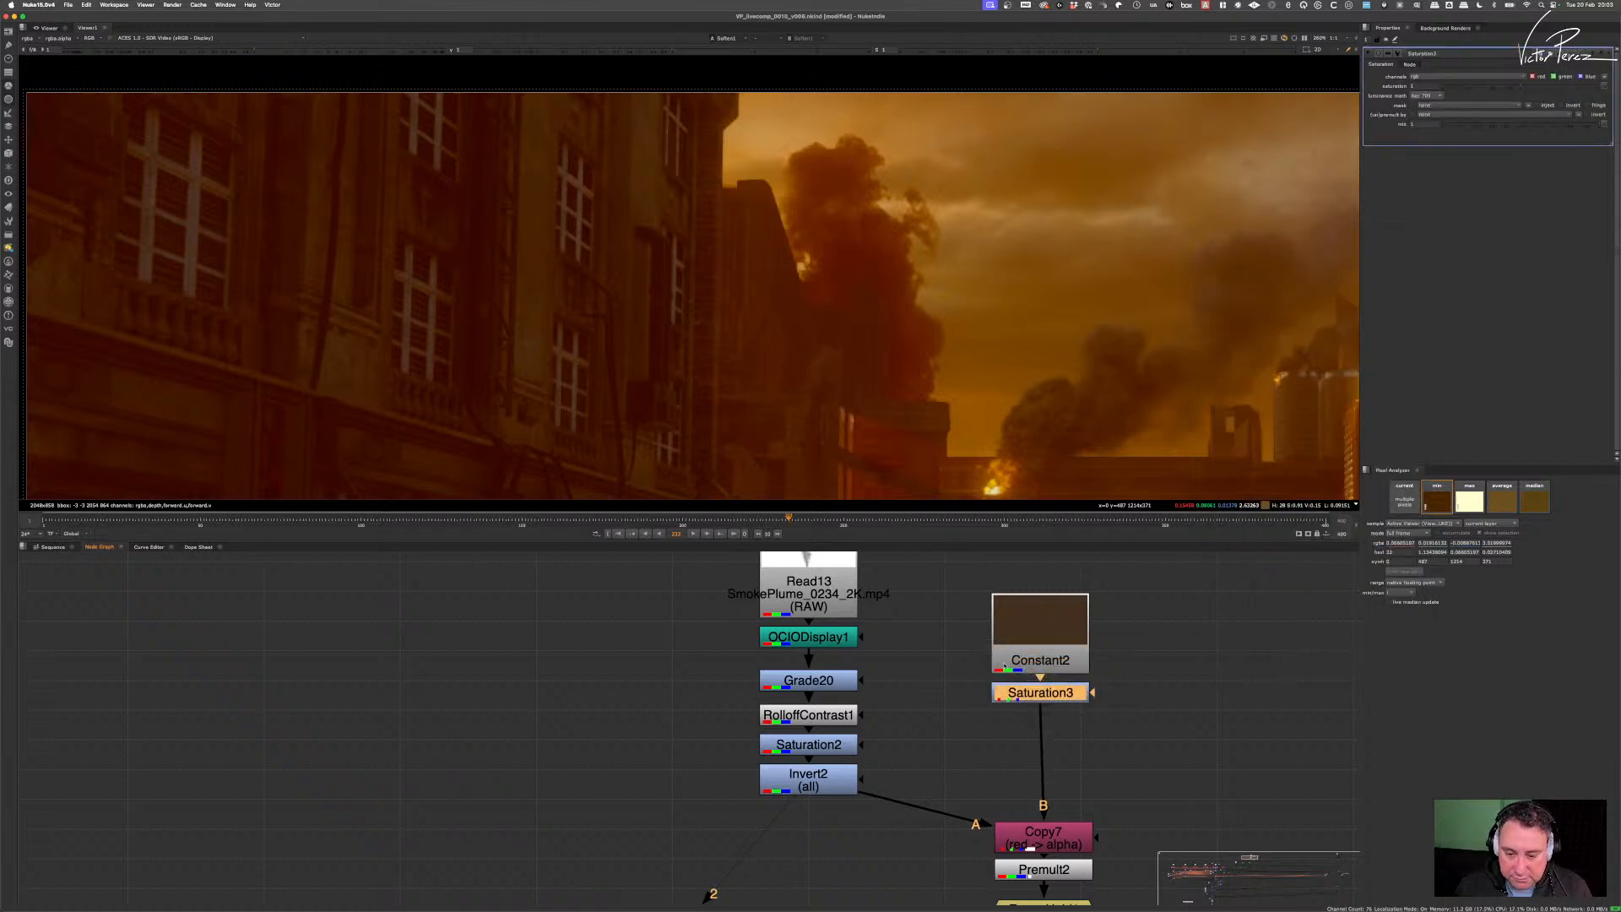
# - Lower the saturation on Saturation3 to a small value above zero, judging the plume's tint against the other smoke in the comp
pyautogui.moveTo(1525, 88); pyautogui.dragTo(1453, 85)
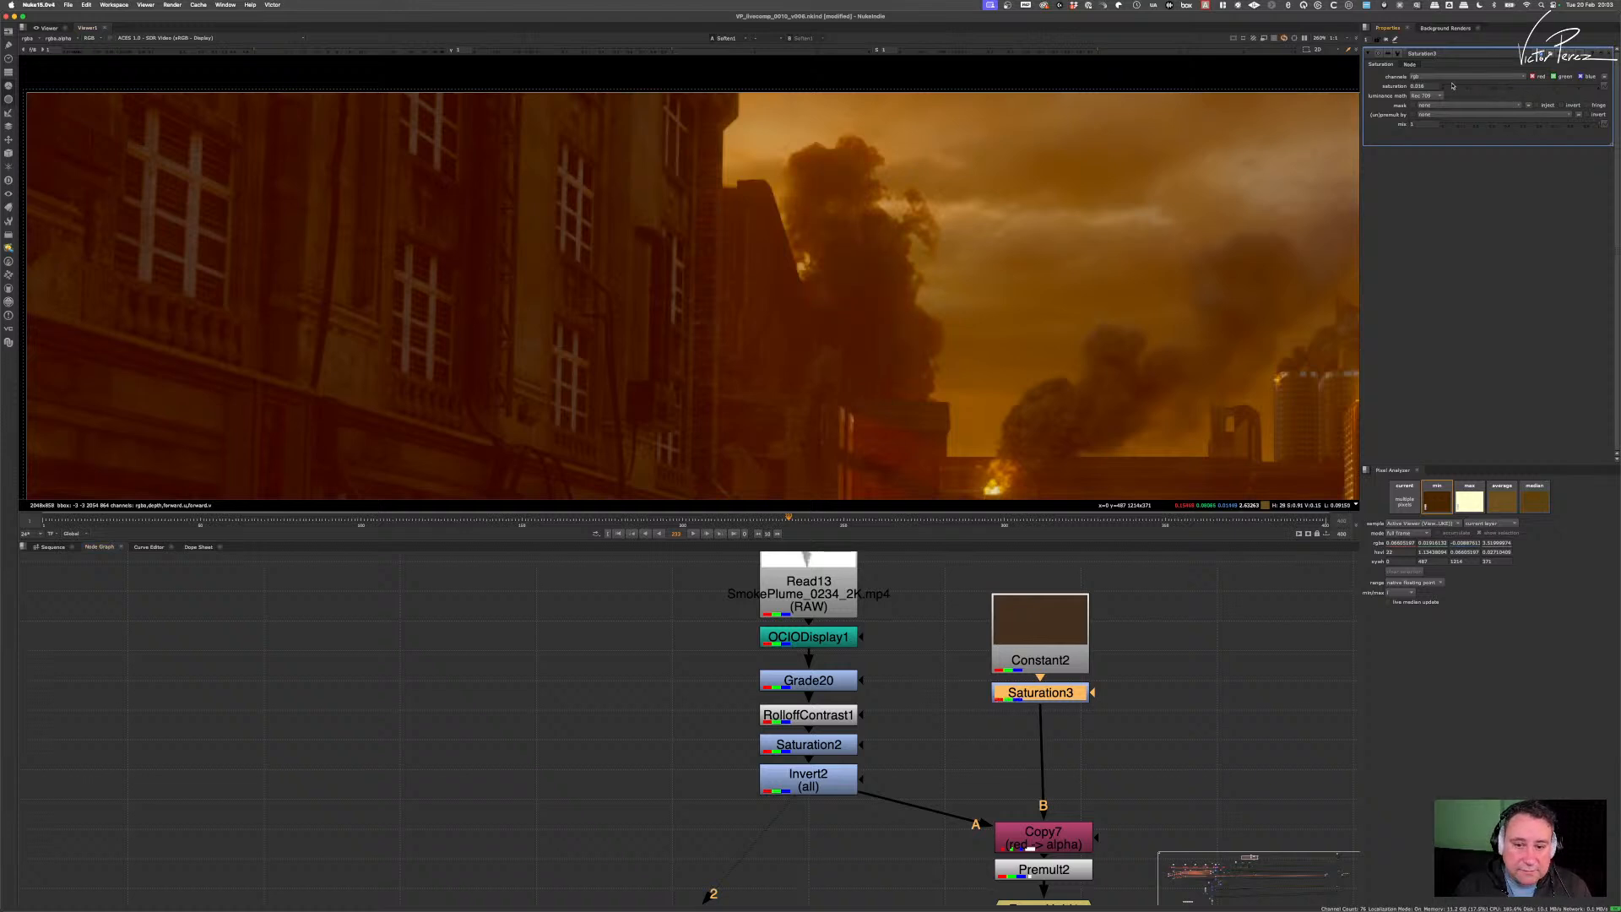
pyautogui.click(1477, 88)
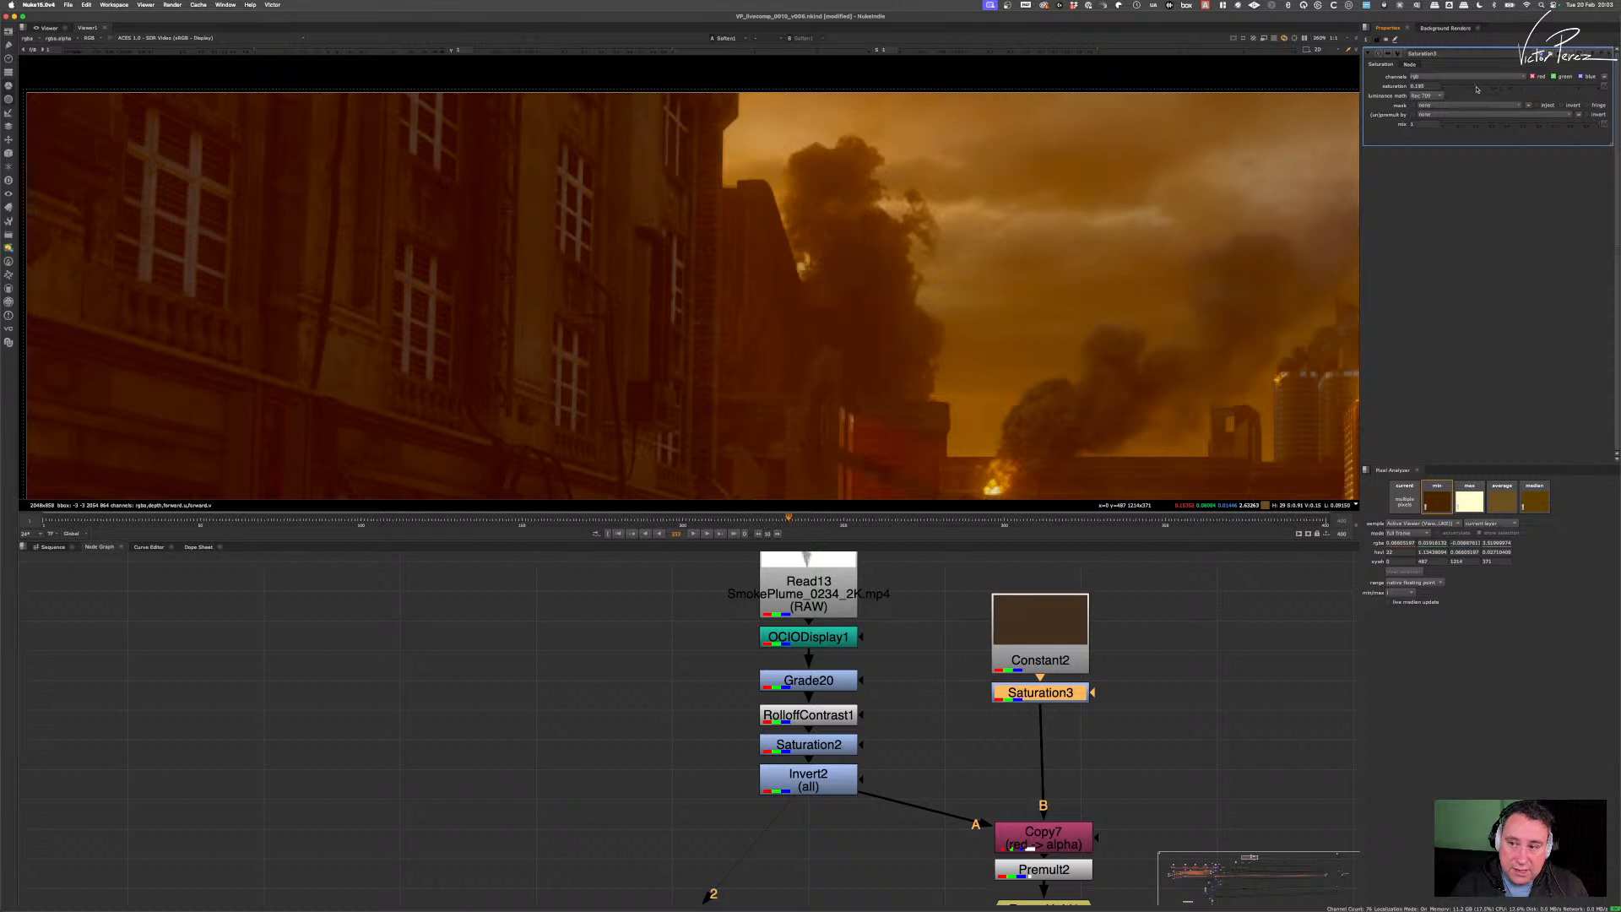
pyautogui.moveTo(1455, 87); pyautogui.dragTo(1360, 61)
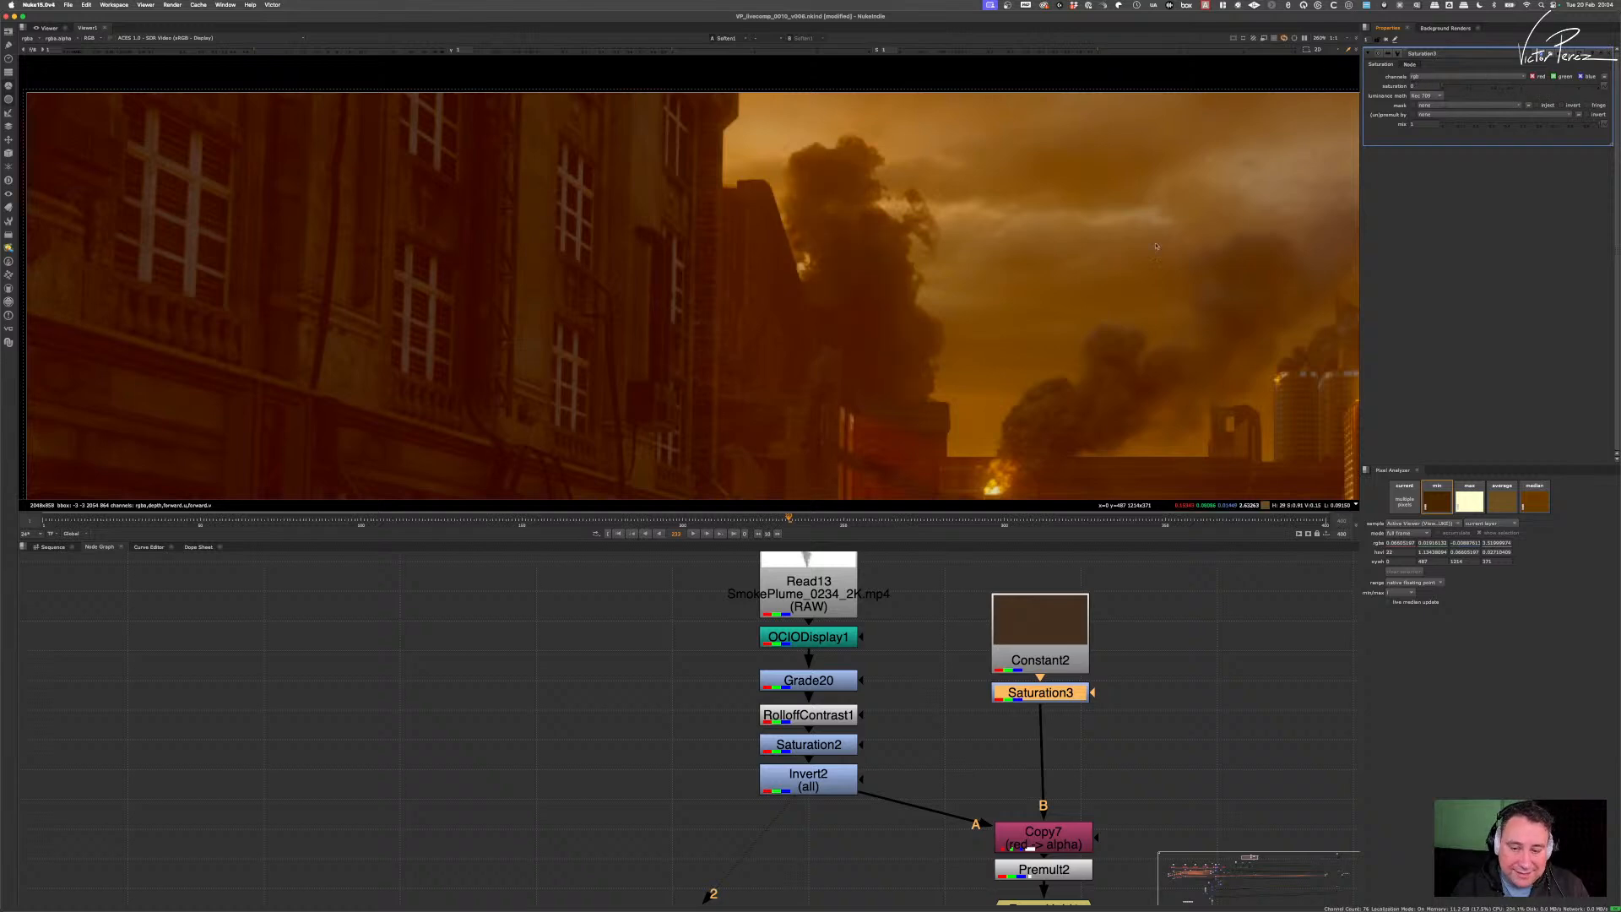
pyautogui.scroll(-5, 936, 355)
pyautogui.scroll(2, 855, 342)
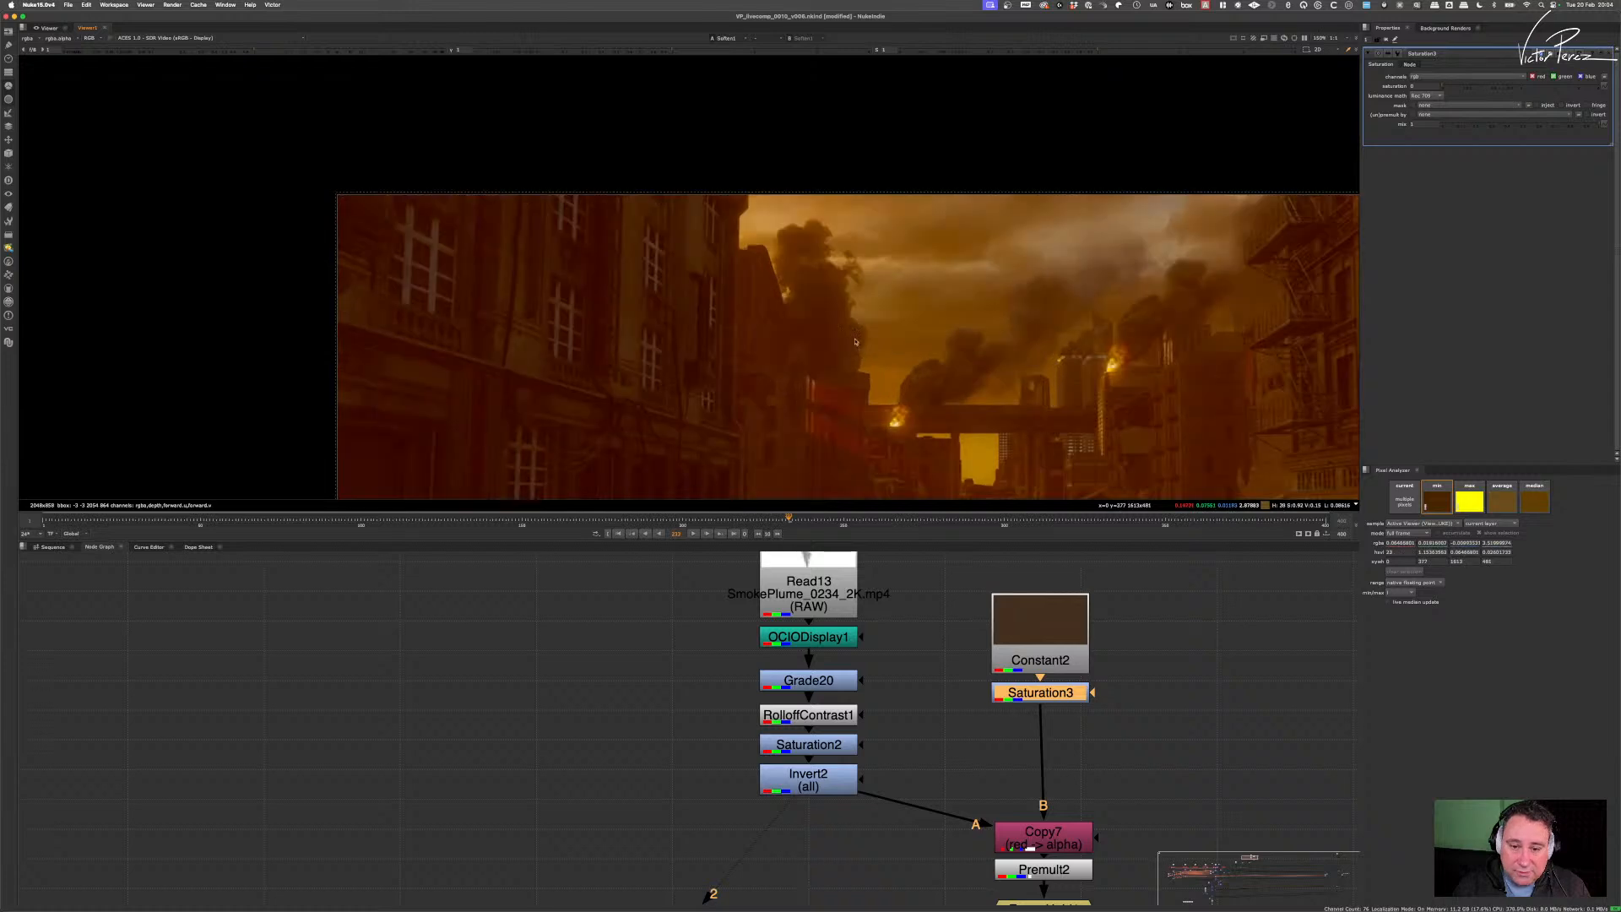
pyautogui.scroll(8, 867, 321)
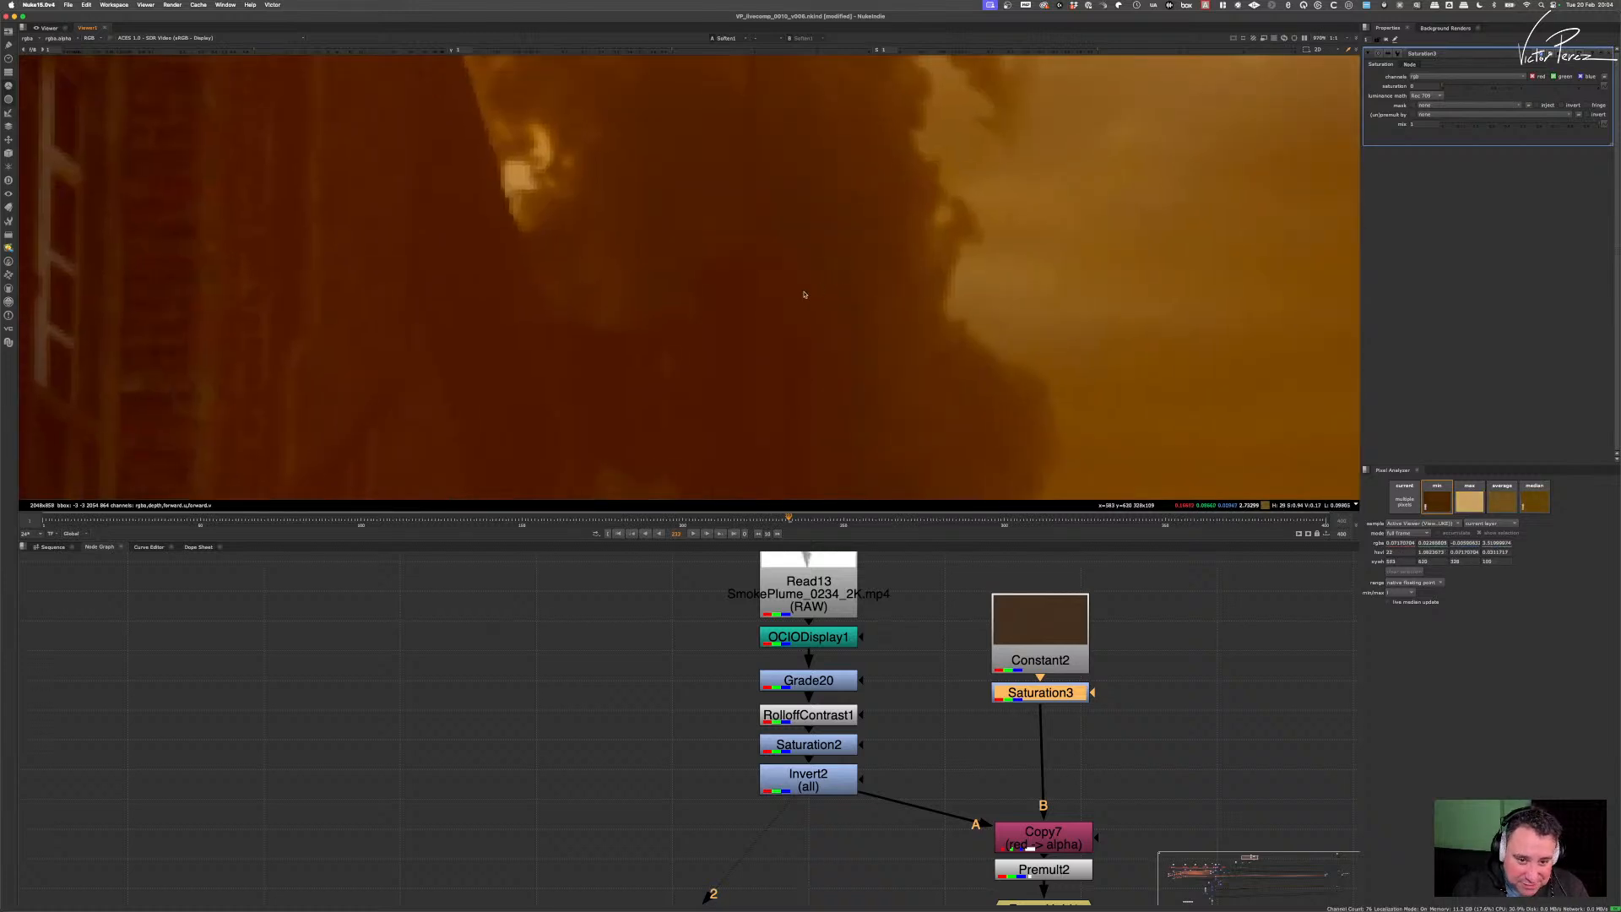
pyautogui.click(1468, 86)
pyautogui.moveTo(1468, 86)
pyautogui.mouseDown()
pyautogui.moveTo(1502, 90)
pyautogui.moveTo(1481, 89)
pyautogui.mouseUp()
pyautogui.scroll(-6, 1040, 229)
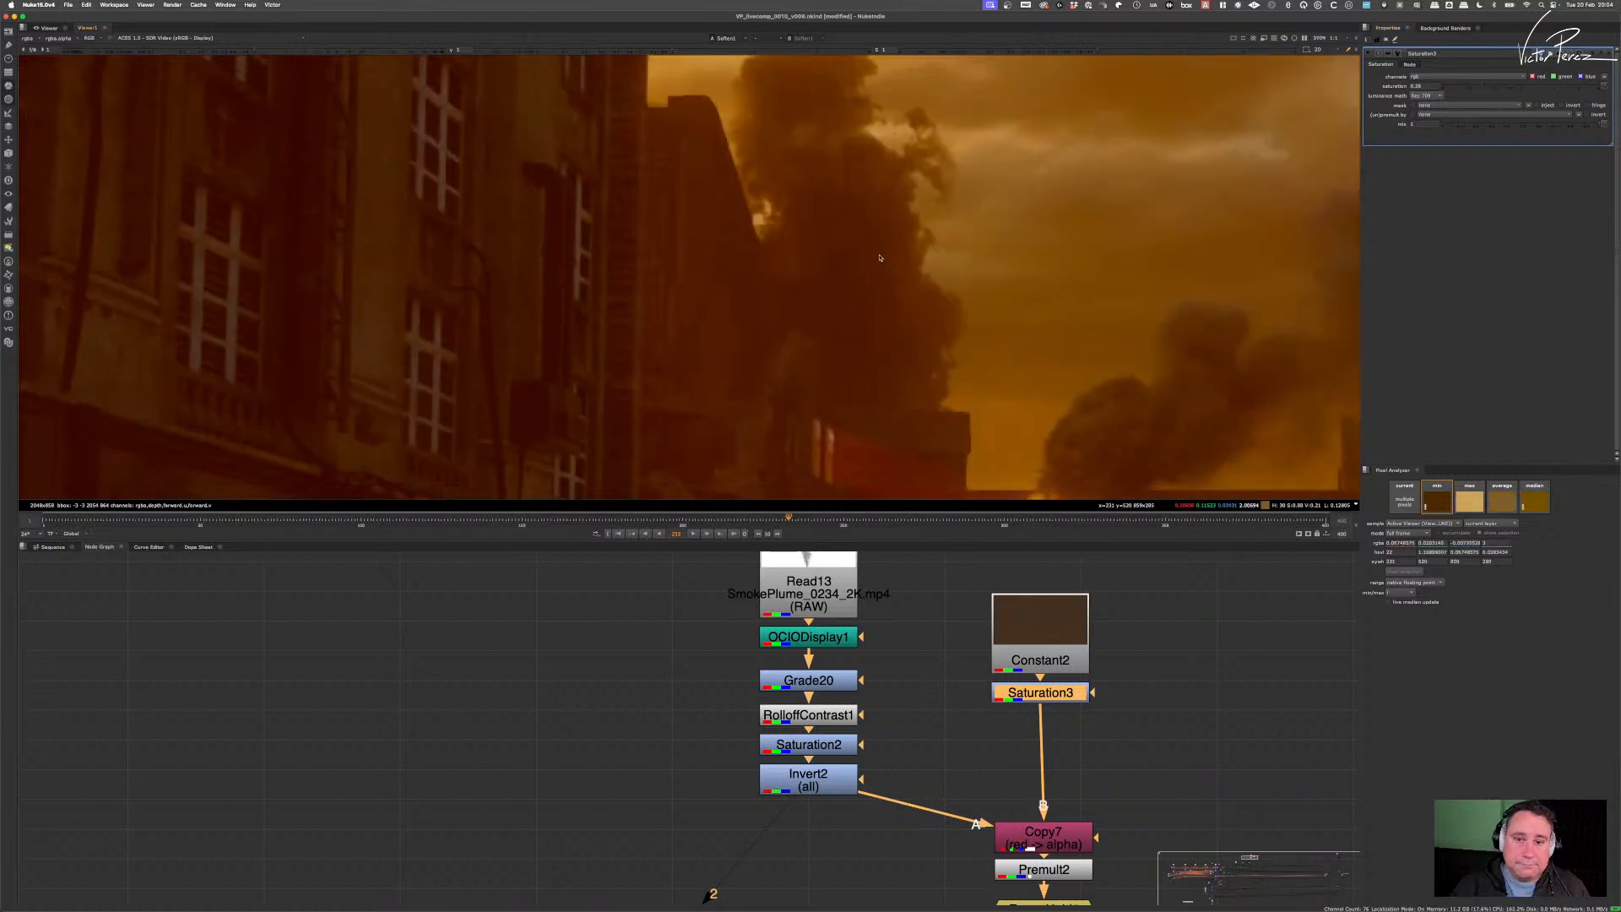
pyautogui.scroll(3, 920, 267)
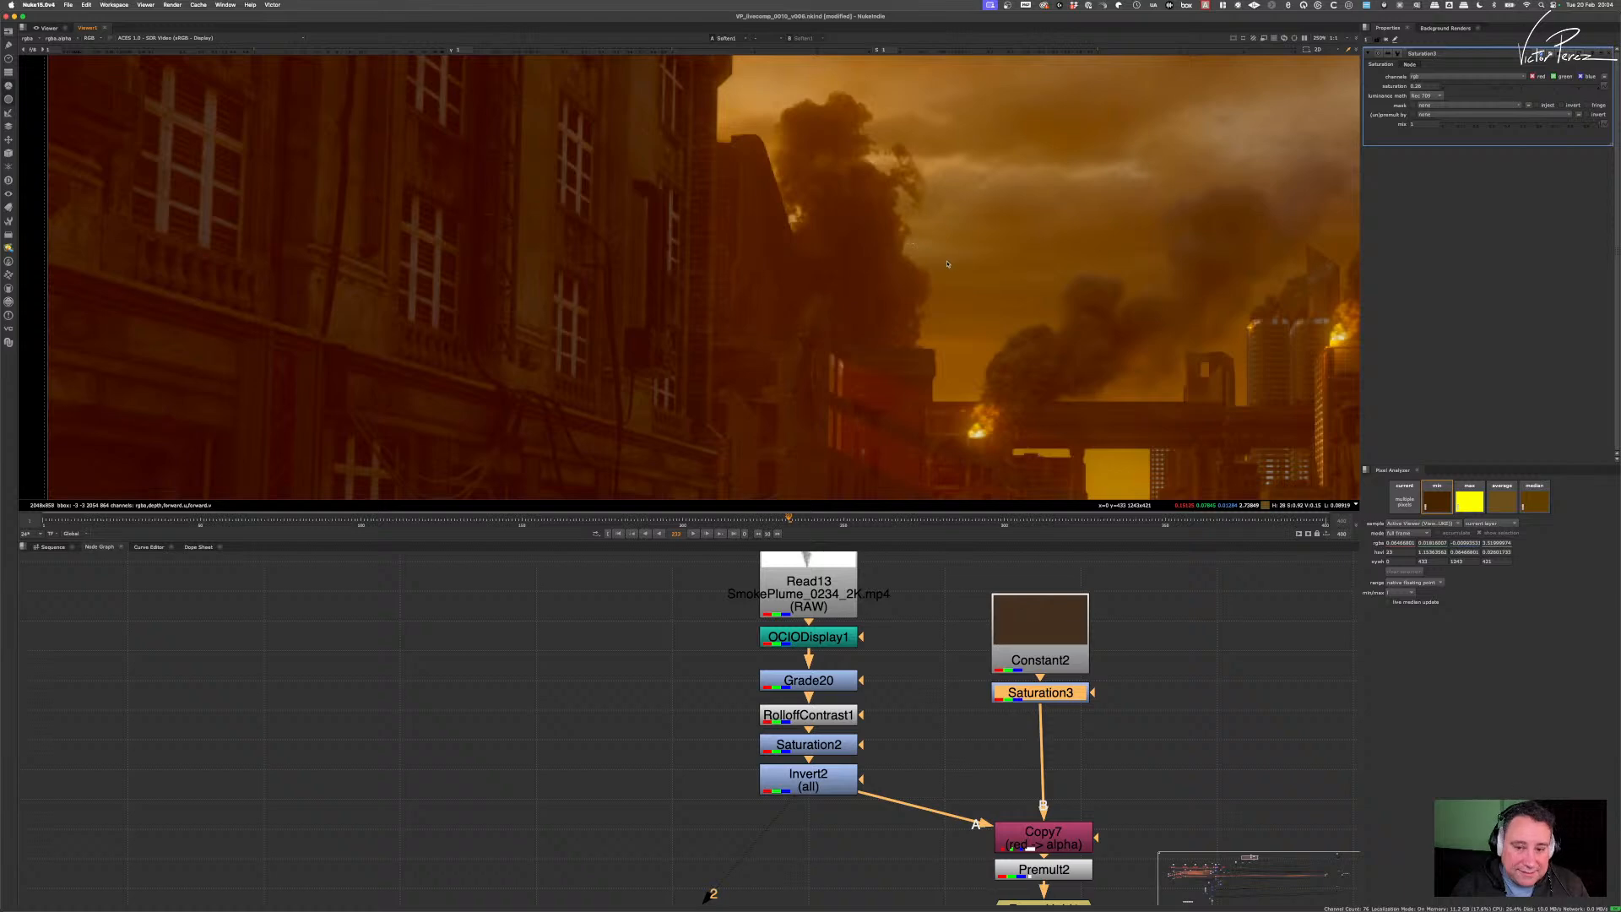
pyautogui.scroll(-3, 938, 244)
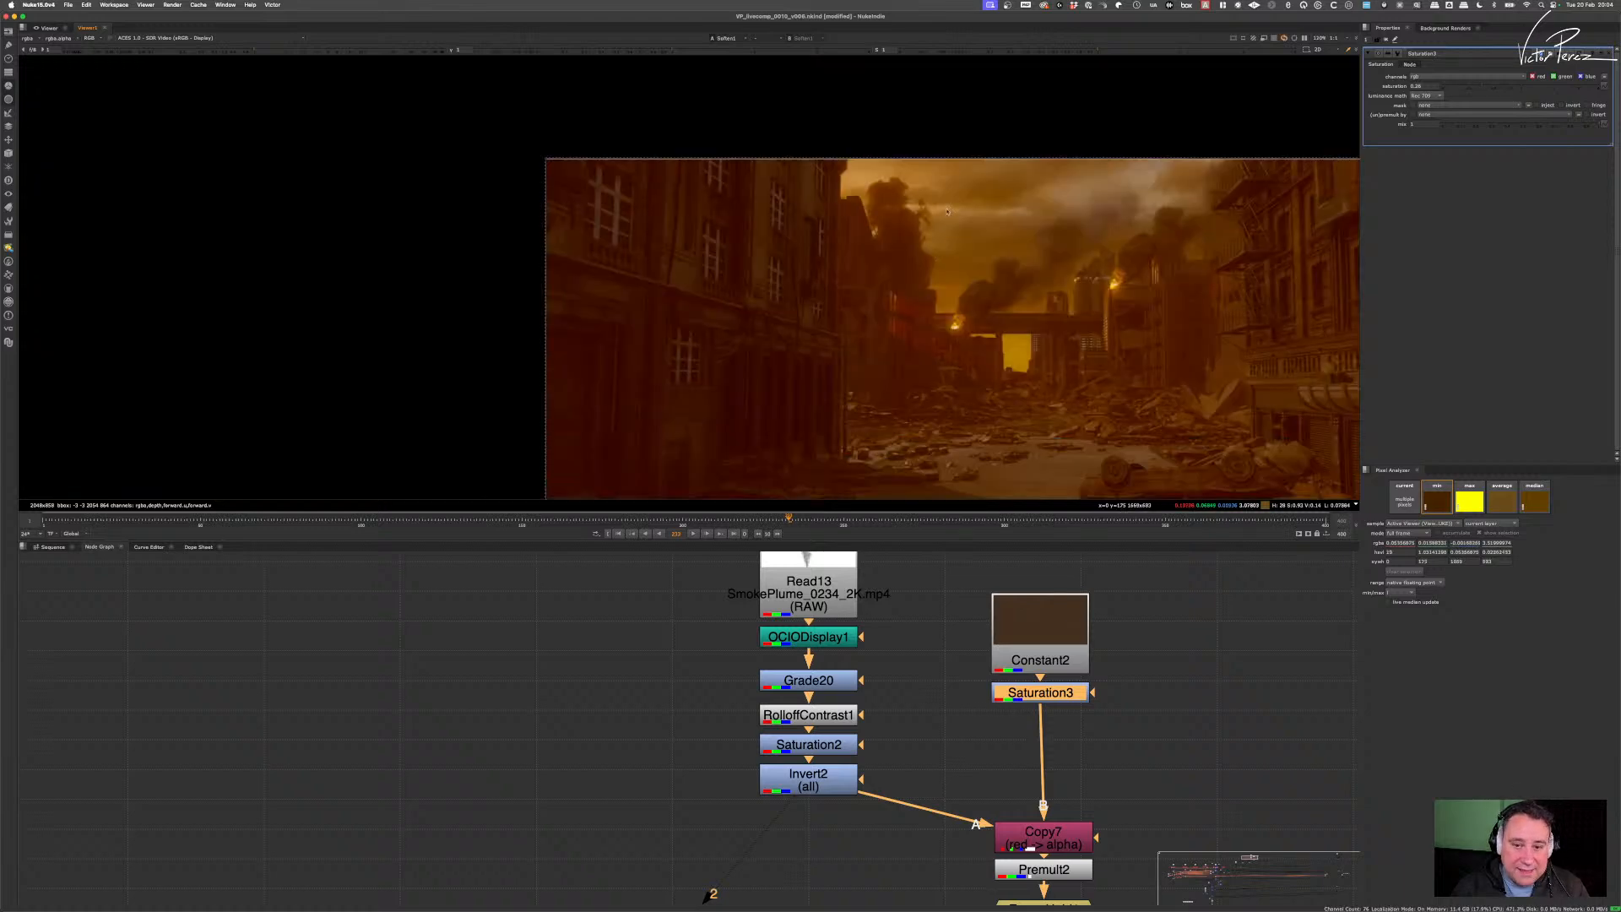
pyautogui.scroll(3, 938, 241)
# - Lower the contrast of RolloffContrast1 in the plume's matte branch to soften the smoke's density
pyautogui.scroll(-3, 979, 716)
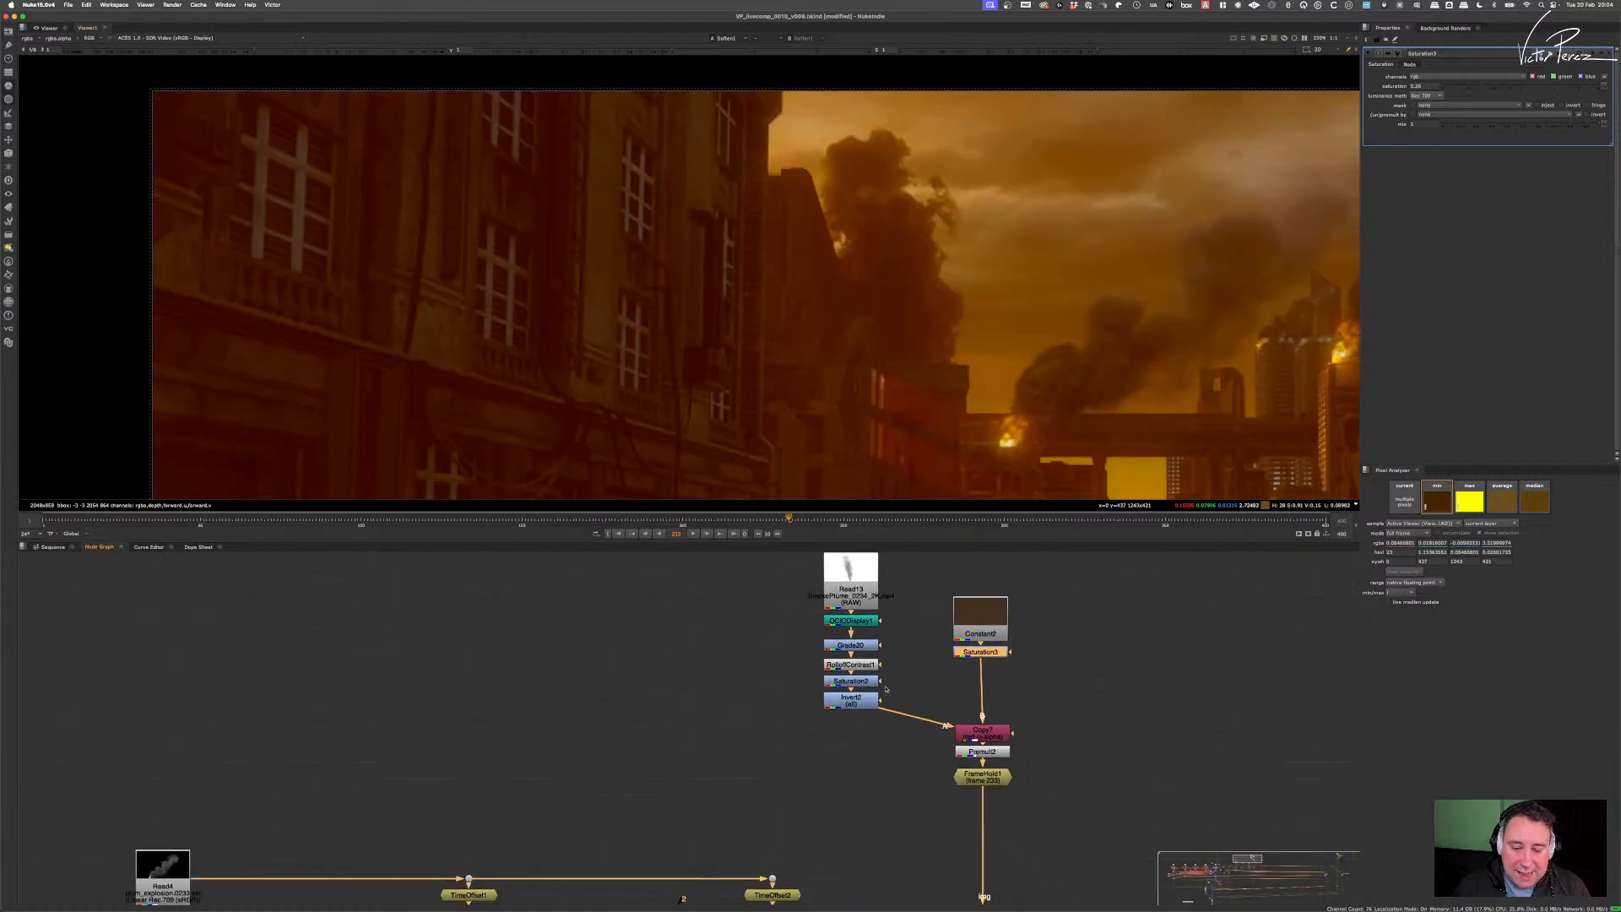
pyautogui.scroll(3, 898, 595)
pyautogui.moveTo(841, 626); pyautogui.dragTo(841, 683, button='middle')
pyautogui.moveTo(842, 672); pyautogui.dragTo(840, 701)
pyautogui.doubleClick(840, 701)
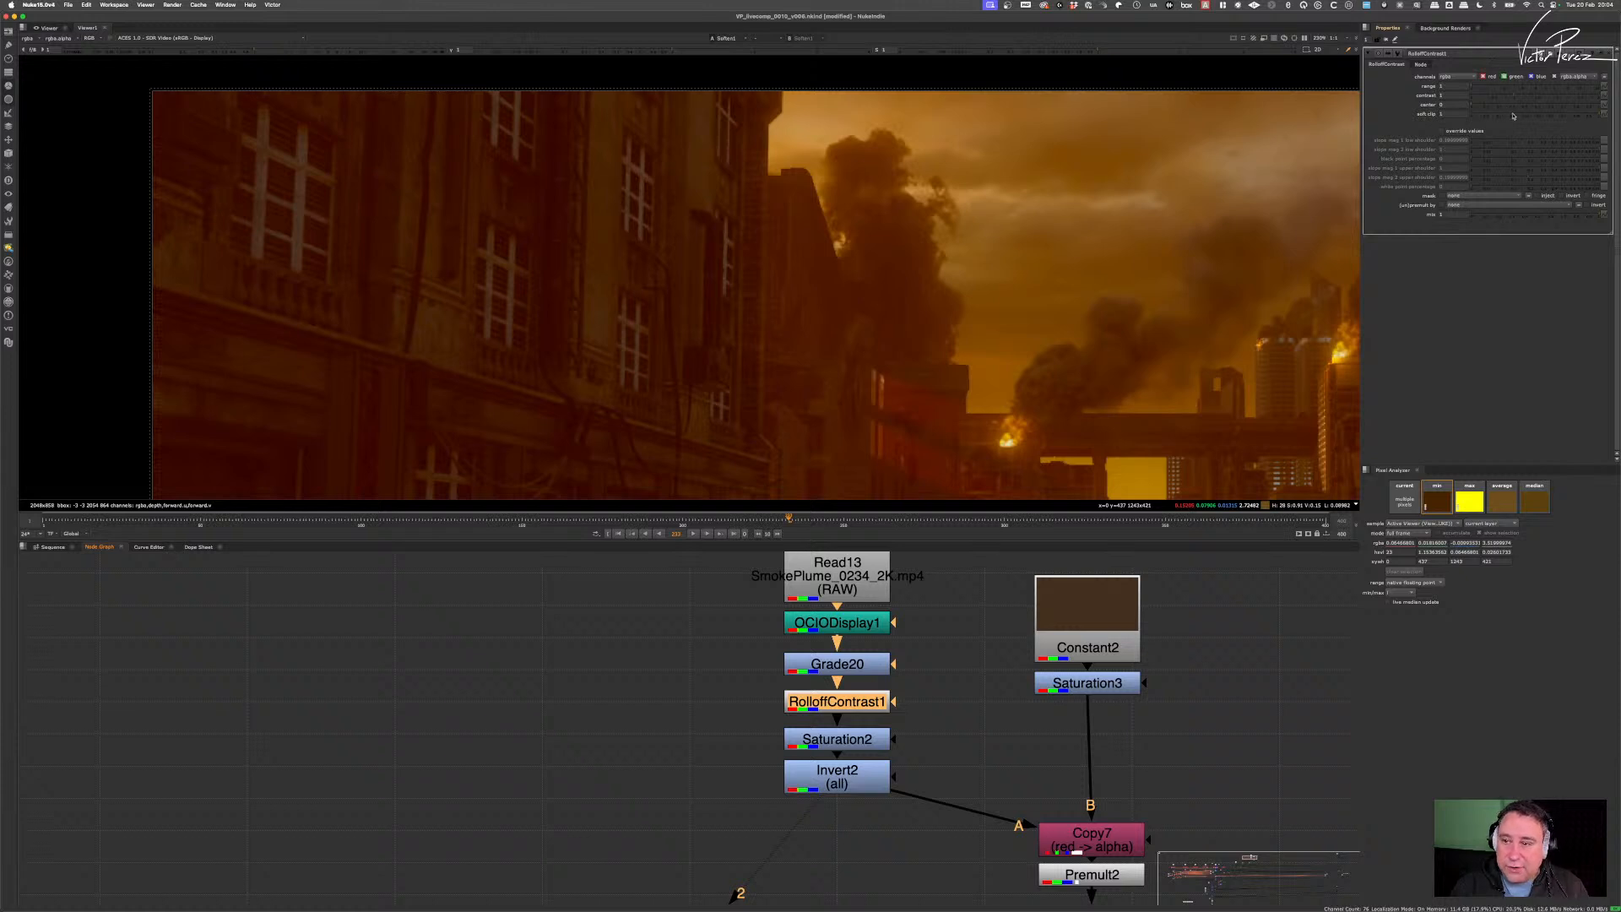
pyautogui.moveTo(1481, 106)
pyautogui.mouseDown()
pyautogui.moveTo(1530, 109)
pyautogui.moveTo(1480, 111)
pyautogui.mouseUp()
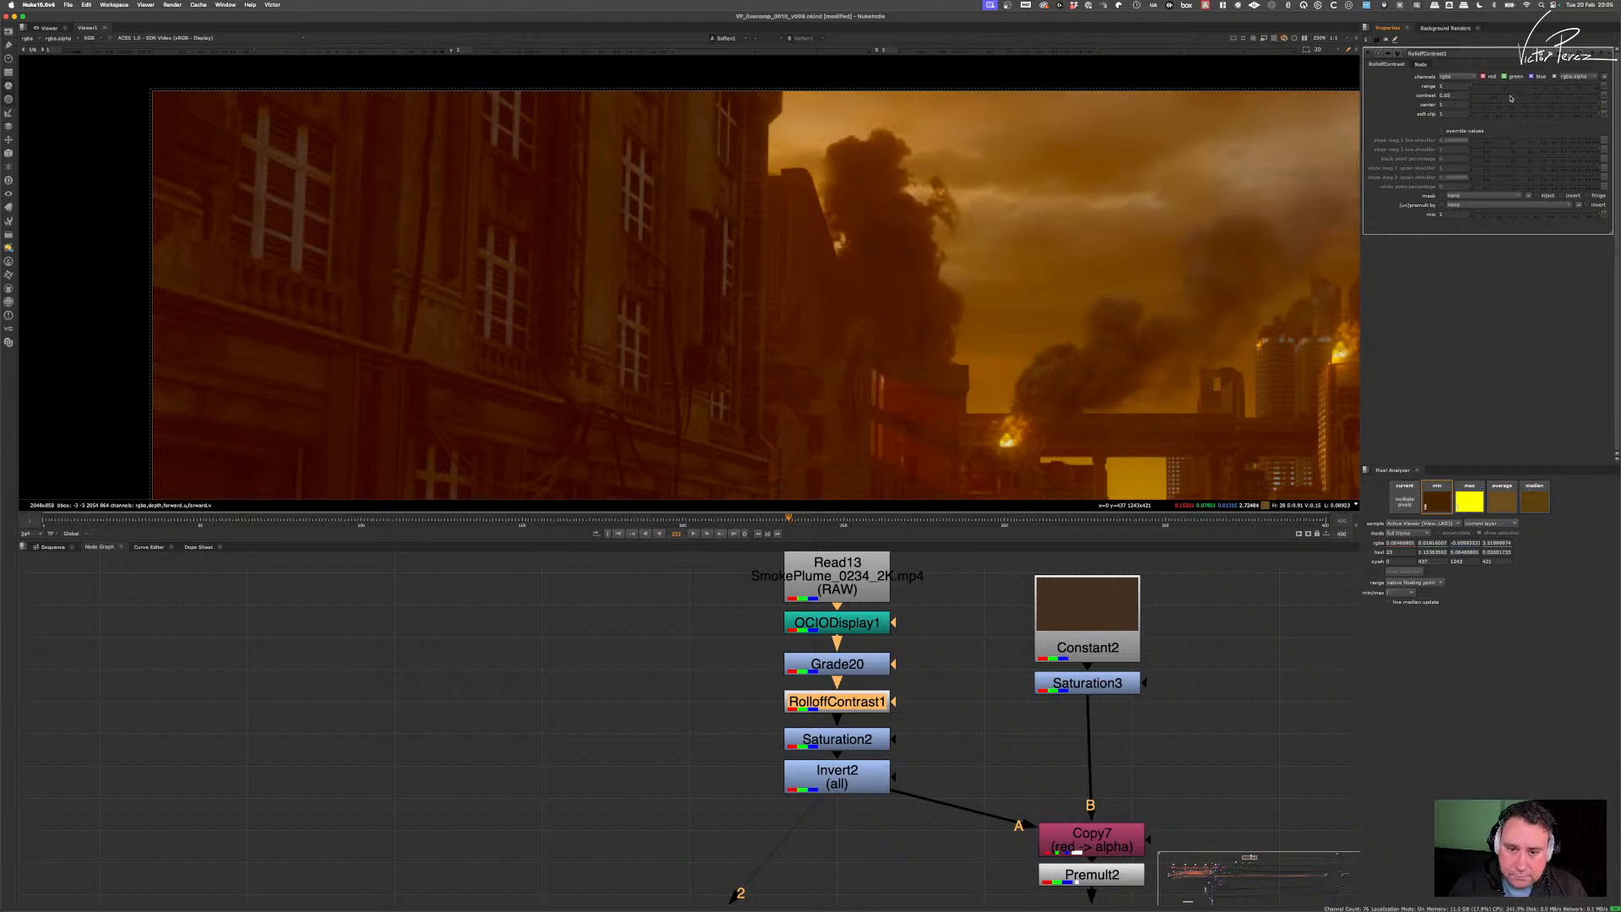
pyautogui.moveTo(1513, 98); pyautogui.dragTo(1507, 98)
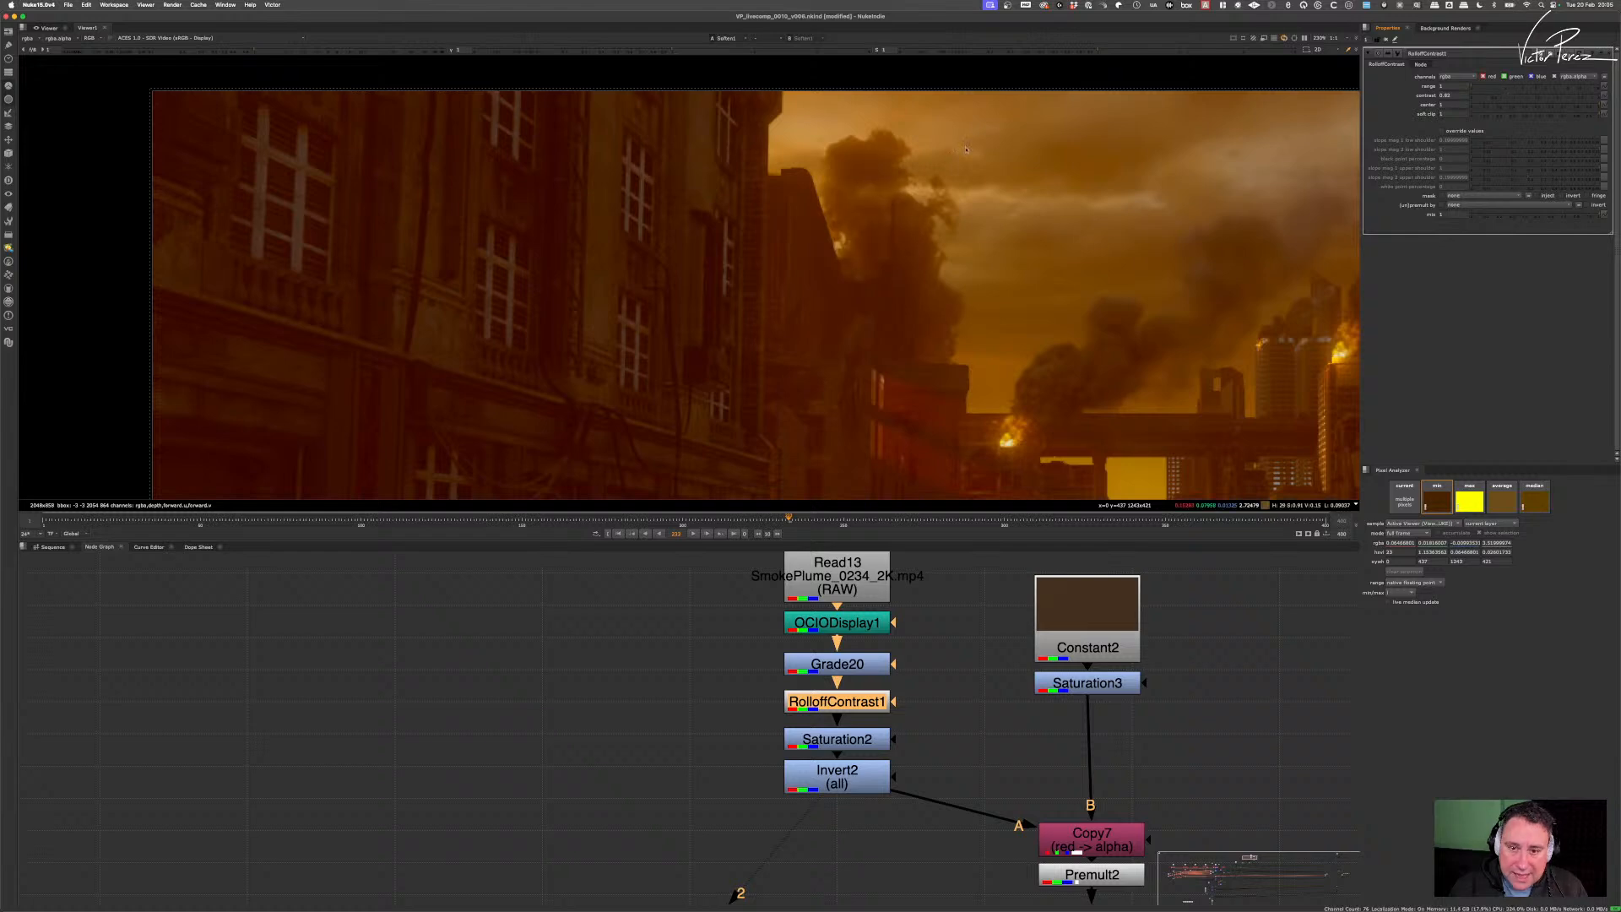
# - Lower RolloffContrast1's contrast further to about 0.57, comparing it with 1 around the plume's edge and the thin spire behind it
pyautogui.scroll(10, 966, 149)
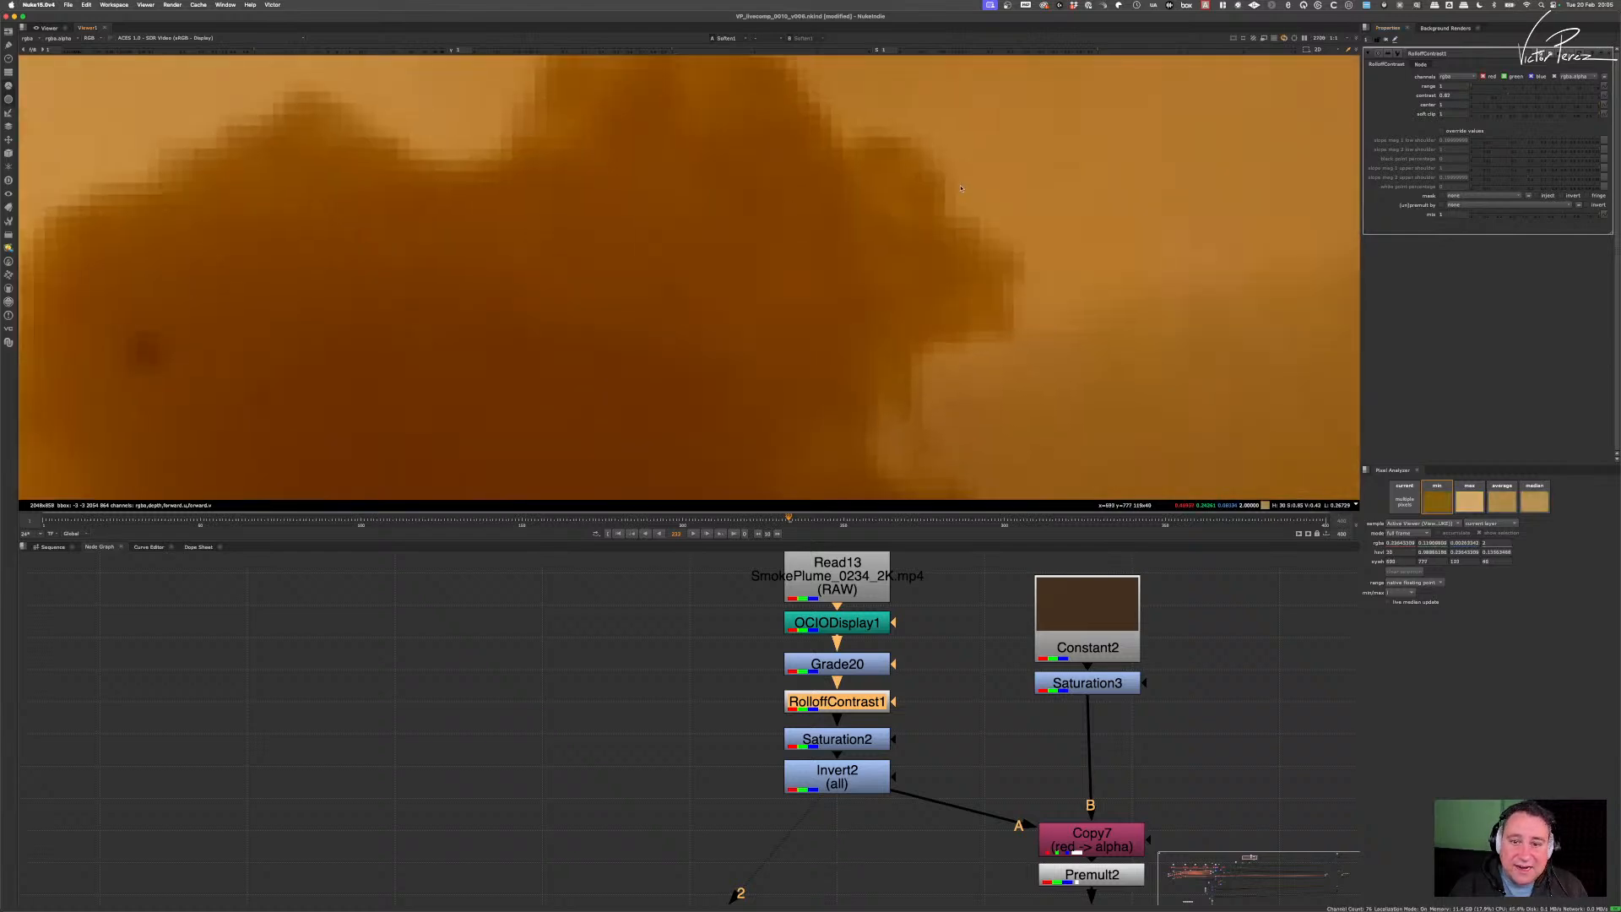
pyautogui.scroll(3, 961, 187)
pyautogui.moveTo(1513, 96); pyautogui.dragTo(1517, 96)
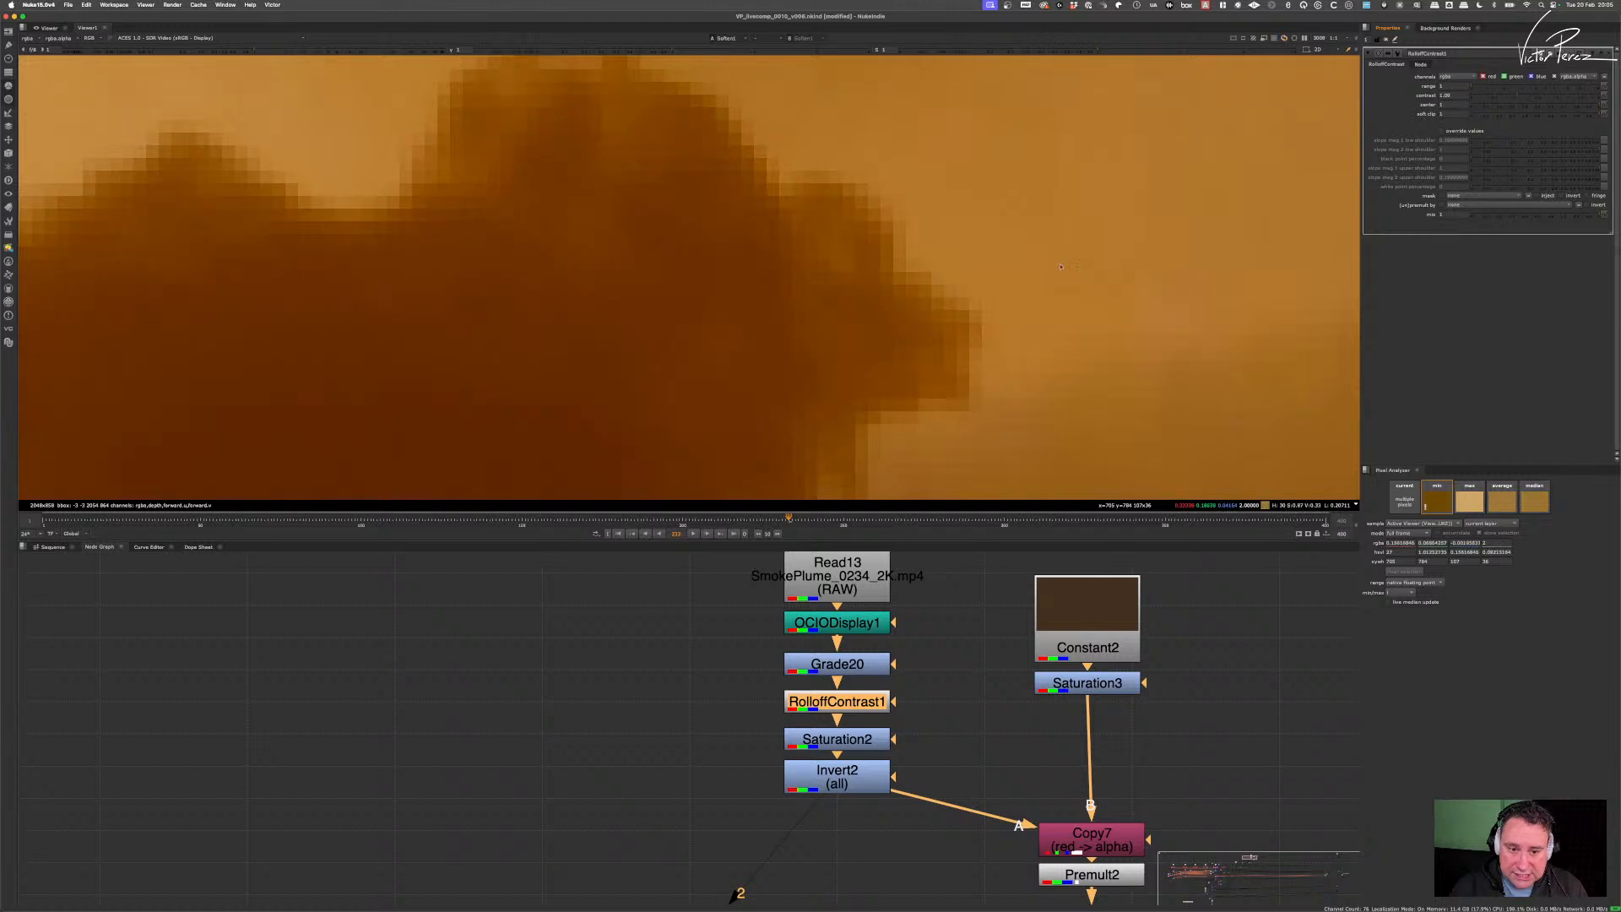
pyautogui.scroll(-6, 901, 169)
pyautogui.scroll(5, 882, 266)
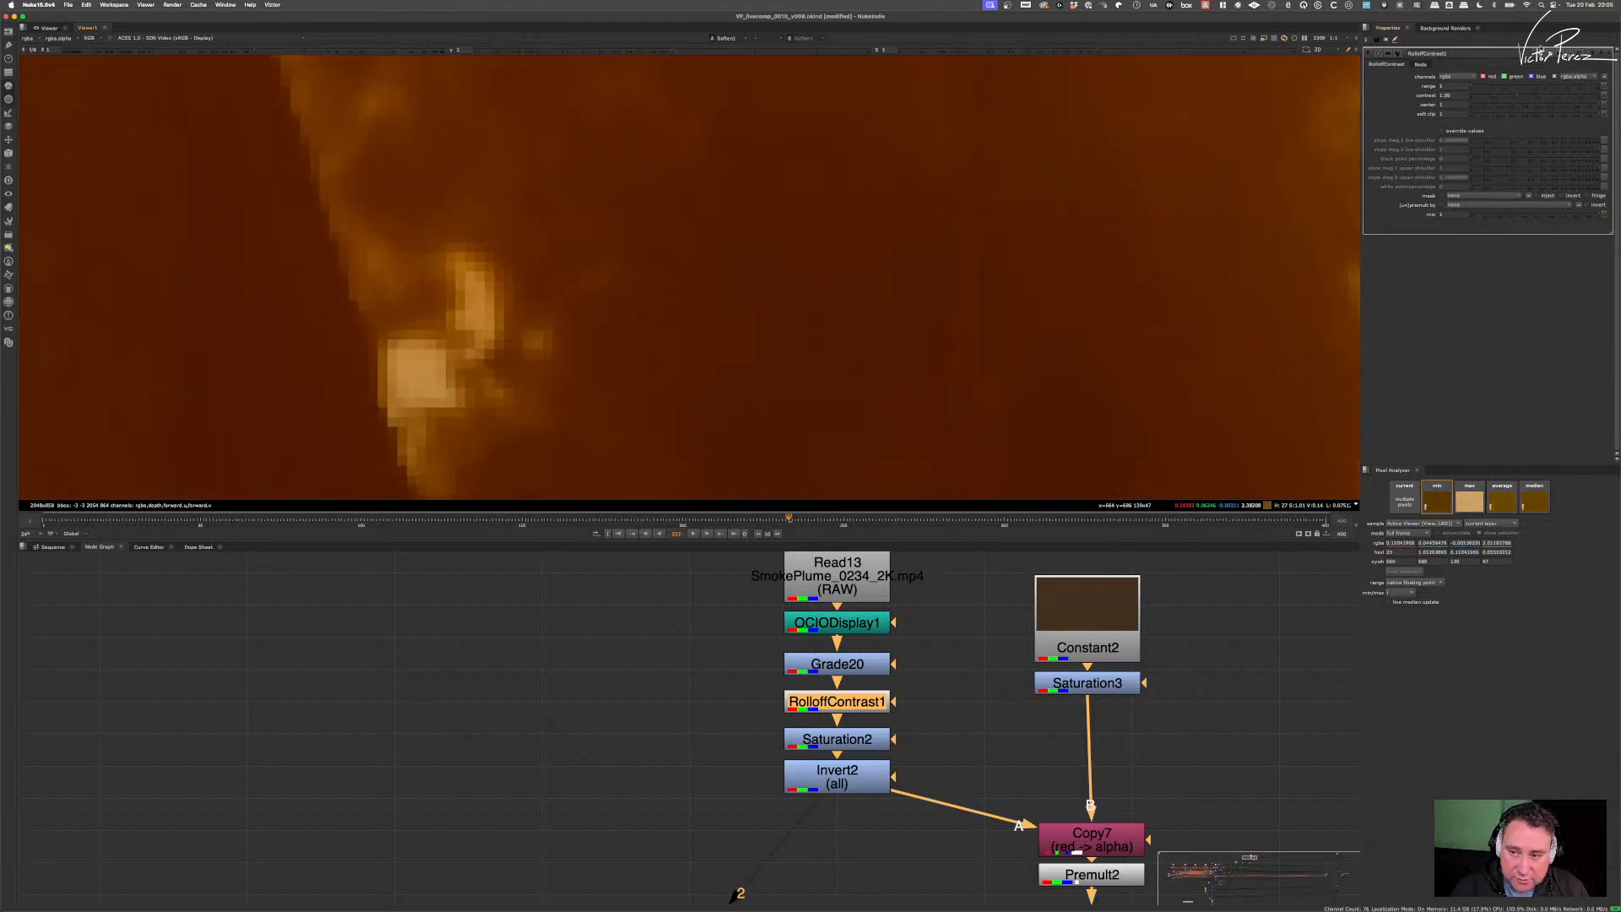
pyautogui.moveTo(1522, 99); pyautogui.dragTo(1504, 100)
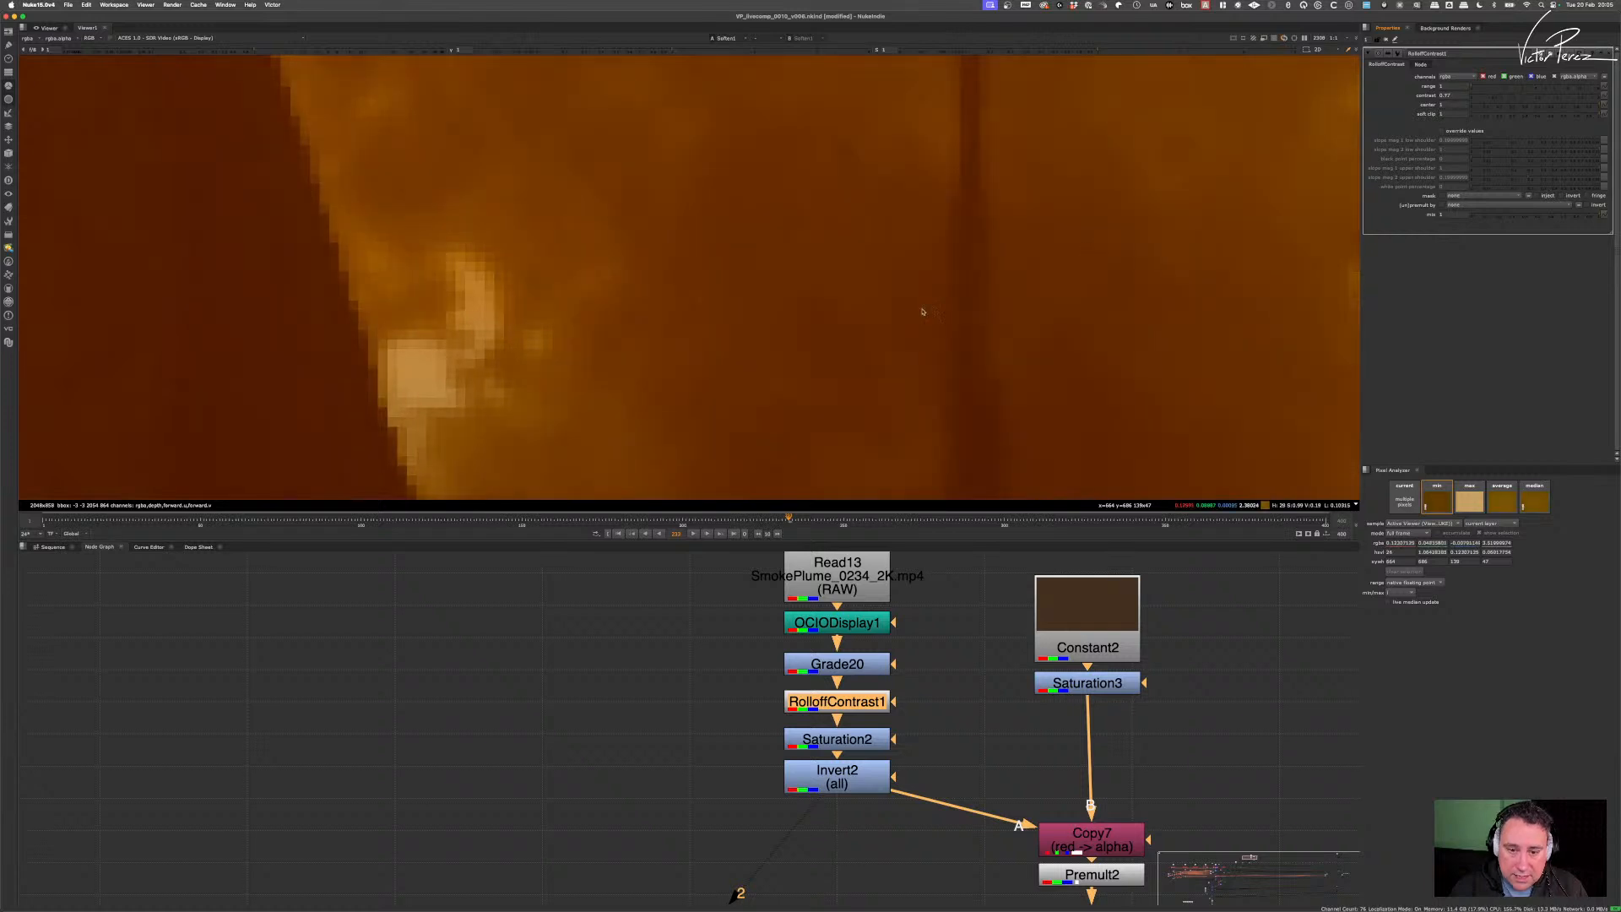
# - Examine how the plume's density and edges blend with the buildings and sky, both up close and across the full frame
pyautogui.scroll(-6, 922, 312)
pyautogui.scroll(-2, 836, 236)
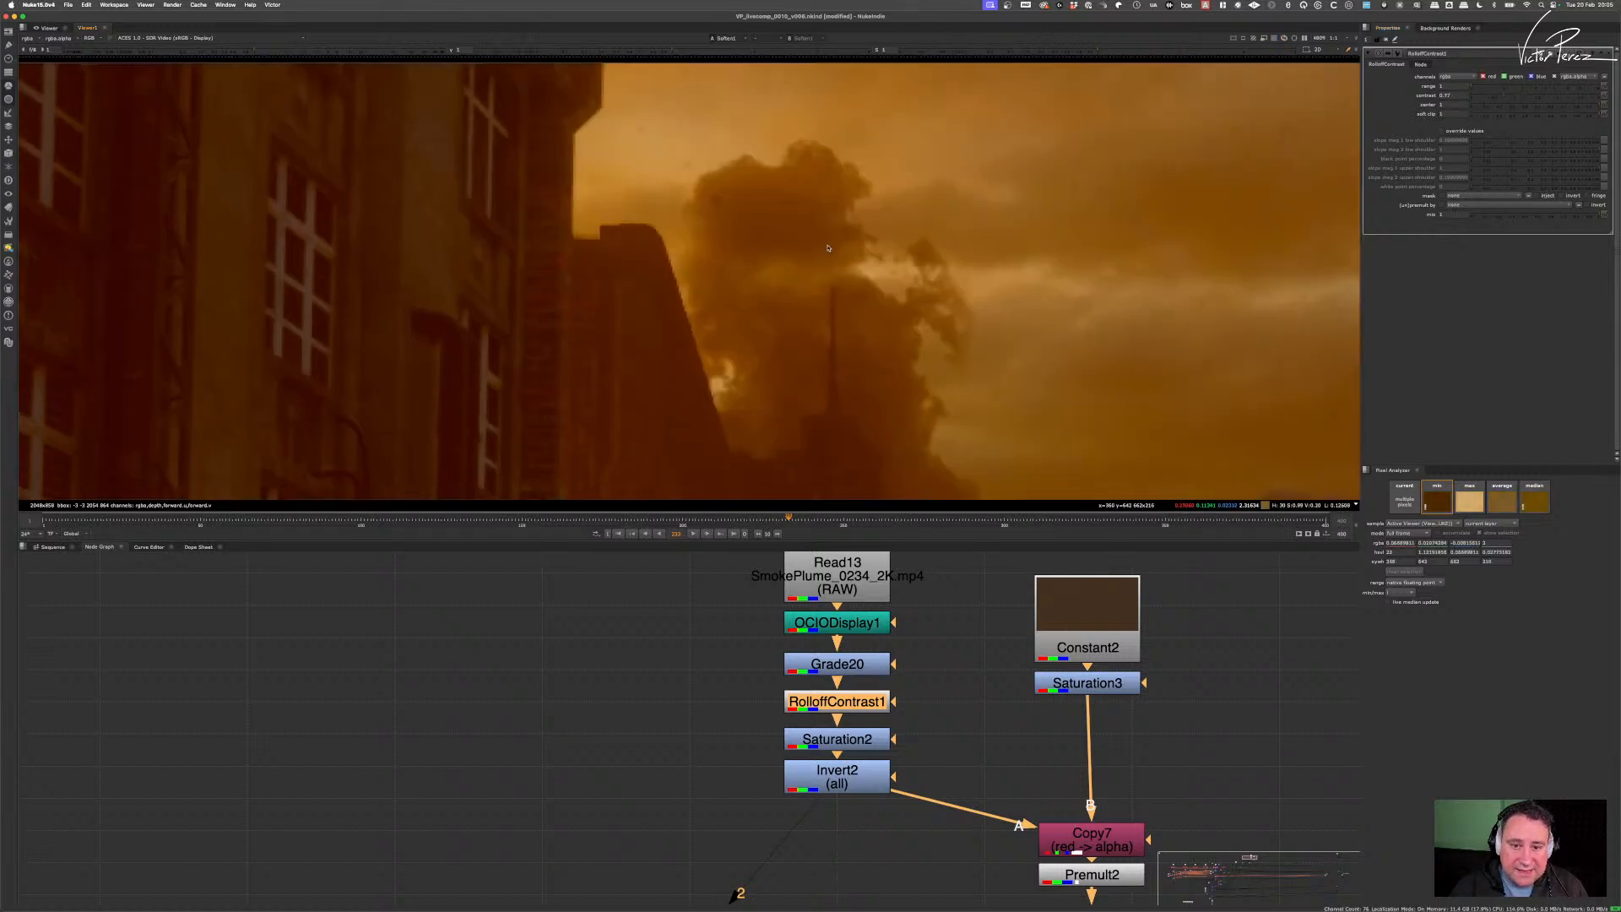
pyautogui.scroll(3, 836, 237)
pyautogui.scroll(-5, 836, 237)
pyautogui.scroll(1, 836, 236)
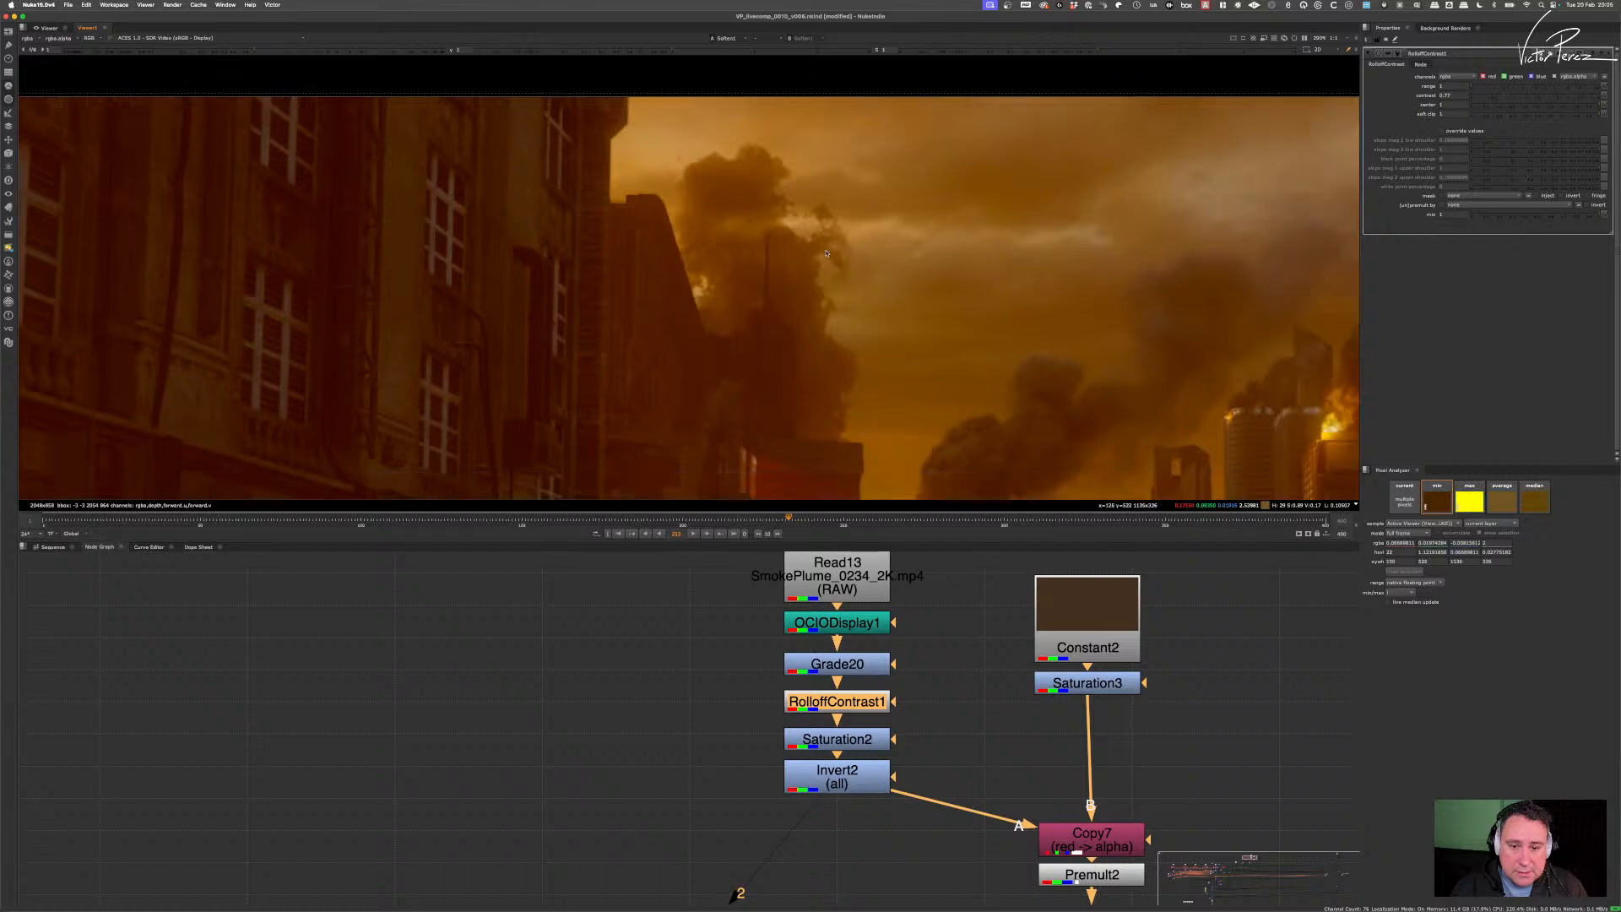
pyautogui.scroll(-4, 814, 265)
pyautogui.scroll(6, 811, 269)
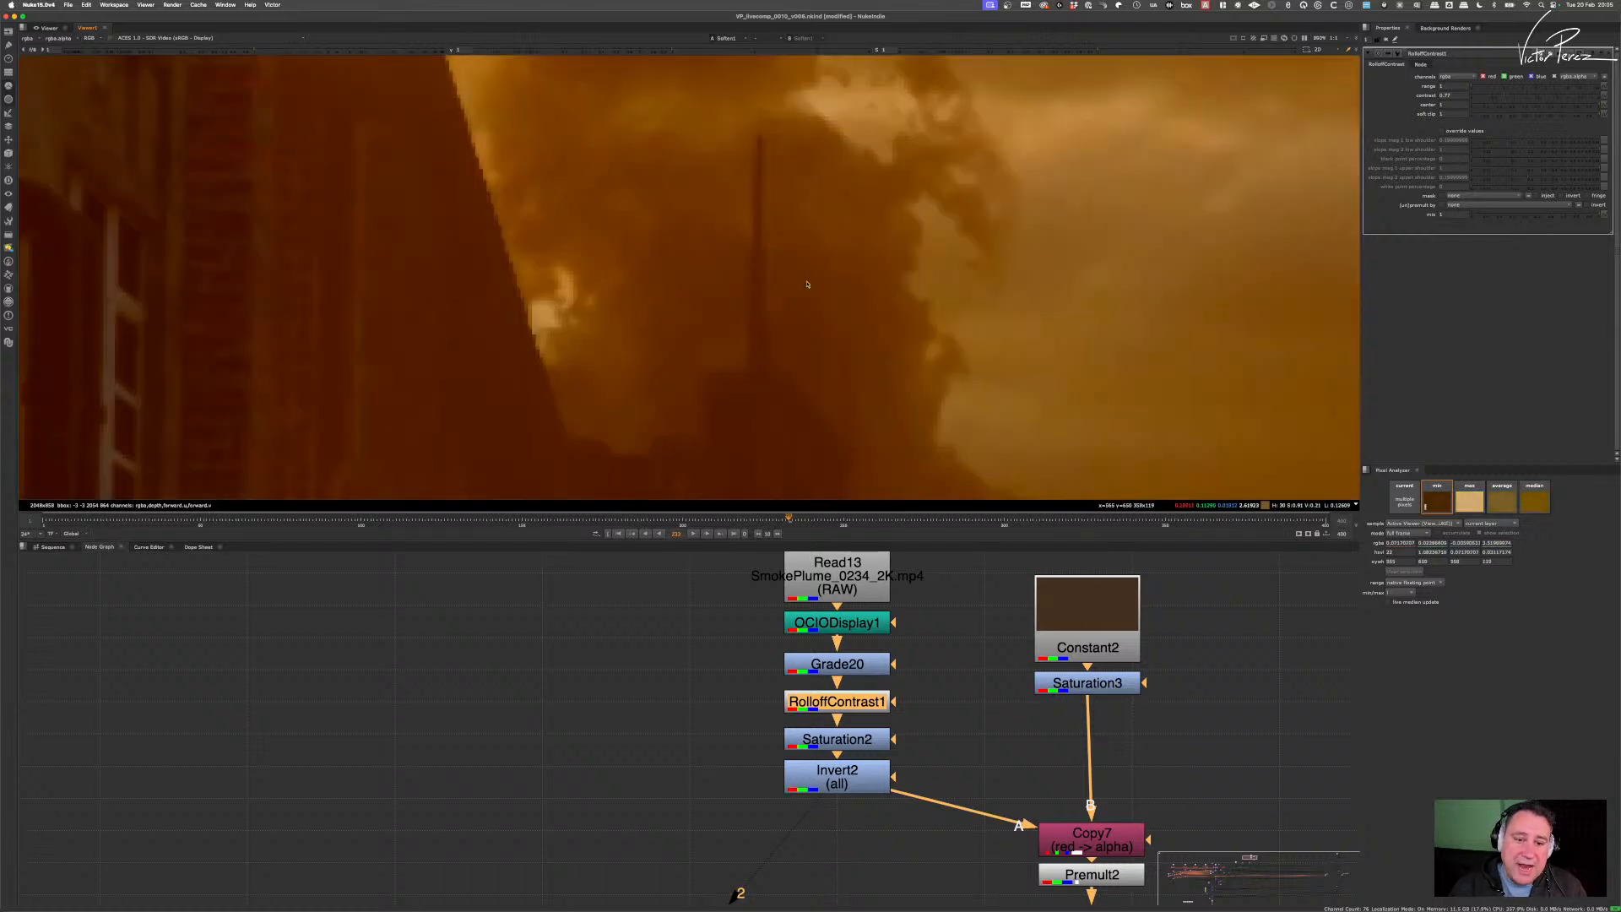
pyautogui.scroll(2, 760, 219)
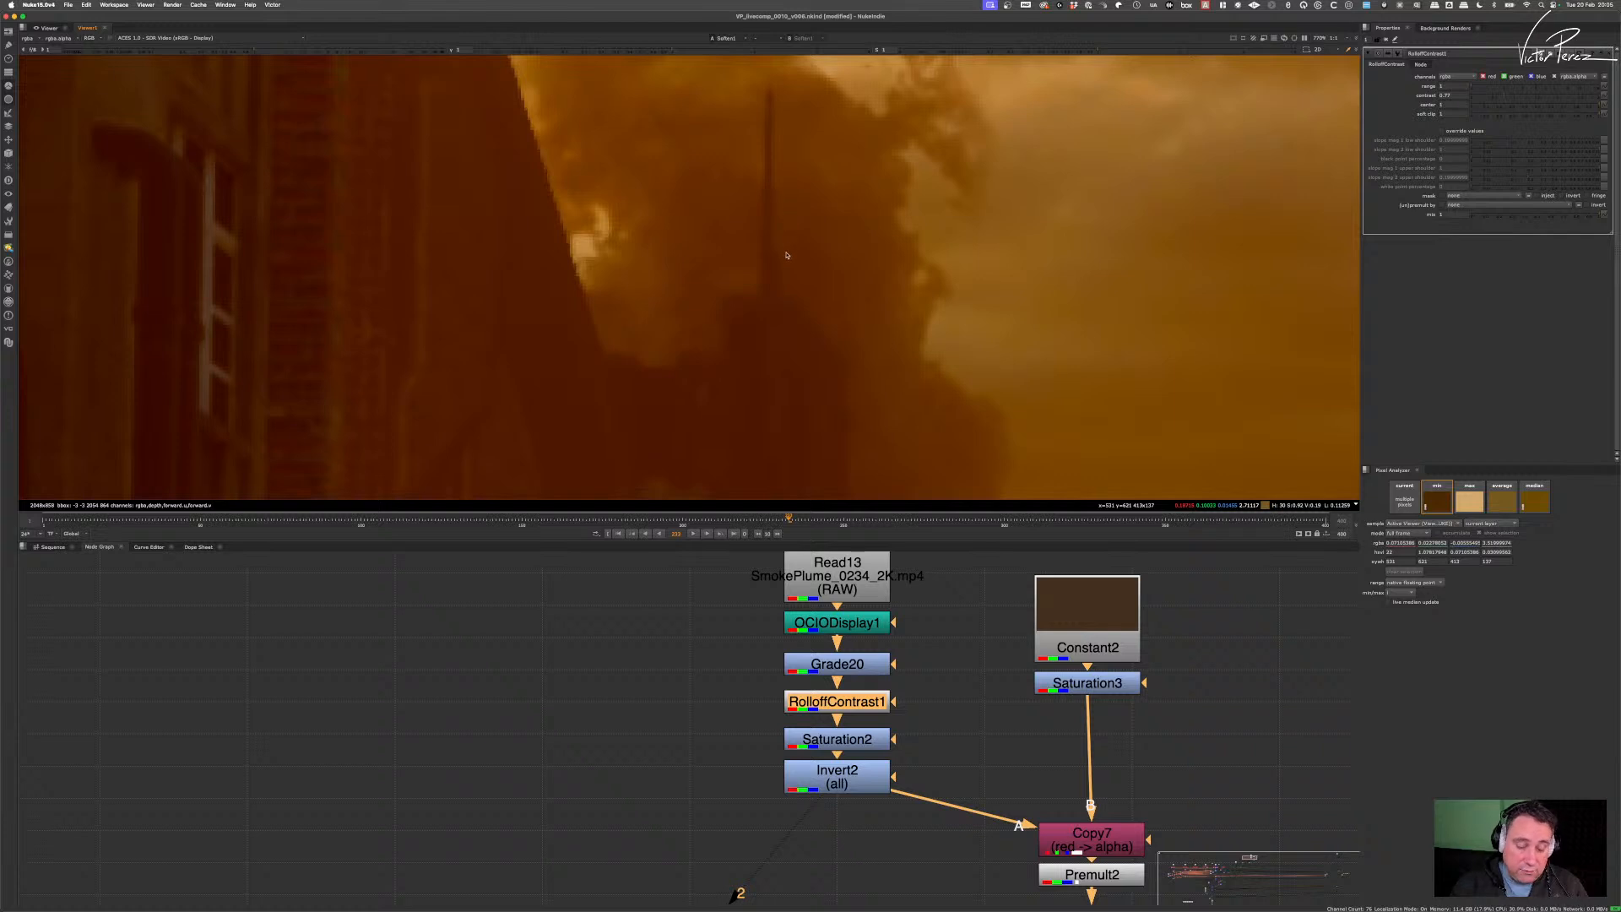
pyautogui.scroll(3, 786, 270)
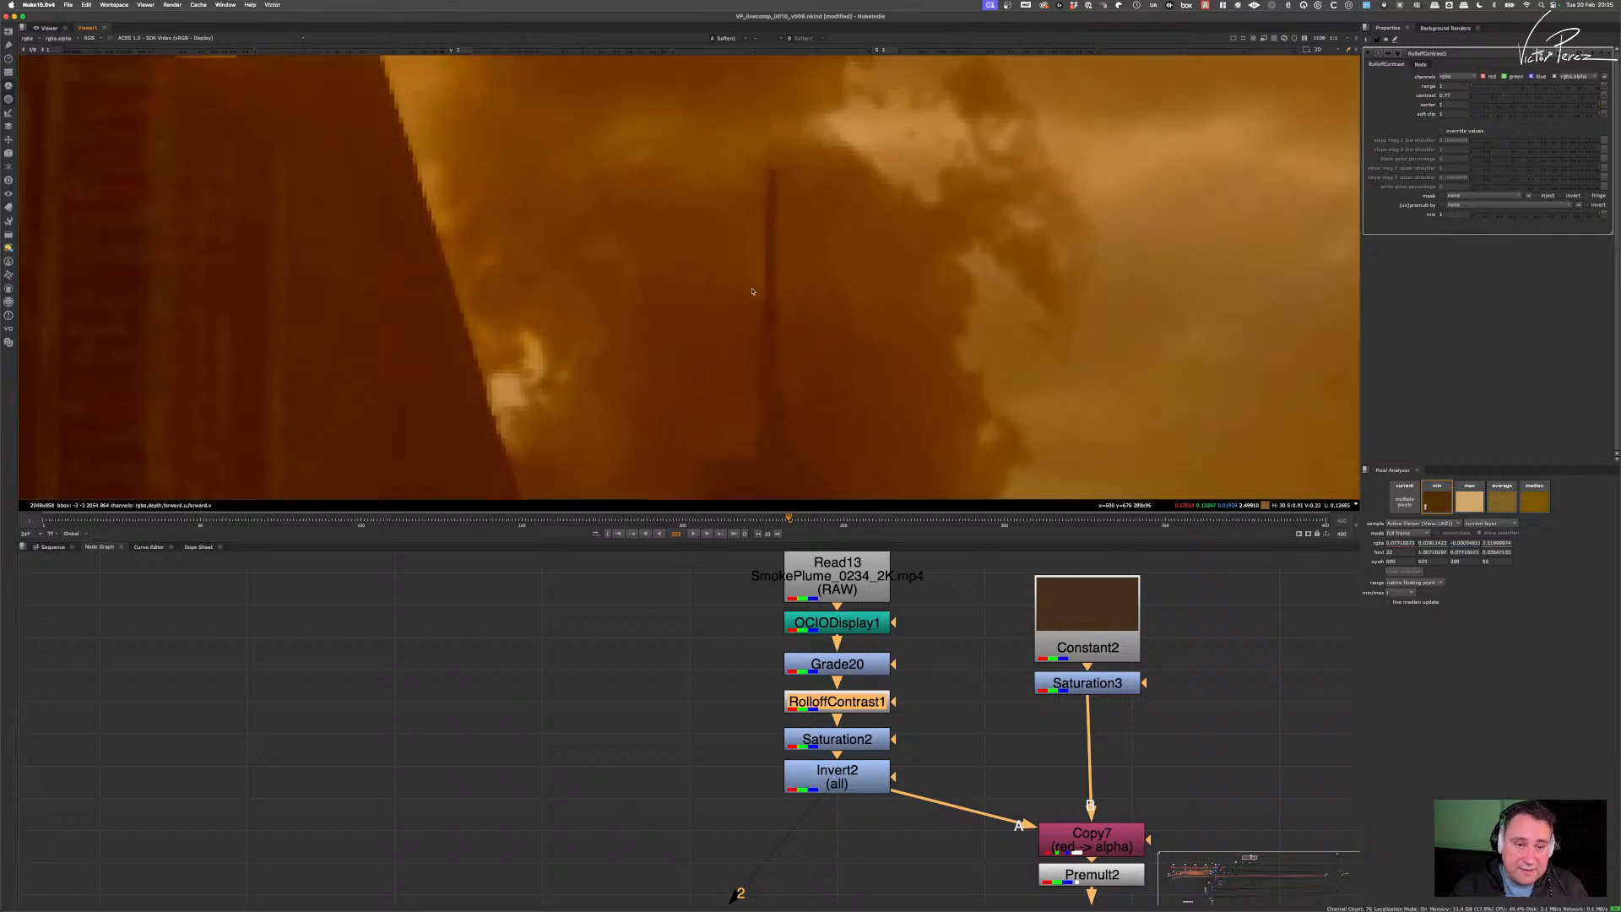
pyautogui.scroll(-5, 823, 268)
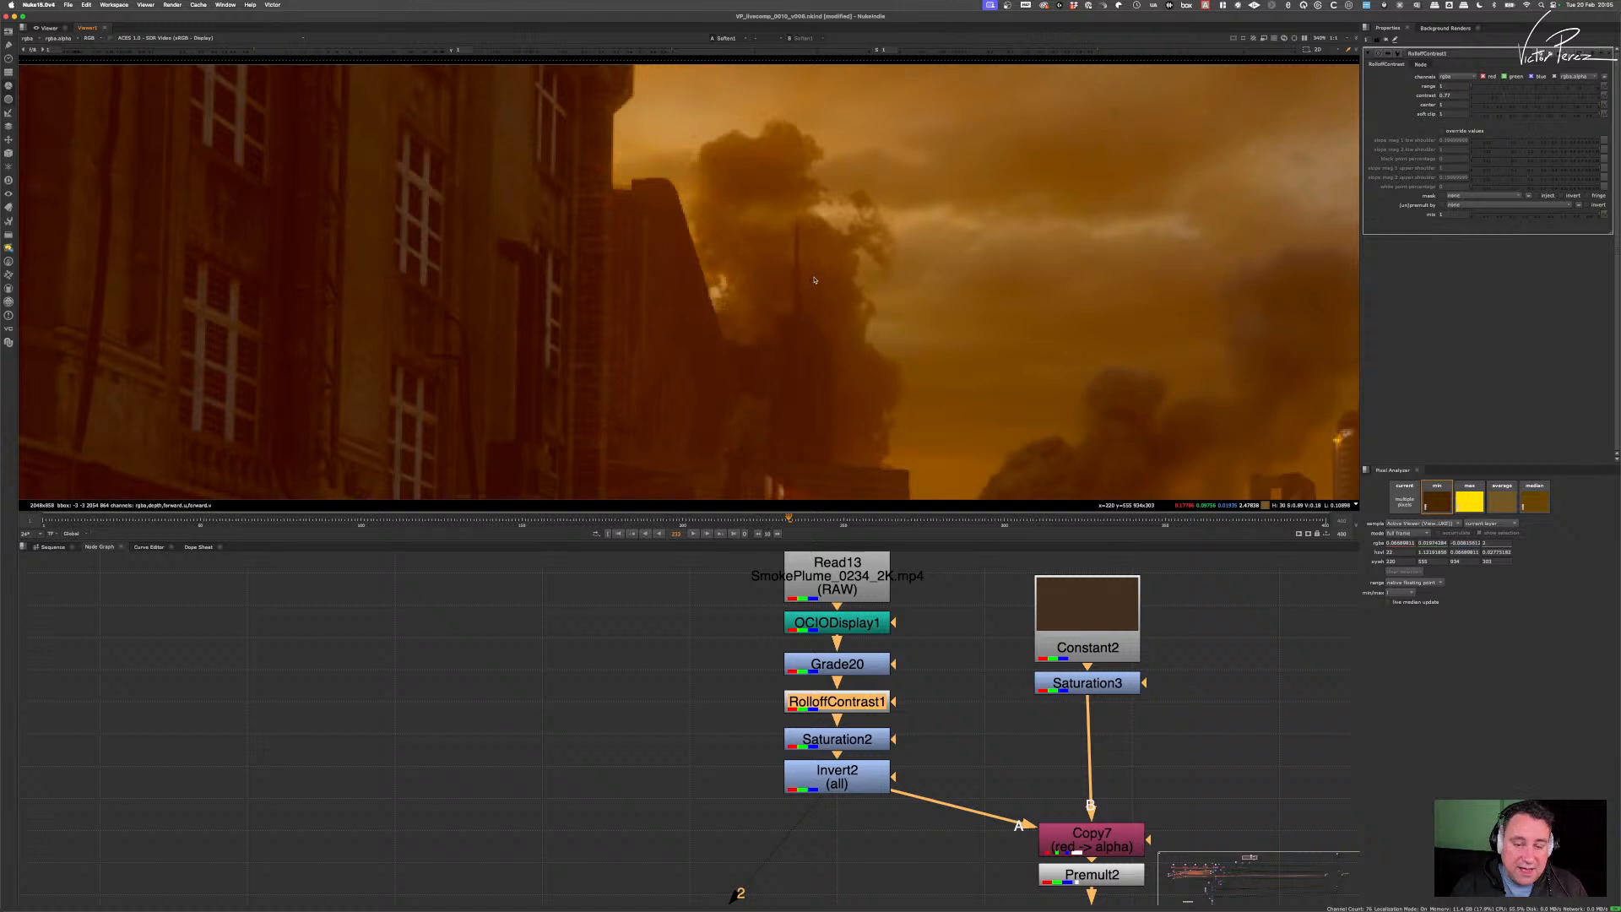
pyautogui.scroll(3, 823, 362)
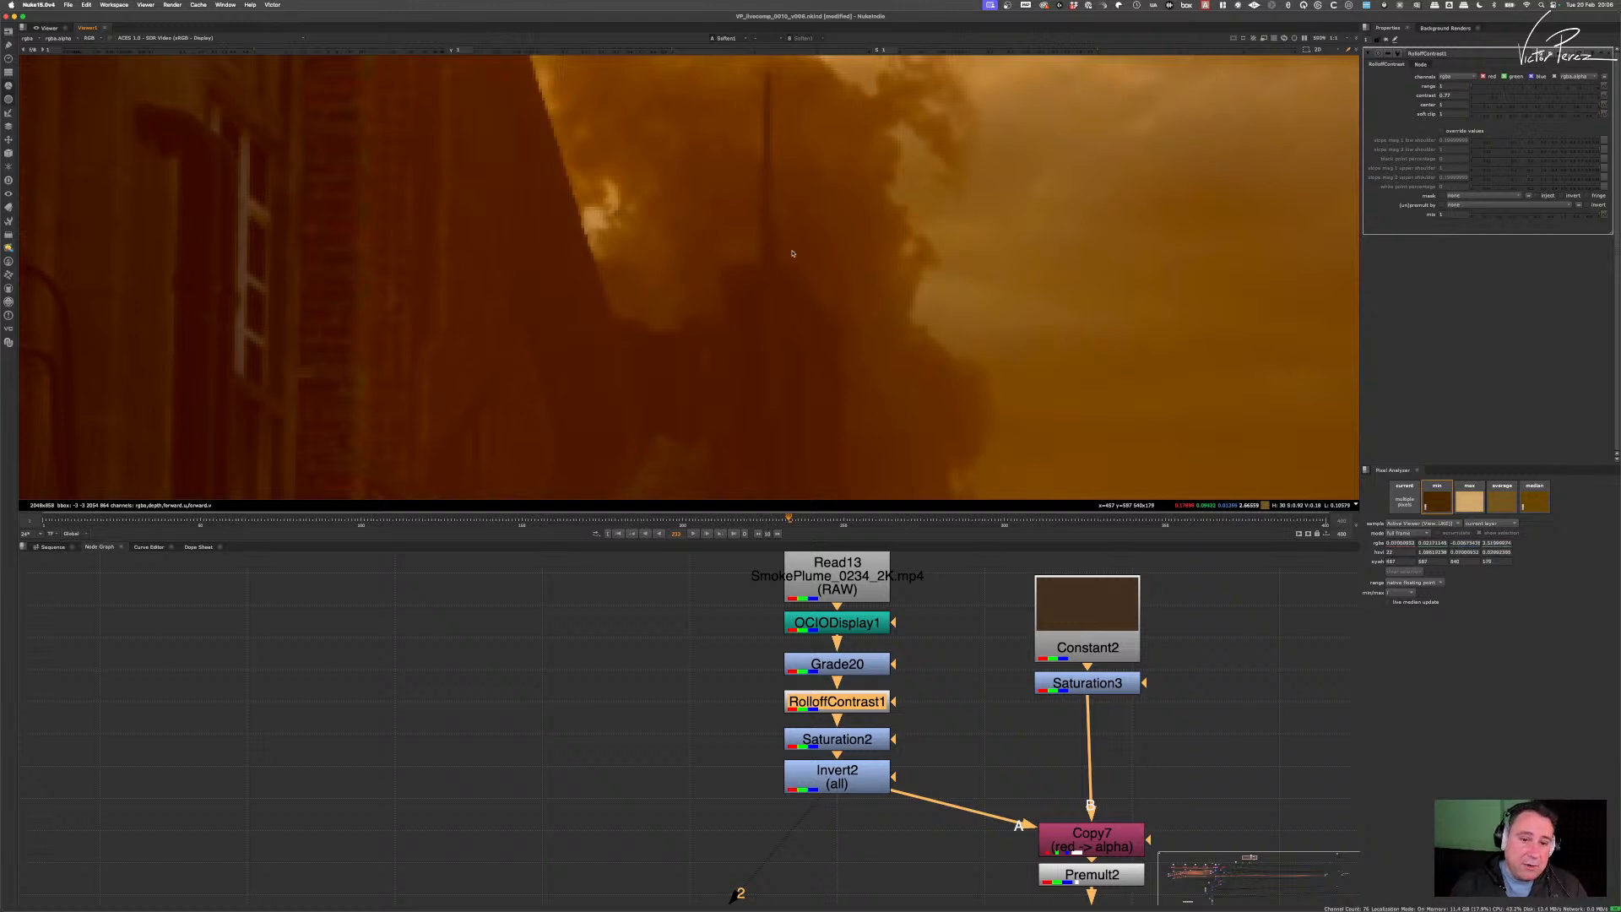
pyautogui.scroll(-6, 810, 273)
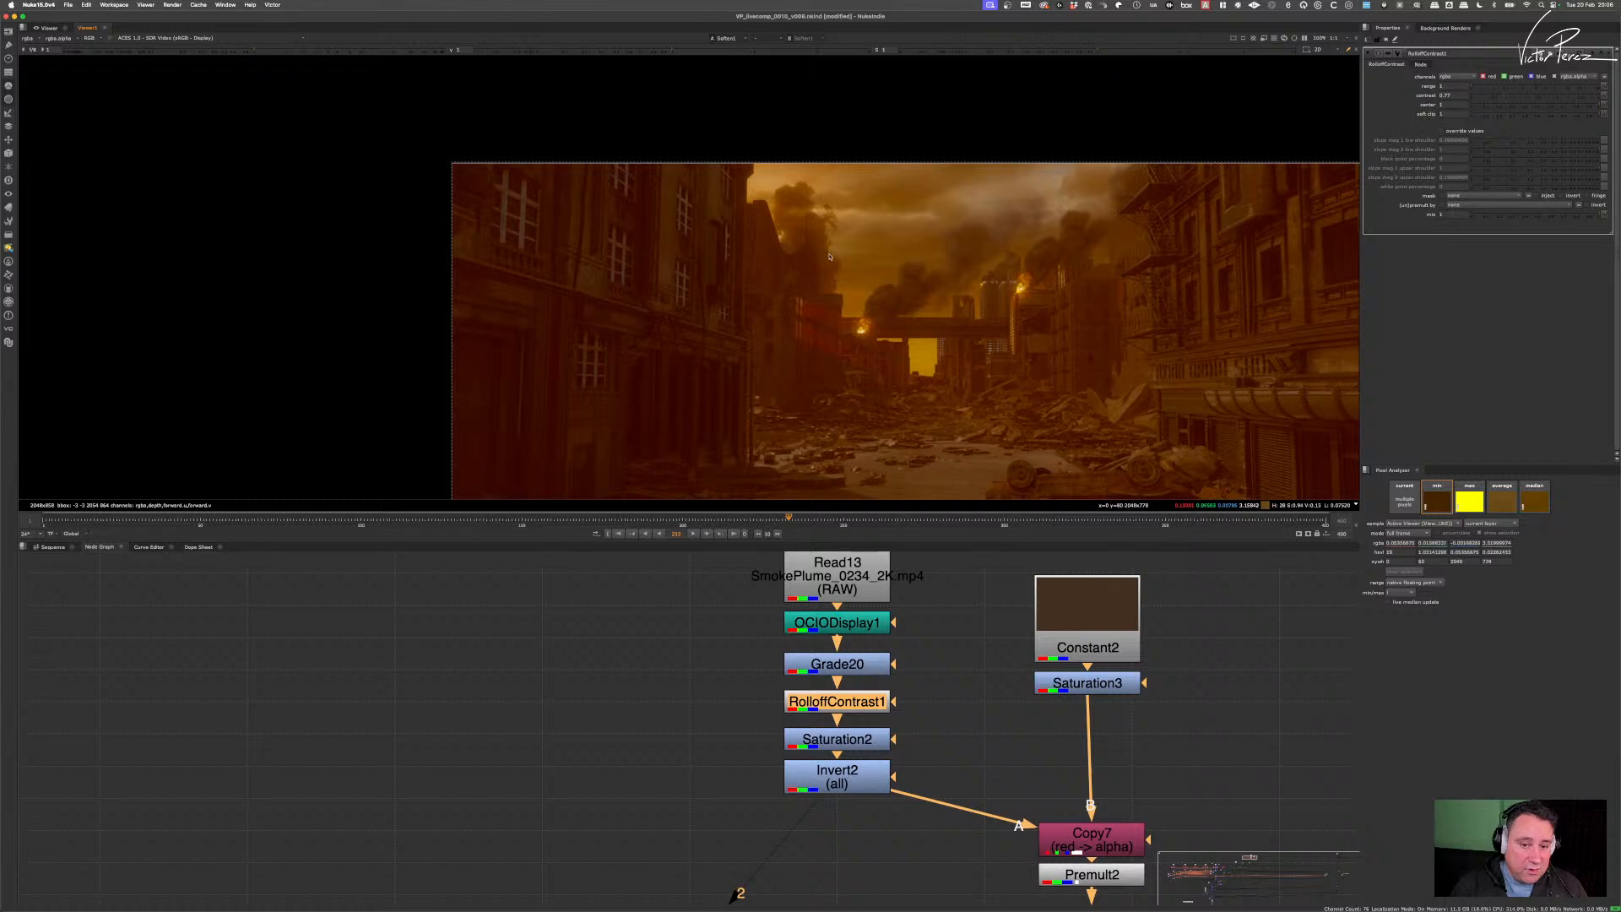
pyautogui.scroll(-2, 815, 267)
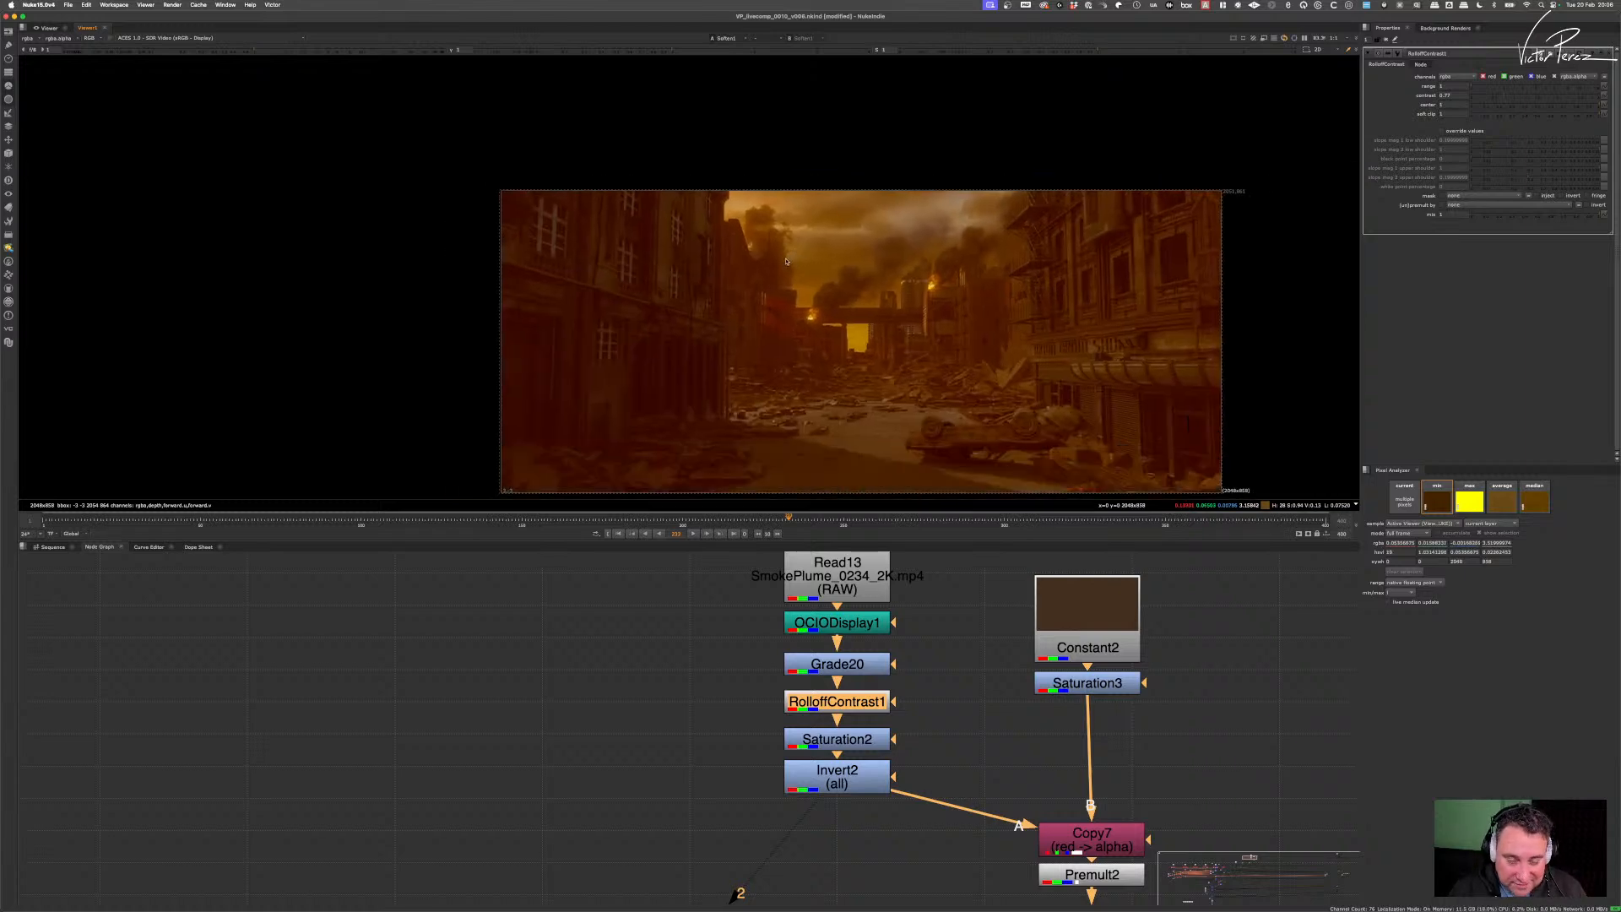
# - Check the plume on several frames towards the end of the shot, where the camera is above the rooftops
pyautogui.click(1150, 519)
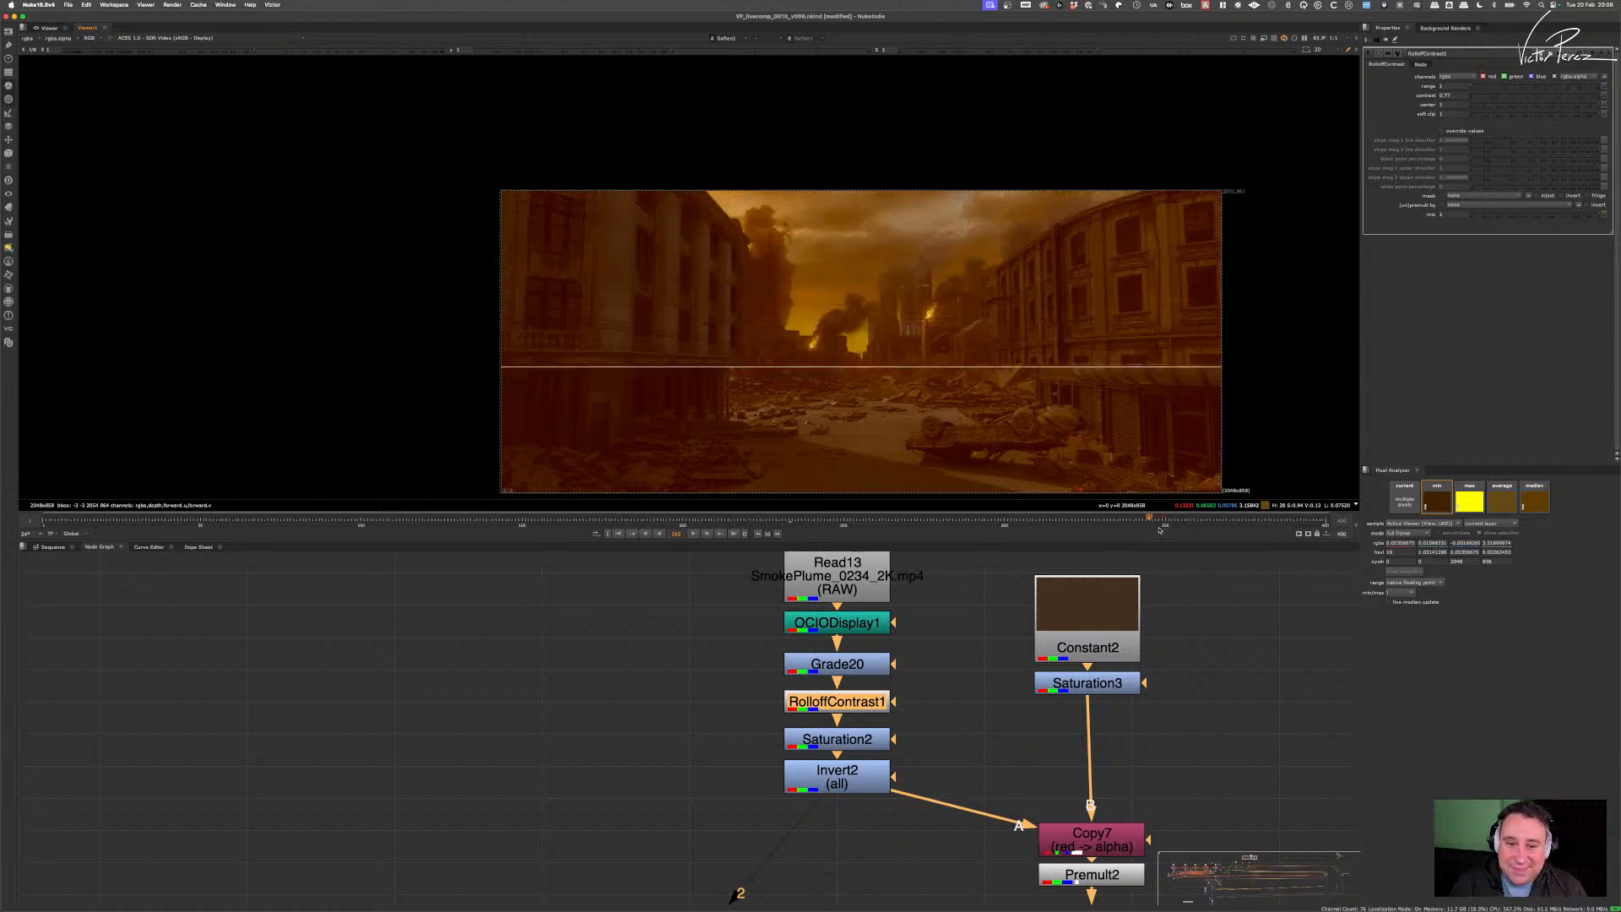
pyautogui.click(1217, 521)
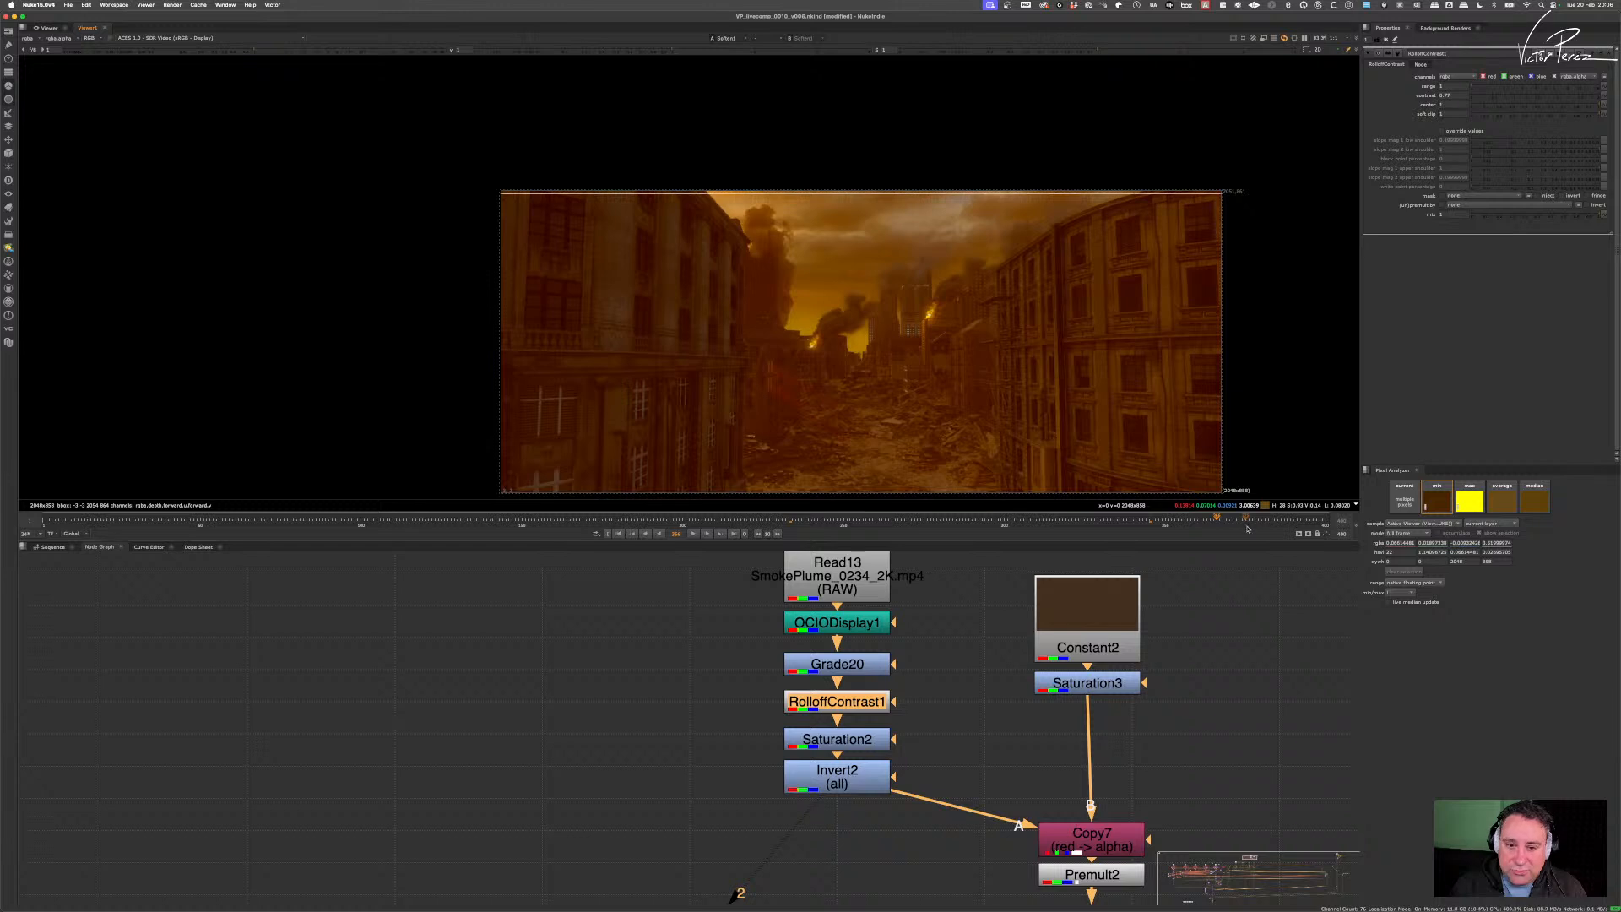
pyautogui.click(1267, 521)
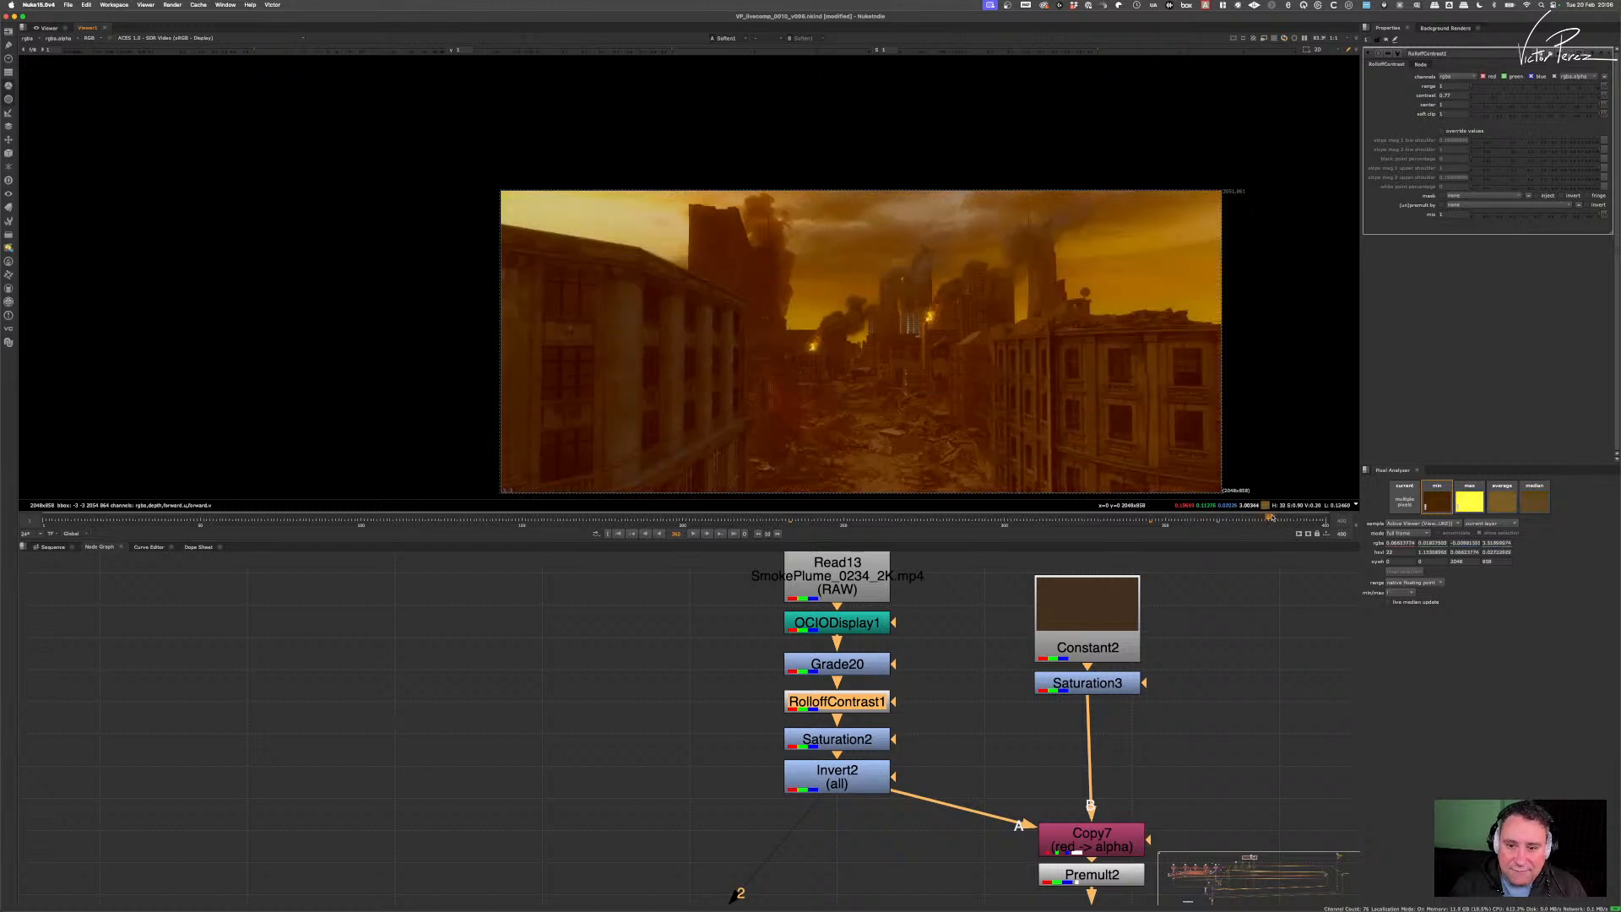
pyautogui.click(1280, 521)
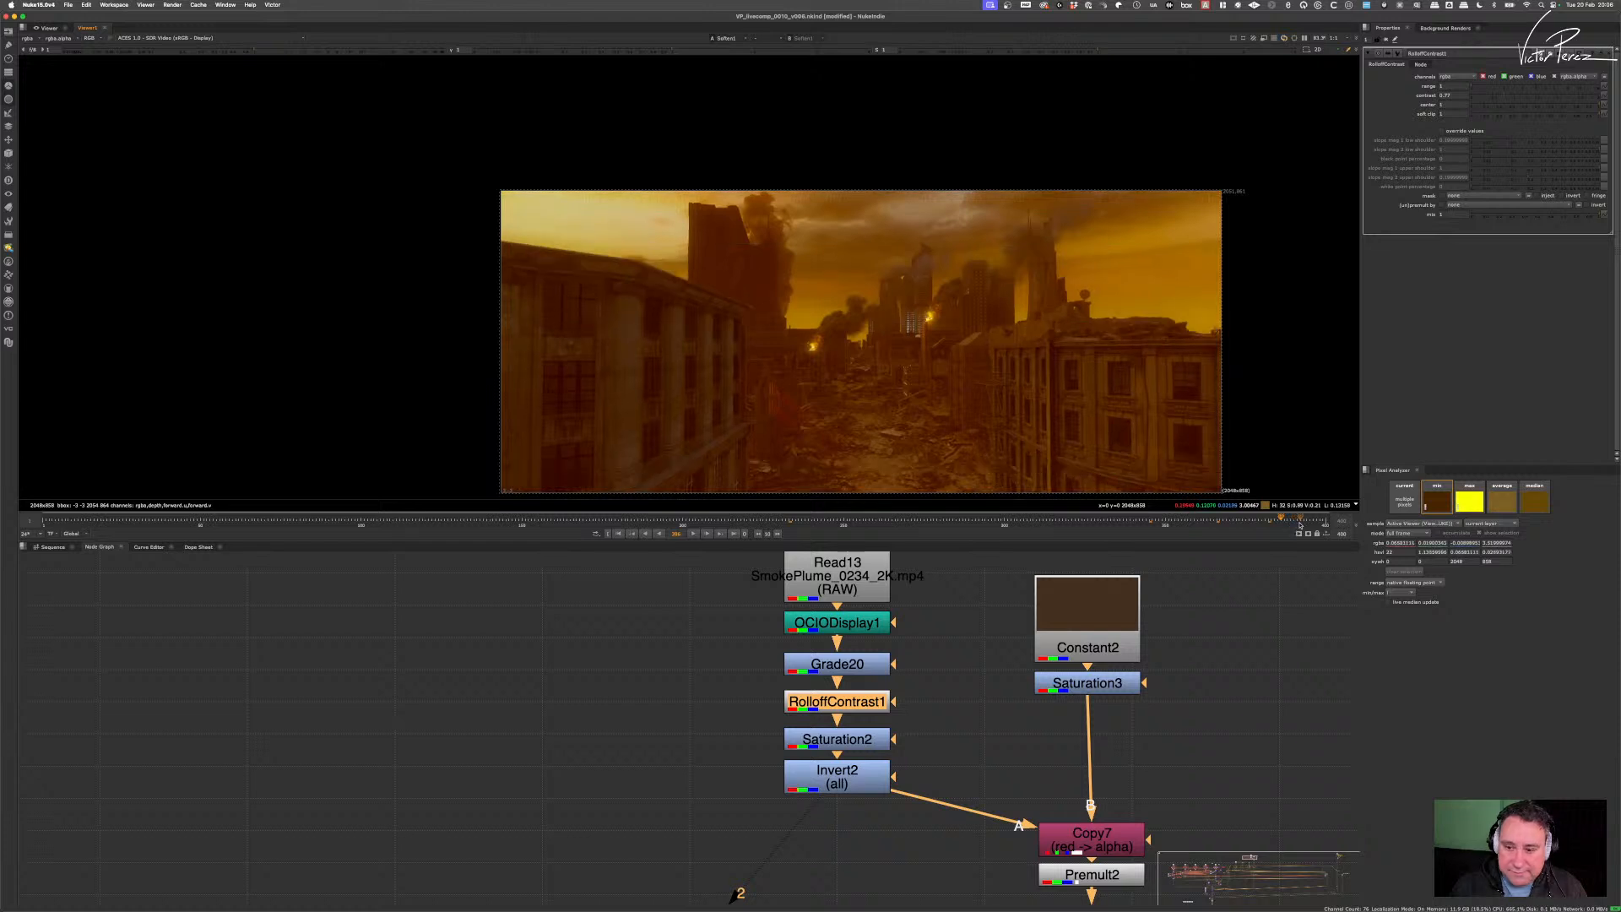
pyautogui.click(1307, 521)
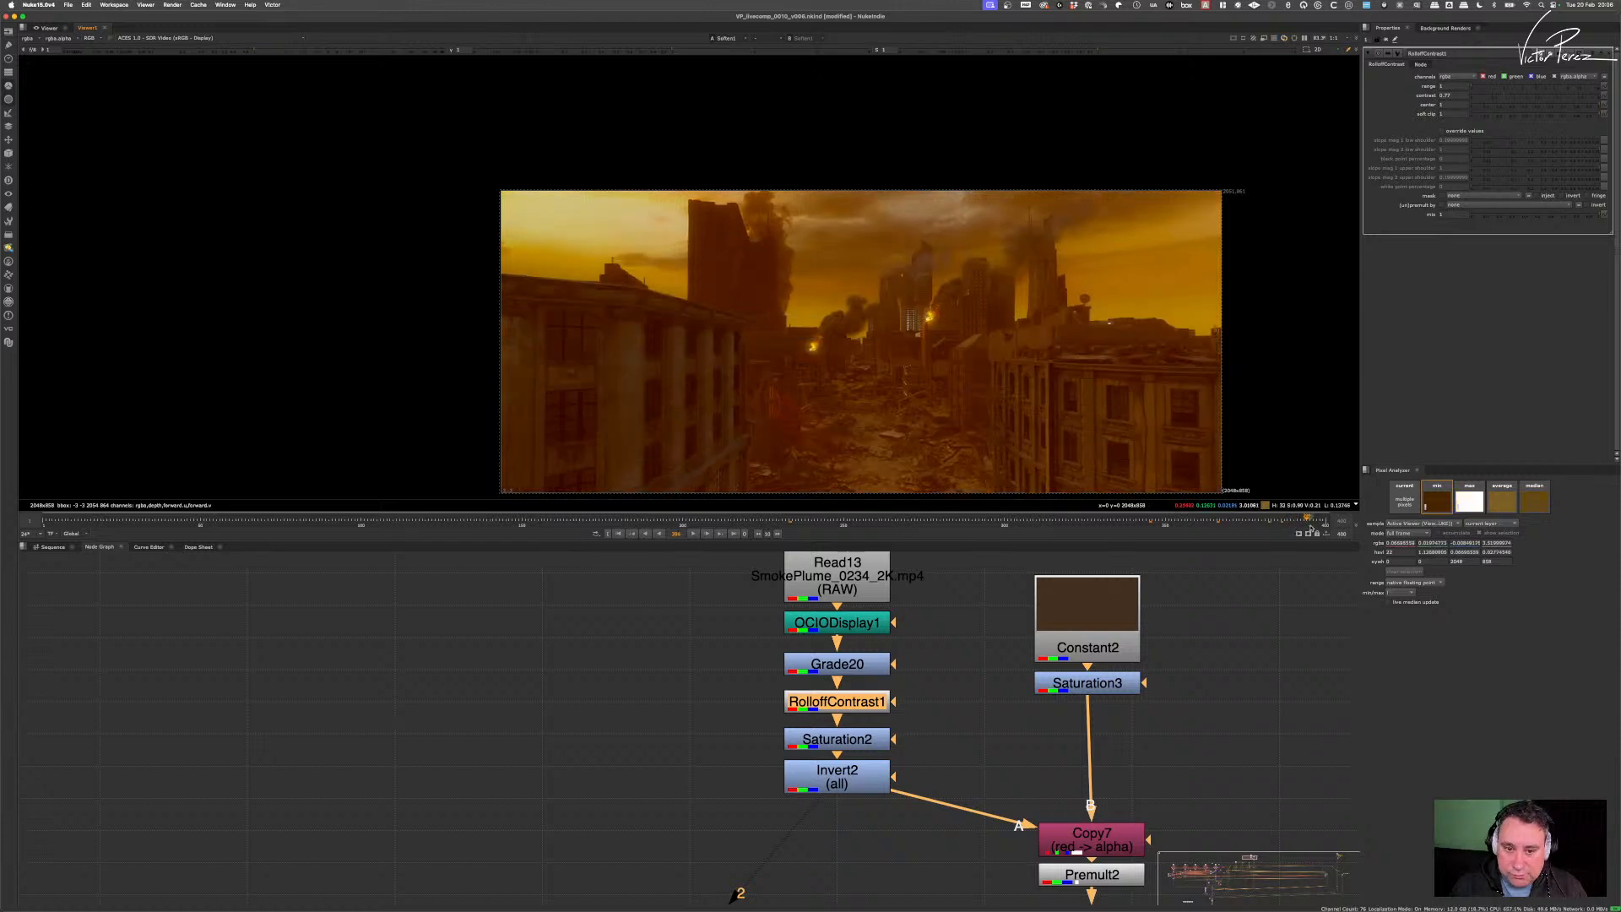
pyautogui.click(1316, 521)
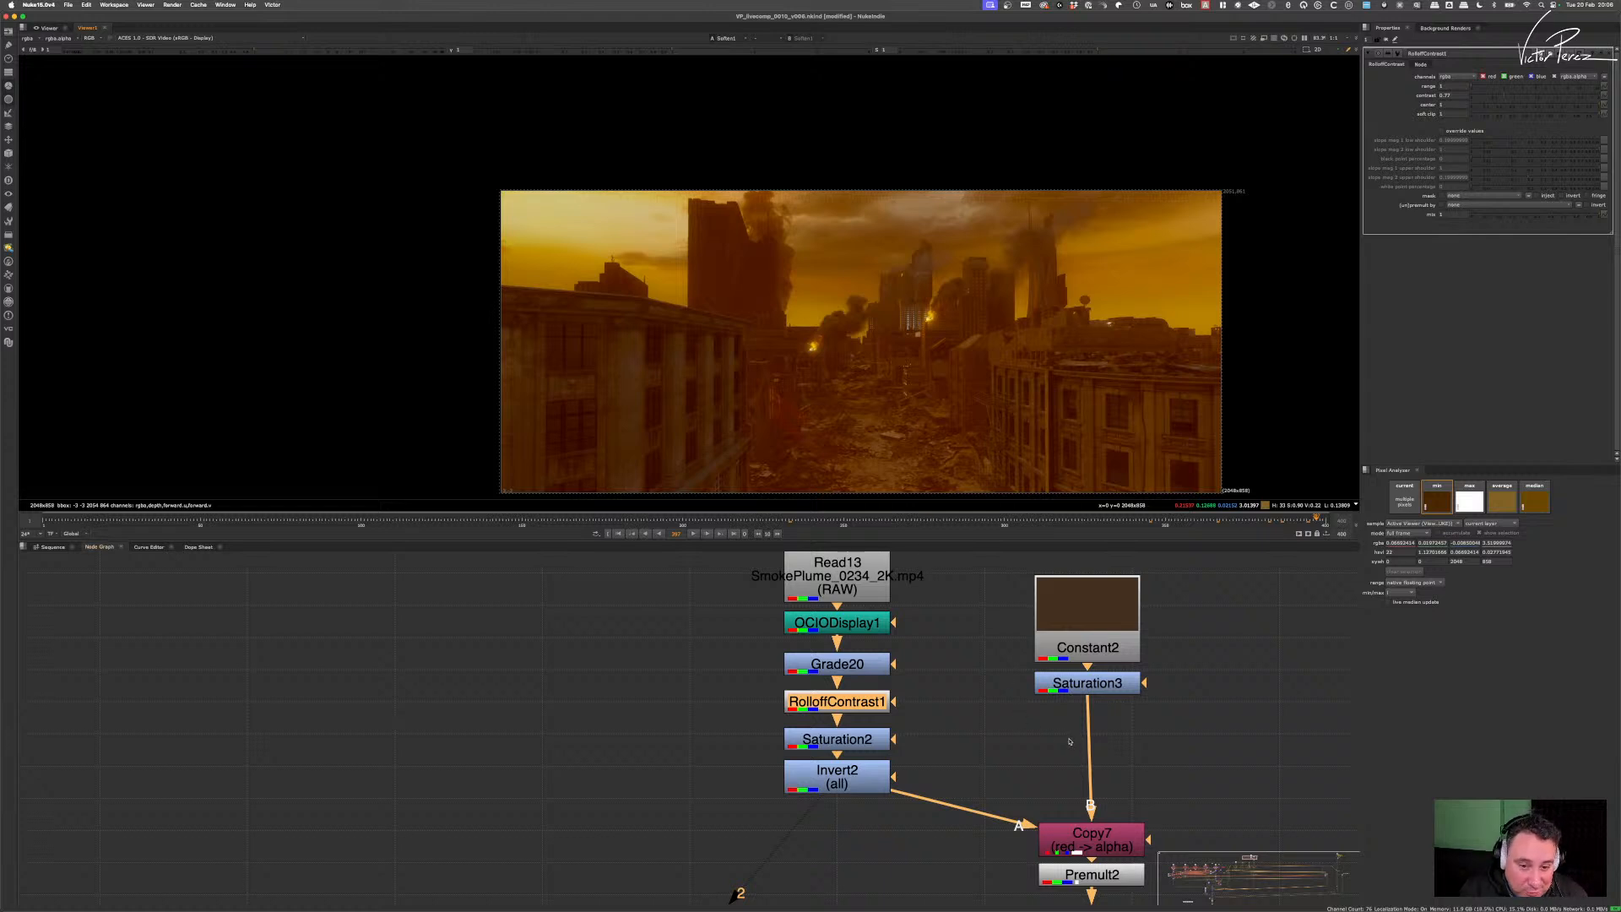
# - Open the properties of Axis5, which drives TransformGeo4 for the smoke plume card
pyautogui.scroll(-4, 1069, 741)
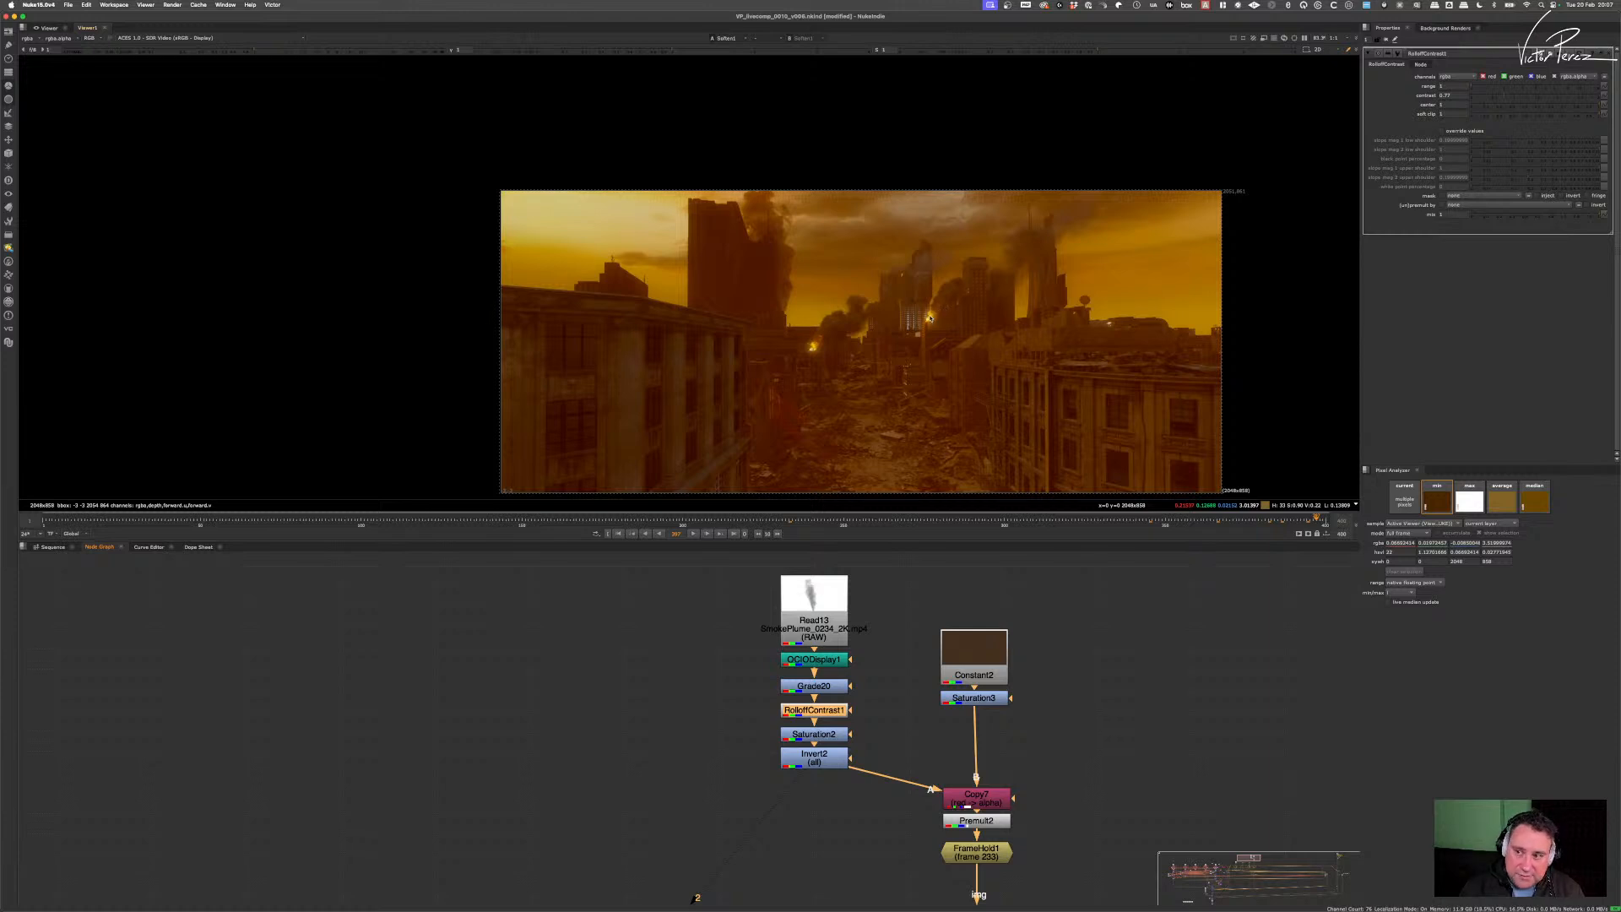
pyautogui.scroll(-3, 1069, 794)
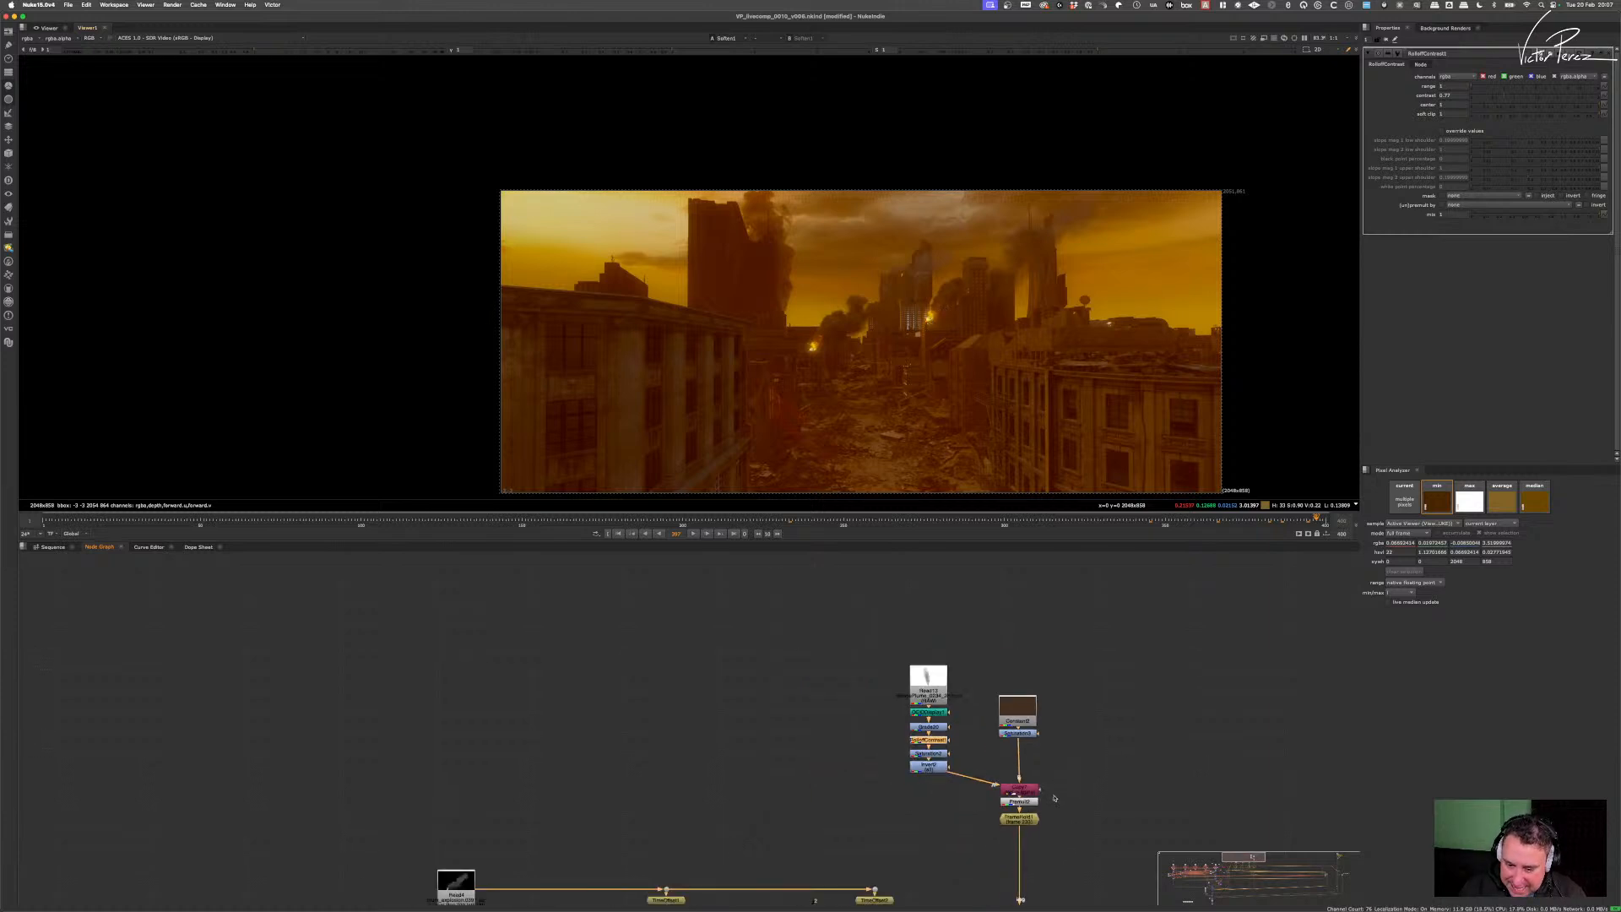
pyautogui.moveTo(1059, 814); pyautogui.dragTo(989, 714, button='middle')
pyautogui.scroll(-3, 990, 714)
pyautogui.scroll(5, 973, 772)
pyautogui.moveTo(985, 825); pyautogui.dragTo(978, 660, button='middle')
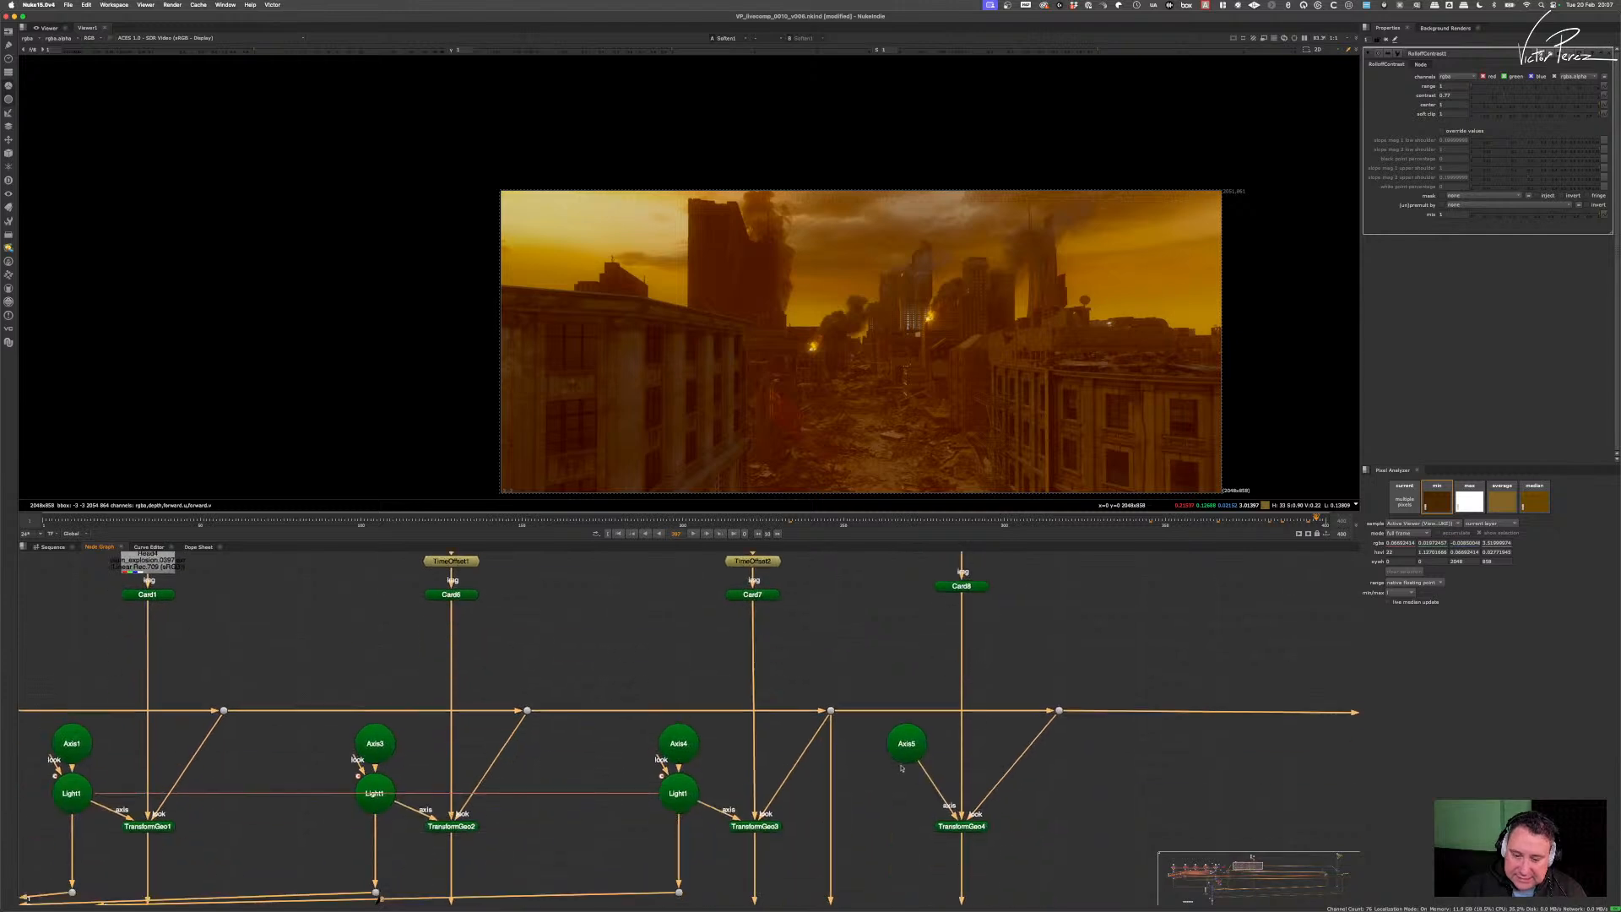
pyautogui.doubleClick(907, 740)
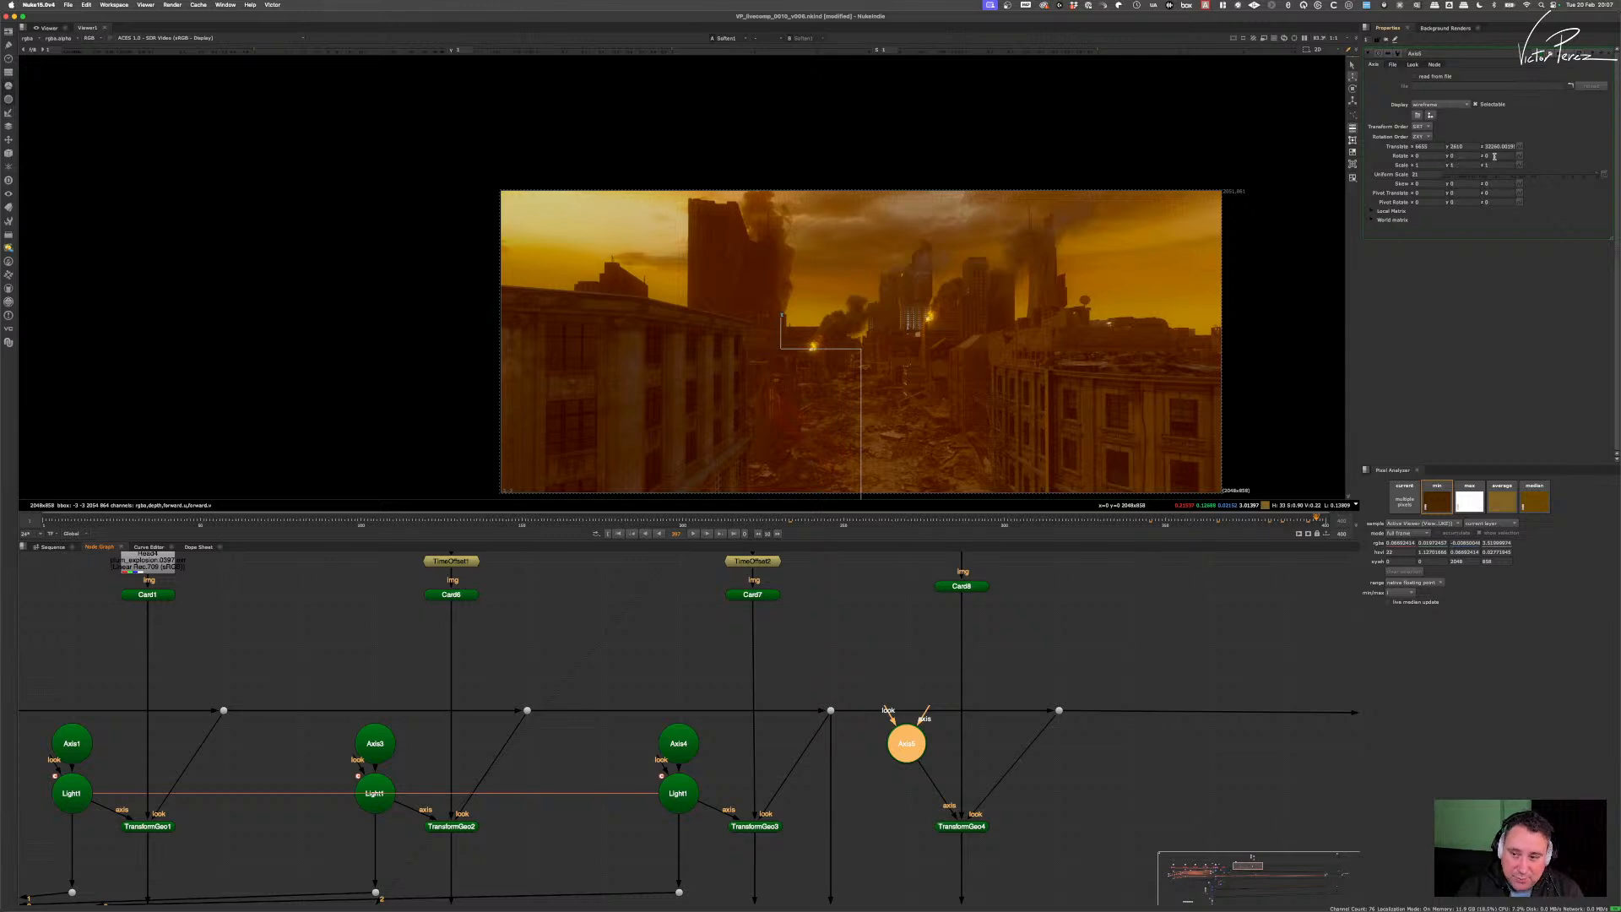
# - Try rotating Axis5 around Z to tilt the smoke plume card, and reset the Z rotation to 0
pyautogui.click(1497, 155)
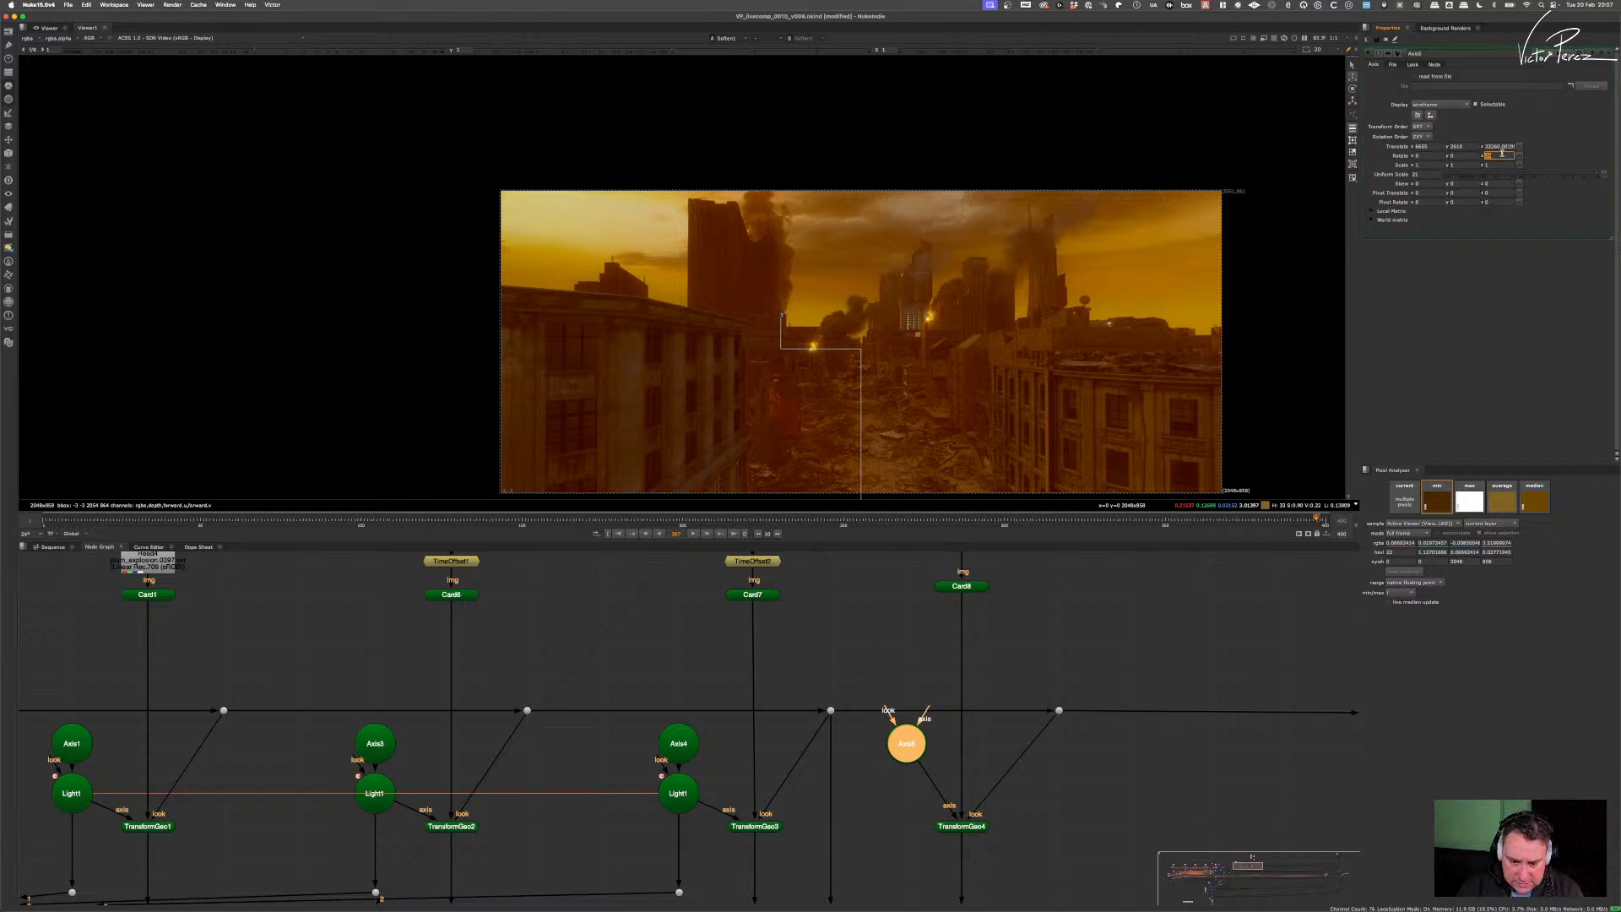
pyautogui.scroll(-5, 1006, 614)
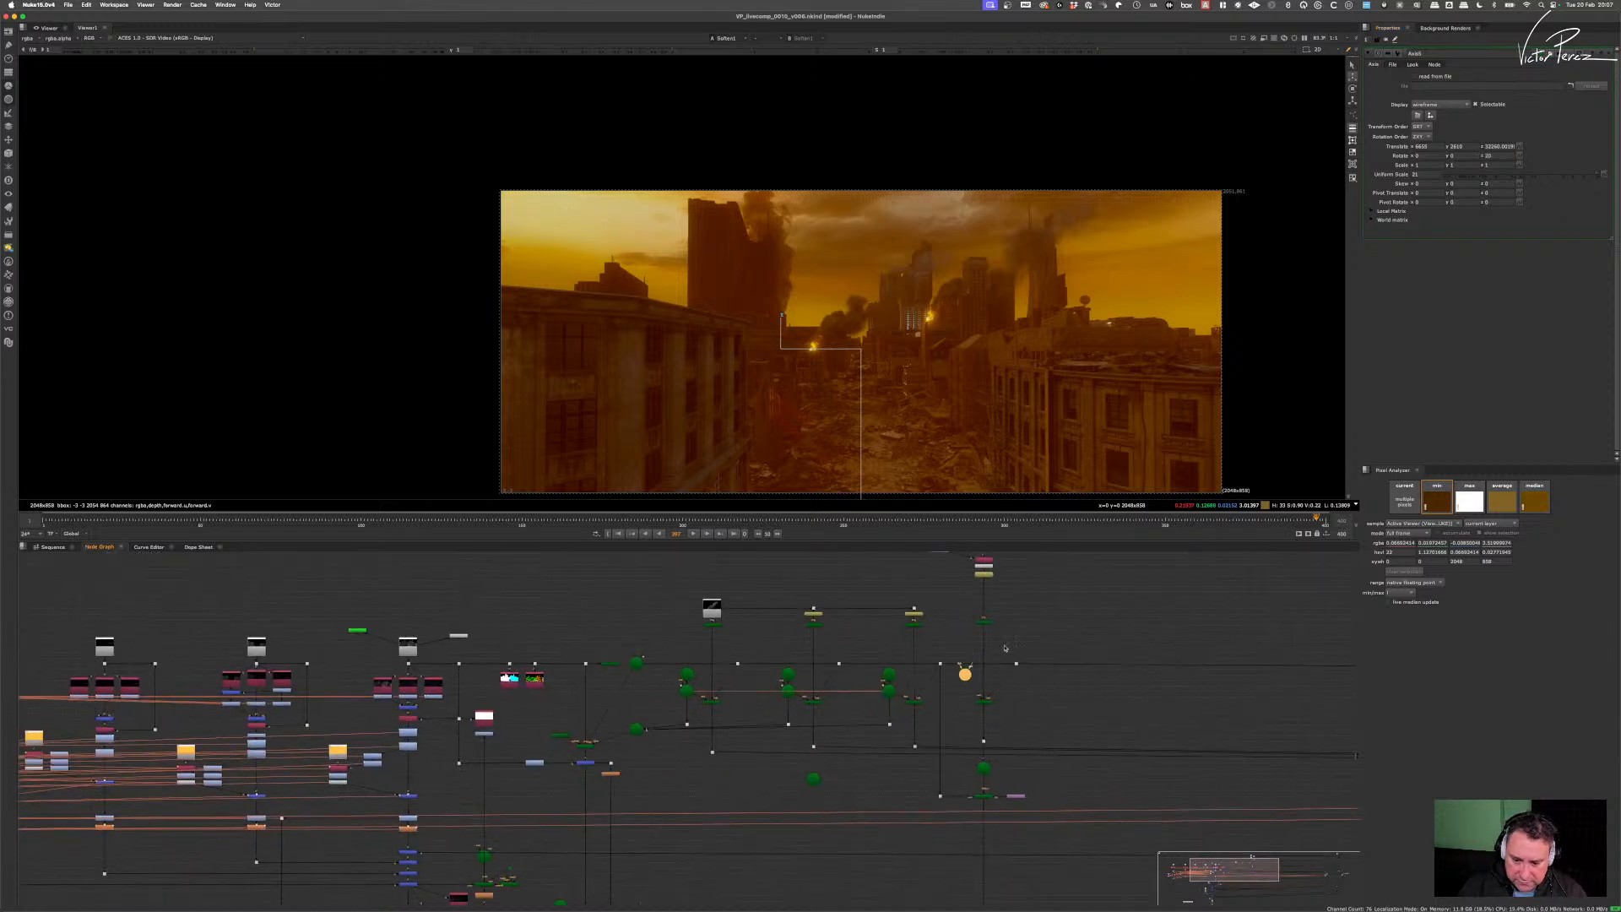
pyautogui.scroll(6, 982, 658)
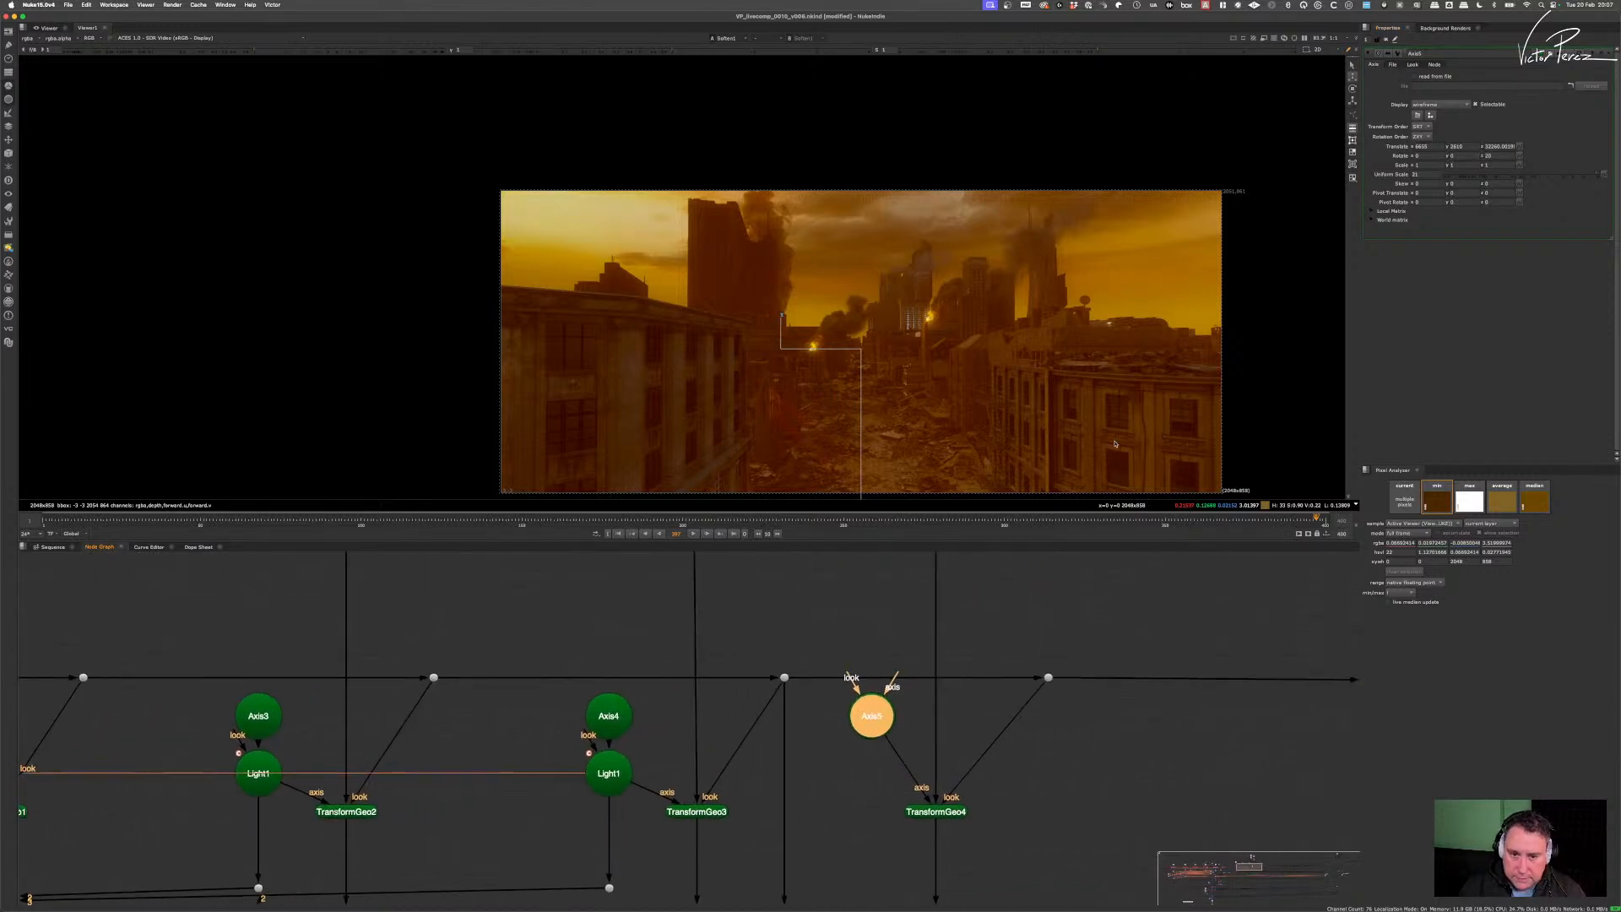
pyautogui.click(1498, 157)
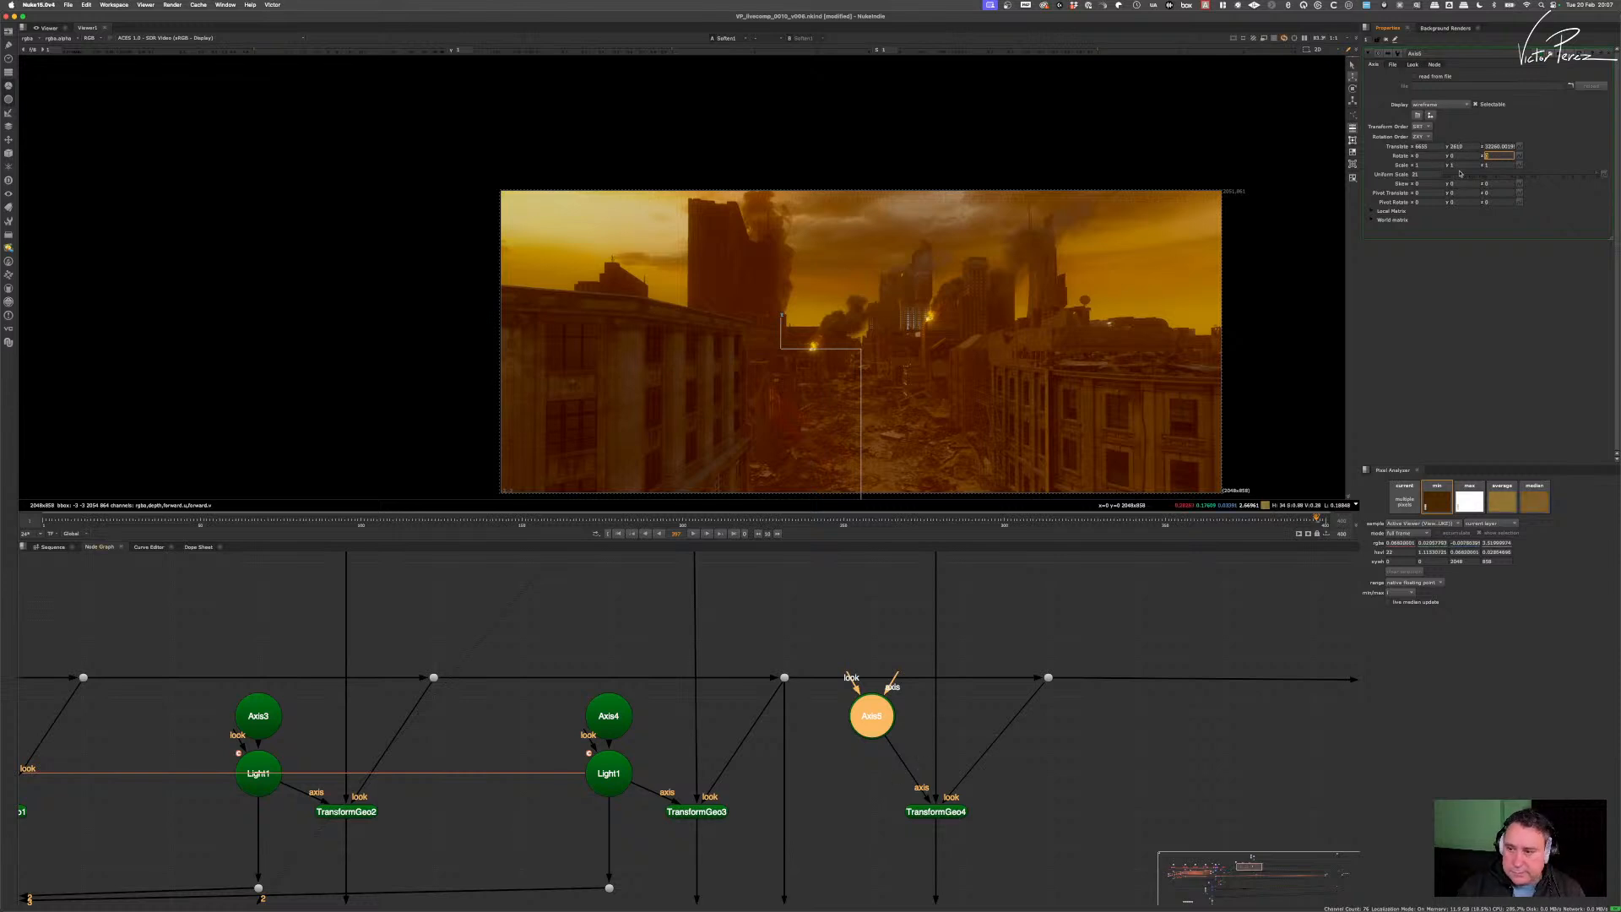
# - Set Axis5's X rotation to 20 to tilt the smoke plume card
pyautogui.click(1469, 156)
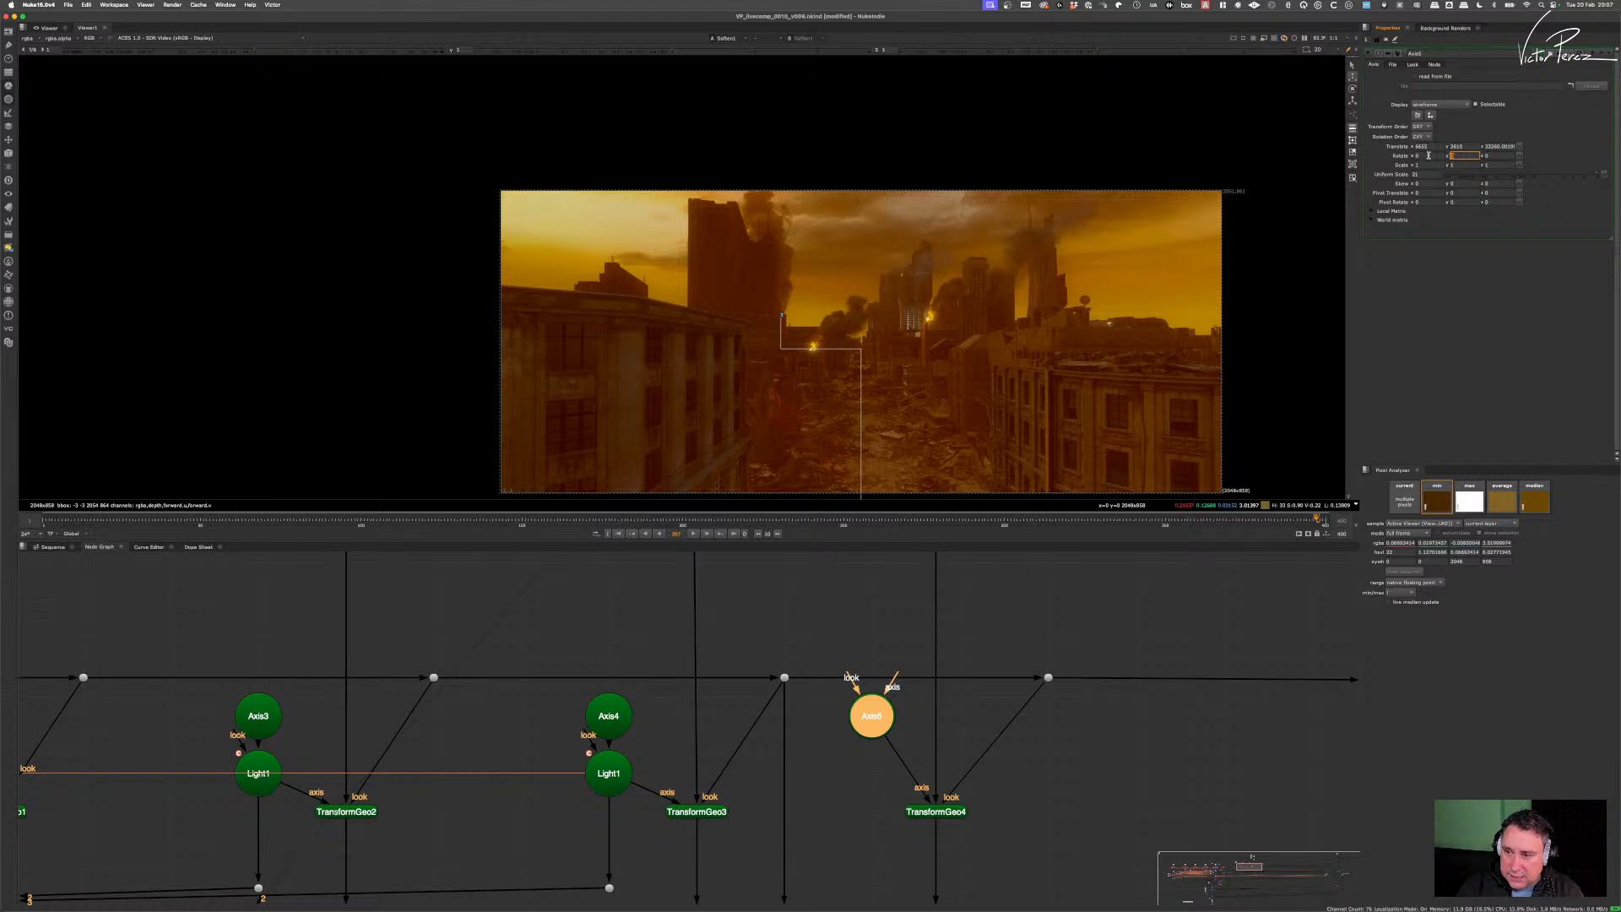
pyautogui.hotkey('shift', 'Tab')
pyautogui.write('20')
pyautogui.press('Return')
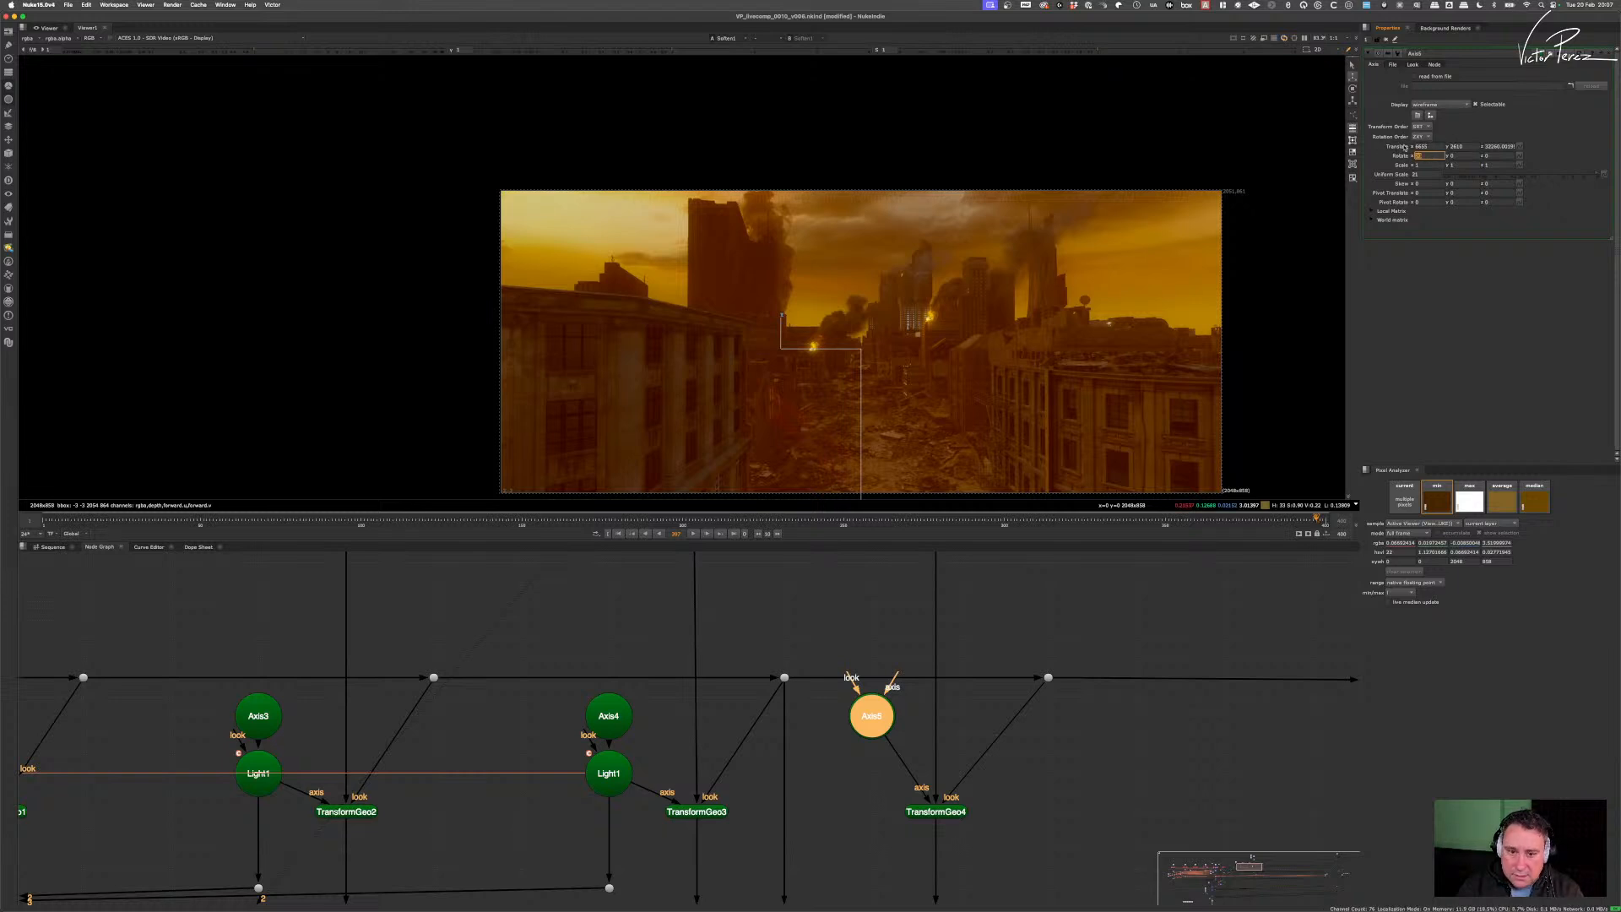
pyautogui.press('Tab')
pyautogui.press('Tab')
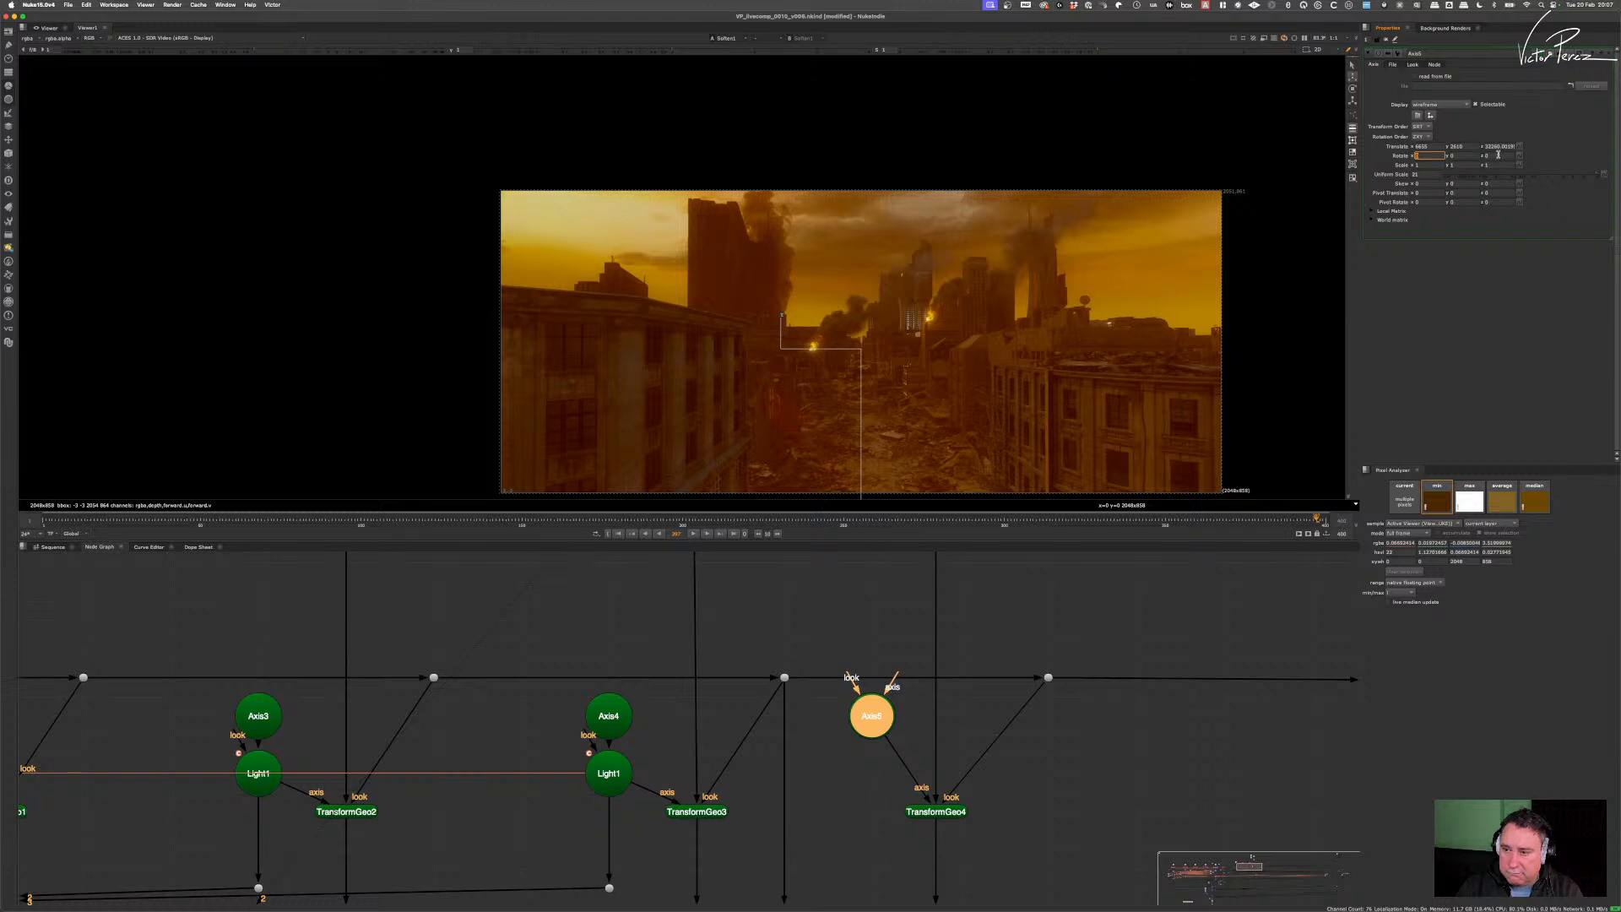
pyautogui.press('Return')
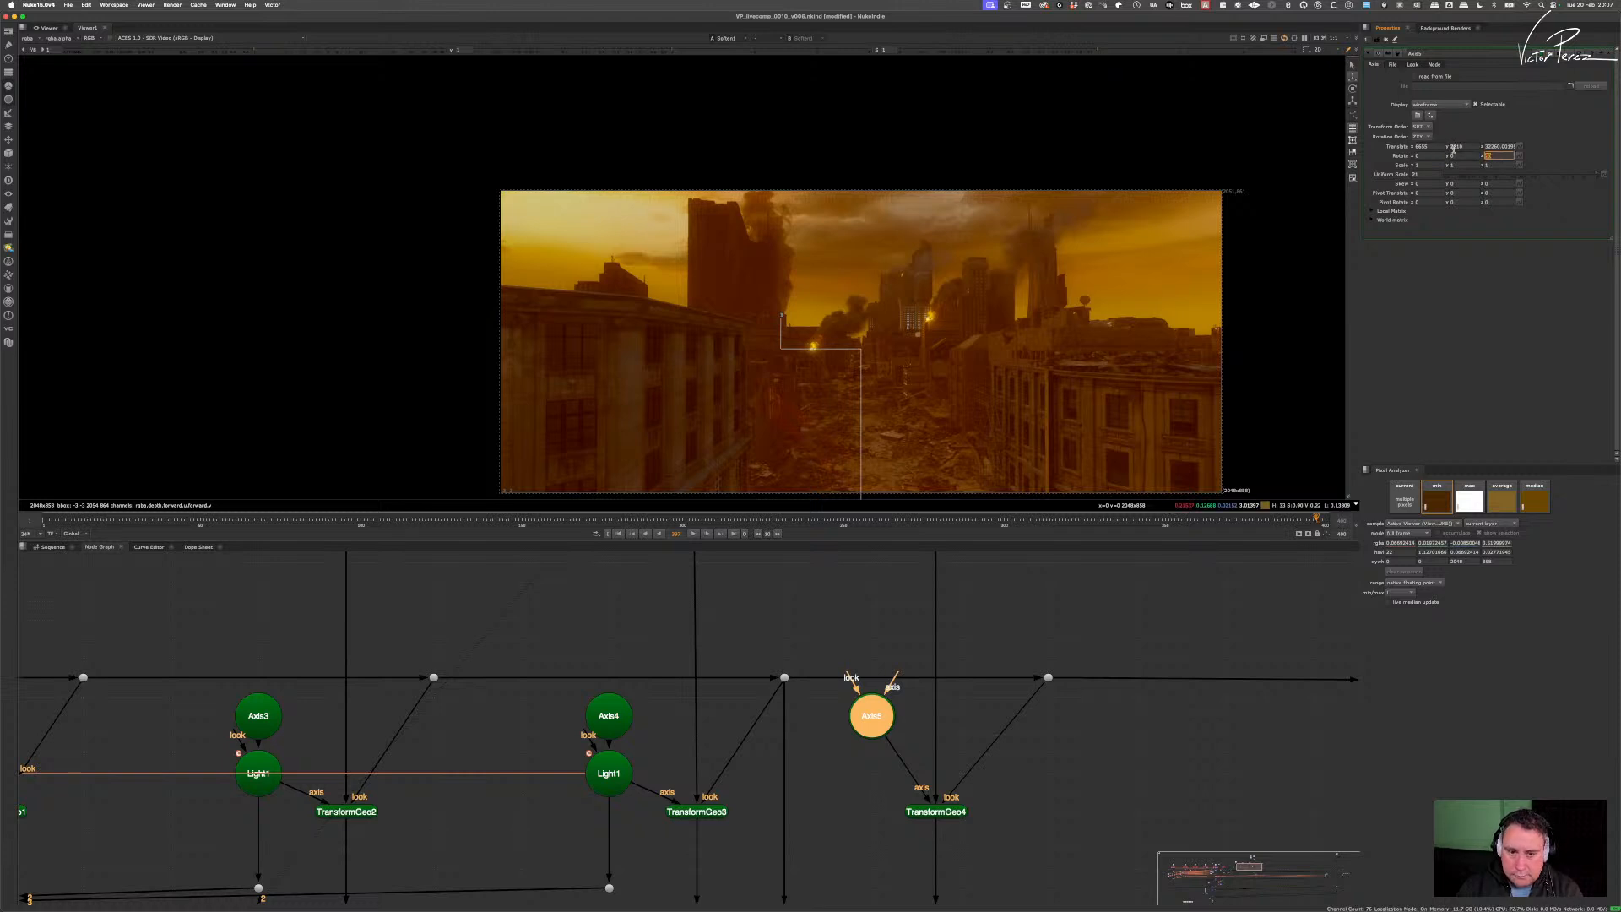
pyautogui.write('800')
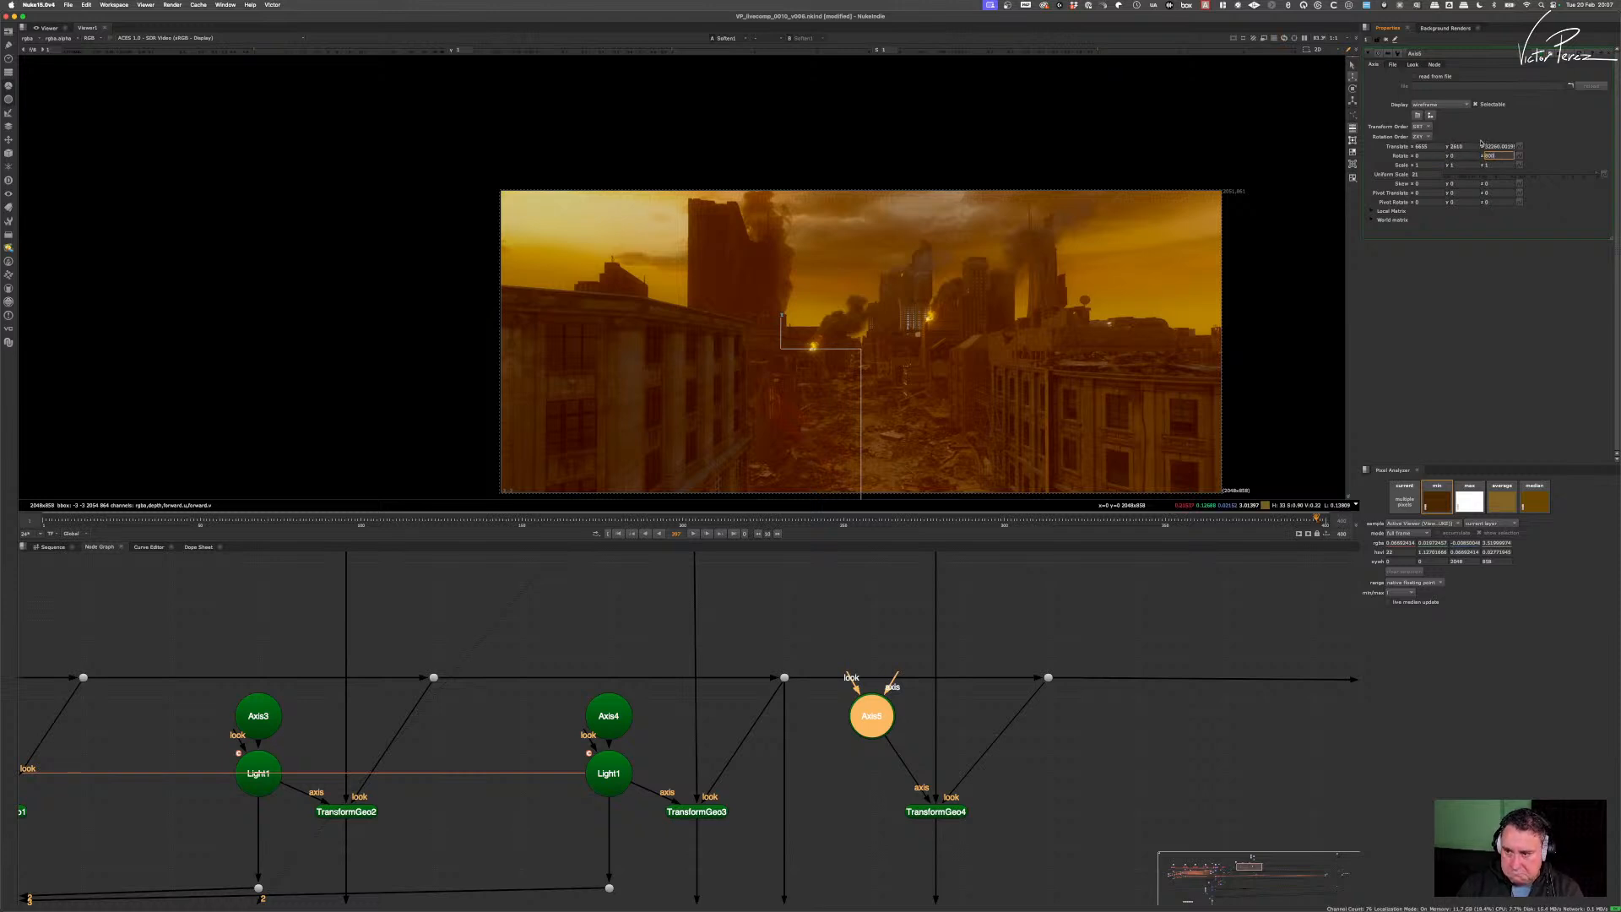
pyautogui.click(1492, 155)
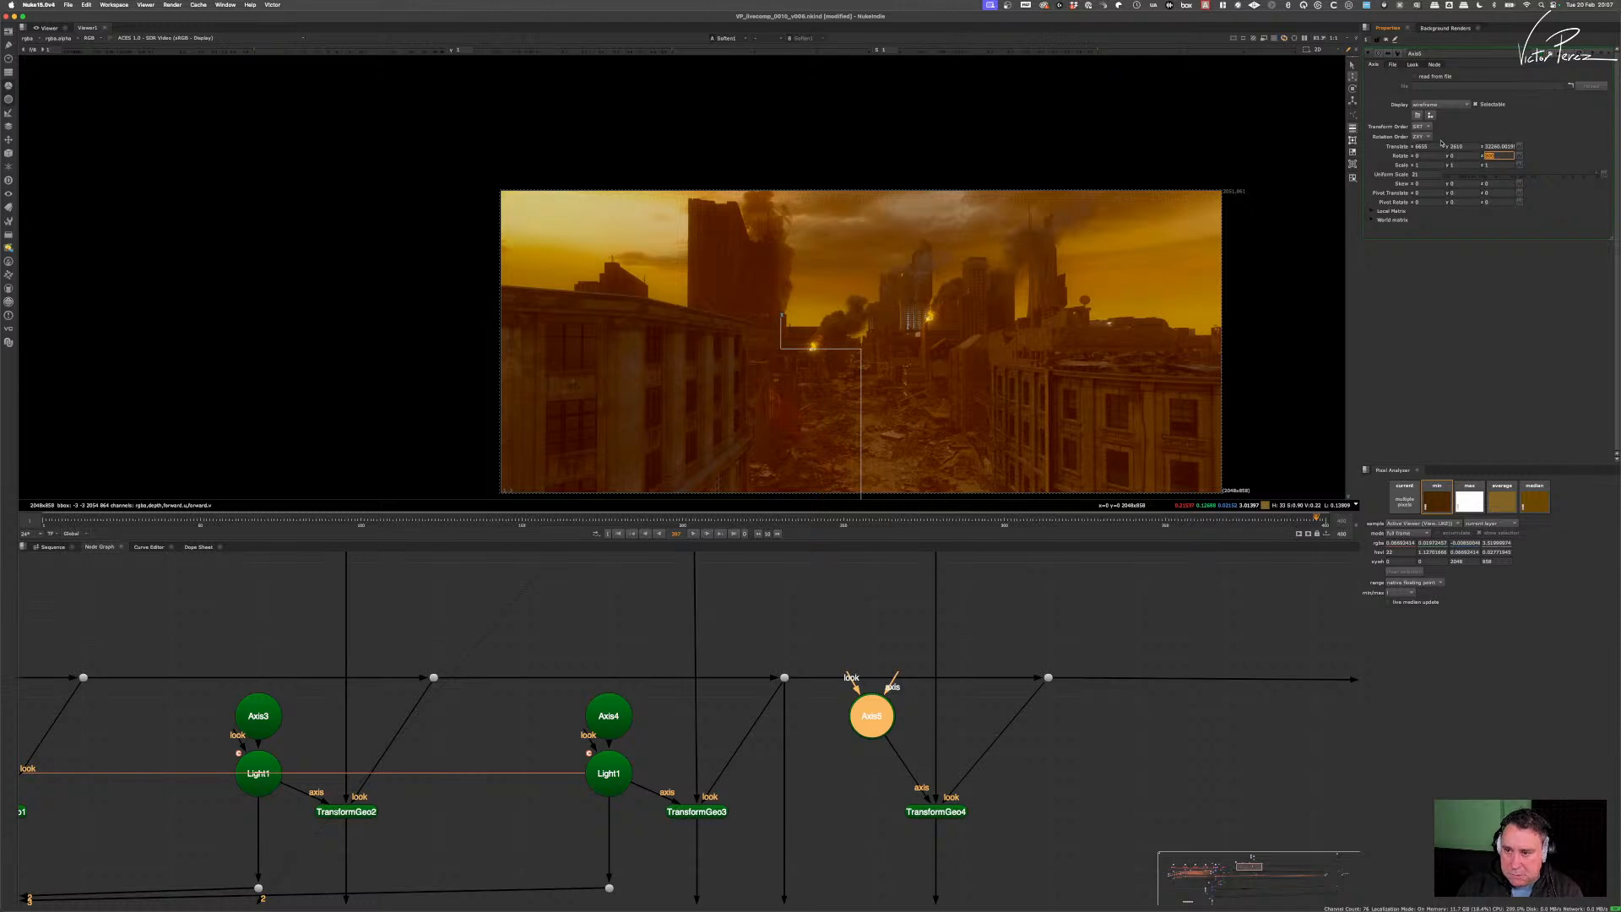
# - Rotate Card8 by a negative angle about Z so its smoke plume leans to the right in the comp
pyautogui.scroll(-2, 969, 797)
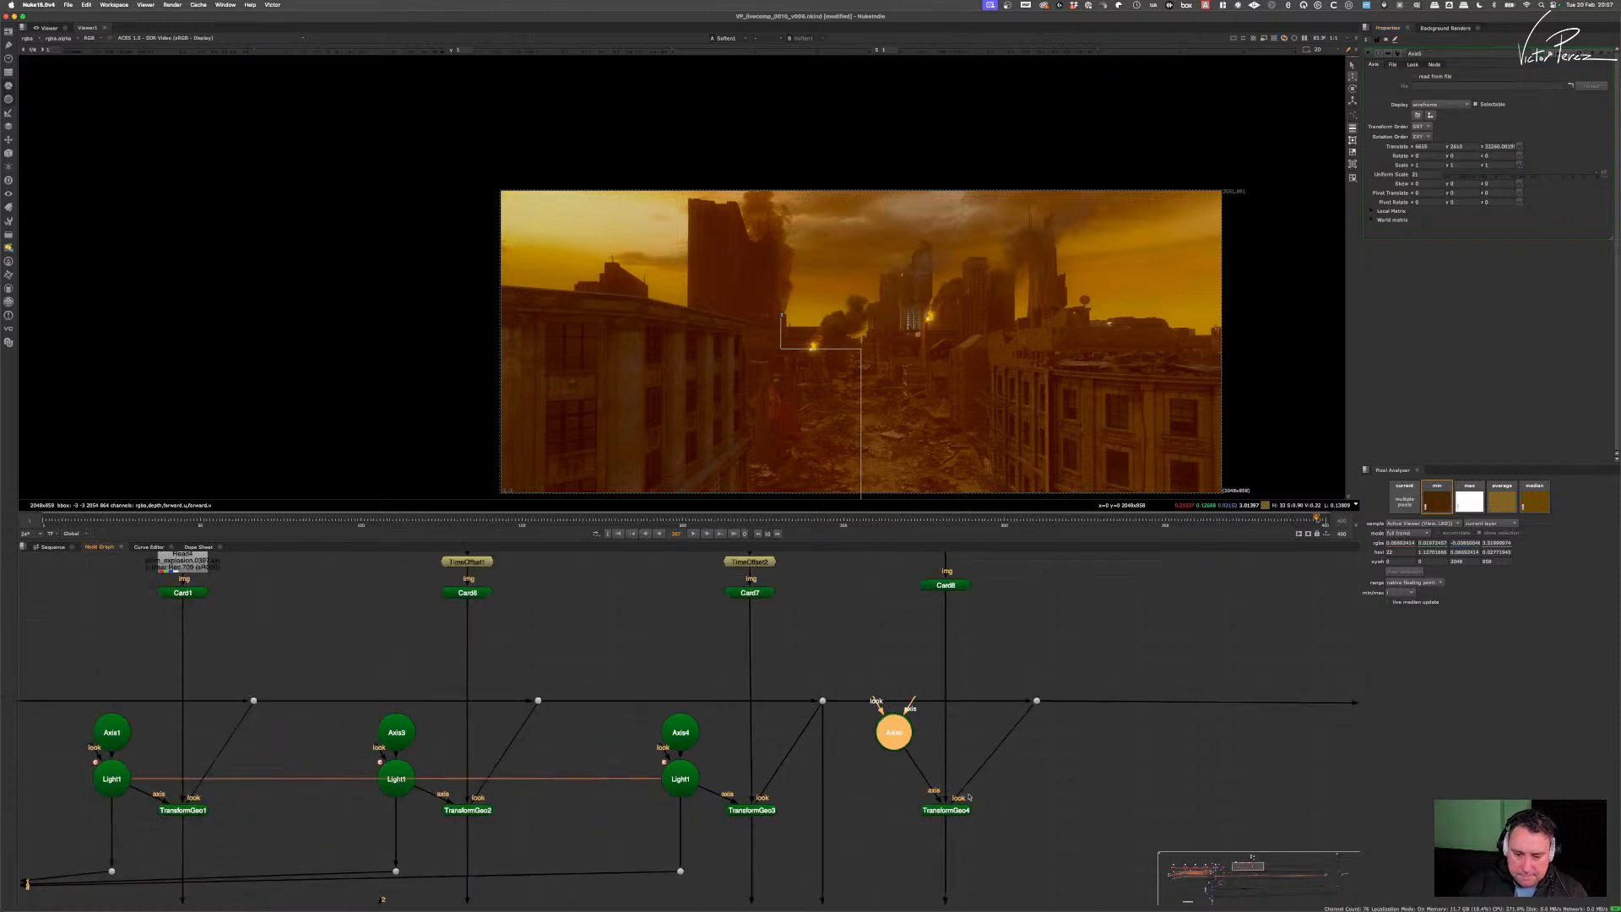
pyautogui.scroll(2, 969, 797)
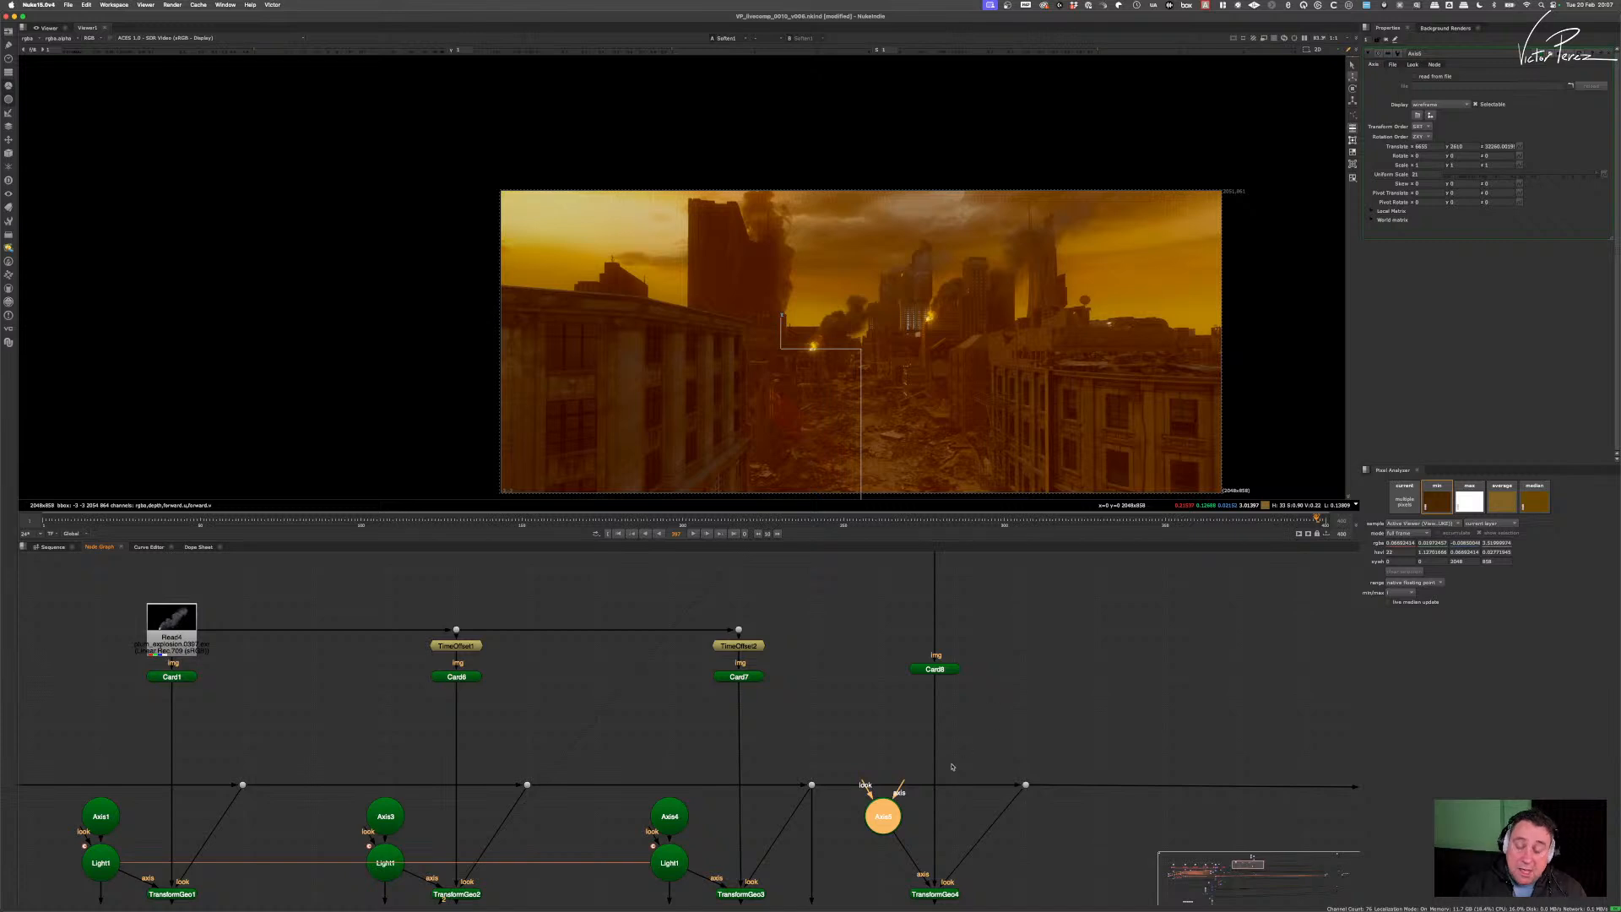
pyautogui.scroll(-1, 933, 721)
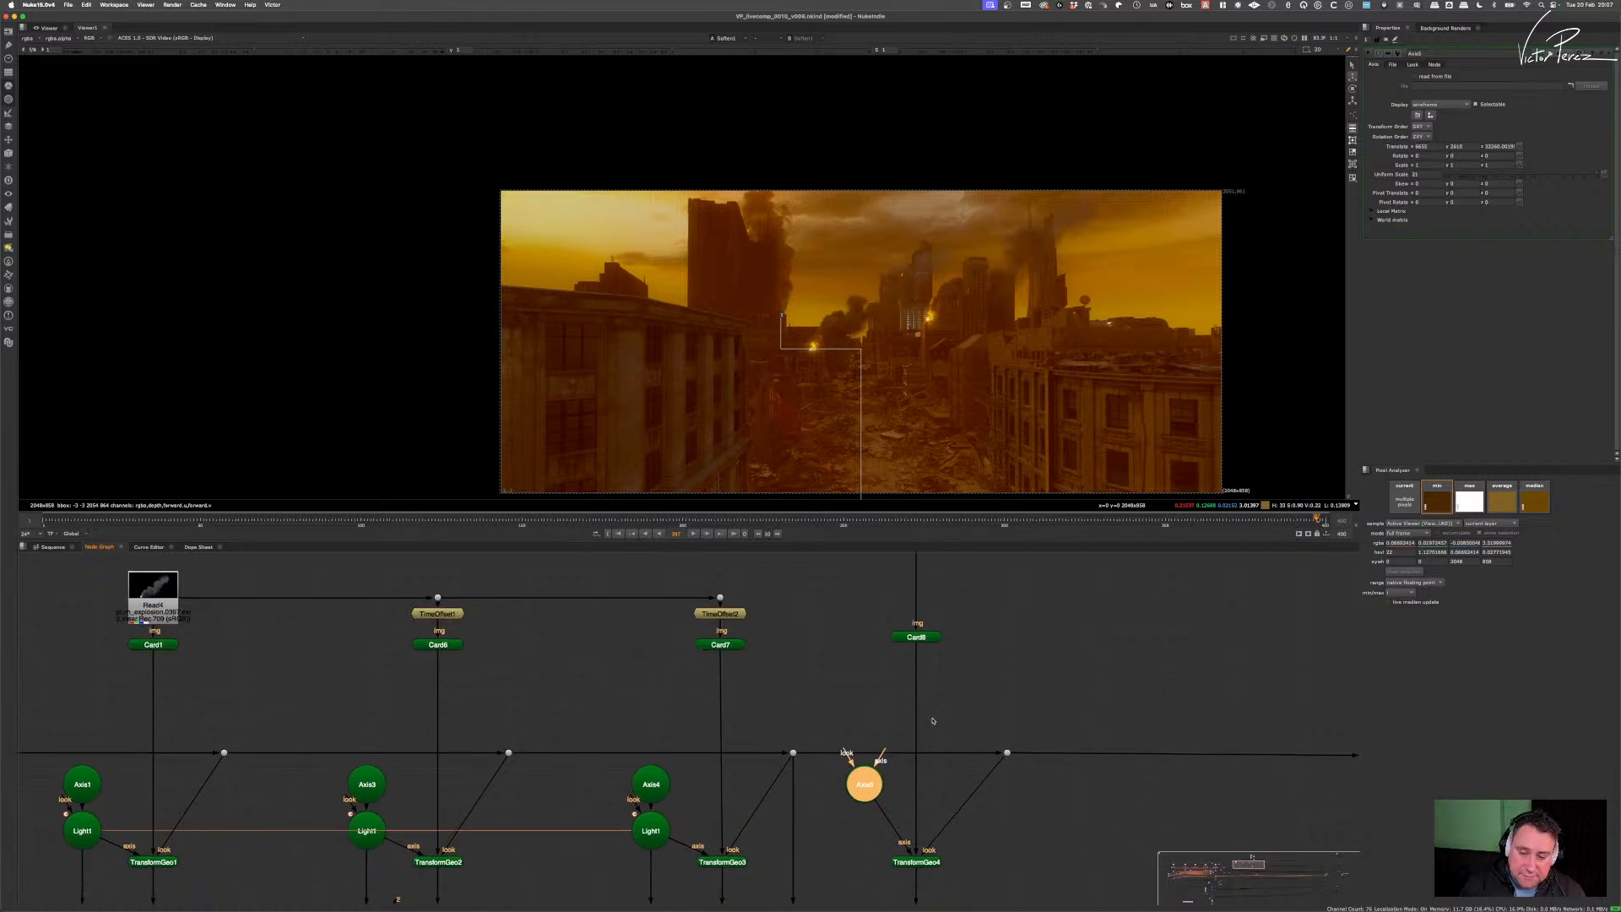
pyautogui.click(923, 863)
pyautogui.click(934, 640)
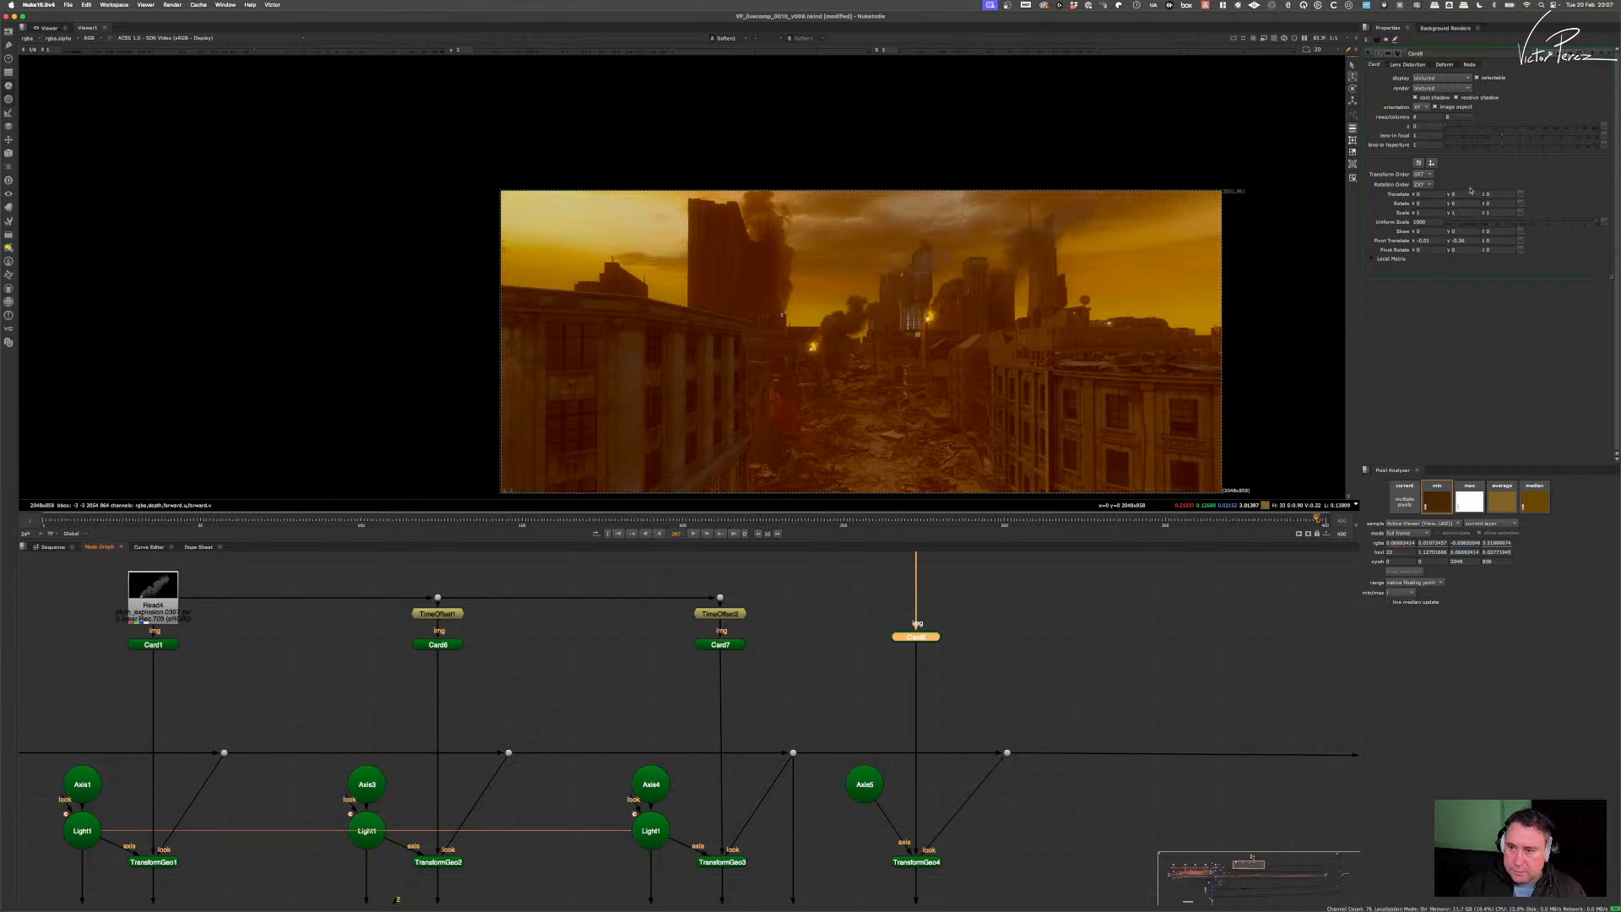
pyautogui.click(1464, 204)
pyautogui.click(1499, 203)
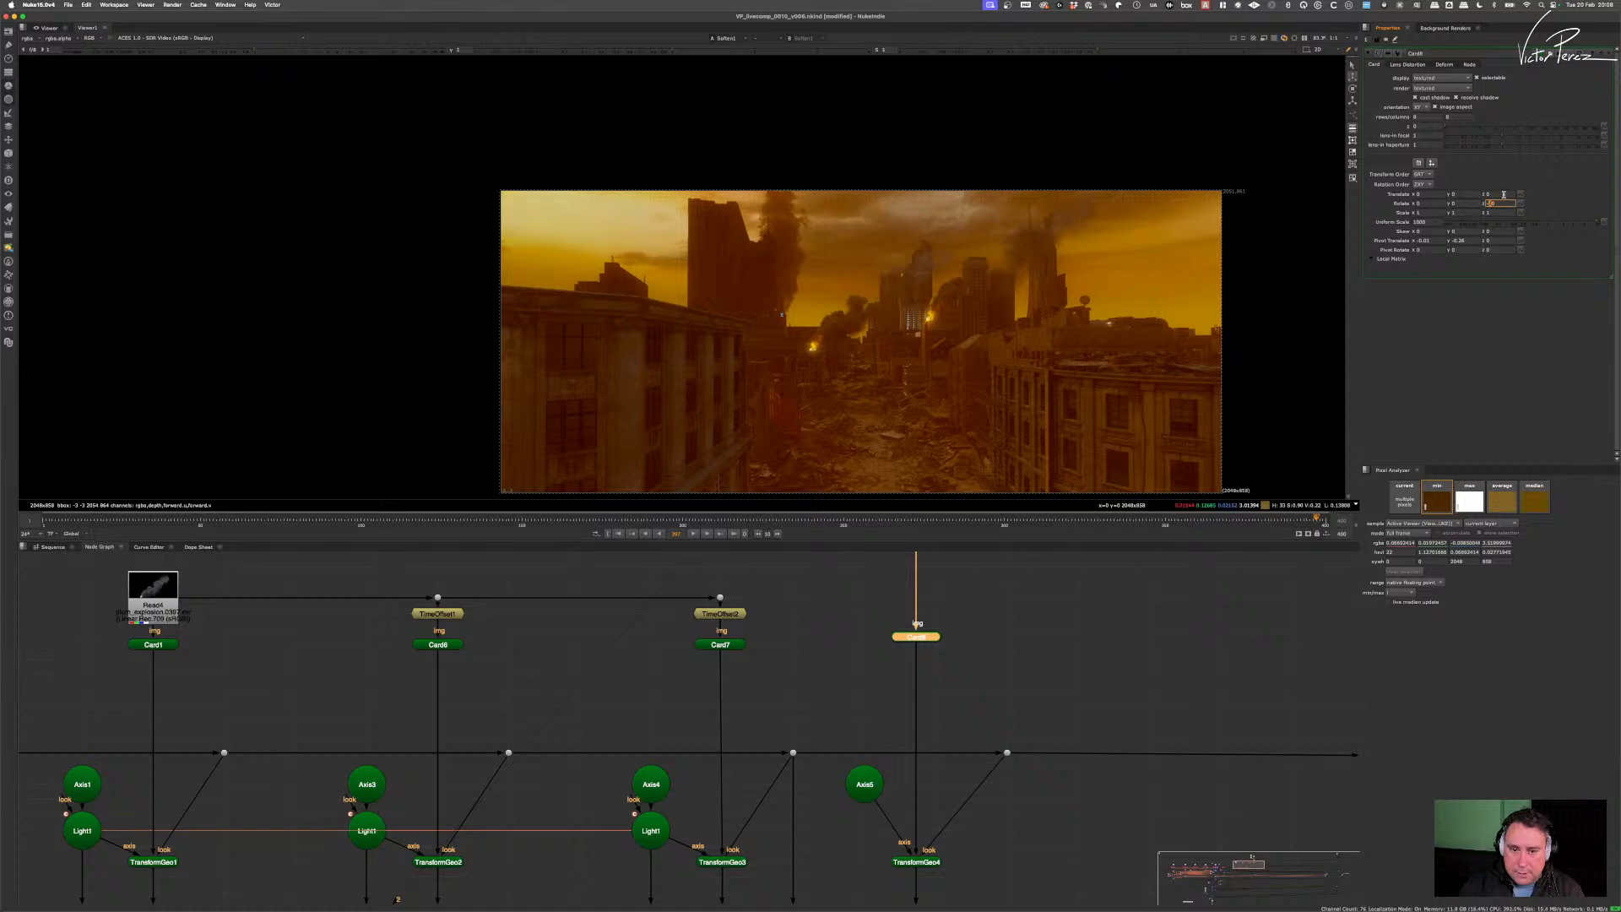
pyautogui.press('Down')
pyautogui.press('Down')
pyautogui.press('Down')
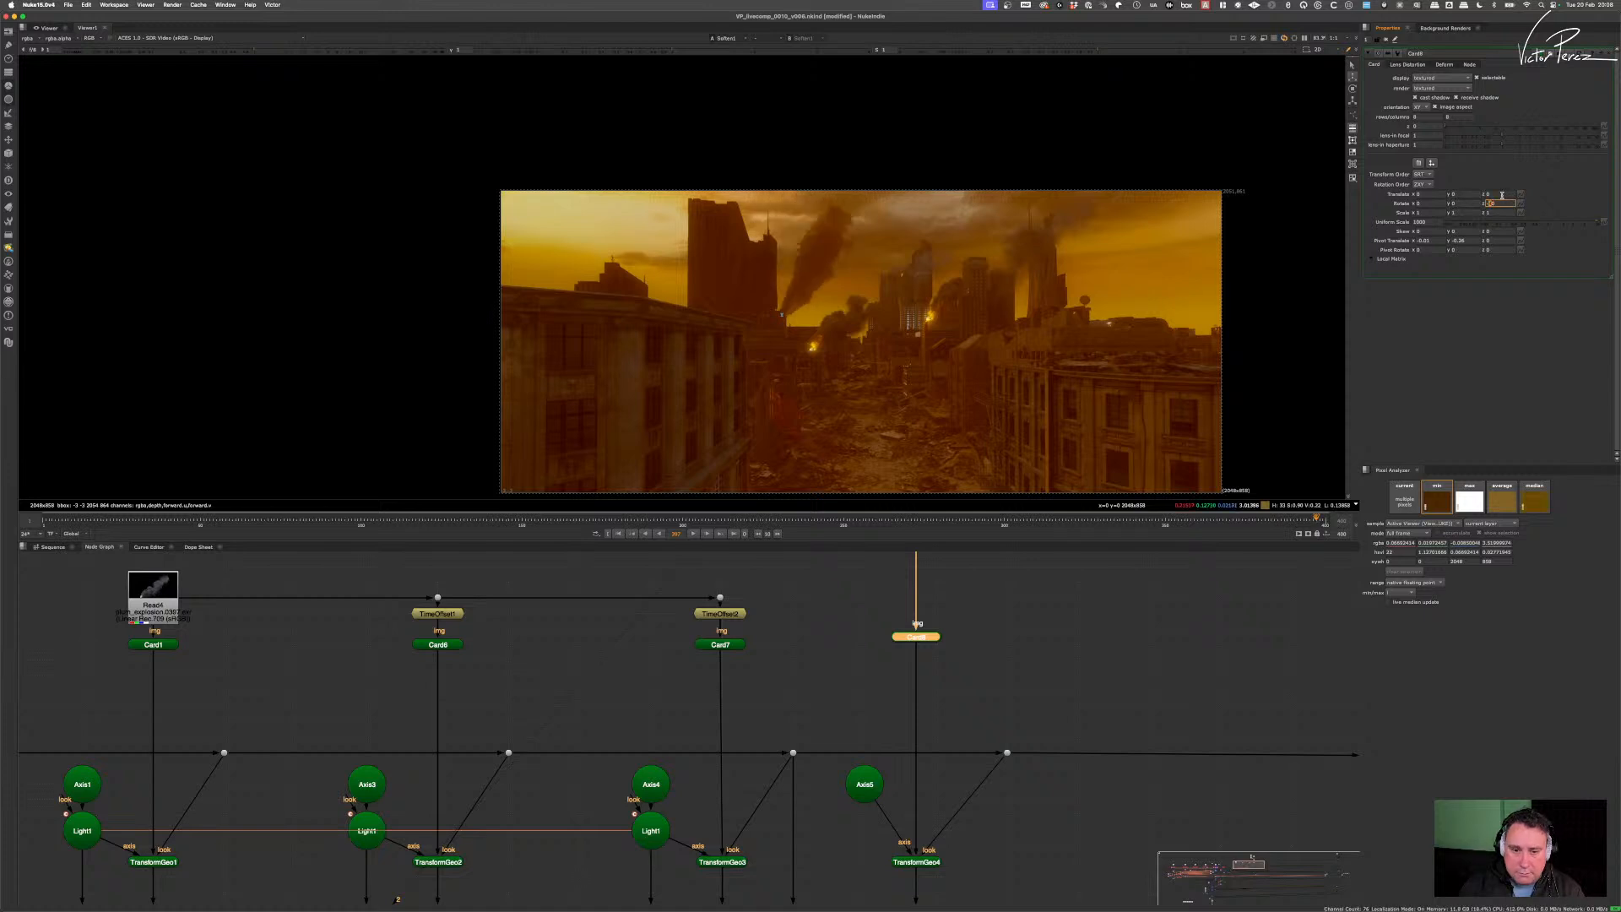
pyautogui.press('Down')
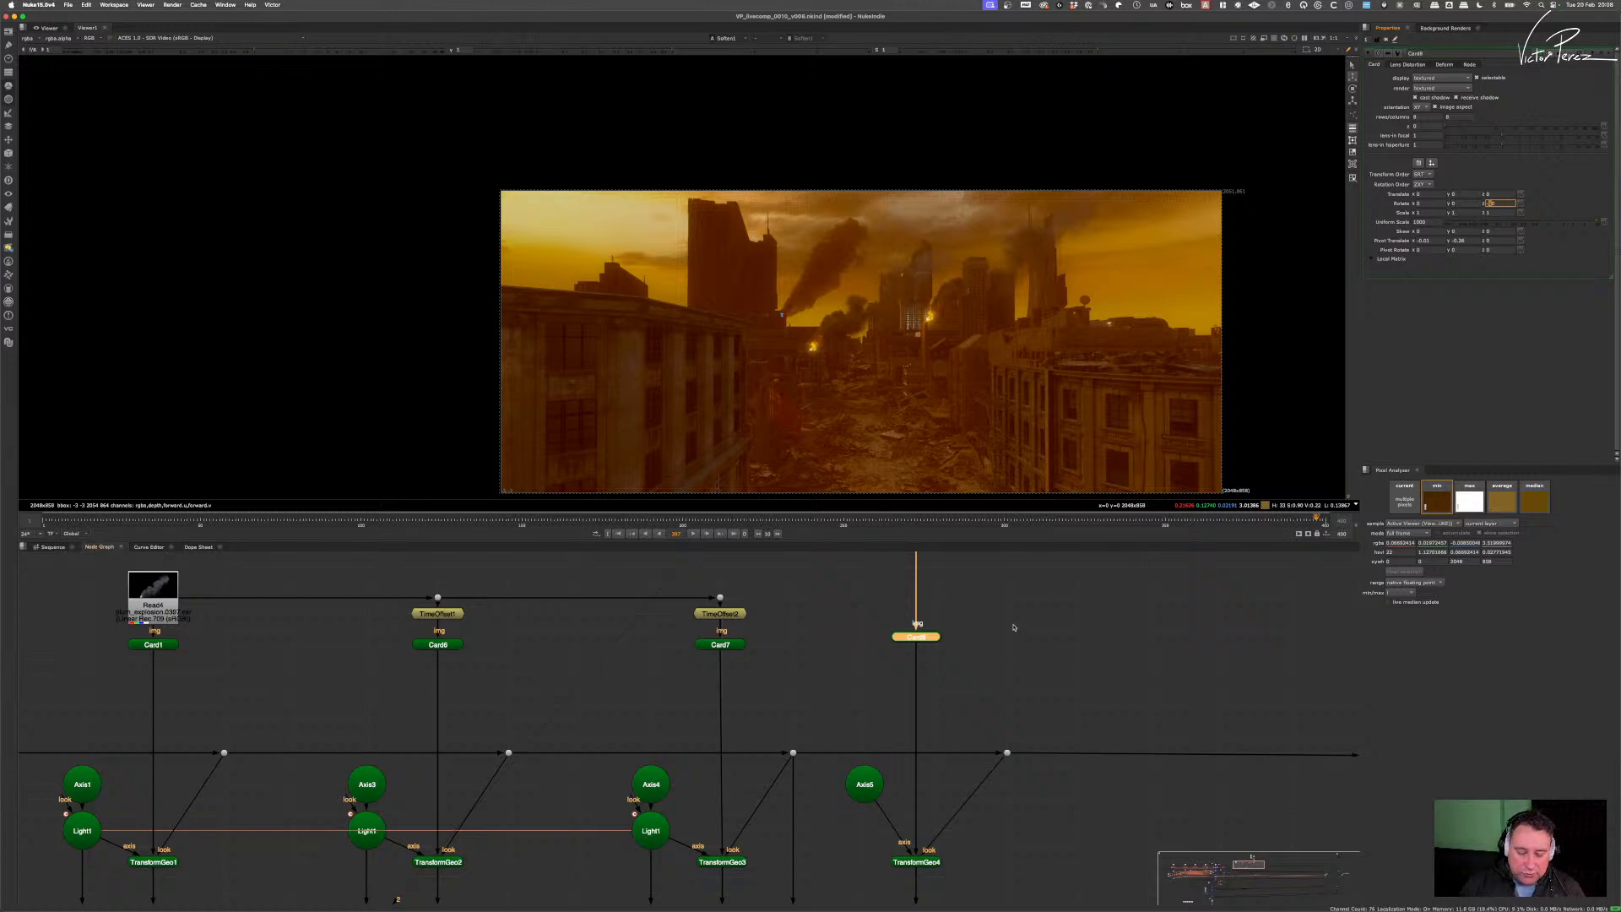
# - Inspect the tilted smoke plume in the comp and display the FrameHold1 output in the viewer
pyautogui.scroll(5, 1011, 623)
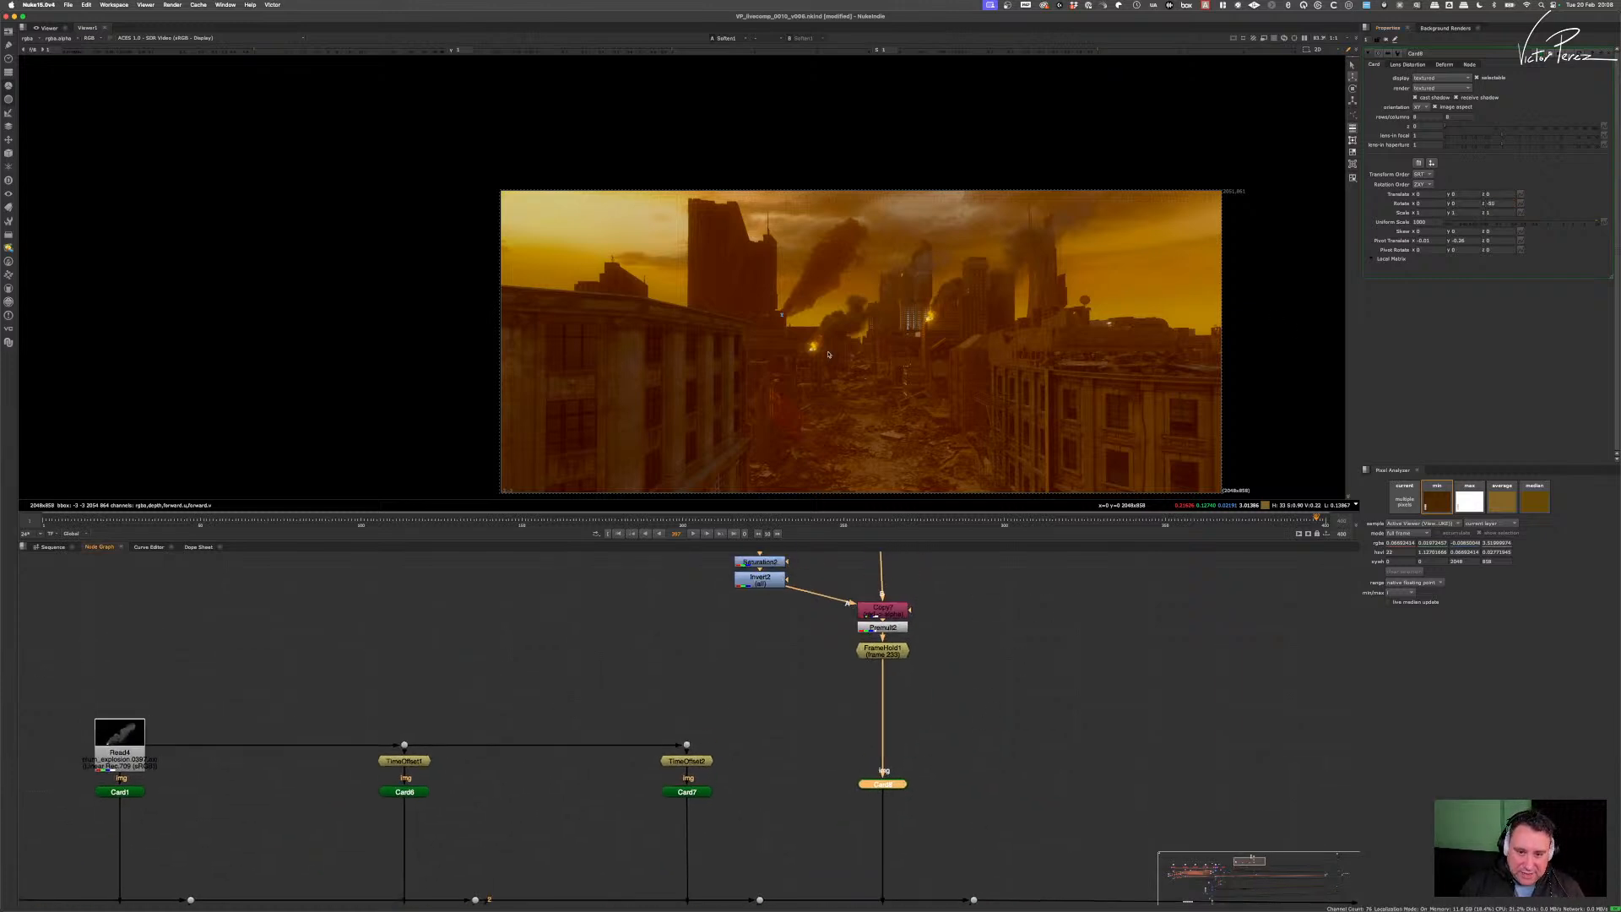
pyautogui.scroll(5, 851, 289)
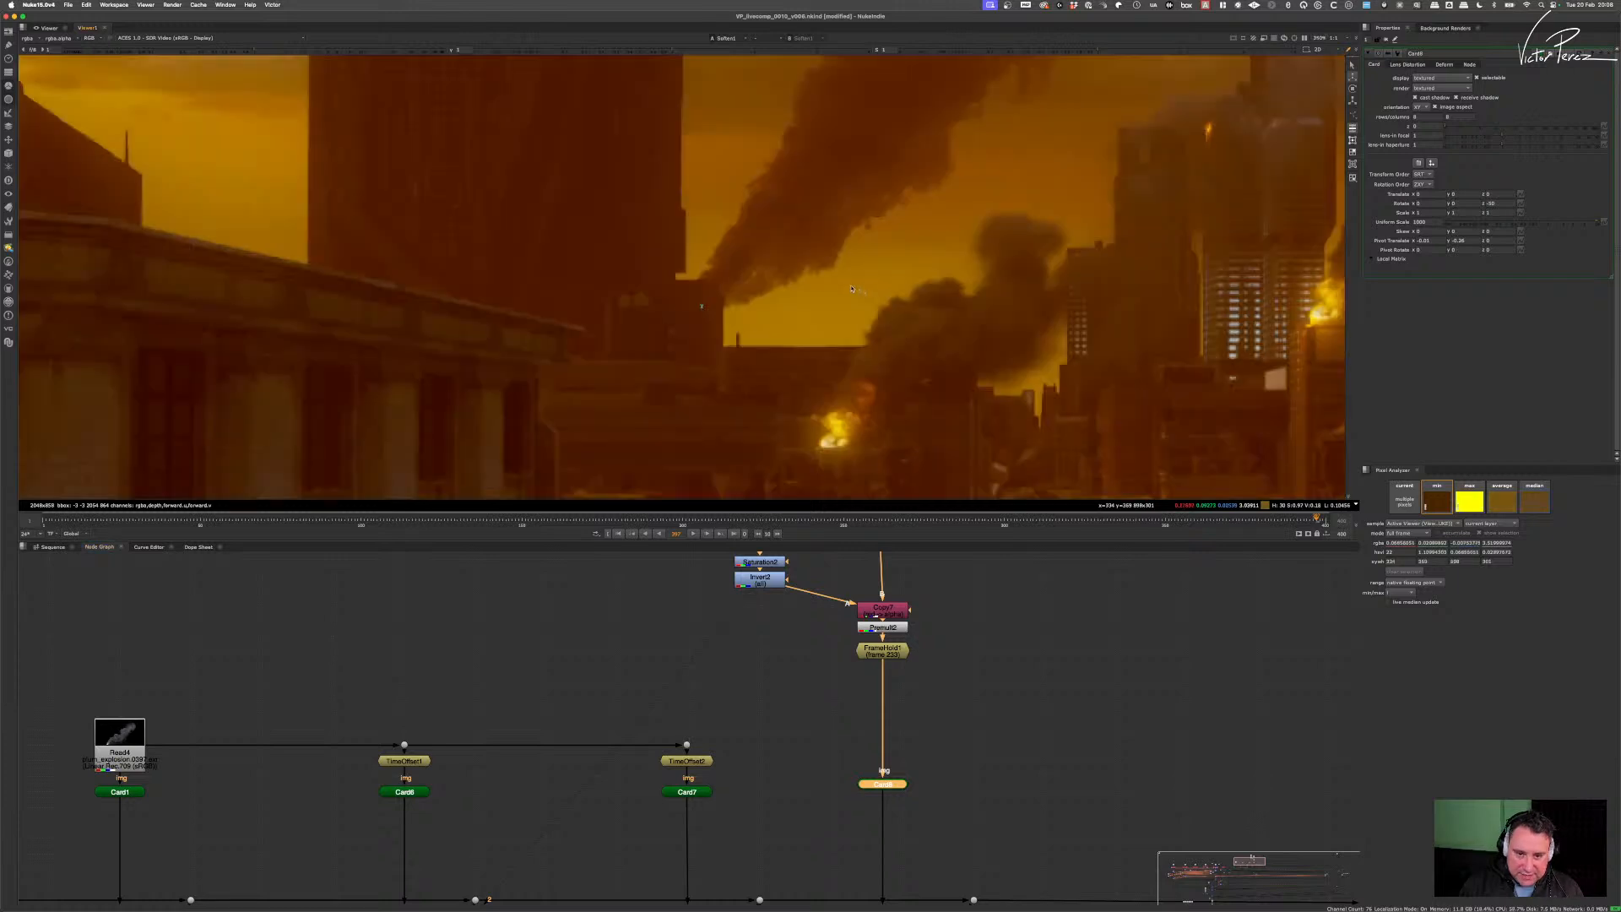
pyautogui.moveTo(805, 225); pyautogui.dragTo(837, 338, button='middle')
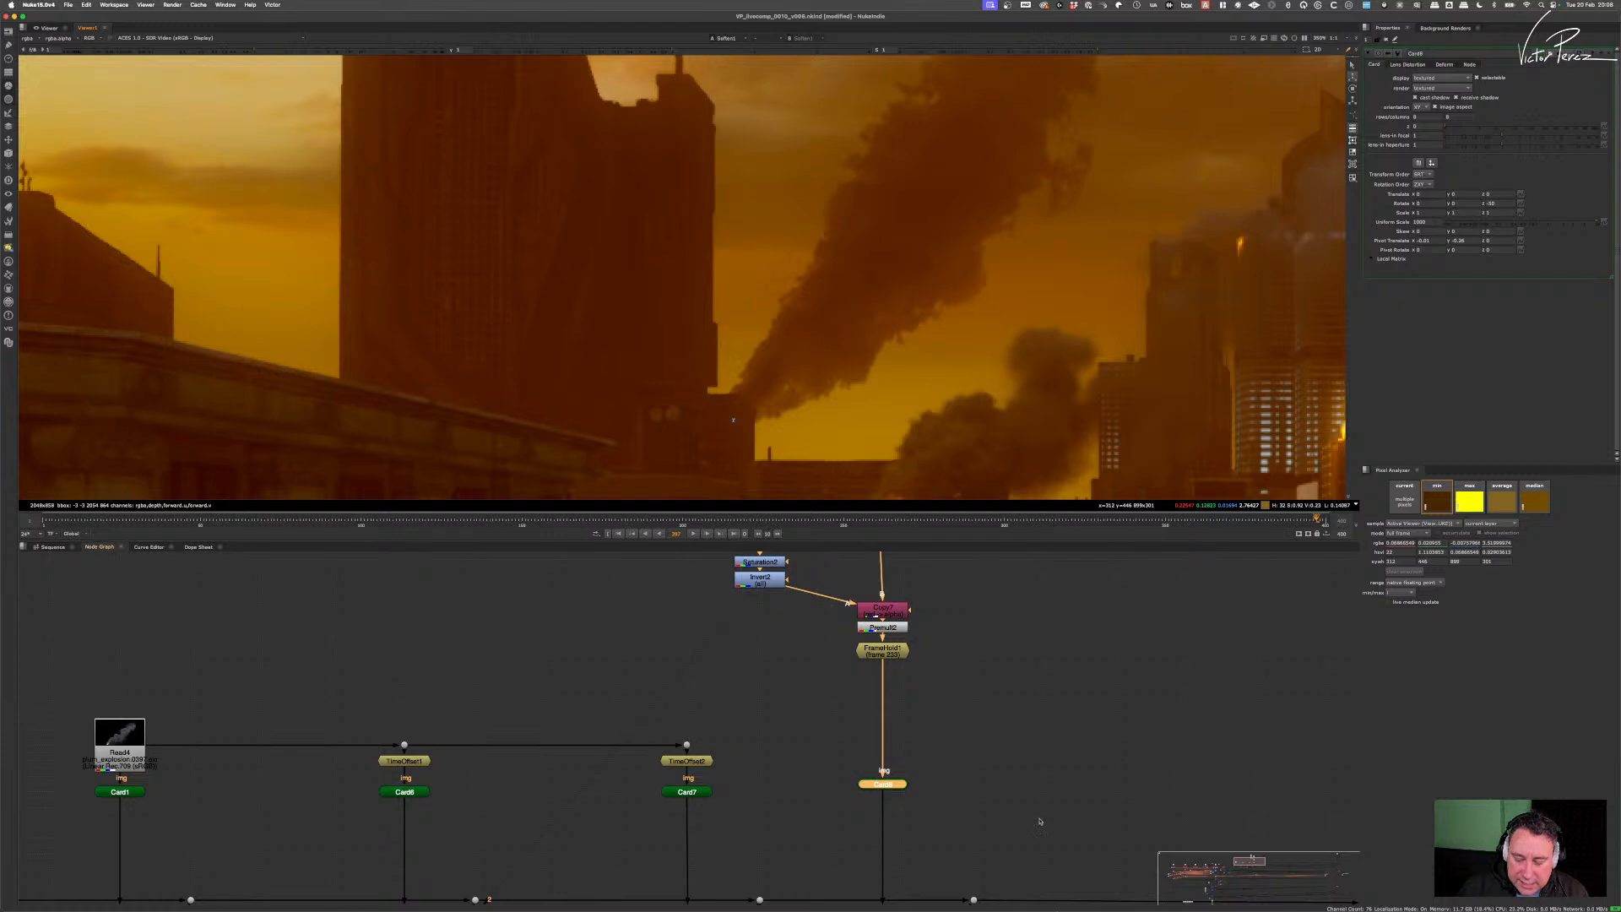
pyautogui.moveTo(848, 568); pyautogui.dragTo(819, 721, button='middle')
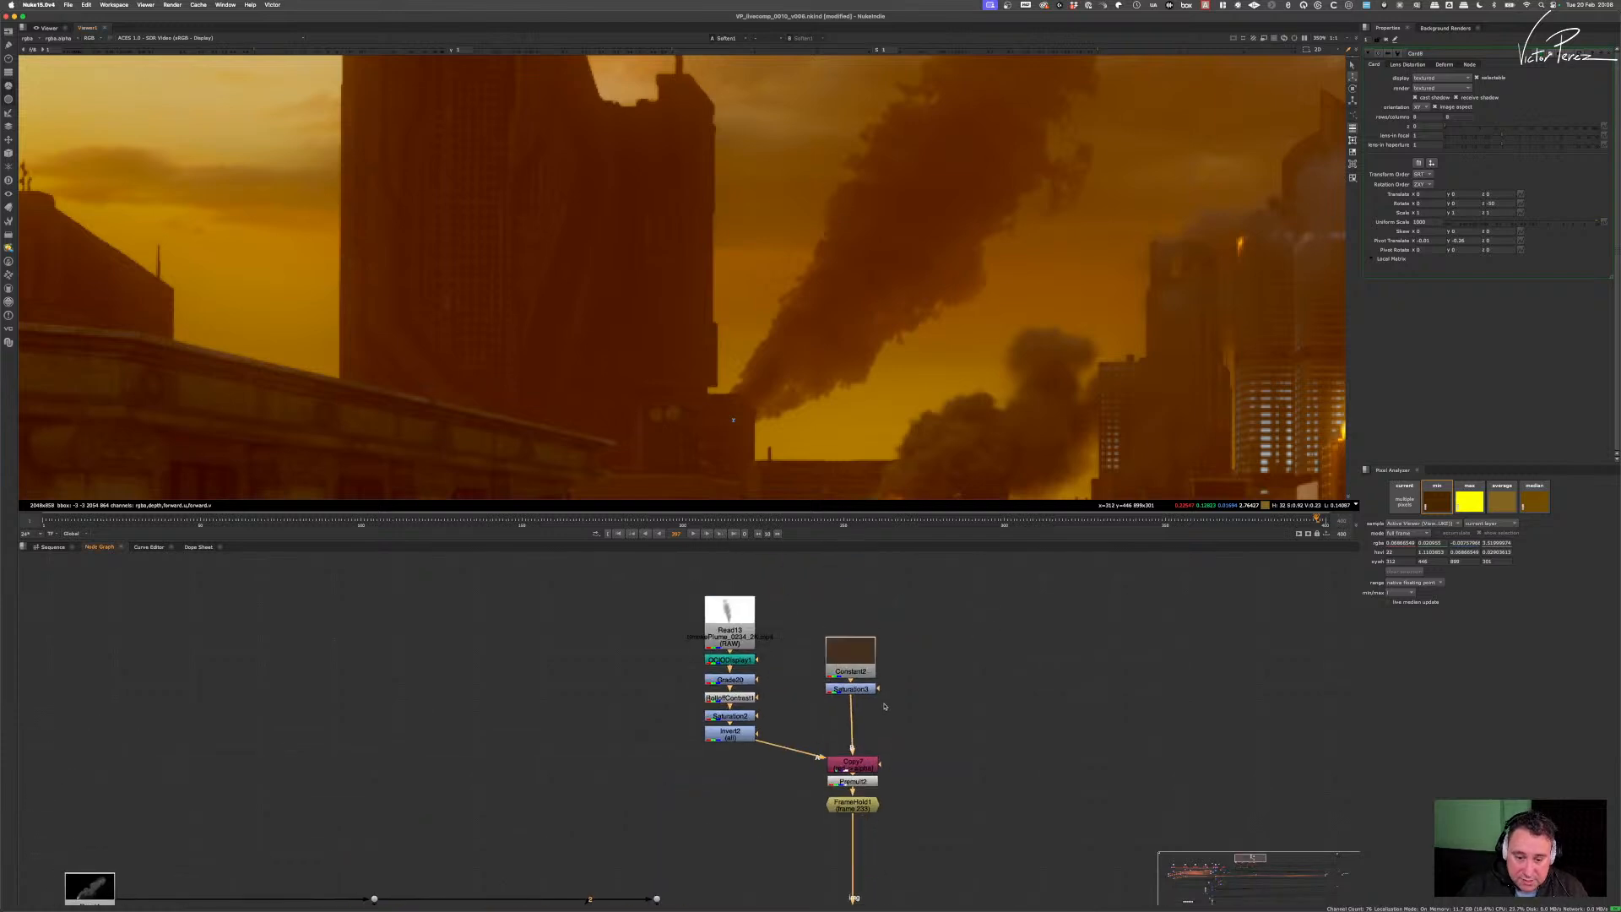
pyautogui.moveTo(918, 722); pyautogui.dragTo(801, 605)
pyautogui.click(863, 808)
pyautogui.press('1')
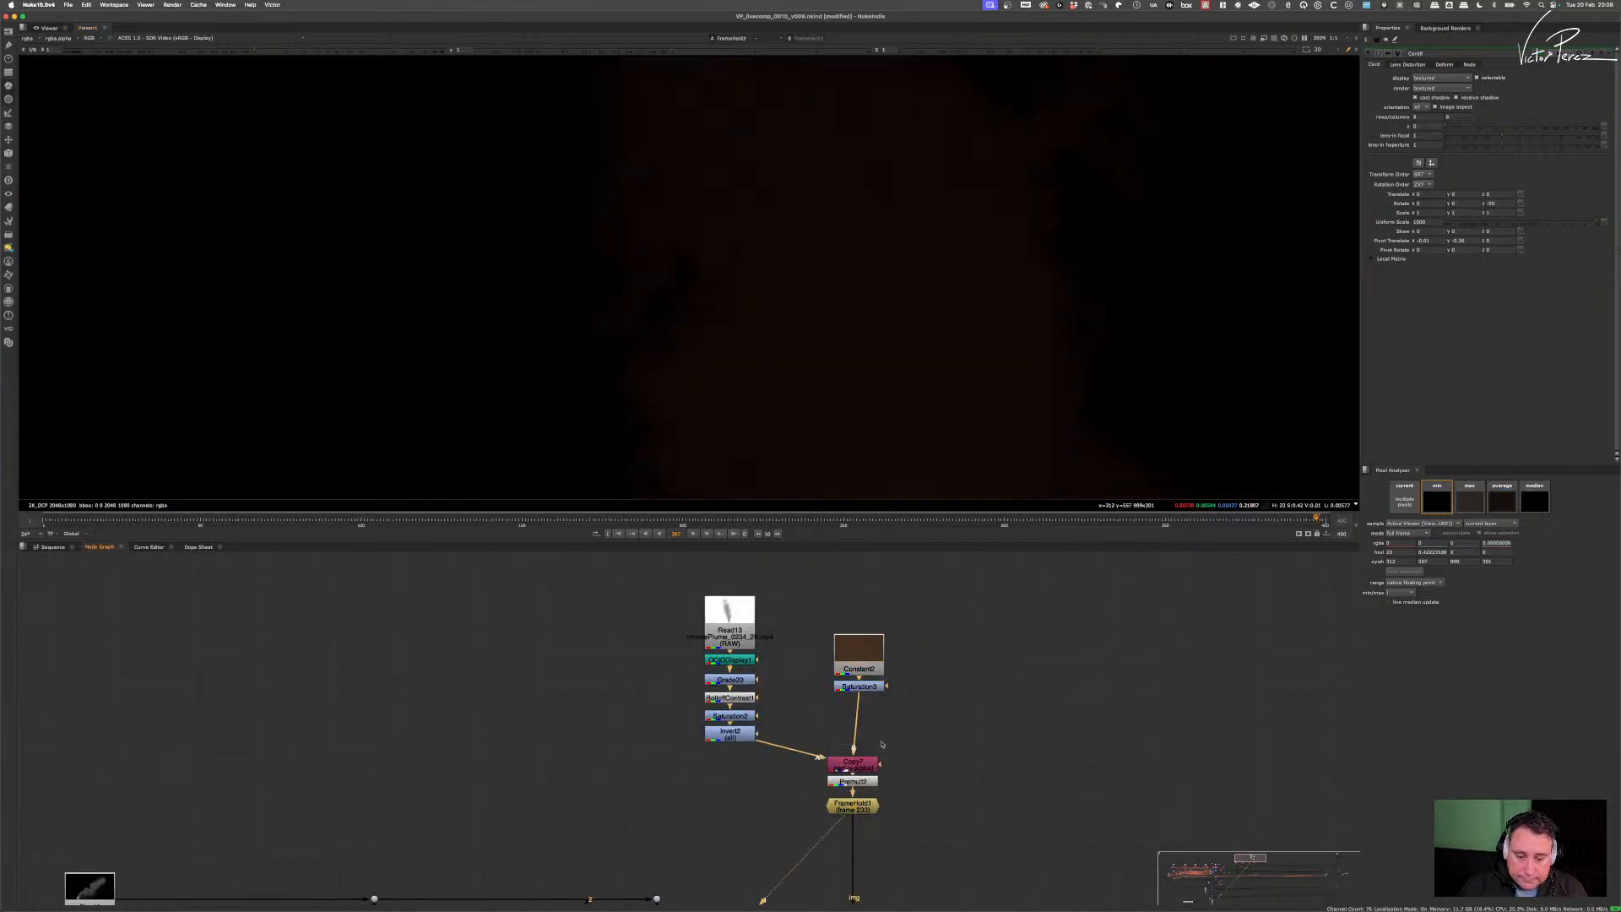
pyautogui.scroll(-10, 934, 372)
pyautogui.moveTo(934, 369); pyautogui.dragTo(832, 268, button='middle')
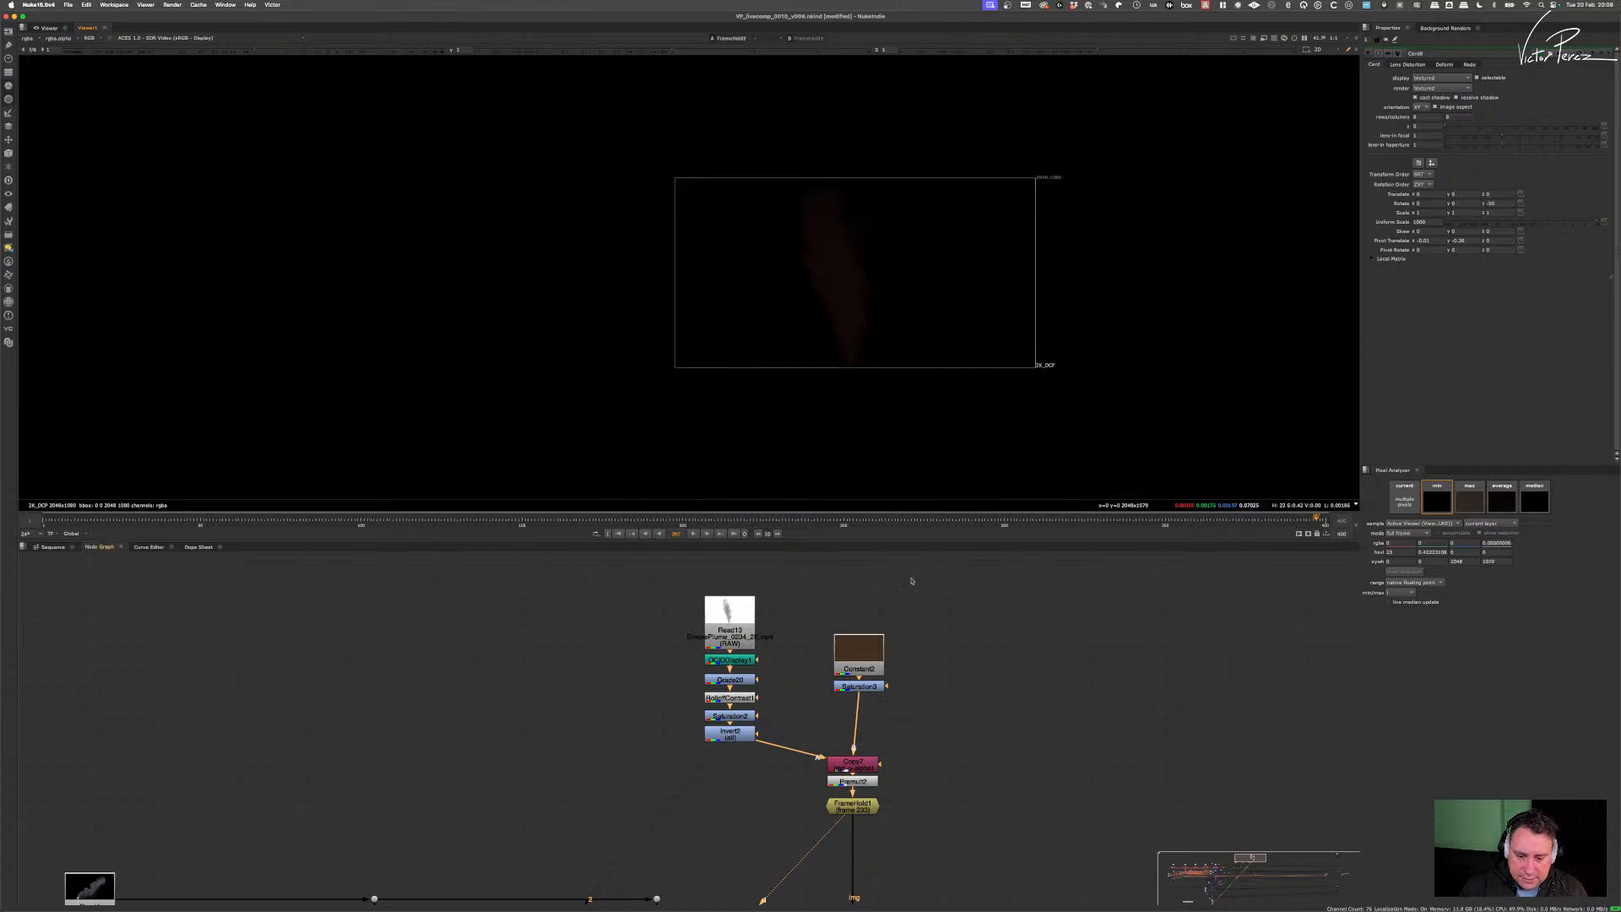
# - Check the plume's alpha channel, return to the colour display and brighten the viewer image
pyautogui.scroll(2, 862, 805)
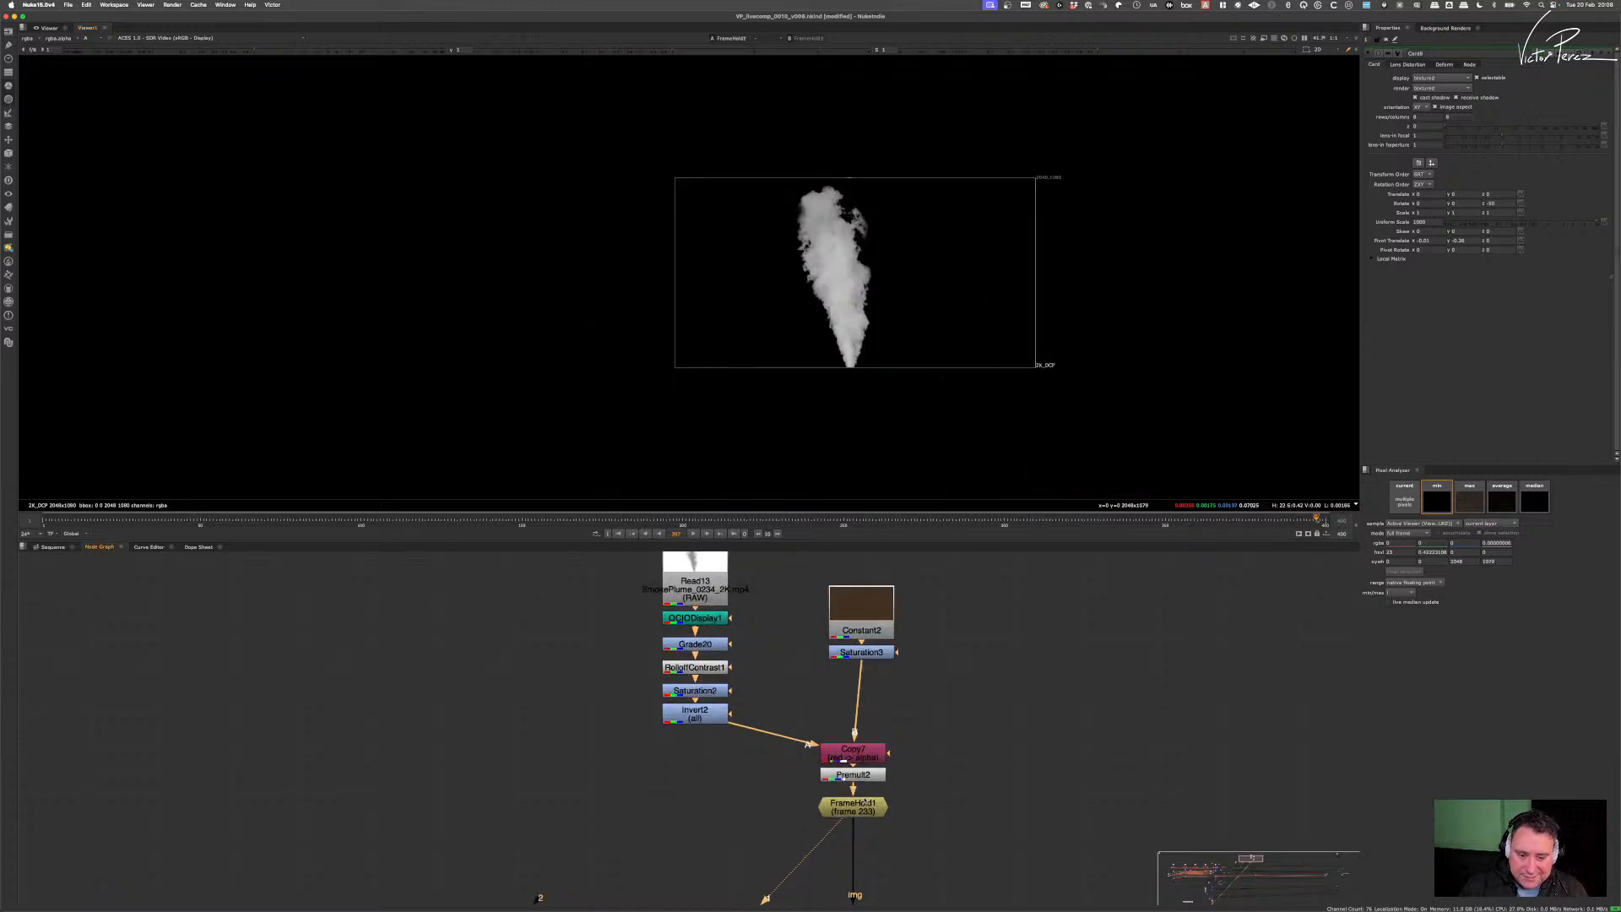
pyautogui.scroll(-2, 861, 805)
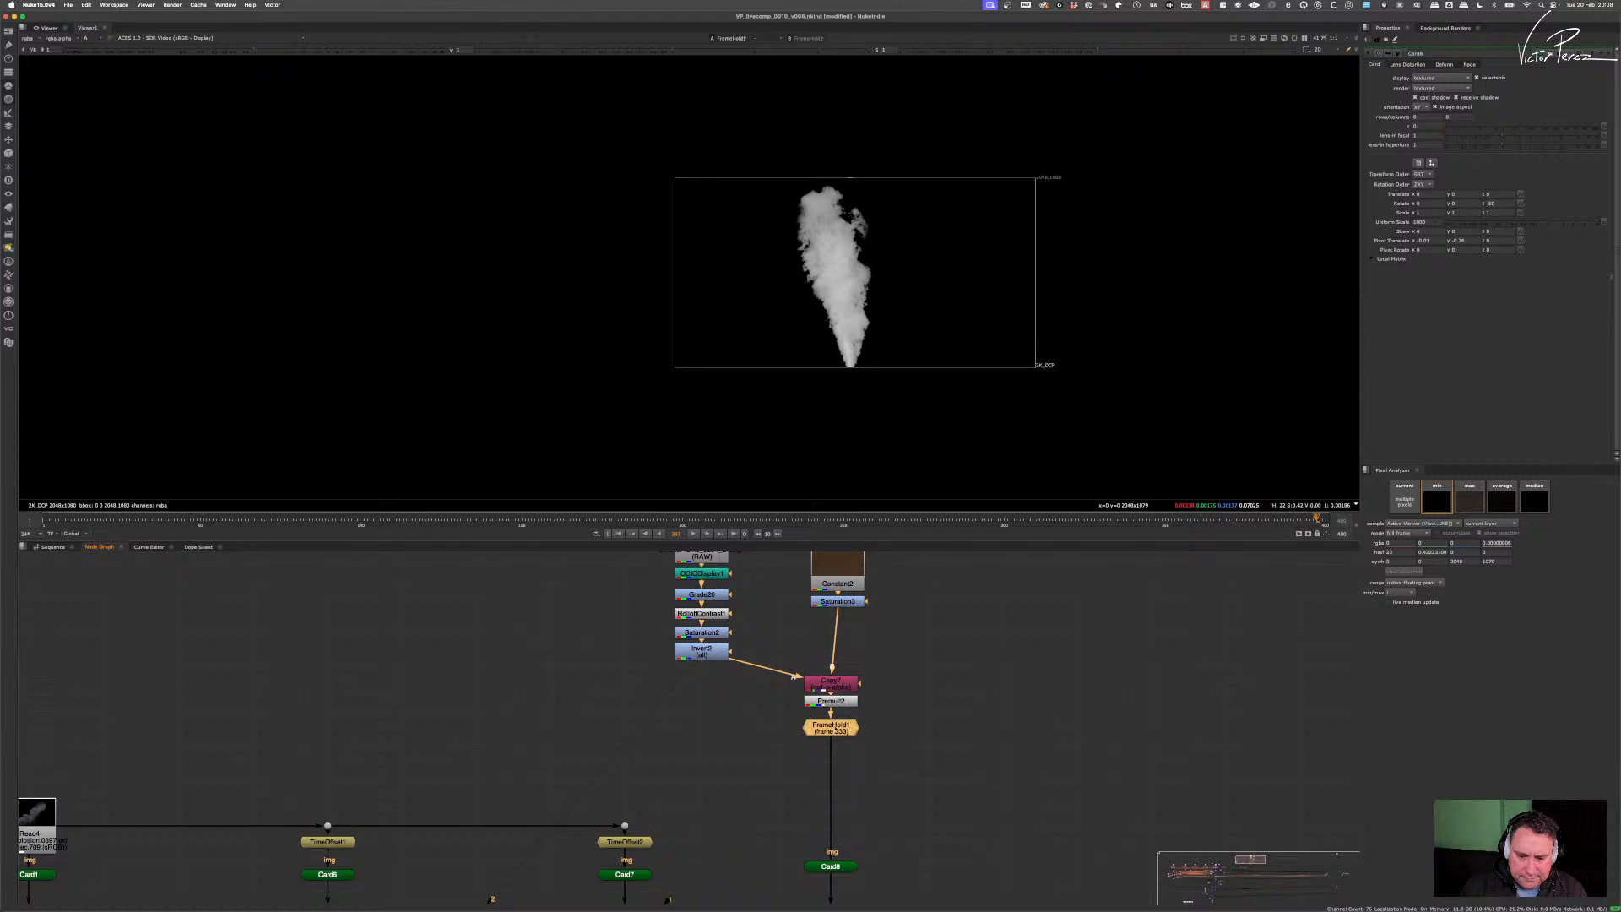
pyautogui.press('a')
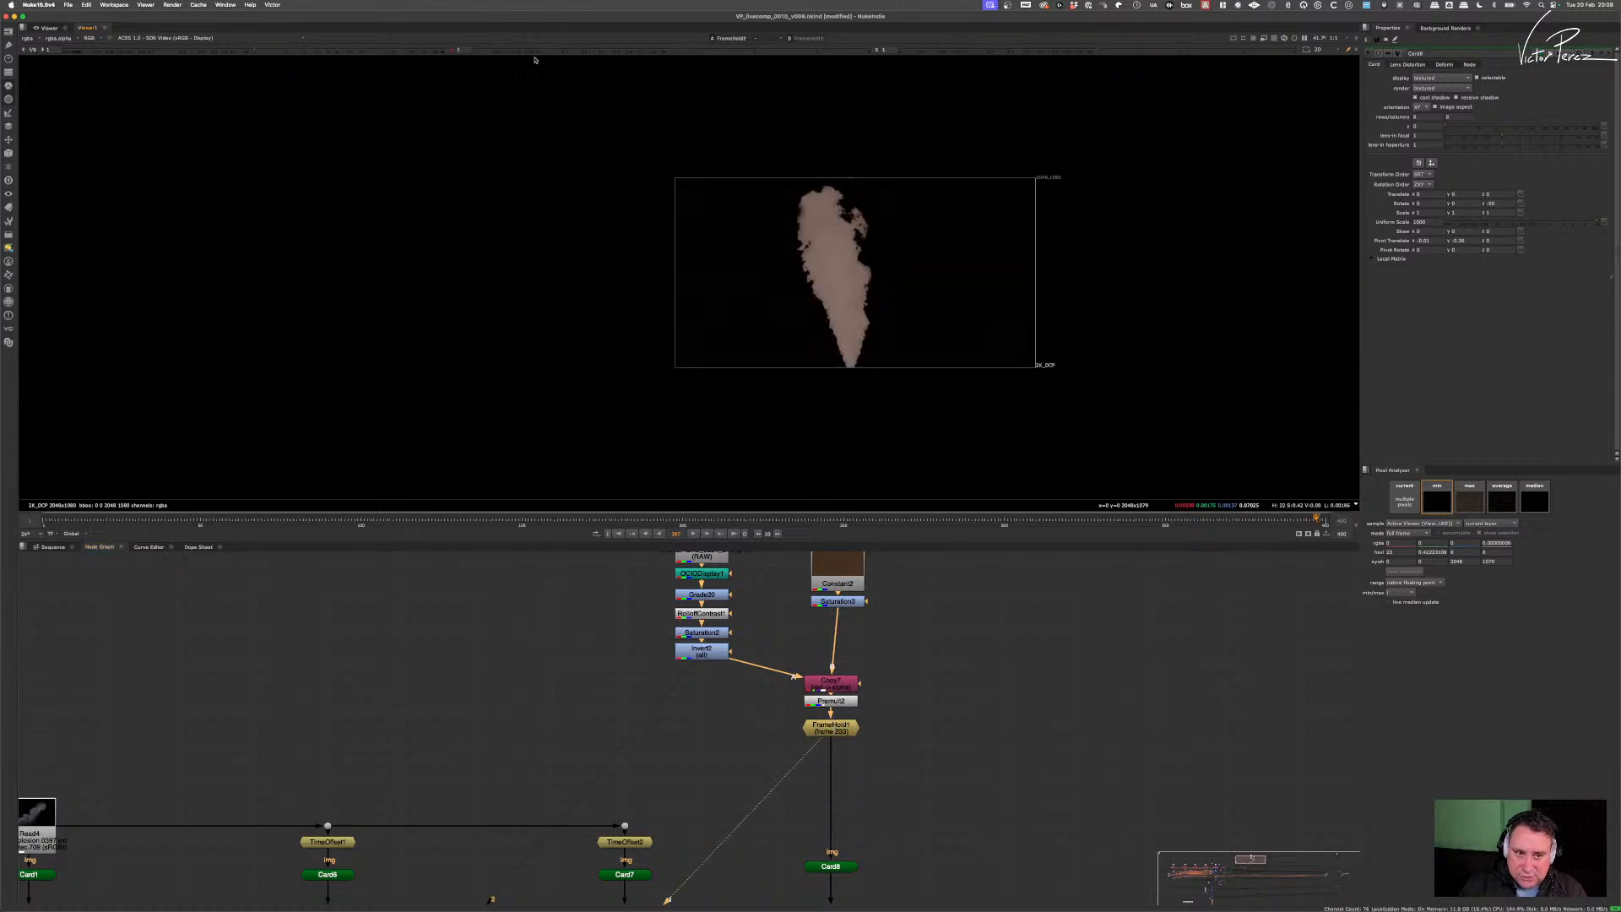
pyautogui.scroll(2, 876, 304)
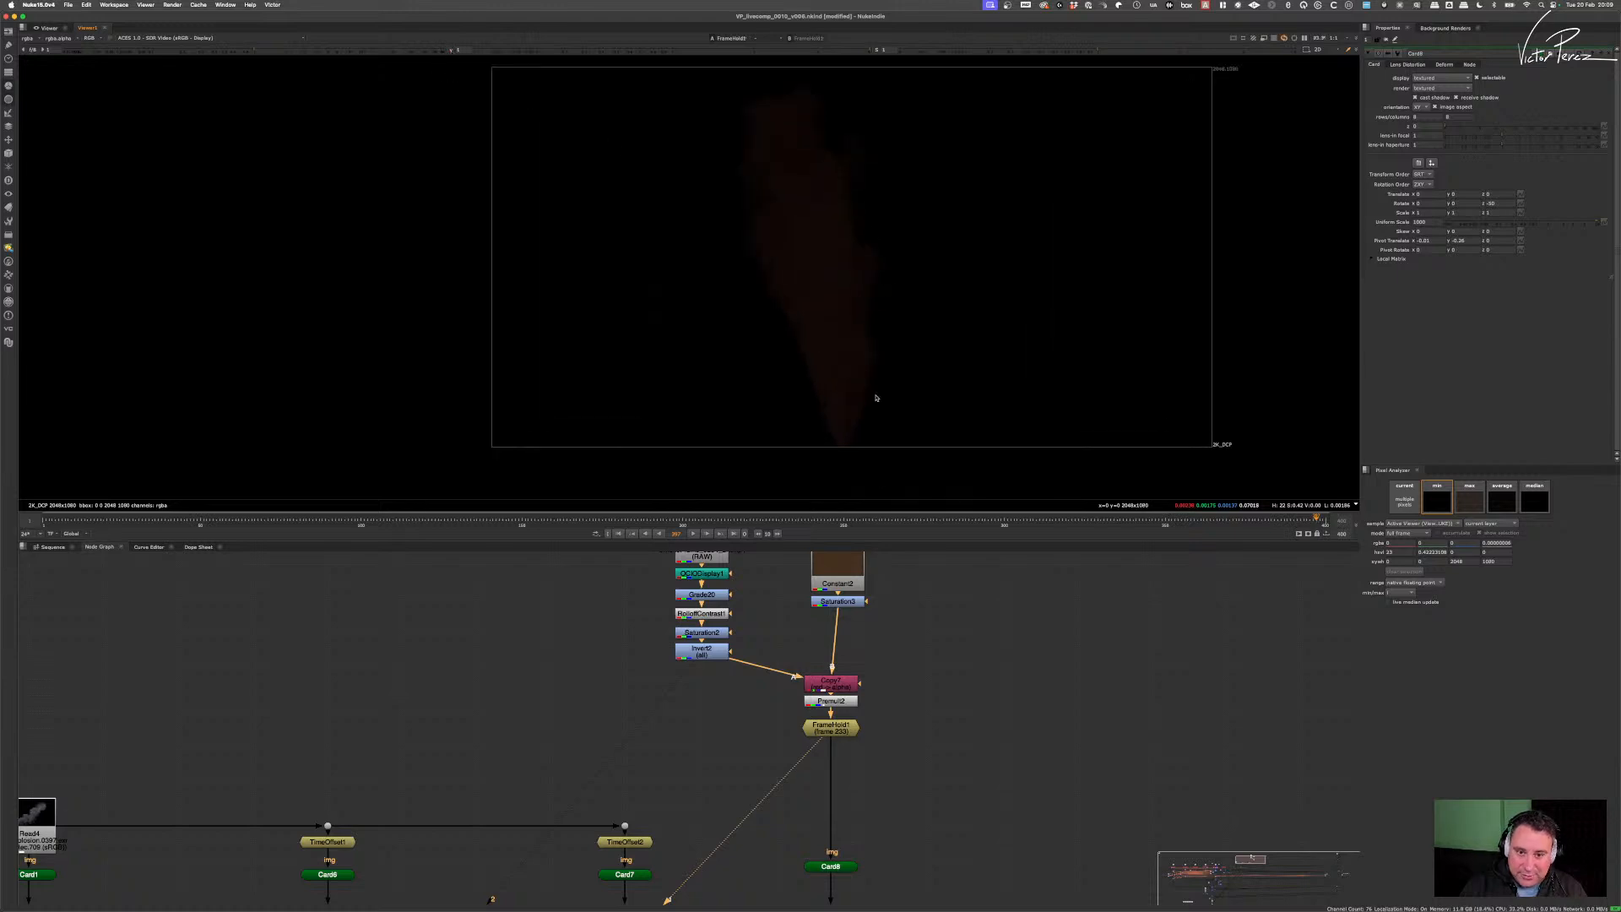
pyautogui.click(844, 731)
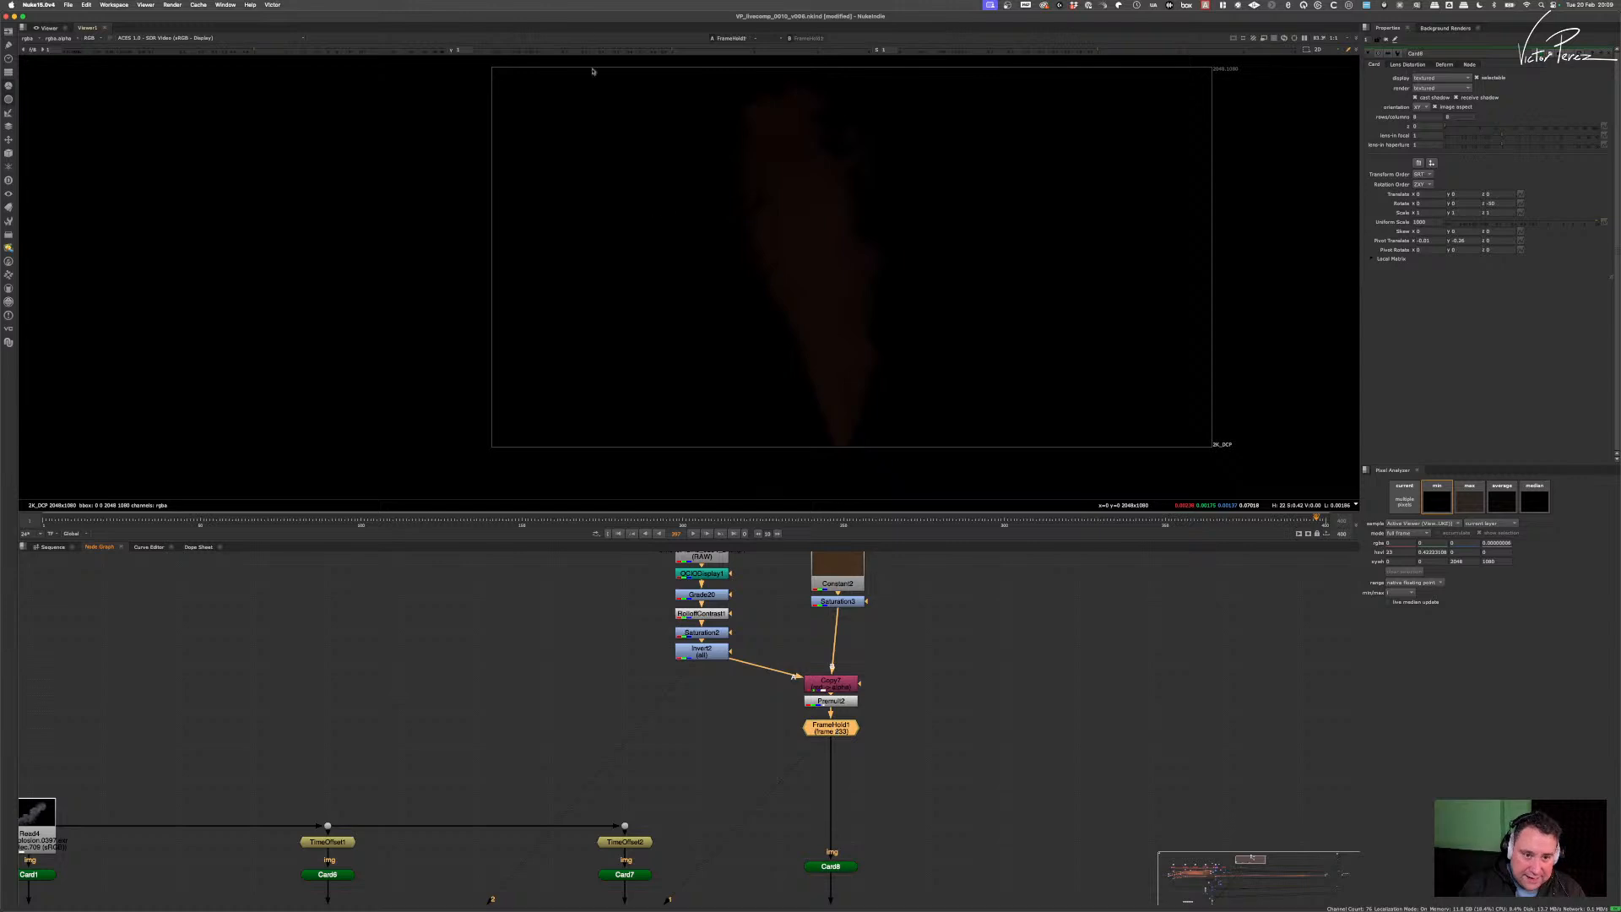
pyautogui.moveTo(672, 50); pyautogui.dragTo(868, 64)
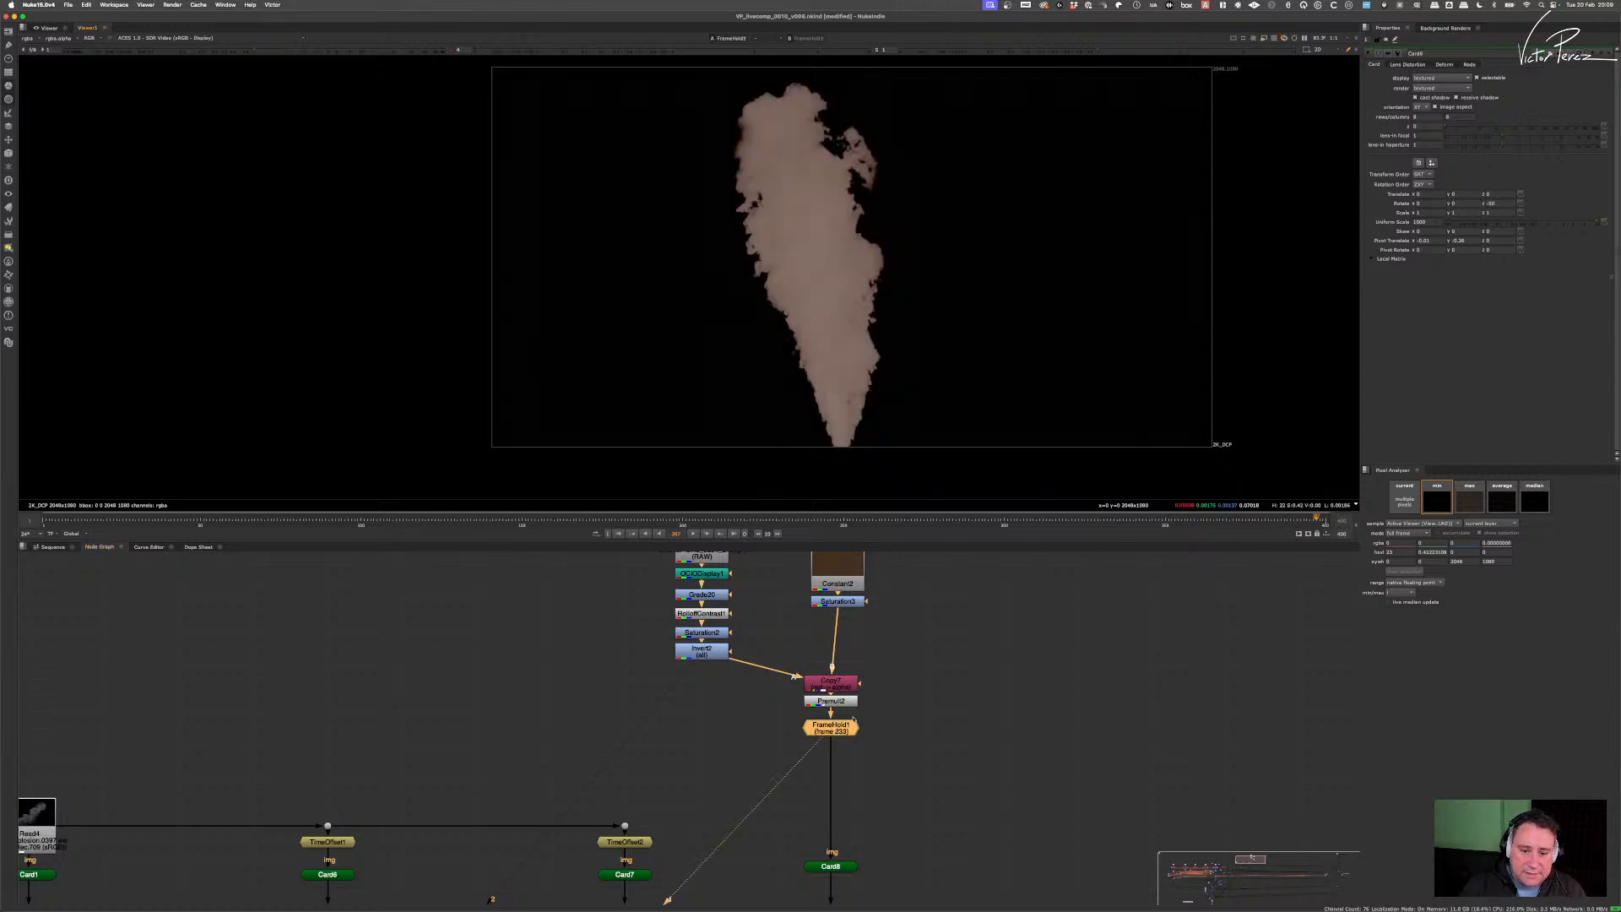
# - Add a SplineWarp node after FrameHold1 and place it between FrameHold1 and Card8
pyautogui.scroll(2, 848, 712)
pyautogui.press('Tab')
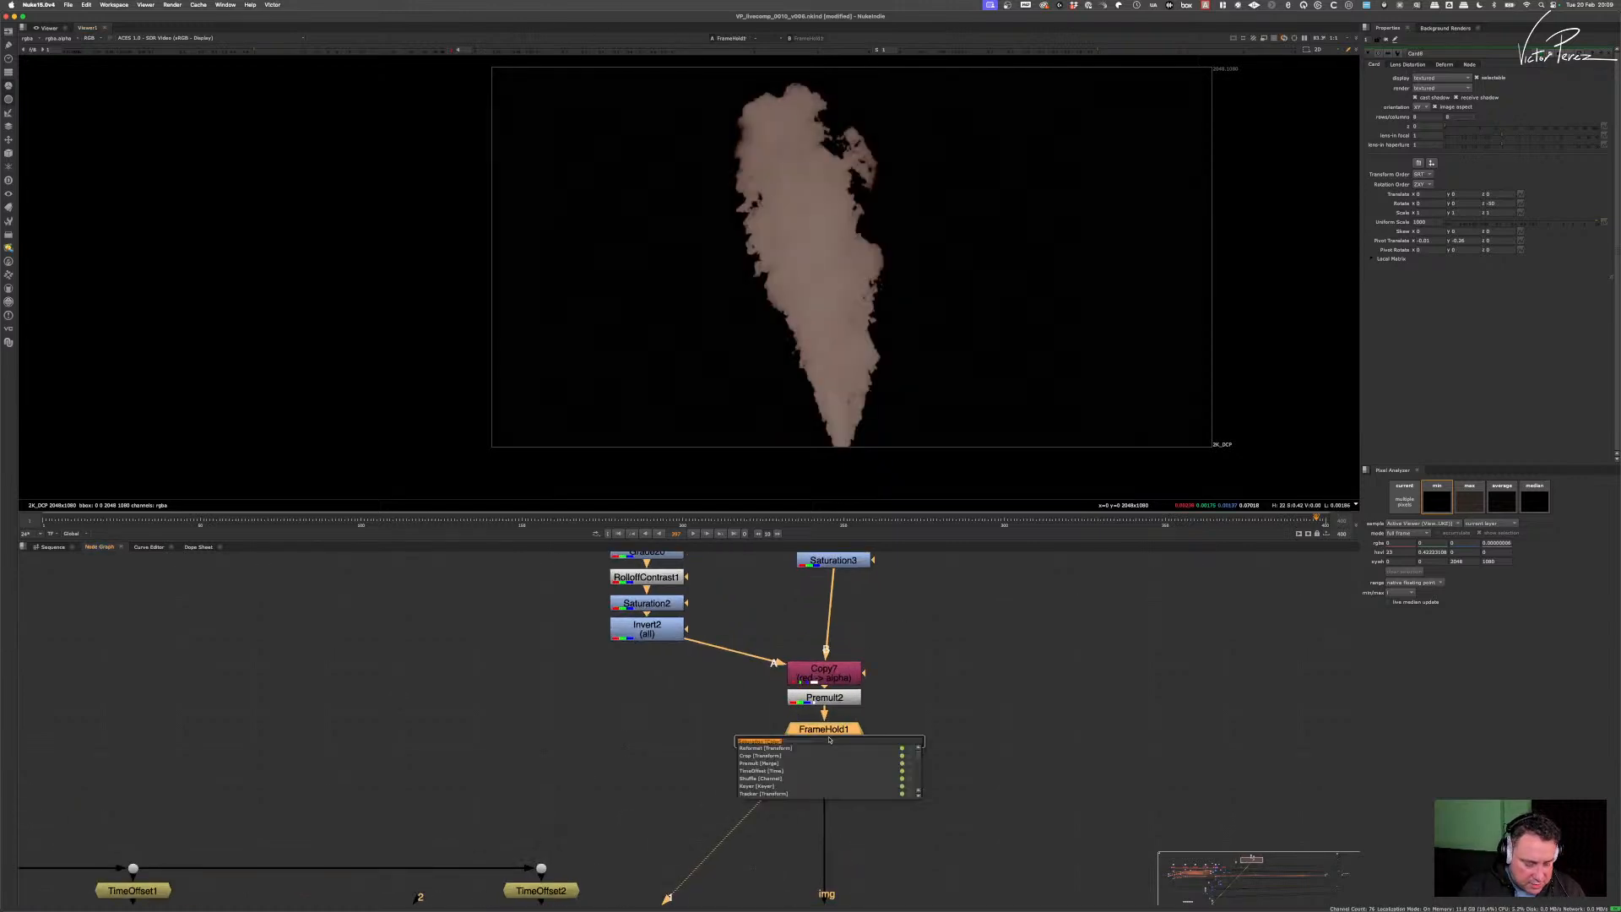
pyautogui.write('spl')
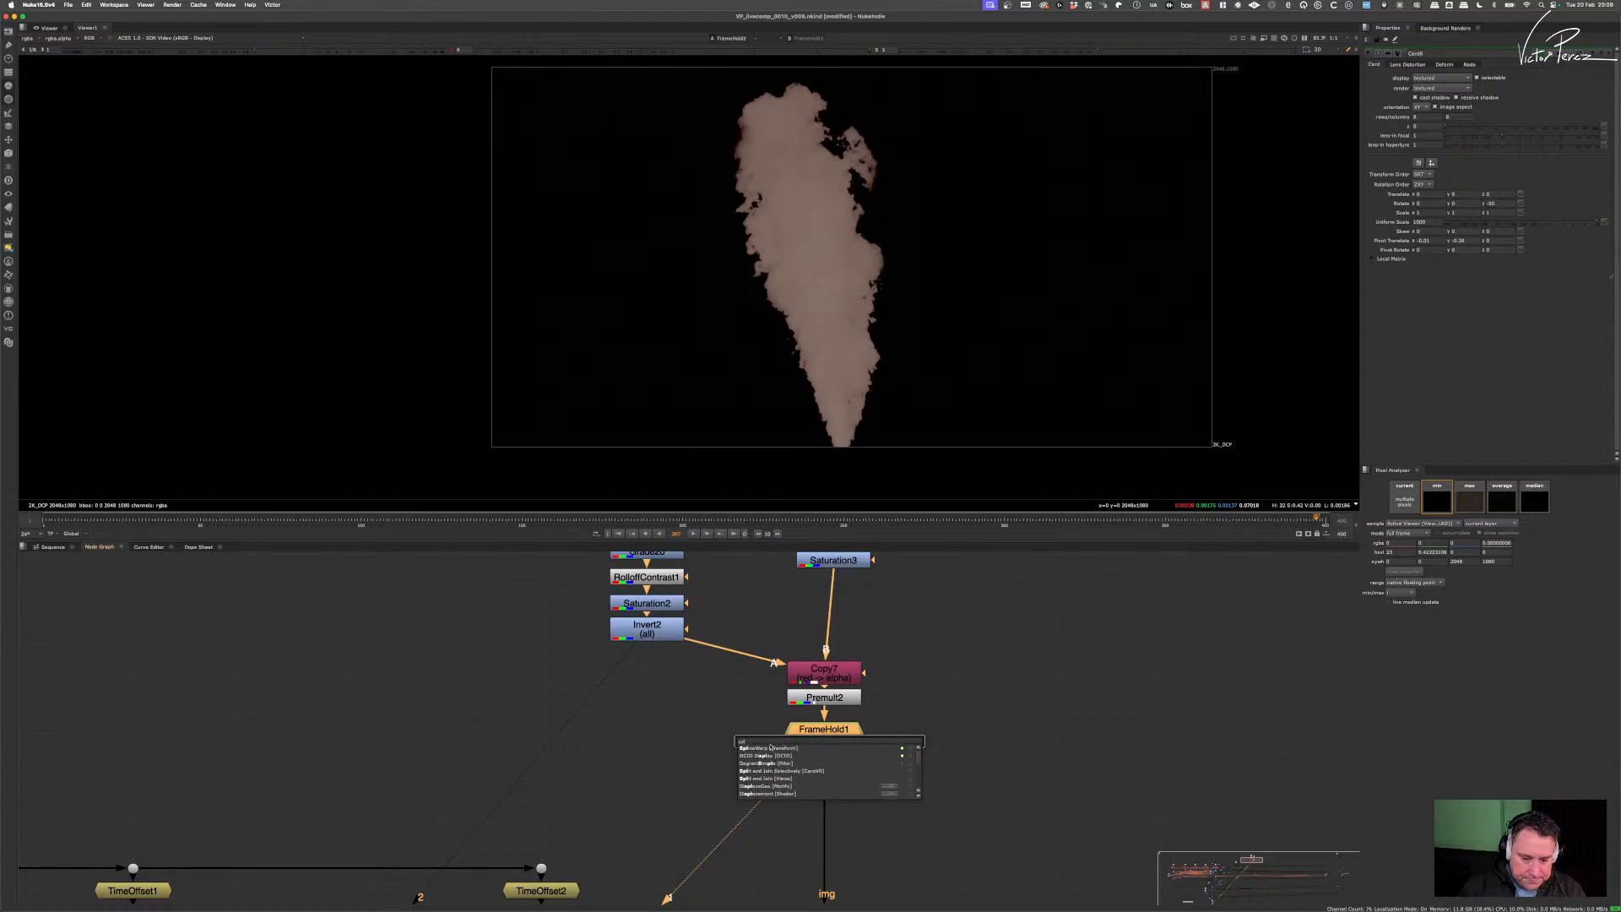
pyautogui.press('Return')
pyautogui.moveTo(832, 764); pyautogui.dragTo(842, 804)
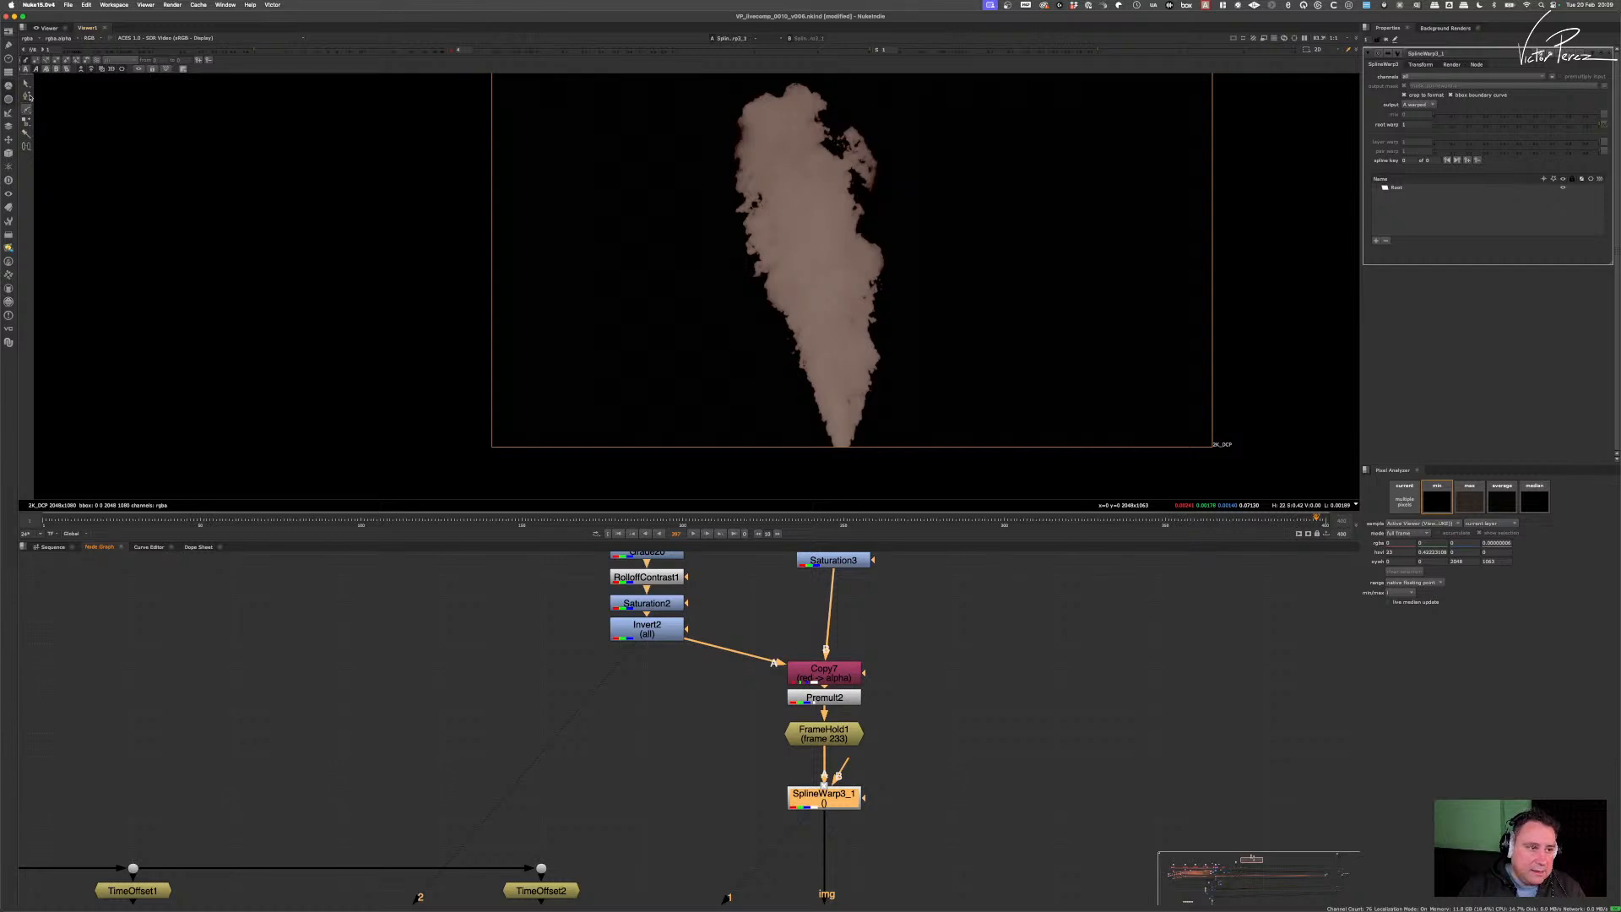
# - Draw an open five-point Bezier down the centre of the smoke plume, from near its top to its base
pyautogui.click(793, 108)
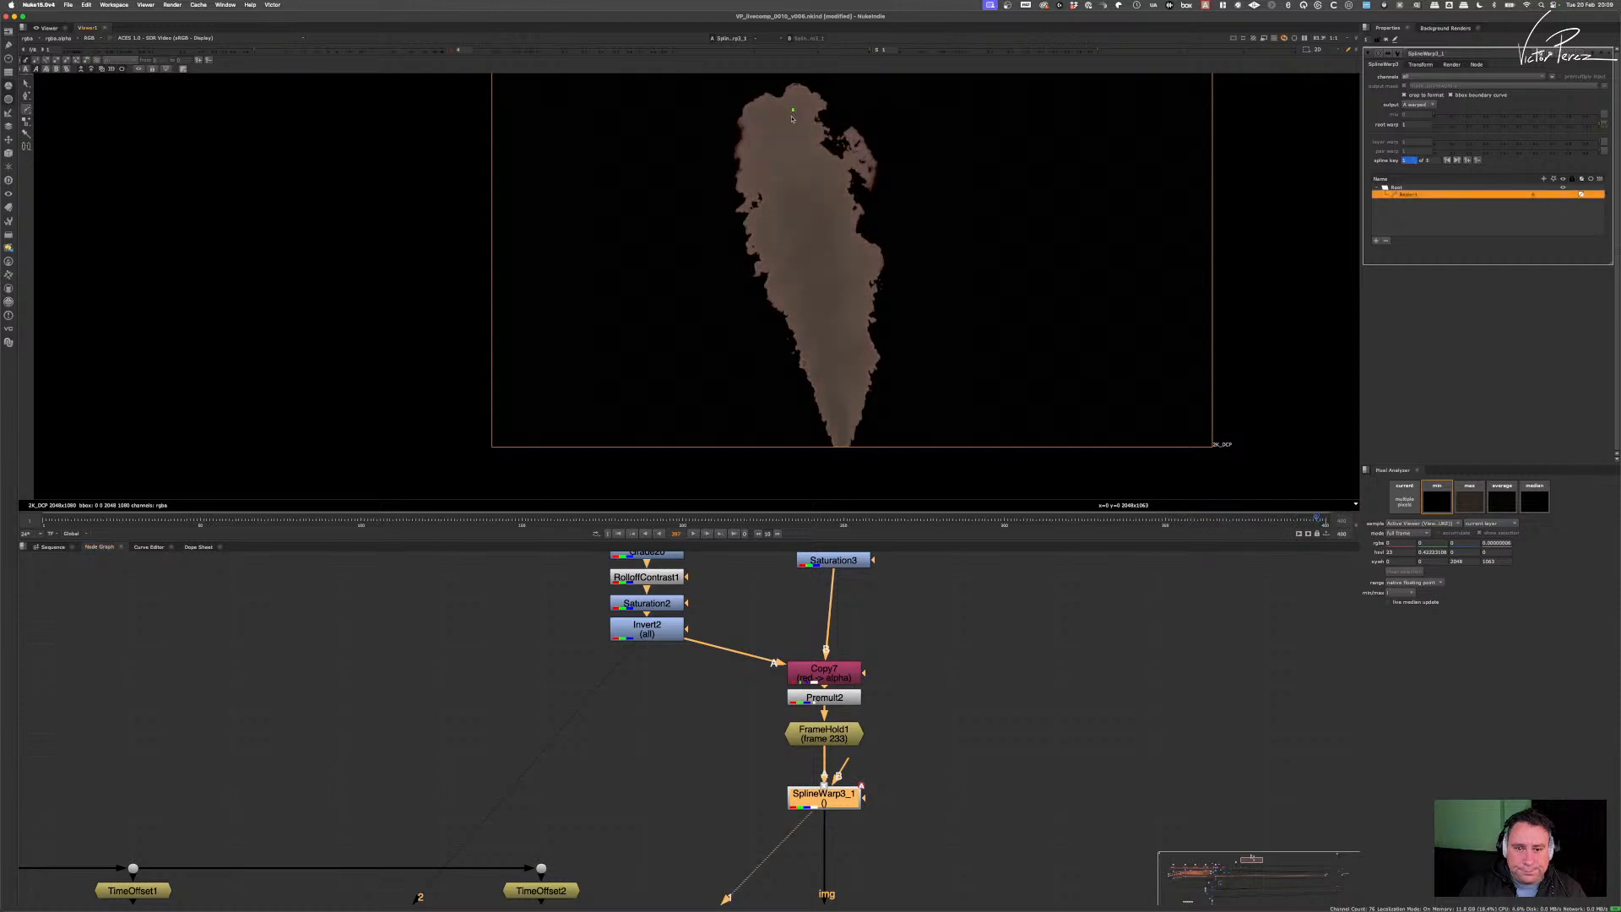
pyautogui.click(798, 181)
pyautogui.click(815, 270)
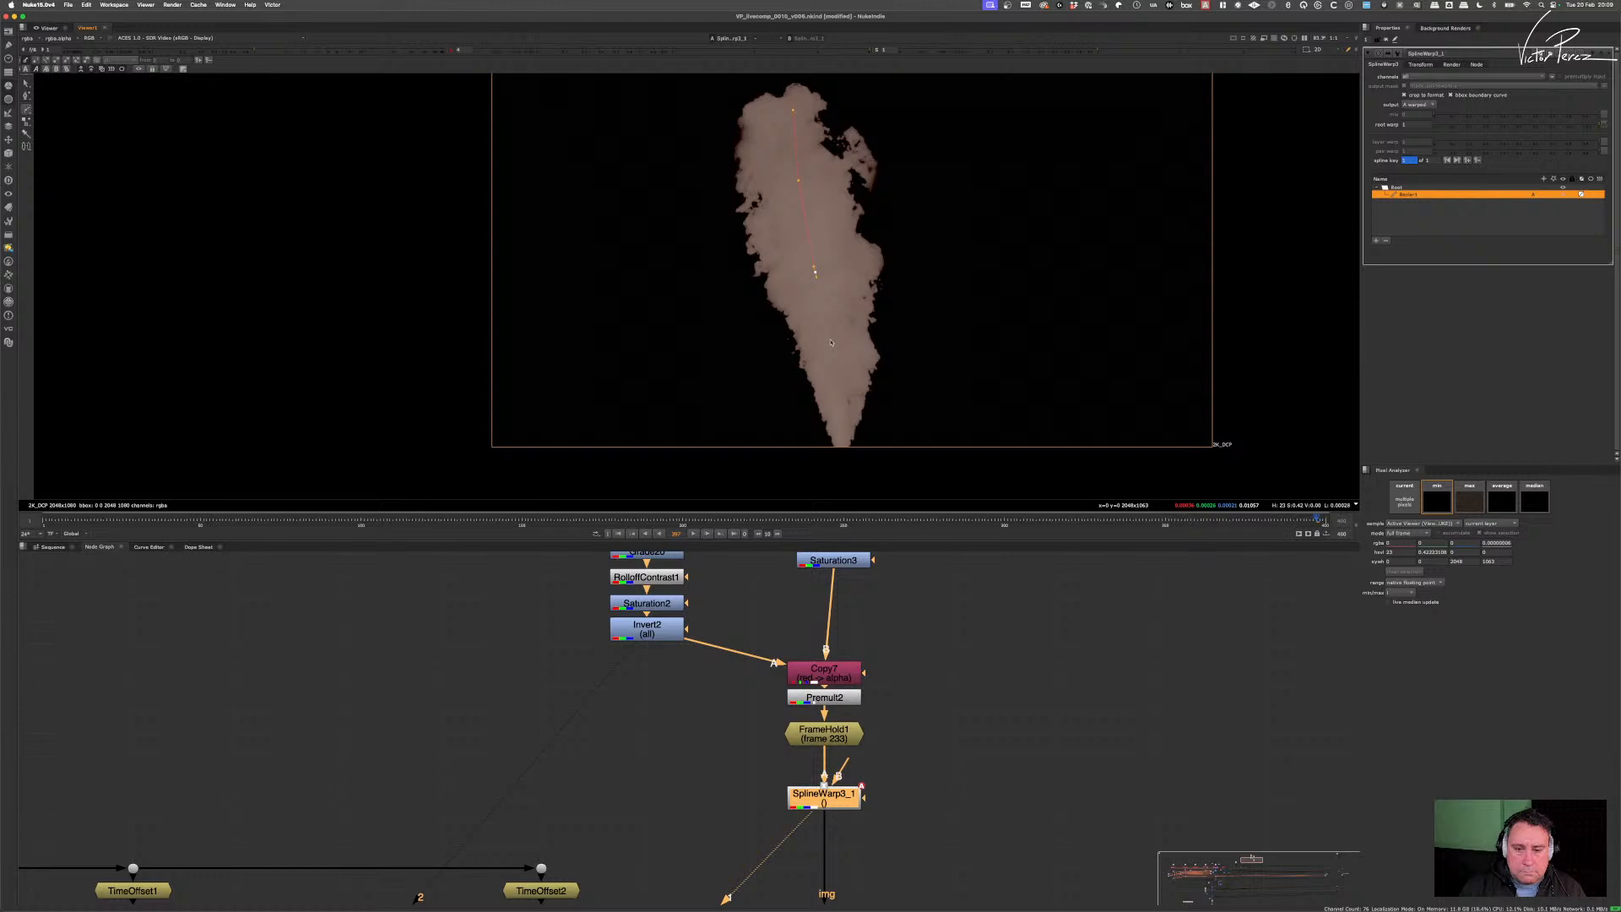
pyautogui.click(831, 341)
pyautogui.click(840, 433)
pyautogui.click(842, 446)
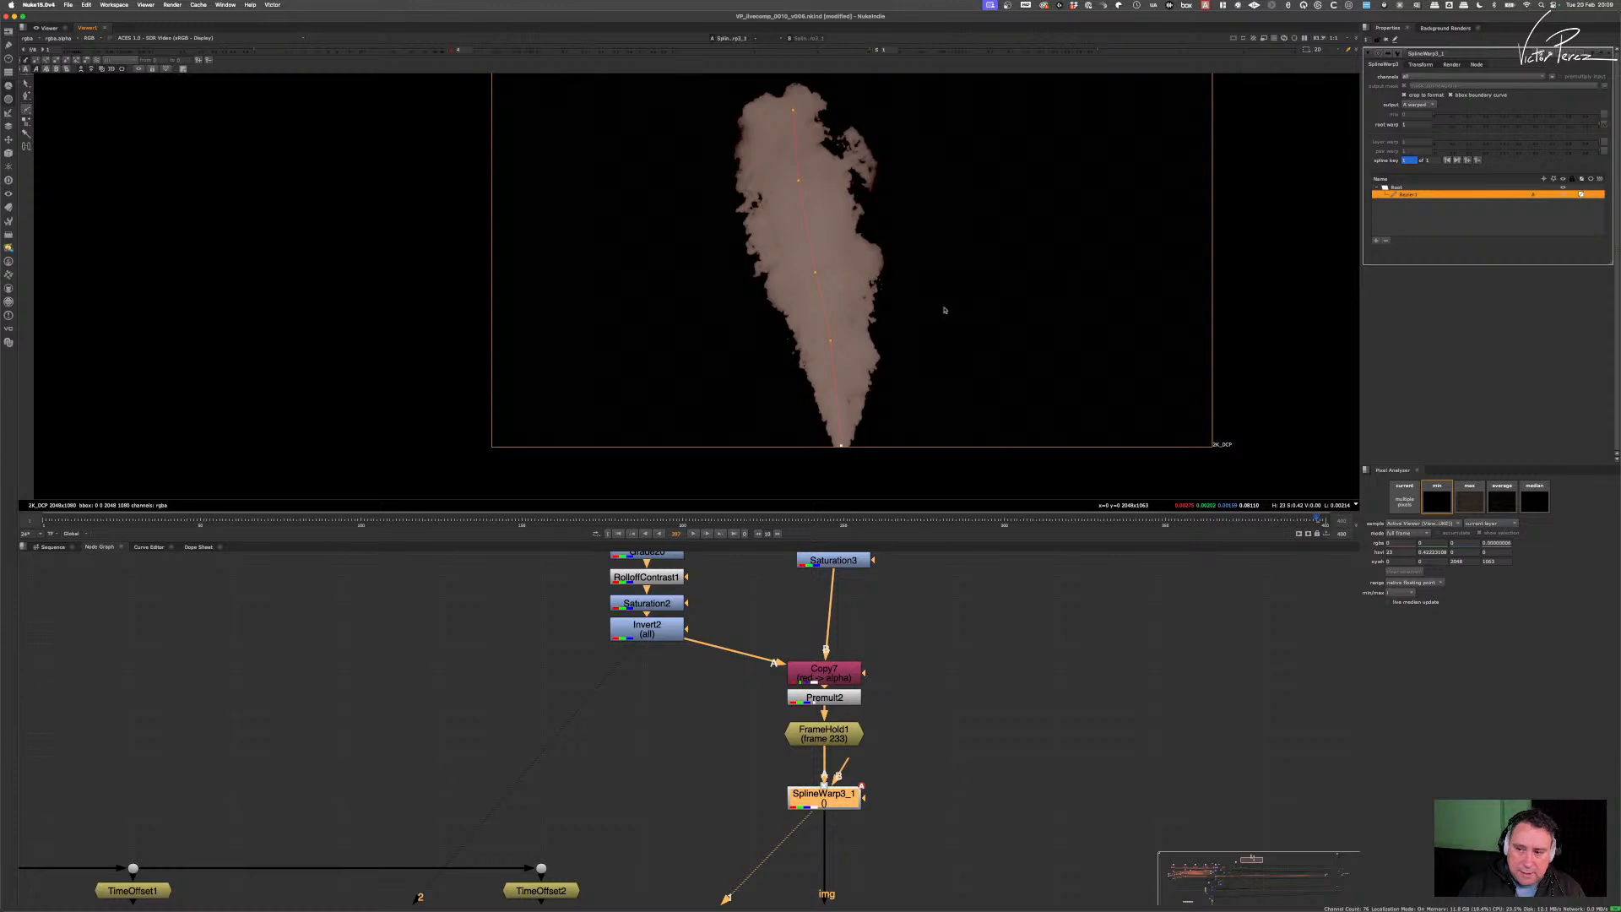
# - Duplicate the Bezier in A and join it to the original, and lock the original curve
pyautogui.rightClick(1414, 197)
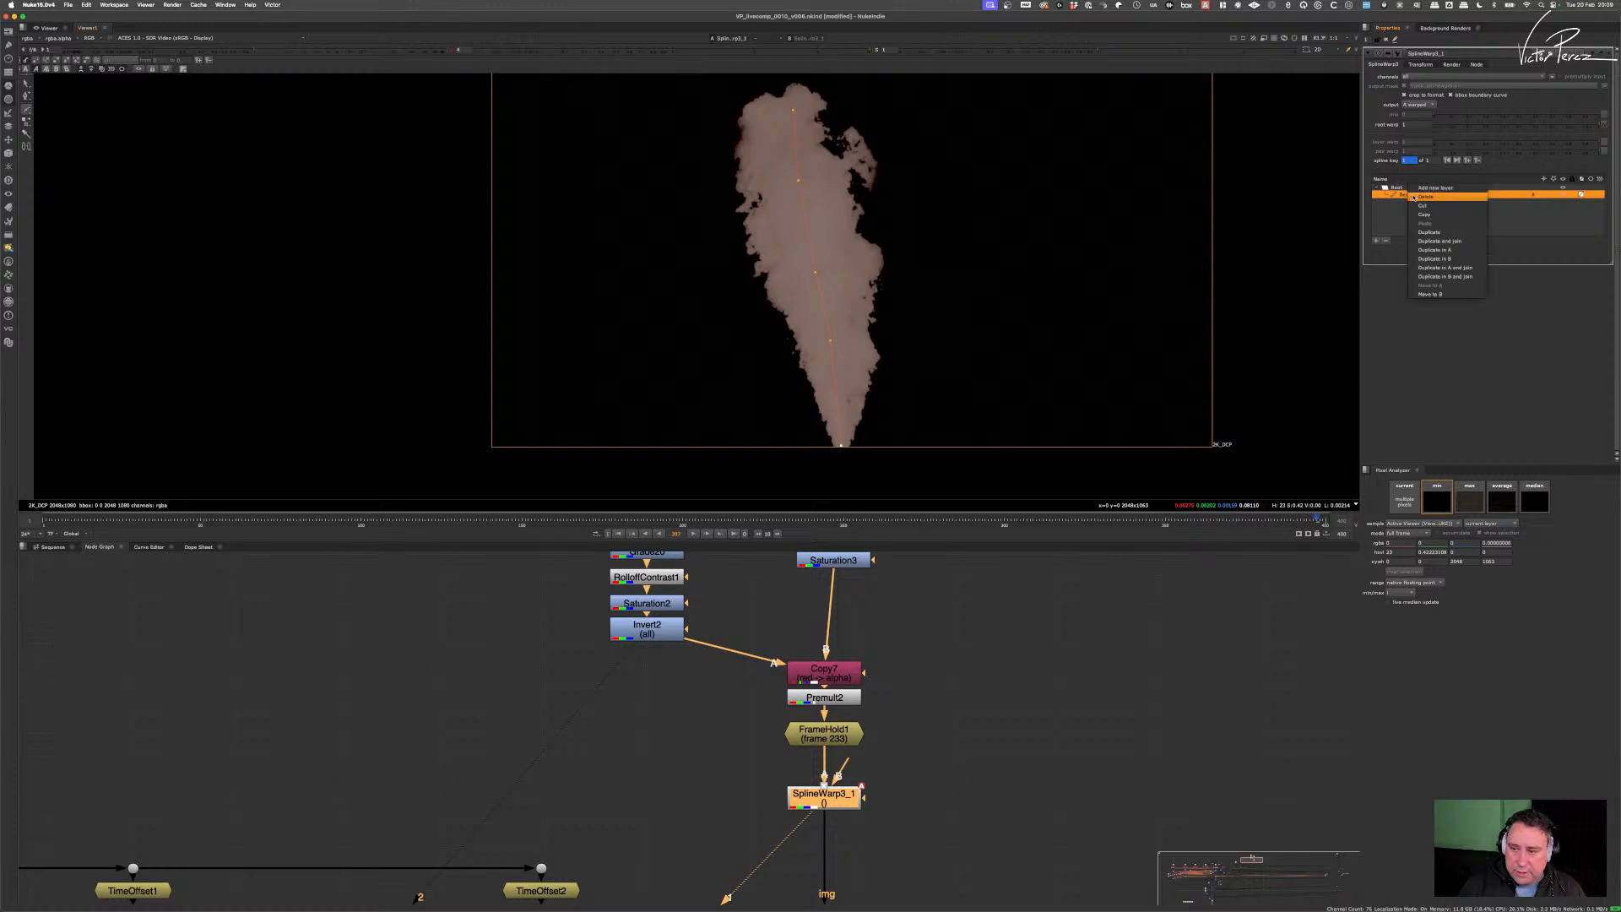
pyautogui.click(1471, 268)
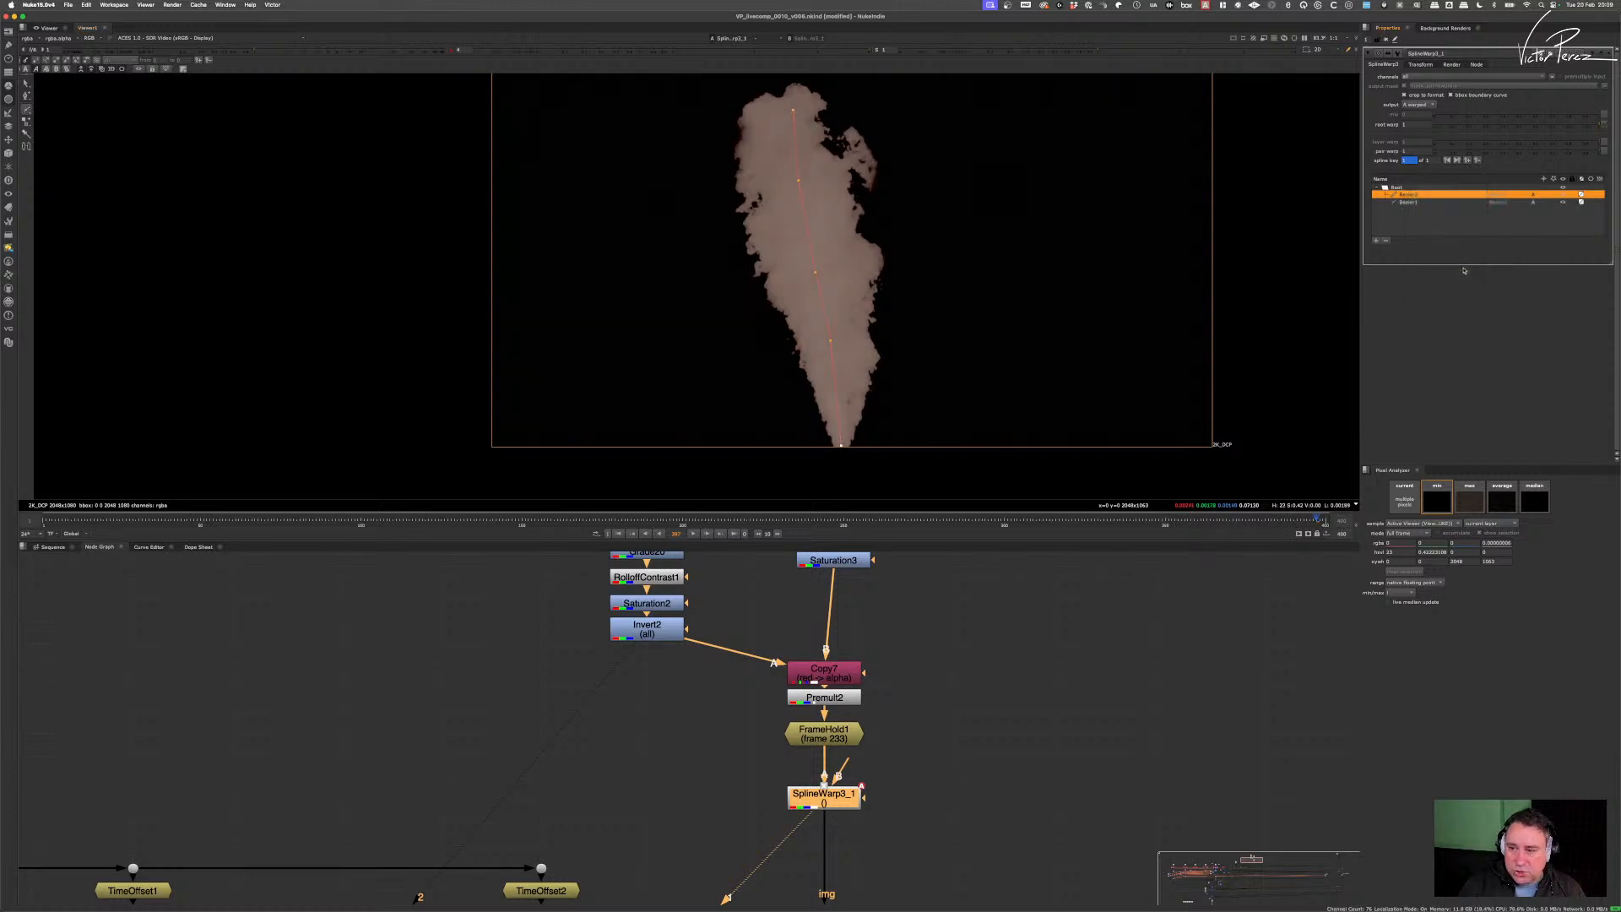
pyautogui.click(1571, 205)
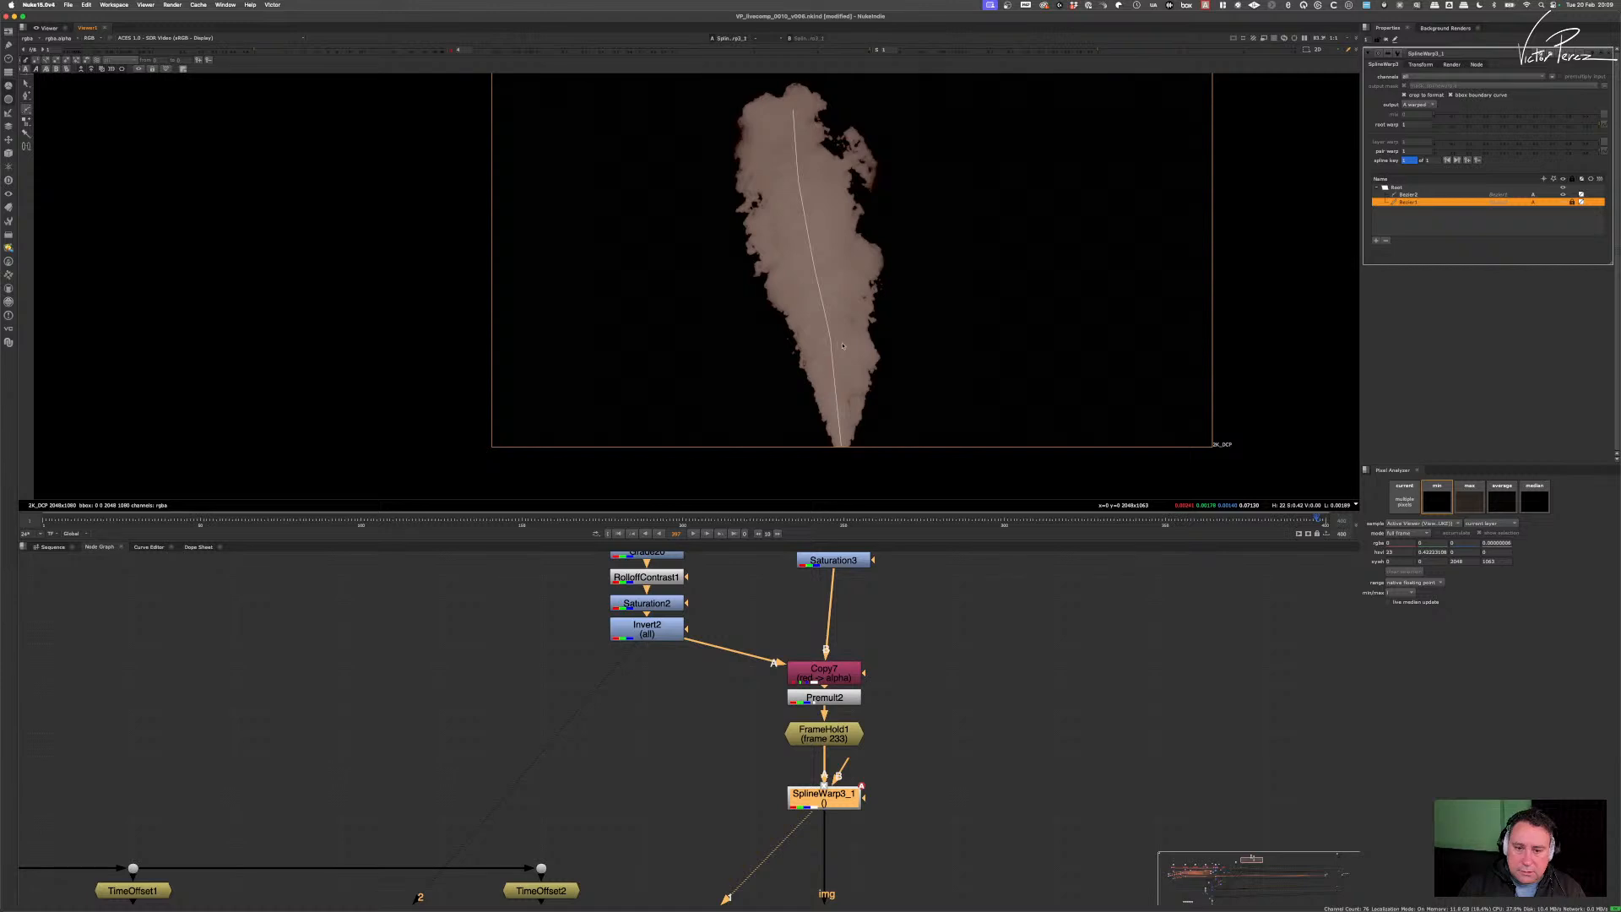
# - Try bending the plume by pulling the duplicate curve's lower middle point to the left, and delete the duplicate
pyautogui.click(1491, 194)
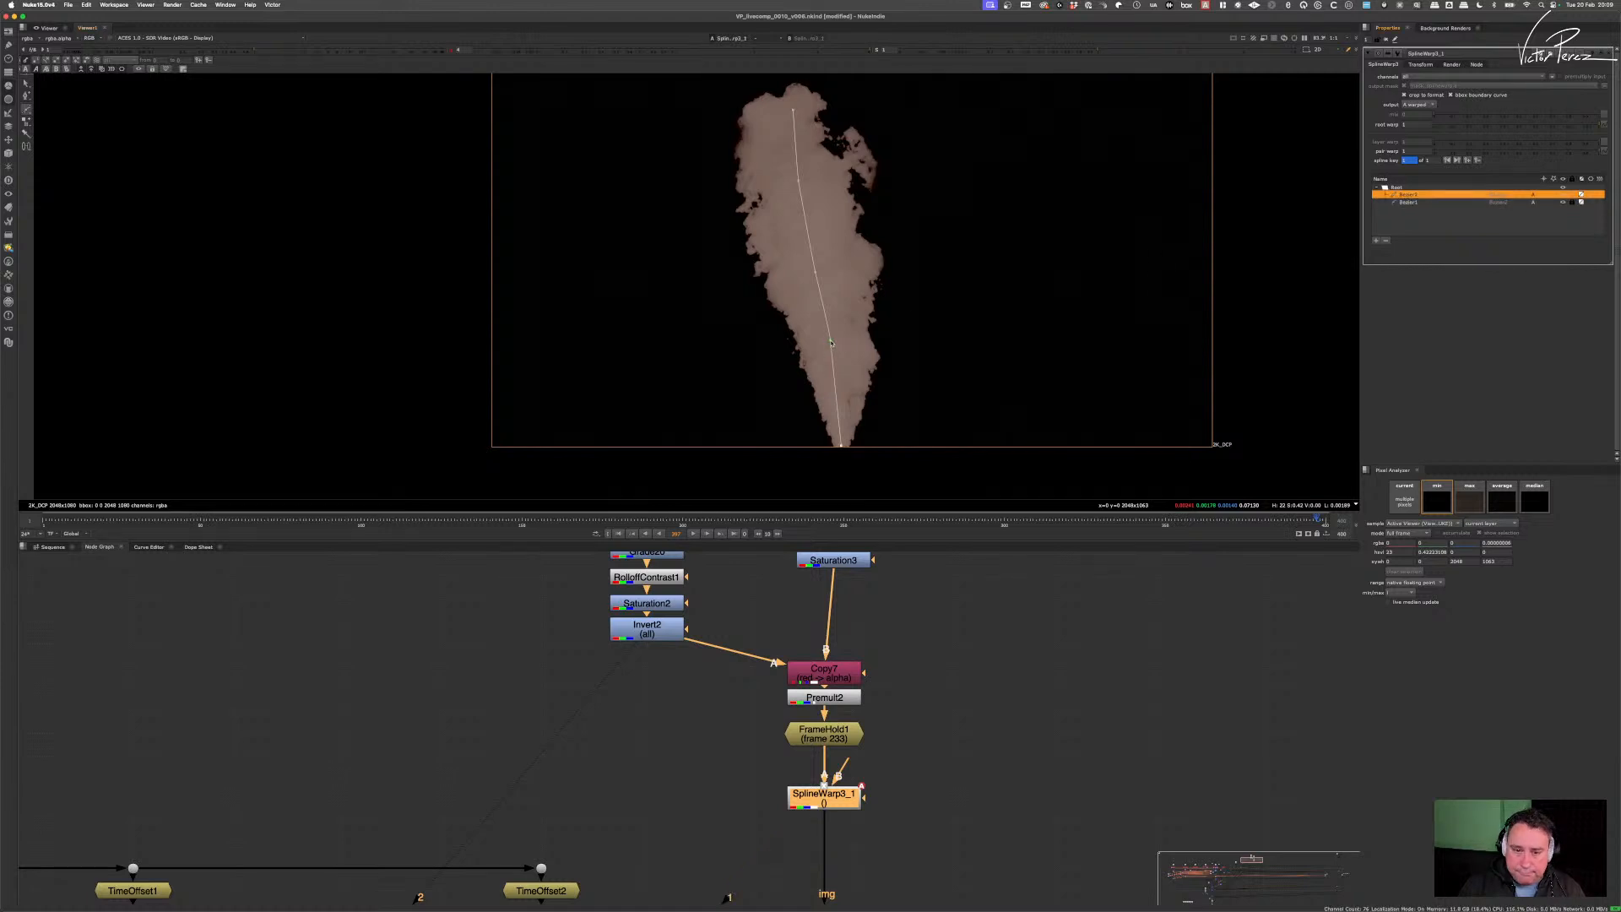
pyautogui.moveTo(831, 340); pyautogui.dragTo(775, 353)
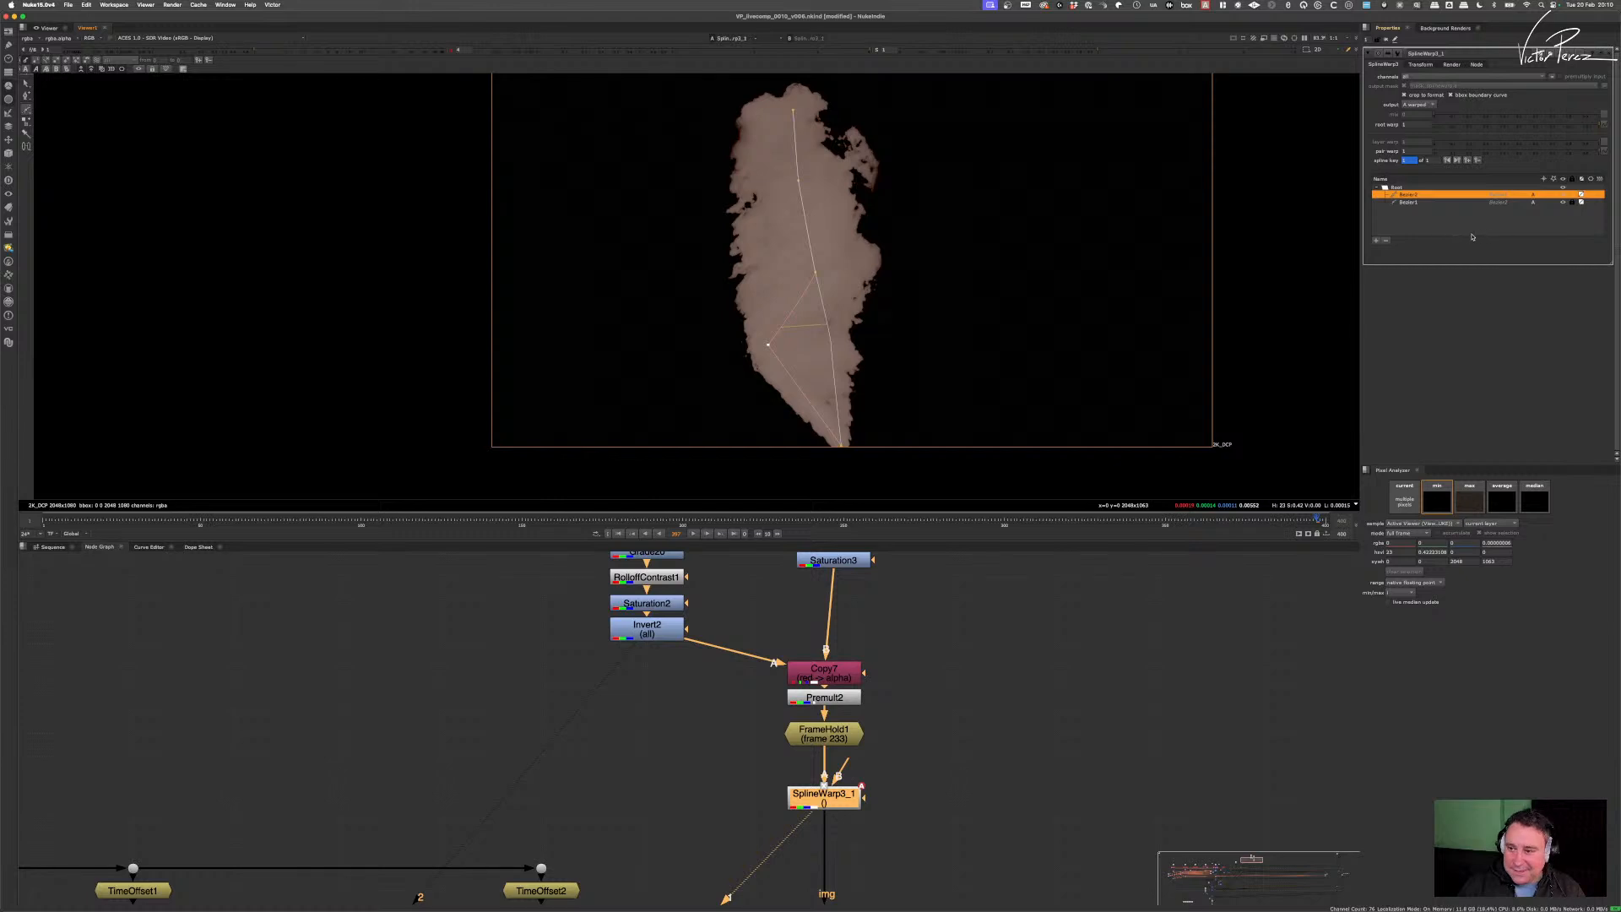
pyautogui.click(1384, 241)
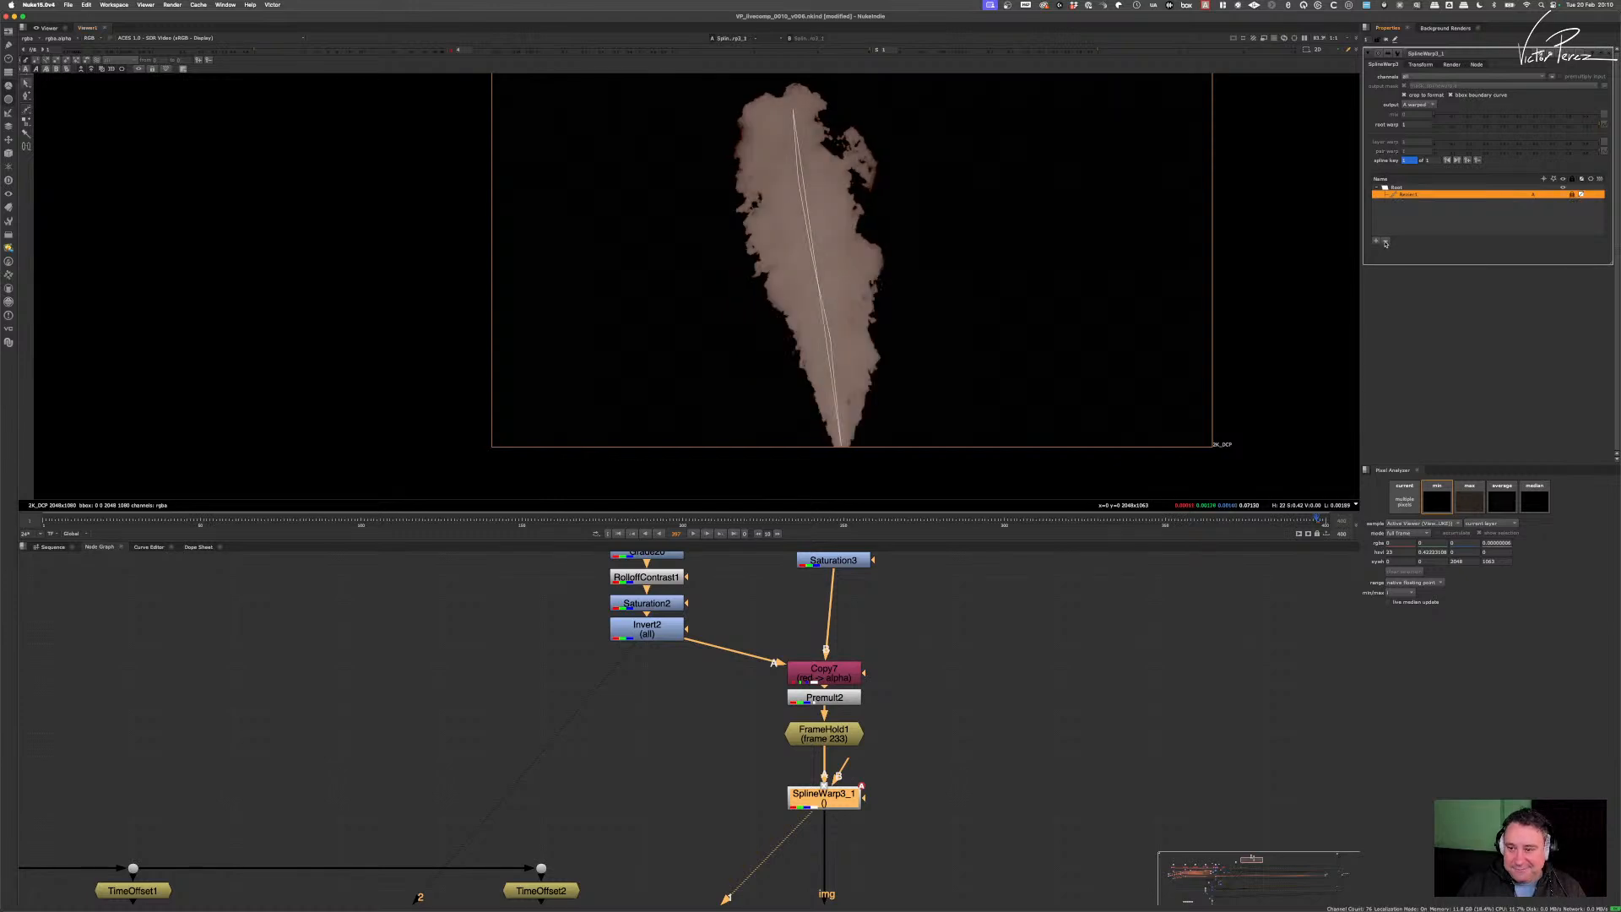
# - Unlock the original Bezier and delete it from the SplineWarp
pyautogui.click(1580, 195)
pyautogui.click(1384, 241)
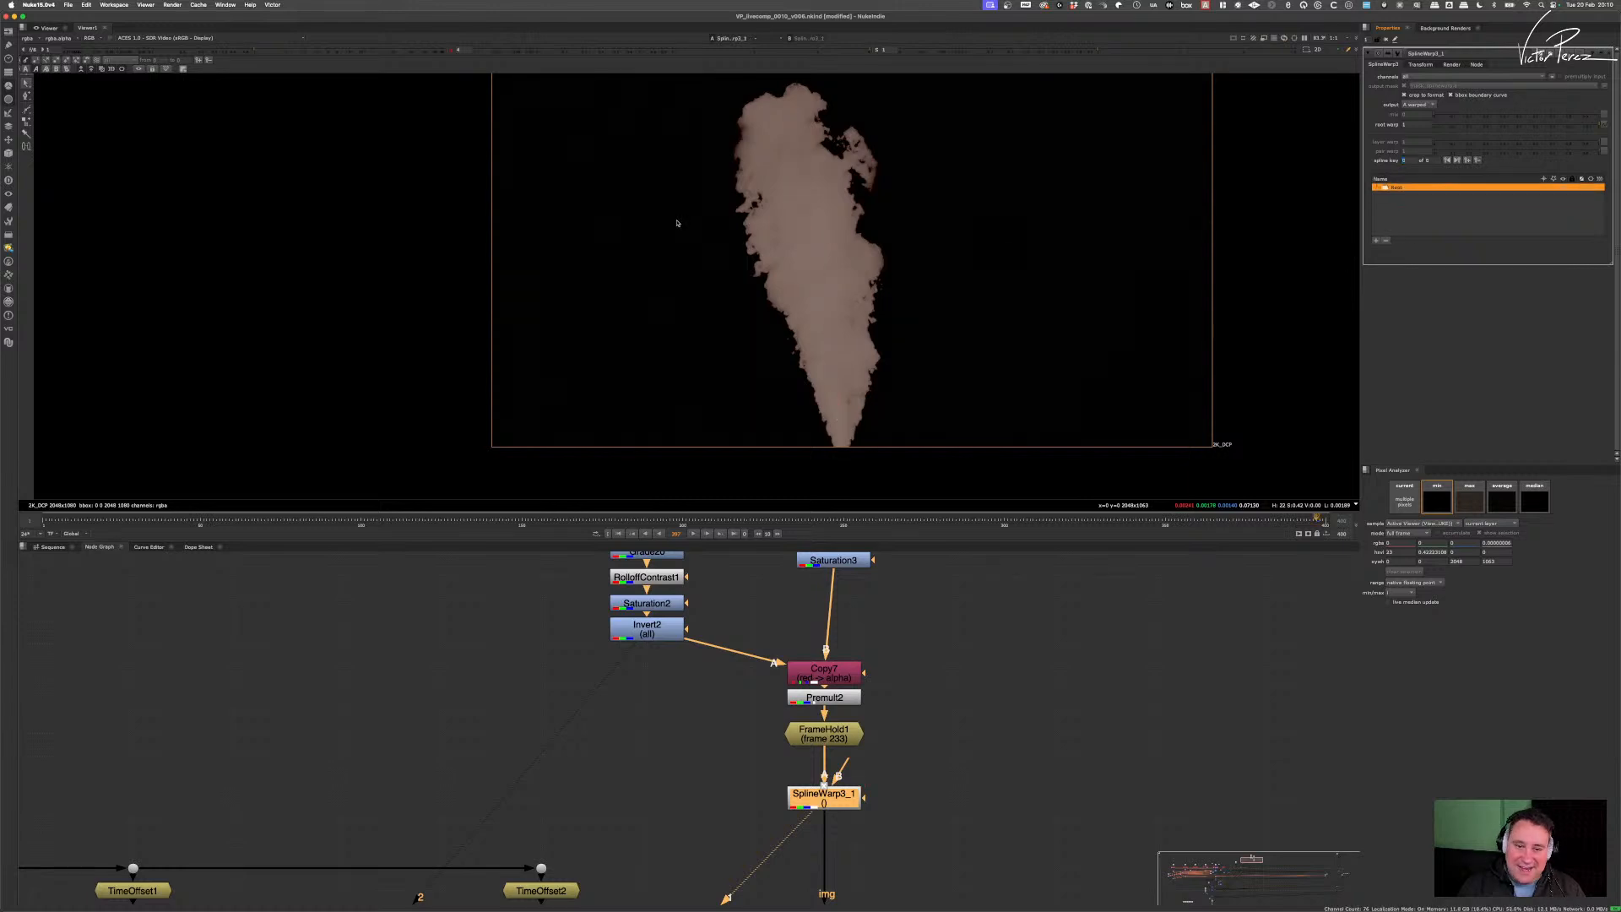
# - Pin the lower plume and pull it to the left, and add holding pins at the plume's mid-height and near its top
pyautogui.click(27, 135)
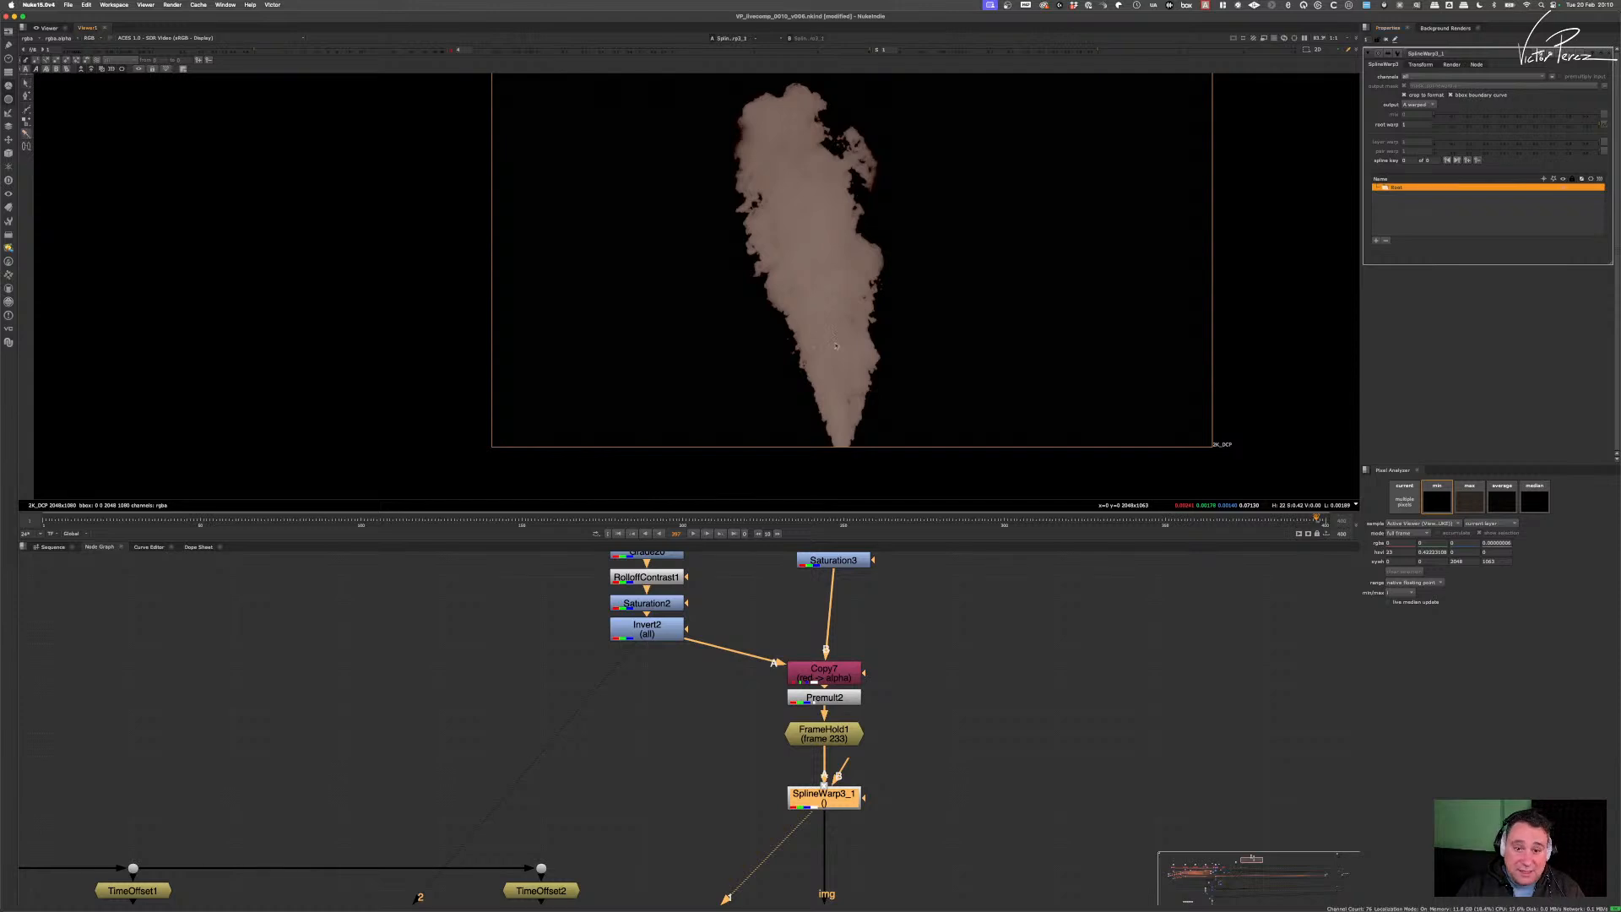
pyautogui.click(831, 342)
pyautogui.moveTo(831, 341); pyautogui.dragTo(729, 344)
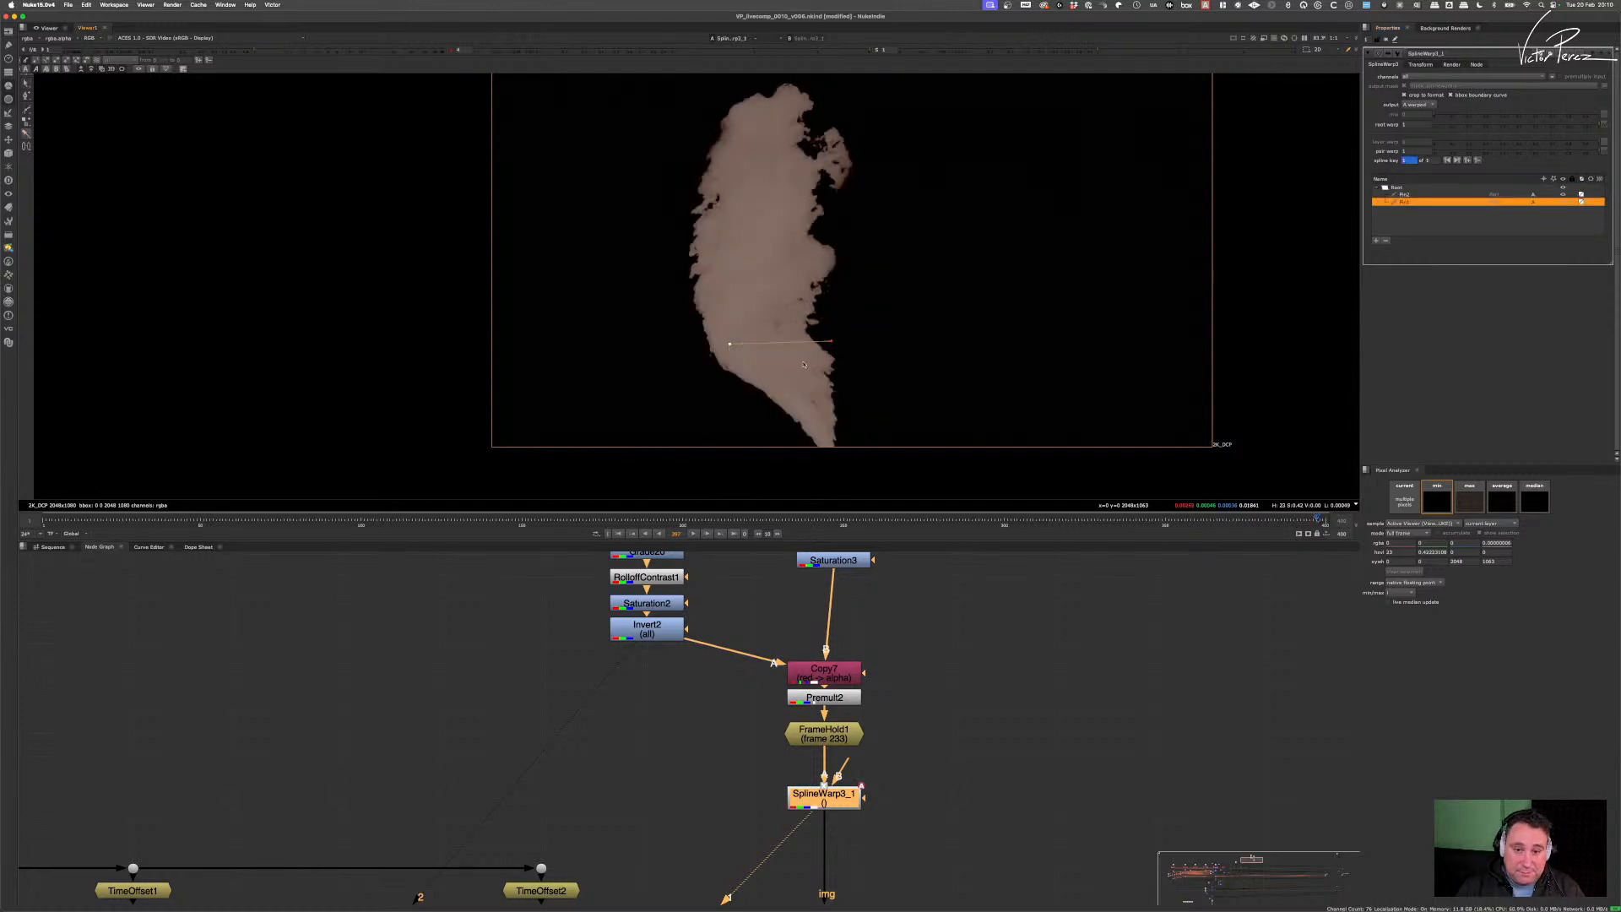
pyautogui.click(790, 242)
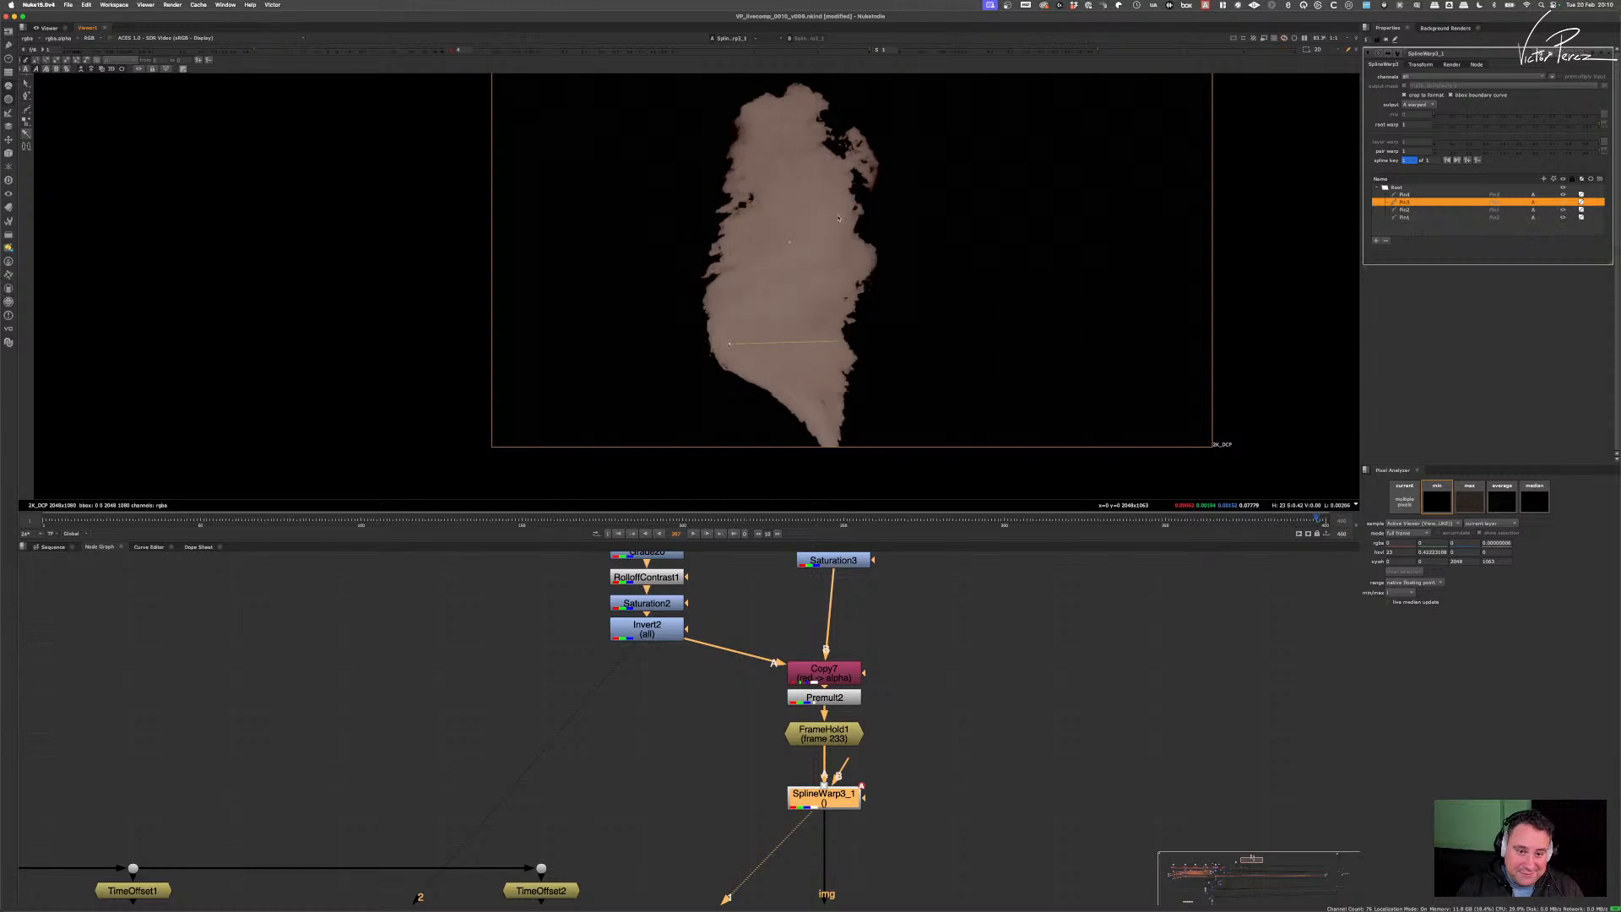
pyautogui.click(795, 143)
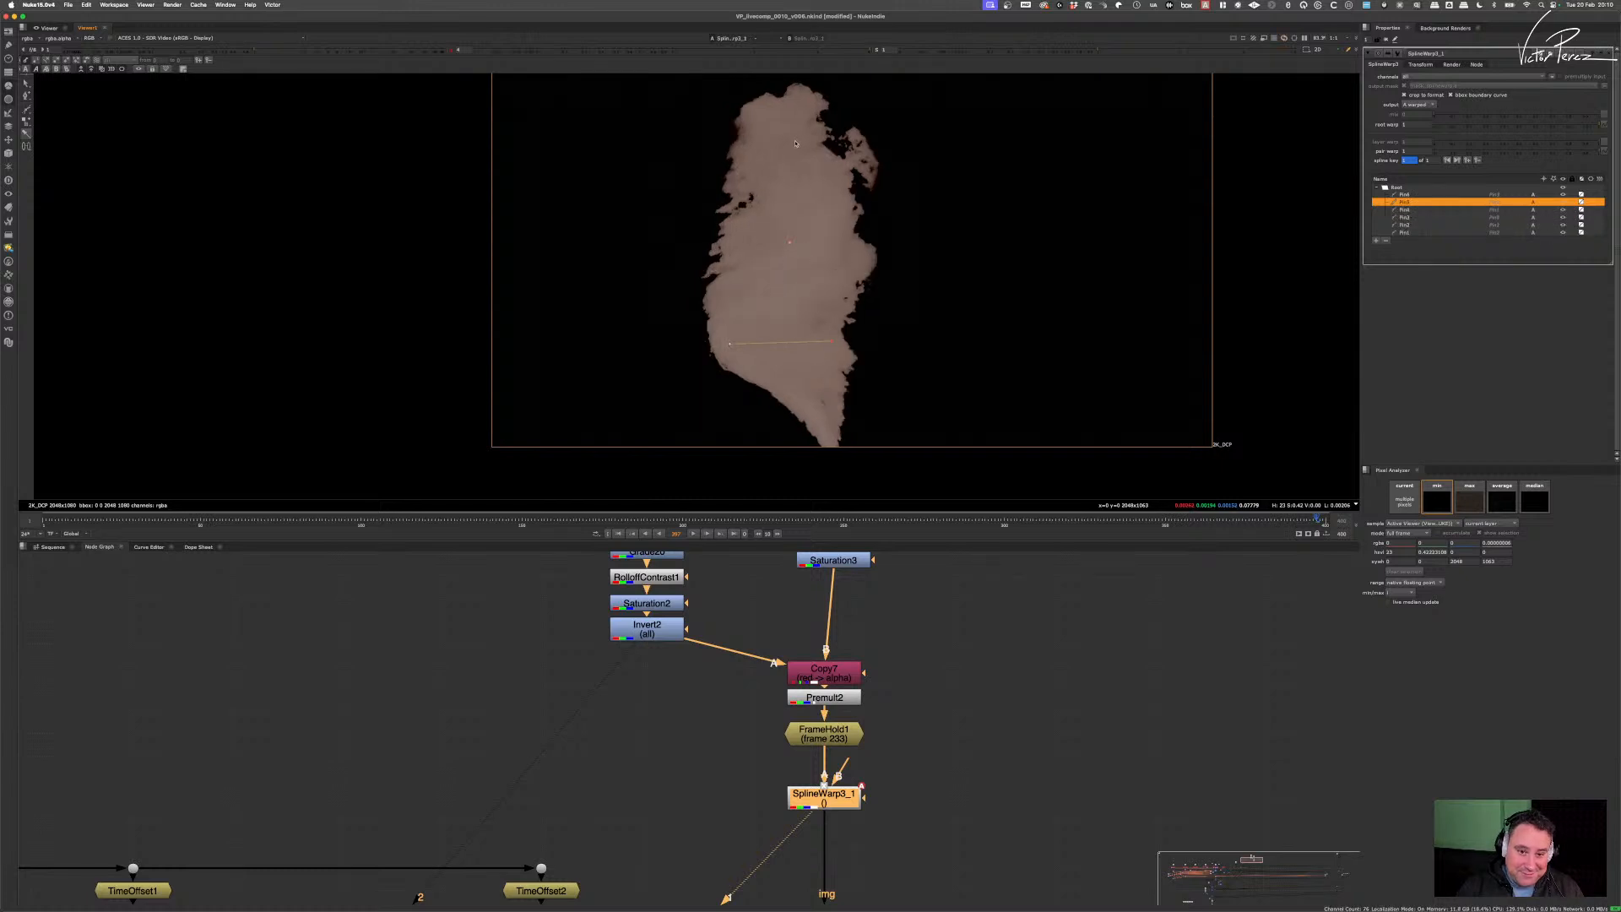
# - Pin the plume's right edge at lower and middle height and pull both pins to the left, and shift the central pin slightly left
pyautogui.click(890, 341)
pyautogui.moveTo(891, 341); pyautogui.dragTo(812, 342)
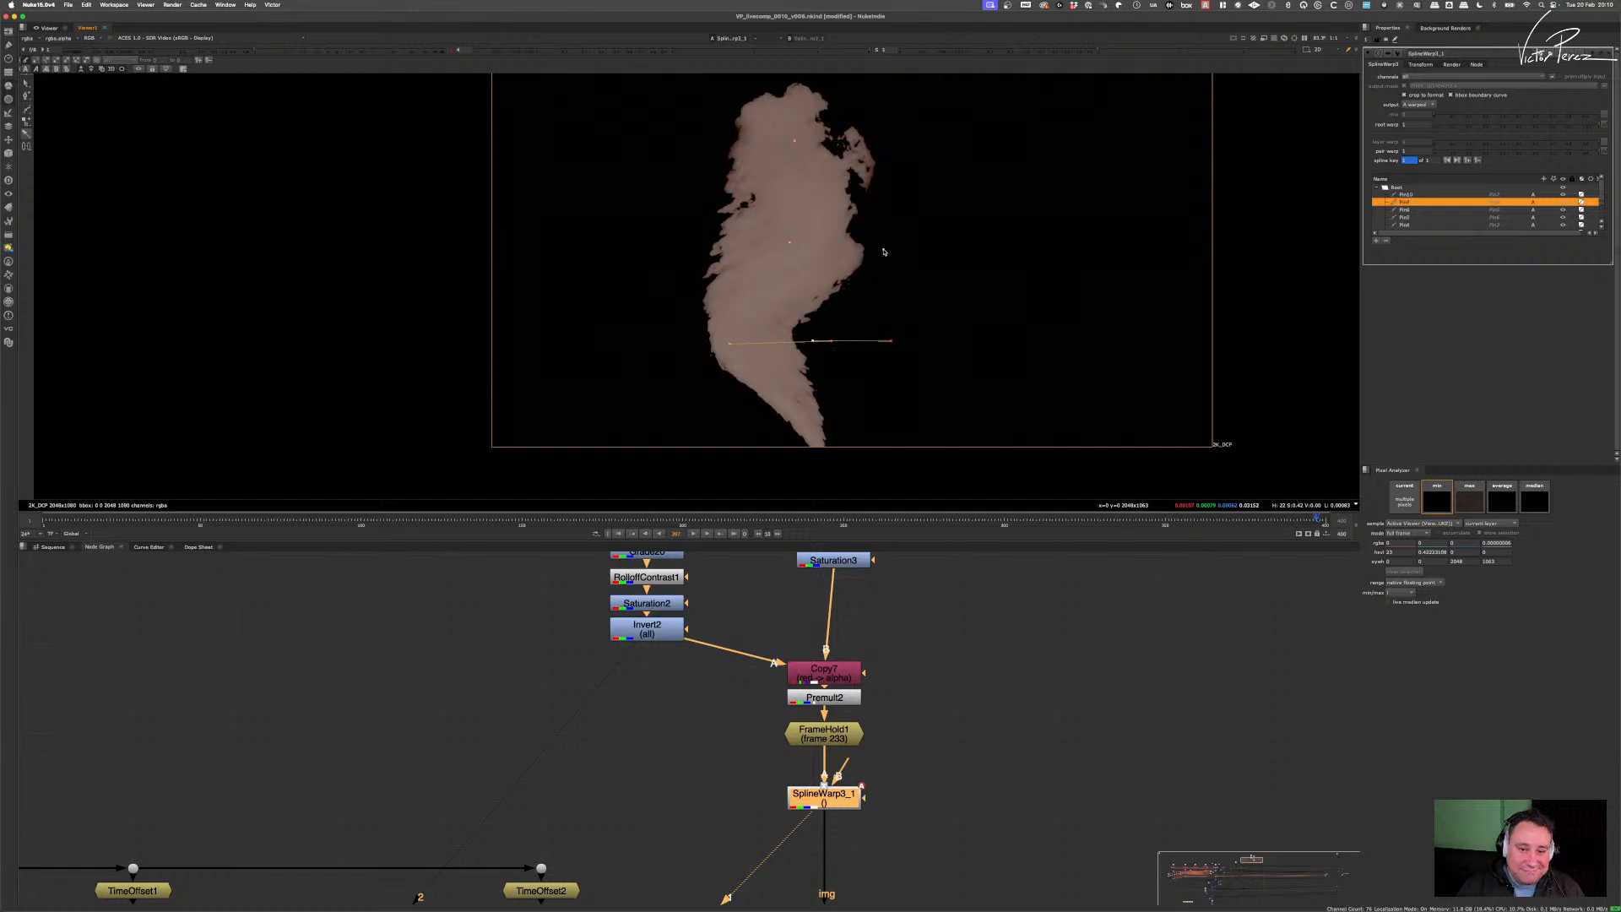
pyautogui.moveTo(883, 250); pyautogui.dragTo(835, 249)
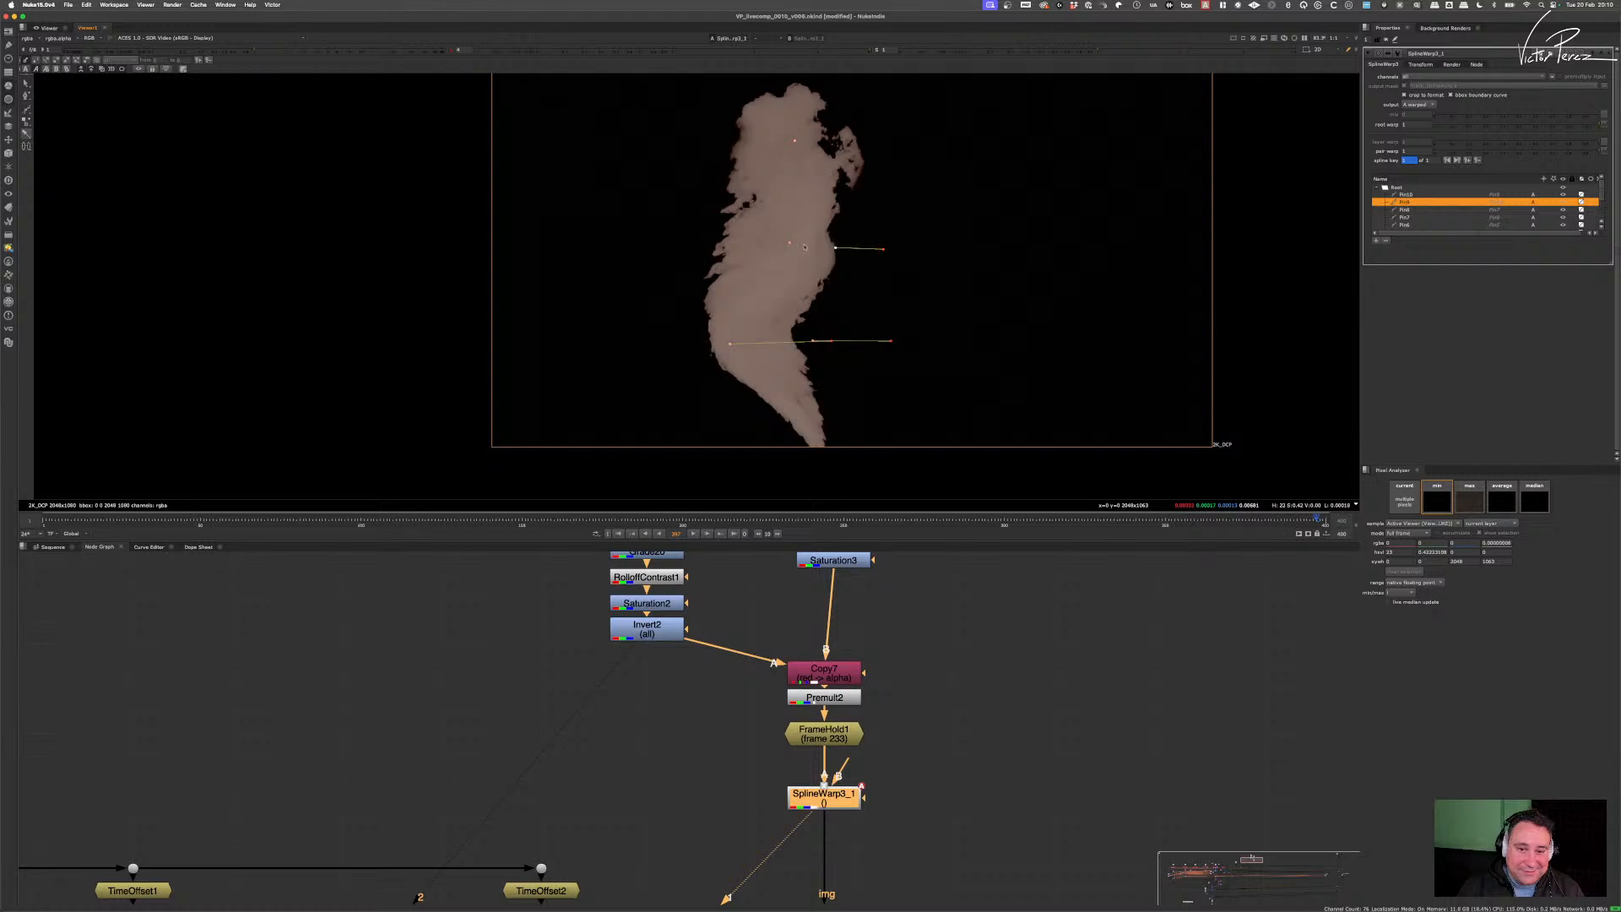
pyautogui.click(780, 241)
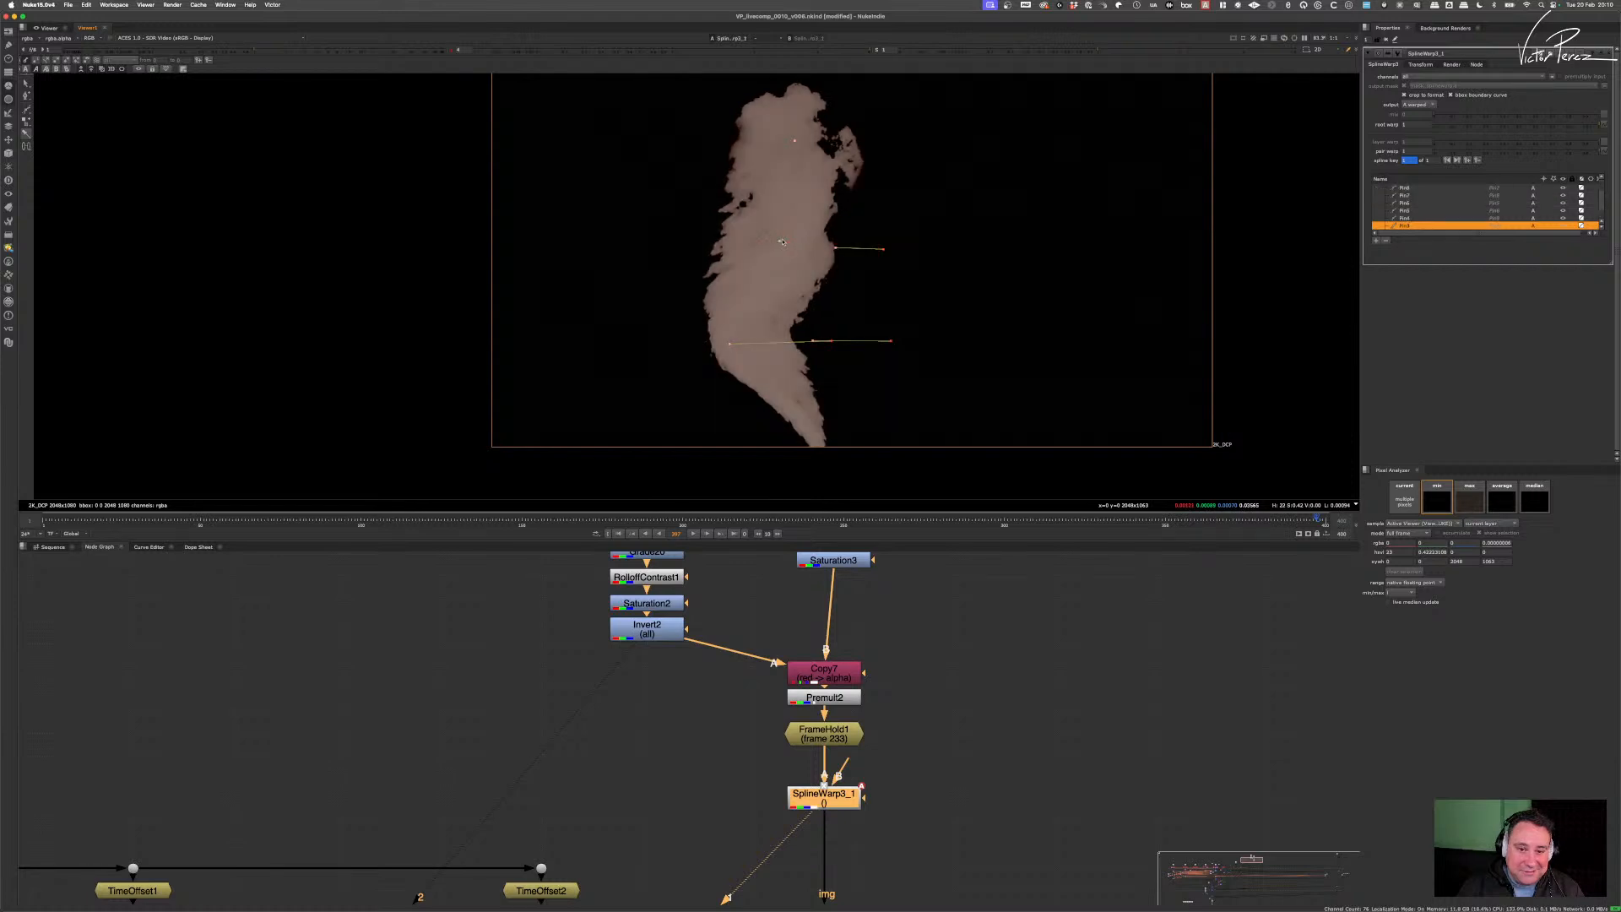
# - Pin the plume's base in place and move the lower left and right pins back to the right to soften the bend
pyautogui.click(822, 435)
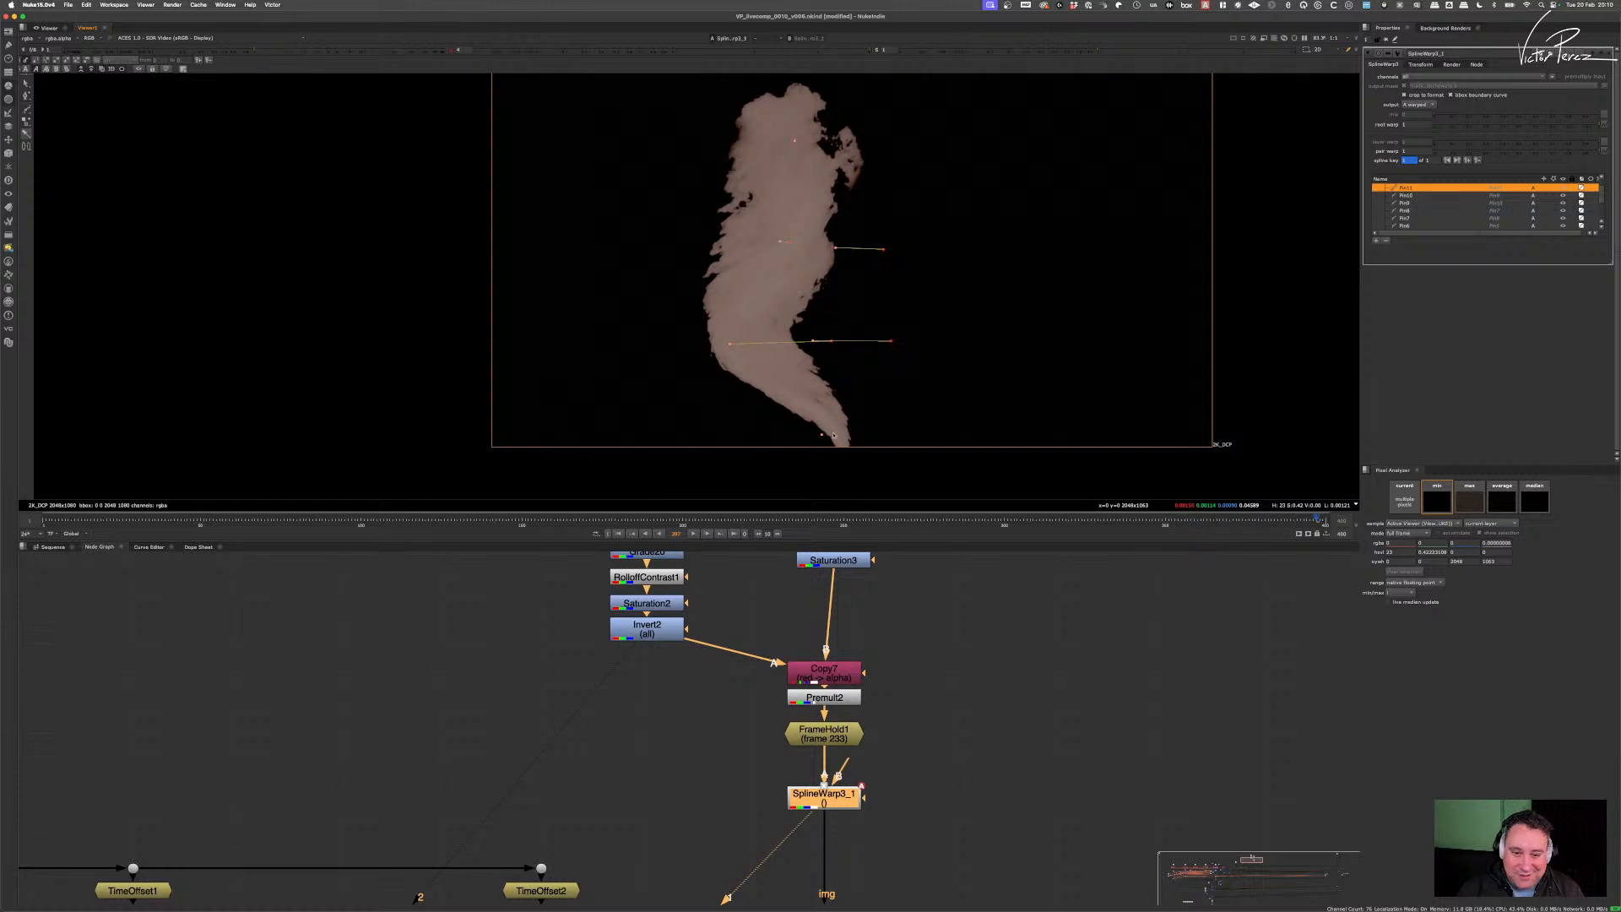
pyautogui.moveTo(823, 435)
pyautogui.mouseDown()
pyautogui.moveTo(791, 436)
pyautogui.moveTo(821, 433)
pyautogui.mouseUp()
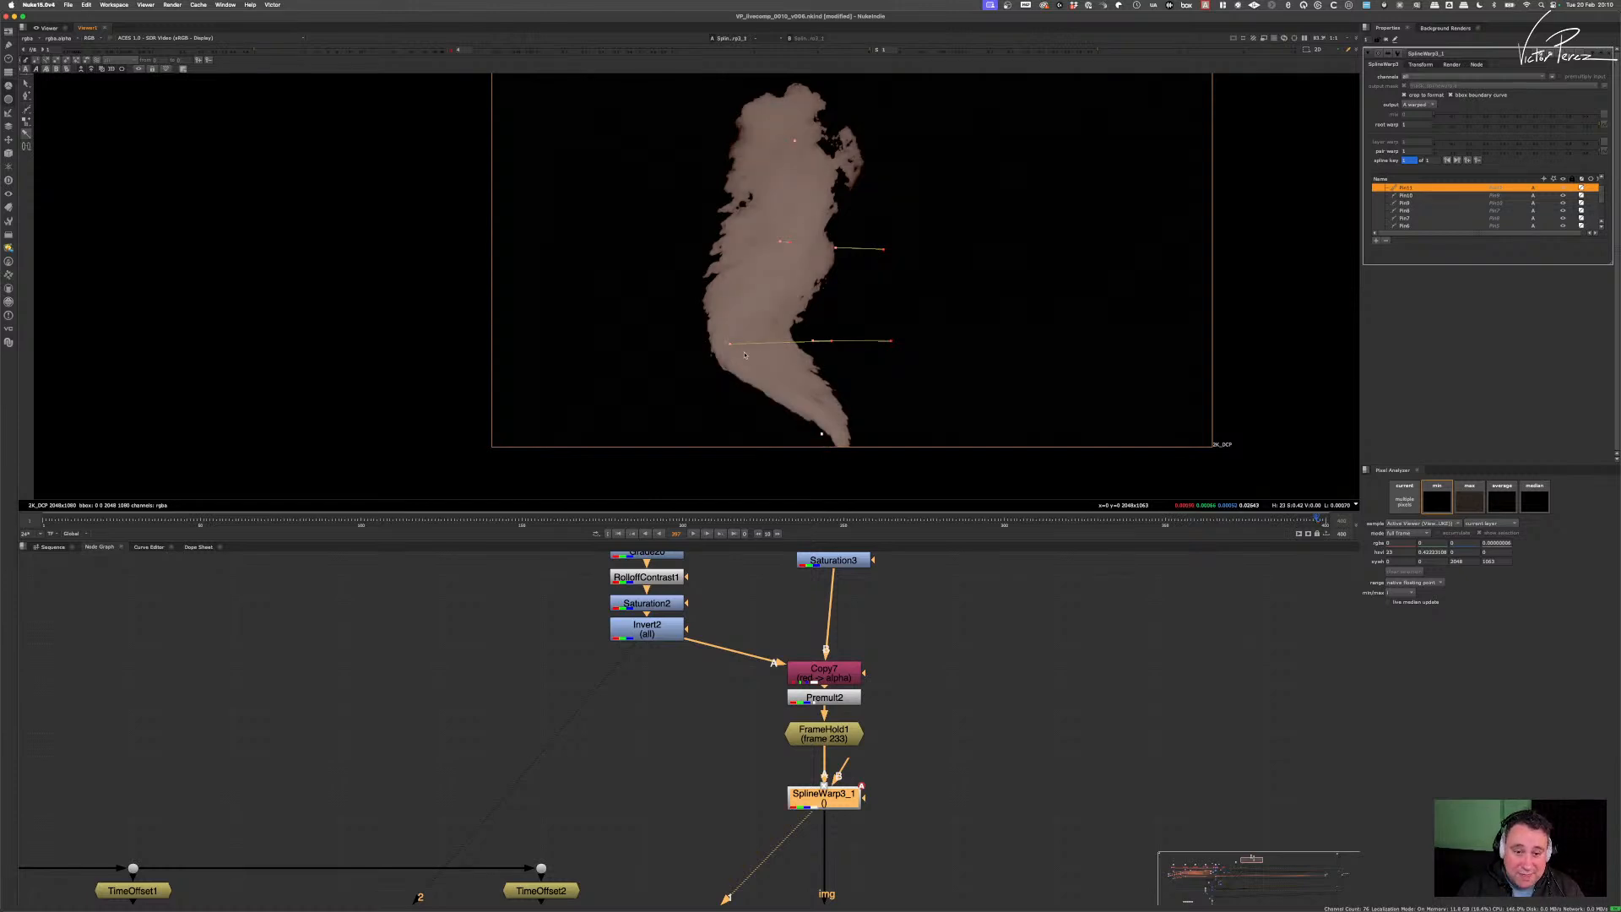
pyautogui.moveTo(730, 346); pyautogui.dragTo(829, 342)
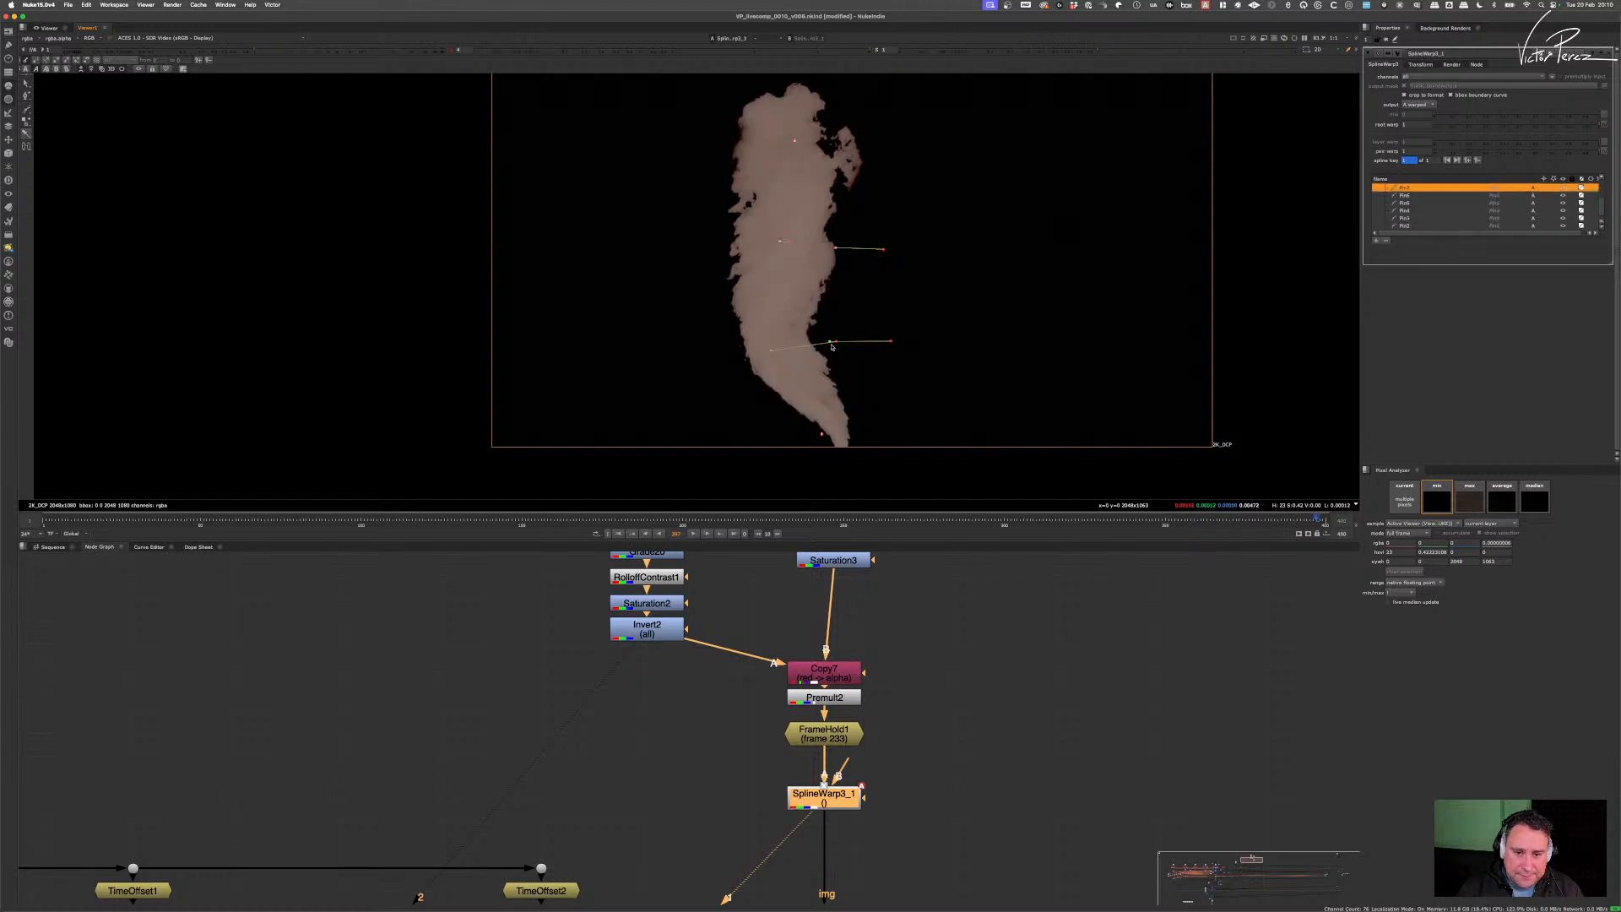
# - View the final comp output at normal viewer gain with the SplineWarp properties closed, and examine the warped plume up close
pyautogui.scroll(-5, 877, 736)
pyautogui.scroll(-5, 876, 734)
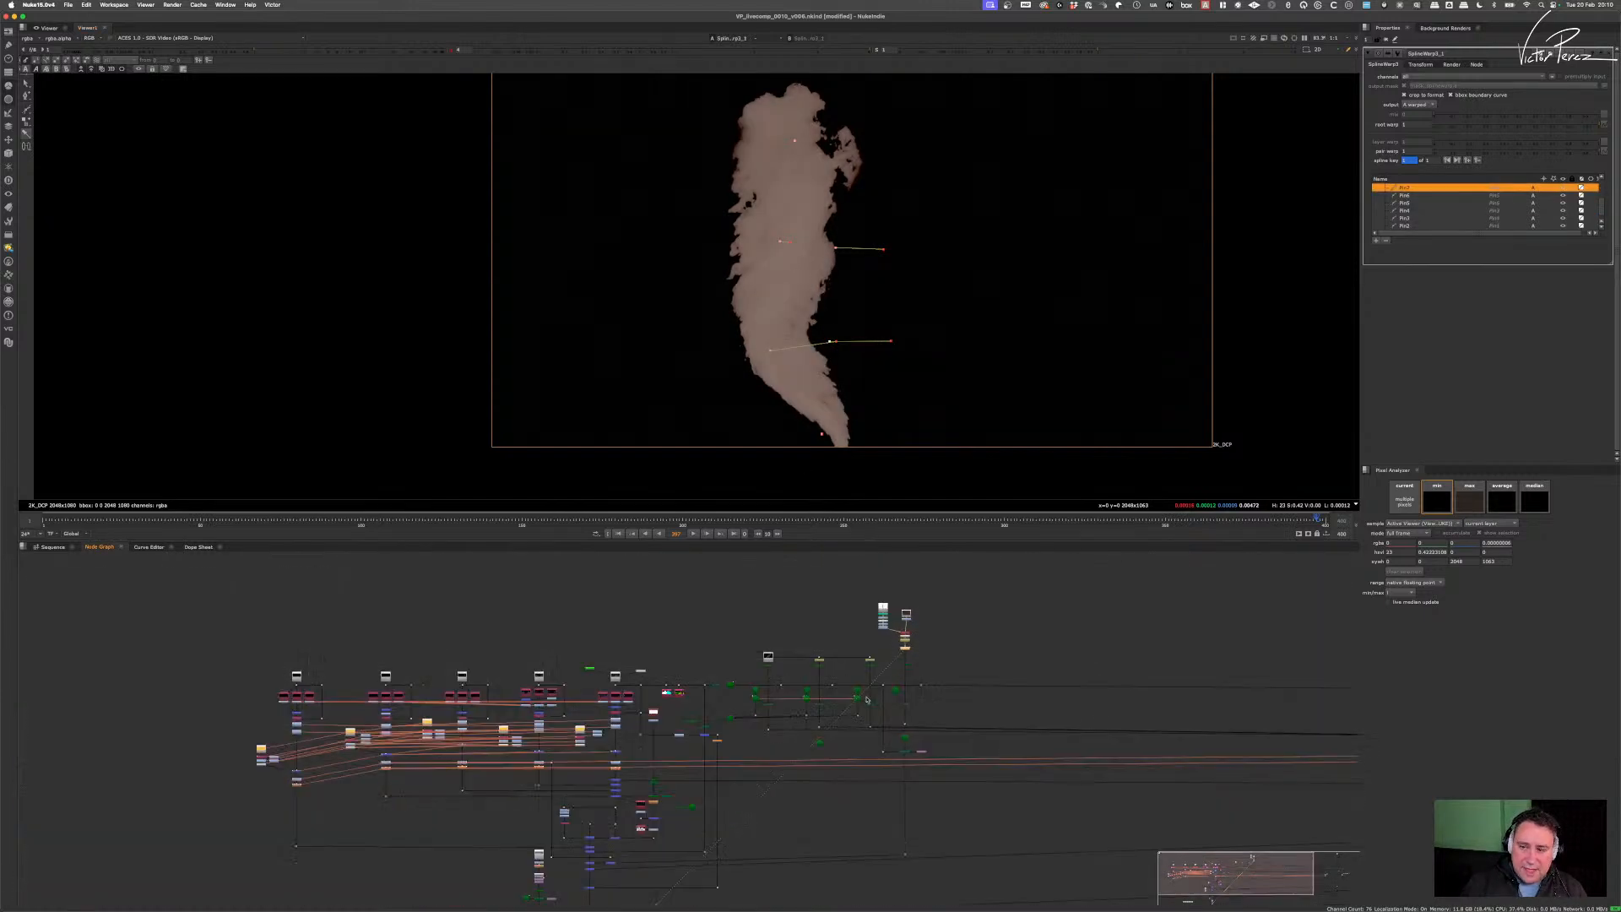
pyautogui.moveTo(788, 883); pyautogui.dragTo(831, 709, button='middle')
pyautogui.scroll(5, 698, 766)
pyautogui.scroll(1, 697, 766)
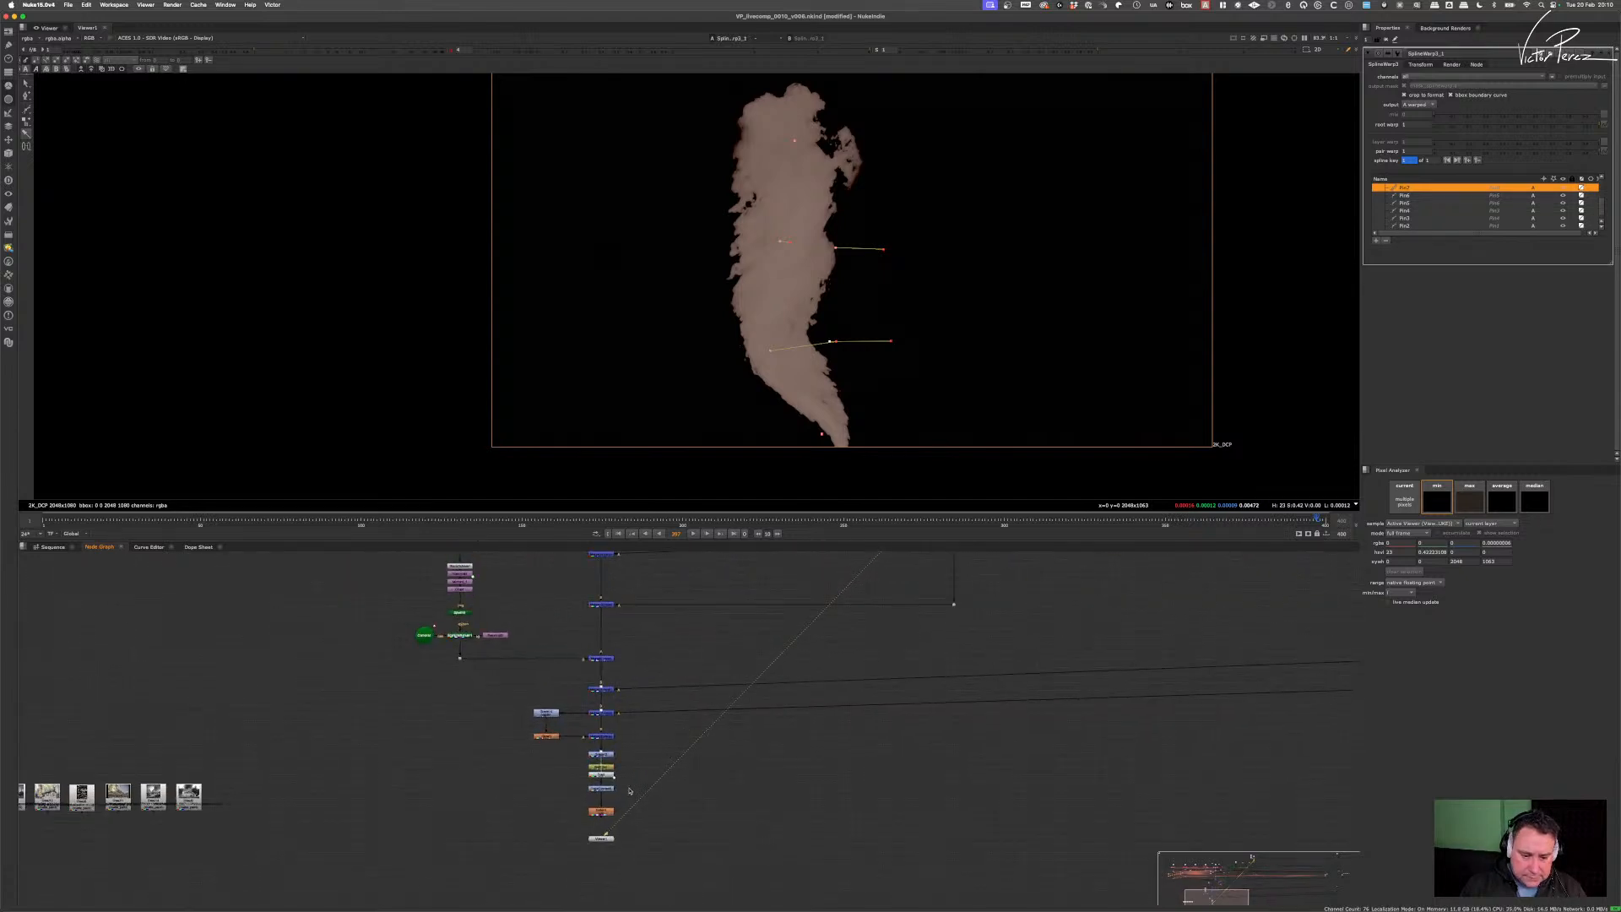
pyautogui.click(608, 808)
pyautogui.press('1')
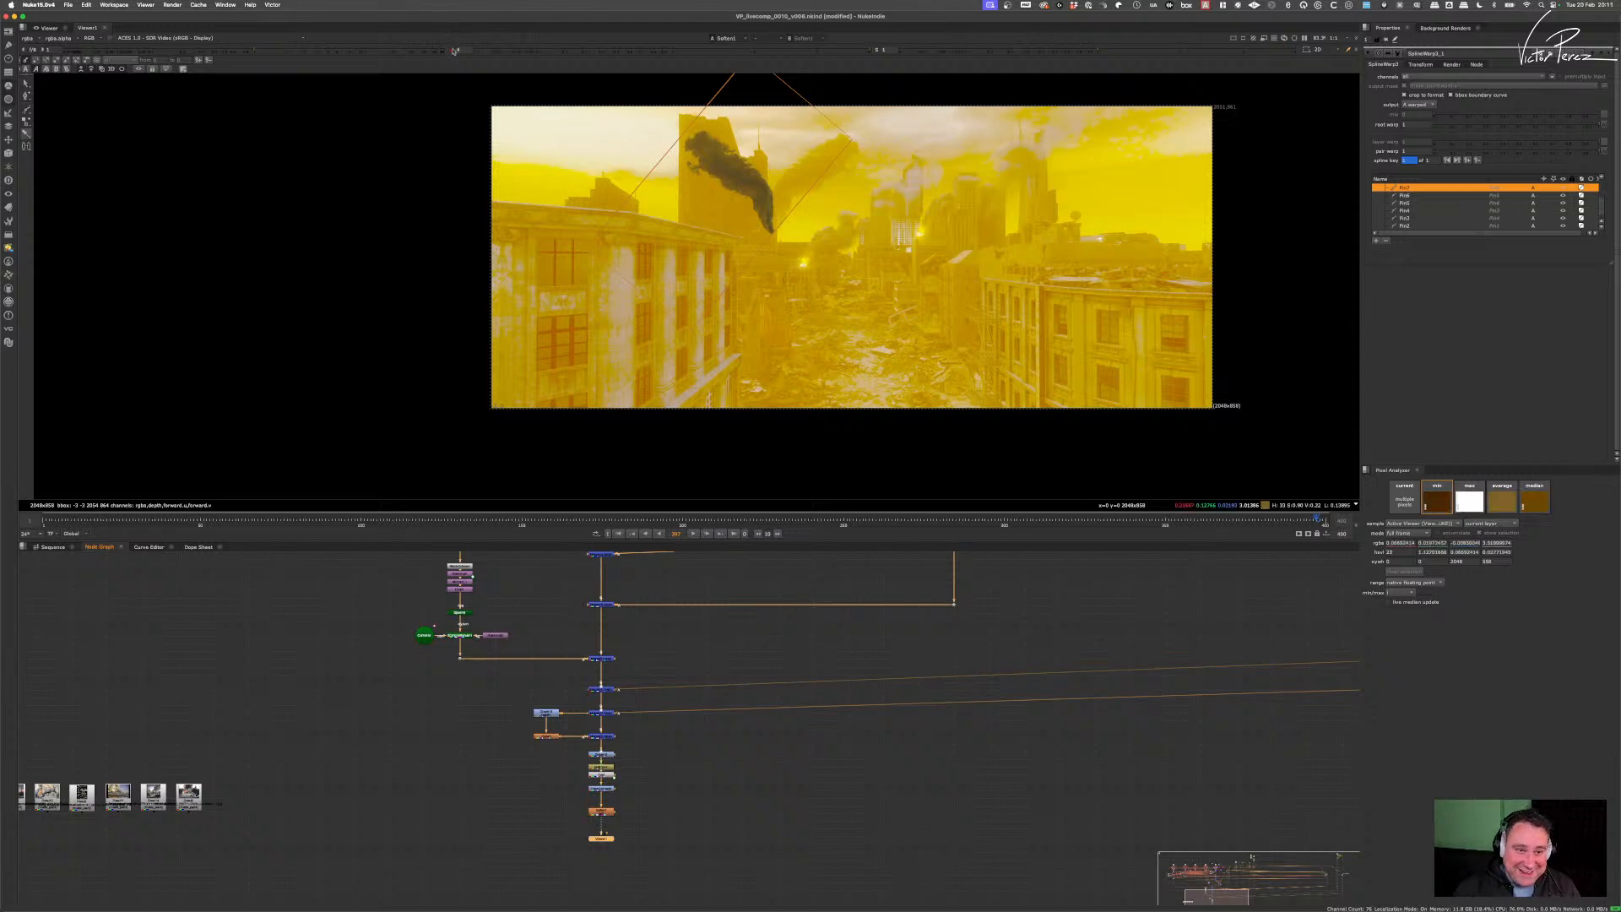
pyautogui.click(452, 50)
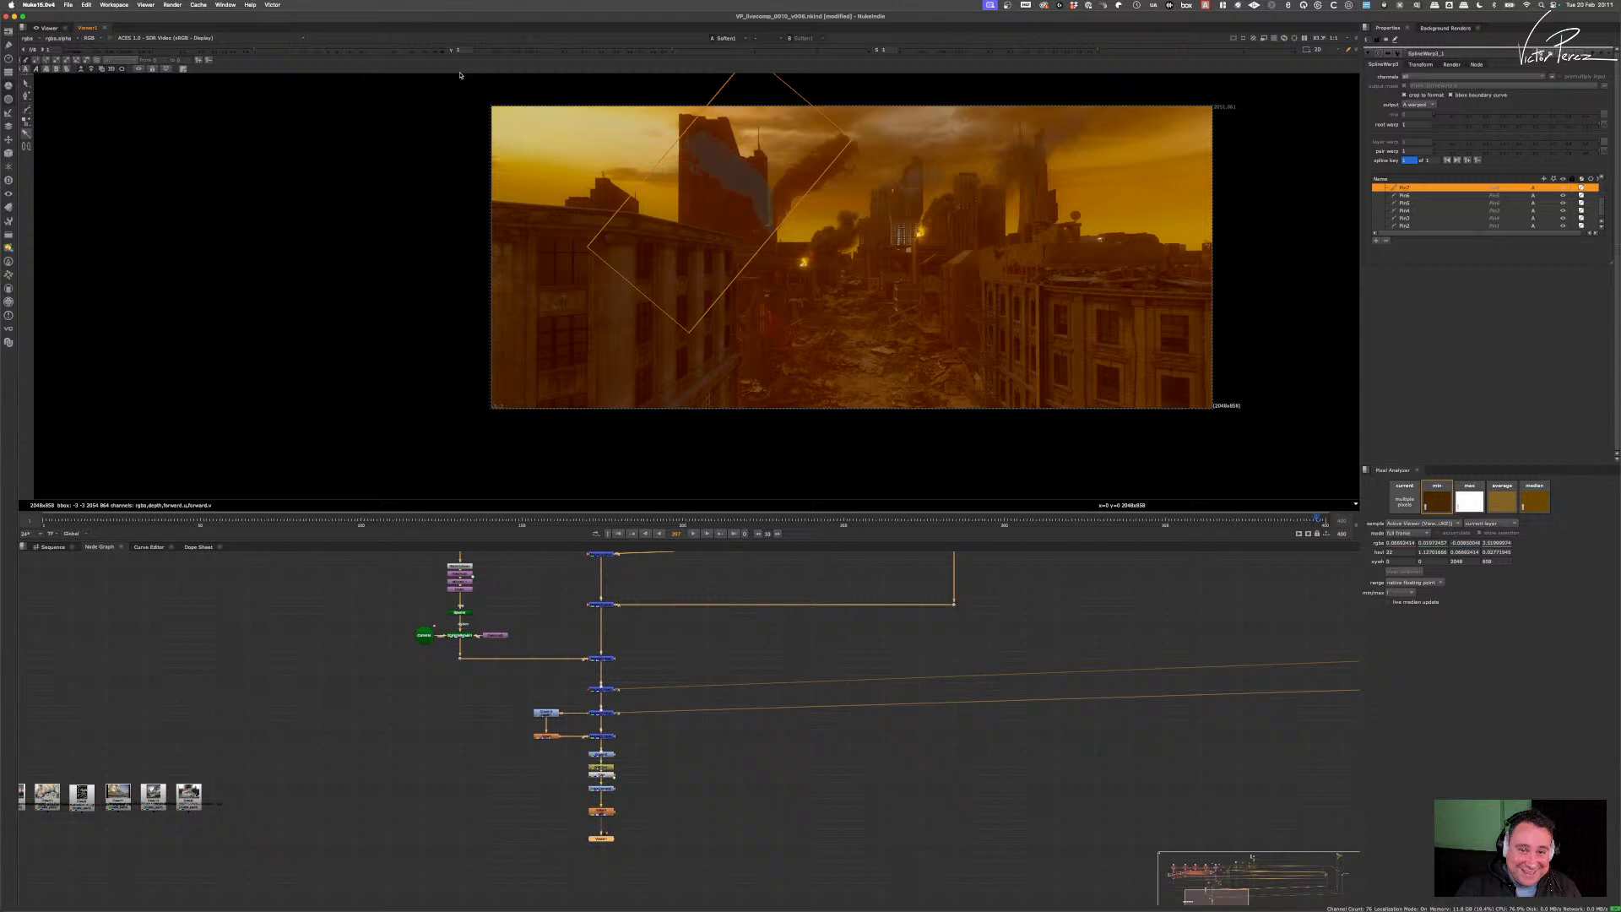
pyautogui.click(1385, 40)
pyautogui.scroll(5, 778, 201)
pyautogui.moveTo(963, 165); pyautogui.dragTo(844, 285, button='middle')
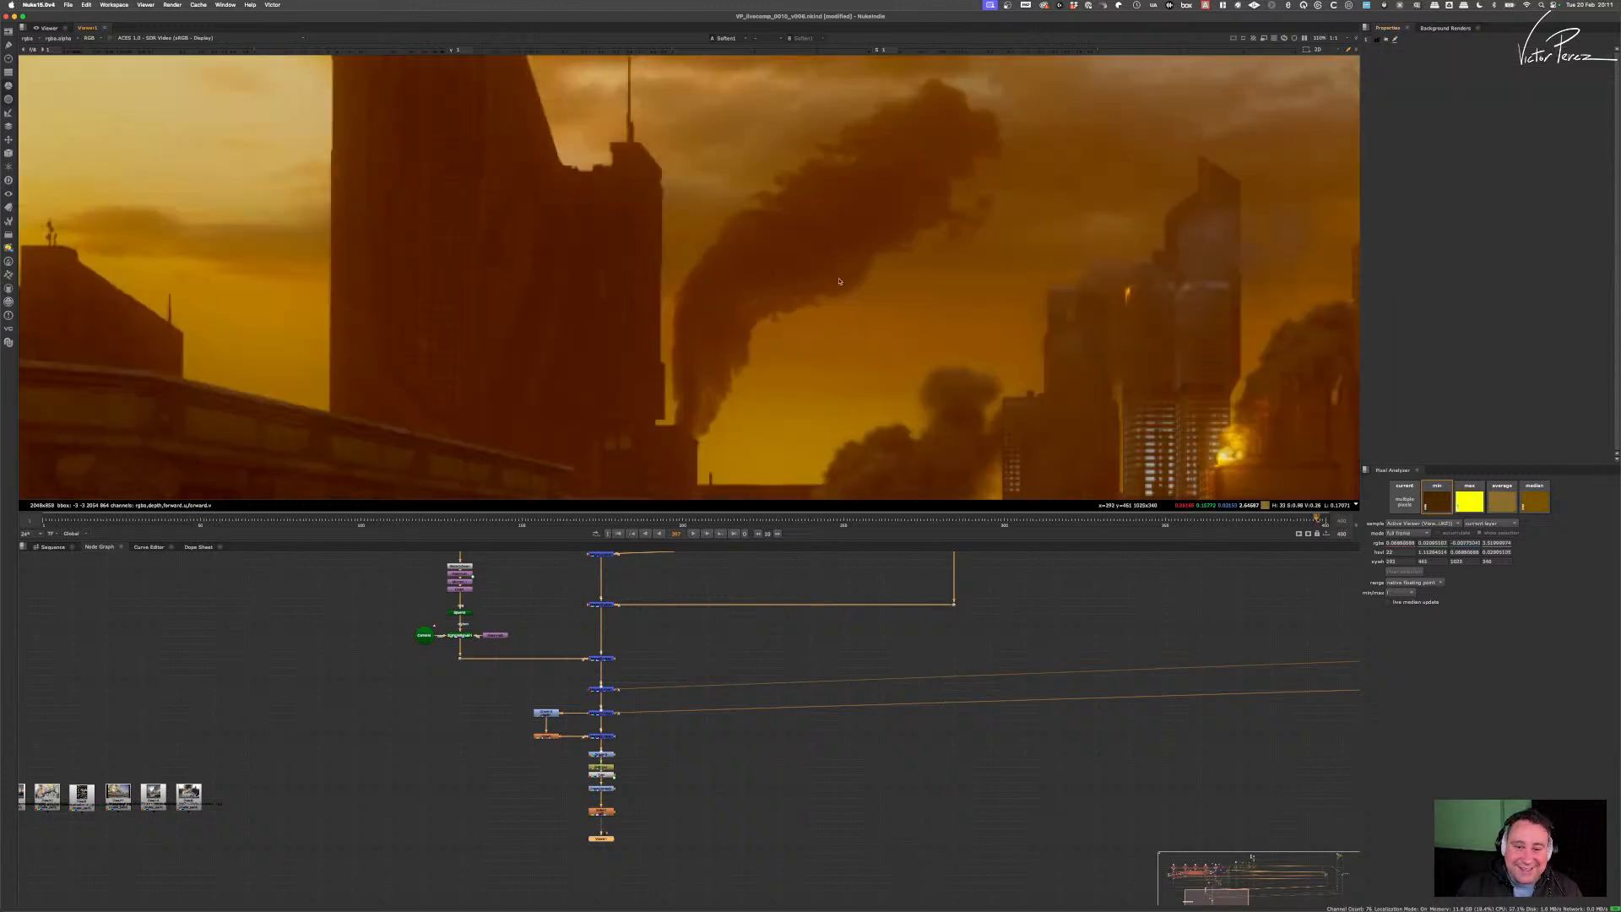
pyautogui.scroll(2, 875, 271)
pyautogui.scroll(-2, 855, 278)
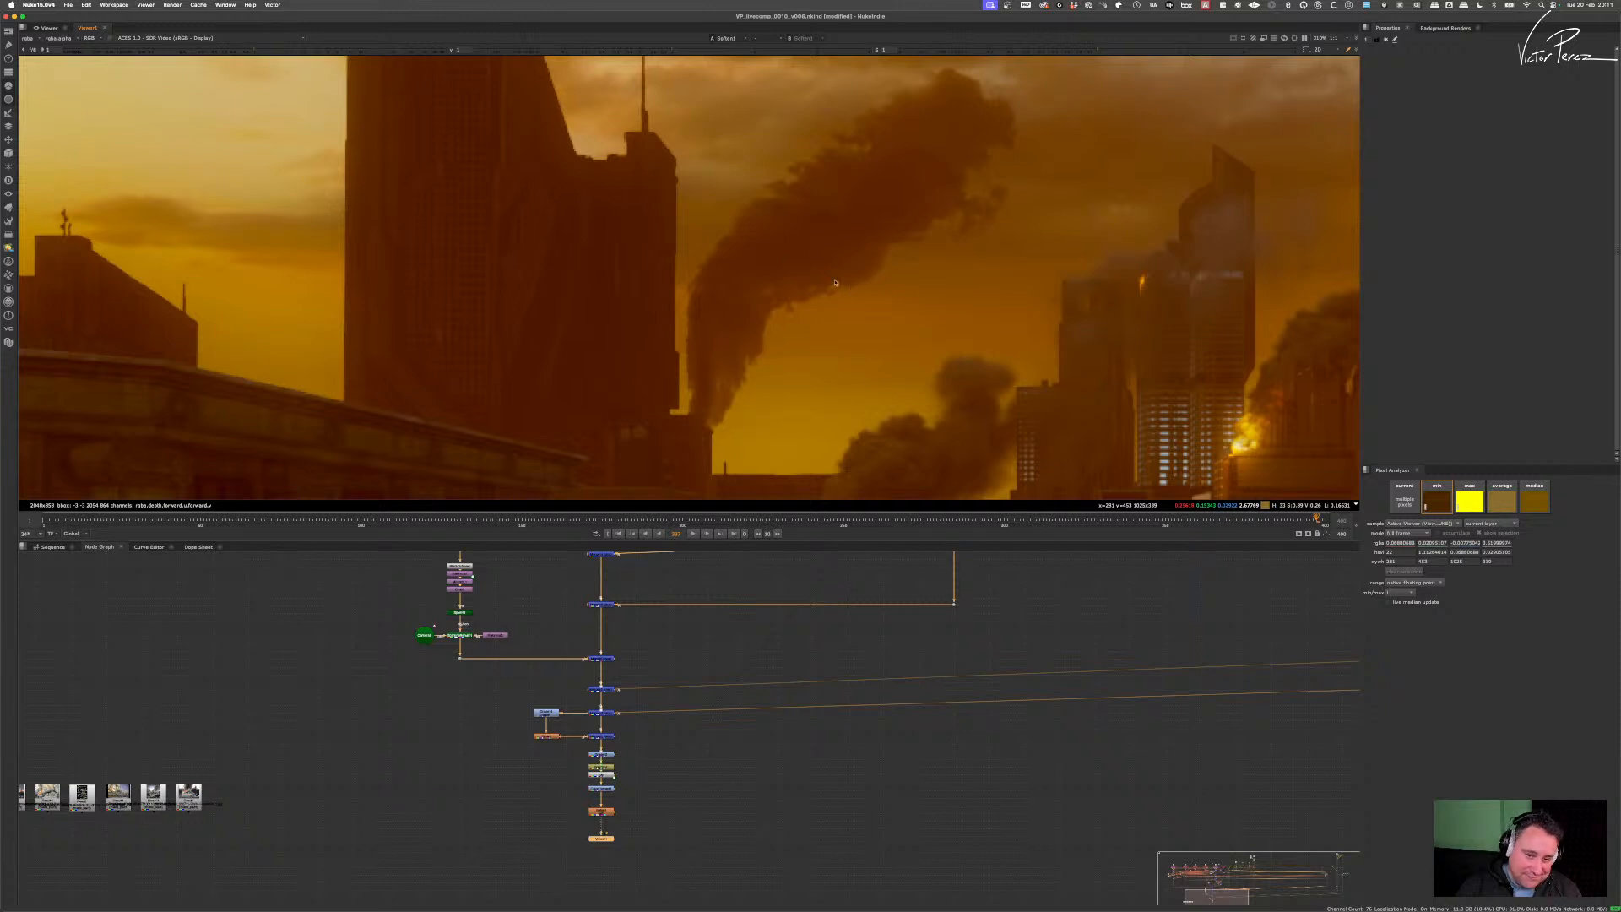
# - View the SplineWarp's output with the viewer gain raised and examine the bend at the plume's base
pyautogui.scroll(5, 873, 676)
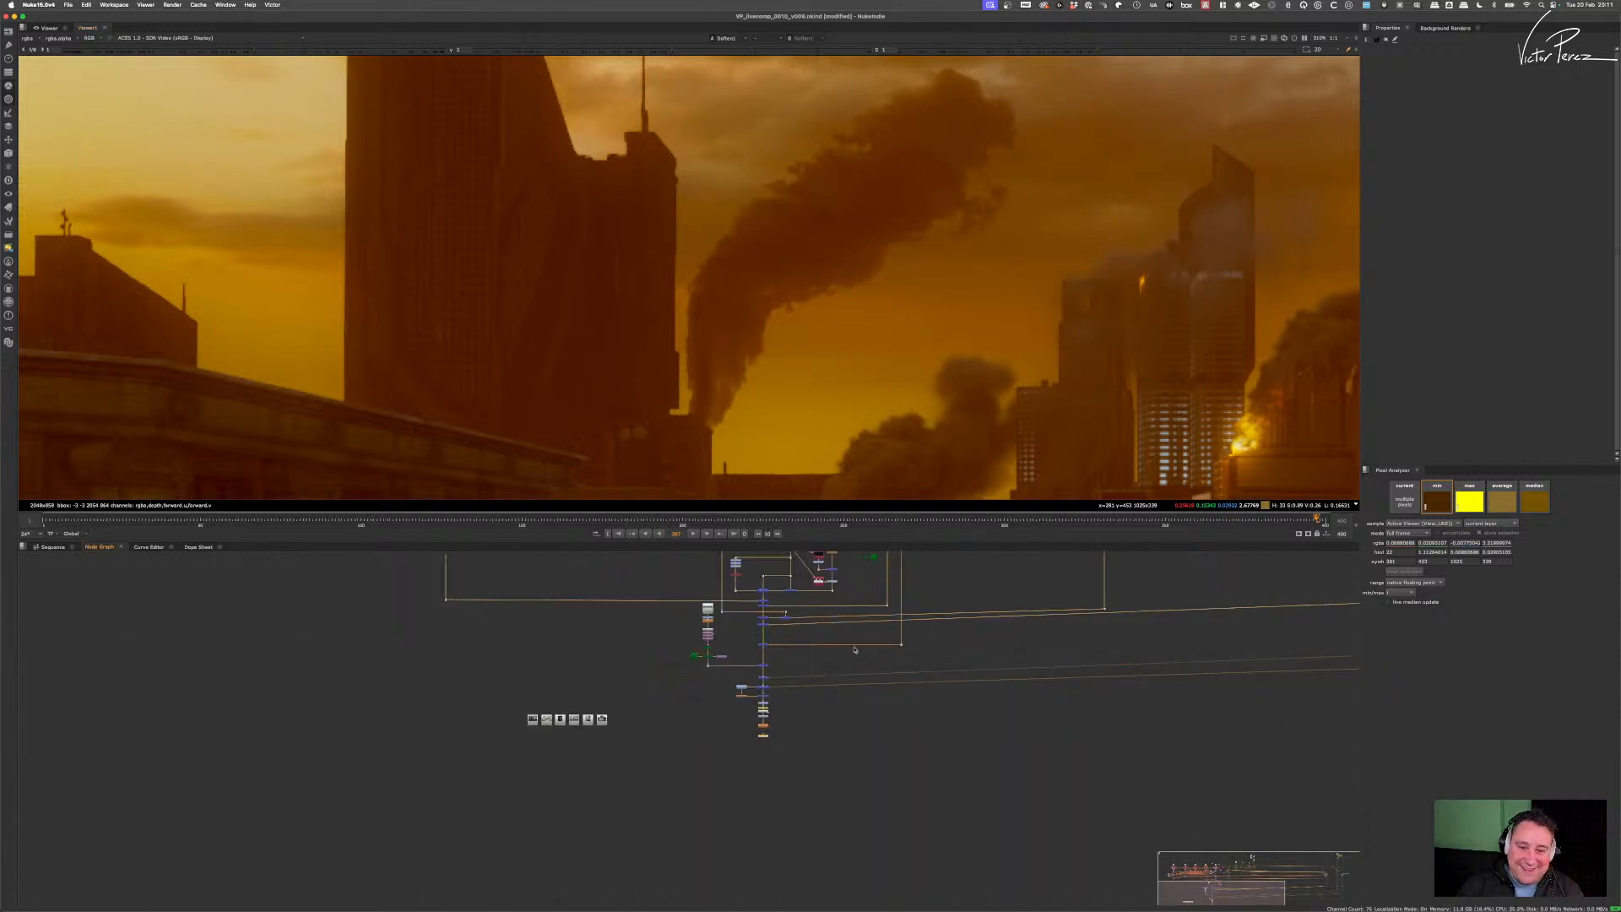
pyautogui.moveTo(1067, 658); pyautogui.dragTo(976, 676, button='middle')
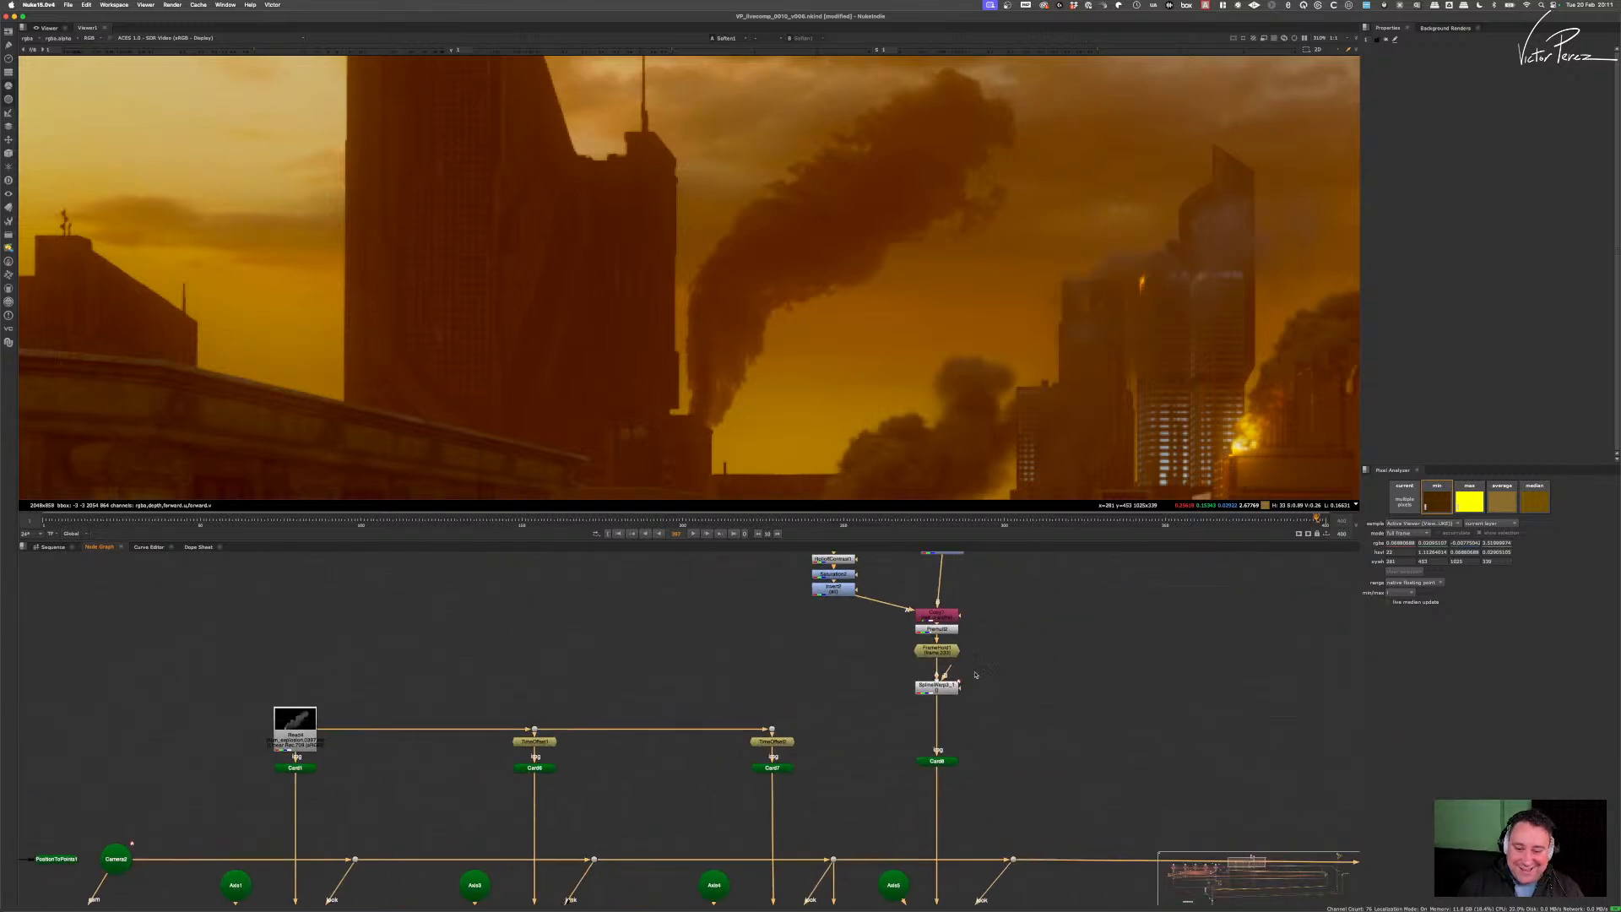
pyautogui.click(932, 692)
pyautogui.press('1')
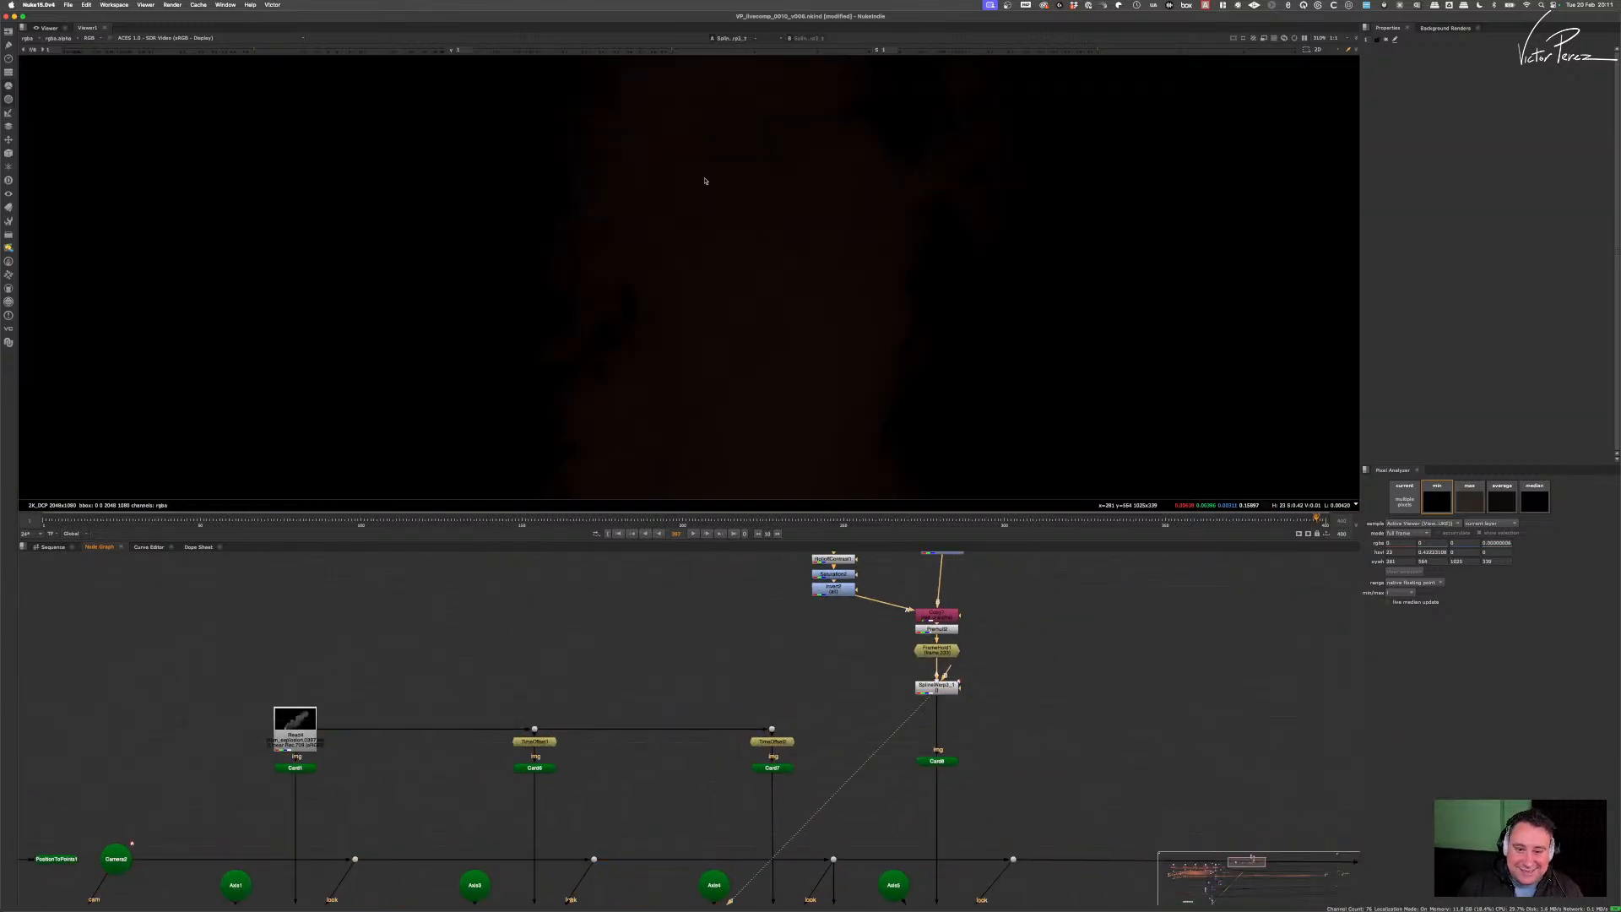
pyautogui.click(634, 53)
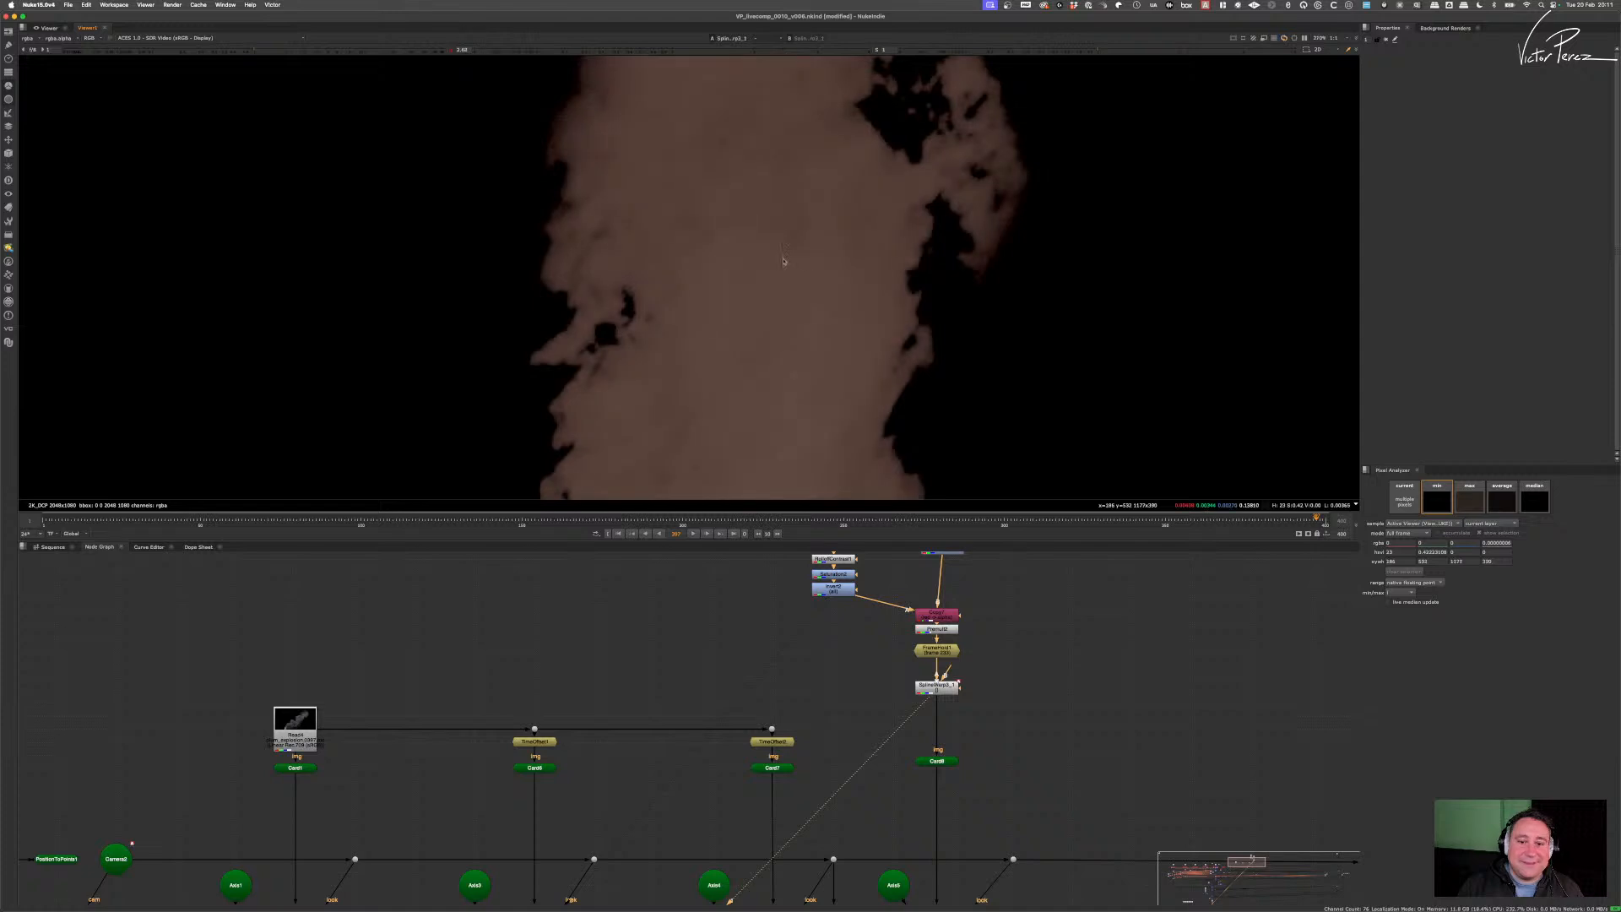
pyautogui.scroll(-3, 806, 241)
pyautogui.scroll(5, 865, 169)
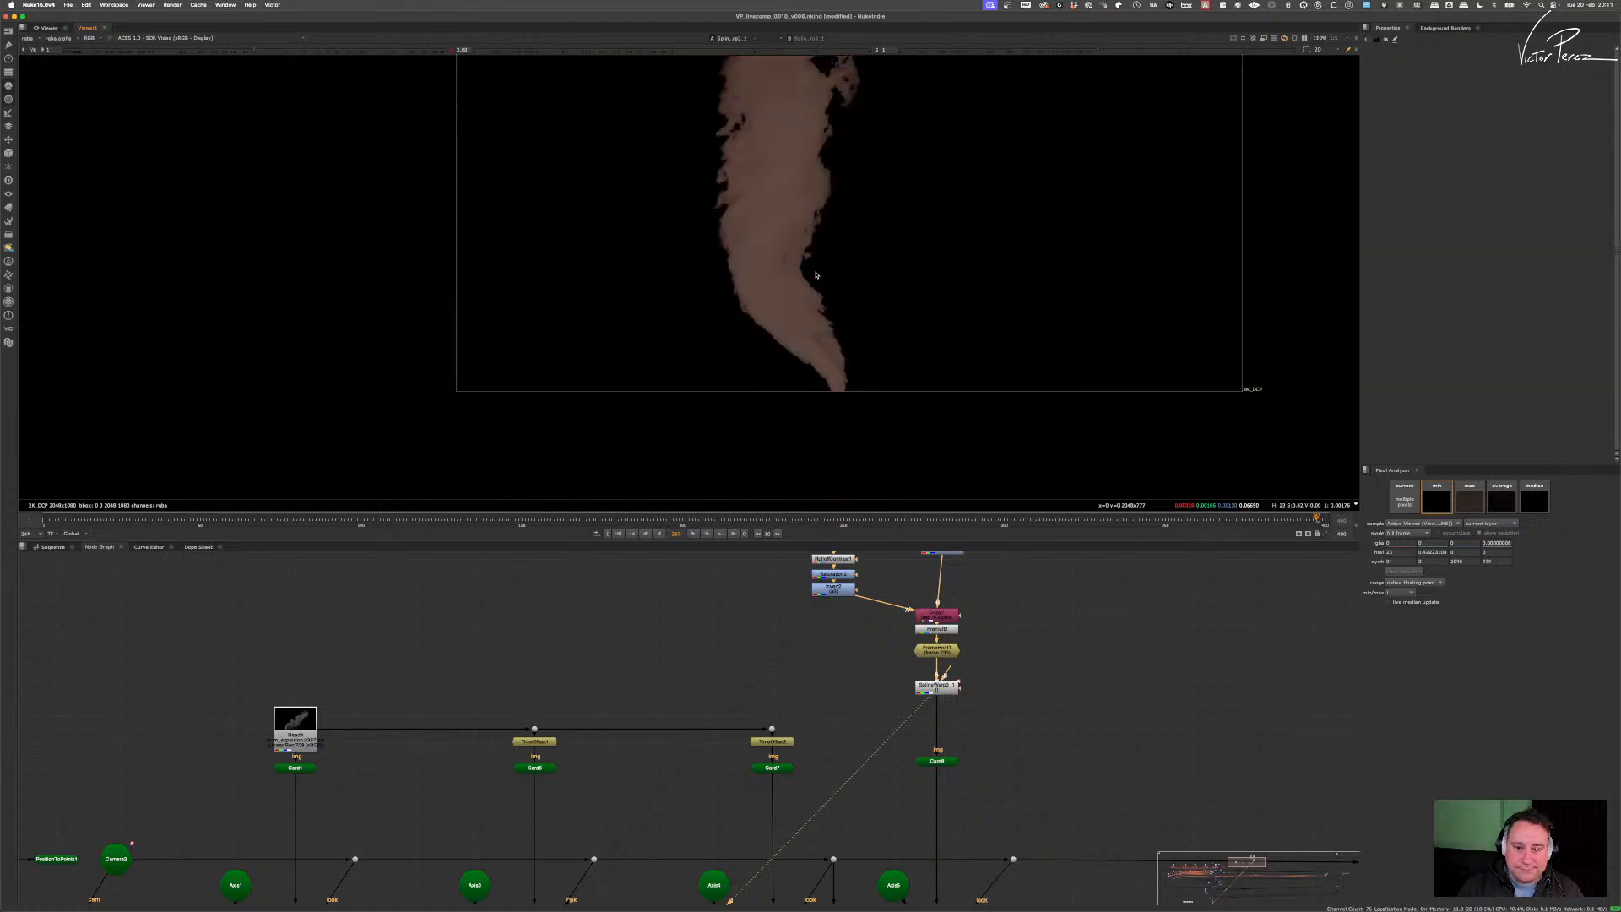
# - Reopen the SplineWarp's properties and delete all of its pins
pyautogui.doubleClick(940, 690)
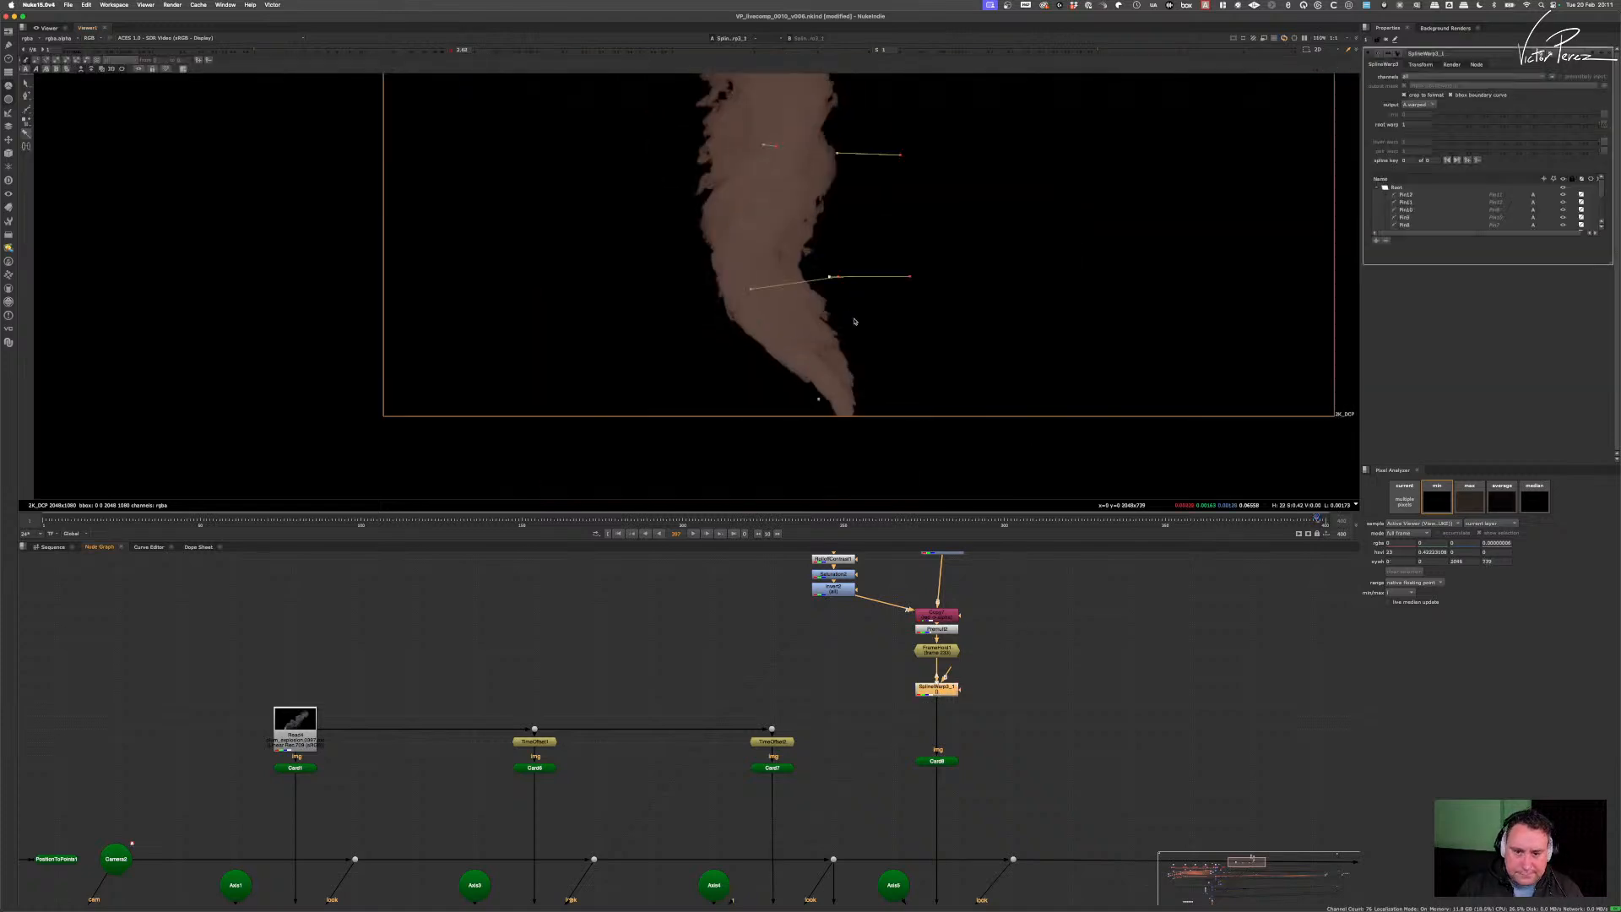
pyautogui.click(1420, 196)
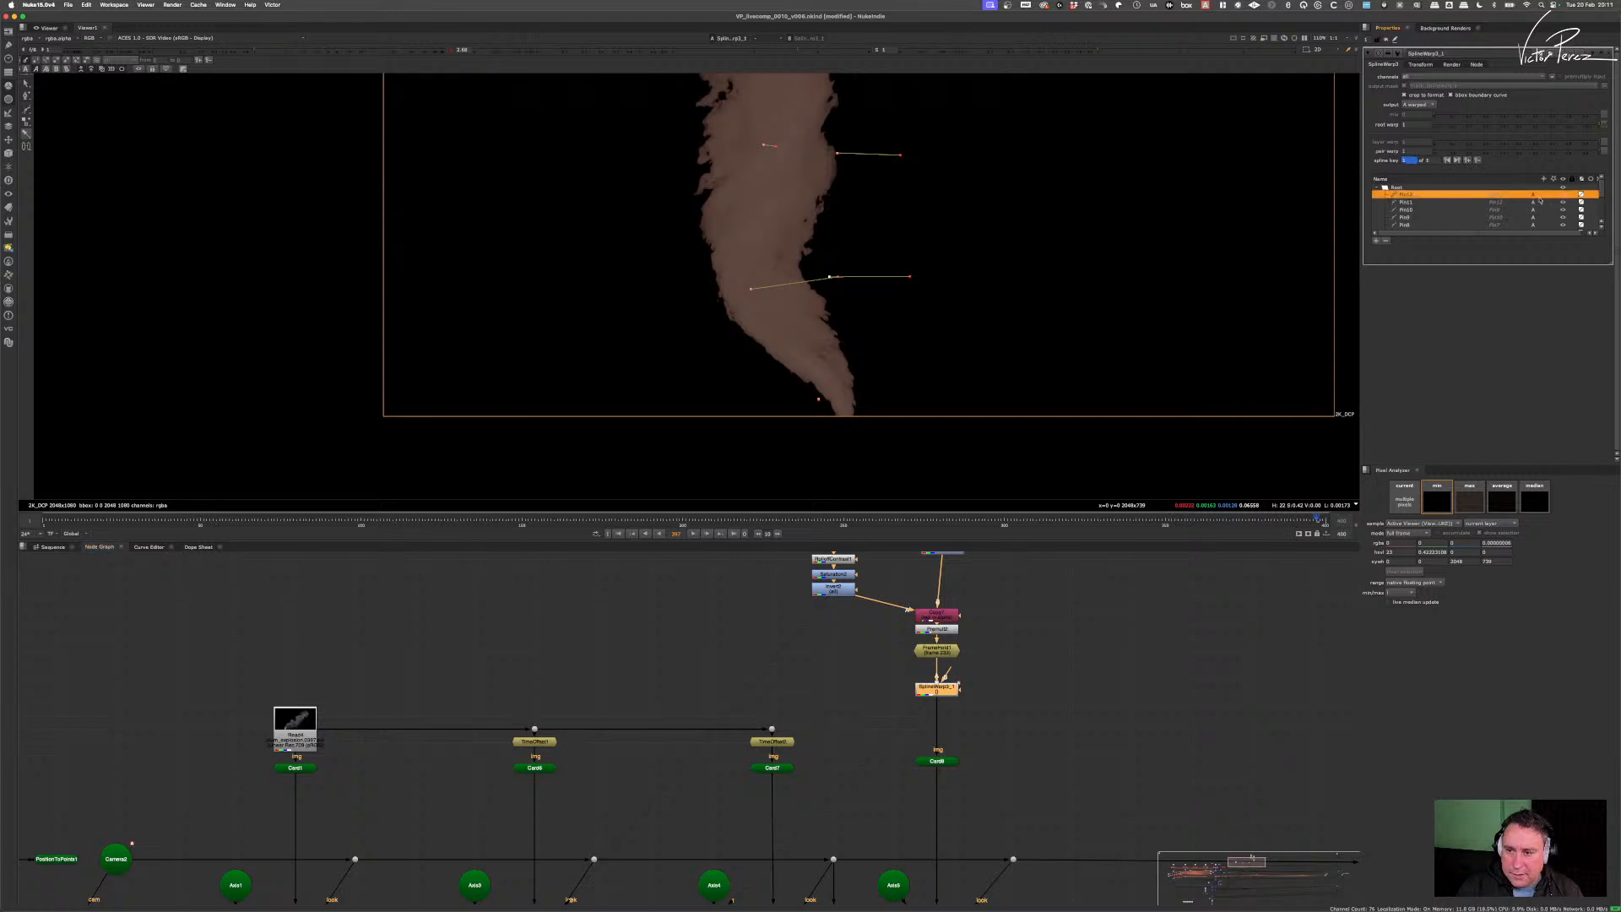
pyautogui.scroll(-3, 1435, 211)
pyautogui.keyDown('shift'); pyautogui.click(1413, 227); pyautogui.keyUp('shift')
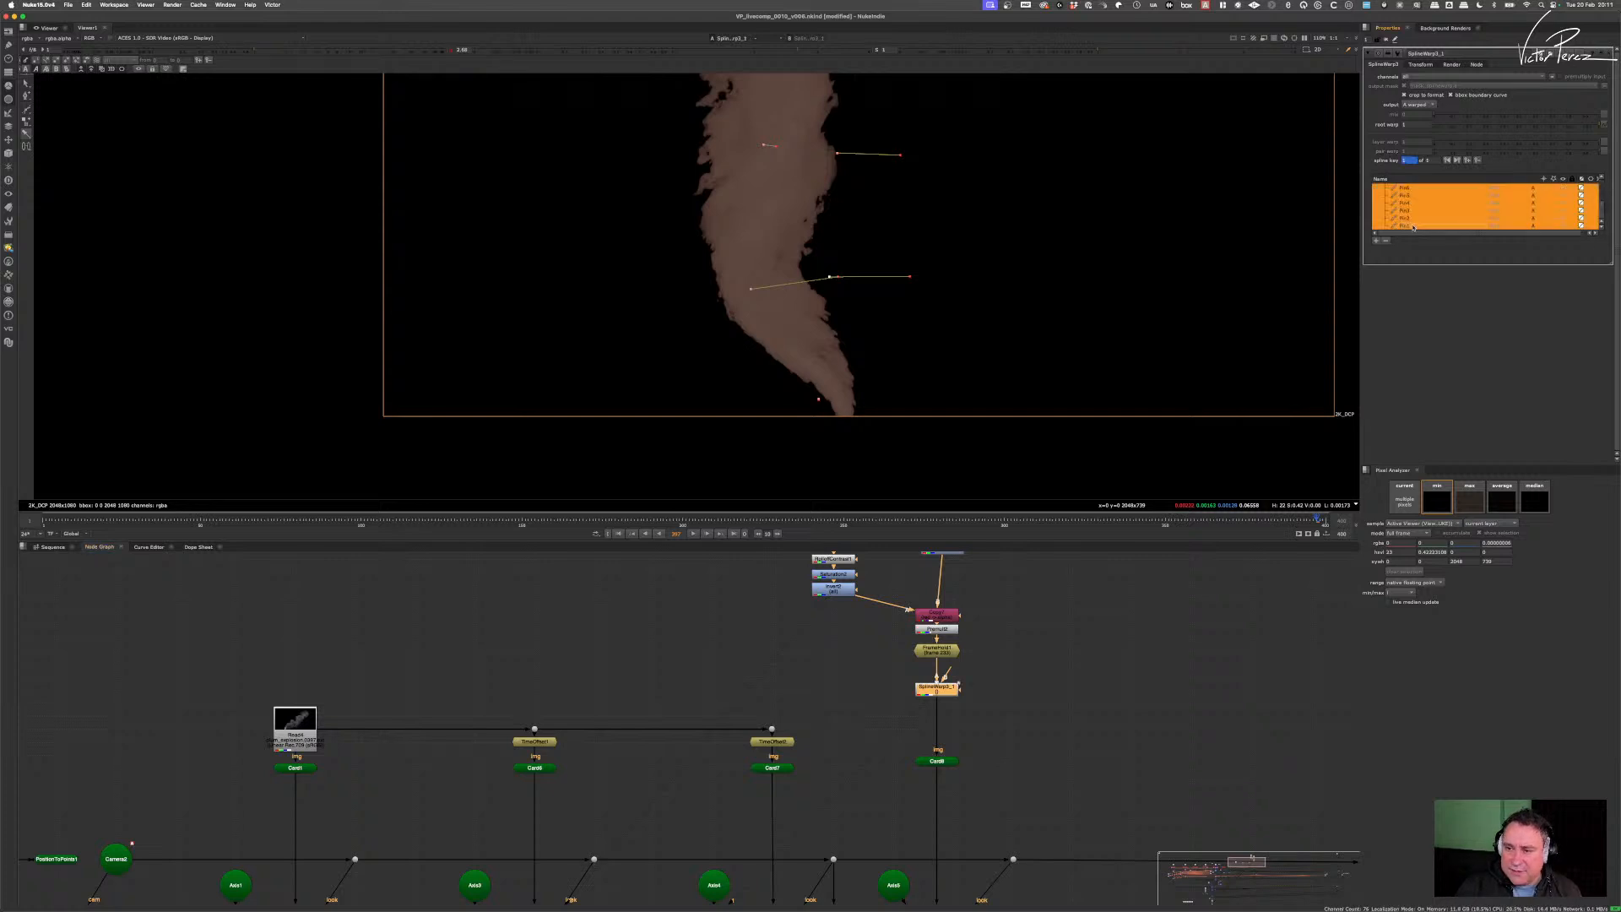
pyautogui.click(1387, 241)
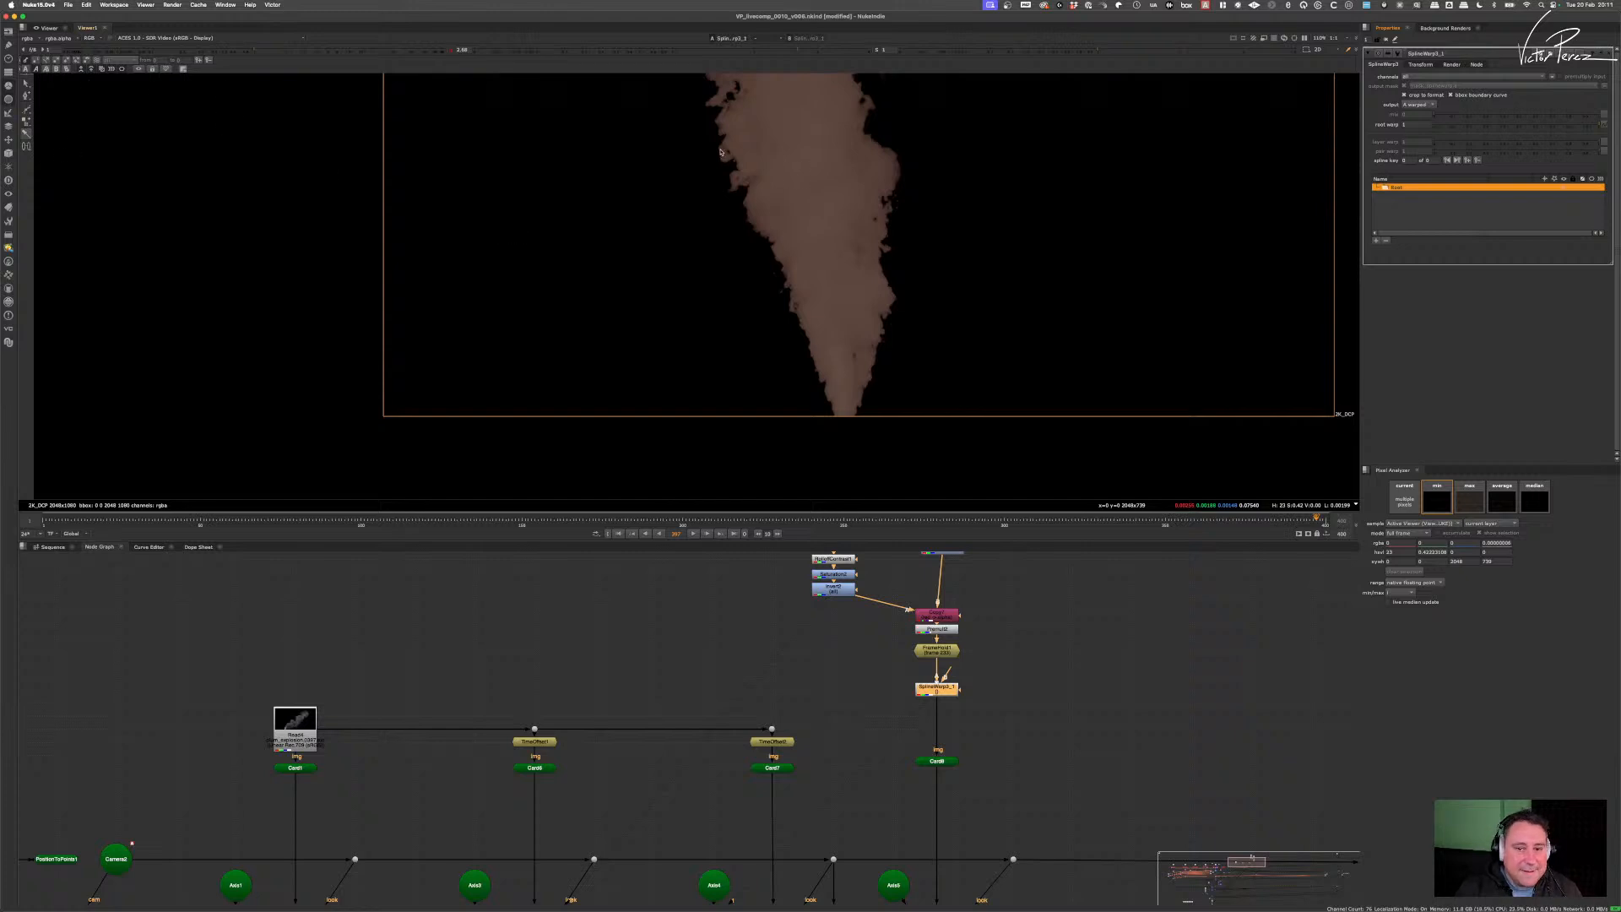
# - Place holding pins at the plume's centre, at its base, and on the left and right edges of its lower part
pyautogui.moveTo(784, 344); pyautogui.dragTo(722, 408, button='middle')
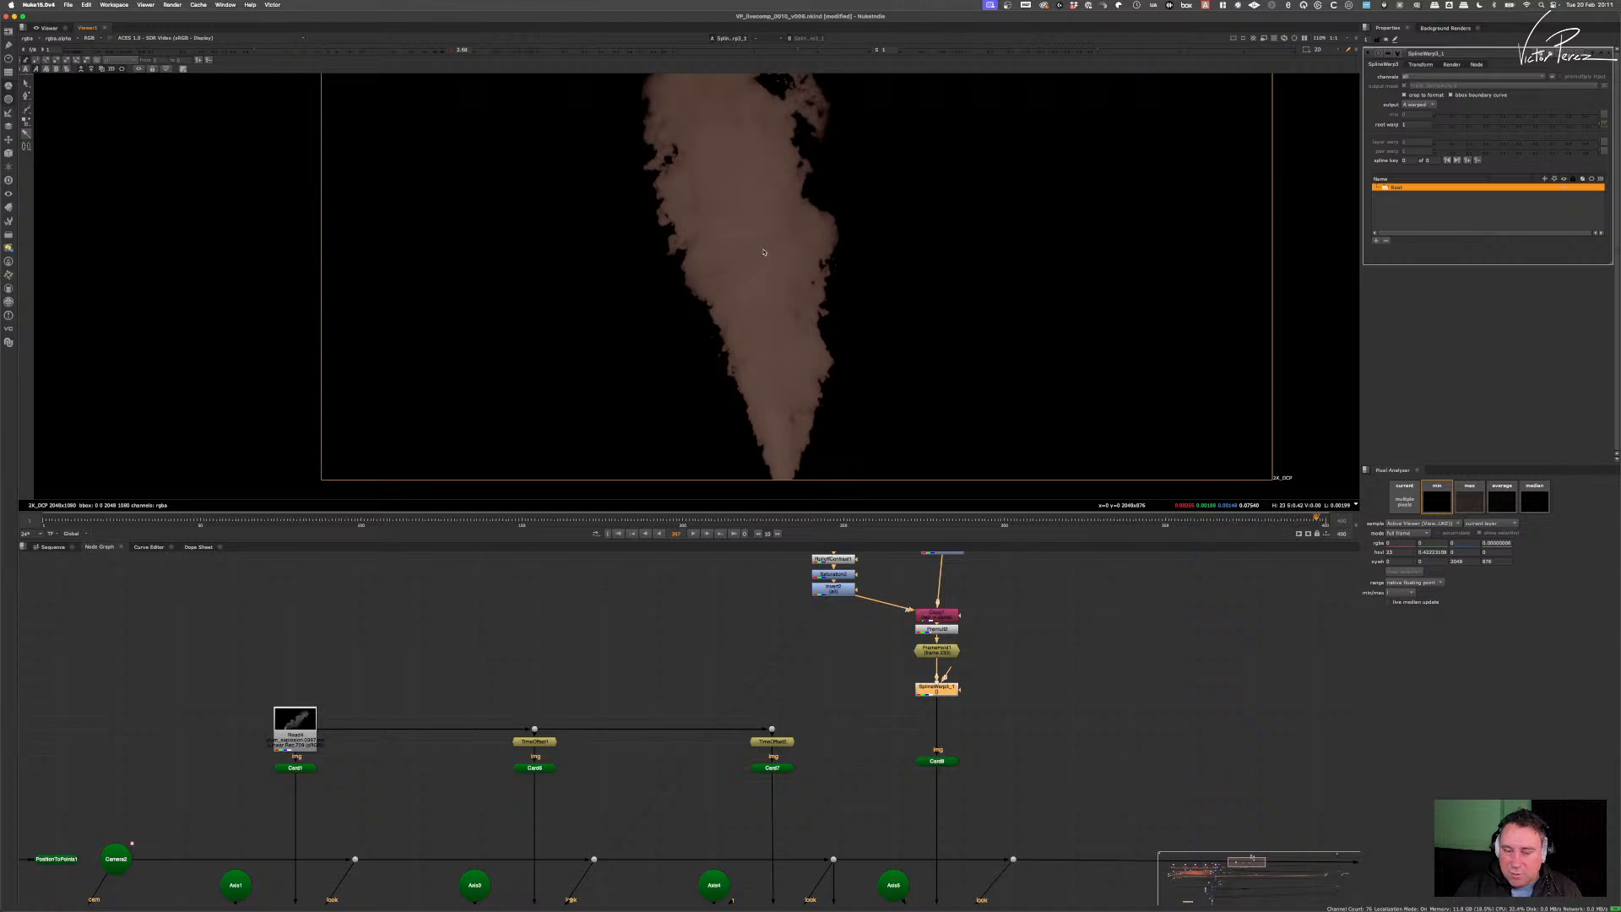
pyautogui.click(765, 250)
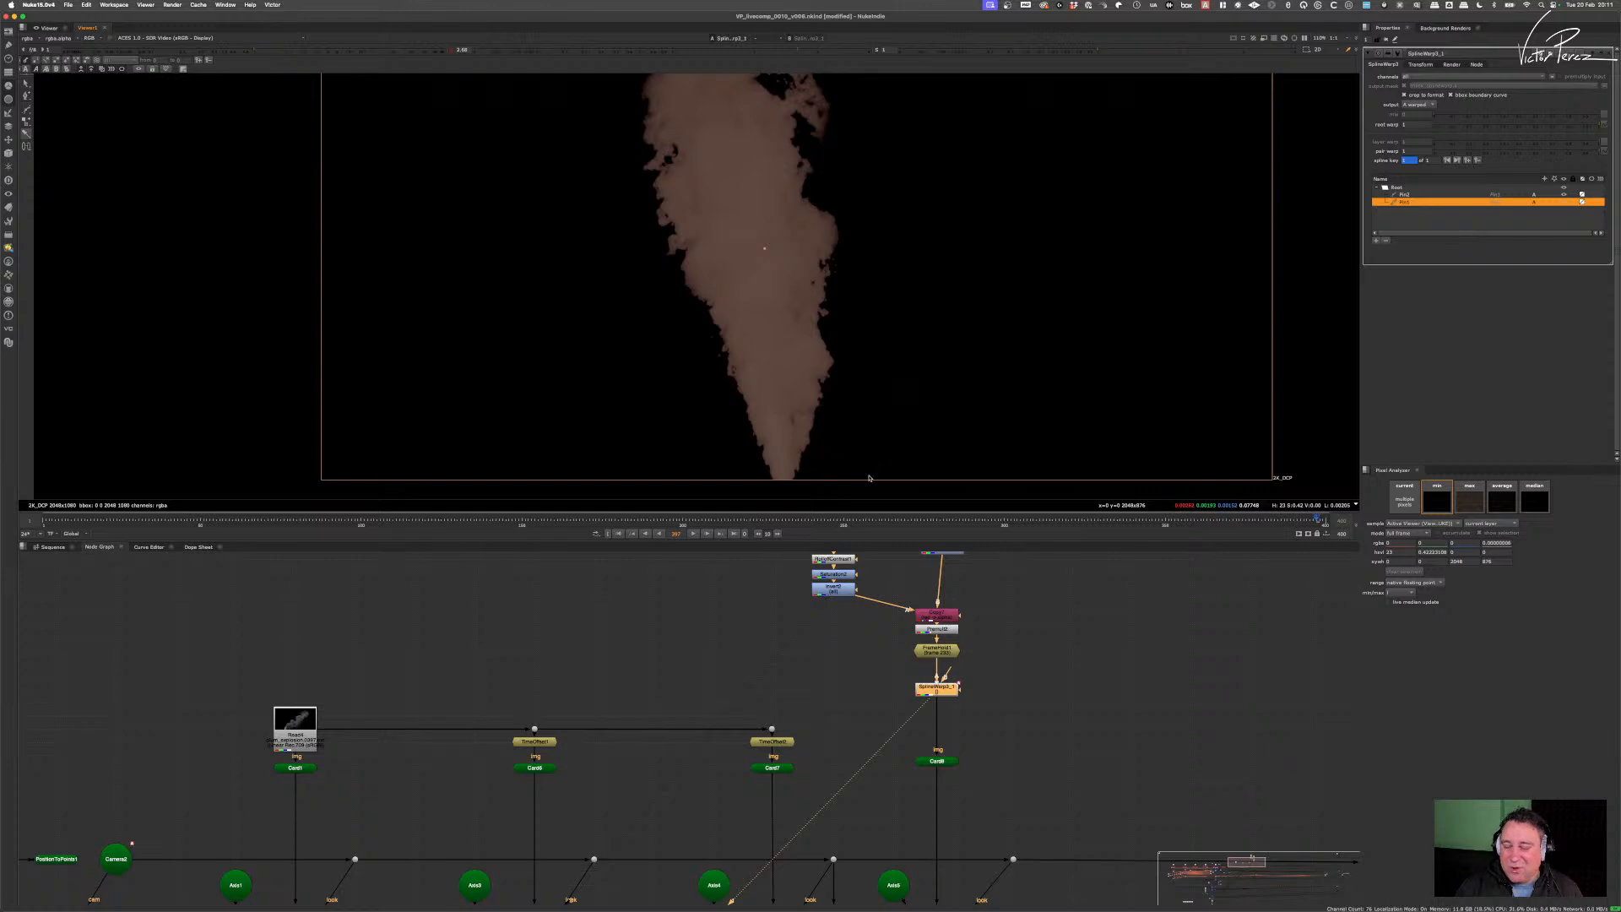
pyautogui.click(783, 479)
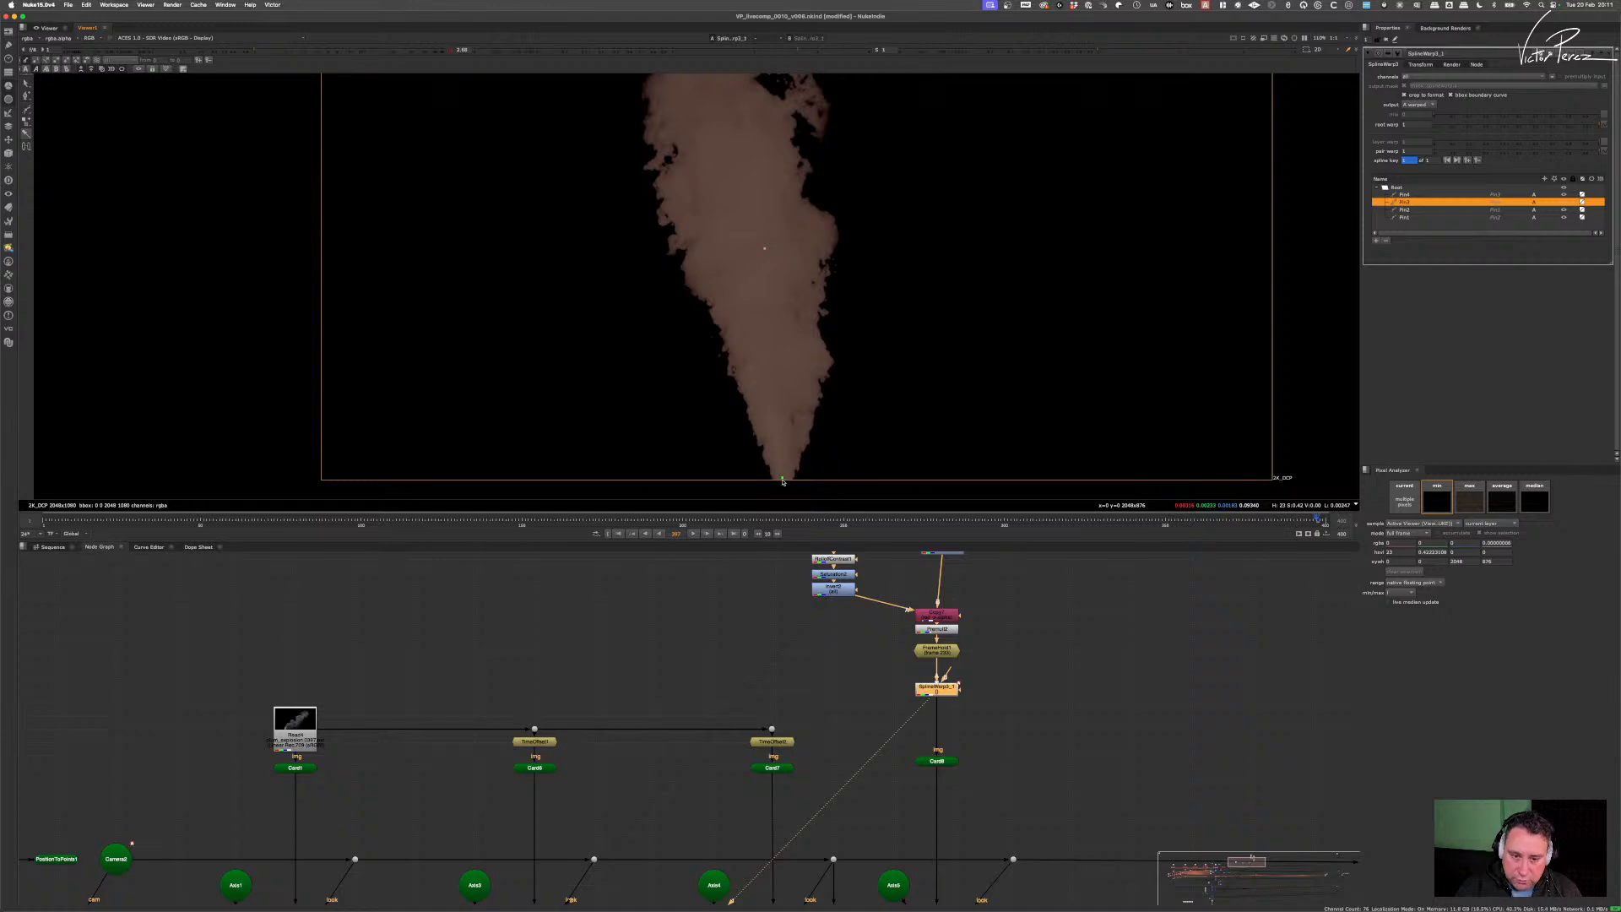
pyautogui.click(743, 372)
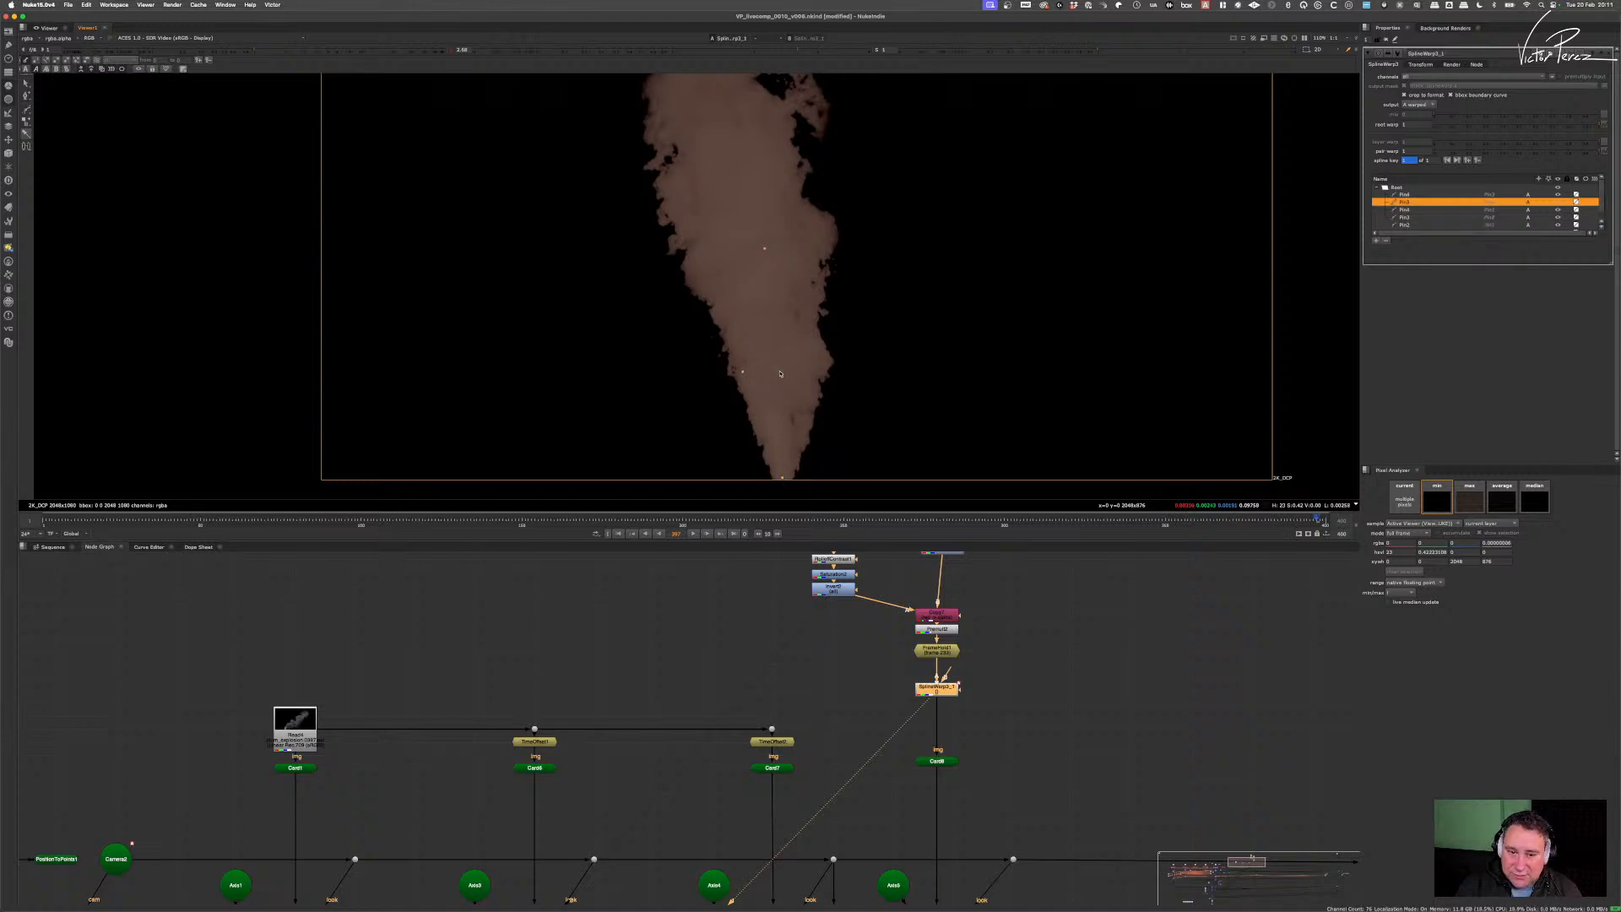
pyautogui.click(825, 369)
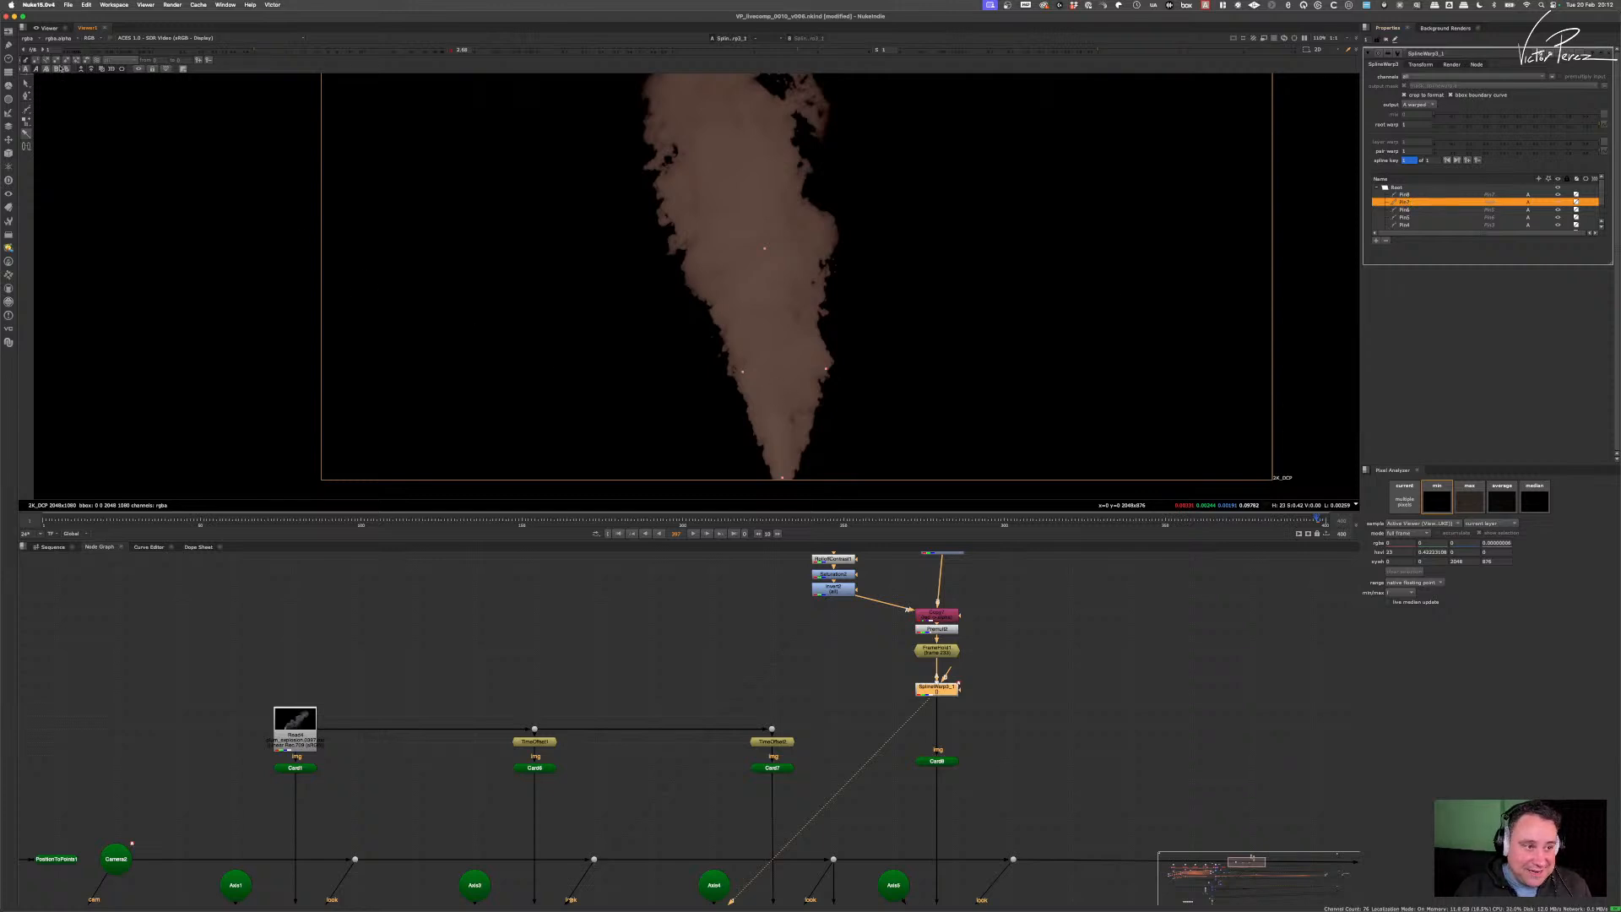
# - Move the pins on the lower plume's left and right edges to the left, and nudge the central pin slightly to the right
pyautogui.press('q')
pyautogui.moveTo(887, 343); pyautogui.dragTo(719, 371)
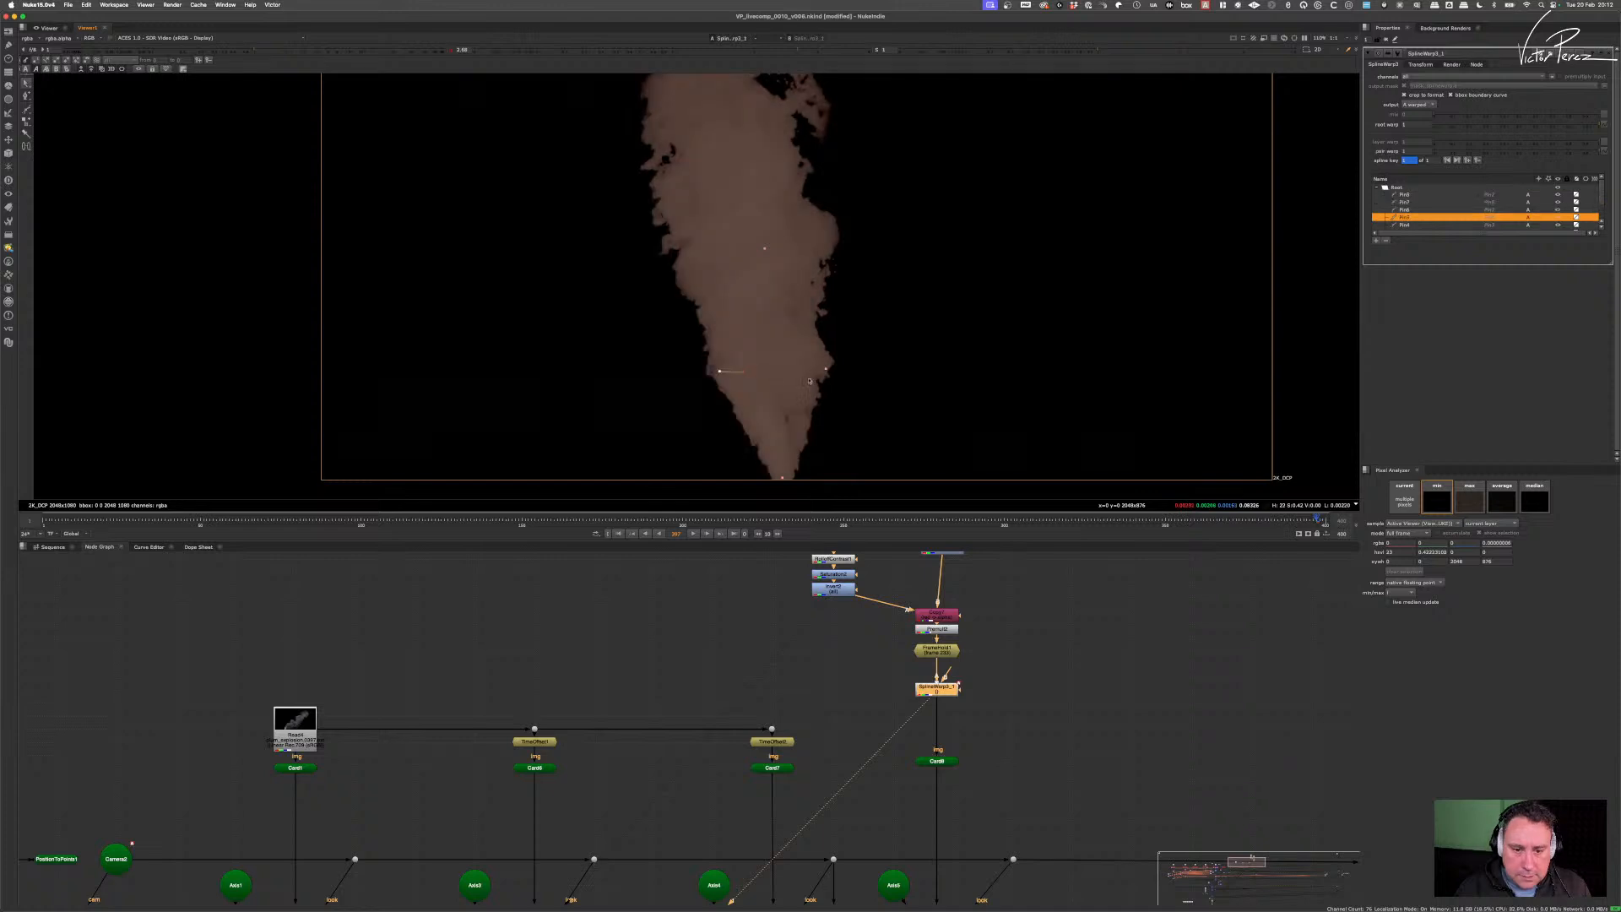
pyautogui.moveTo(826, 370); pyautogui.dragTo(702, 371)
pyautogui.moveTo(806, 370); pyautogui.dragTo(793, 373)
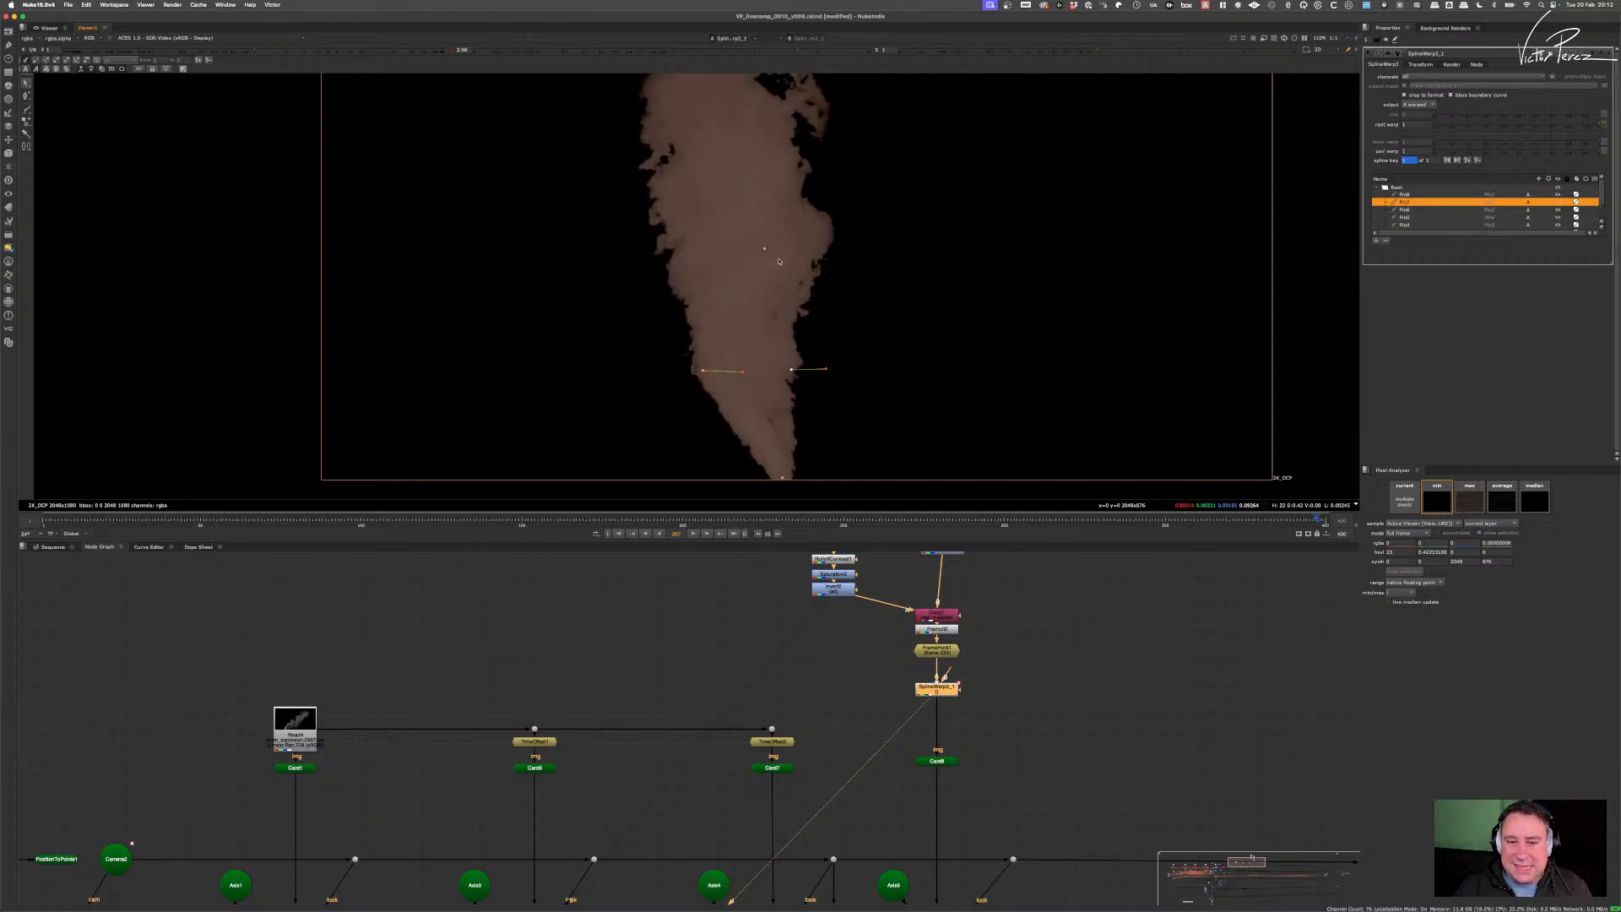
pyautogui.moveTo(765, 248); pyautogui.dragTo(773, 249)
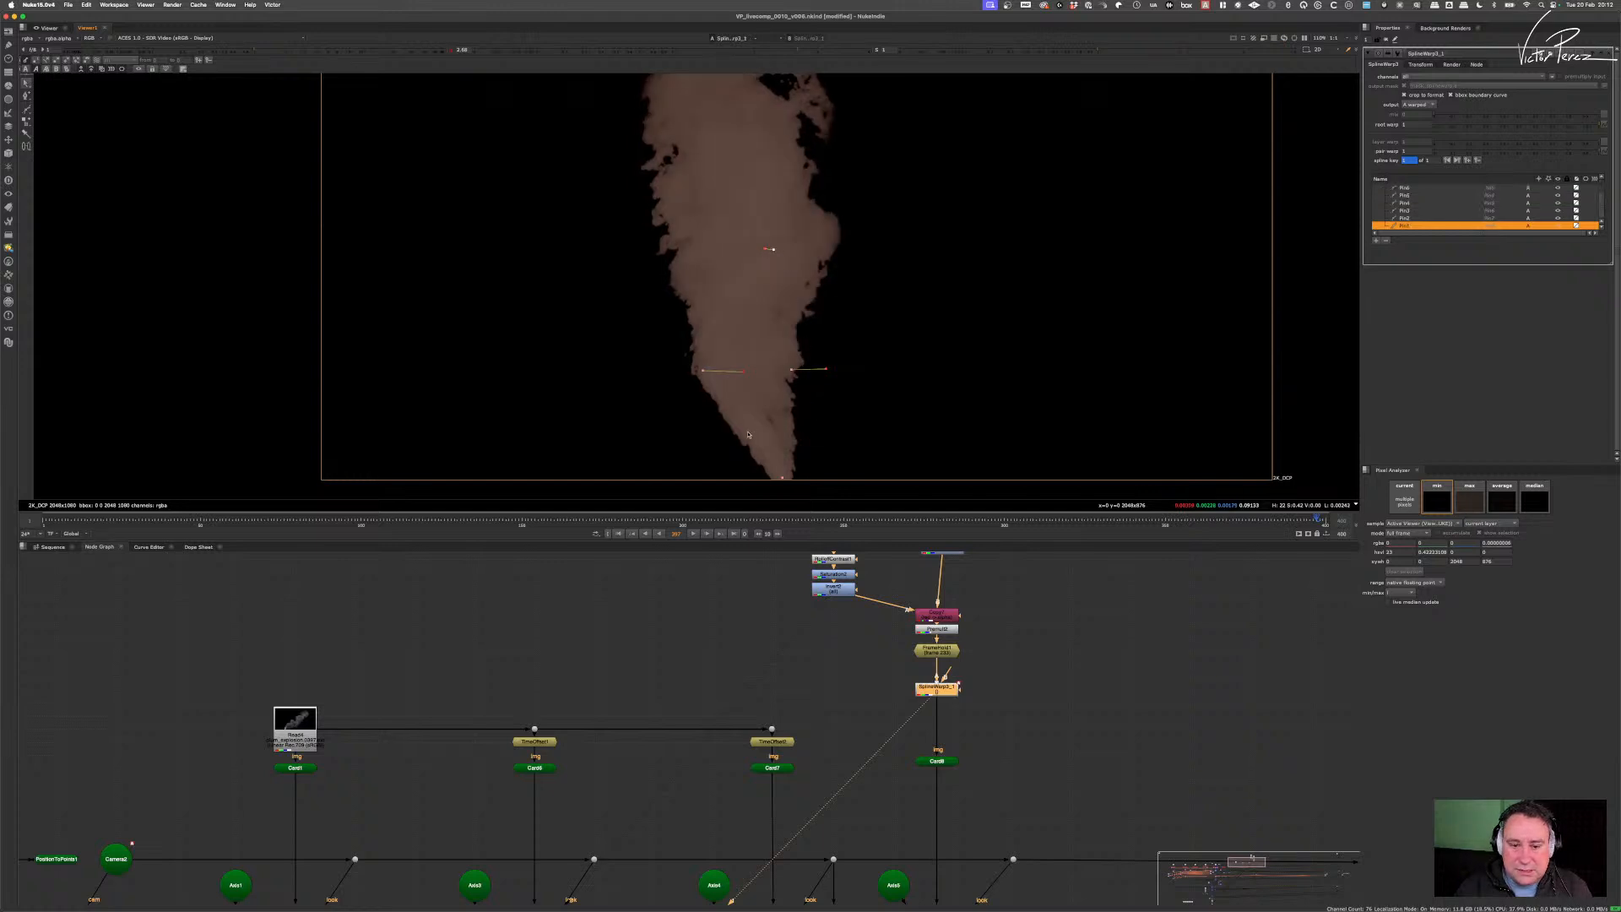
pyautogui.click(788, 369)
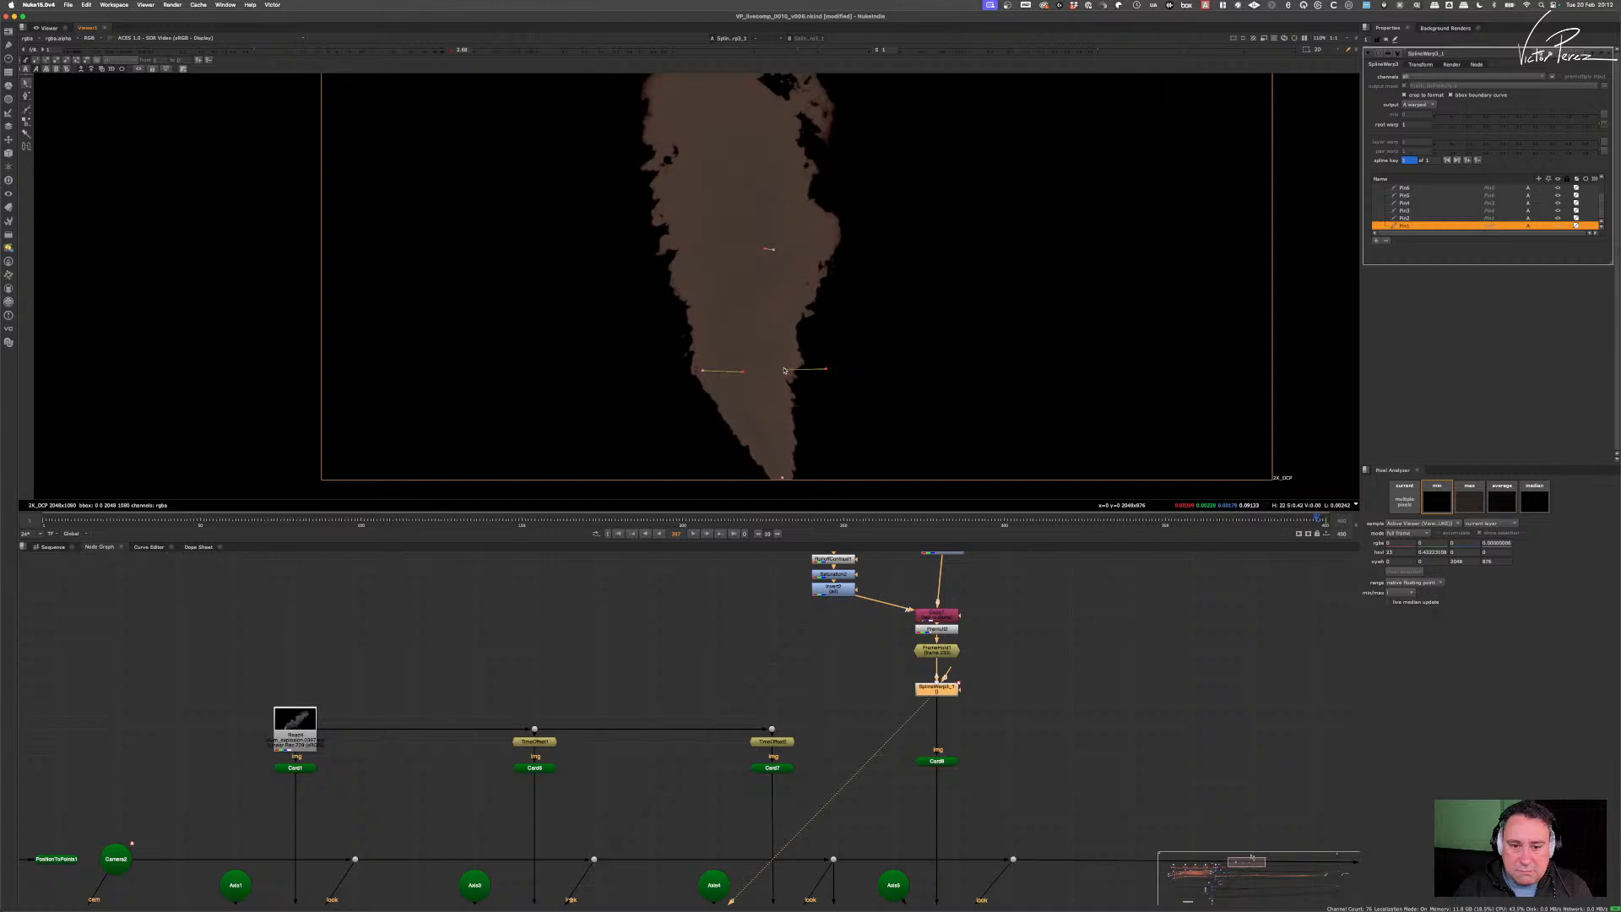
# - Lower the pin on the lower plume's left edge slightly and nudge the central pin a little down and to the right
pyautogui.moveTo(702, 371); pyautogui.dragTo(702, 377)
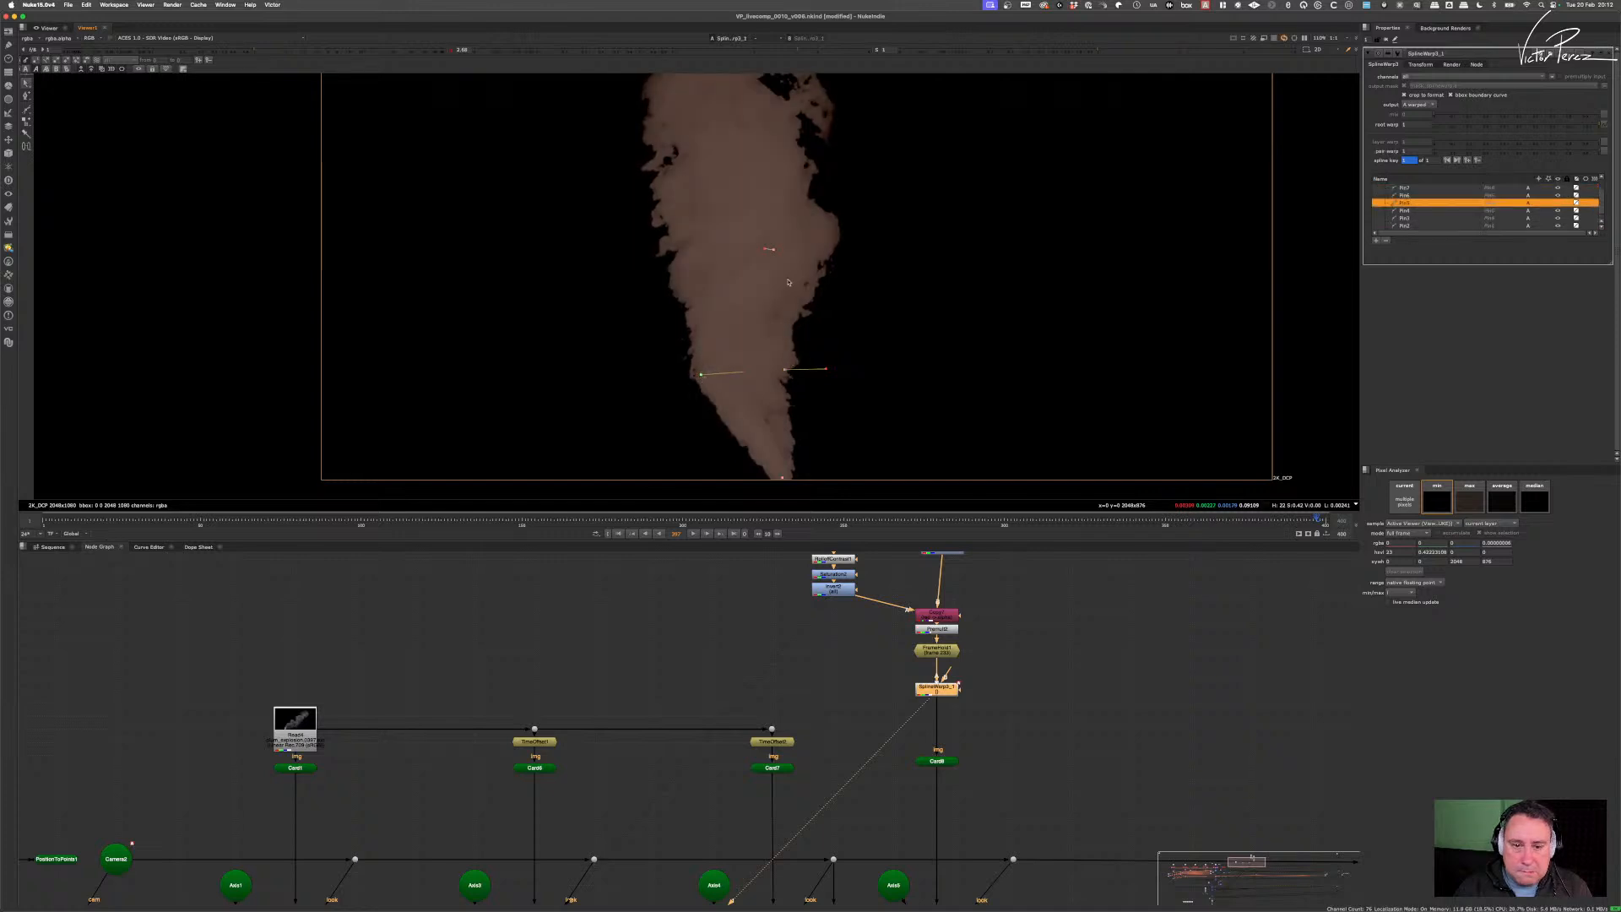
pyautogui.moveTo(765, 249); pyautogui.dragTo(776, 253)
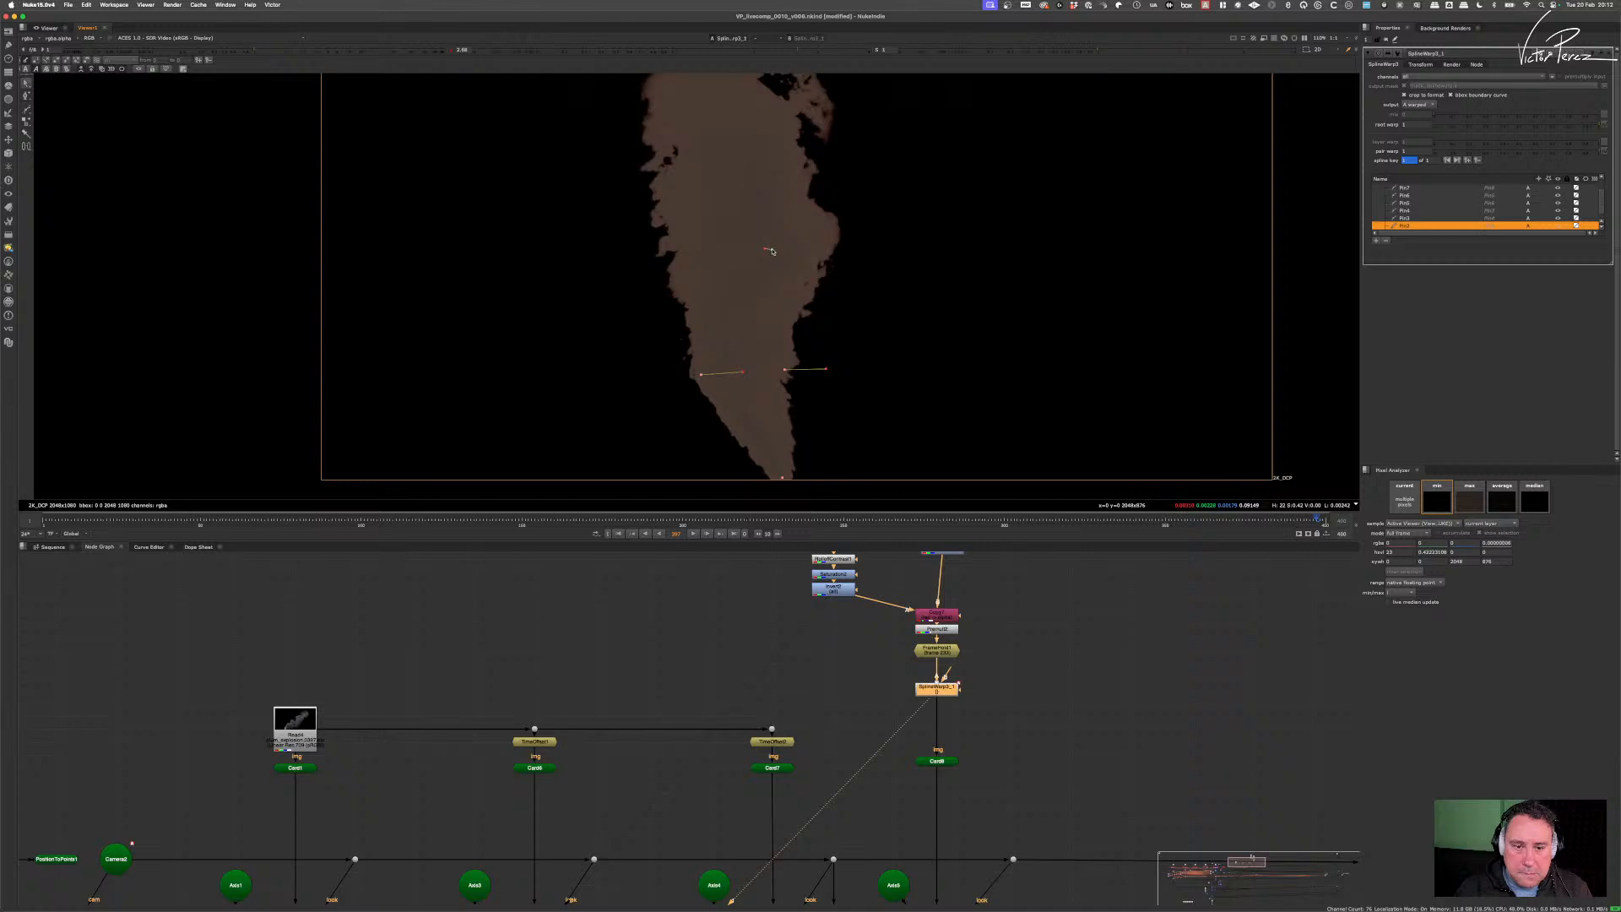
# - View the output of the comp's final node and reset the viewer gain to its default
pyautogui.scroll(-8, 951, 742)
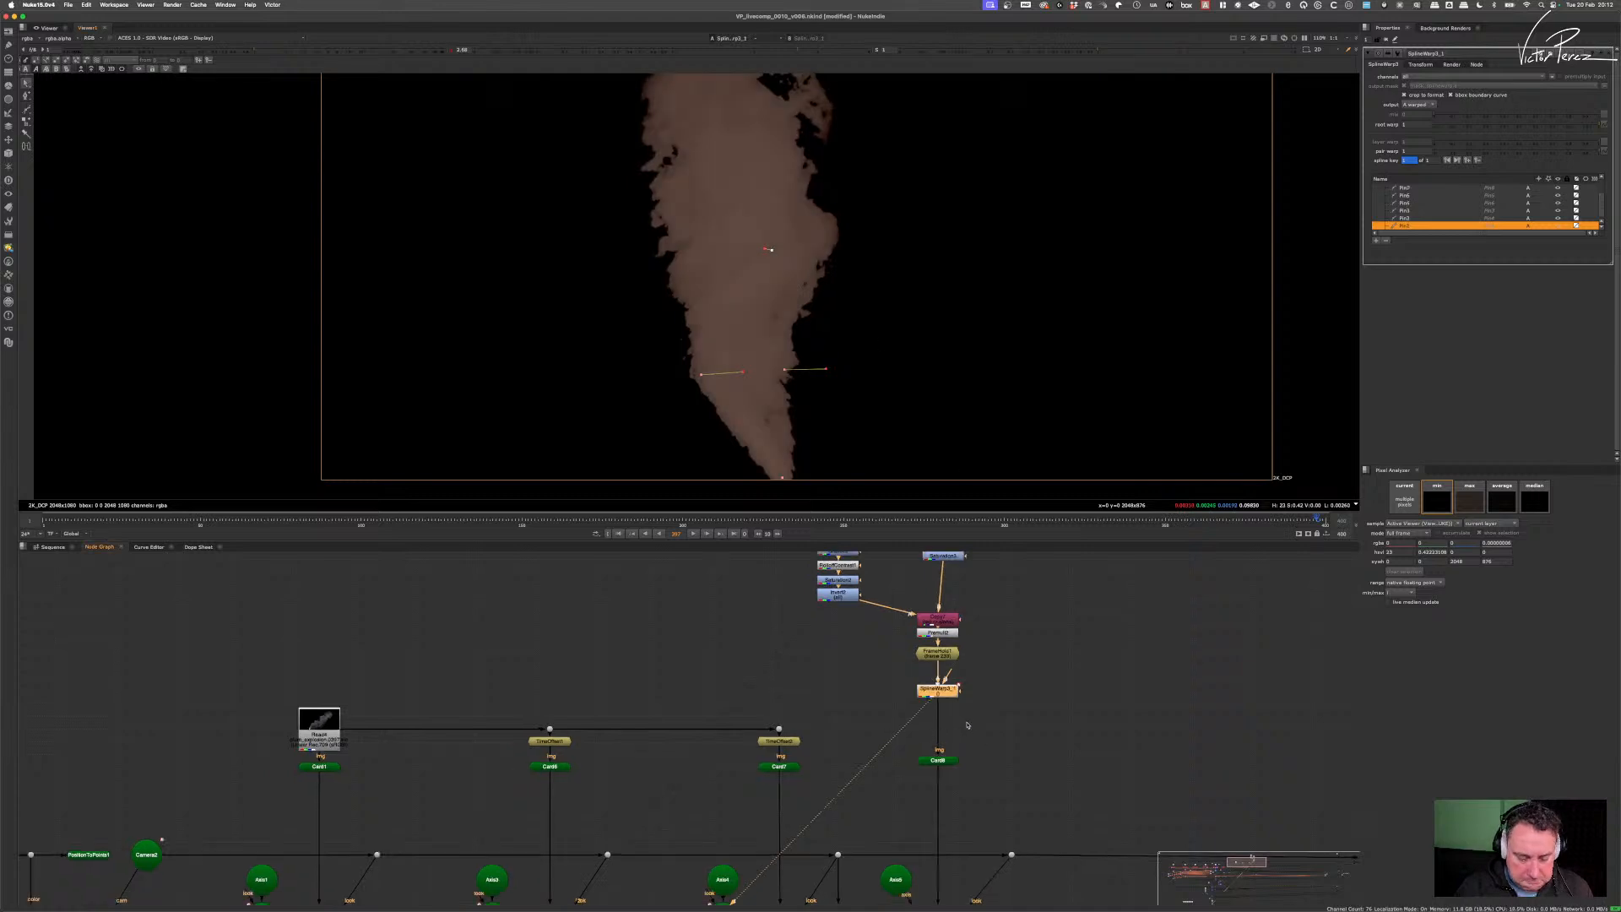
pyautogui.scroll(-6, 901, 665)
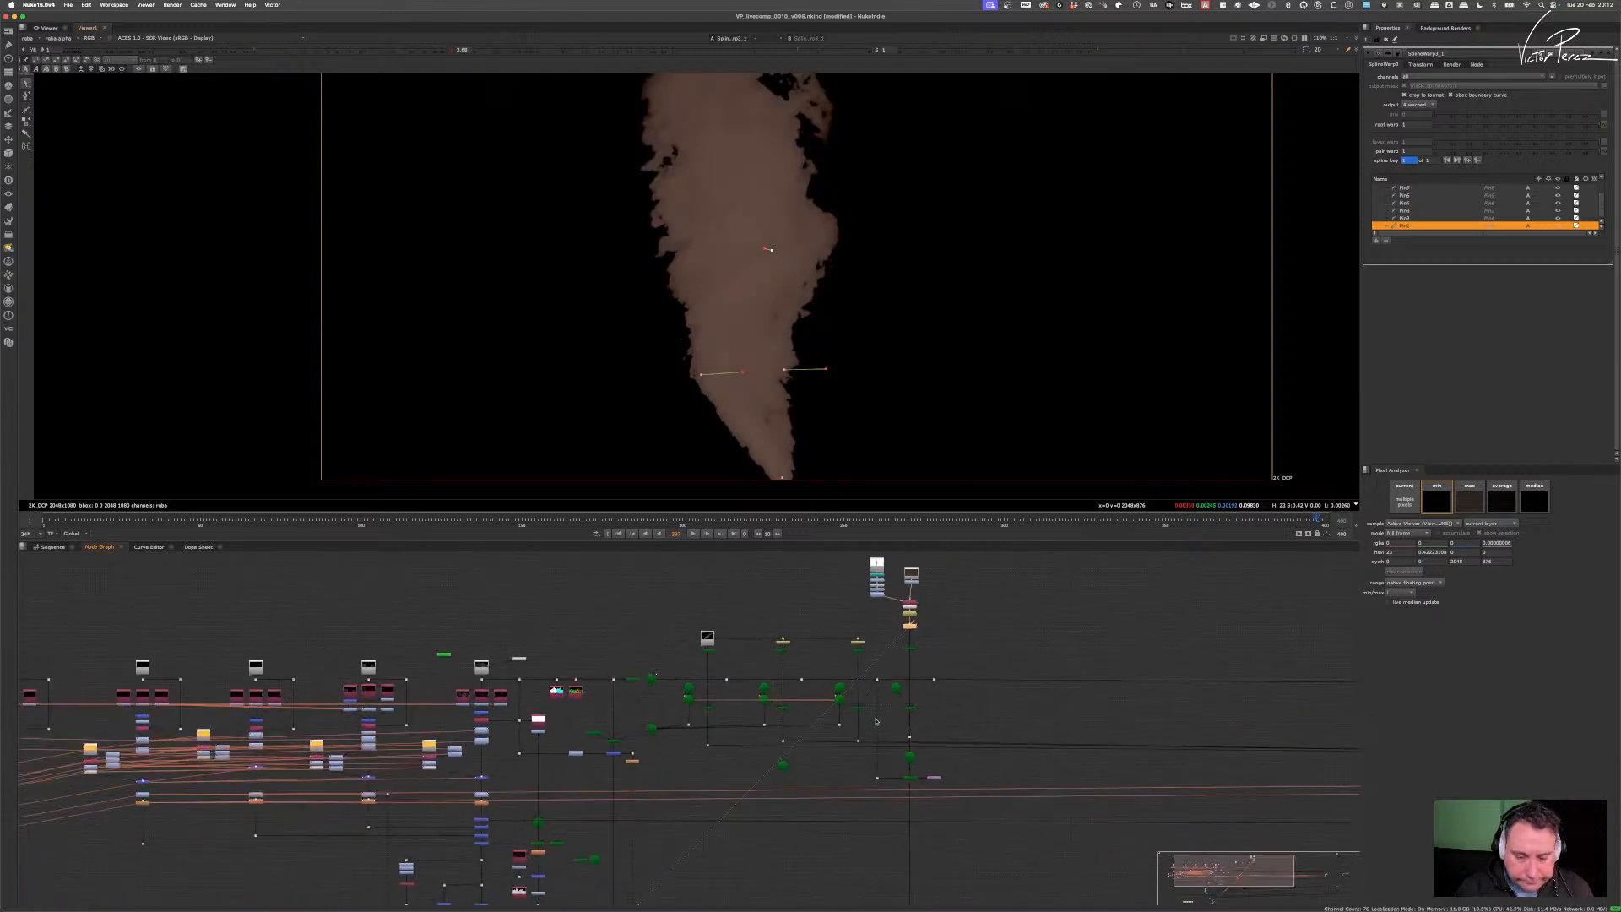
pyautogui.scroll(5, 578, 859)
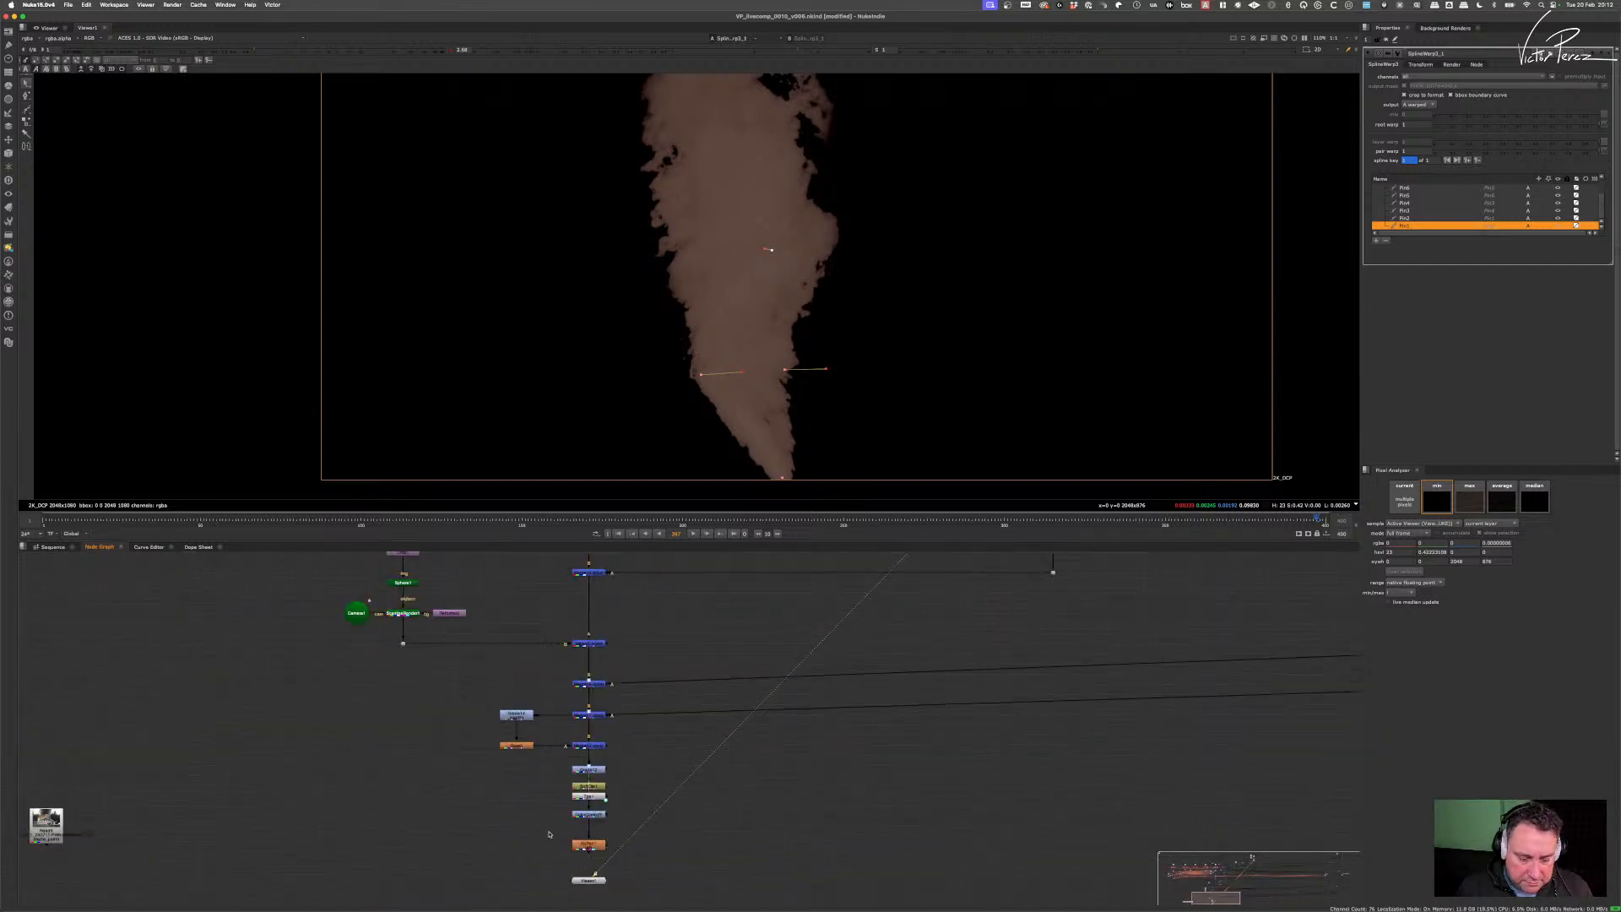
pyautogui.click(588, 844)
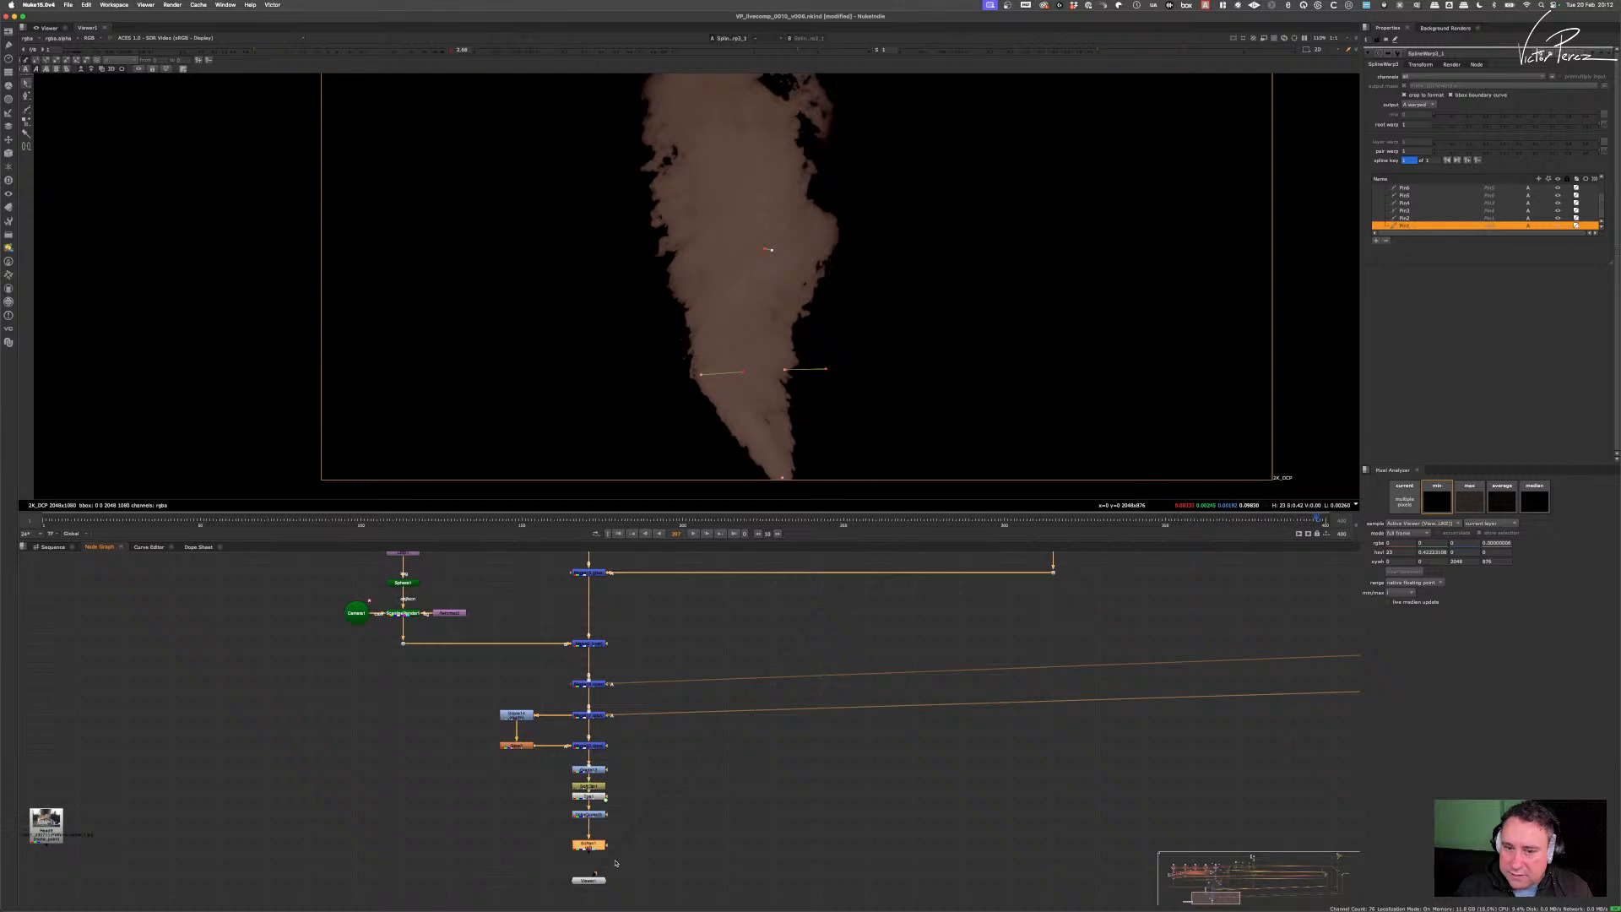
pyautogui.scroll(-3, 650, 799)
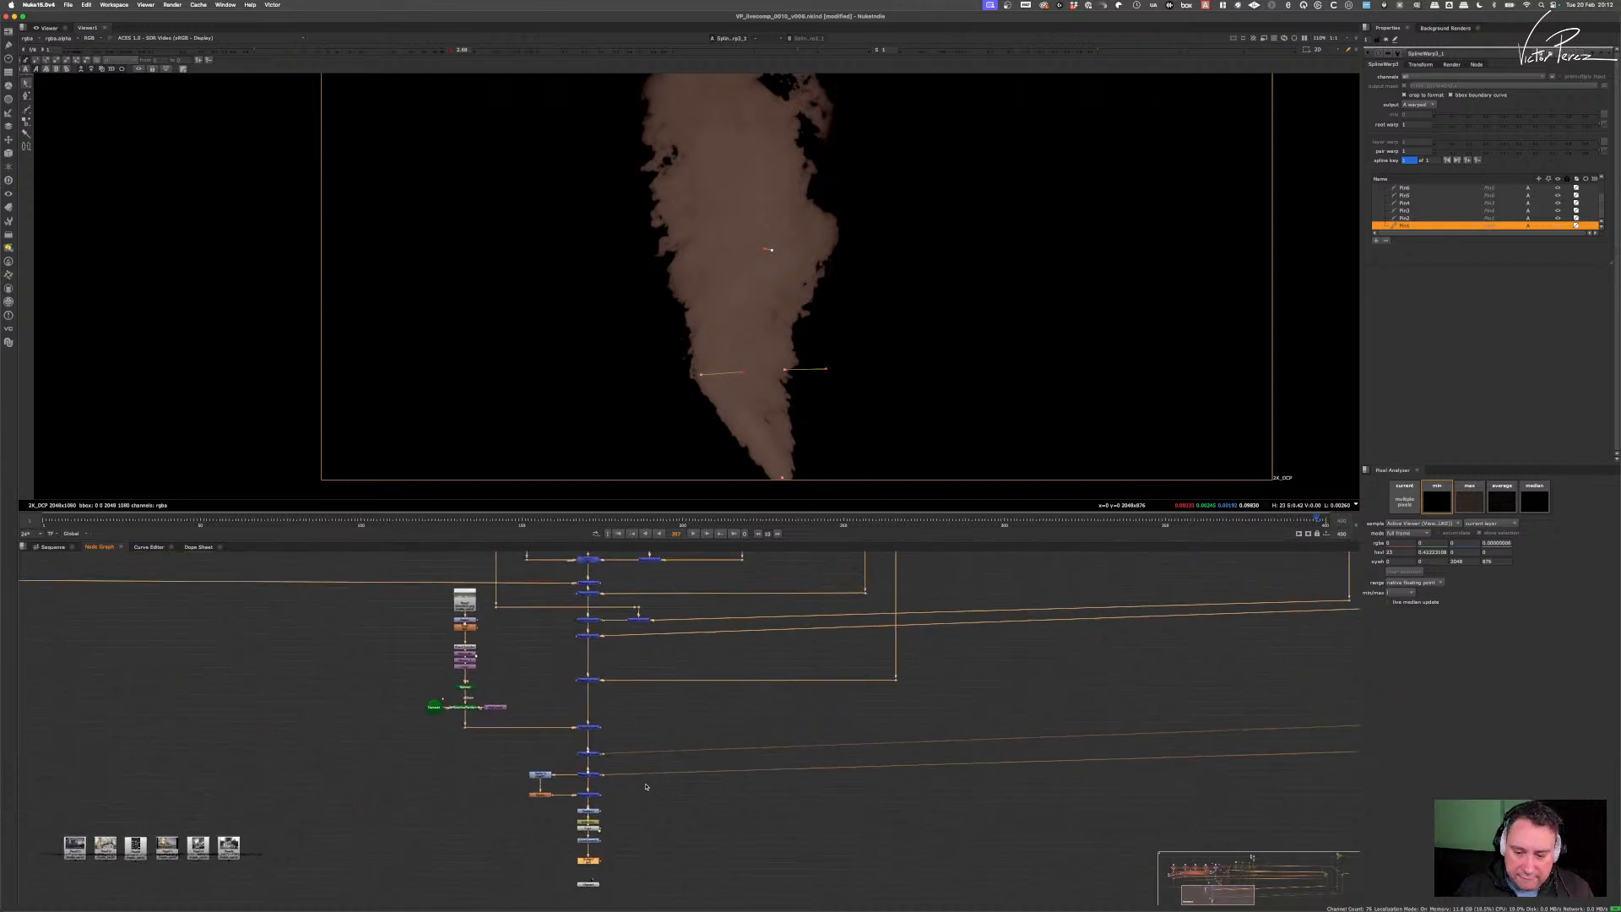
pyautogui.scroll(5, 660, 760)
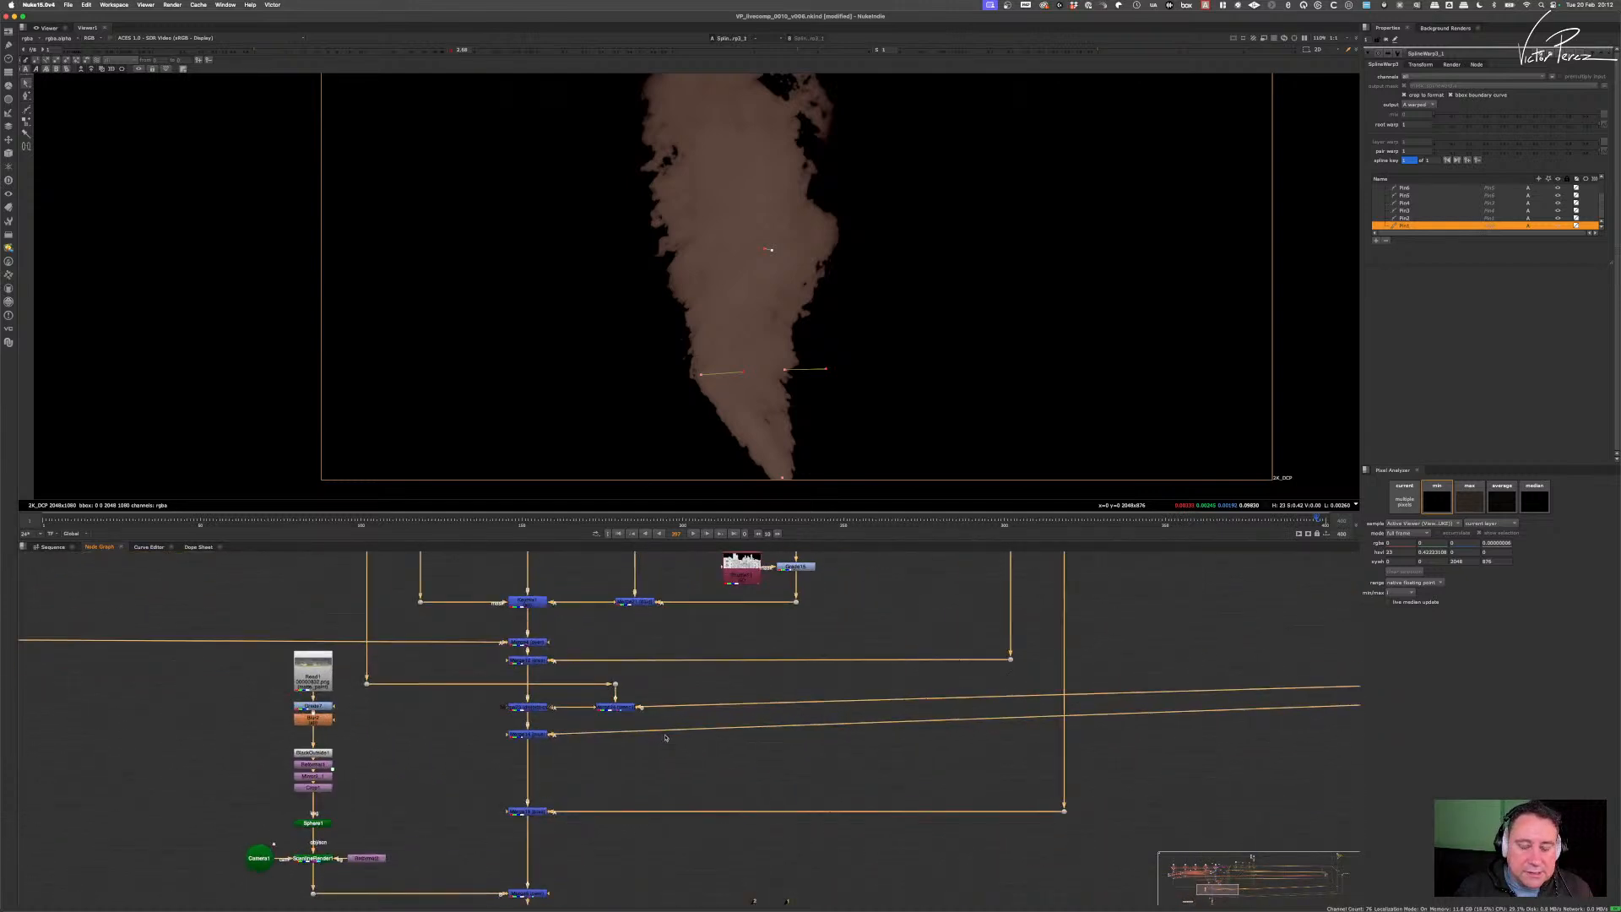
pyautogui.scroll(-1, 660, 746)
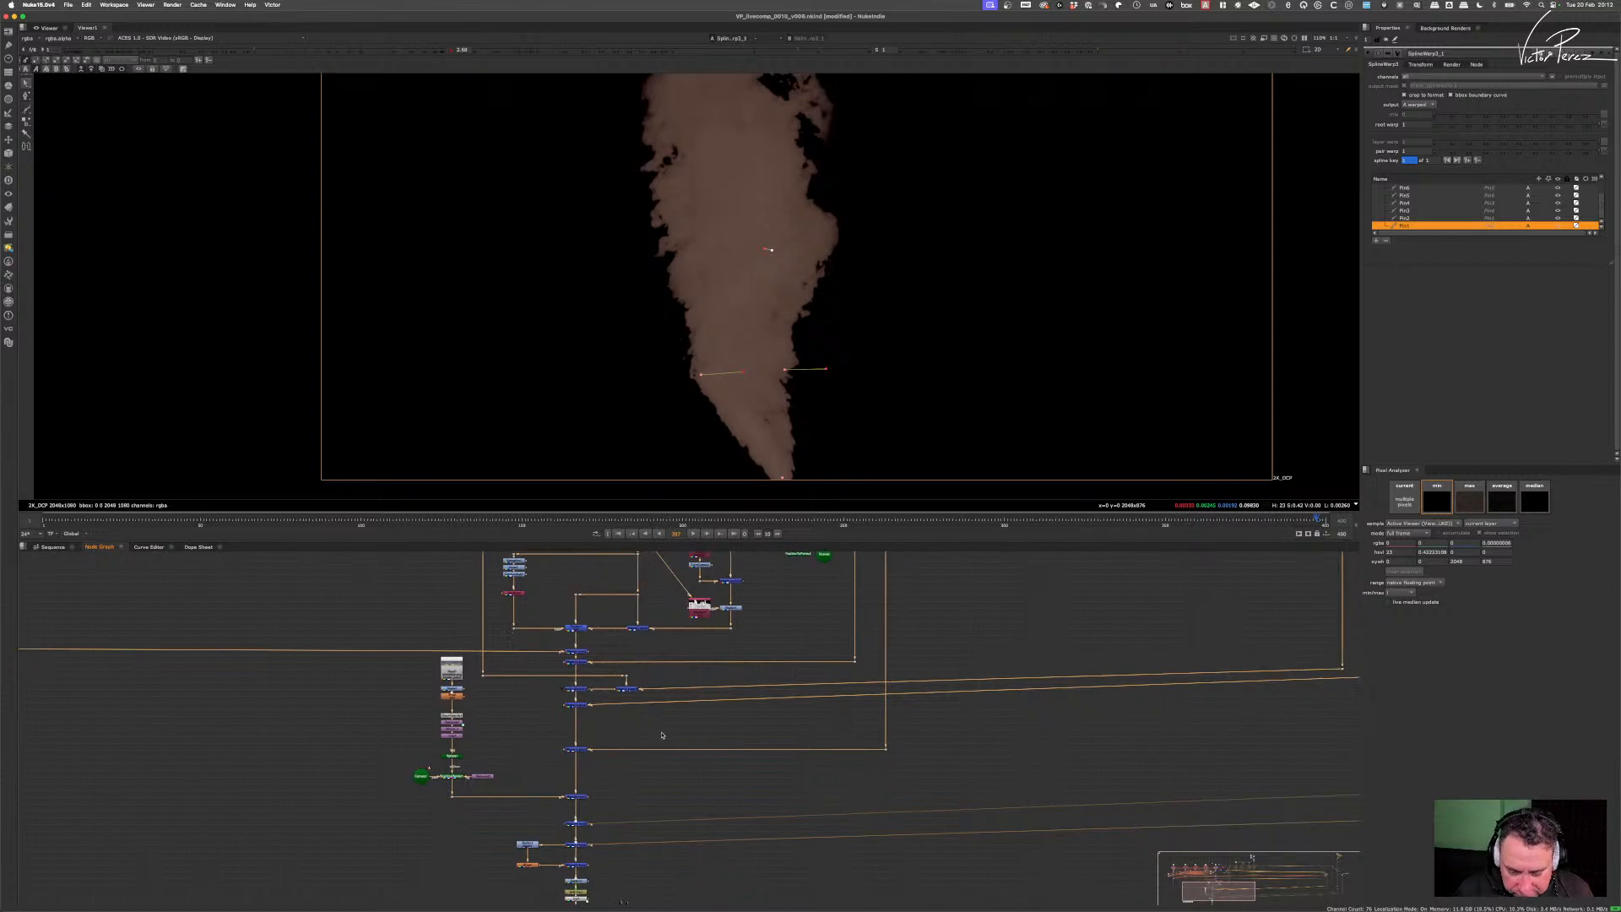
pyautogui.scroll(-2, 713, 719)
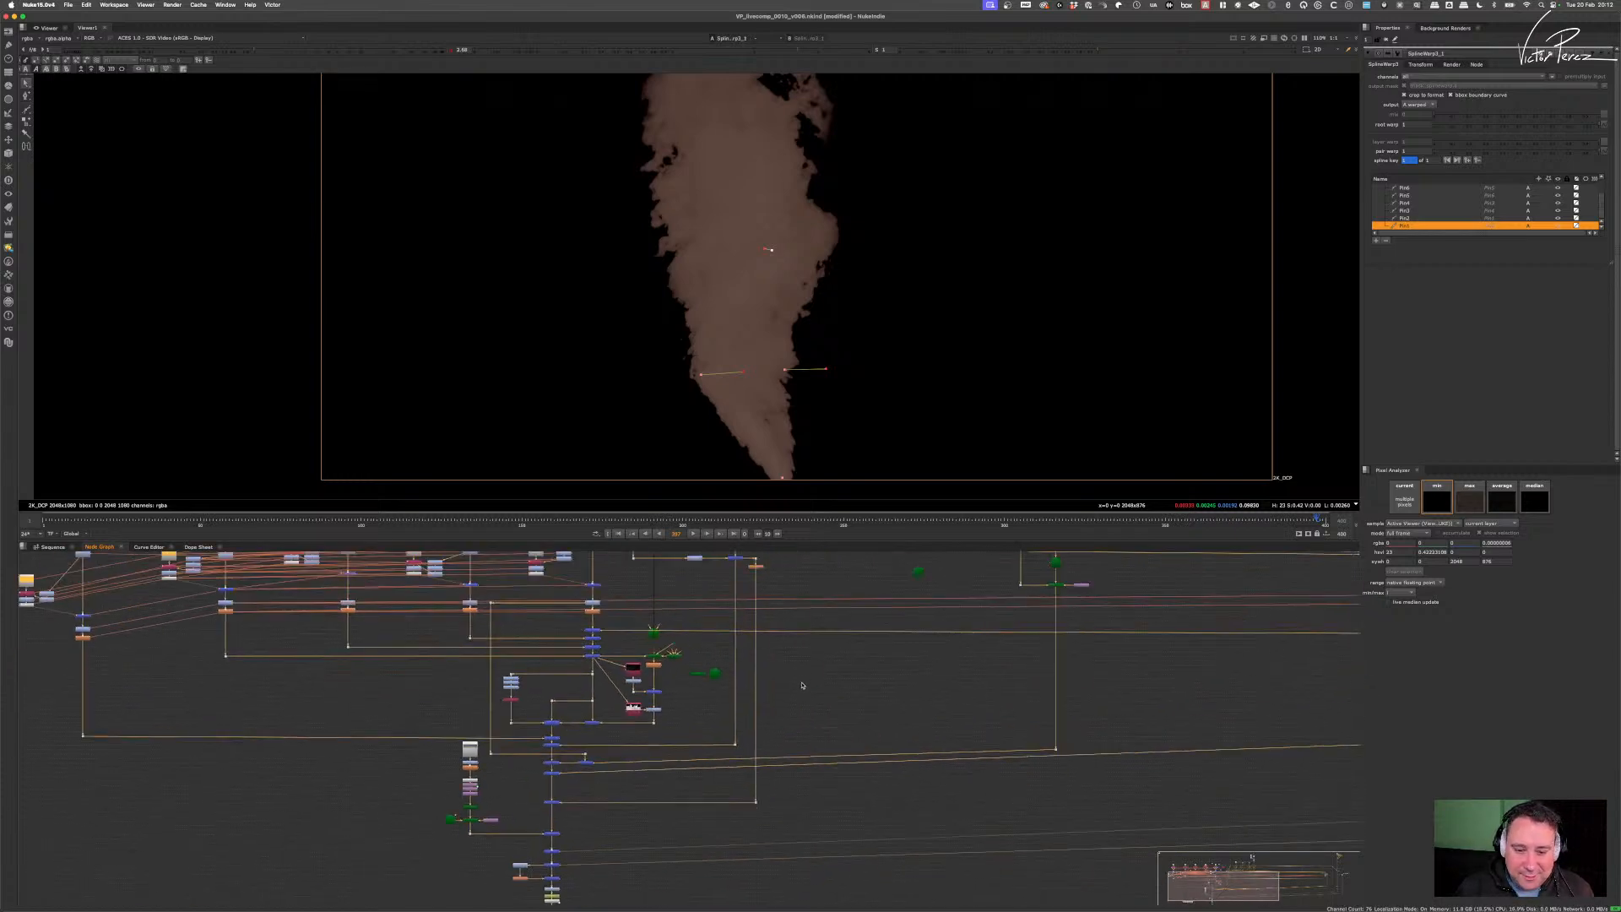
pyautogui.moveTo(817, 684); pyautogui.dragTo(700, 875, button='middle')
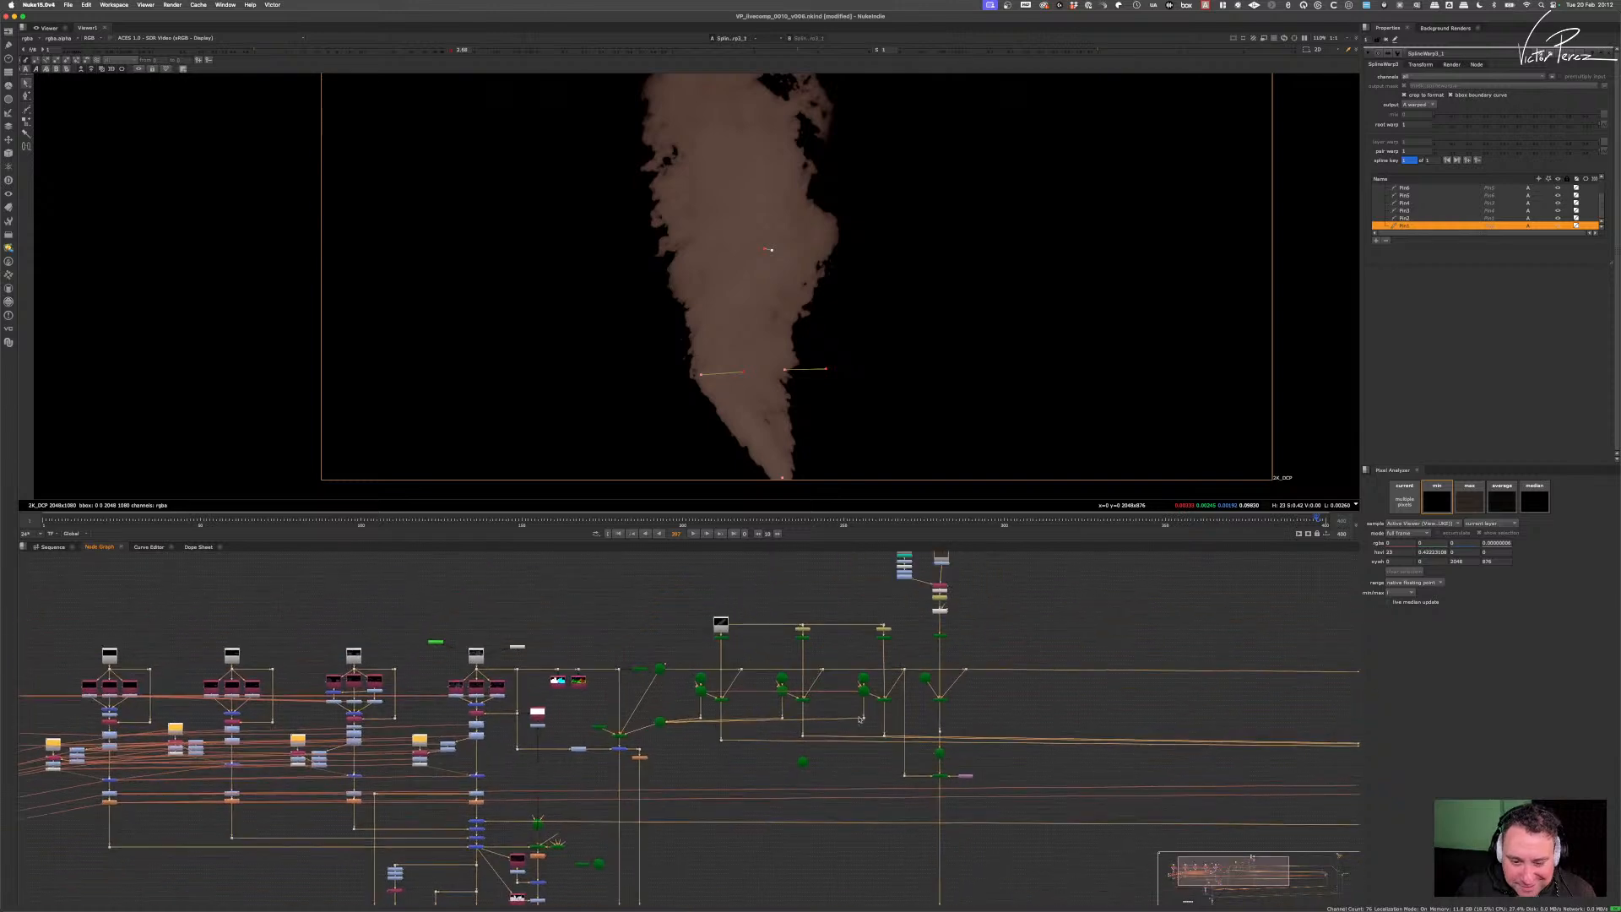
pyautogui.scroll(-5, 682, 743)
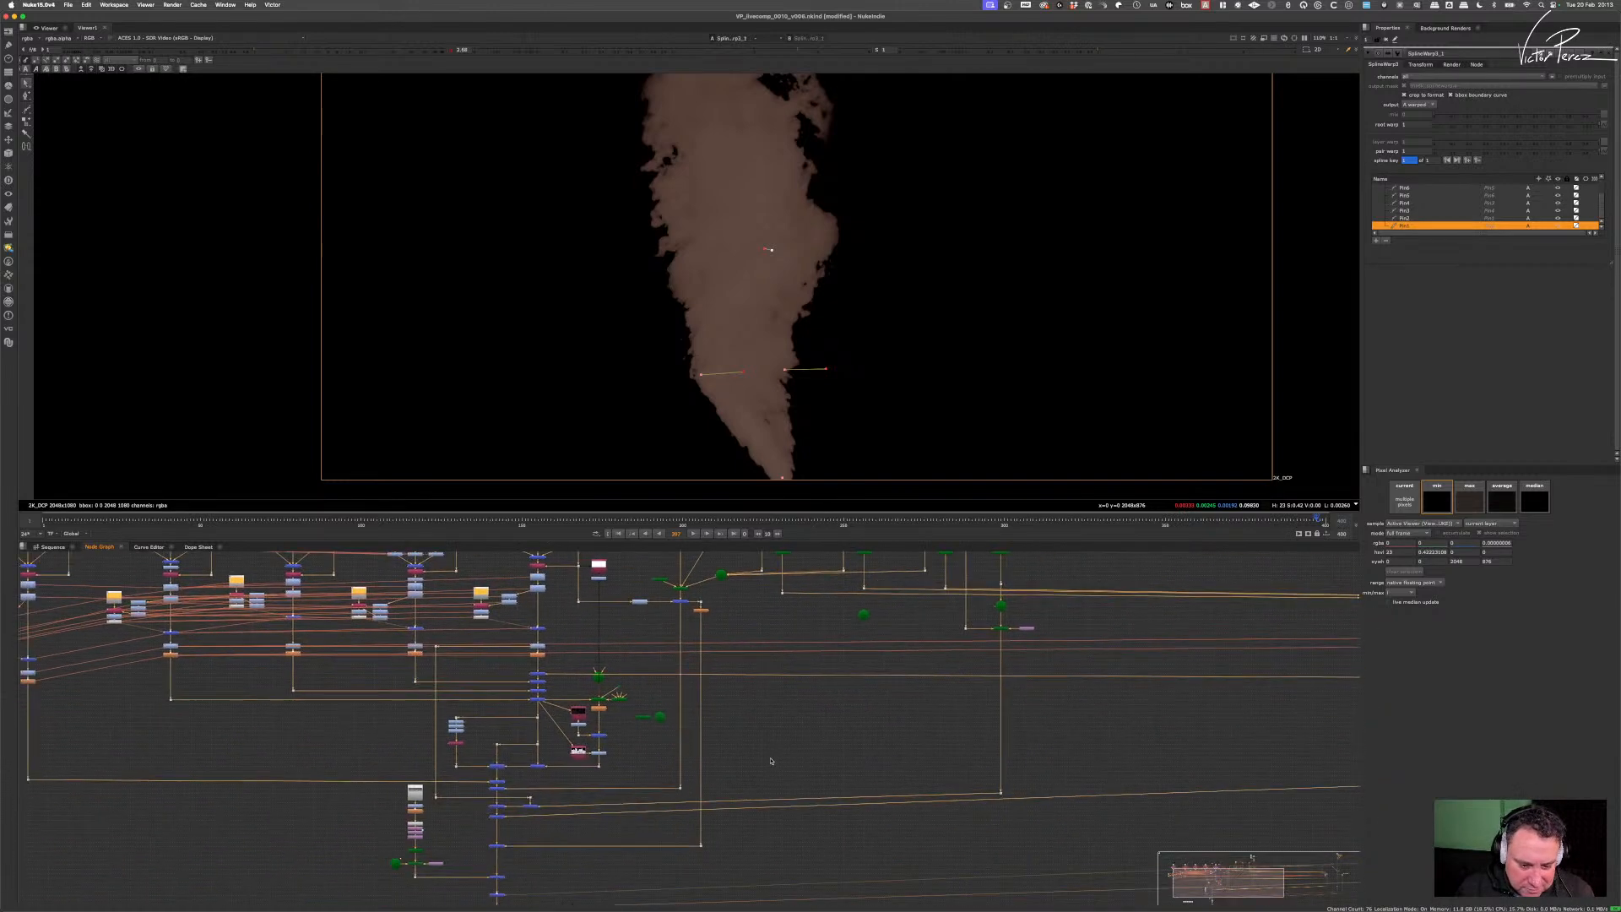
pyautogui.scroll(5, 682, 743)
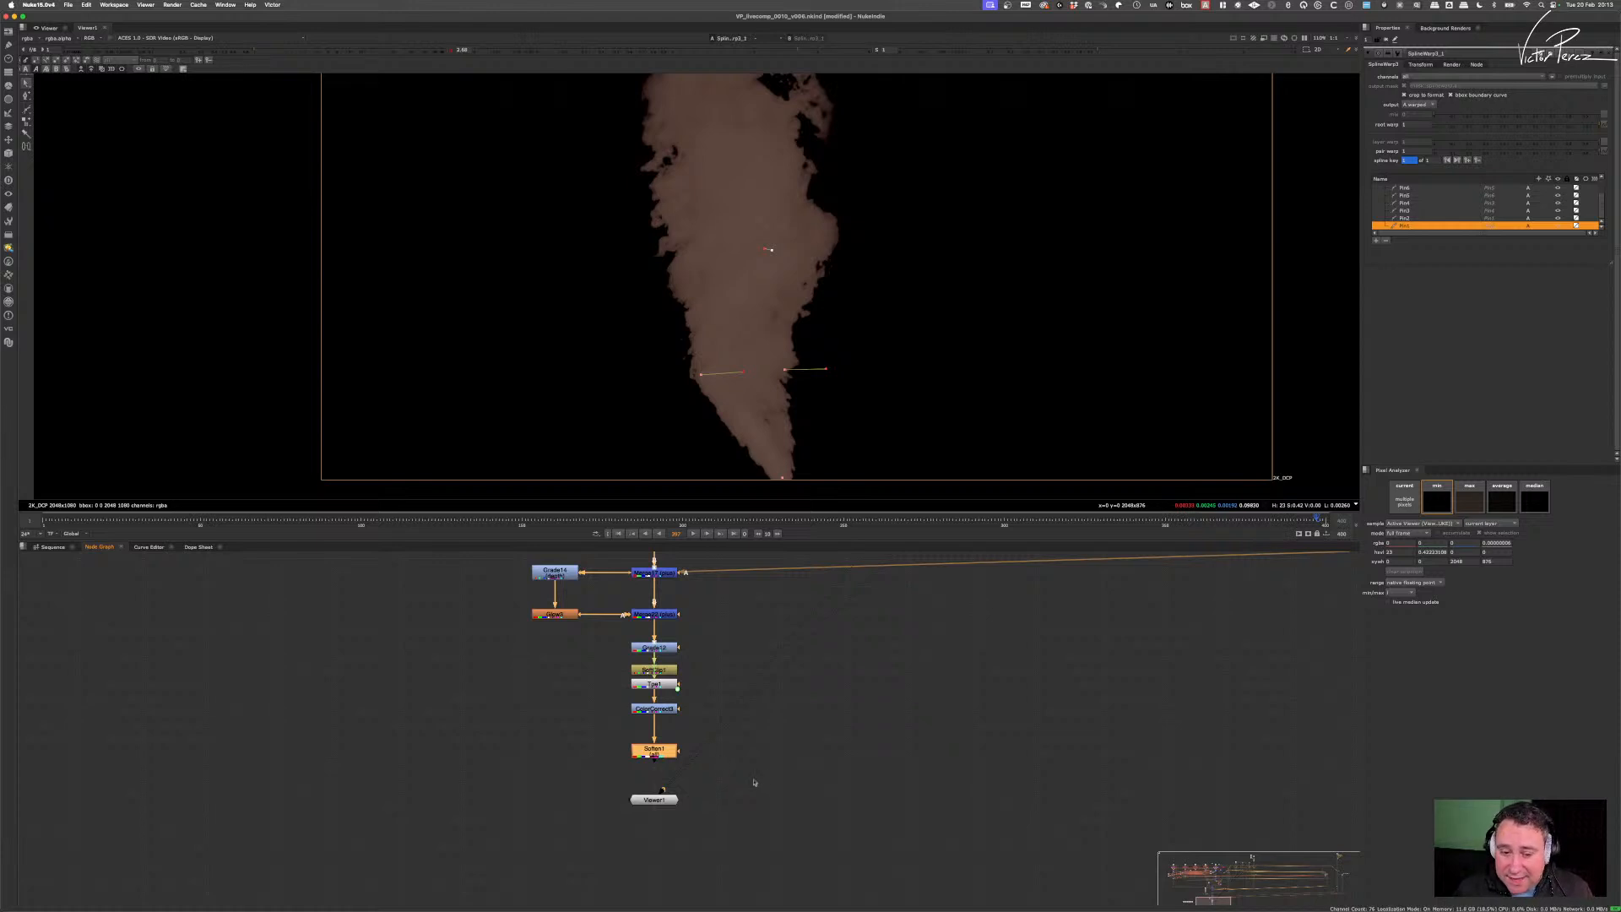
pyautogui.press('2')
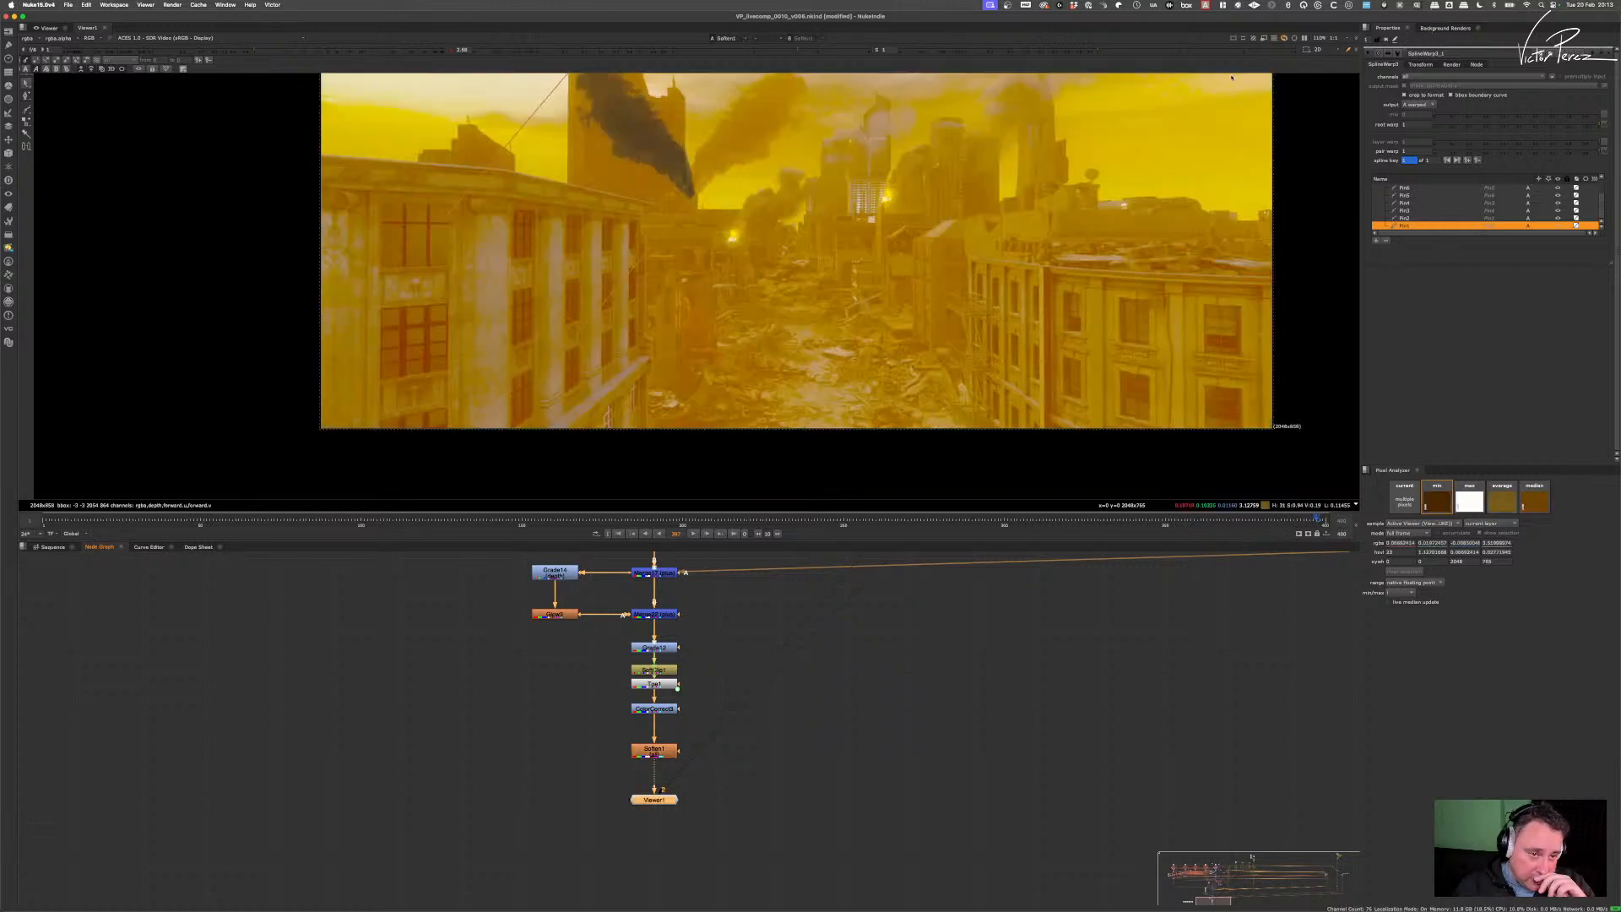
pyautogui.click(450, 51)
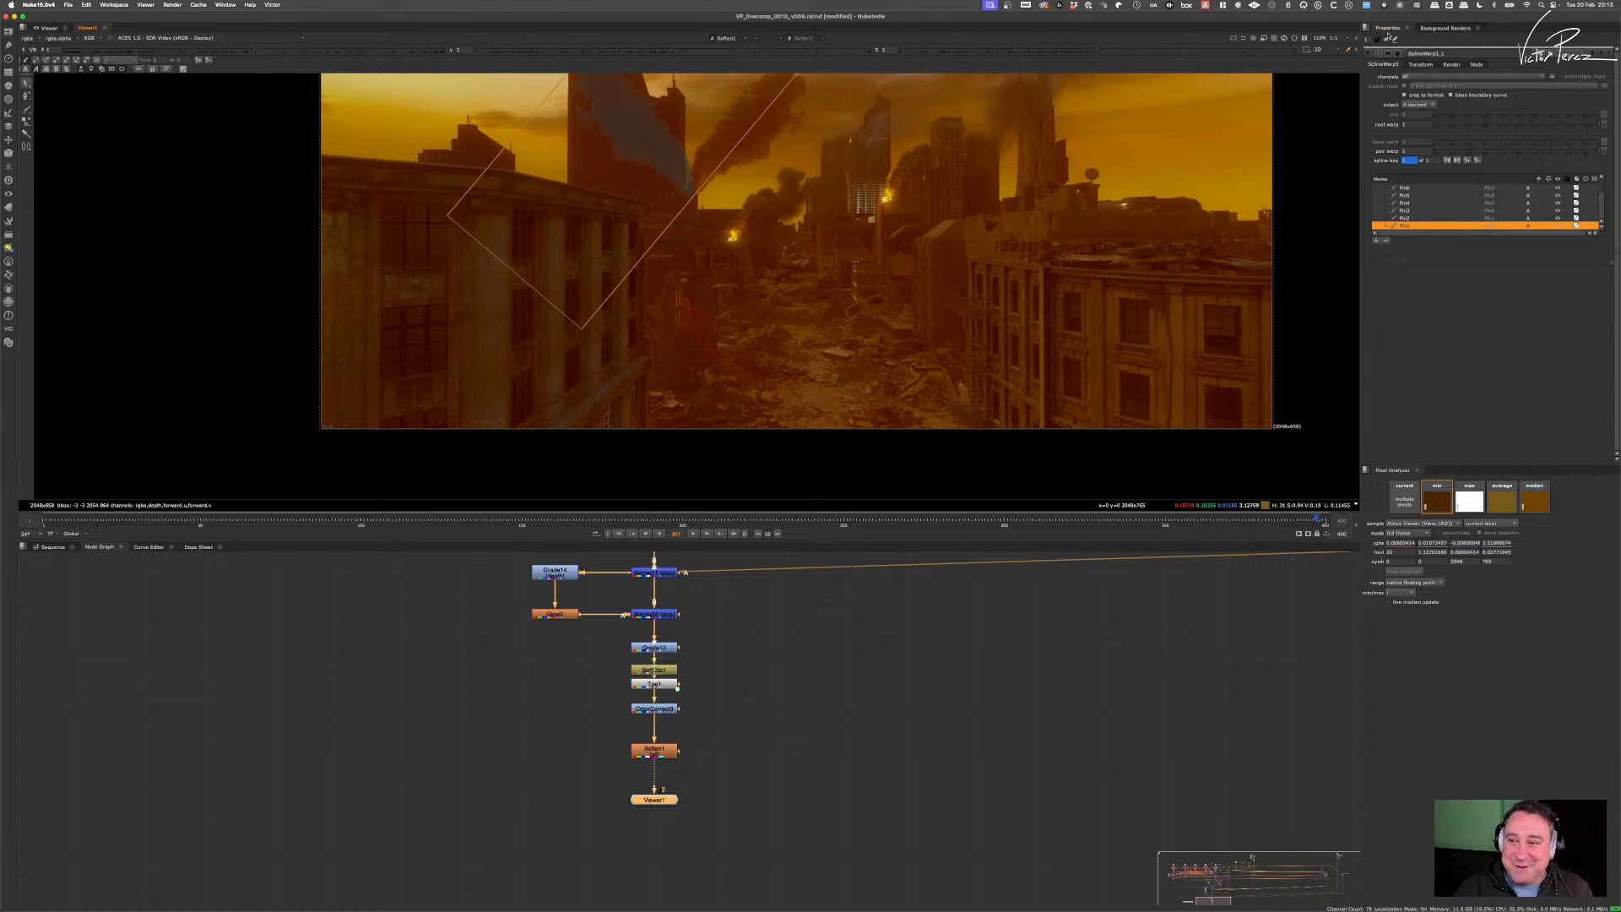
# - Close the SplineWarp's properties and examine the bent smoke plume in the comp, both close up and against the whole skyline
pyautogui.click(1388, 37)
pyautogui.press('+')
pyautogui.press('+')
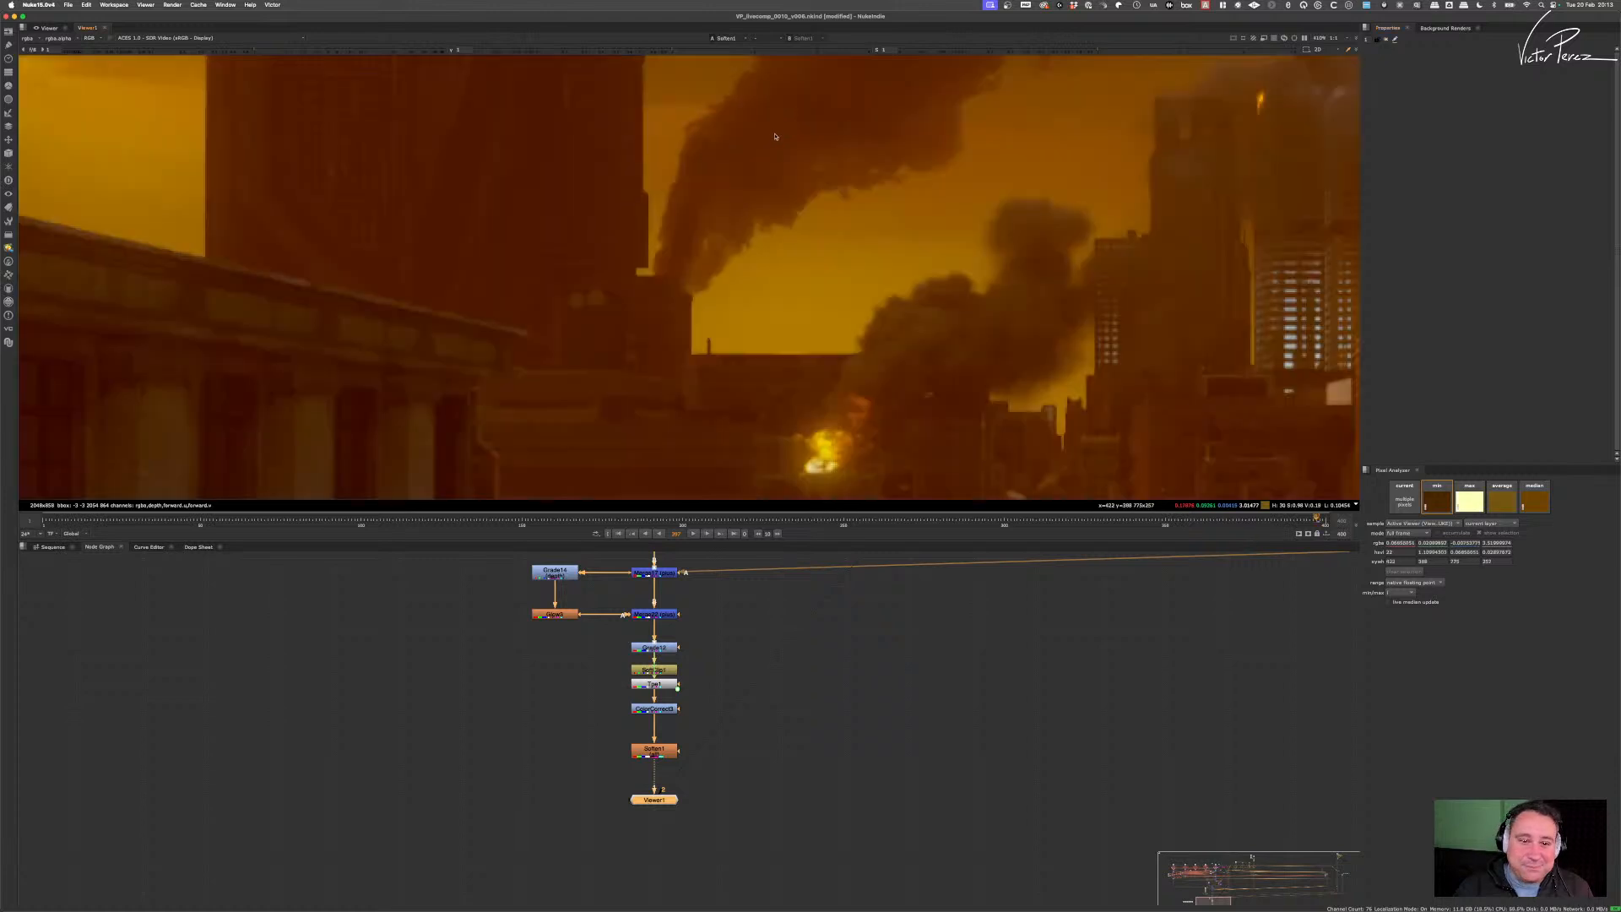
pyautogui.moveTo(774, 135); pyautogui.dragTo(752, 284, button='middle')
pyautogui.press('-')
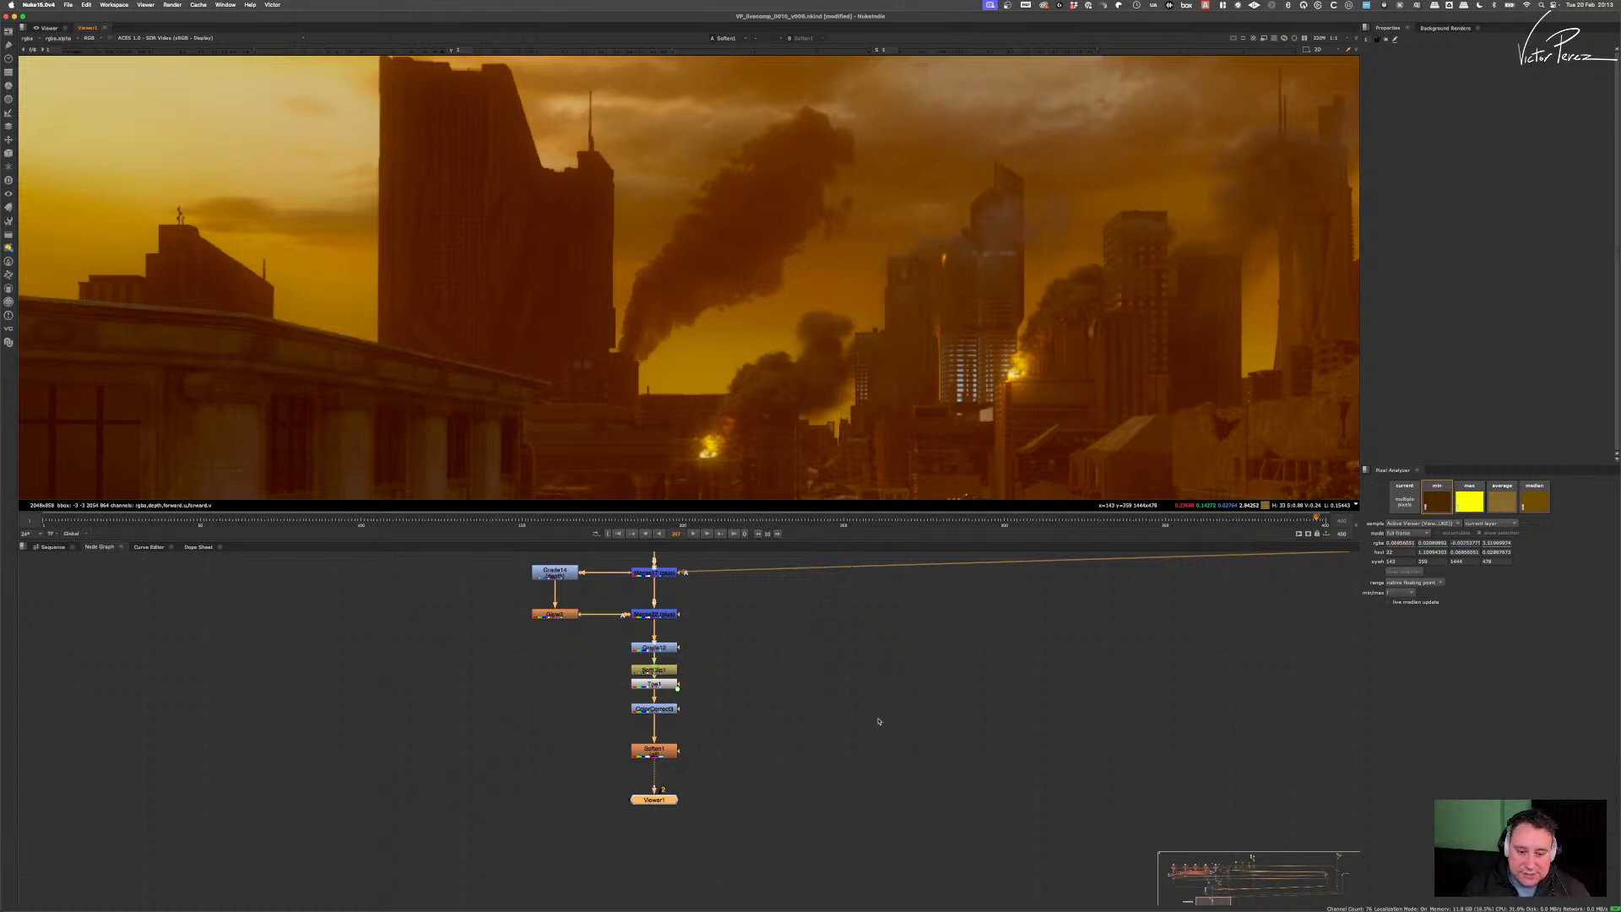
pyautogui.scroll(-5, 896, 651)
pyautogui.moveTo(897, 651); pyautogui.dragTo(838, 745, button='middle')
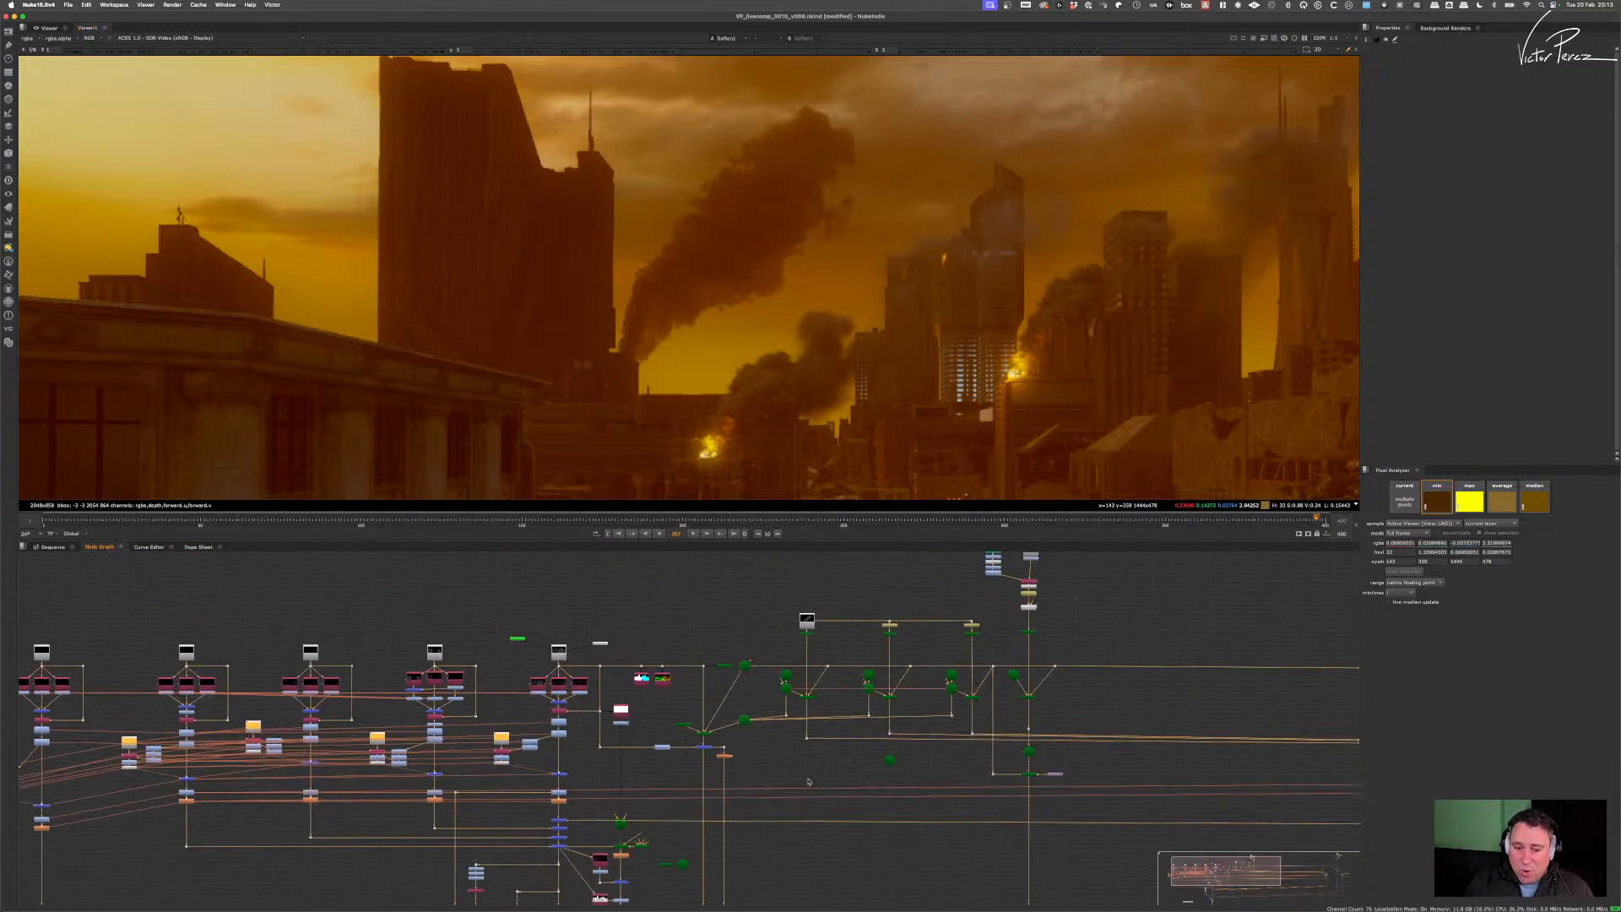
pyautogui.scroll(5, 754, 329)
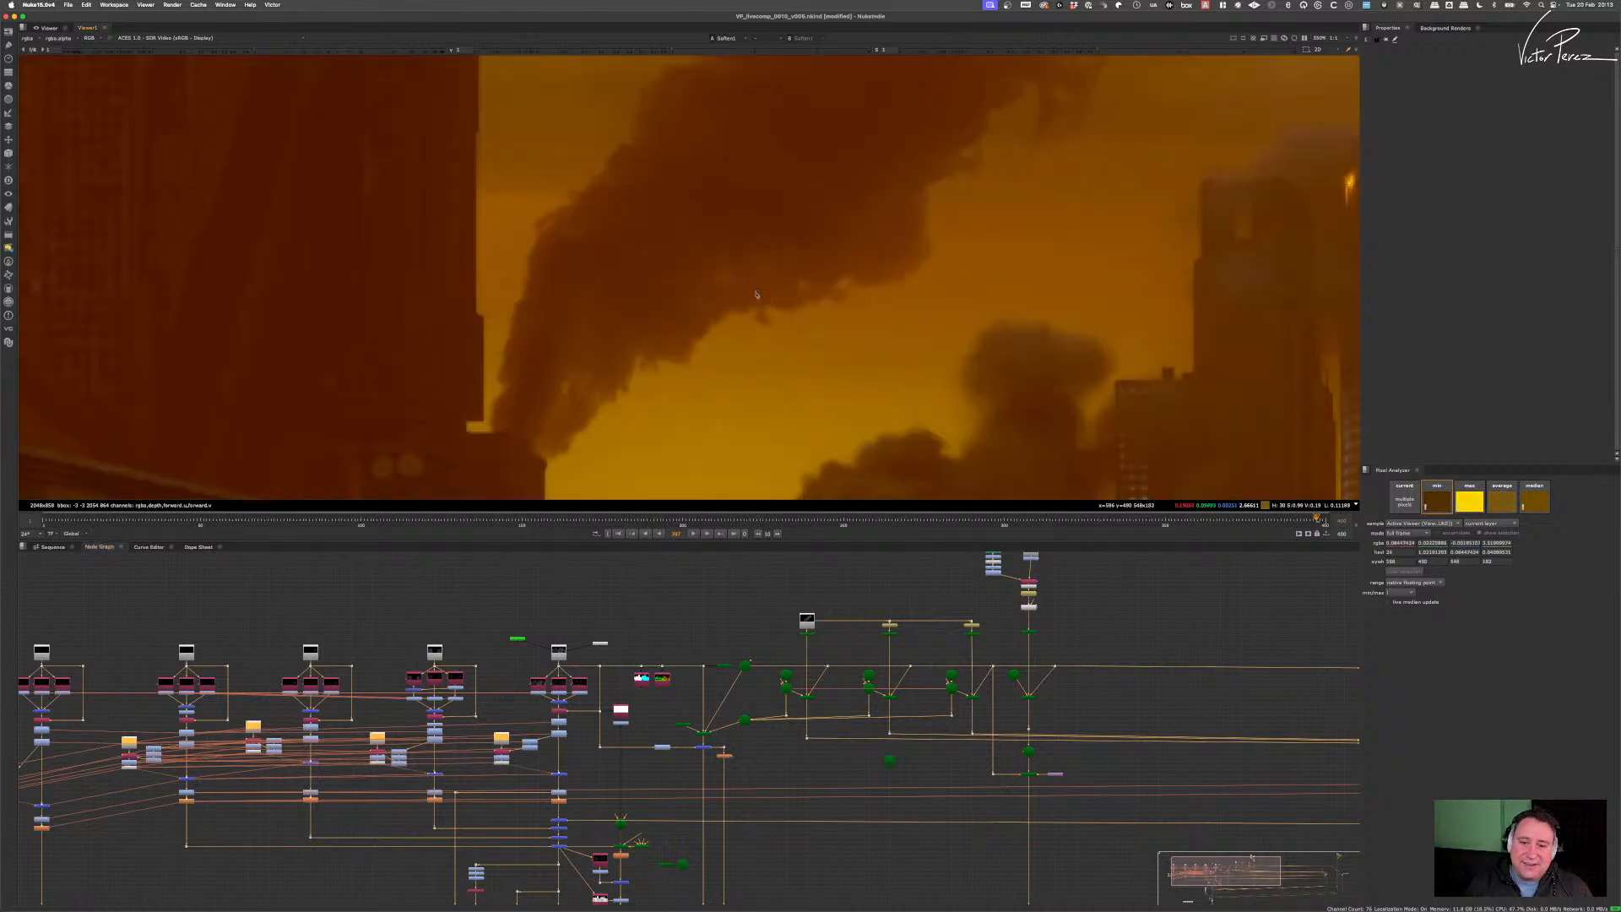
pyautogui.scroll(-3, 660, 347)
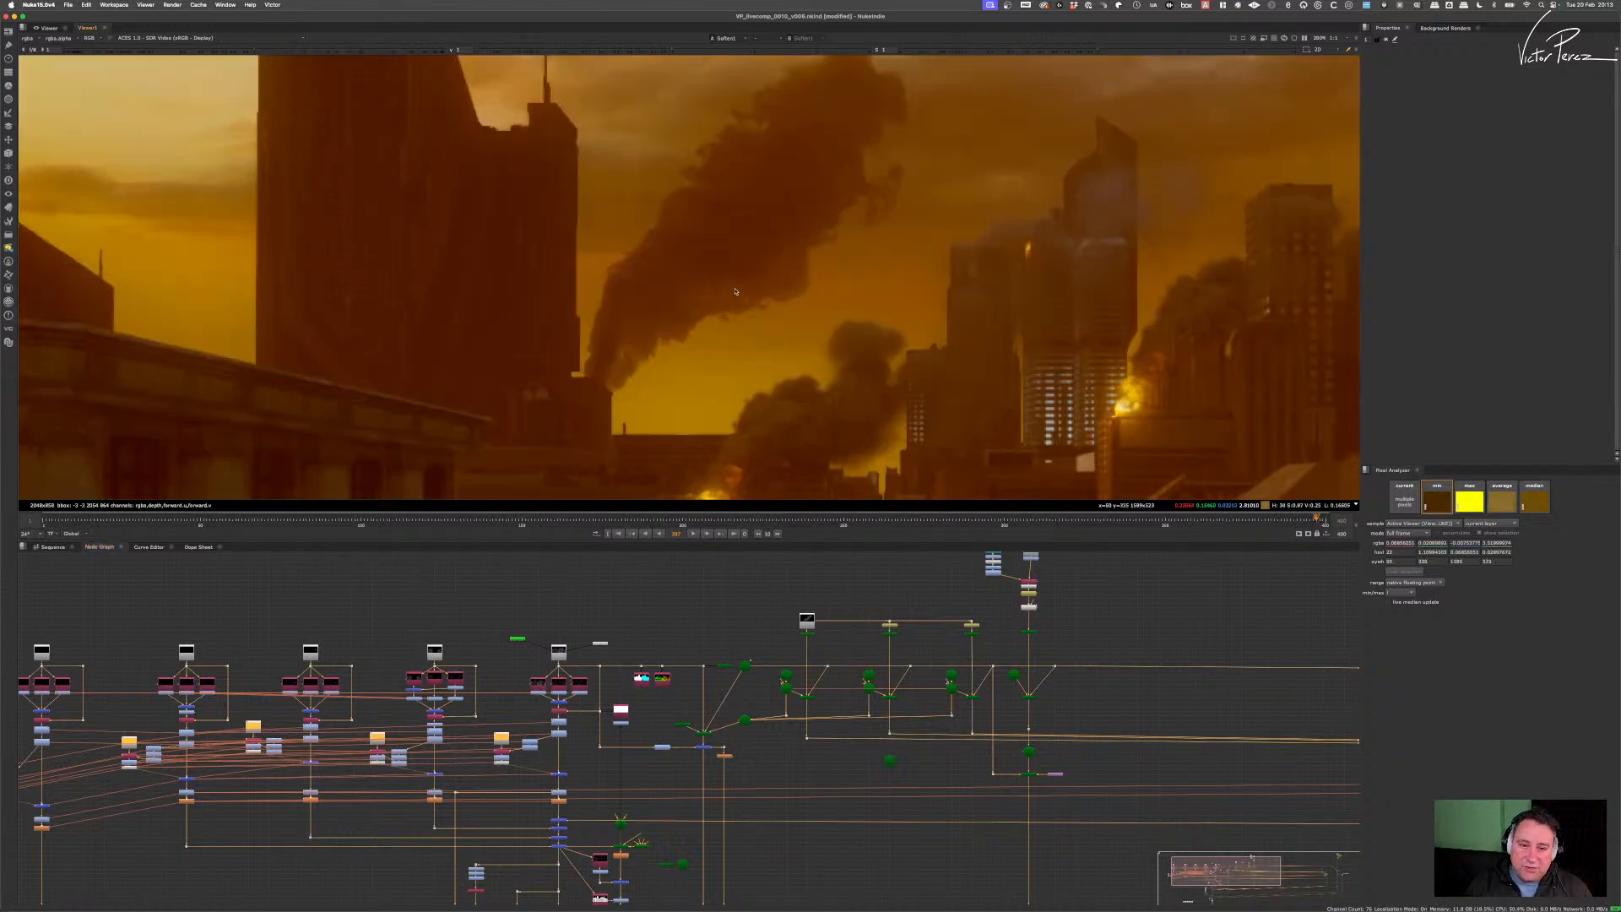
pyautogui.scroll(-3, 708, 332)
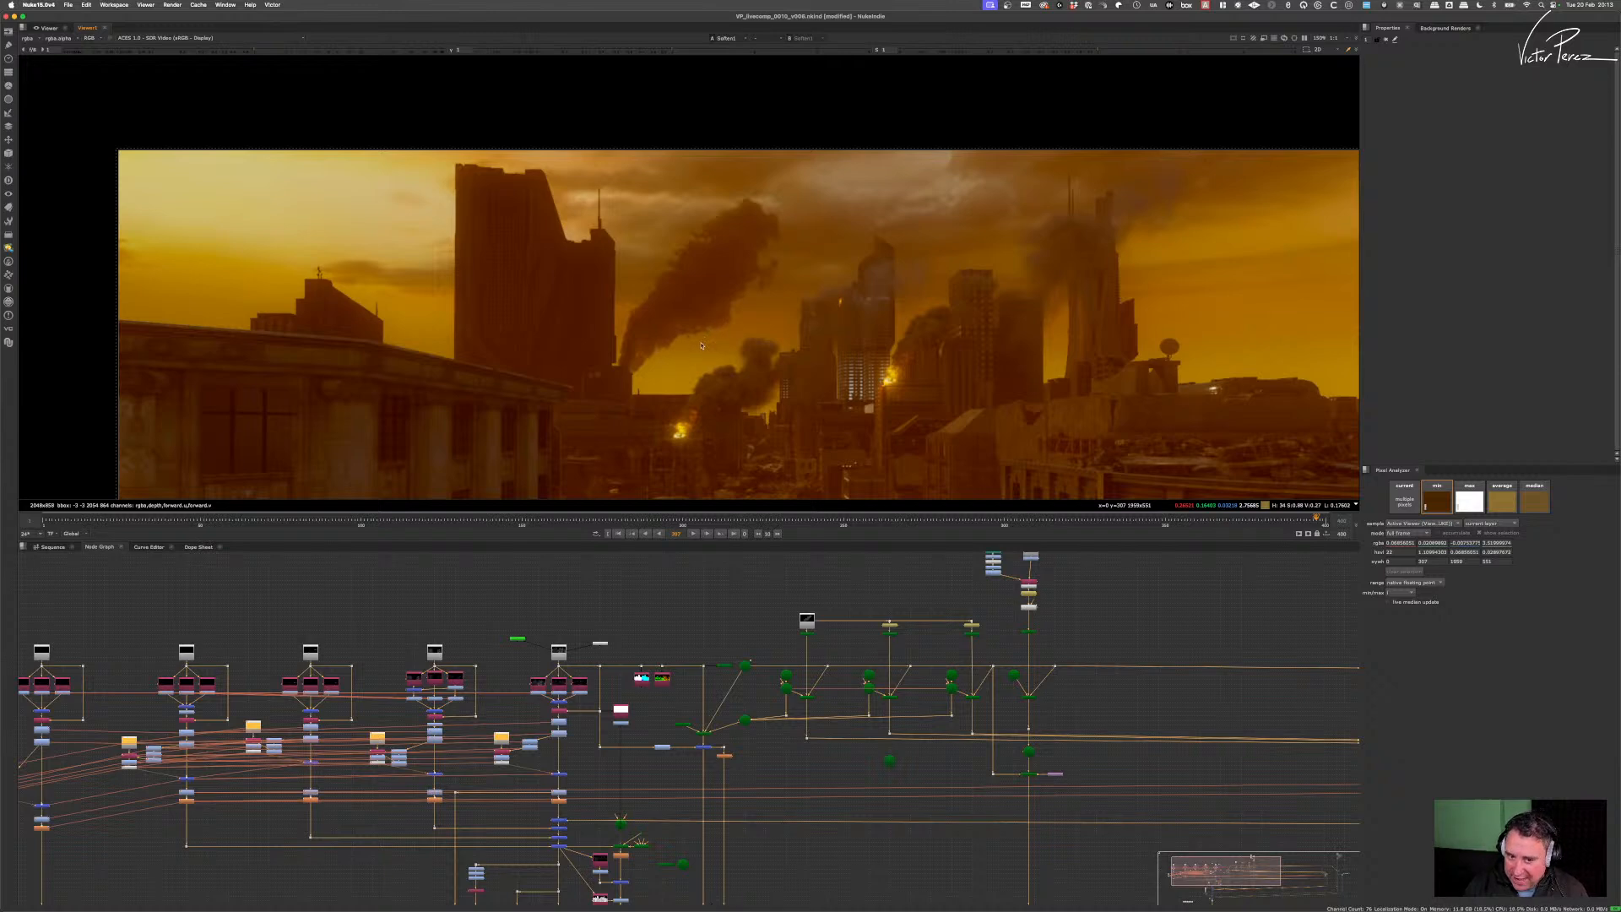
pyautogui.scroll(2, 701, 321)
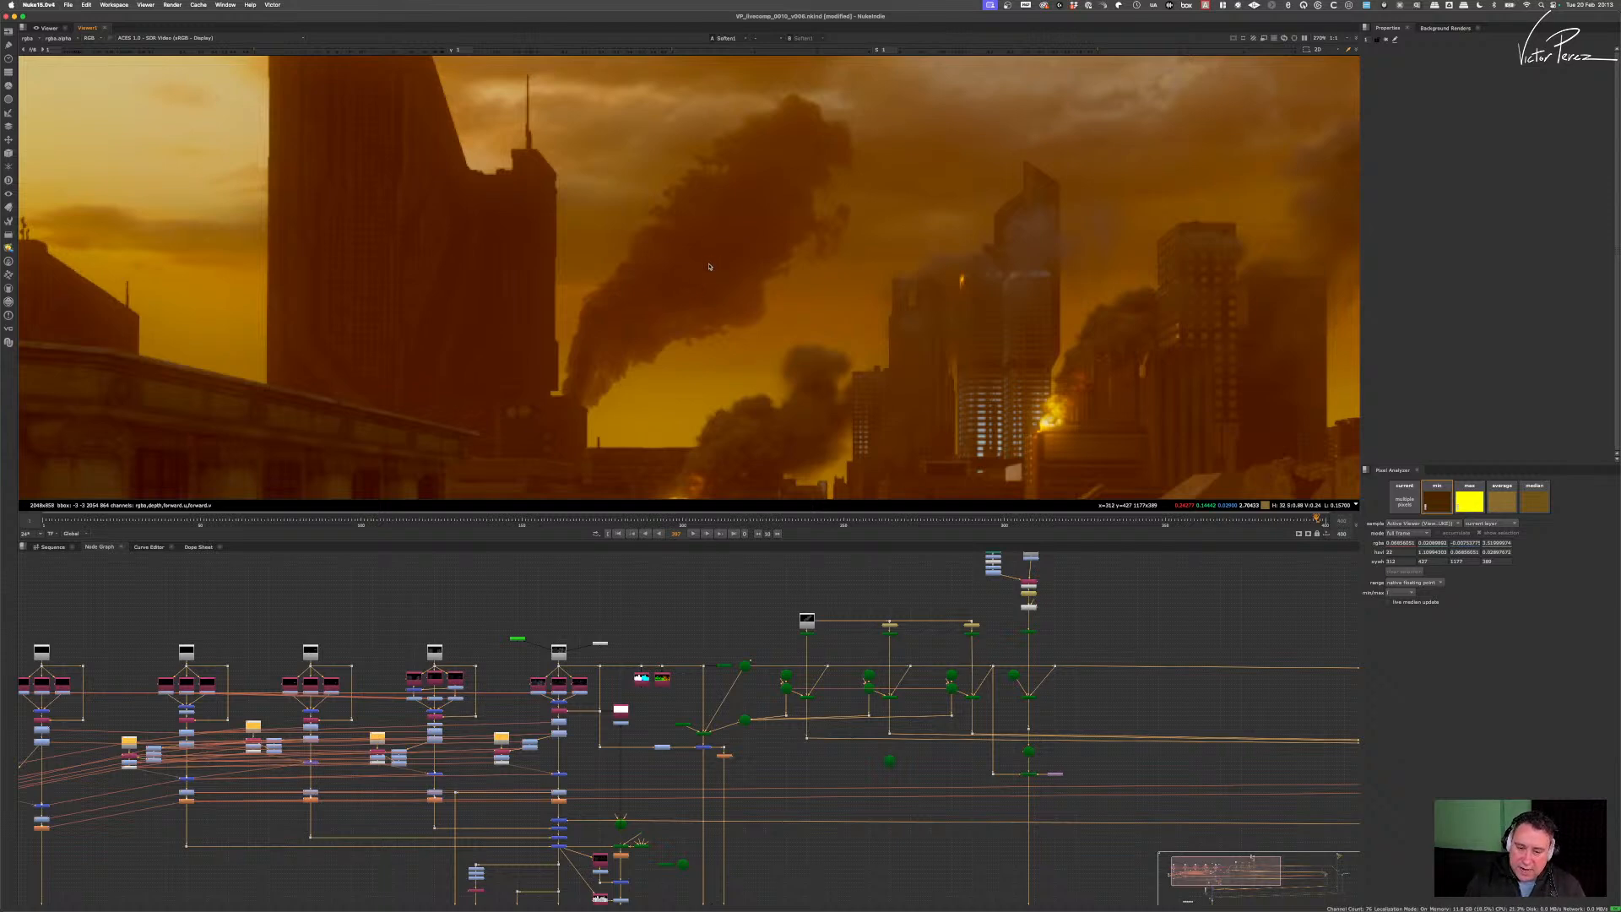
# - View the source smoke plume footage at the head of the card's node branch
pyautogui.moveTo(1074, 610); pyautogui.dragTo(1039, 731, button='middle')
pyautogui.scroll(5, 996, 684)
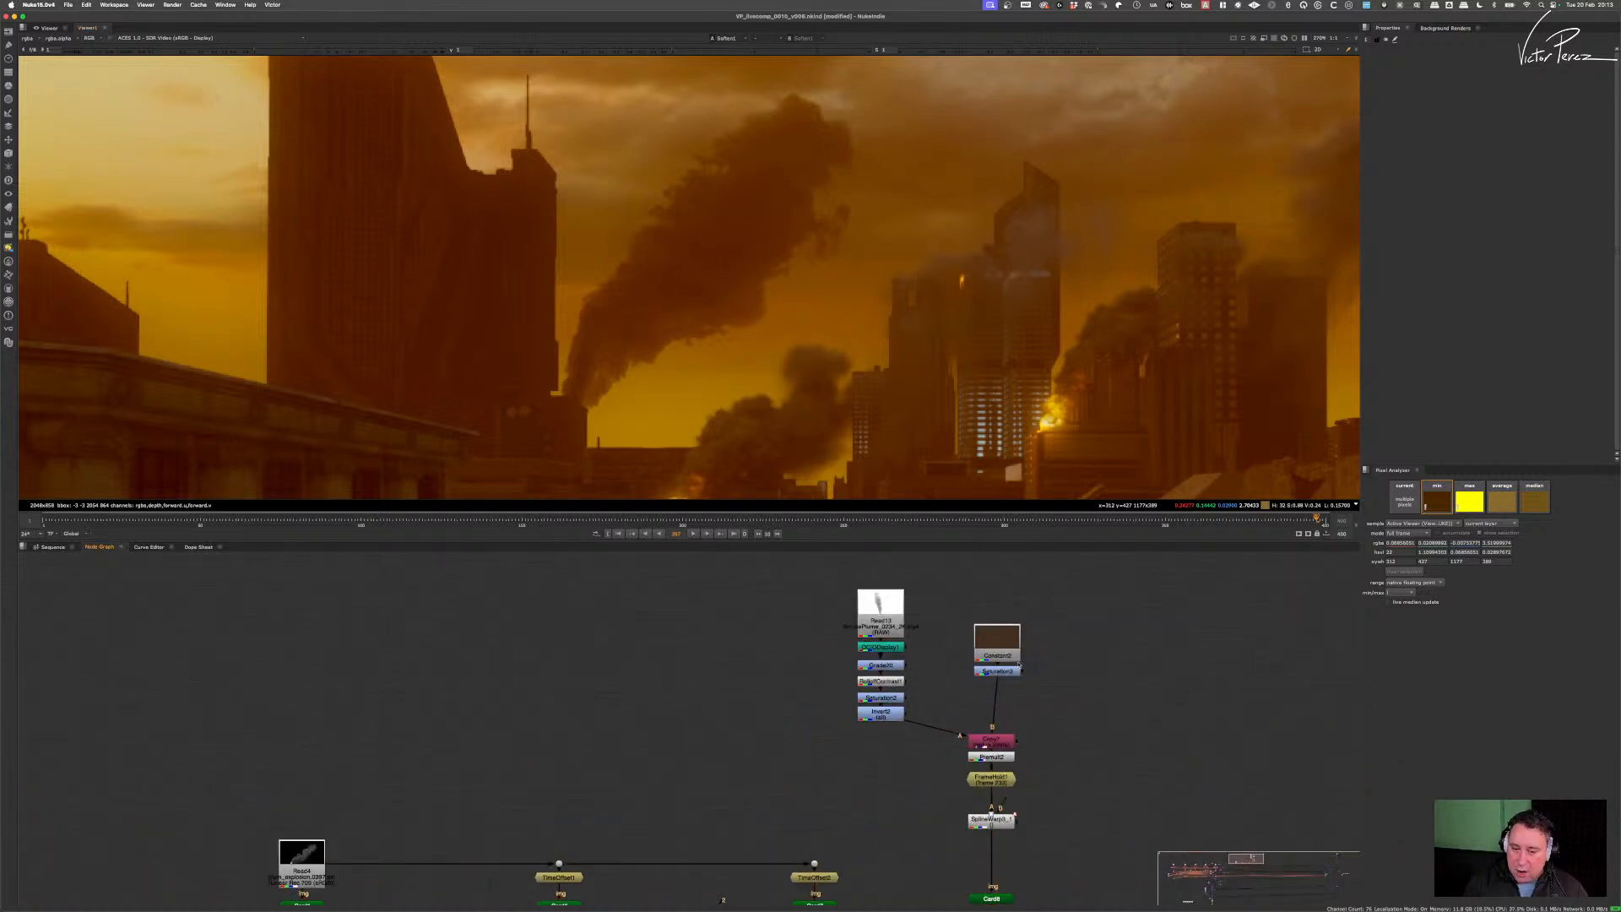
pyautogui.scroll(-2, 979, 675)
pyautogui.moveTo(969, 681); pyautogui.dragTo(901, 676, button='middle')
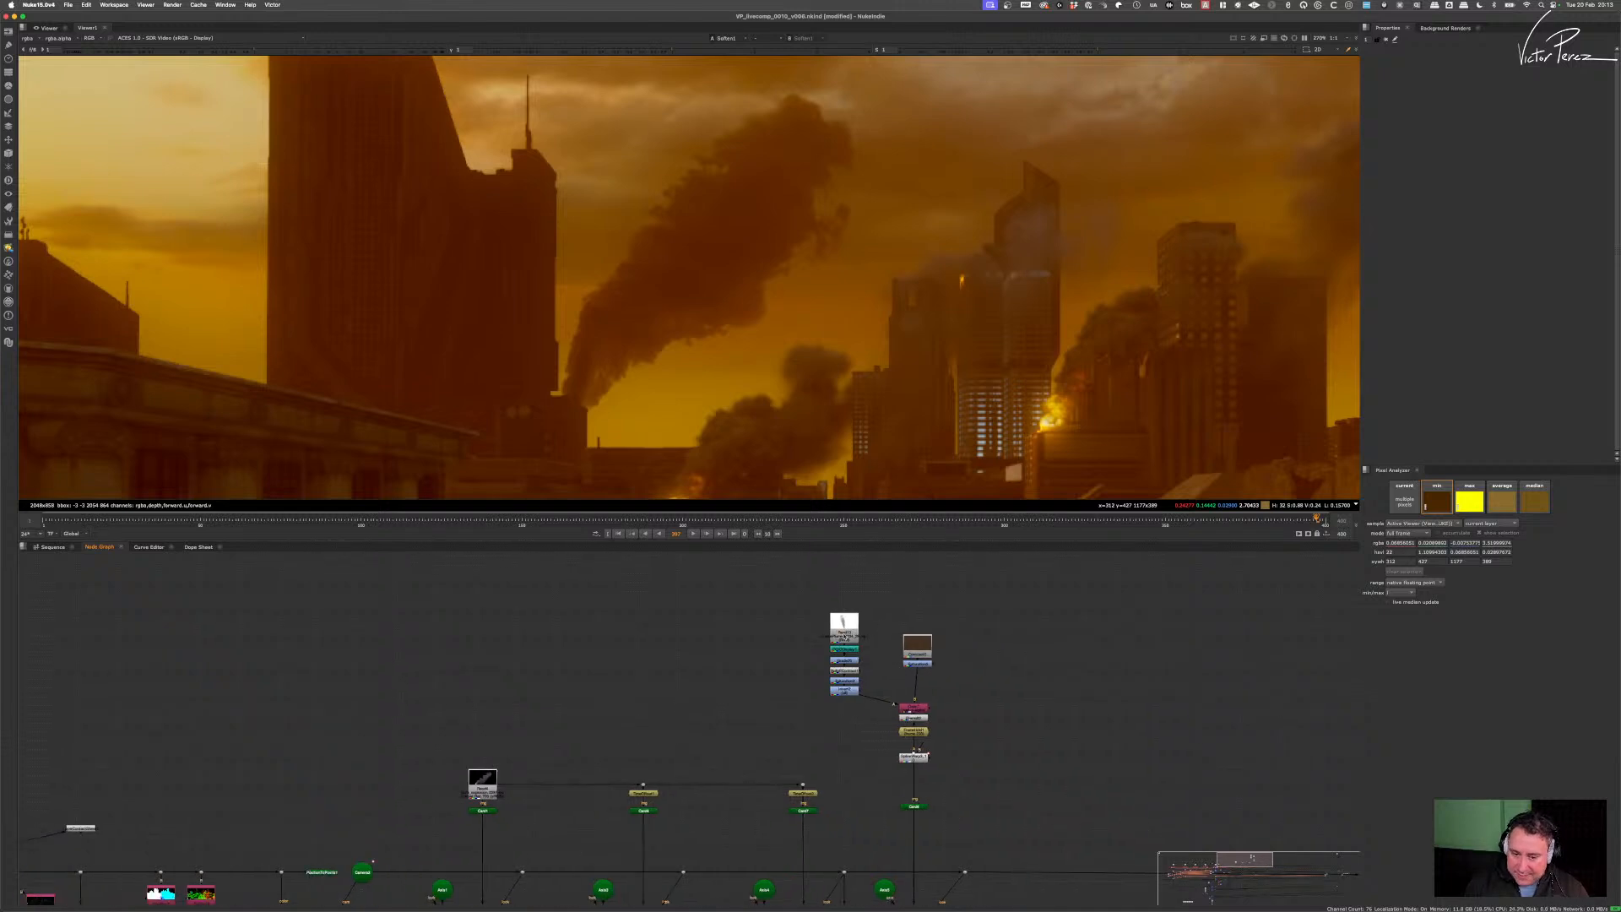
pyautogui.press('1')
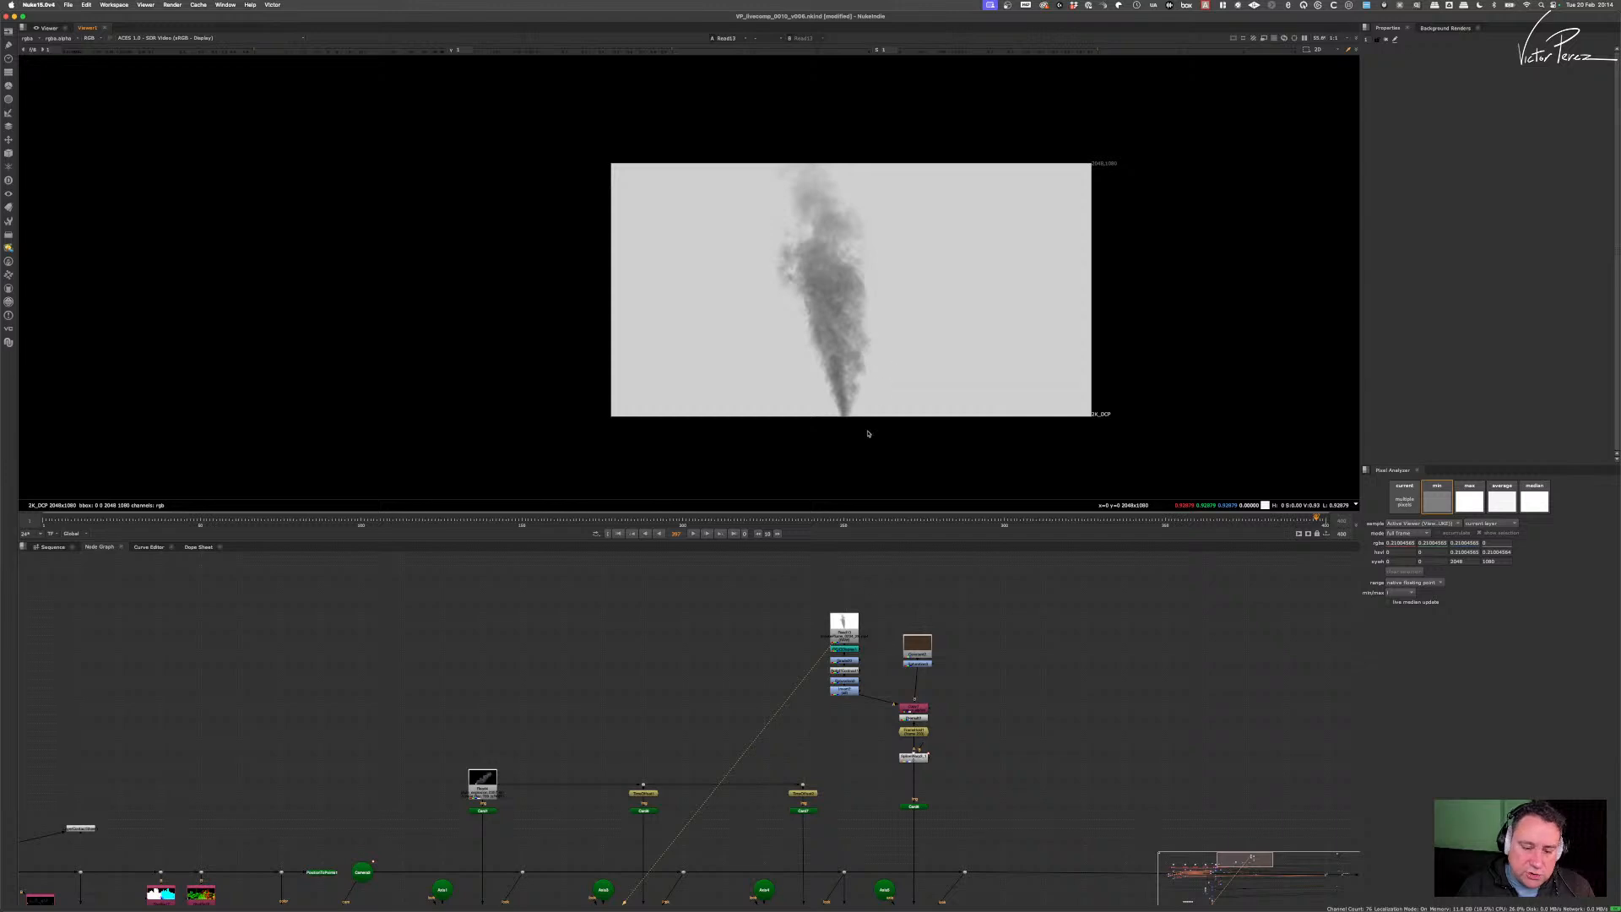
# - Move the smoke branch's nodes down to the FrameHold upwards, opening a gap above the SplineWarp
pyautogui.scroll(-10, 935, 748)
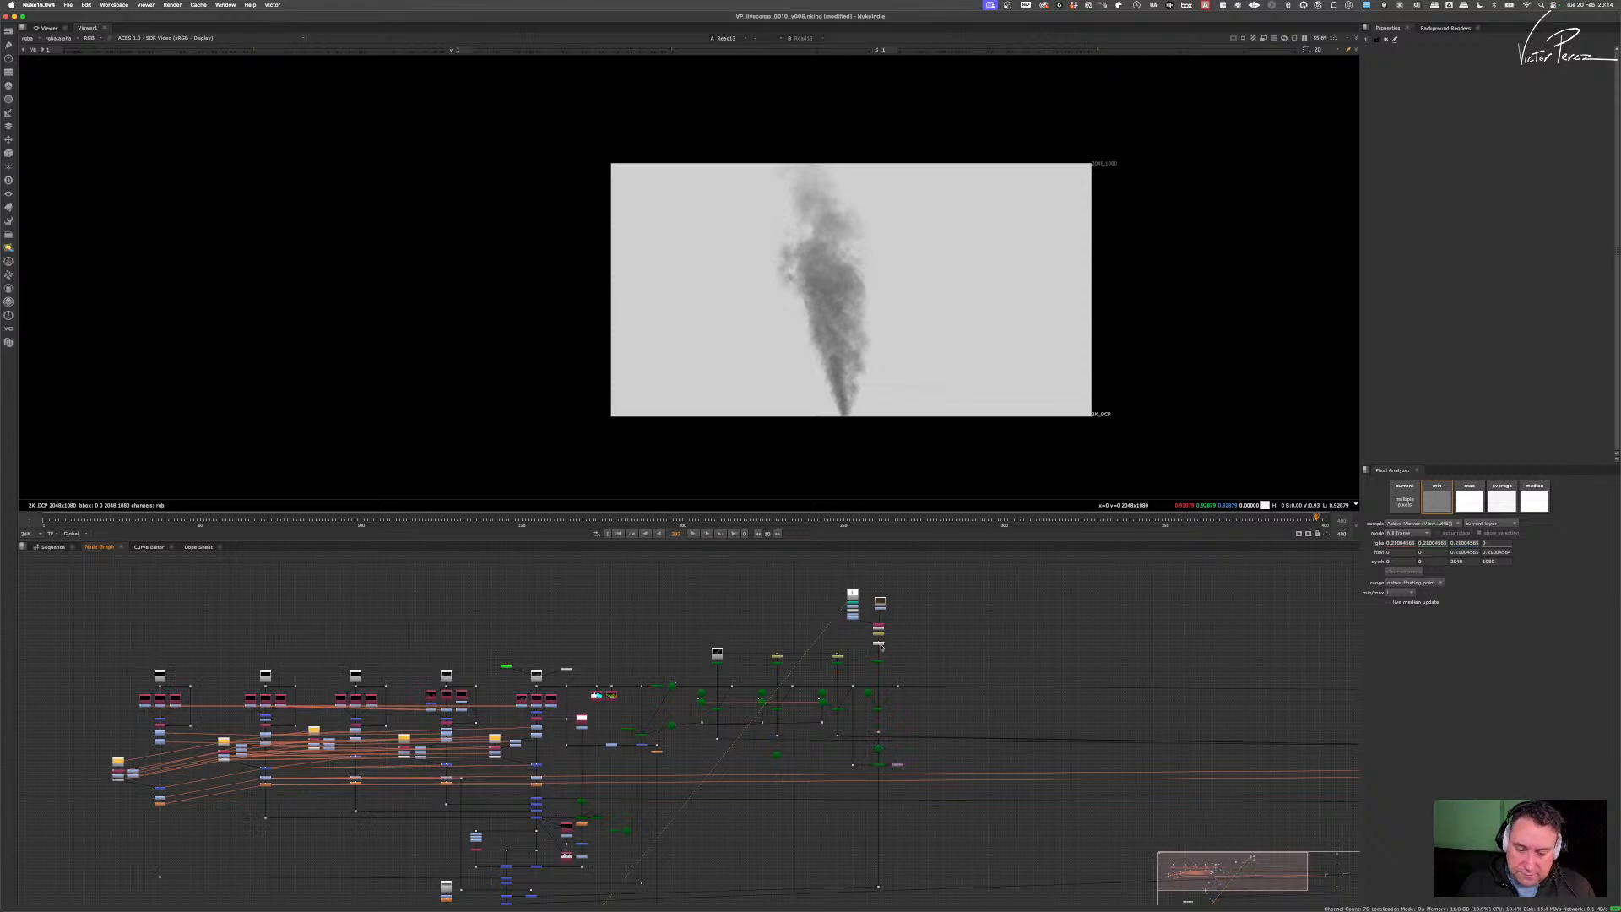
pyautogui.scroll(6, 878, 644)
pyautogui.moveTo(908, 733); pyautogui.dragTo(862, 686)
pyautogui.click(884, 717)
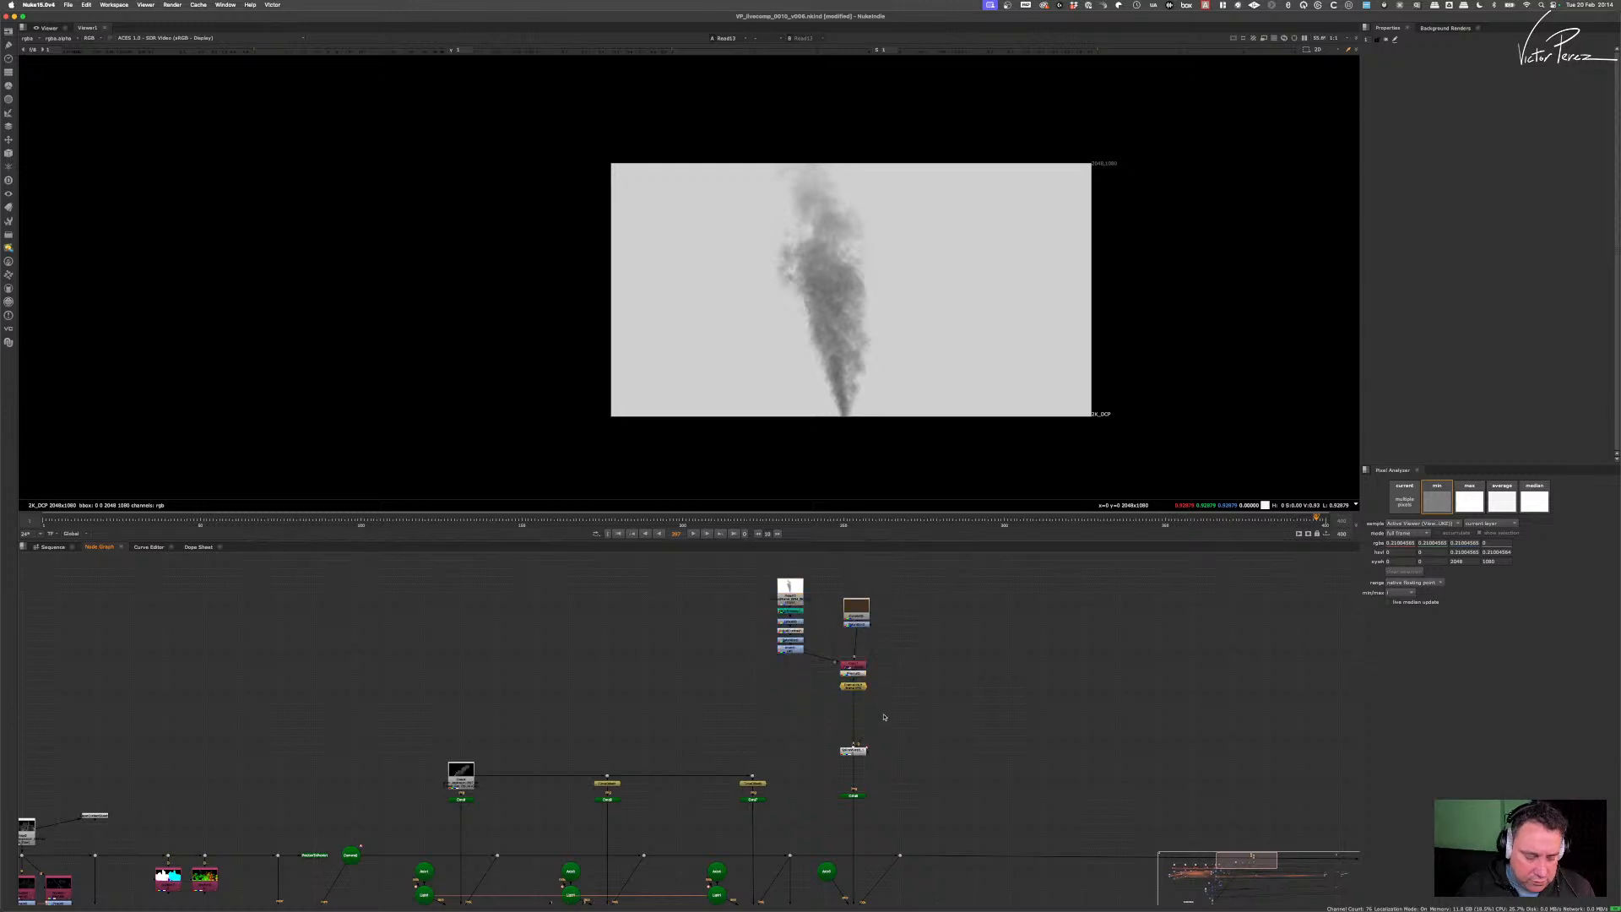
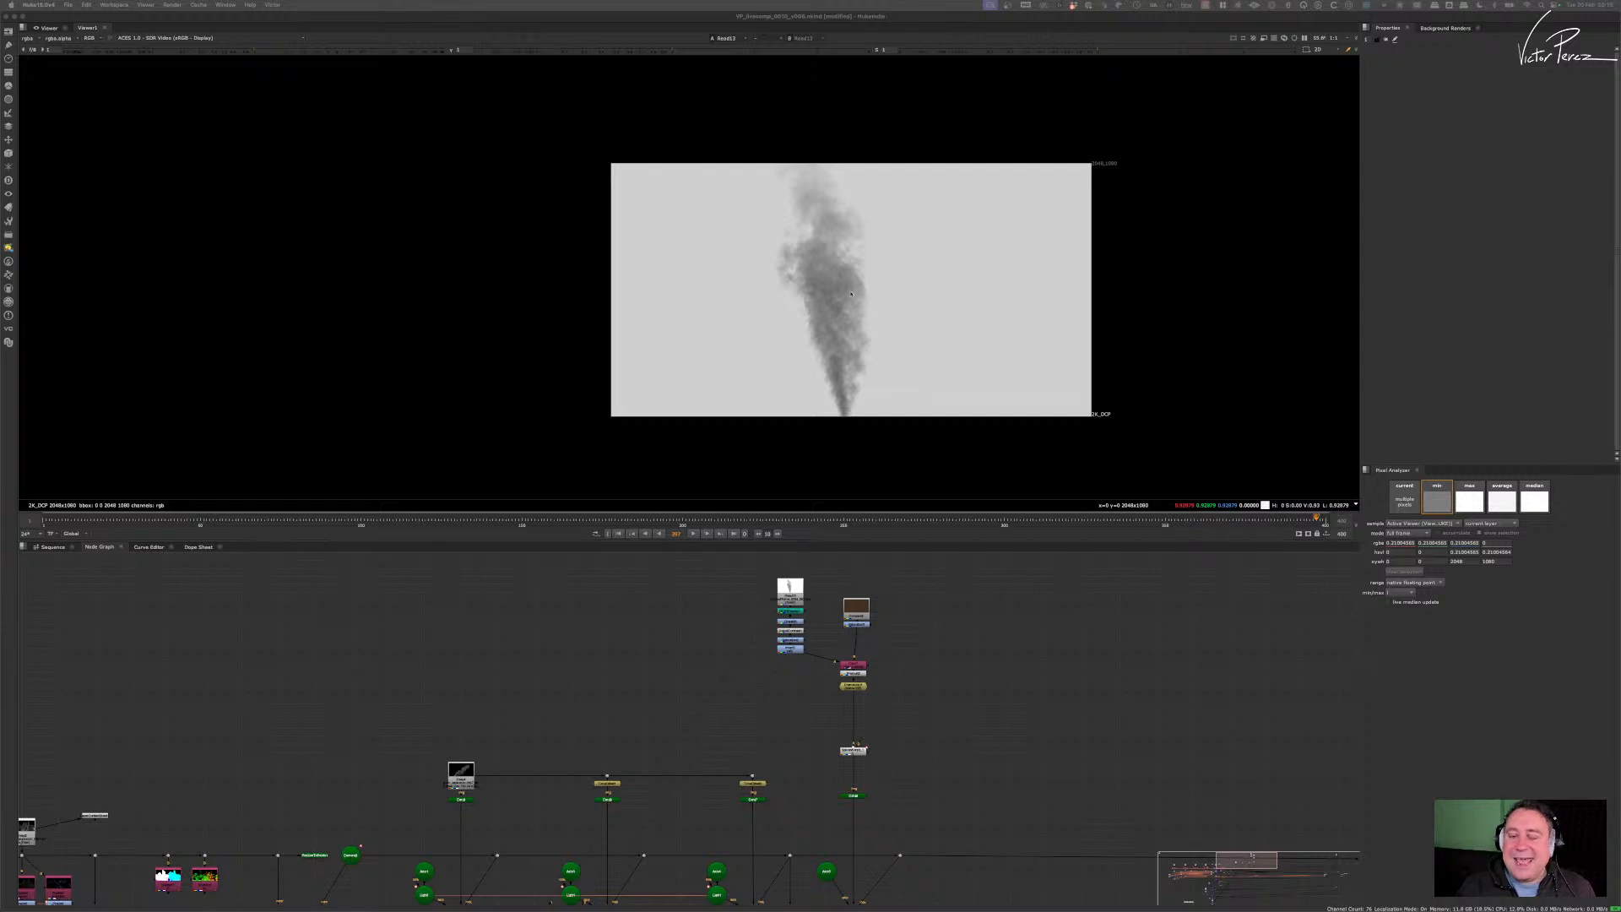
# - View the FrameHold's output to examine the held plume before warping
pyautogui.scroll(3, 836, 371)
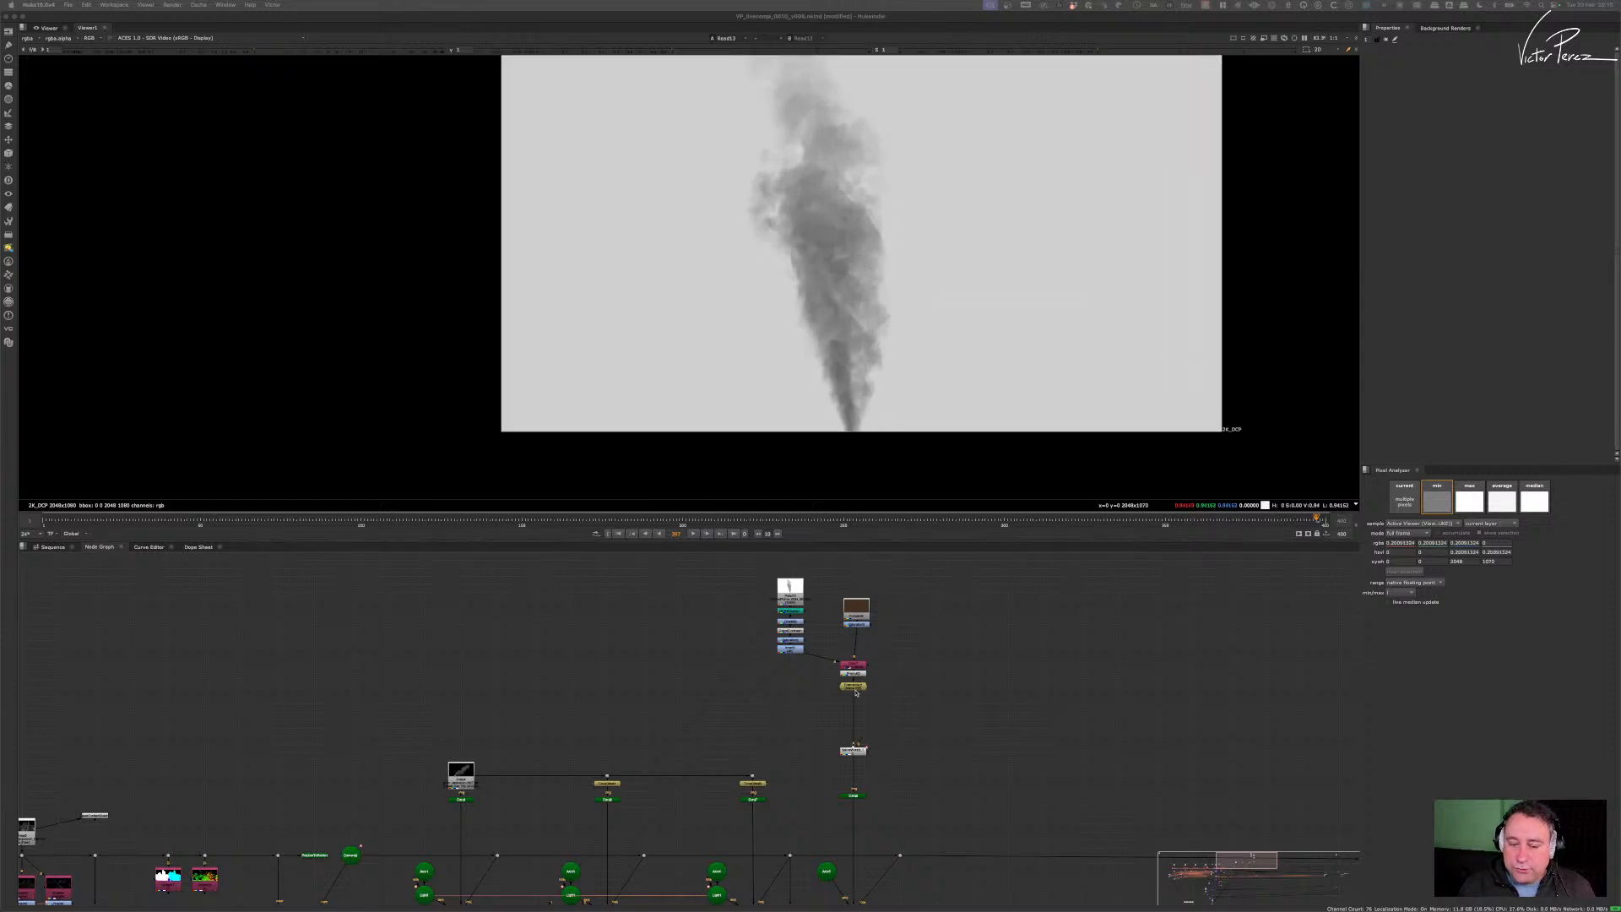
pyautogui.scroll(2, 855, 693)
pyautogui.scroll(2, 882, 686)
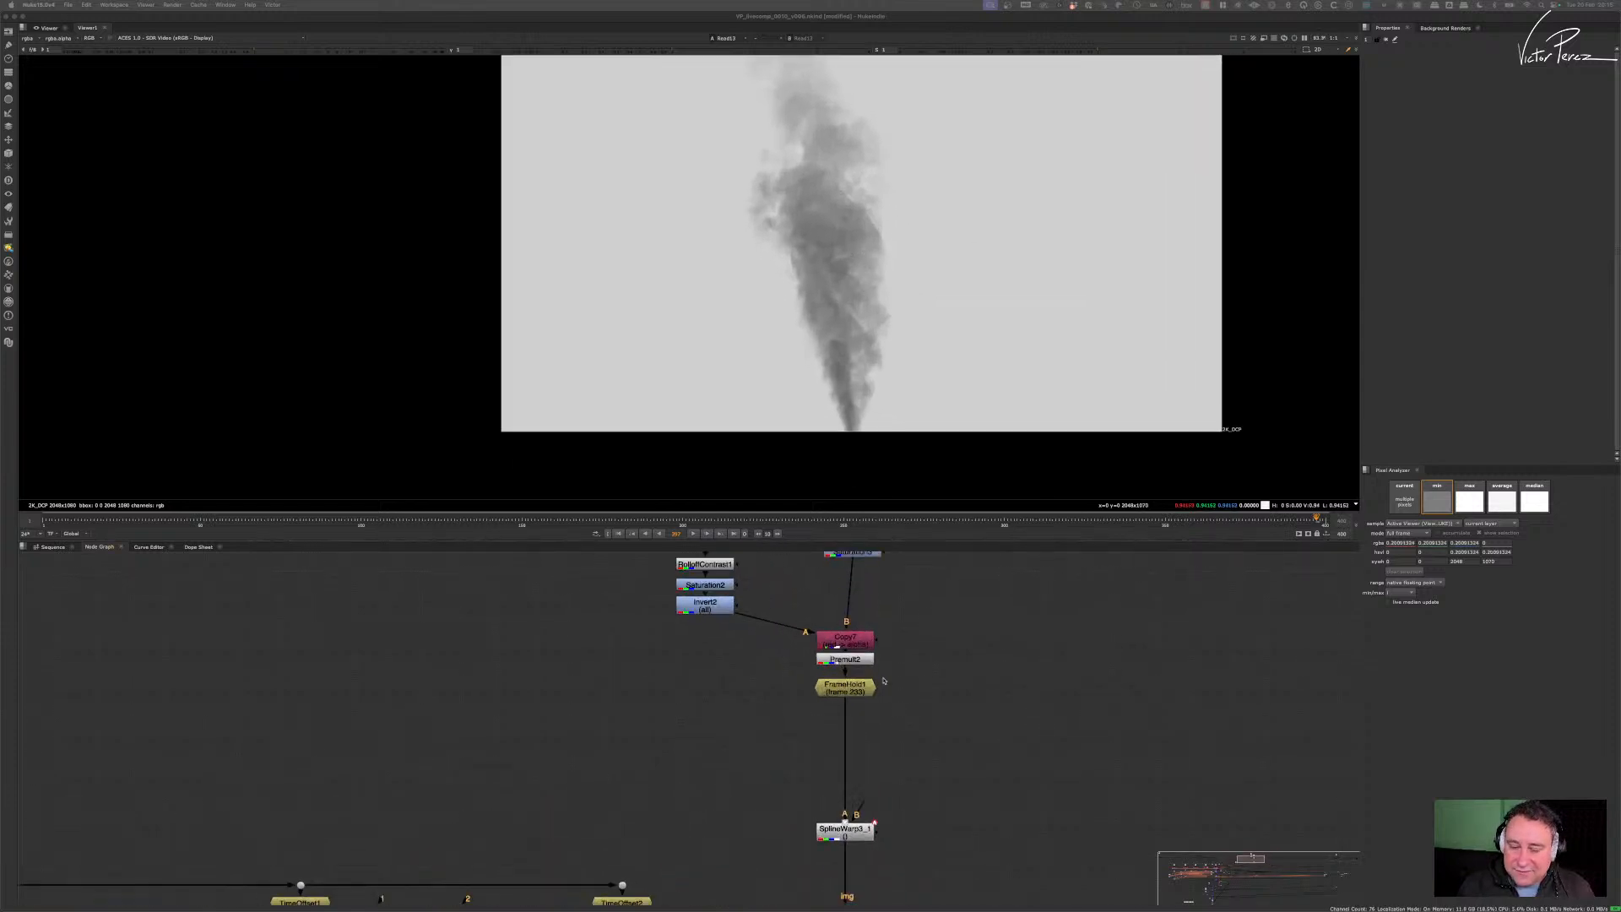
pyautogui.click(815, 721)
pyautogui.press('1')
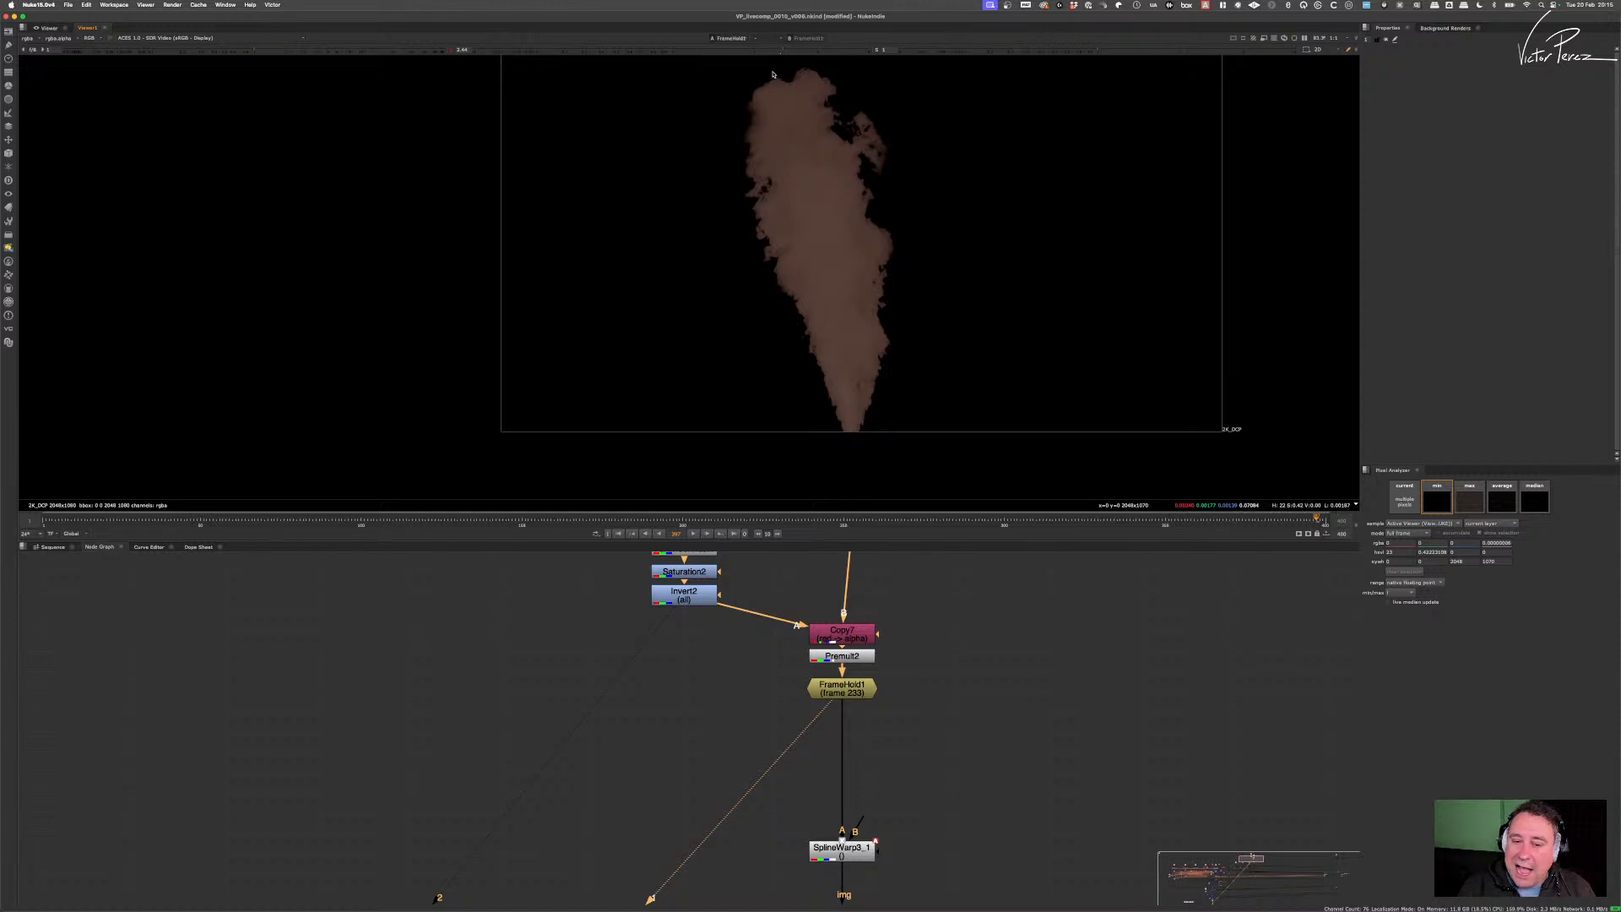
# - Move the SplineWarp directly below the FrameHold and view its warped output
pyautogui.moveTo(842, 853); pyautogui.dragTo(854, 789, button='middle')
pyautogui.moveTo(854, 789); pyautogui.dragTo(853, 678)
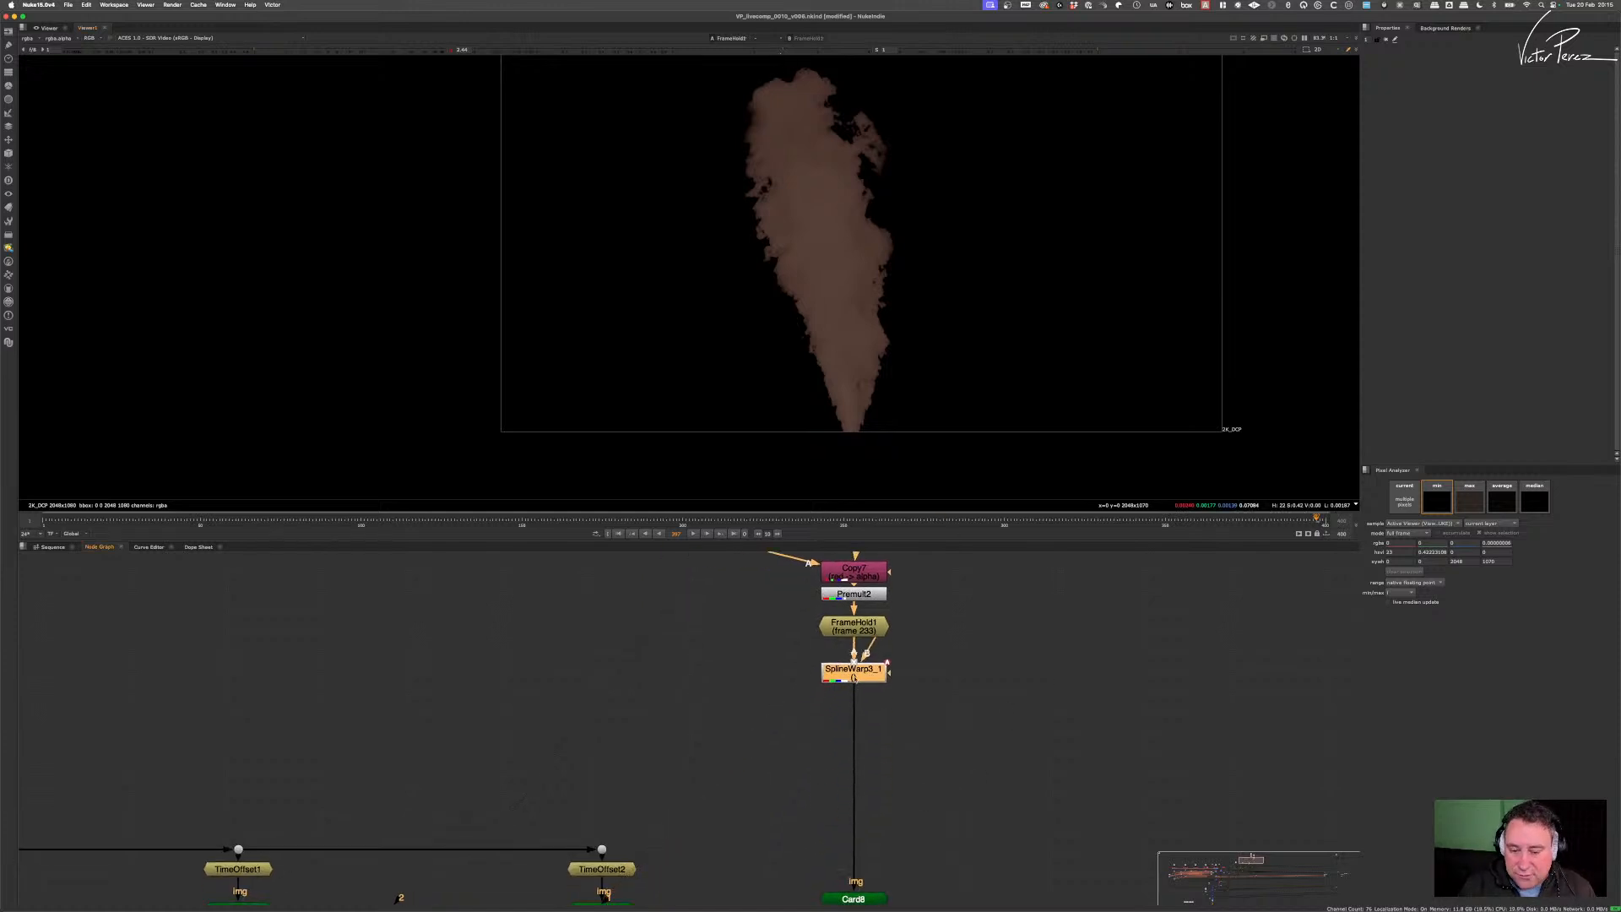
pyautogui.press('1')
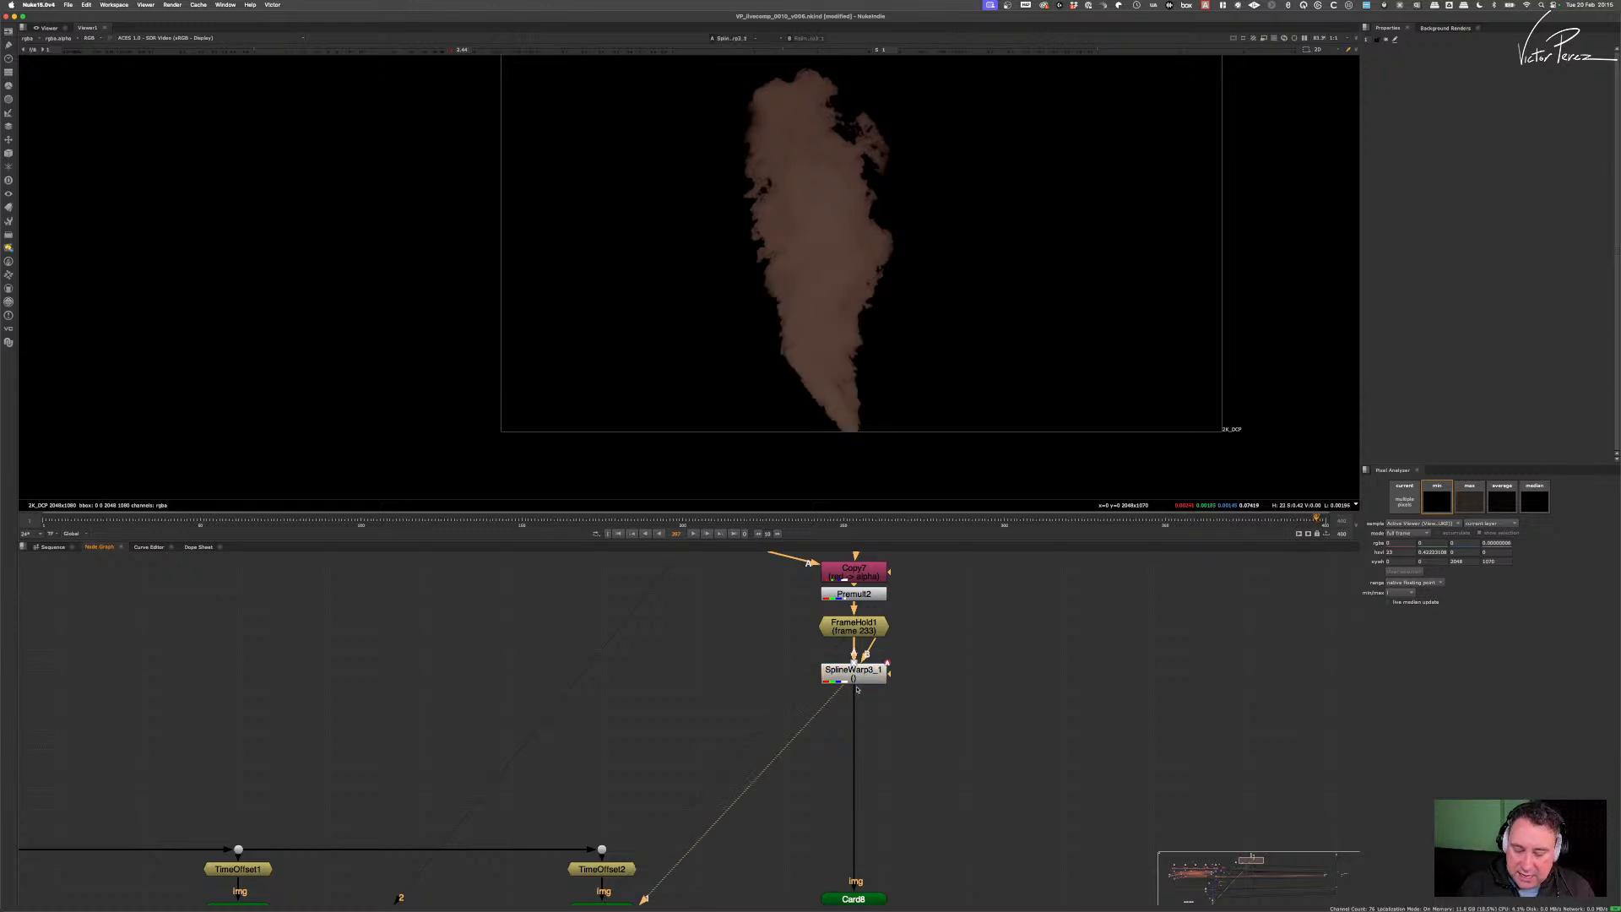
pyautogui.scroll(-3, 855, 692)
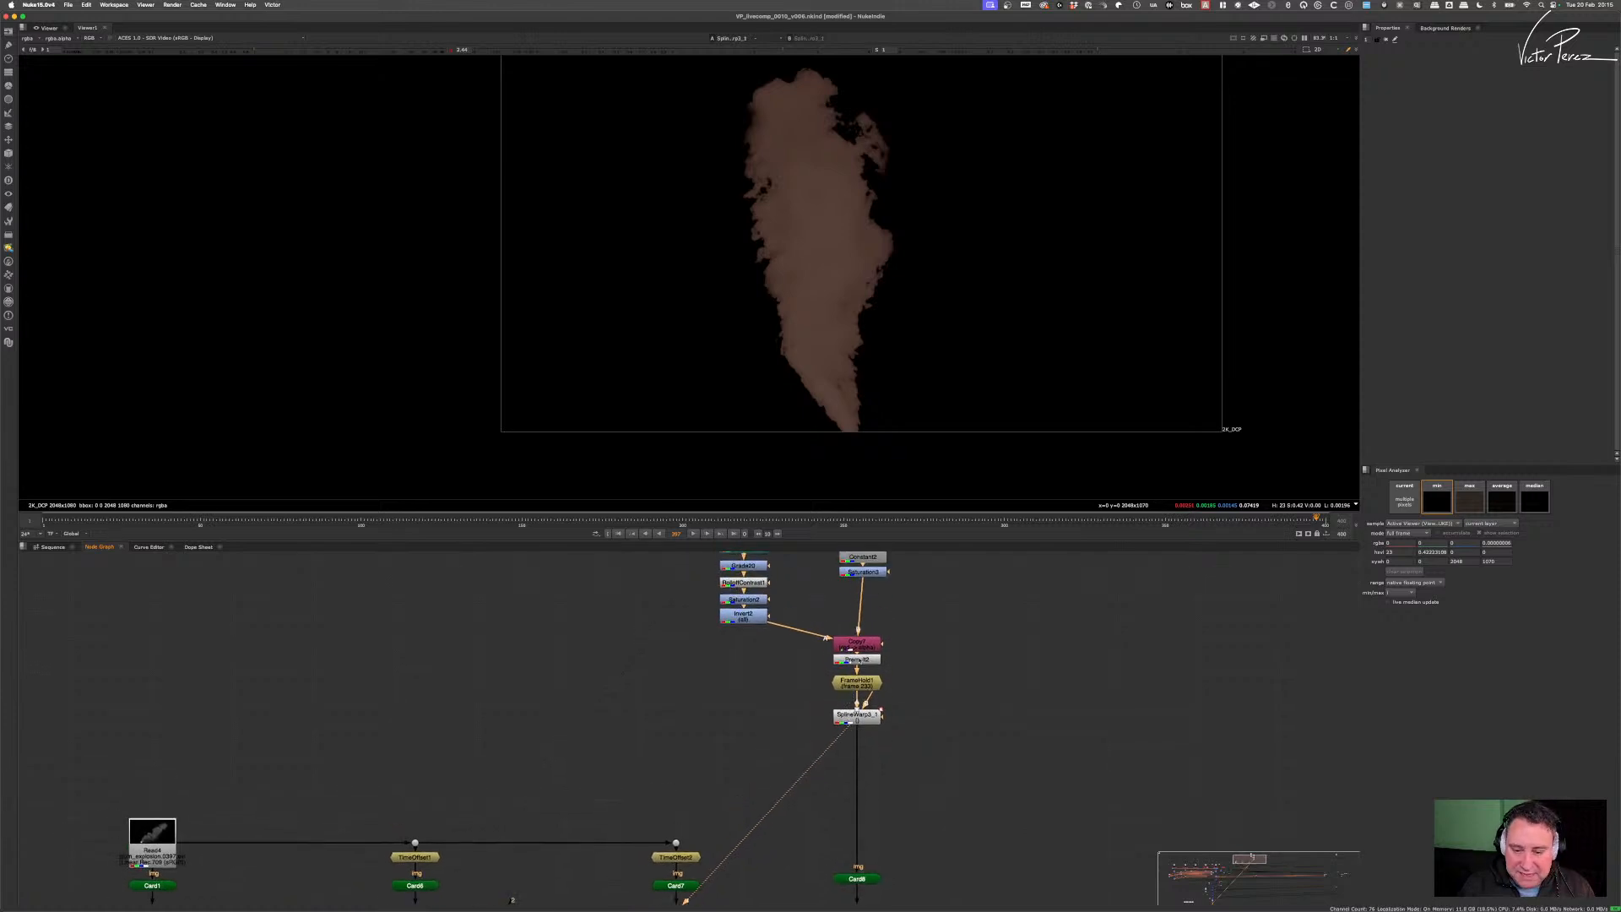
pyautogui.scroll(2, 857, 712)
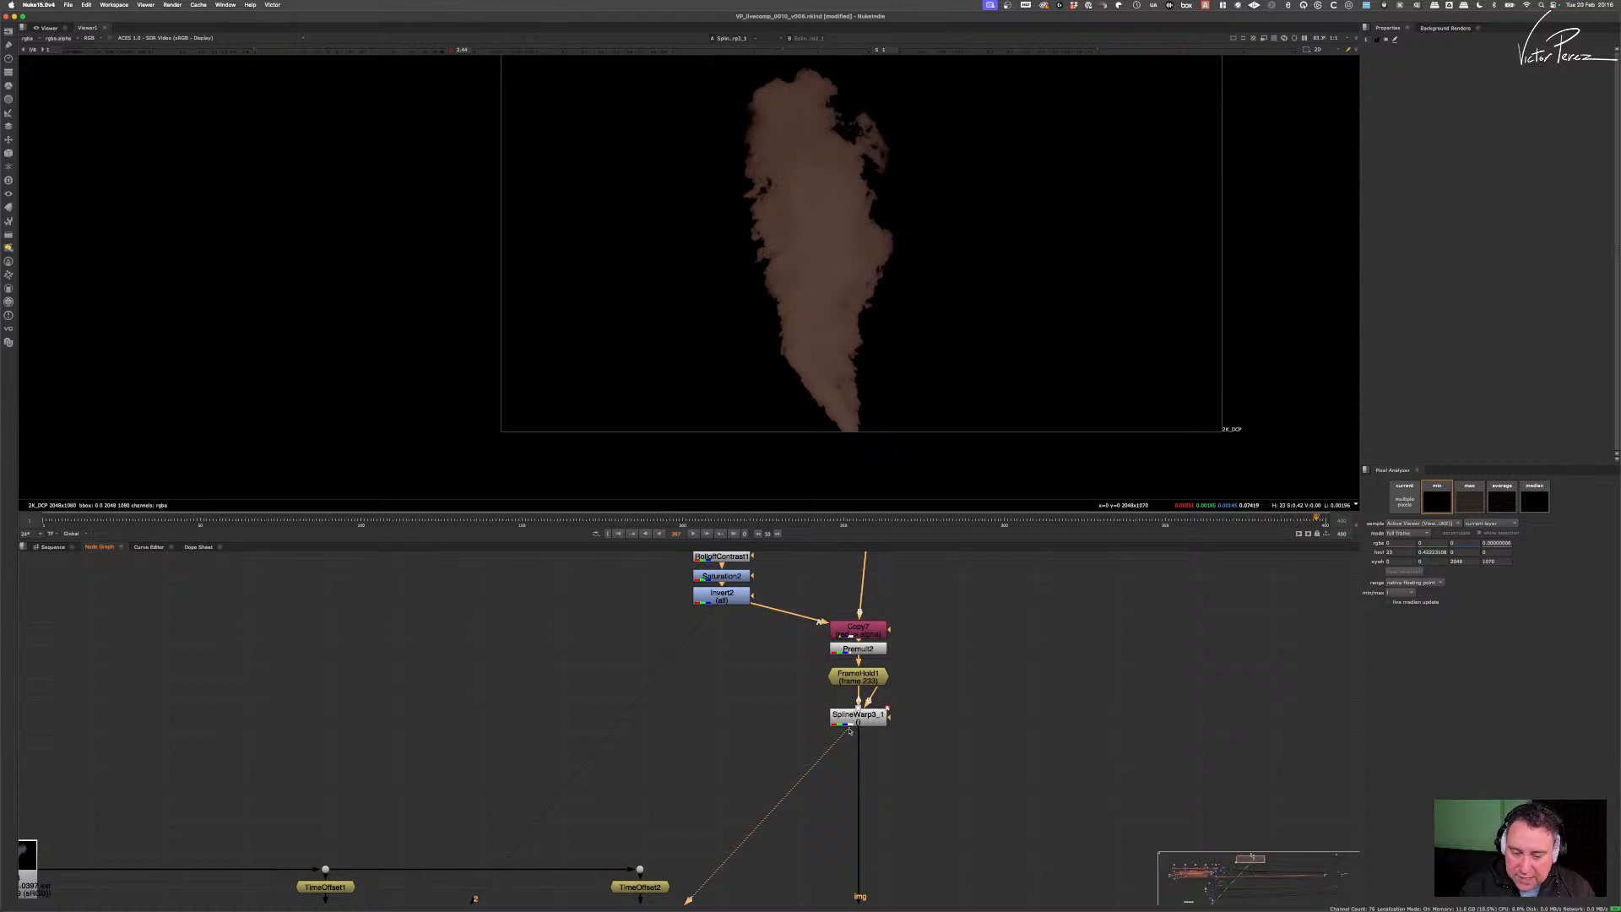
# - View the warped plume's alpha channel and add a Shuffle node fed by the SplineWarp's output
pyautogui.click(776, 741)
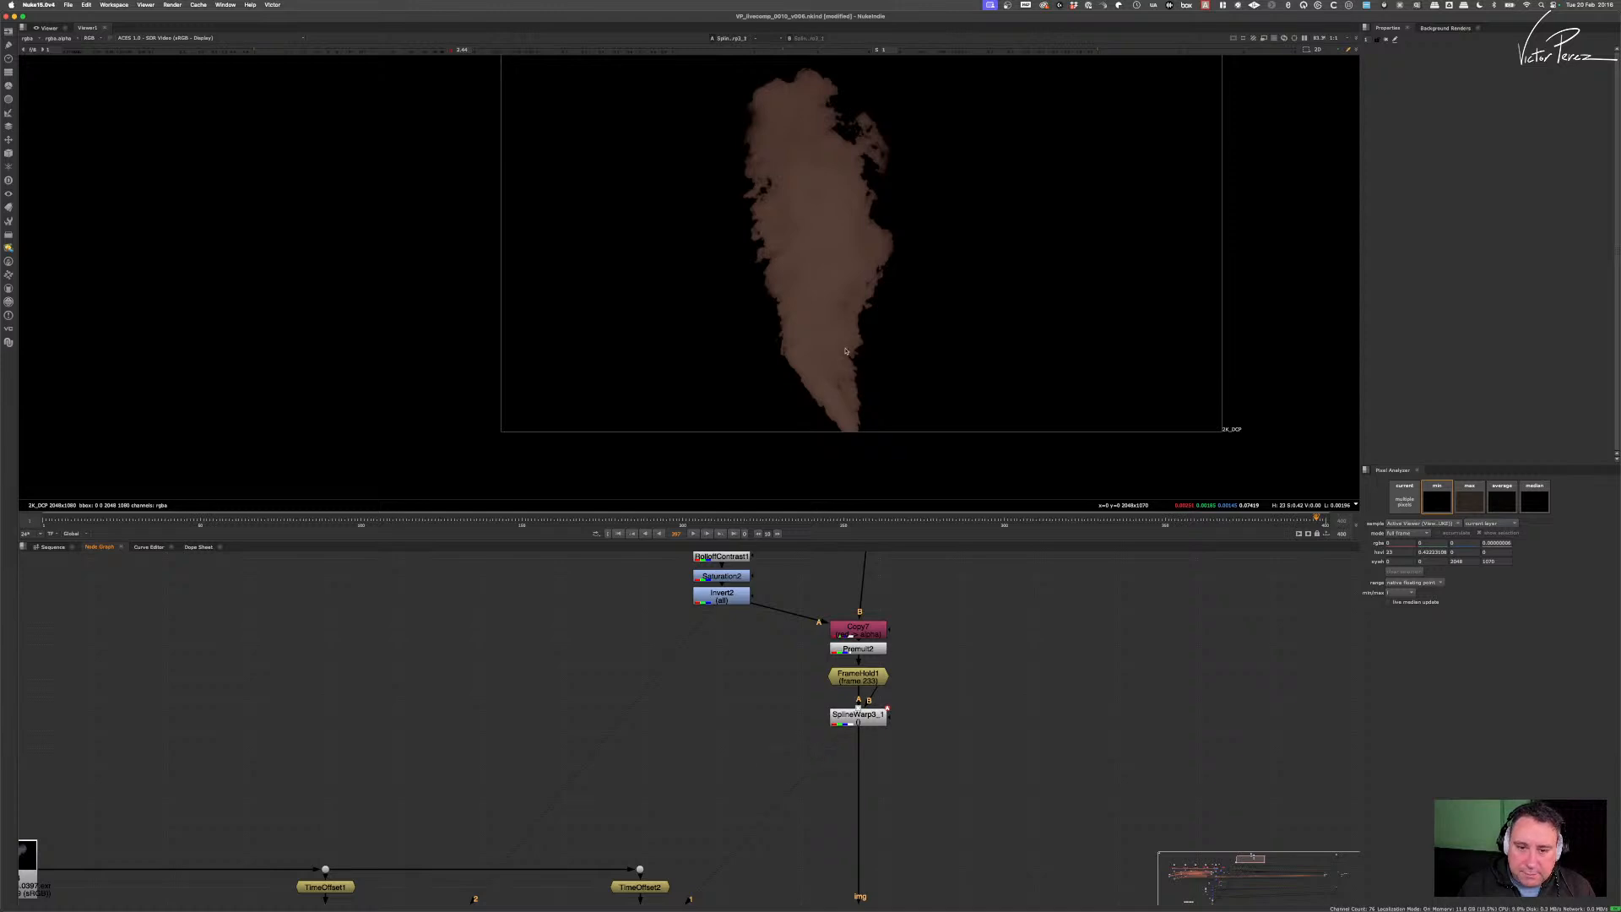
pyautogui.press('a')
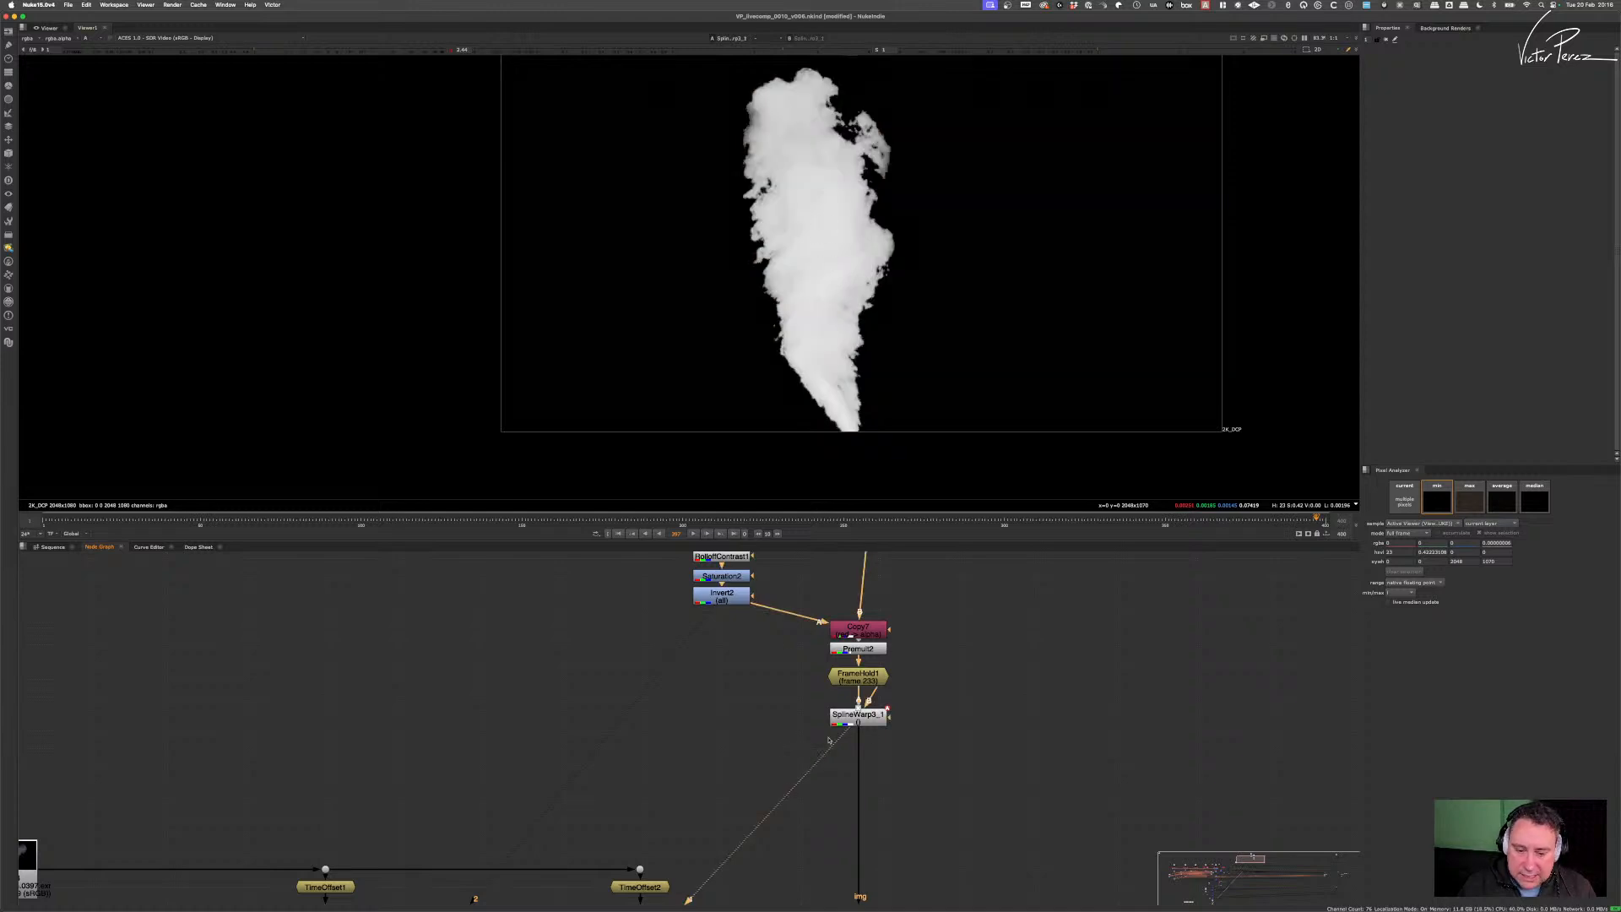
pyautogui.moveTo(1041, 743); pyautogui.dragTo(853, 680, button='middle')
pyautogui.press('Tab')
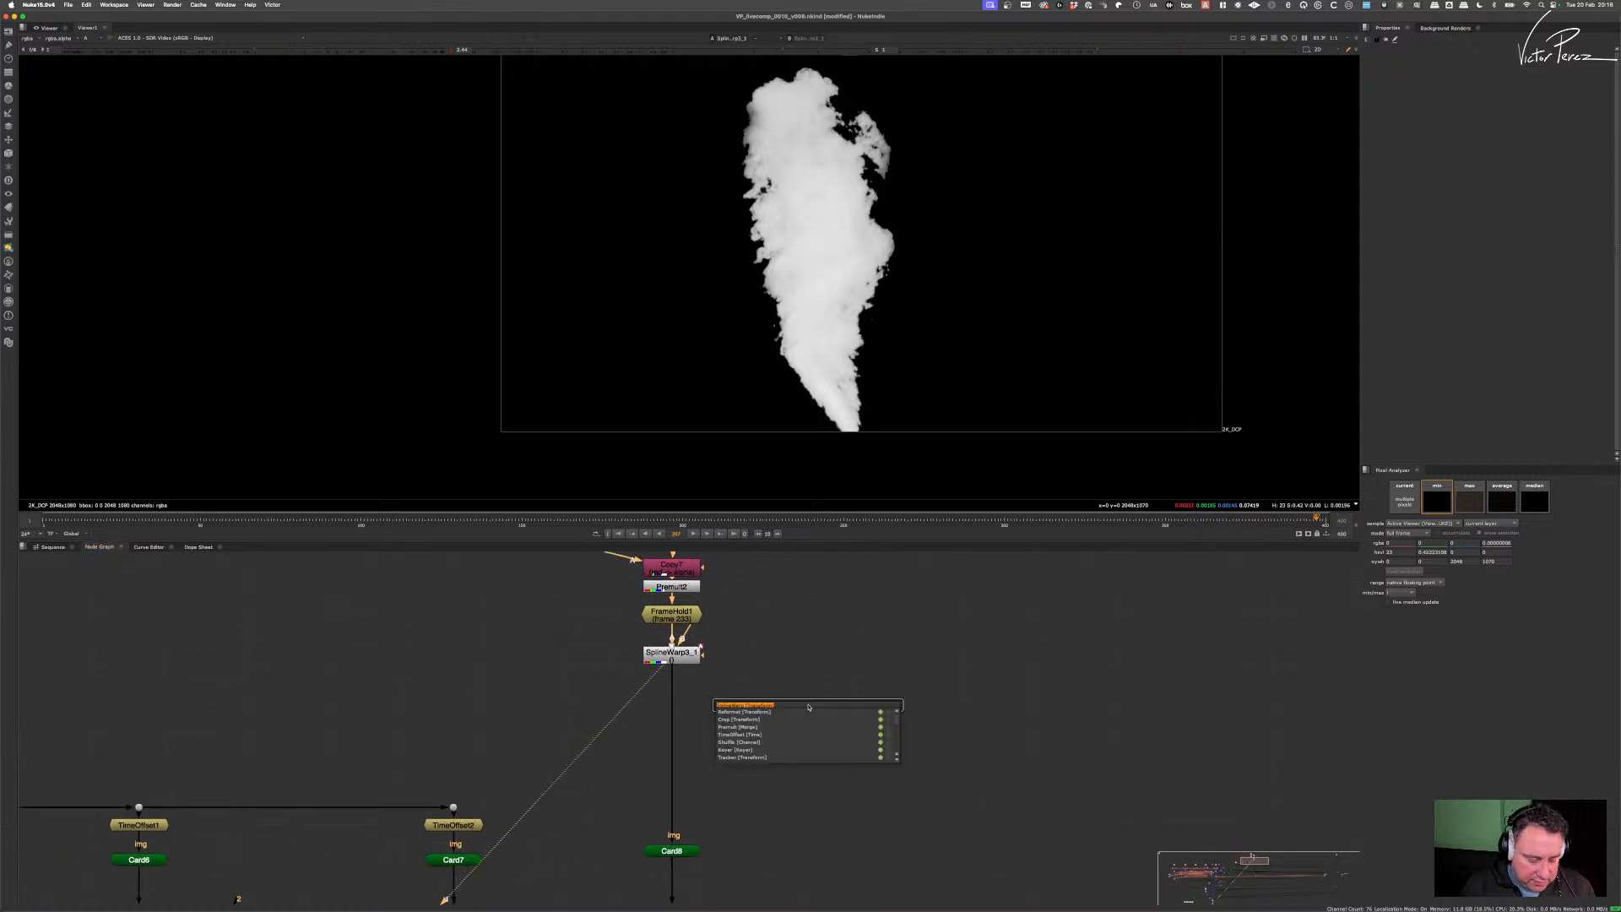
pyautogui.write('shu')
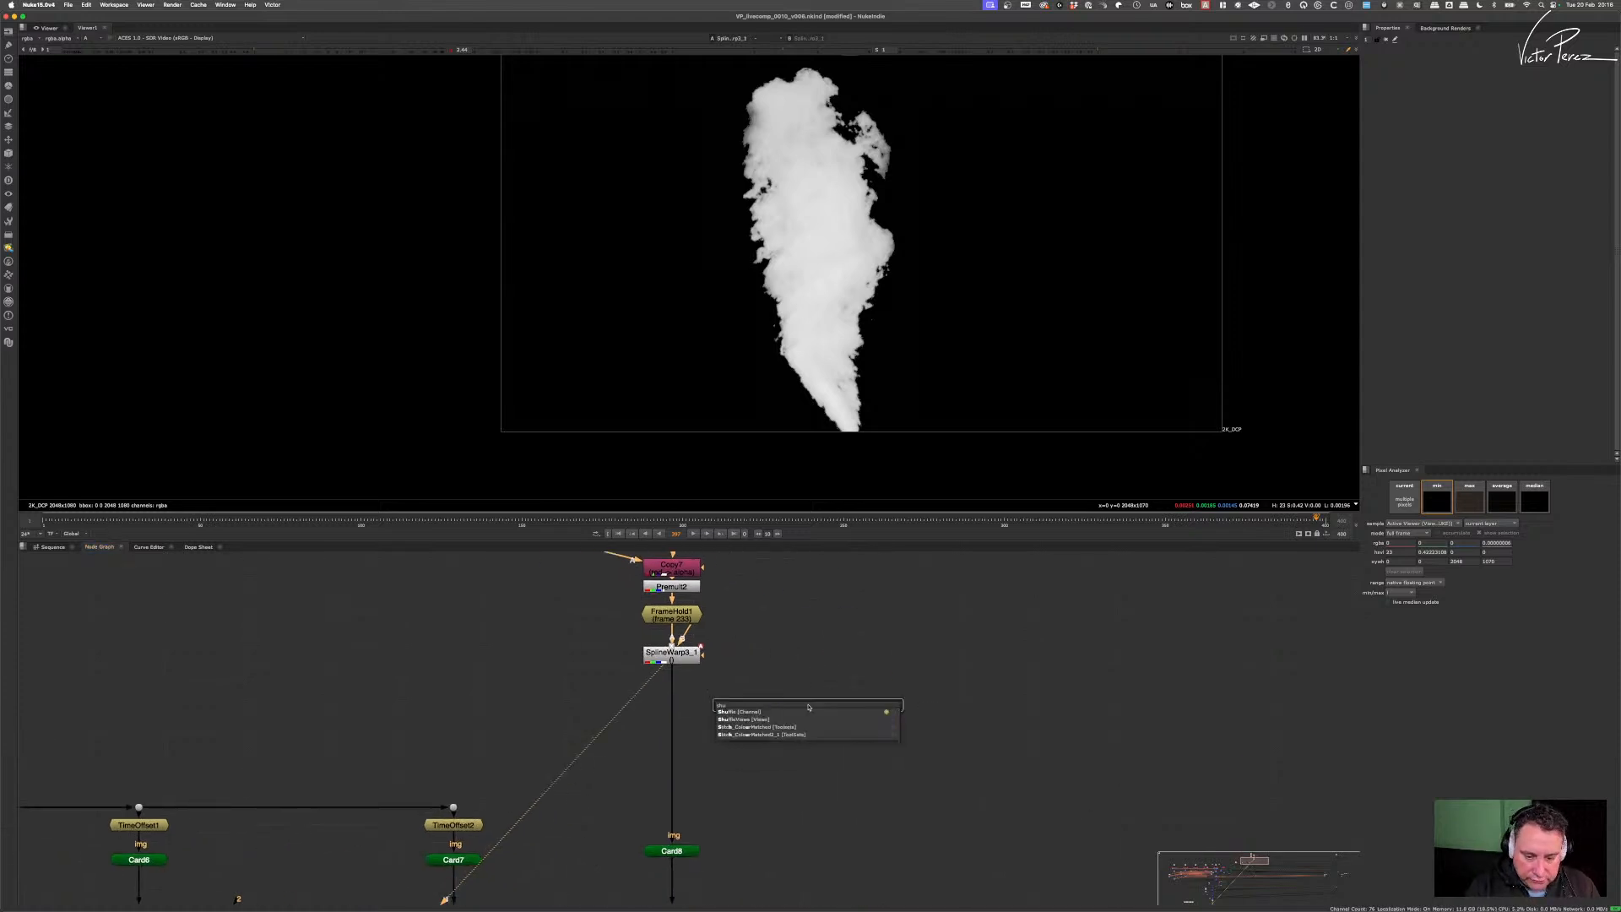
pyautogui.press('Down')
pyautogui.press('Return')
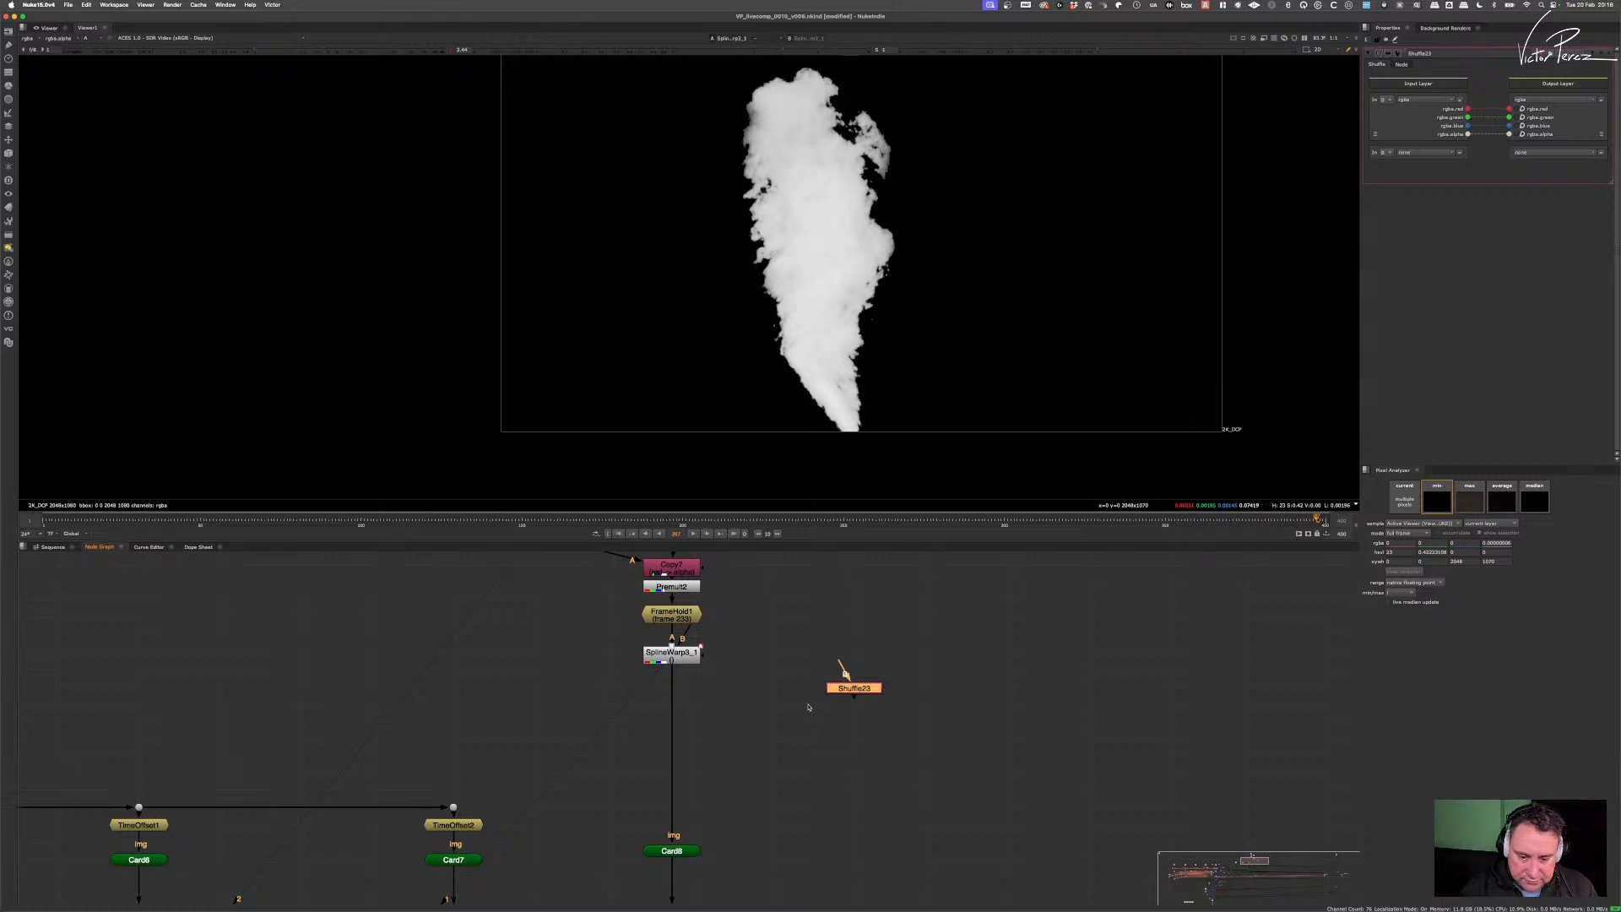
pyautogui.moveTo(843, 671); pyautogui.dragTo(702, 657)
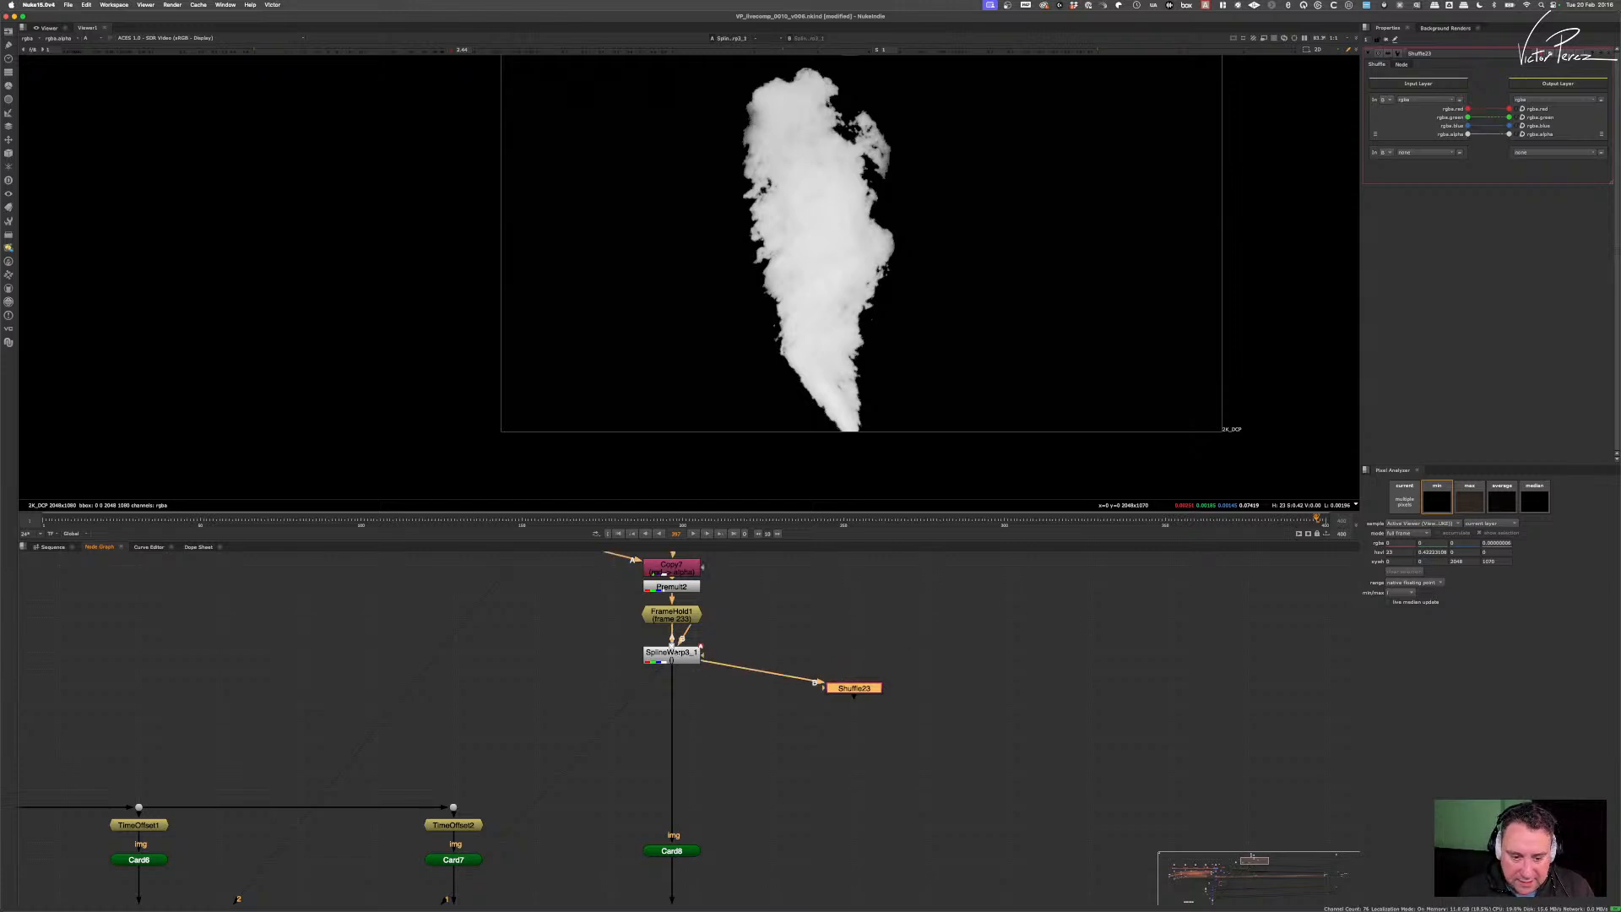
# - Insert a Dot in the Shuffle's input connection, level with the SplineWarp, and place the Shuffle directly beneath it
pyautogui.moveTo(871, 694); pyautogui.dragTo(856, 709)
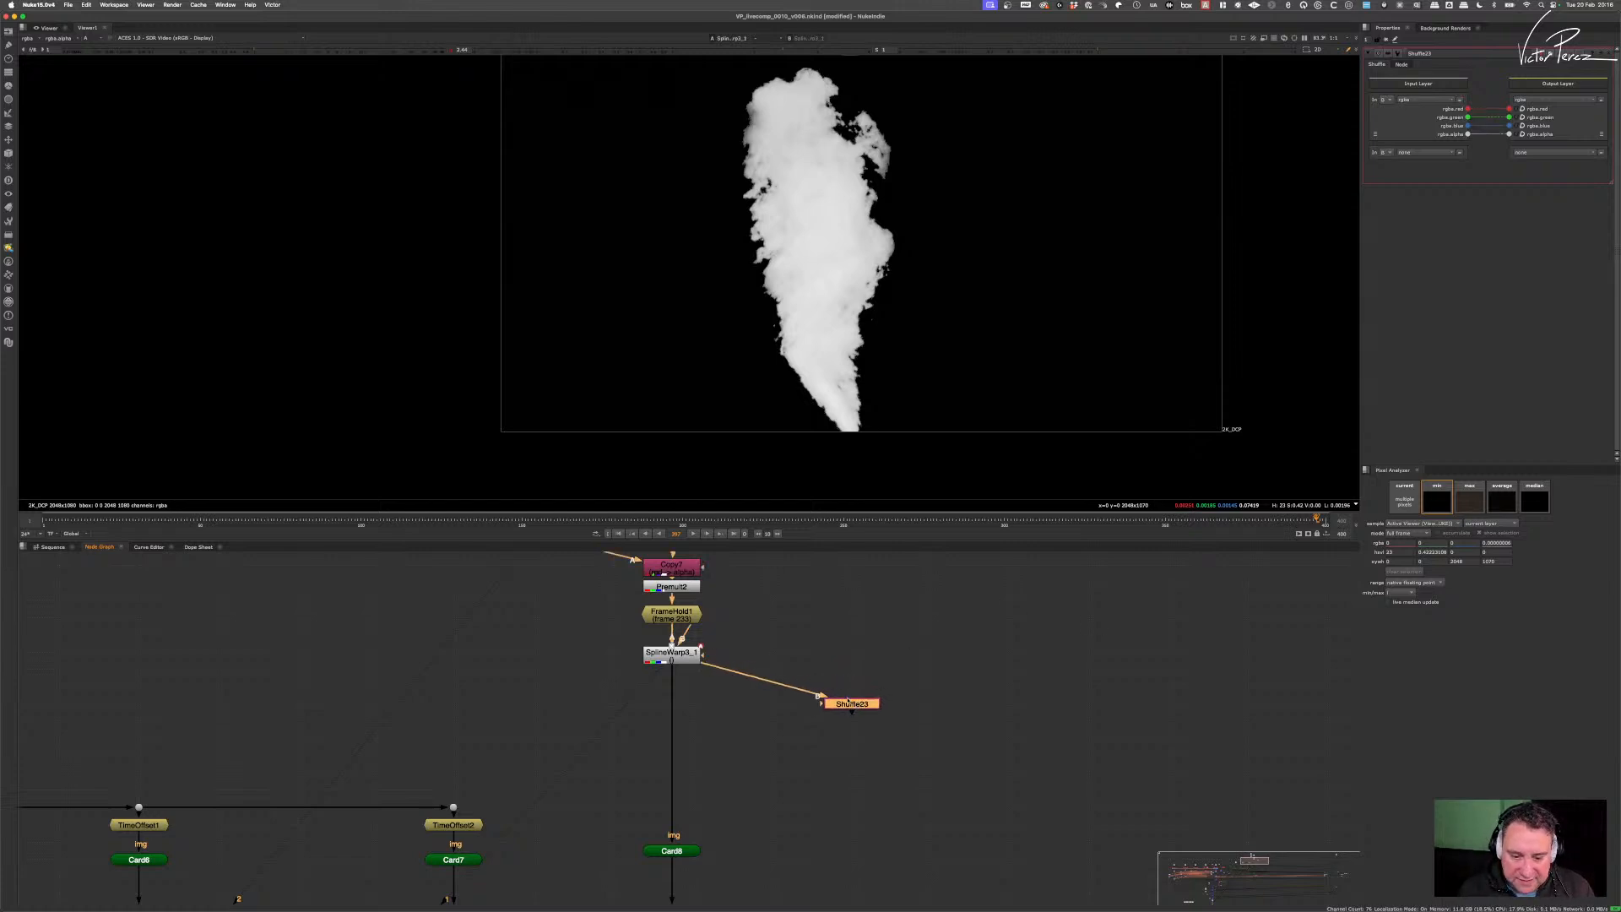
pyautogui.keyDown('ctrl'); pyautogui.moveTo(765, 681); pyautogui.dragTo(853, 655); pyautogui.keyUp('ctrl')
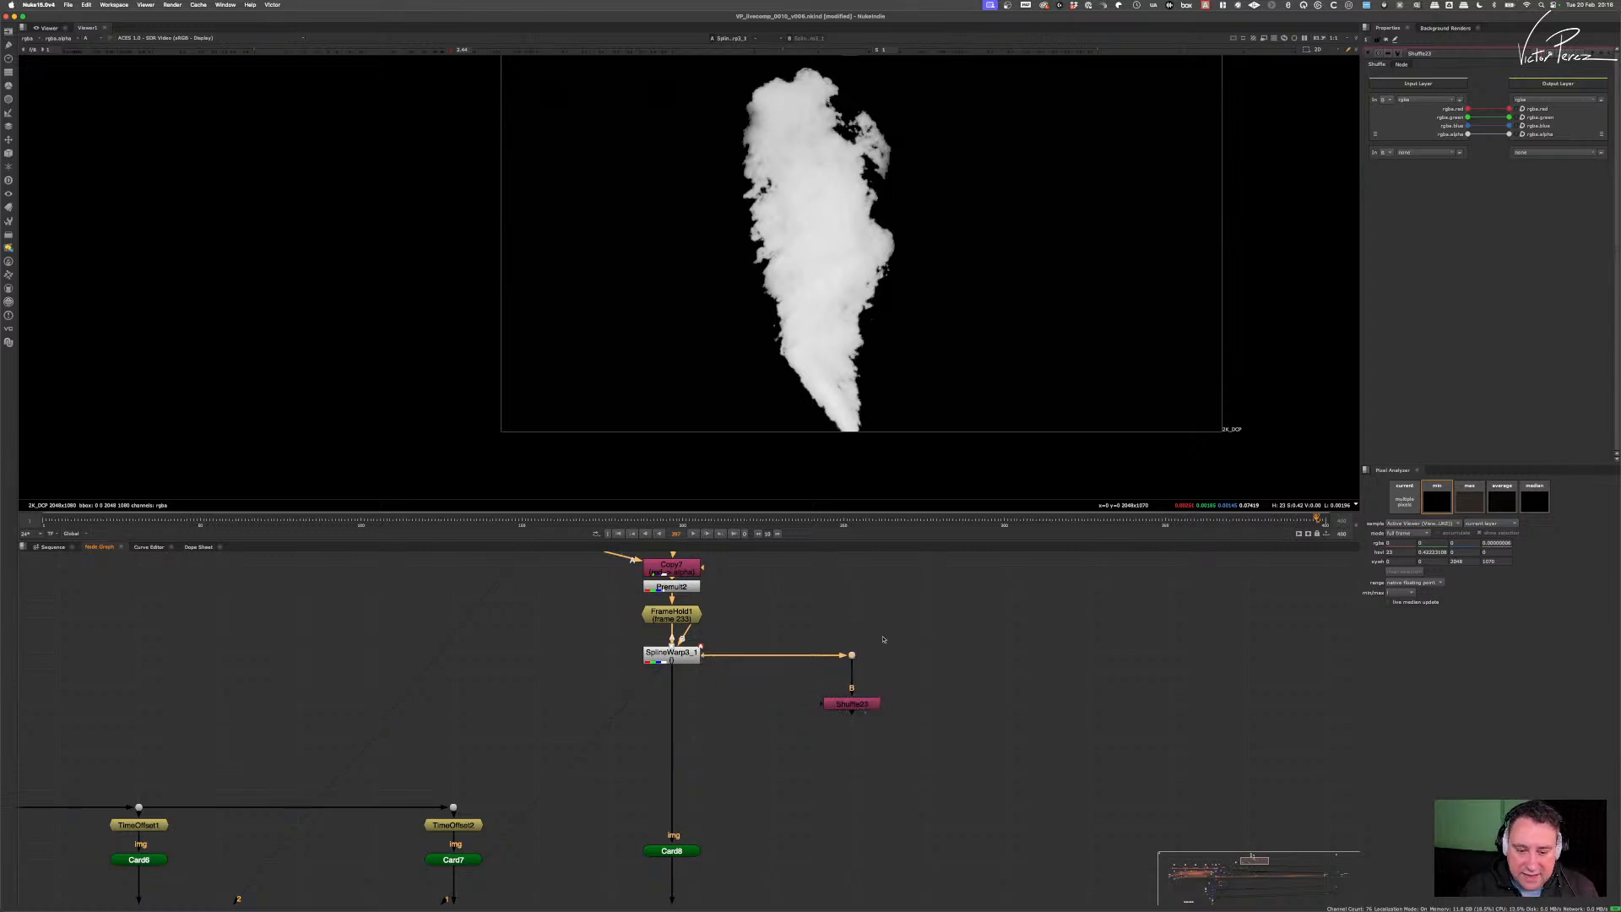
pyautogui.moveTo(895, 632); pyautogui.dragTo(588, 705)
pyautogui.moveTo(678, 665); pyautogui.dragTo(679, 662)
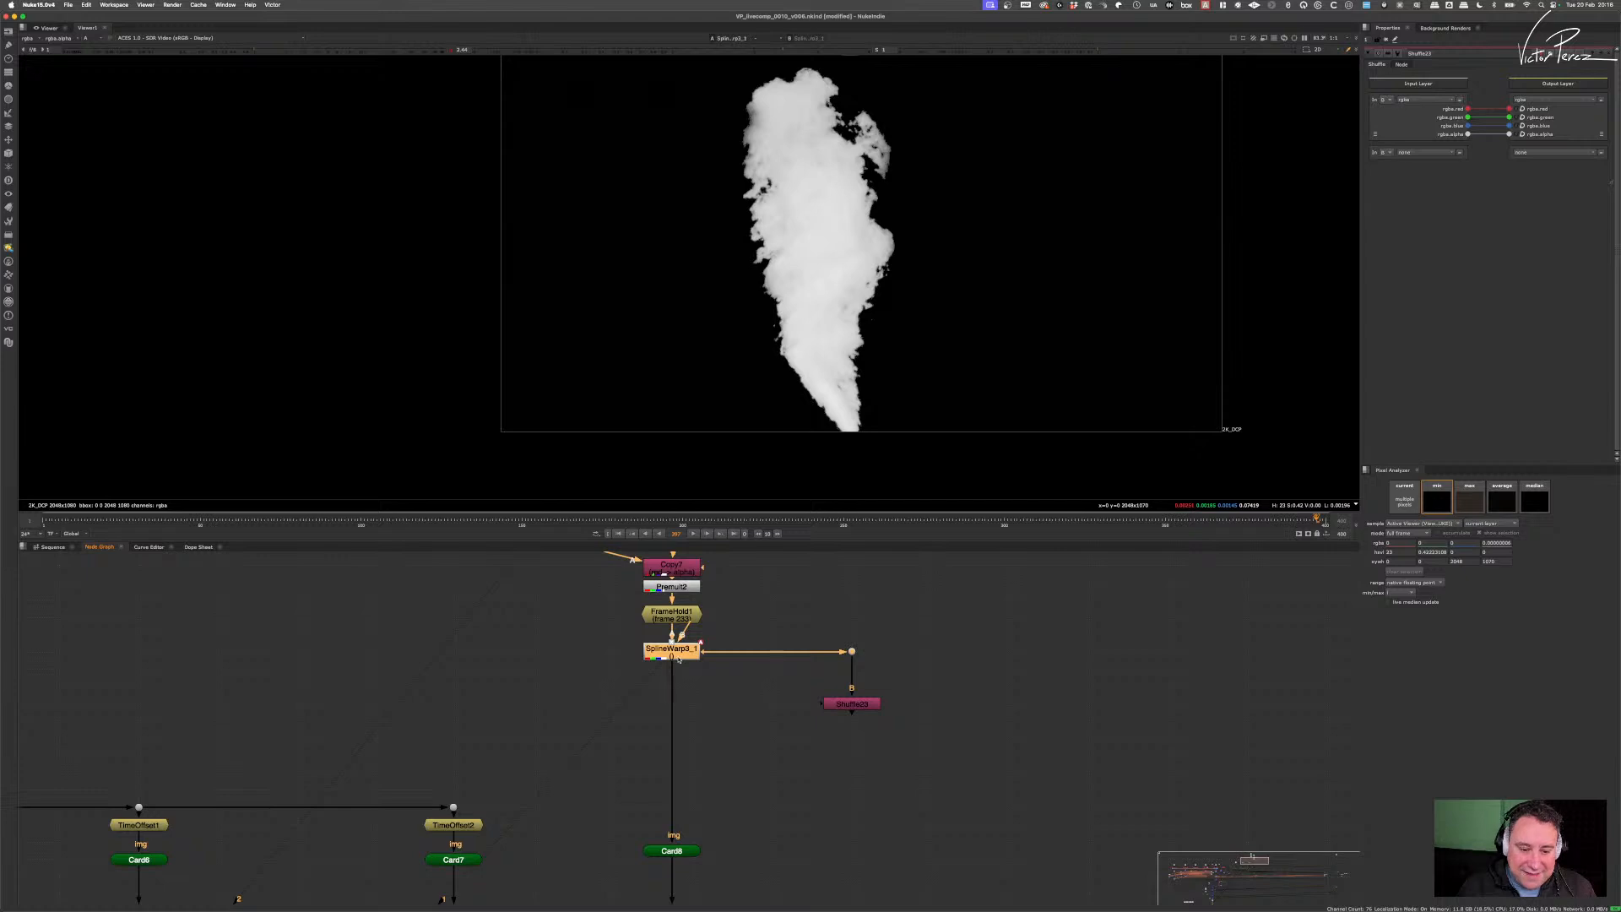
pyautogui.click(874, 704)
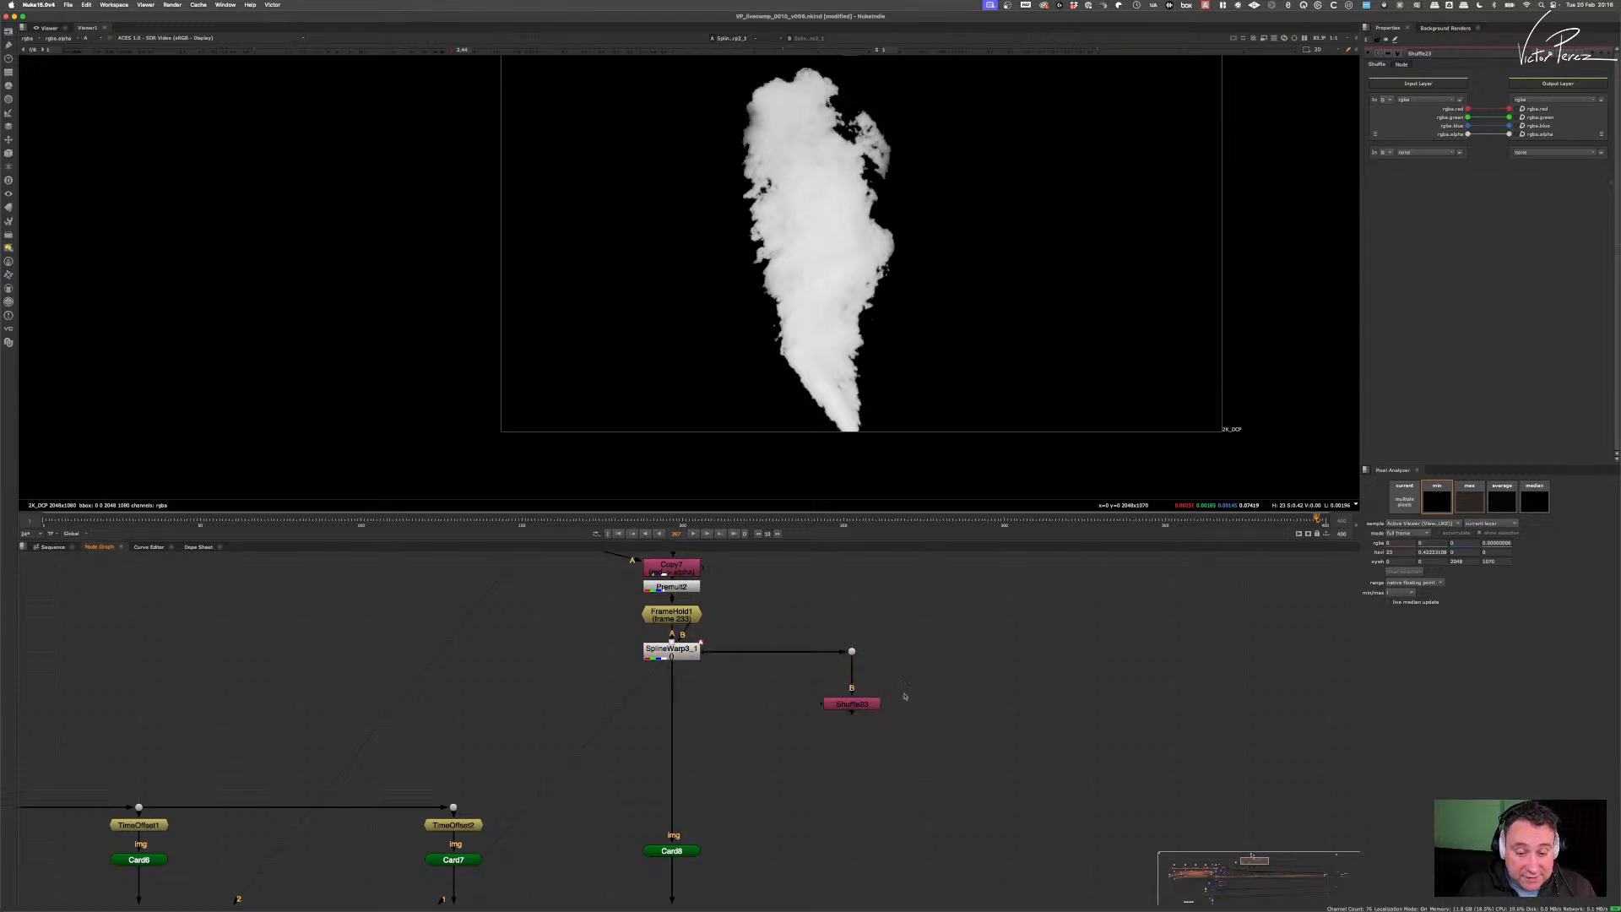
pyautogui.moveTo(864, 709); pyautogui.dragTo(865, 691)
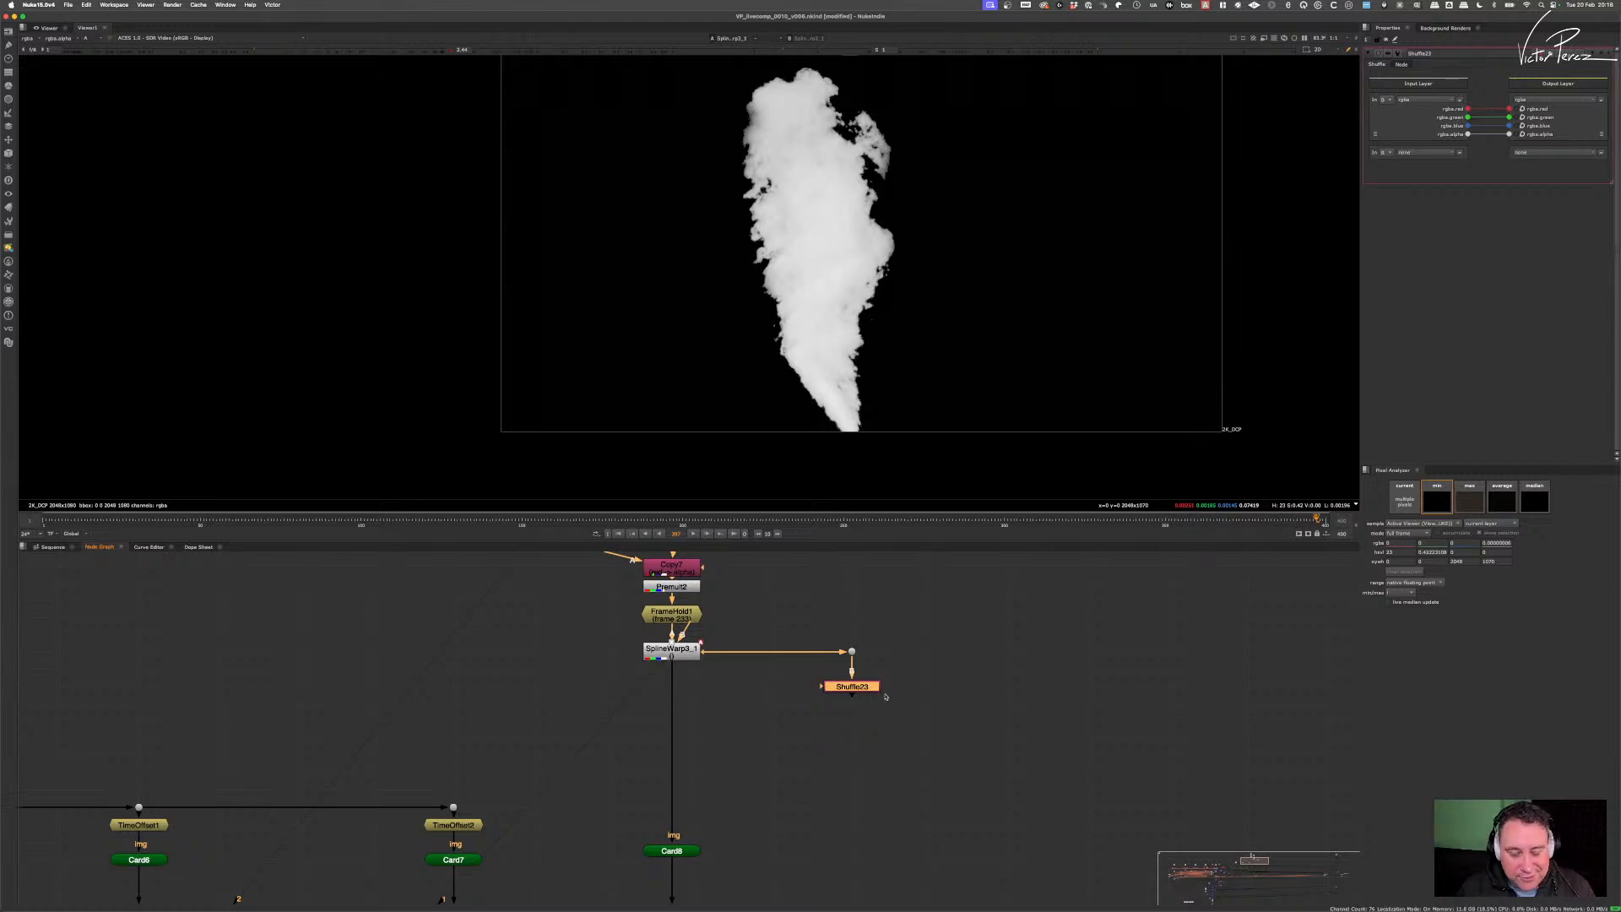
pyautogui.click(910, 677)
pyautogui.click(867, 686)
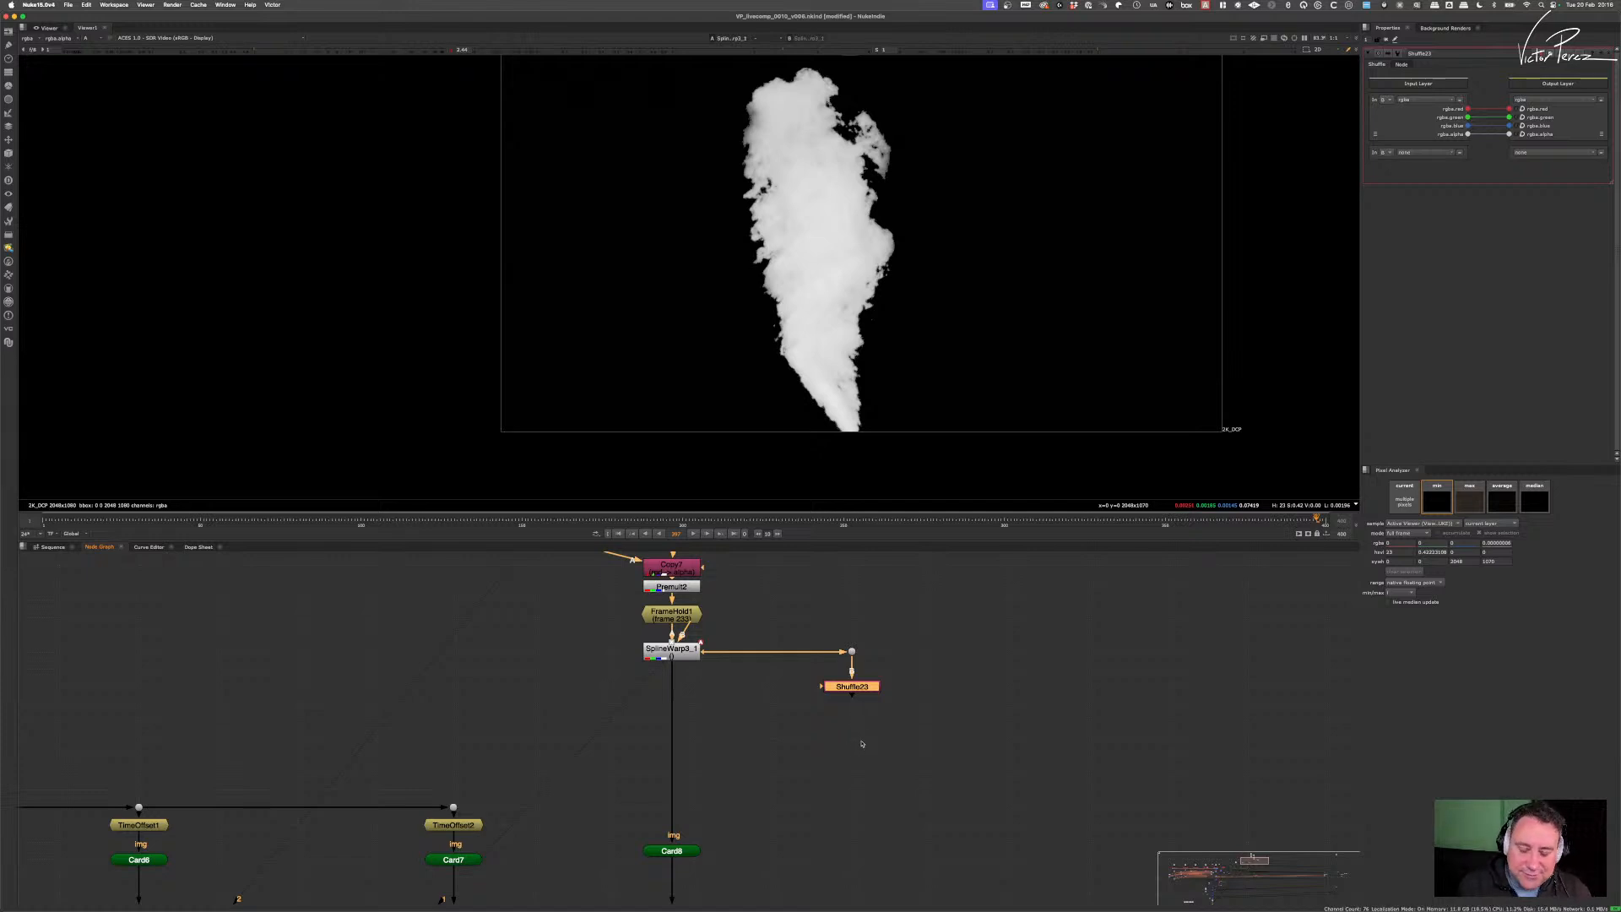
# - Route the alpha channel into red, green, blue and alpha in the Shuffle, and view its RGB output
pyautogui.scroll(3, 844, 694)
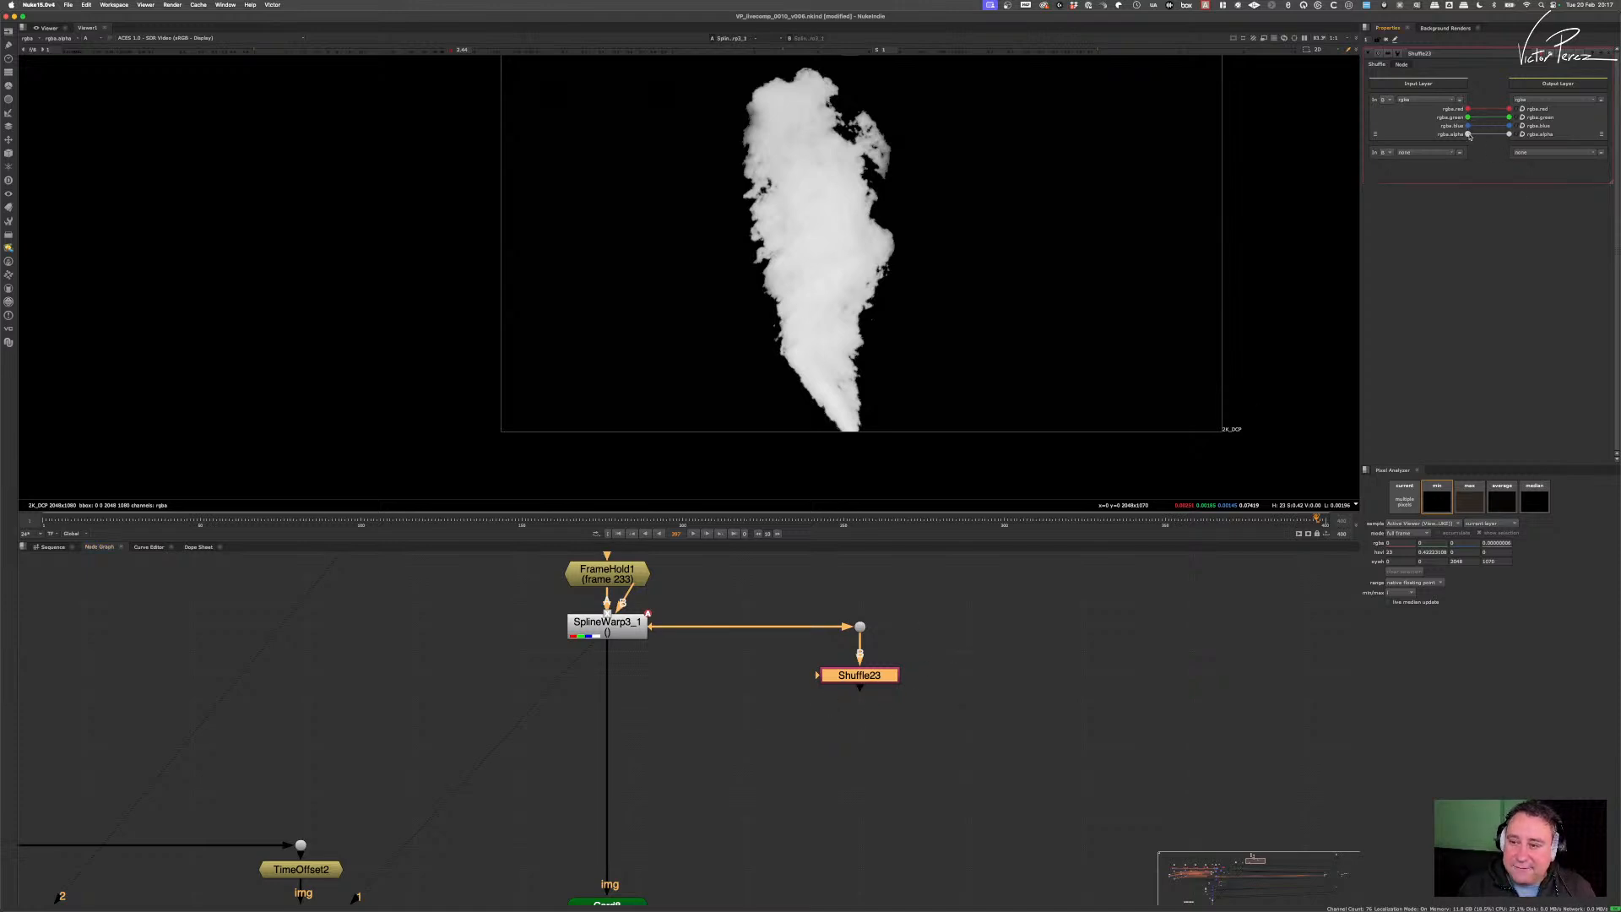
pyautogui.keyDown('super'); pyautogui.moveTo(1469, 134); pyautogui.dragTo(1509, 135); pyautogui.keyUp('super')
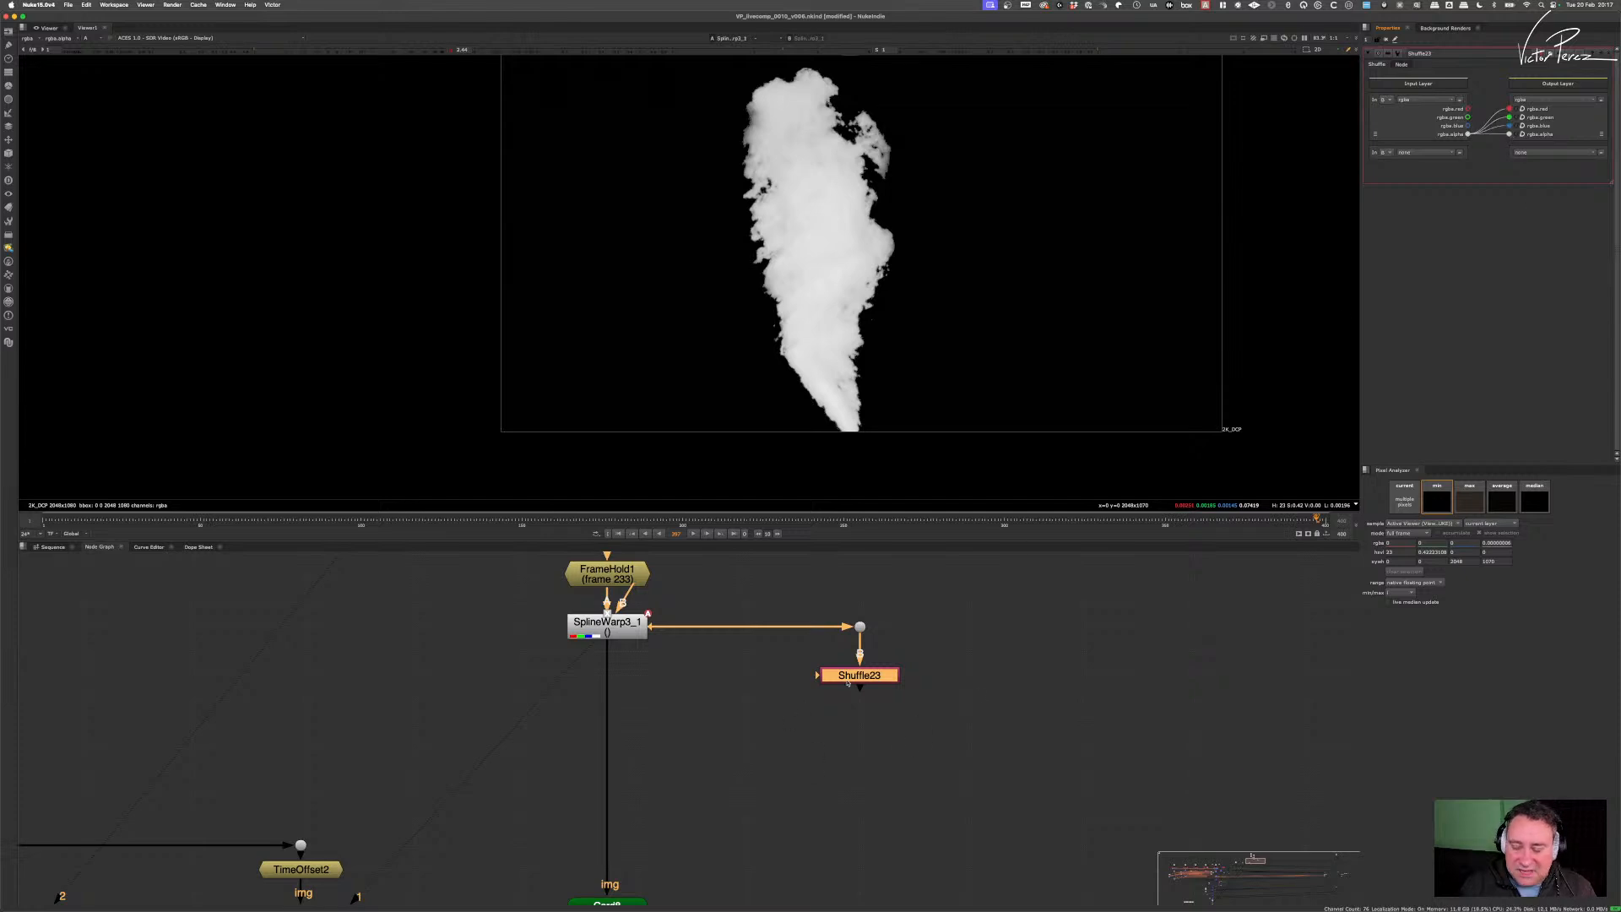
pyautogui.press('a')
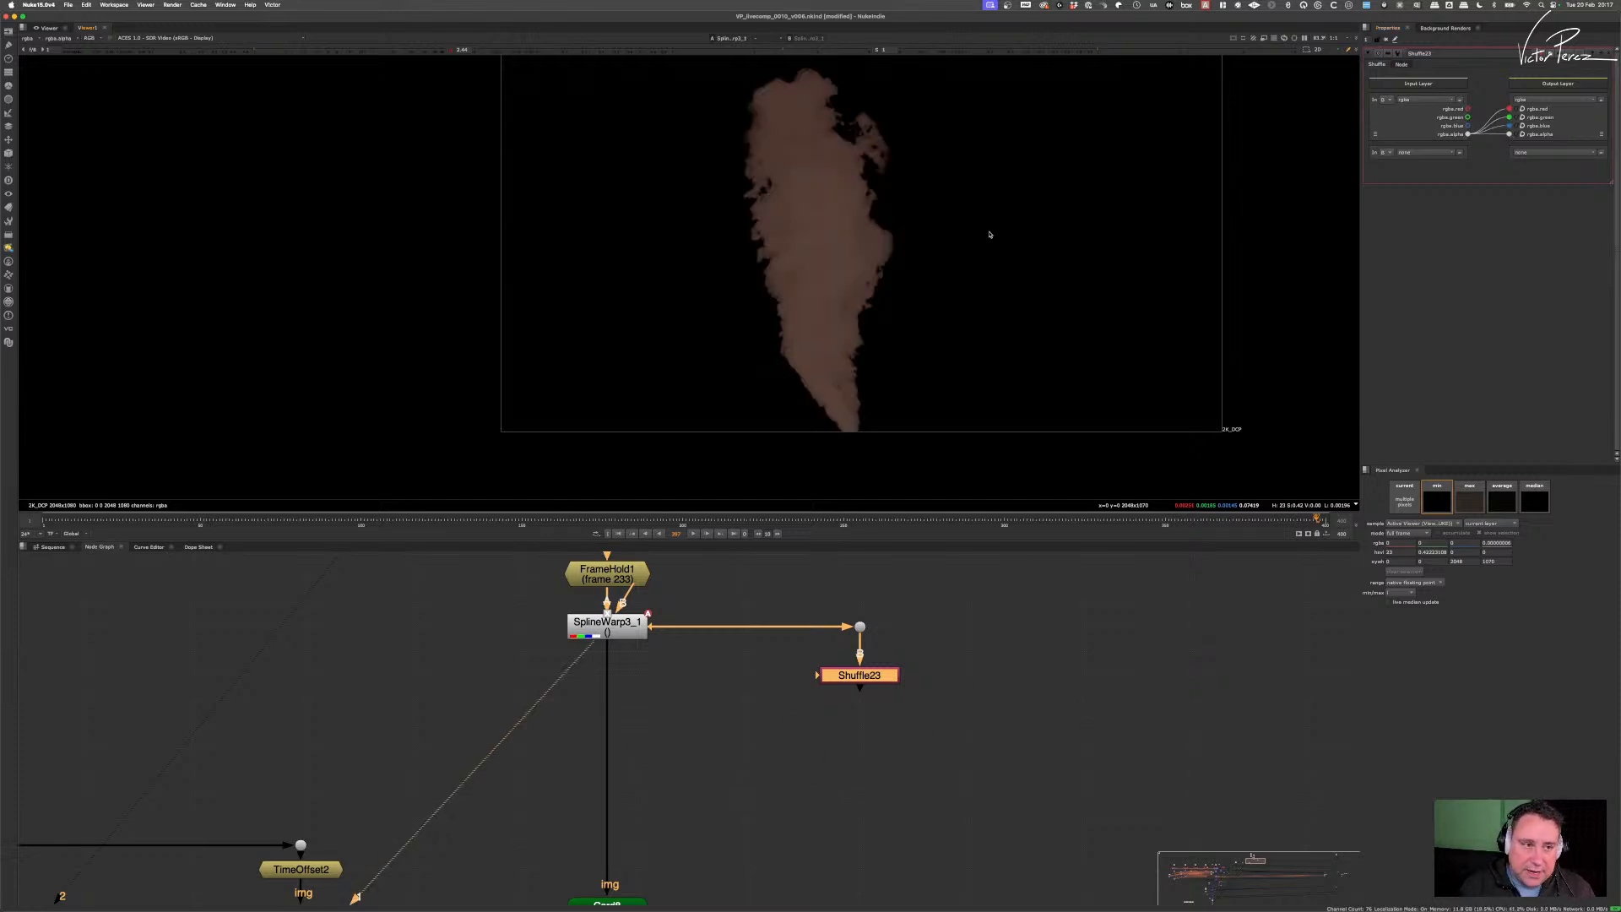
pyautogui.press('1')
pyautogui.click(932, 613)
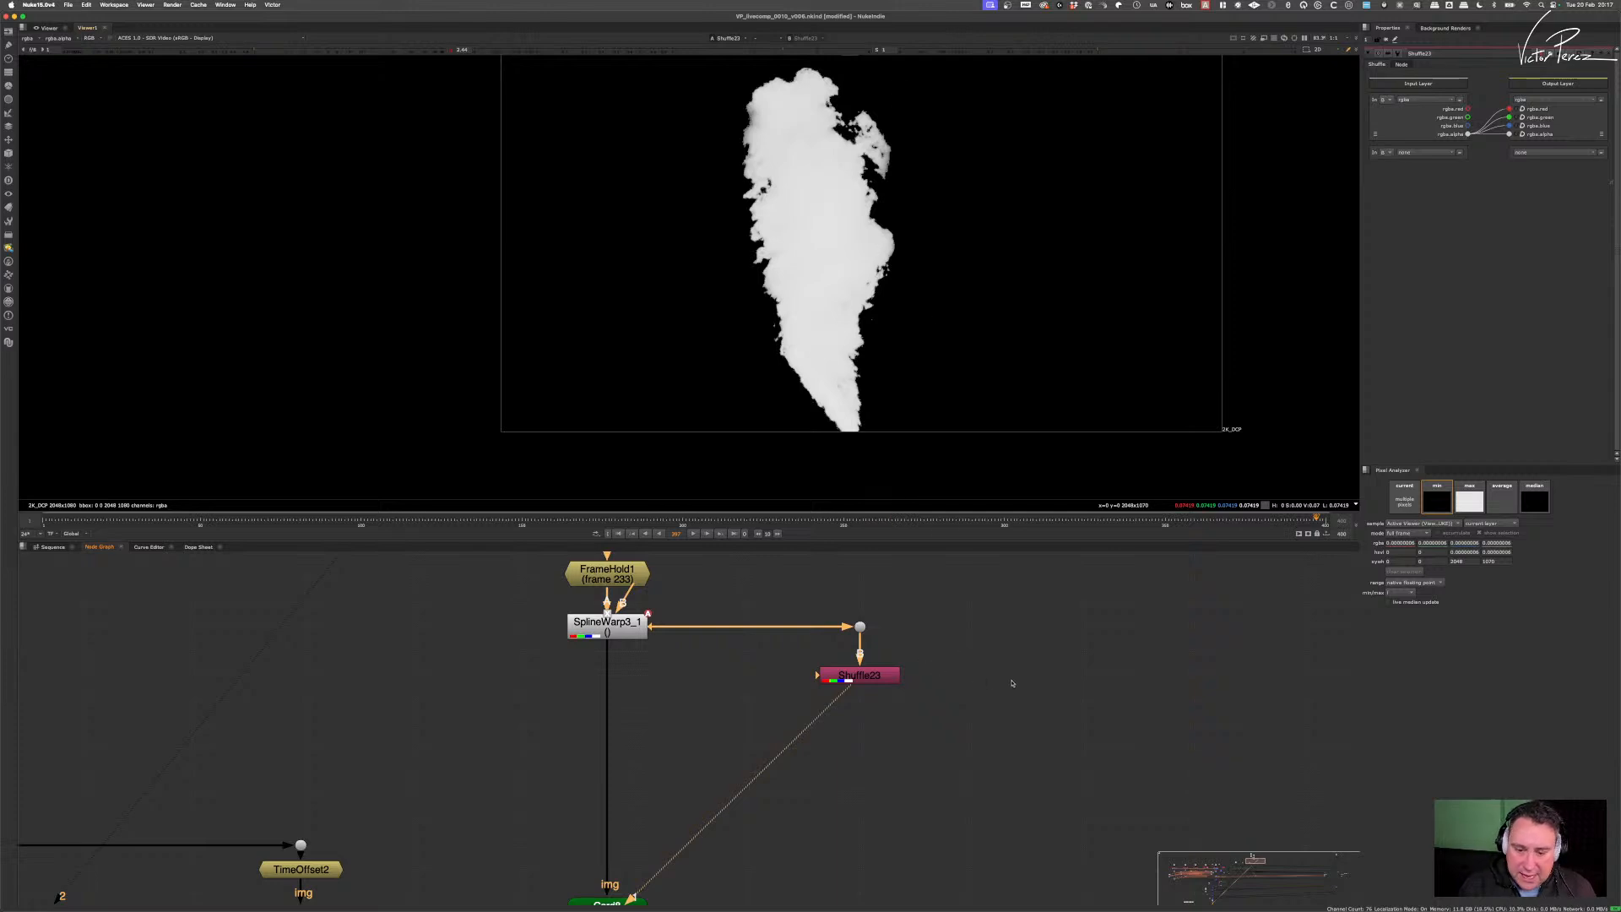
# - Add a VolumeRays node after the Shuffle, place its volume center beside the plume's lower left side, and view the rays
pyautogui.press('Tab')
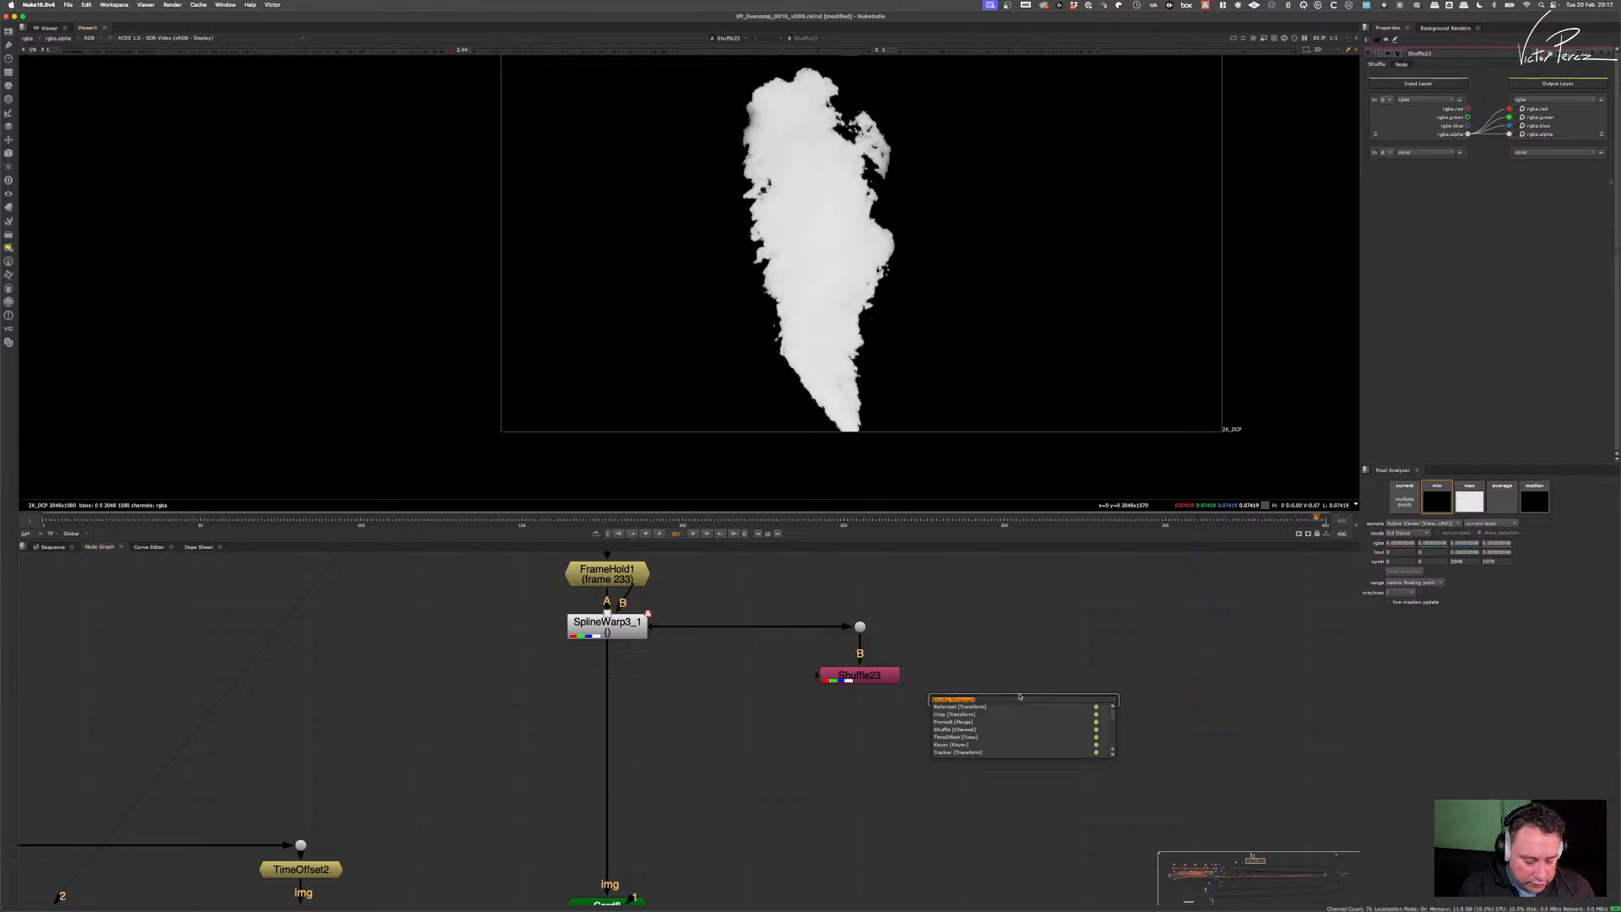
pyautogui.write('vol')
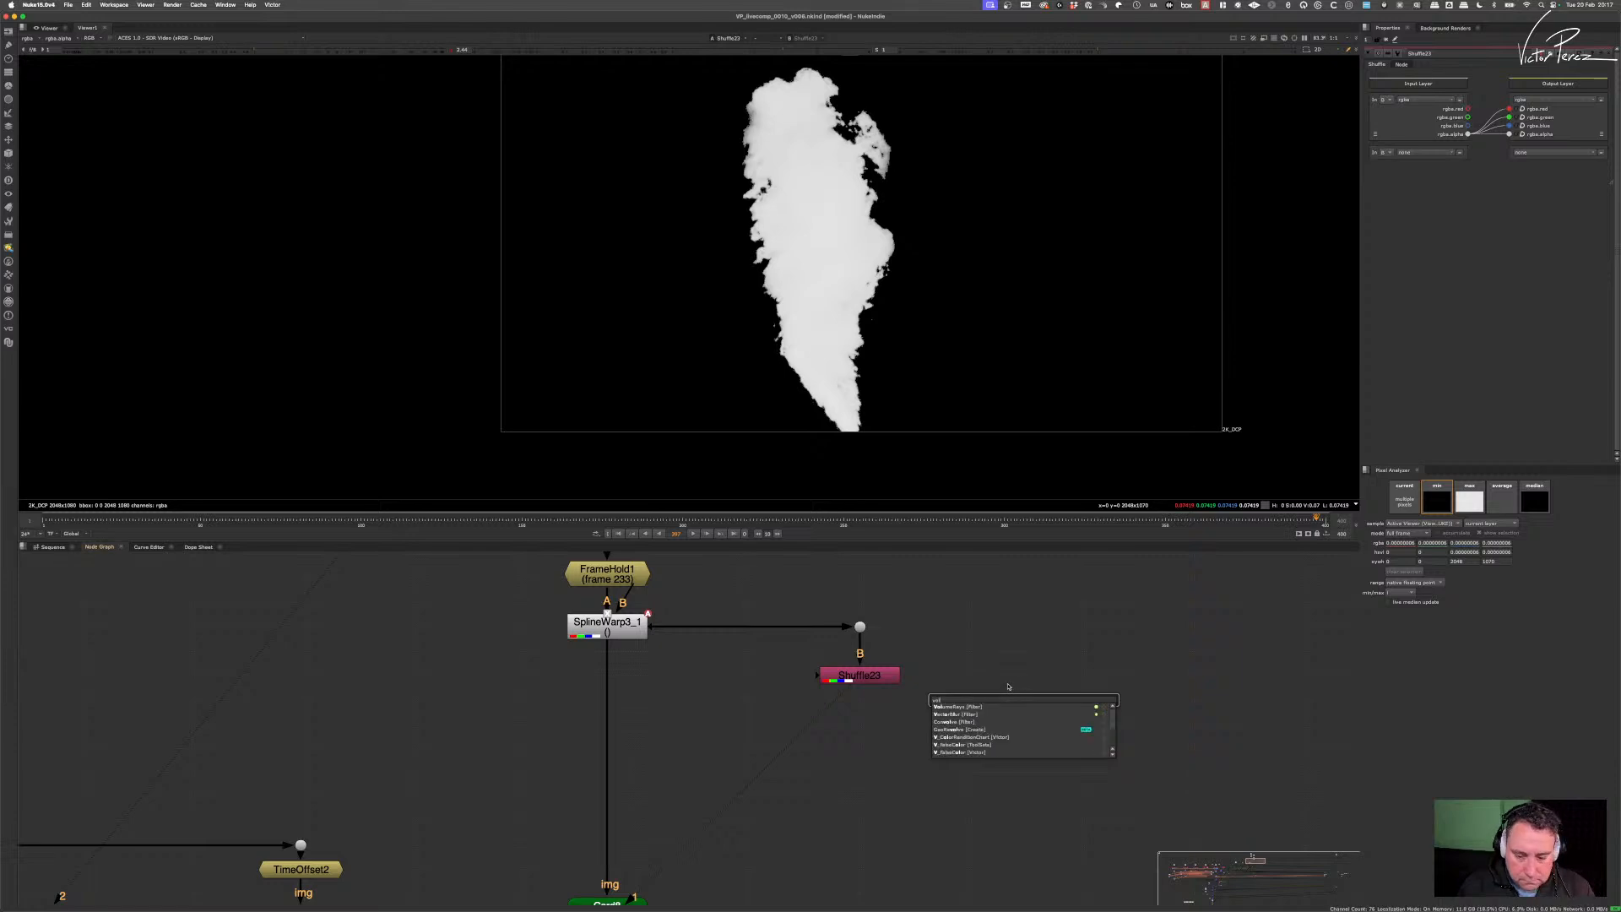
pyautogui.press('Return')
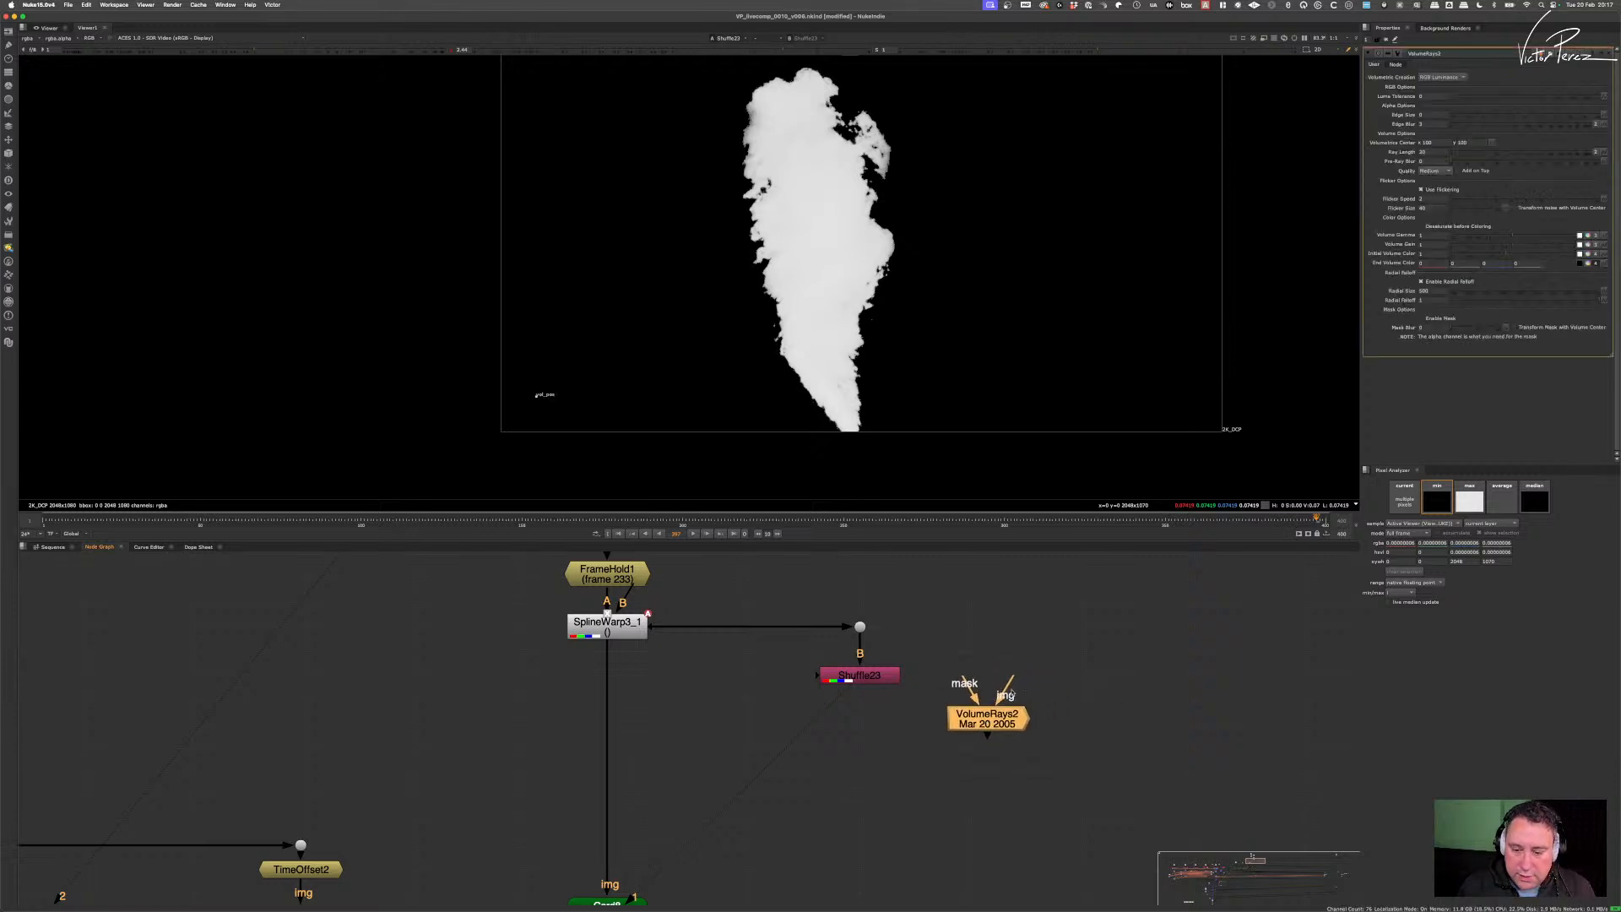
pyautogui.moveTo(984, 719); pyautogui.dragTo(1066, 676)
pyautogui.moveTo(536, 395); pyautogui.dragTo(701, 350)
pyautogui.press('1')
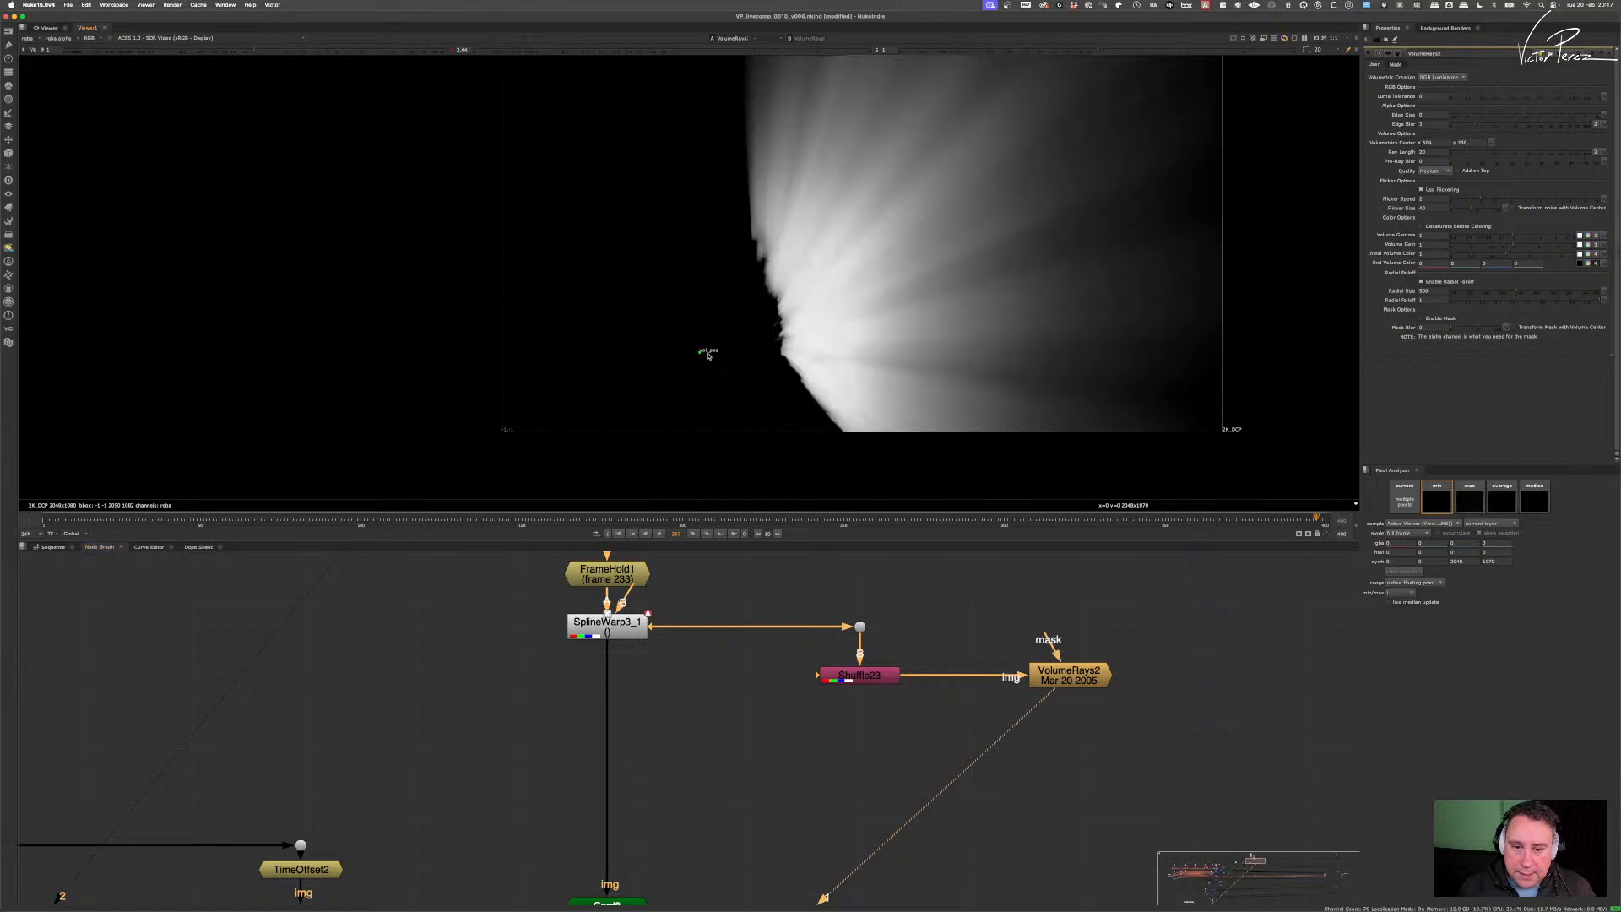
# - Disable the VolumeRays radial falloff, move the volume center up and farther left, and set the quality to Very High
pyautogui.click(1455, 283)
pyautogui.moveTo(701, 353); pyautogui.dragTo(658, 298)
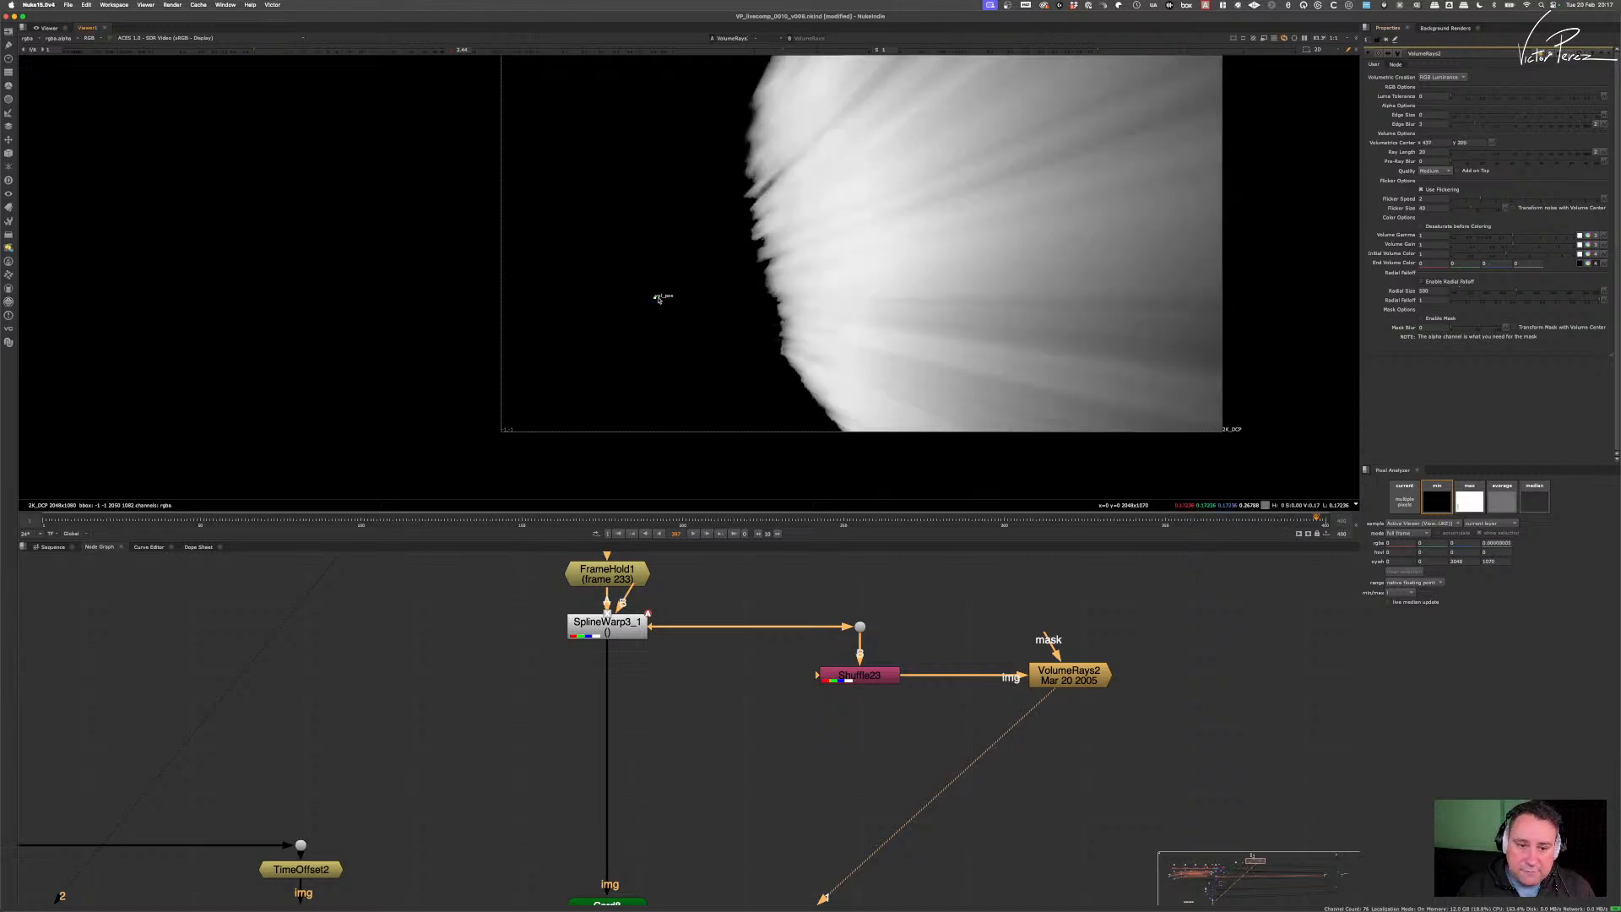
pyautogui.click(1433, 170)
pyautogui.click(1420, 189)
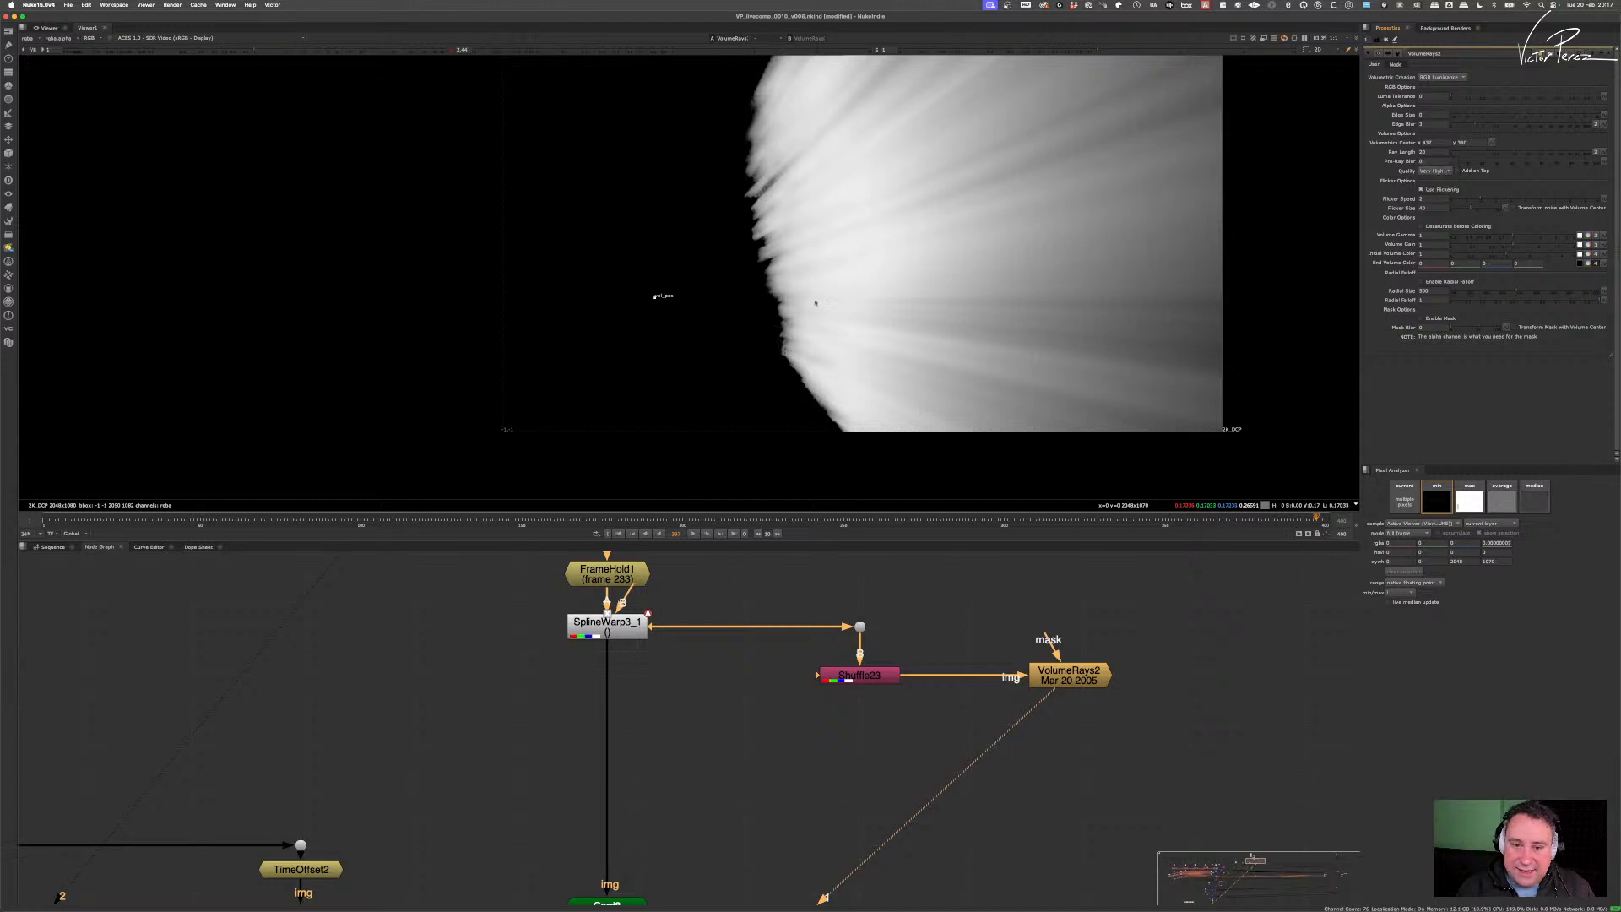
# - Move the volume center near the frame's left edge, shorten the ray length, and disable flickering
pyautogui.scroll(2, 786, 290)
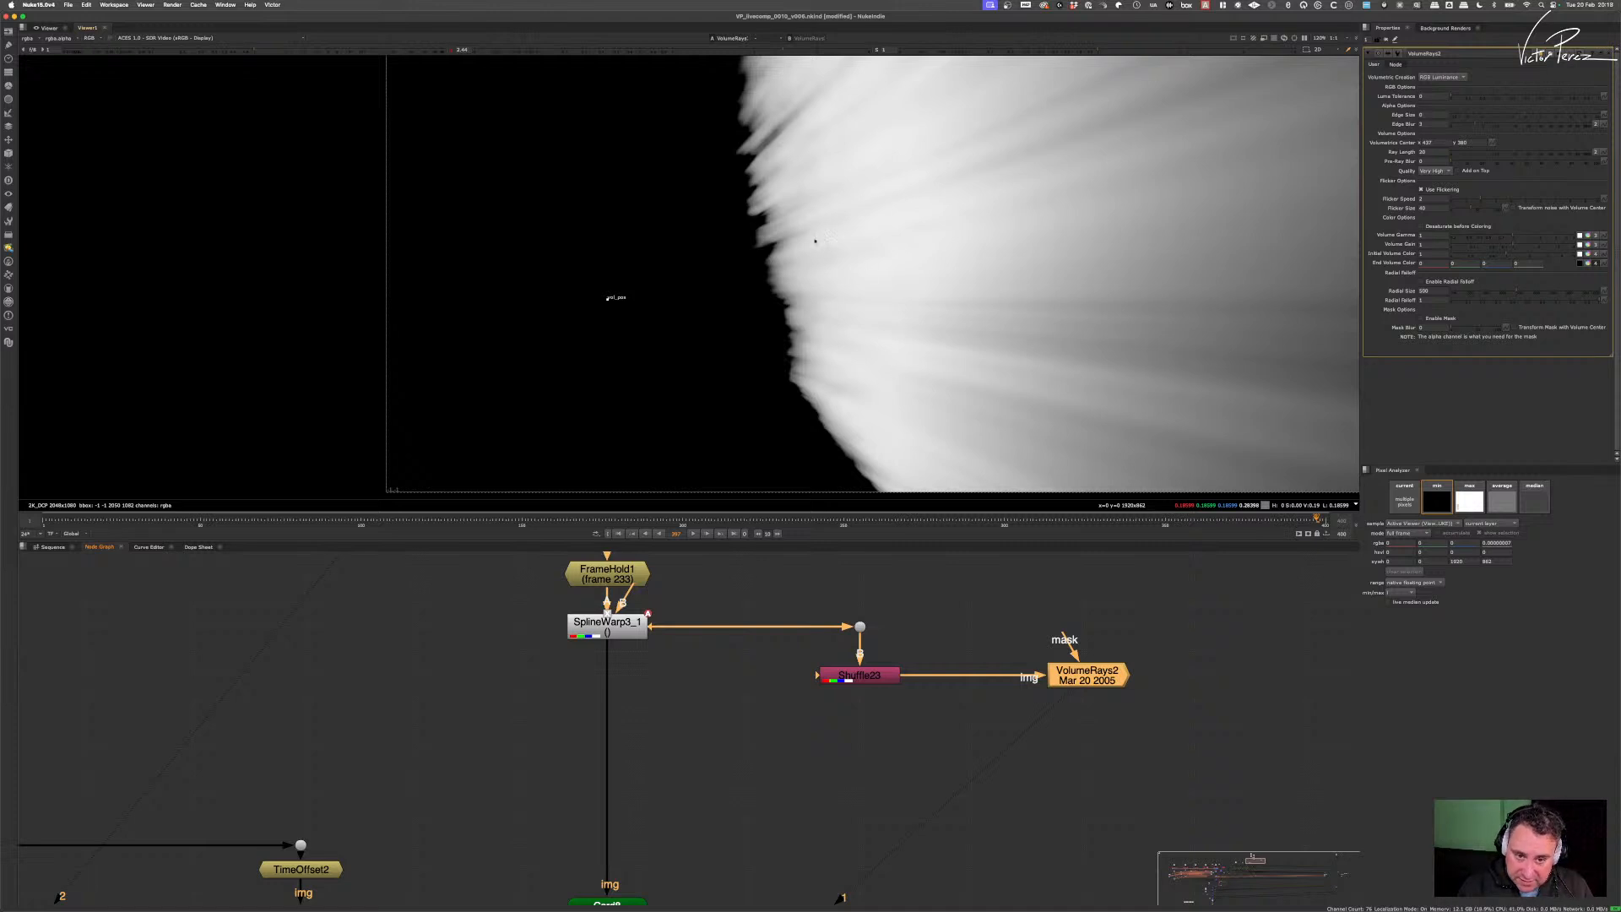
pyautogui.moveTo(1109, 684); pyautogui.dragTo(1129, 681)
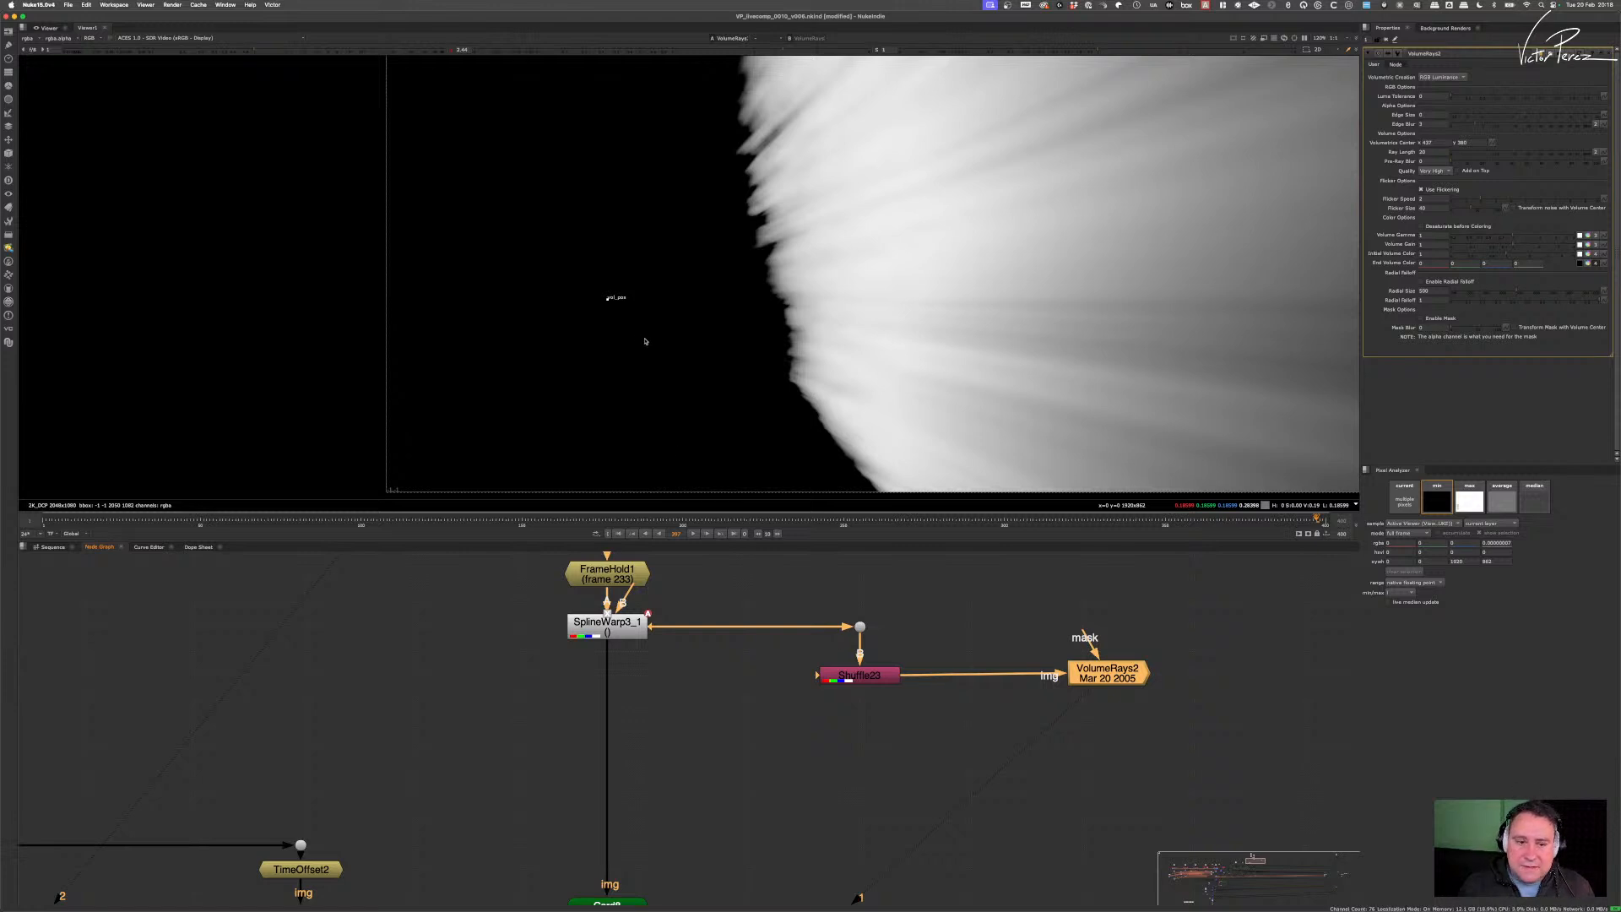
pyautogui.moveTo(607, 298); pyautogui.dragTo(409, 286)
pyautogui.scroll(-5, 573, 275)
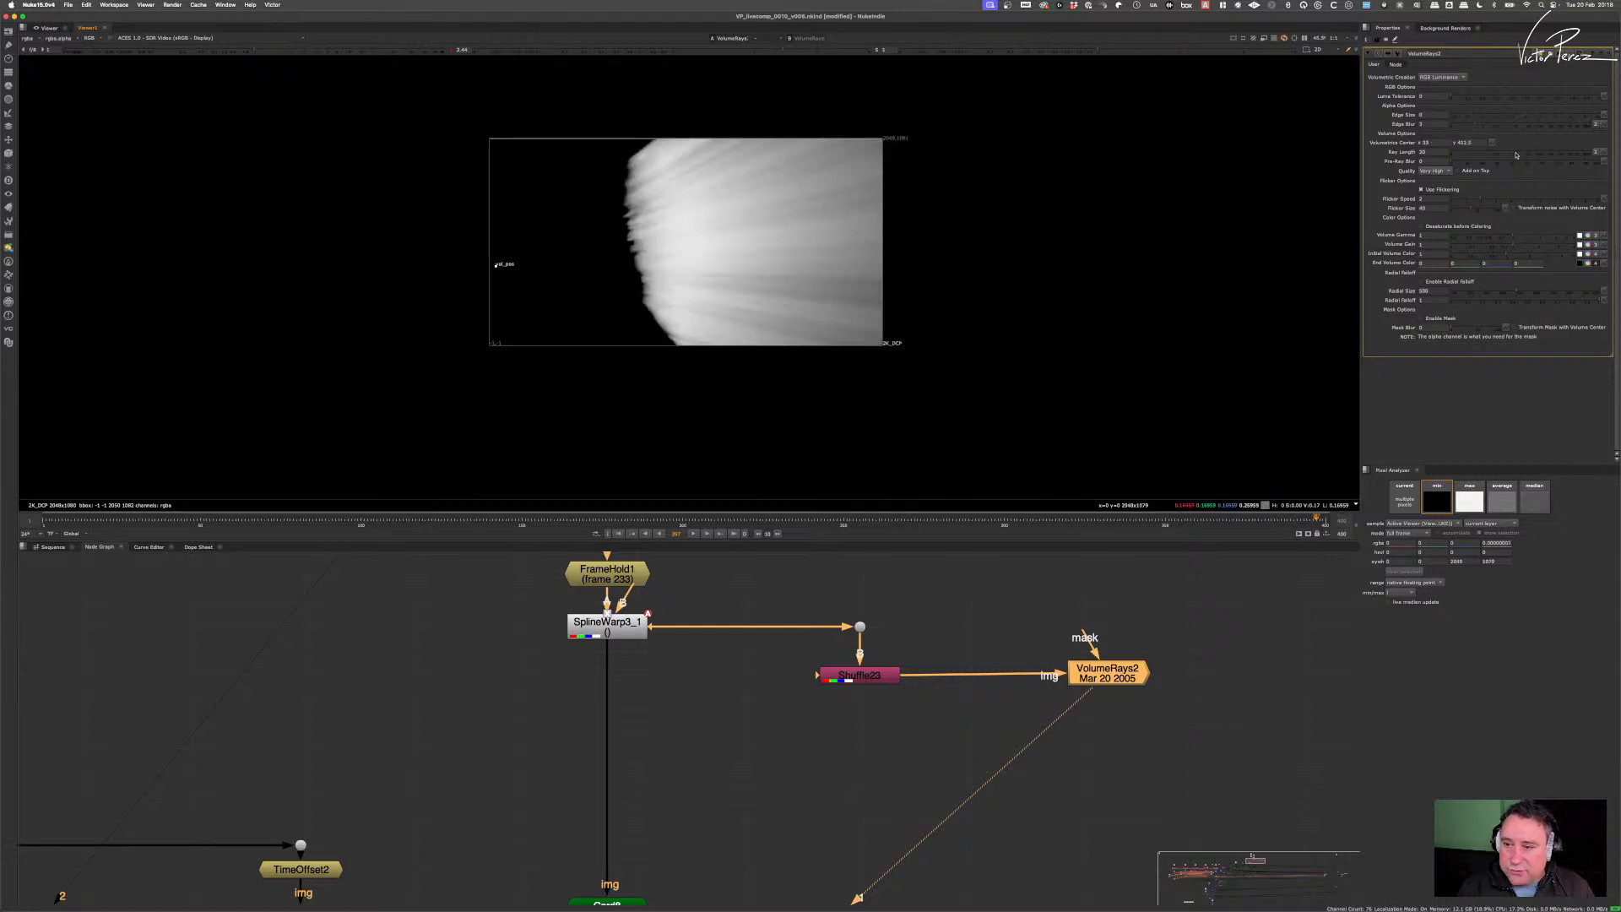
pyautogui.moveTo(1507, 153); pyautogui.dragTo(1467, 155)
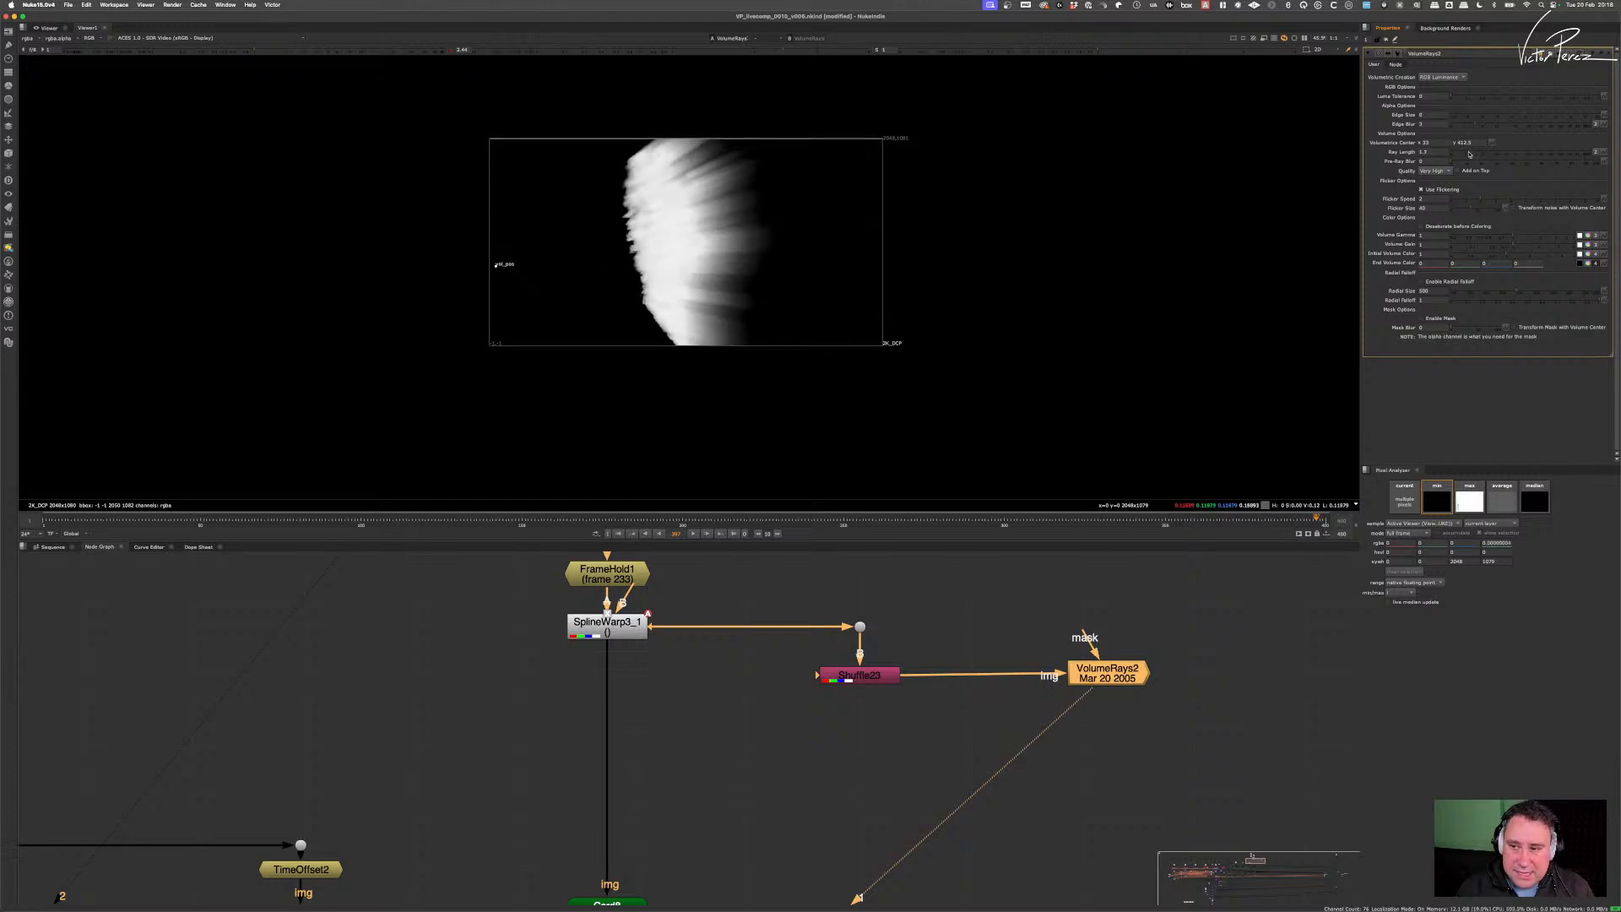
pyautogui.click(1462, 188)
pyautogui.moveTo(1470, 154); pyautogui.dragTo(1471, 159)
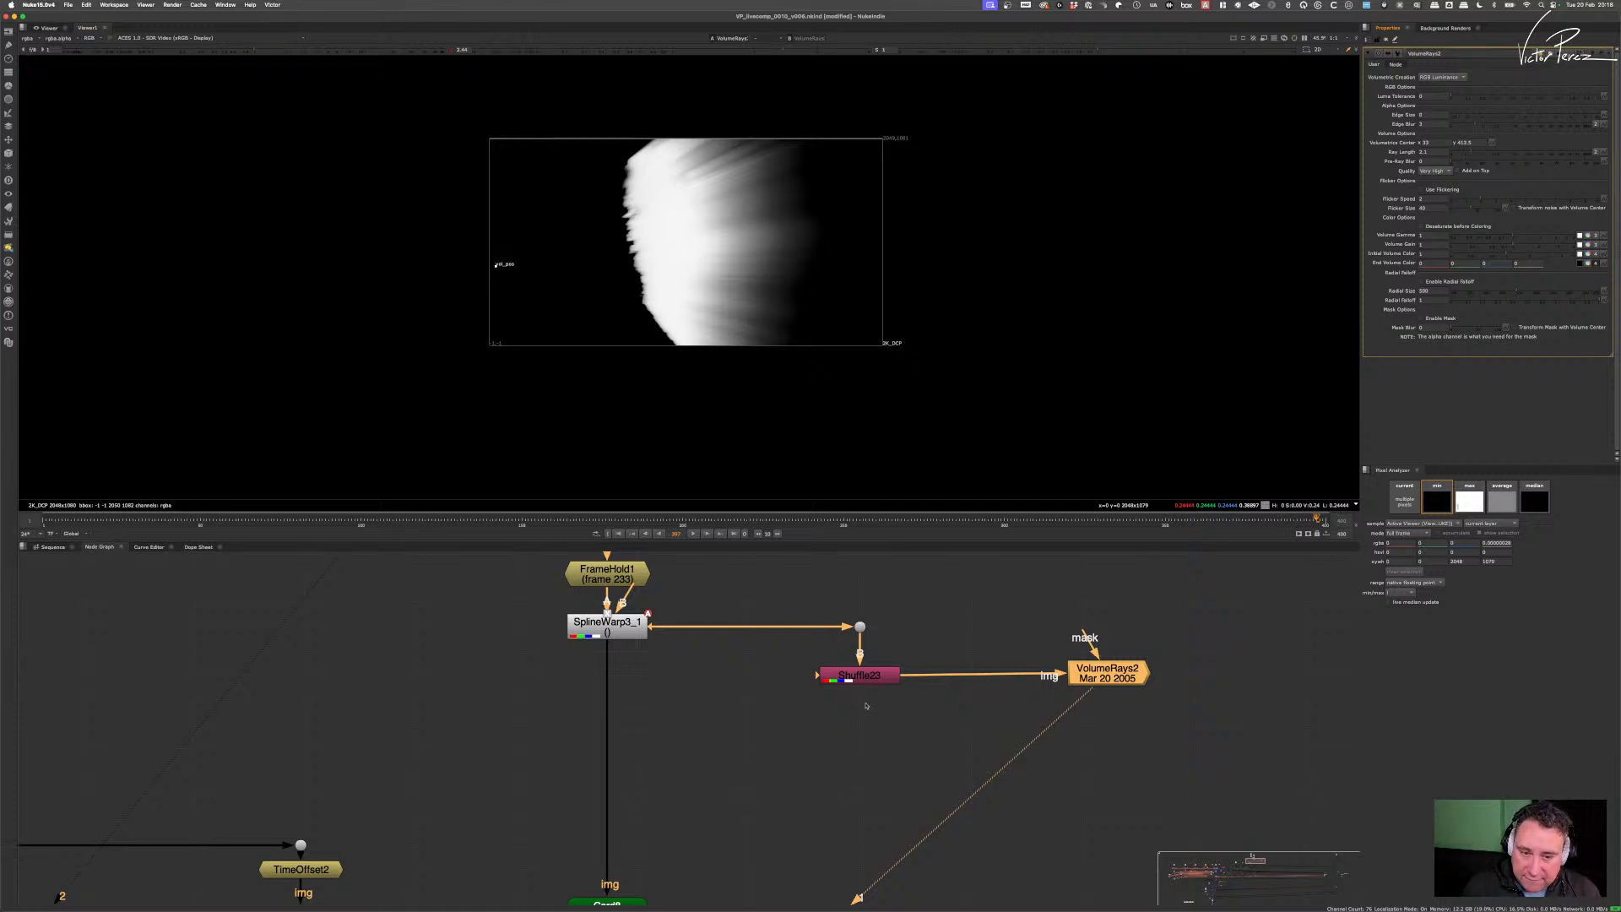
# - Insert an Invert node between the Shuffle and VolumeRays, and align both nodes on the branch
pyautogui.click(861, 676)
pyautogui.press('Tab')
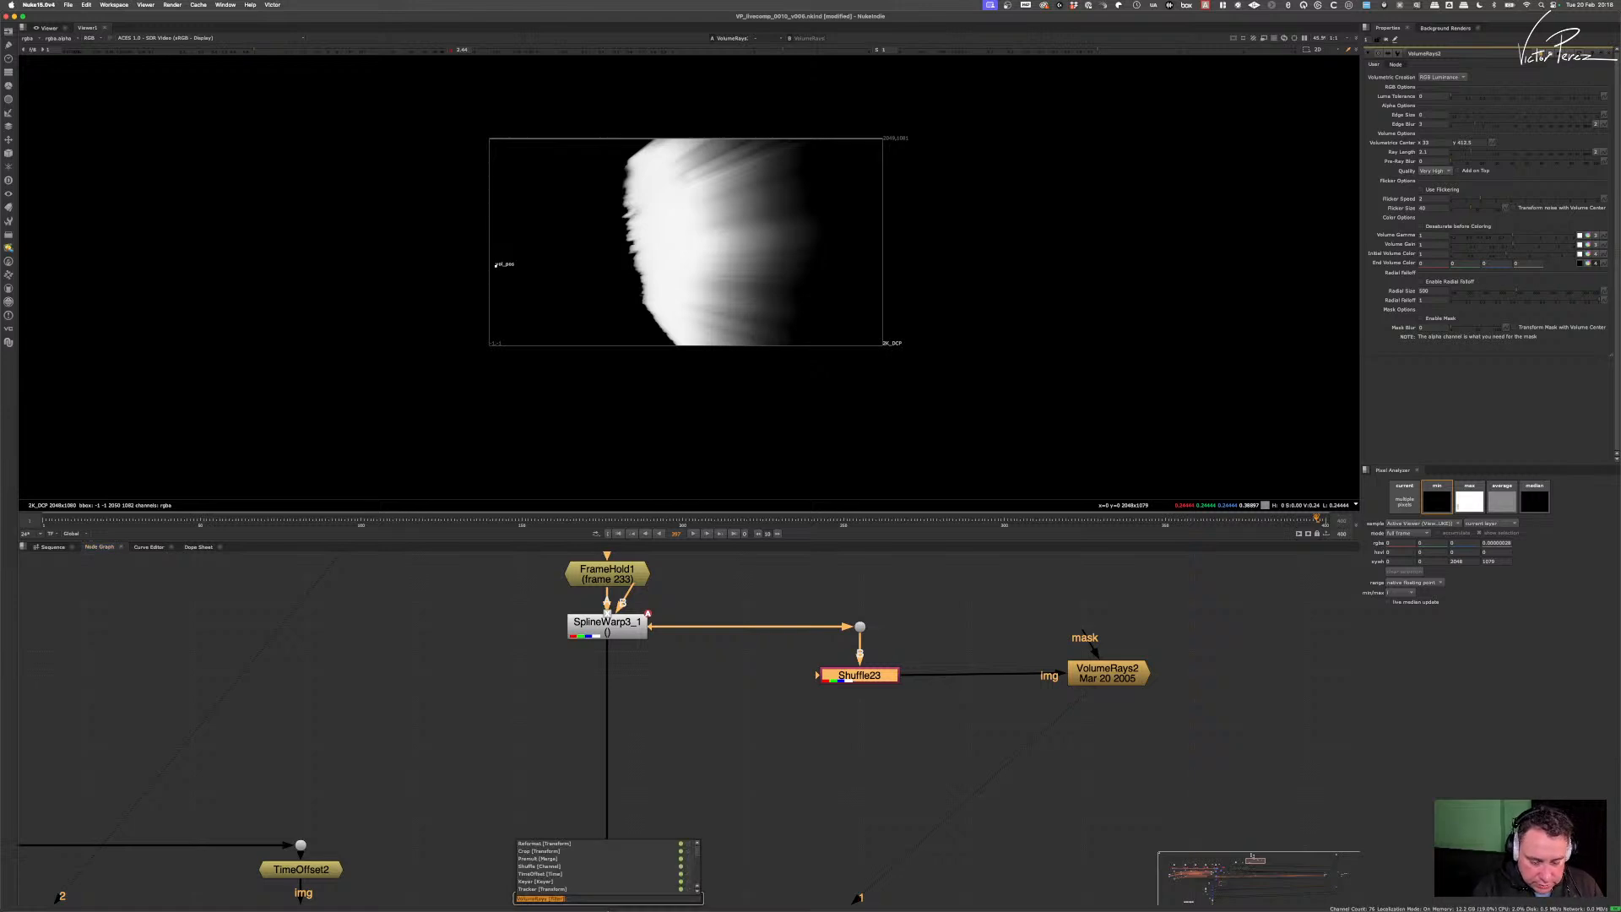
pyautogui.write('in')
pyautogui.press('Down')
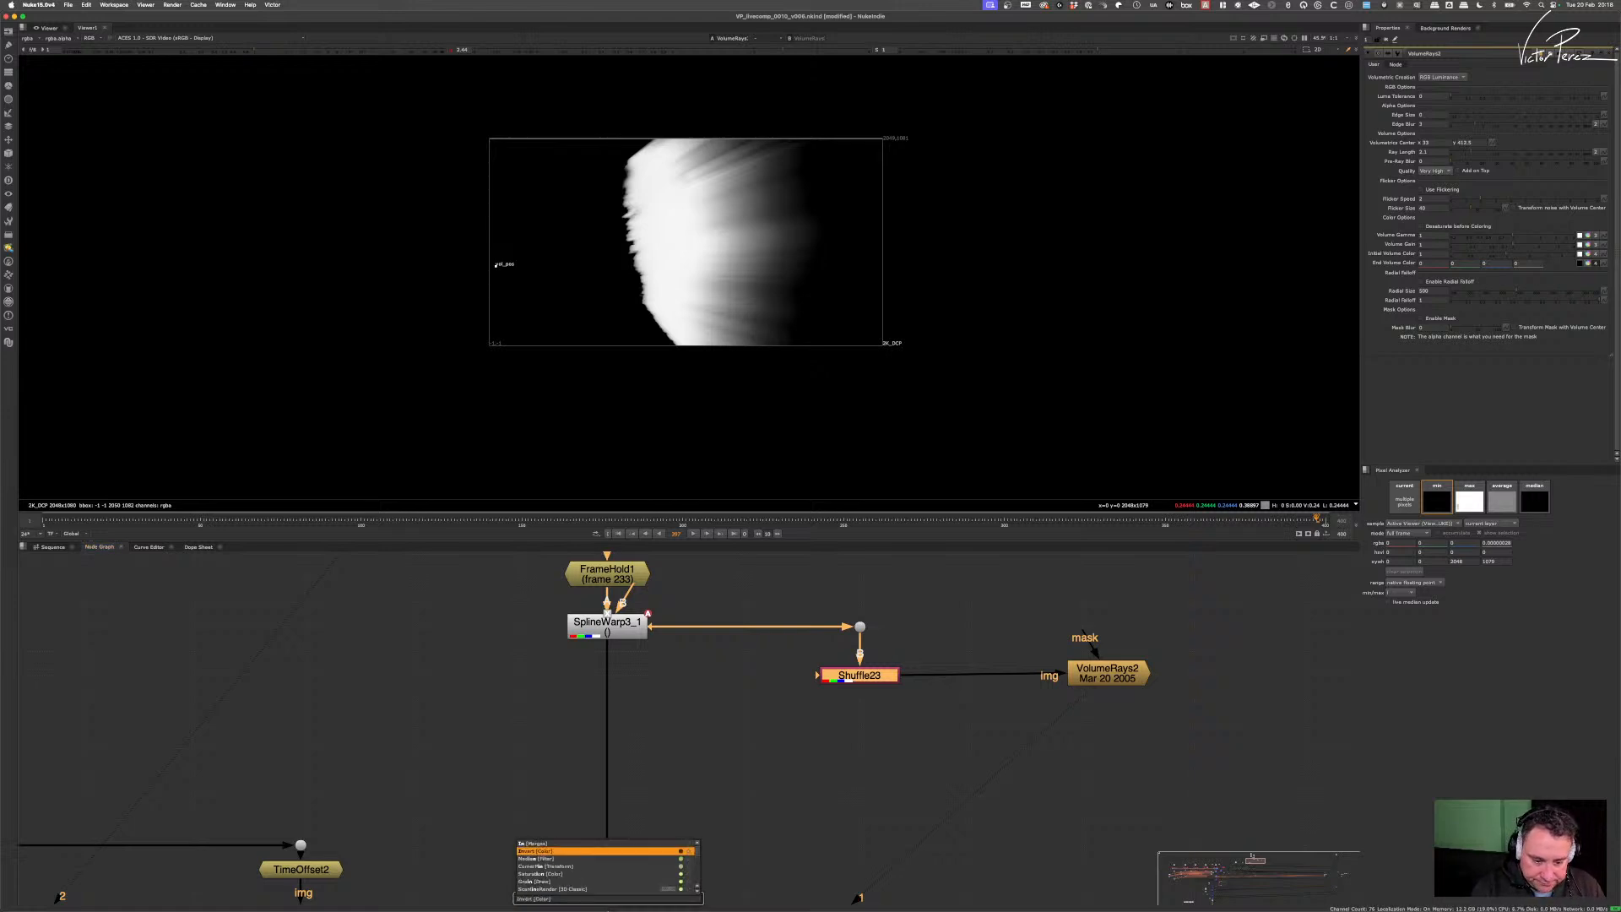
pyautogui.press('Return')
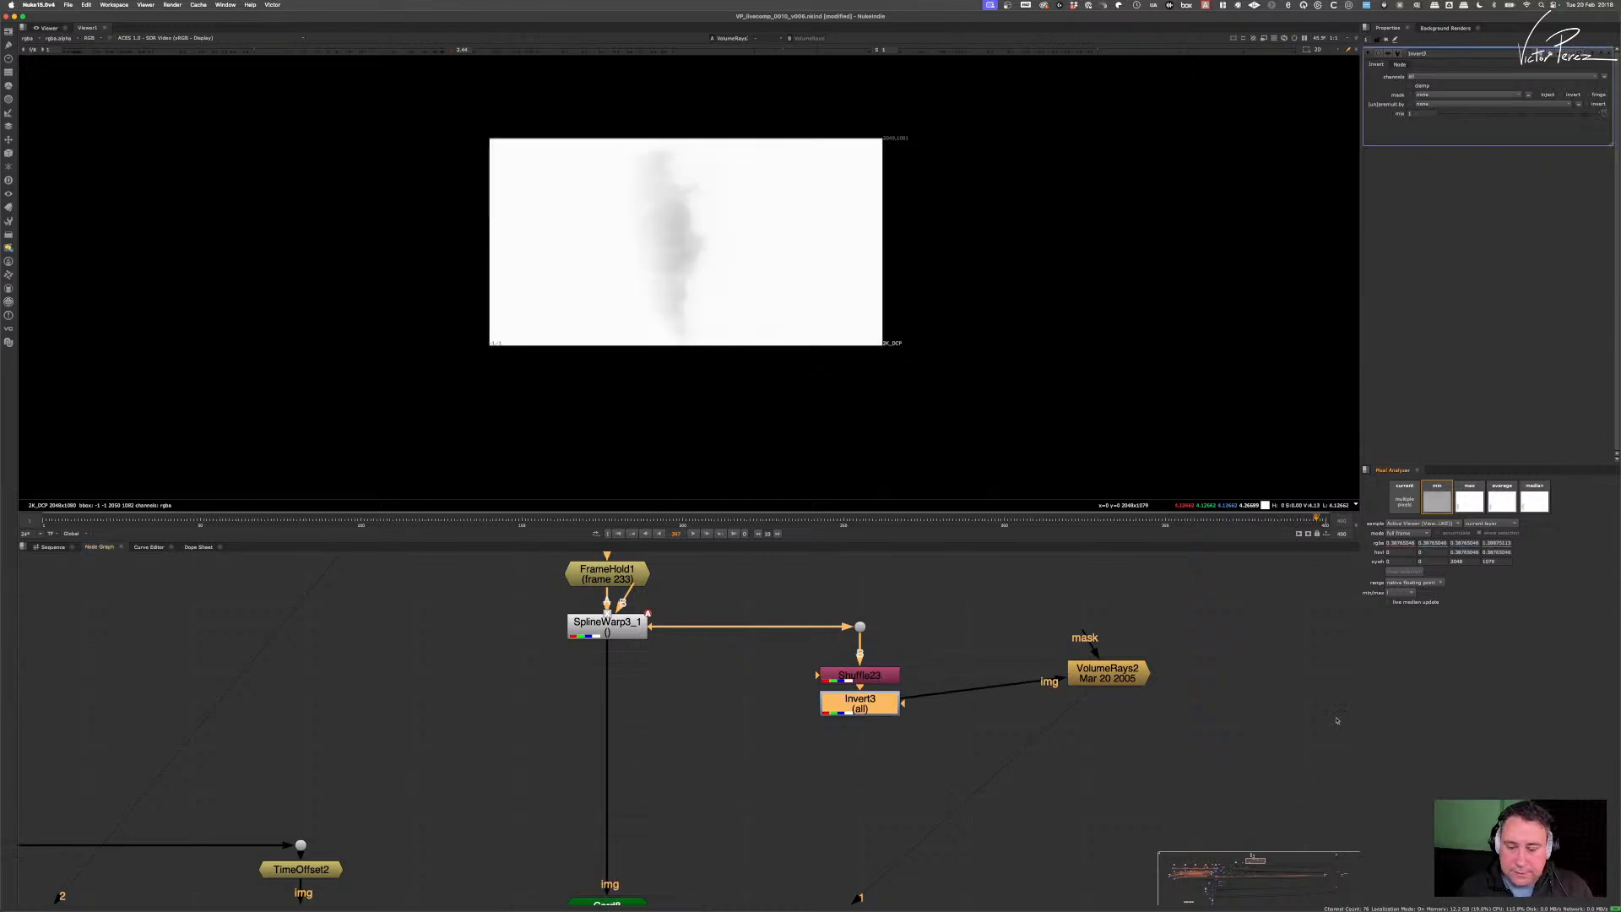
pyautogui.moveTo(1122, 670); pyautogui.dragTo(1111, 718)
pyautogui.moveTo(853, 710); pyautogui.dragTo(853, 725)
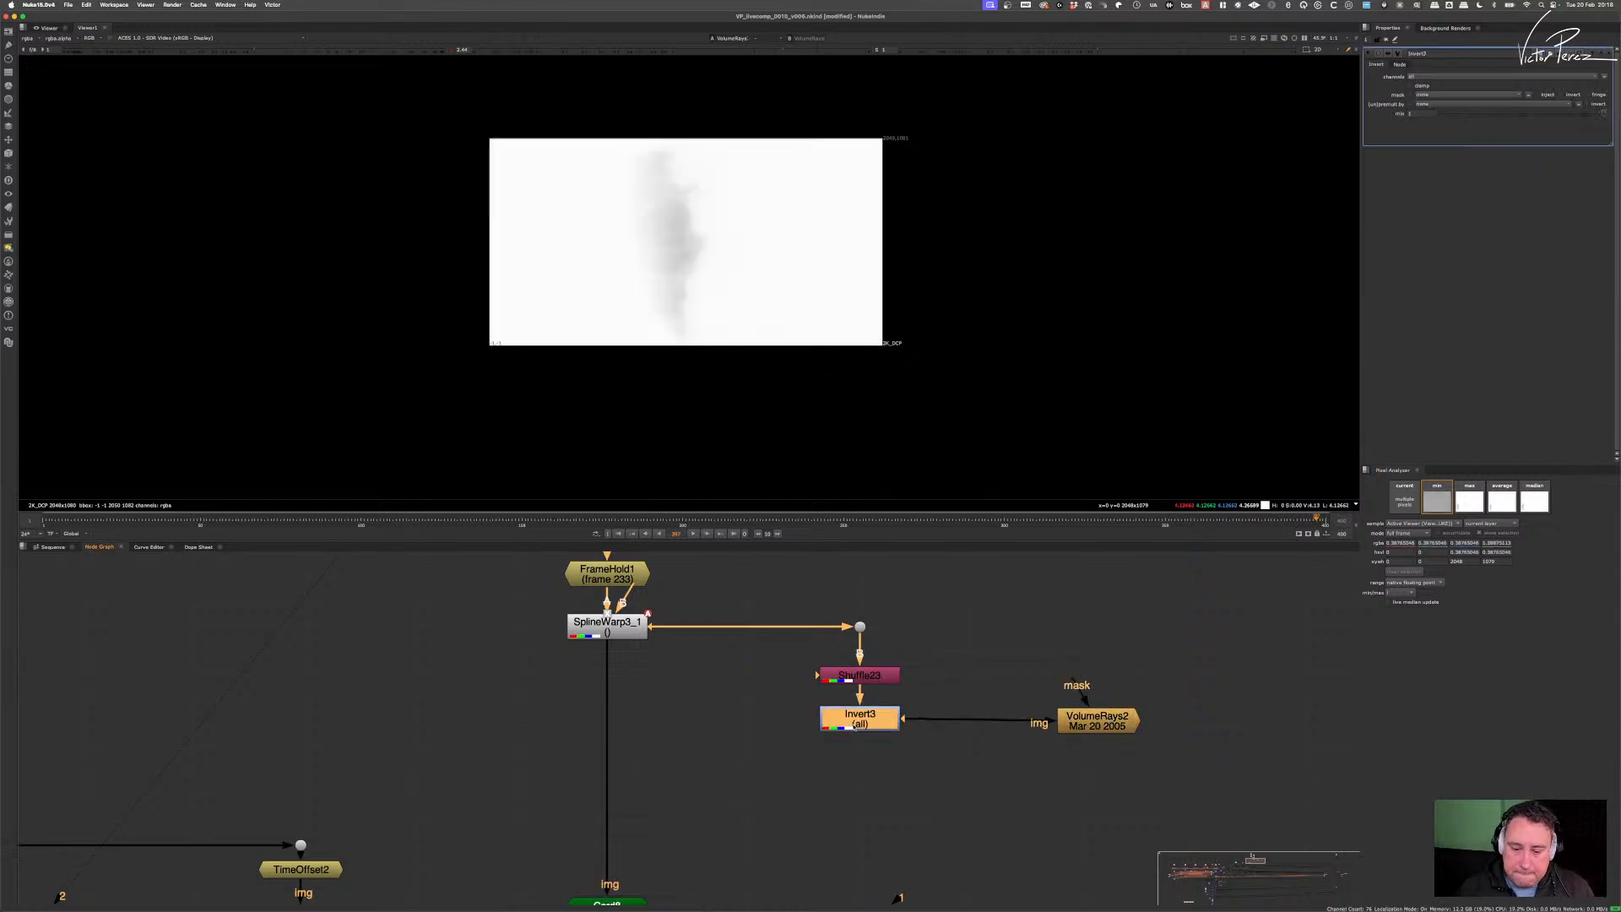
# - Open the VolumeRays settings, try shorter ray lengths, and enter a longer ray length for the smoke
pyautogui.doubleClick(1112, 726)
pyautogui.moveTo(1113, 726); pyautogui.dragTo(1112, 721)
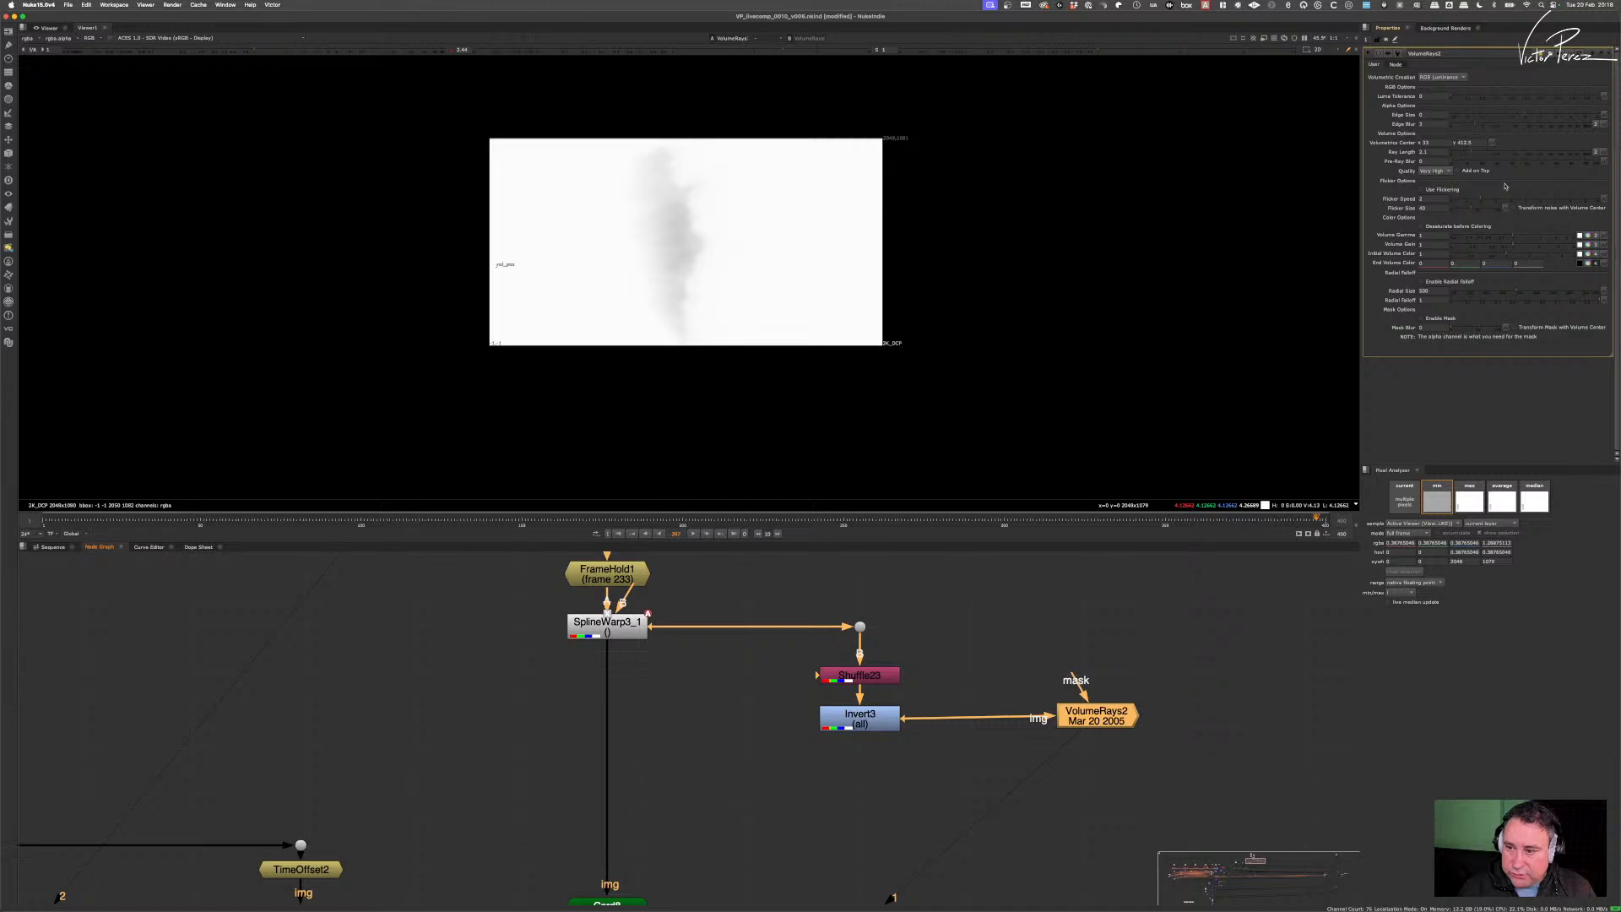
pyautogui.moveTo(1472, 152); pyautogui.dragTo(1465, 154)
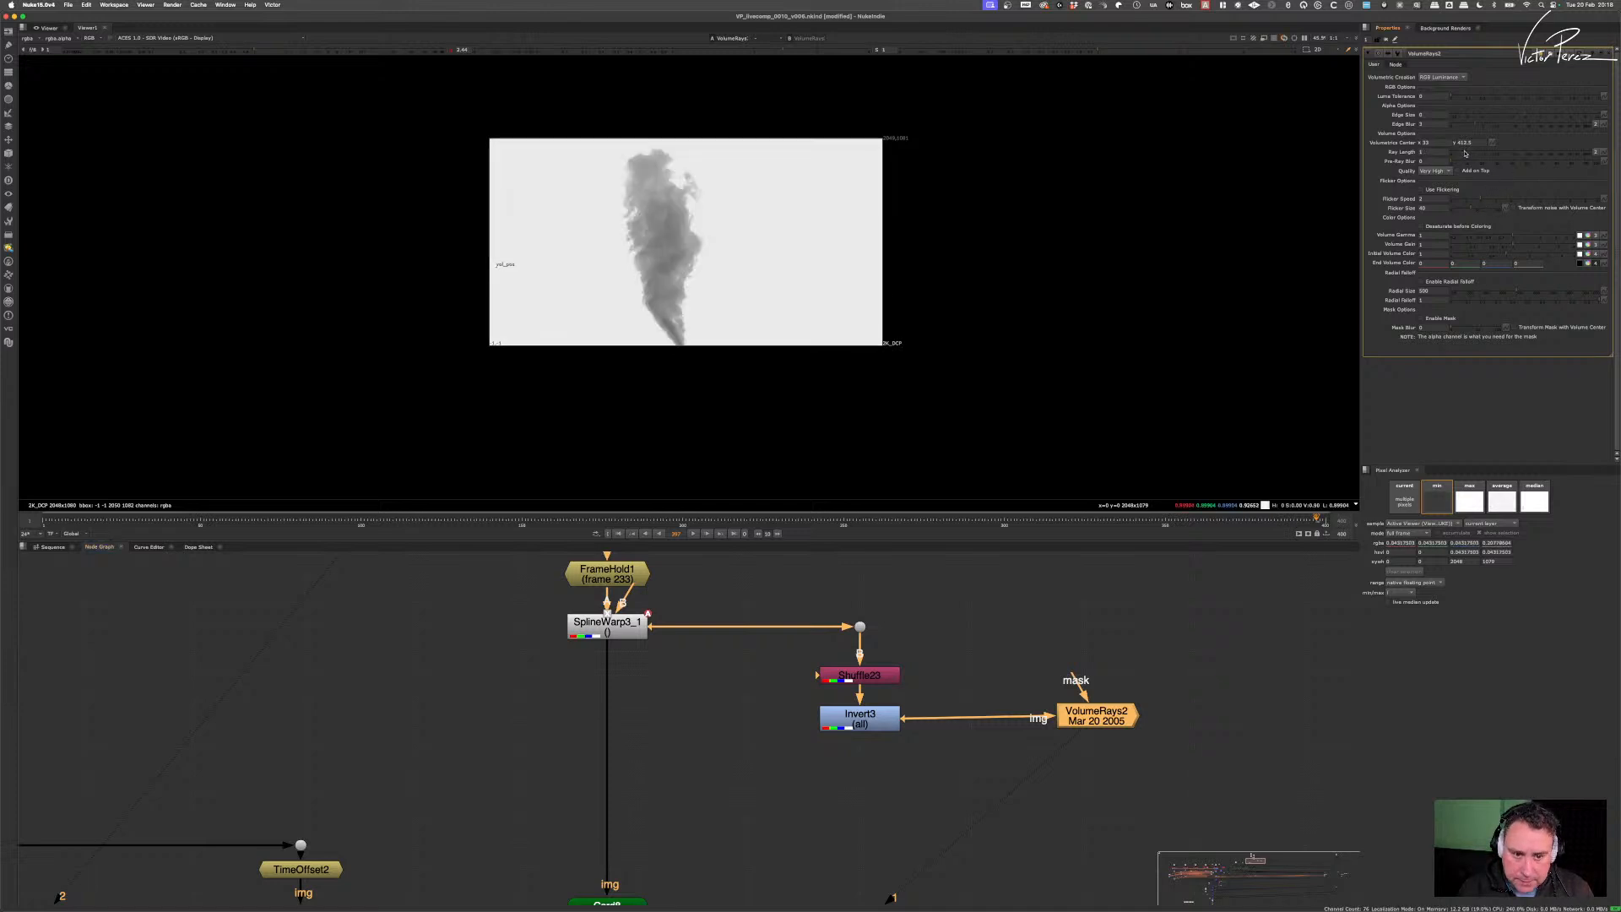
pyautogui.moveTo(1465, 153); pyautogui.dragTo(1466, 154)
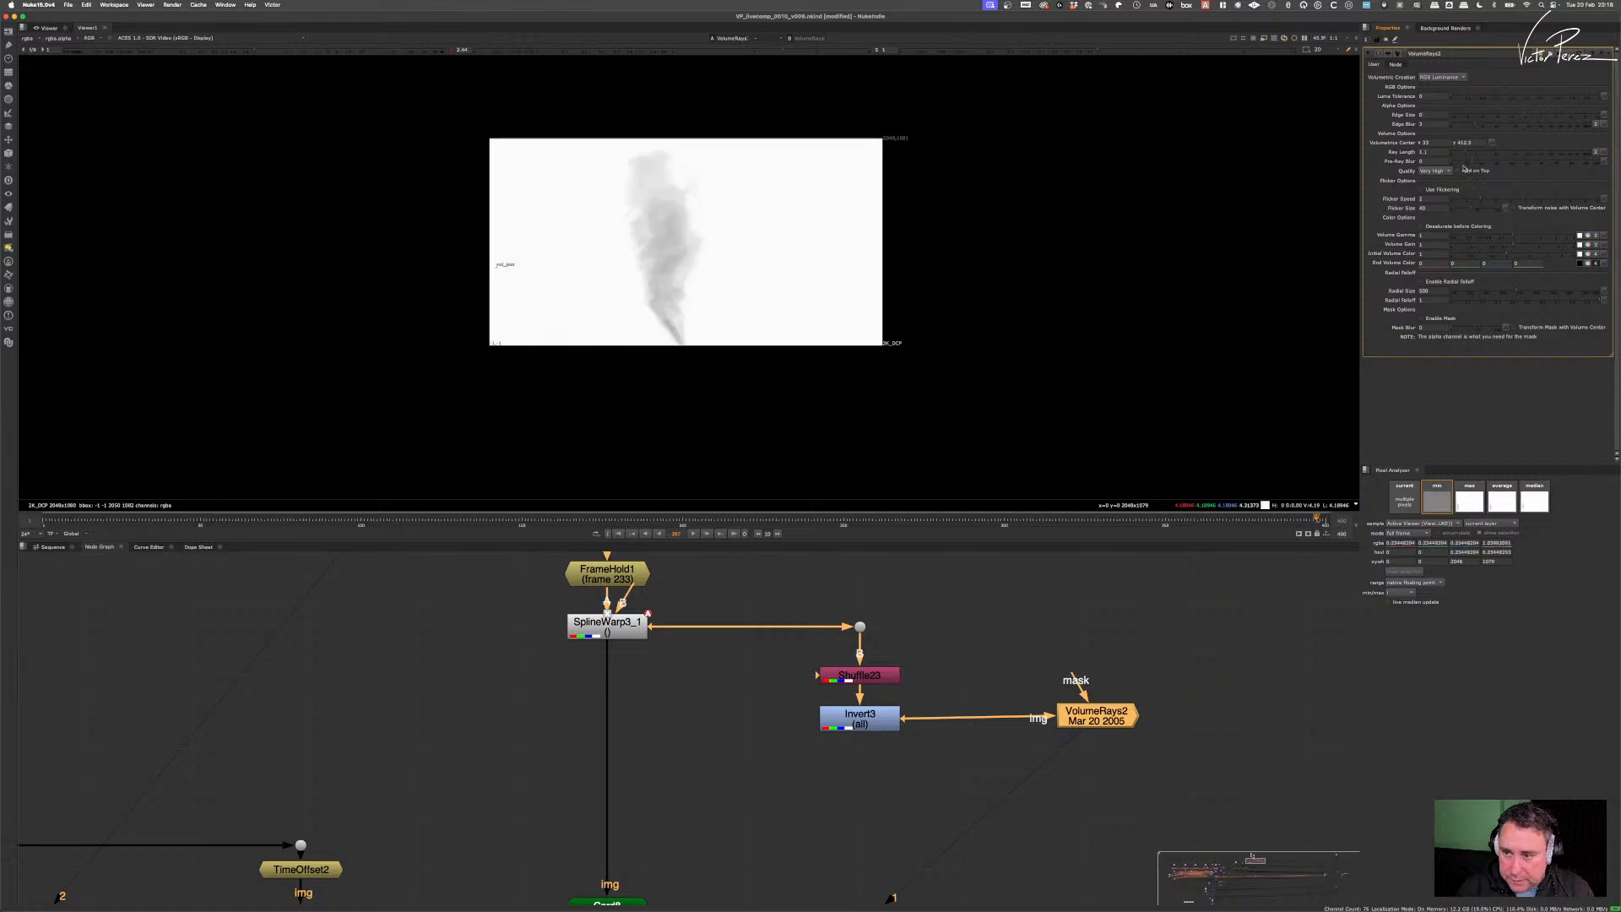
pyautogui.doubleClick(1438, 153)
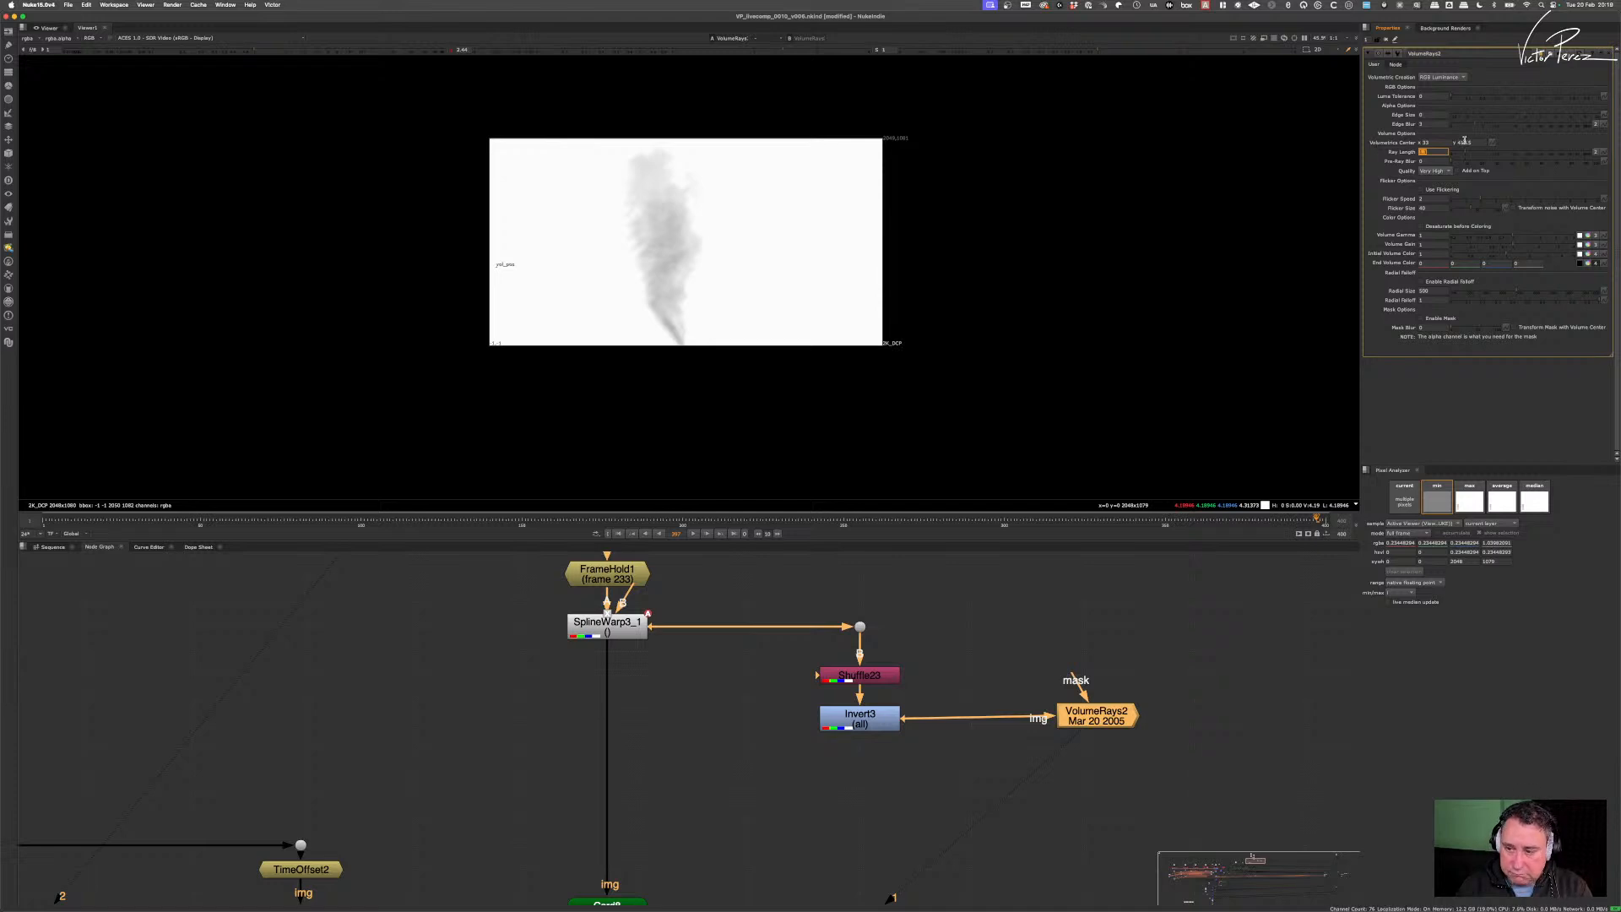
pyautogui.press('Return')
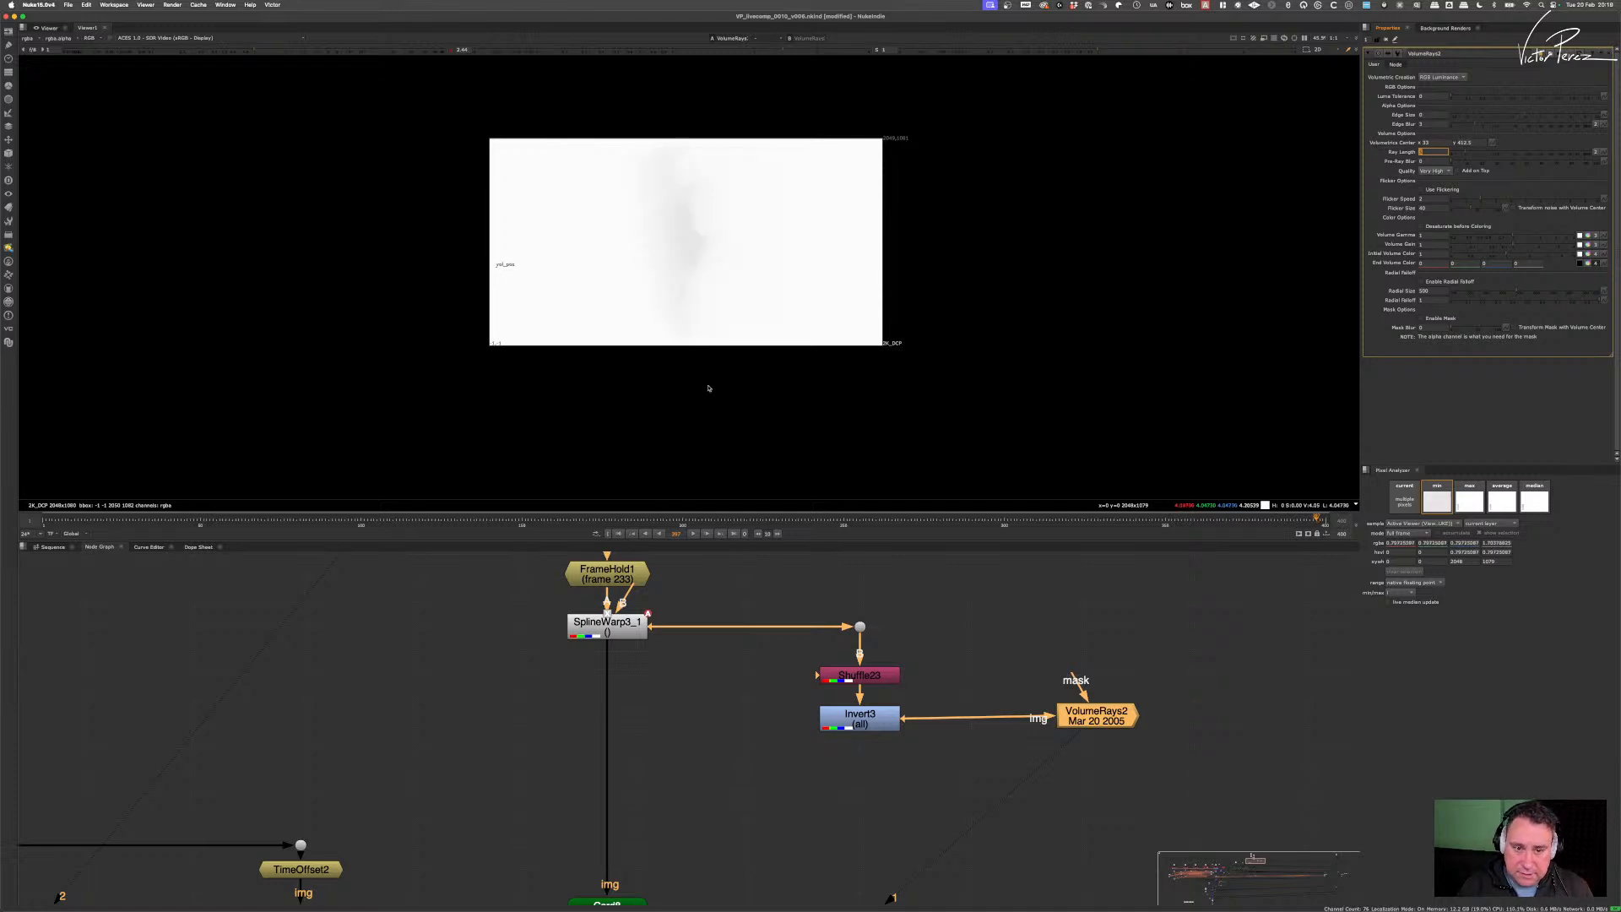
# - Move the Invert and VolumeRays nodes down together to leave space below the Shuffle
pyautogui.moveTo(1211, 671); pyautogui.dragTo(736, 799)
pyautogui.moveTo(873, 724); pyautogui.dragTo(873, 764)
pyautogui.scroll(5, 760, 737)
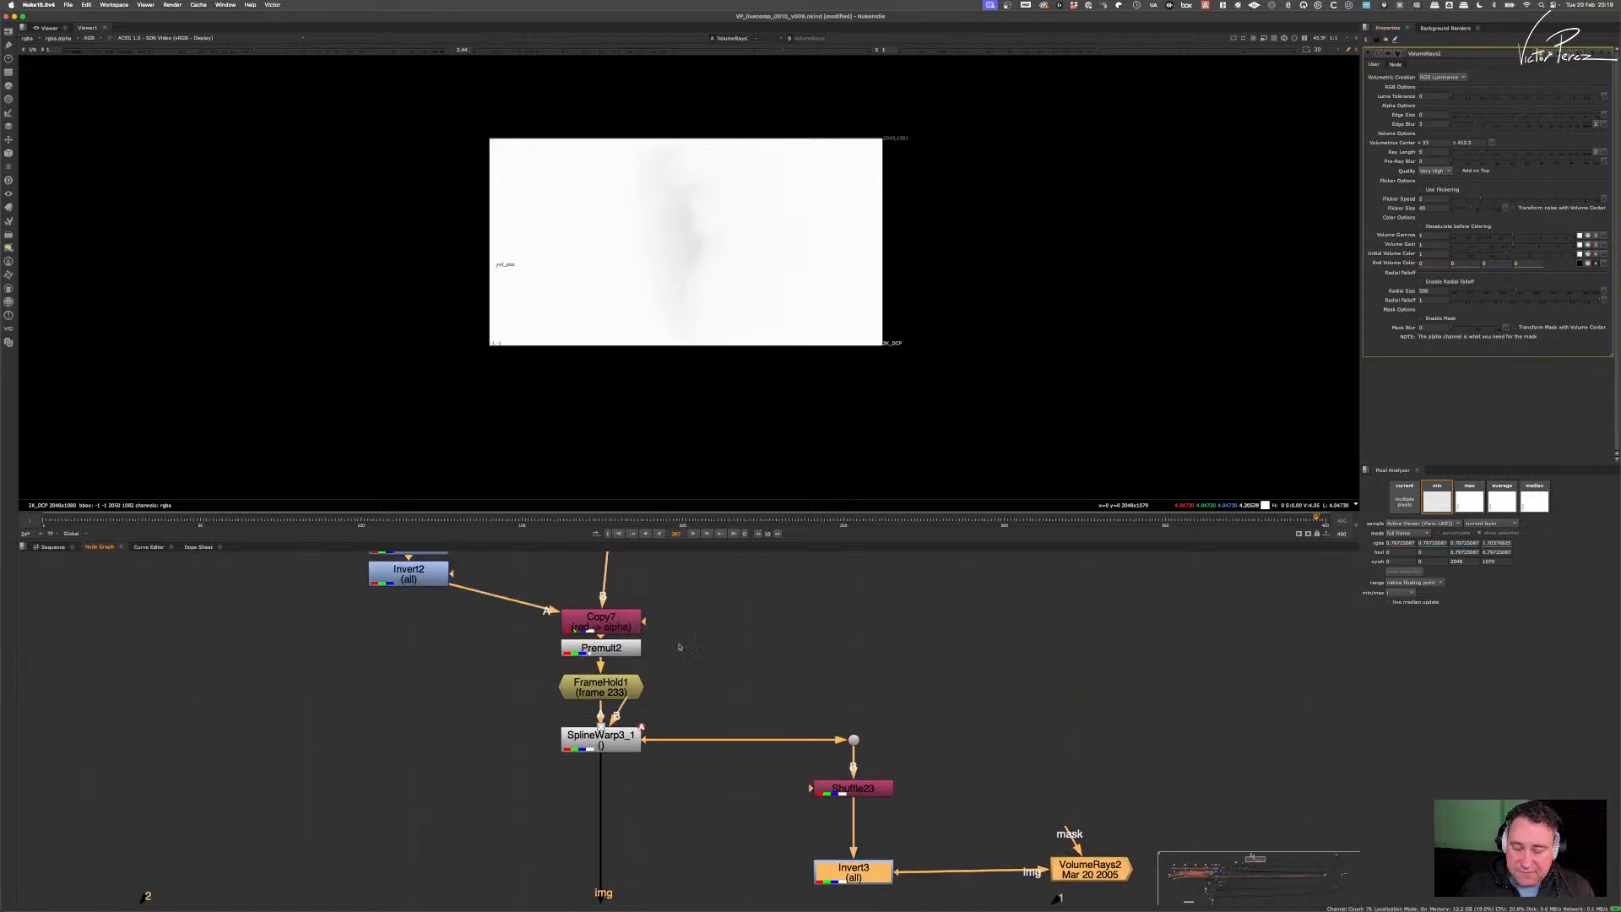
pyautogui.scroll(-5, 679, 647)
pyautogui.scroll(3, 662, 718)
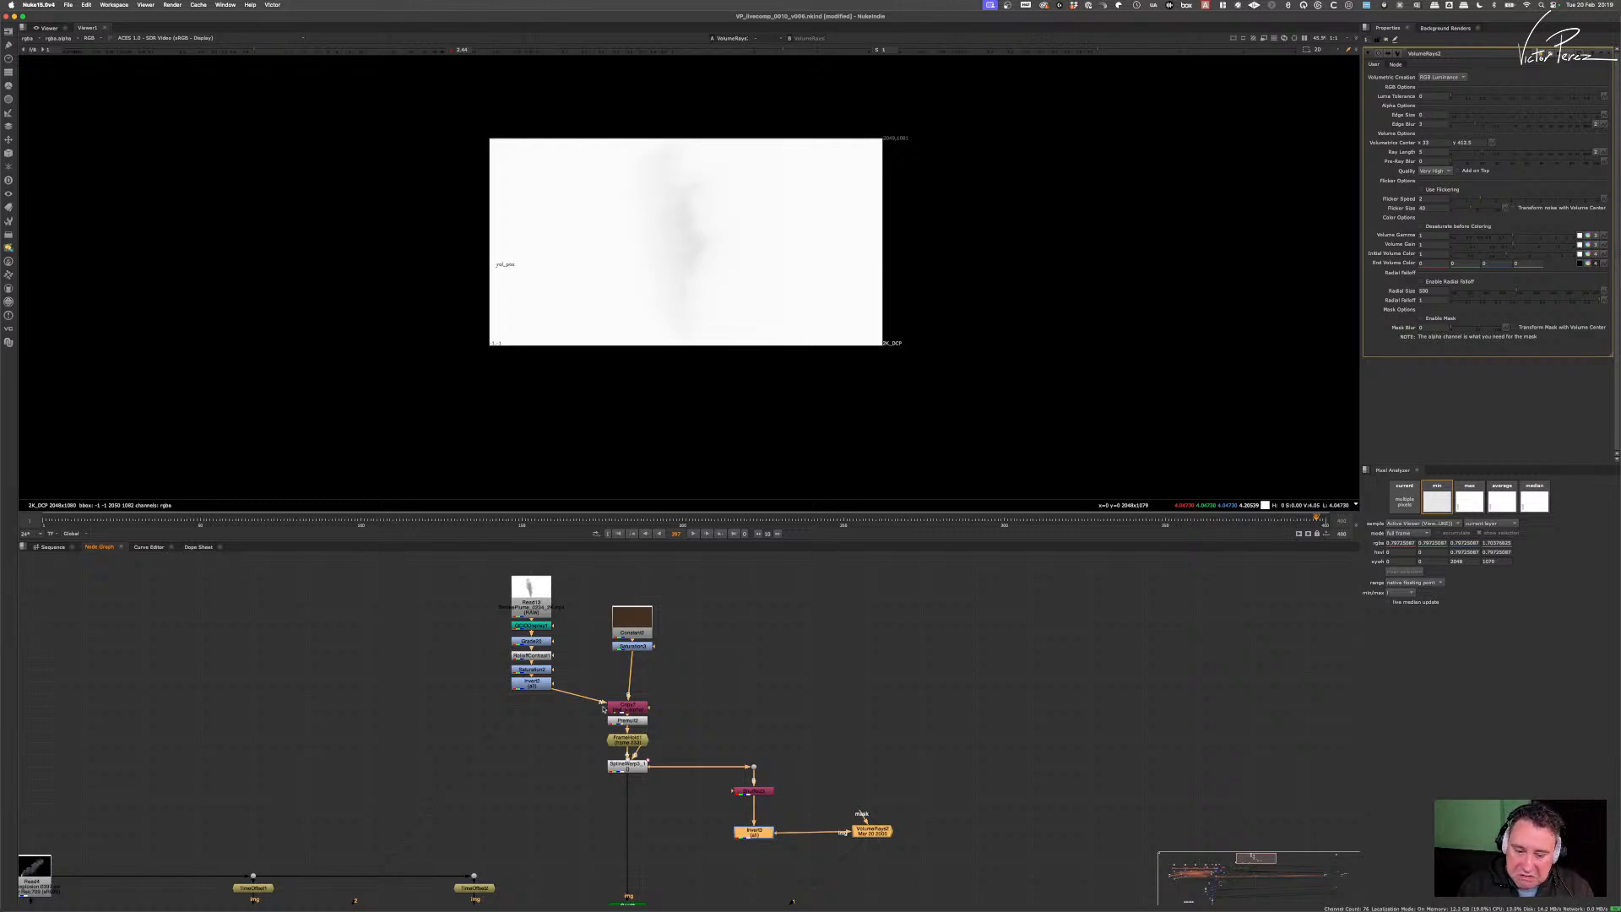
pyautogui.scroll(1, 763, 798)
pyautogui.scroll(5, 762, 798)
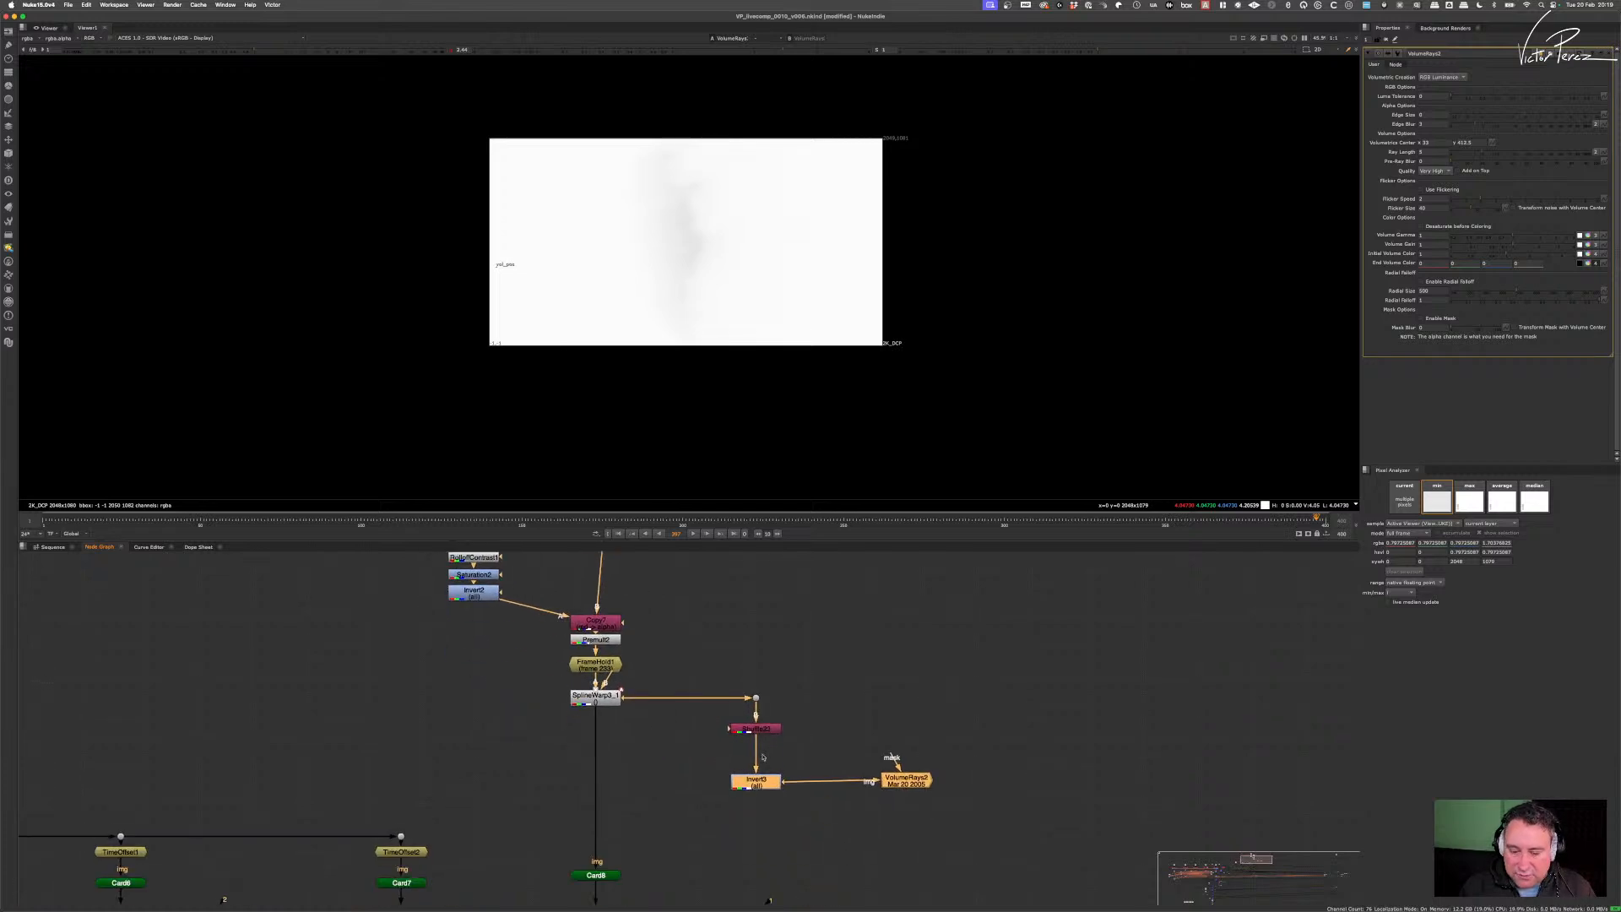
# - Try adjusting the shuffled alpha with the gamma of a Grade node below the Shuffle, and delete that Grade
pyautogui.click(770, 701)
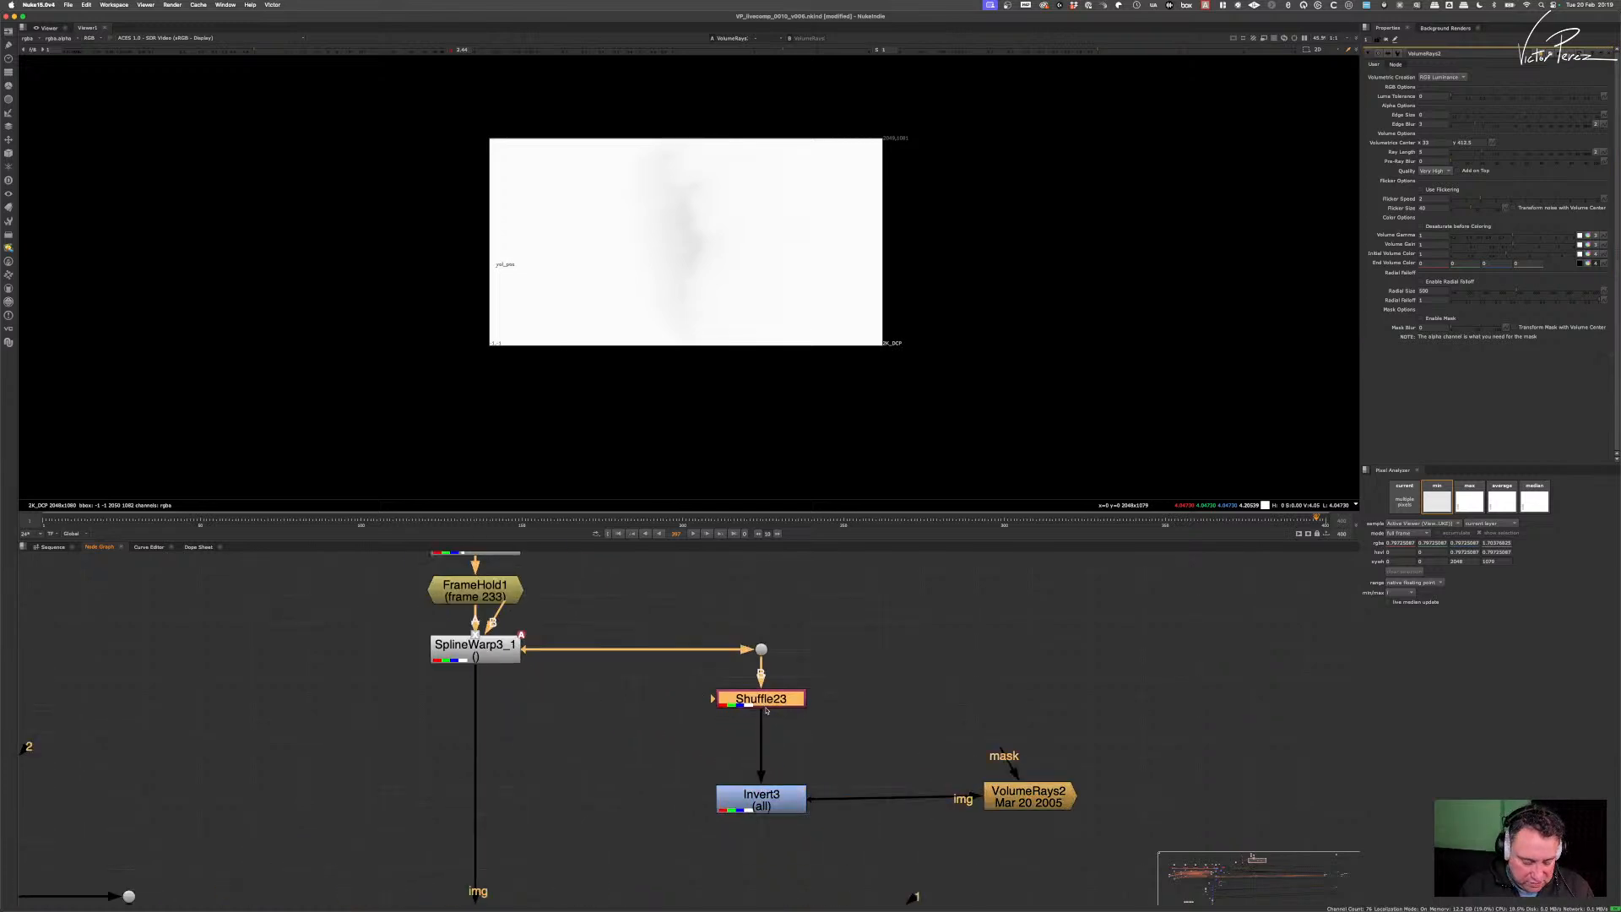
pyautogui.press('g')
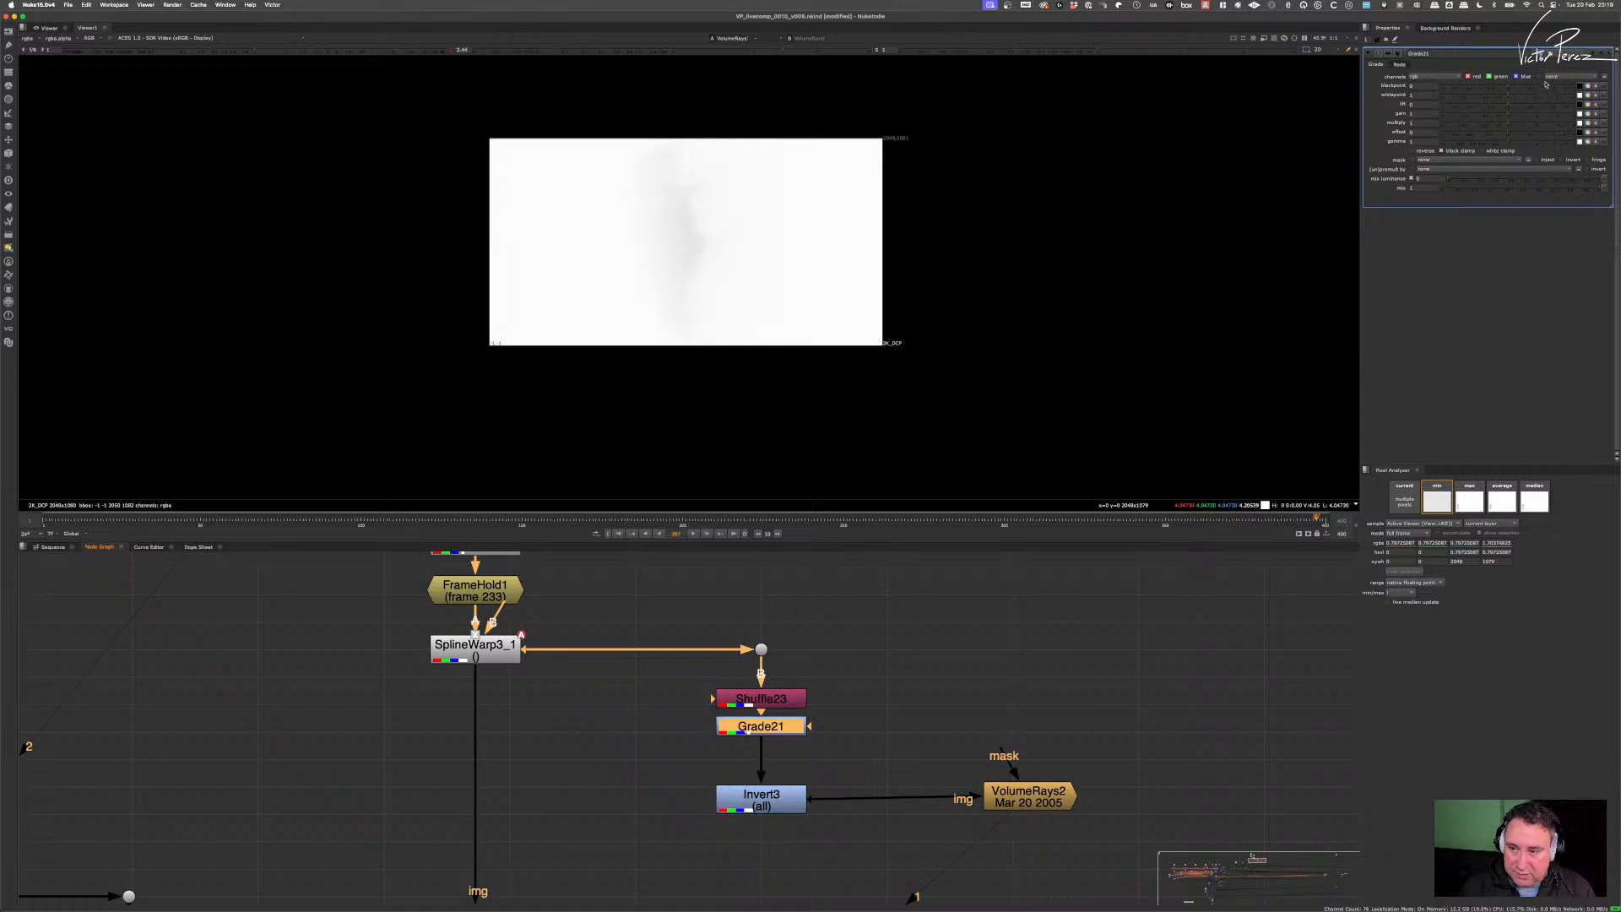
pyautogui.moveTo(1510, 141); pyautogui.dragTo(1591, 134)
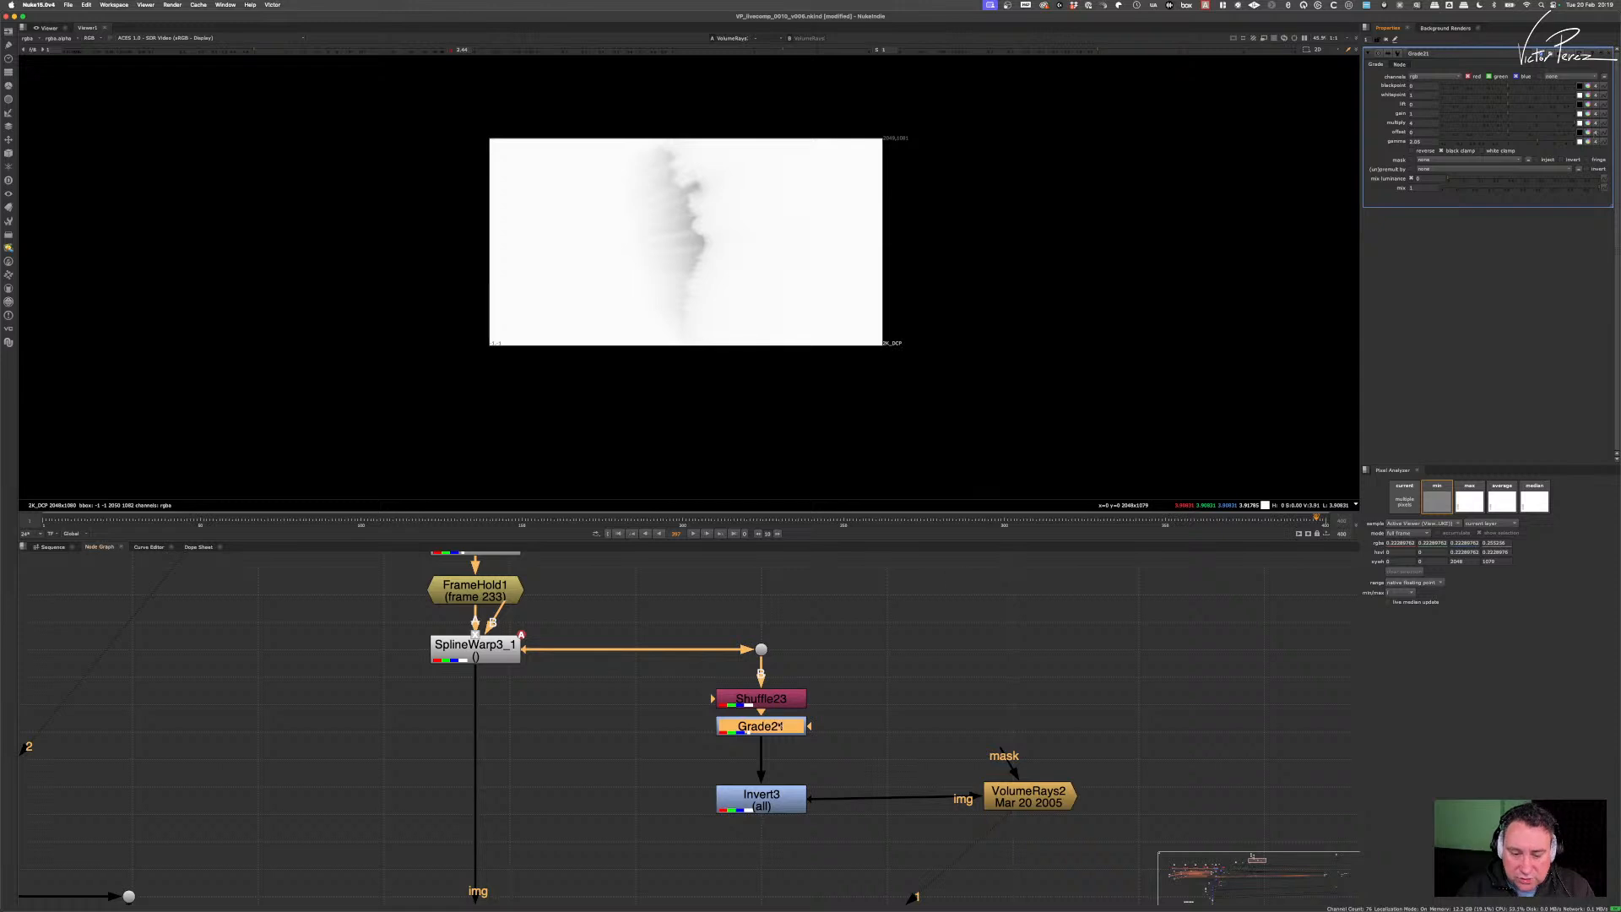
pyautogui.click(781, 726)
pyautogui.press('BackSpace')
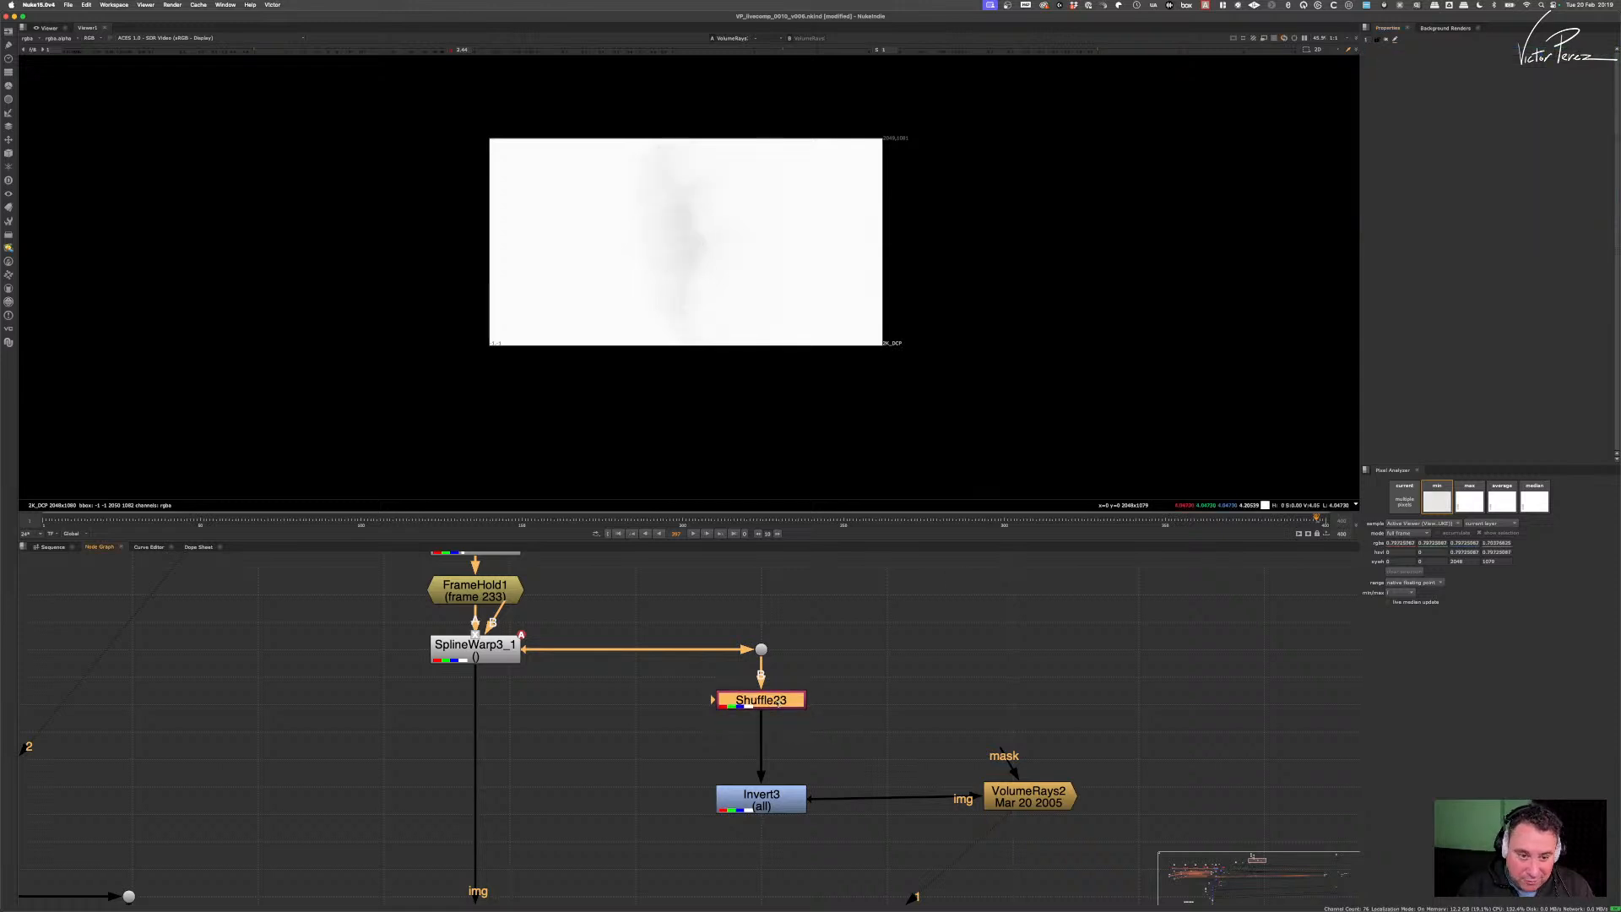
# - Insert a RolloffContrast node between the Shuffle and the Invert, and raise its contrast
pyautogui.press('Tab')
pyautogui.write('ro')
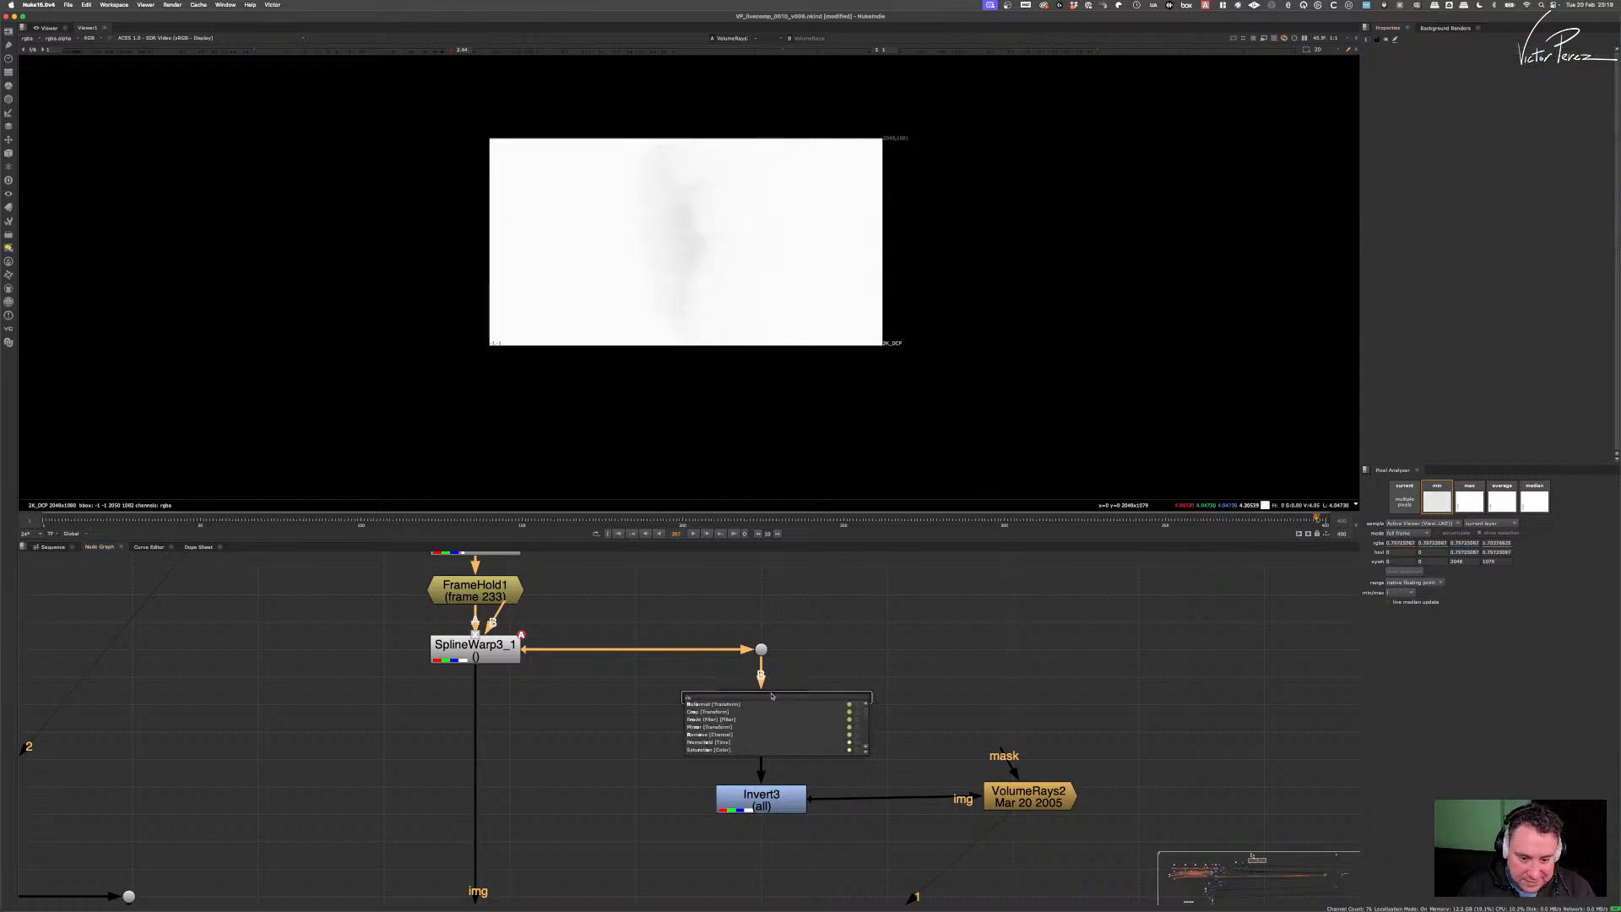
pyautogui.write('ll')
pyautogui.press('Return')
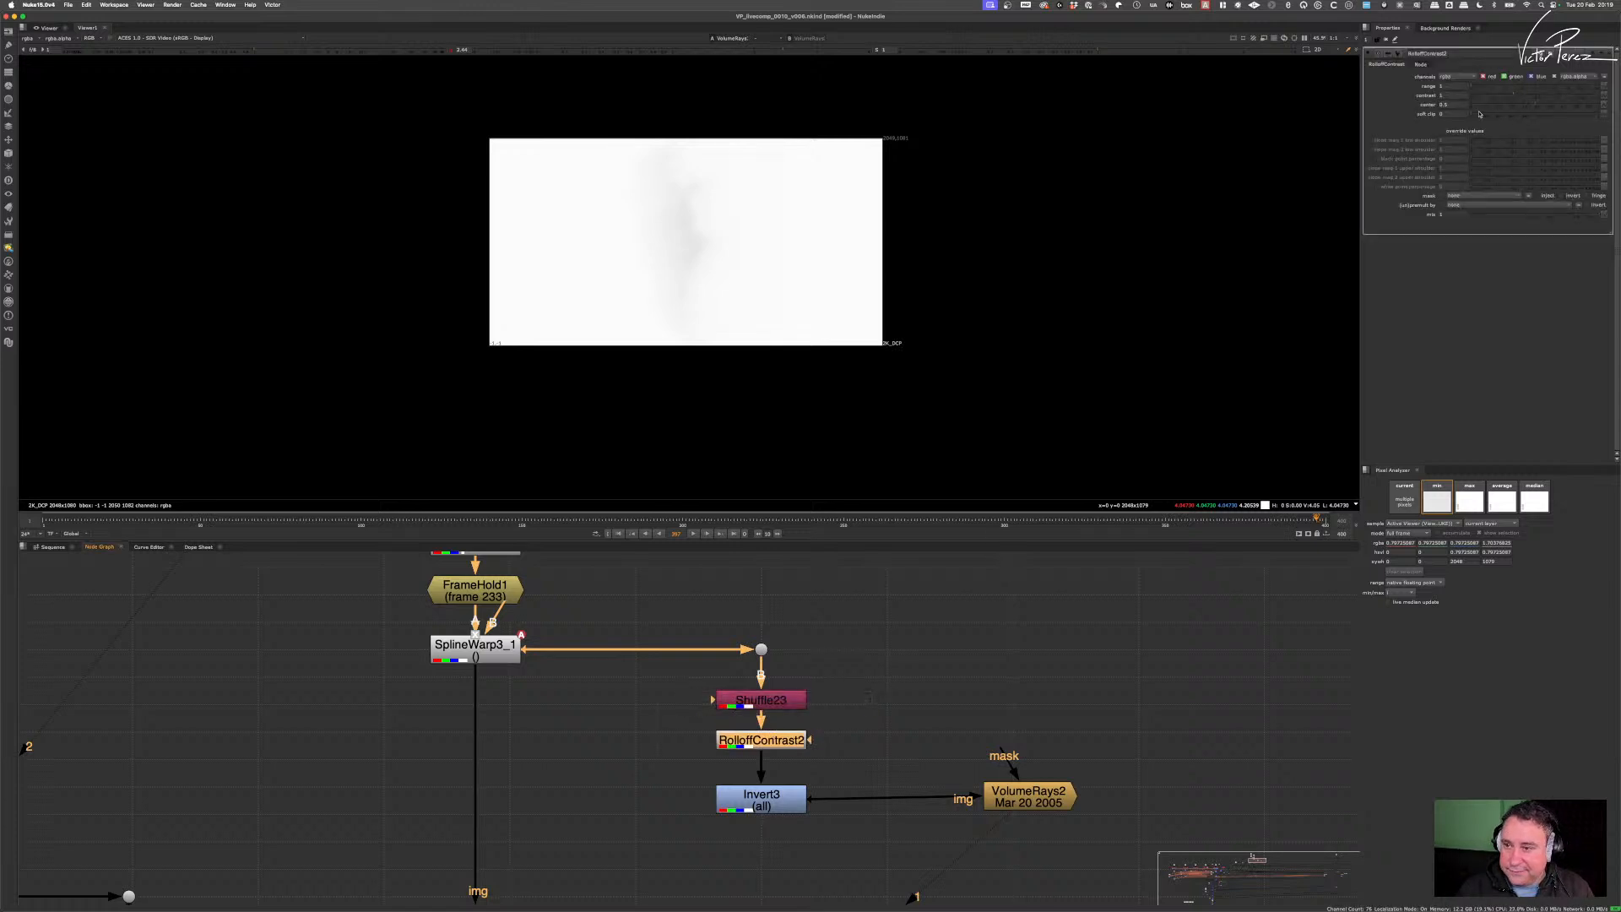
pyautogui.moveTo(1520, 96); pyautogui.dragTo(1602, 98)
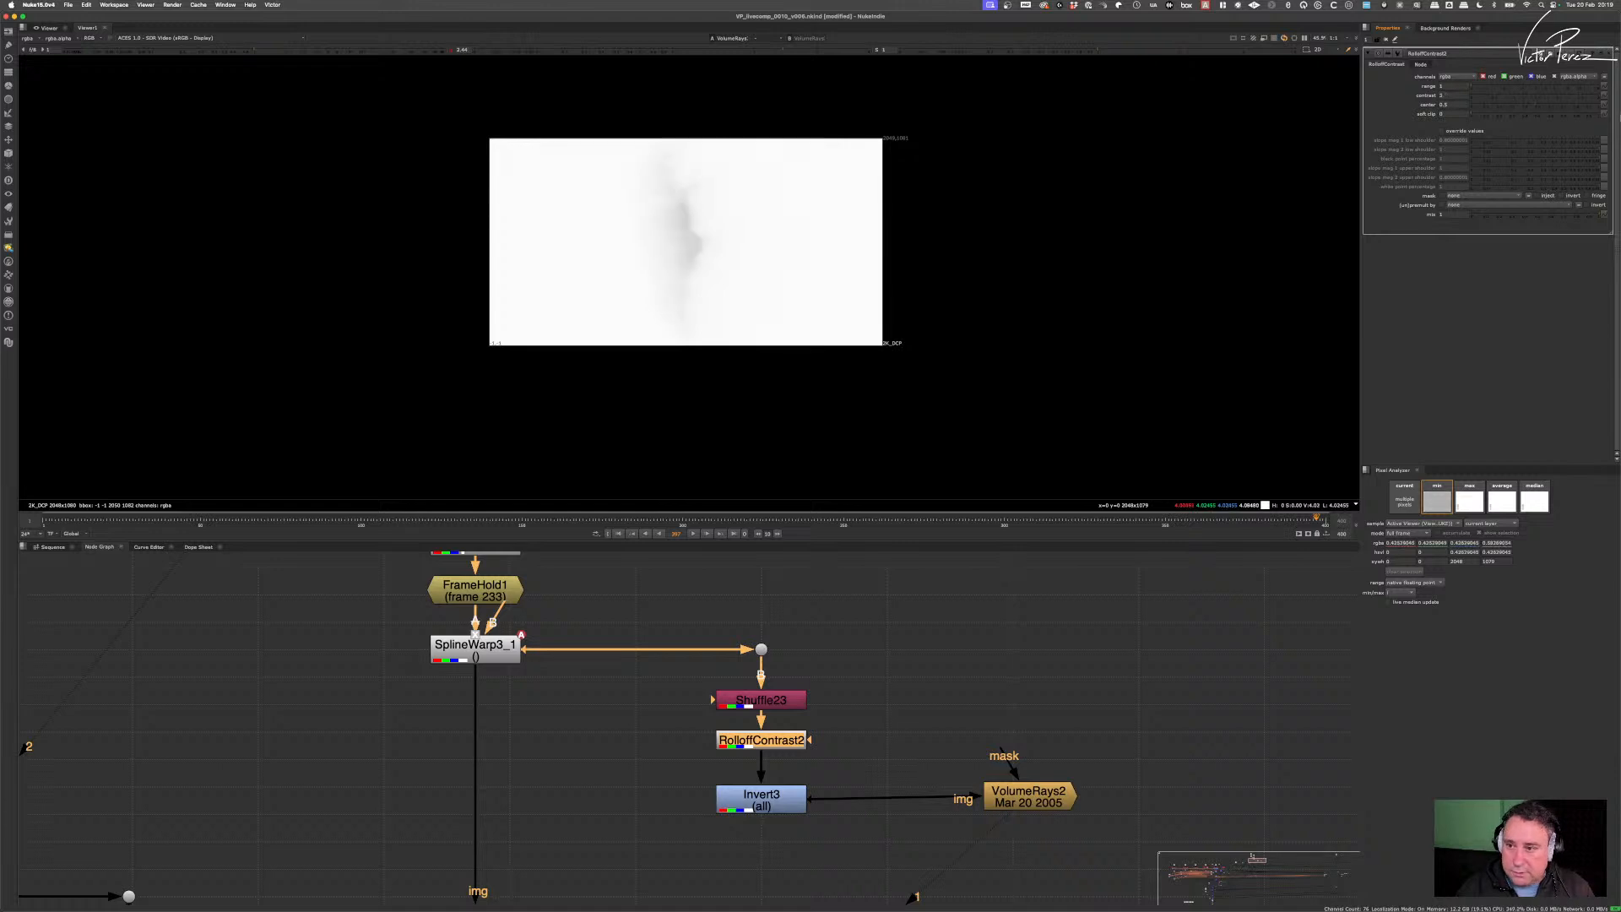
pyautogui.doubleClick(1452, 95)
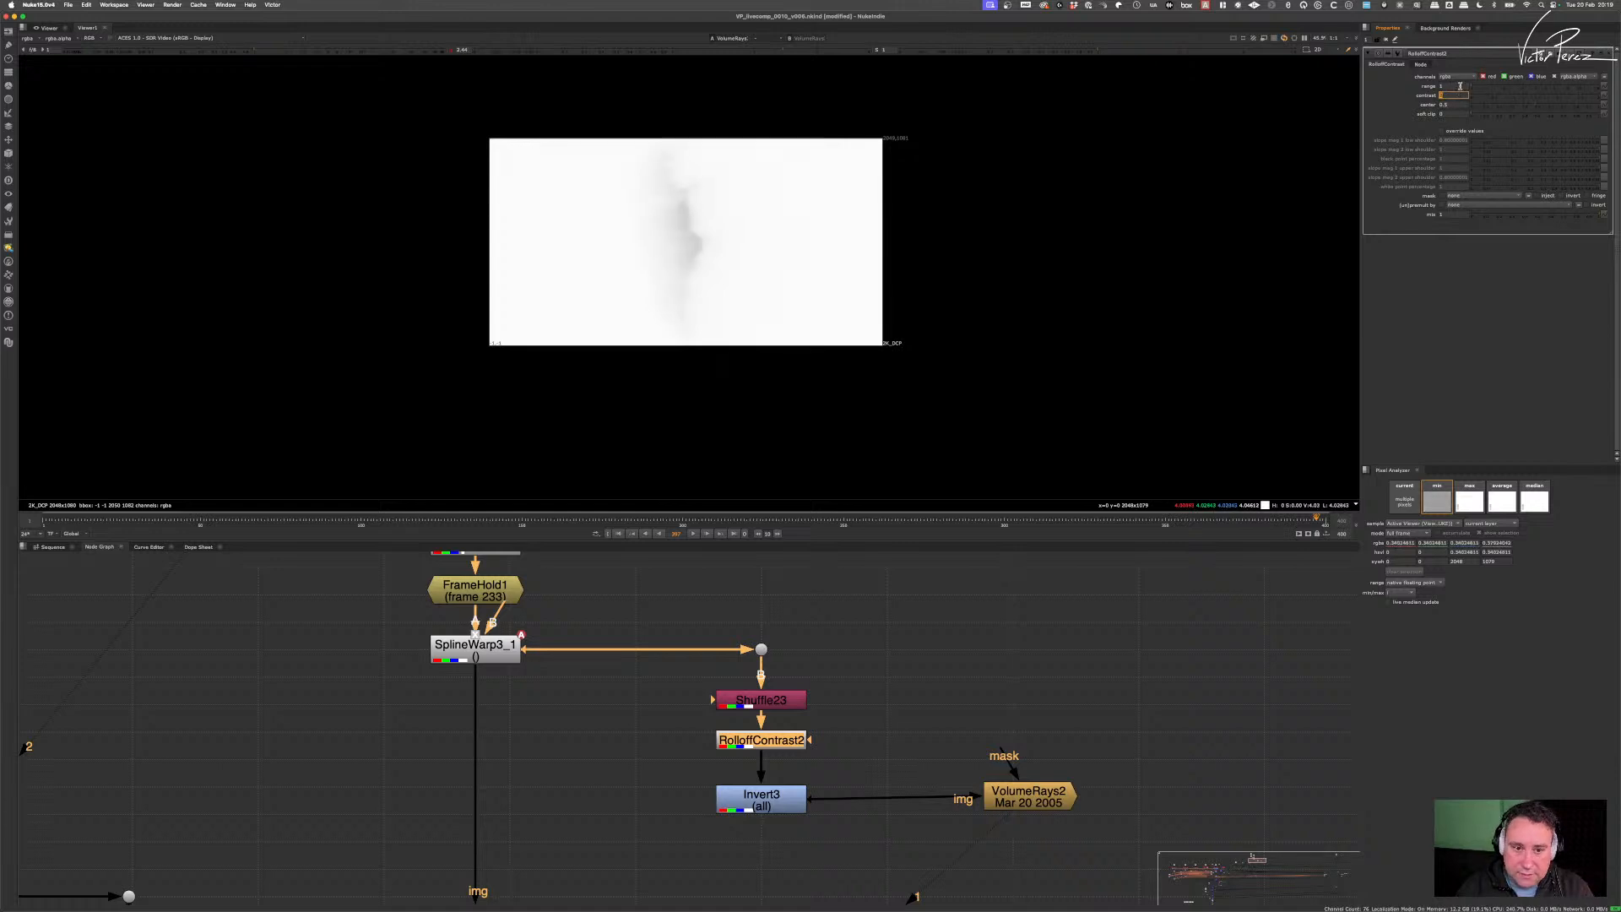
# - Try different center and soft clip settings on the RolloffContrast node
pyautogui.moveTo(1534, 106)
pyautogui.mouseDown()
pyautogui.moveTo(1574, 106)
pyautogui.moveTo(1478, 104)
pyautogui.moveTo(1543, 113)
pyautogui.mouseUp()
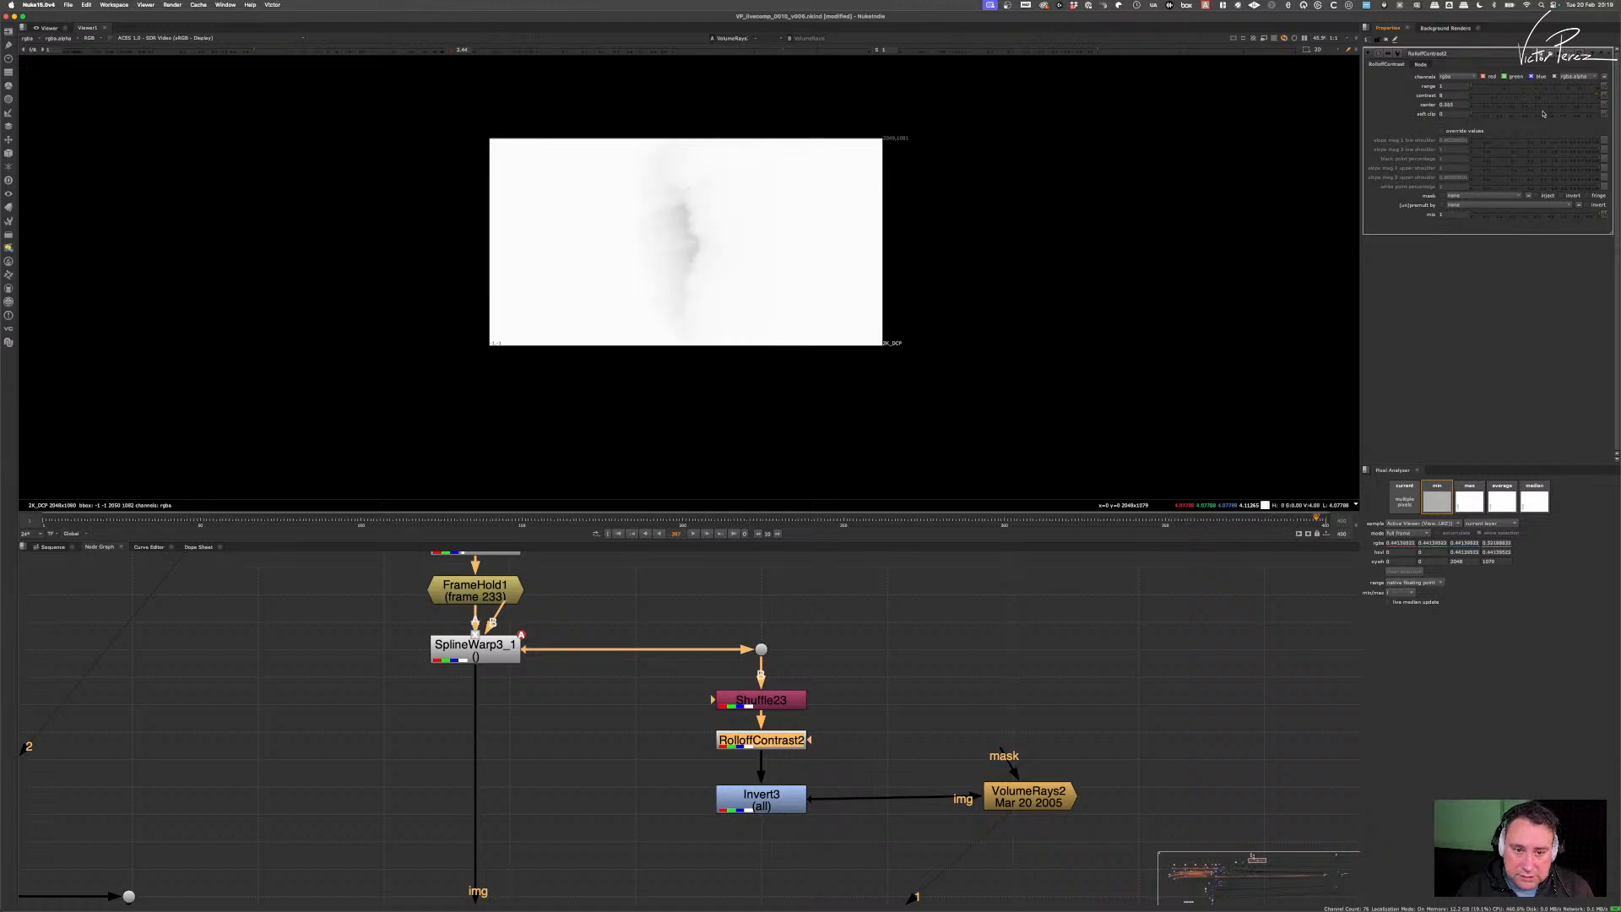
pyautogui.keyDown('ctrl'); pyautogui.click(1545, 107); pyautogui.keyUp('ctrl')
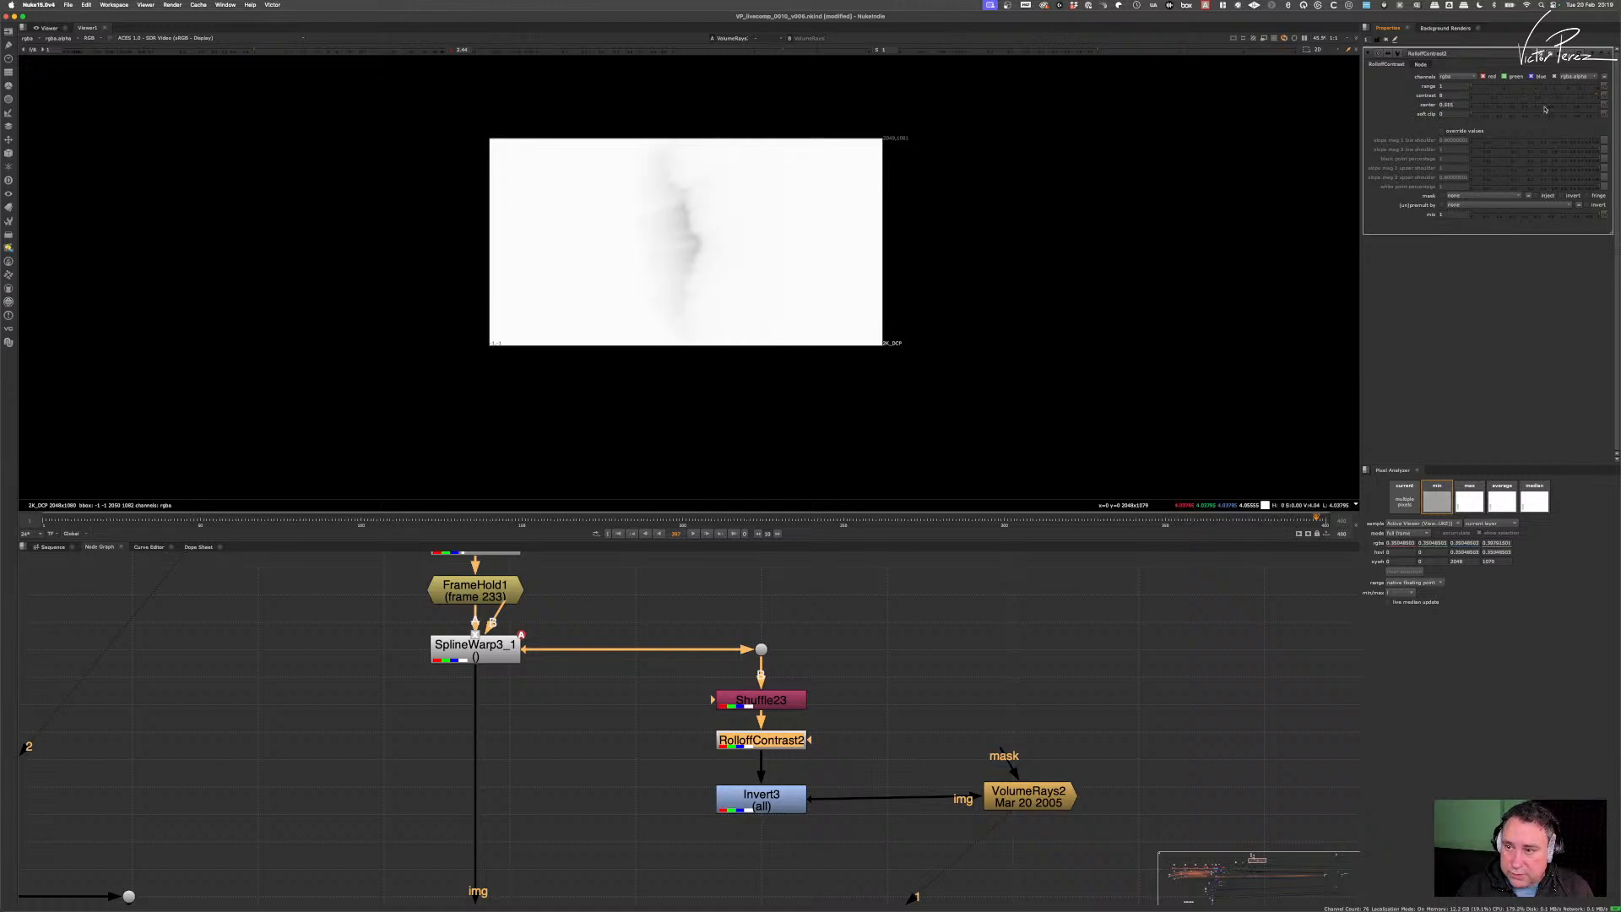
pyautogui.moveTo(1543, 115); pyautogui.dragTo(1585, 122)
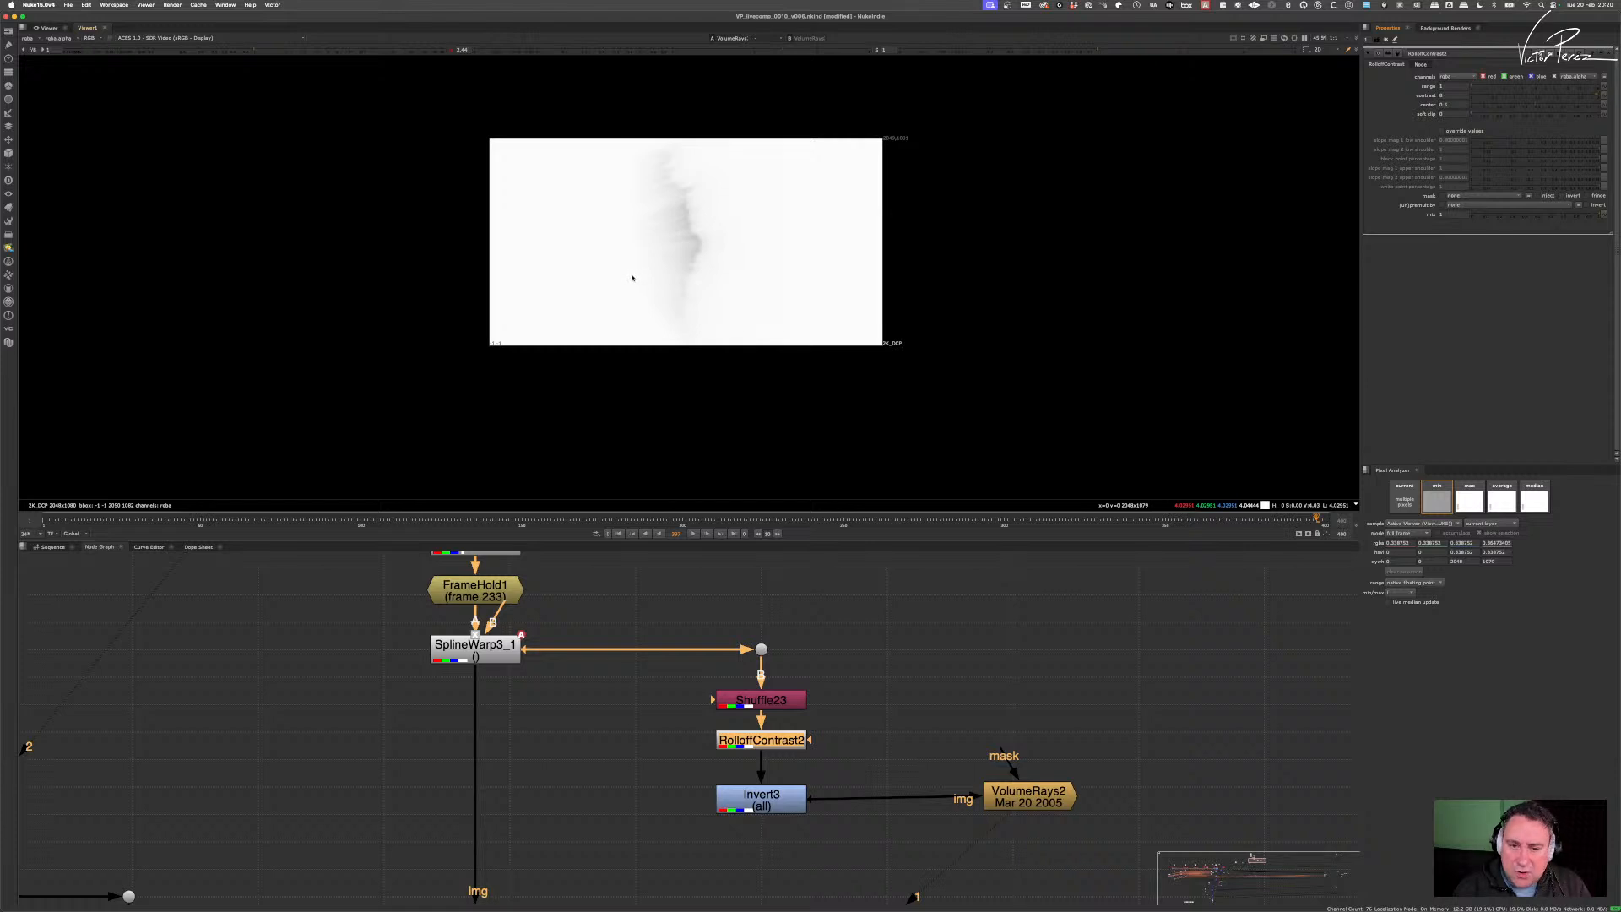
# - Insert a Grade between SplineWarp3_1 and Card8, connect its mask to the Invert node, and view the Grade
pyautogui.click(527, 824)
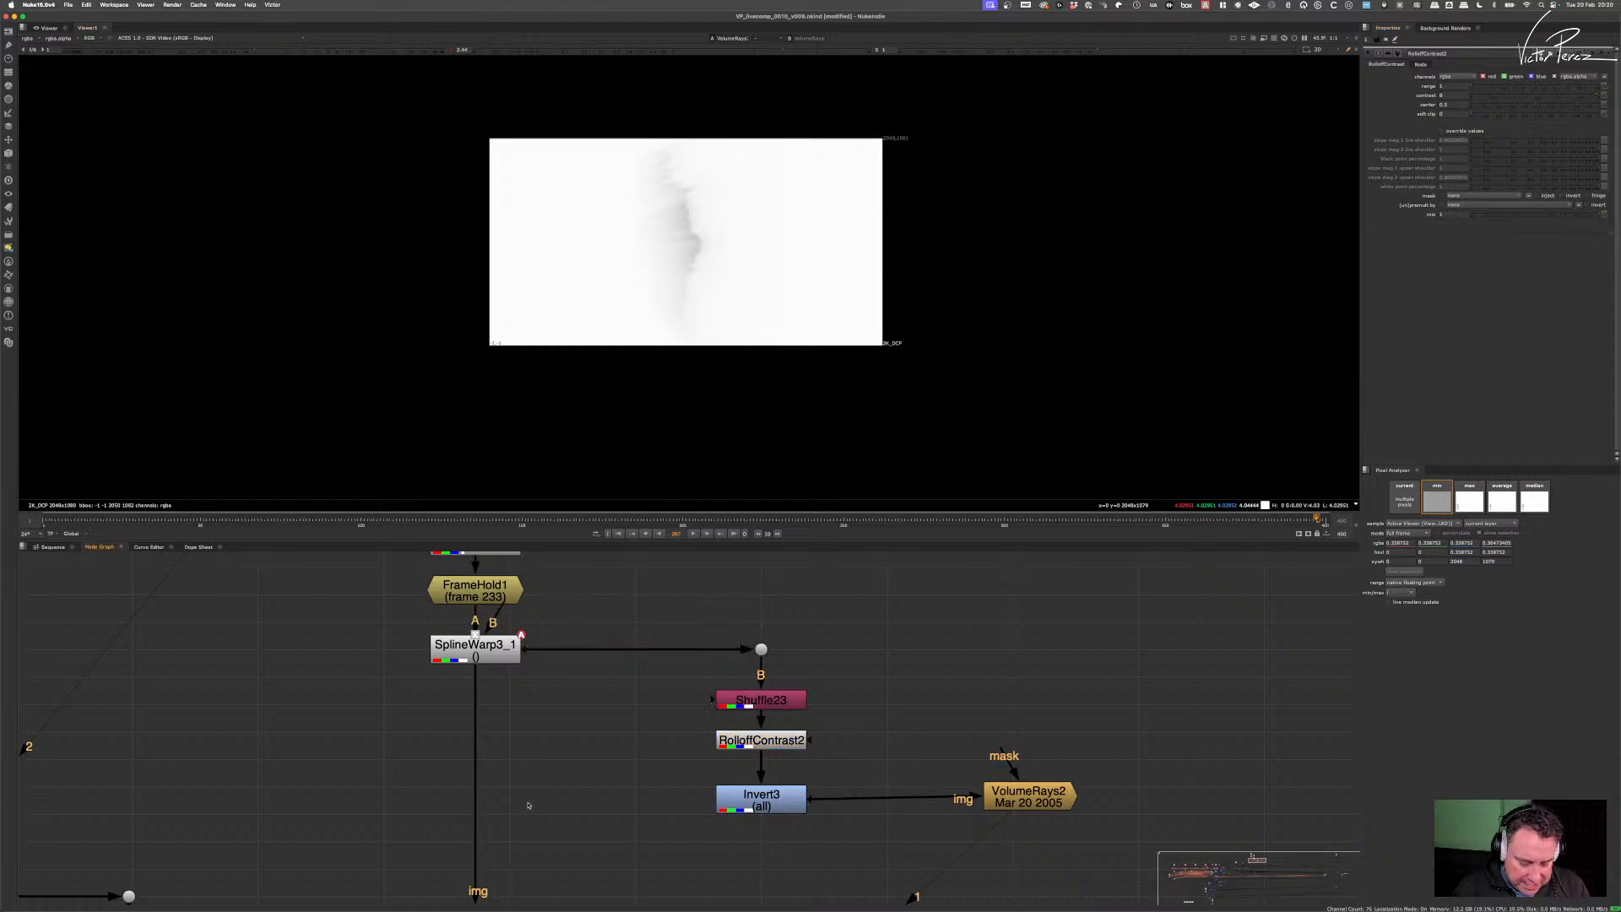
pyautogui.press('g')
pyautogui.moveTo(533, 809); pyautogui.dragTo(481, 843)
pyautogui.click(9, 220)
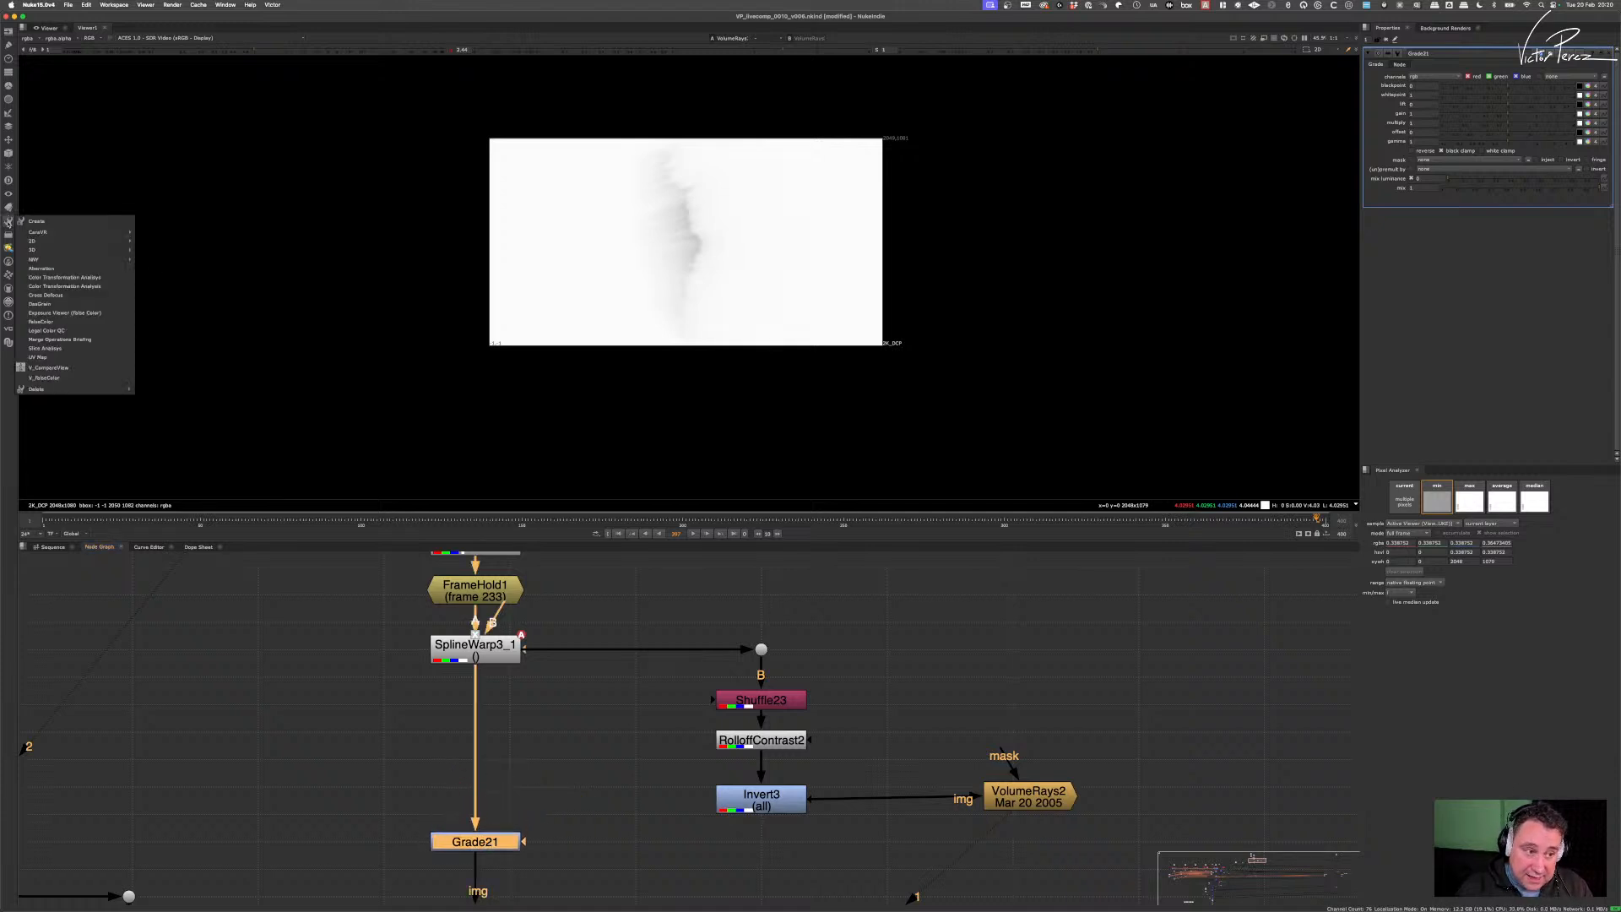
pyautogui.click(347, 757)
pyautogui.moveTo(524, 842); pyautogui.dragTo(752, 798)
pyautogui.moveTo(490, 833); pyautogui.dragTo(493, 838)
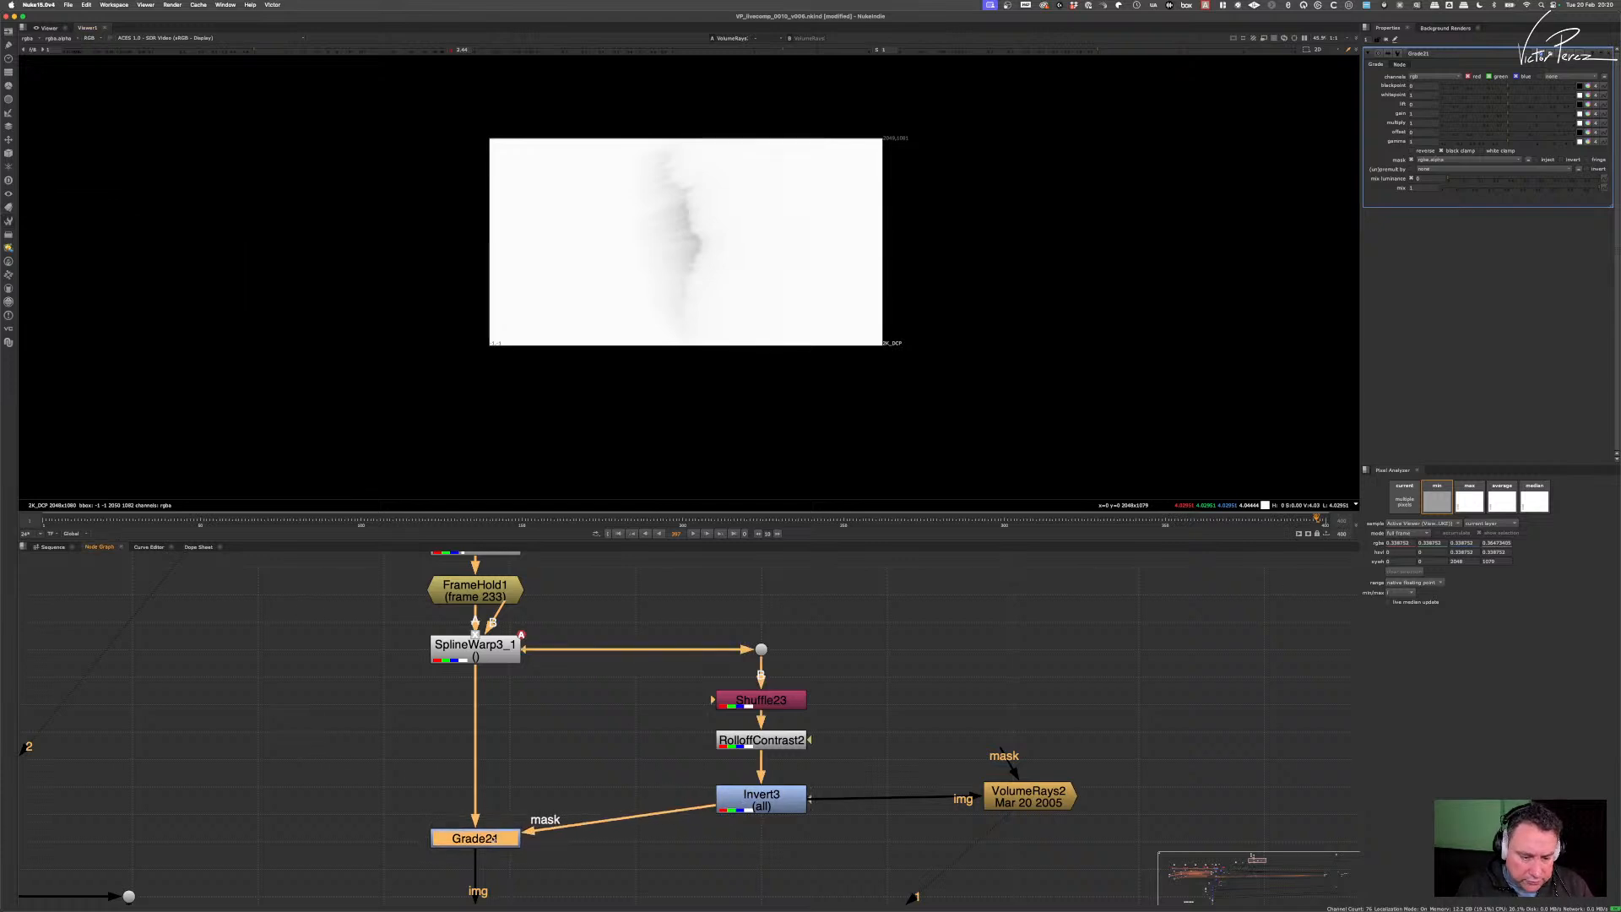
pyautogui.press('1')
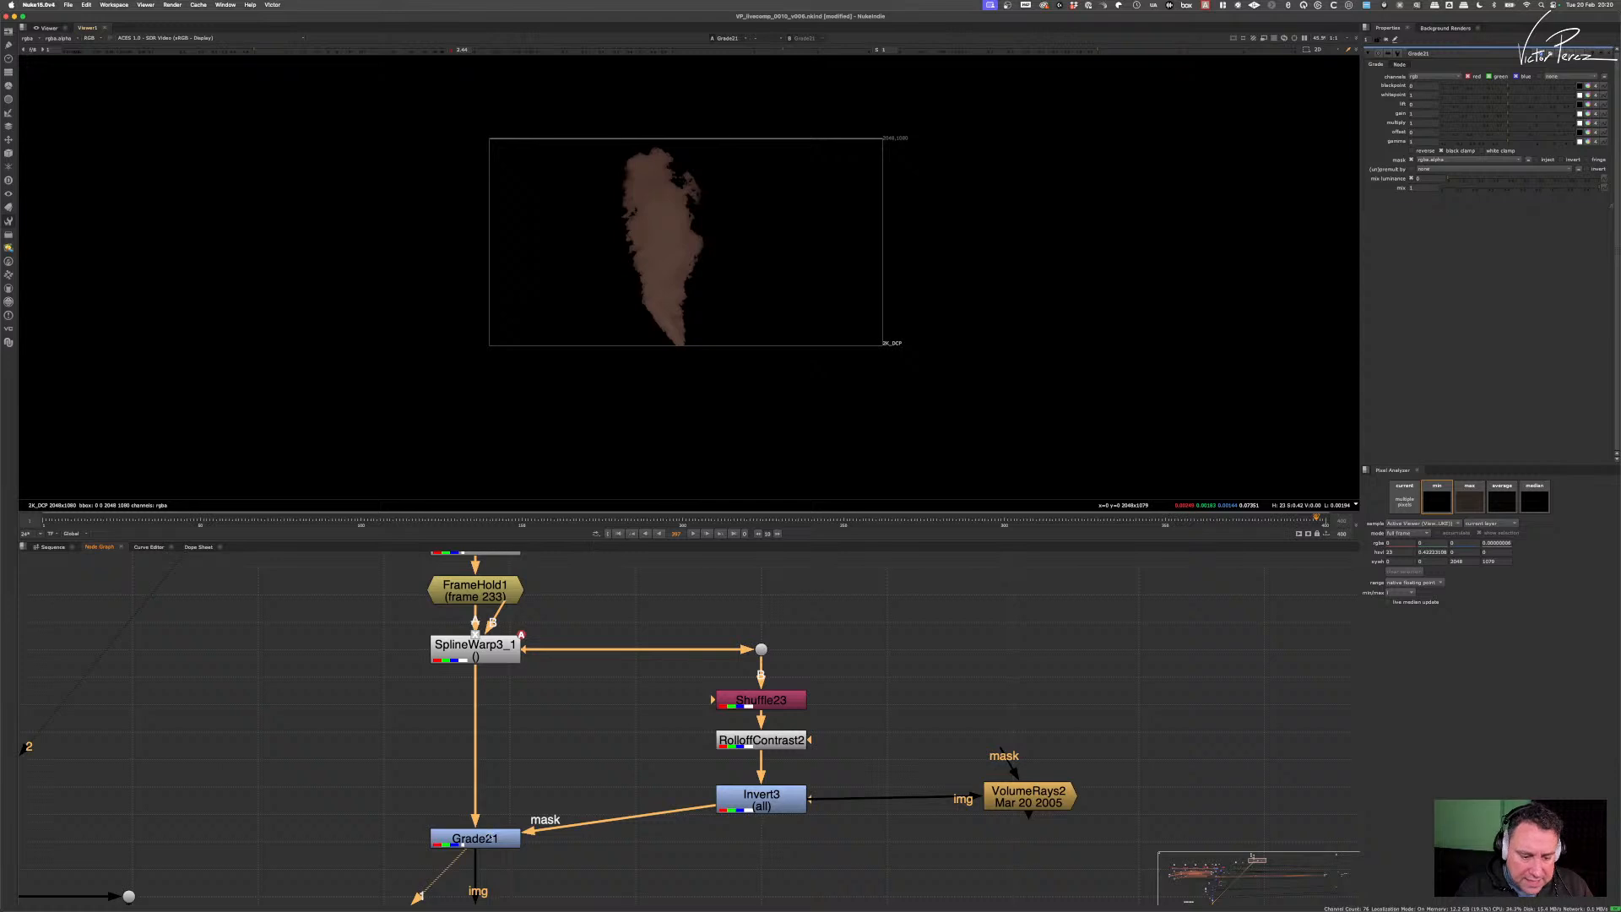
# - Set the new Grade to unpremultiply by rgba.alpha and raise its multiply to brighten the smoke
pyautogui.click(1478, 129)
pyautogui.click(1440, 169)
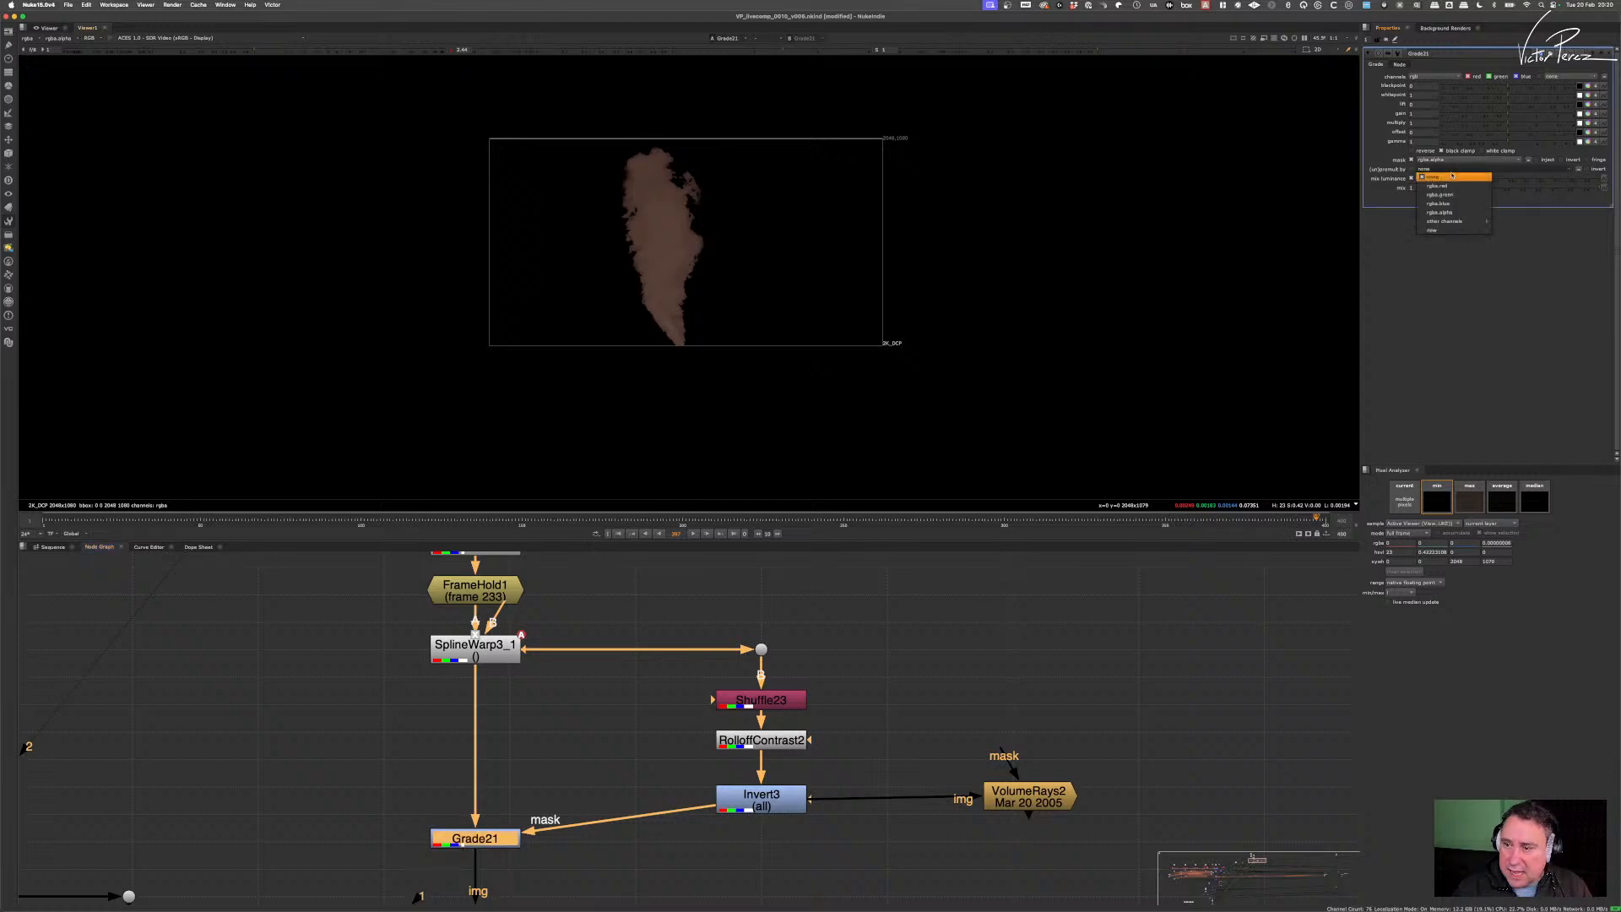
pyautogui.click(1439, 212)
pyautogui.scroll(-4, 503, 704)
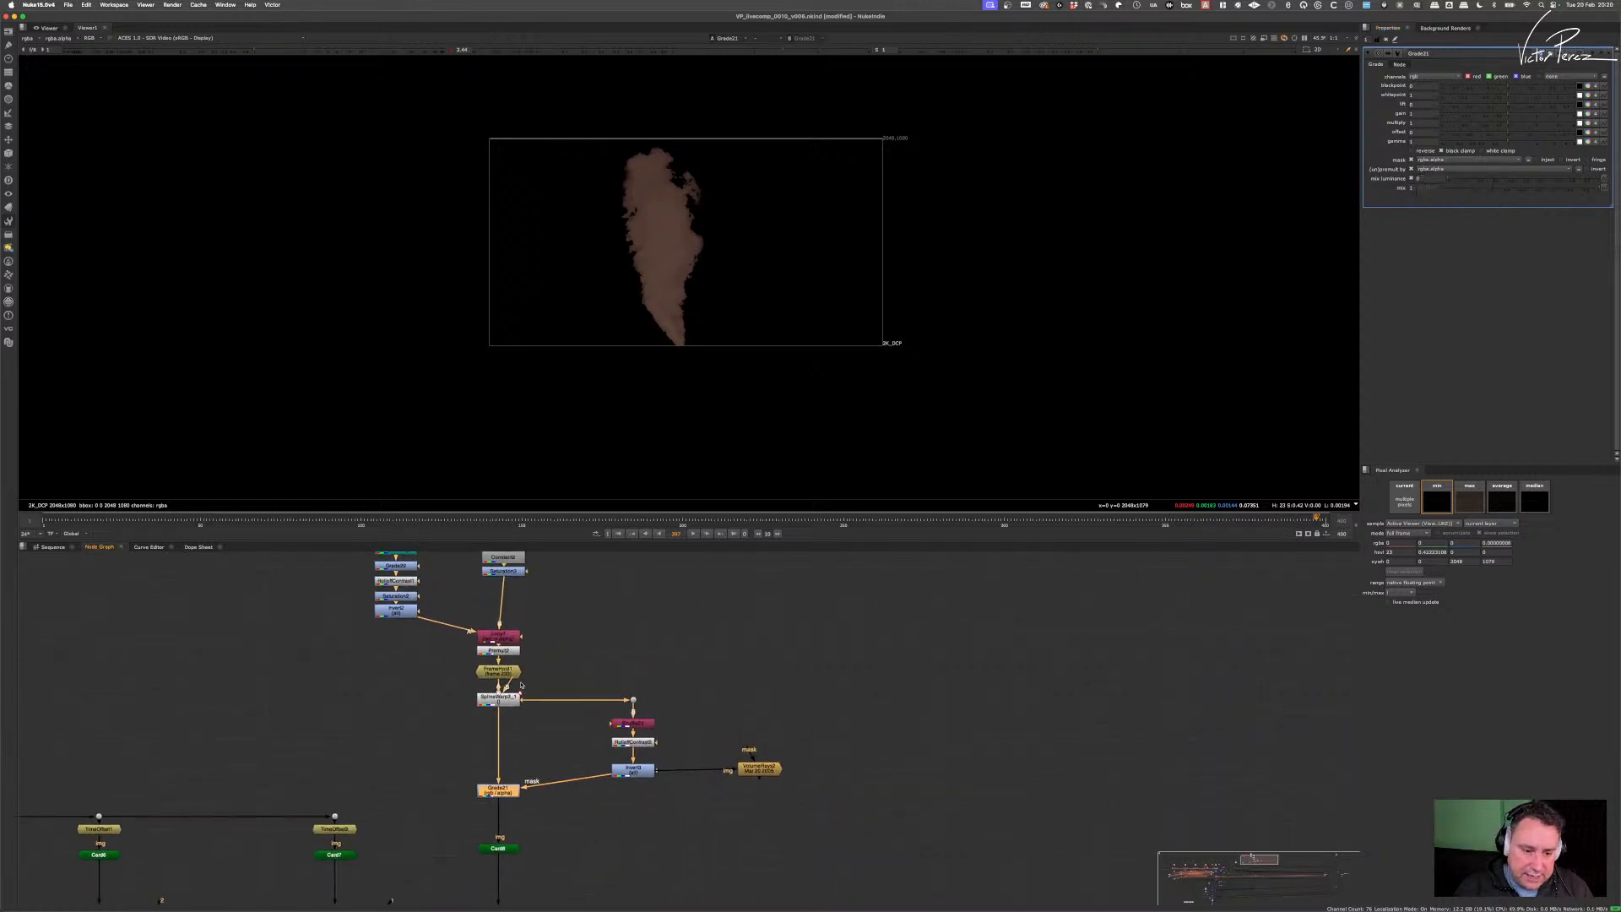
pyautogui.scroll(5, 504, 703)
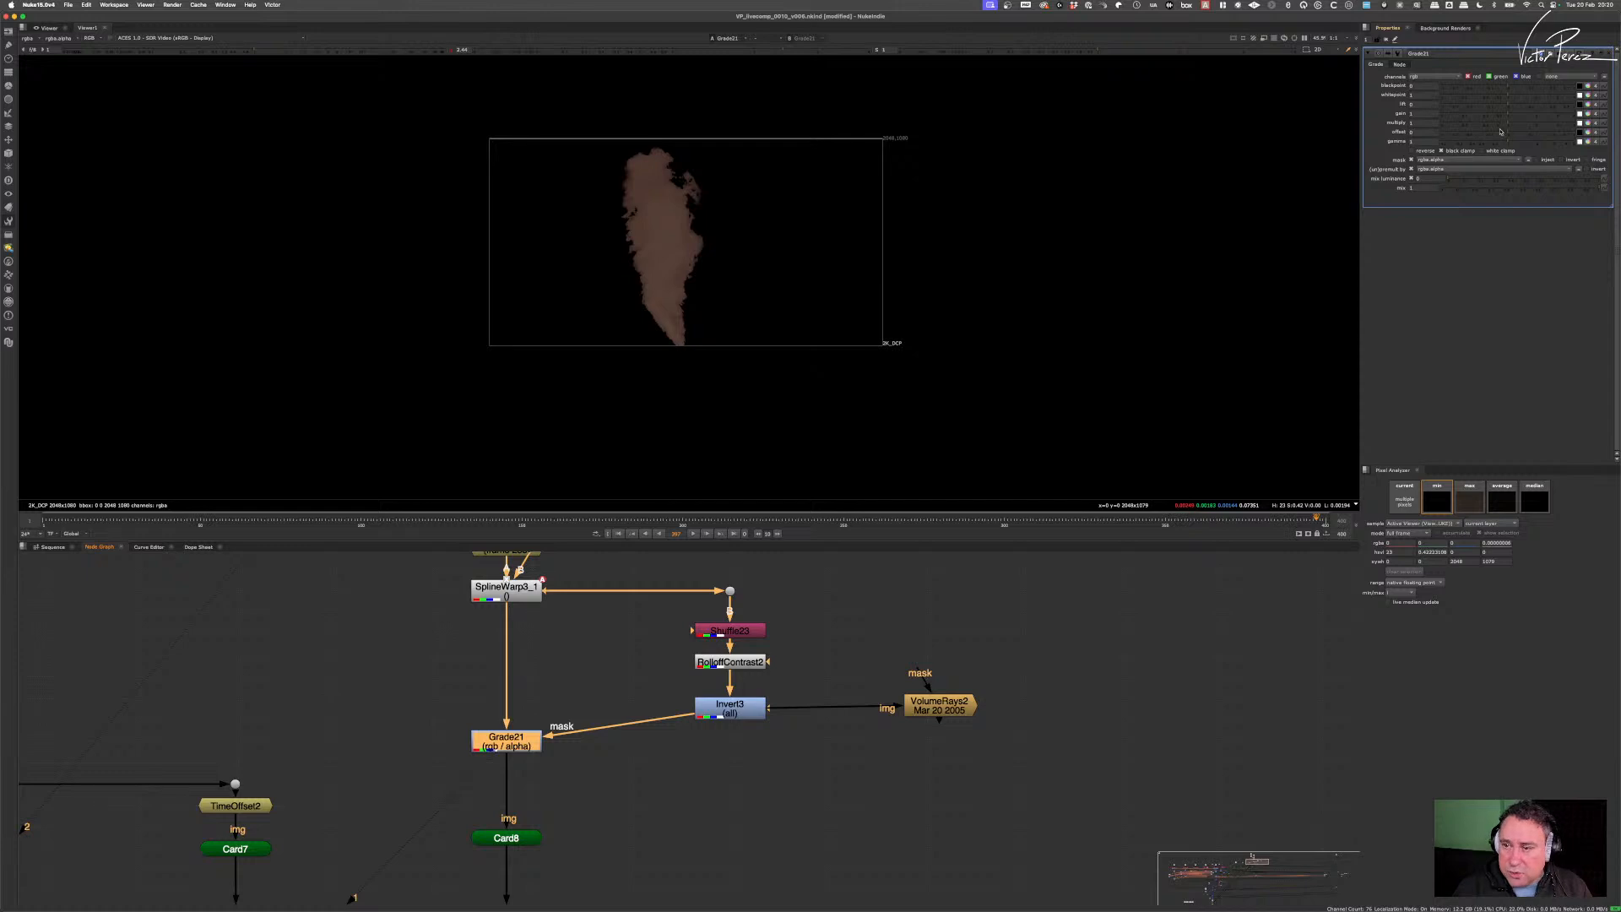
pyautogui.moveTo(1507, 127); pyautogui.dragTo(1595, 134)
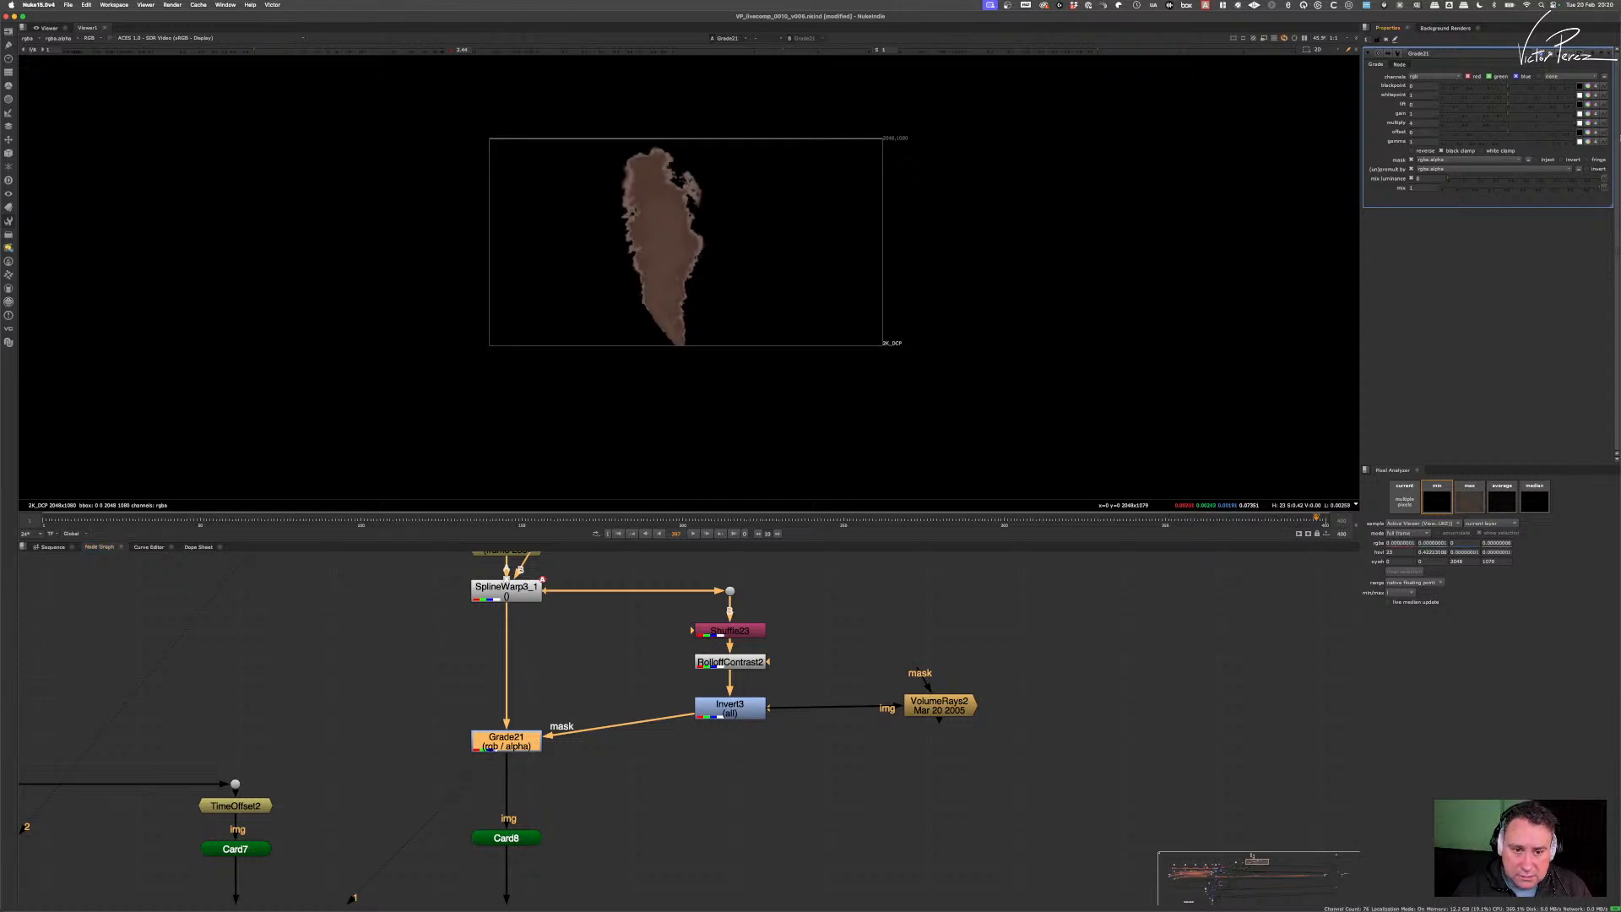
# - Check the VolumeRays ray length and switch the Grade's mask channel to rgba.red
pyautogui.doubleClick(940, 715)
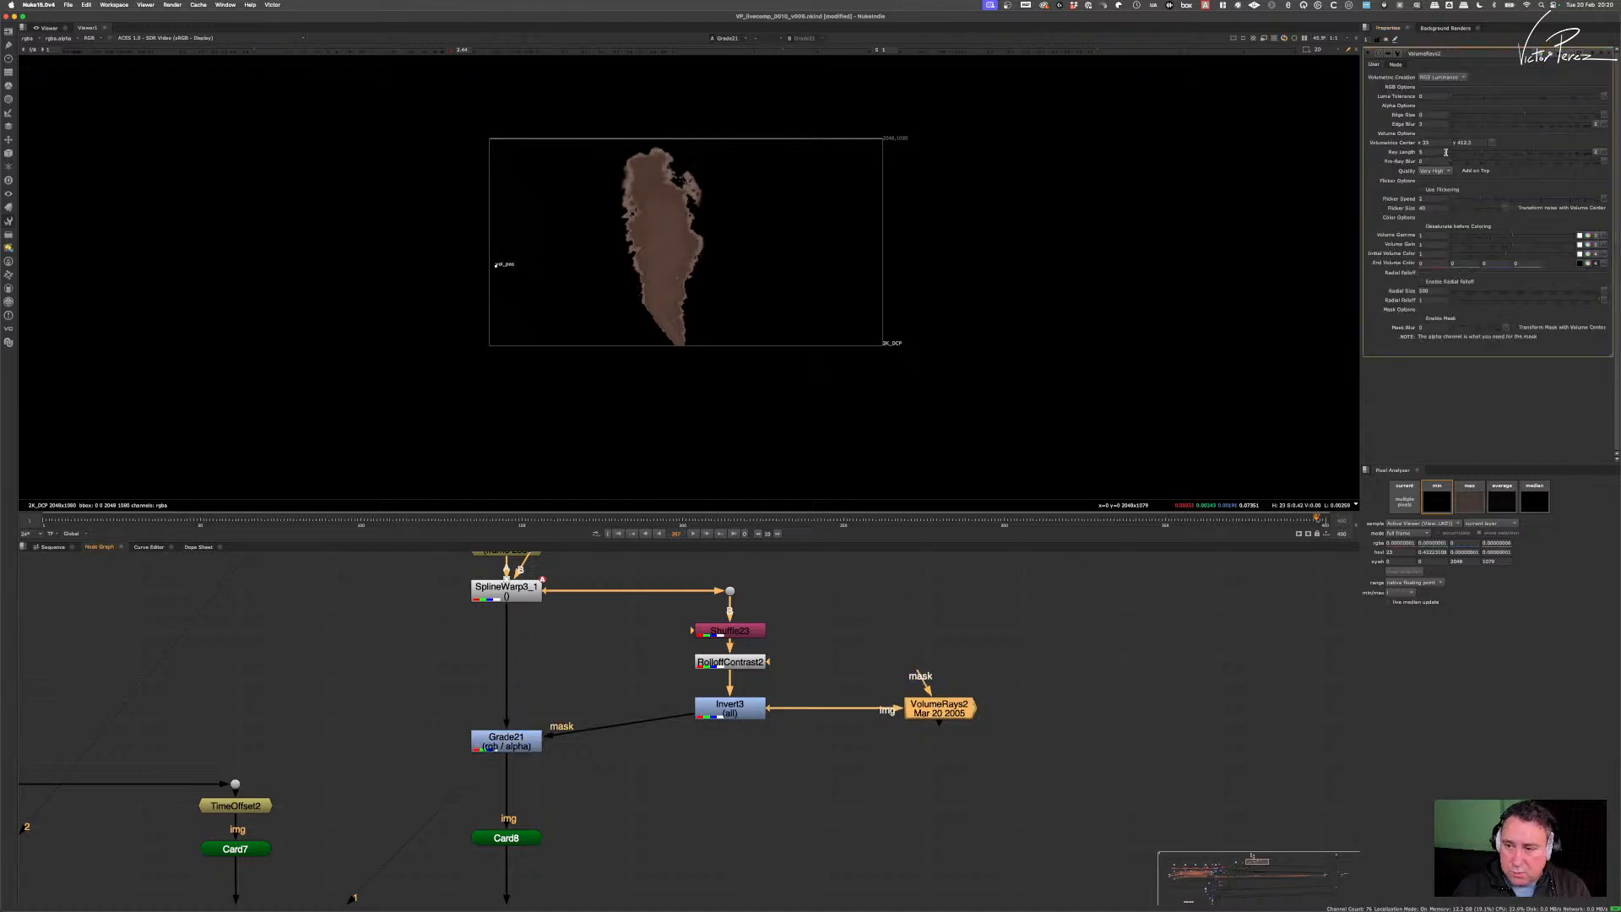
pyautogui.click(1444, 152)
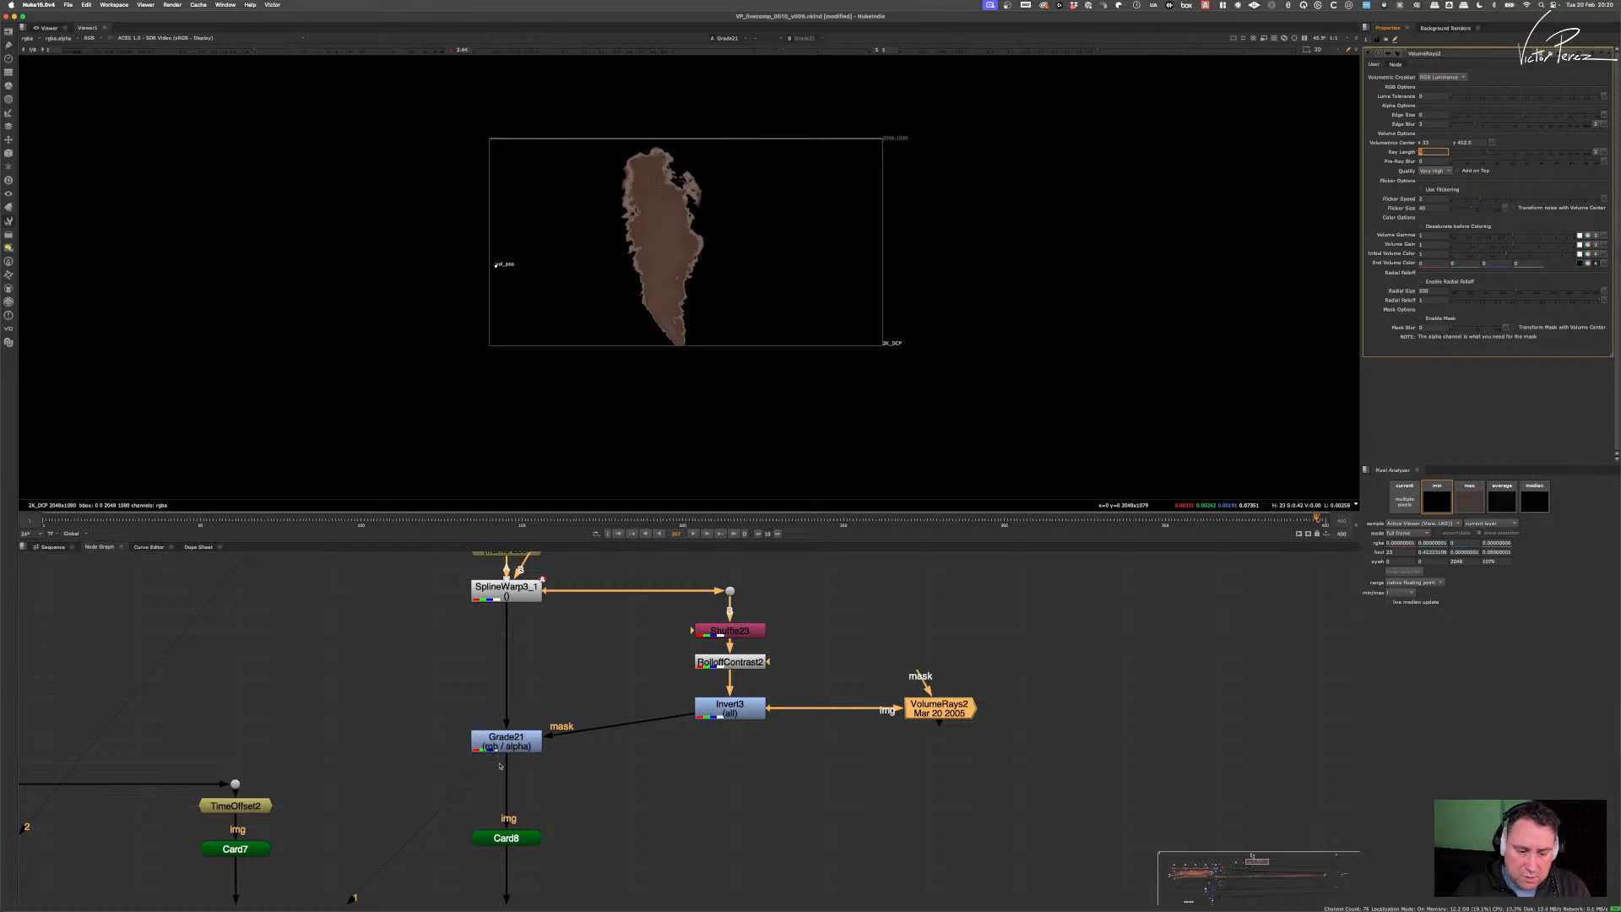
pyautogui.click(507, 740)
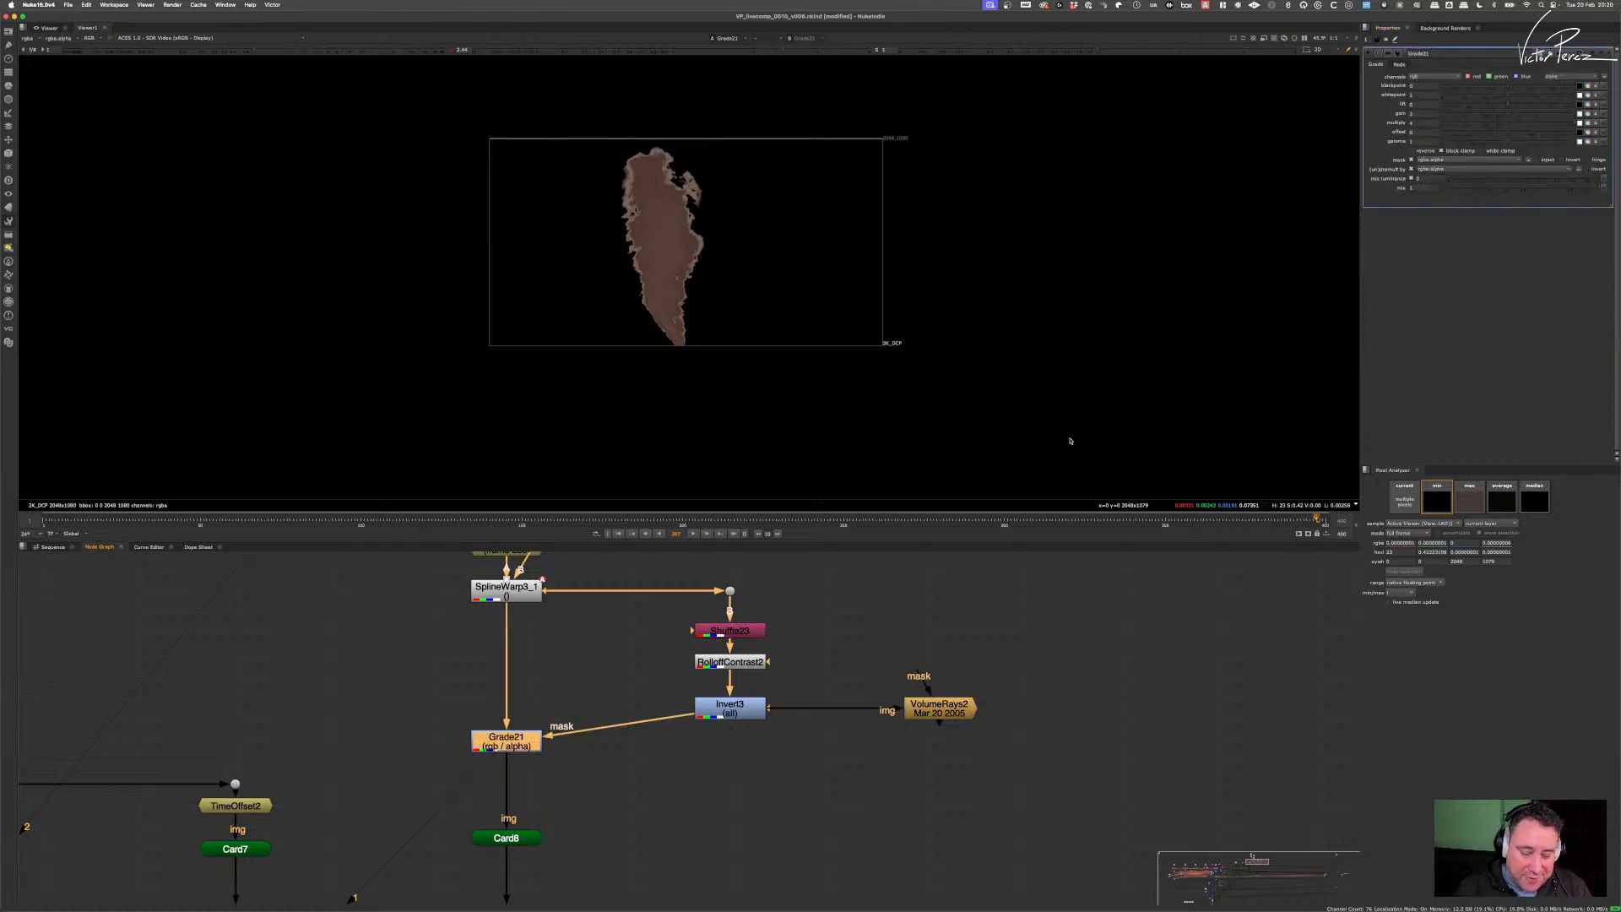
pyautogui.click(1442, 161)
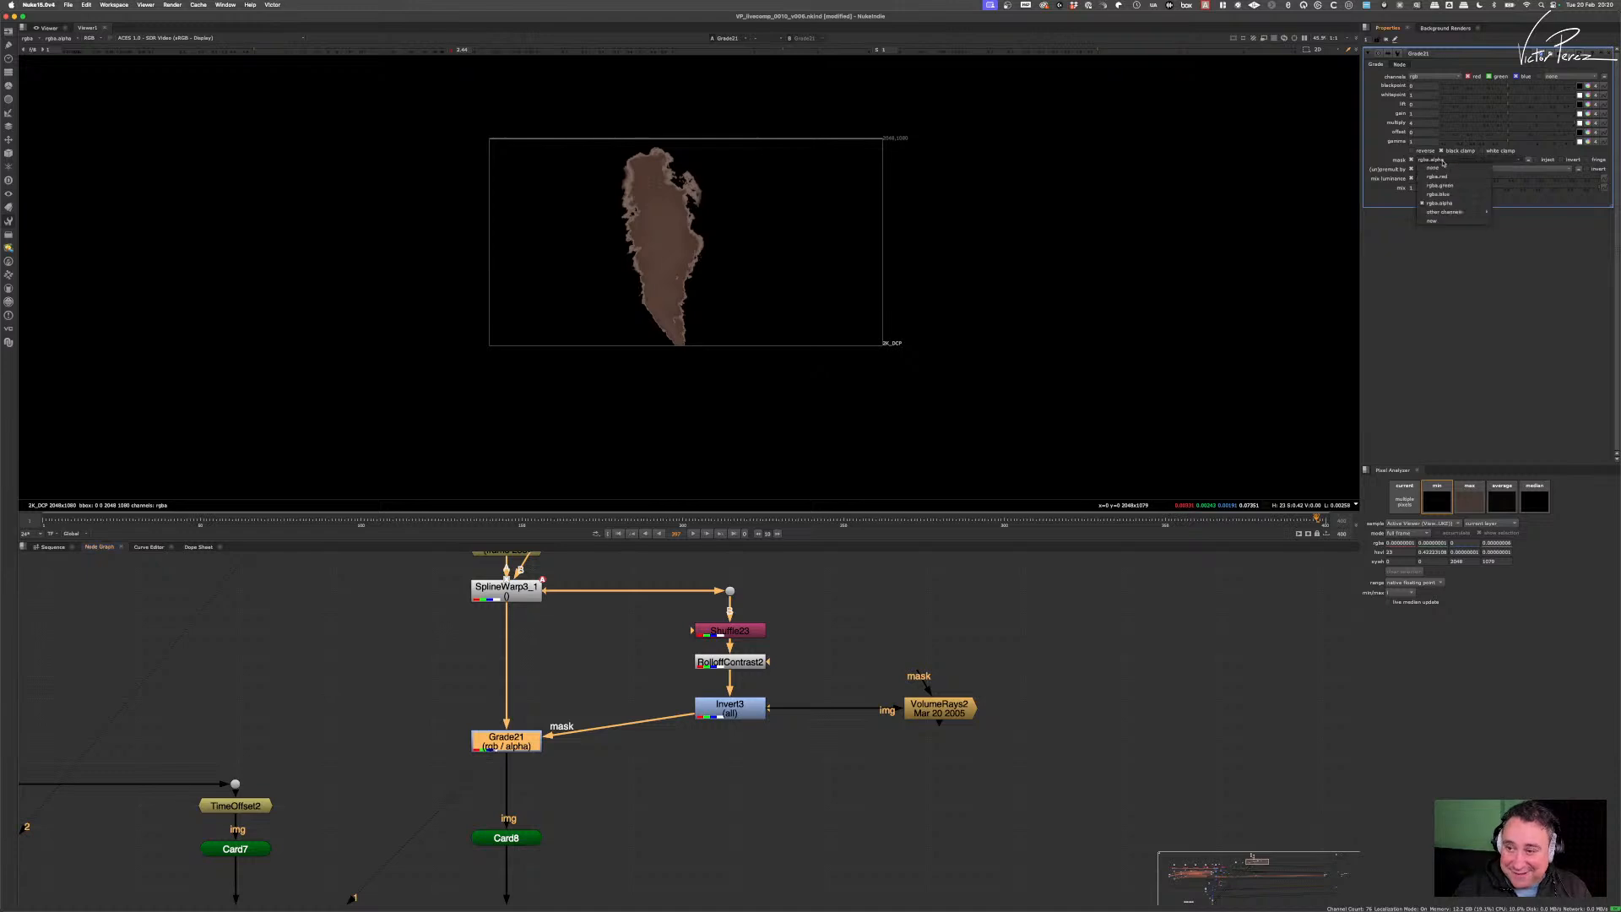
pyautogui.click(1454, 178)
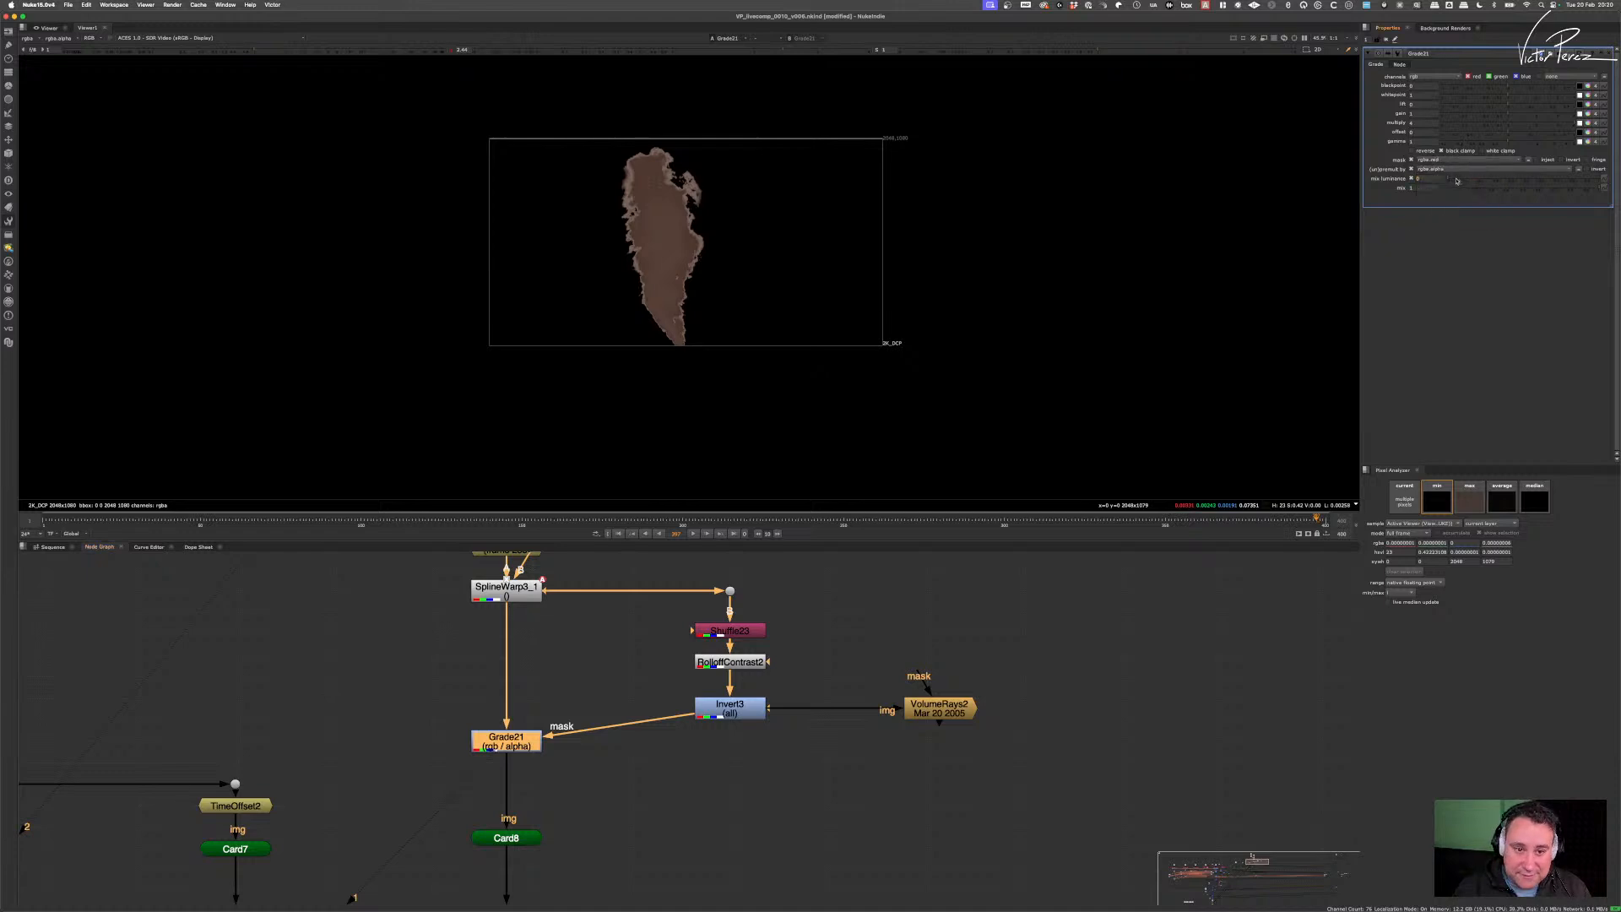
pyautogui.click(739, 714)
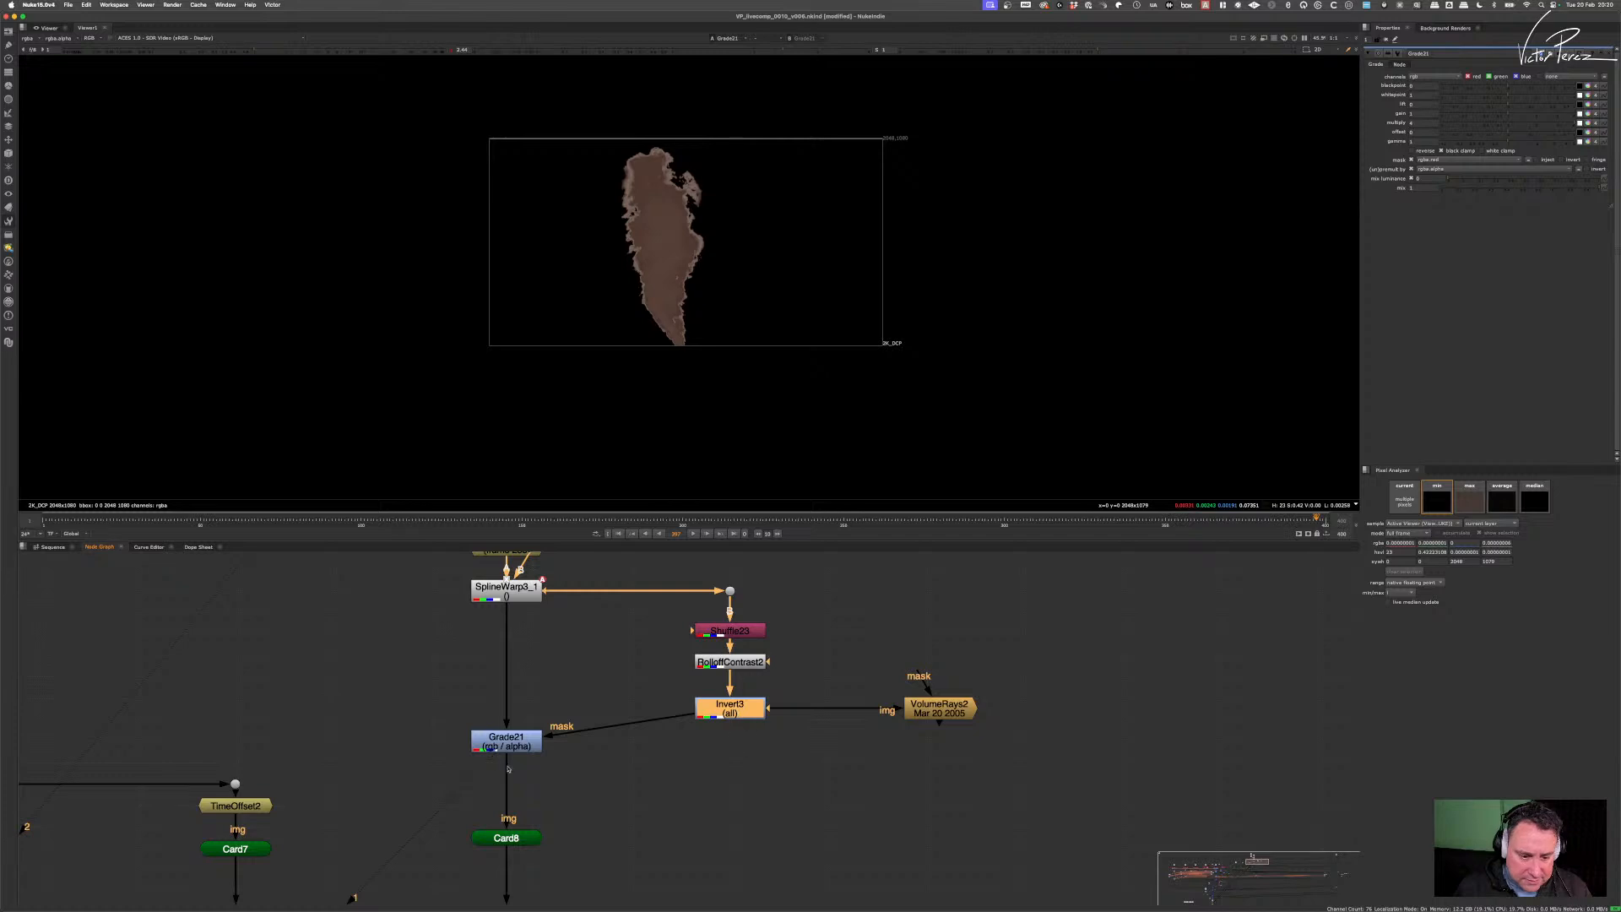
pyautogui.click(517, 748)
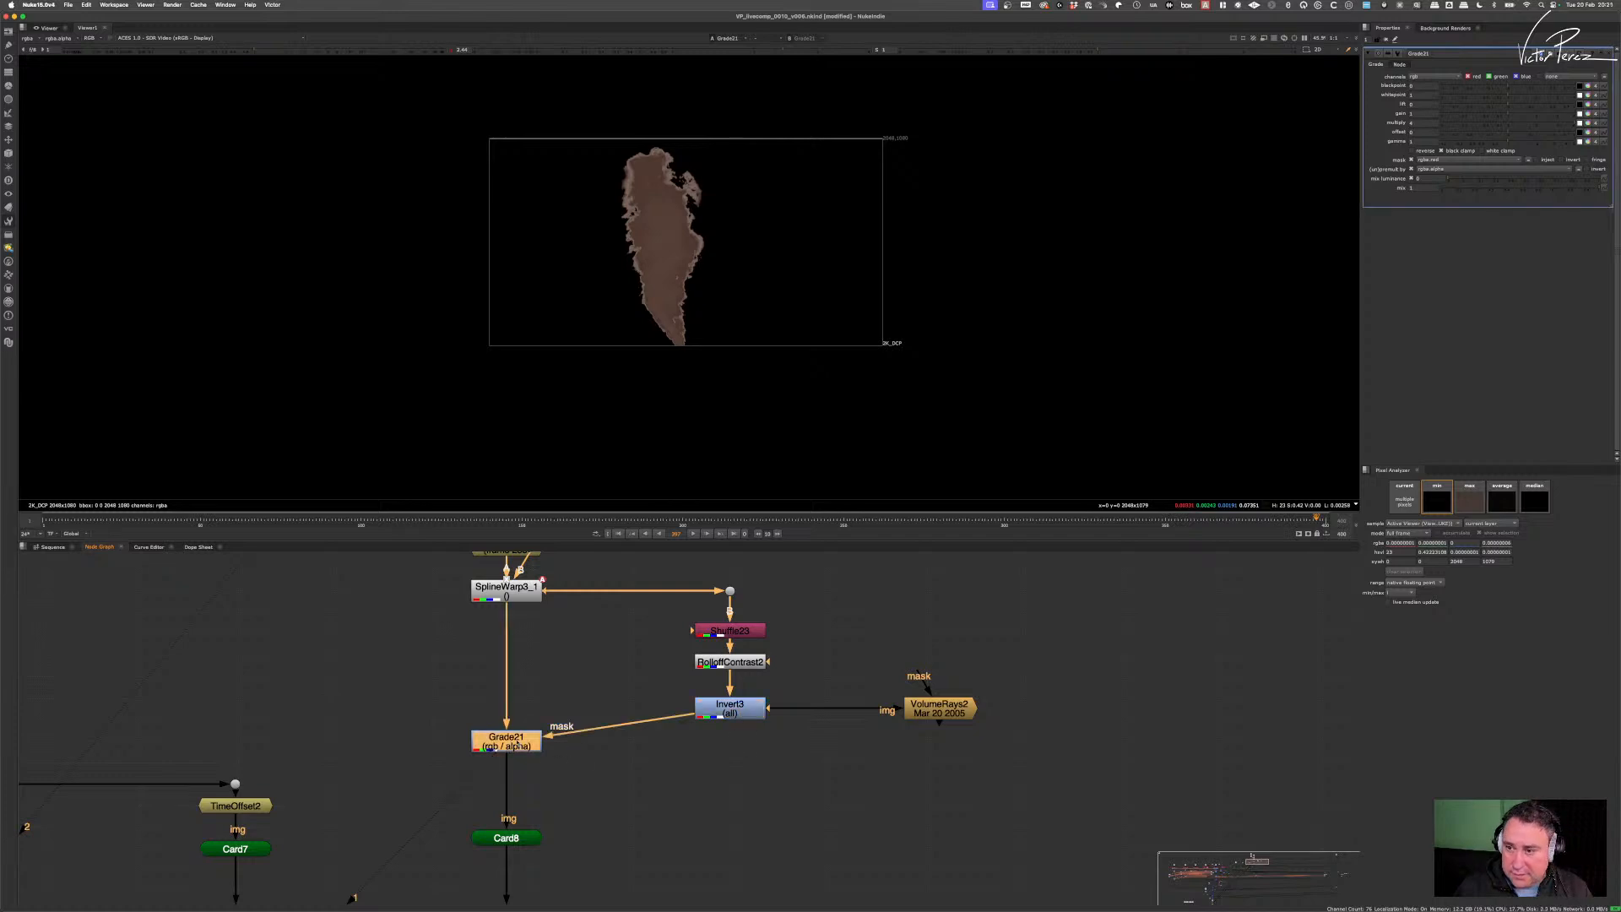
pyautogui.moveTo(585, 695); pyautogui.dragTo(456, 785)
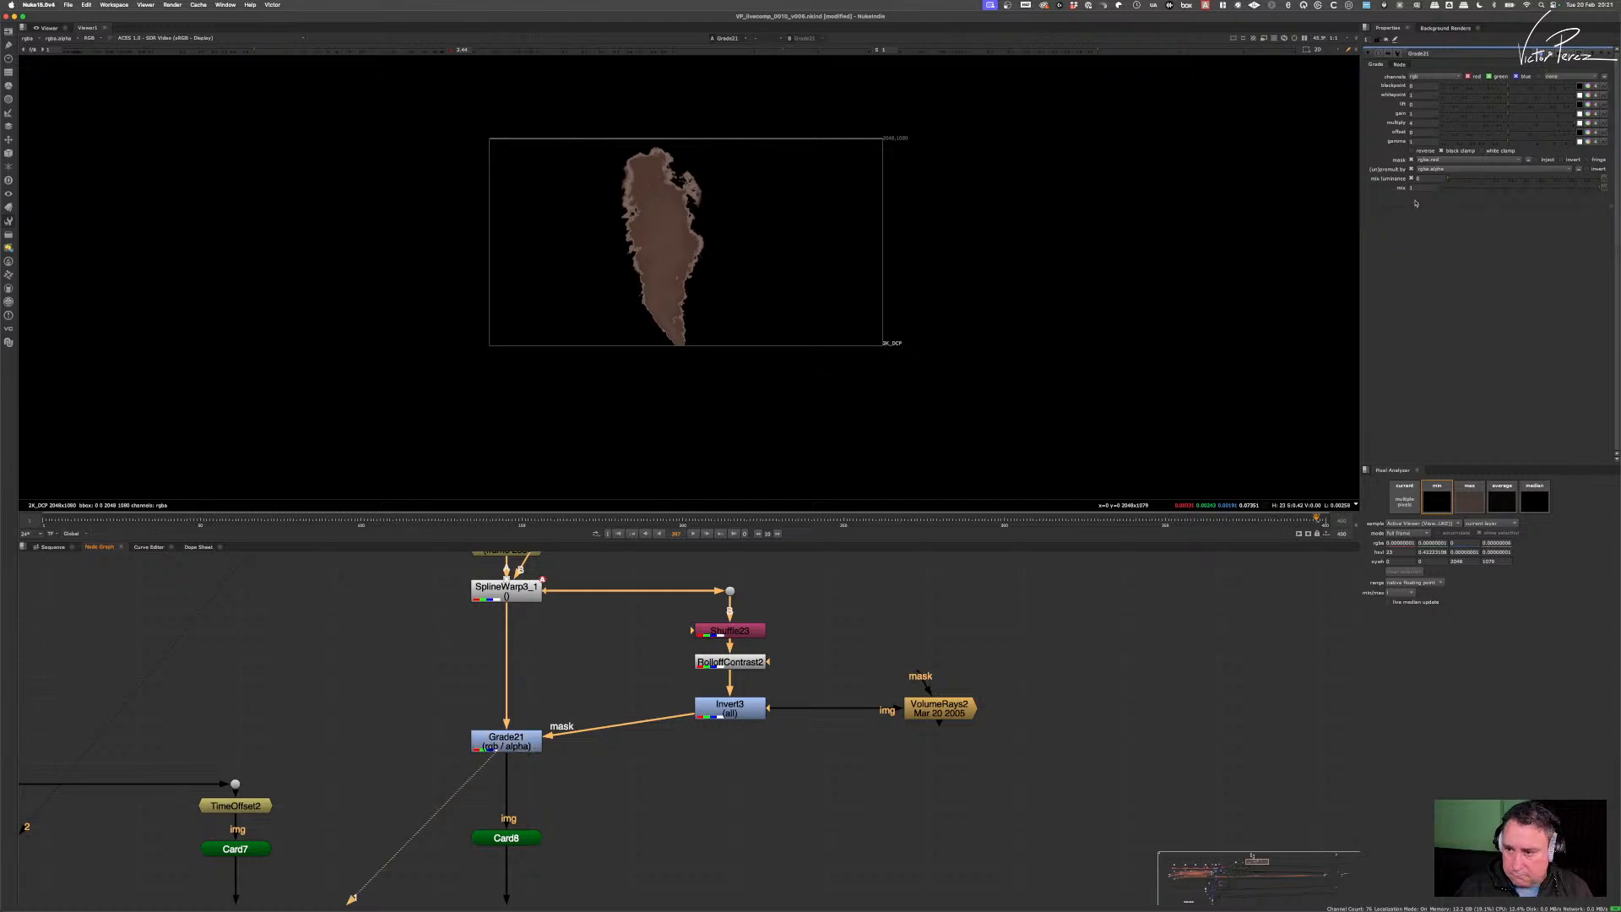
# - View the Invert3 output, insert VolumeRays2 between Invert3 and Grade21's mask input, and view Grade21
pyautogui.scroll(2, 525, 728)
pyautogui.click(506, 741)
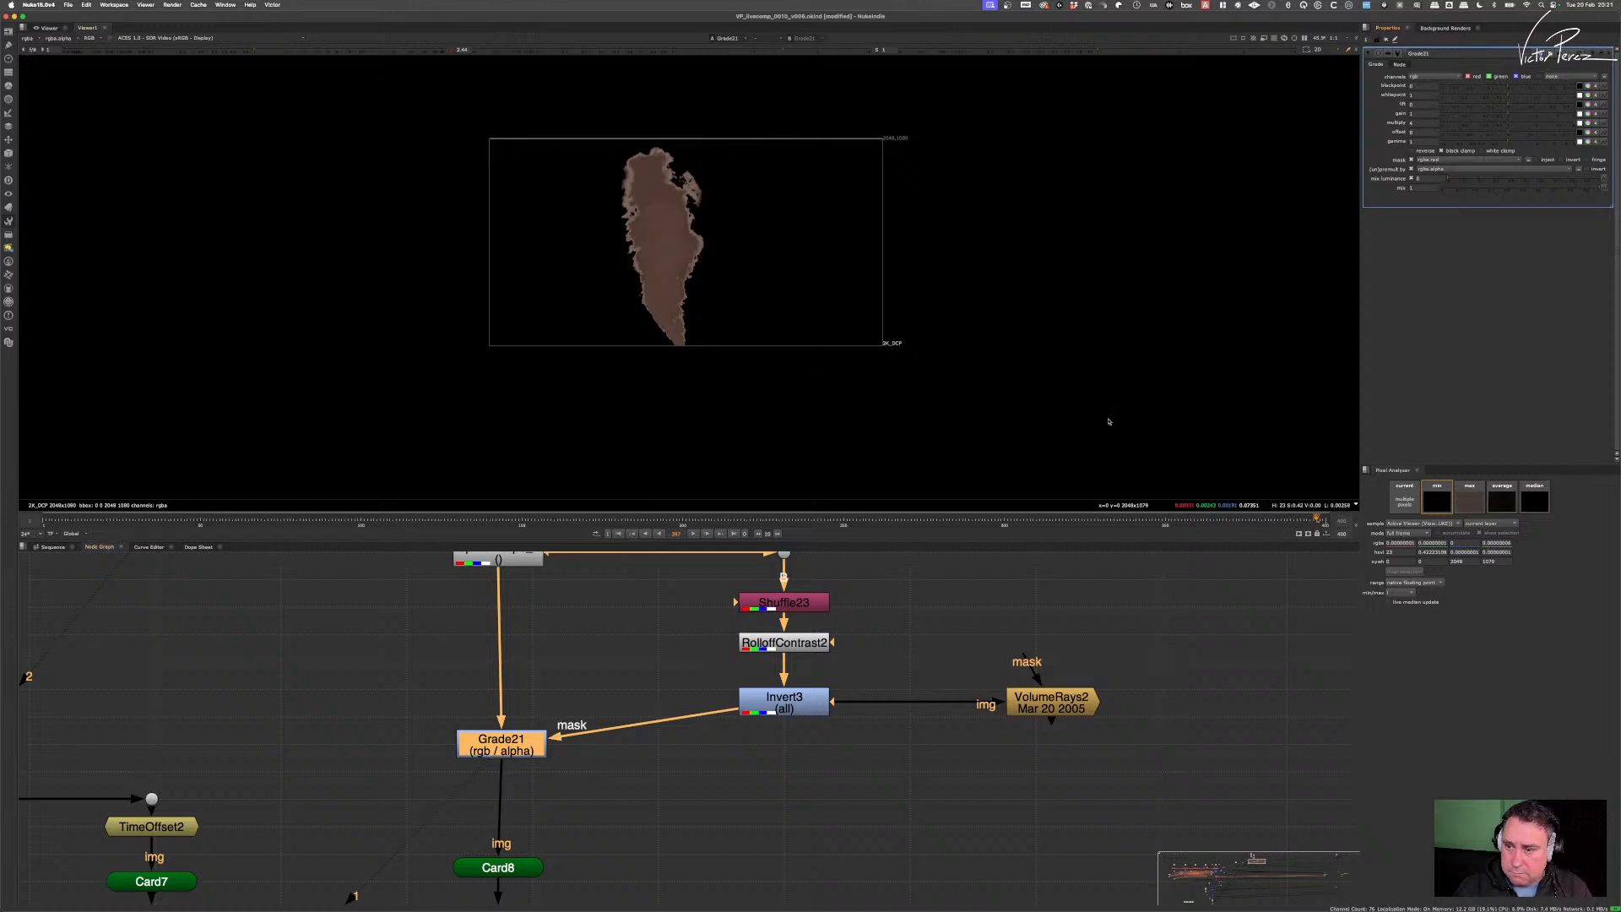
pyautogui.click(784, 707)
pyautogui.press('1')
pyautogui.scroll(2, 683, 251)
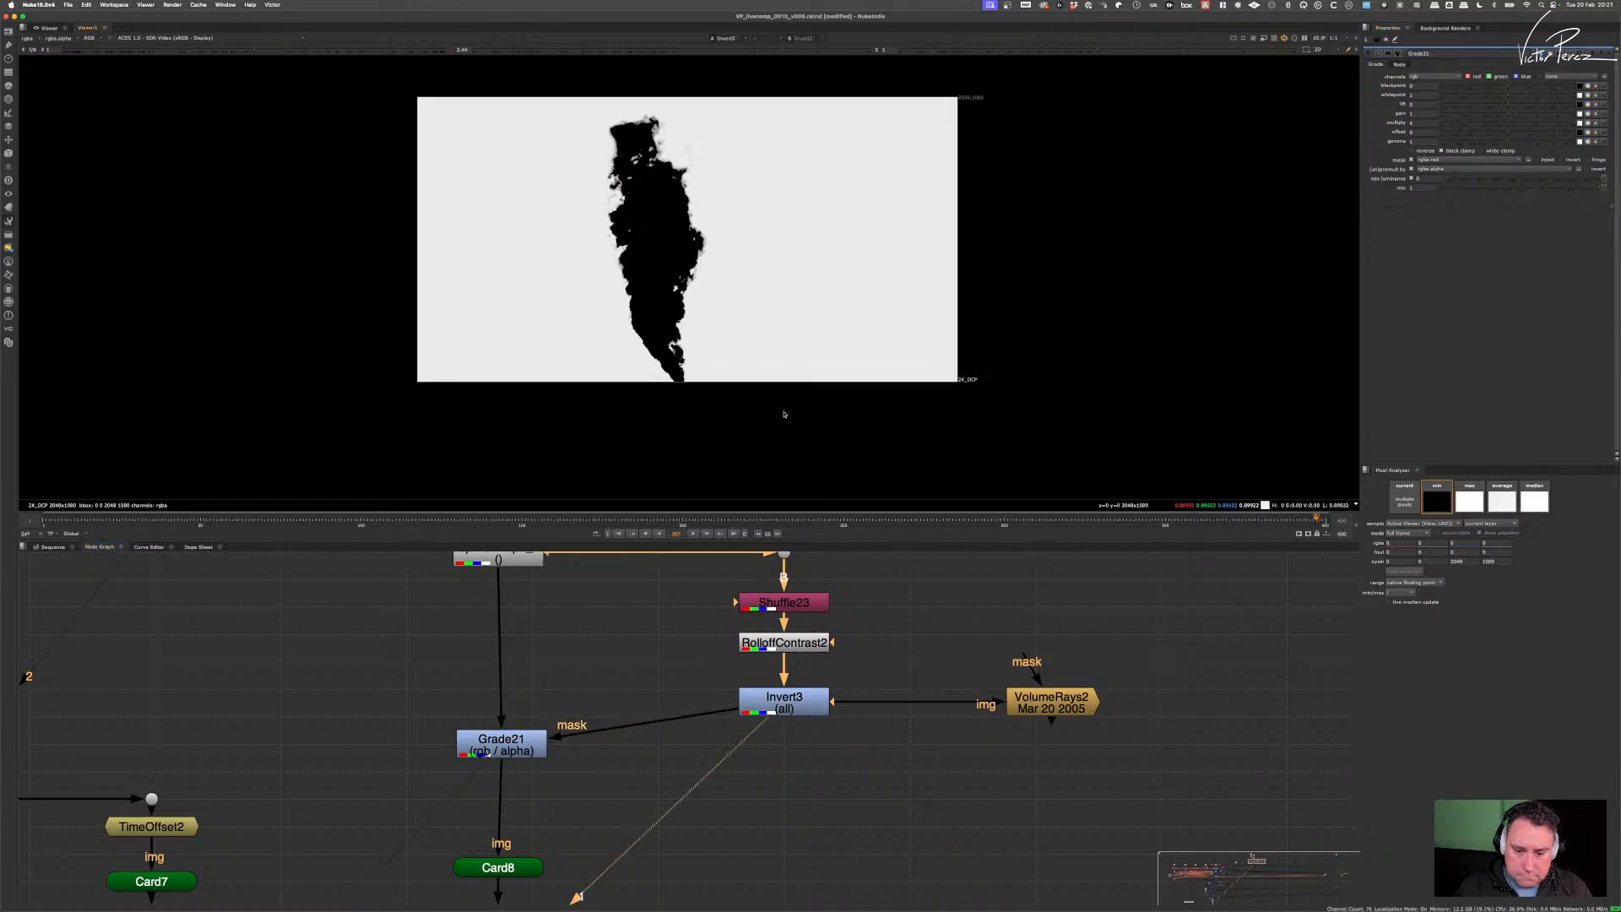
pyautogui.moveTo(1044, 711); pyautogui.dragTo(786, 762)
pyautogui.moveTo(532, 751); pyautogui.dragTo(528, 797)
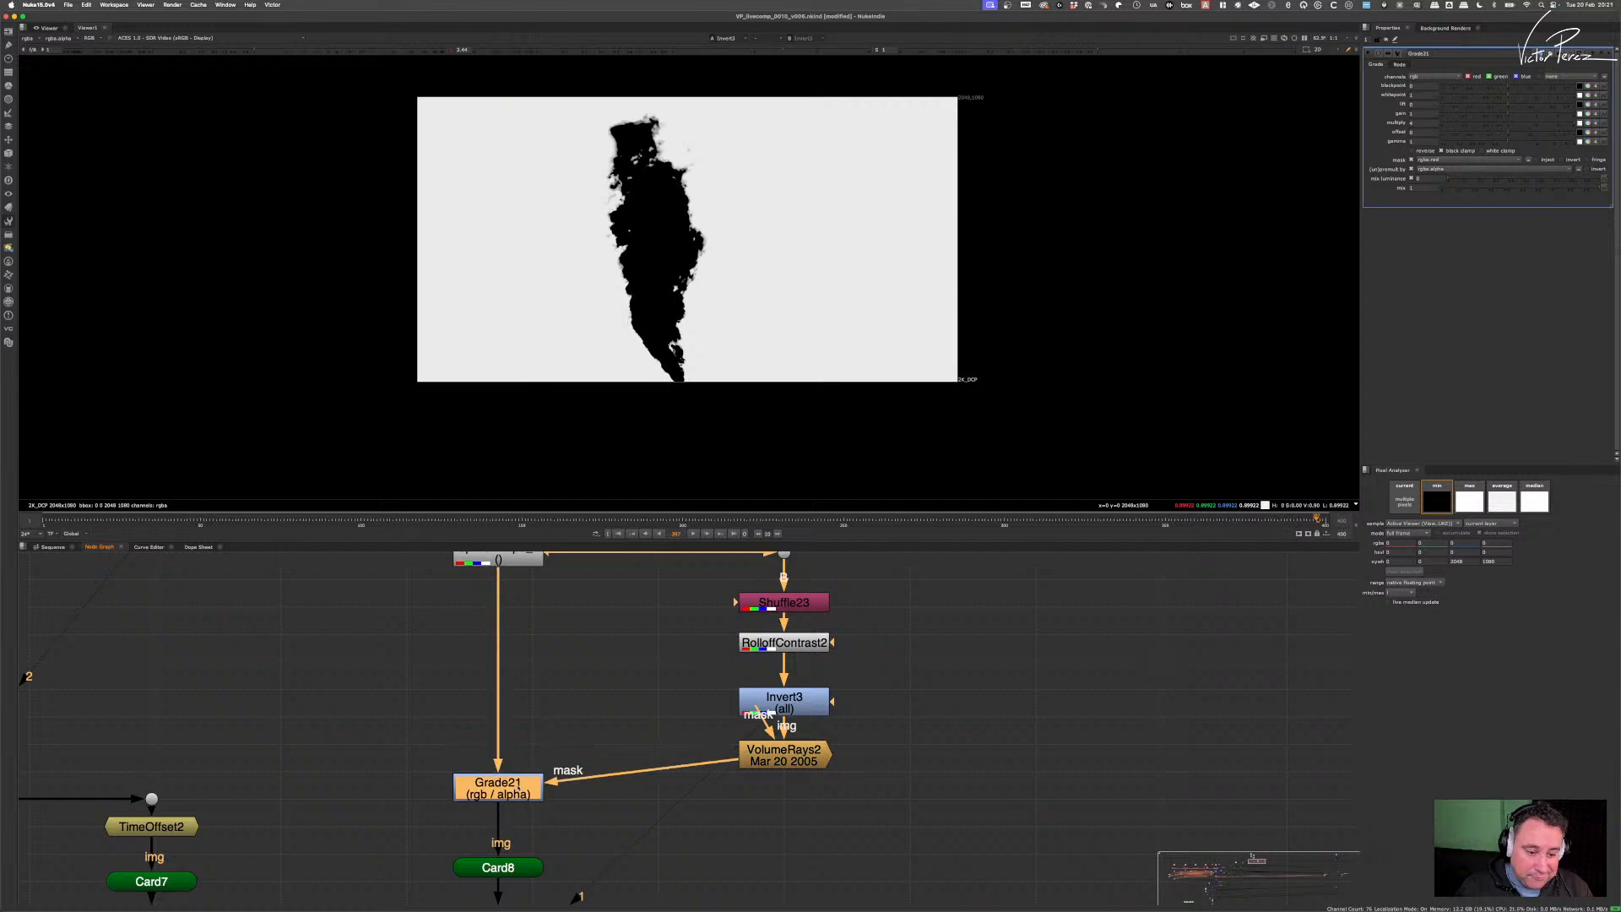
pyautogui.press('1')
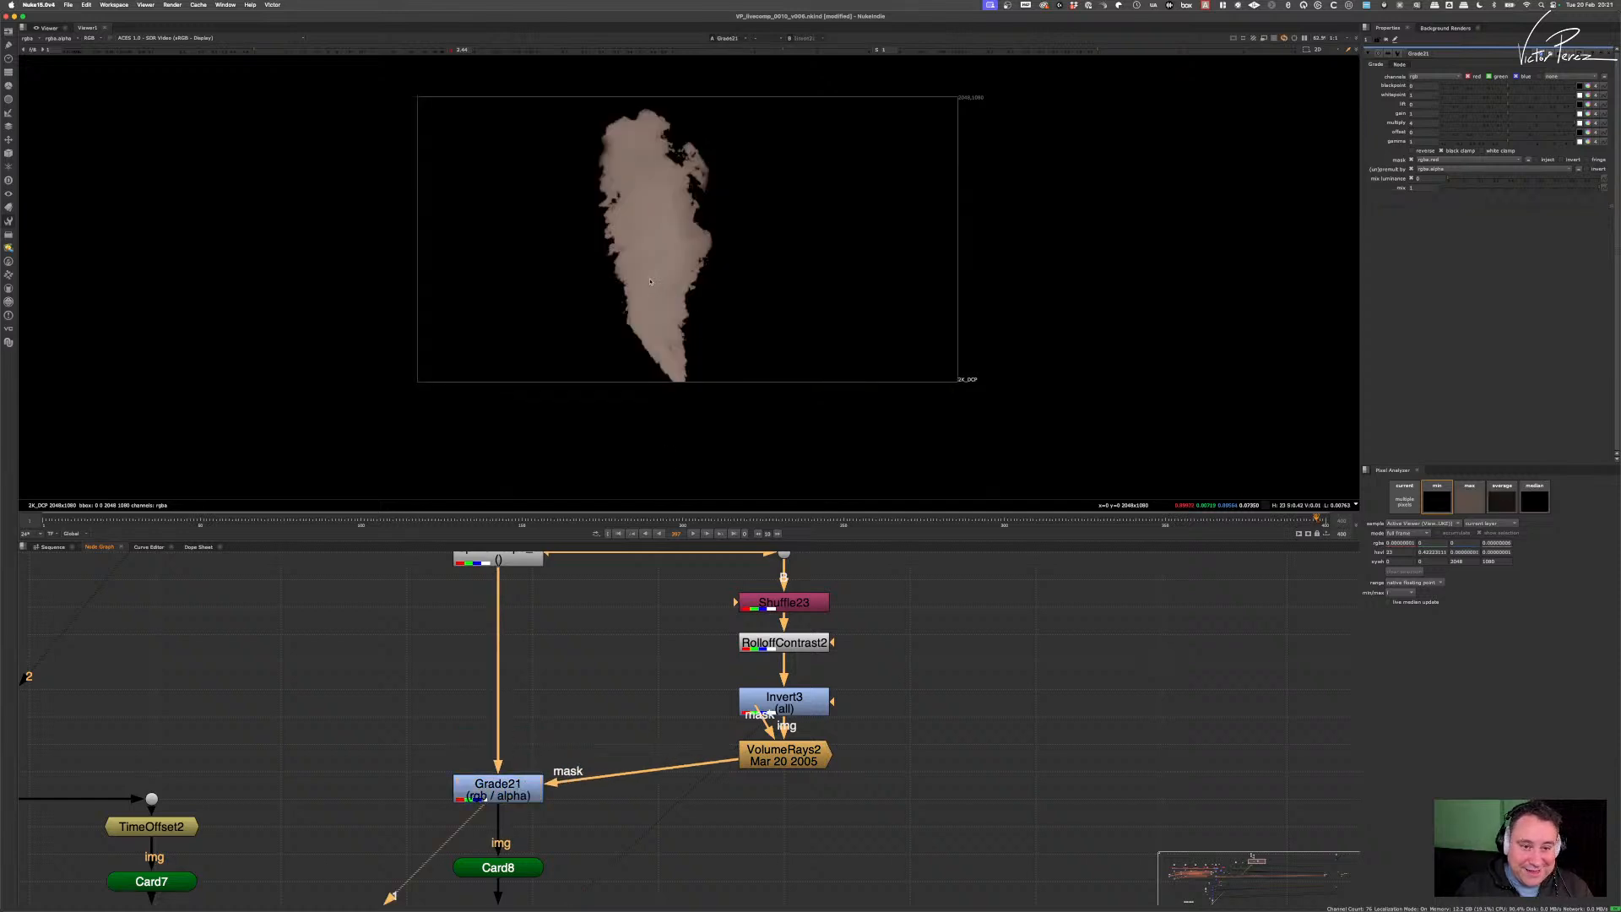
pyautogui.scroll(1, 650, 281)
pyautogui.moveTo(805, 753); pyautogui.dragTo(805, 747)
pyautogui.moveTo(507, 794); pyautogui.dragTo(507, 793)
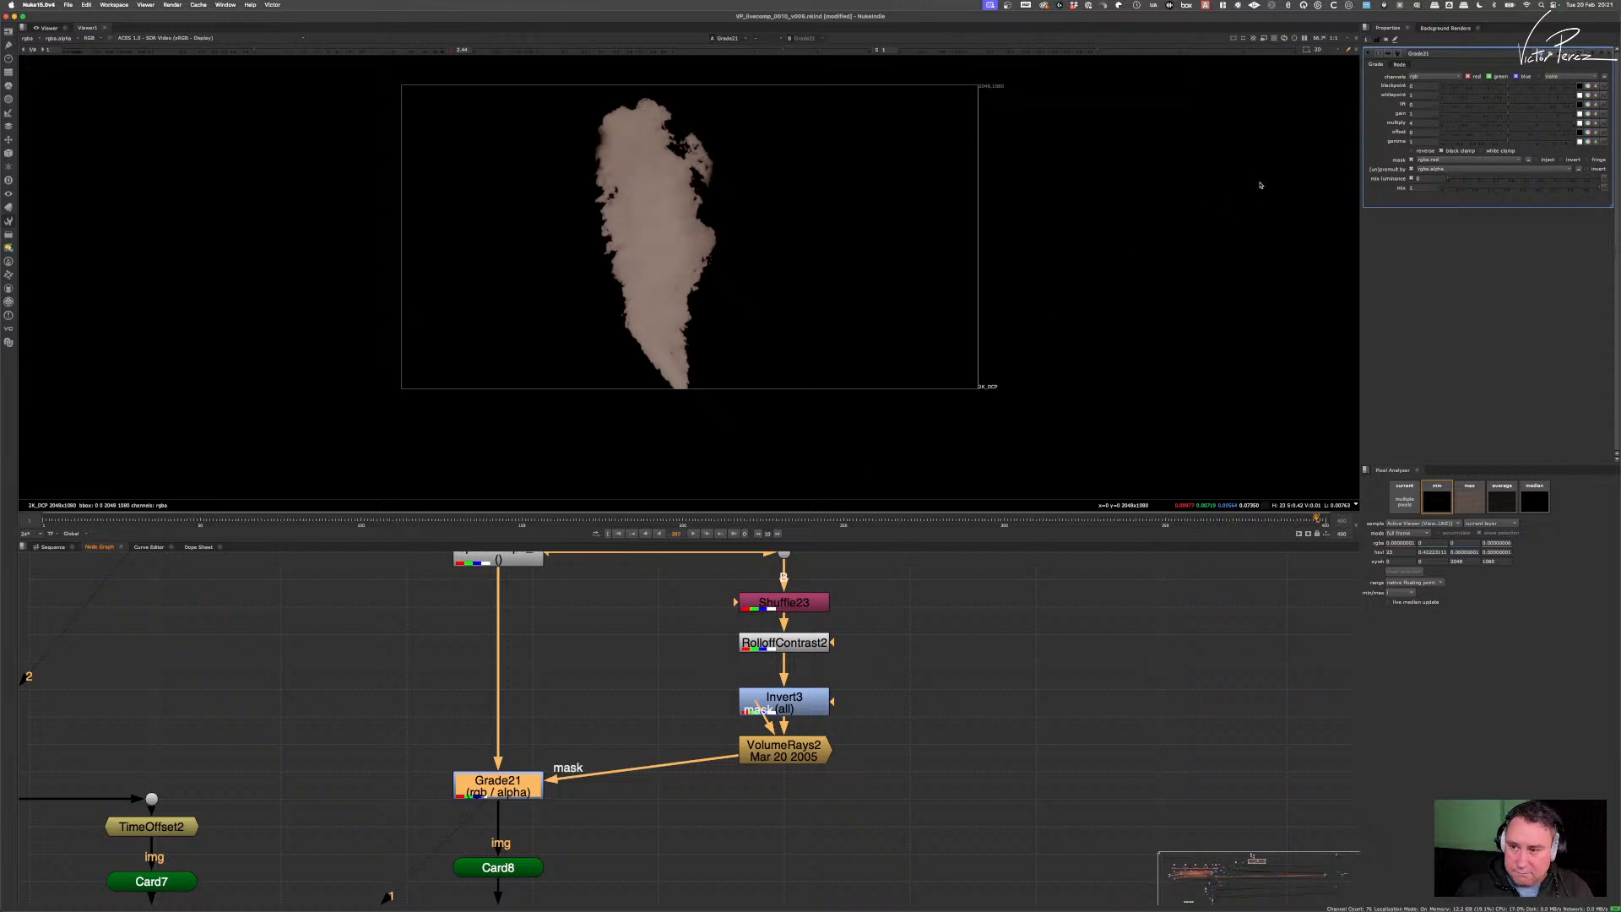
# - Lower the VolumeRays2 ray length to about 1.7 and the RolloffContrast2 center to 0
pyautogui.click(800, 747)
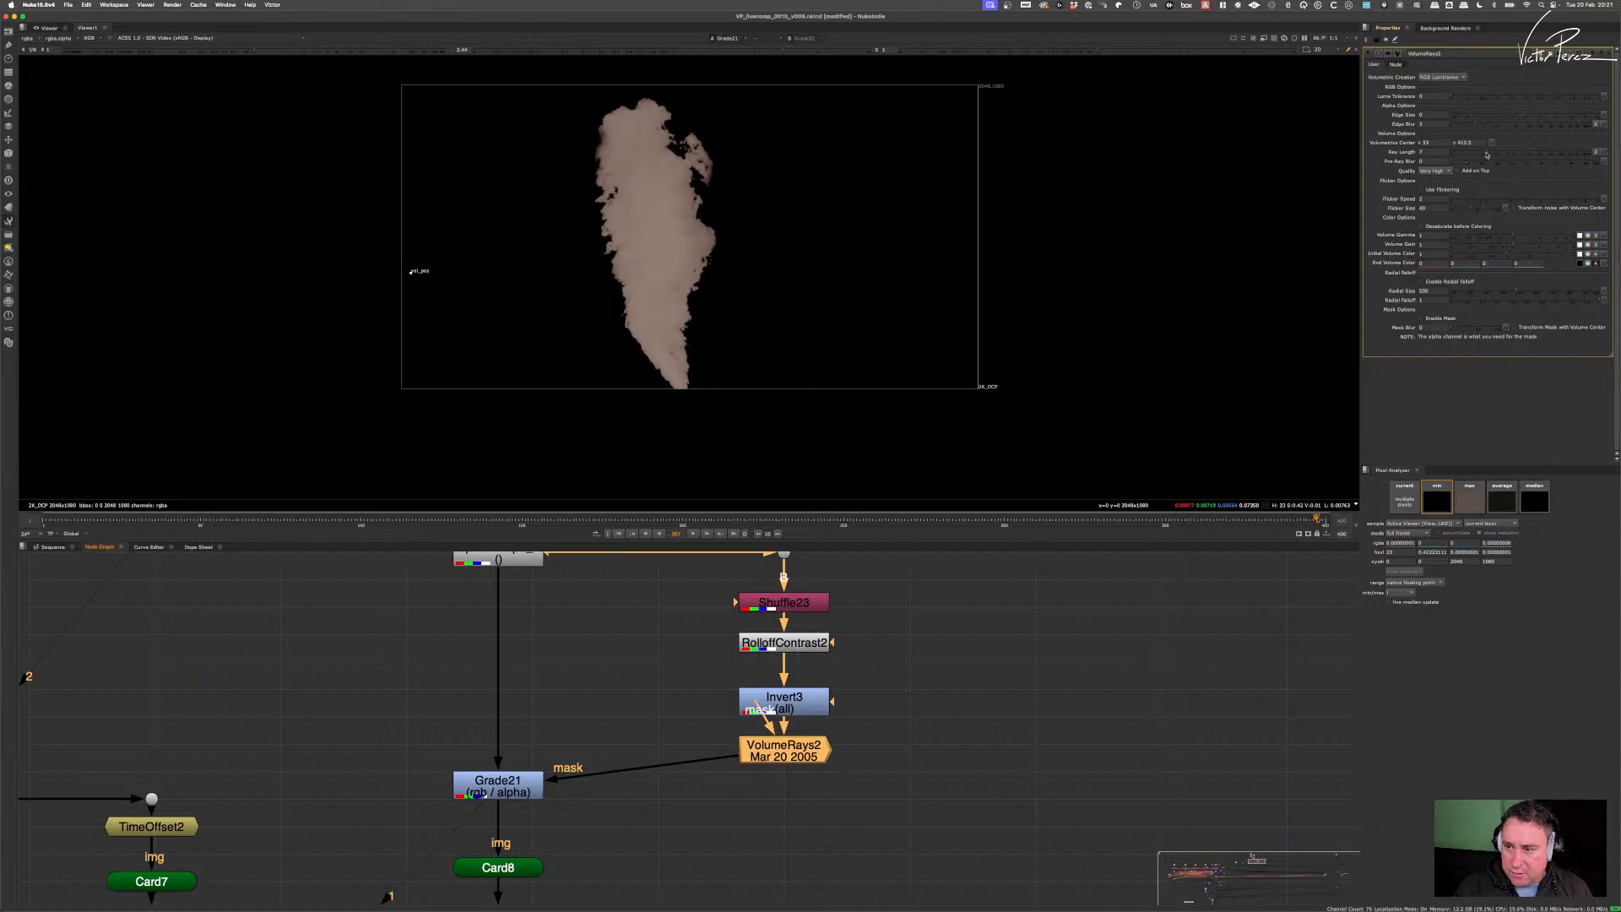
pyautogui.moveTo(1524, 153); pyautogui.dragTo(1469, 154)
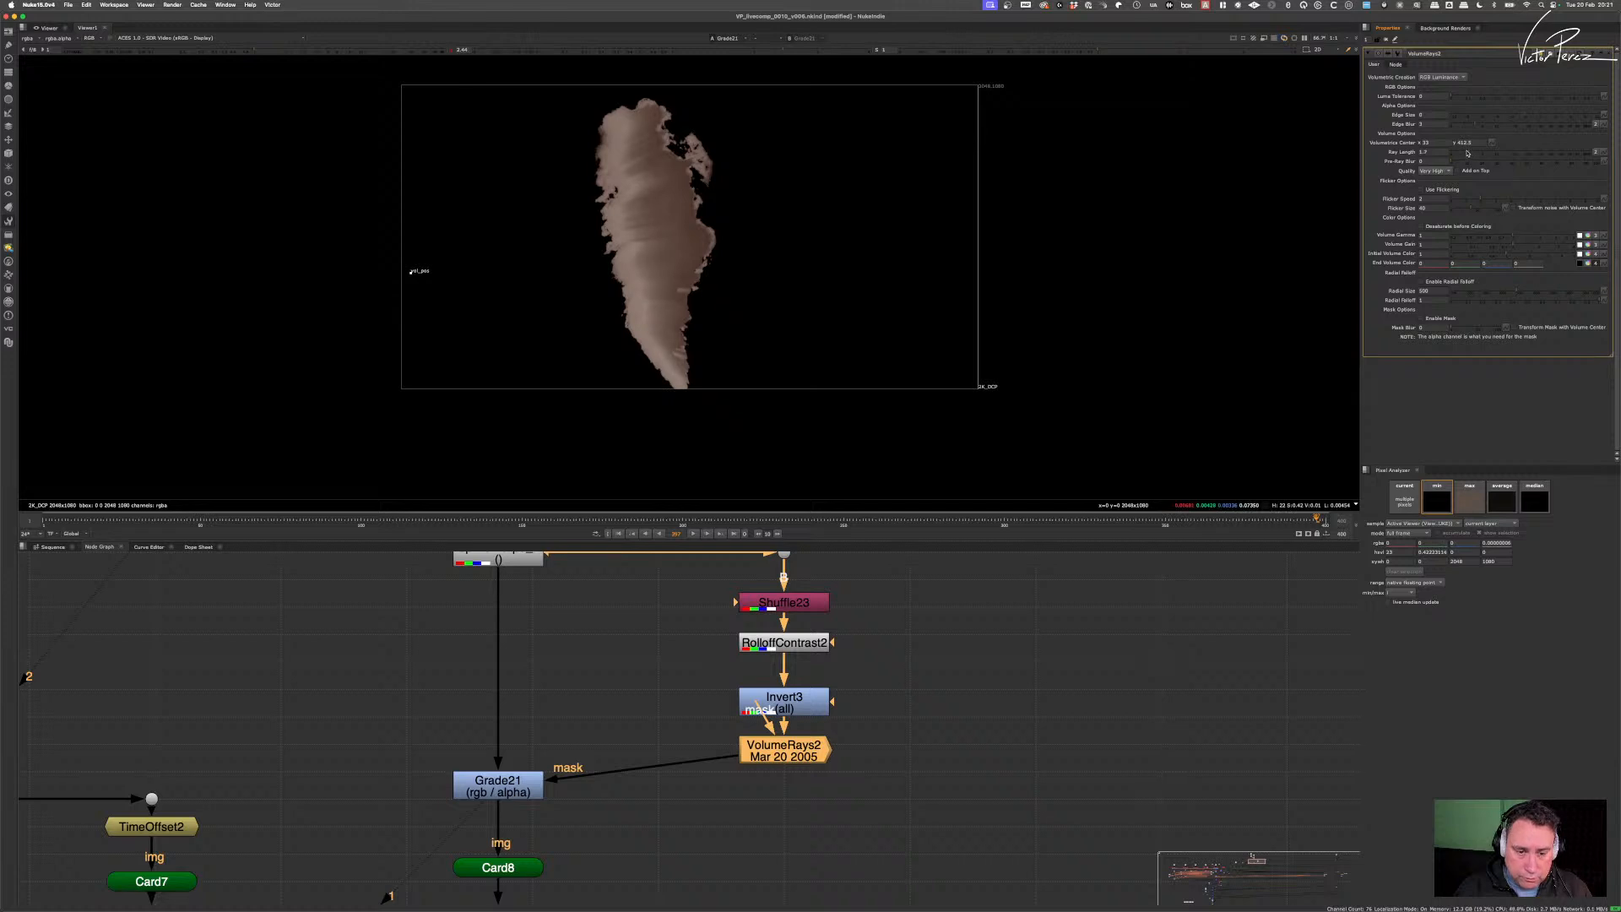
pyautogui.doubleClick(783, 643)
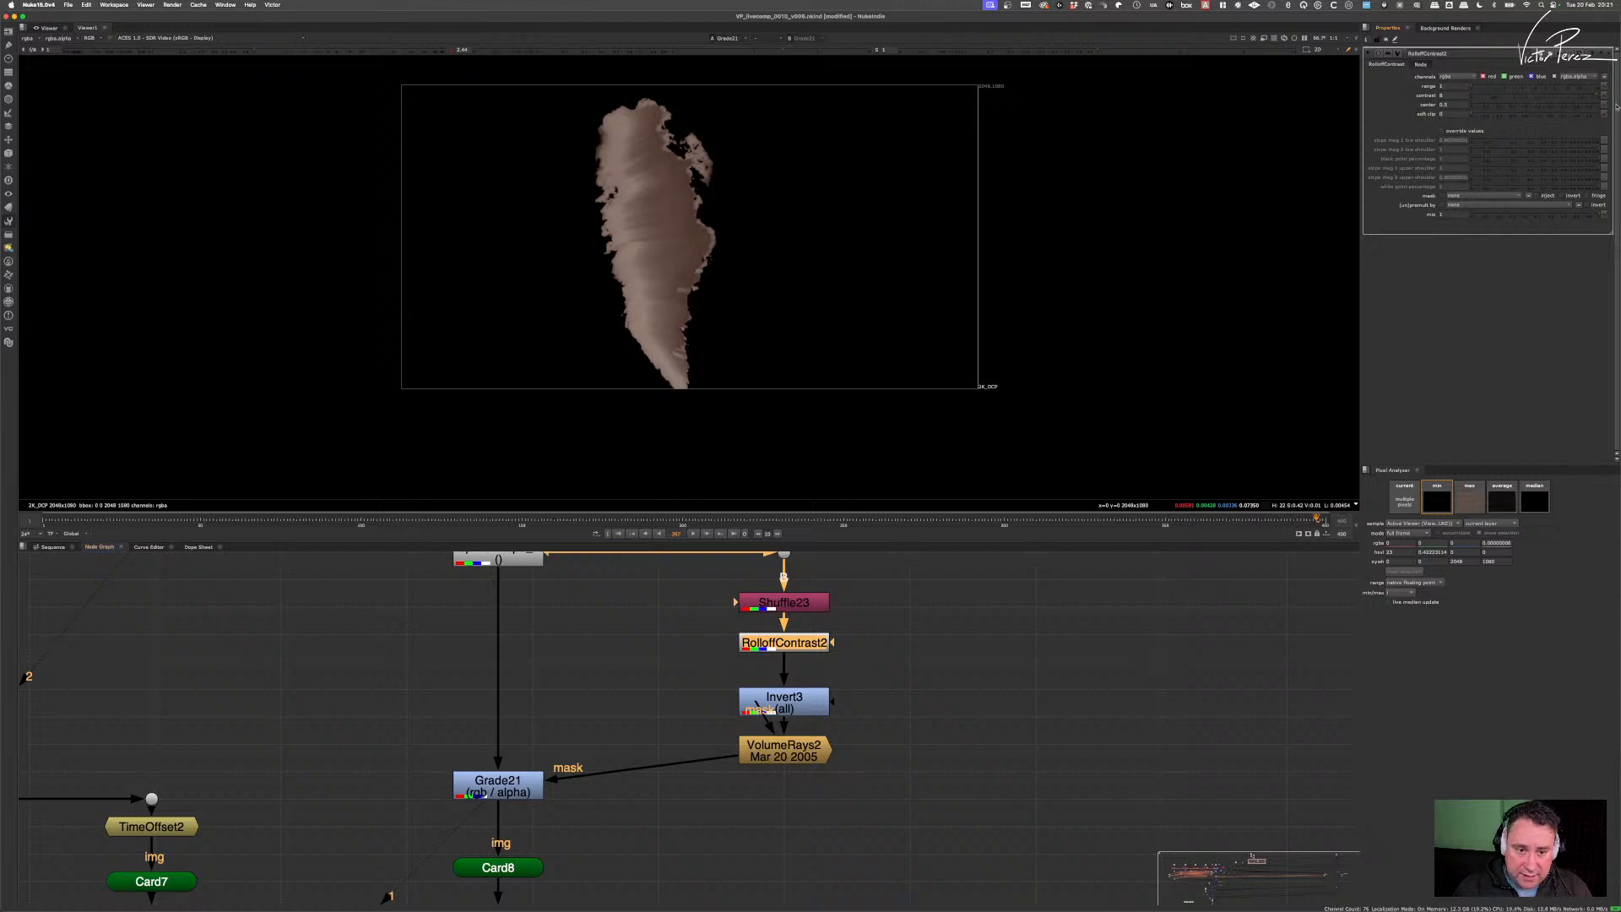
pyautogui.moveTo(1538, 104)
pyautogui.mouseDown()
pyautogui.moveTo(1578, 112)
pyautogui.moveTo(1457, 96)
pyautogui.mouseUp()
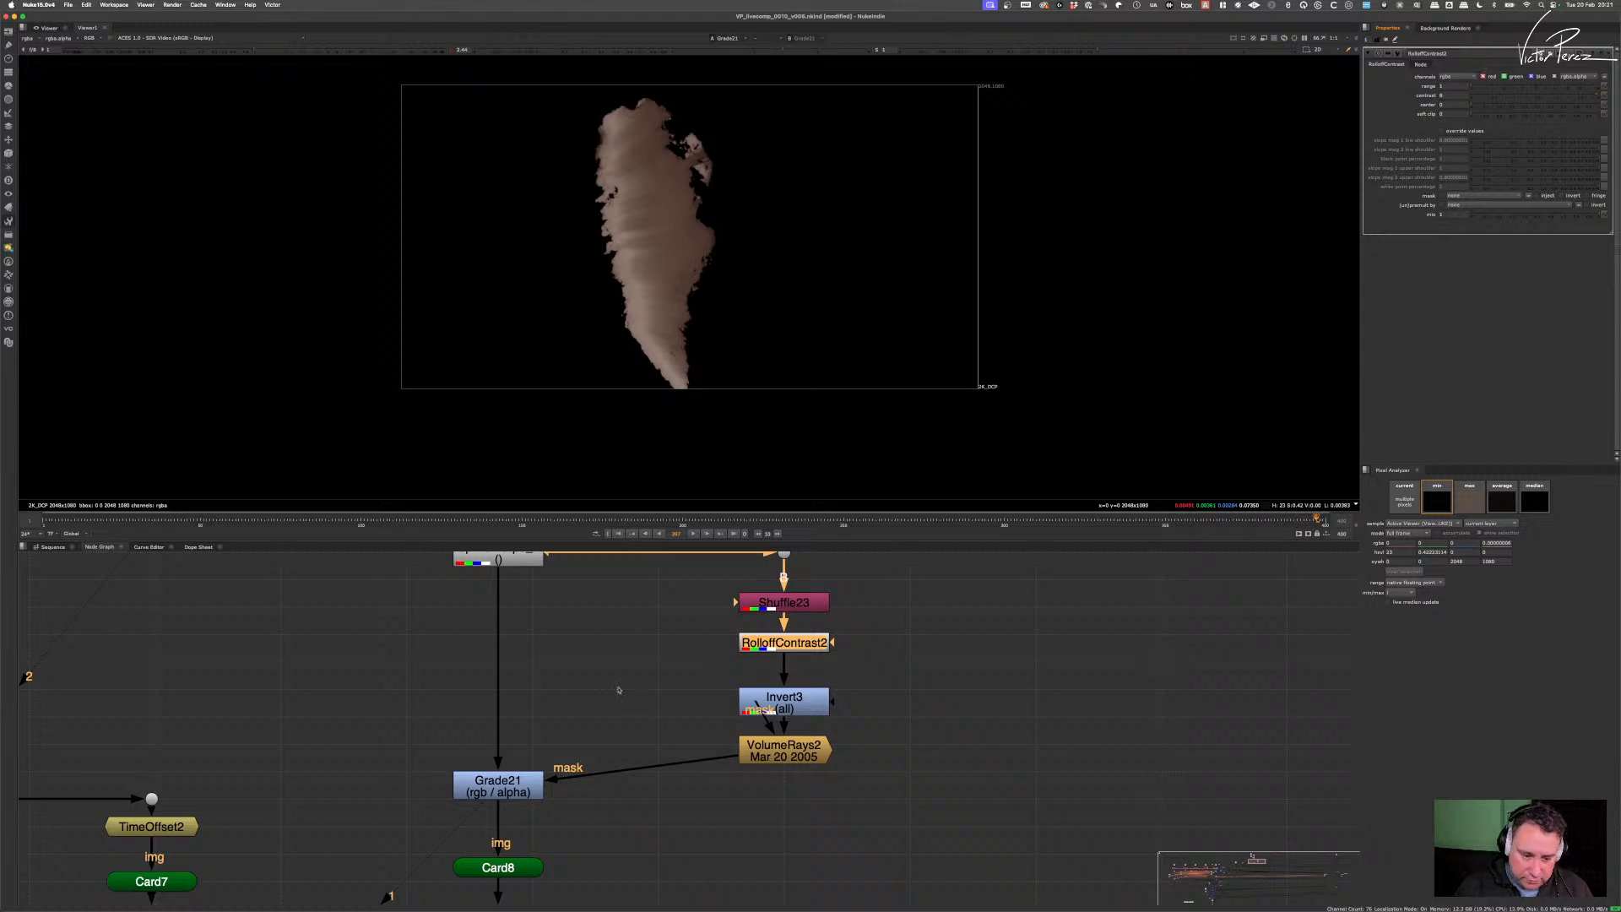
# - View the final output node of the comp with the viewer gamma reset and examine the smoke plume
pyautogui.scroll(-10, 605, 739)
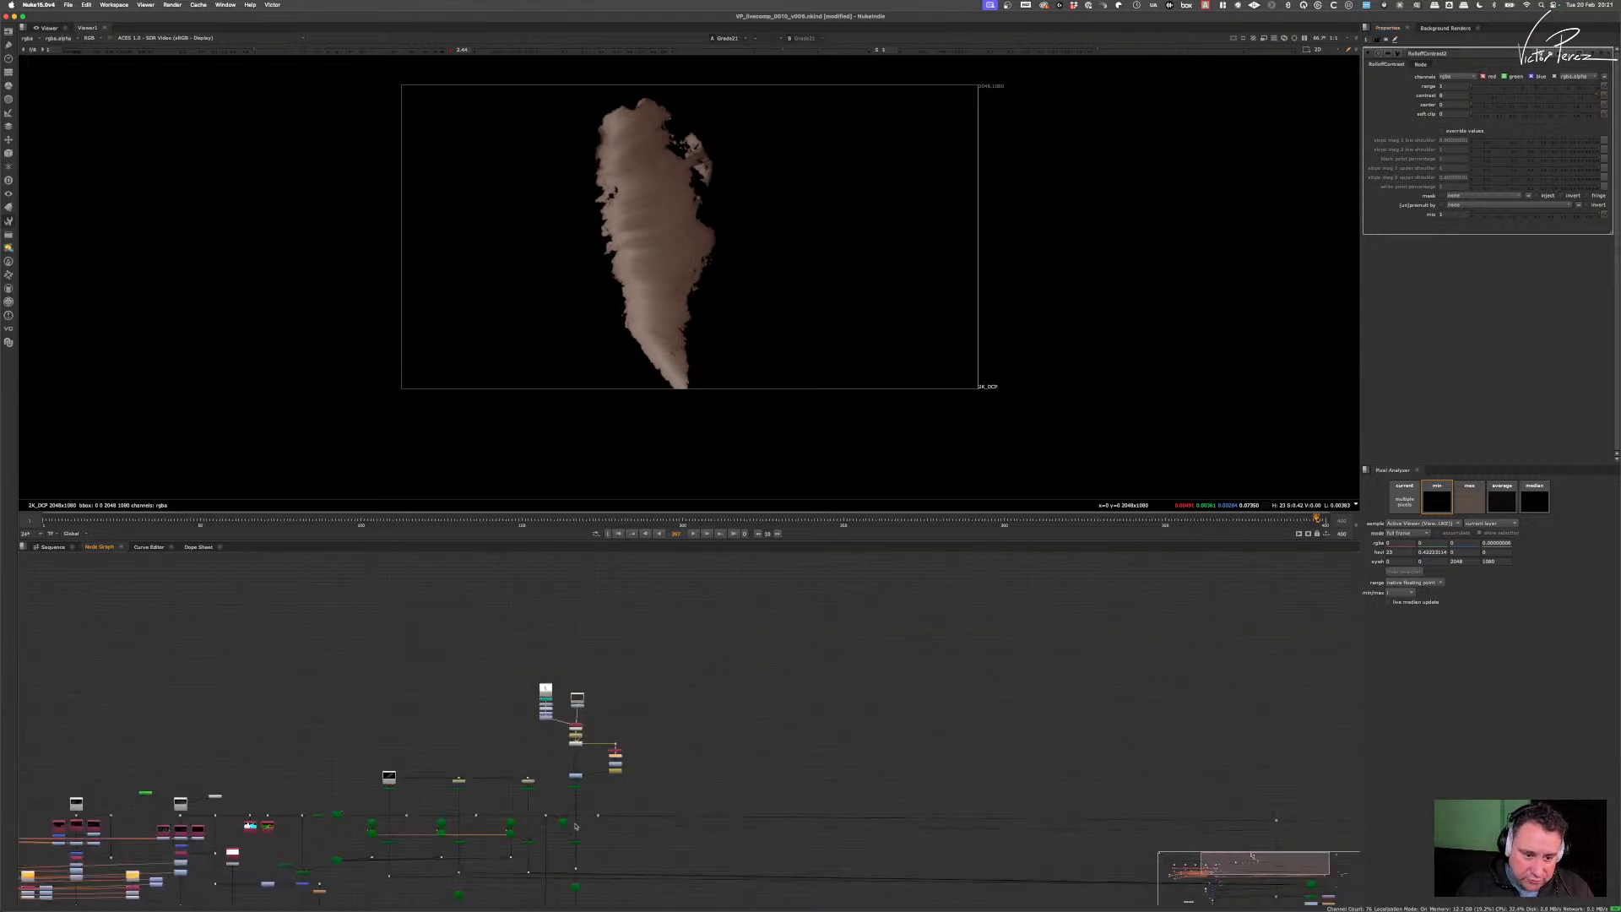
pyautogui.scroll(10, 605, 739)
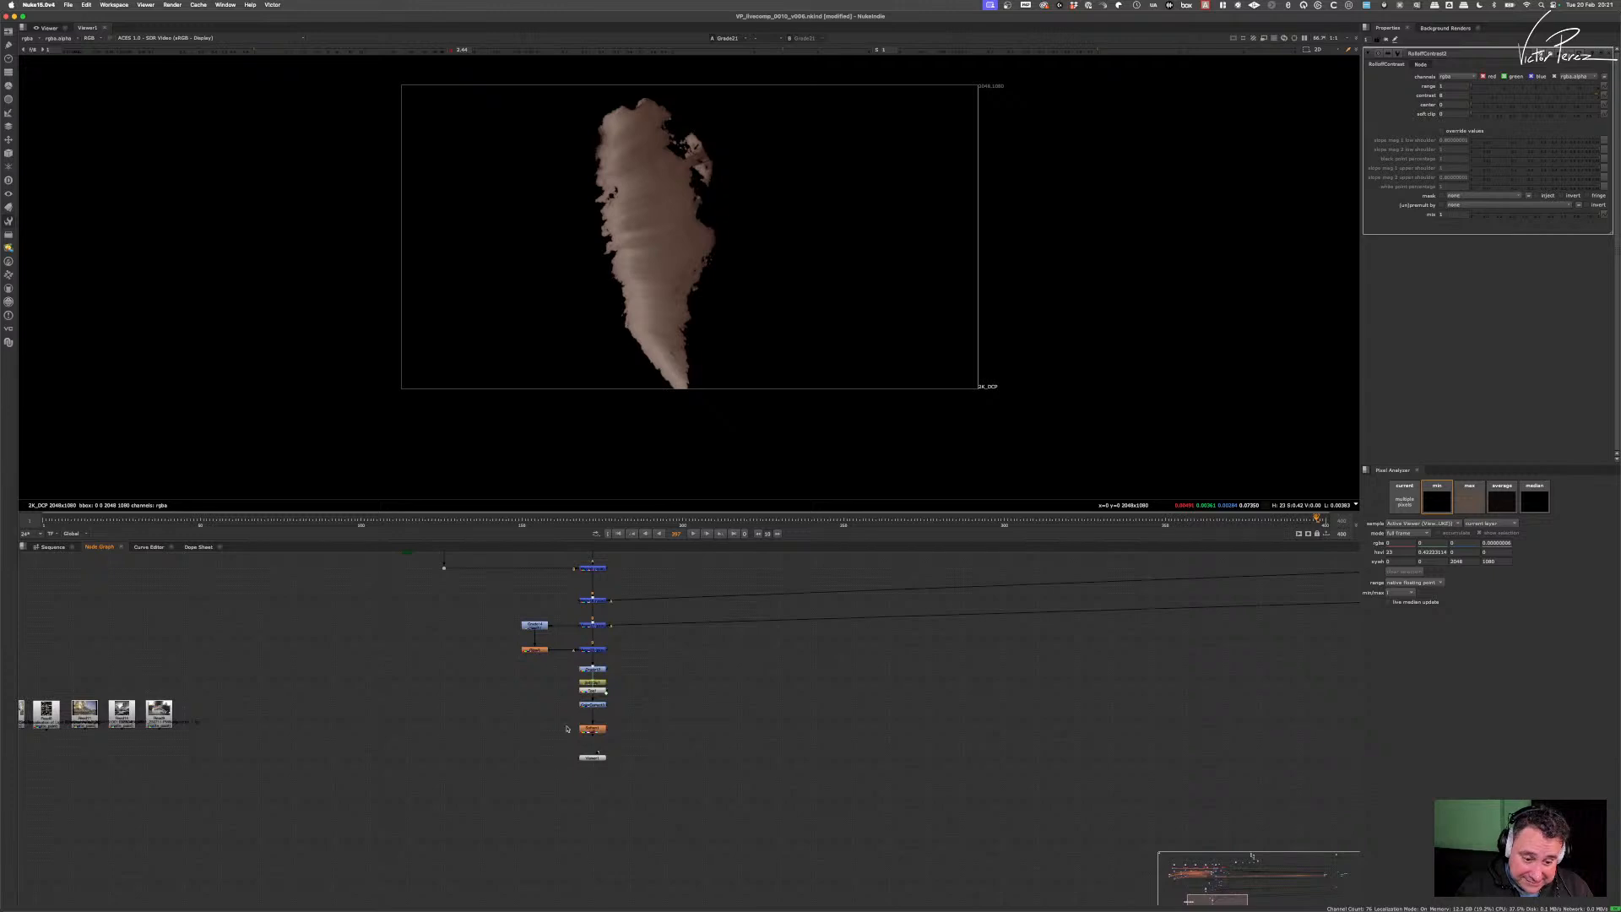
pyautogui.click(591, 727)
pyautogui.press('1')
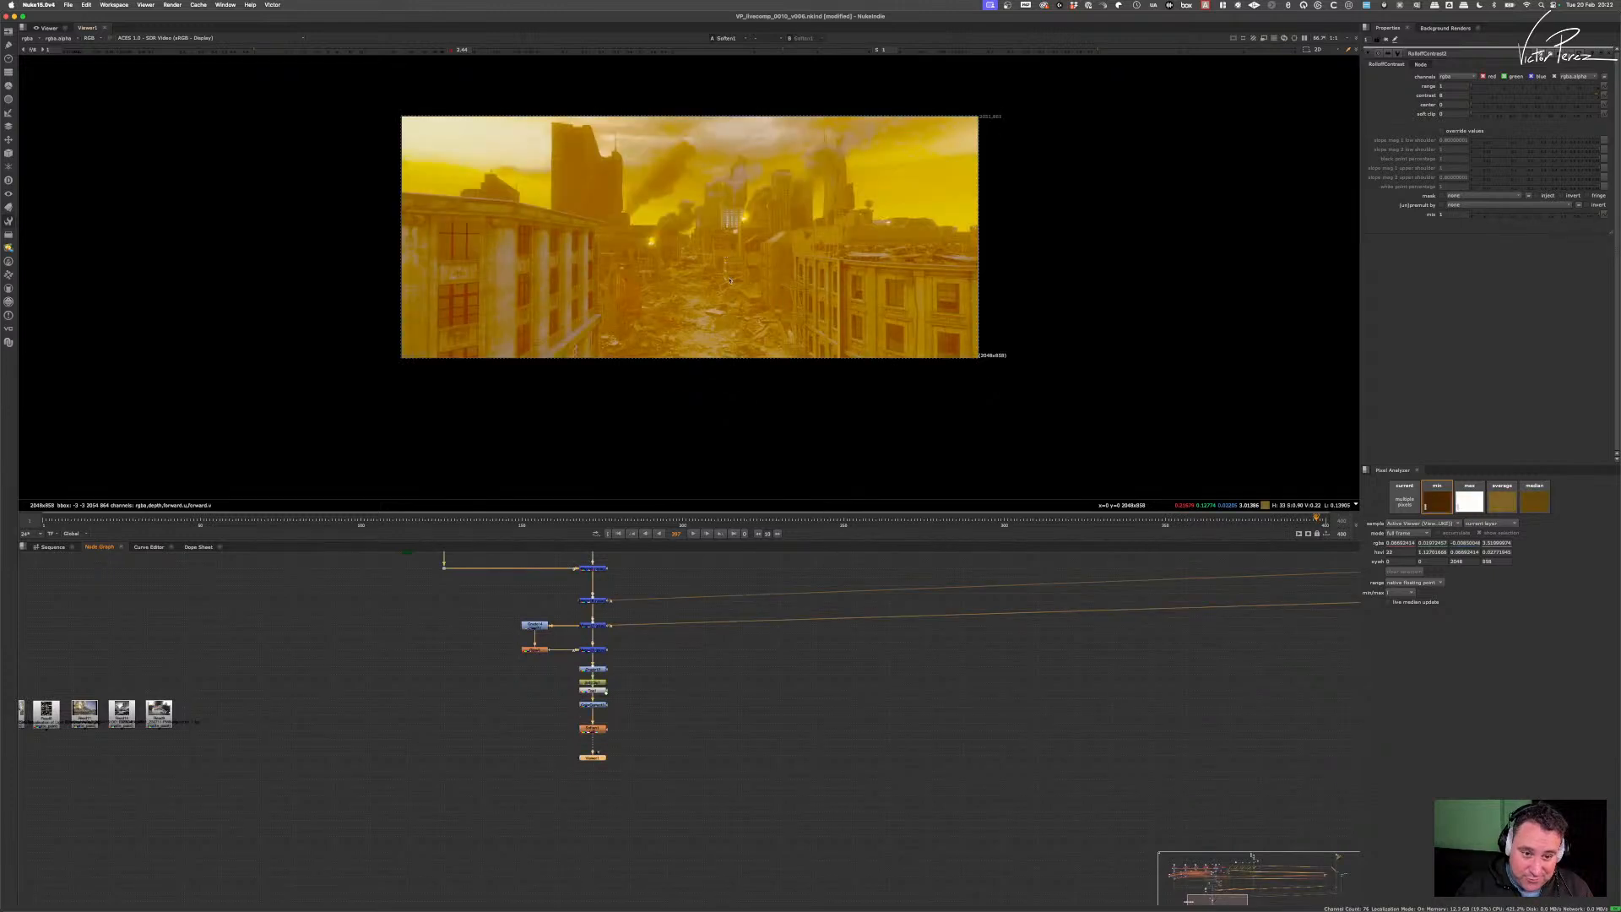
pyautogui.click(453, 49)
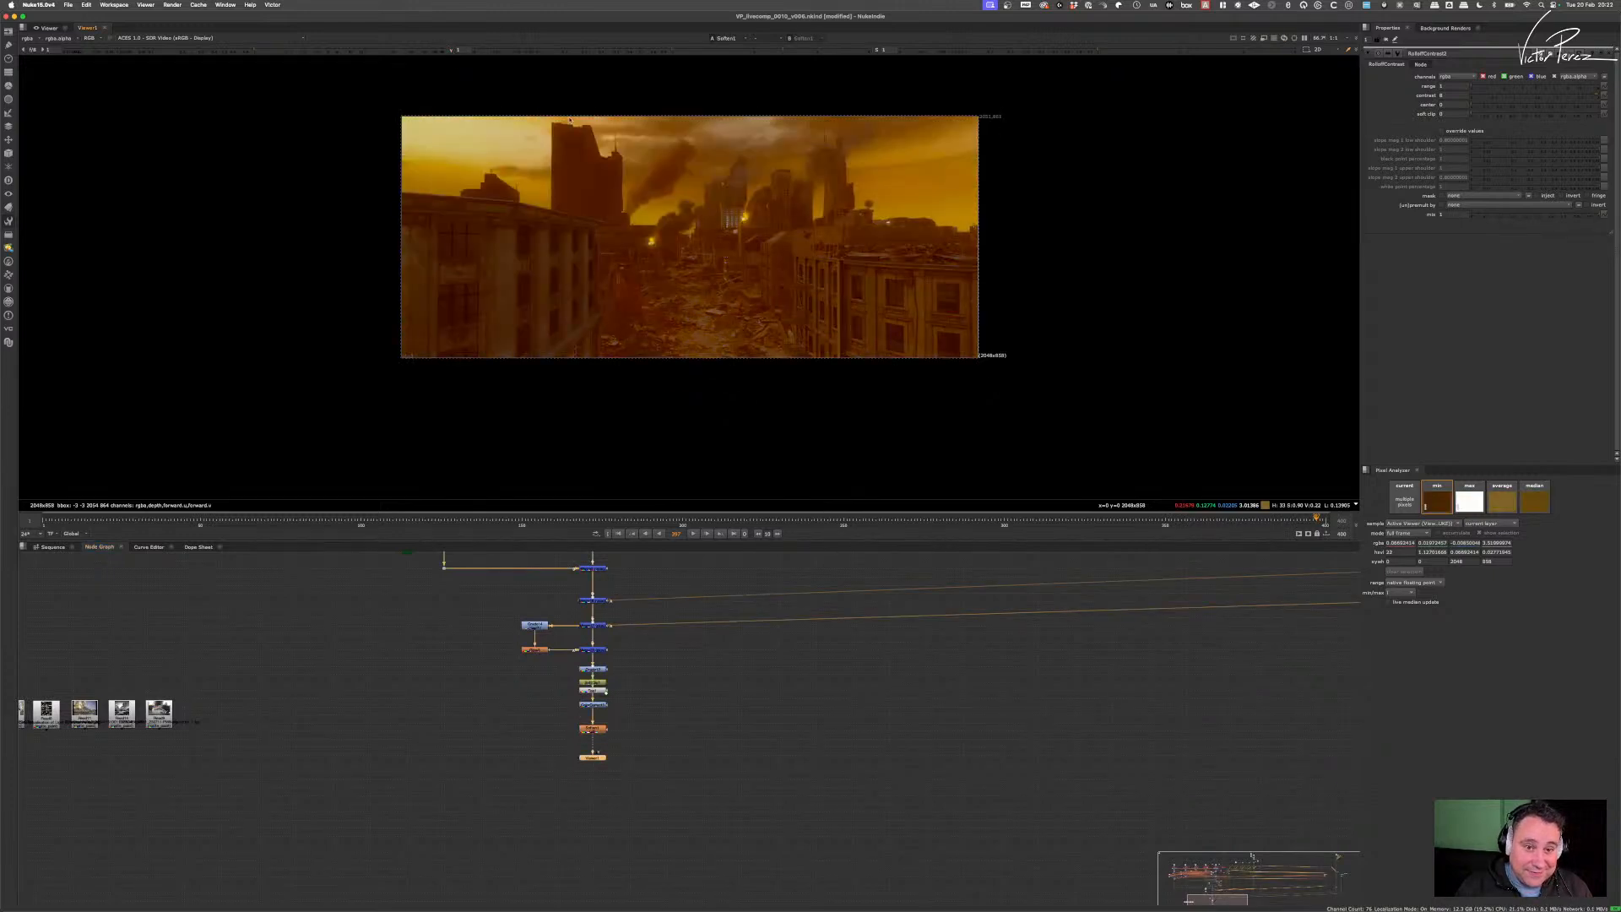
pyautogui.keyDown('alt'); pyautogui.moveTo(674, 174); pyautogui.dragTo(706, 172, button='middle'); pyautogui.keyUp('alt')
pyautogui.scroll(5, 707, 172)
pyautogui.scroll(-2, 608, 184)
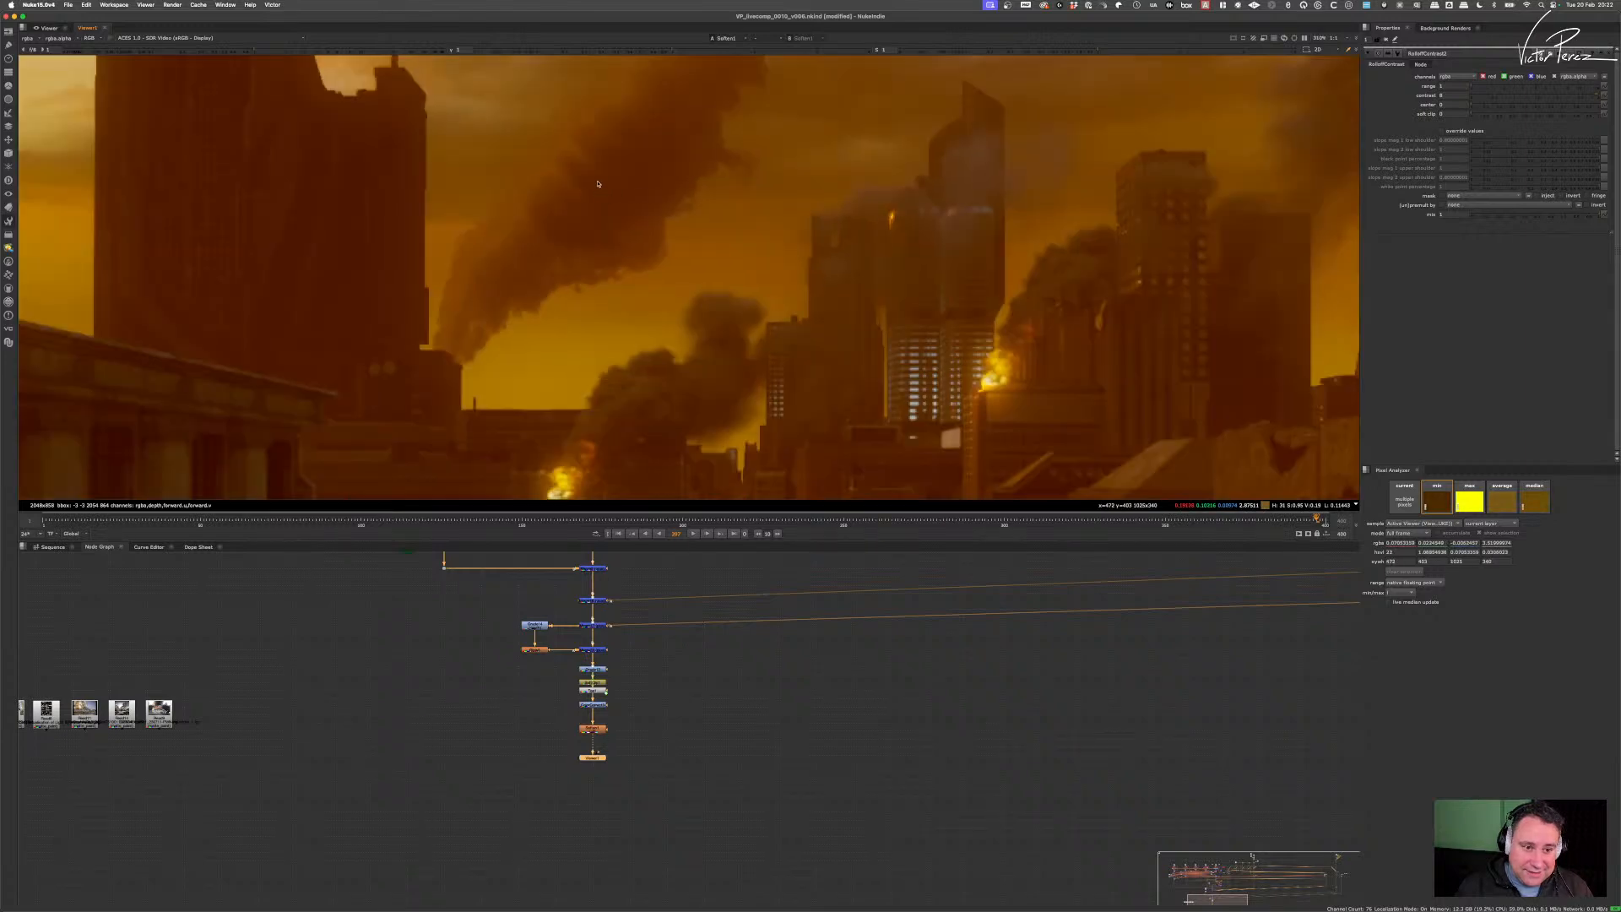
# - Adjust the Grade21 multiply to balance the lit side of the smoke plume within the full comp
pyautogui.scroll(-5, 812, 699)
pyautogui.moveTo(971, 565); pyautogui.dragTo(858, 750, button='middle')
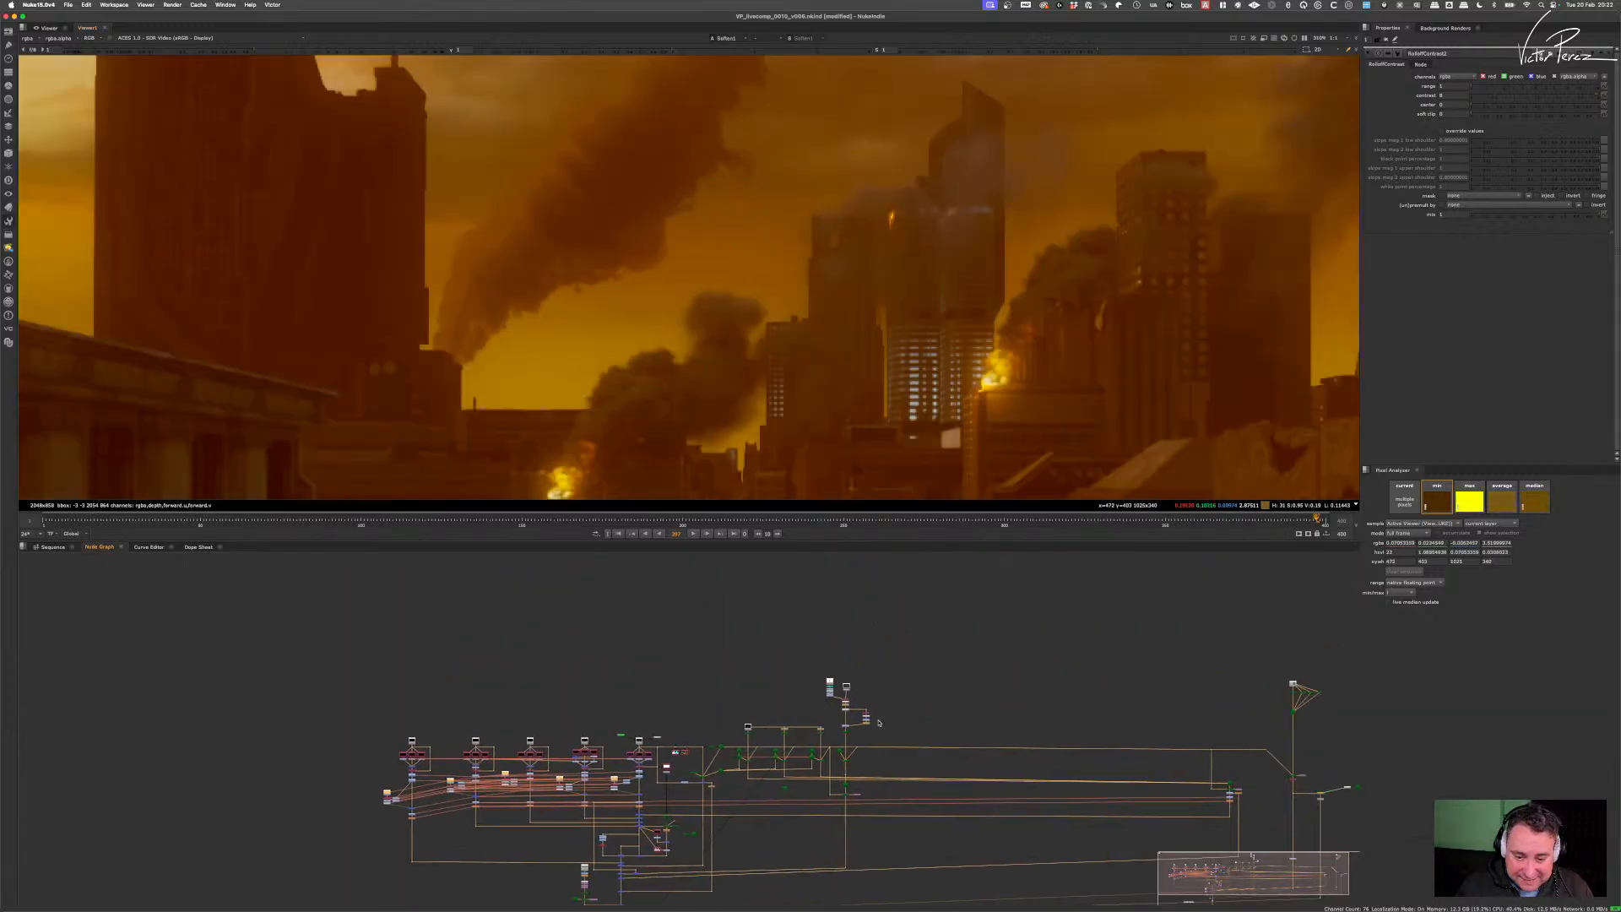
pyautogui.scroll(6, 858, 750)
pyautogui.scroll(-1, 581, 228)
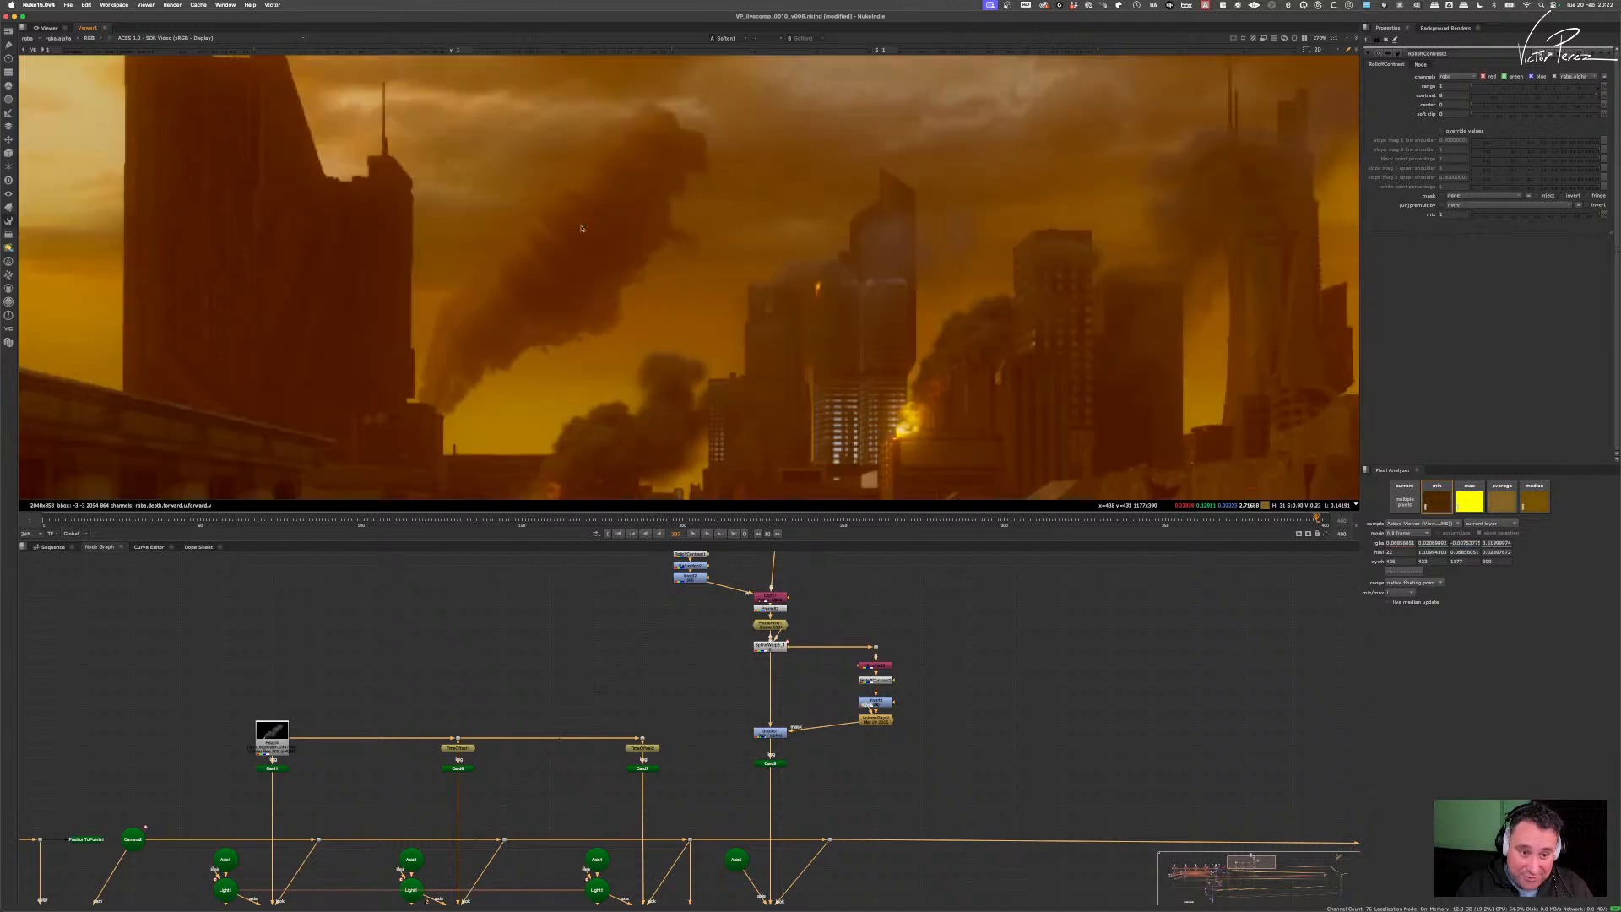
pyautogui.scroll(4, 863, 741)
pyautogui.doubleClick(701, 727)
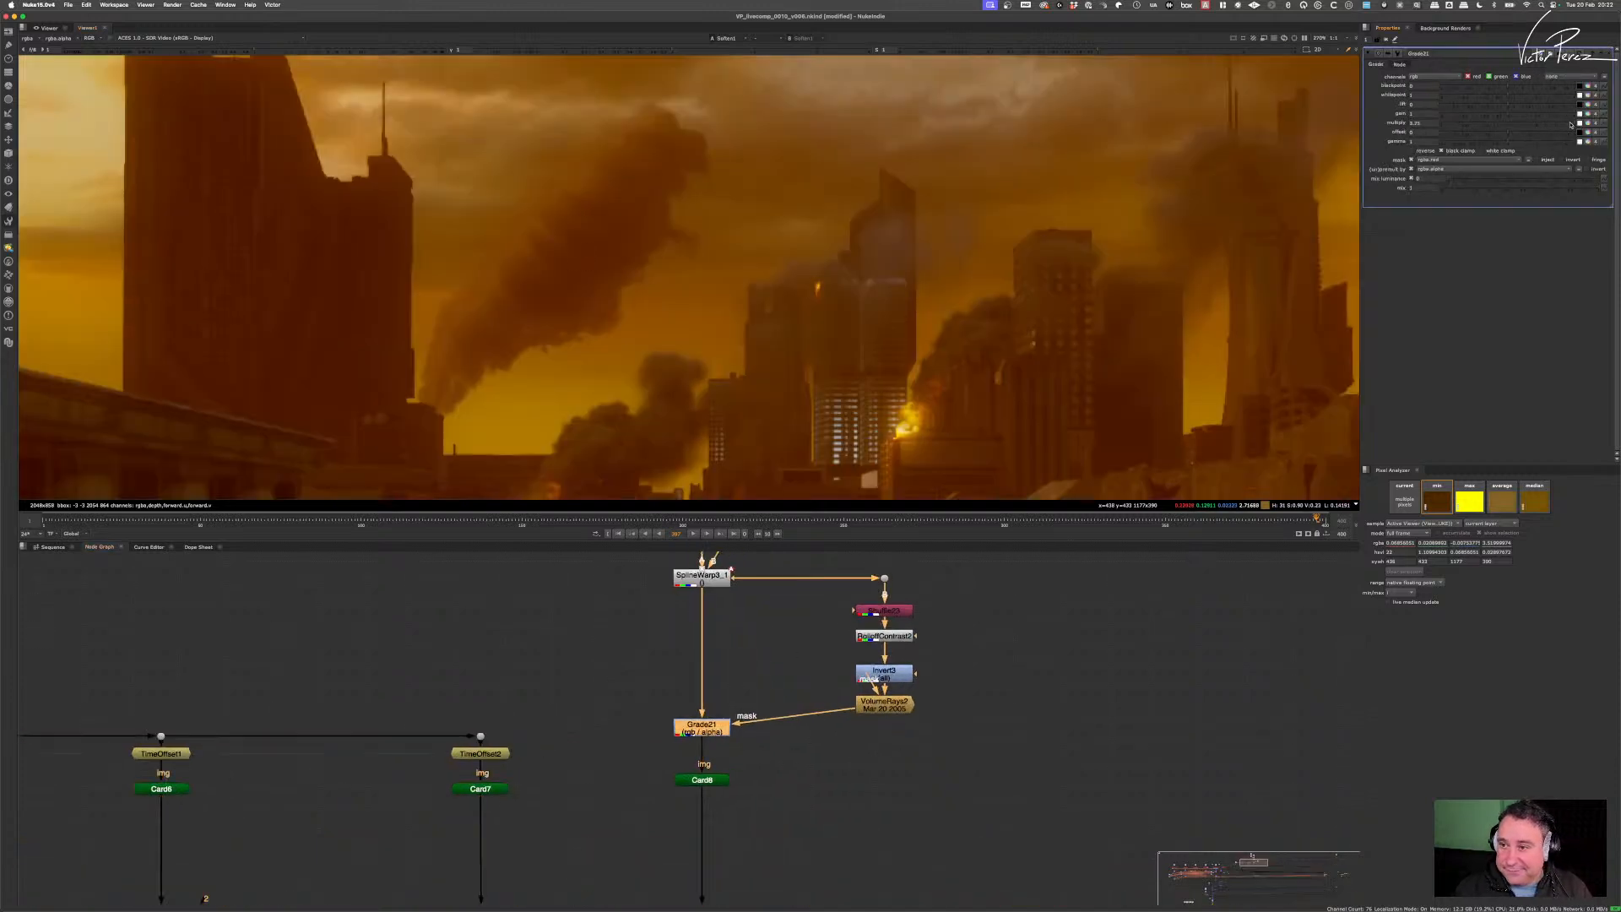
pyautogui.moveTo(1572, 124)
pyautogui.mouseDown()
pyautogui.moveTo(1534, 127)
pyautogui.moveTo(1550, 132)
pyautogui.mouseUp()
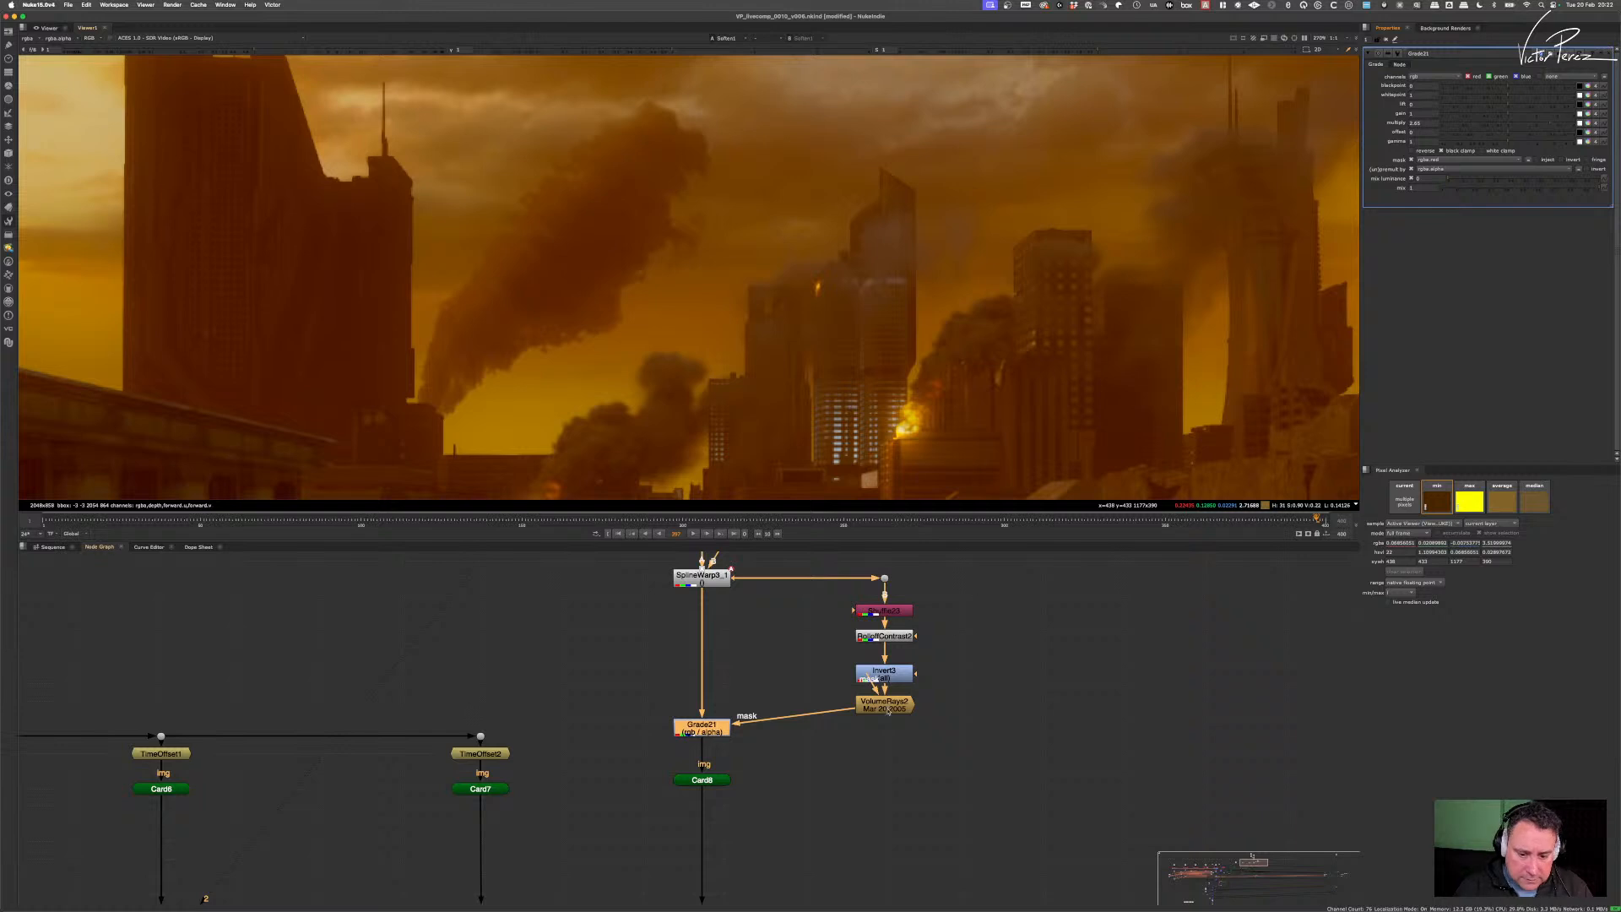
# - Compare the smoke with RolloffContrast2 disabled and enabled, set its soft clip to 1, and raise its center
pyautogui.moveTo(885, 704); pyautogui.dragTo(884, 714)
pyautogui.click(893, 637)
pyautogui.press('d')
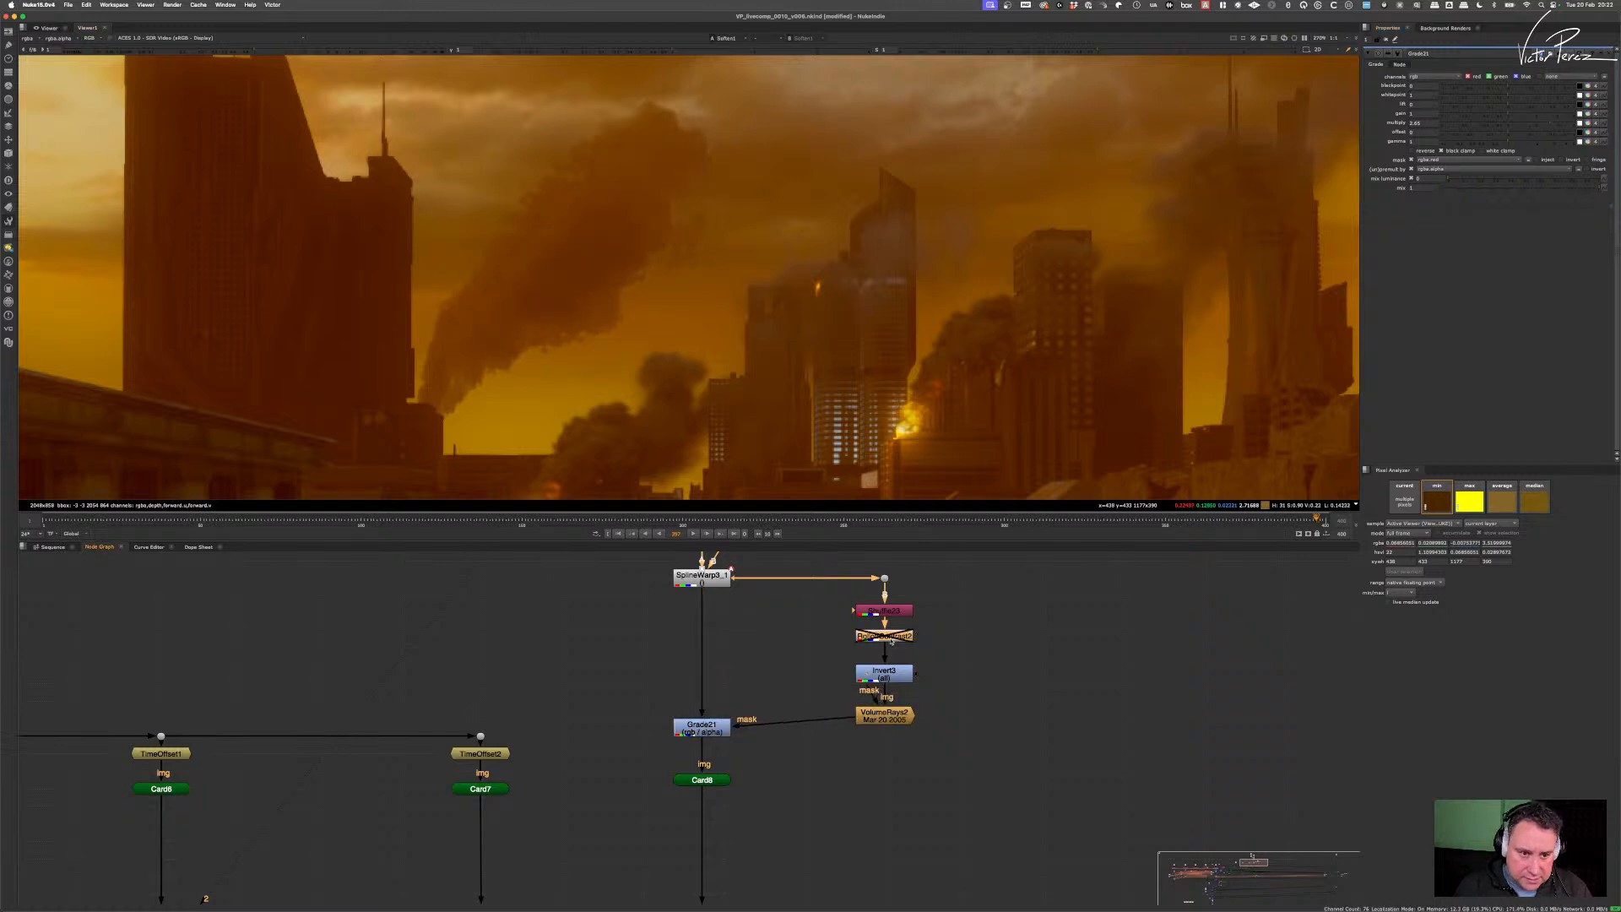
pyautogui.press('d')
pyautogui.doubleClick(890, 643)
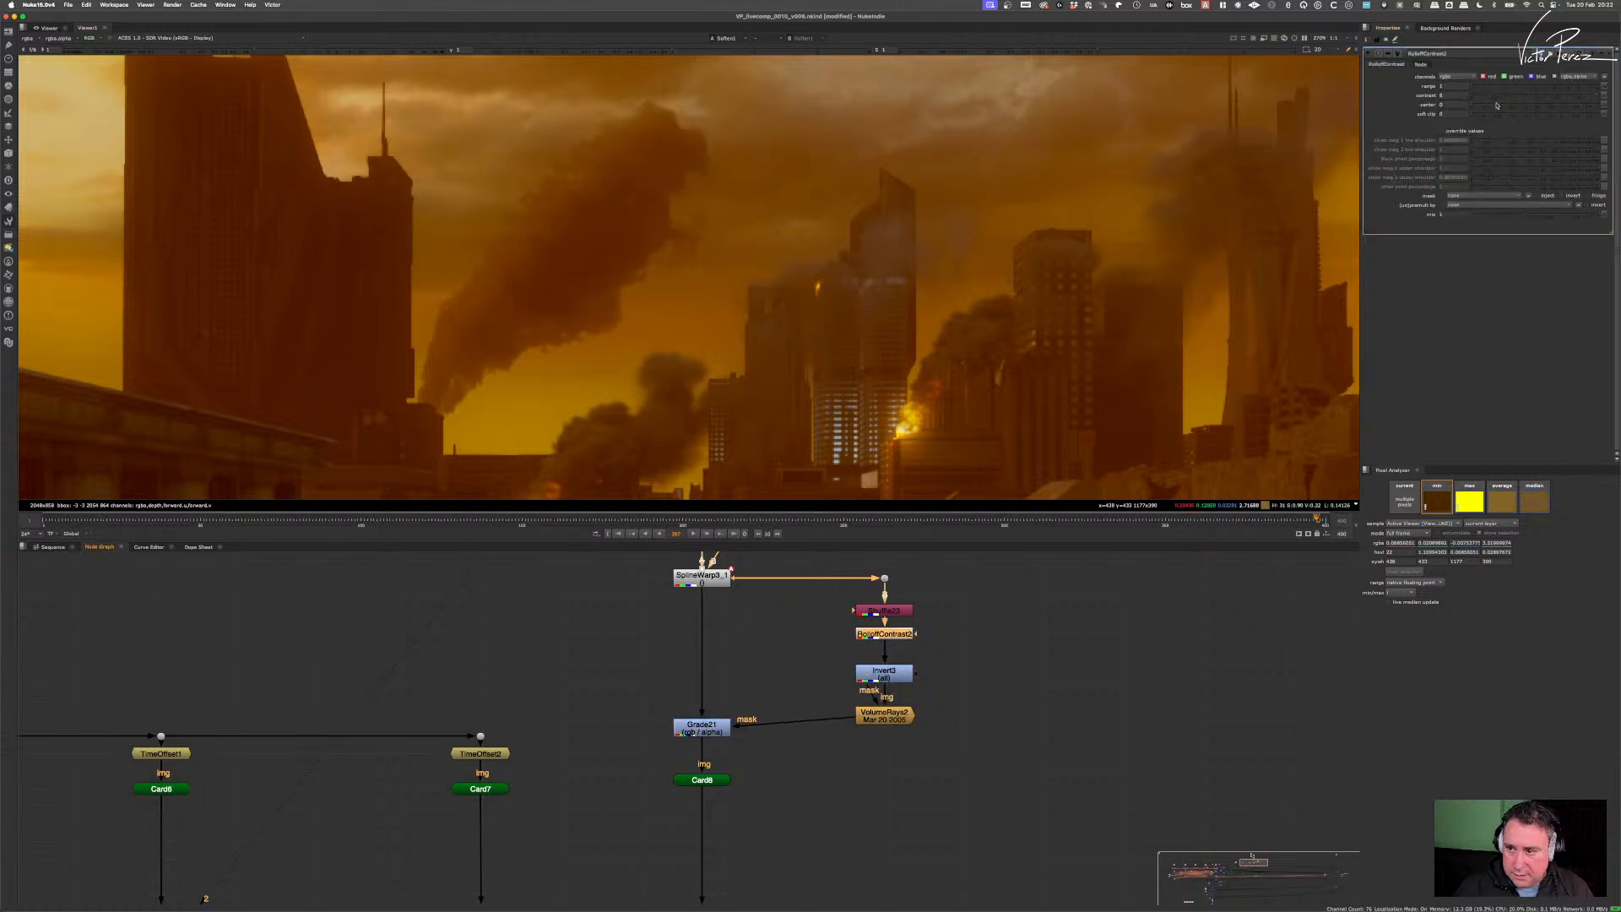
pyautogui.moveTo(1521, 115); pyautogui.dragTo(1619, 119)
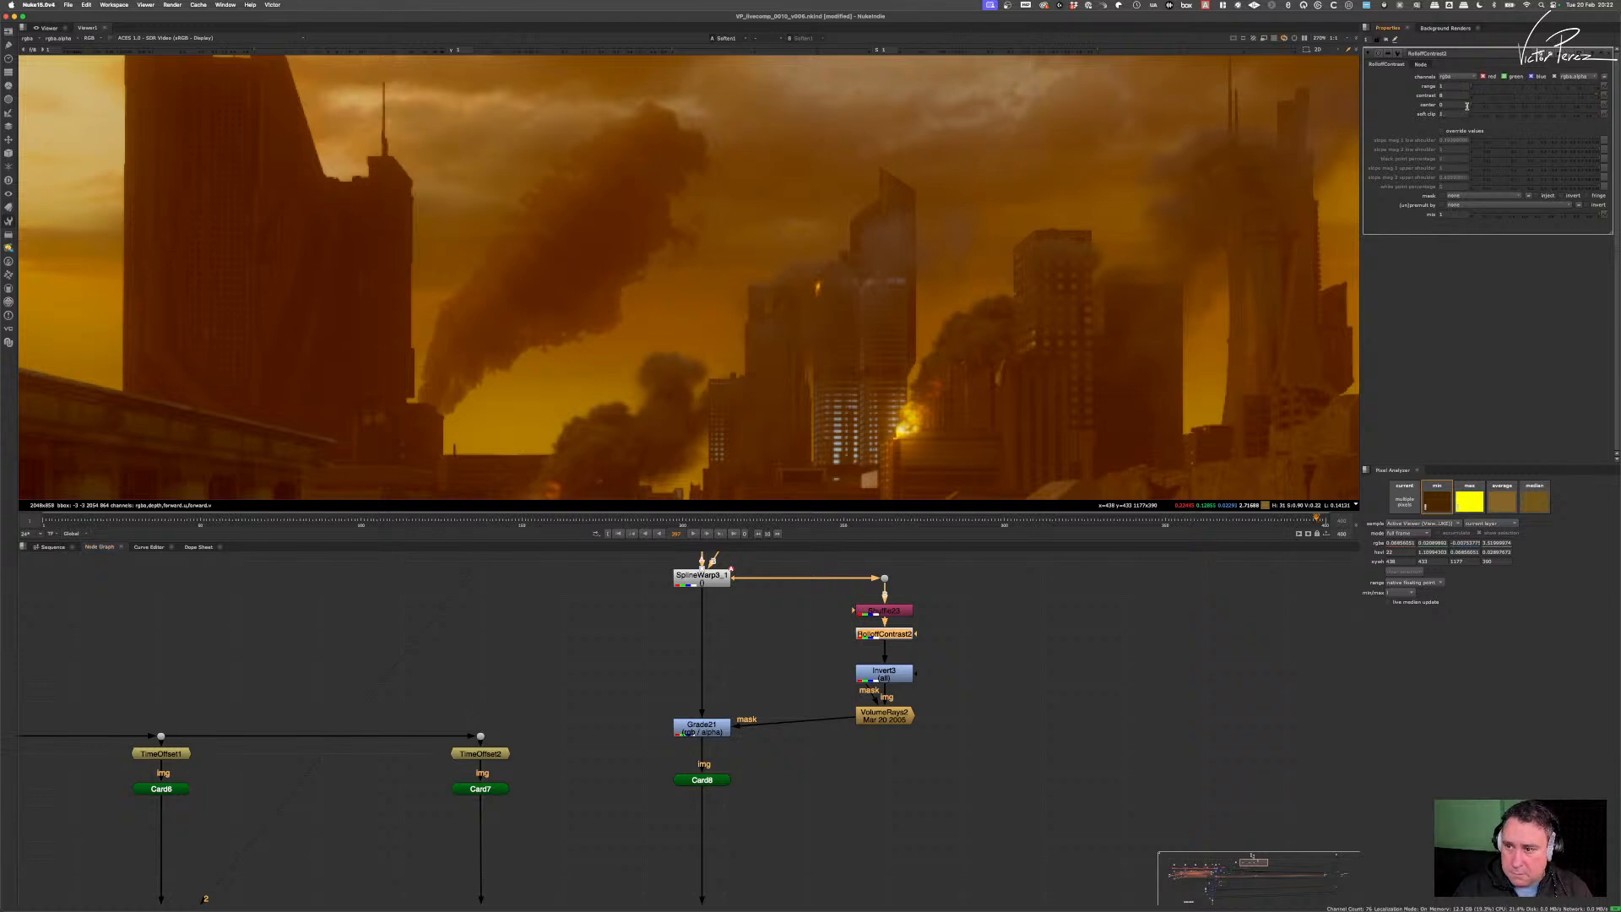
pyautogui.moveTo(1478, 108); pyautogui.dragTo(1532, 114)
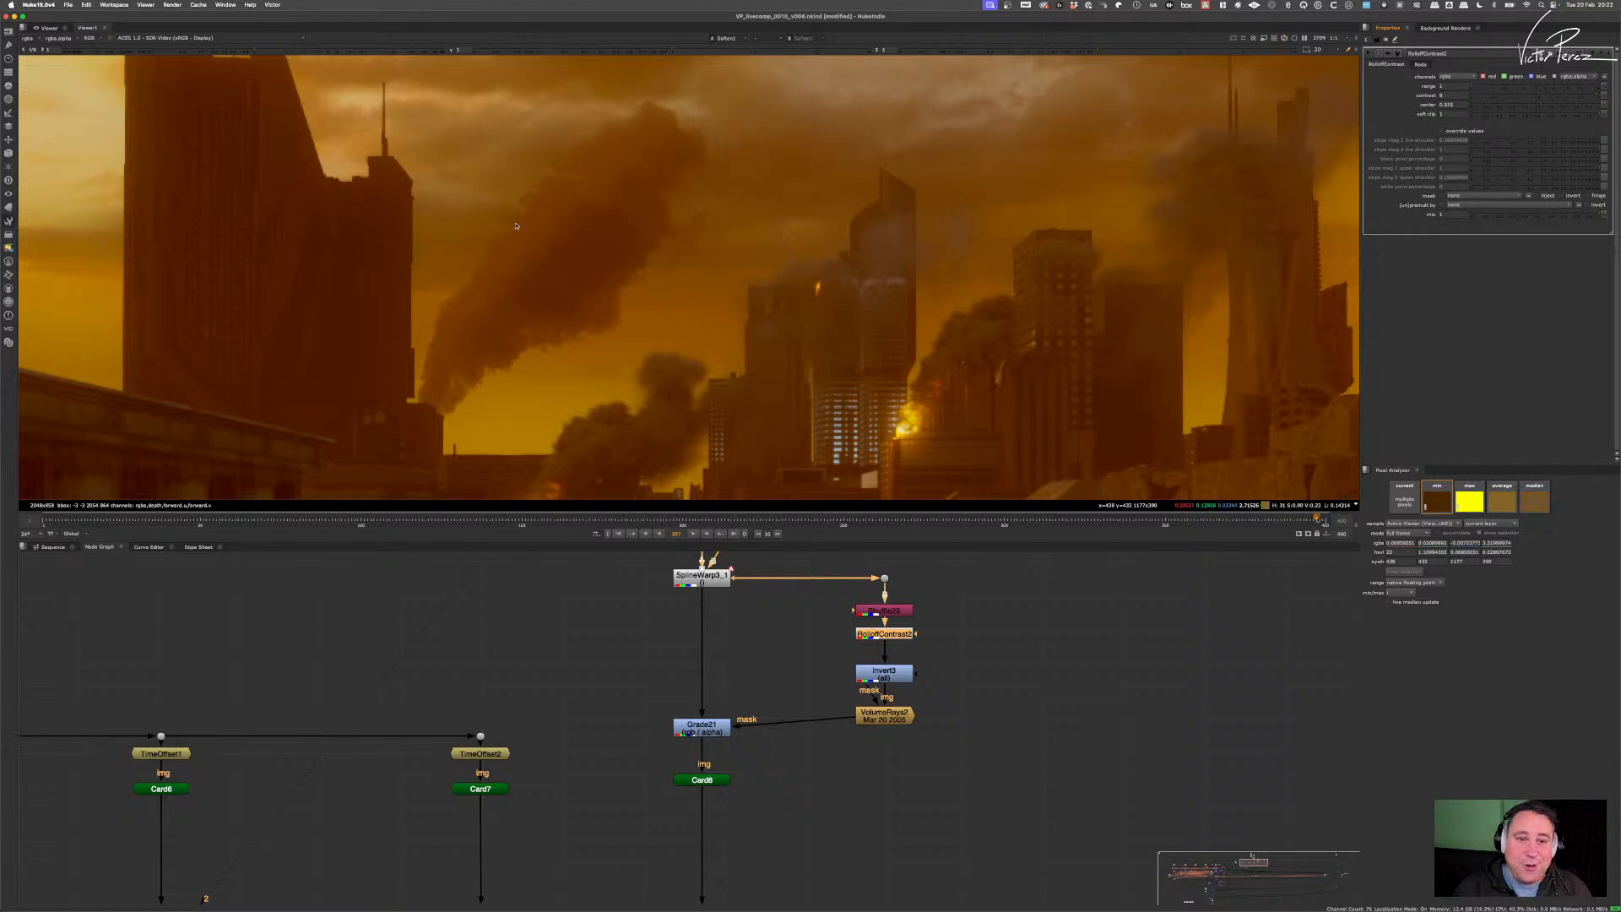
# - Reduce the VolumeRays2 ray length to 1.2 and raise its volume gamma to about 1.36
pyautogui.doubleClick(884, 714)
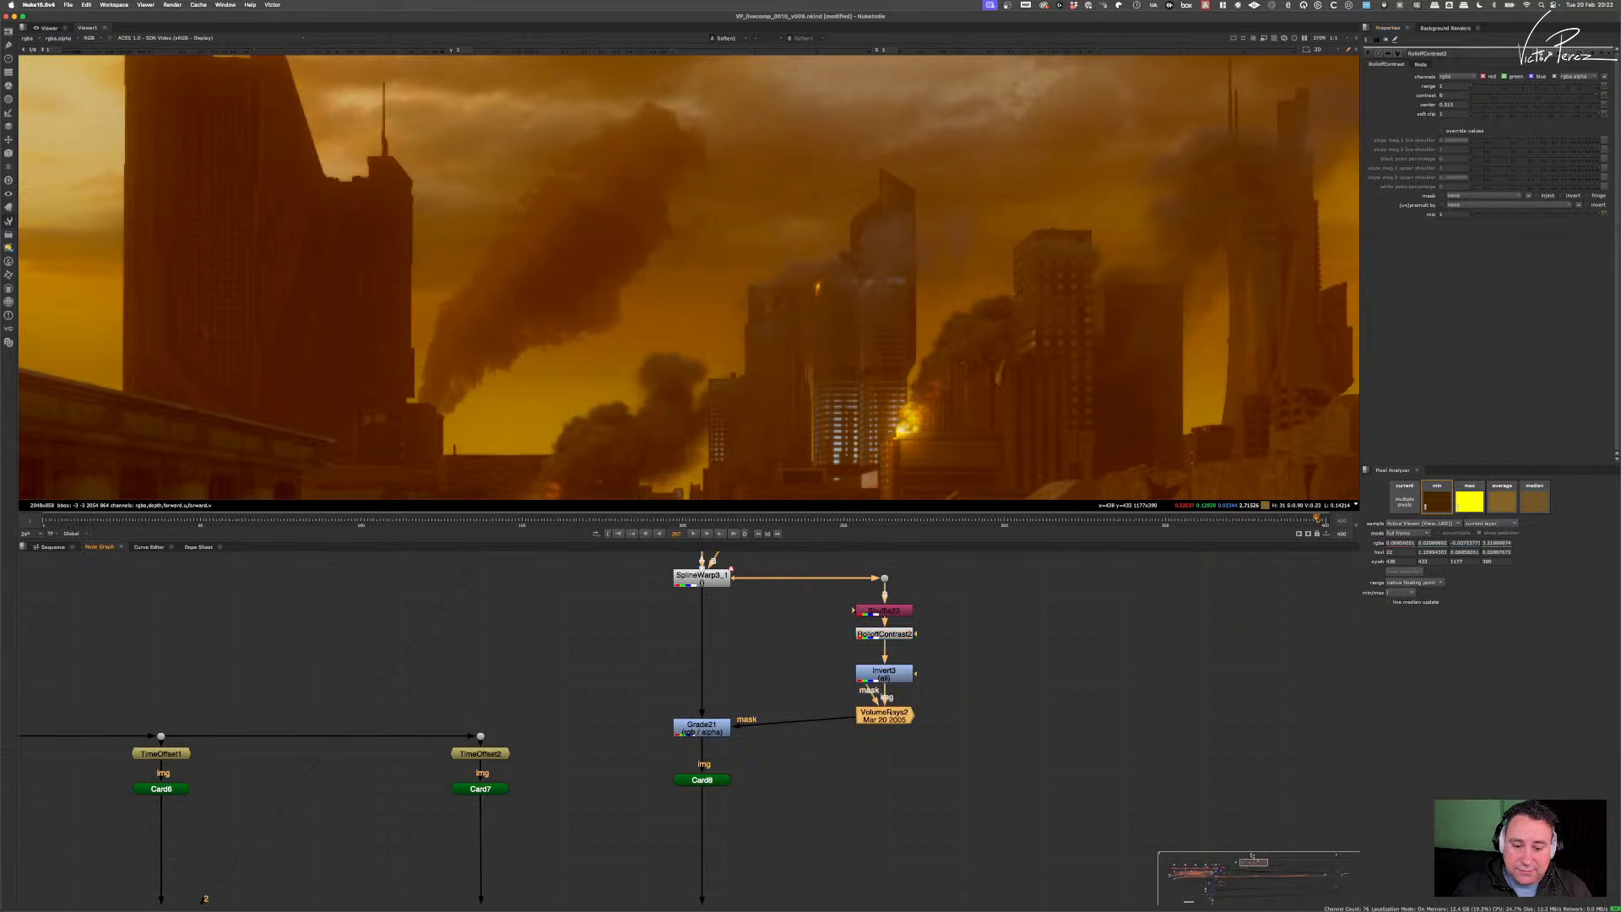
pyautogui.doubleClick(1435, 152)
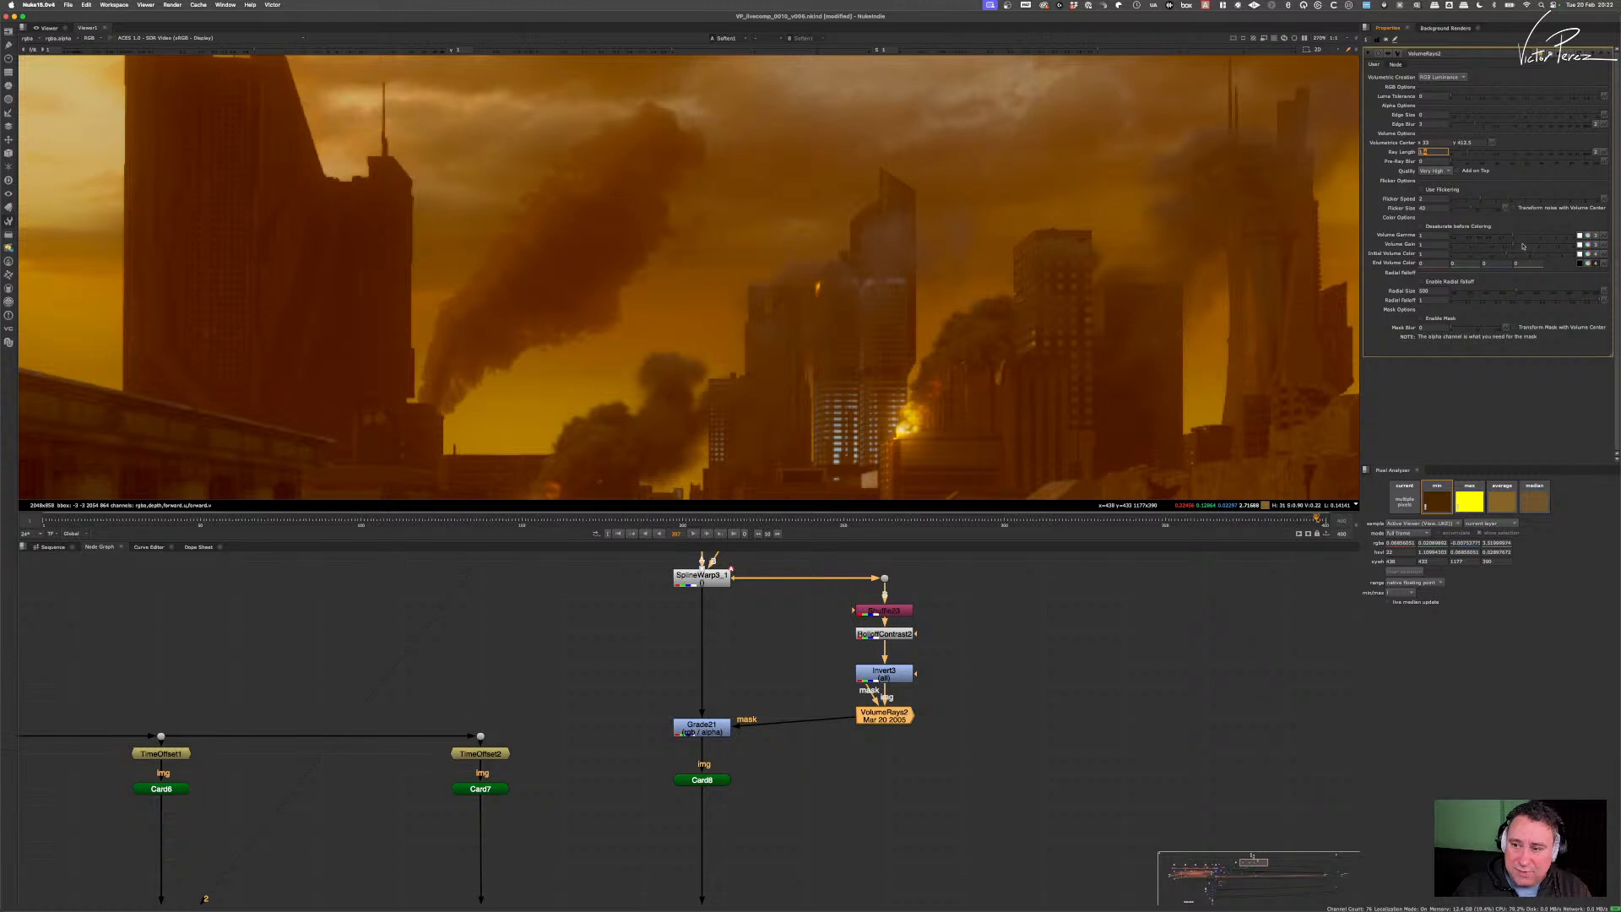
pyautogui.click(1501, 237)
pyautogui.moveTo(1479, 238); pyautogui.dragTo(1515, 242)
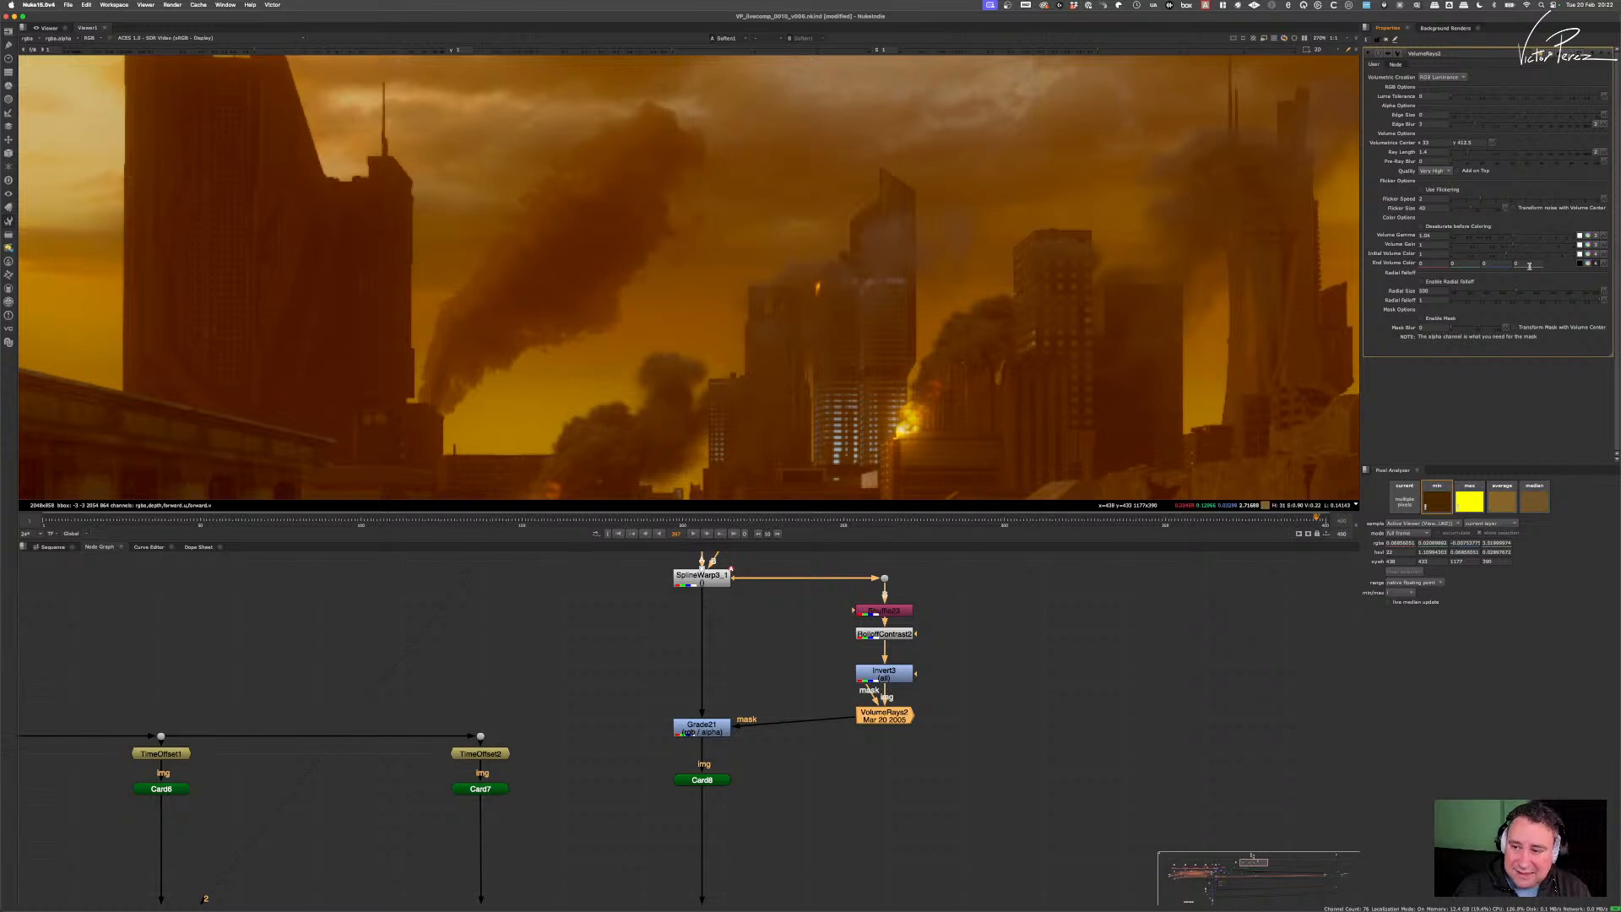
pyautogui.moveTo(1512, 238); pyautogui.dragTo(1518, 238)
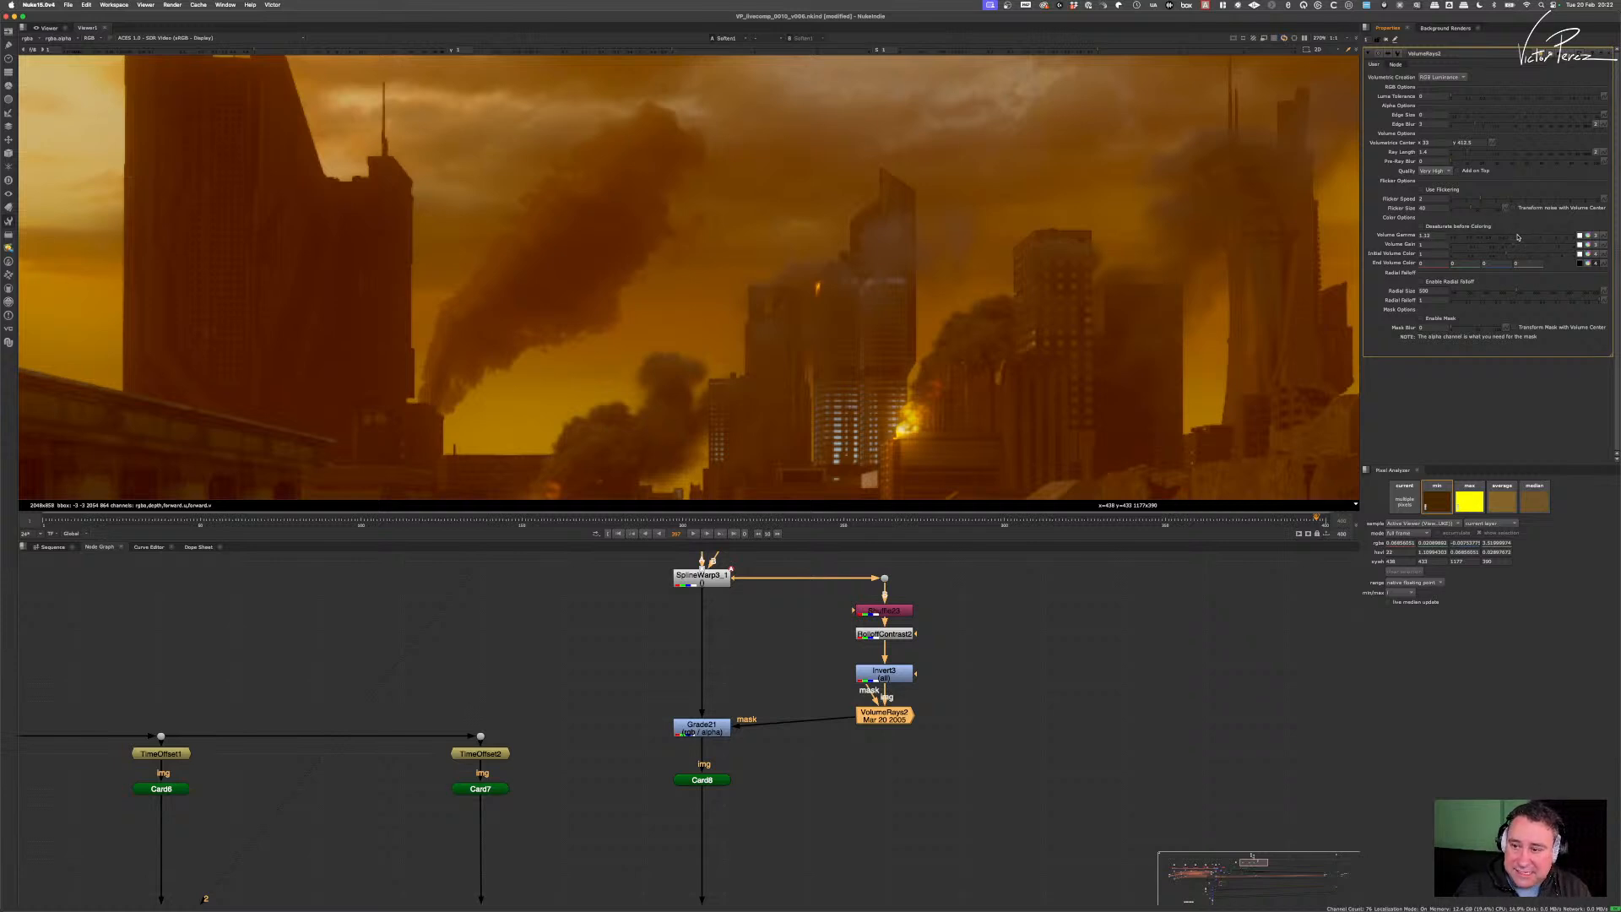
pyautogui.click(1440, 151)
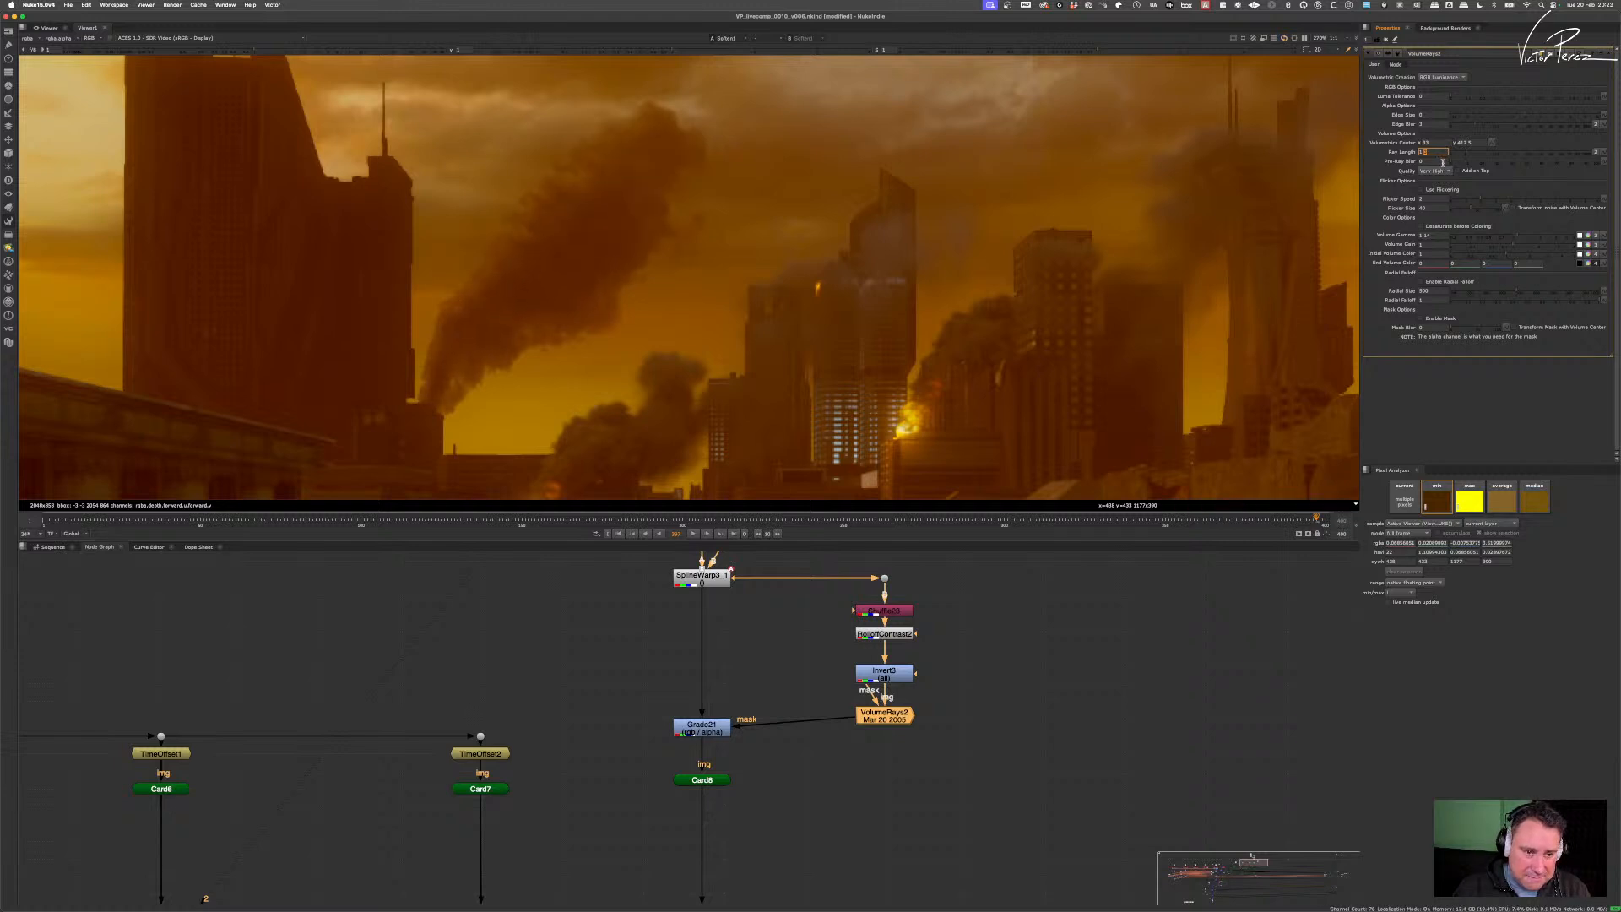
pyautogui.click(1506, 239)
pyautogui.moveTo(1505, 239)
pyautogui.mouseDown()
pyautogui.moveTo(1475, 237)
pyautogui.moveTo(1525, 247)
pyautogui.mouseUp()
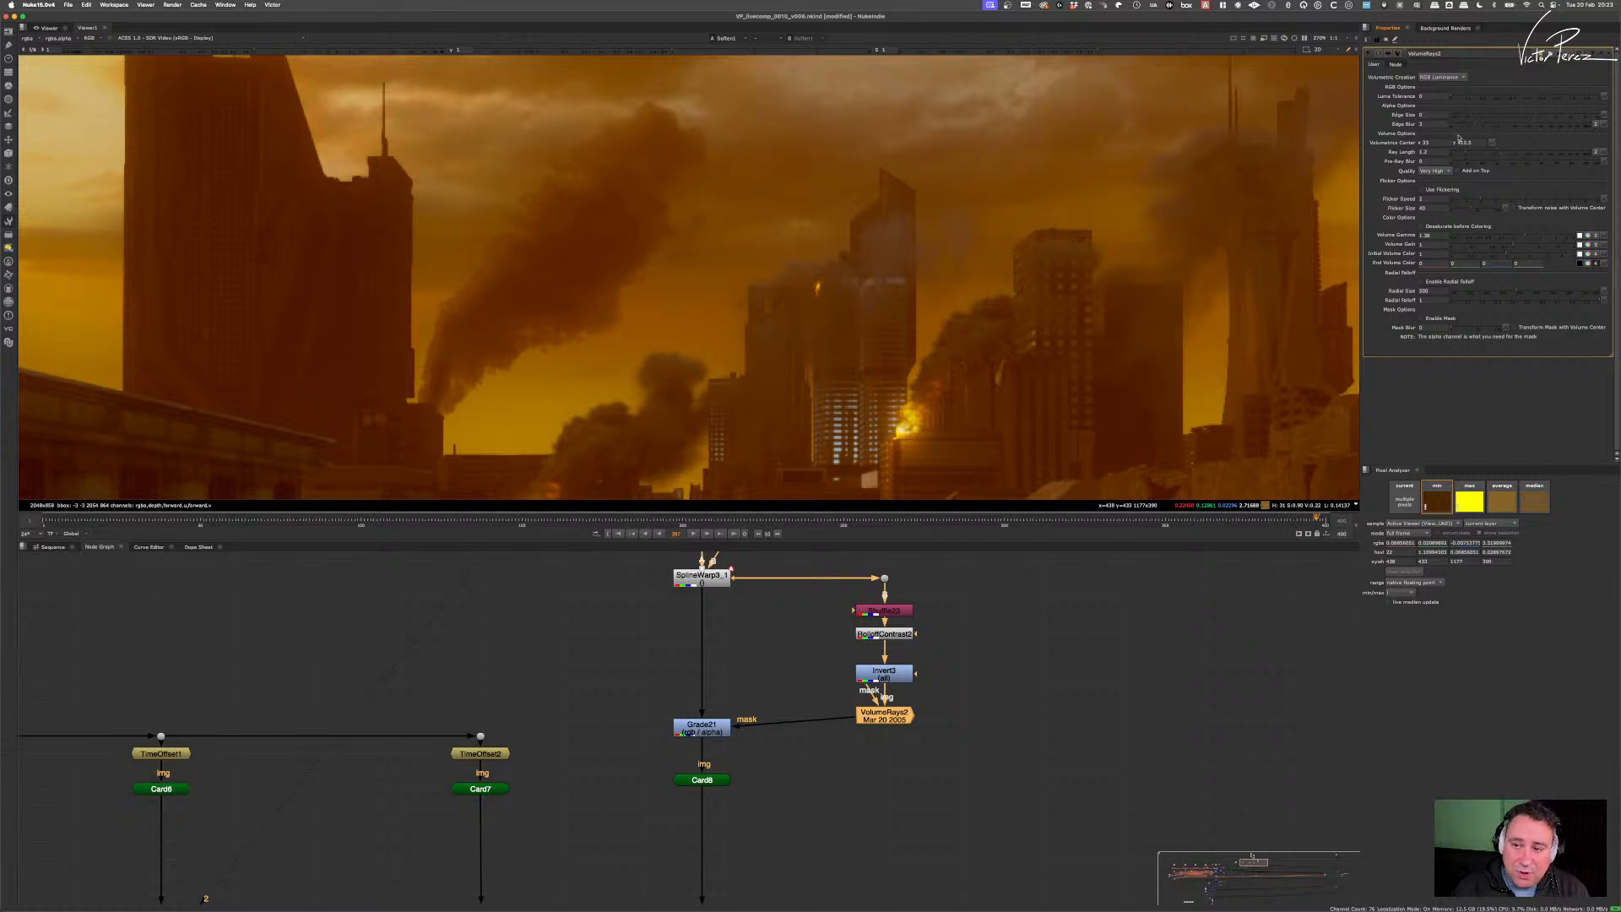
# - Try a pre-ray blur on VolumeRays2 and return it to 0
pyautogui.click(1464, 162)
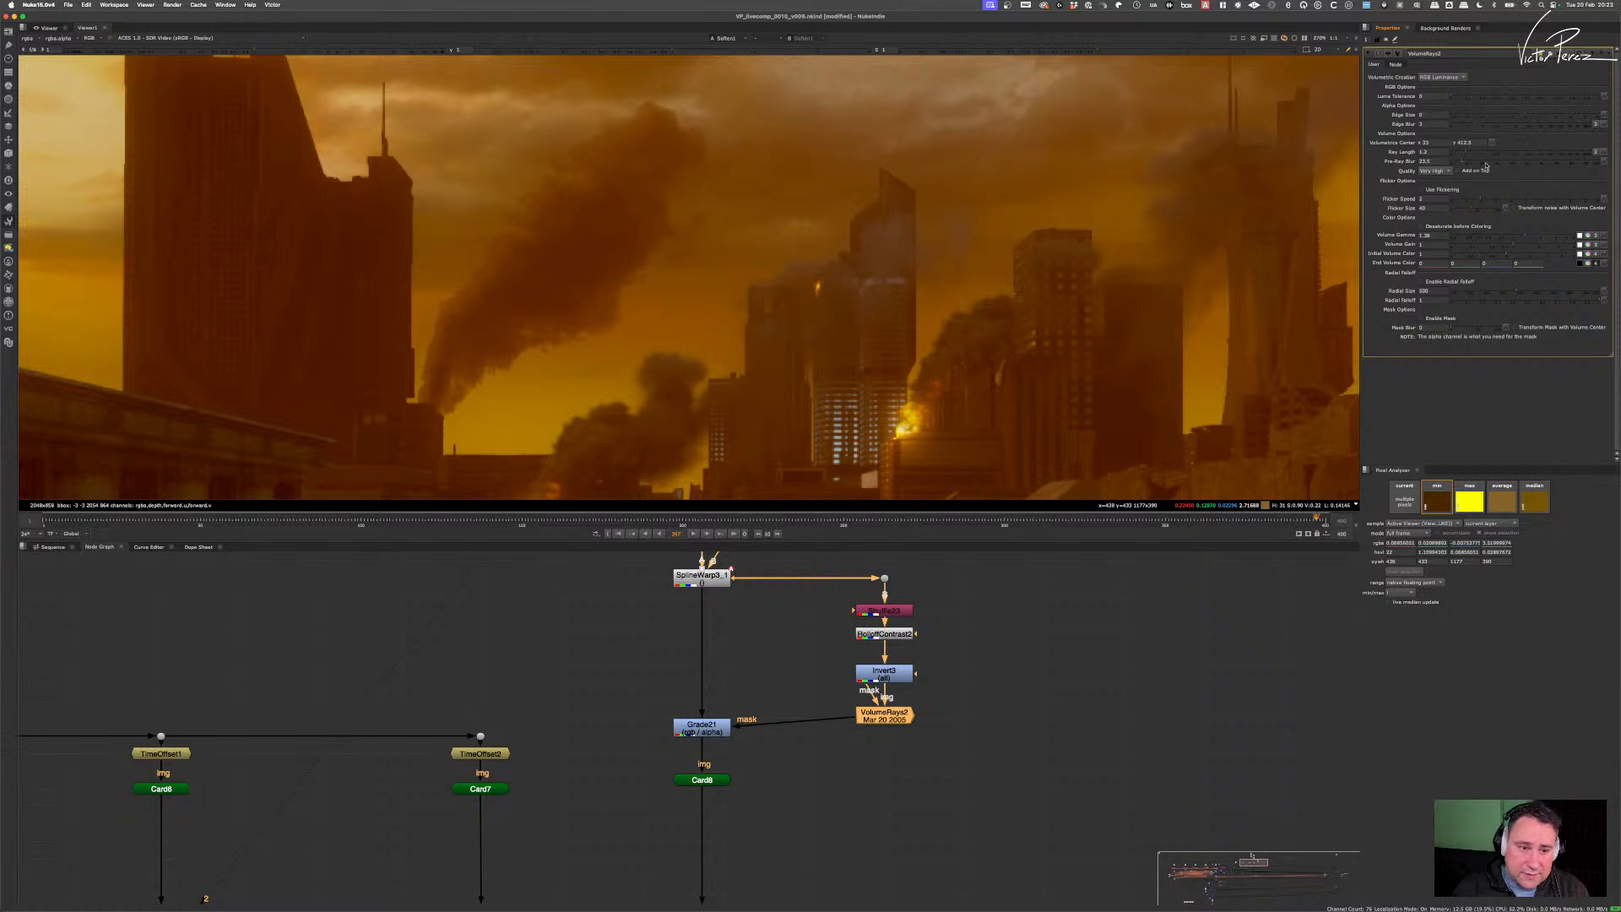
pyautogui.moveTo(1512, 166); pyautogui.dragTo(1464, 162)
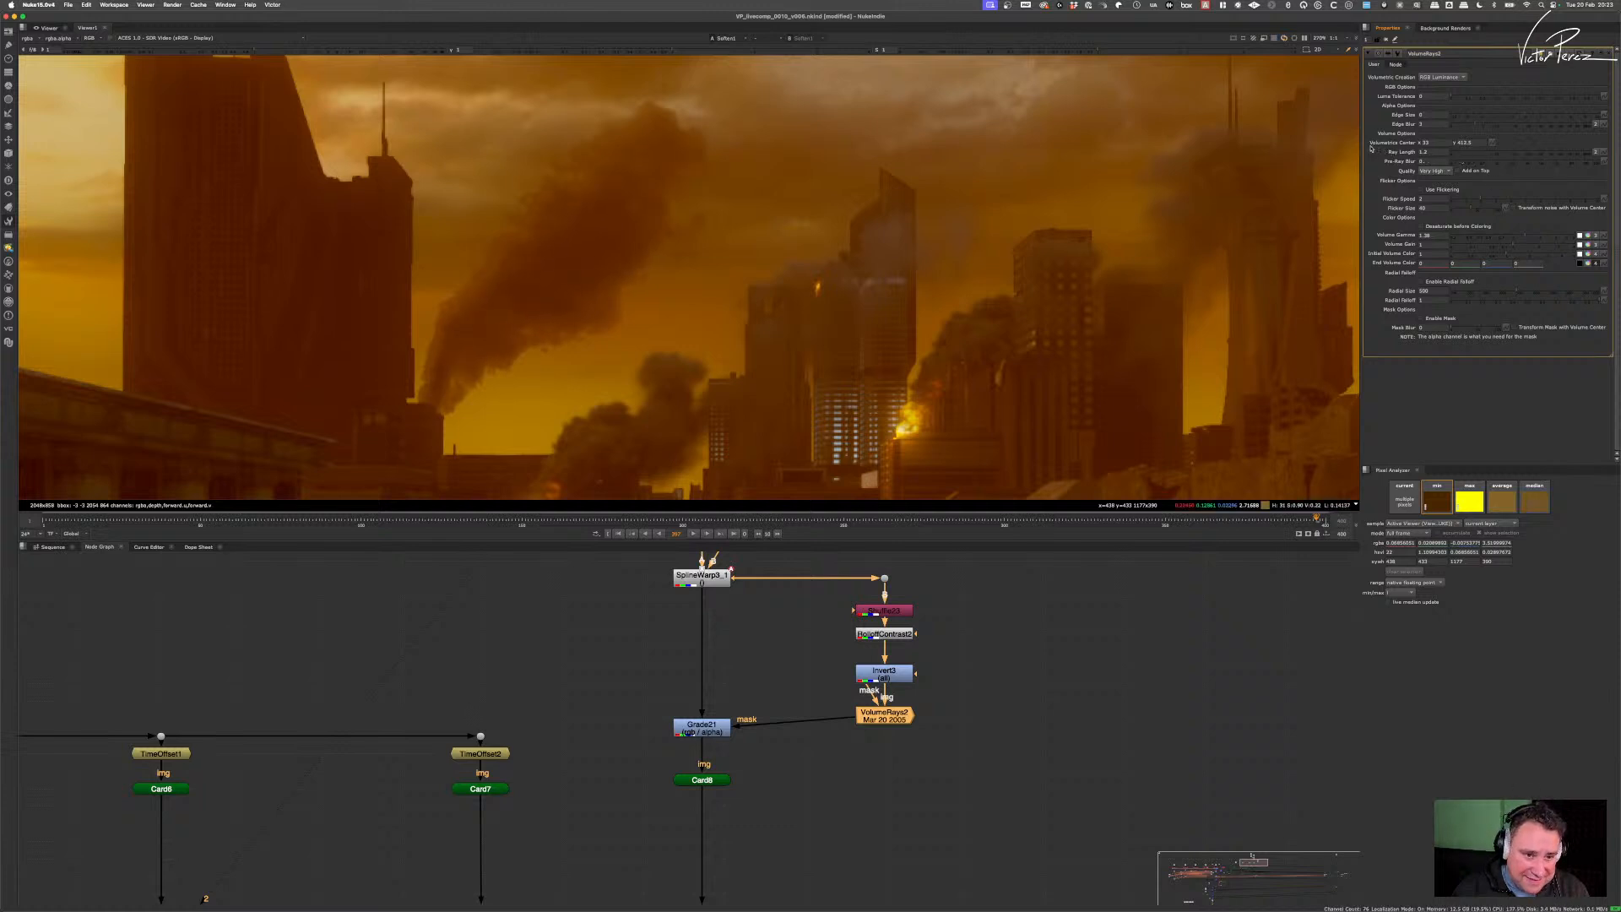
# - Lower the VolumeRays2 volume gain and set its volume gamma to about 1.22
pyautogui.click(1510, 240)
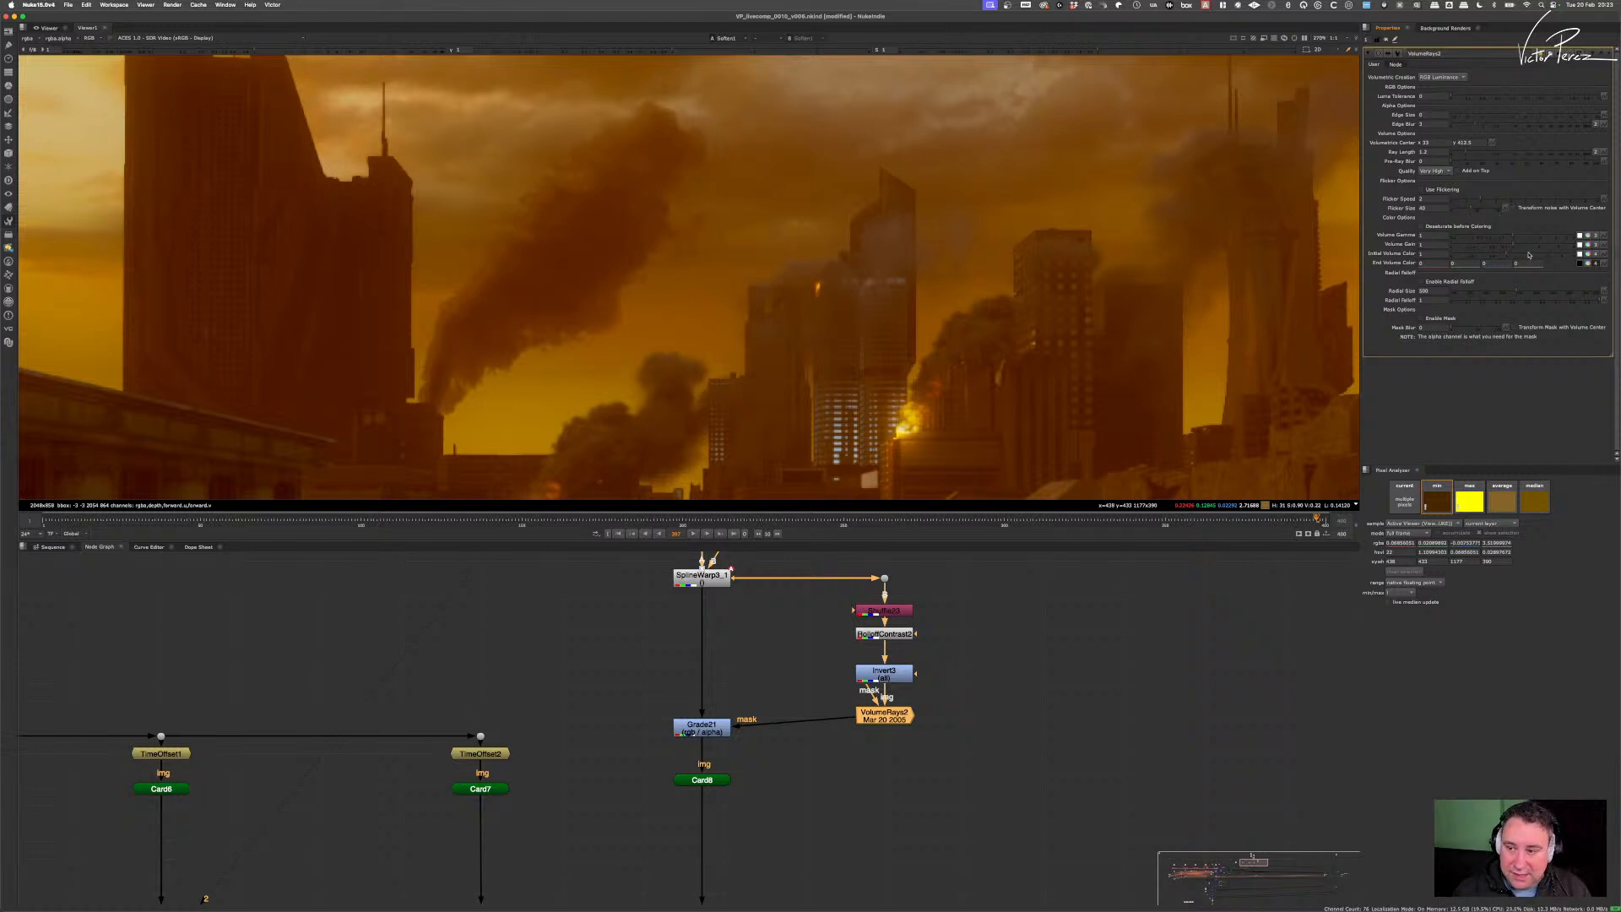
pyautogui.moveTo(1512, 245); pyautogui.dragTo(1459, 233)
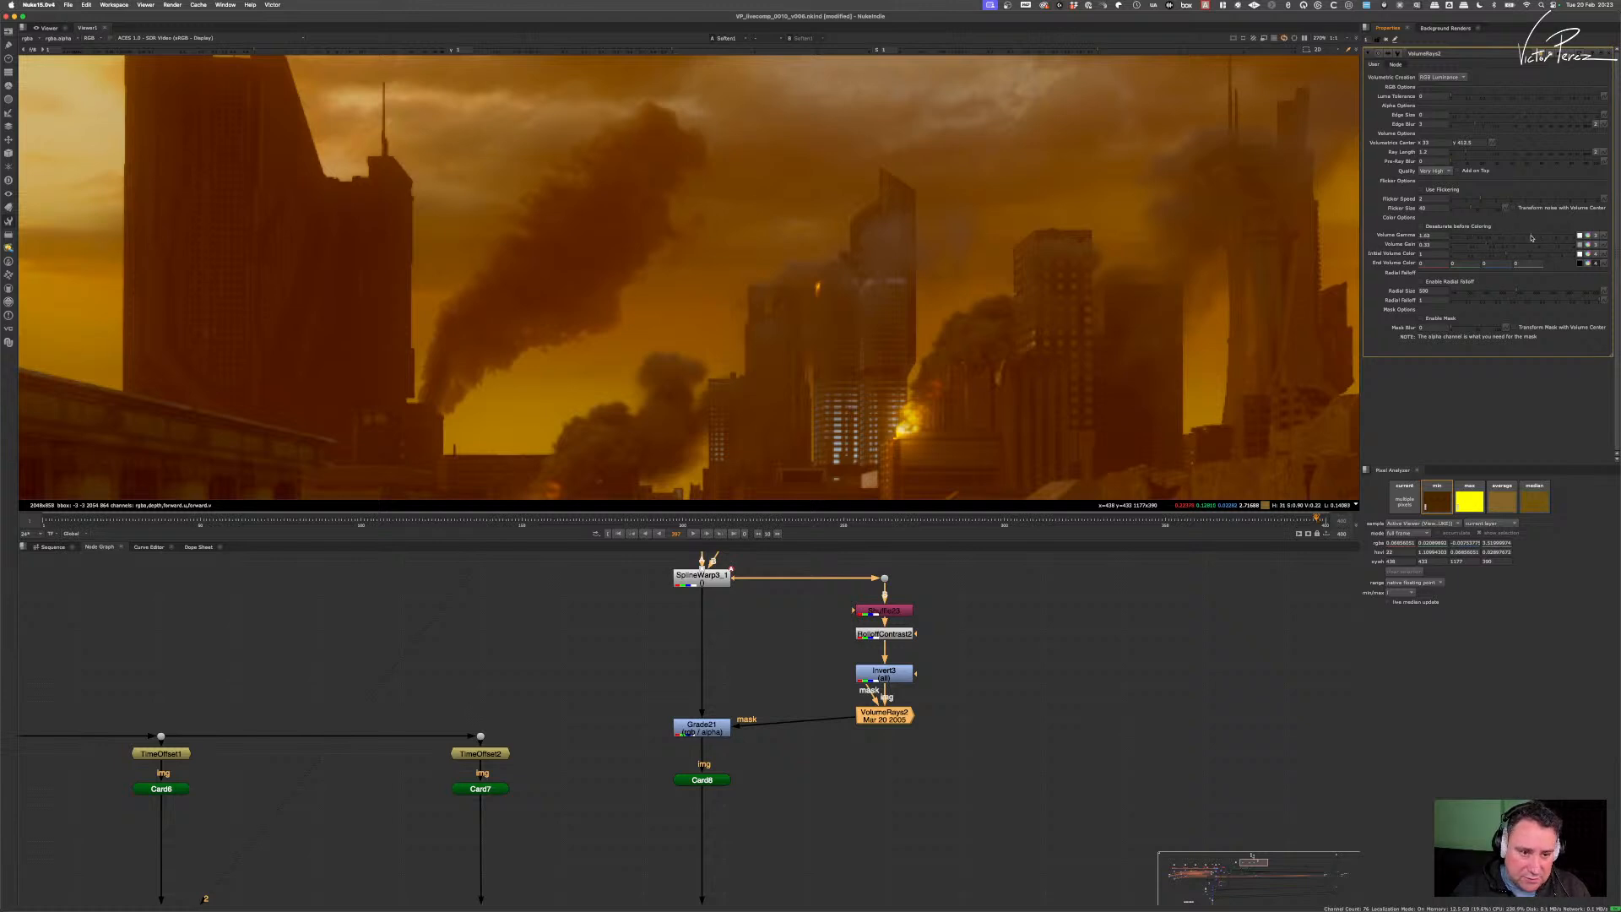
pyautogui.moveTo(1540, 239); pyautogui.dragTo(1494, 250)
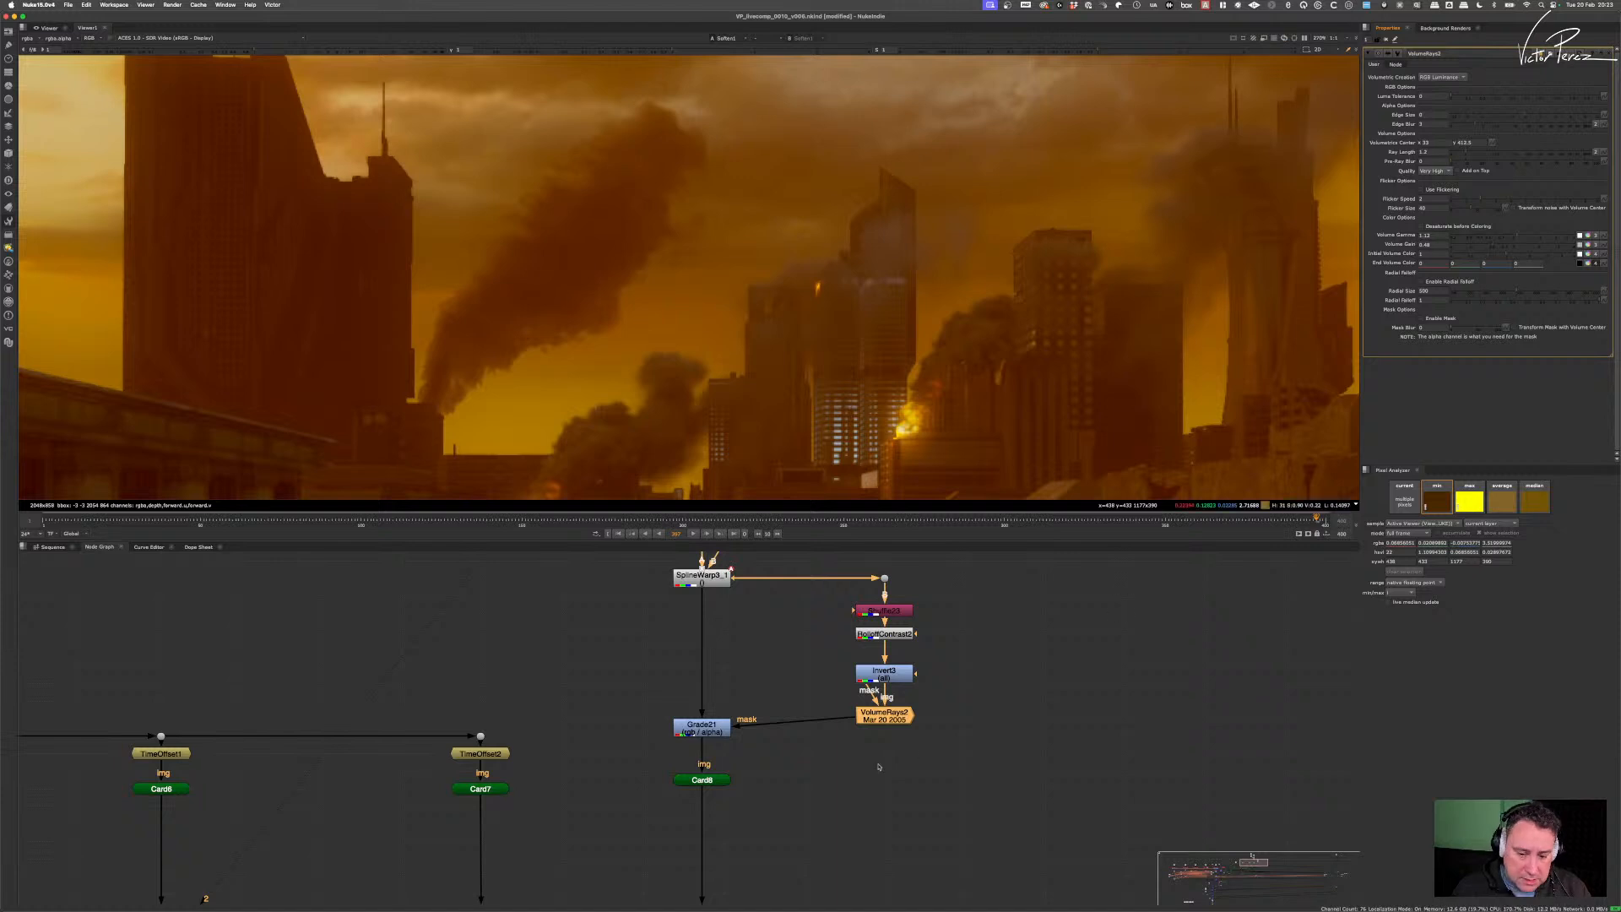
# - Move Card8 down to make room and duplicate VolumeRays2 beside it with Invert3 as its input
pyautogui.moveTo(879, 767); pyautogui.dragTo(928, 734, button='middle')
pyautogui.moveTo(759, 748); pyautogui.dragTo(760, 791)
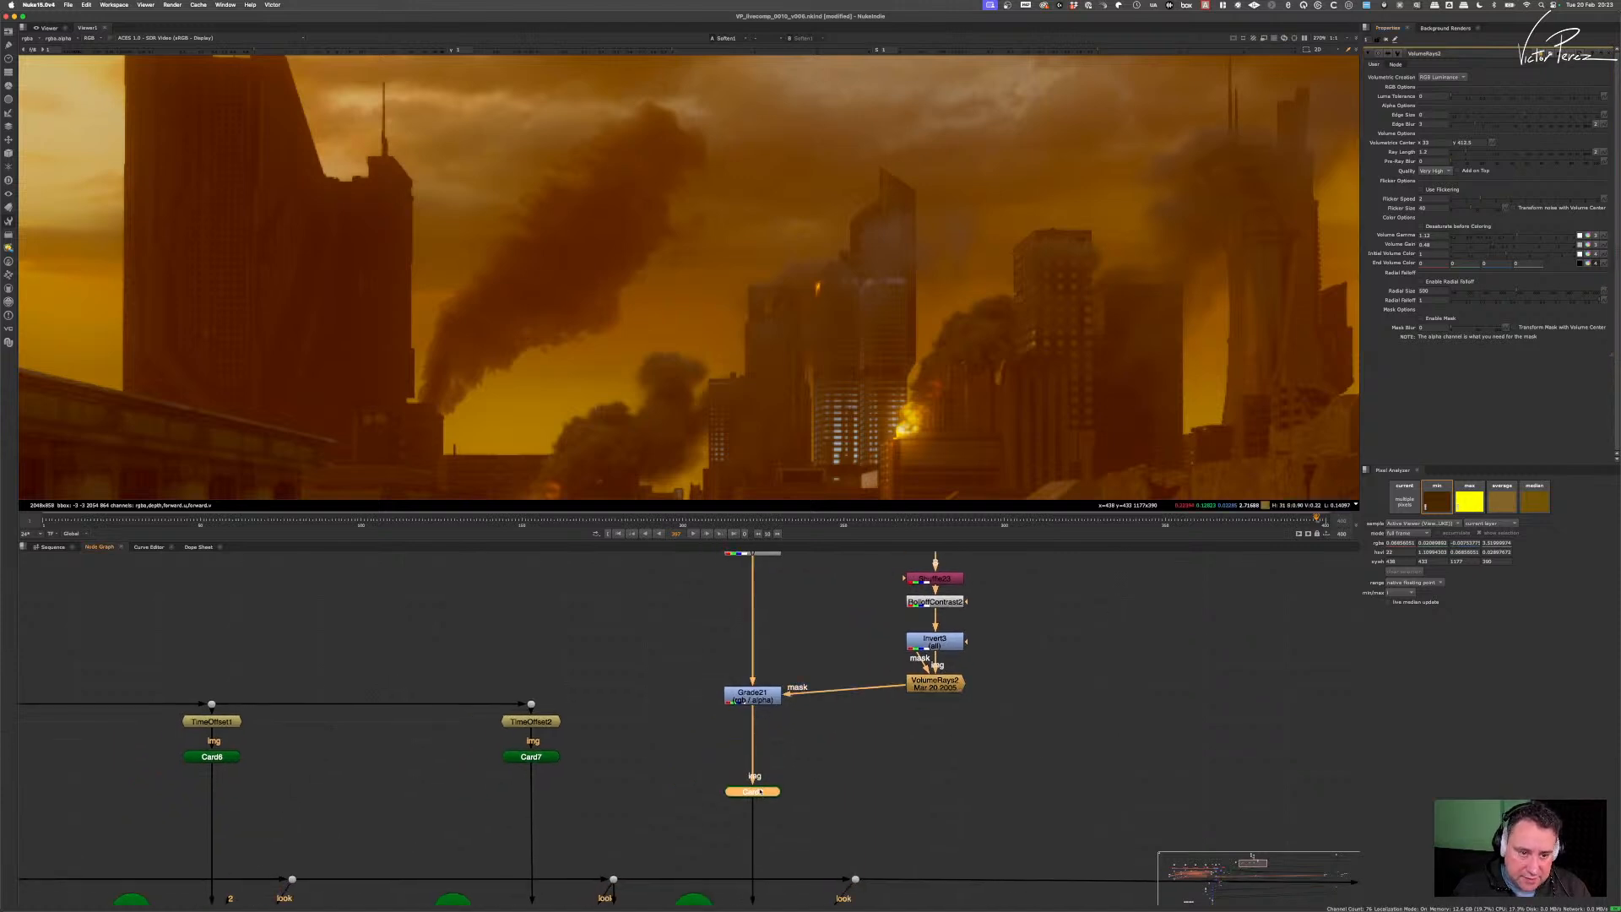
pyautogui.click(1020, 660)
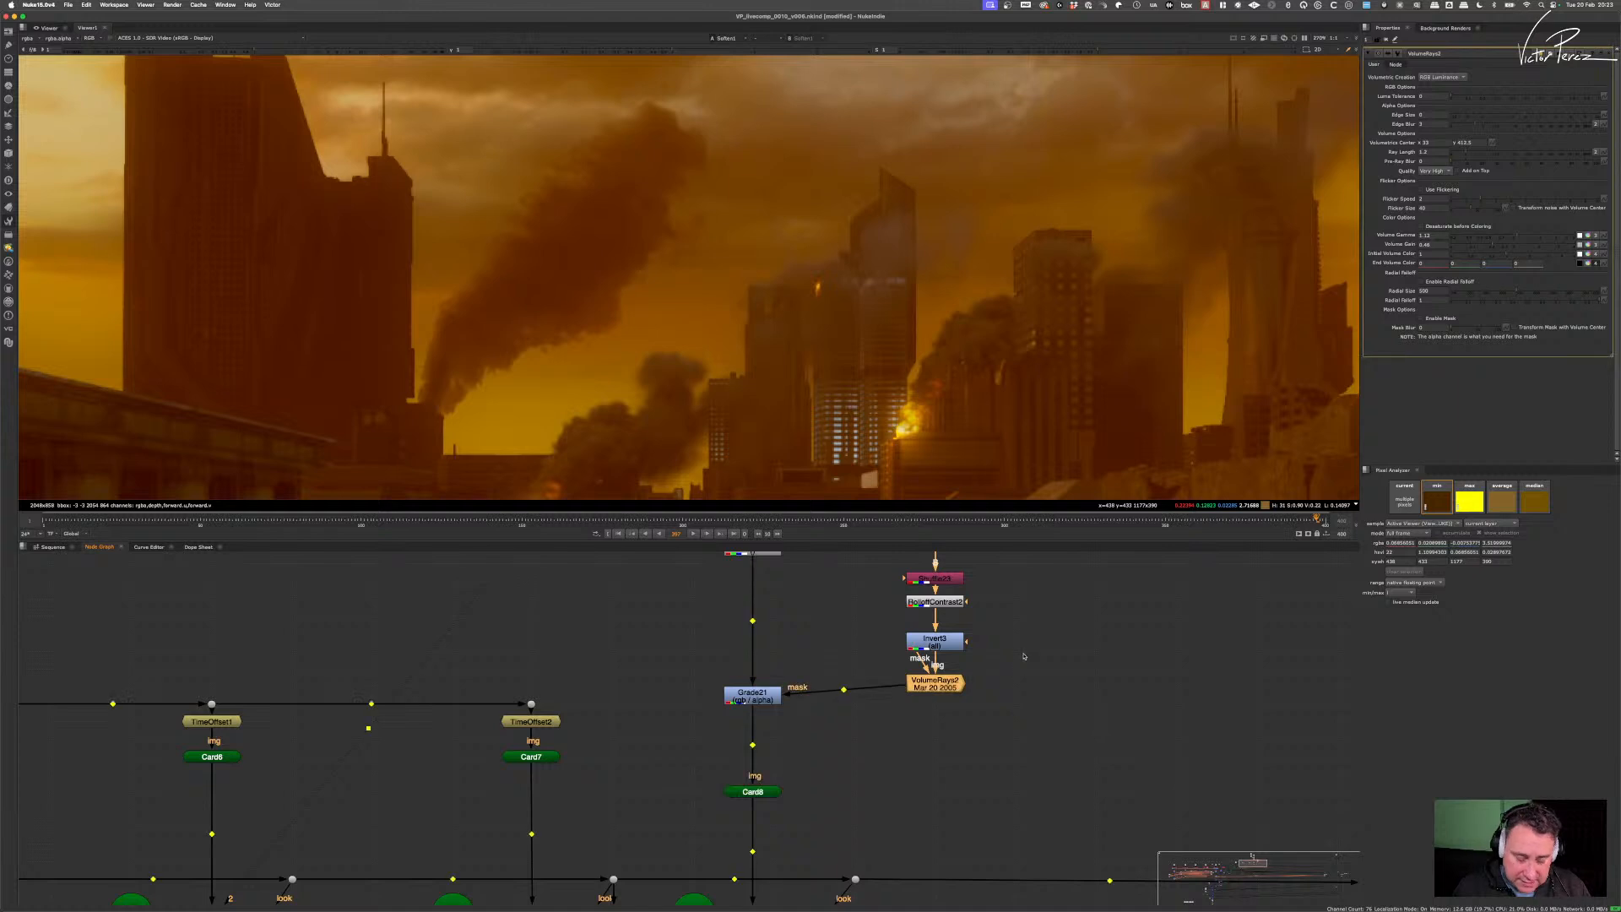
pyautogui.click(1024, 667)
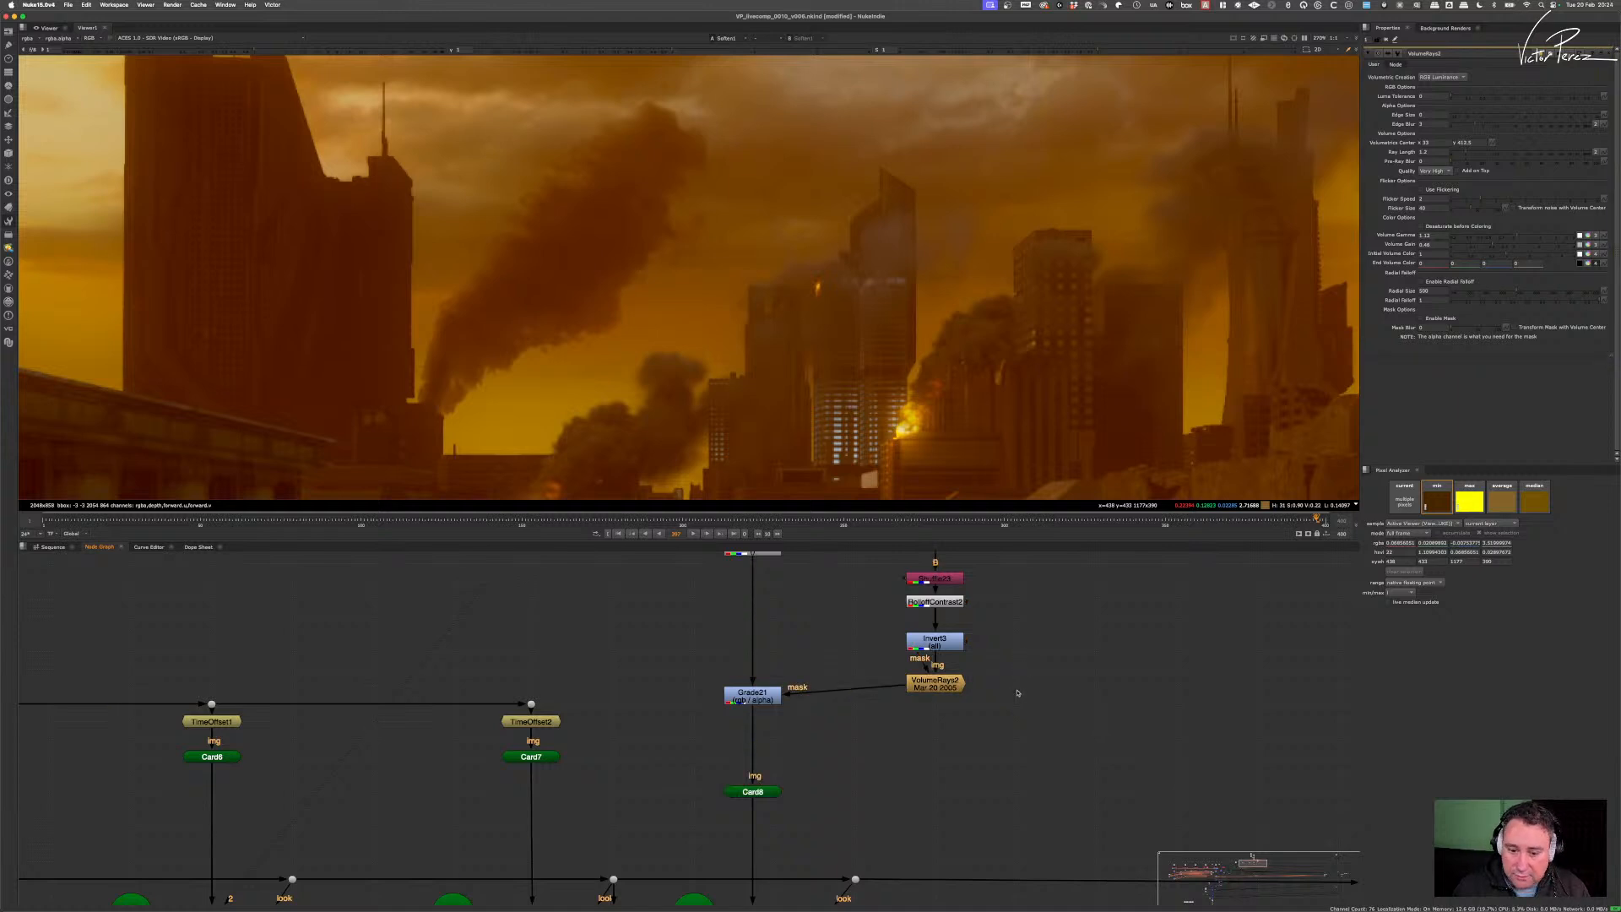
pyautogui.hotkey('ctrl', 'v')
pyautogui.moveTo(1025, 670); pyautogui.dragTo(950, 646)
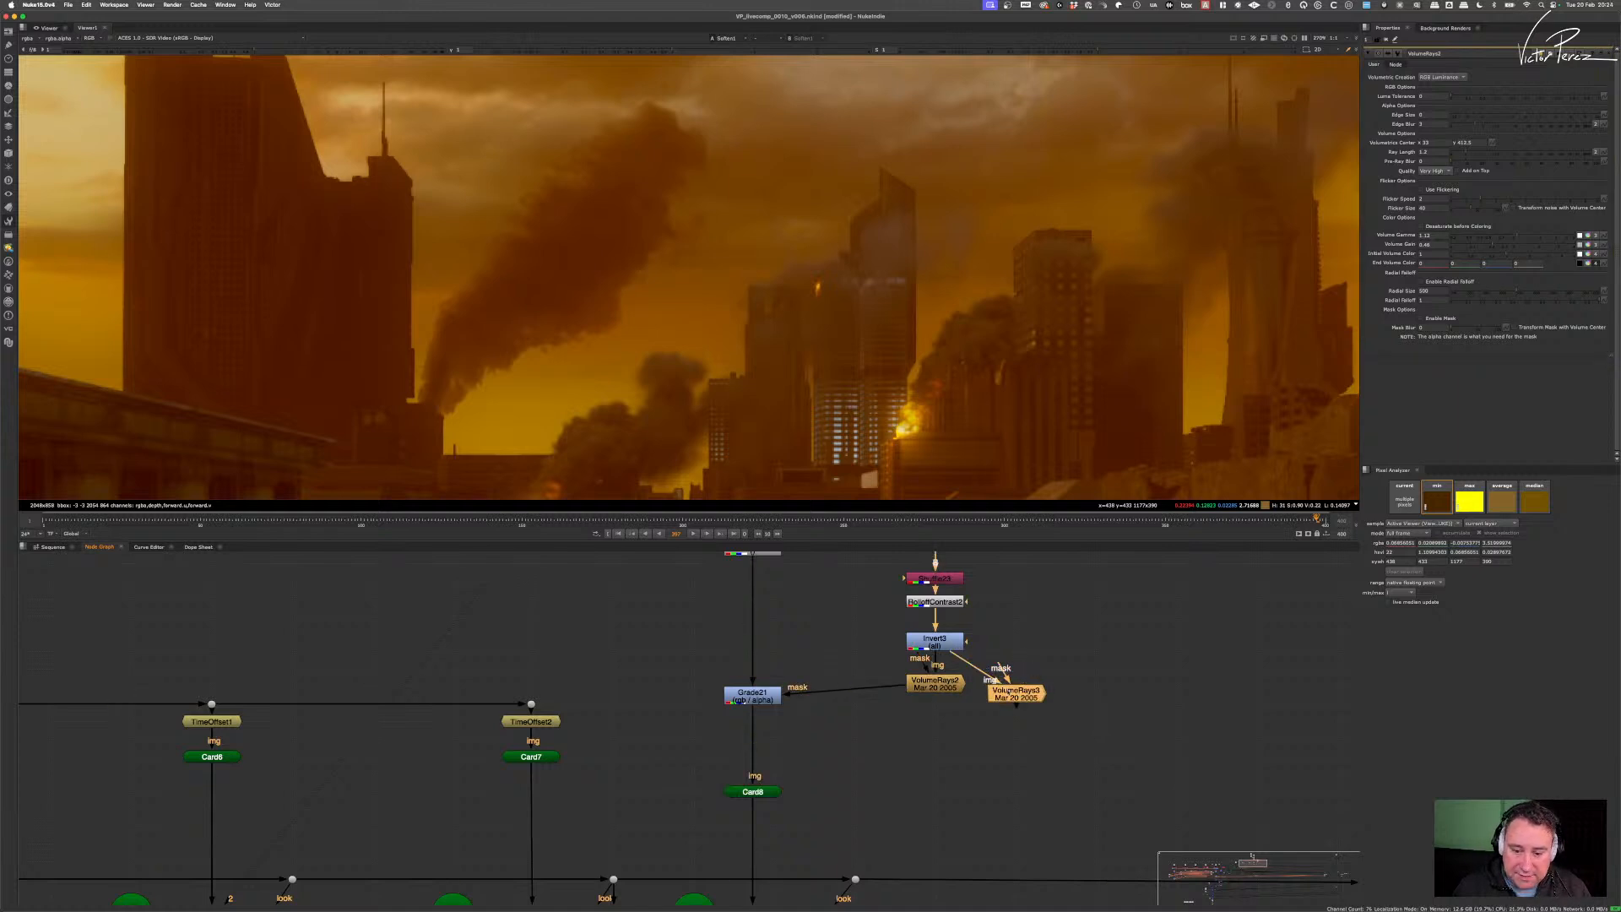
pyautogui.moveTo(1012, 694); pyautogui.dragTo(1013, 702)
# - Add a second Grade between Grade21 and Card8, masked by the duplicated VolumeRays3
pyautogui.click(767, 699)
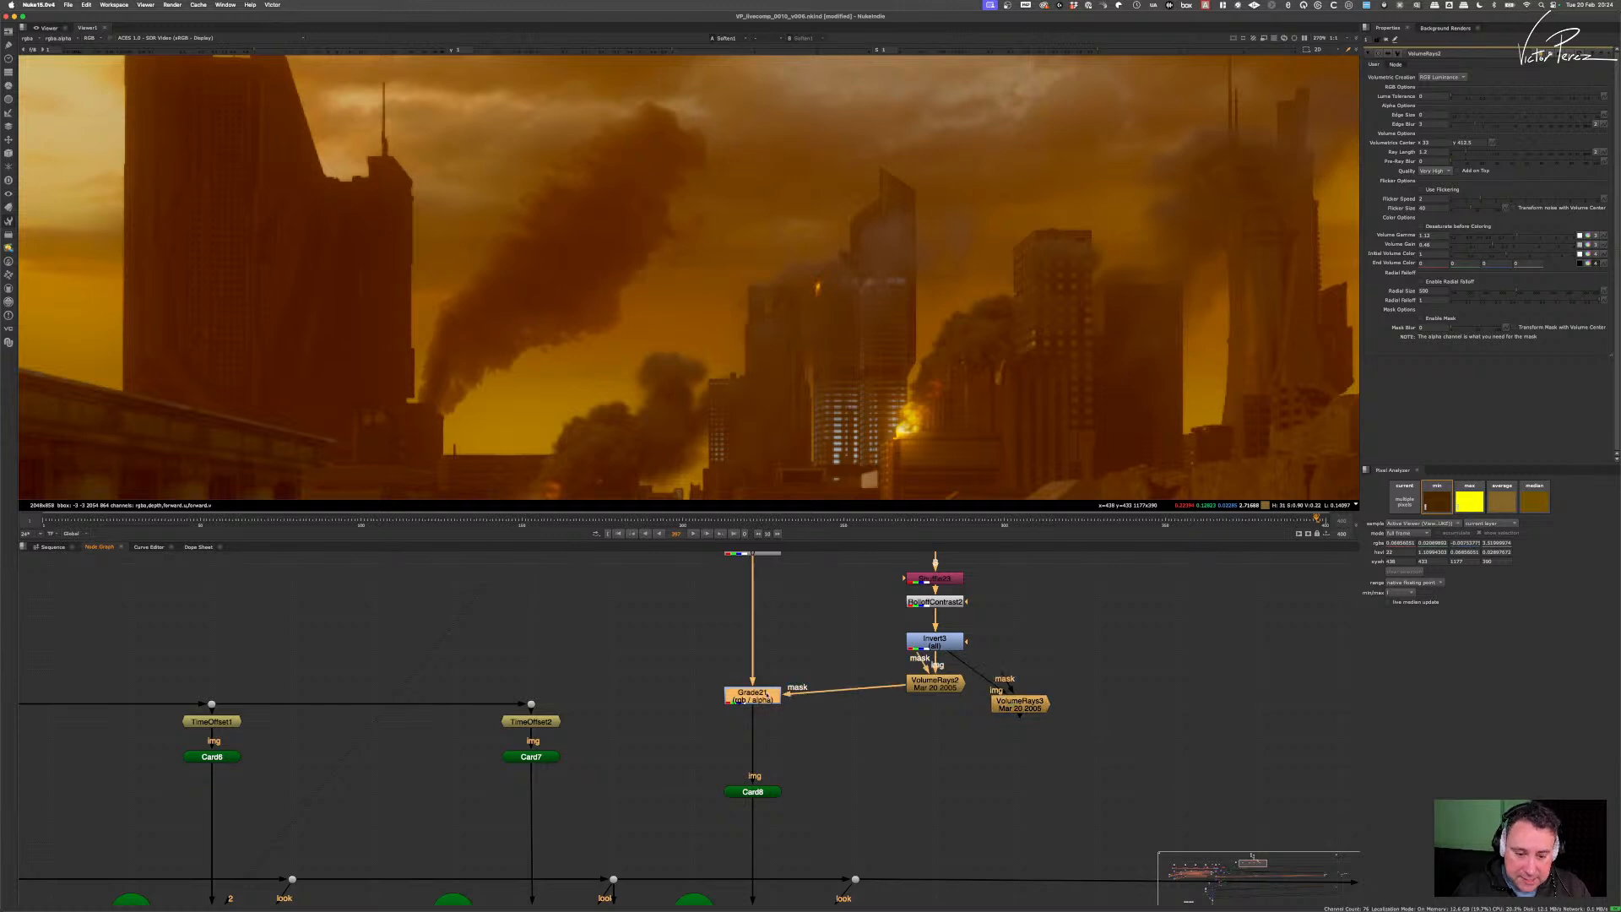
pyautogui.press('g')
pyautogui.moveTo(791, 743); pyautogui.dragTo(1019, 707)
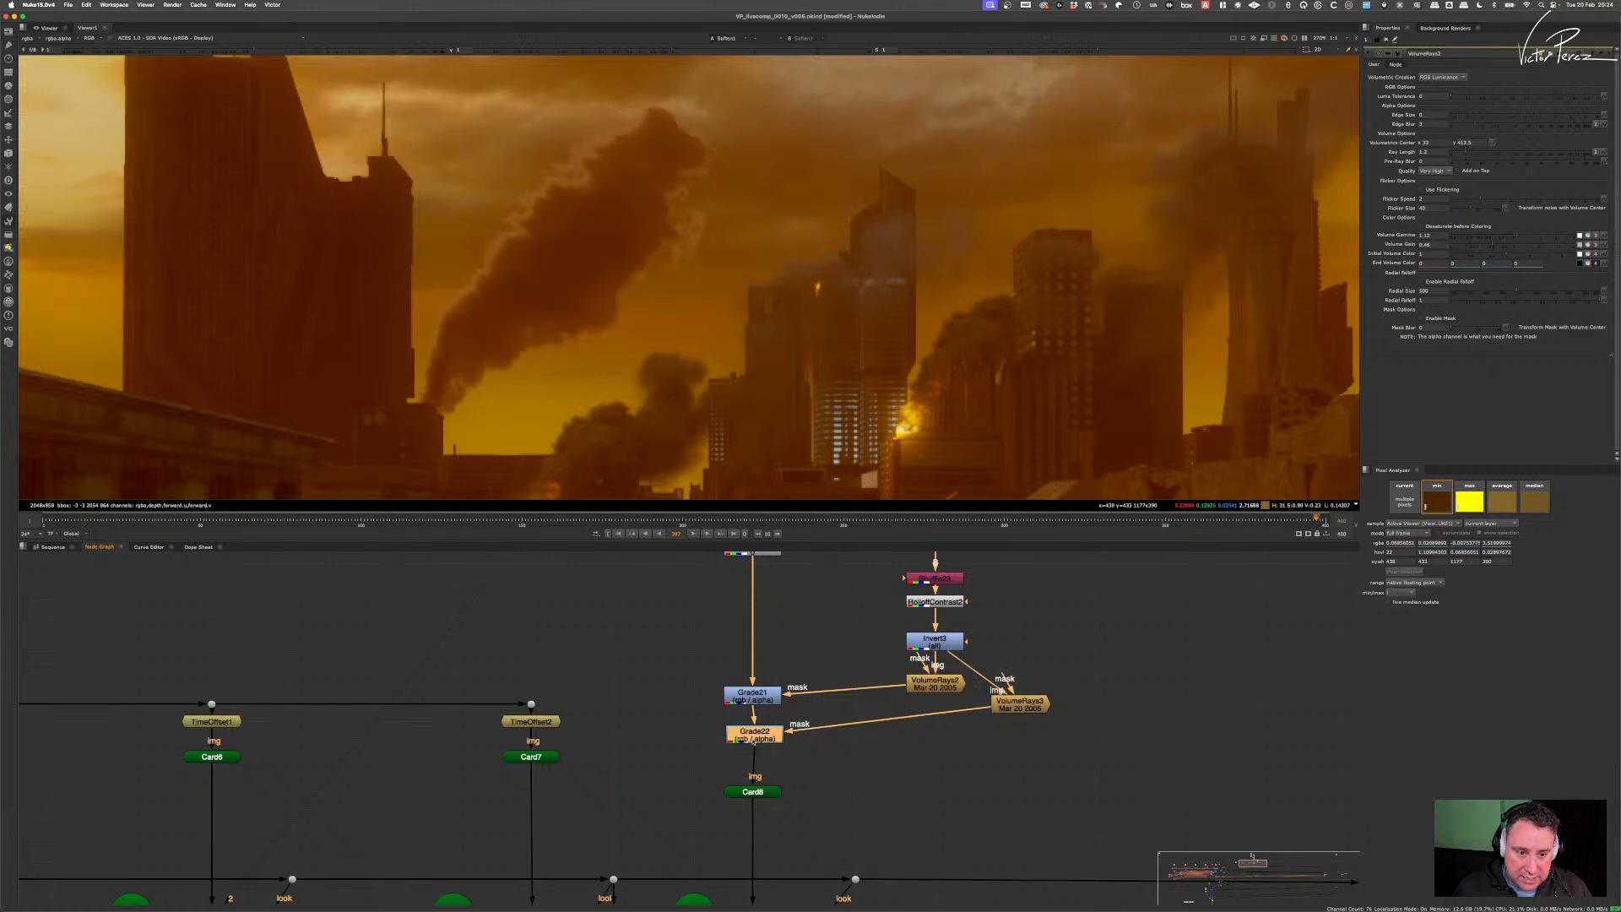
pyautogui.moveTo(761, 747); pyautogui.dragTo(759, 755)
pyautogui.click(836, 764)
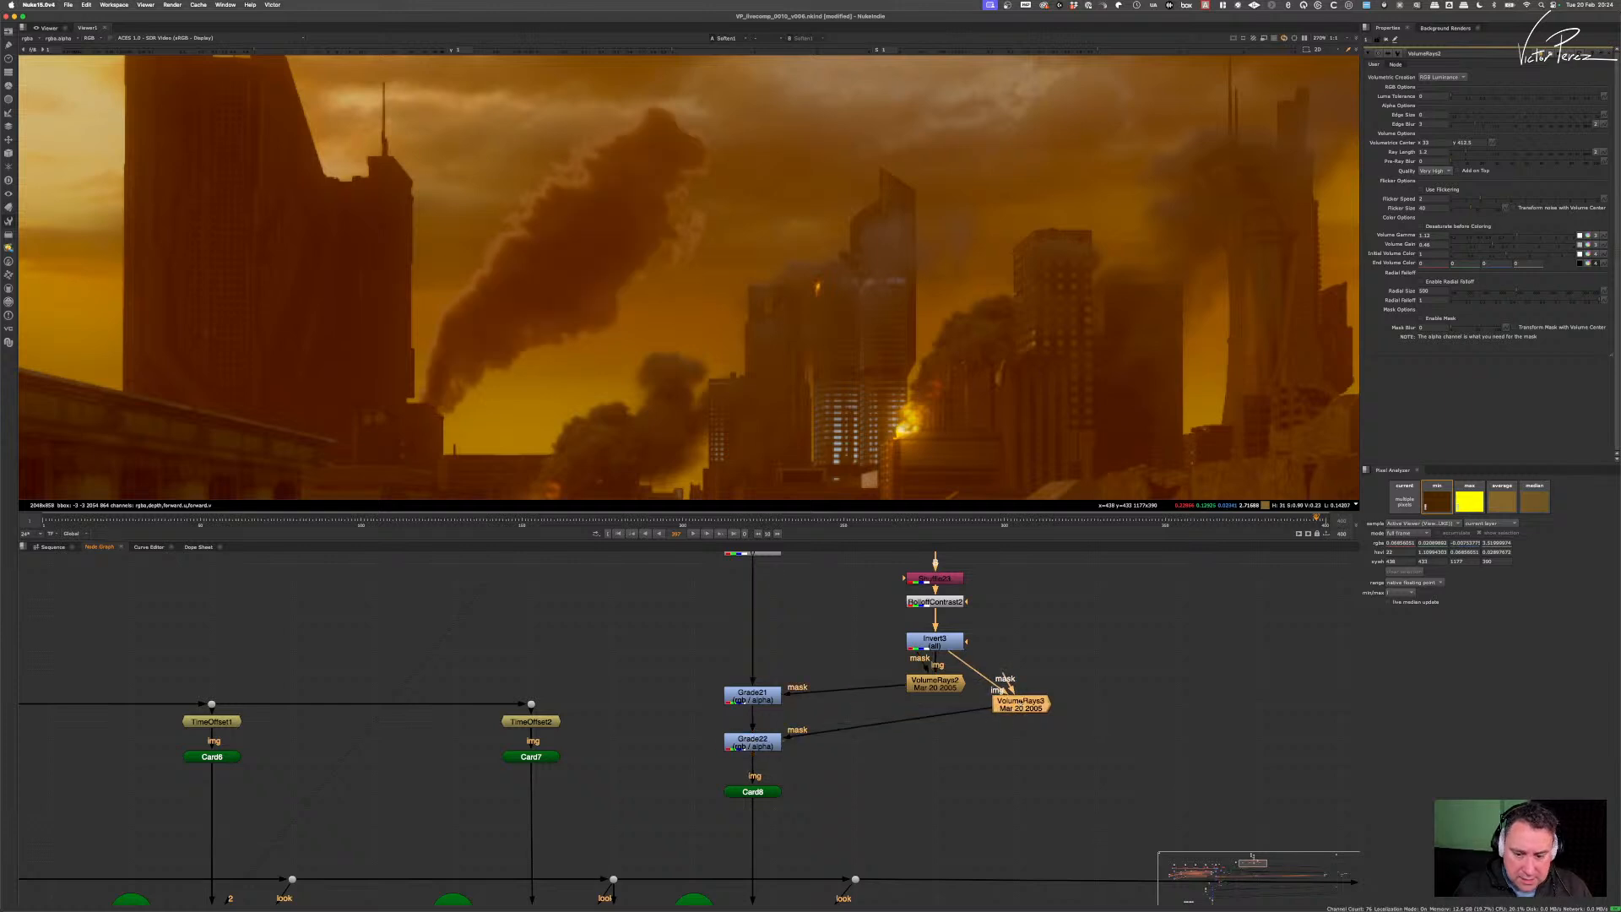
# - Increase the VolumeRays3 ray length and raise its pre-ray blur to about 31
pyautogui.click(1434, 152)
pyautogui.moveTo(1470, 154); pyautogui.dragTo(1473, 154)
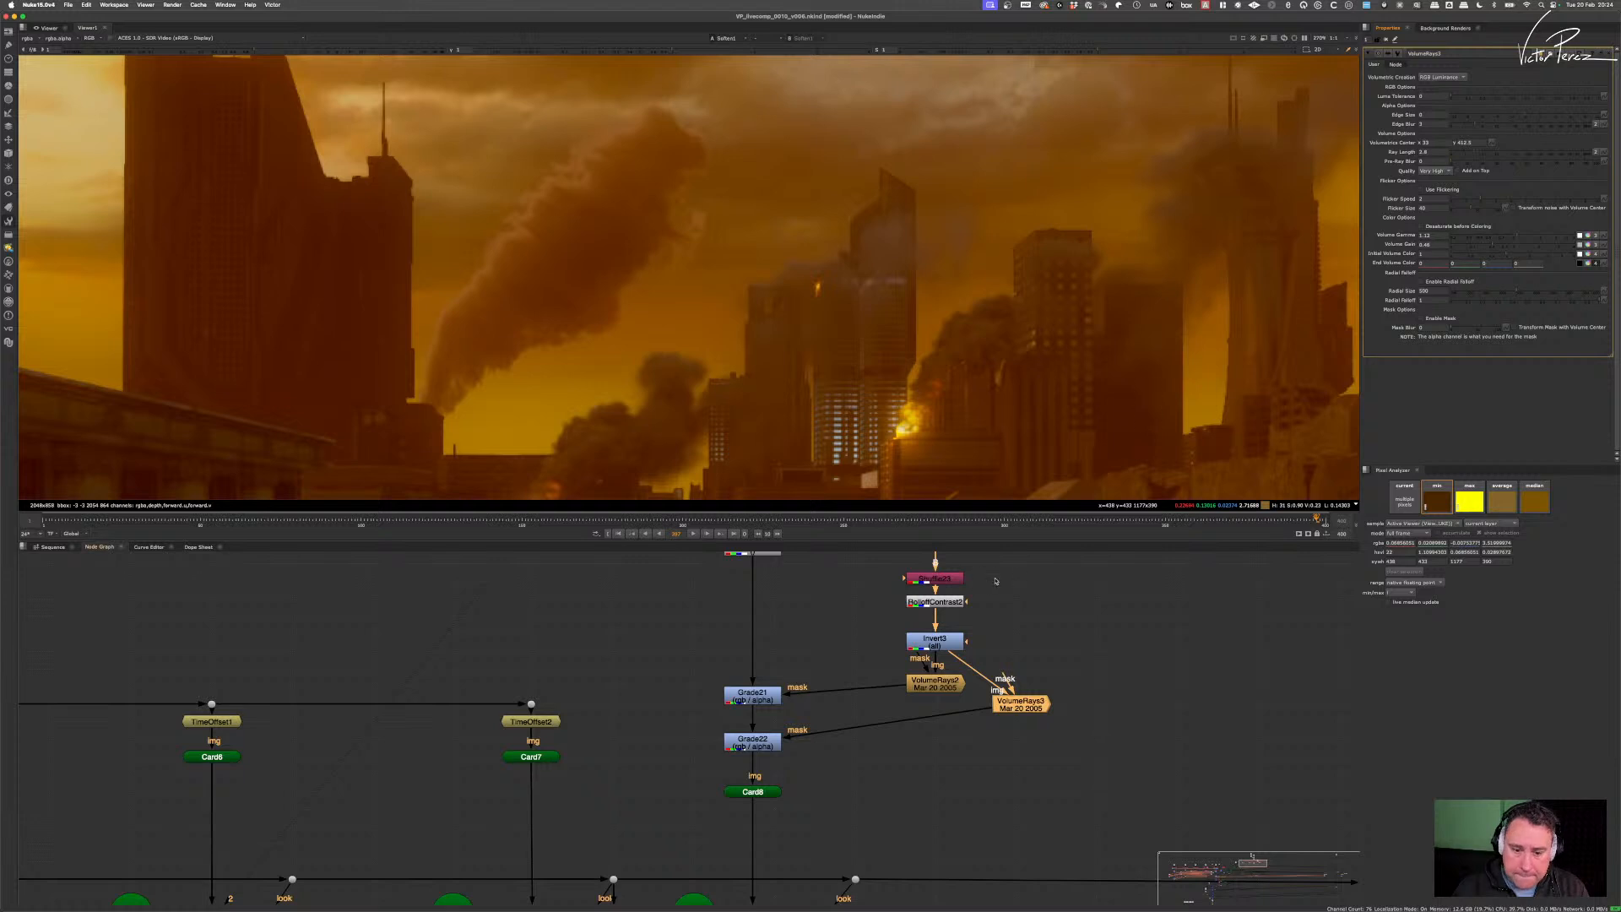
pyautogui.moveTo(1028, 711); pyautogui.dragTo(1030, 710)
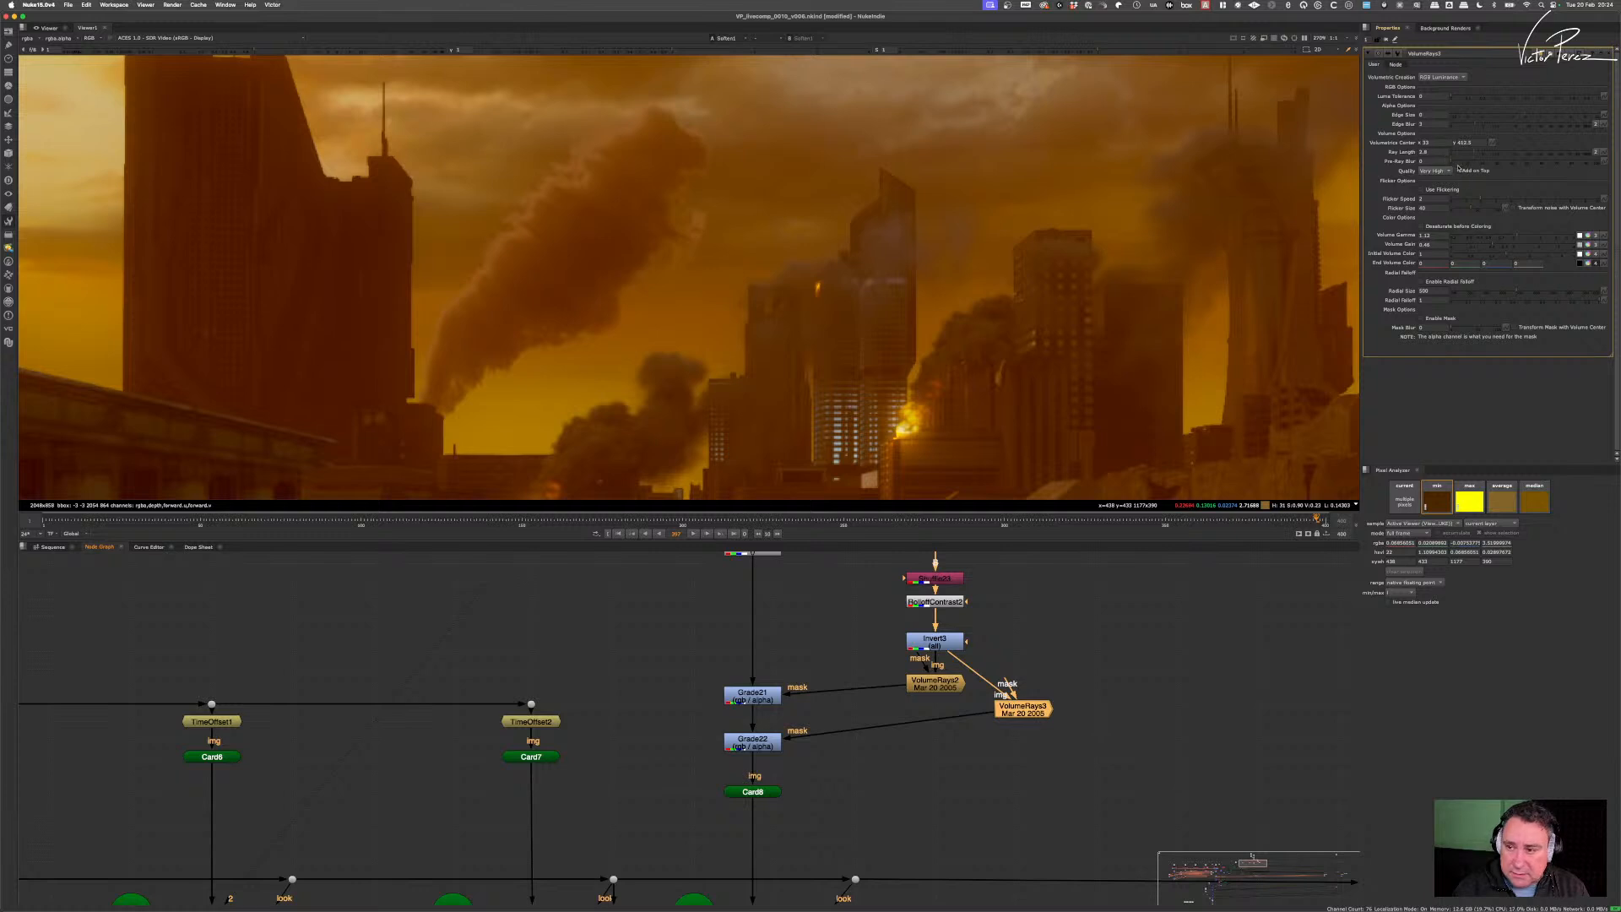
pyautogui.moveTo(1458, 163); pyautogui.dragTo(1476, 163)
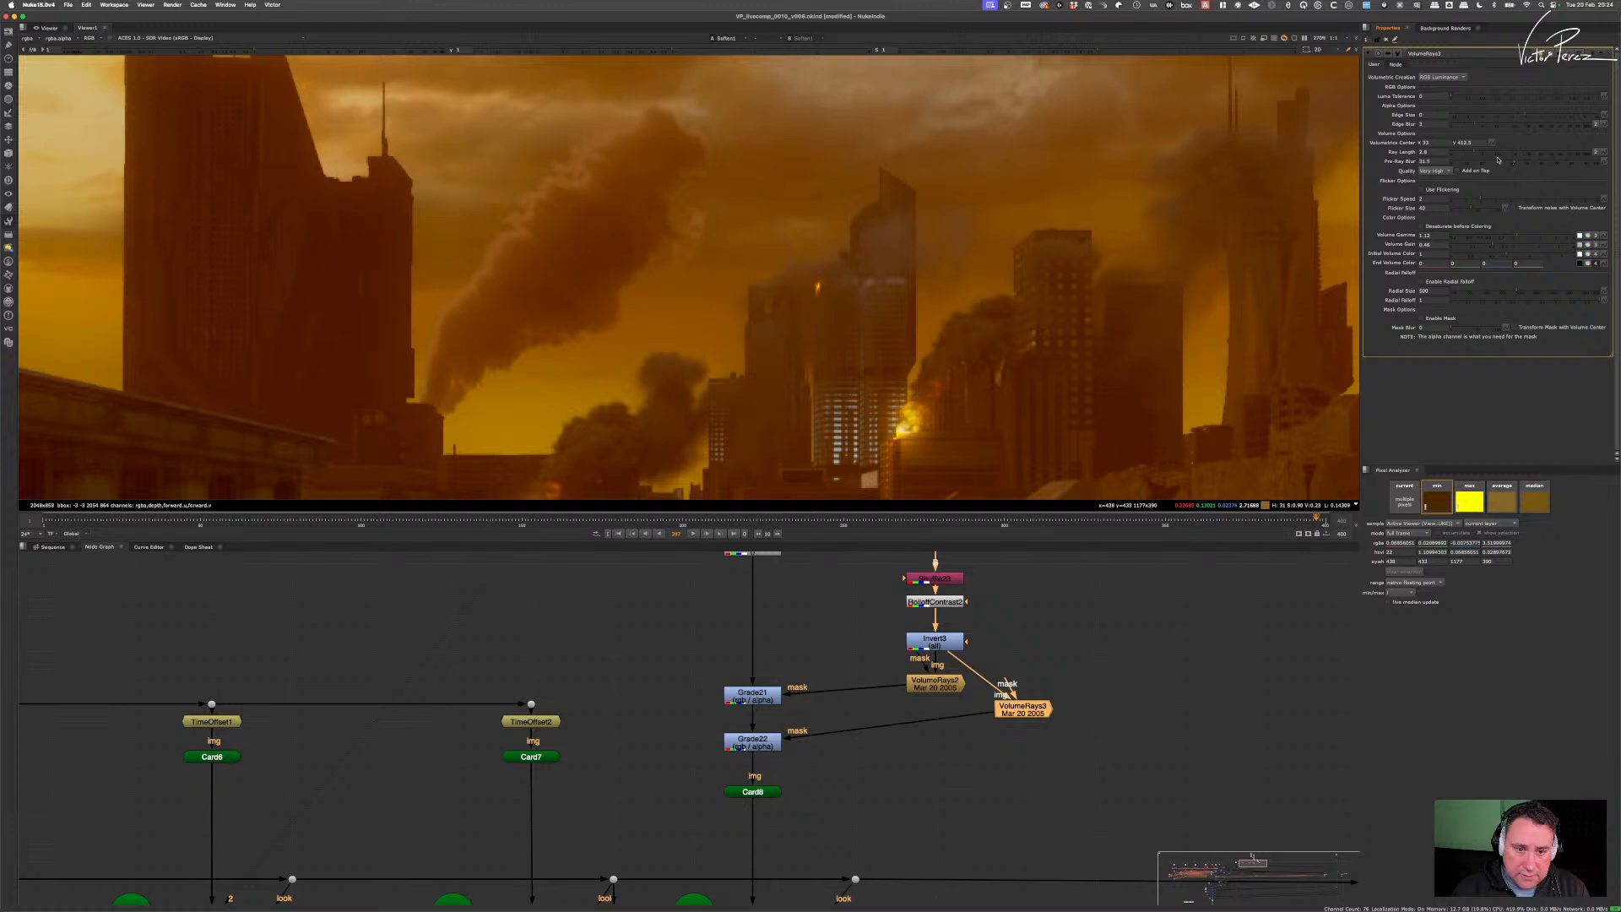
pyautogui.moveTo(1499, 159); pyautogui.dragTo(1494, 159)
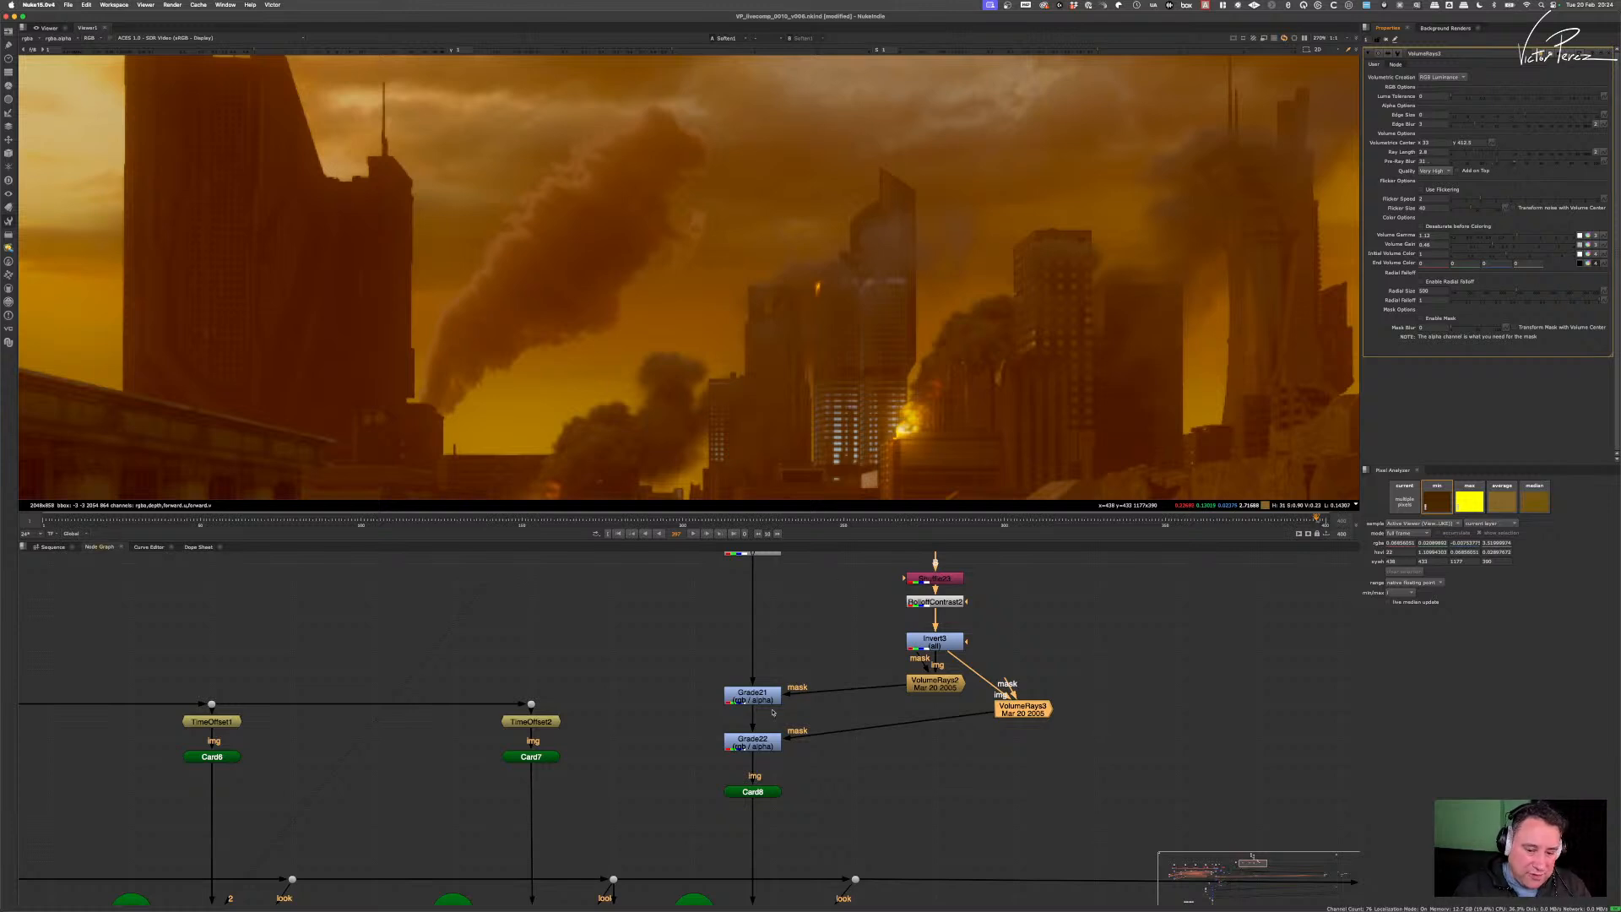
# - Replace Grade22 with a clone of Grade21 above Card8 and connect its mask to VolumeRays3
pyautogui.moveTo(792, 763); pyautogui.dragTo(800, 748, button='middle')
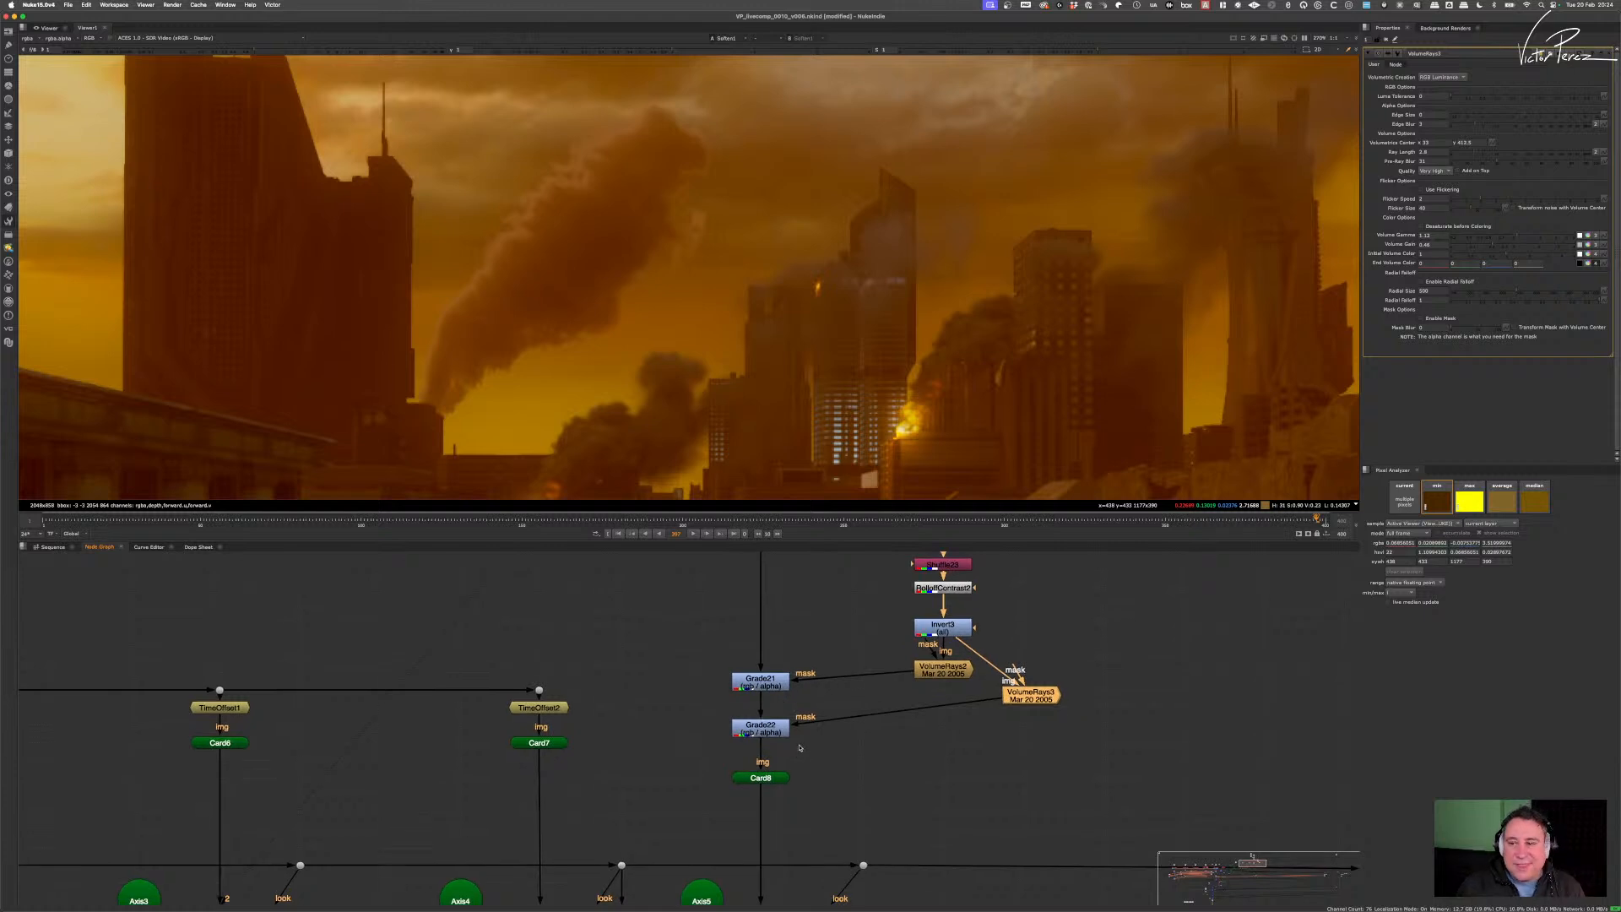
pyautogui.click(826, 629)
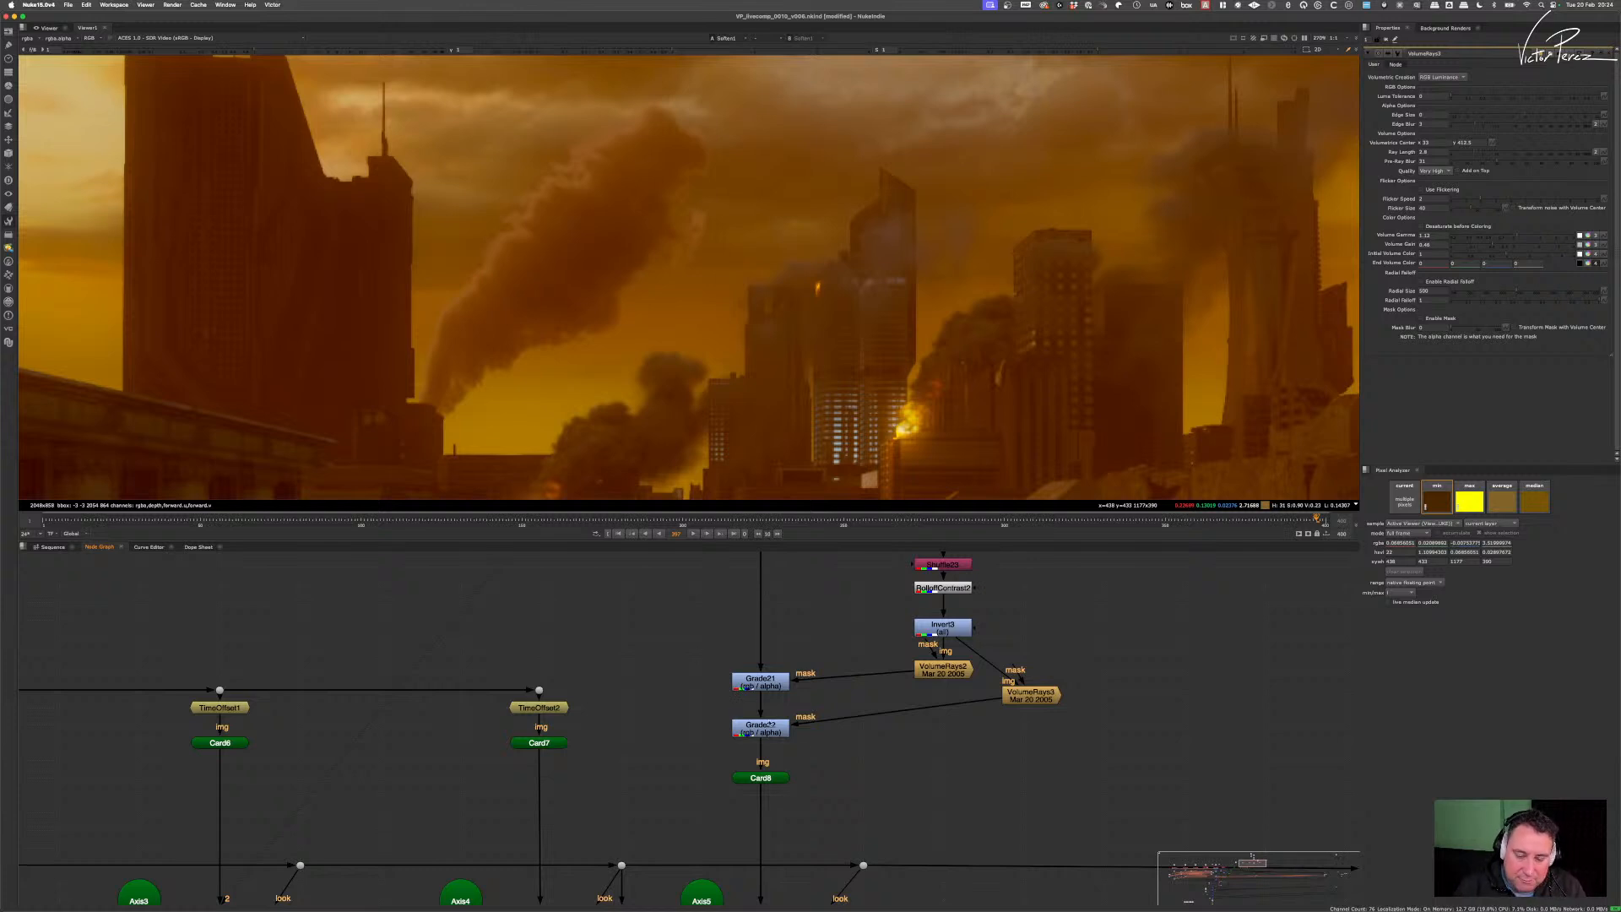
pyautogui.click(769, 729)
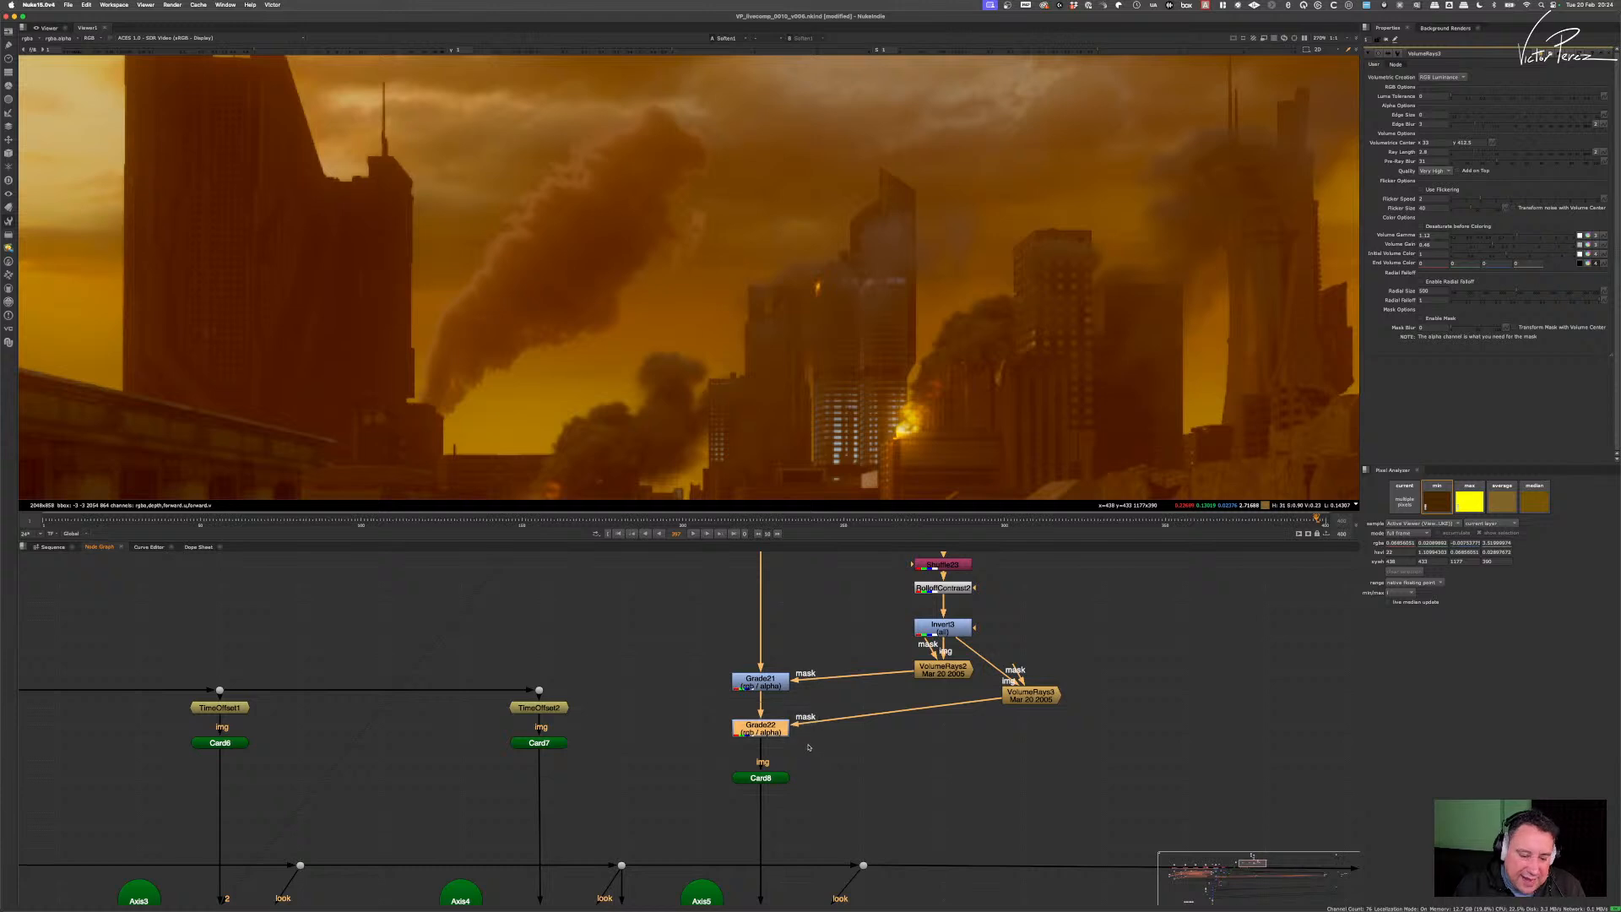
pyautogui.press('Delete')
pyautogui.moveTo(705, 652); pyautogui.dragTo(822, 717)
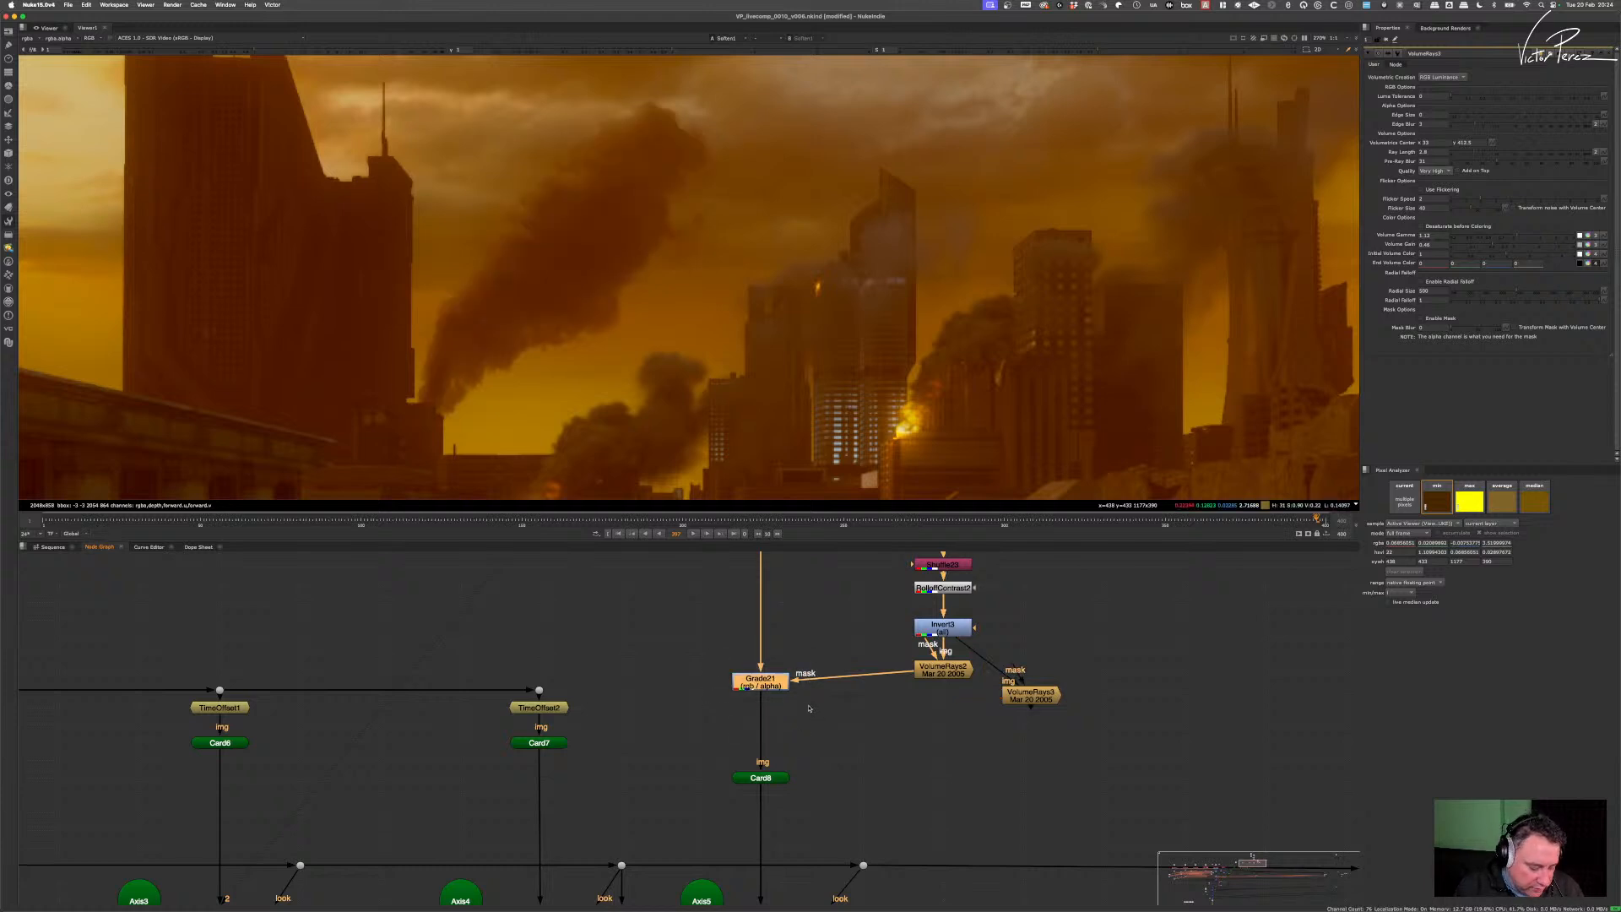
pyautogui.hotkey('ctrl', 'c')
pyautogui.hotkey('ctrl', 'v')
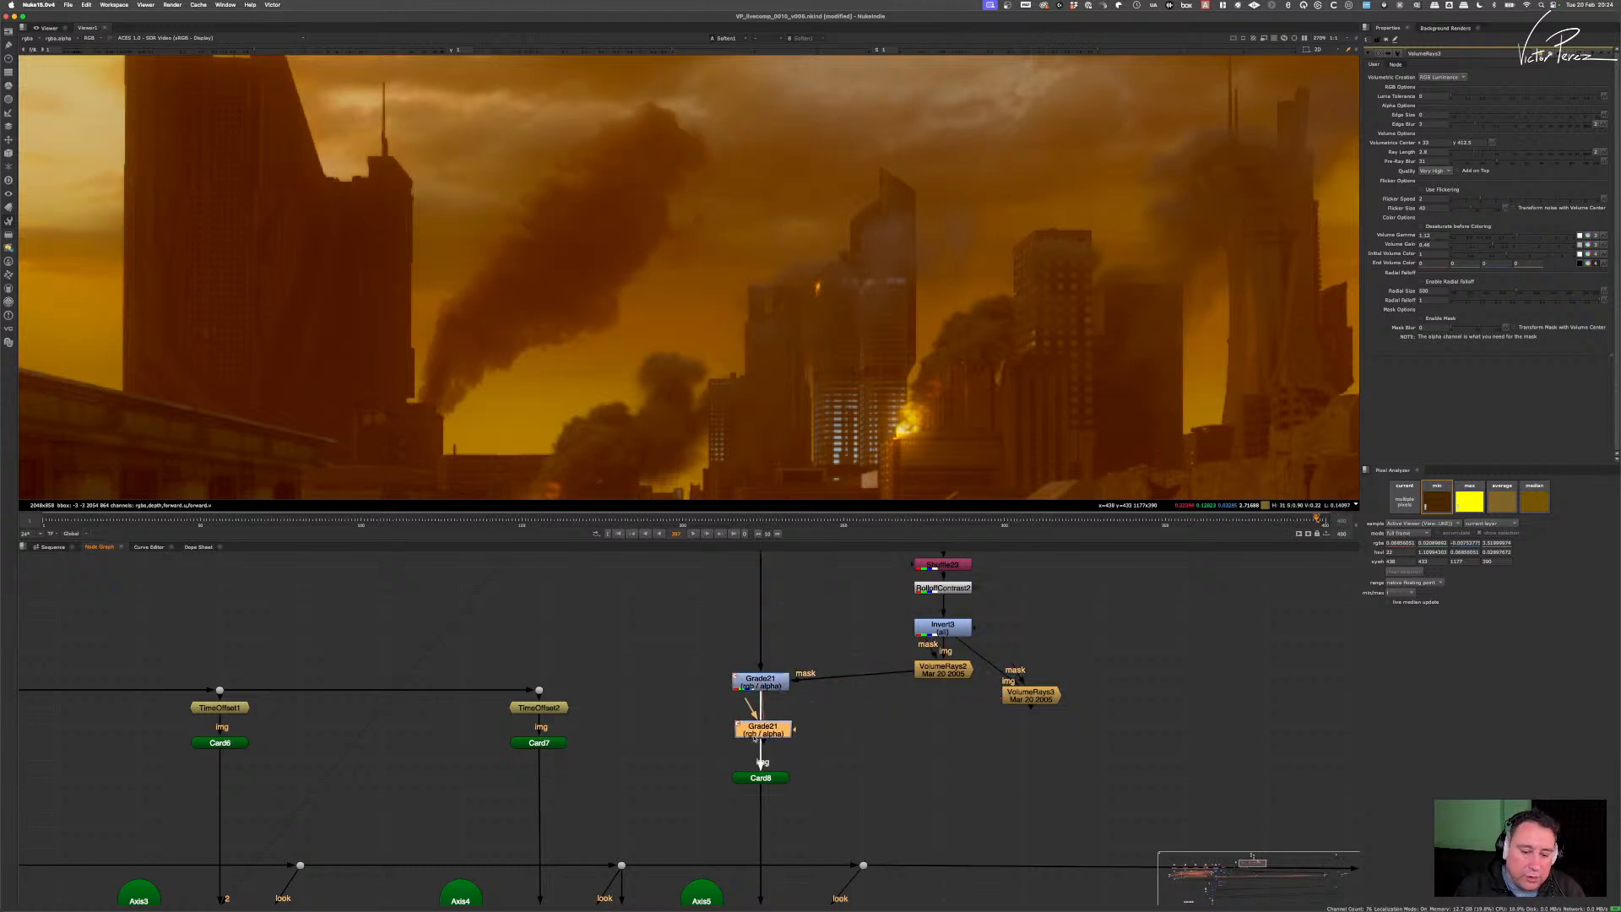
pyautogui.moveTo(793, 729); pyautogui.dragTo(1029, 695)
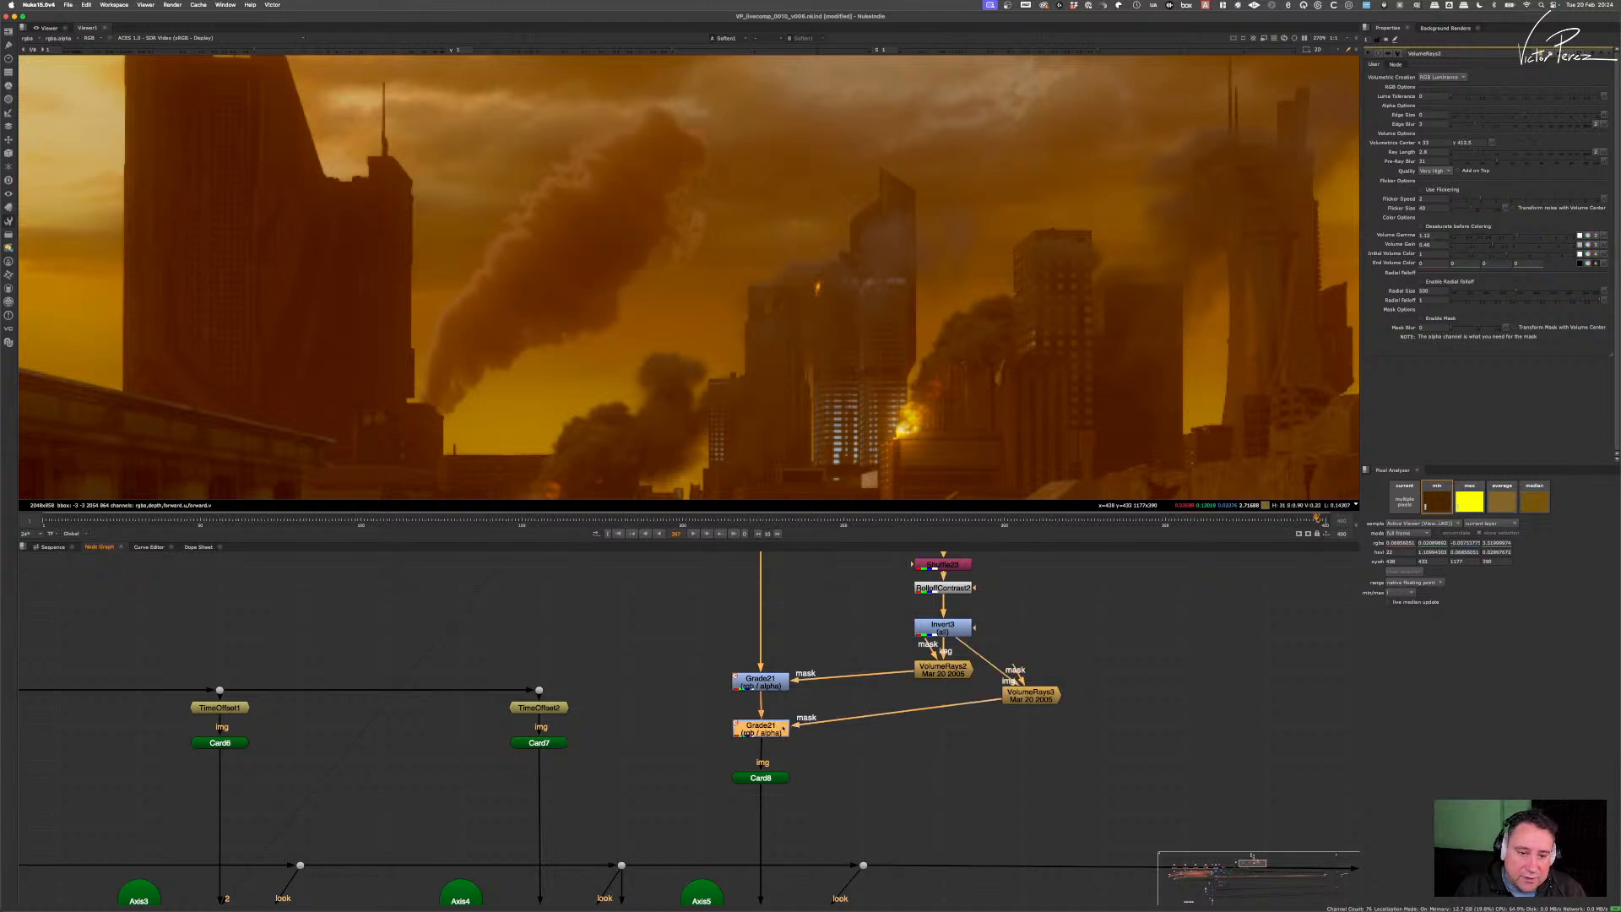
# - Reduce the multiply of the cloned Grade21 to soften the light on the smoke edges
pyautogui.doubleClick(760, 681)
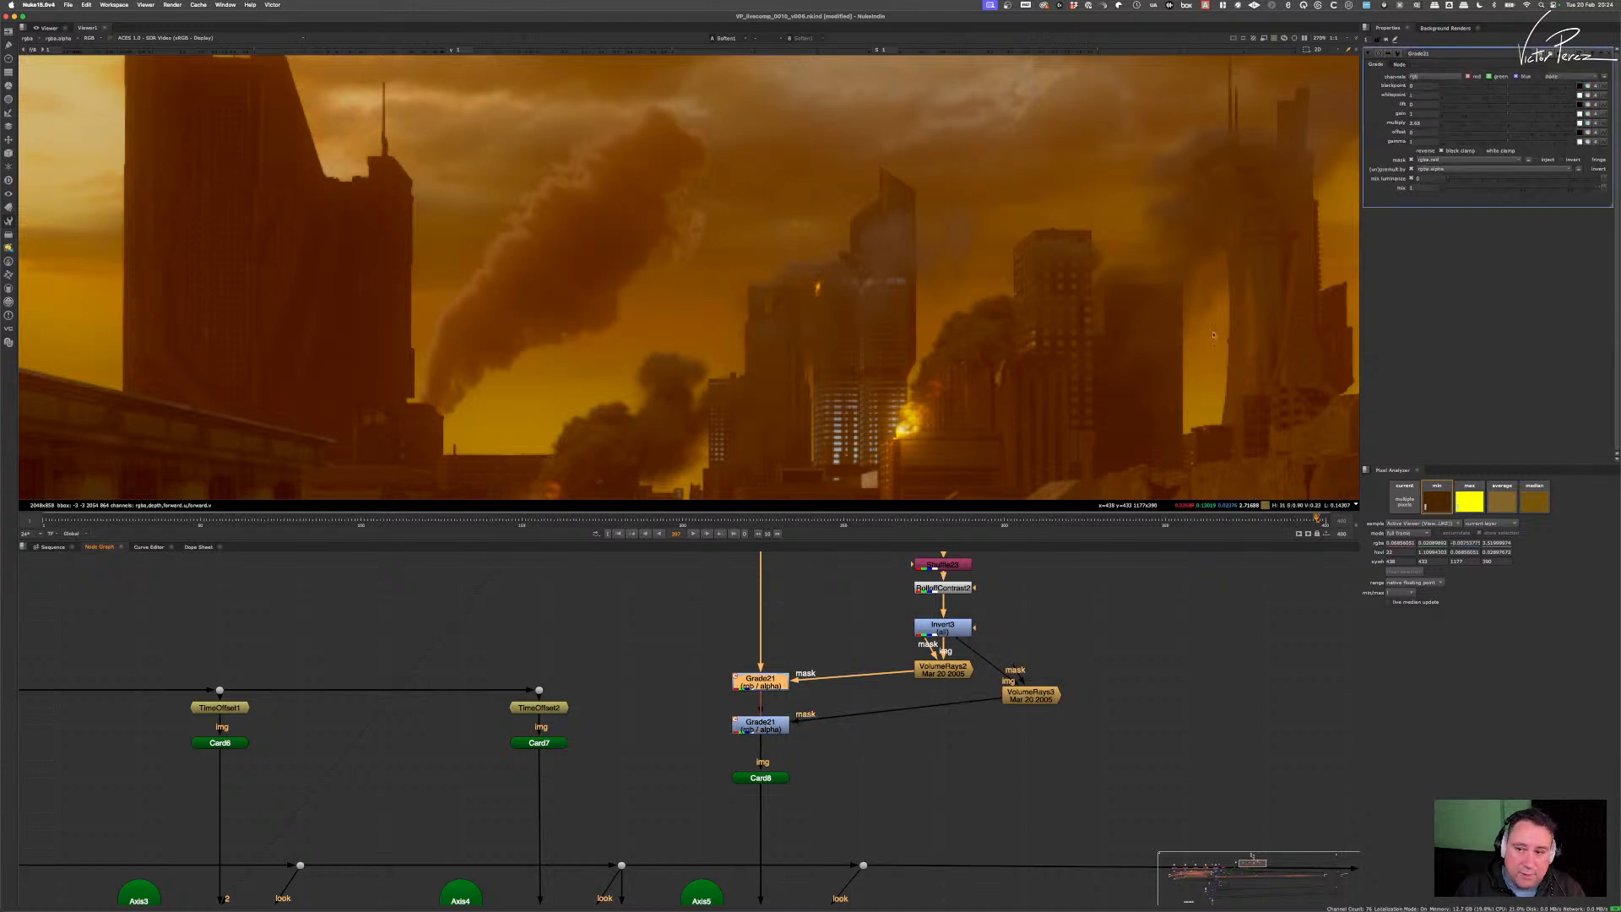
pyautogui.click(1529, 124)
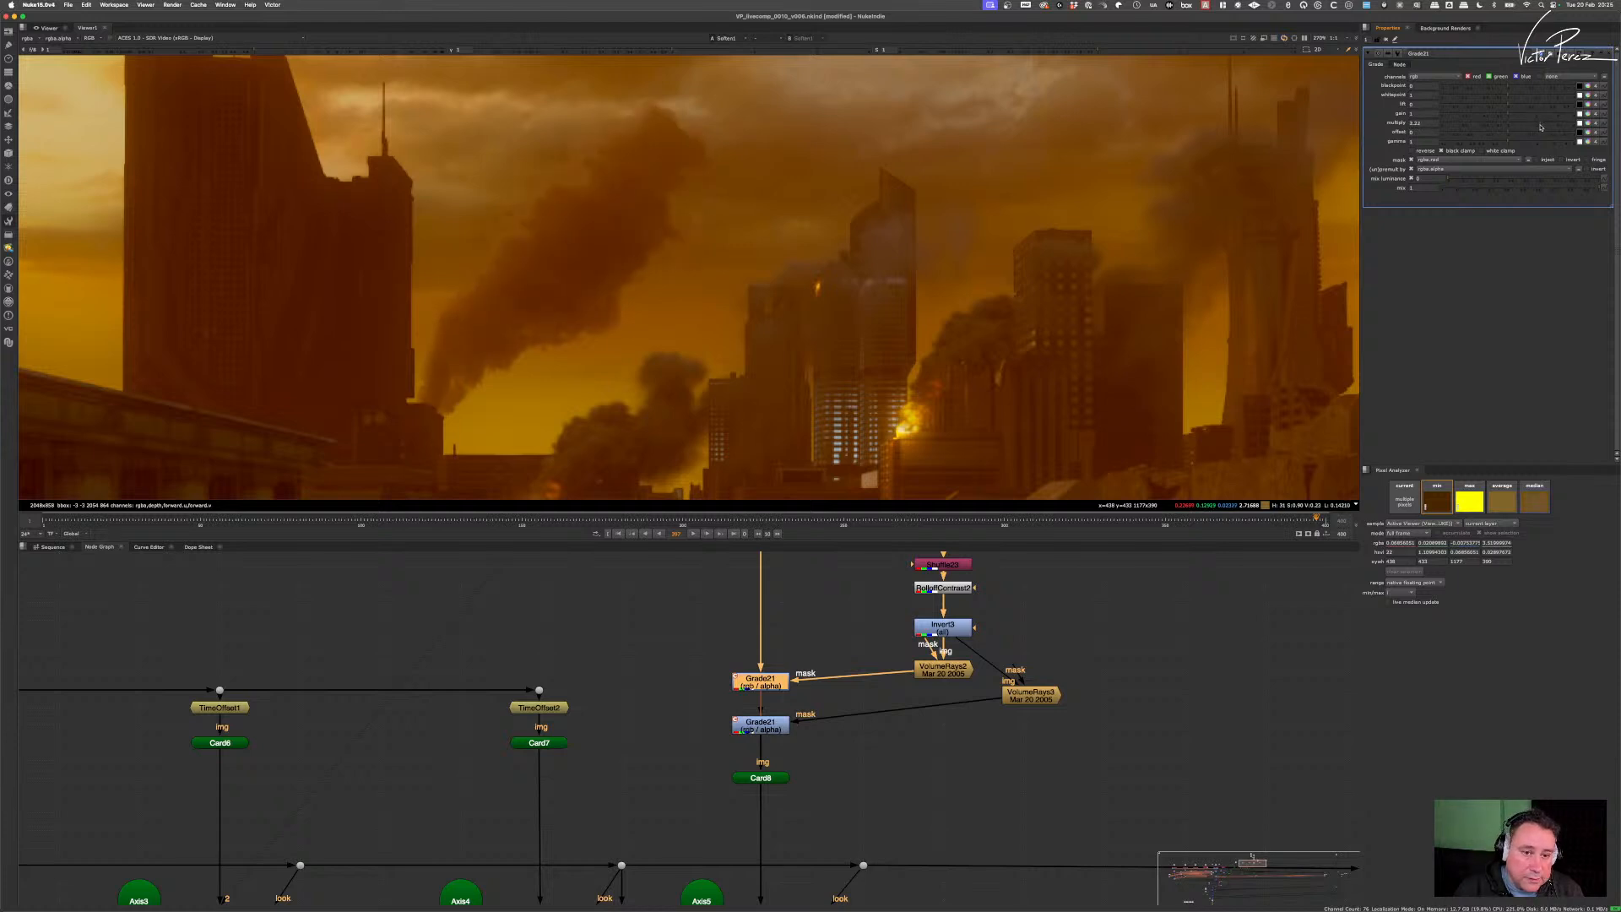
pyautogui.moveTo(1541, 127); pyautogui.dragTo(1543, 129)
pyautogui.moveTo(1546, 130); pyautogui.dragTo(1543, 130)
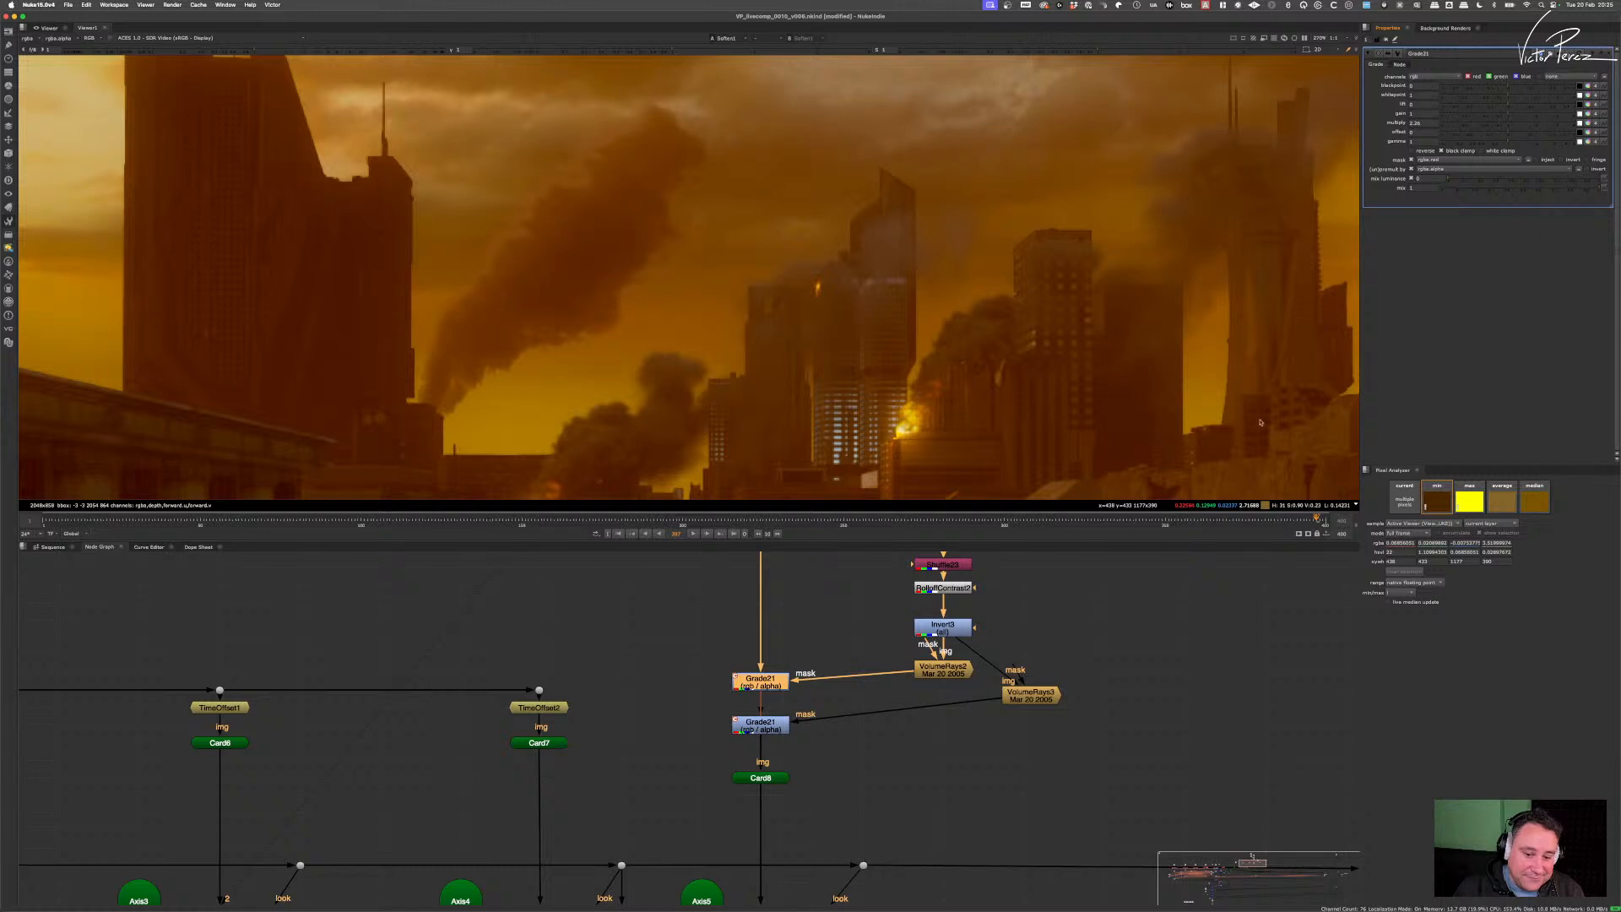
# - Check the VolumeRays3 ray length and examine the graded smoke within the full city comp
pyautogui.doubleClick(1044, 695)
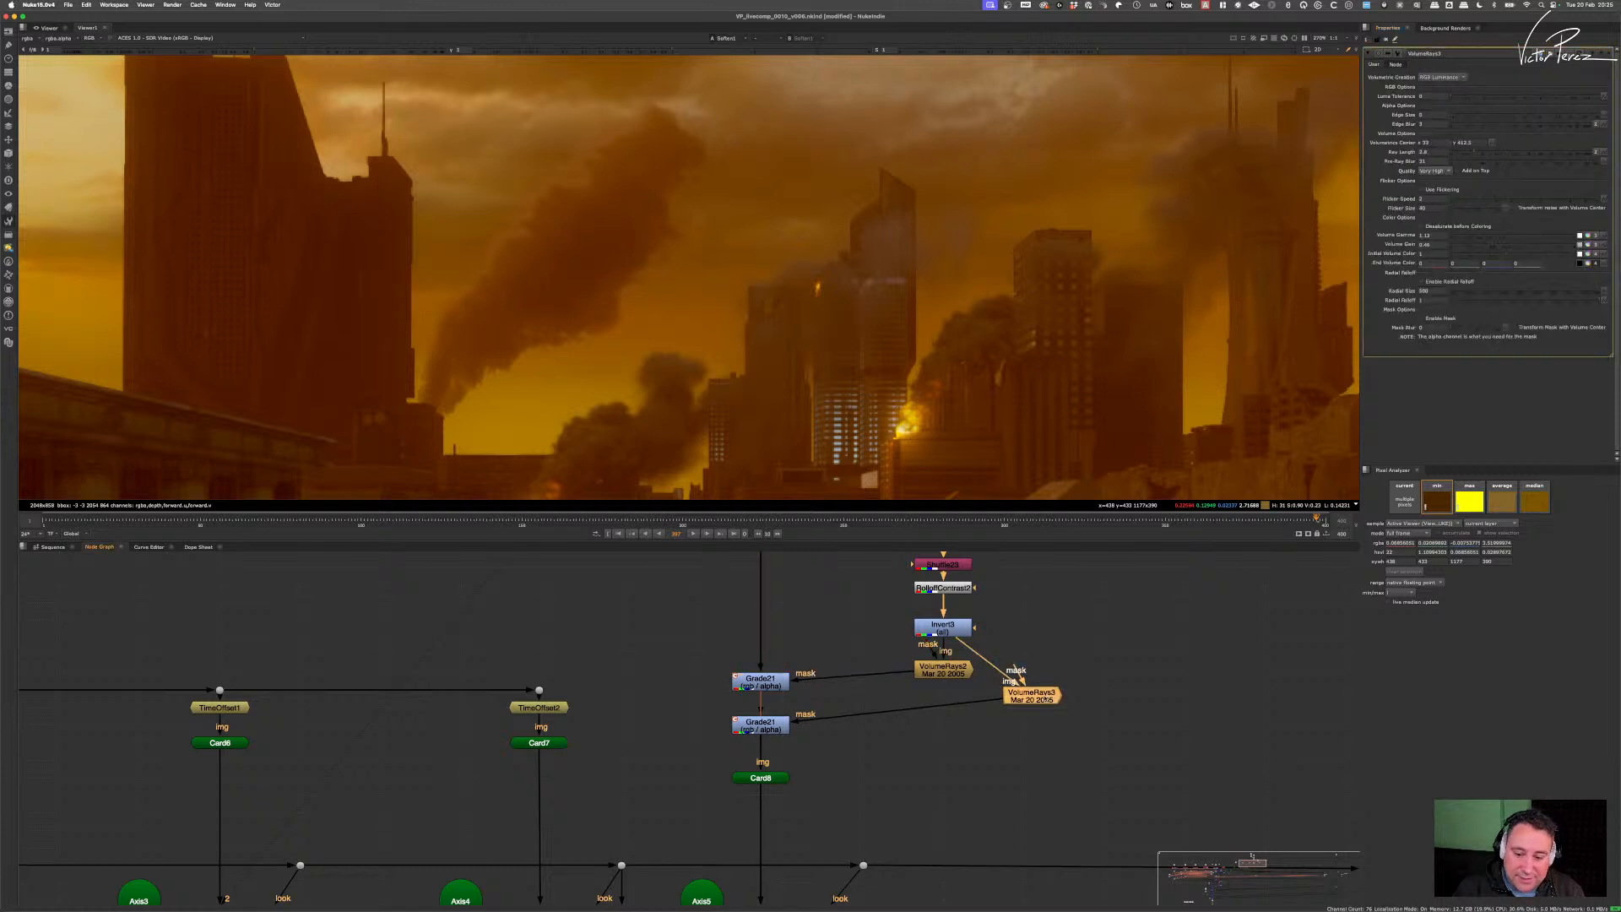
pyautogui.doubleClick(1437, 151)
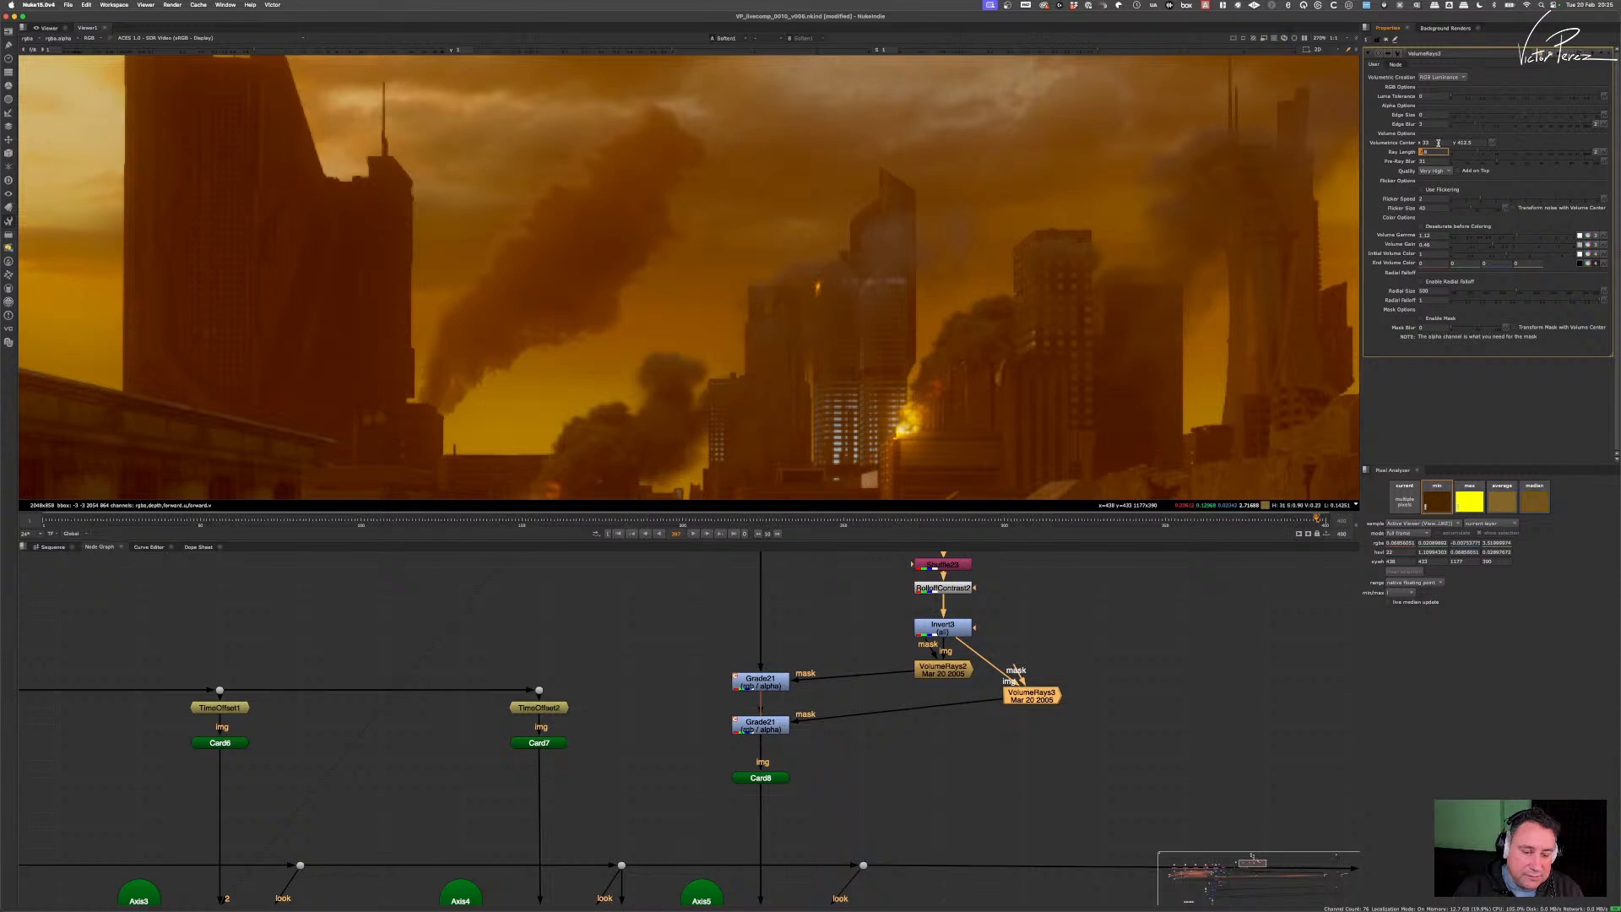
pyautogui.scroll(-6, 671, 268)
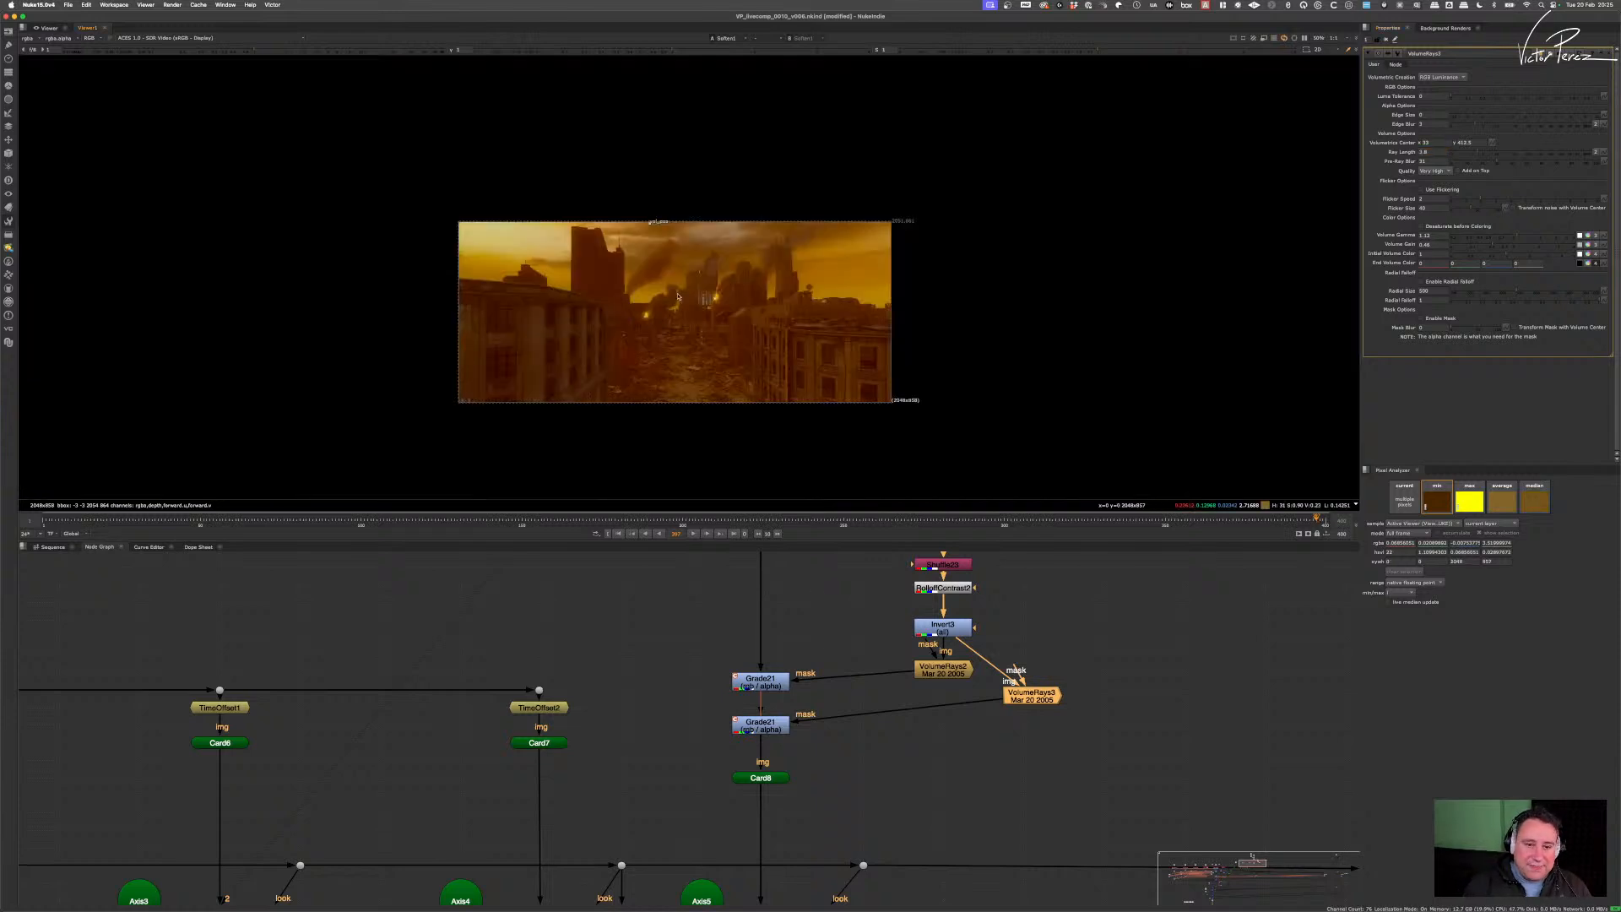
pyautogui.scroll(5, 685, 258)
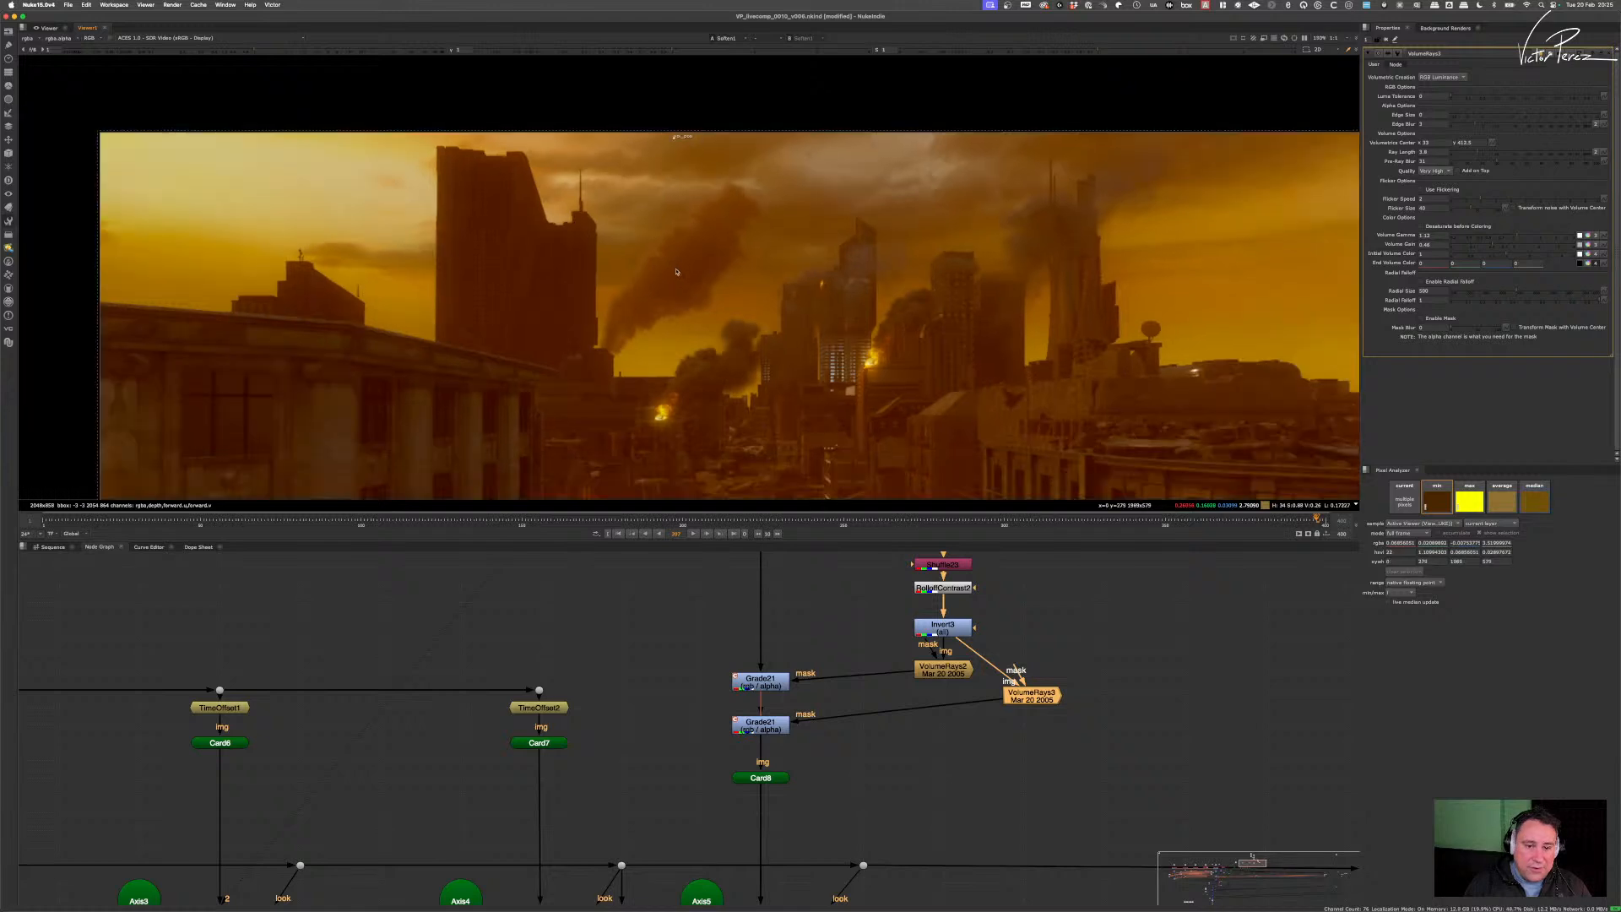
pyautogui.moveTo(815, 642); pyautogui.dragTo(687, 748)
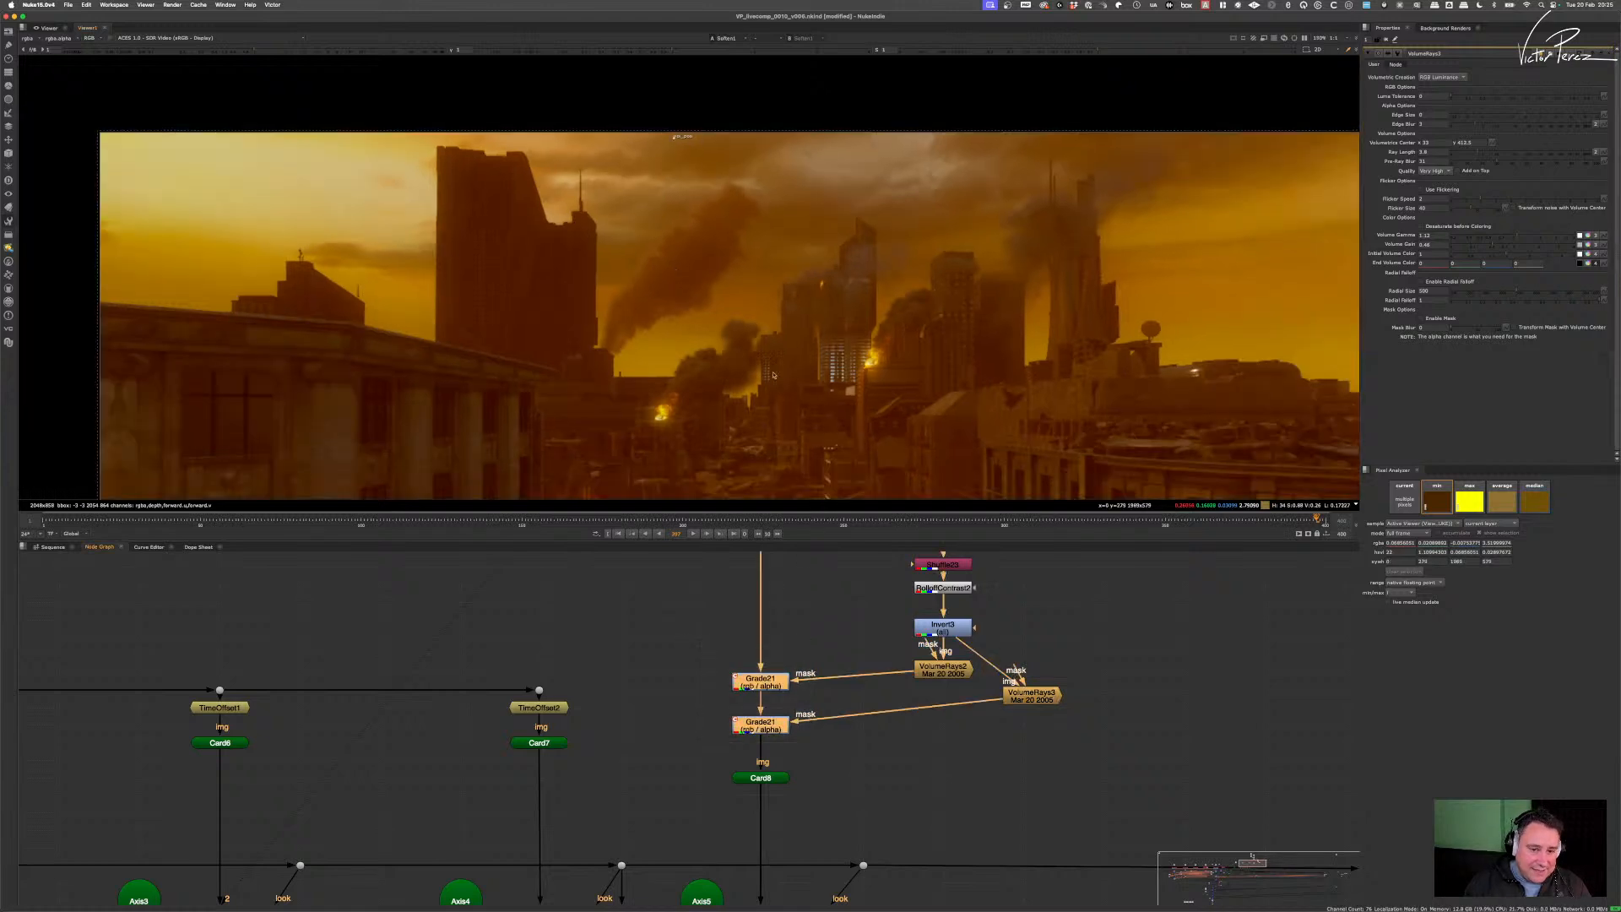
# - Add a Grade after Saturation3 below the smoke's Constant colour and lower its multiply
pyautogui.scroll(-5, 818, 714)
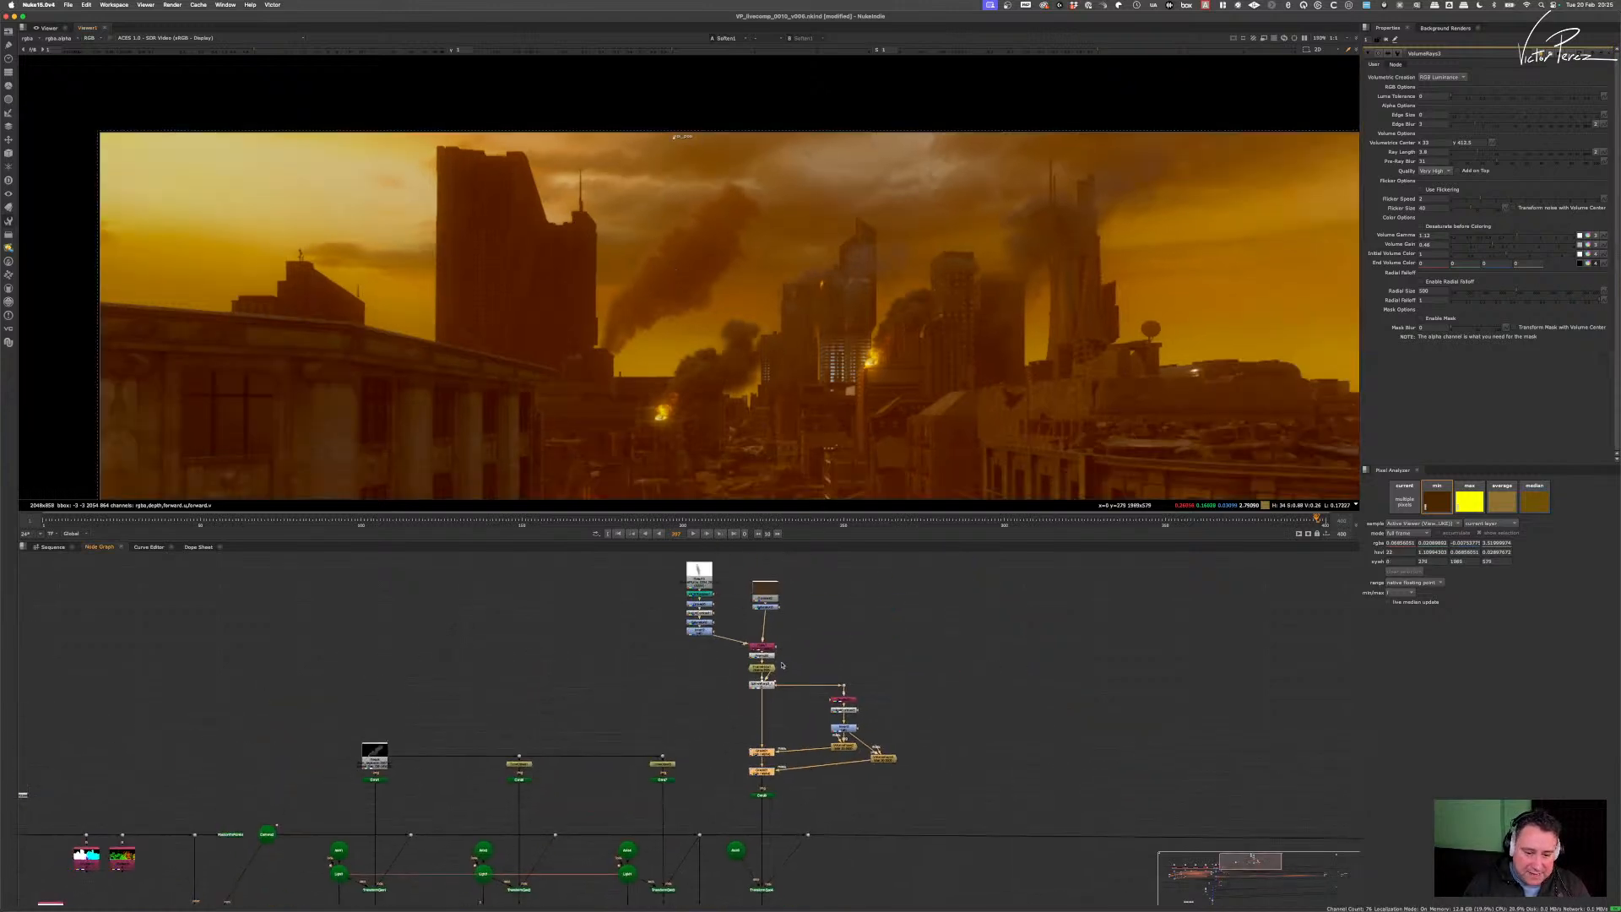
pyautogui.scroll(5, 771, 624)
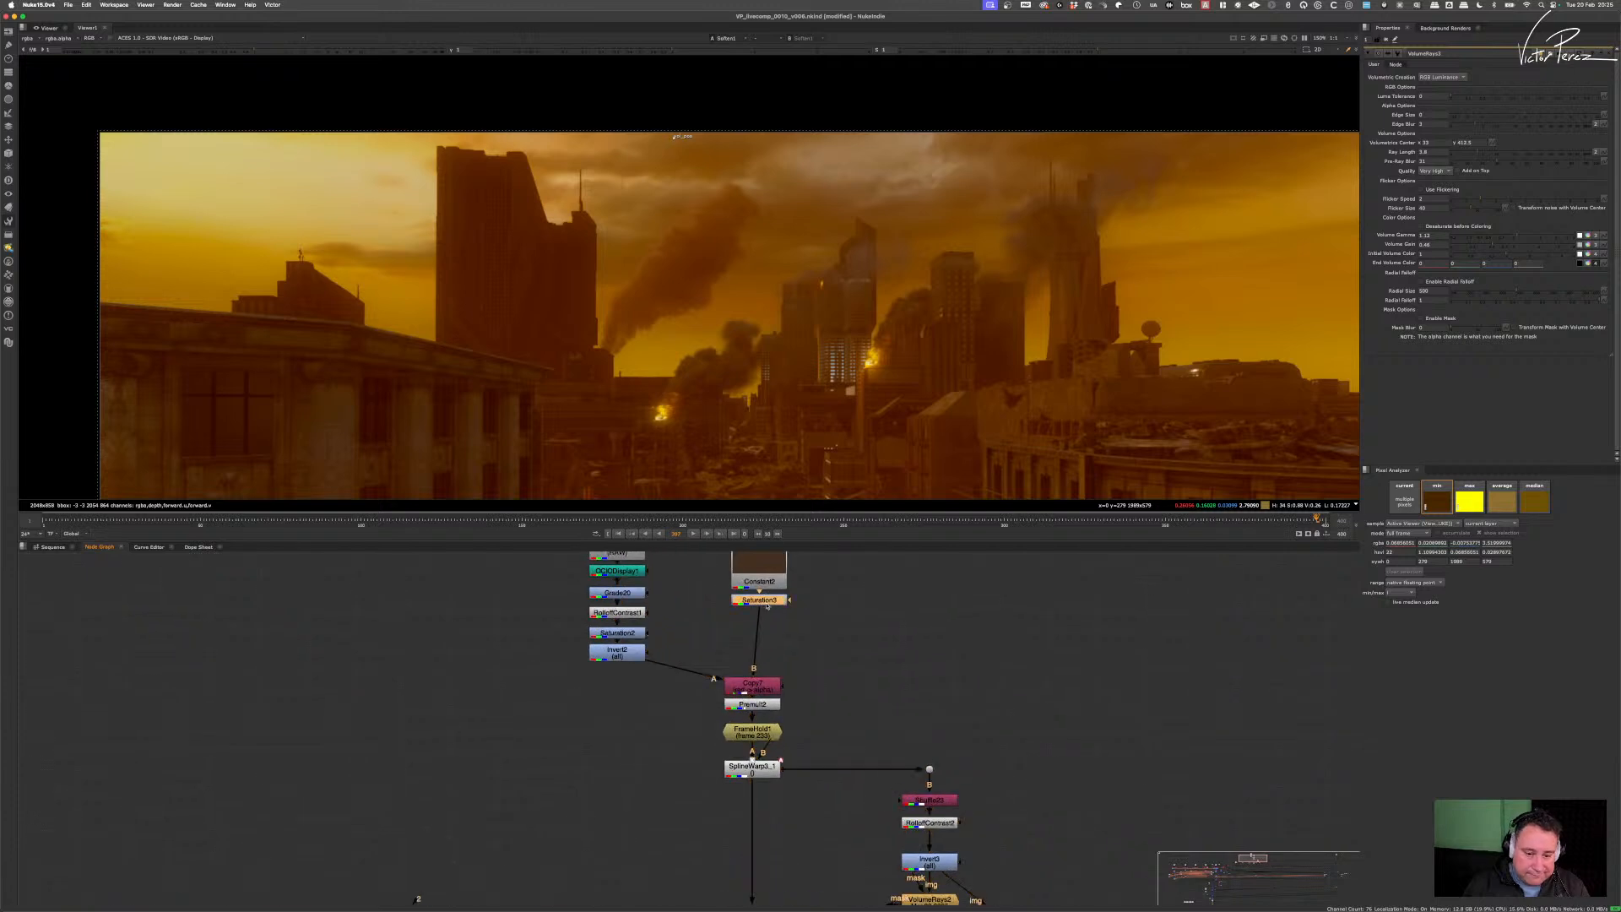
pyautogui.press('g')
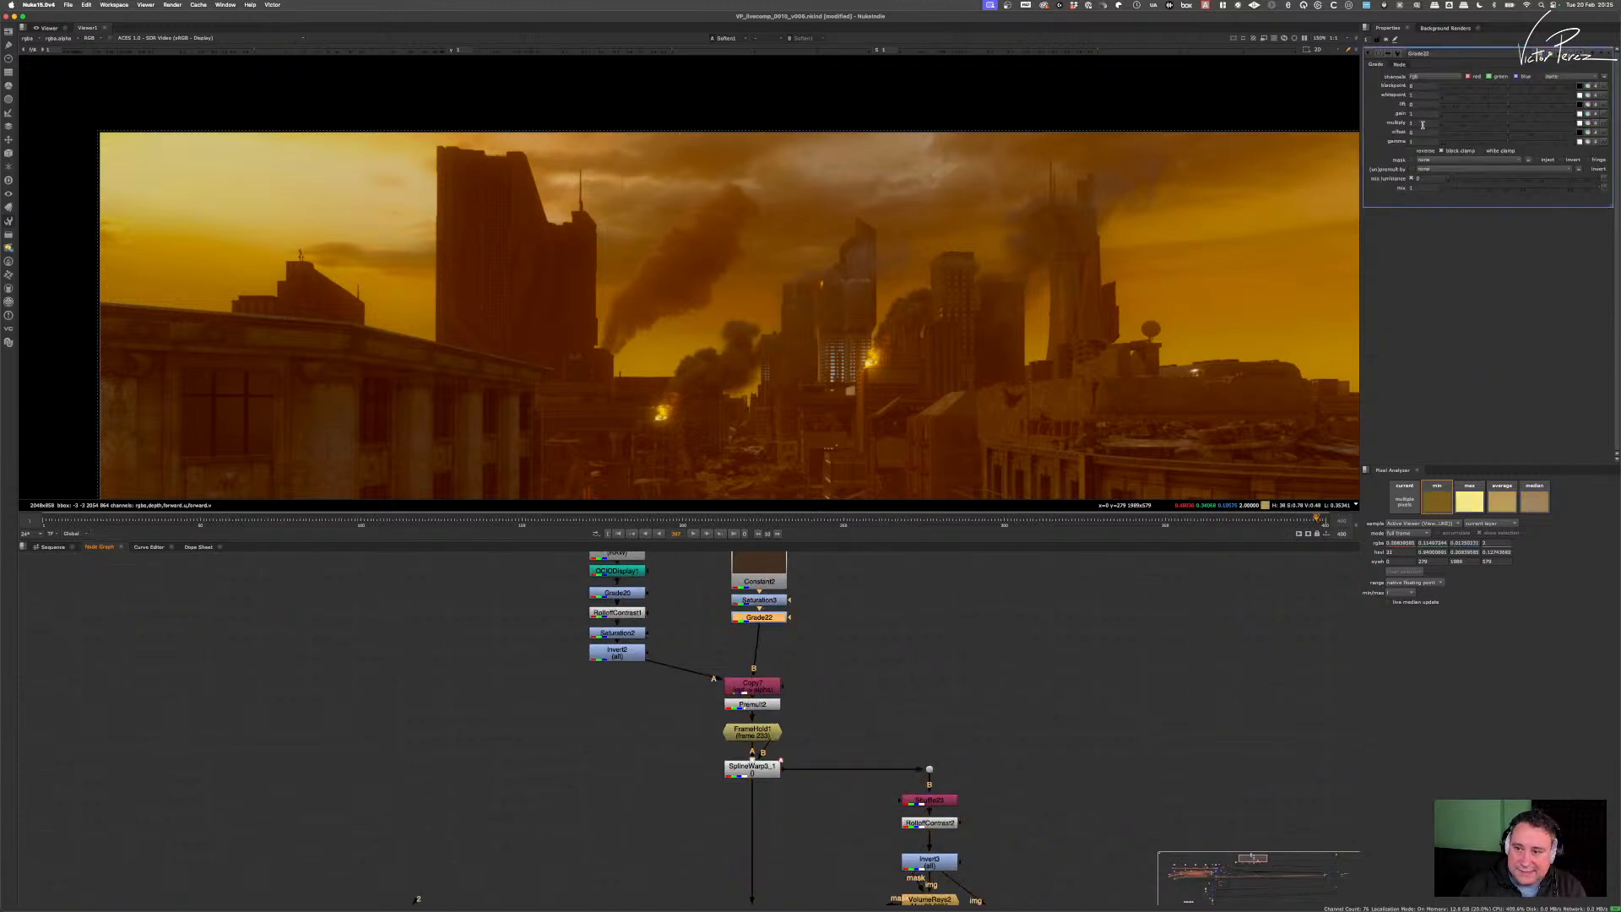
pyautogui.click(1423, 124)
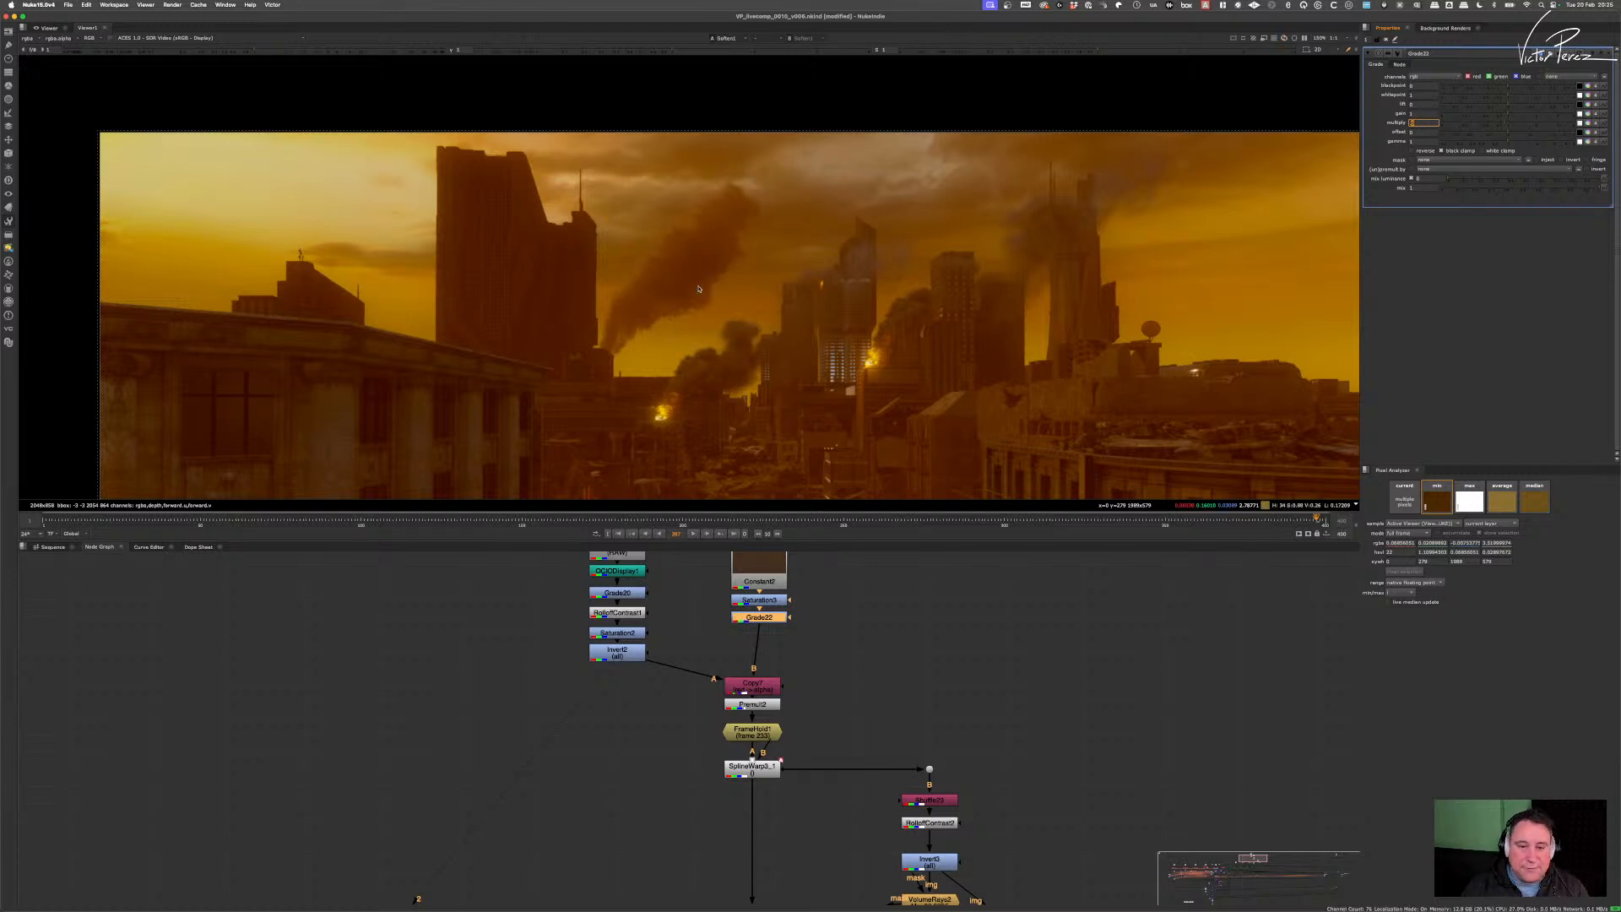
# - Toggle Grade22 and both Grade21 clones off and on to compare the smoke in the full comp
pyautogui.scroll(-5, 852, 628)
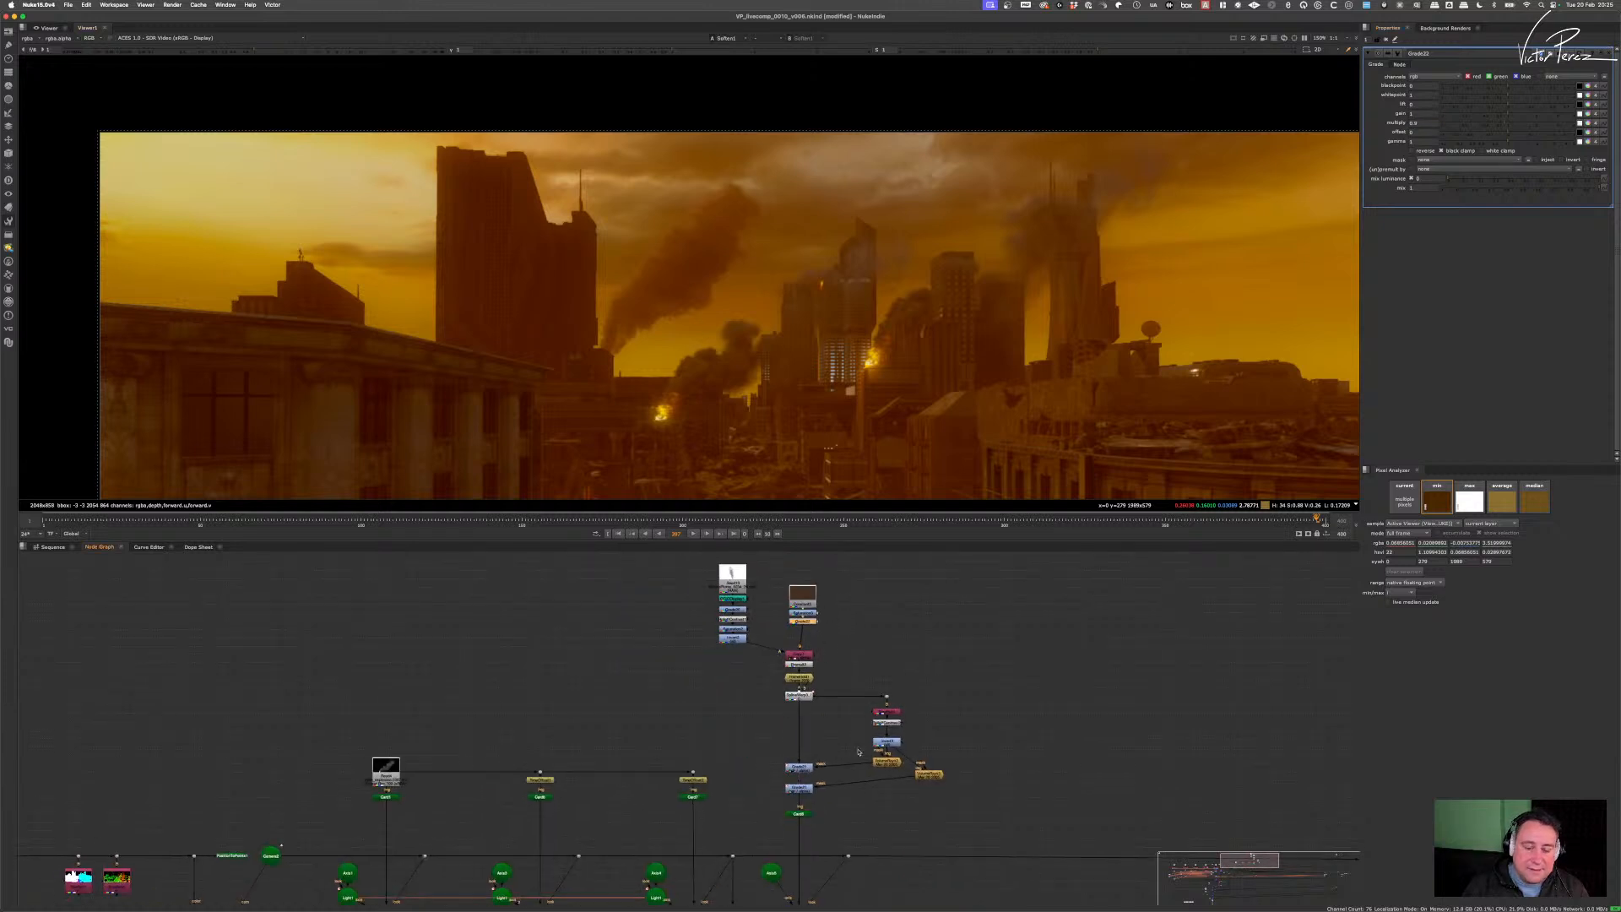
pyautogui.moveTo(760, 719); pyautogui.dragTo(826, 784)
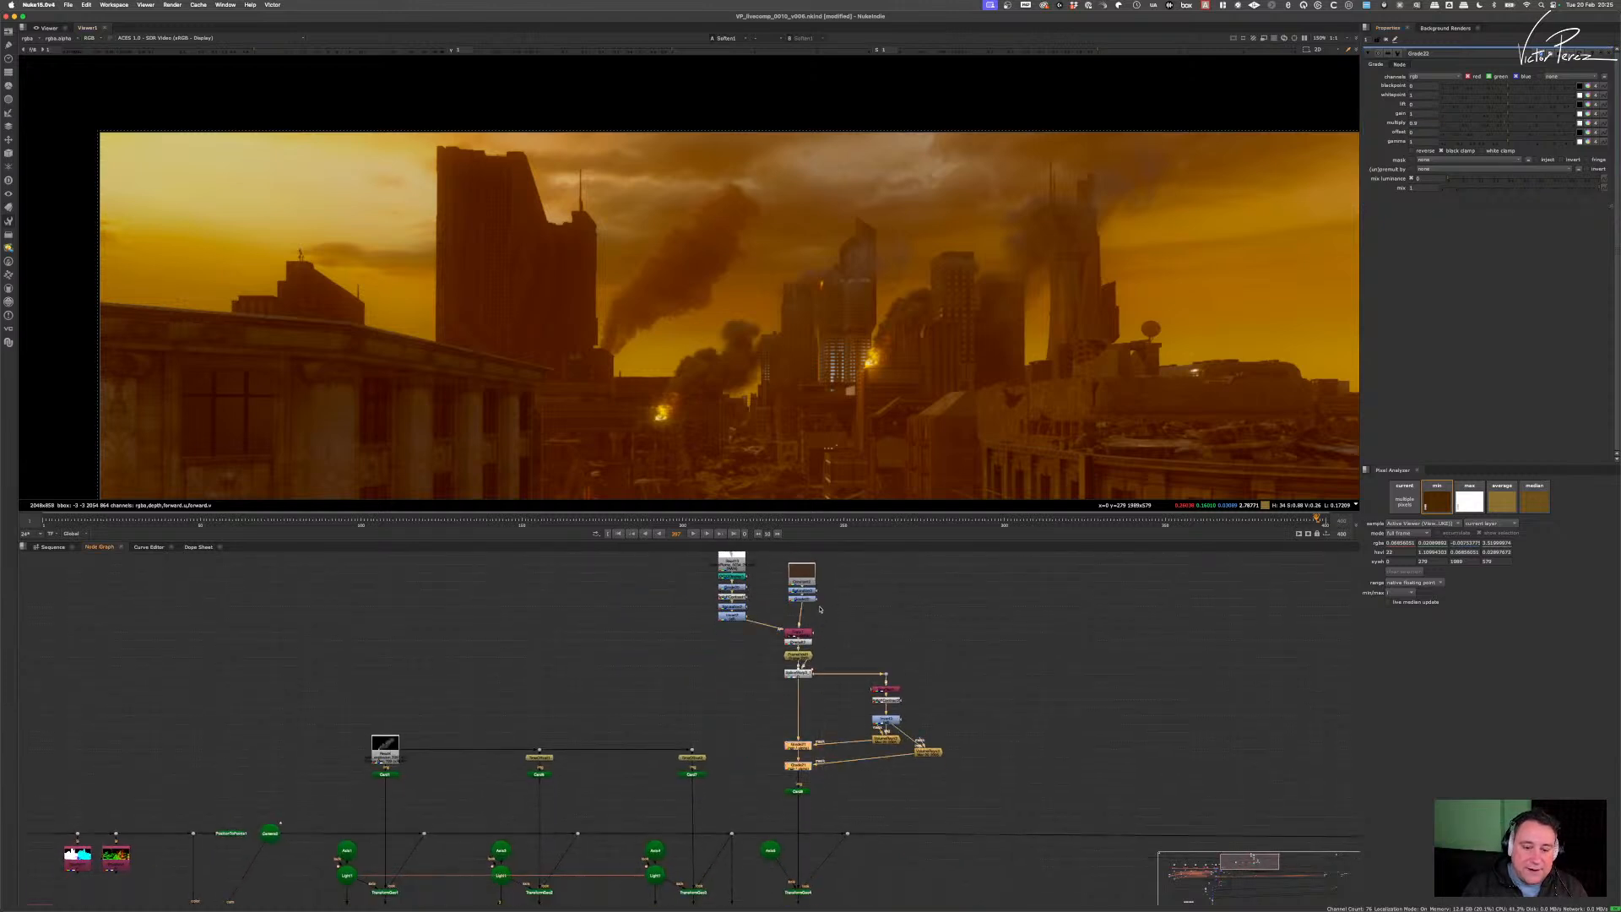
pyautogui.moveTo(827, 590); pyautogui.dragTo(775, 611)
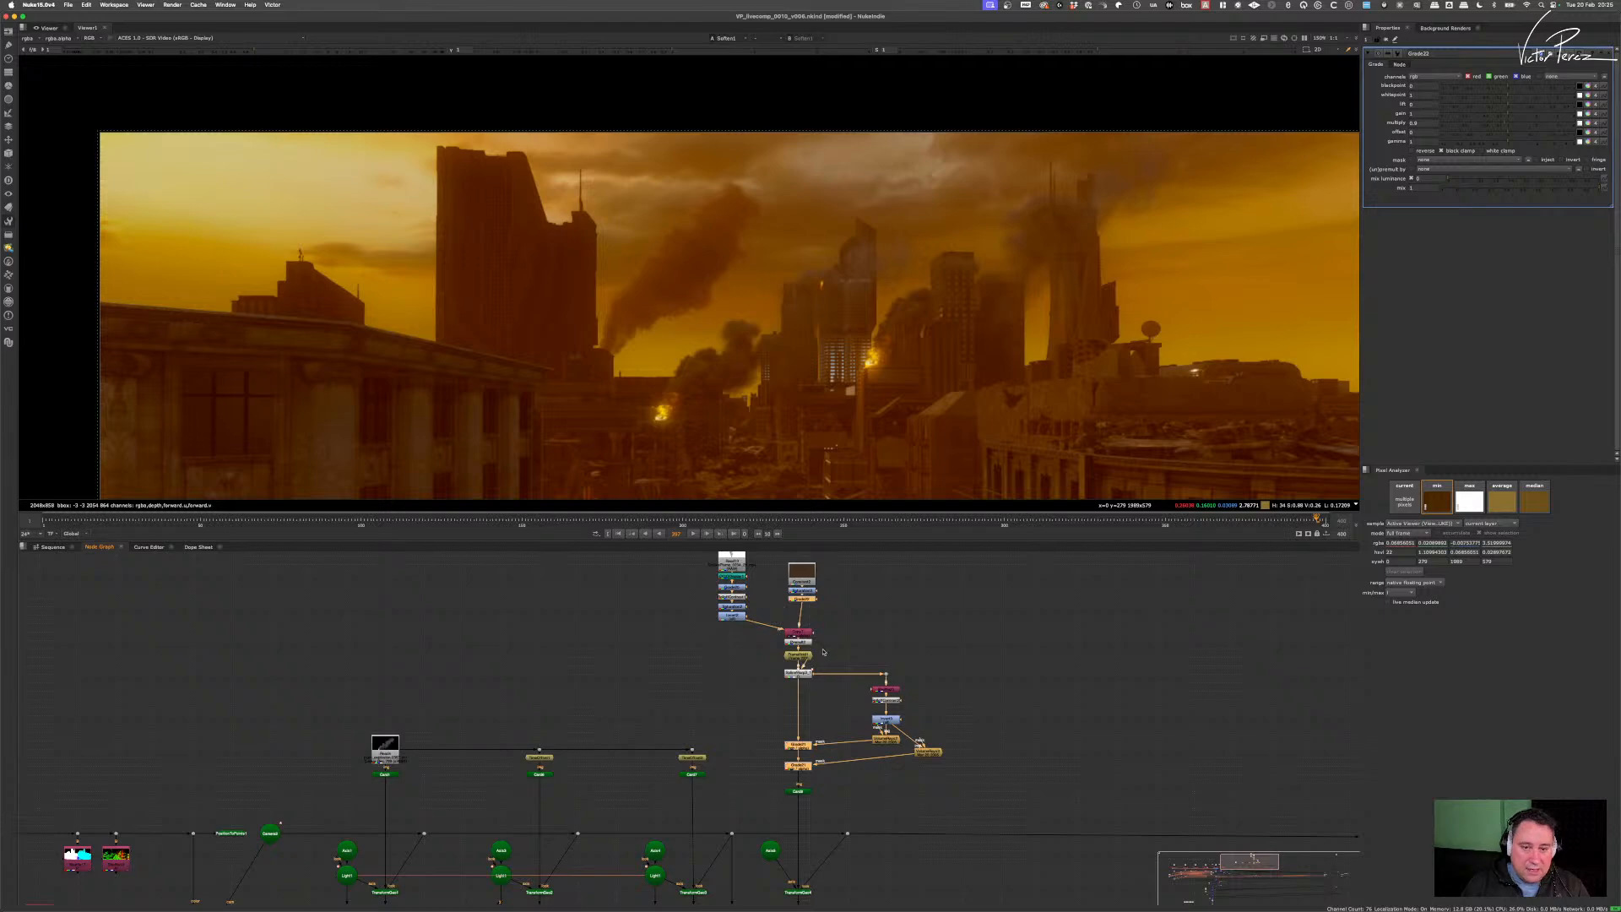
pyautogui.press('d')
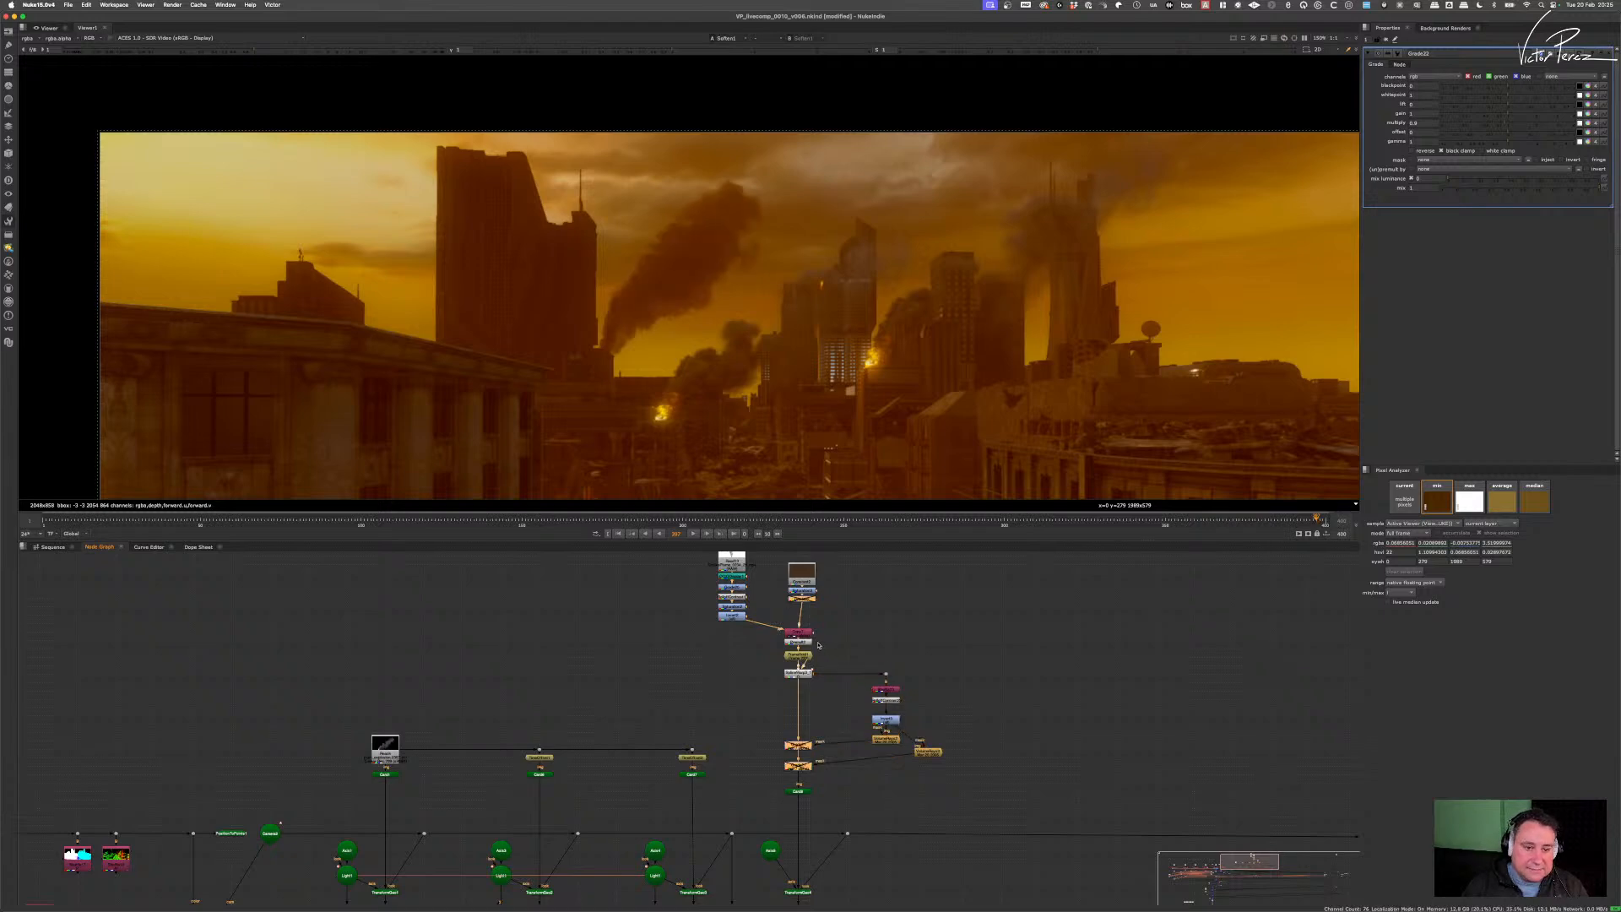
pyautogui.press('d')
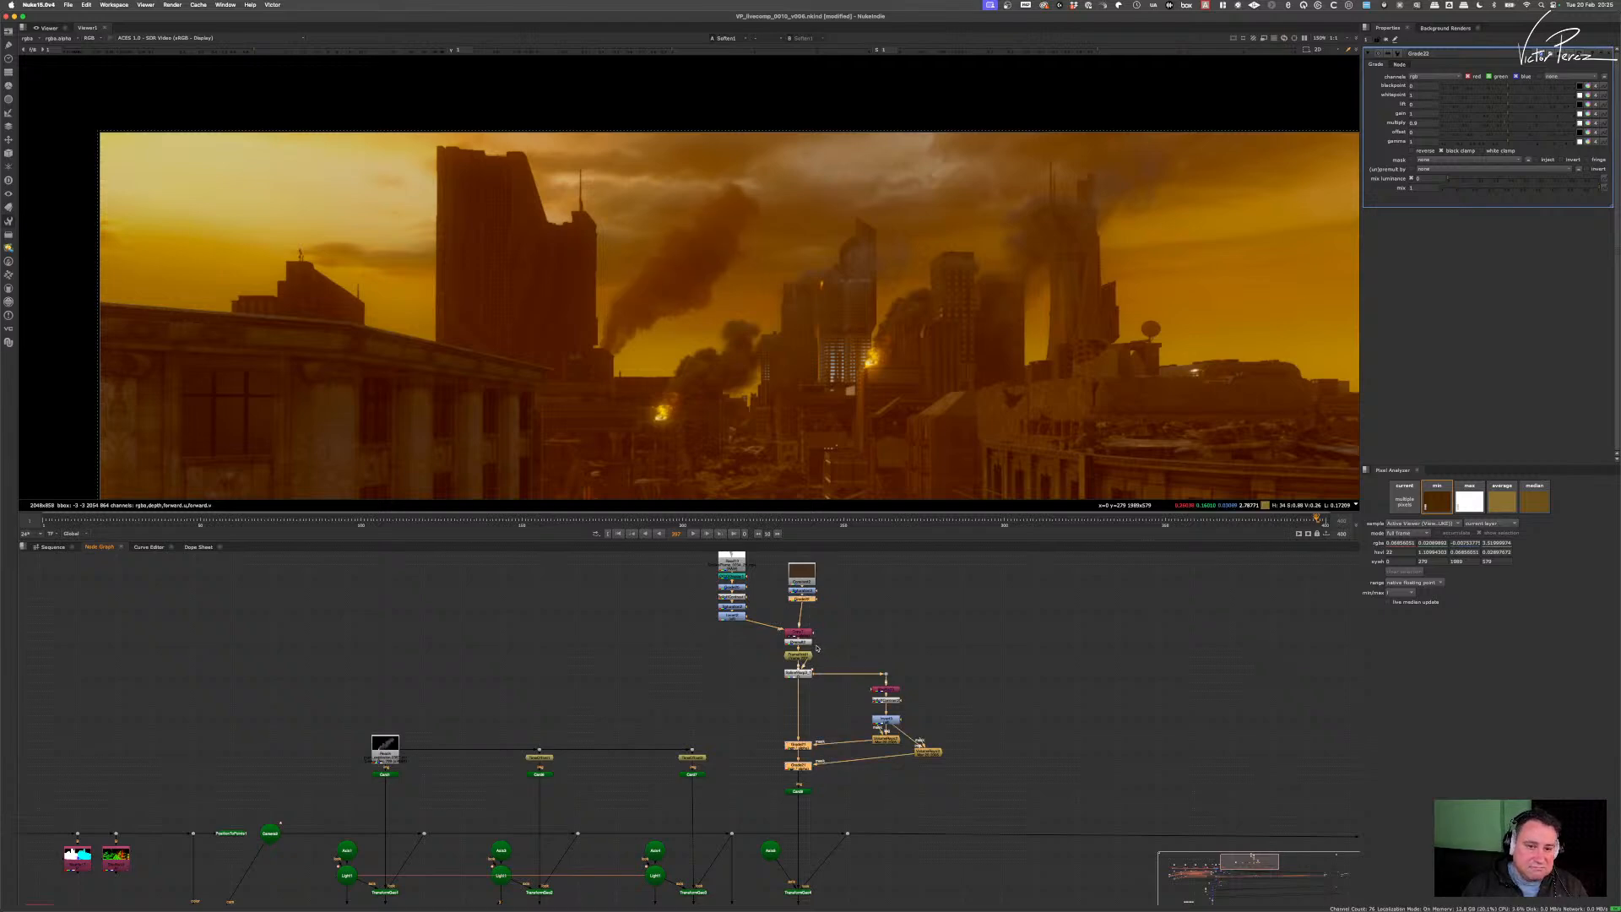
pyautogui.press('d')
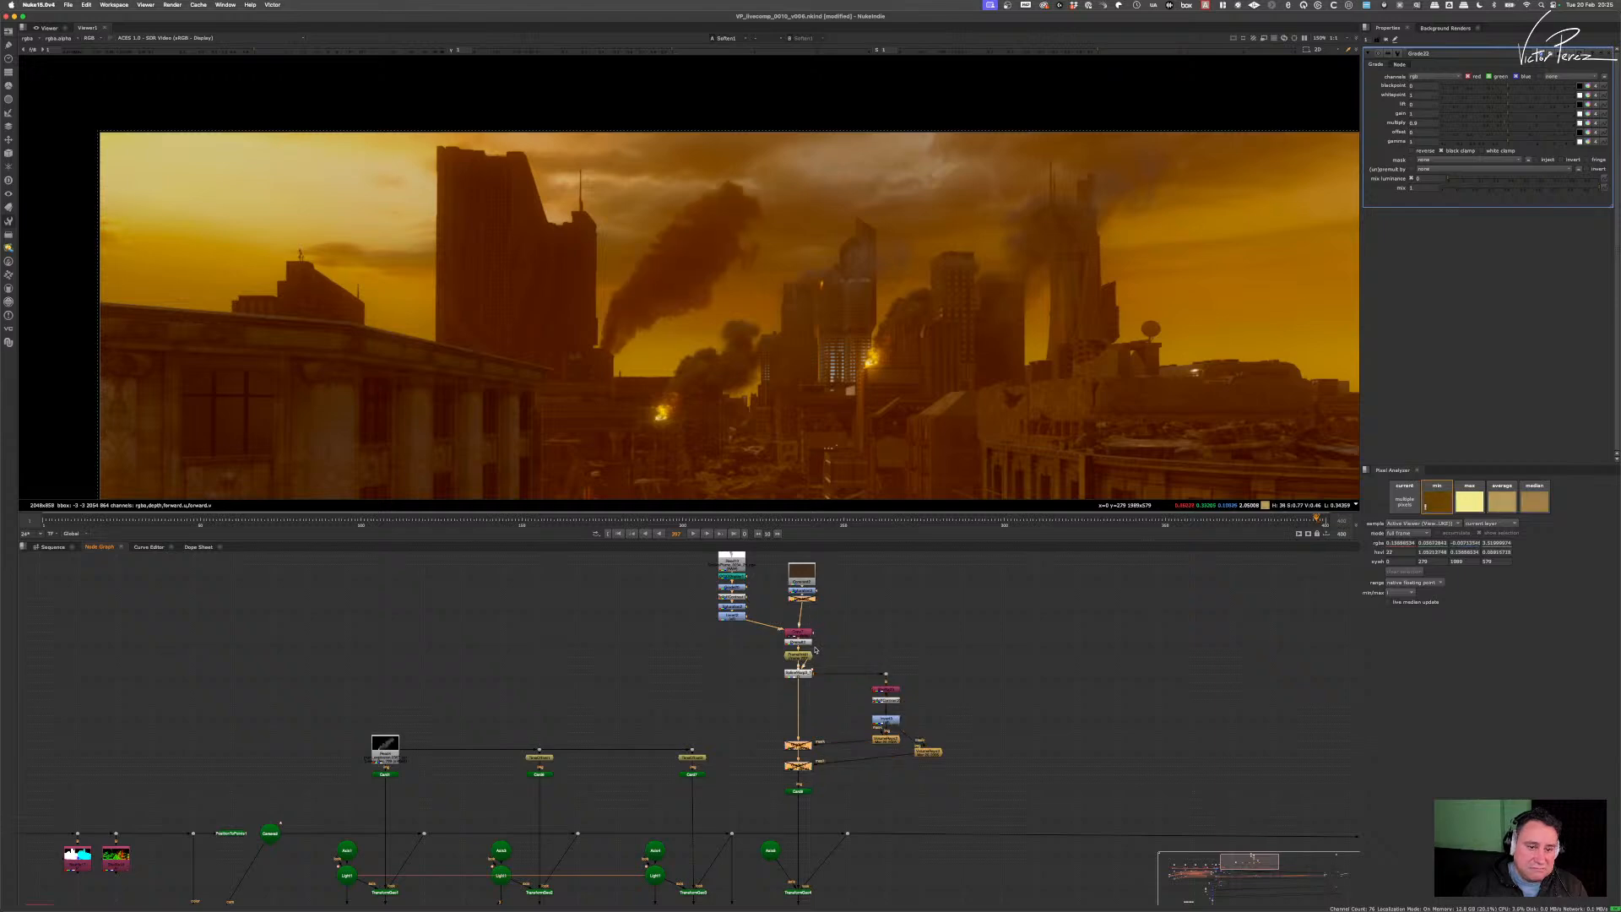
pyautogui.press('d')
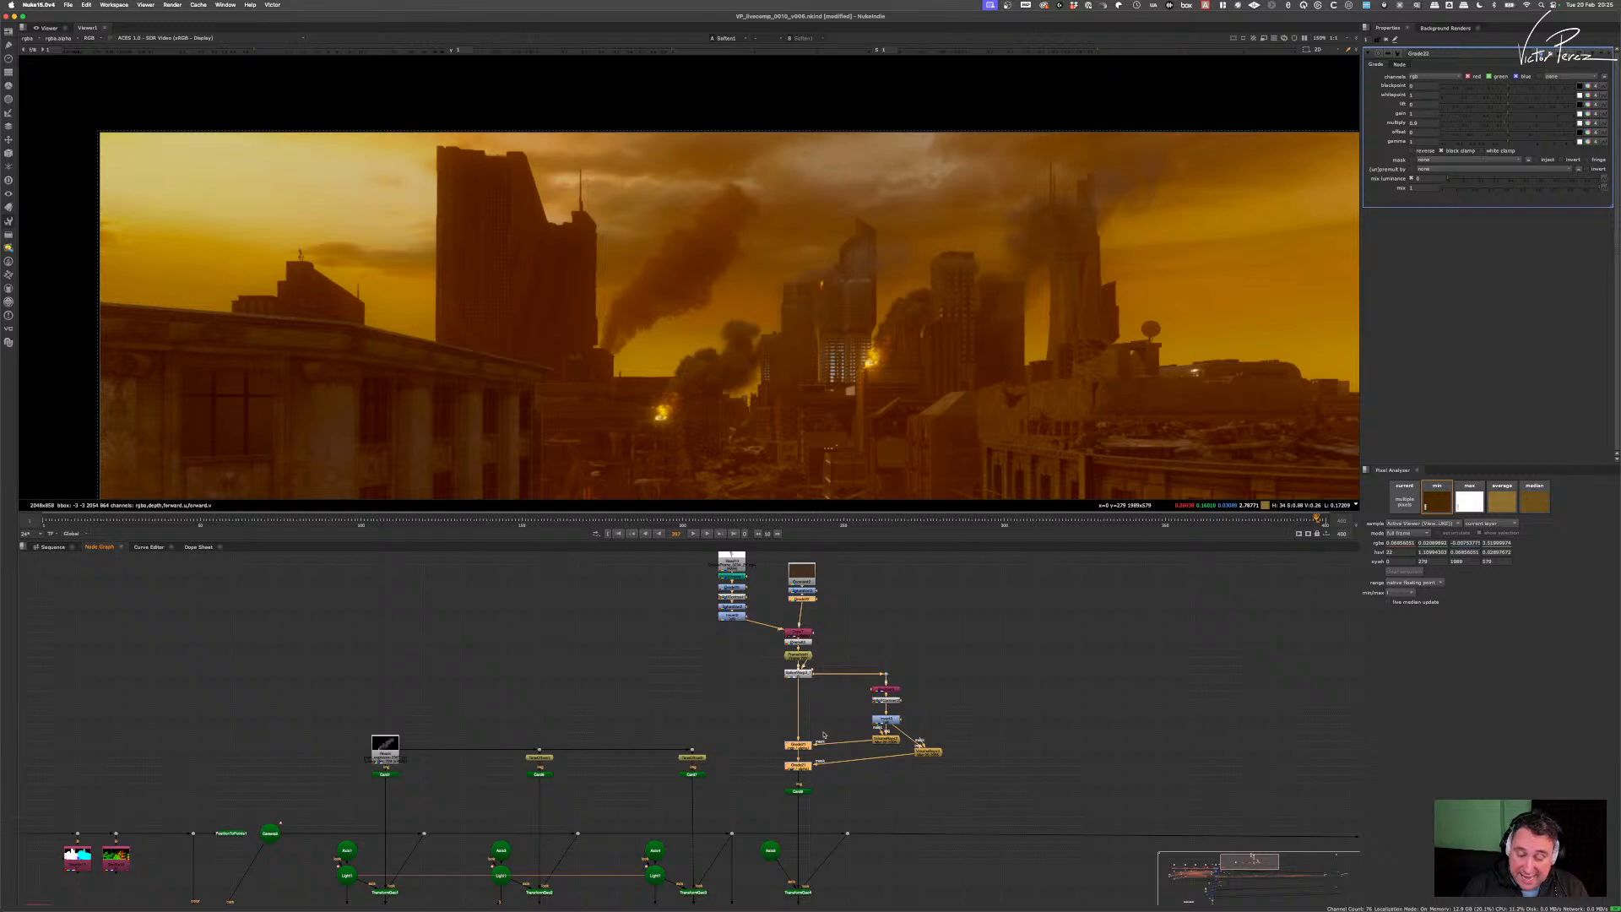
# - Lower the mix of the Grade21 clones to about 0.23 to soften the directional light on the smoke
pyautogui.scroll(5, 806, 748)
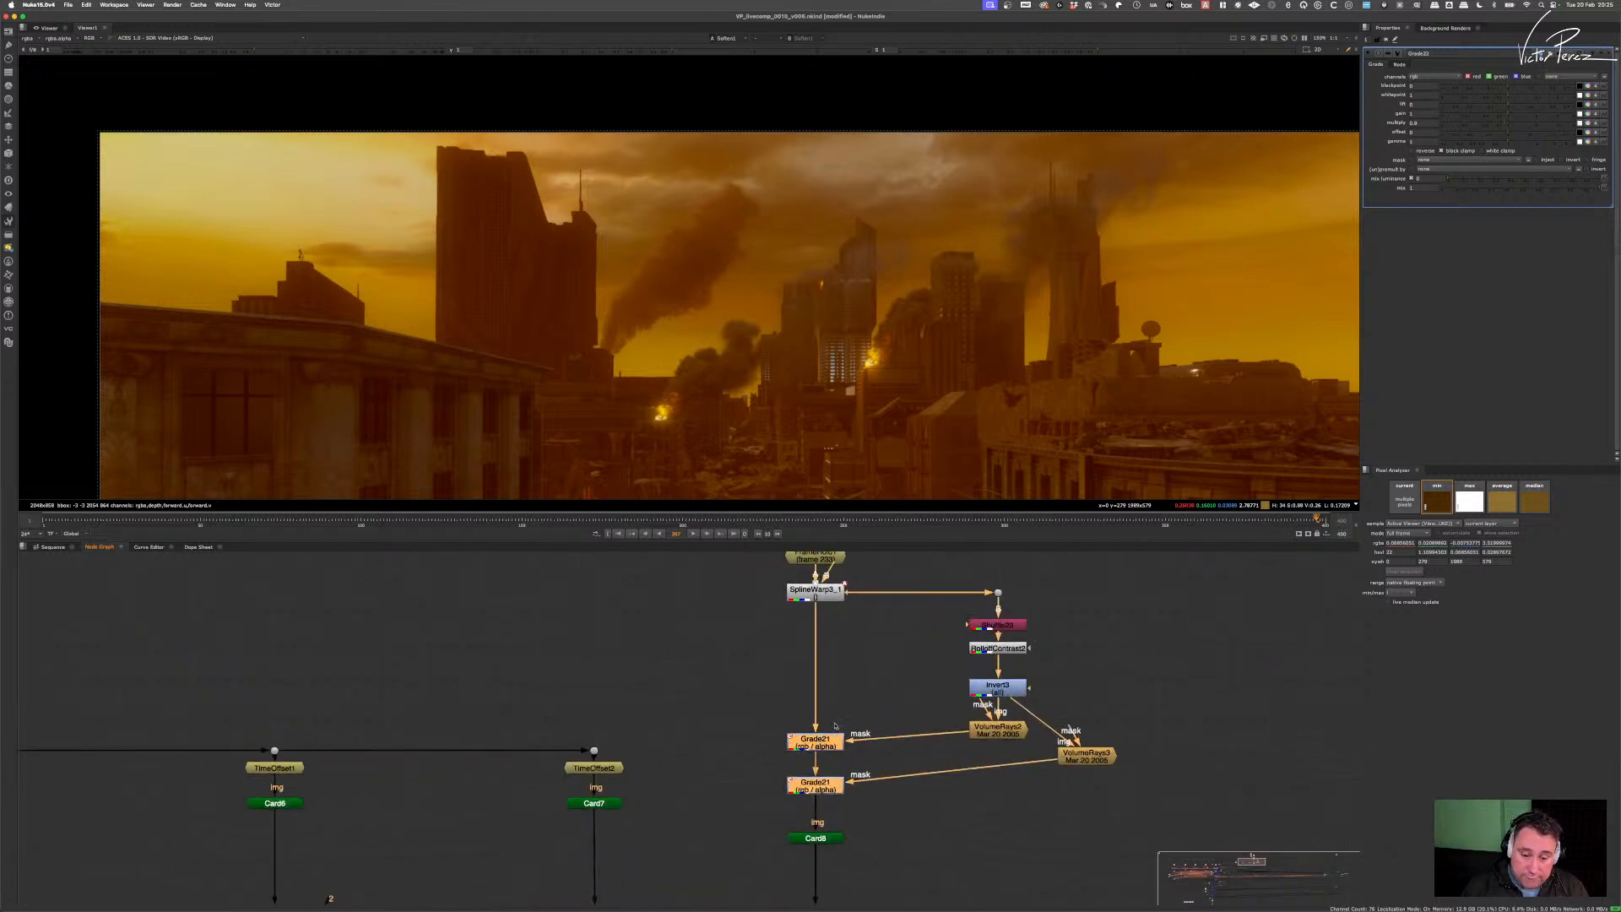
pyautogui.click(840, 697)
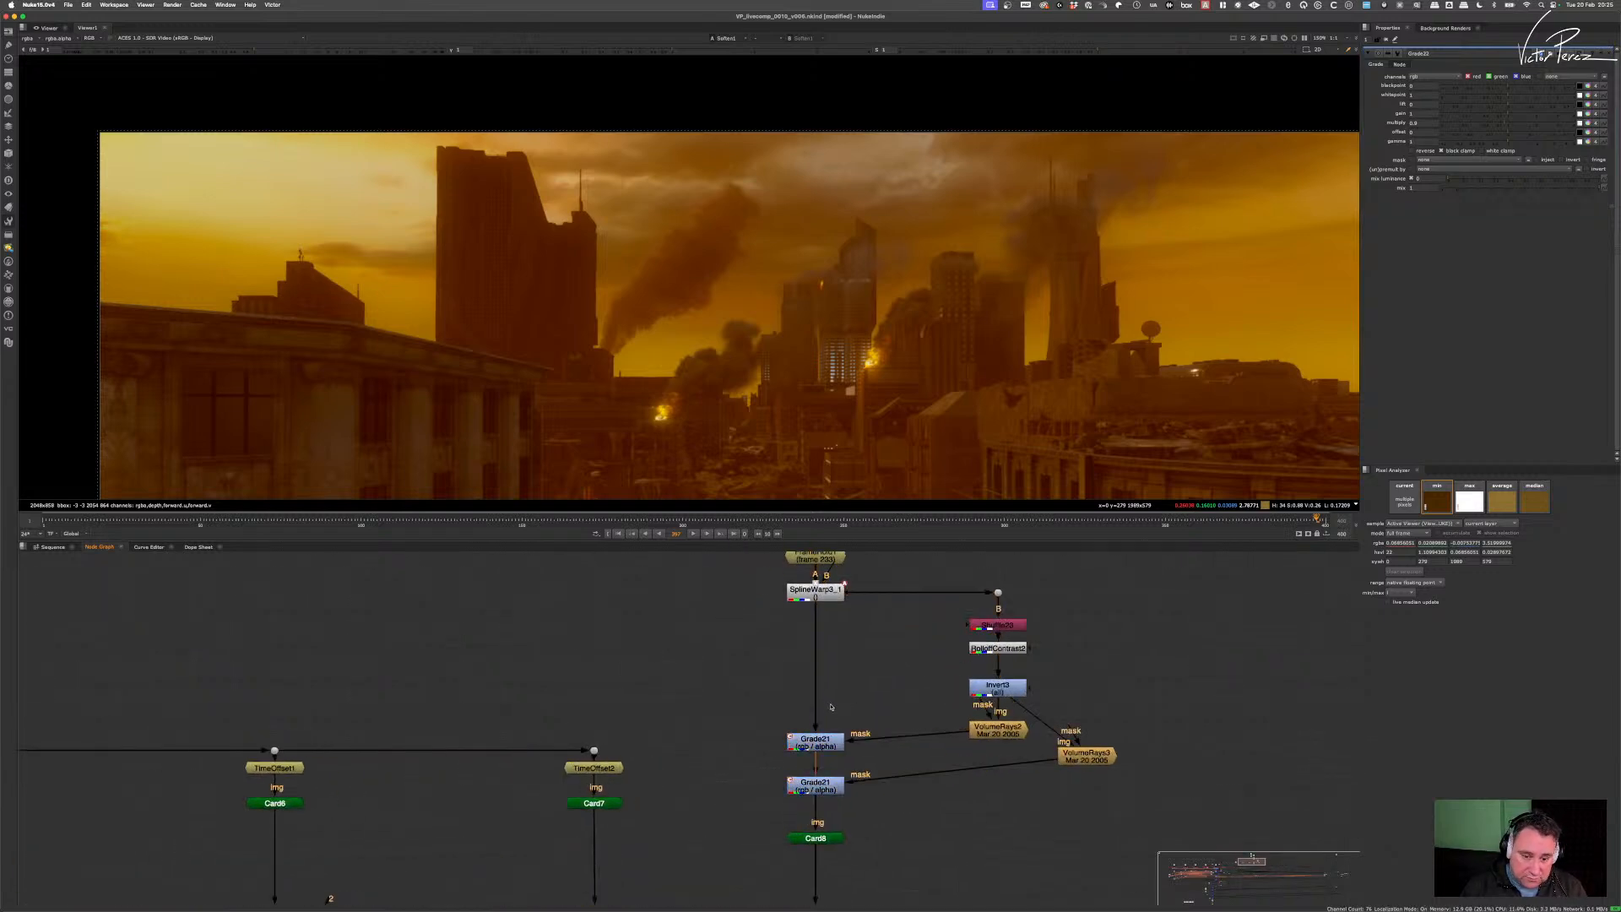
pyautogui.click(810, 741)
pyautogui.doubleClick(832, 739)
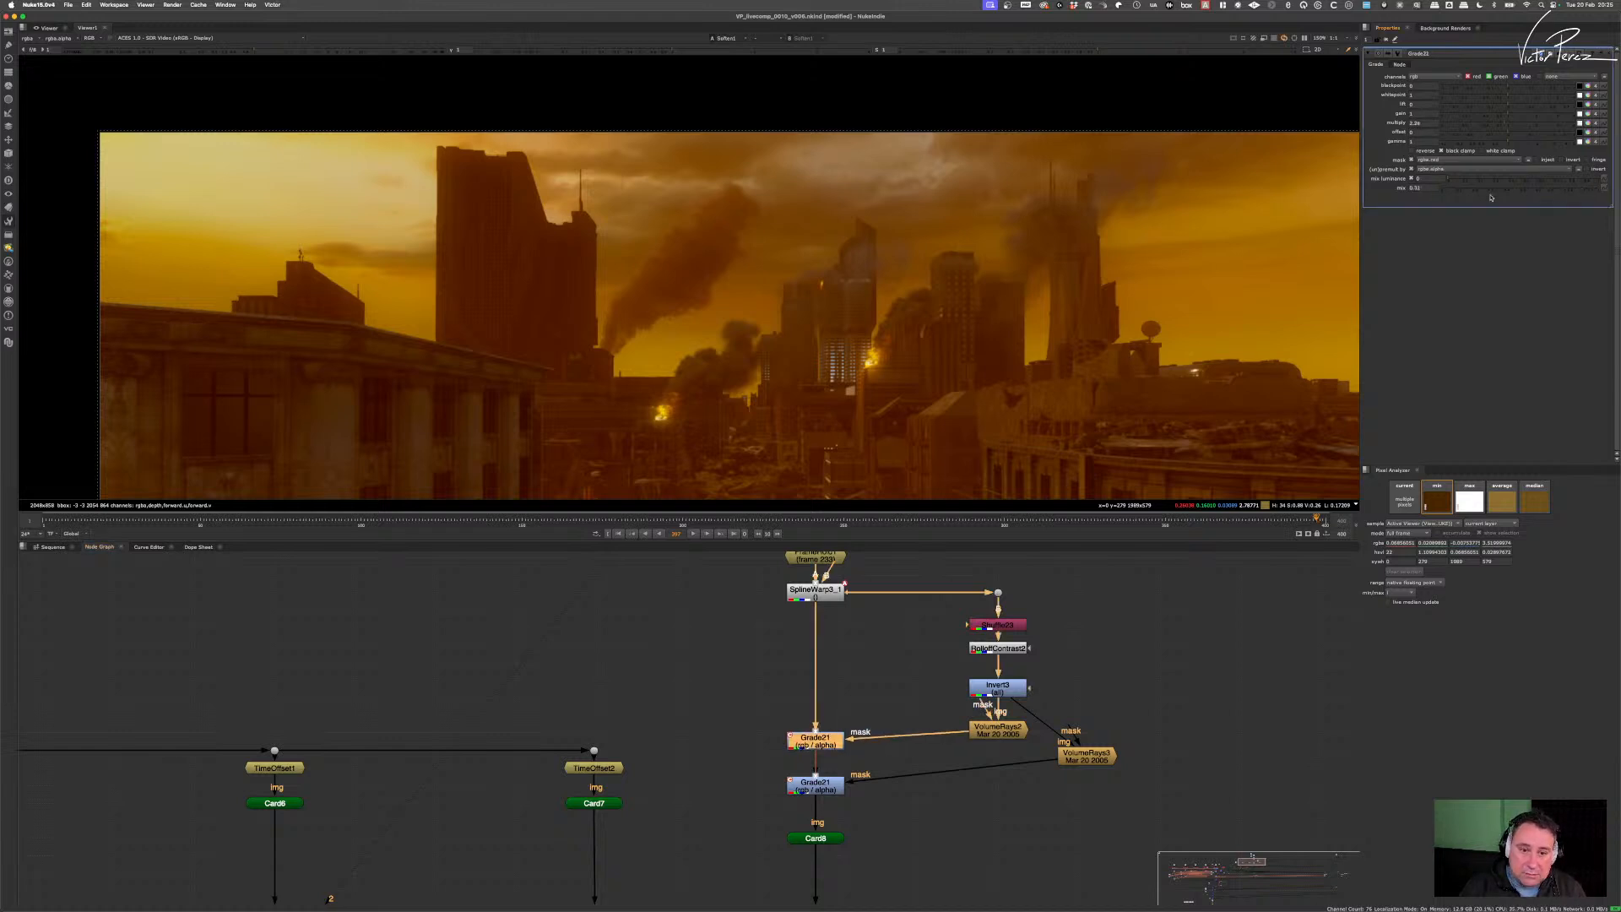
pyautogui.click(1438, 195)
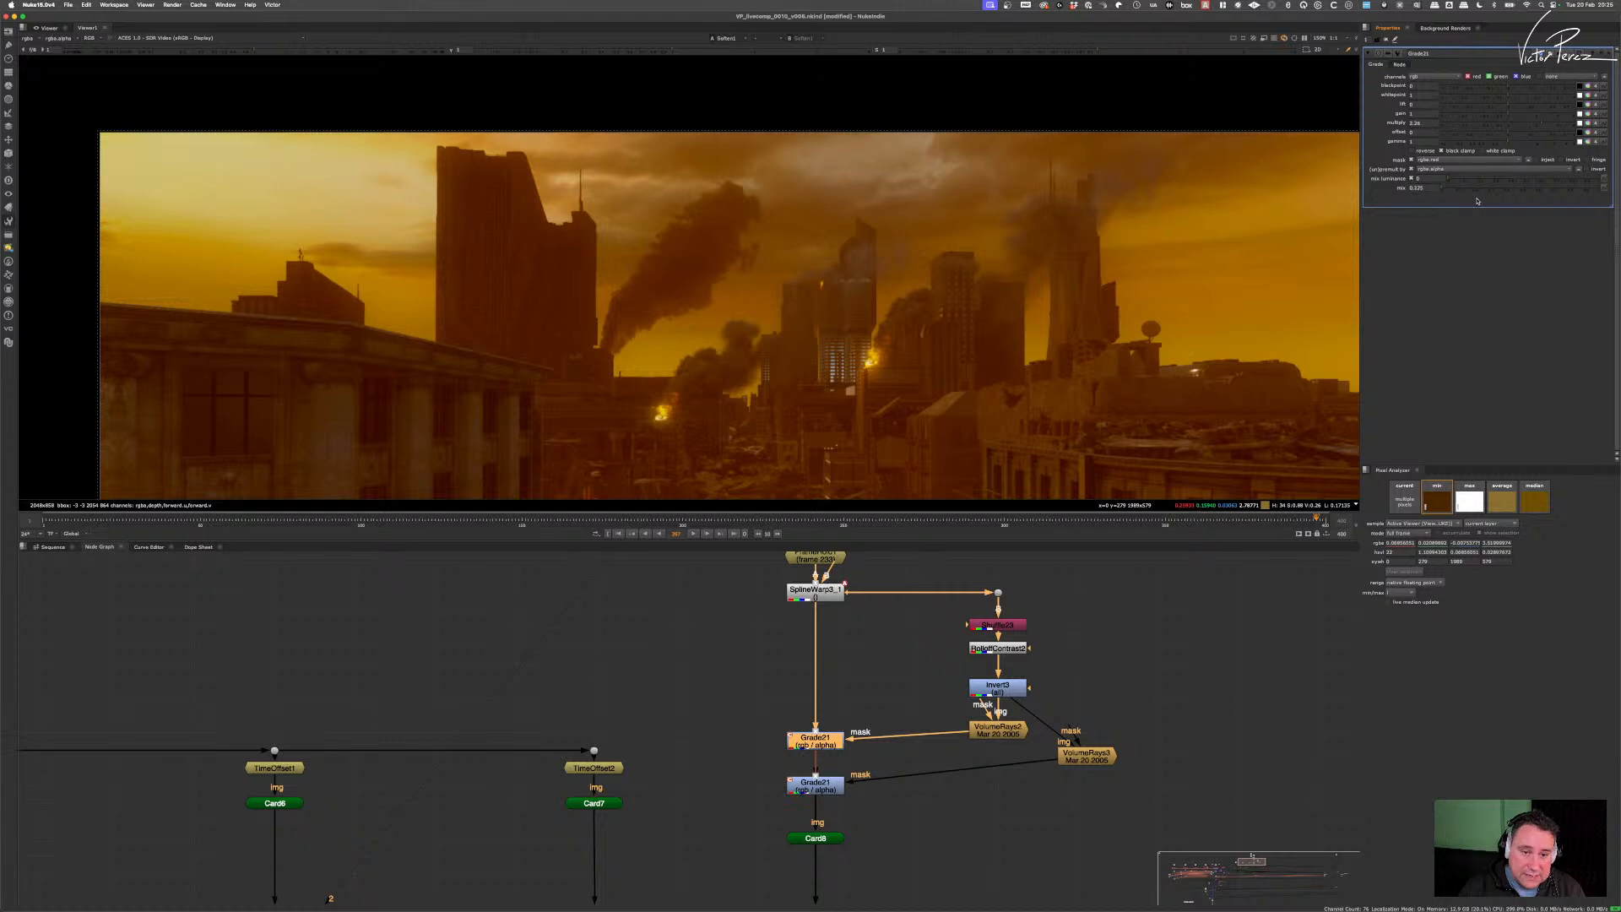
pyautogui.moveTo(1477, 201); pyautogui.dragTo(1462, 199)
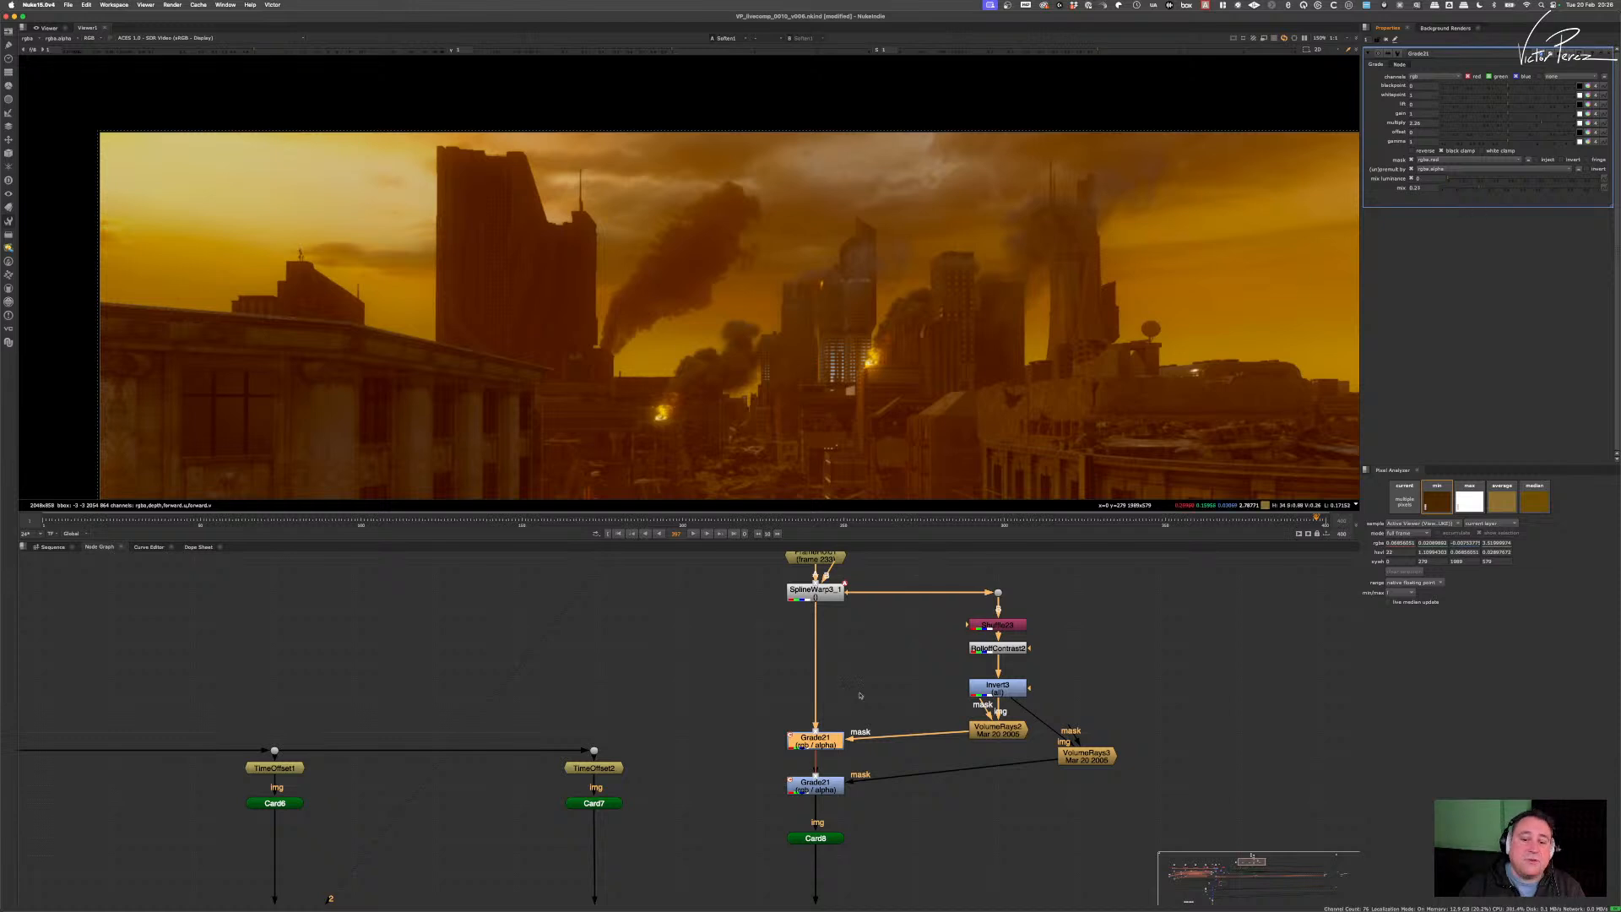
# - Compare the smoke in the comp with both Grade21 clones disabled and enabled
pyautogui.moveTo(860, 695); pyautogui.dragTo(726, 819)
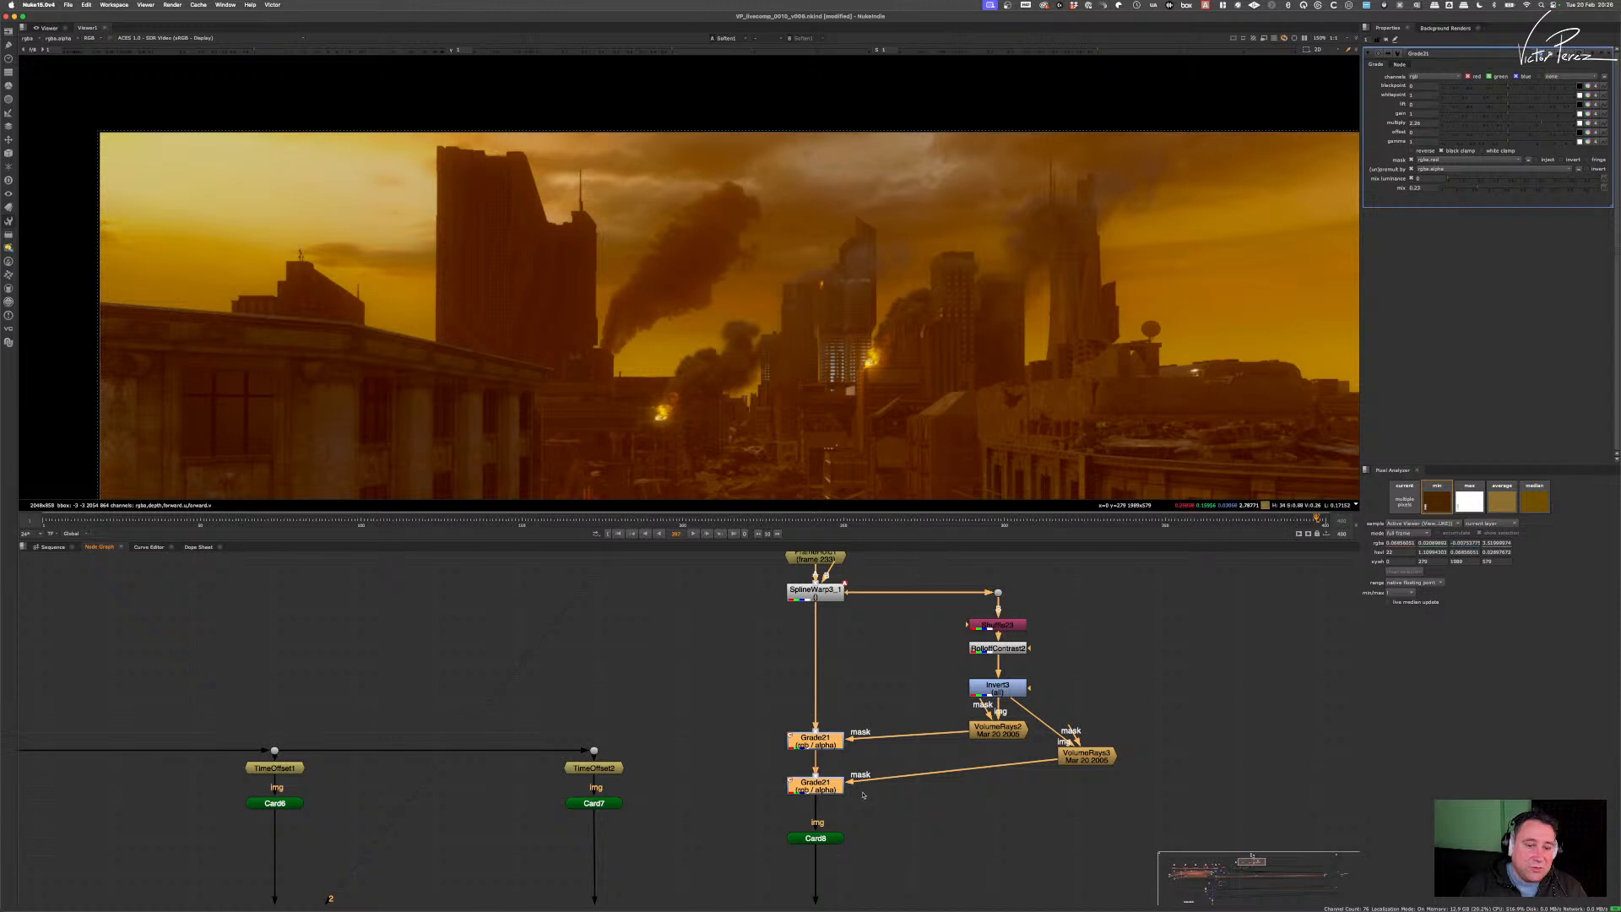
pyautogui.press('d')
pyautogui.press('d')
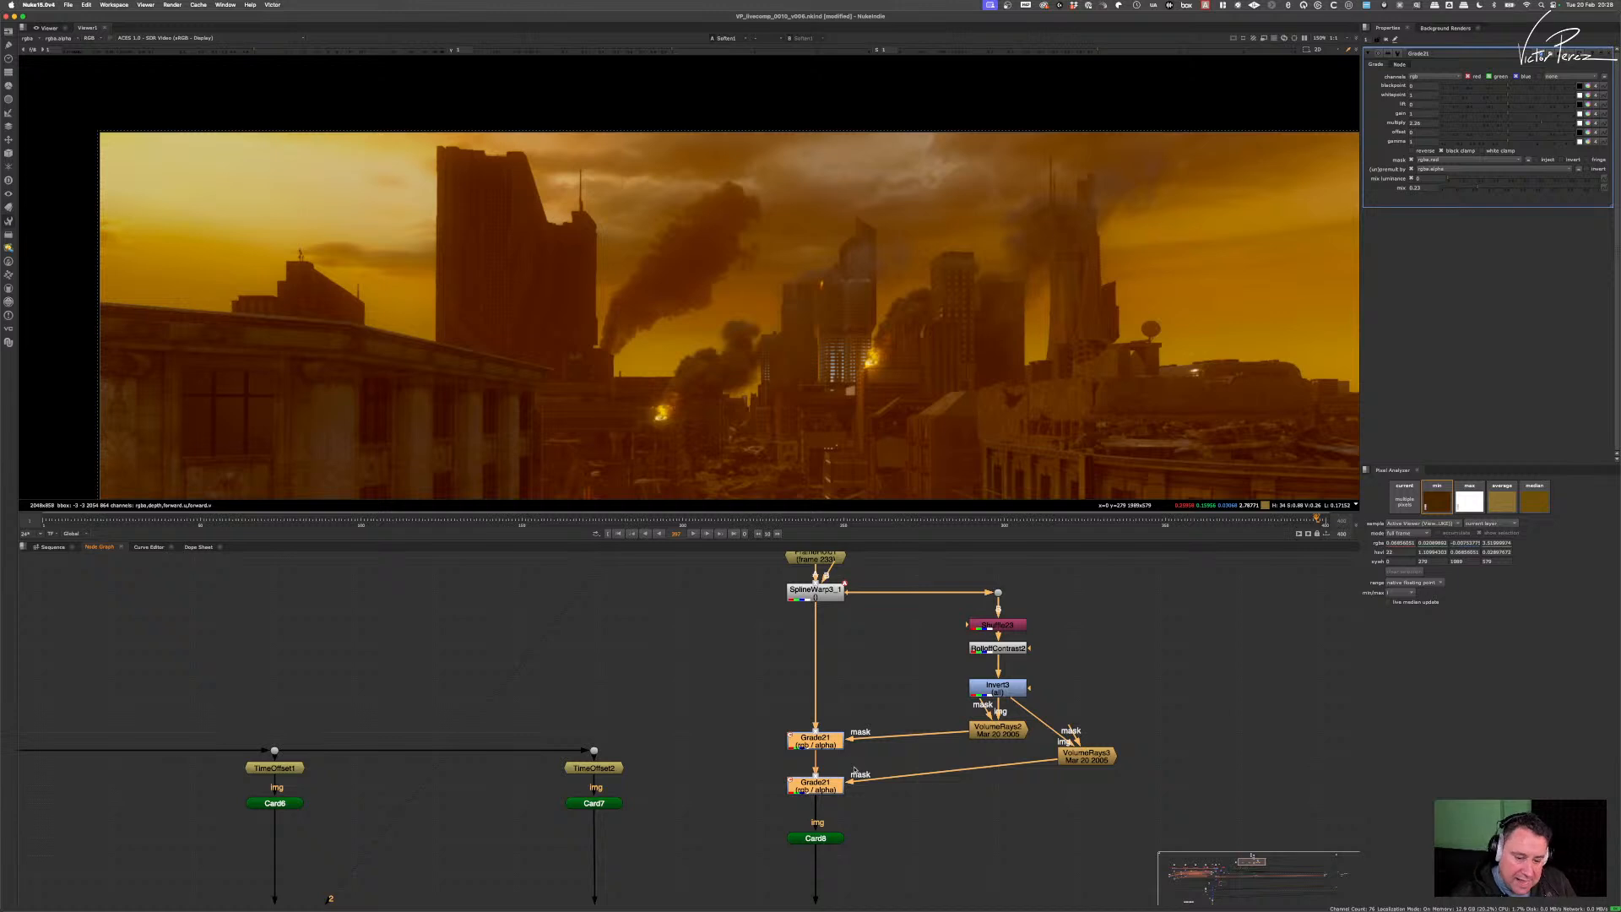
# - Move VolumeRays3 level with the mask input of the lower Grade21 and frame the whole city comp in the viewer
pyautogui.moveTo(1071, 728); pyautogui.dragTo(1083, 758)
pyautogui.scroll(-1, 862, 320)
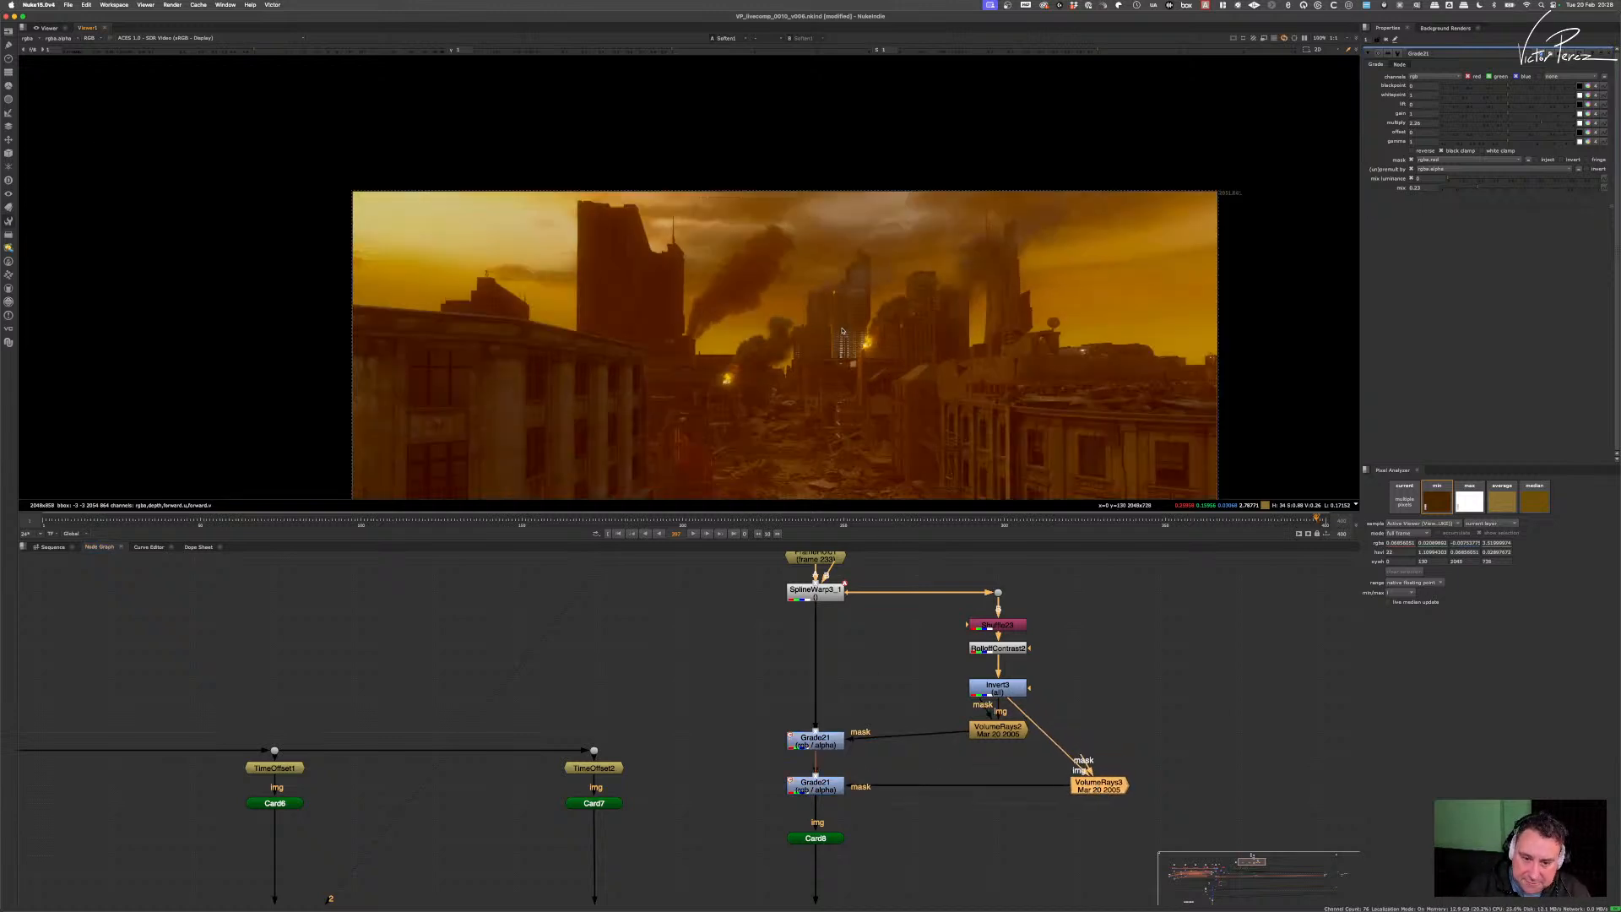
pyautogui.moveTo(849, 346); pyautogui.dragTo(826, 274, button='middle')
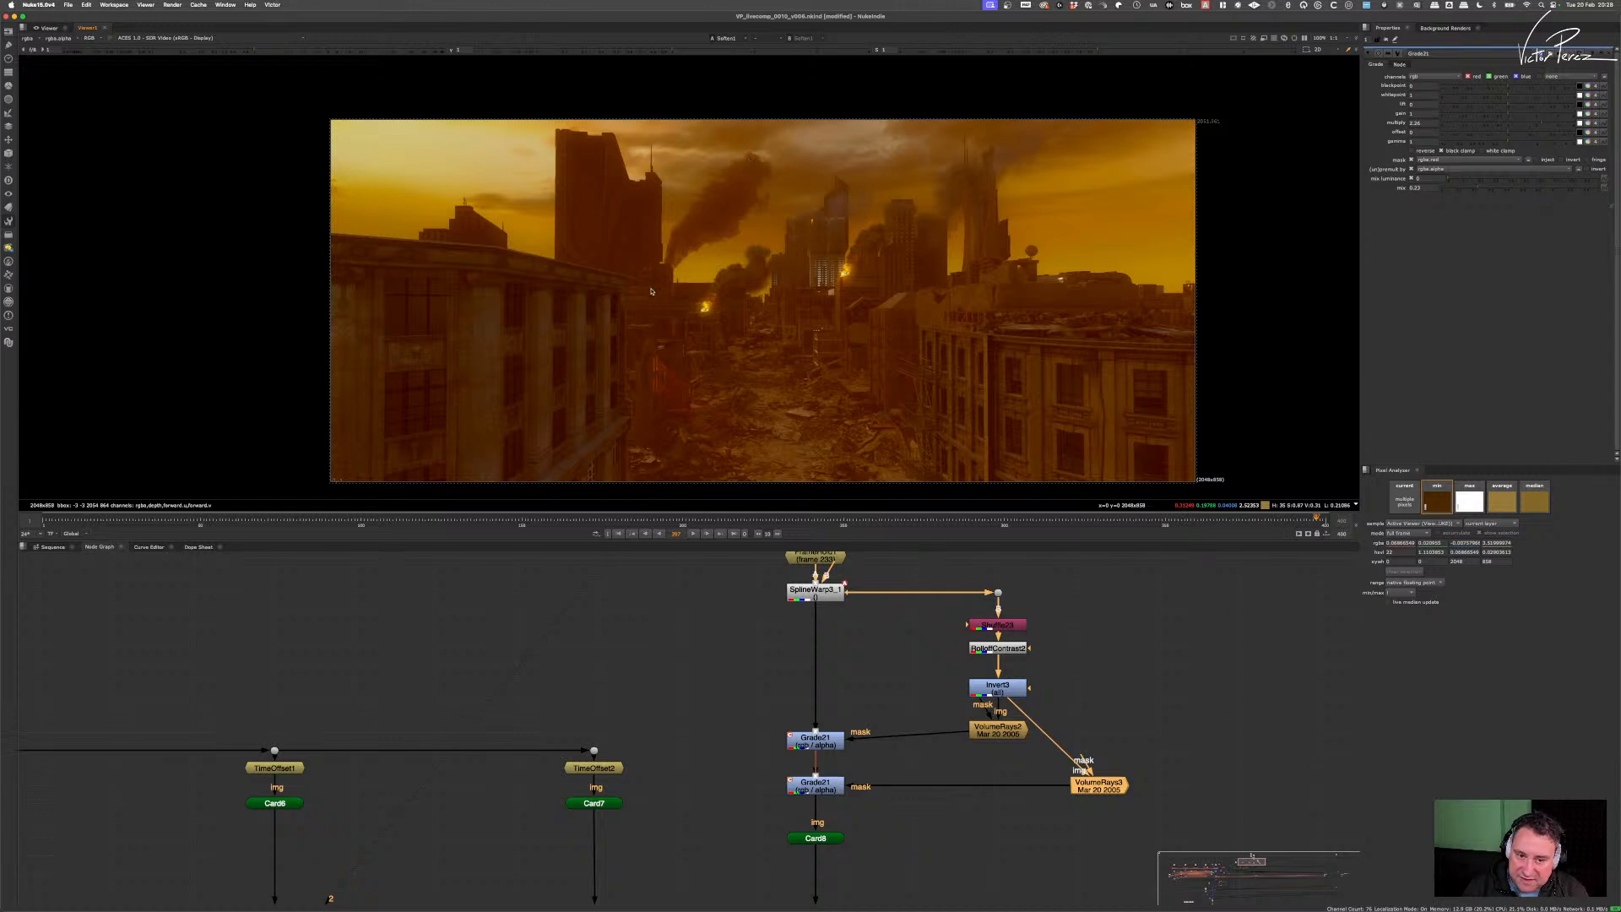
# - View the smoke plume source Read13 and the output of its OCIODisplay1
pyautogui.scroll(-4, 965, 672)
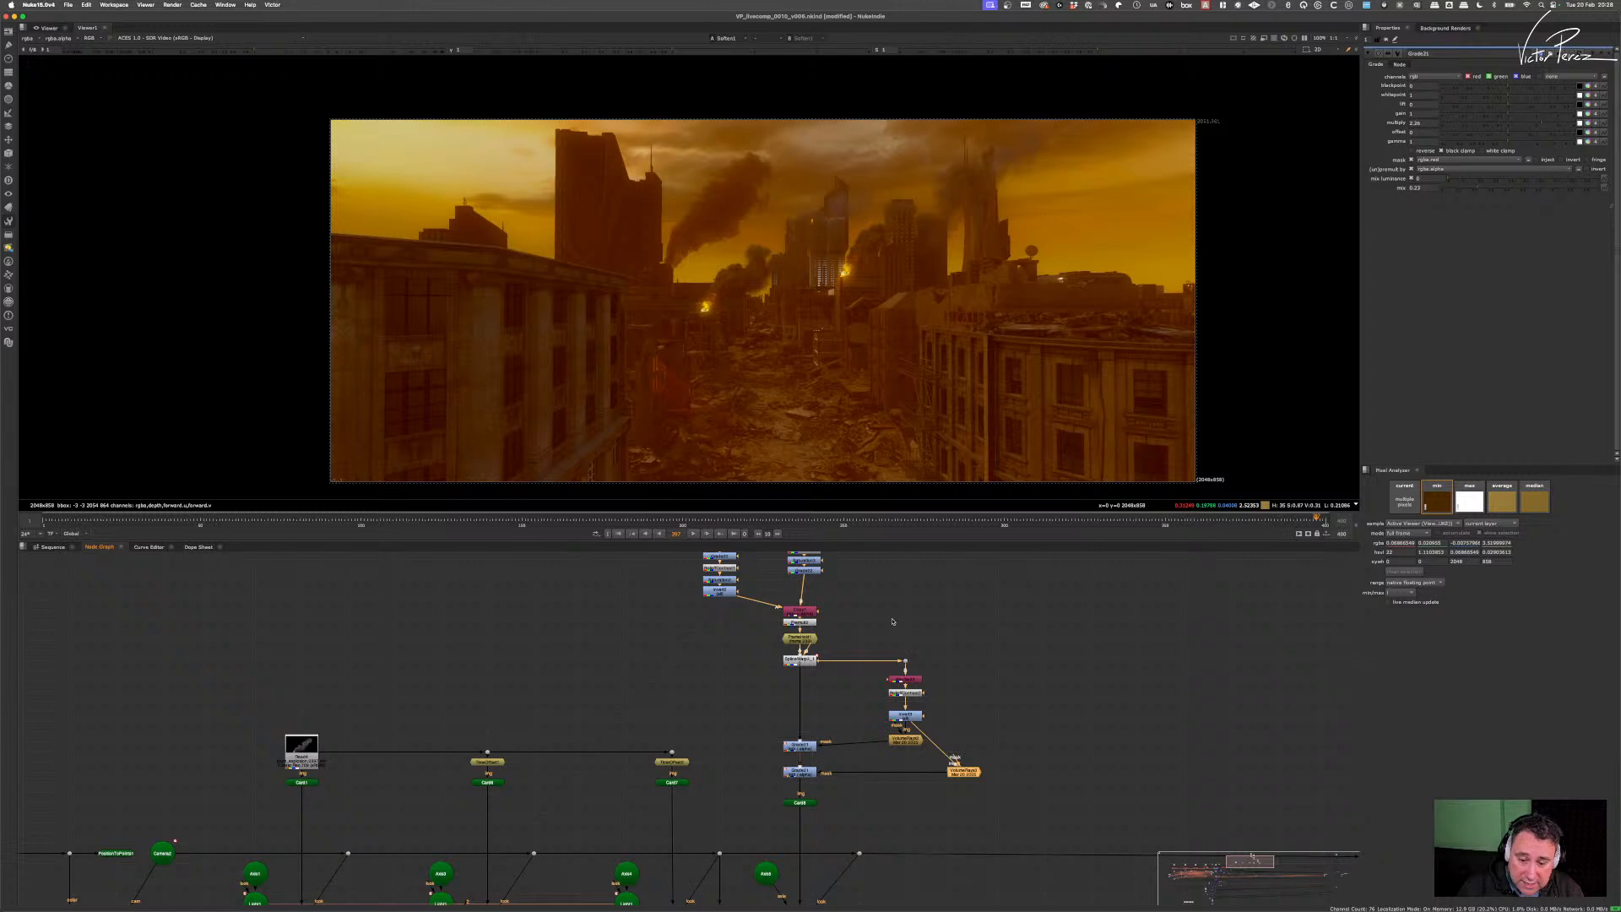
pyautogui.scroll(-3, 885, 691)
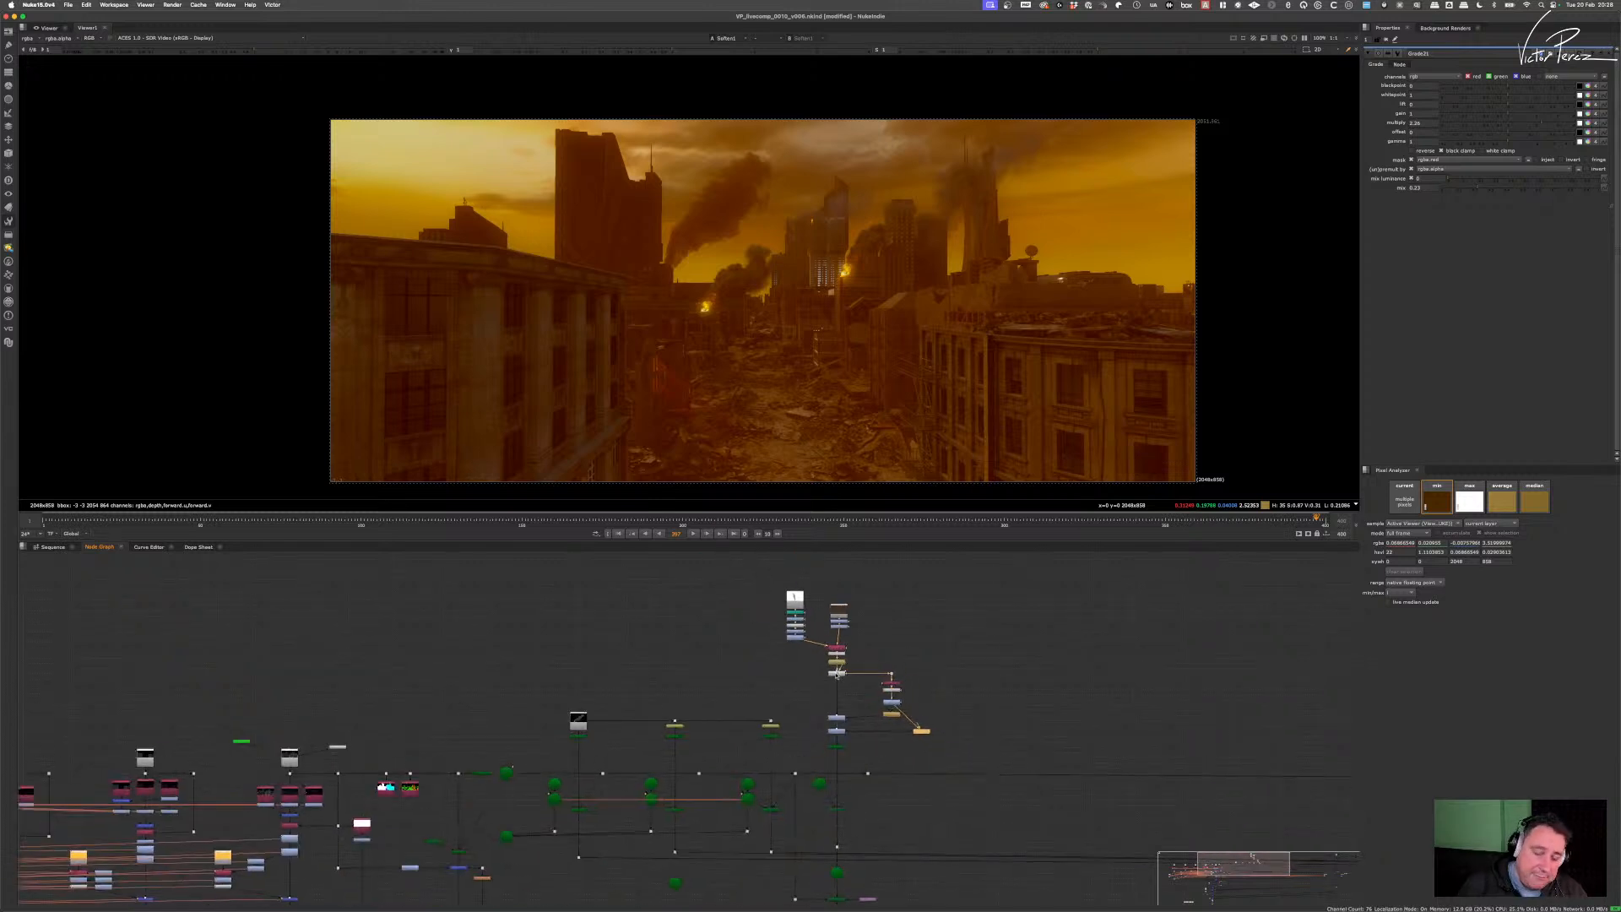
pyautogui.scroll(-2, 794, 713)
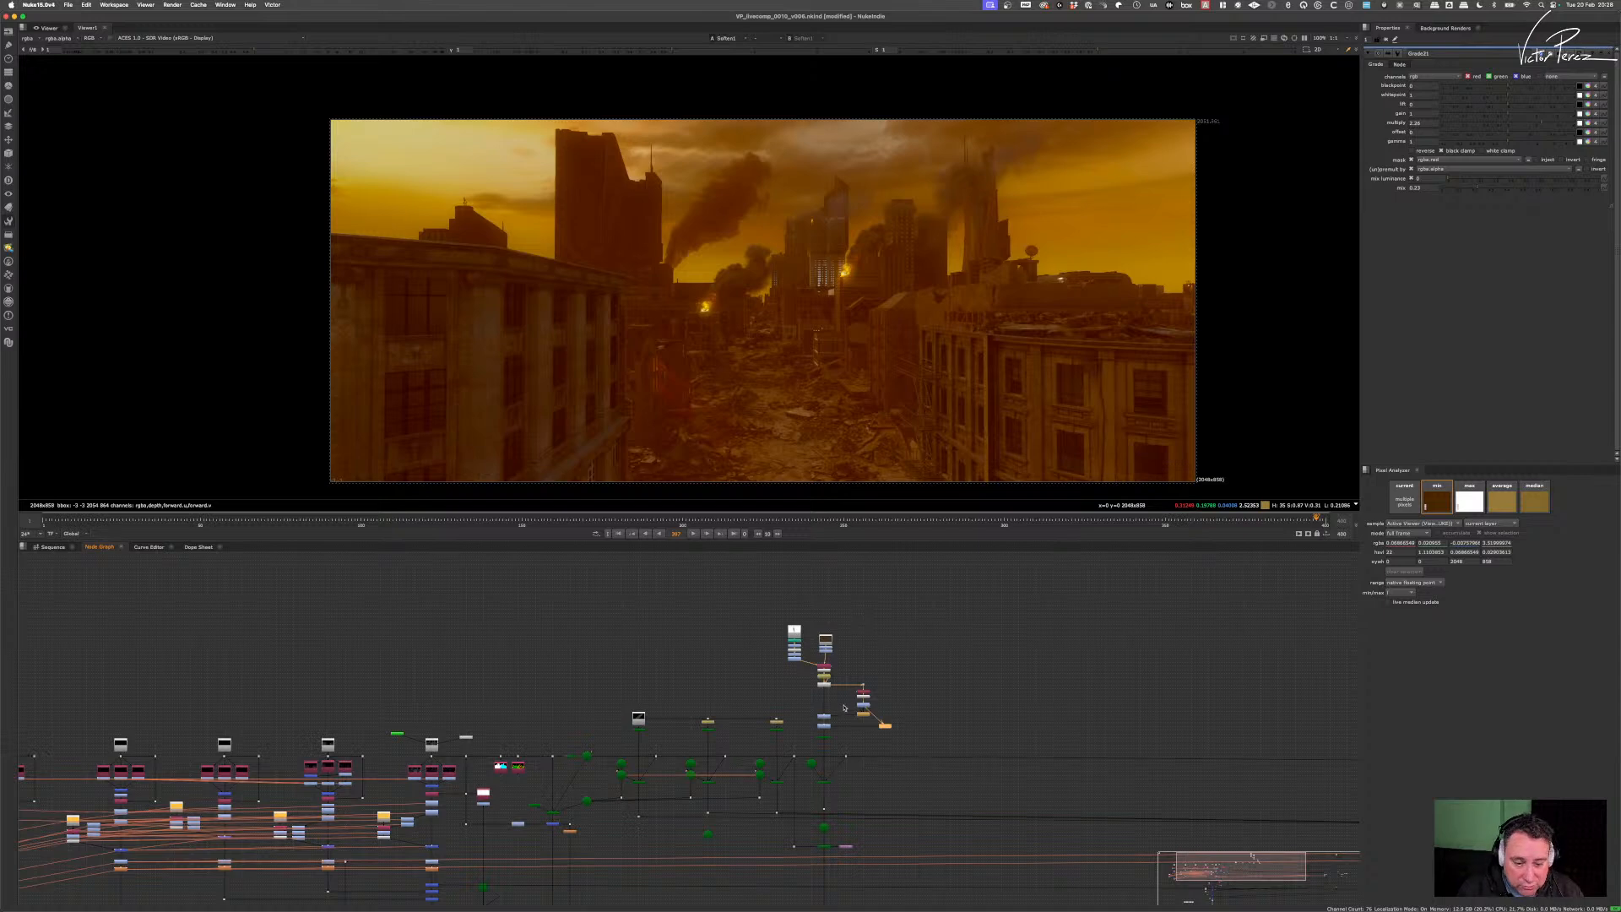
pyautogui.scroll(10, 815, 678)
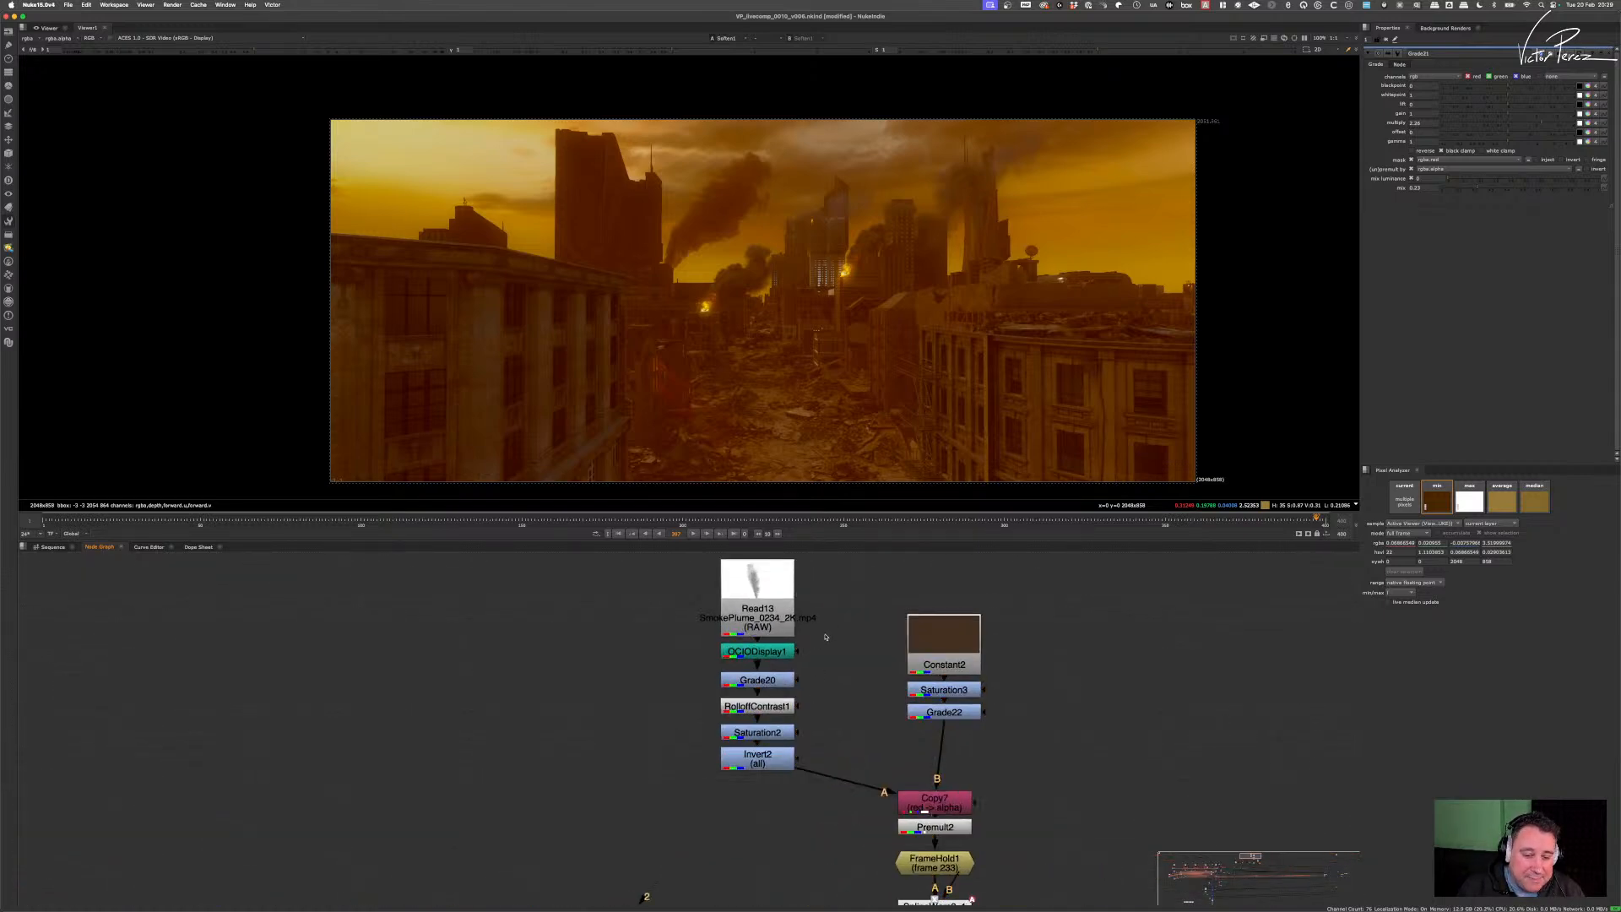
pyautogui.moveTo(819, 644); pyautogui.dragTo(804, 721, button='middle')
pyautogui.moveTo(808, 613); pyautogui.dragTo(665, 718)
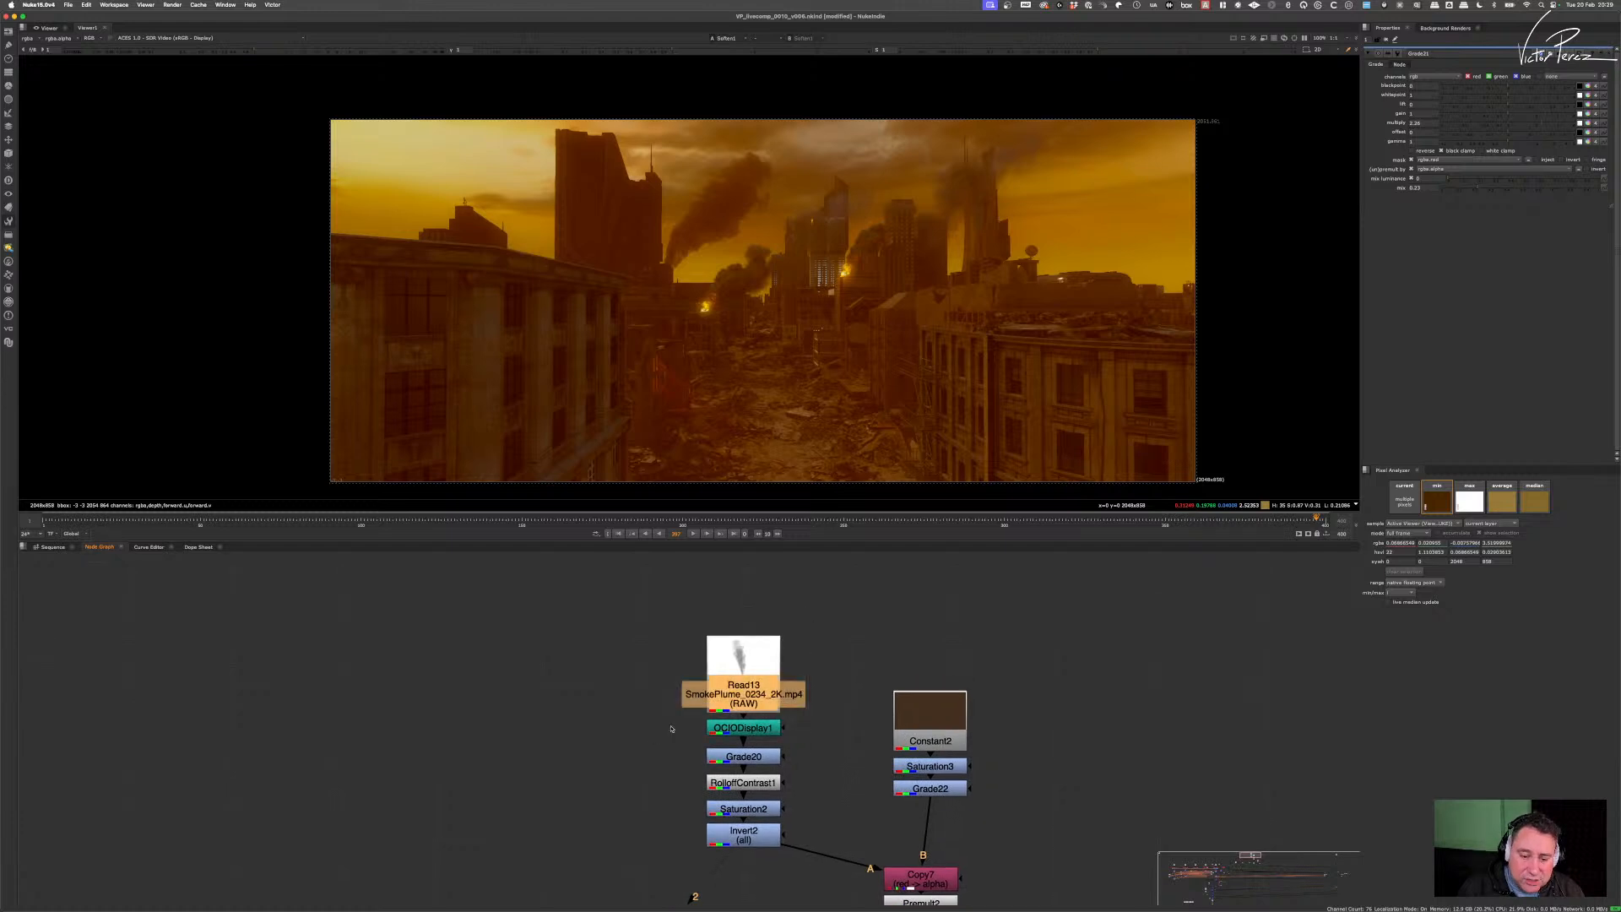
pyautogui.press('1')
pyautogui.moveTo(817, 712); pyautogui.dragTo(701, 756)
pyautogui.press('1')
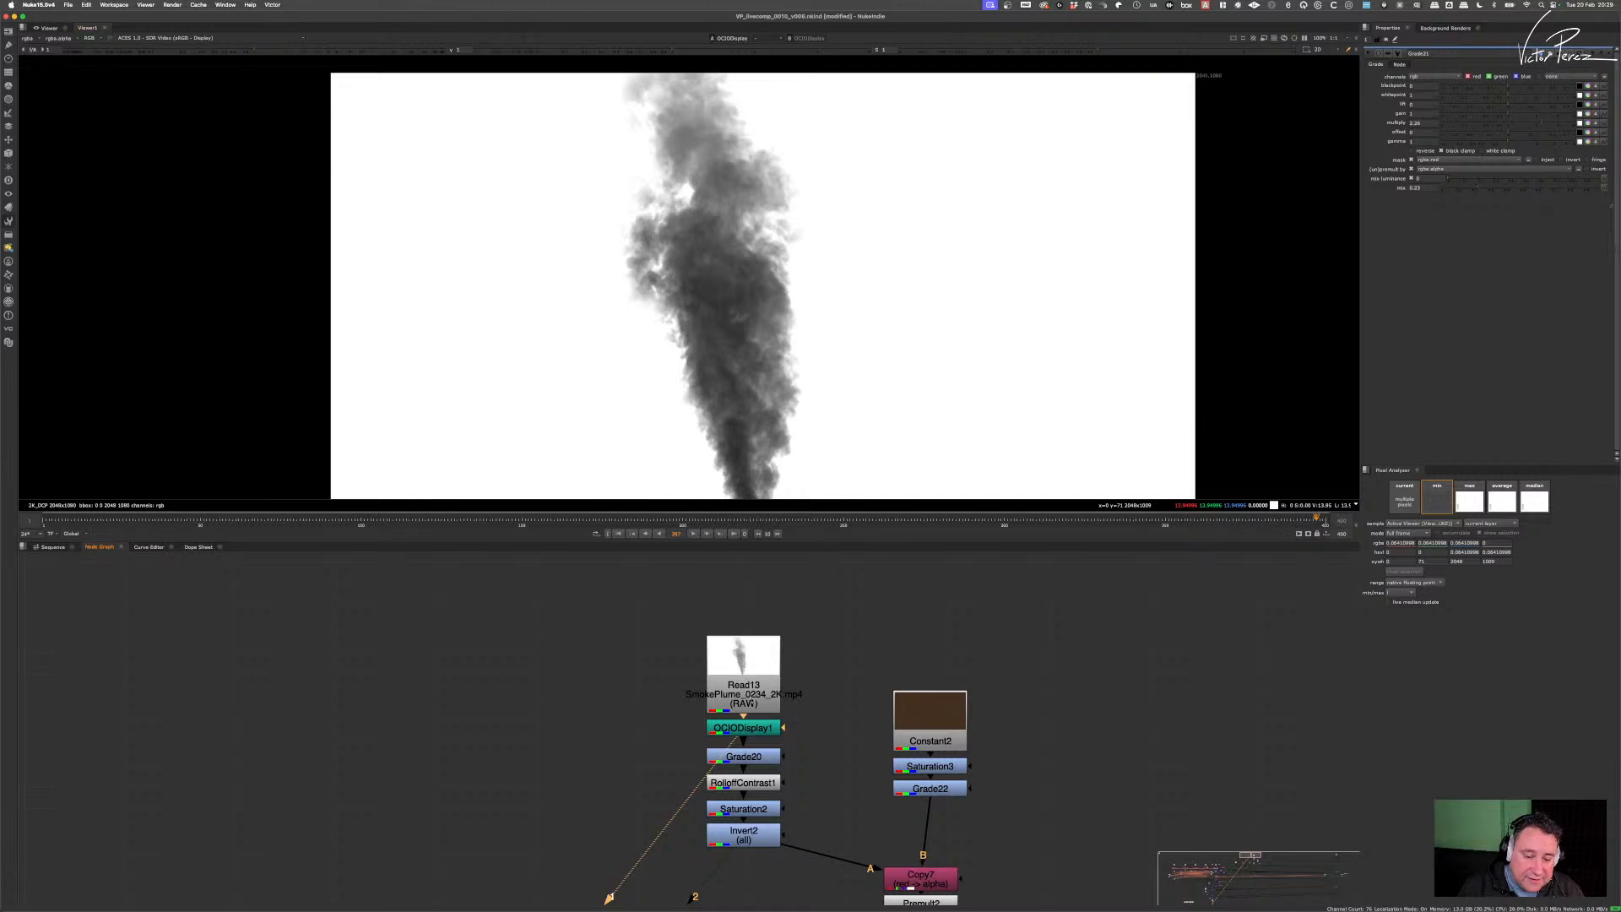
# - Review Grade20 and RolloffContrast1 in the smoke alpha branch, and view the outputs of Copy7 and FrameHold1
pyautogui.moveTo(802, 739); pyautogui.dragTo(674, 807)
pyautogui.moveTo(800, 732); pyautogui.dragTo(666, 812)
pyautogui.moveTo(792, 769); pyautogui.dragTo(797, 702, button='middle')
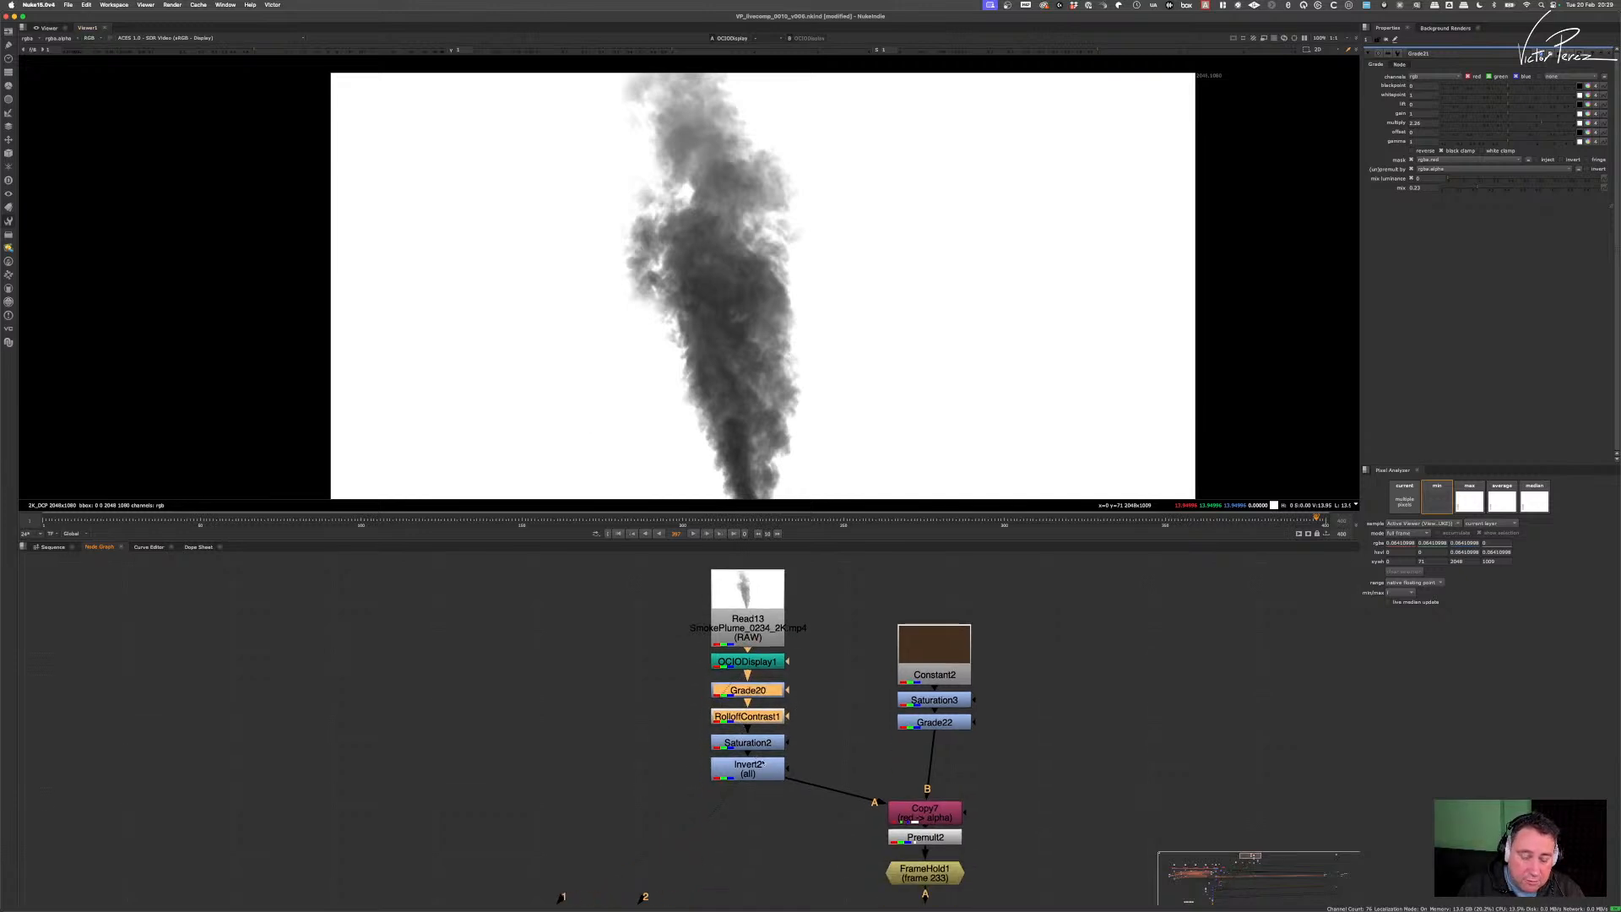
pyautogui.scroll(-3, 914, 821)
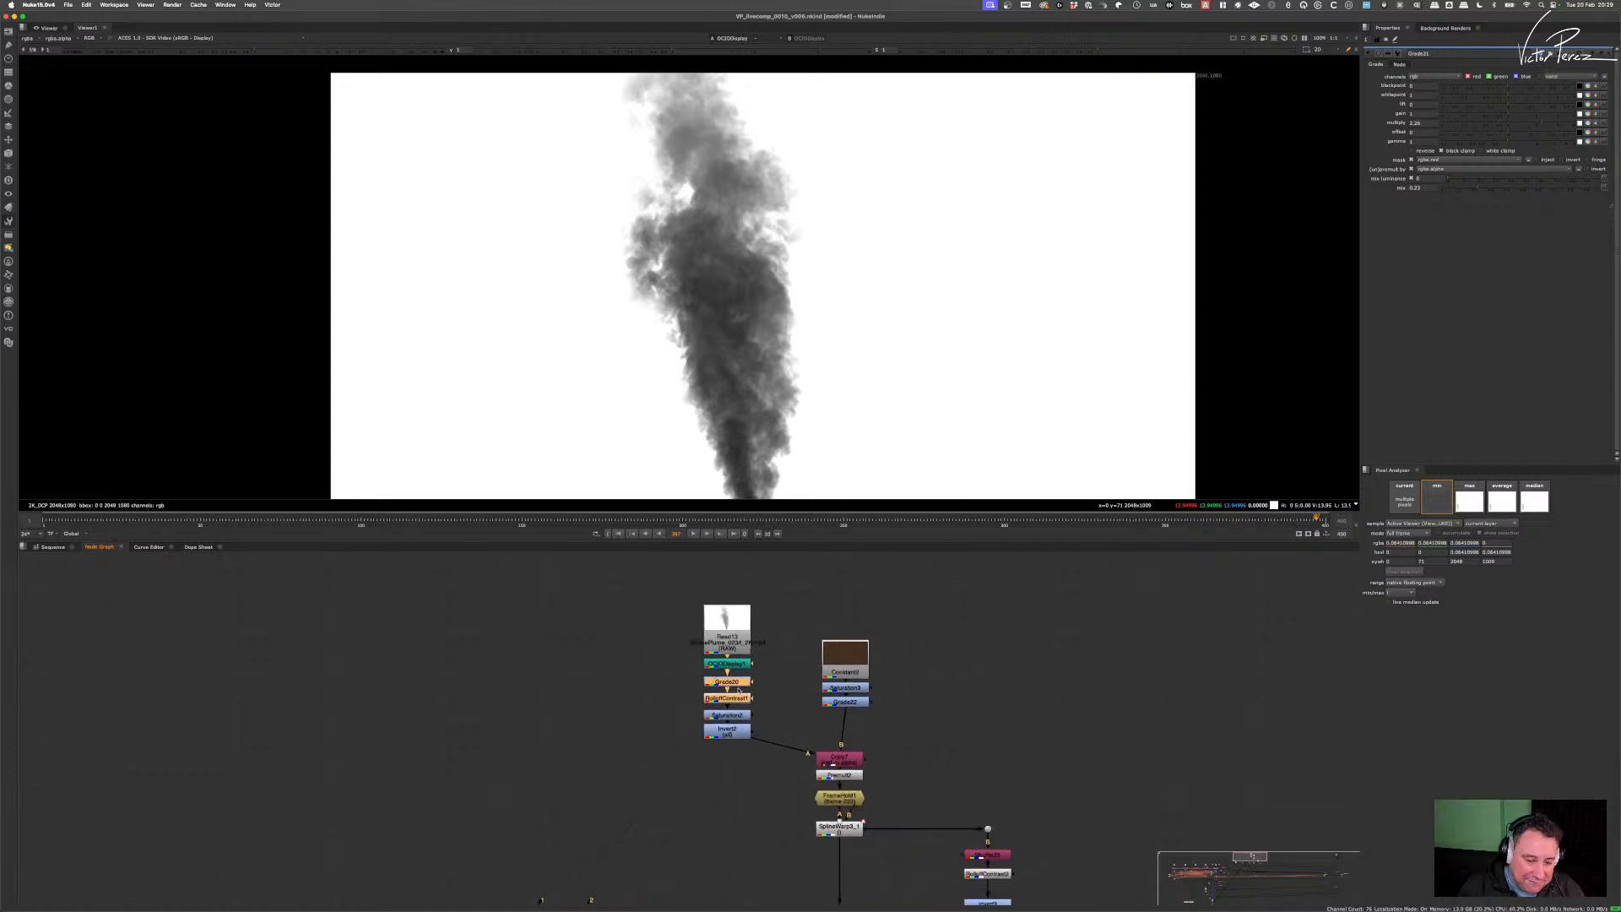
pyautogui.scroll(2, 827, 720)
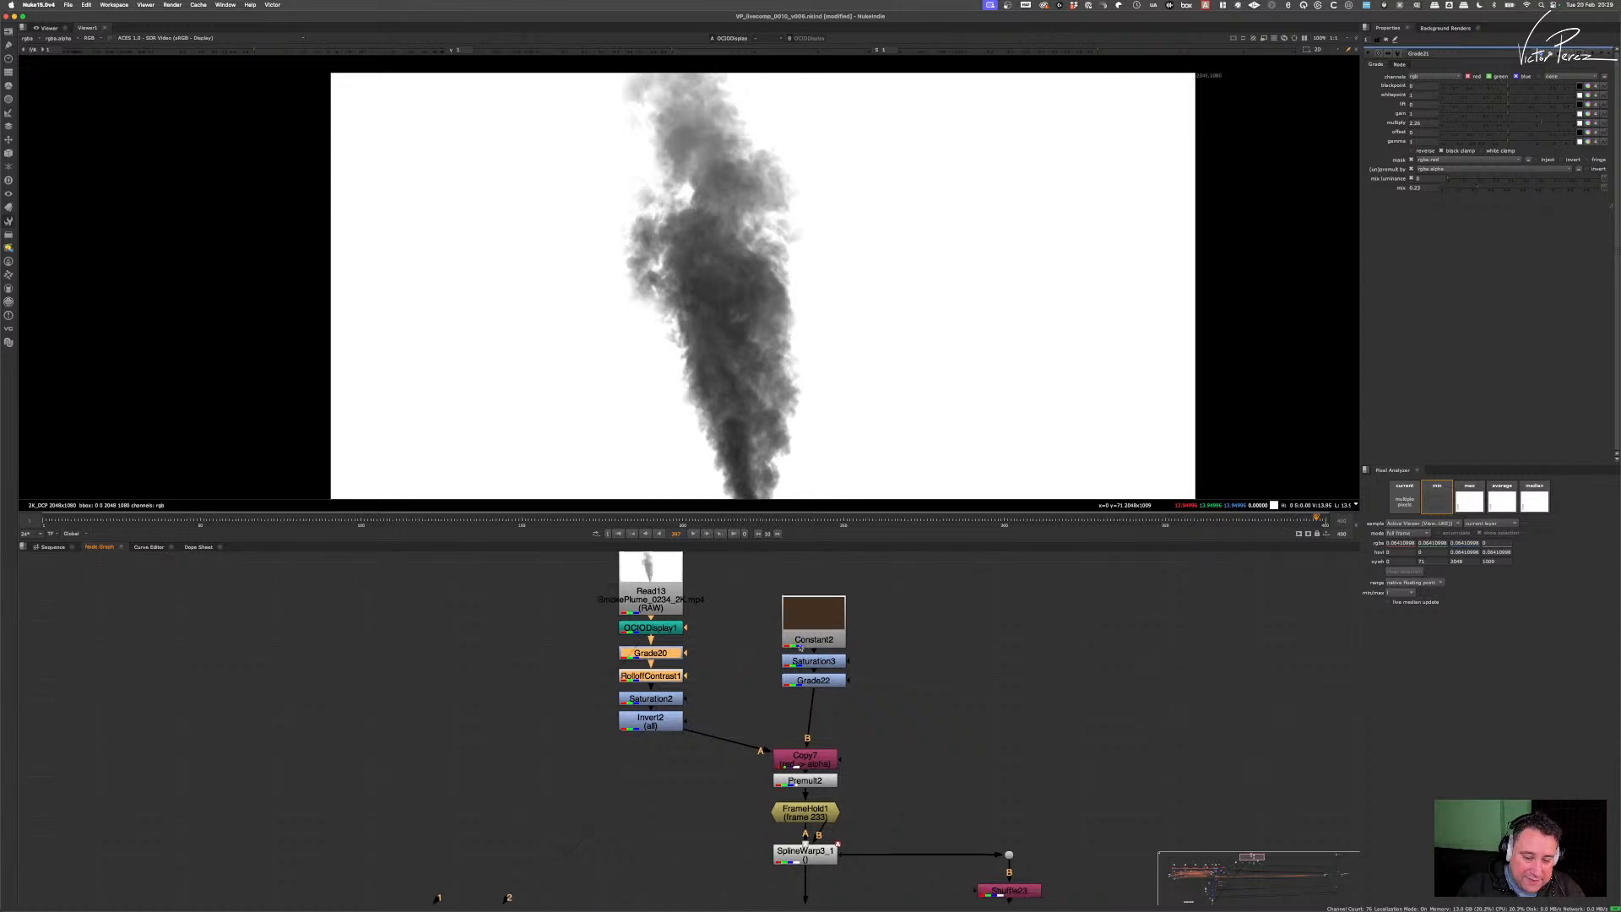
pyautogui.moveTo(826, 720); pyautogui.dragTo(688, 770)
pyautogui.press('1')
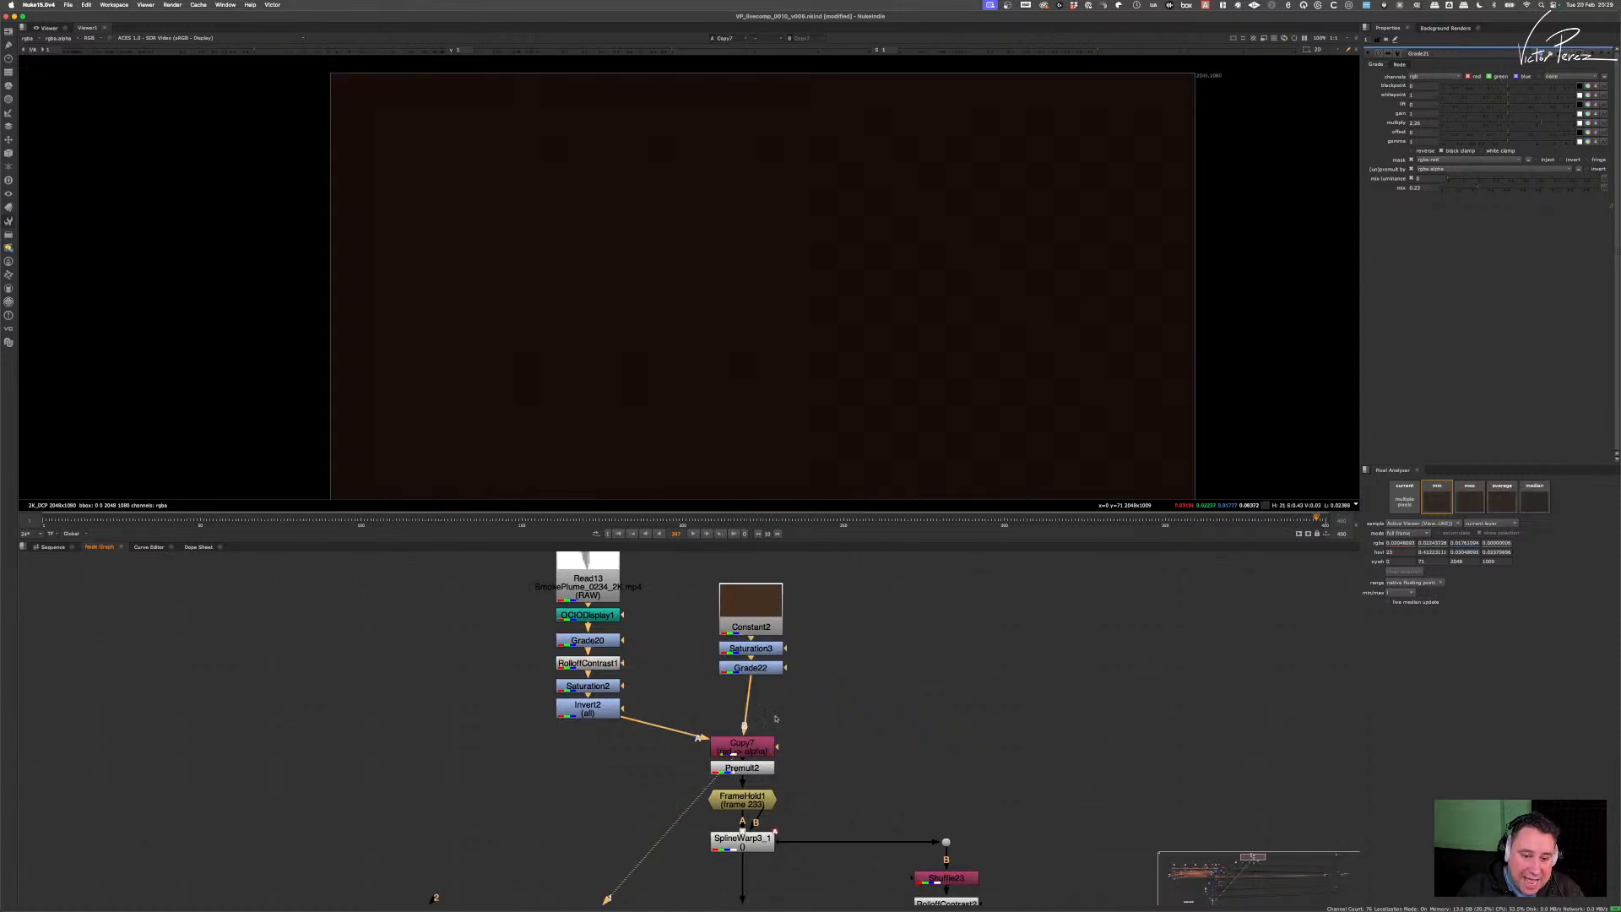
pyautogui.click(743, 798)
pyautogui.press('1')
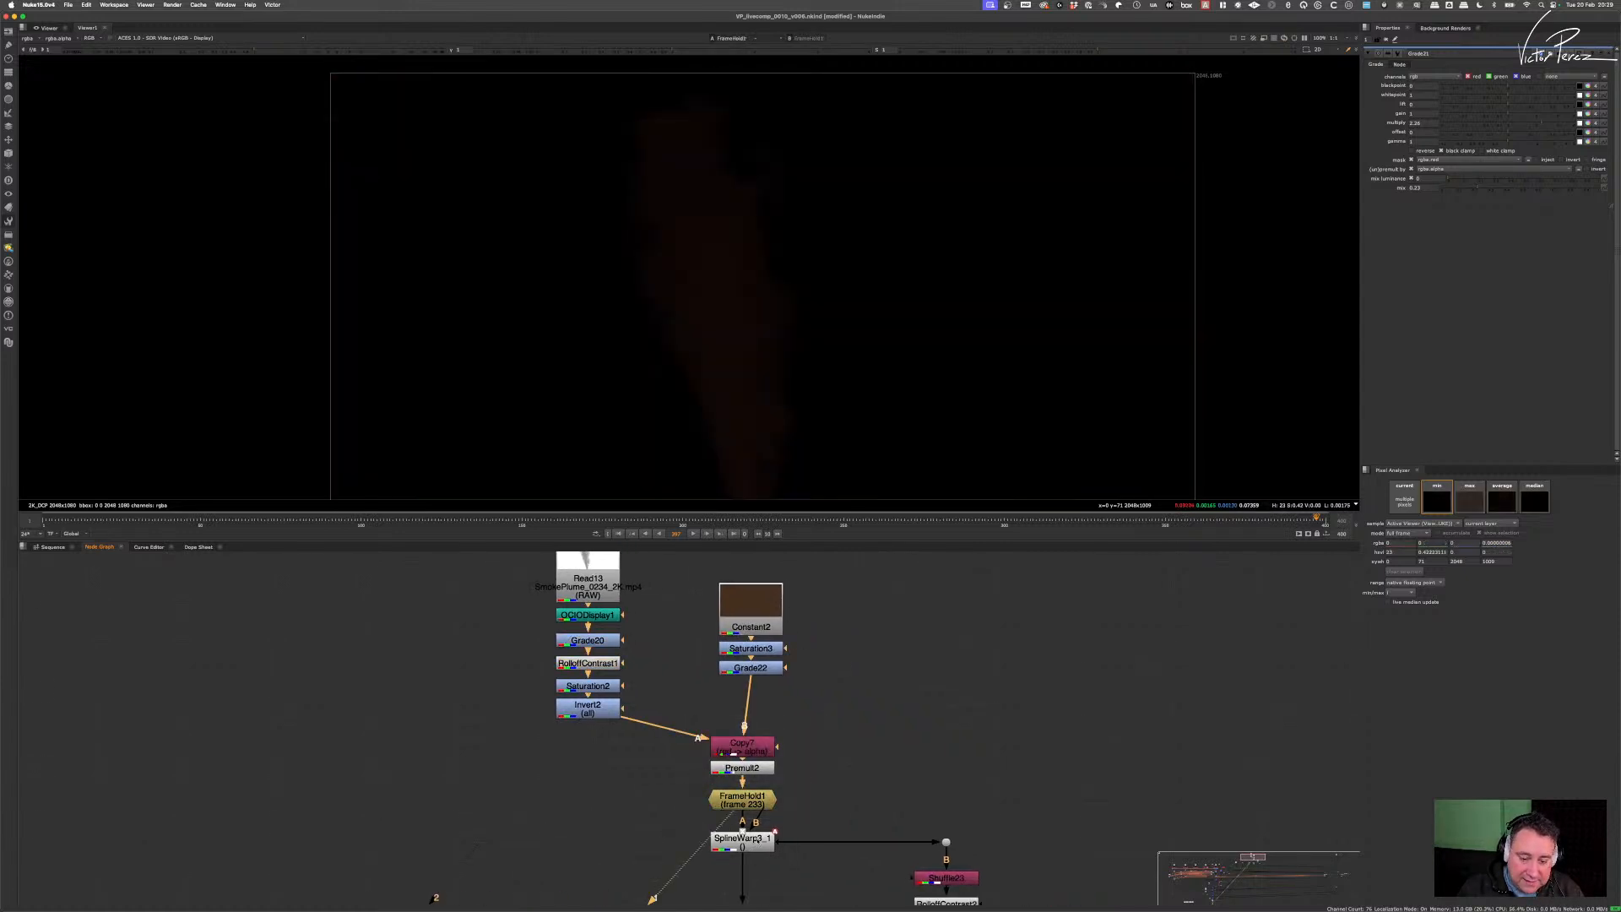
# - View the smoke after SplineWarp3_1 and compare it with the output of the lower Grade21 above Card8
pyautogui.scroll(-2, 806, 806)
pyautogui.moveTo(825, 711); pyautogui.dragTo(640, 811)
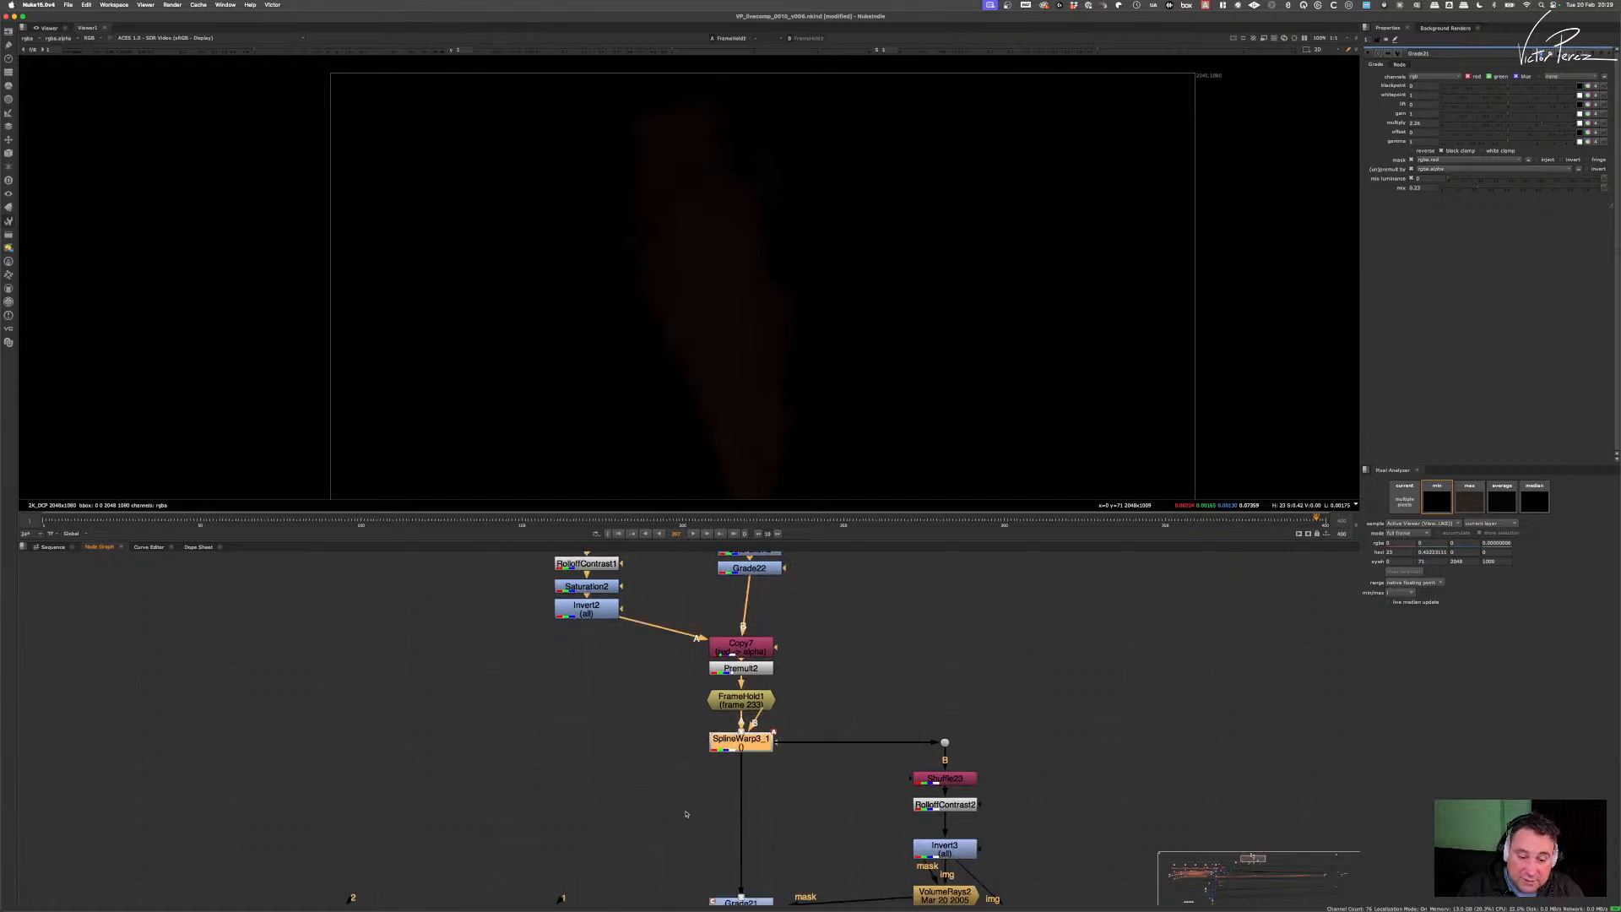
pyautogui.press('1')
pyautogui.scroll(-2, 768, 766)
pyautogui.scroll(3, 768, 766)
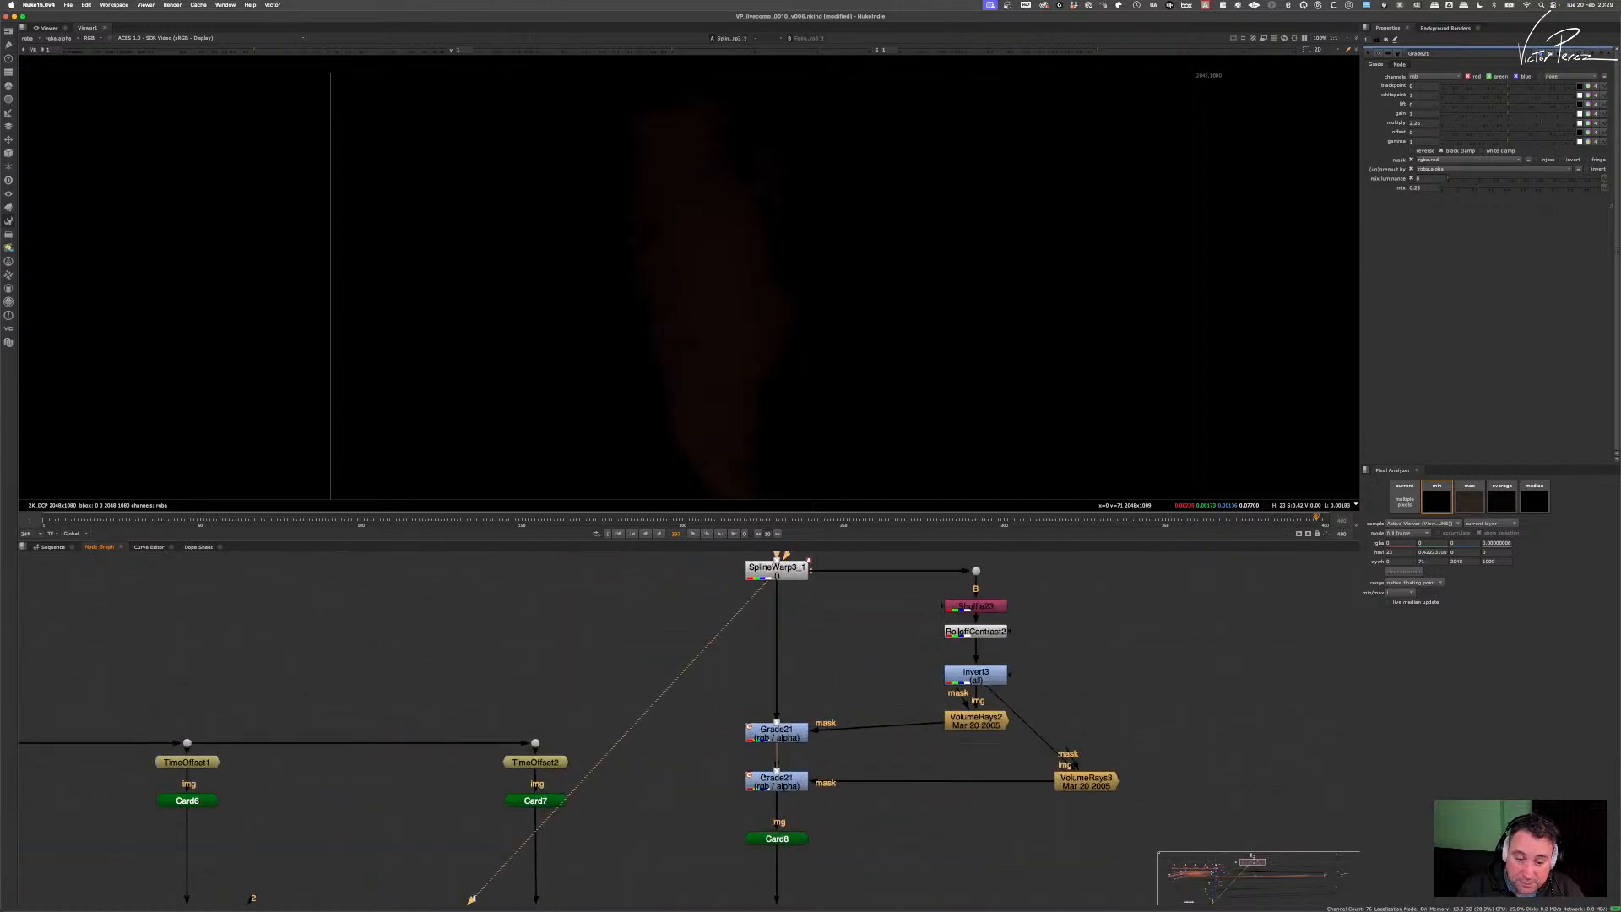
pyautogui.moveTo(701, 758); pyautogui.dragTo(815, 806)
pyautogui.press('1')
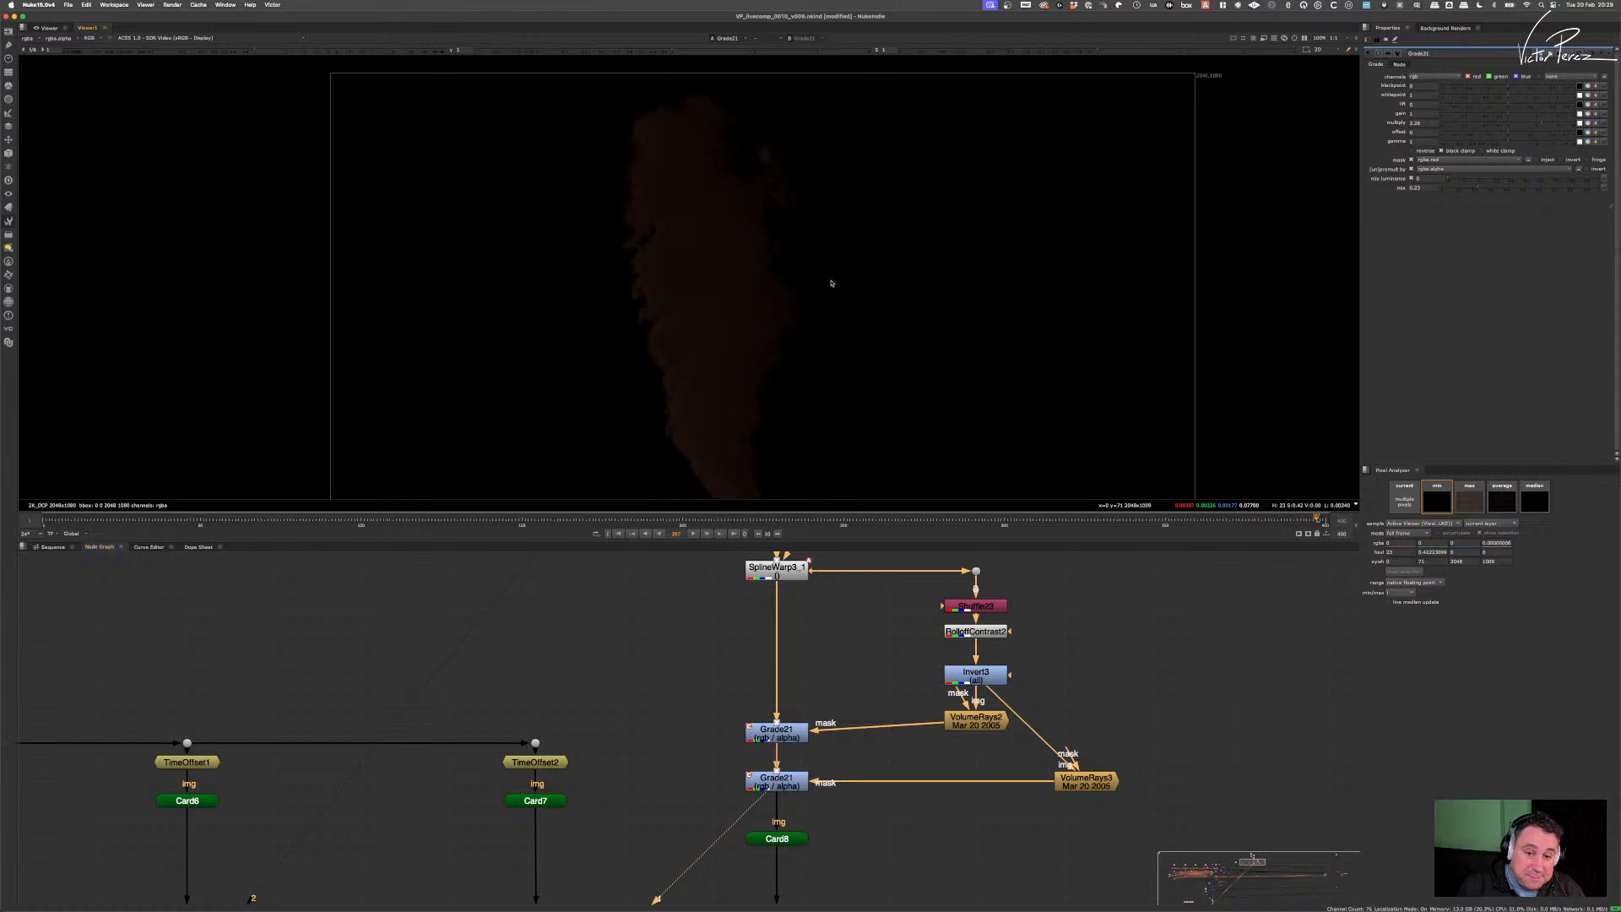
# - View the final comp from Soften1, examine the smoke plume behind the buildings, and go to an earlier frame halfway through the timeline
pyautogui.scroll(-5, 829, 282)
pyautogui.scroll(-5, 831, 830)
pyautogui.moveTo(832, 829); pyautogui.dragTo(836, 616, button='middle')
pyautogui.scroll(6, 836, 591)
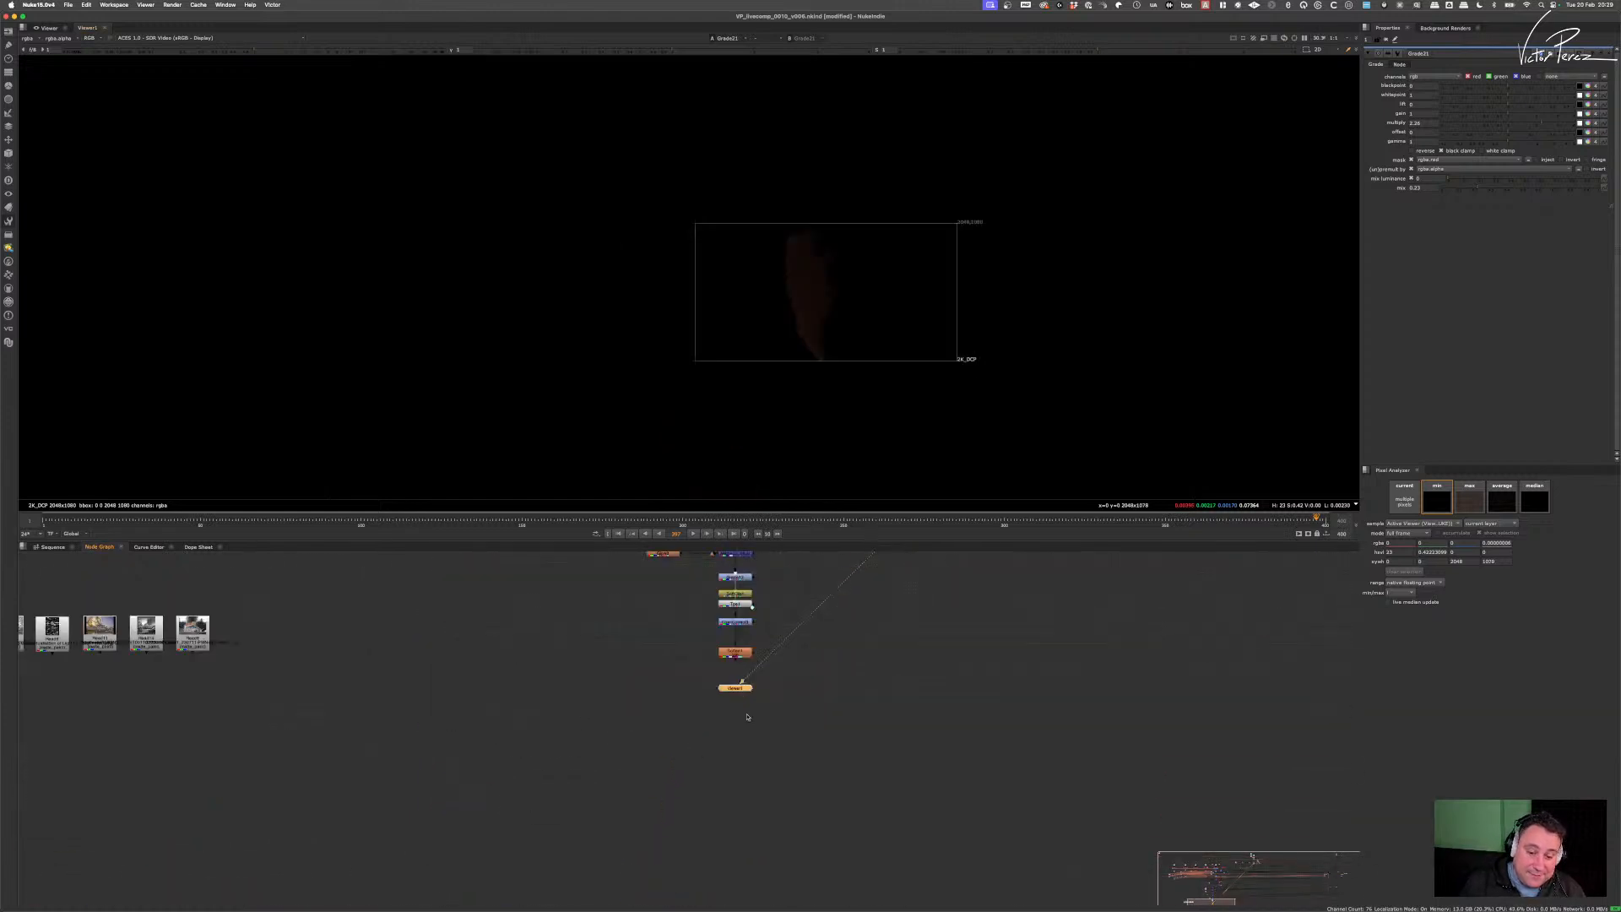
pyautogui.moveTo(837, 571); pyautogui.dragTo(840, 573)
pyautogui.press('1')
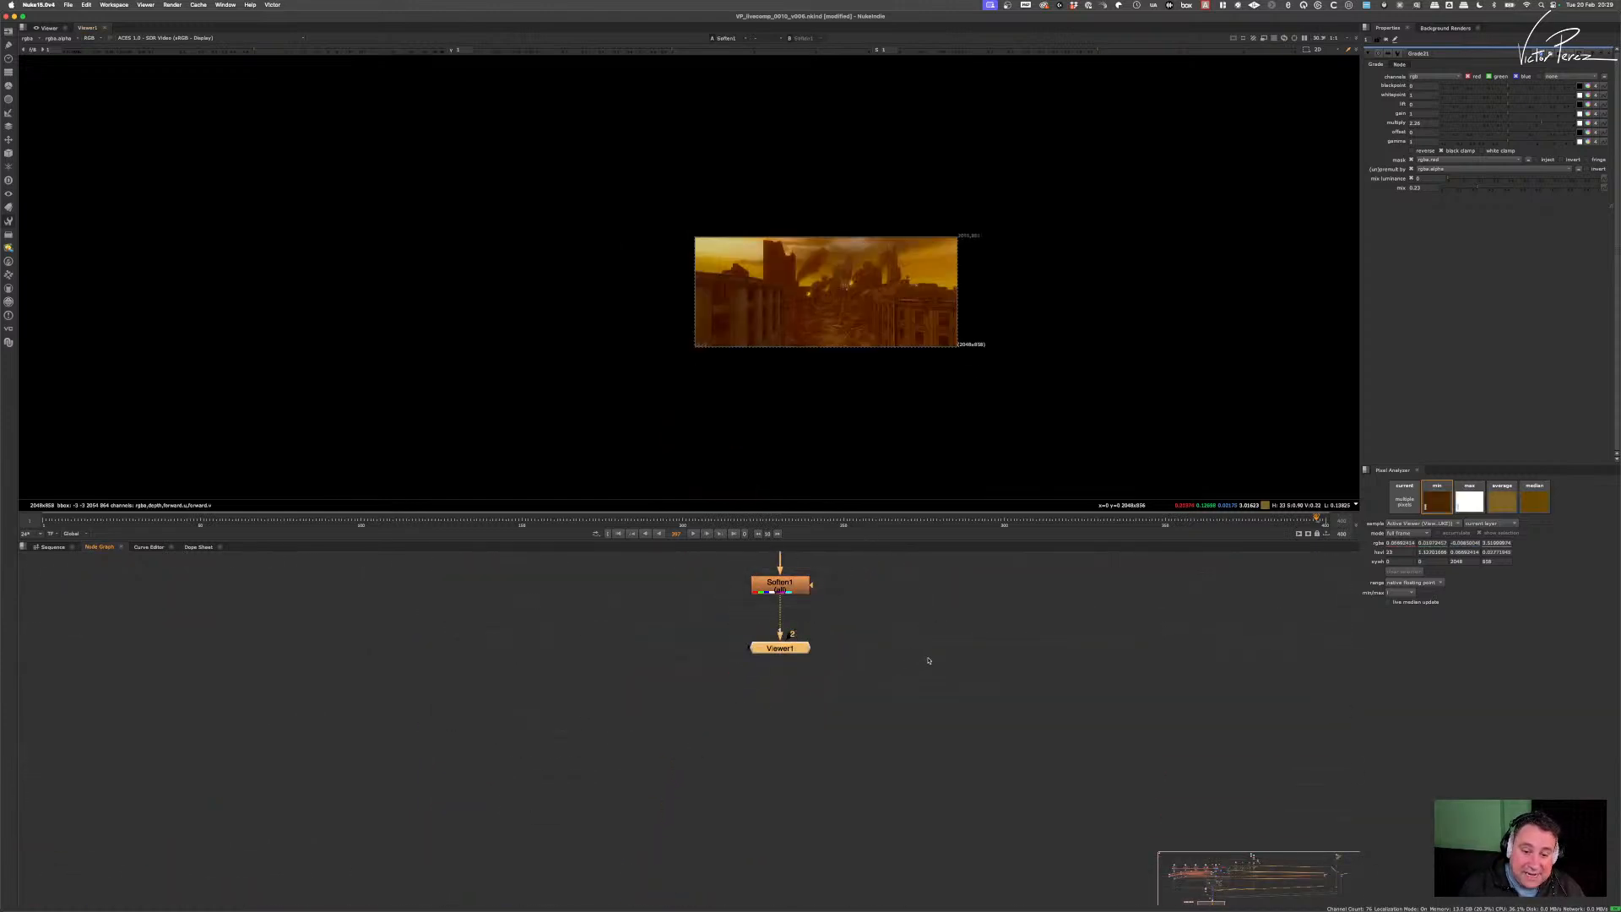
pyautogui.scroll(-5, 908, 650)
pyautogui.scroll(8, 885, 242)
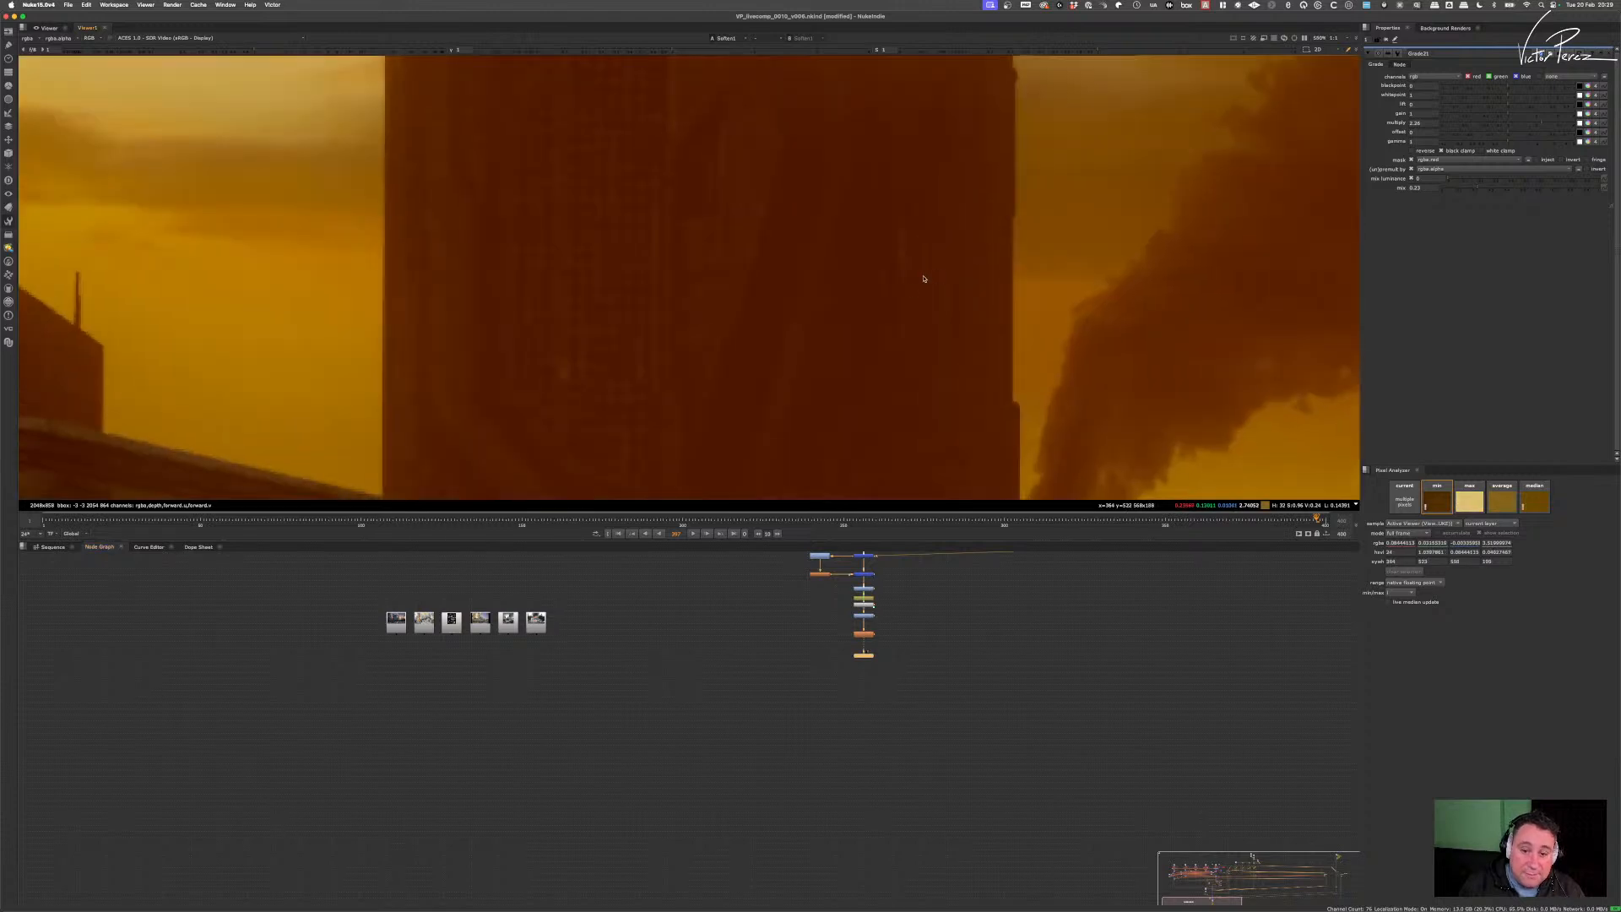
pyautogui.scroll(-2, 887, 321)
pyautogui.scroll(1, 850, 355)
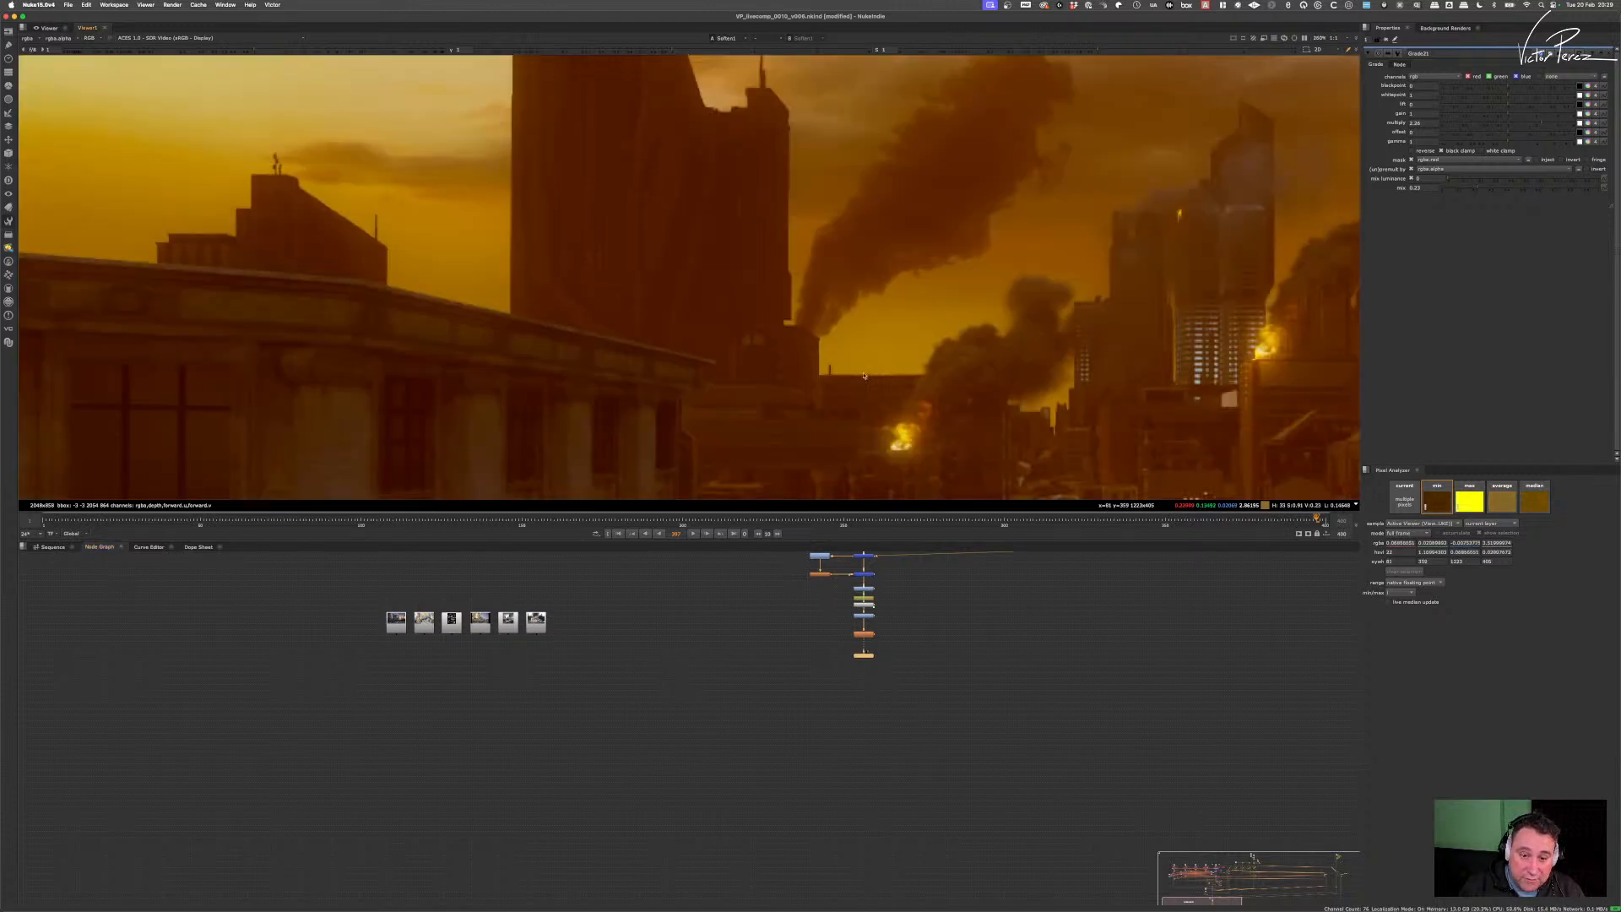
pyautogui.scroll(-4, 849, 367)
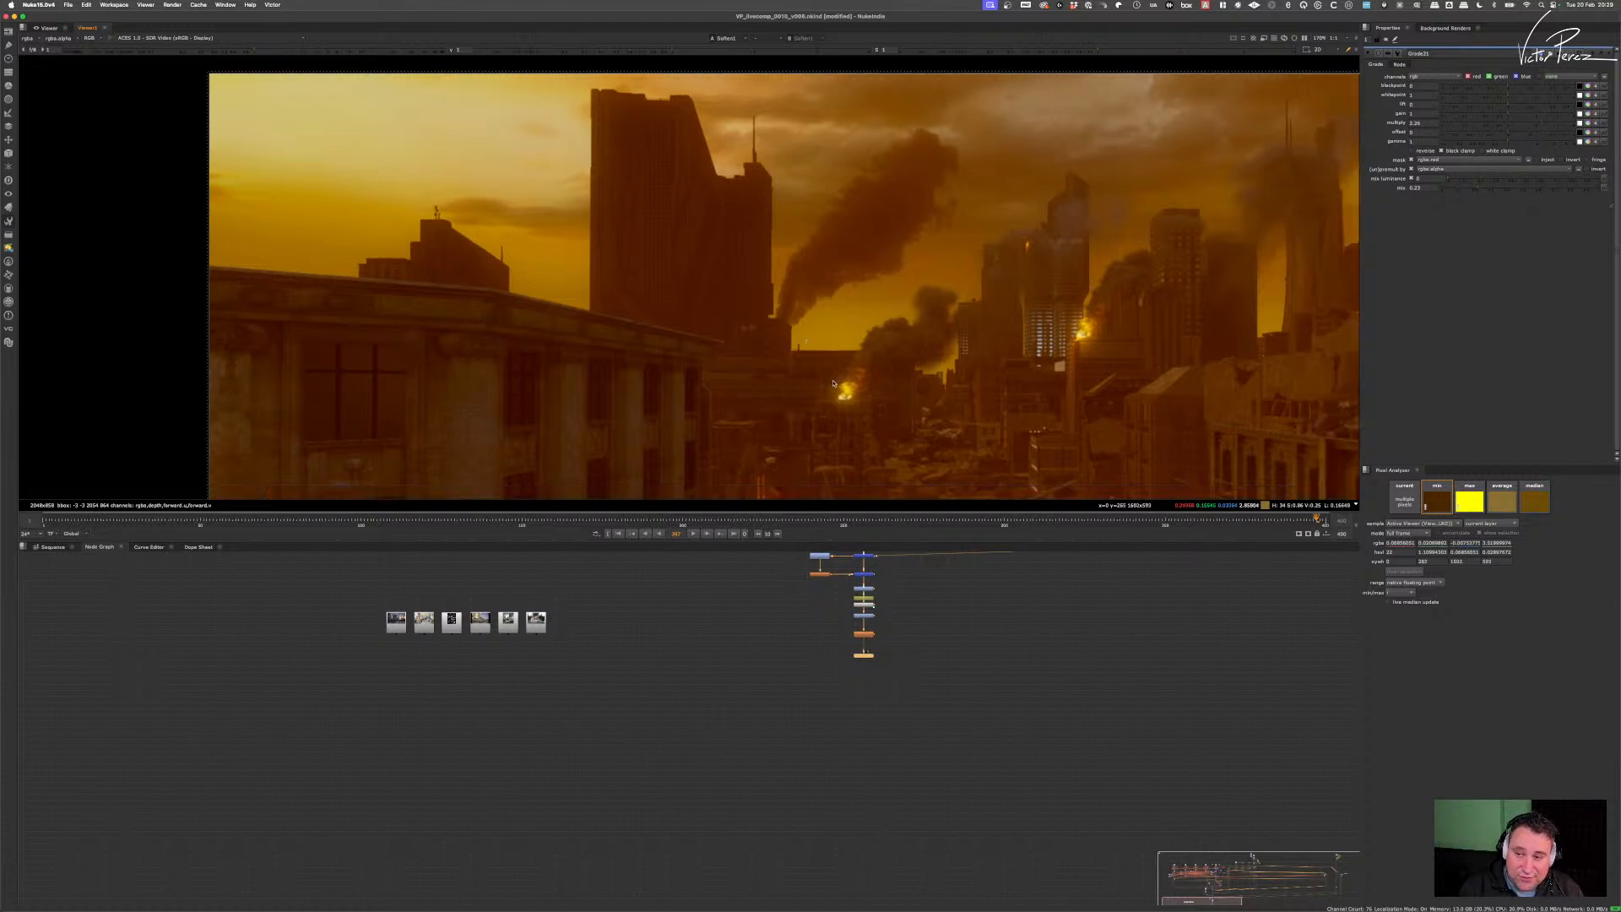
pyautogui.click(845, 519)
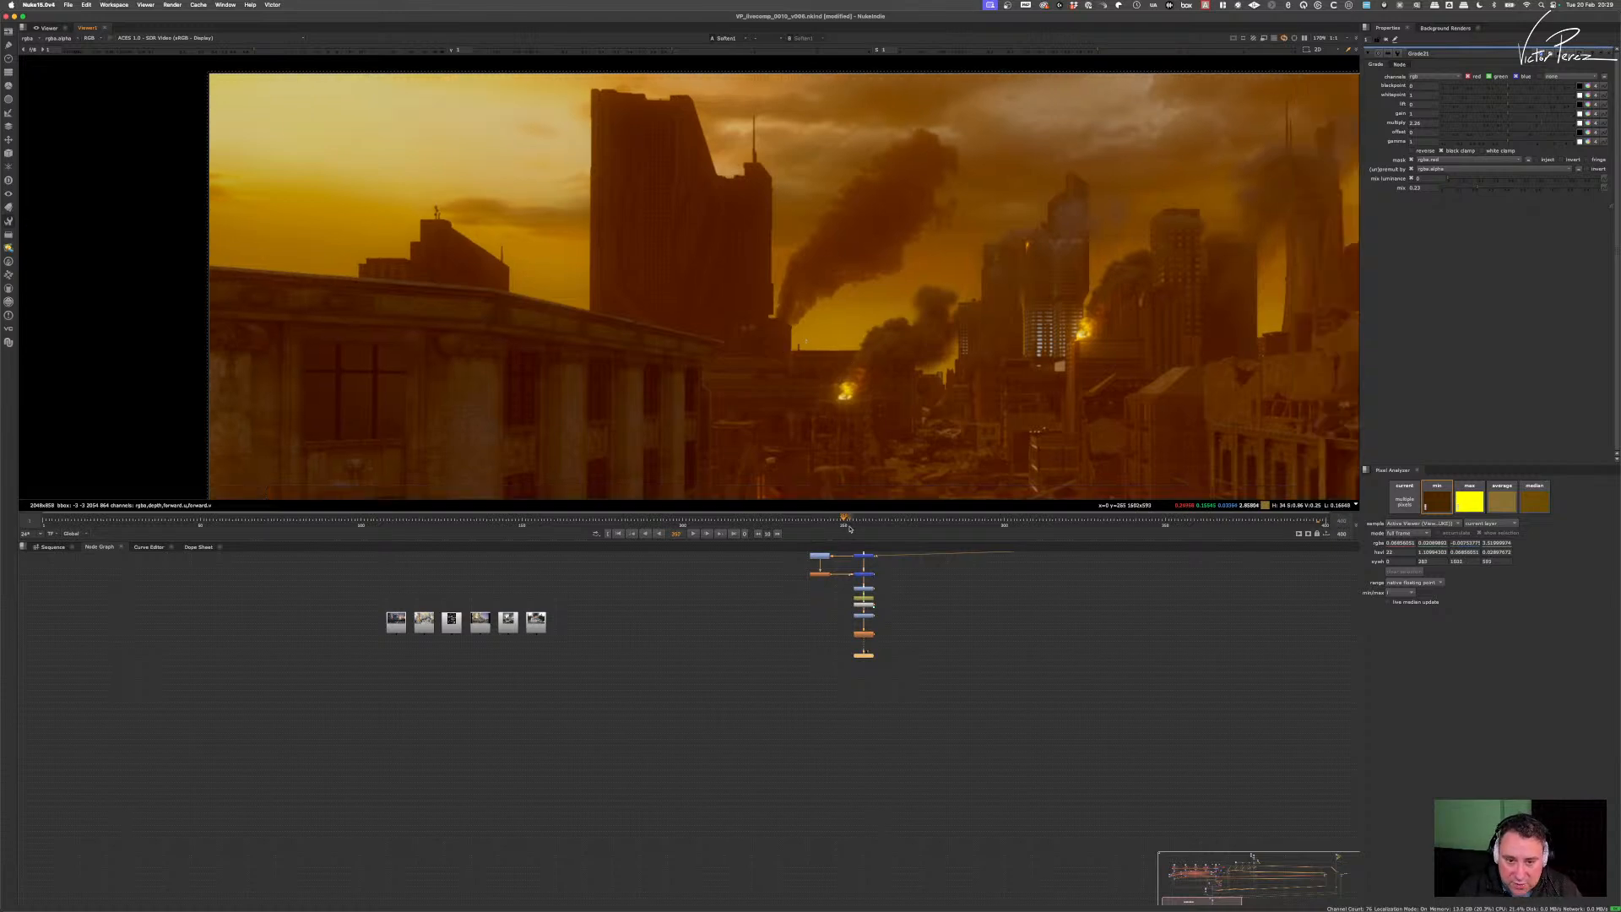